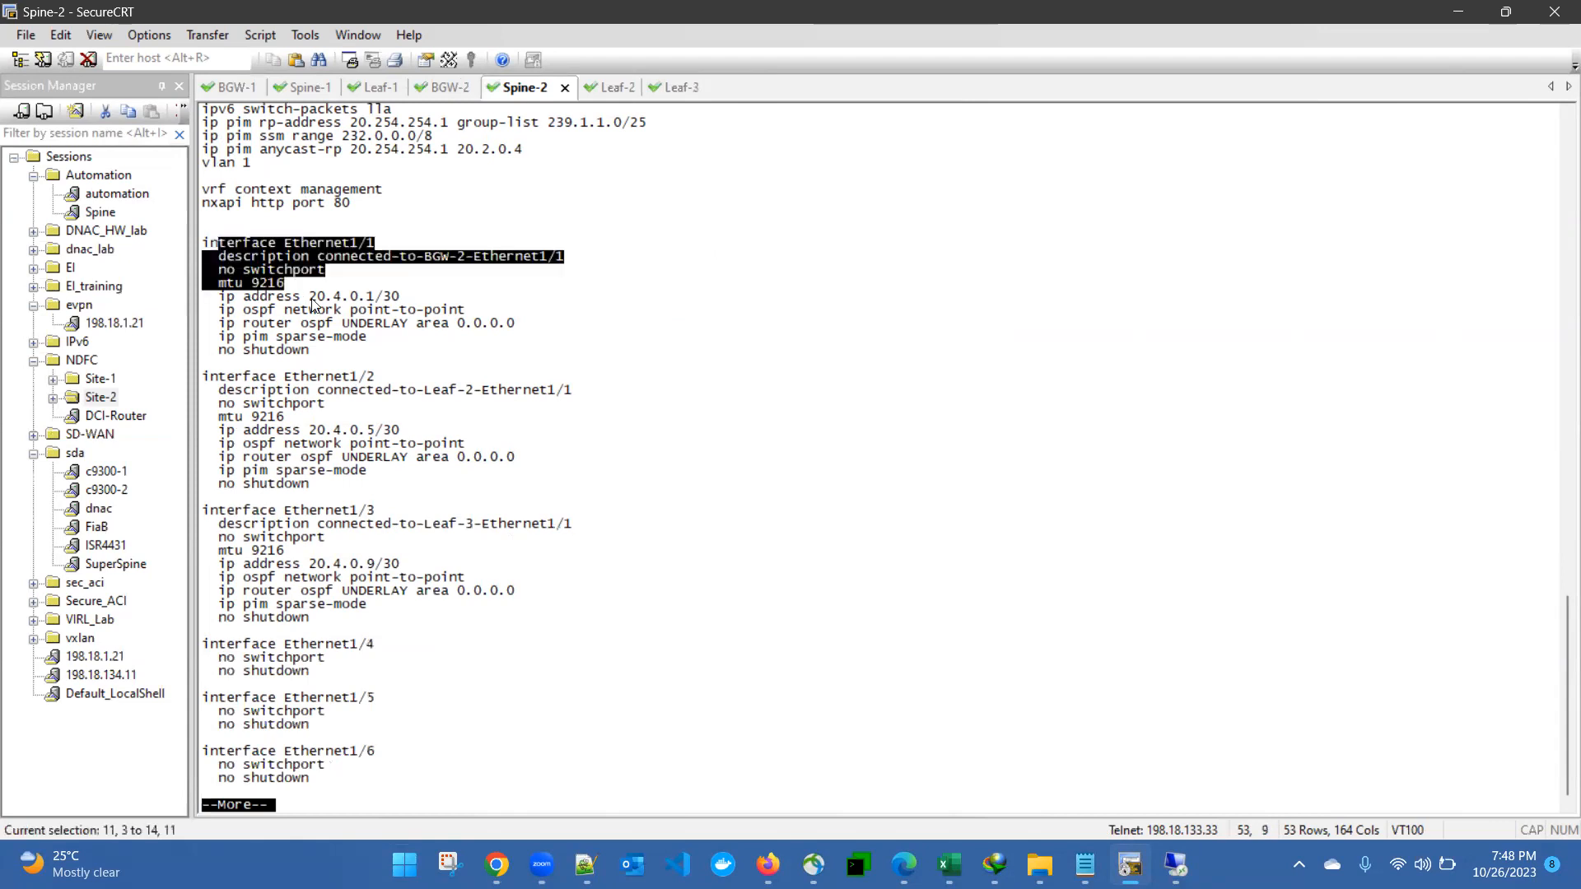
Step: Highlight Spine-2's Ethernet1/1–1/3 links to BGW-2, Leaf-2 and Leaf-3 and their routed-port, OSPF and MTU settings
click(381, 333)
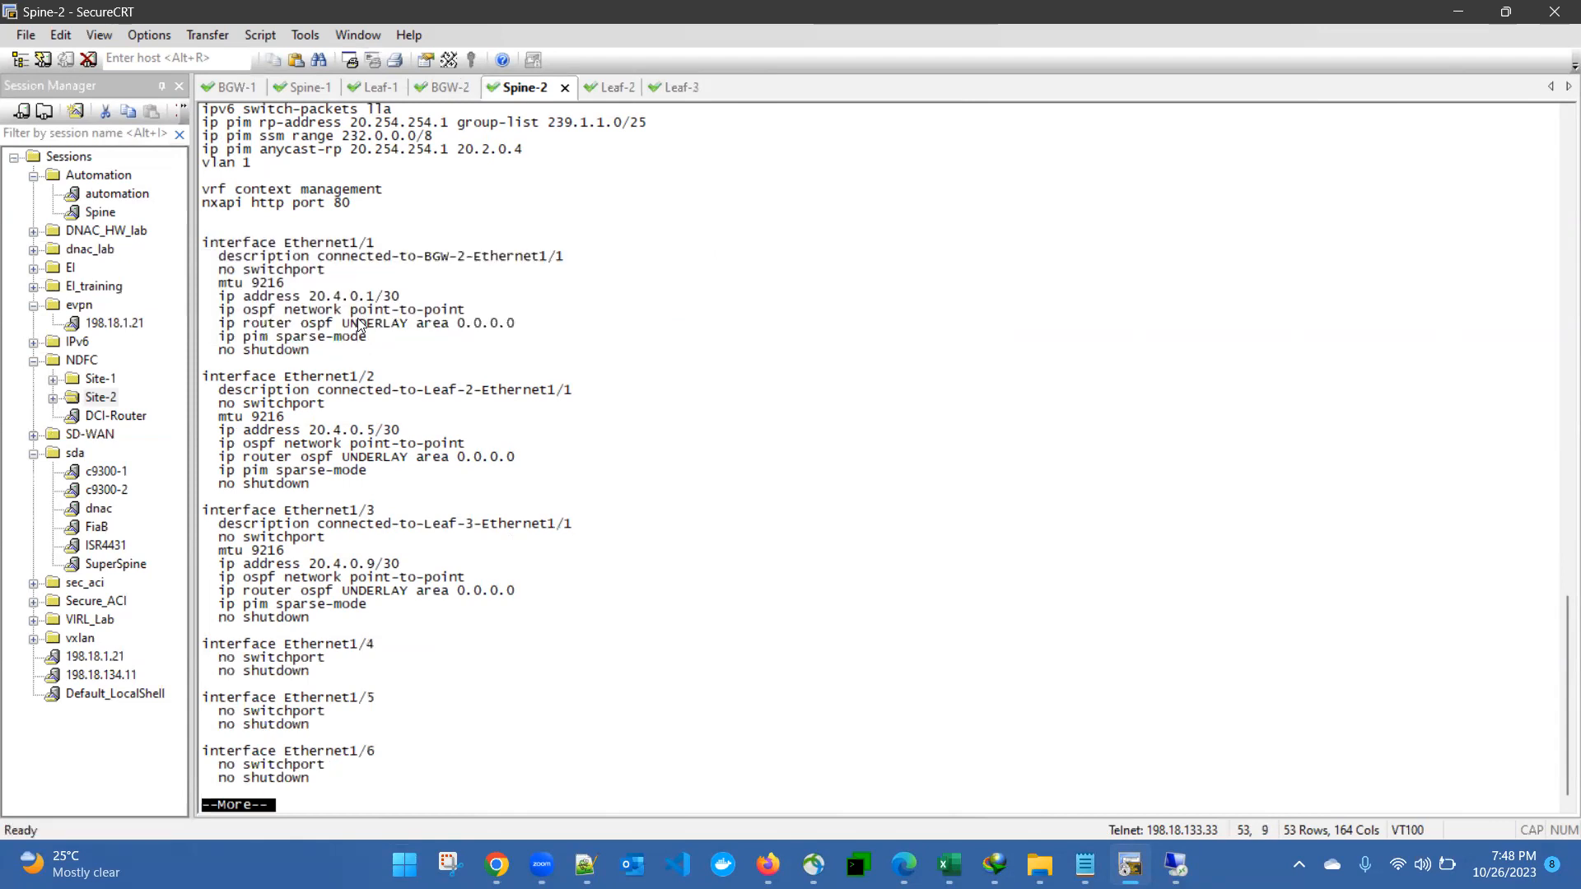
drag(312, 256, 564, 258)
drag(326, 391, 523, 394)
drag(319, 527, 585, 532)
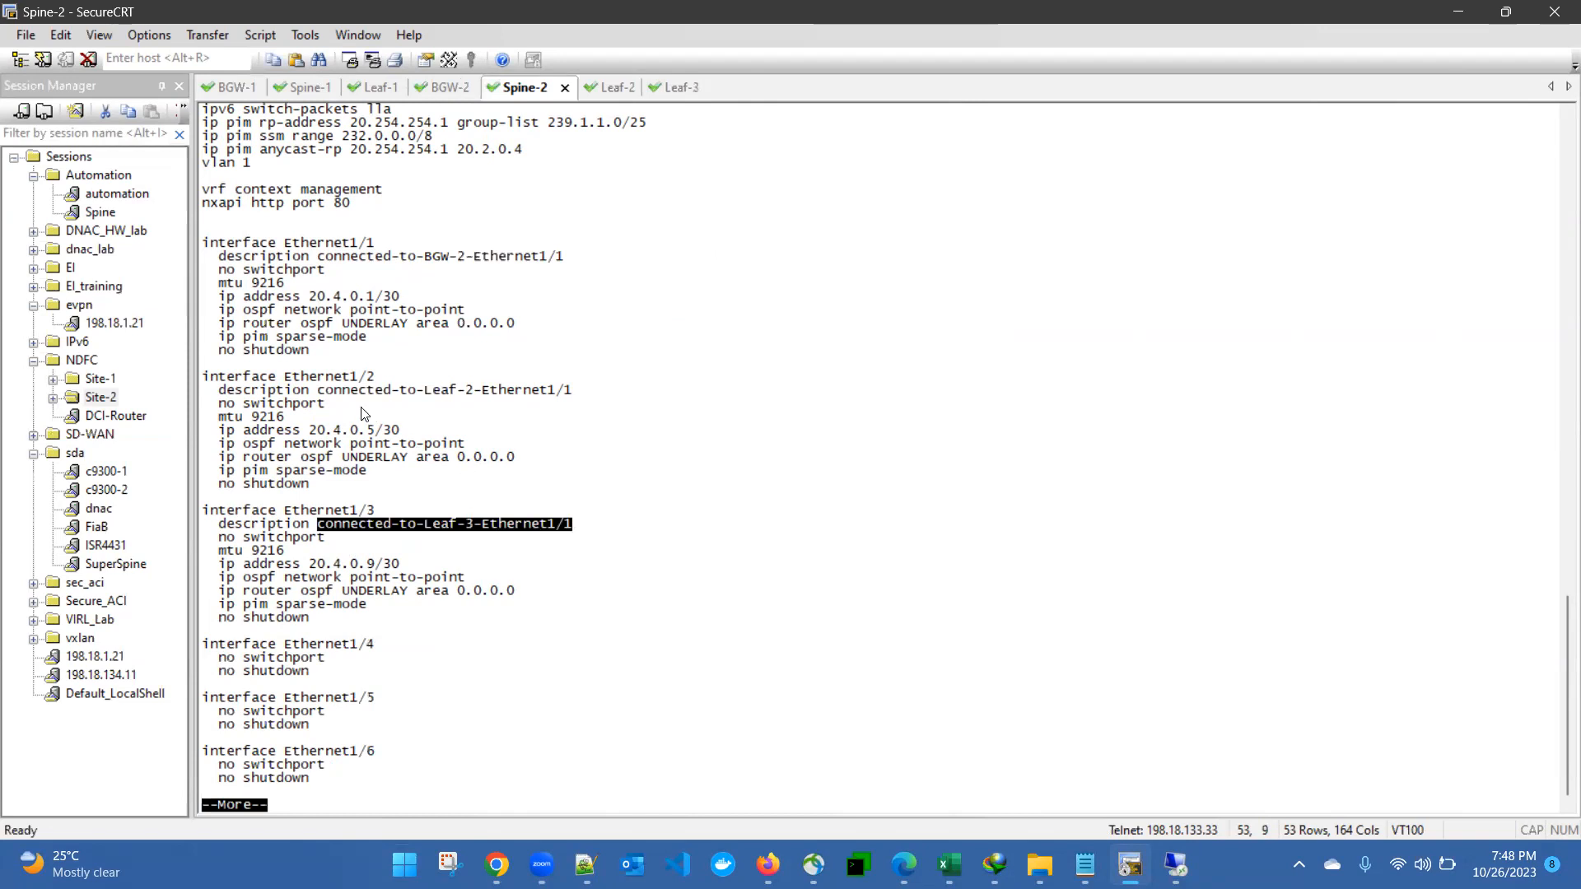
drag(260, 390, 310, 485)
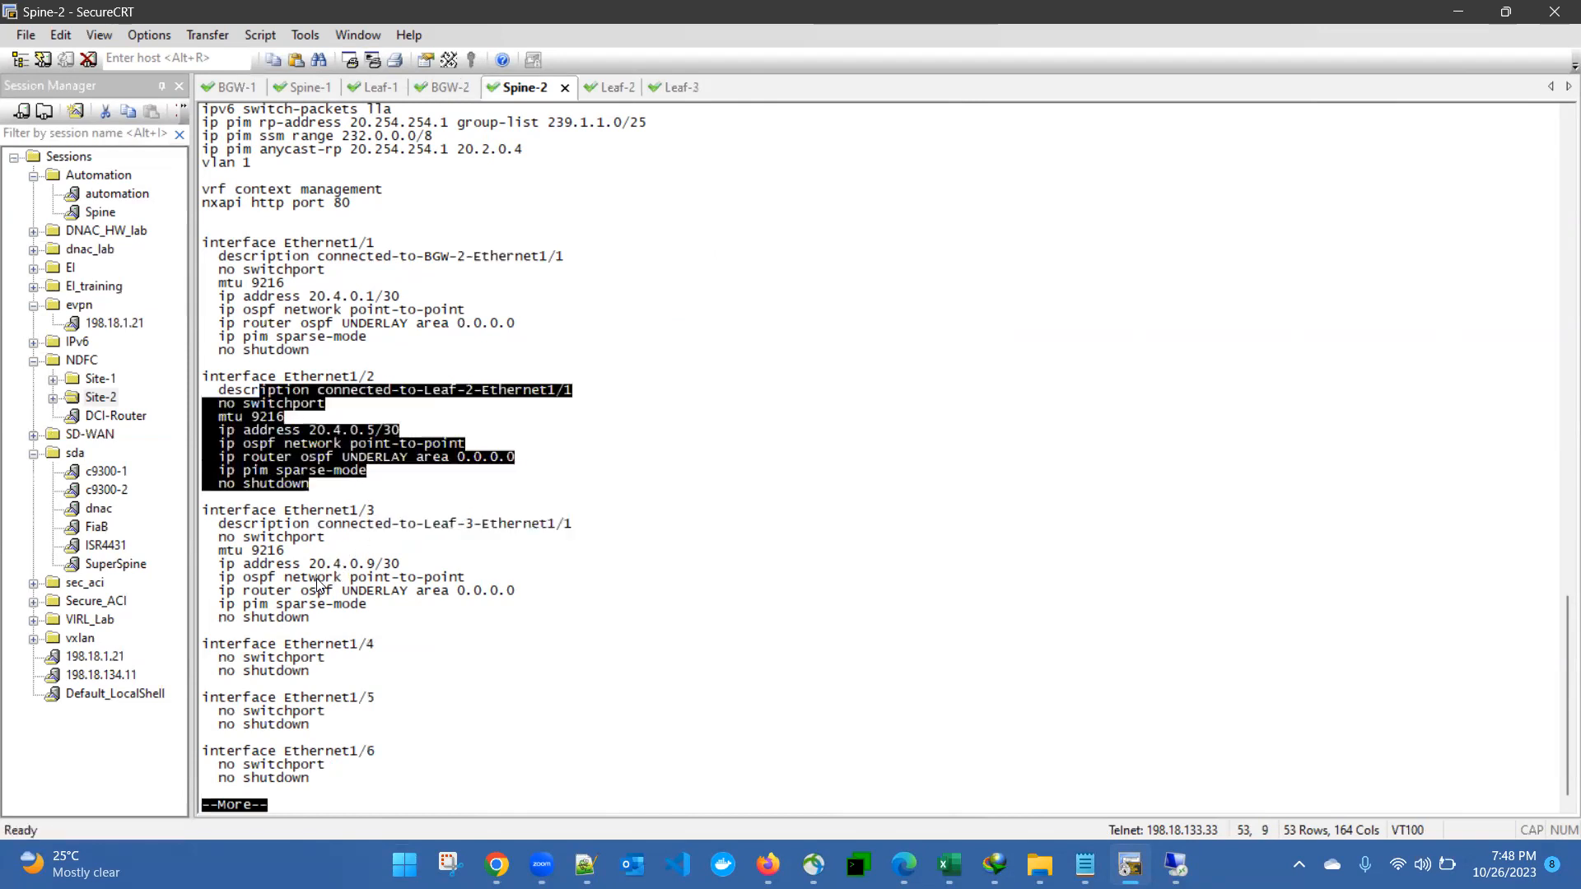
drag(204, 564, 363, 623)
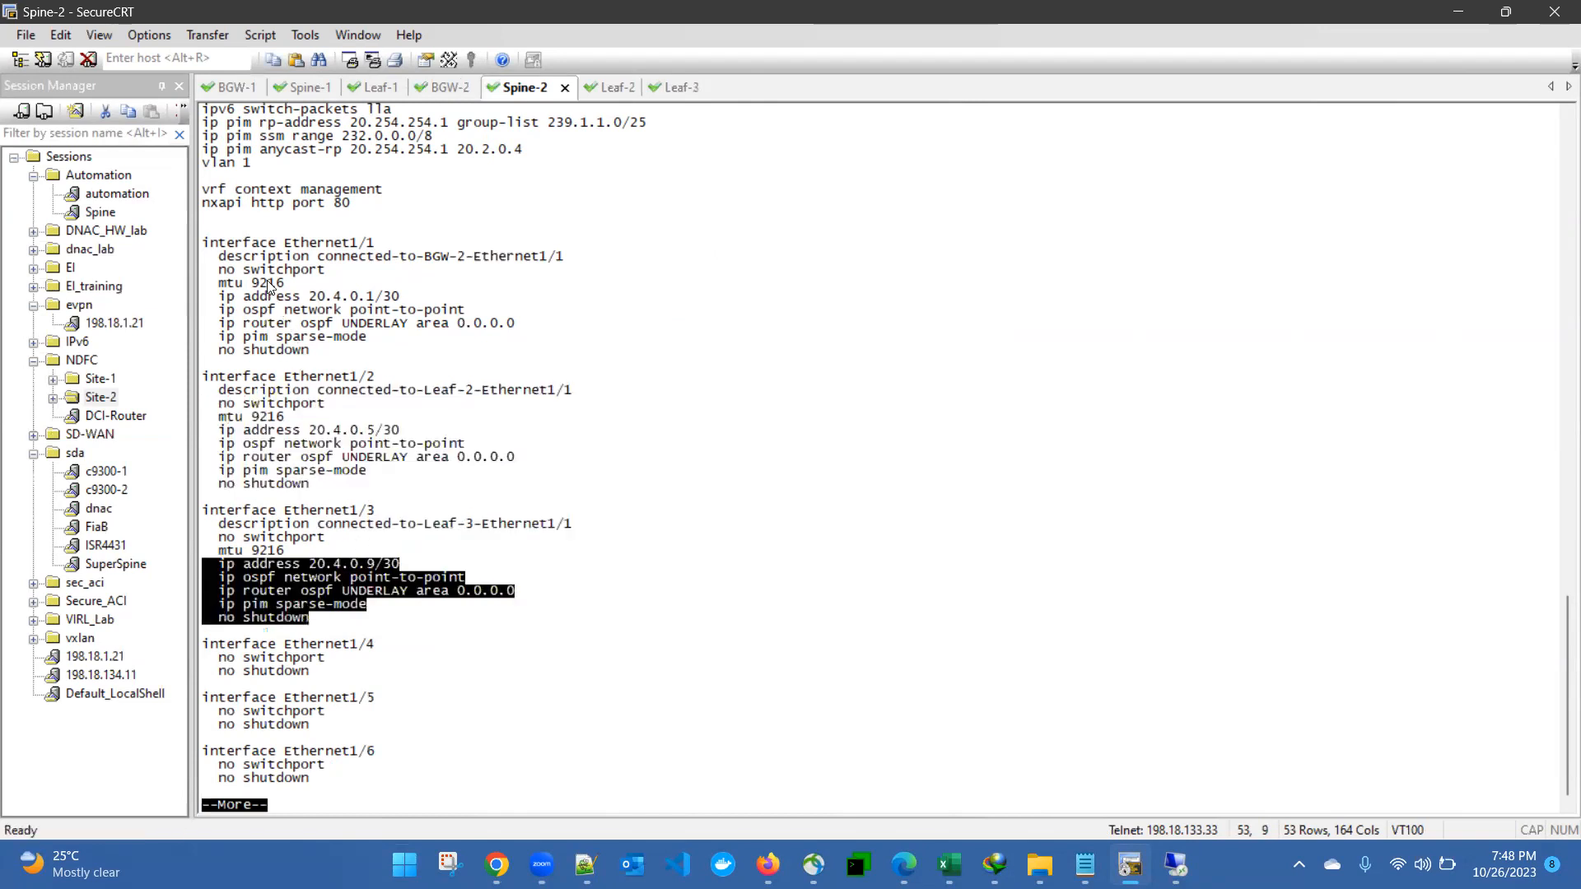
drag(254, 270, 357, 338)
click(371, 347)
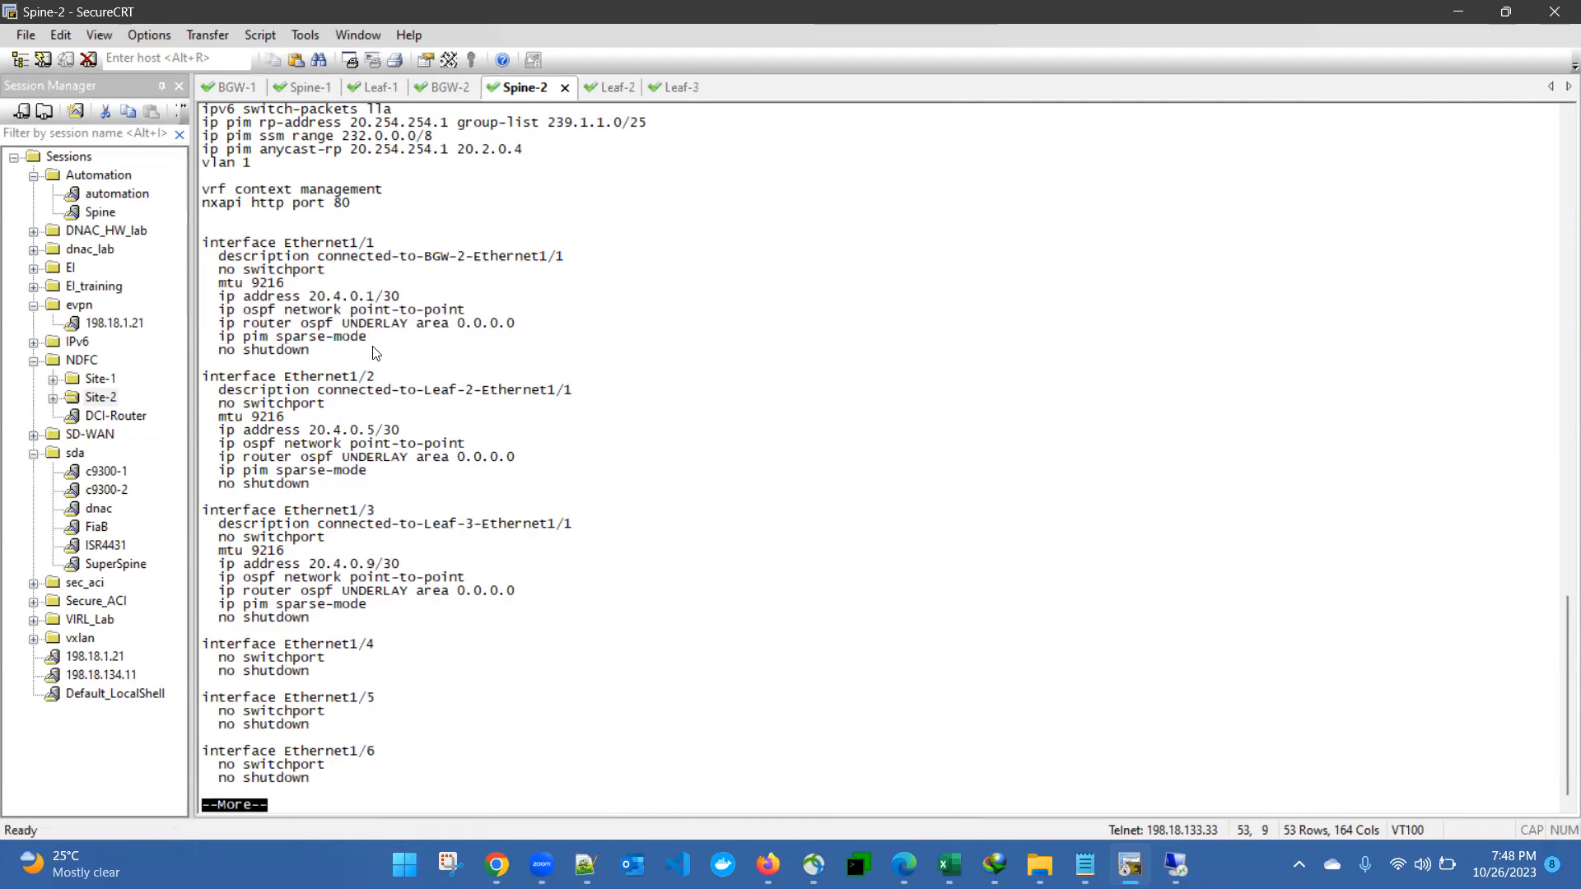
drag(422, 263, 557, 287)
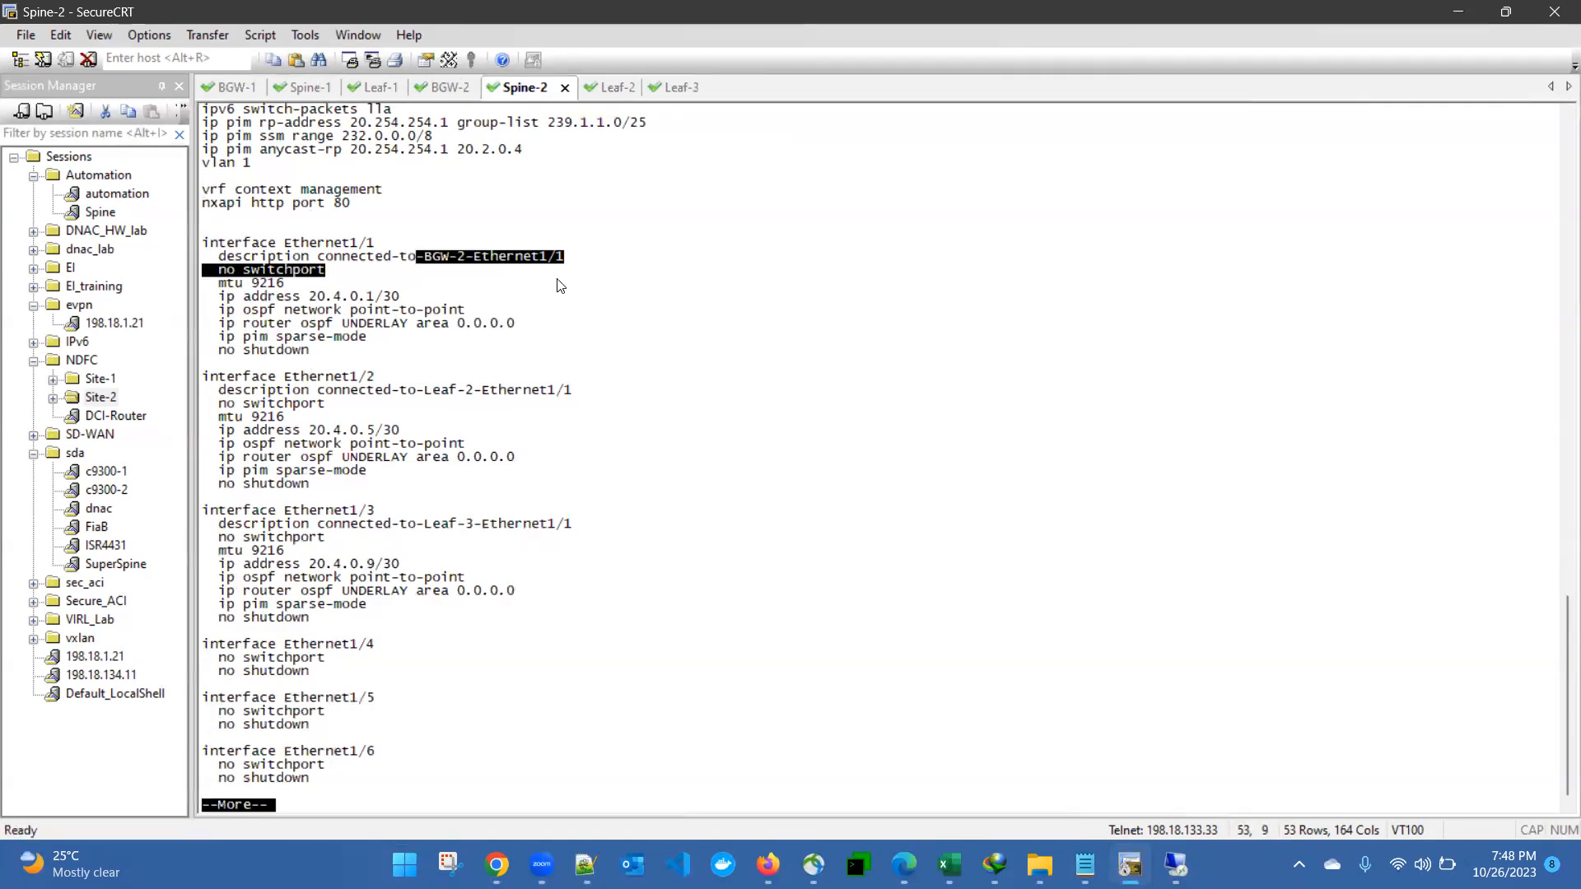
click(557, 286)
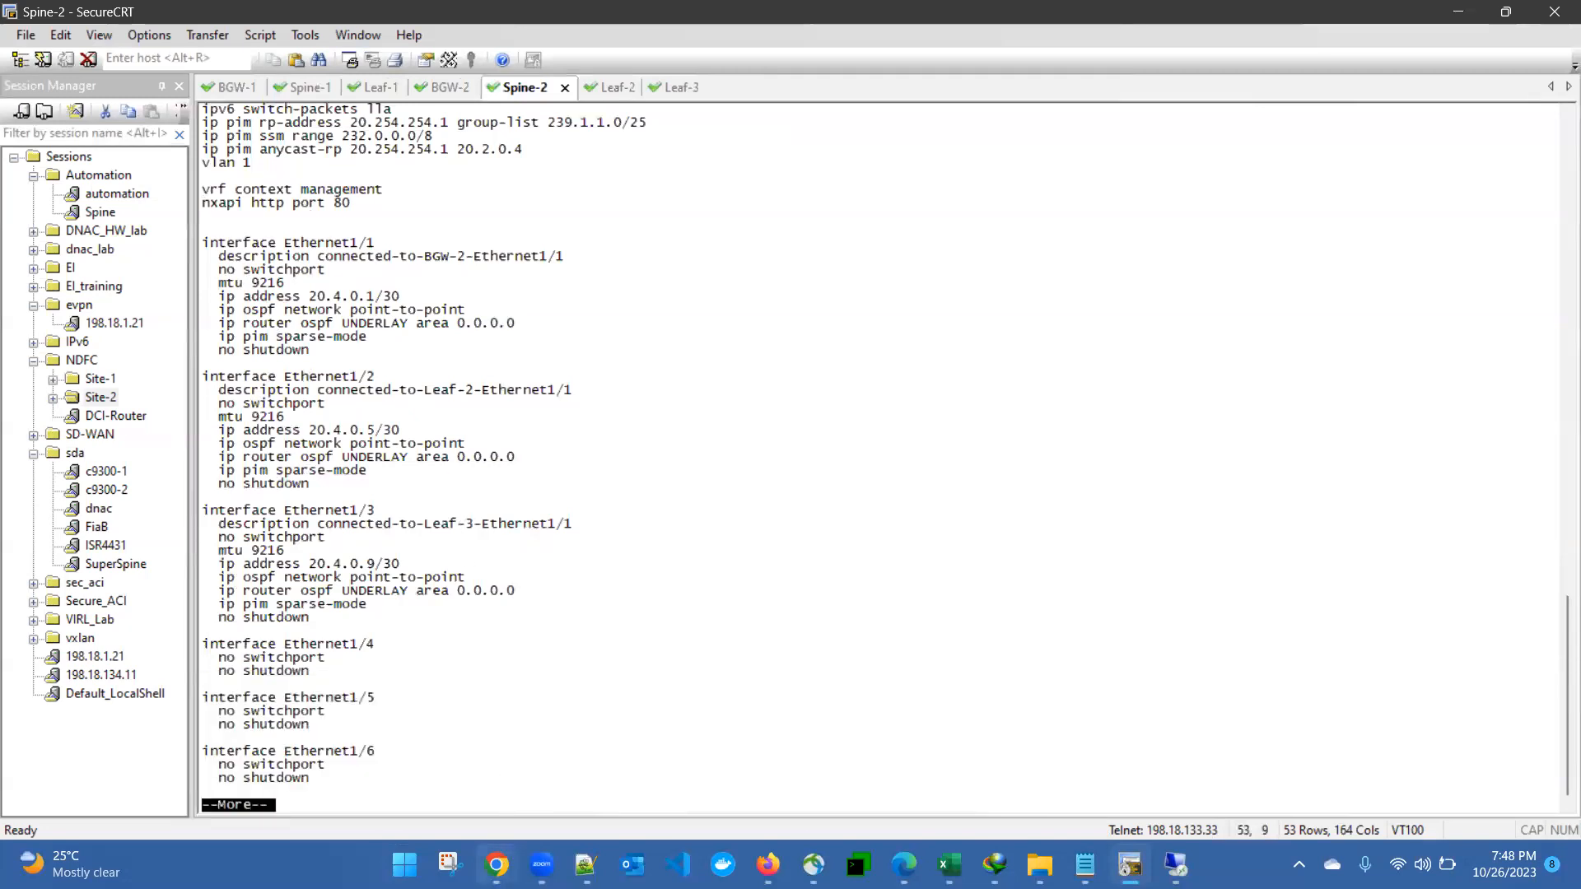
Step: Review the site topology diagram, then return to the Spine-2 terminal session
mouse_move(496, 863)
click(290, 749)
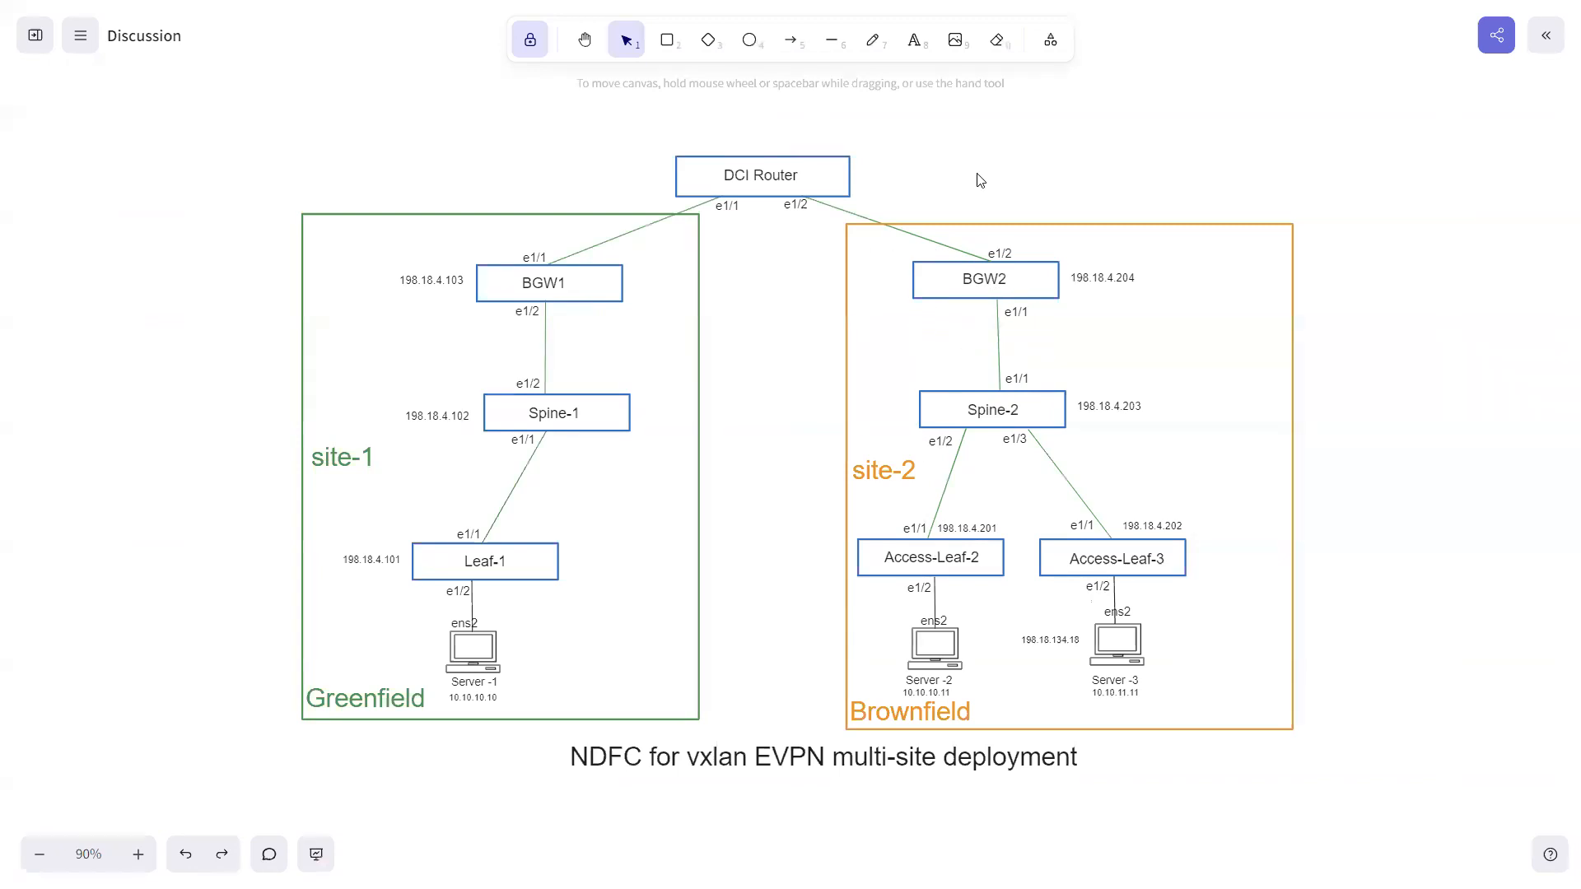
key(super)
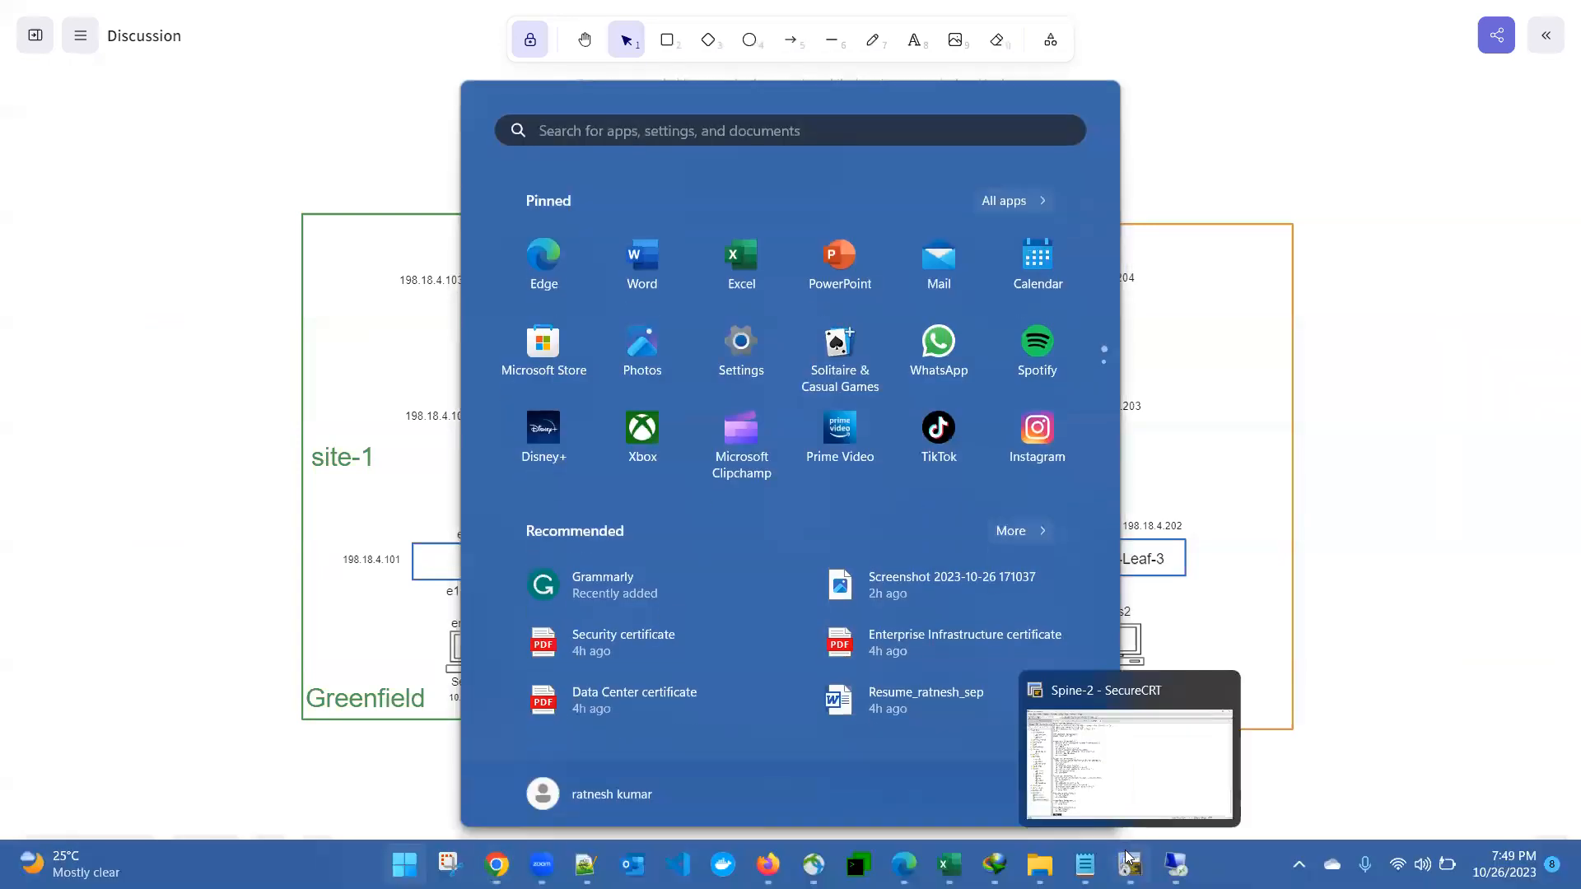
click(1129, 861)
key(super)
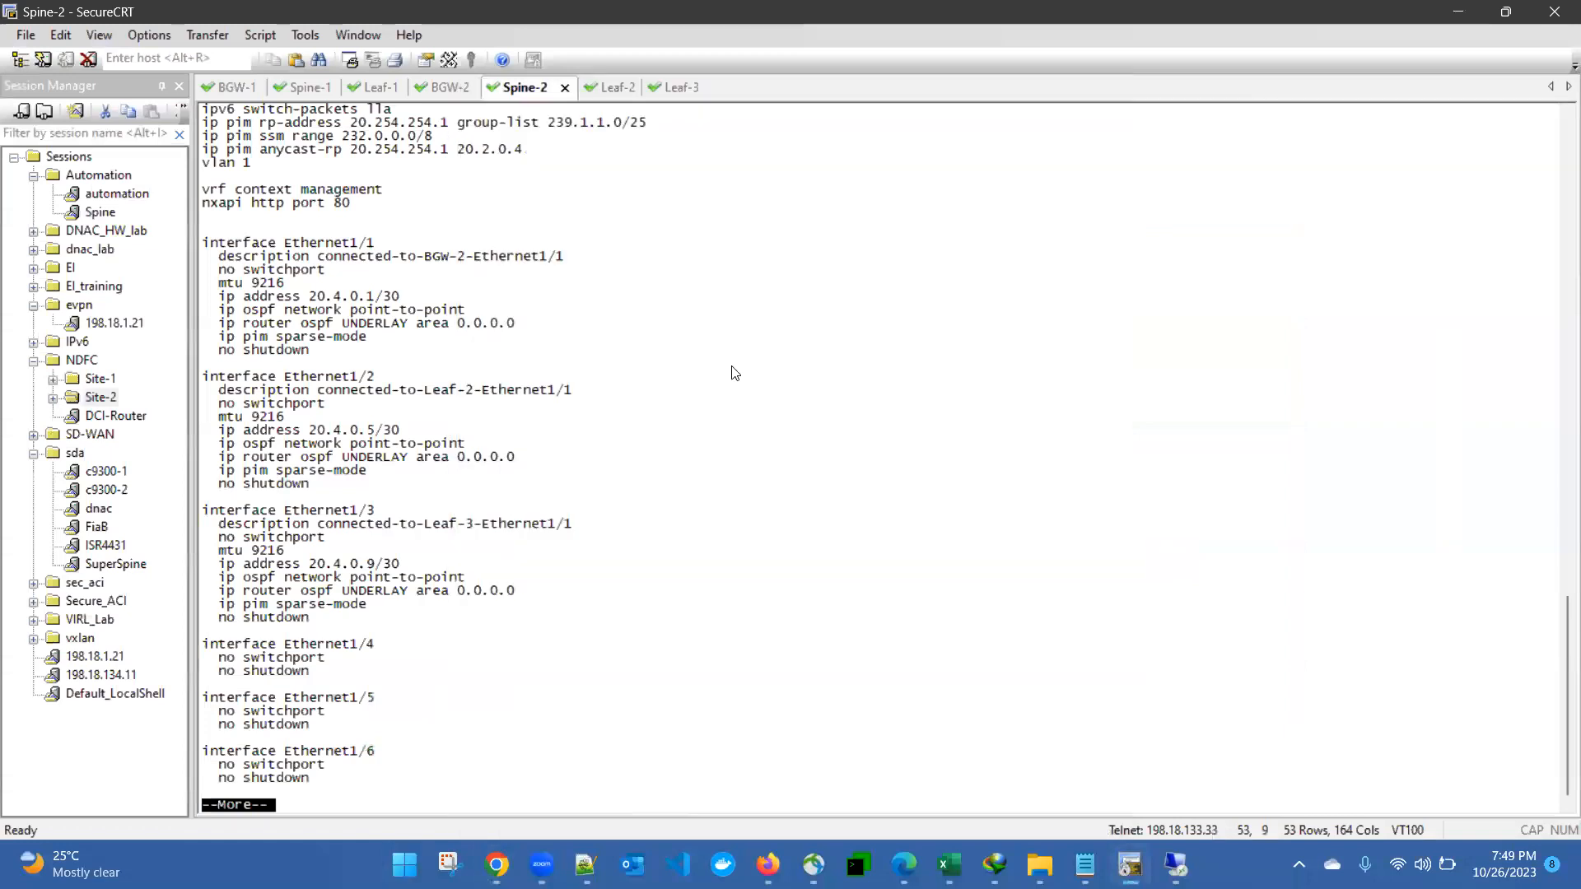
Step: Page through the remaining interfaces to the end of Spine-2's running configuration
key(space)
key(space)
key(space)
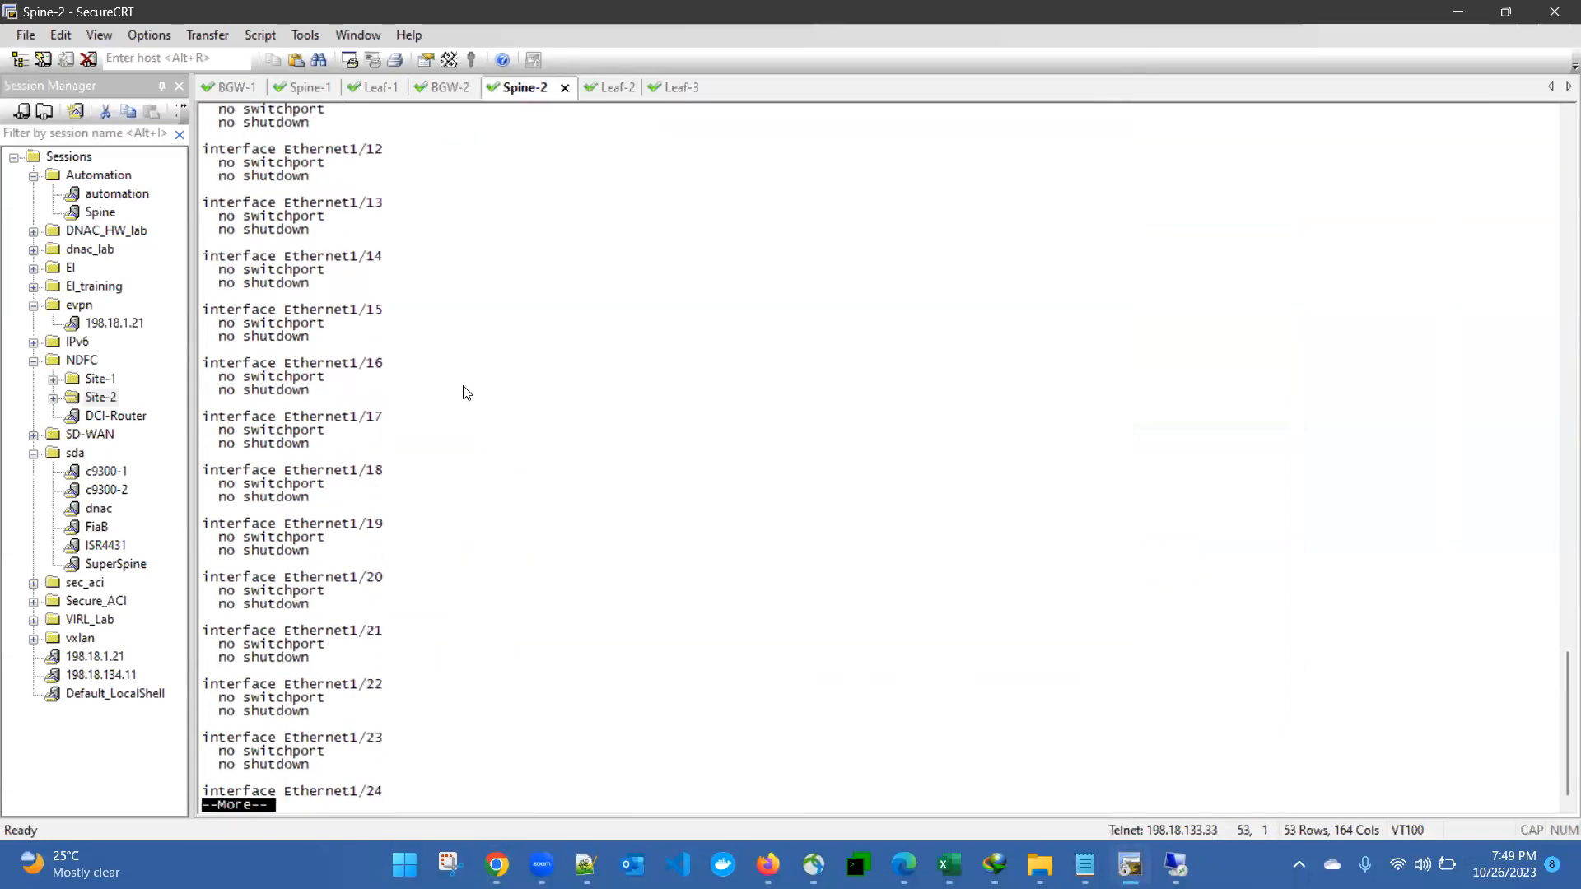
key(space)
key(space)
key(space)
key(space)
key(space)
key(space)
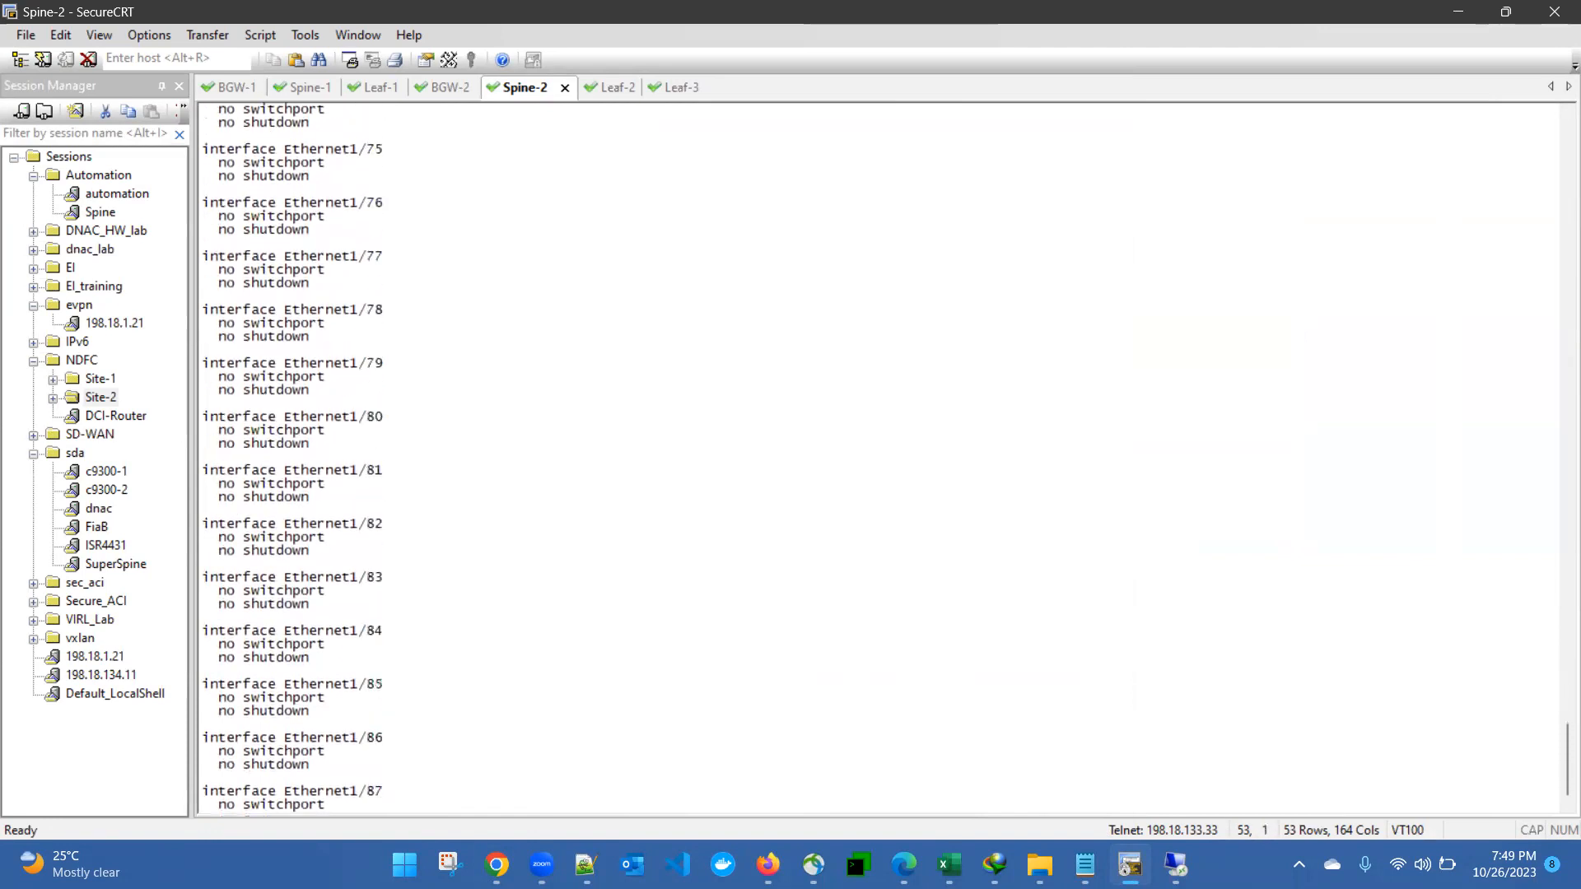
key(space)
key(space)
key(space)
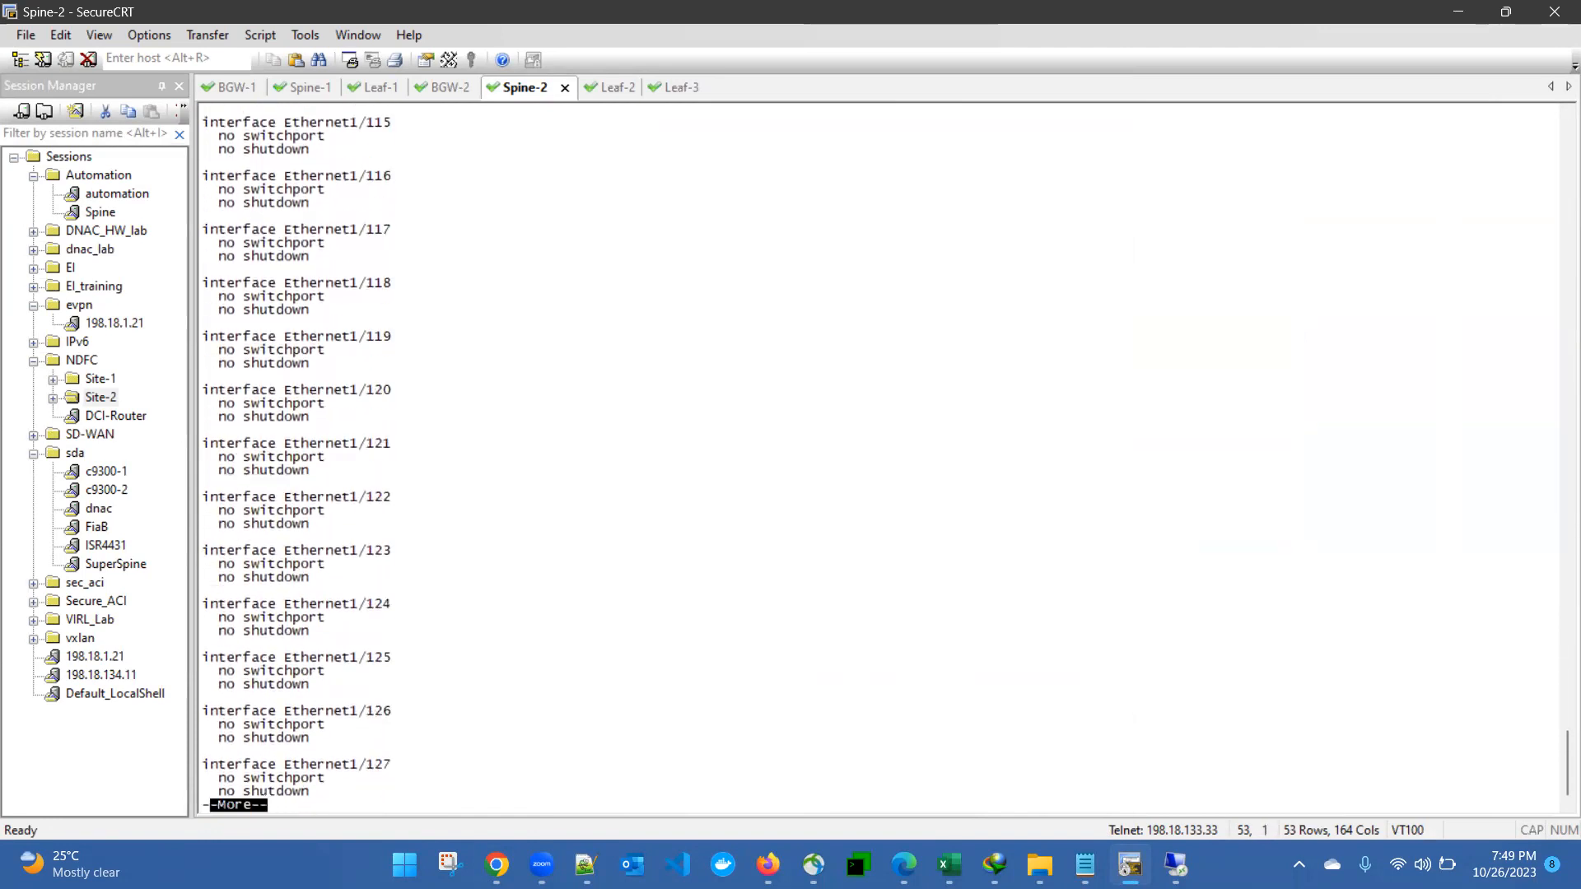
key(space)
key(space)
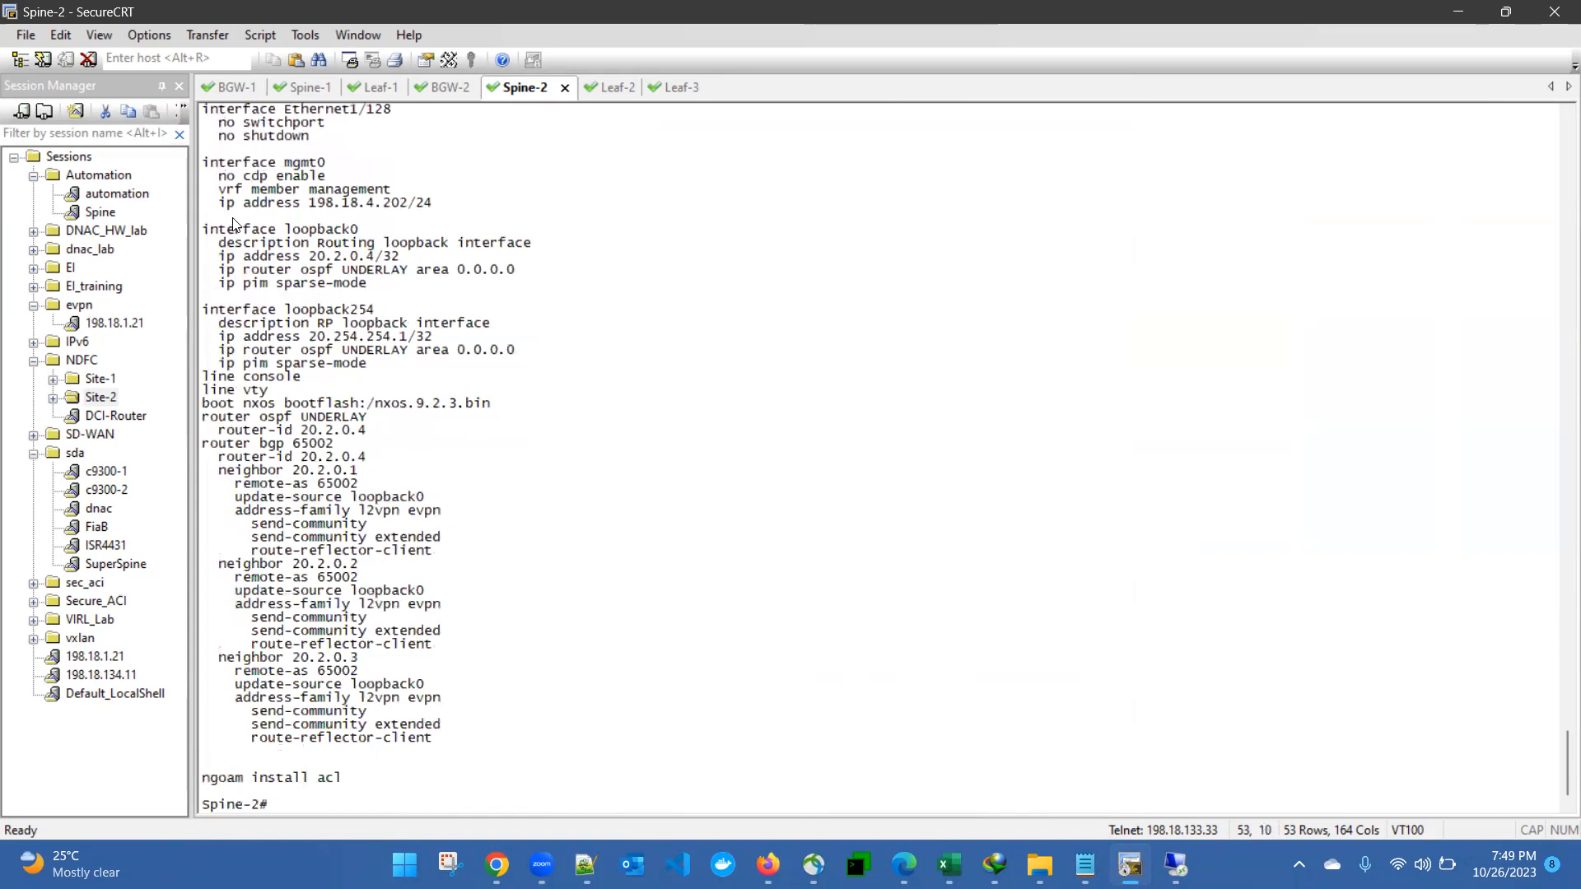
Step: Highlight loopback0 at 20.2.0.4/32 and the RP loopback at 20.254.254.1
drag(206, 226, 428, 280)
click(395, 274)
drag(302, 258, 400, 258)
drag(309, 314, 416, 323)
drag(318, 338, 417, 337)
click(352, 338)
drag(288, 224, 367, 363)
click(305, 424)
Step: Highlight the OSPF UNDERLAY section and BGP 65002 neighbors, including 20.2.0.2 and 20.2.0.3
drag(206, 418, 367, 432)
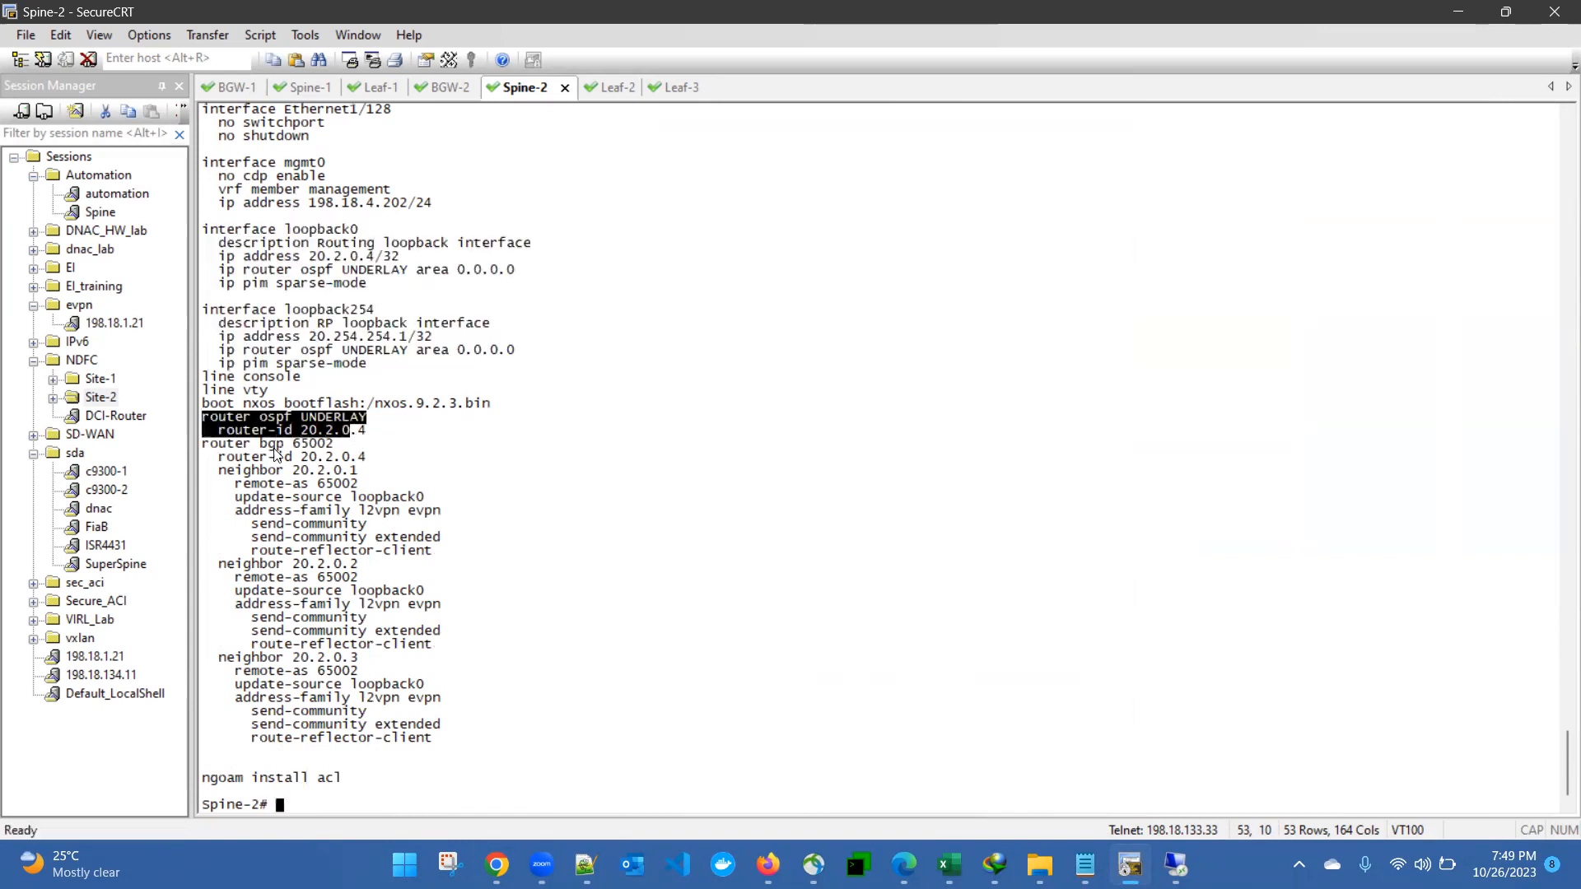
click(215, 440)
drag(216, 440, 505, 635)
click(520, 634)
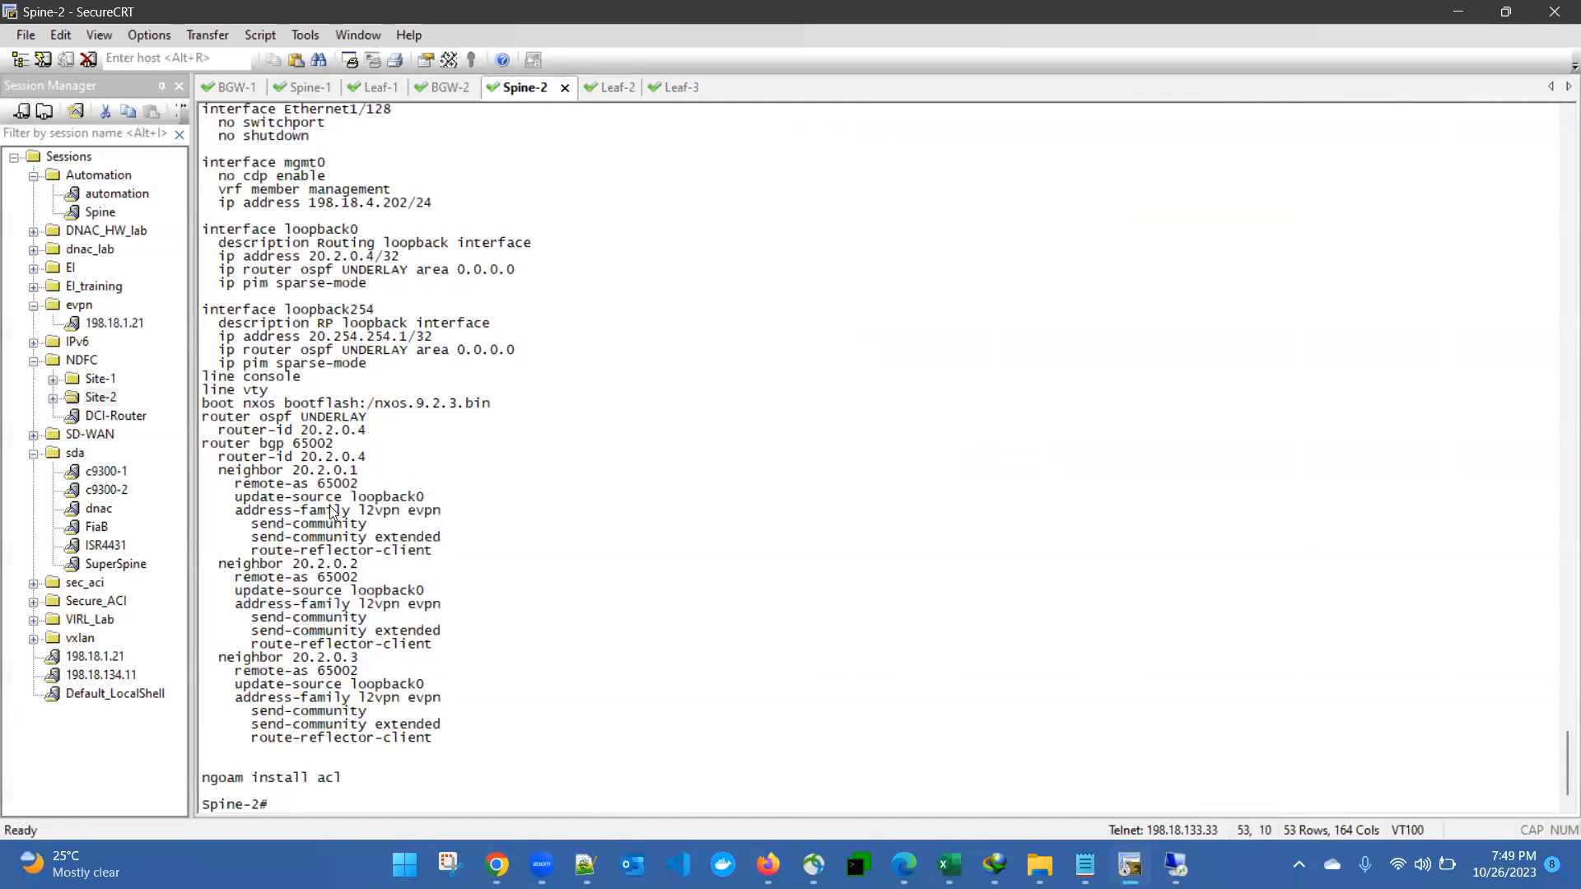
drag(317, 488, 424, 511)
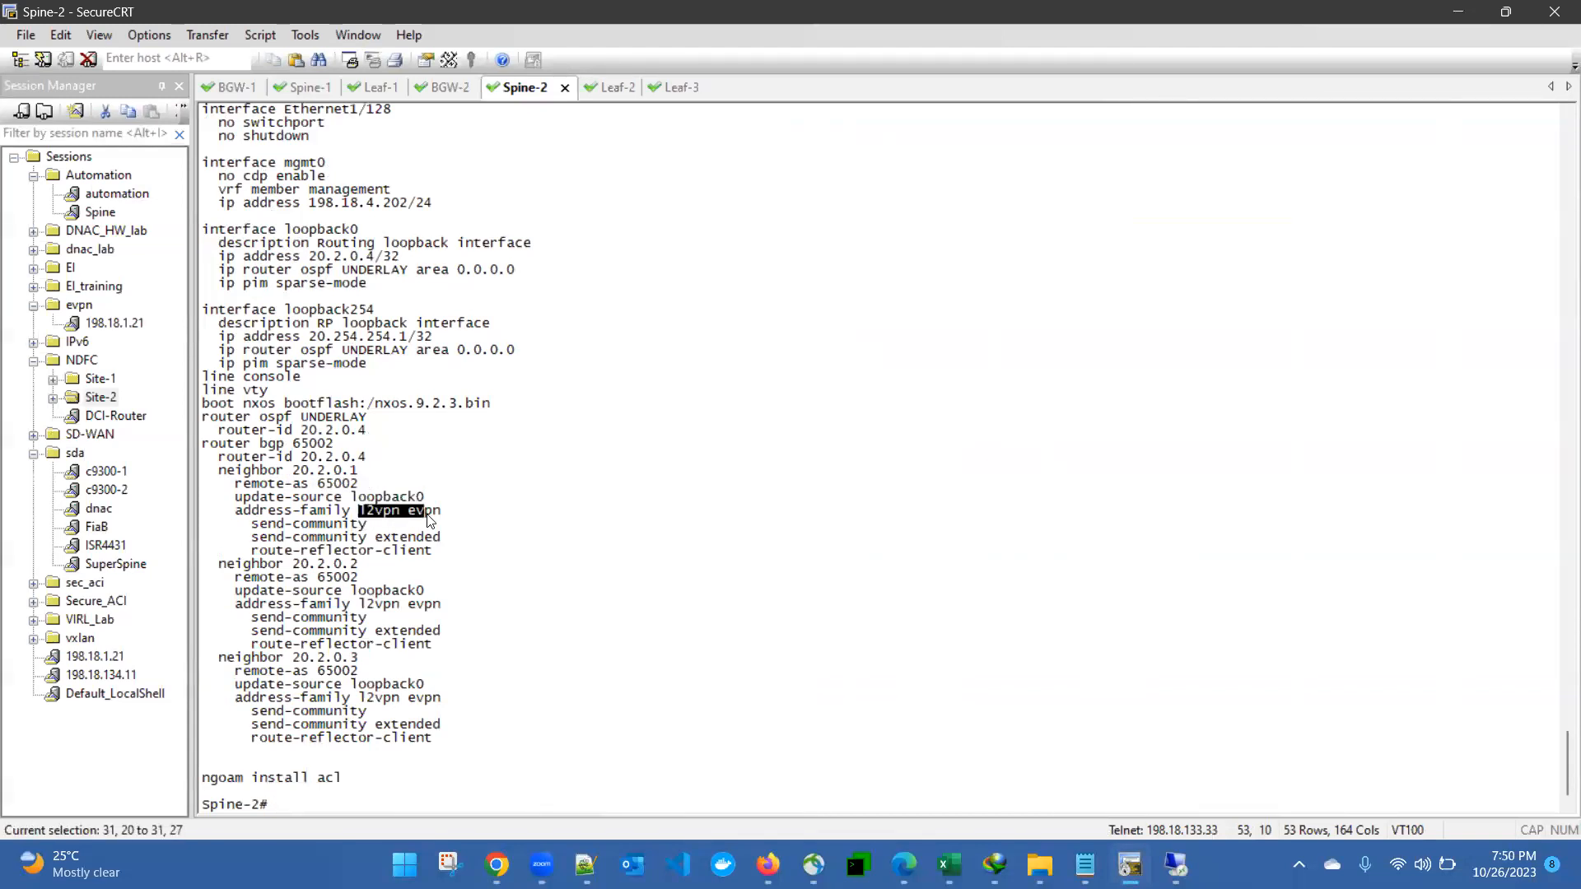
drag(284, 565, 363, 572)
click(351, 572)
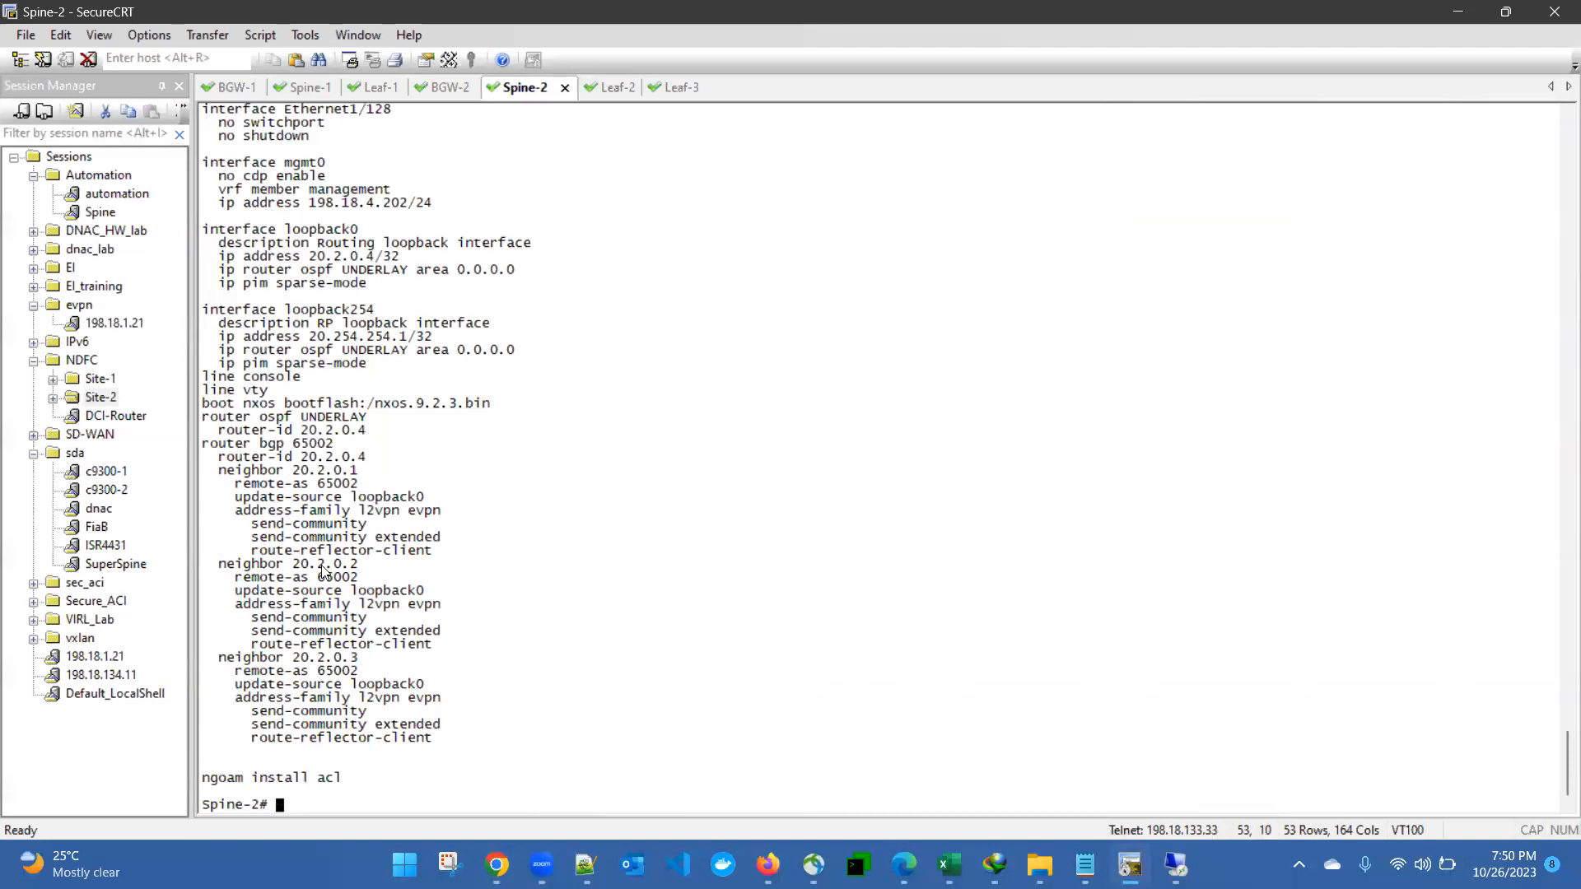
drag(293, 658, 375, 667)
drag(262, 363, 464, 714)
click(420, 561)
Step: On the Leaf-2 session, run 'sh run bgp' to show its BGP configuration
click(609, 87)
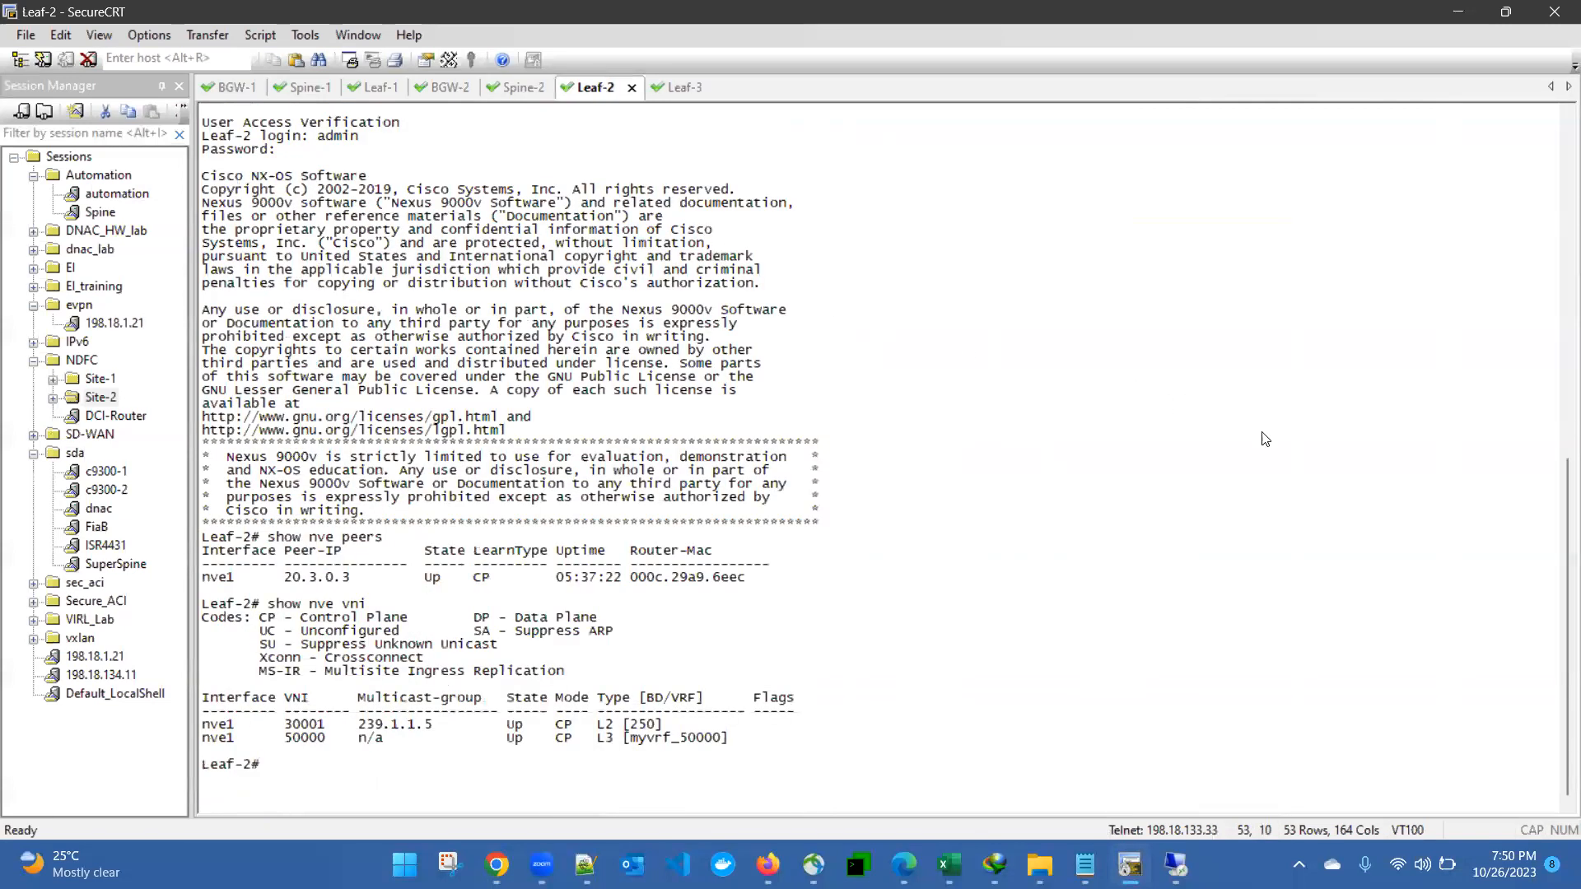
text(sh run | se)
key(BackSpace)
key(BackSpace)
key(BackSpace)
key(BackSpace)
text(bgp)
key(ctrl+a)
key(Return)
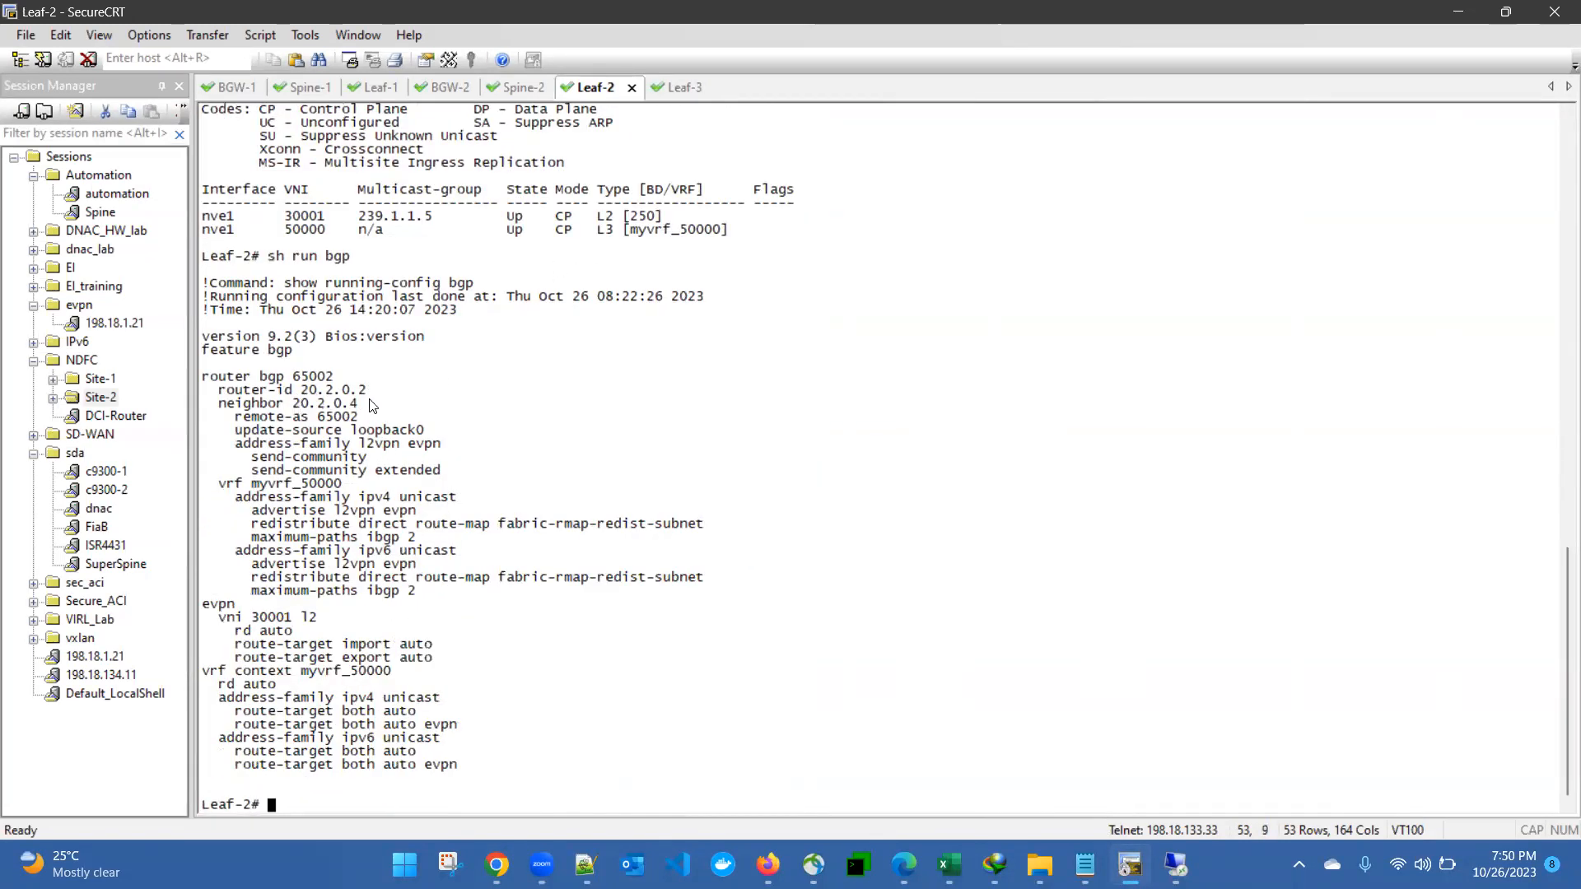
Step: Highlight neighbor 20.2.0.4, the extended community, VRF myvrf_50000 and EVPN route-target settings
drag(218, 403, 455, 463)
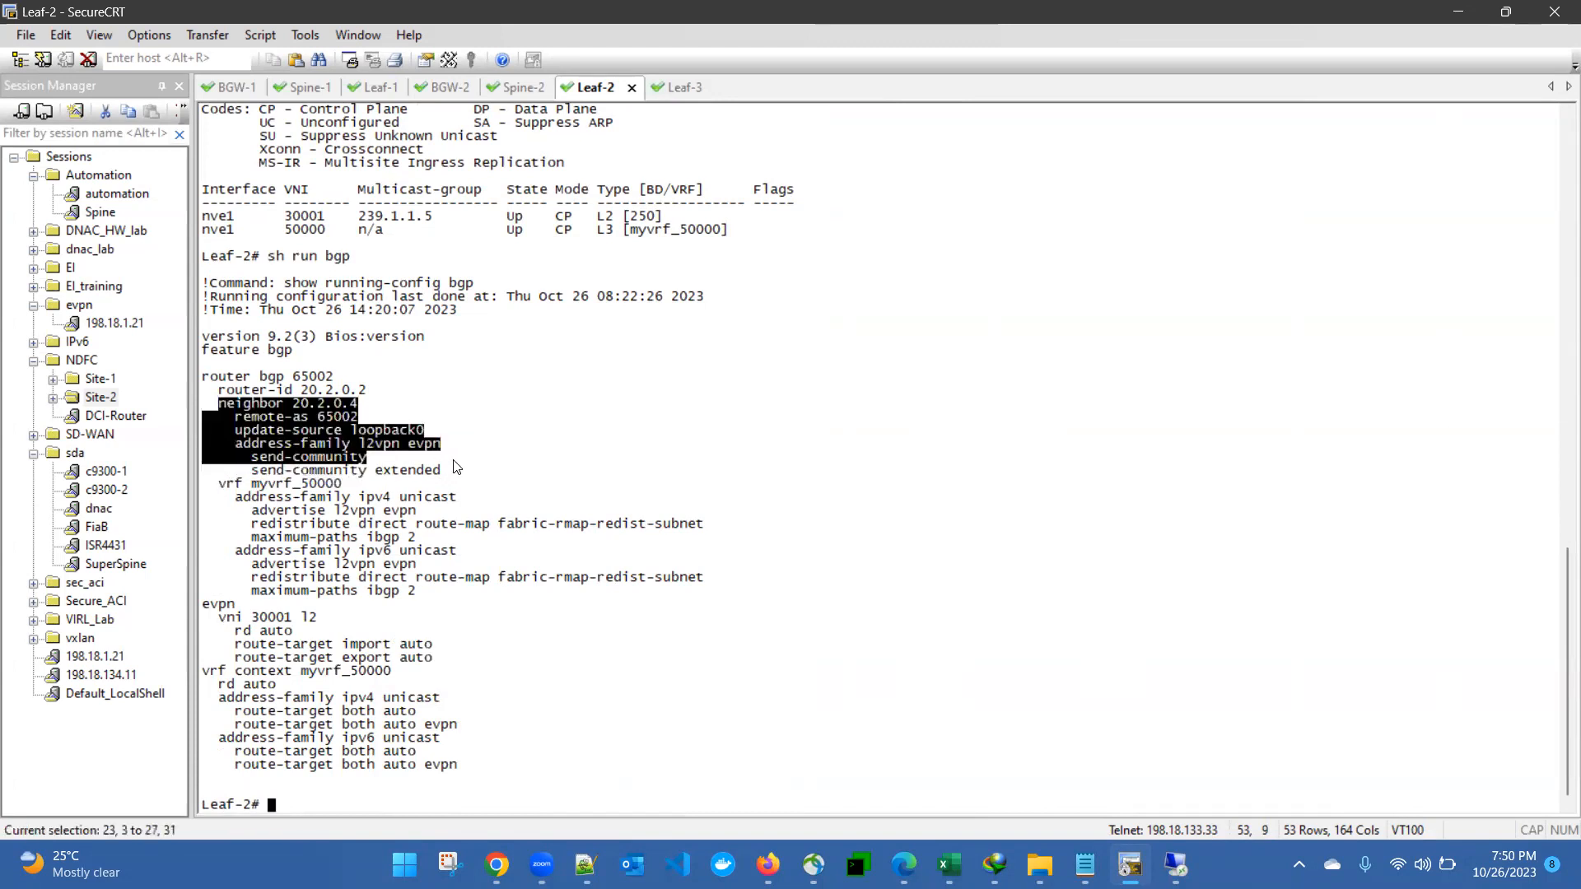
drag(220, 472, 450, 552)
click(475, 513)
drag(233, 487, 403, 556)
drag(230, 592, 475, 771)
click(475, 772)
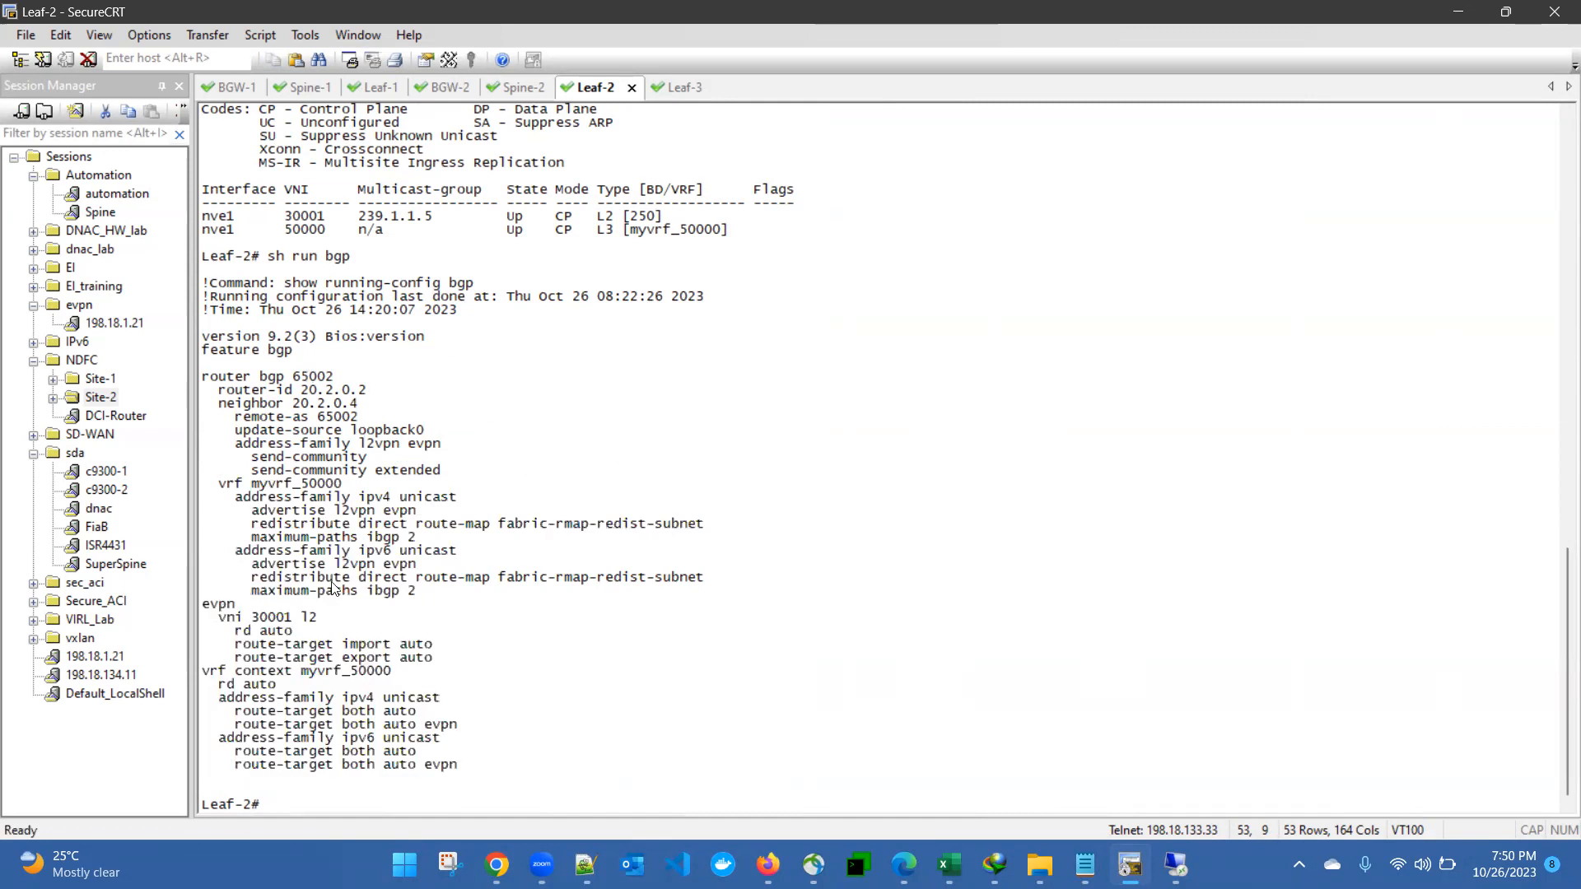
Step: On Spine-2, run 'show ip bgp all su' and highlight the 20.2.0.2 and 20.2.0.3 neighbor rows
click(521, 87)
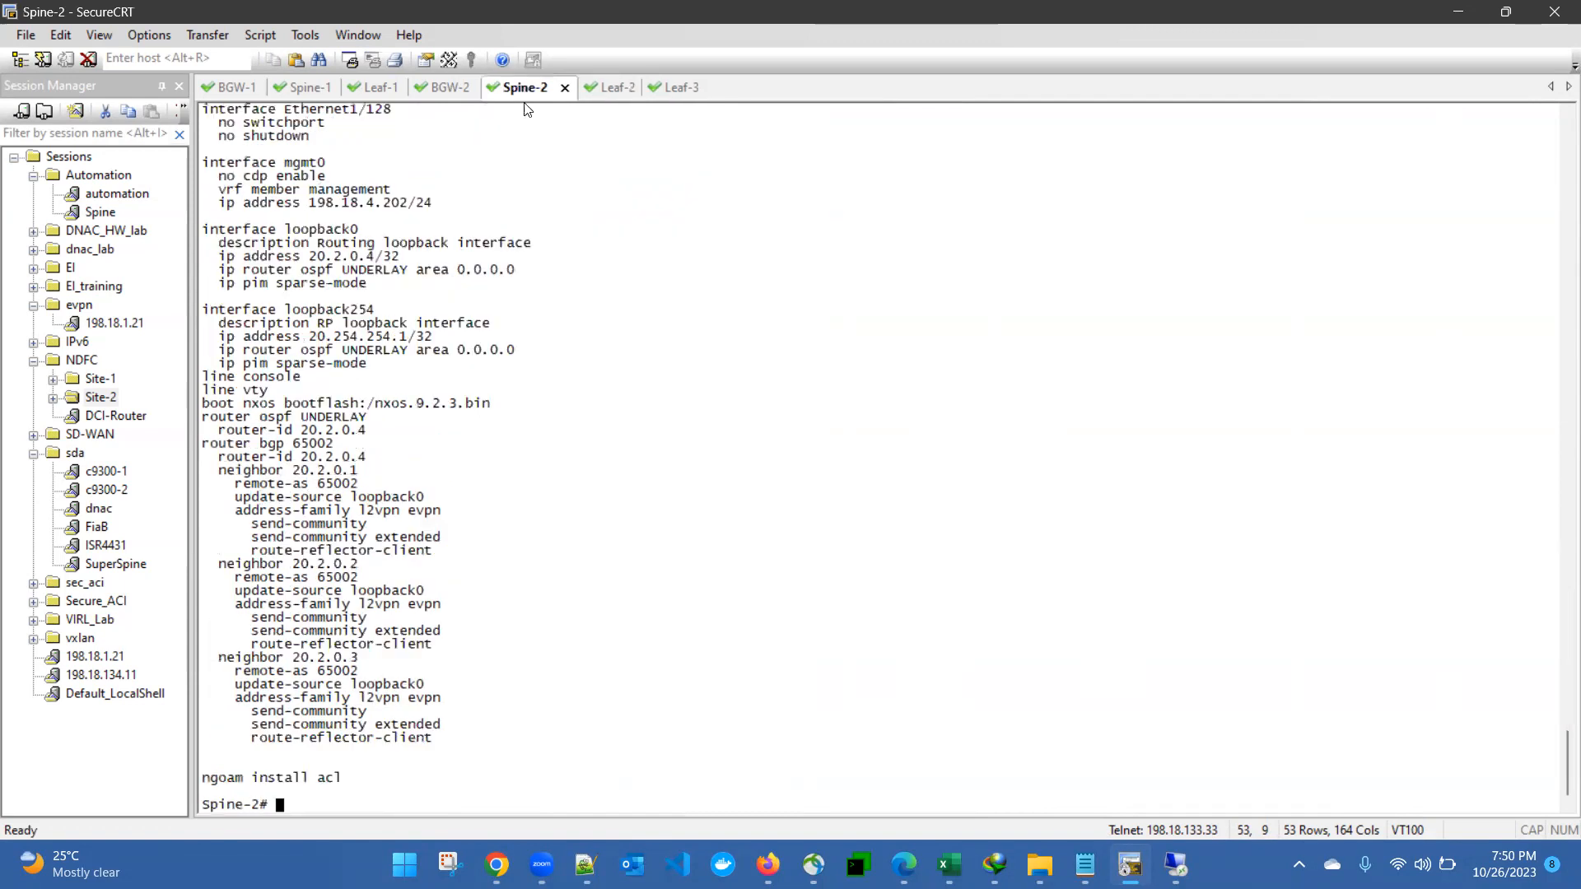
text(show ip bgp)
key(BackSpace)
key(BackSpace)
text(su all)
key(Return)
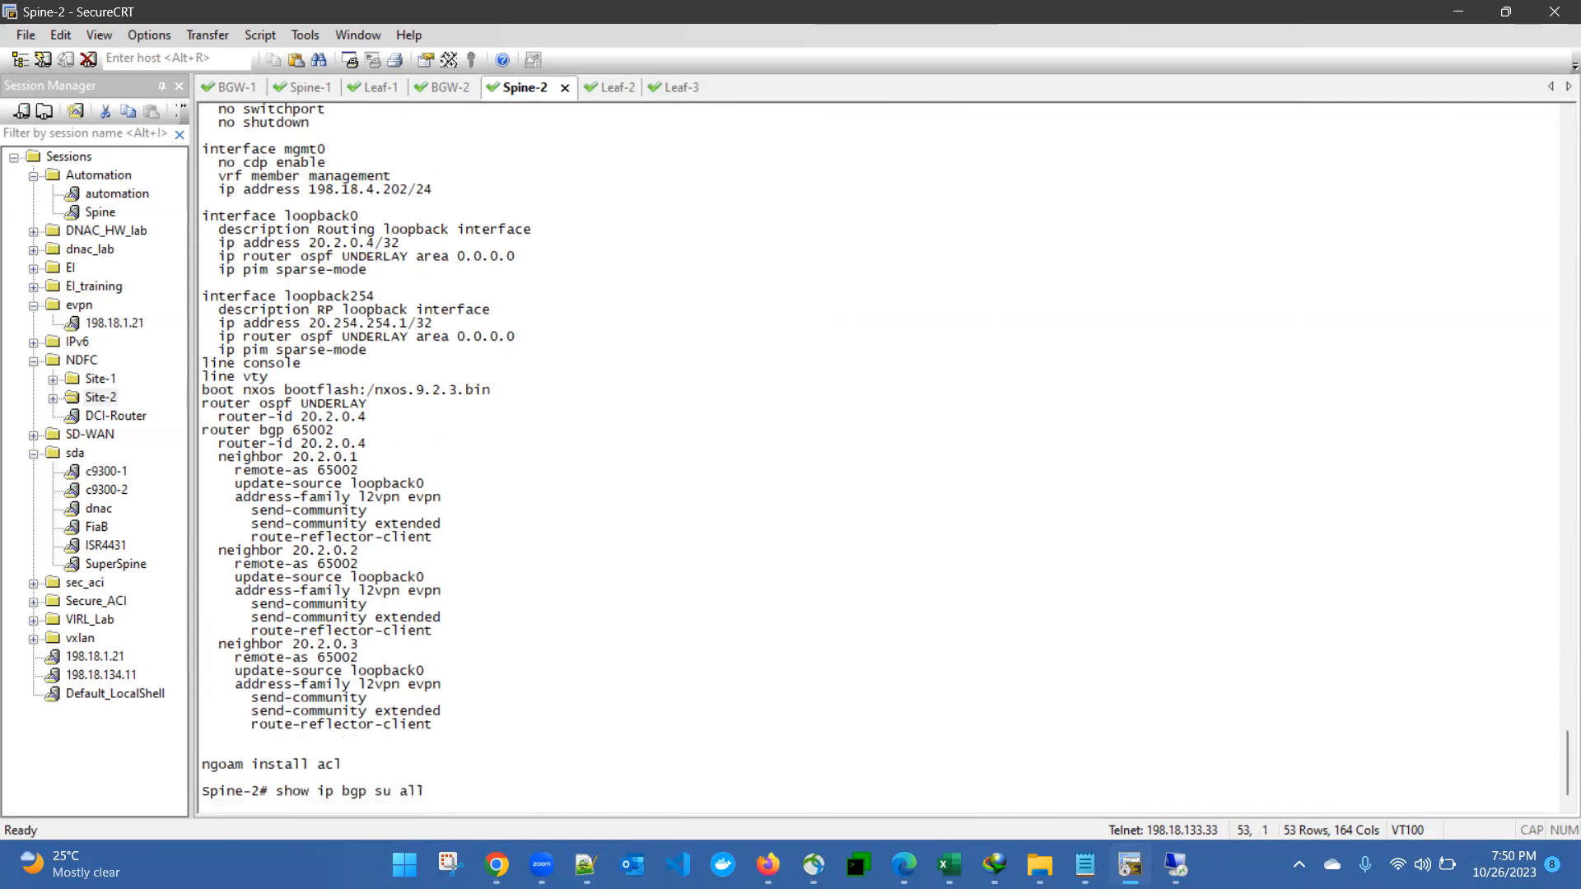
text(show ip bgp all su)
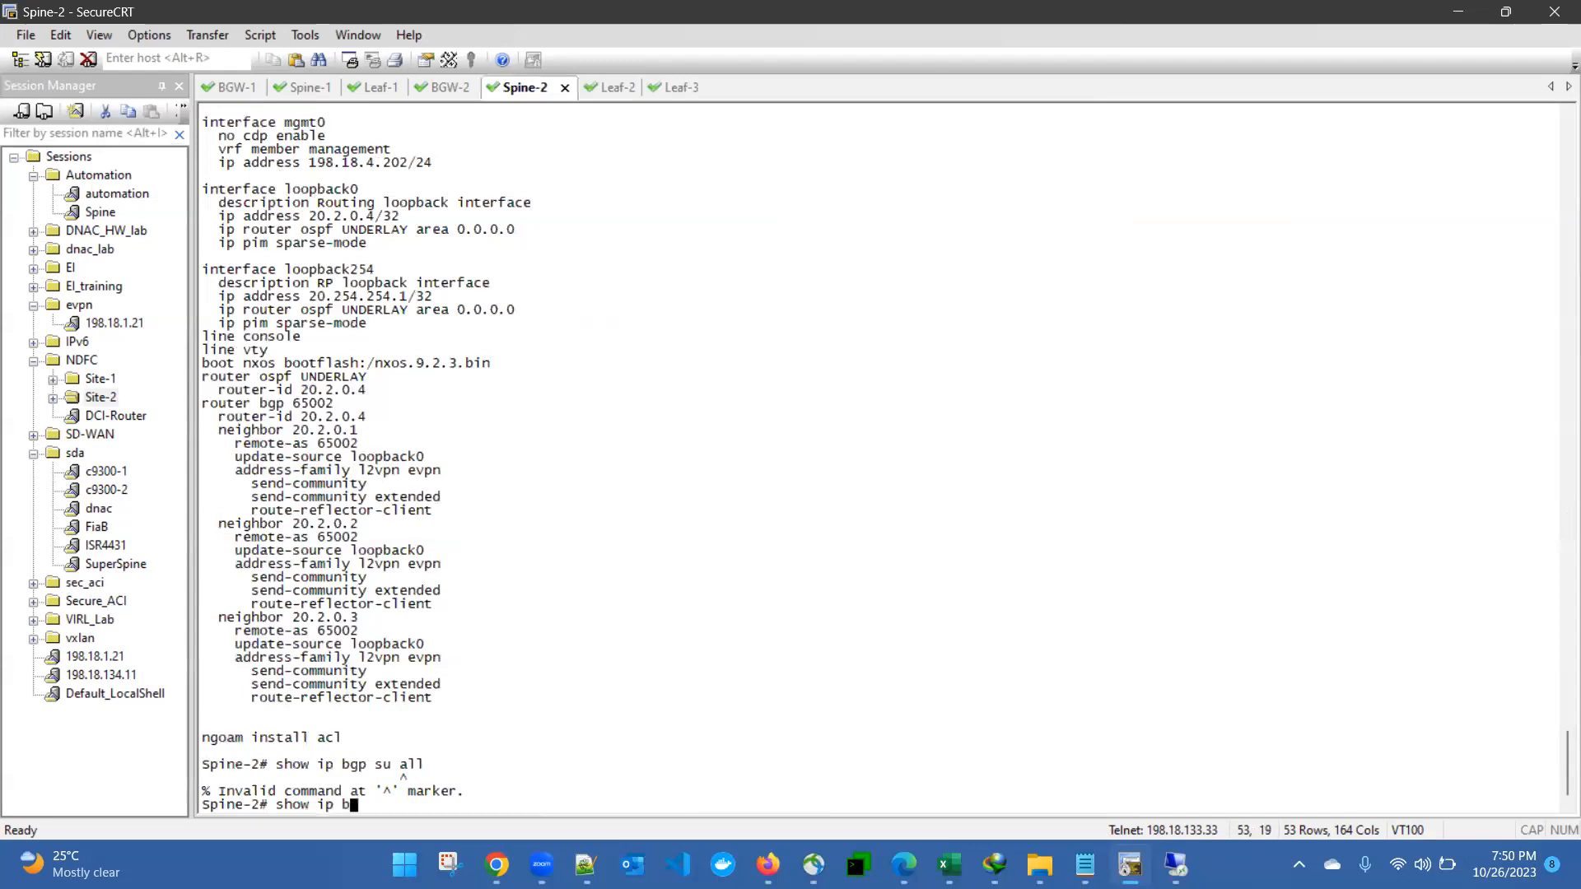
key(Return)
key(Return)
key(Return)
key(Return)
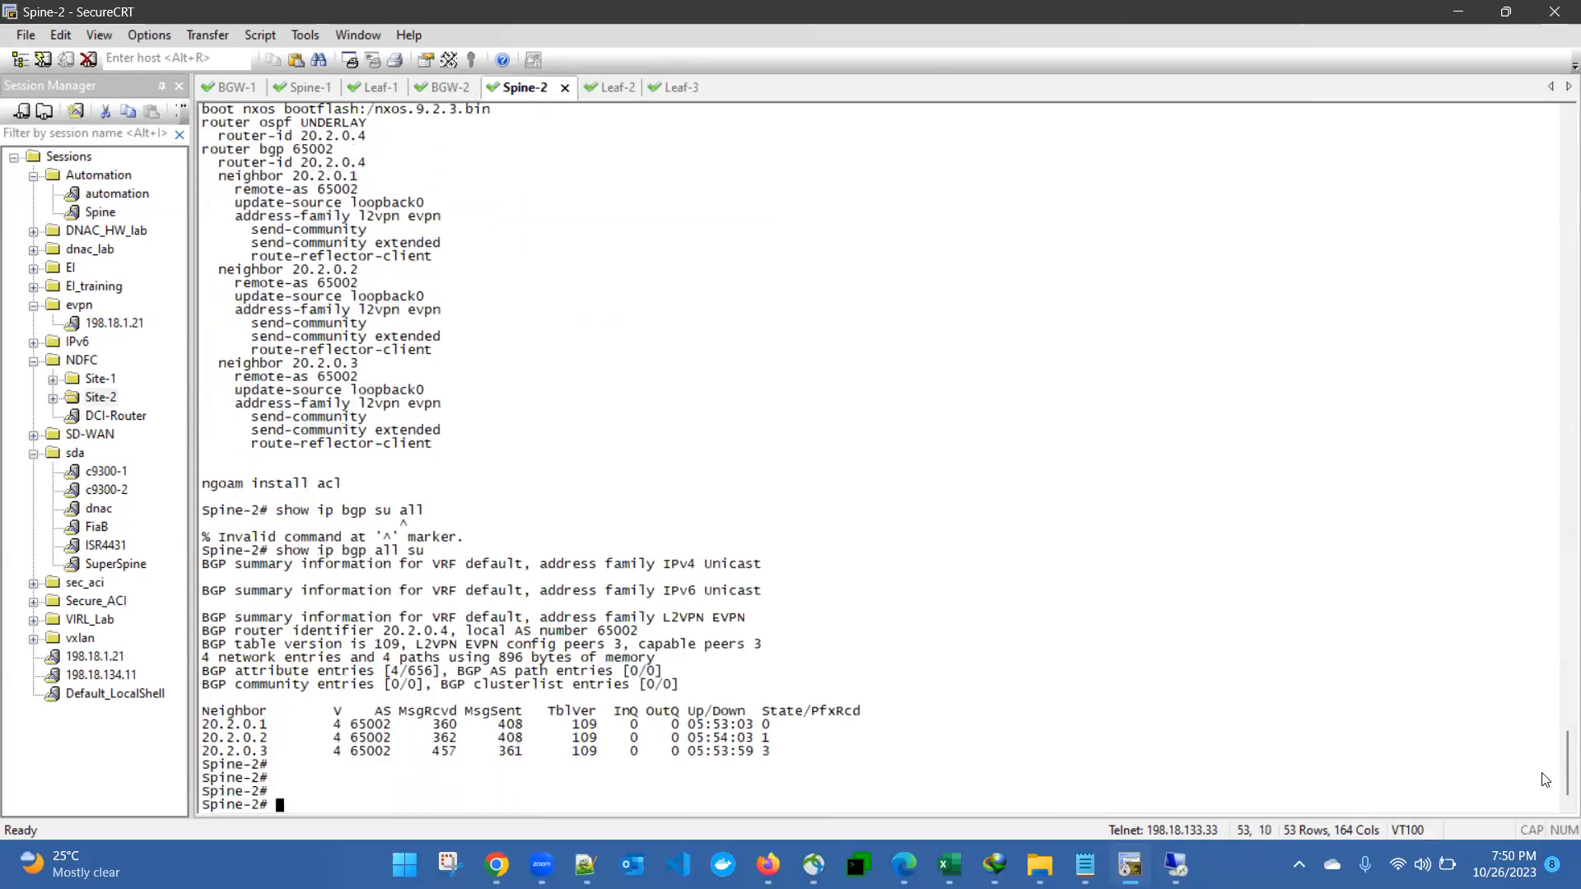
drag(211, 741, 251, 751)
click(219, 724)
Step: Log into the BGW-2 console, run 'show run bgp', and highlight its BGP 65002 configuration
click(441, 85)
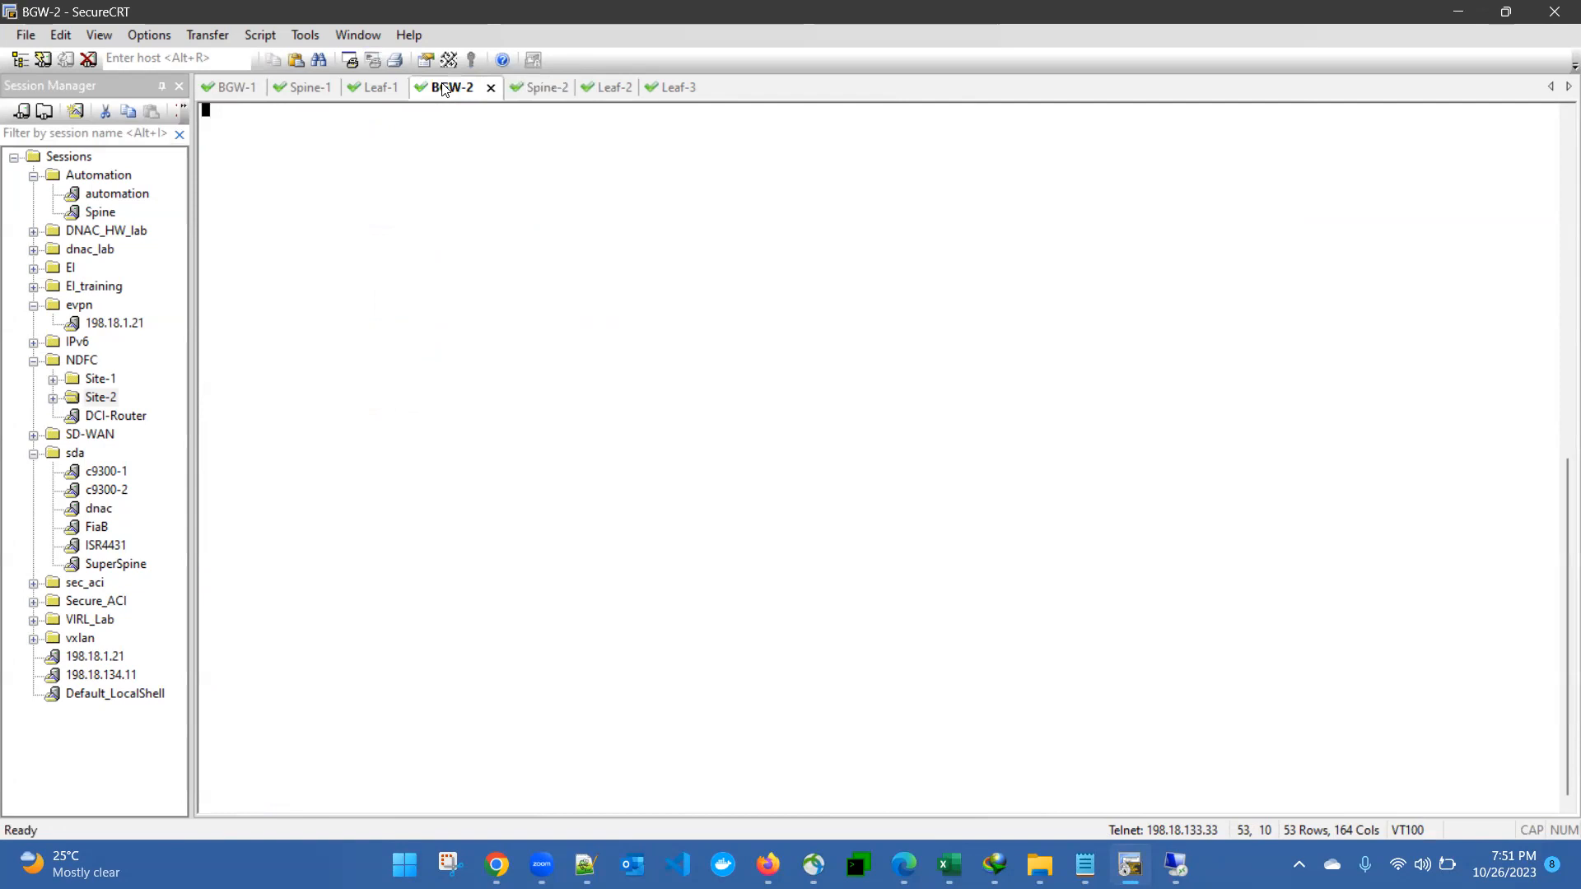
key(Return)
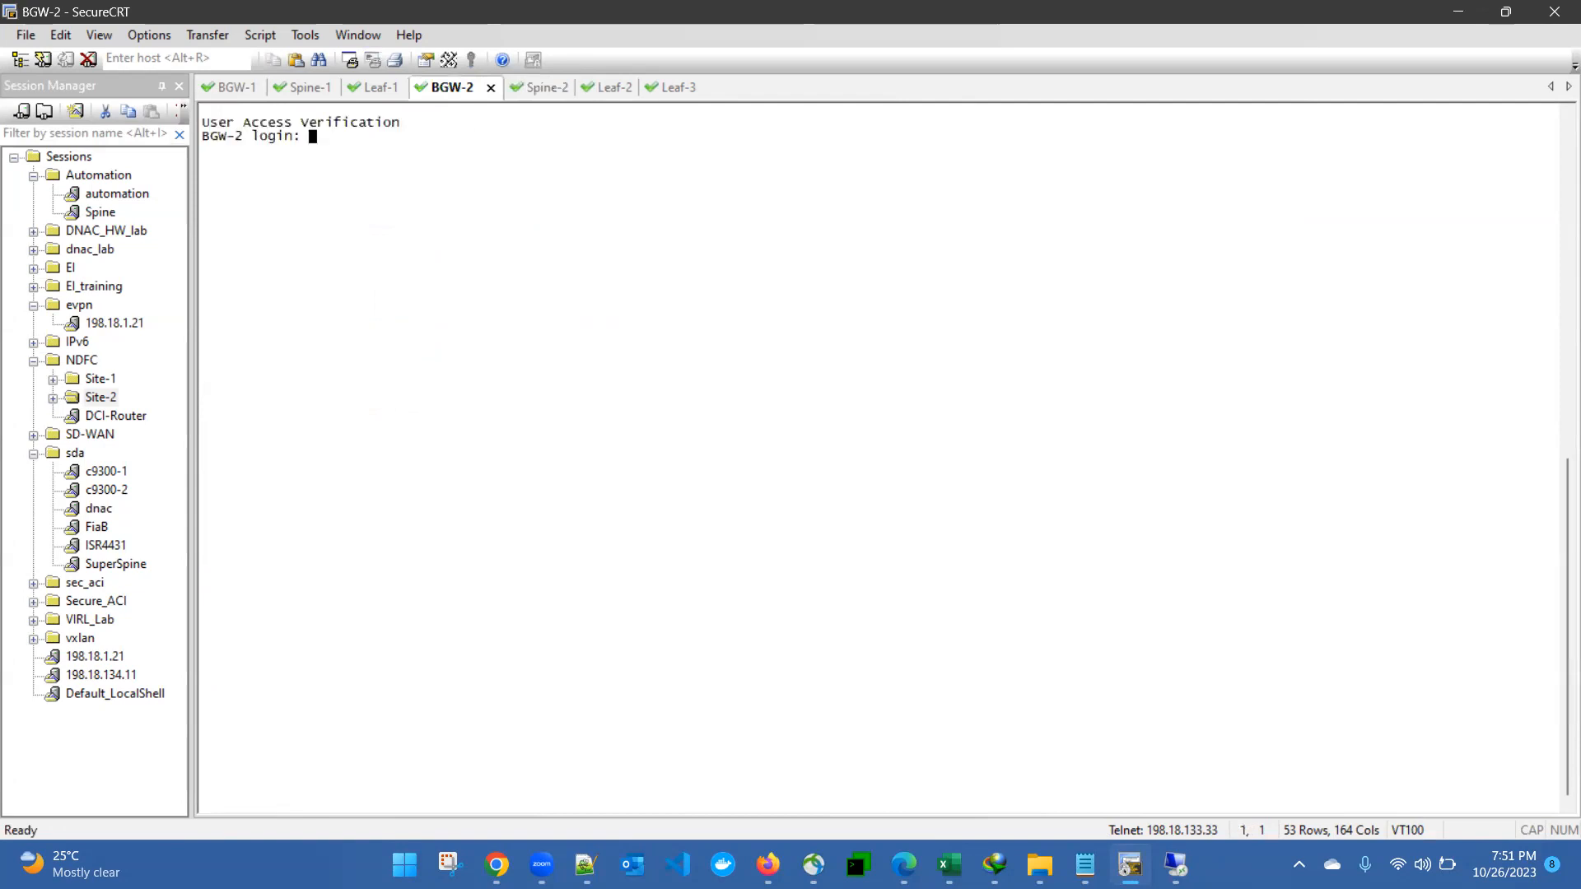
text(admin)
key(Return)
key(Return)
text(show run bgp)
key(Return)
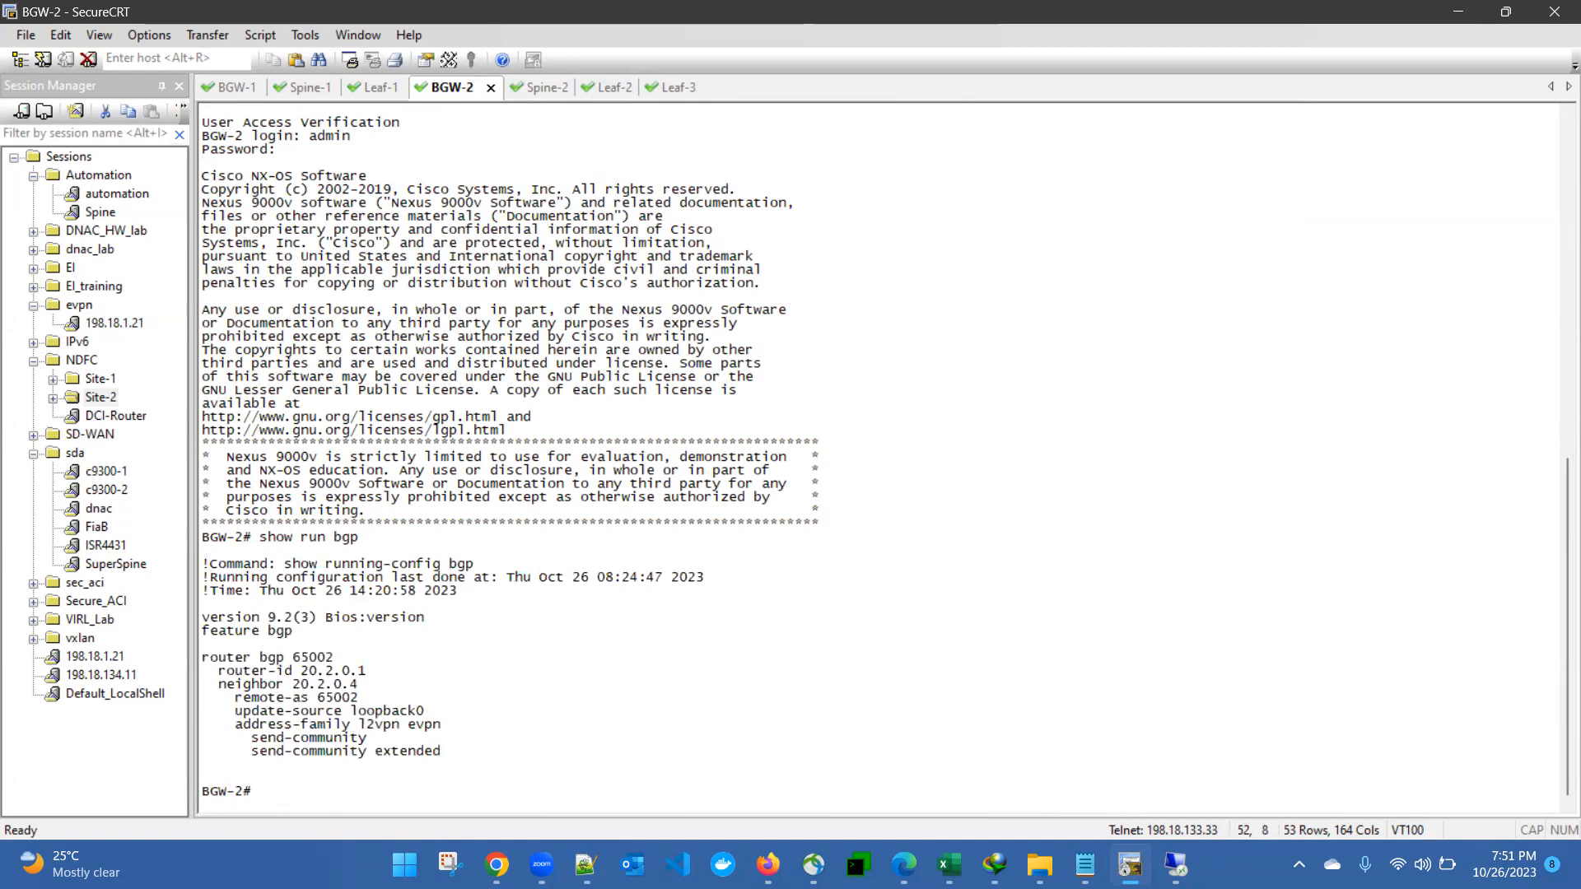
drag(218, 657, 394, 740)
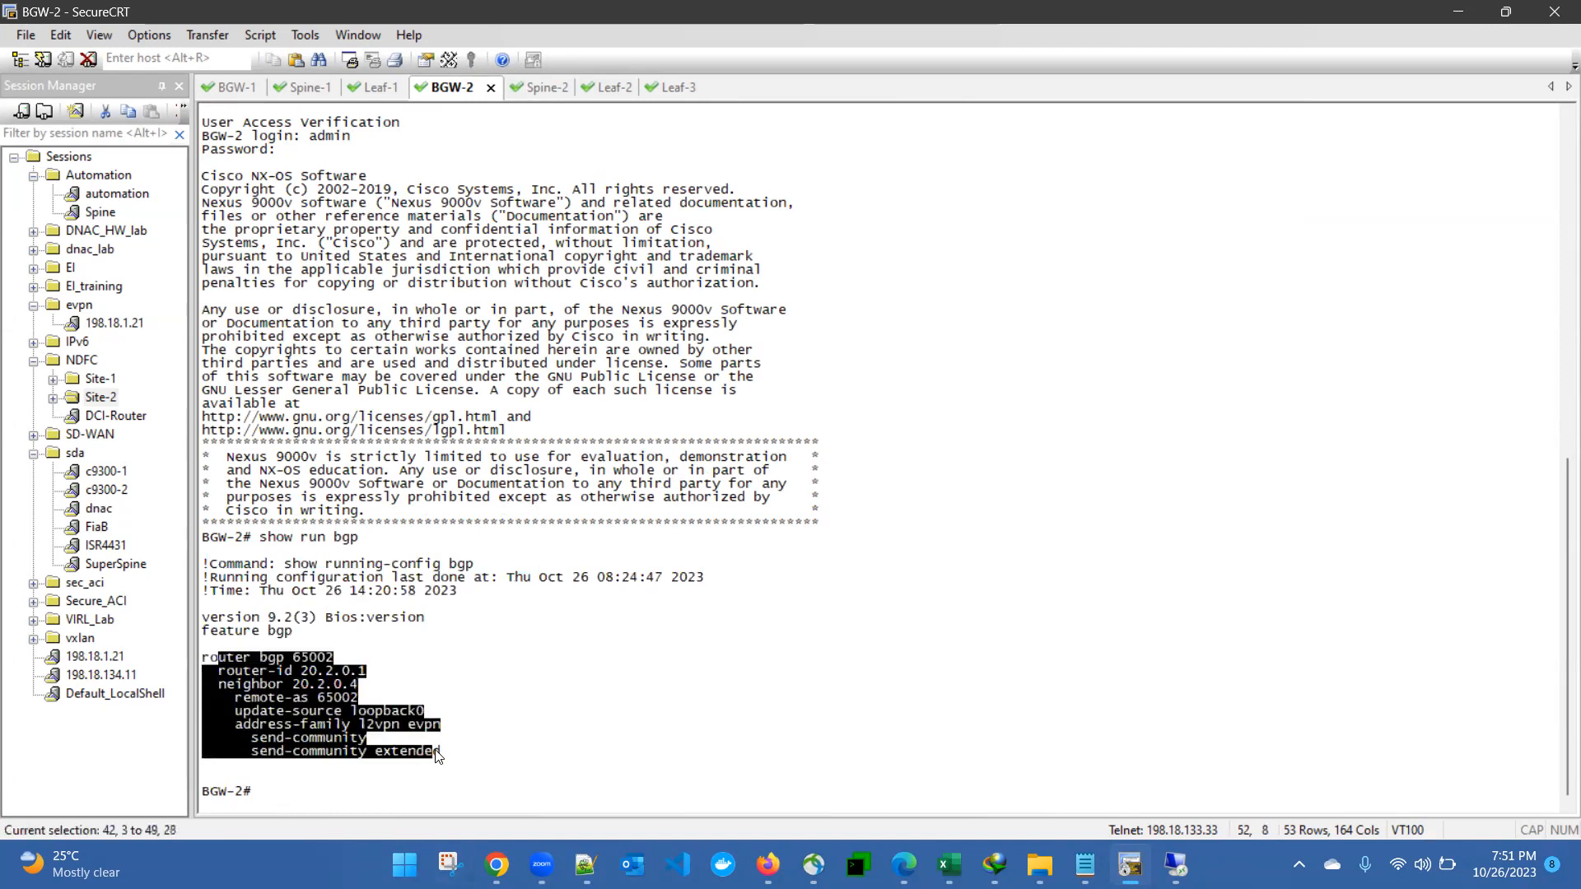
click(444, 692)
Step: Highlight Spine-2's BGP neighbor table, then check Leaf-2's OSPF neighbors with 'show ip os neighbors'
click(541, 87)
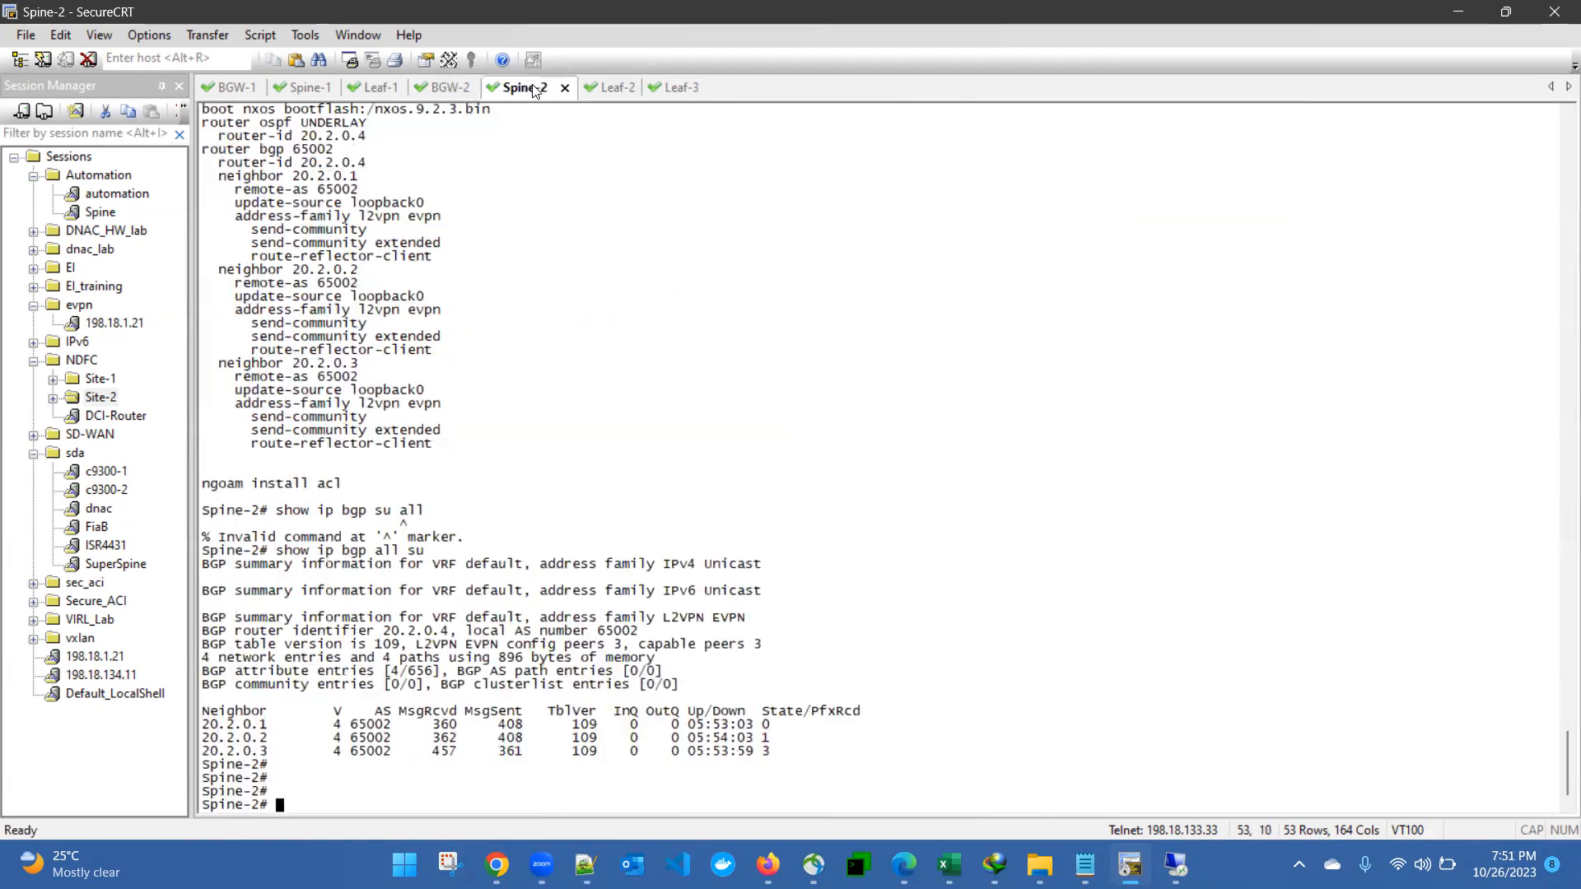
drag(295, 701, 704, 755)
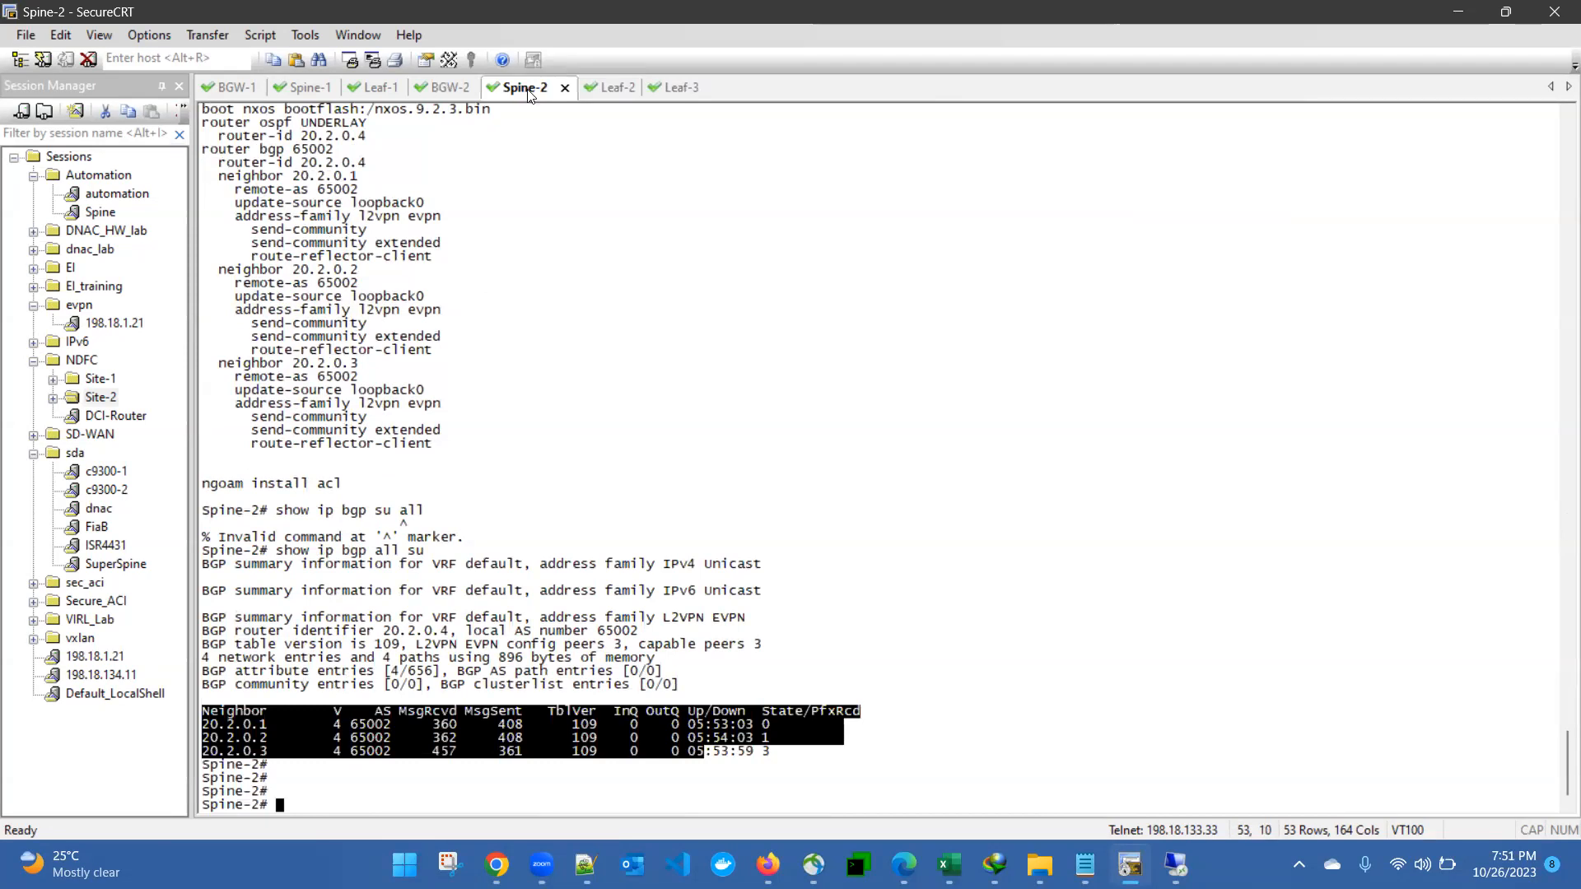
click(616, 88)
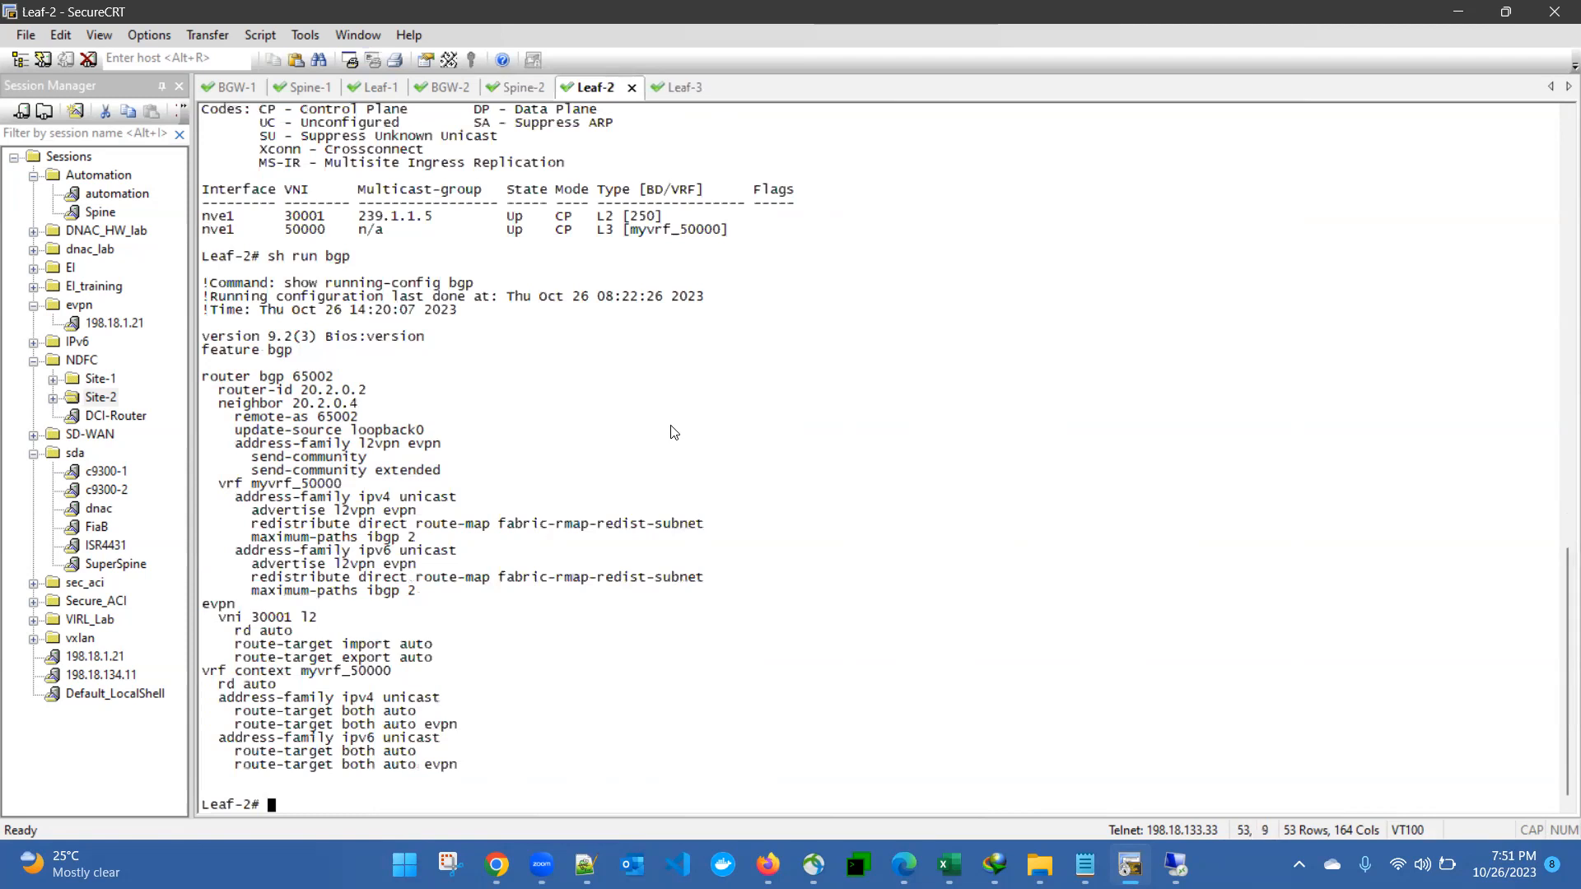
text(show ip os neighbors)
key(Return)
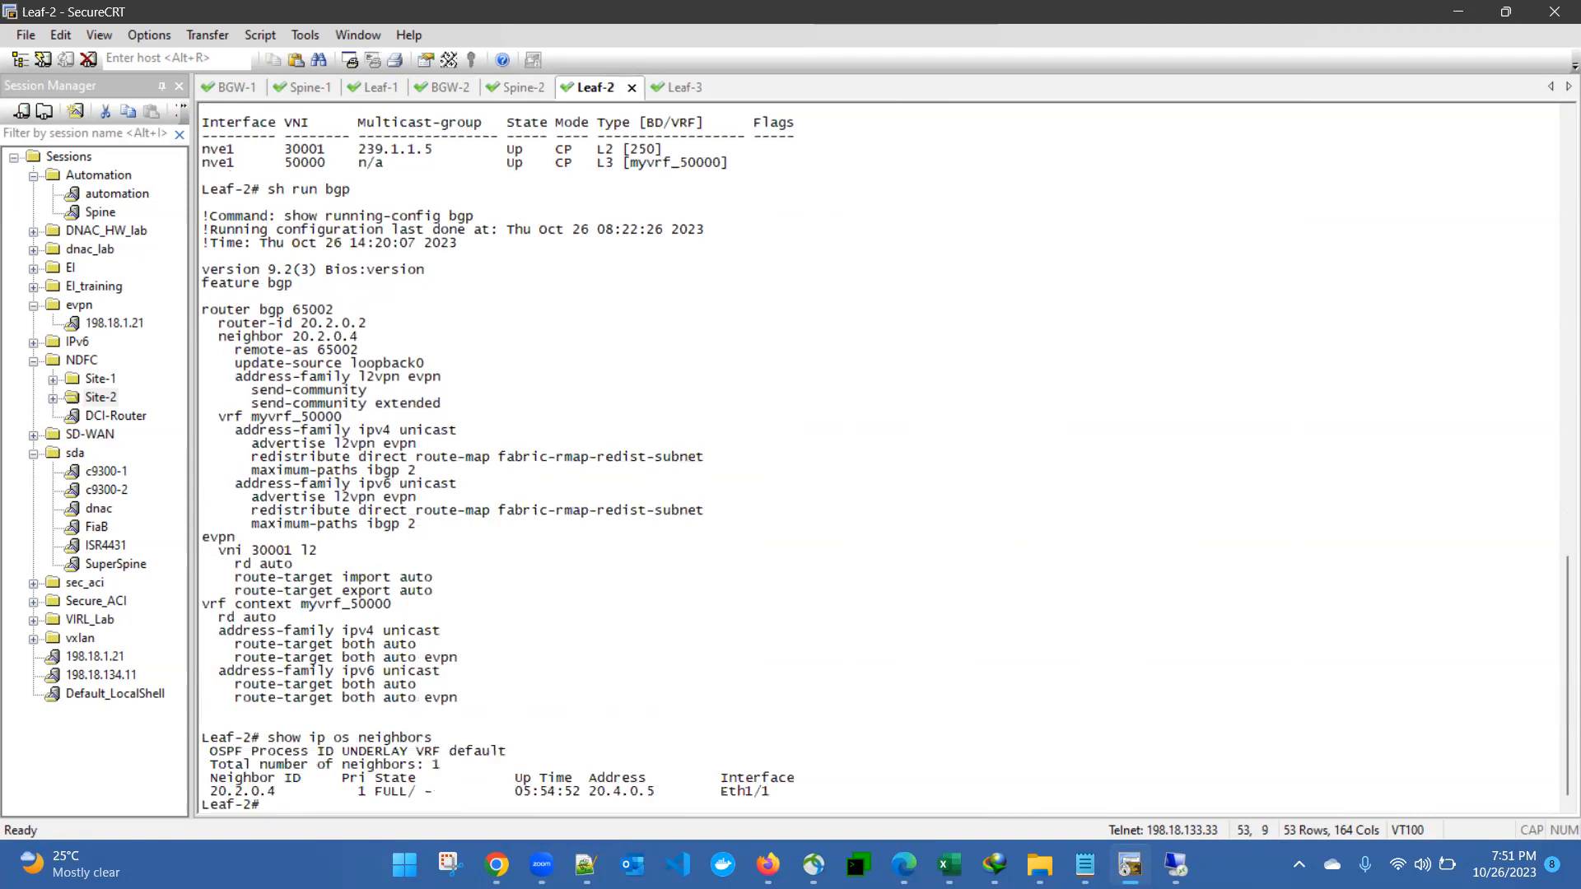
key(Return)
key(Return)
key(Return)
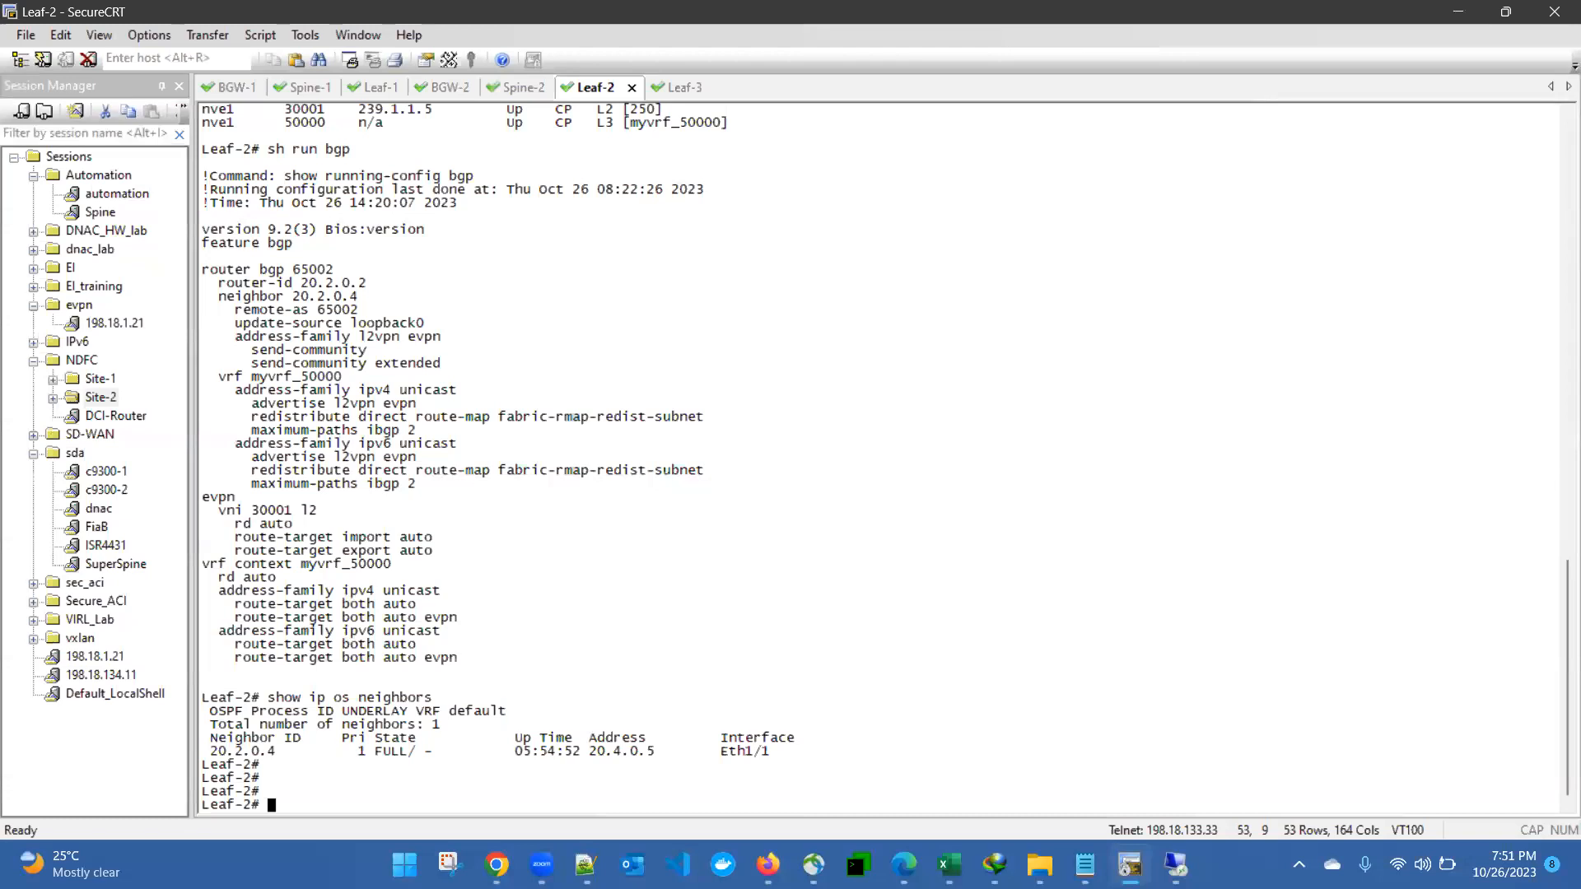
click(678, 90)
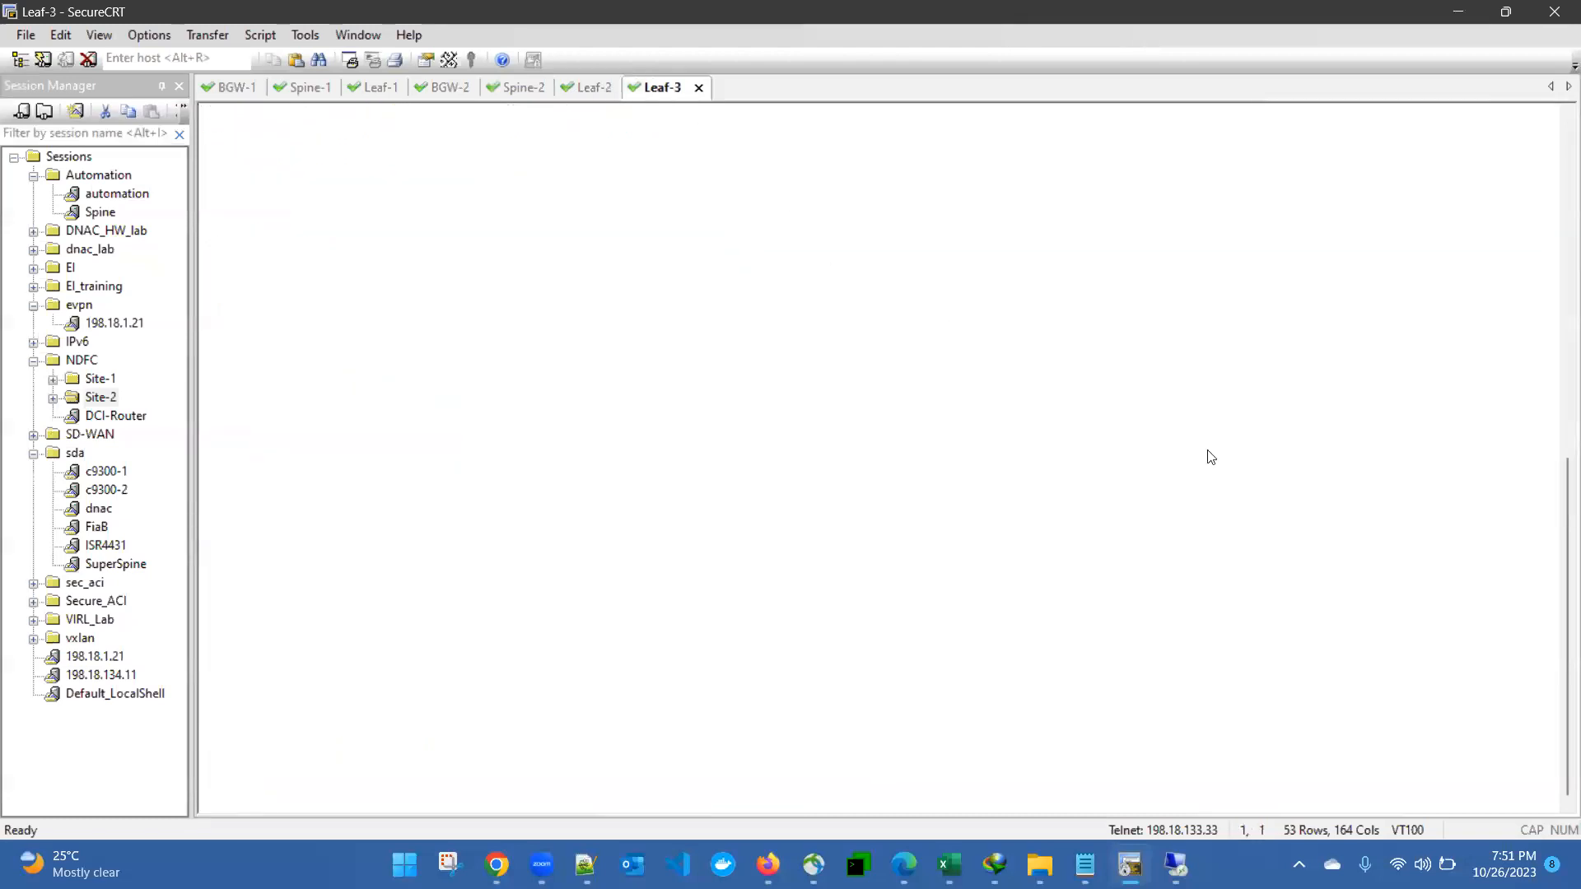
Step: Log into the Leaf-3 console
key(Return)
text(admin)
key(Return)
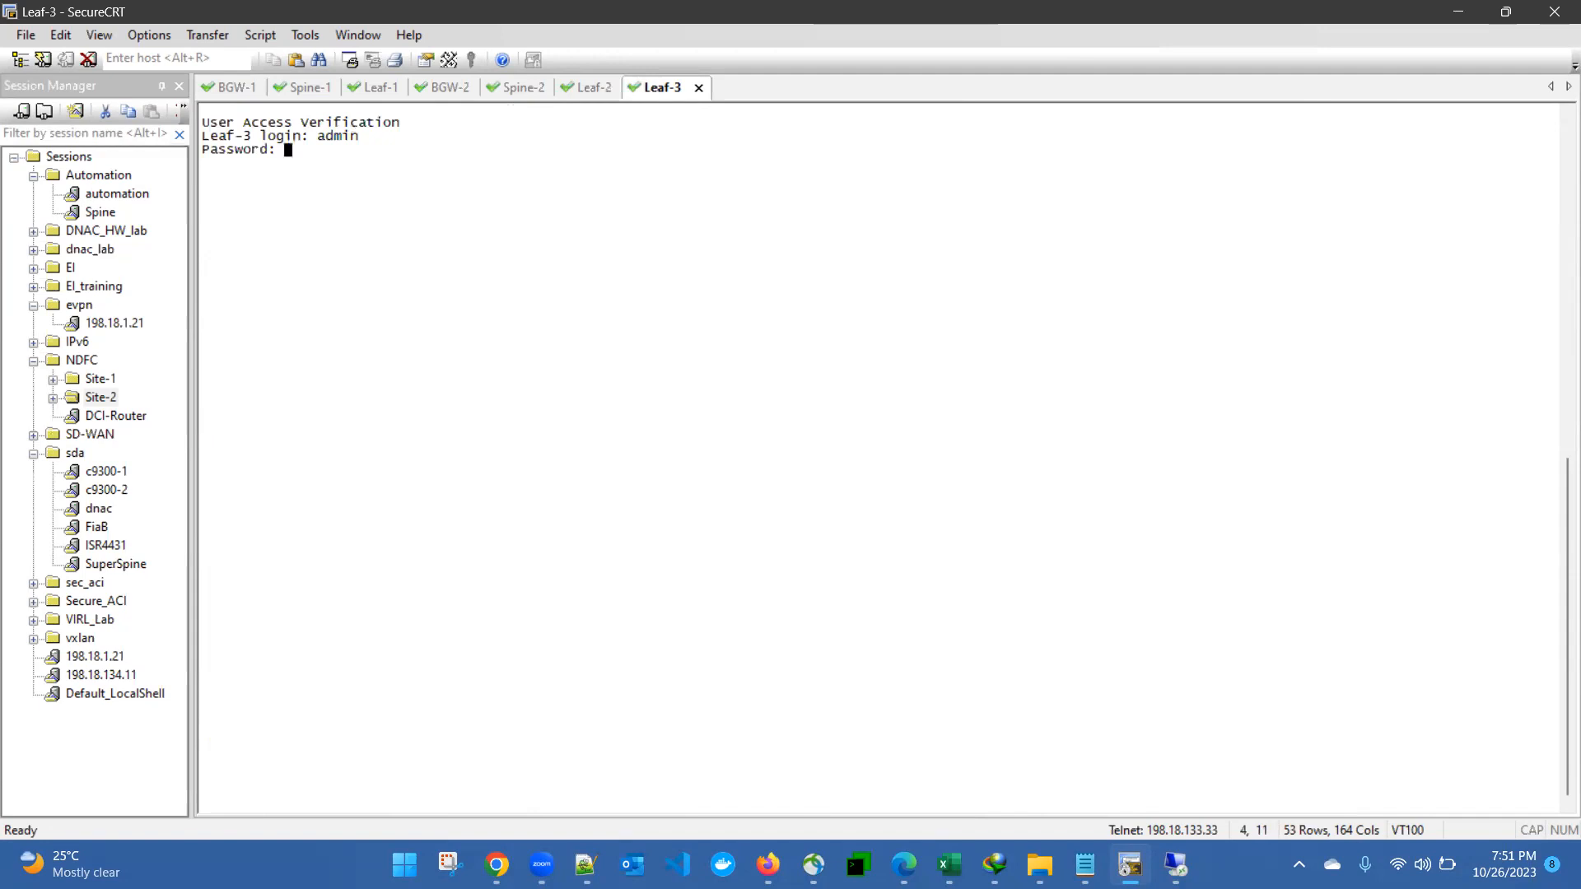
key(Return)
Step: Show Leaf-3's OSPF running config and neighbors, confirming 20.2.0.4 FULL on Eth1/1
text(sh run ospf)
key(Return)
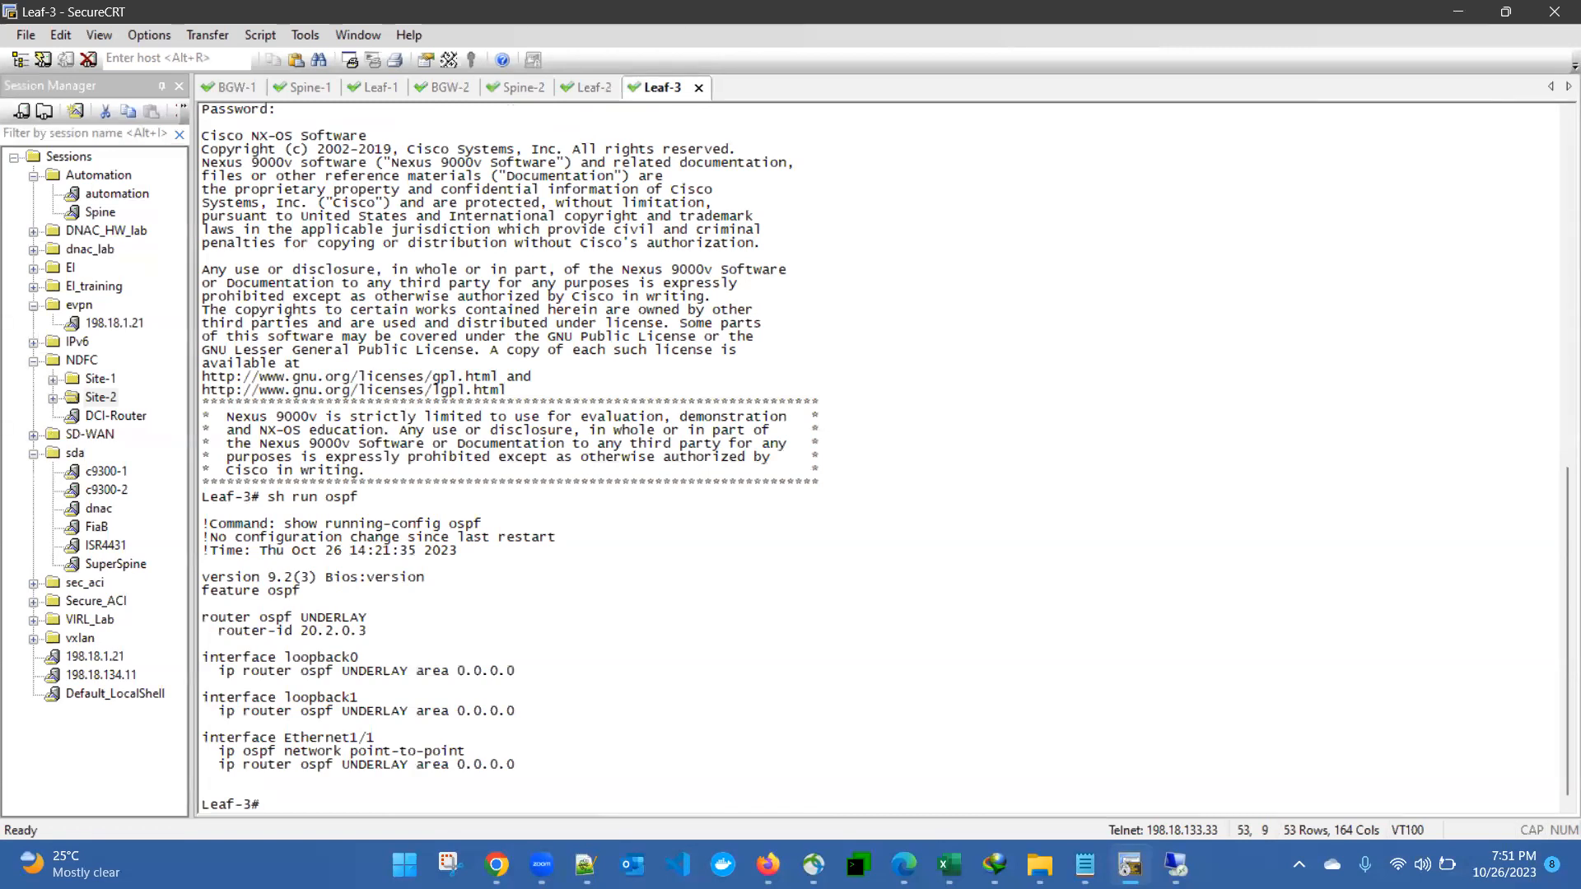
text(sh )
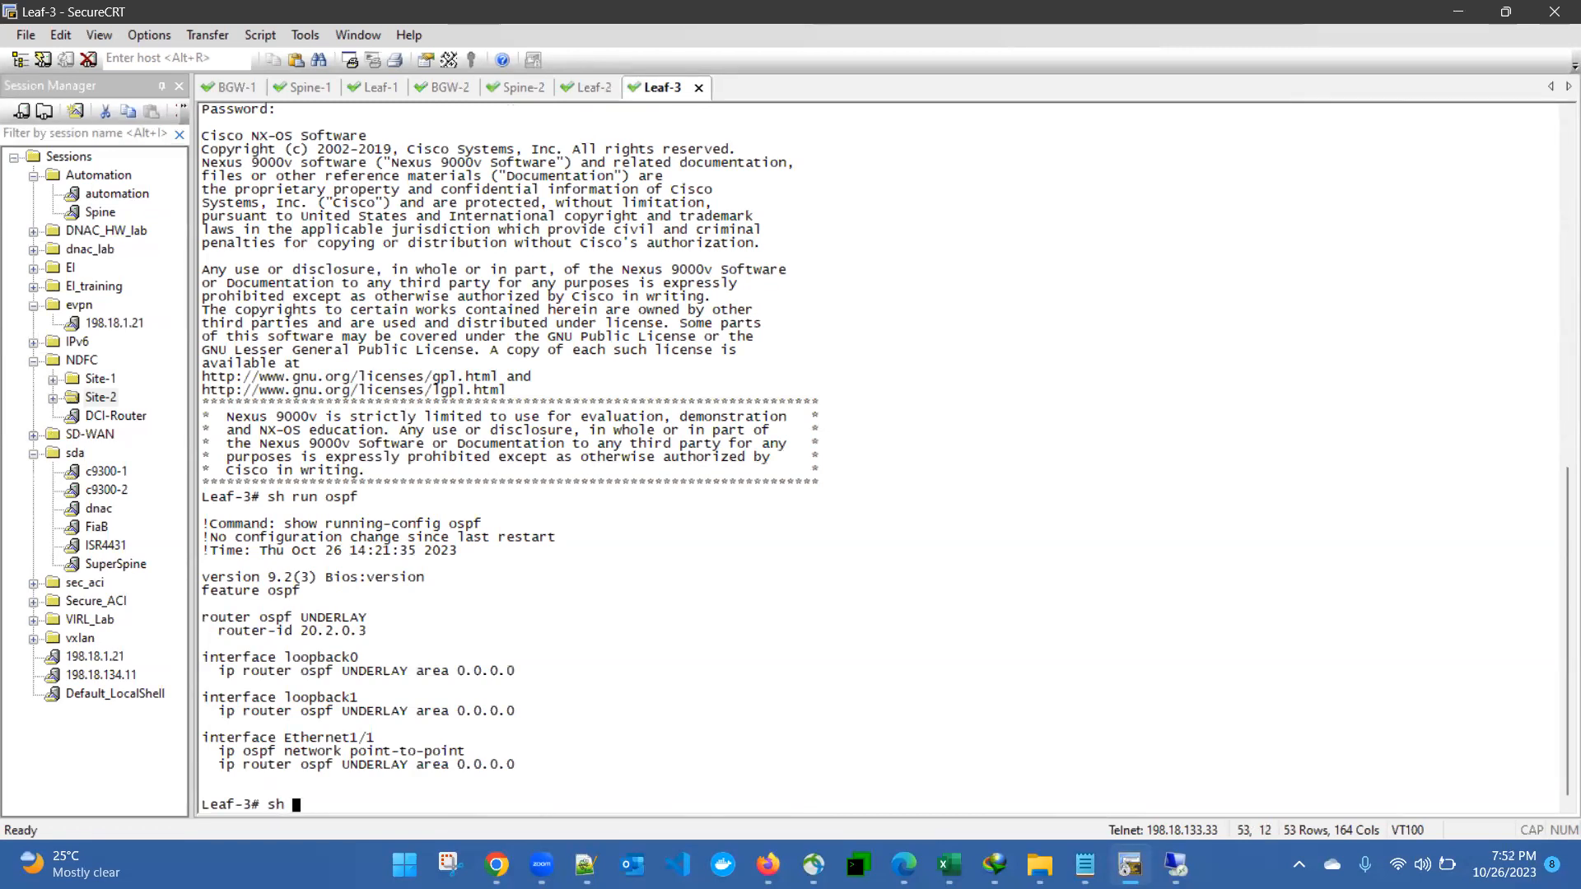
text(ip ospf neighbors)
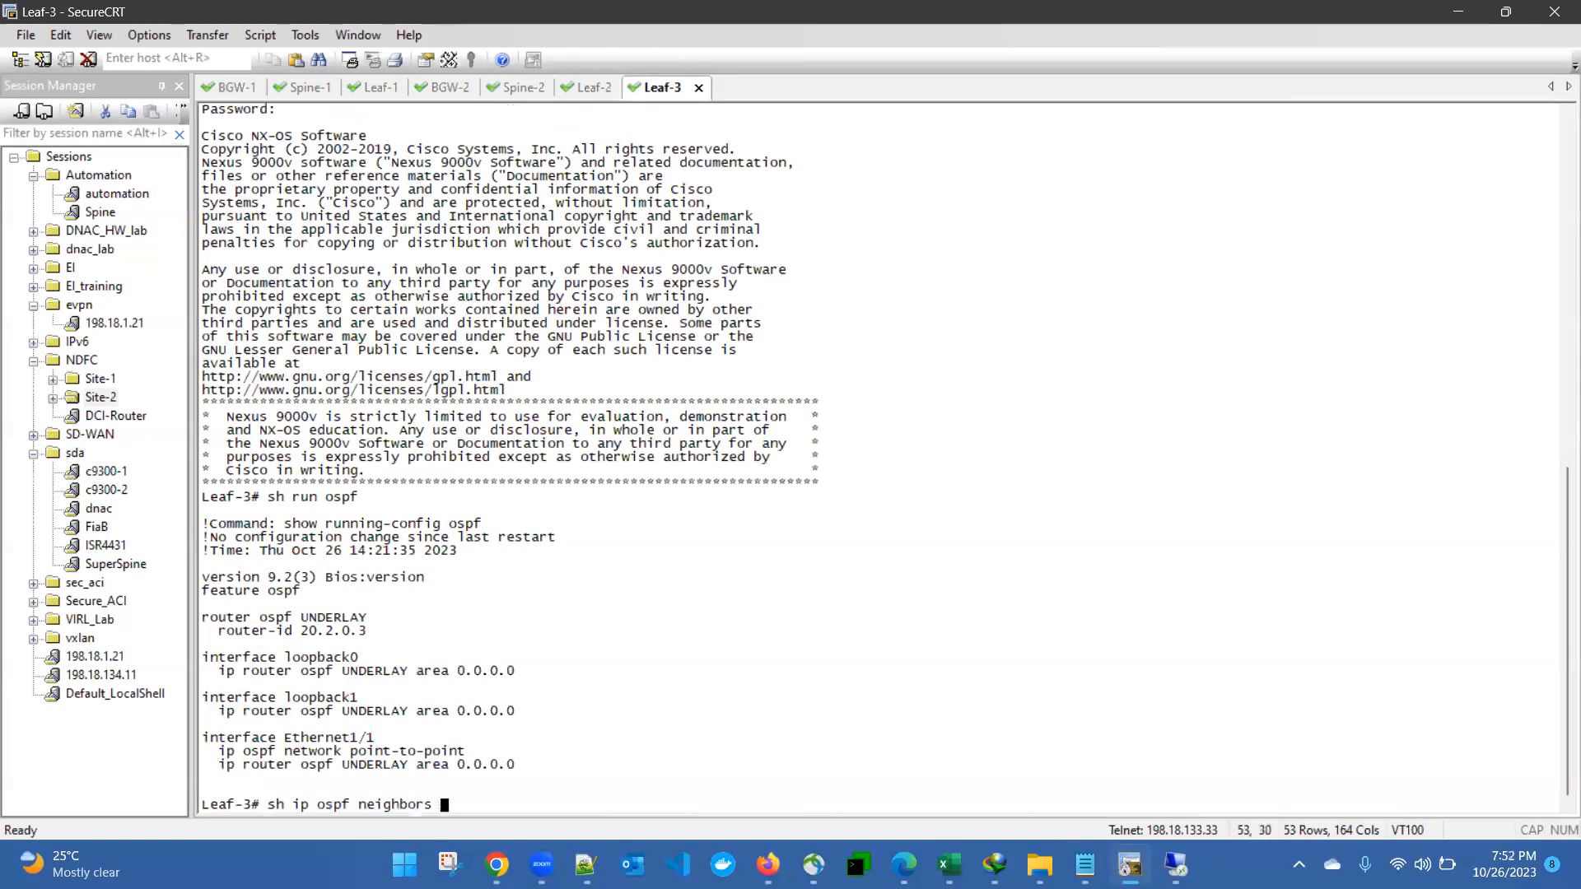
key(Return)
key(Return)
key(Return)
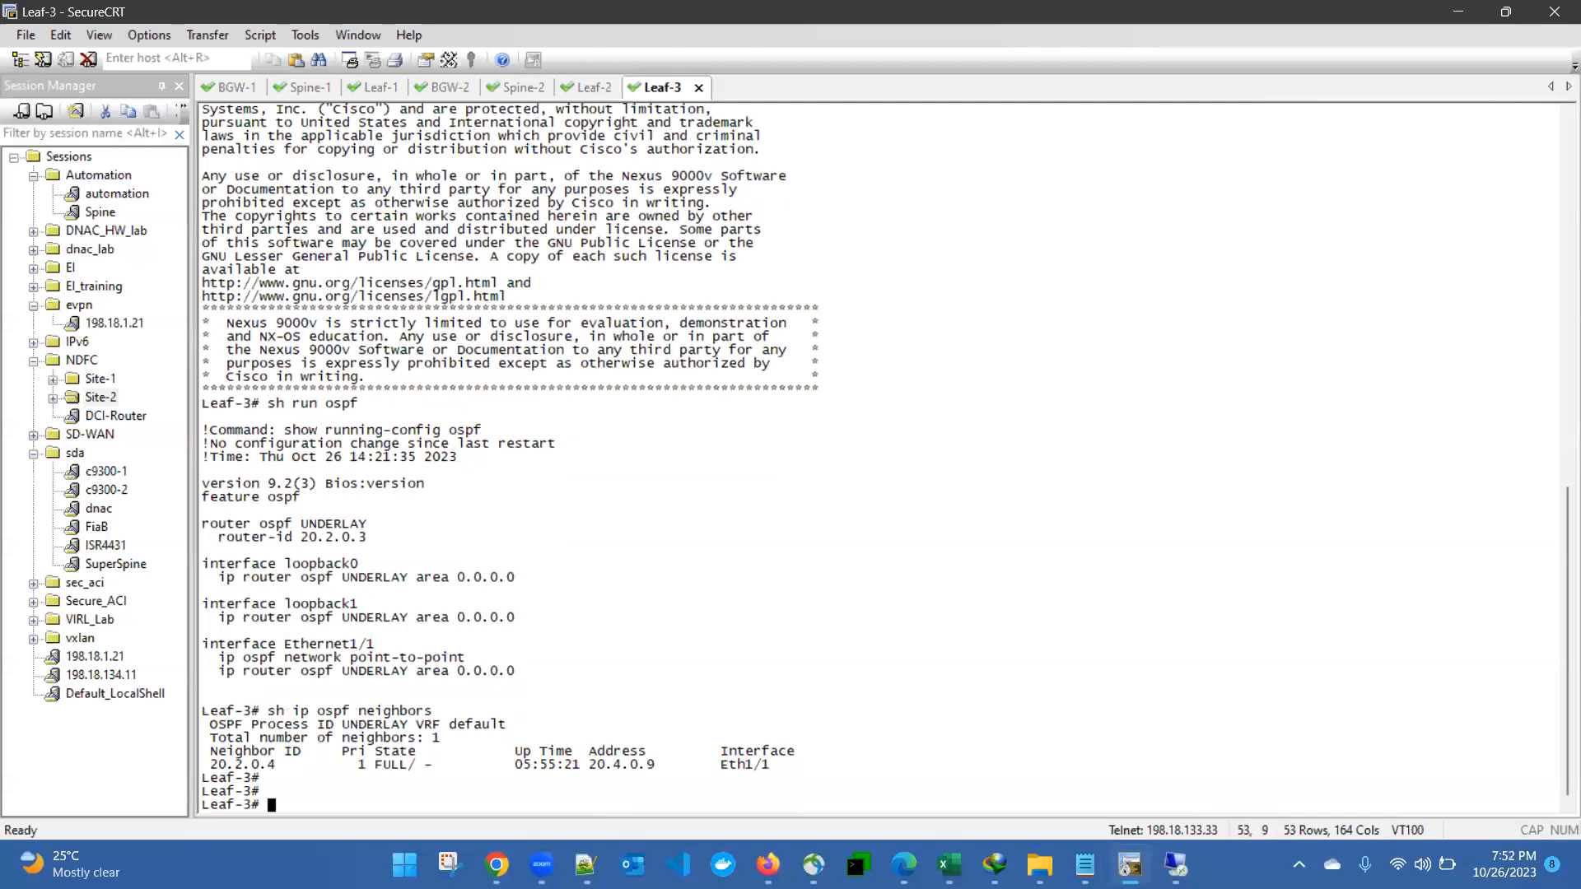
key(Return)
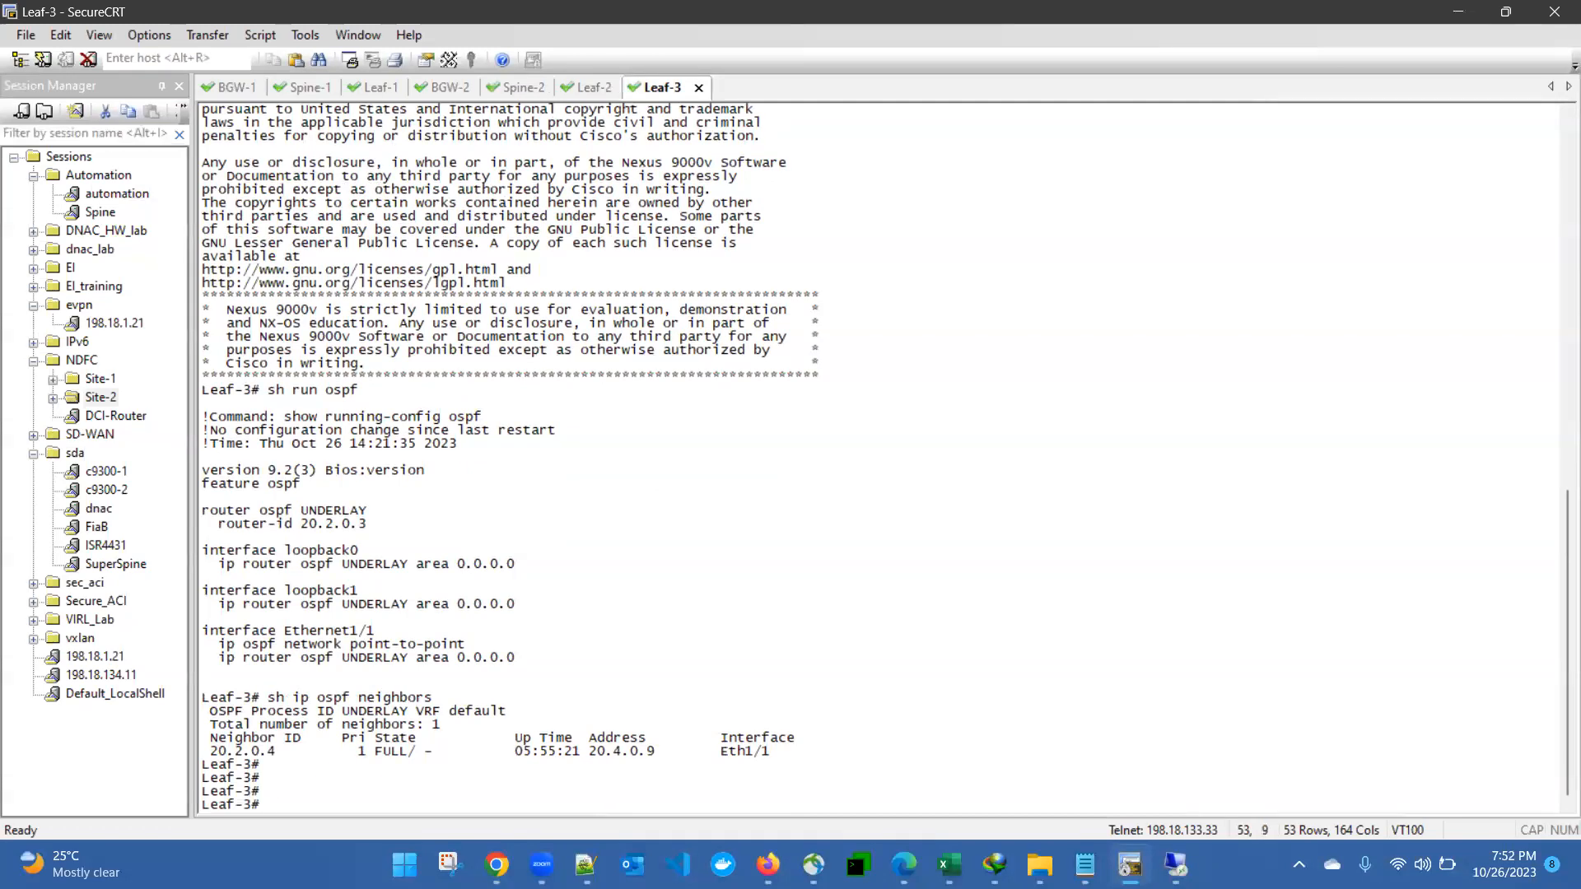
Step: Move through the Leaf-2 and Spine-2 sessions to the BGW-2 session
click(587, 87)
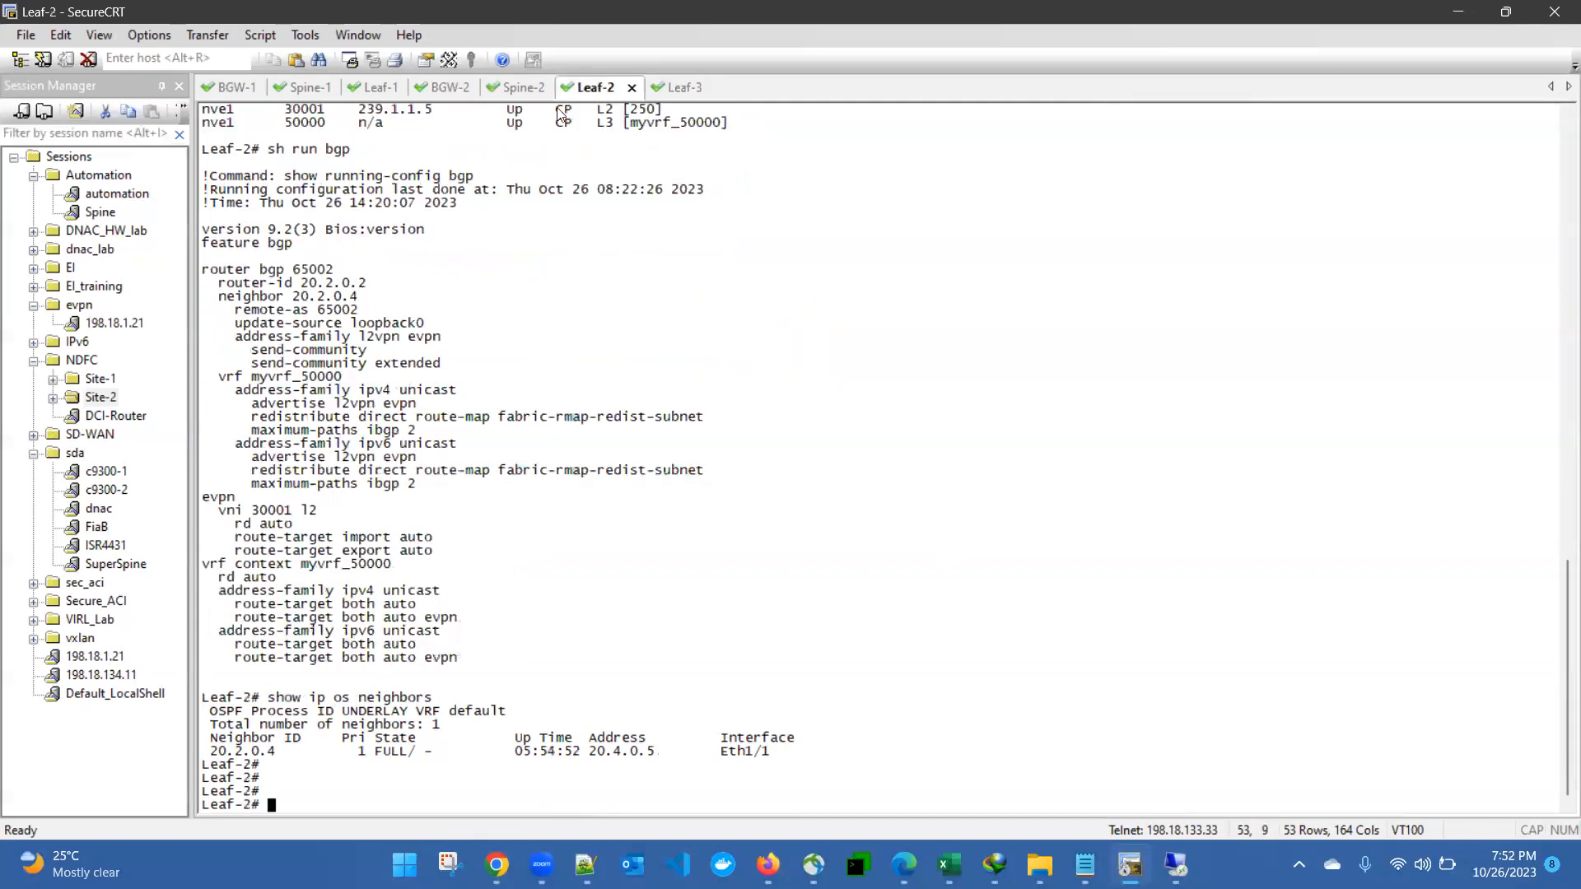
click(512, 88)
click(454, 89)
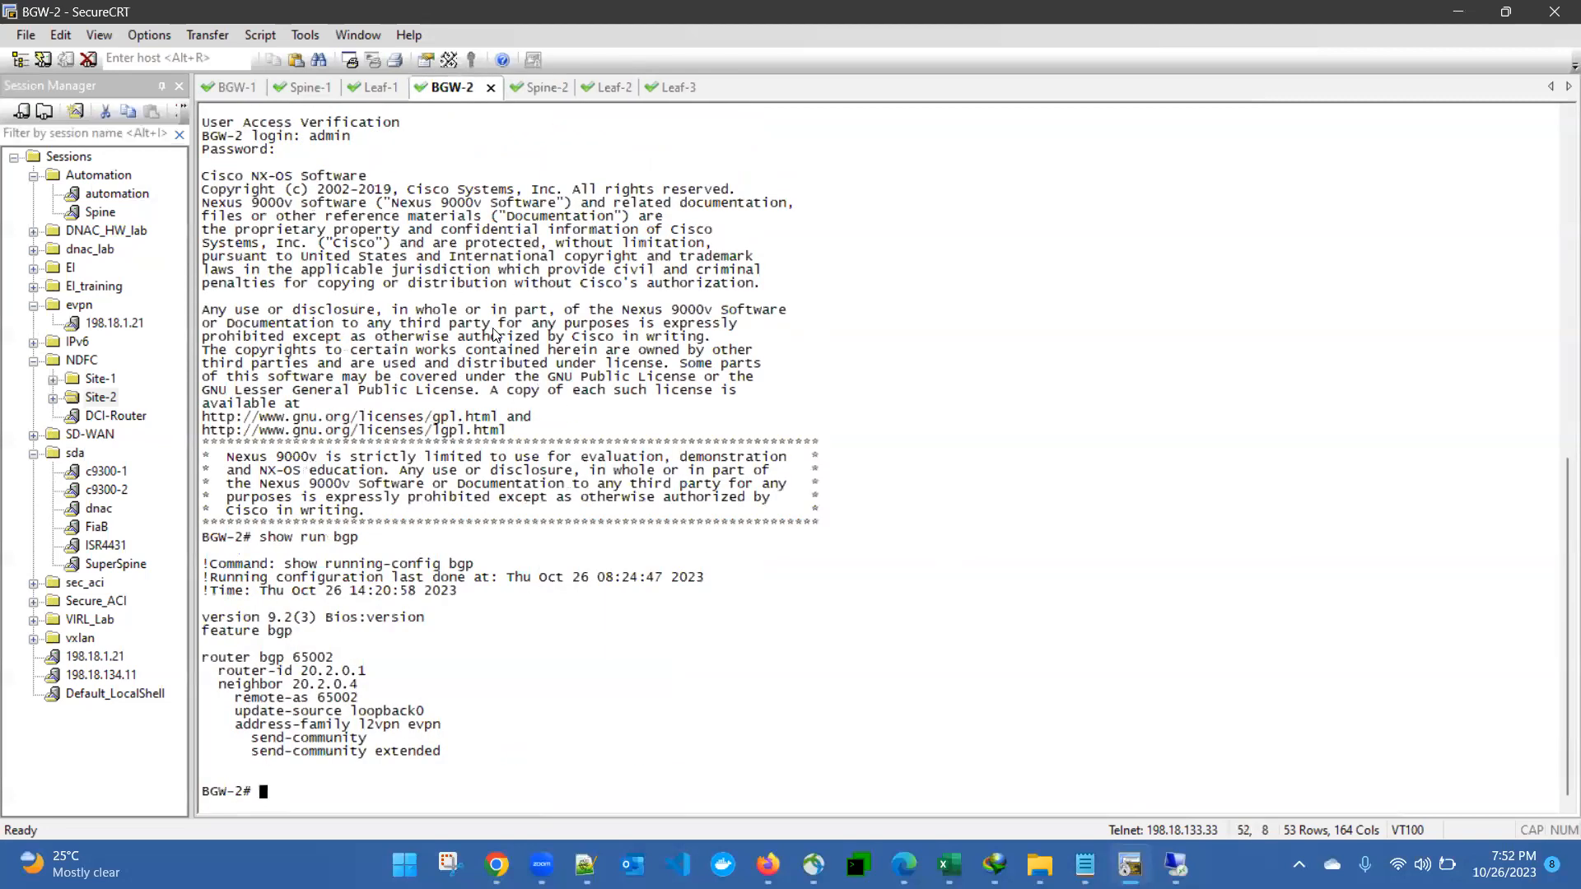
Step: Review Spine-2's BGP L2VPN EVPN summary, then switch to the Leaf-2 session
click(532, 89)
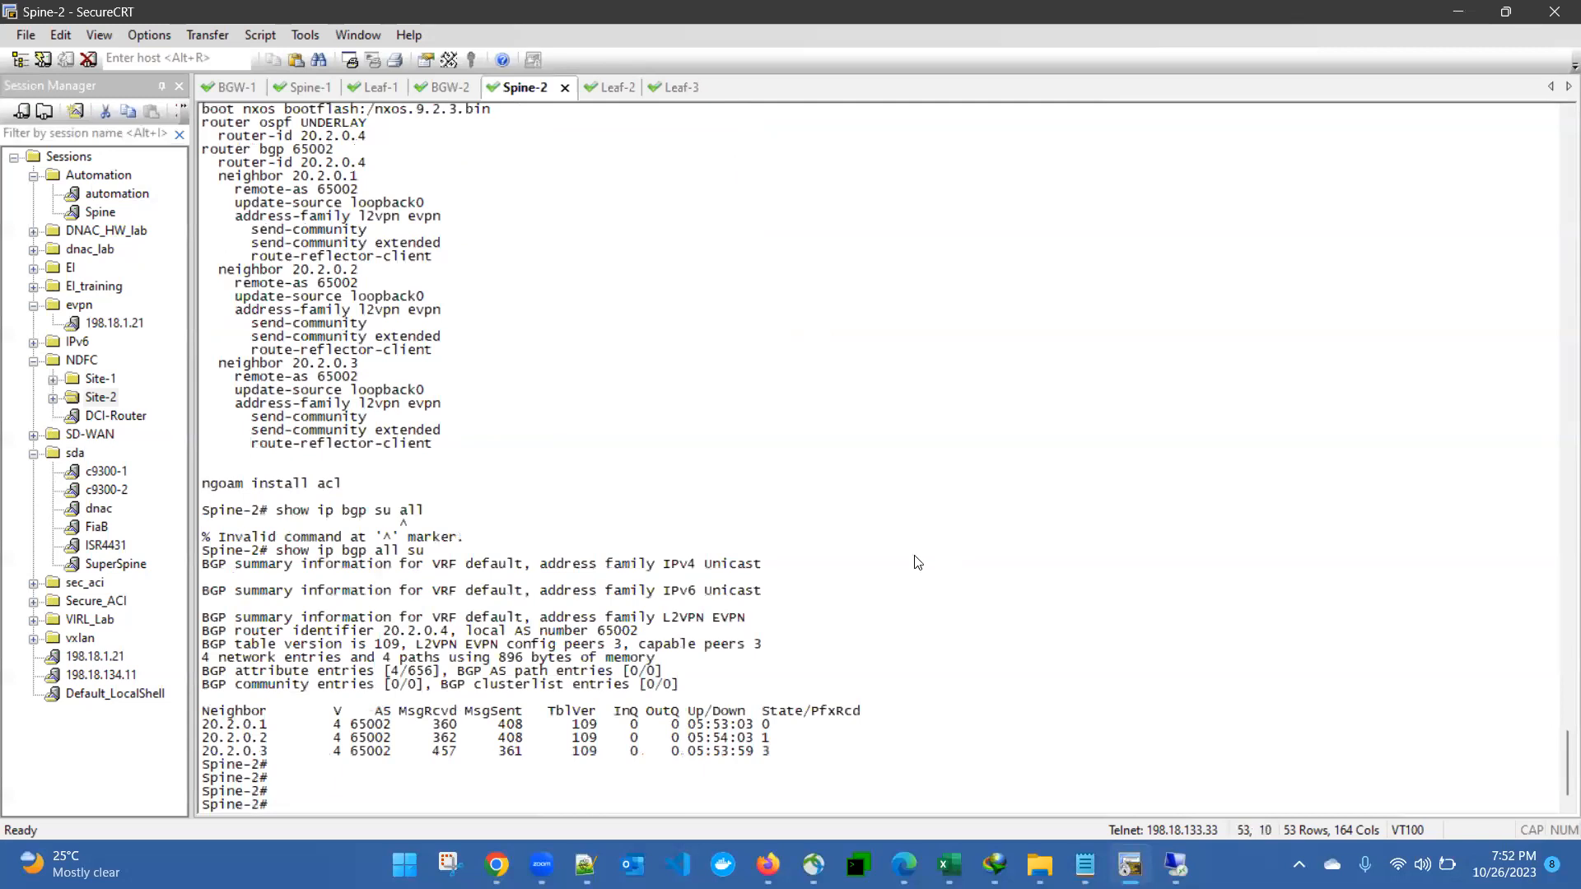
click(606, 88)
Step: Run 'show nve peers' and 'show nve vni' on Leaf-2 to check peer 20.3.0.3 and VNIs 30001/50000
text(sho)
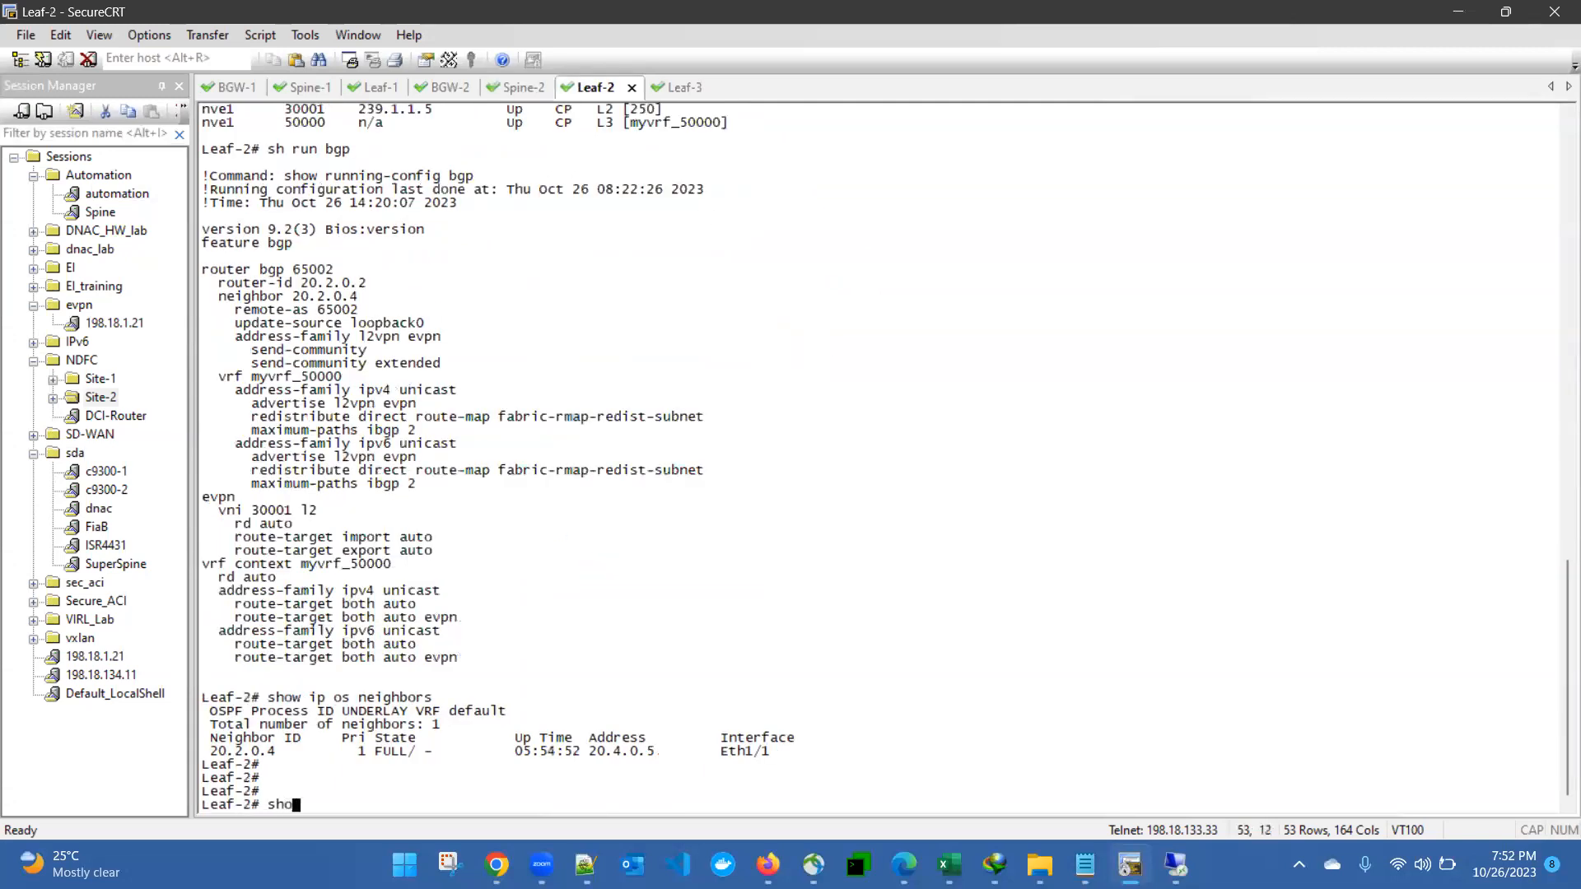
text(w nve peers)
key(Return)
text(show nve )
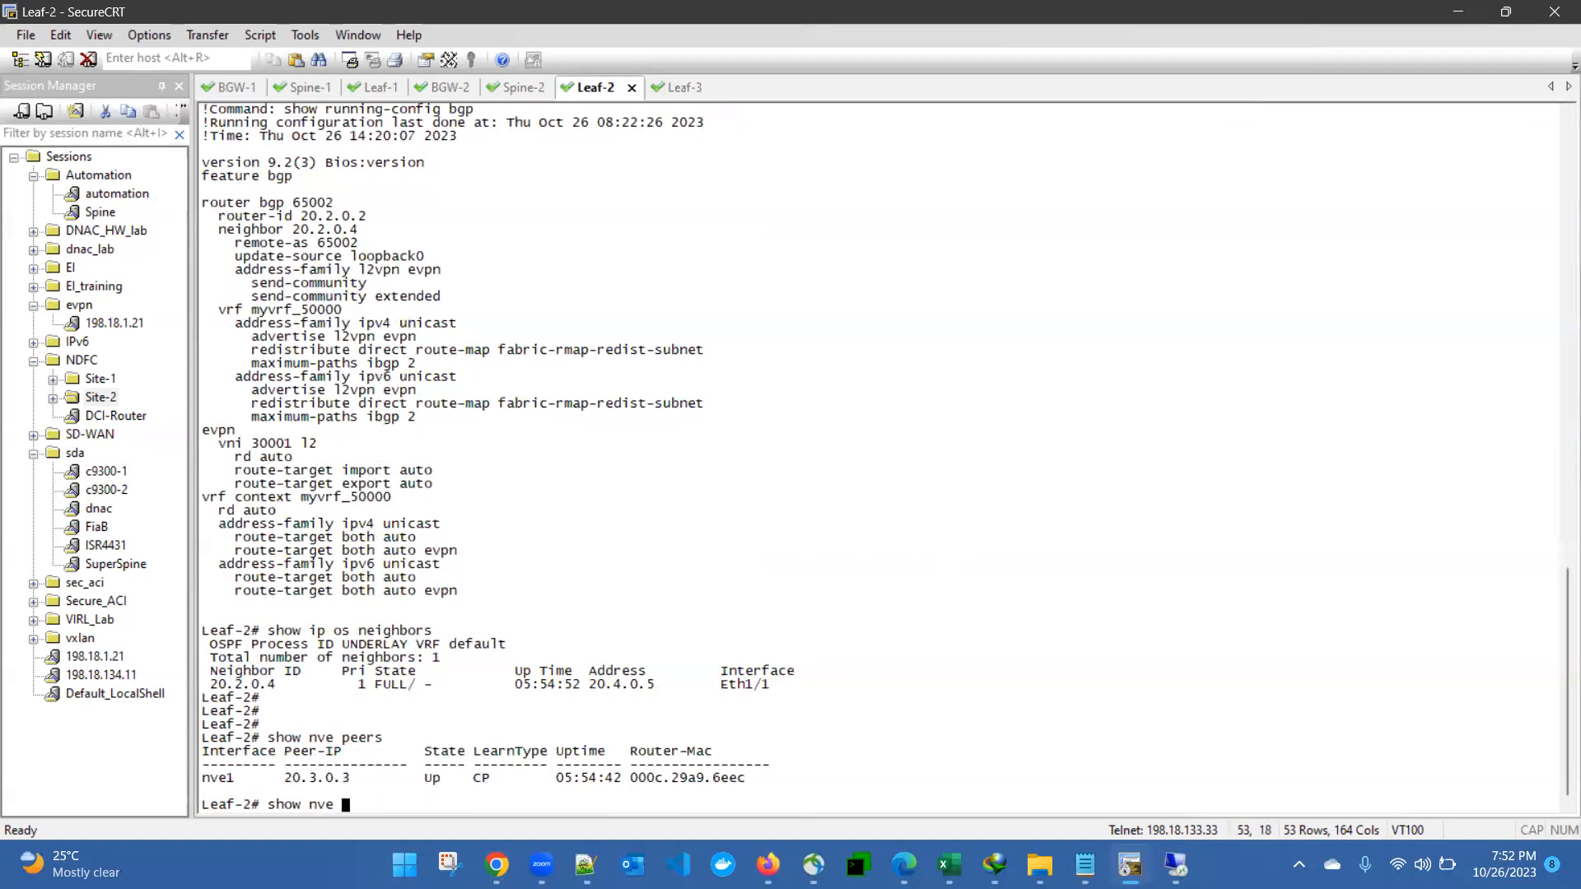
text(?)
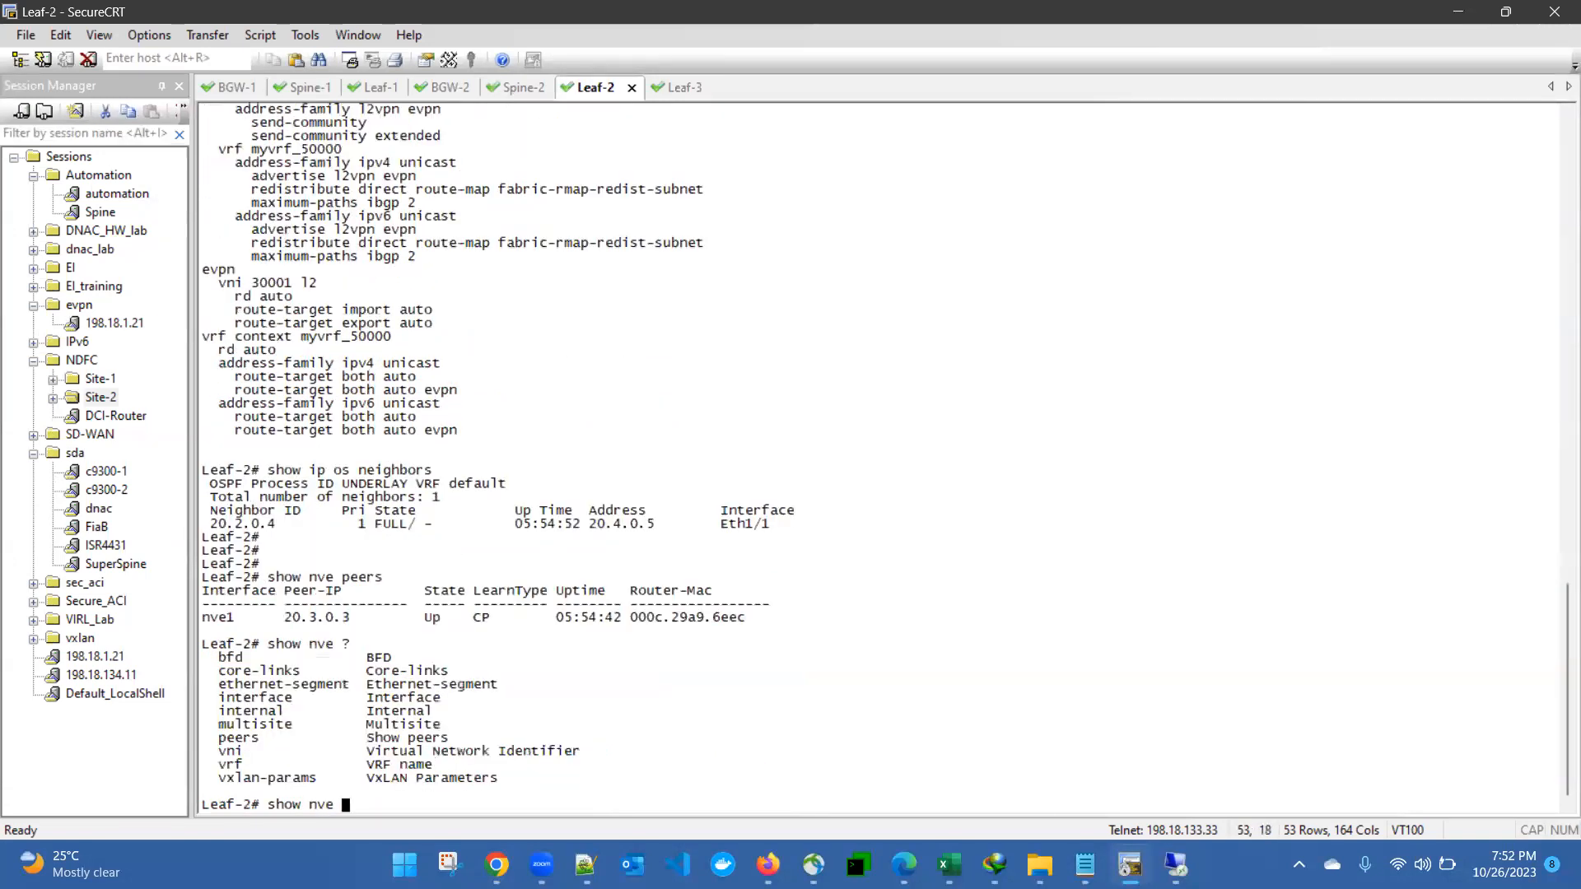
text(vni)
key(Return)
Step: Run 'show bgp l2vpn evpn summary' and 'show bgp l2vpn evpn', then highlight the EVPN routes
text(show )
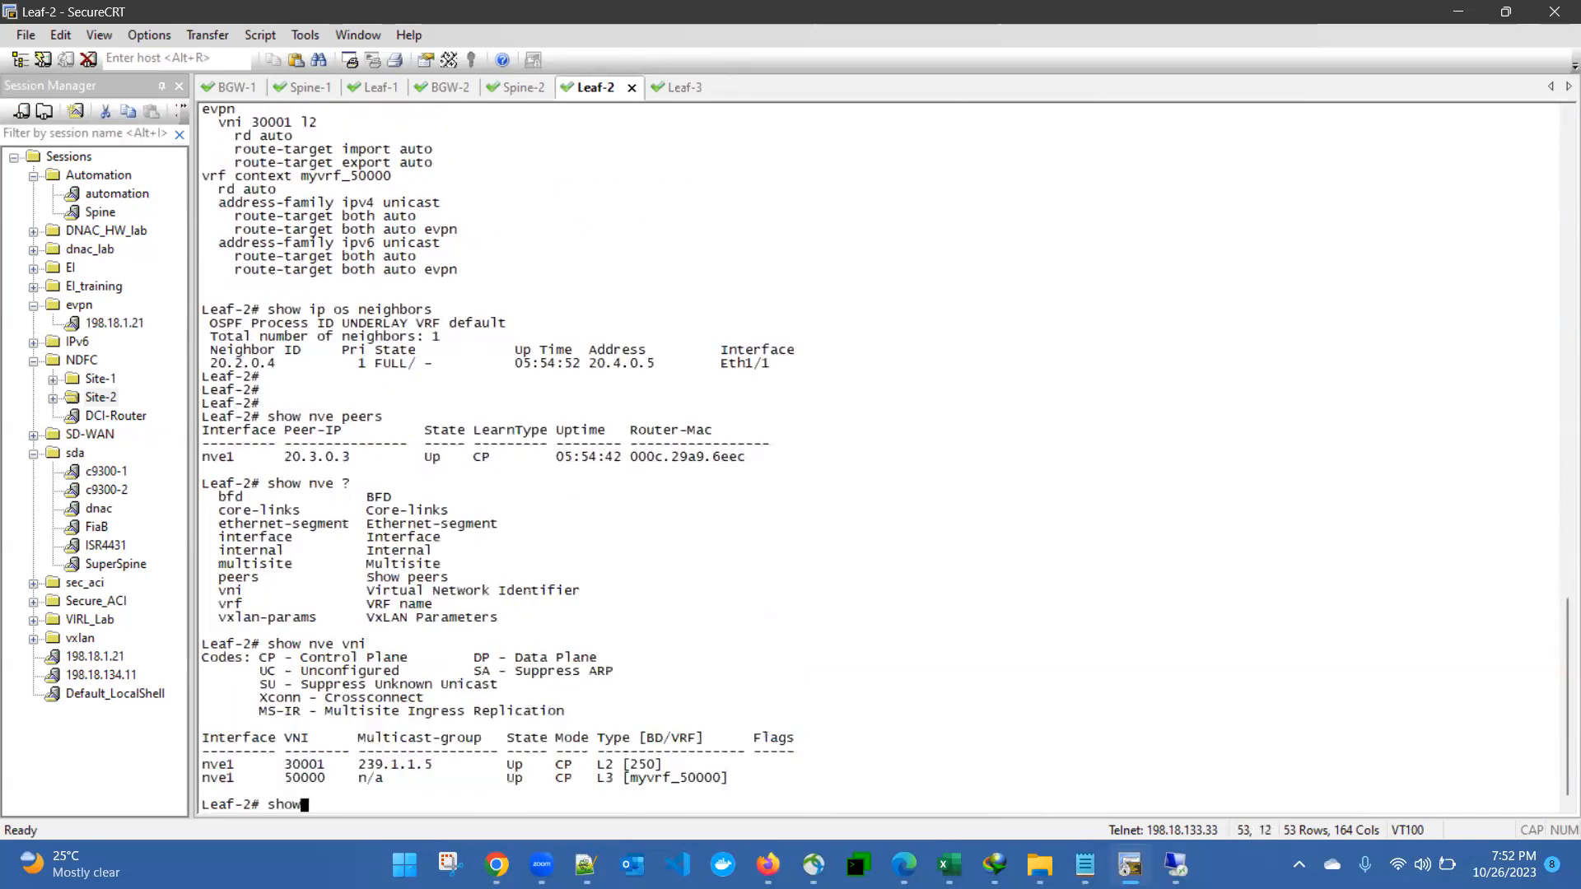
text(bgp l2vpn )
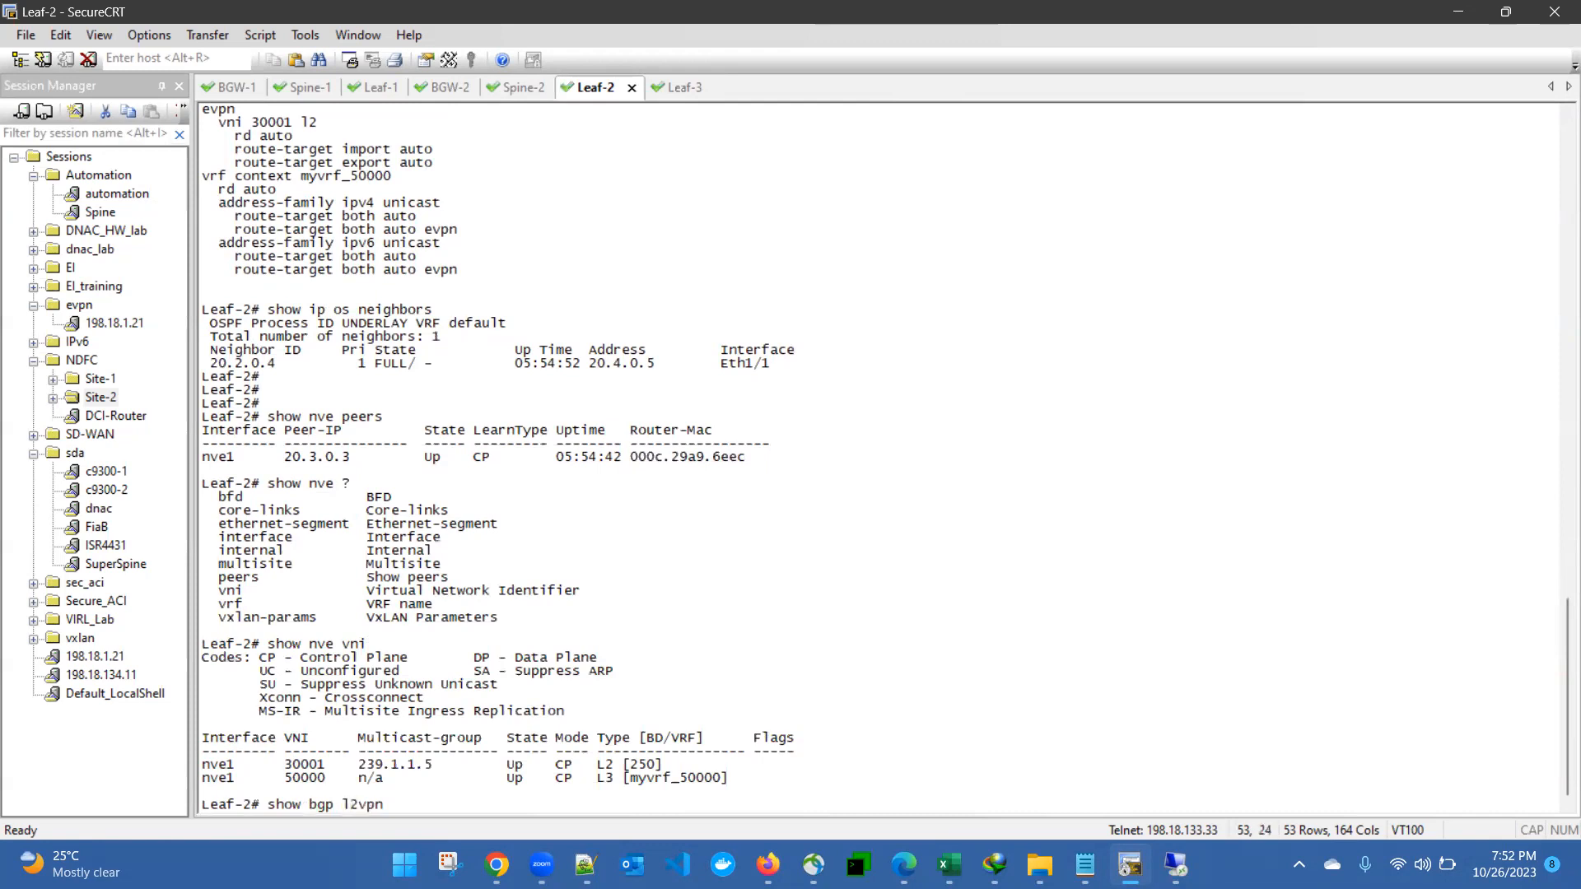
text(evpn ?)
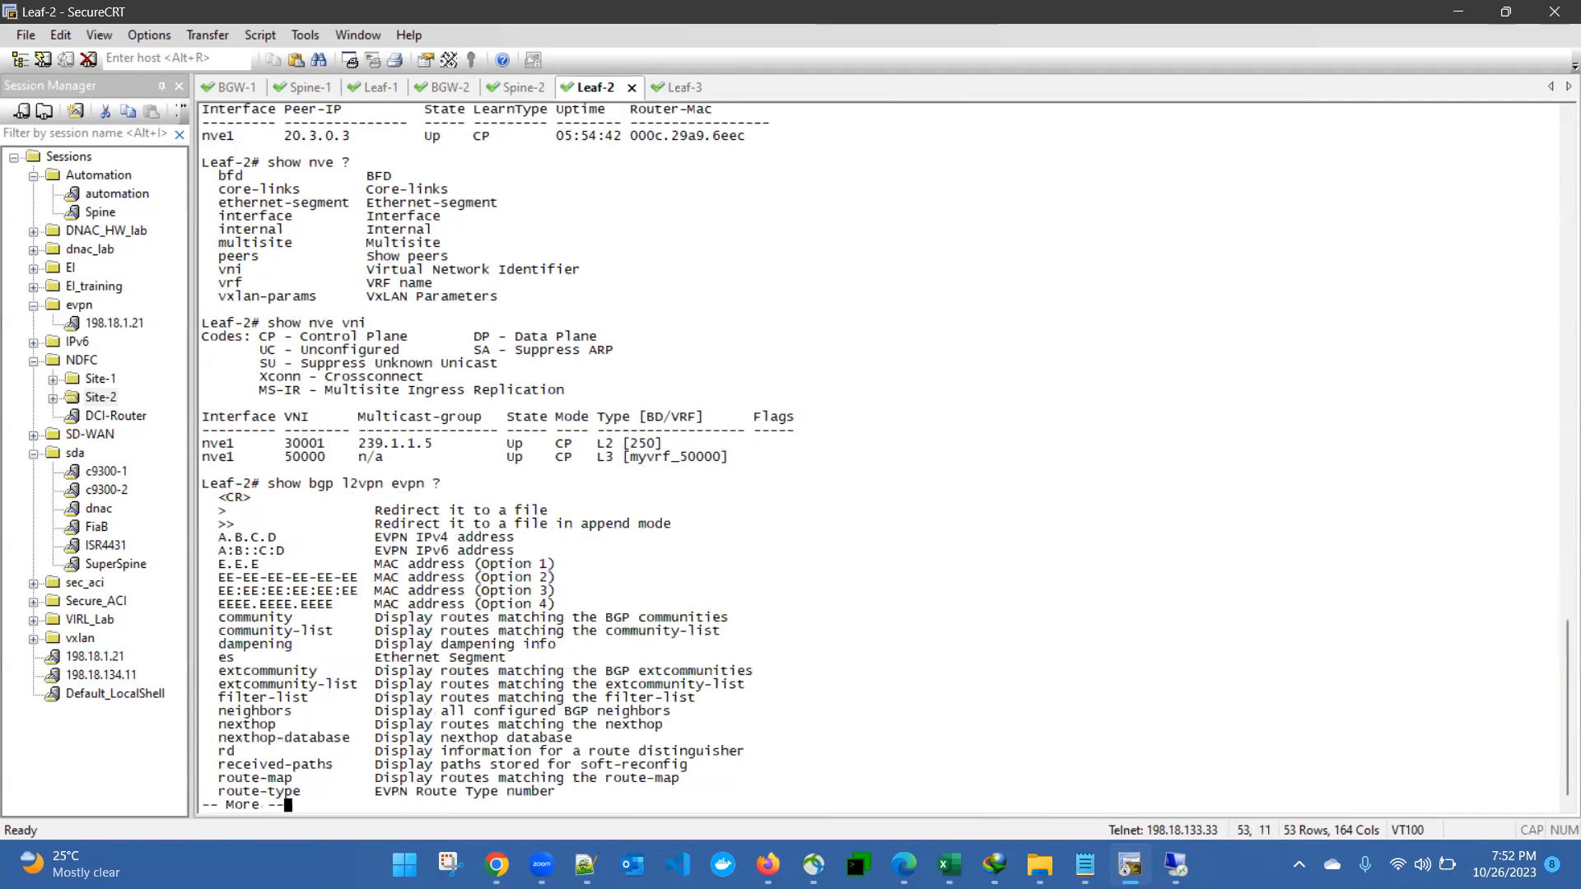
text(qsummary)
key(Return)
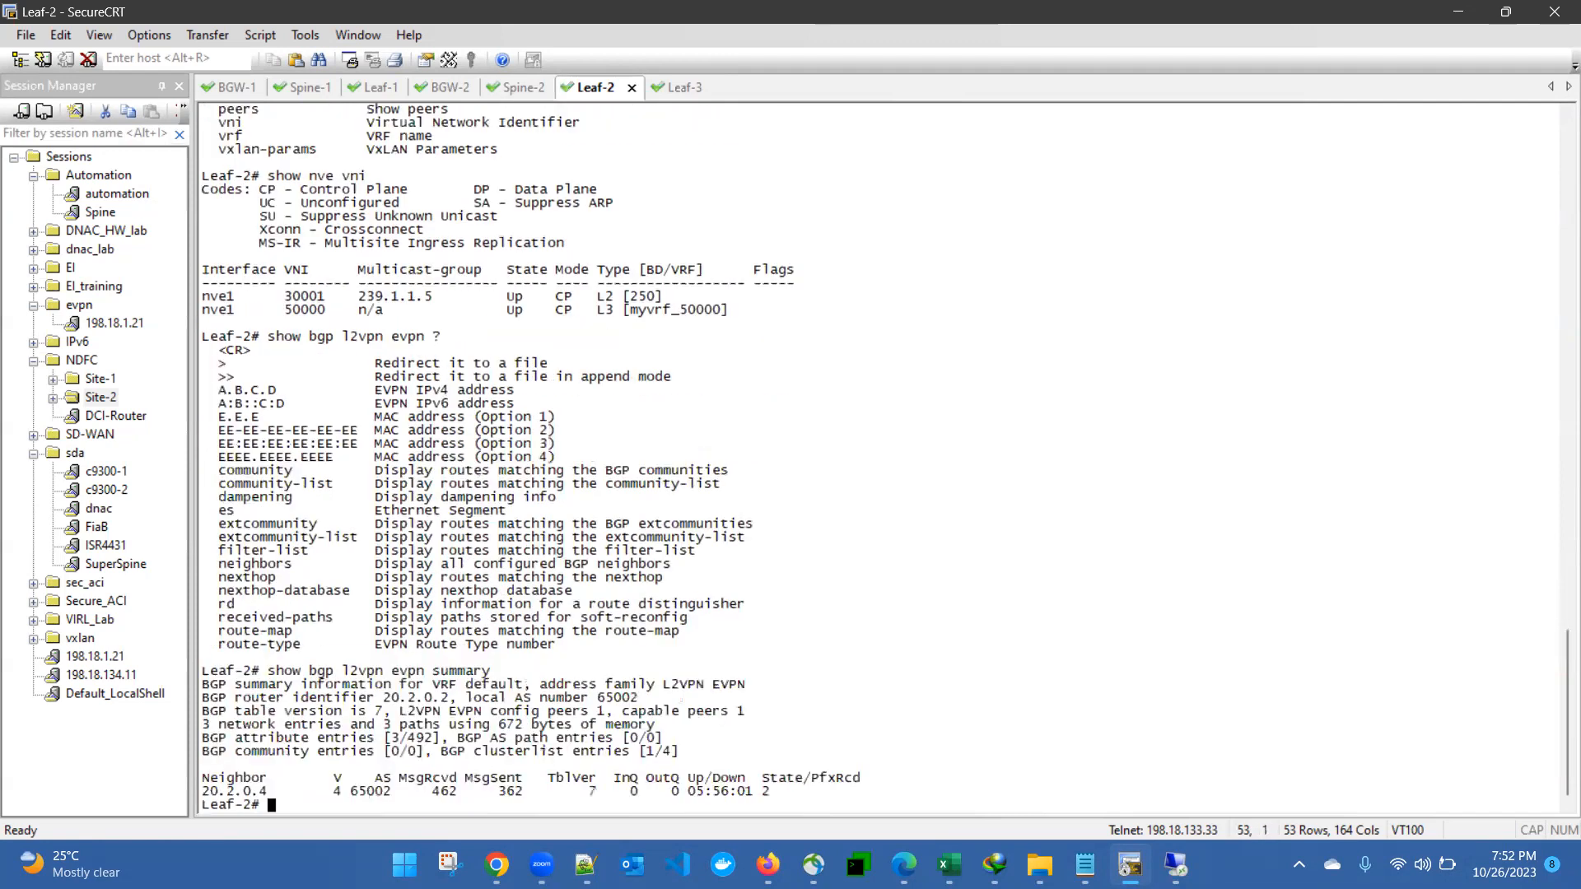
key(Up)
key(BackSpace)
key(BackSpace)
key(BackSpace)
key(BackSpace)
key(BackSpace)
key(BackSpace)
key(BackSpace)
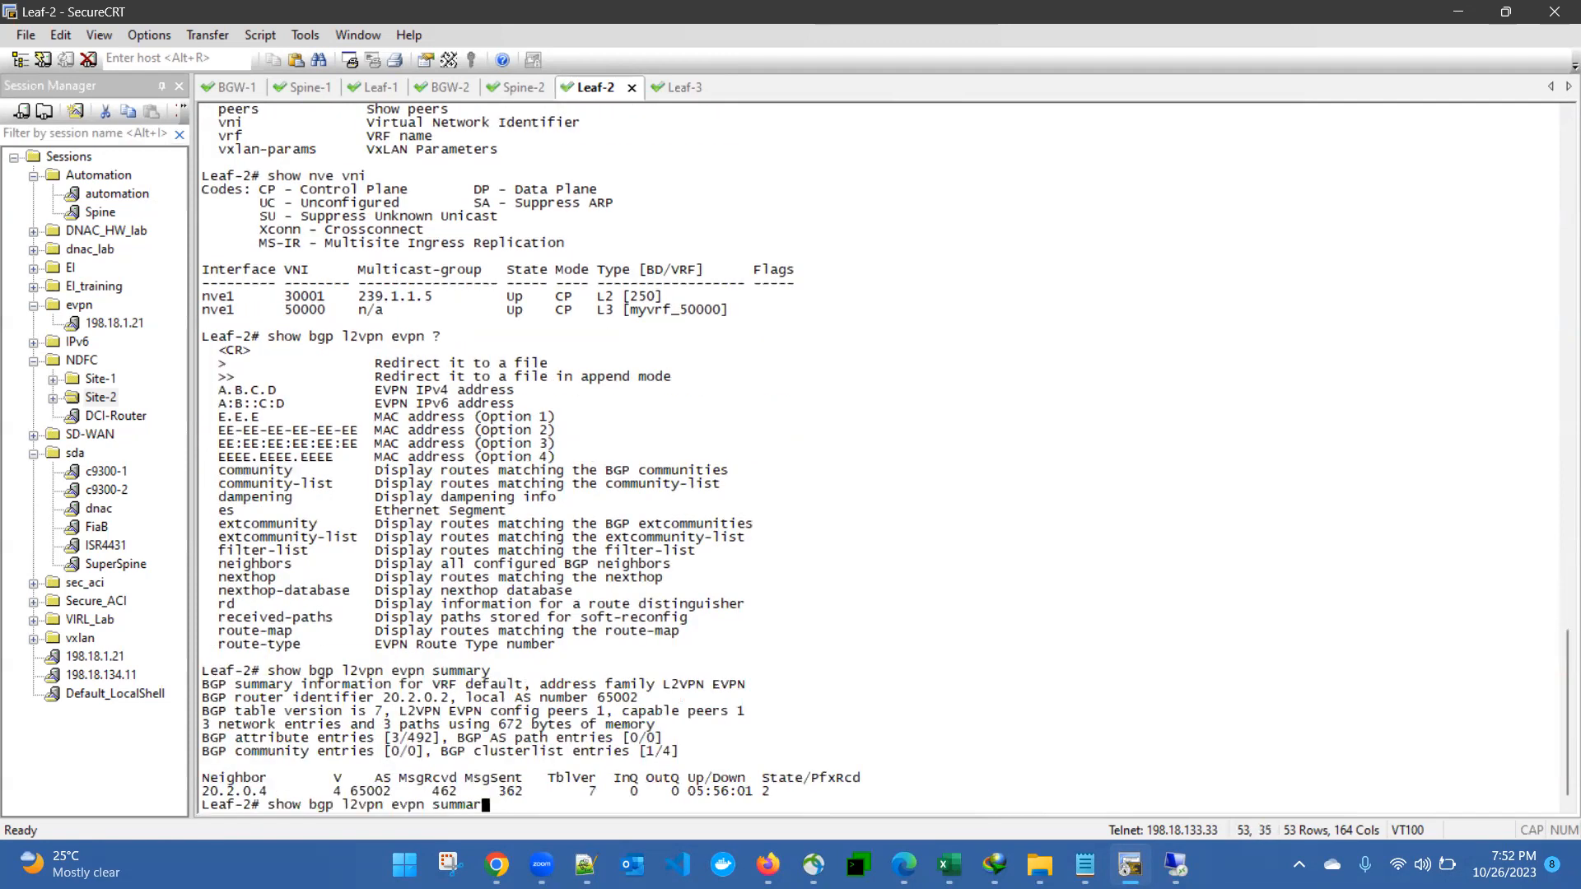
key(Return)
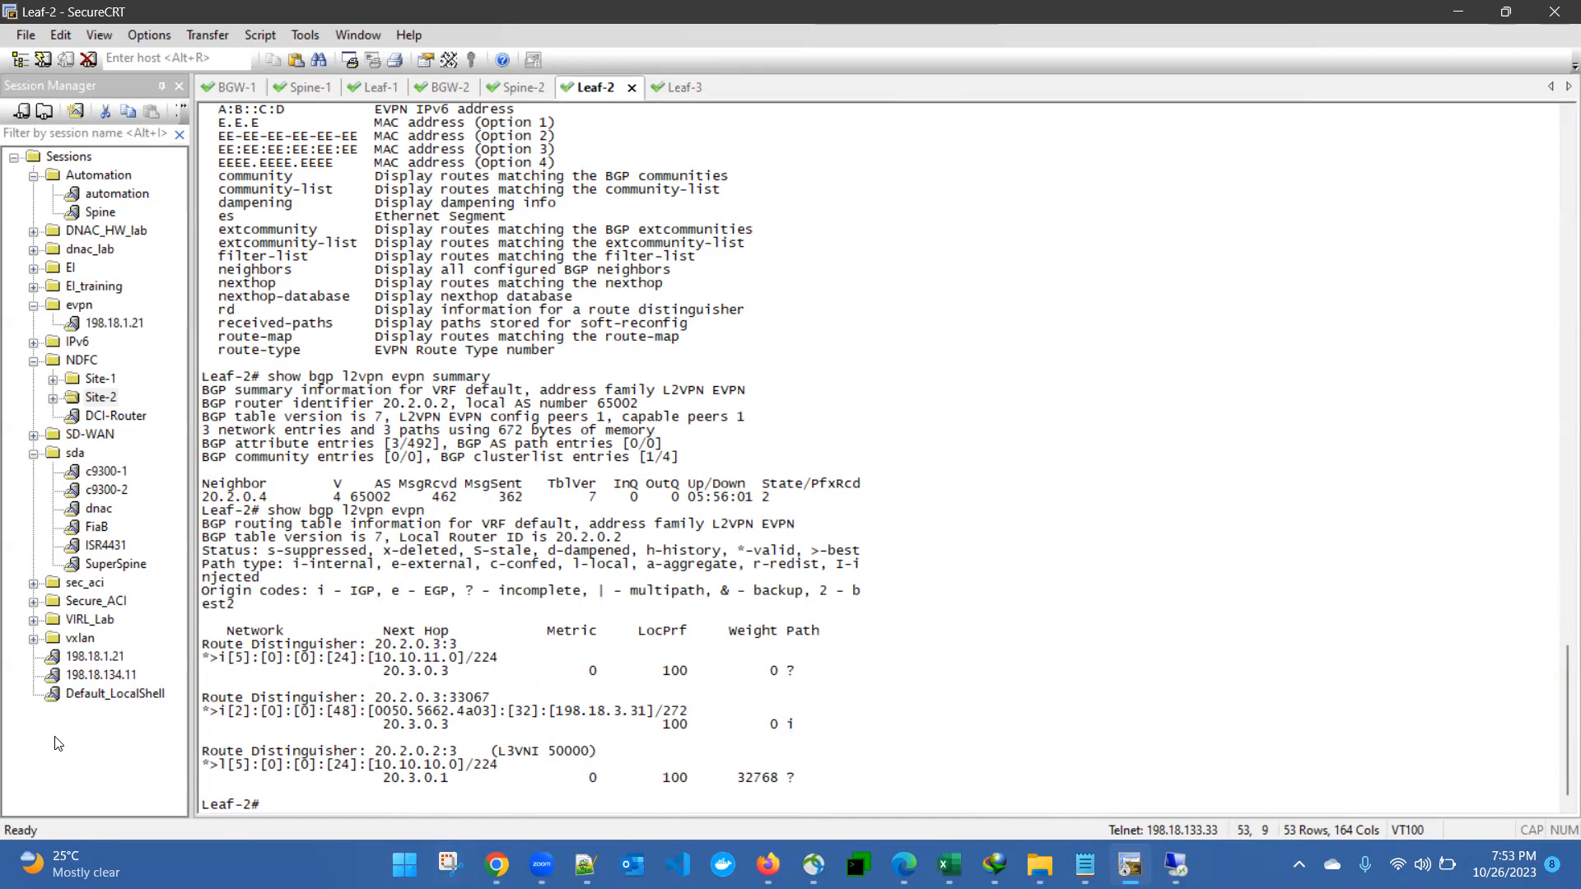
drag(230, 658, 481, 772)
click(480, 772)
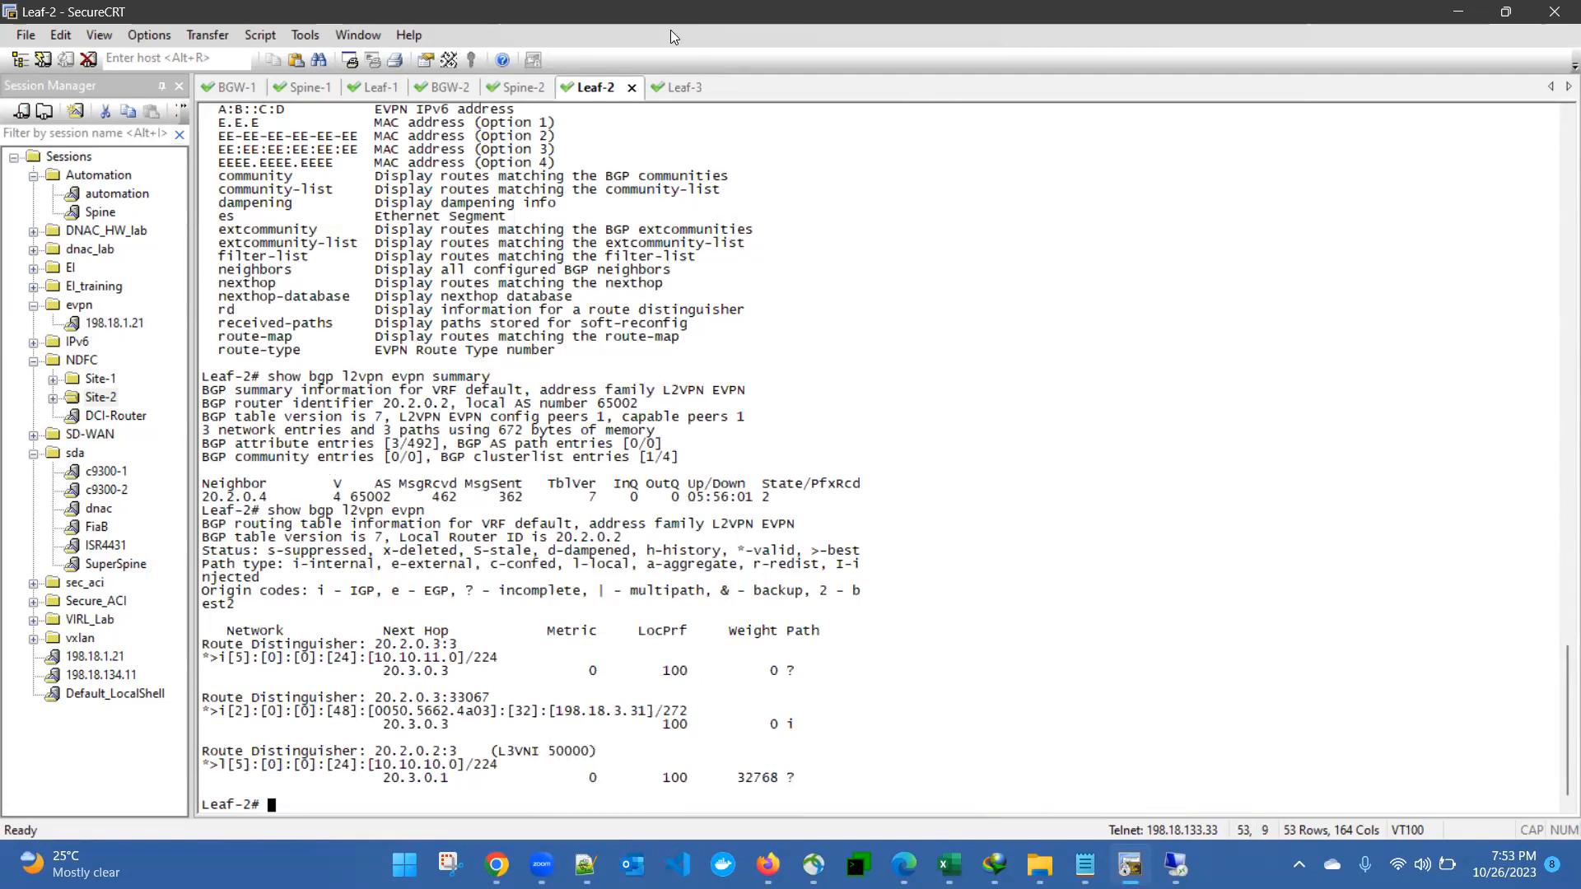
Step: Look over the two-site topology diagram, then move to the Nexus Dashboard remote desktop past What's New
key(alt+Tab)
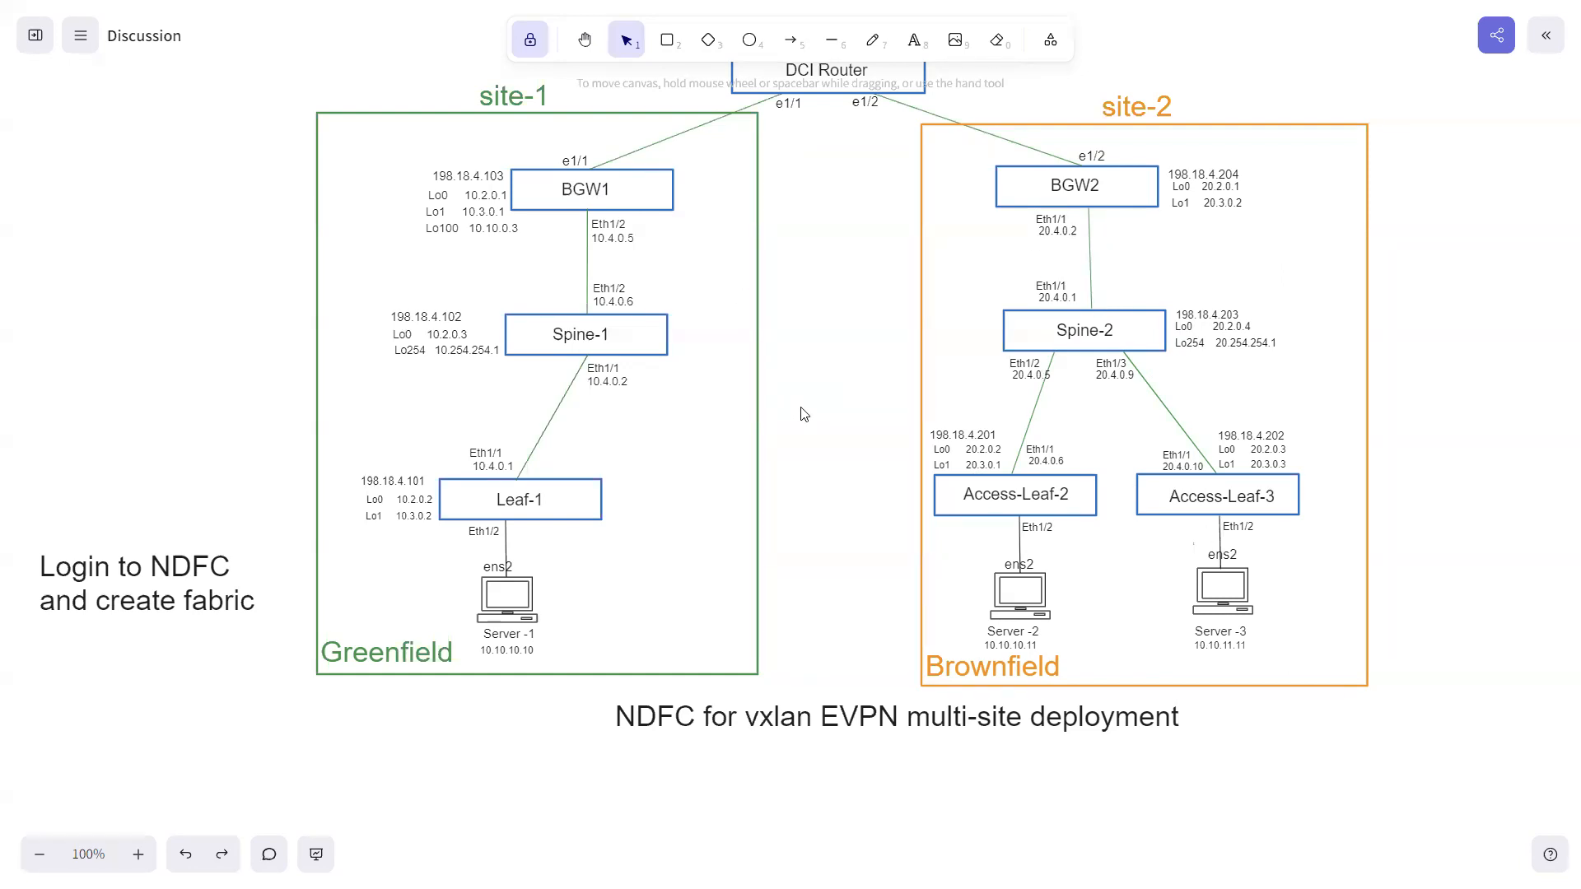
key(super)
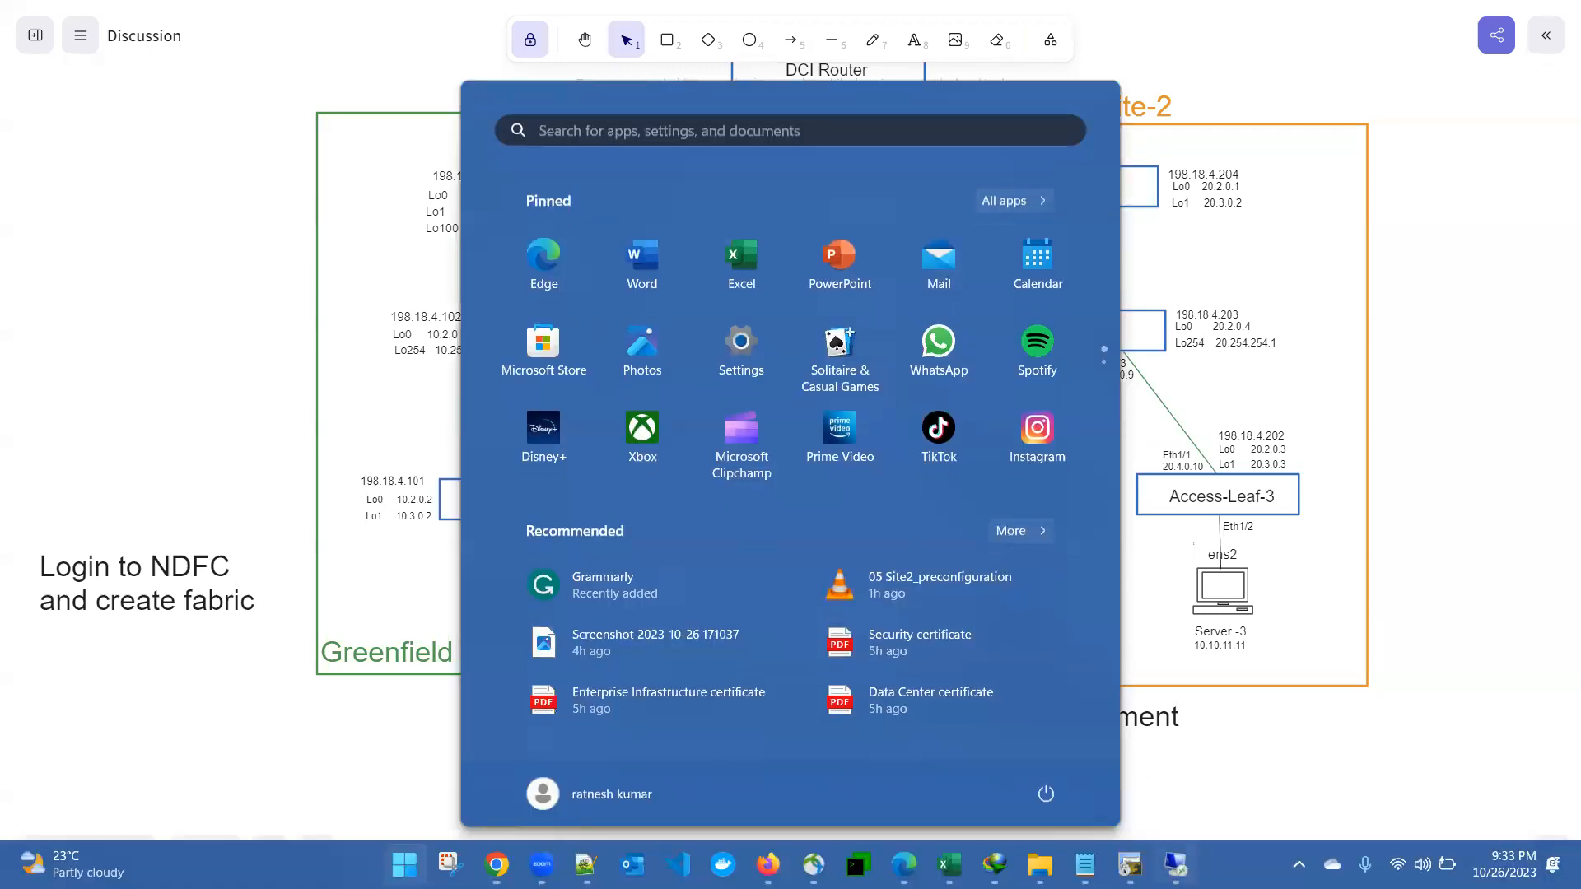
click(1176, 865)
click(1098, 704)
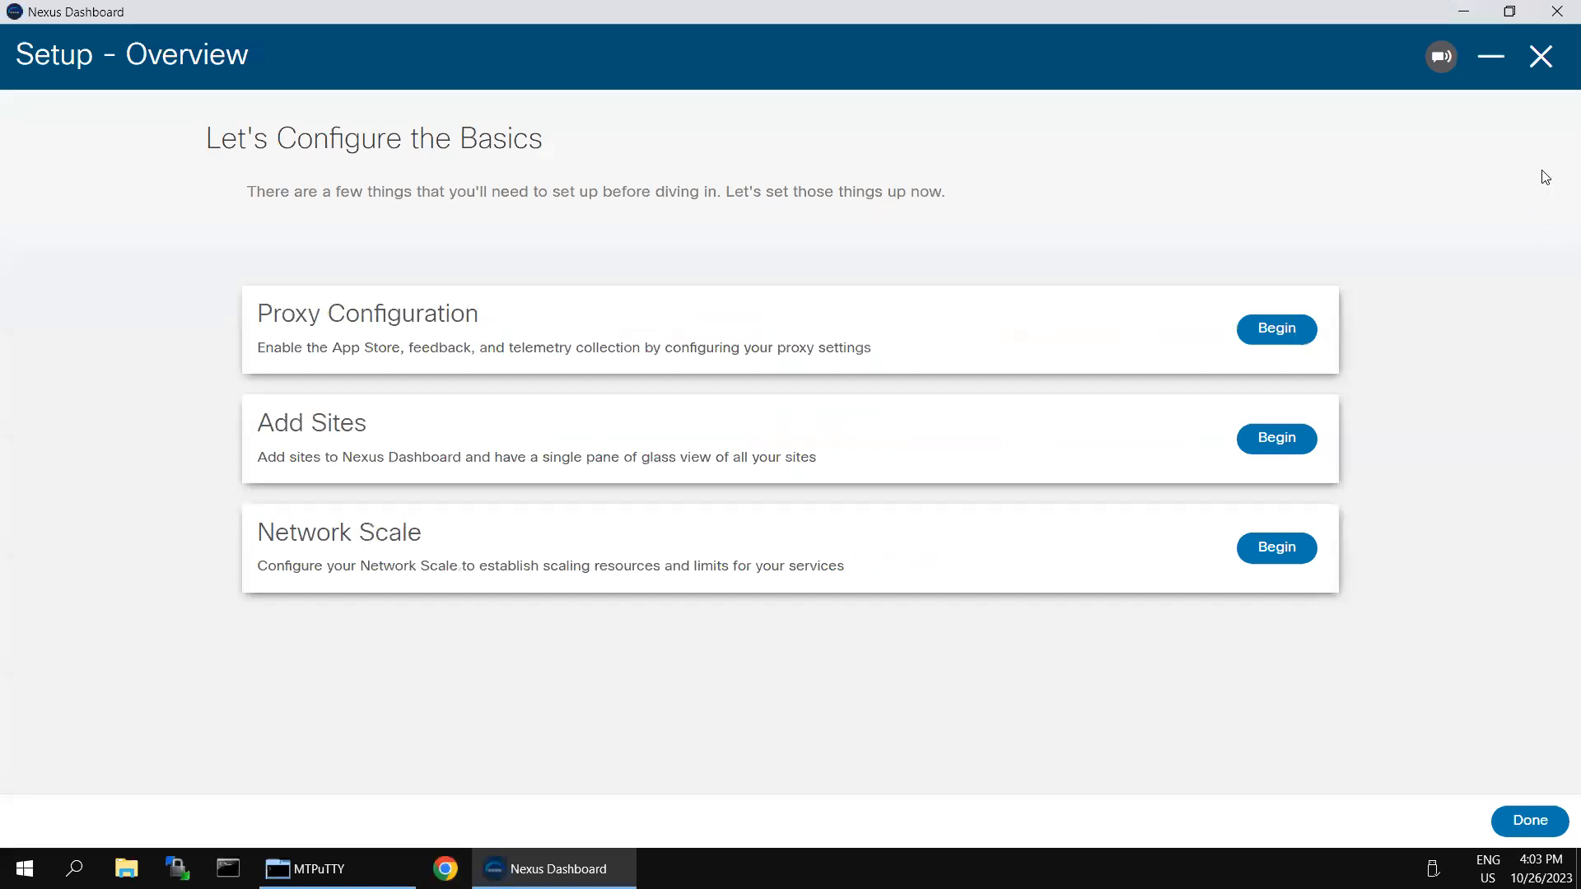
Step: Launch Fabric Controller from the Admin Console services catalog and open LAN > Fabrics
click(1540, 56)
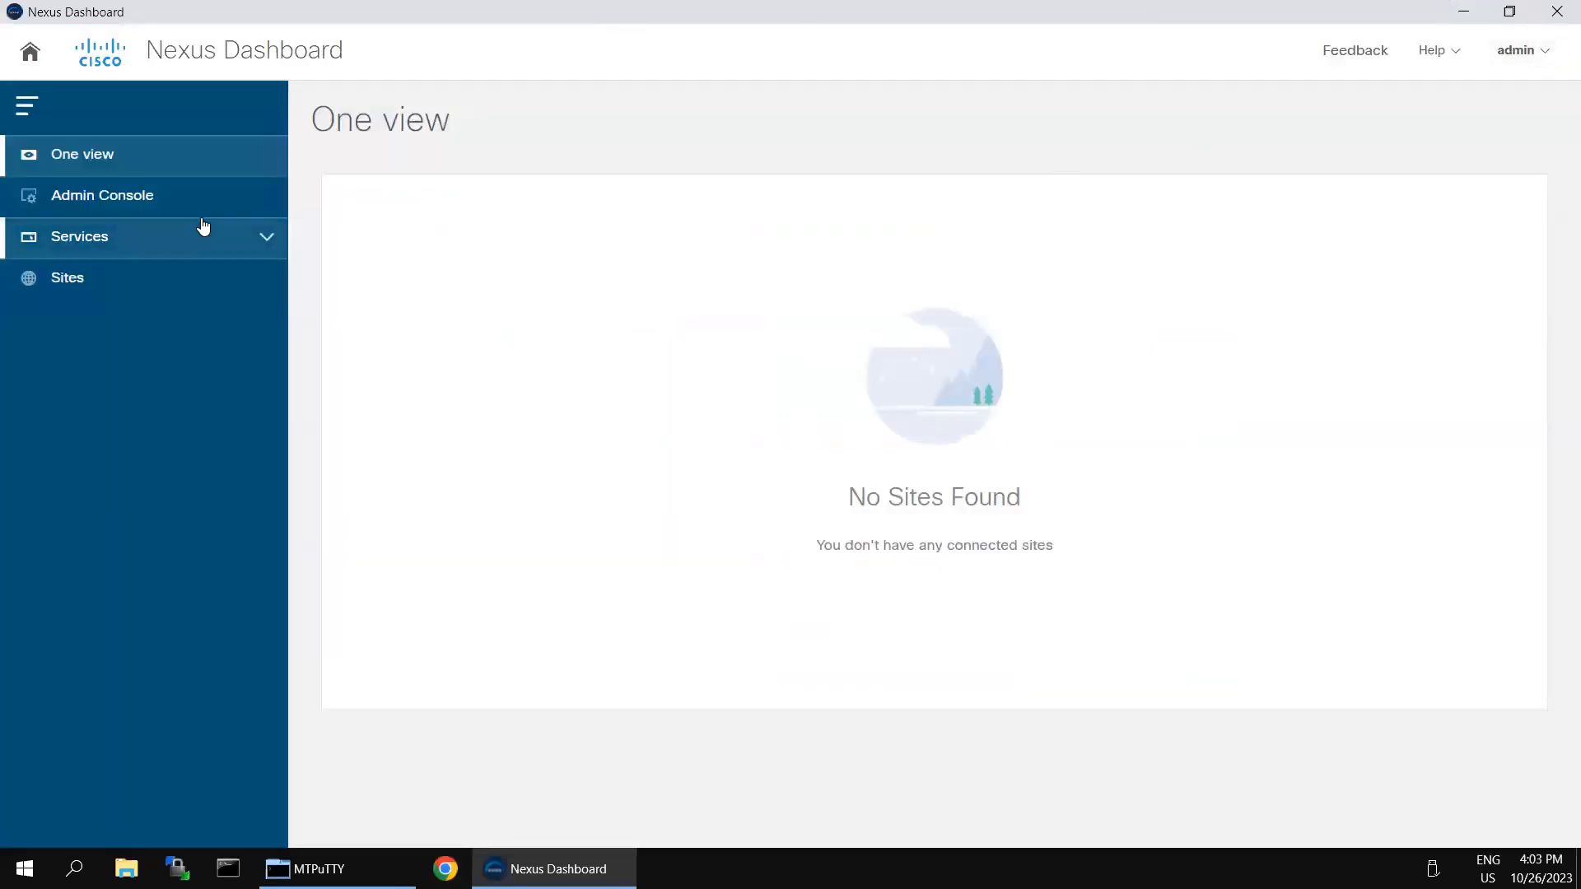
click(110, 198)
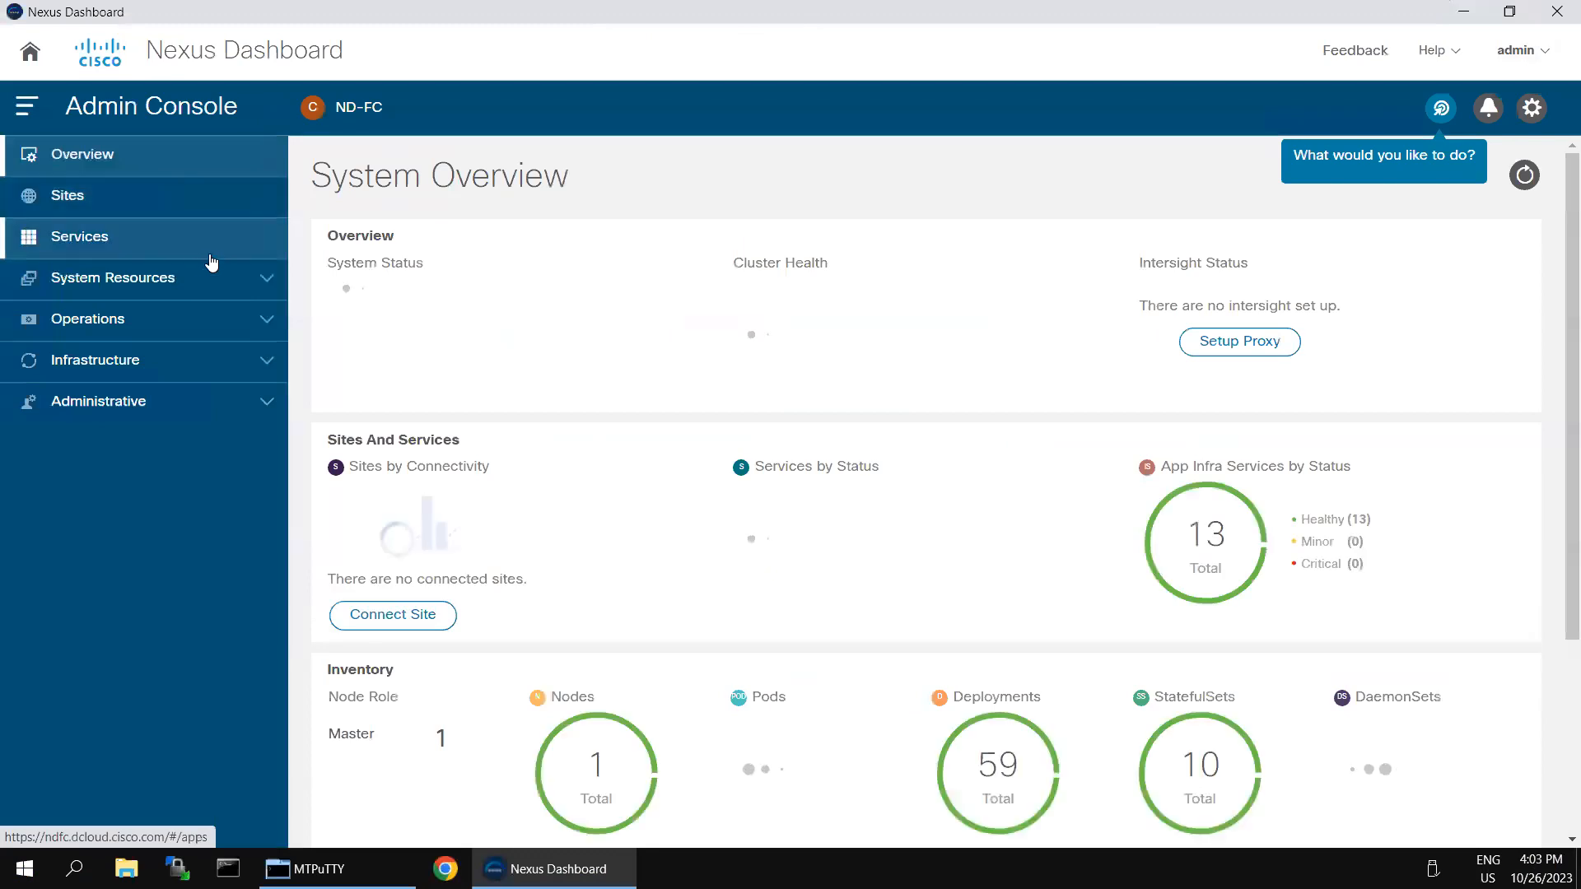
click(88, 239)
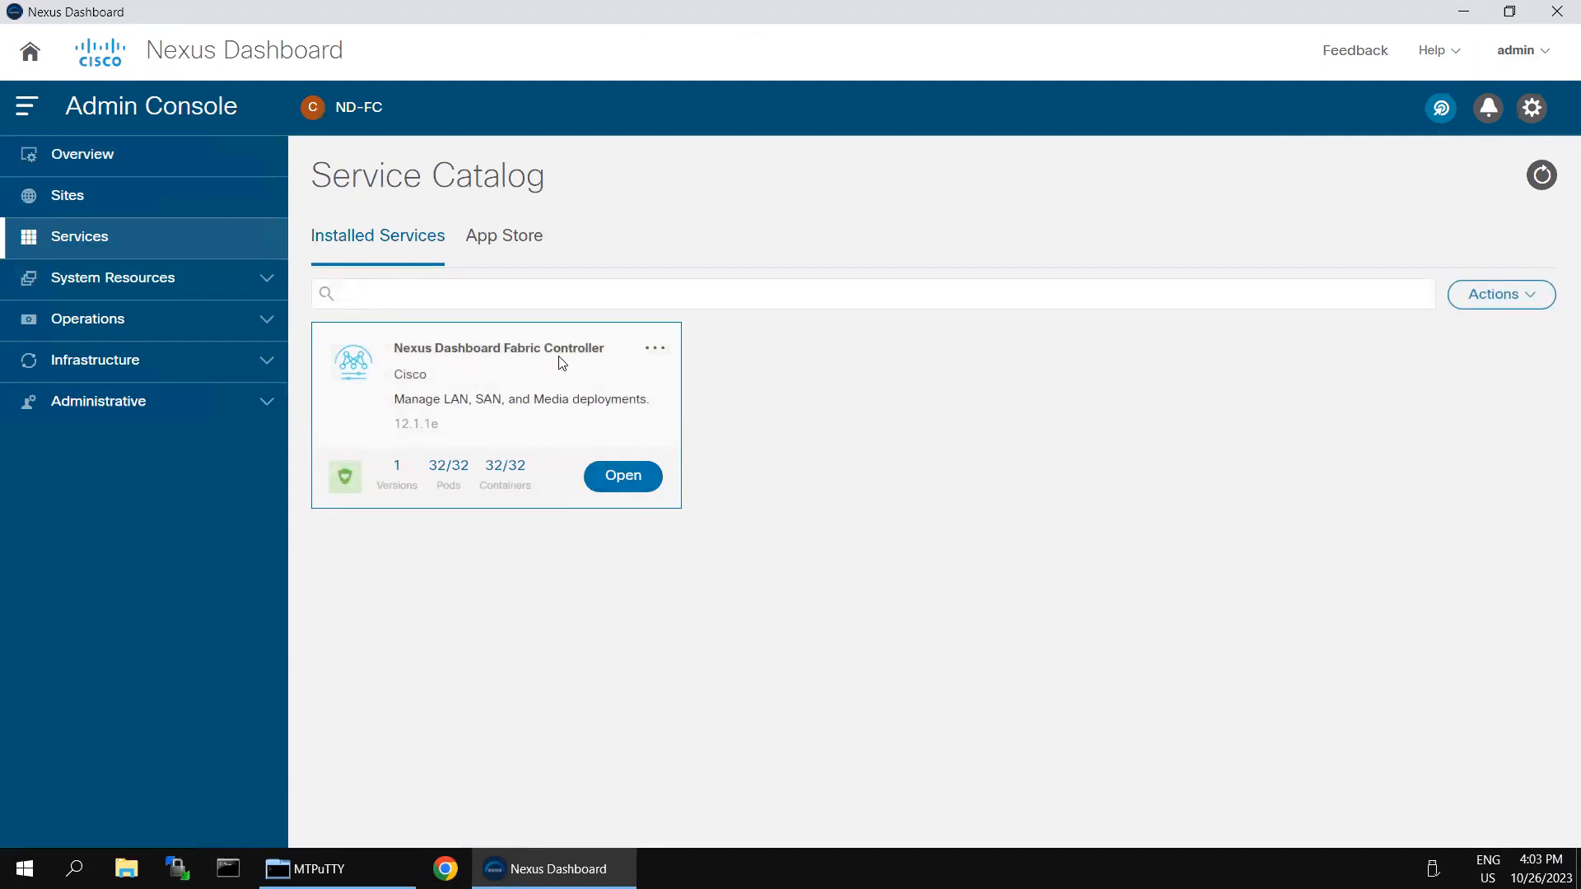
click(639, 477)
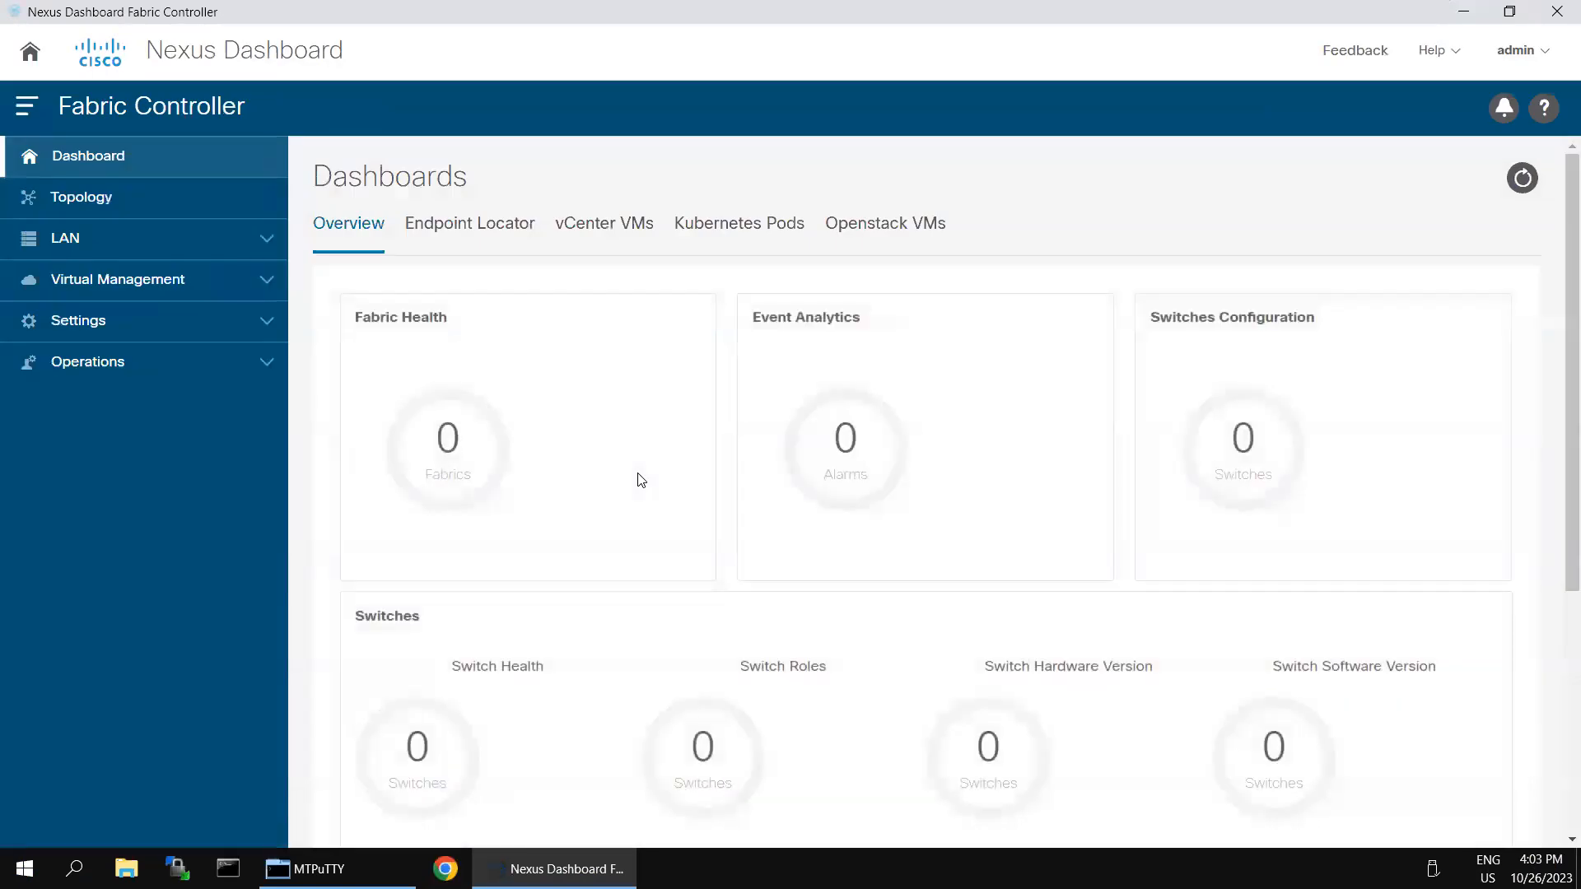
click(266, 240)
click(80, 282)
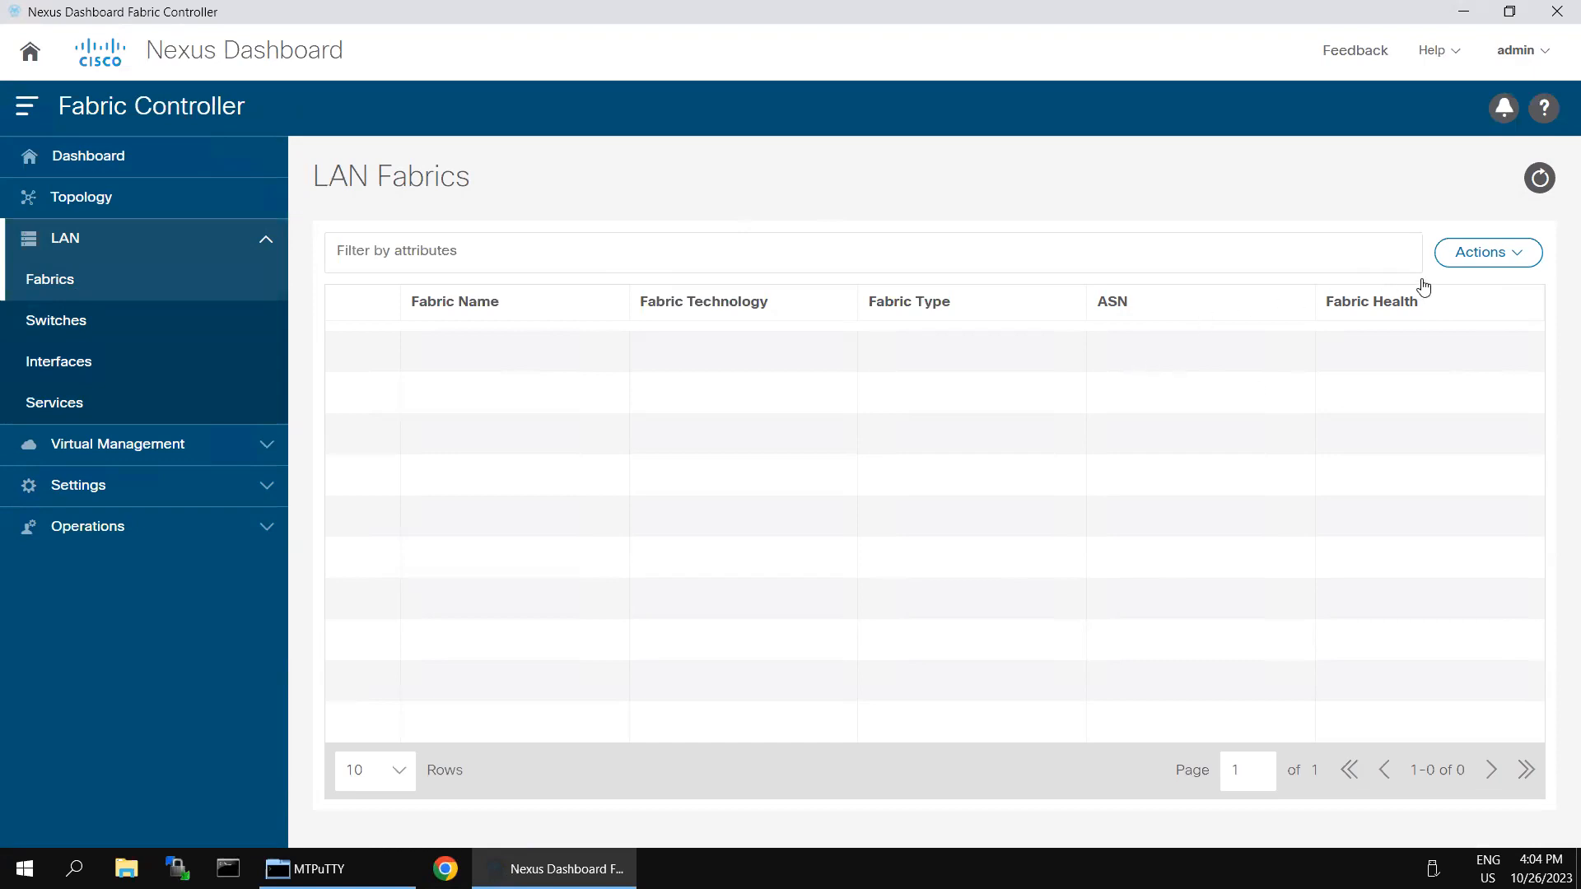
Step: Create a fabric named VXLAN-EVPN-Brownfield-Site-2 and choose the Easy_Fabric template for it
click(1515, 255)
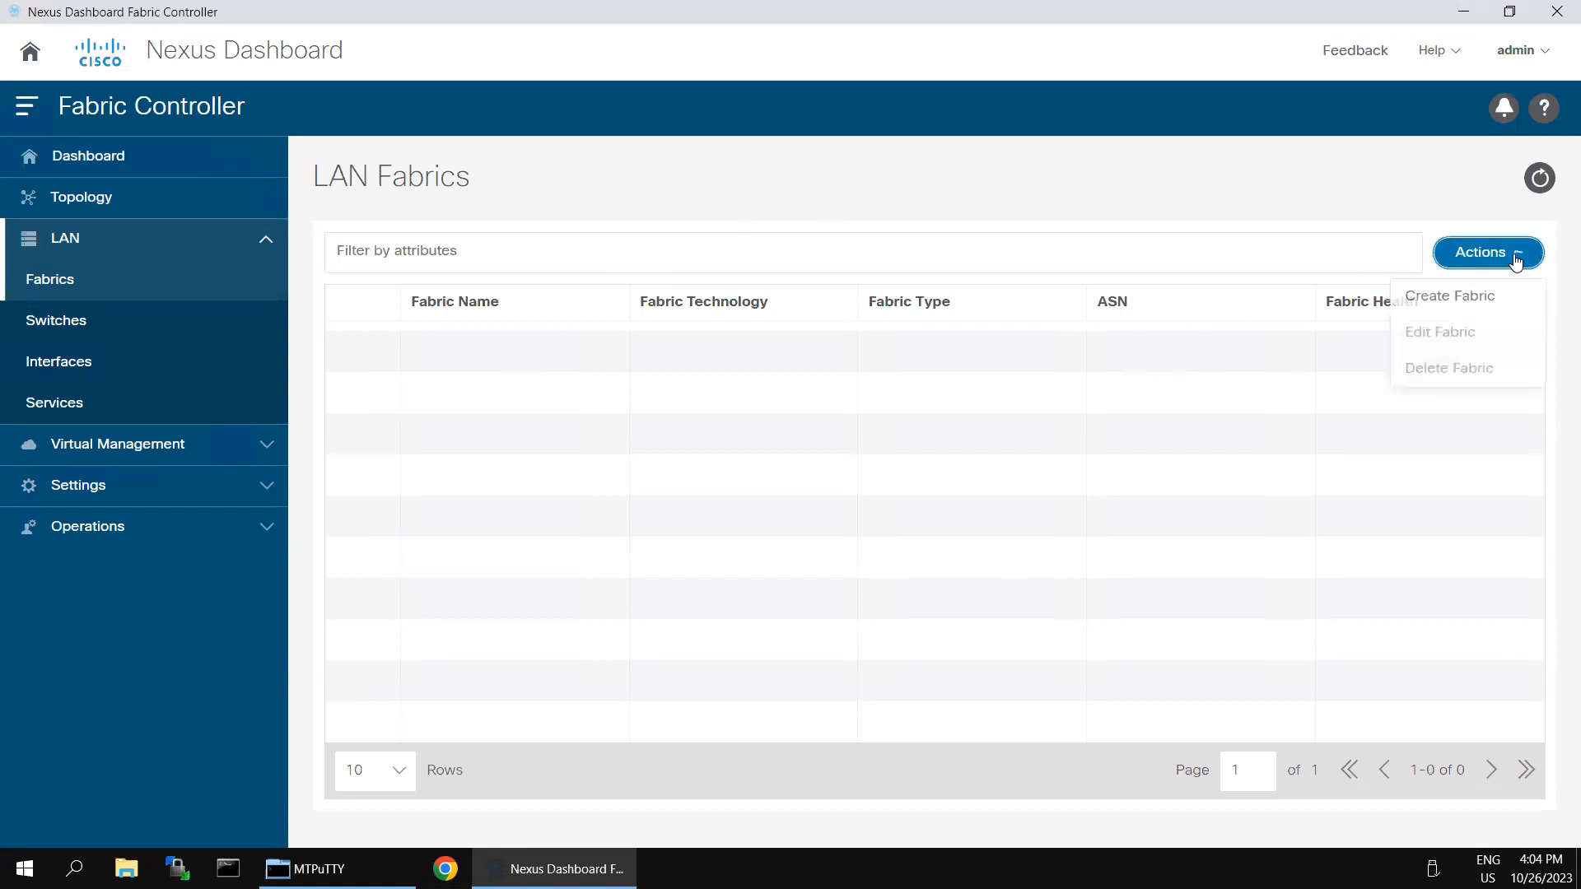
click(1473, 298)
click(788, 344)
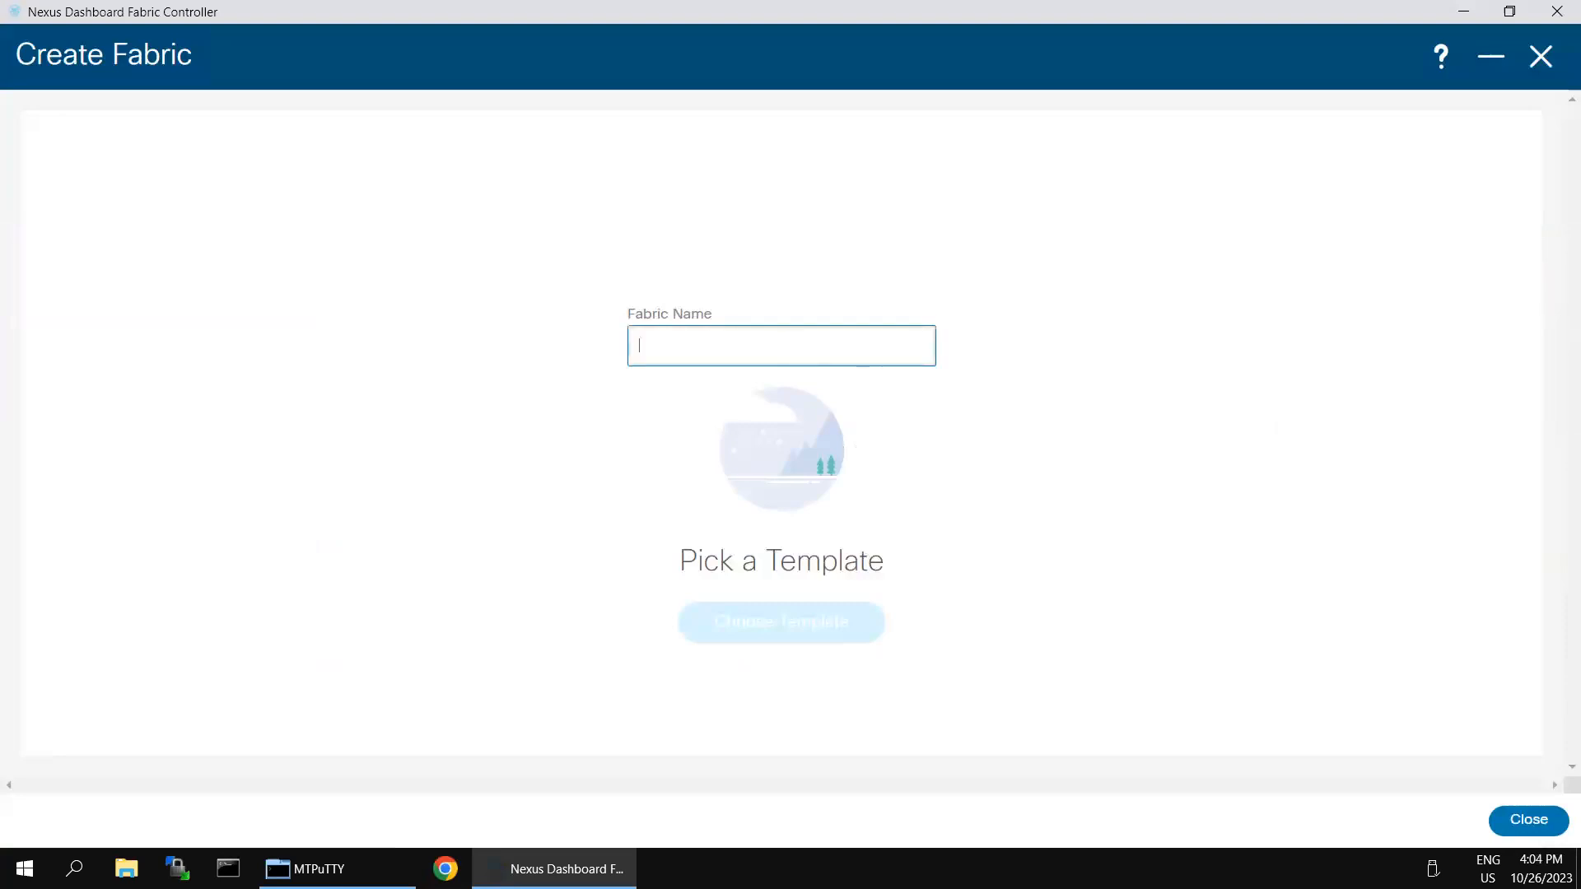
text(VXLAN)
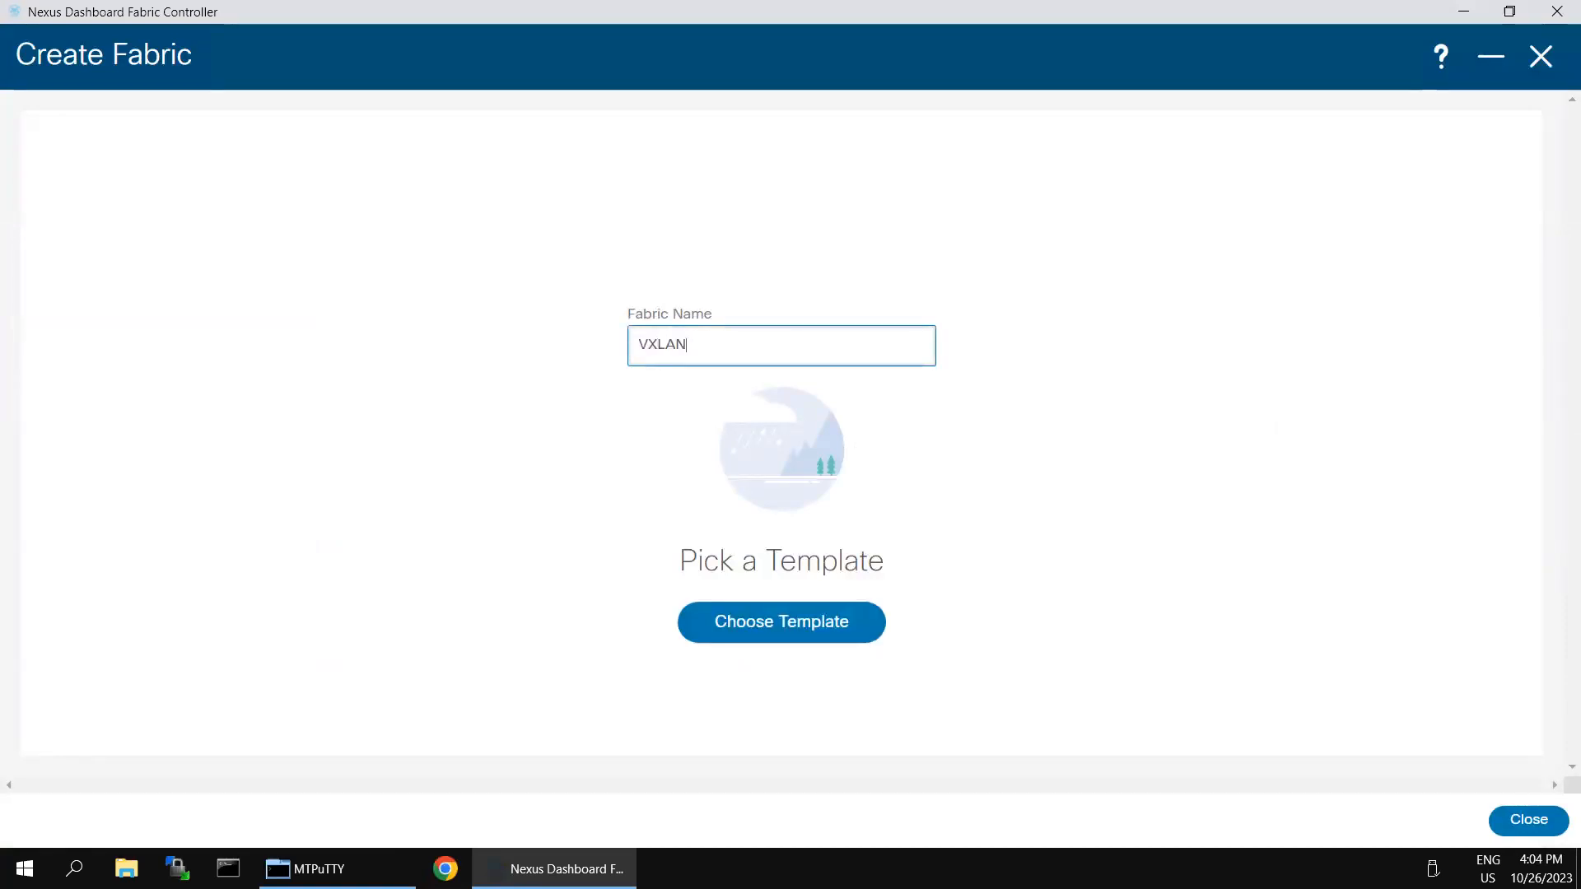
text(-EVPN-Brownfield-Site-2)
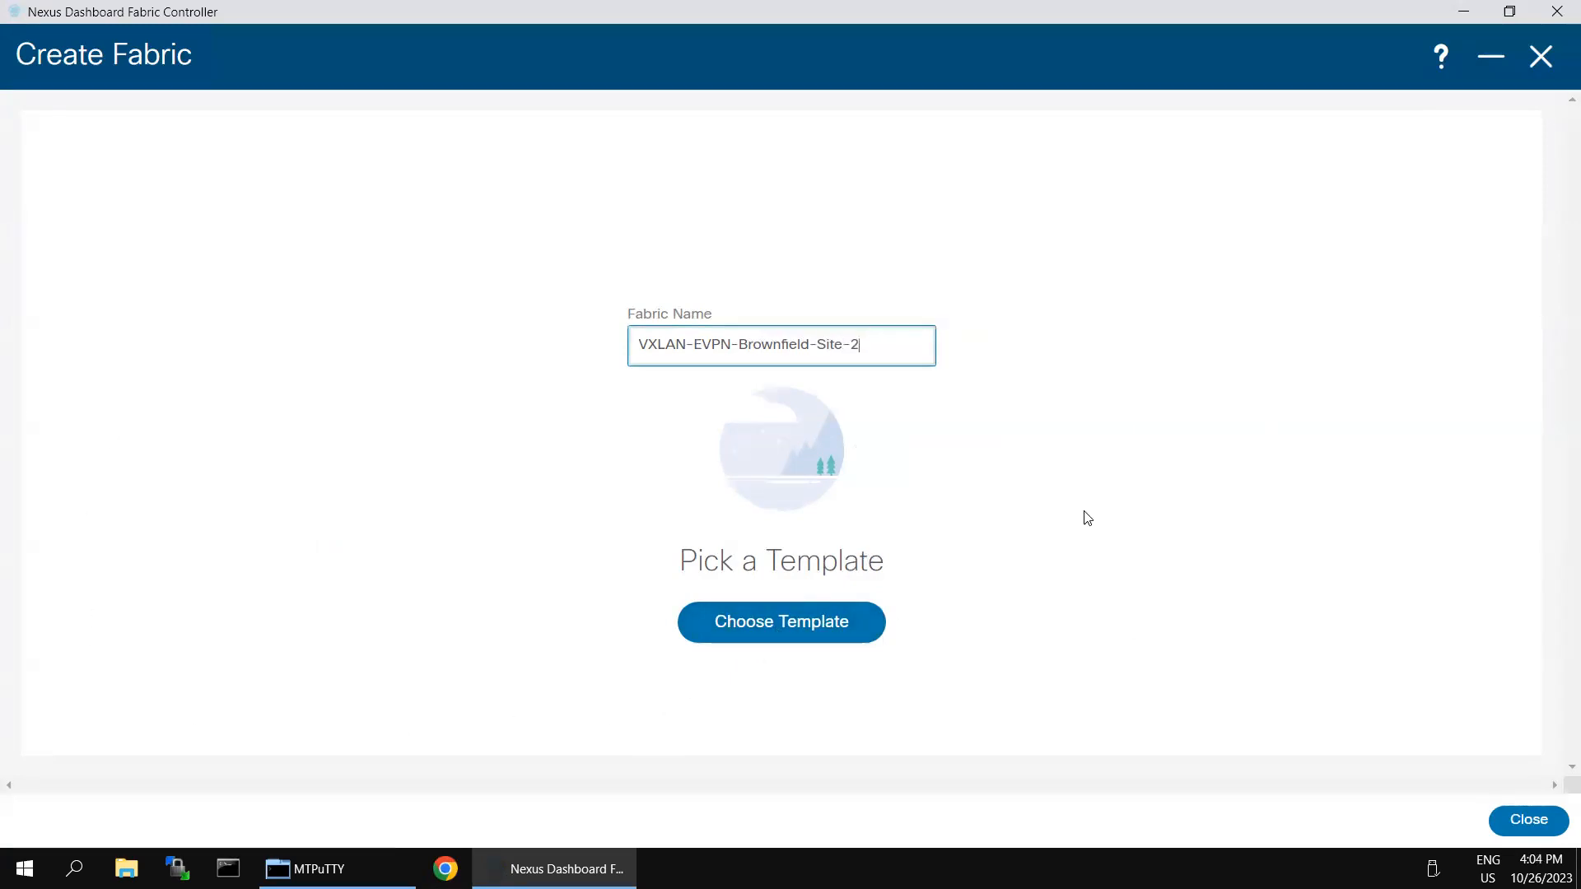
click(719, 627)
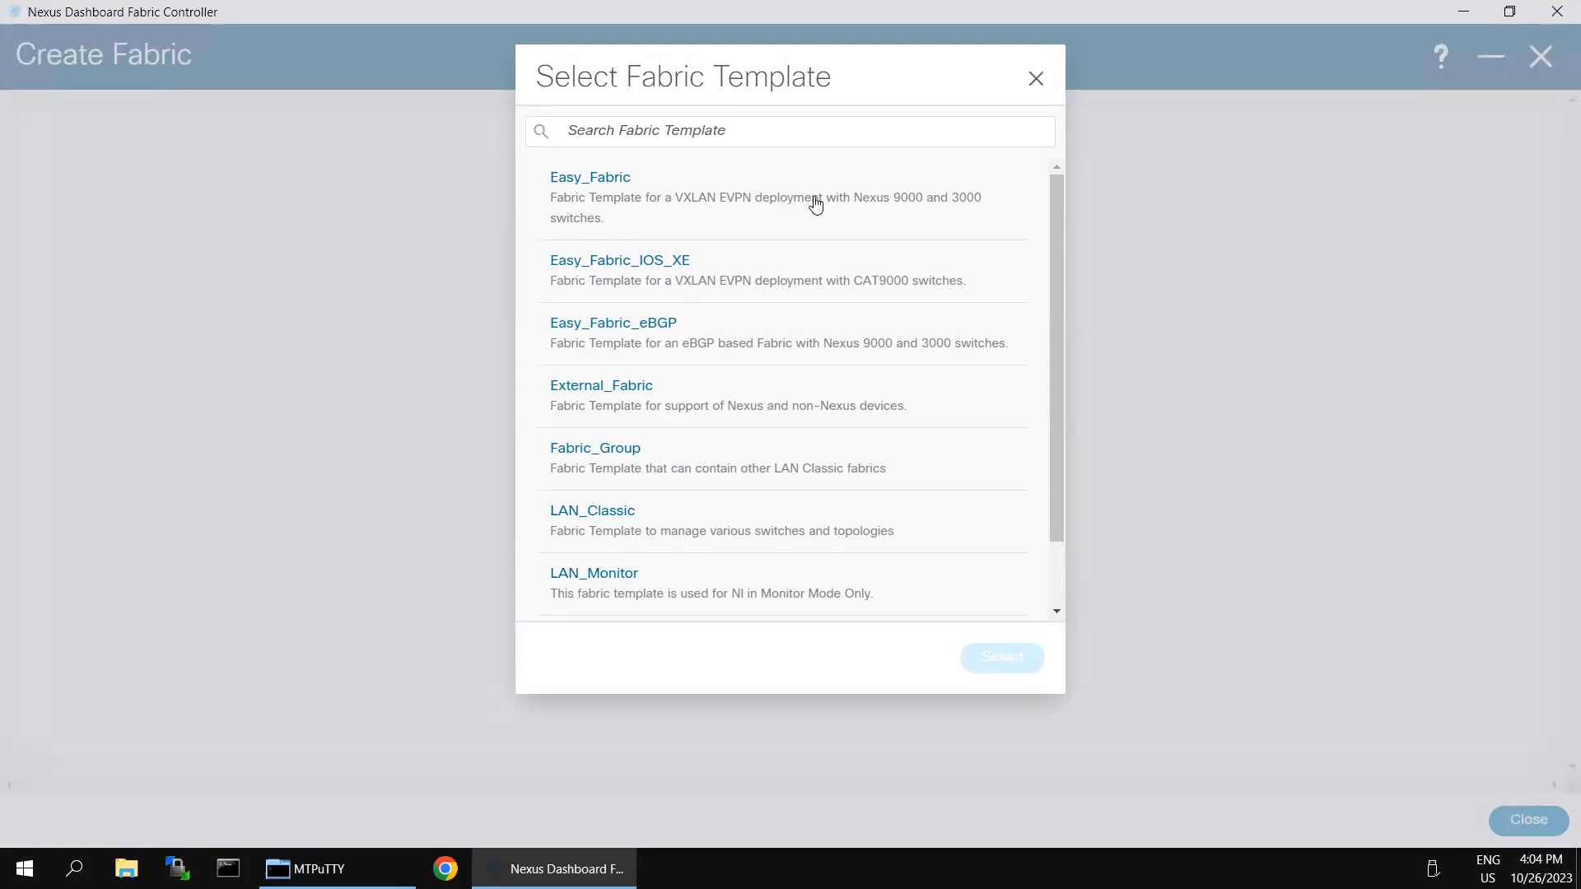
click(616, 182)
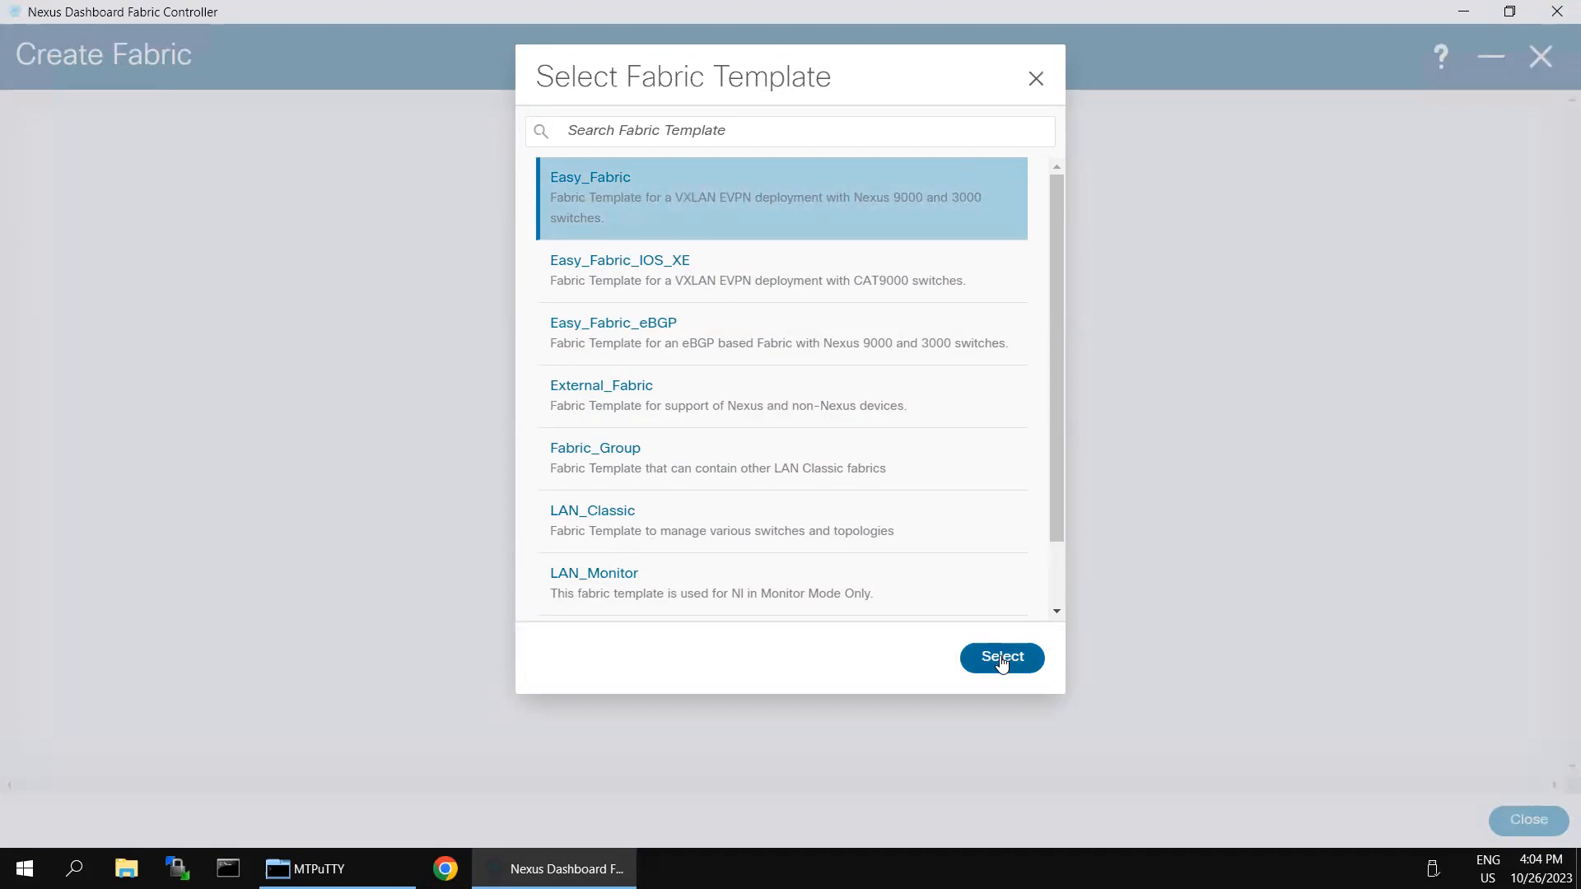
click(1002, 658)
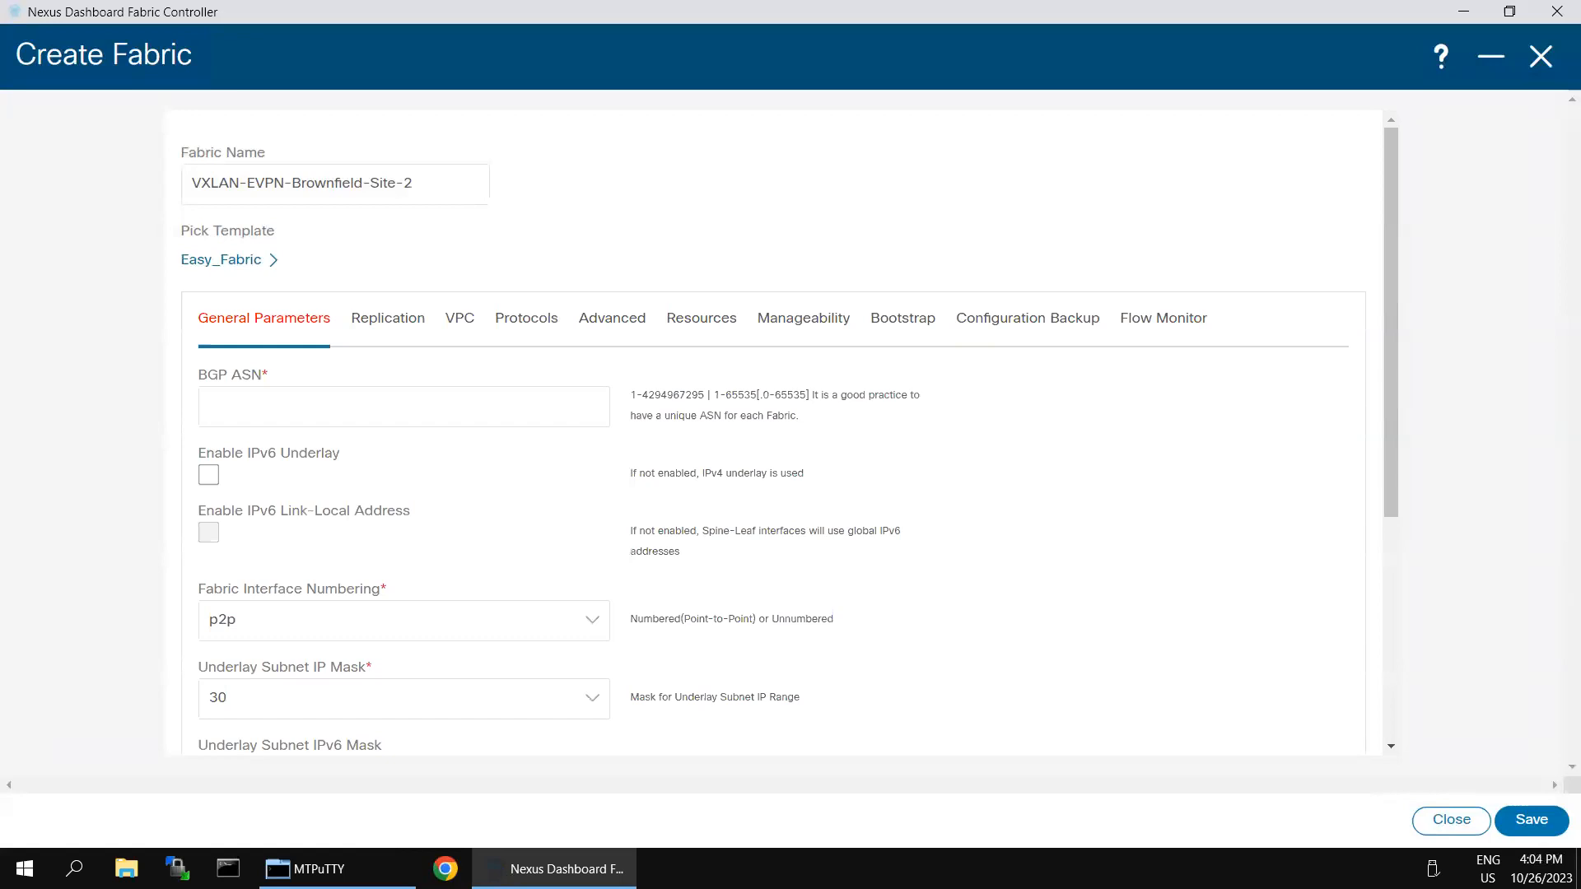
Step: Set the fabric's BGP ASN to 65002 and view the Replication settings (Multicast, 239.1.1.0/25)
click(524, 413)
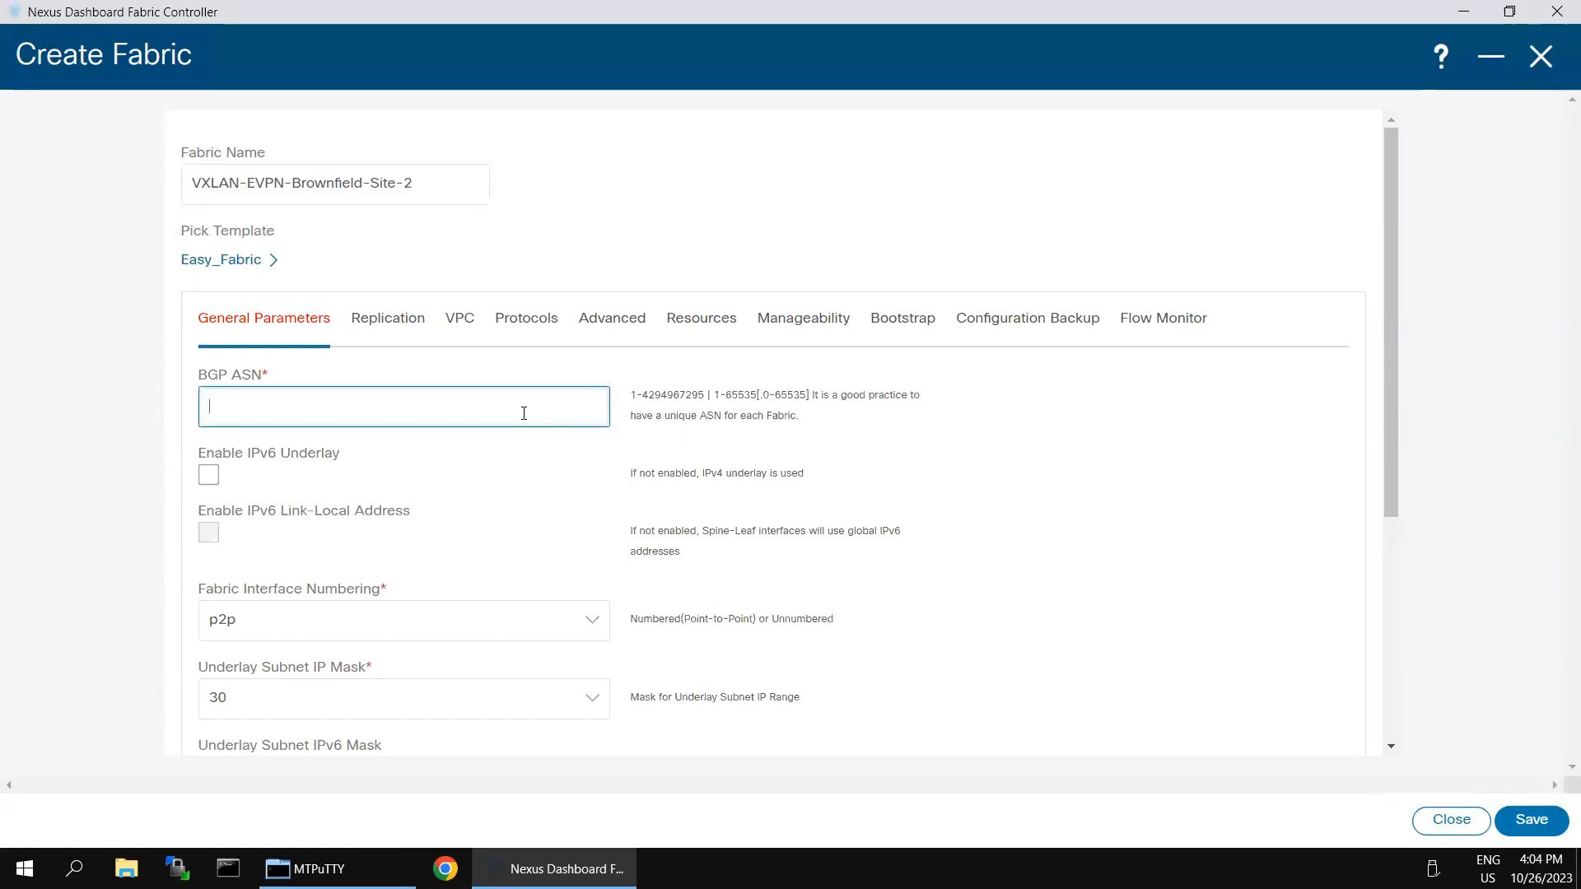
text(65002)
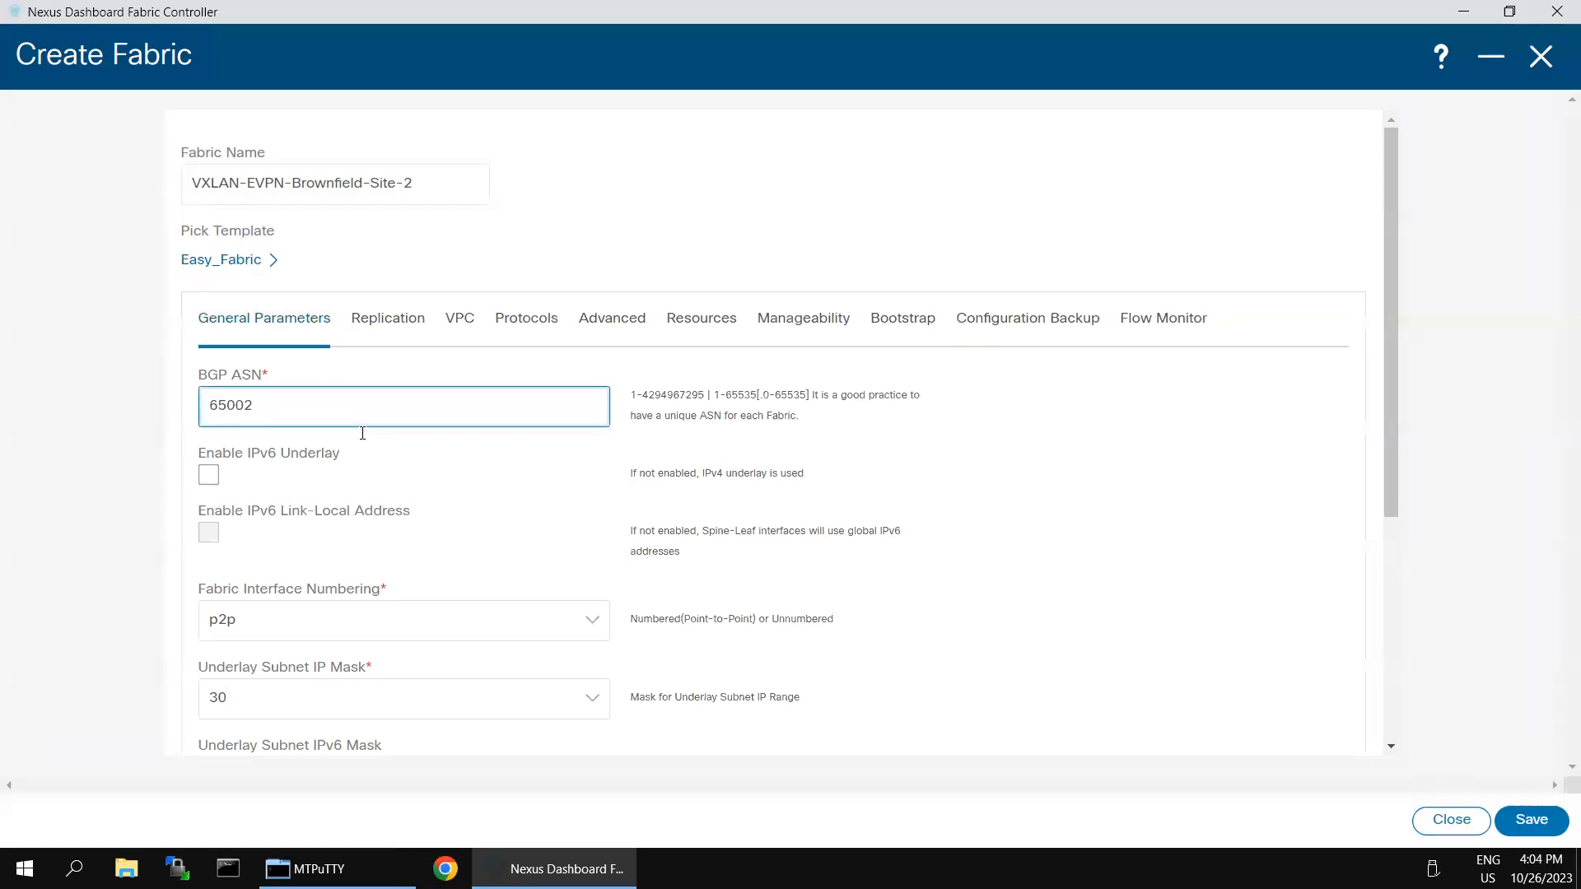
scroll(434, 515, down, 1)
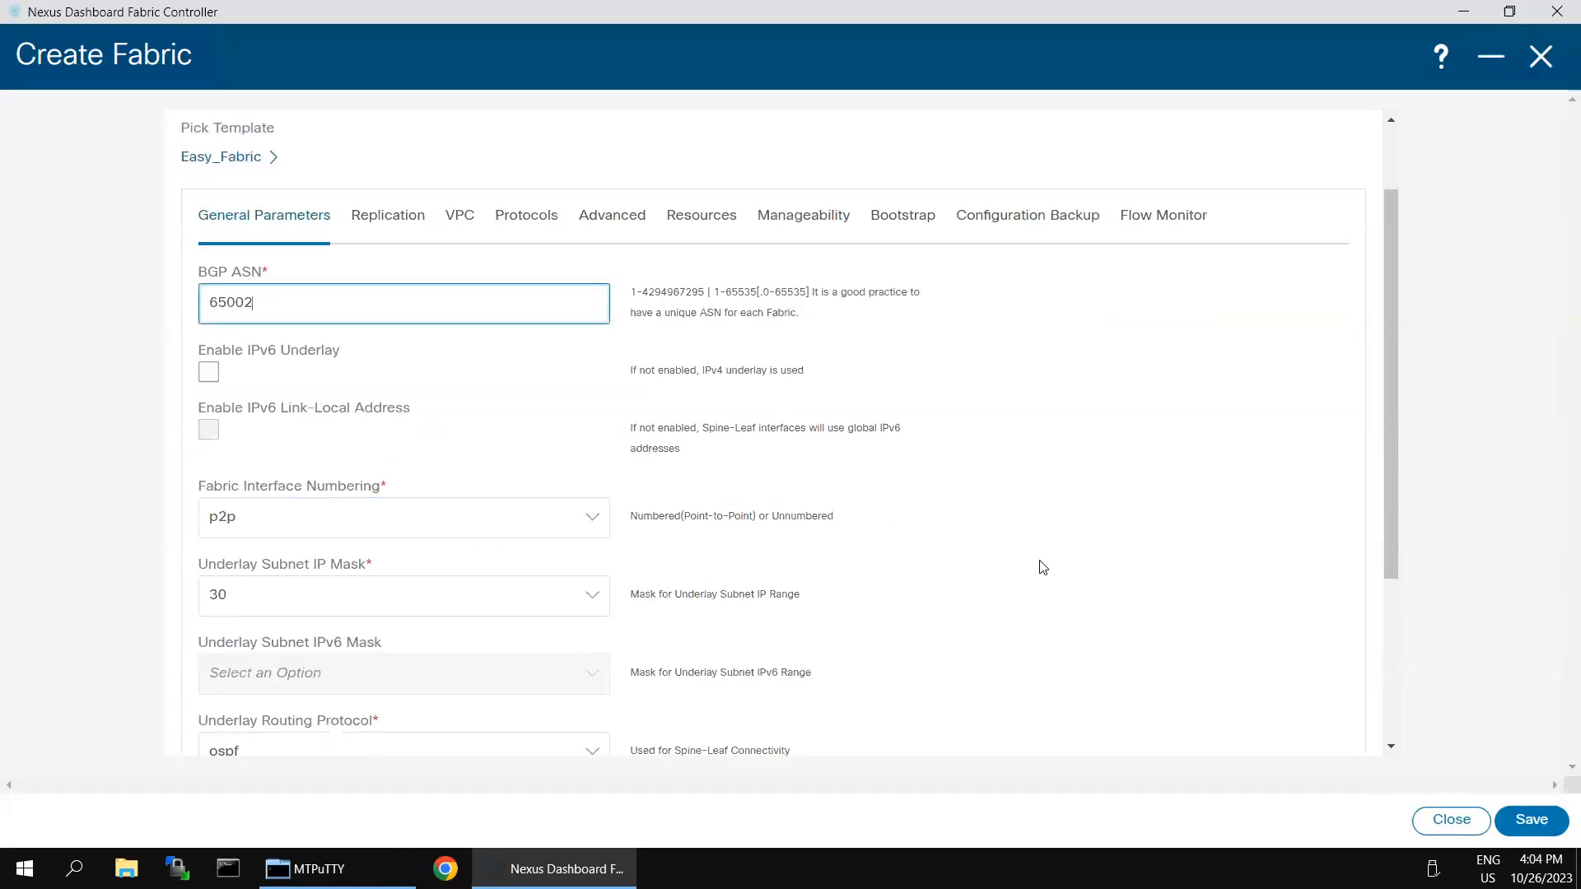
scroll(1042, 566, down, 2)
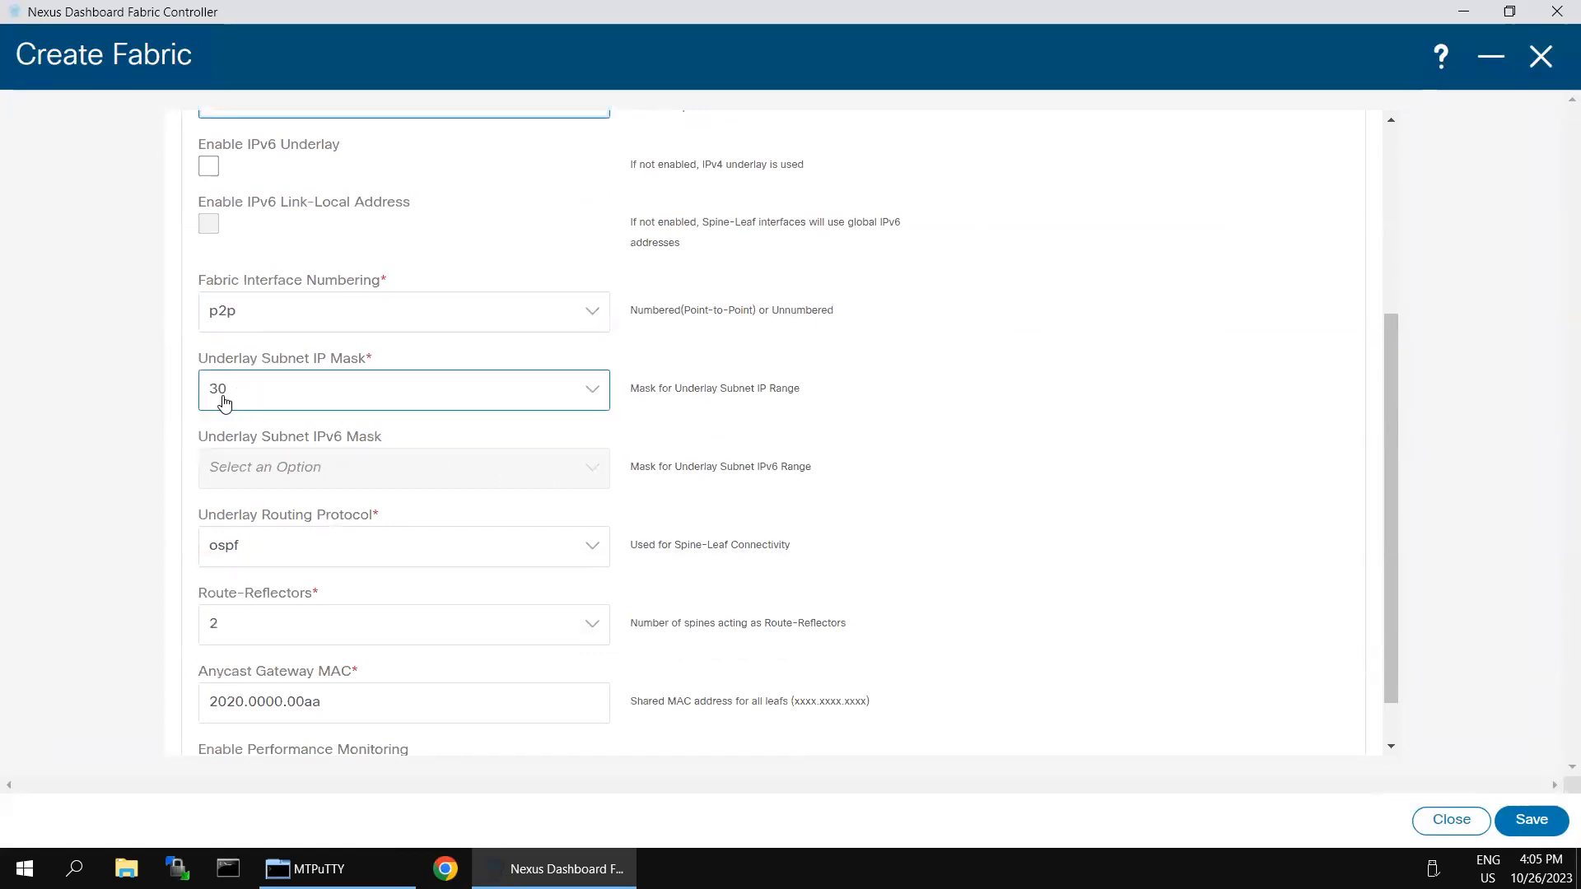
scroll(458, 494, down, 1)
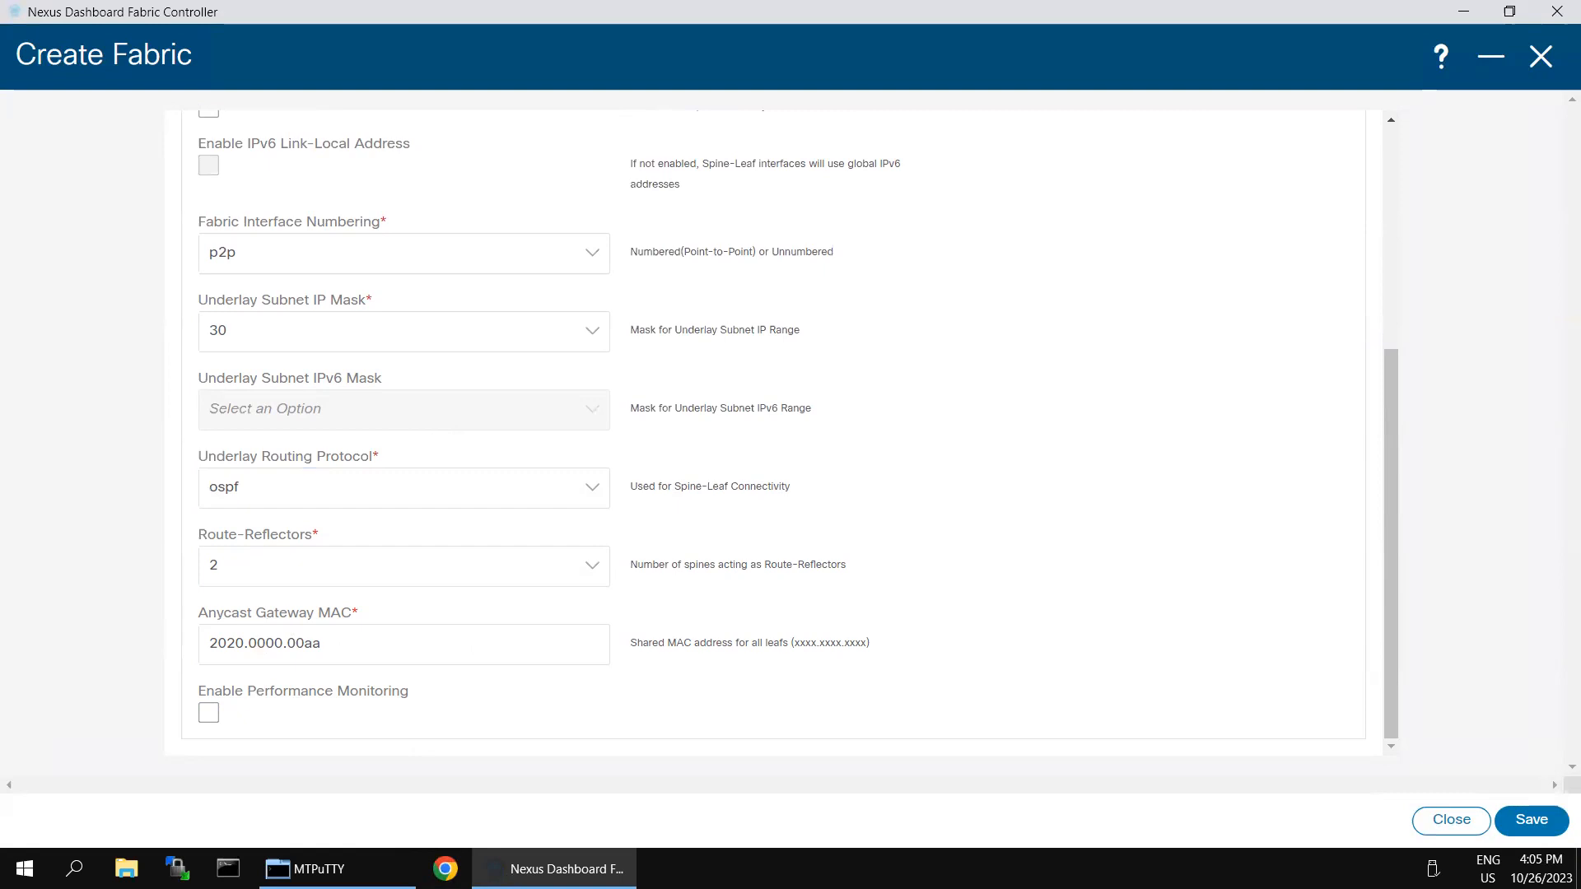
scroll(713, 565, up, 4)
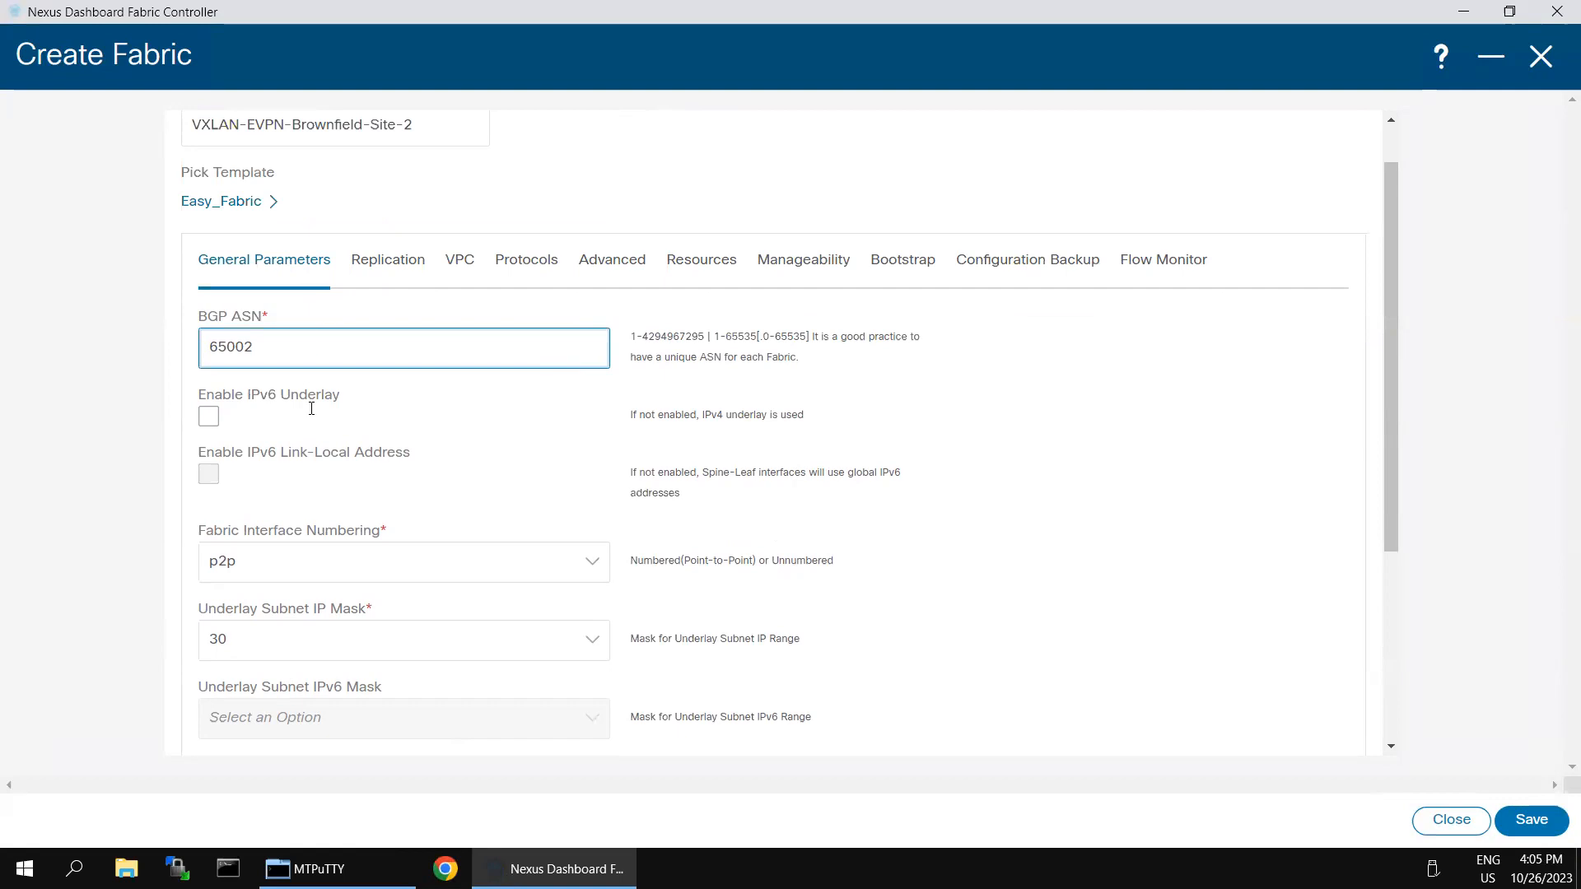
click(388, 261)
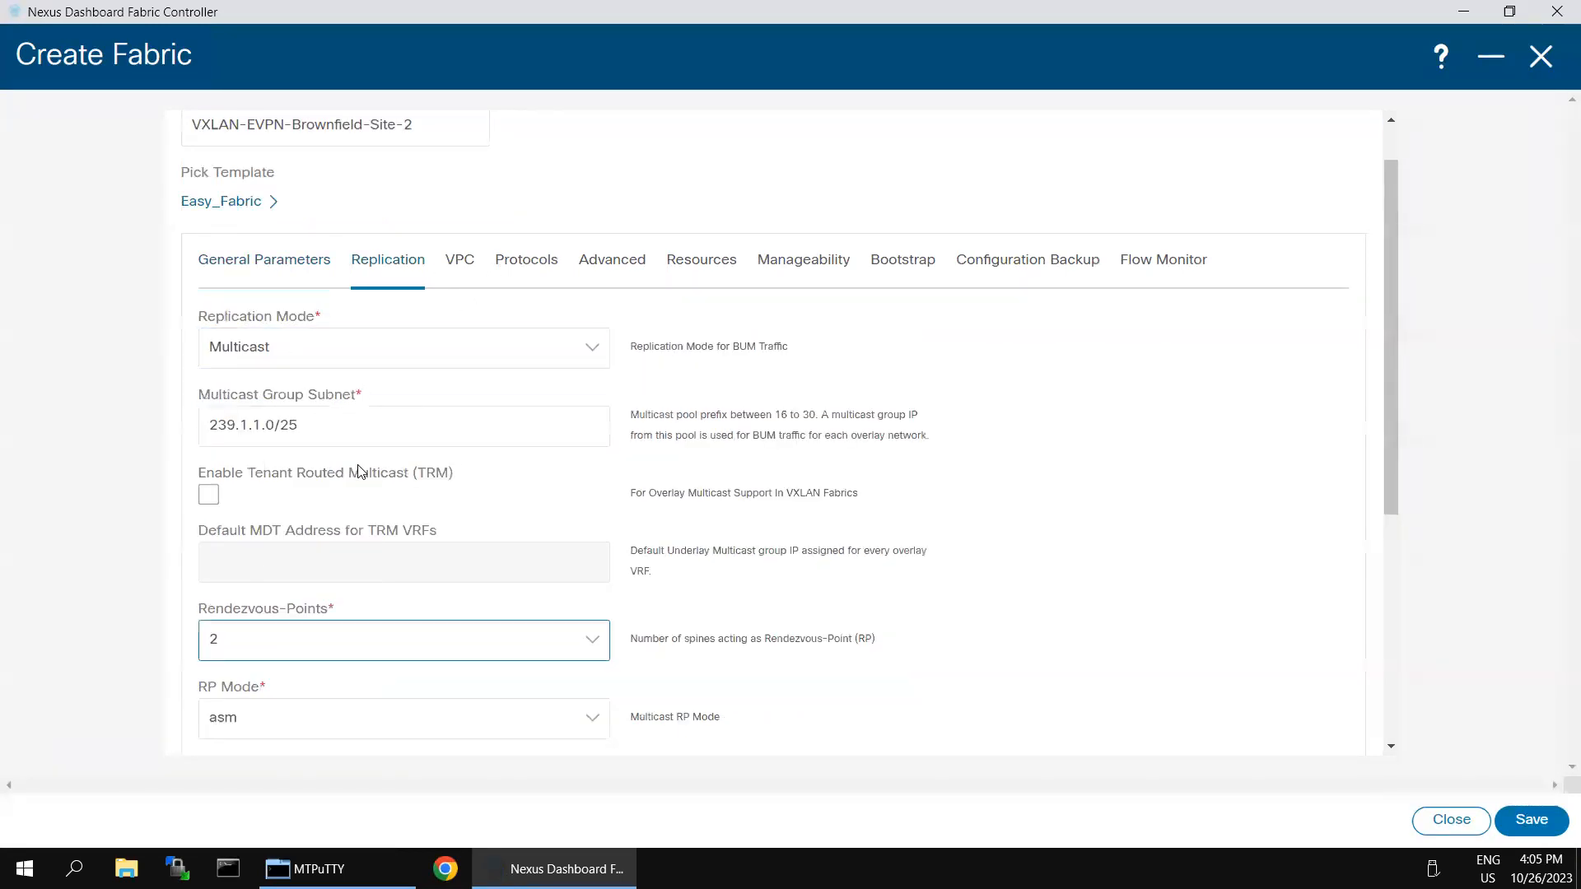
Step: Review the fabric's vPC, Protocols and Advanced defaults, including the underlay routing loopback ID
scroll(432, 641, down, 5)
scroll(428, 589, up, 5)
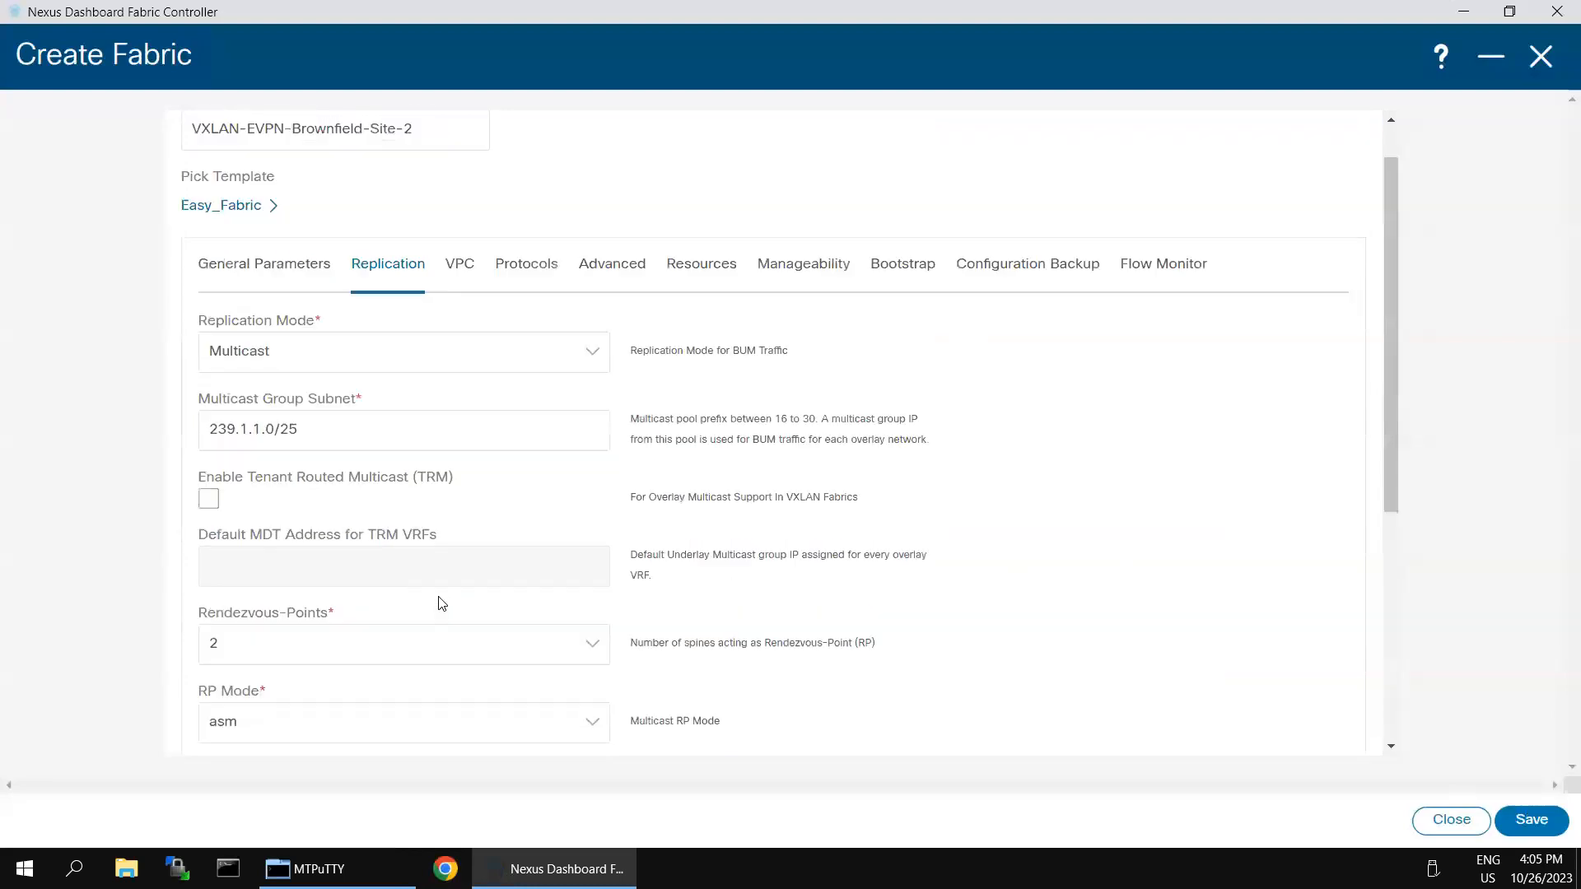
click(457, 321)
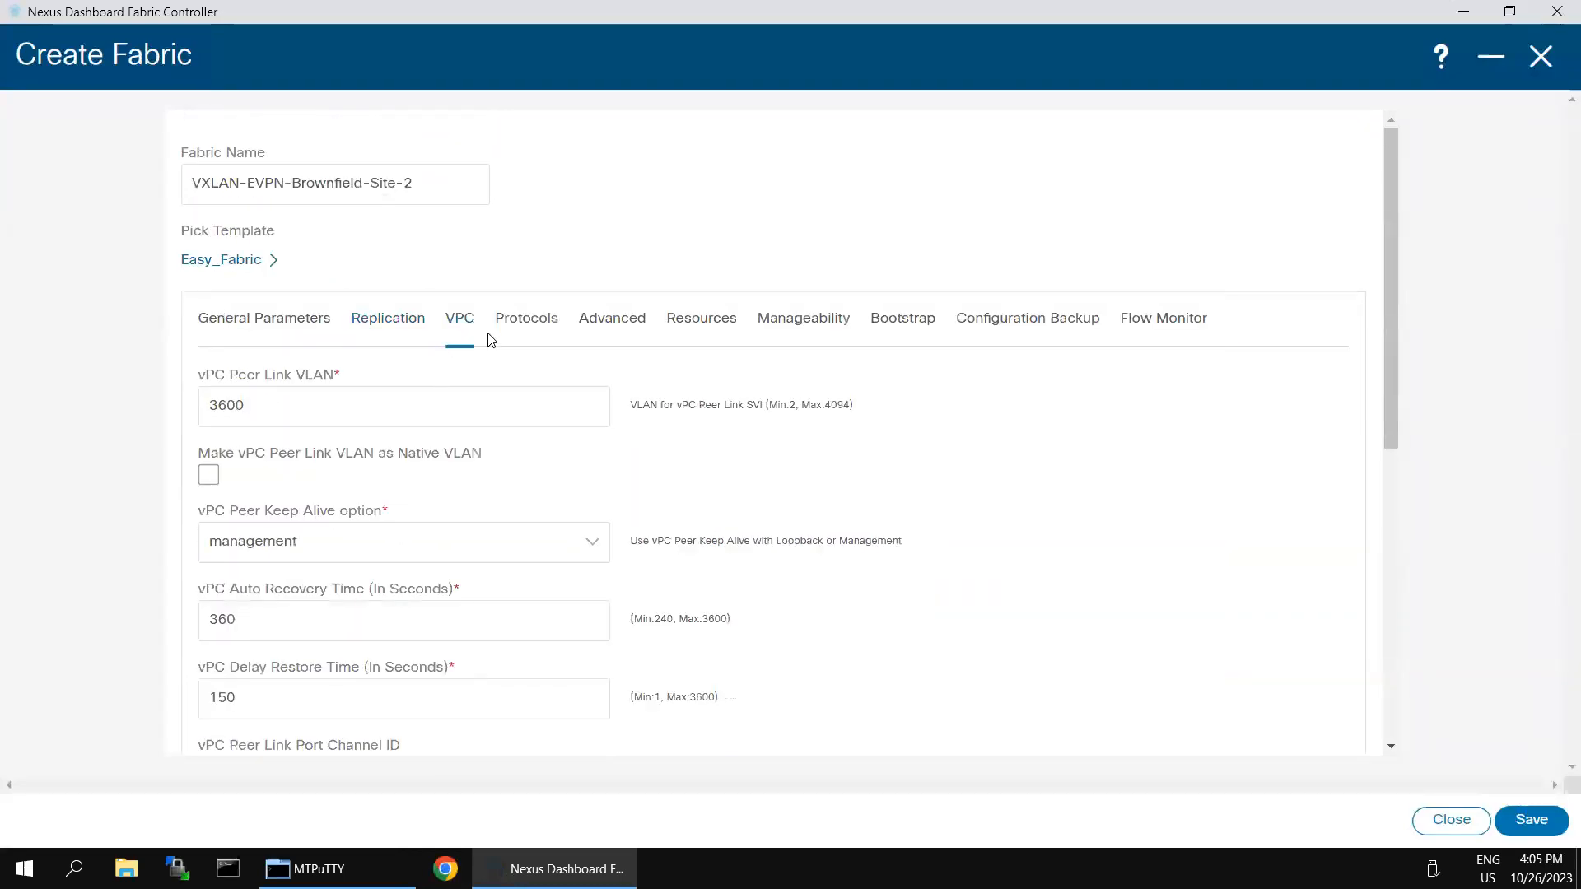
click(531, 322)
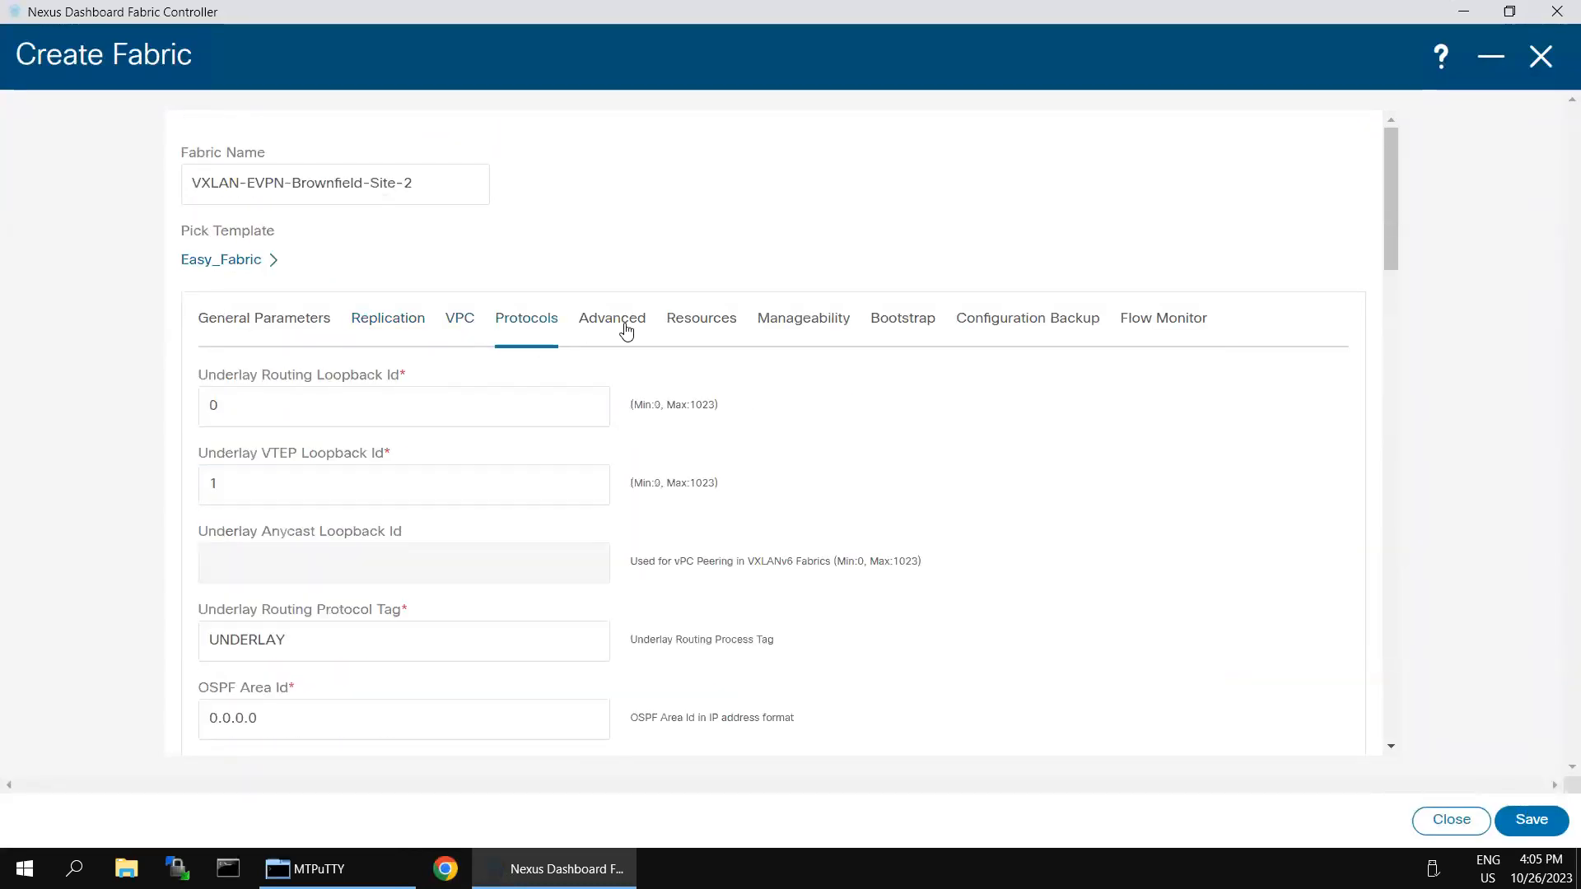
click(619, 328)
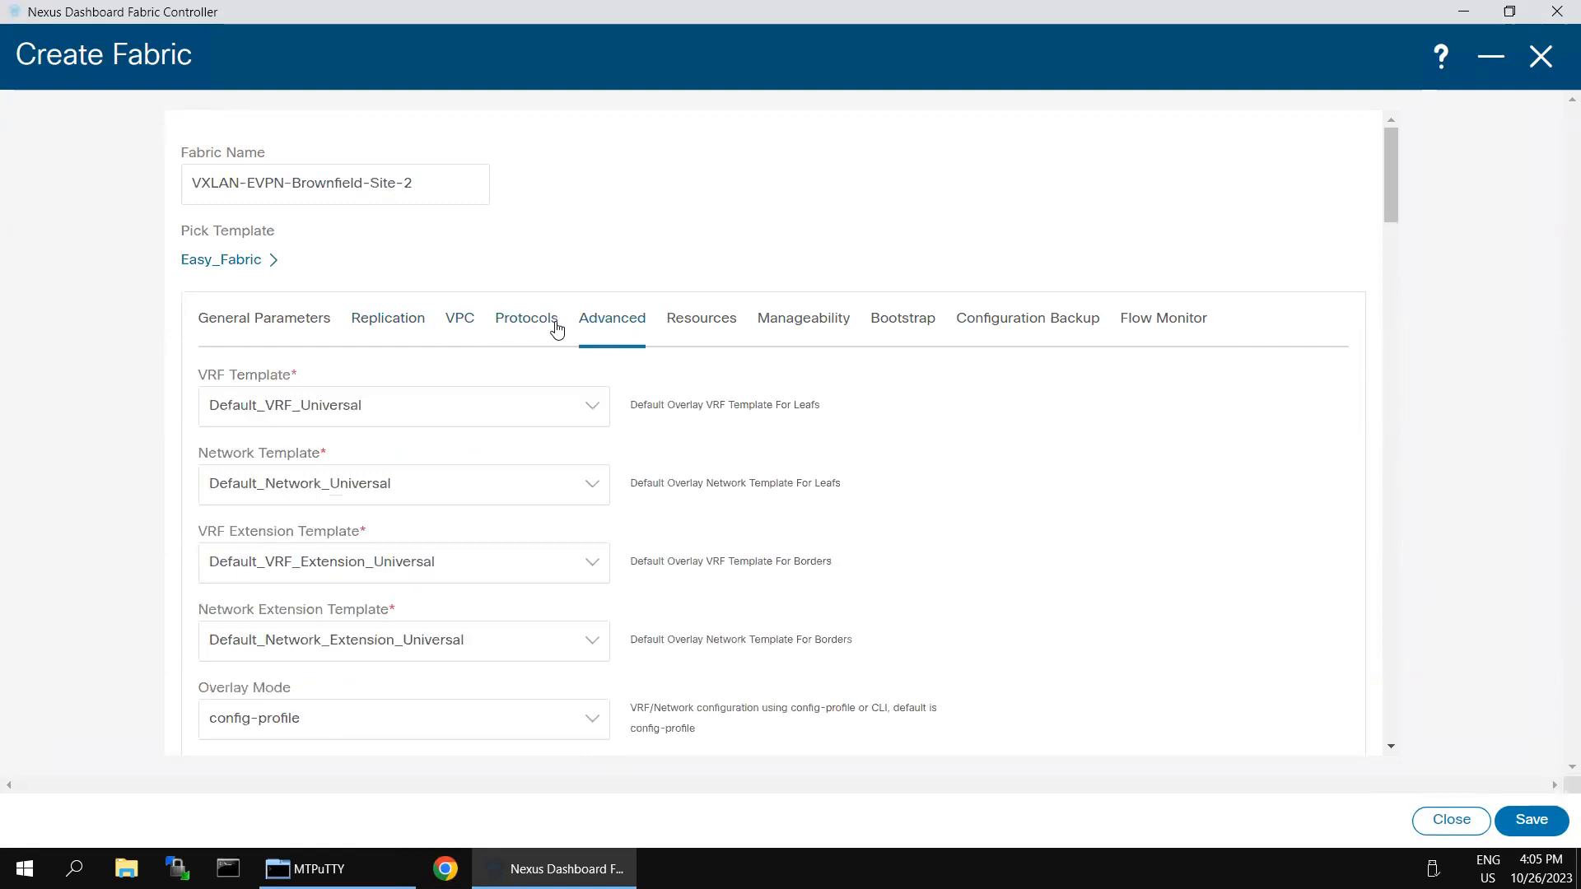
click(529, 324)
click(374, 394)
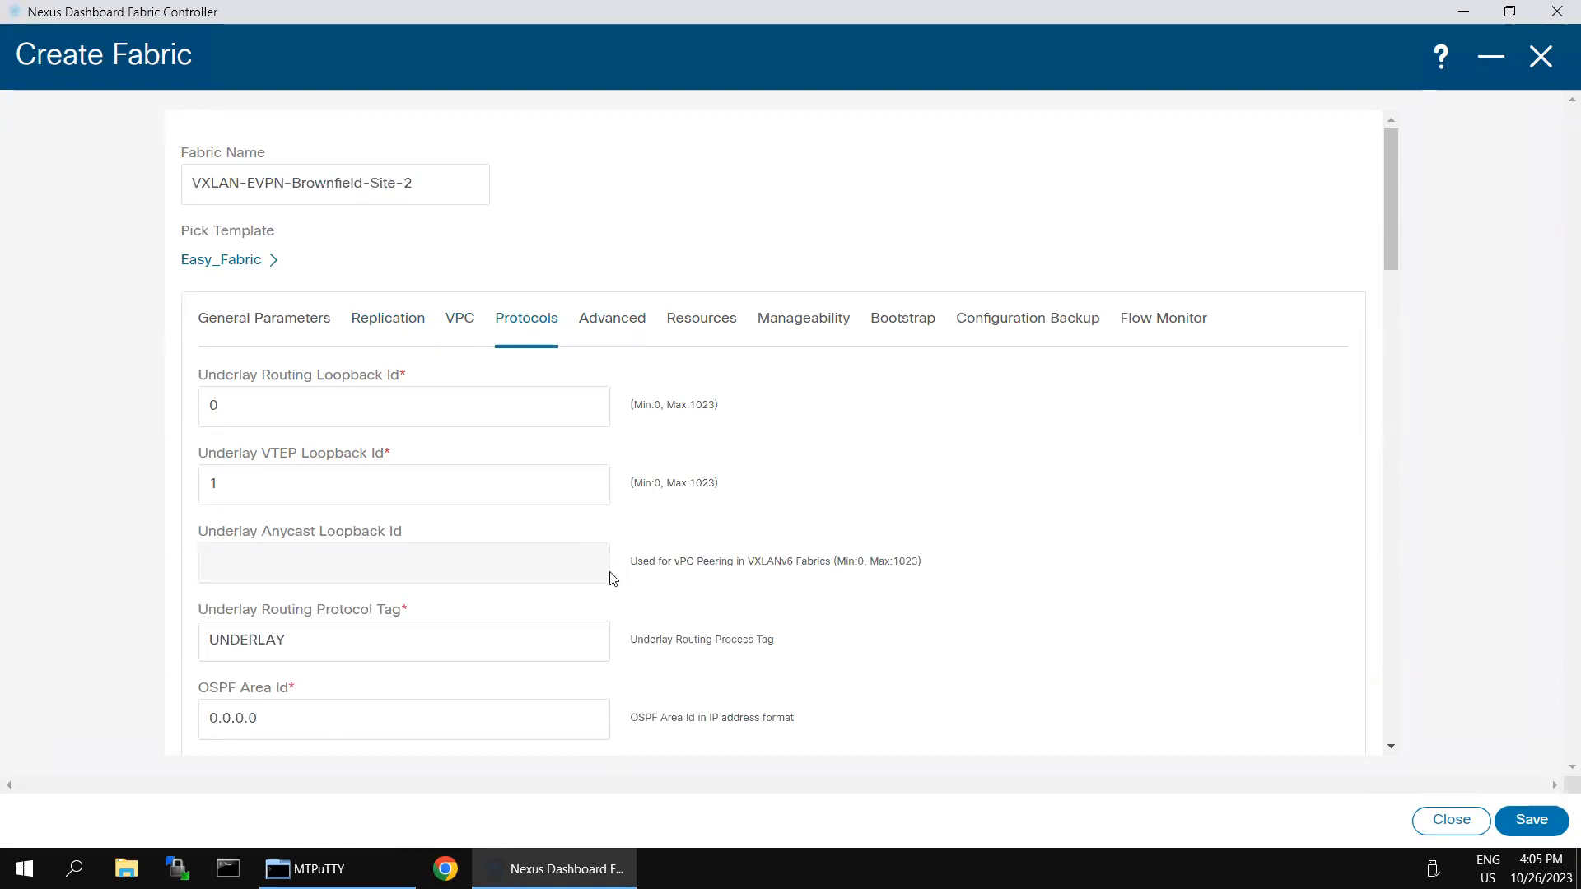
scroll(461, 576, down, 1)
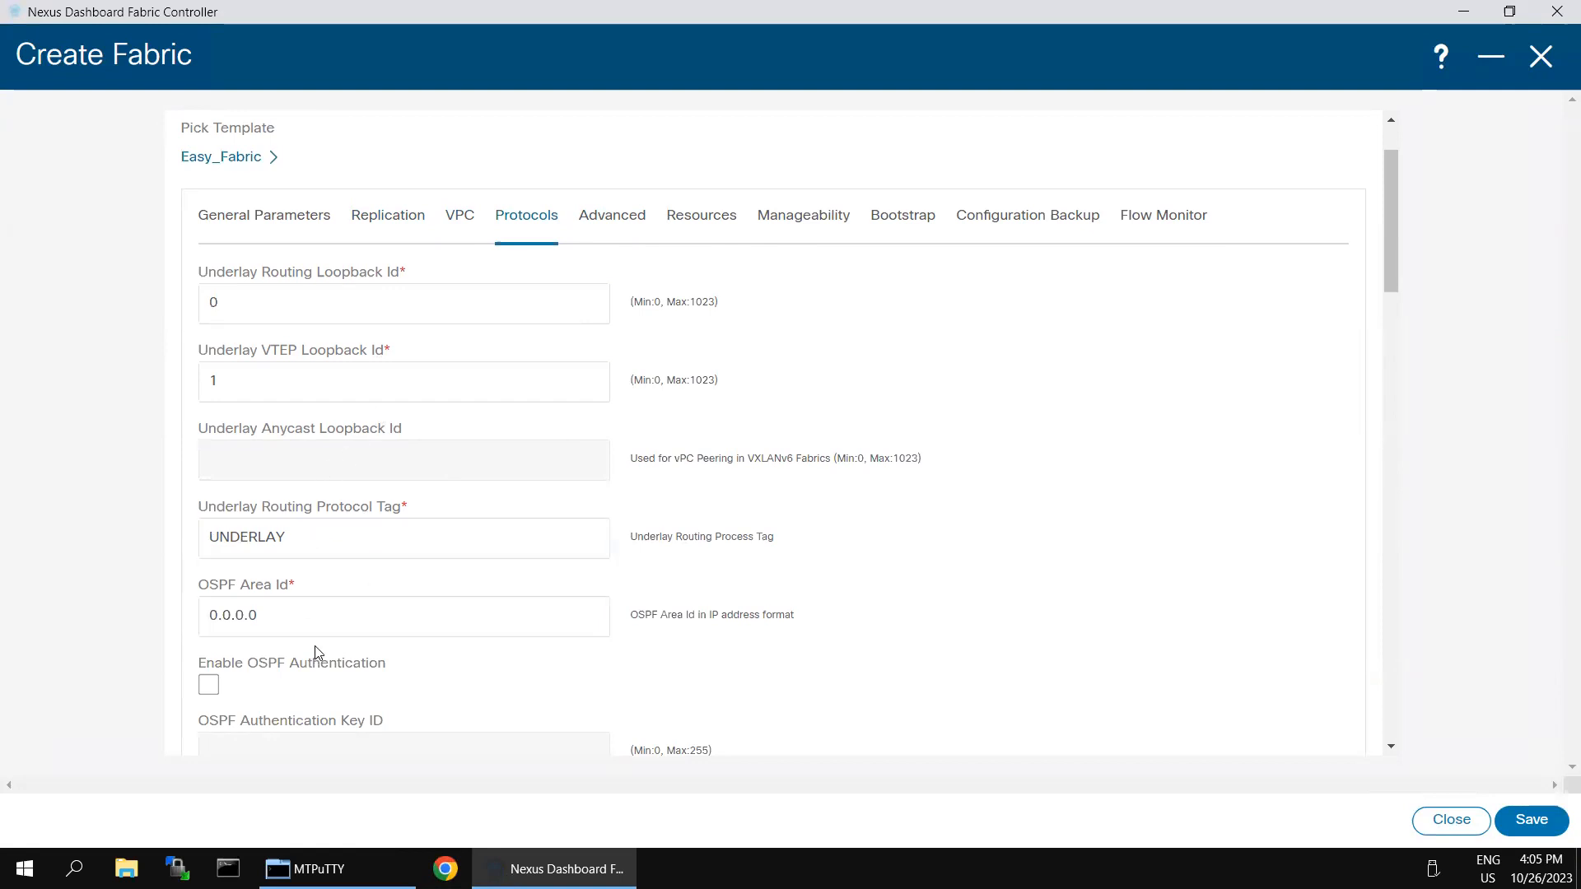
Step: Recheck the Advanced settings, then edit the Underlay Routing Loopback IP Range to 20.2.0.0/22 under Resources
click(613, 223)
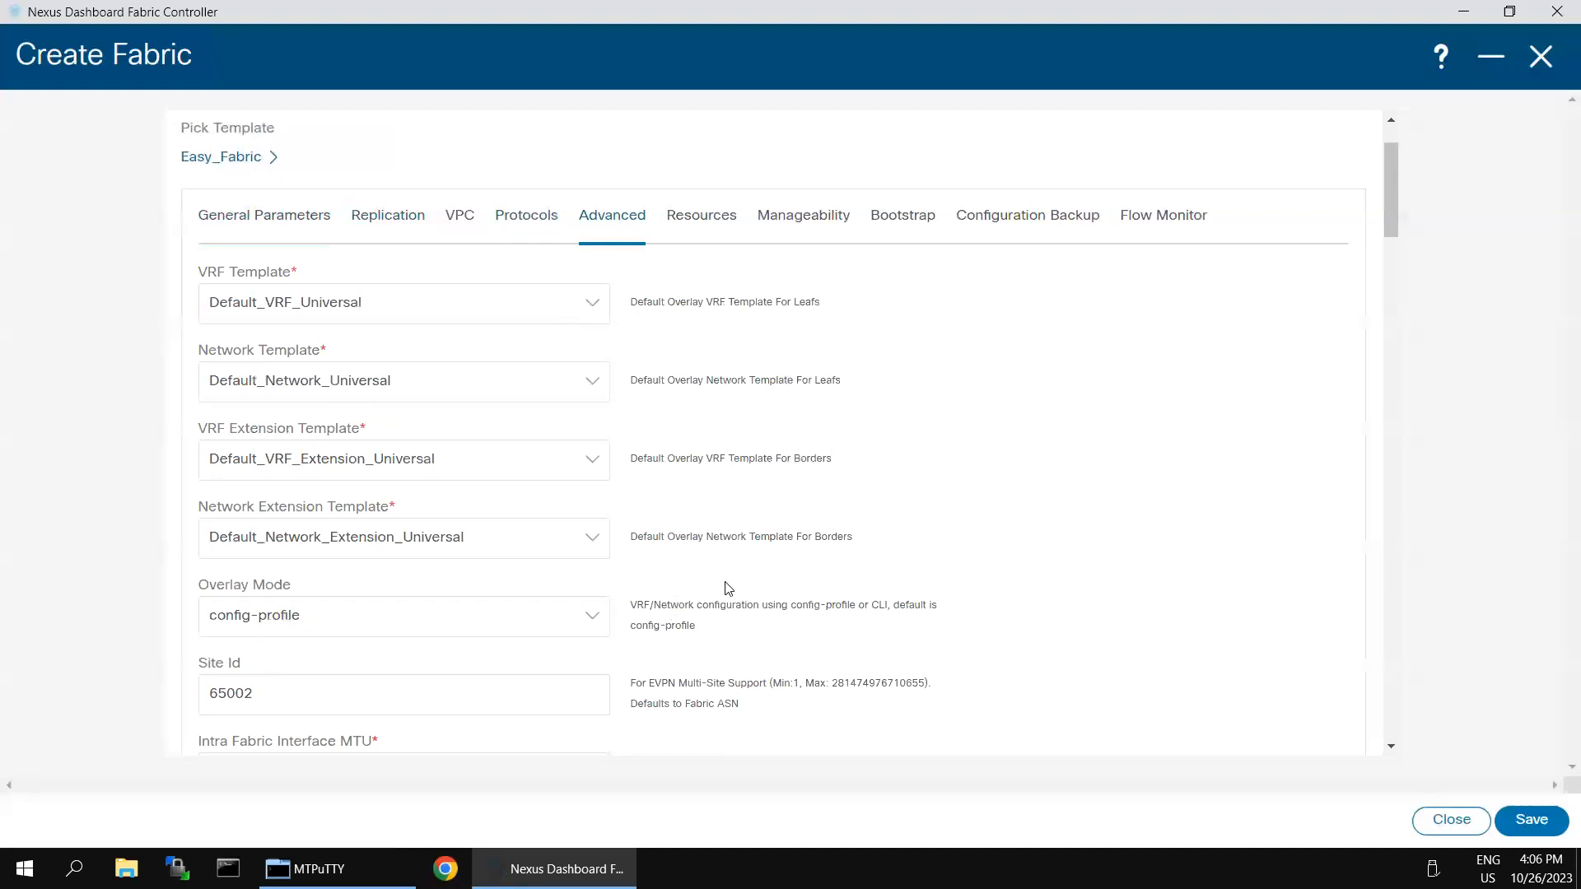
scroll(727, 590, down, 1)
scroll(494, 600, down, 2)
scroll(490, 586, up, 4)
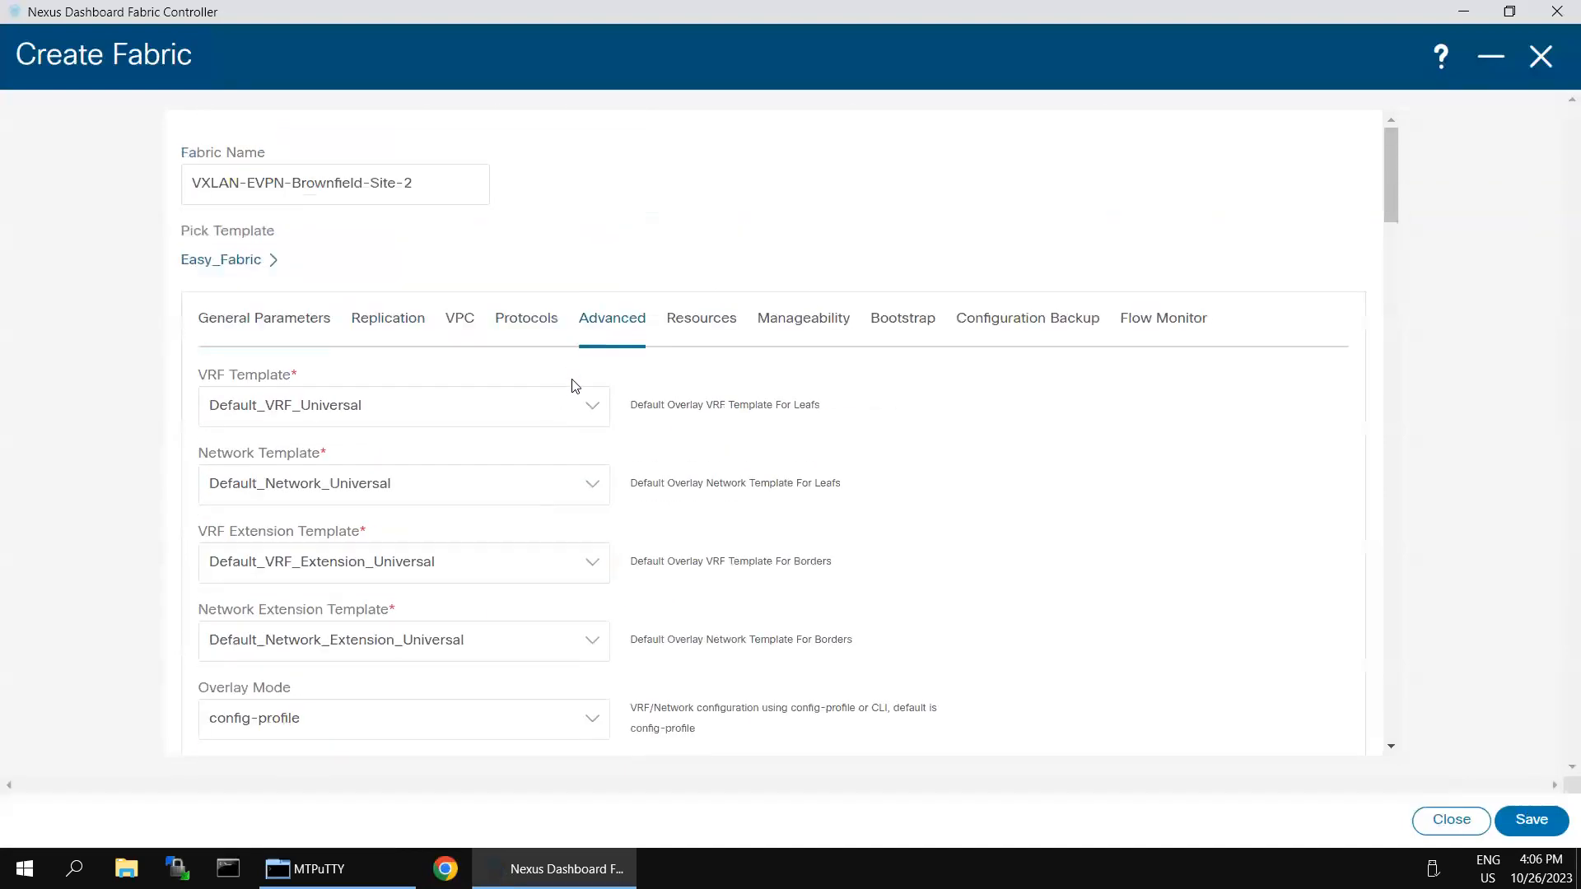
click(697, 329)
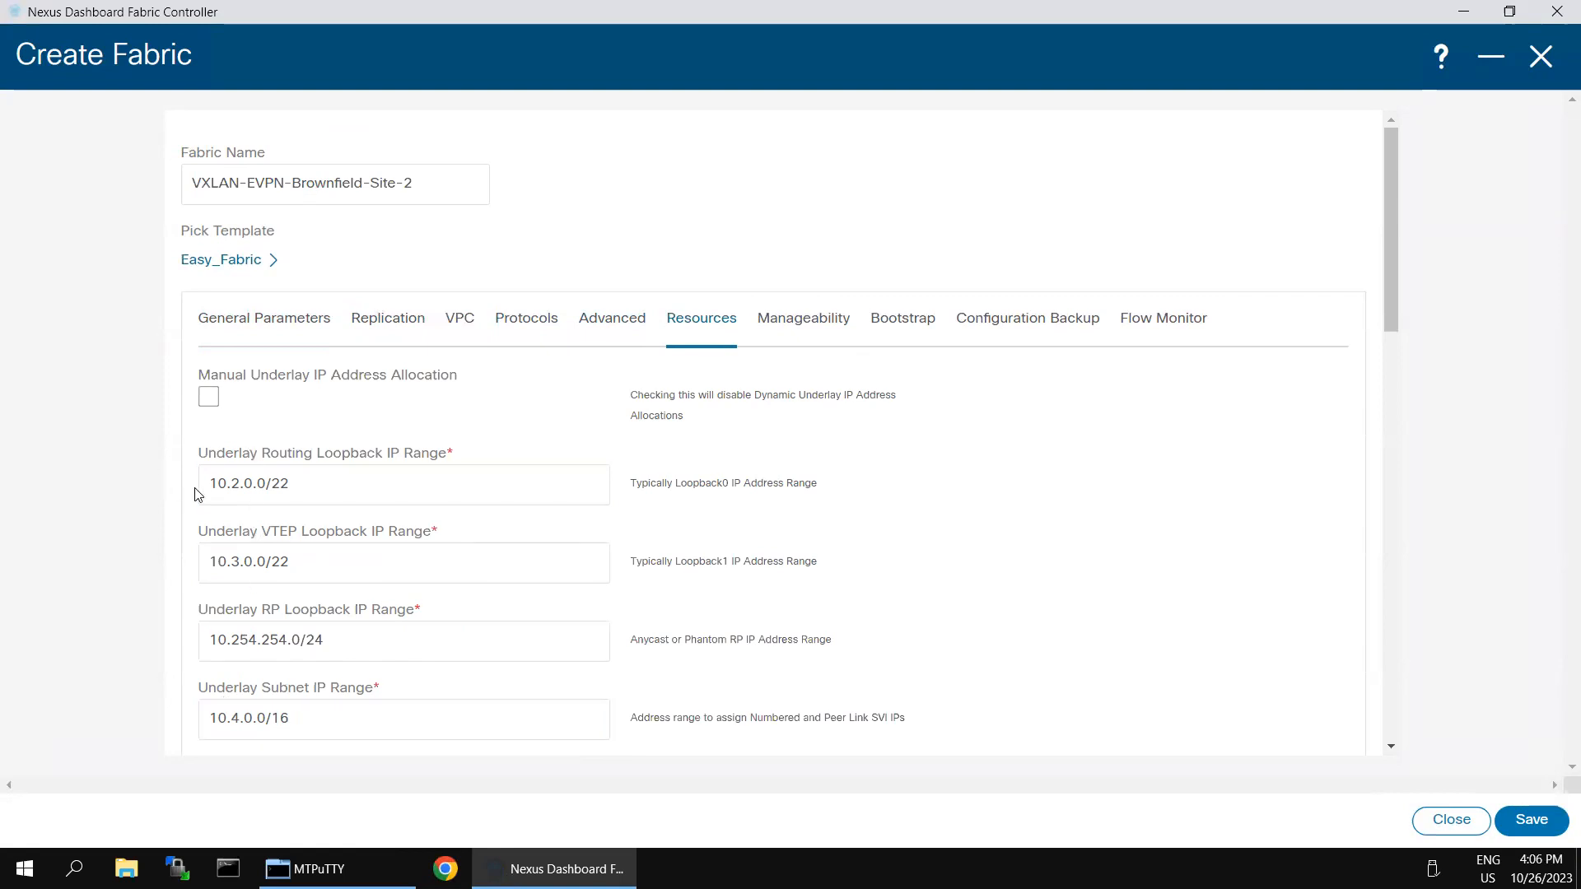
scroll(196, 493, down, 1)
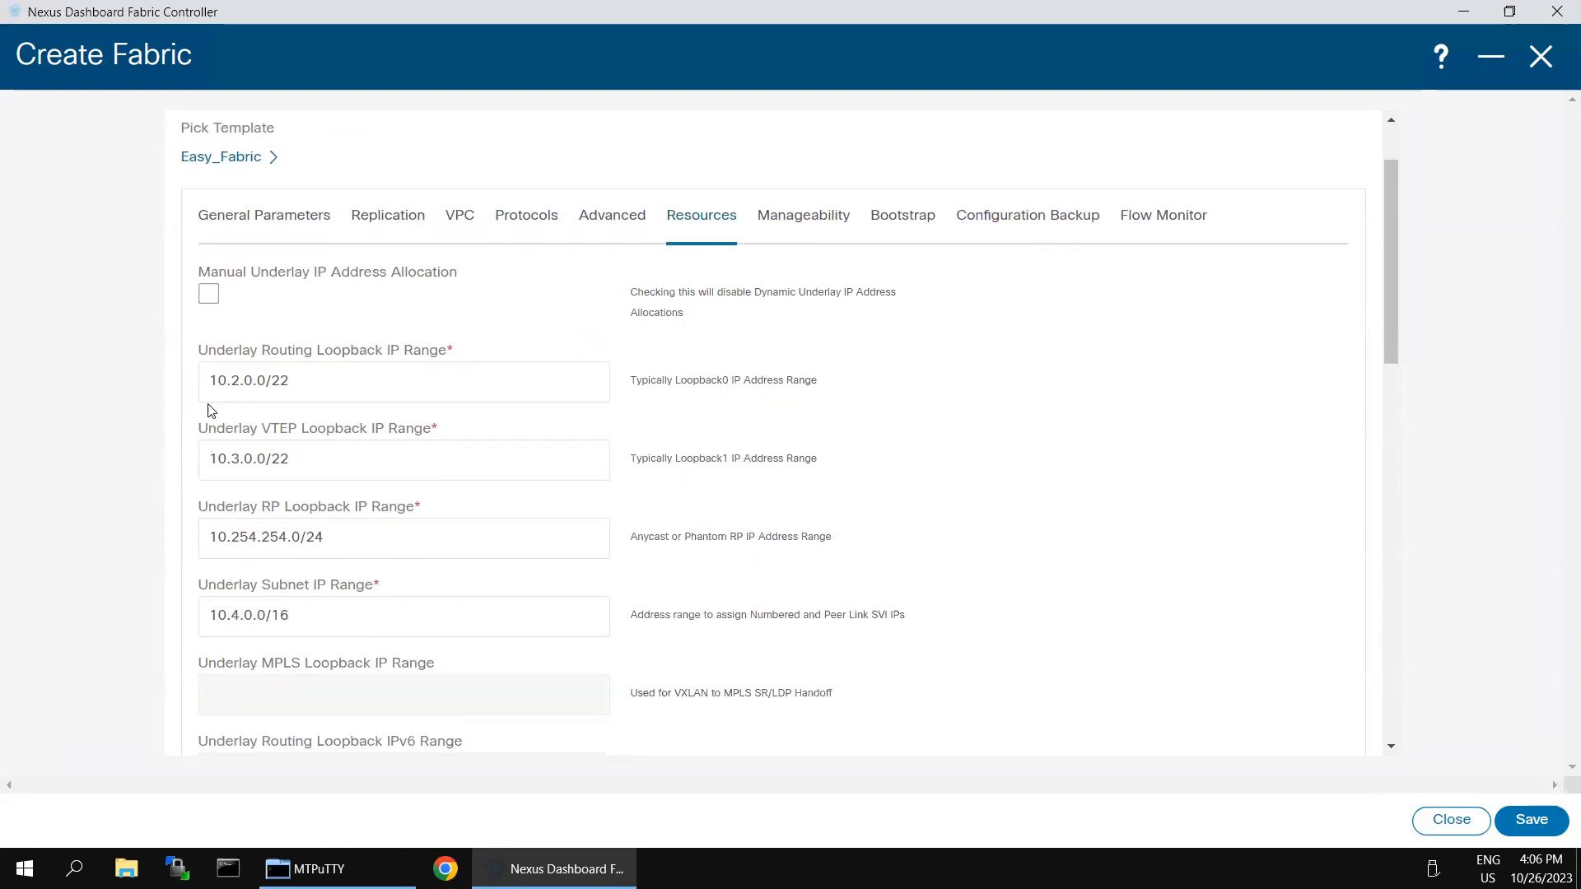
click(213, 381)
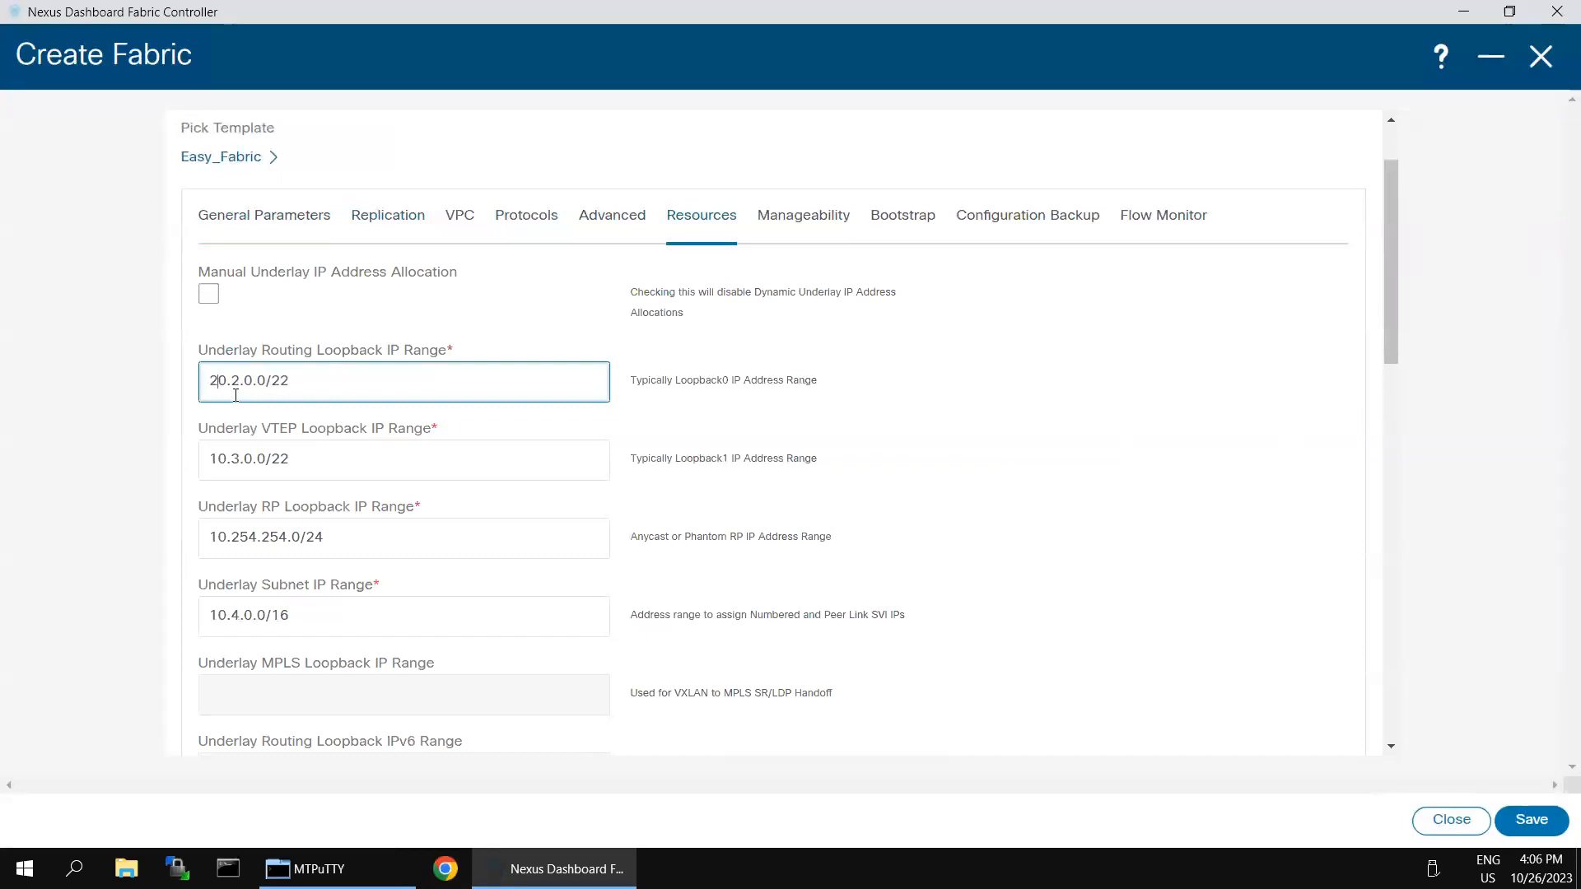
Step: Confirm the routing loopback range against the topology diagram and change the VTEP loopback range to 20.3.0.0/22
click(141, 409)
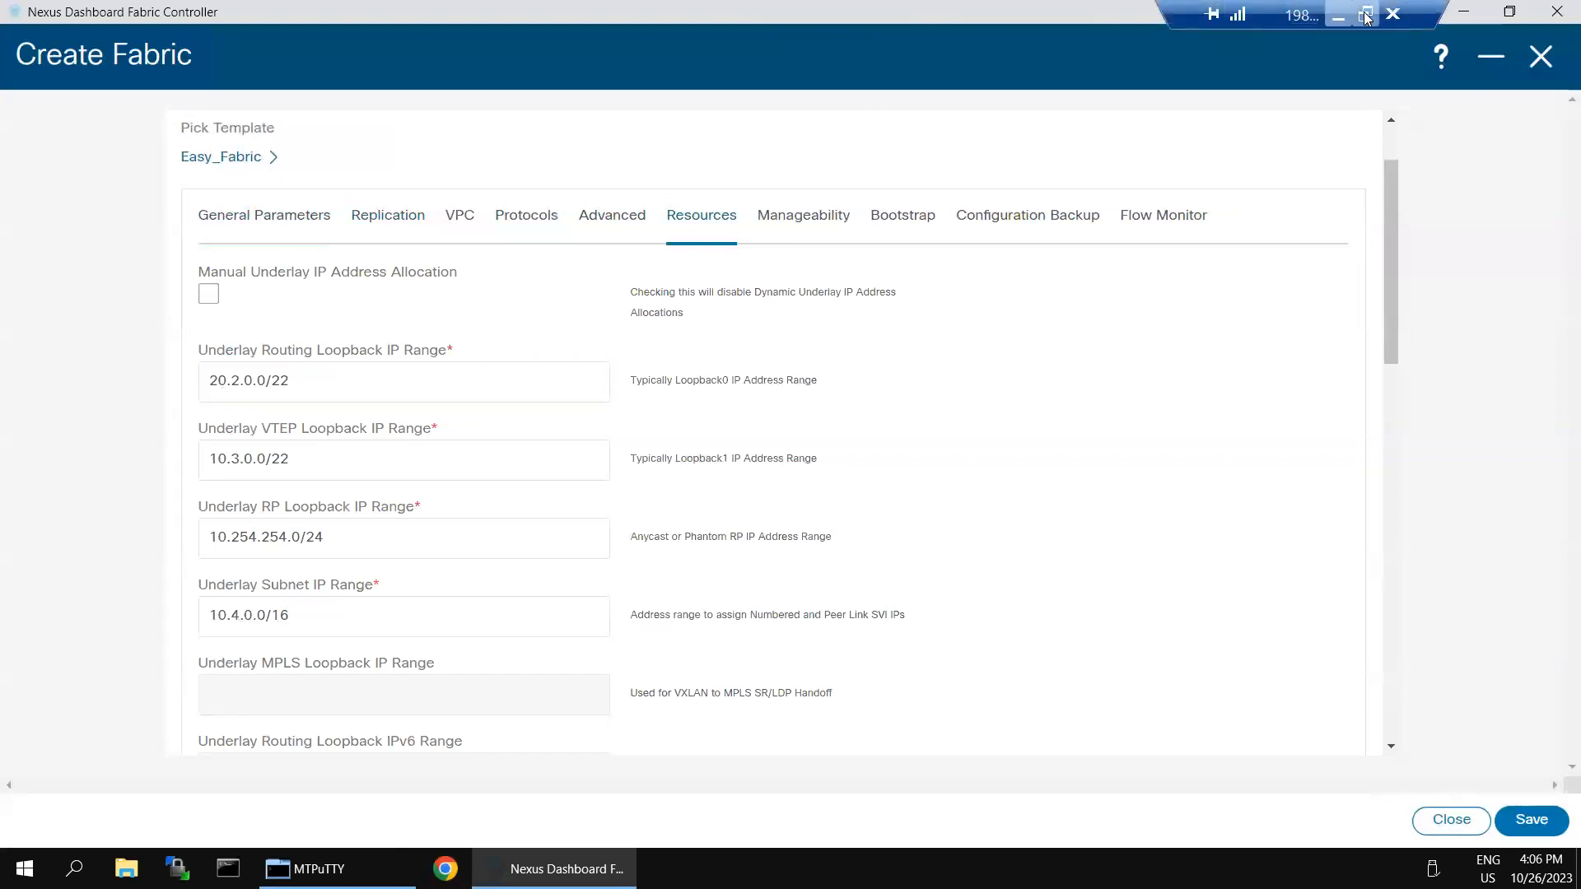
click(1337, 15)
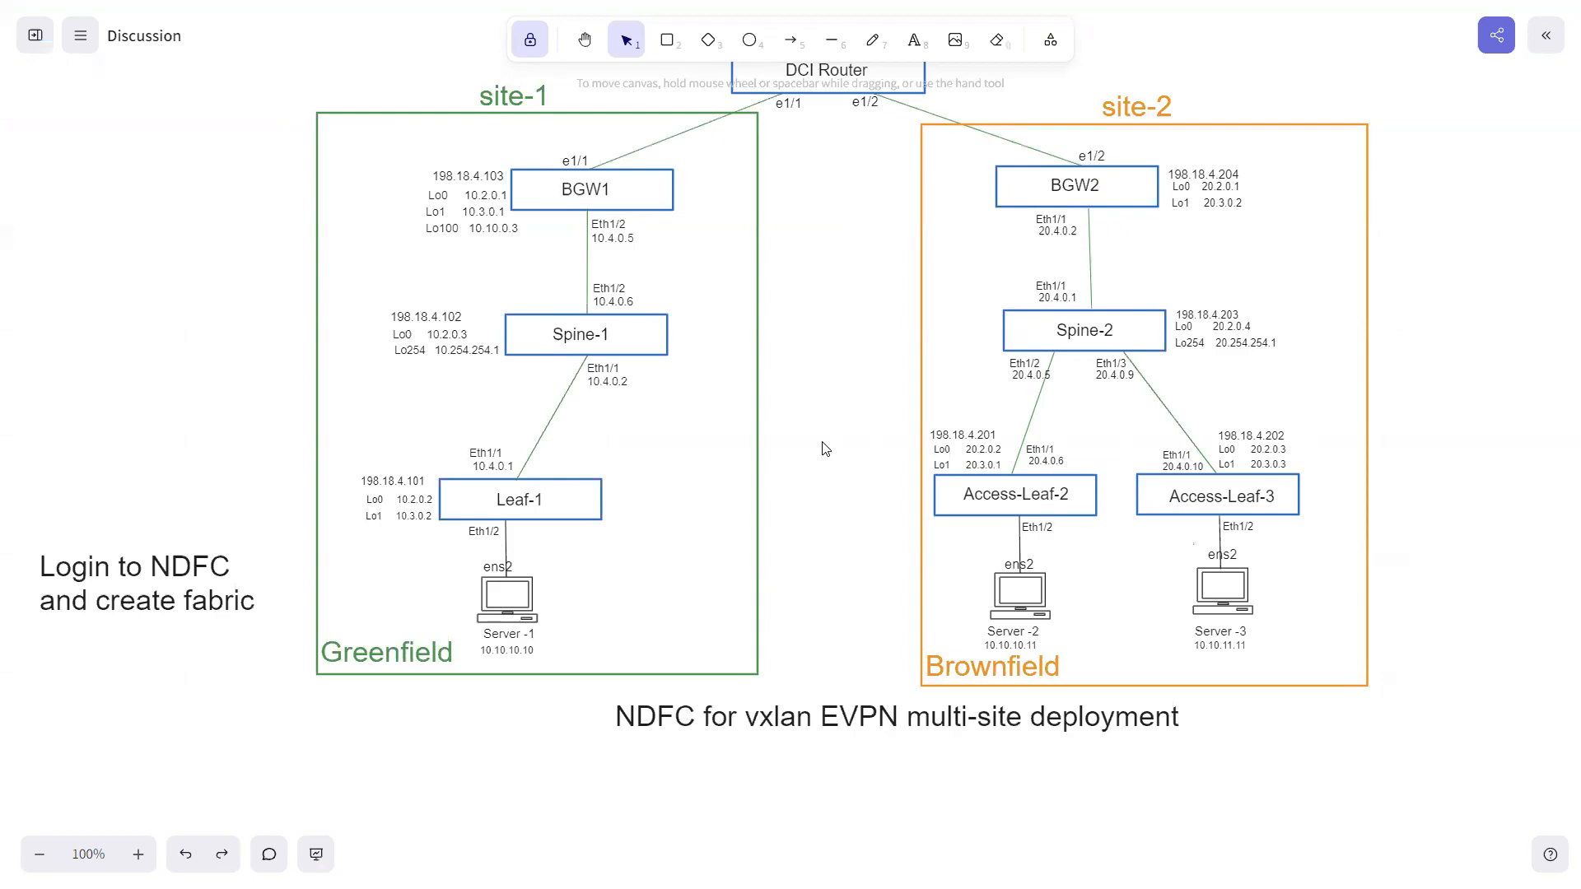
key(alt+Tab)
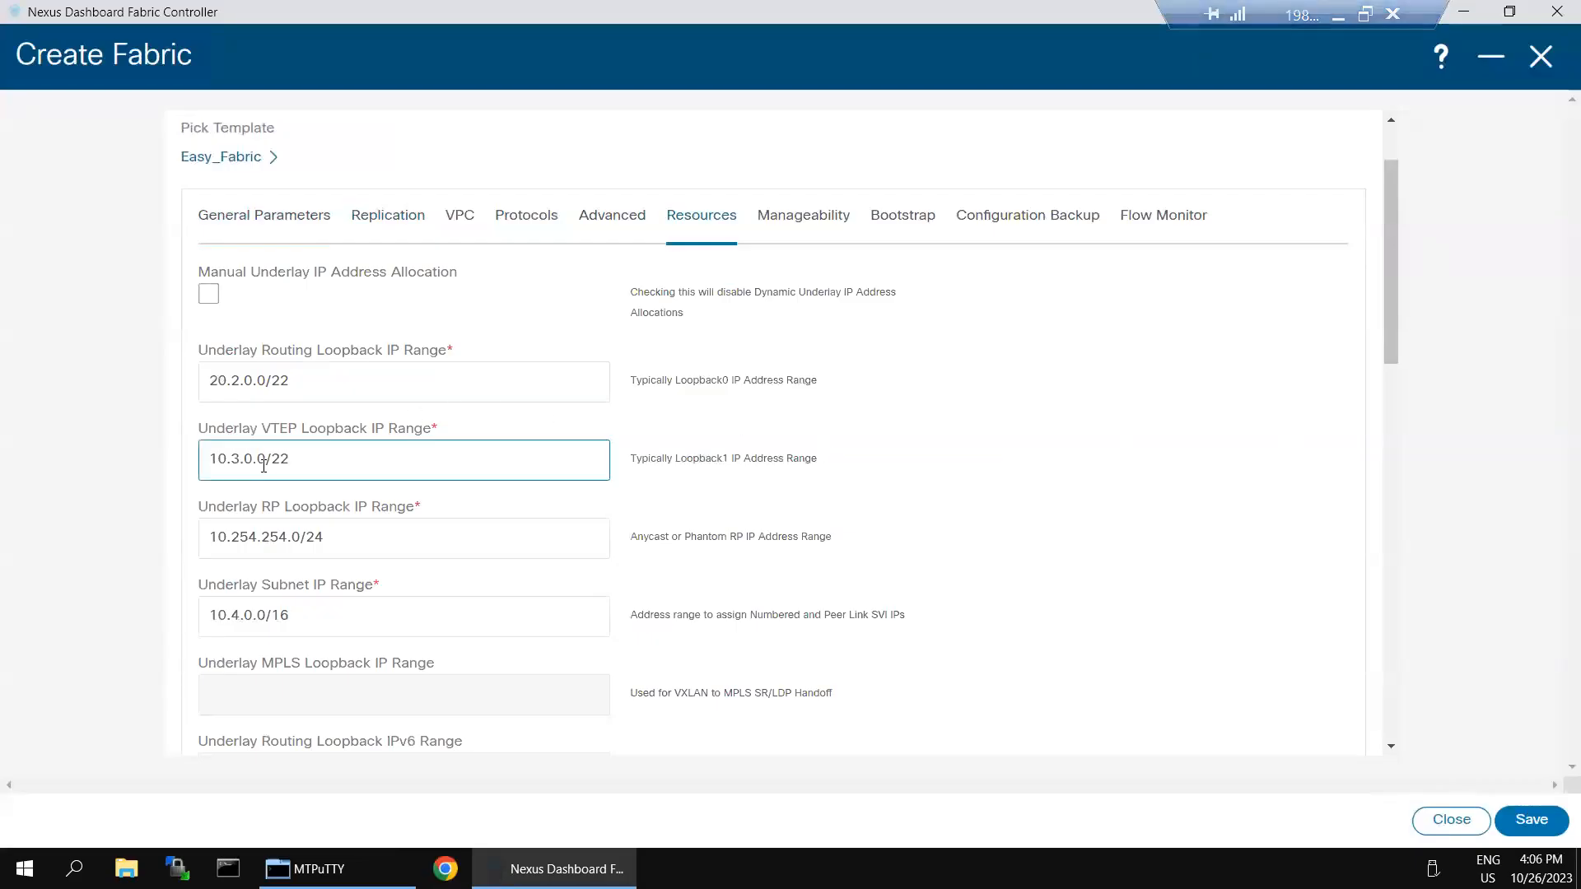
click(215, 459)
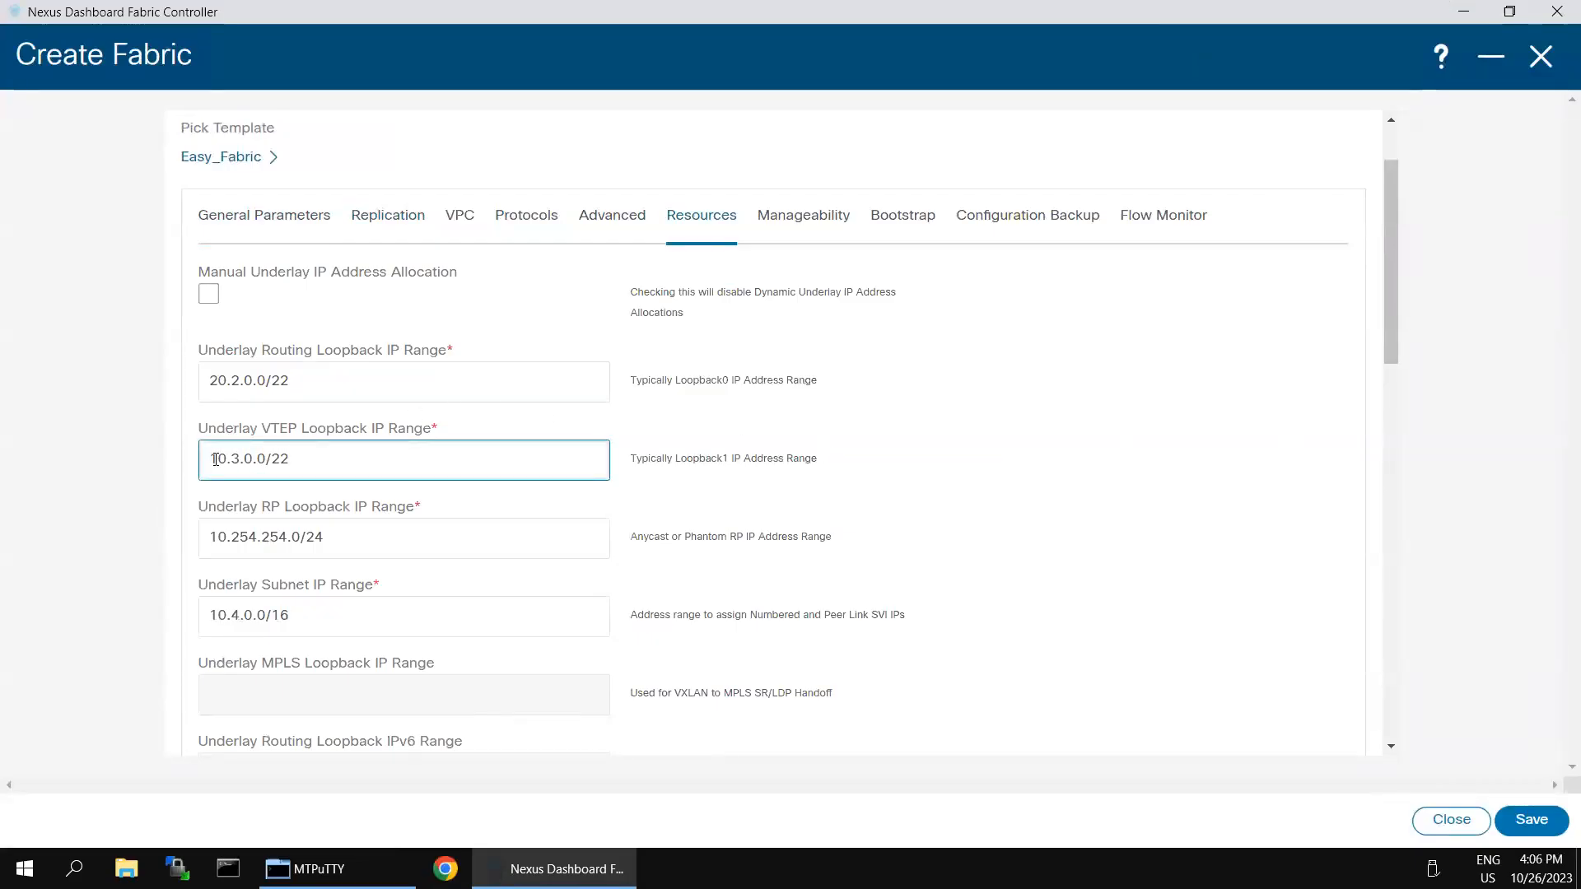
key(BackSpace)
text(2)
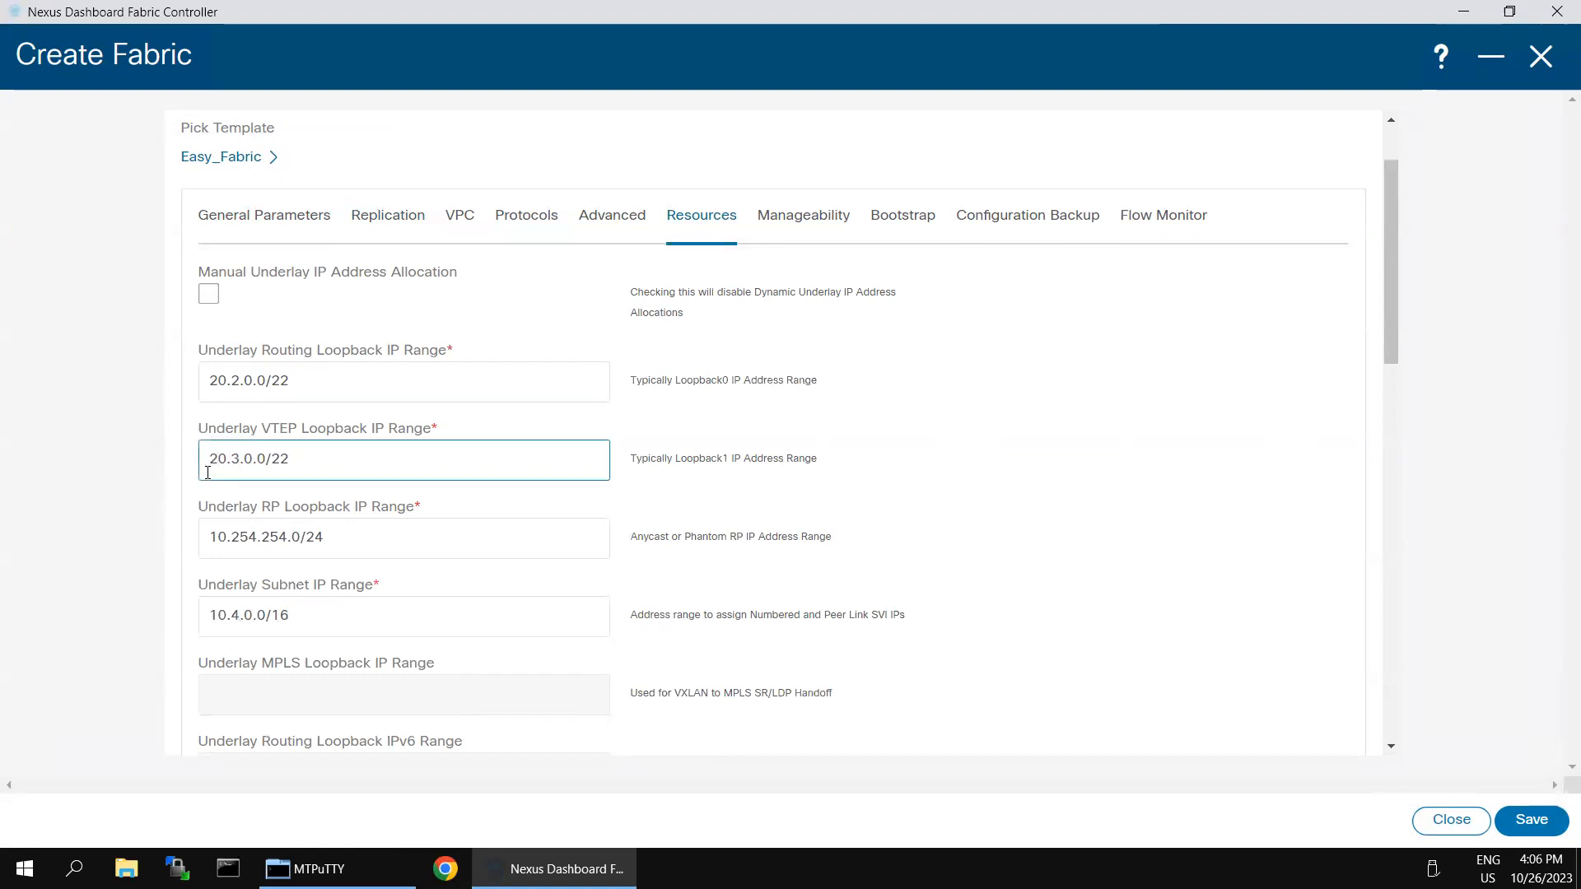
Step: Change the RP loopback range to 20.254.254.0/24 and the underlay subnet range to 20.4.0.0/16
click(216, 539)
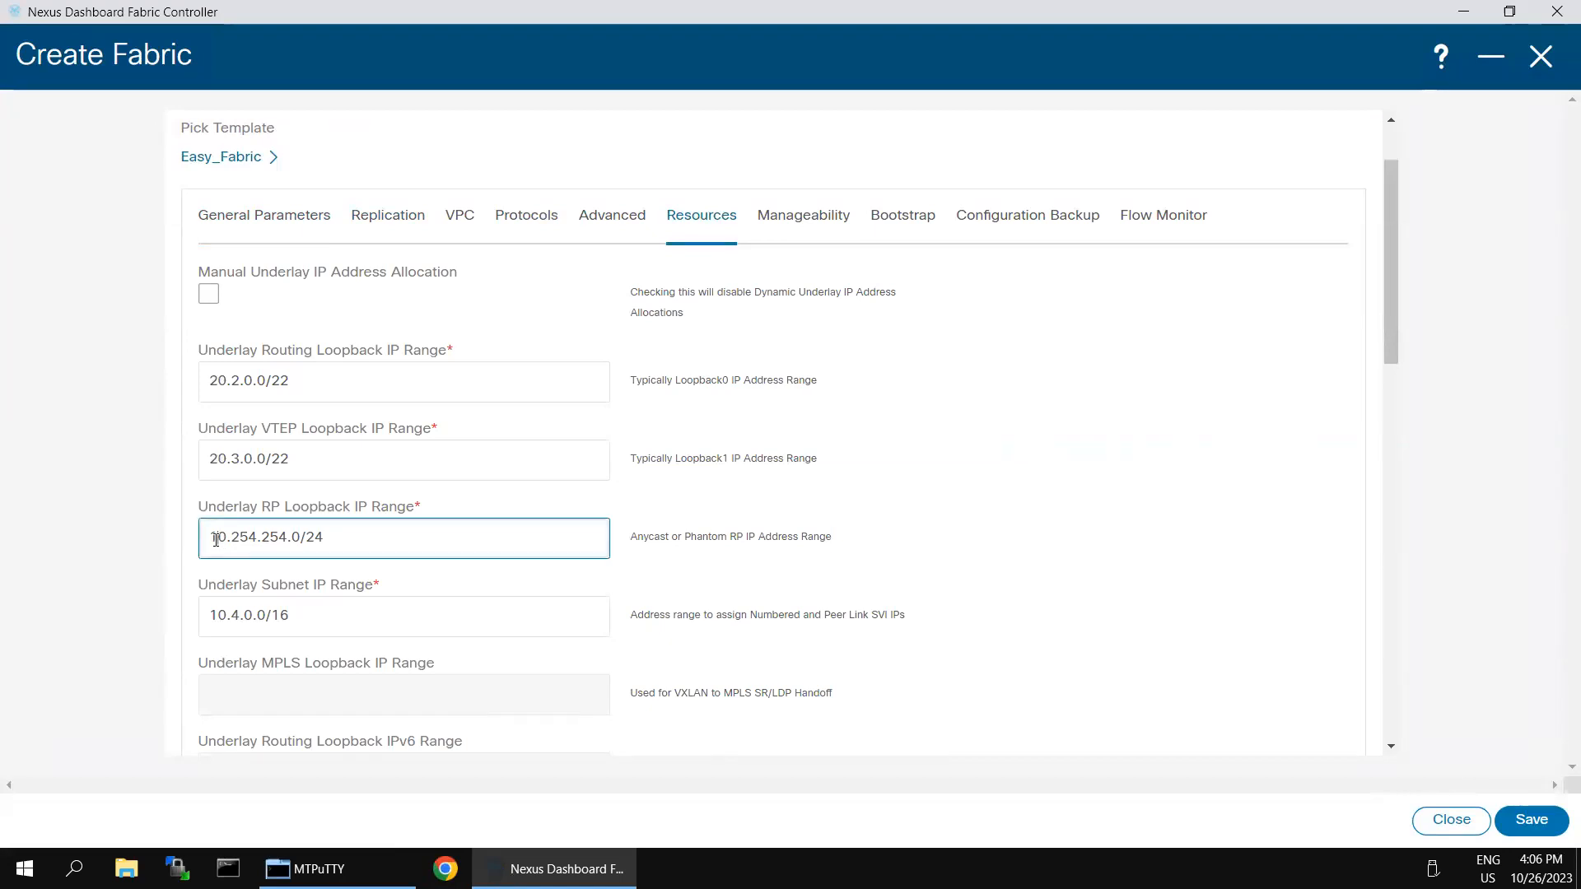
key(BackSpace)
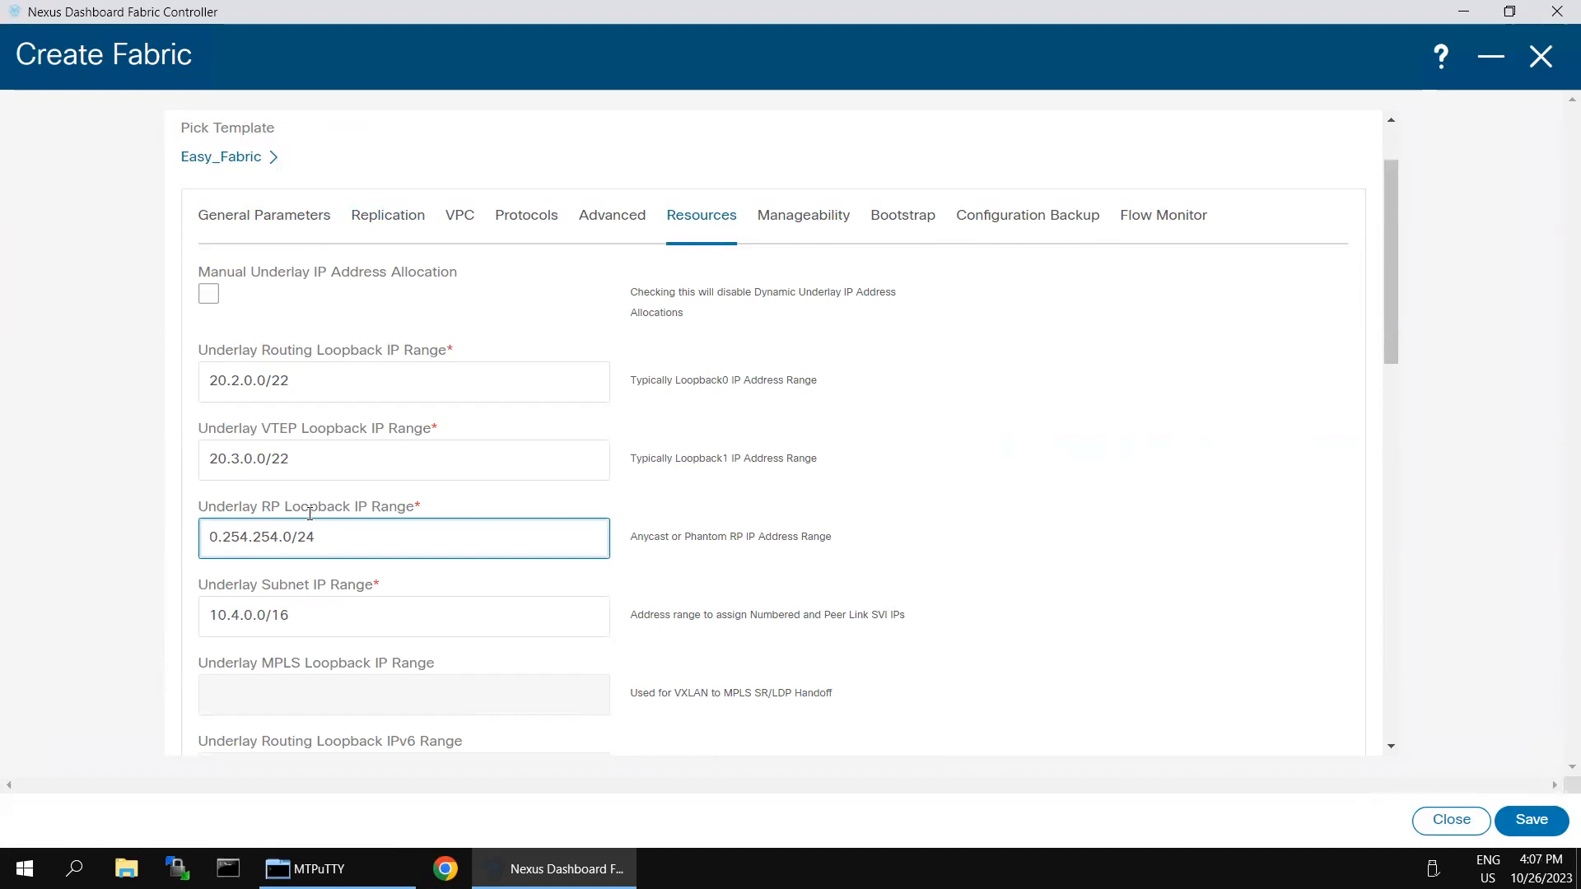
text(2)
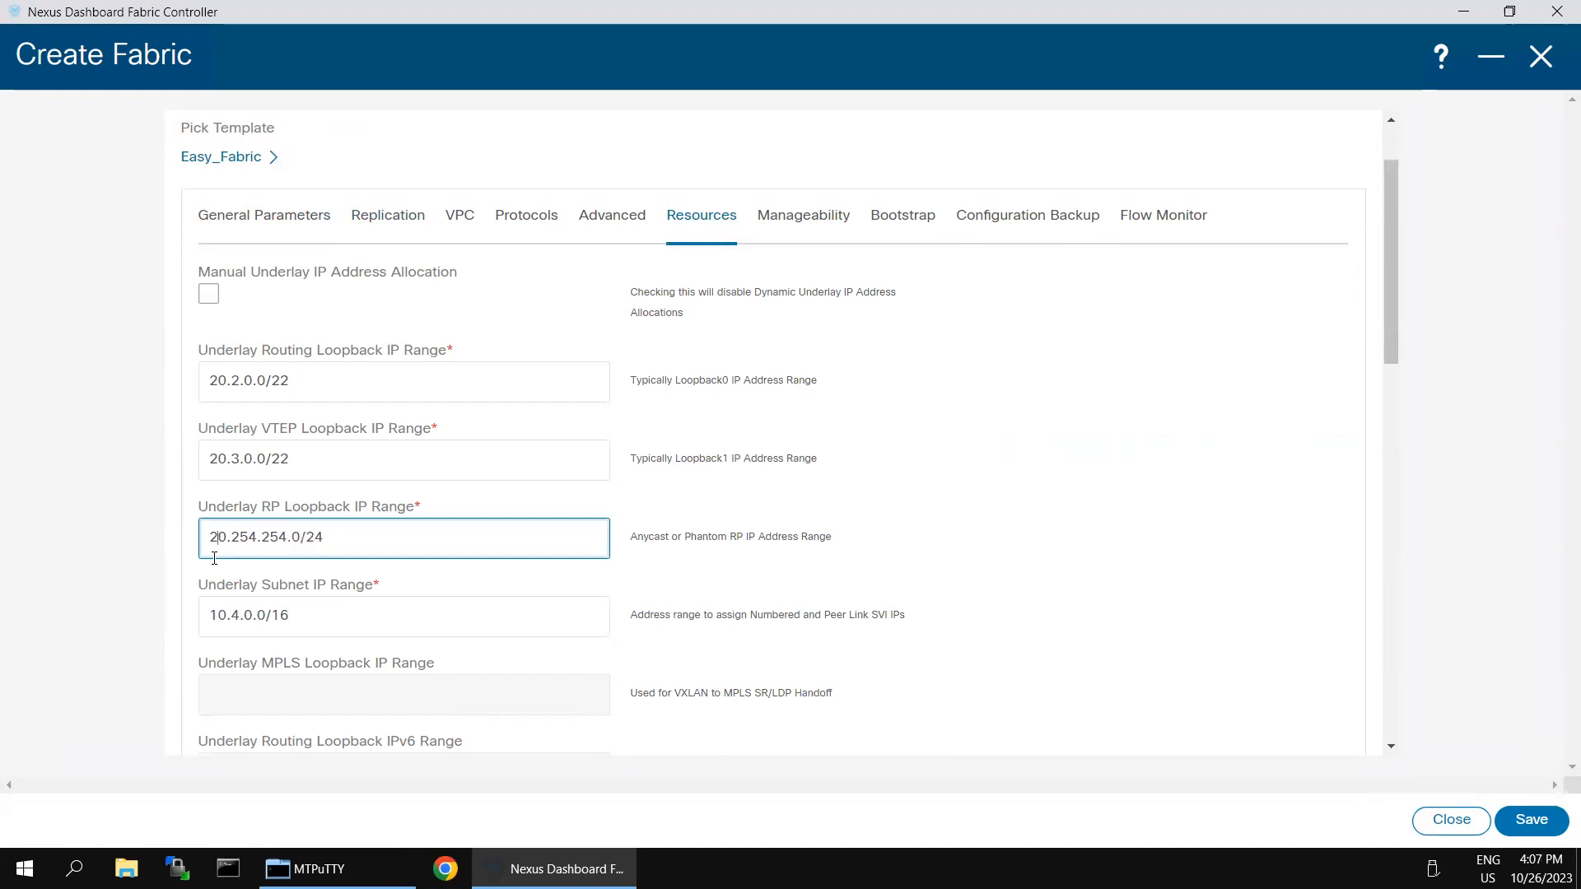
click(217, 622)
key(BackSpace)
text(2)
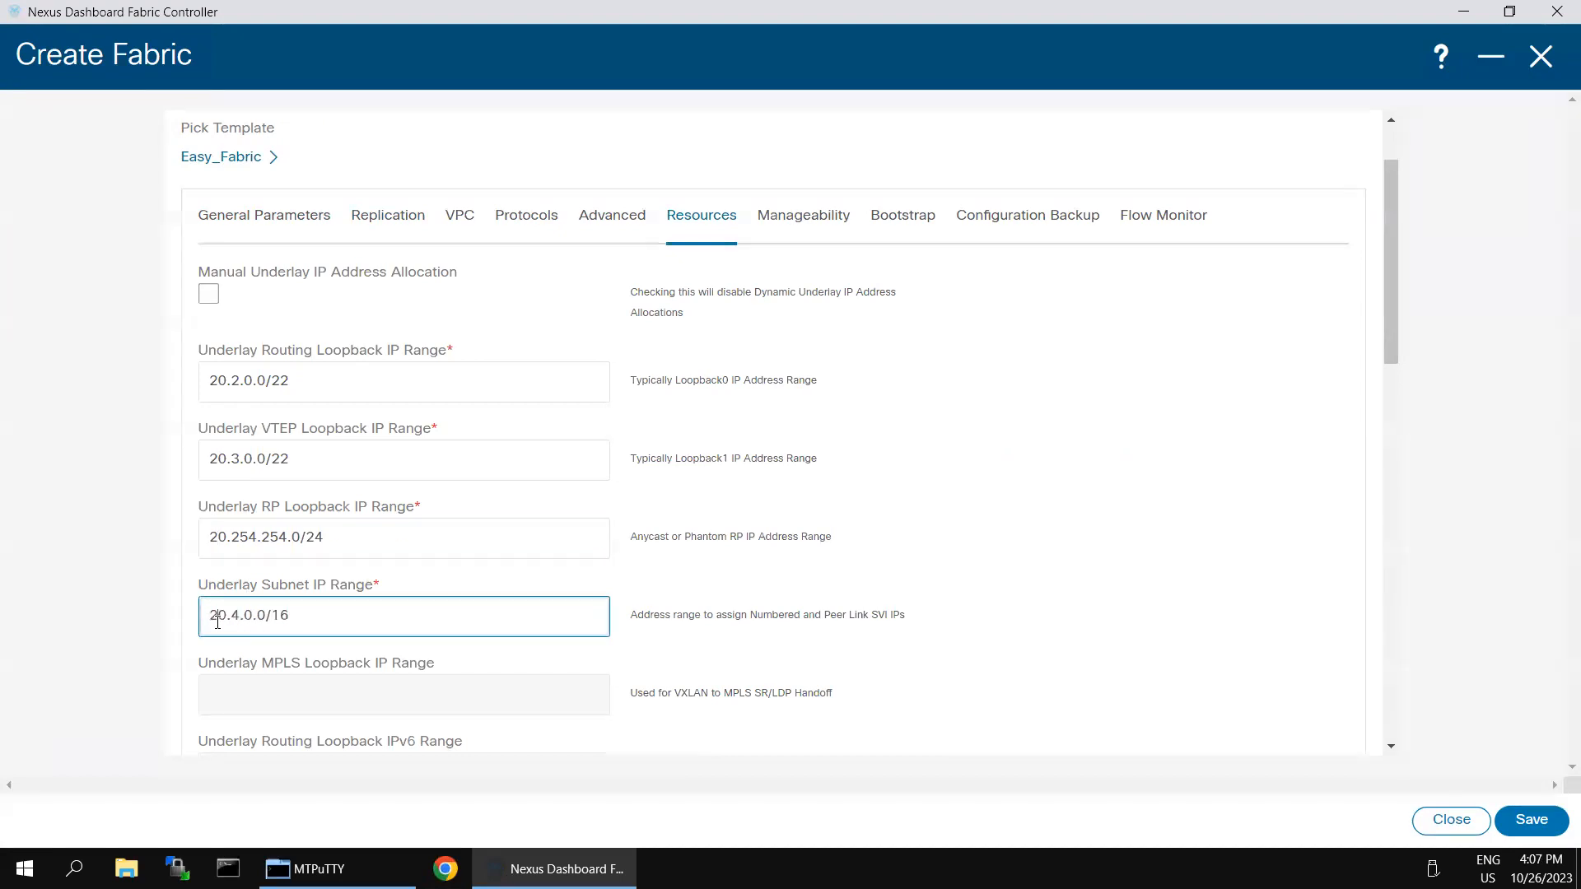
click(35, 708)
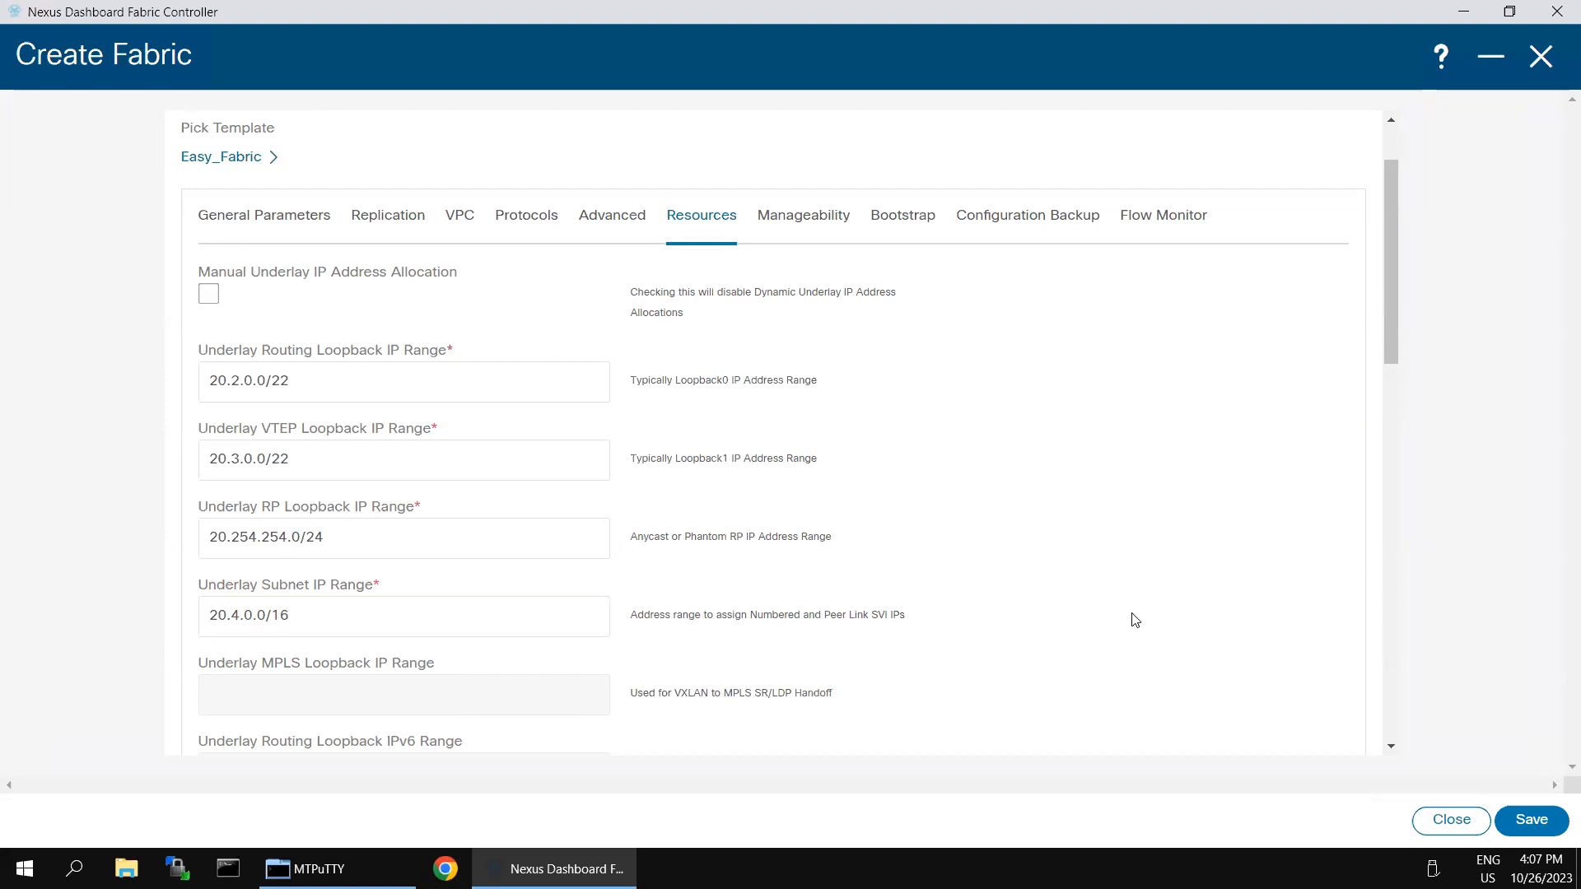
Step: Edit the VRF Lite Subnet IP Range's first octet so it reads 20.33.0.0/16, keeping mask 30
scroll(1149, 599, down, 3)
scroll(1150, 599, down, 4)
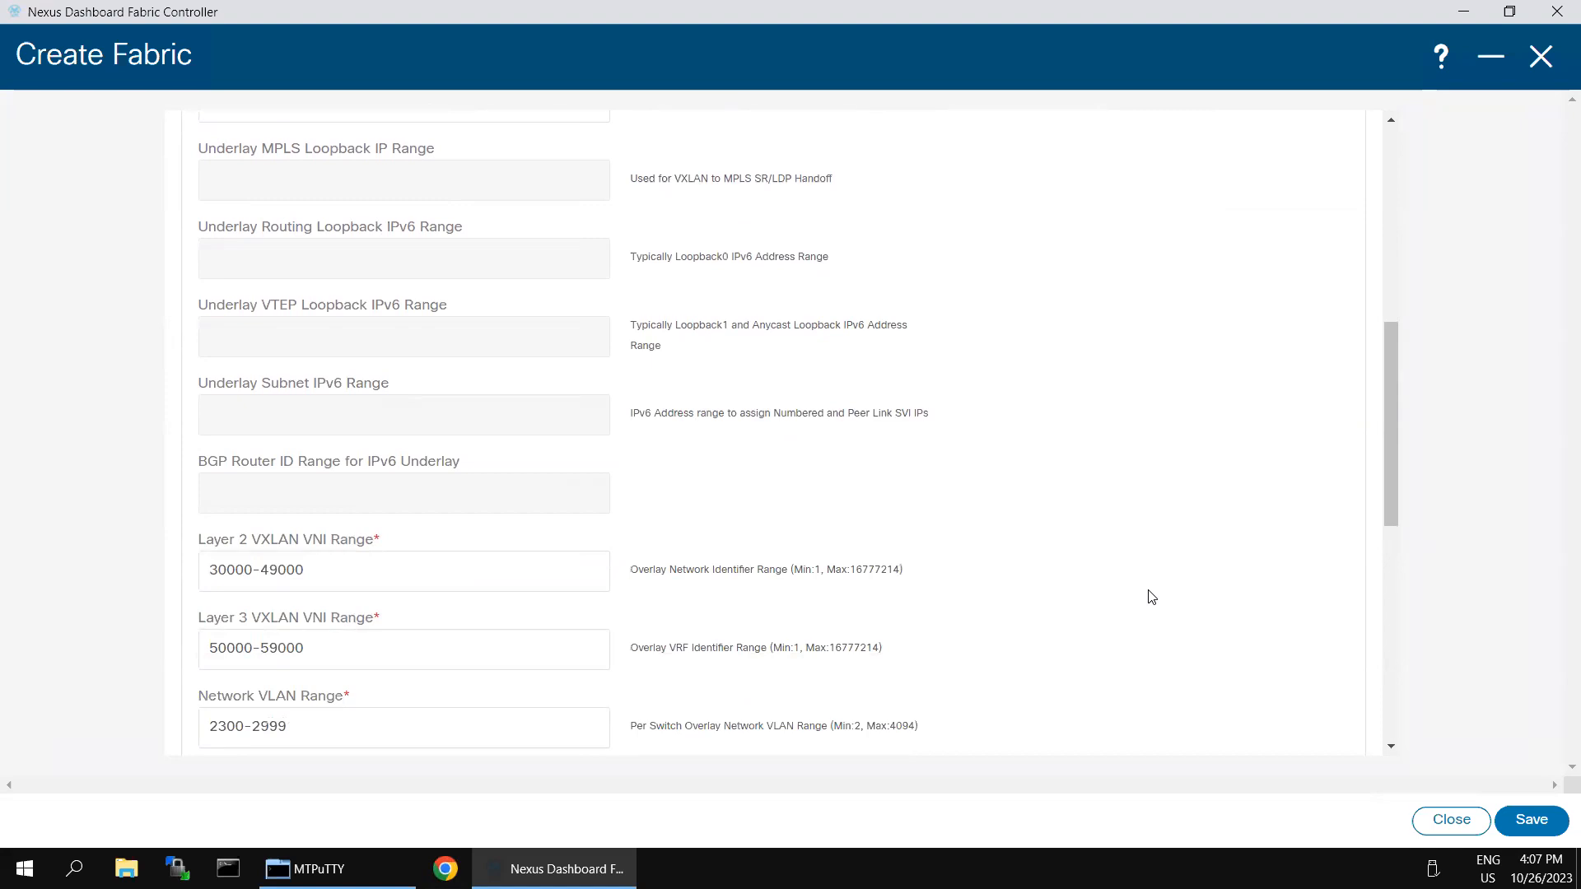
scroll(1151, 597, down, 3)
scroll(1149, 596, down, 6)
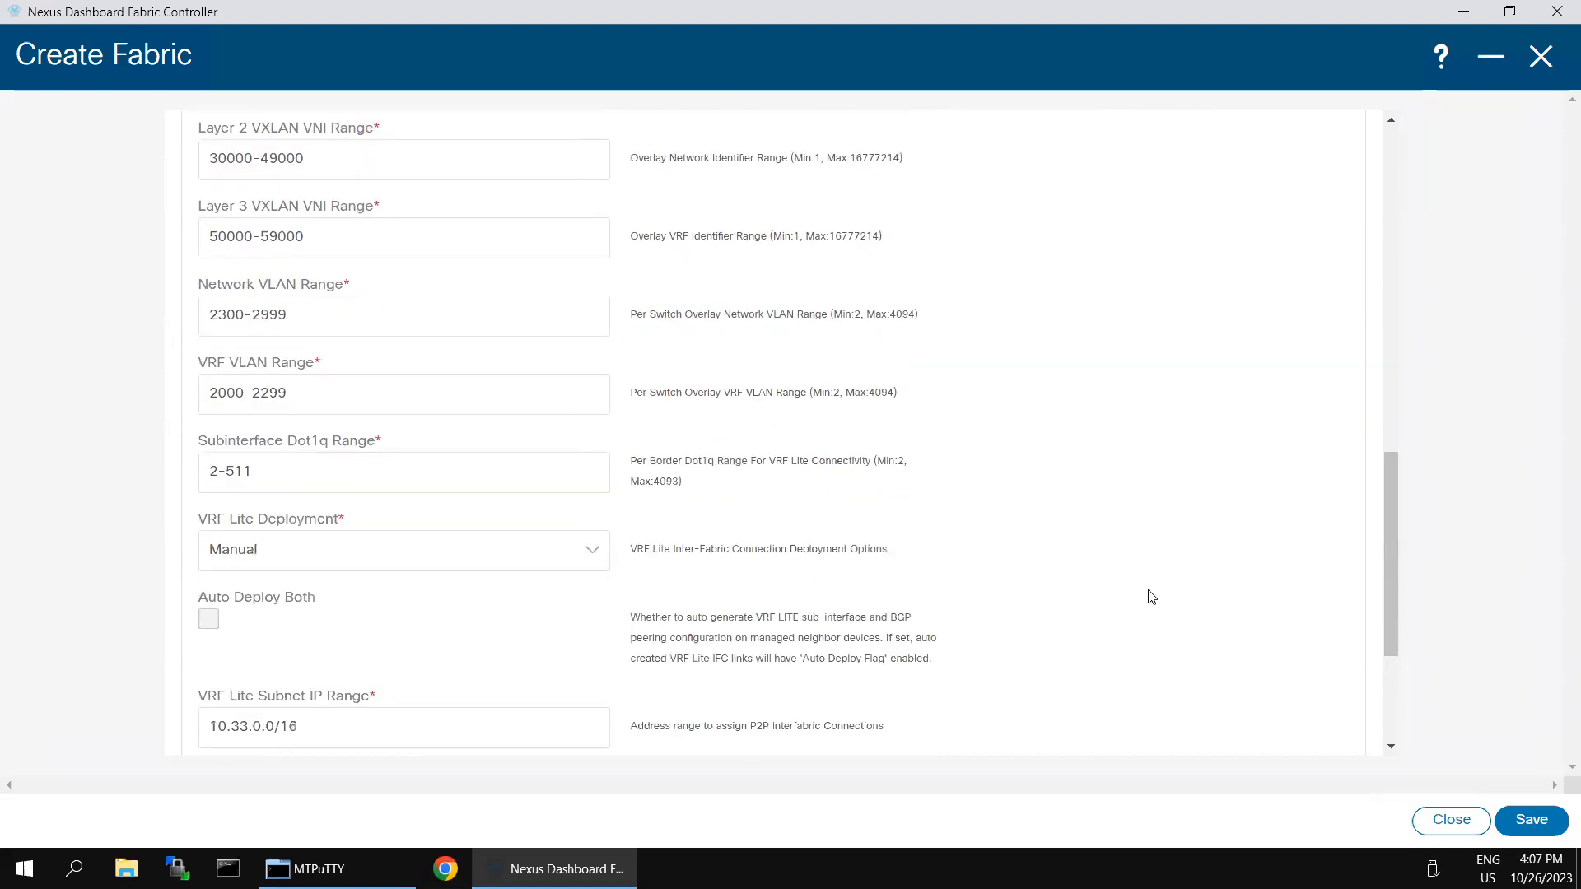
click(243, 509)
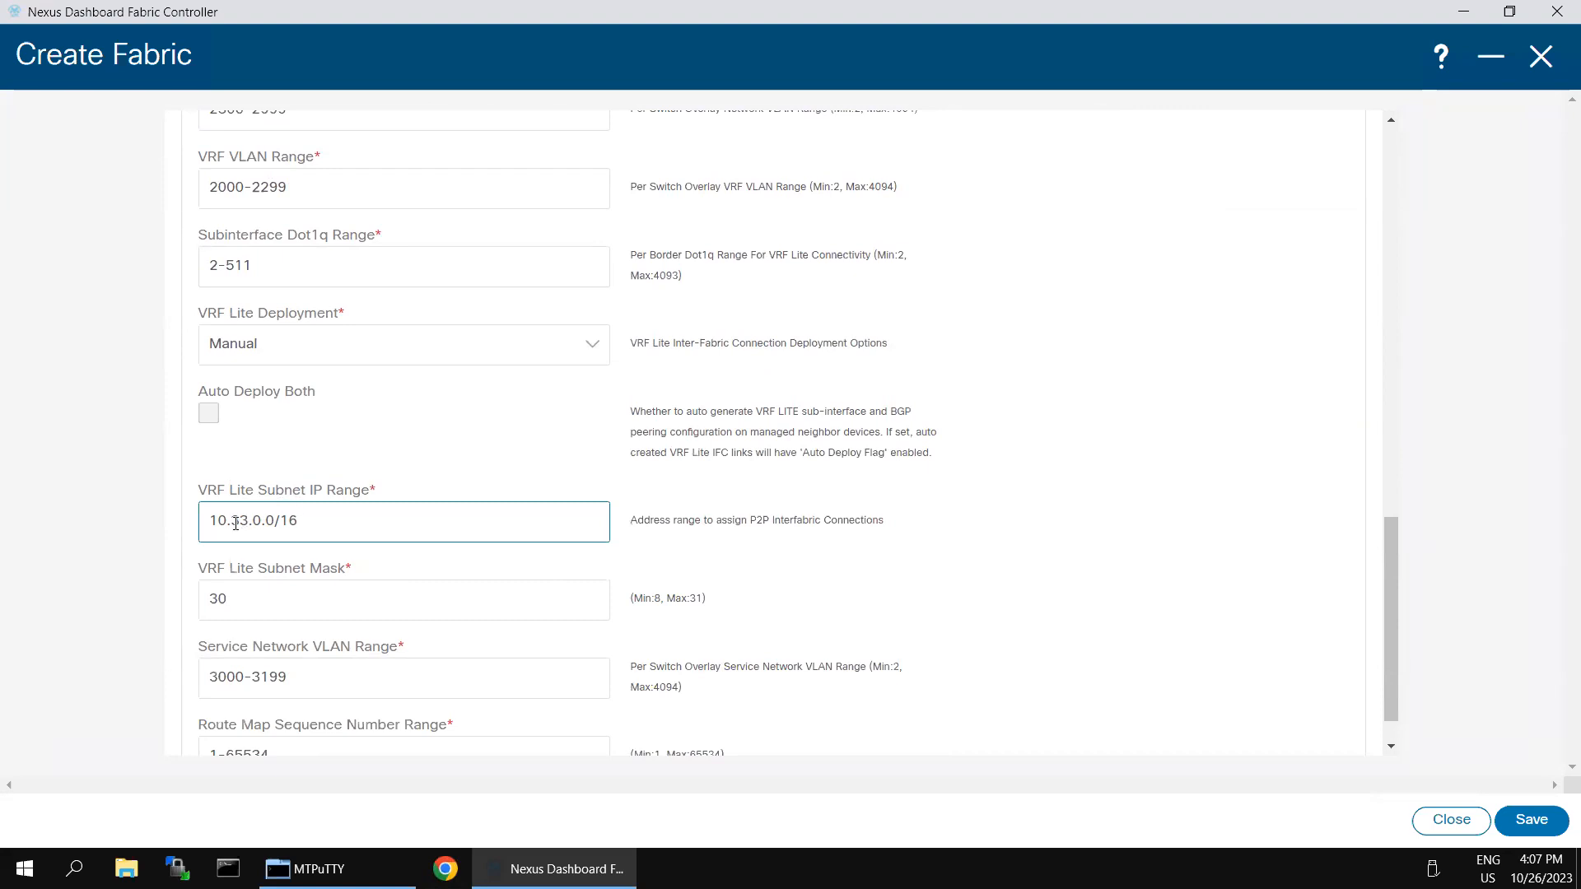
click(220, 521)
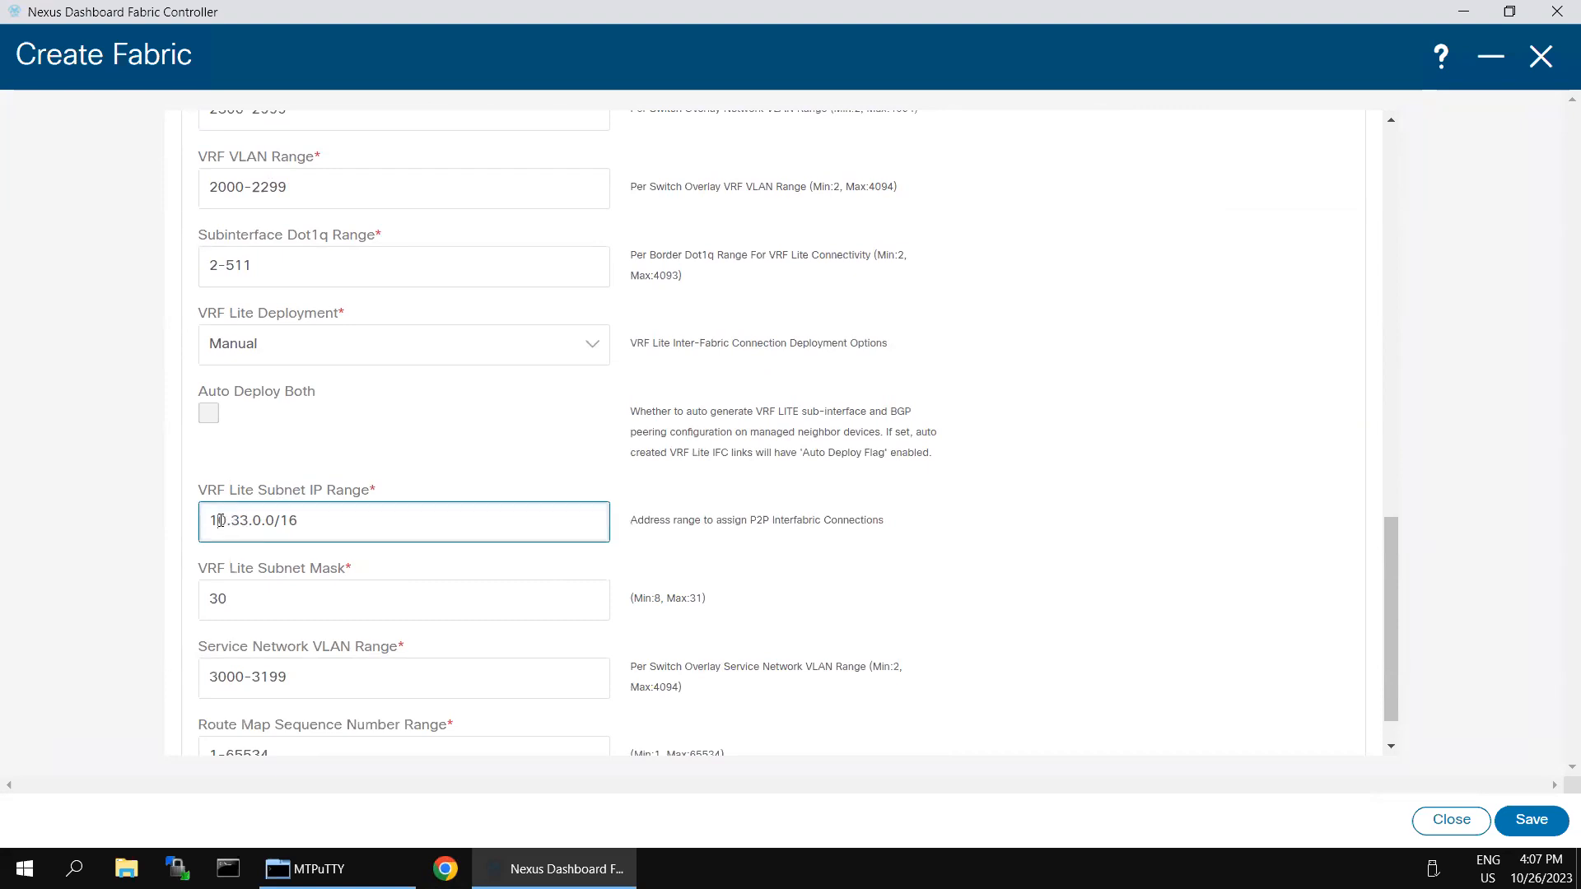
click(65, 546)
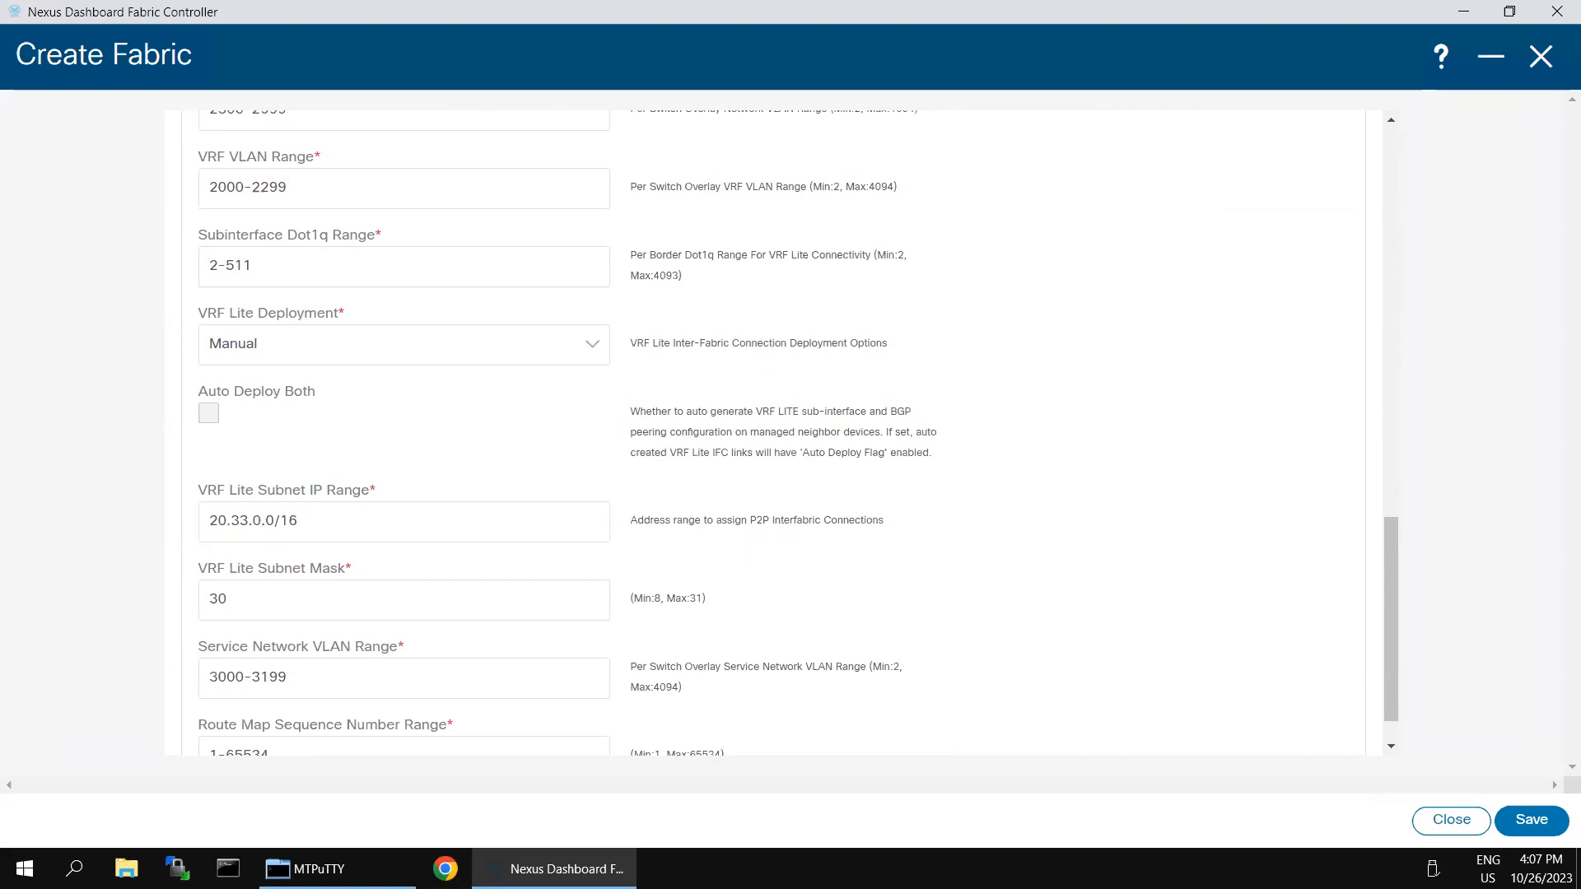
scroll(568, 592, down, 1)
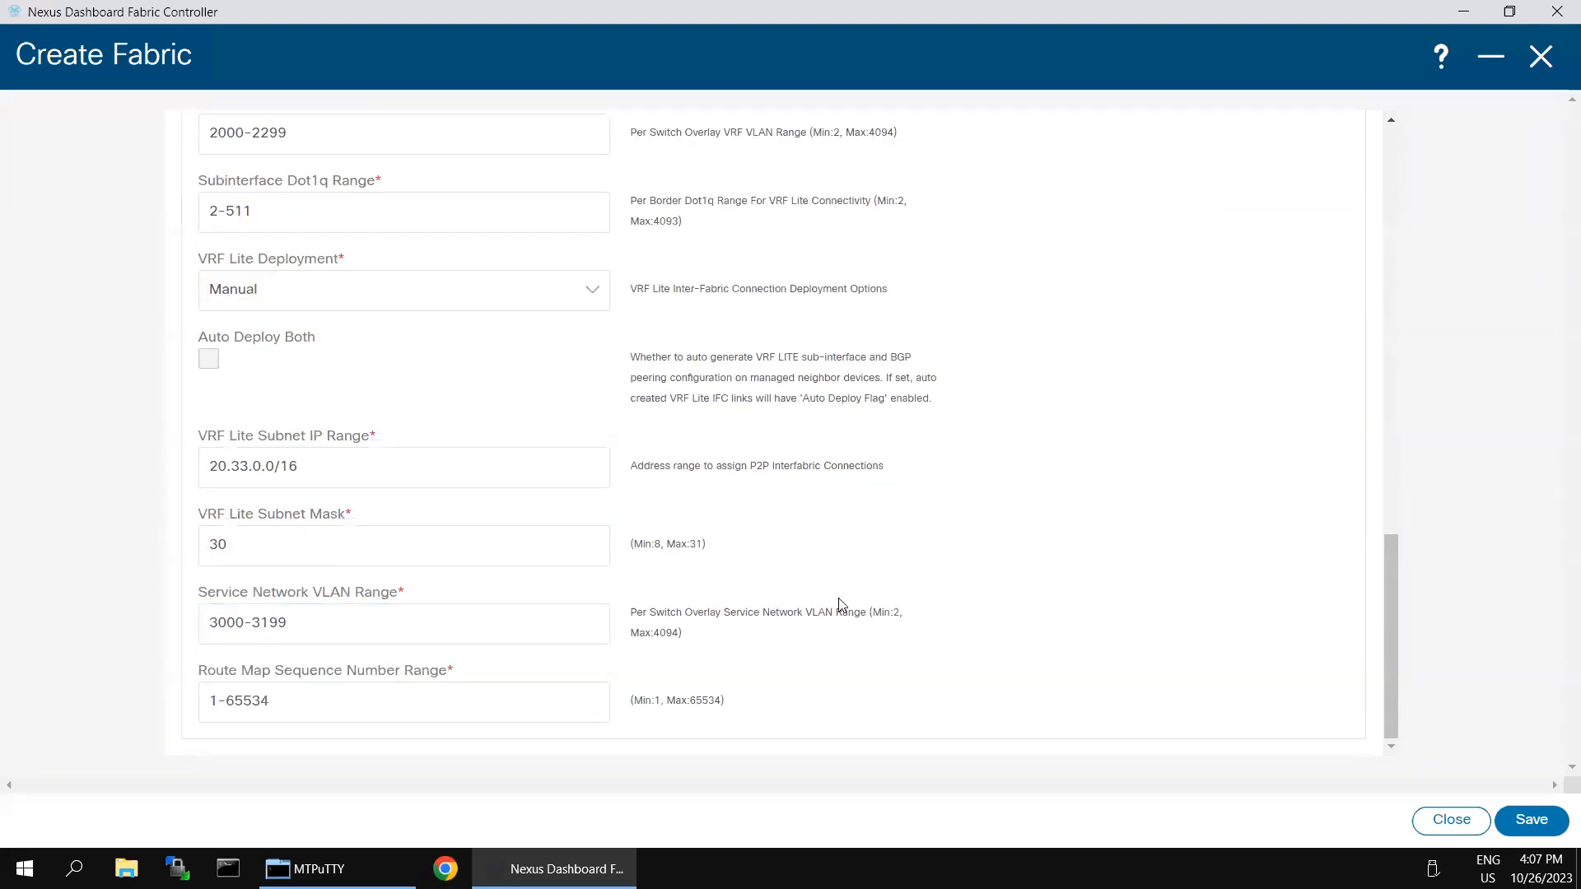
scroll(1007, 536, up, 15)
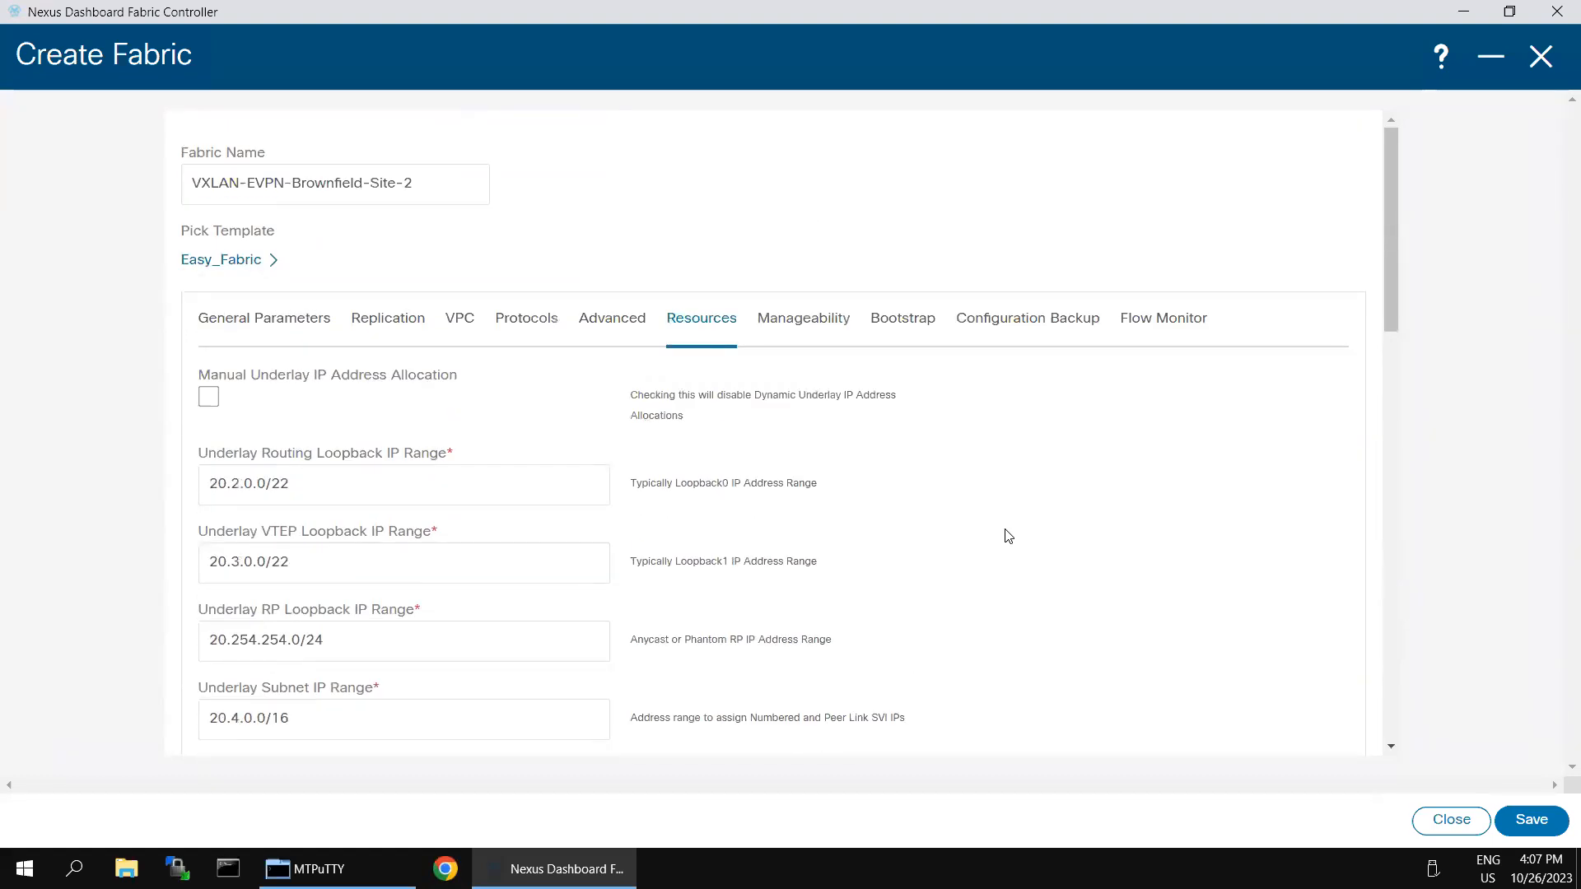
Step: Turn on Hourly Fabric Backup under Configuration Backup and save the new Site-2 fabric
click(1028, 318)
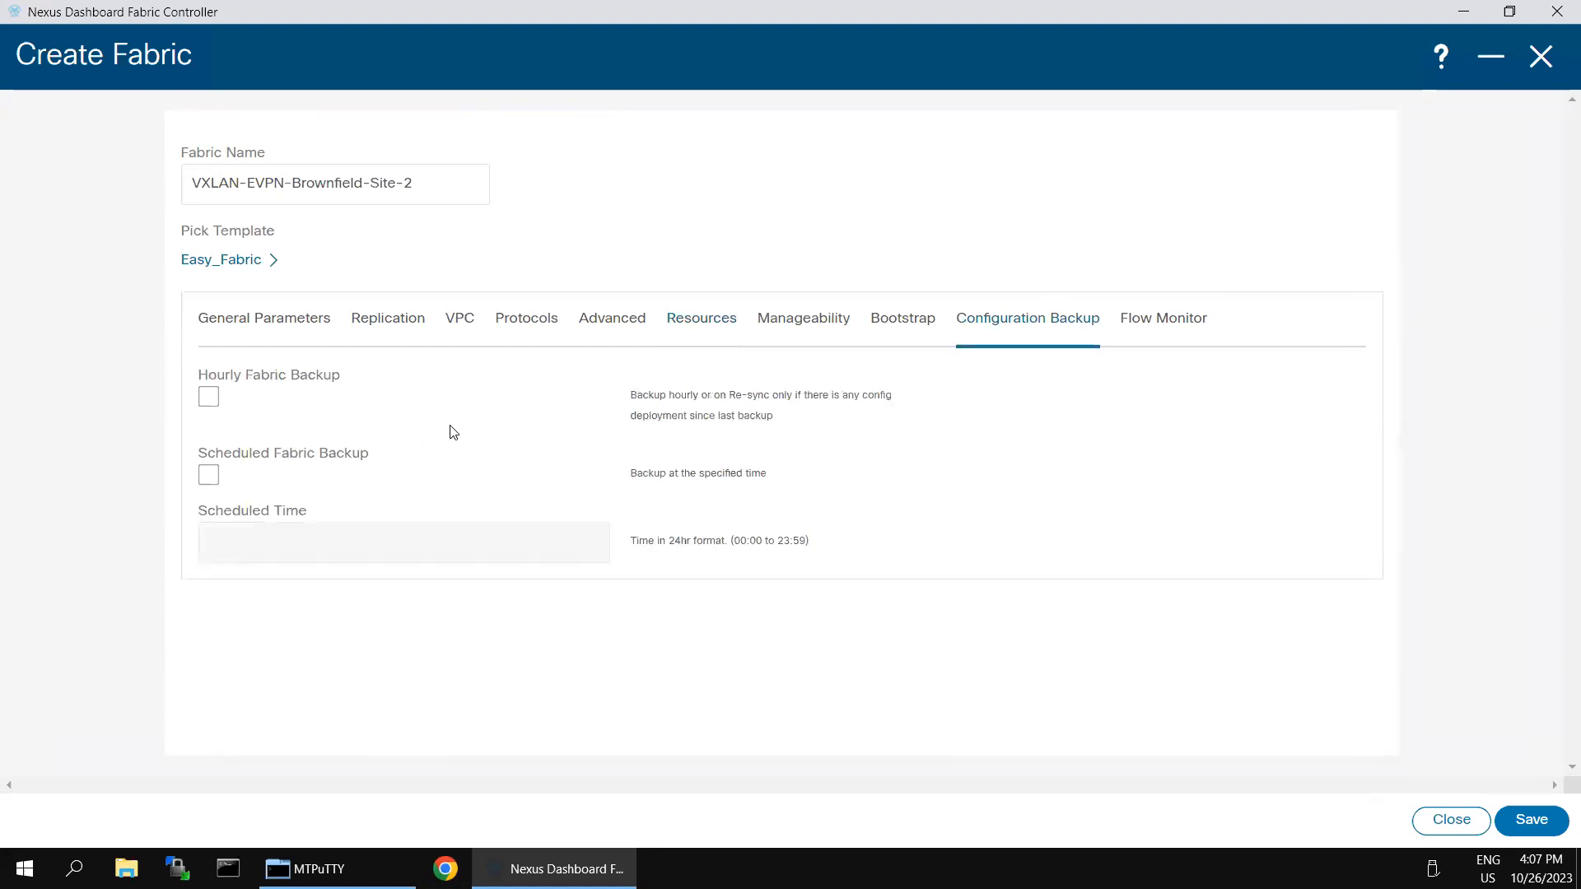
click(207, 402)
click(1519, 819)
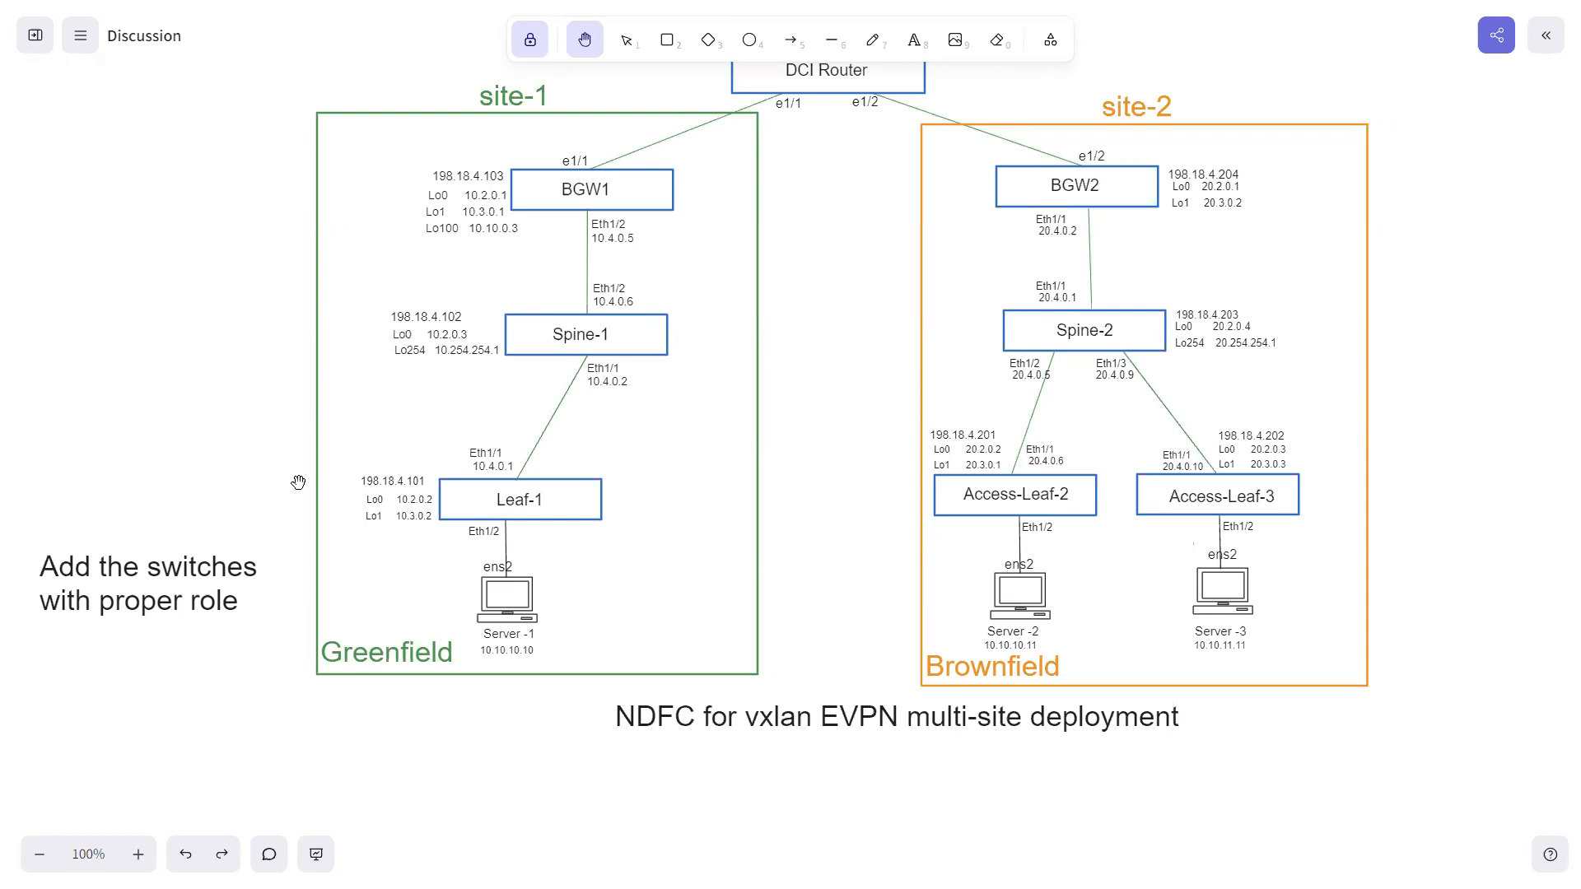
scroll(270, 454, up, 1)
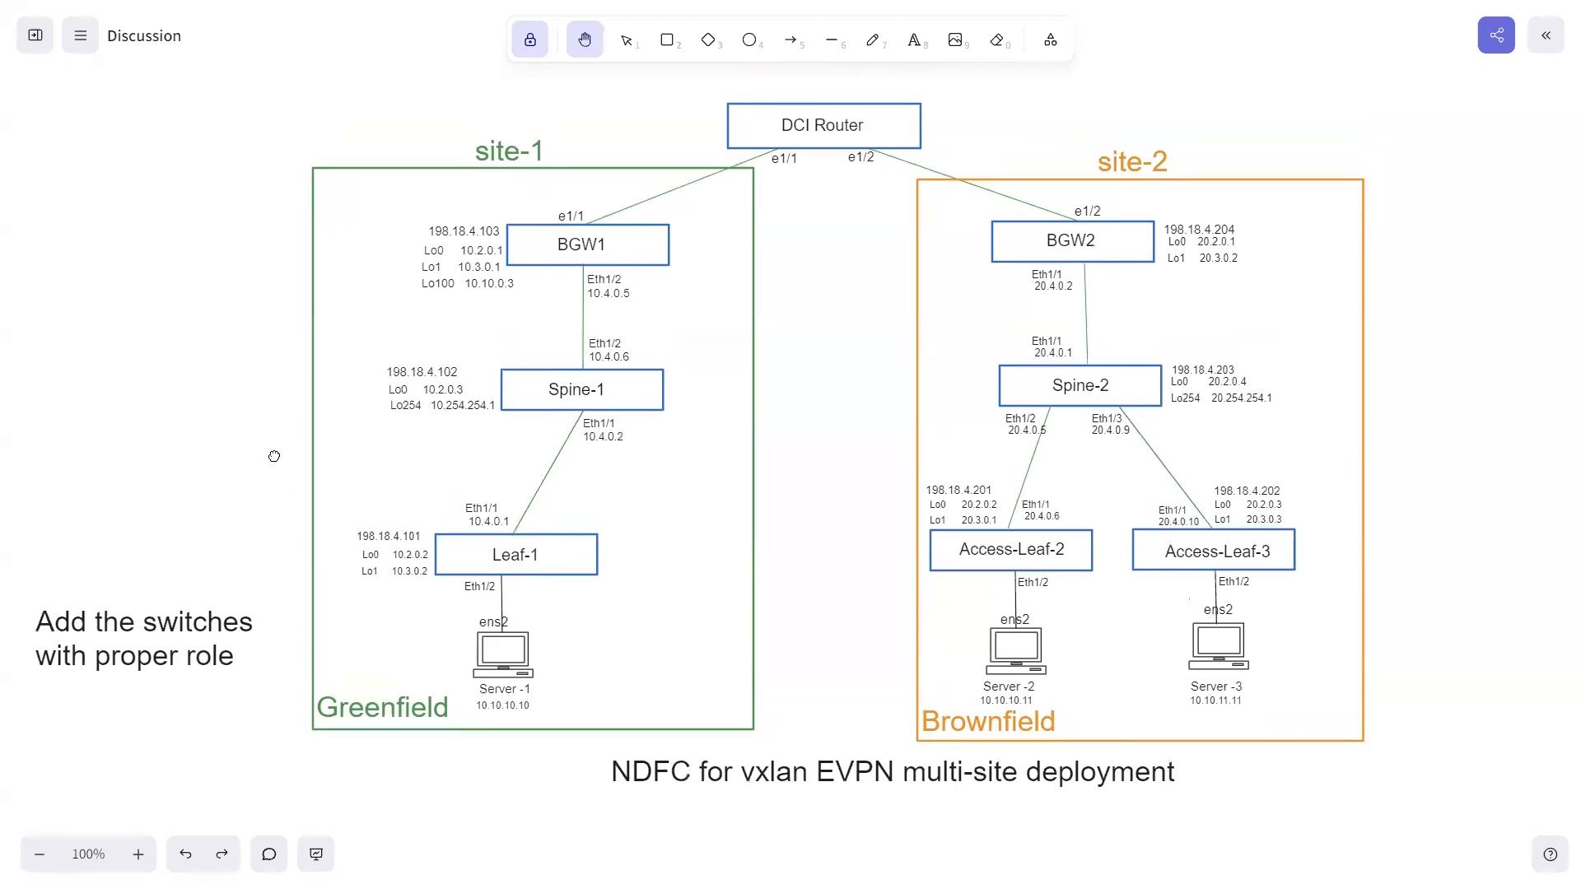
key(super)
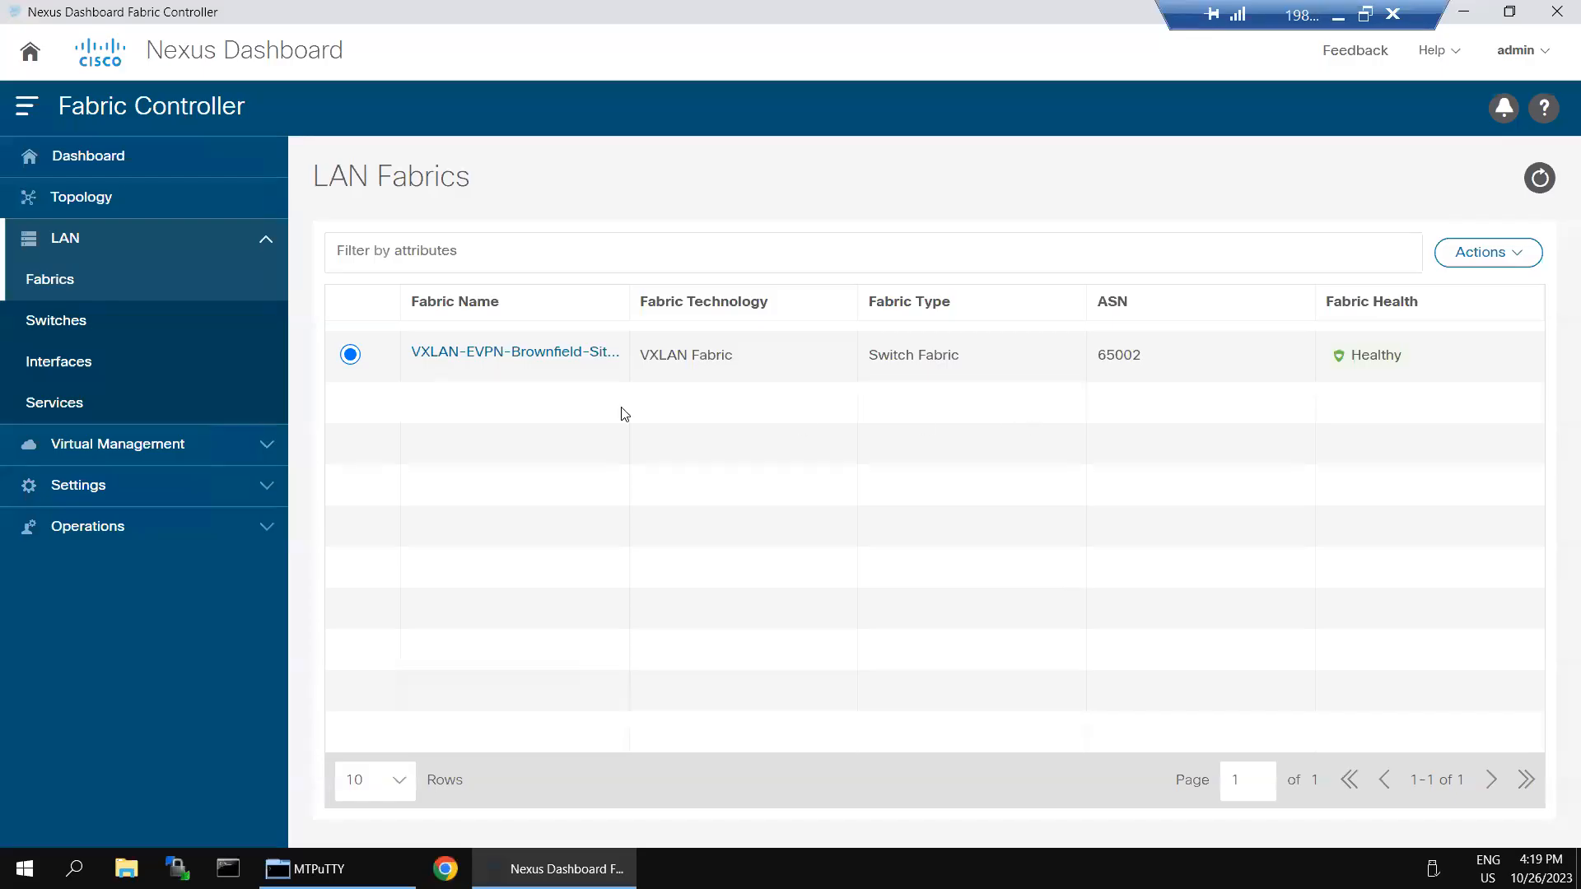
Step: From the Site-2 fabric overview's Switches list, launch Actions > Add Switches
click(471, 361)
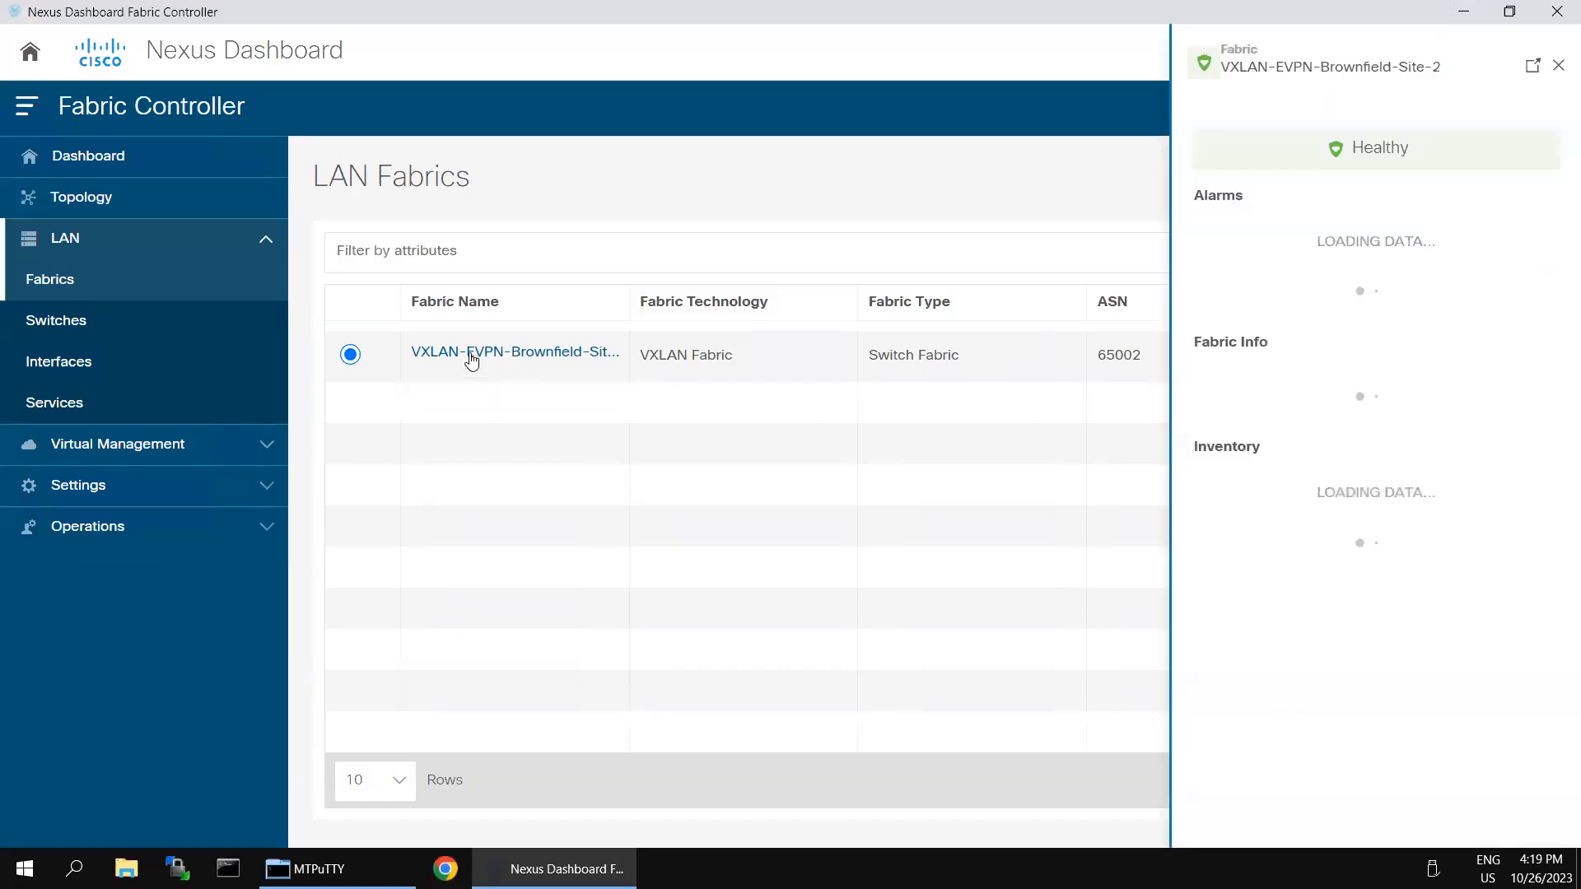
click(1530, 69)
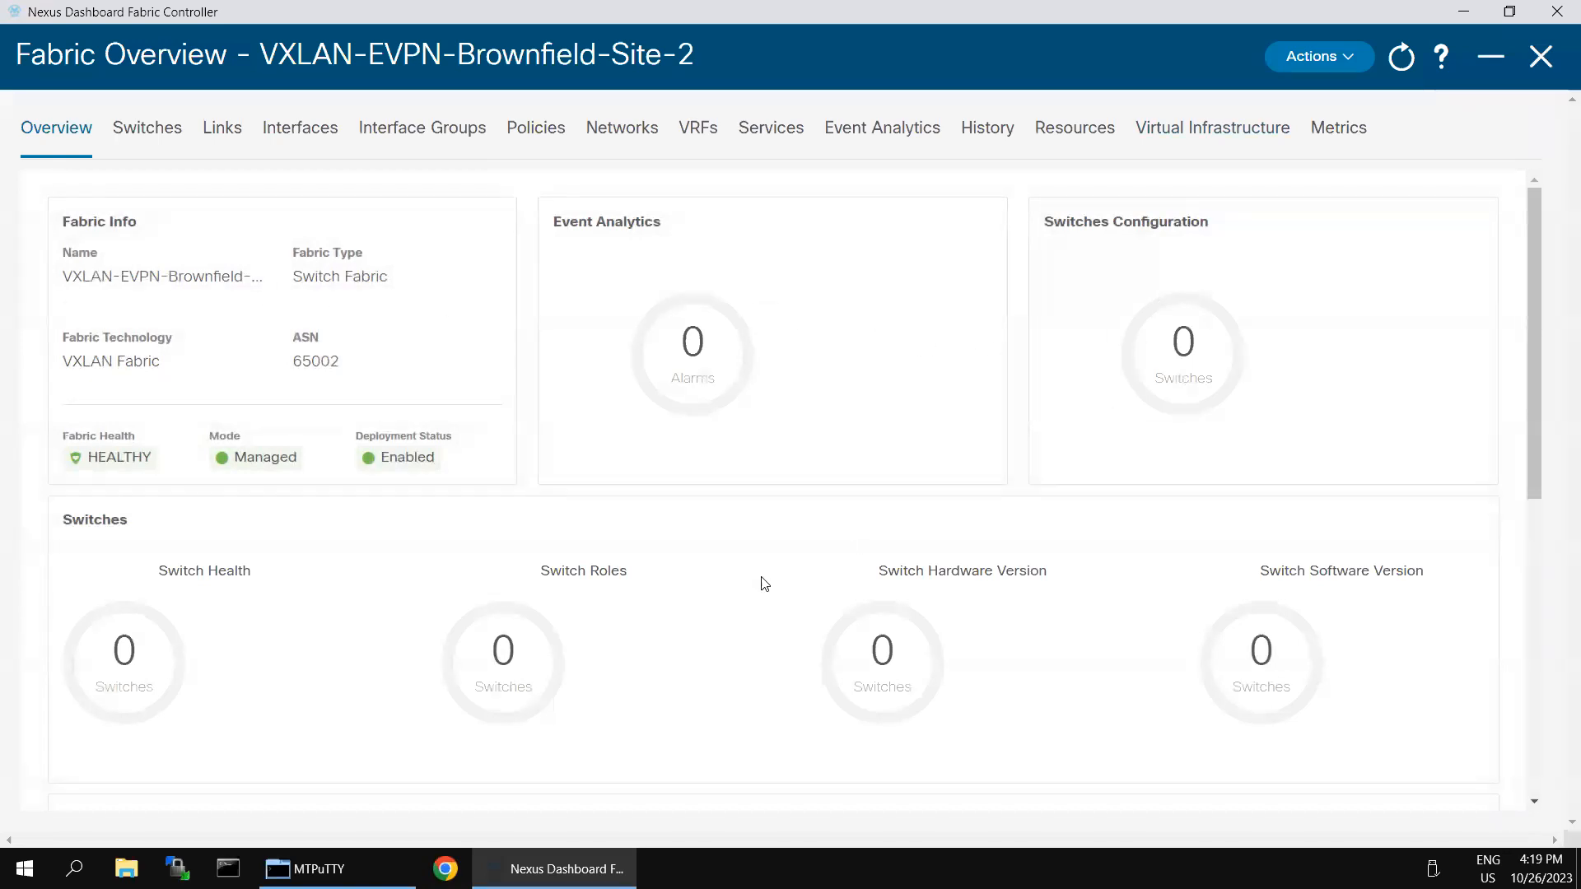
click(160, 134)
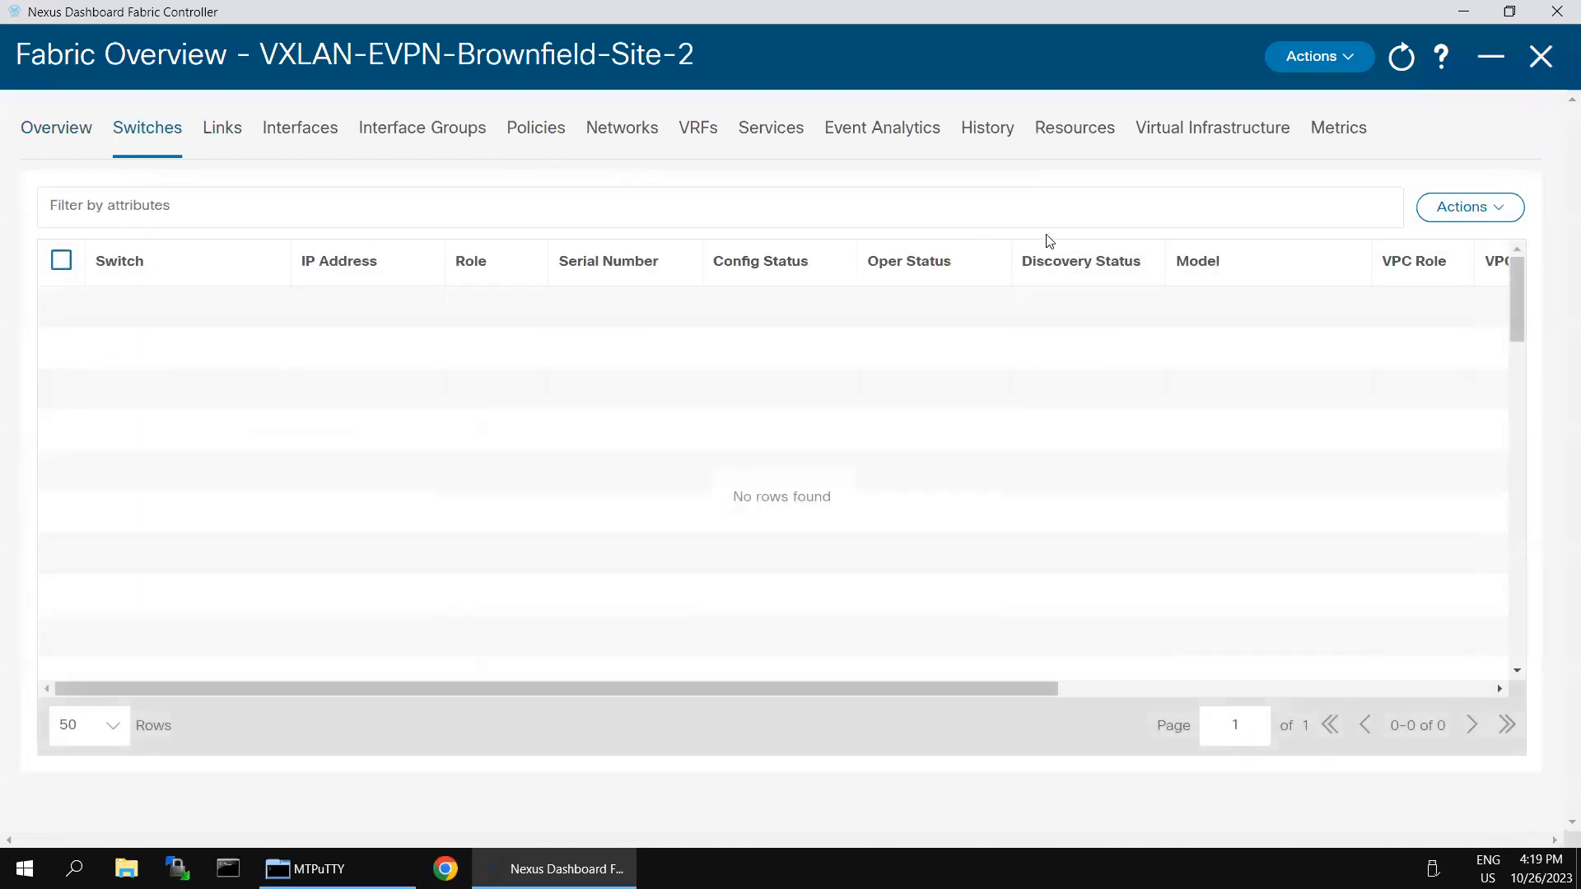
click(1505, 217)
click(1441, 257)
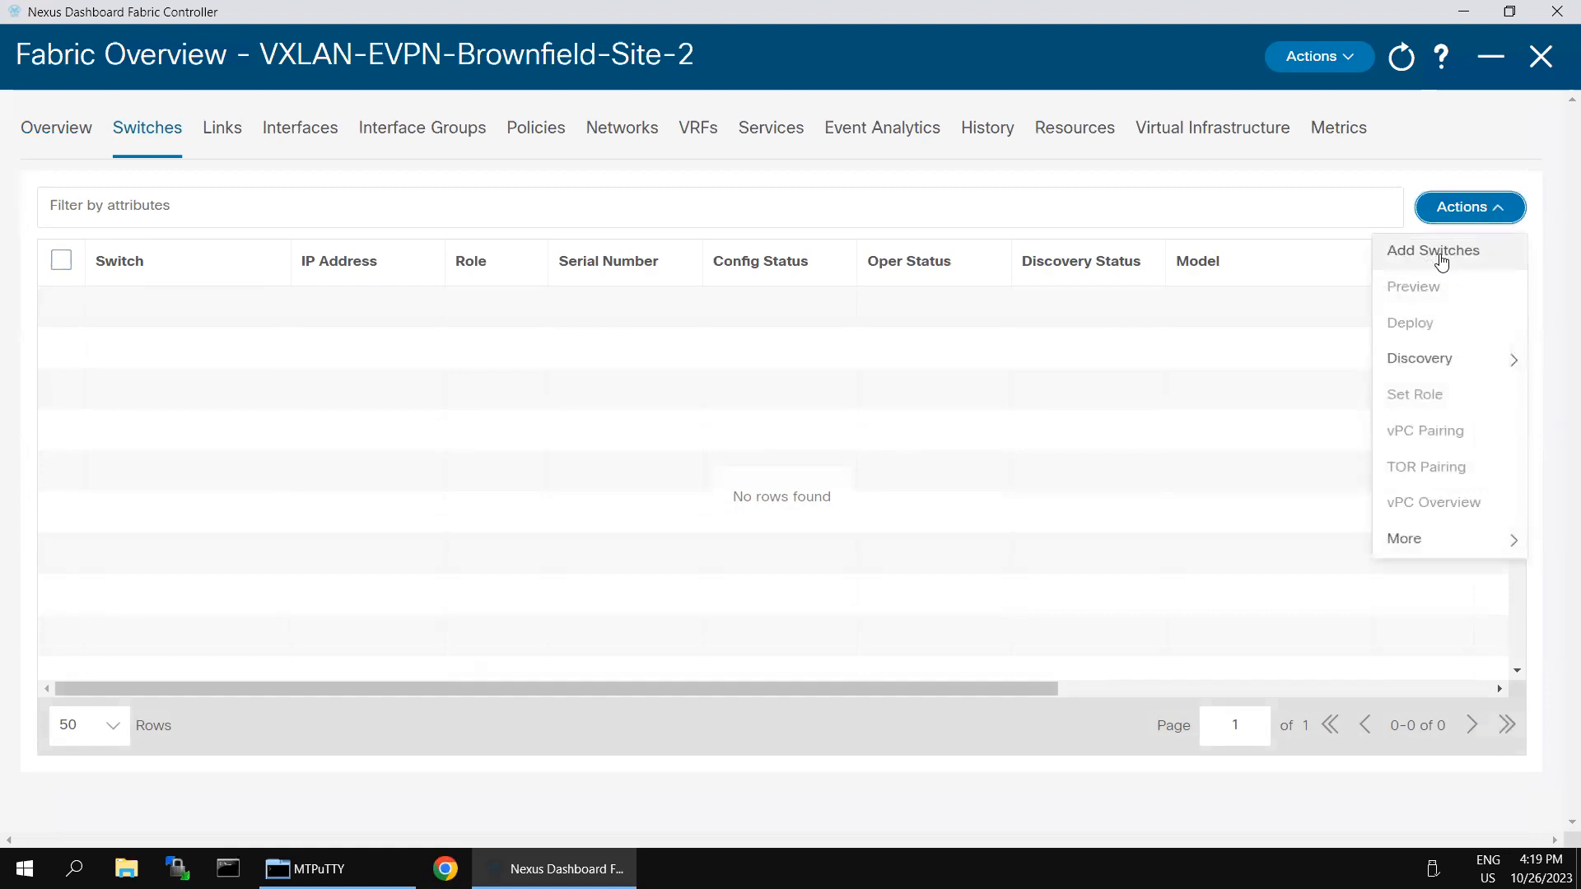
click(486, 295)
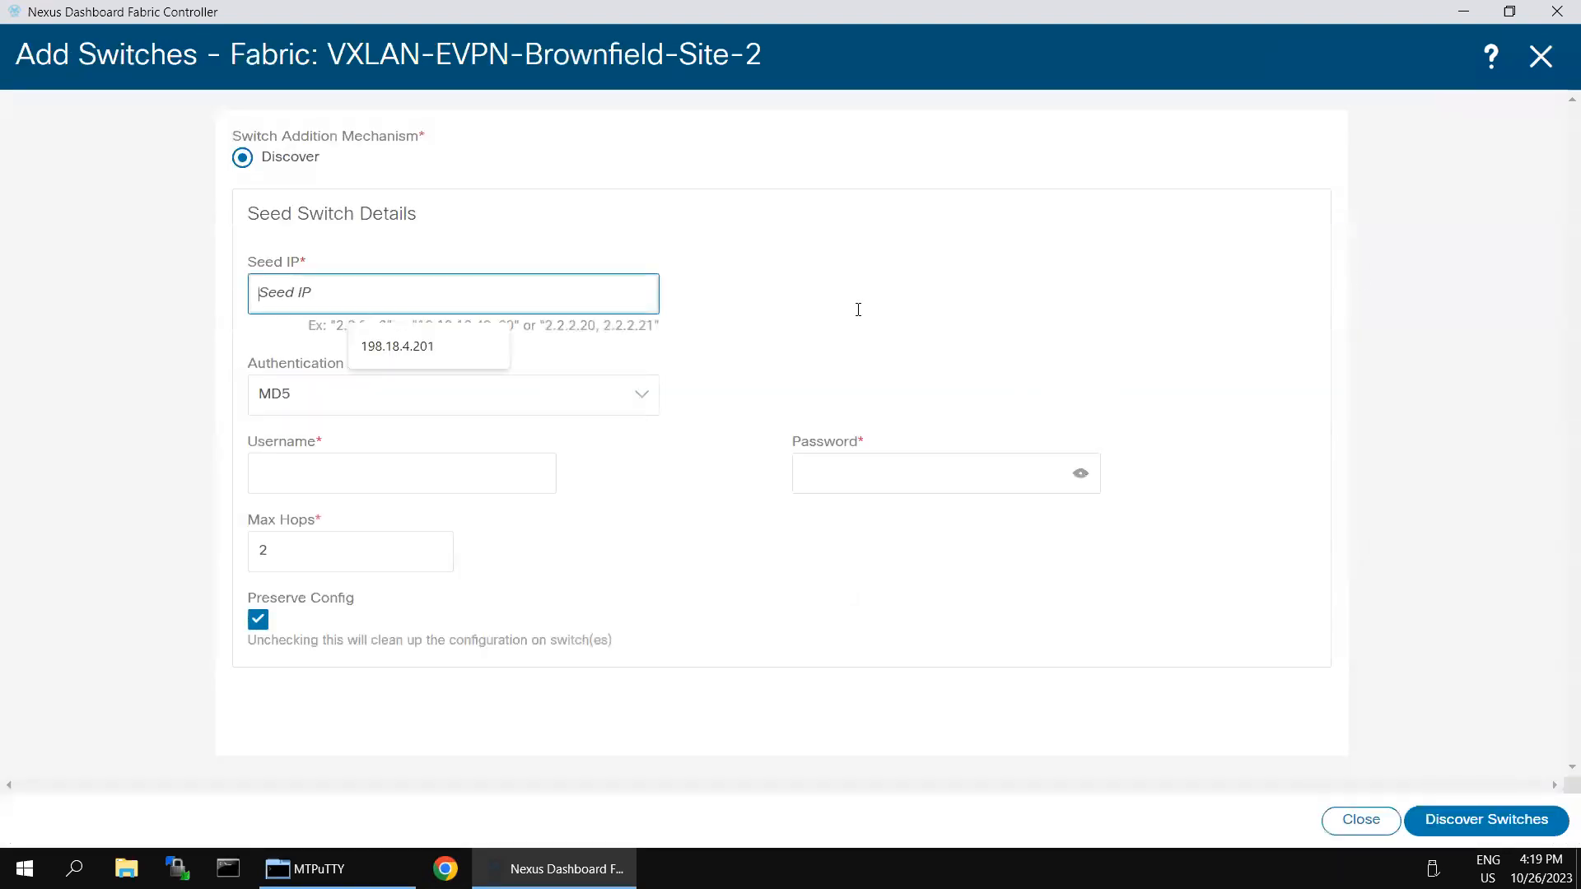
Step: Discover switches from seed 198.18.4.201 using the saved username and the switch password
click(393, 360)
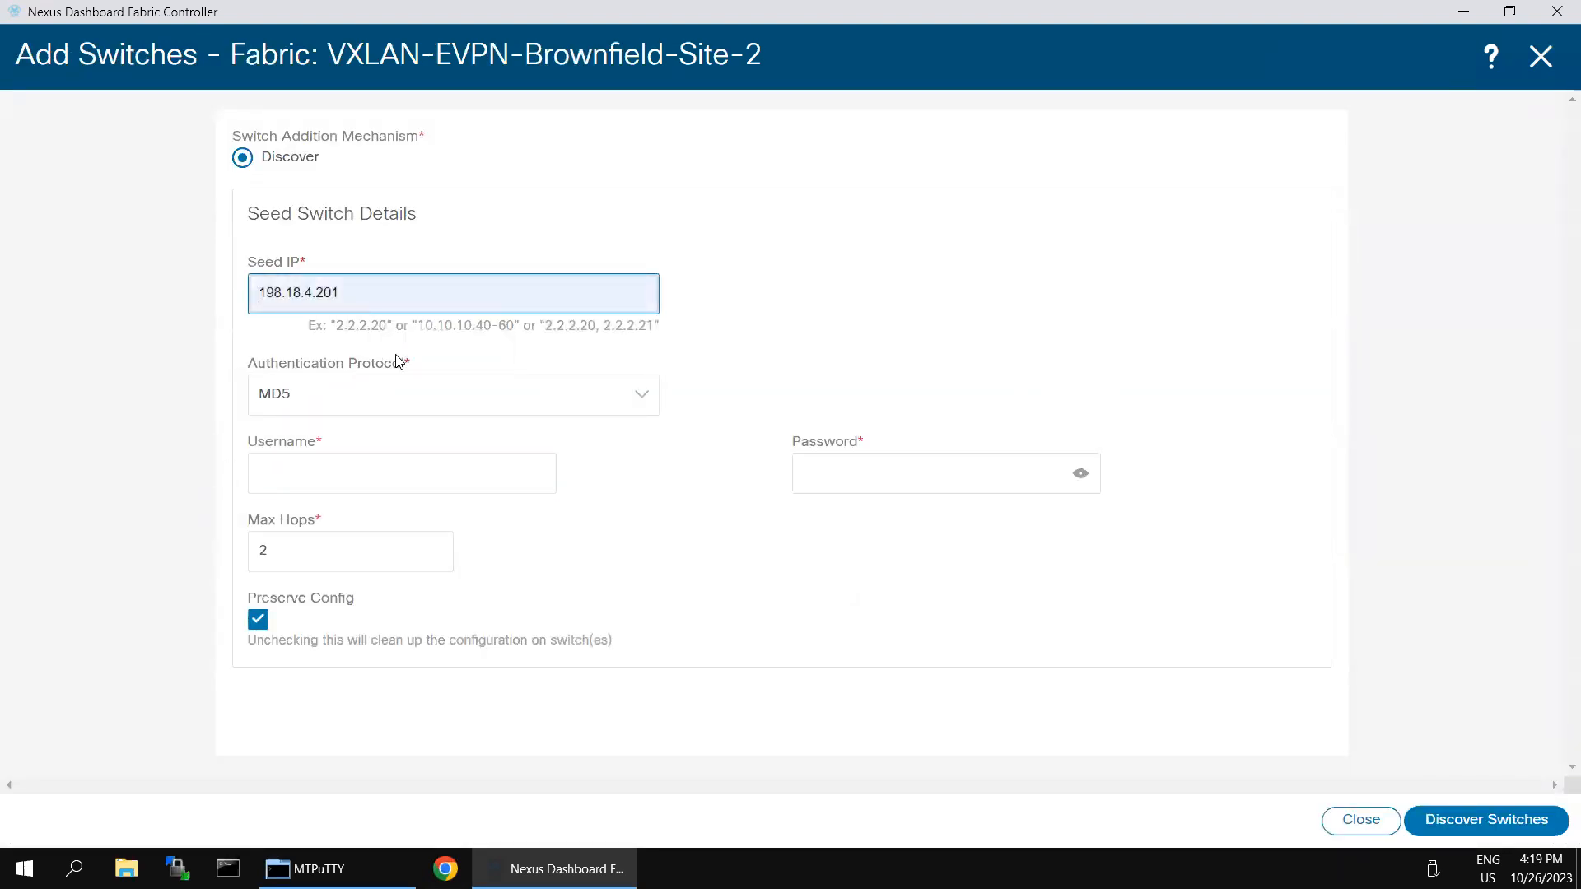
click(448, 465)
click(420, 527)
click(940, 468)
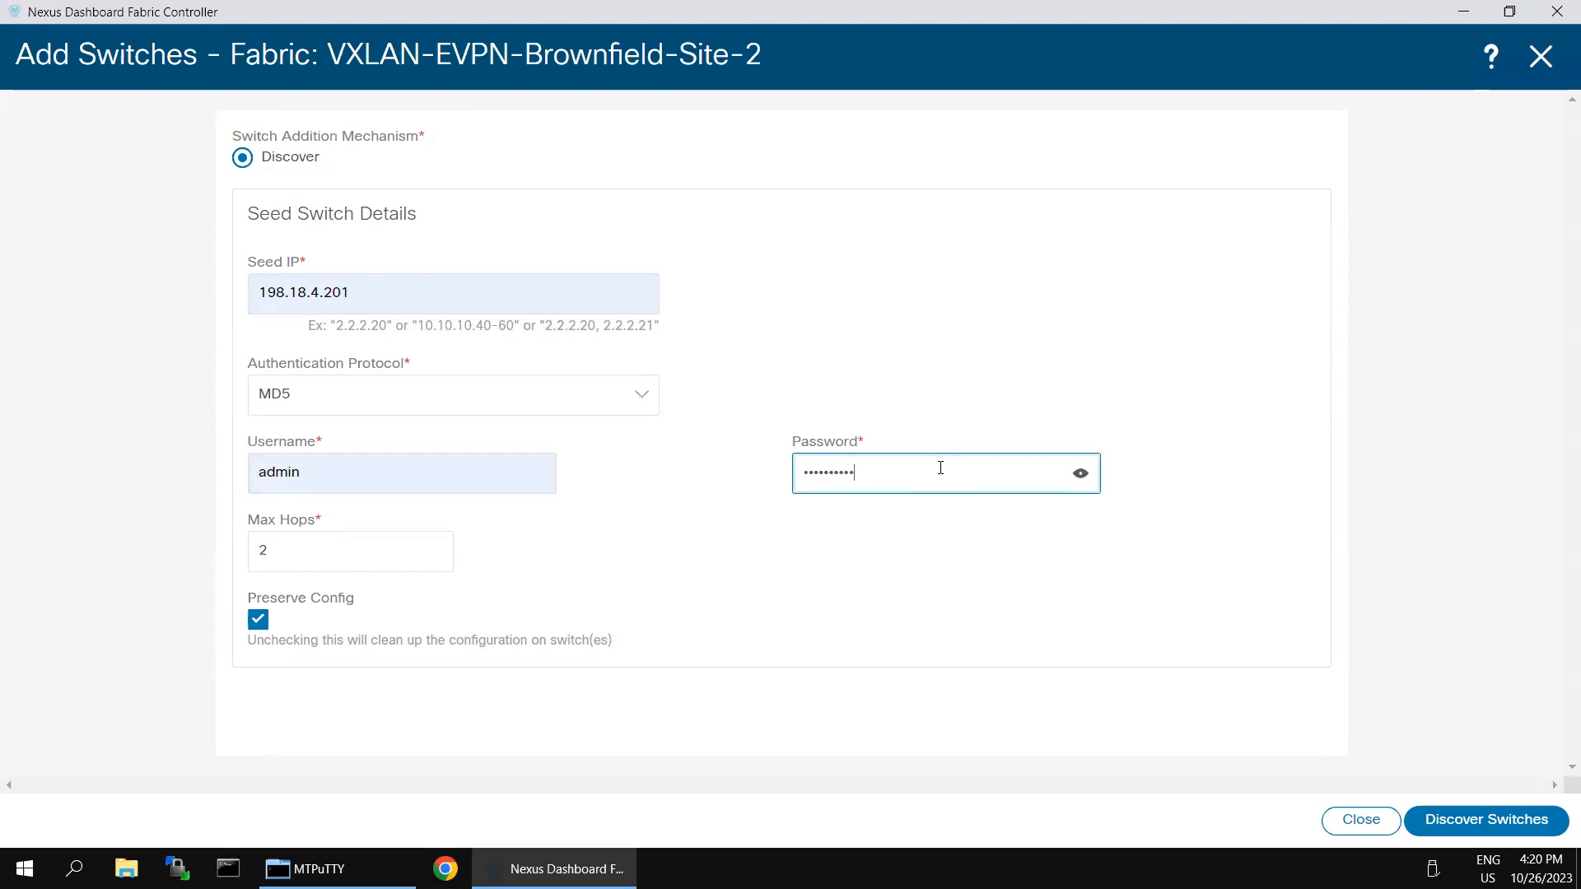
click(1451, 822)
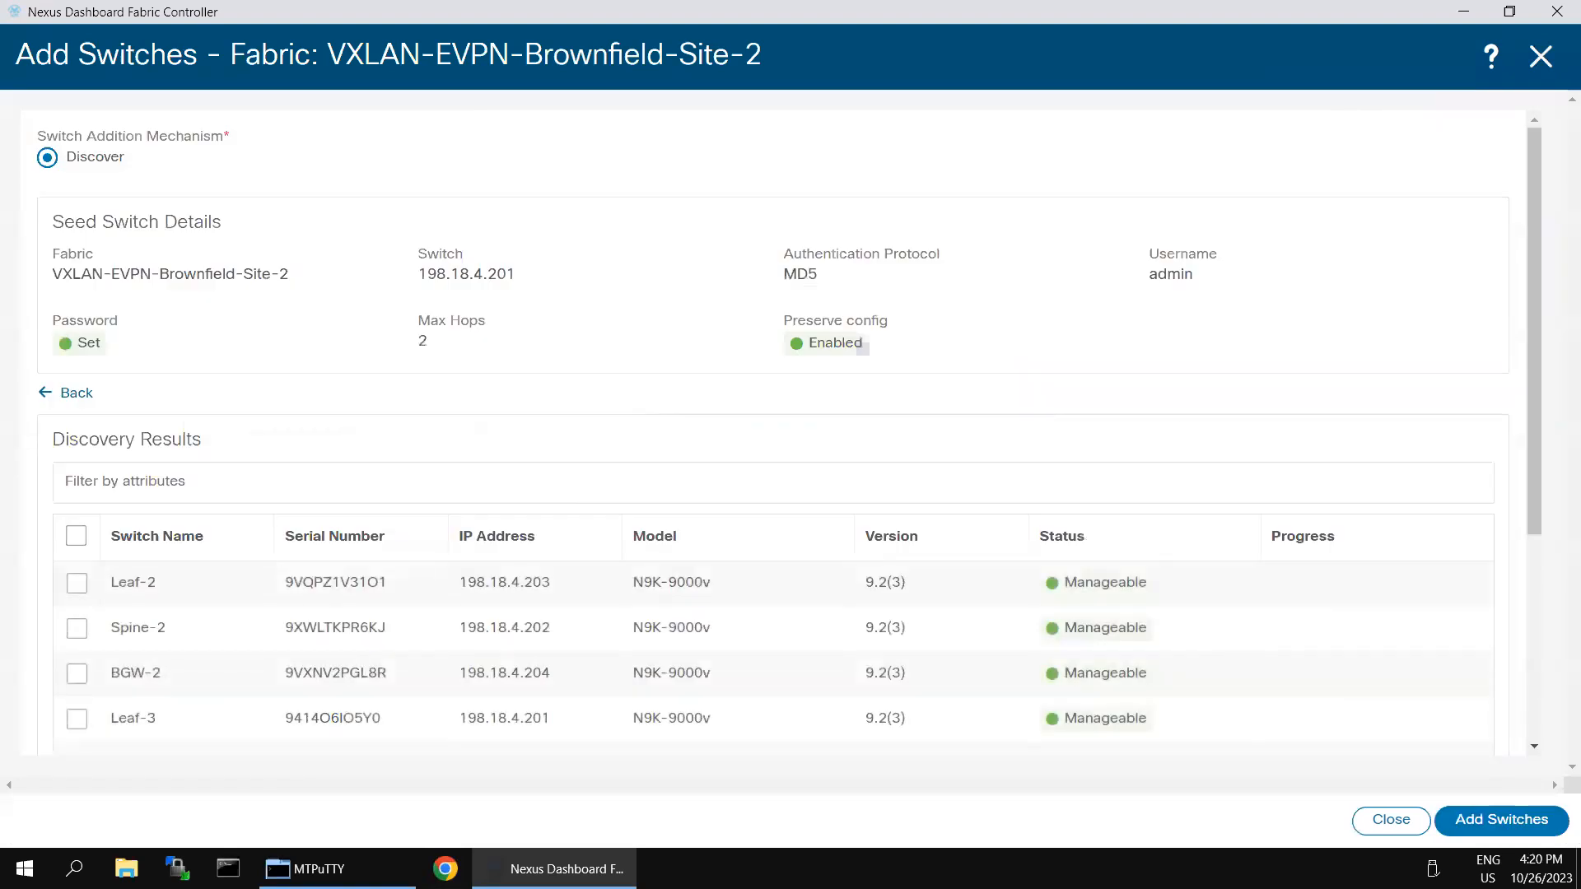
Step: Select all four discovered switches: Leaf-2, Spine-2, BGW-2 and Leaf-3
scroll(393, 506, down, 1)
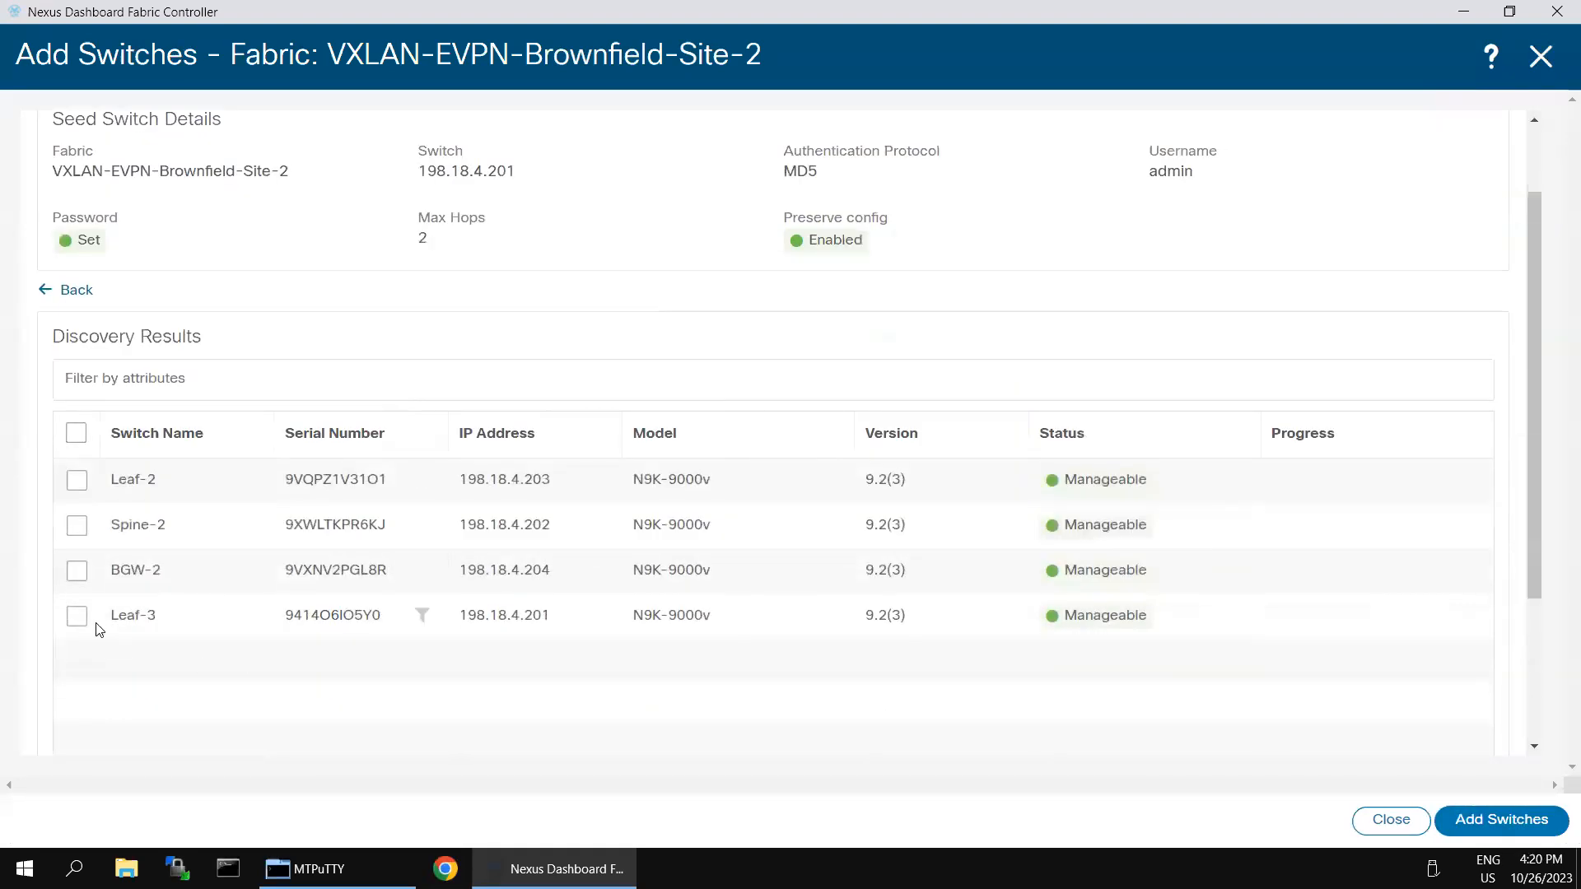
click(75, 571)
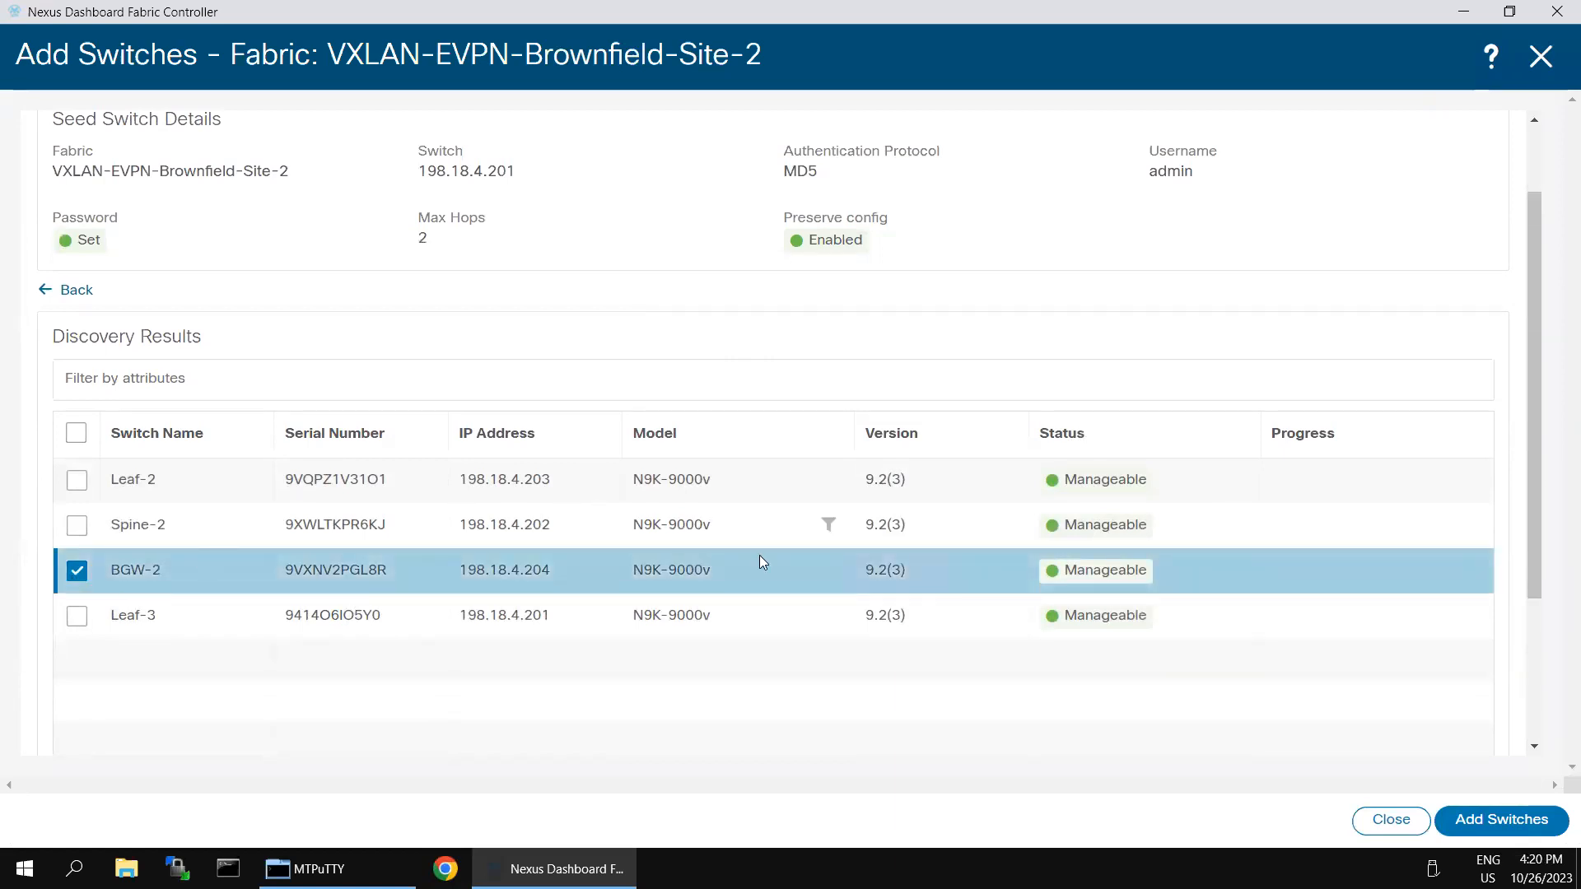
scroll(1203, 583, up, 1)
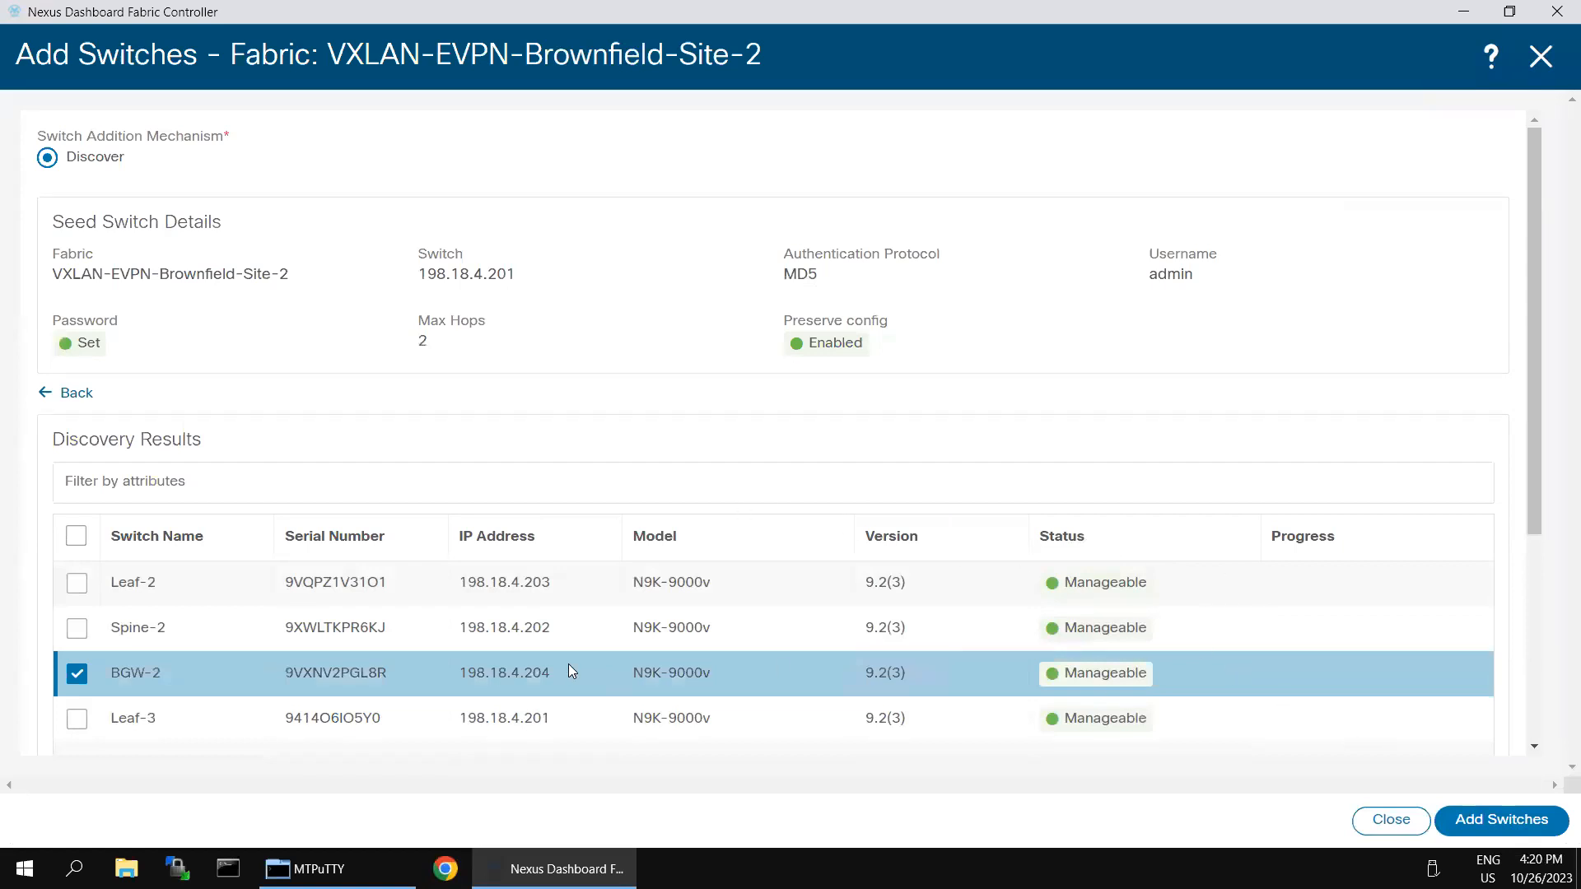
click(76, 536)
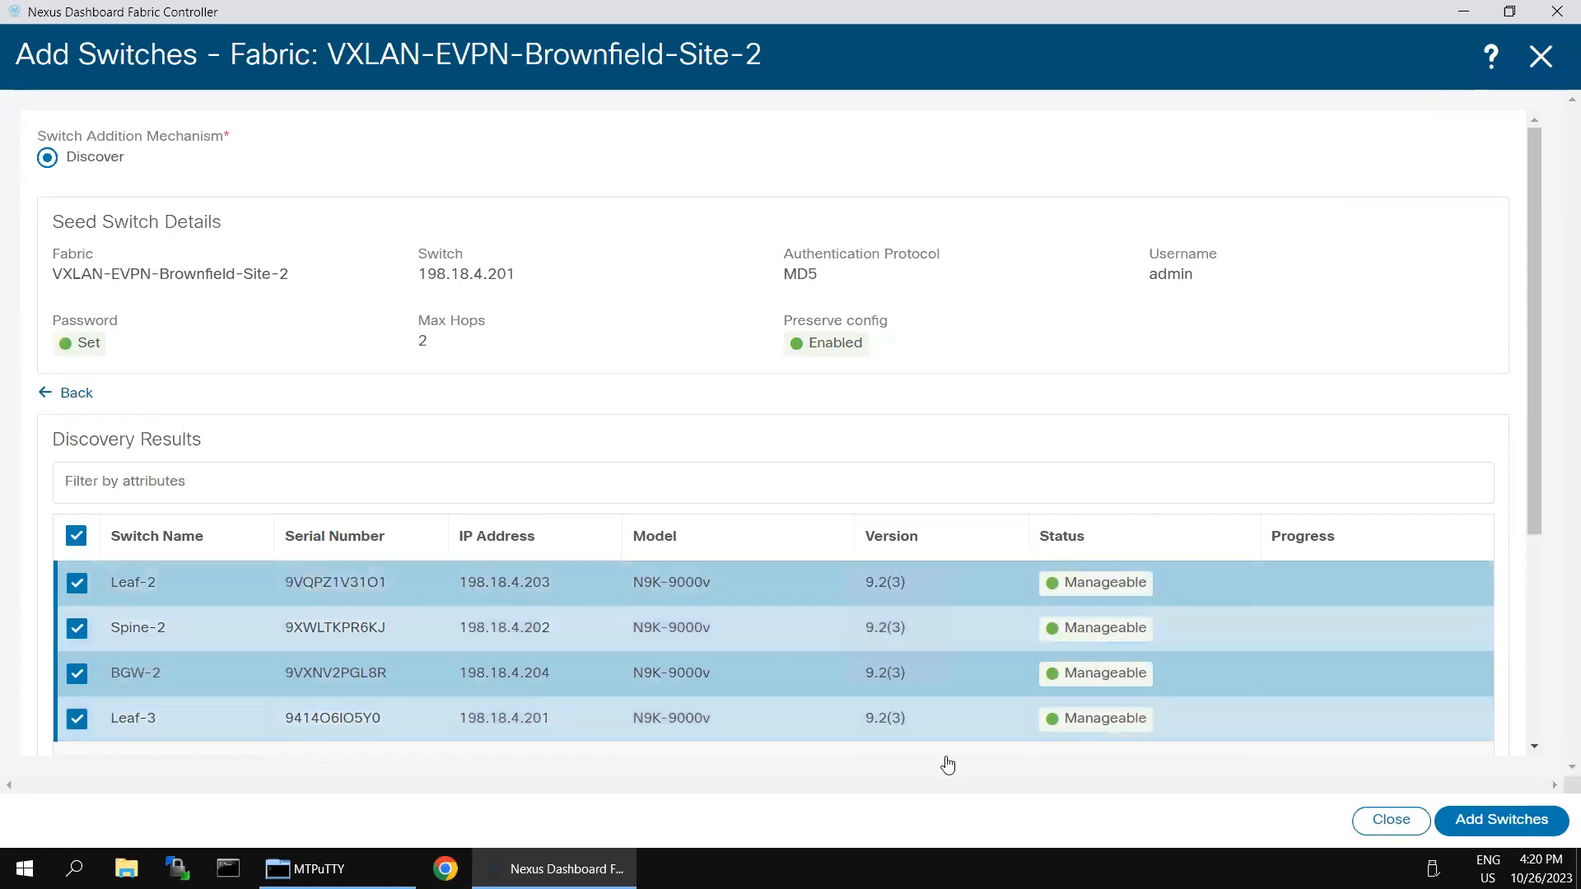
Step: Add BGW-2, Leaf-2, Leaf-3 and Spine-2 to the fabric and close once each shows Switch Added
click(1496, 821)
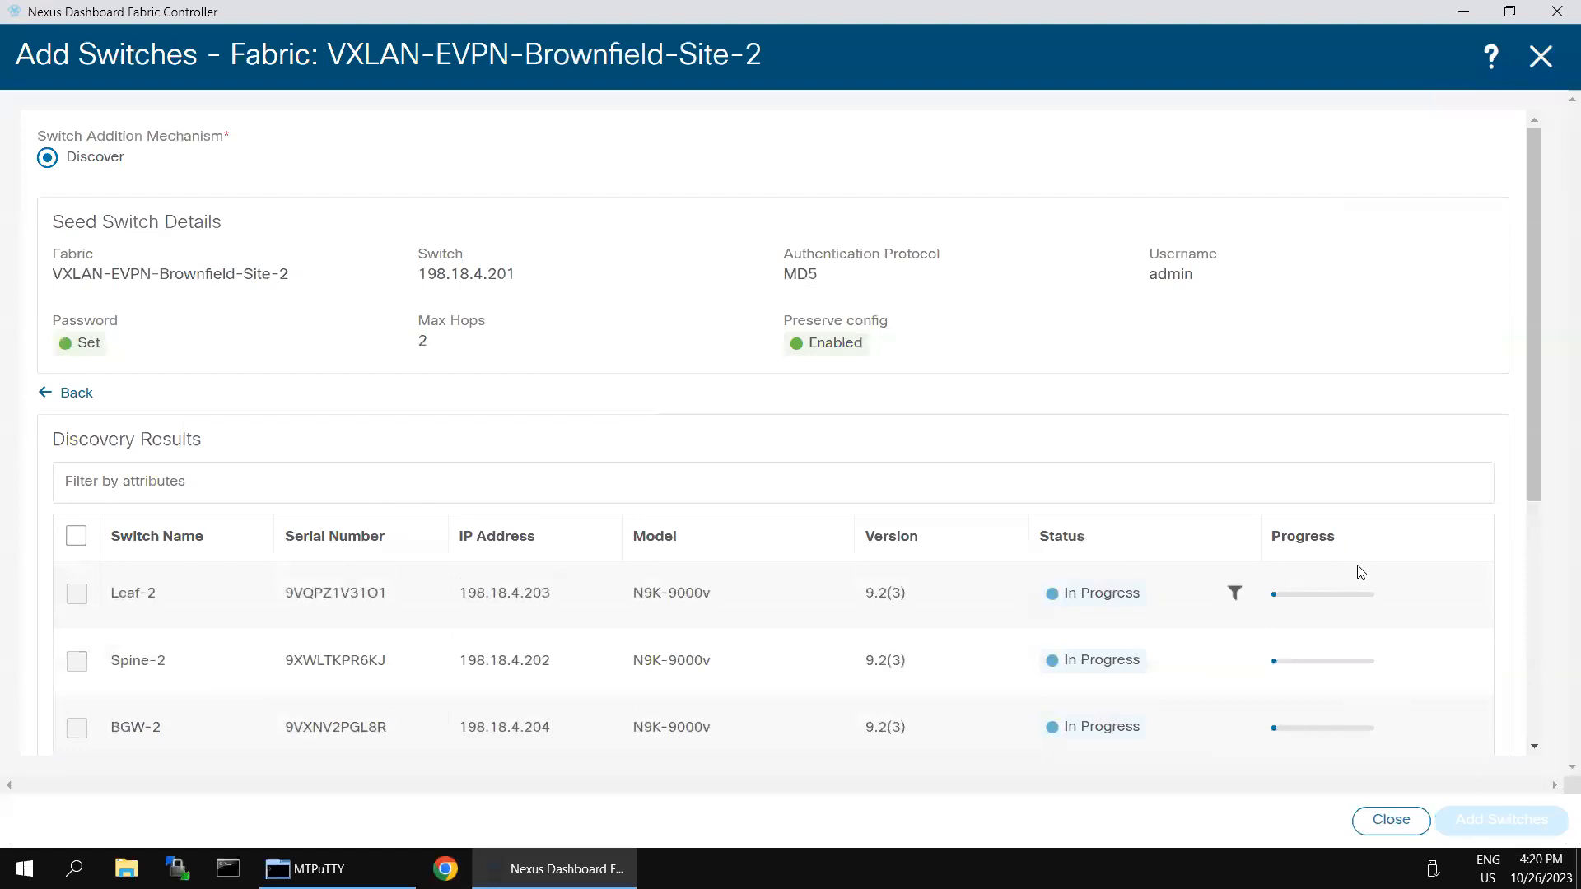
scroll(1389, 596, down, 3)
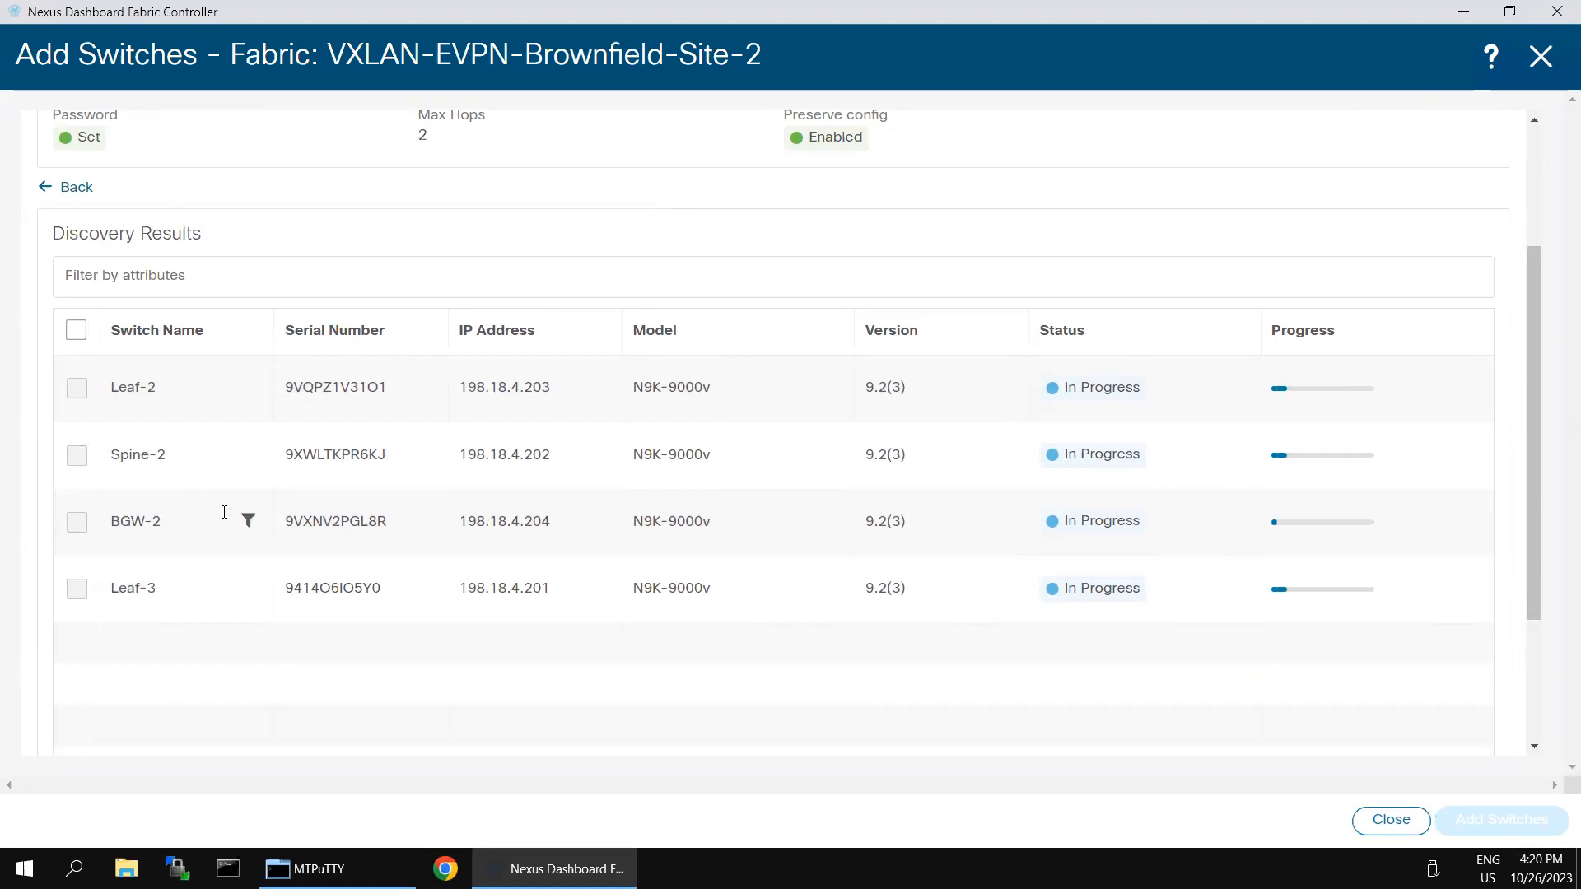
scroll(724, 437, up, 3)
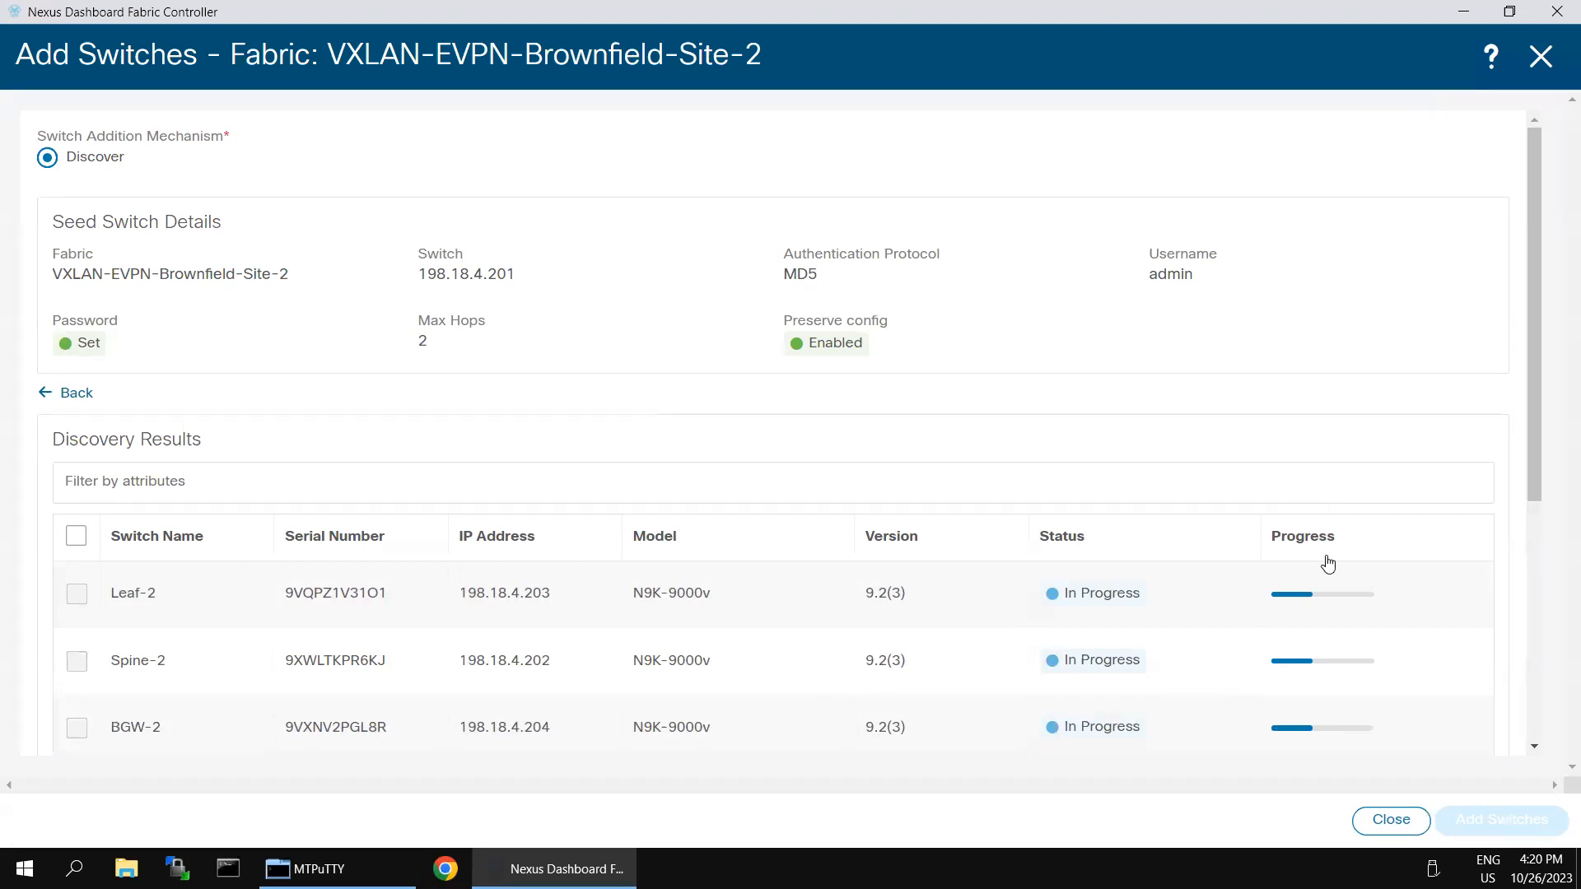
scroll(1326, 557, down, 4)
scroll(1171, 576, up, 3)
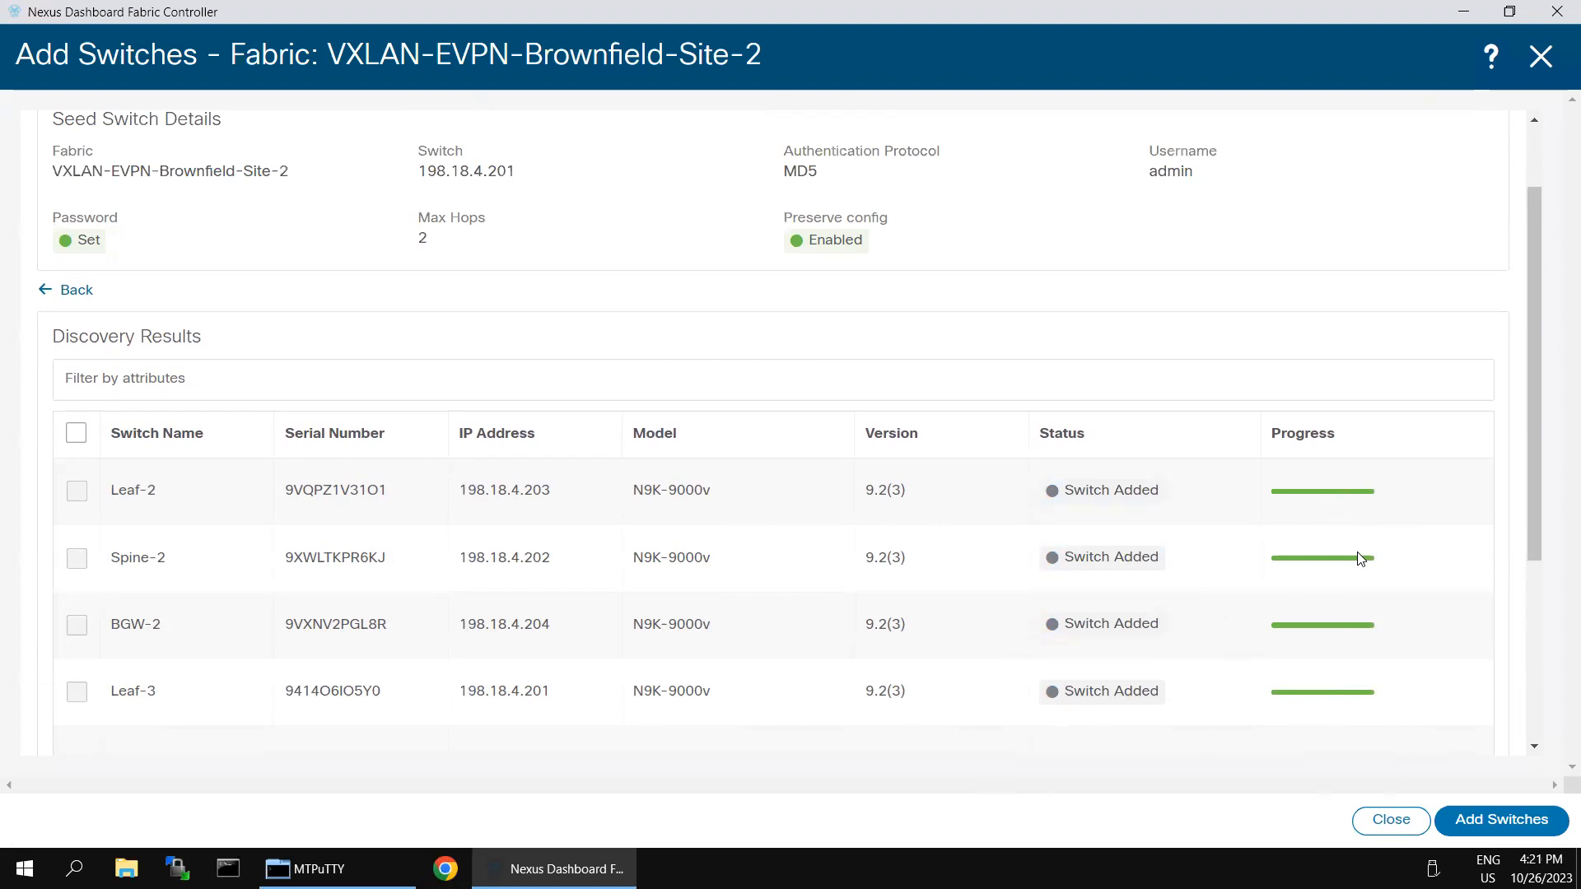
scroll(1358, 556, down, 3)
scroll(1355, 554, up, 4)
click(1390, 821)
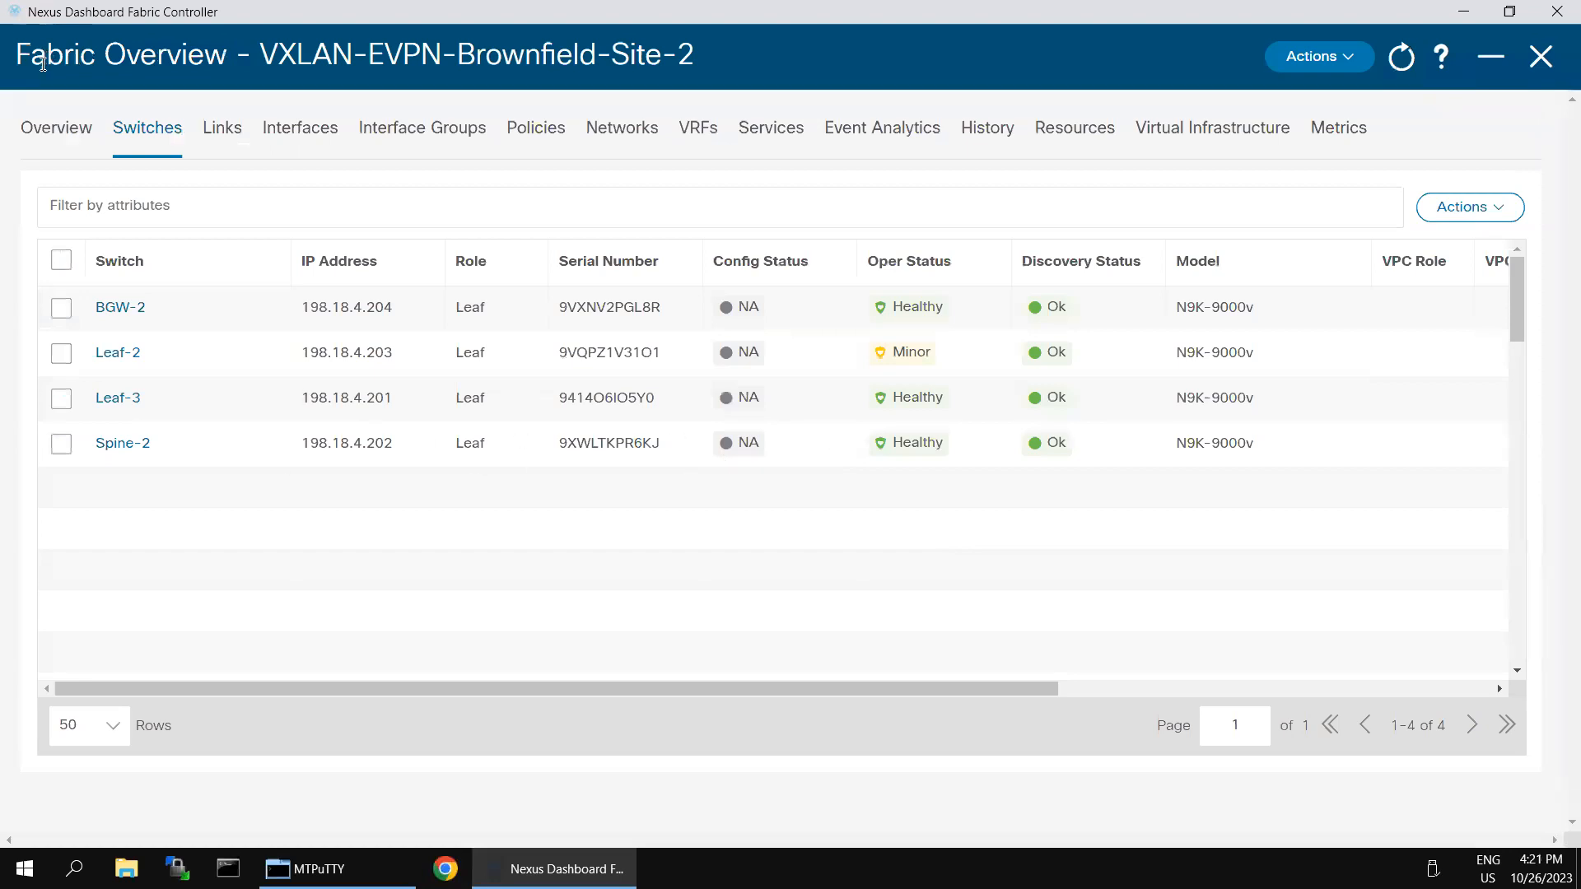
Step: Set BGW-2's role to Border Gateway and acknowledge the recalculate-and-deploy warning
click(61, 307)
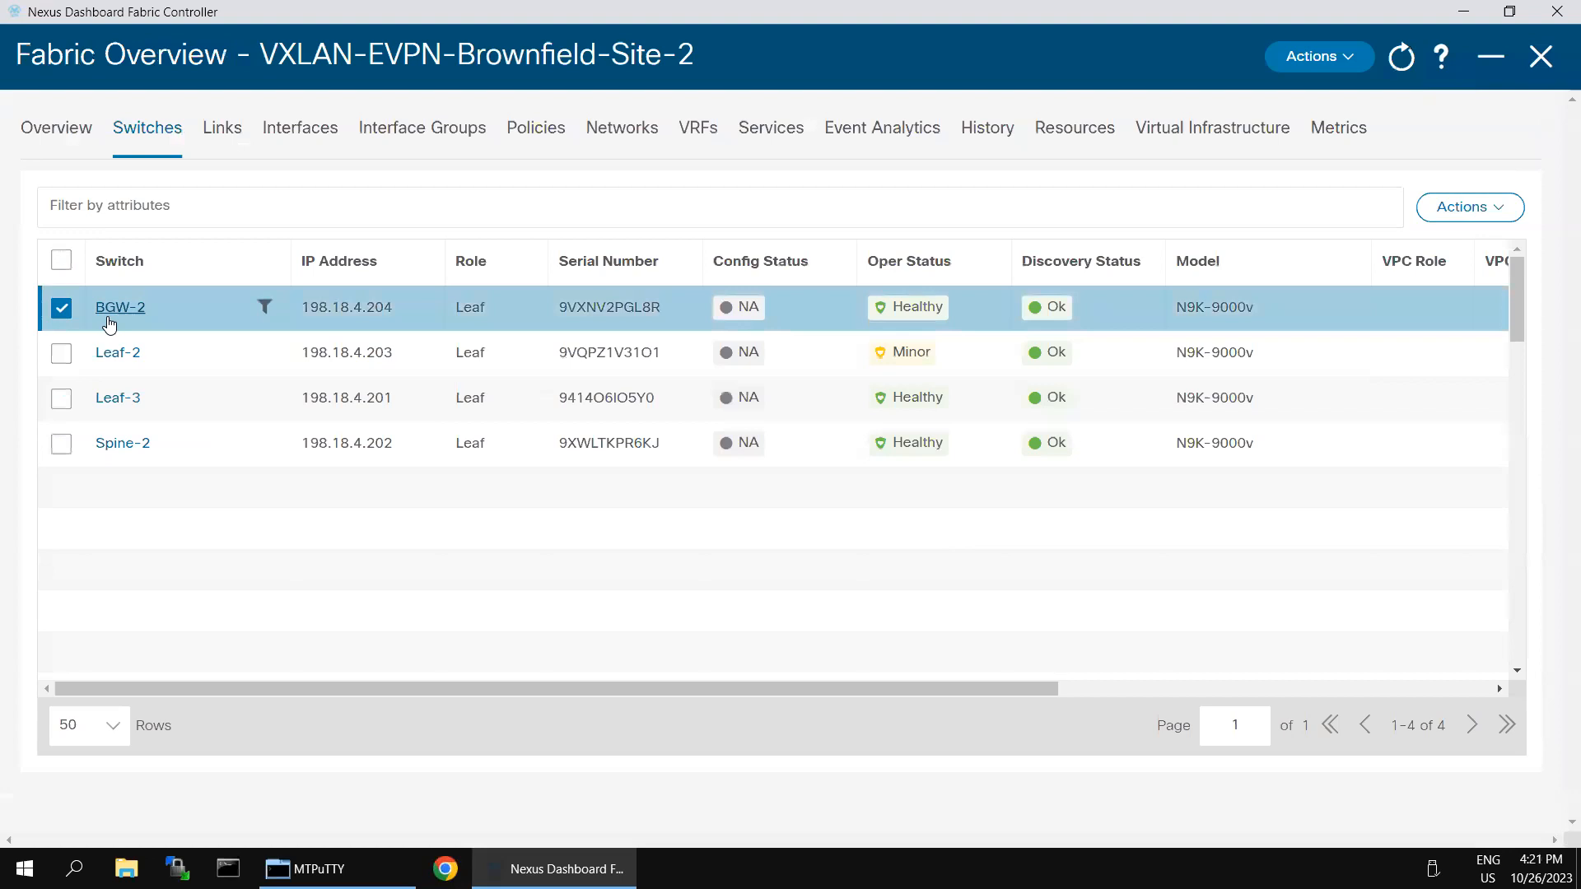
click(1501, 215)
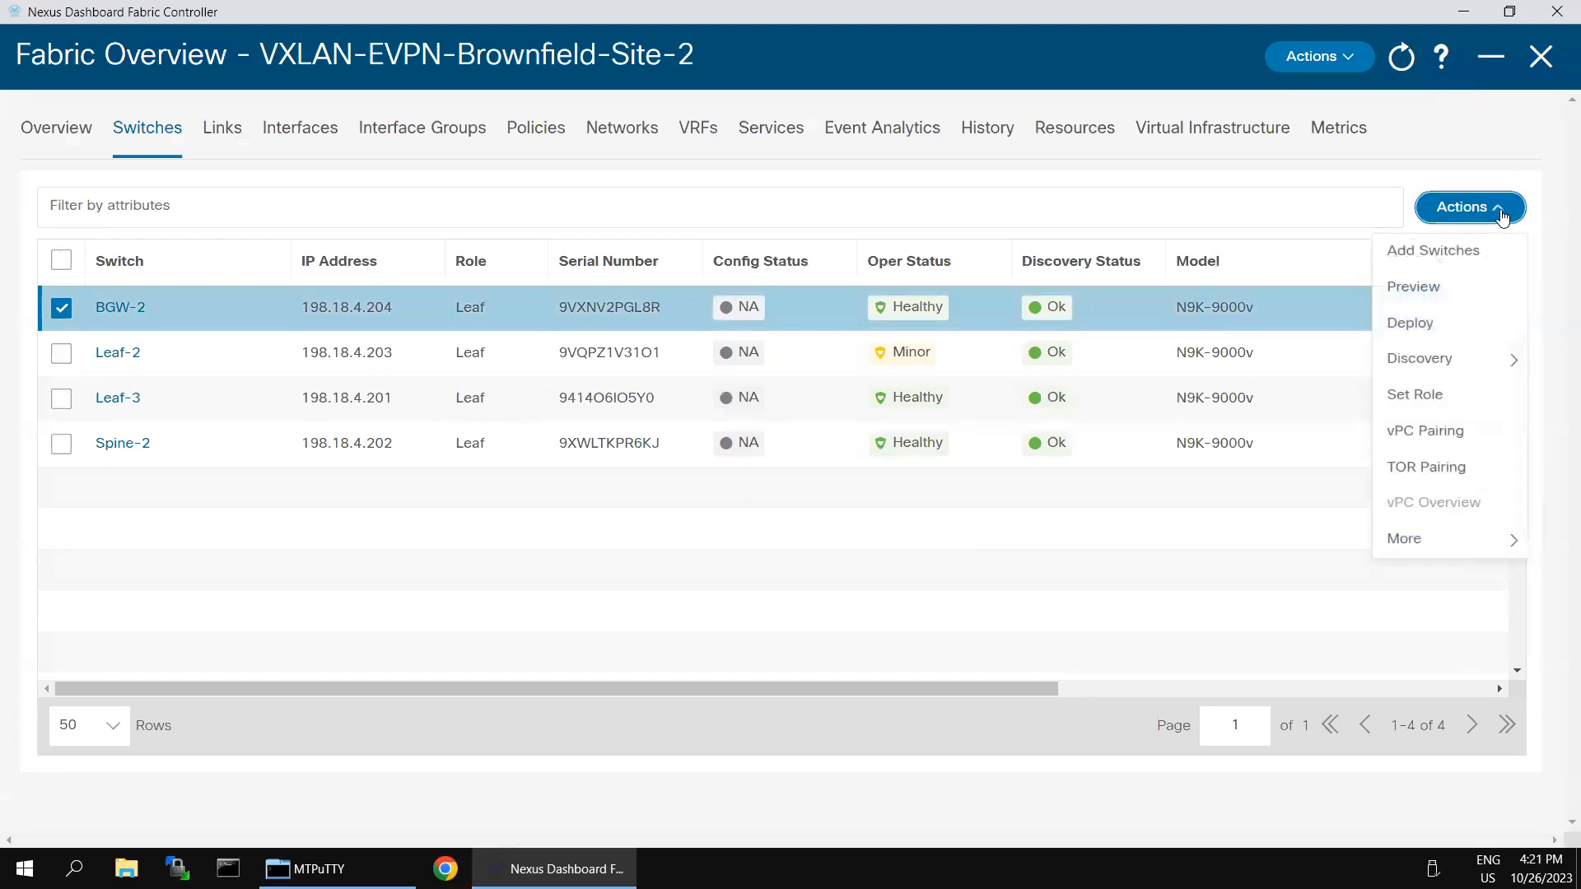
click(1443, 400)
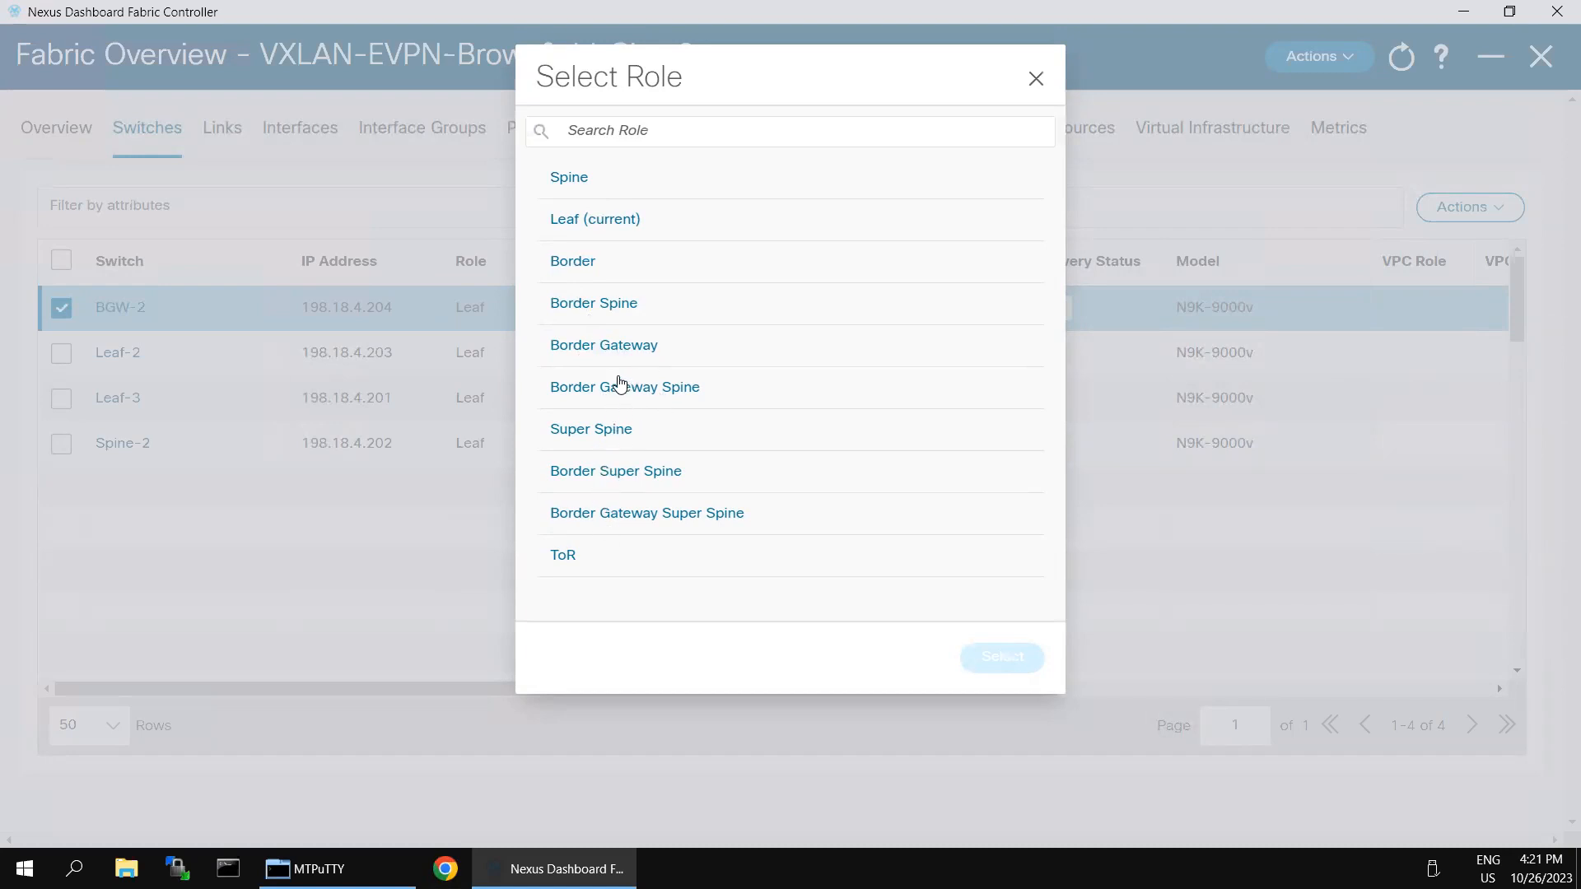
click(584, 354)
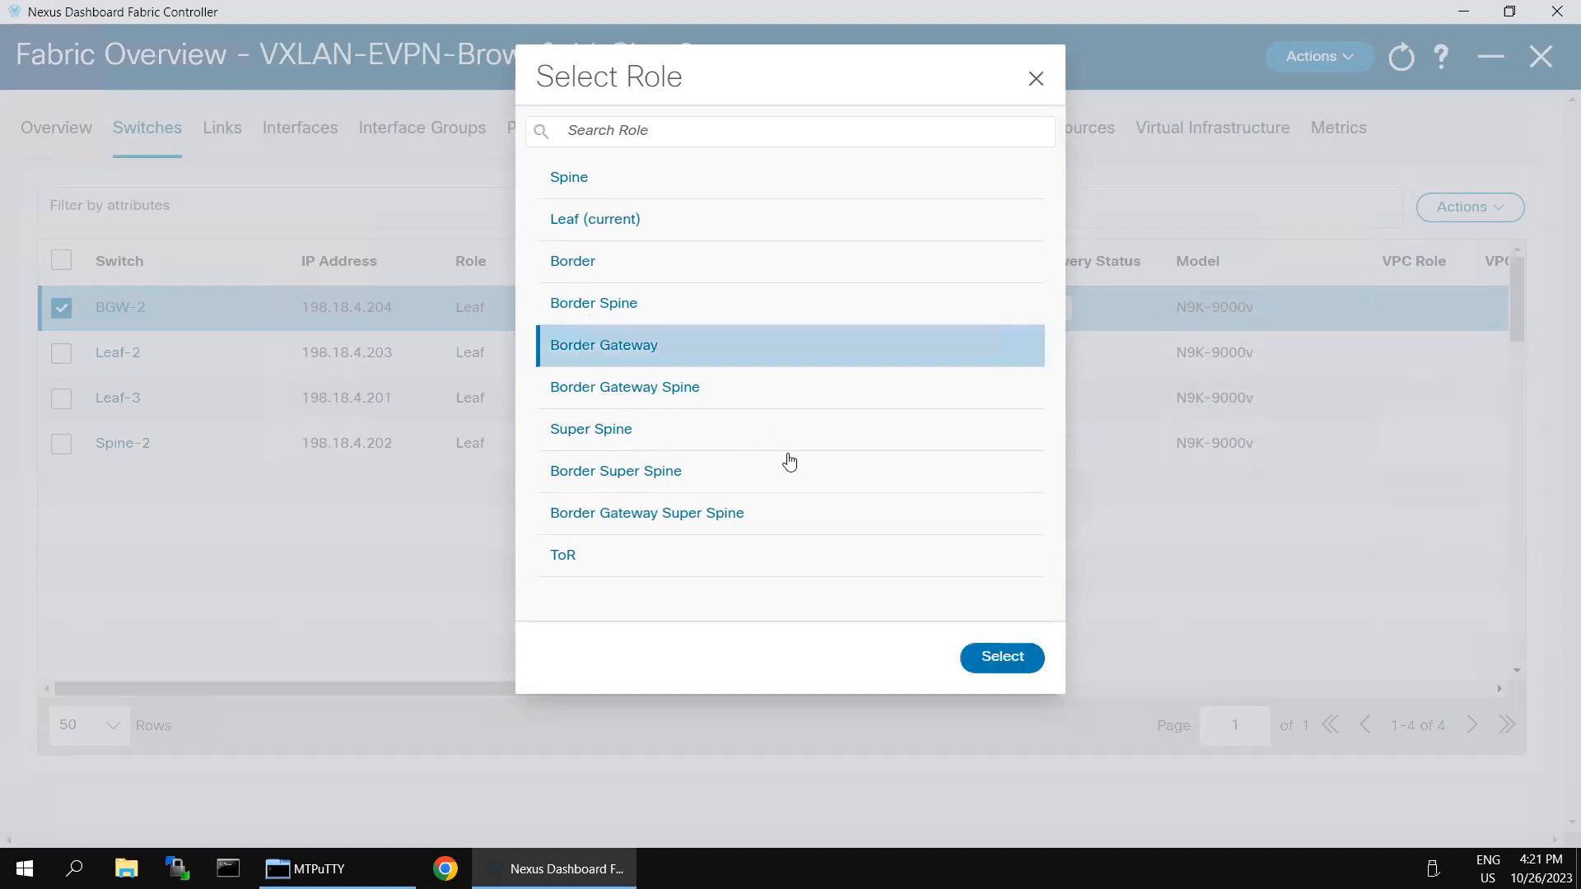
click(1003, 656)
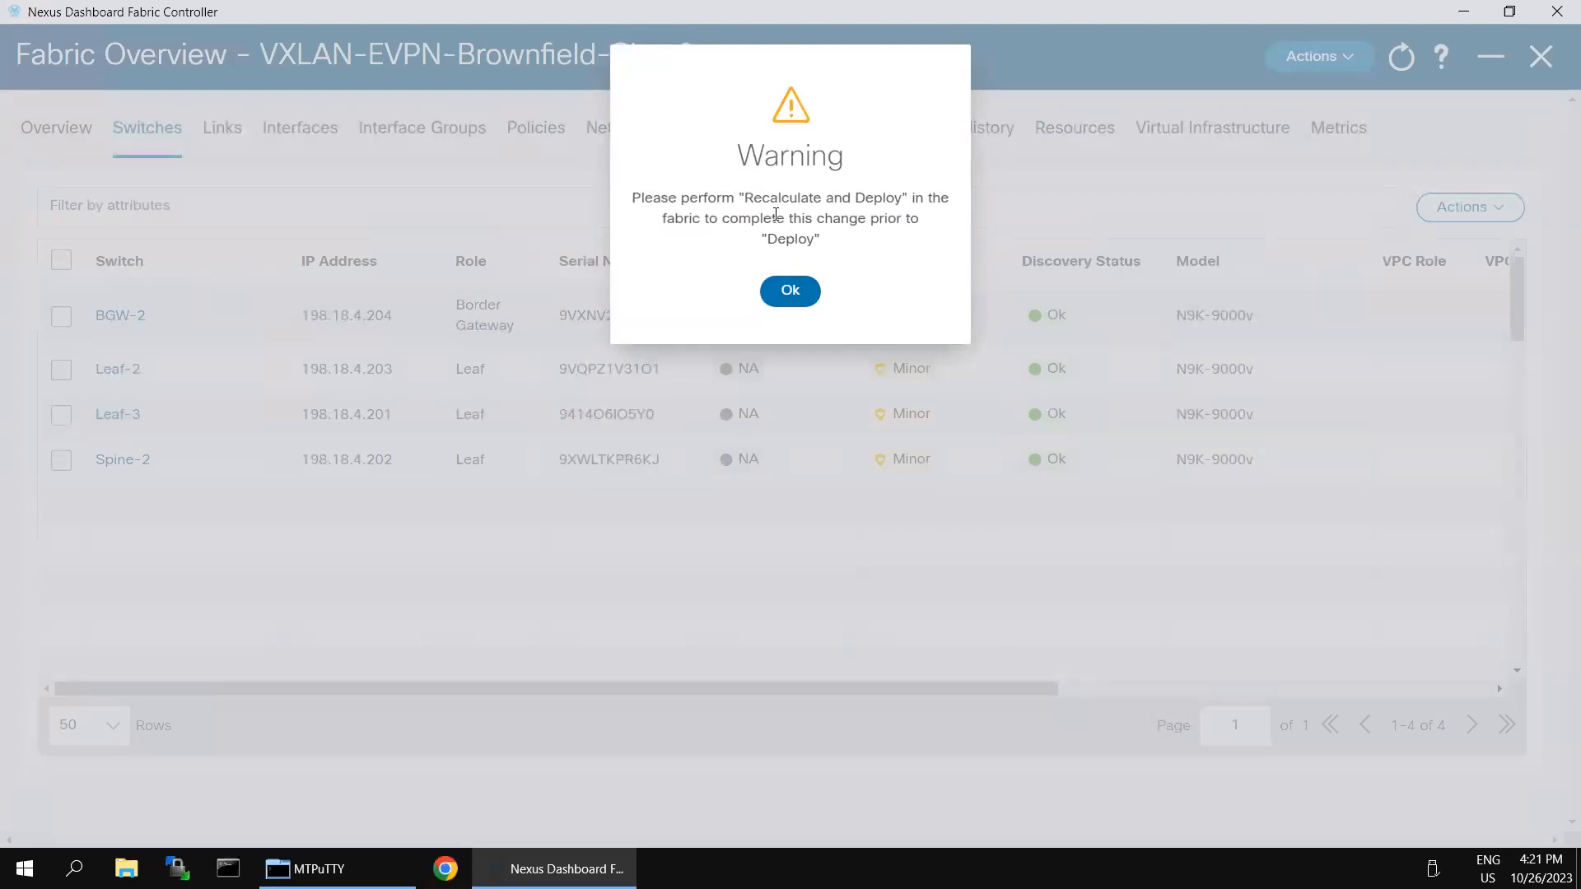
drag(744, 198, 899, 200)
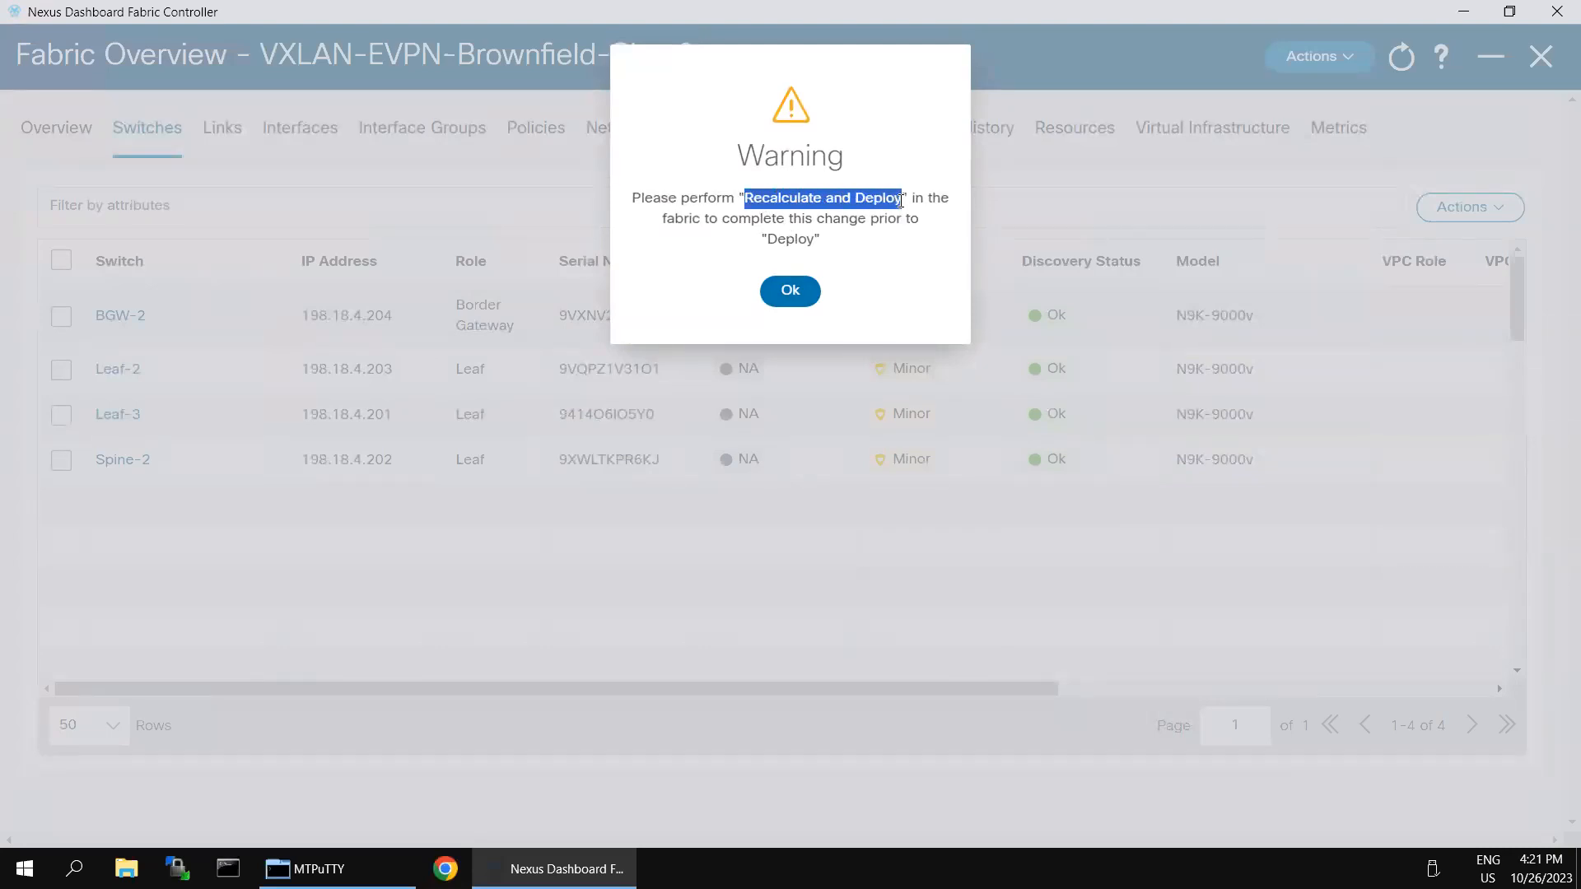
click(795, 295)
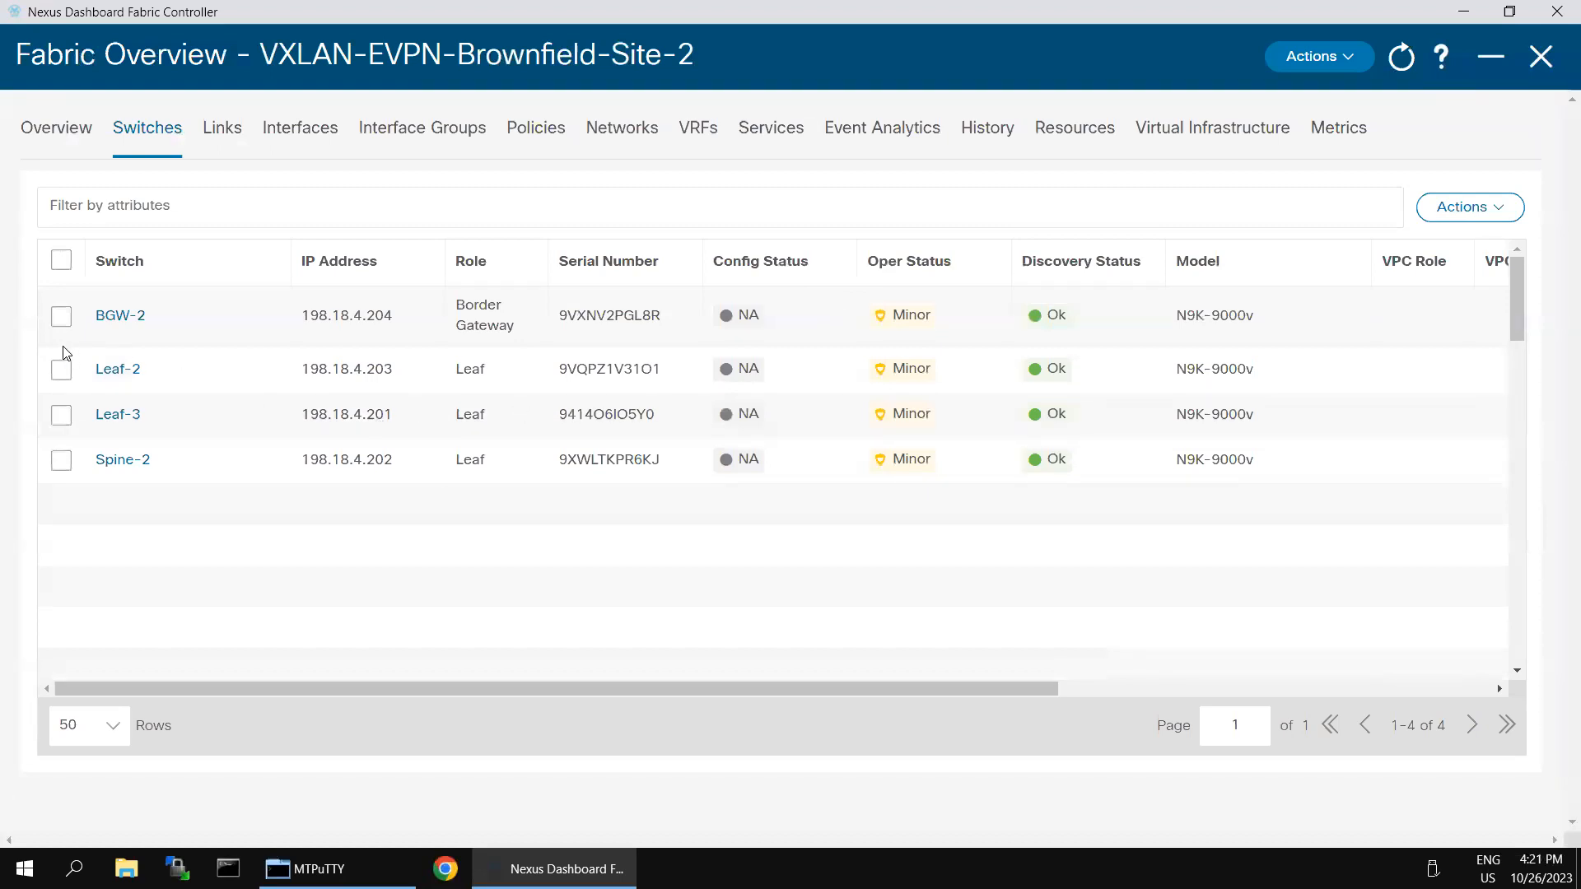
Step: Set Leaf-2 and Leaf-3 to the Leaf role and acknowledge the warning
click(63, 376)
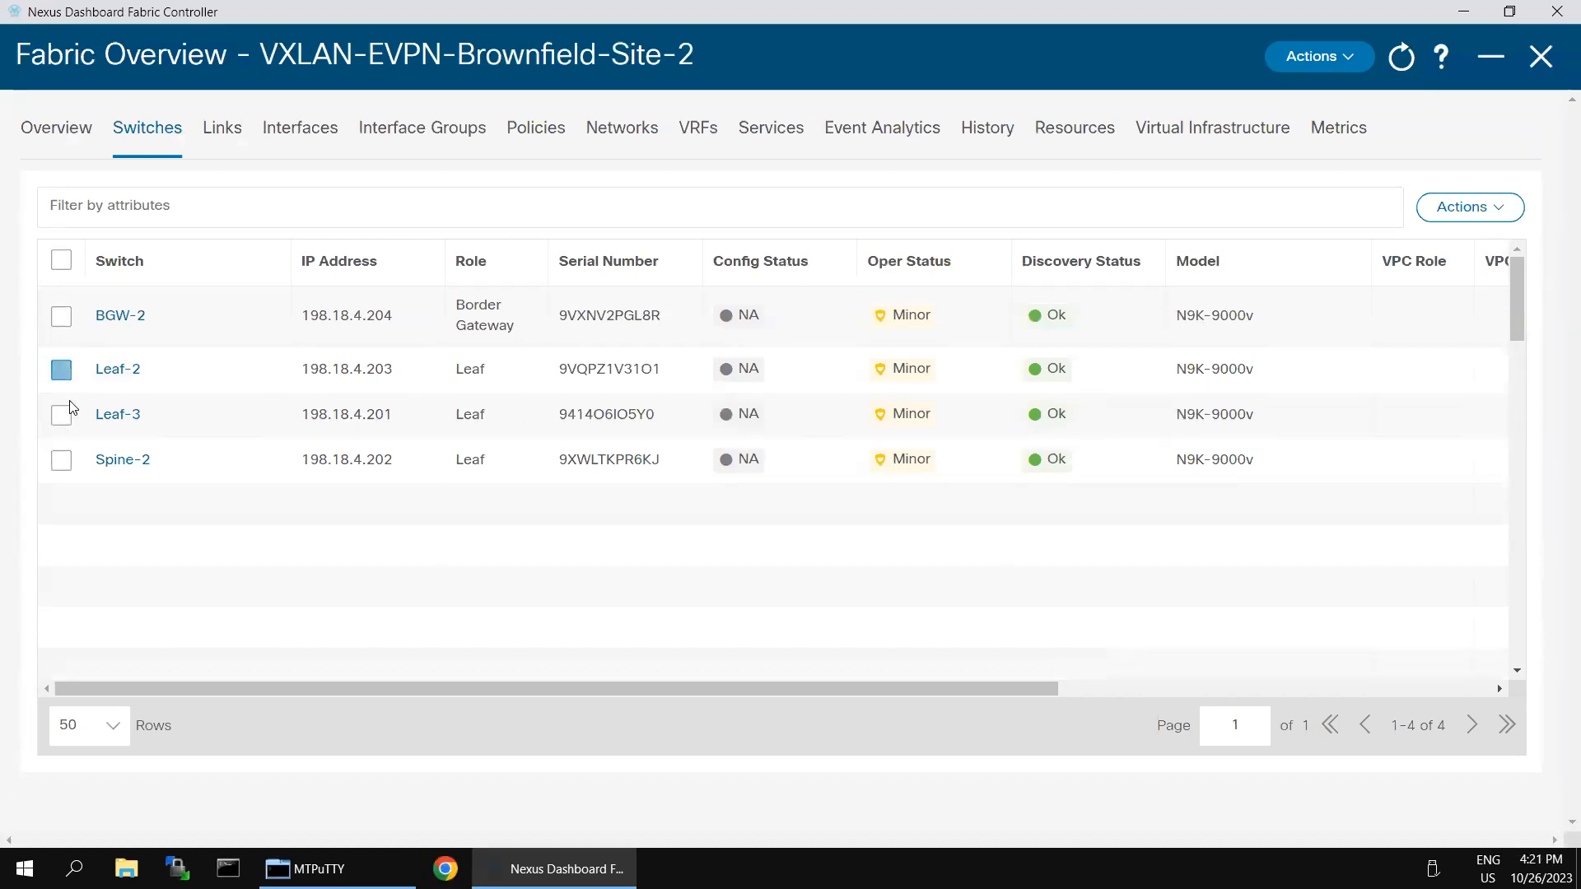
click(62, 417)
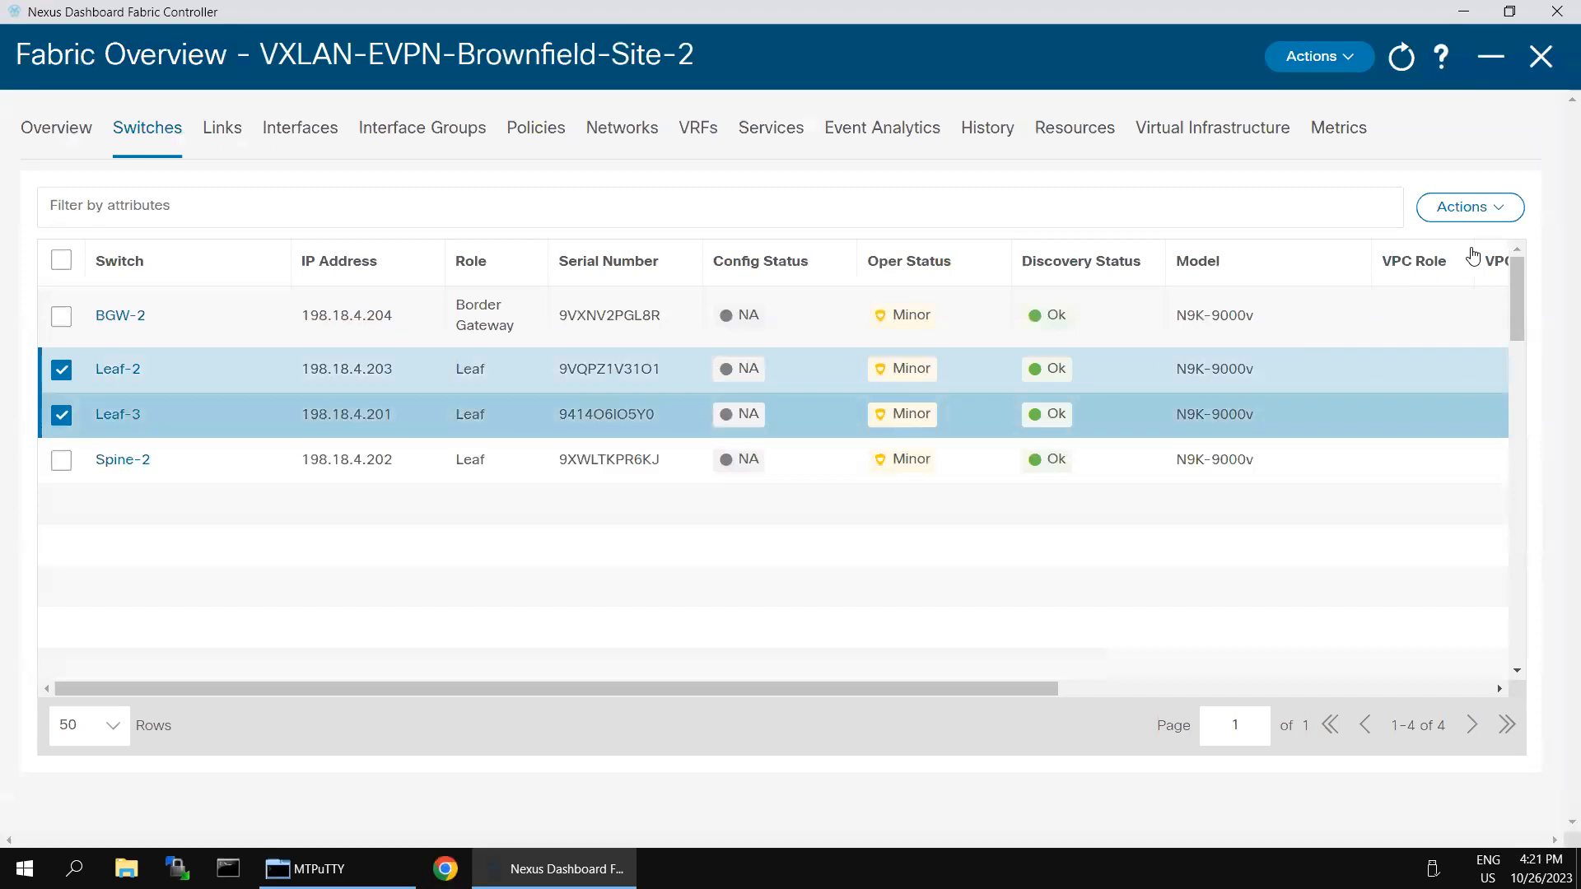
click(1492, 218)
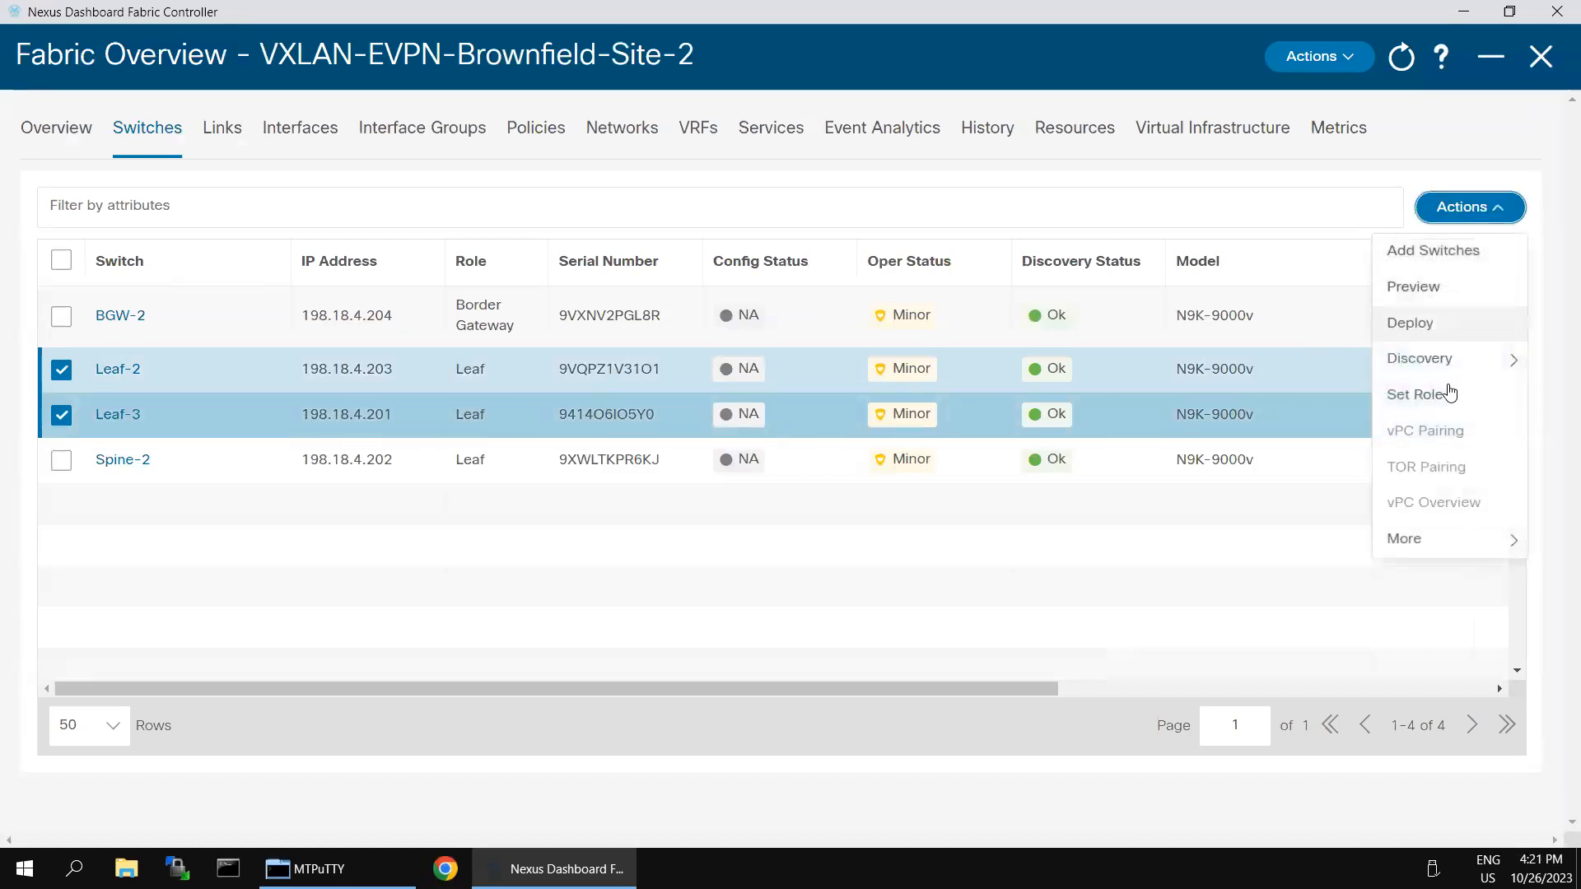
click(1434, 398)
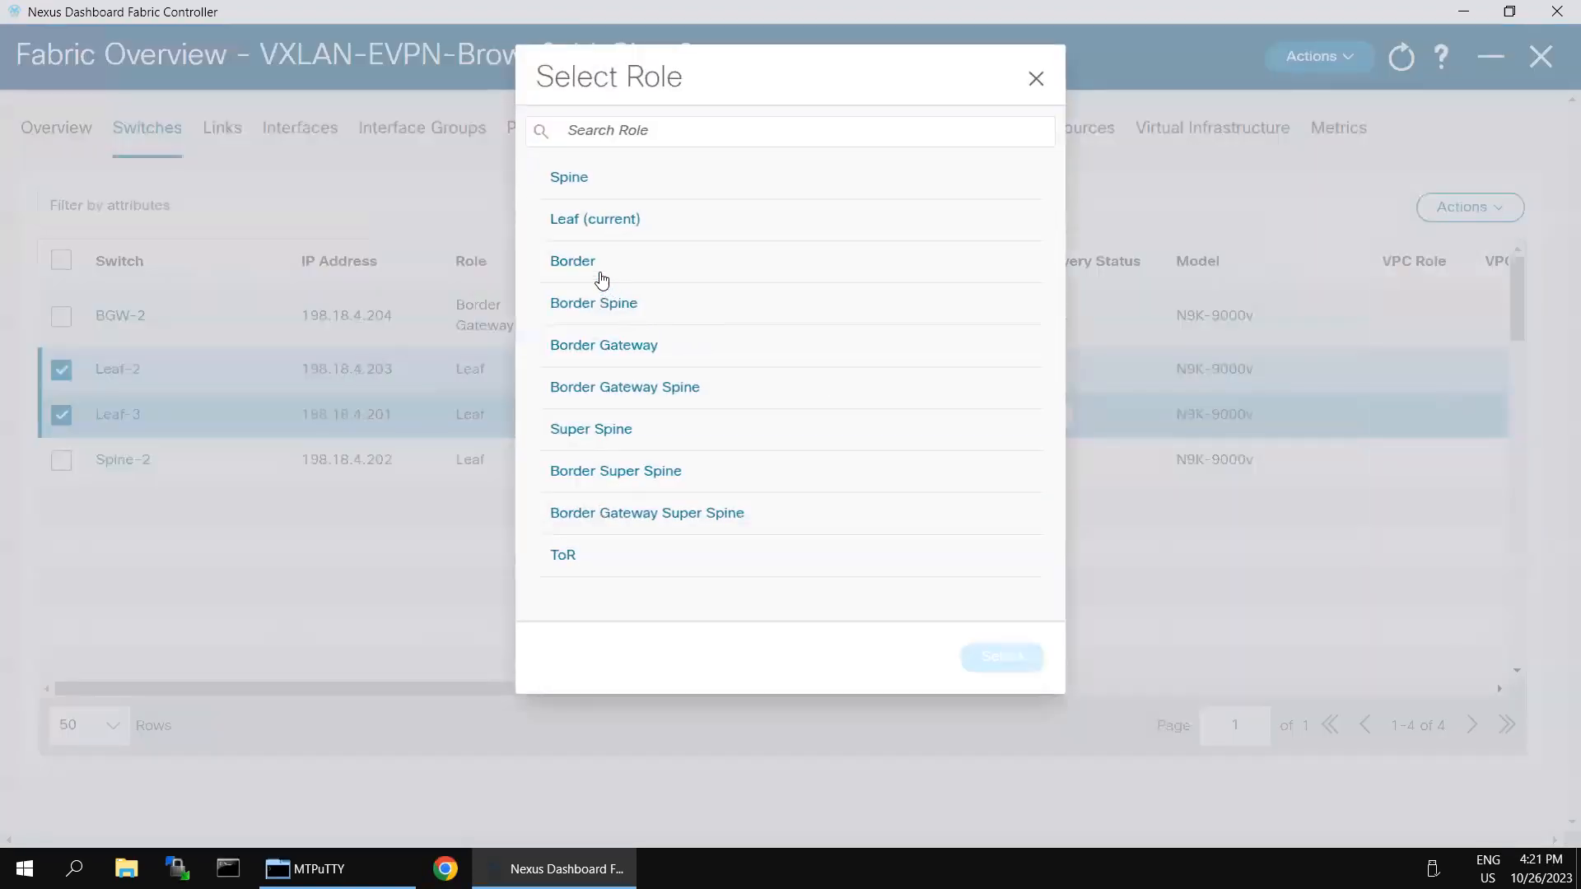
click(588, 221)
click(1003, 657)
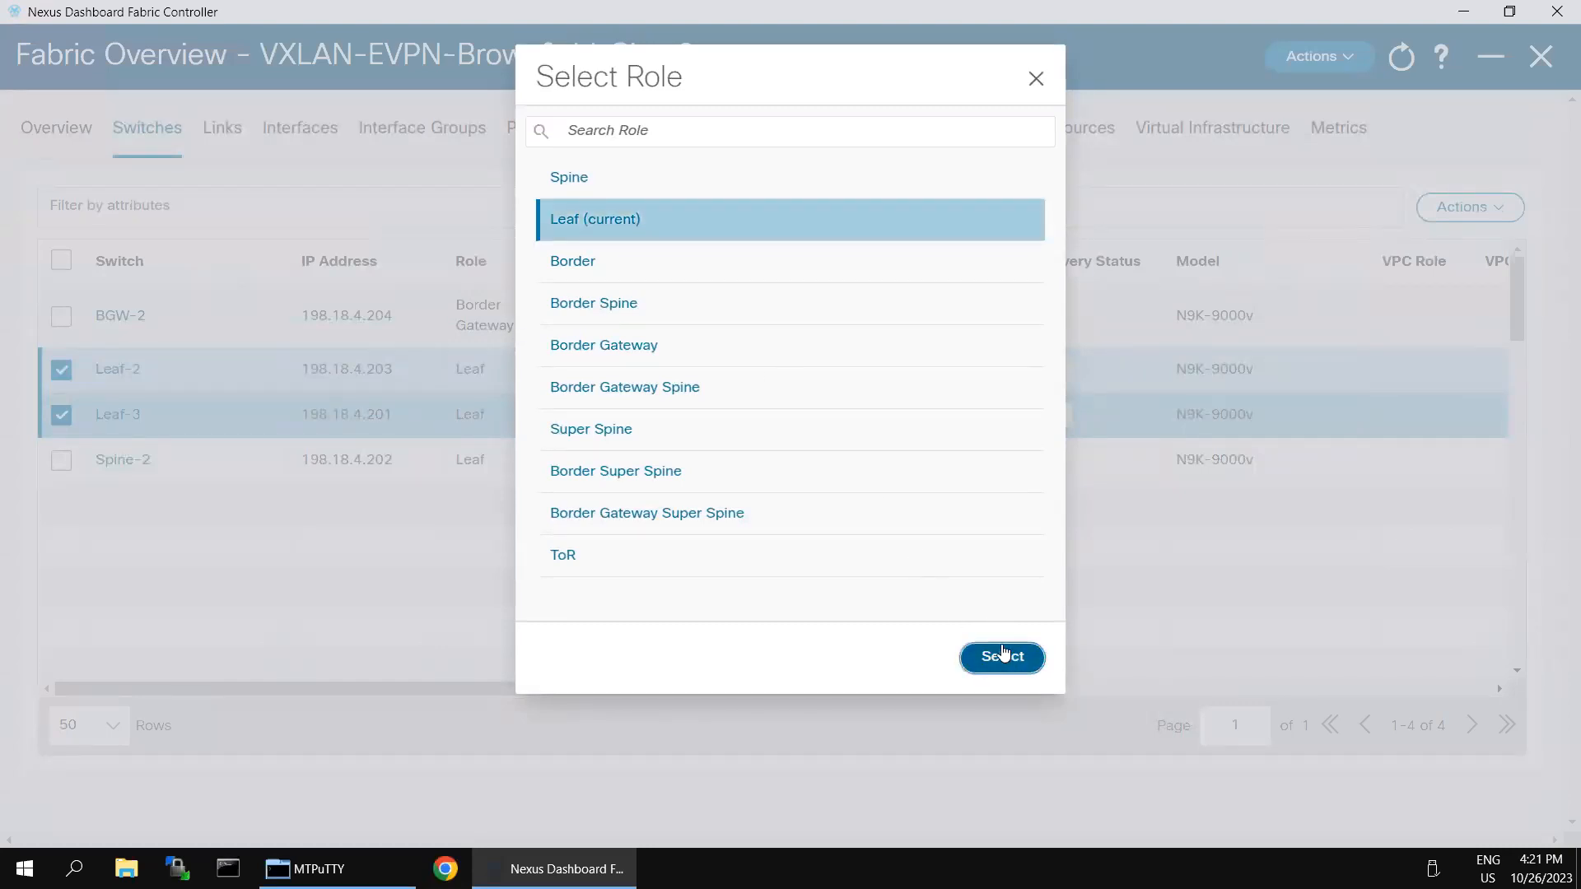
click(789, 292)
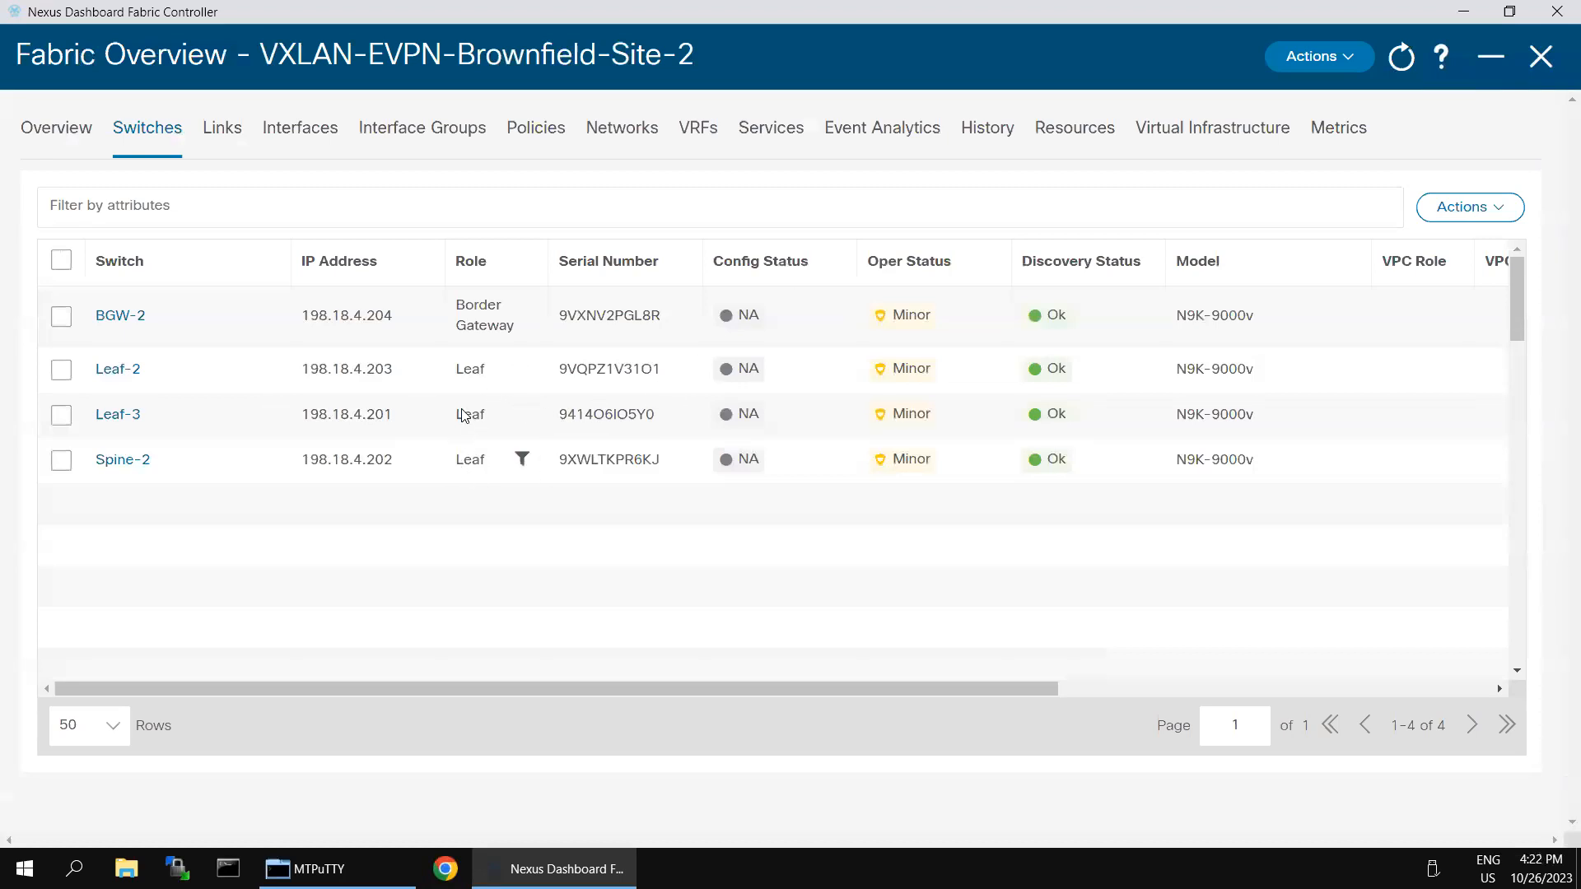
Step: Set Spine-2 to the Spine role and acknowledge the warning
click(60, 459)
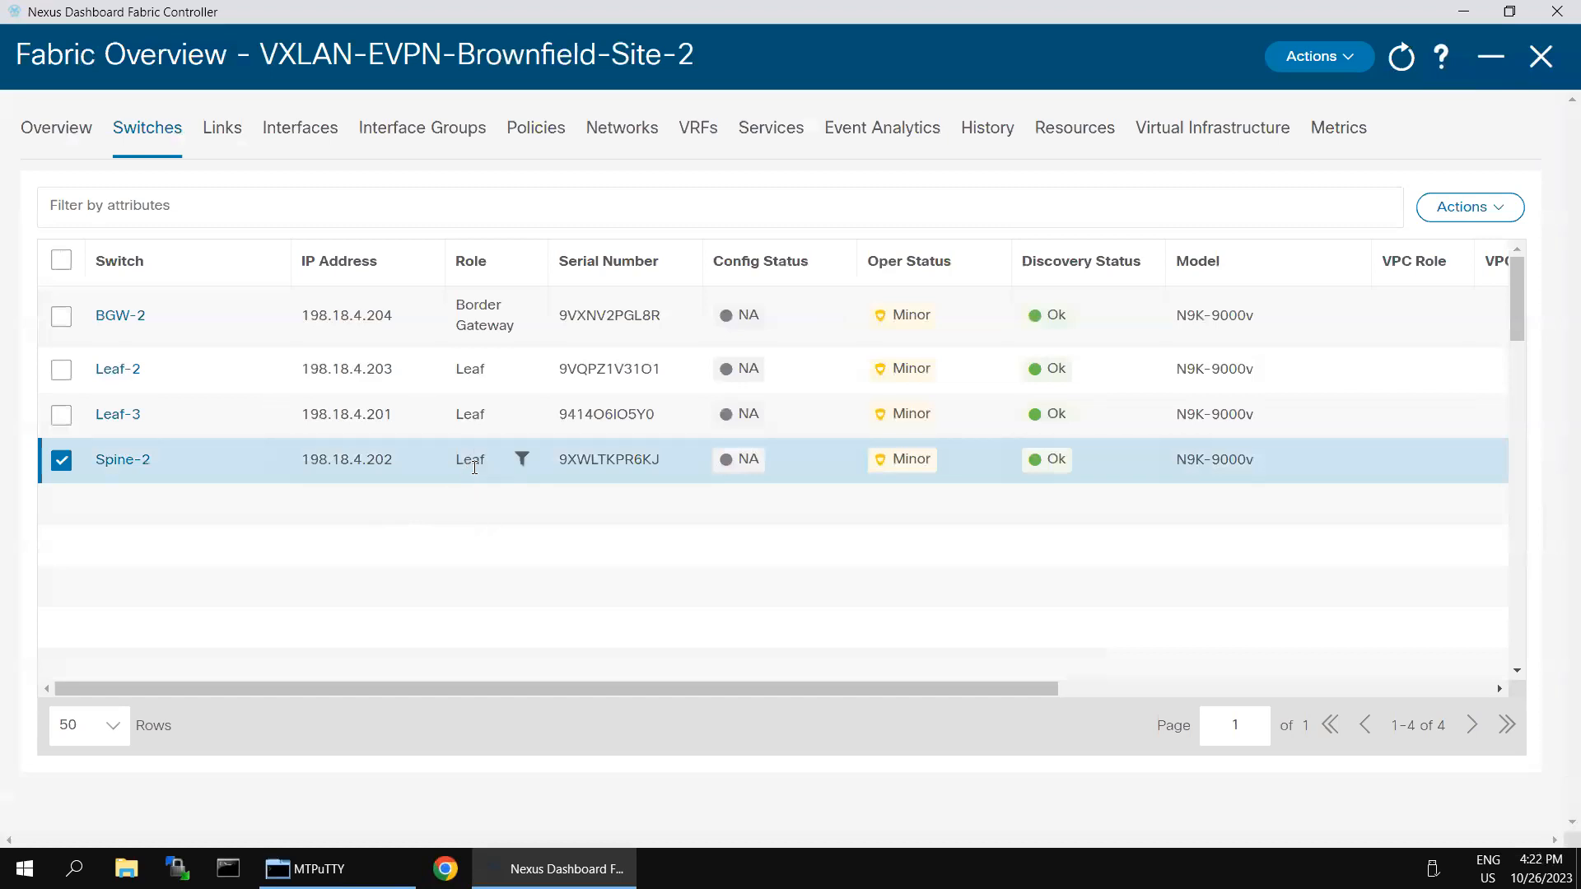
click(1505, 216)
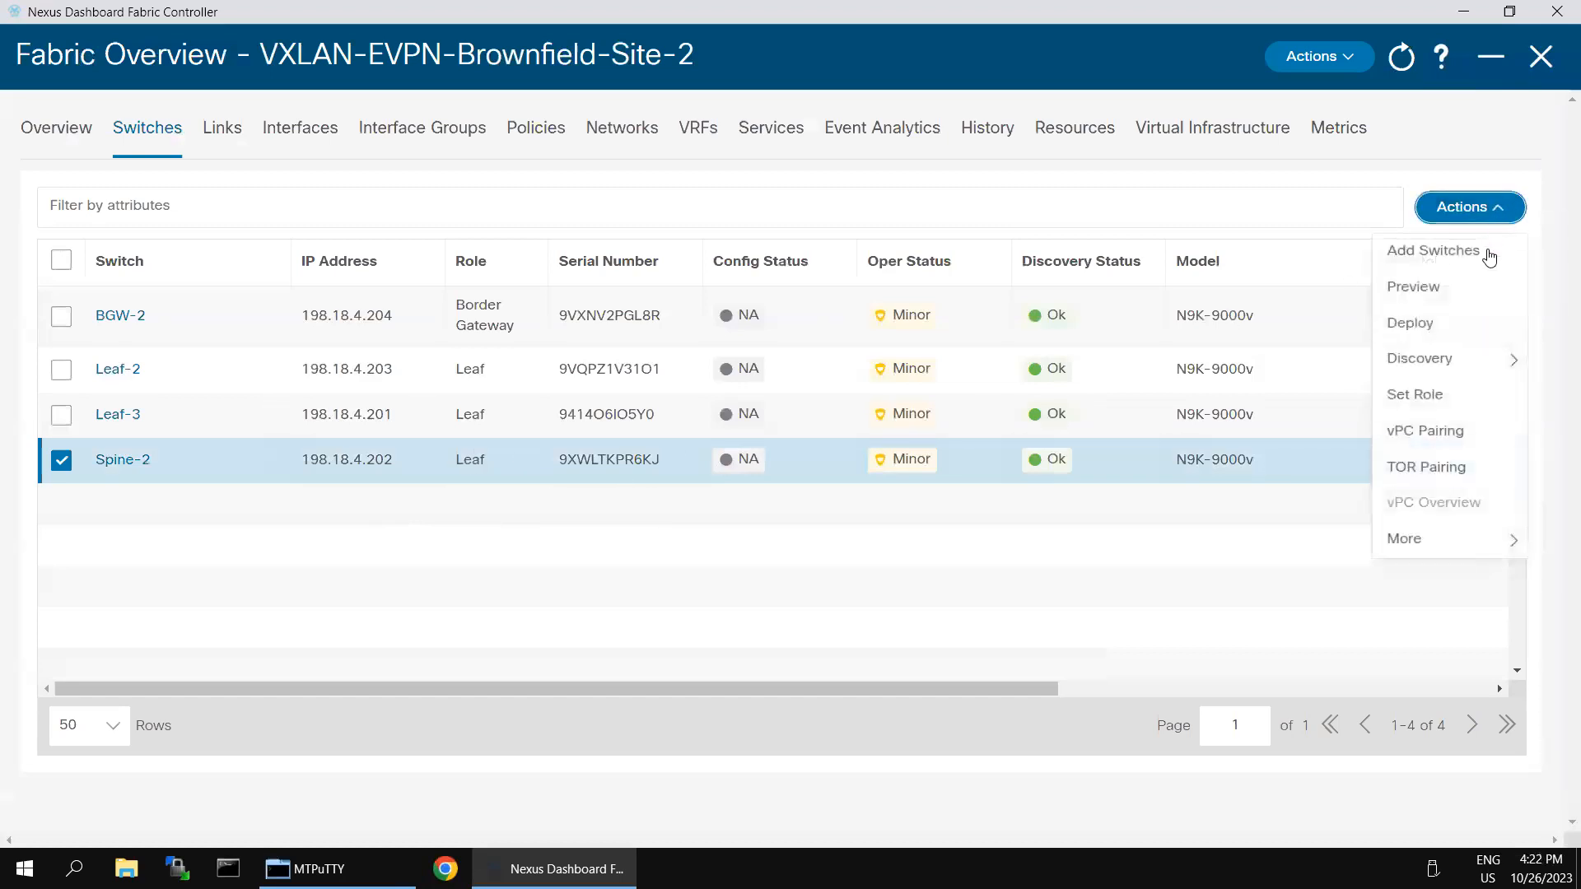
click(1438, 399)
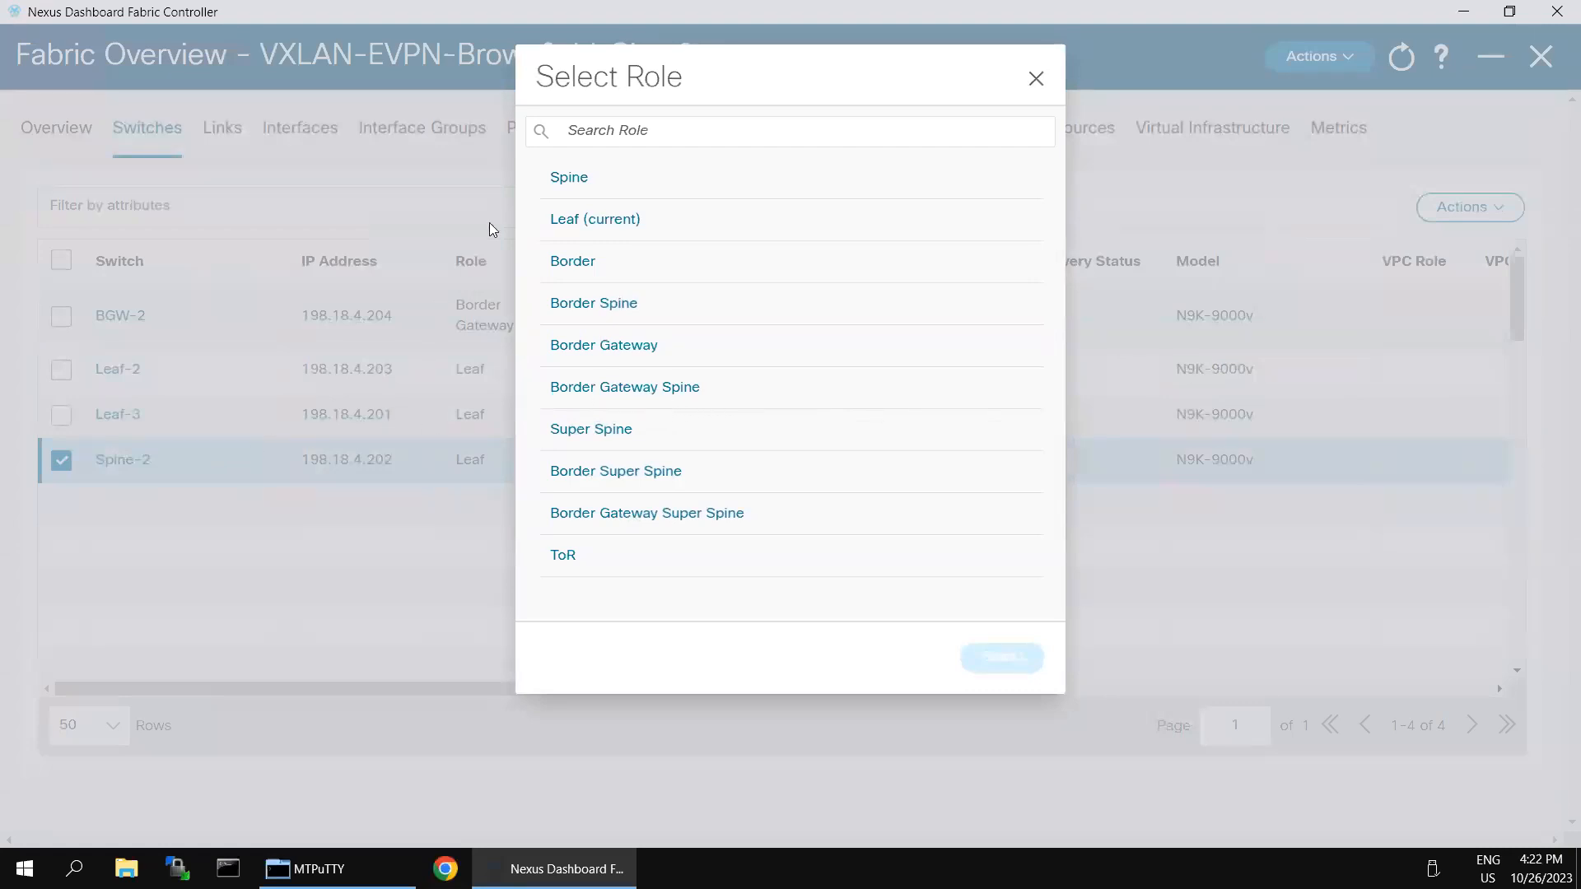
click(579, 183)
click(1002, 663)
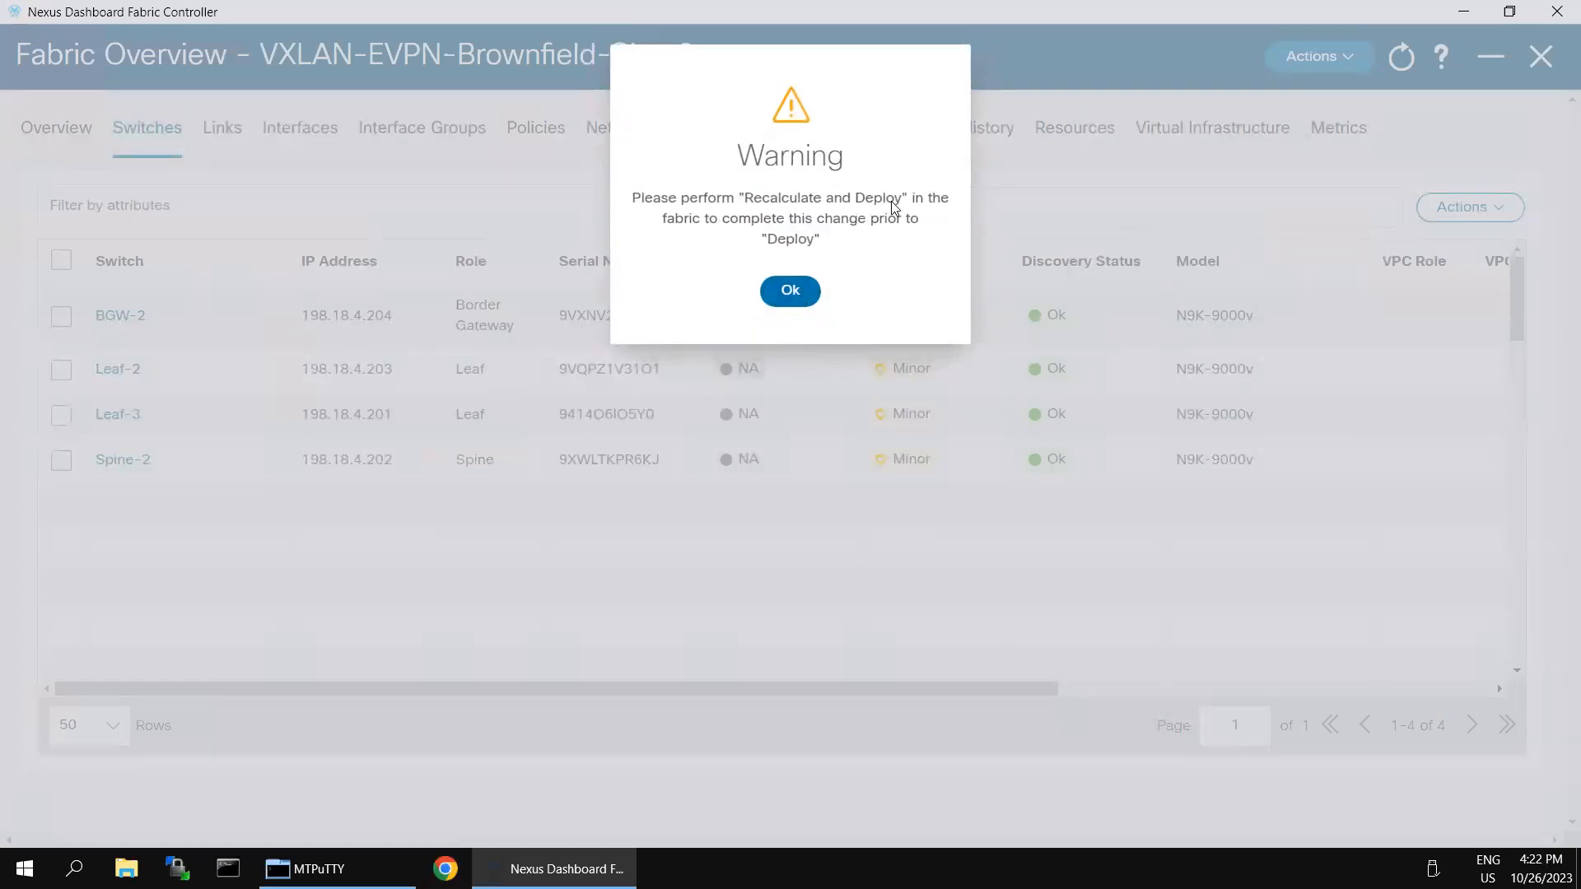
click(794, 291)
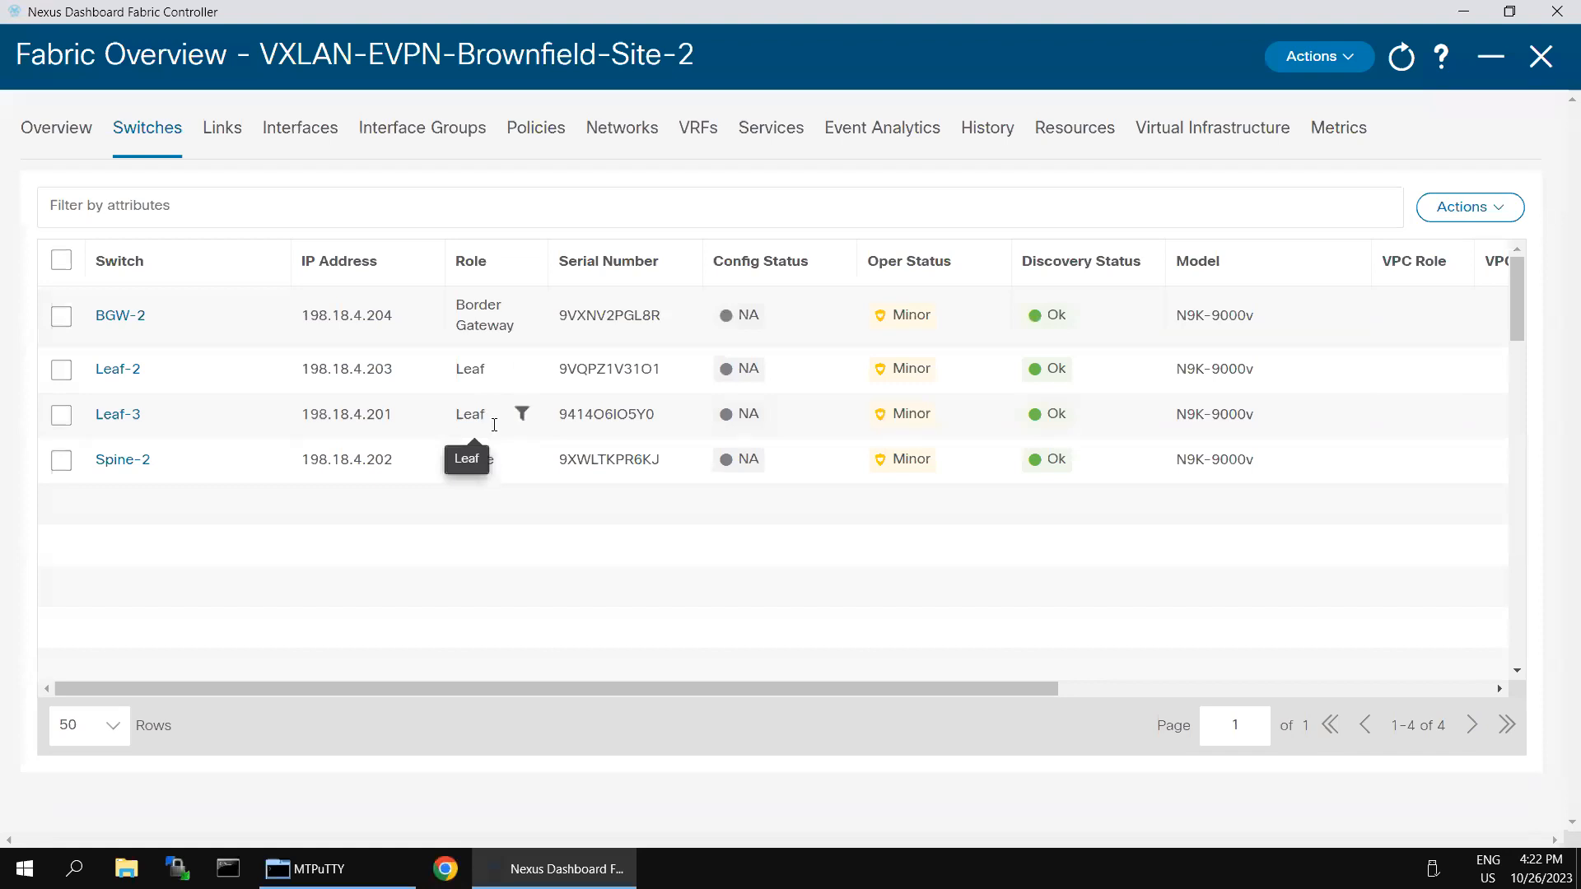
click(1493, 226)
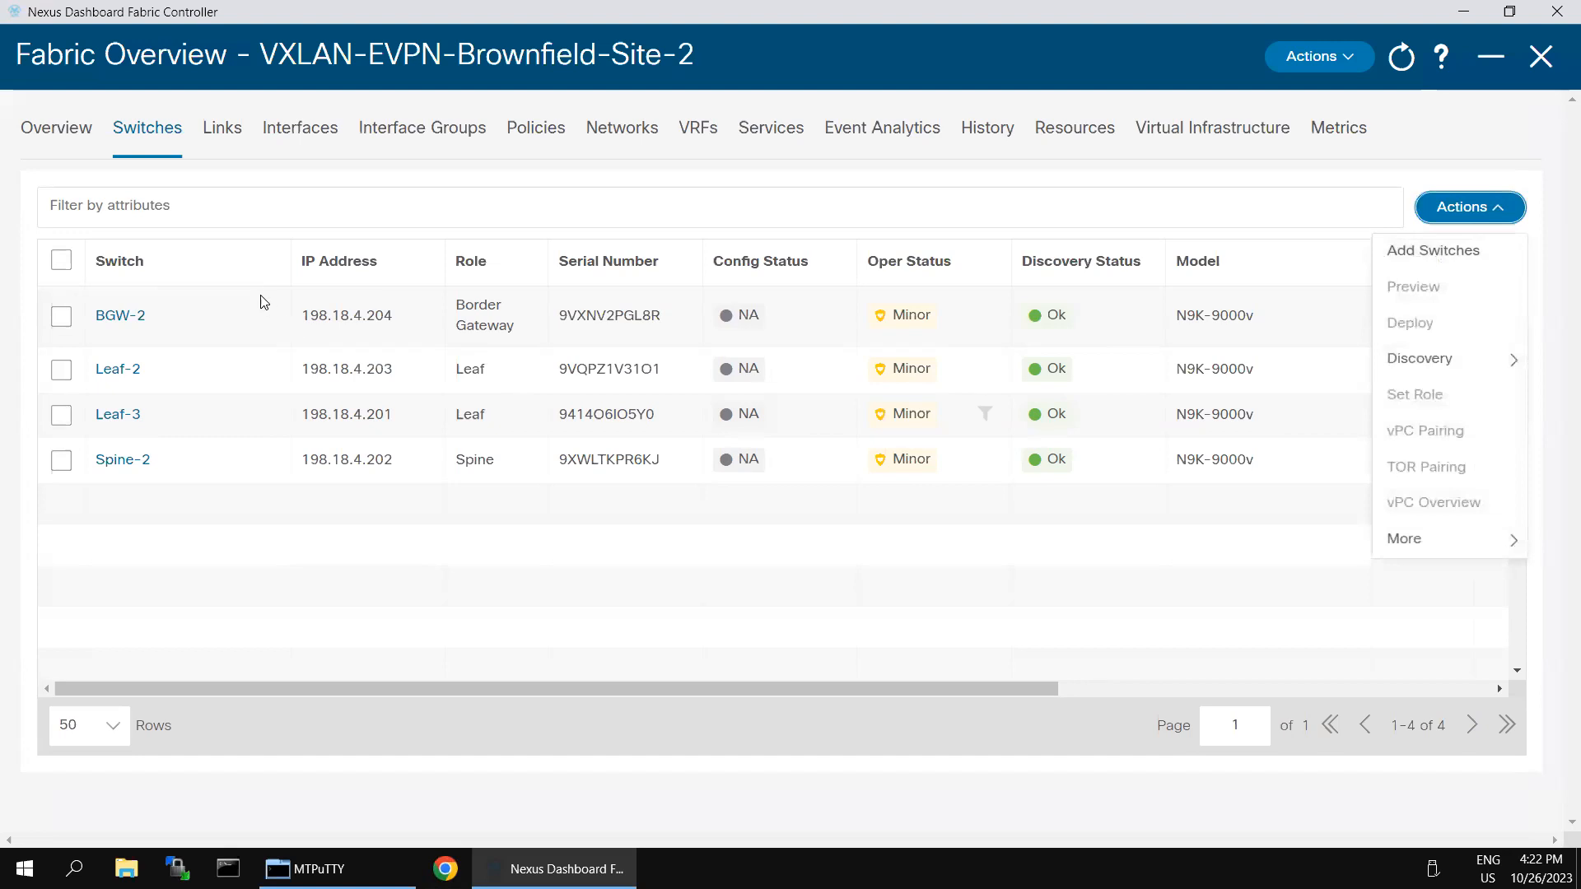
click(70, 321)
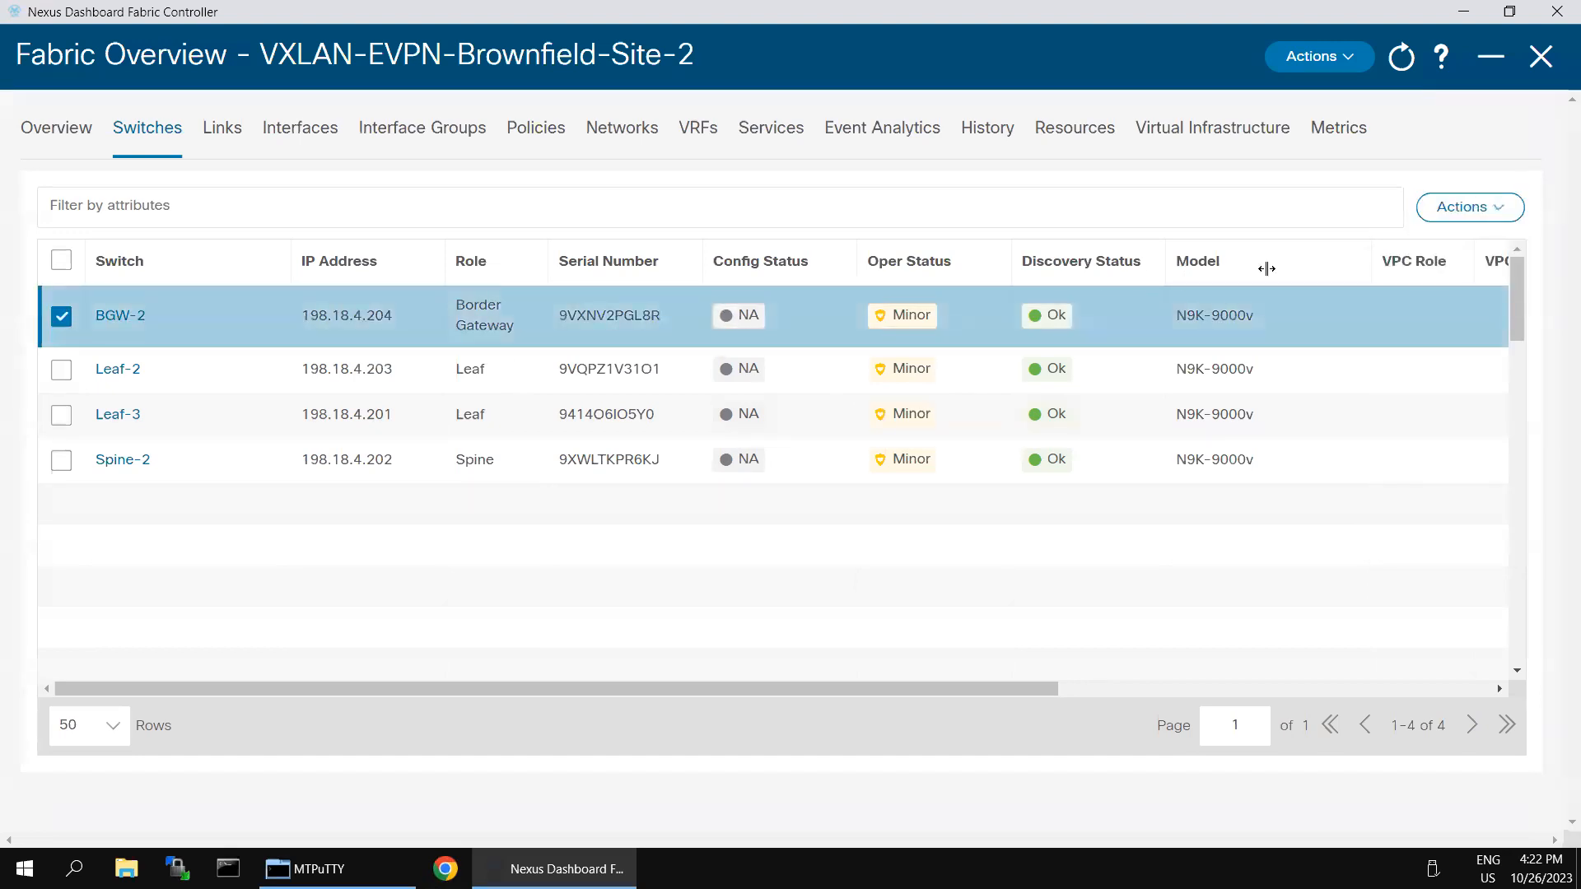
click(1497, 224)
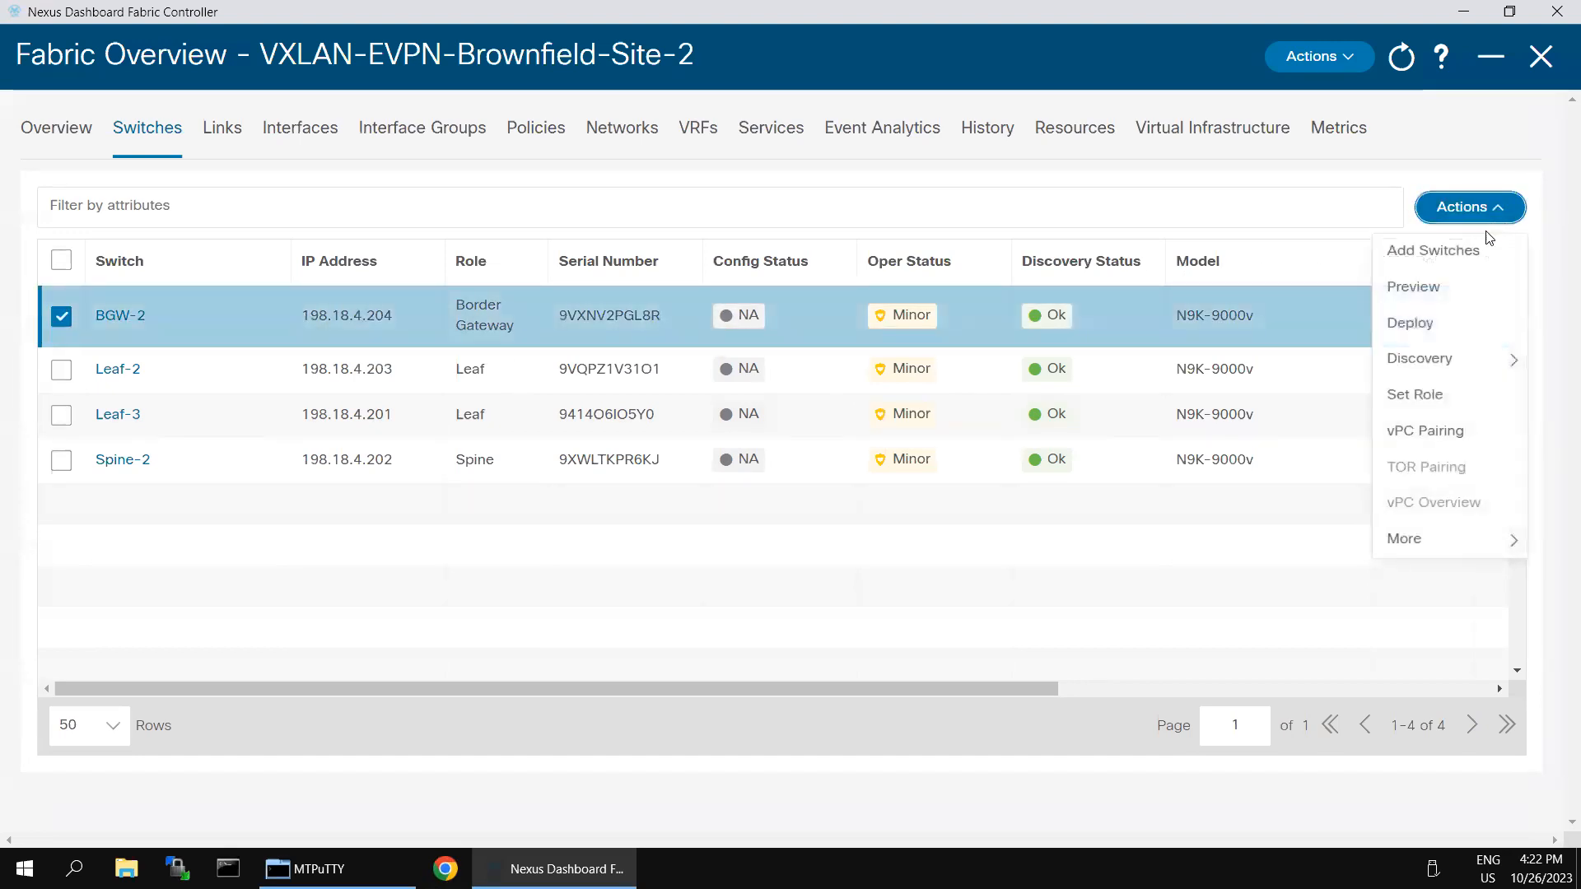
mouse_move(1472, 364)
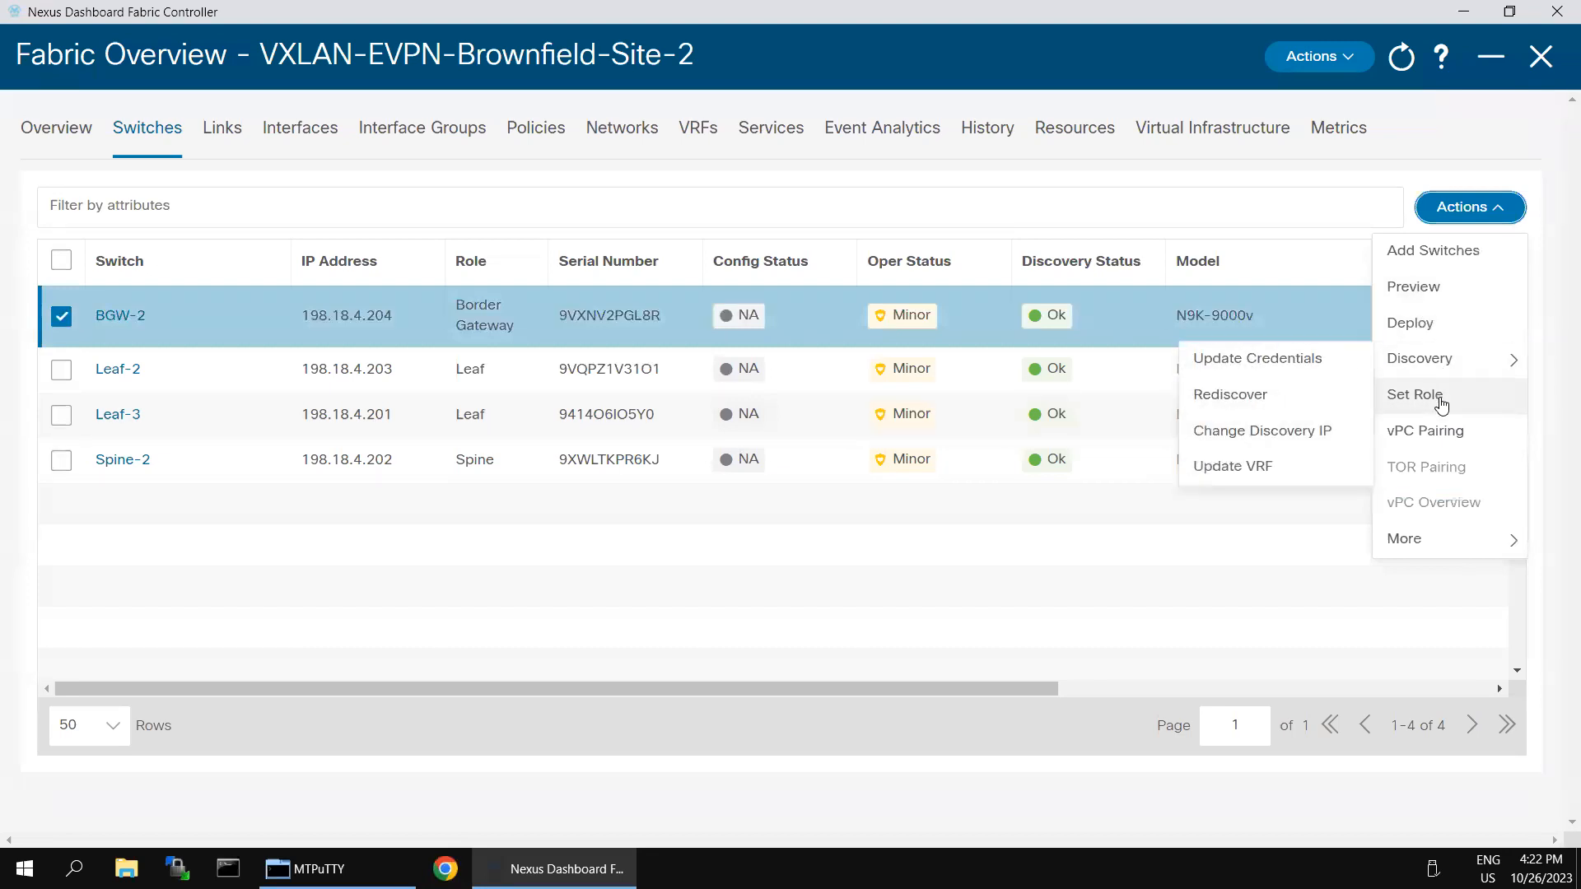
mouse_move(1408, 540)
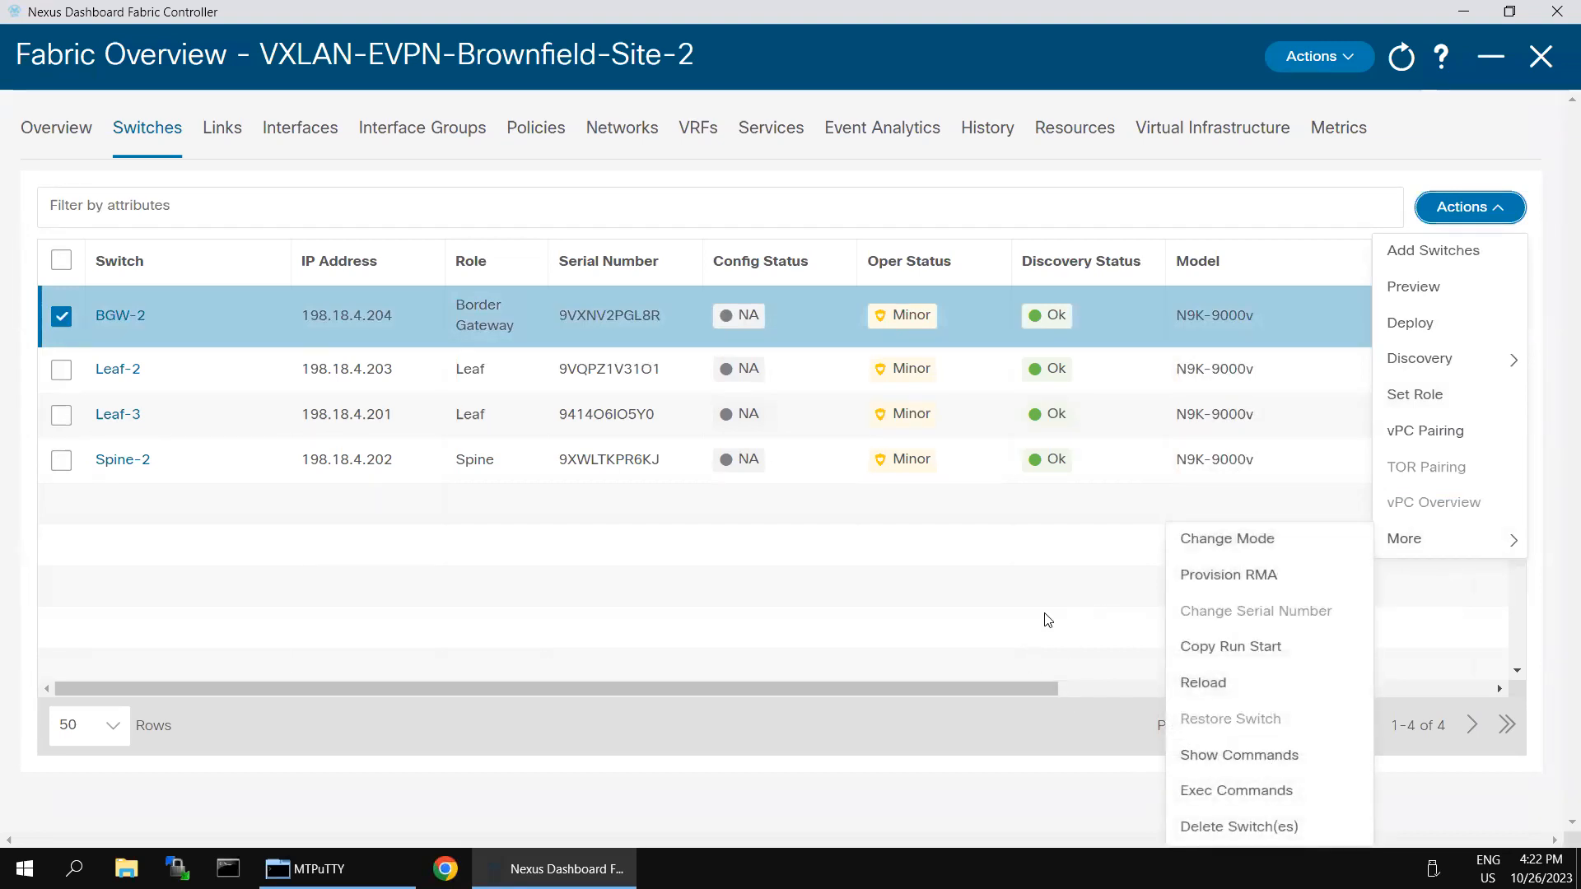
click(926, 606)
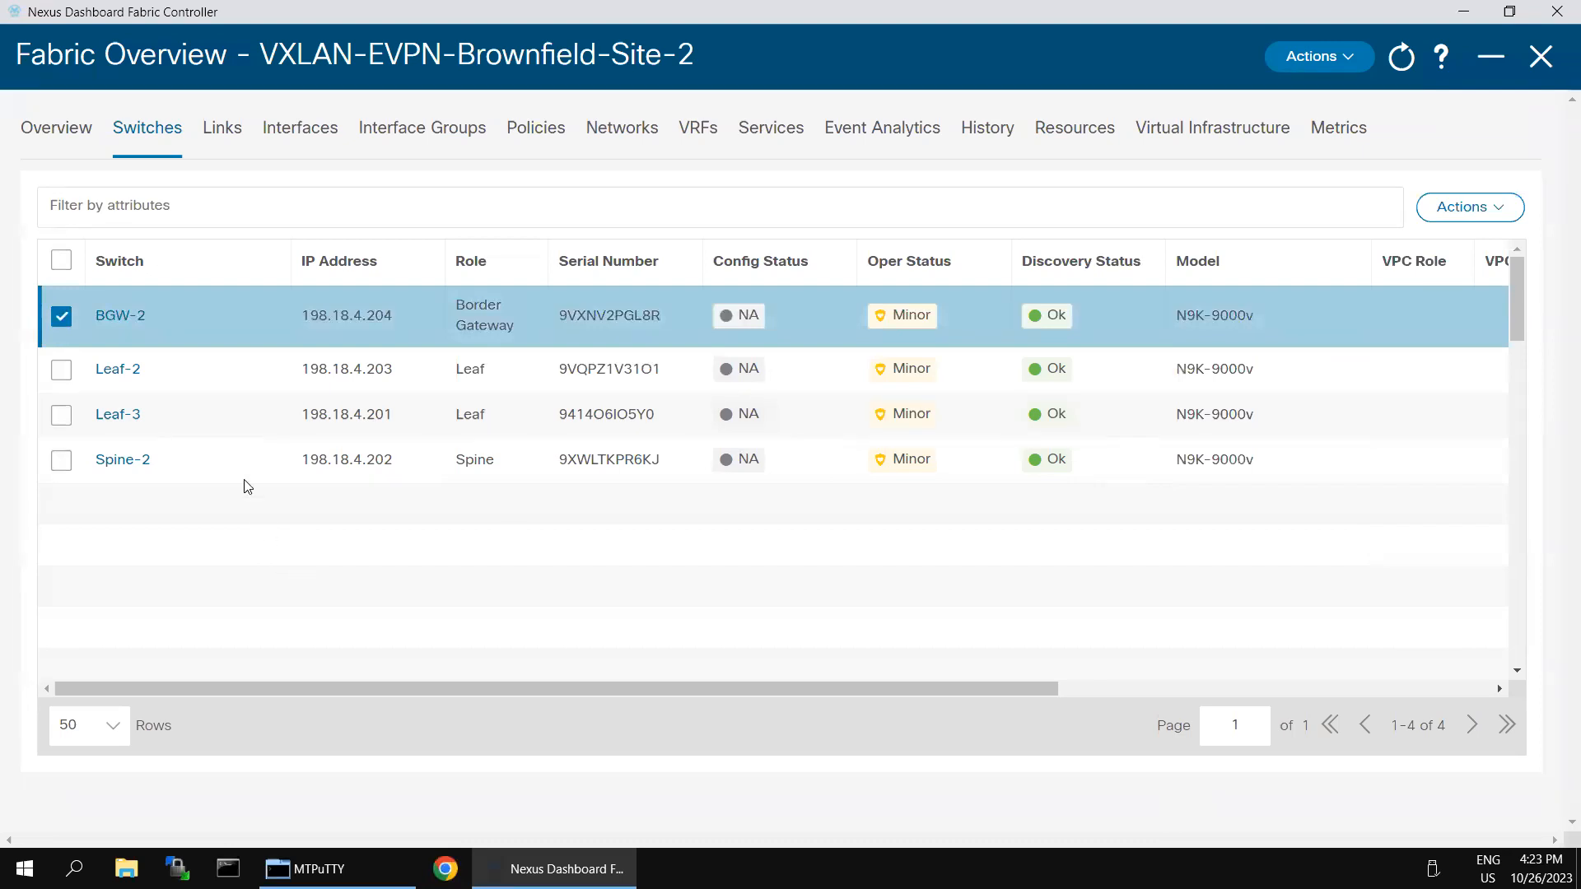
click(60, 317)
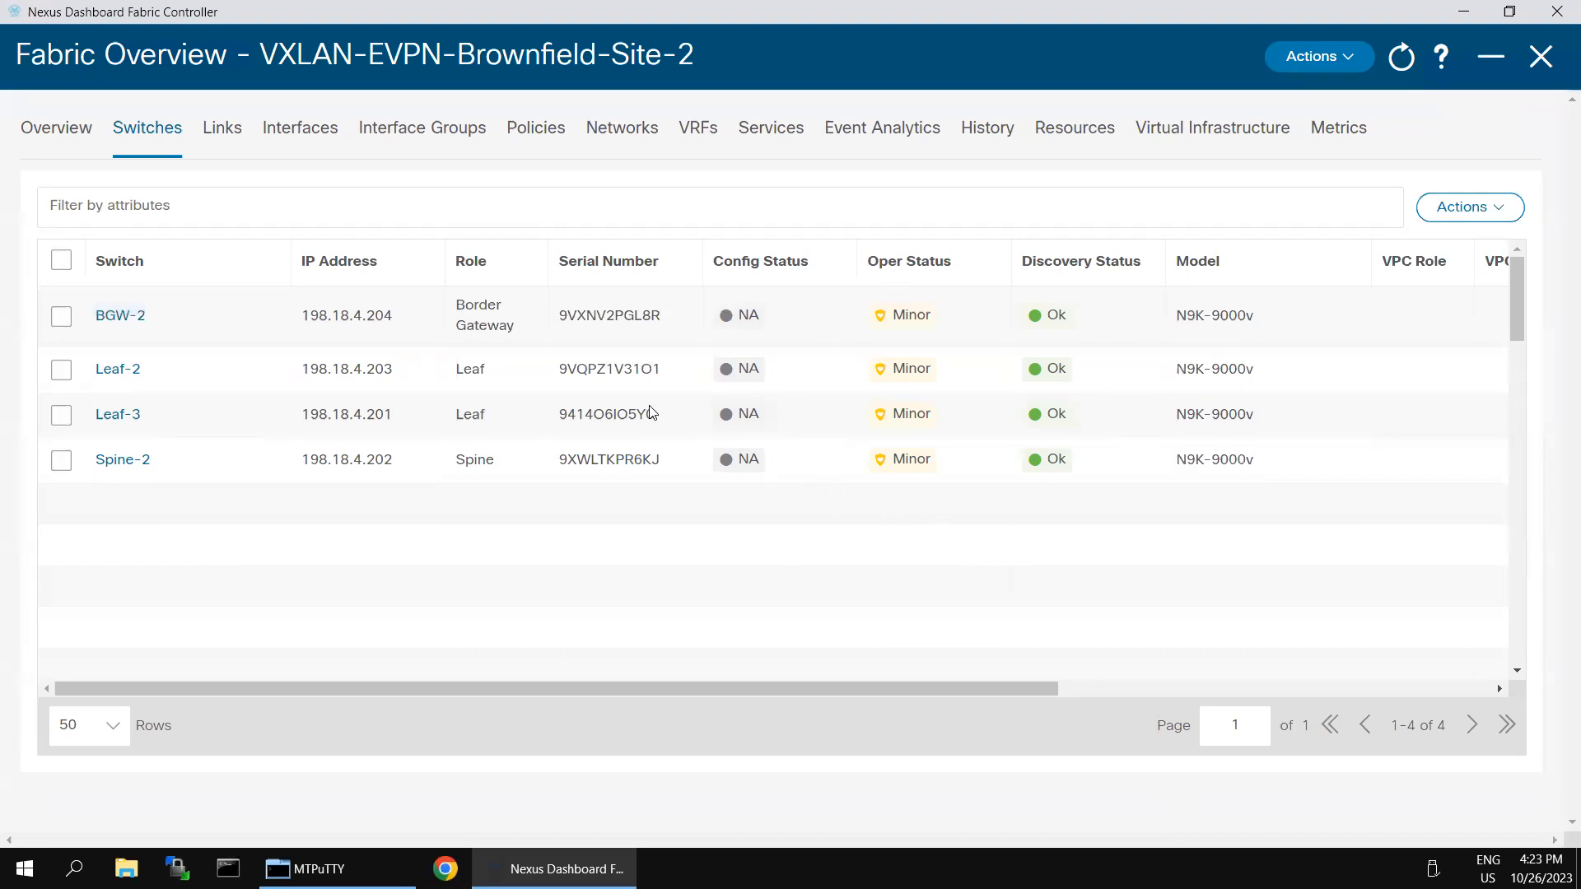
drag(279, 56, 629, 67)
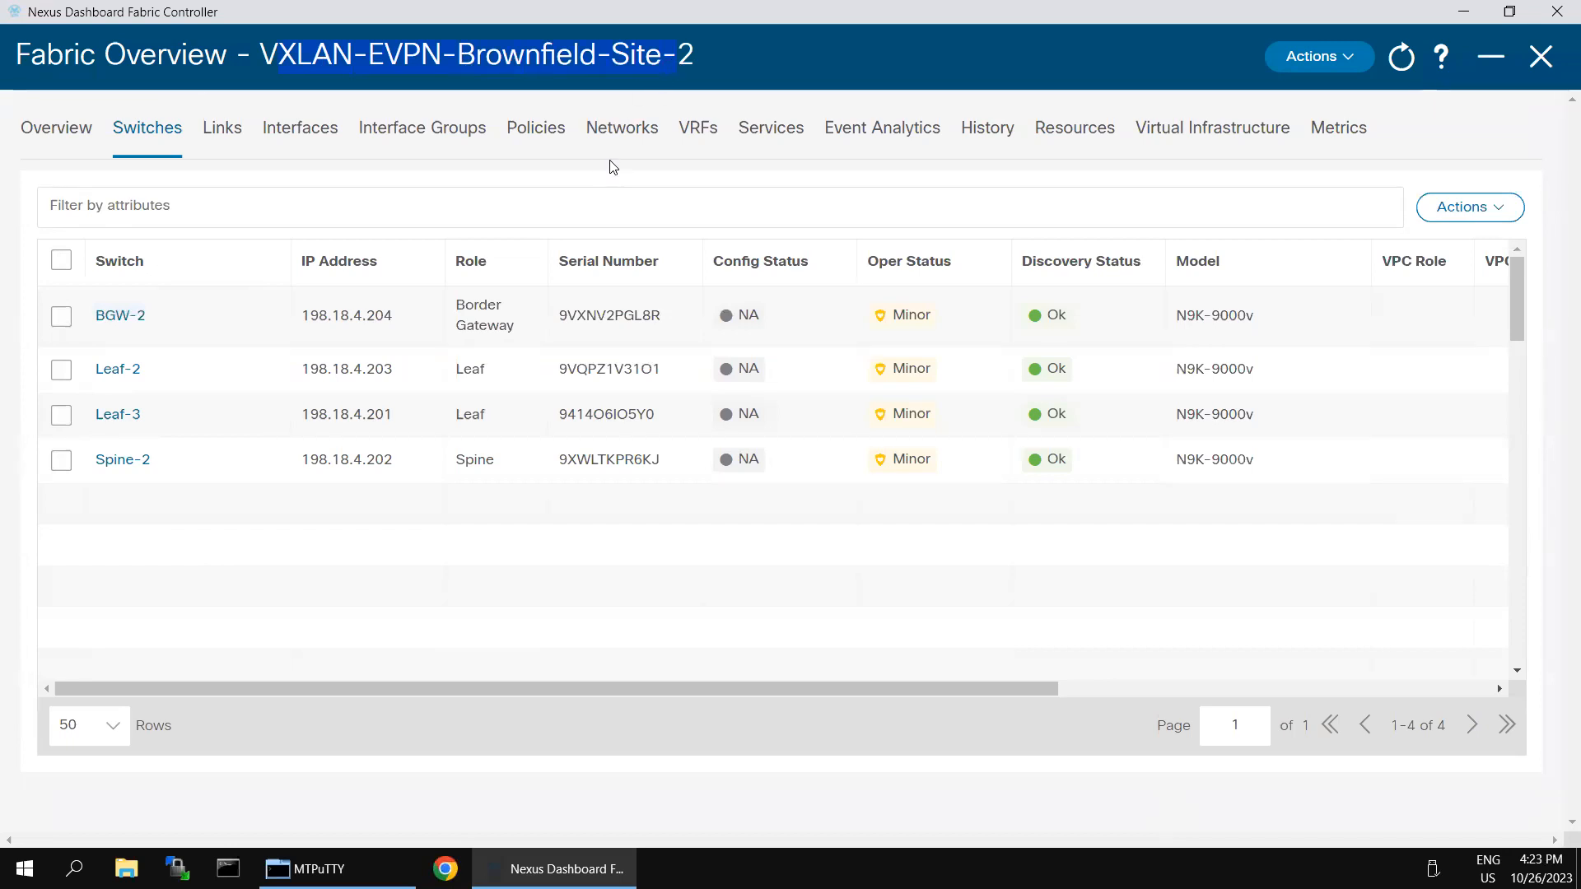
click(746, 541)
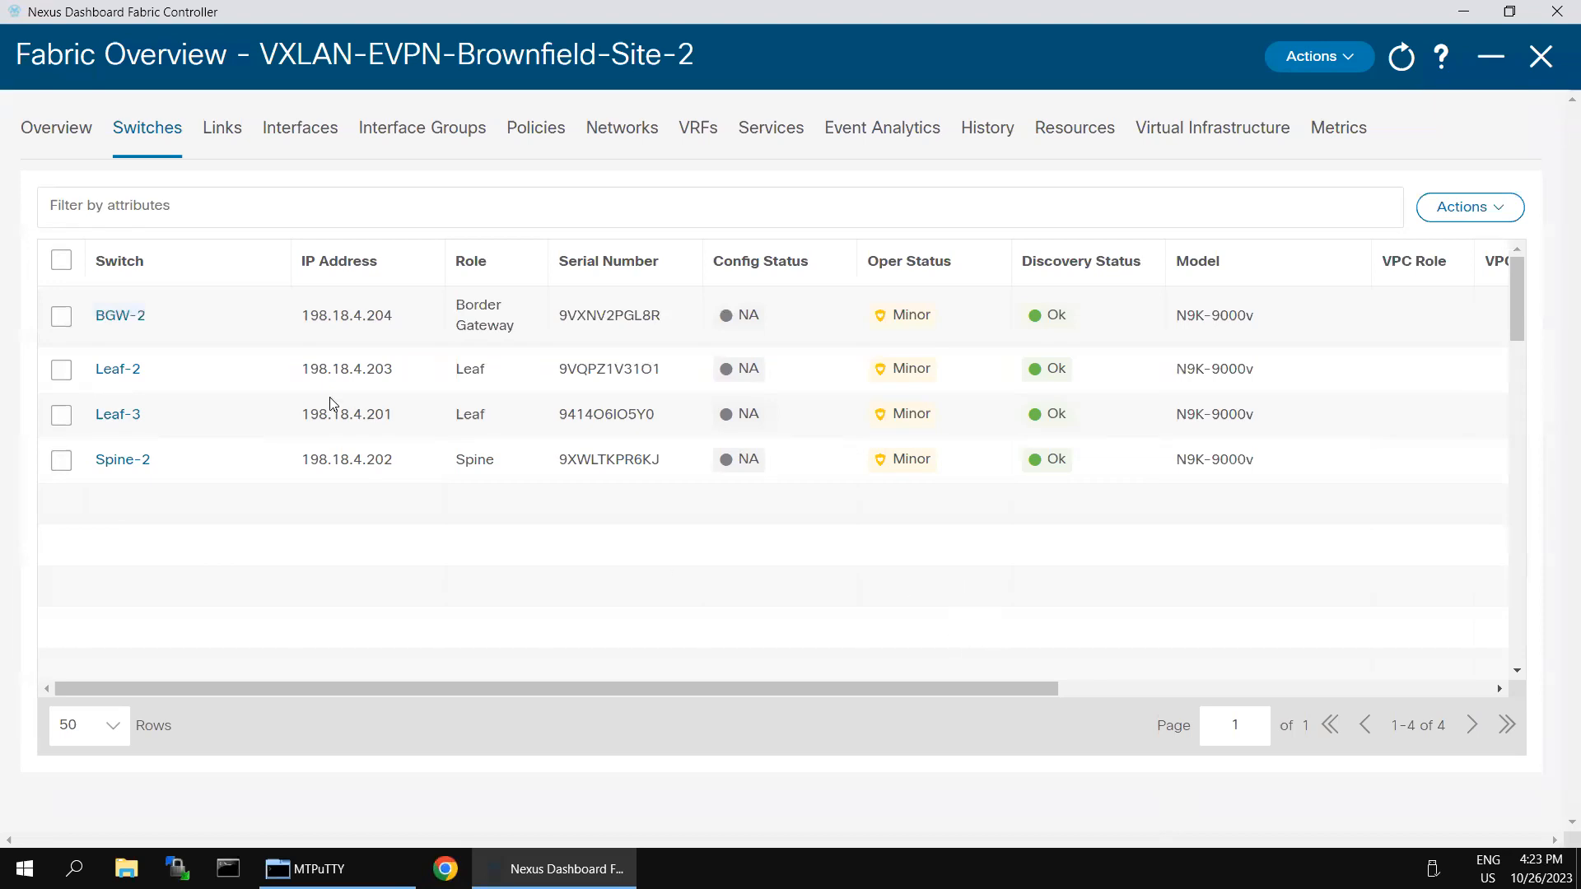
Step: Open BGW-2's switch details panel and scroll through its summary
click(118, 318)
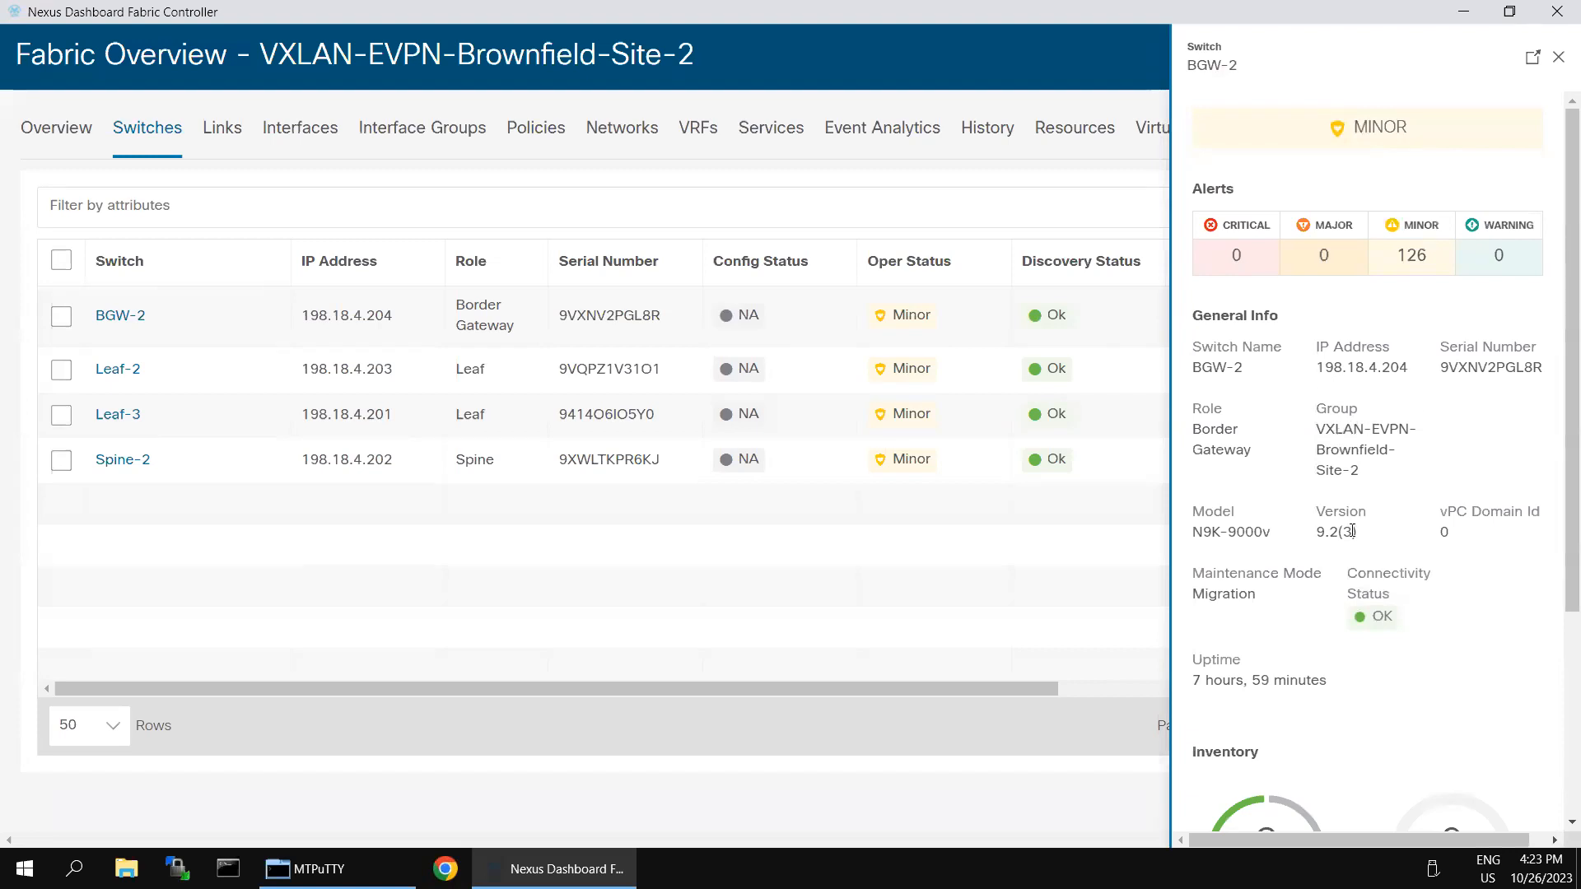
scroll(1351, 531, down, 3)
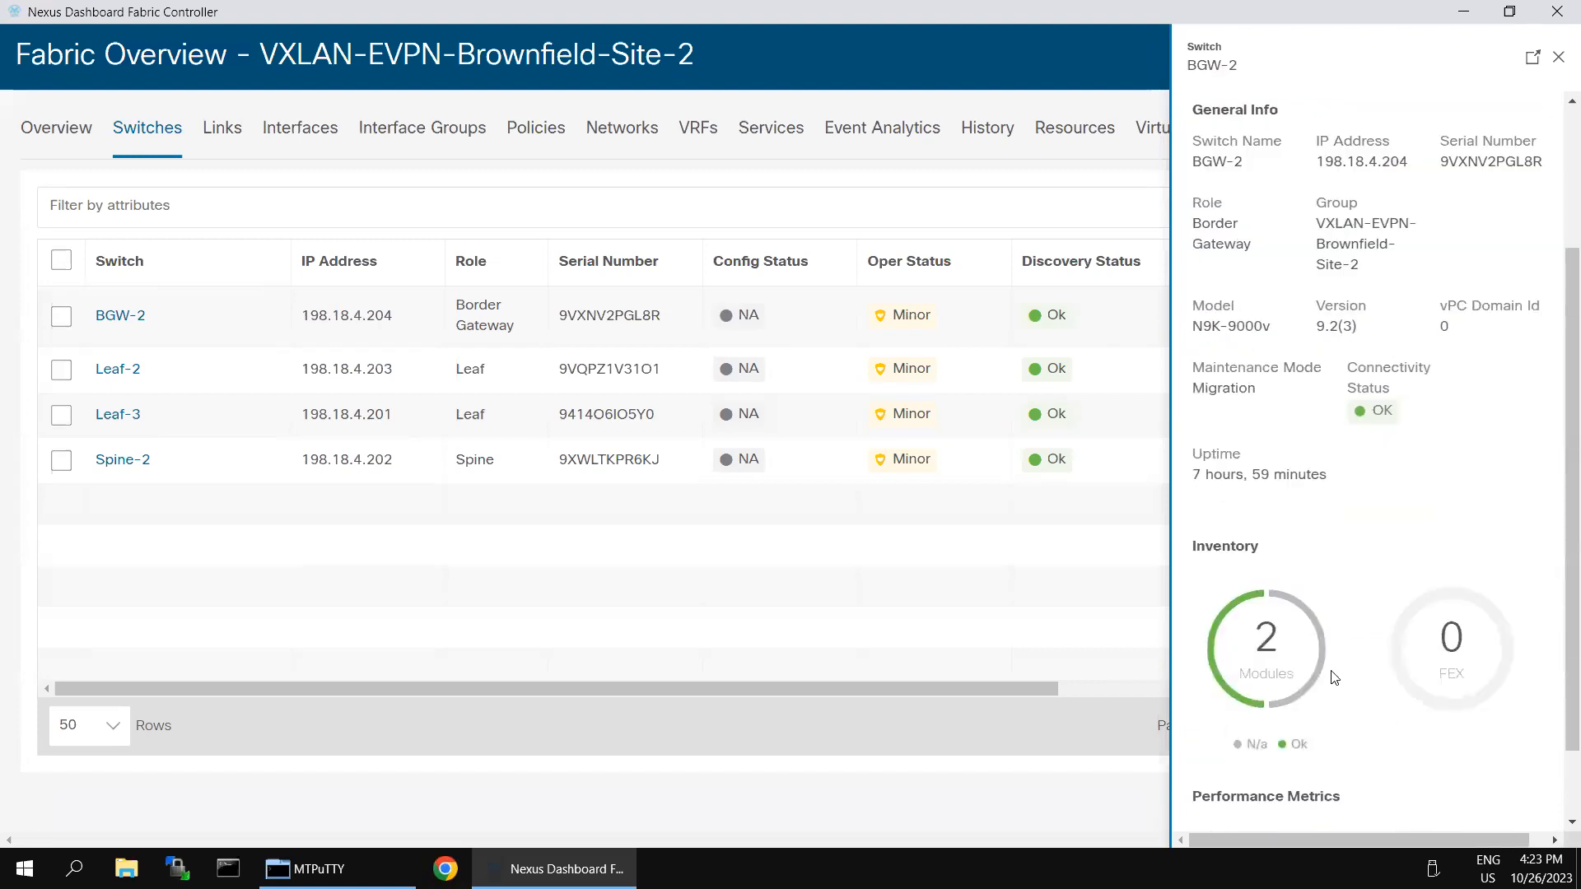
scroll(1335, 693, down, 1)
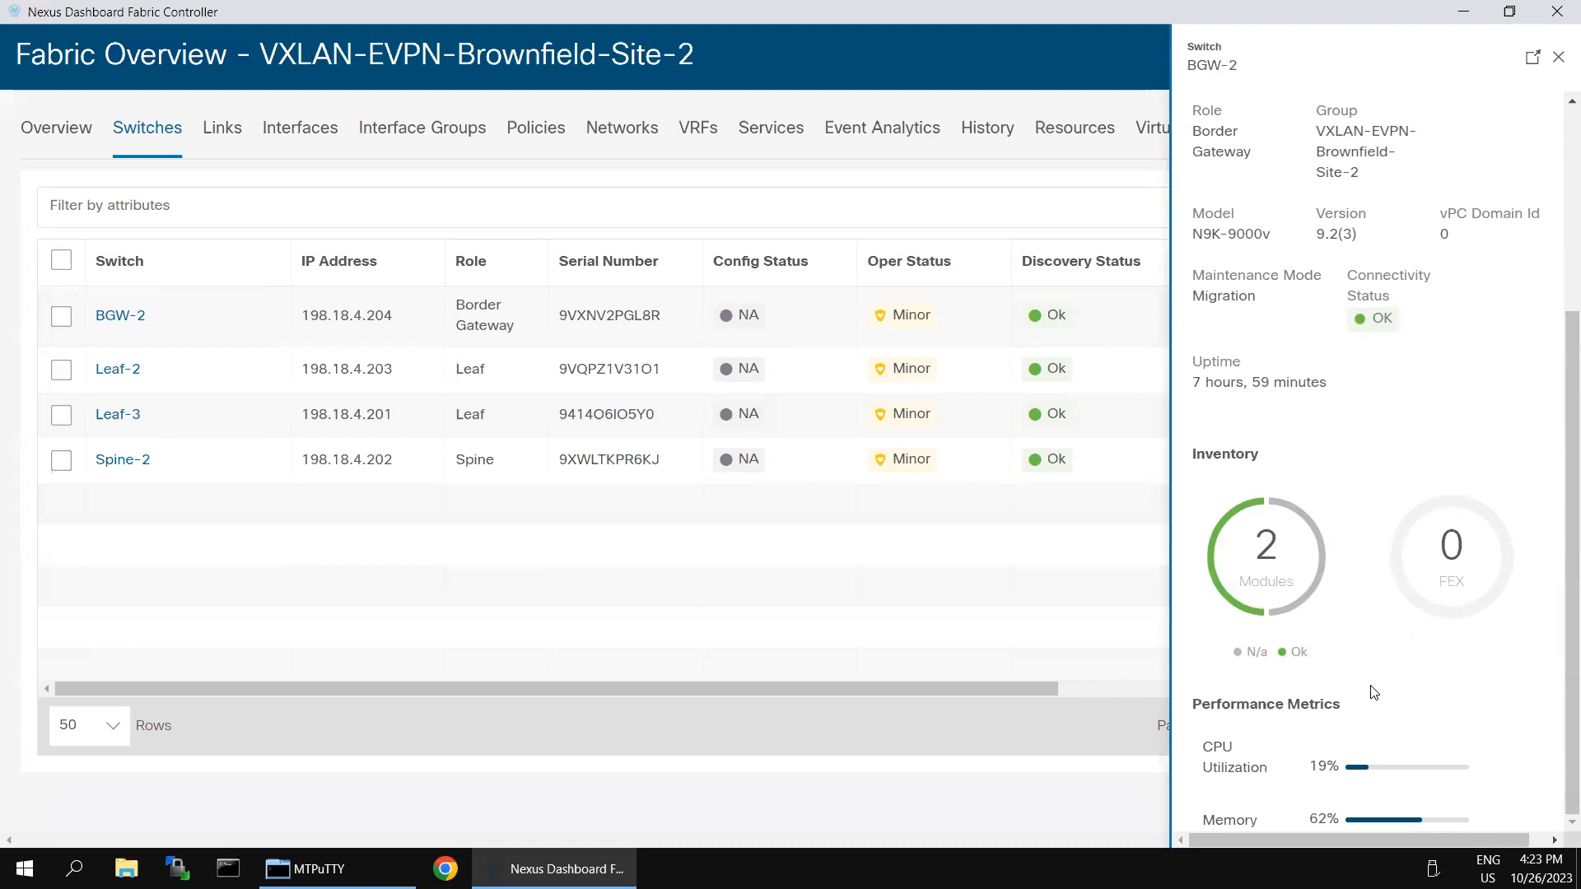
scroll(1371, 685, up, 4)
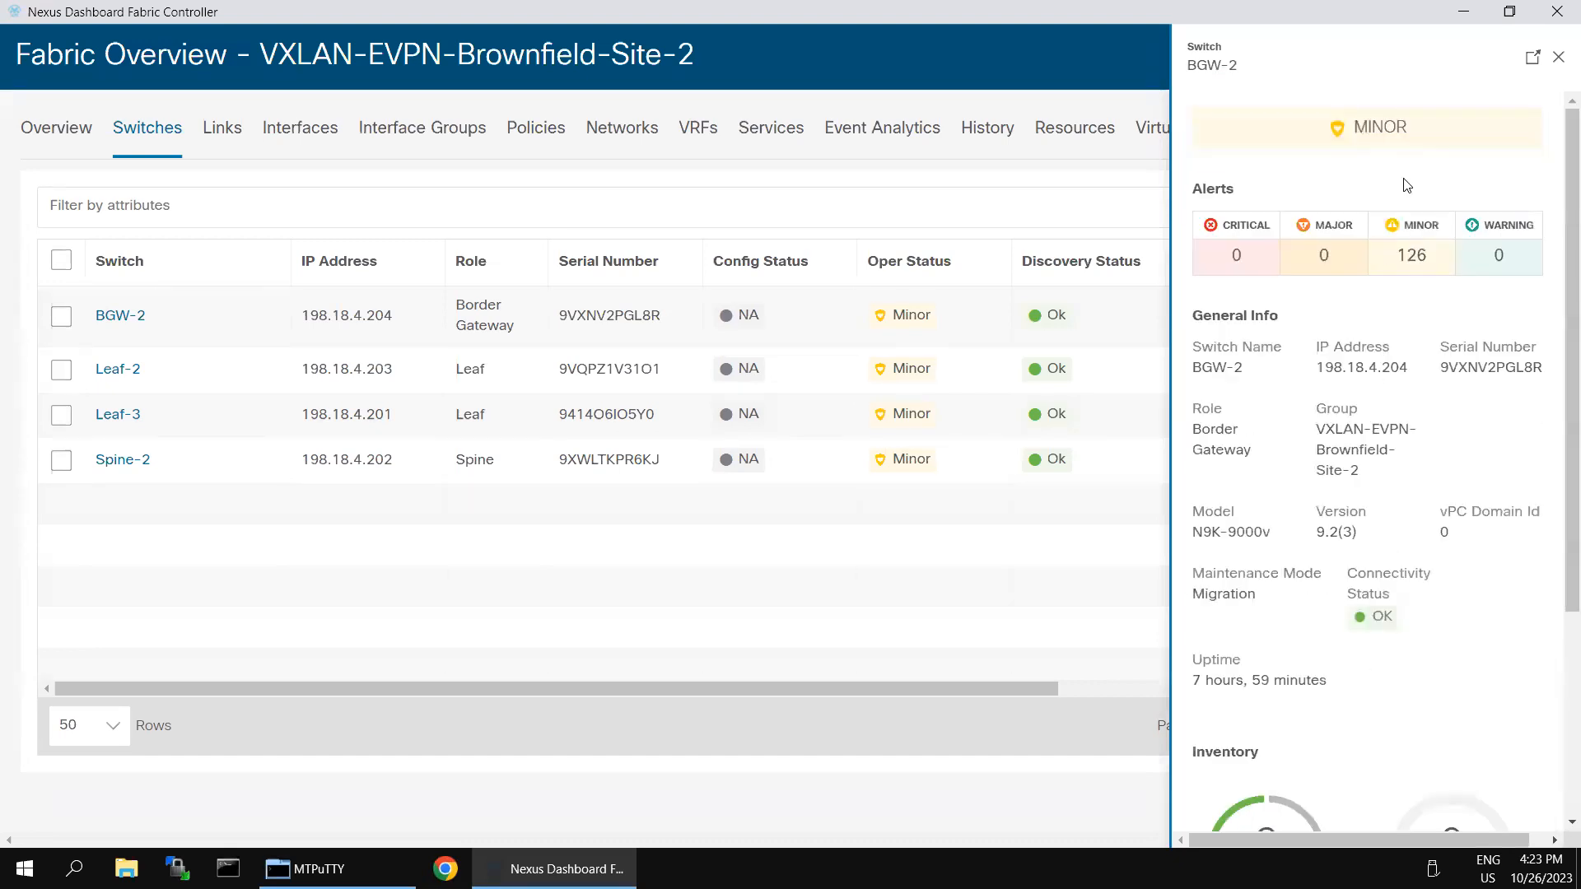
Step: In BGW-2's full overview, review Hardware, Links, Interfaces, Interface Groups and Policies, then close it
click(1531, 62)
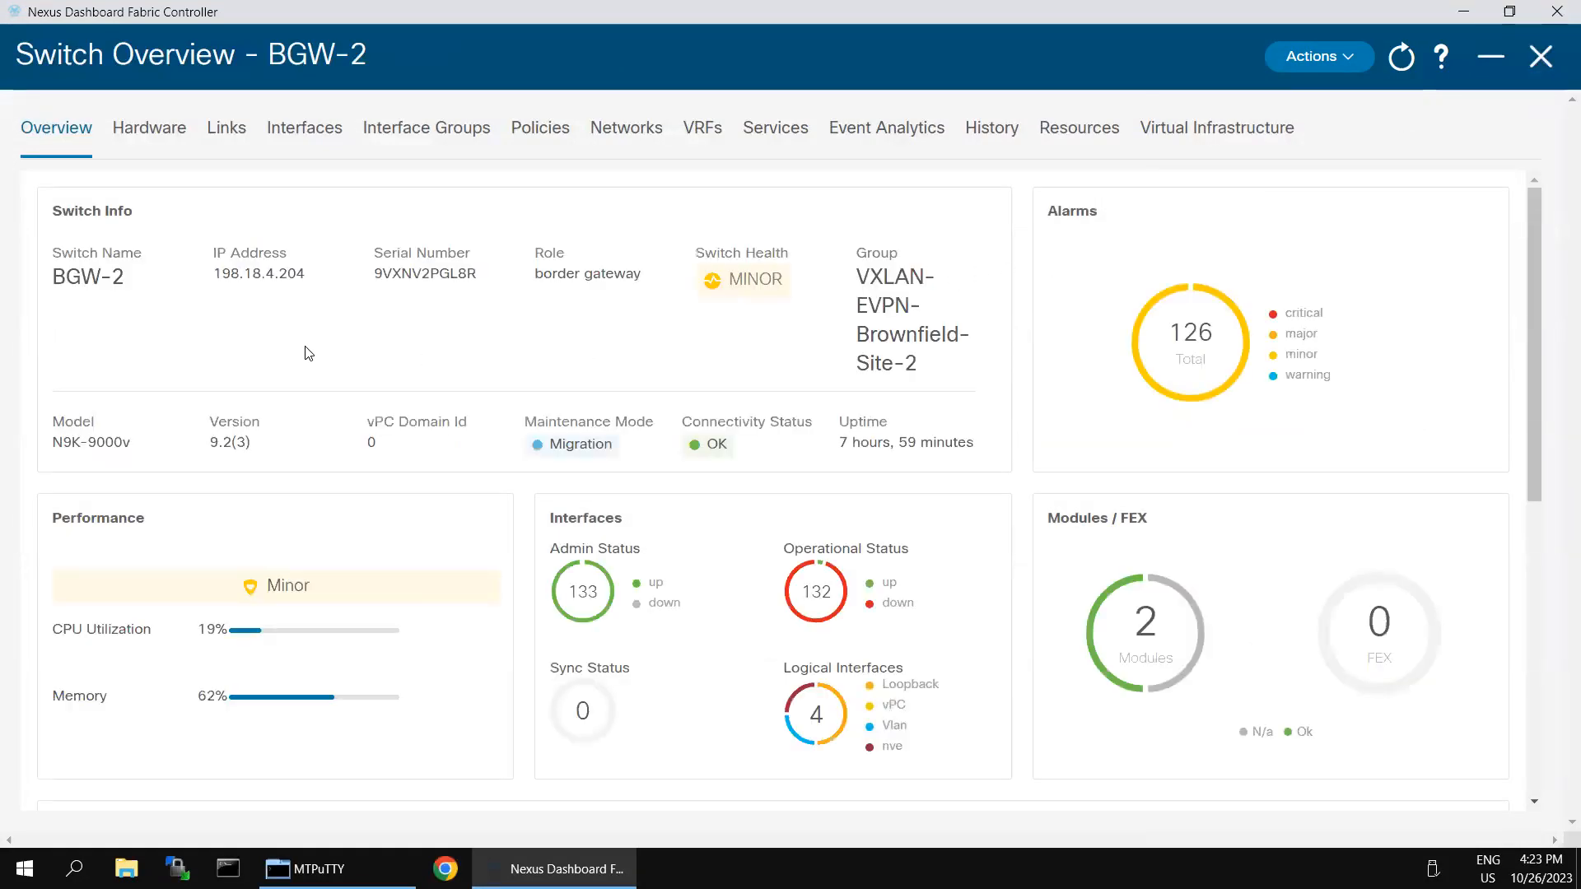
click(154, 141)
click(227, 140)
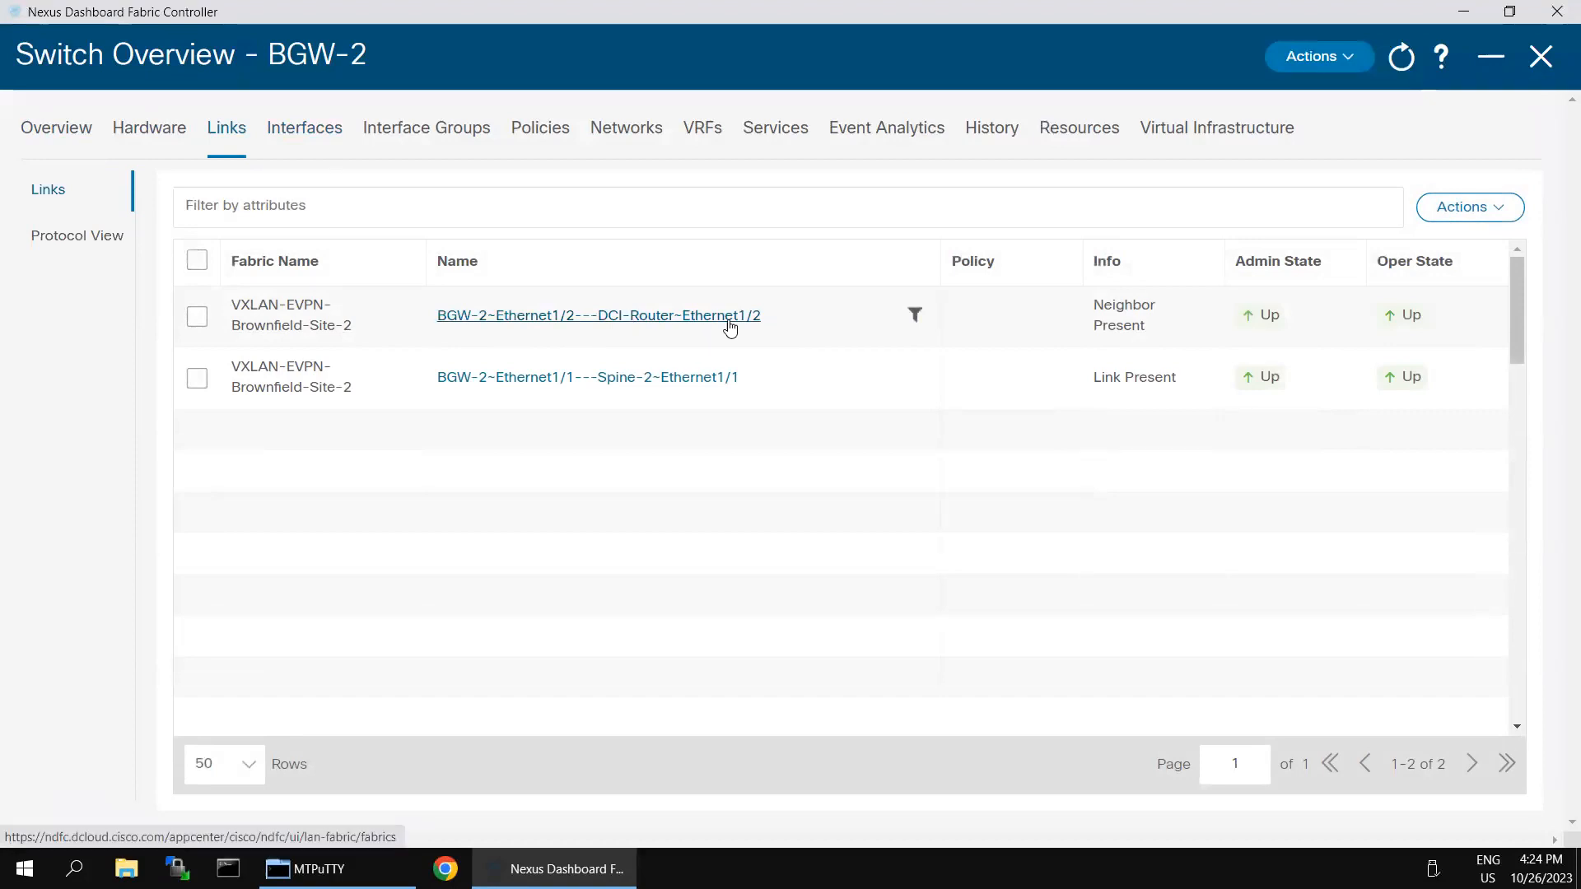
click(306, 132)
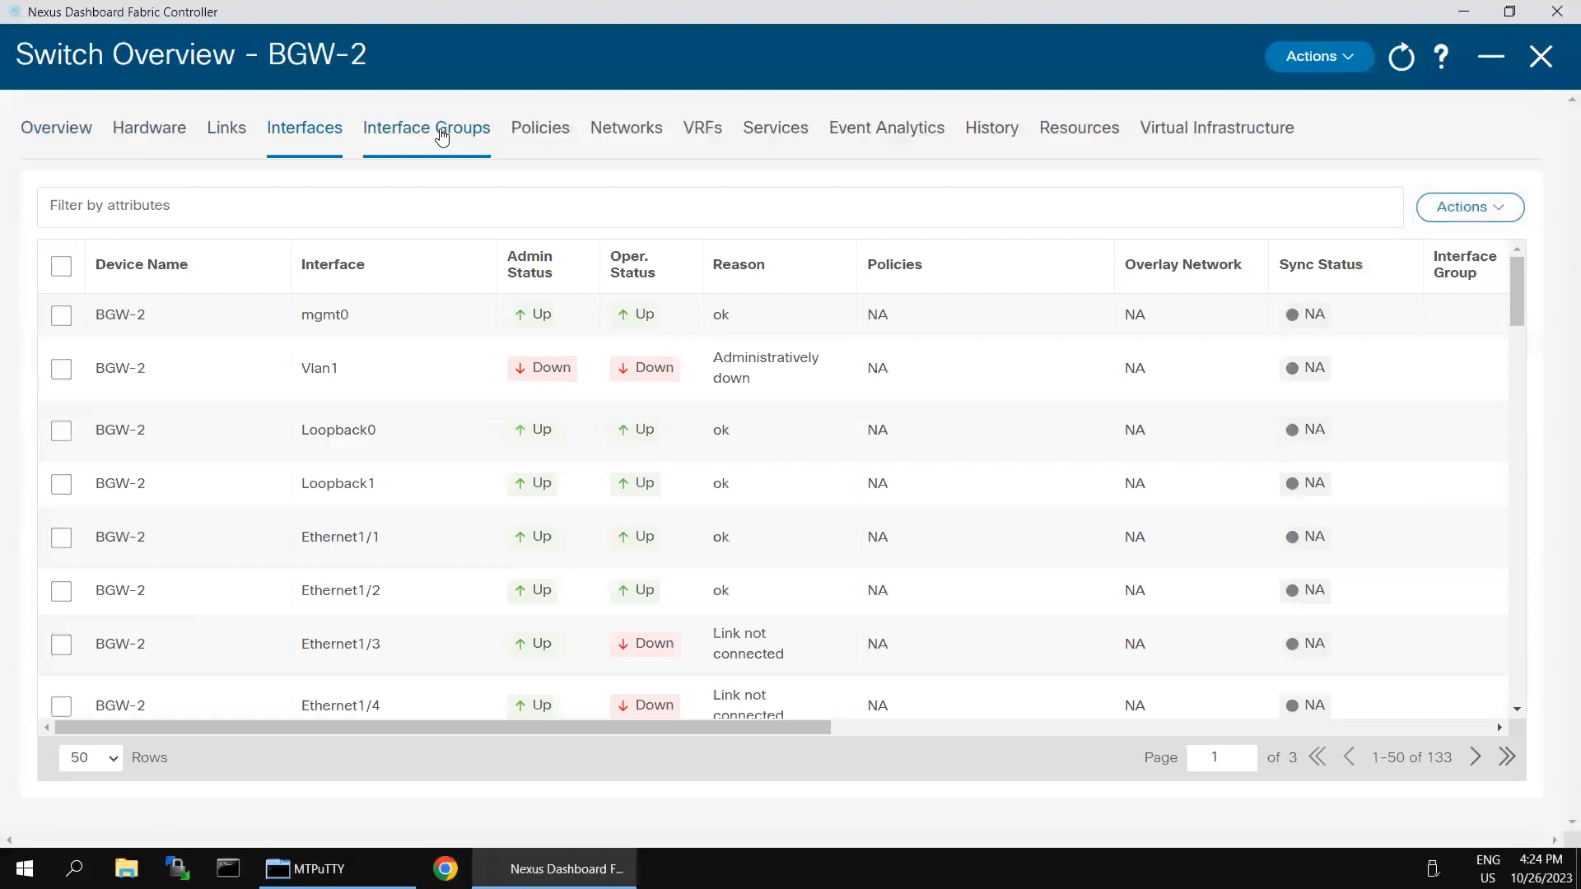
click(449, 132)
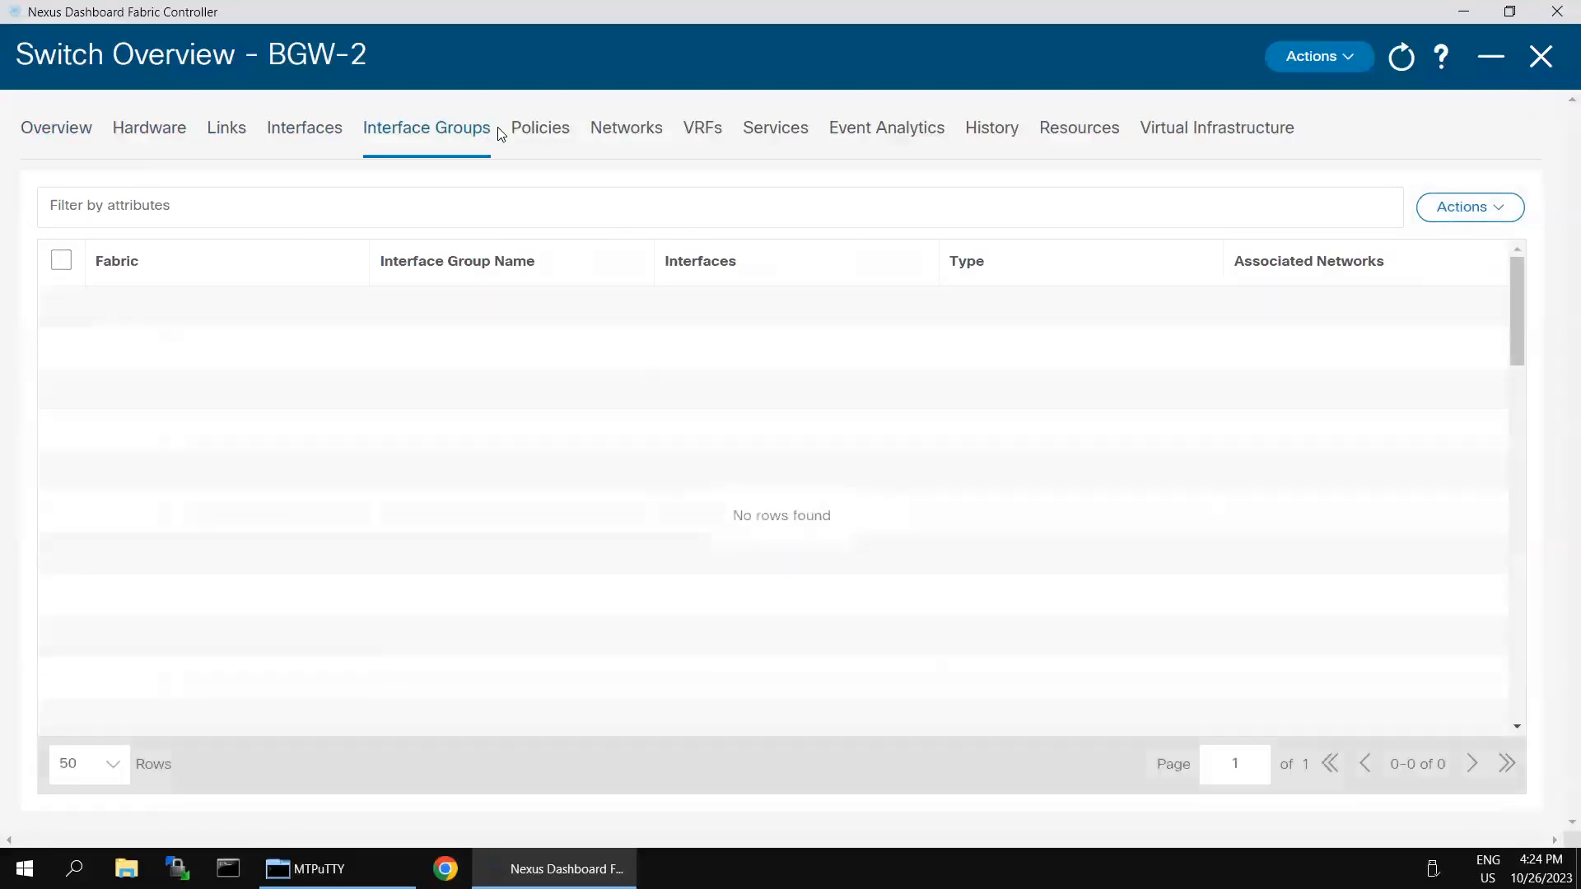
click(278, 132)
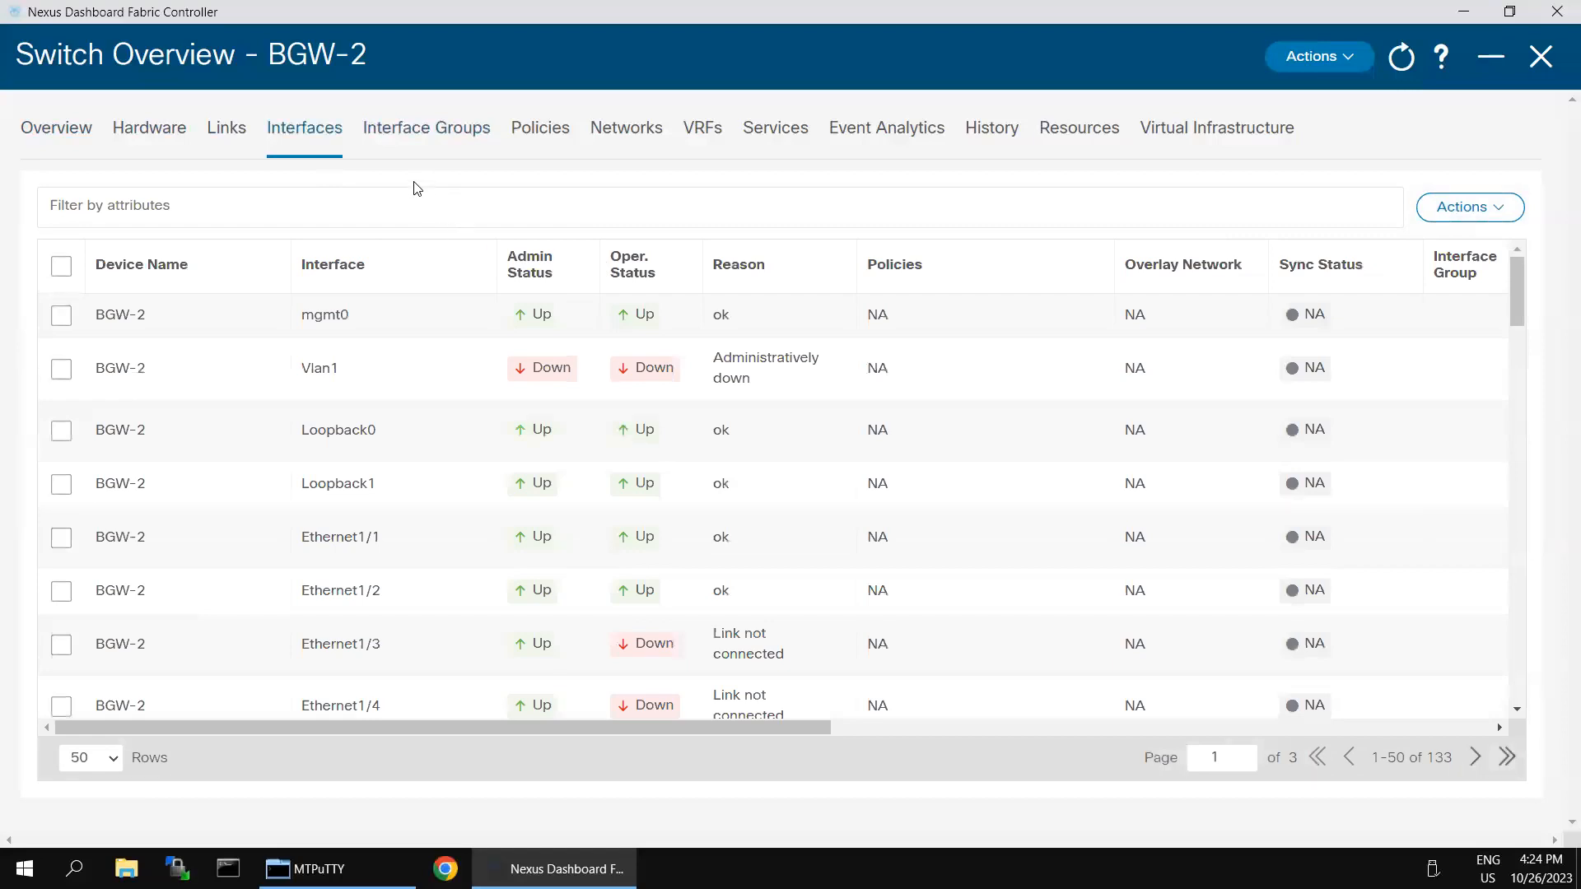
click(531, 141)
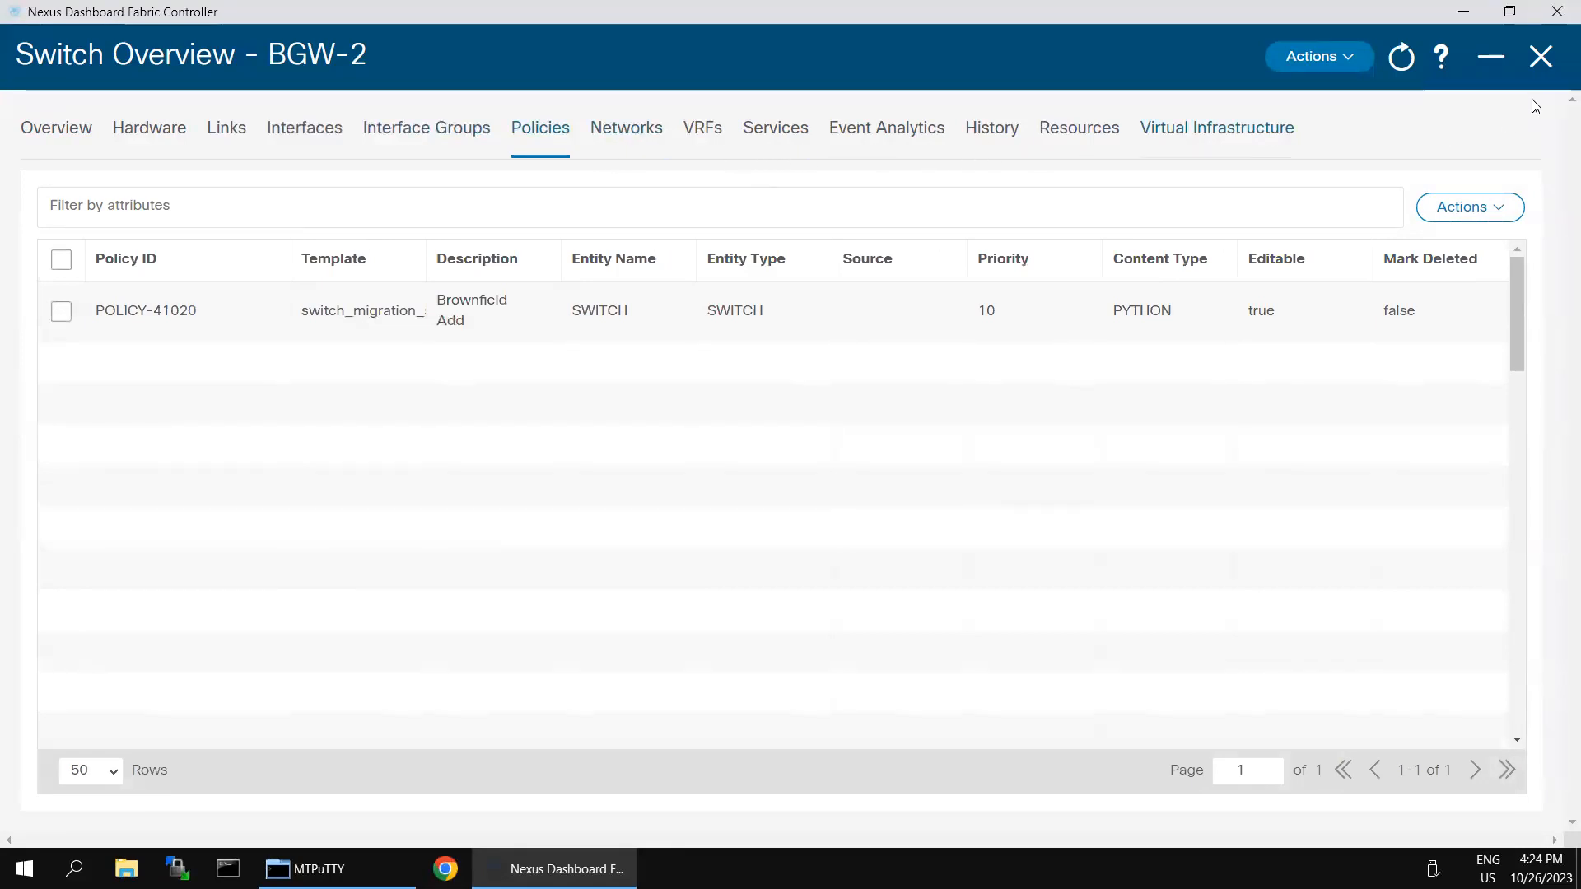
click(1540, 58)
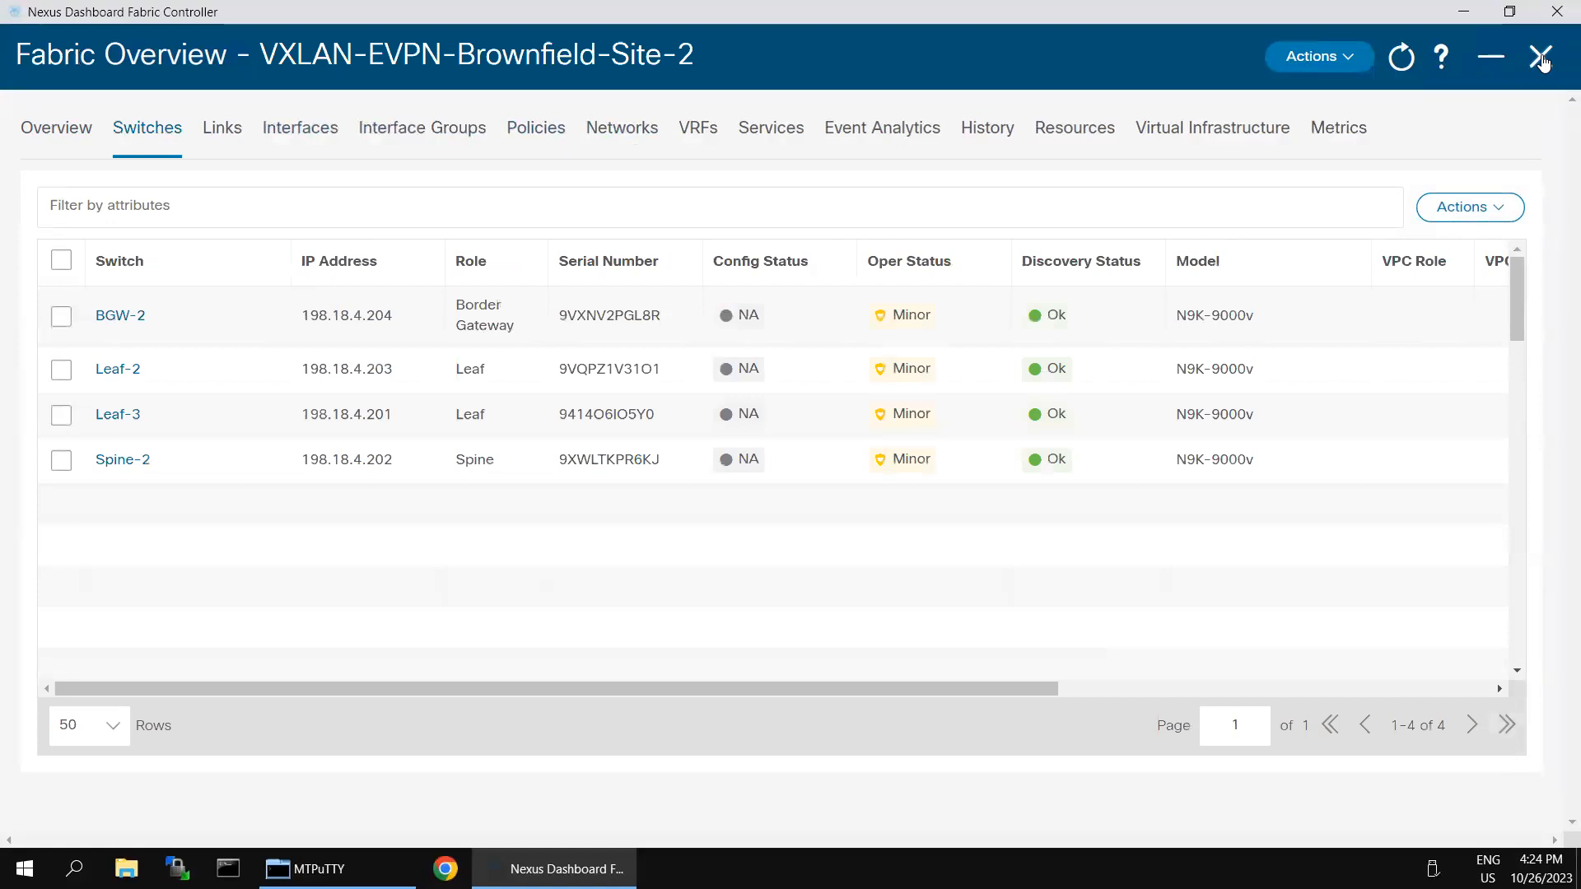
Step: Minimize, restore, then close the current Fabric Overview
click(1492, 64)
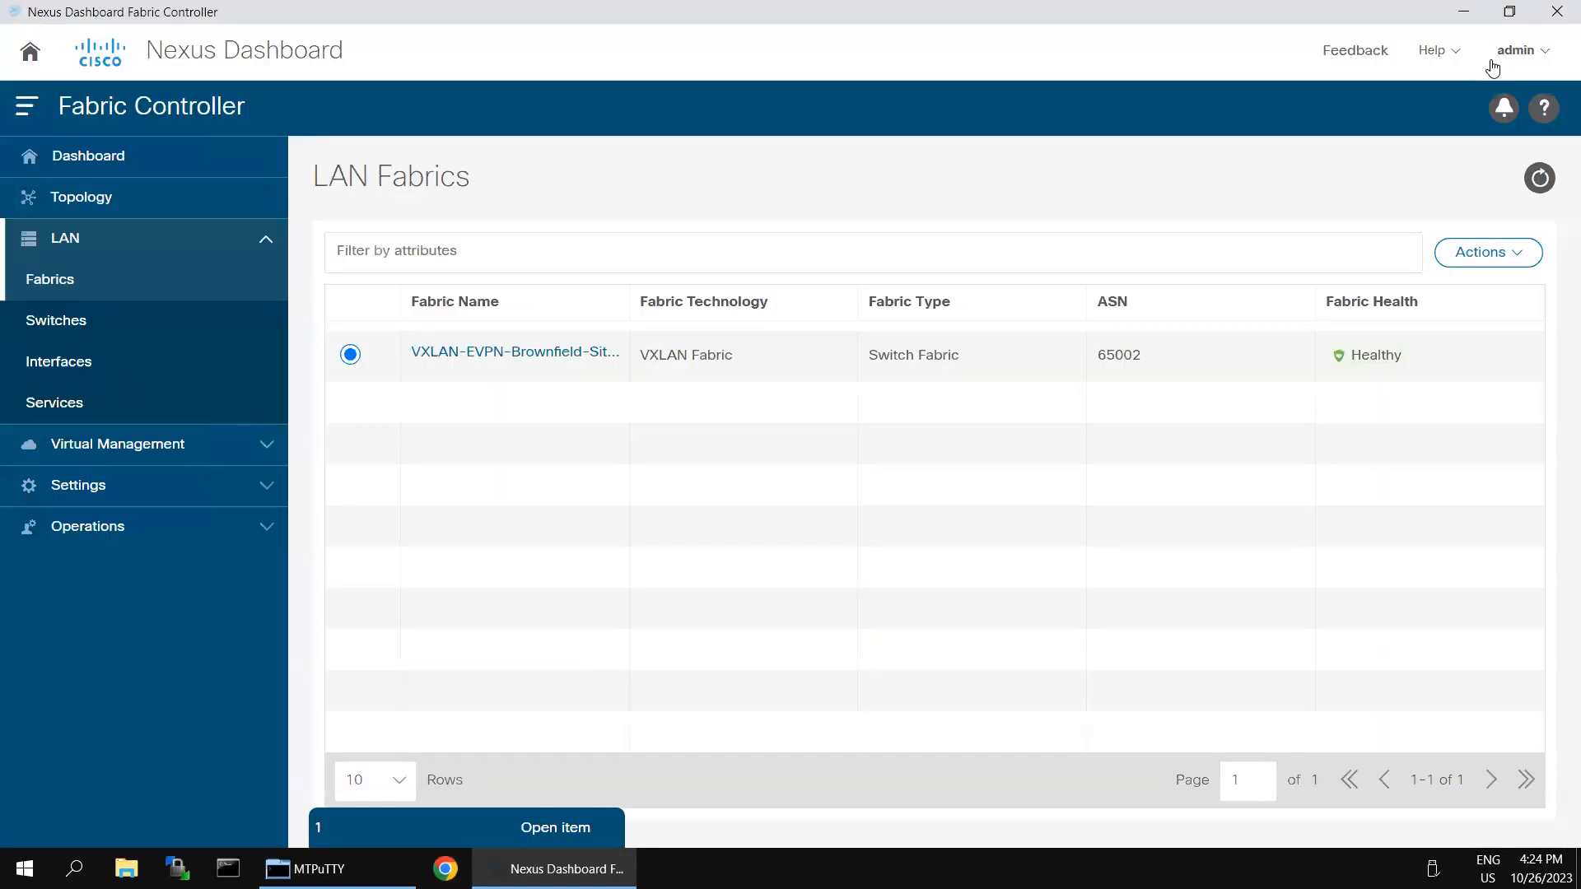
click(507, 819)
click(537, 825)
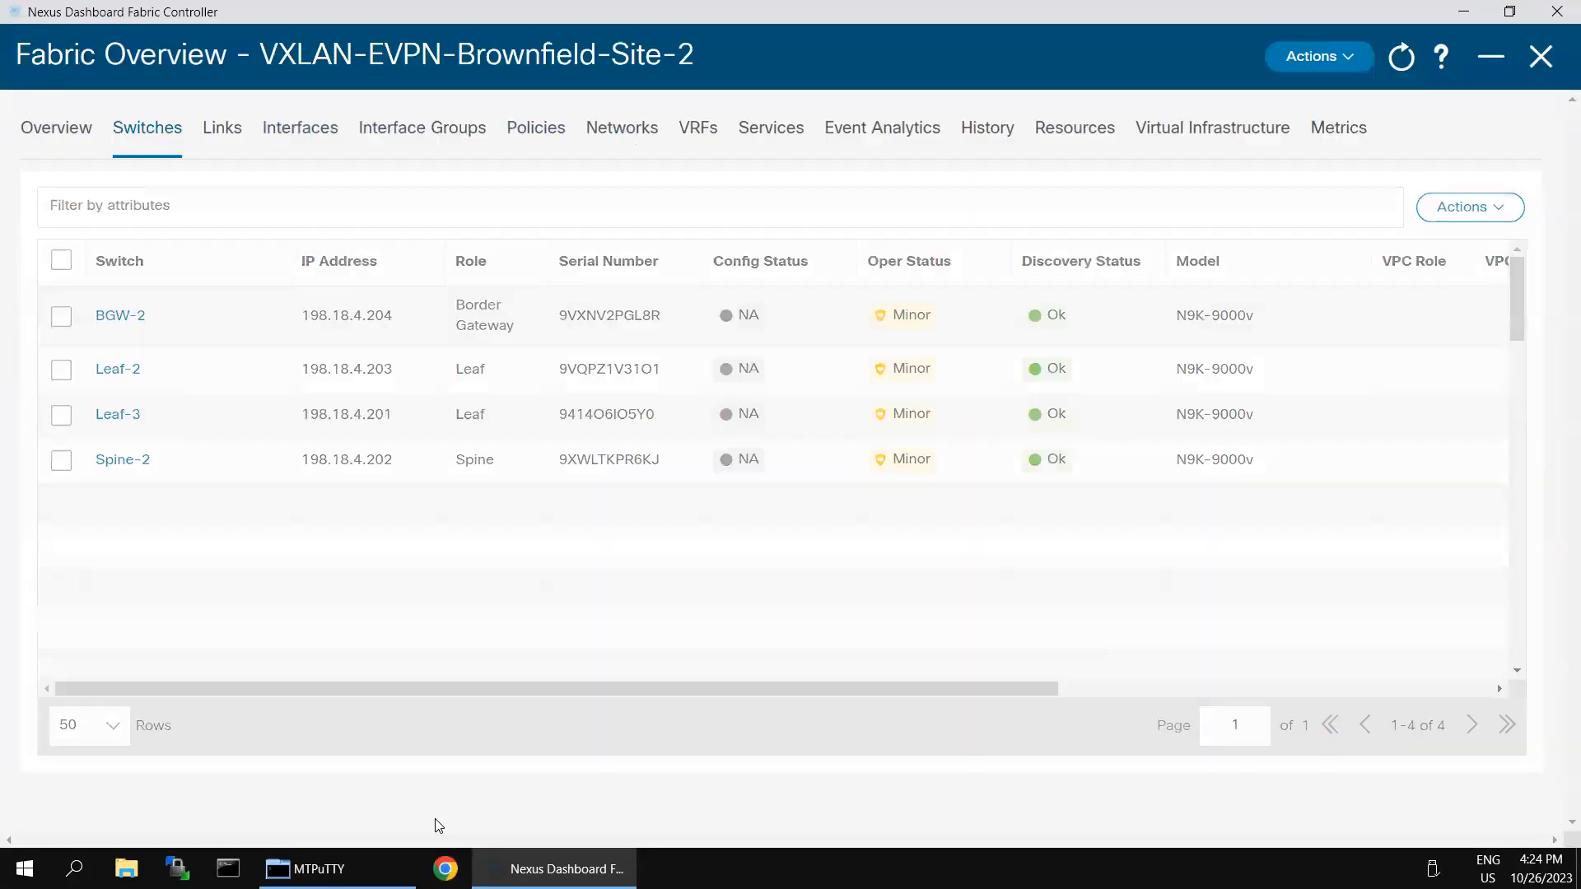
click(1539, 58)
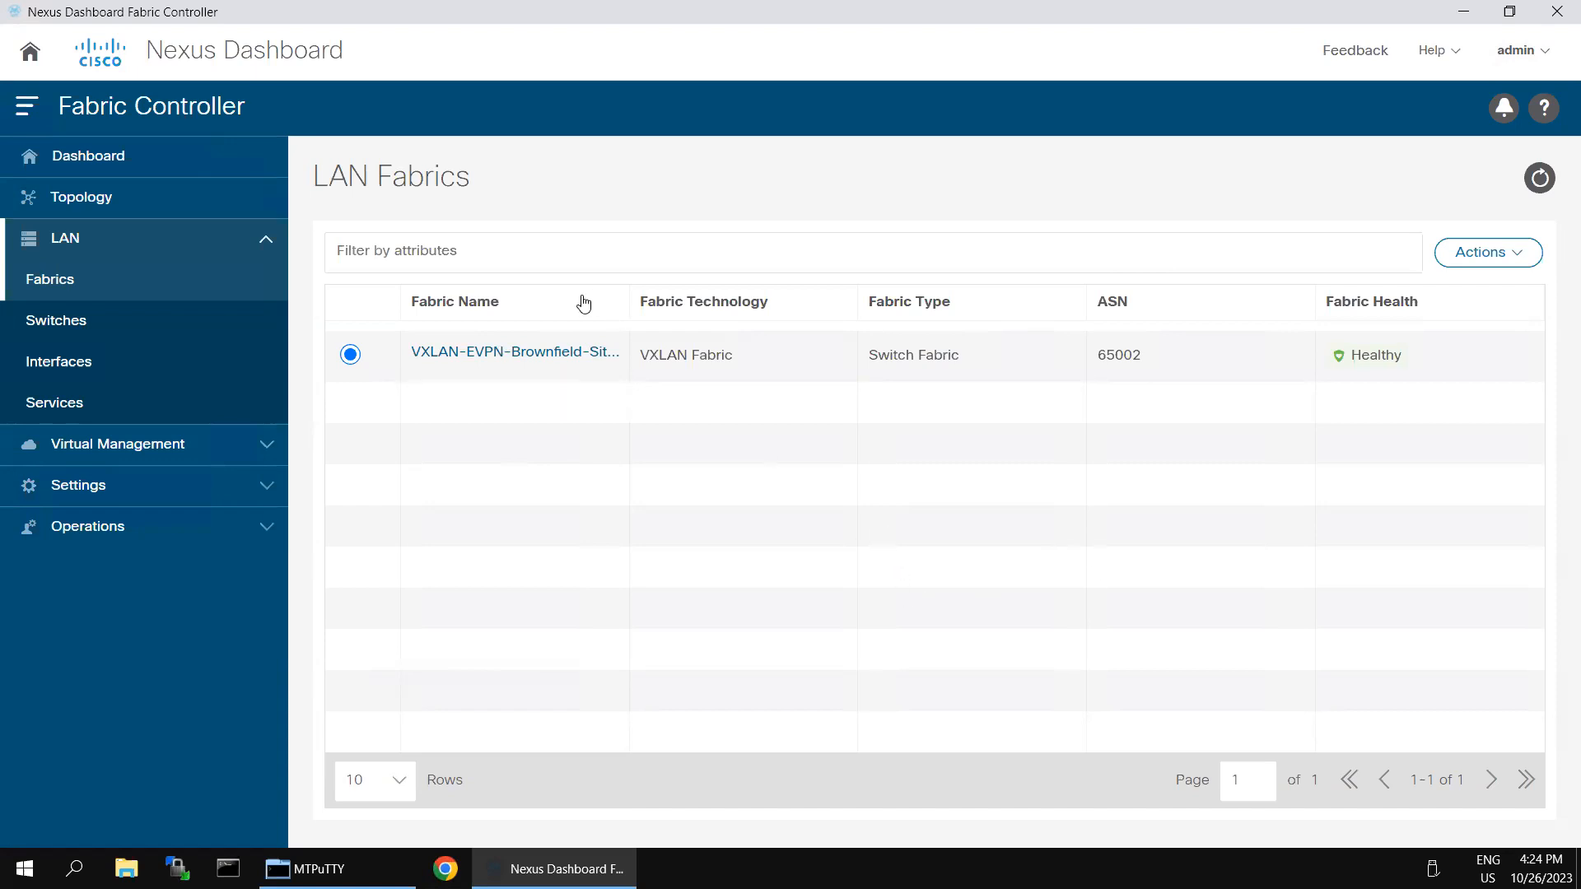
Step: Open the Site-2 fabric summary and expand it to the full Fabric Overview page
click(524, 354)
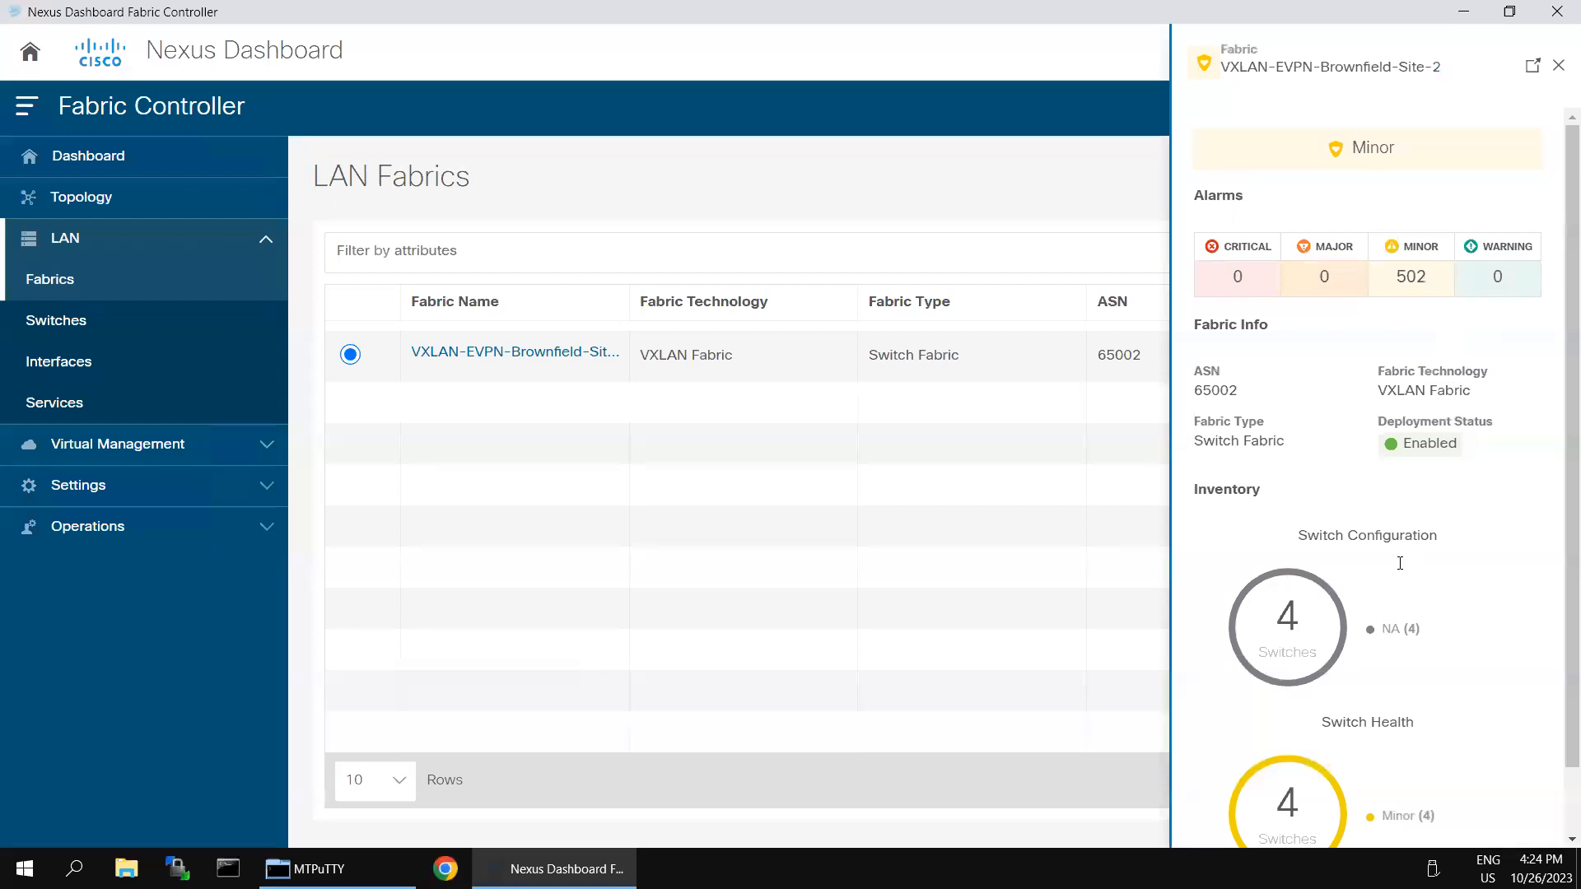
scroll(1362, 602, down, 1)
mouse_move(1321, 719)
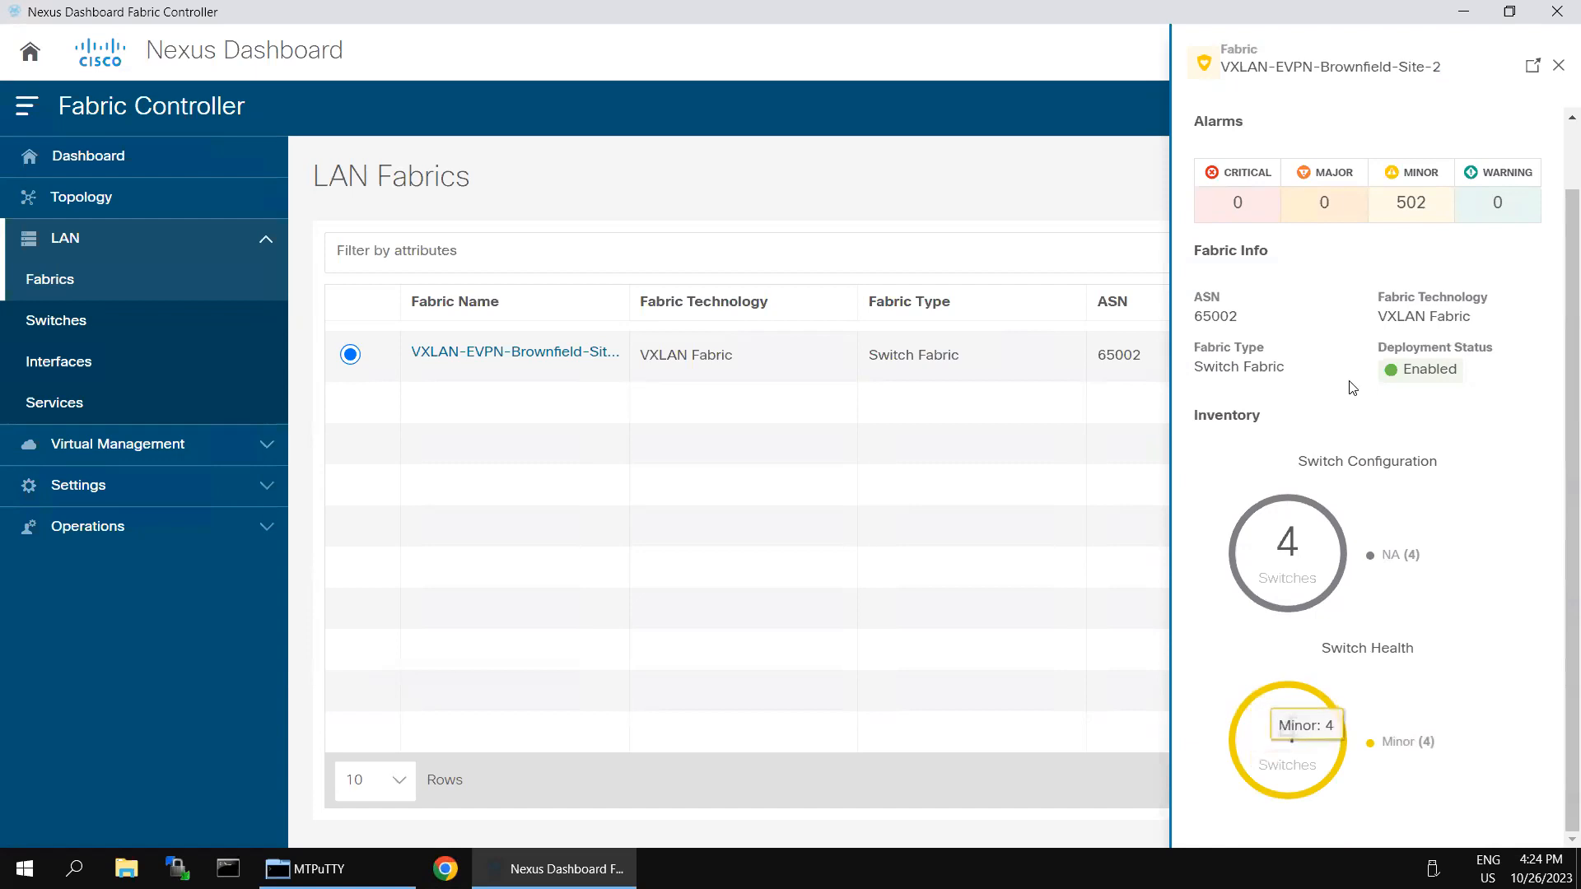
scroll(1373, 204, up, 1)
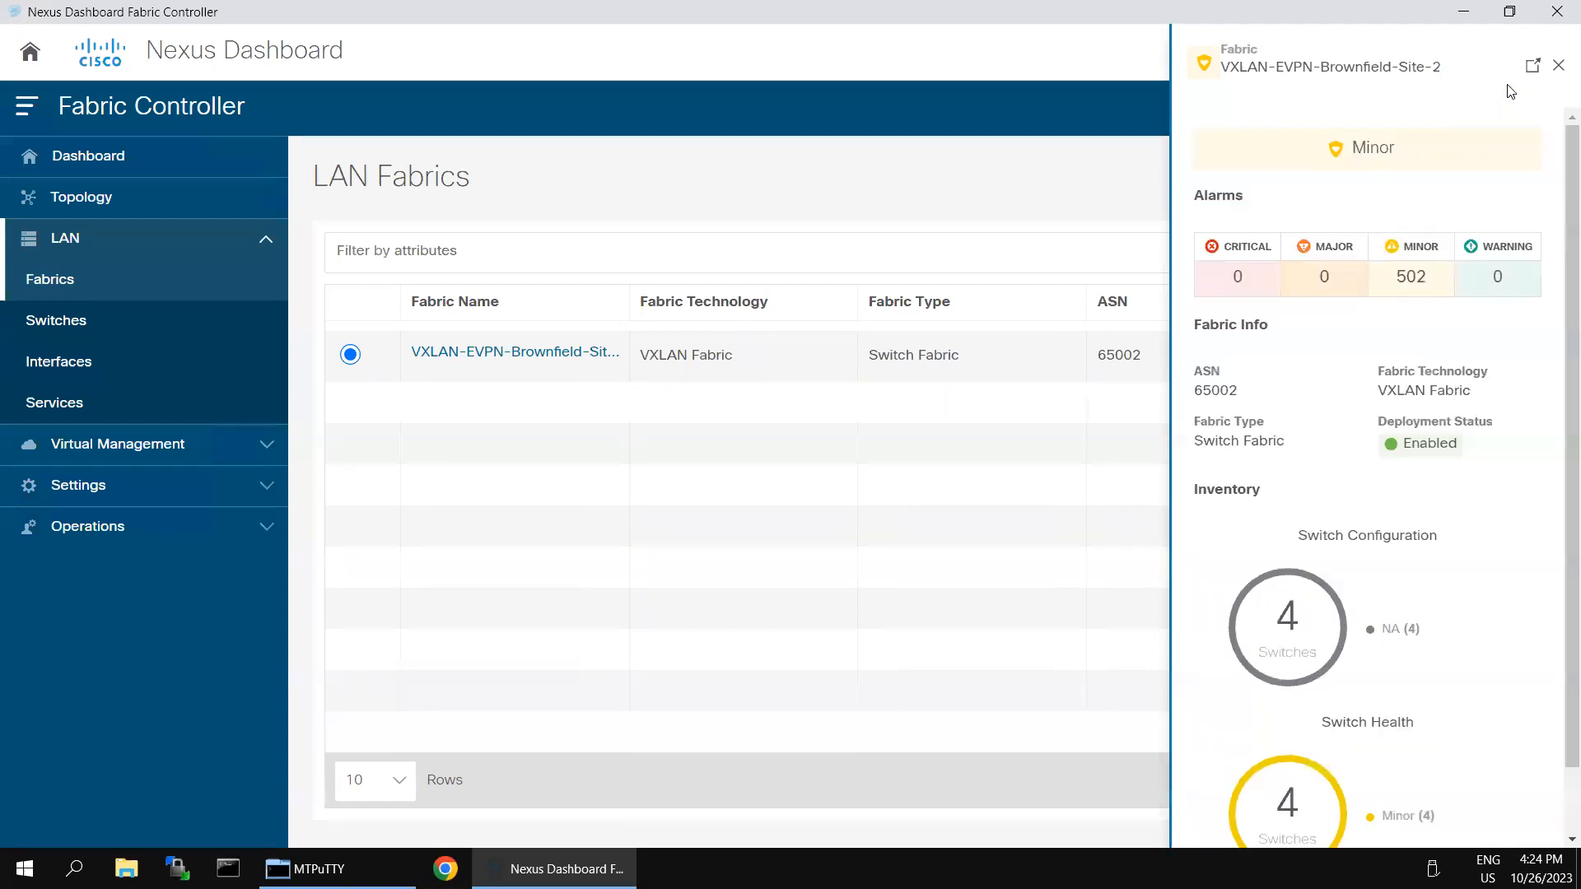
click(1530, 71)
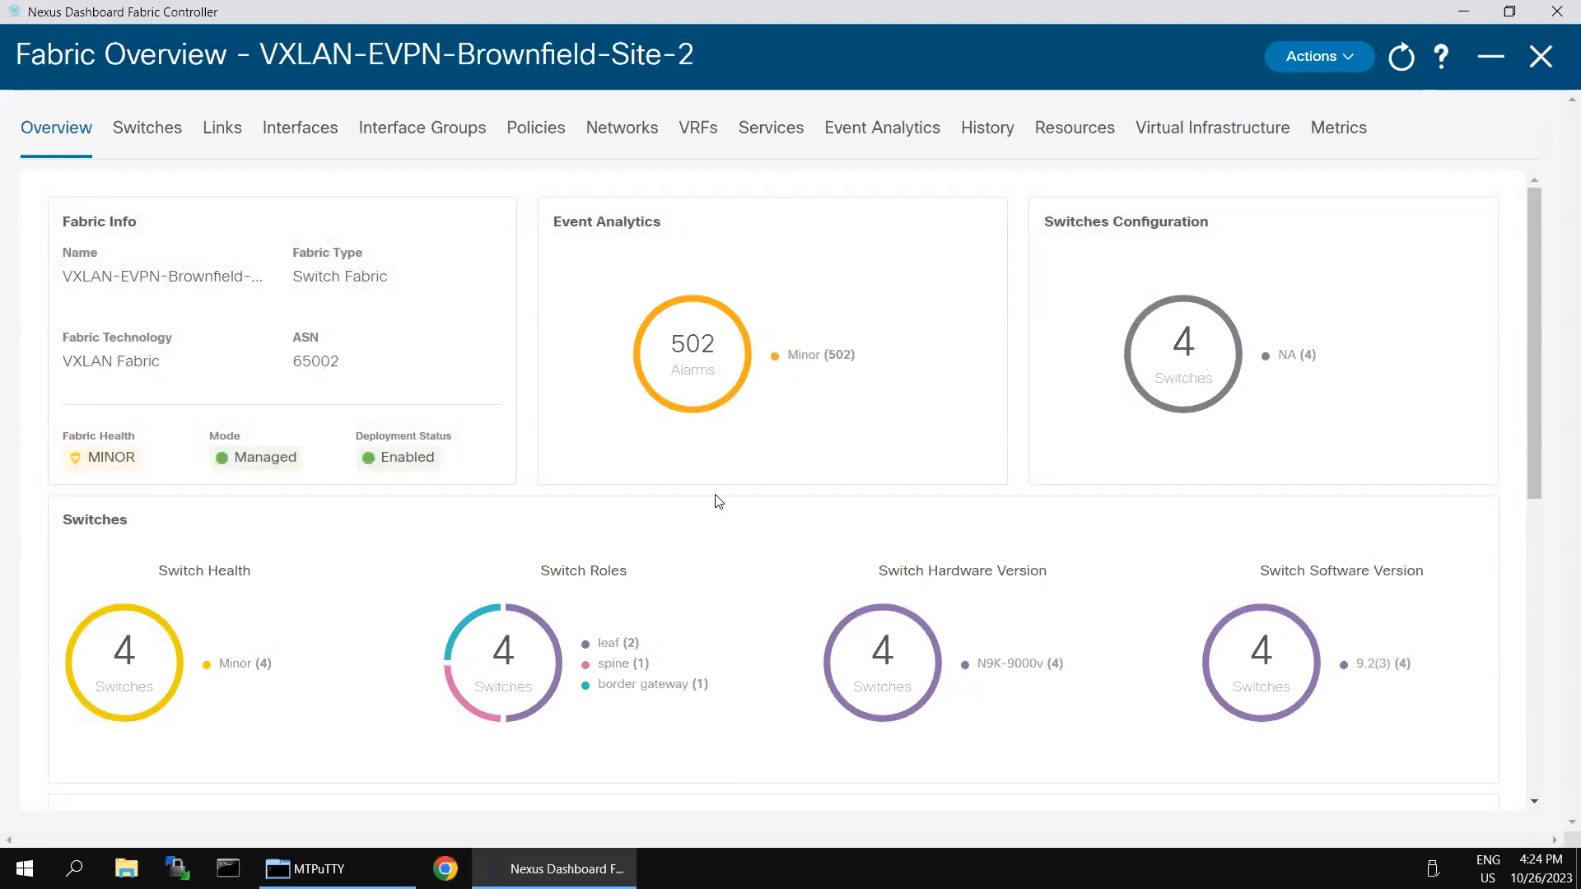
Step: Select Leaf-2 in the Site-2 switch list and start a Deploy from its Actions menu
click(164, 131)
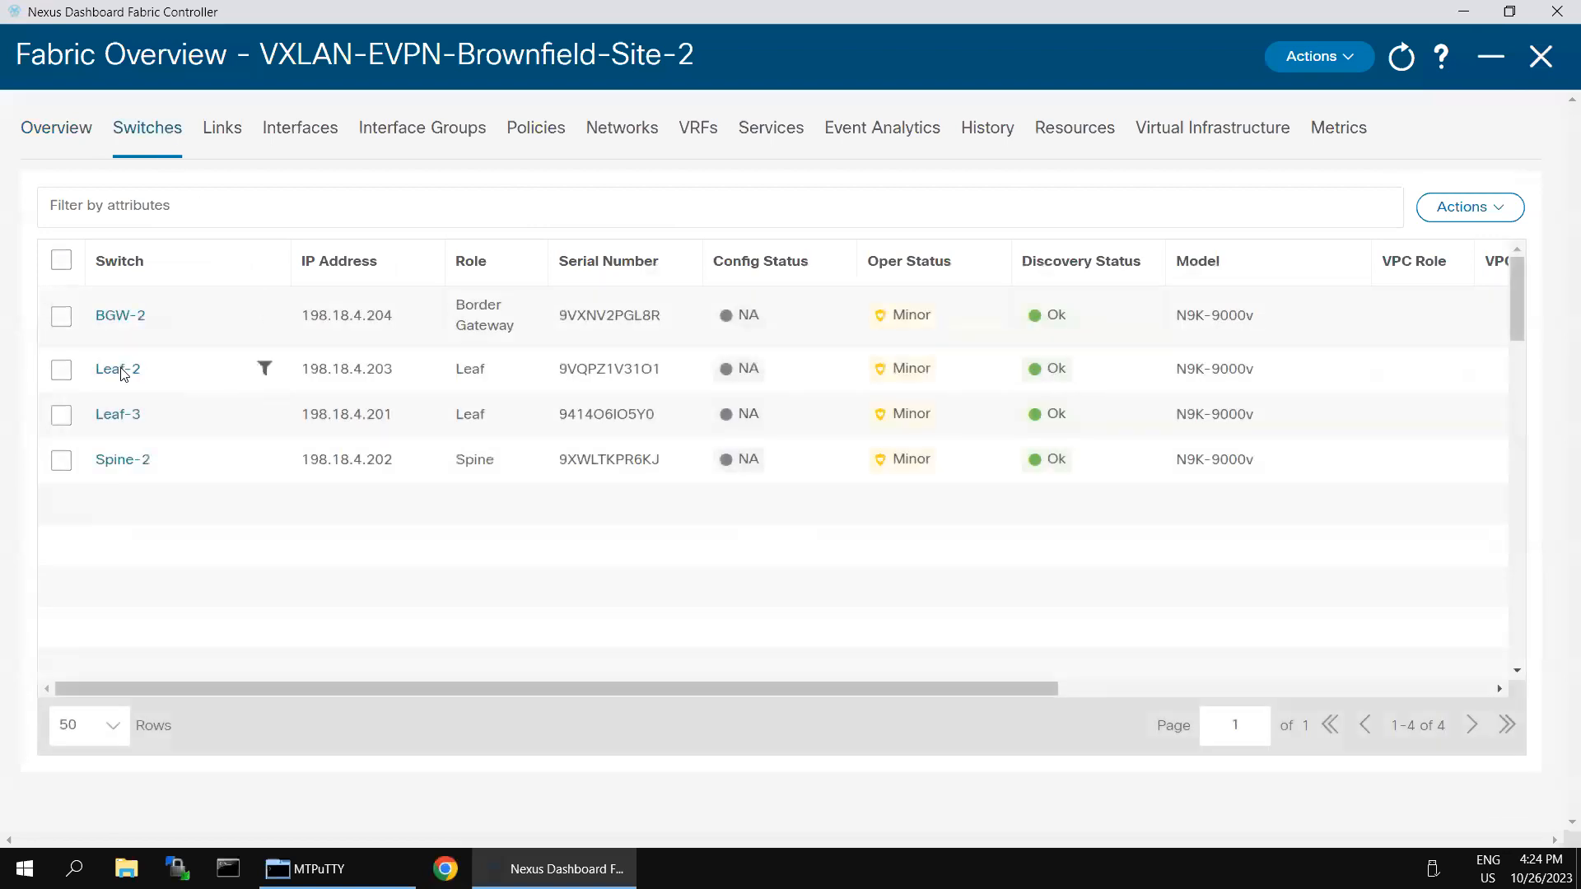
click(61, 370)
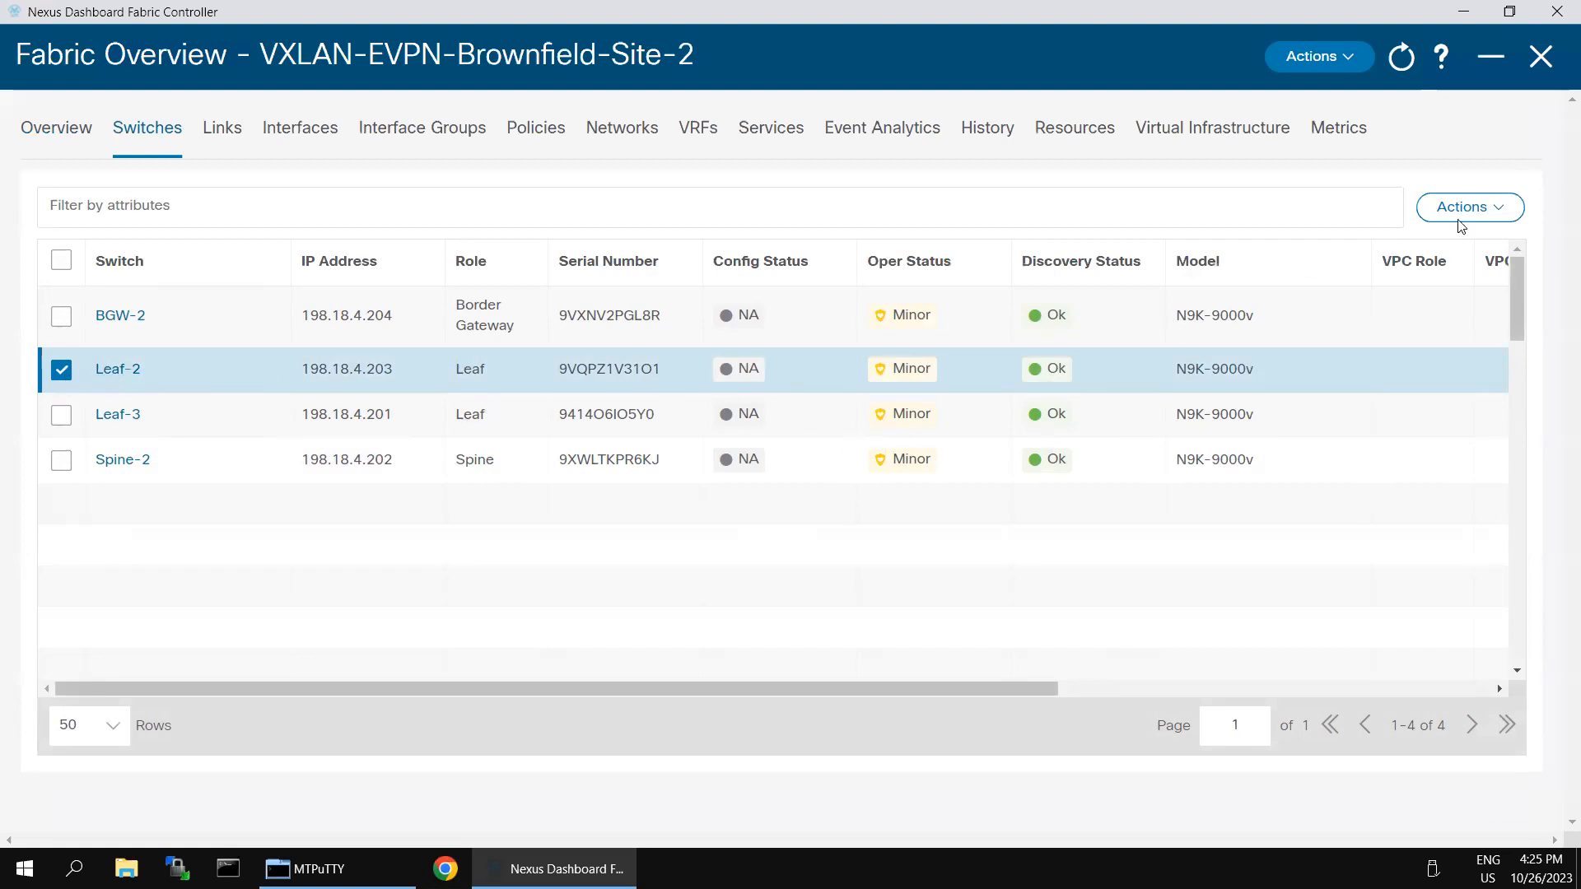
click(1503, 215)
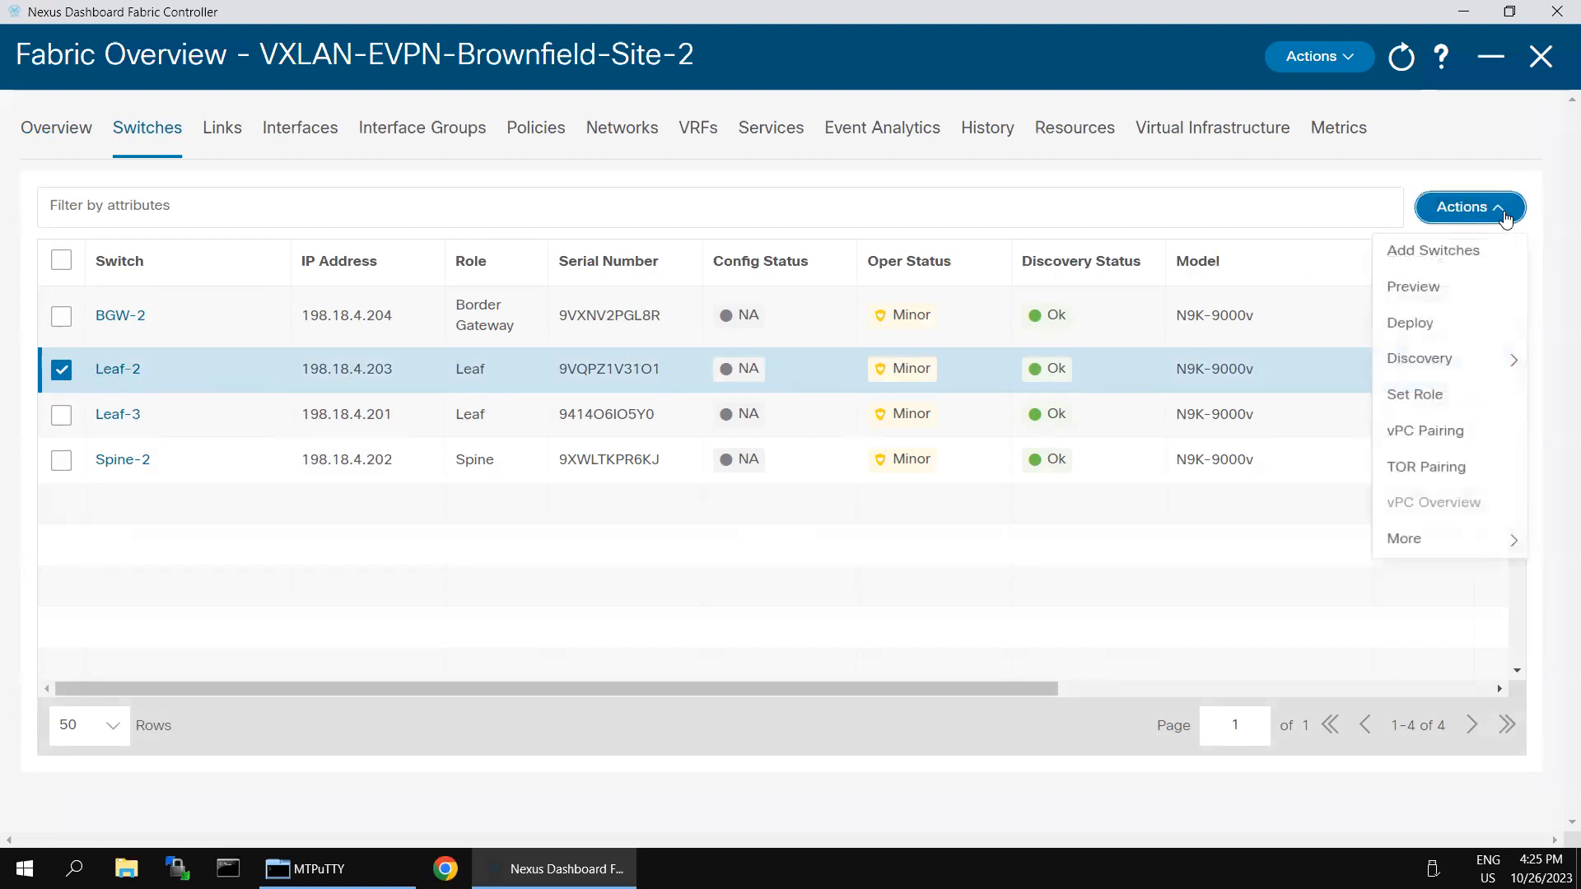
click(1437, 323)
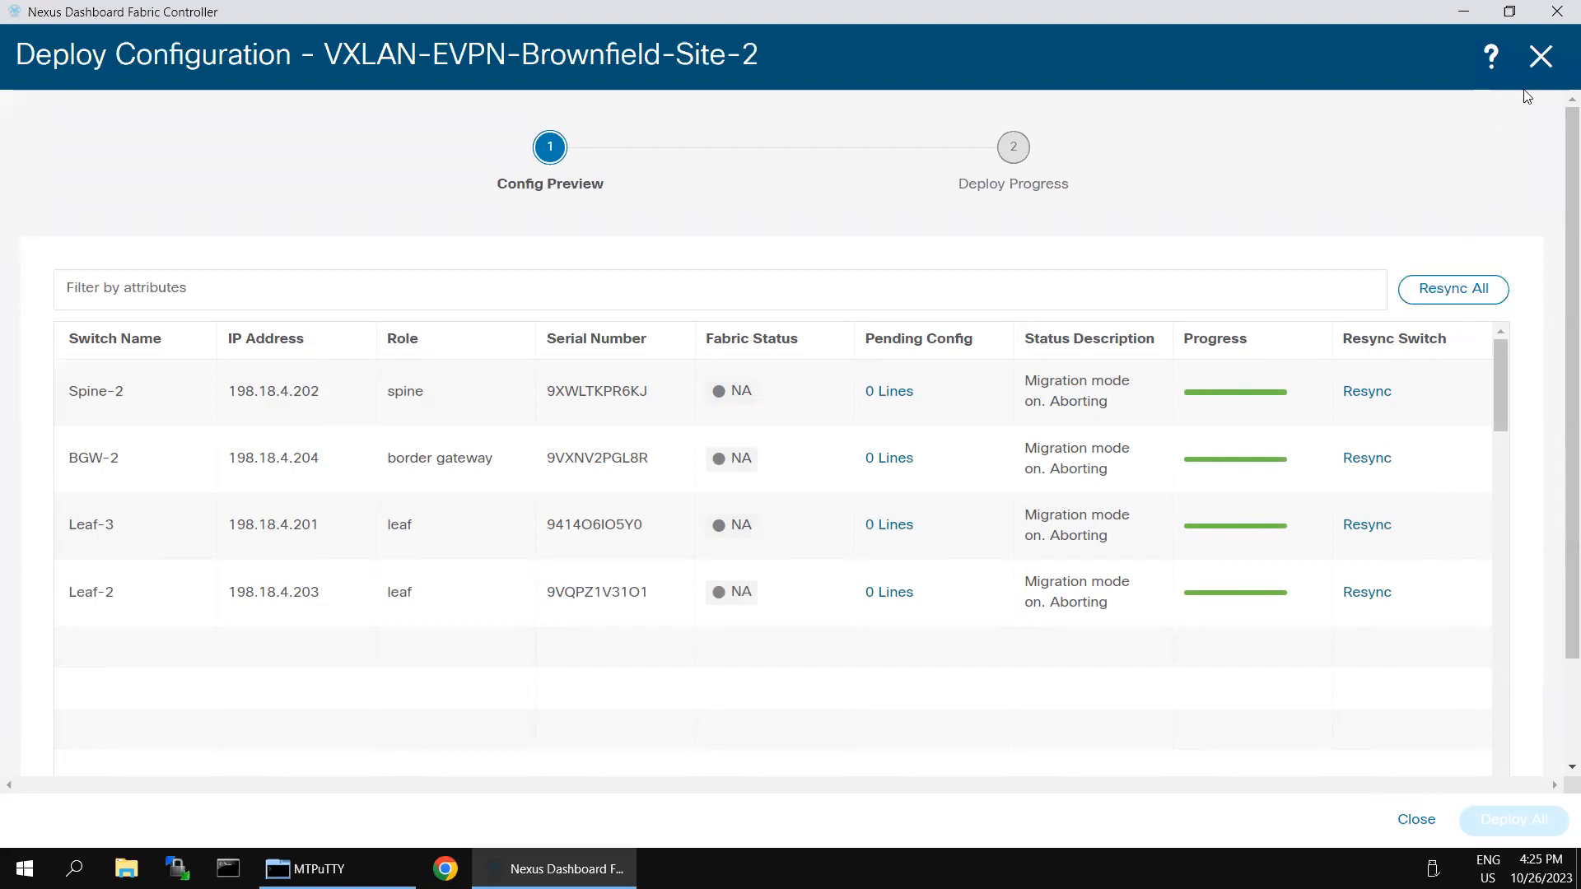
Step: Select all four Site-2 switches and run Deploy with Resync All
click(1540, 56)
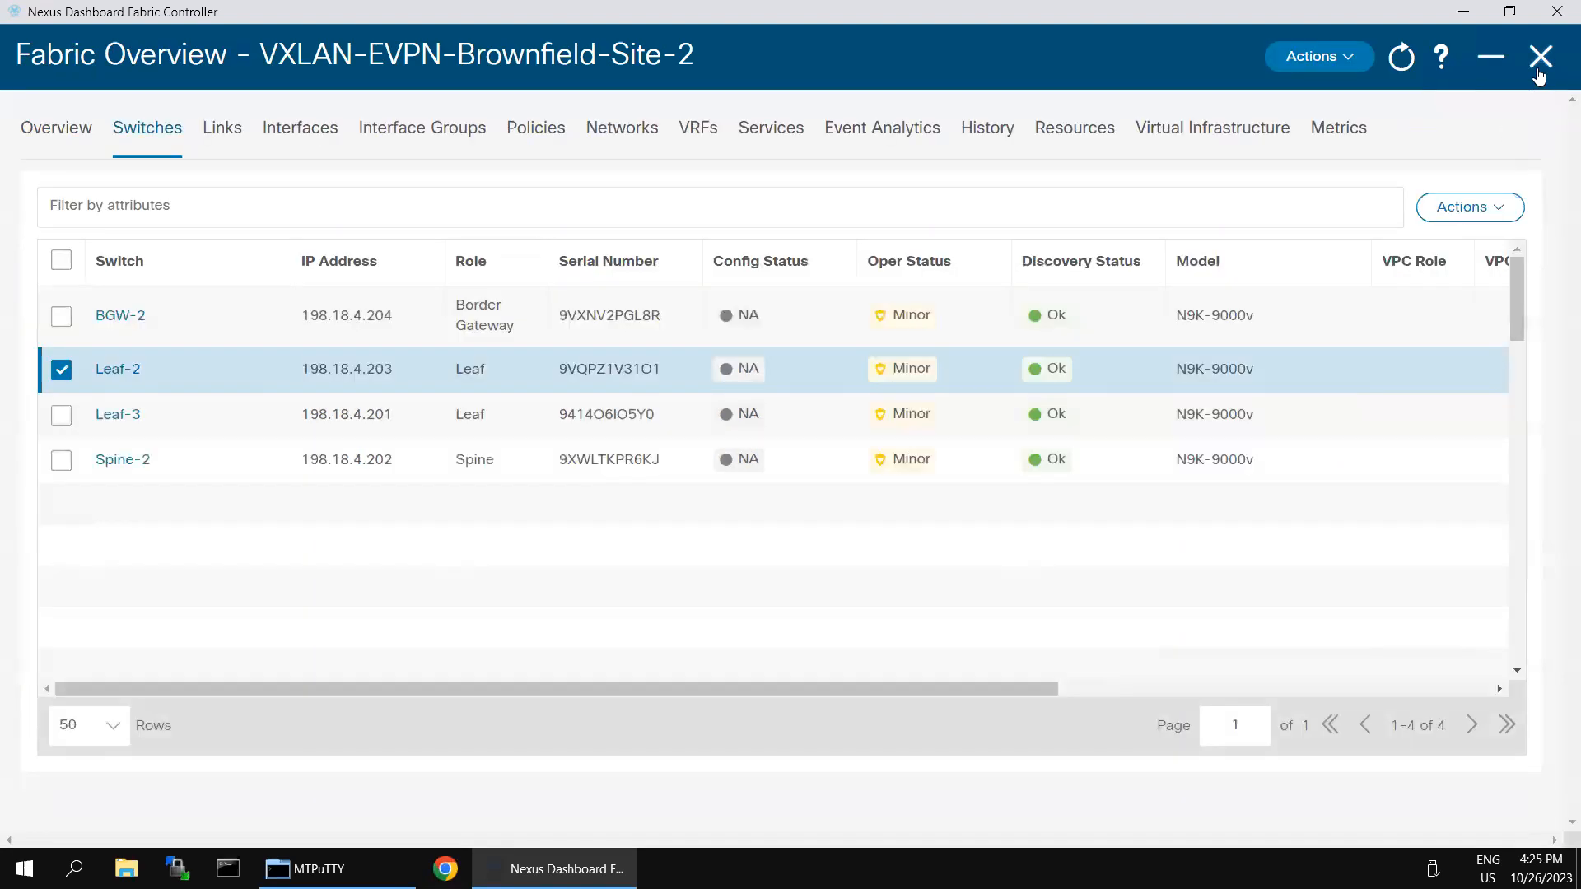
click(63, 260)
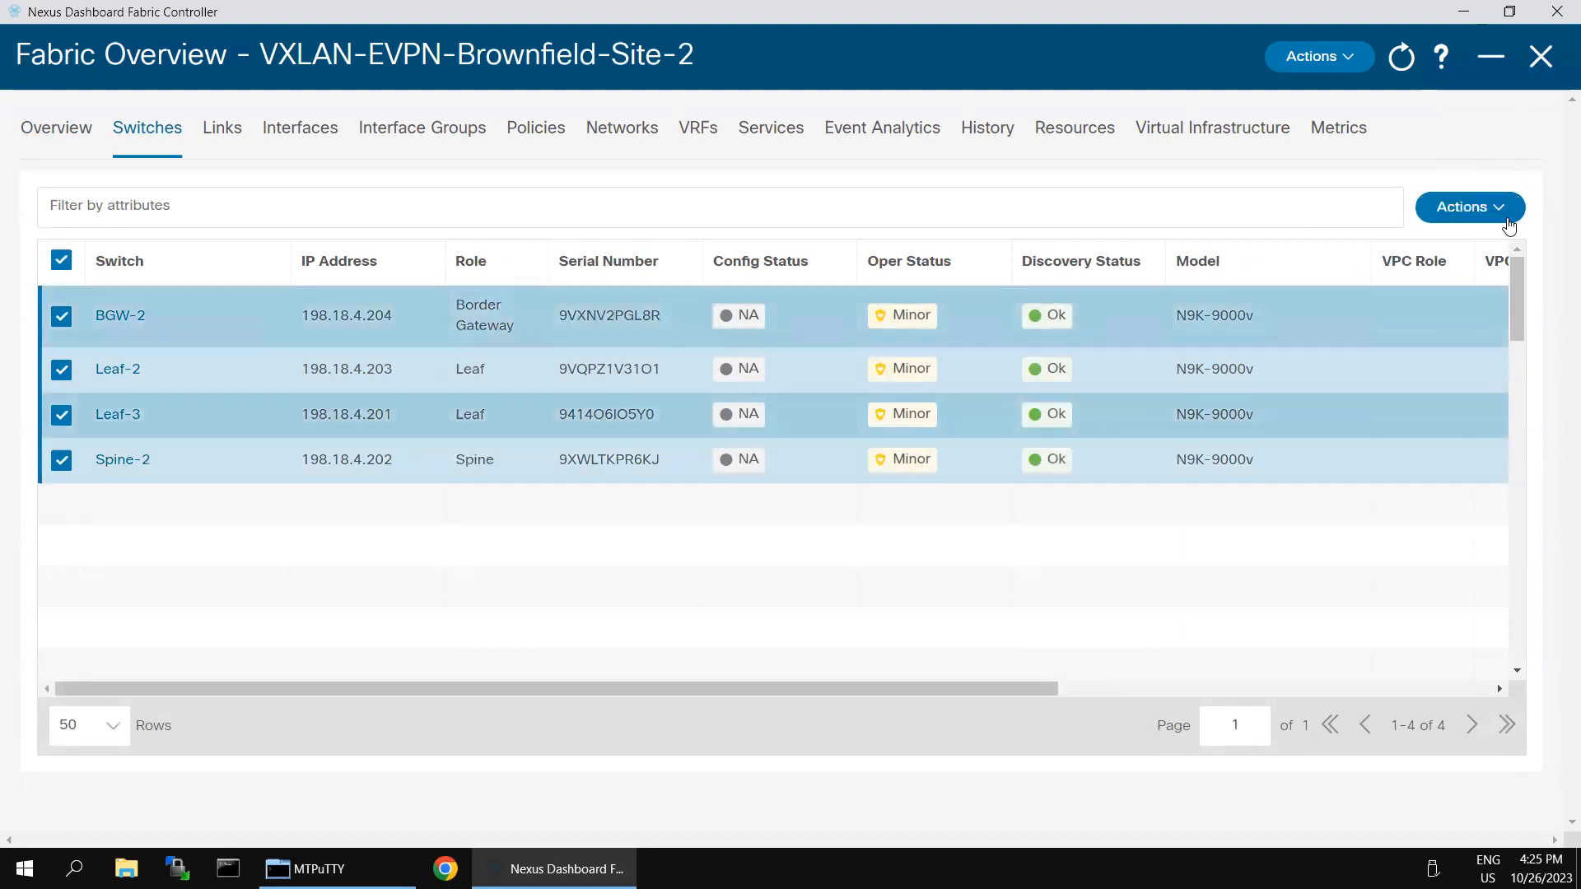
click(1500, 215)
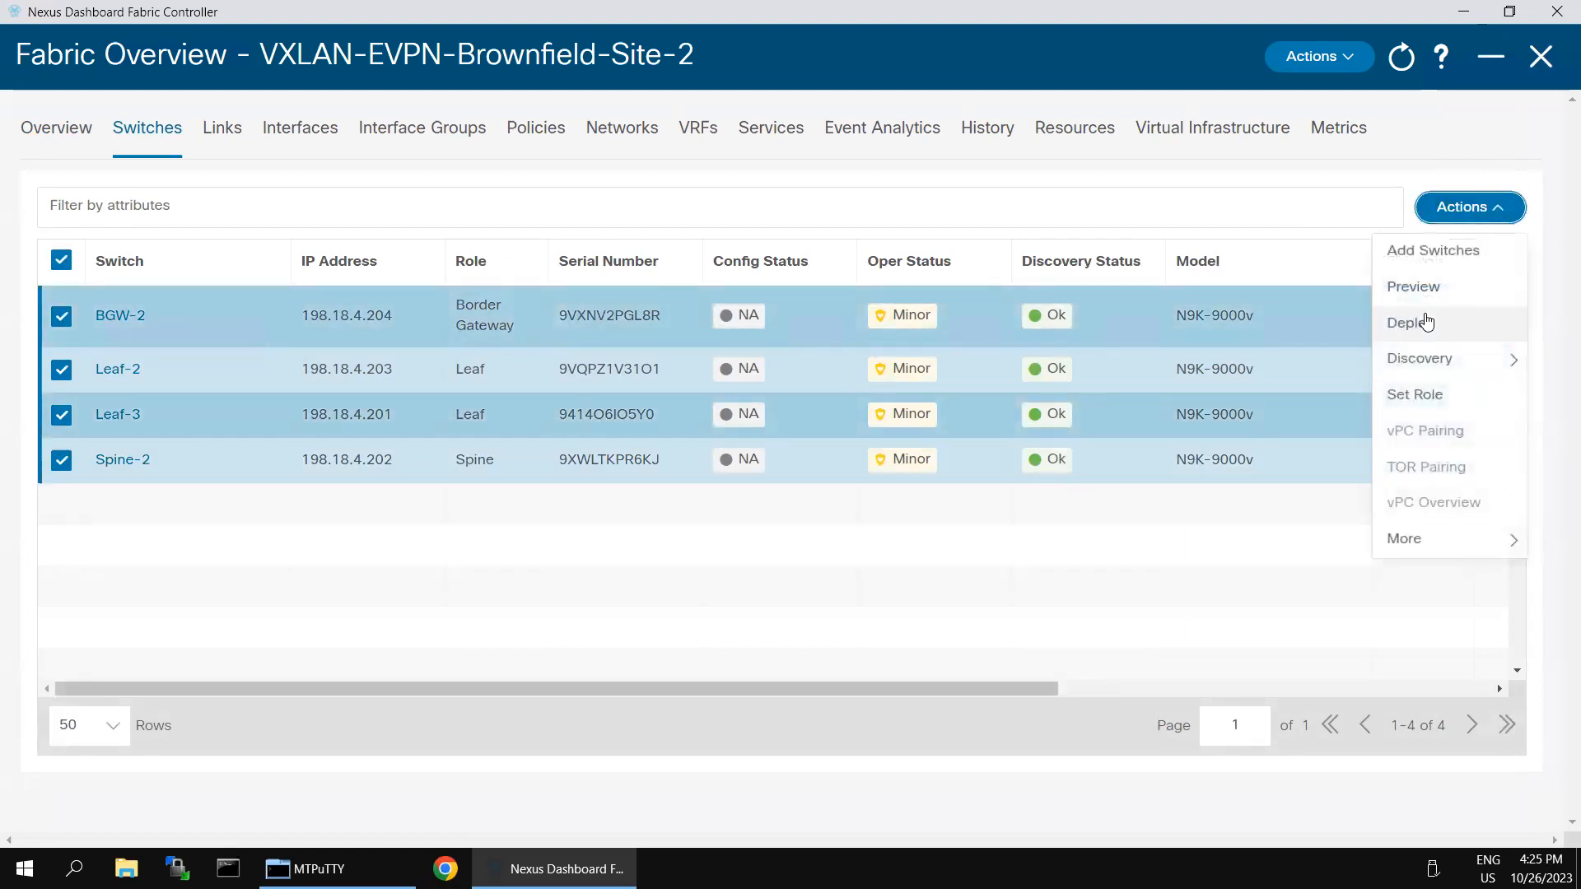
click(1427, 322)
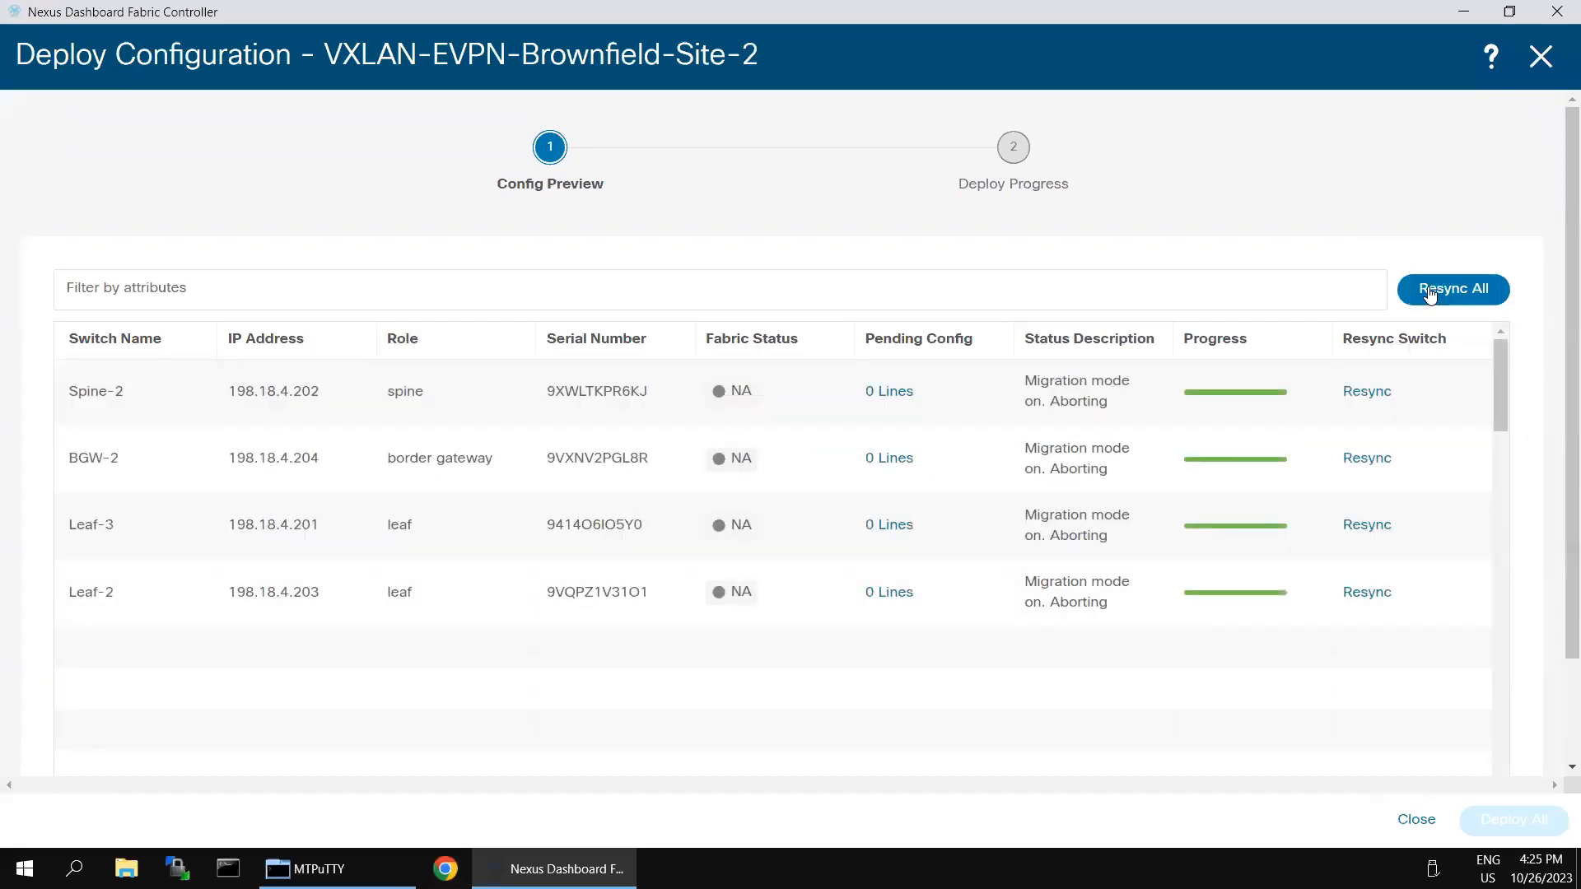
click(1429, 295)
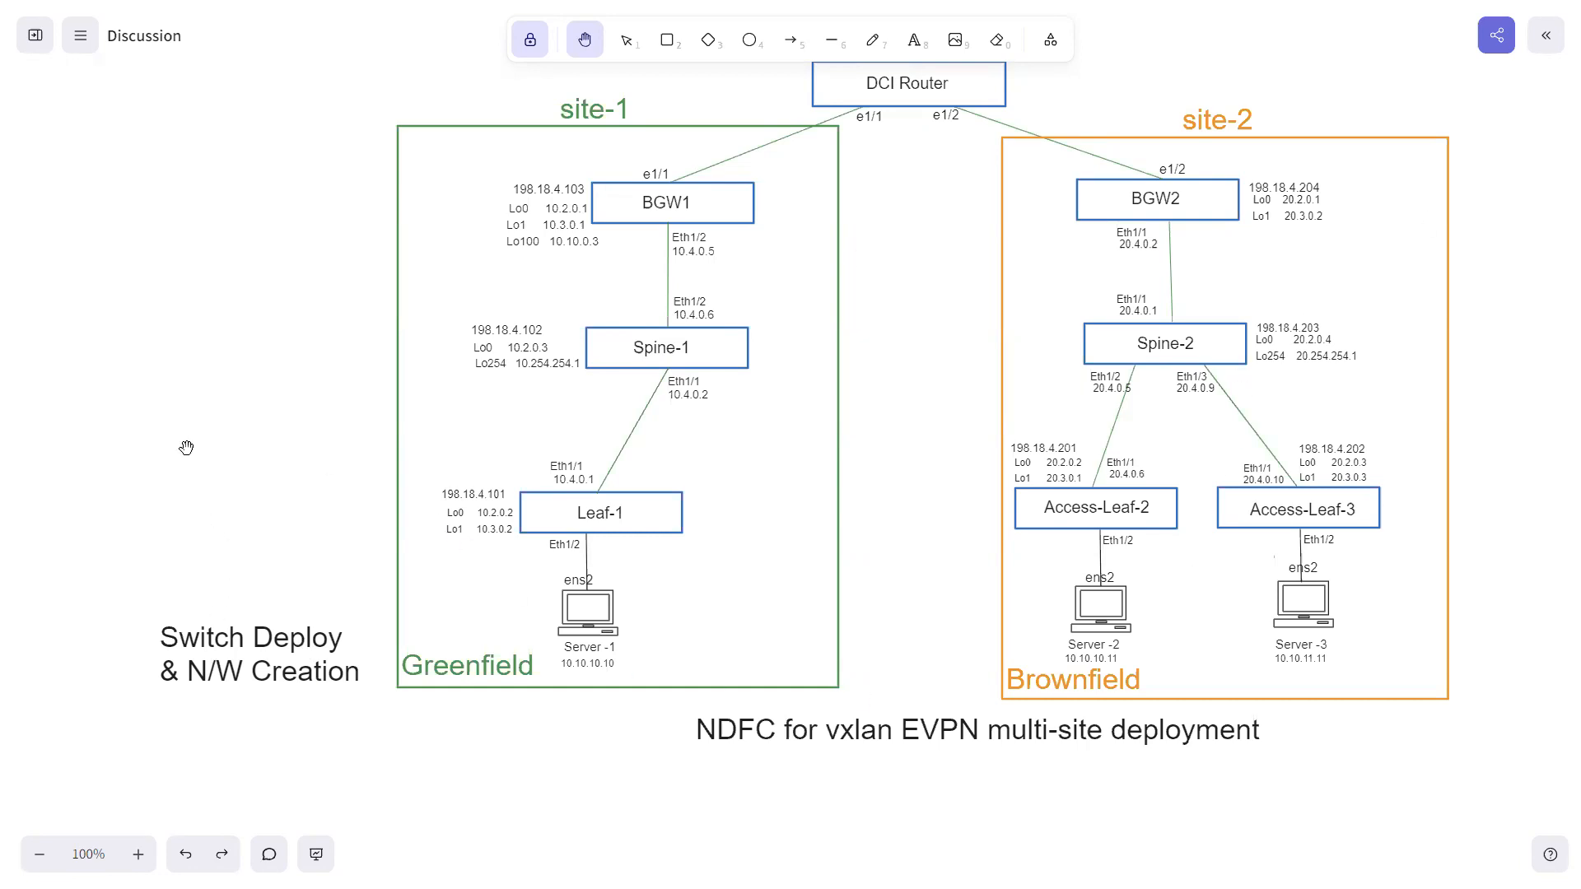
key(super)
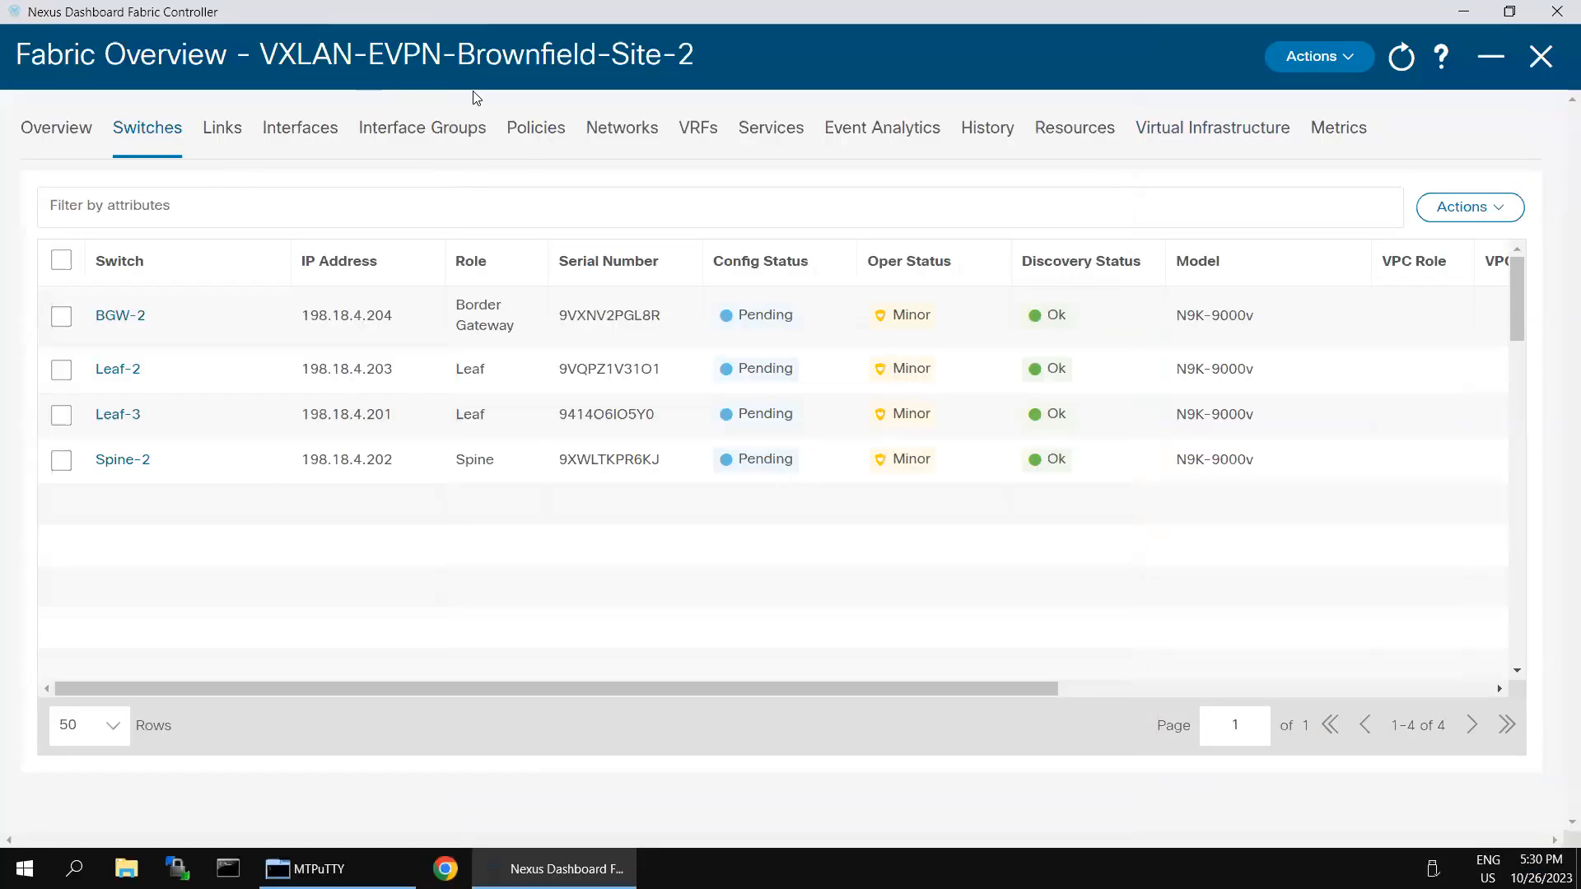
Step: Run Recalculate and Deploy from the fabric-level Actions menu
click(1355, 62)
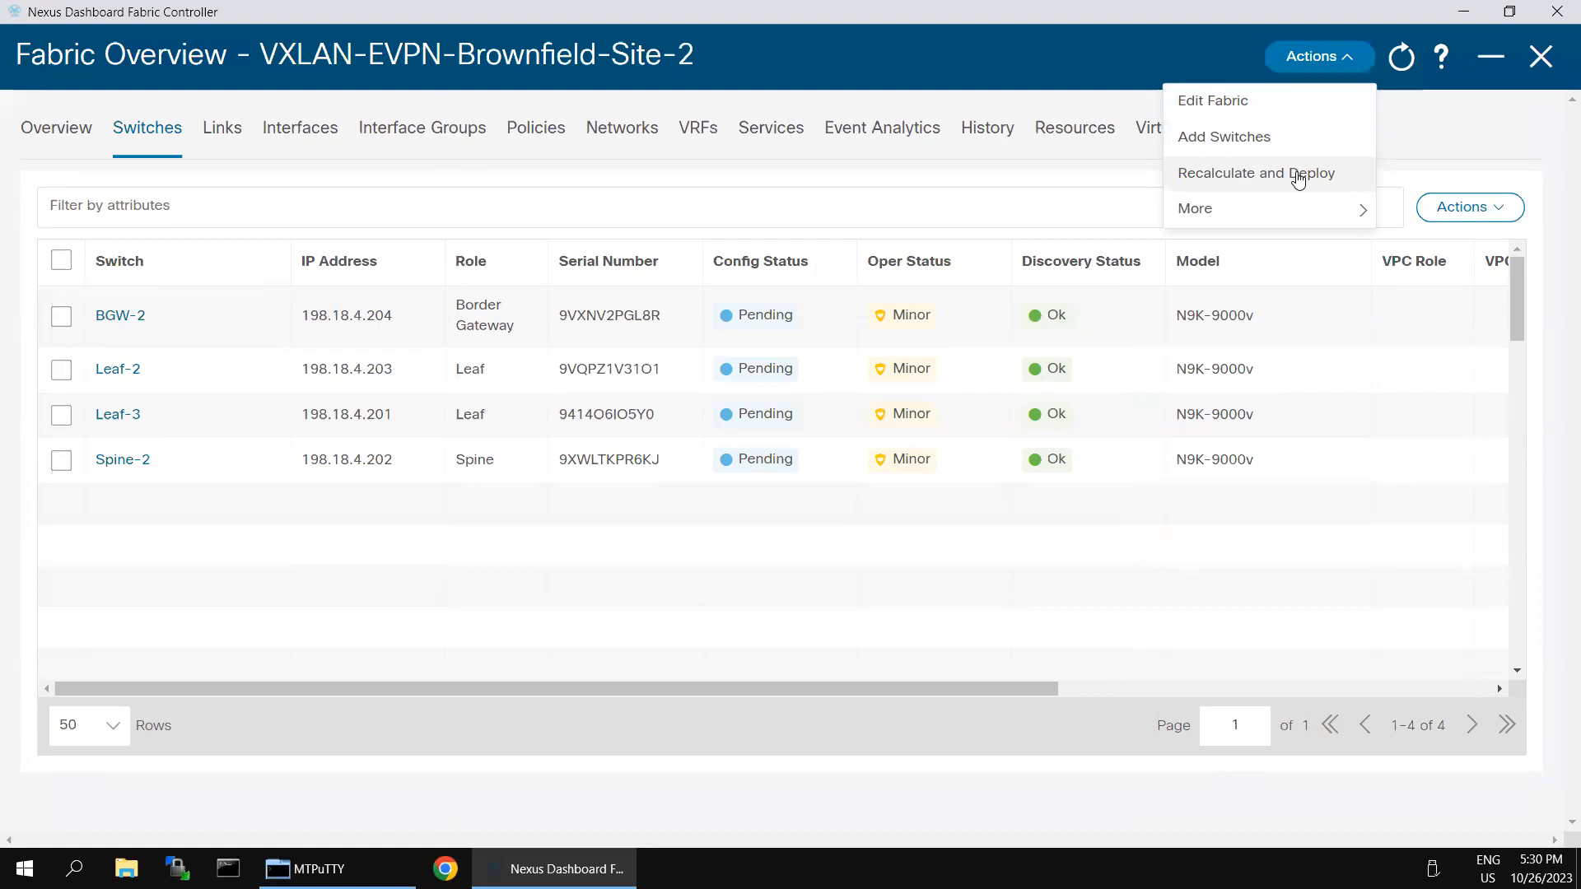
click(1298, 174)
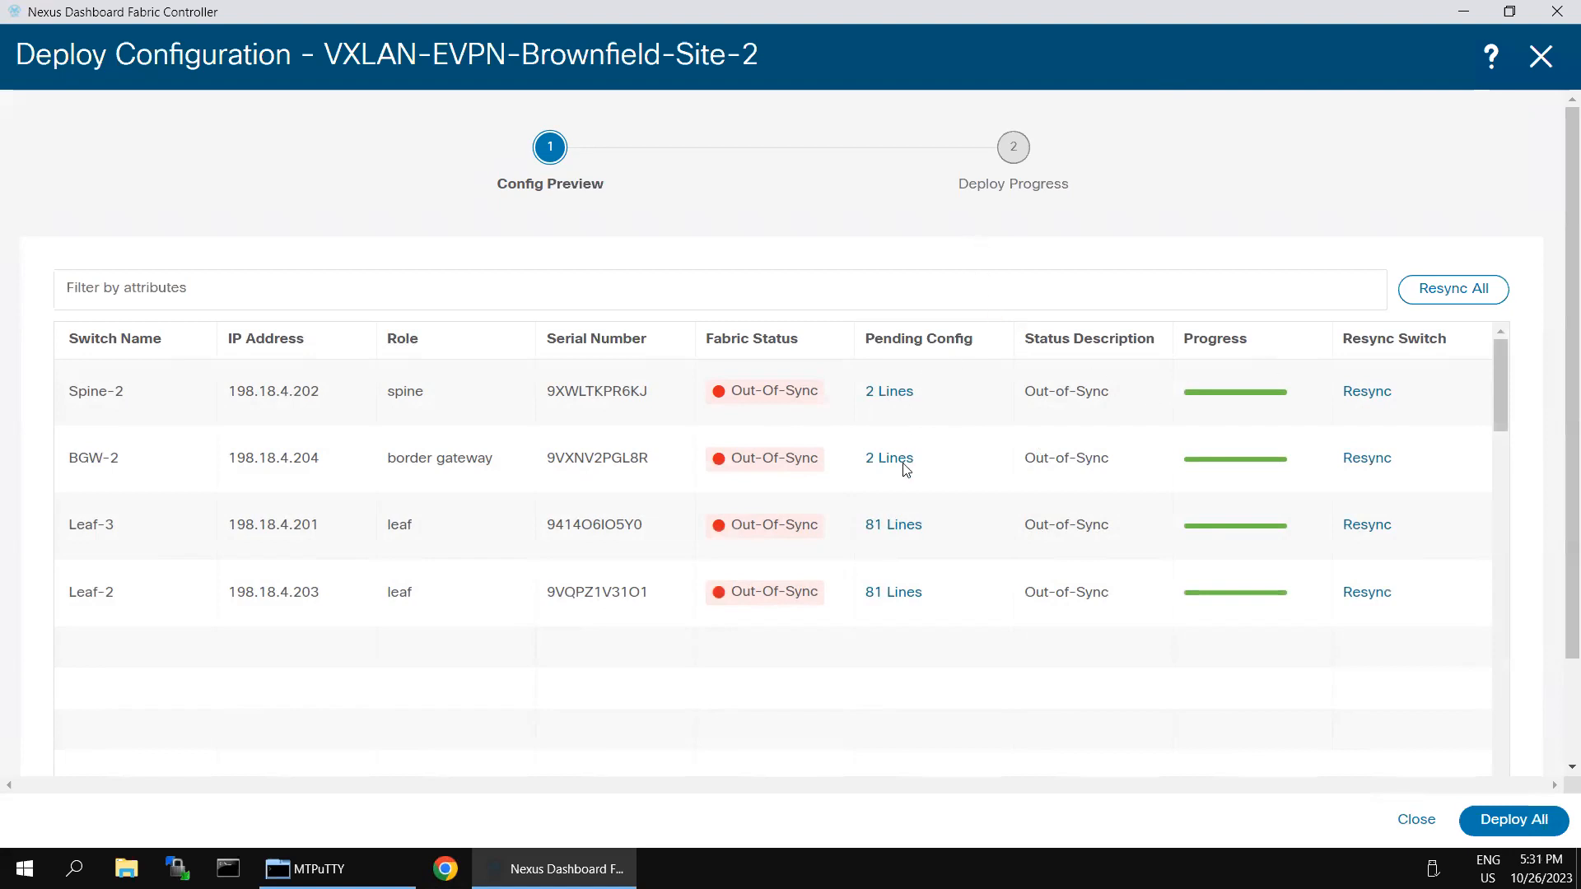
Step: Deploy the pending config to all four switches and close the results once In-Sync
click(1519, 821)
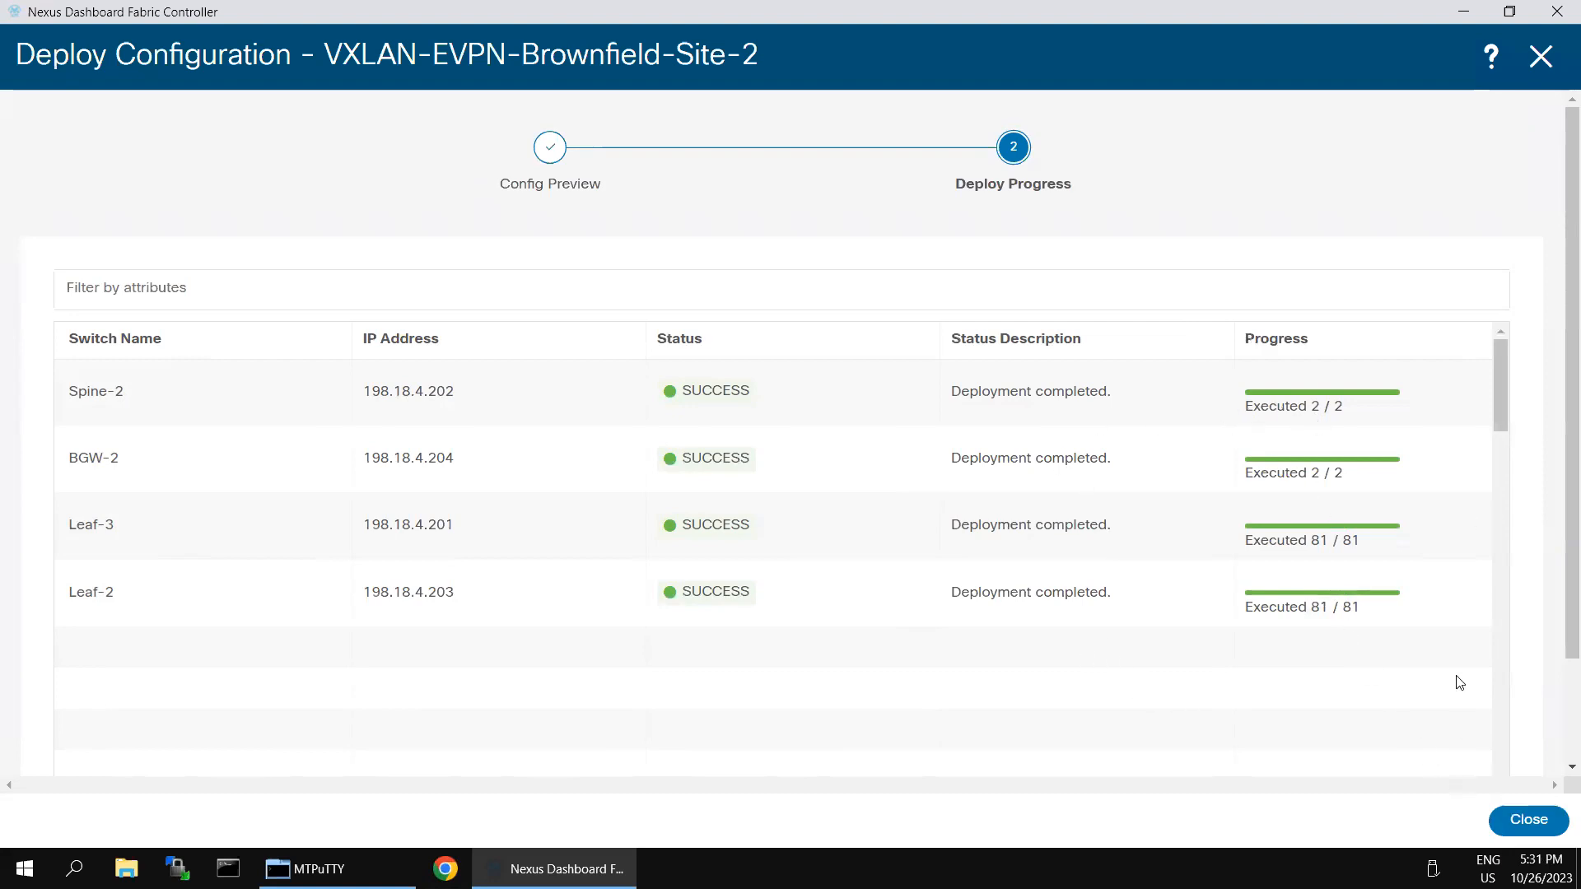
scroll(1558, 709, down, 2)
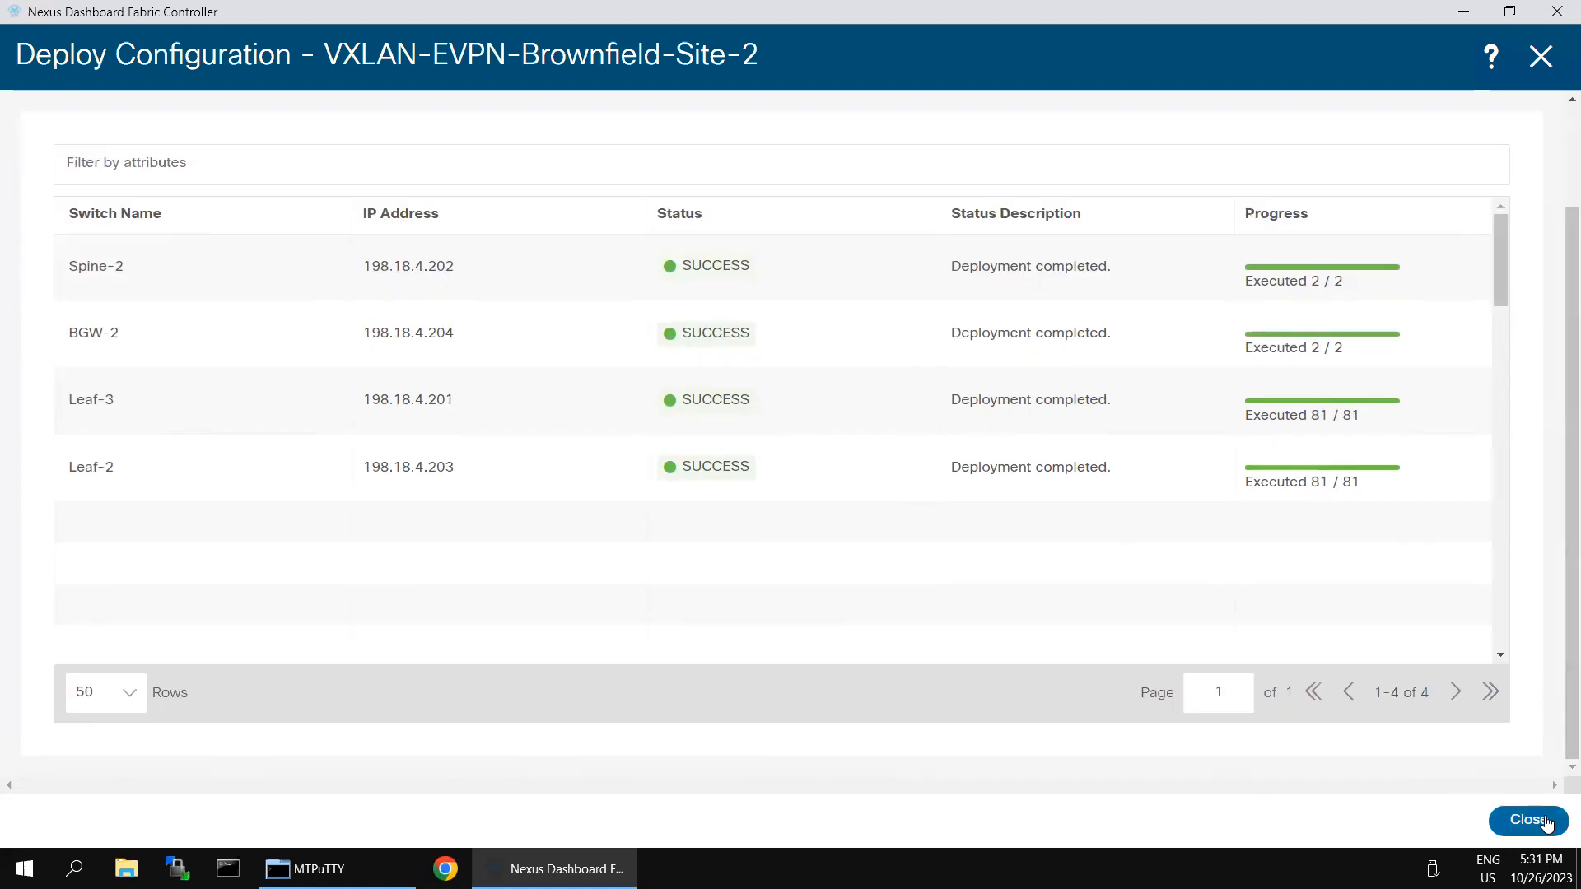
click(1530, 819)
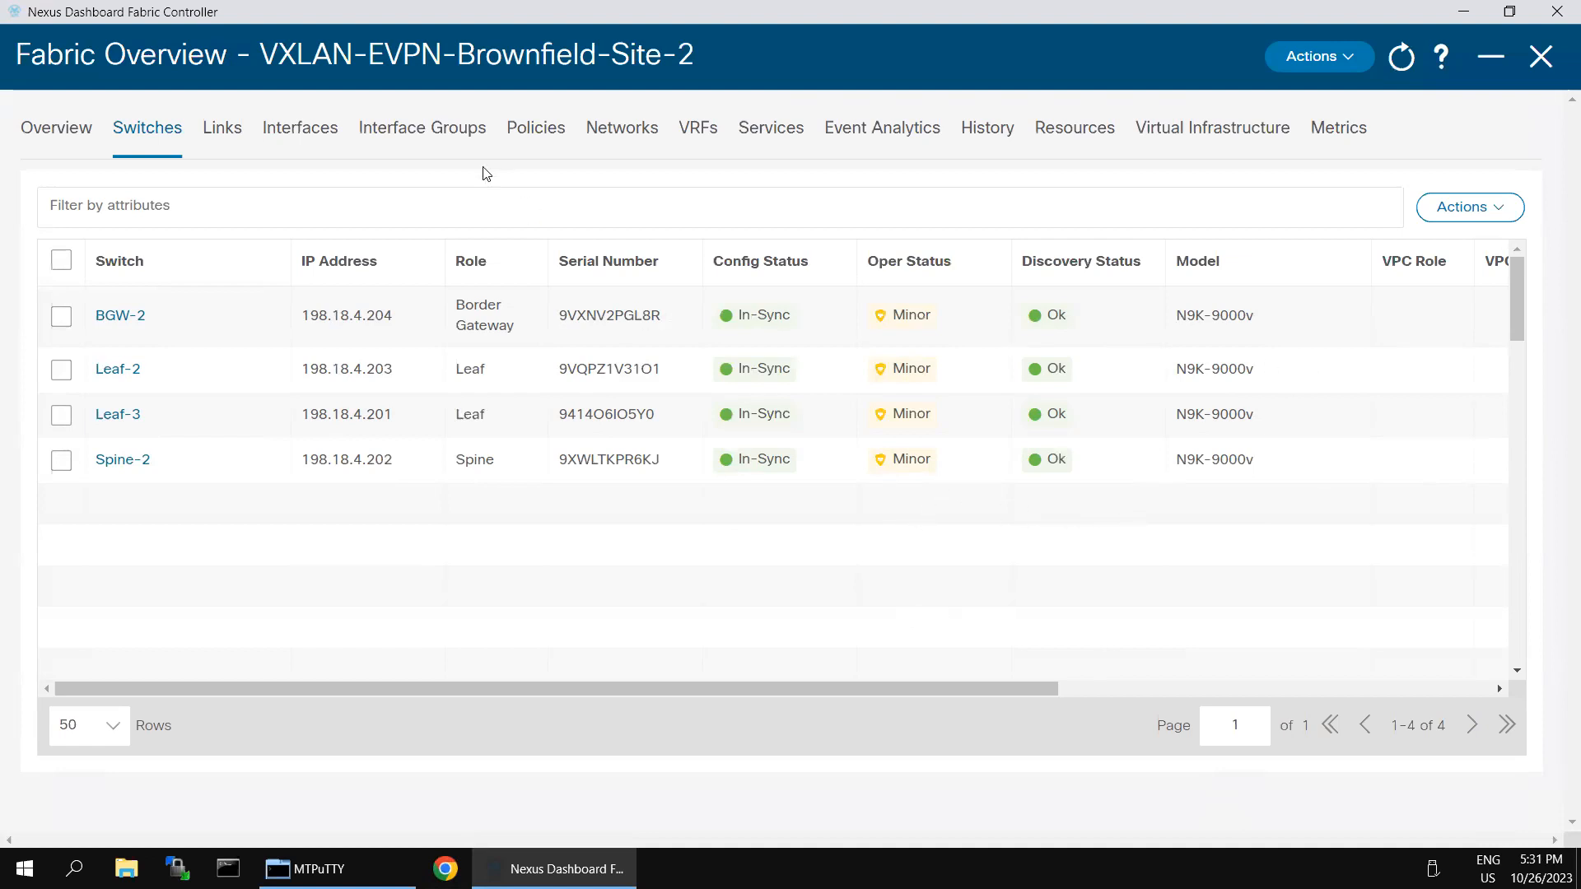
click(70, 134)
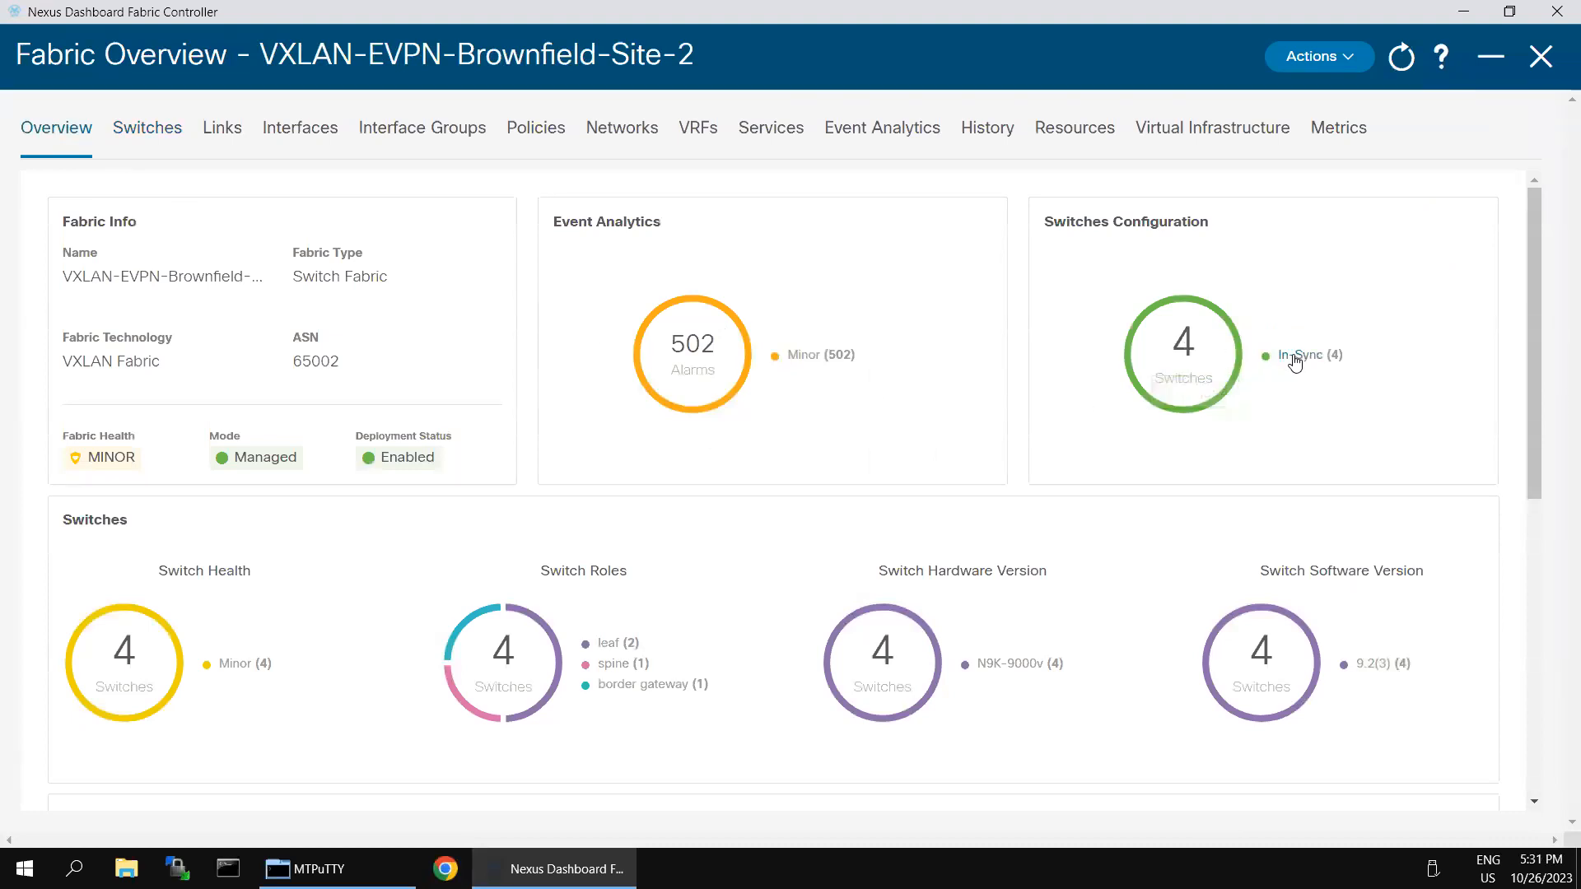
click(1324, 364)
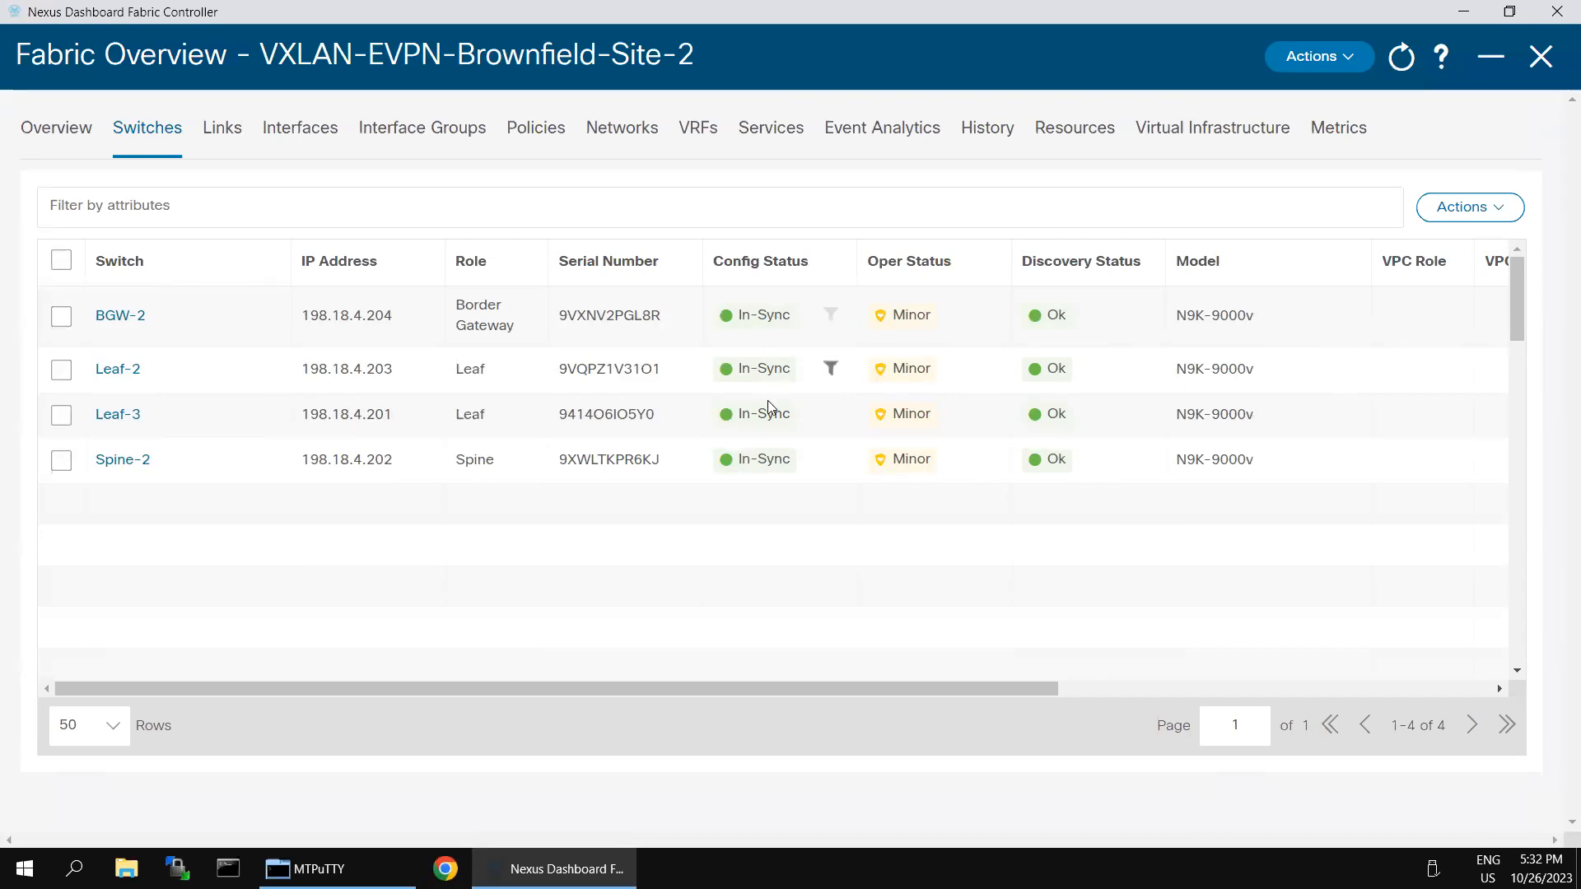
drag(996, 684, 1292, 685)
drag(1379, 708, 1362, 624)
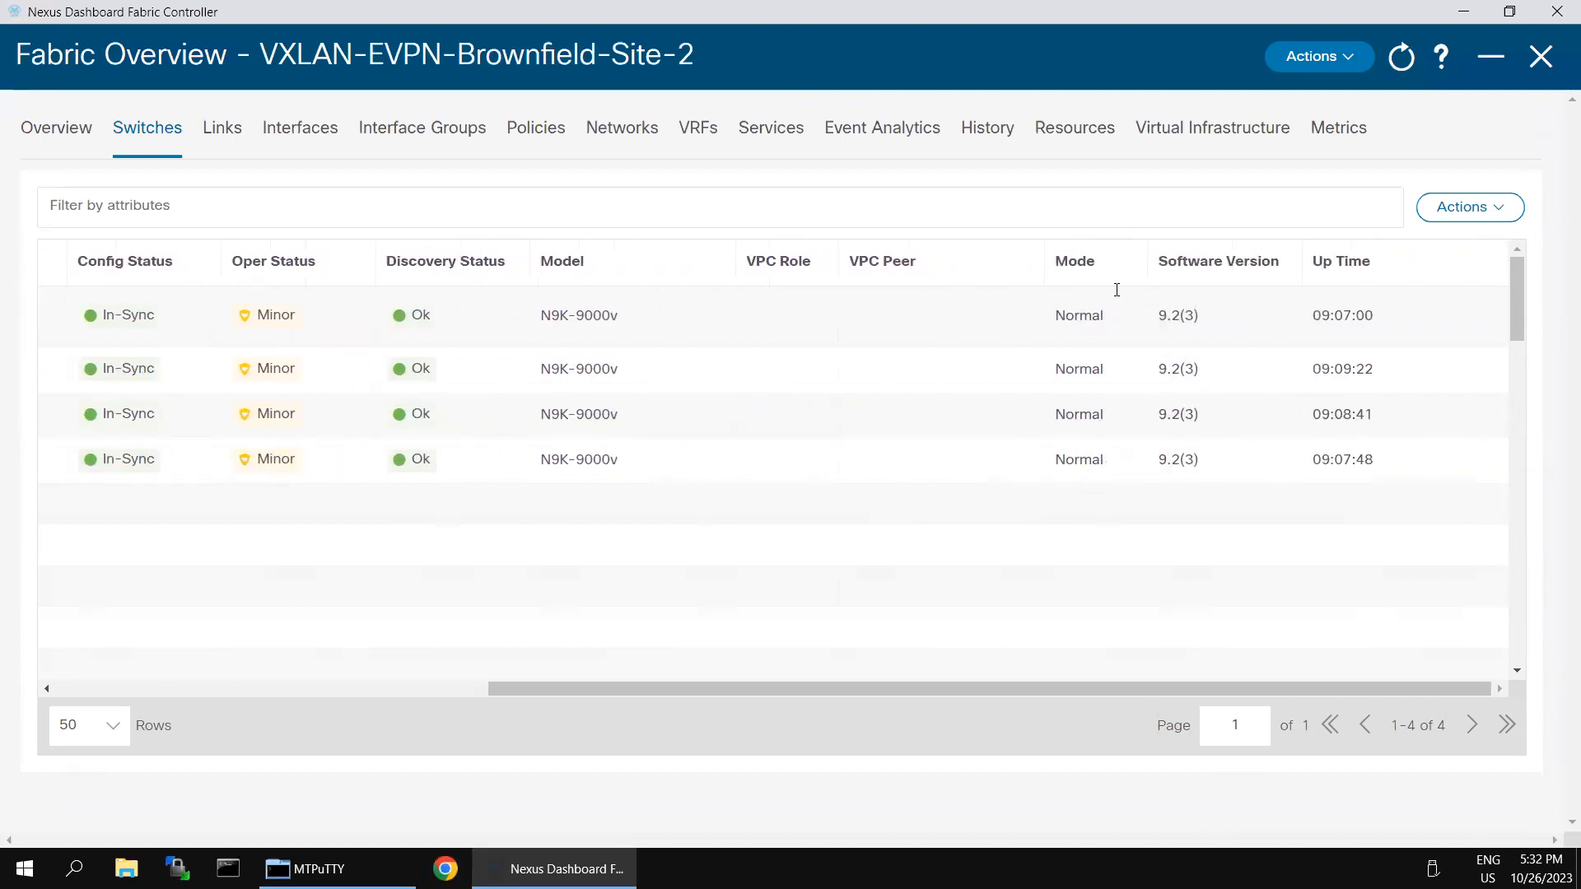
drag(1016, 690, 300, 255)
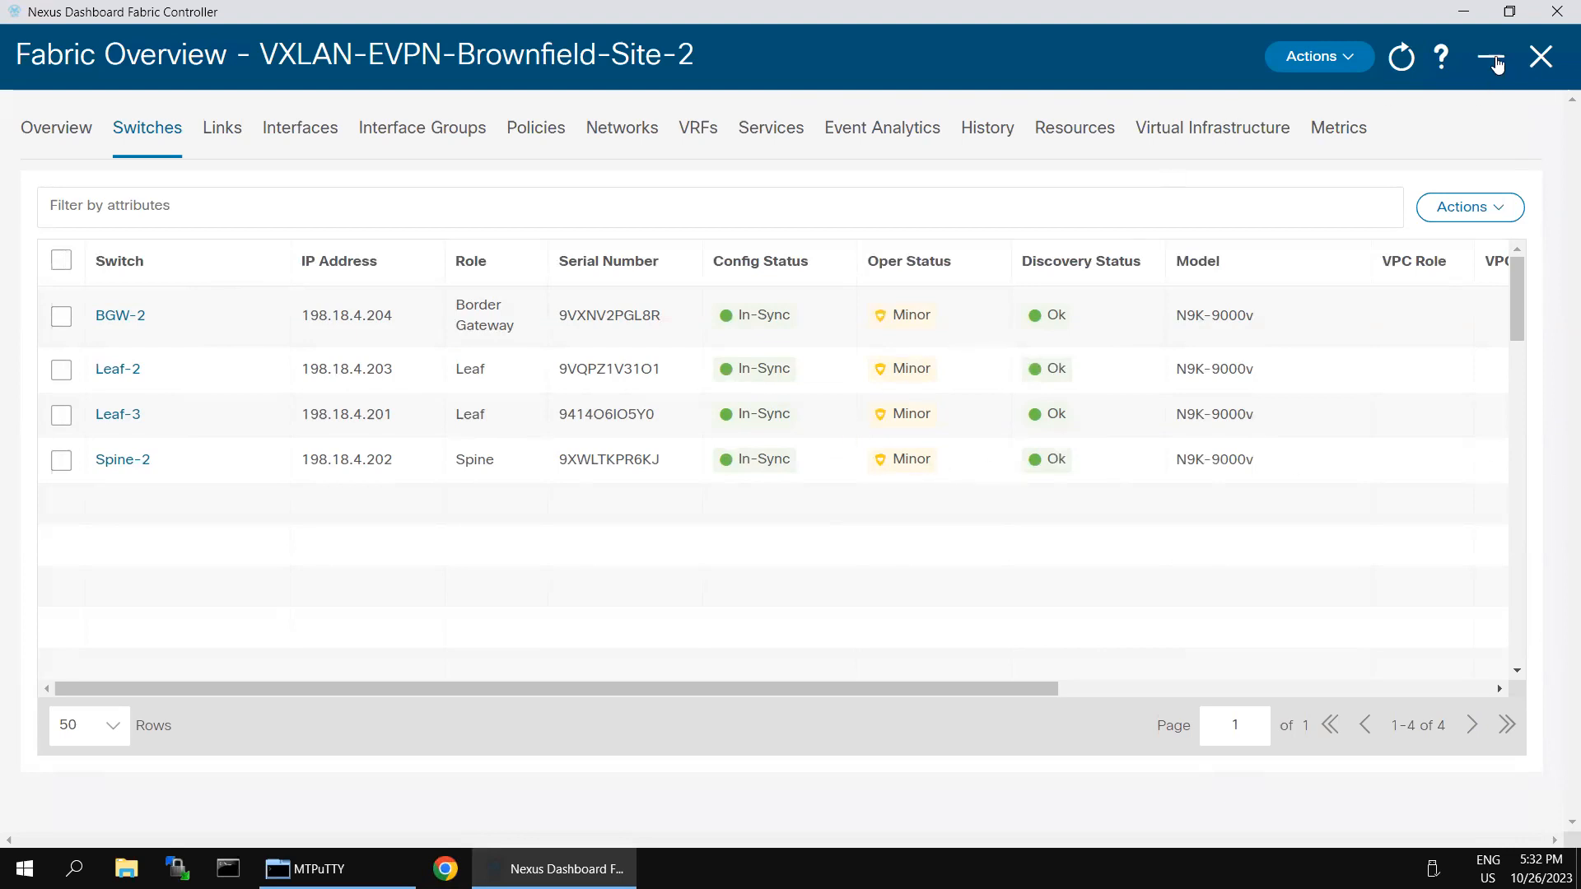
click(1495, 62)
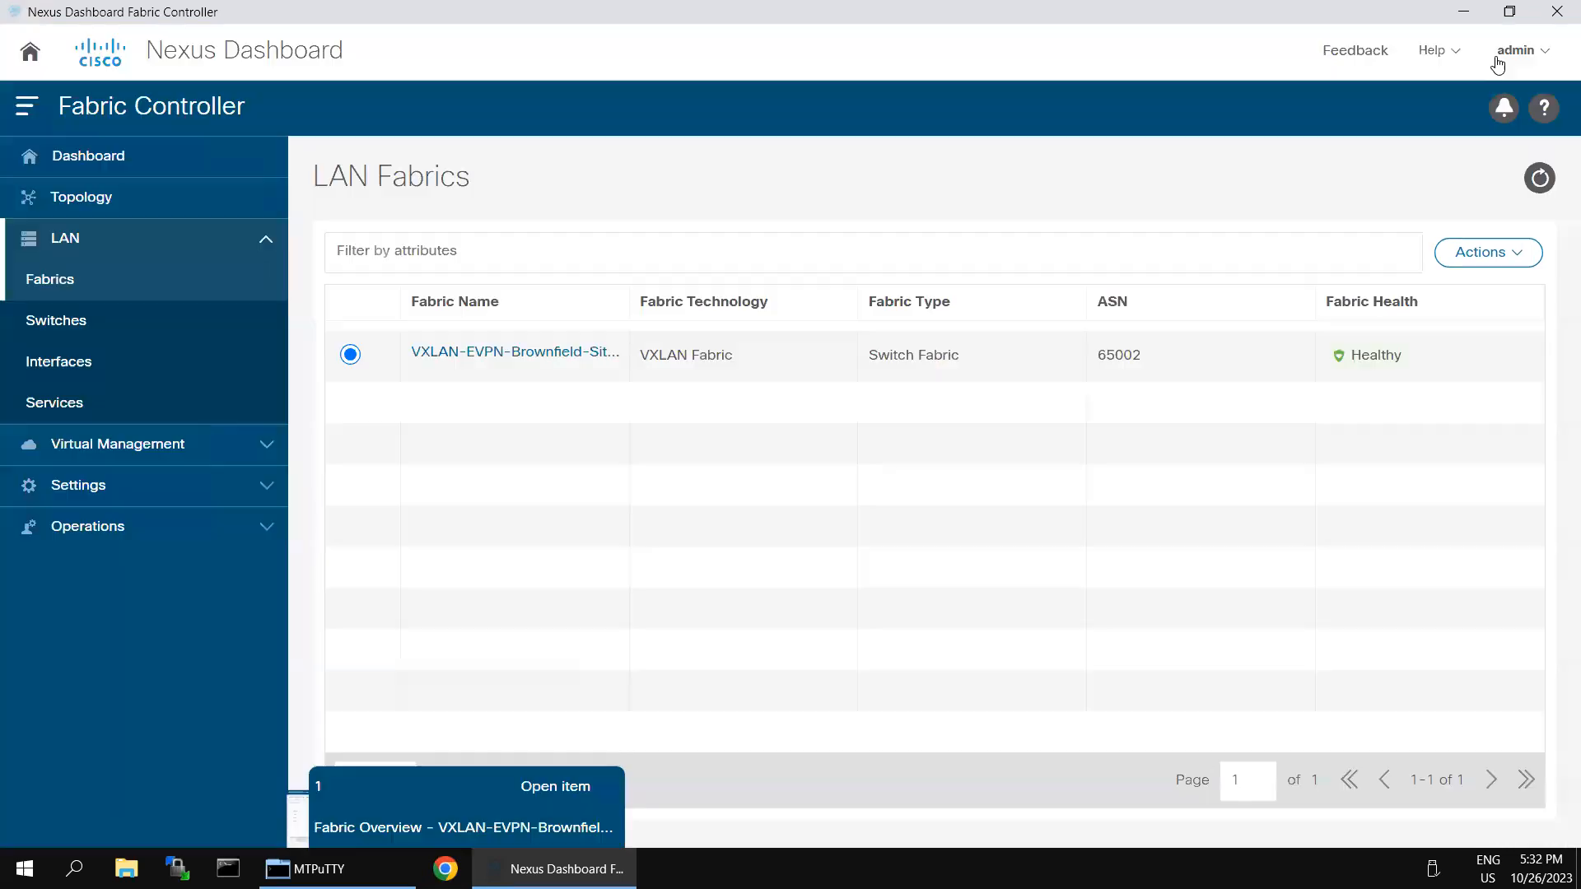
Step: Open the fabric Topology and colour it by configuration sync status
click(110, 200)
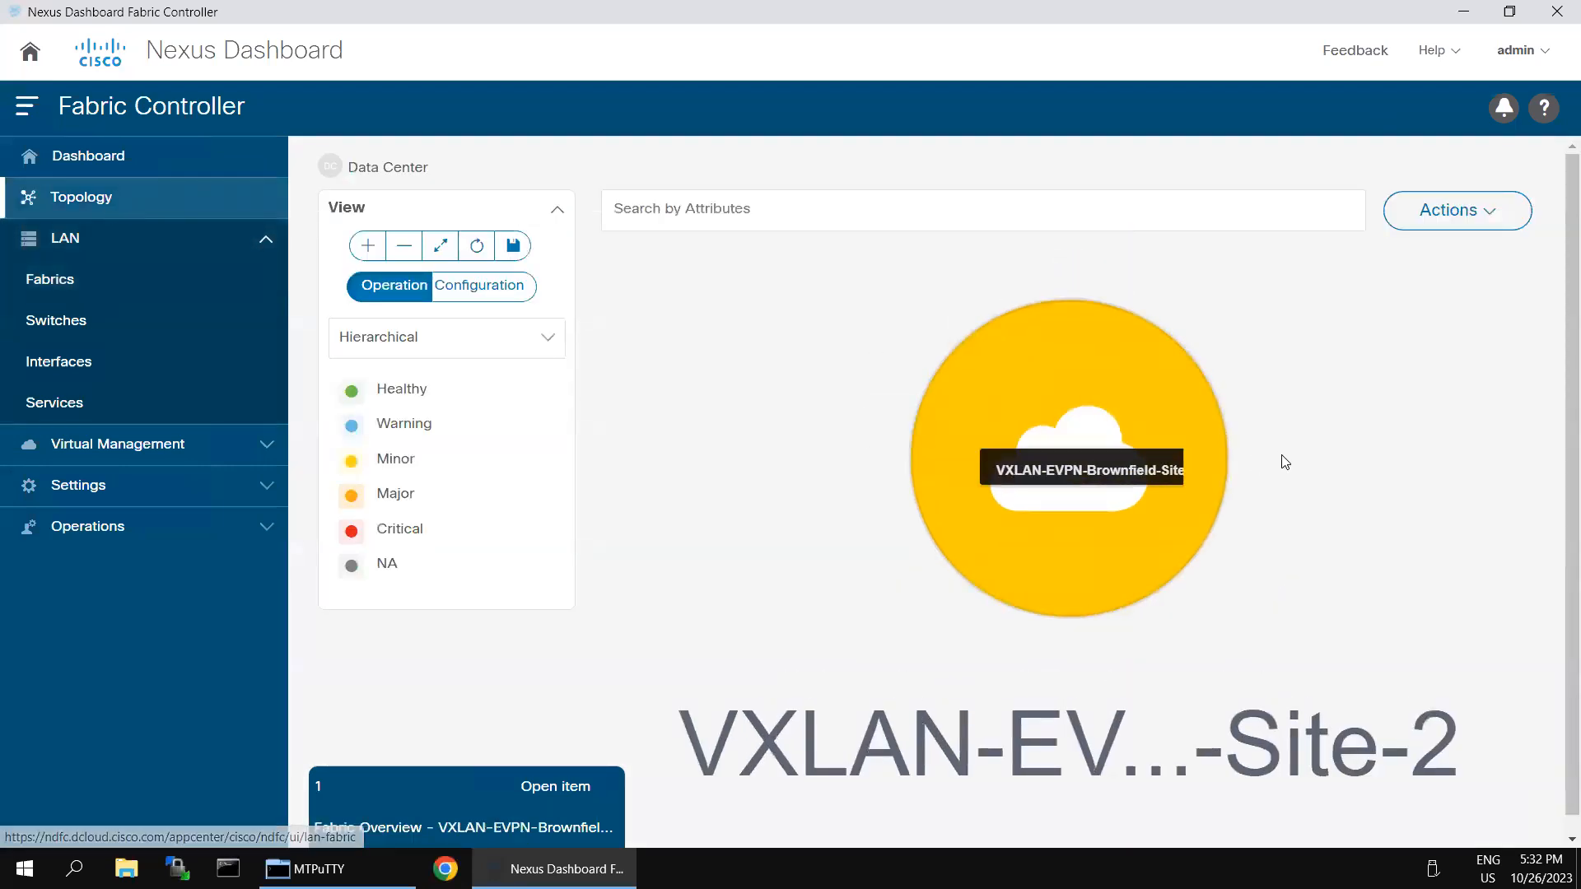
click(1070, 477)
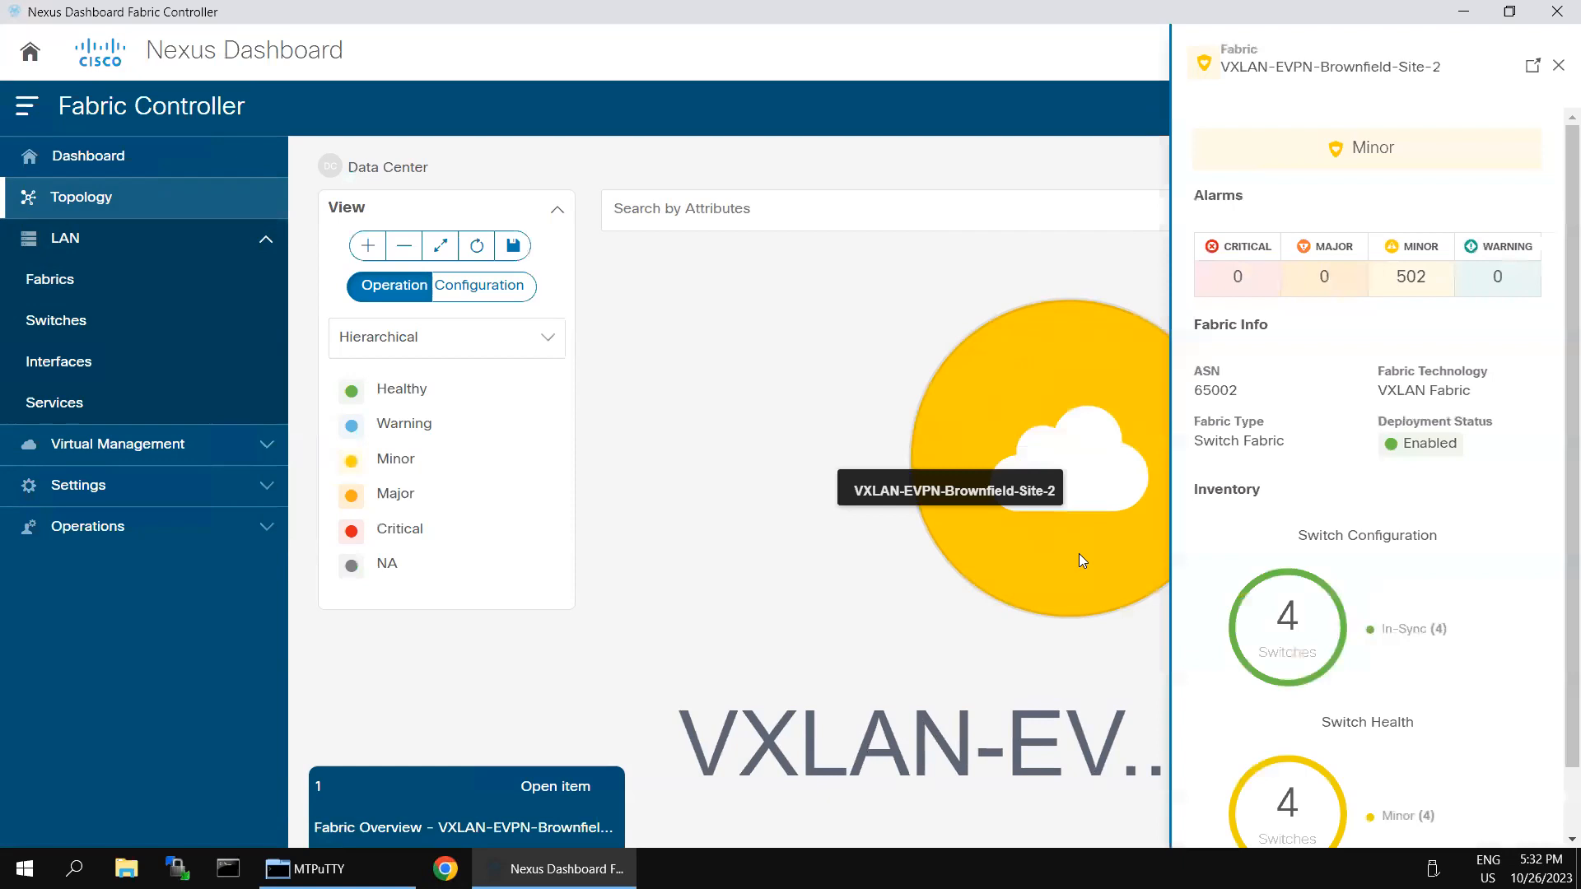
click(1560, 68)
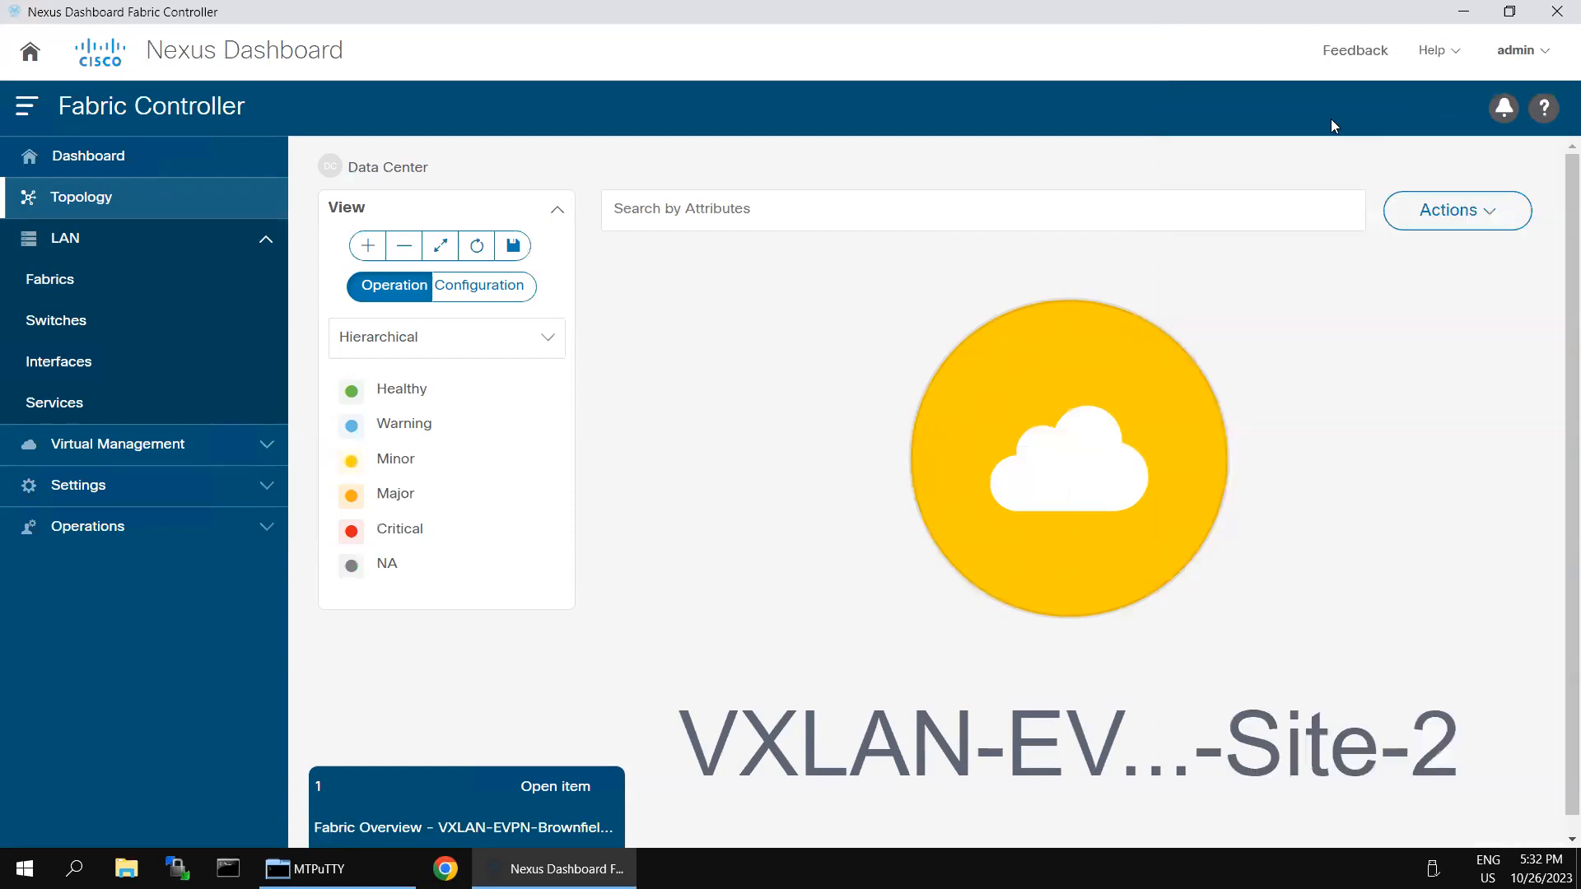
click(398, 251)
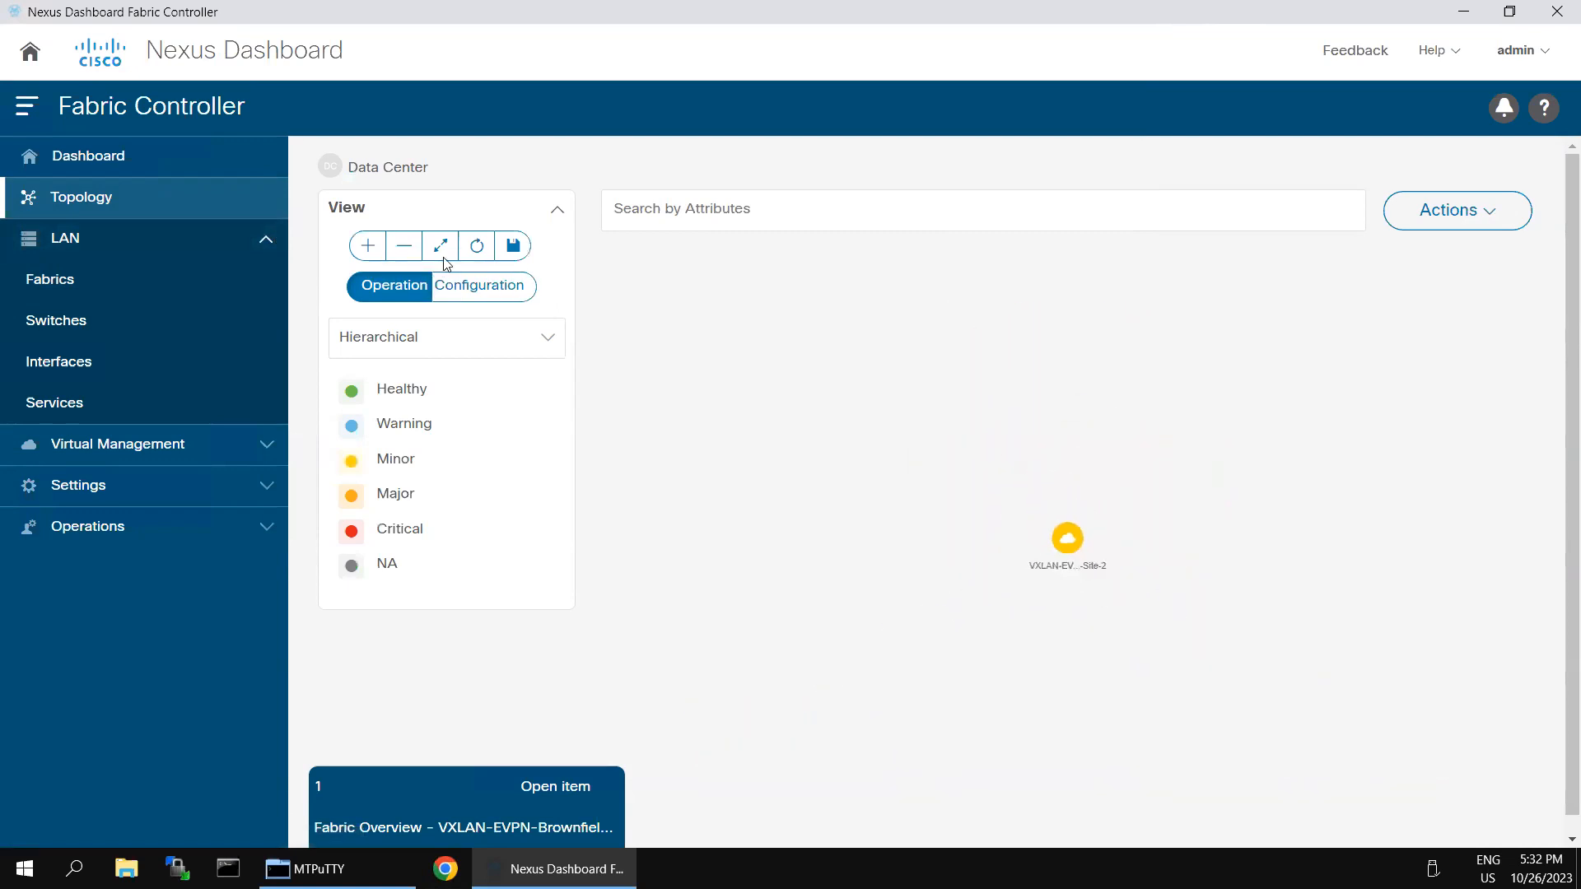
click(368, 246)
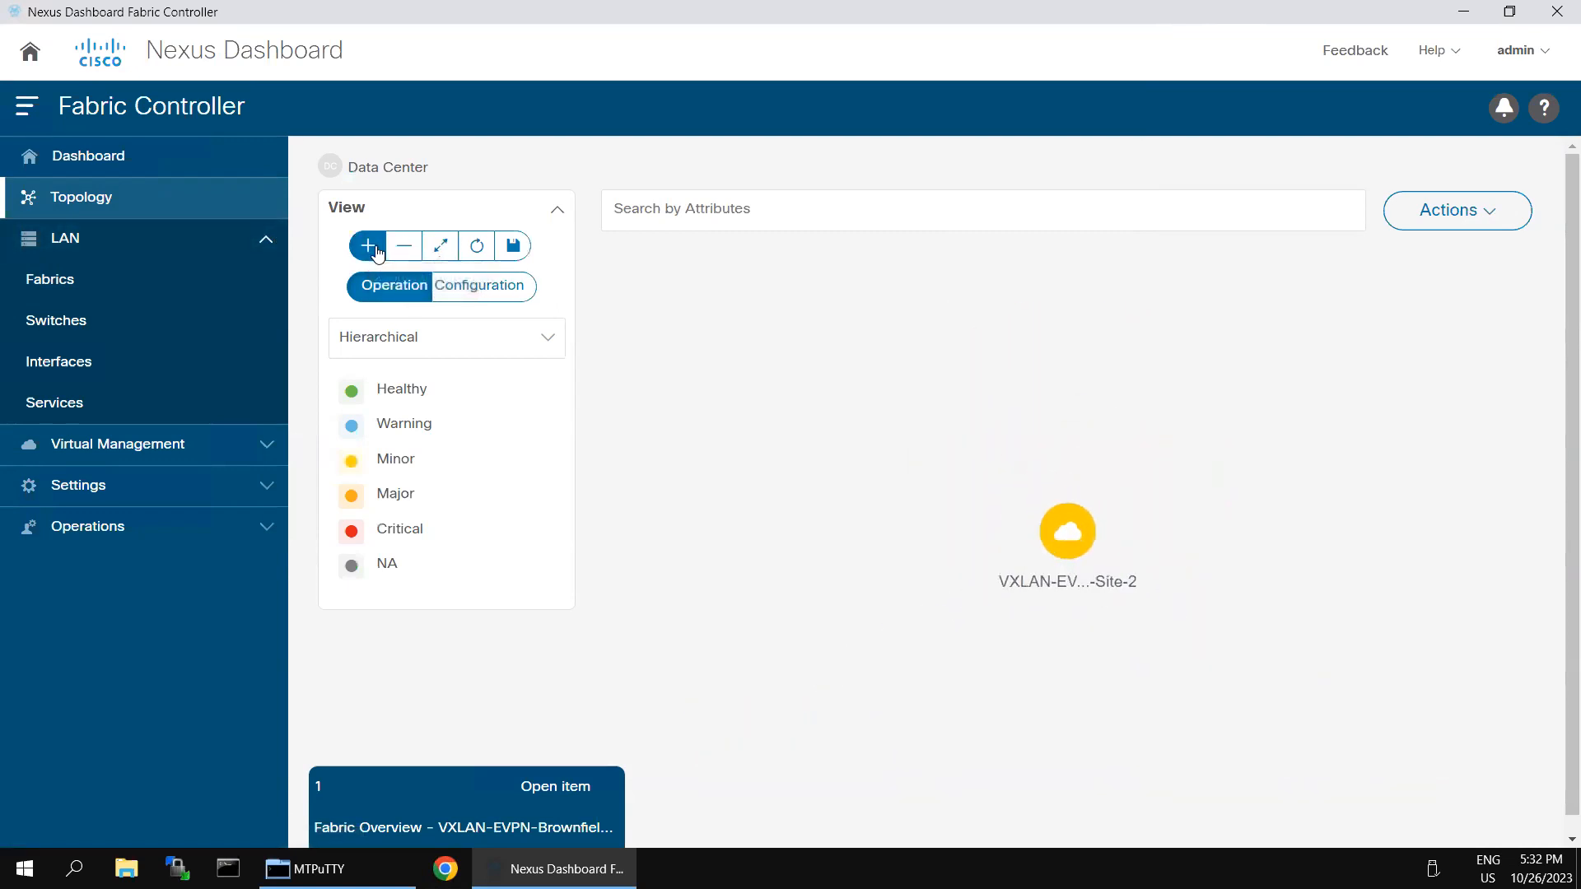
click(458, 282)
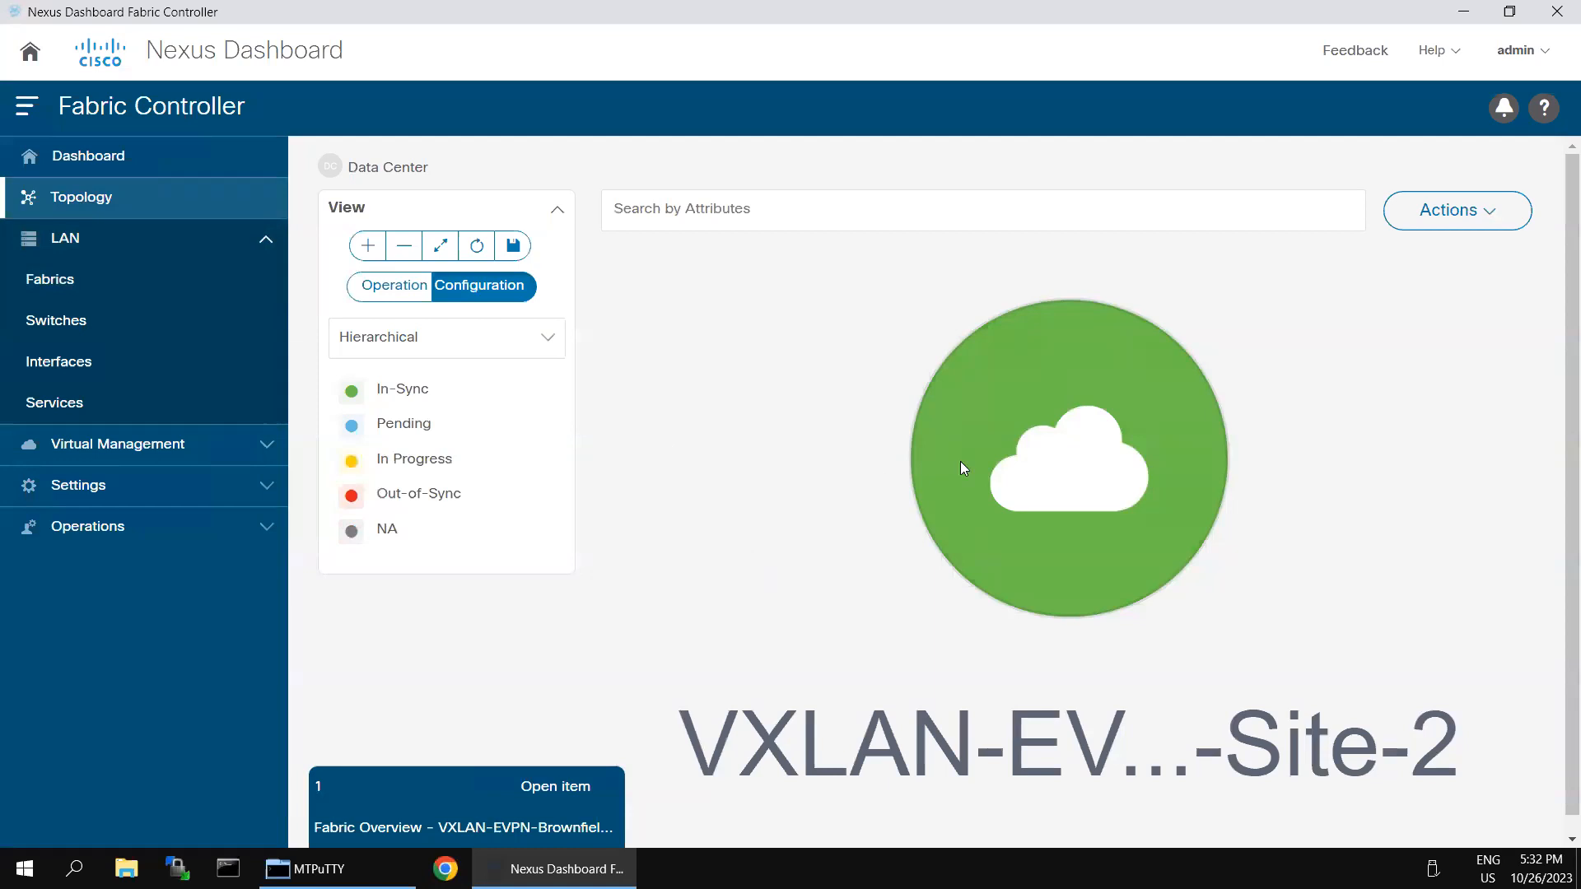
Step: Drill into the Site-2 fabric and its Networks, return up, then minimize the remote desktop
click(1045, 469)
double_click(1046, 470)
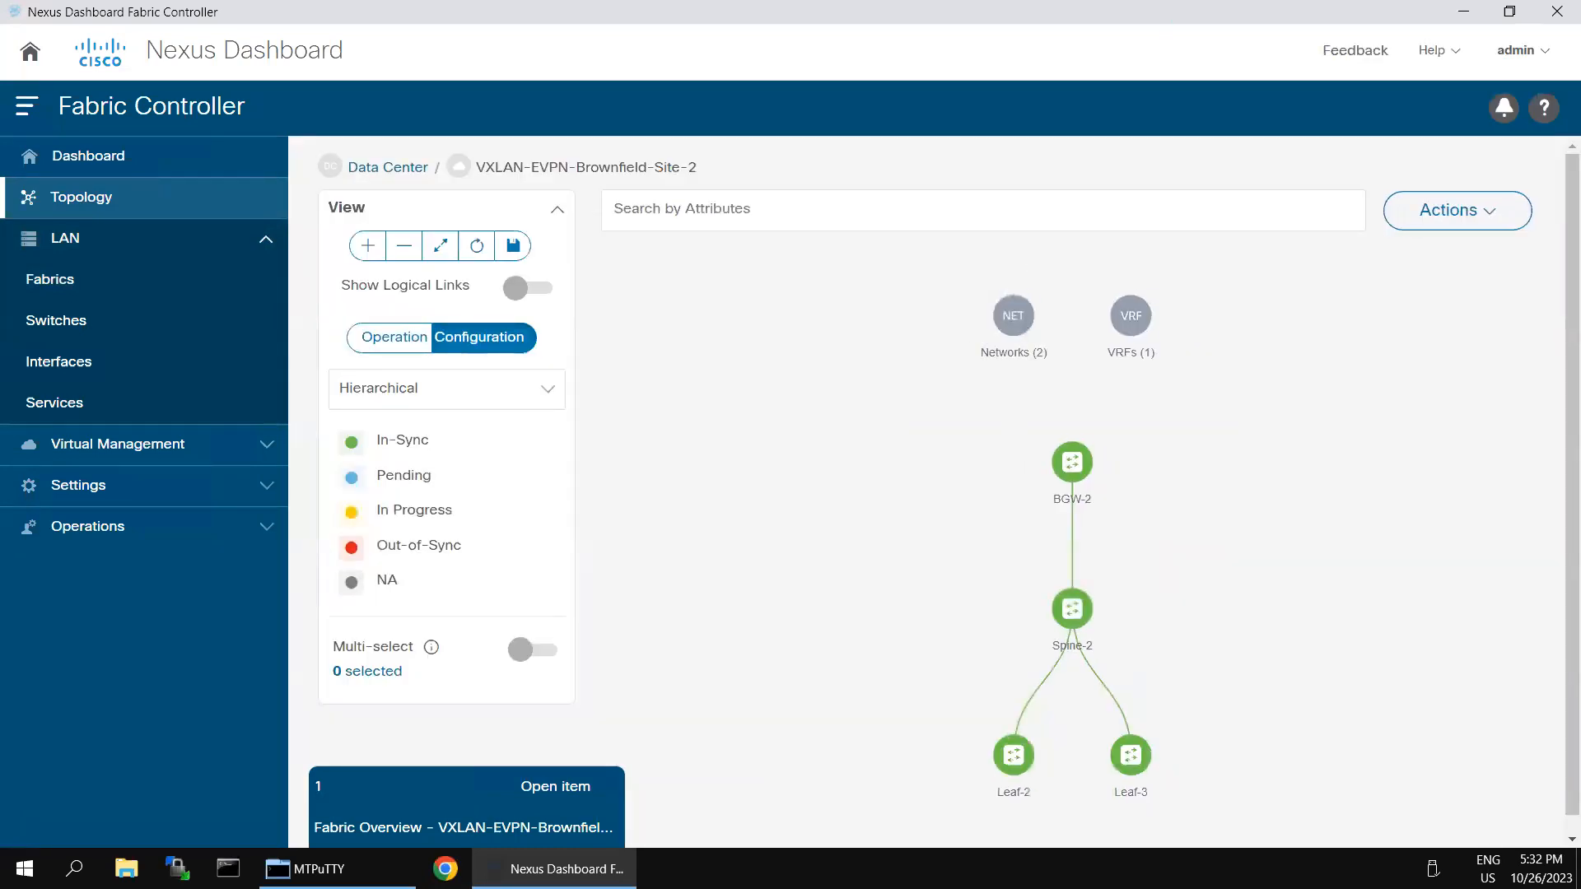
double_click(1015, 318)
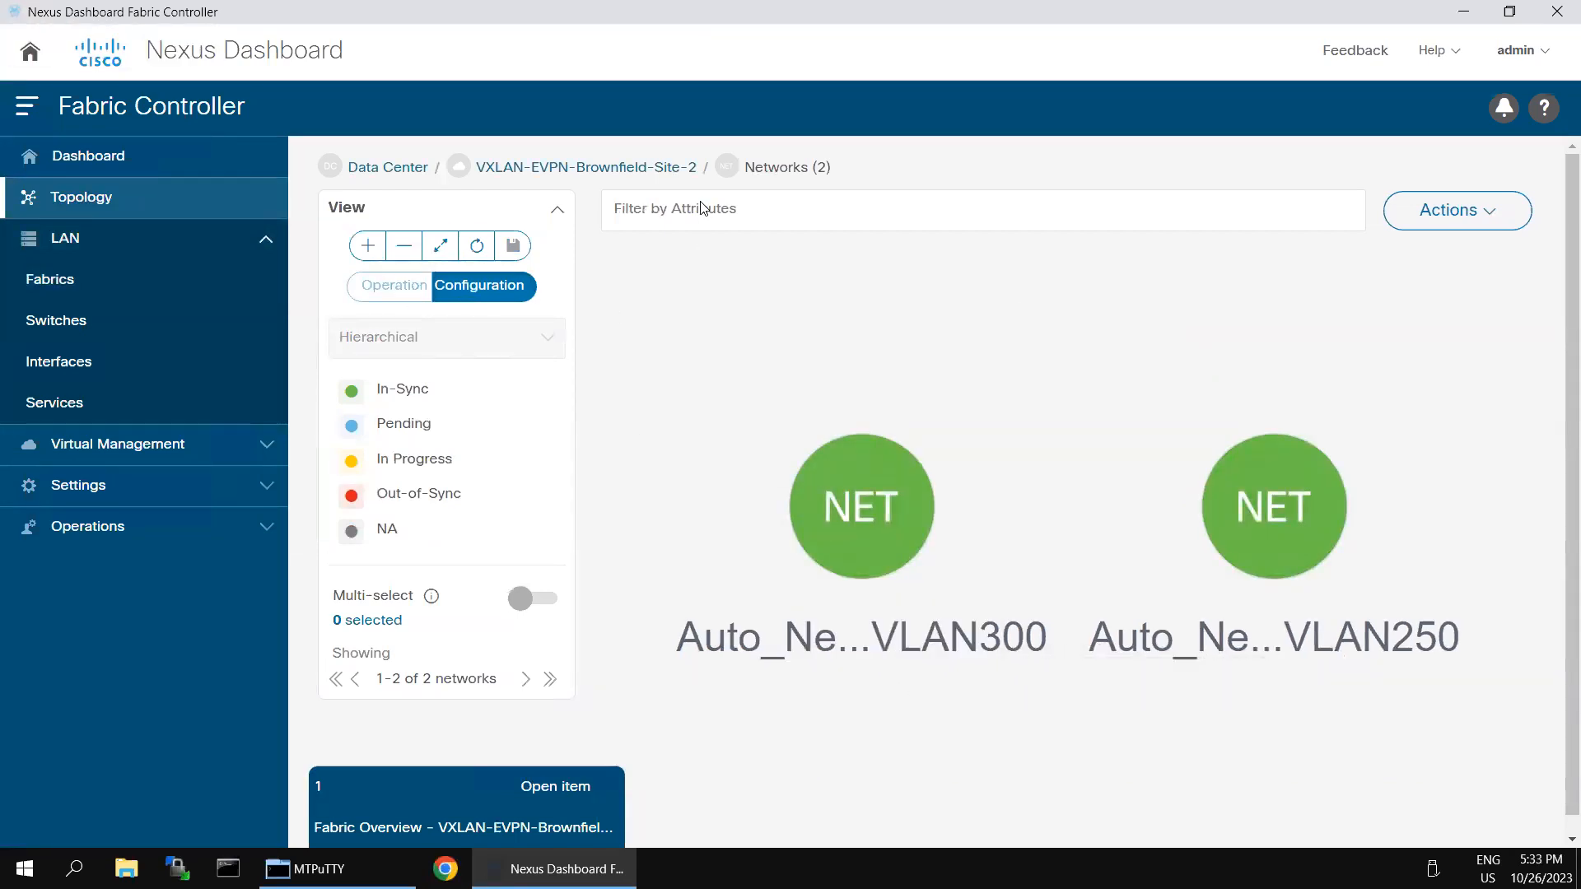
click(601, 167)
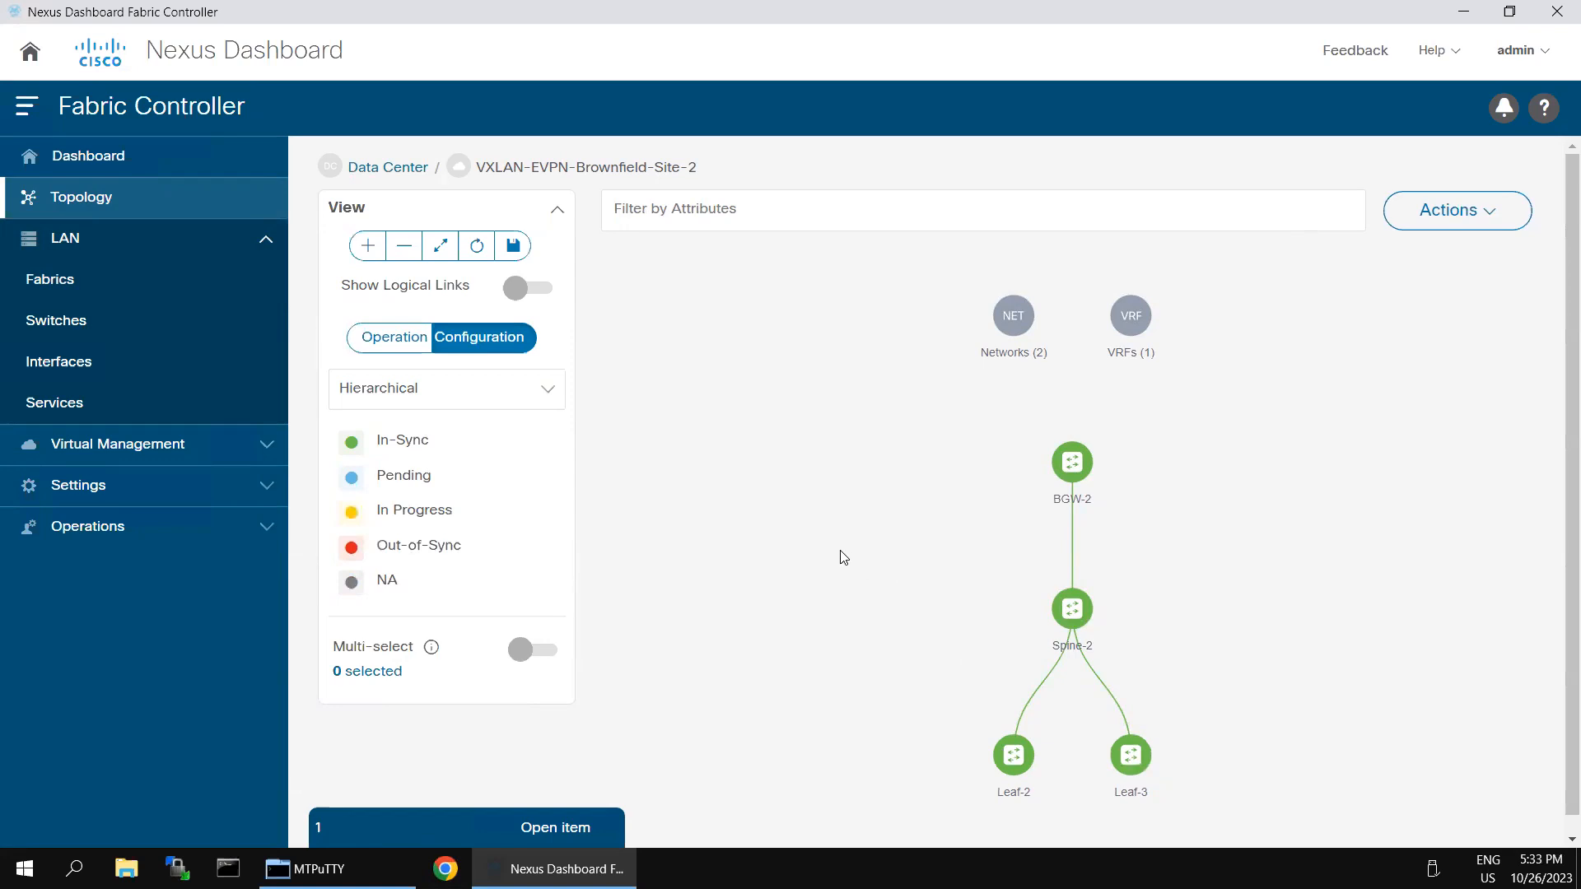
mouse_move(837, 2)
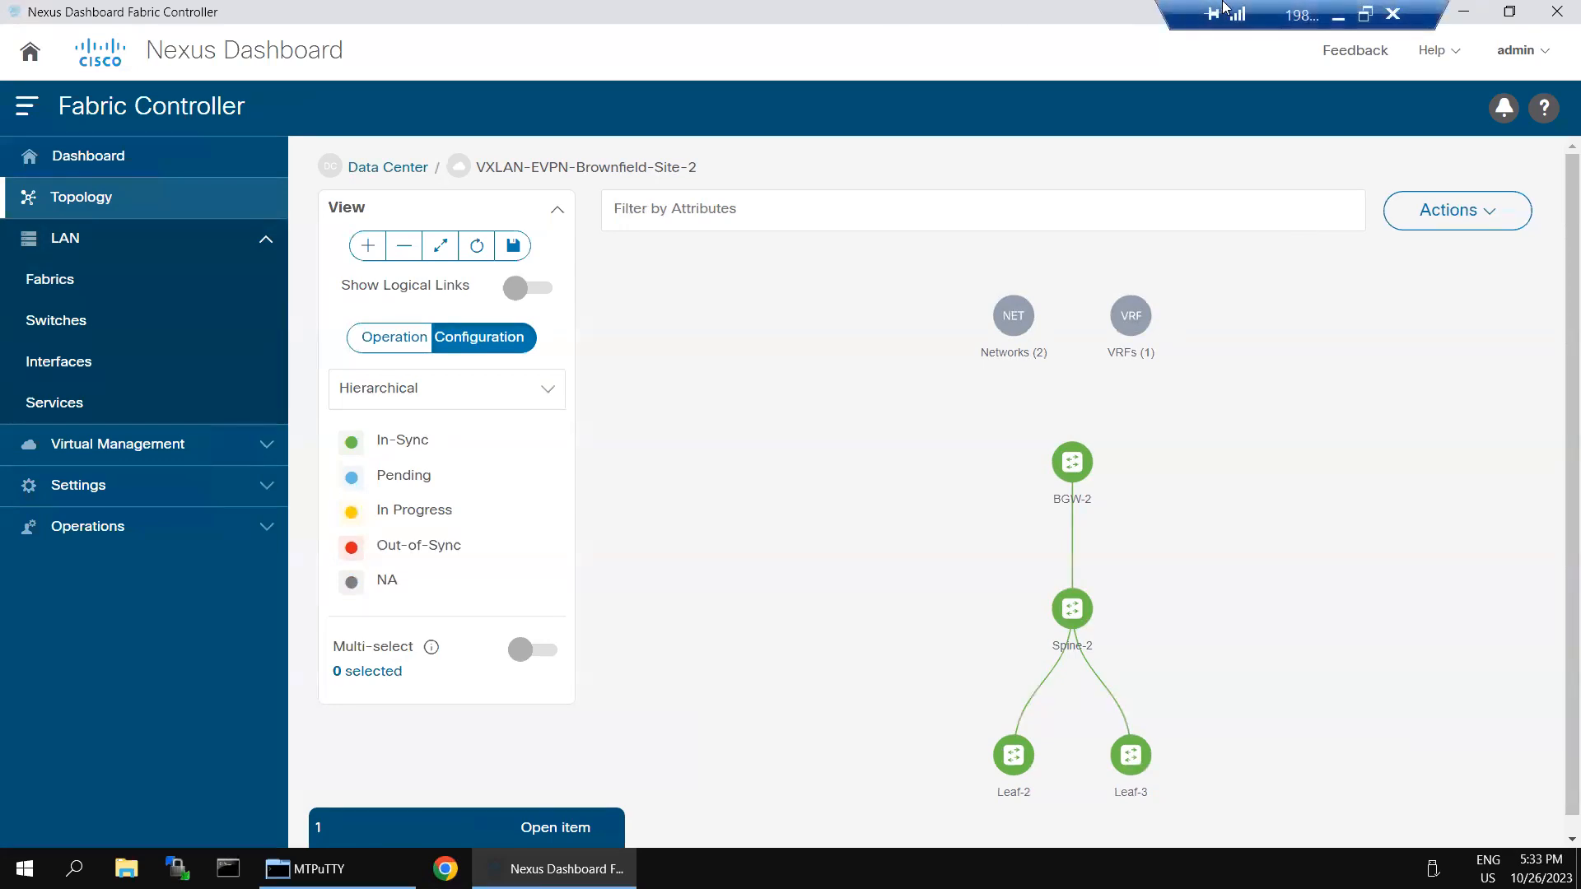
click(1338, 16)
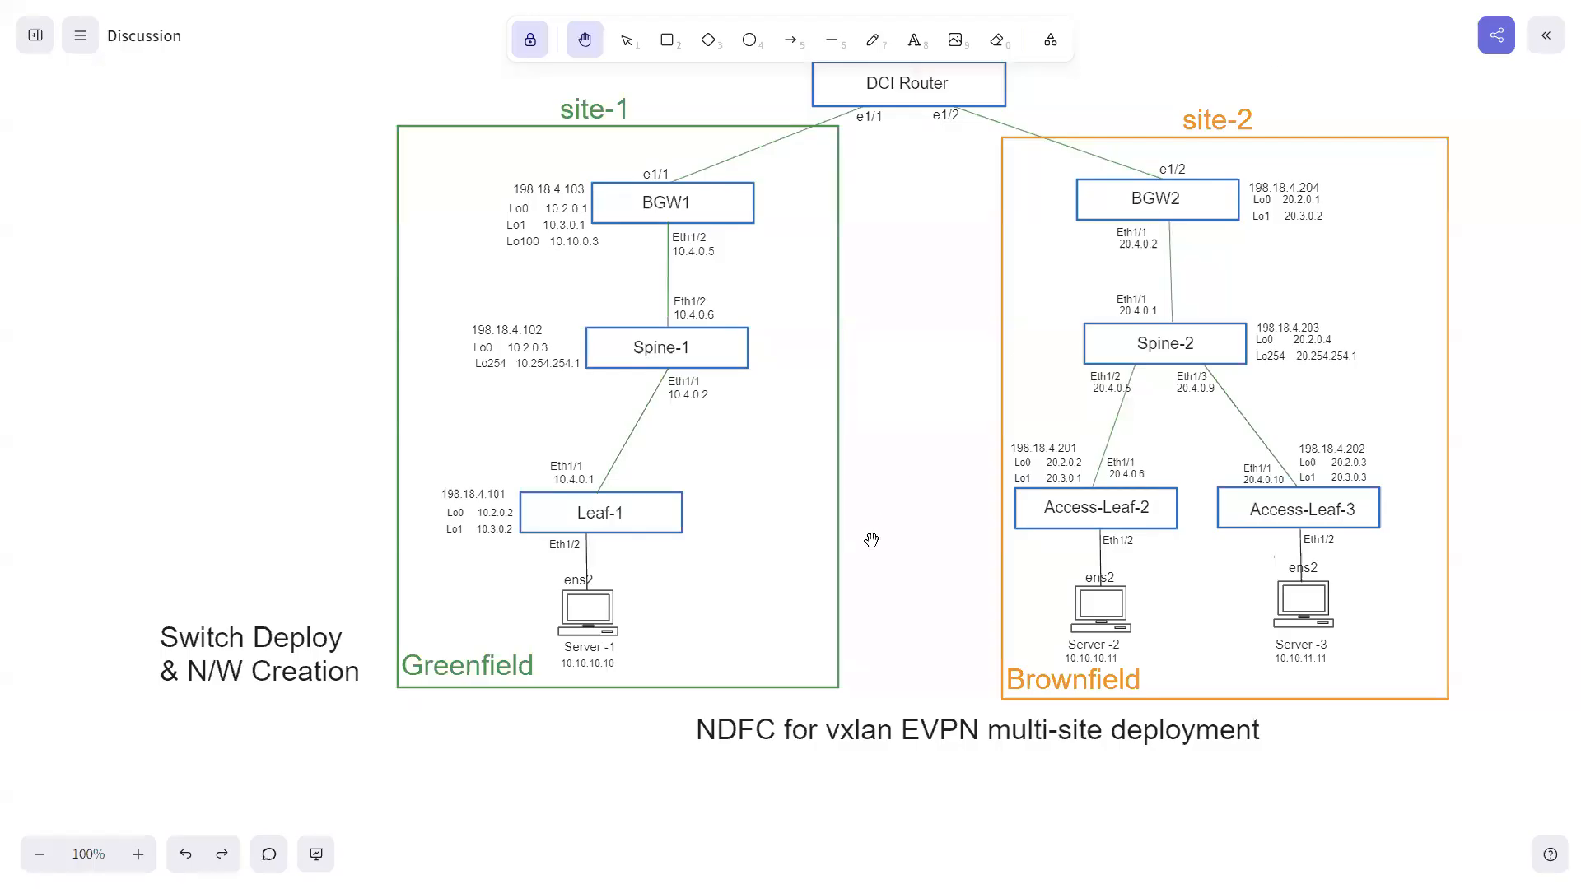
Step: Open the Server-2 SSH session under Site-2, accept its host key once, and log in
key(super)
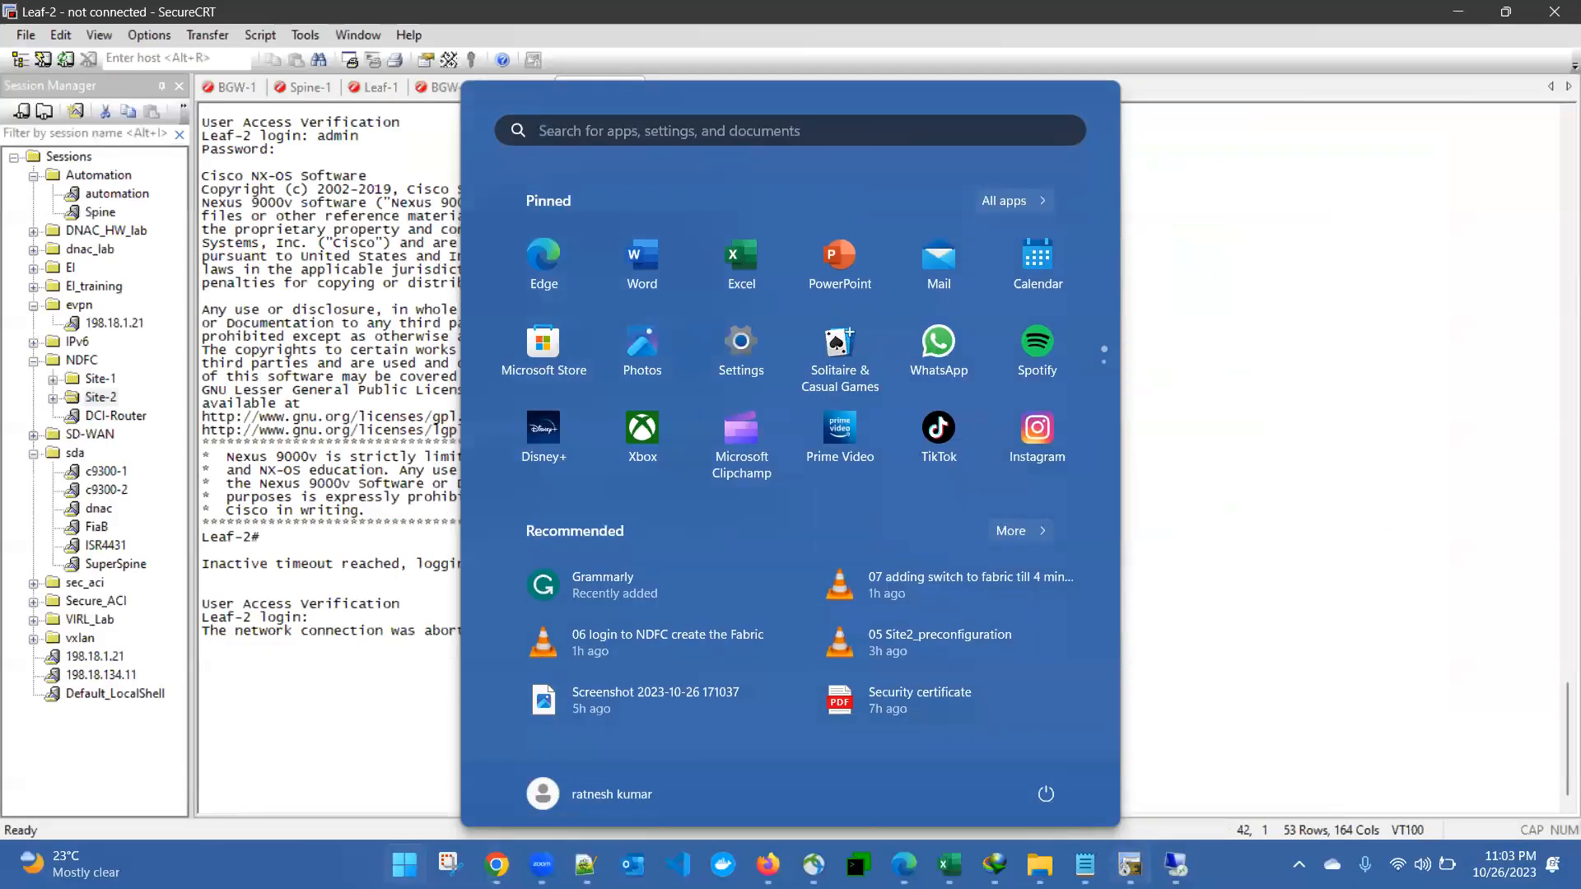
key(Escape)
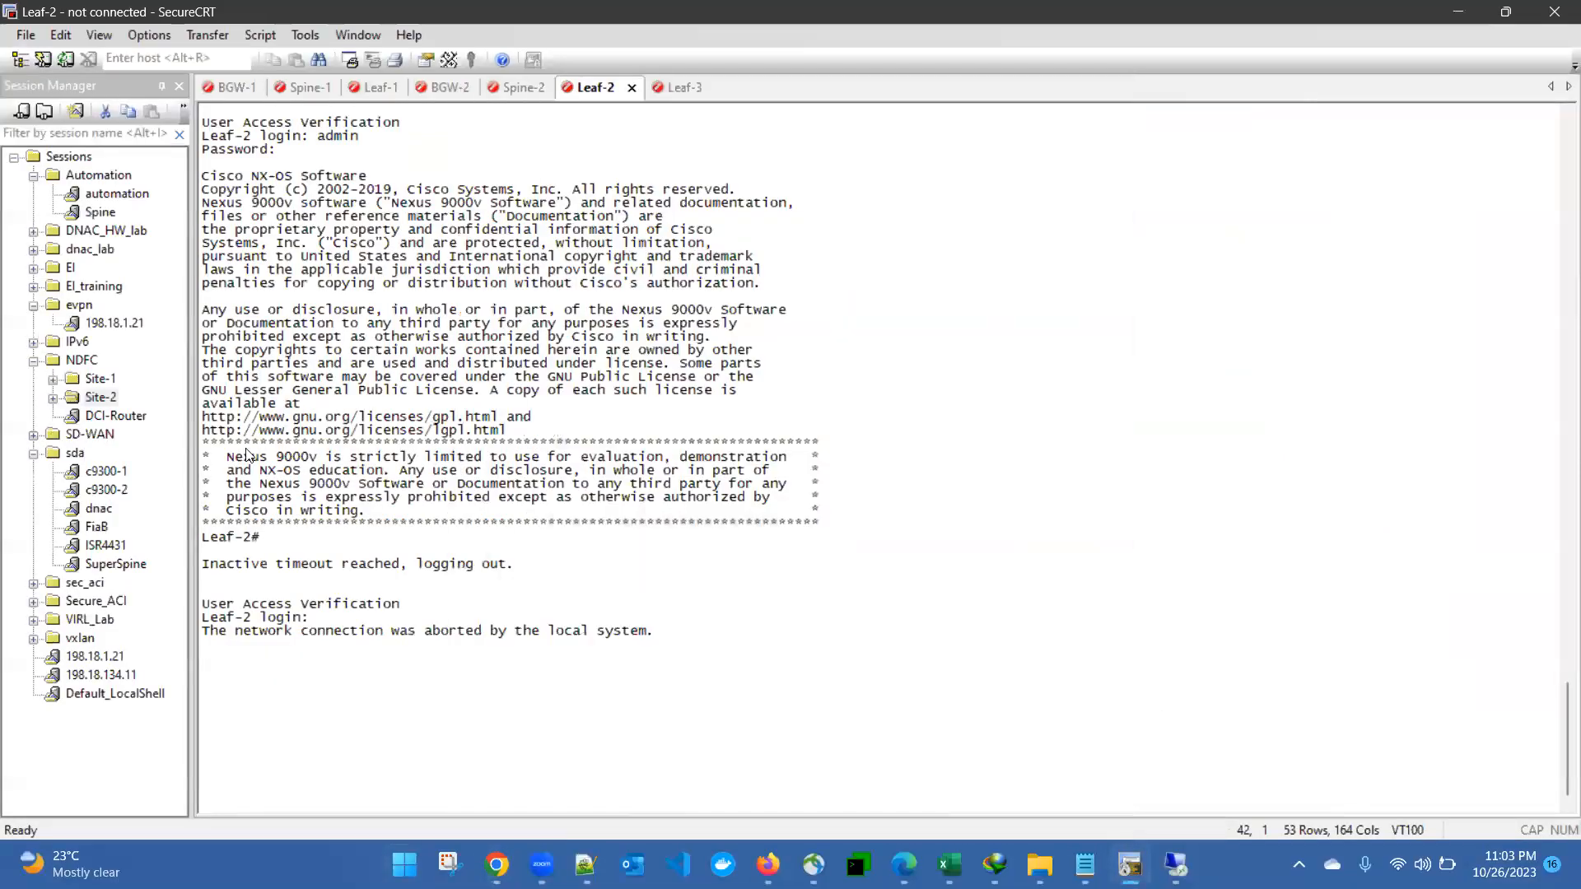
click(52, 398)
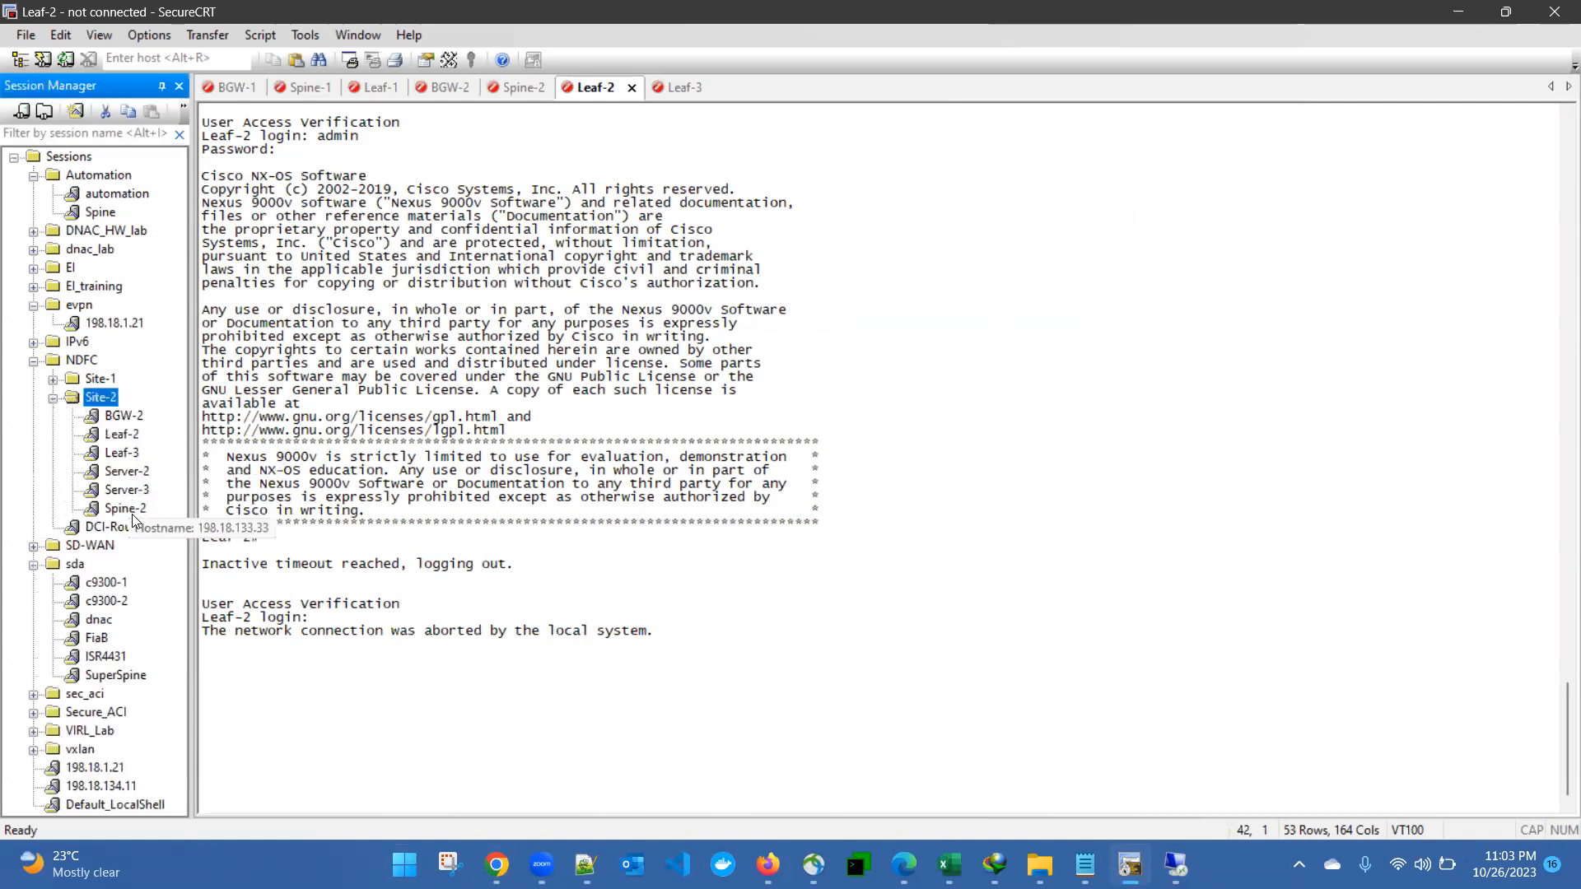
double_click(131, 473)
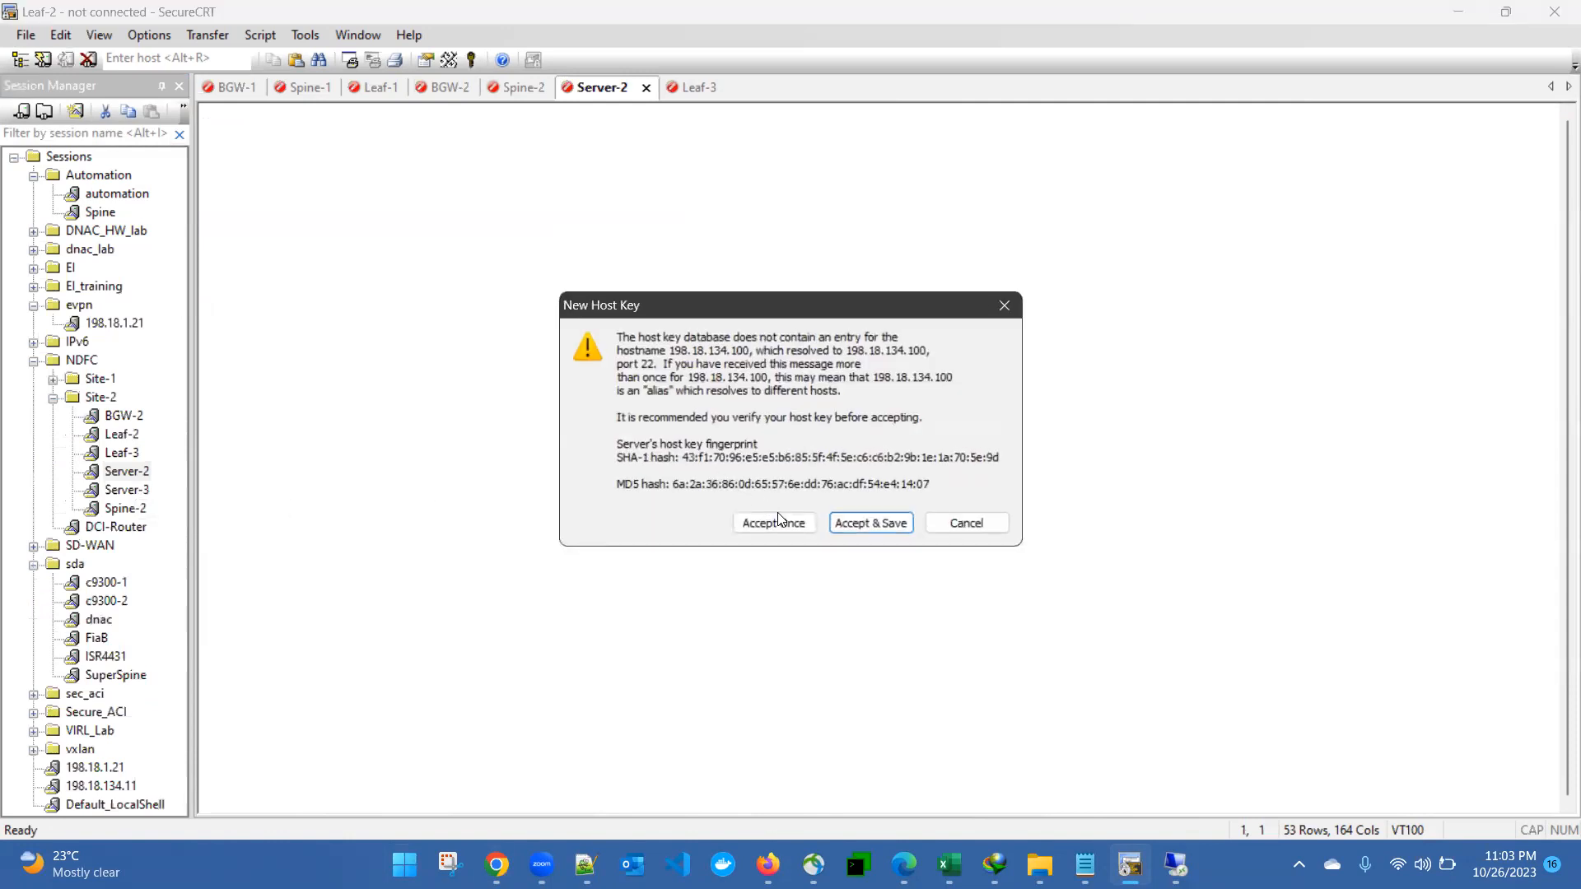
click(777, 518)
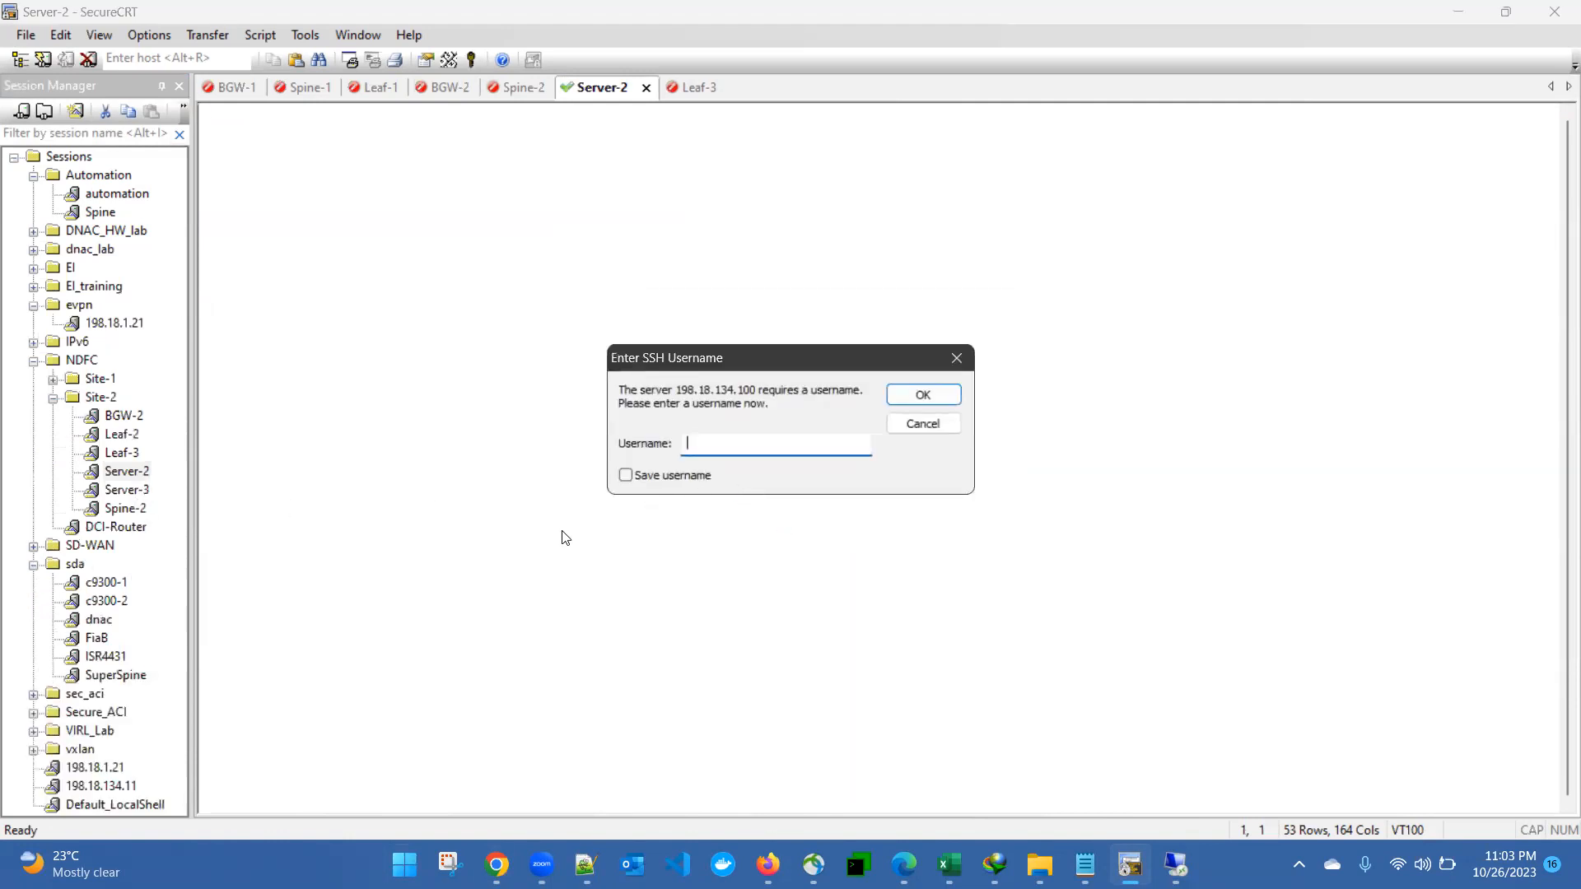
text(tc)
key(Return)
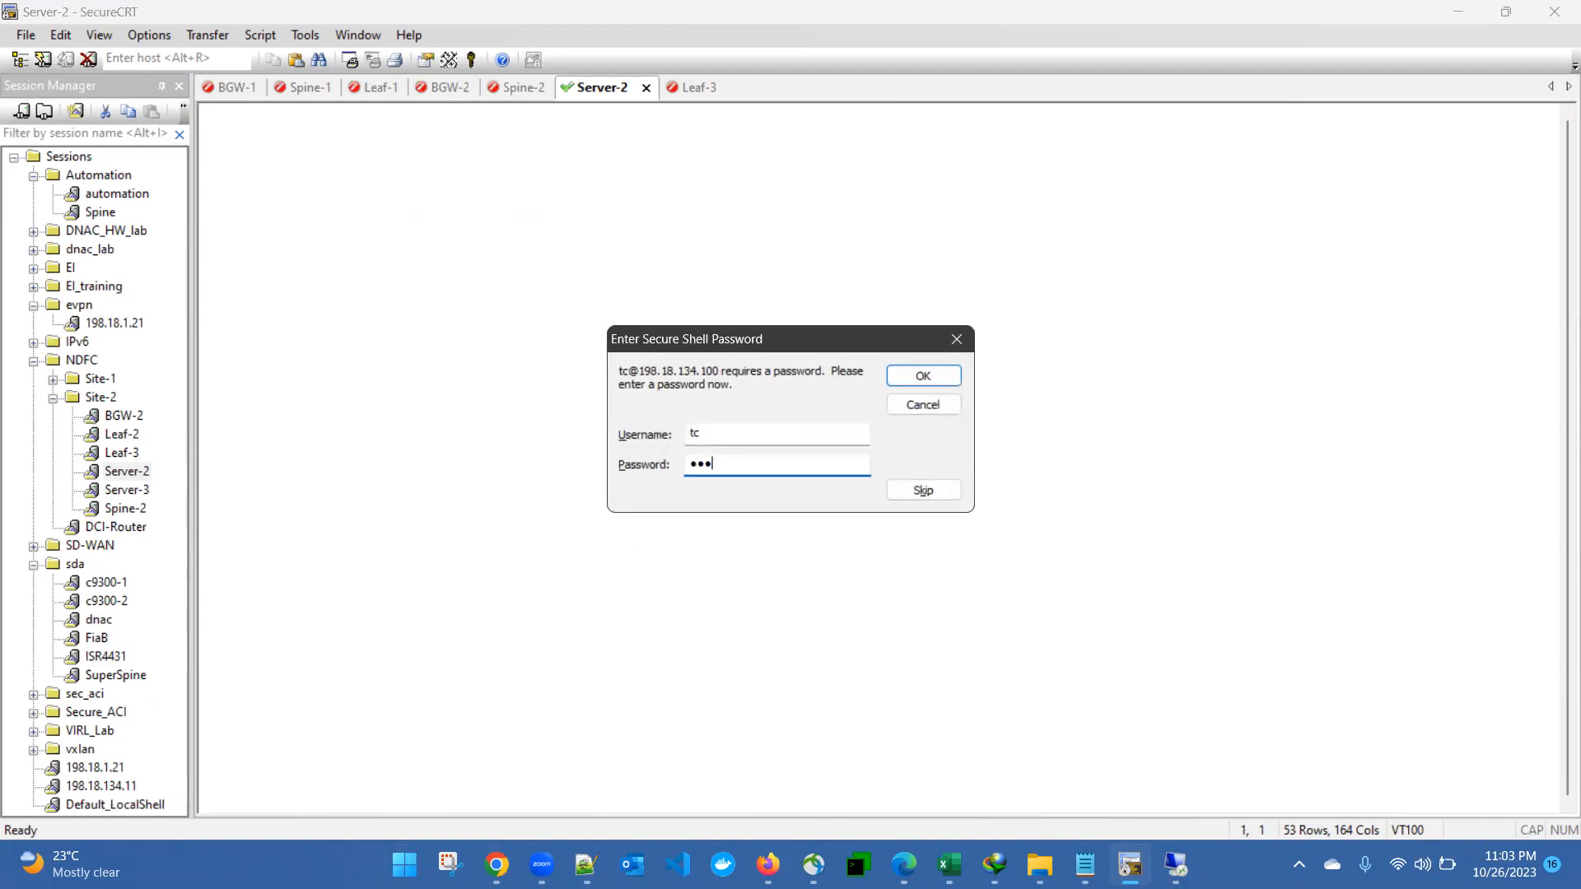
key(Return)
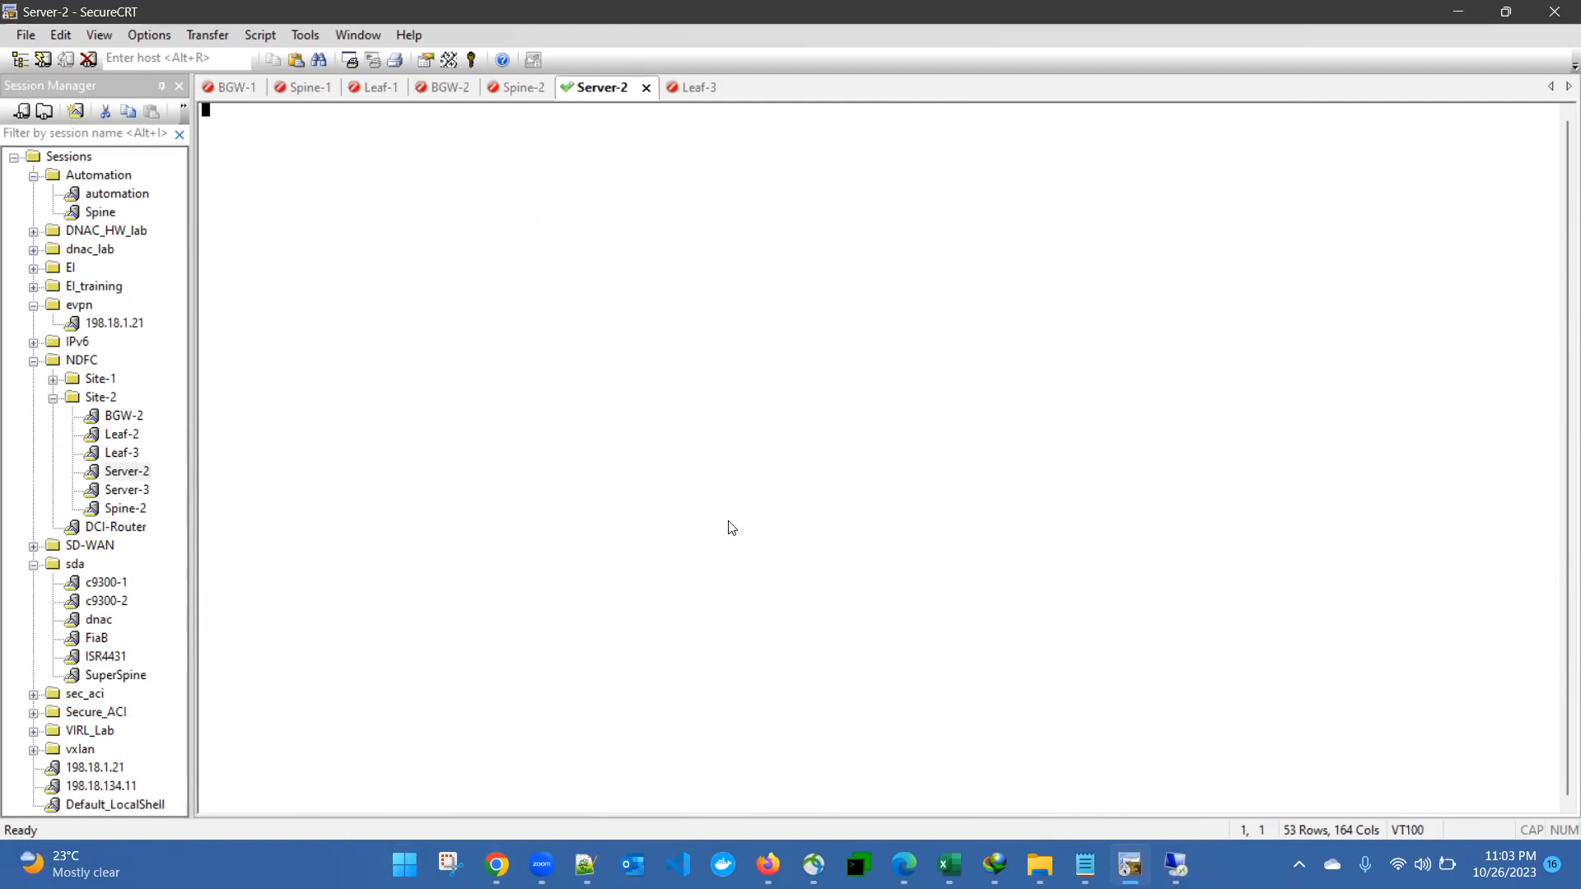
Step: Check Server-2's interface addresses with ip addr and ifconfig, confirming eth1 10.10.10.11
text(ip addr)
key(Return)
text(ip ifcon)
key(BackSpace)
key(BackSpace)
key(BackSpace)
key(BackSpace)
text(fconfig)
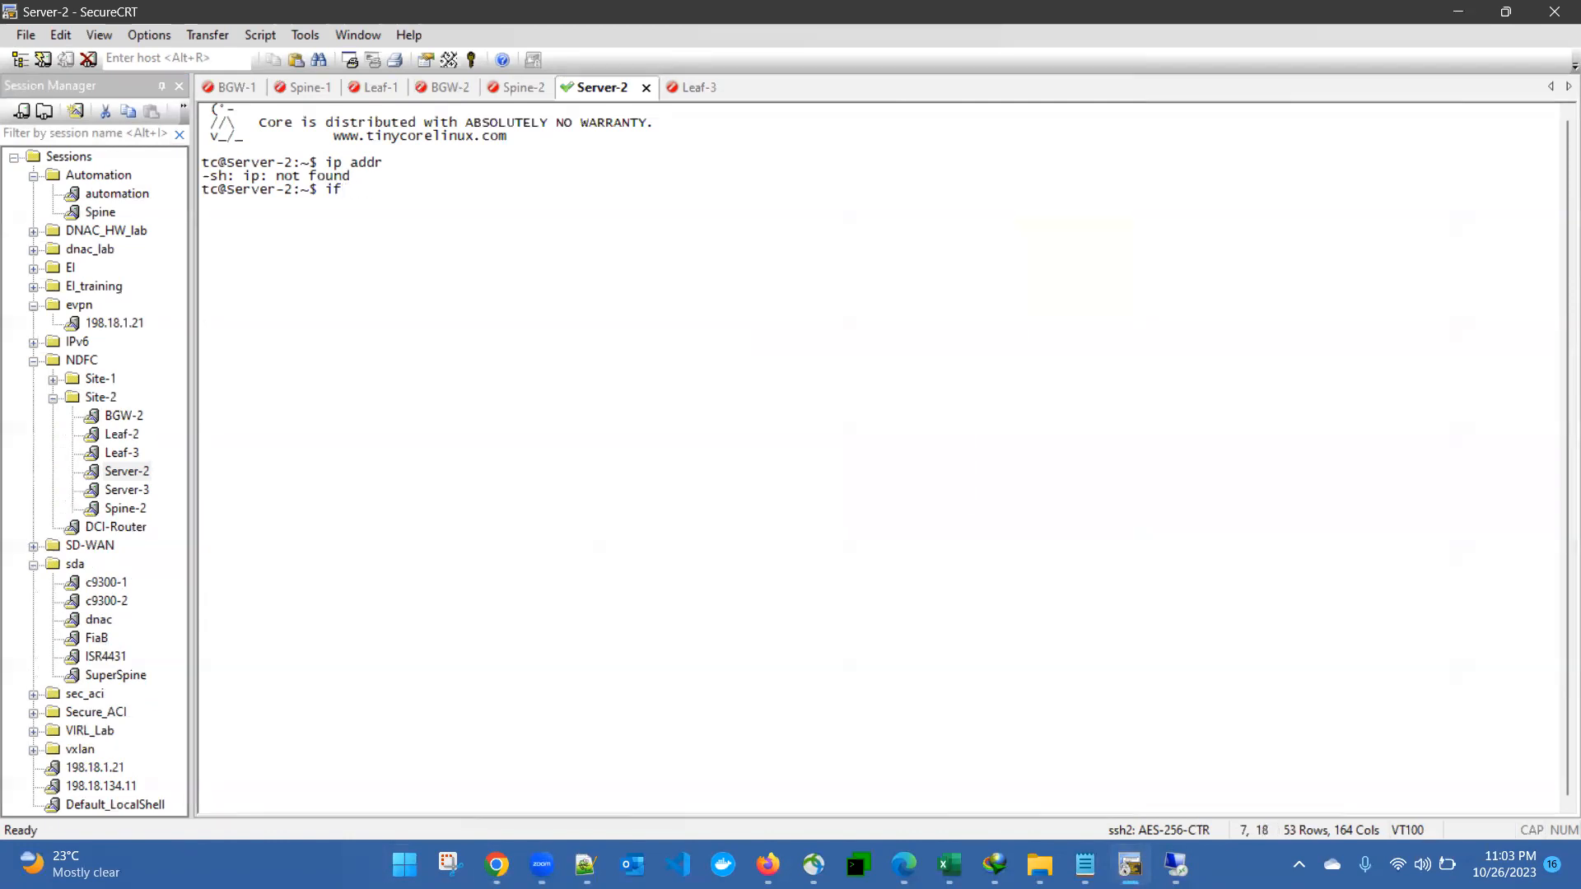
key(Return)
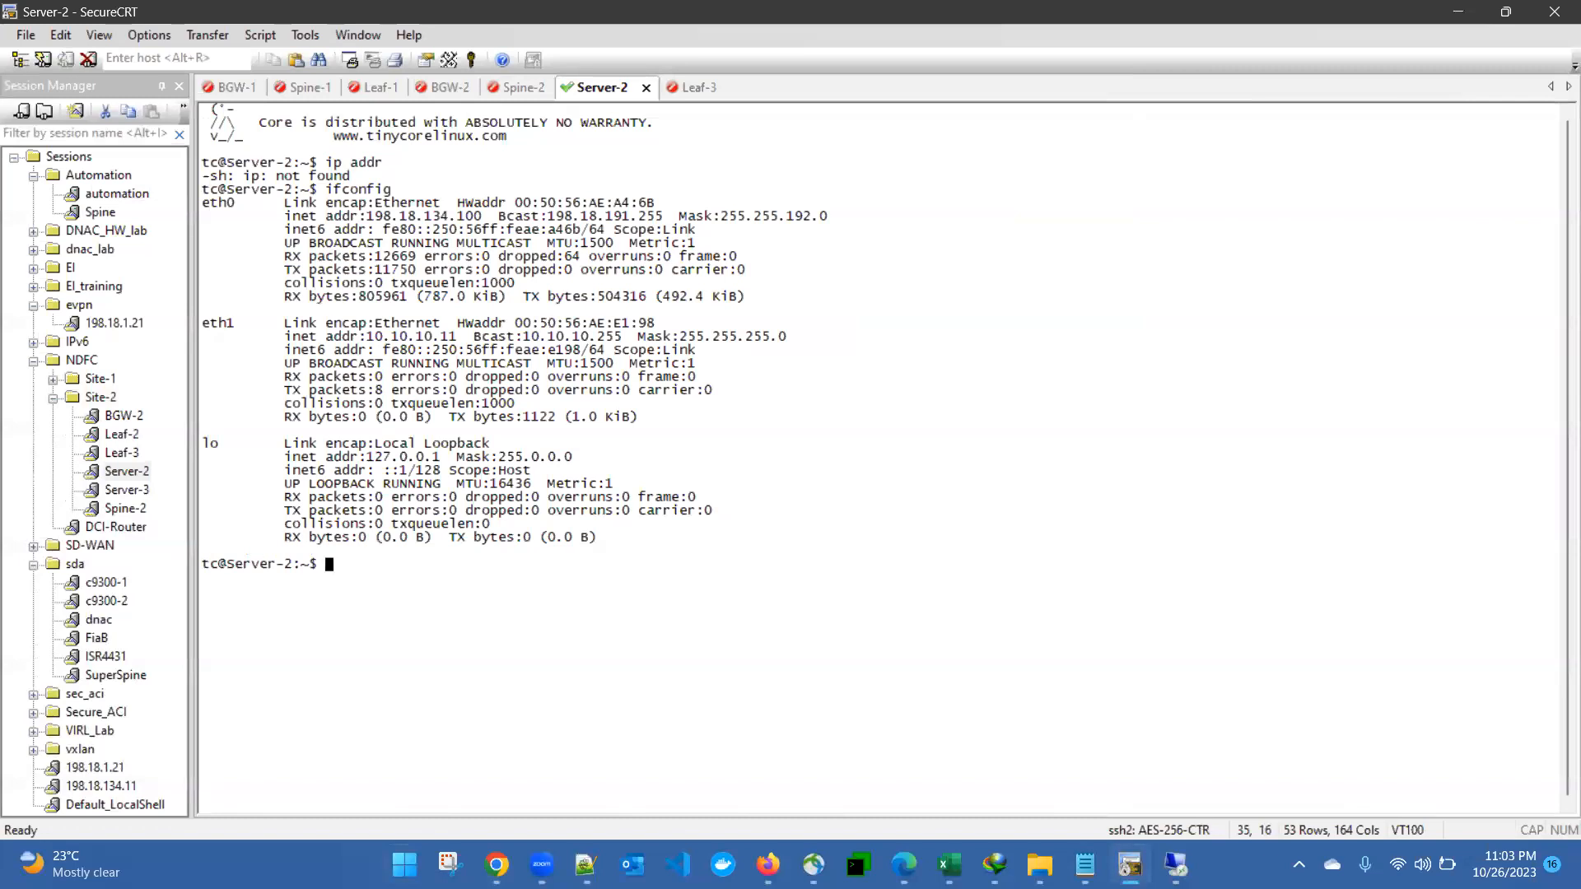
Step: Ping Server-3 at 10.10.11.11, stop it after replies, and return to the Excalidraw diagram
text(ping 10.10.11.11)
key(Return)
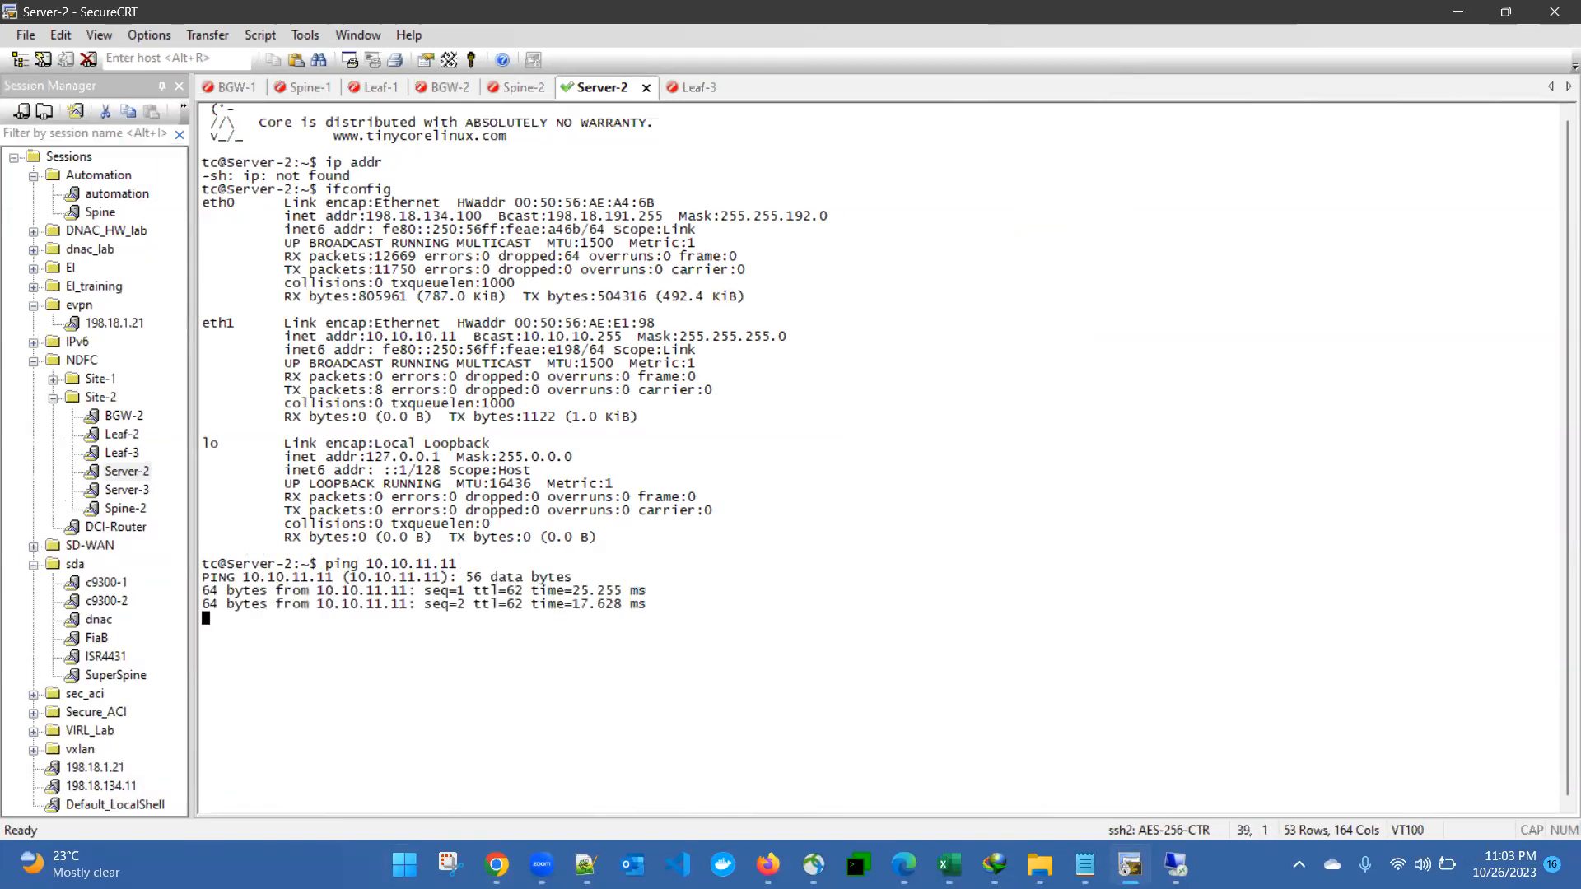
key(ctrl+c)
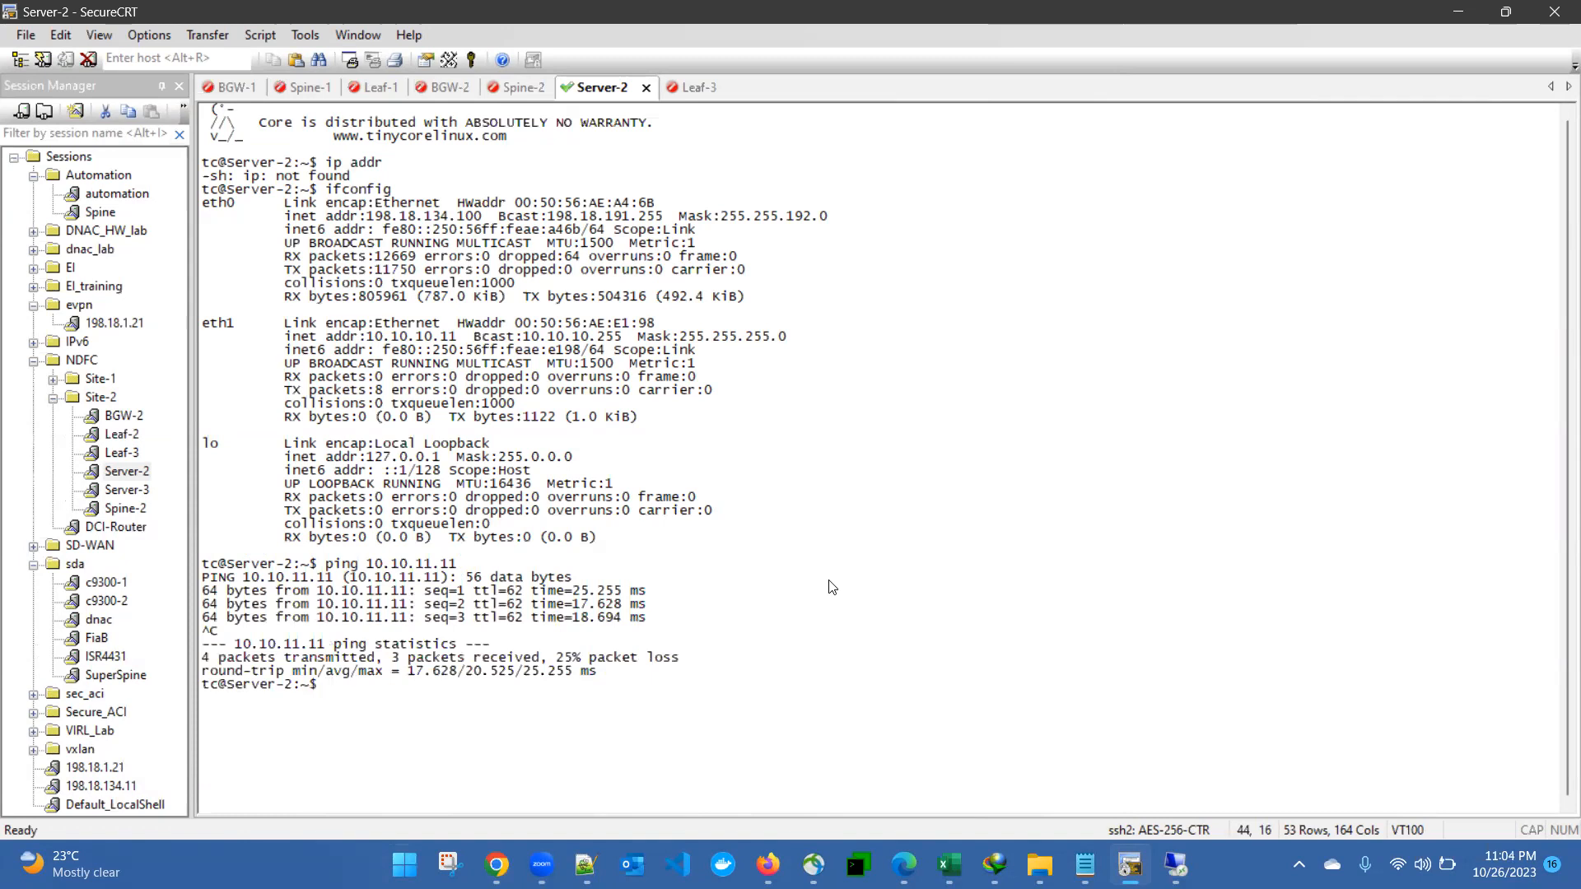
mouse_move(496, 865)
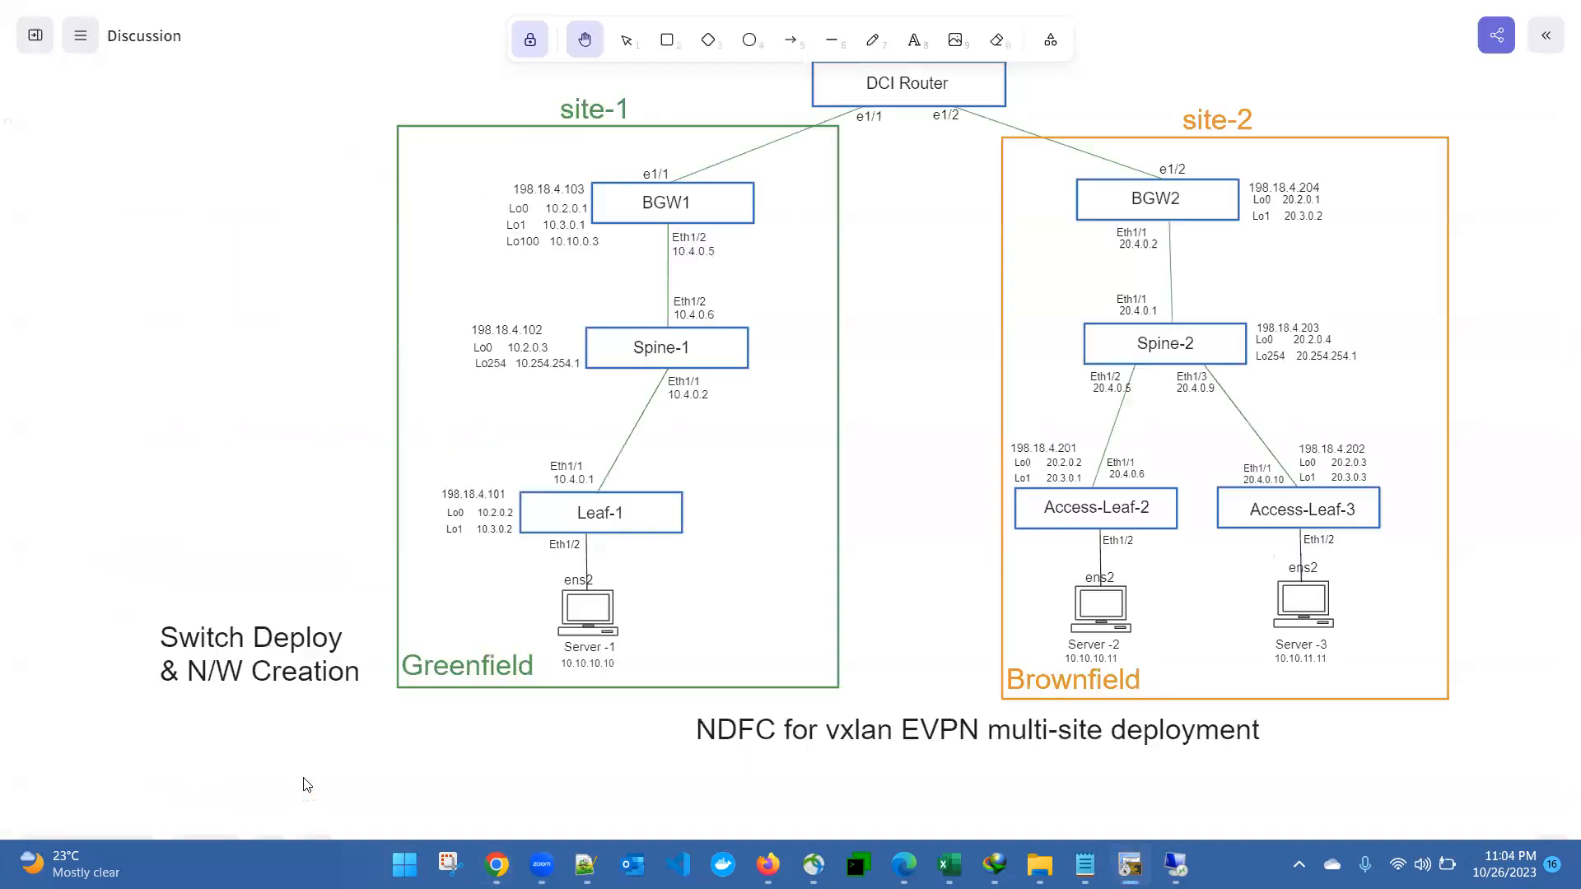
click(319, 804)
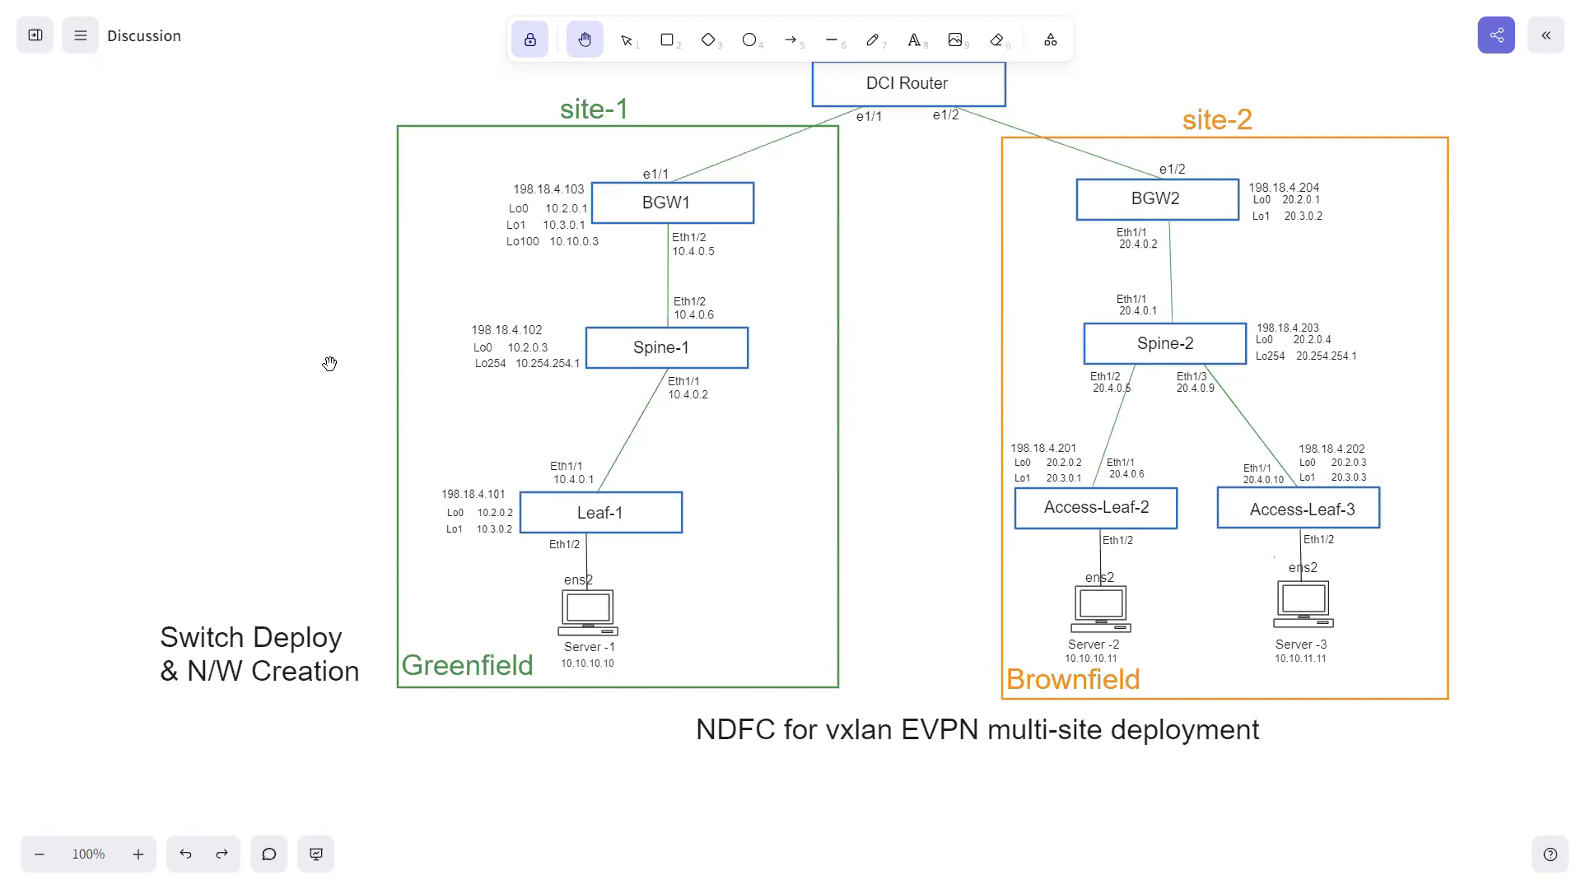
Step: Switch from the Excalidraw diagram to the NDFC topology of VXLAN-EVPN-Brownfield-Site-2
key(super)
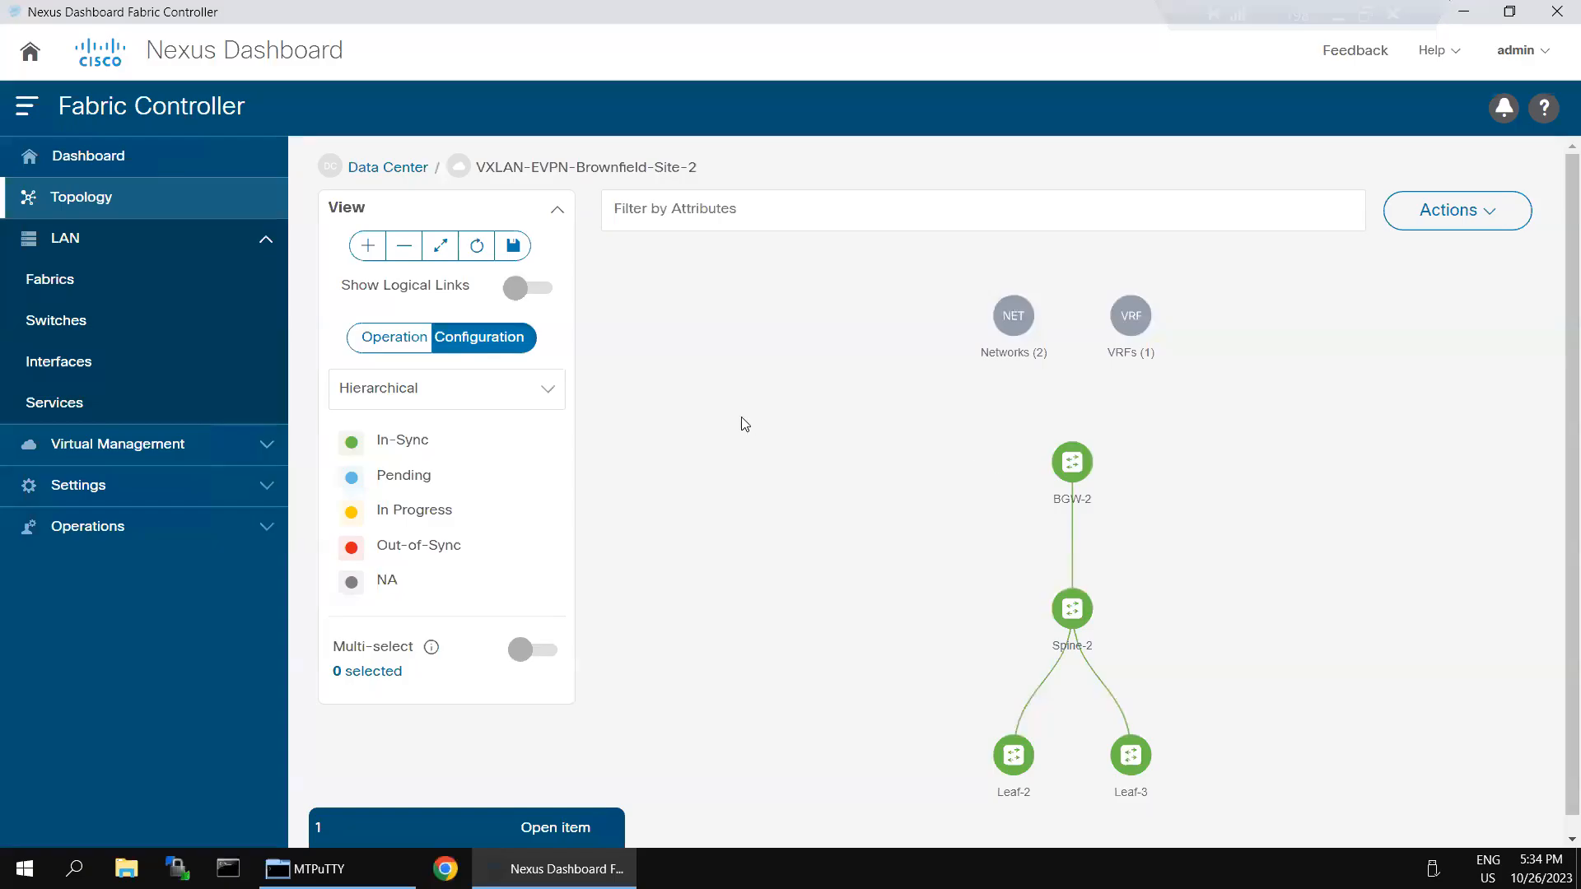
Step: Open the Brownfield-Site-2 fabric's Interfaces list and scroll it, noting 534 interfaces in total
click(456, 819)
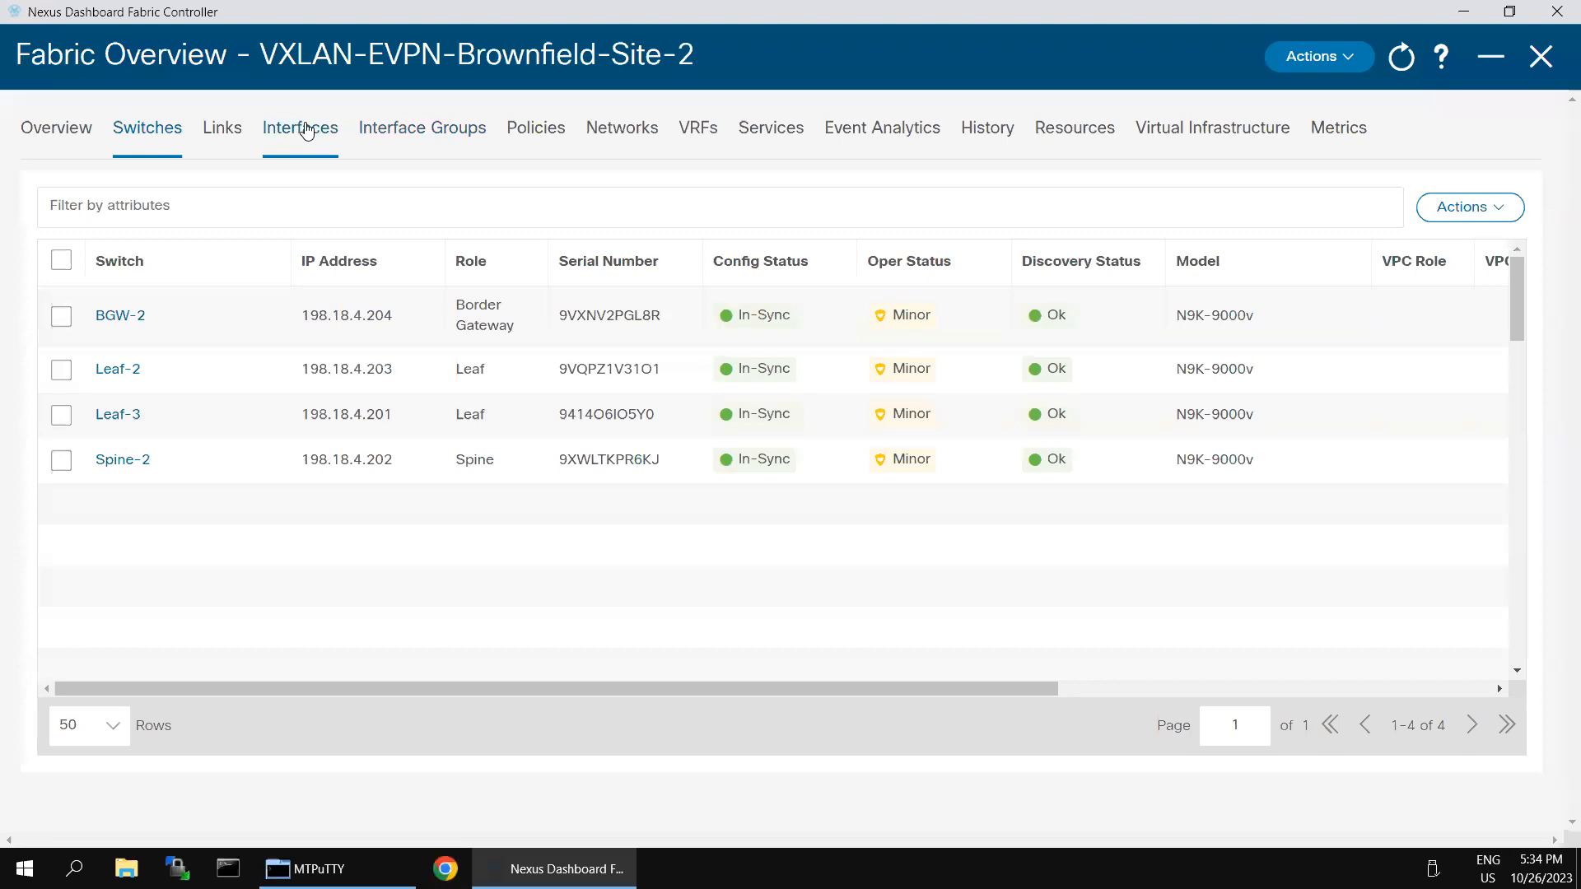
click(304, 131)
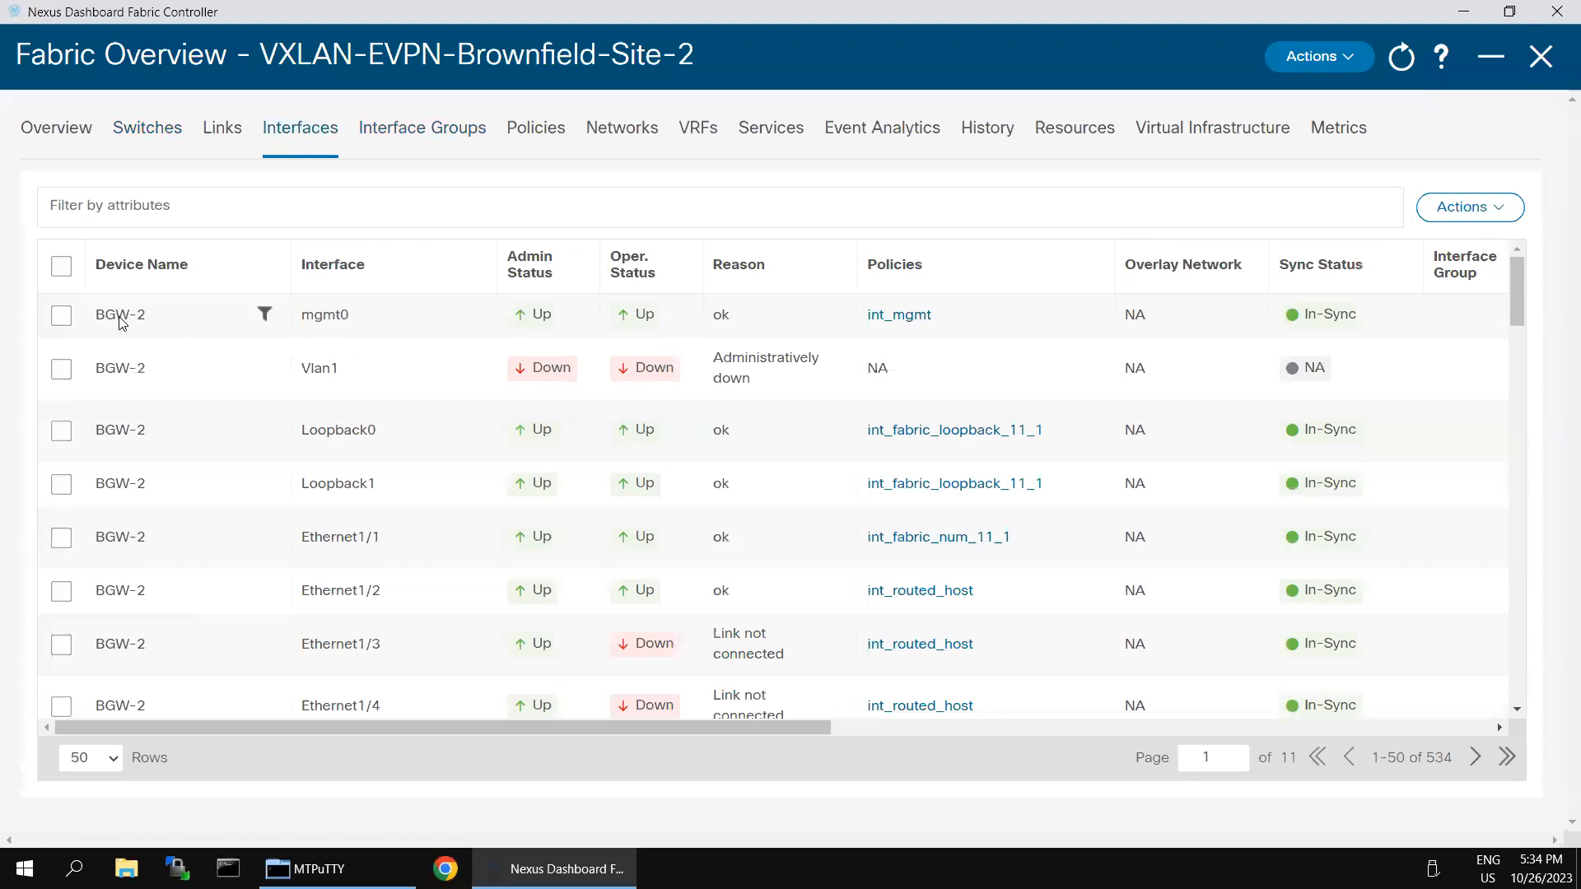
scroll(238, 614, down, 5)
scroll(238, 613, down, 20)
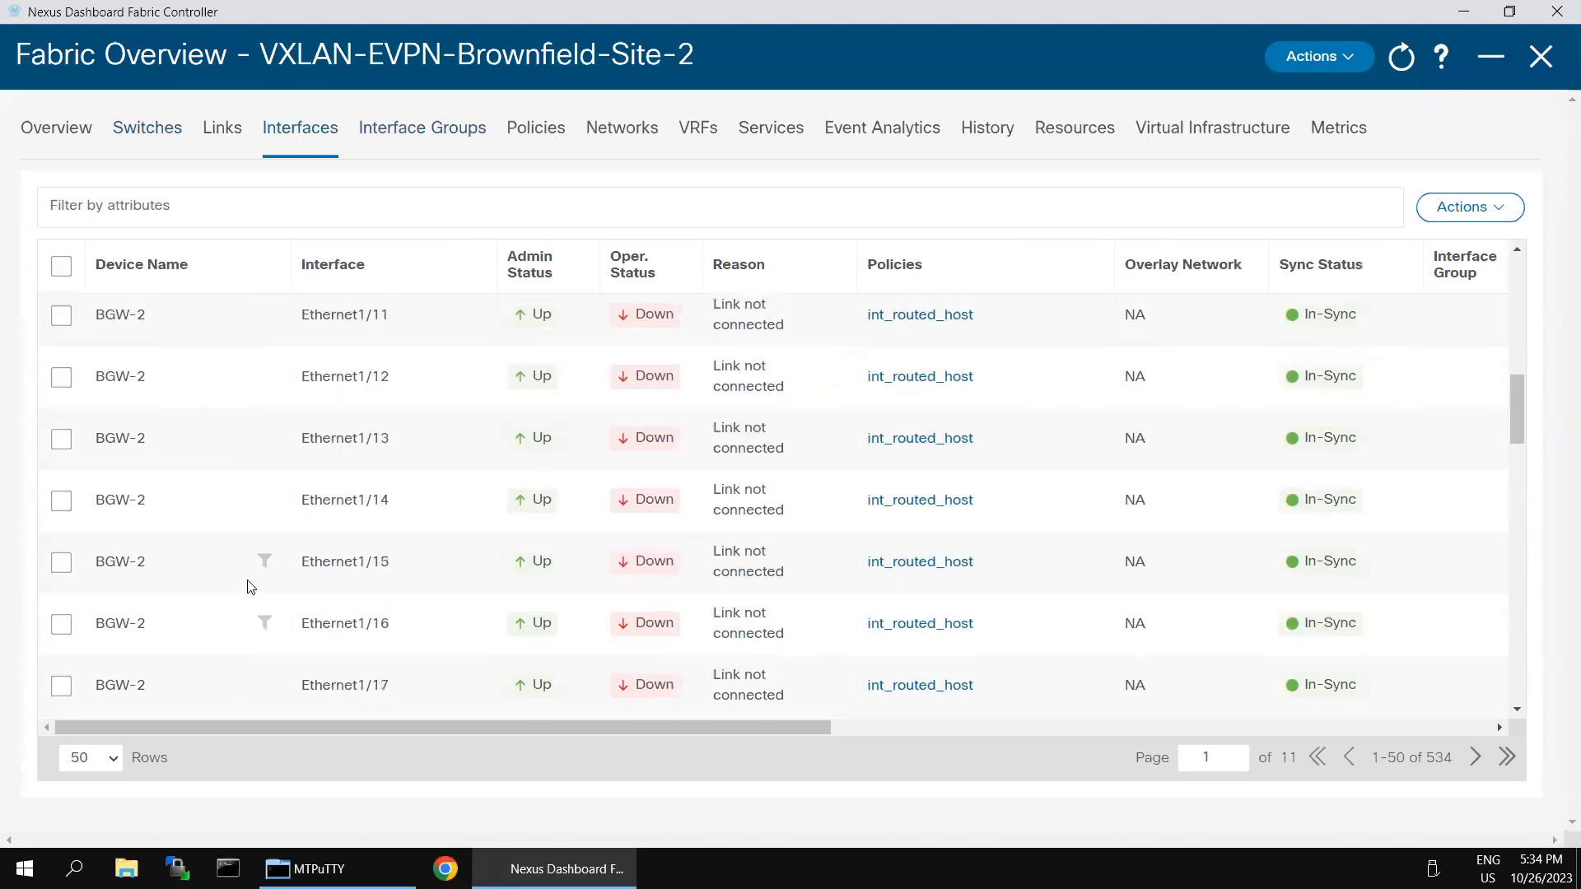
scroll(349, 619, down, 1)
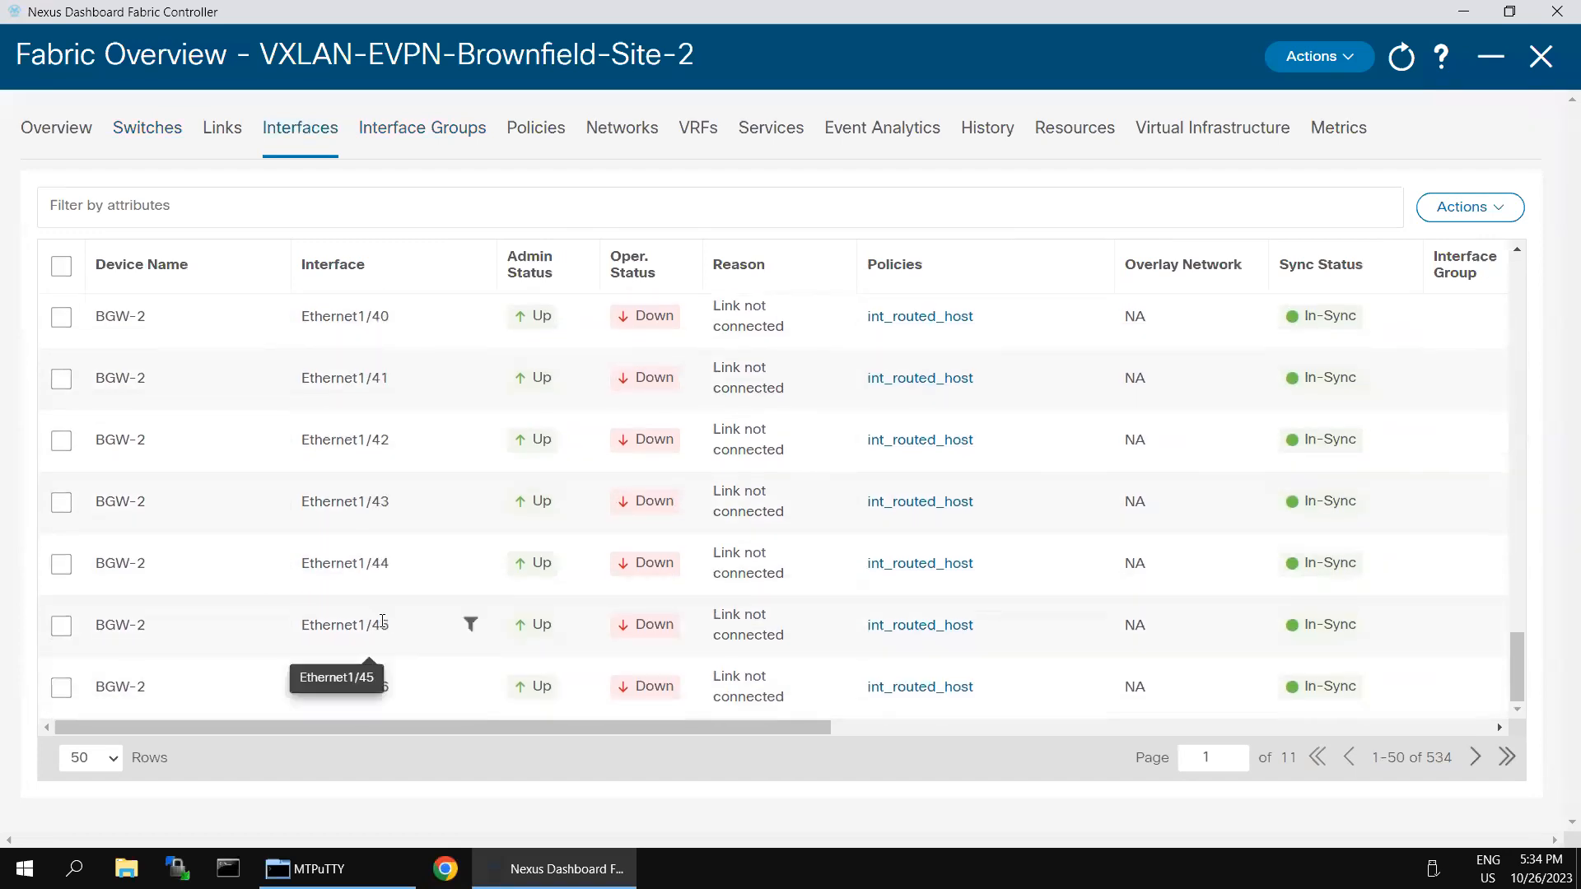
drag(1421, 759, 1457, 759)
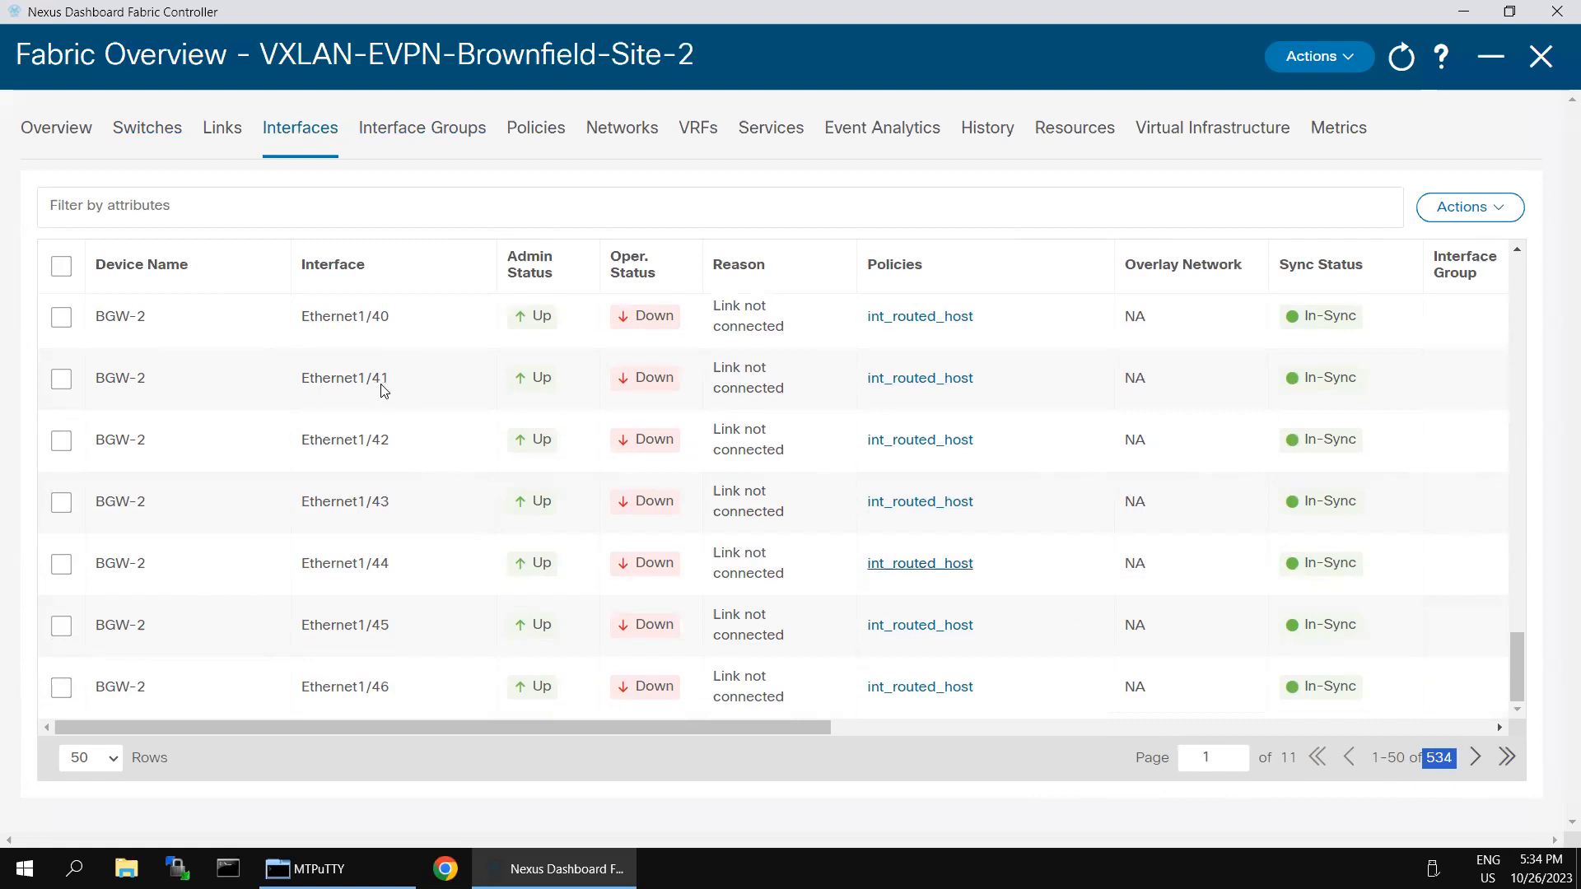
scroll(494, 436, up, 20)
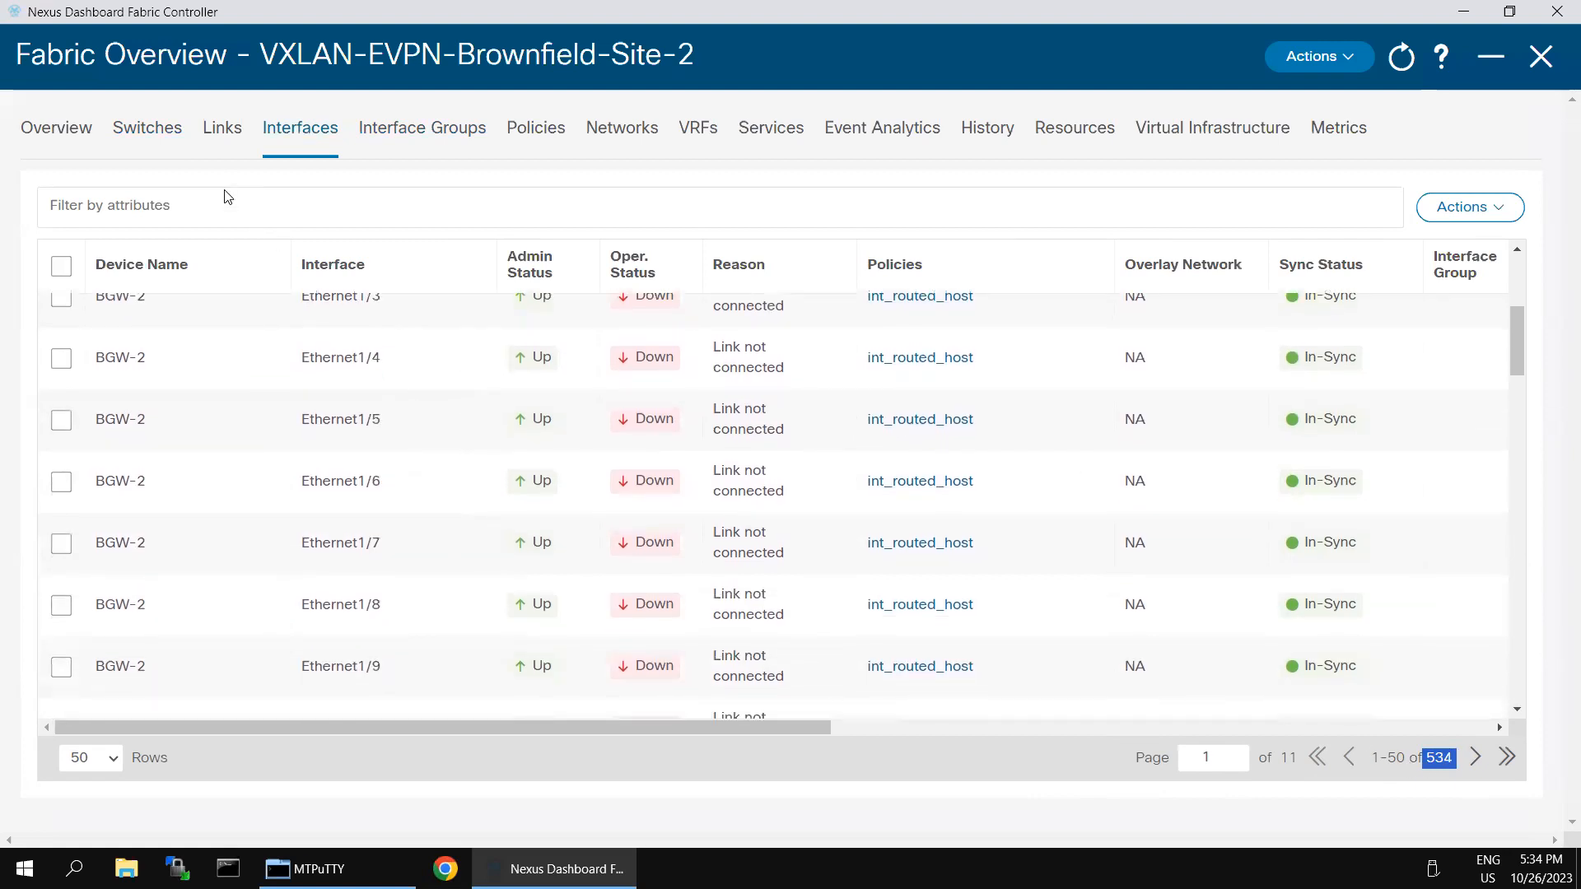
Step: Filter the interface list to devices whose name contains 'leaf'
click(226, 213)
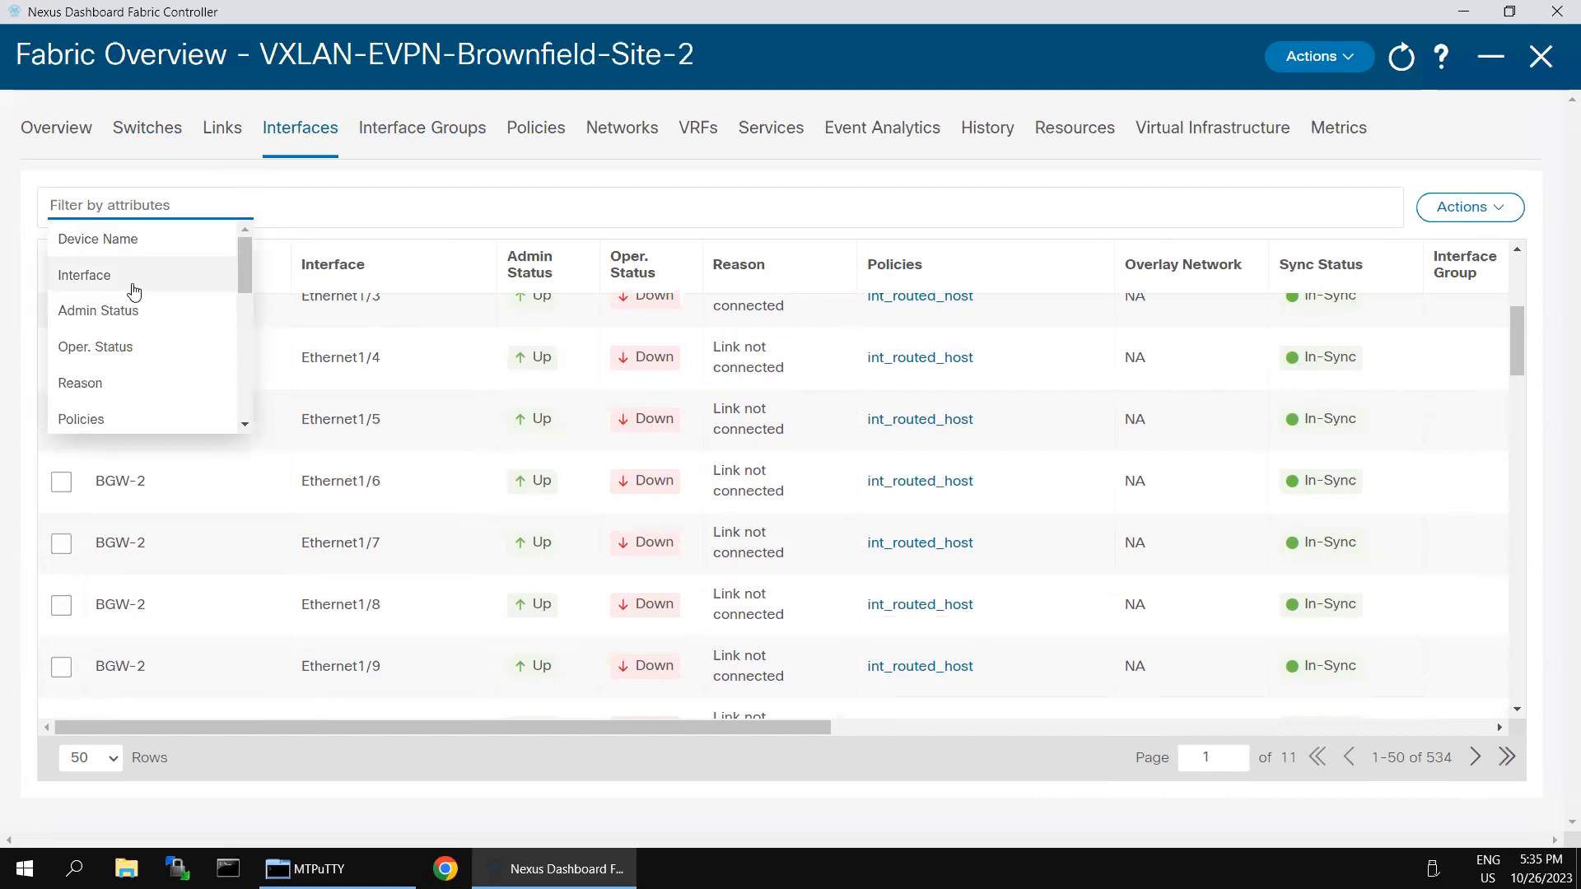
click(121, 240)
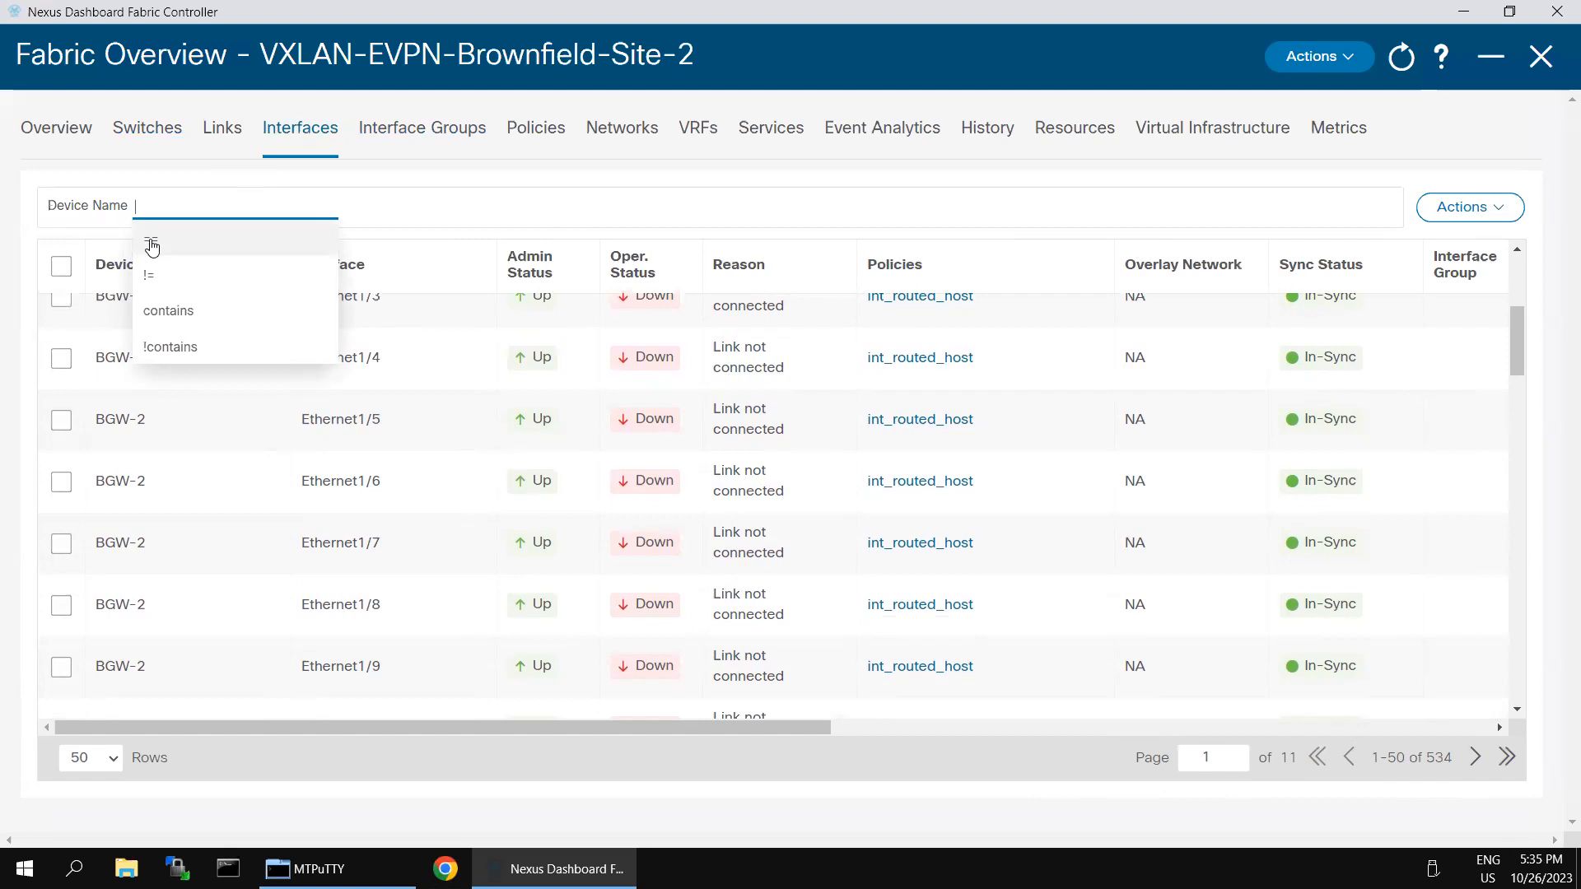
click(166, 312)
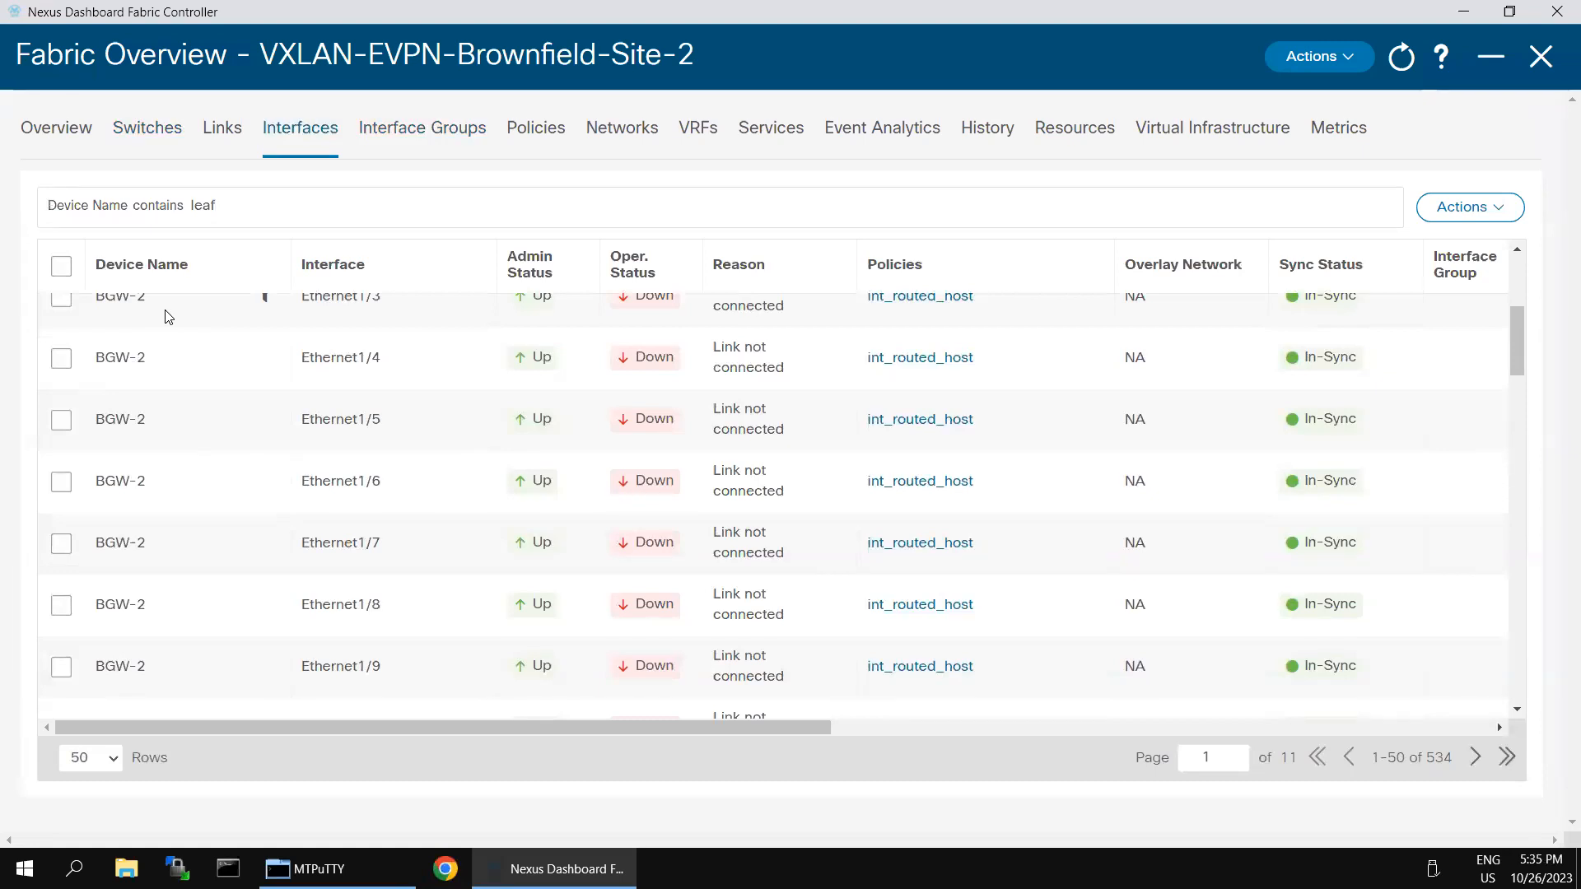
click(295, 213)
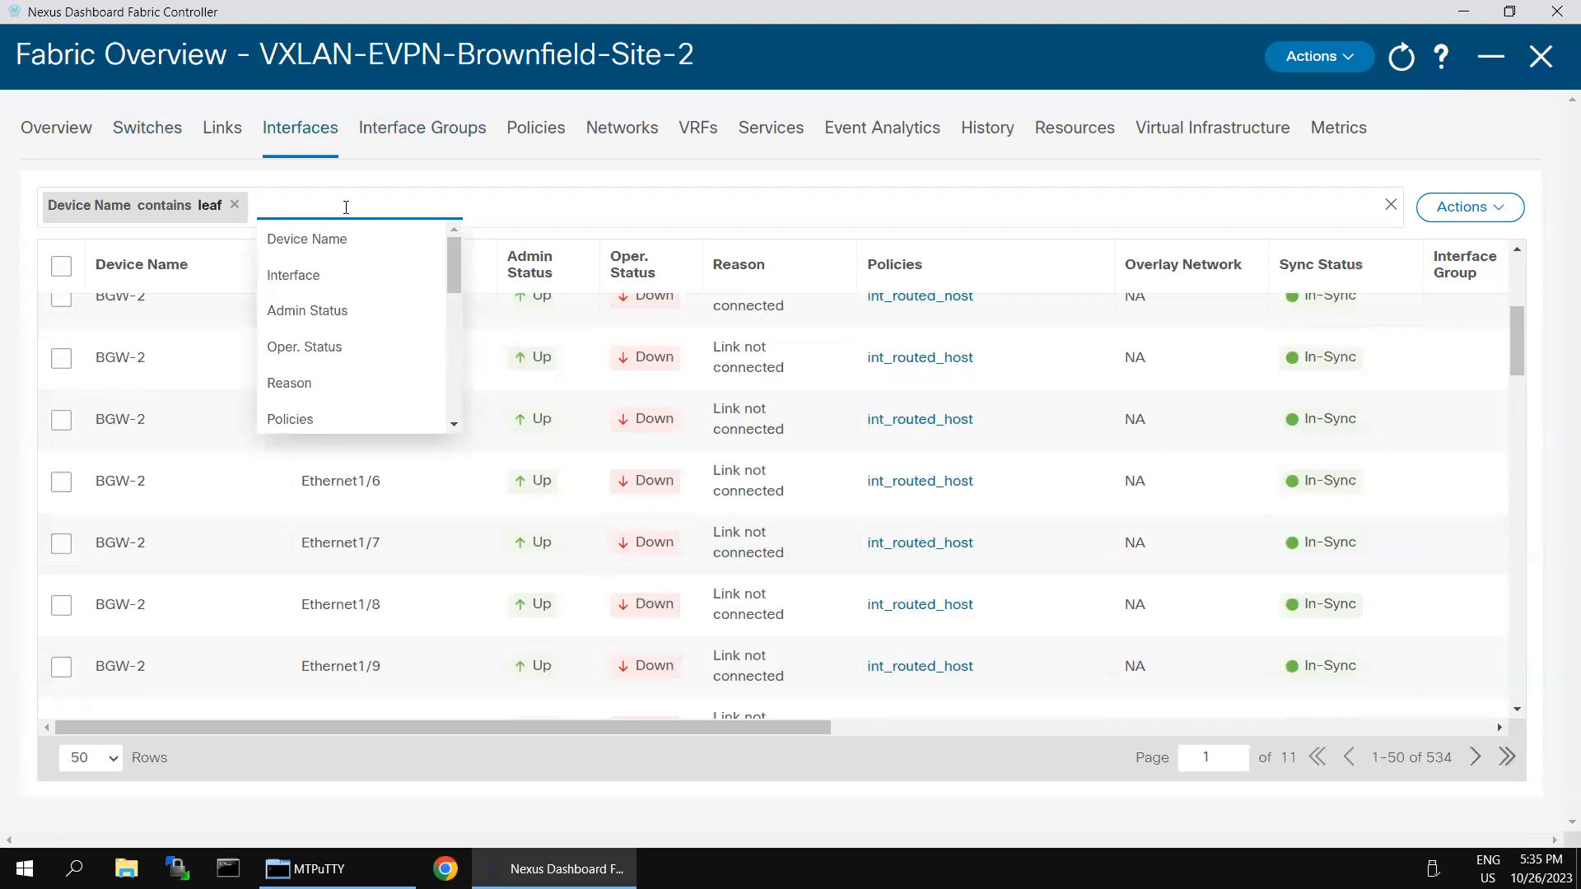
Step: Add an Interface == Ethernet1/6 filter, narrowing to 2 interfaces, and minimise the remote session
click(331, 279)
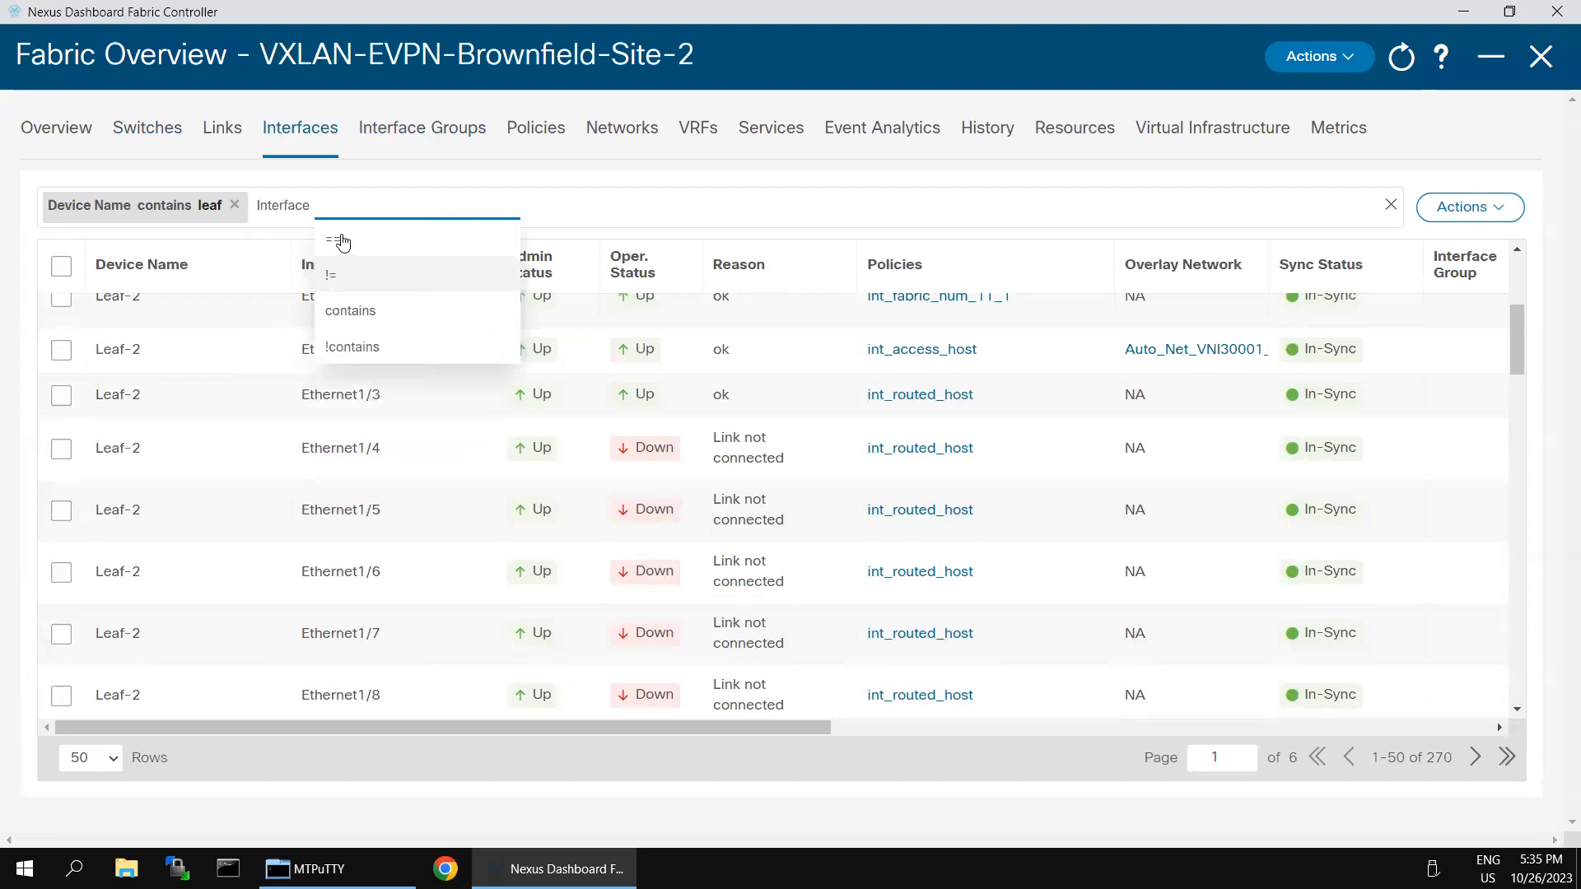
click(343, 241)
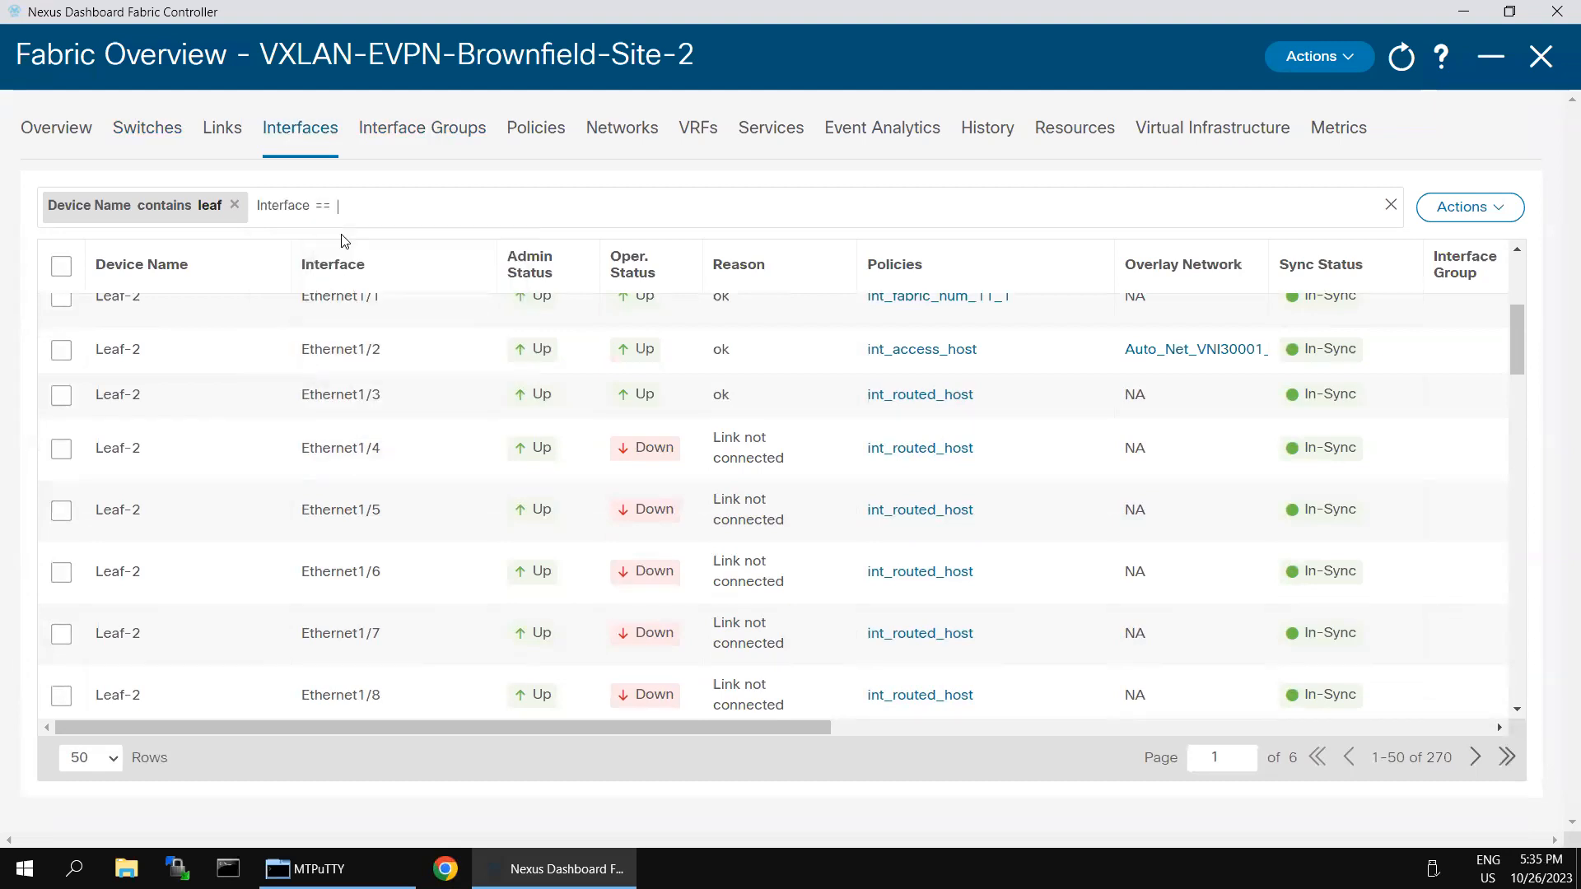
text(Ethernet1/6)
key(Return)
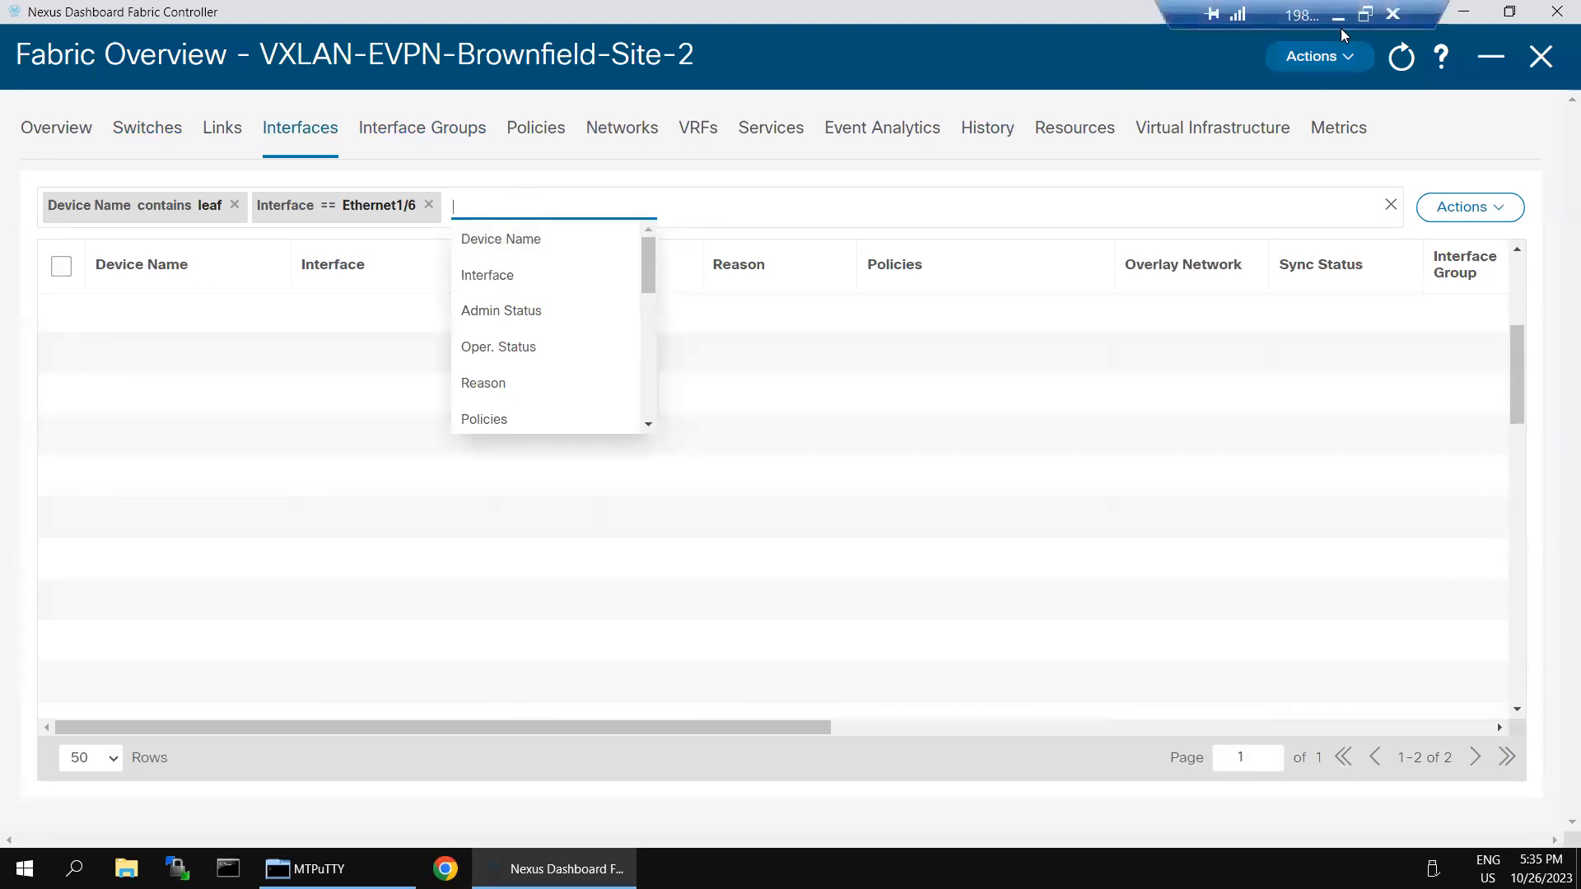
click(1340, 31)
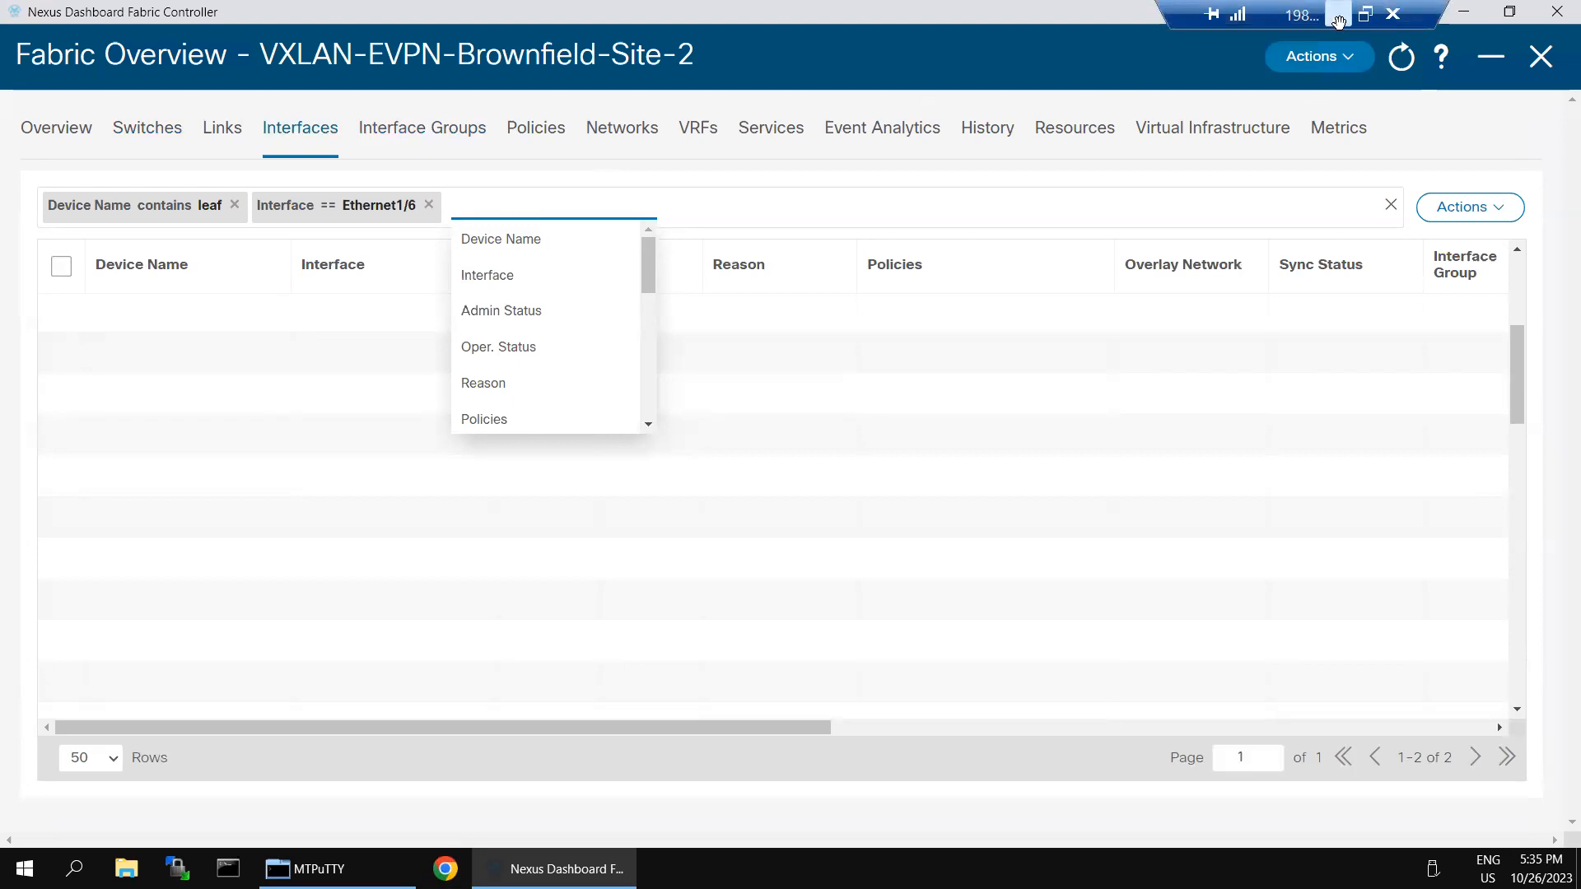
Step: In SecureCRT, log in to Leaf-2 and show Ethernet1/6's running config with 'sh run int e1/6'
key(super)
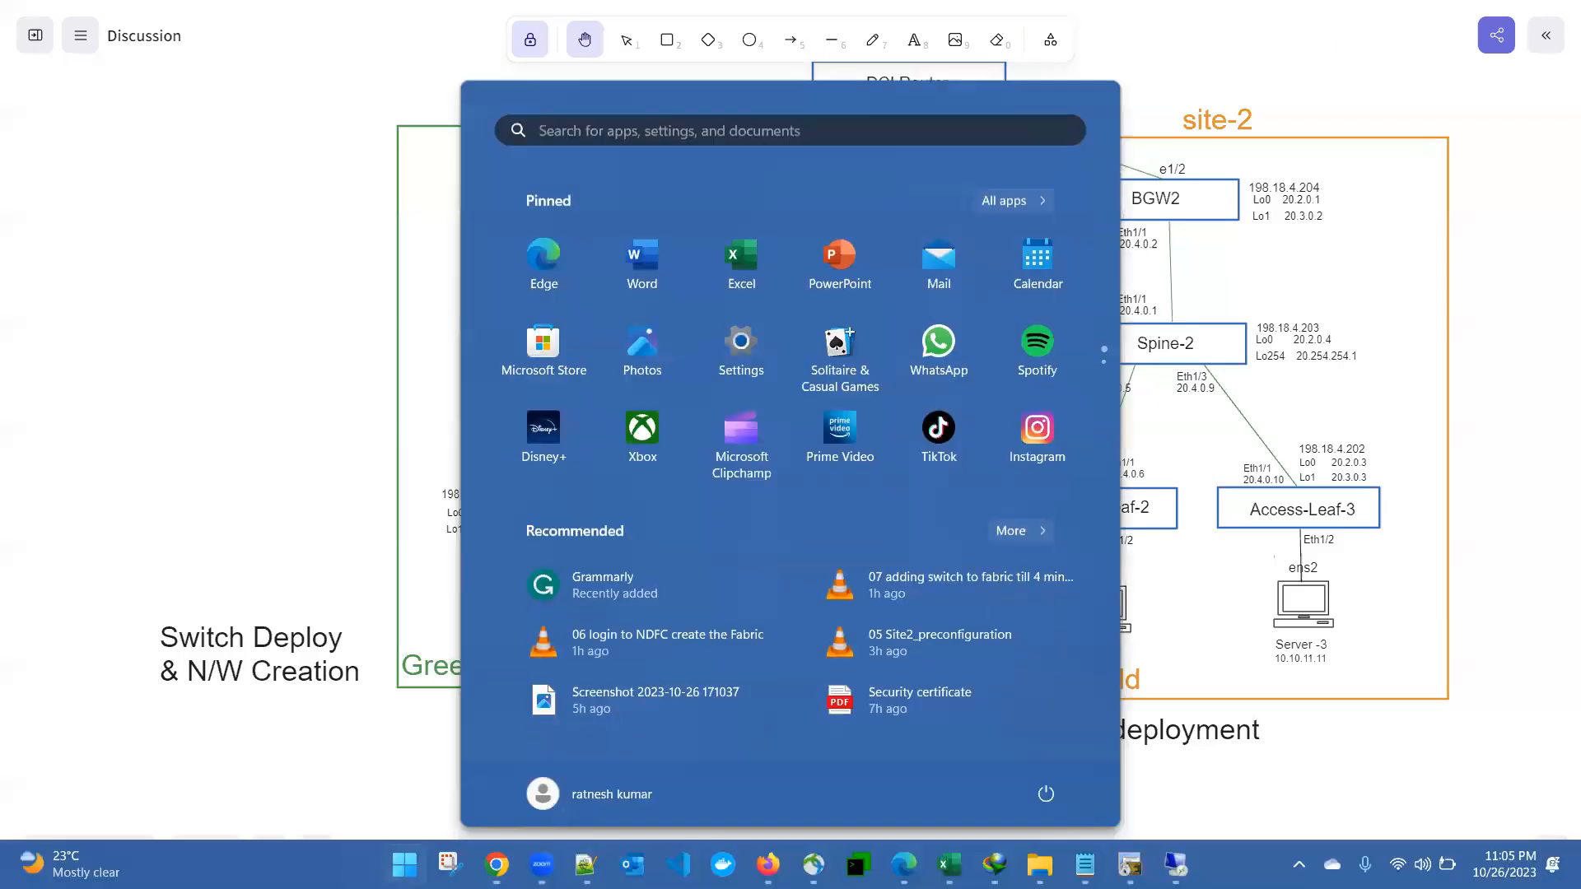
click(1129, 864)
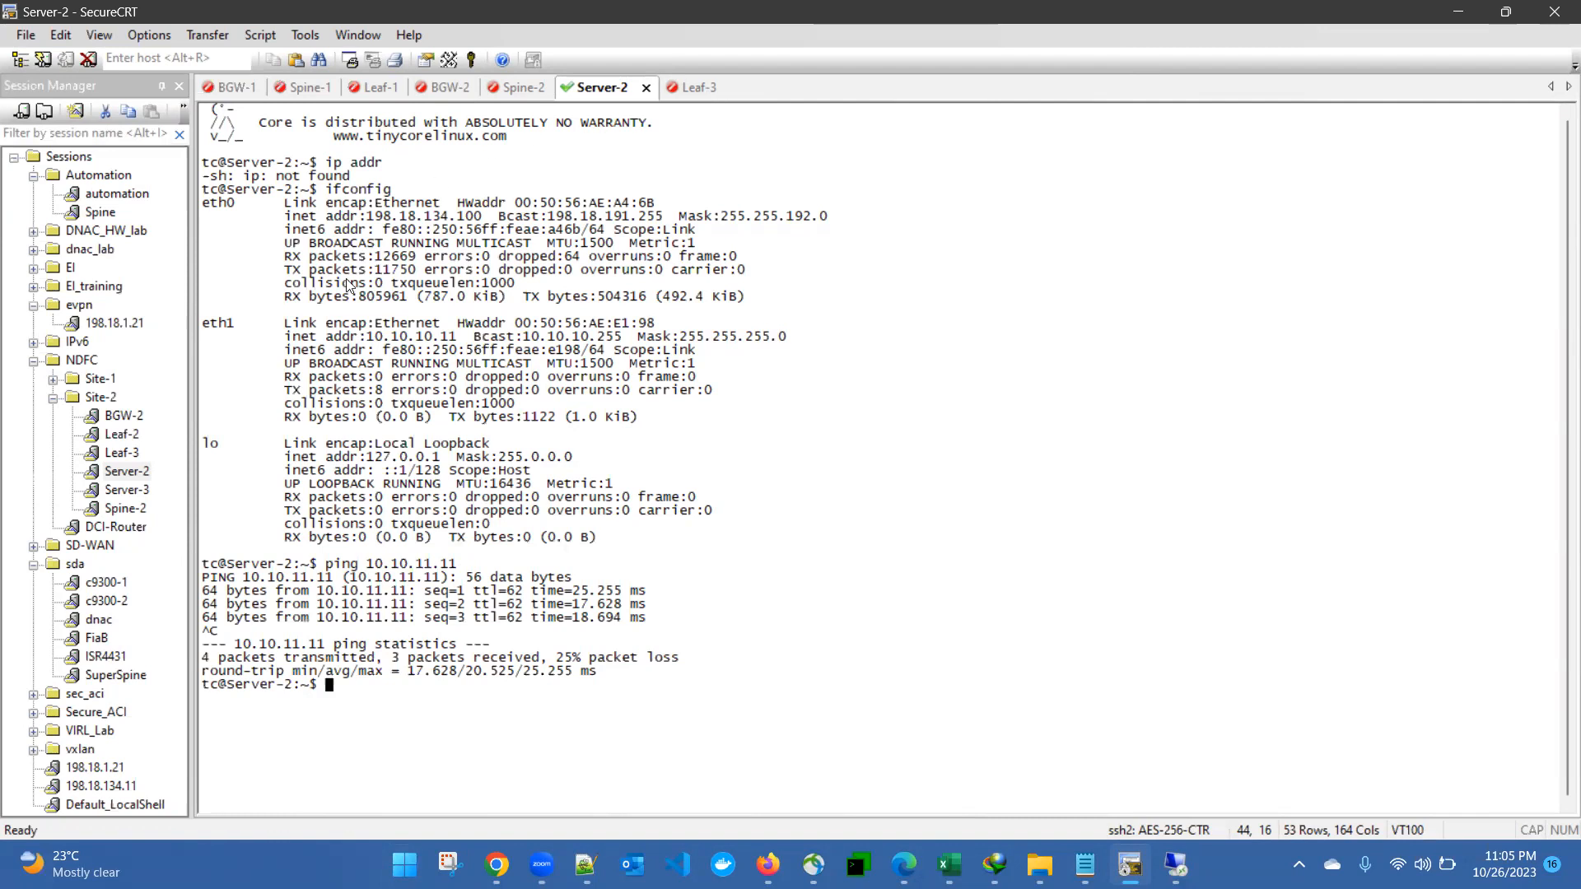
double_click(121, 434)
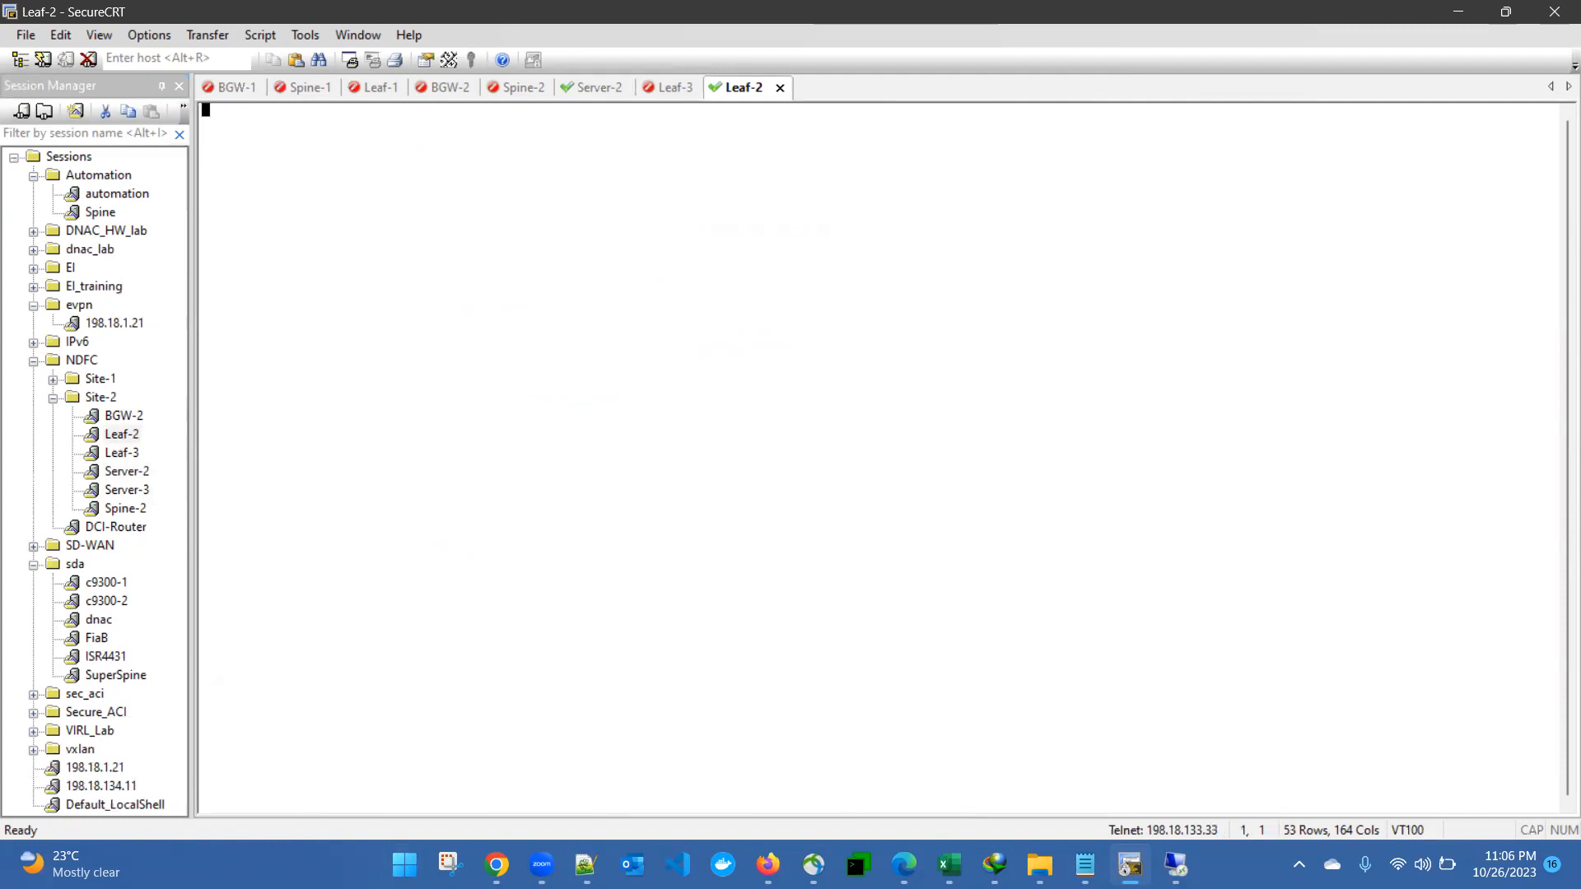
text(admin)
key(Return)
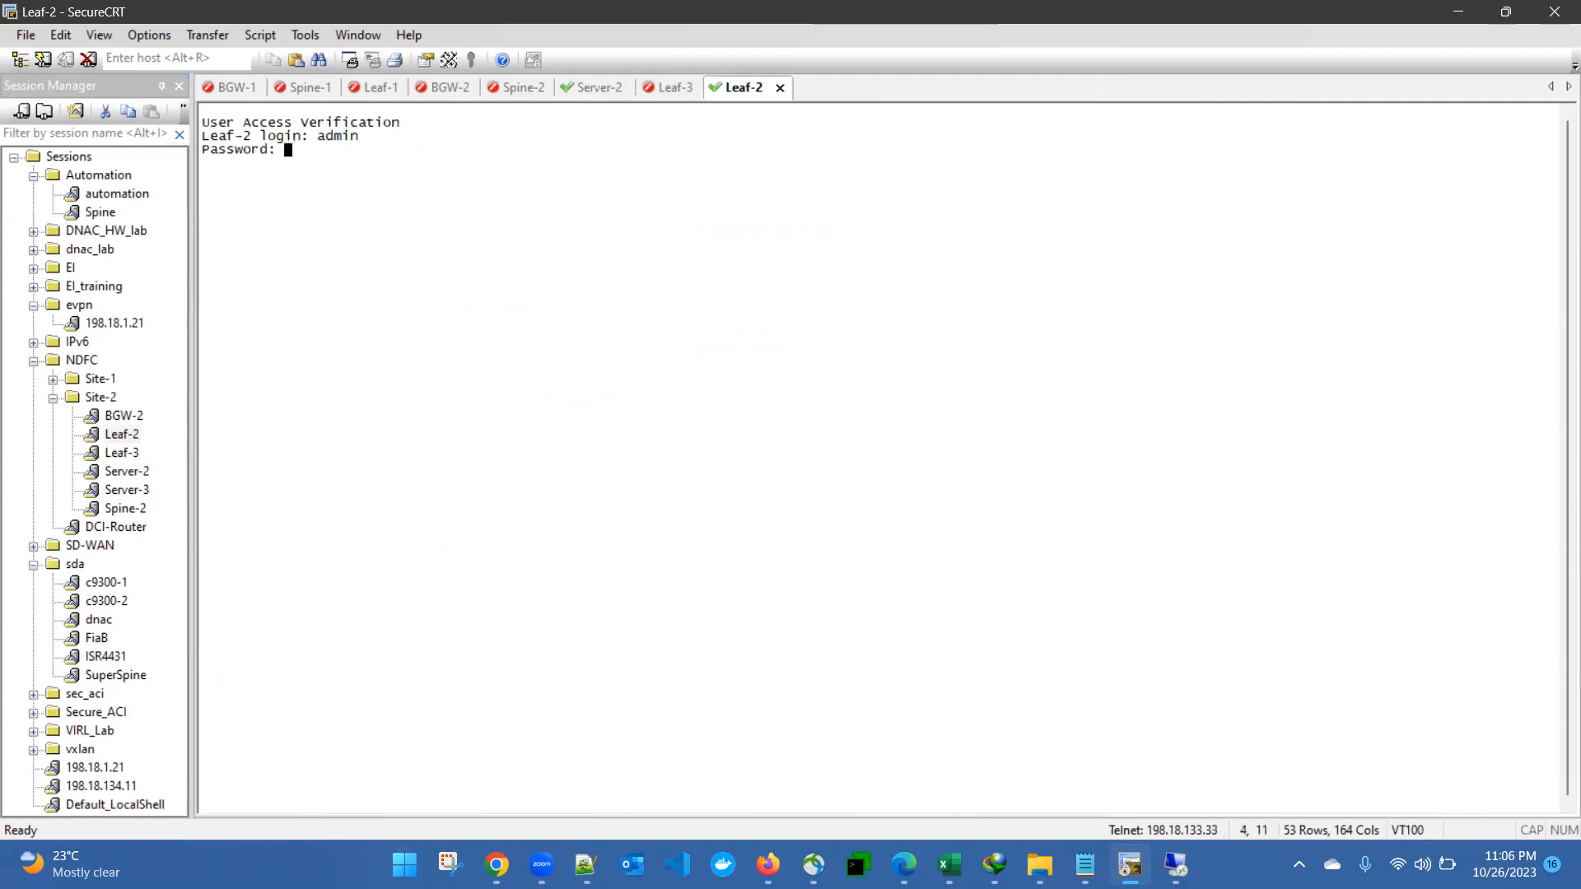
key(Return)
text(sh run int e1/6)
key(Return)
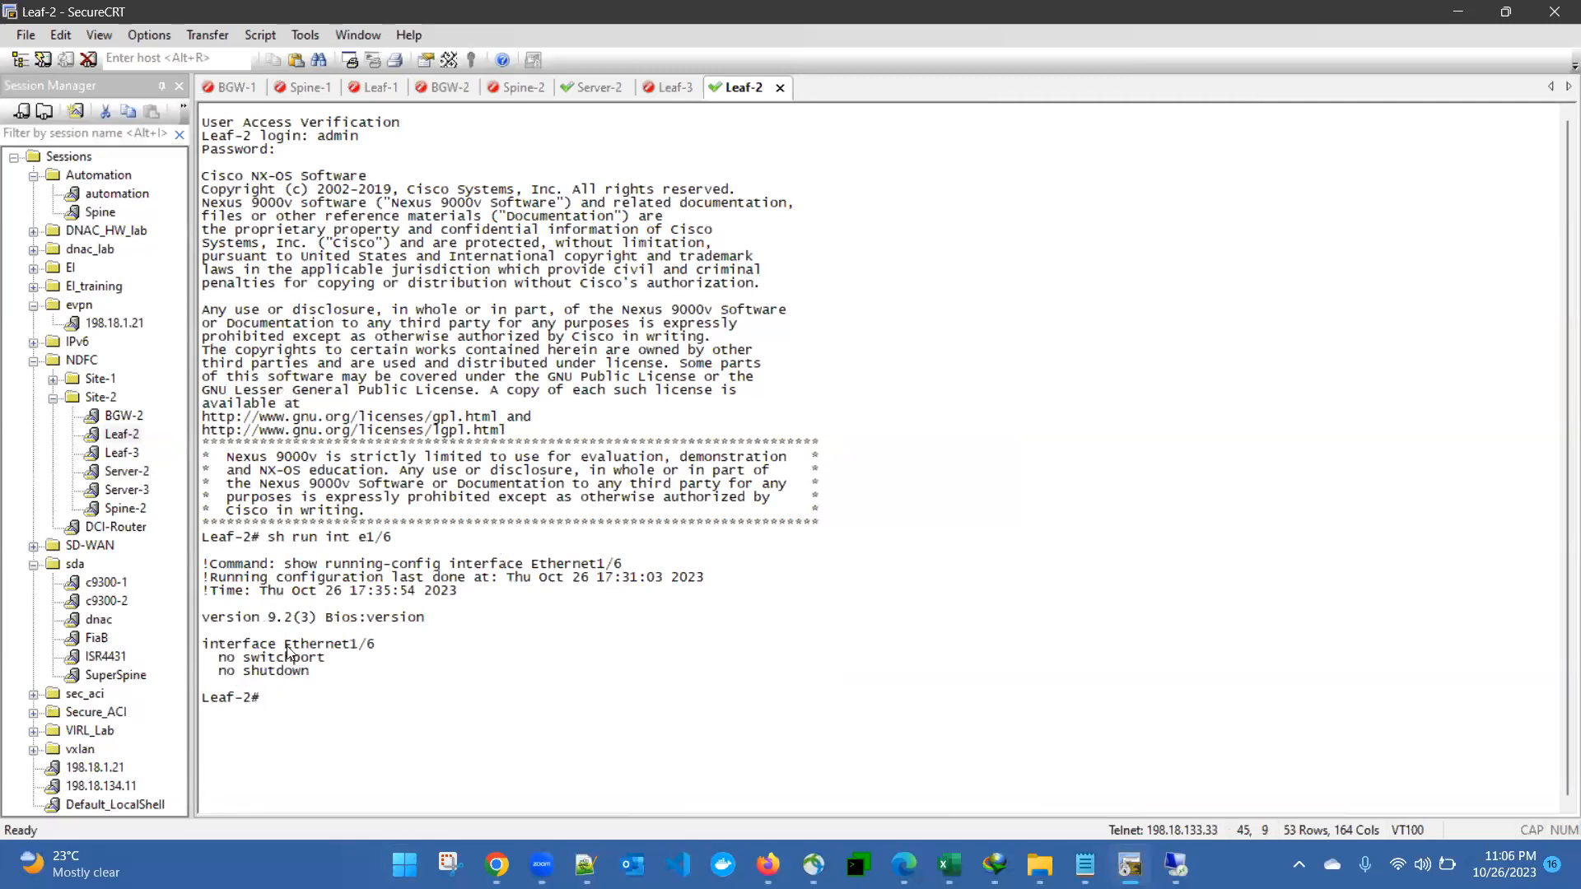
Step: Reconnect the timed-out Leaf-3 session, log in, and show its Ethernet1/6 running config
click(670, 89)
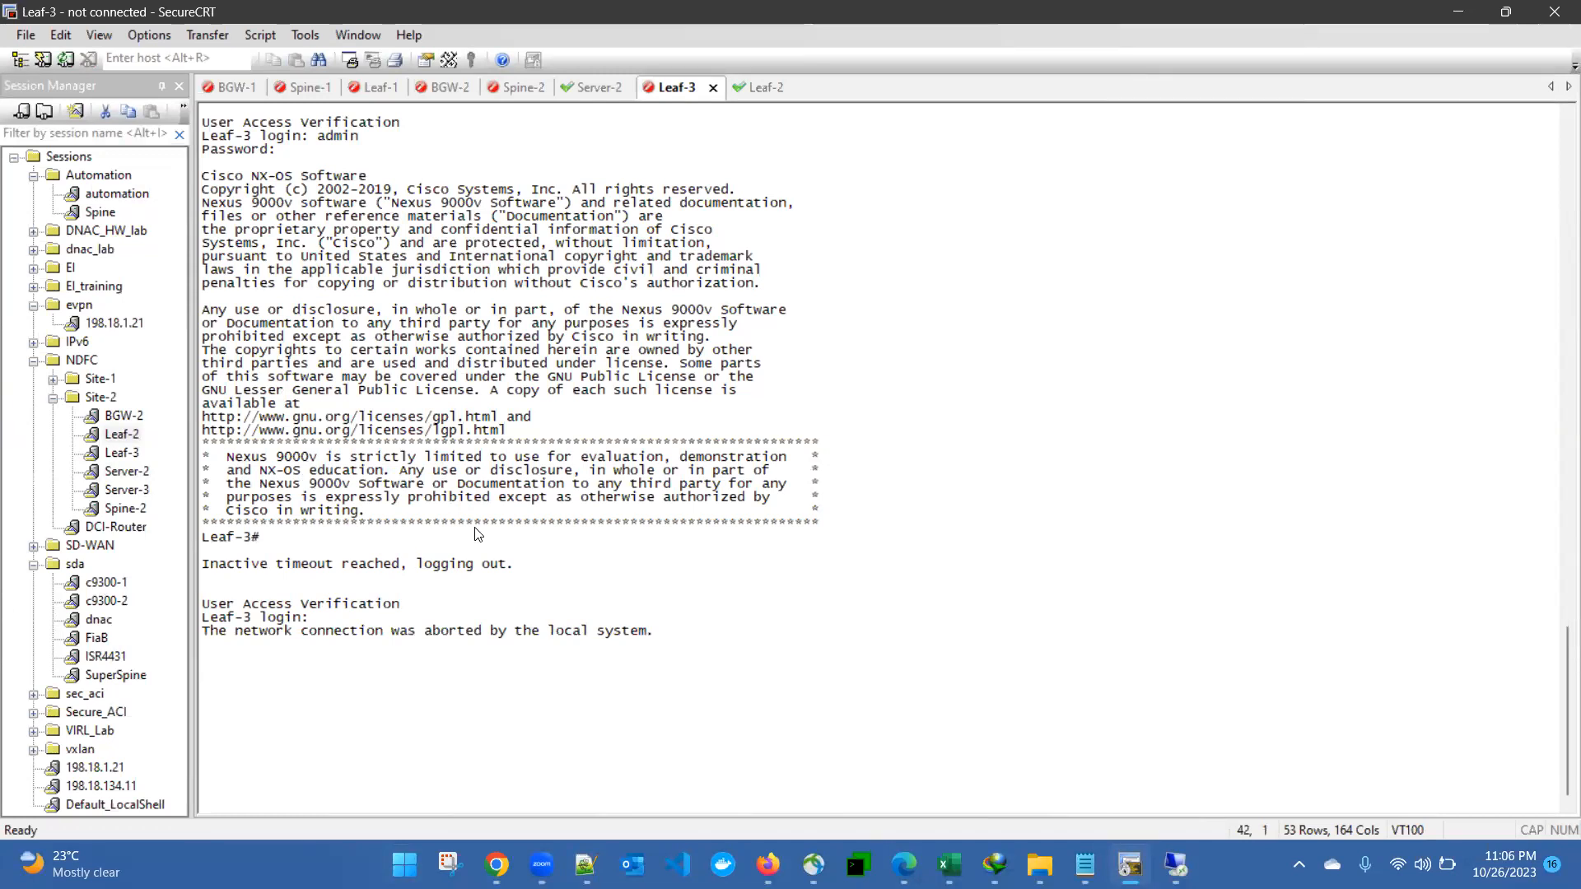
key(Return)
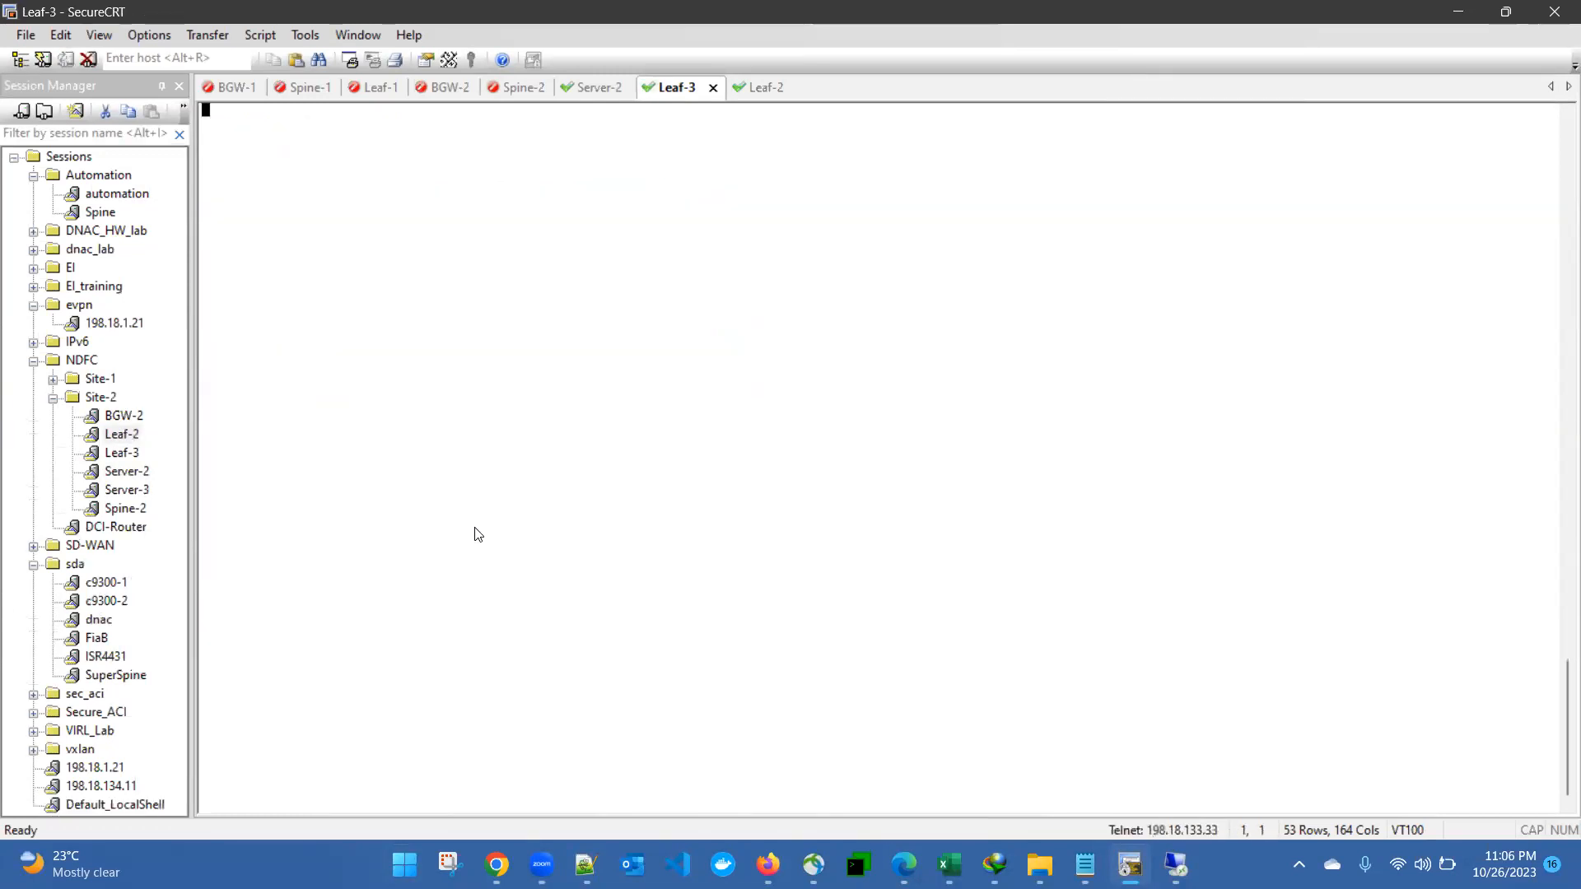
text(admin)
key(Return)
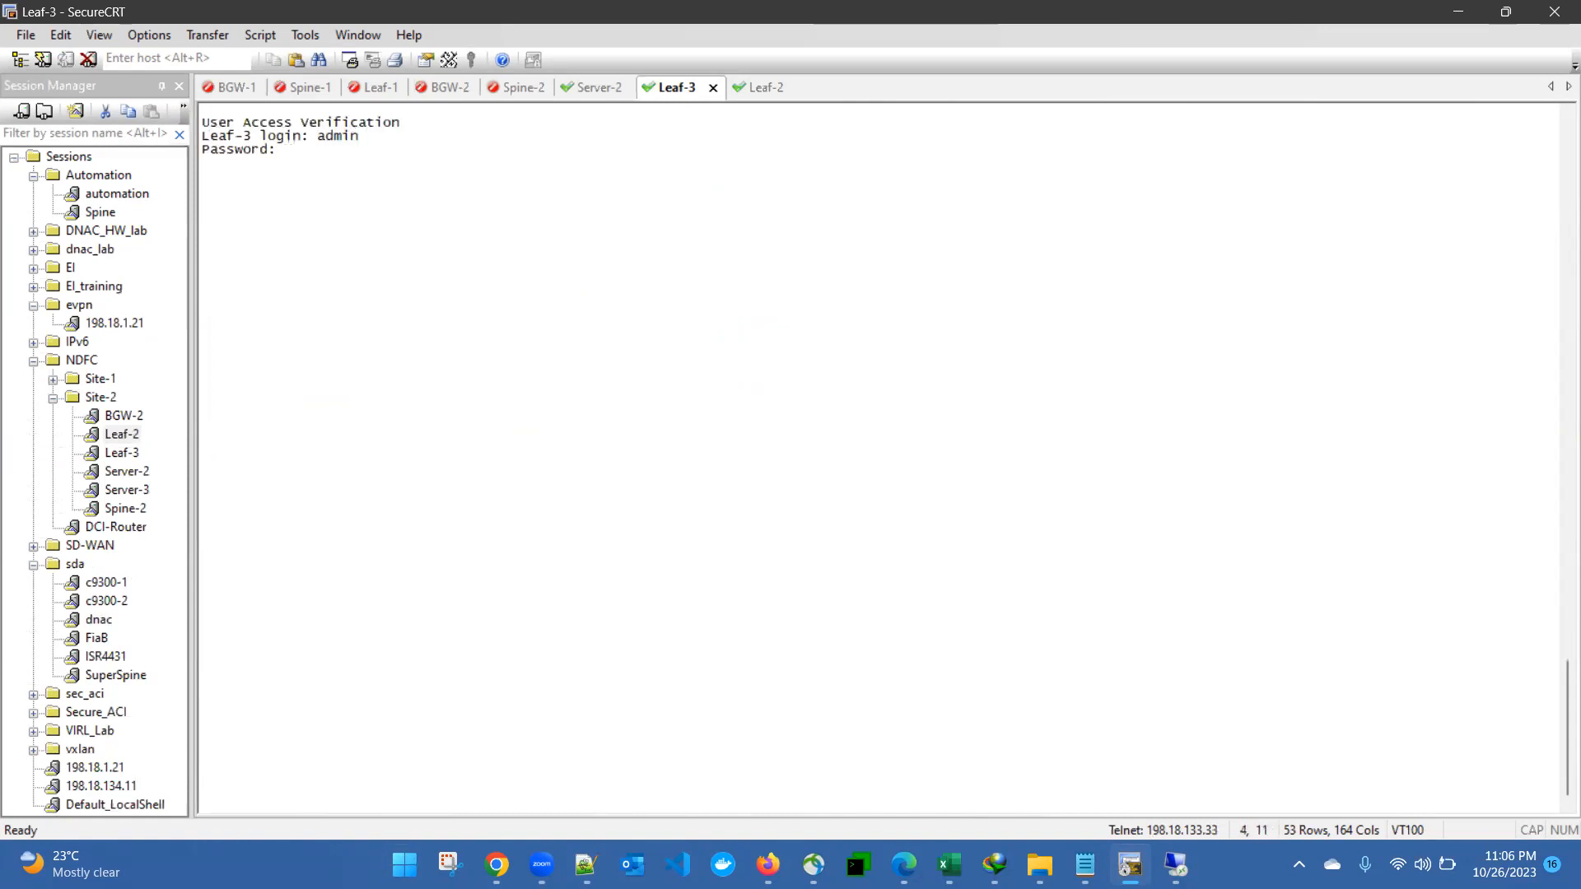
key(Return)
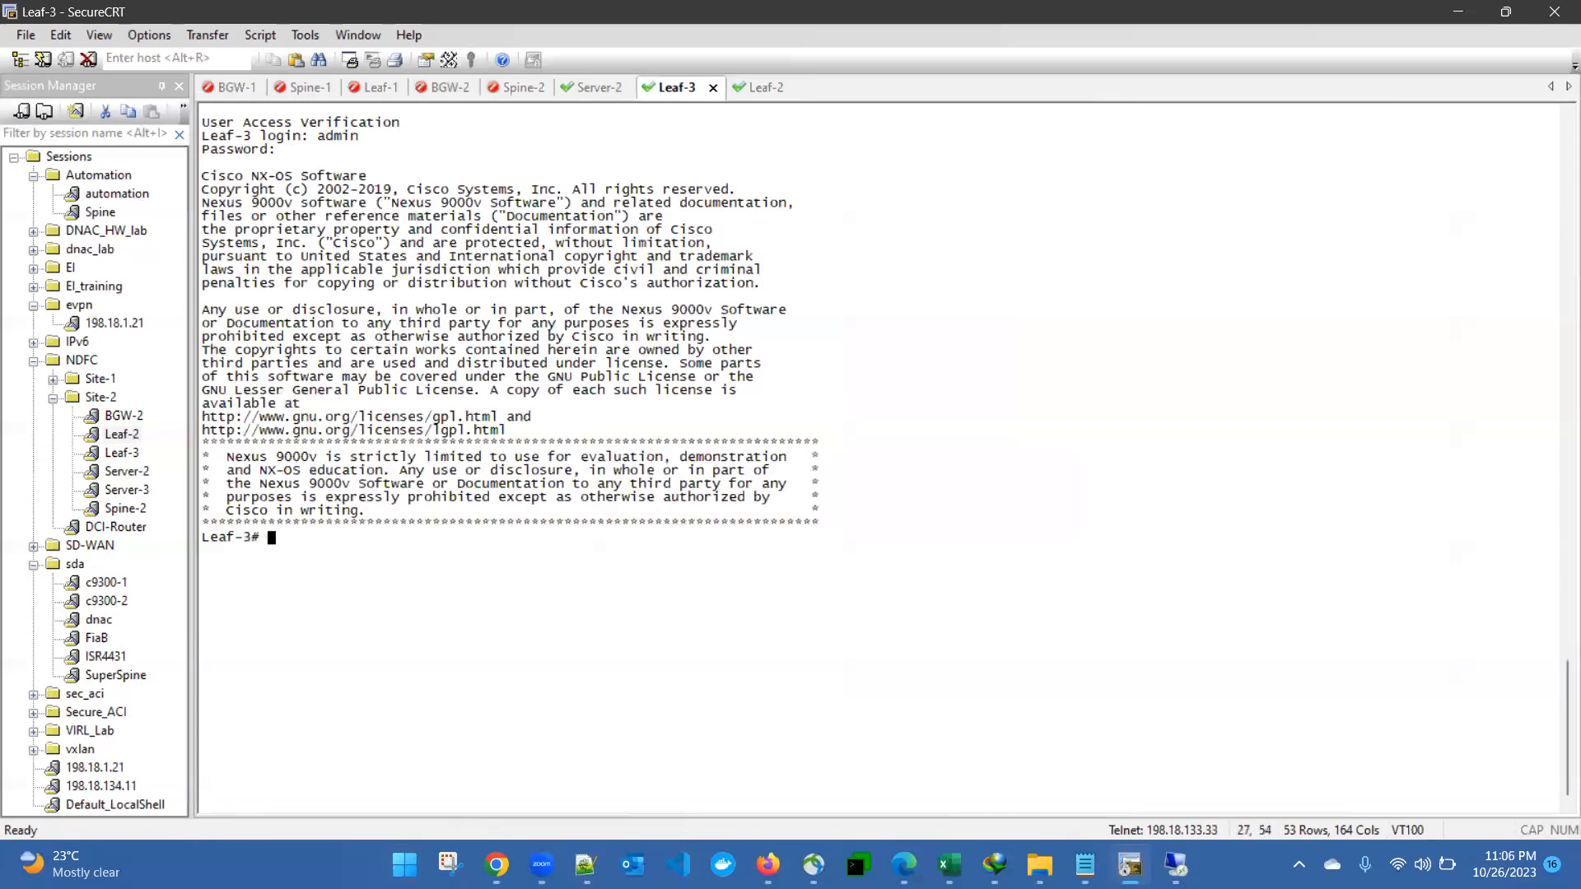
text(sh run int e1/6)
key(Return)
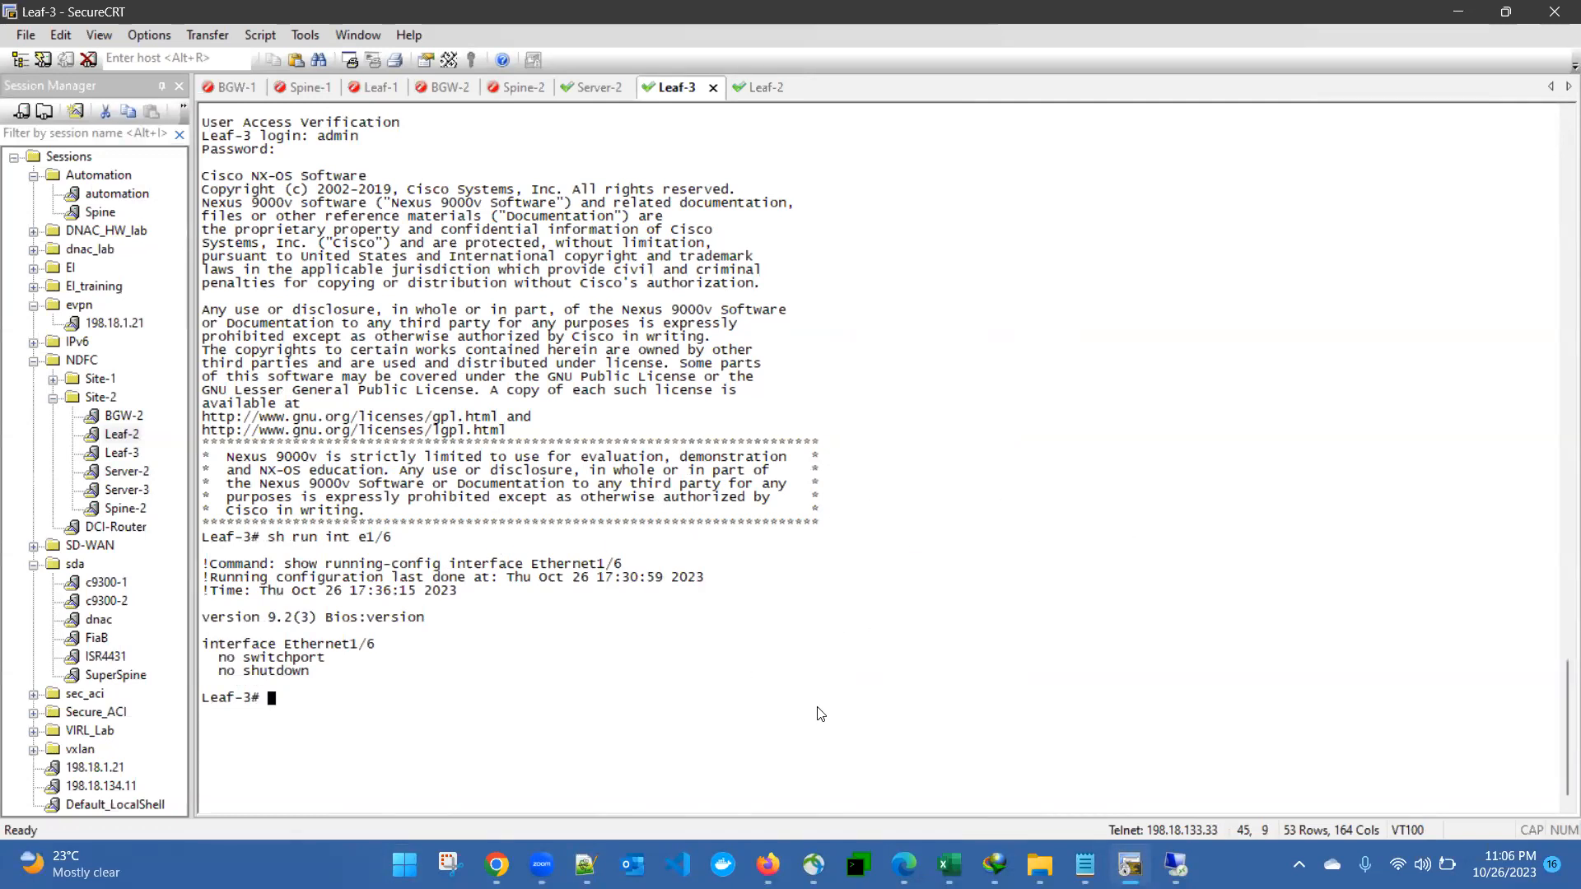
Step: Glance at the topology diagram, then return to the Leaf-3 terminal
mouse_move(496, 865)
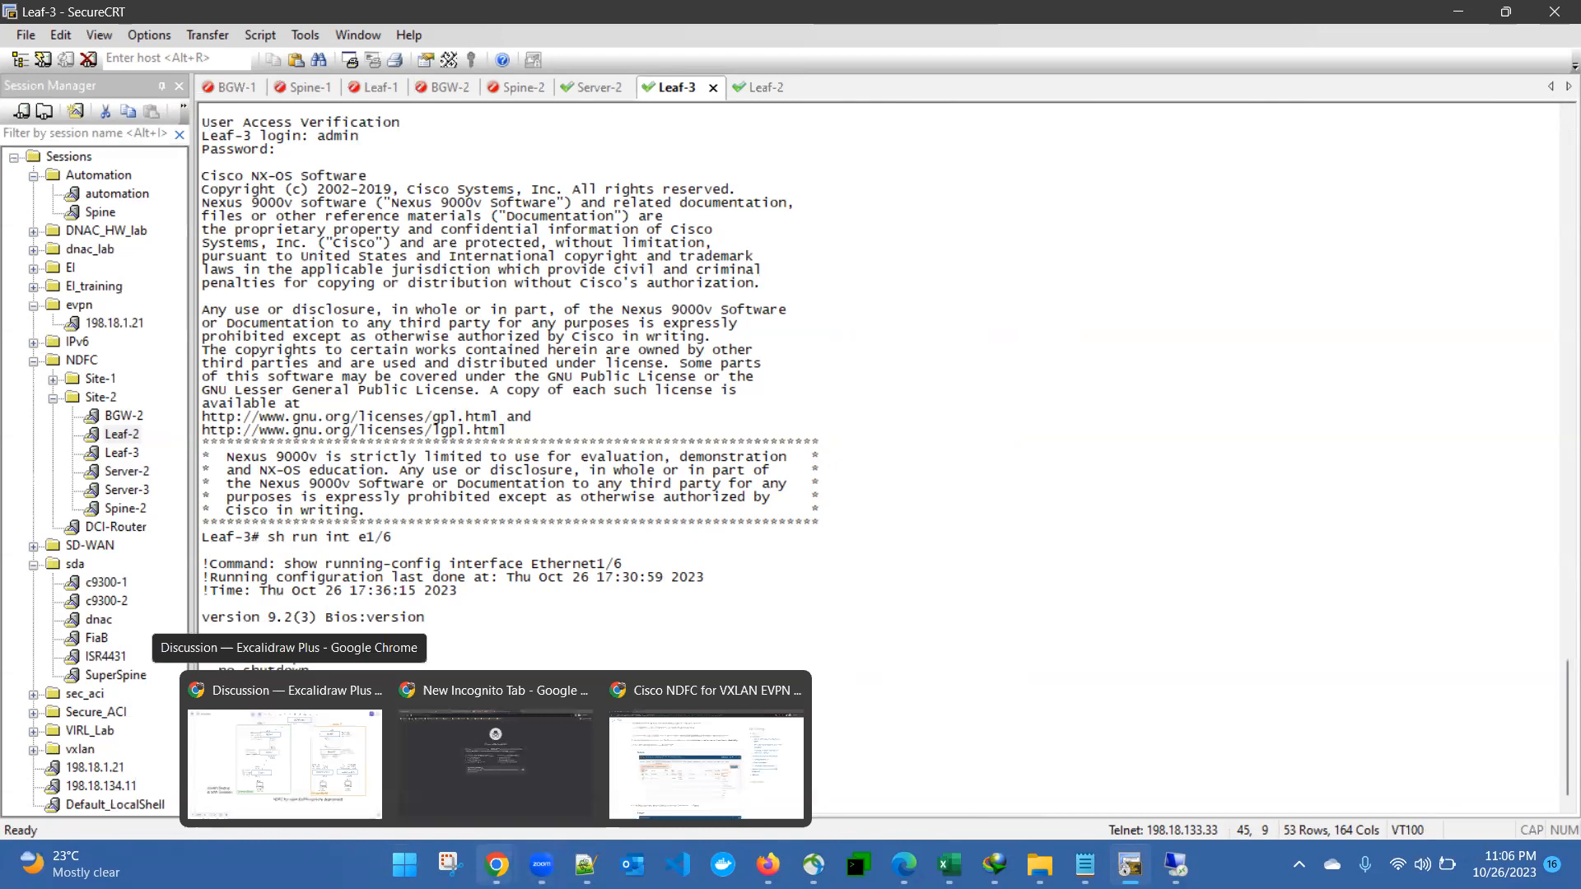
click(294, 774)
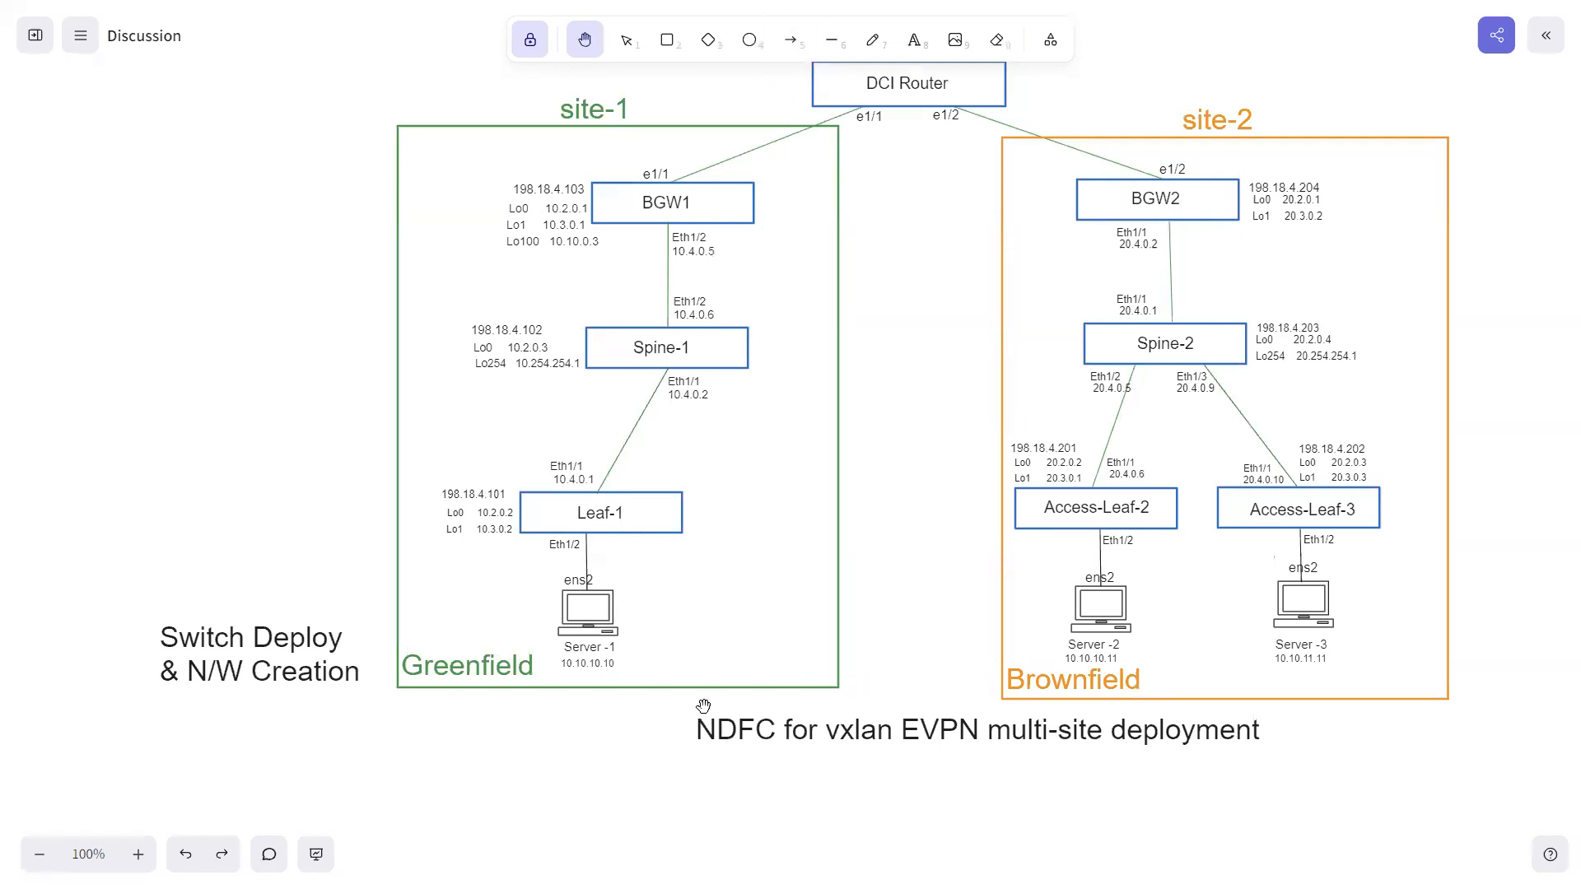
key(super)
mouse_move(1176, 864)
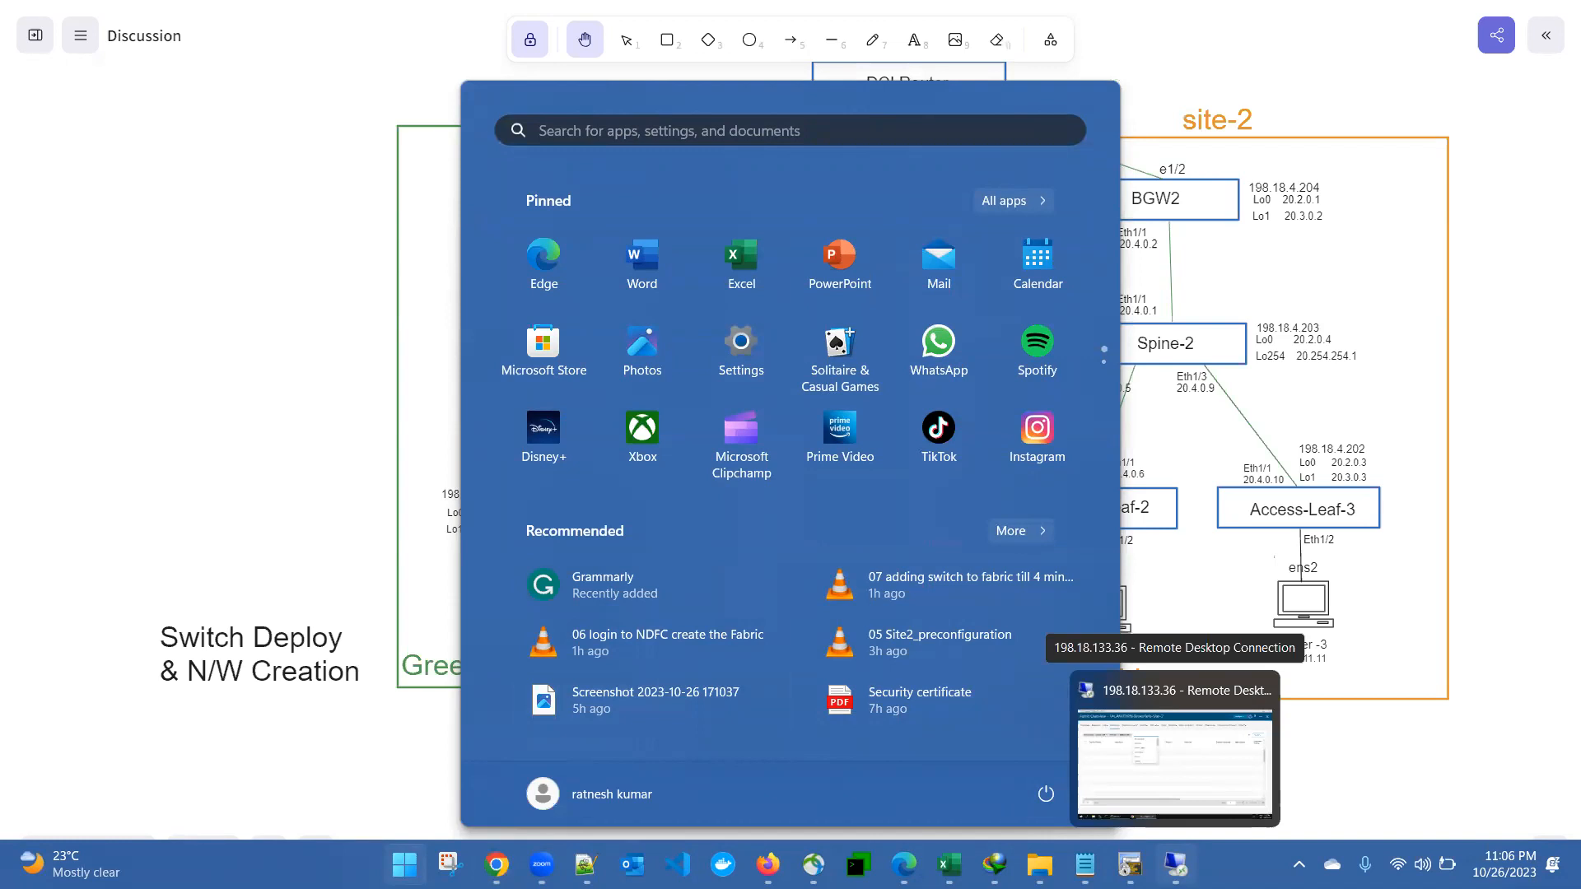
click(1129, 865)
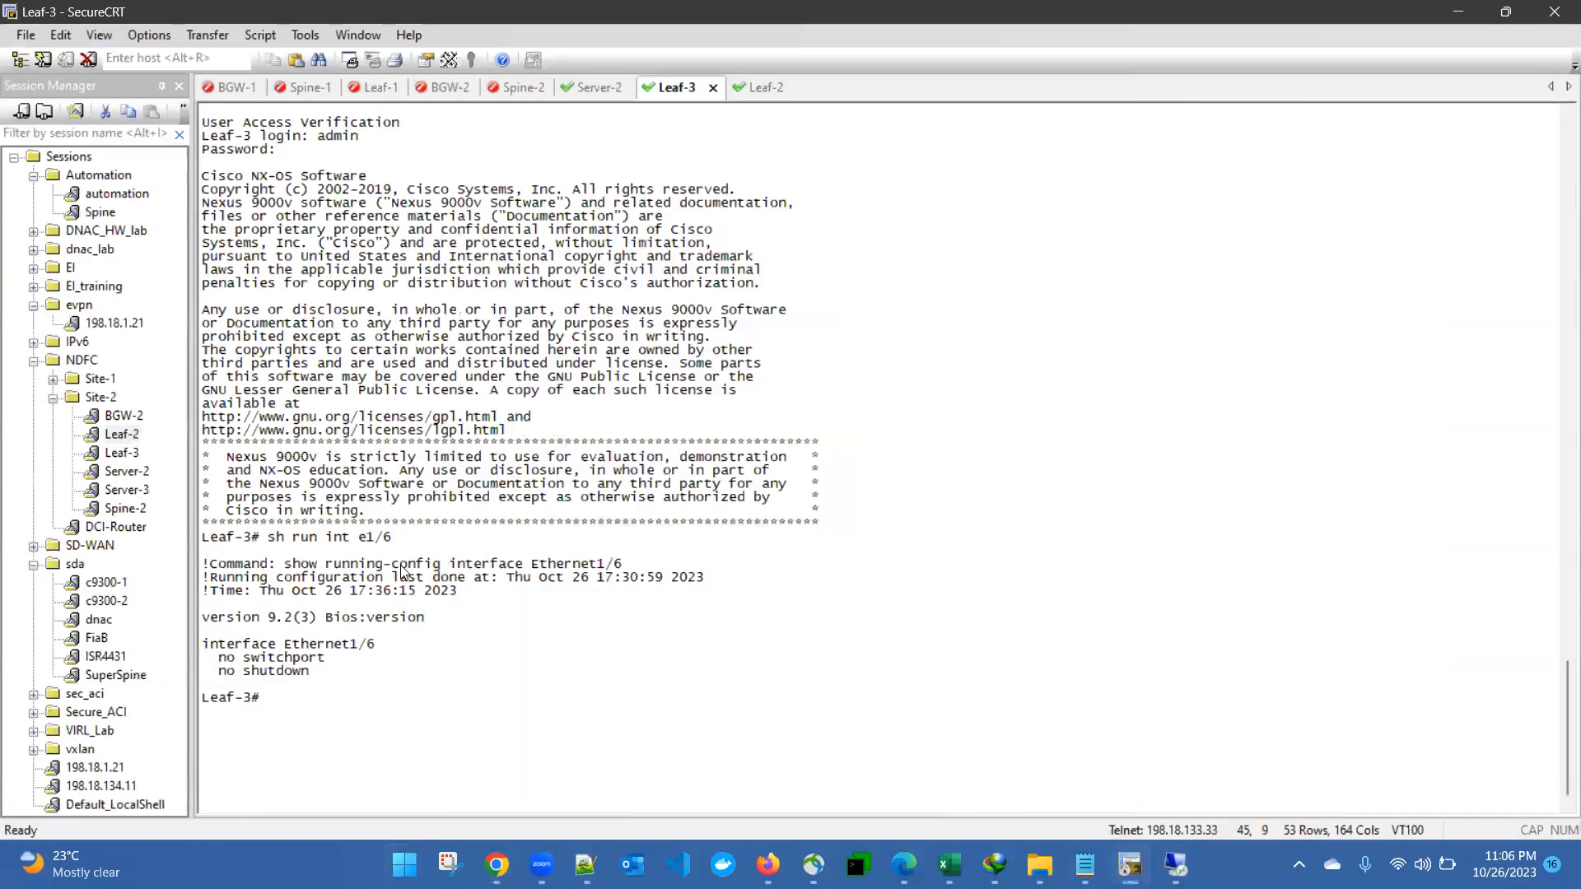
Step: Show Leaf-3's Ethernet1/2 running config, clear the prompt, and switch back to Nexus Dashboard
key(Up)
key(BackSpace)
text(2)
key(Return)
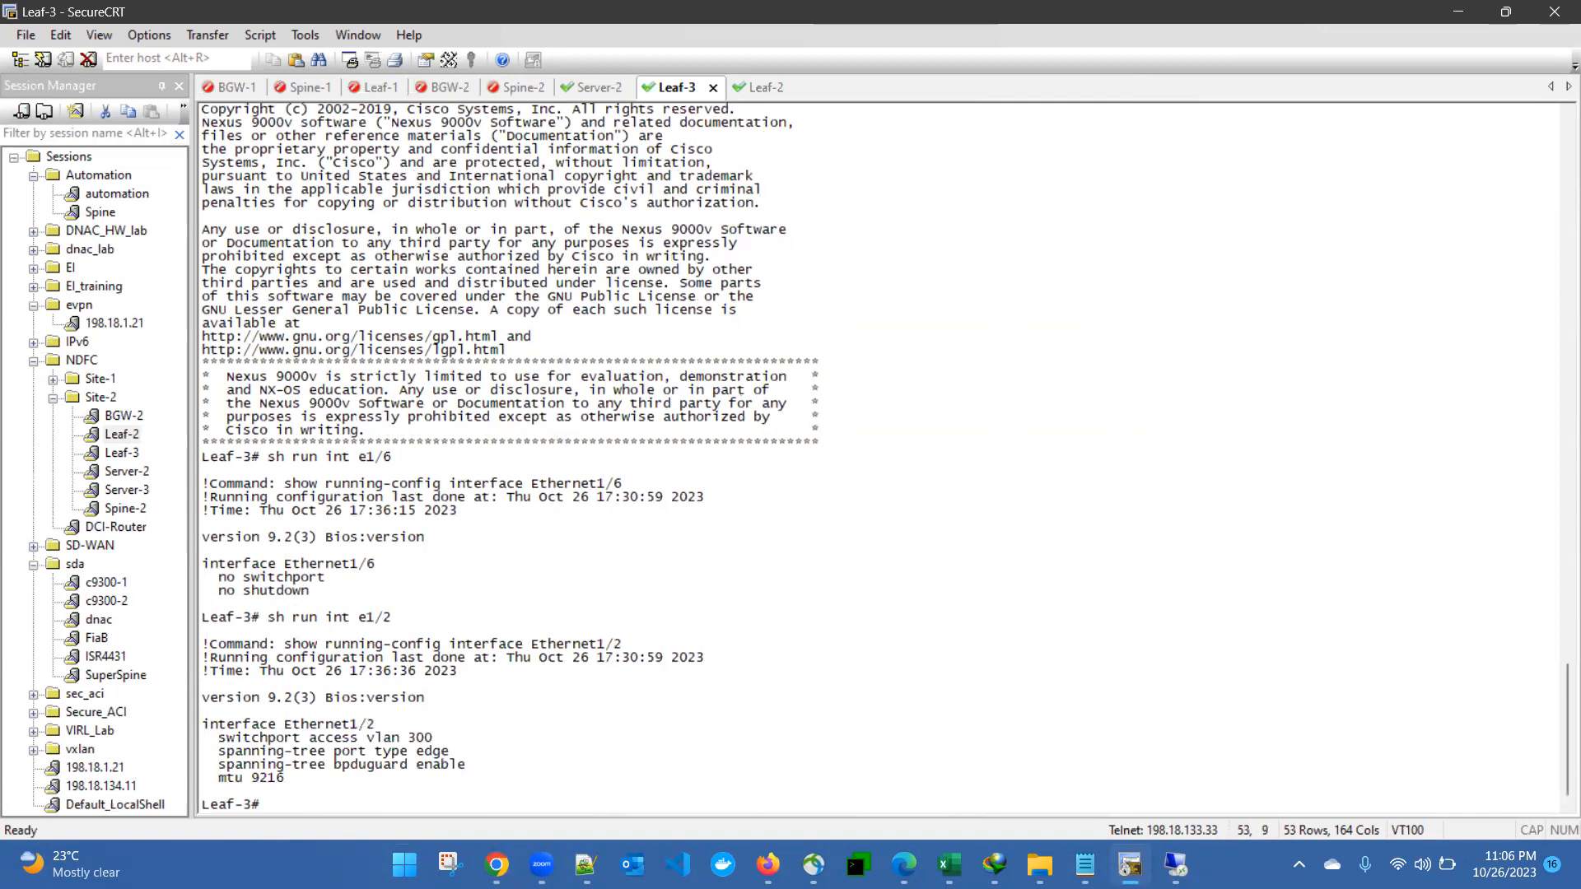
key(Up)
key(BackSpace)
key(ctrl+u)
key(alt+Tab)
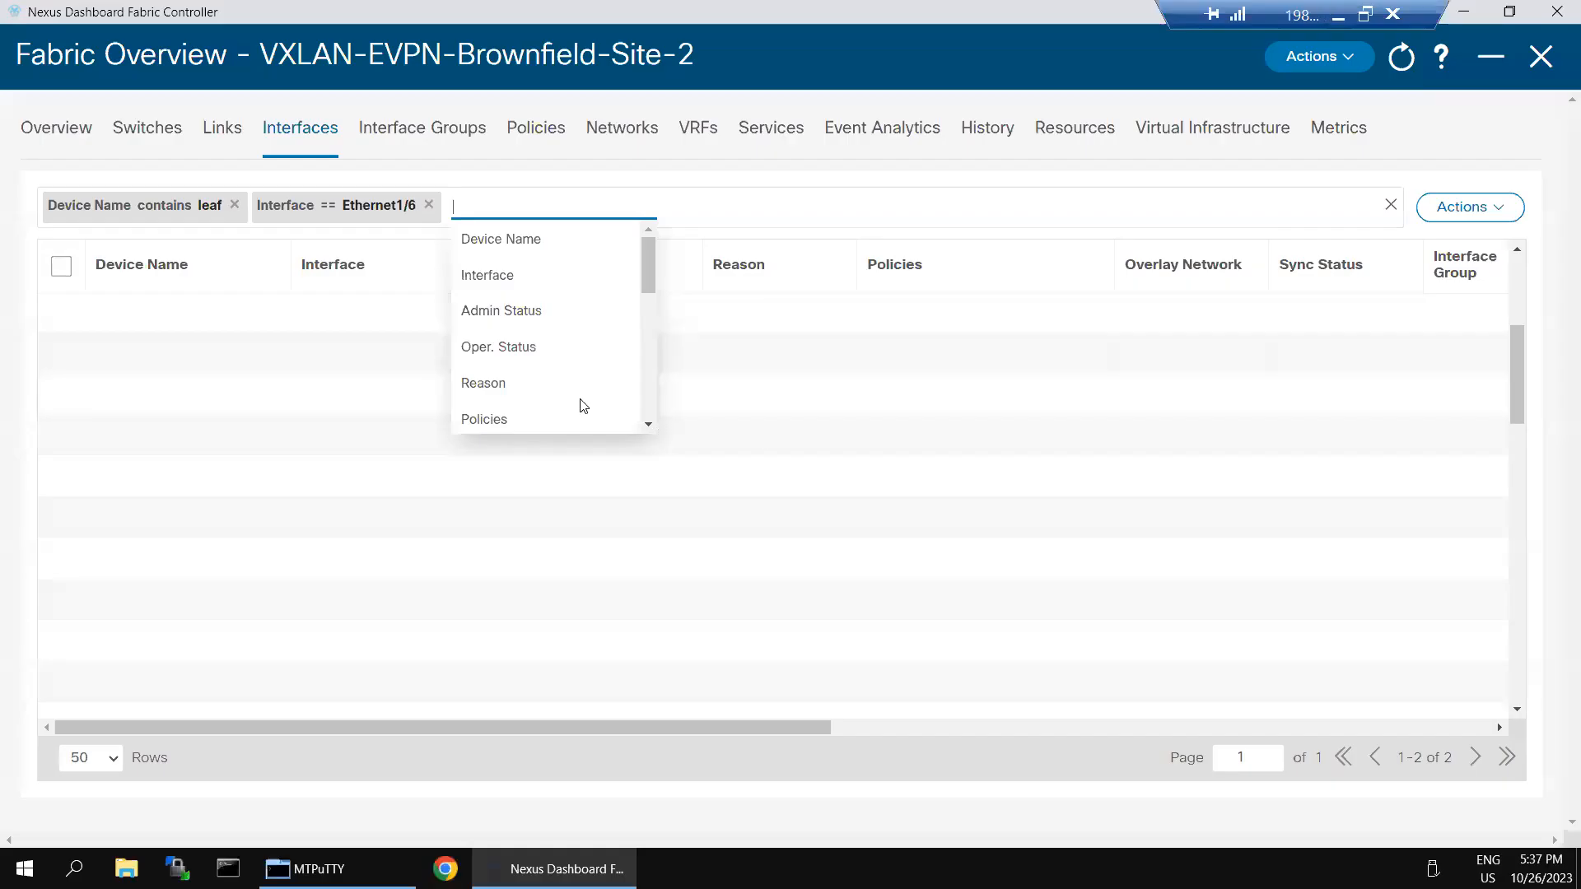
Step: Replace the old chip with an Interface == Ethernet1/6 filter, then remove it again
click(329, 339)
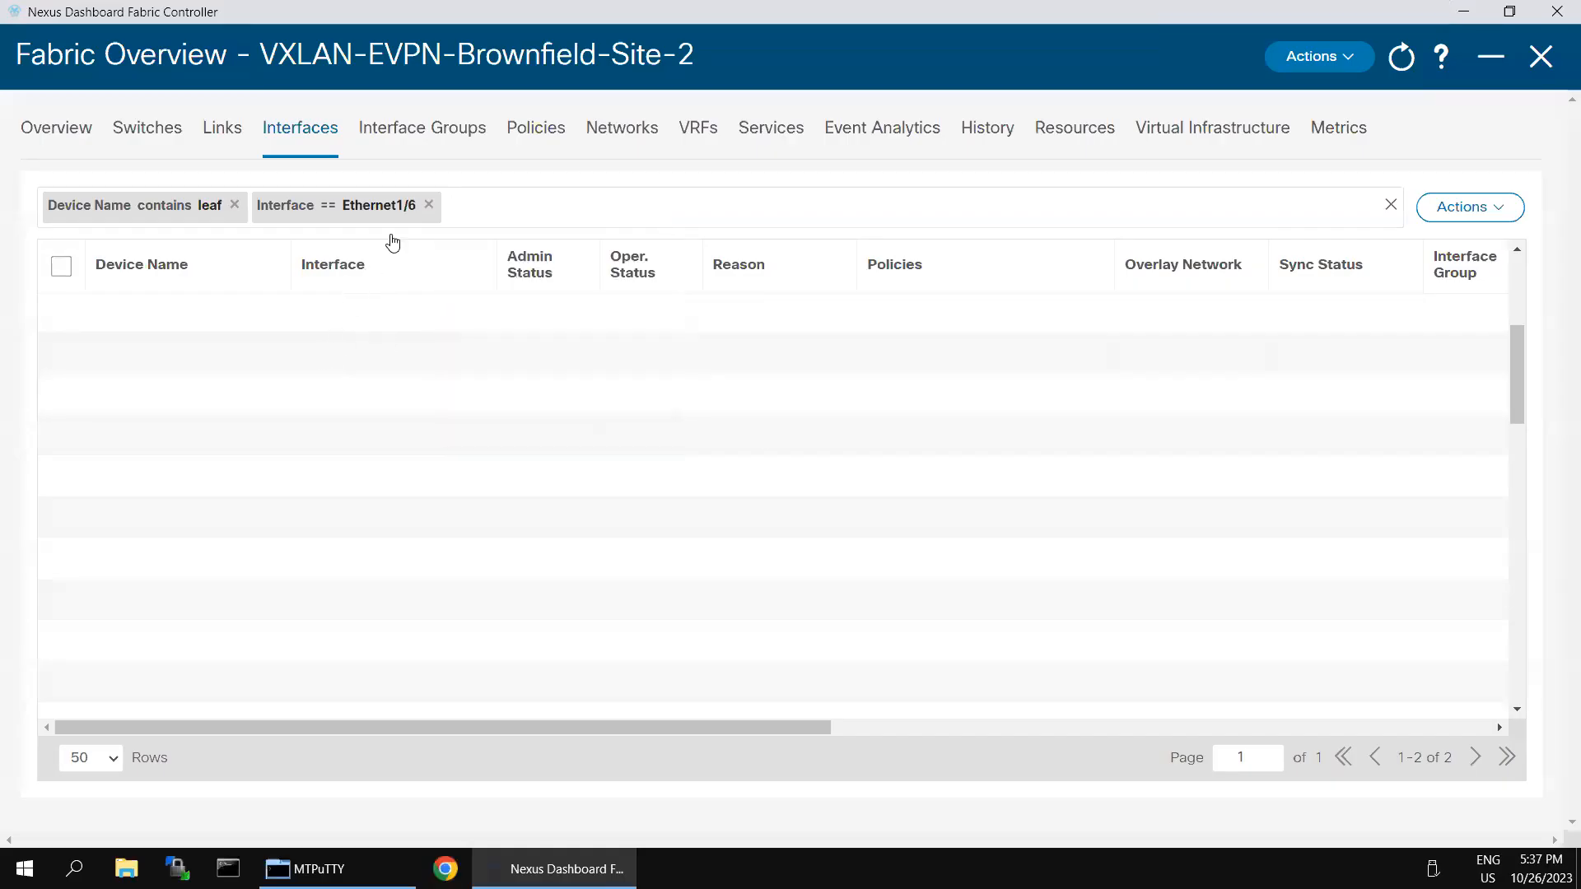
click(429, 206)
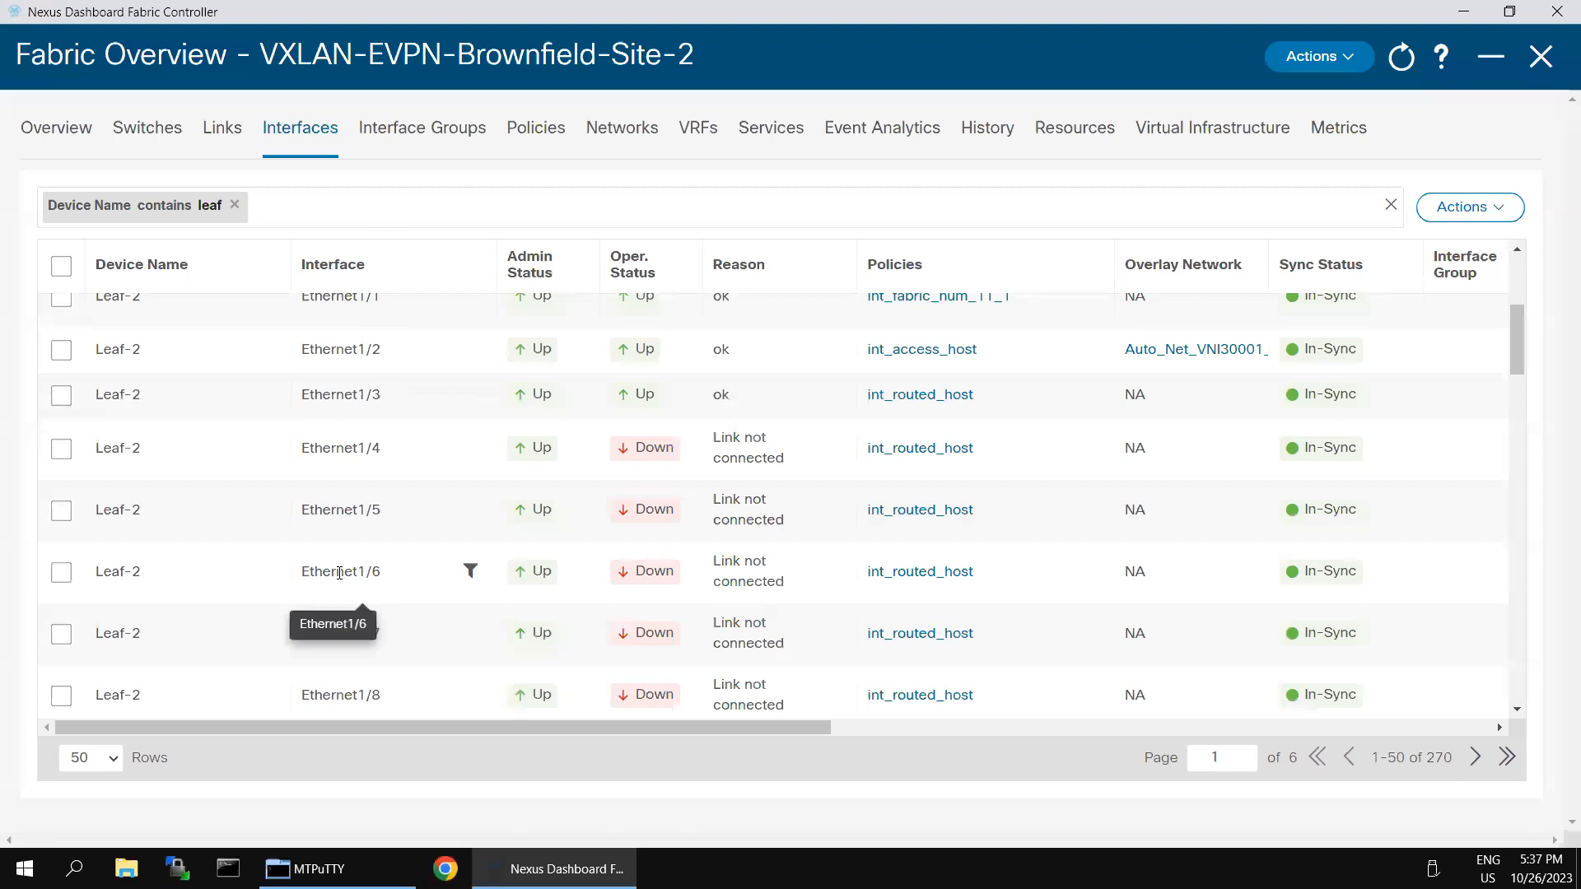
click(319, 208)
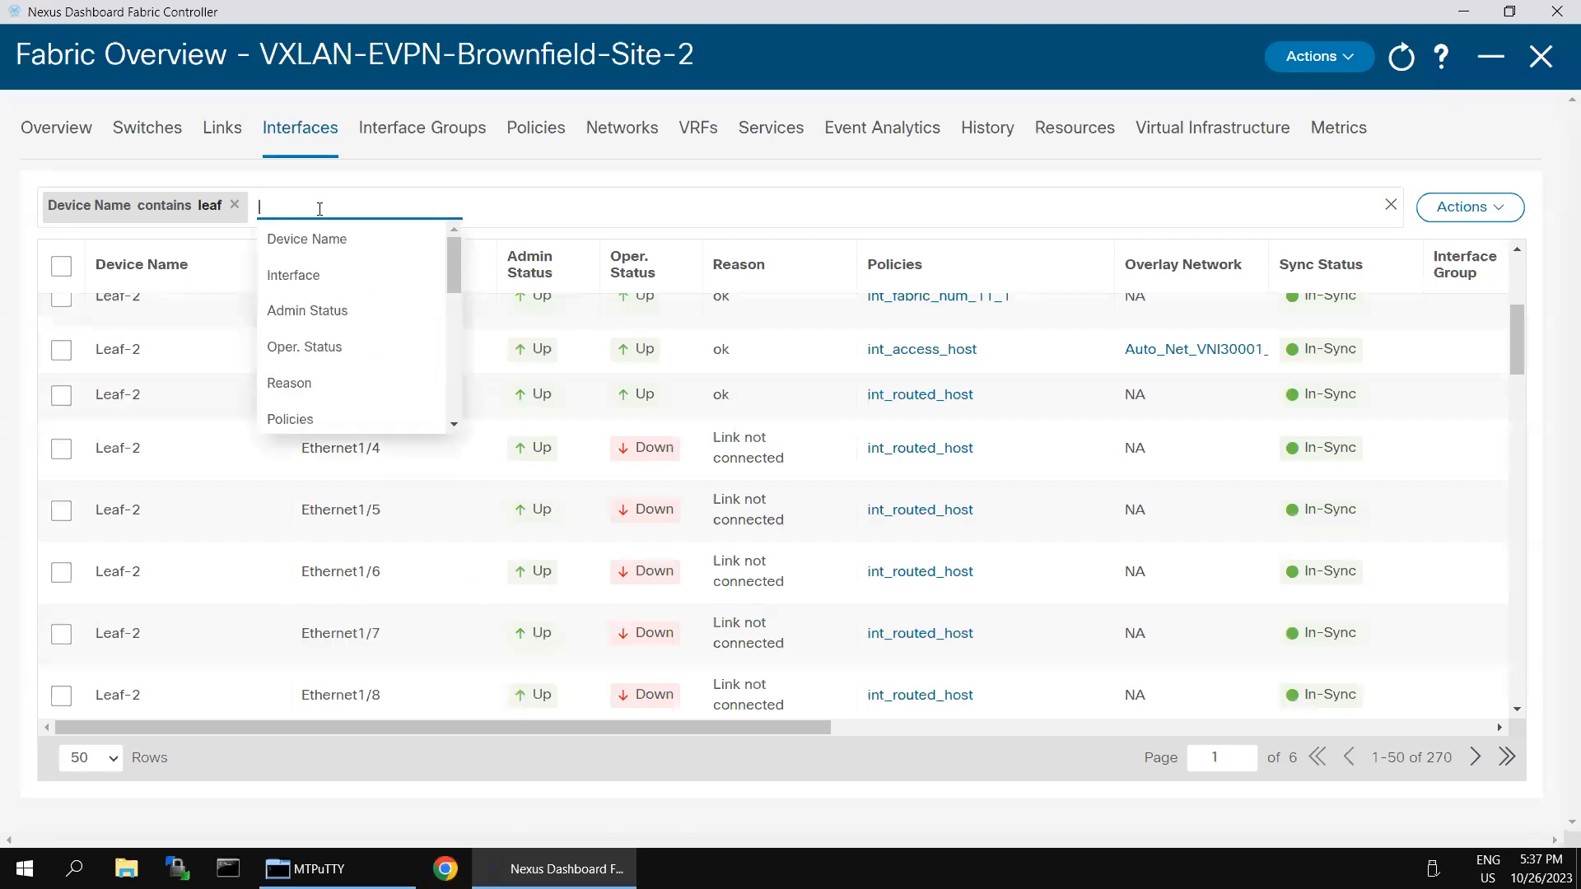
click(314, 274)
click(379, 249)
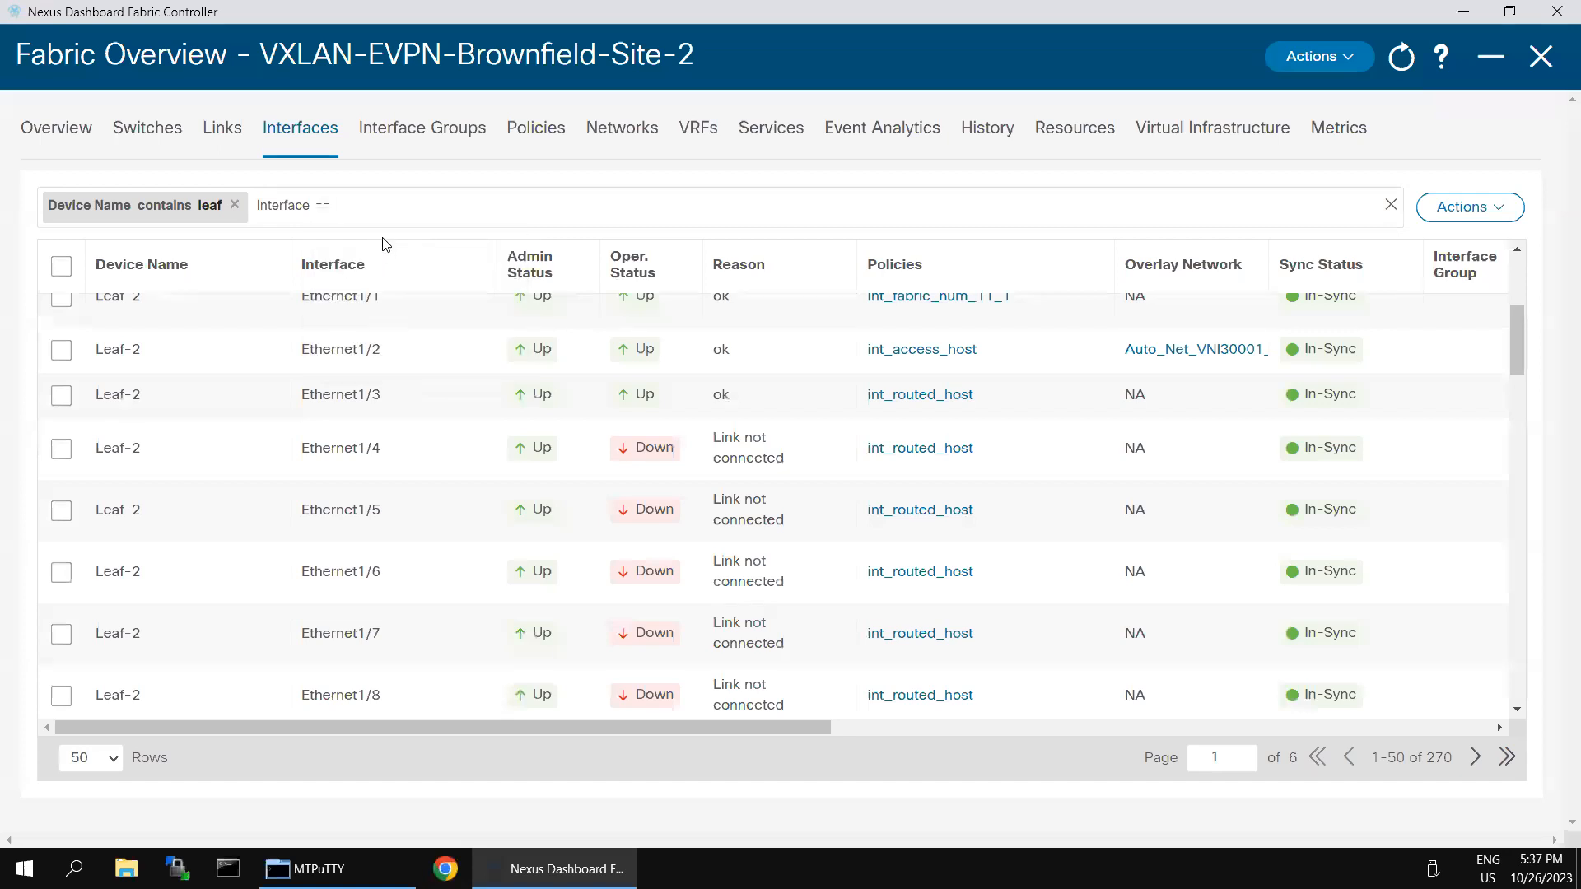
text(Ethernet1/6)
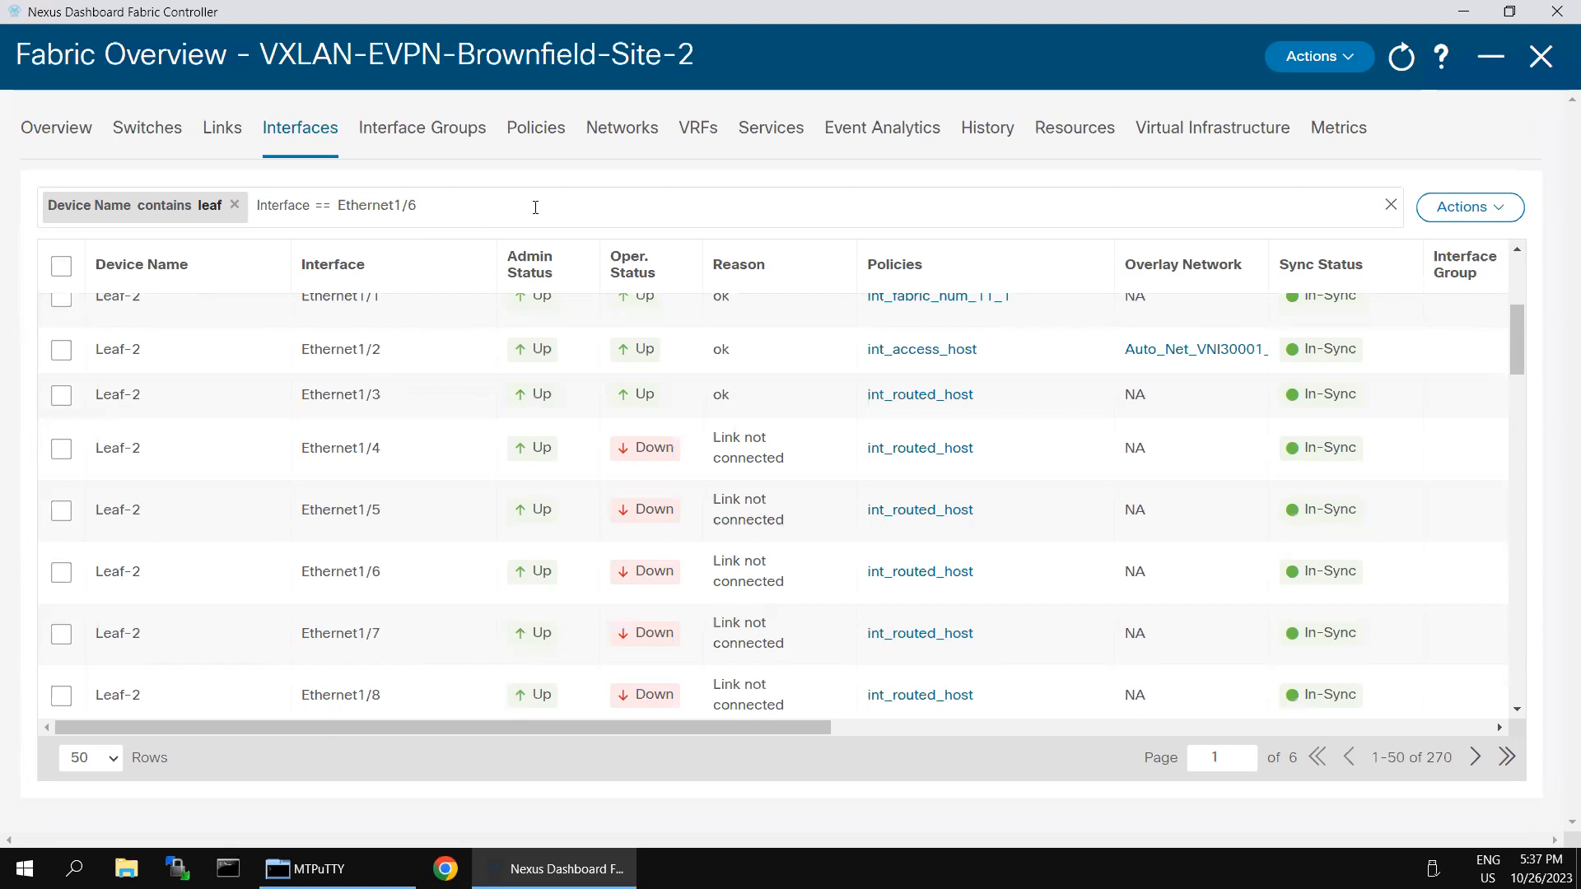
key(Return)
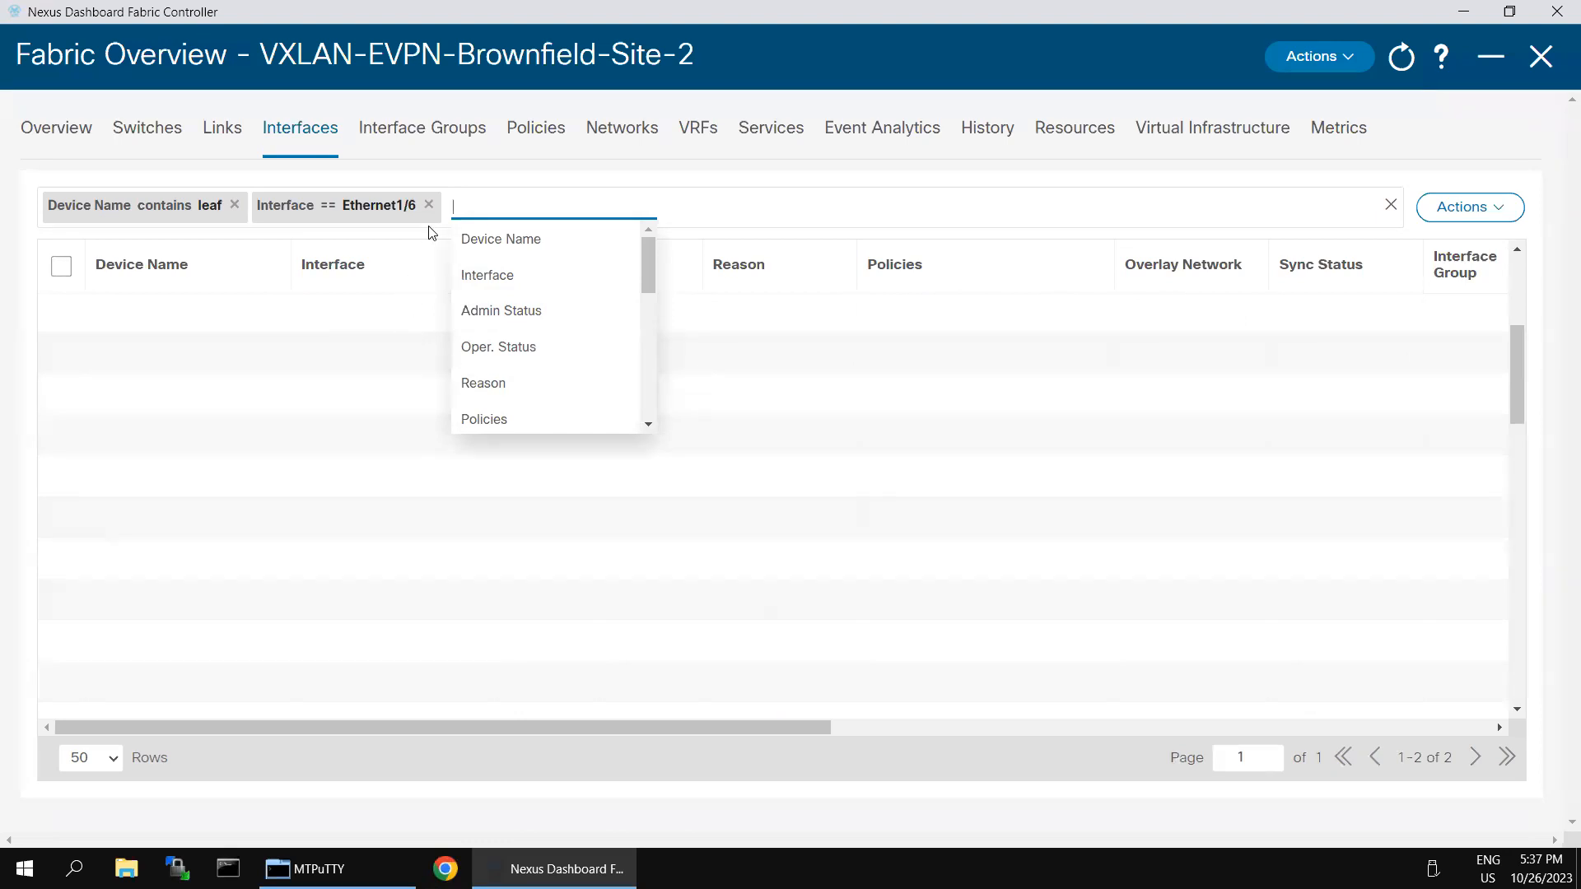
click(429, 205)
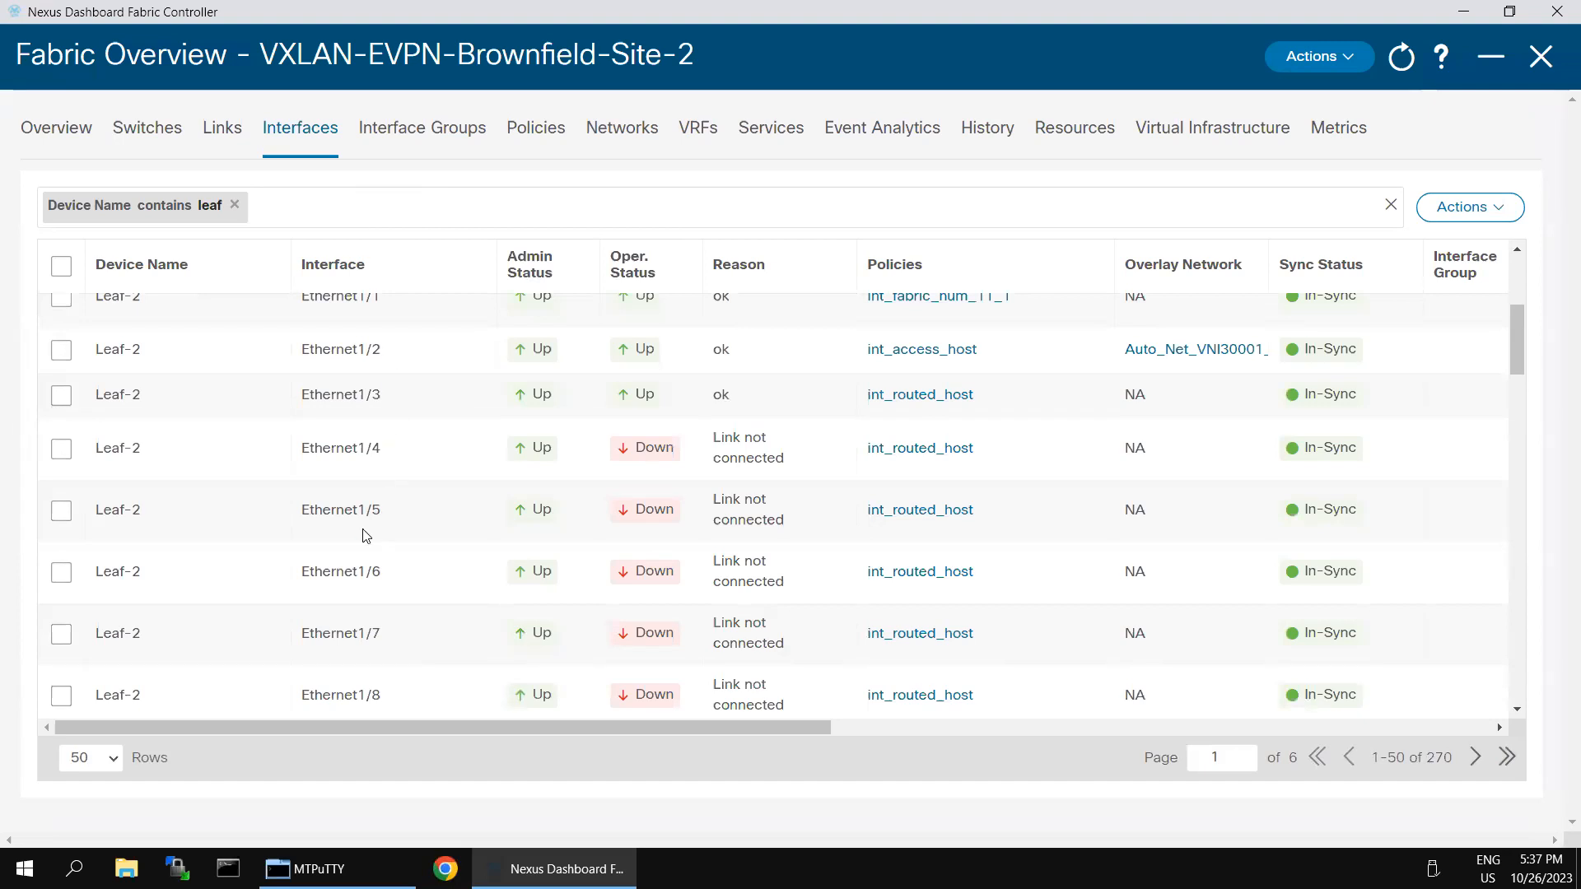
drag(301, 570, 373, 572)
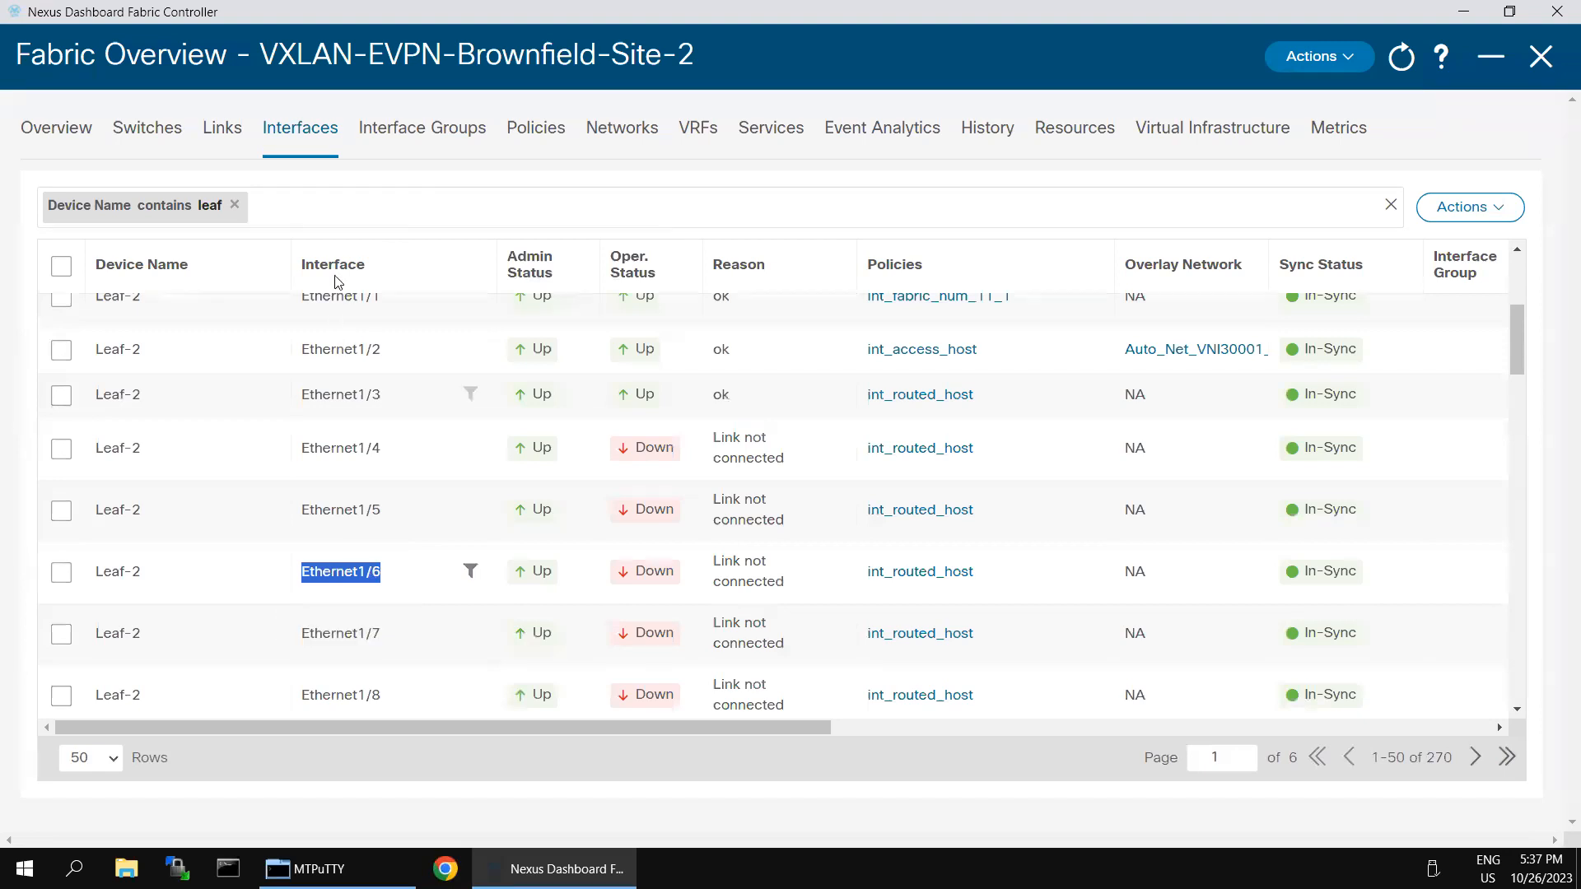
Step: Re-add the Interface == Ethernet1/6 filter, leaving only the Leaf-2 and Leaf-3 ports
click(337, 212)
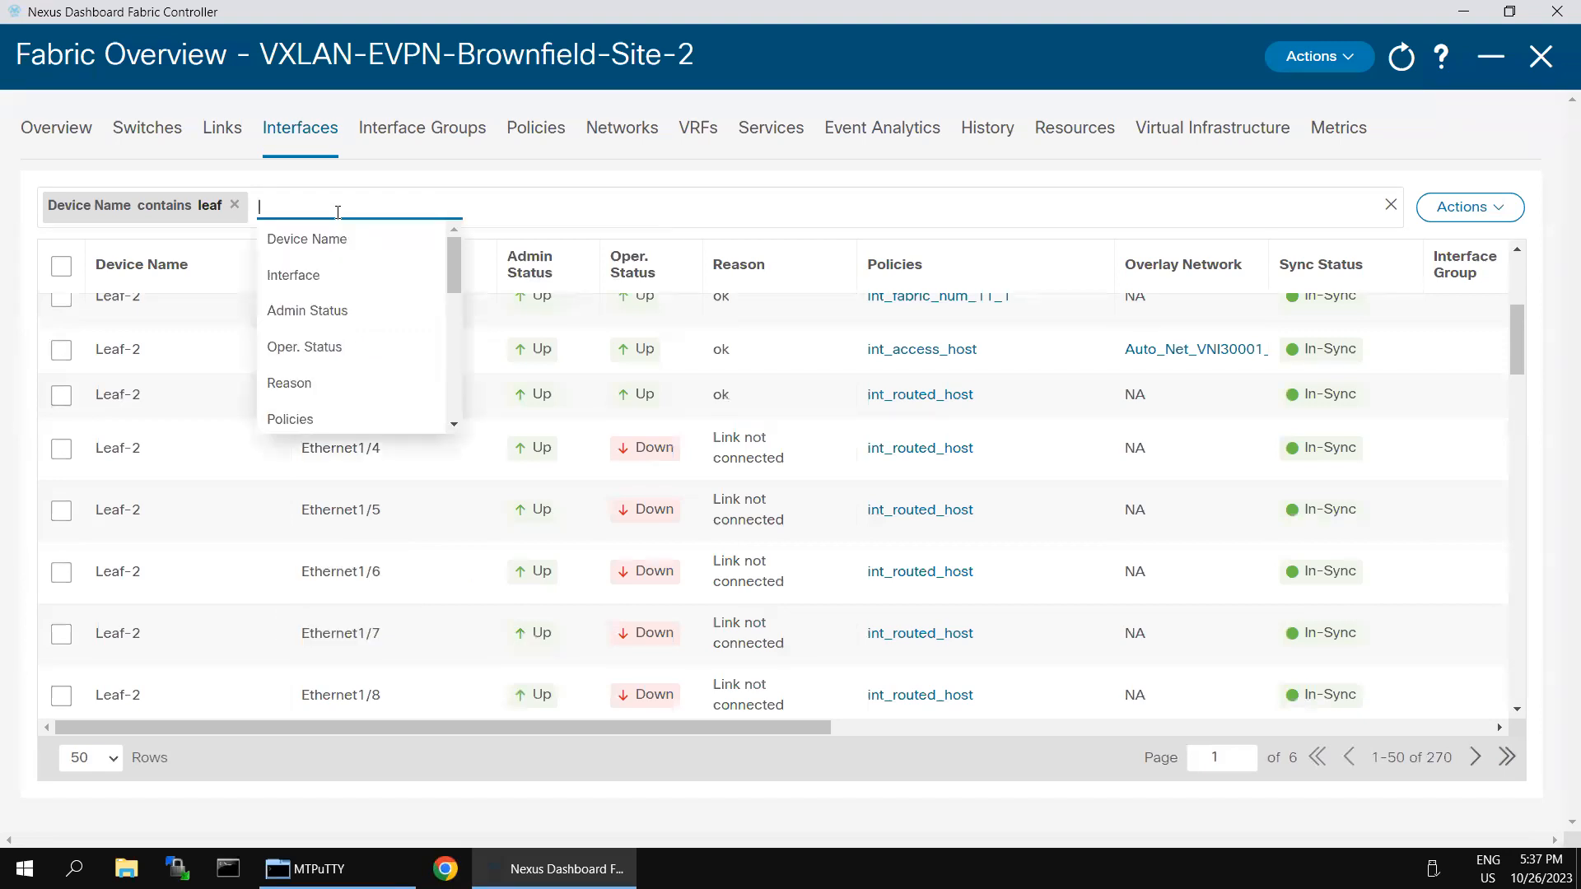
click(350, 292)
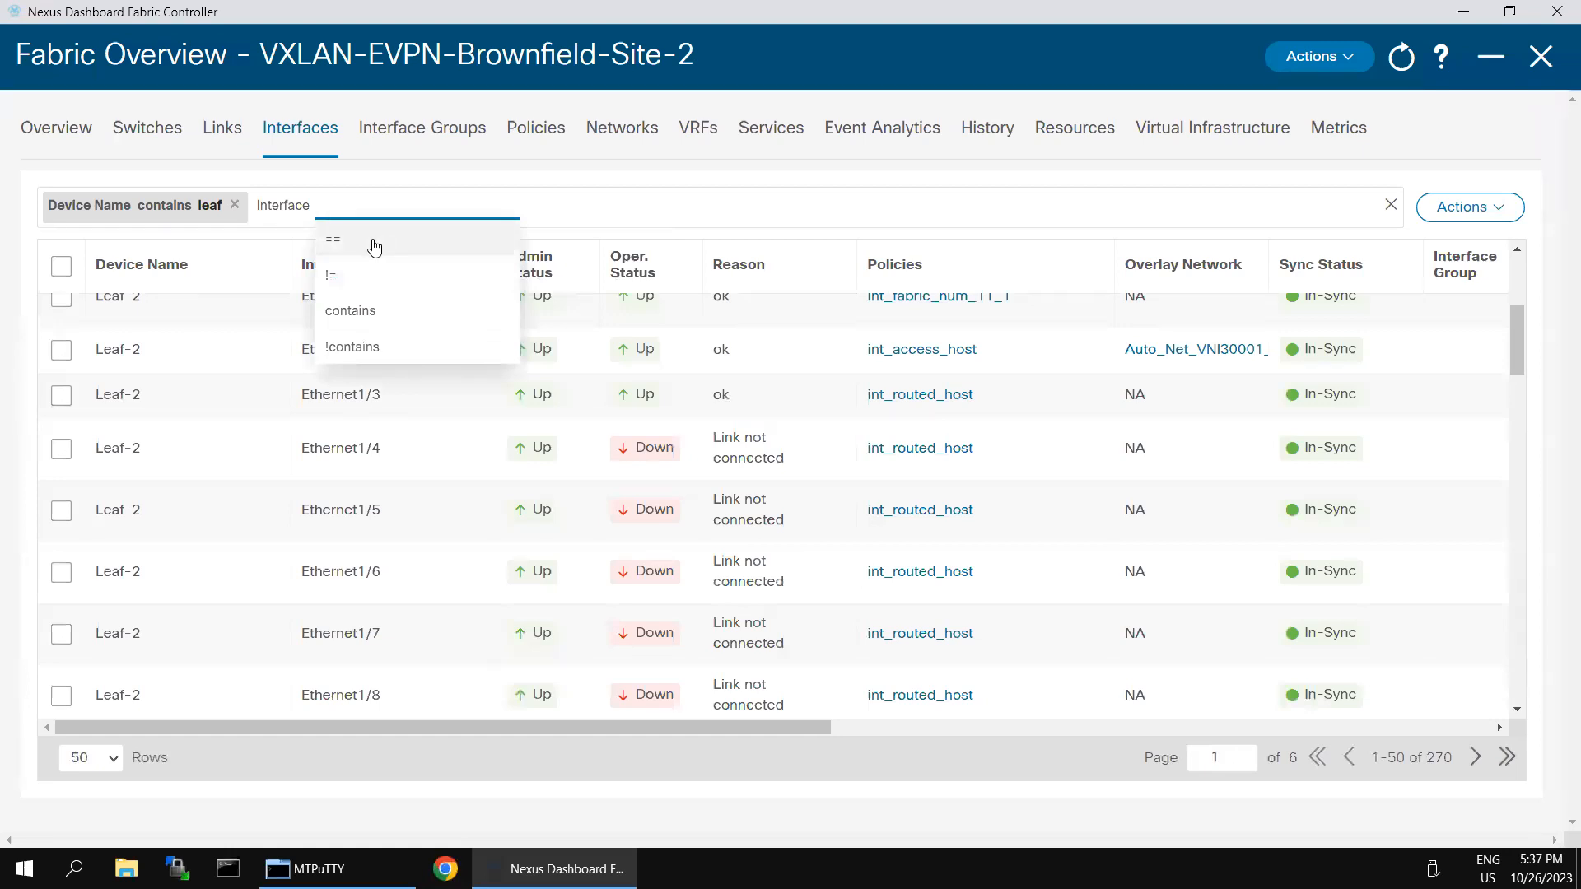
click(375, 247)
text(Ethernet1/6)
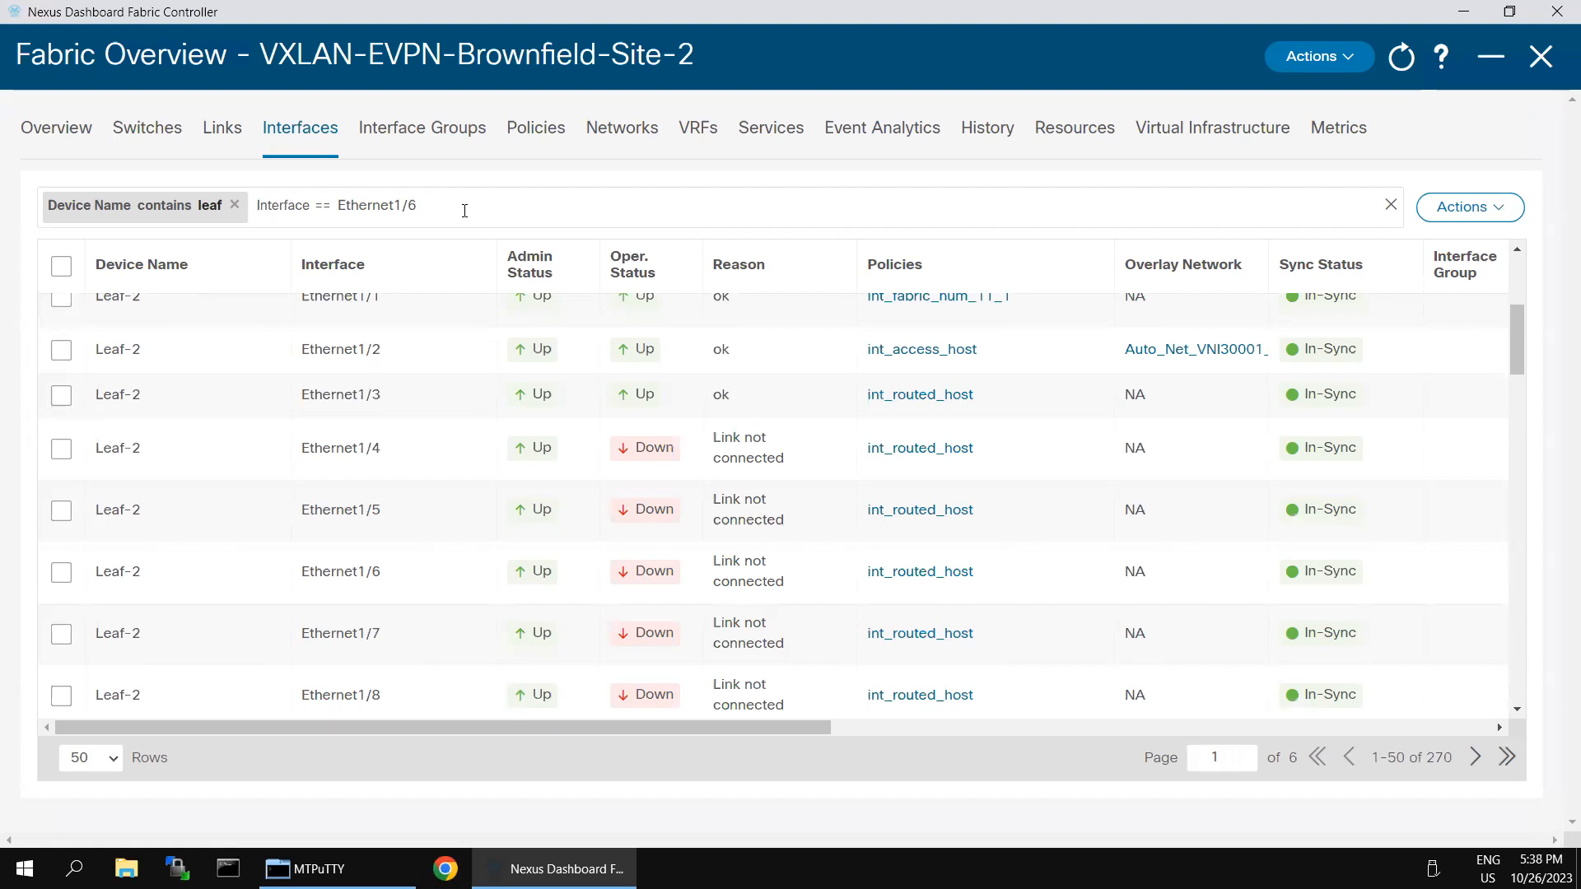
key(Return)
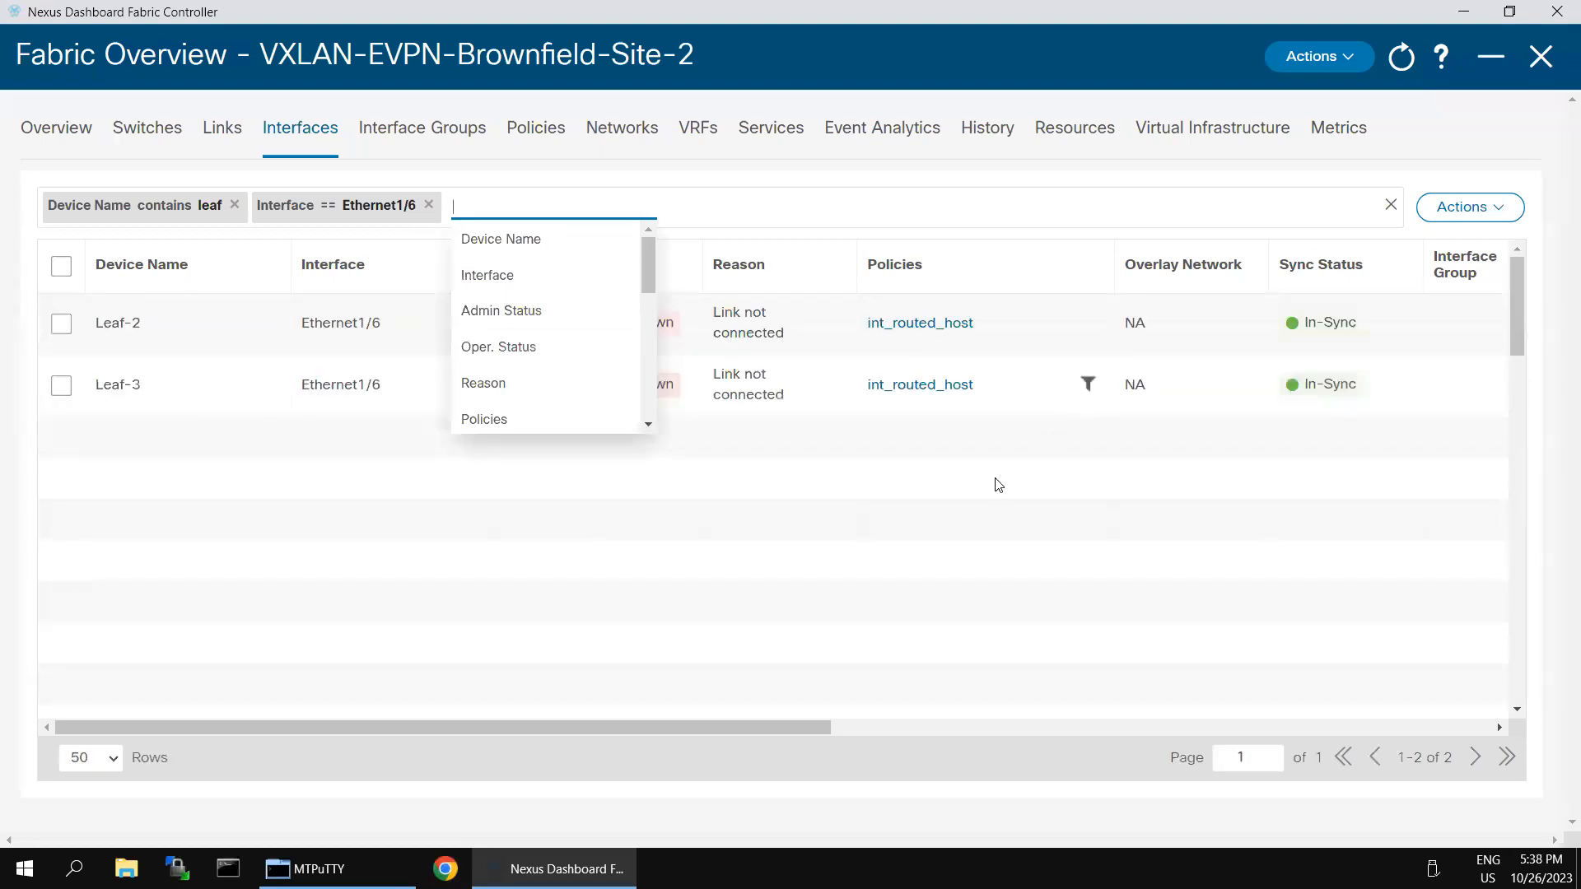
click(496, 599)
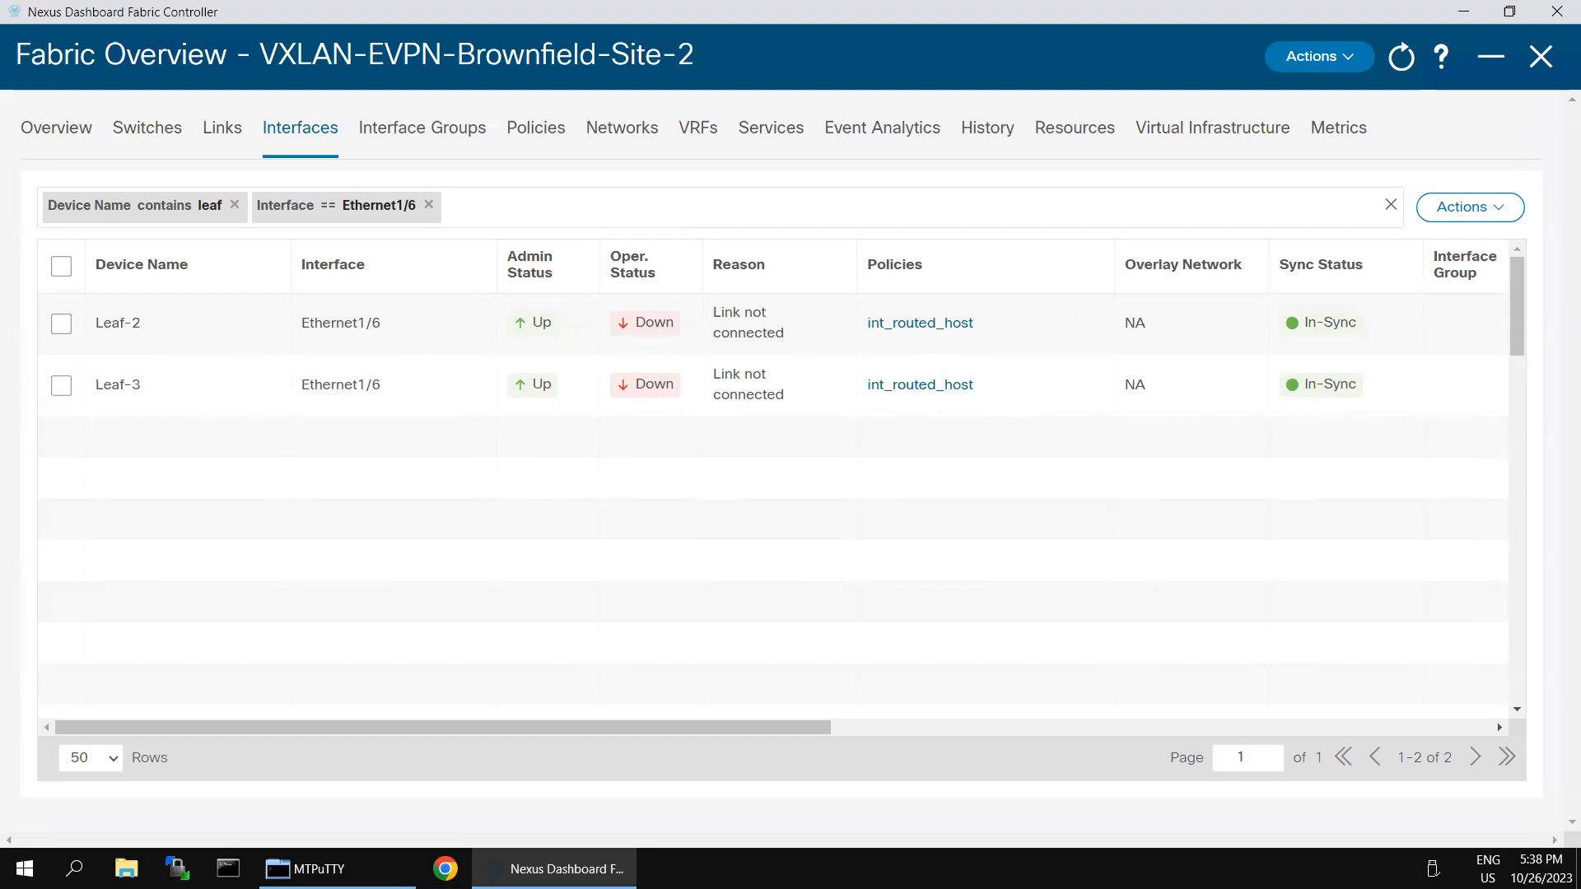
Step: Select both Ethernet1/6 rows, edit them together, and bring up the policy template list
click(61, 265)
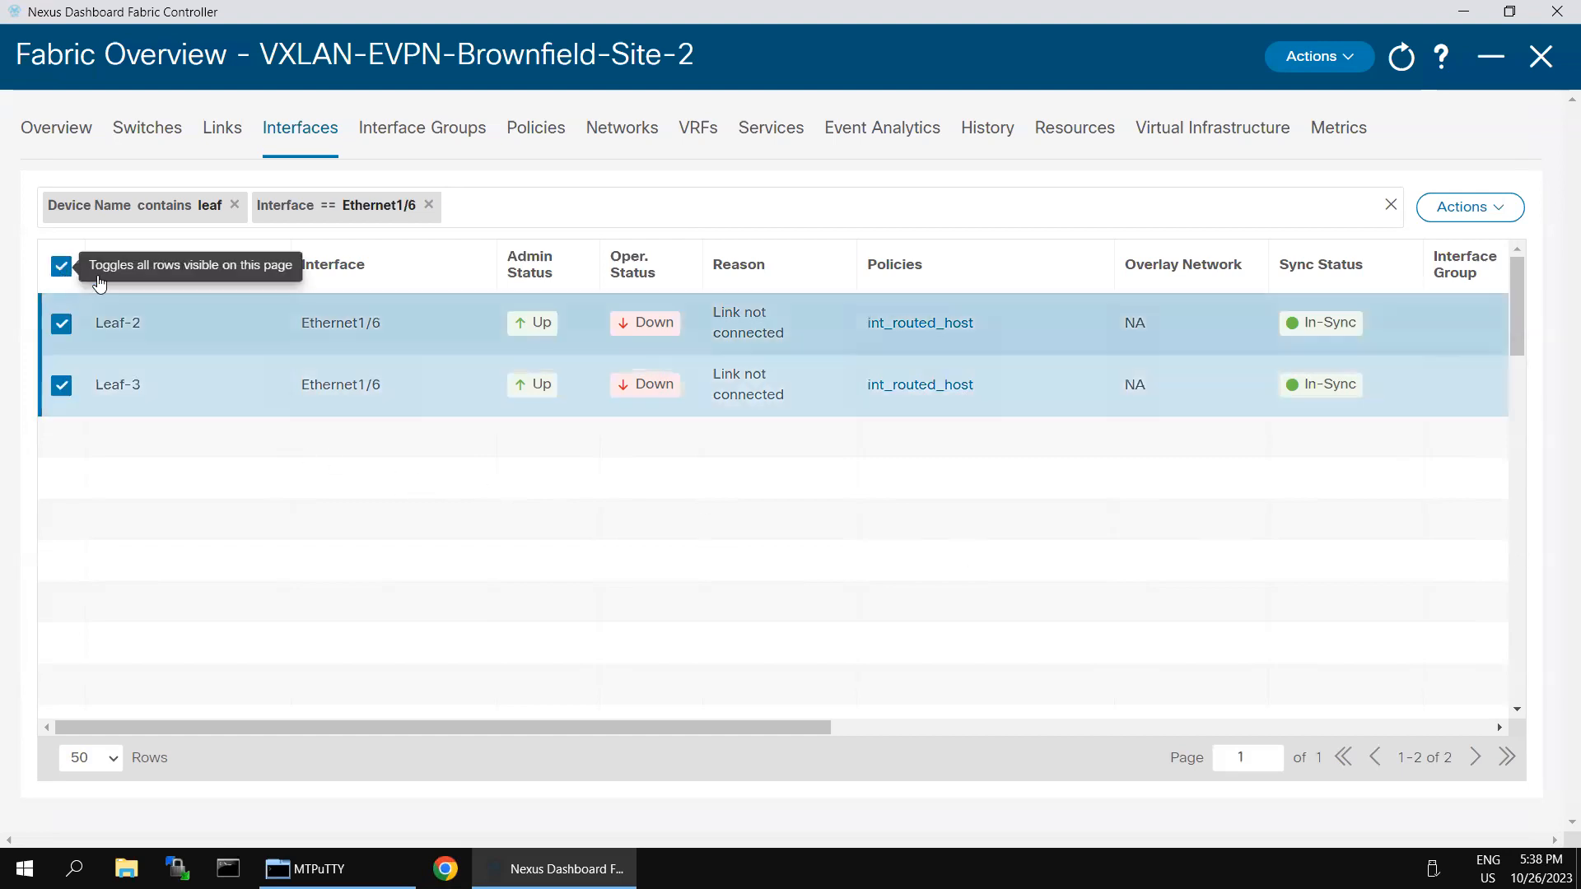
click(1497, 216)
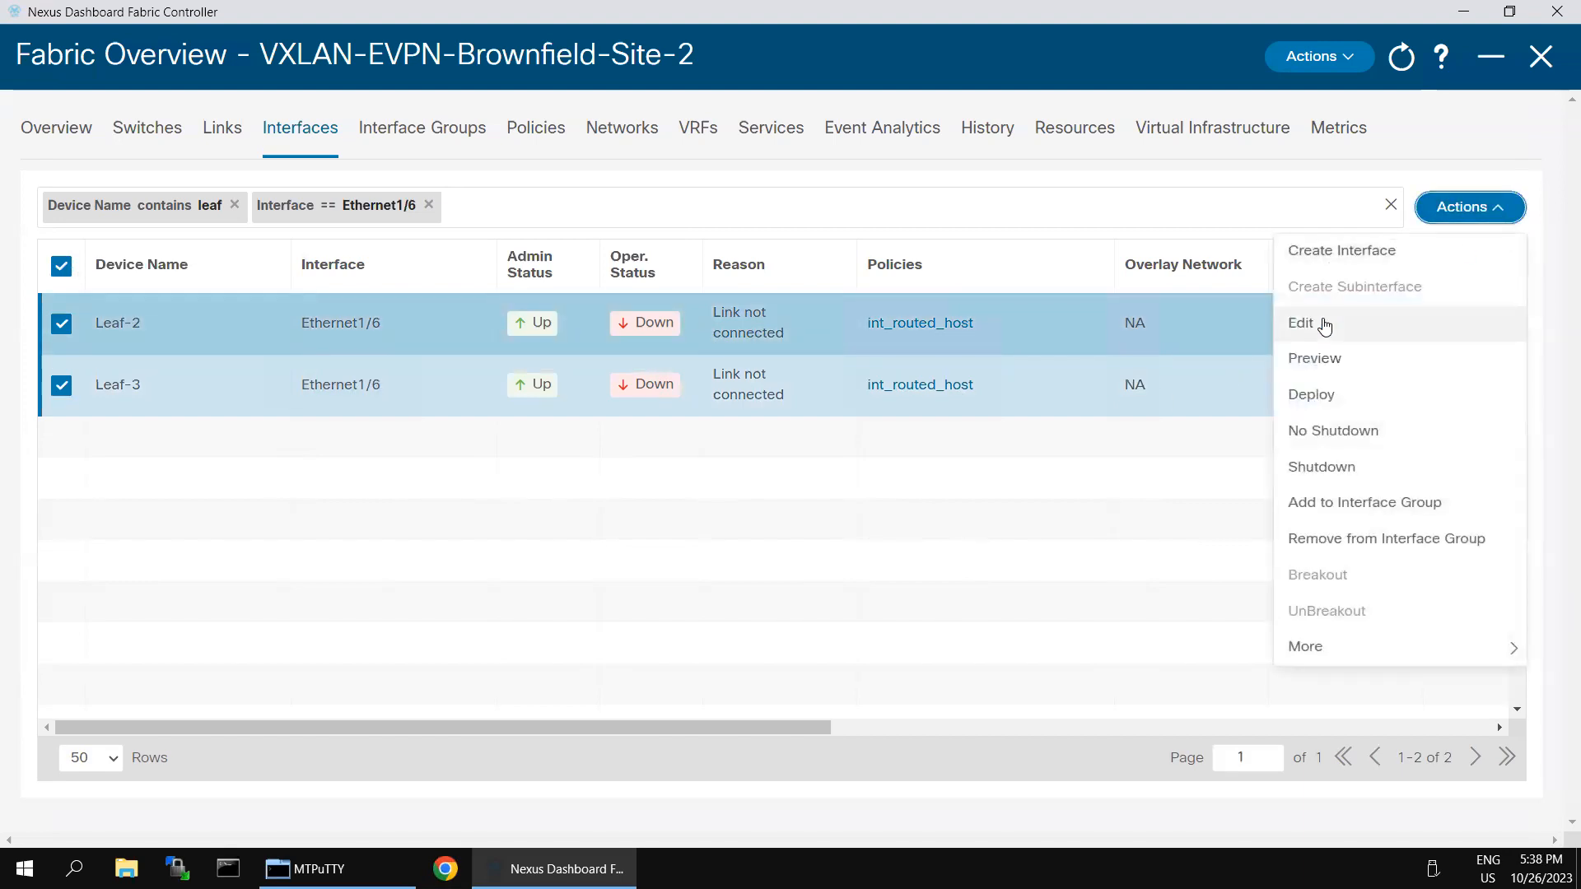
click(1324, 326)
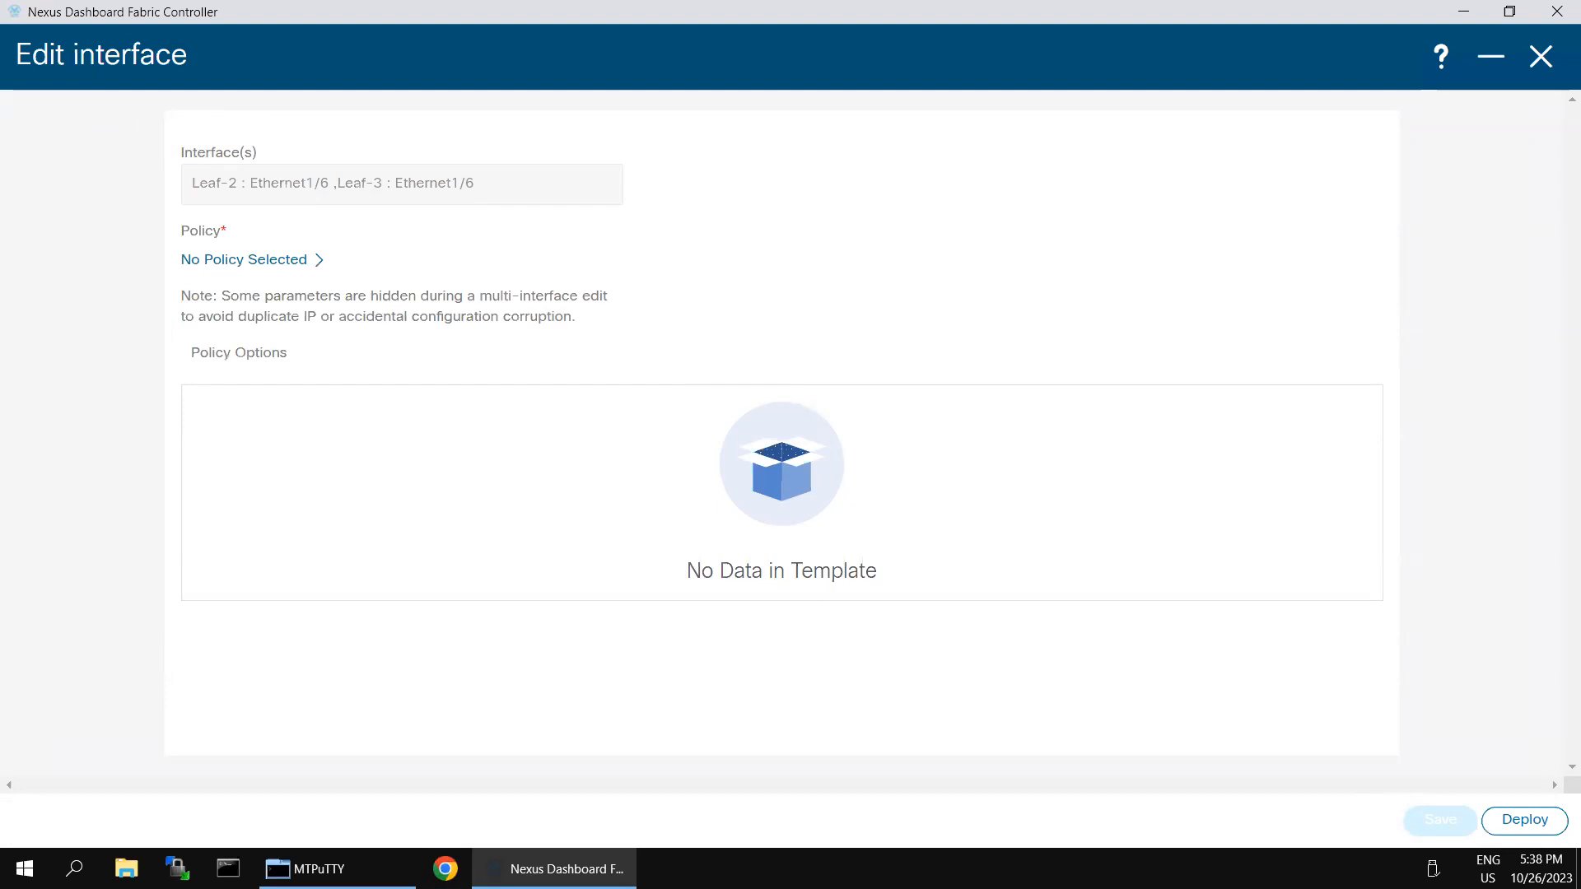
click(318, 261)
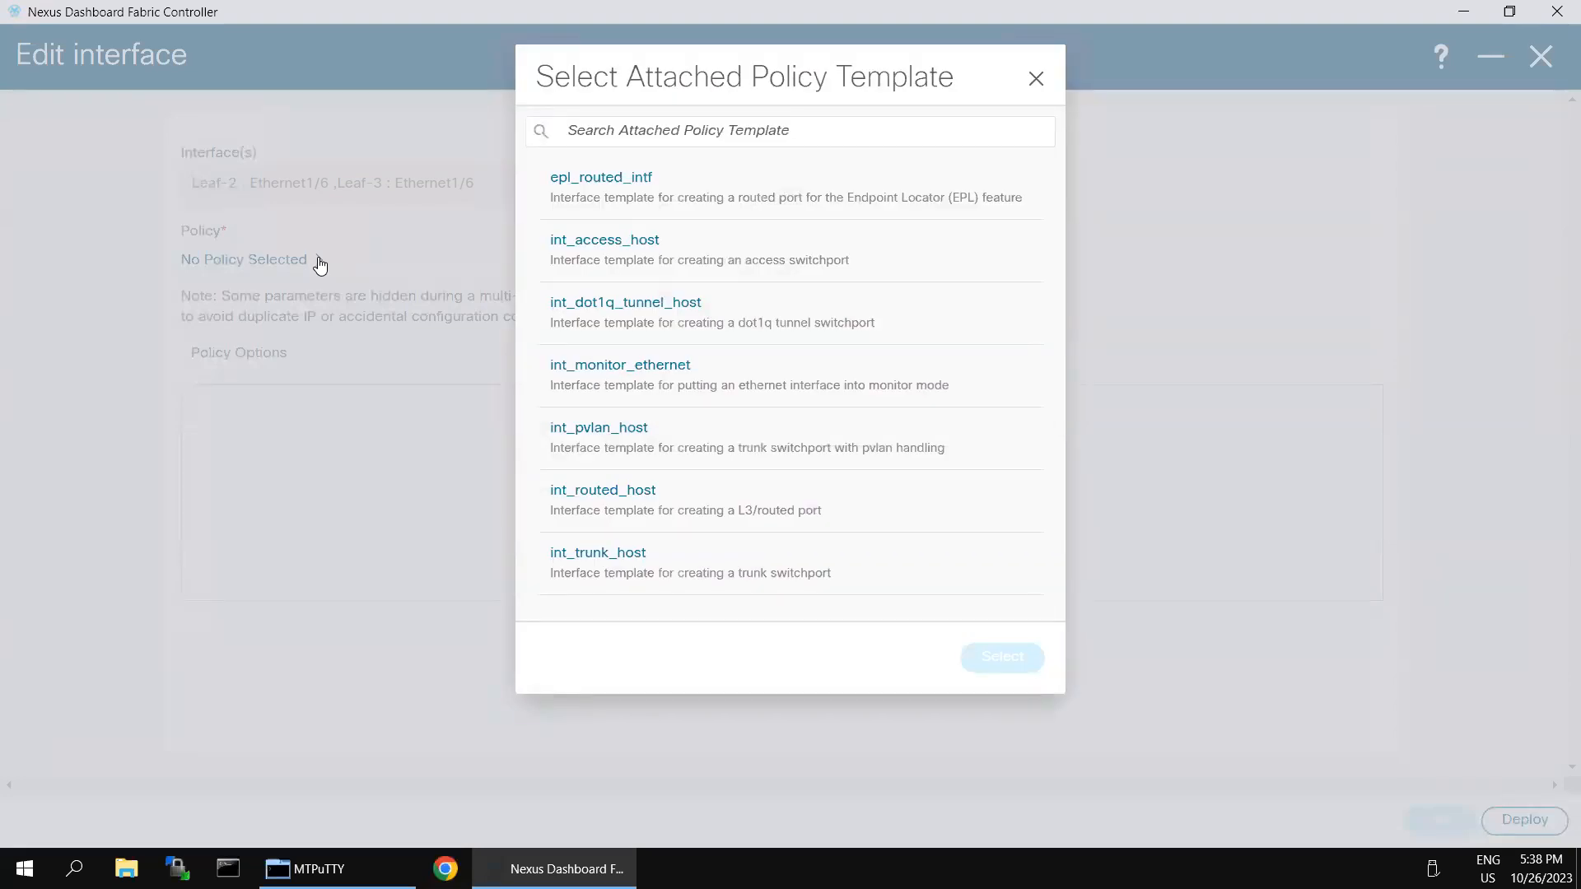
Step: Choose the int_trunk_host template for both Ethernet1/6 ports and review its trunk options
click(627, 565)
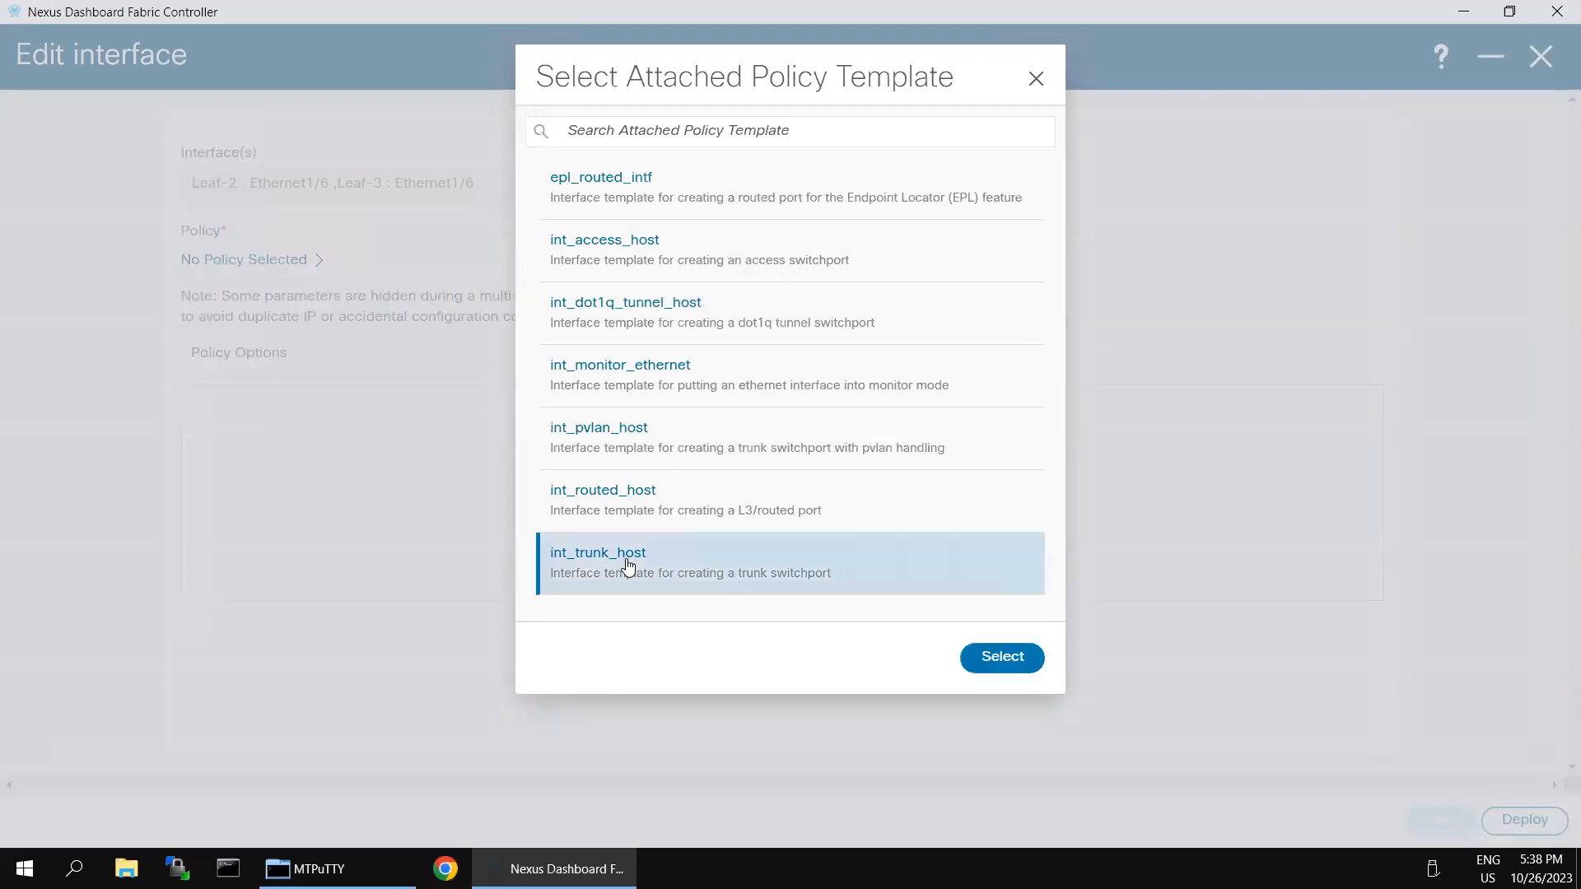
click(1002, 658)
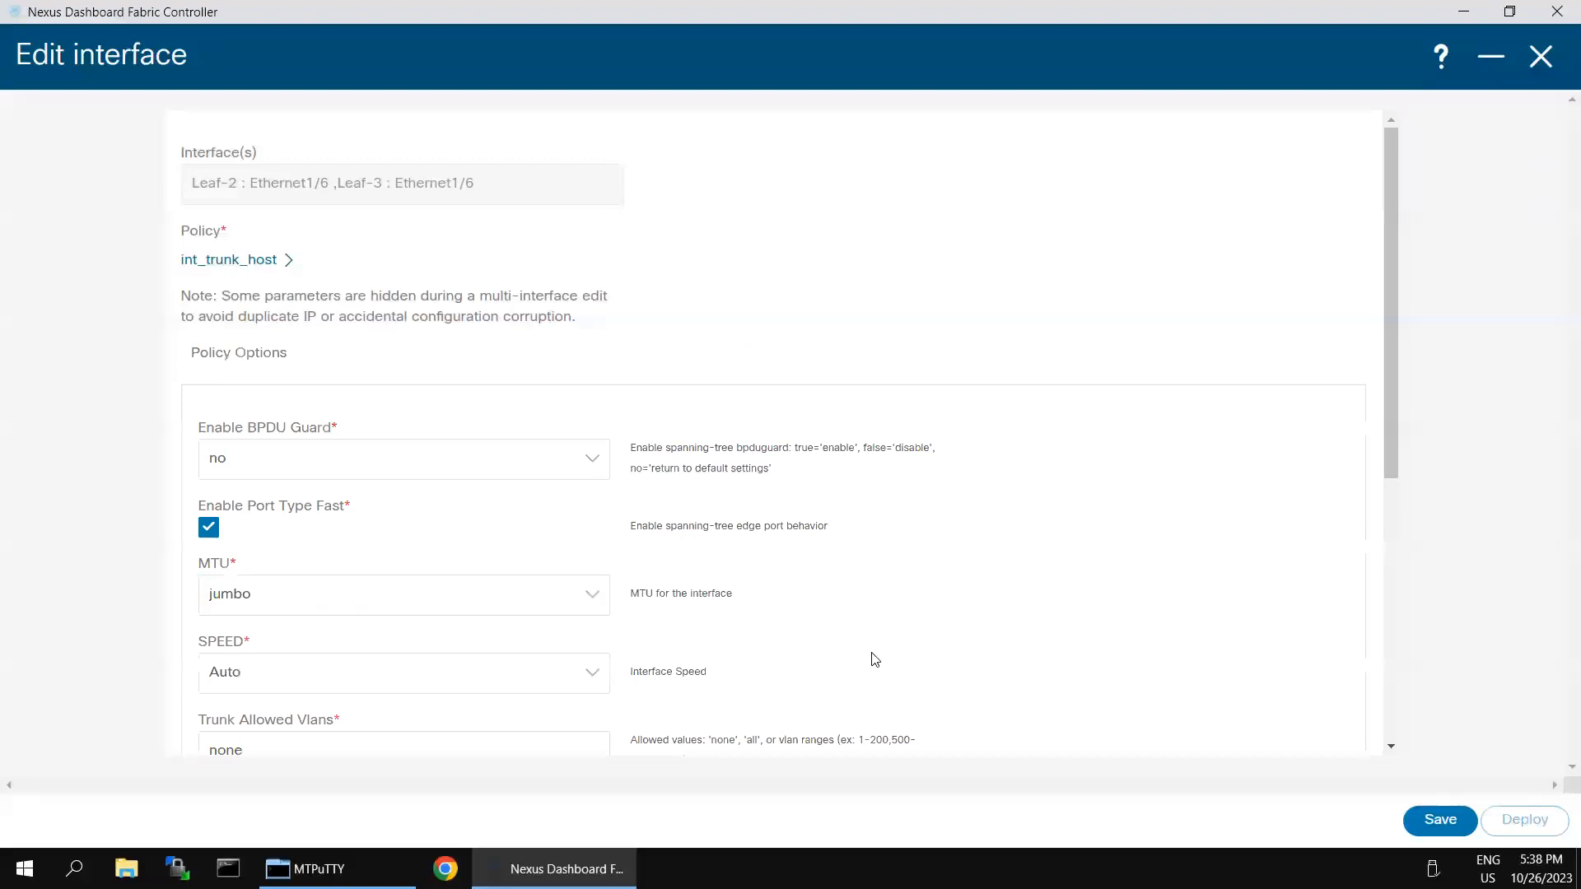
scroll(450, 603, down, 2)
Step: Save the int_trunk_host policy with Trunk Allowed Vlans none and preview deployment for both leaves
click(337, 547)
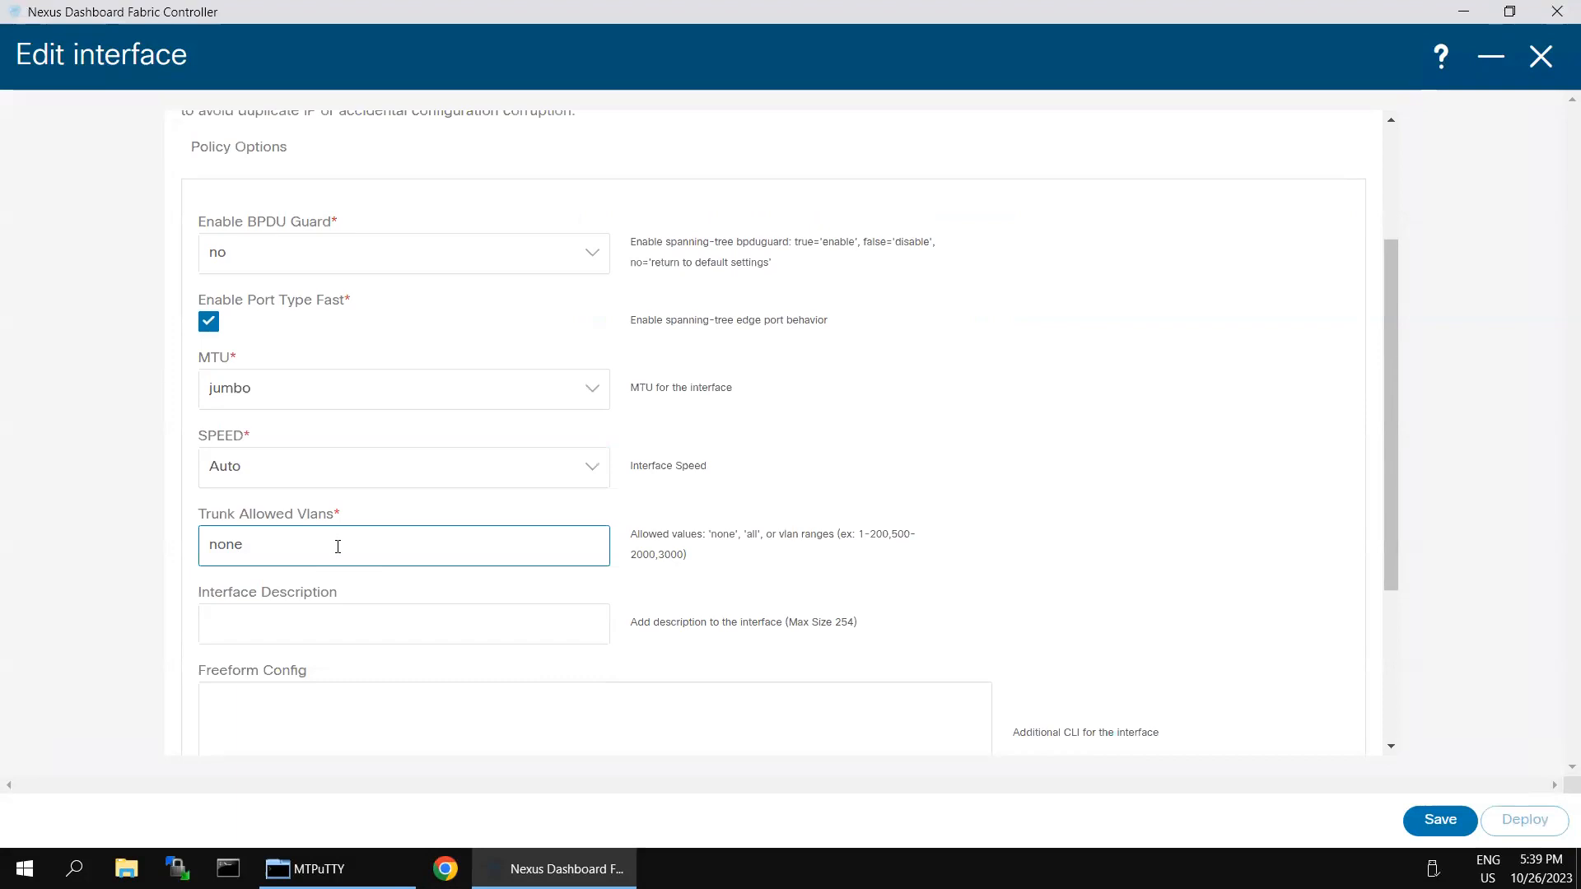
scroll(801, 671, down, 2)
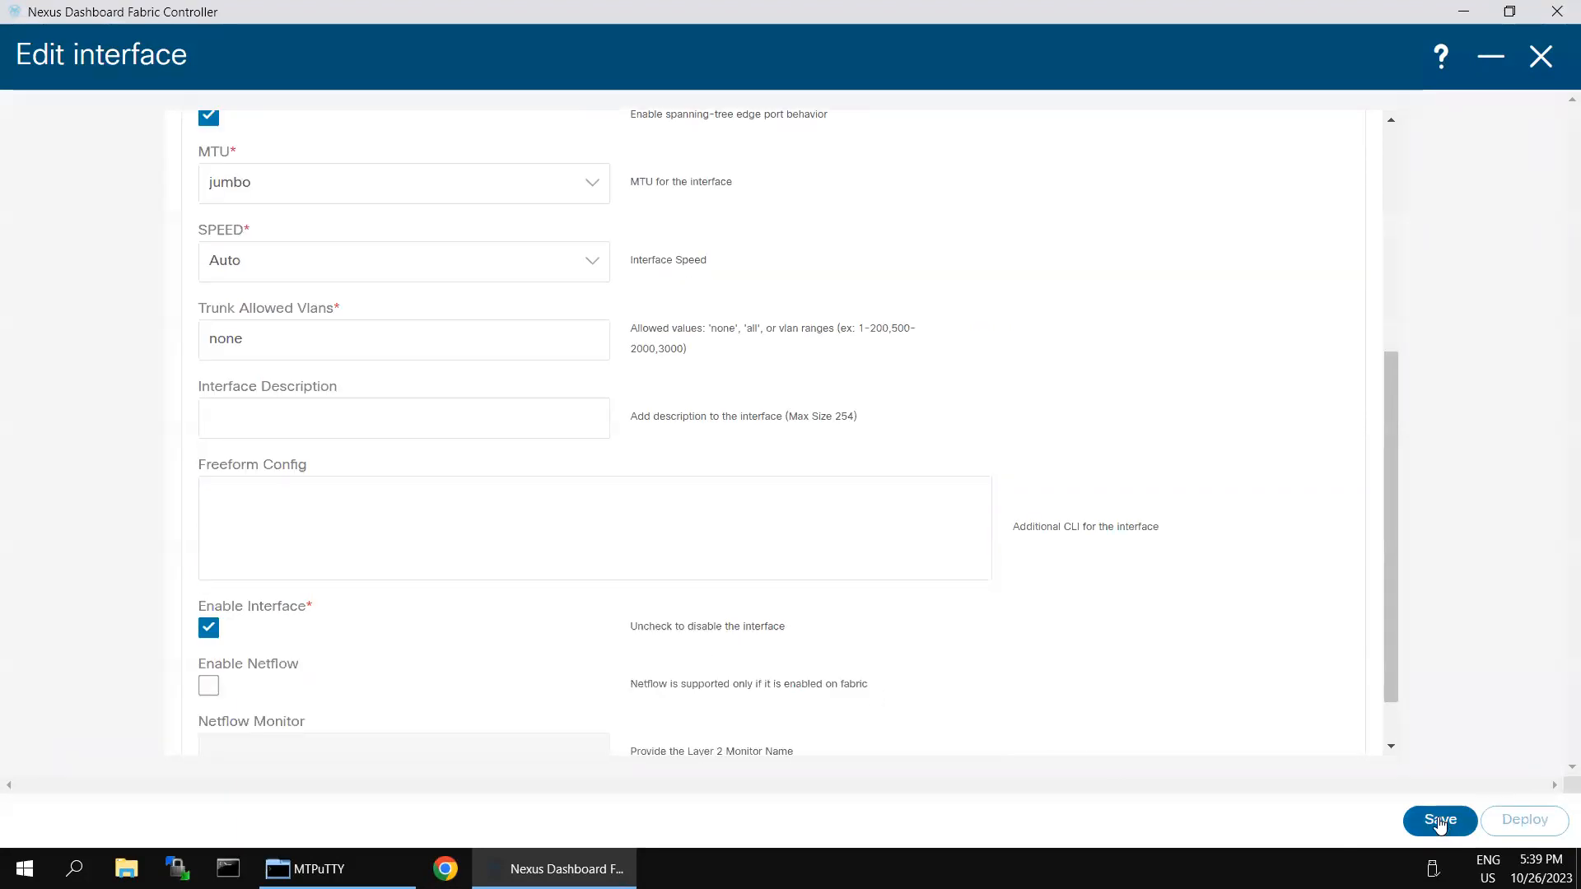
click(1439, 821)
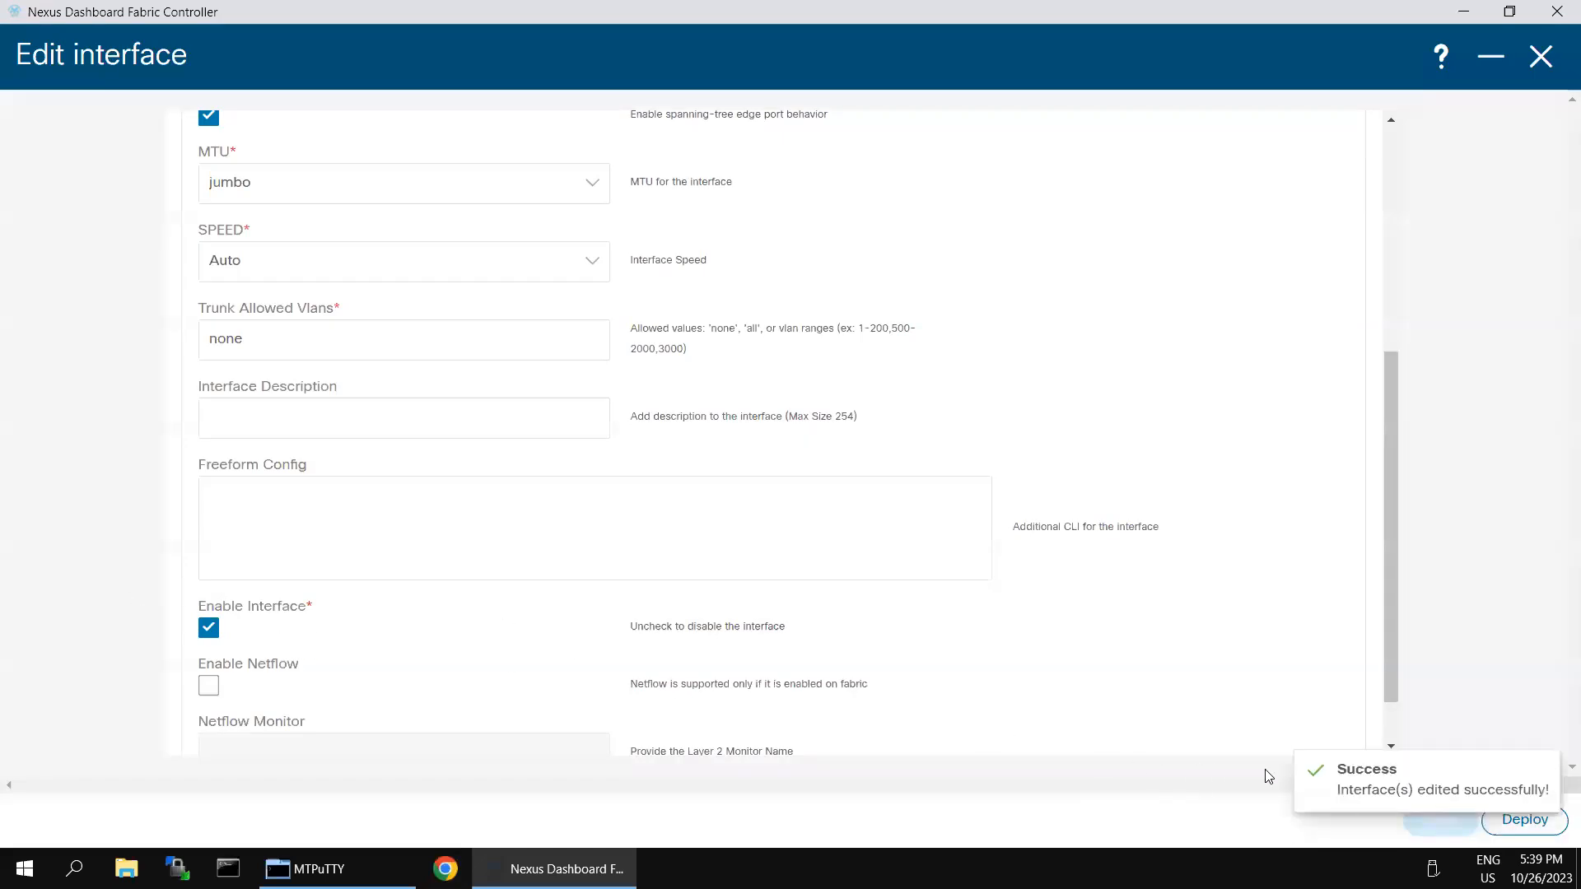
click(1526, 820)
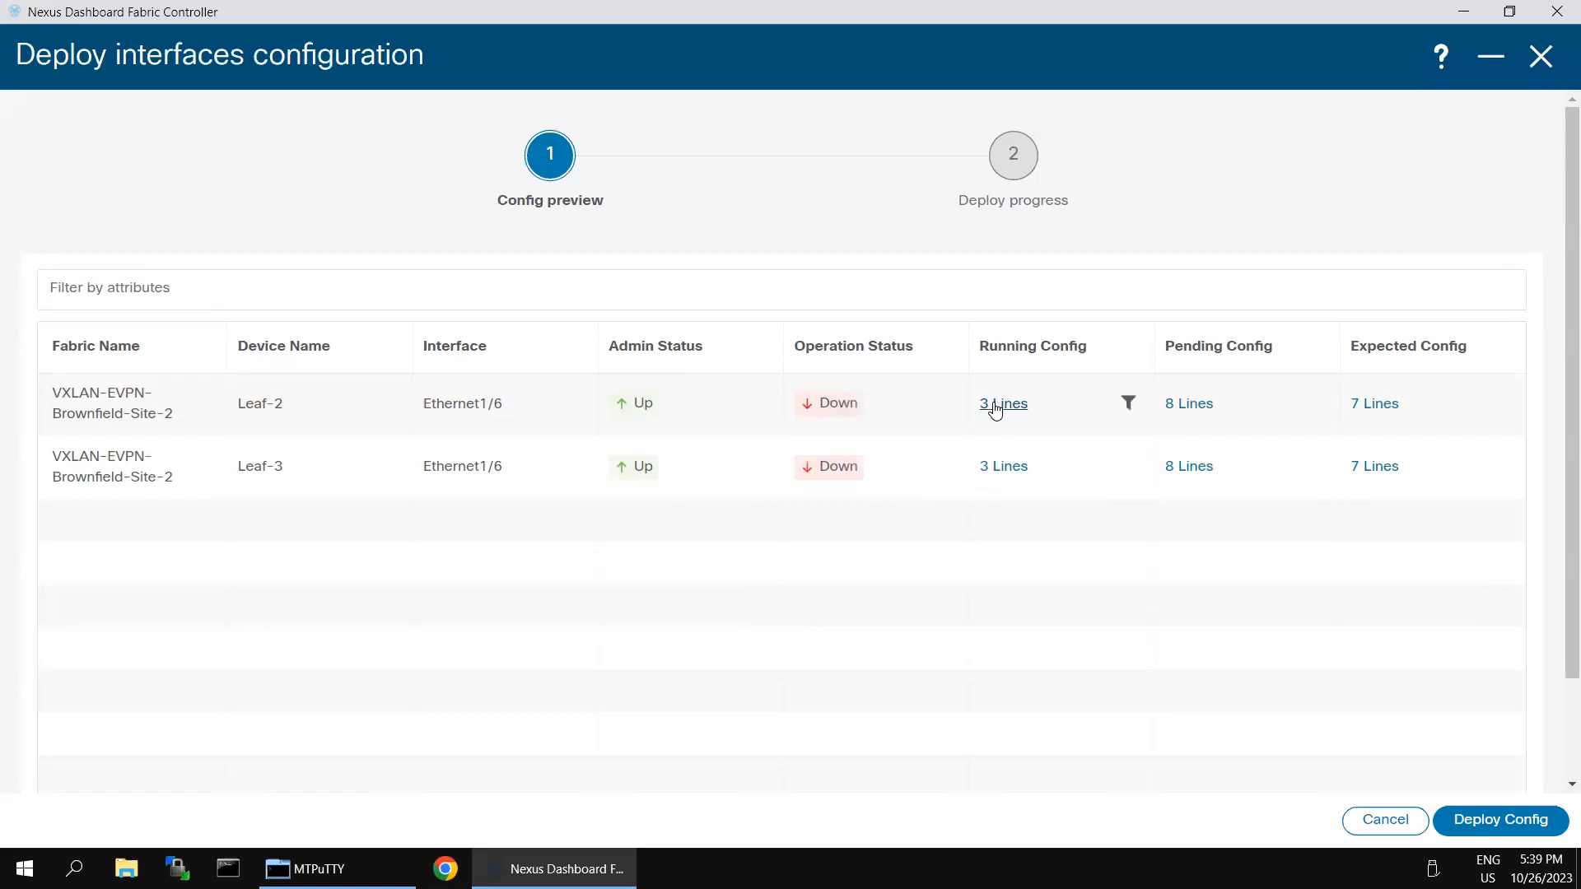
Step: Review Leaf-2's current running config, deploy the Ethernet1/6 trunk config to both leaves, and switch to Leaf-3's terminal
click(994, 405)
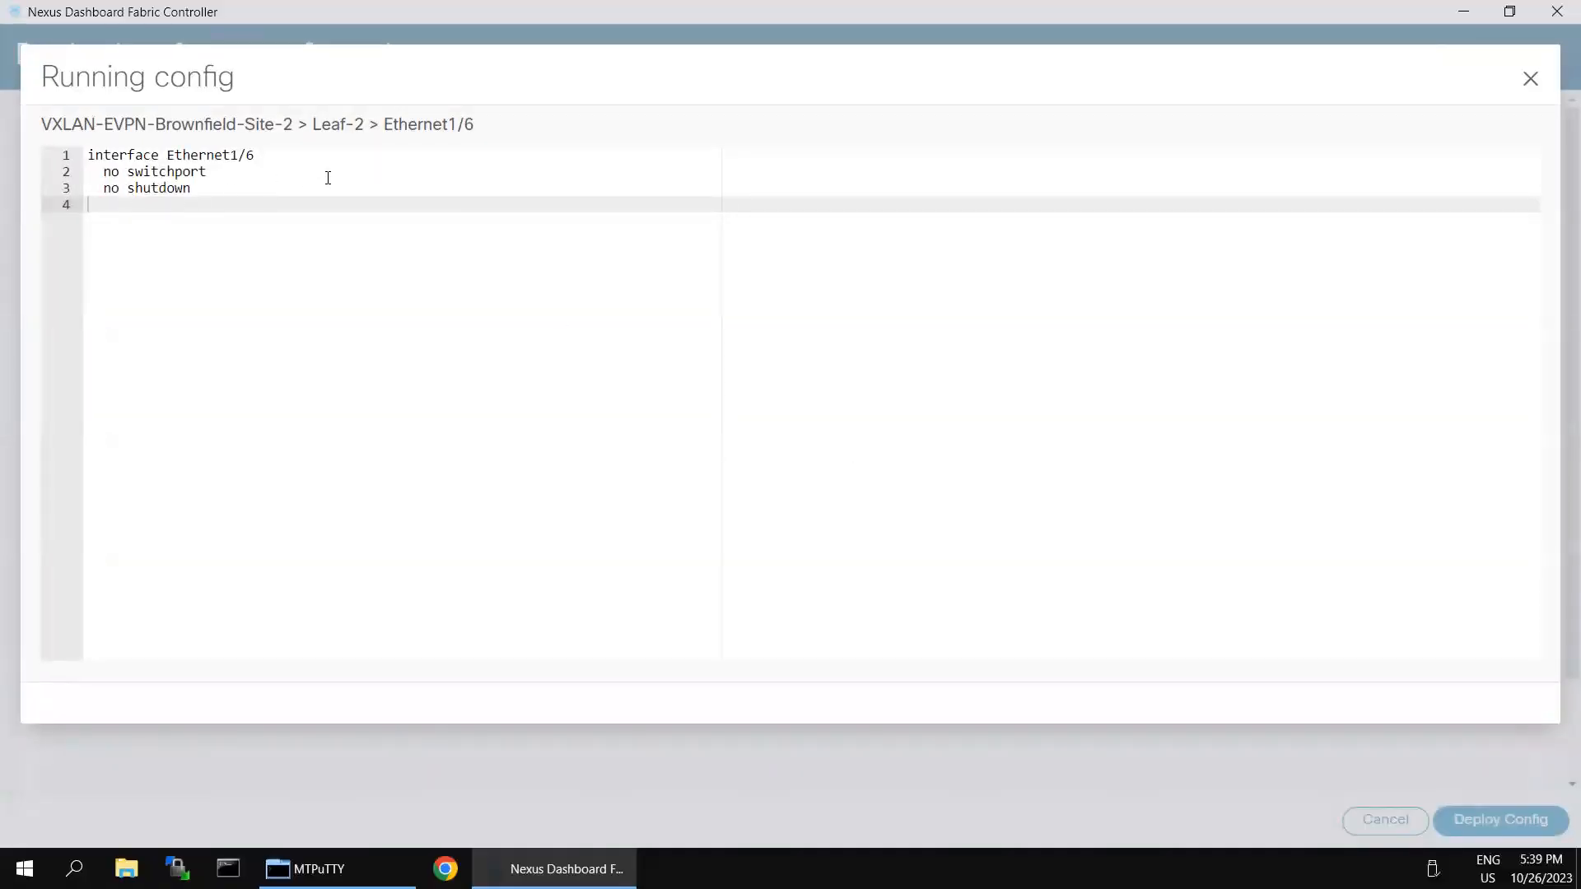
click(1530, 78)
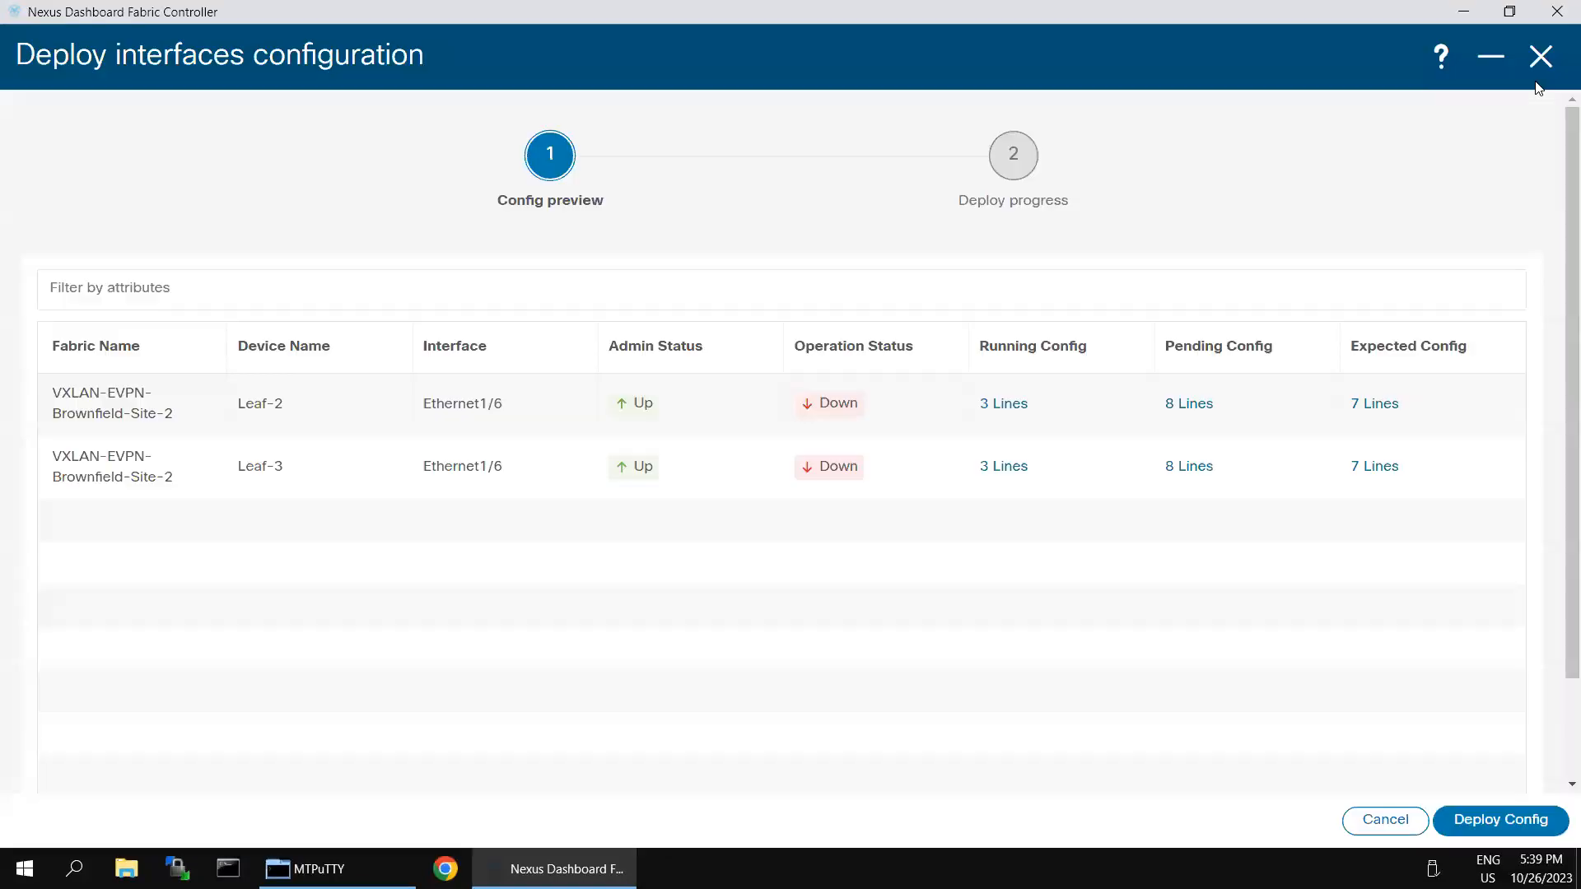
click(1475, 820)
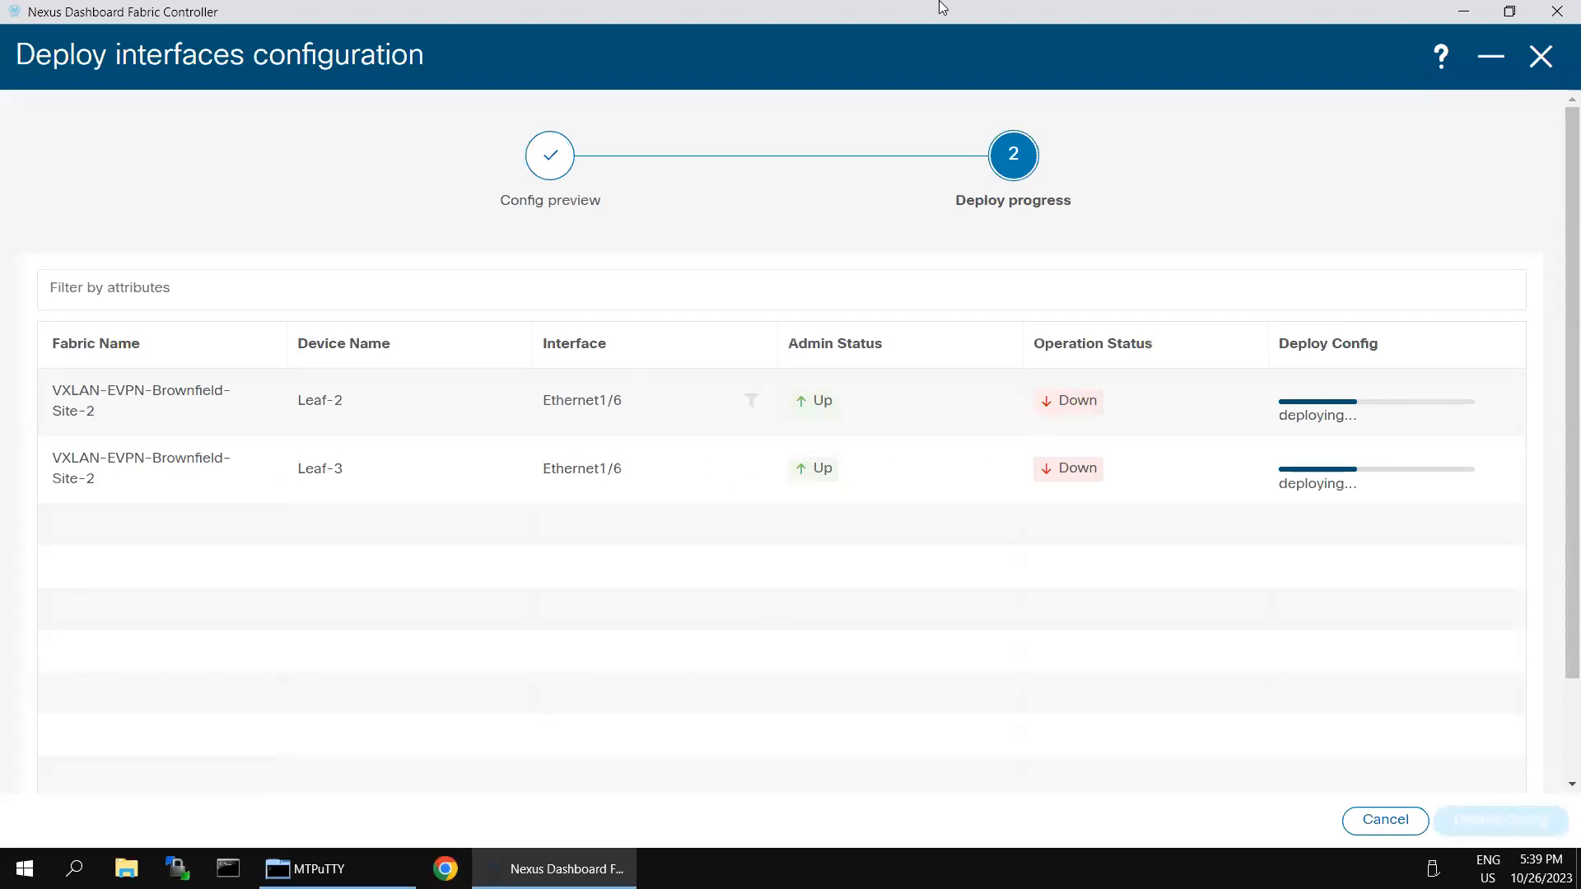
click(1337, 16)
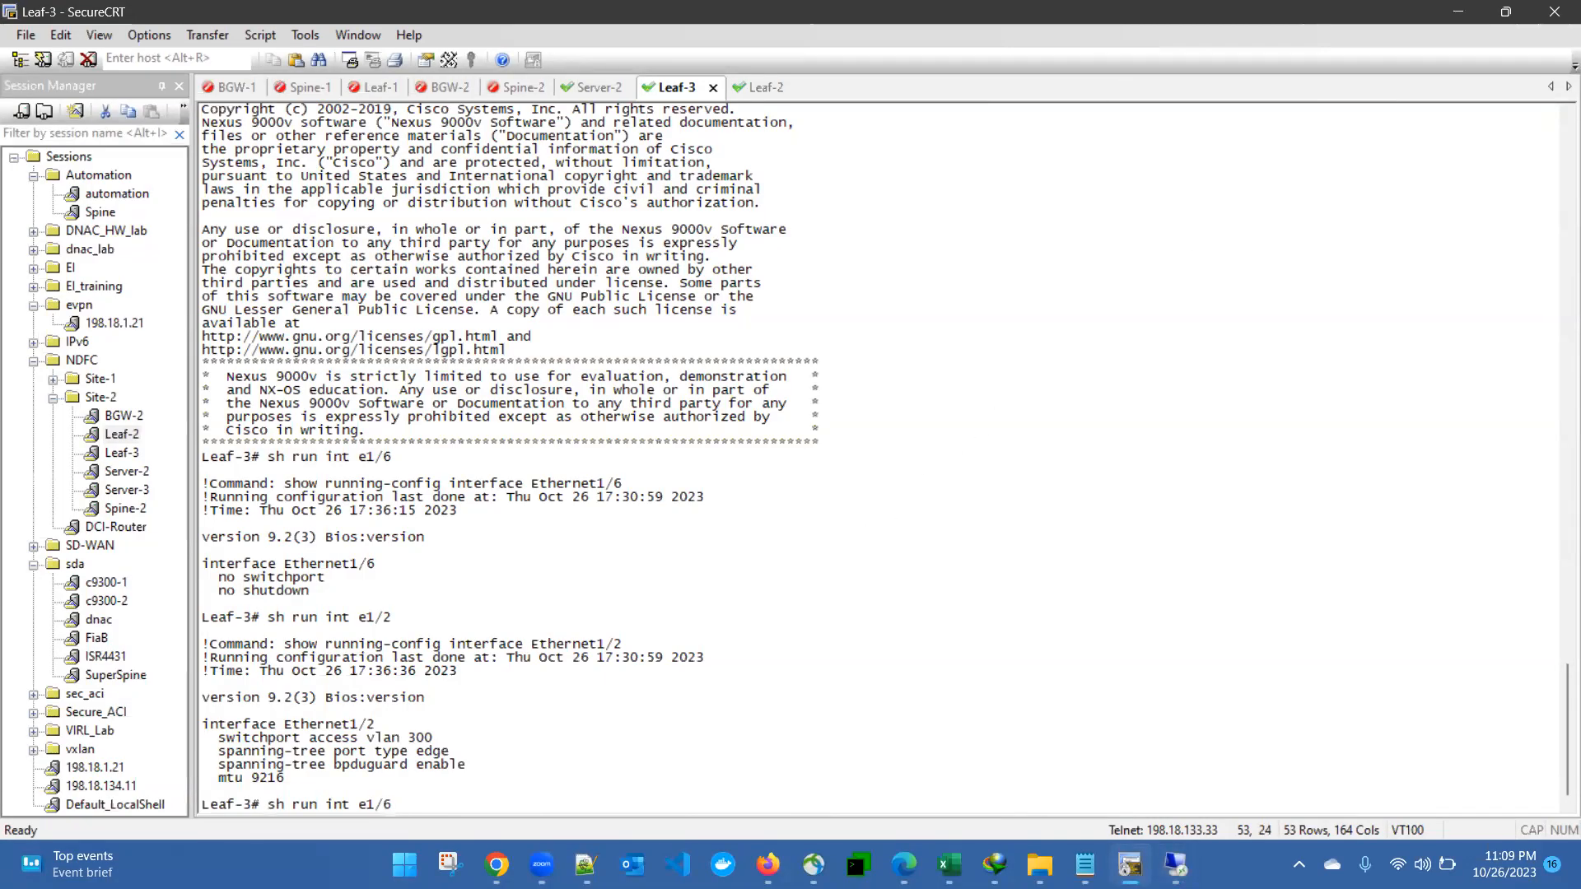
Step: Run 'sh run int e1/6' on Leaf-3 and compare the old config with the new trunk, MTU 9216 config
key(Return)
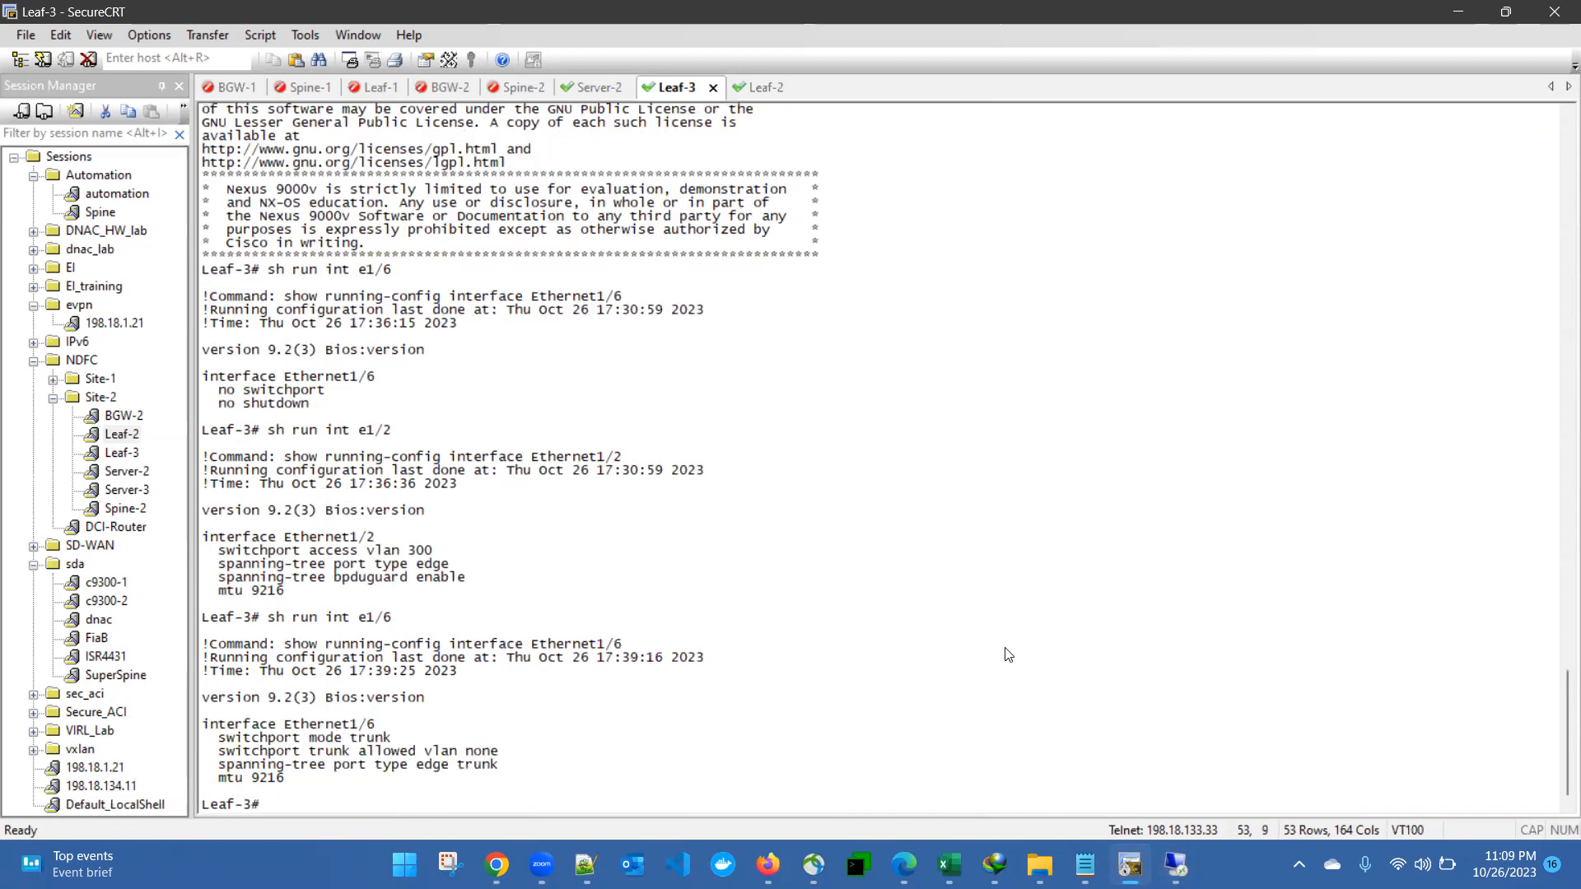
drag(210, 738, 501, 753)
drag(220, 765, 286, 779)
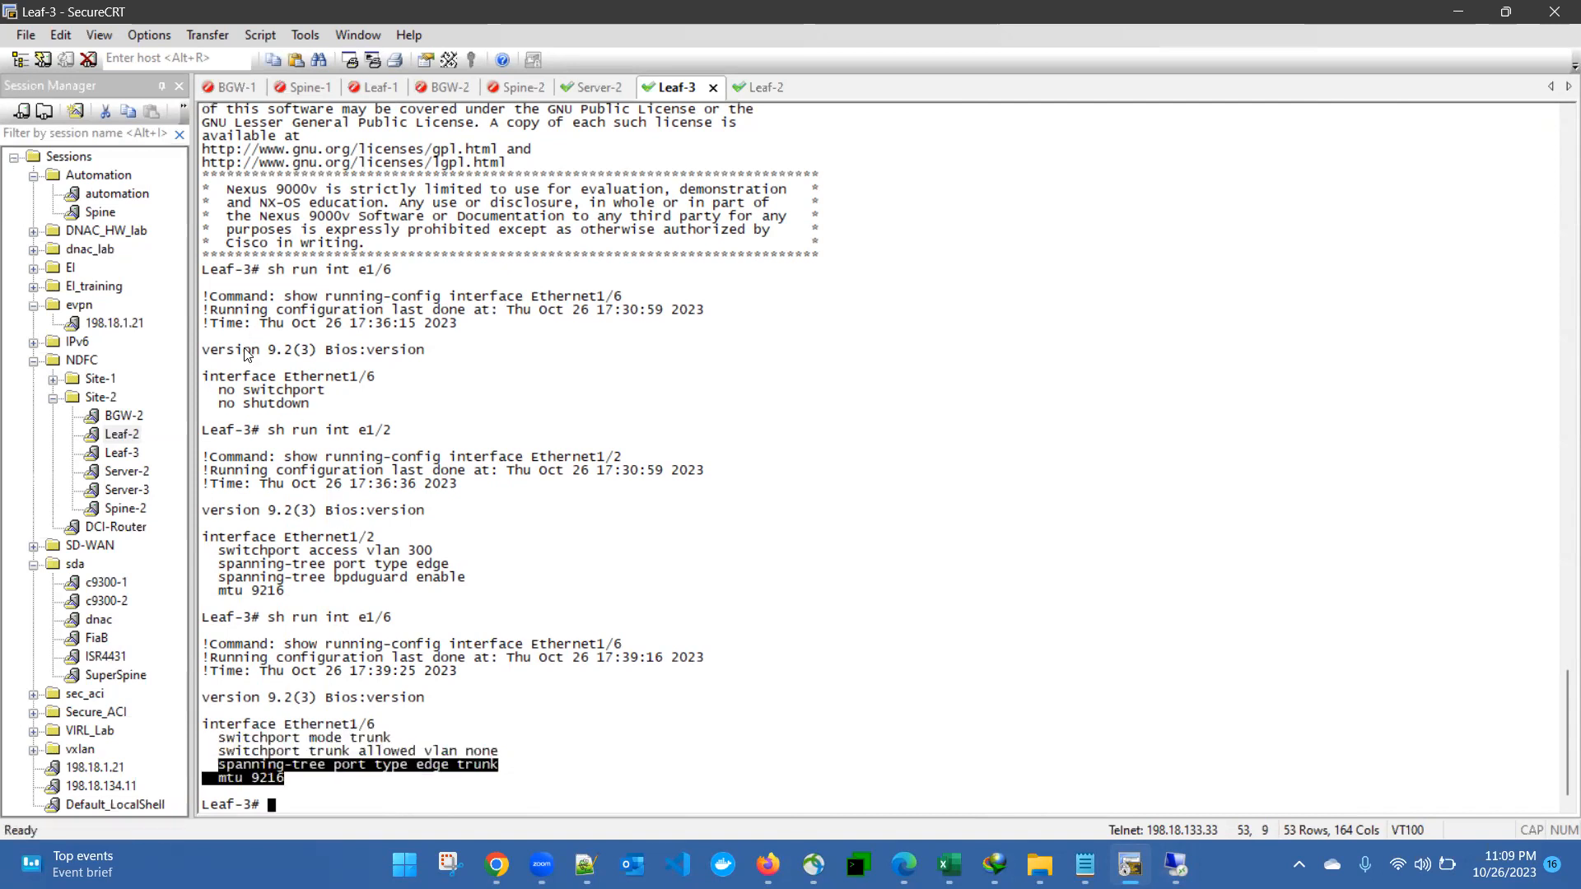
drag(204, 373, 309, 405)
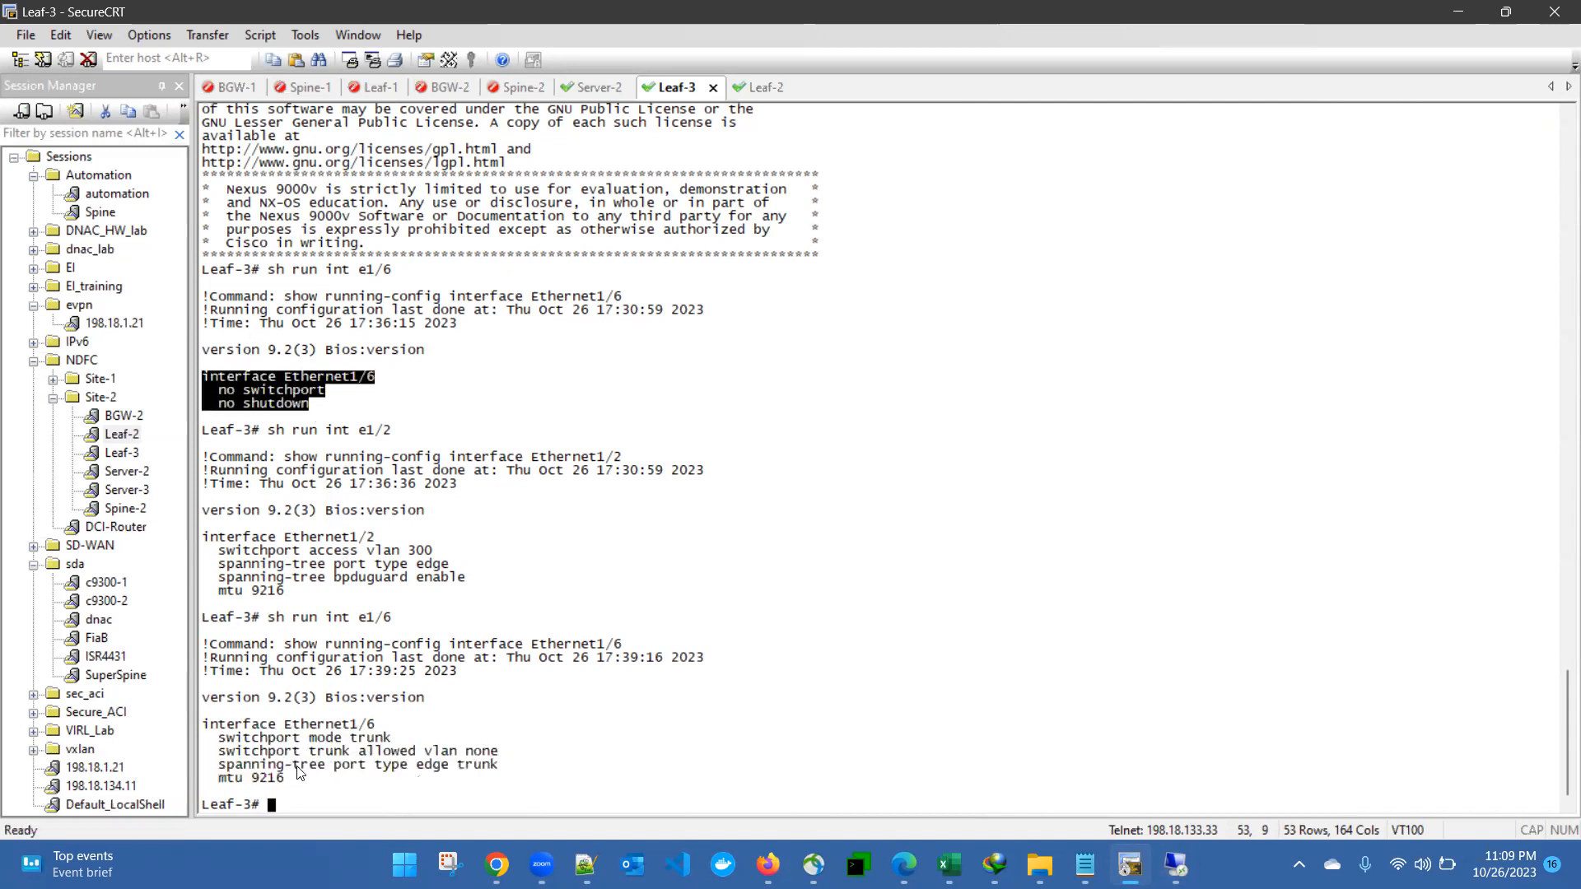
drag(203, 724, 448, 767)
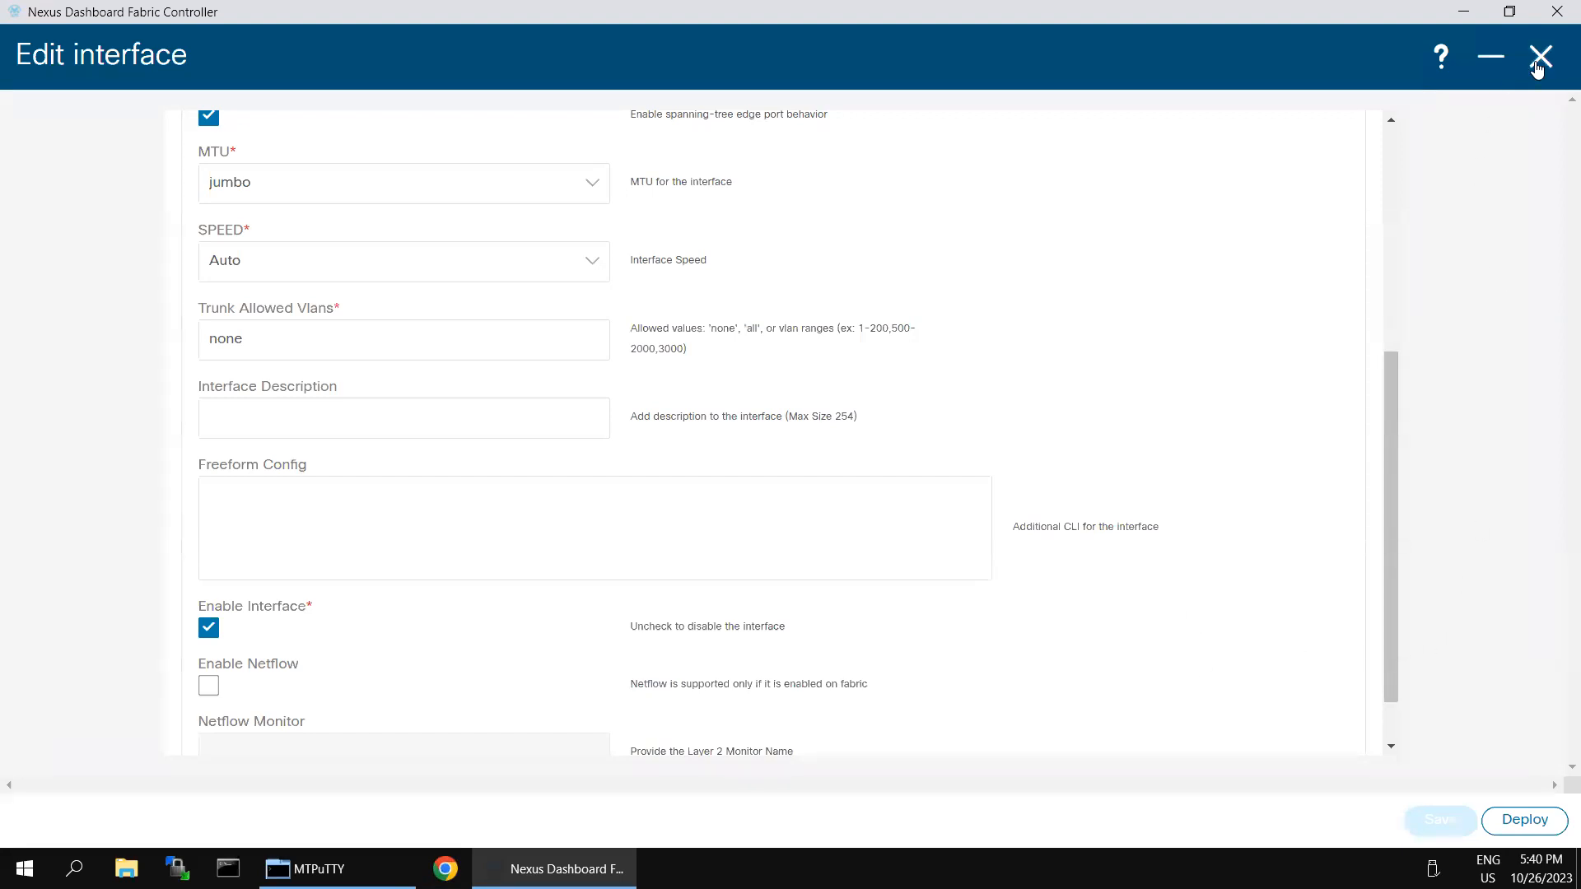
Step: Check Leaf-2's updated Ethernet1/6 running config, then exit the deploy preview without deploying
scroll(1193, 624, up, 5)
scroll(1196, 618, down, 5)
scroll(1383, 737, down, 1)
click(1524, 820)
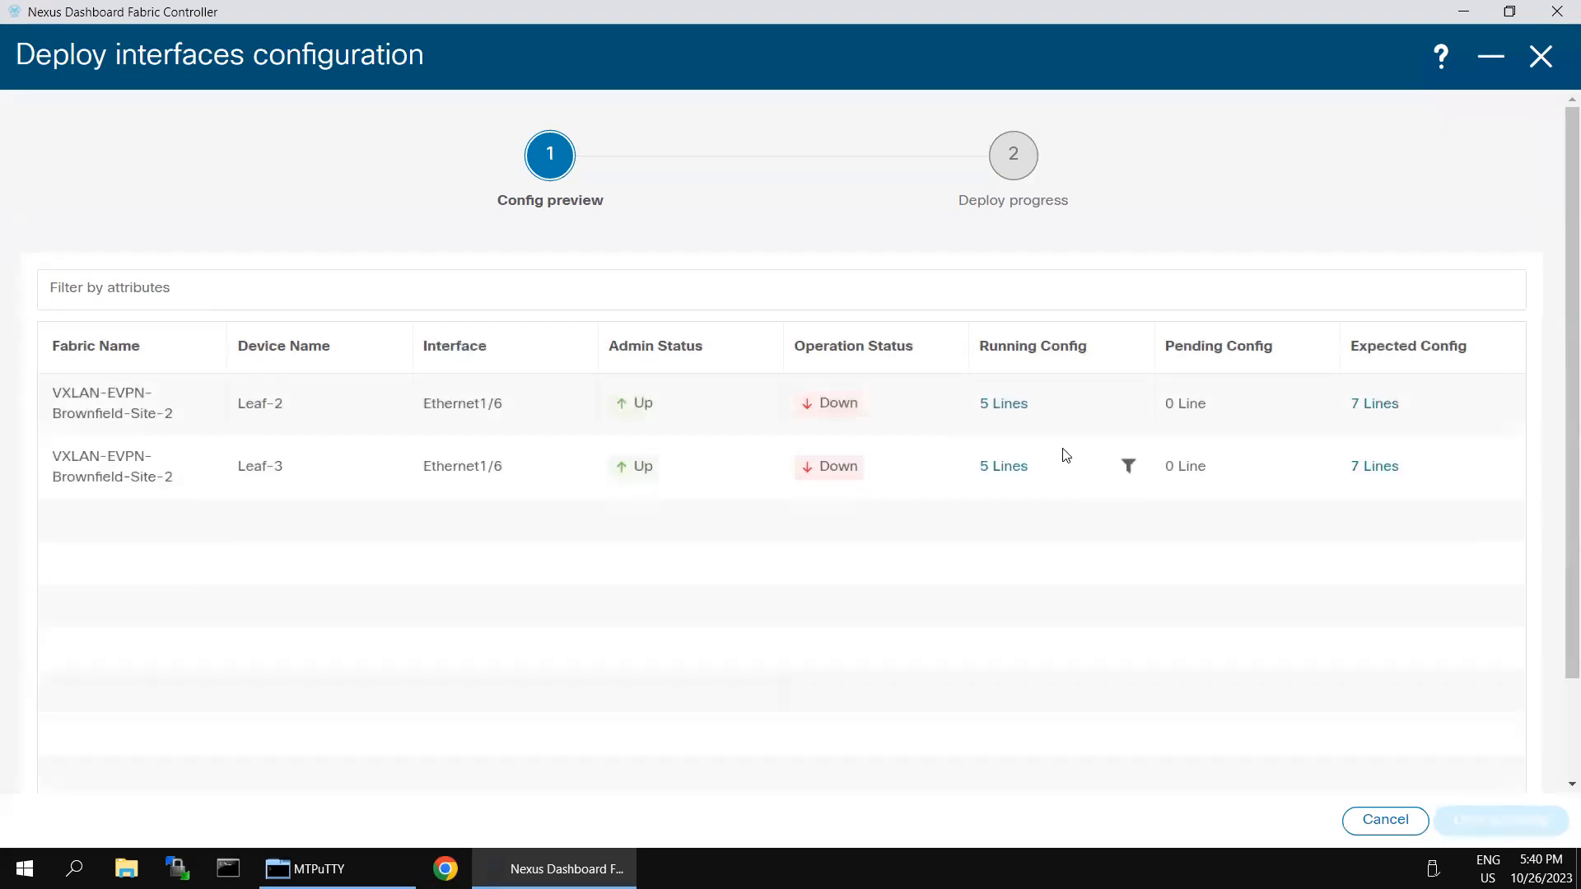
click(1009, 404)
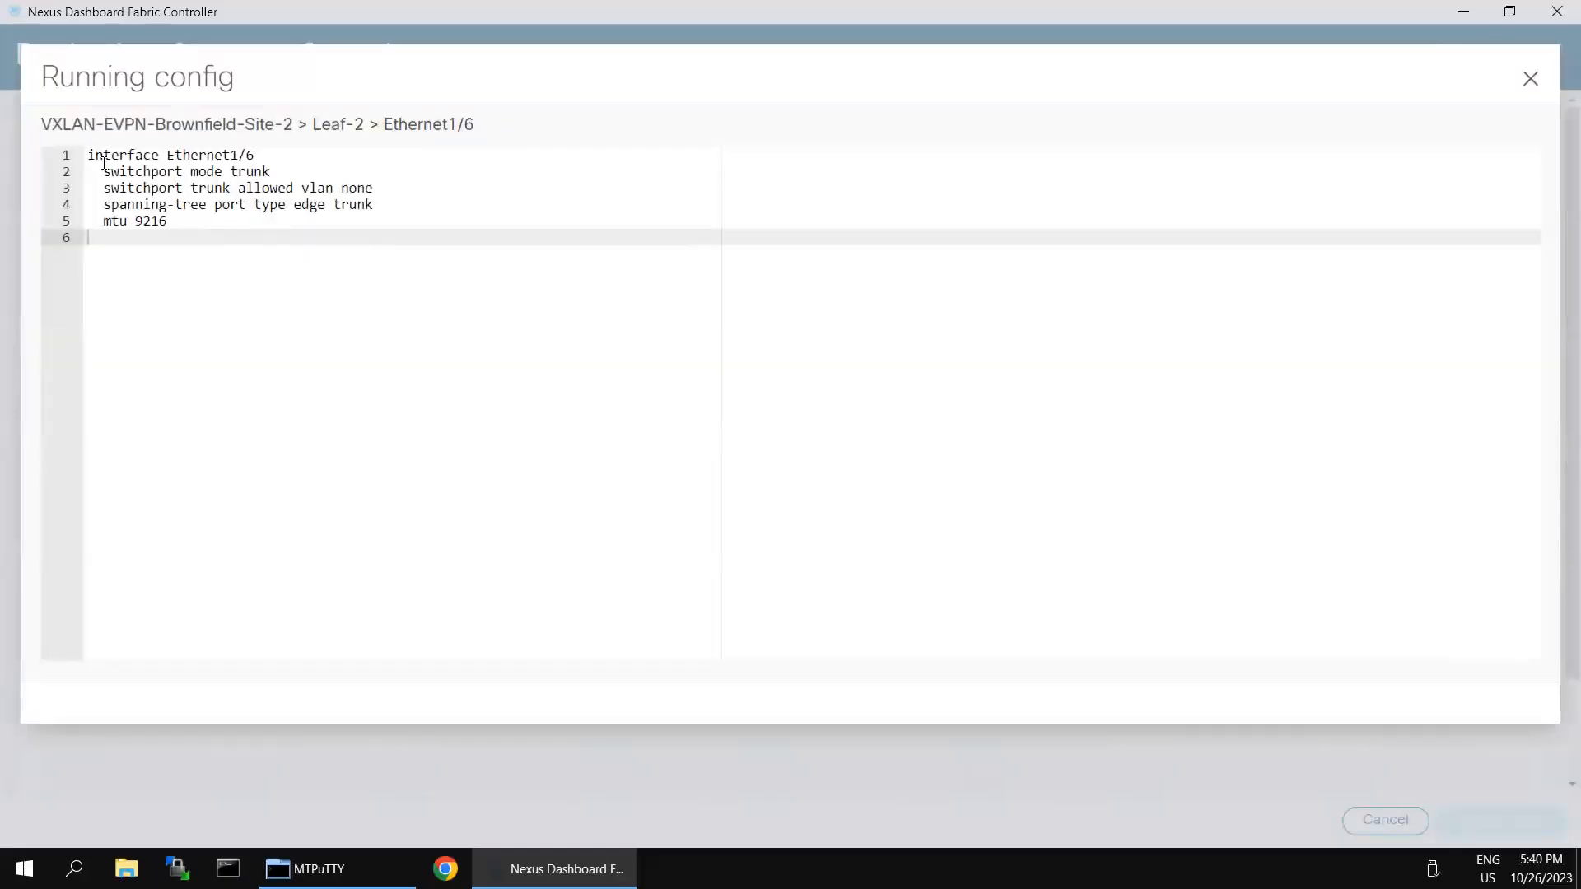
drag(104, 163, 206, 261)
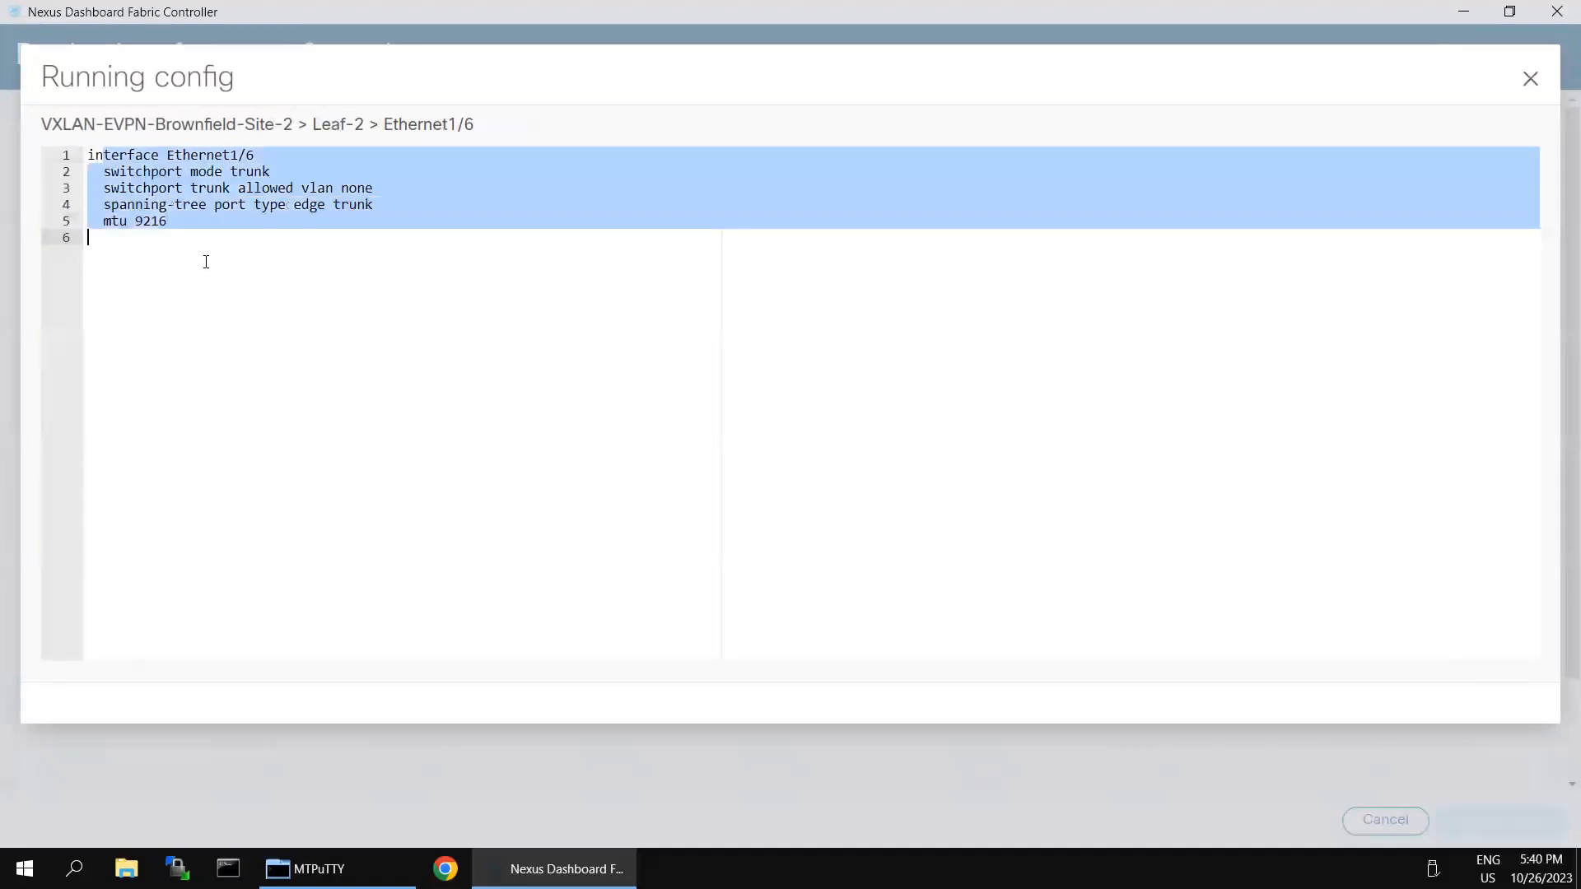
click(1528, 81)
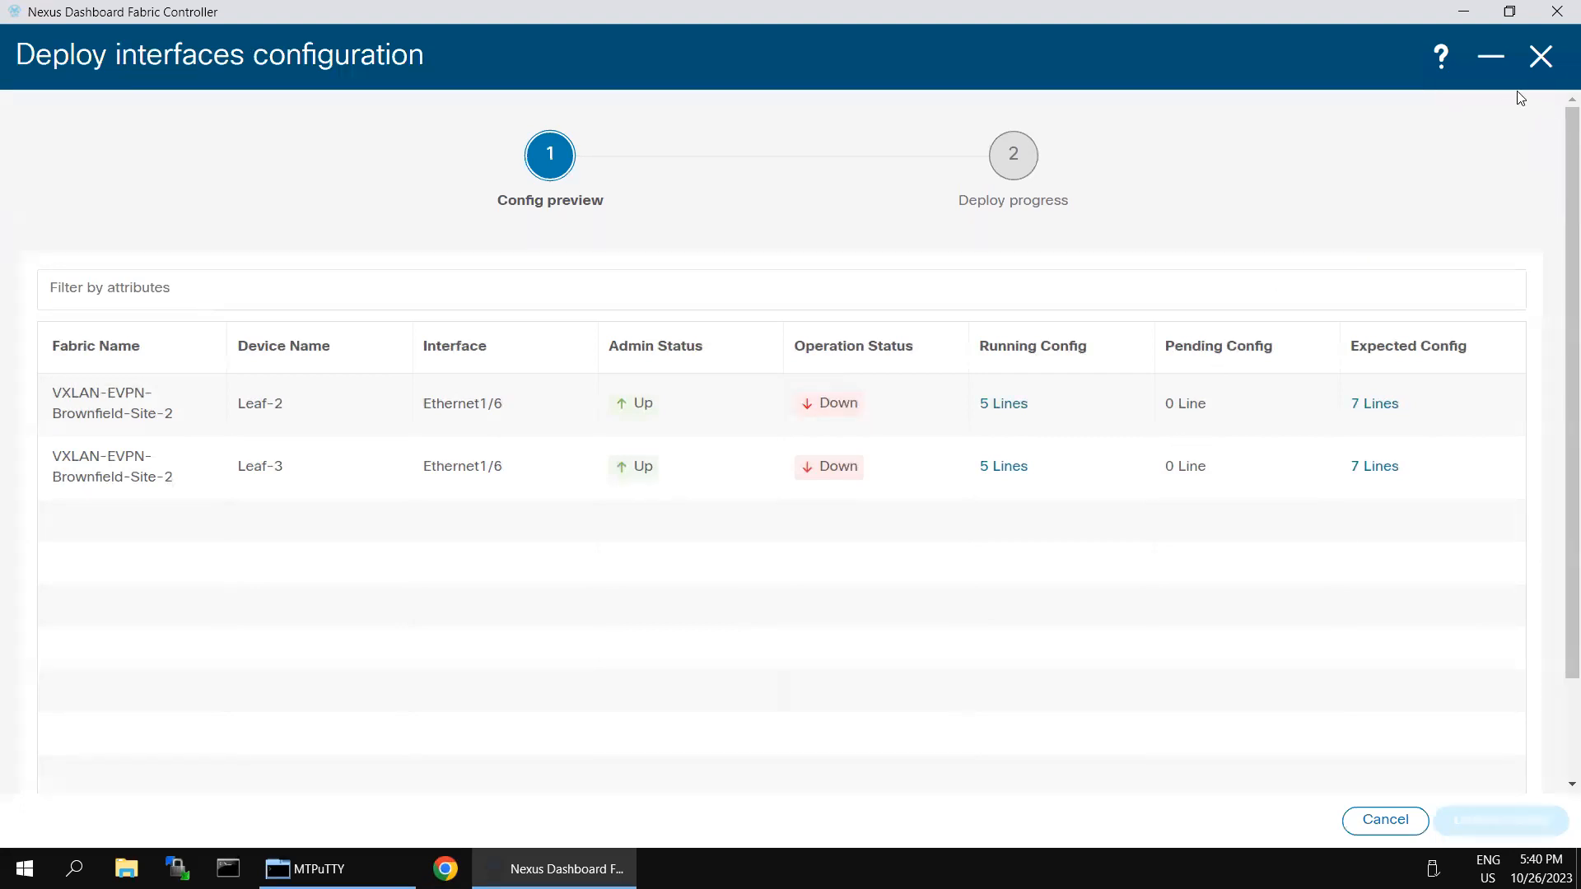
click(1540, 59)
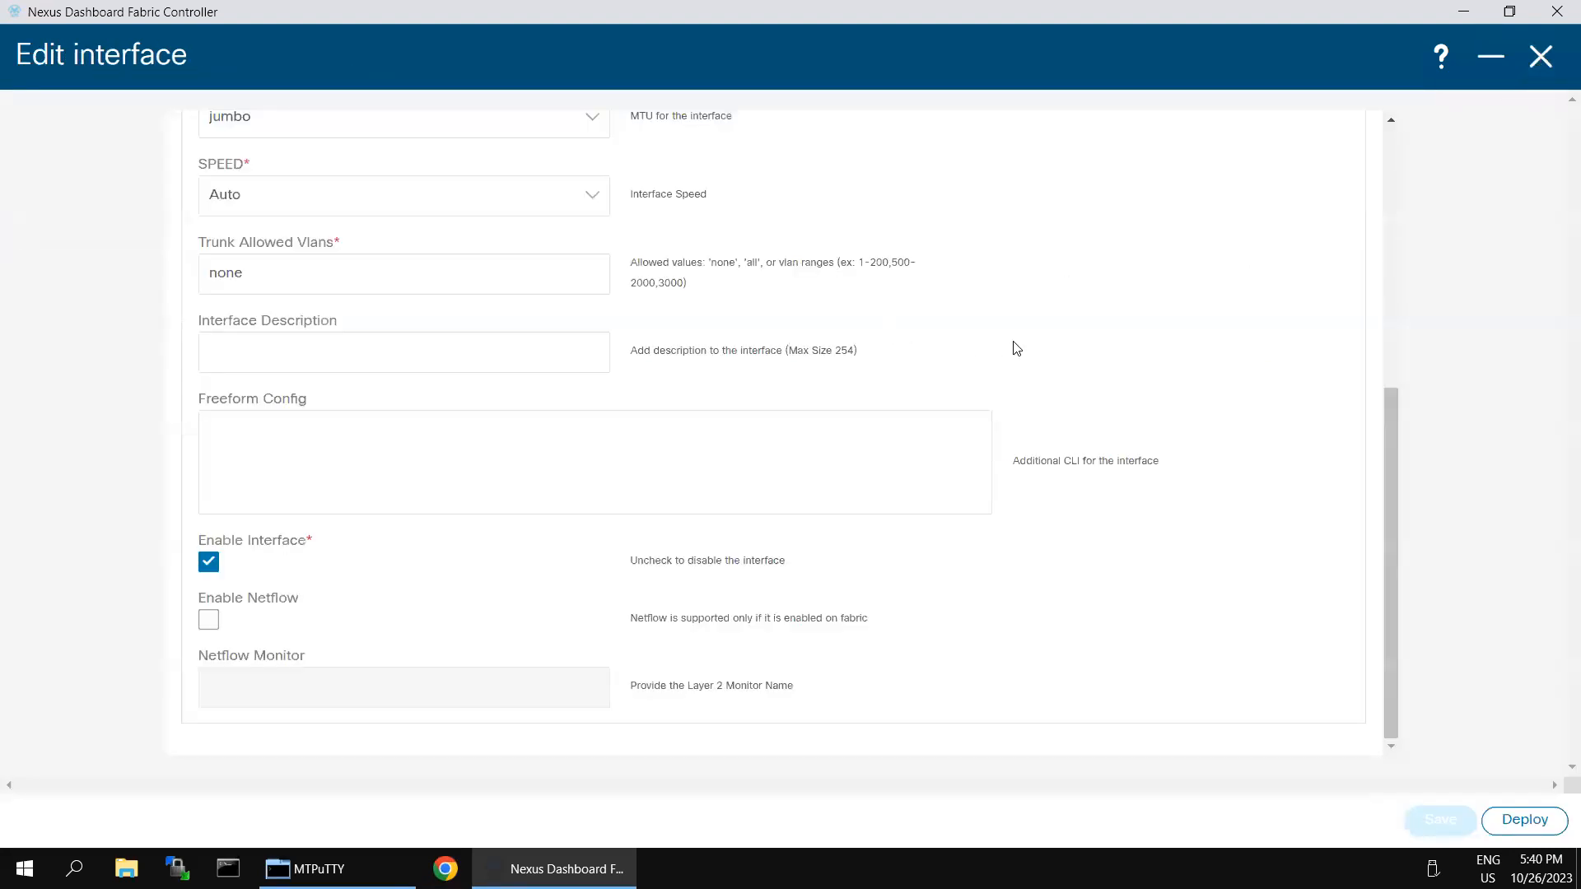
scroll(1016, 348, up, 6)
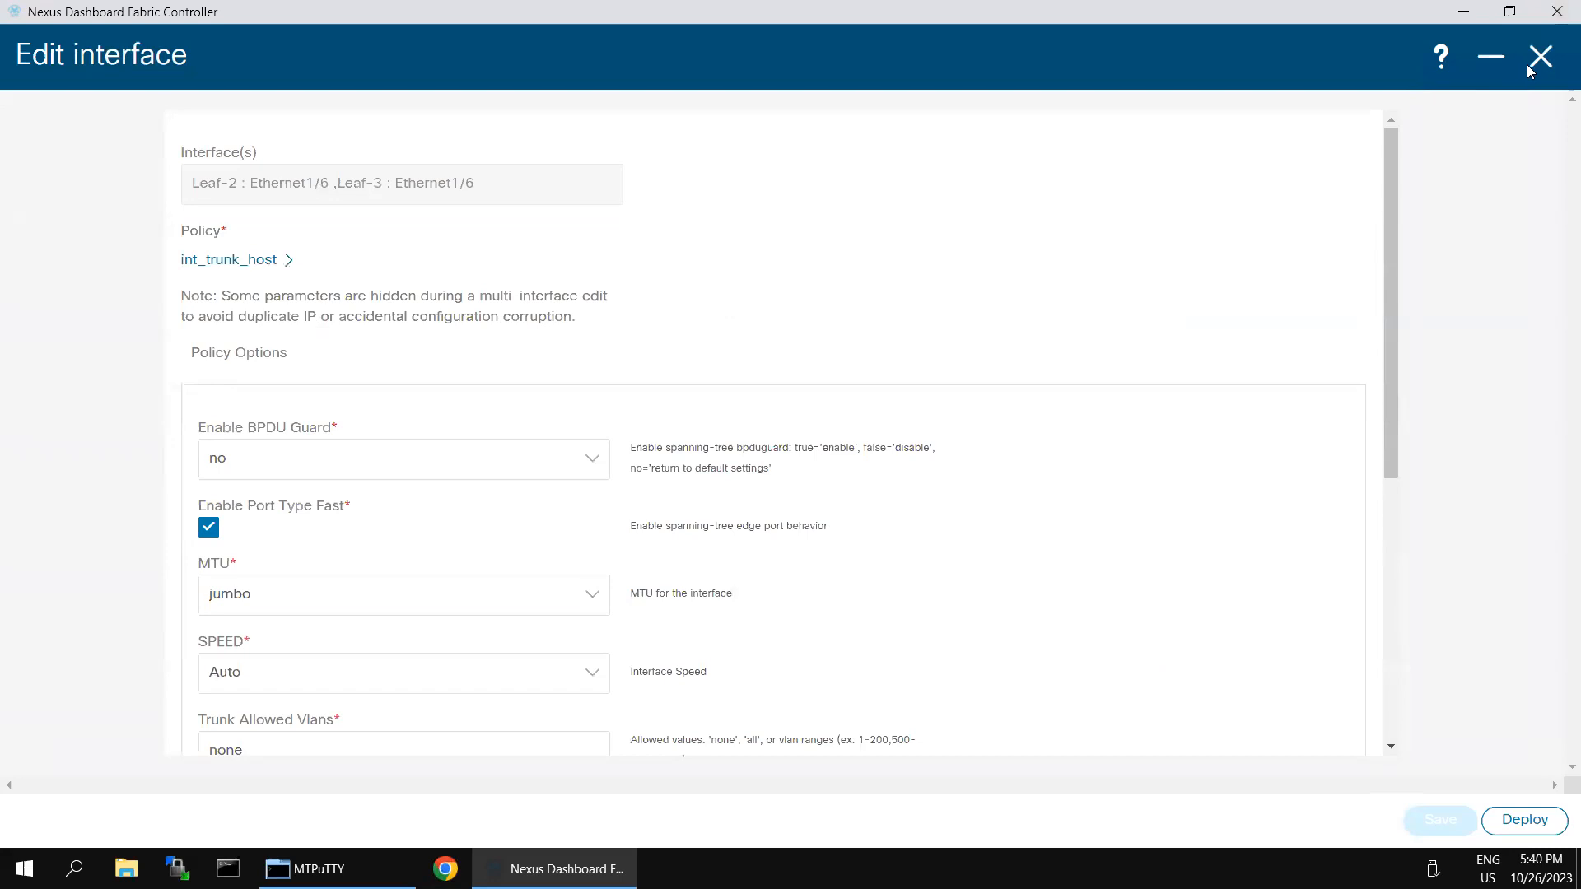
Step: Minimize the Ethernet1/6 edit form, go to the VRFs tab, and choose Actions > Import
click(1491, 60)
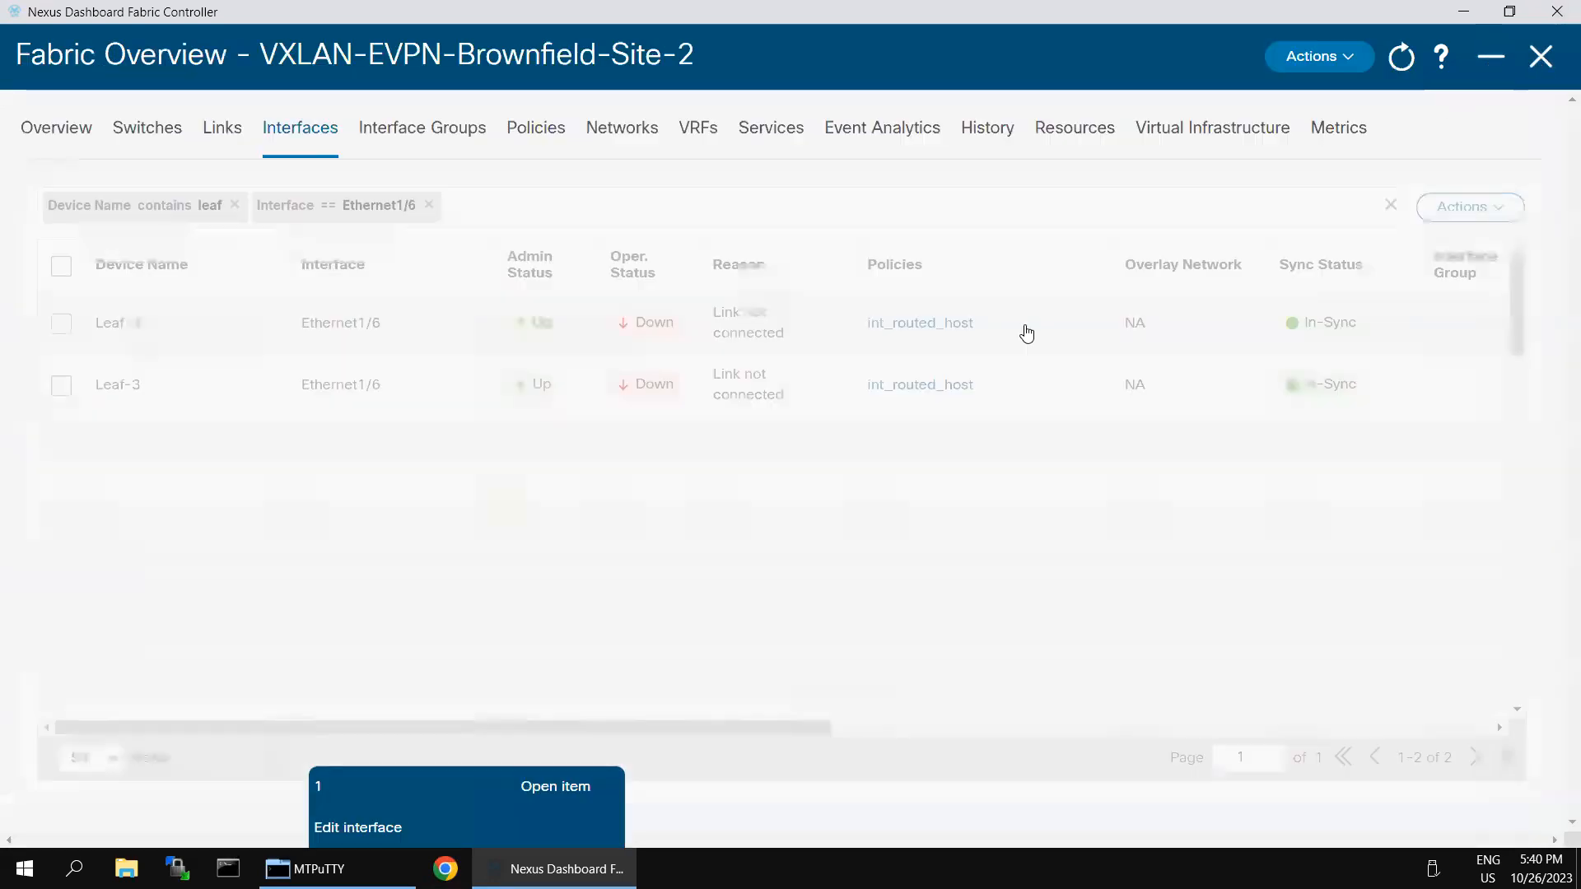
click(701, 131)
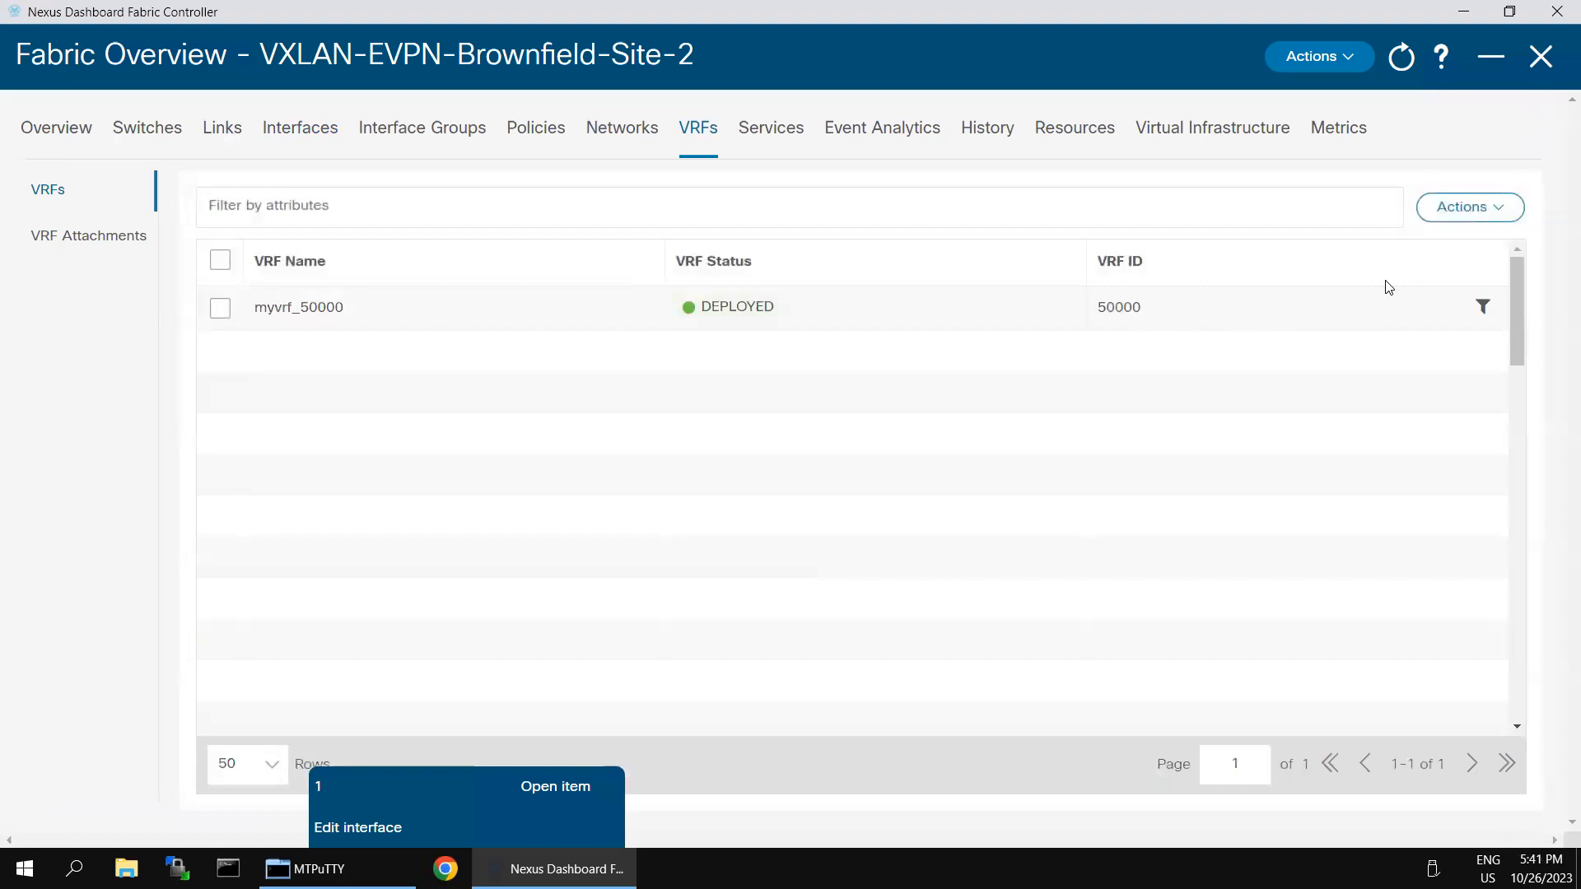
click(1492, 212)
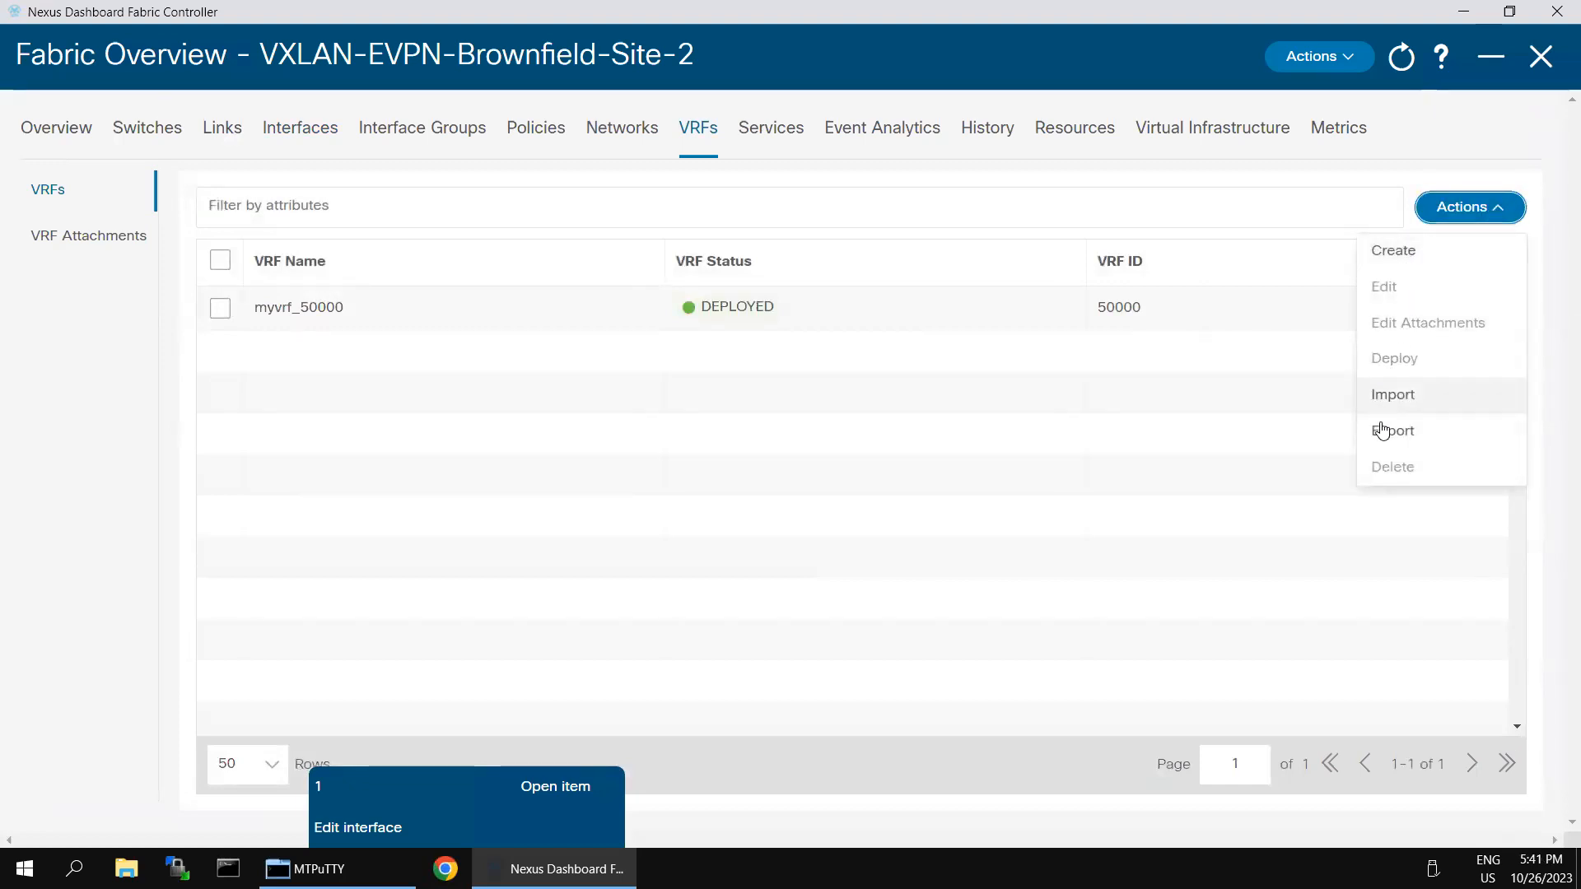
click(724, 458)
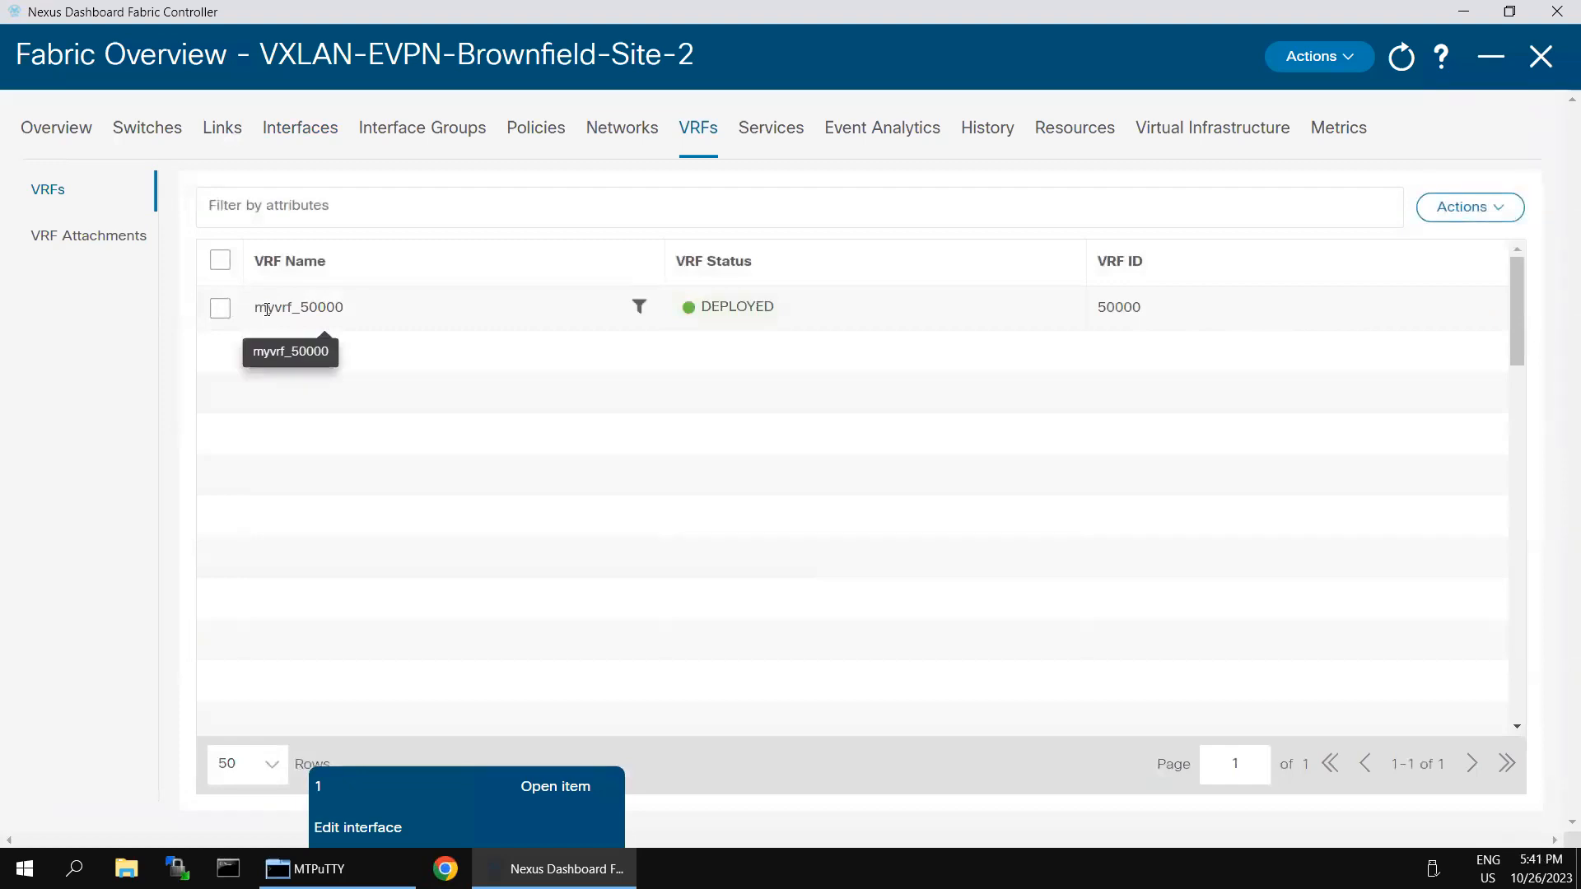
click(221, 309)
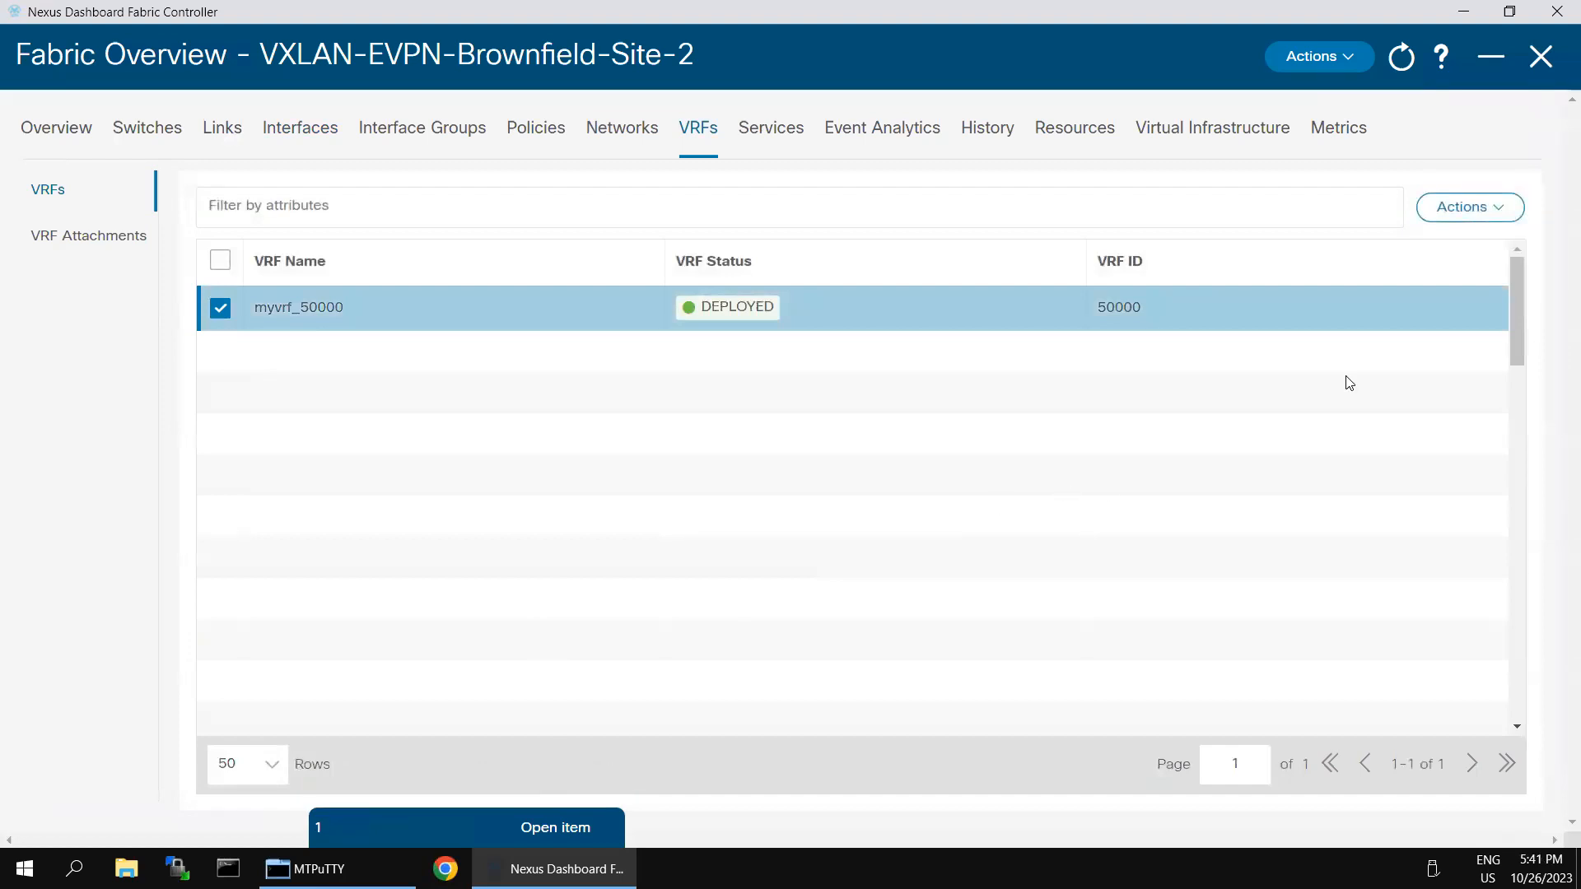
click(1496, 212)
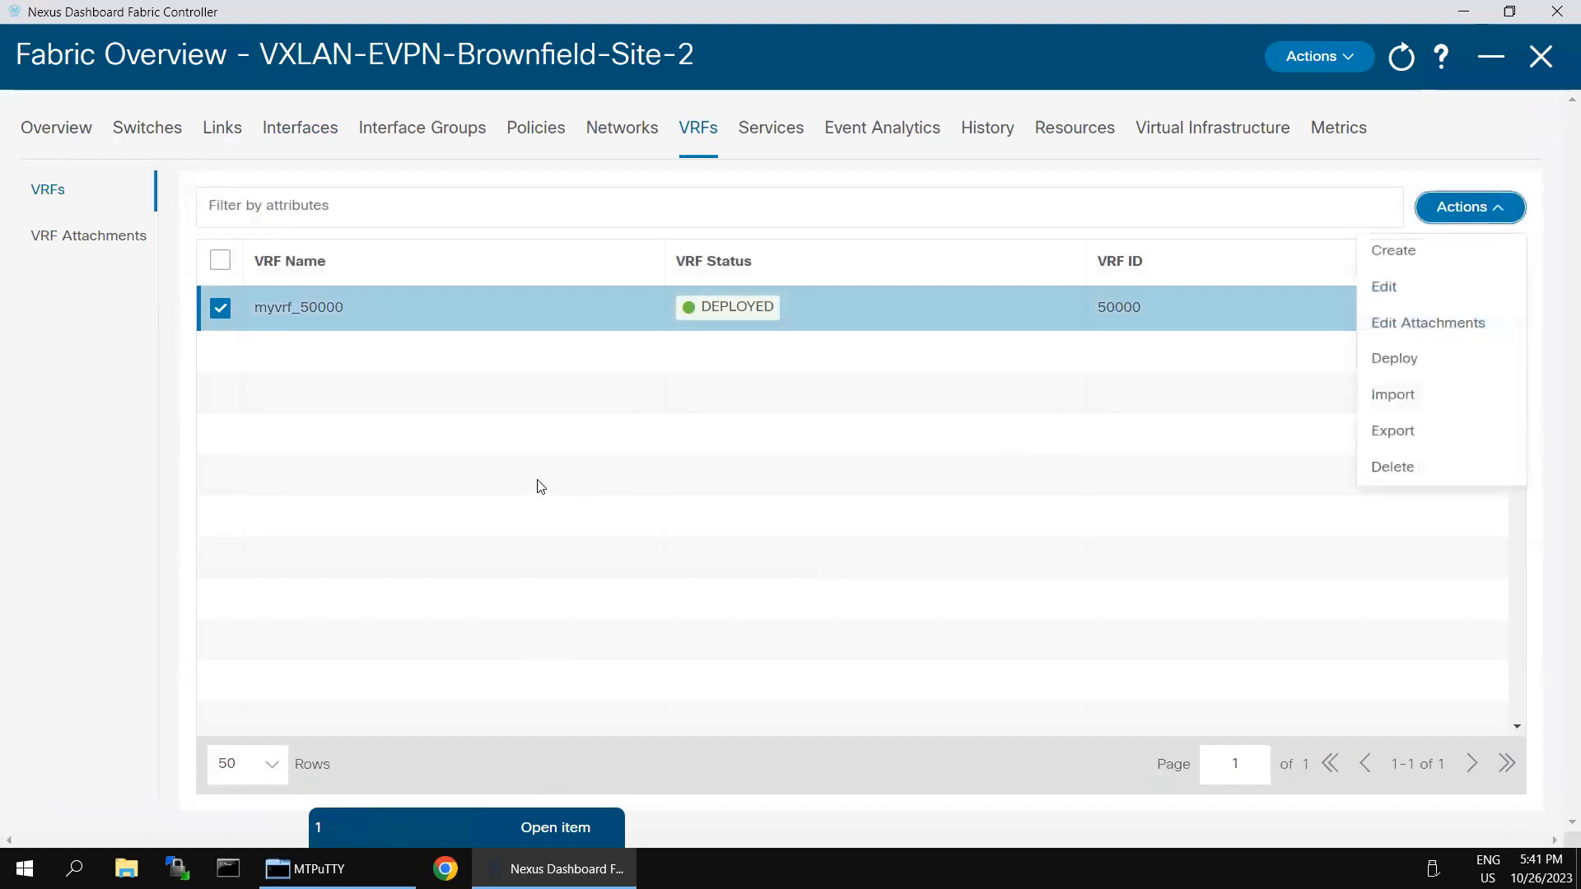
click(220, 308)
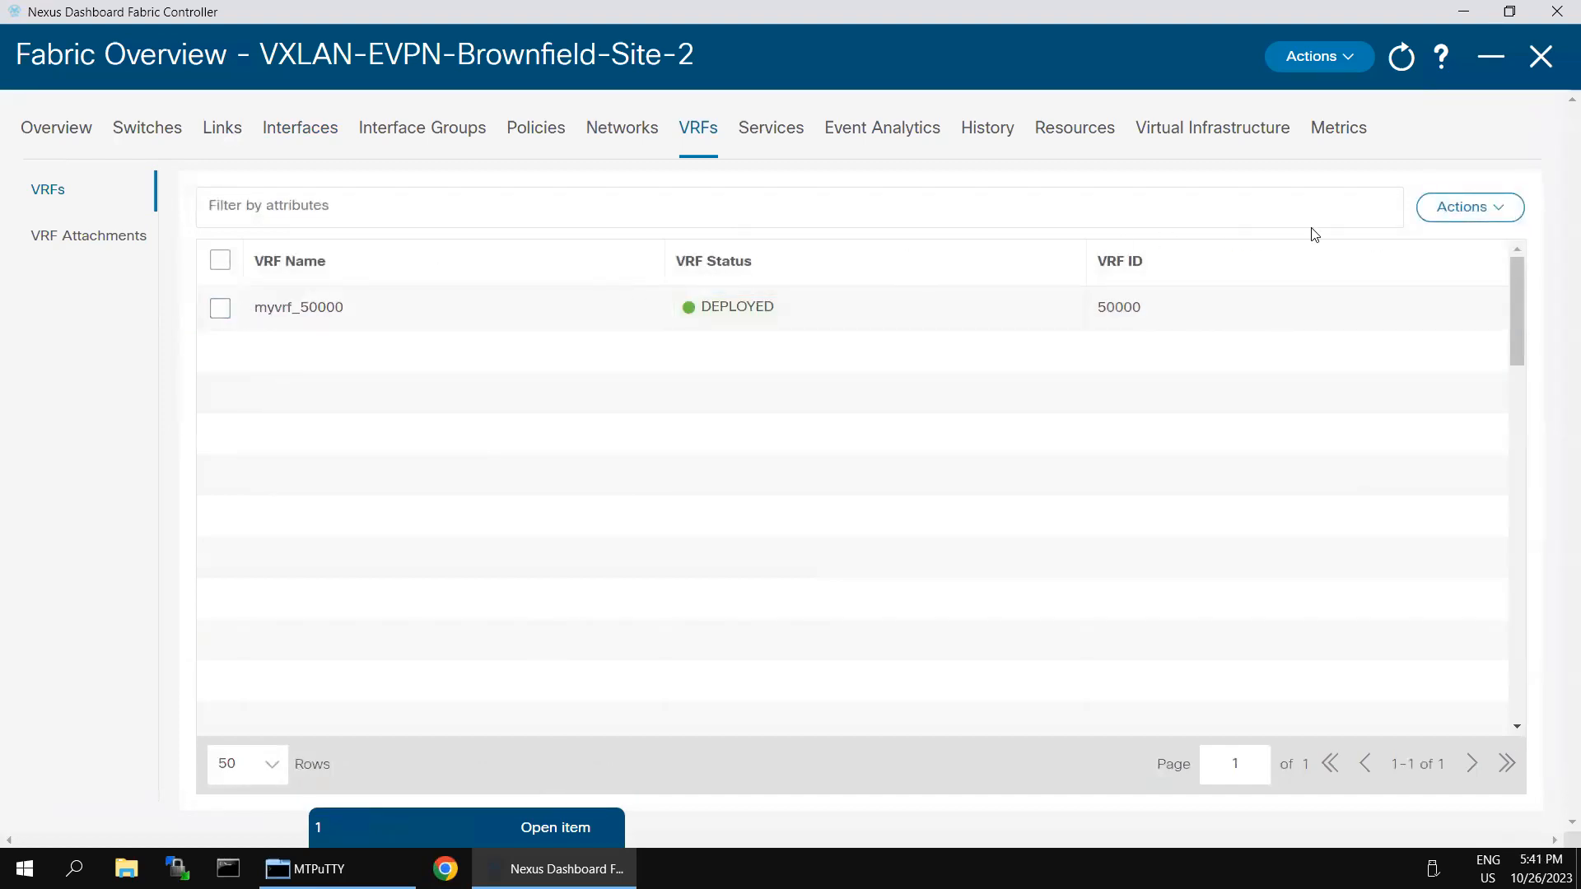
click(1496, 211)
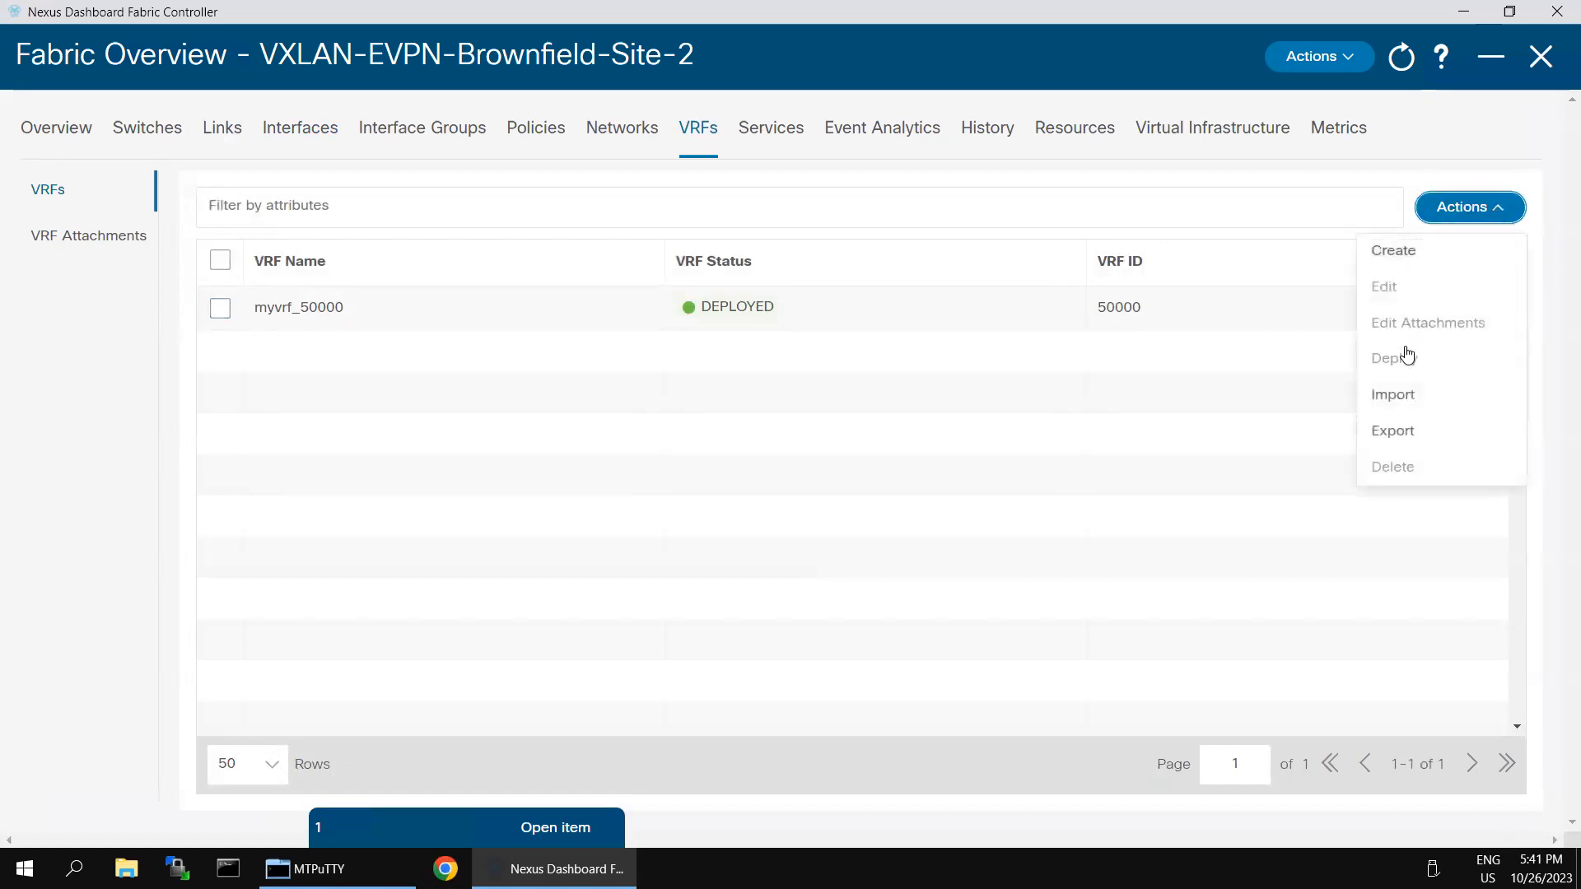
click(1393, 398)
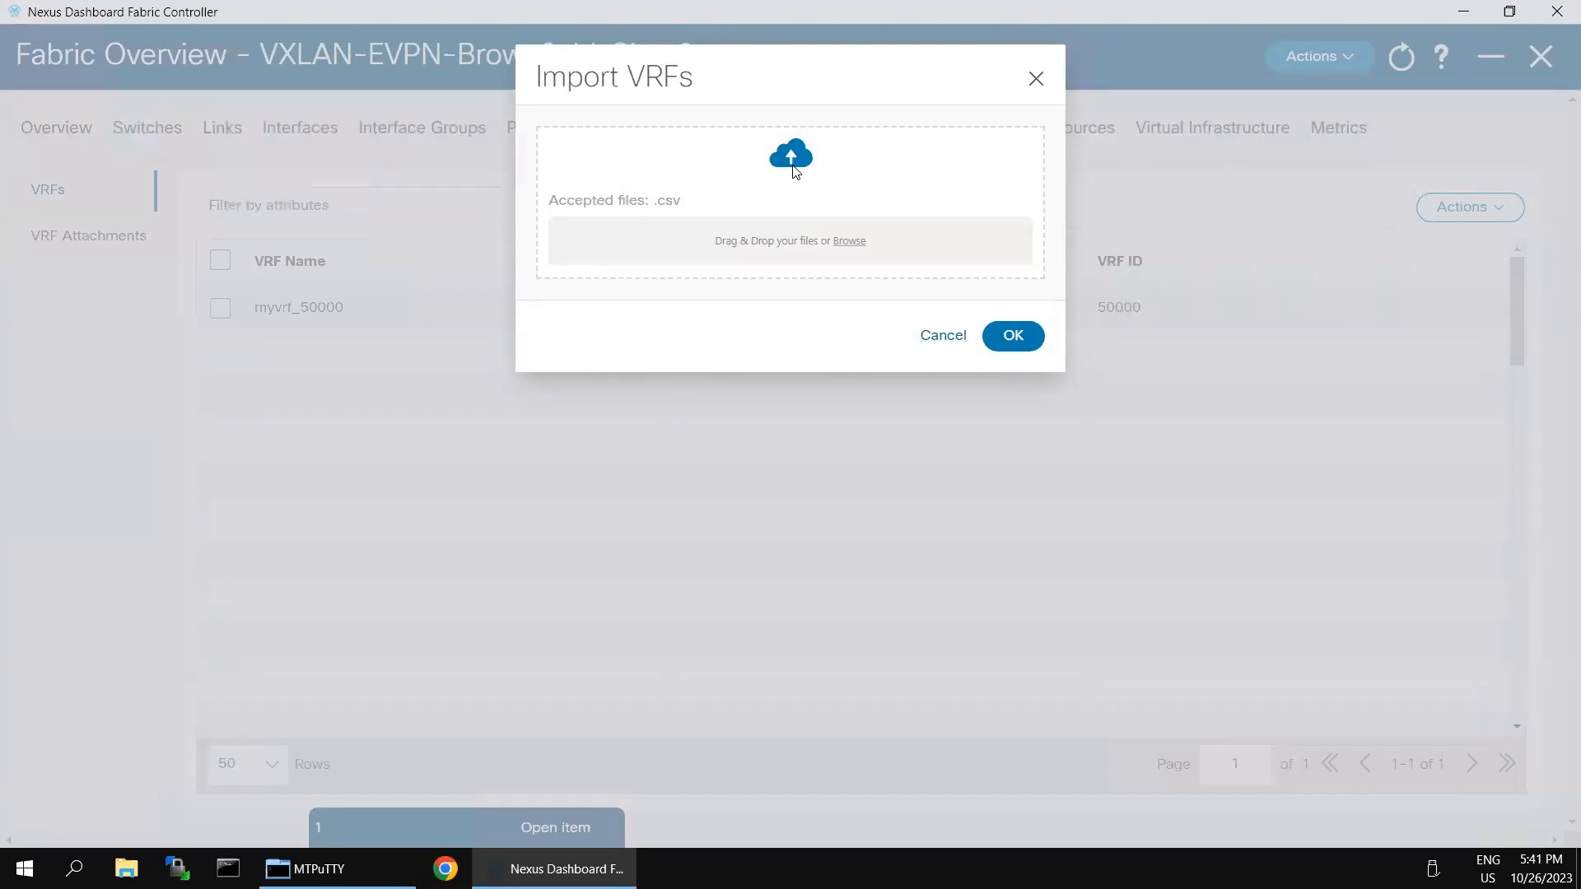
Step: Import VRFs from TopDown-Vrf_29Oct2018_103455.csv, then switch to the Networks tab
click(793, 251)
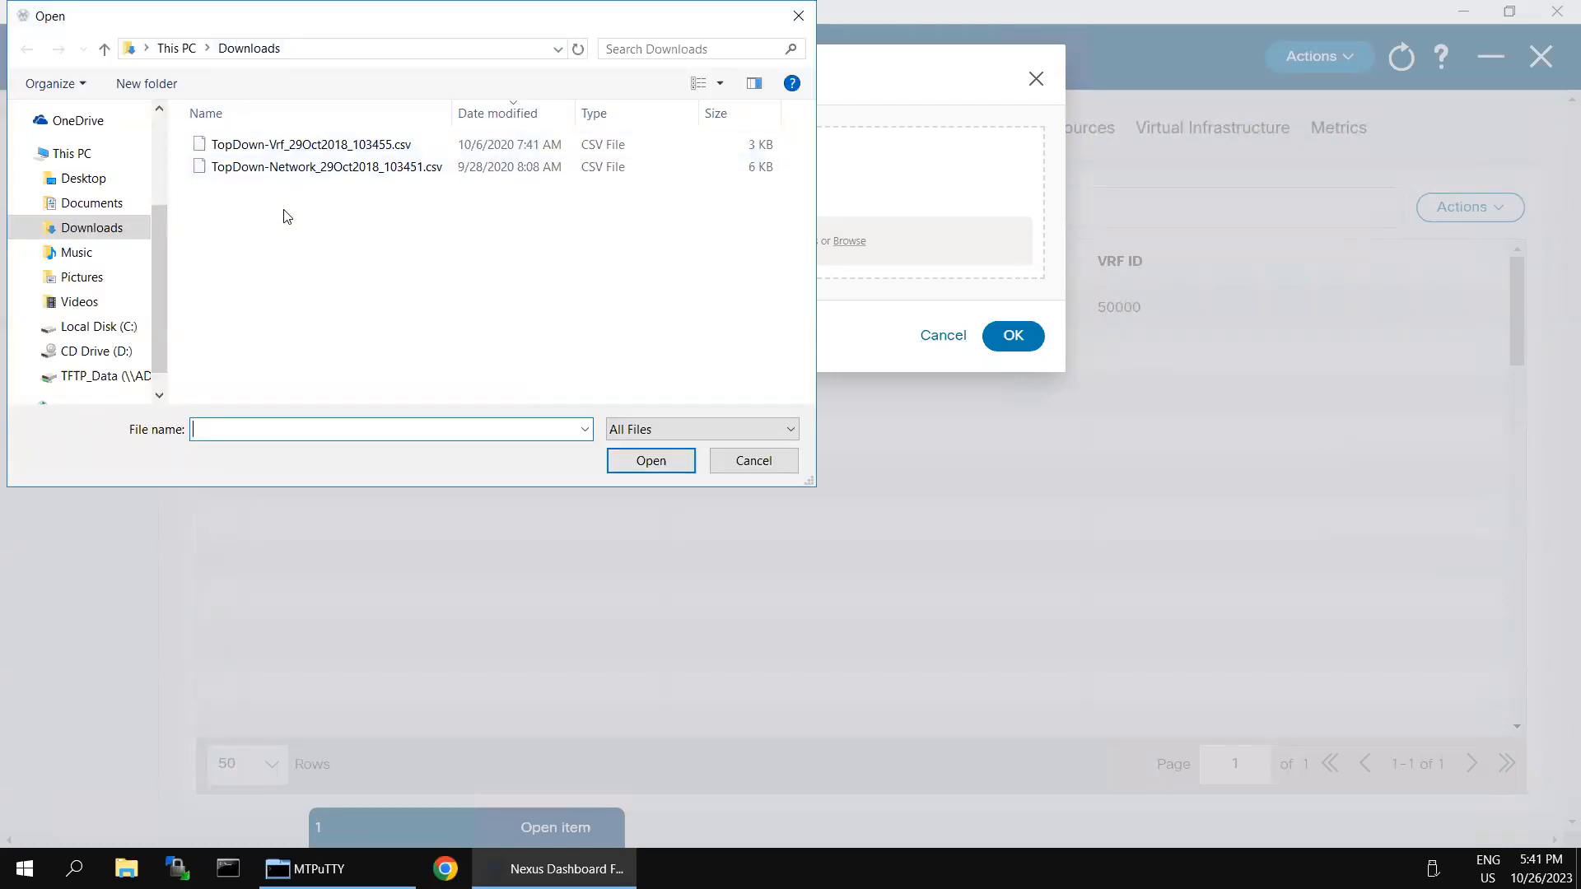
click(332, 153)
click(650, 461)
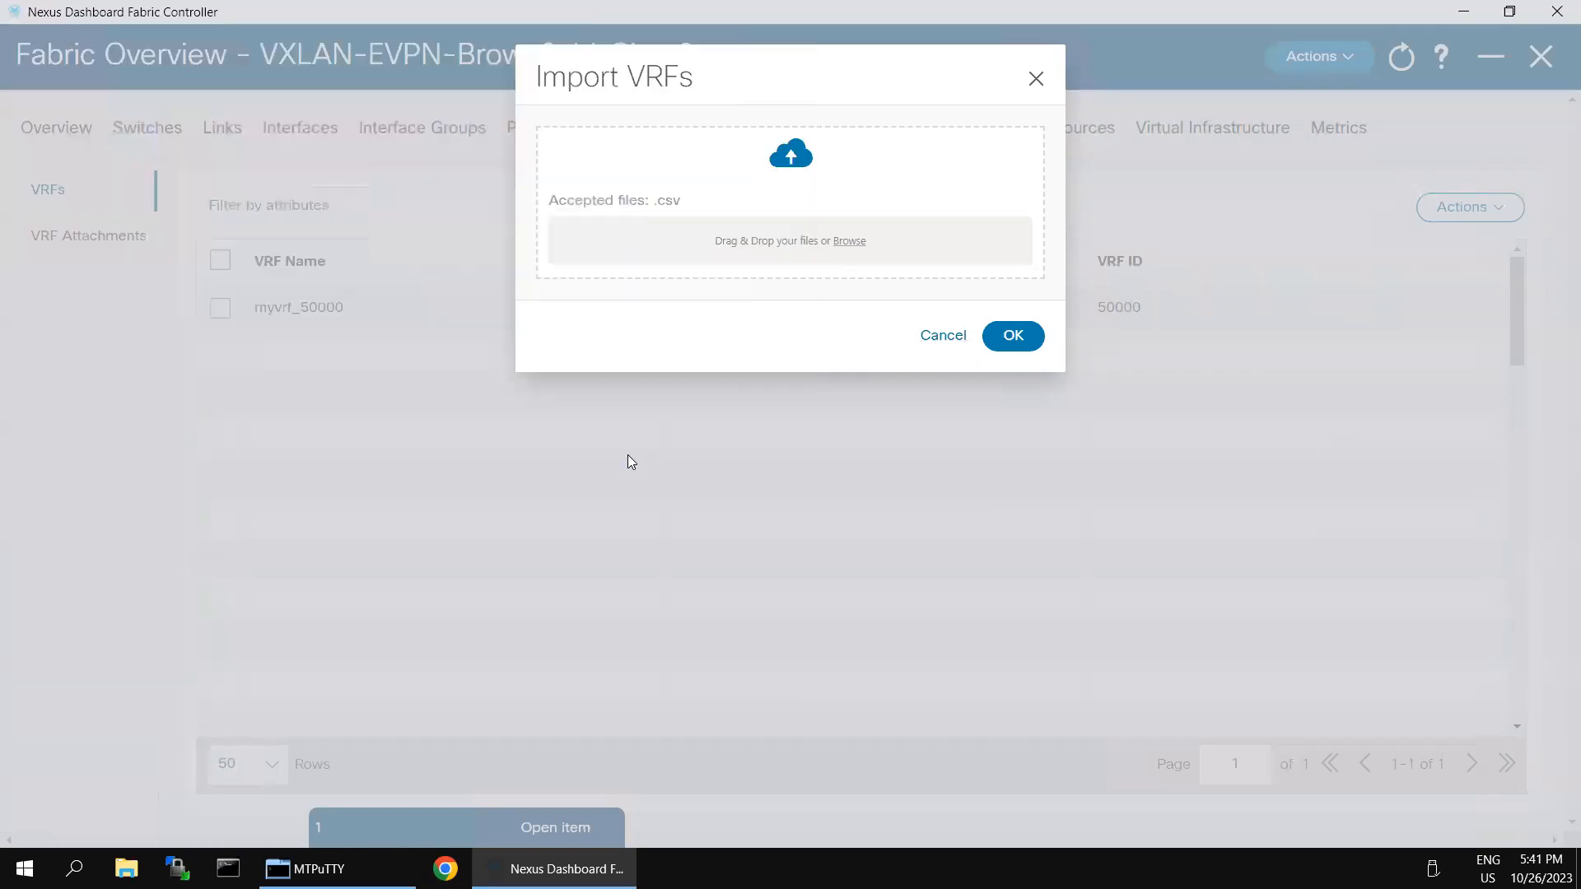
click(1019, 337)
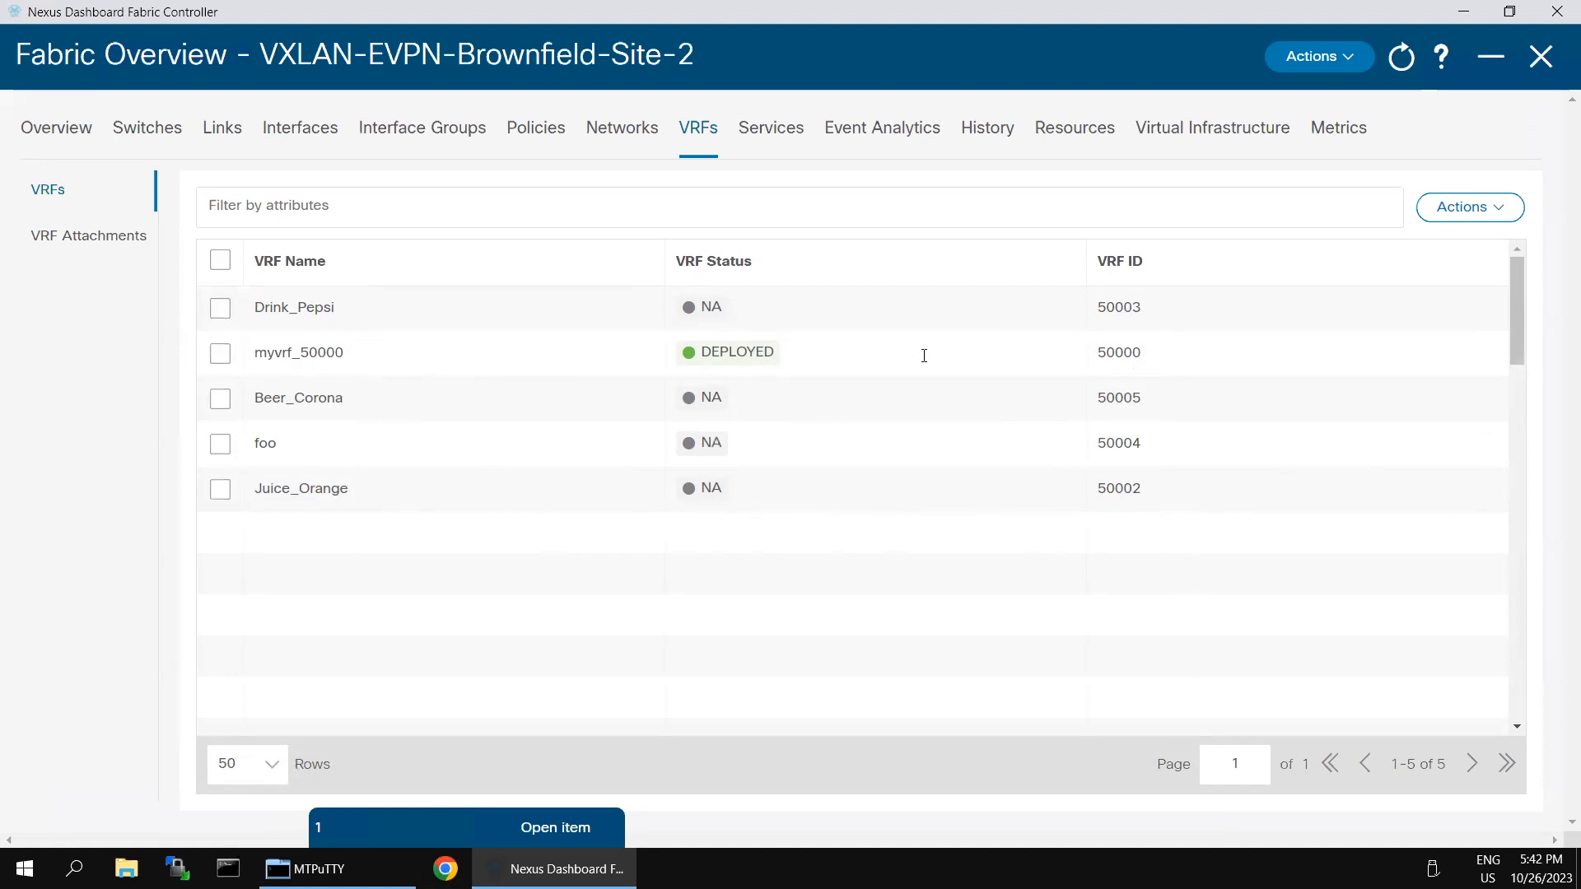
click(608, 128)
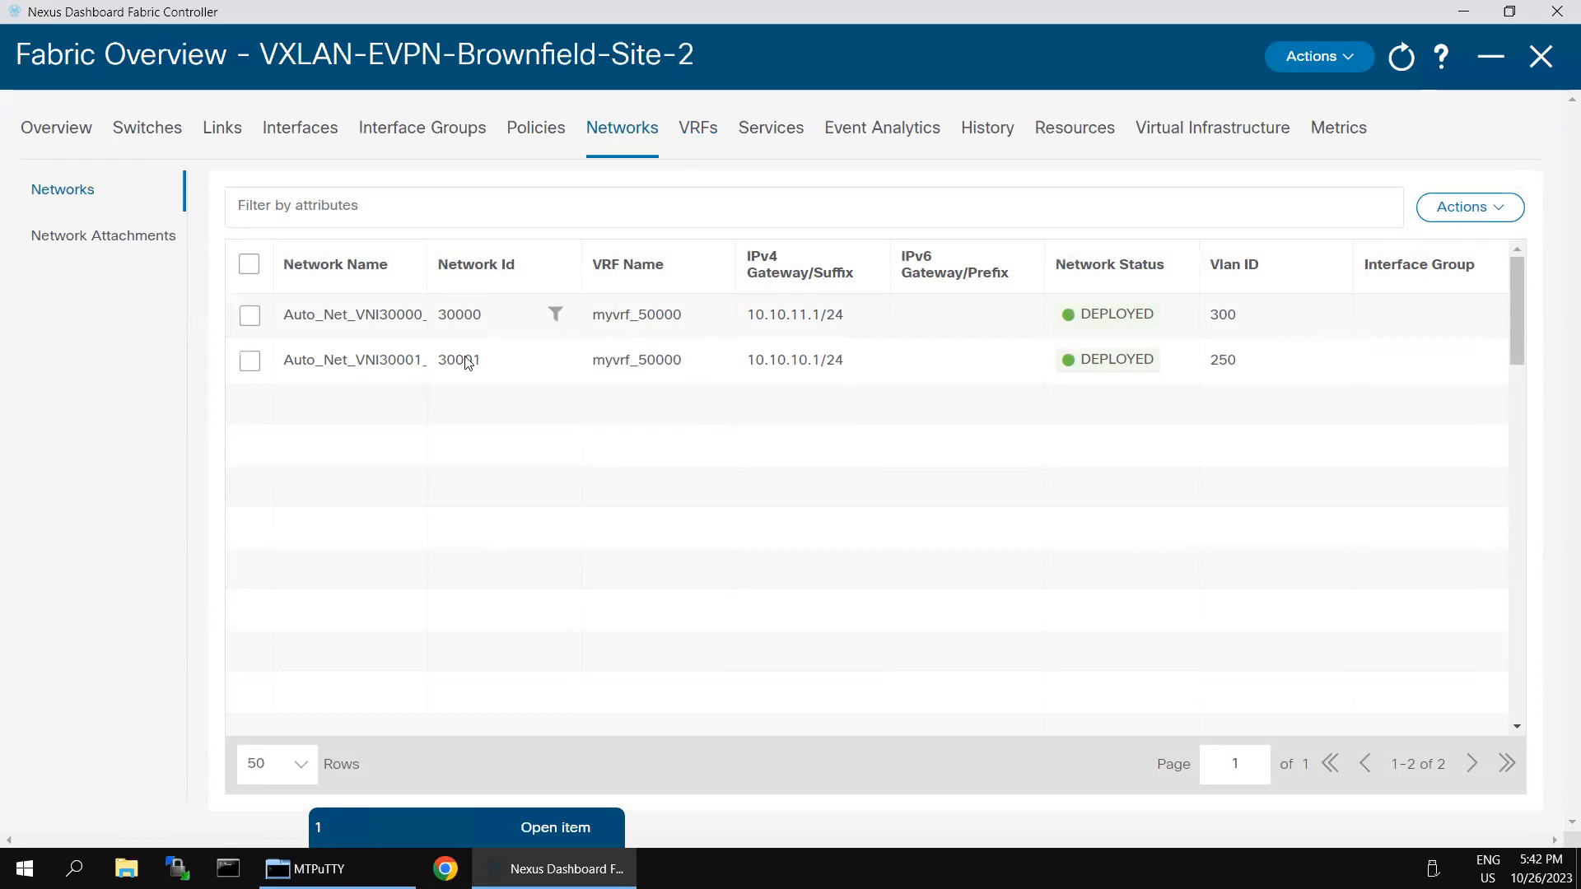
Step: Import networks from TopDown-Network_29Oct2018_103451.csv and check the expanded network list
click(1503, 215)
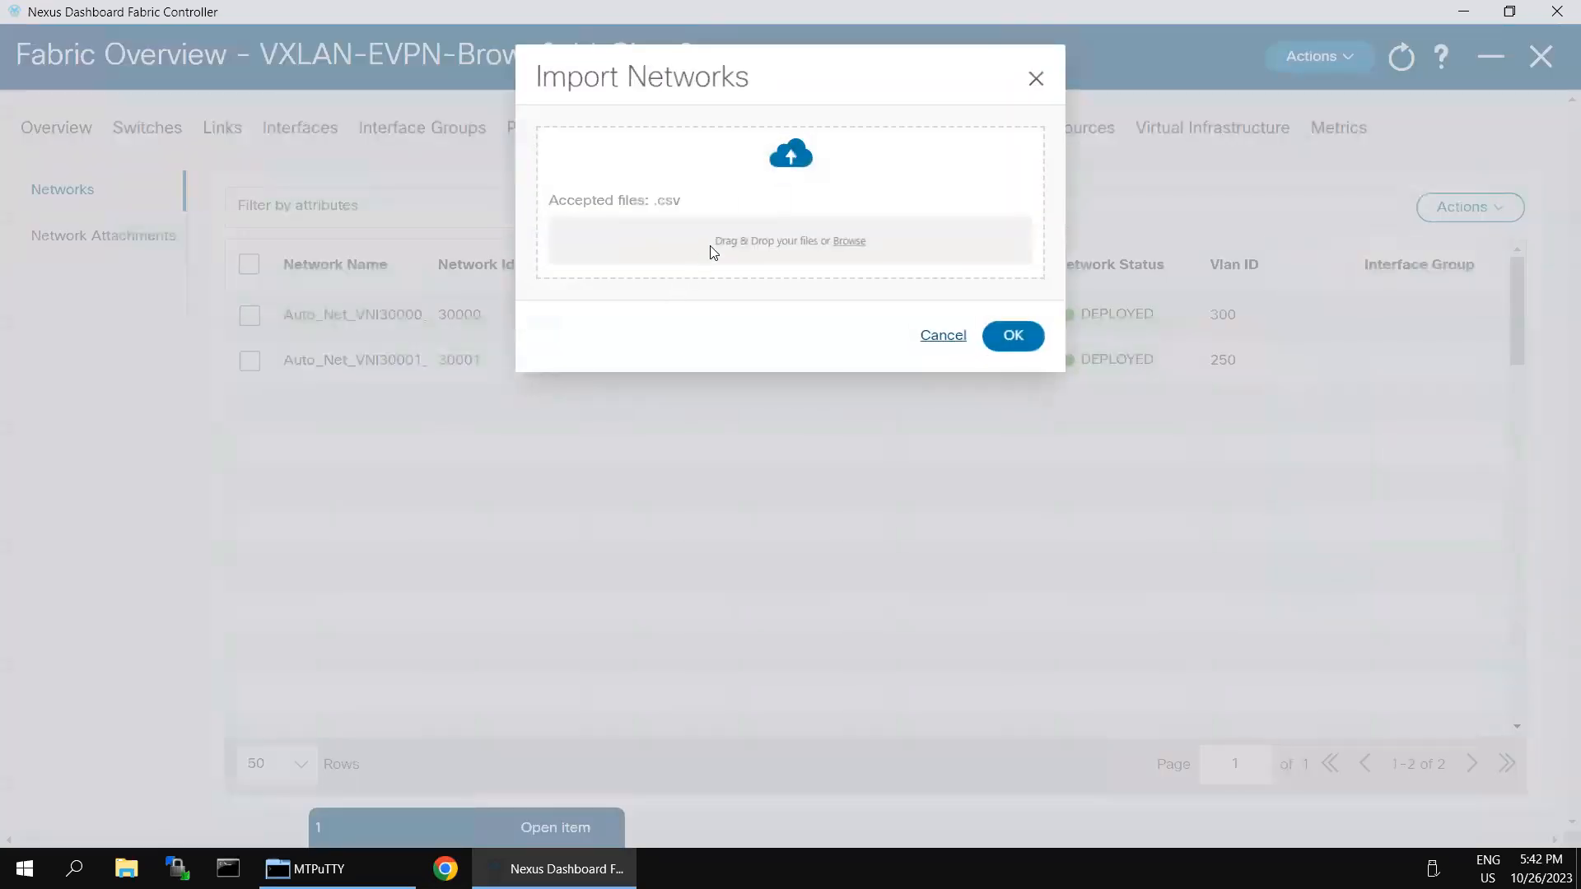
click(712, 248)
click(381, 167)
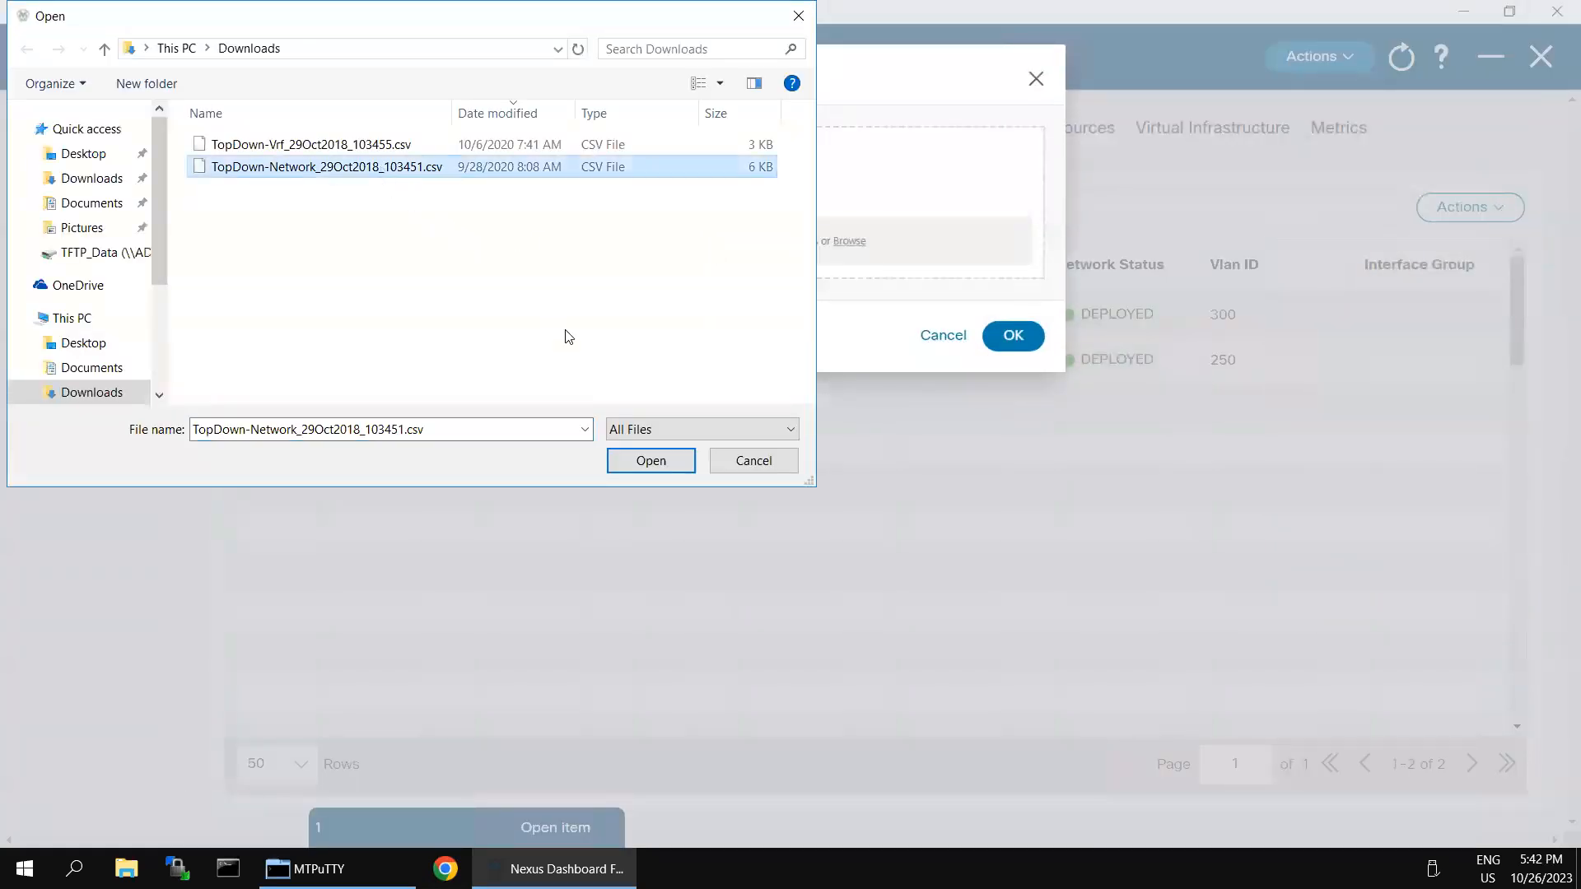
click(628, 459)
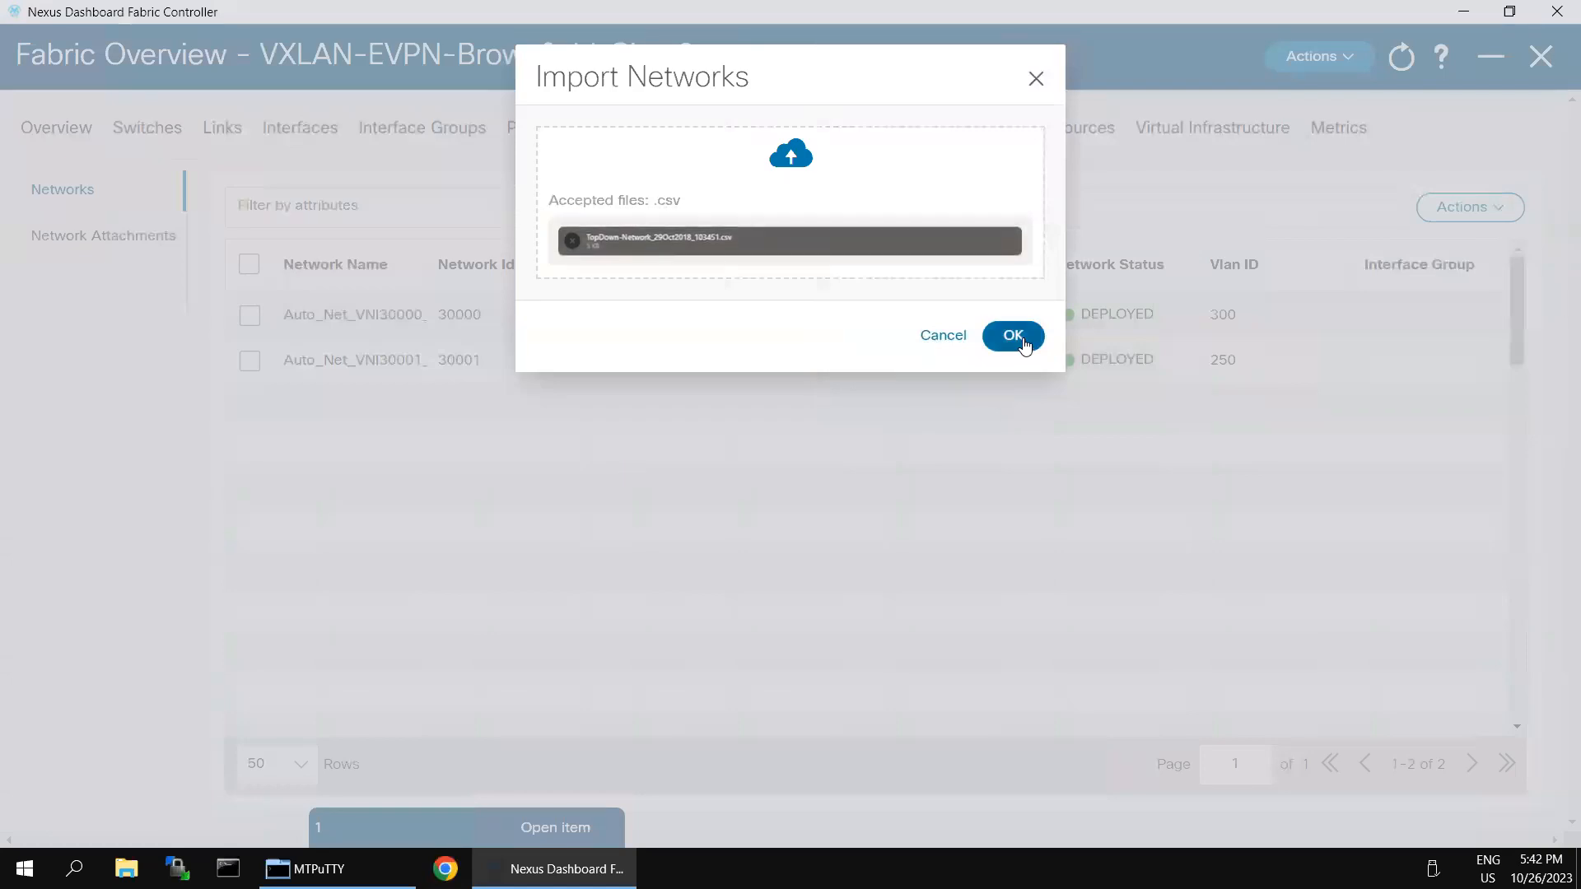
click(1015, 338)
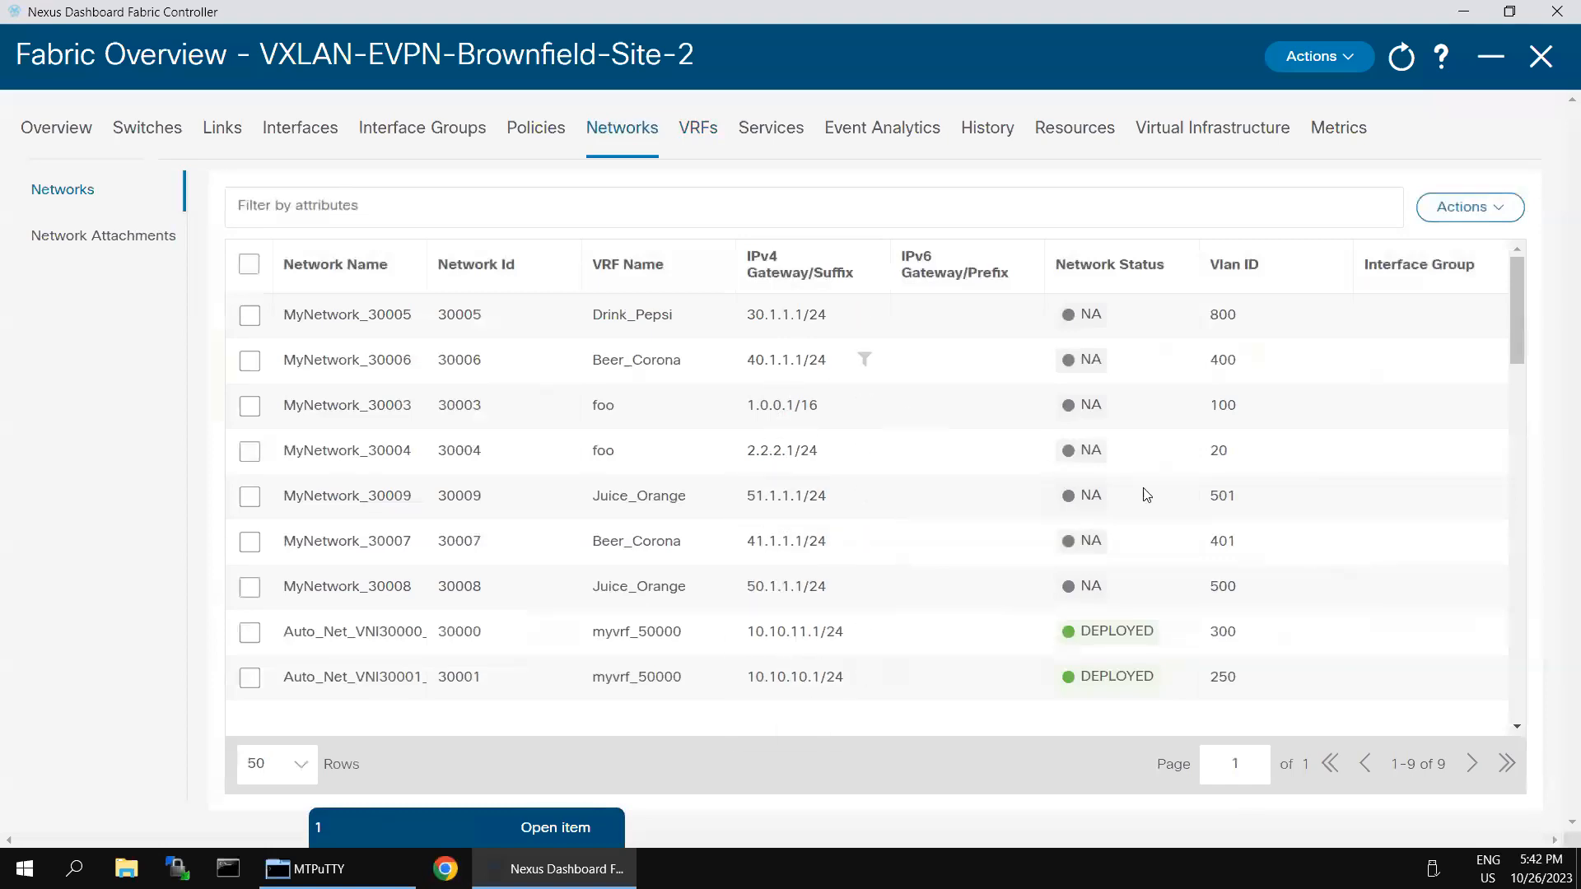
scroll(1363, 545, down, 5)
scroll(1356, 527, up, 5)
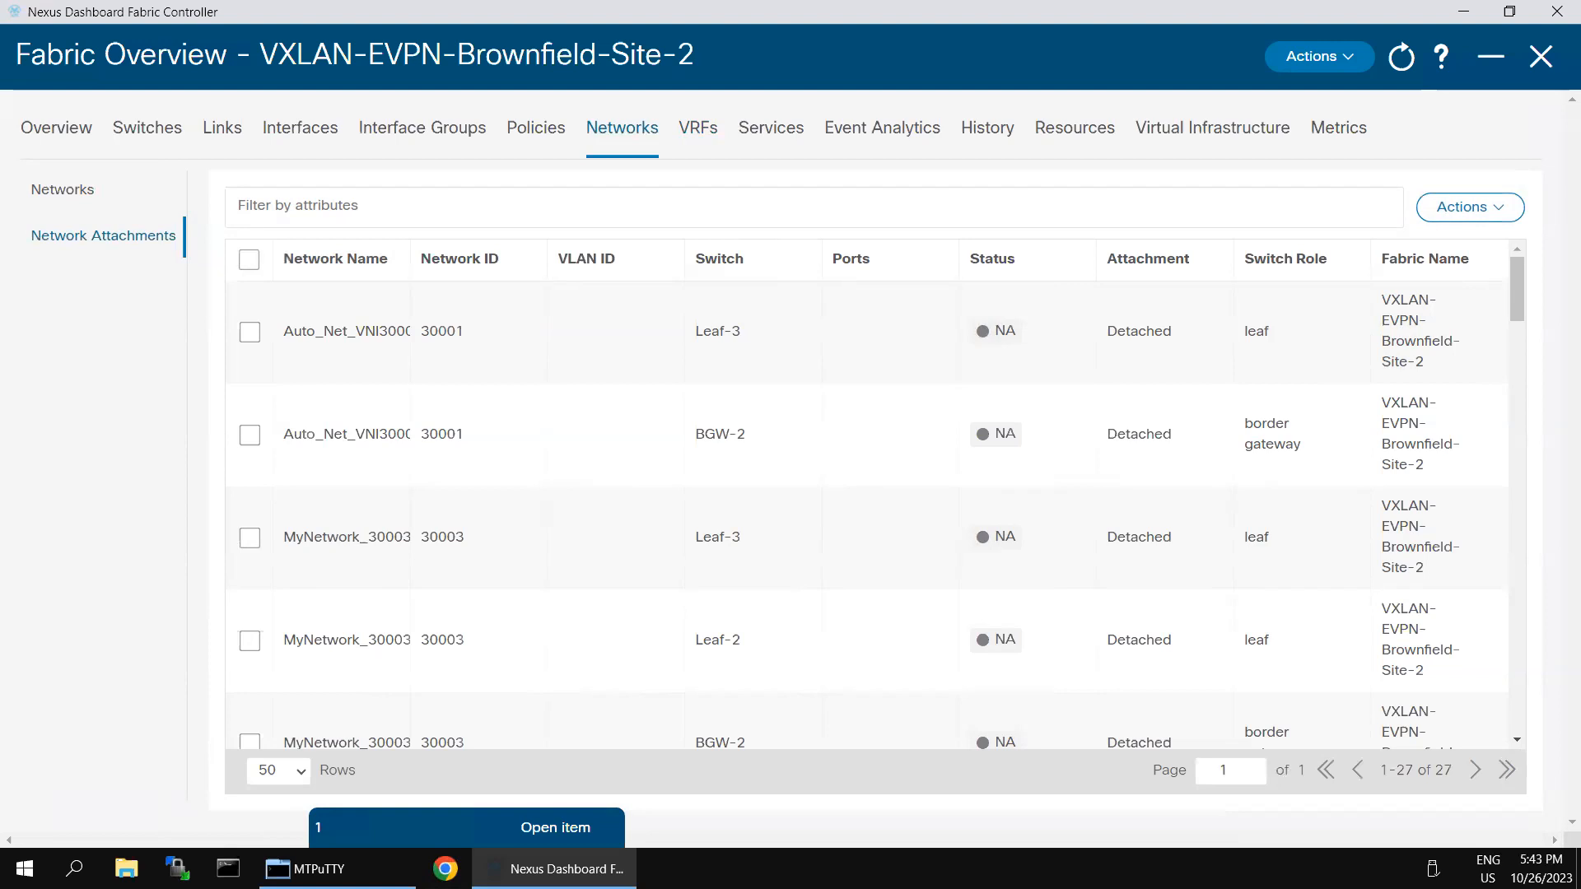
Step: Filter the network attachments to switches whose name contains 'Leaf'
click(466, 213)
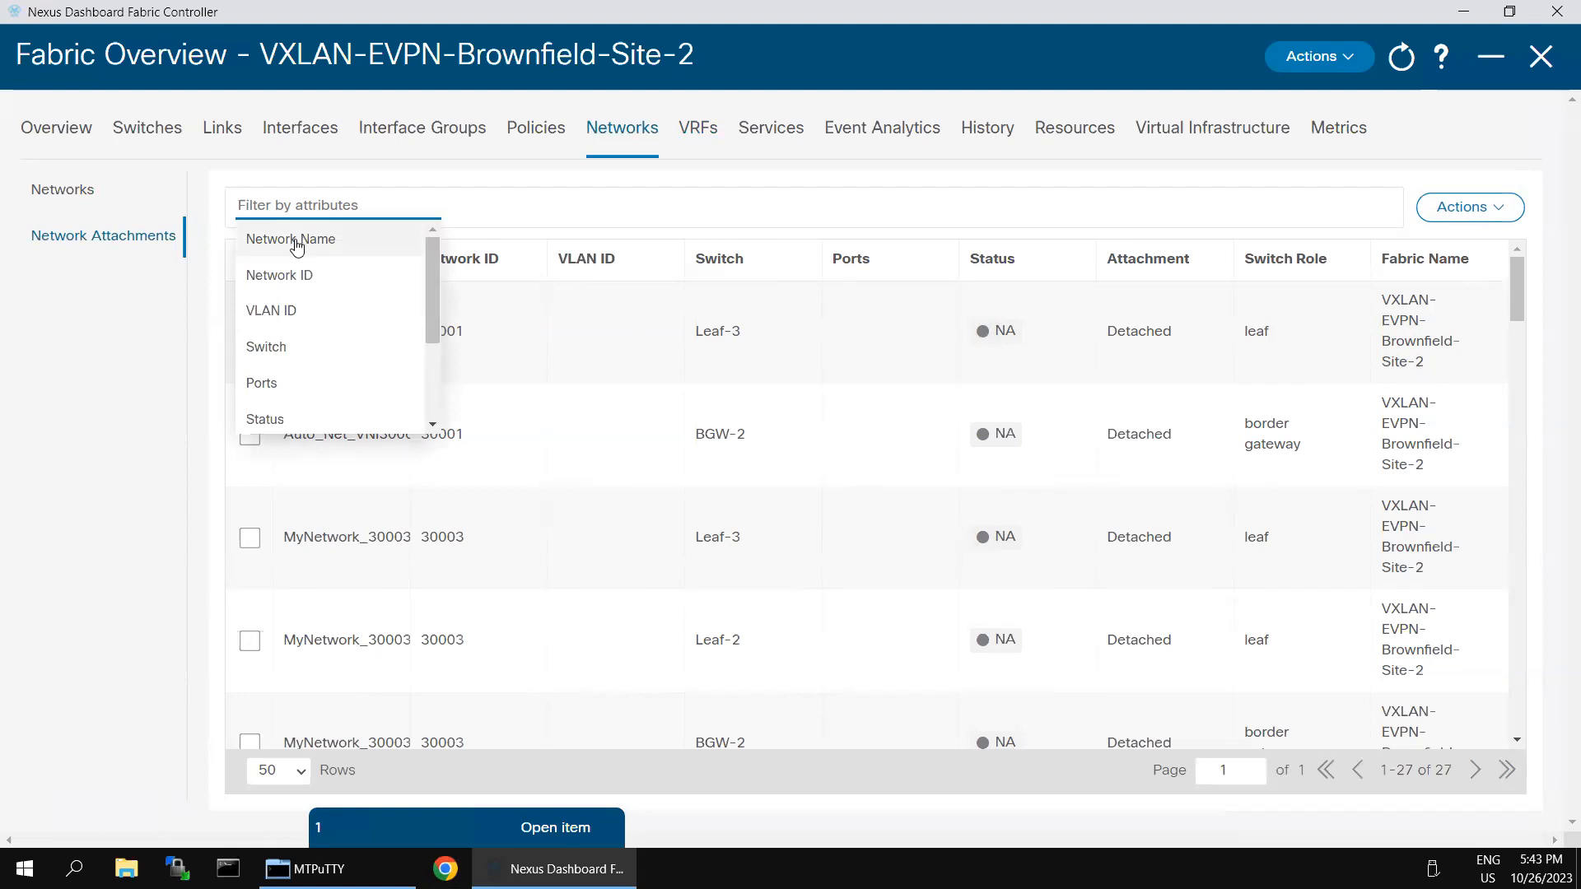
click(321, 346)
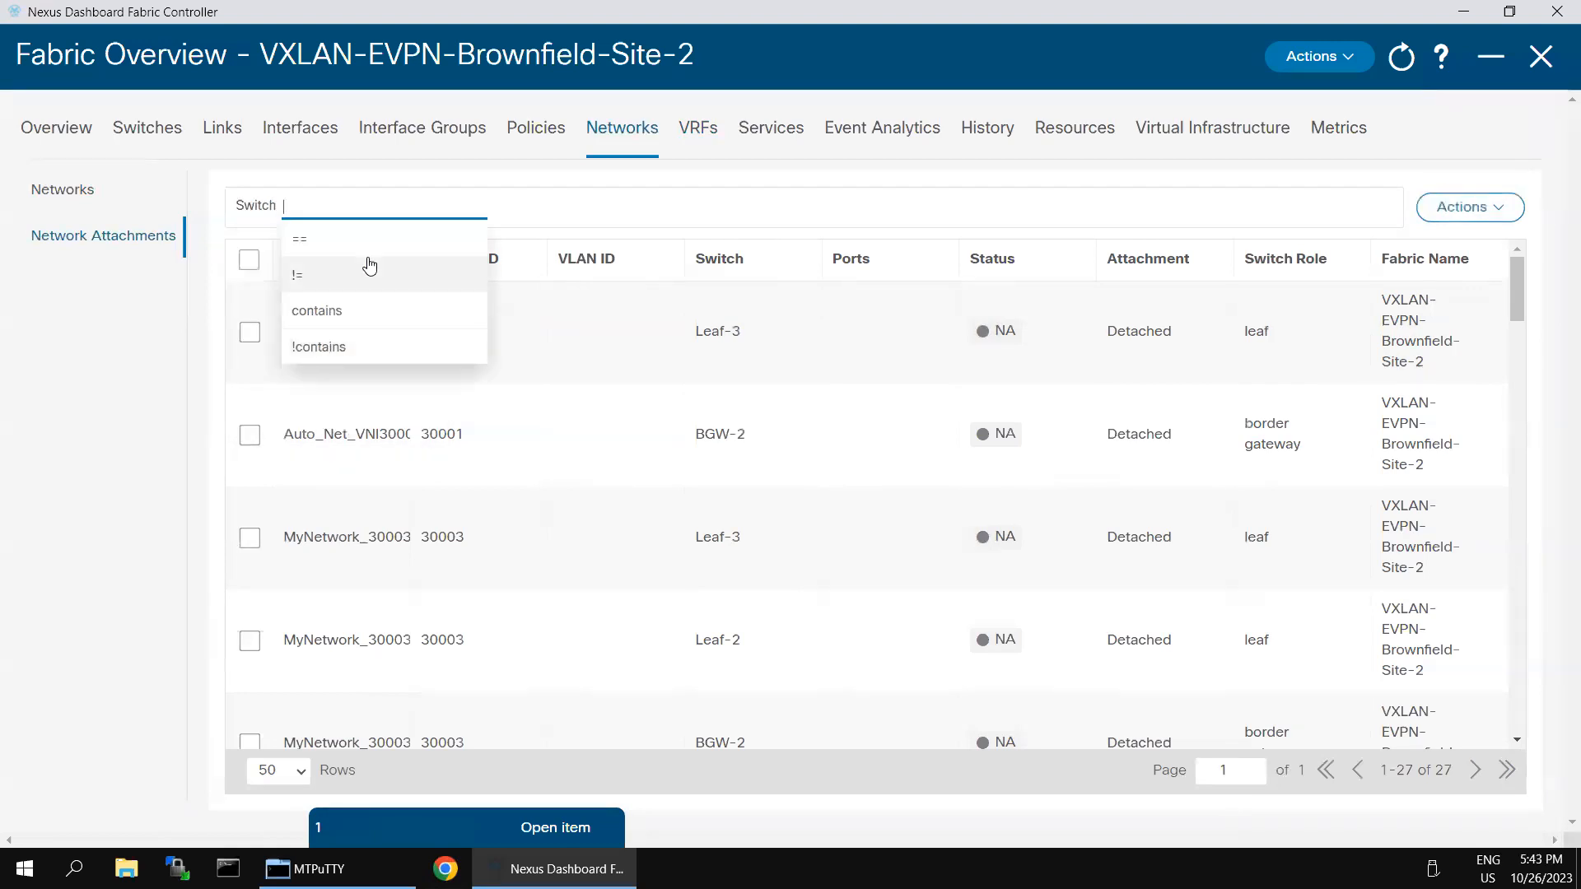
click(342, 309)
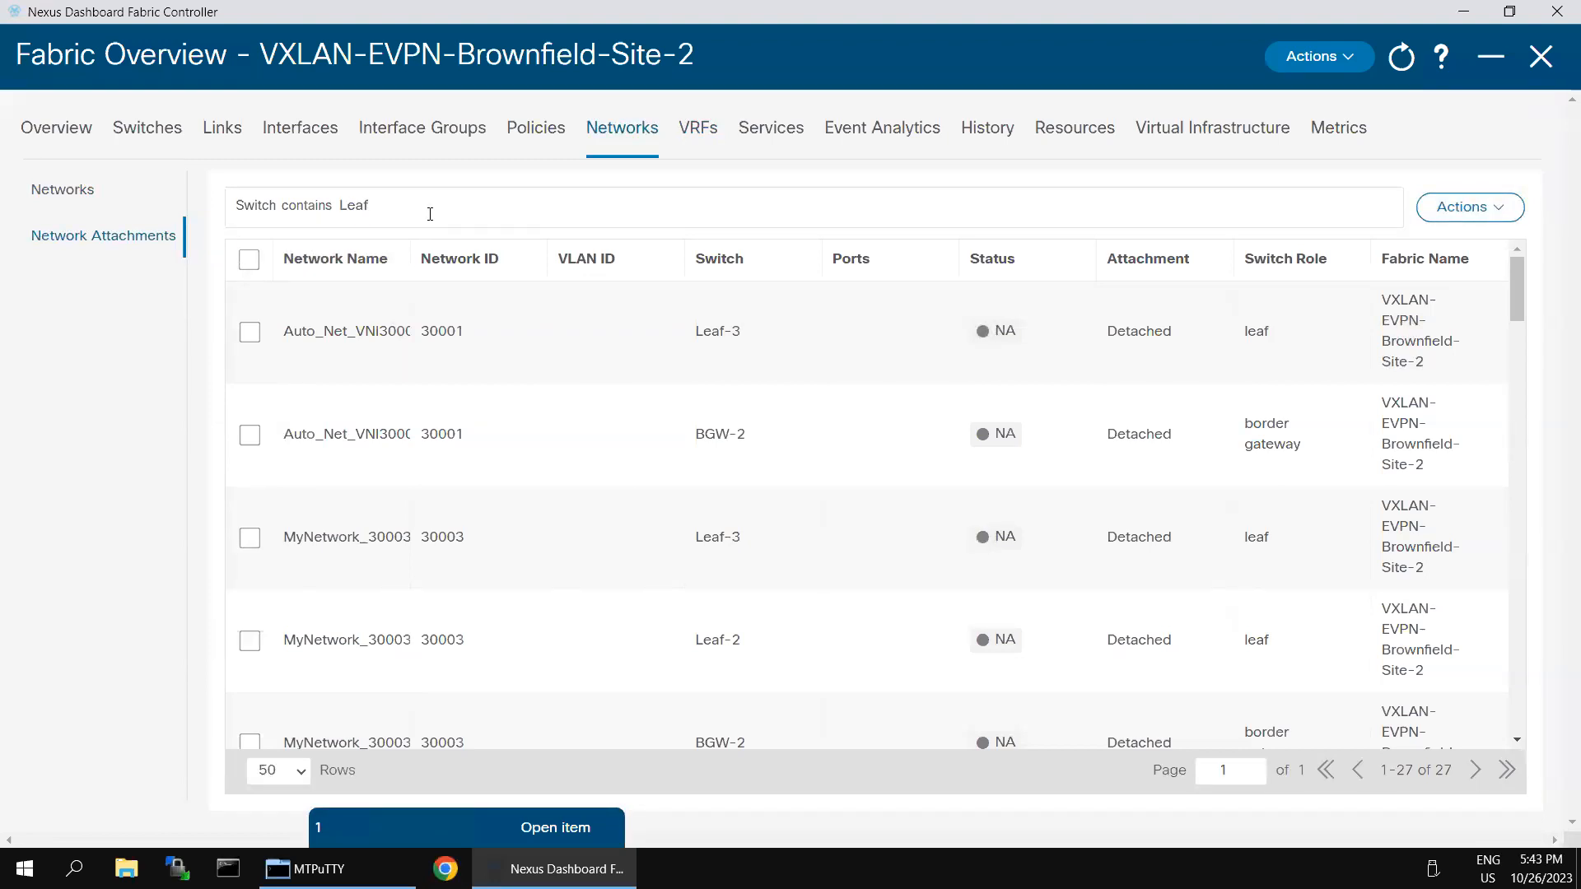
key(Return)
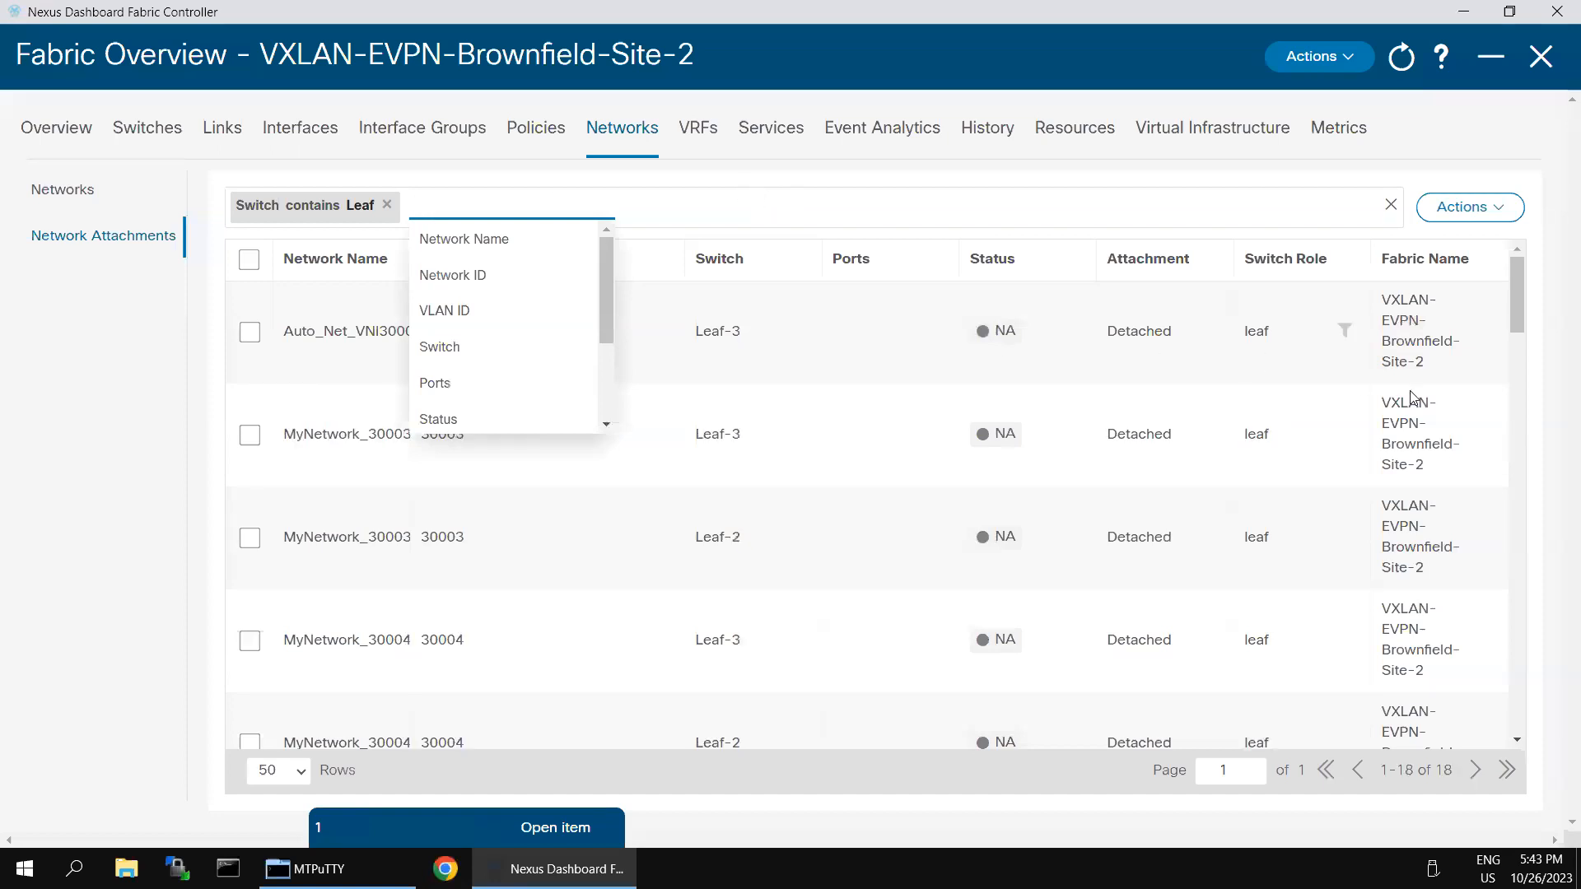
click(1541, 409)
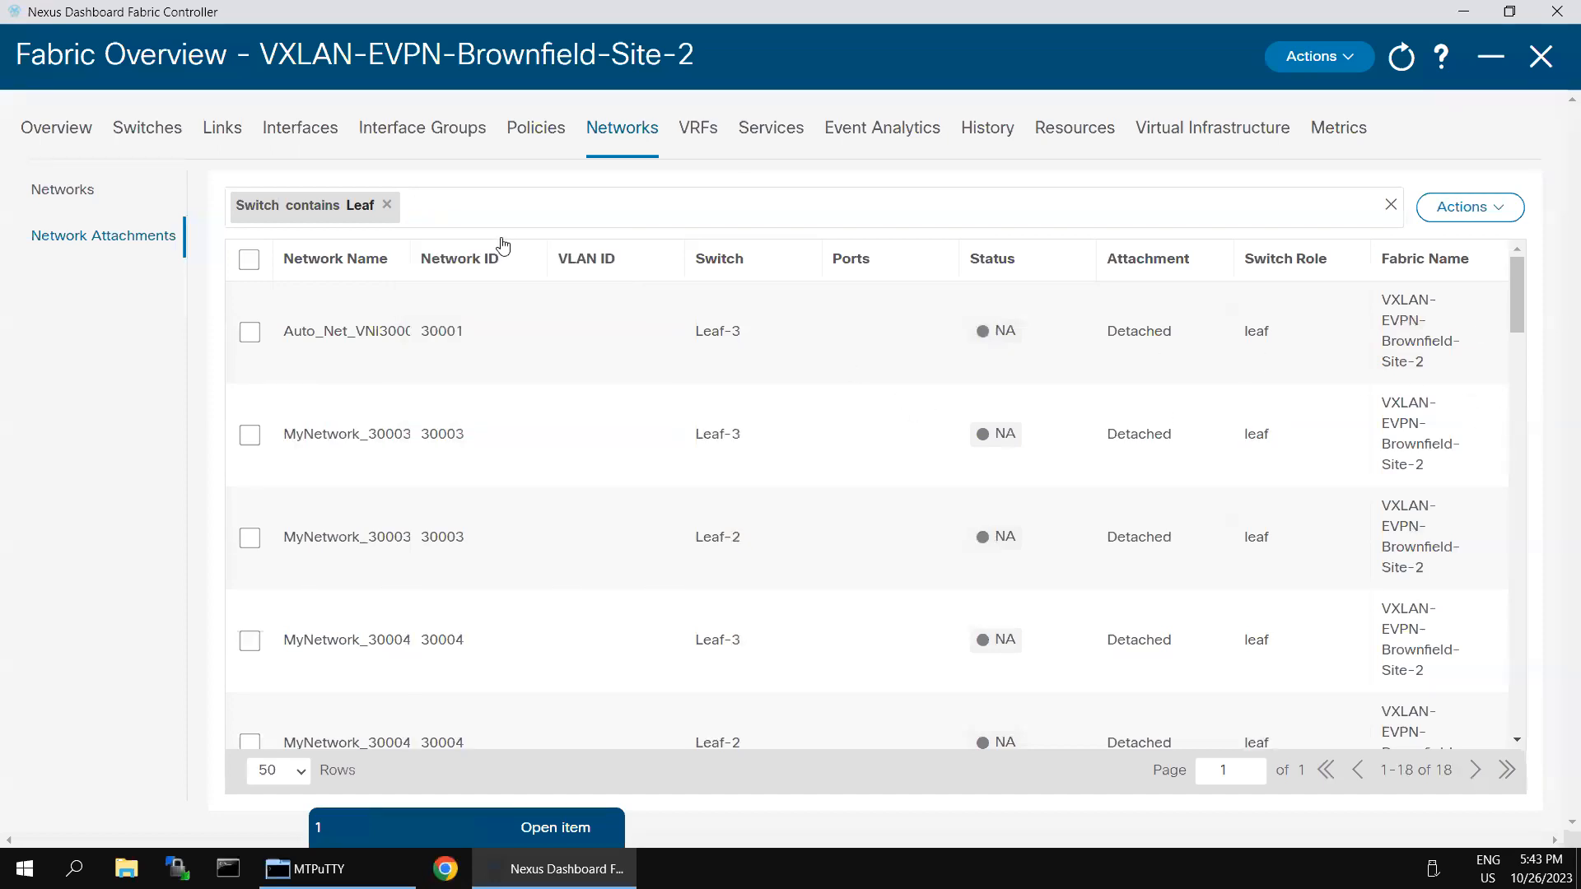
scroll(838, 398, down, 8)
scroll(839, 398, down, 6)
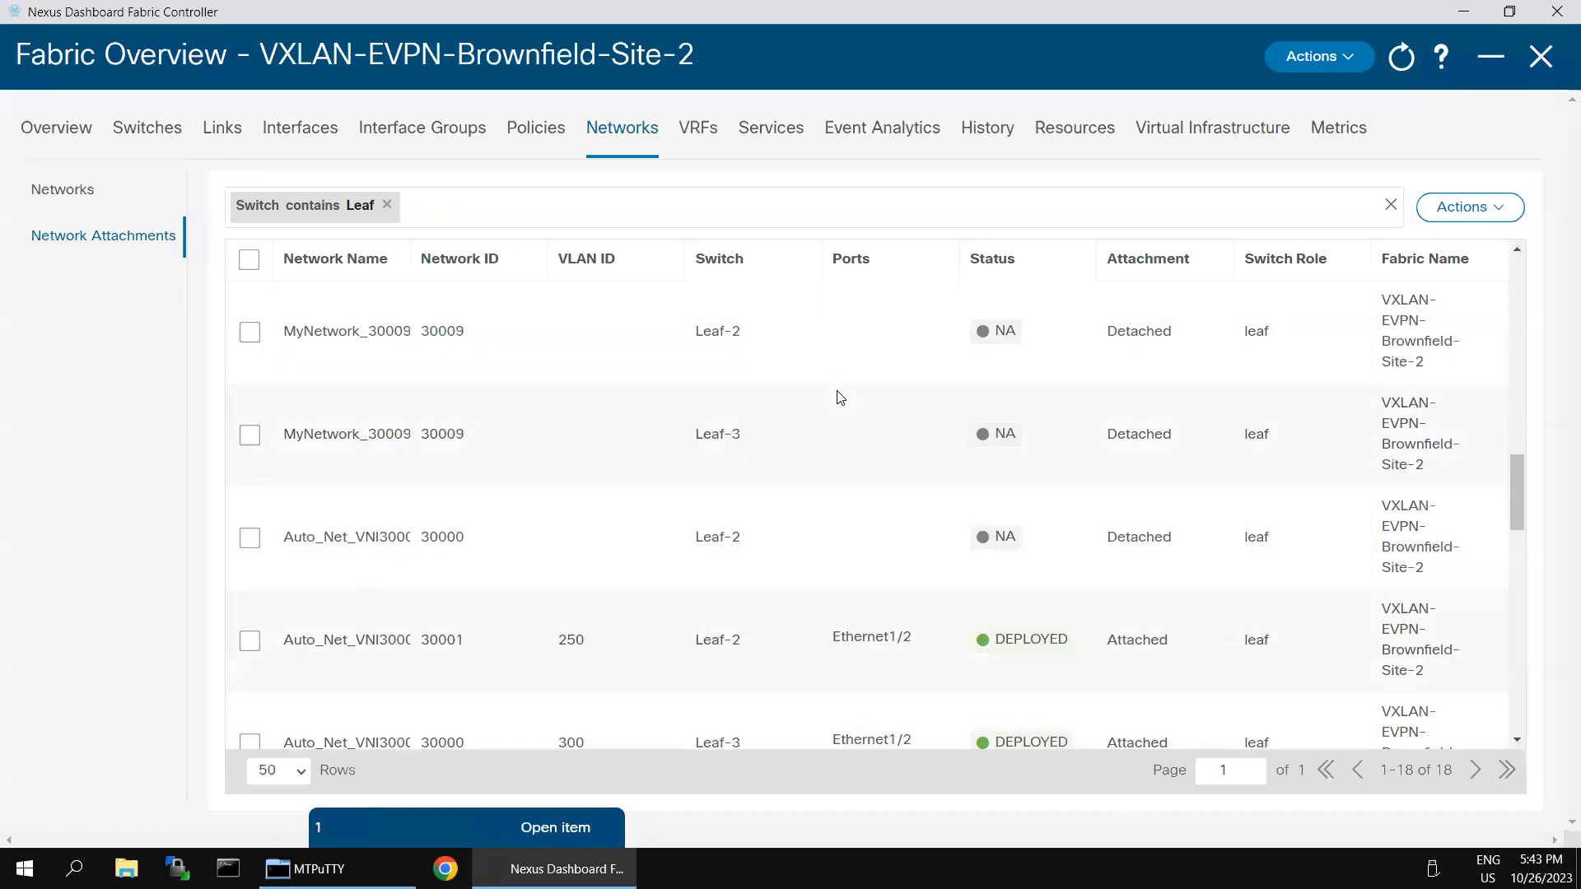
scroll(838, 396, down, 4)
scroll(857, 385, up, 10)
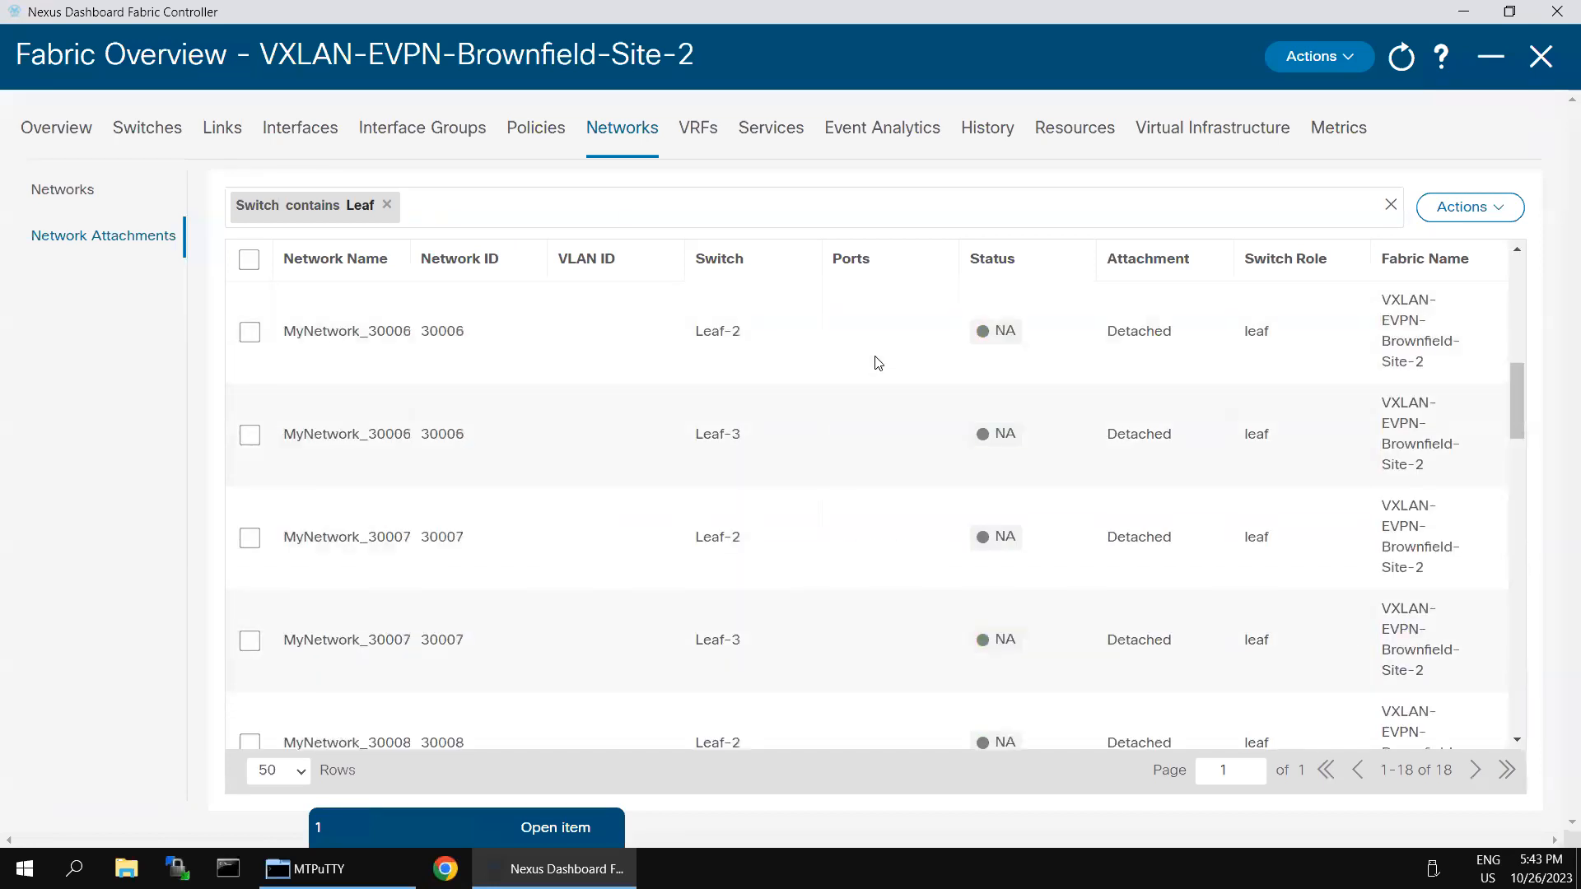
Step: Select the MyNetwork_30005 attachment on Leaf-2 and open it with Actions > Edit
click(1500, 216)
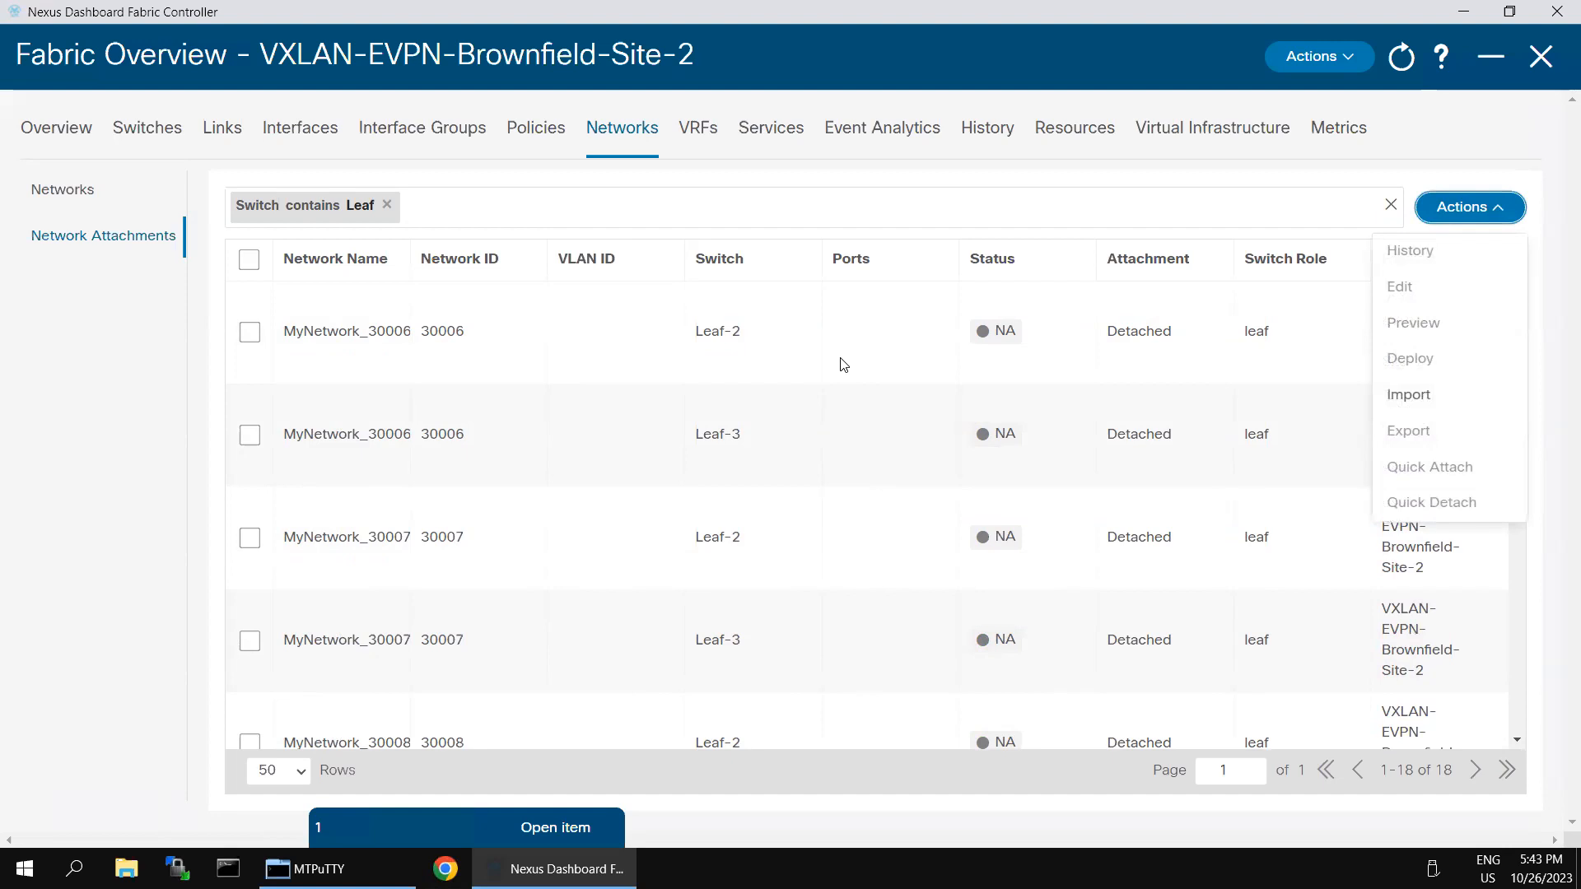
scroll(875, 369, up, 5)
click(1419, 162)
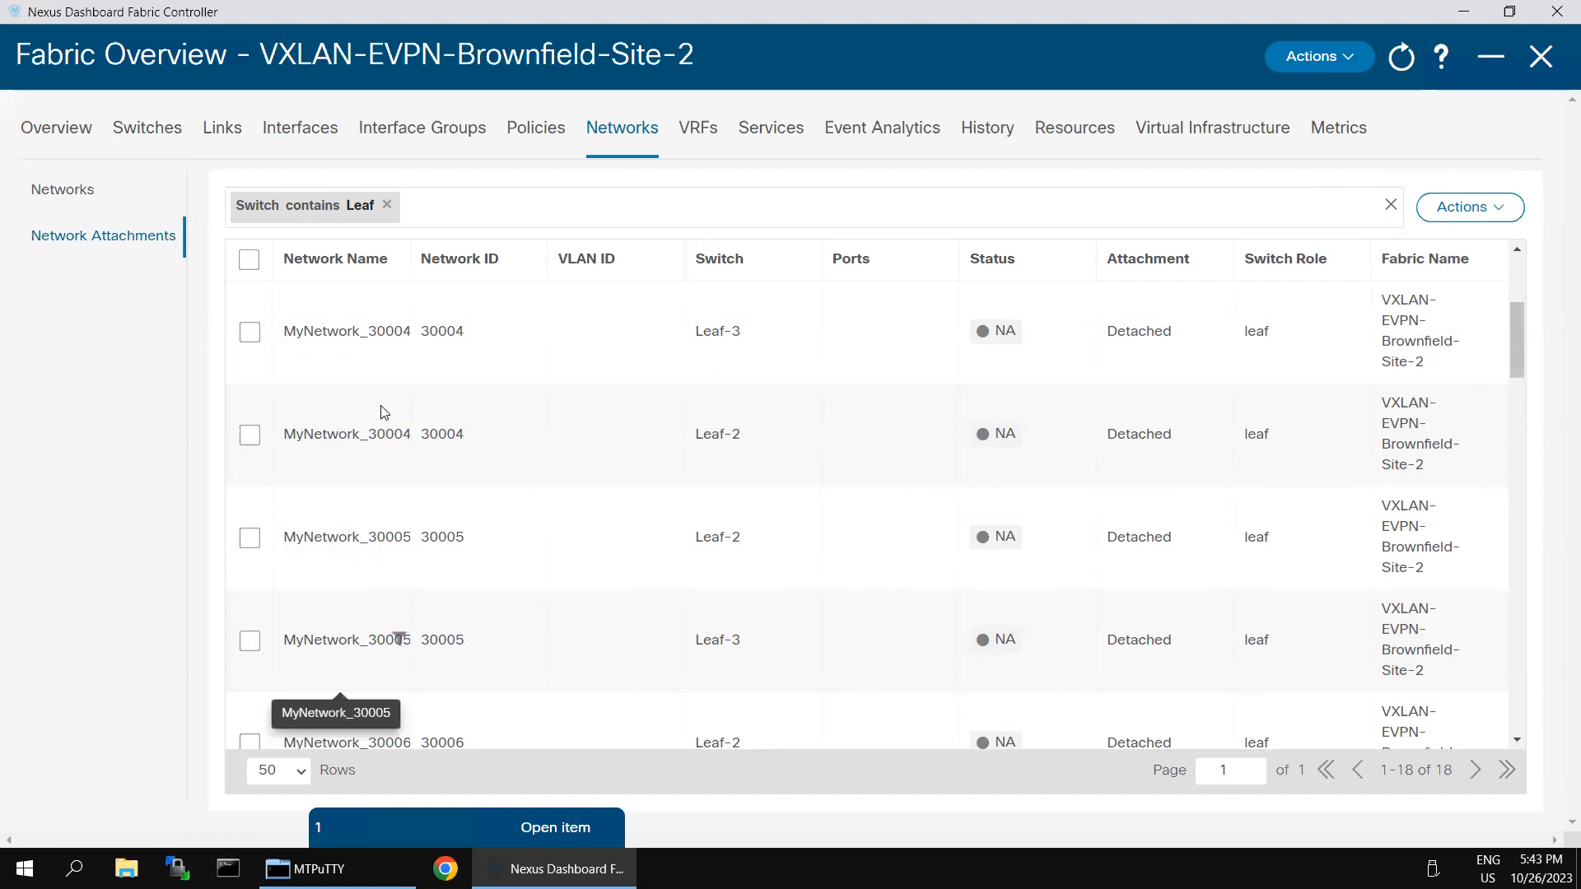
drag(411, 259, 452, 390)
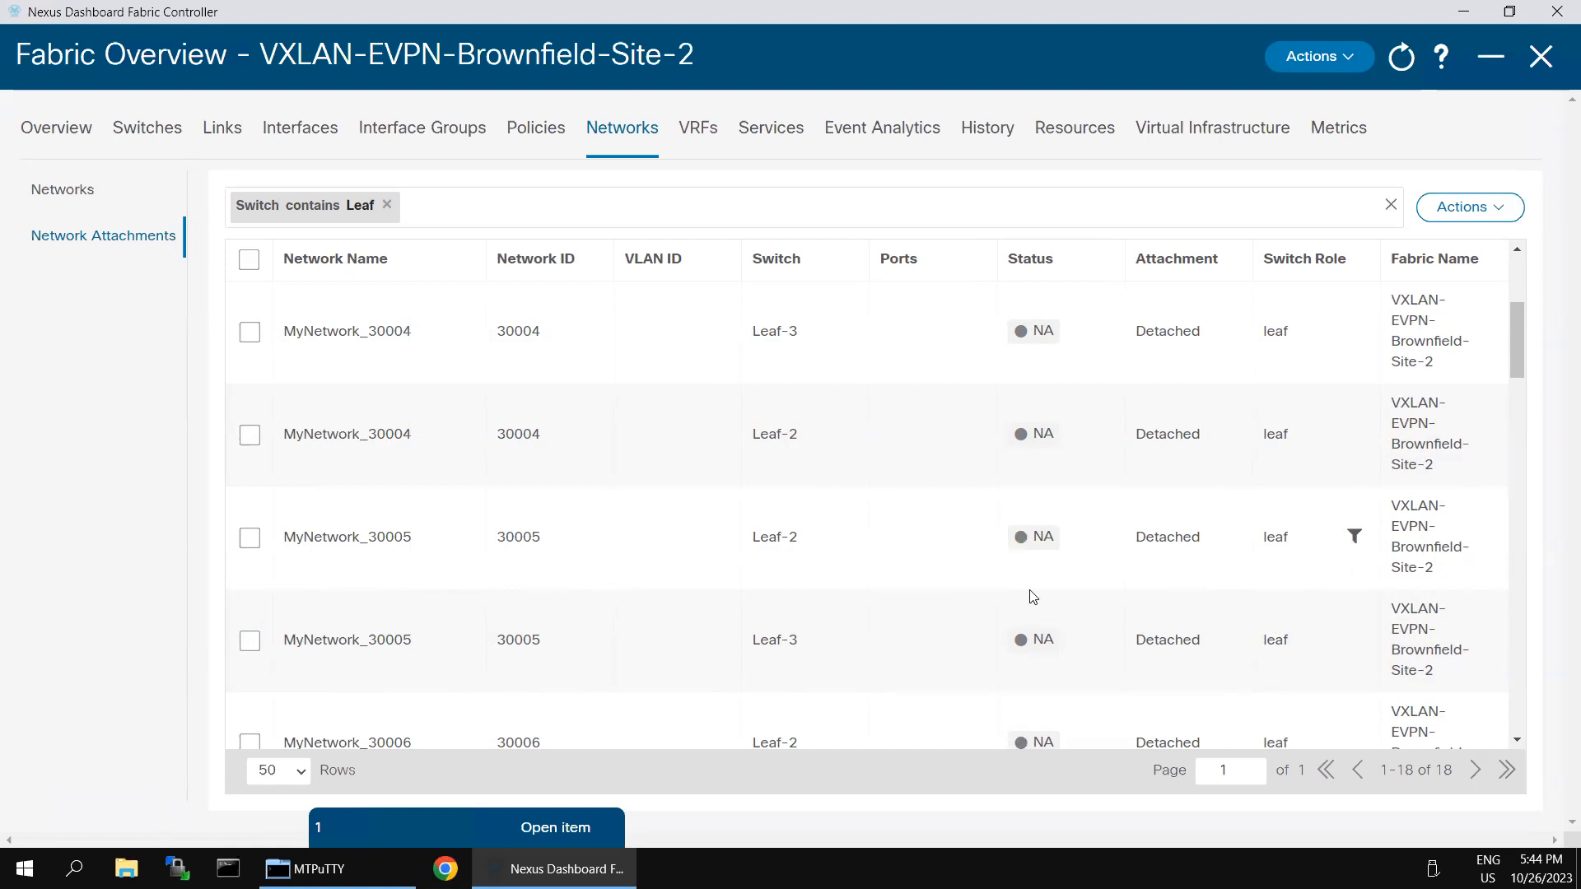
click(248, 538)
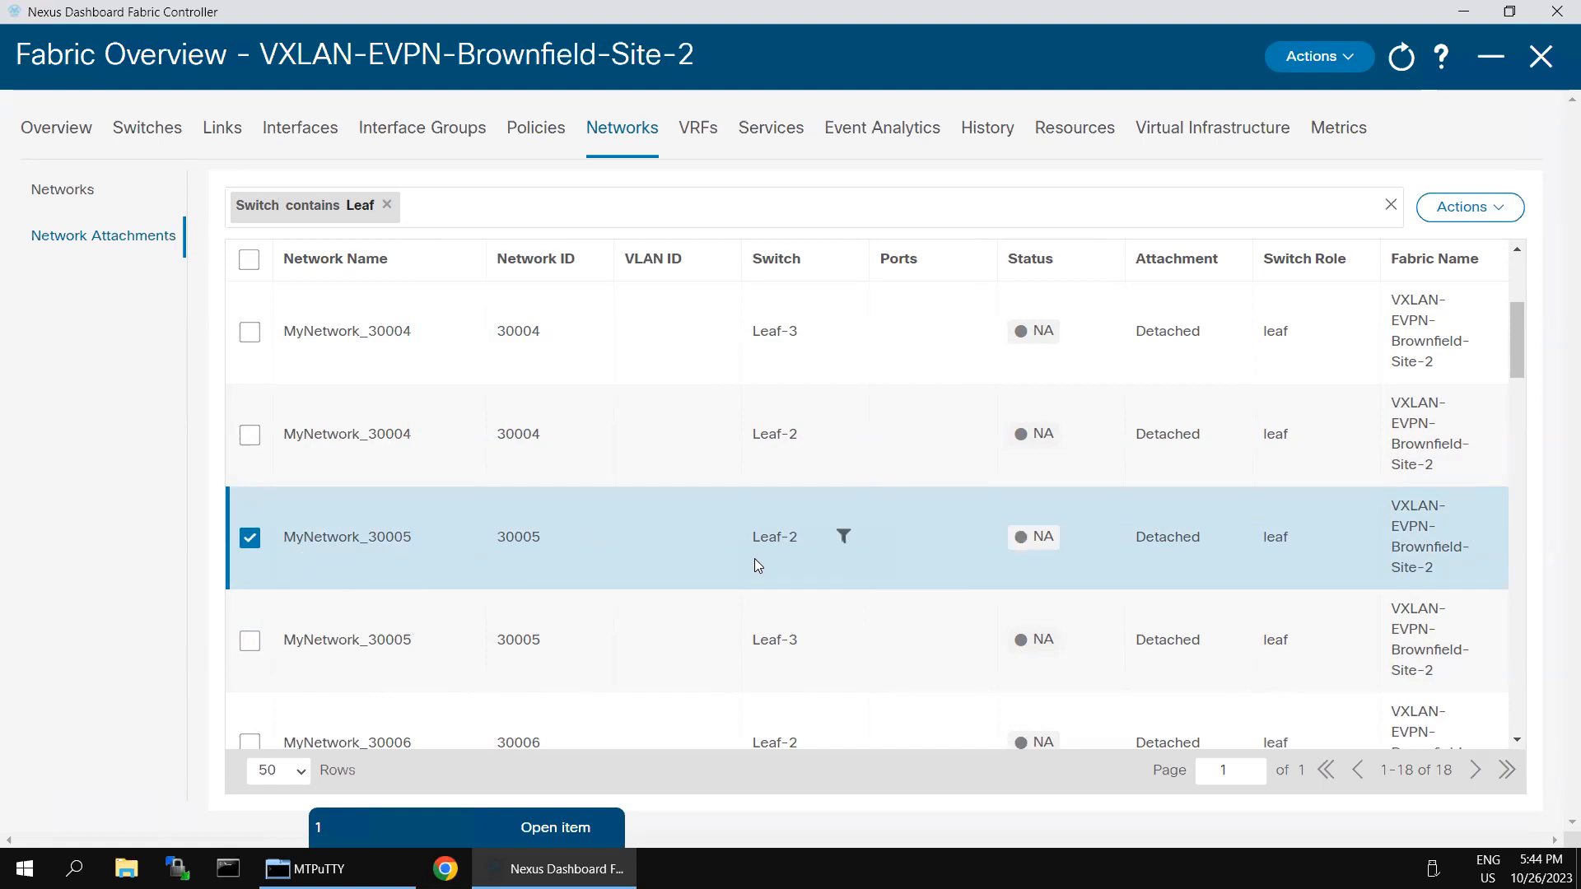
scroll(1179, 550, down, 1)
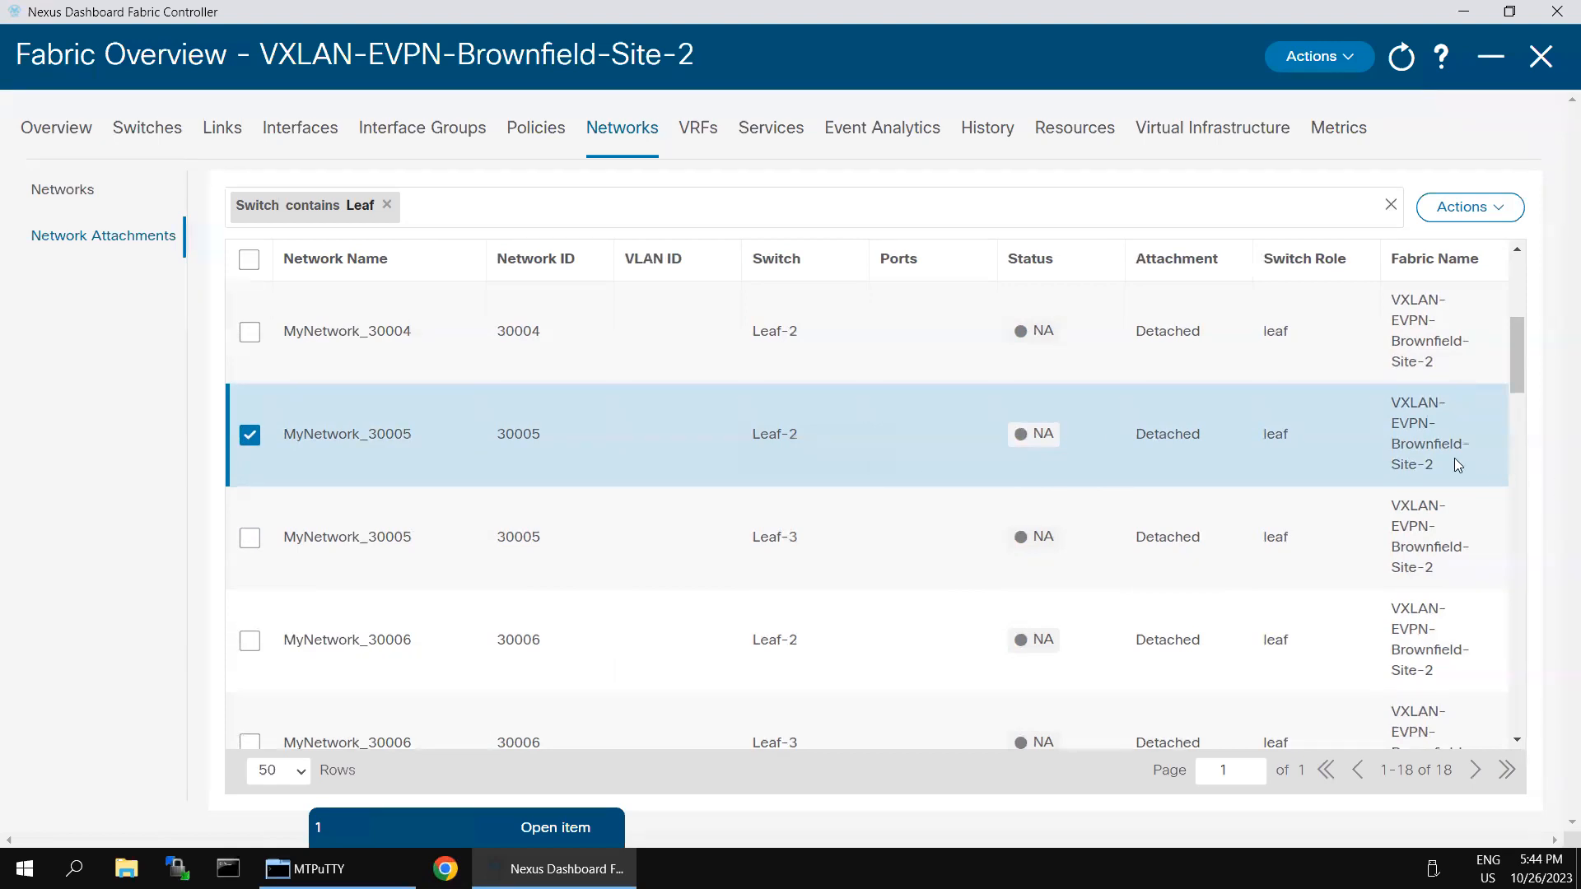
click(1469, 207)
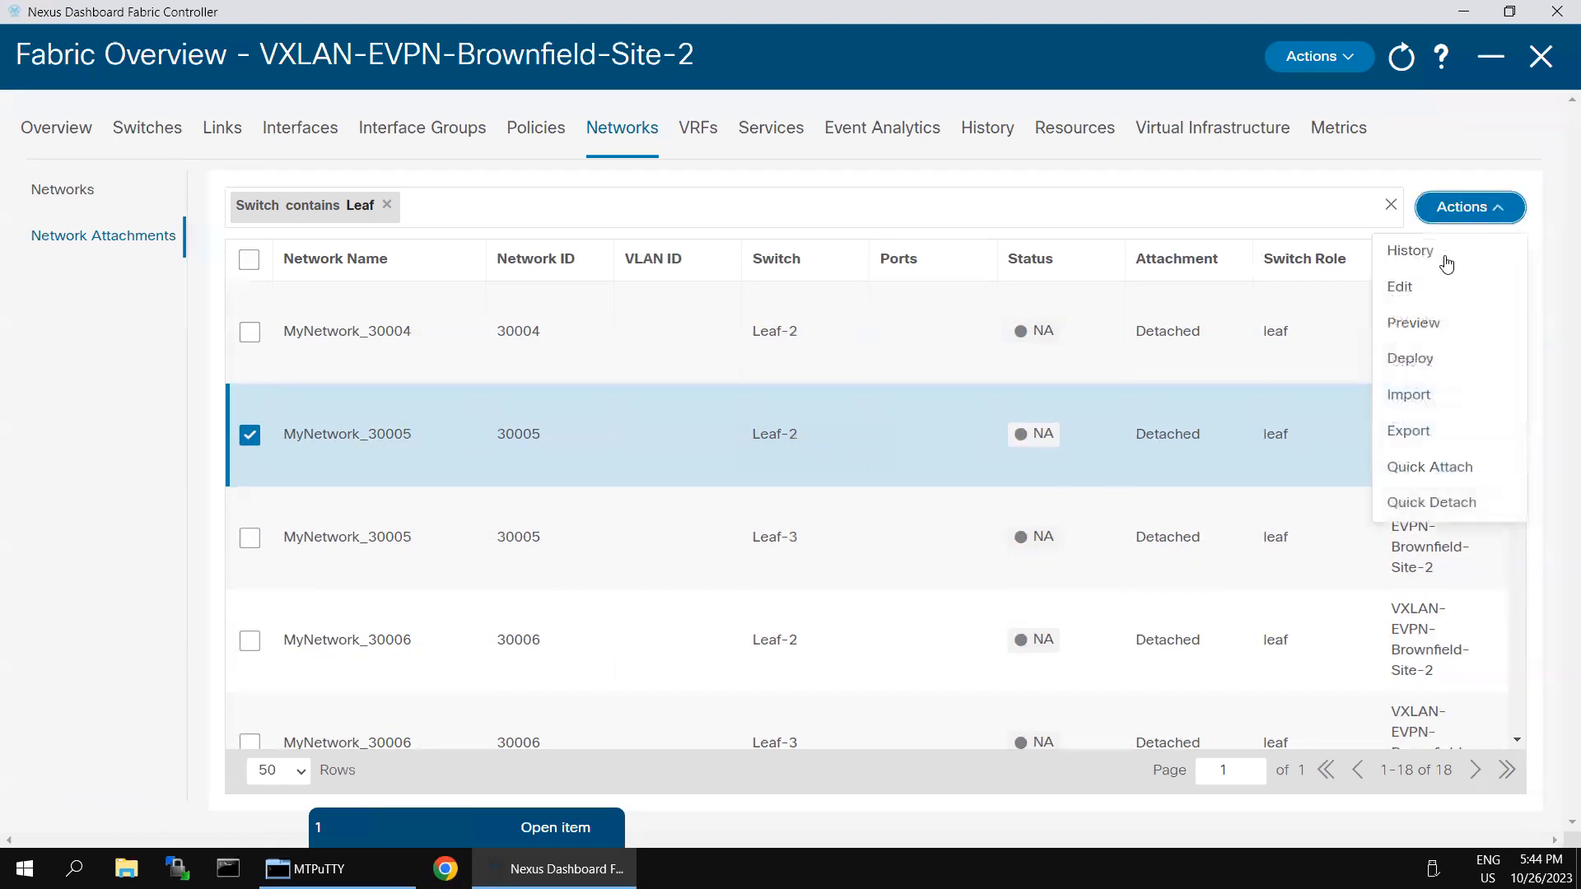
click(1394, 295)
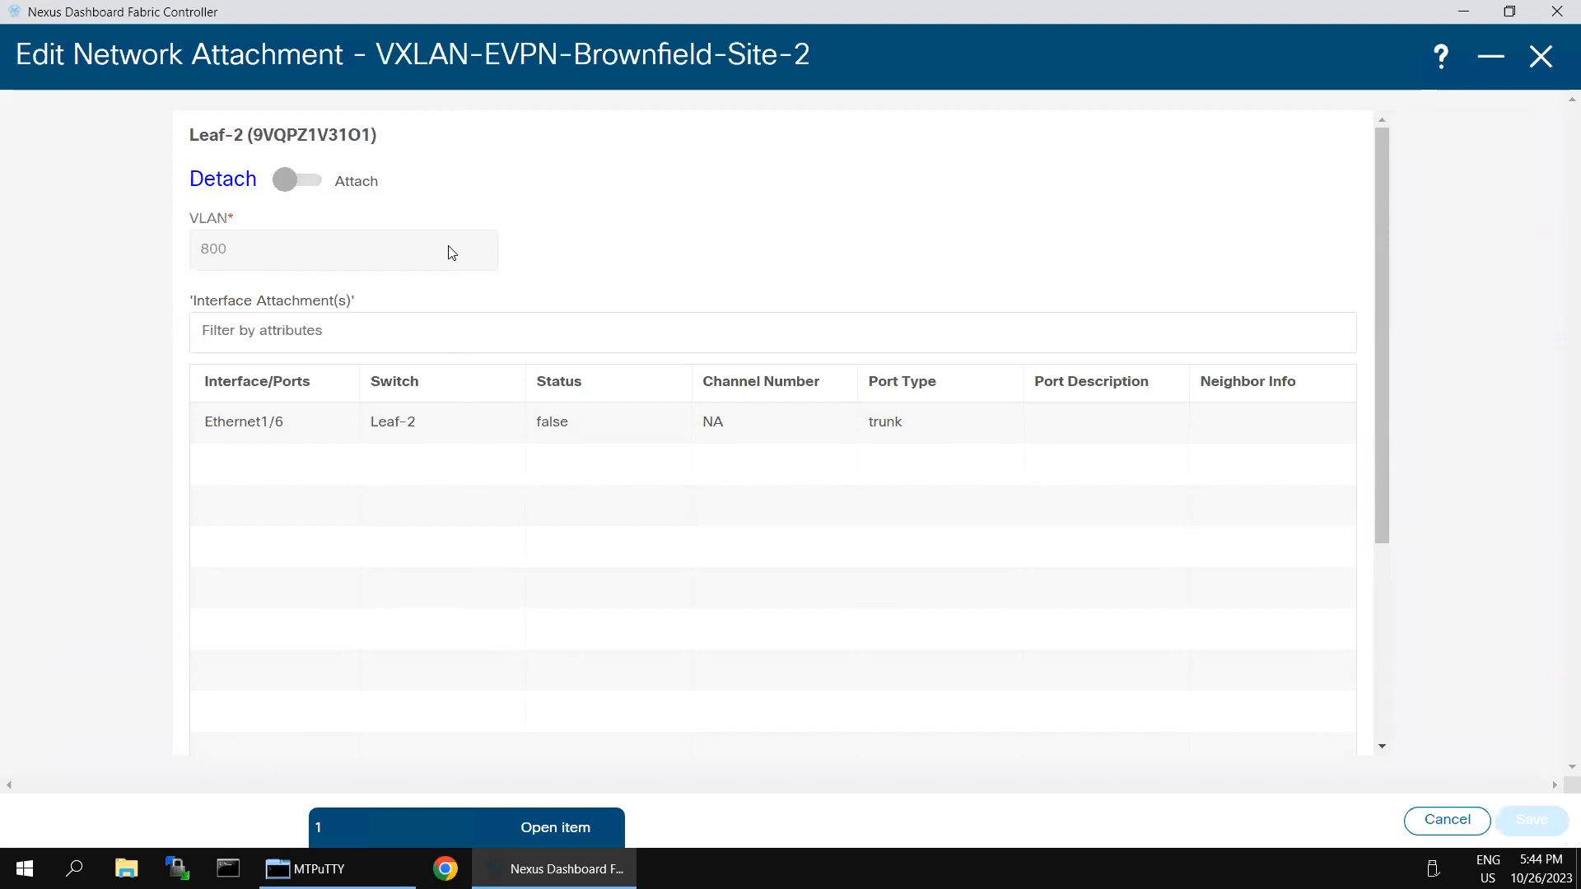
Step: Set Leaf-2's MyNetwork_30005 attachment to Attach, change VLAN 800 to 450, add Ethernet1/6, and save
click(285, 182)
click(268, 239)
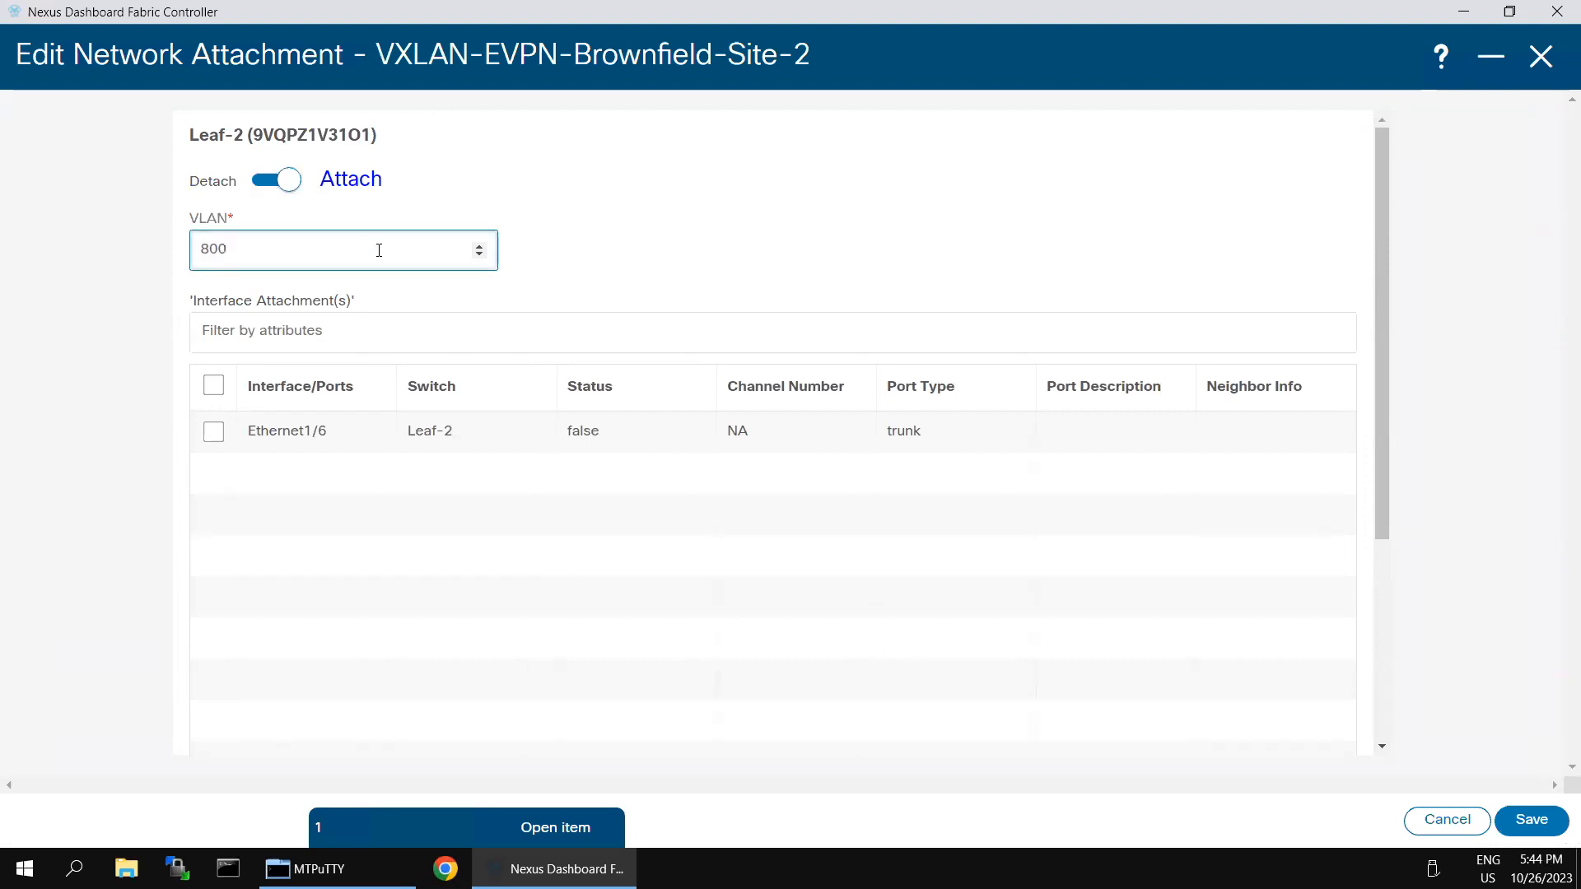
key(BackSpace)
key(BackSpace)
key(BackSpace)
click(611, 276)
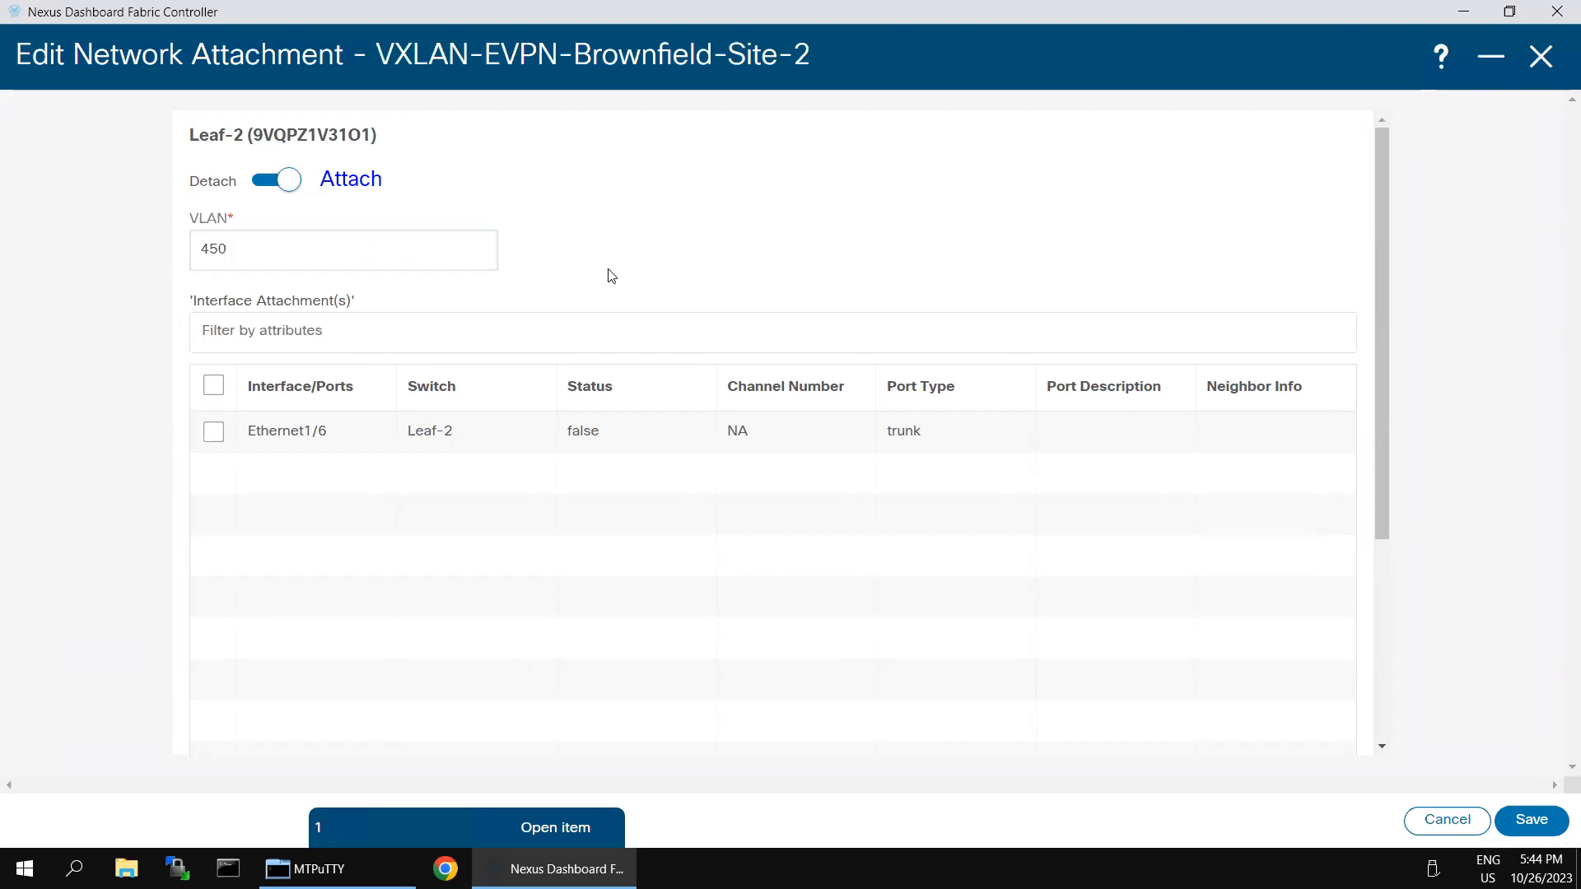
click(213, 432)
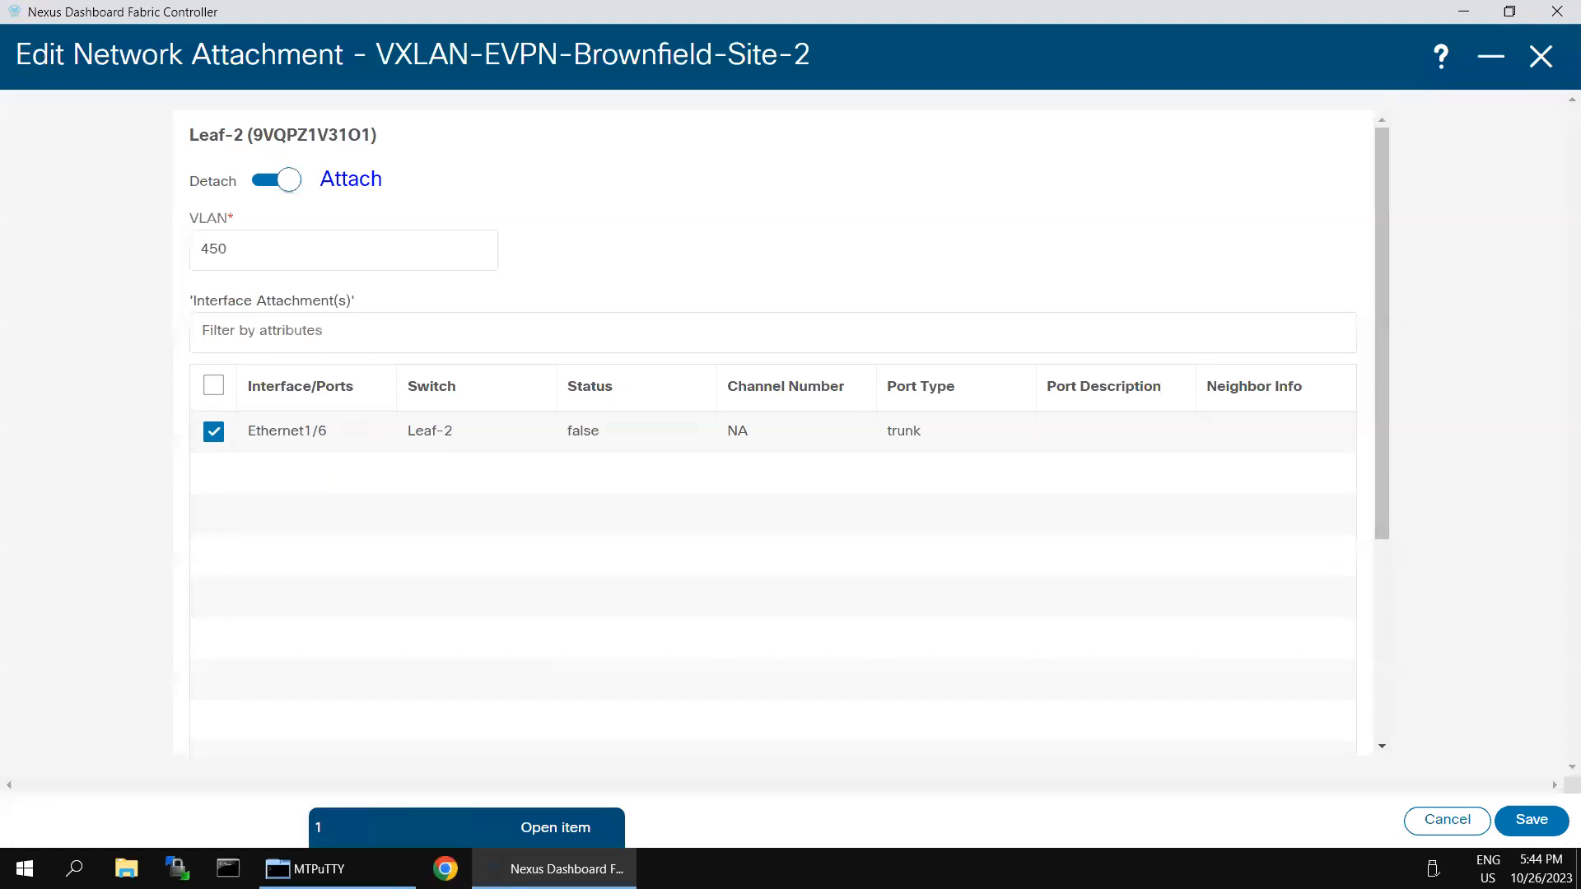
click(1512, 824)
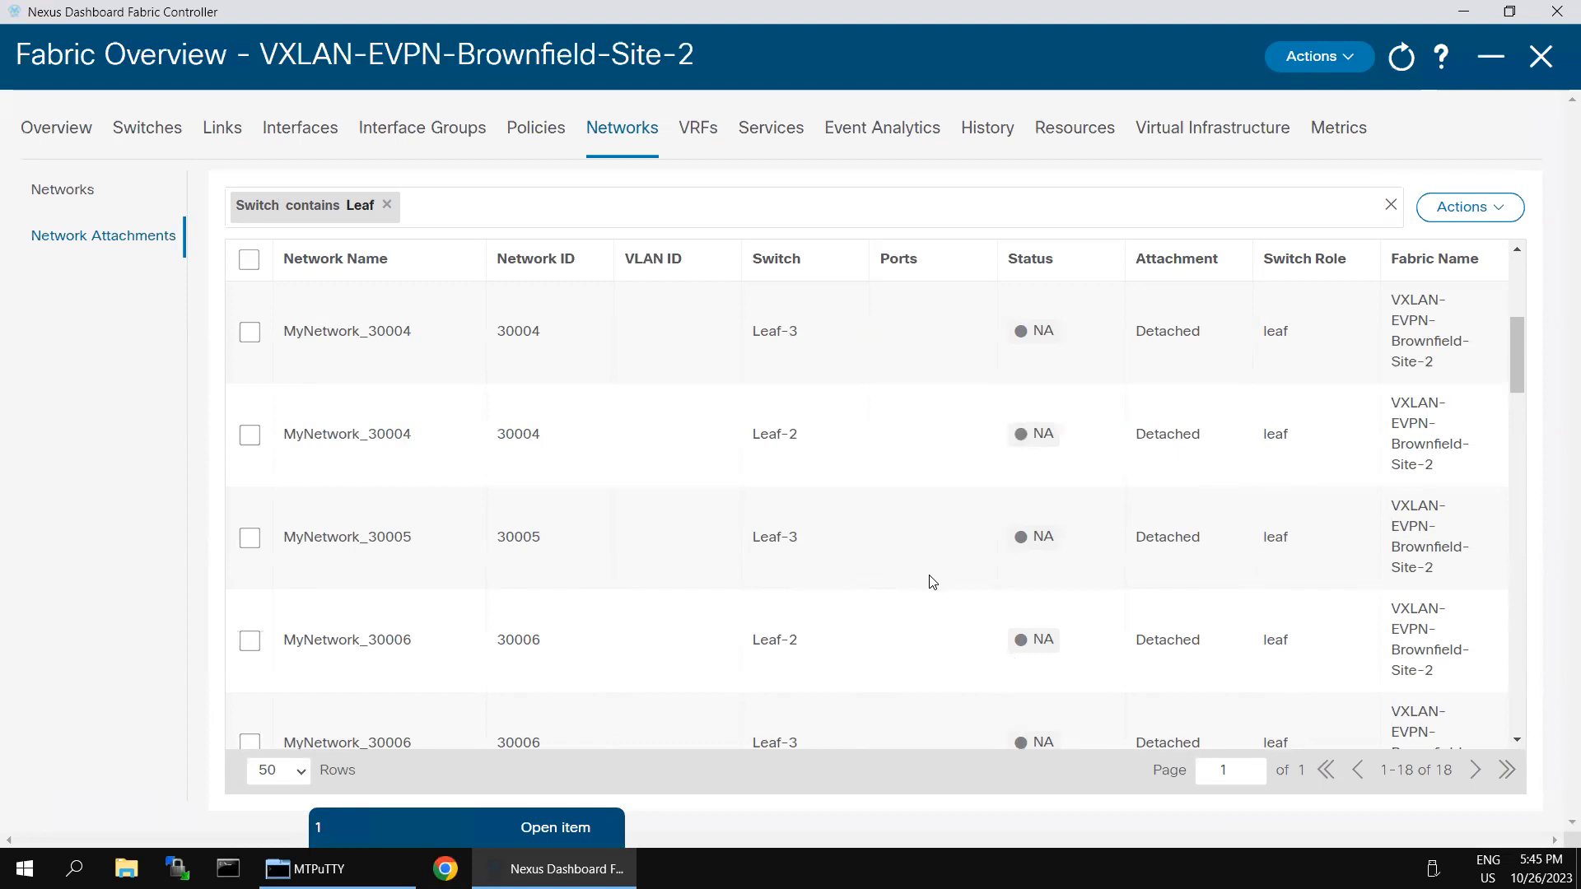
Step: Find the MyNetwork_30005 row for Leaf-3 and open it with Actions > Edit
scroll(828, 533, down, 2)
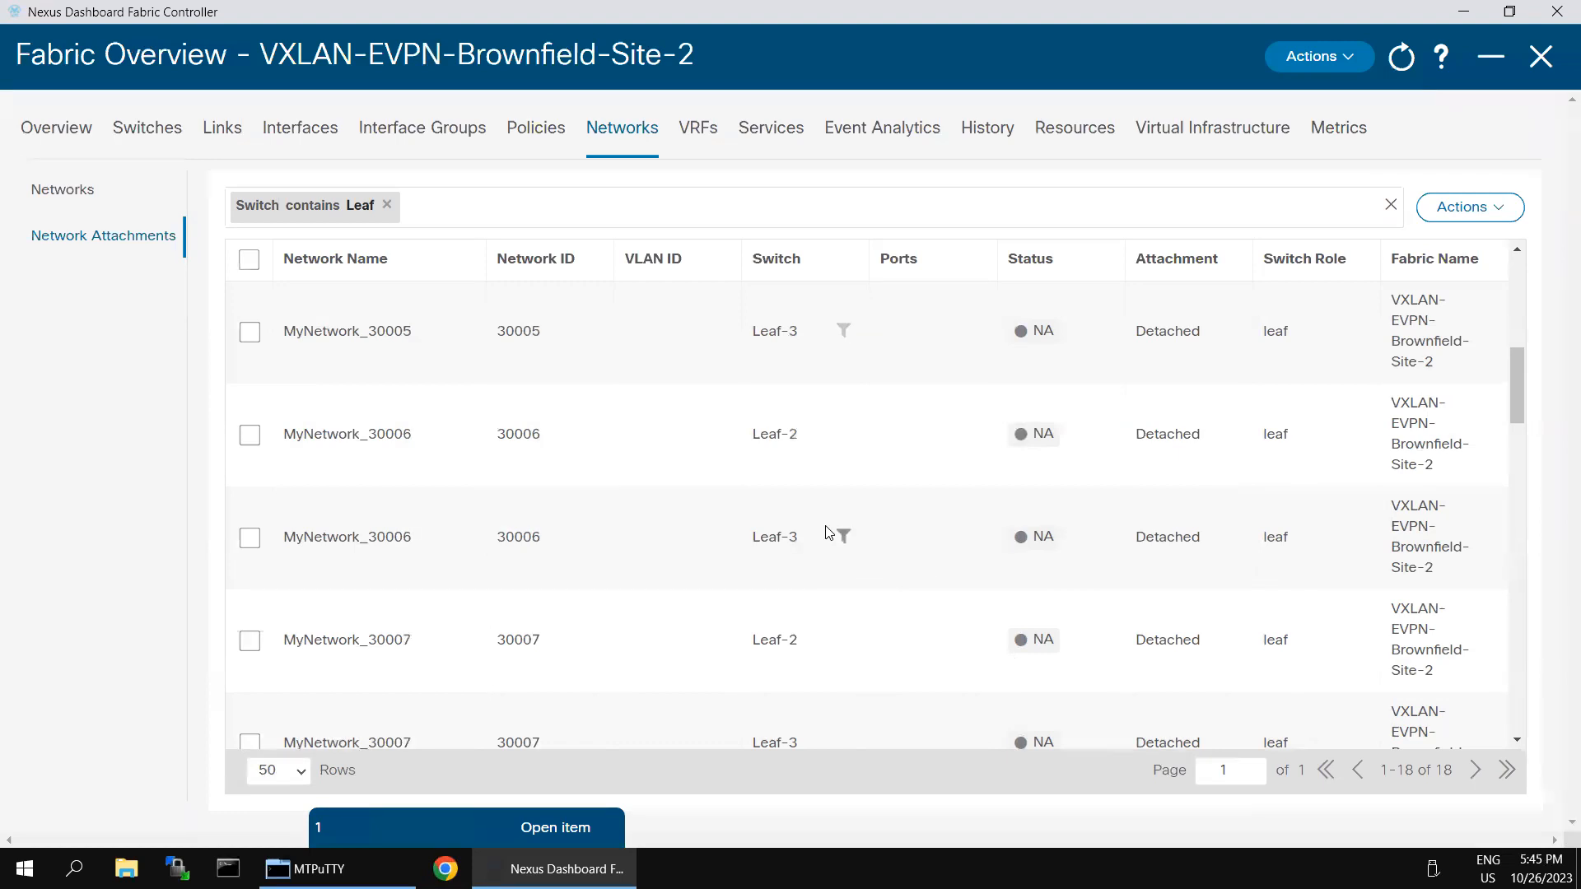
scroll(828, 534, up, 6)
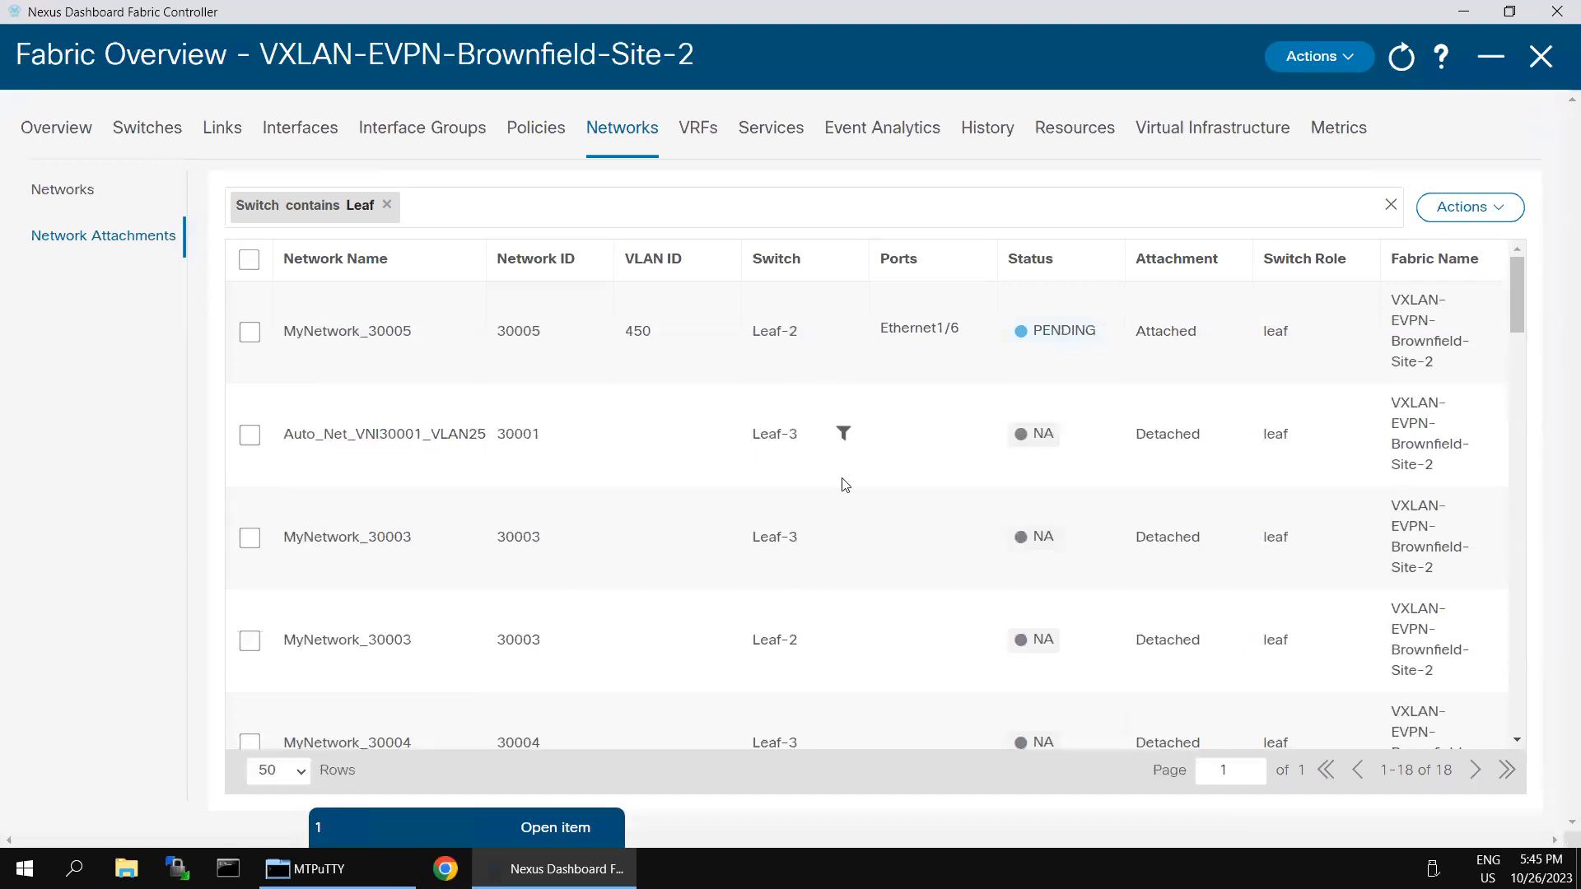
scroll(848, 549, down, 1)
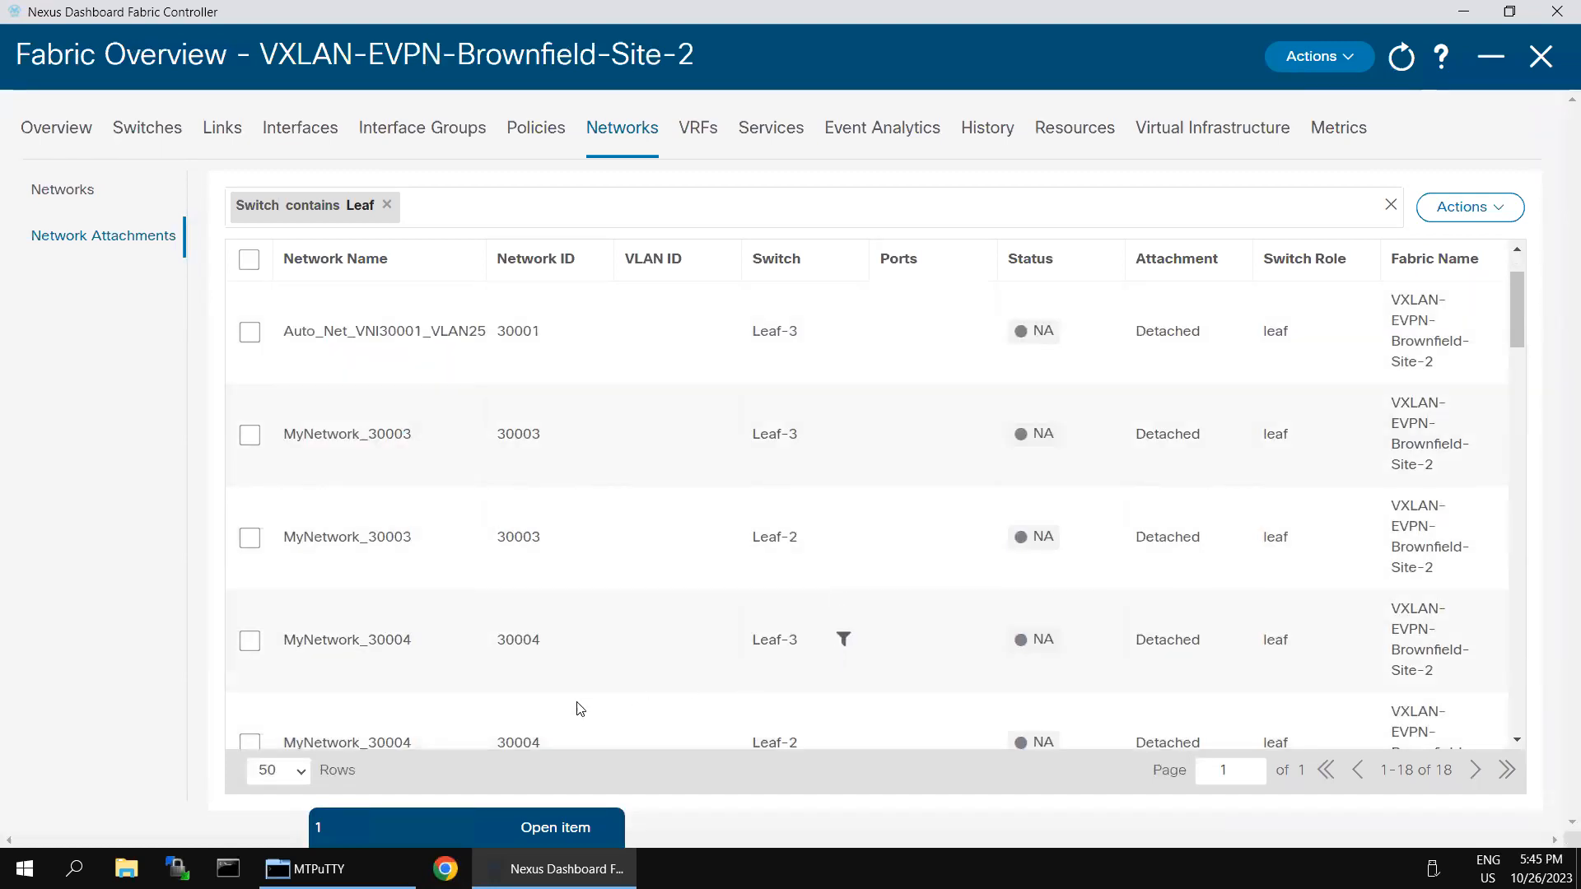
scroll(634, 640, down, 2)
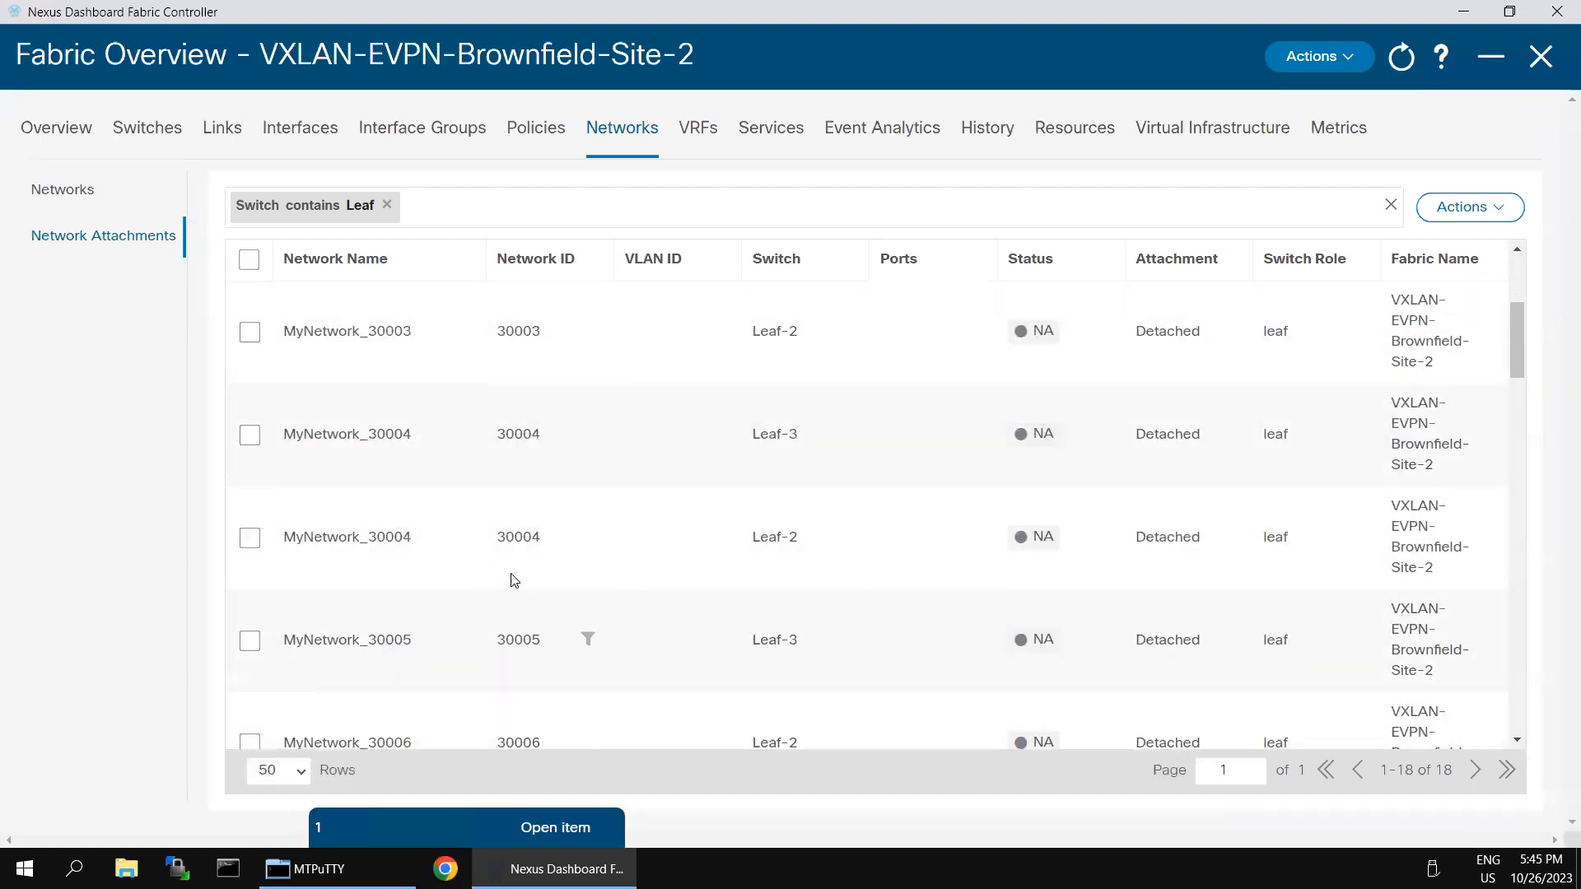
scroll(681, 488, up, 3)
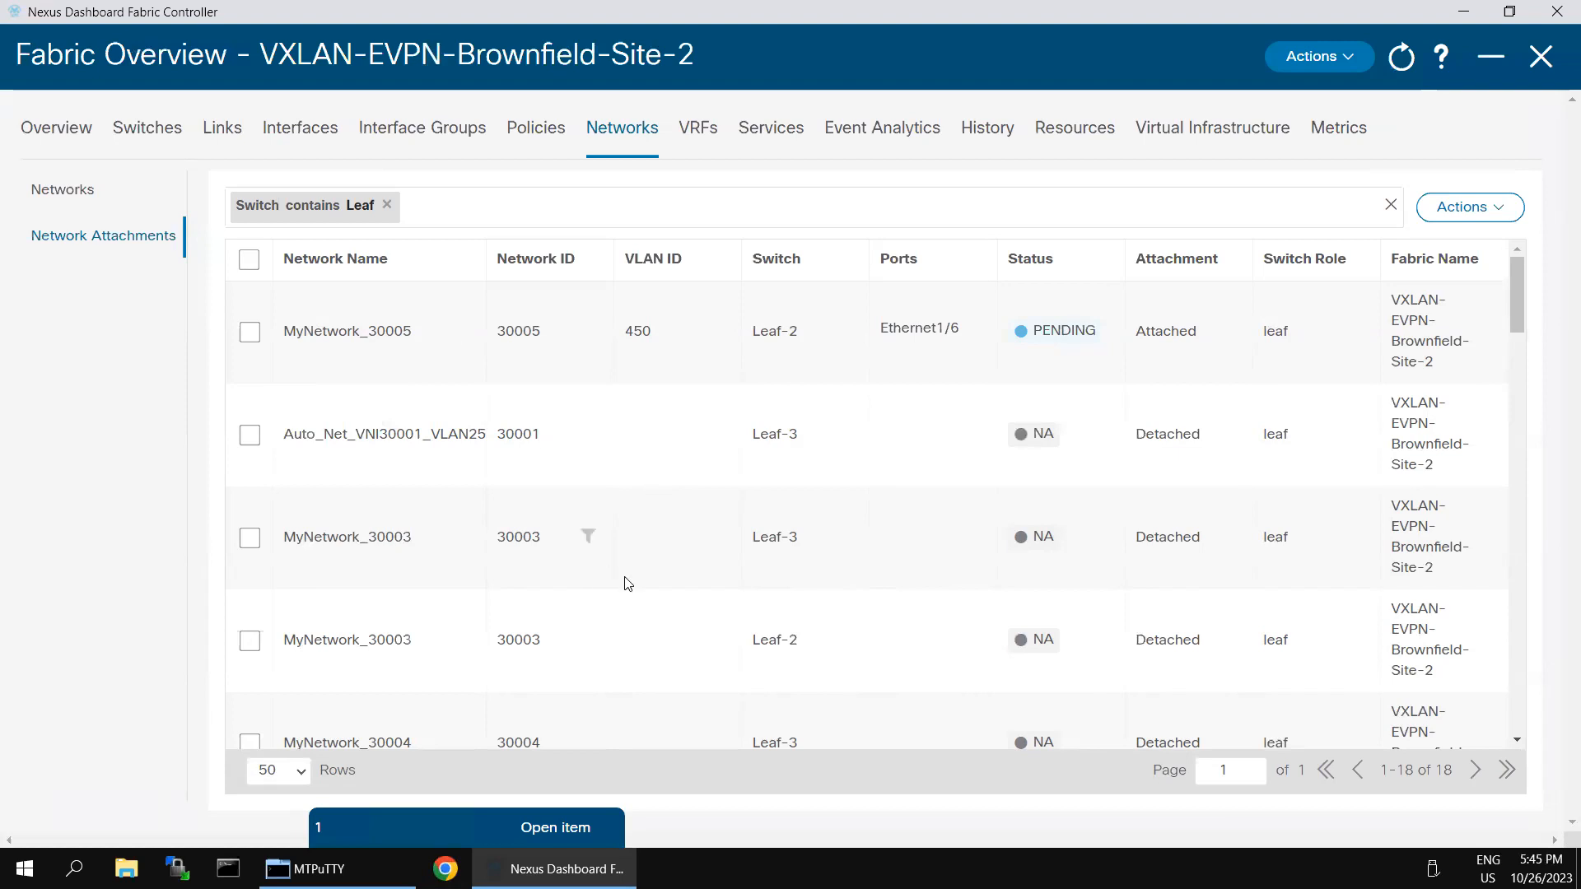
scroll(627, 582, down, 1)
scroll(629, 585, down, 2)
scroll(629, 584, down, 1)
click(247, 540)
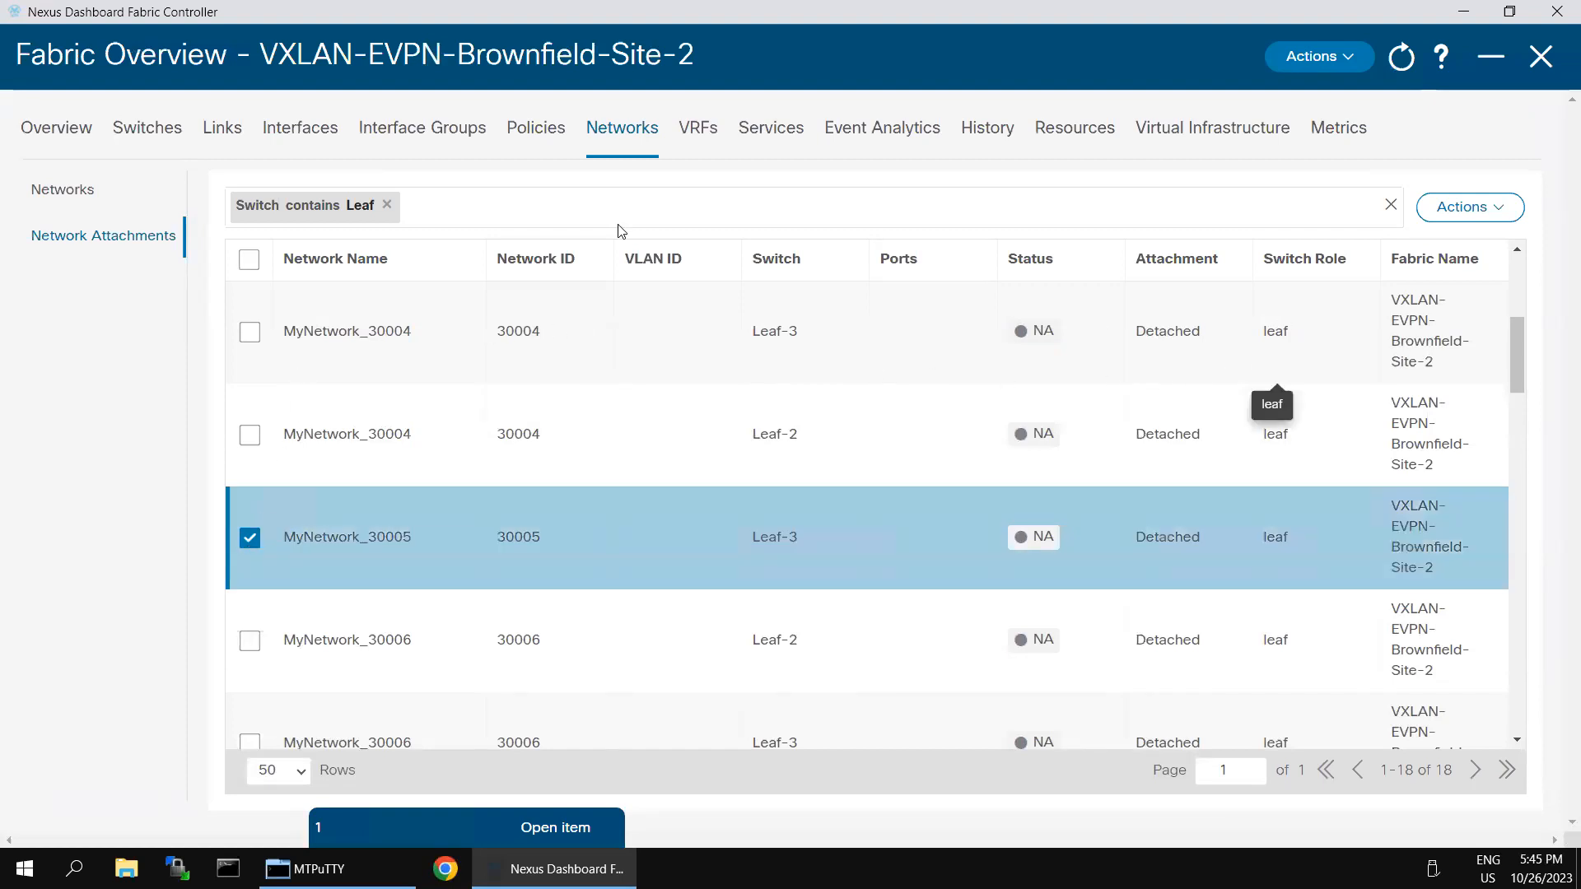
click(1497, 216)
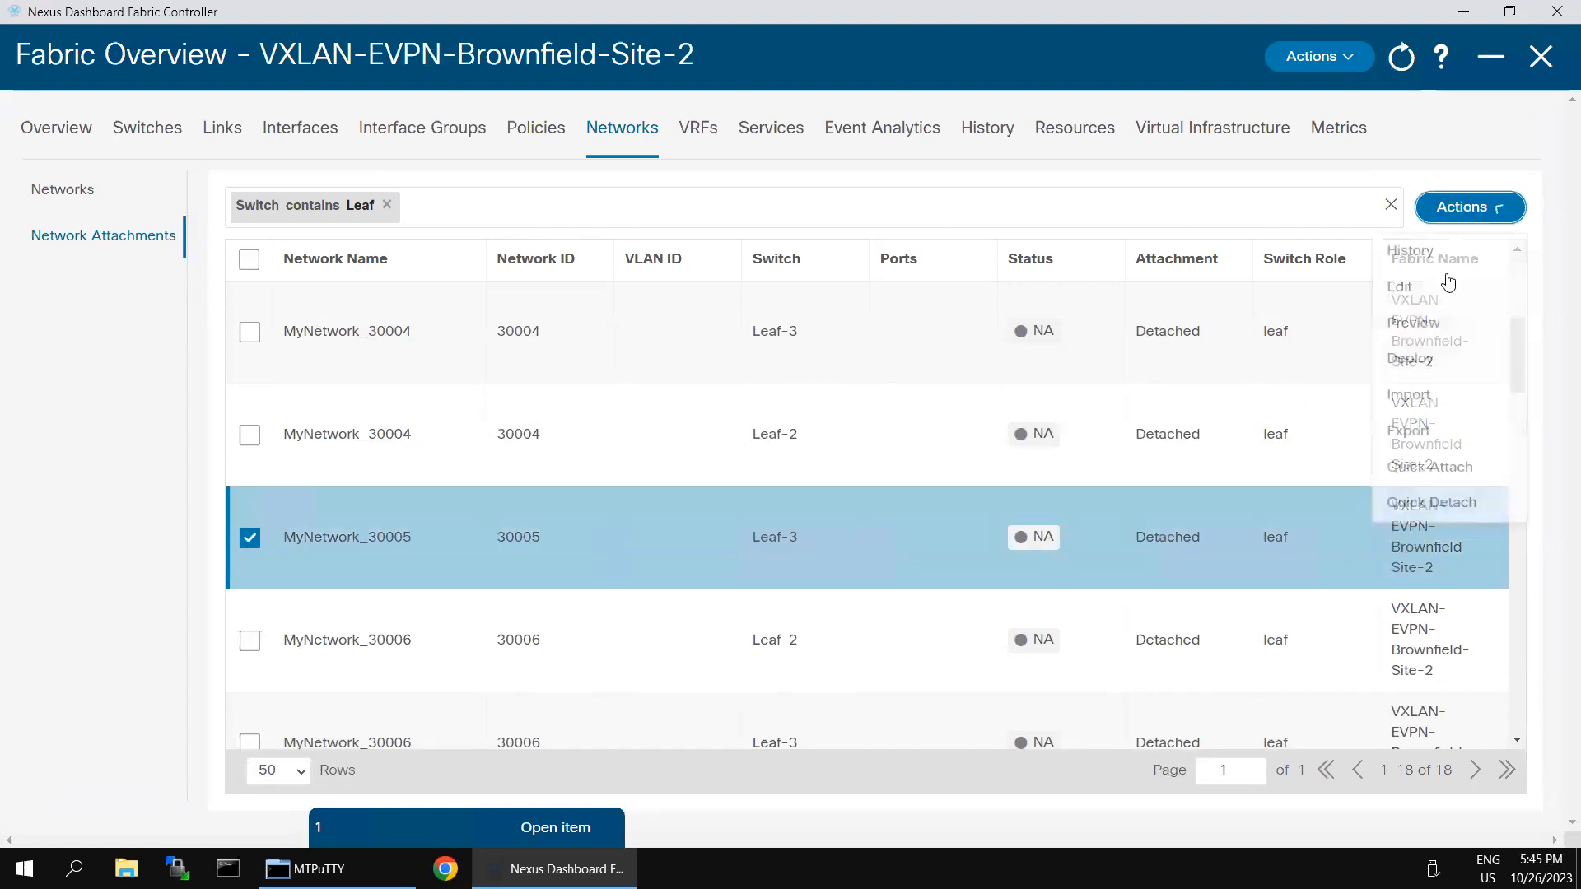
click(1448, 285)
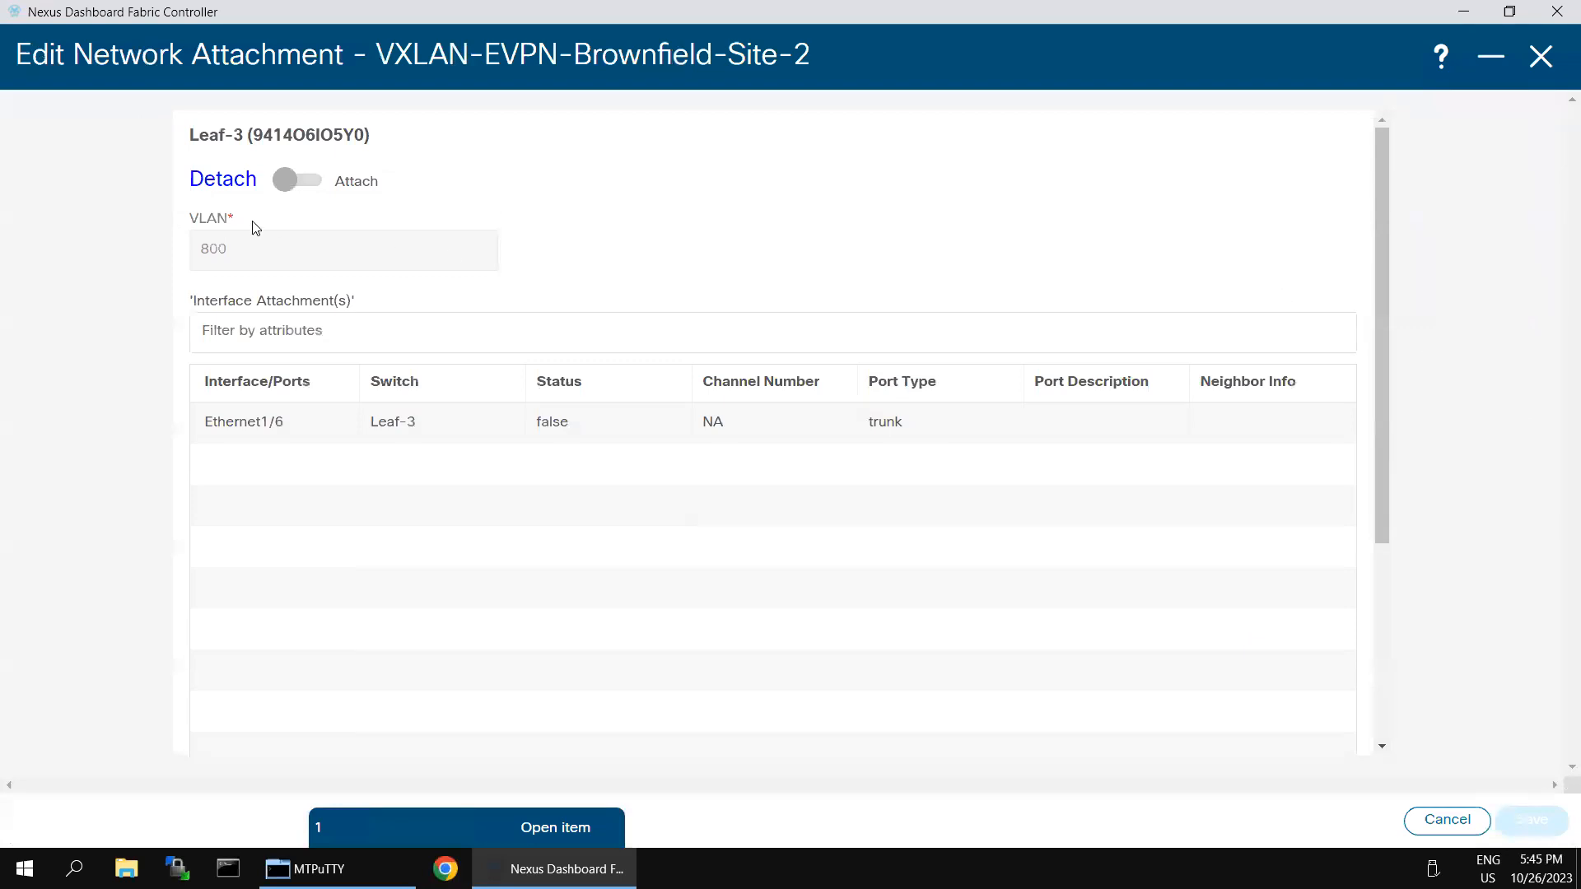
Step: Set Leaf-3's attachment to Attach, change VLAN 800 to 450, and select port Ethernet1/6
click(284, 181)
click(258, 241)
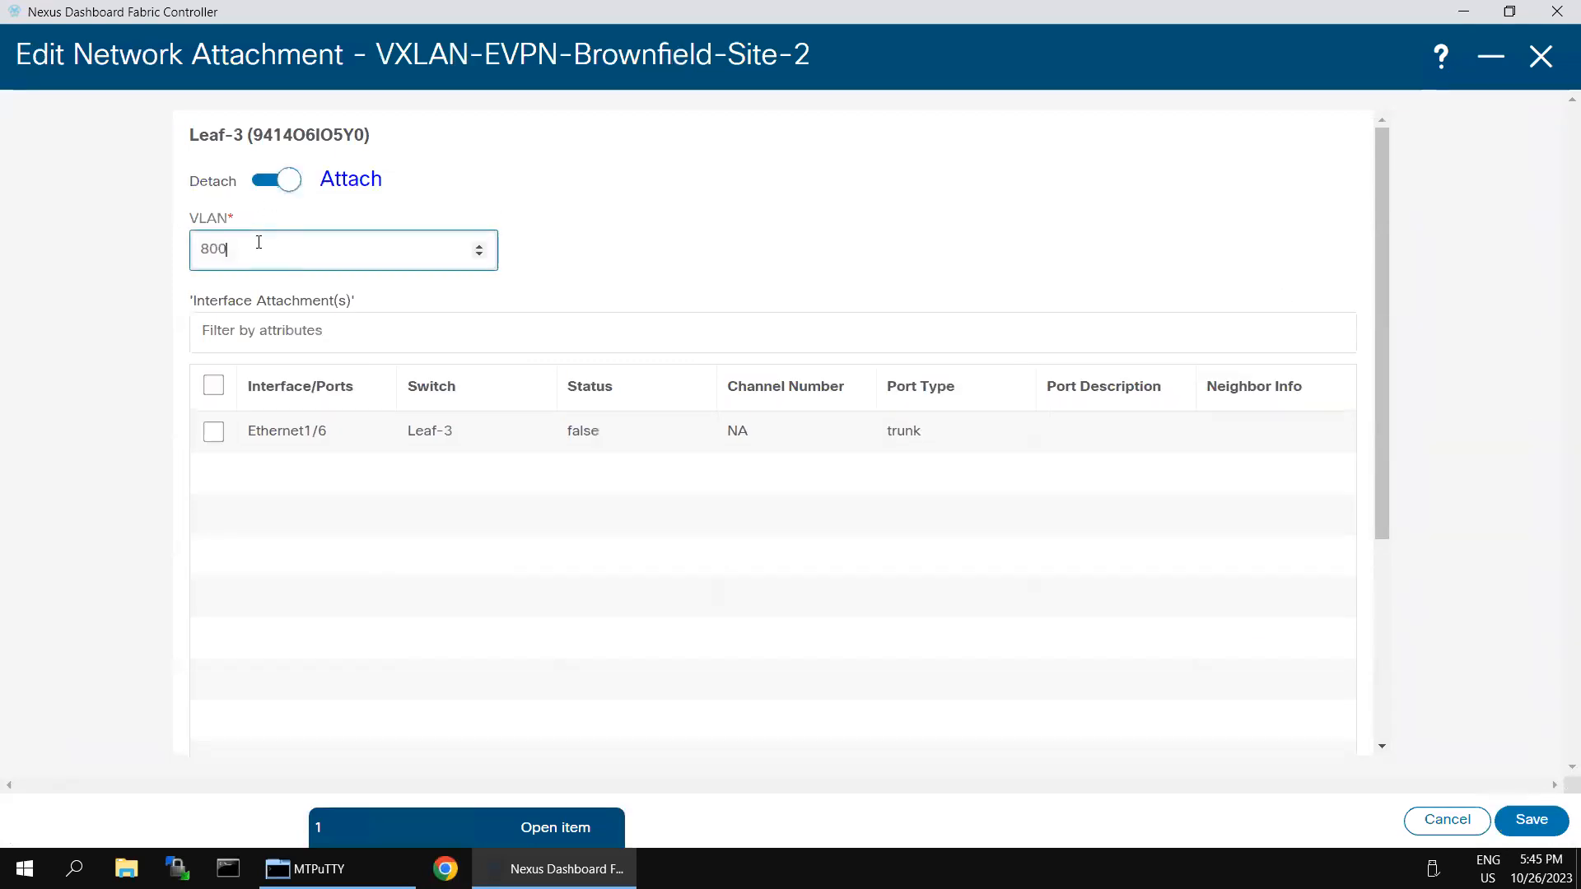
key(BackSpace)
text(450)
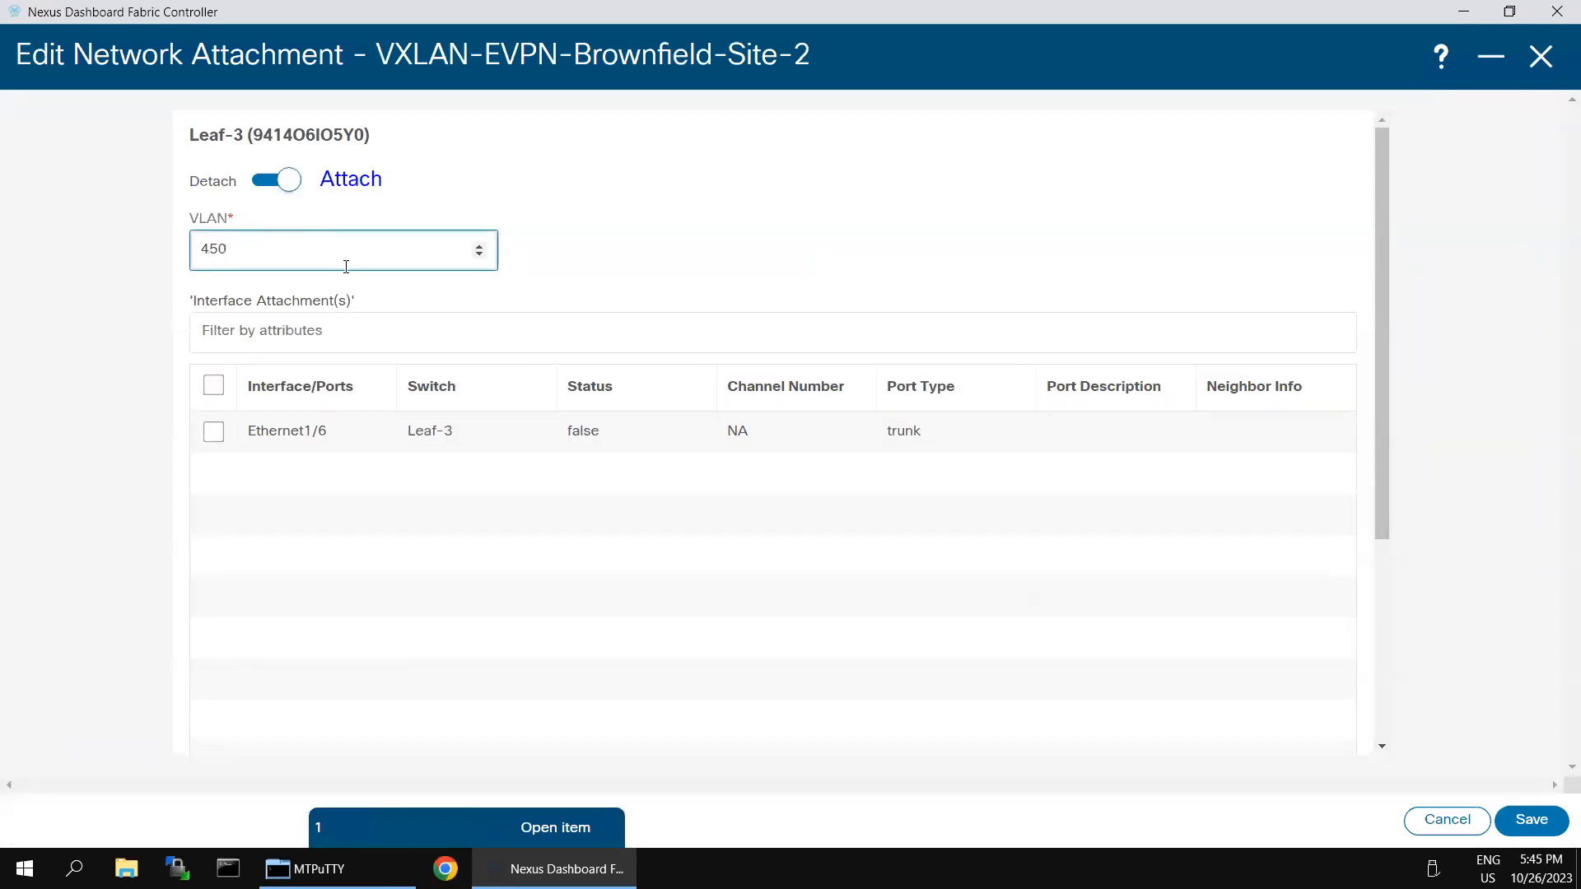
click(213, 387)
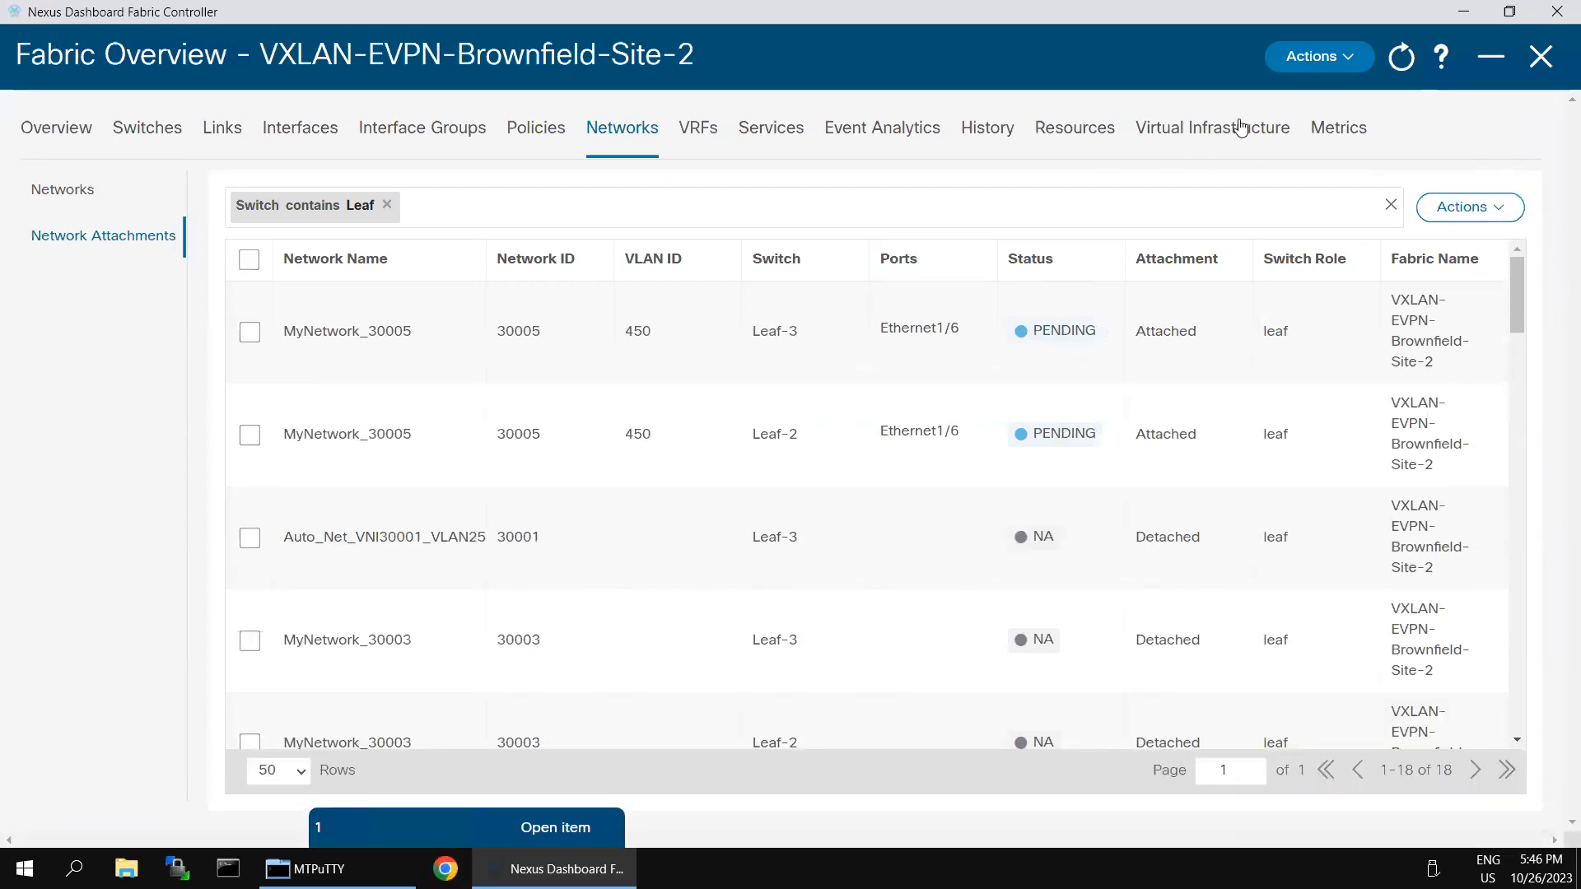
Step: Select the MyNetwork_30005 rows for Leaf-3 and Leaf-2 and run Recalculate and Deploy
click(1347, 62)
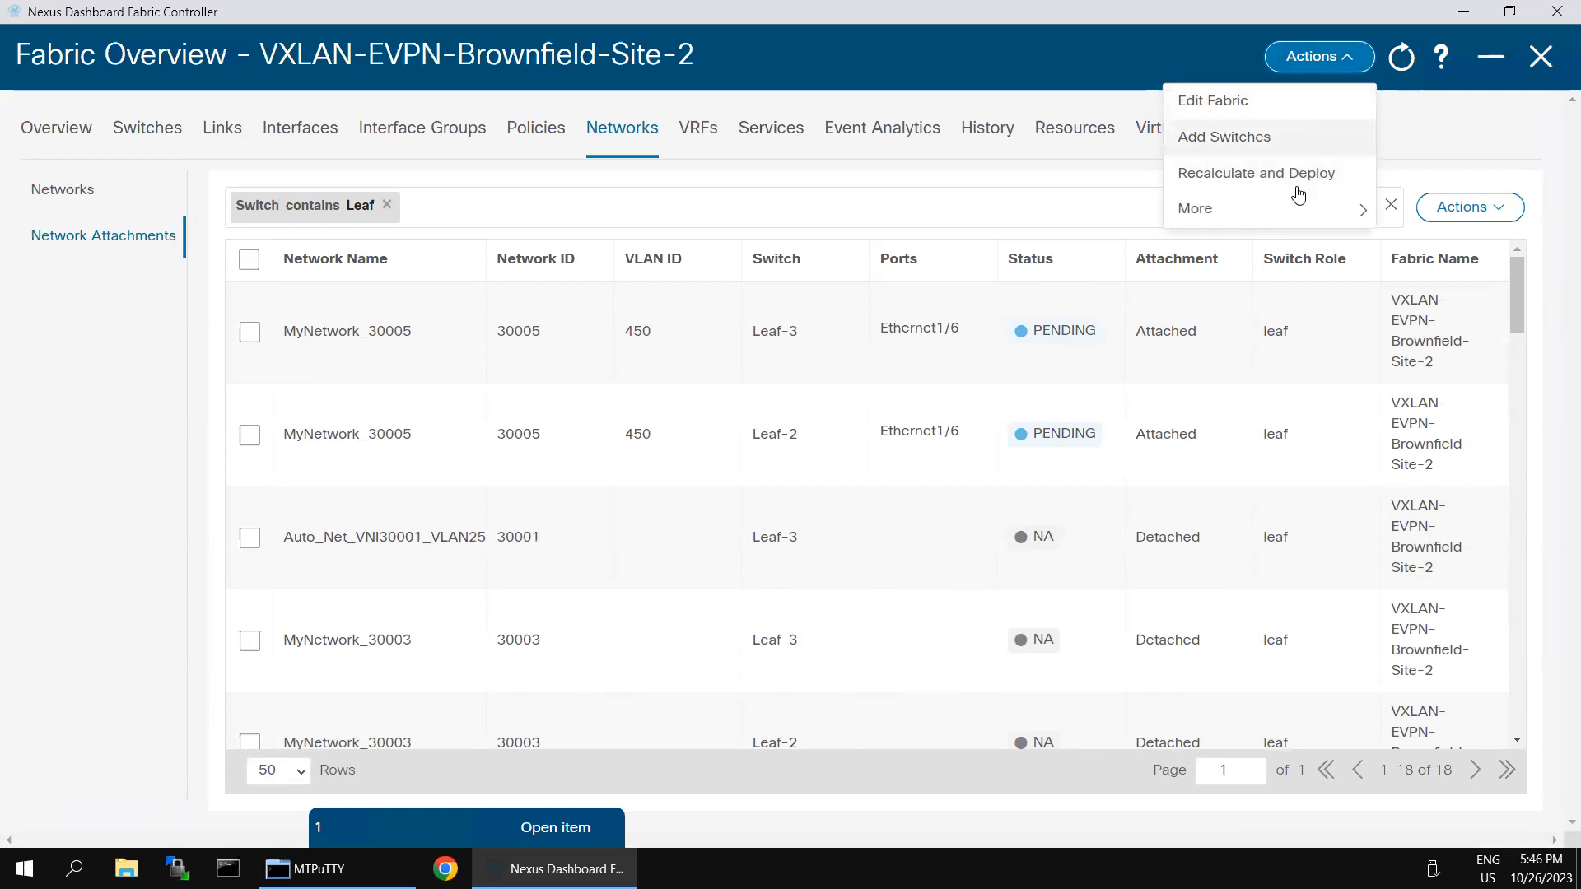
click(1505, 211)
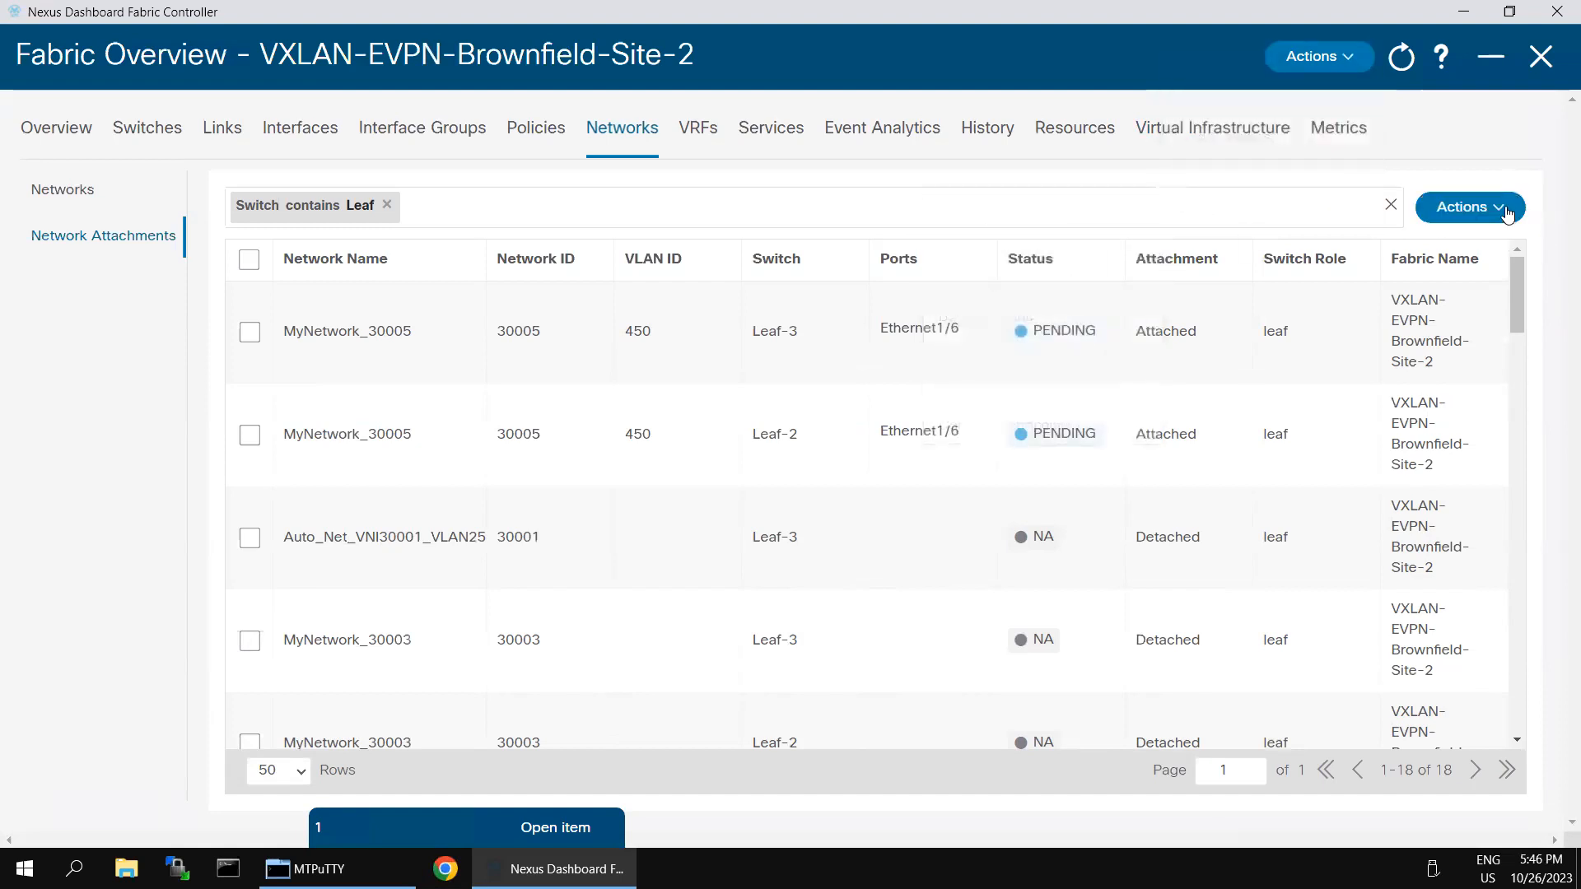
click(1505, 211)
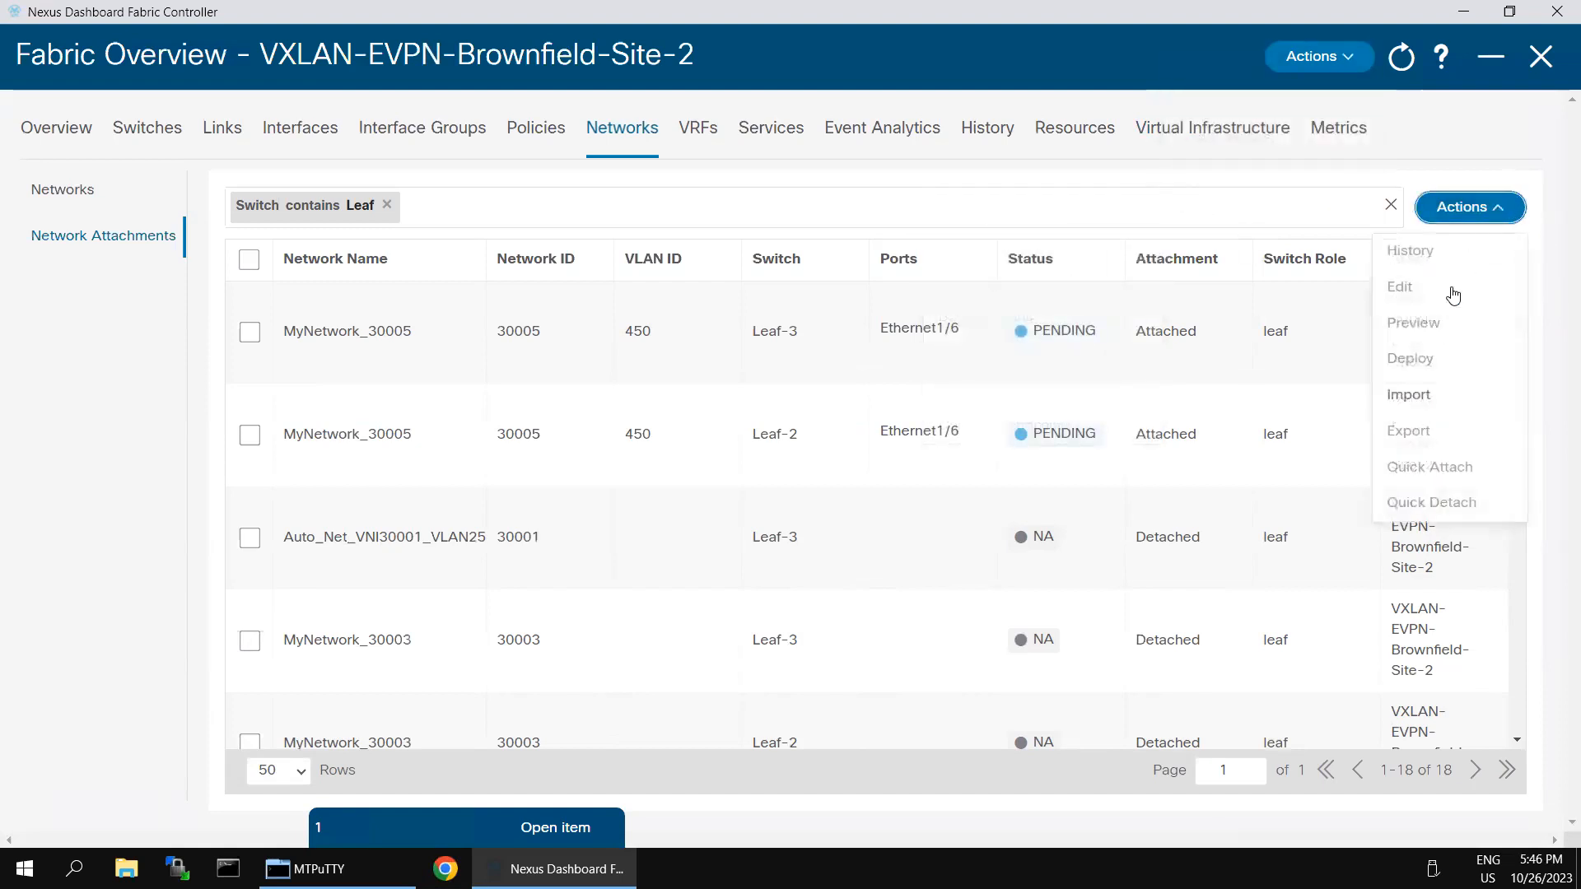
click(1429, 159)
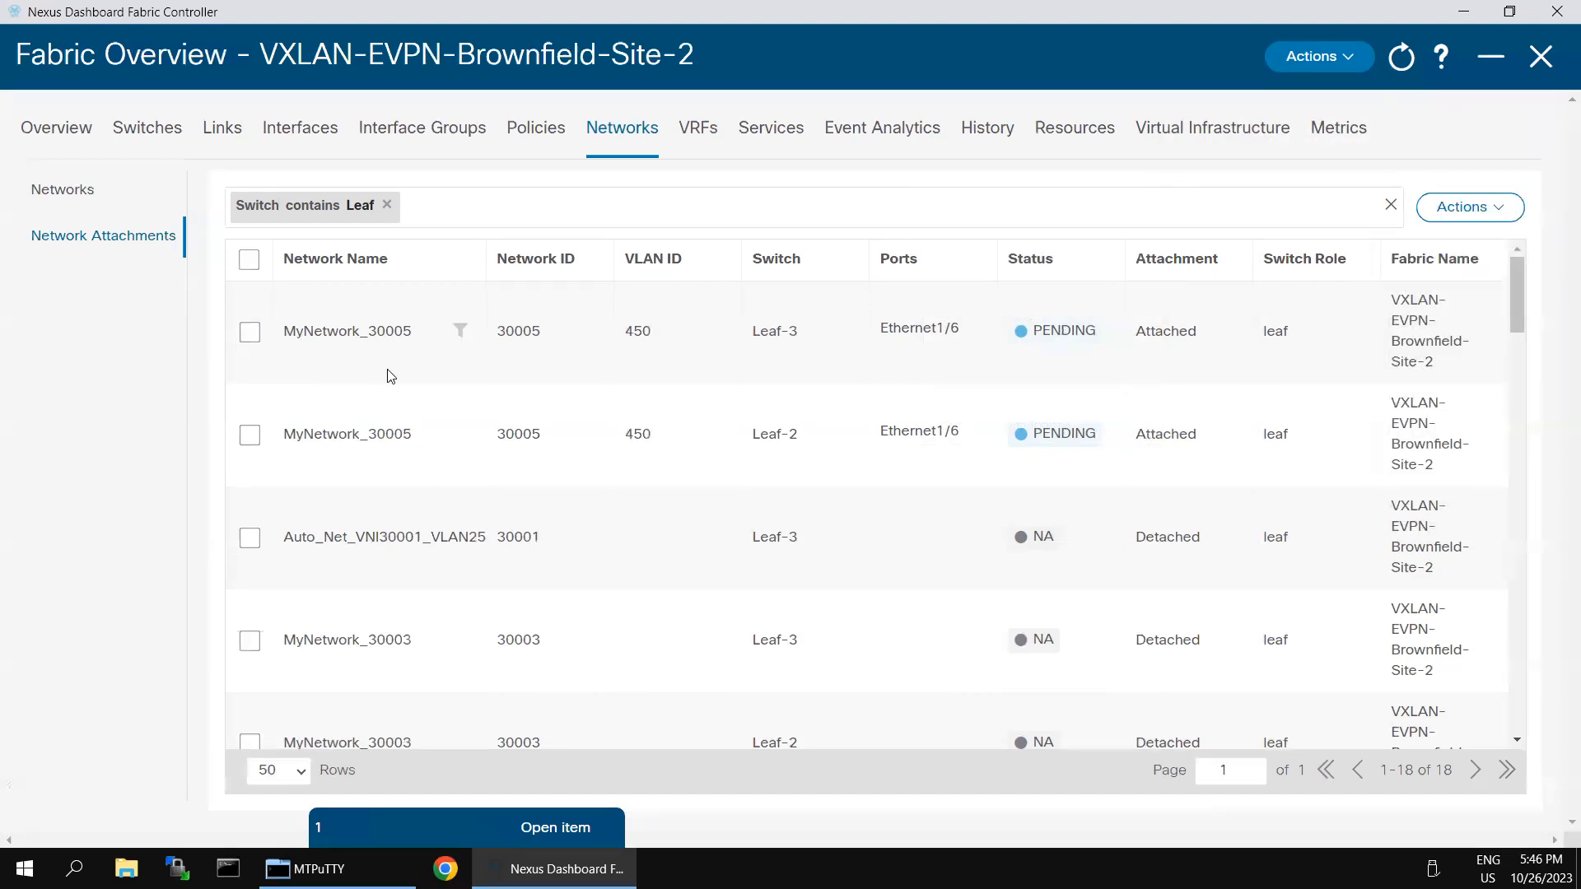
click(249, 333)
click(249, 436)
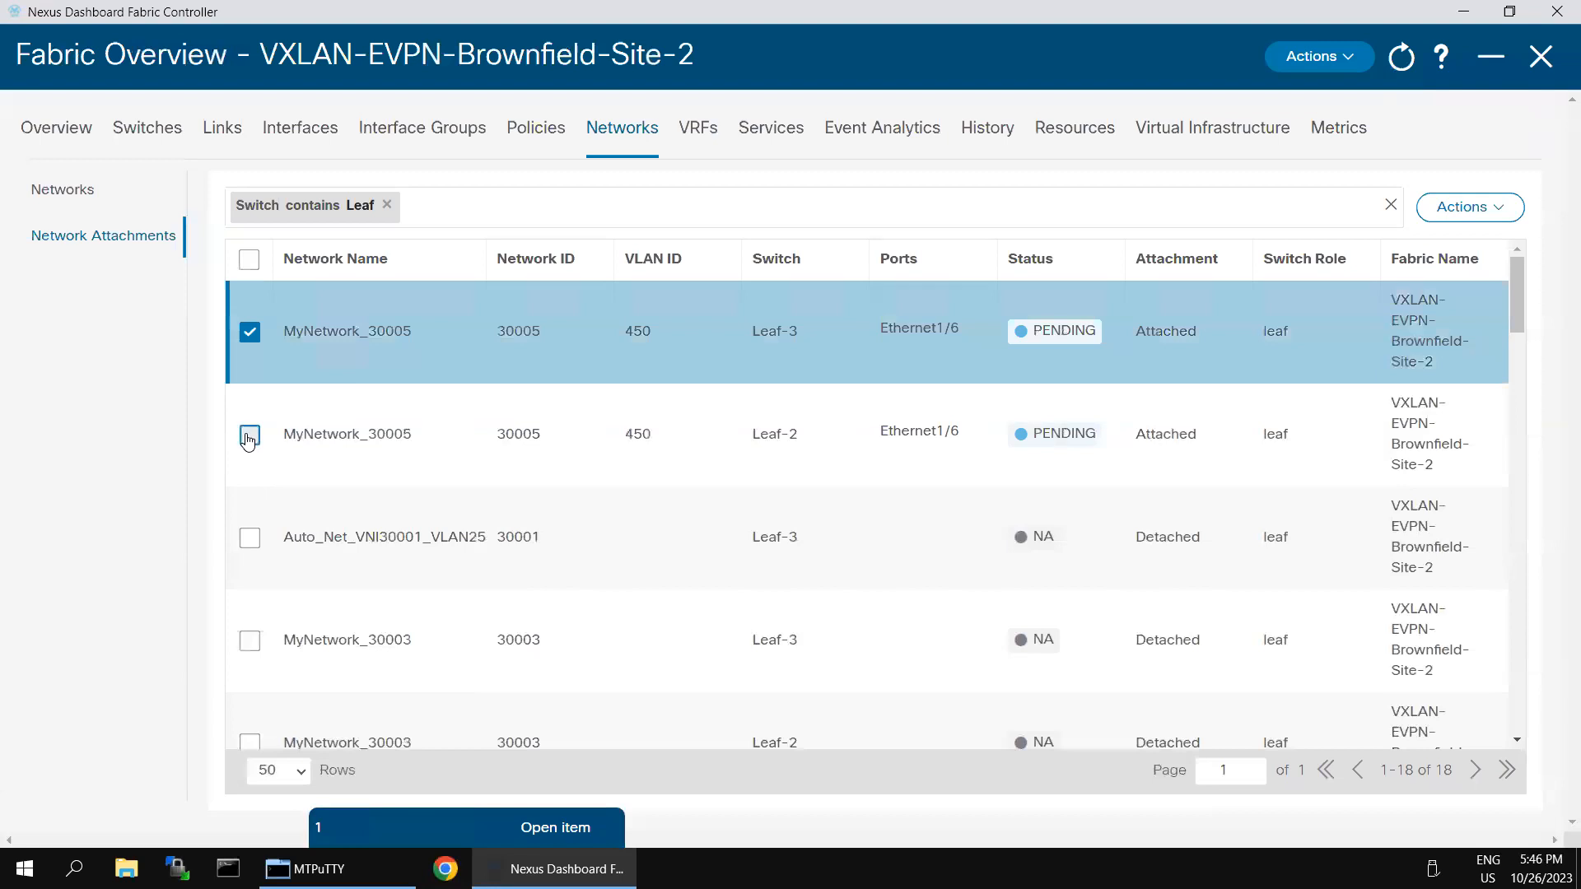
click(1354, 59)
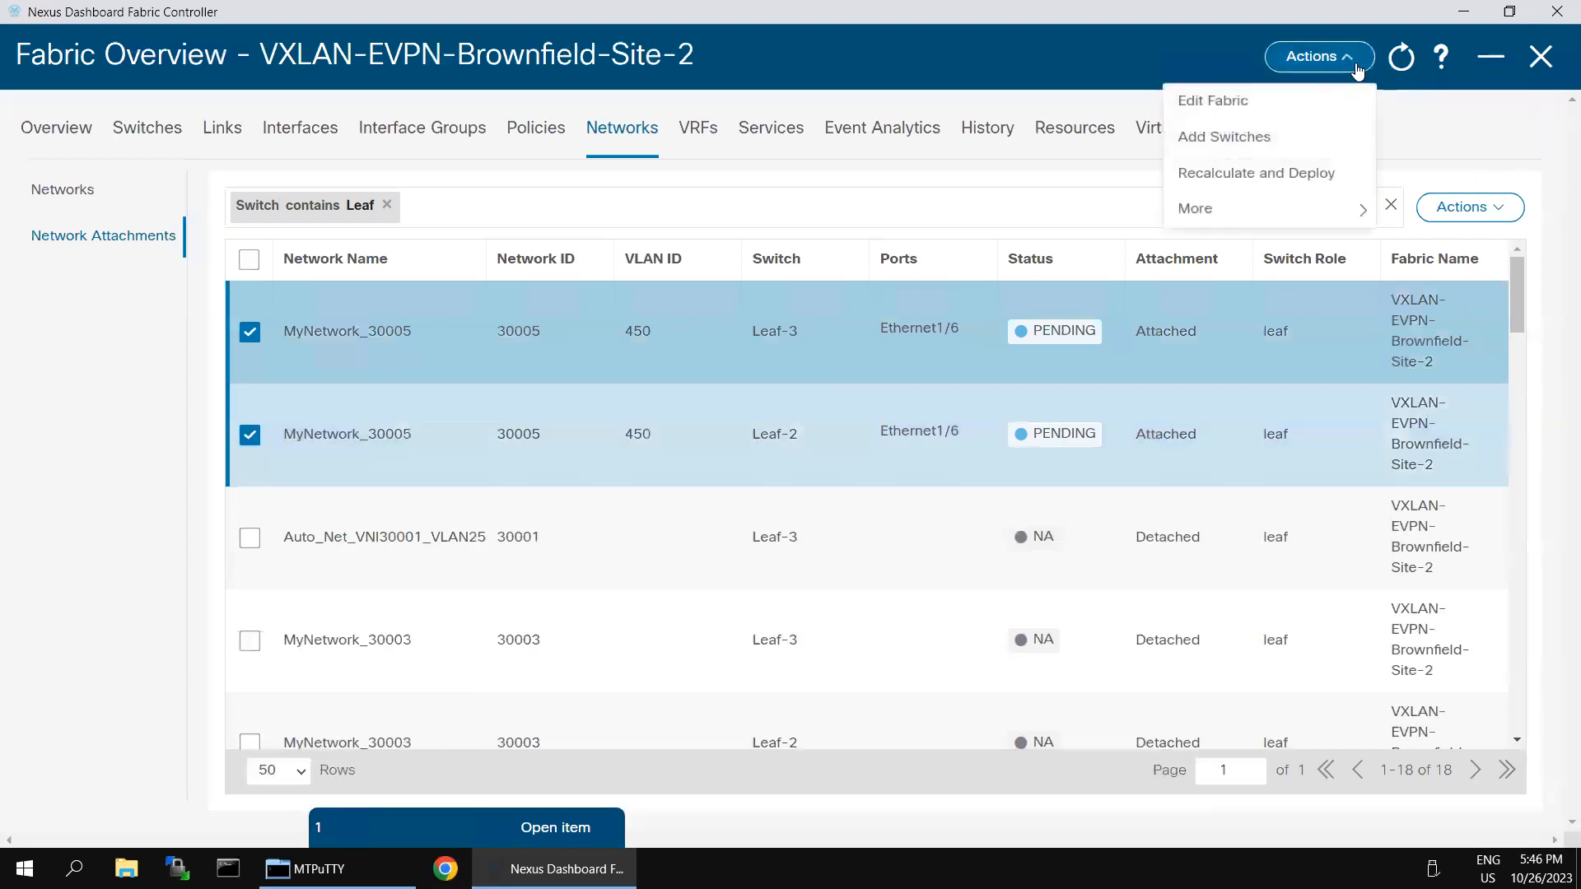
click(1264, 175)
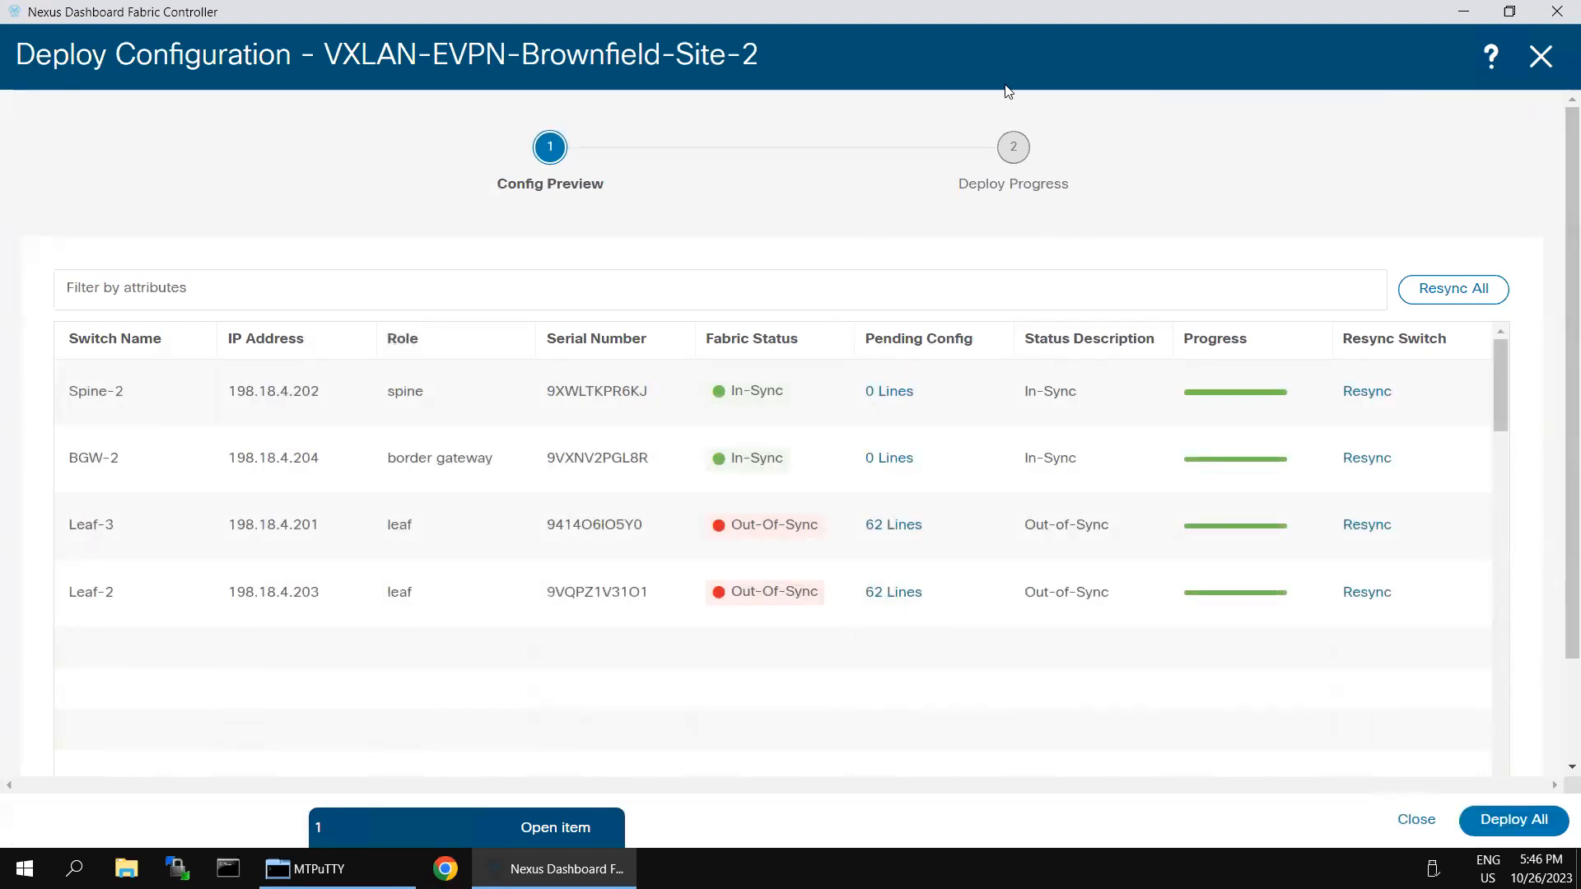
Step: Deploy All, then rerun 'sh run int e1/6' on Leaf-3 in SecureCRT to confirm VLAN 450
click(1492, 818)
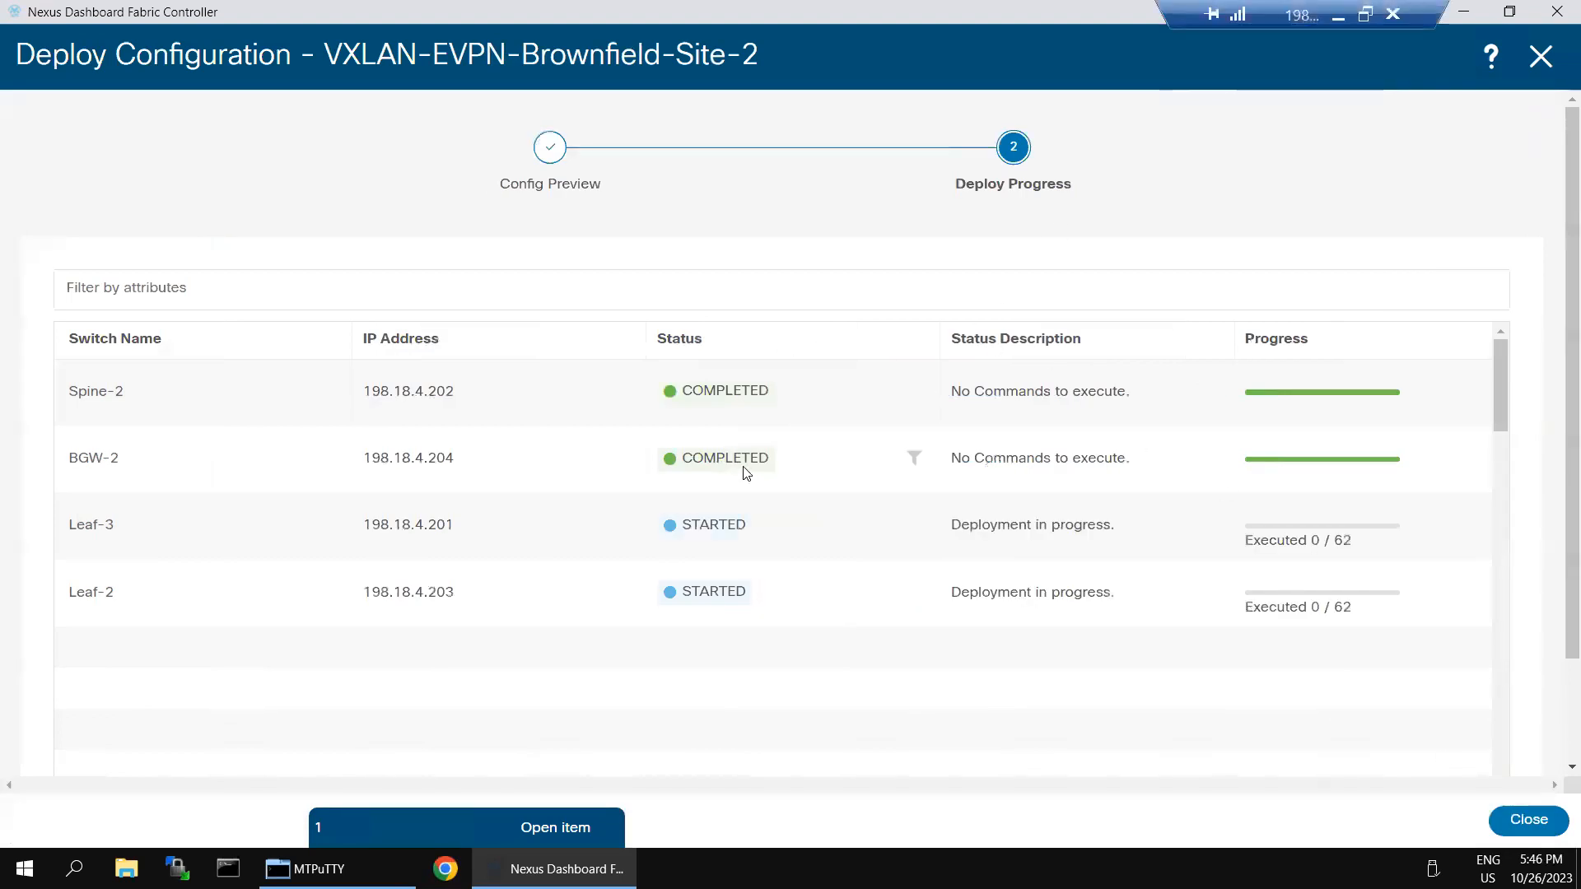
click(1341, 15)
click(881, 564)
key(Up)
key(Return)
key(Up)
key(Return)
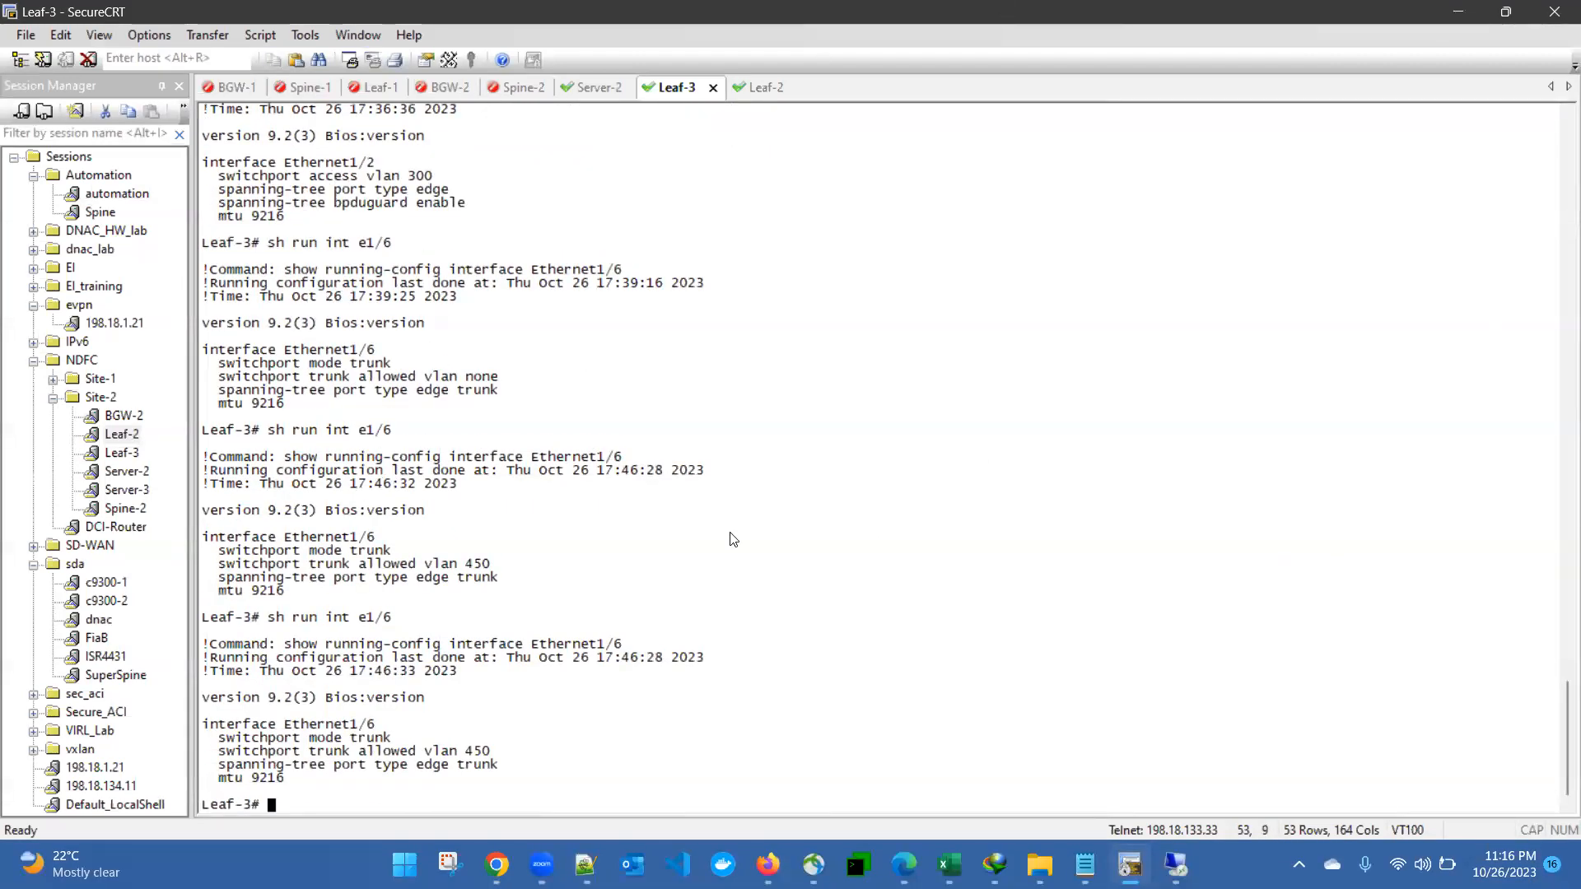
Step: Compare Leaf-3's earlier 'allowed vlan none' trunk line with the new 'allowed vlan 450' line
drag(355, 744, 464, 749)
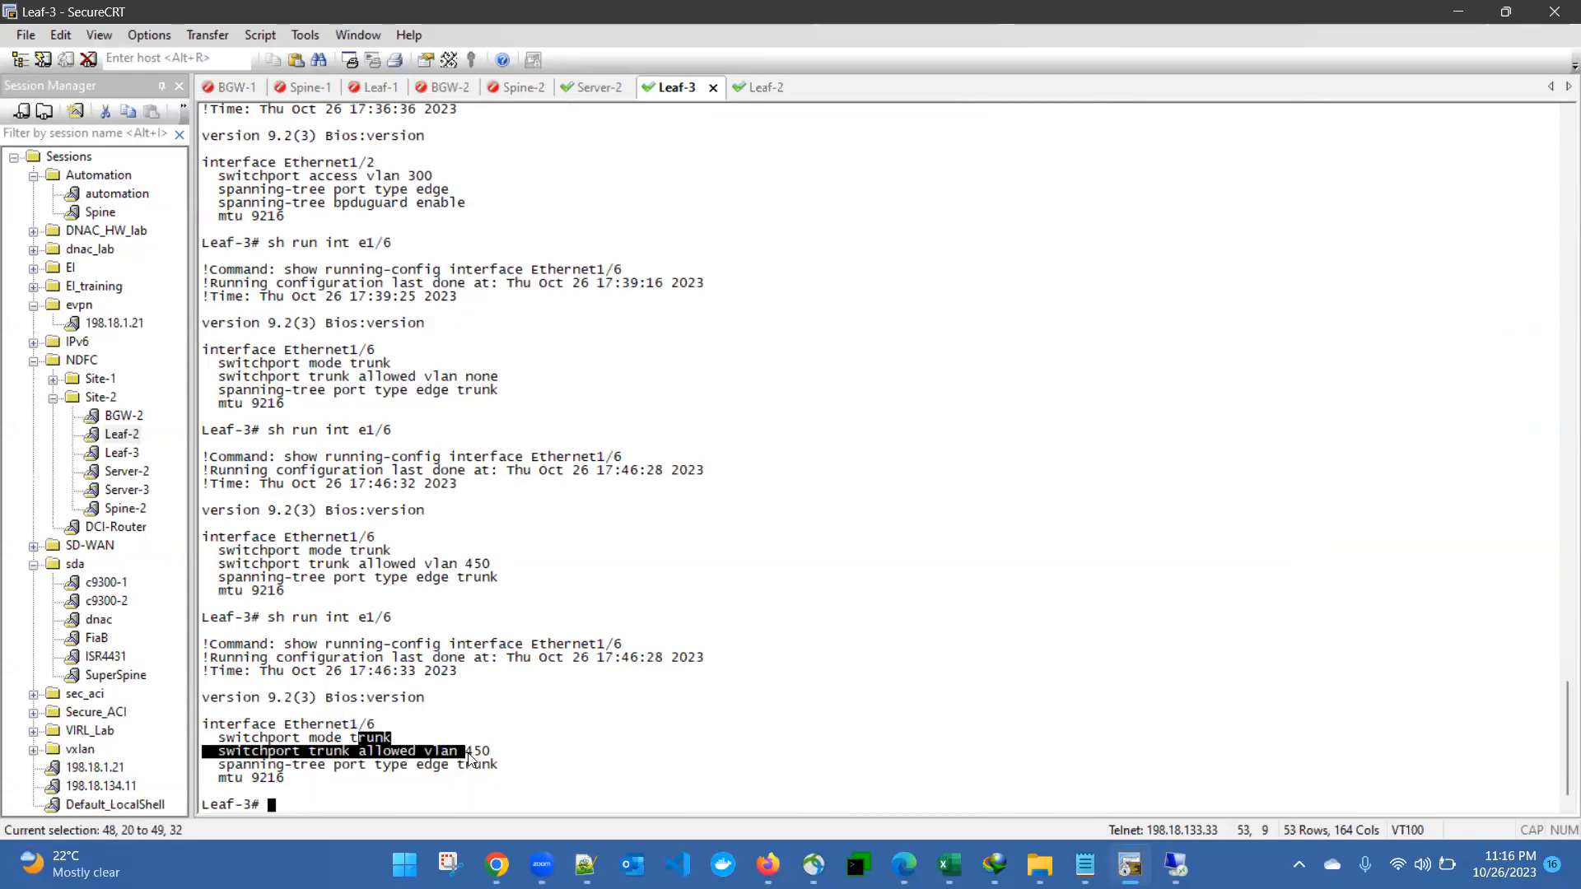
click(451, 759)
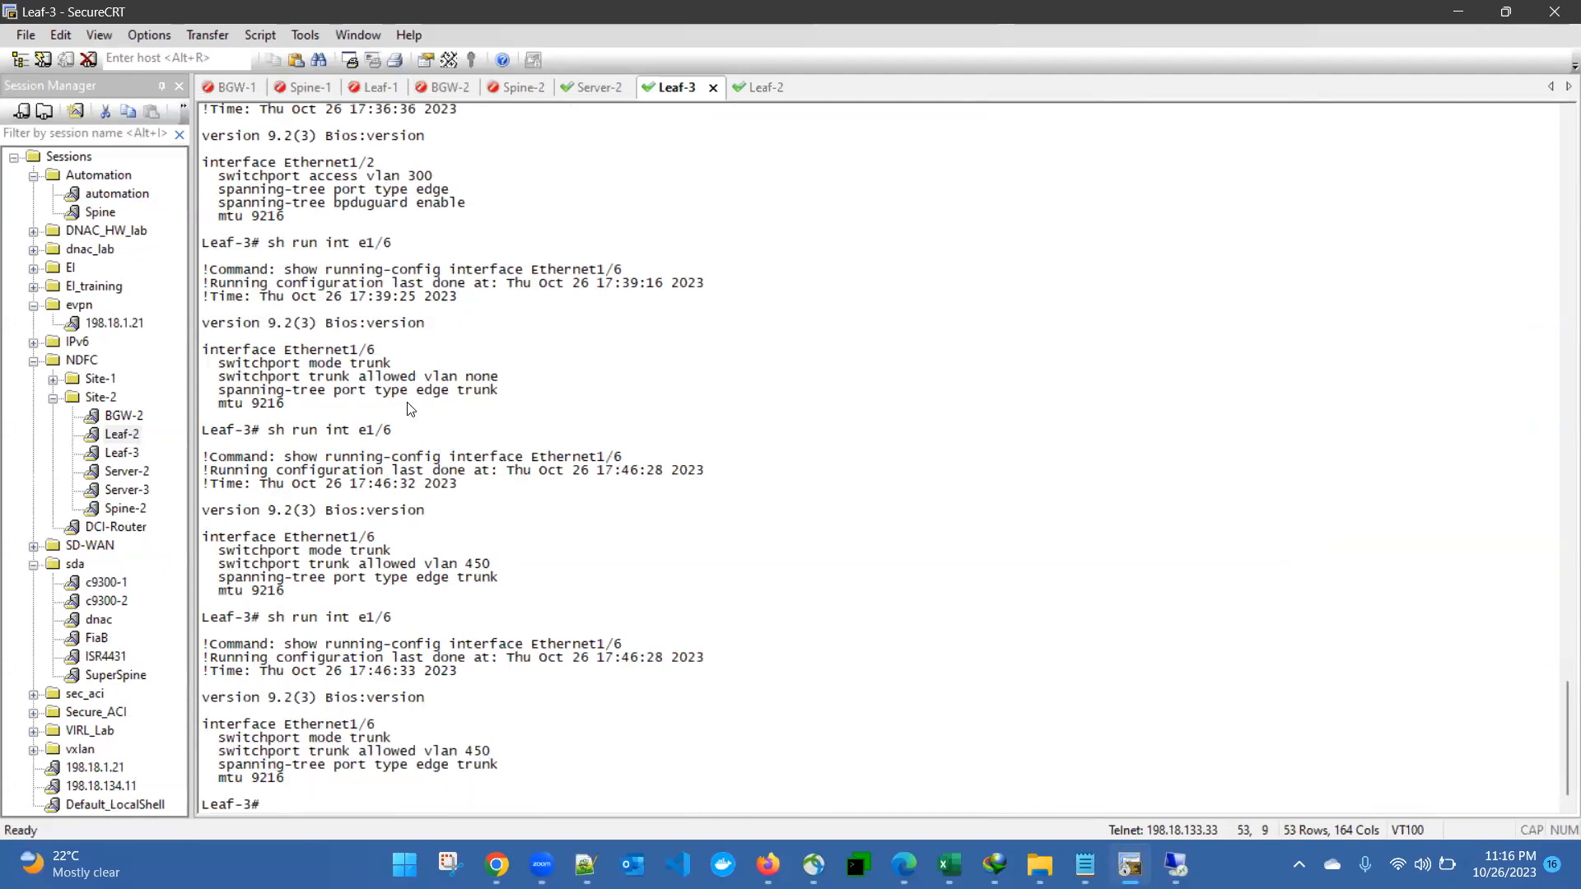
drag(353, 378, 498, 378)
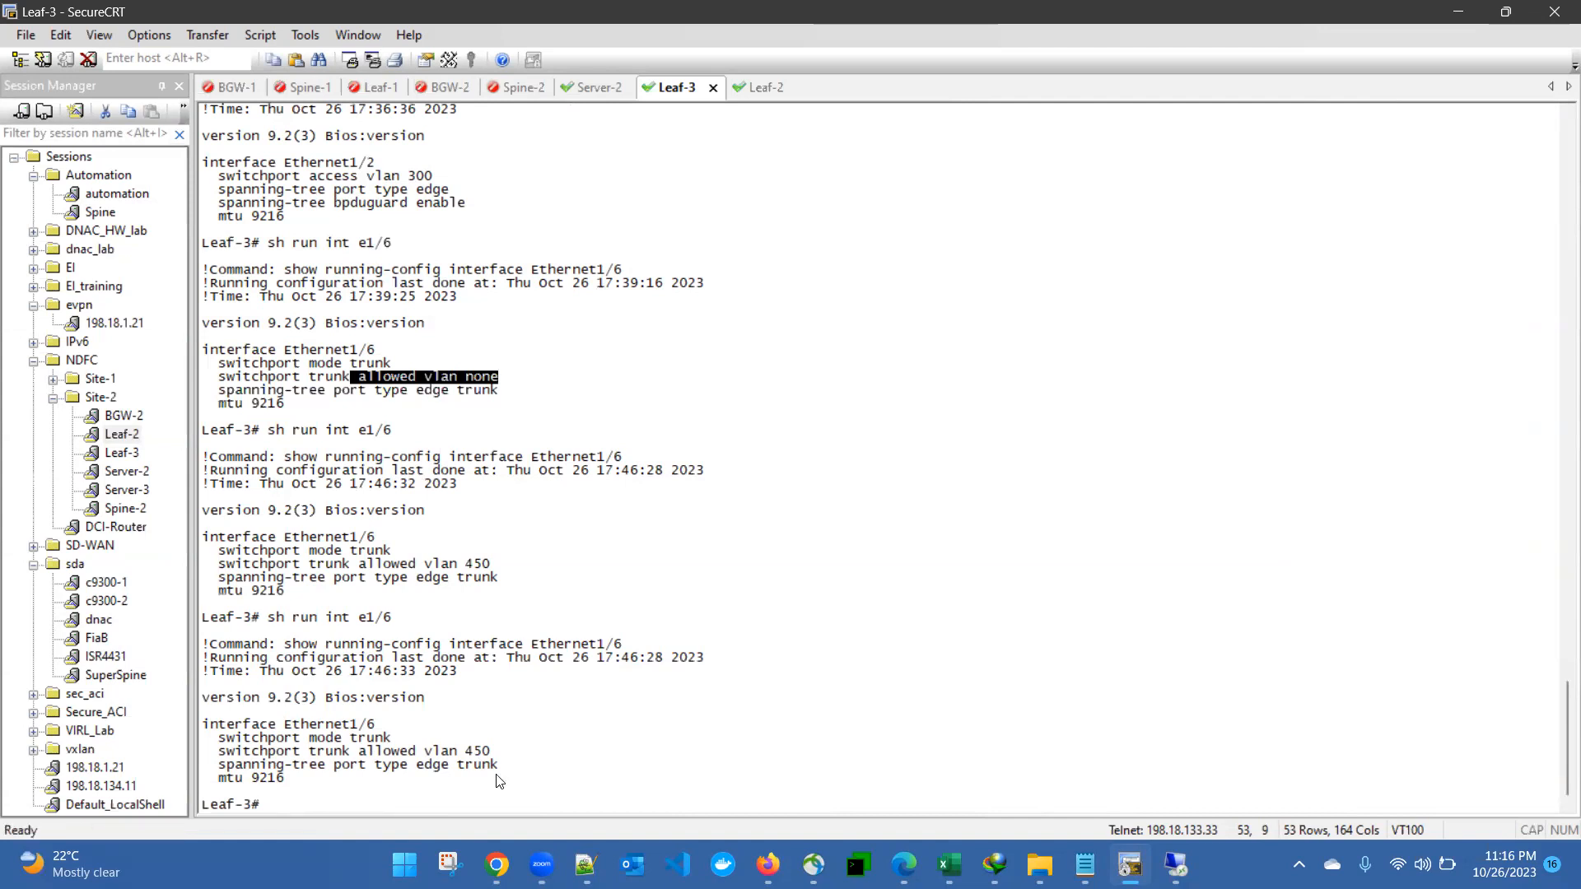
drag(359, 751, 490, 753)
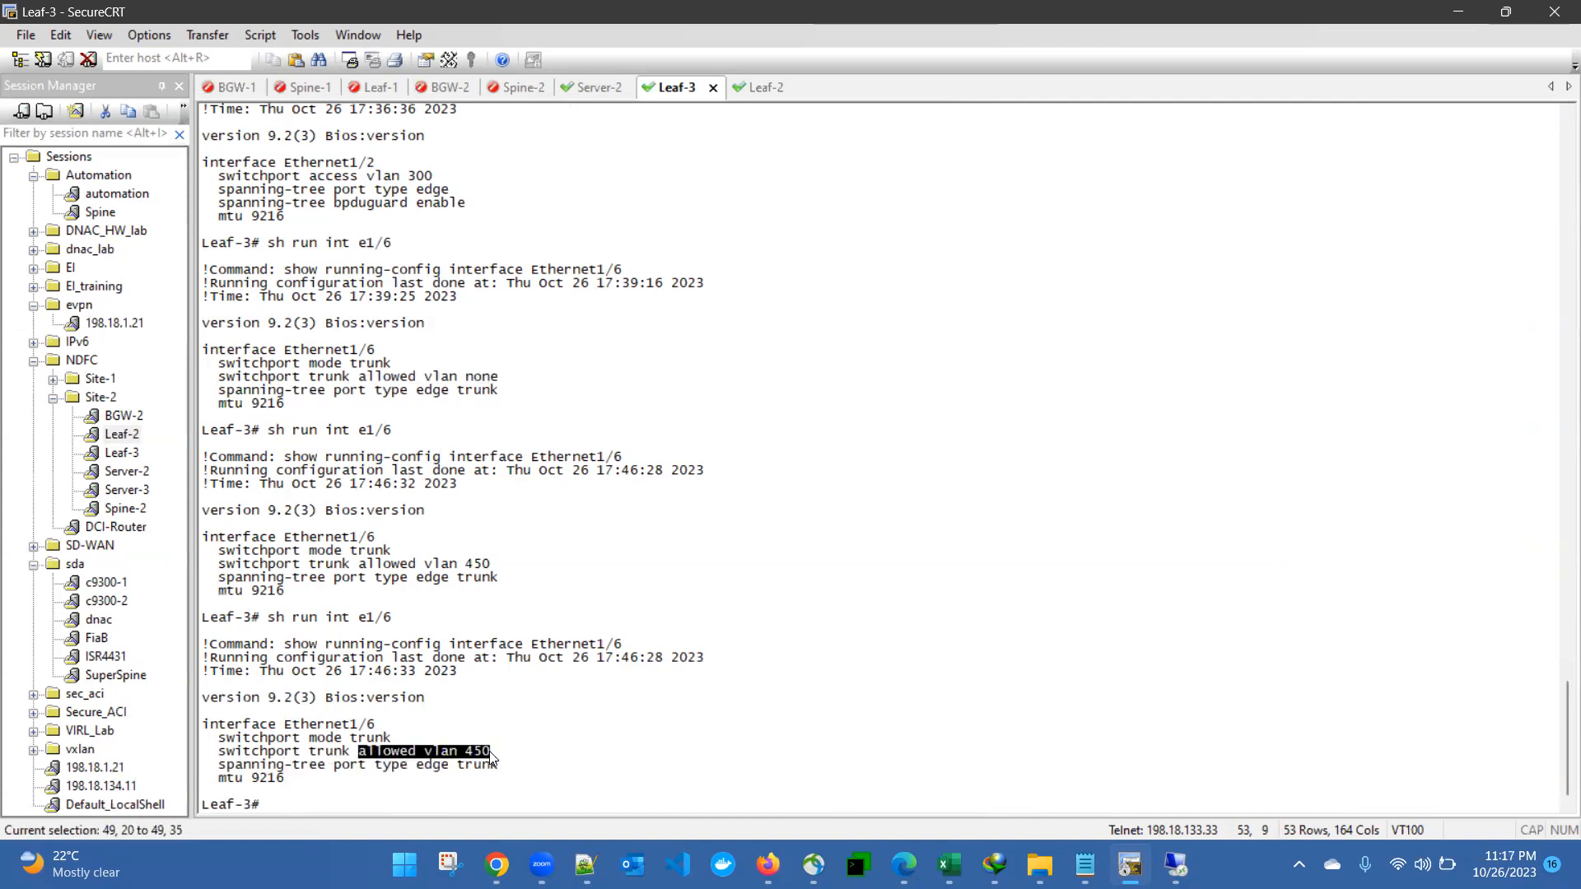
click(648, 747)
Step: Rerun 'sh run int e1/6' on Leaf-3, then return to the fabric controller session
key(Up)
key(Return)
key(Up)
key(Return)
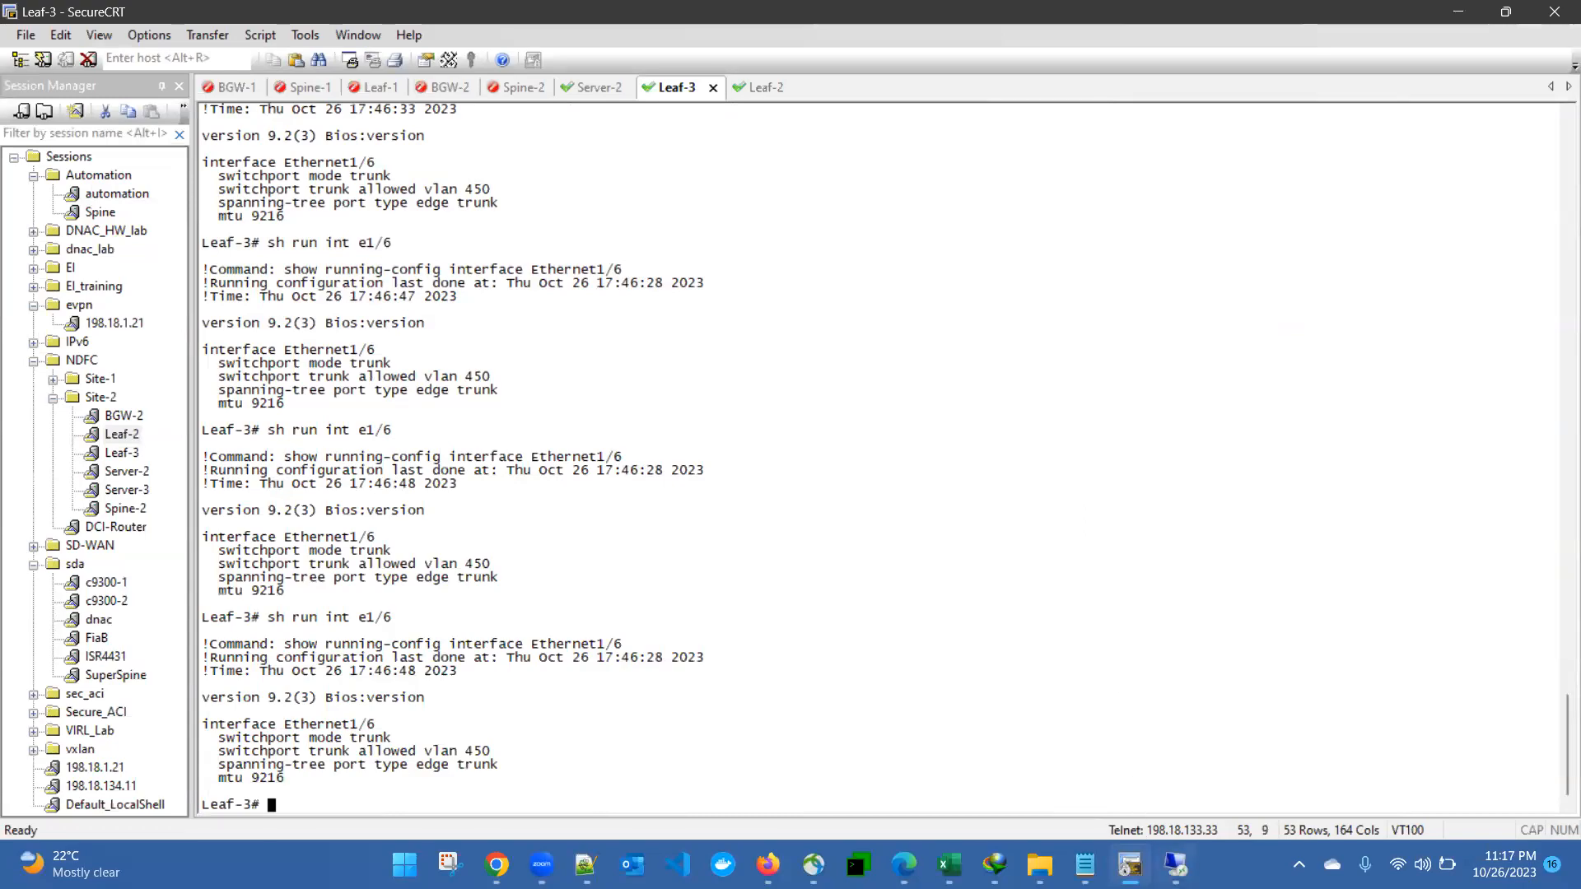
click(1175, 865)
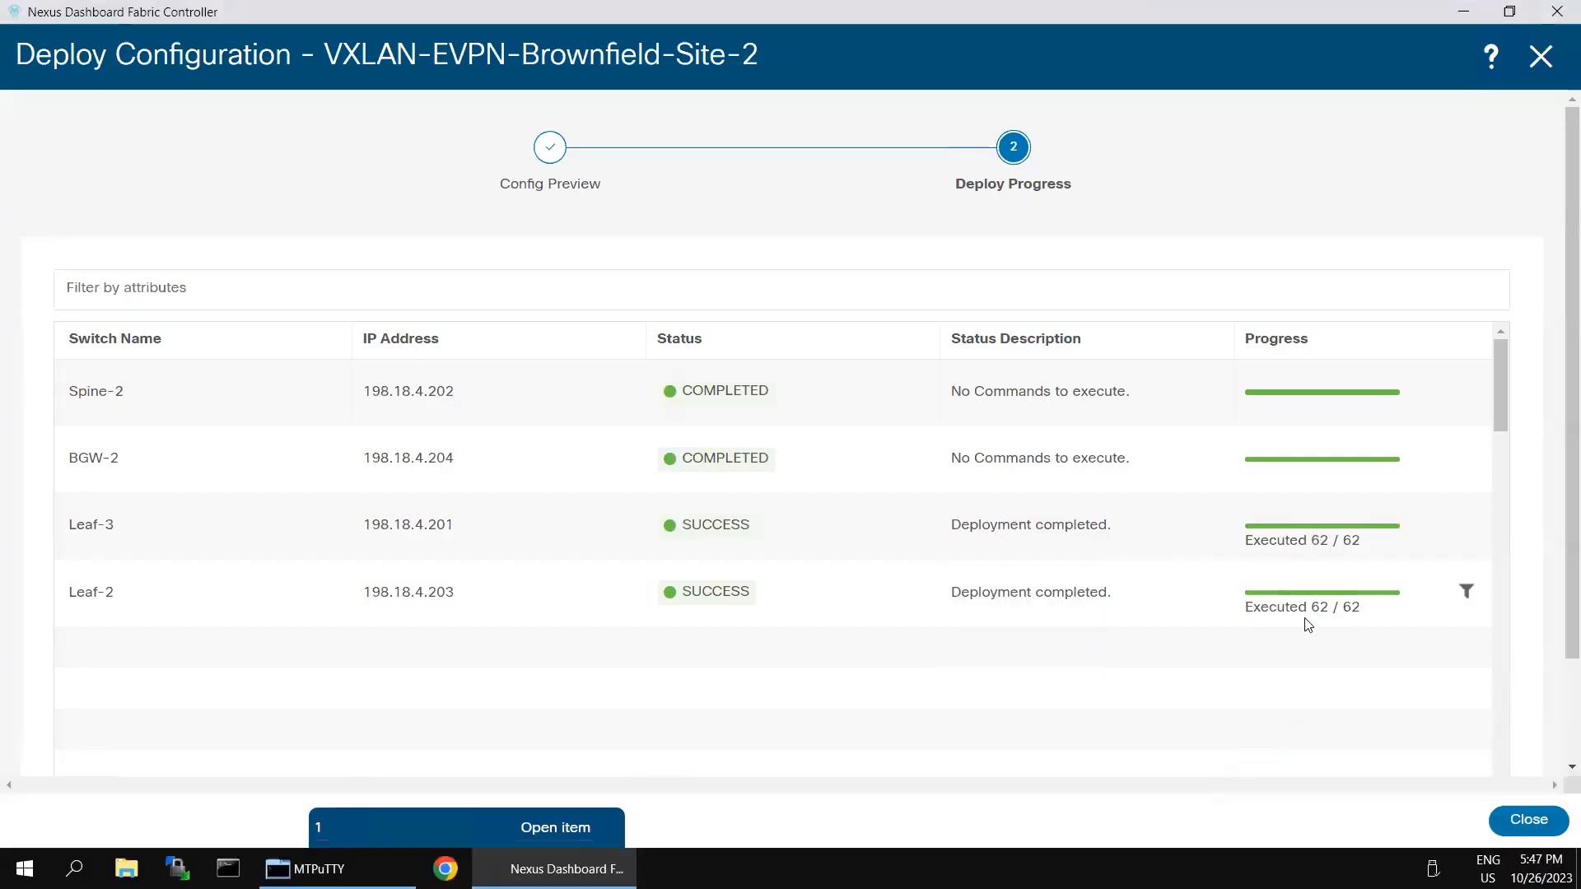
Step: Close the Site-2 deployment results, review the leafs' network attachments, and bring up the fabric's VRFs
click(1528, 820)
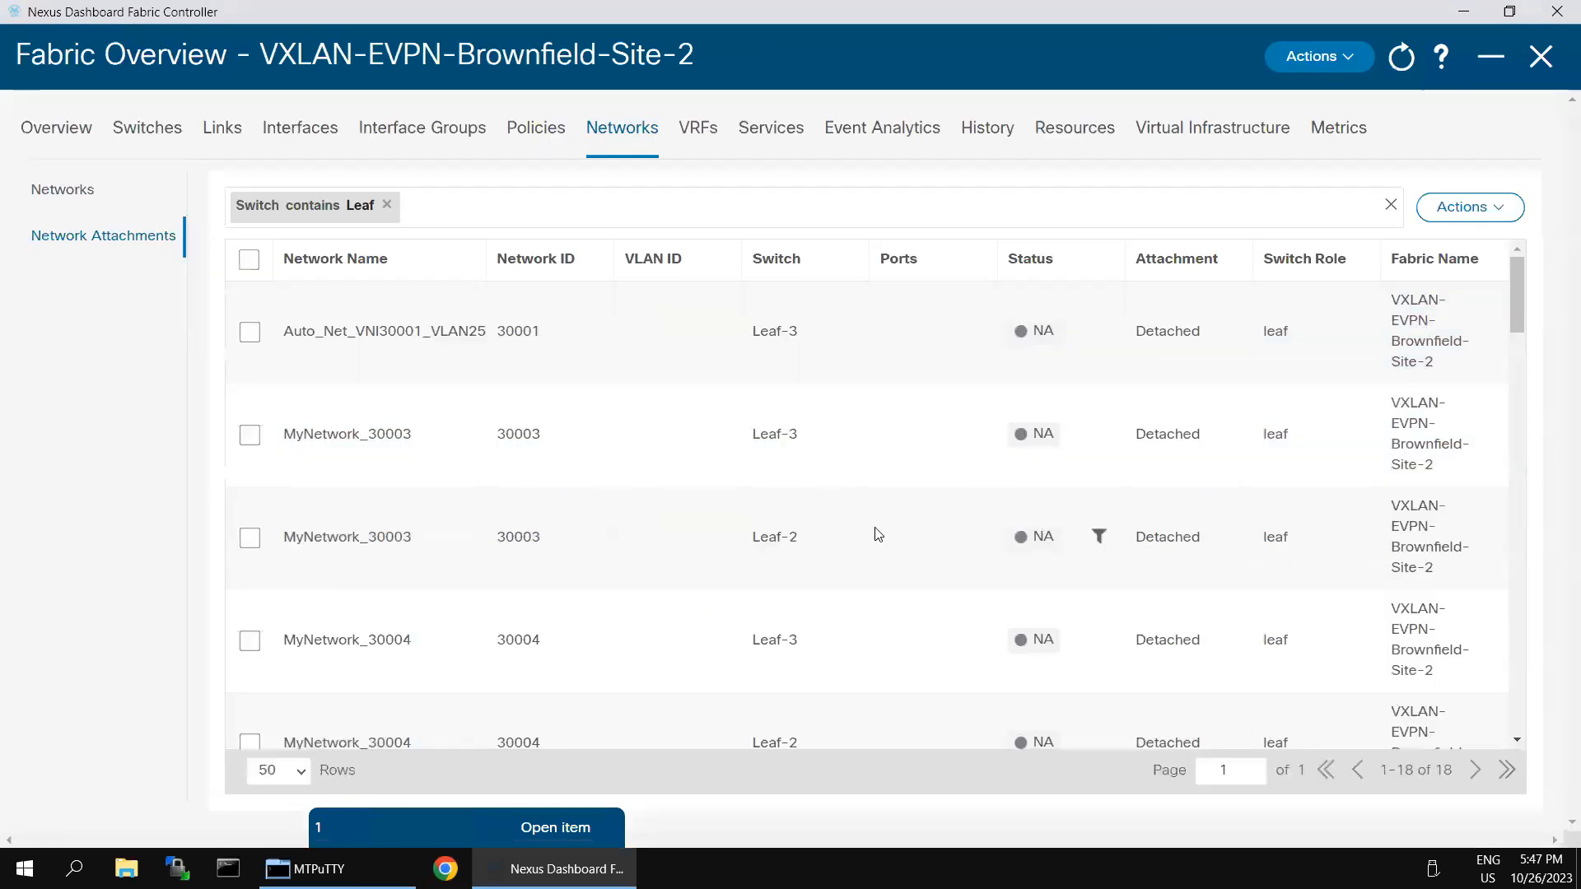
scroll(974, 561, down, 15)
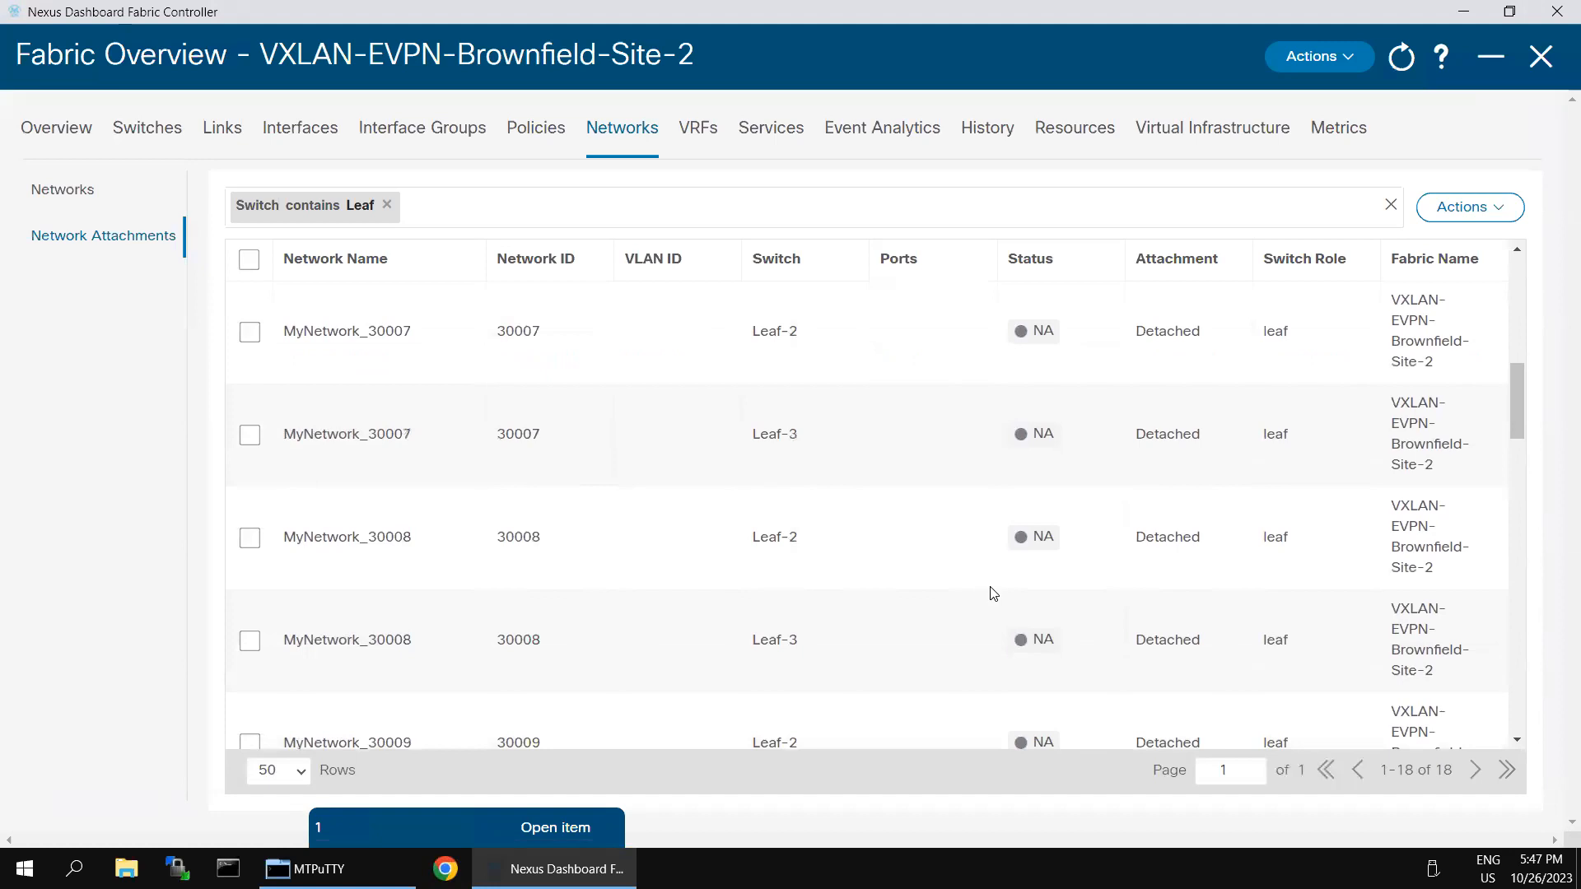
scroll(993, 593, up, 1)
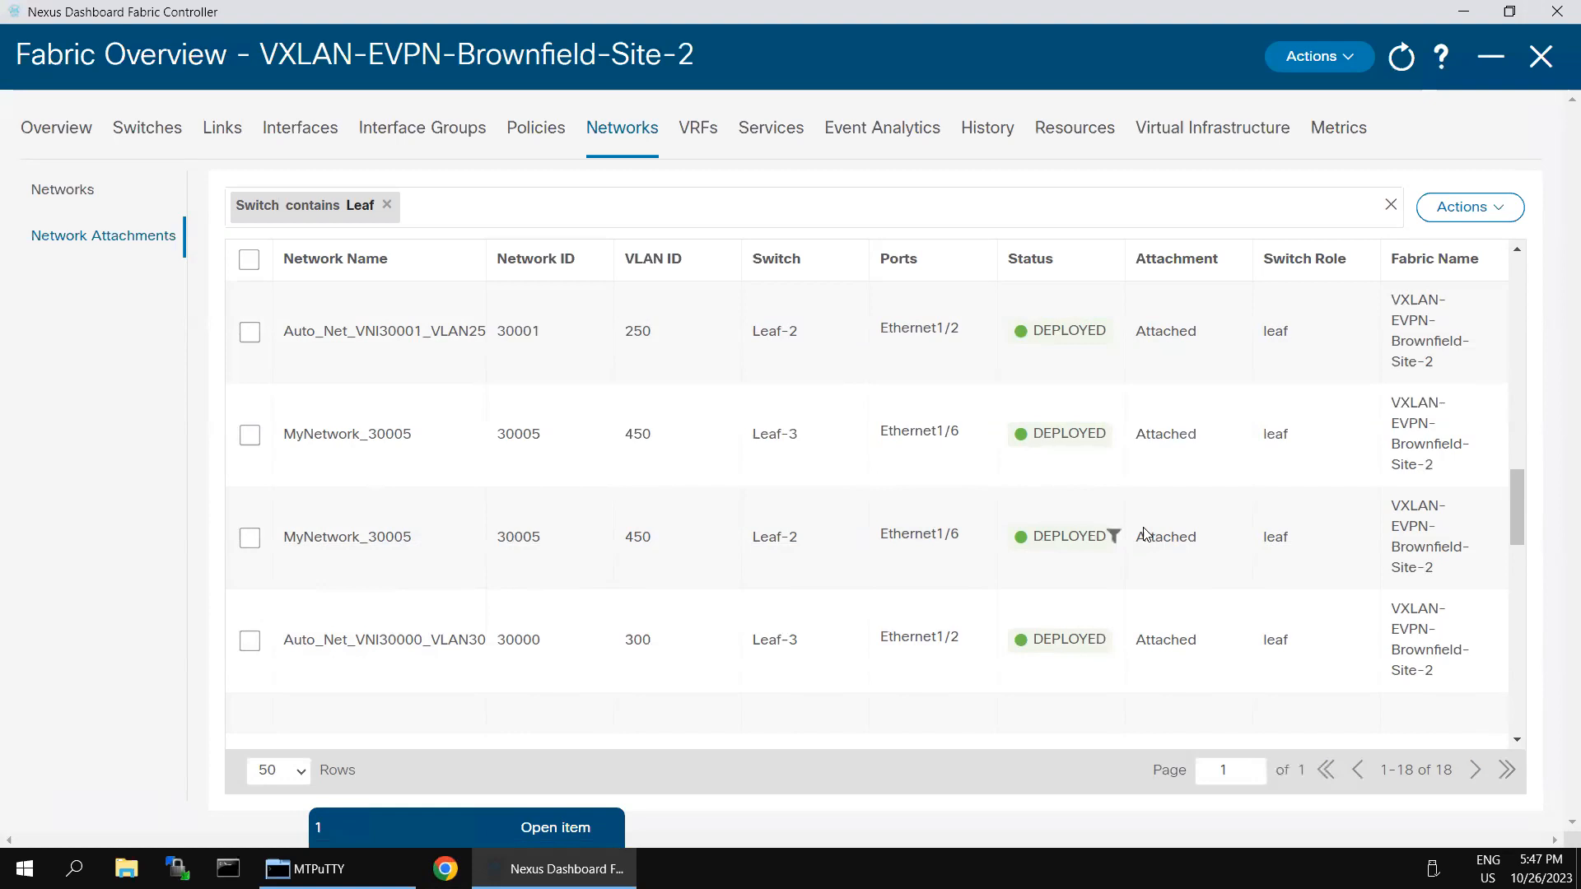
scroll(1212, 537, up, 2)
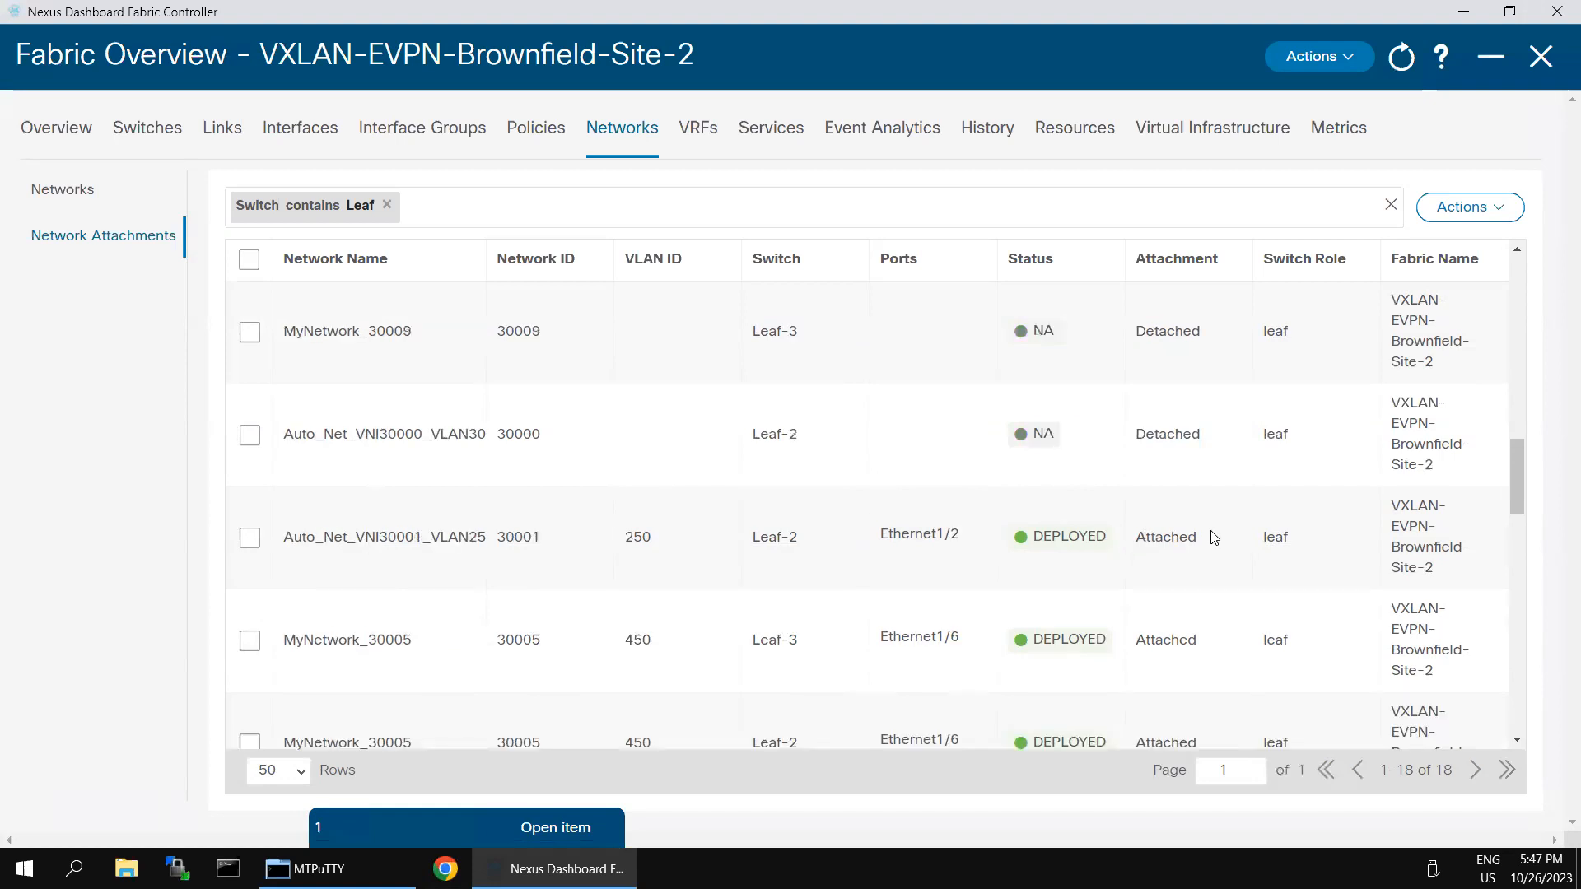
scroll(1212, 537, up, 4)
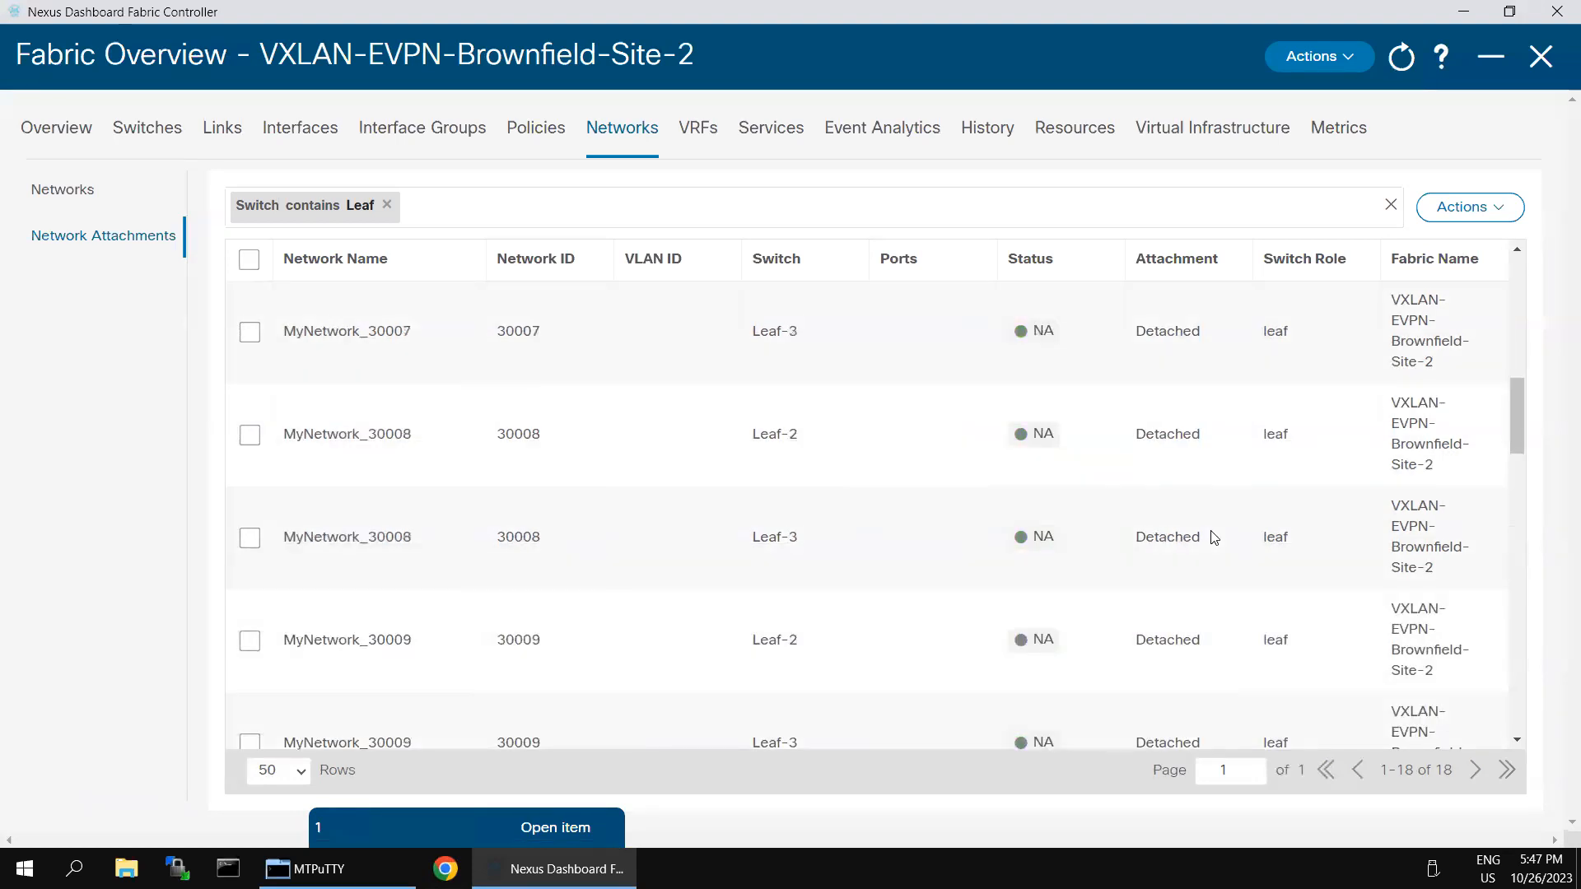
click(692, 141)
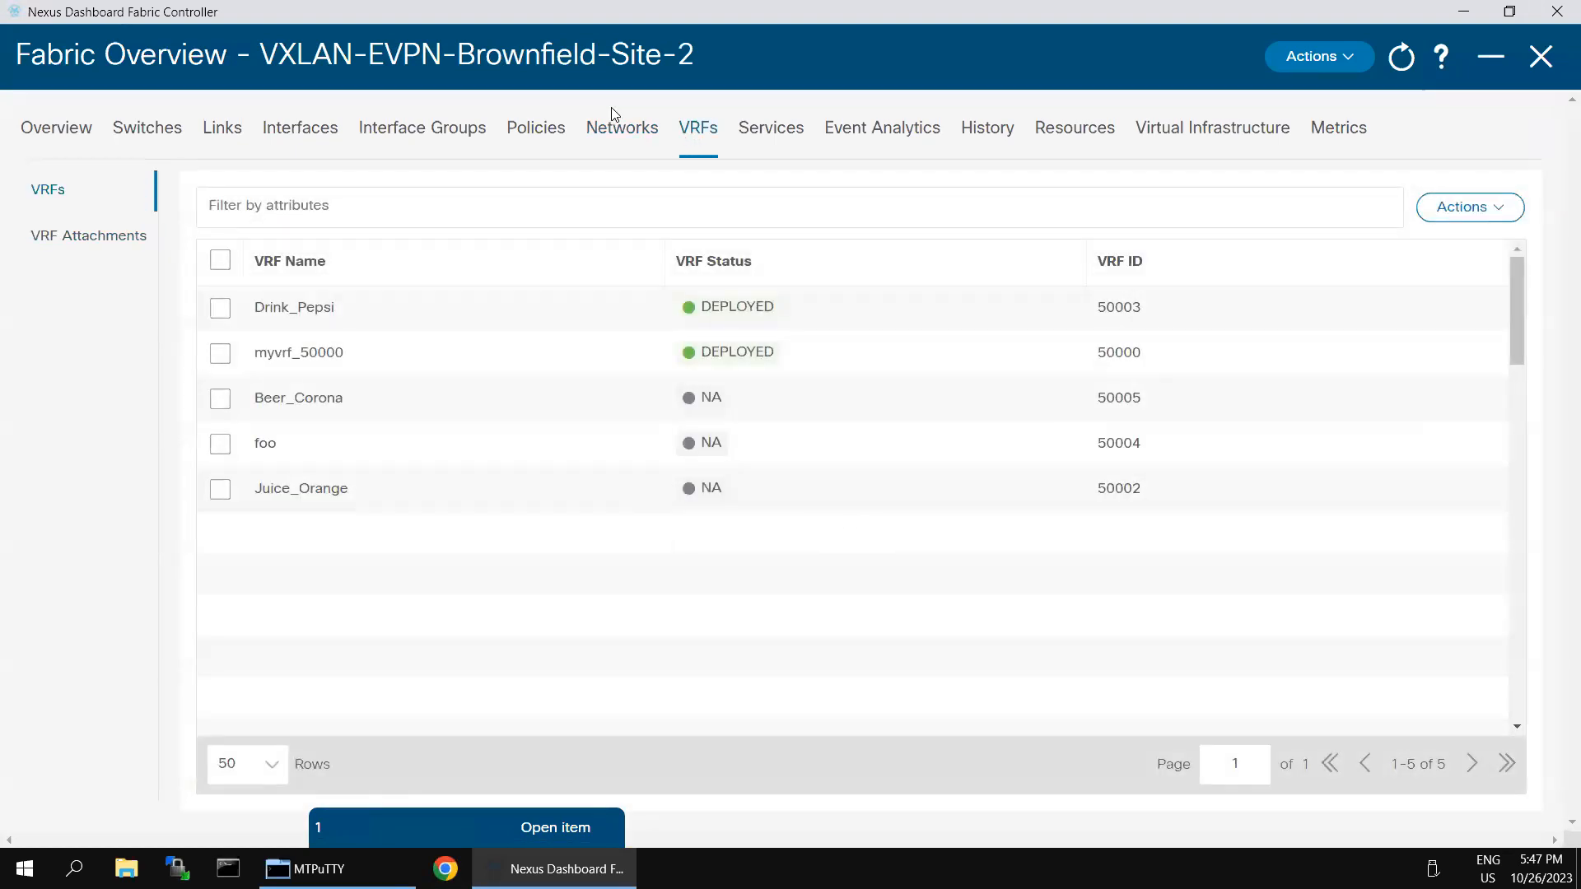
Step: Go back to Networks, then return to the remote session showing Brownfield Site-2's overview
click(611, 144)
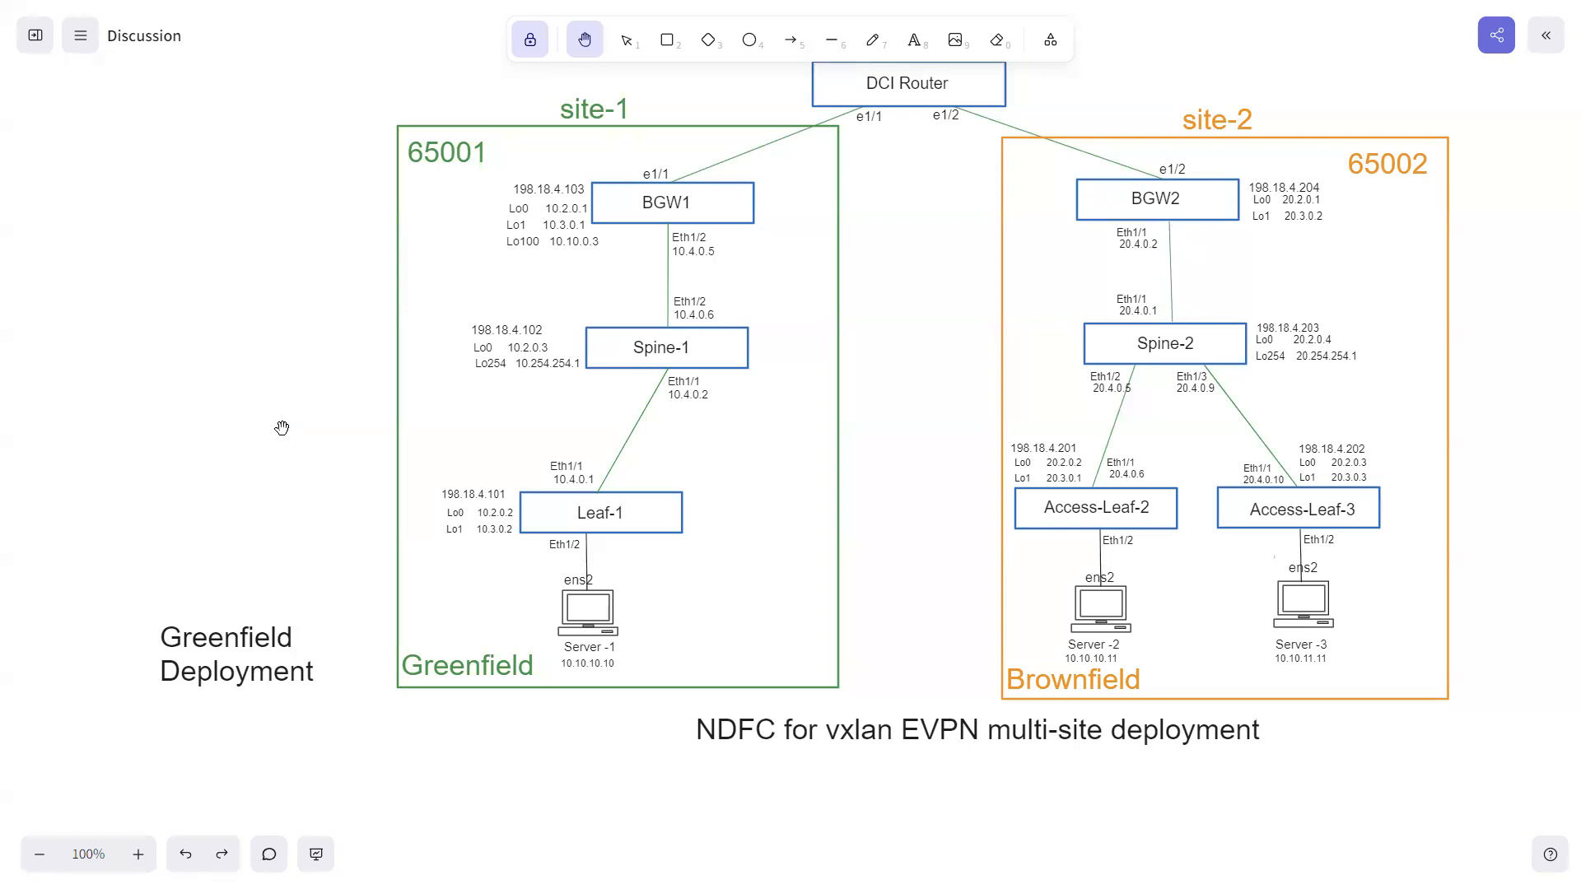
key(super)
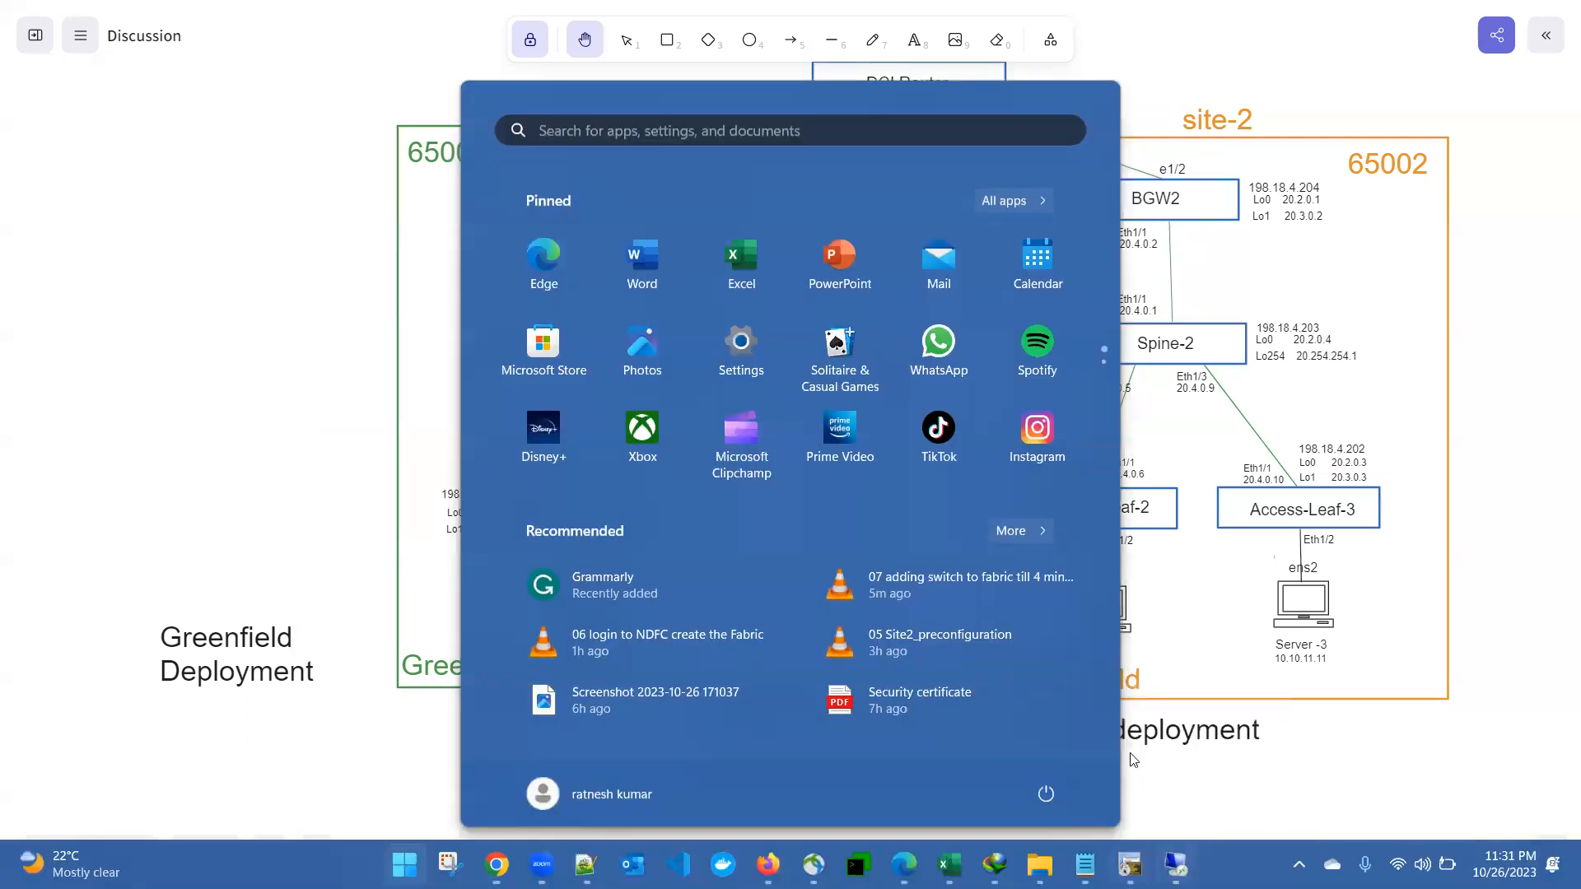
click(1175, 864)
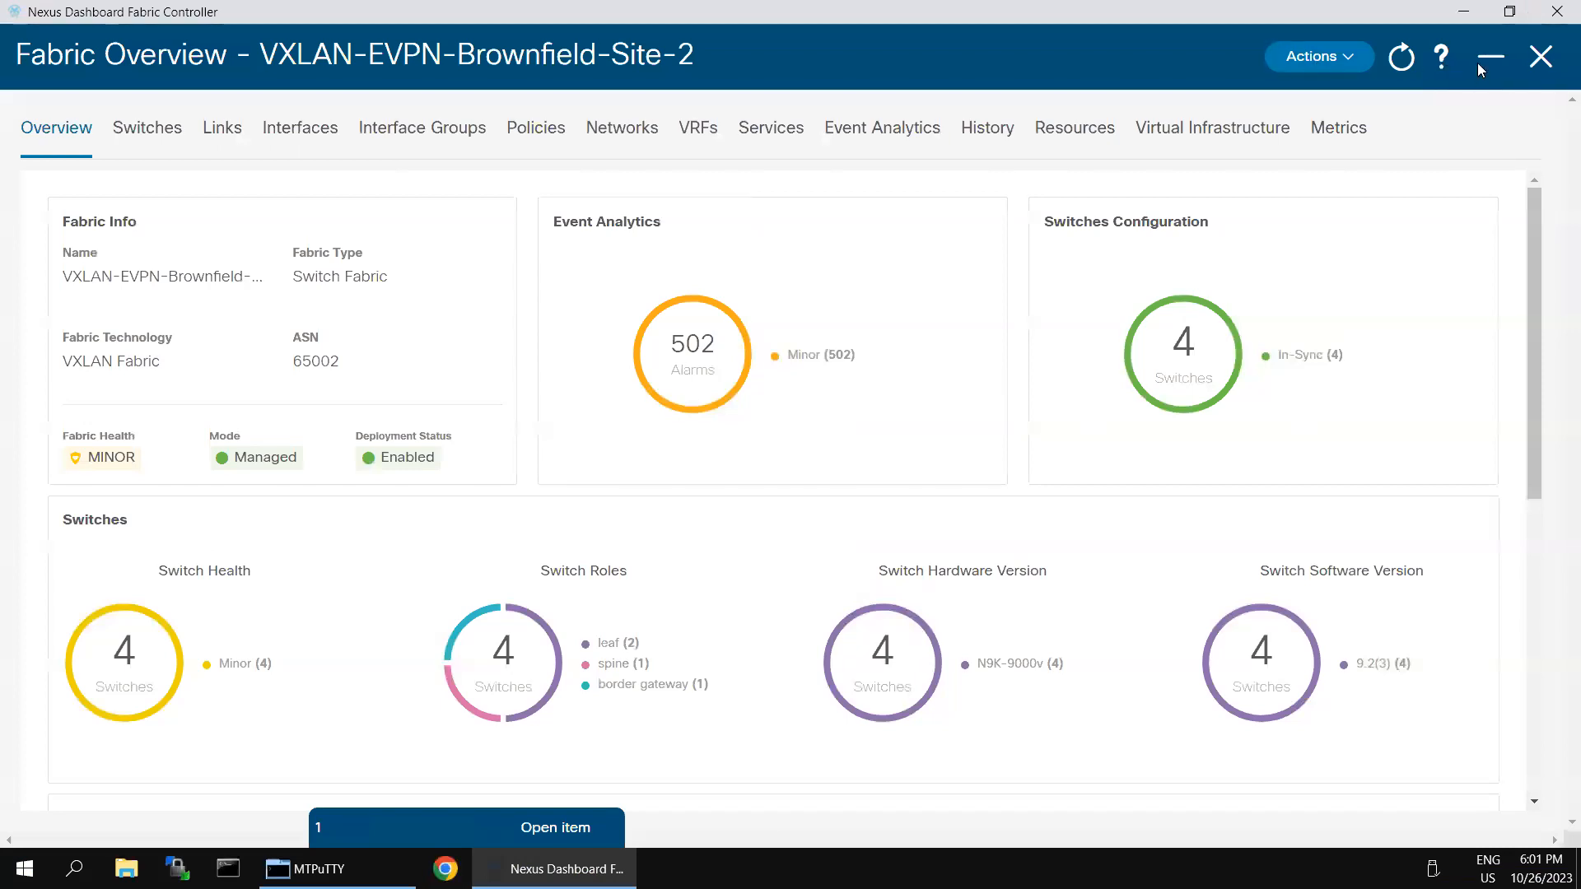
Step: Start creating a new fabric and name it VXLAN-EVPN-Greenfield-Site-1
click(1482, 66)
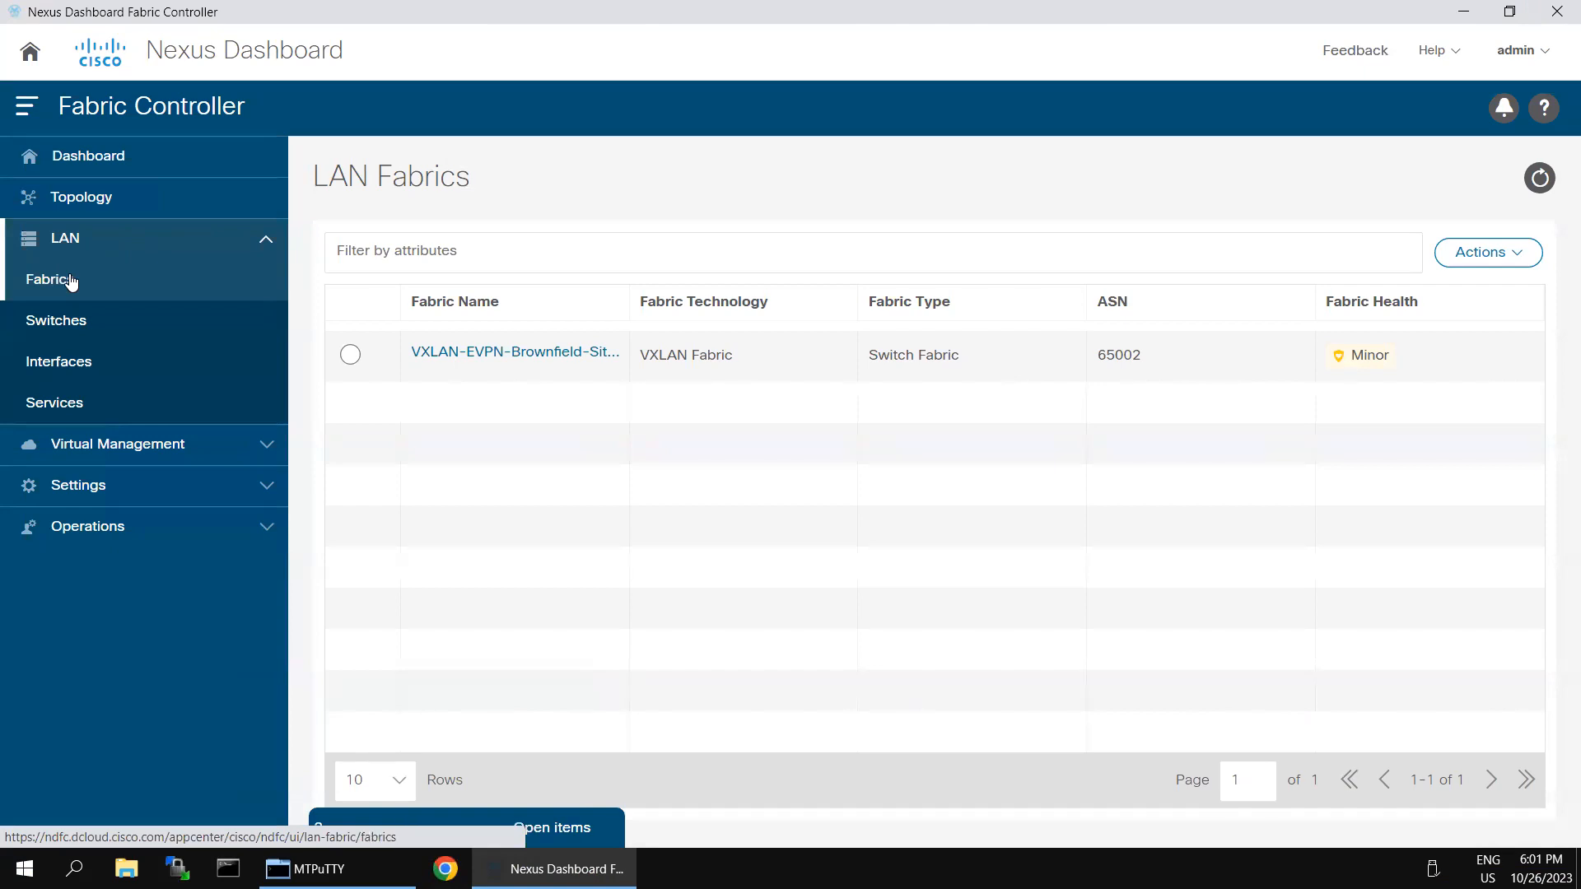
click(1509, 262)
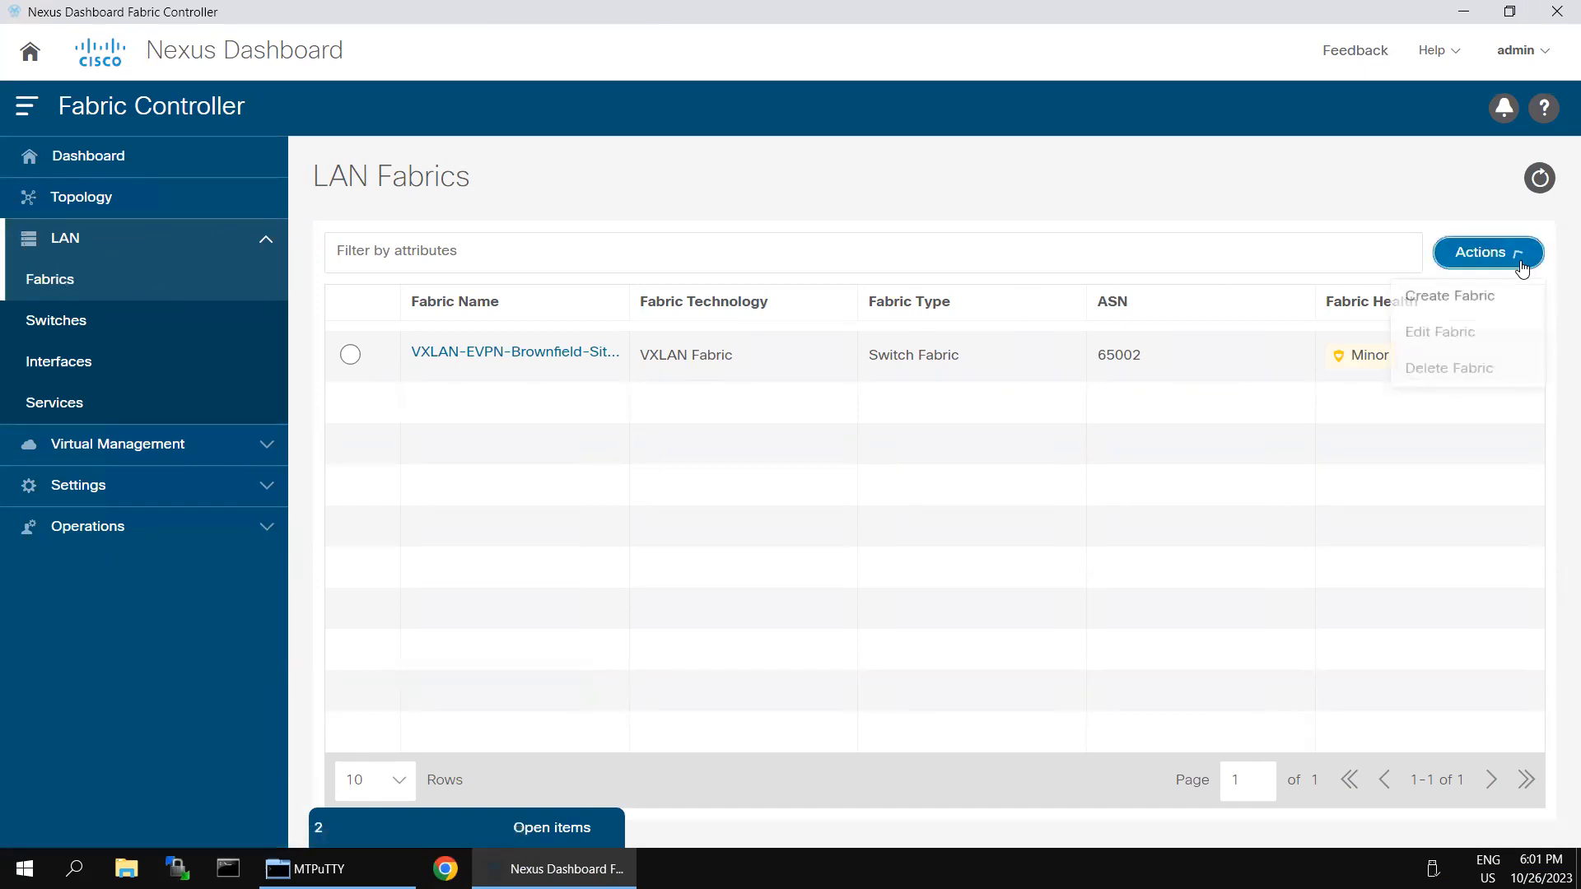
click(1480, 298)
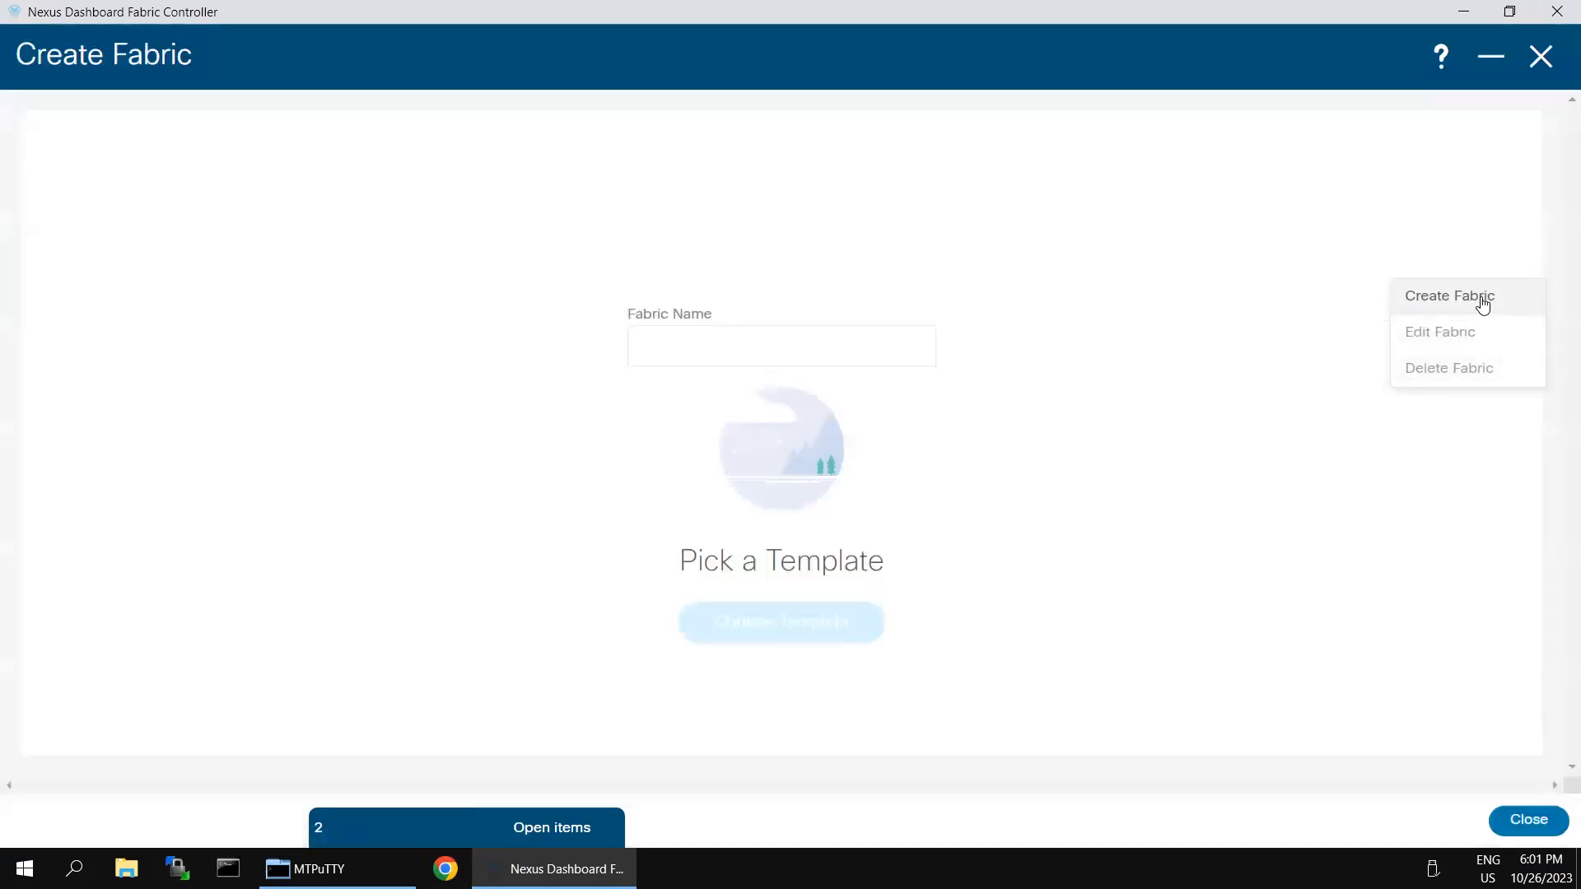
click(738, 351)
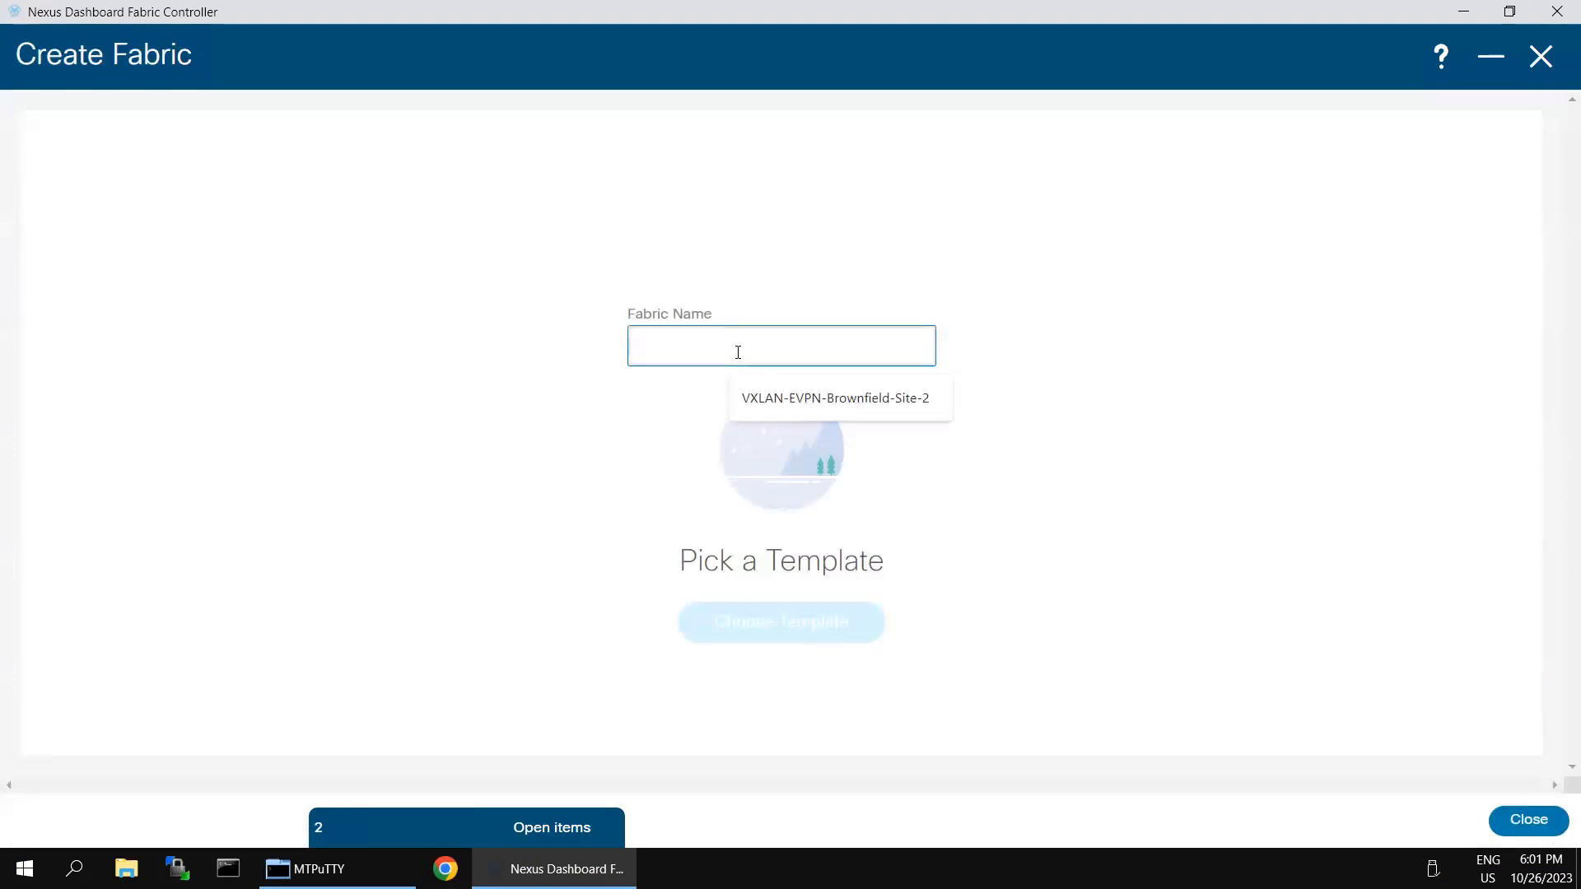
click(773, 399)
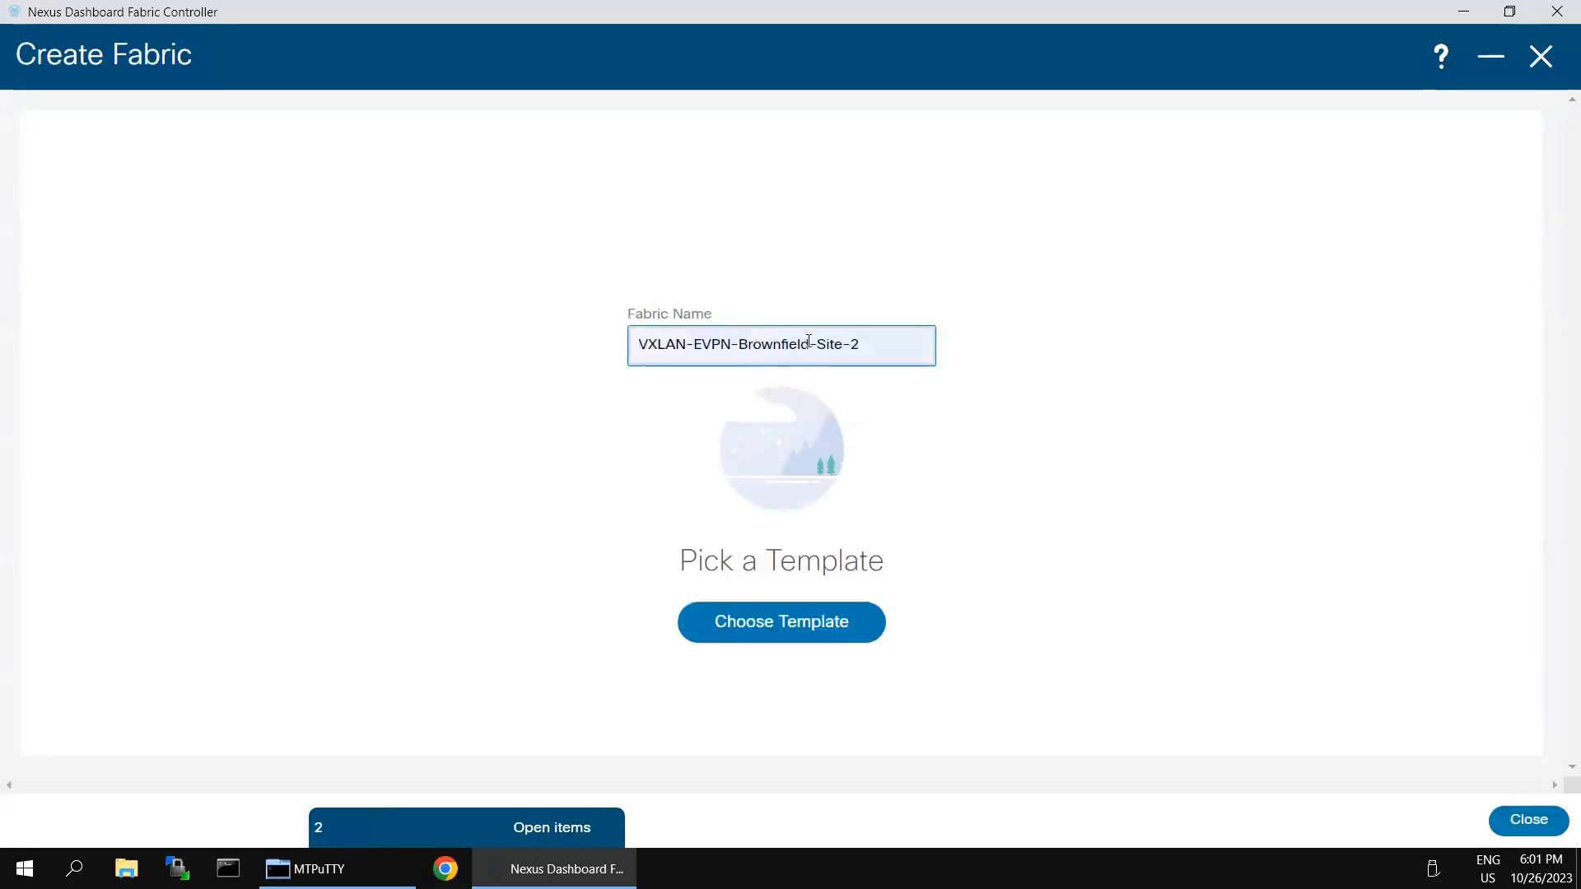
click(780, 347)
key(BackSpace)
key(BackSpace)
key(BackSpace)
key(BackSpace)
key(BackSpace)
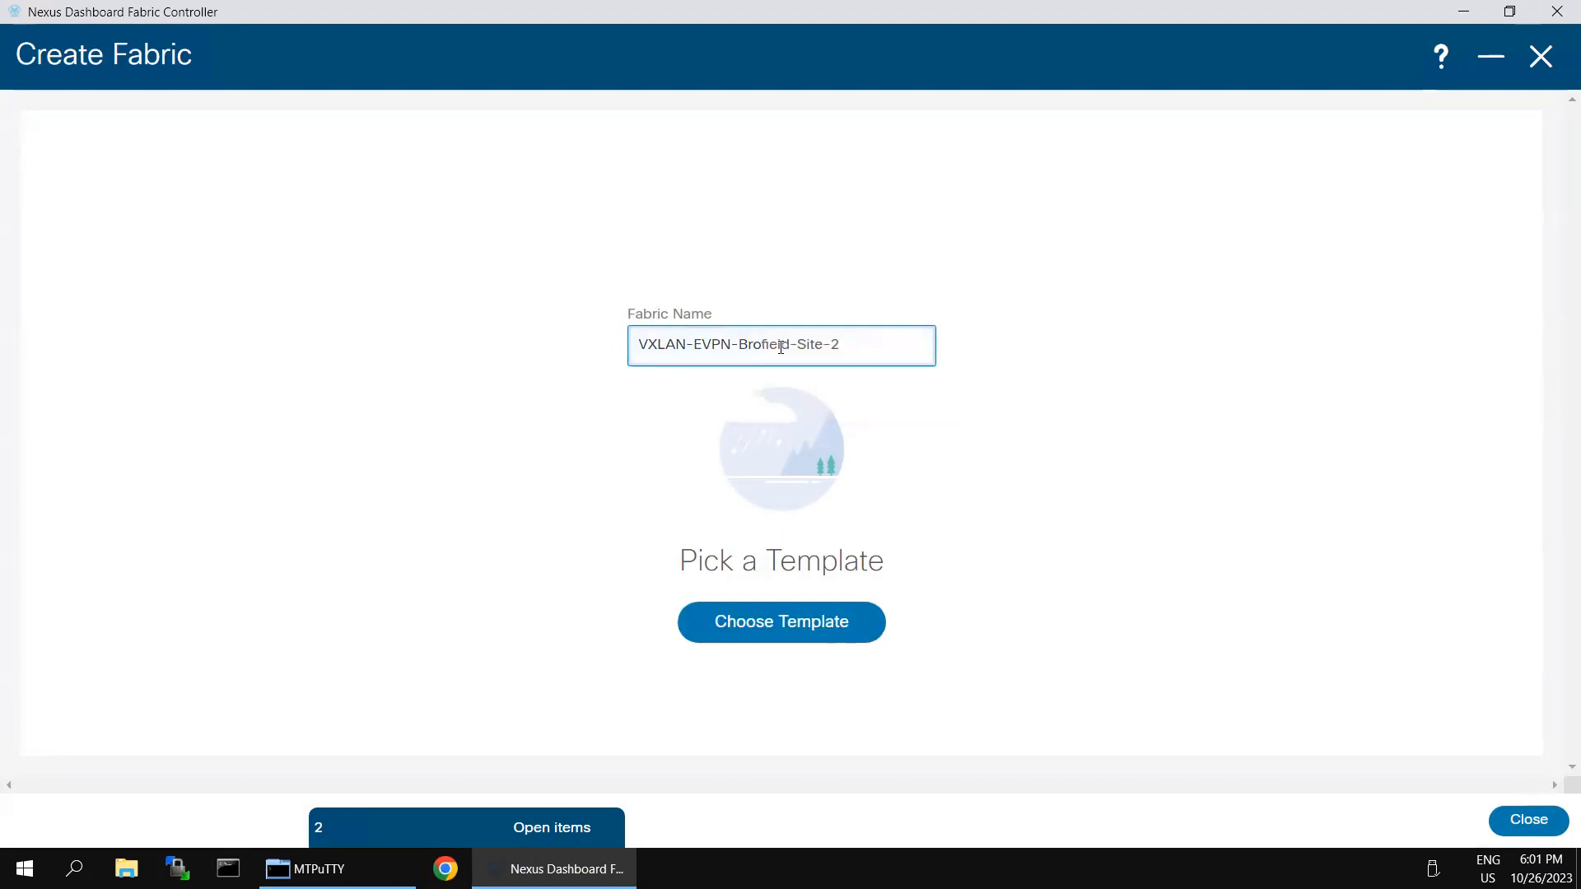
text(G)
text(e)
text(een)
click(1029, 628)
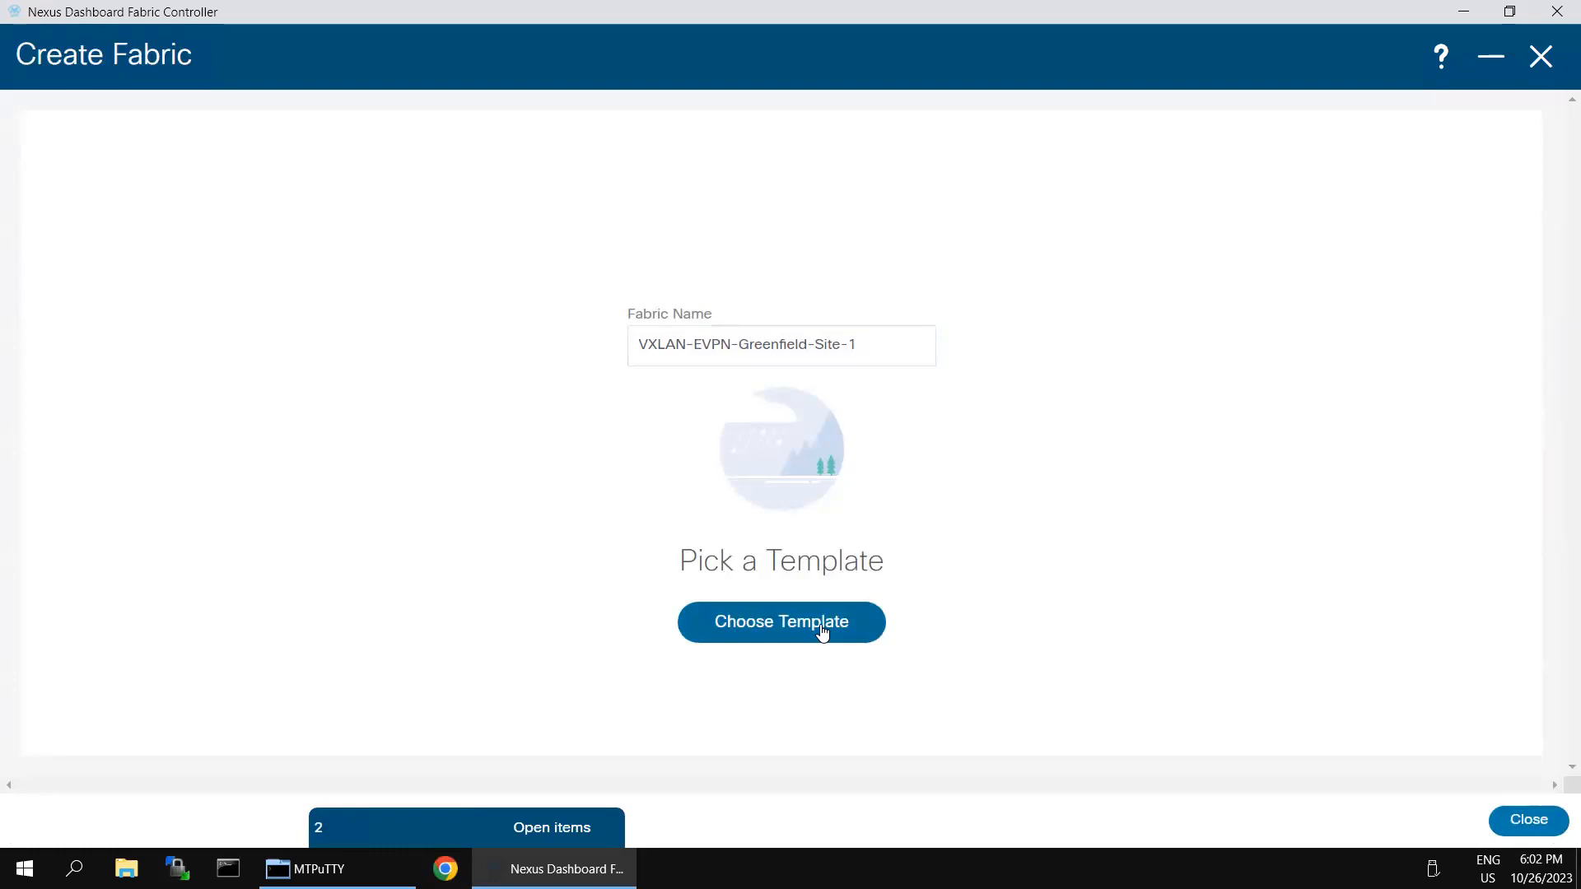
Step: Choose the Easy_Fabric template and set BGP ASN 65001
click(822, 634)
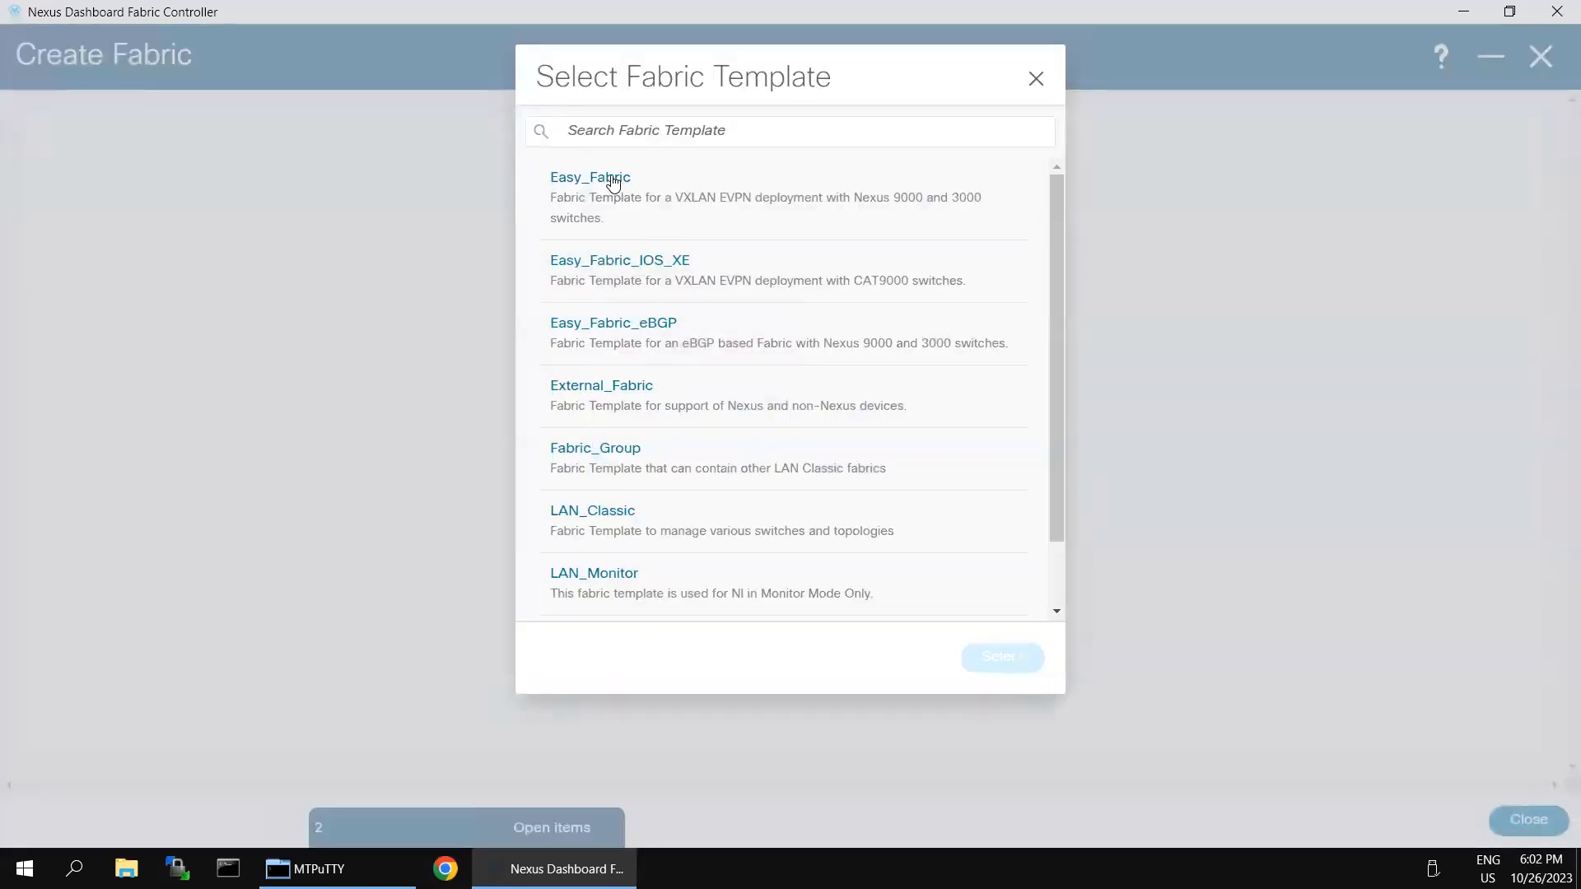
click(612, 182)
click(1005, 659)
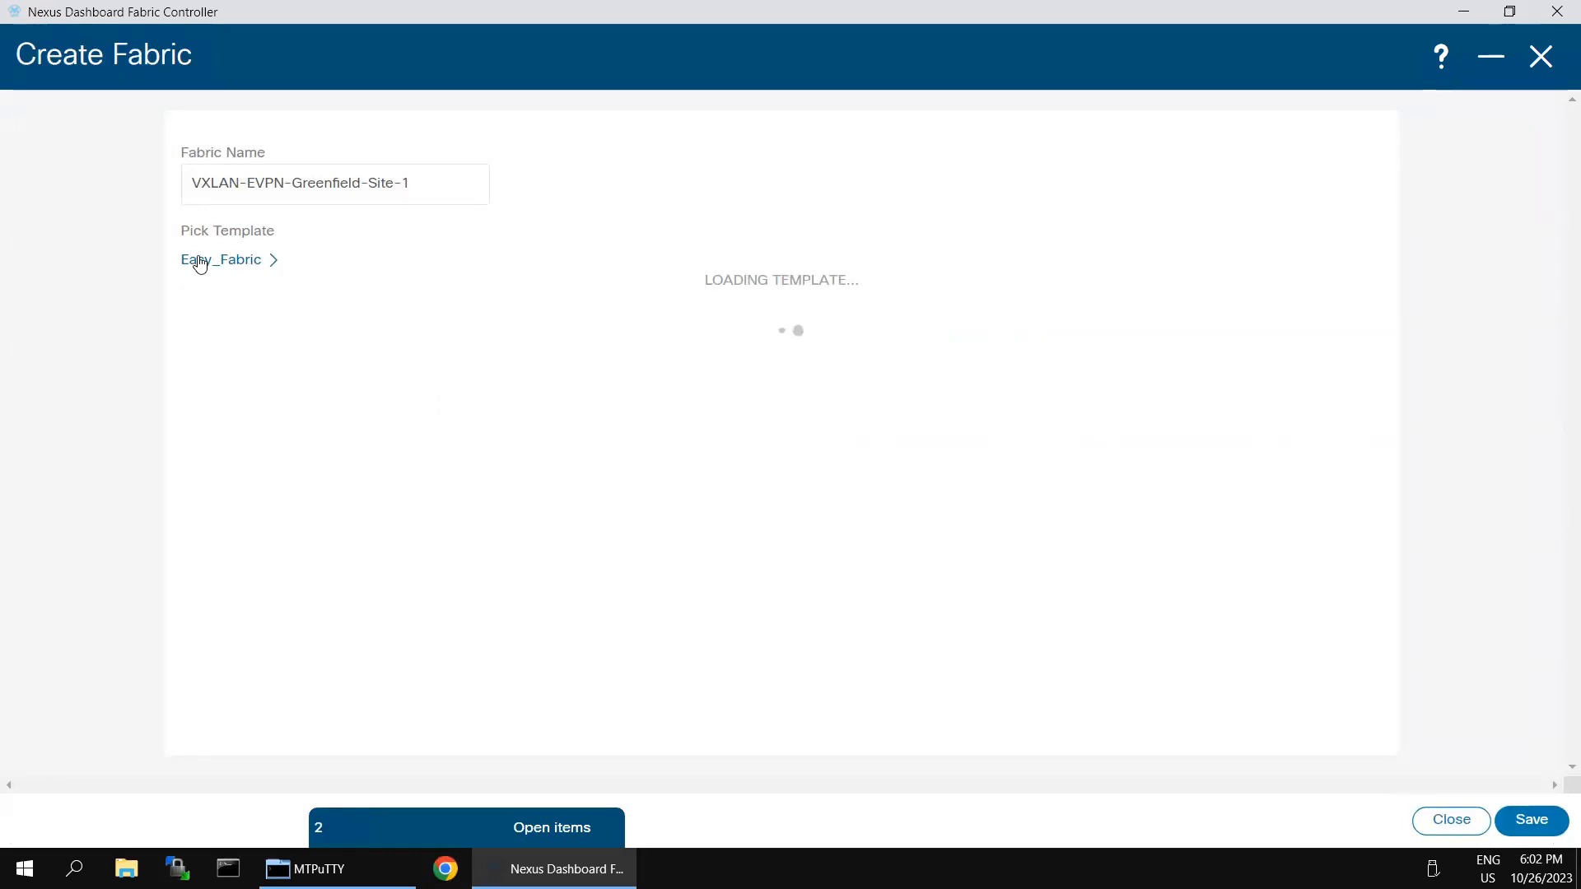
click(267, 400)
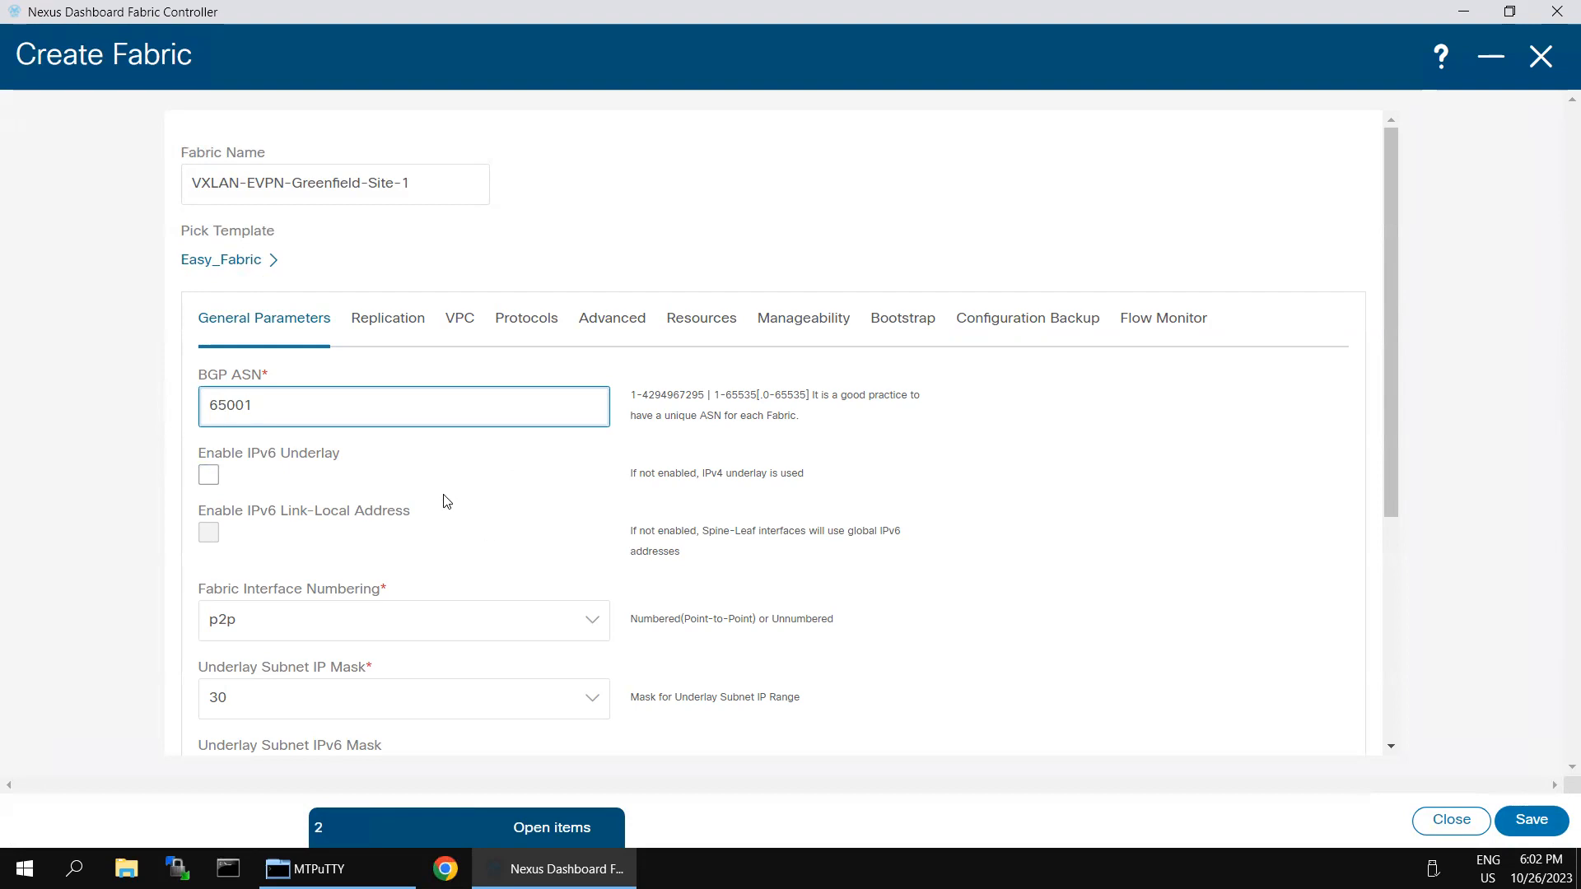
Step: Review Advanced settings: CoPP strict, VTEP HoldDown 180, NX-API enabled, Greenfield Cleanup disabled
click(603, 327)
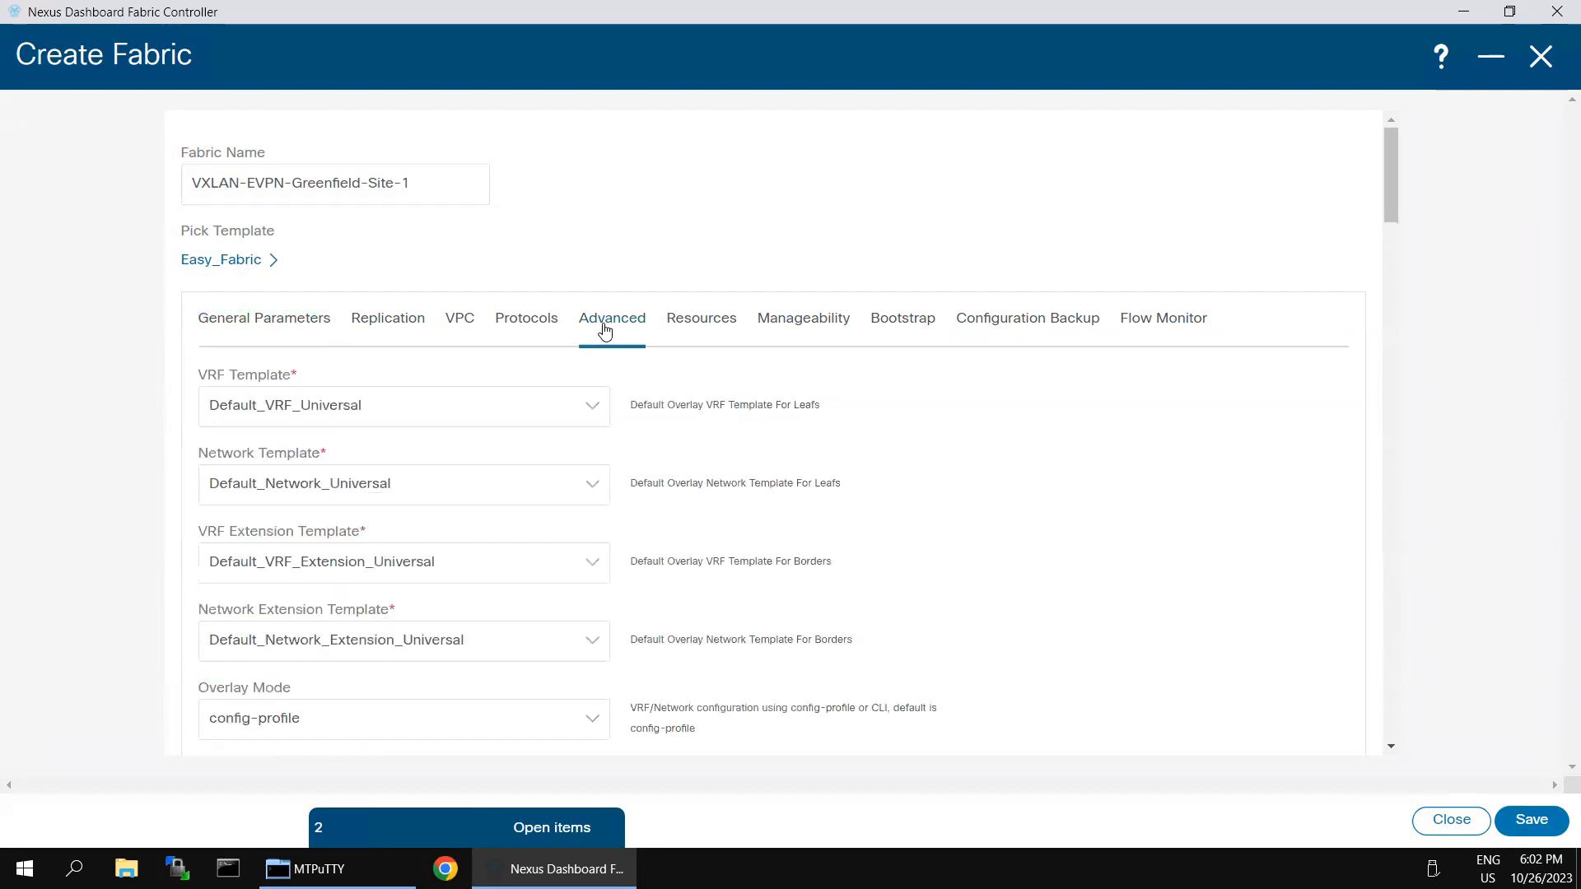
scroll(494, 568, down, 3)
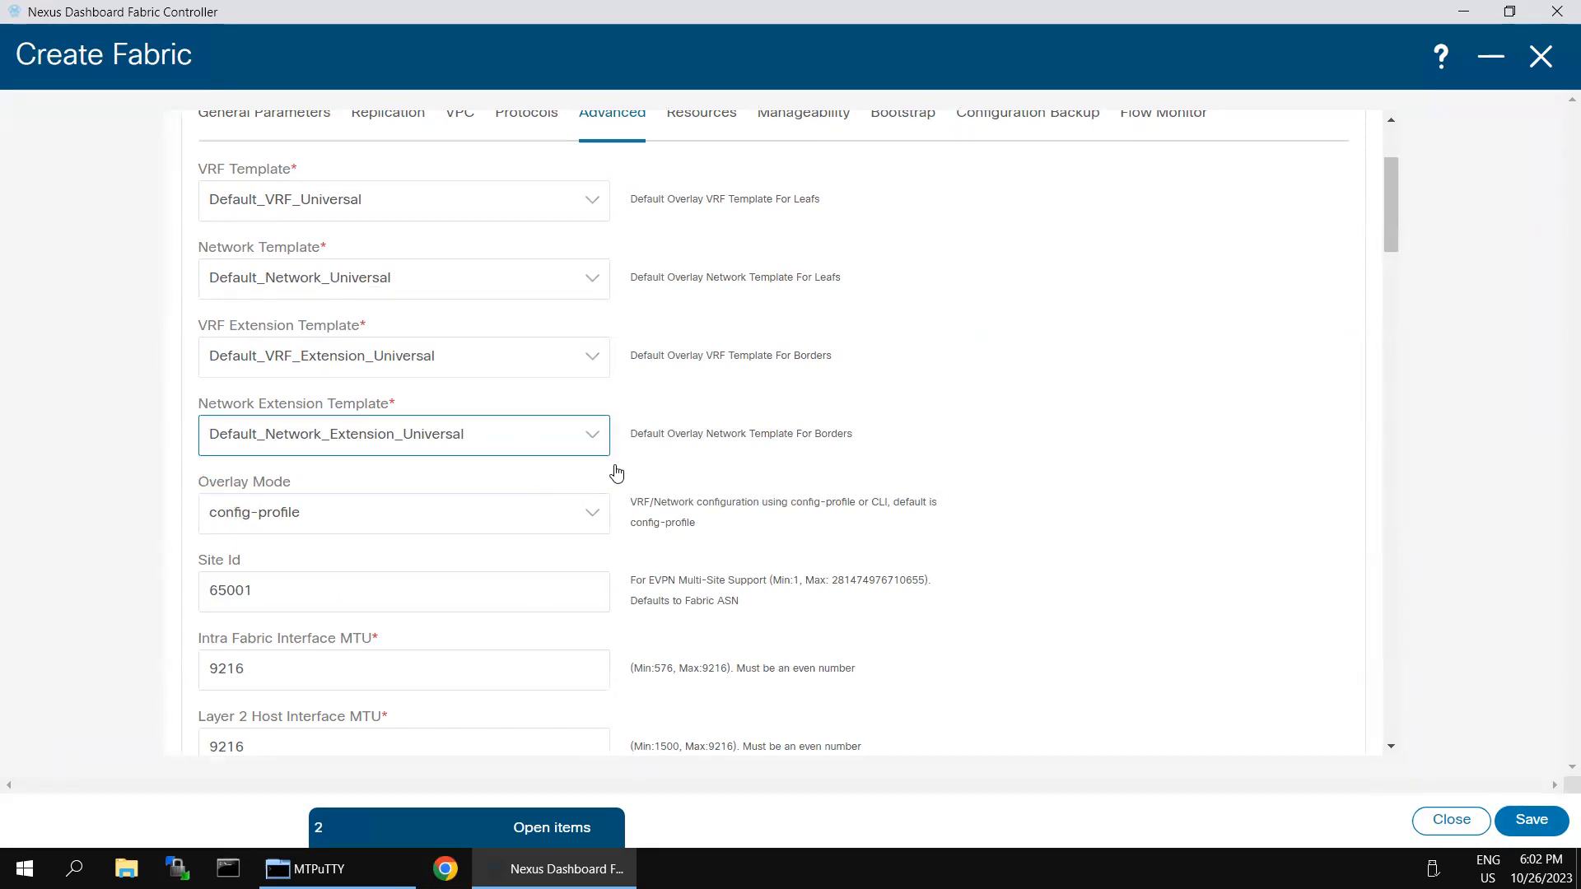
scroll(682, 525, down, 3)
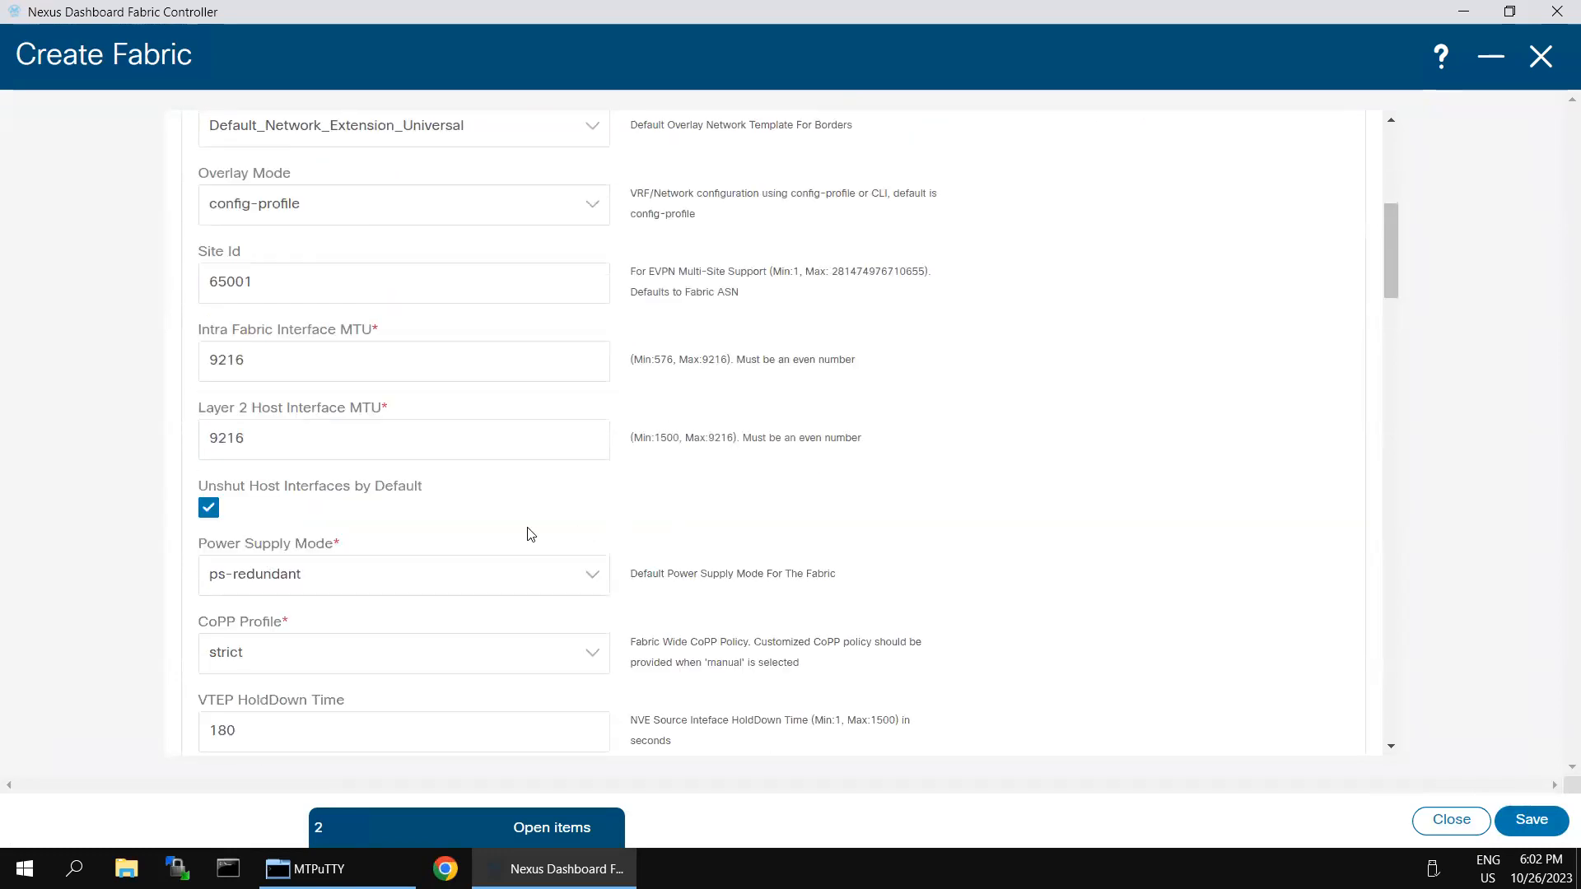
scroll(531, 539, down, 4)
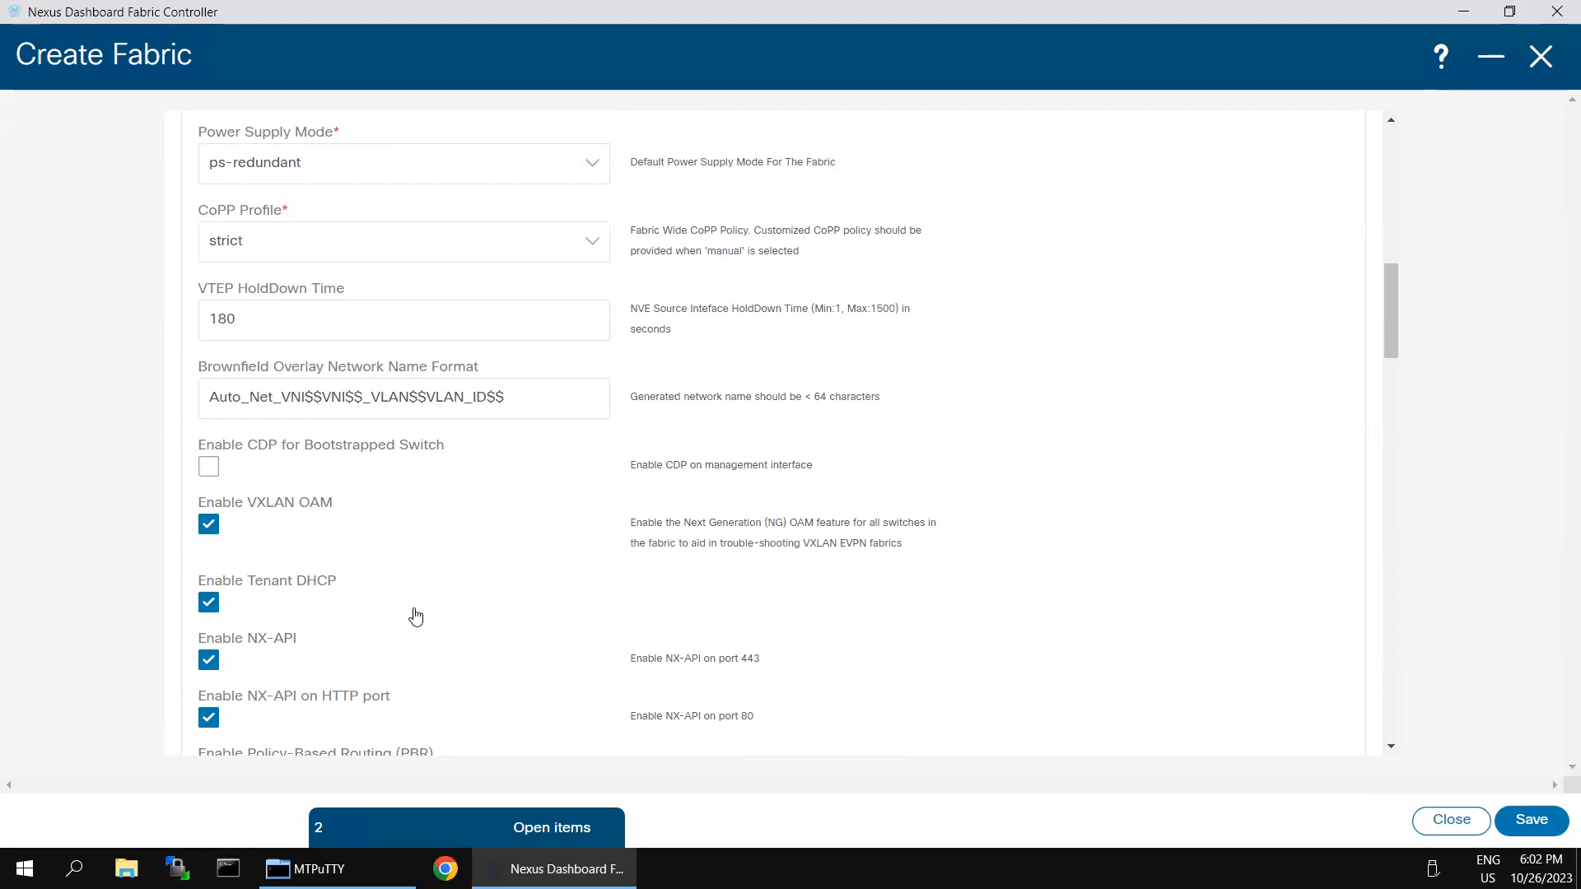
scroll(415, 618, down, 3)
scroll(435, 607, down, 2)
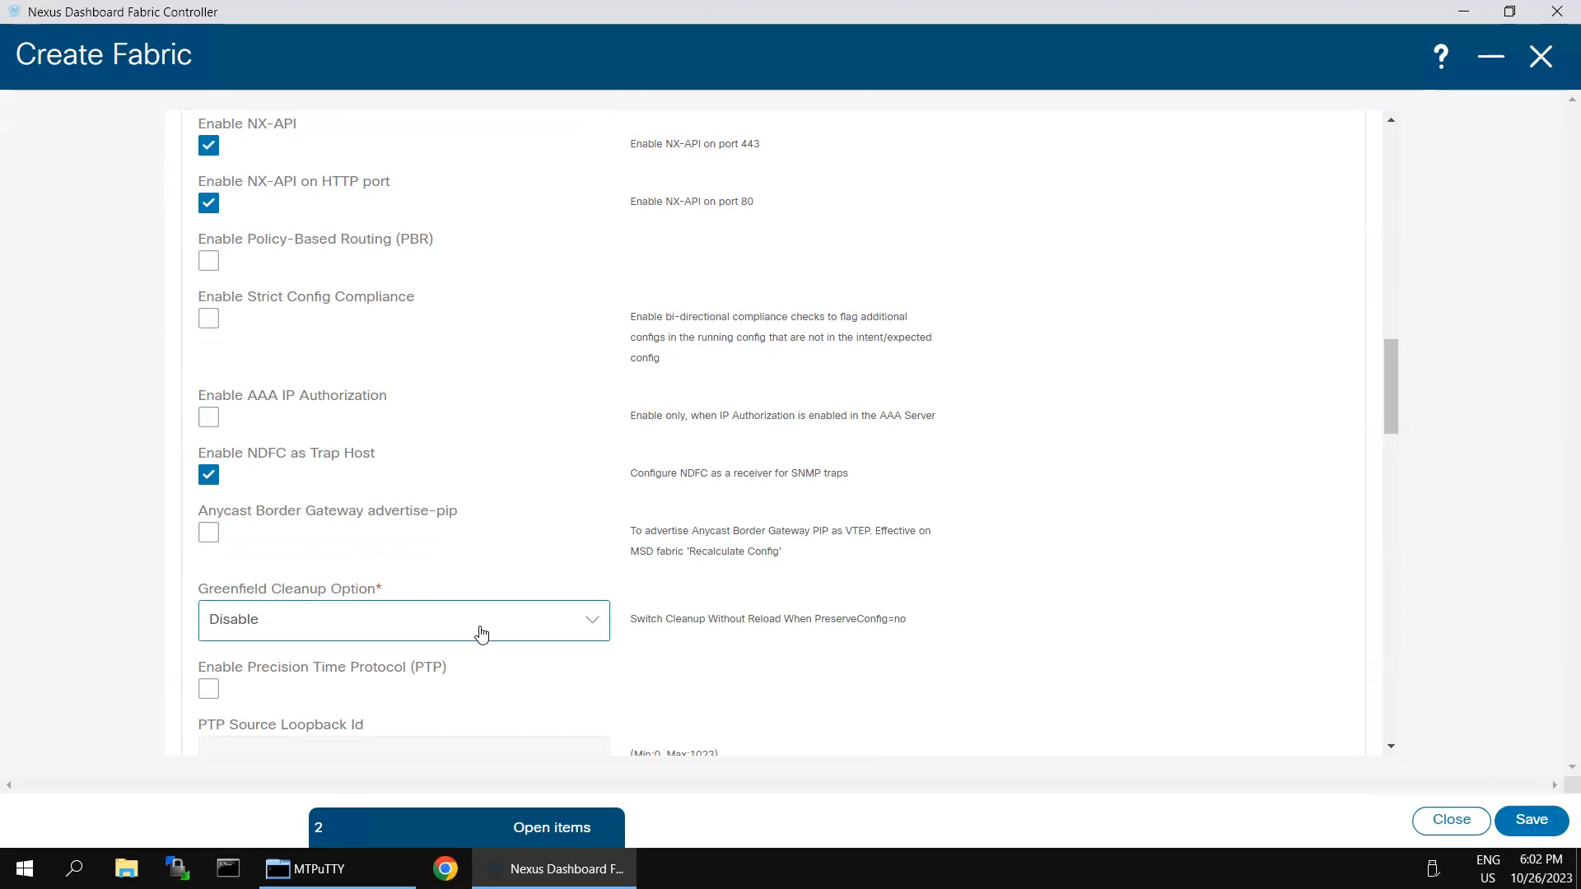
Step: Enable the Greenfield Cleanup option in the Advanced settings
click(598, 627)
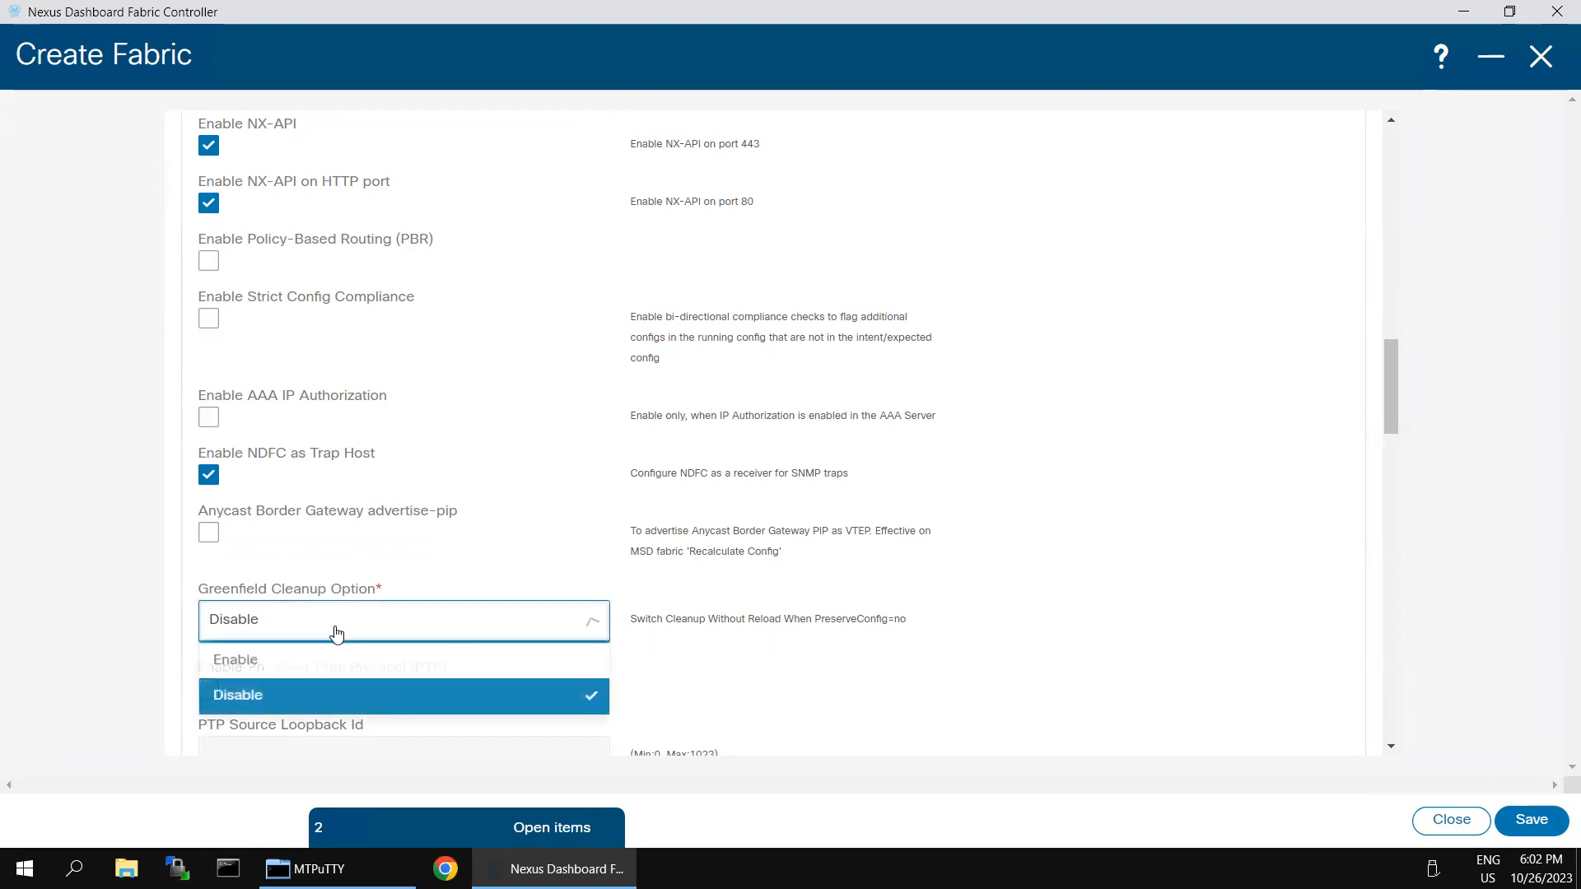
click(227, 656)
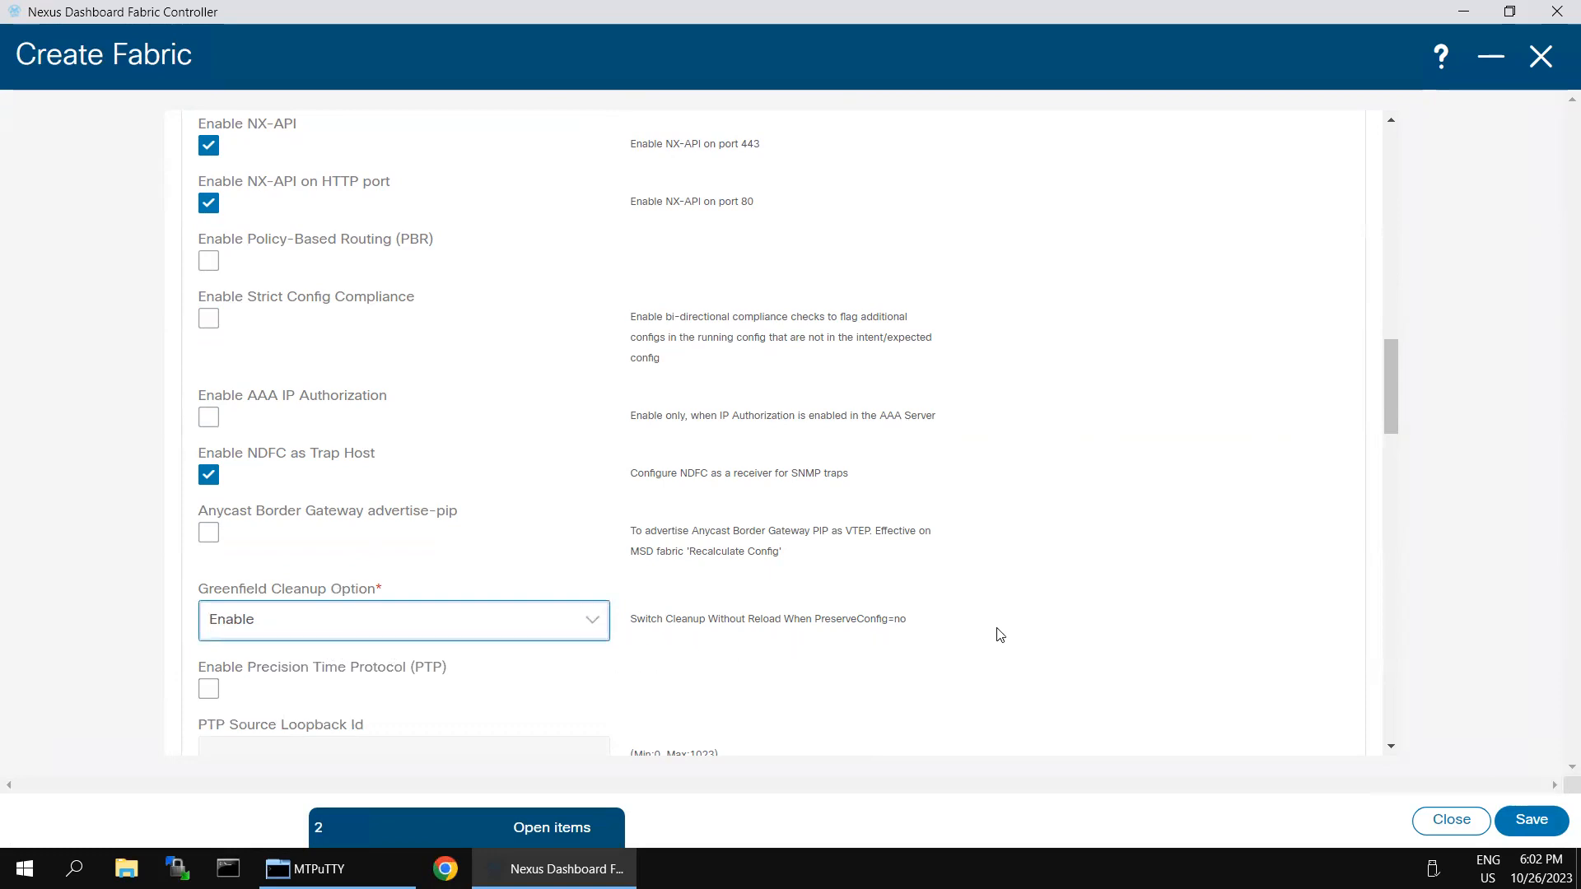
scroll(1000, 635, down, 1)
scroll(978, 576, down, 4)
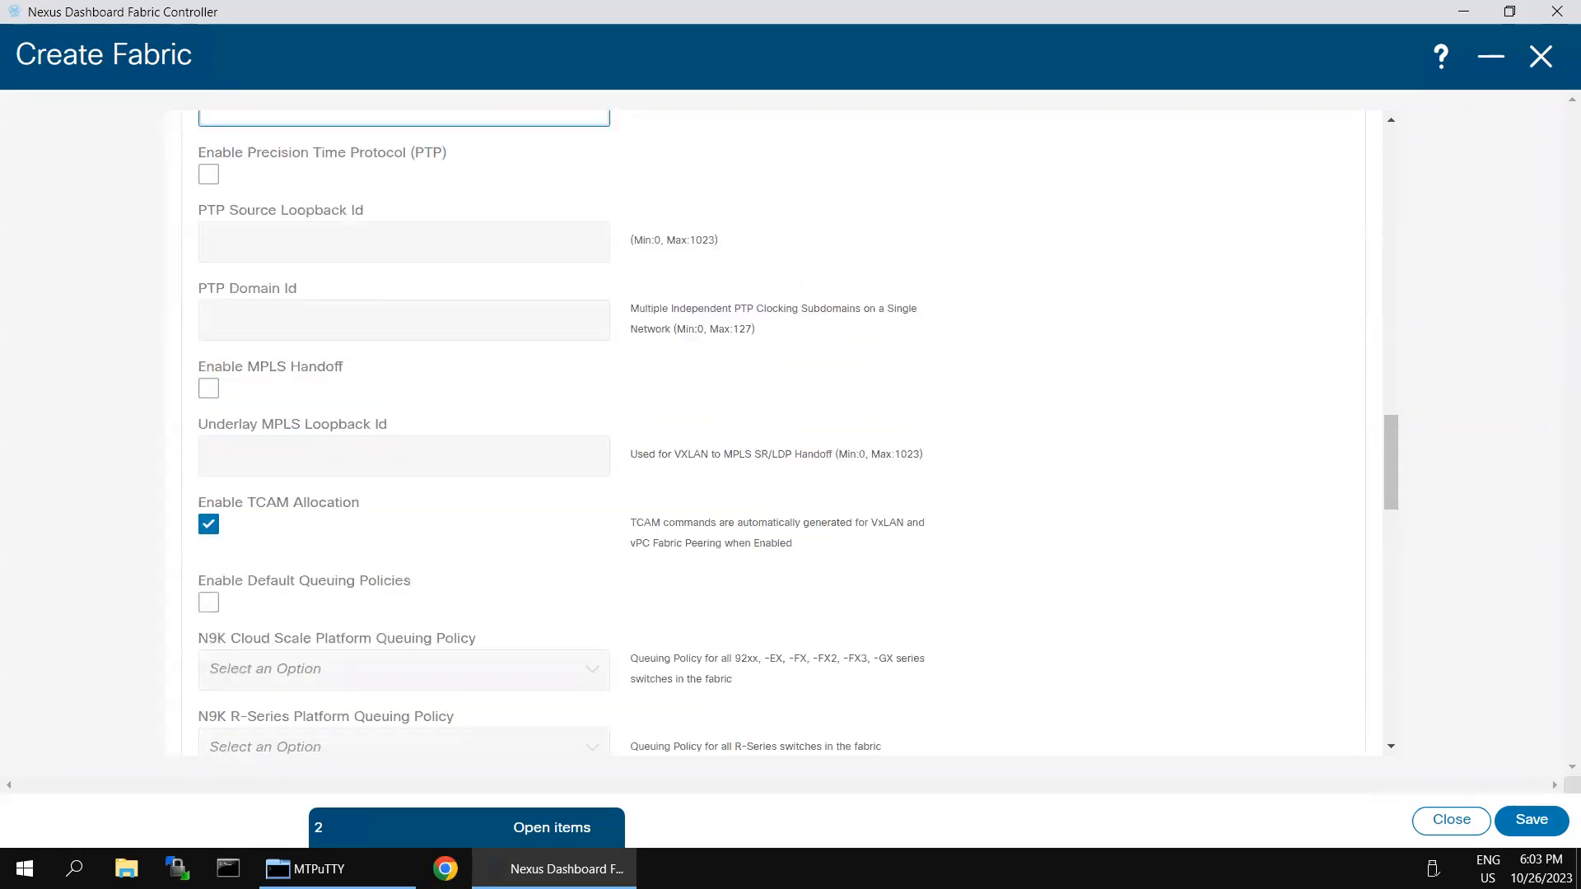
scroll(710, 558, down, 9)
scroll(936, 511, up, 5)
scroll(942, 498, up, 20)
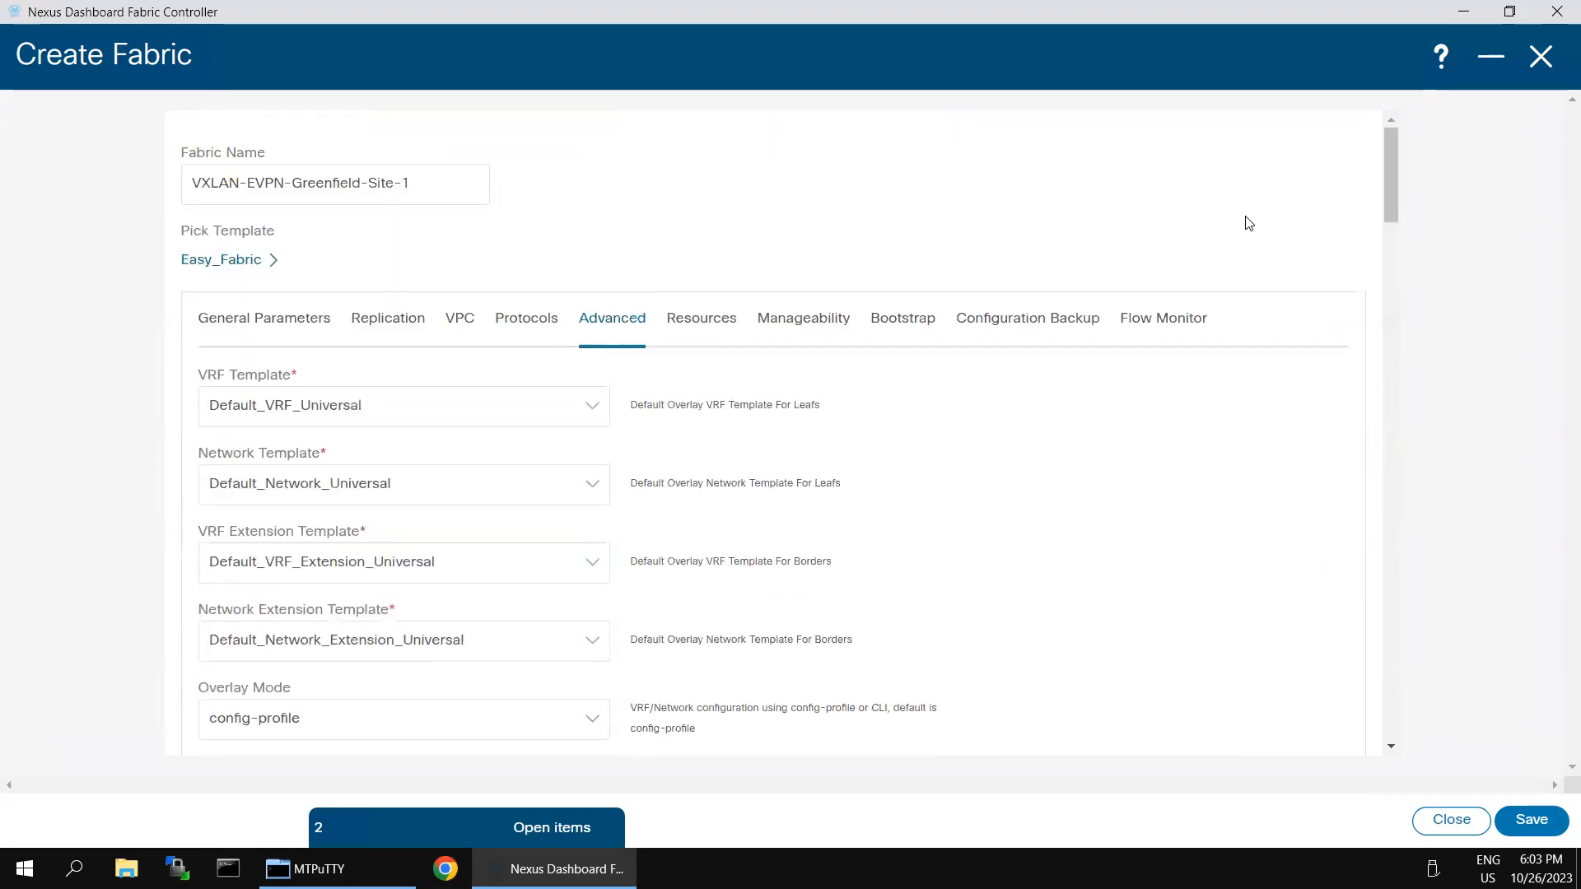
Step: Turn on Hourly Fabric Backup and save the Greenfield fabric
click(1006, 329)
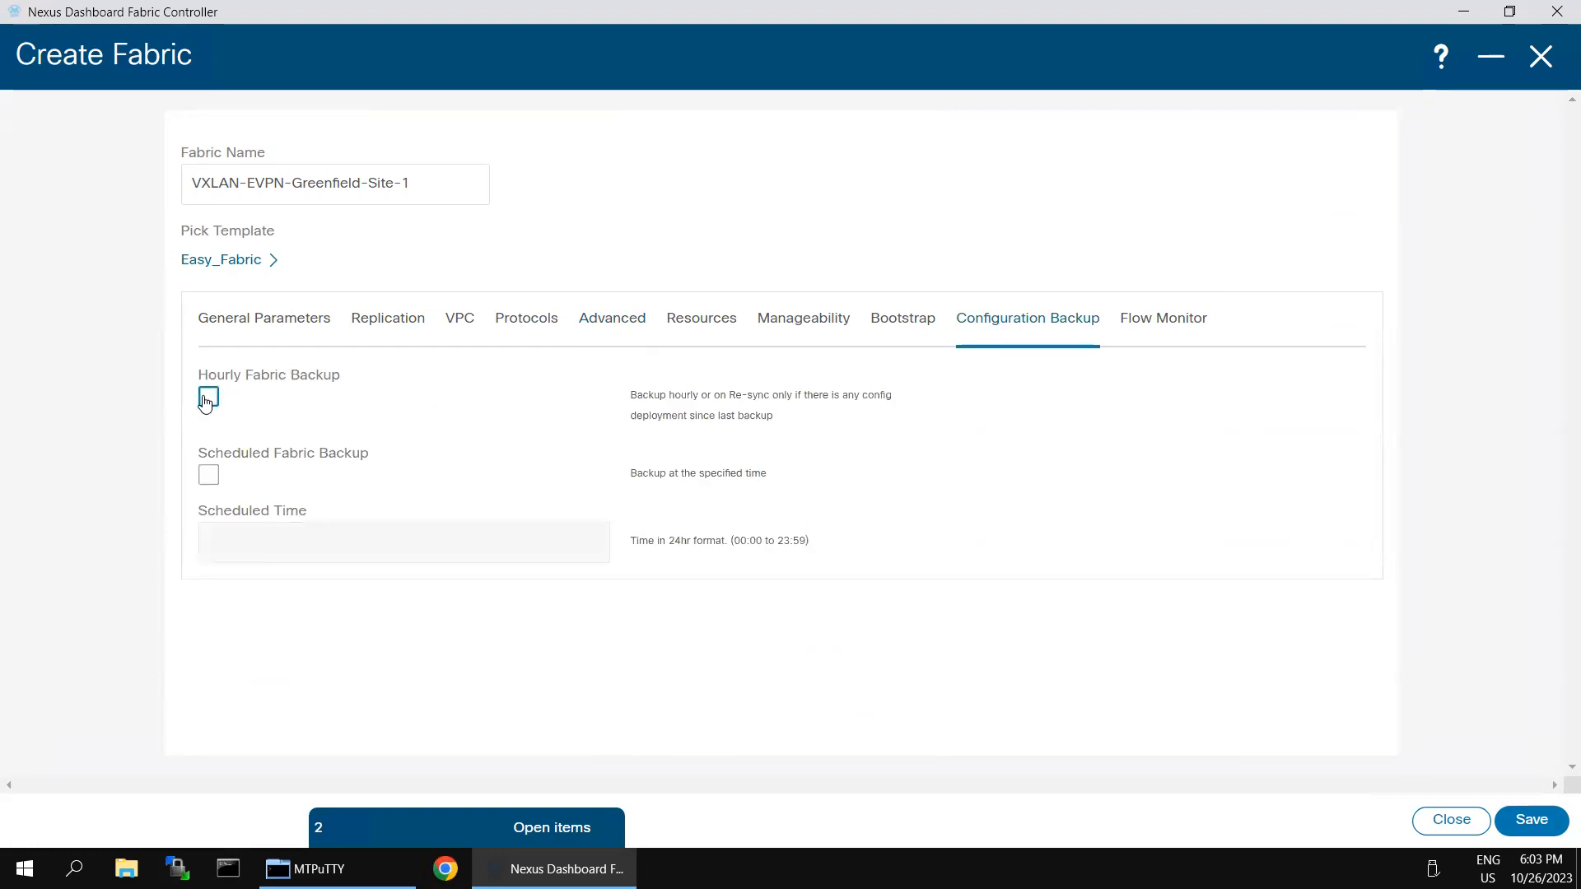
key(space)
click(1512, 825)
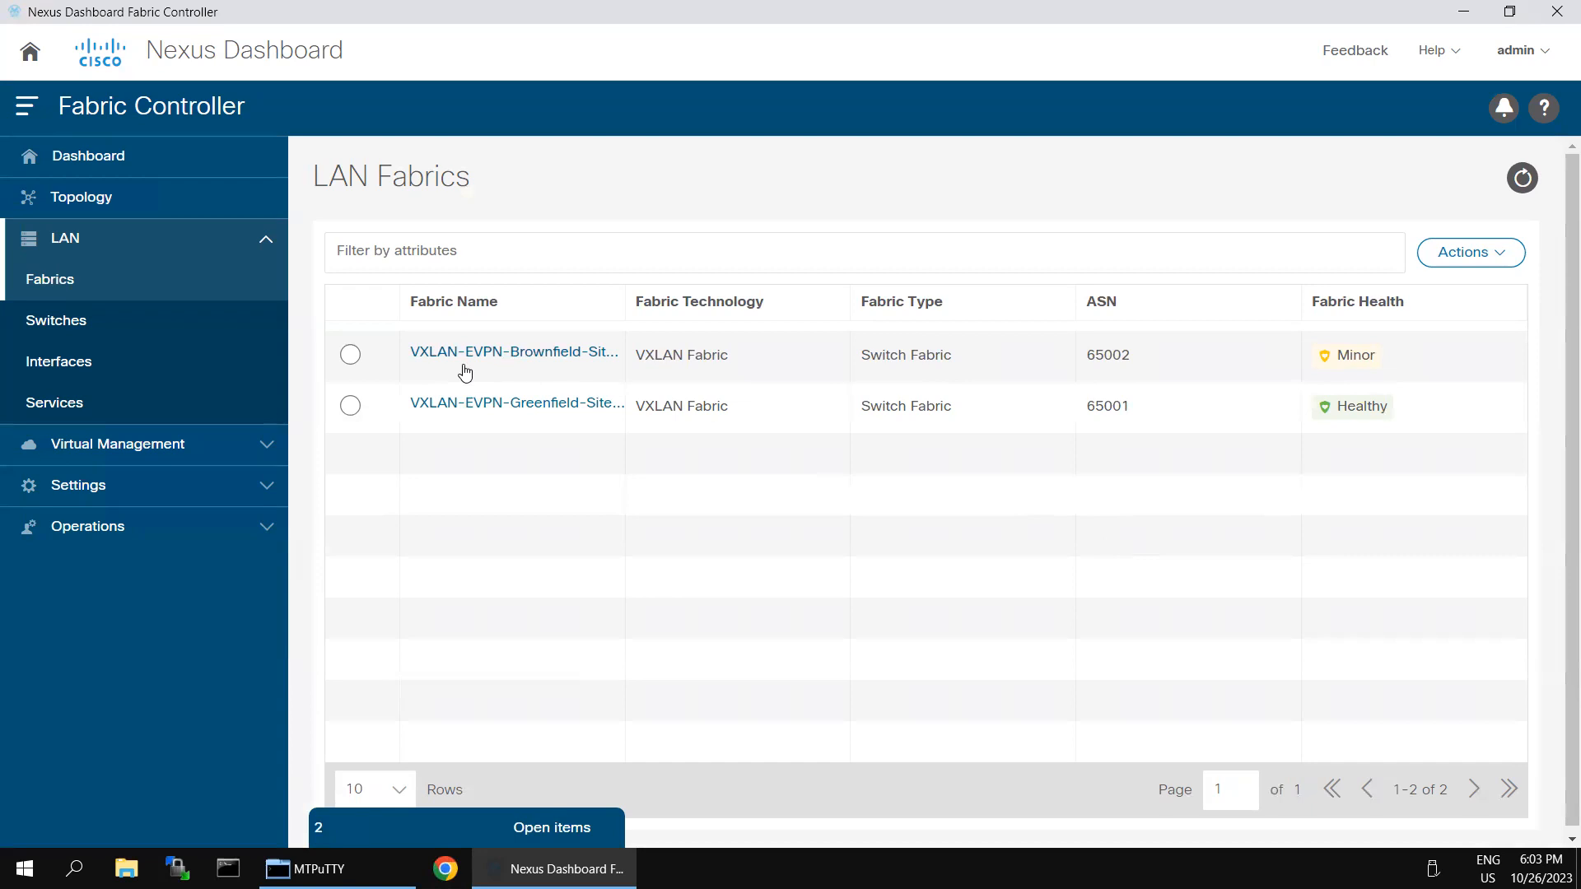
Step: Open the Greenfield-Site-1 fabric's switch list and start Add Switches in Discover mode
click(351, 407)
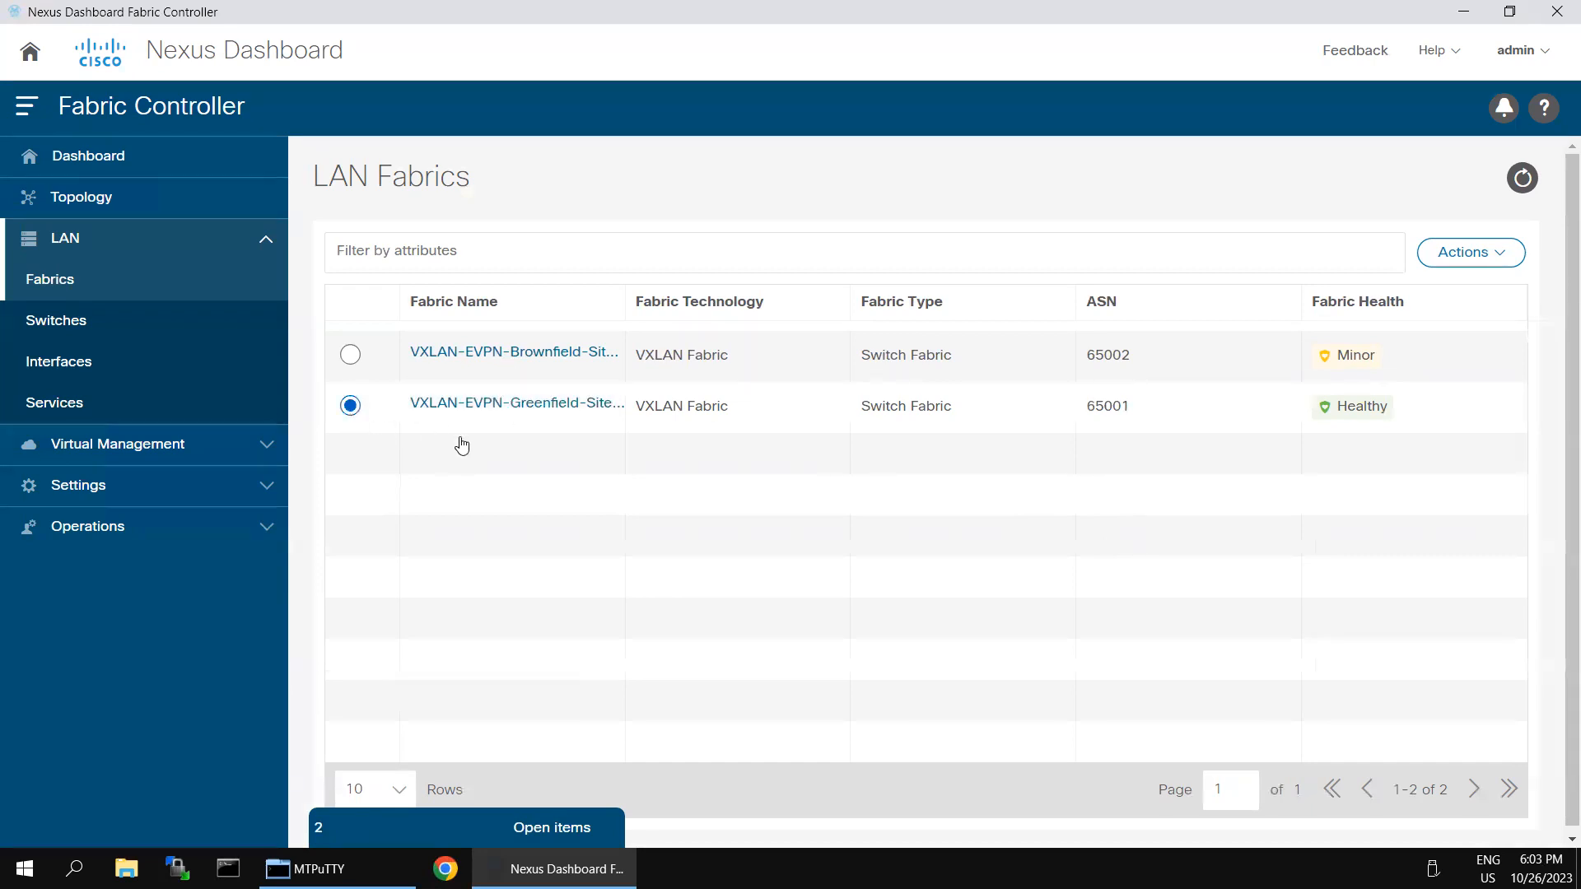
click(540, 412)
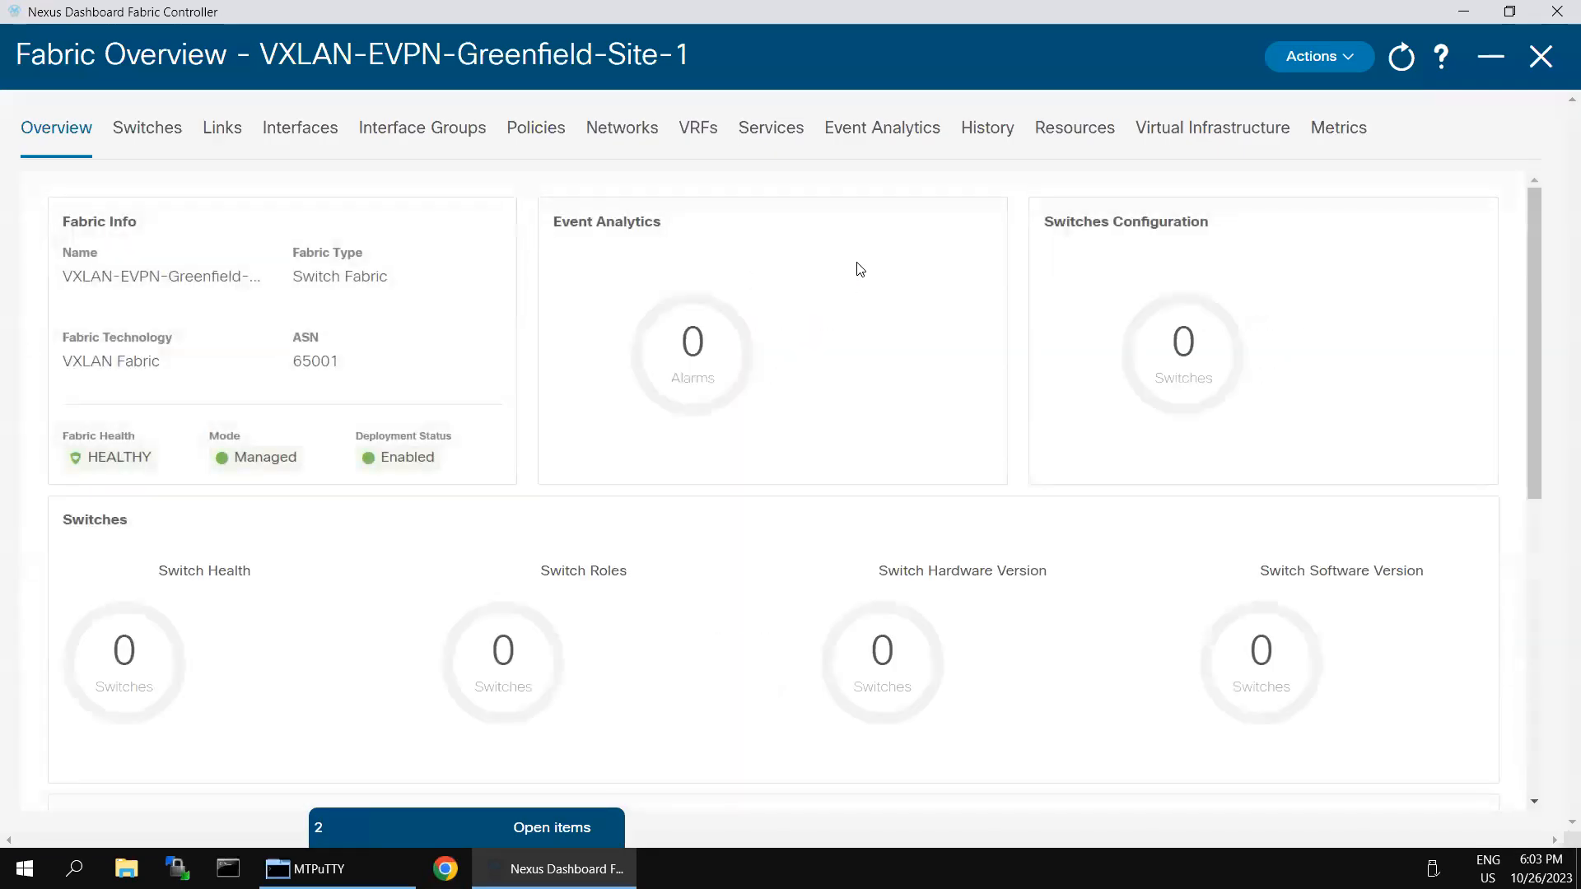
click(159, 142)
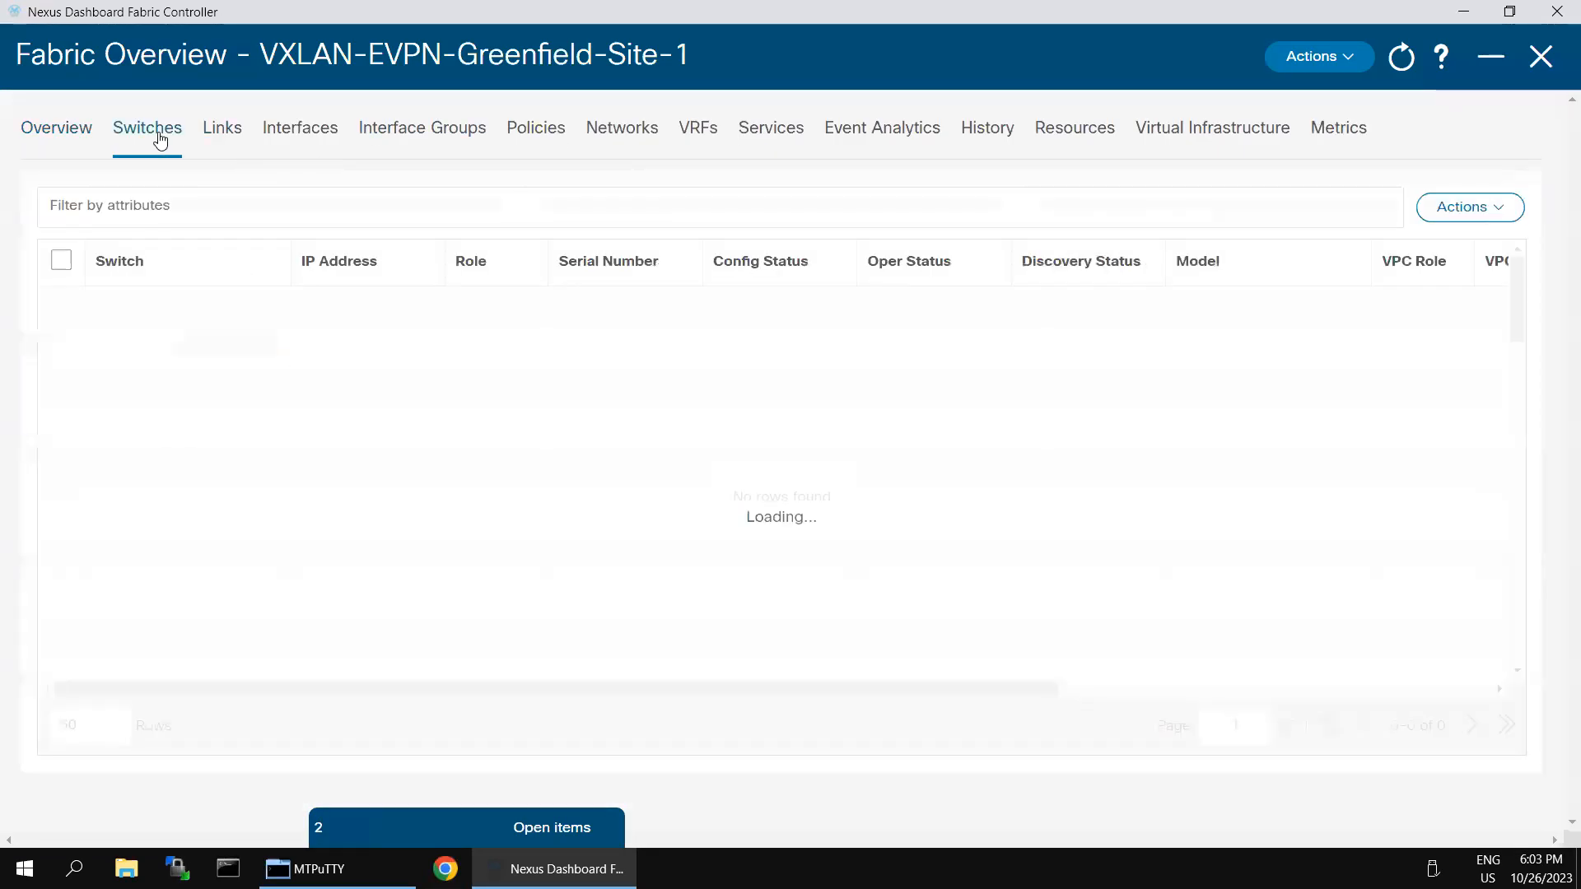
click(1482, 212)
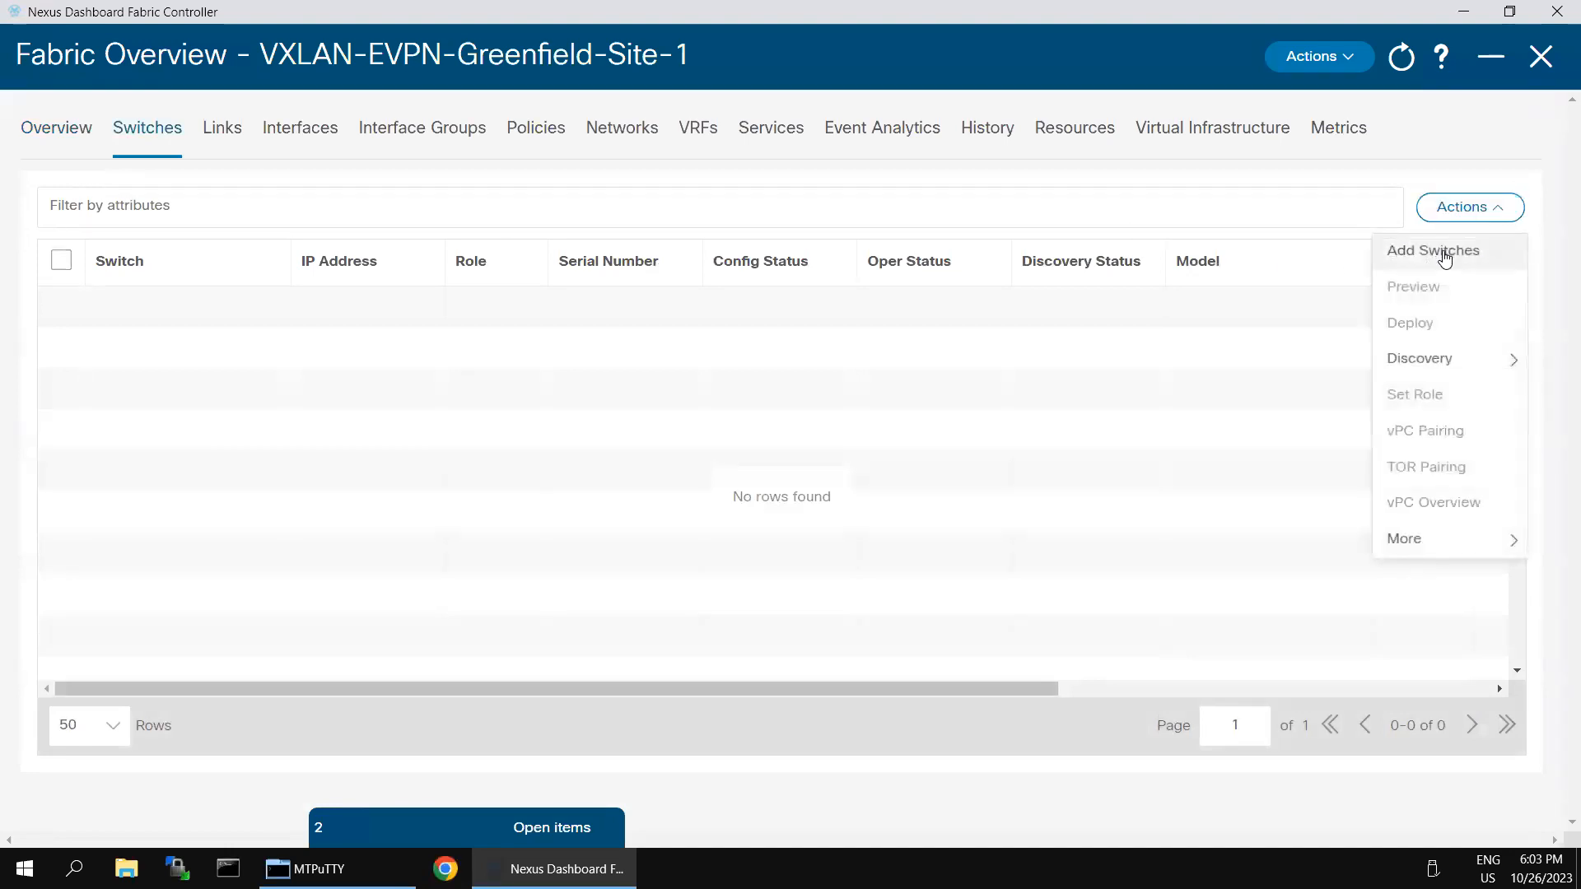
click(1444, 259)
click(397, 282)
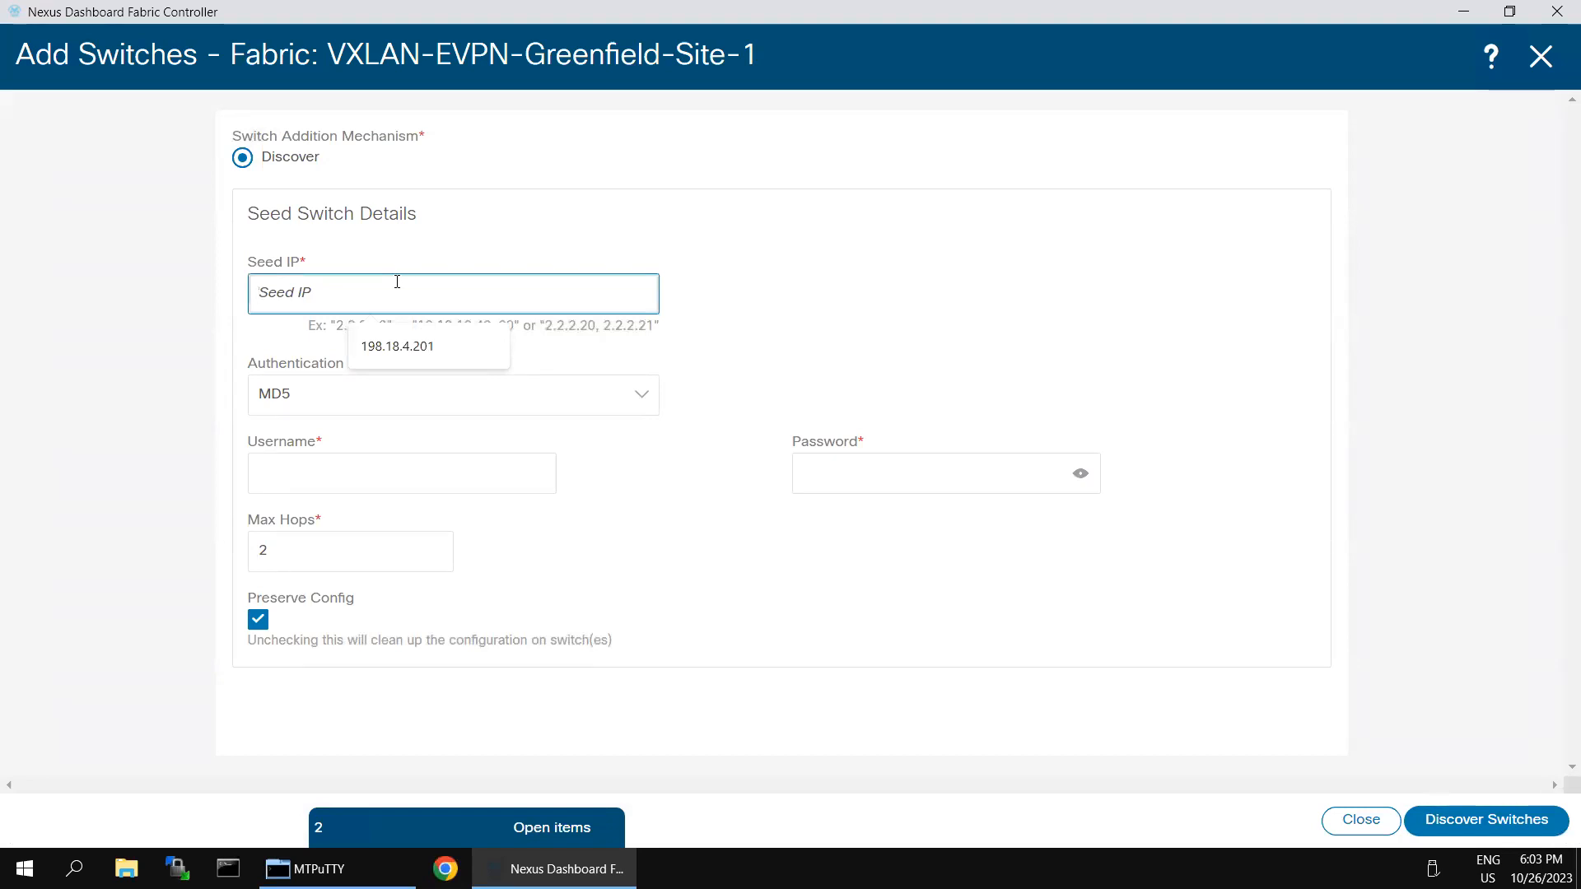
Step: Discover from seed 198.18.4.101 with the switch credentials and select Spine-1, Leaf-1 and BGW-1
click(364, 346)
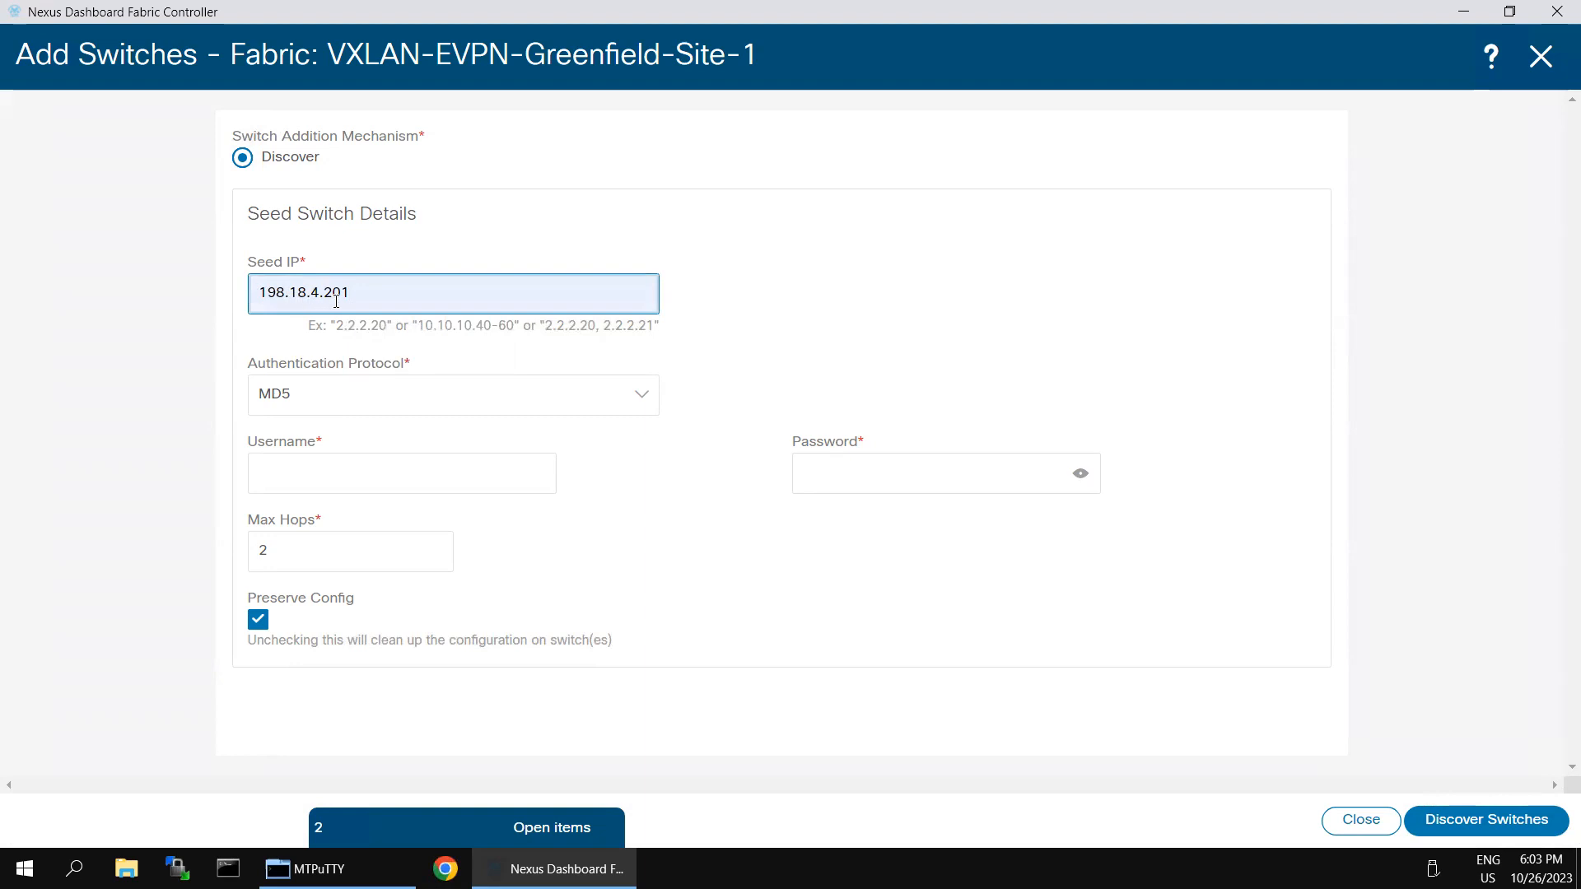
key(BackSpace)
text(1)
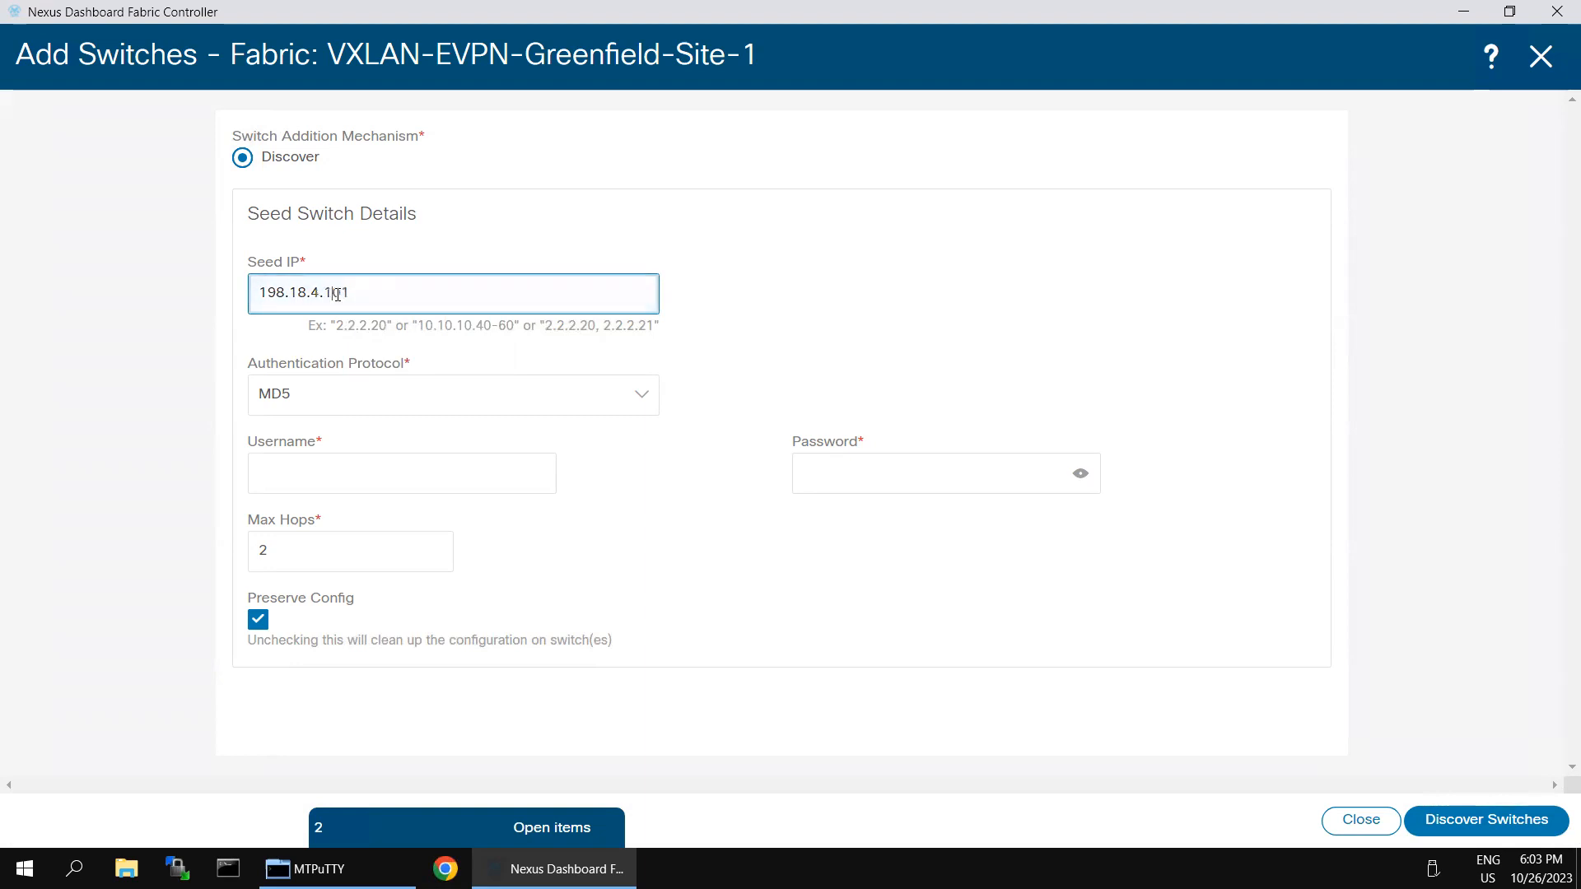
click(444, 476)
click(416, 470)
click(416, 542)
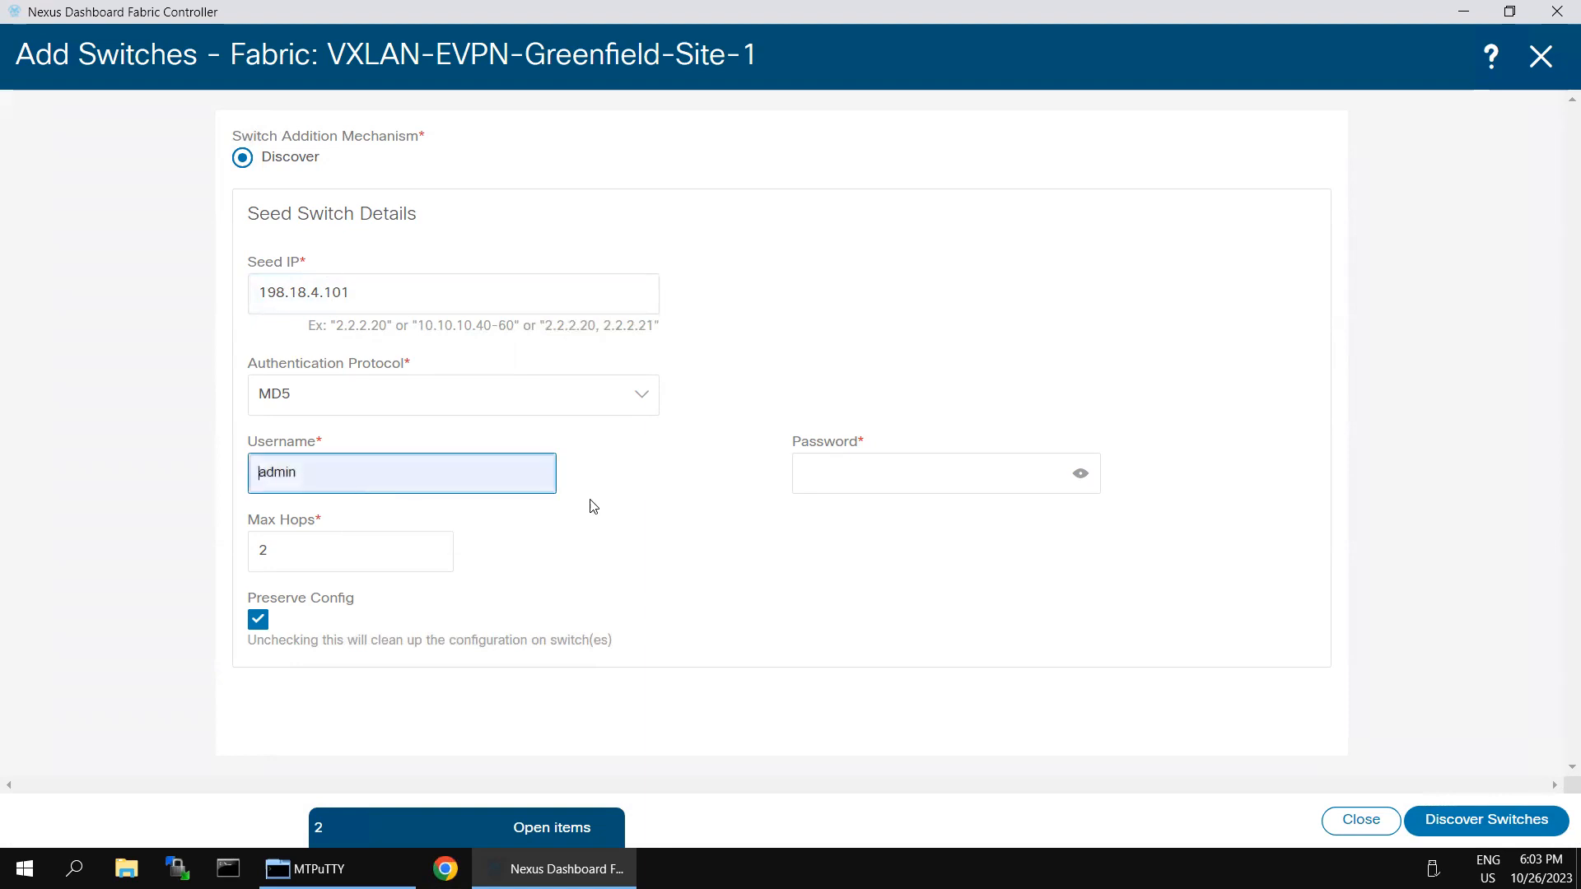
click(817, 473)
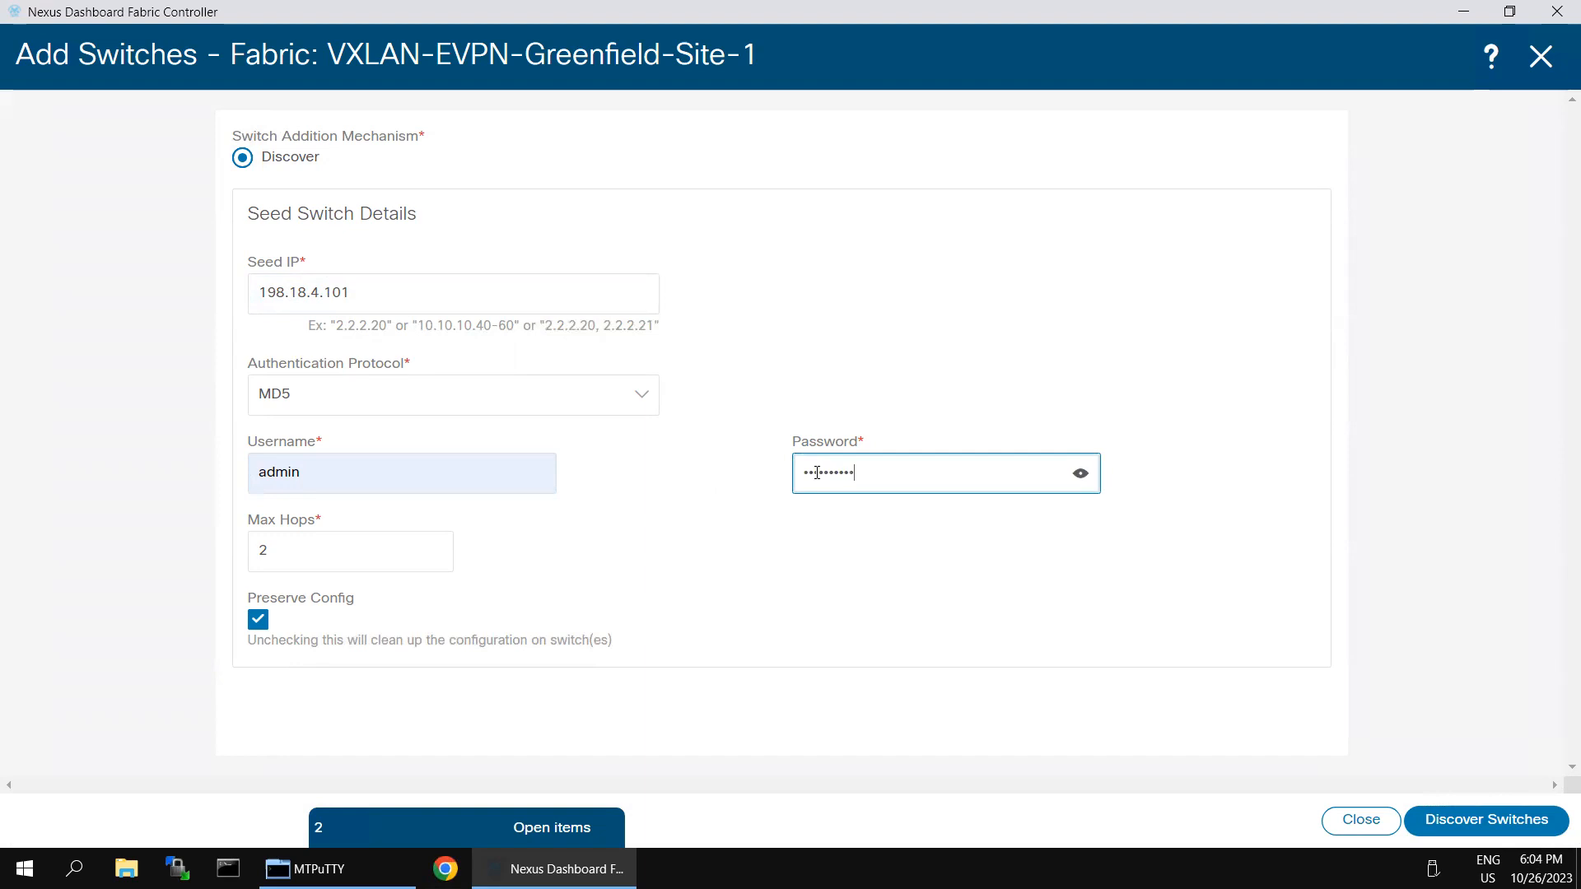
click(1470, 820)
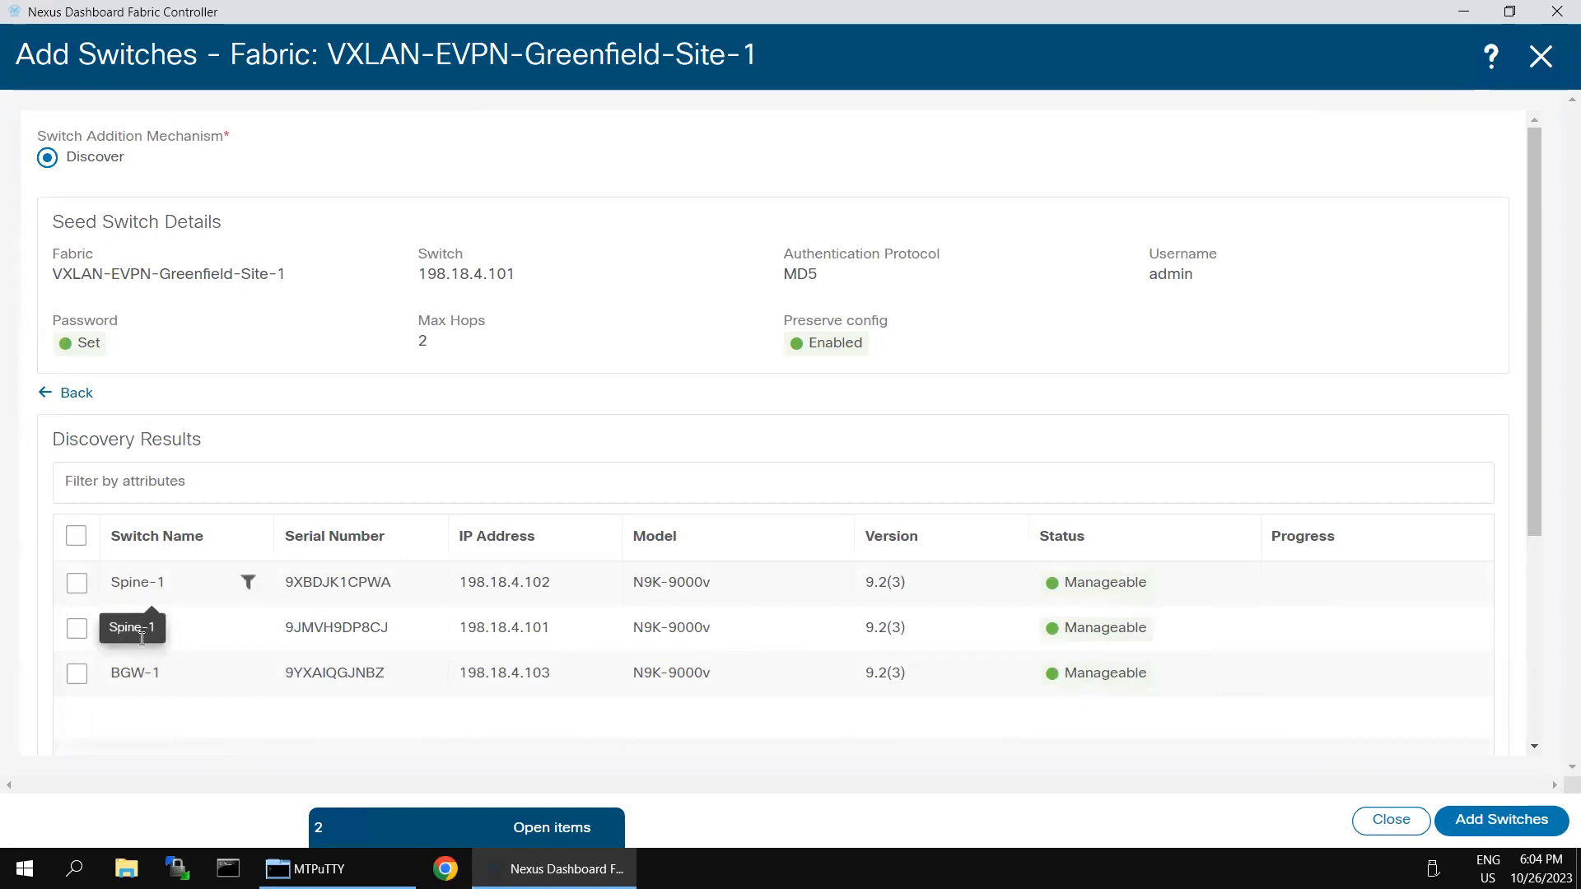
click(75, 540)
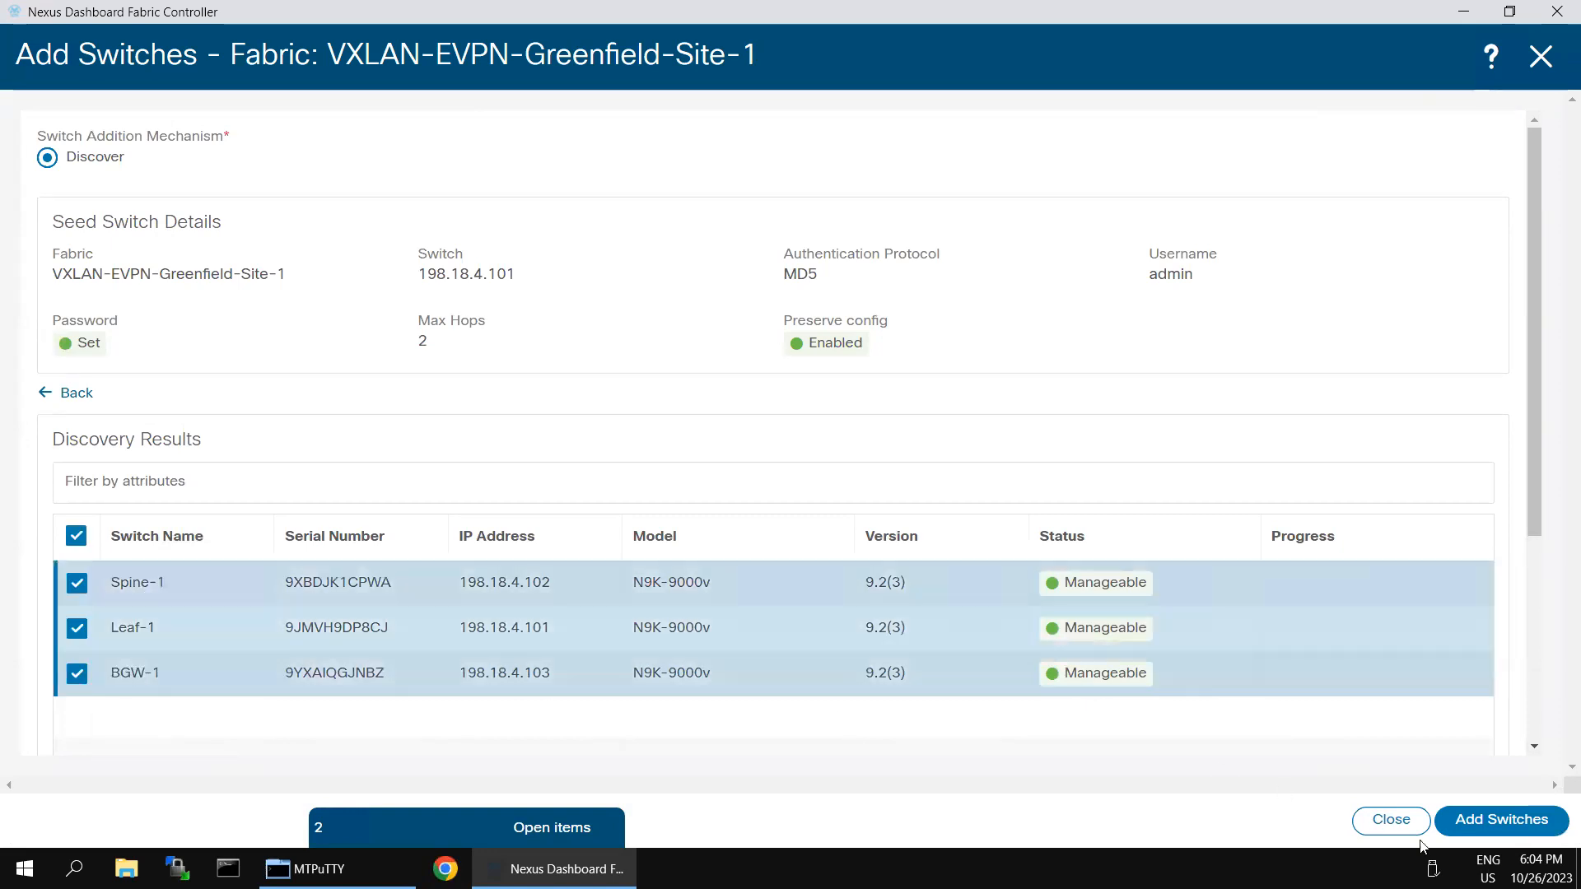
Step: Add the three selected switches, then close the form back to the Greenfield switch list
click(1500, 820)
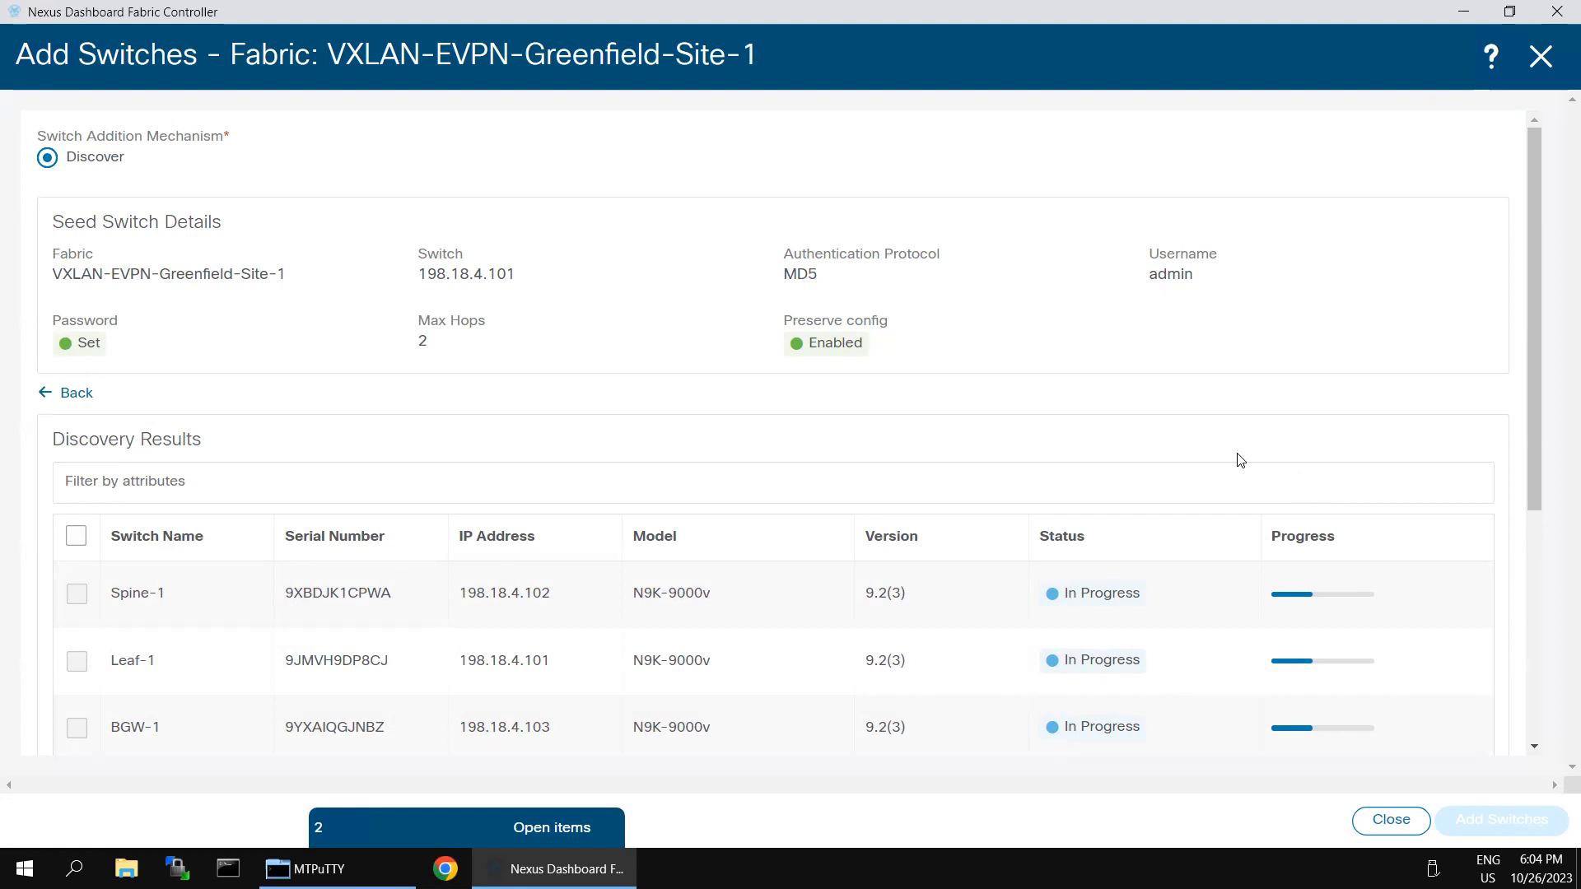
scroll(1241, 459, down, 2)
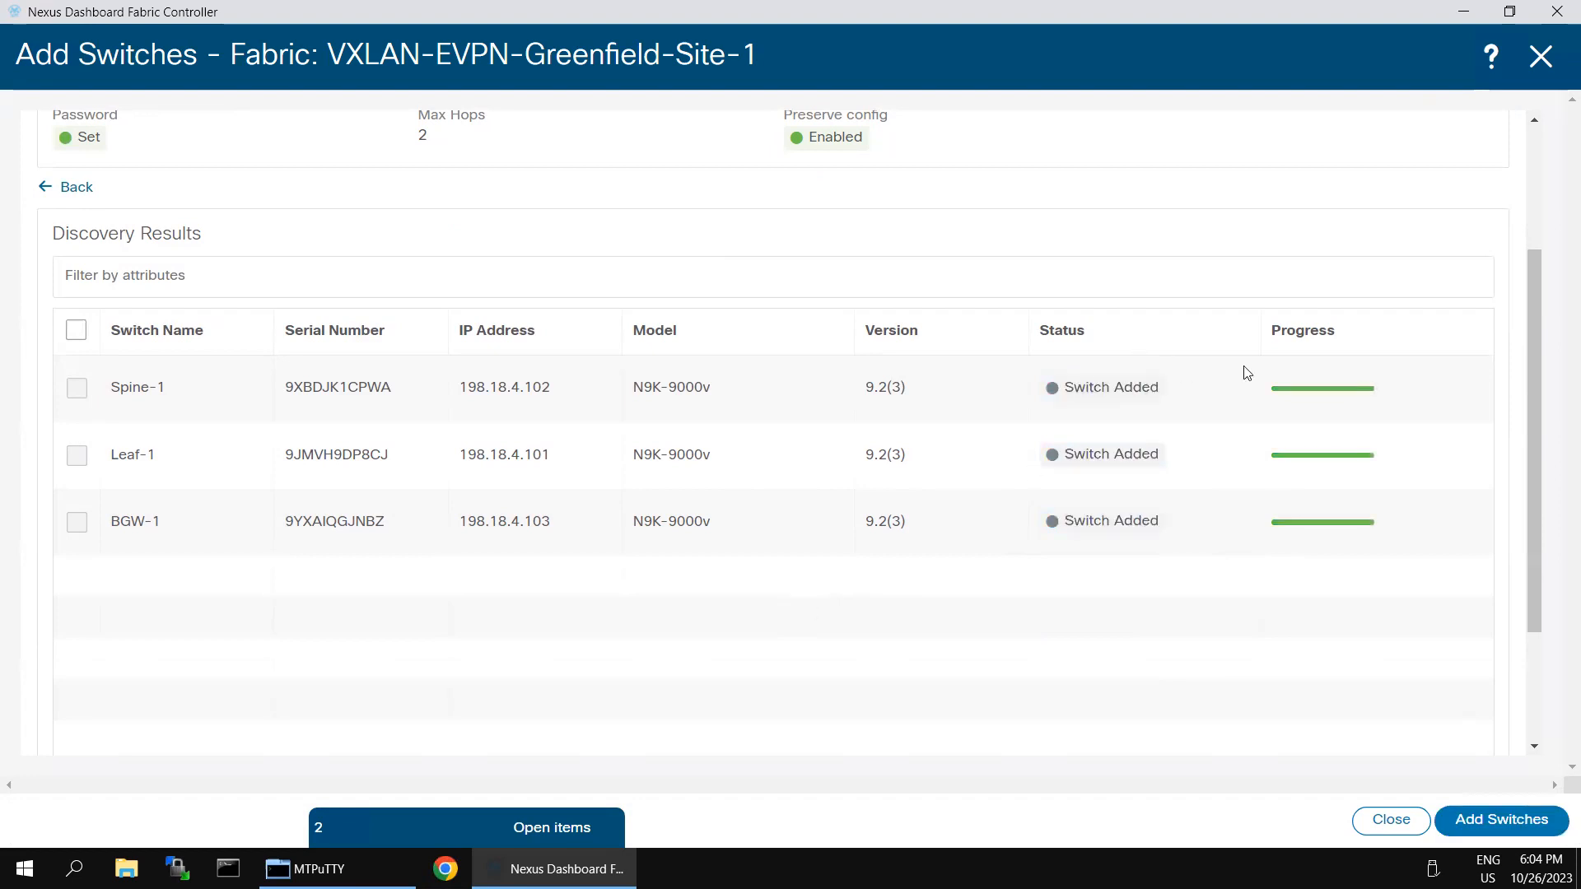
scroll(1315, 387, up, 3)
click(1541, 60)
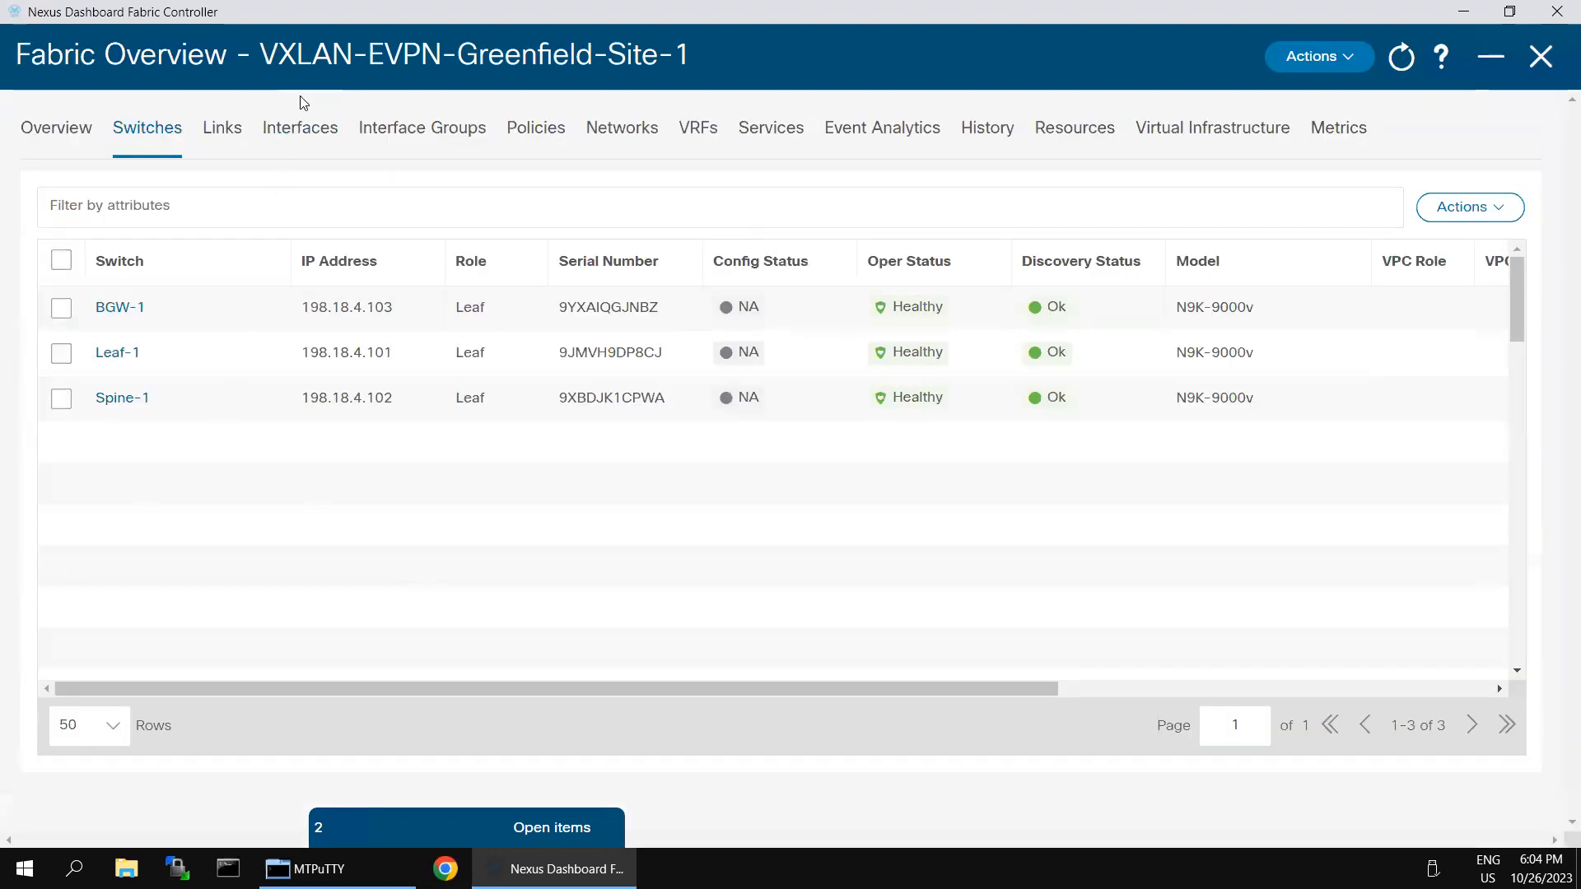
click(61, 308)
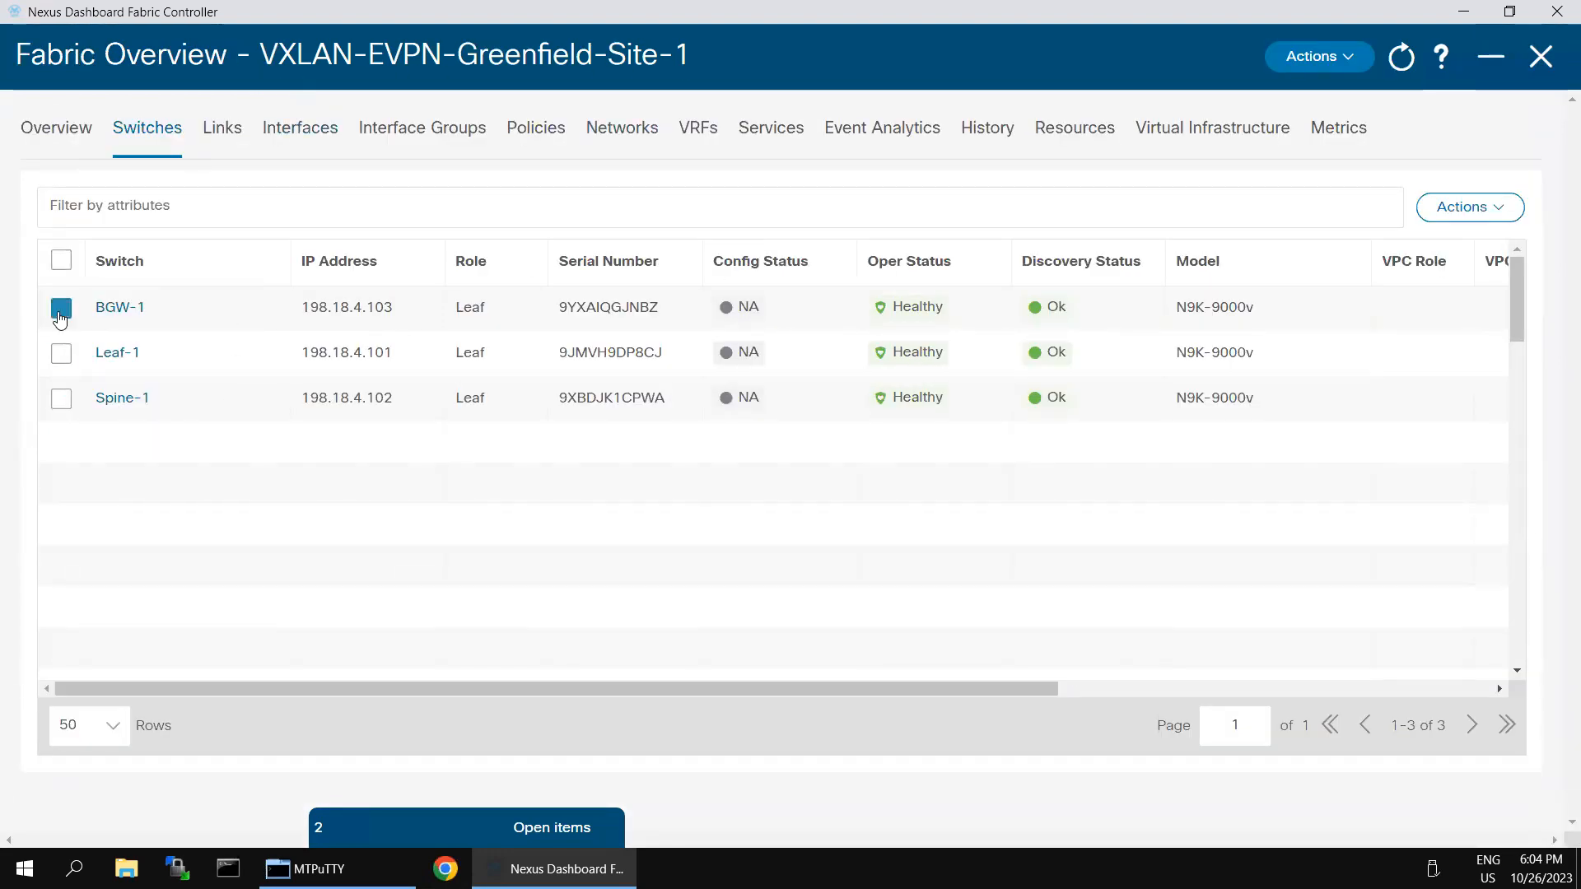
Step: Set BGW-1's role to Border Gateway, correcting an initial Border pick
click(1470, 207)
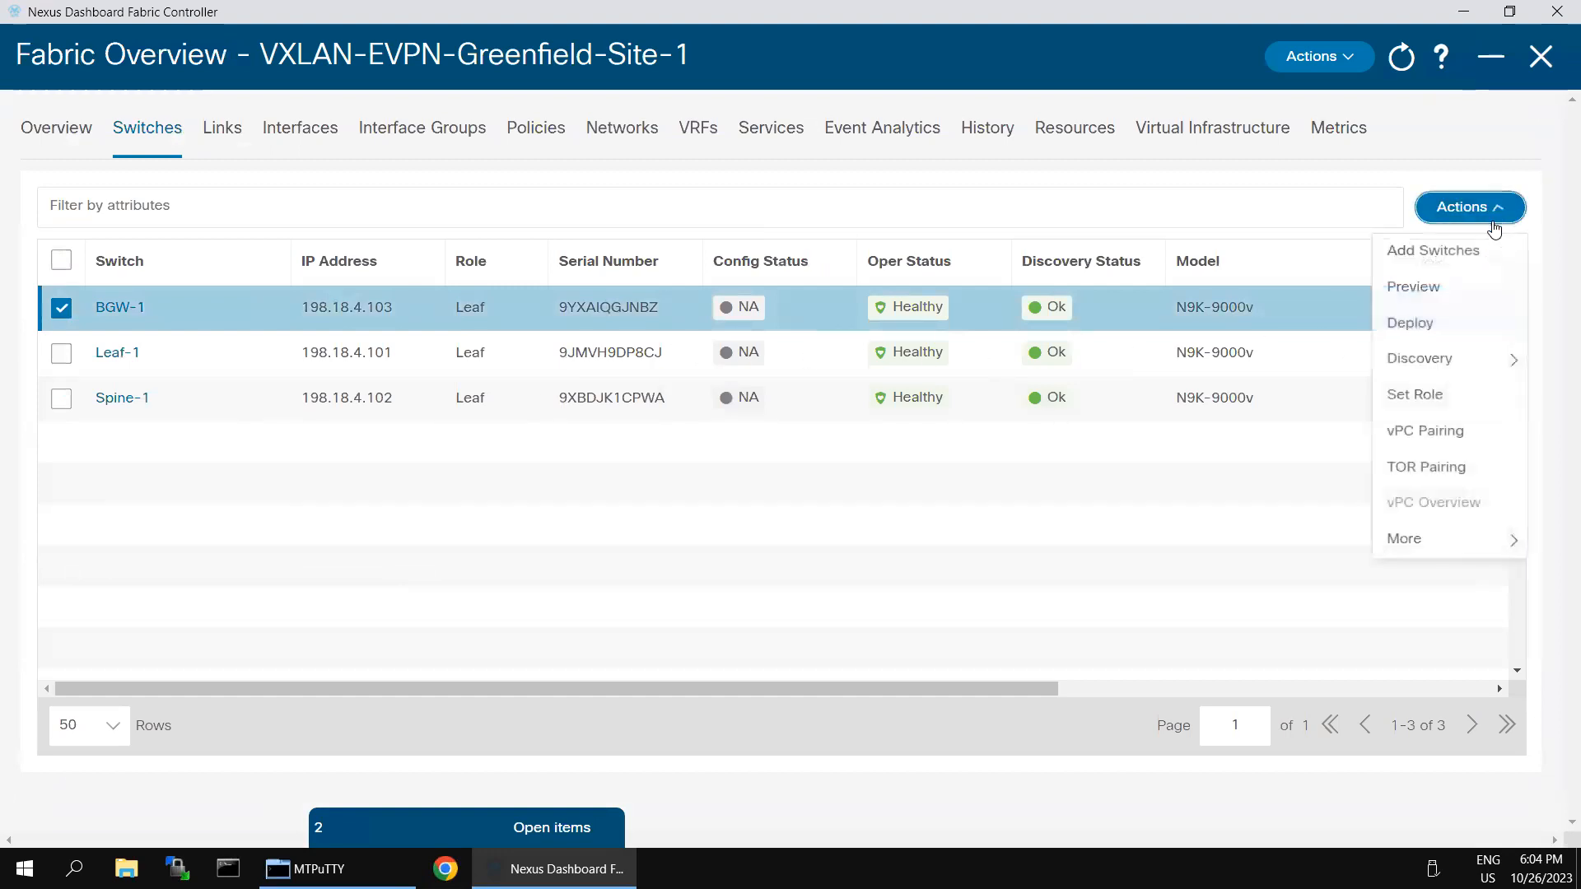
click(1427, 395)
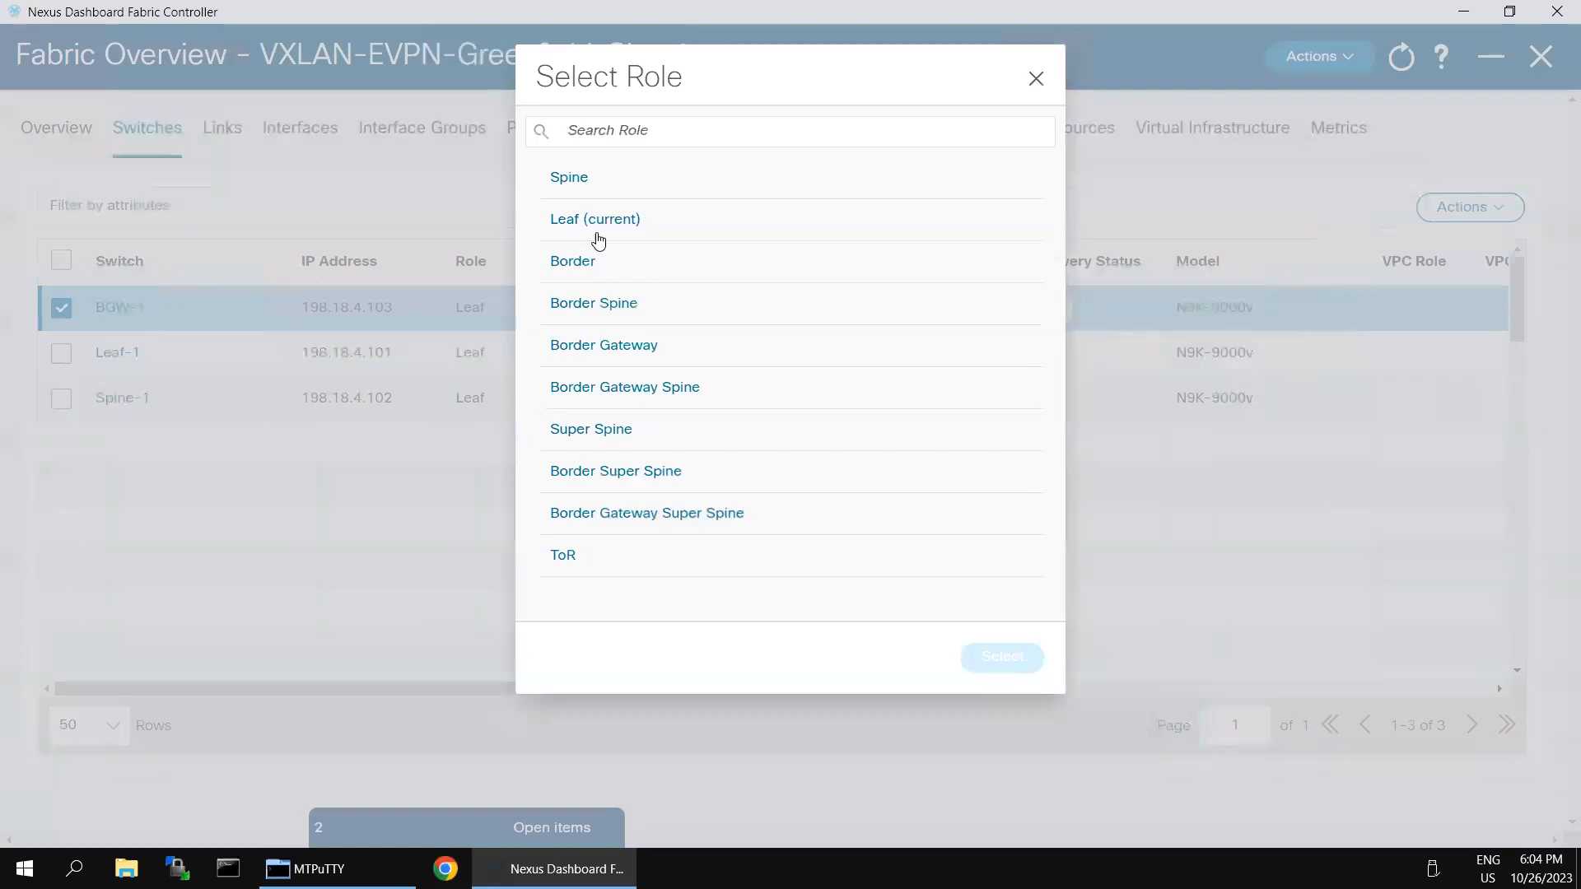
click(586, 267)
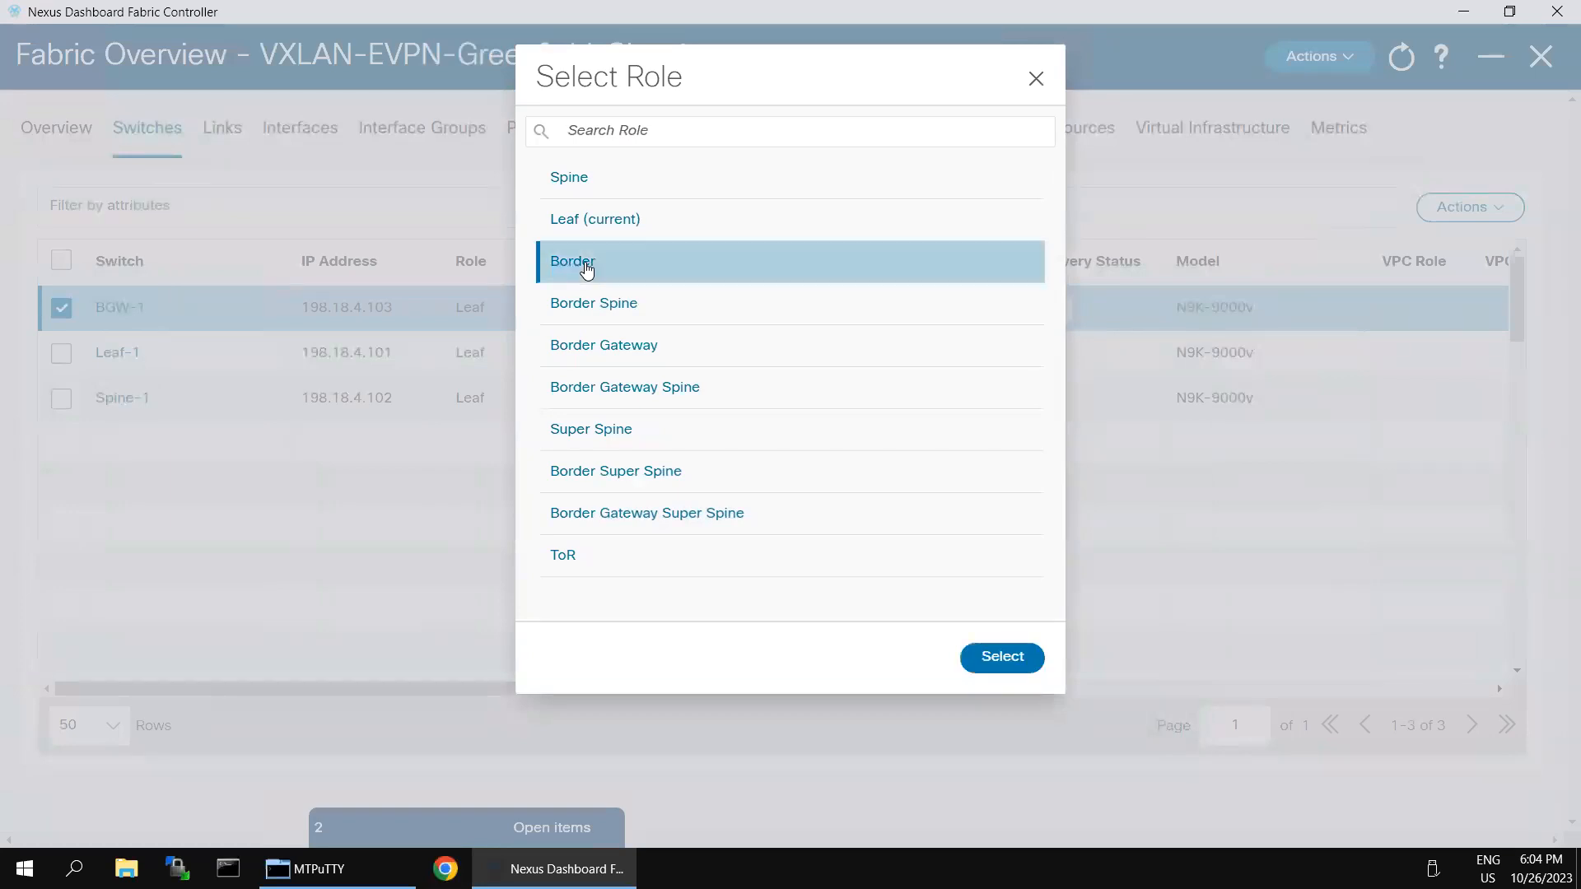
click(997, 656)
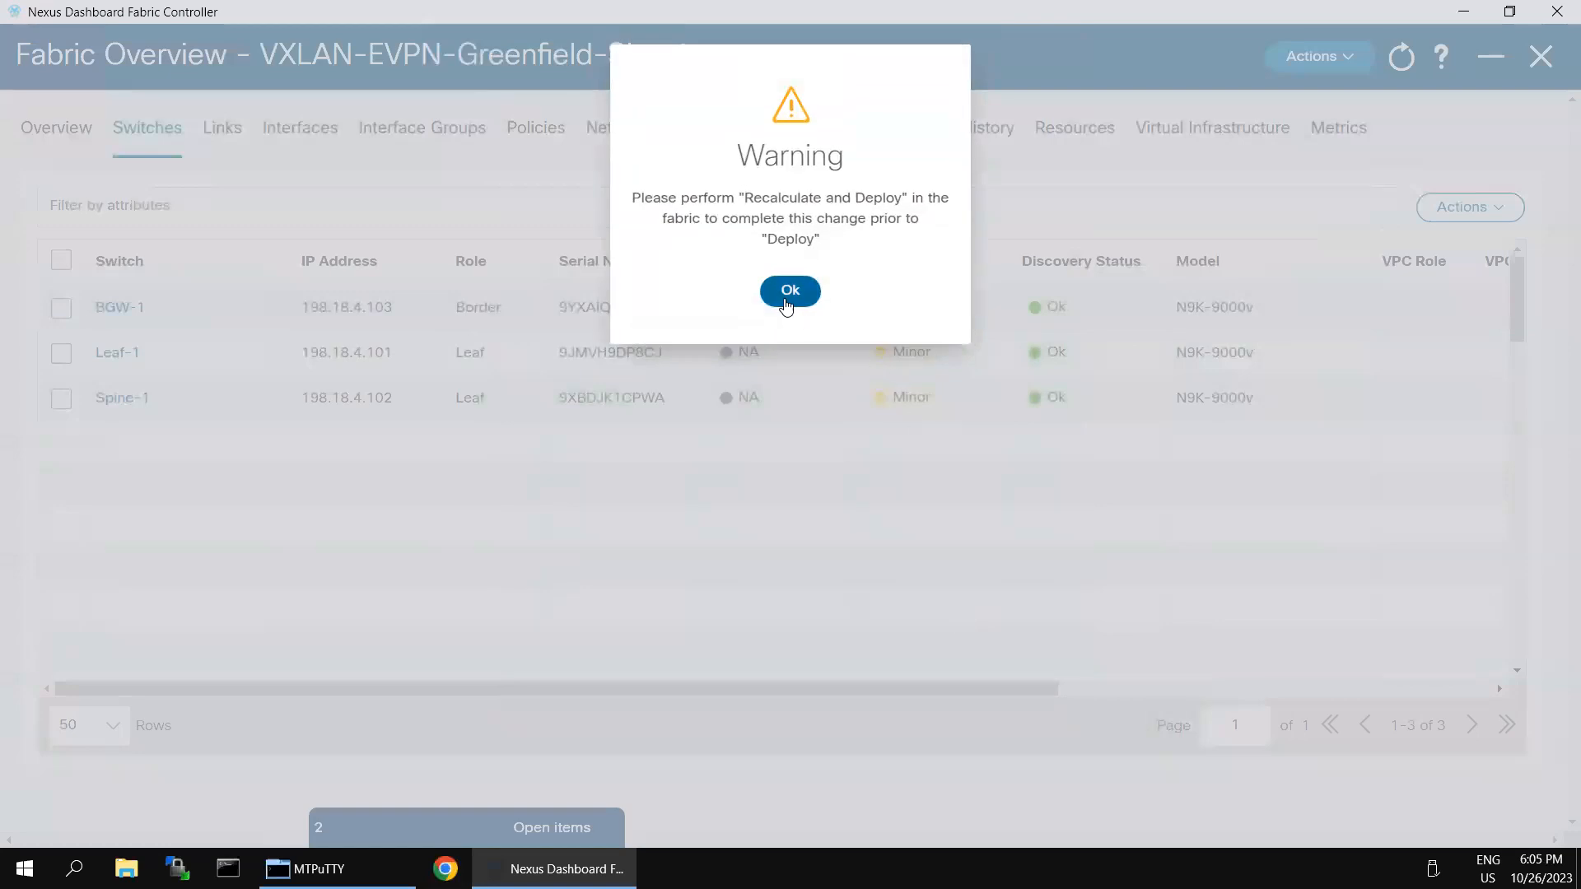
click(790, 293)
click(61, 308)
click(1497, 219)
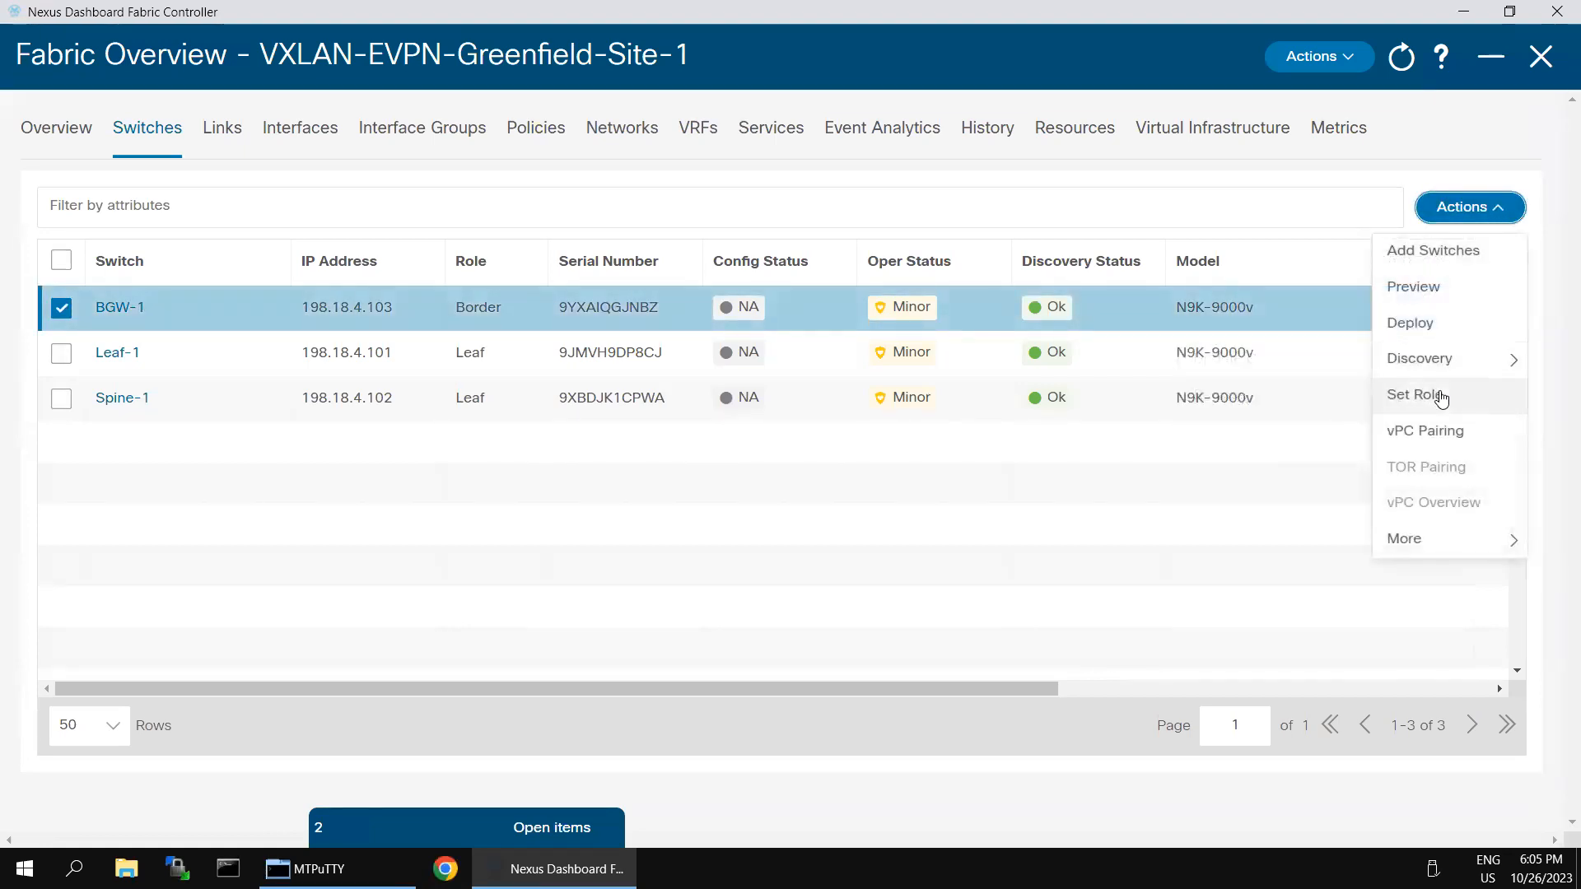
click(1440, 399)
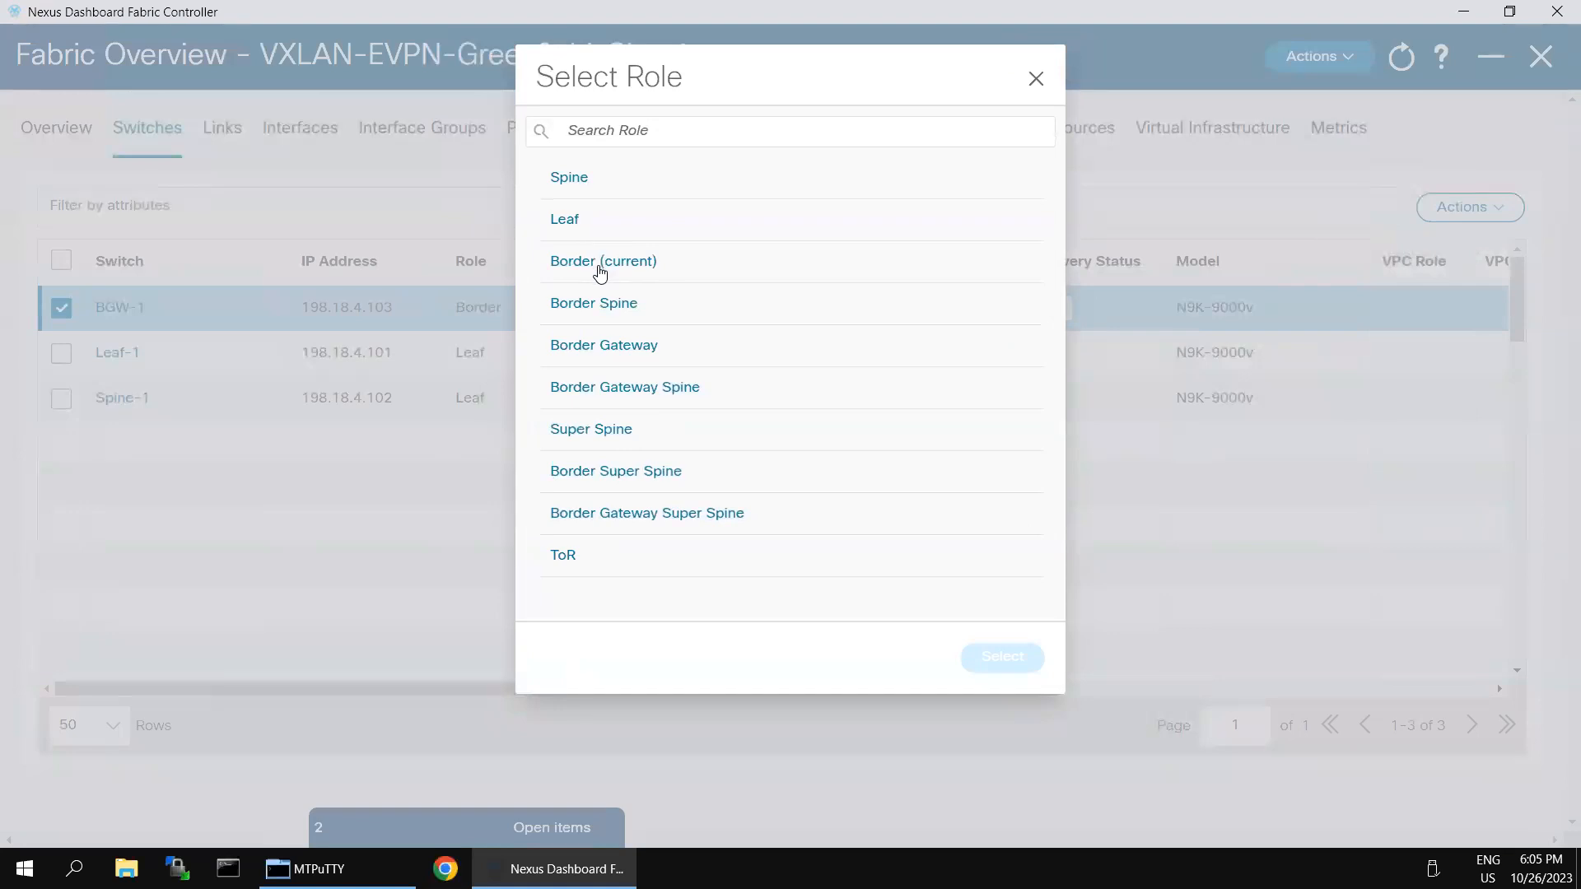
click(626, 347)
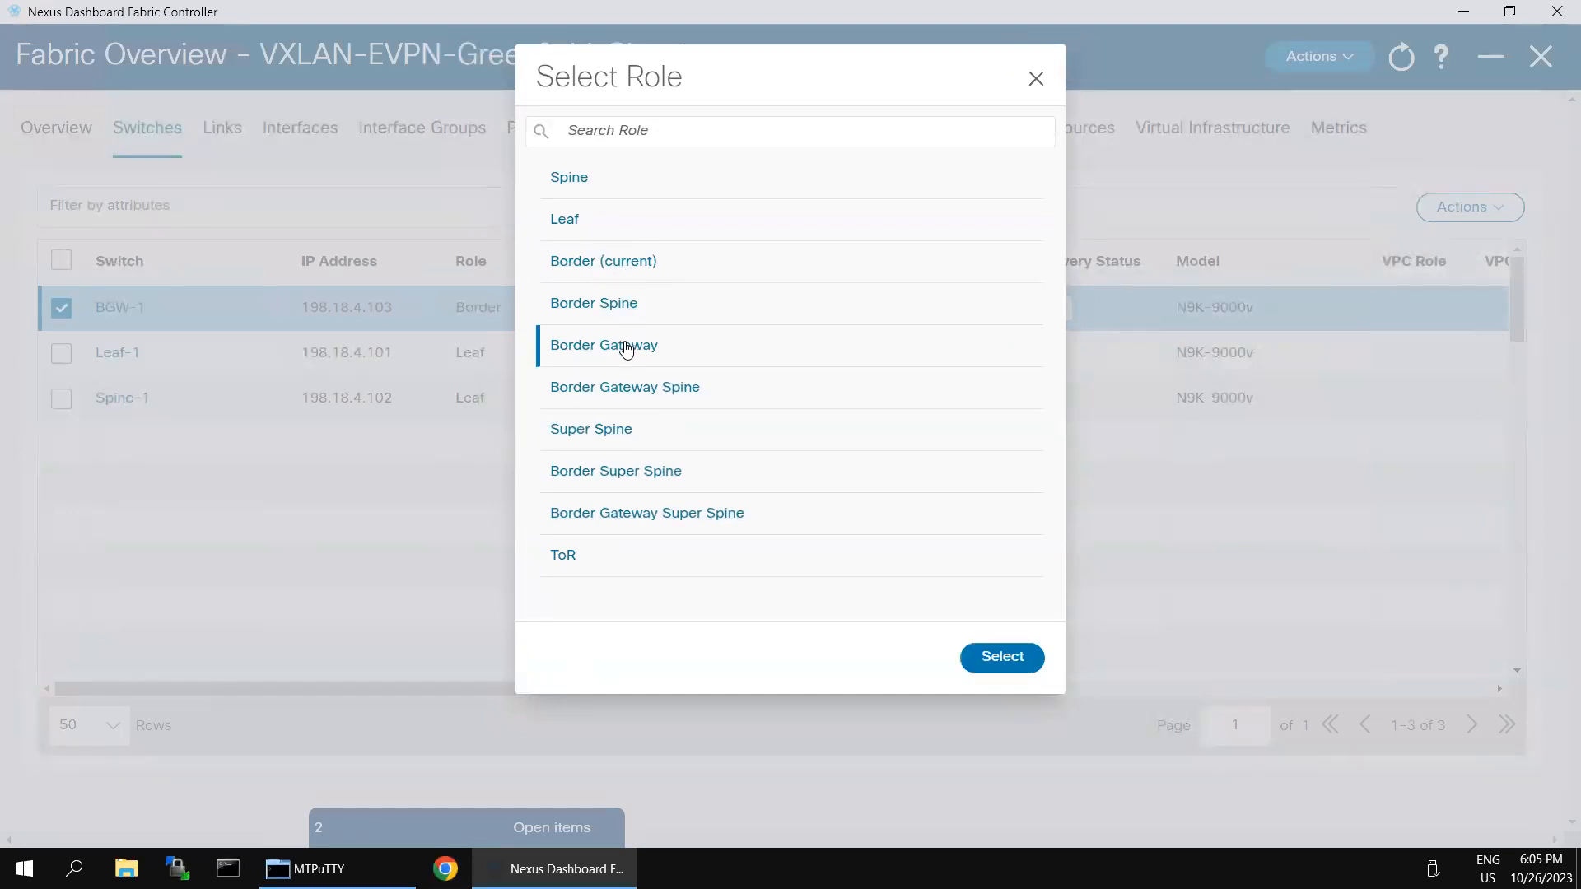
click(999, 656)
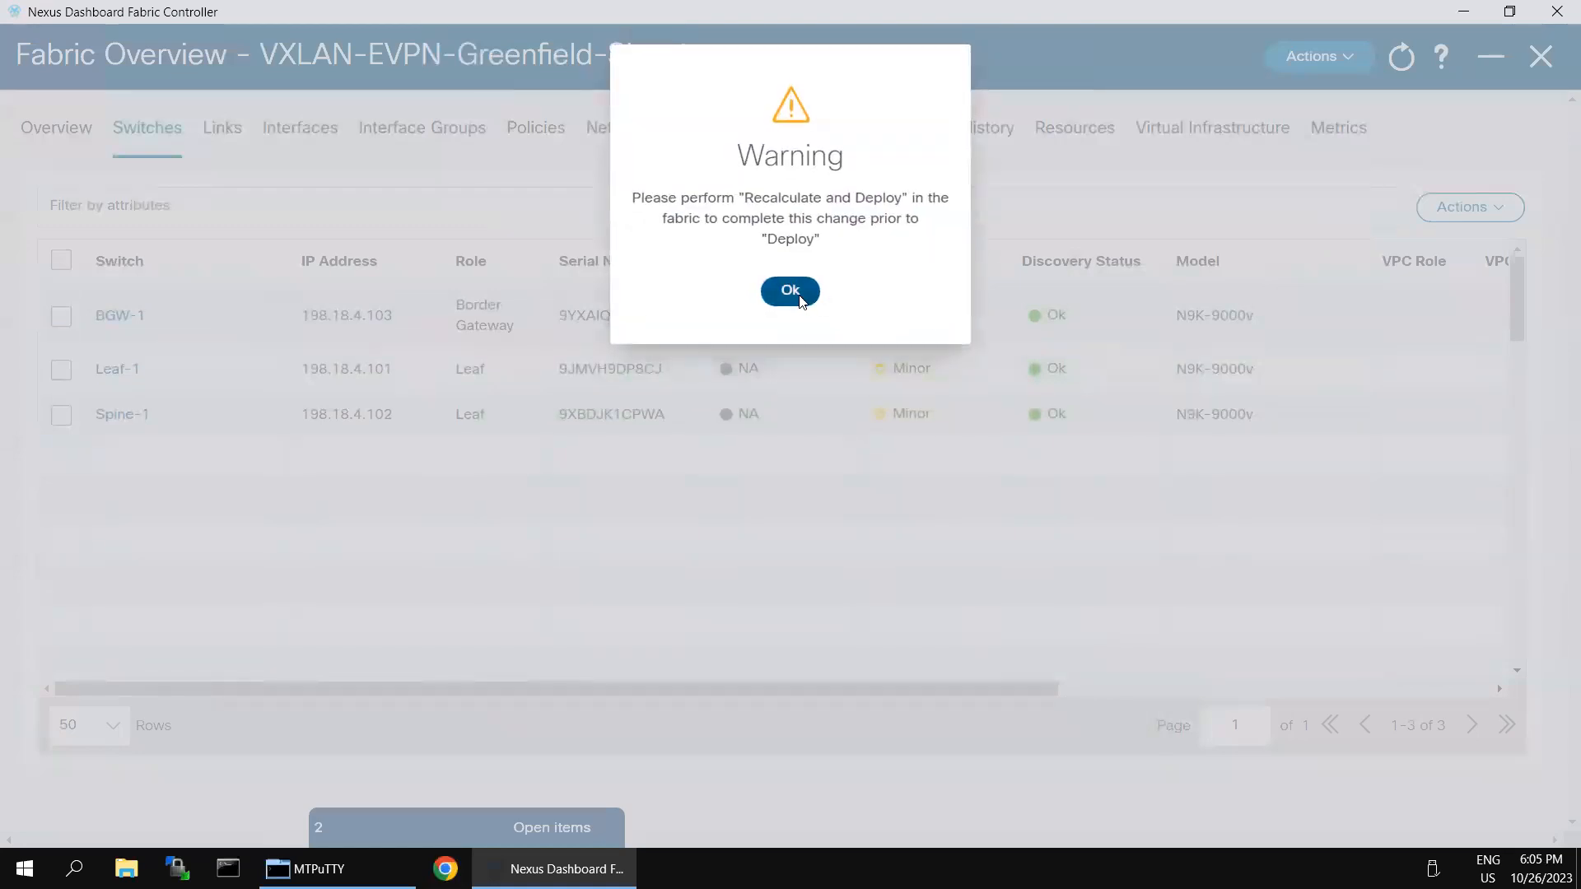
click(790, 291)
Step: Set Spine-1's role to Spine
click(63, 417)
click(1493, 212)
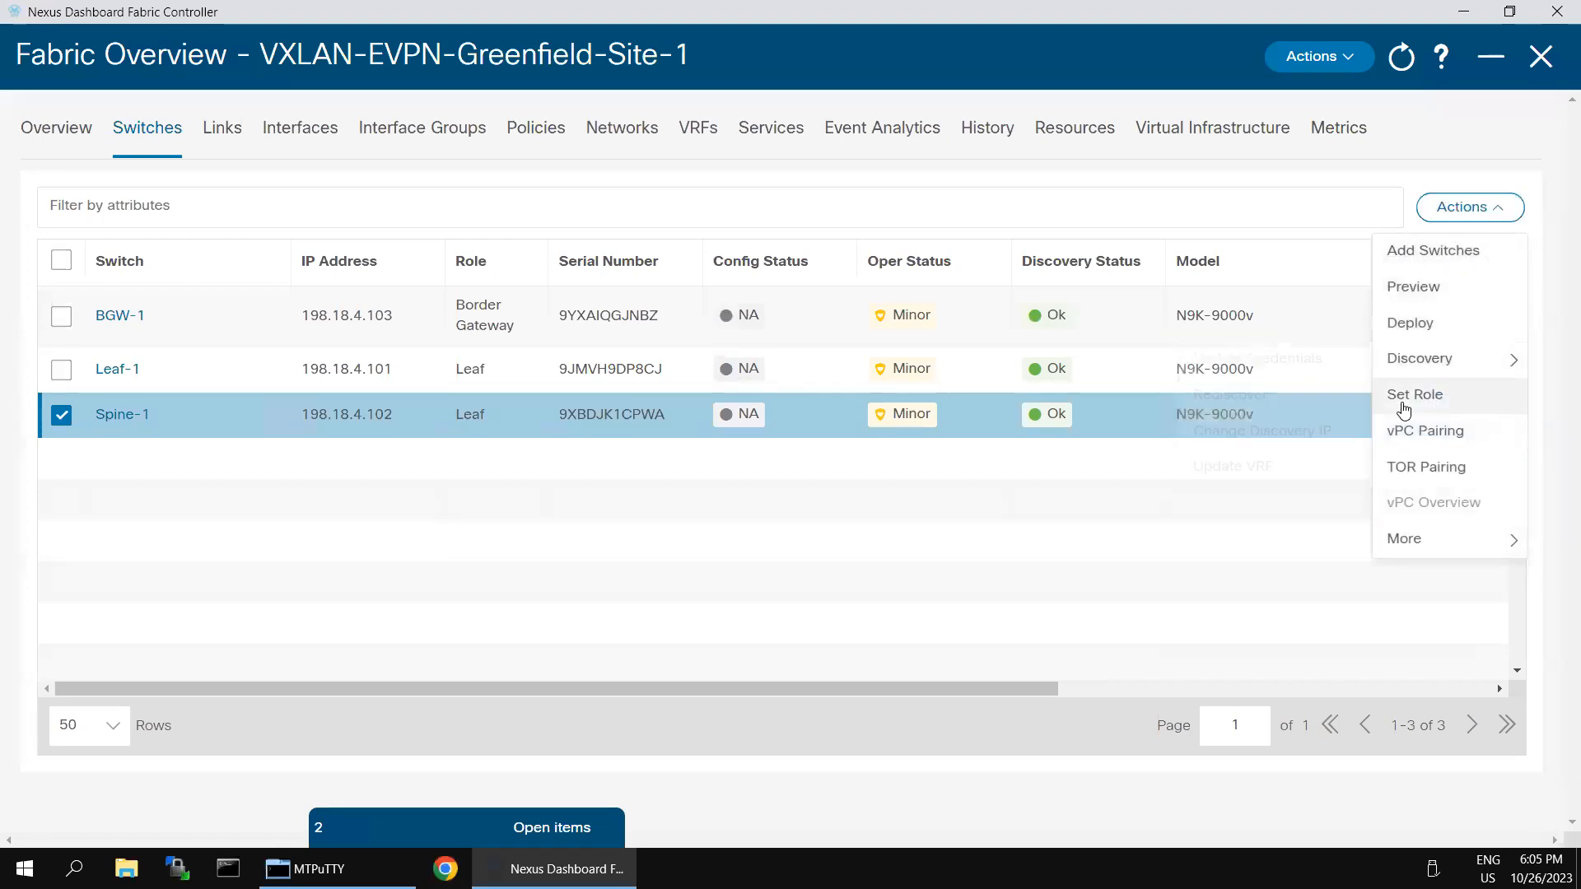
click(1404, 409)
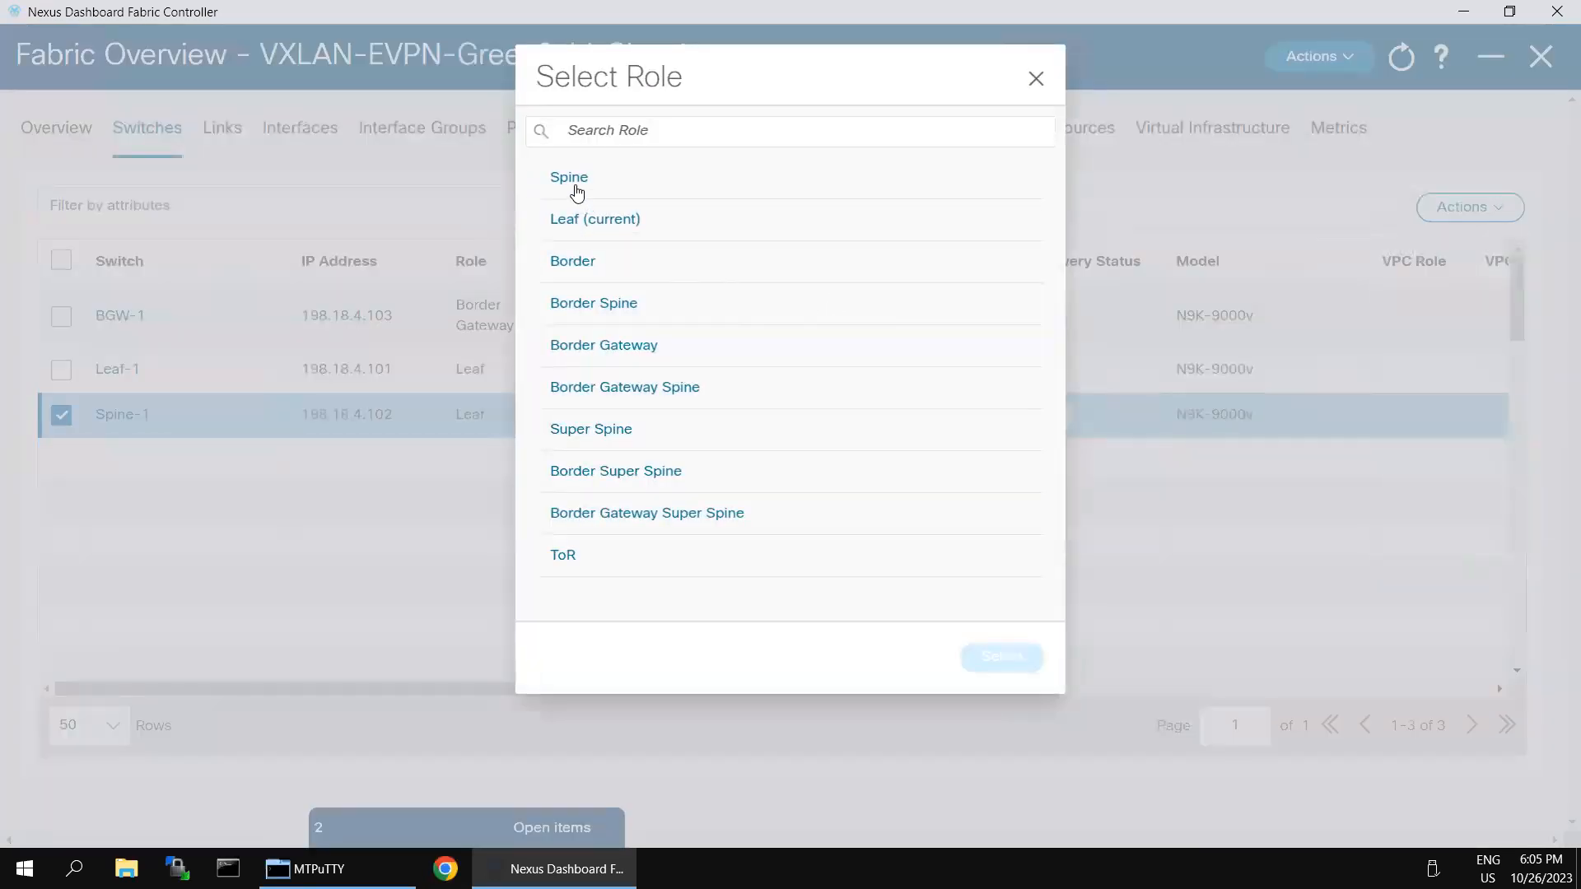
click(576, 192)
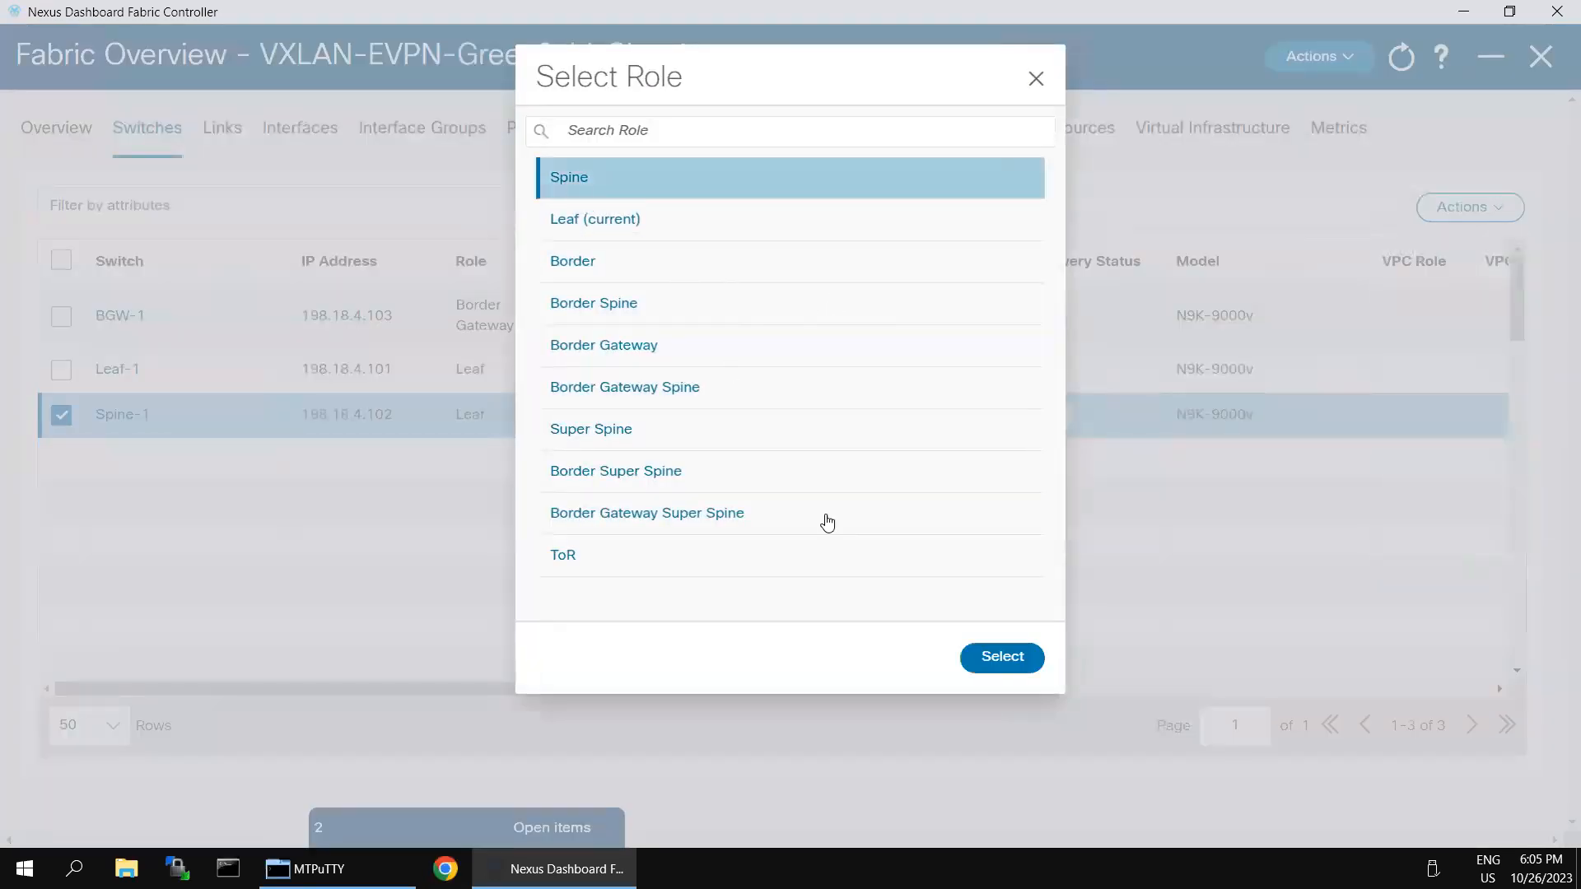
click(990, 663)
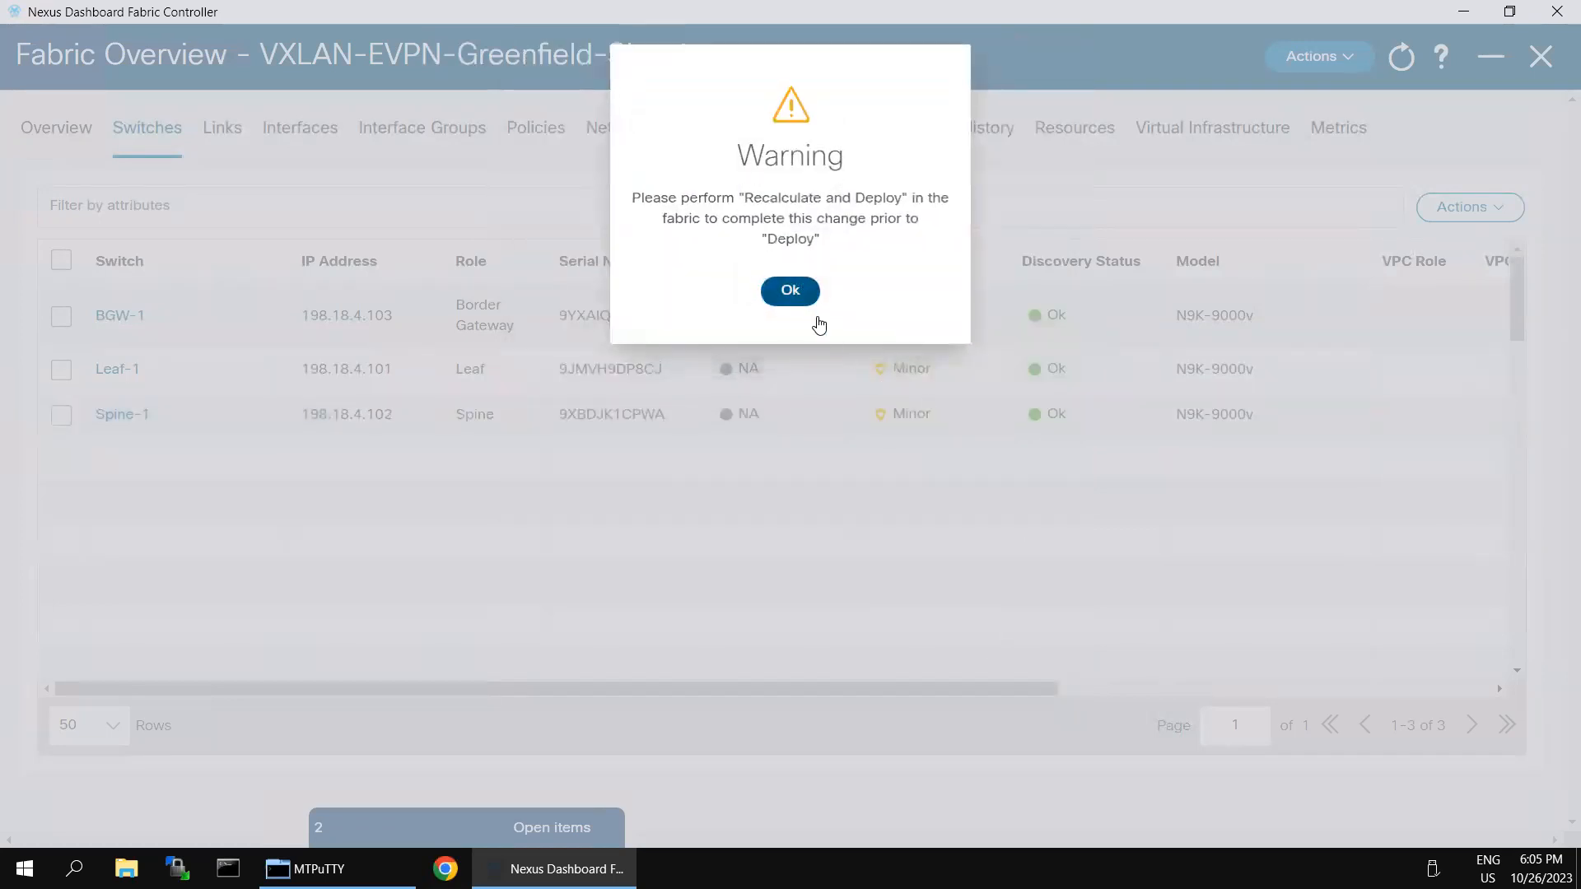
click(814, 303)
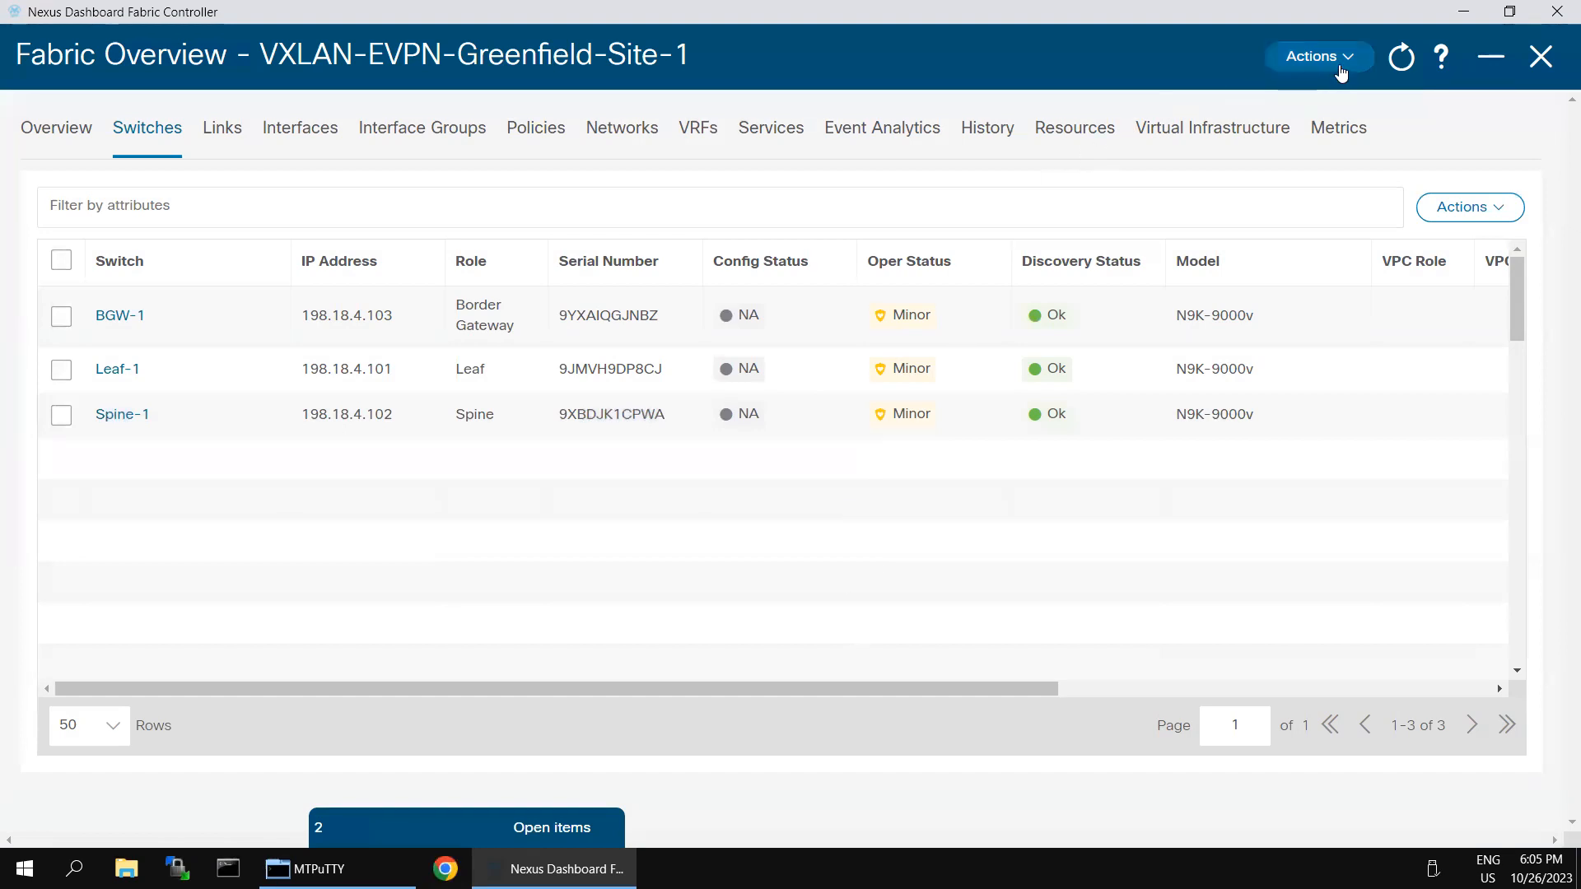
Step: Run Recalculate and Deploy on the Greenfield fabric, then minimize the remote session to reveal the VXLAN EVPN topology diagram
click(1344, 61)
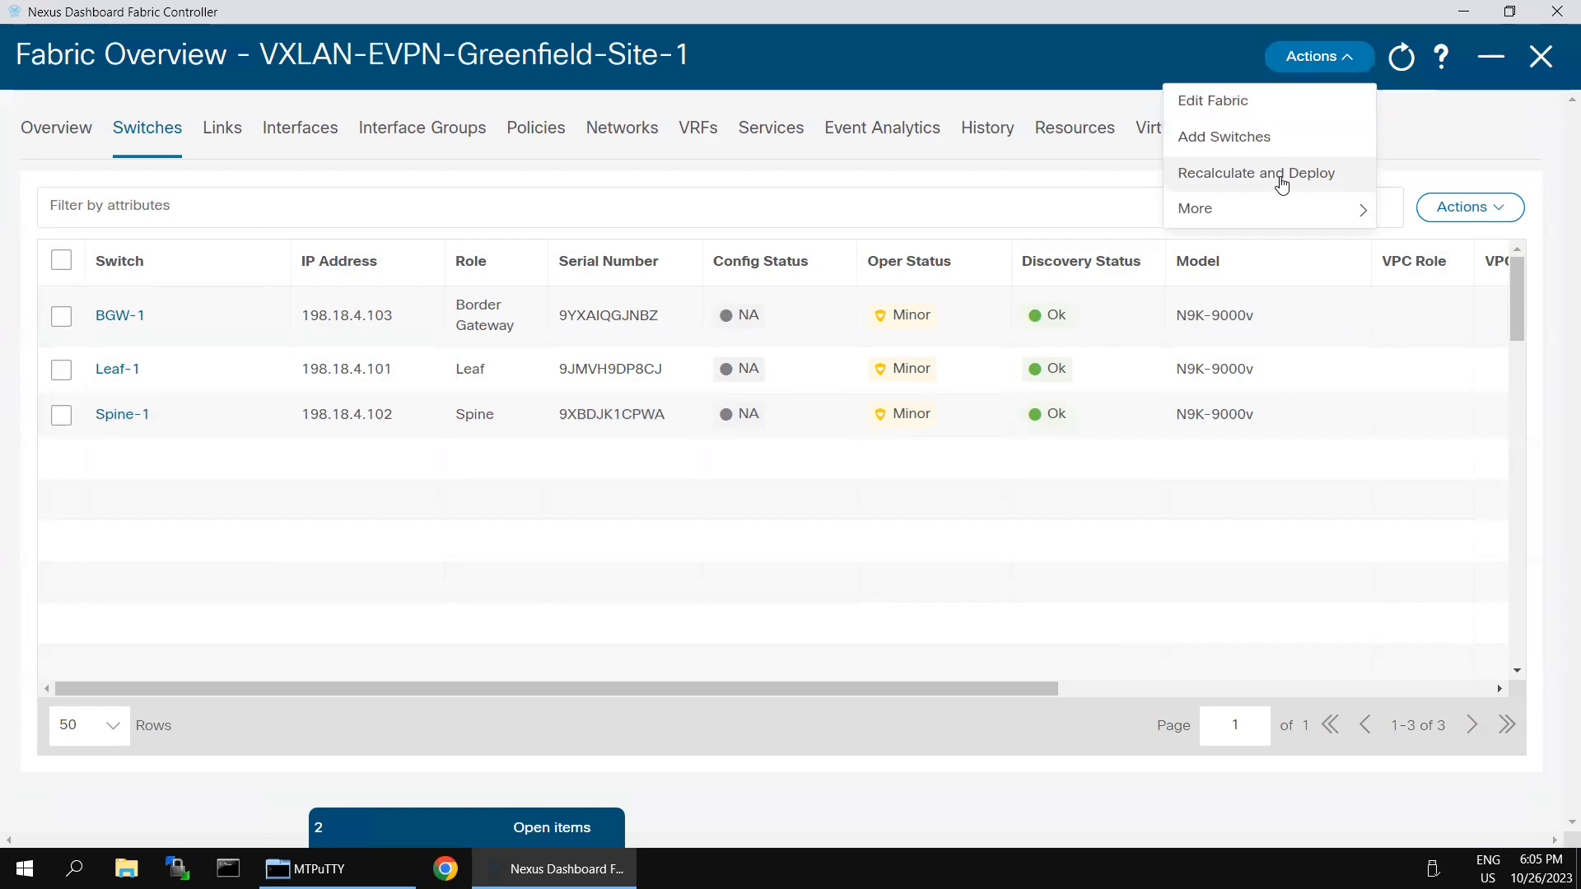
click(1281, 175)
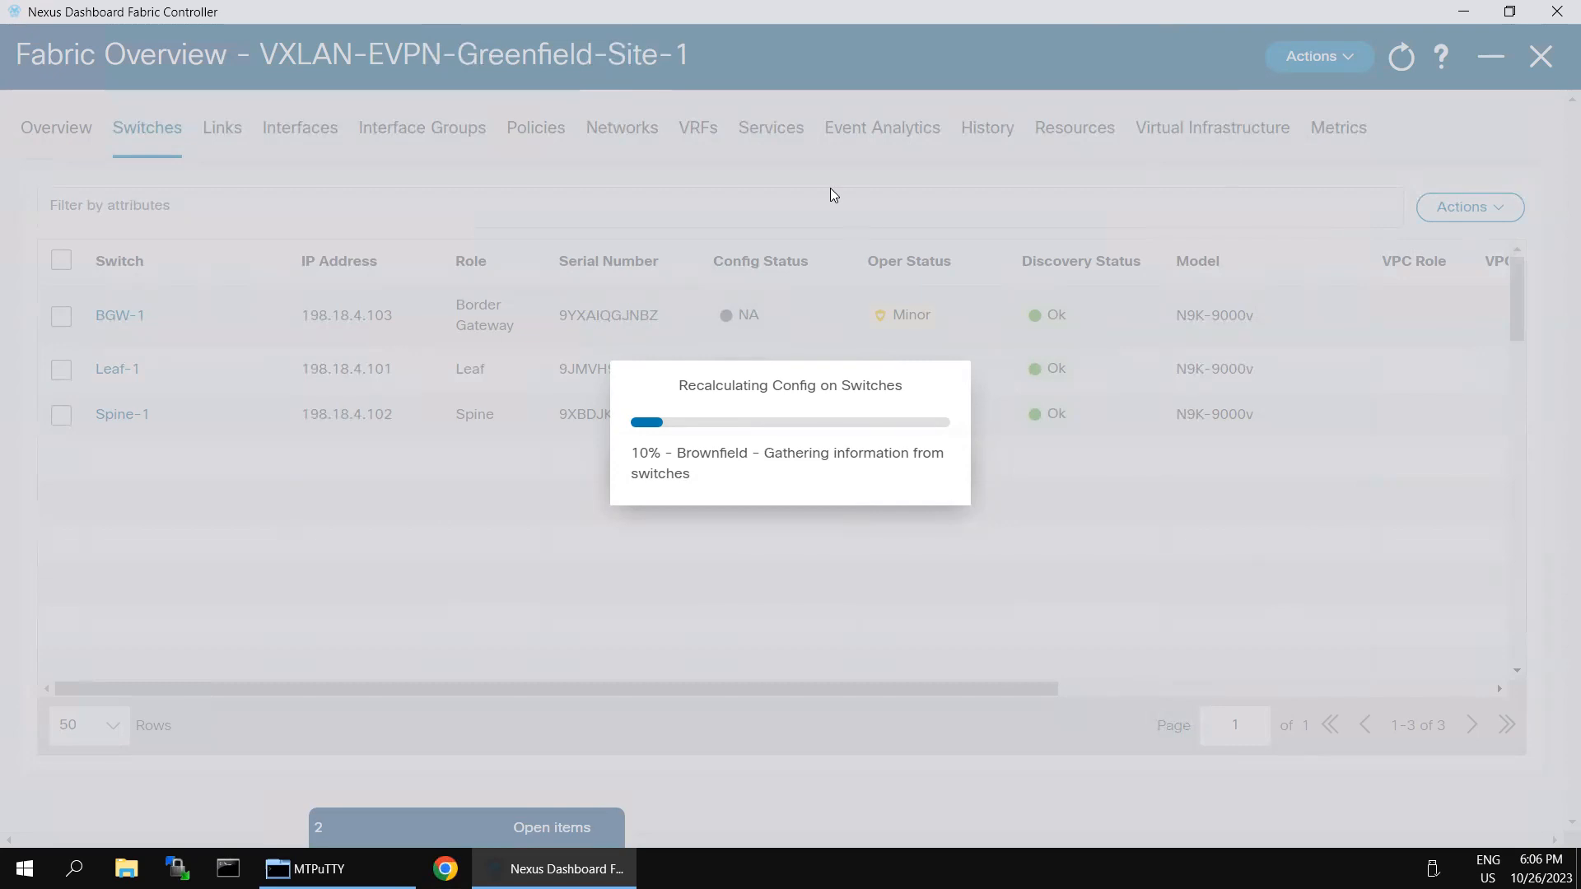
mouse_move(1235, 6)
click(1337, 12)
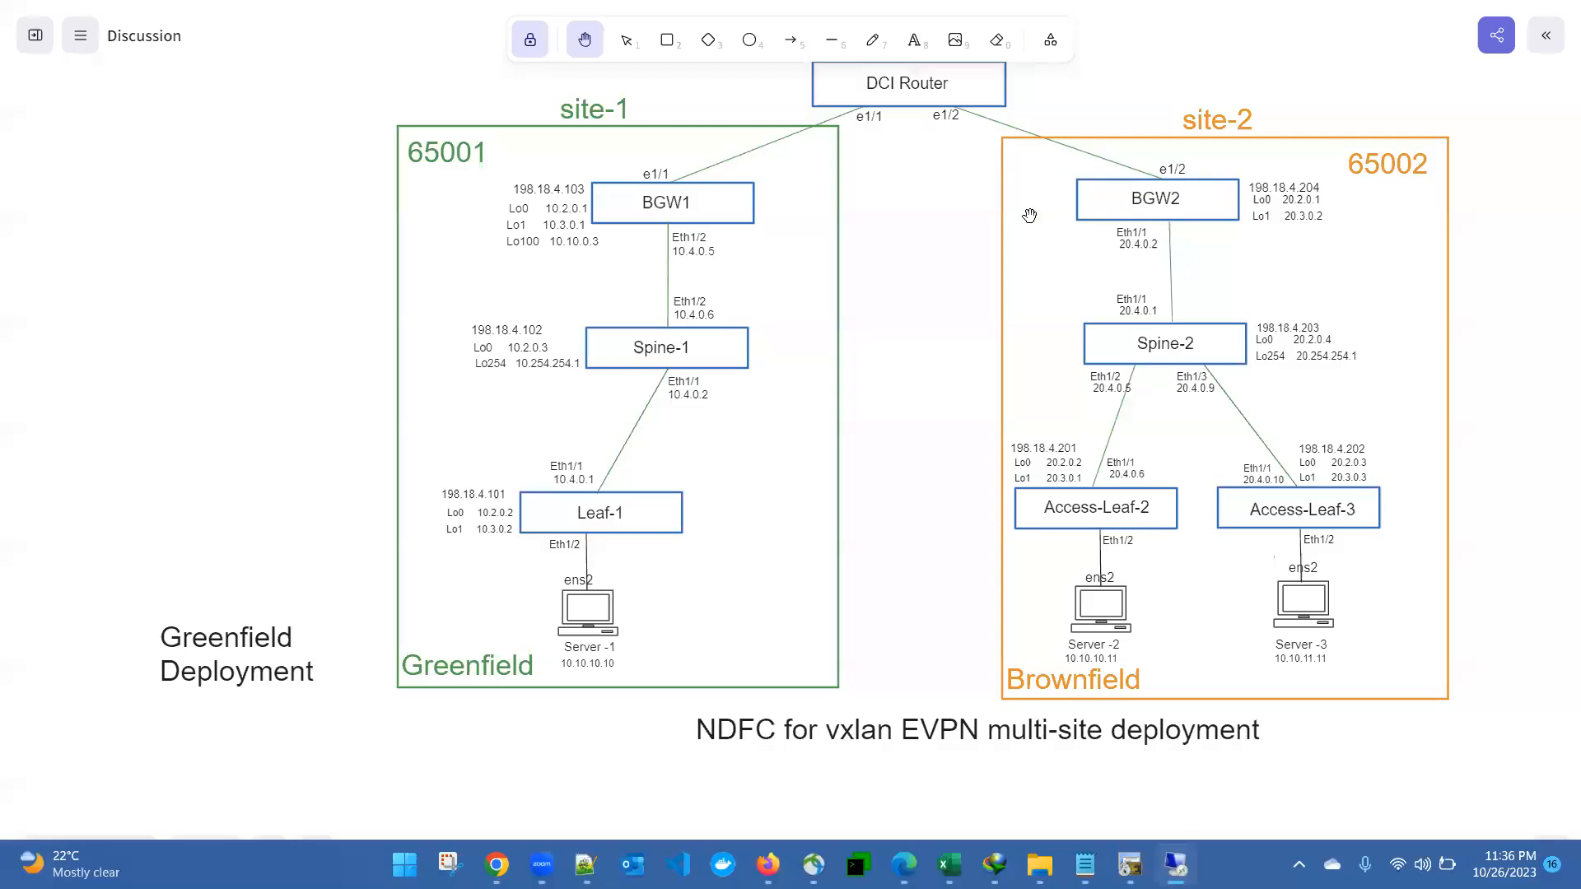
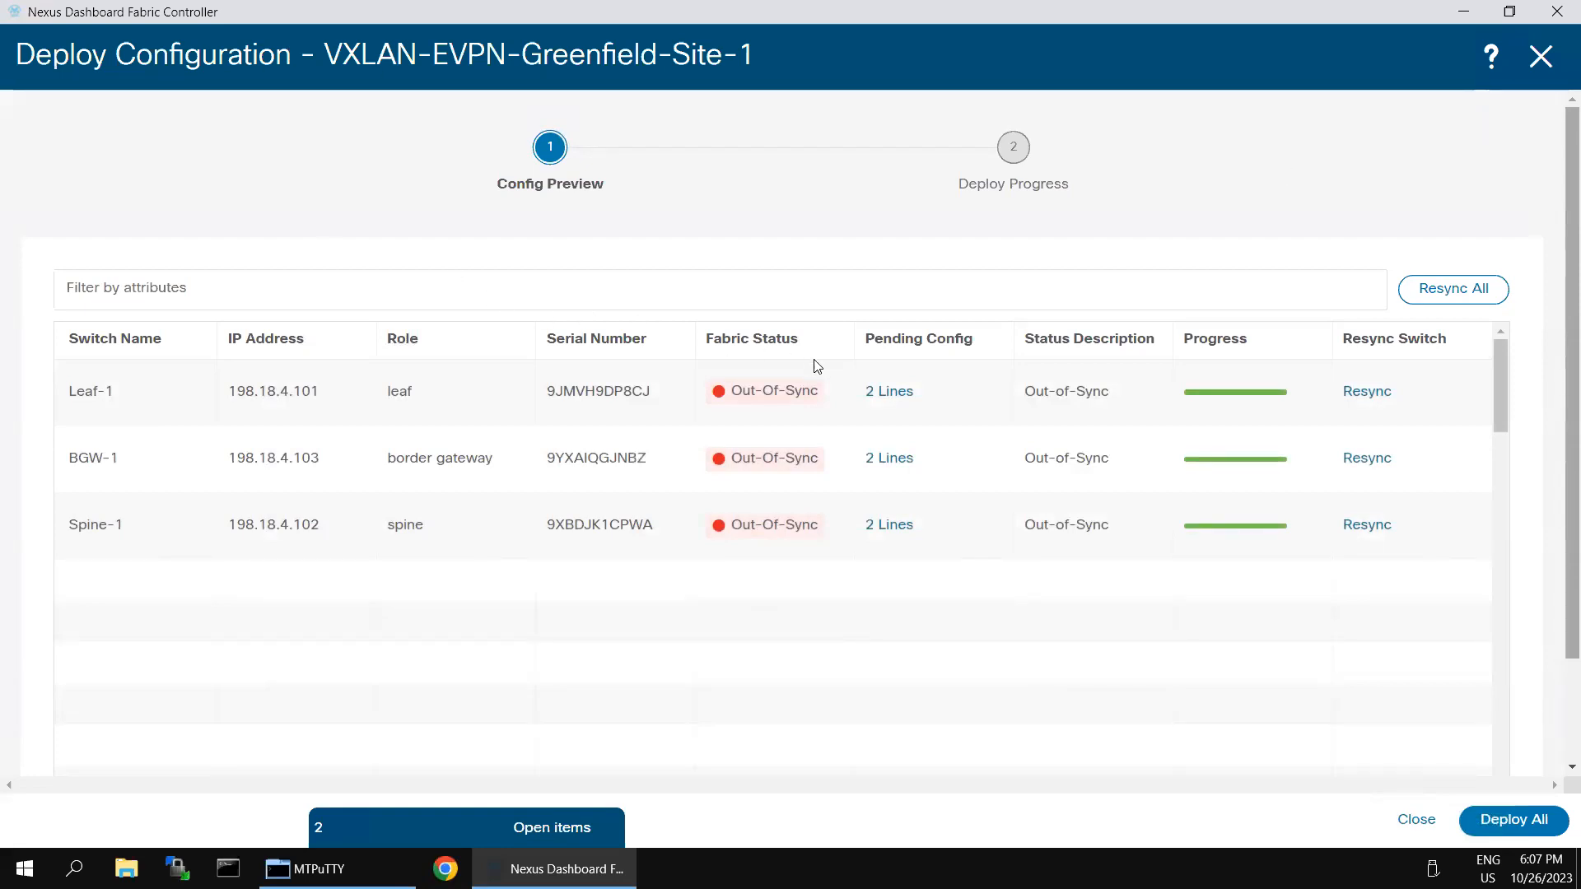
Step: Review Leaf-1's pending snmp-server change in the side-by-side config comparison
click(889, 394)
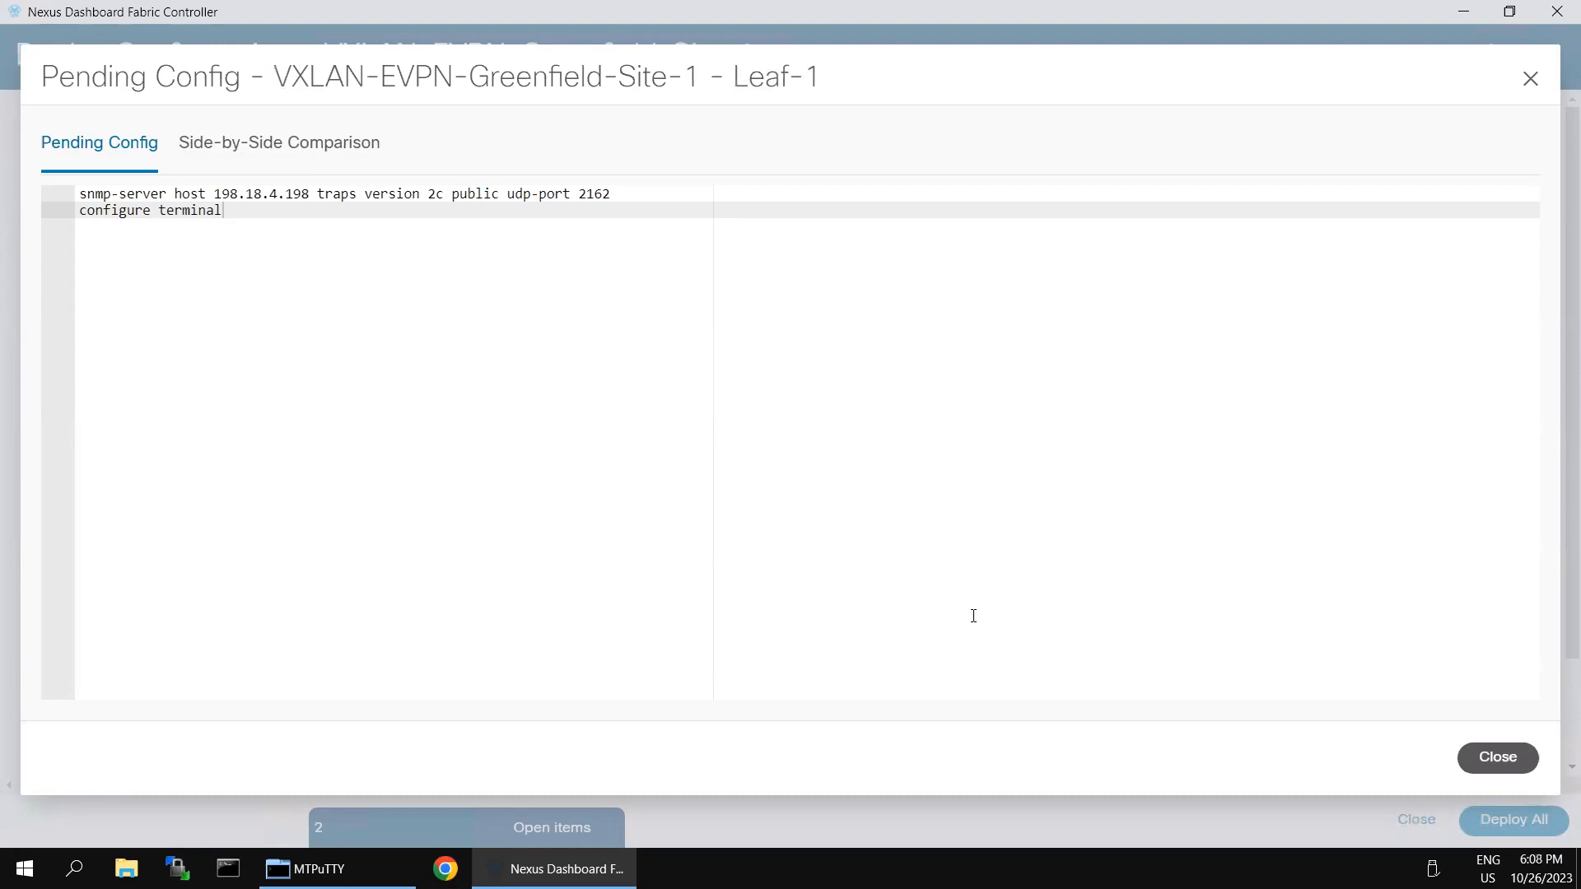
click(1495, 756)
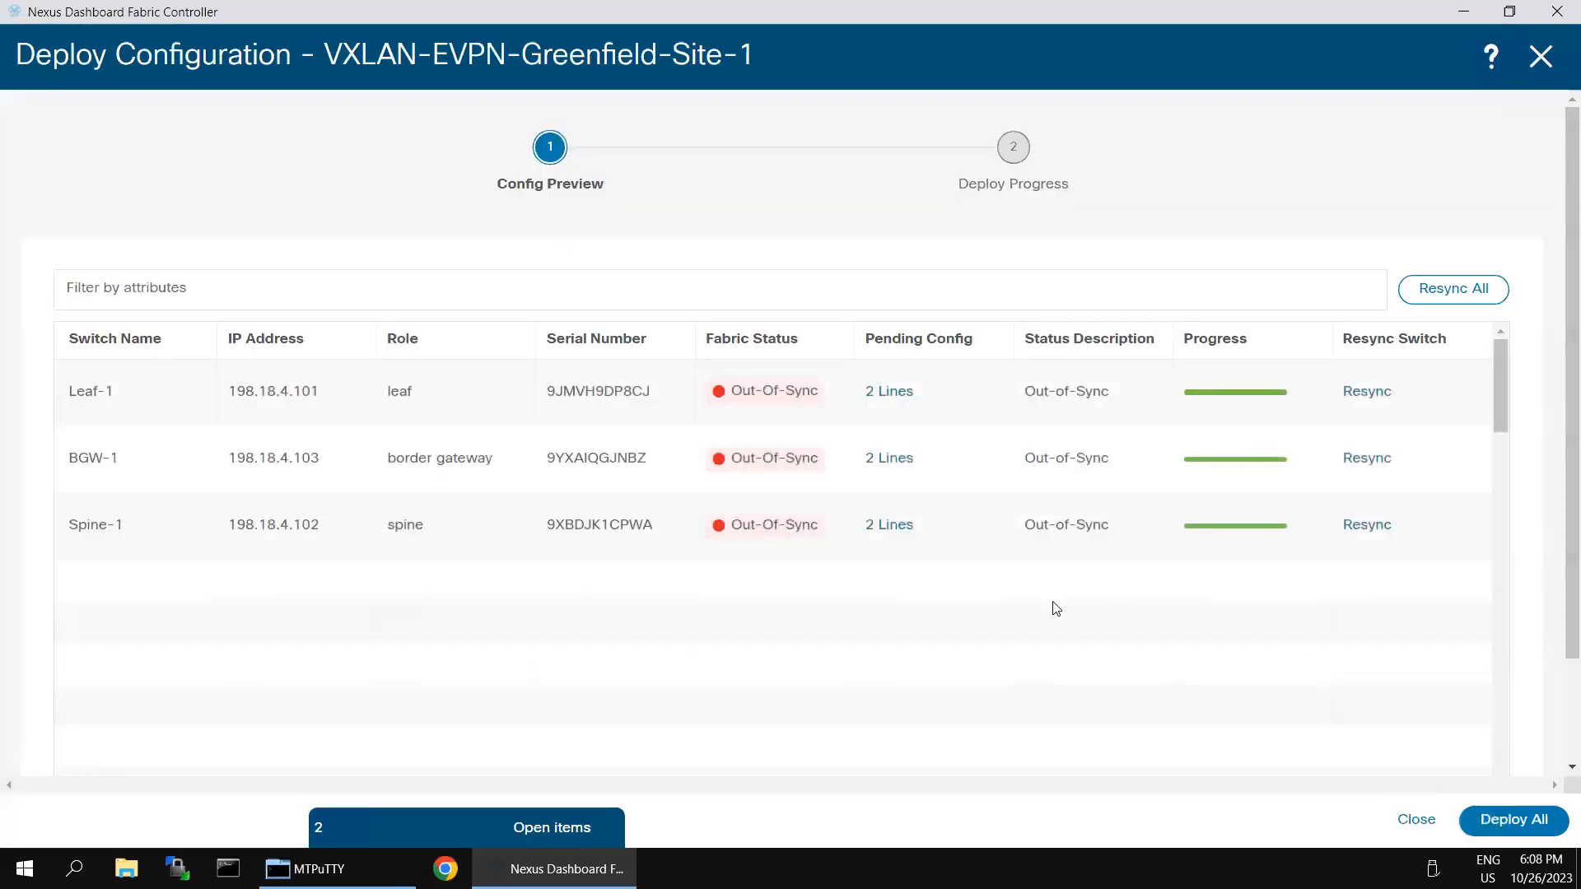
click(881, 394)
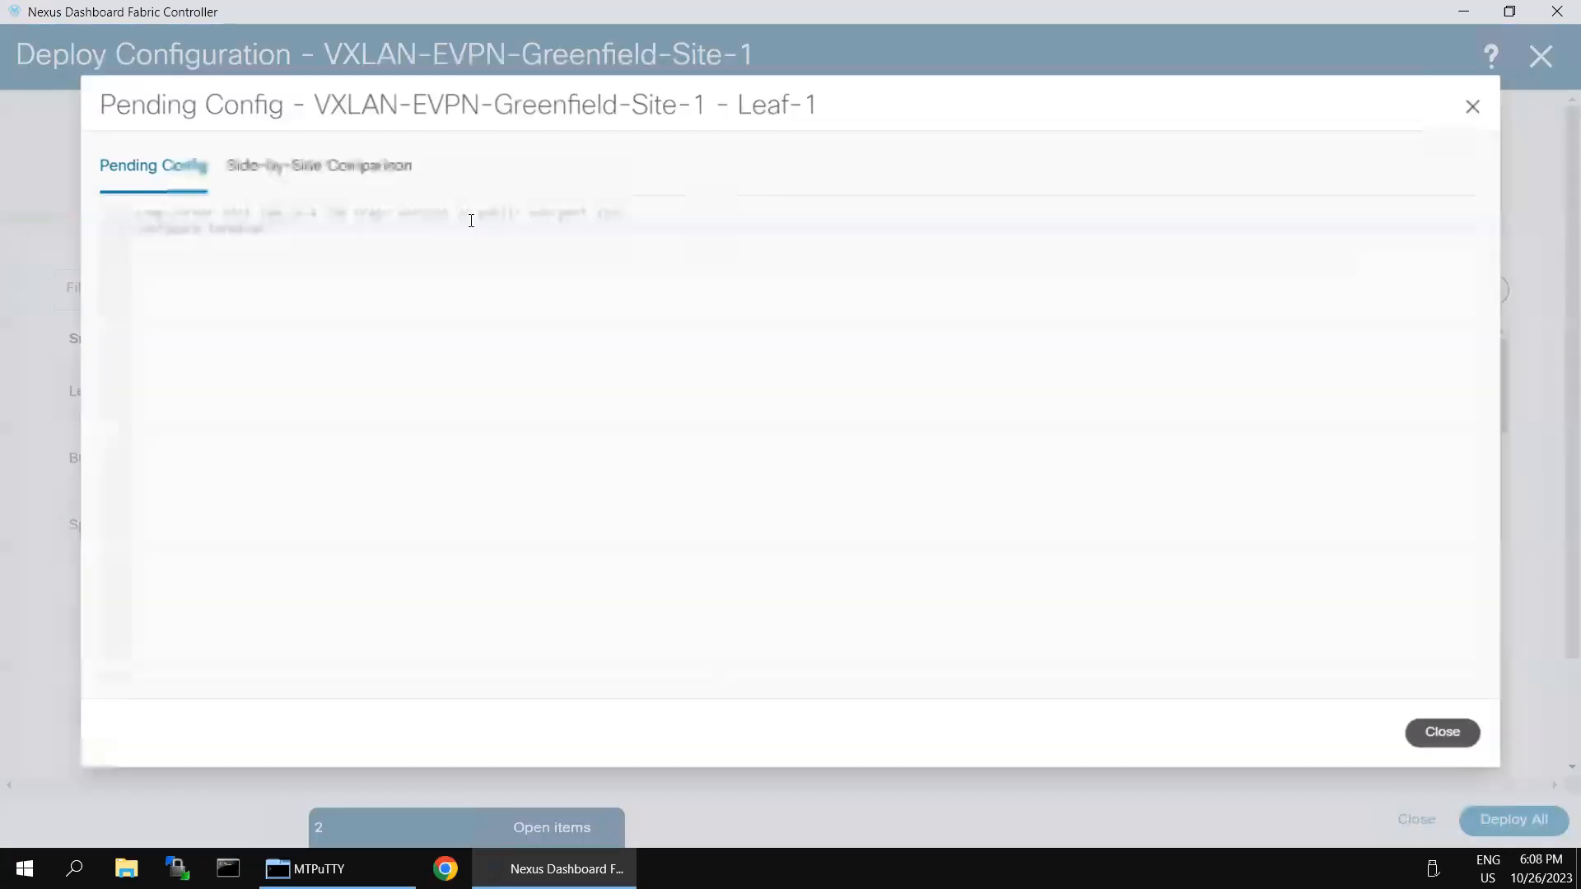
click(325, 148)
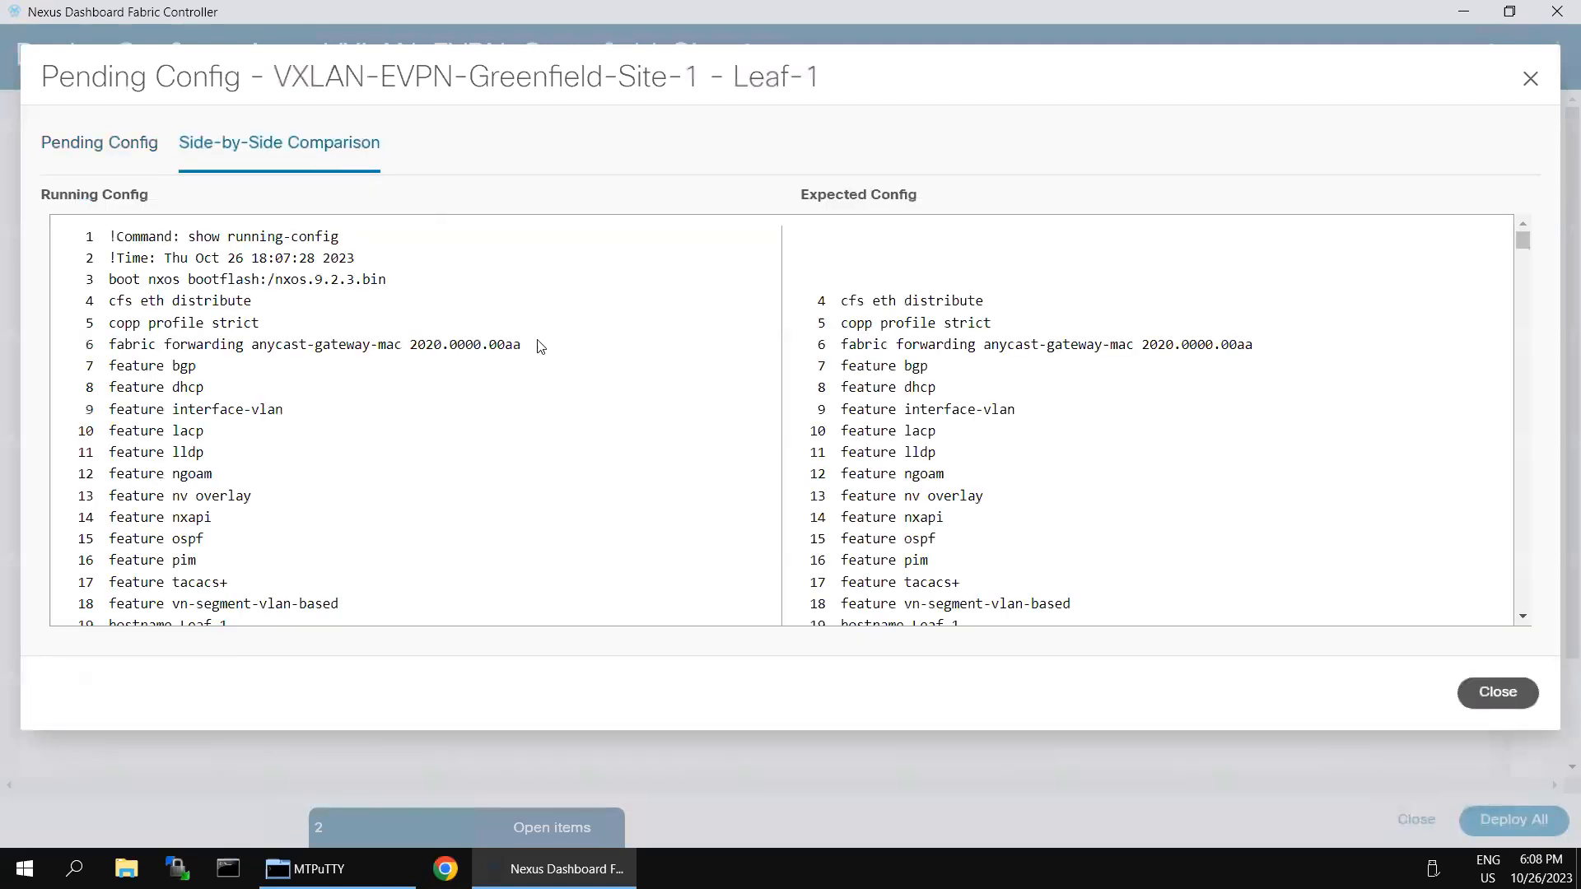
scroll(1150, 470, down, 20)
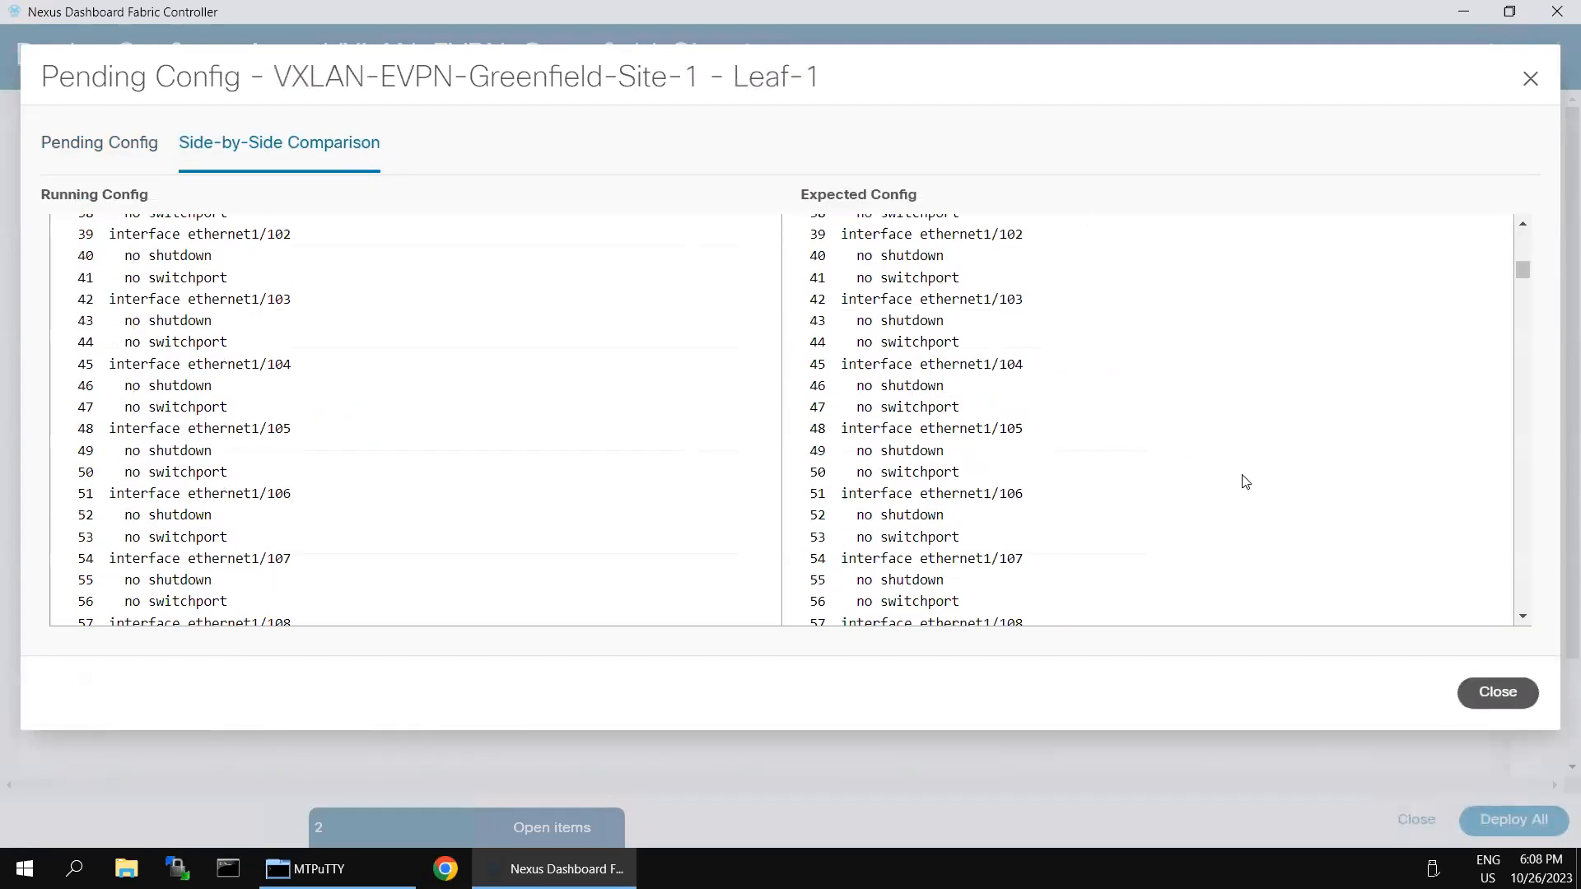
scroll(1270, 502, down, 20)
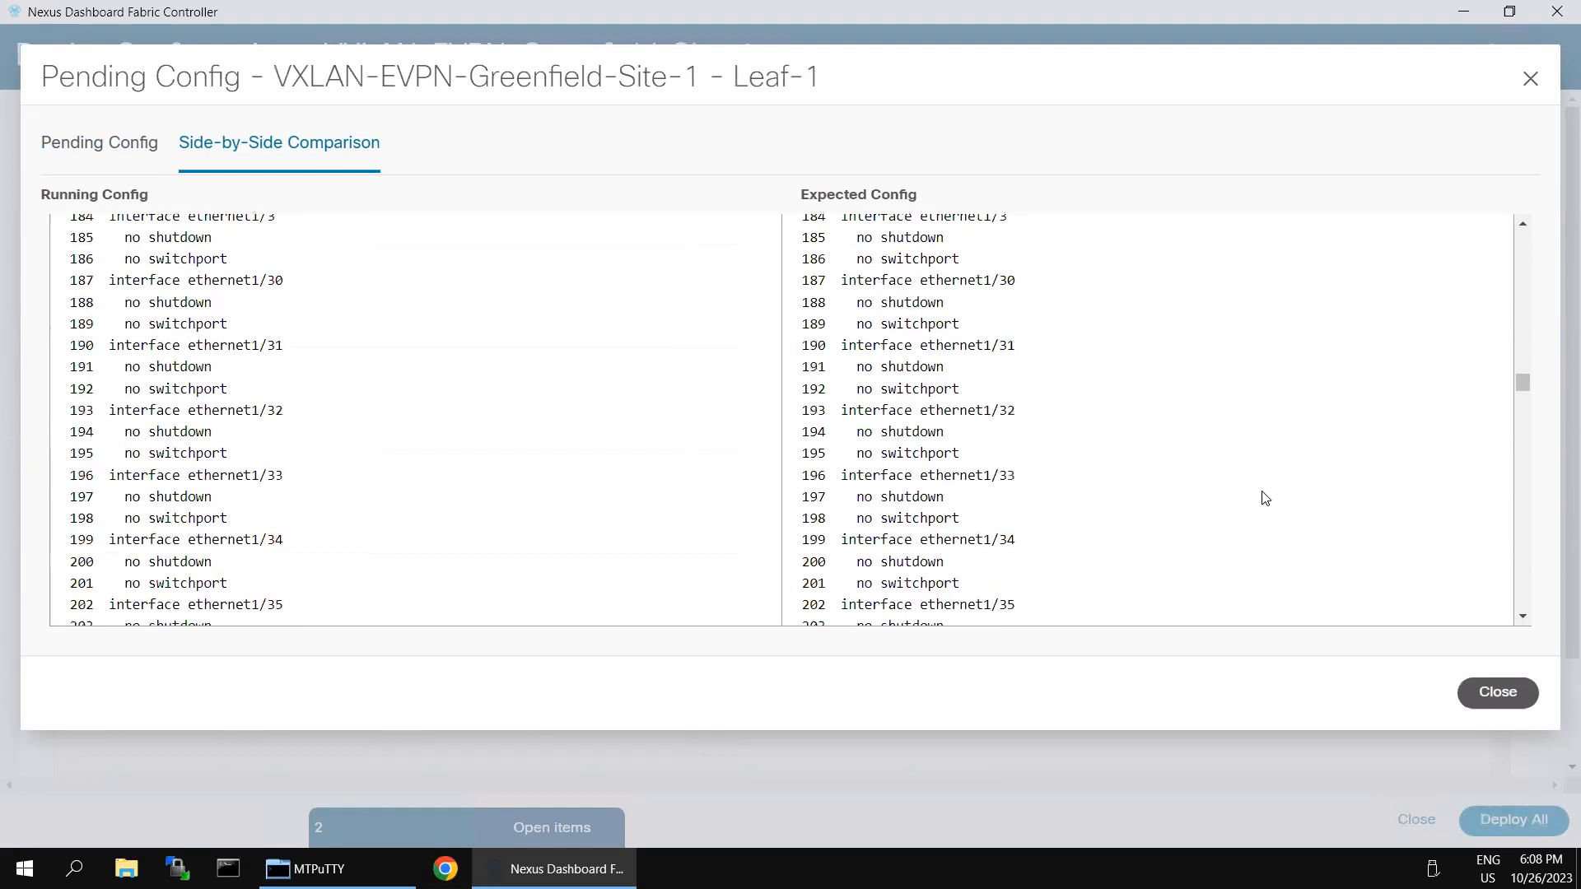
scroll(1244, 494, down, 20)
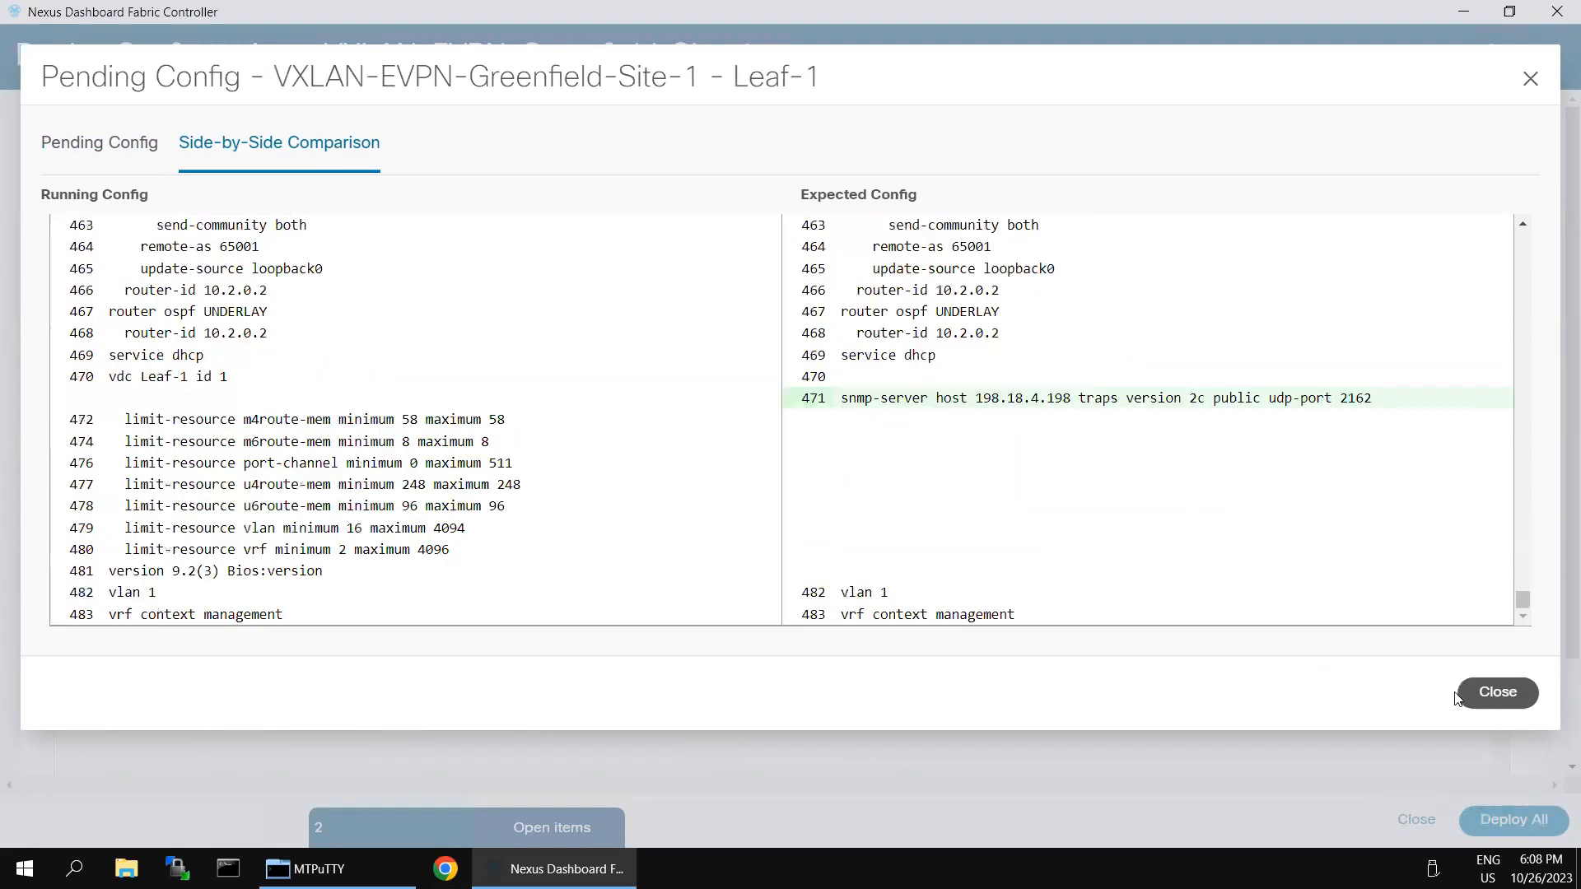
Step: Deploy the pending config to Leaf-1, BGW-1 and Spine-1, all finishing successfully
click(1497, 693)
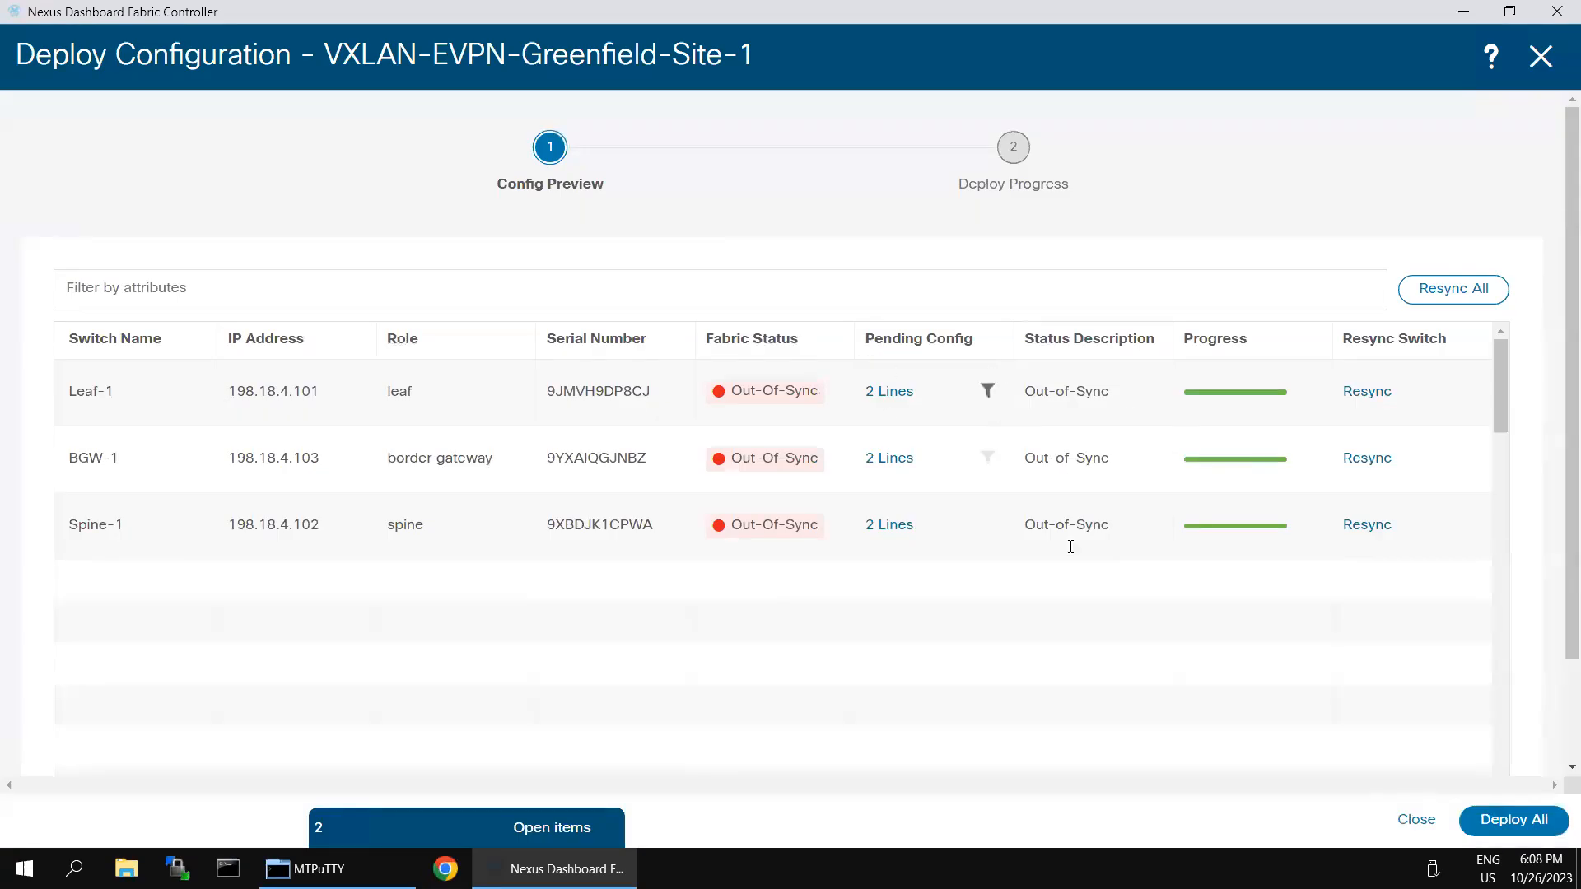
click(1498, 825)
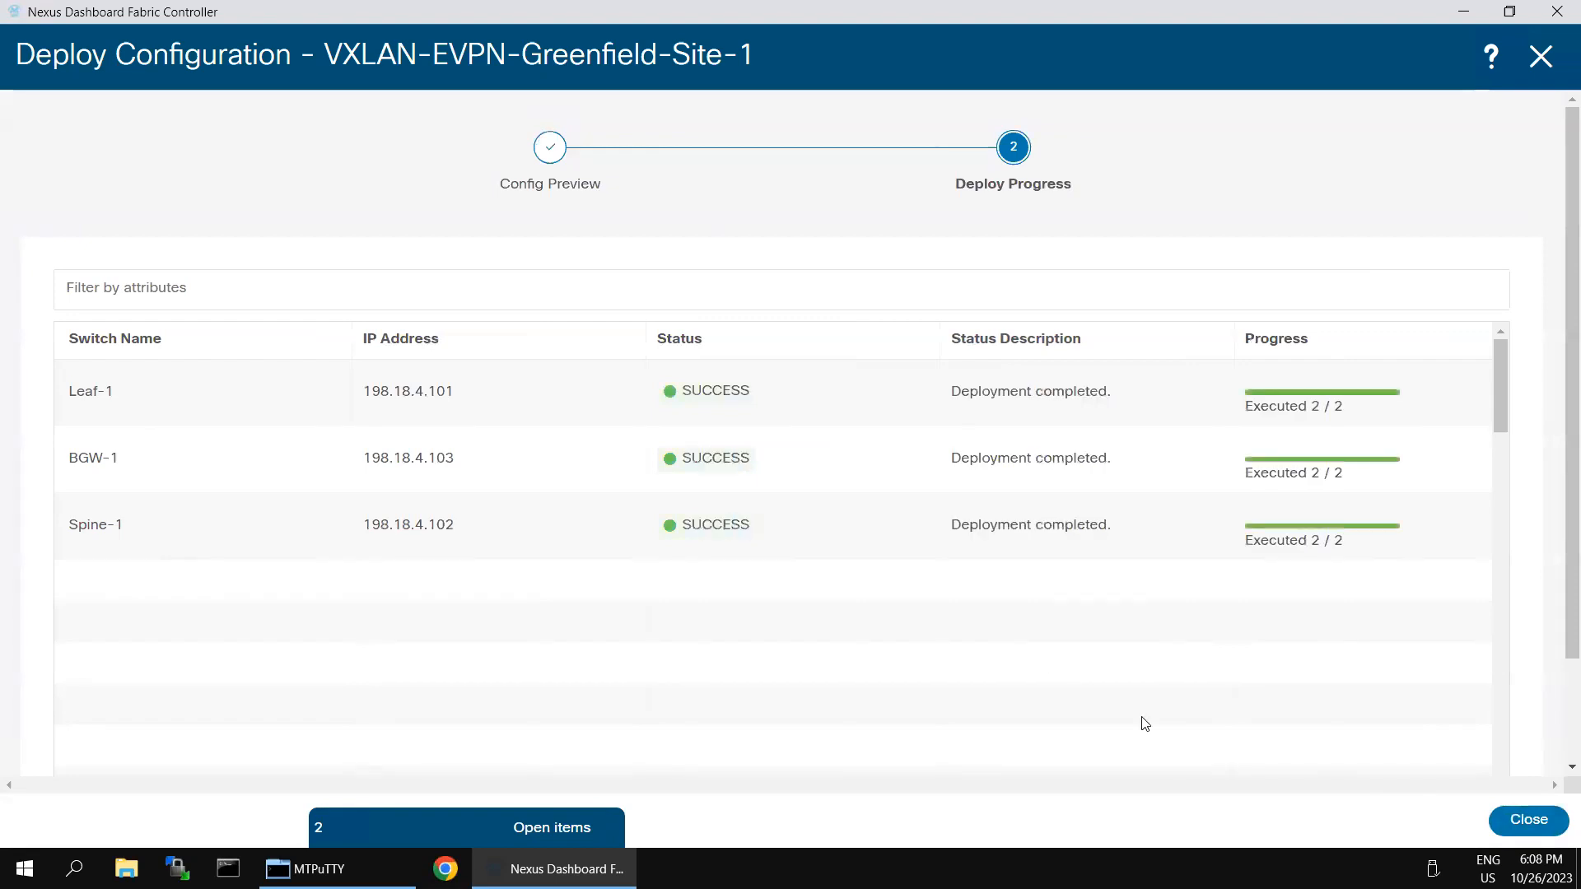
click(1498, 820)
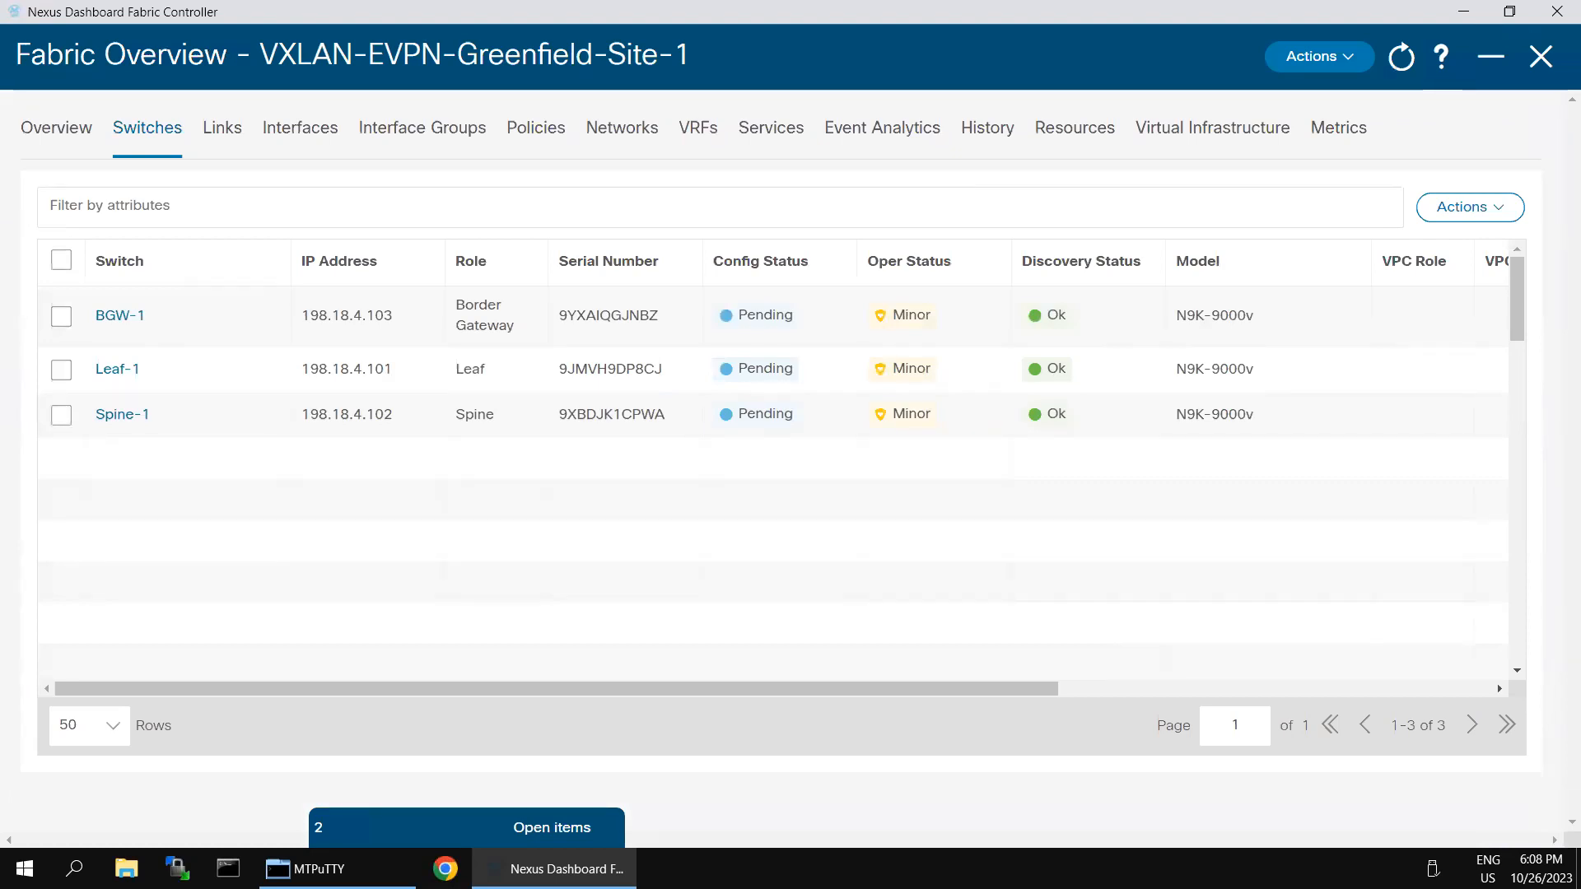
Step: Filter the fabric's interface list by Device Name == Leaf
click(281, 140)
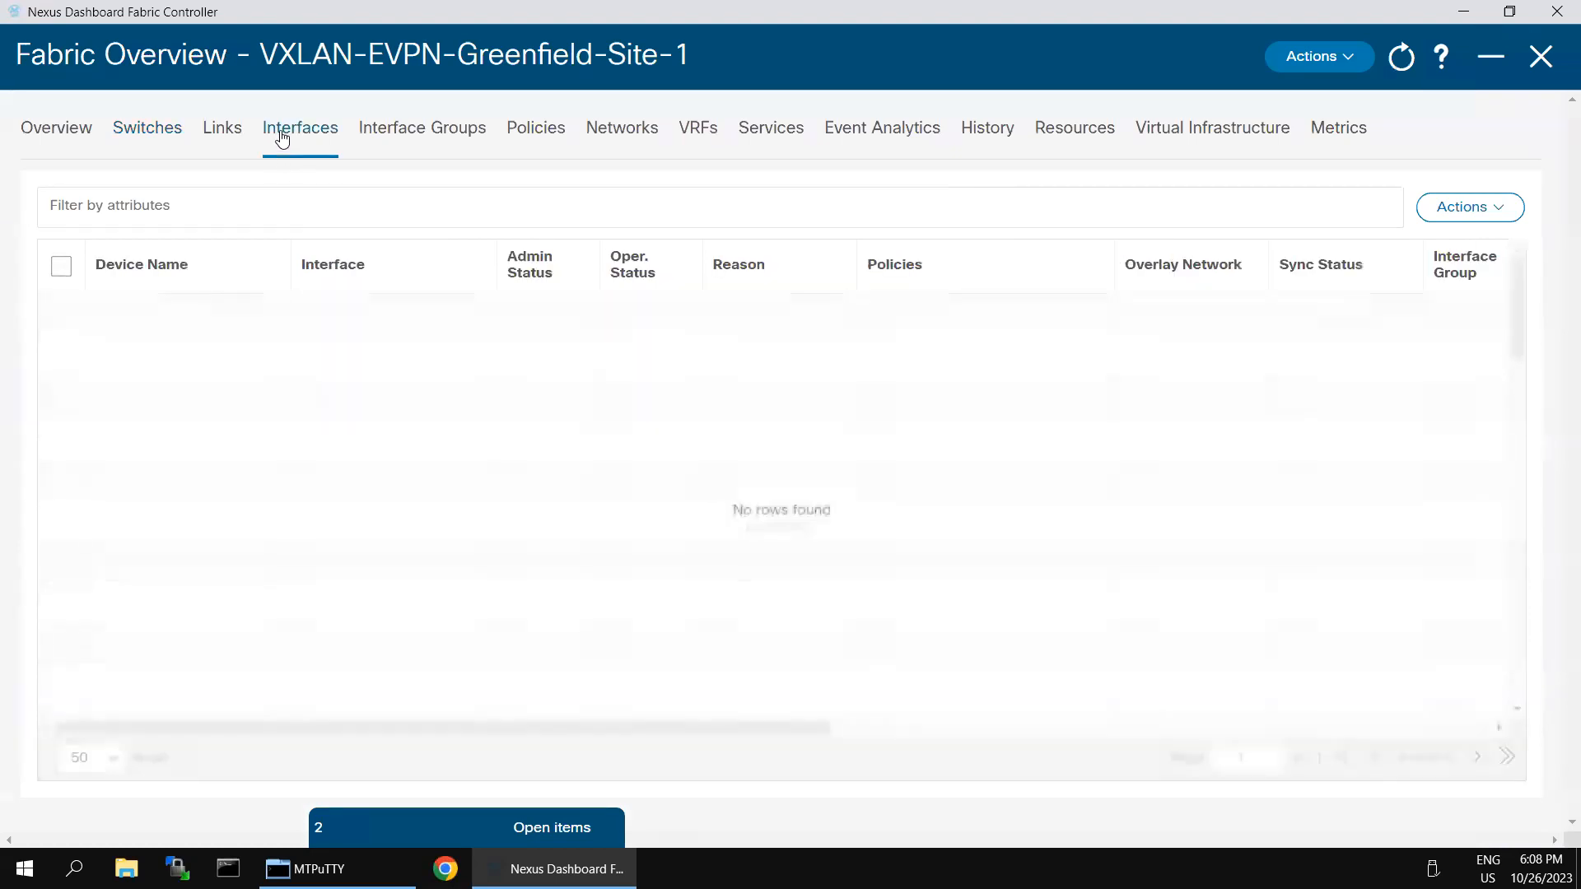
click(253, 202)
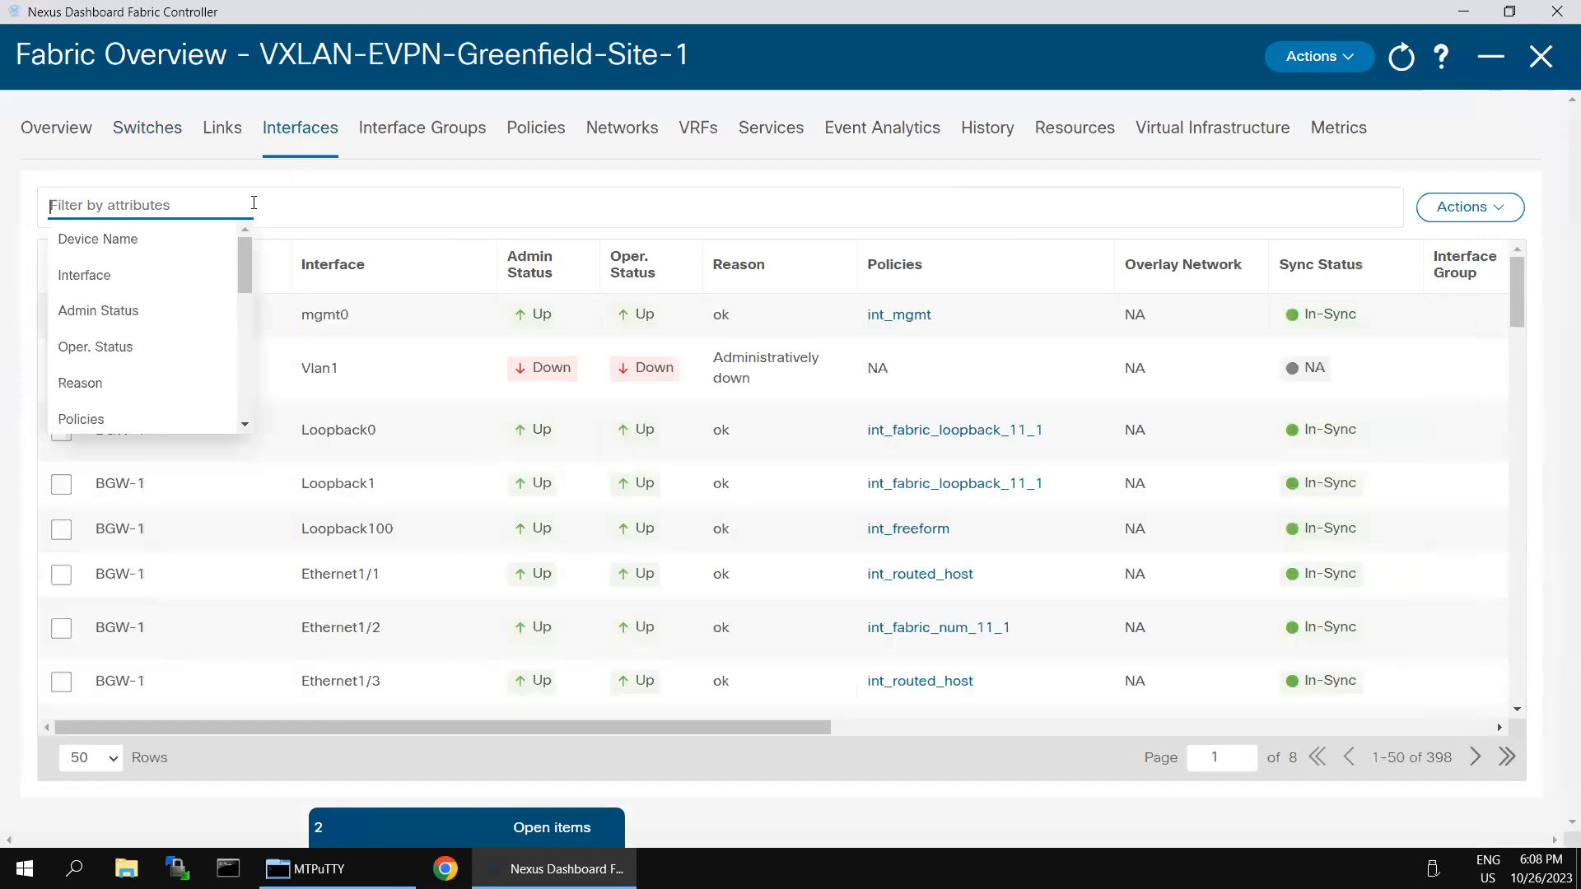
click(160, 240)
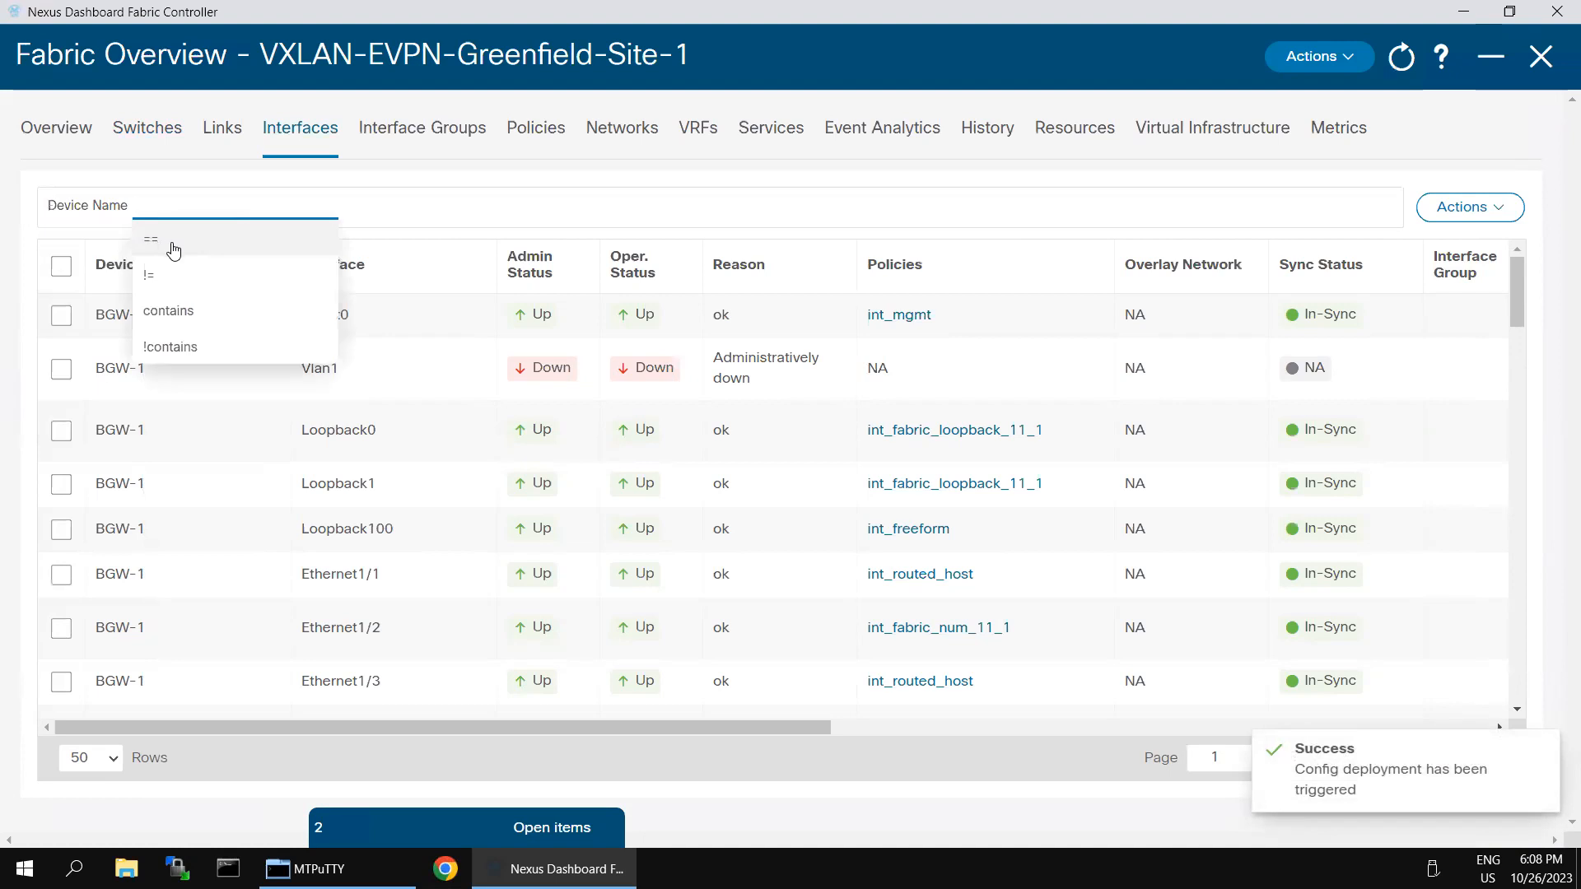
click(162, 246)
text(Leaf)
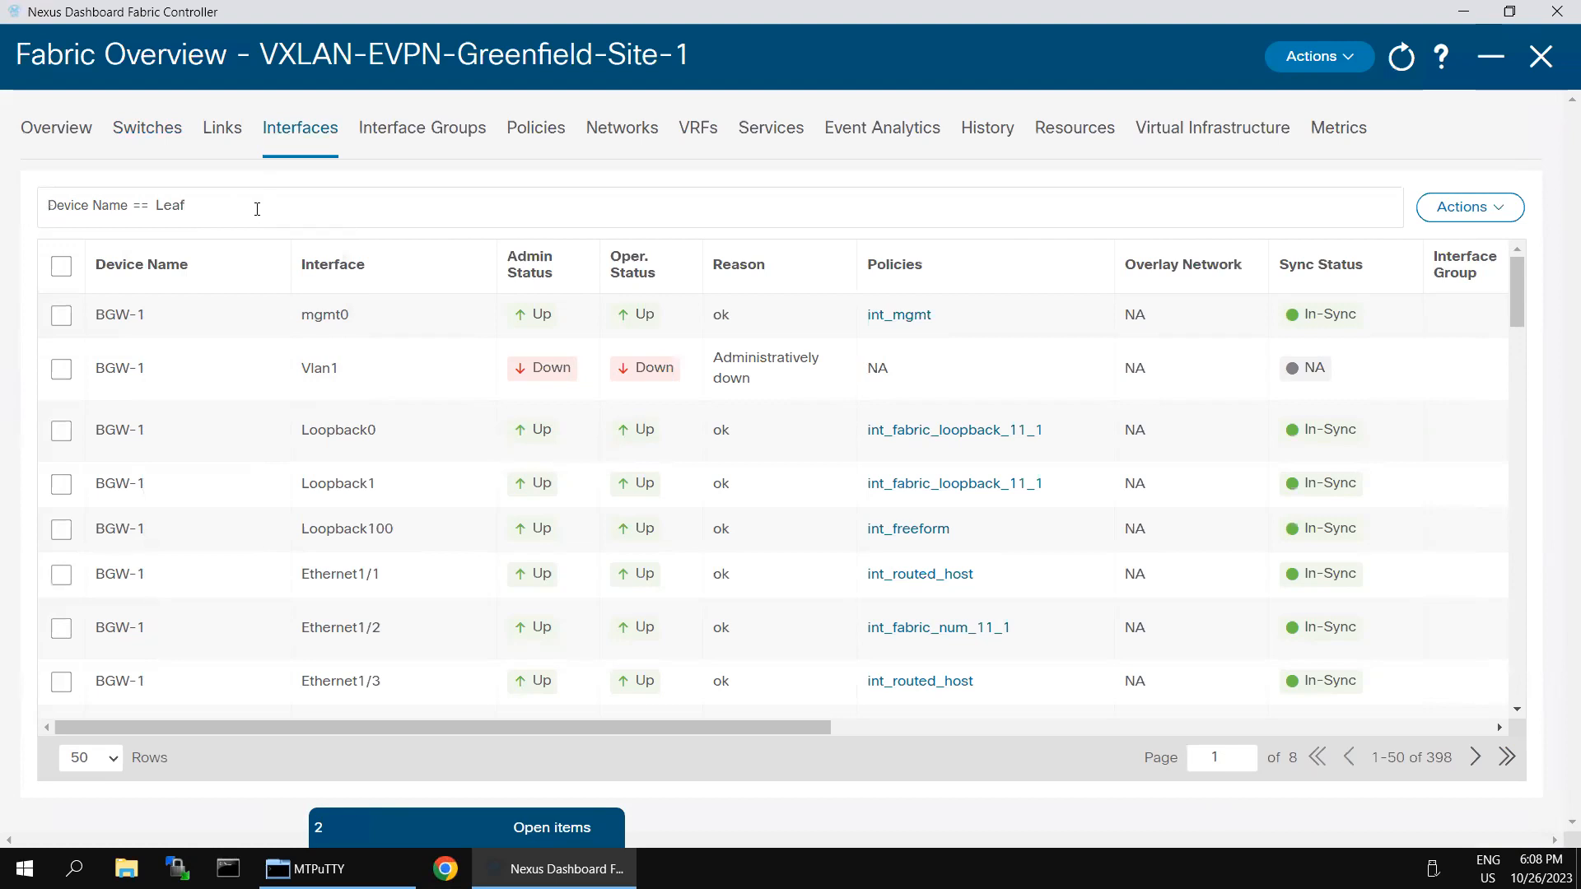
key(Return)
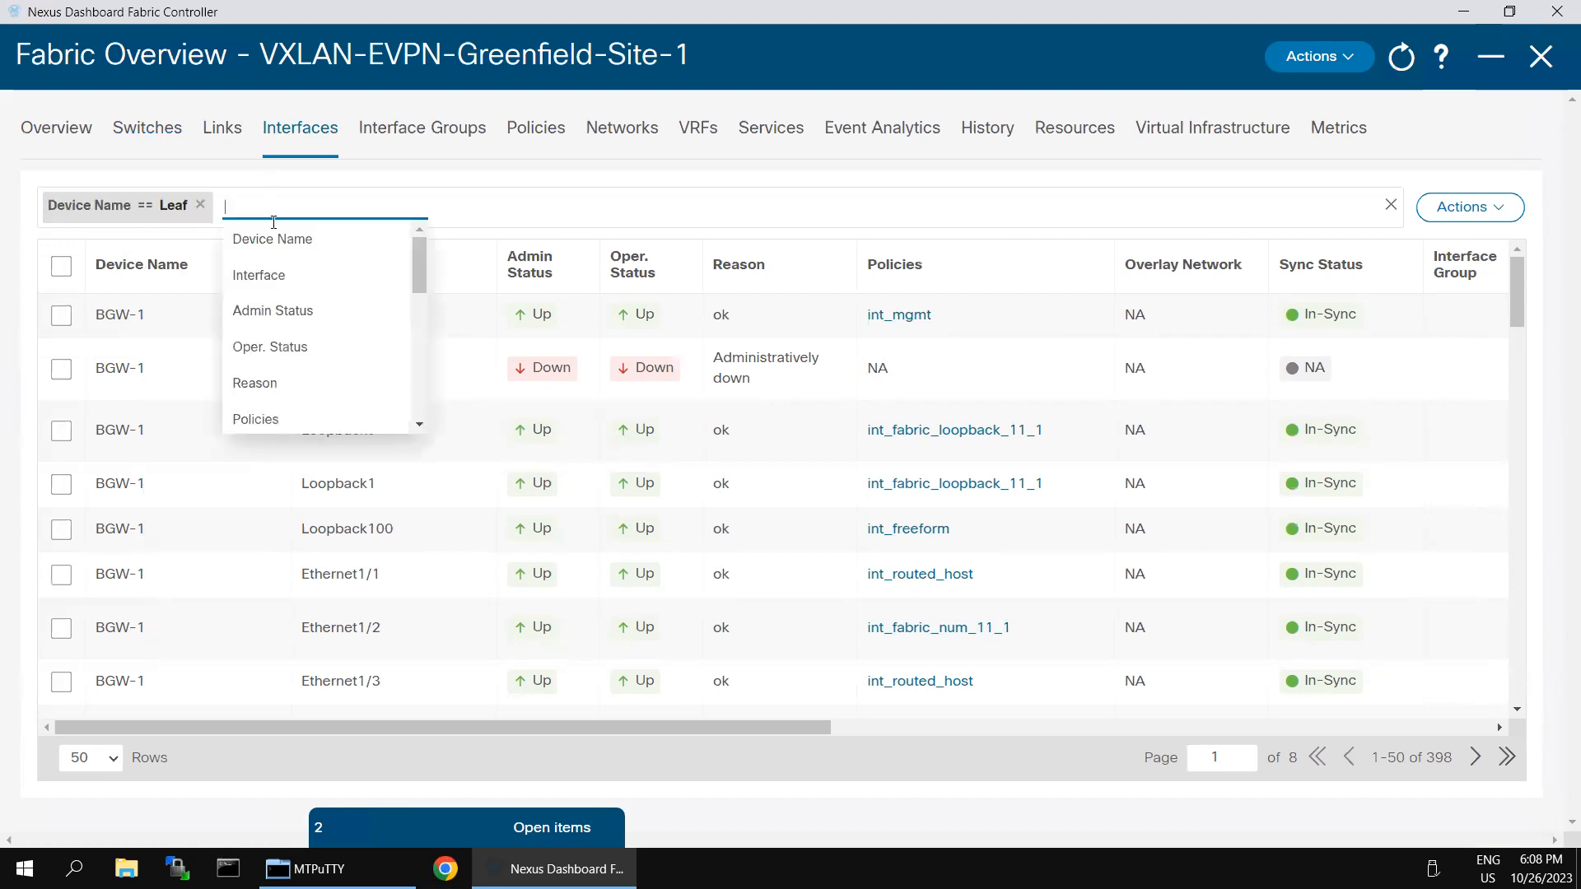
click(276, 309)
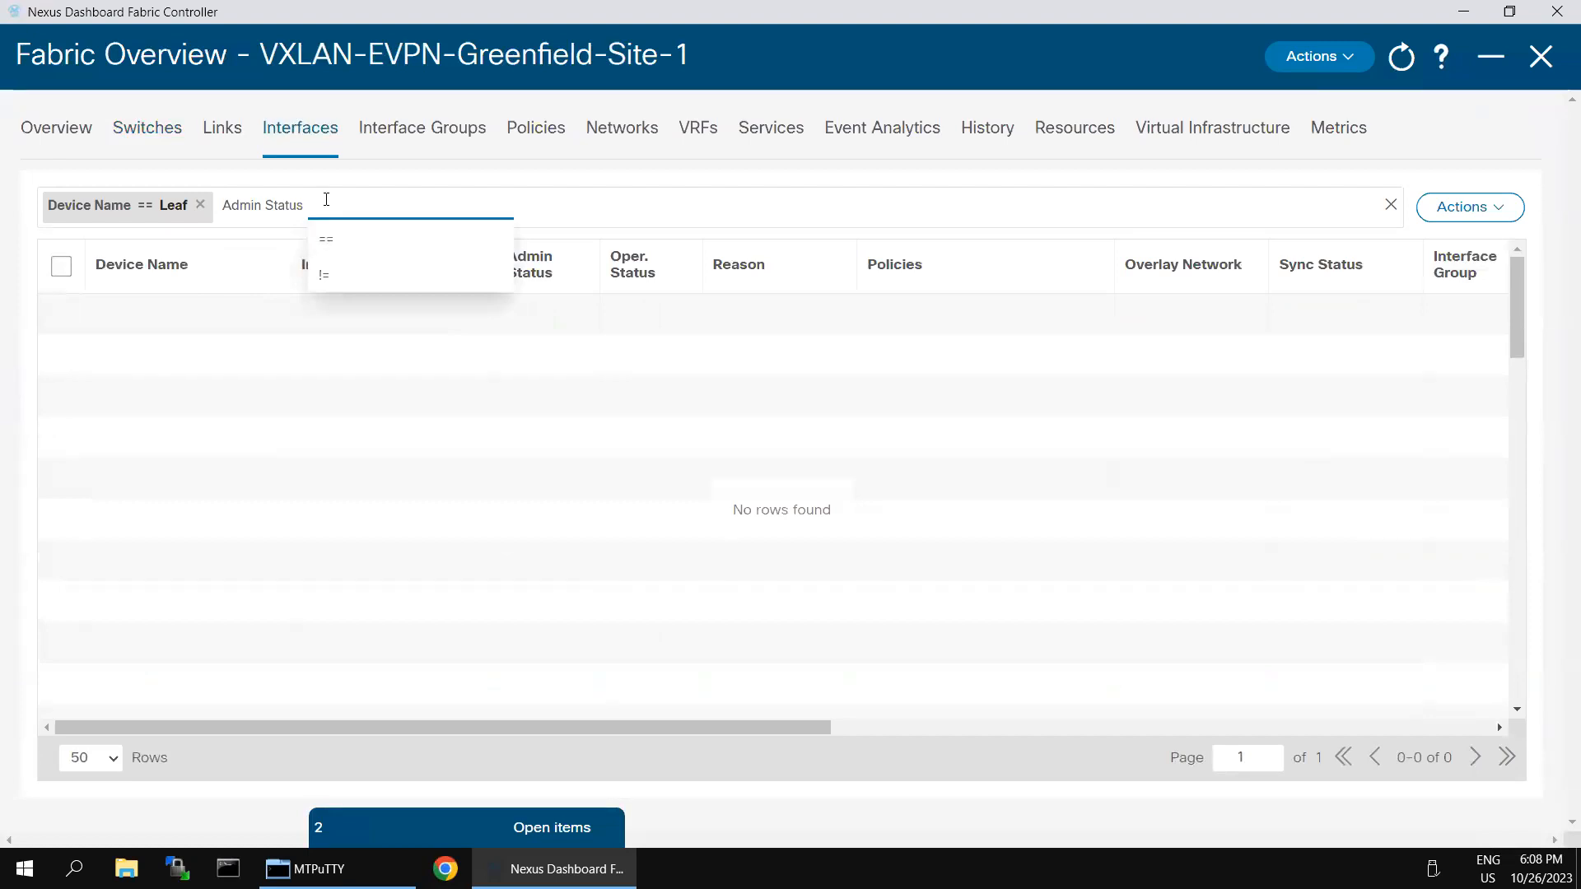
key(BackSpace)
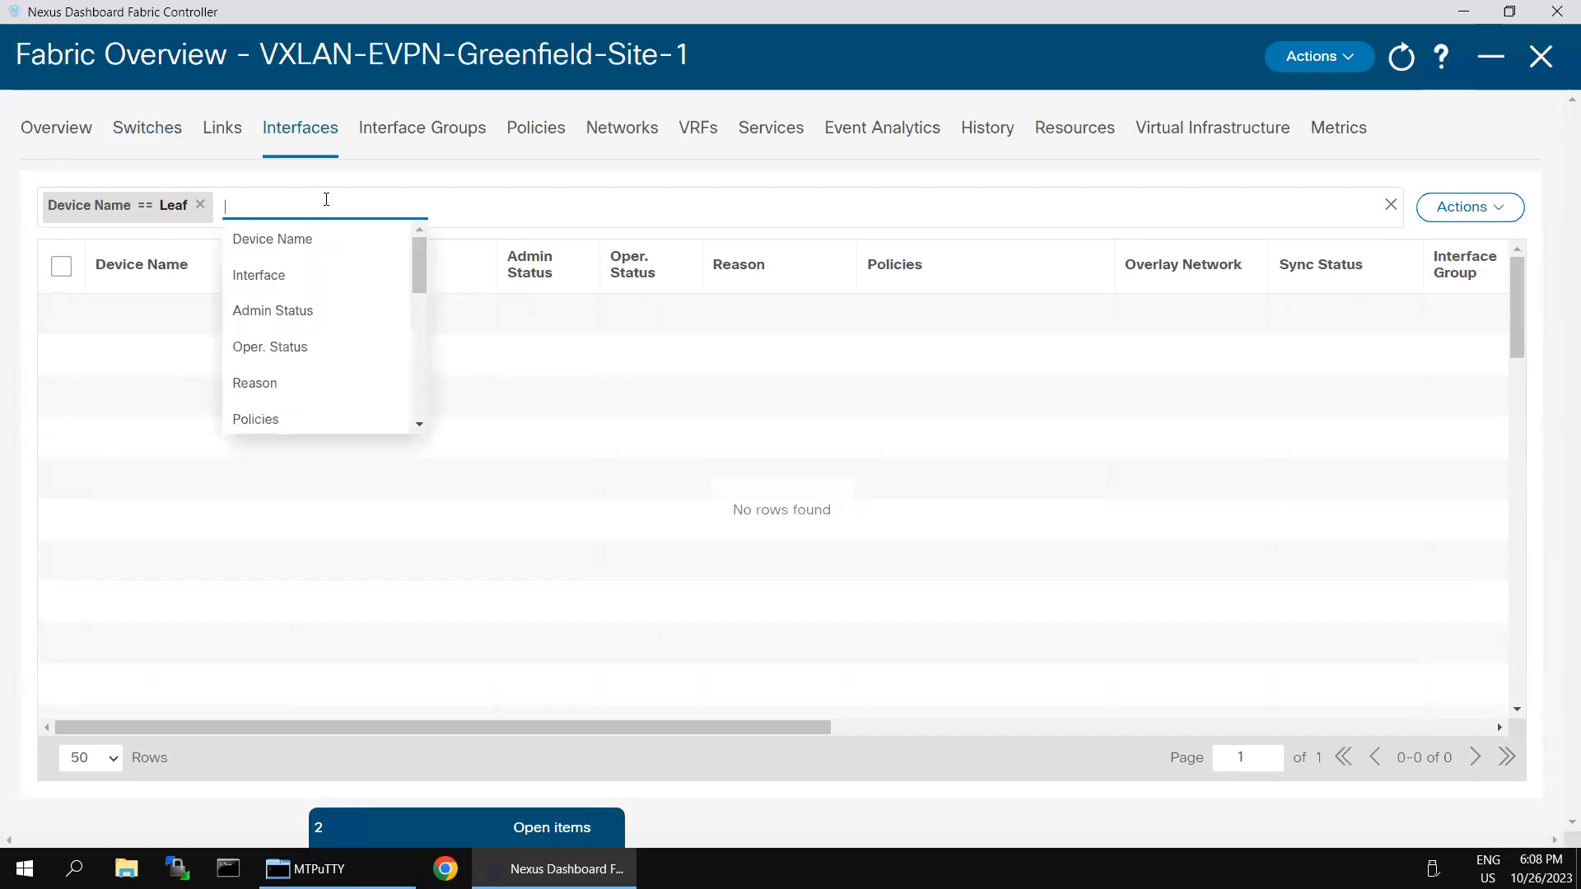
Step: Add an Interface == Ethernet1/2 filter to the interface list
click(307, 280)
click(318, 242)
text(Ethernet1/2)
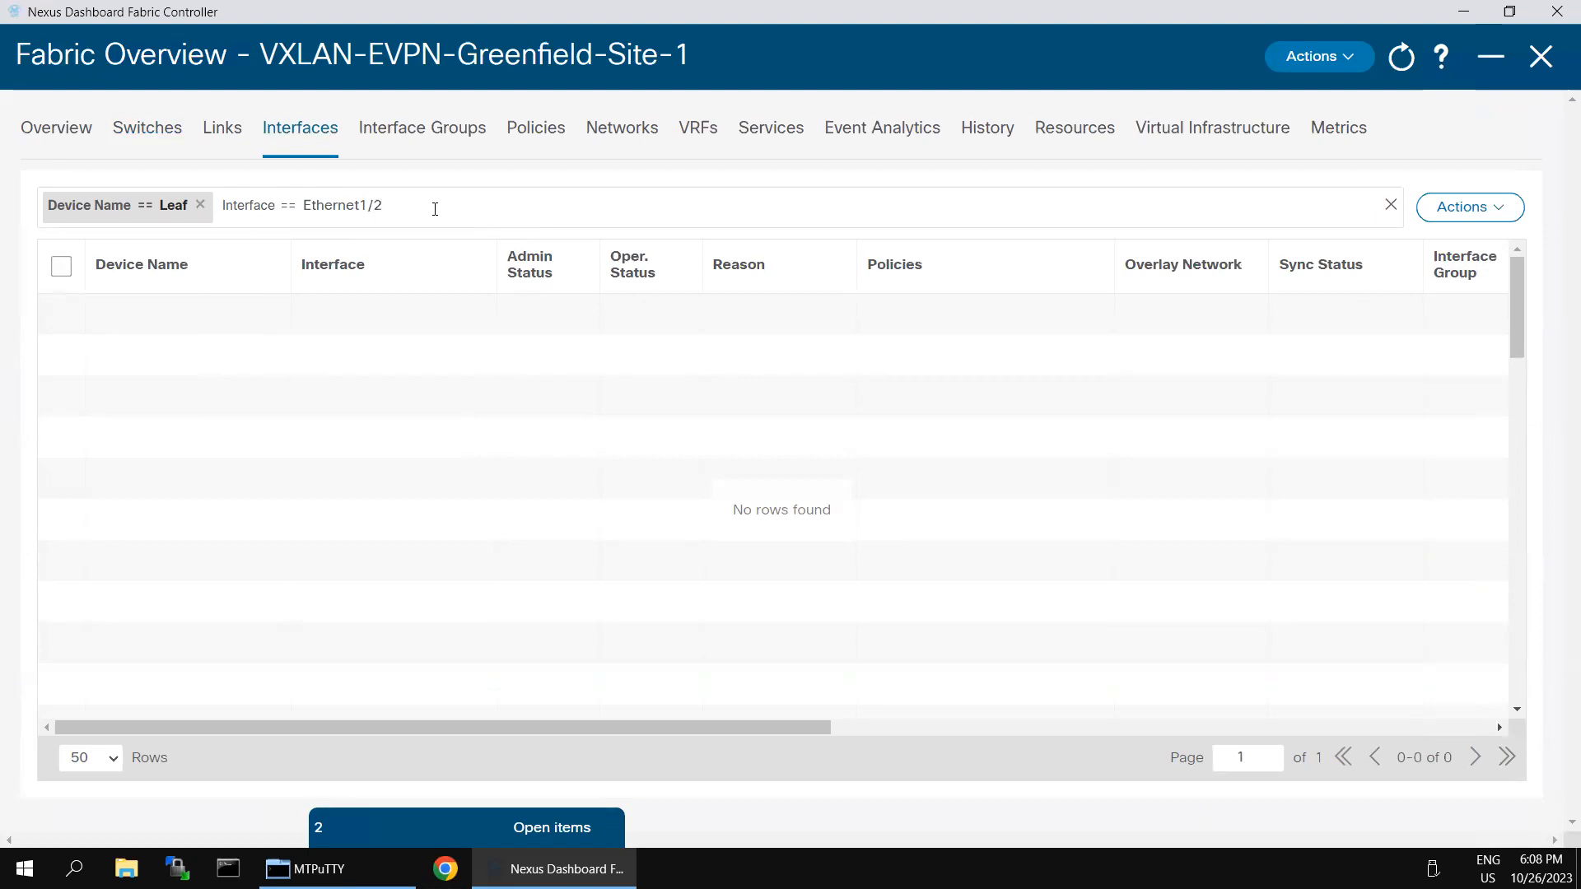
key(Return)
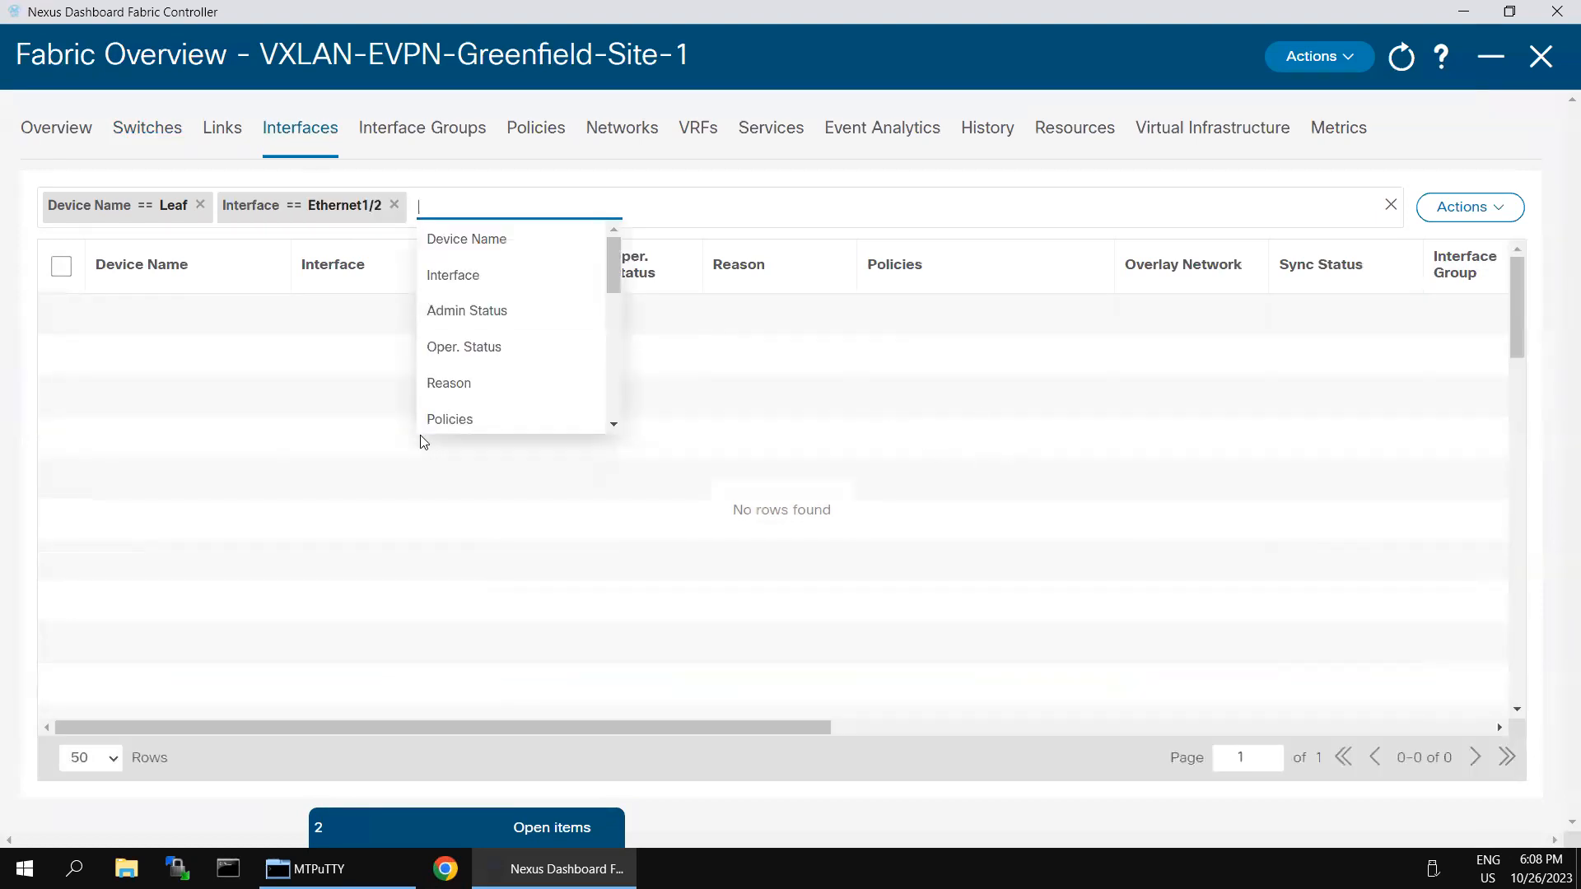
click(354, 448)
scroll(770, 445, down, 2)
scroll(777, 457, up, 2)
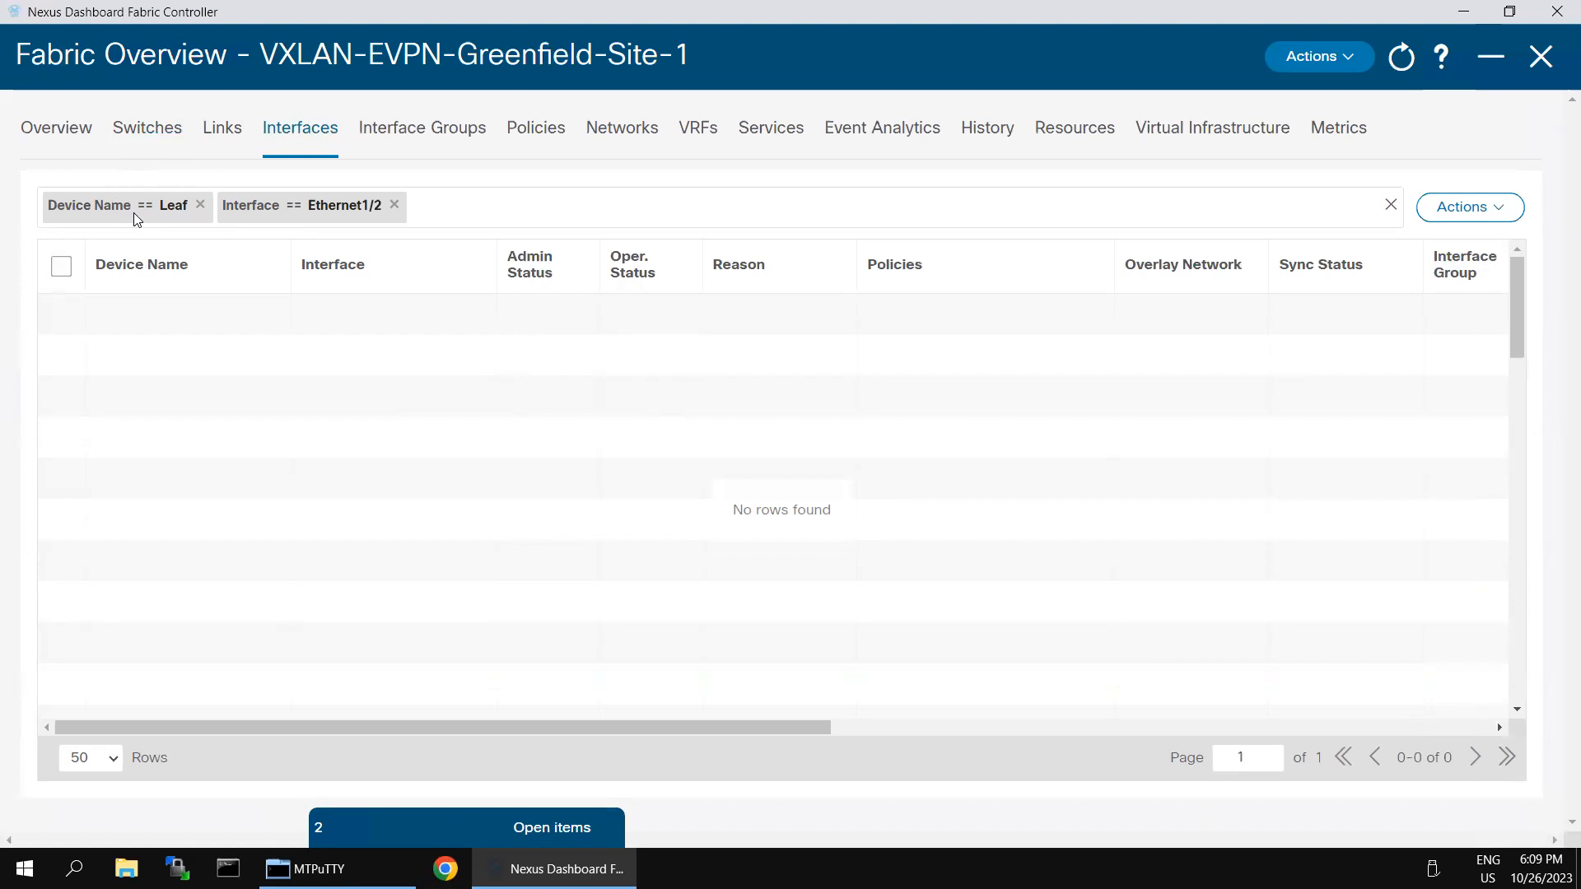
Step: Drop the Device Name filter and select Leaf-1's Ethernet1/2 row
click(201, 205)
click(275, 204)
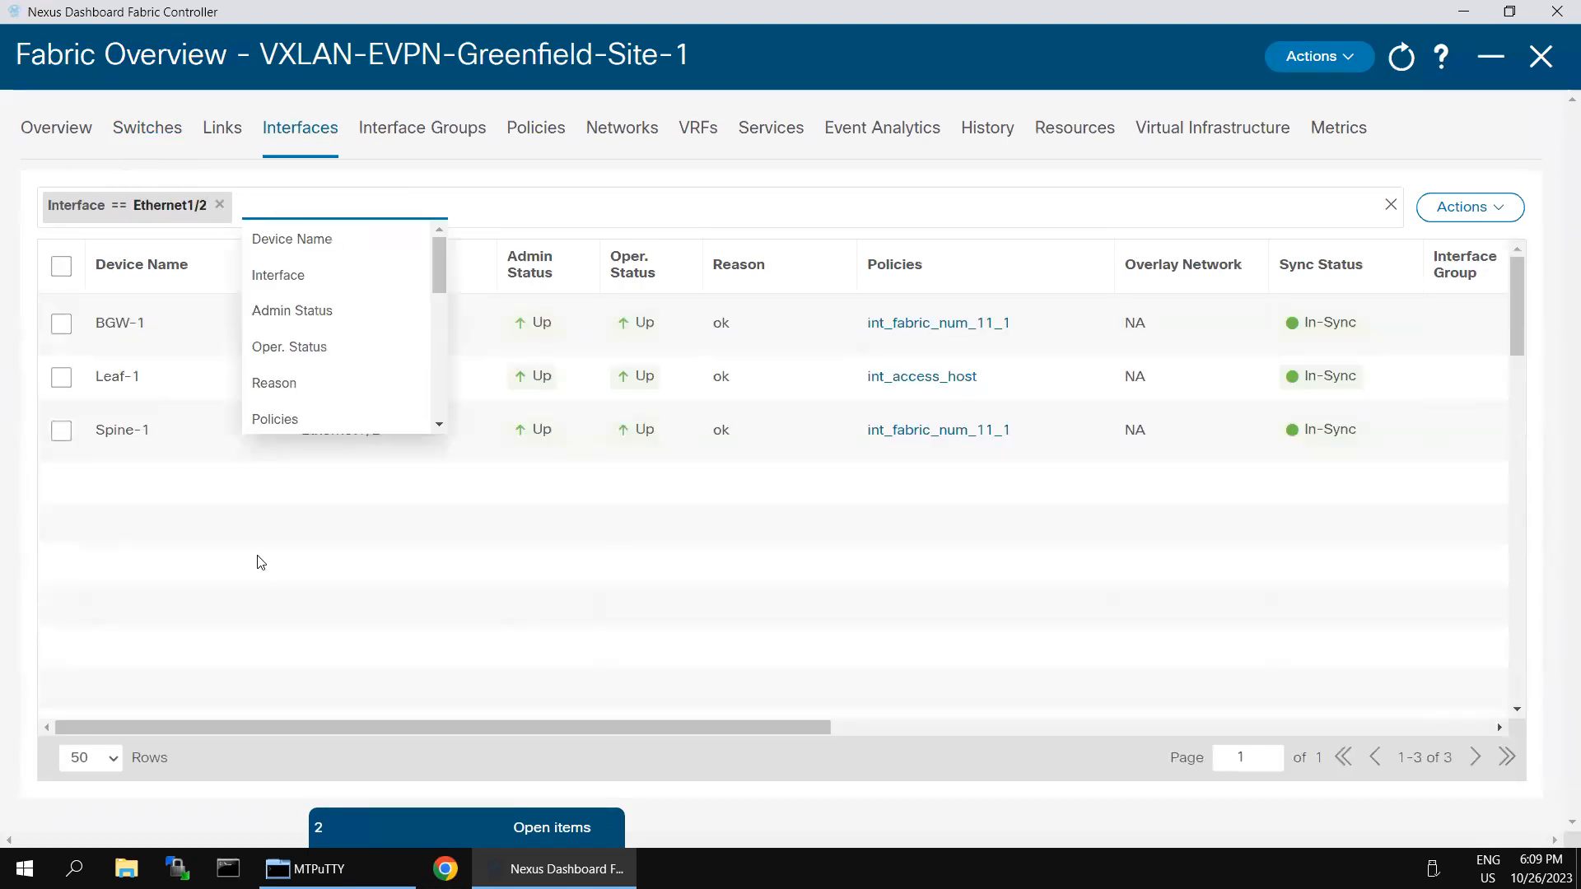
click(323, 590)
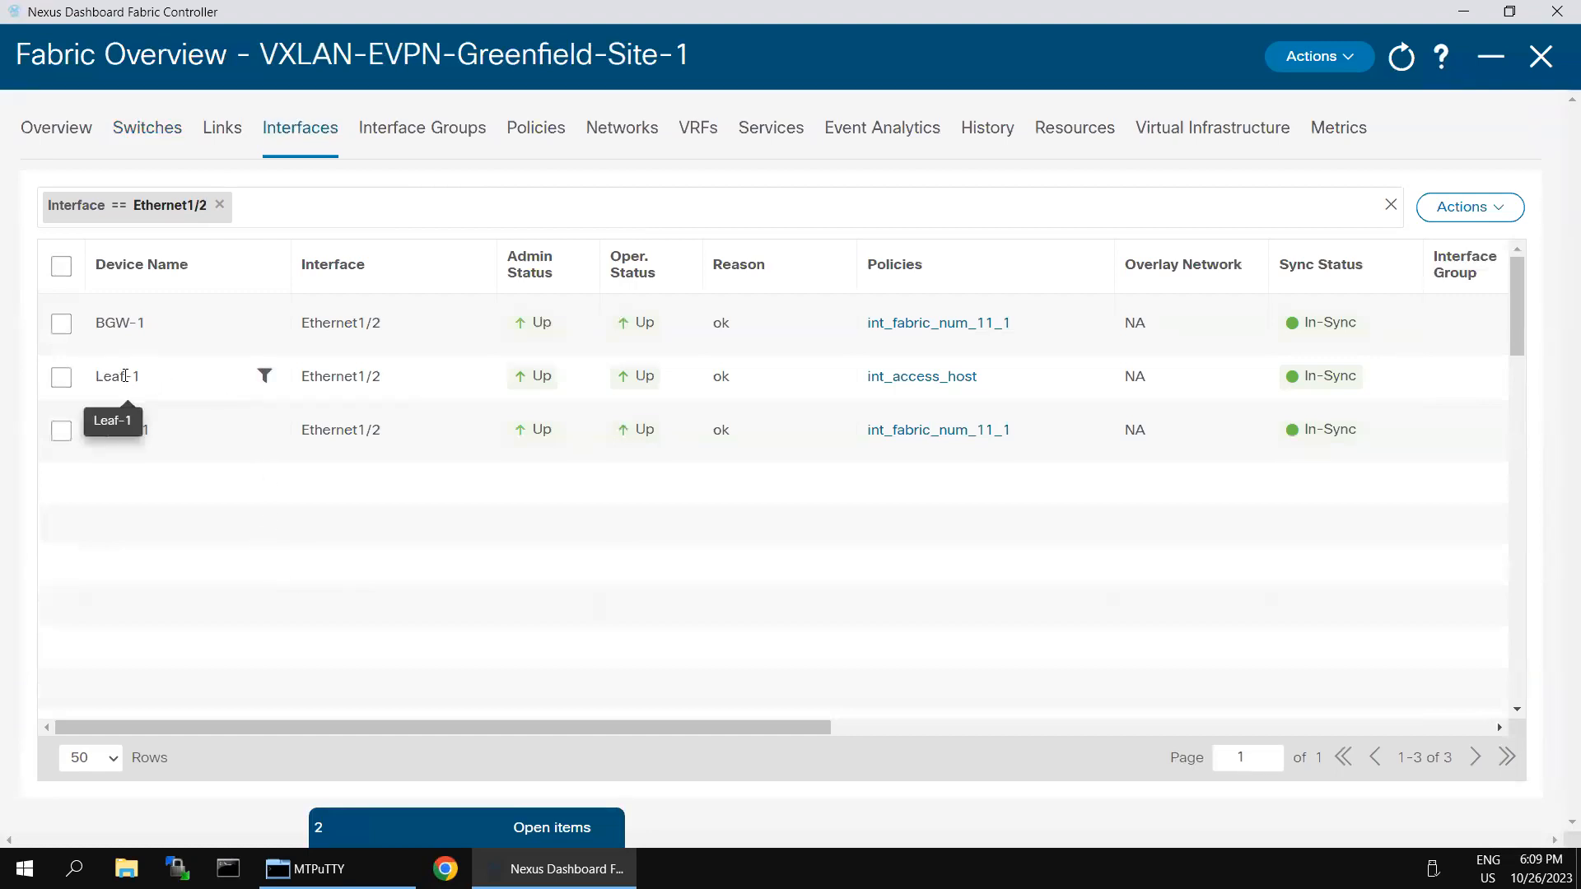
click(61, 377)
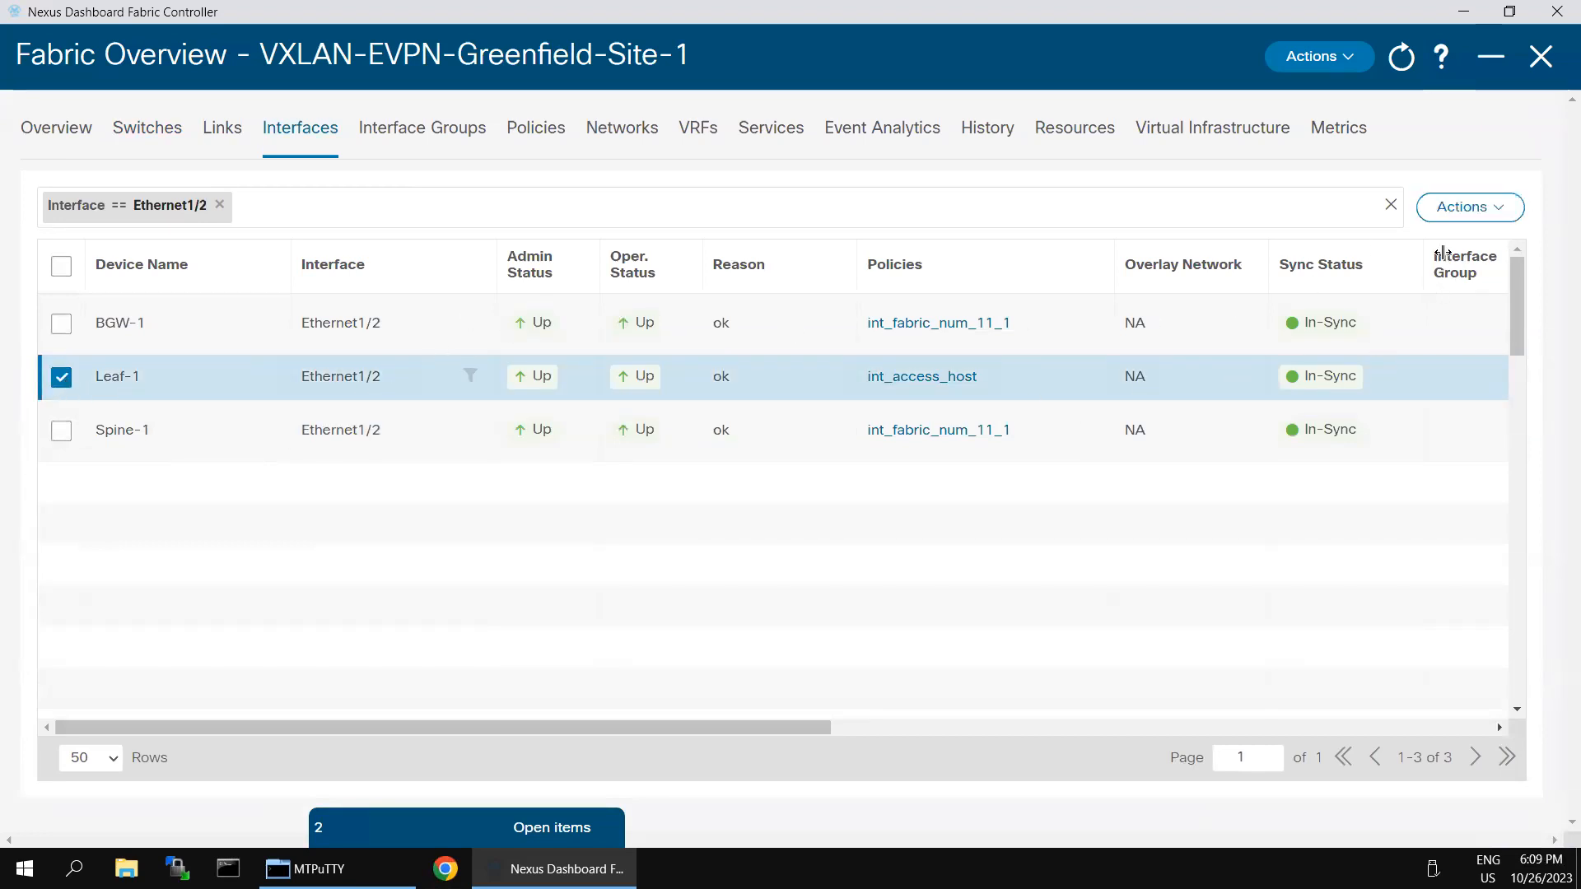
Step: Save Leaf-1's Ethernet1/2 with BPDU Guard true, jumbo MTU, Auto speed and access VLAN 1
click(1498, 216)
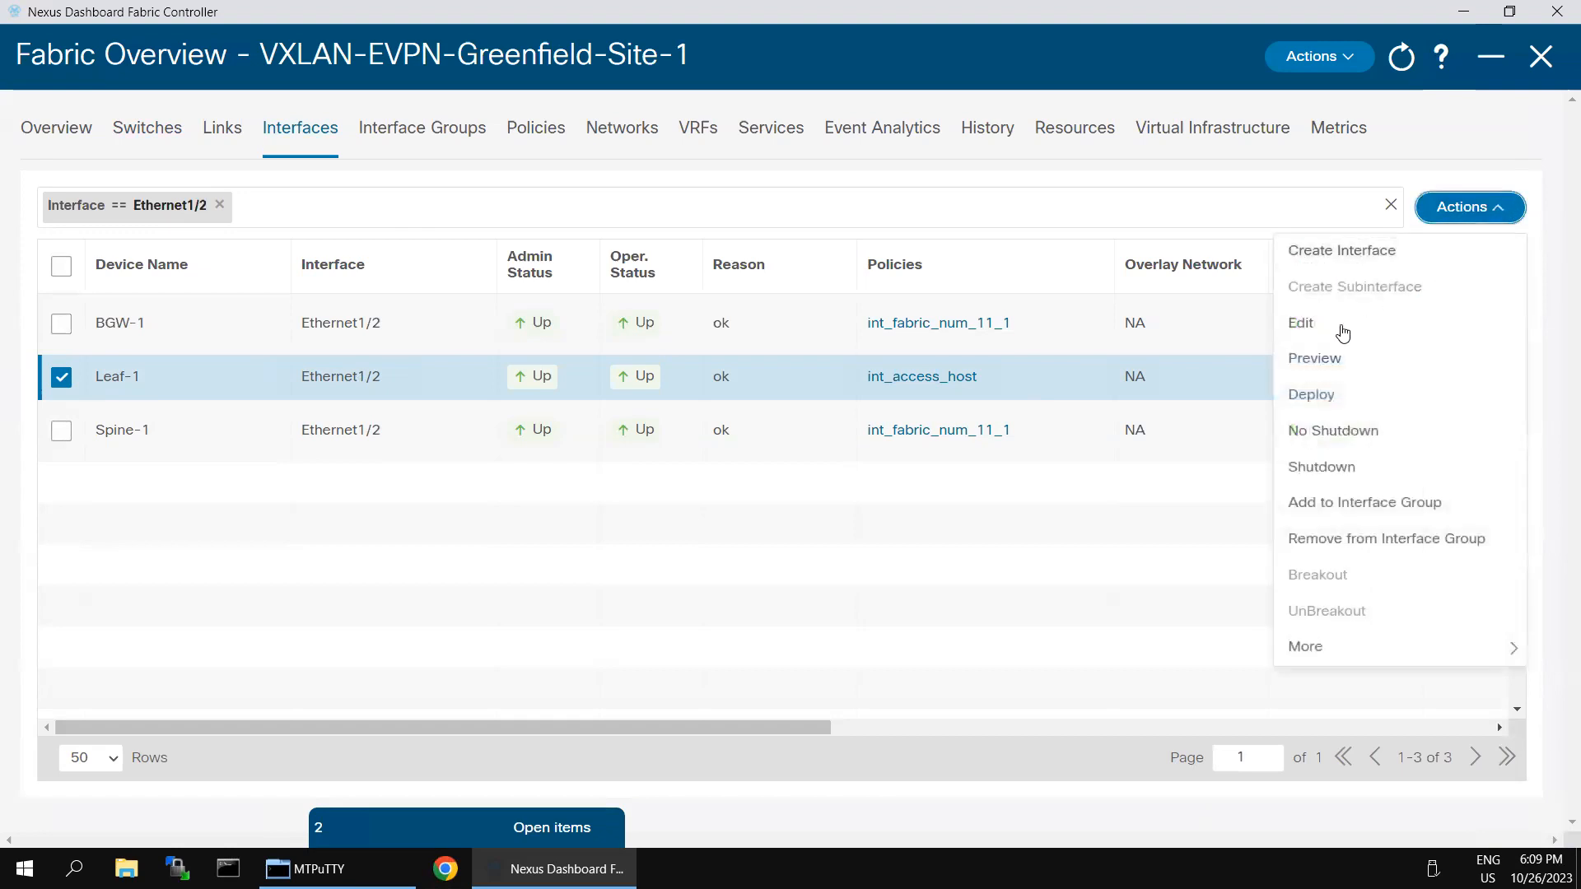
click(1331, 332)
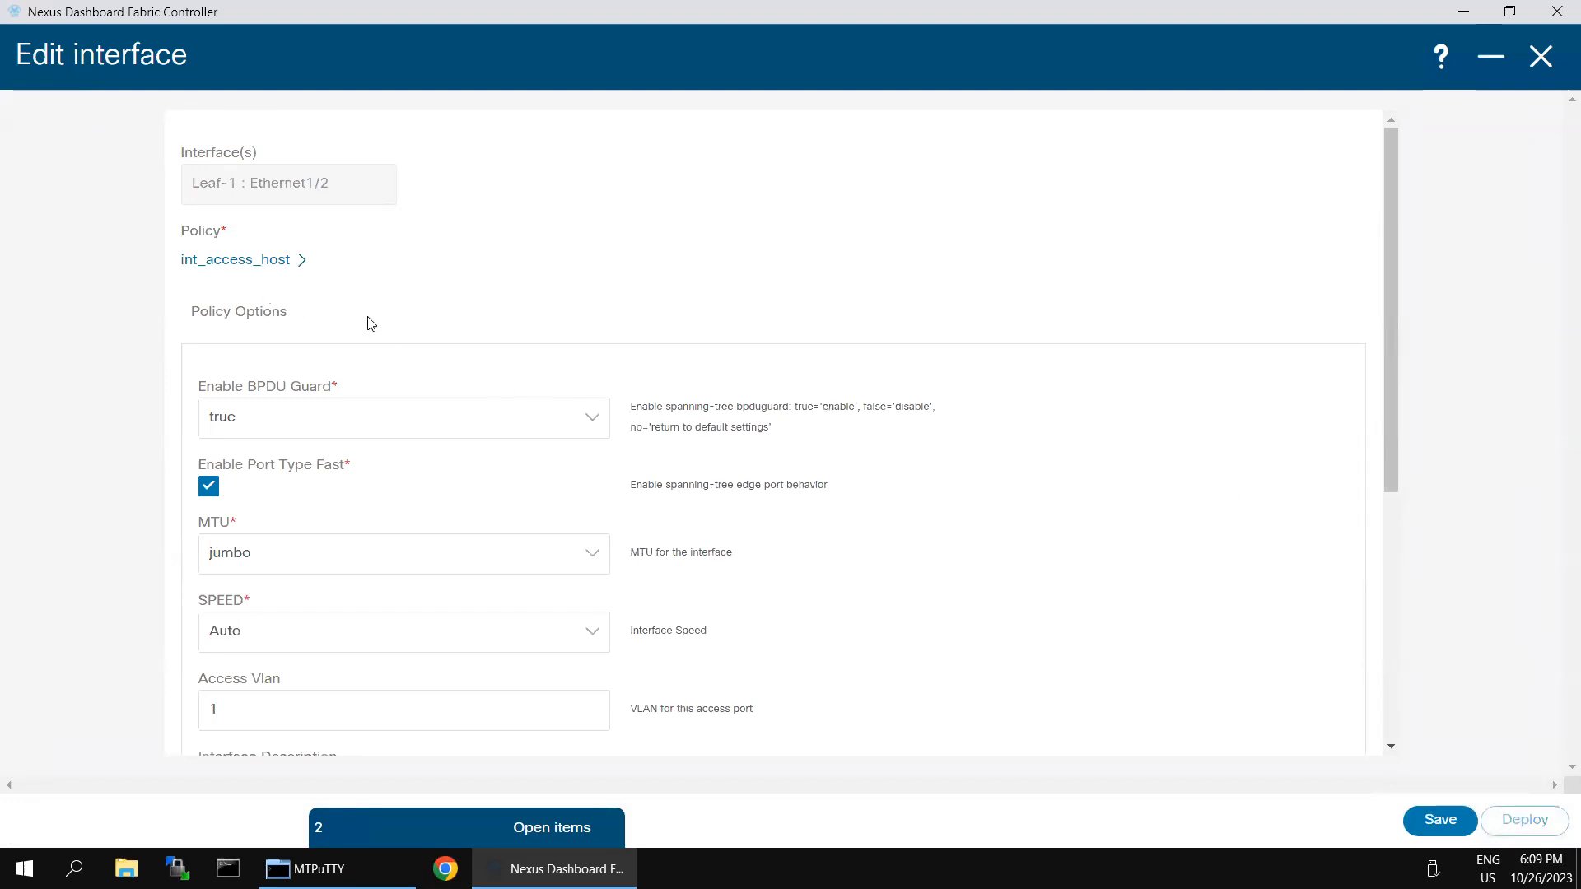
scroll(399, 430, down, 1)
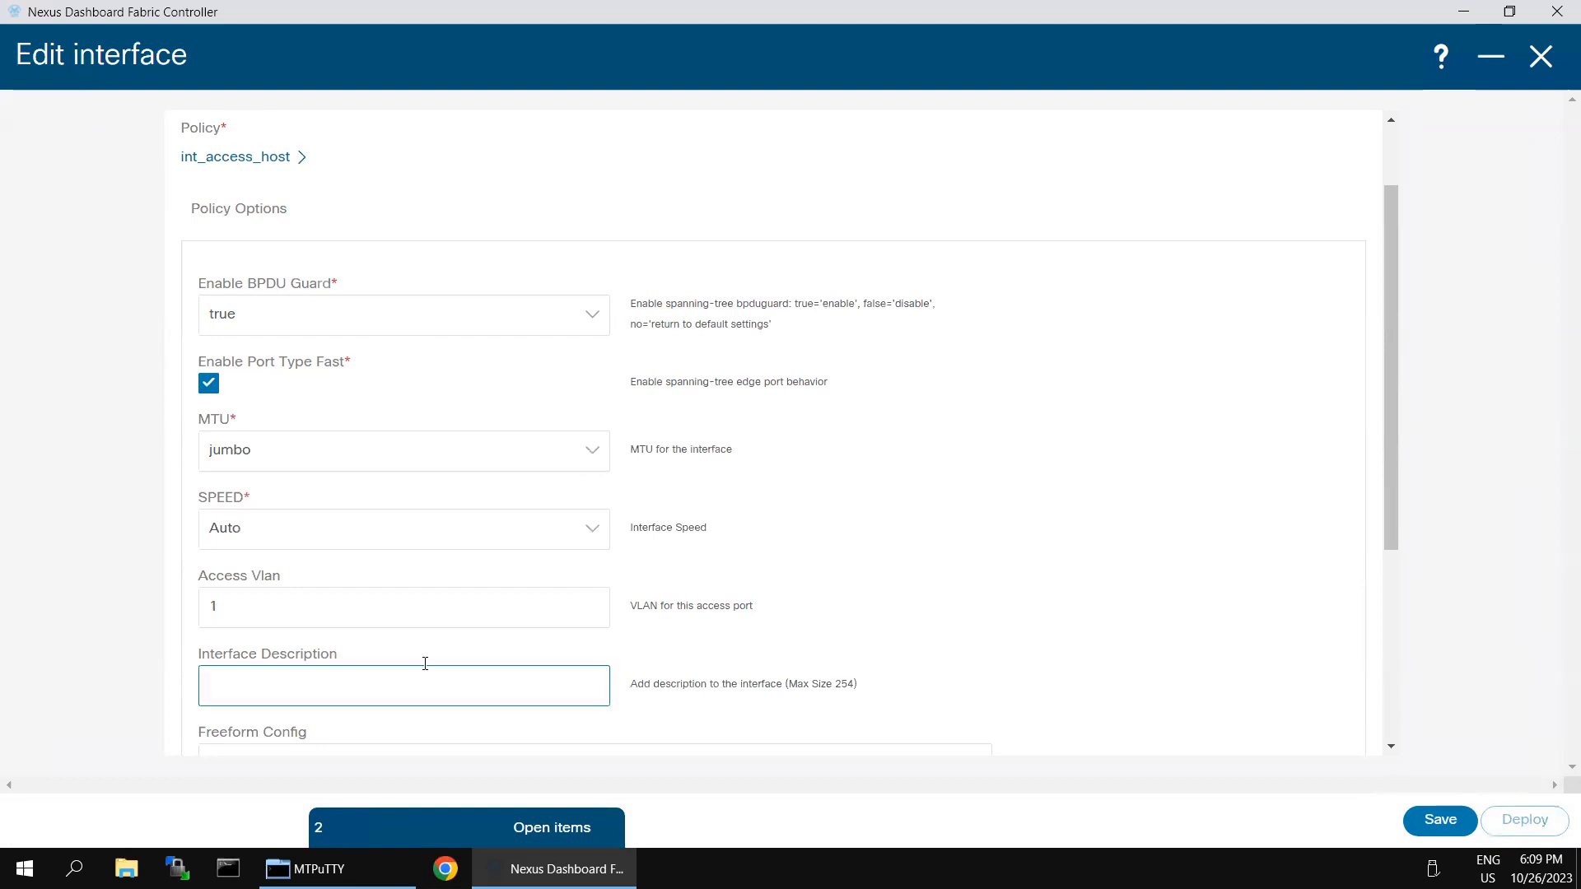
scroll(423, 660, down, 3)
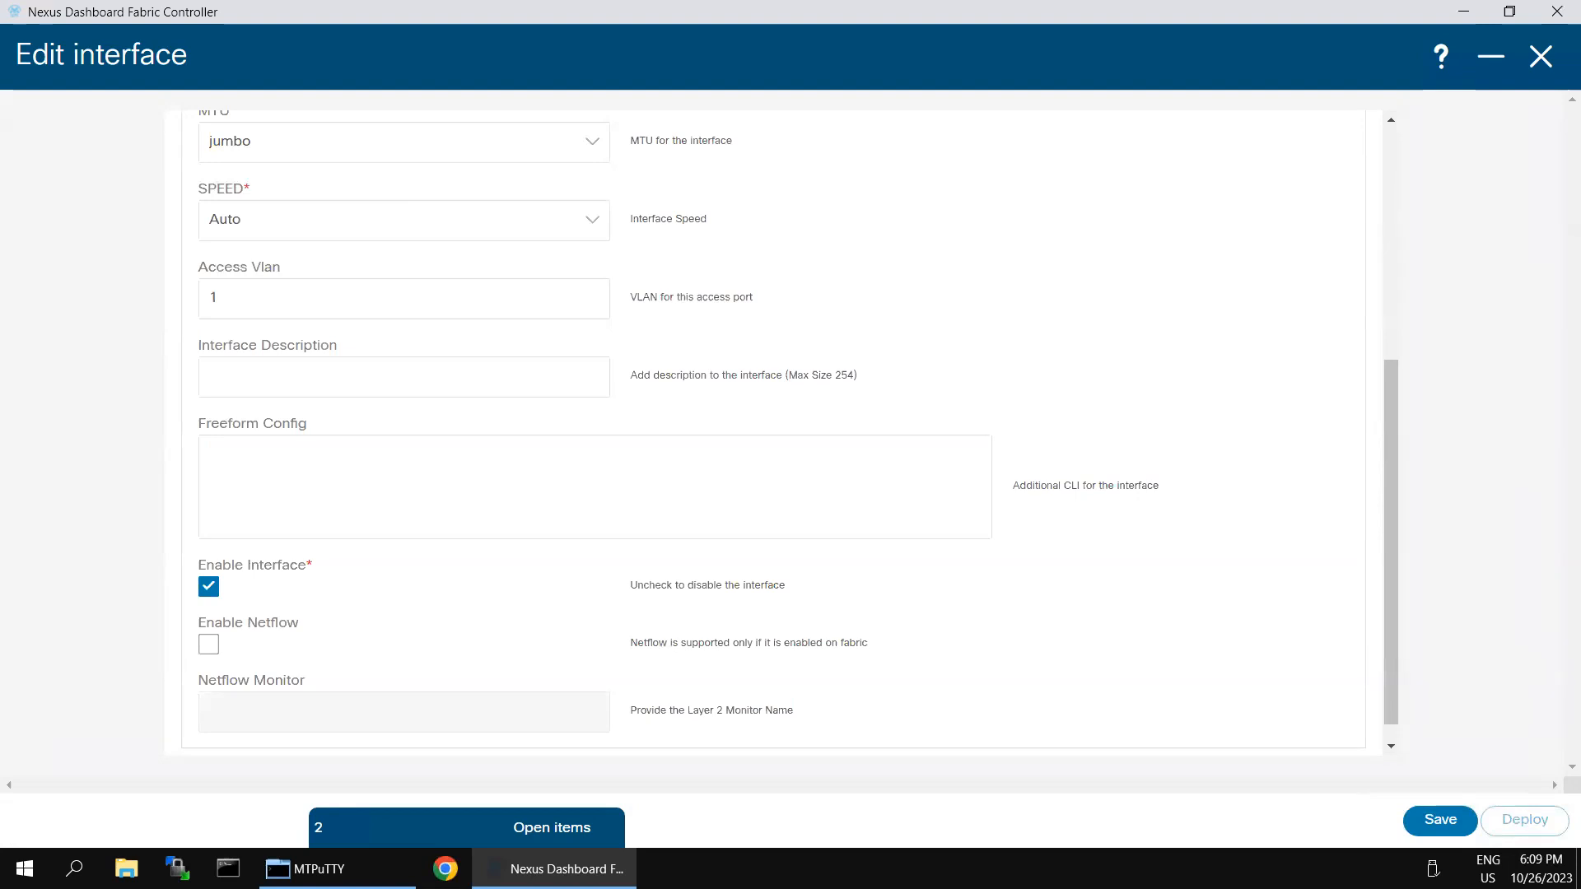
click(1453, 820)
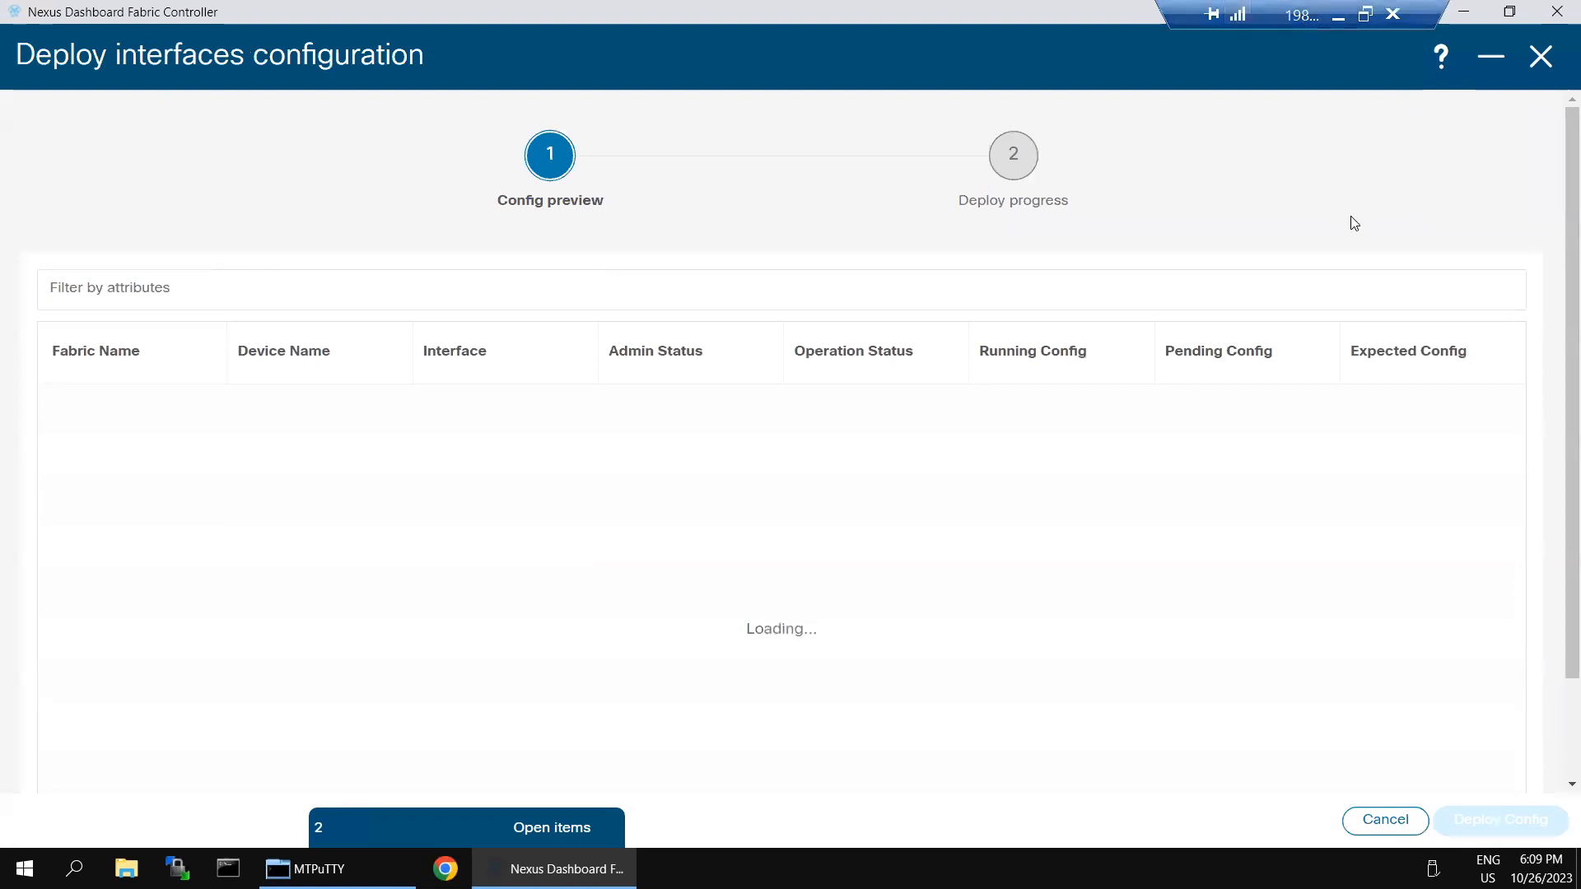
Step: Reconnect the Leaf-1 session in SecureCRT and log in with the admin account
click(1342, 20)
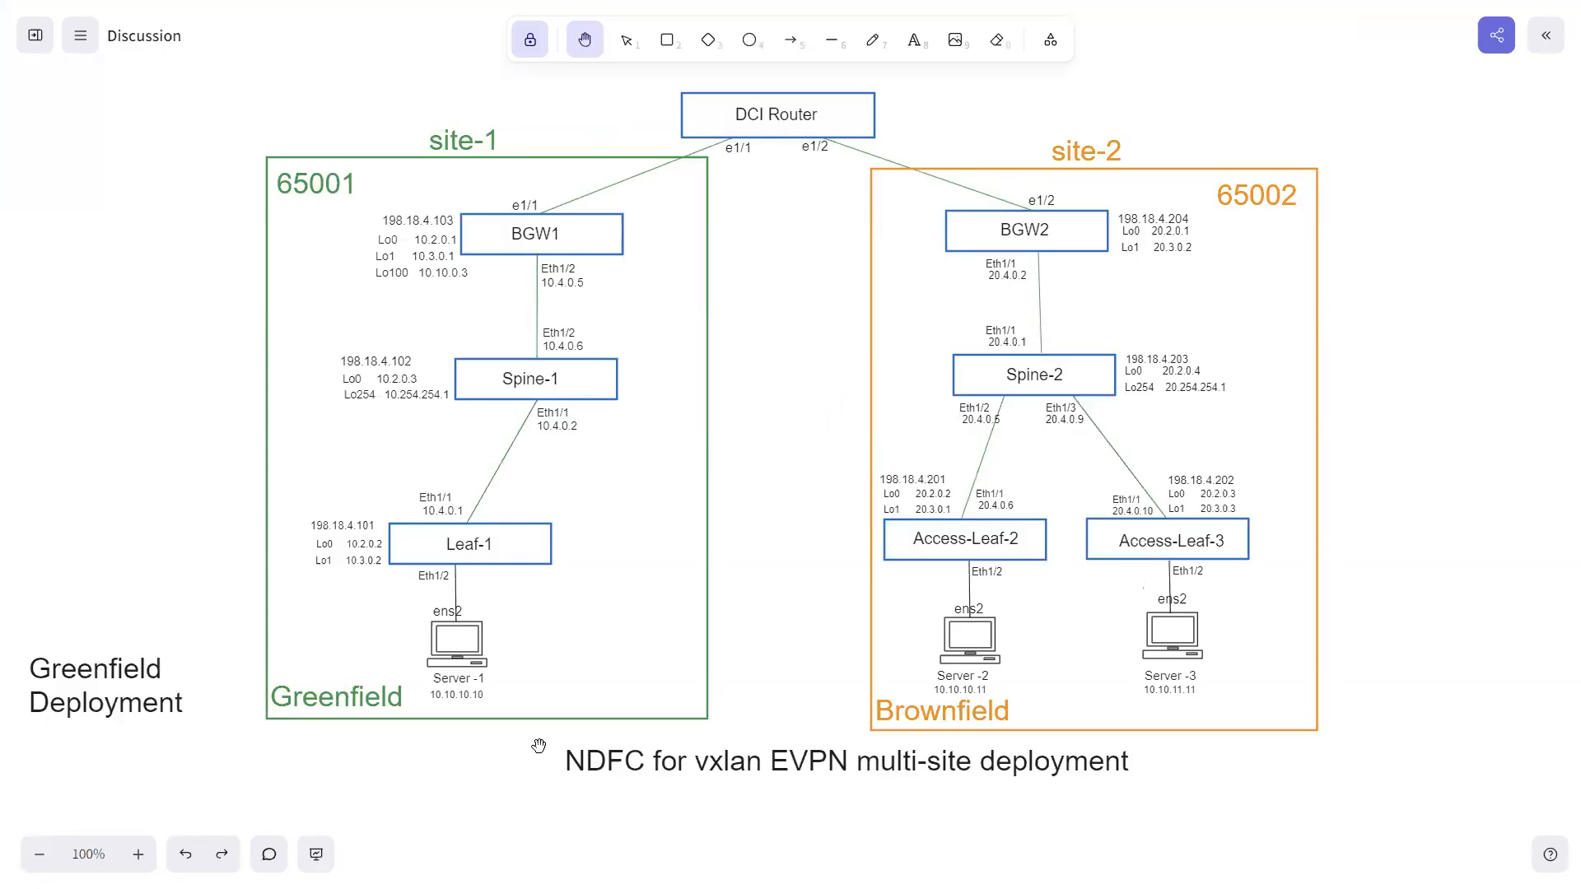
key(super)
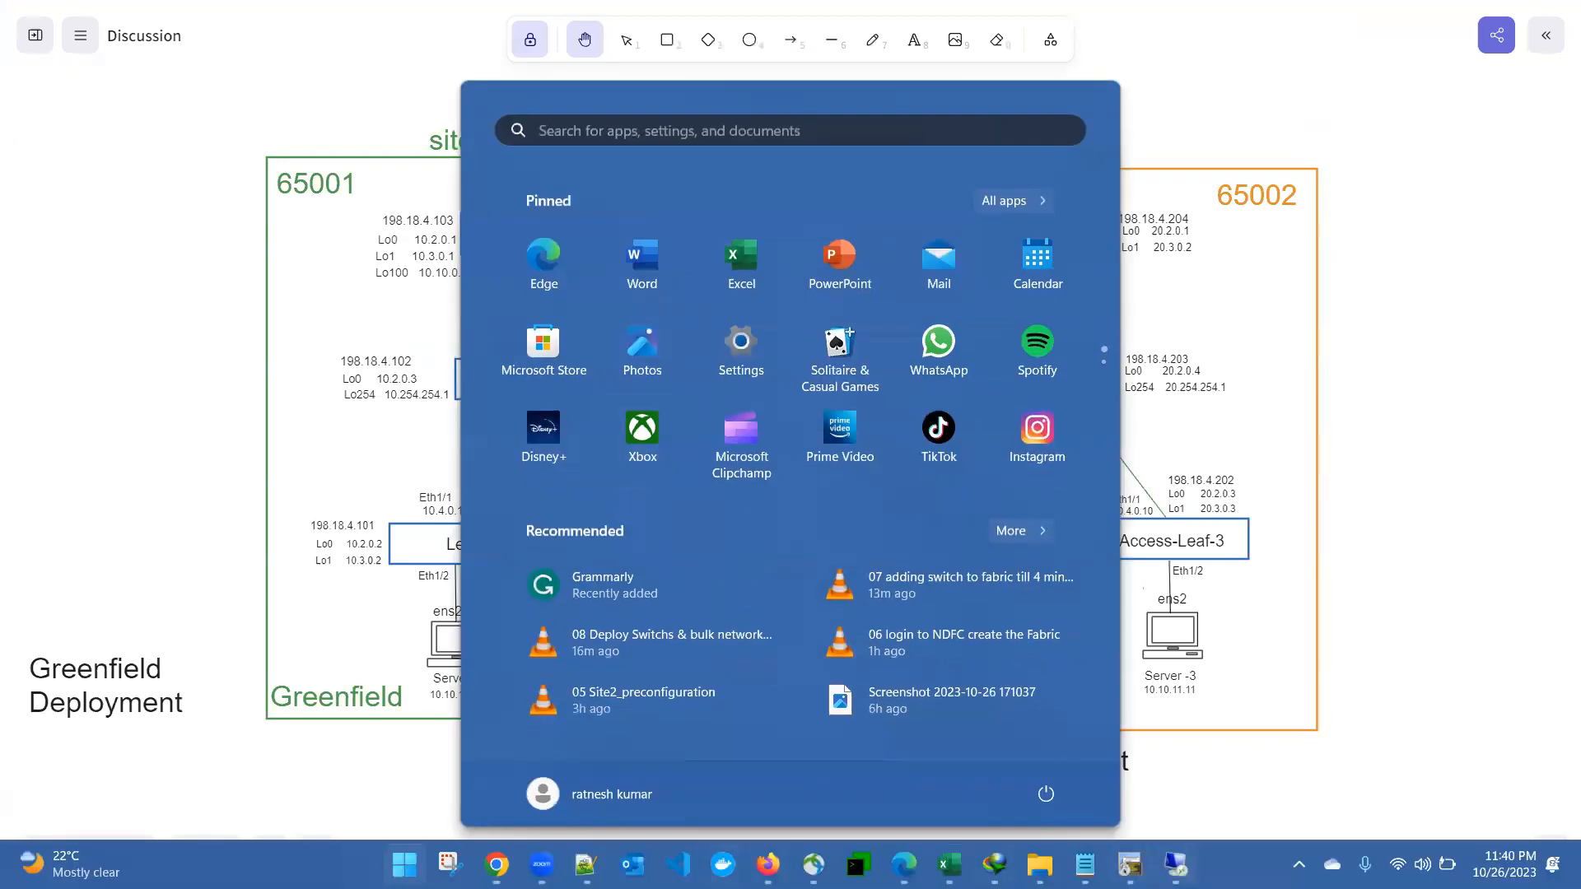
click(1123, 862)
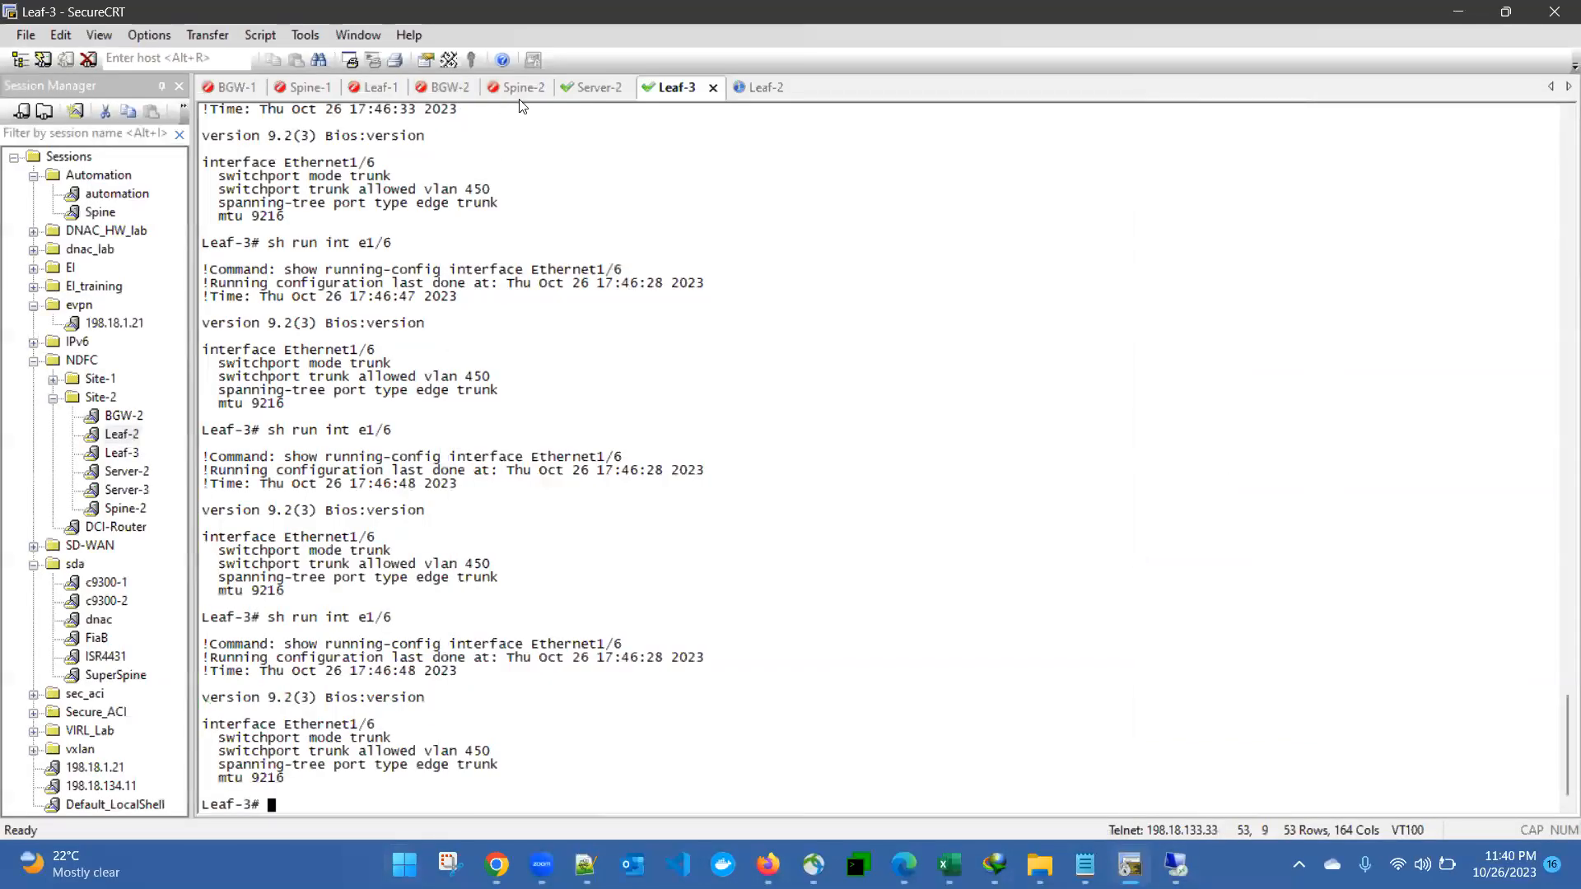
click(380, 89)
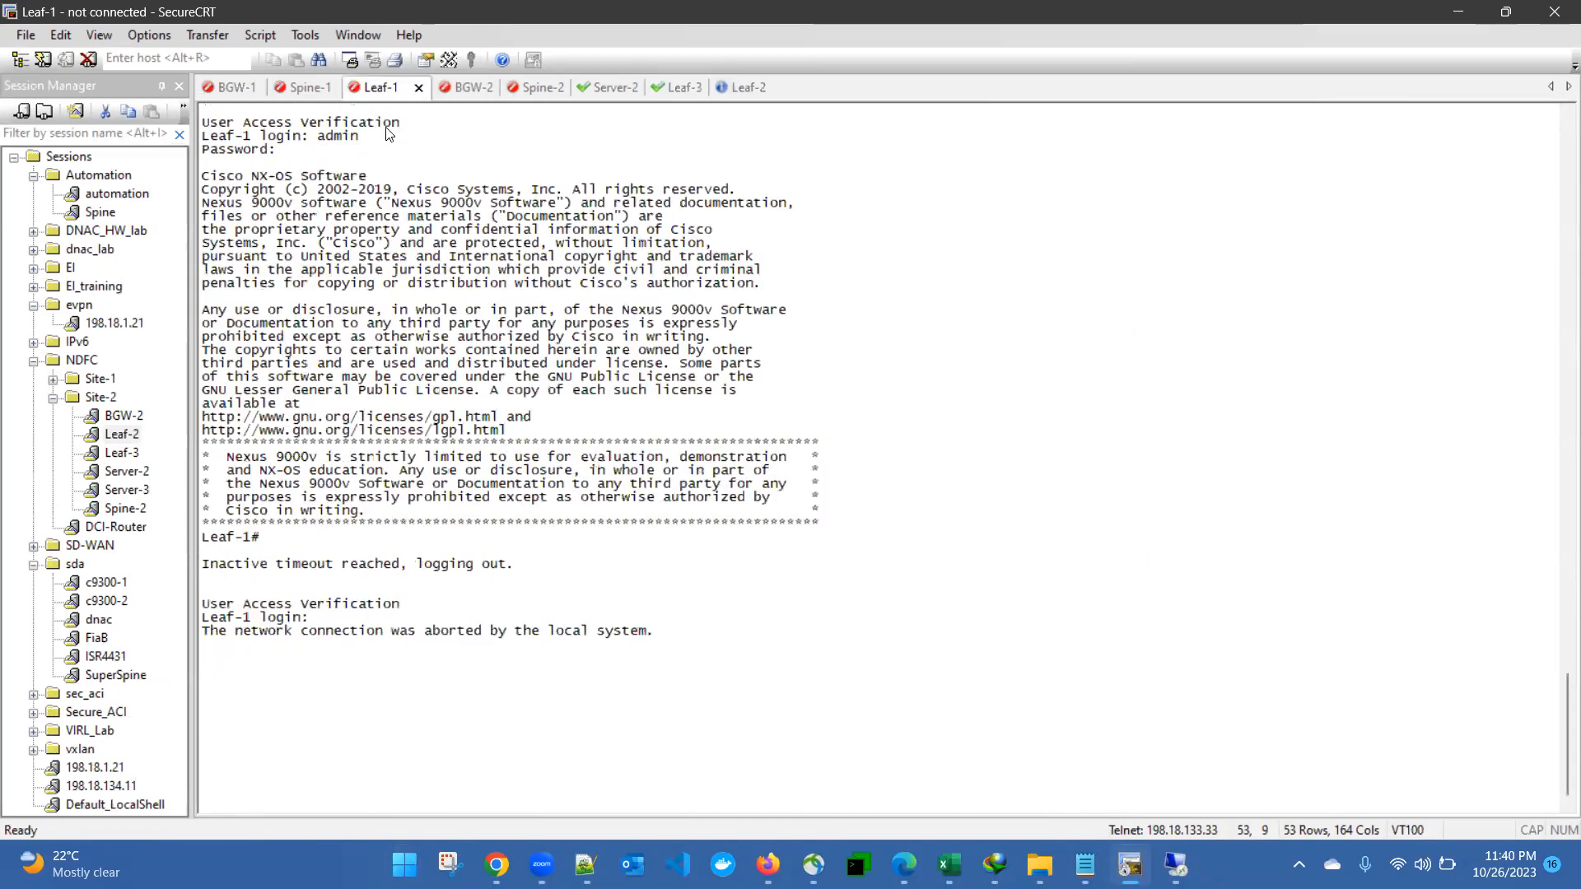
key(Return)
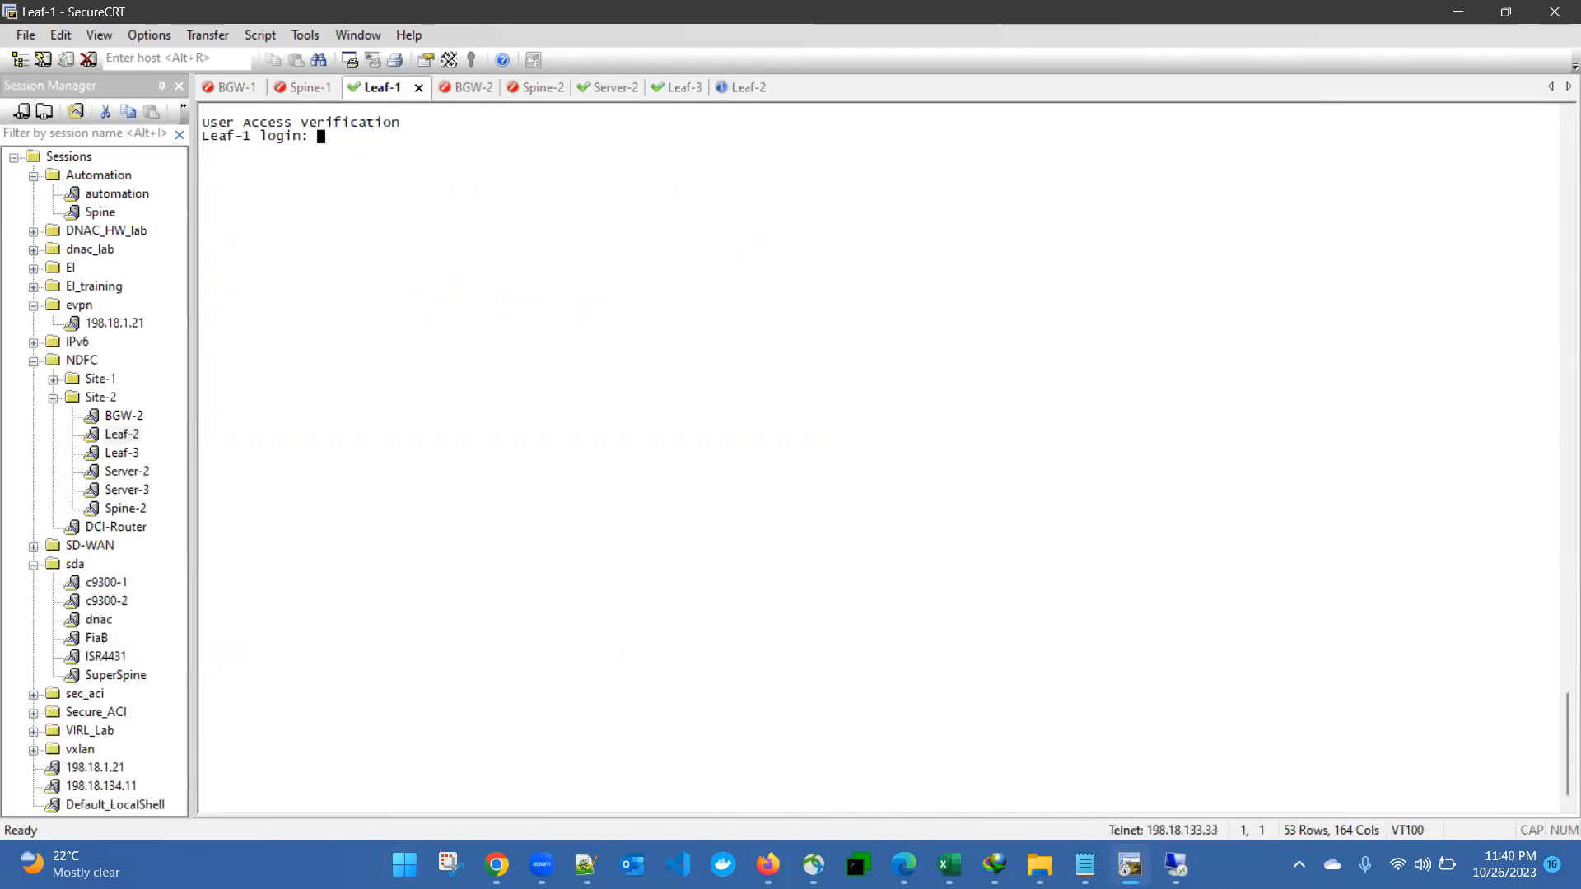
text(admin)
key(Return)
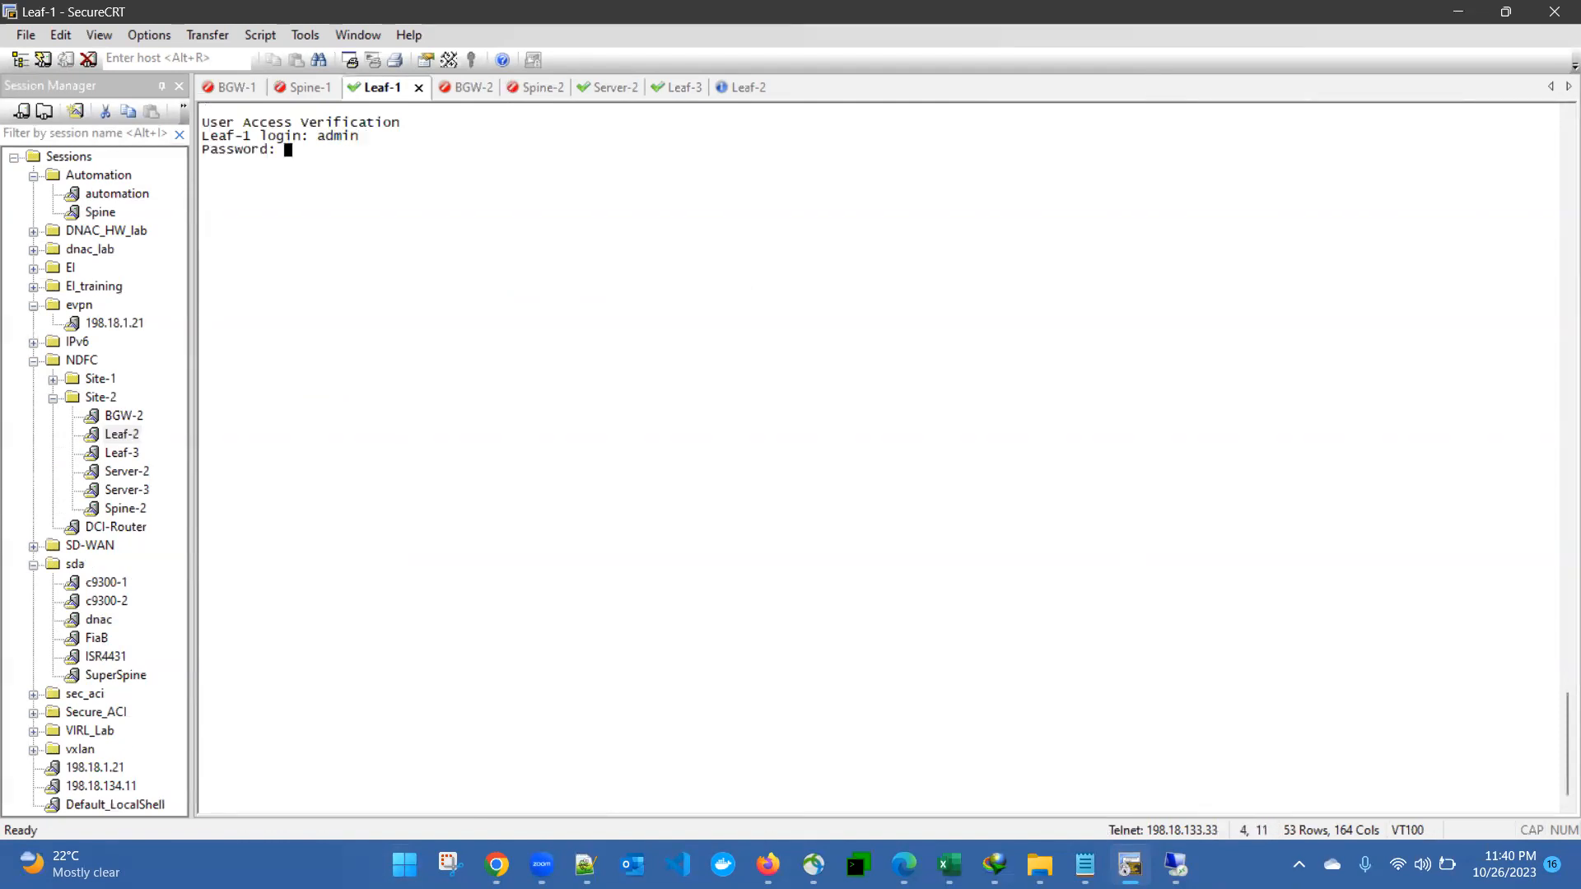
key(Return)
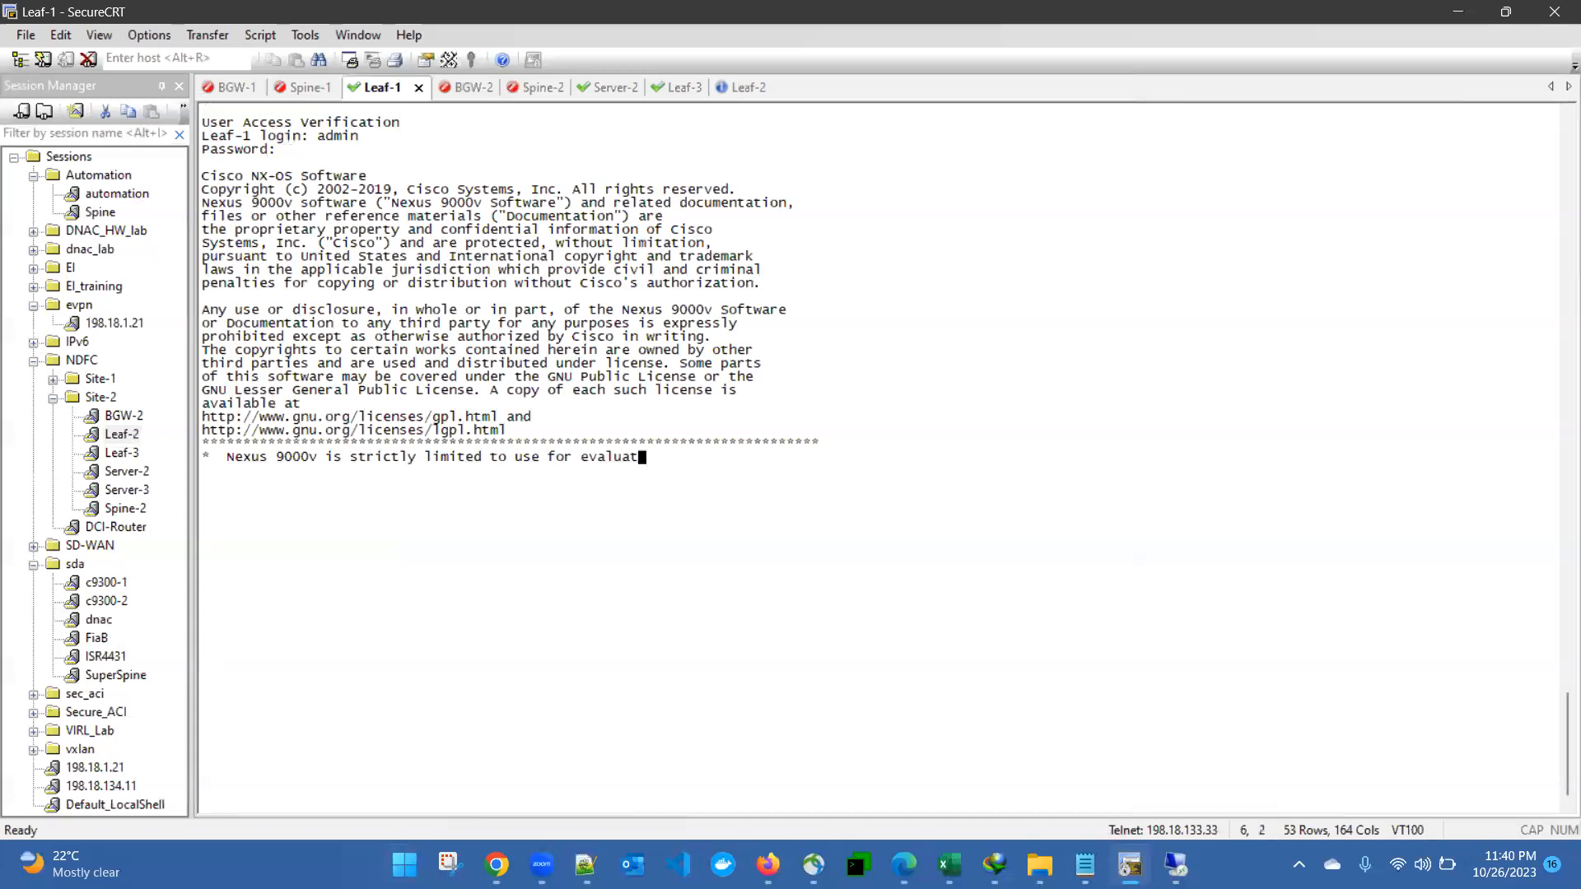
Step: Run 'sh run int e1/2' to confirm Ethernet1/2 has spanning-tree bpduguard enable
text(sh run int e1/2)
key(Return)
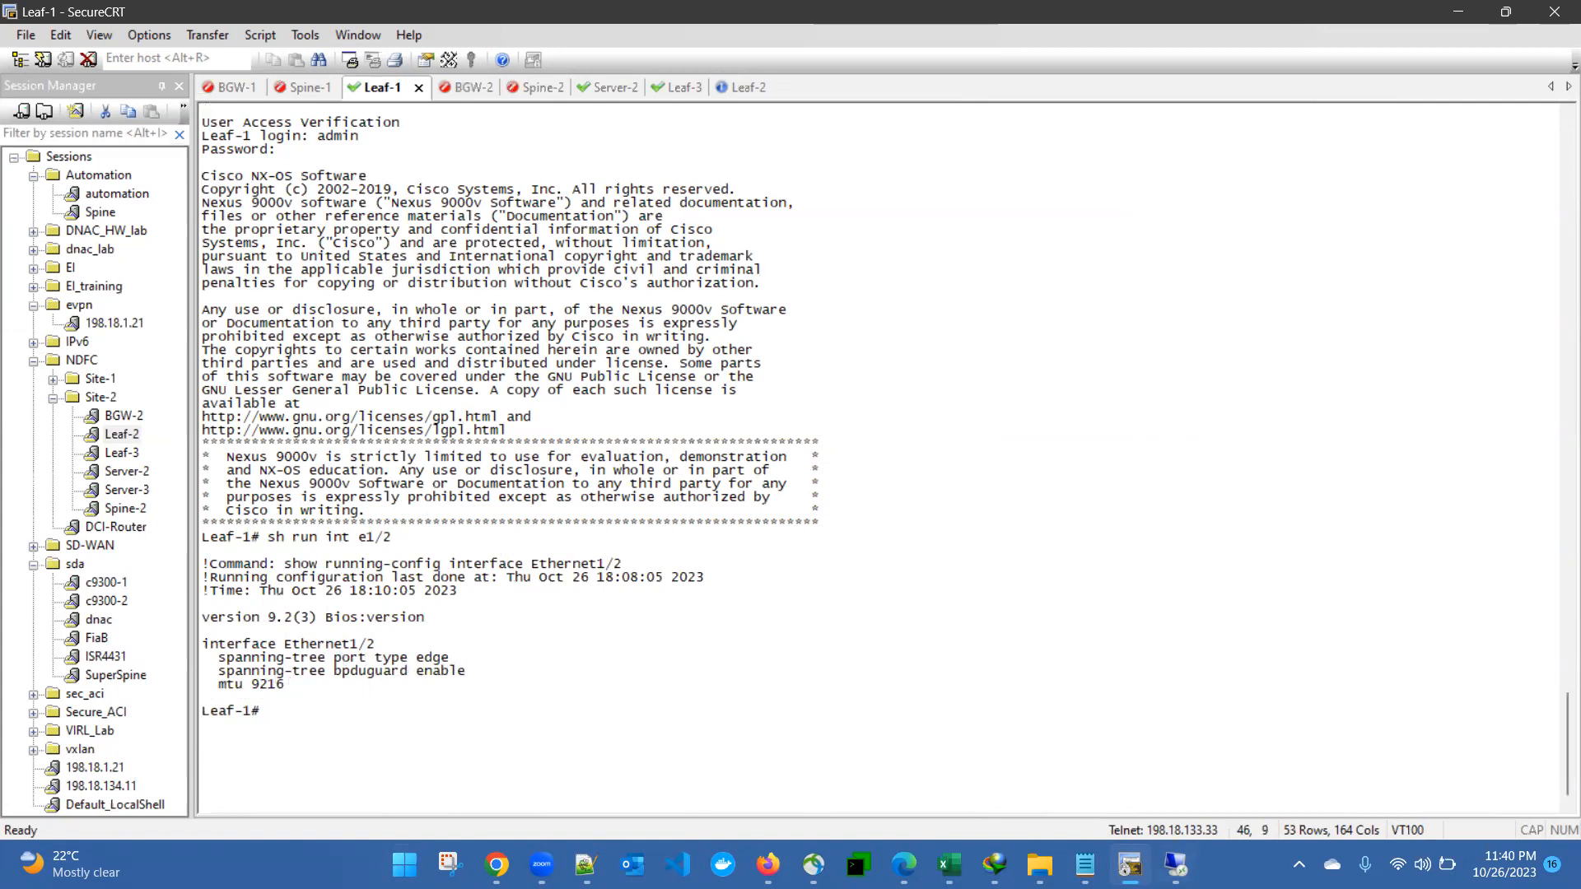
click(1176, 864)
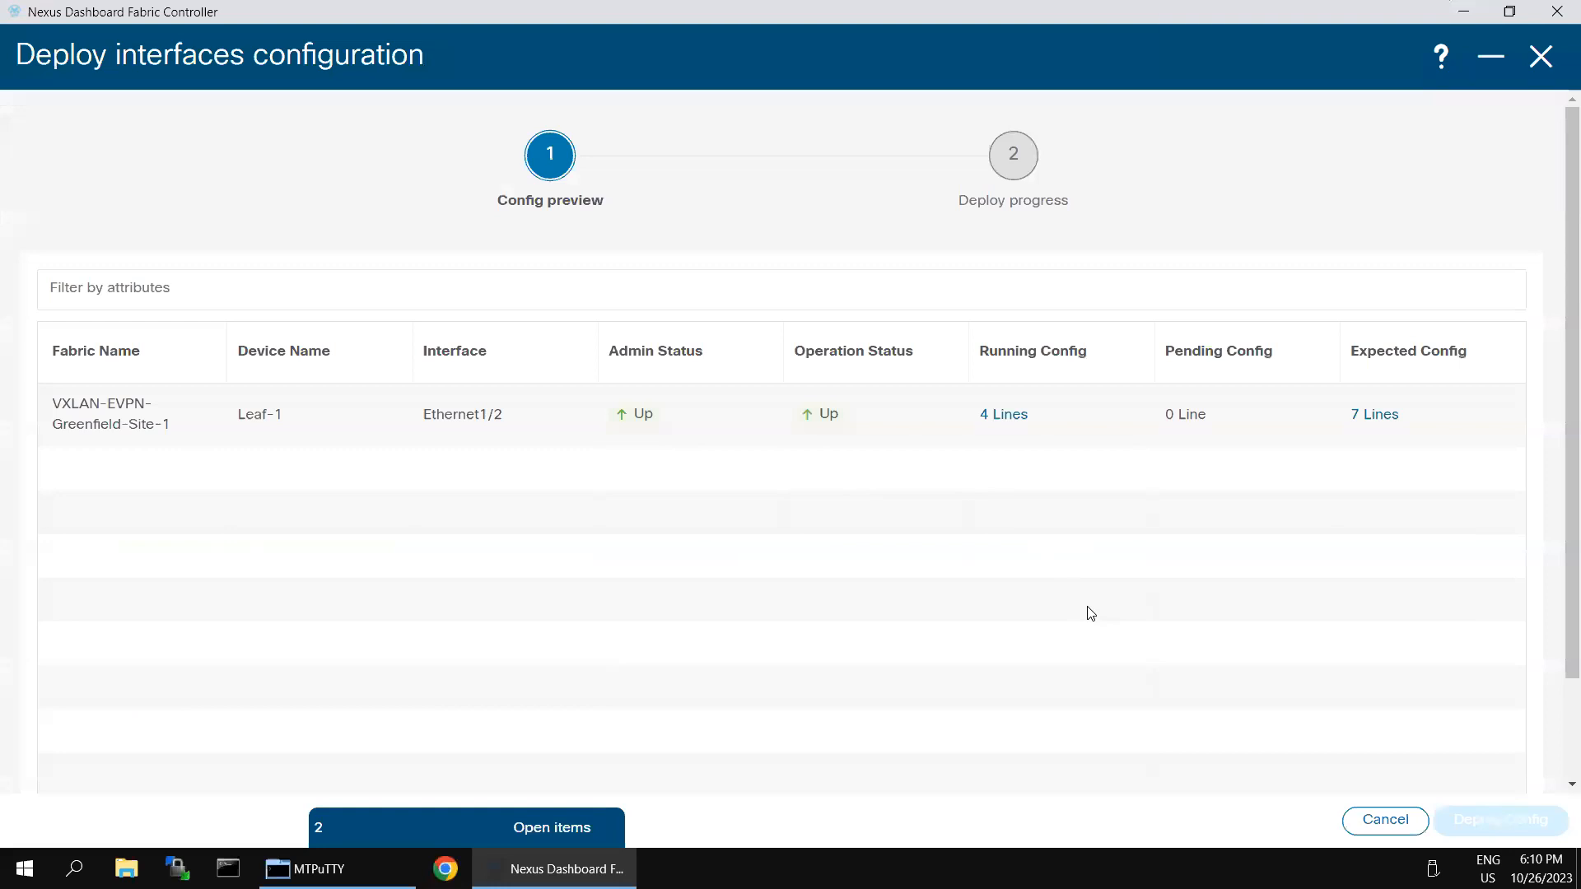
click(1013, 418)
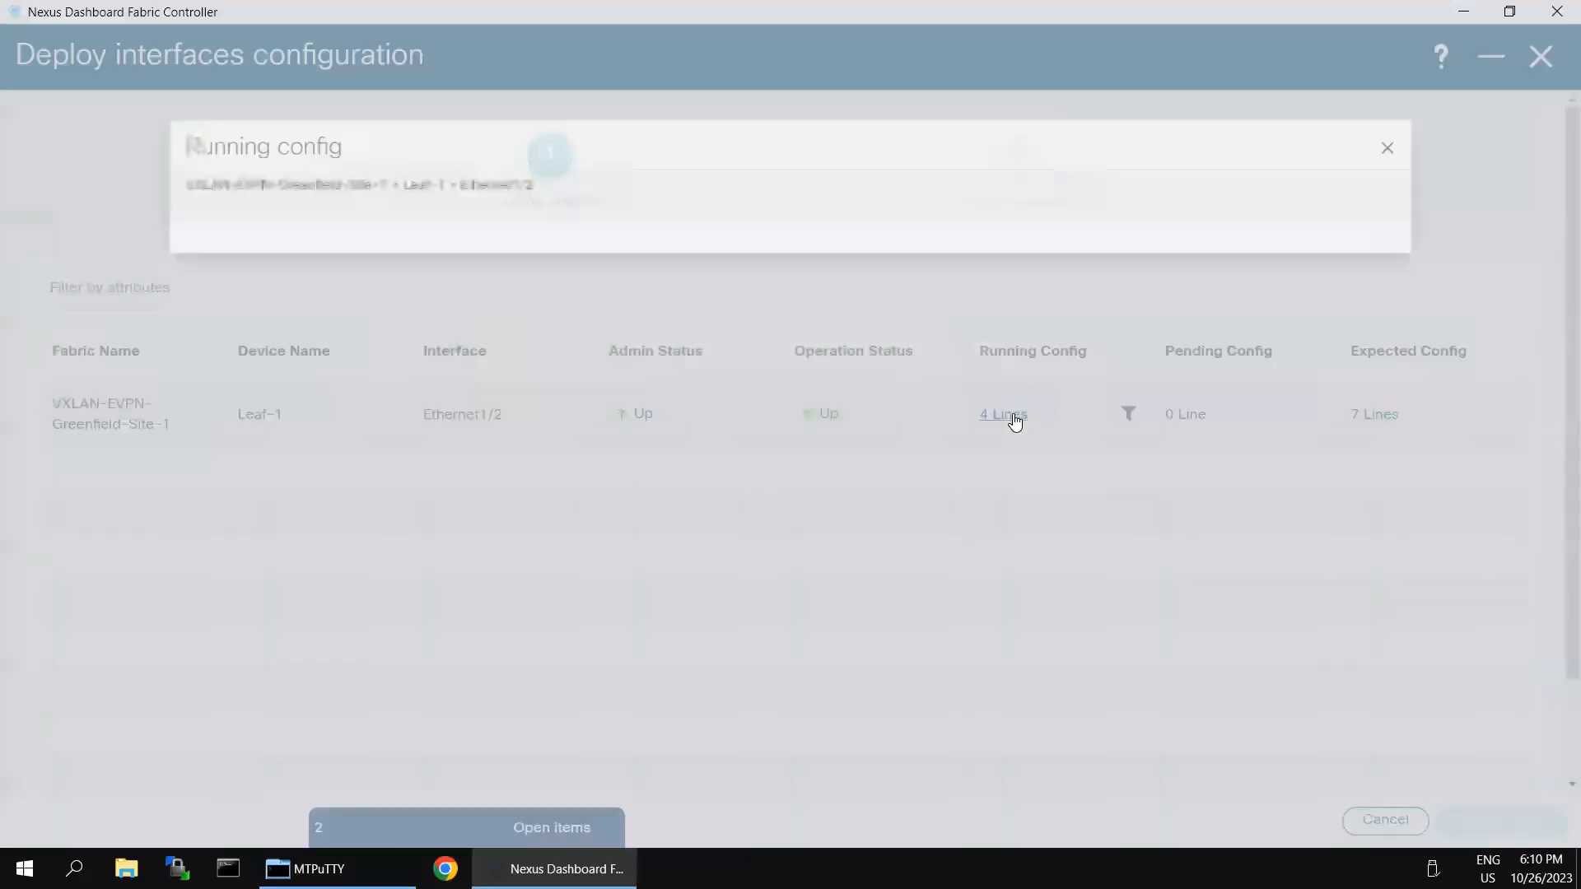
drag(167, 206, 87, 155)
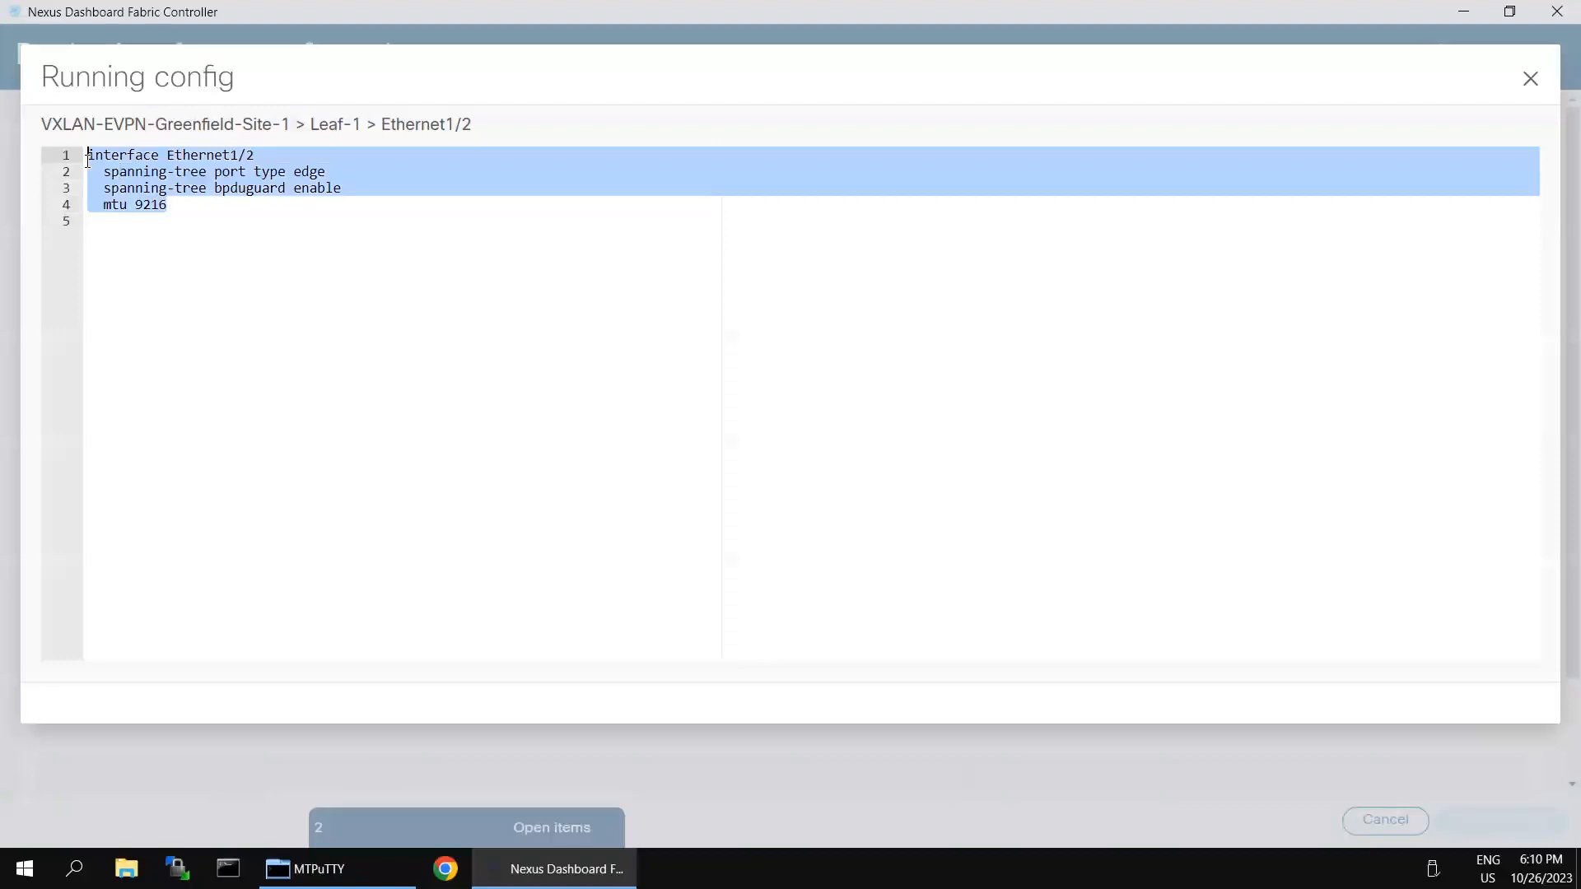
click(1530, 74)
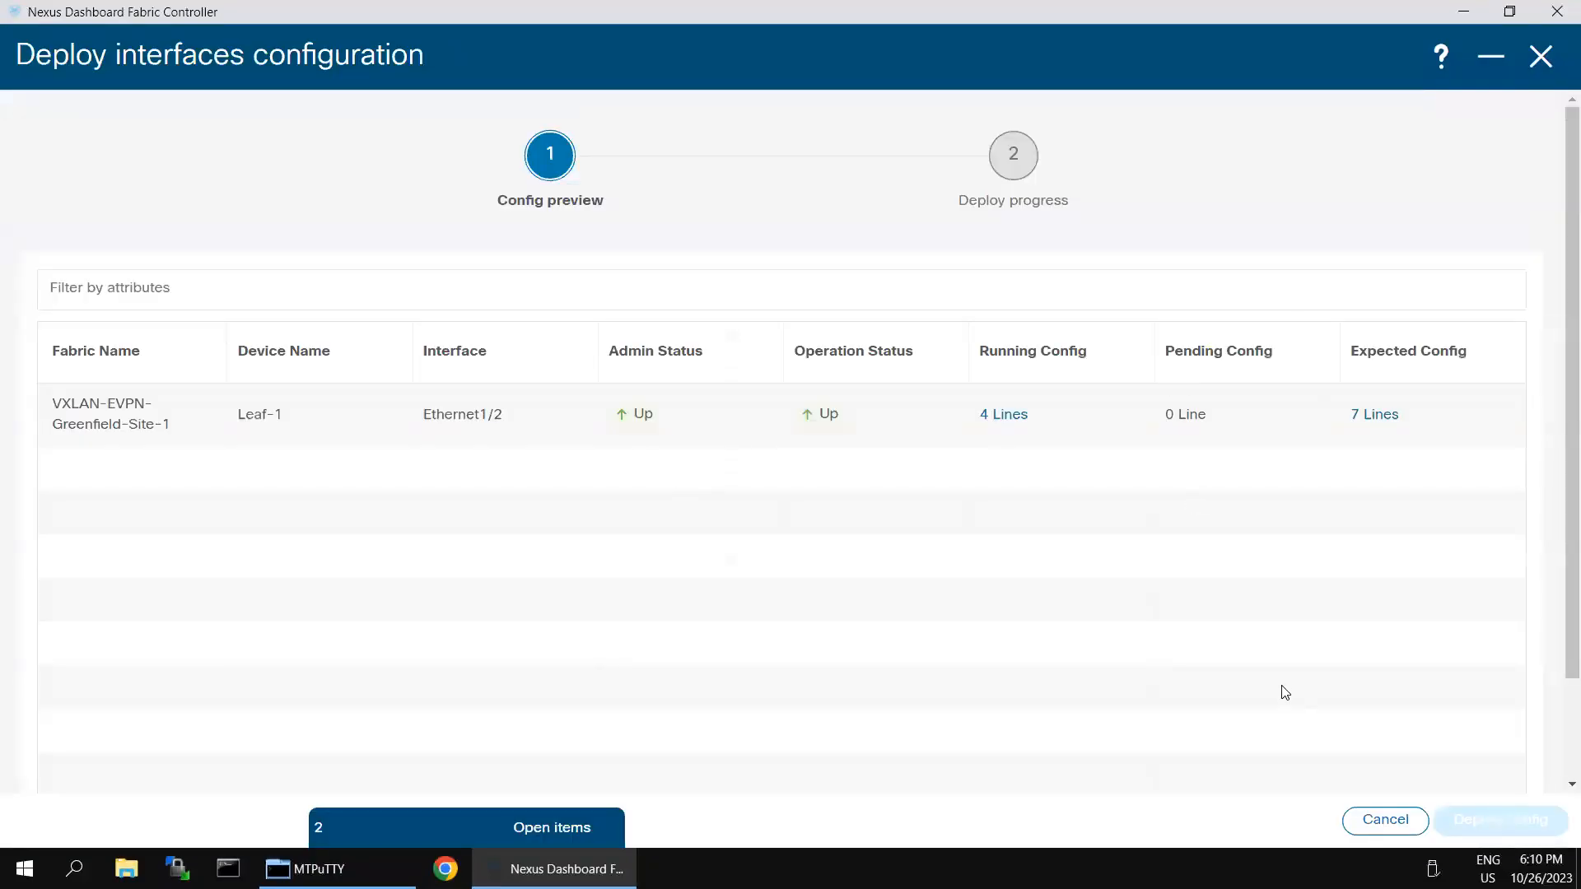
click(1384, 416)
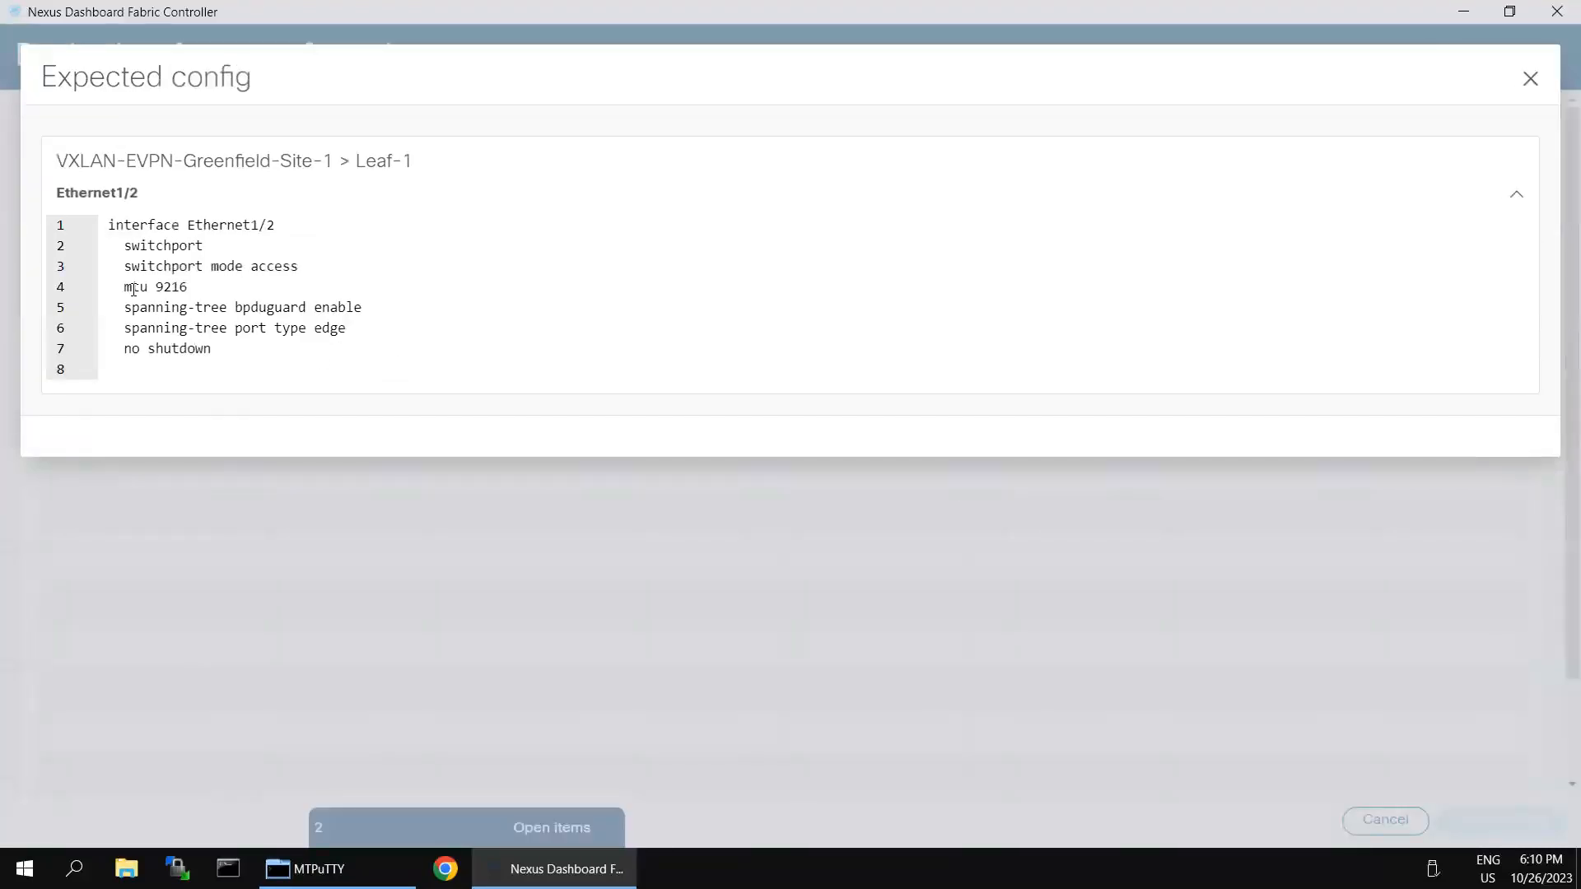
drag(204, 301, 214, 349)
click(1531, 80)
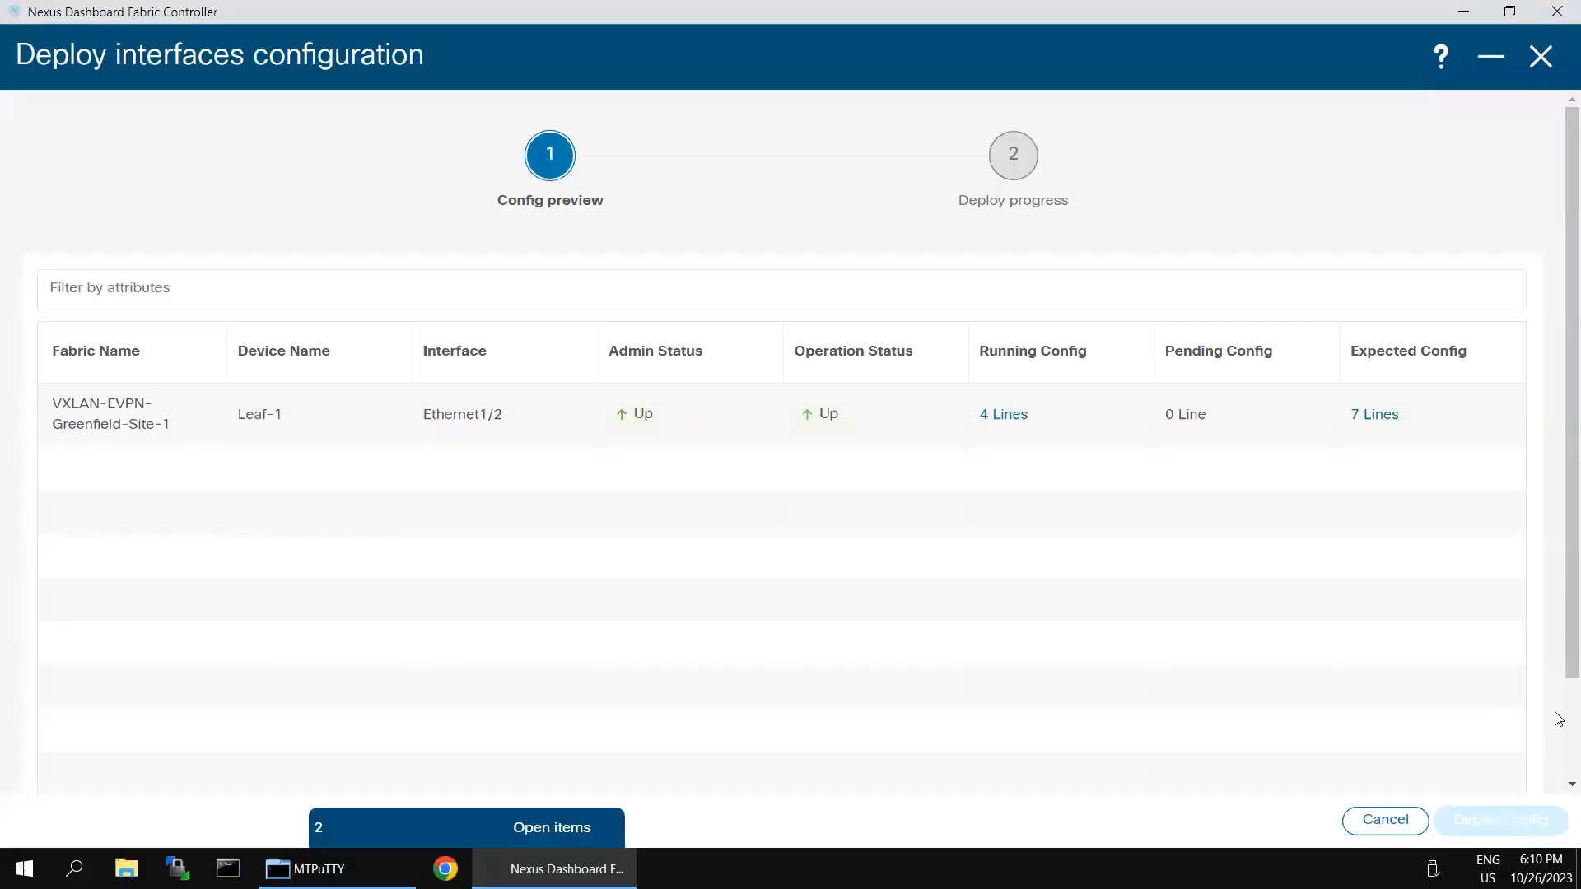
scroll(1559, 702, down, 3)
scroll(1556, 584, up, 3)
Step: Close the deploy preview and return to Ethernet1/2's edit form with BPDU Guard true
click(1540, 70)
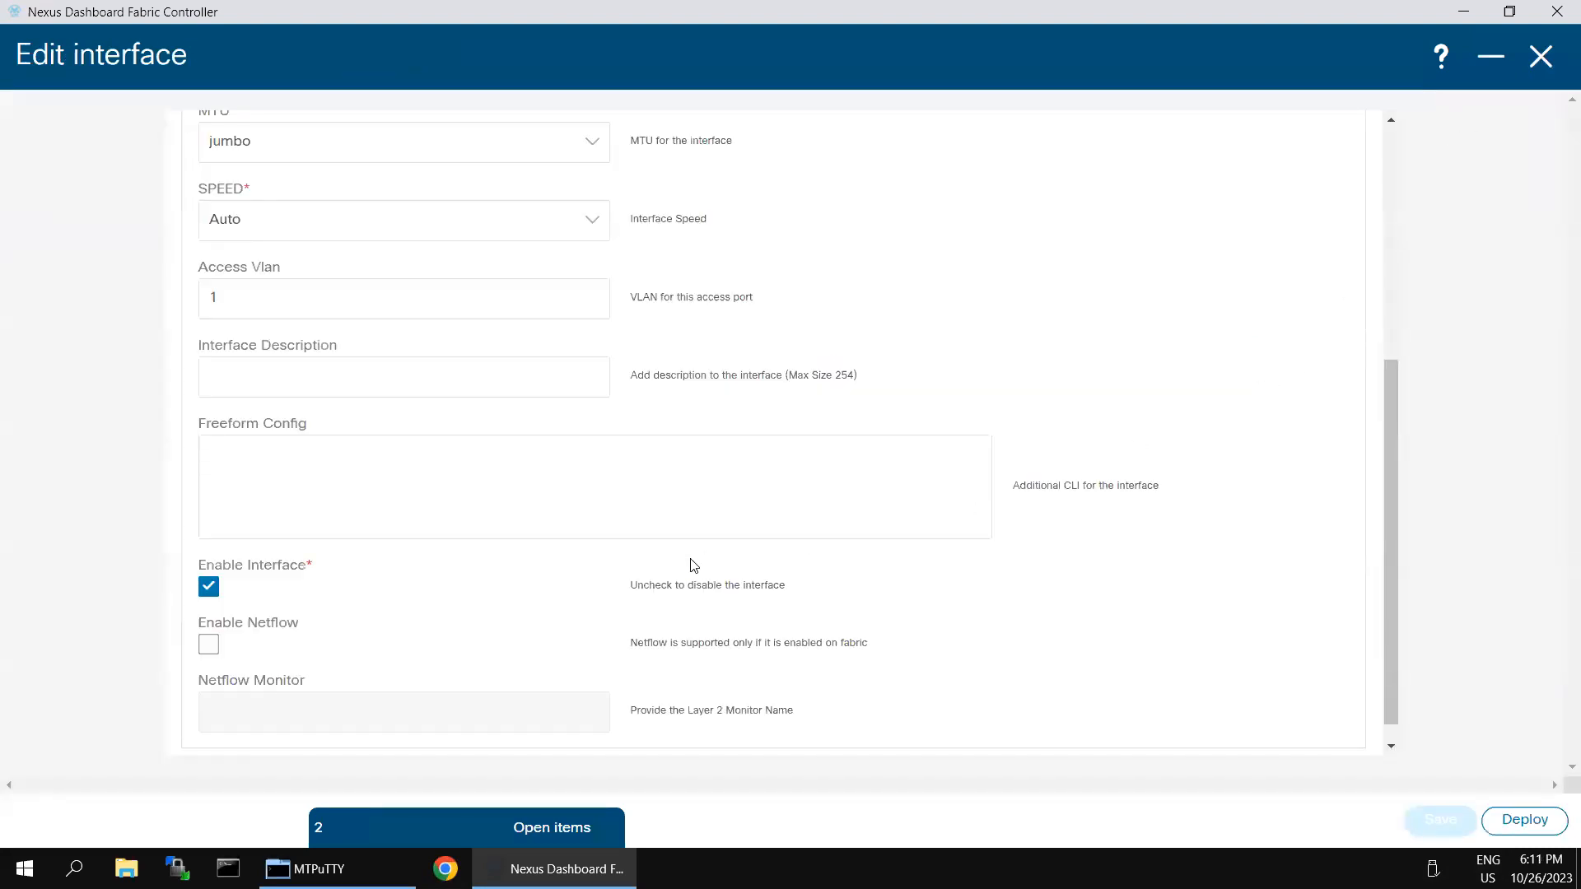
scroll(984, 626, up, 5)
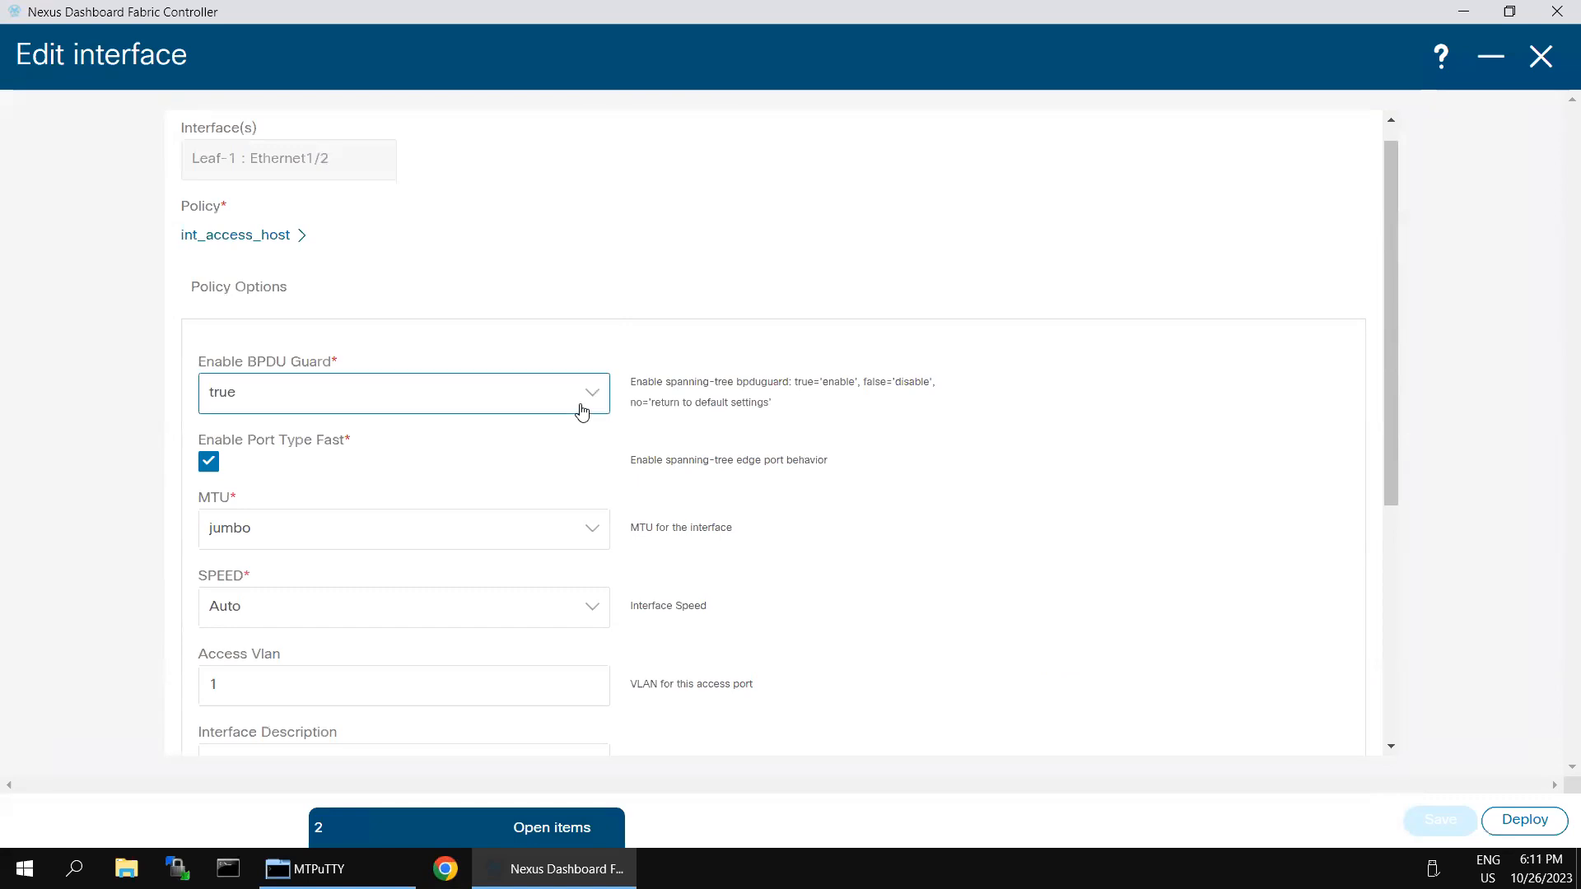
scroll(961, 607, down, 5)
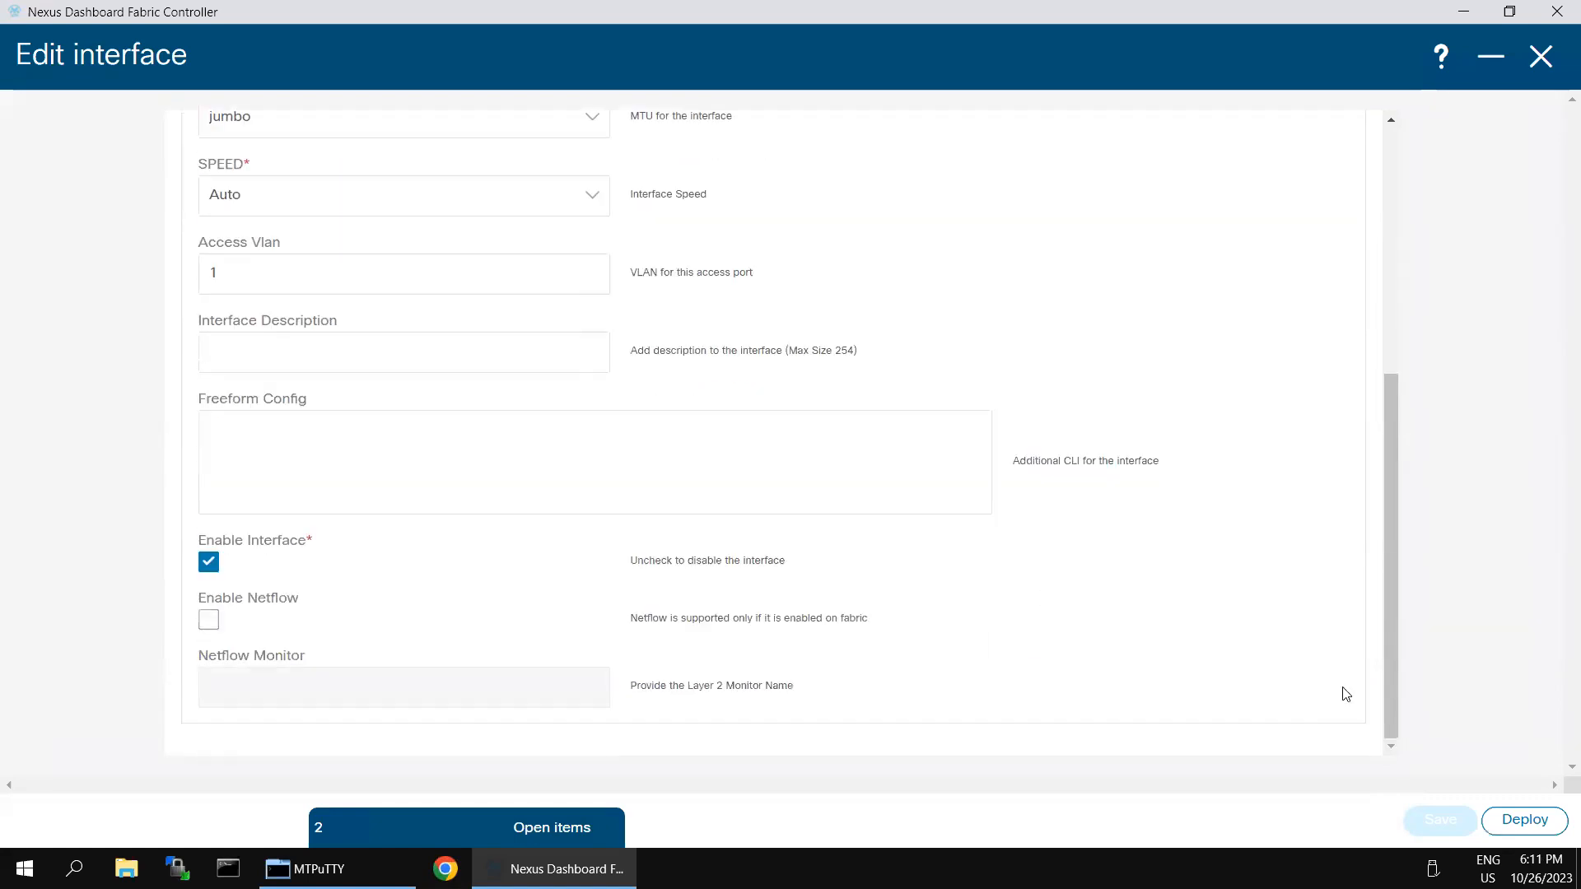
Step: Preview the Ethernet1/2 deployment again, noting 0 pending and 4 running config lines, then close it
click(1514, 820)
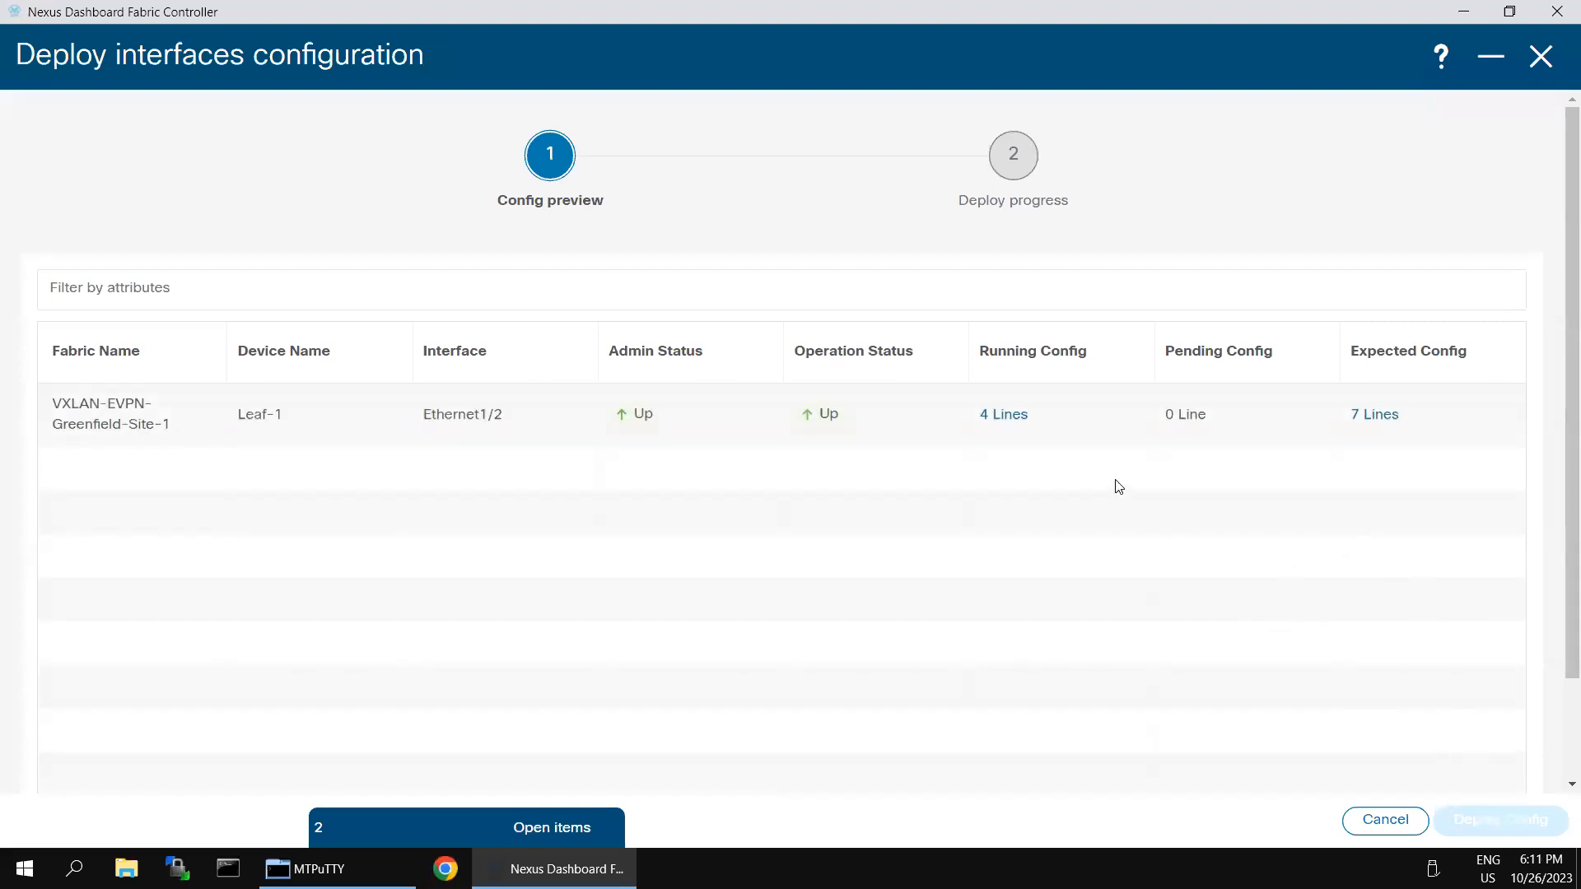
triple_click(1176, 414)
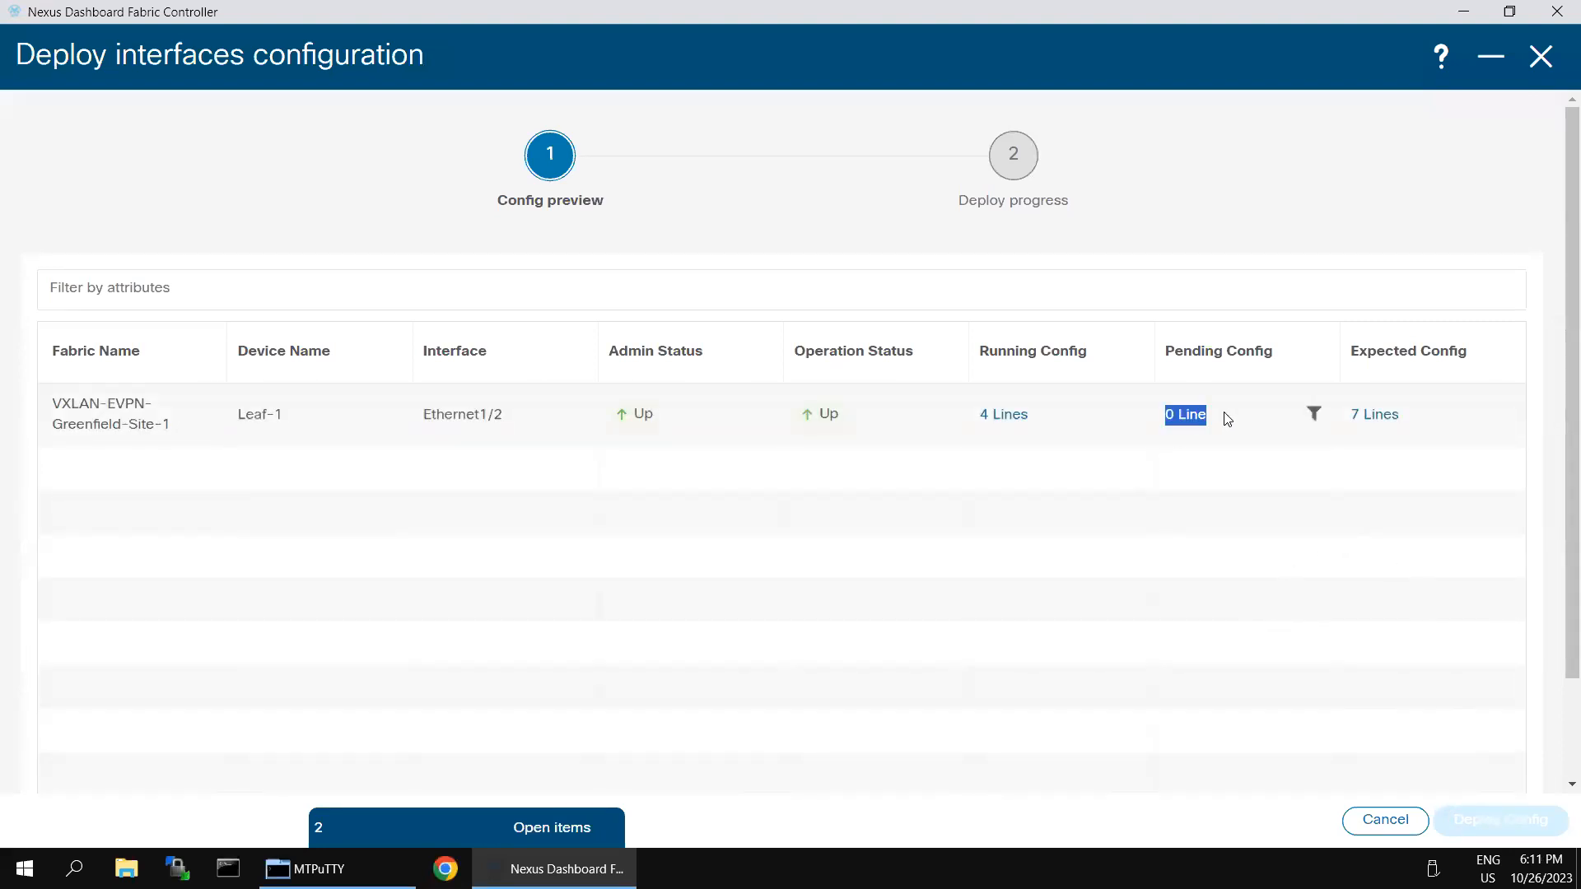
triple_click(1054, 422)
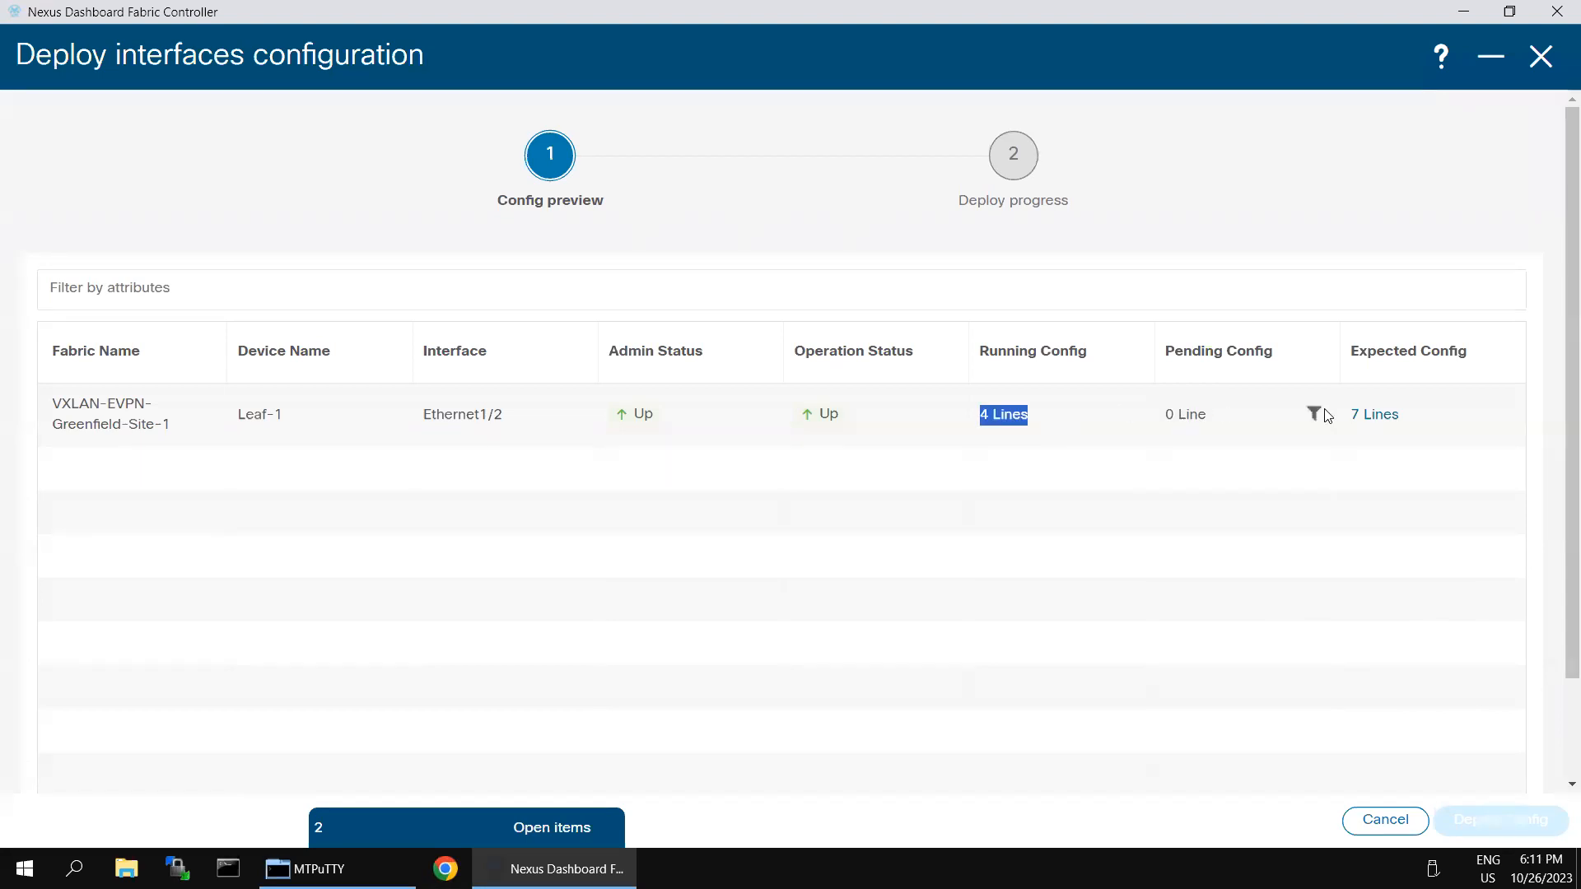
click(1009, 303)
click(1343, 744)
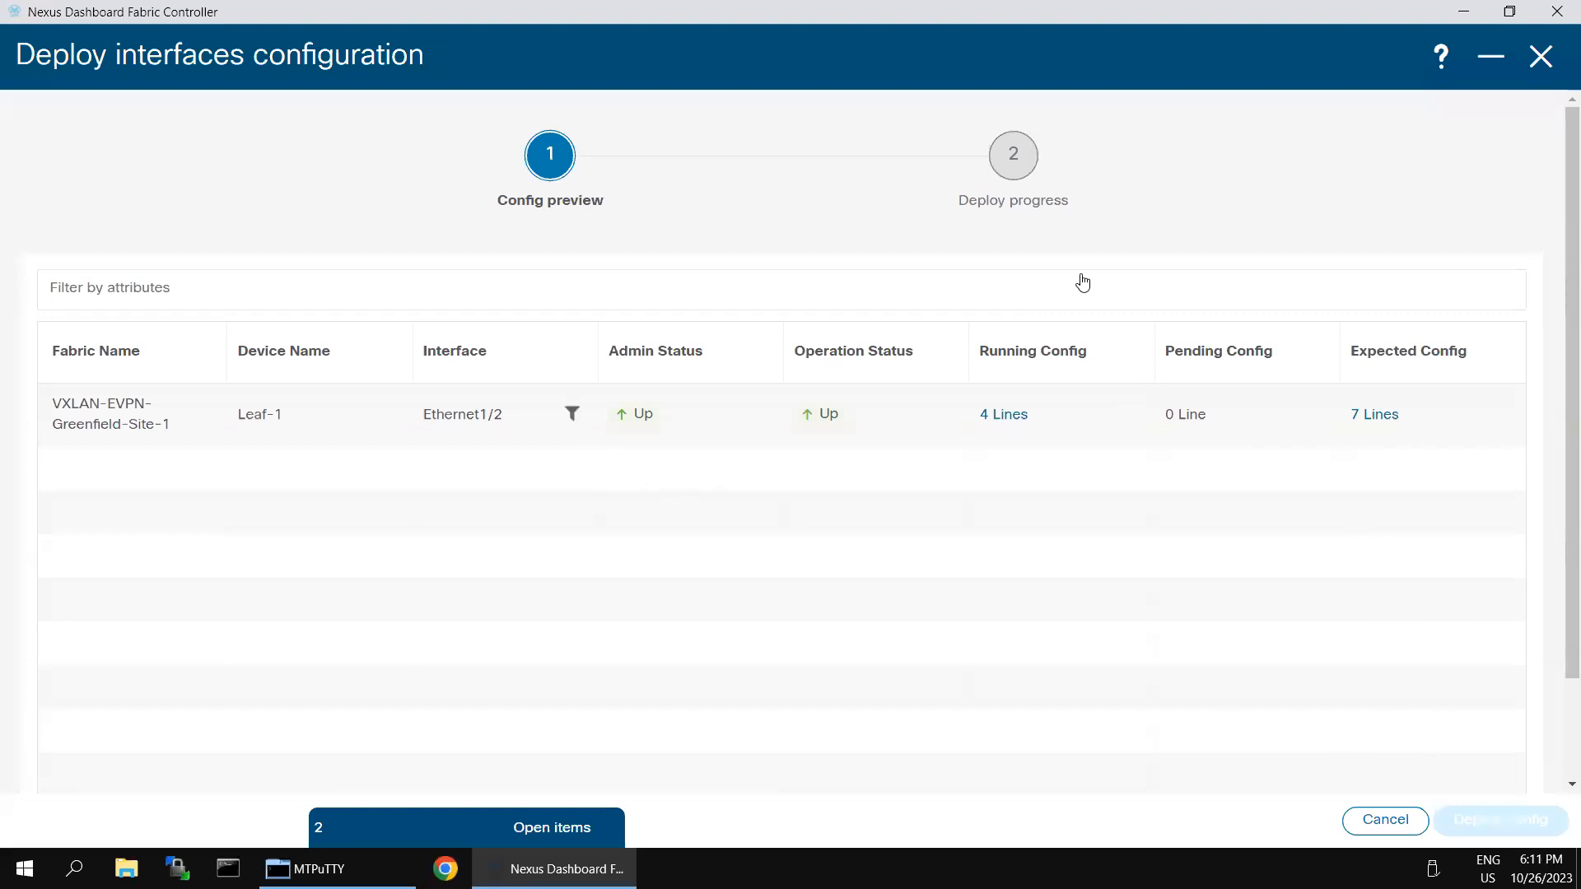
click(1542, 61)
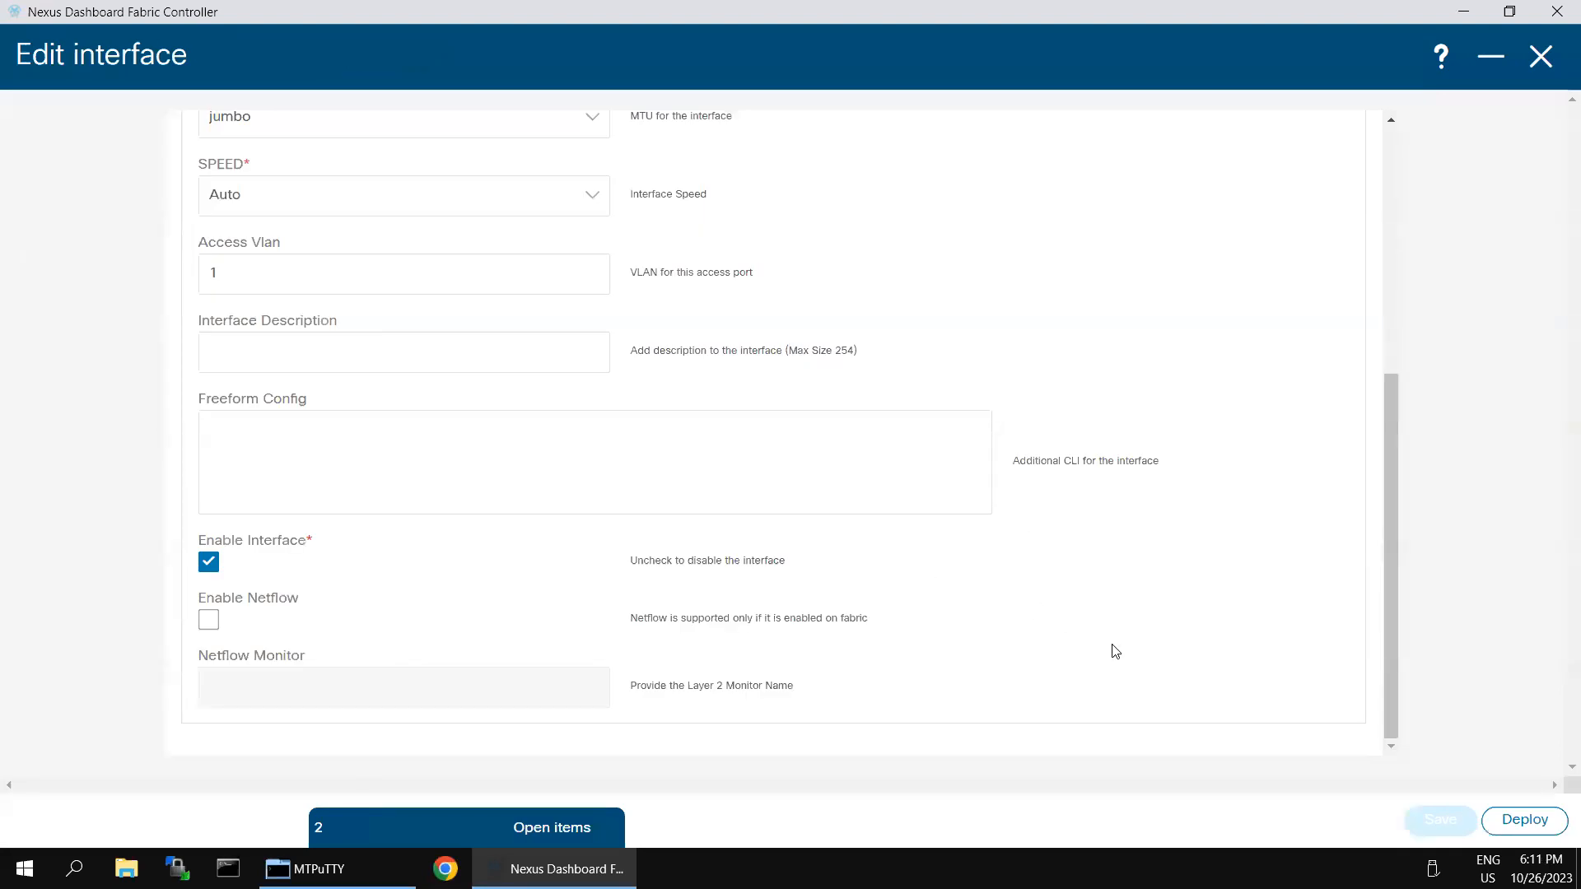
scroll(1114, 646, up, 5)
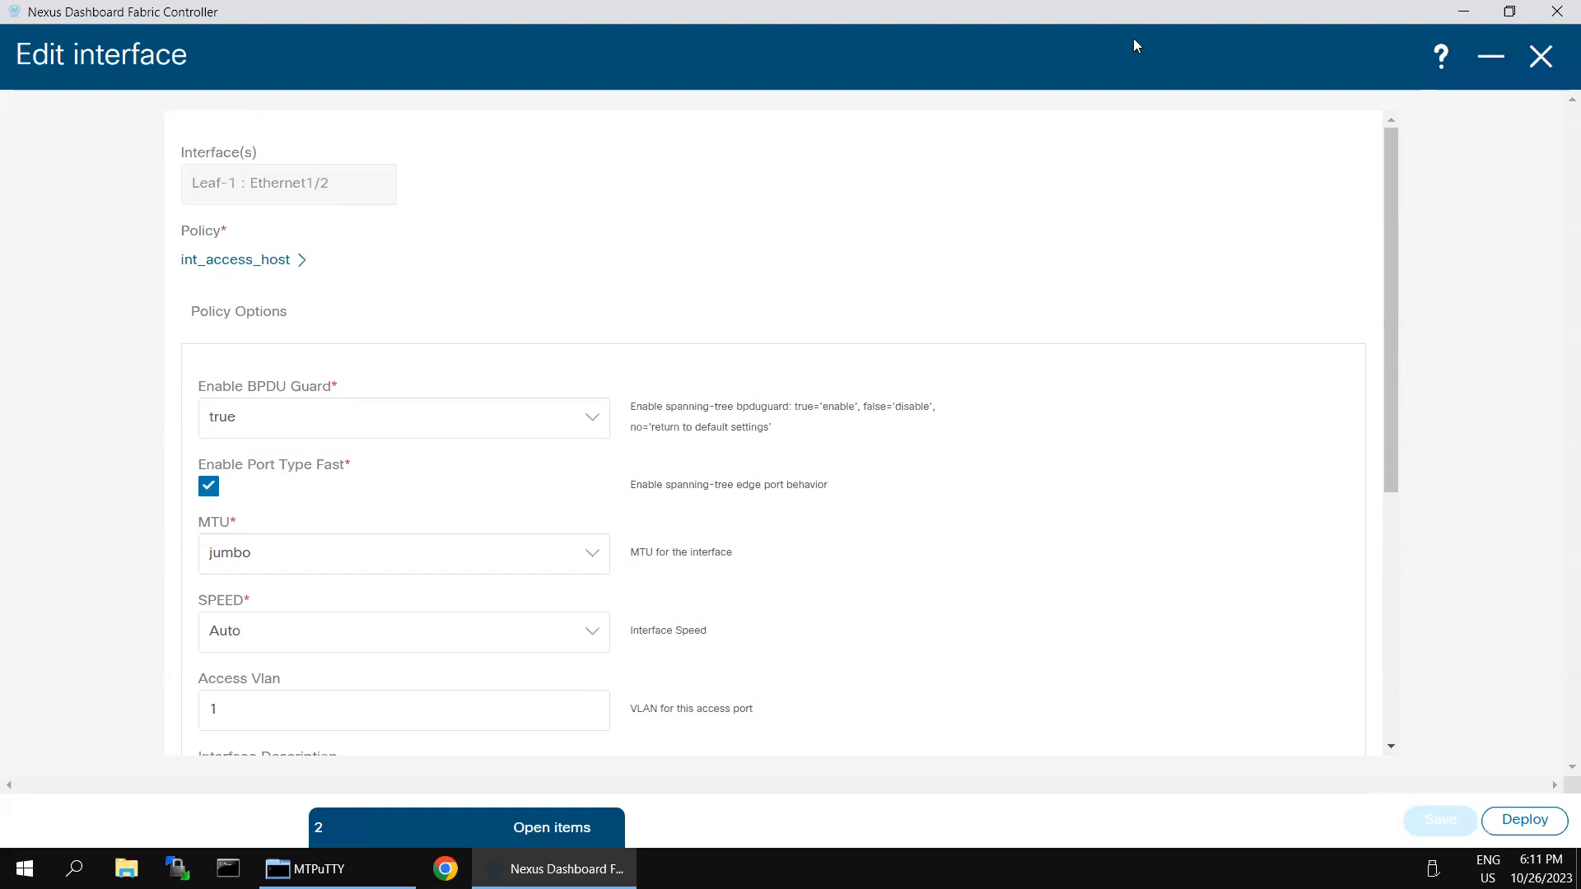
Step: Rerun 'sh run int e1/2' on Leaf-1 several times, still showing bpduguard enable and mtu 9216
mouse_move(965, 2)
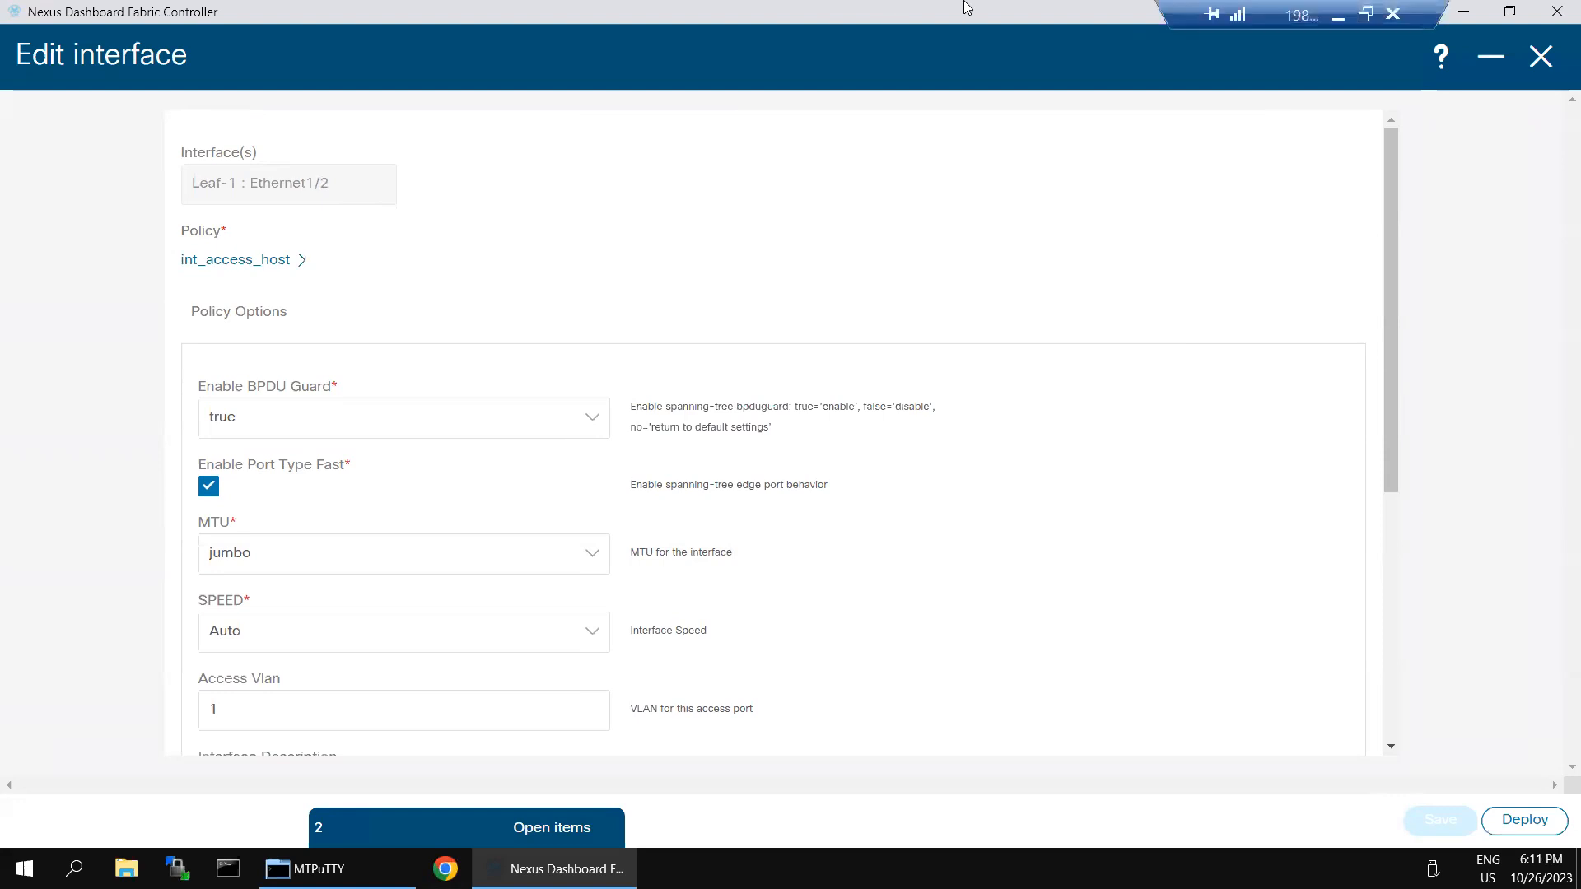
click(1331, 21)
key(Up)
key(Return)
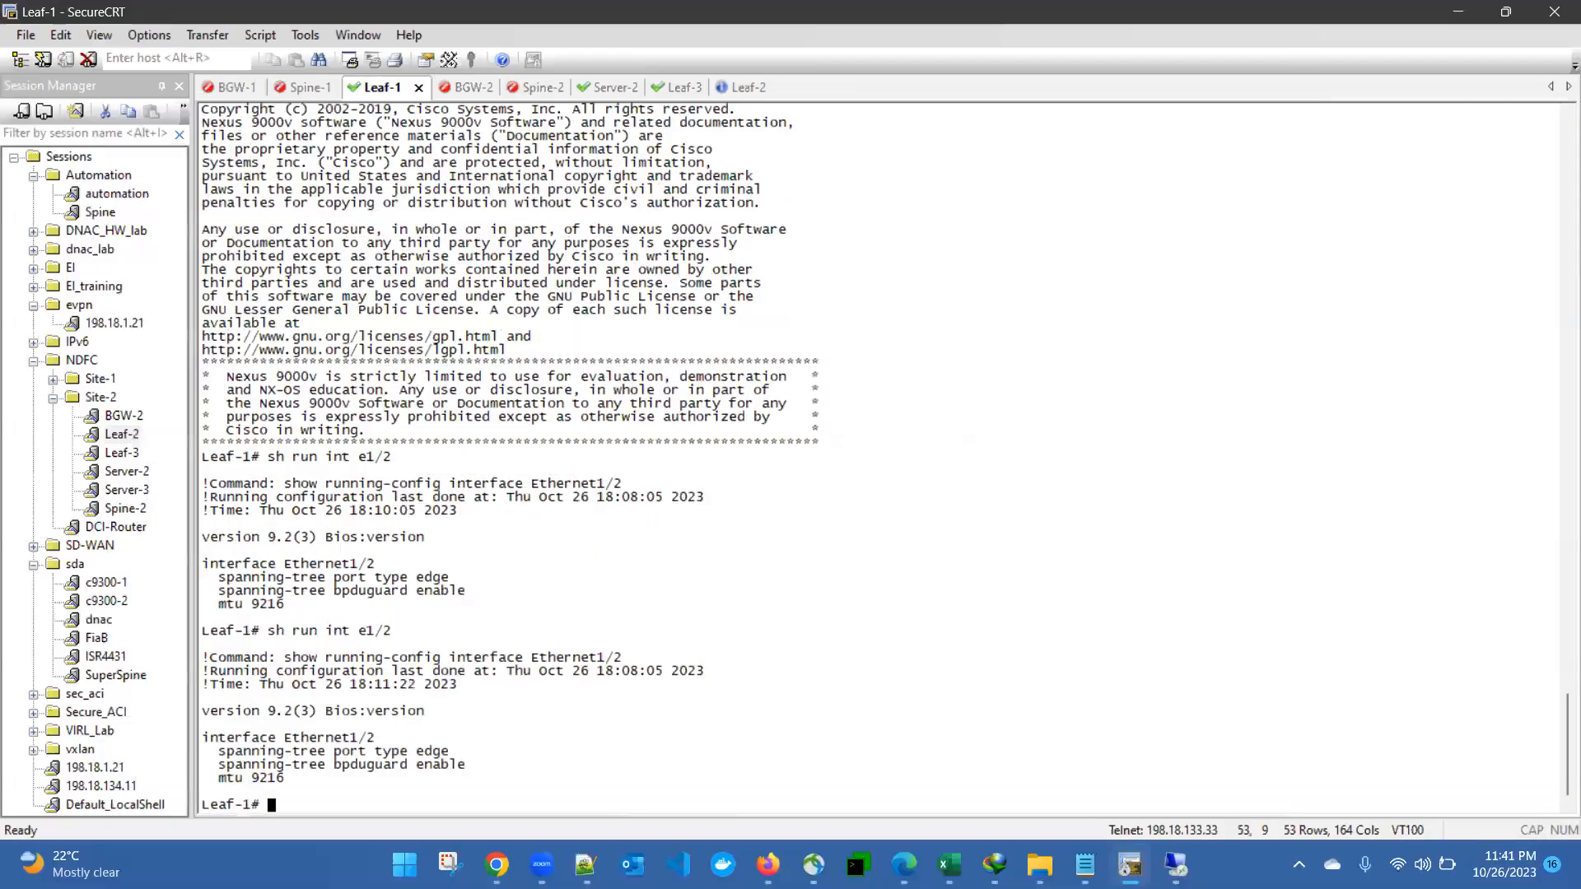
key(Up)
key(Return)
key(Return)
key(Return)
key(Return)
key(Return)
key(Return)
key(Return)
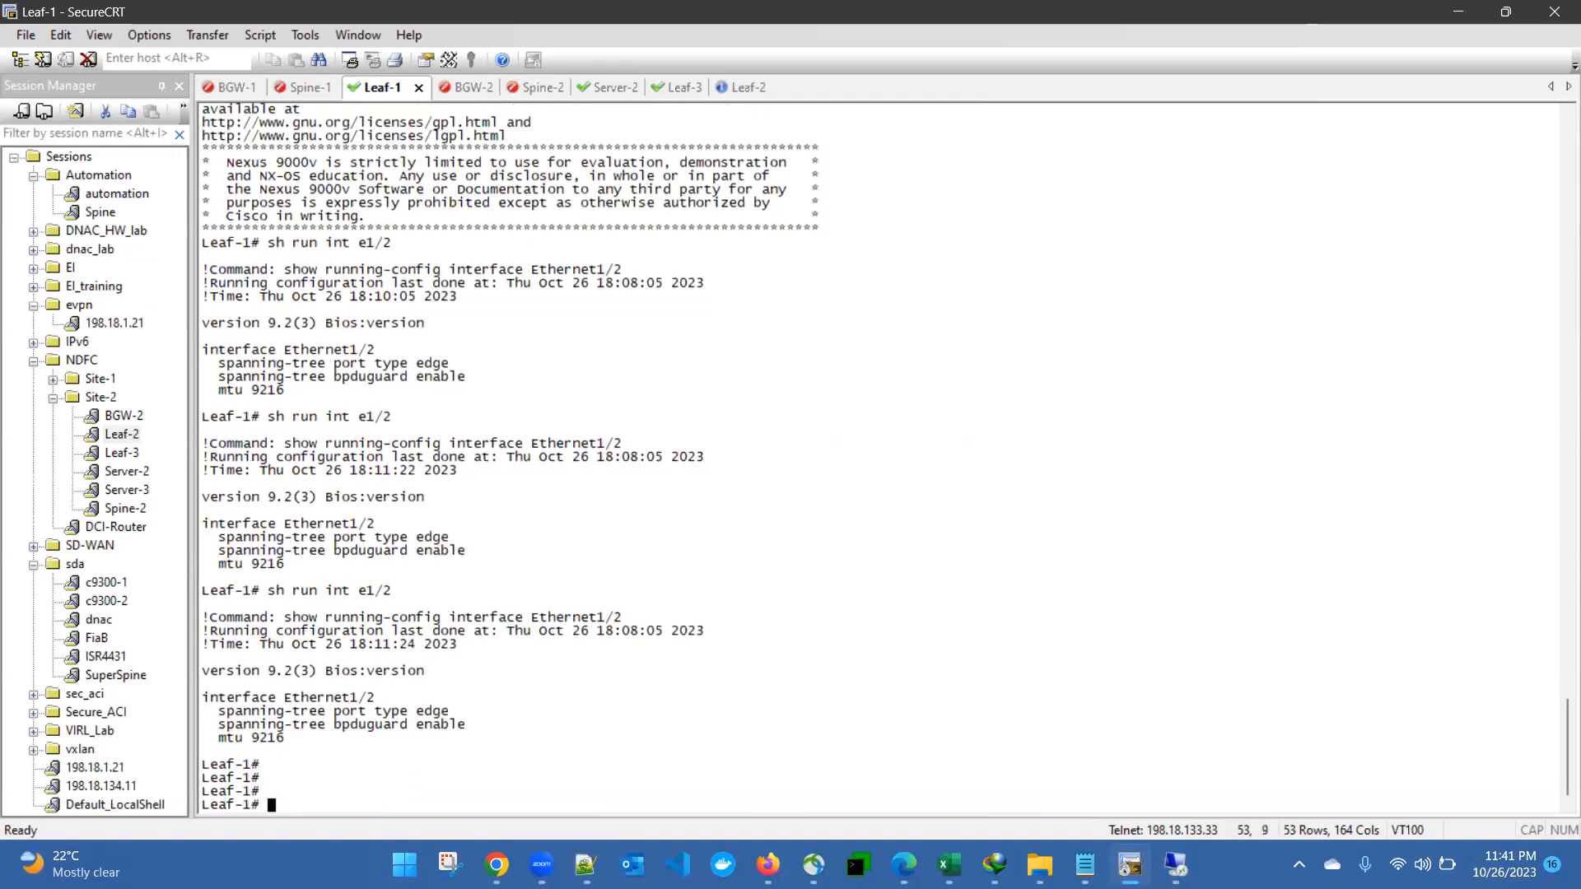
key(Return)
key(Return)
key(Return)
key(Up)
key(Return)
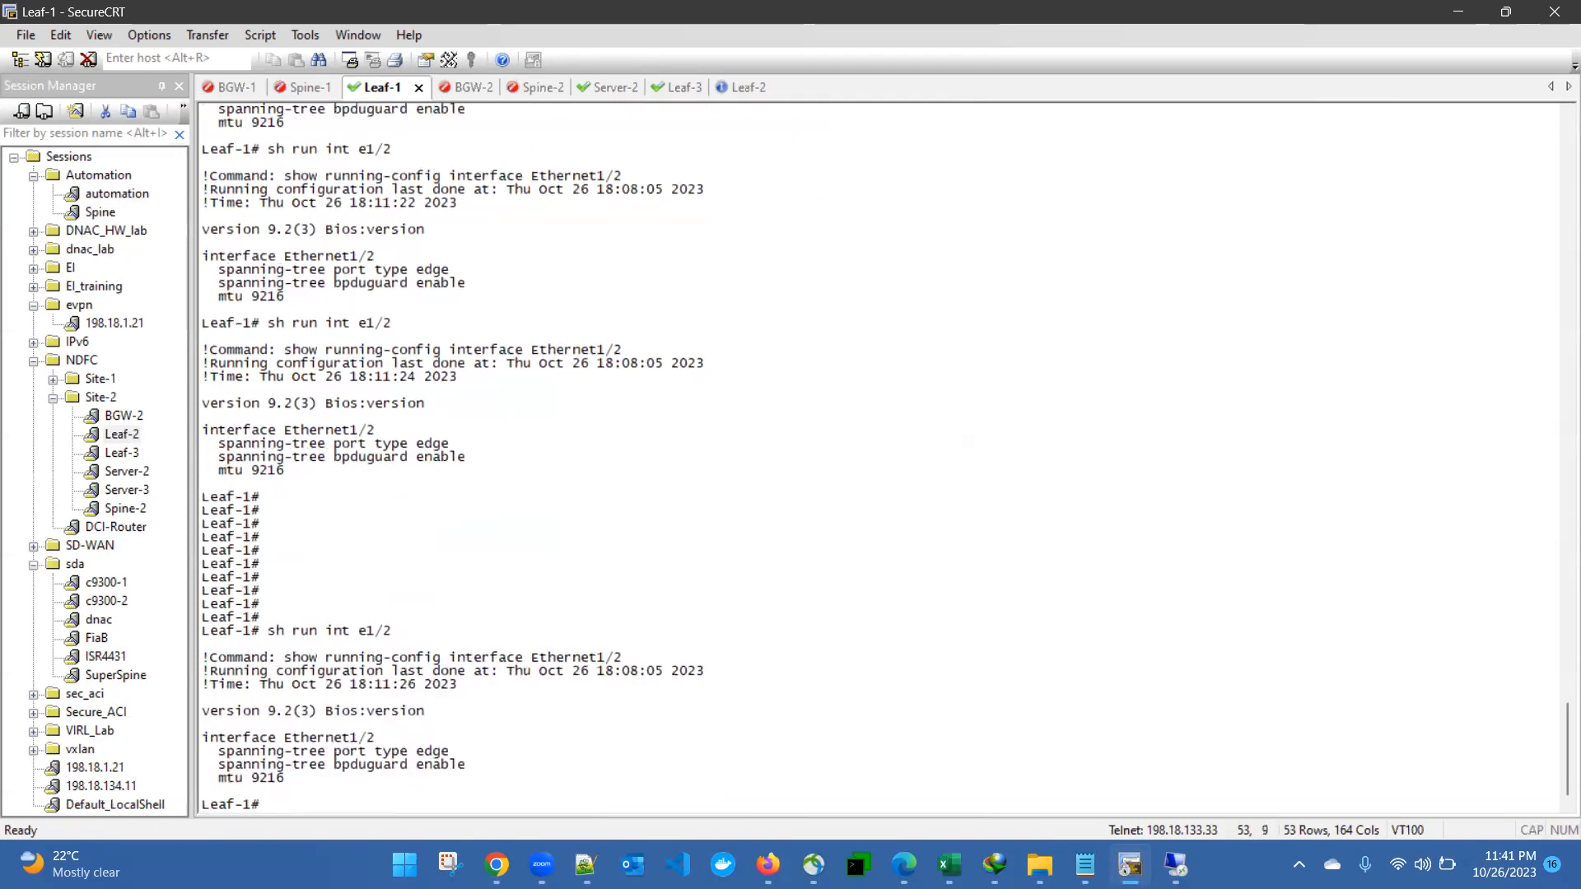
key(Return)
key(Return)
key(Return)
key(Return)
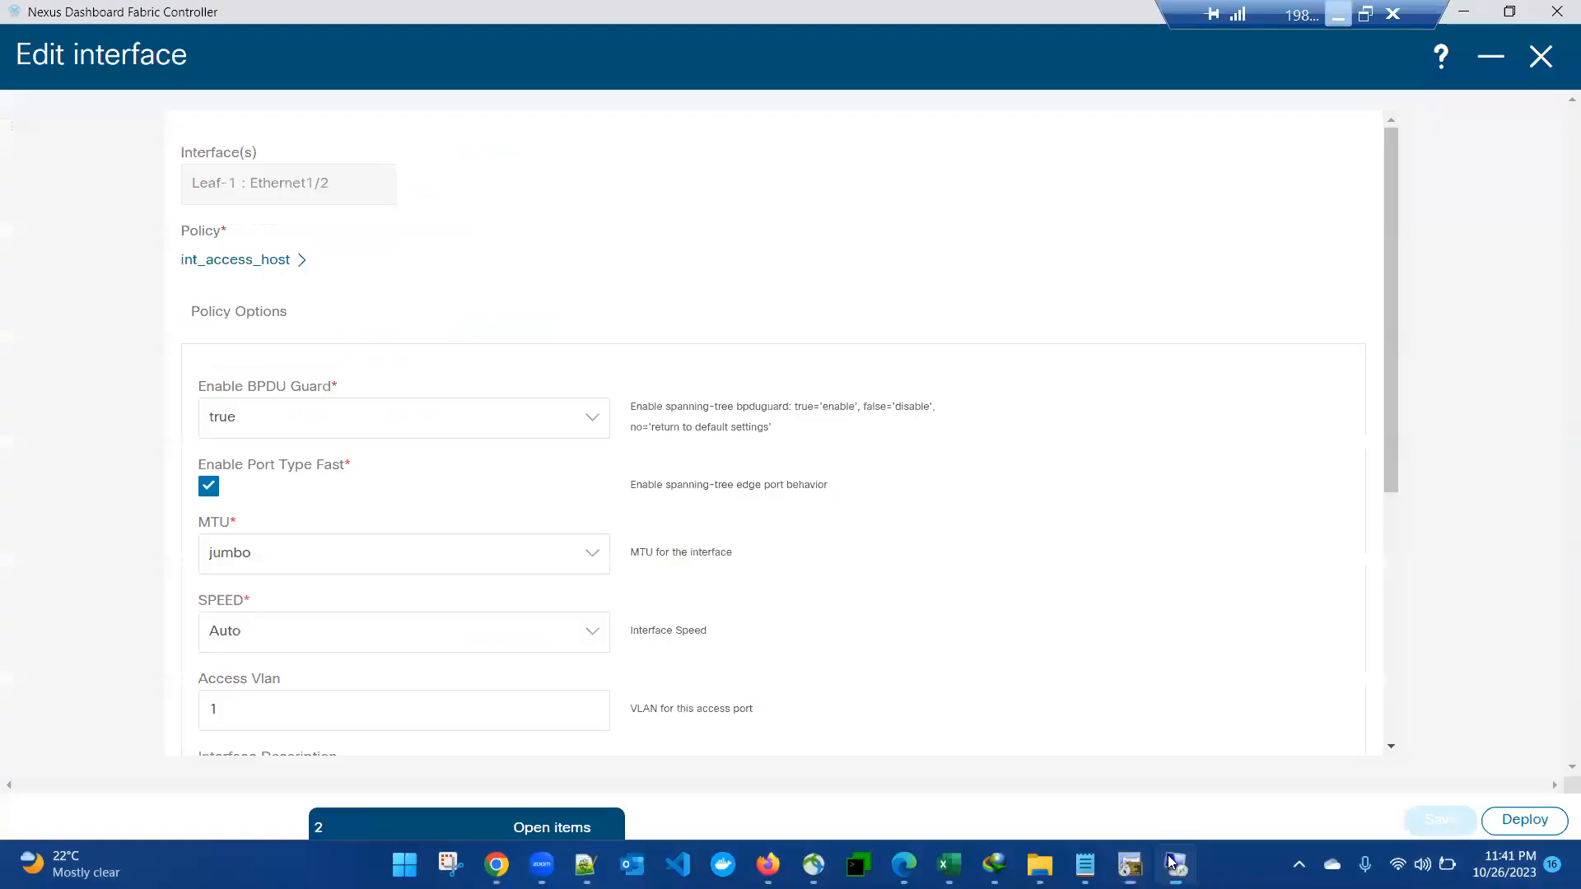
Step: Close and reopen the Edit interface form for Leaf-1's Ethernet1/2
scroll(1276, 650, down, 5)
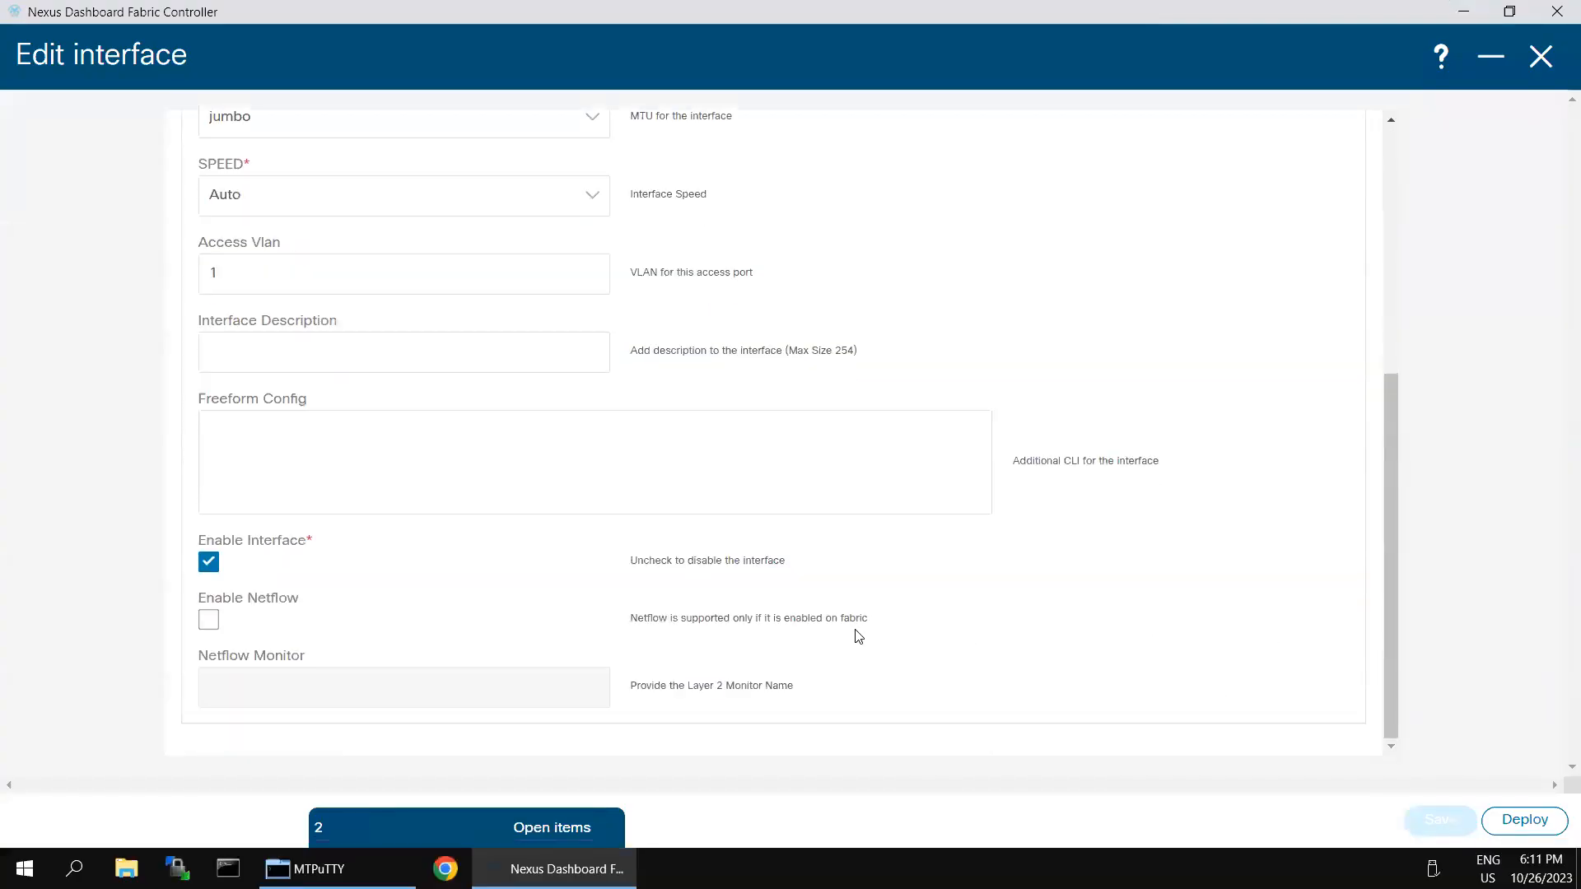
scroll(866, 532, up, 5)
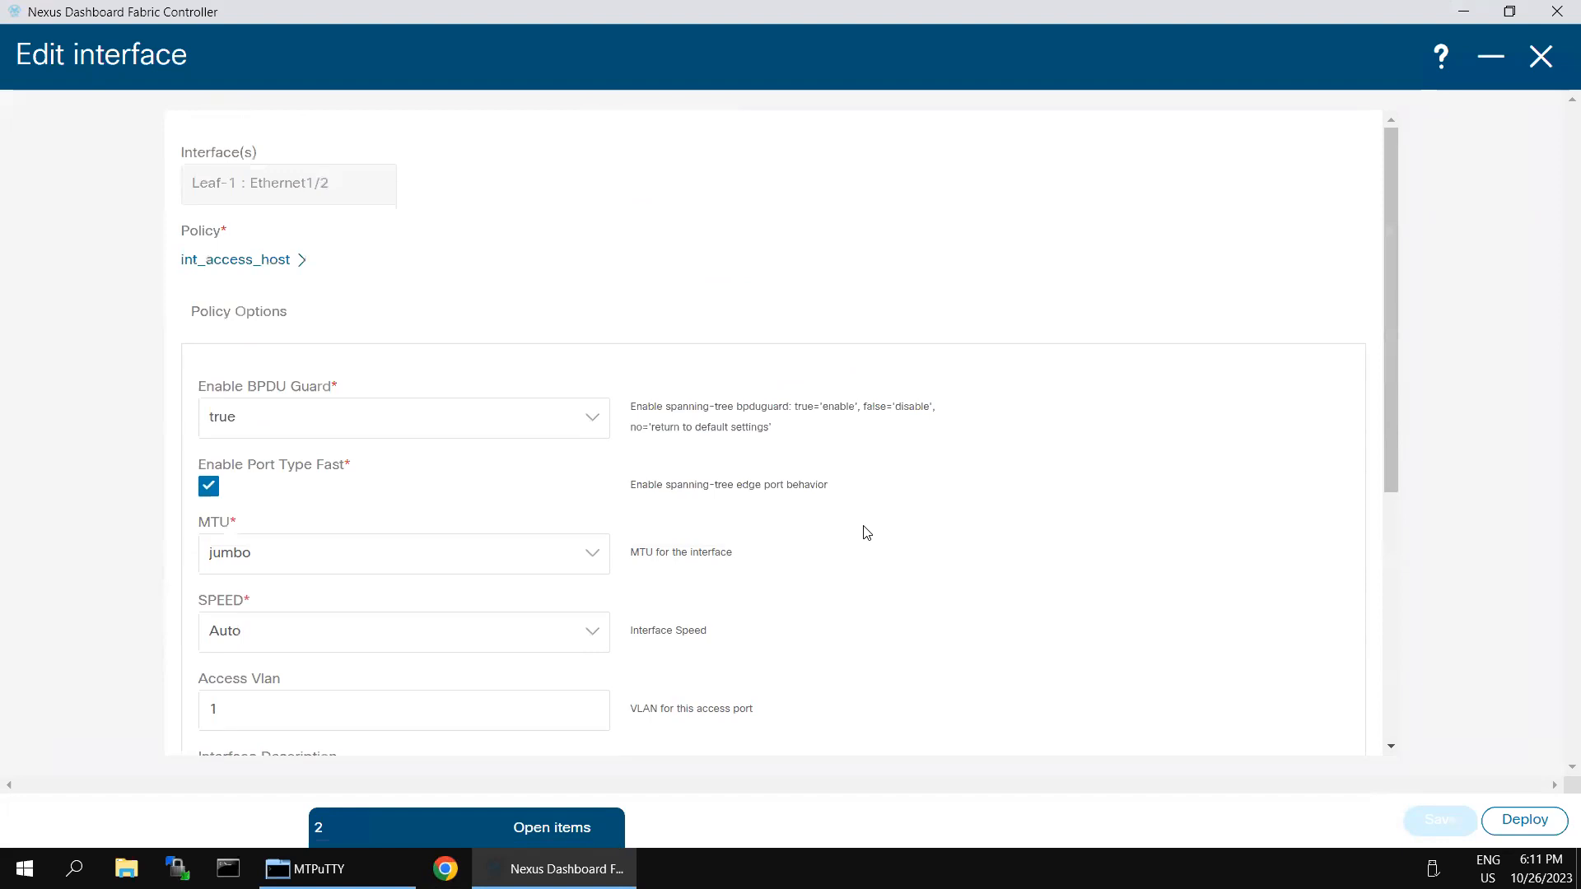
click(1540, 56)
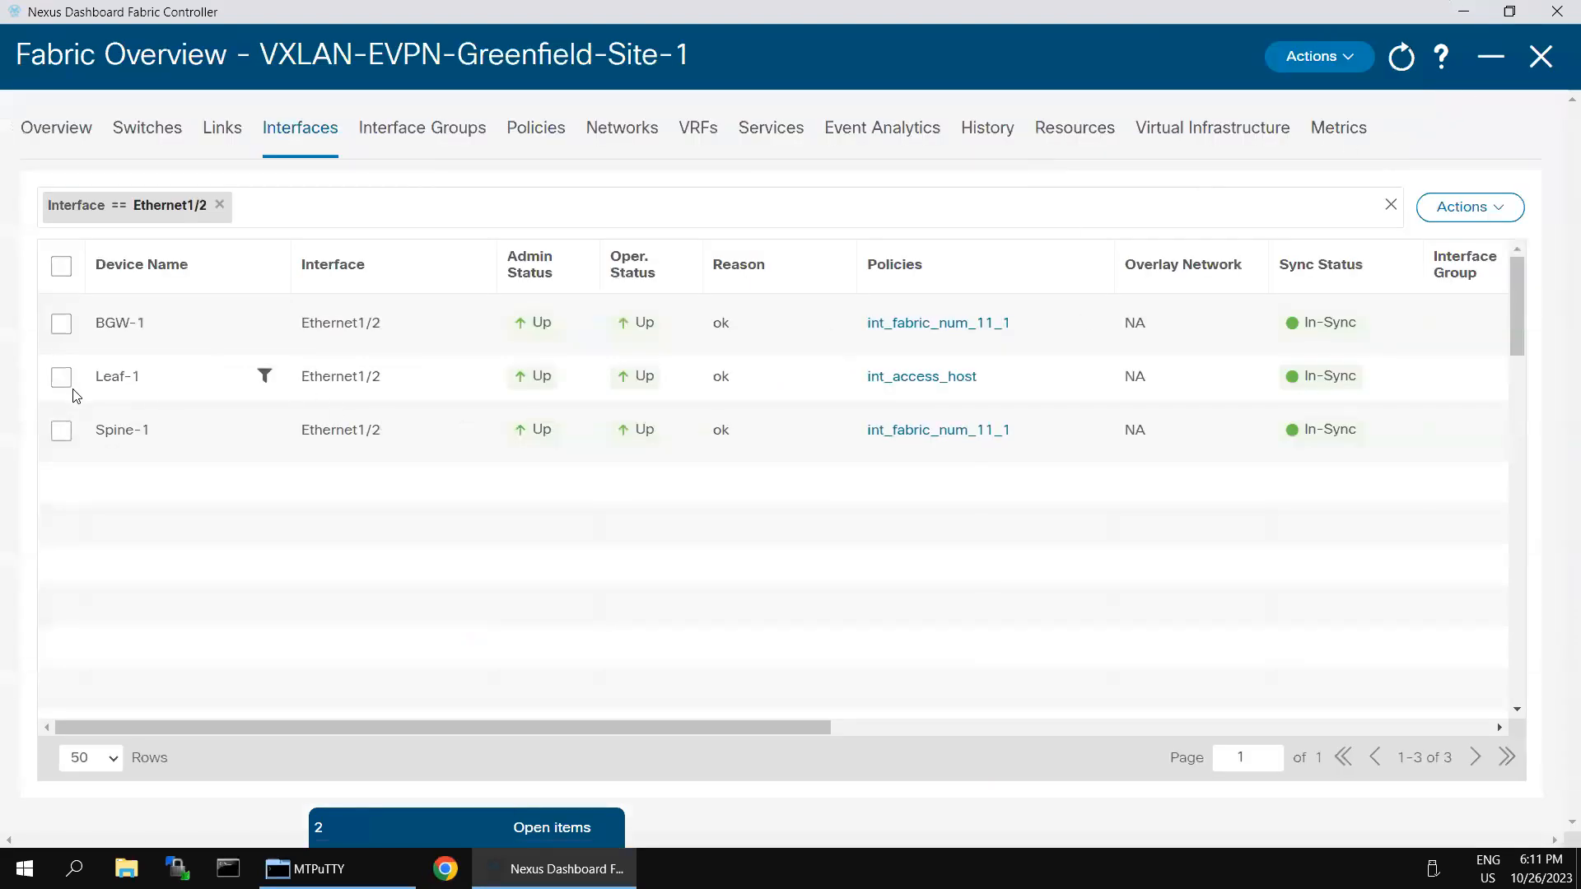
click(61, 378)
click(1467, 207)
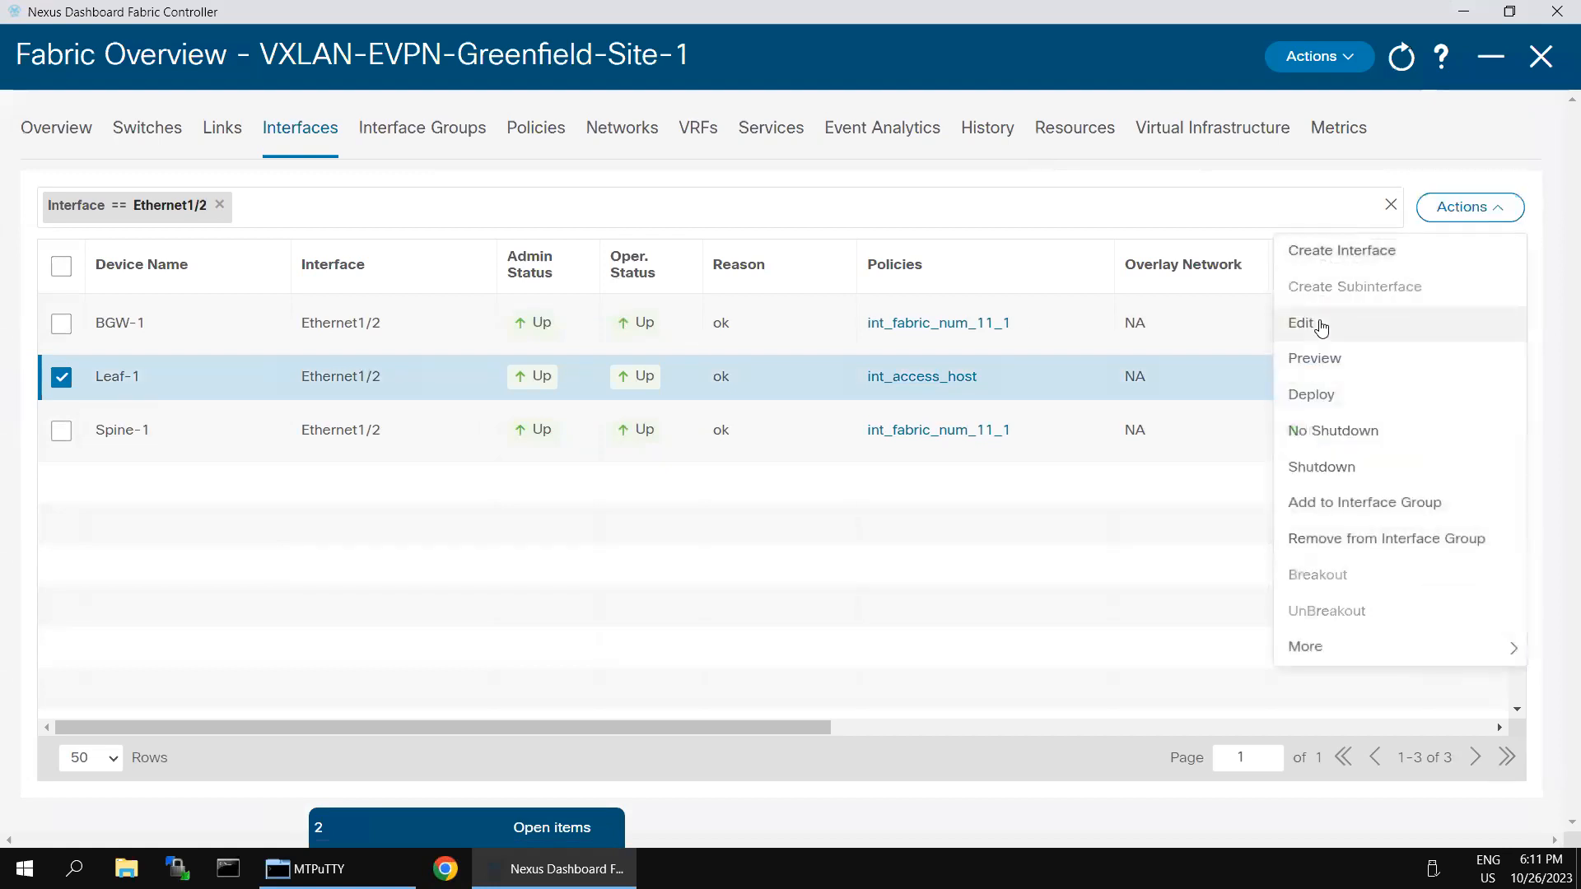
click(1302, 324)
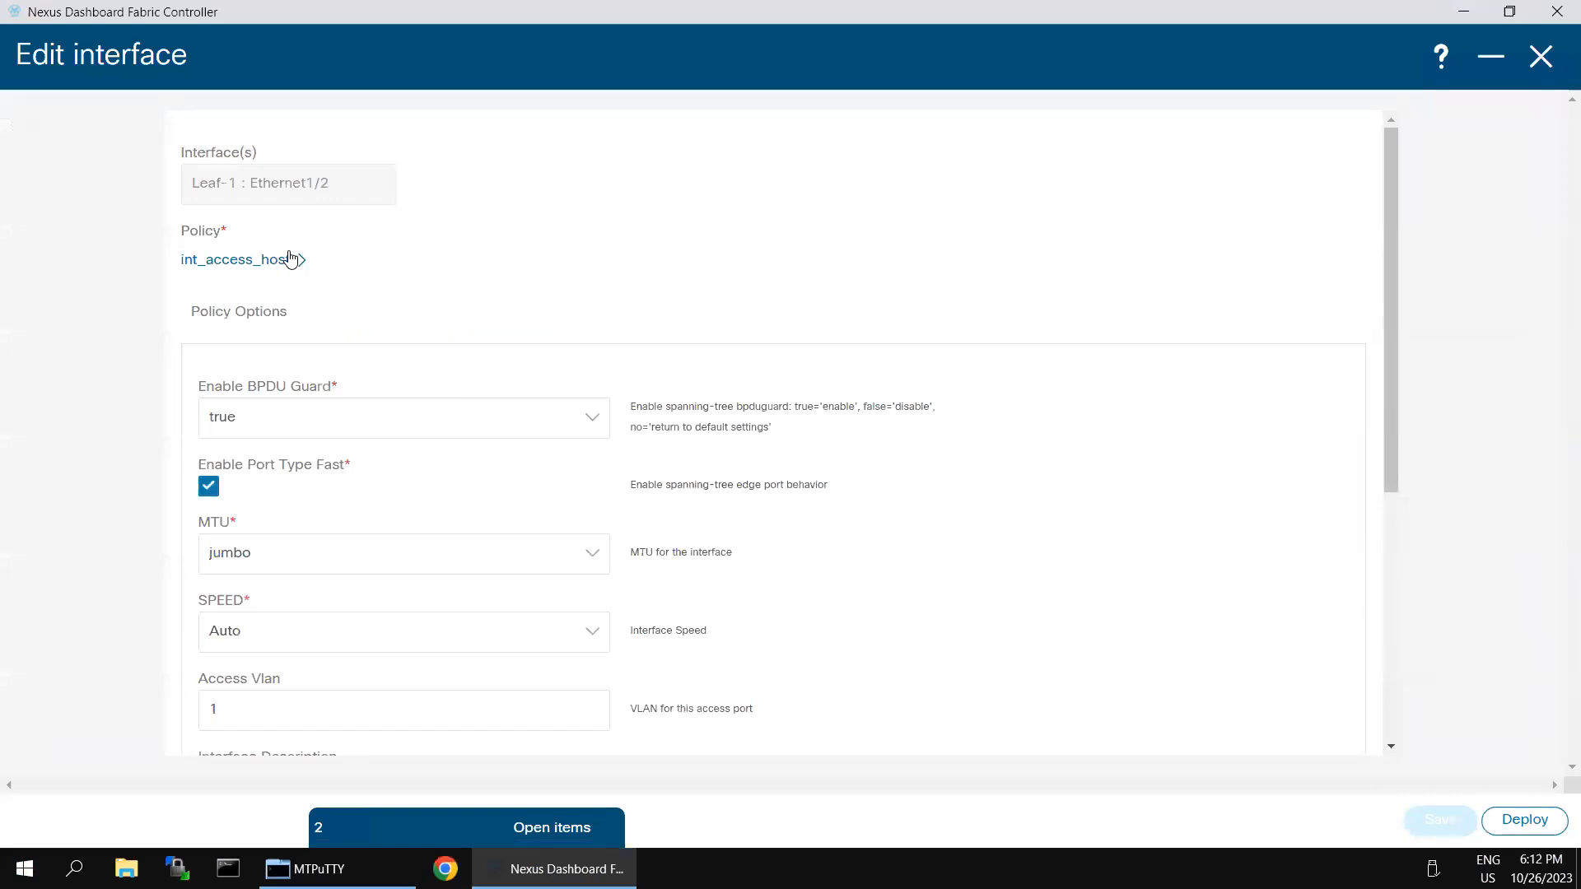
Step: Keep int_access_host as the interface's policy template
click(300, 260)
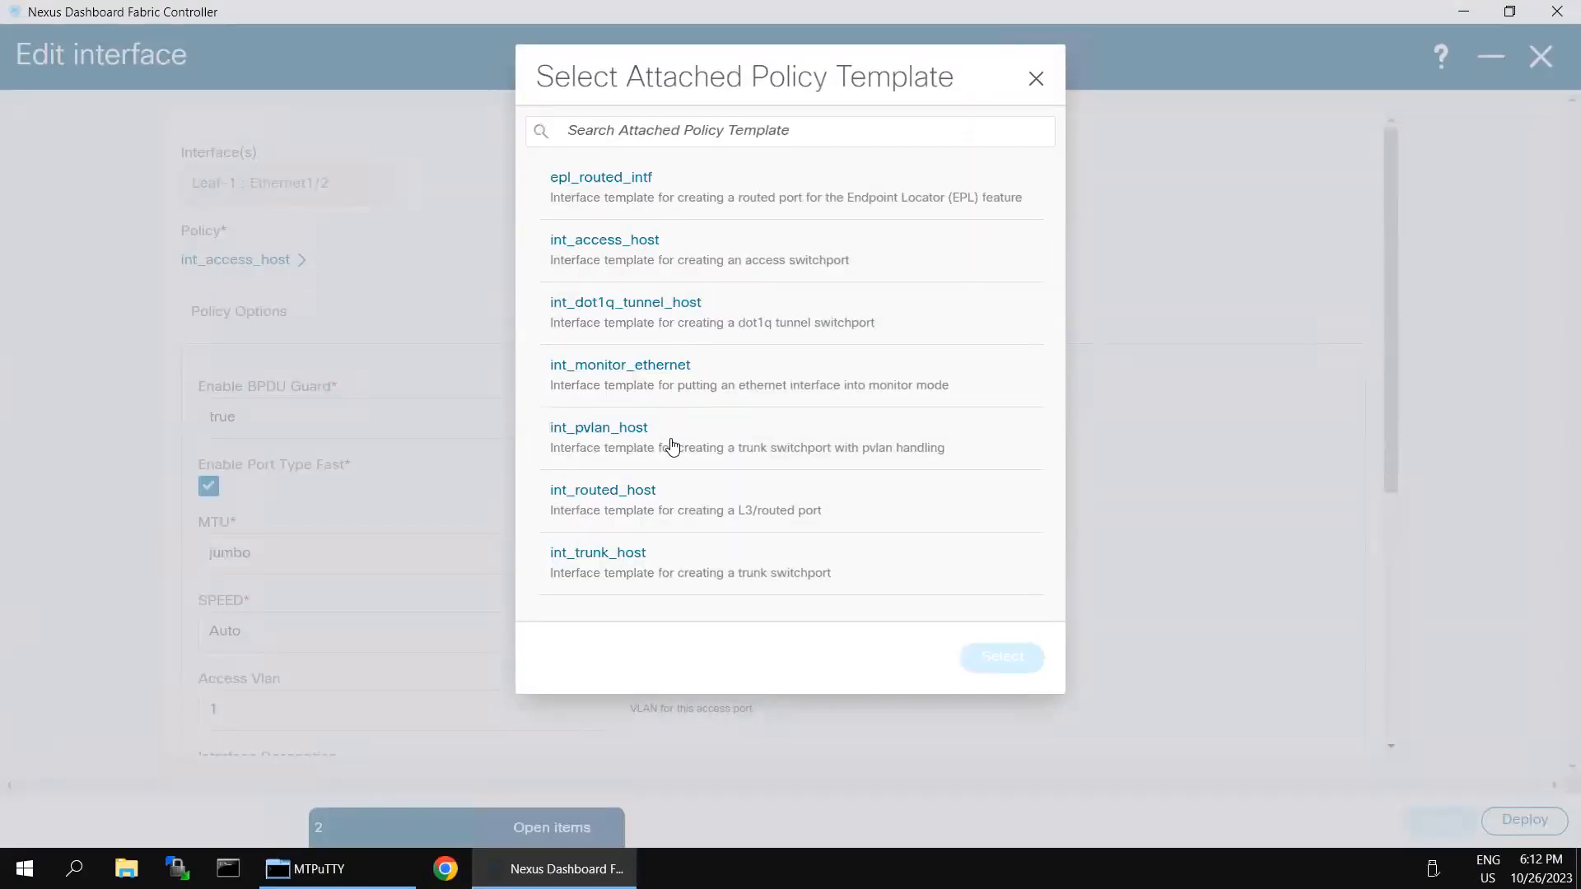
click(640, 258)
click(1006, 657)
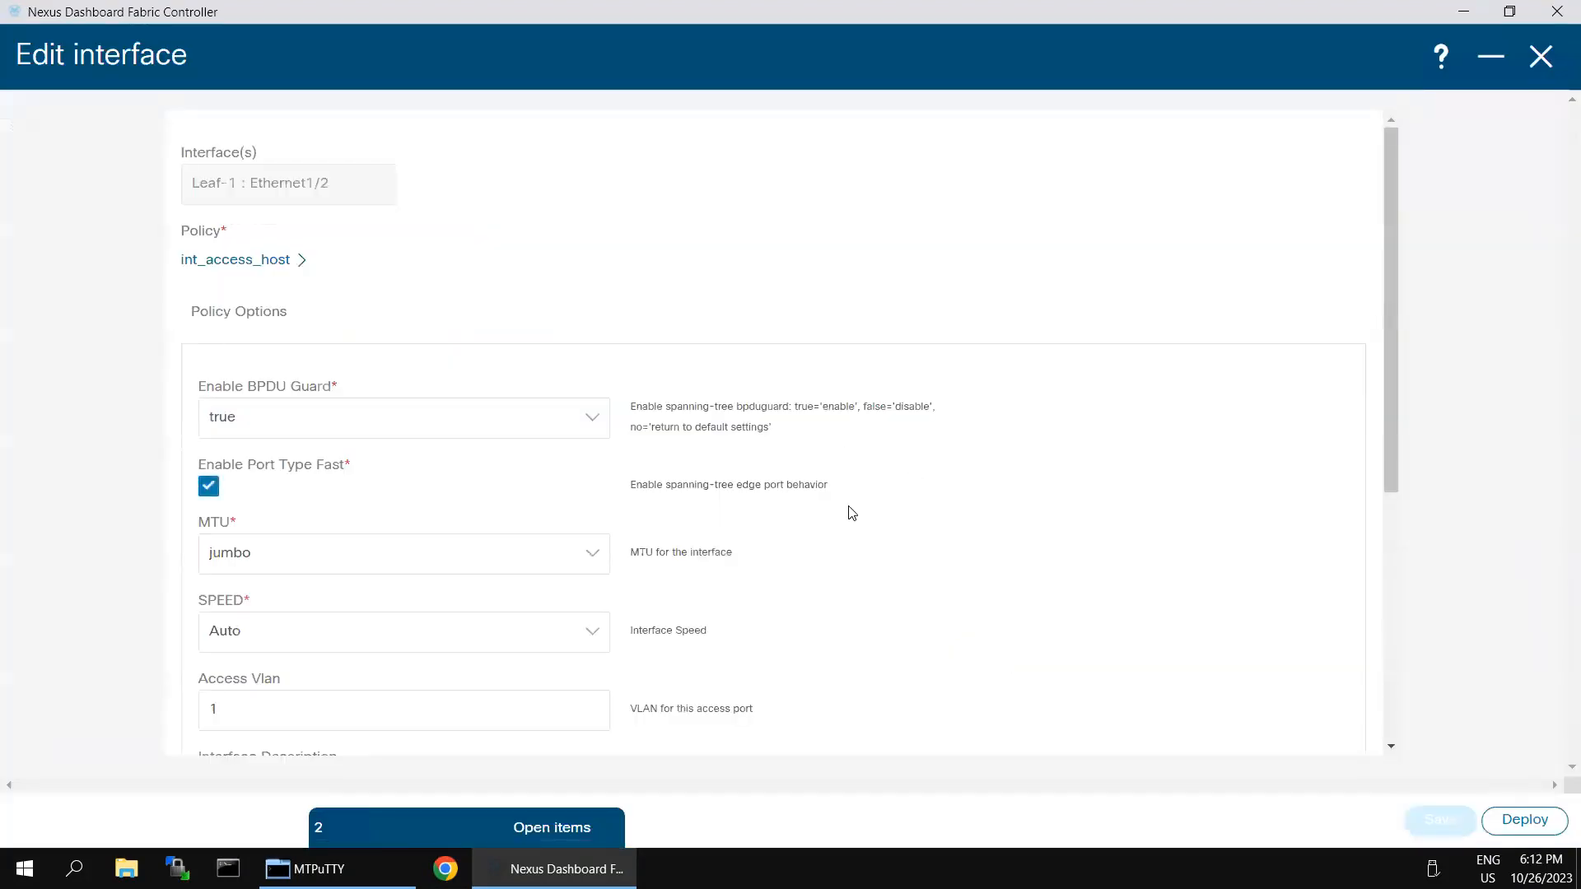
Step: Toggle the interface enable and Netflow options back to their originals, leaving the form unchanged
scroll(1127, 632, down, 5)
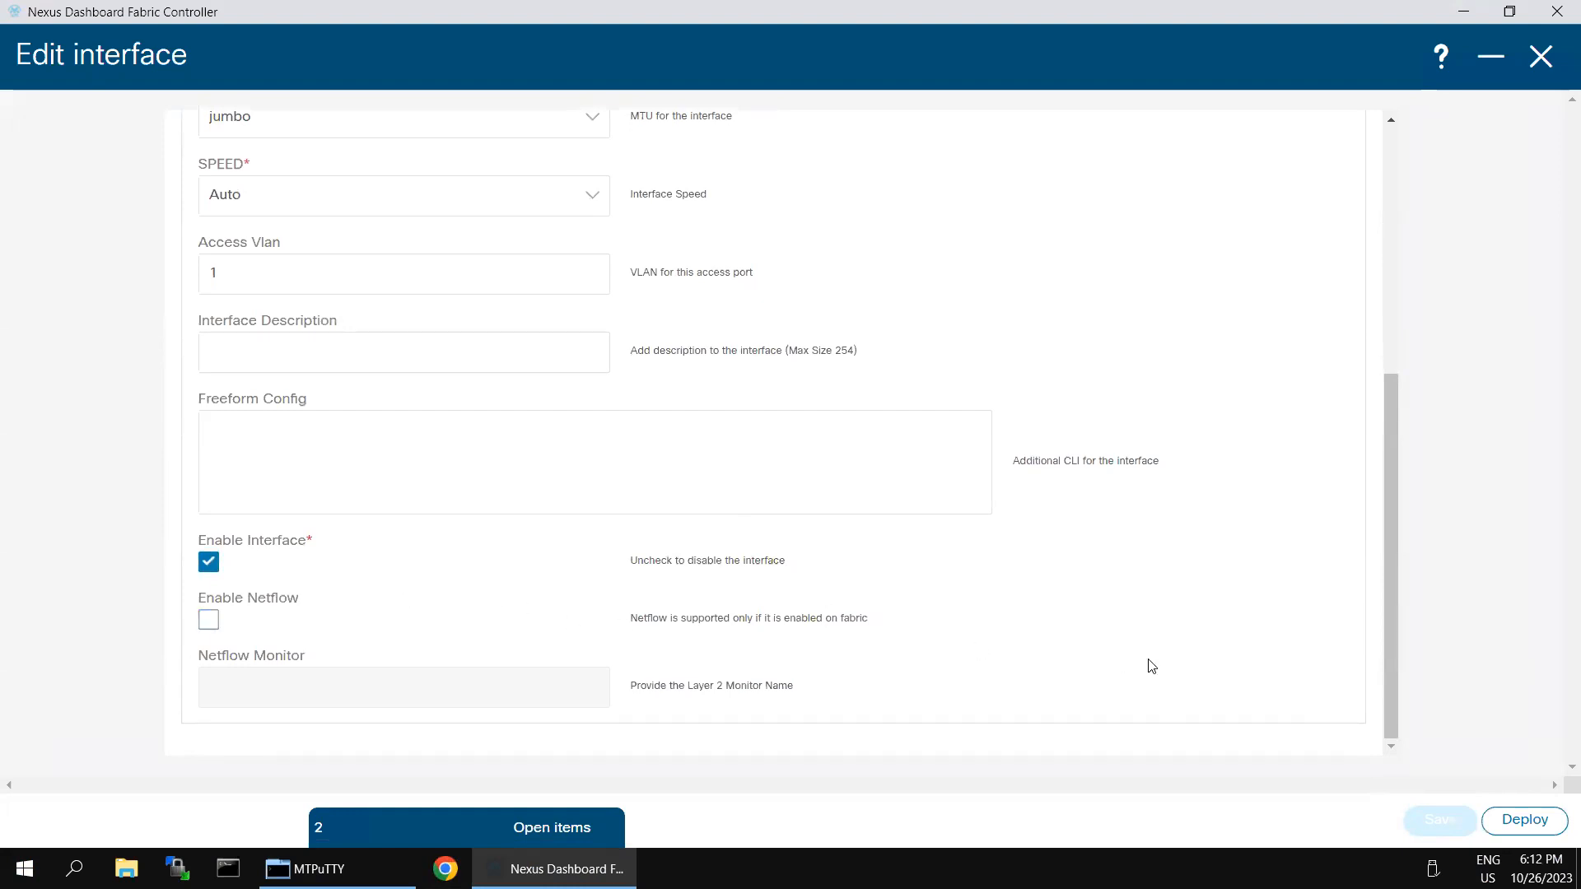
click(209, 562)
click(209, 562)
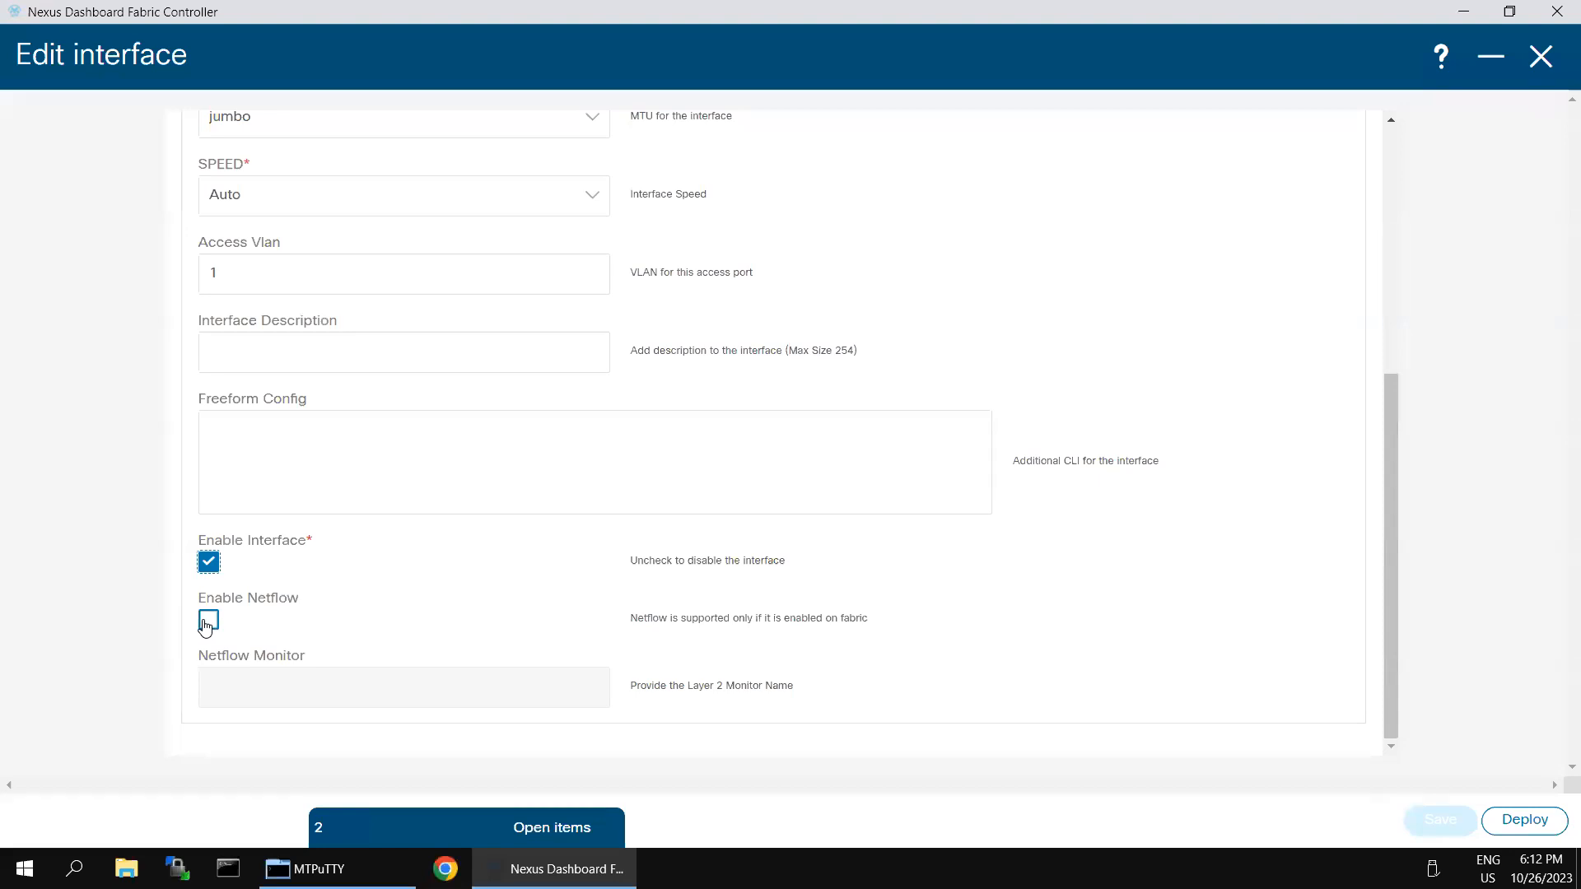
scroll(372, 524, up, 2)
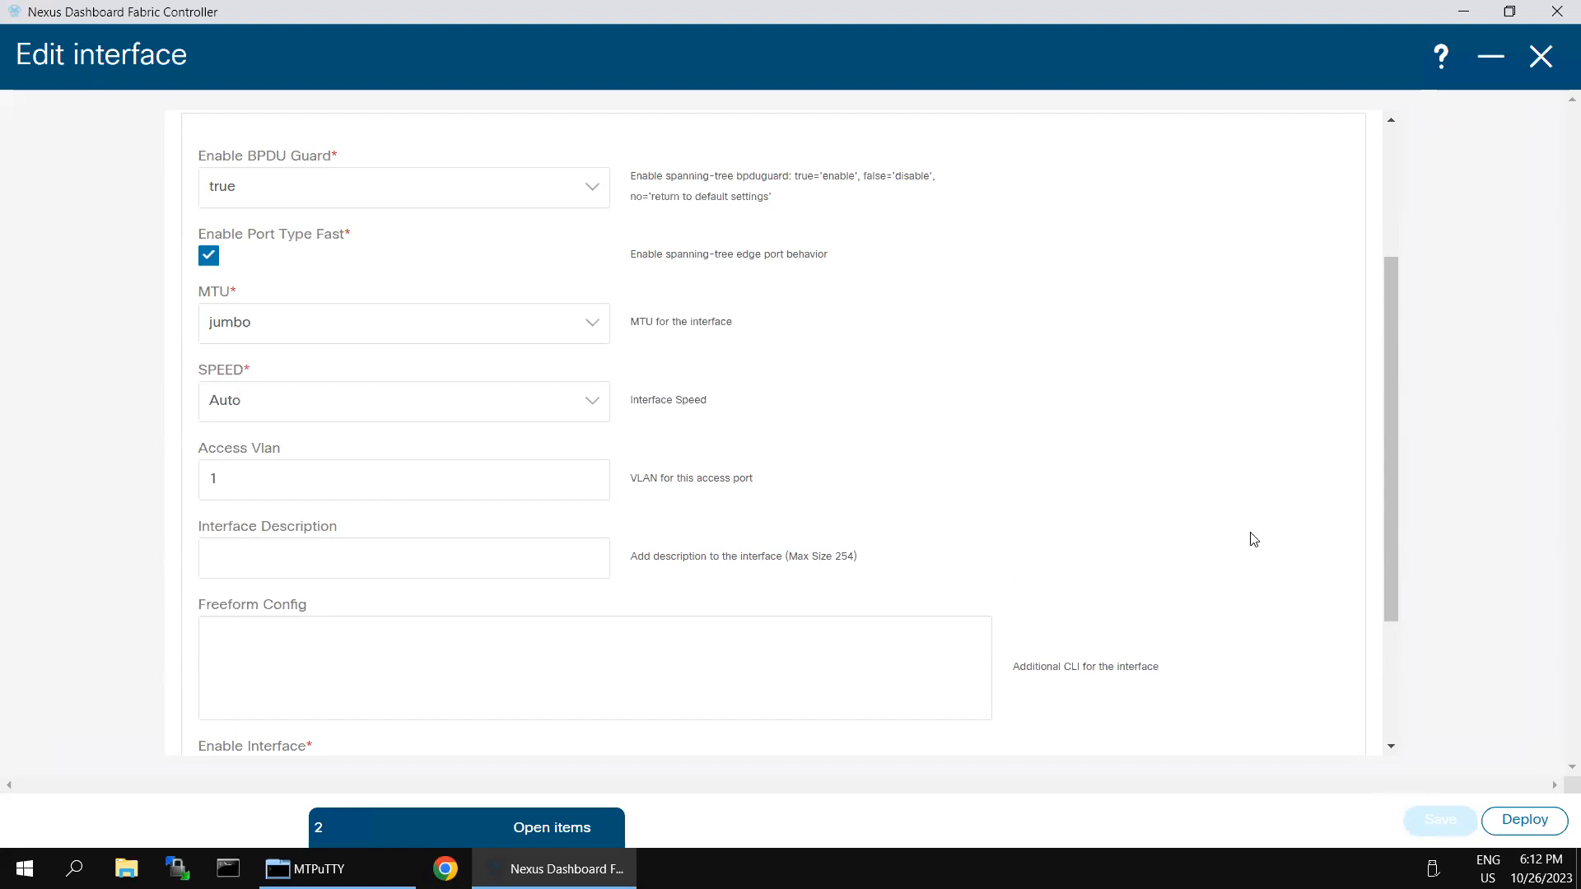
scroll(1309, 588, down, 3)
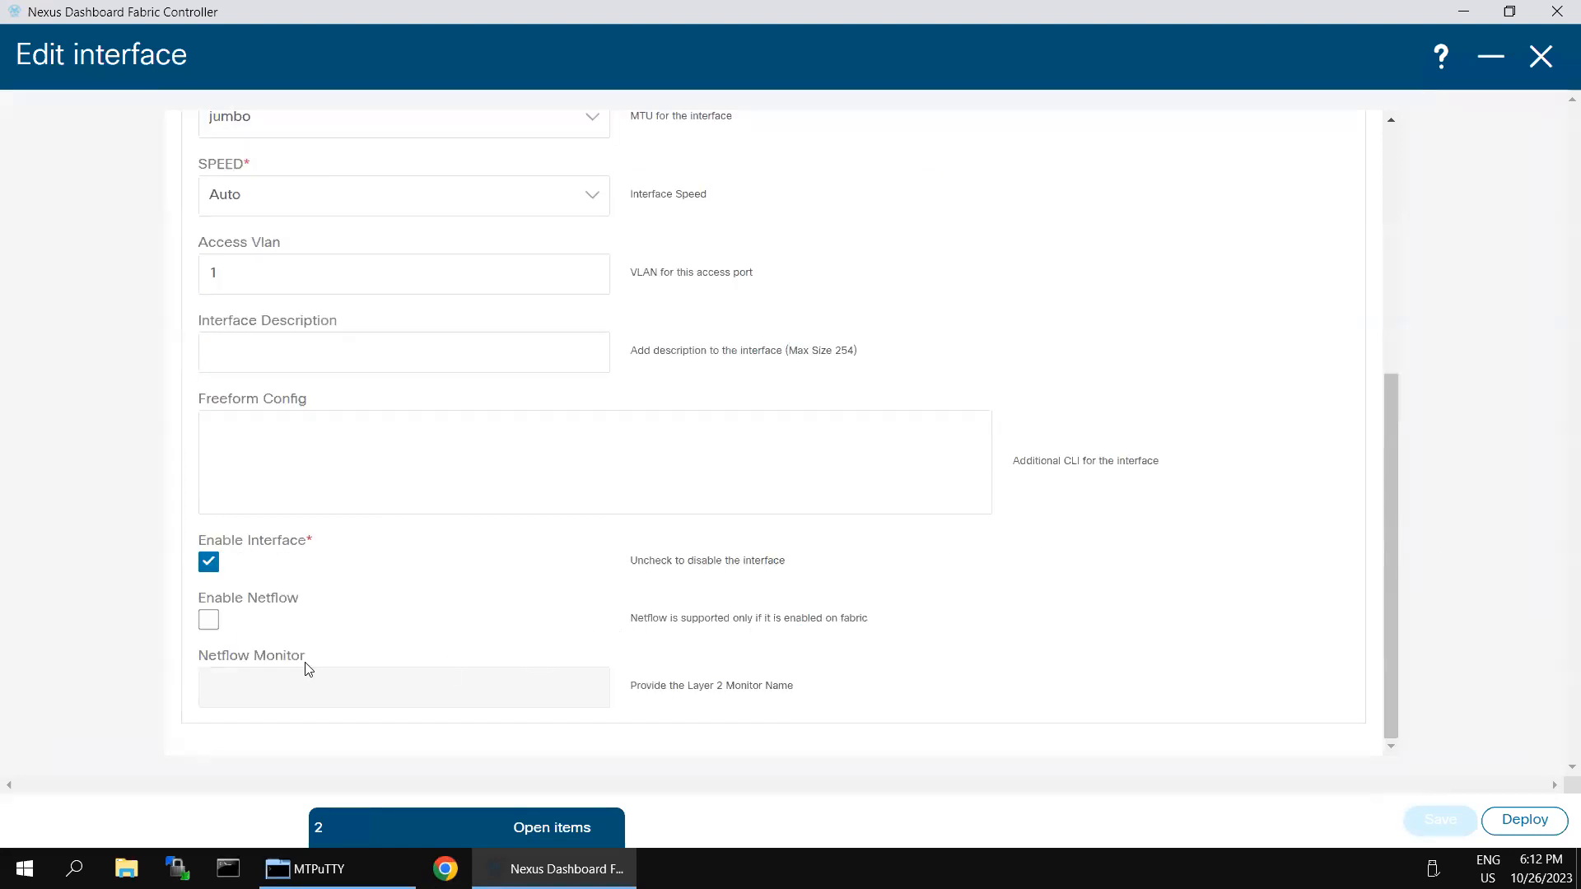
click(209, 622)
click(208, 620)
scroll(1099, 514, up, 5)
middle_click(797, 406)
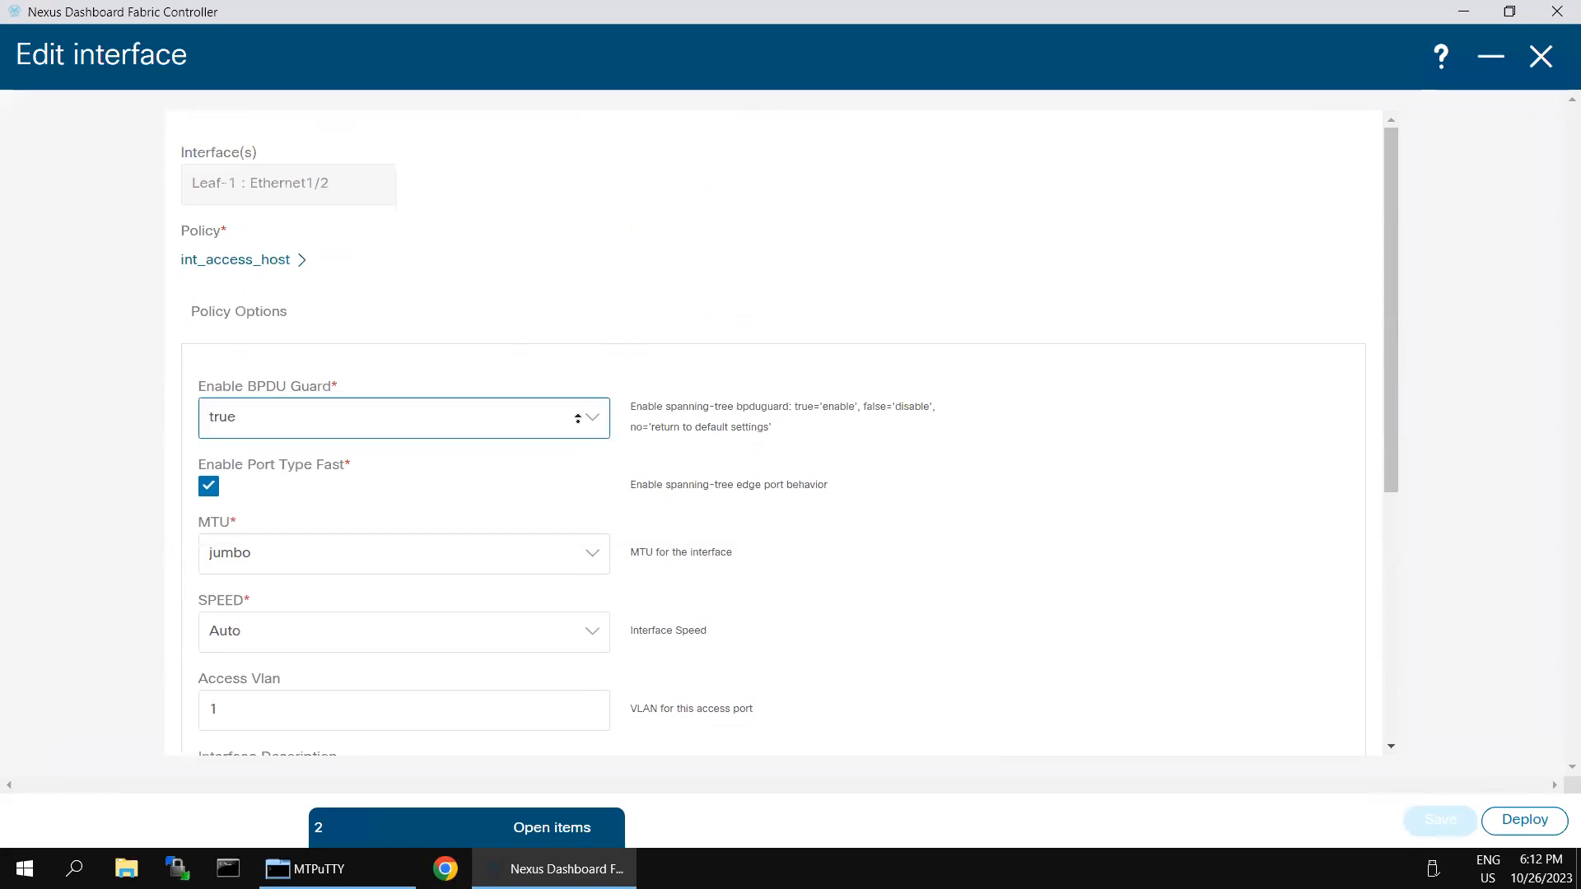
scroll(621, 646, down, 6)
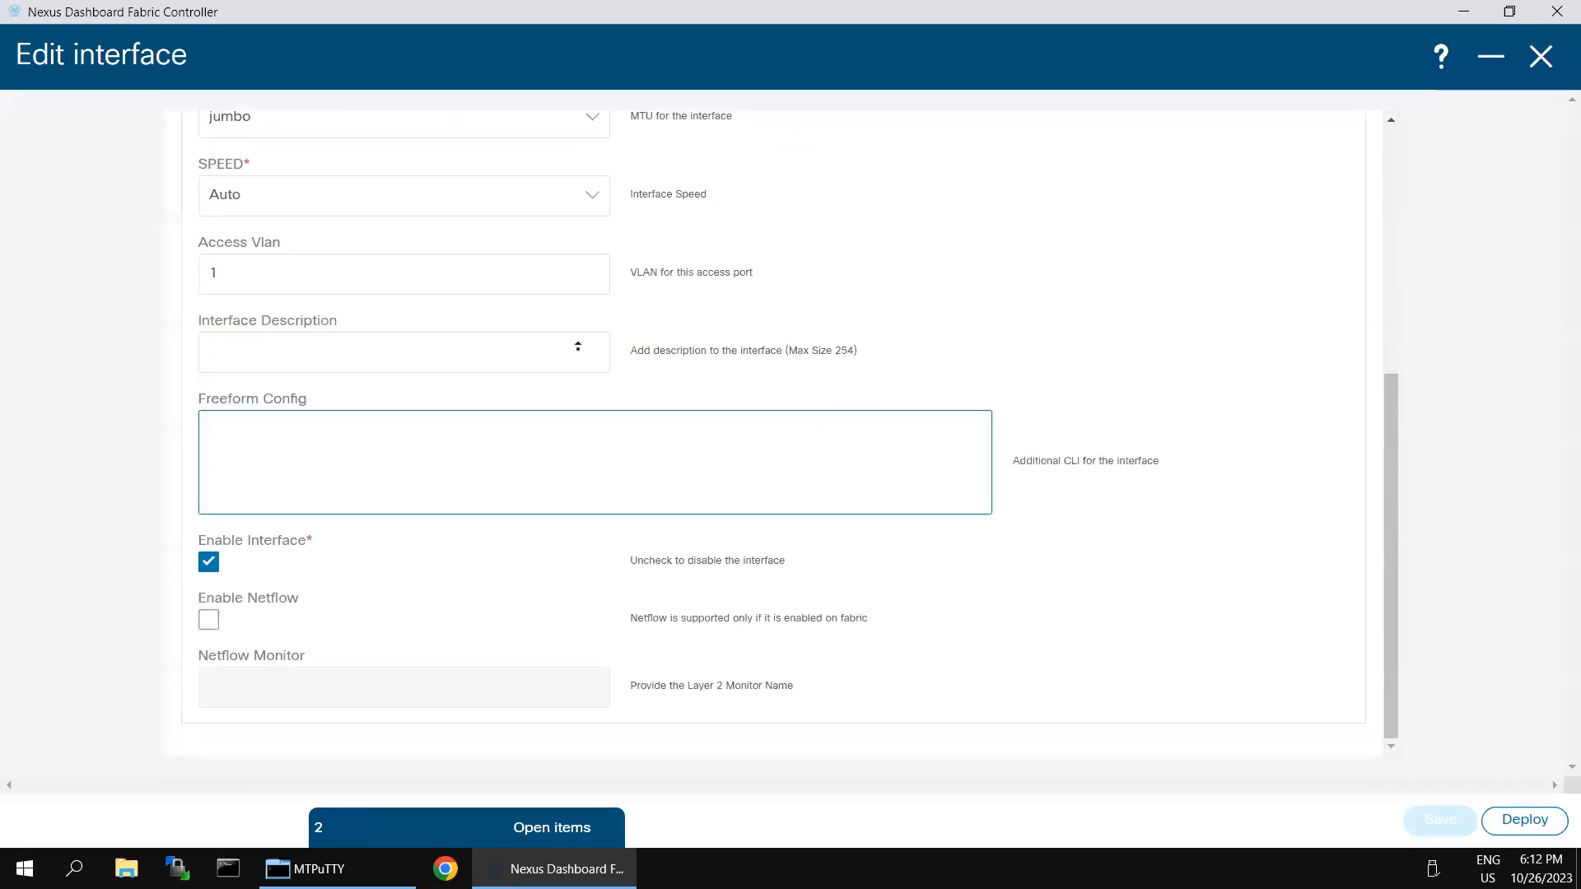
scroll(560, 281, up, 6)
middle_click(562, 420)
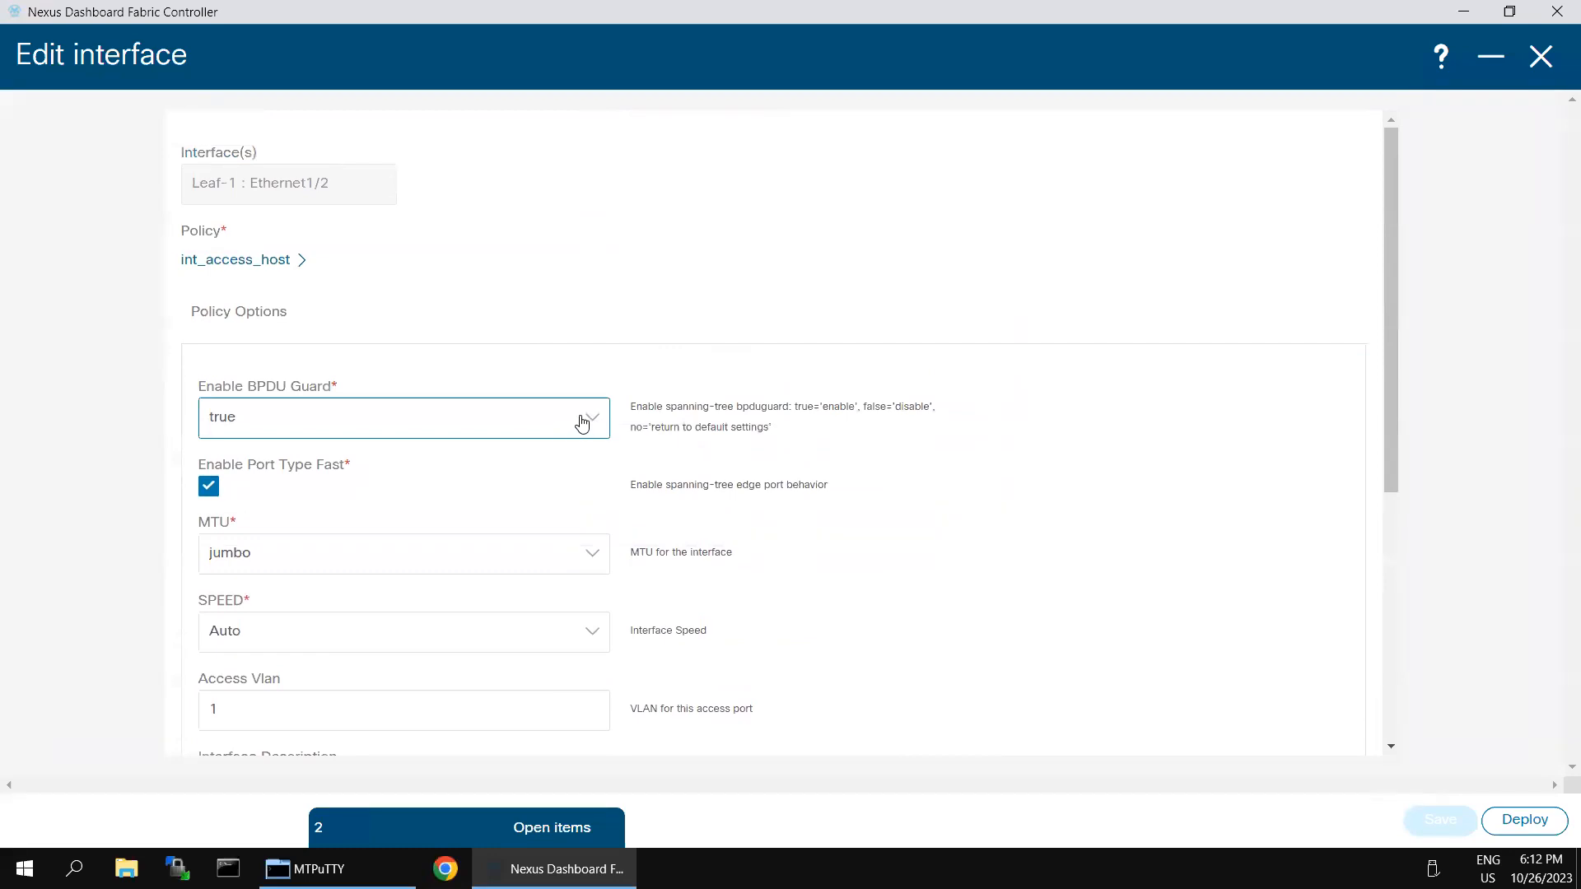
Step: Set Enable BPDU Guard to no on Ethernet1/2 and save the interface
click(586, 425)
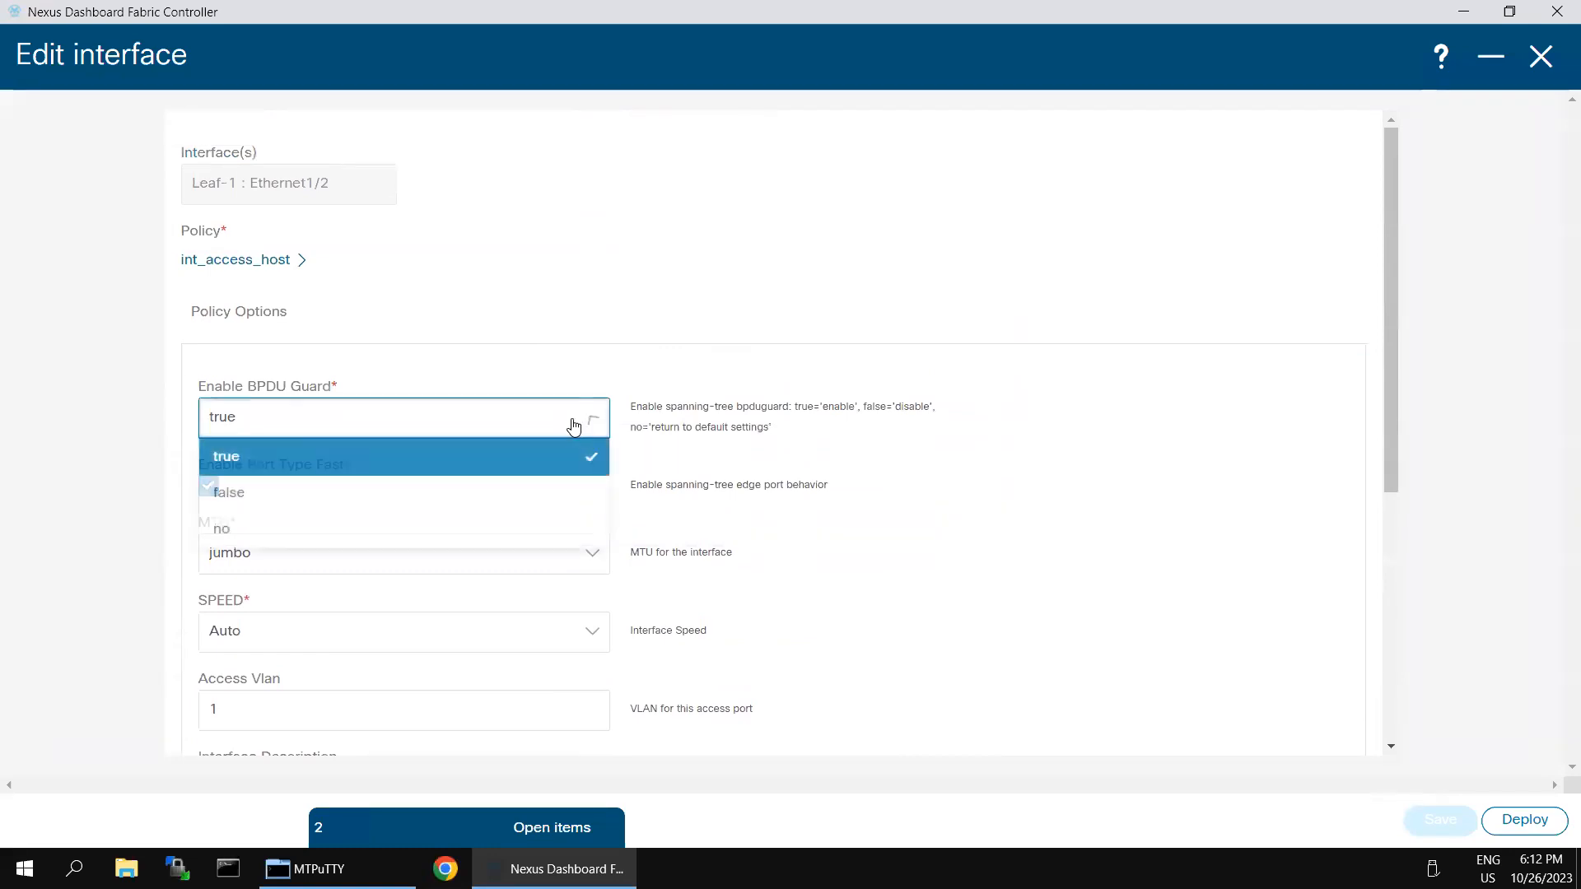
click(242, 531)
click(540, 429)
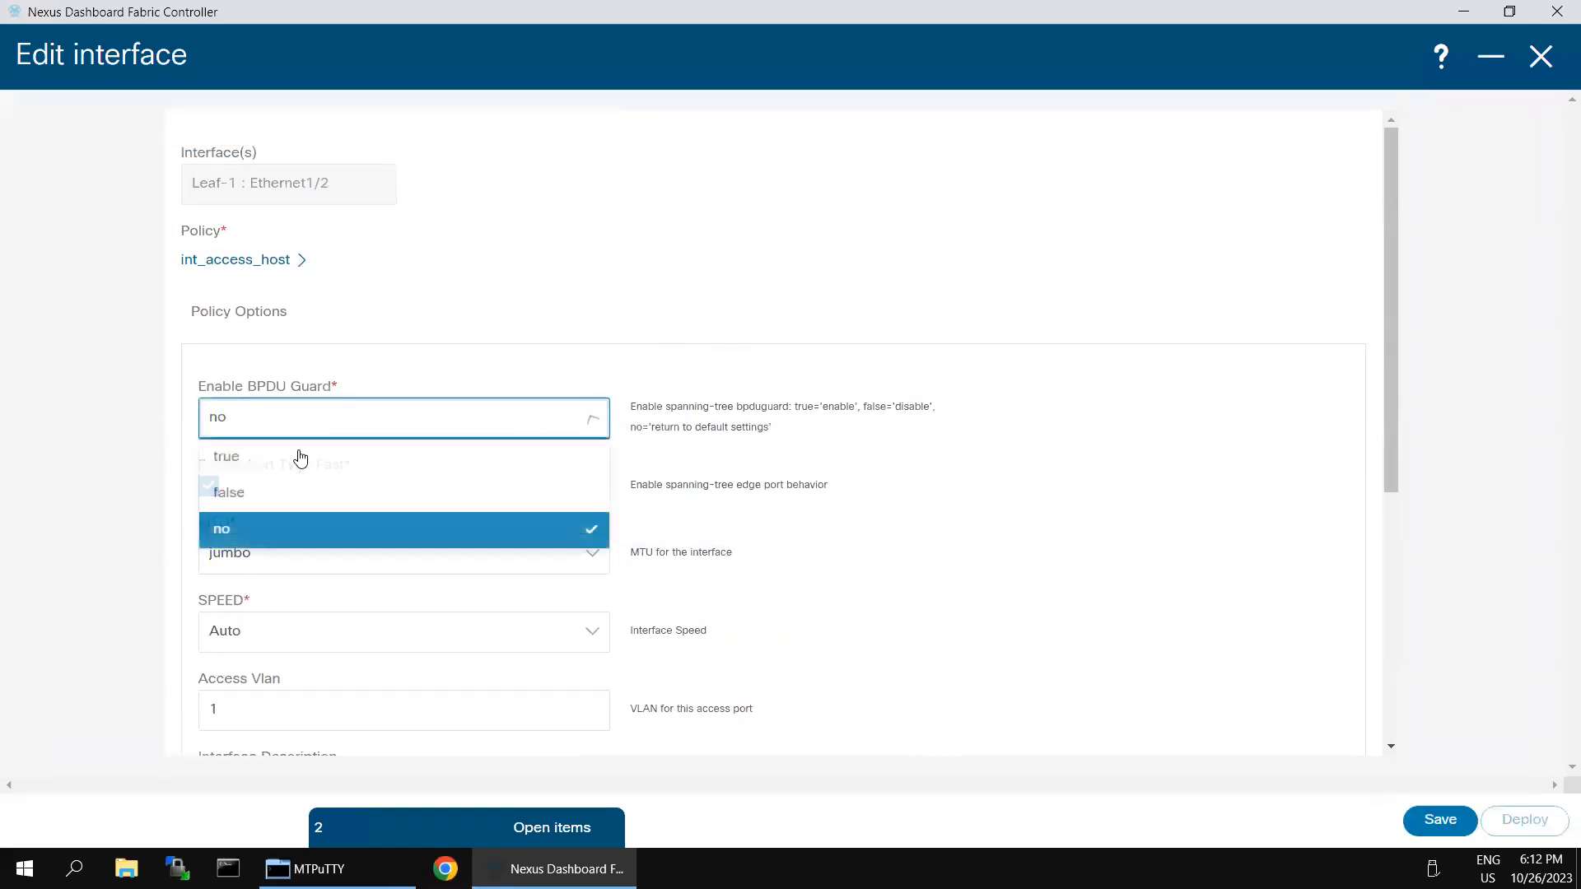
click(1139, 505)
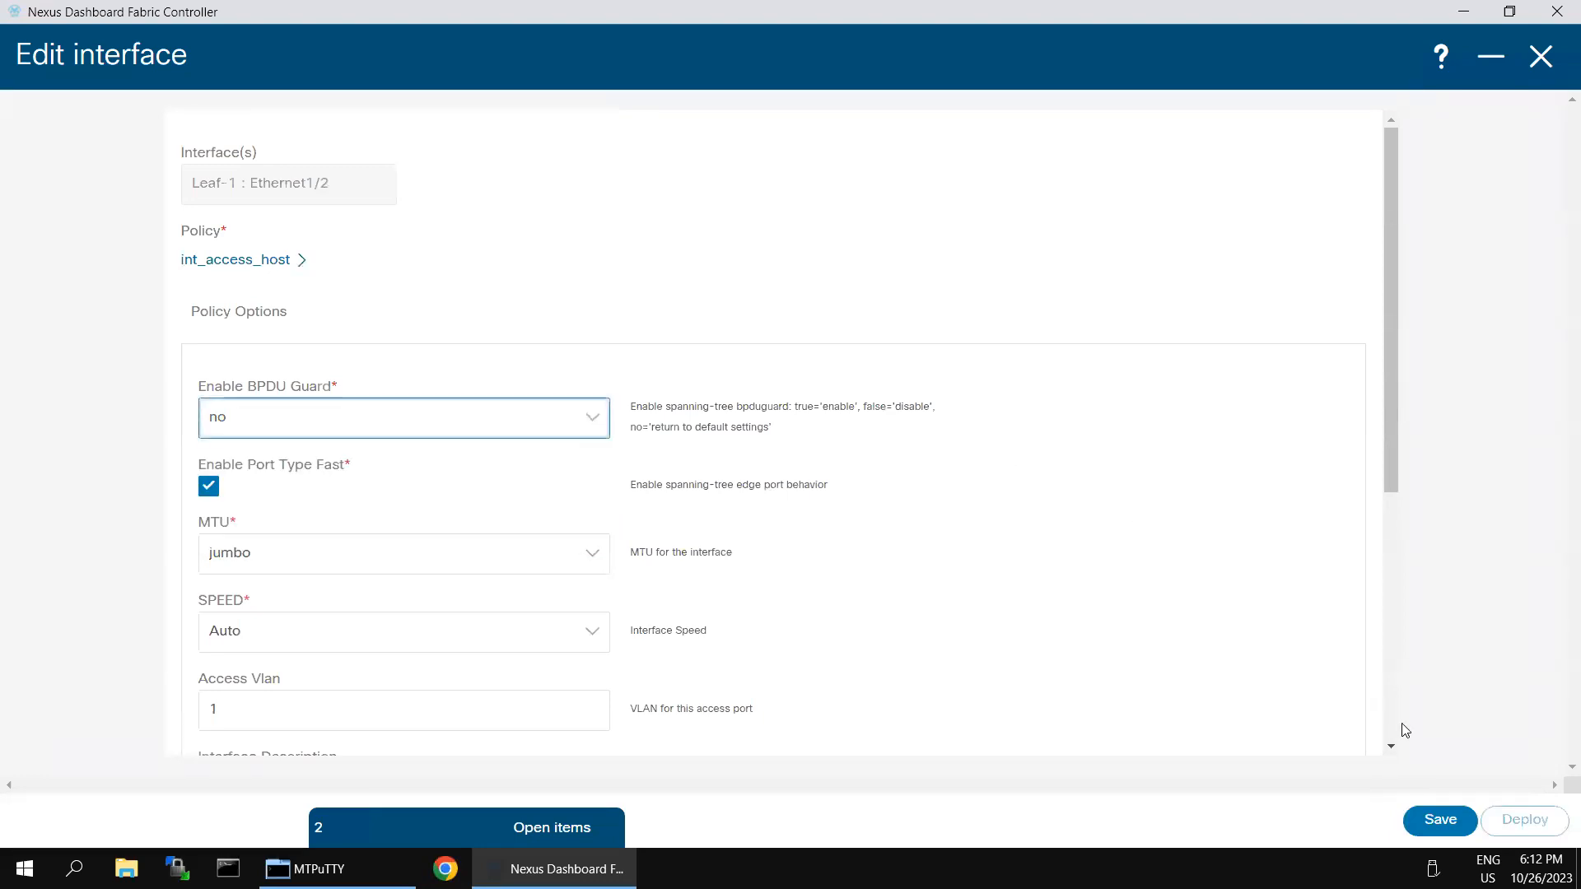
click(1426, 815)
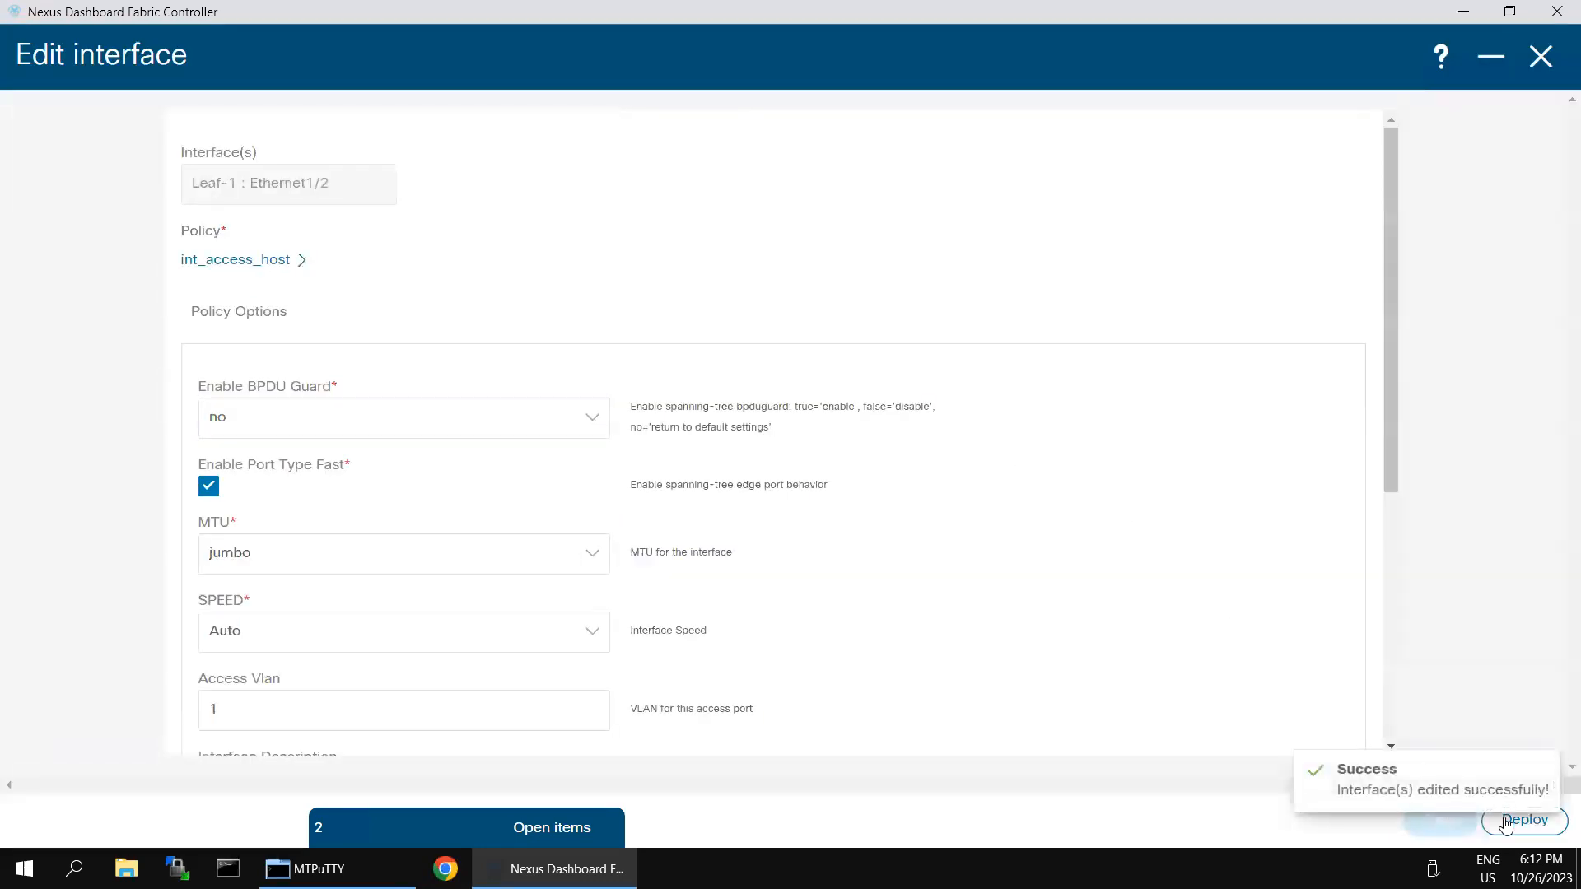
Step: Deploy the change to Leaf-1 after previewing the expected Ethernet1/2 config
click(1519, 820)
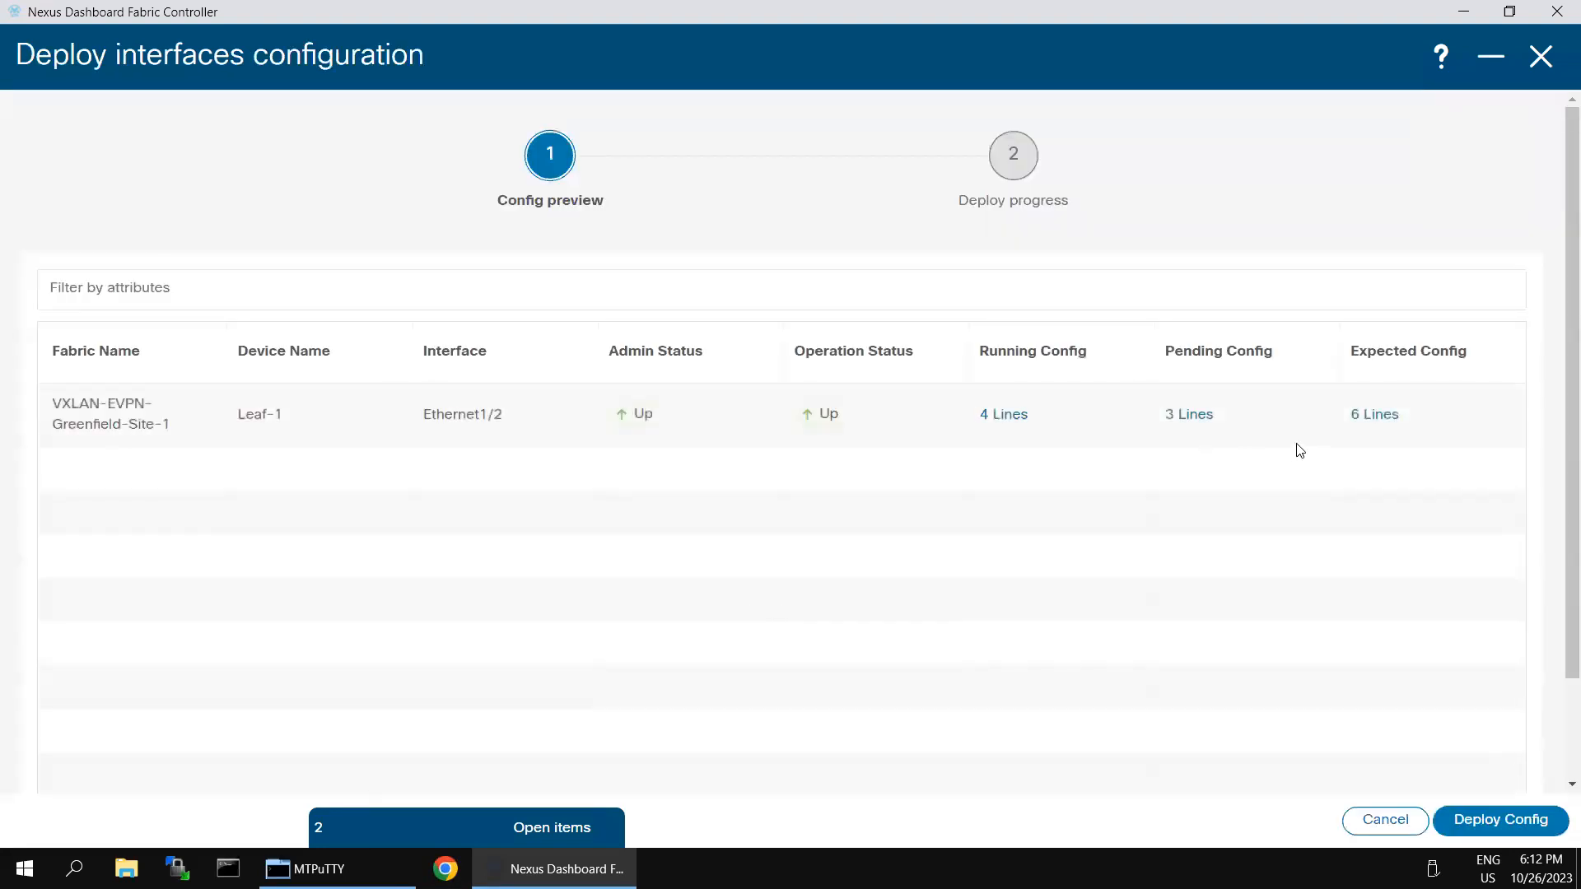
click(1379, 416)
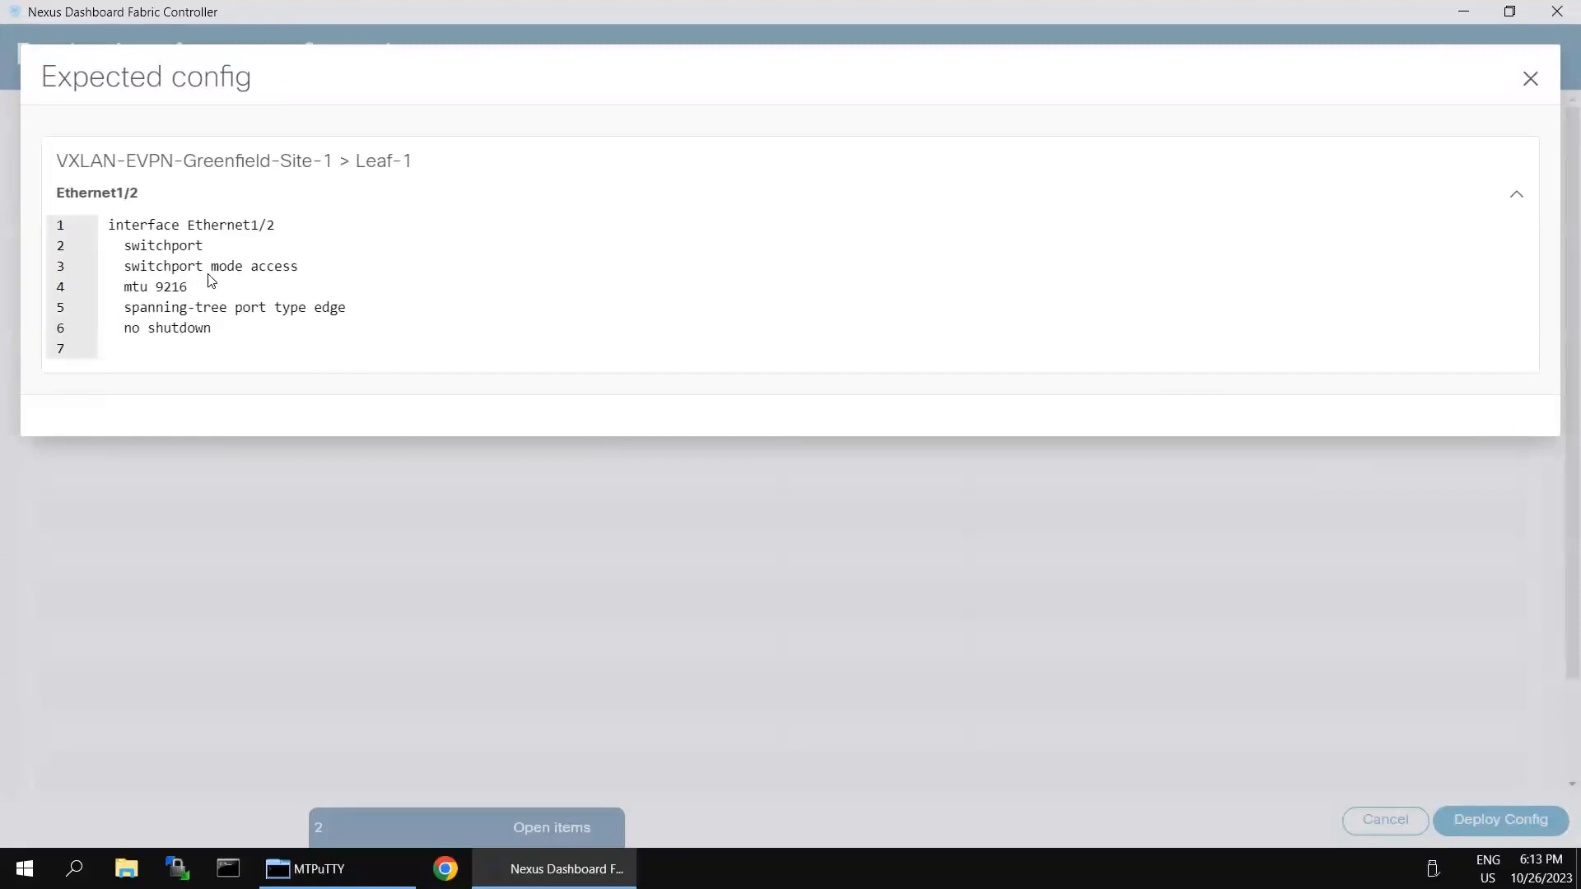
click(1528, 80)
click(1490, 824)
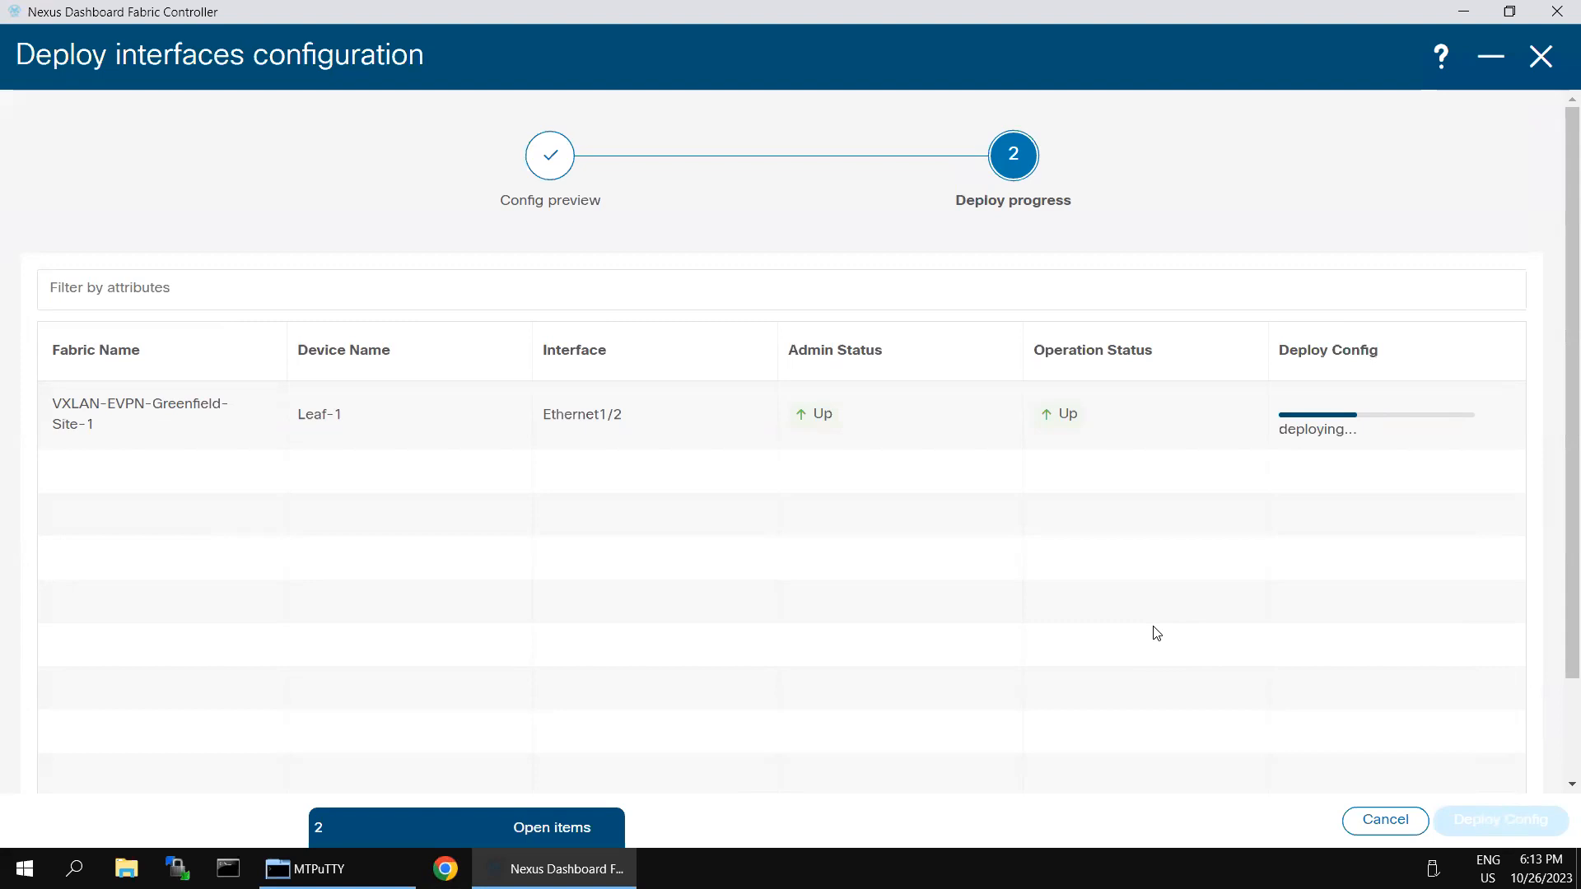
mouse_move(1324, 17)
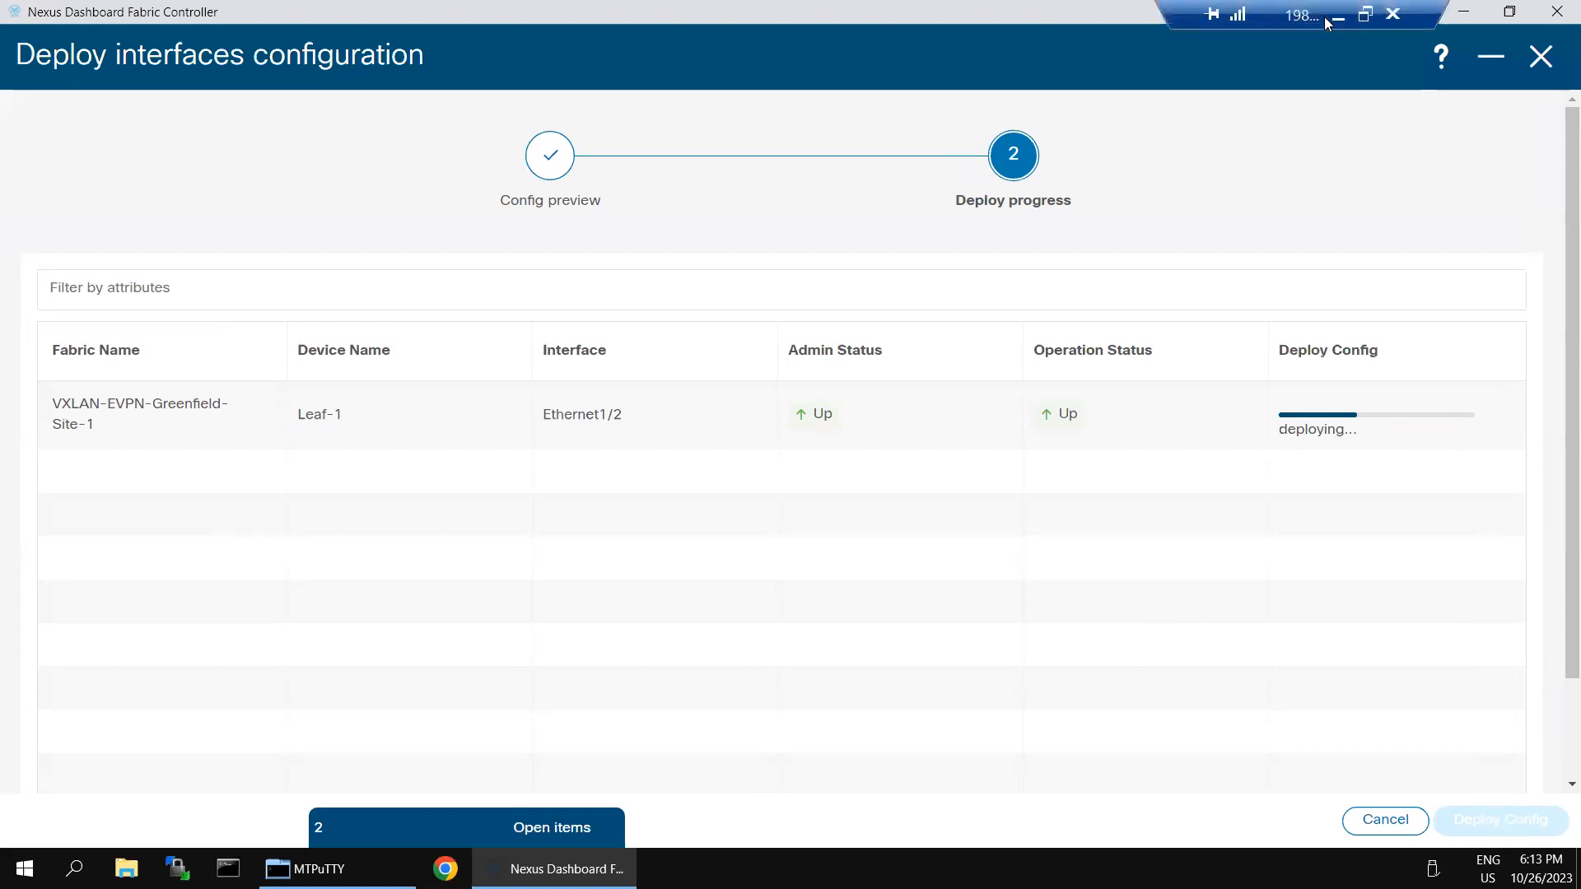
Step: Run 'sh run int e1/2' repeatedly on Leaf-1 to see whether bpduguard enable is gone
click(1342, 16)
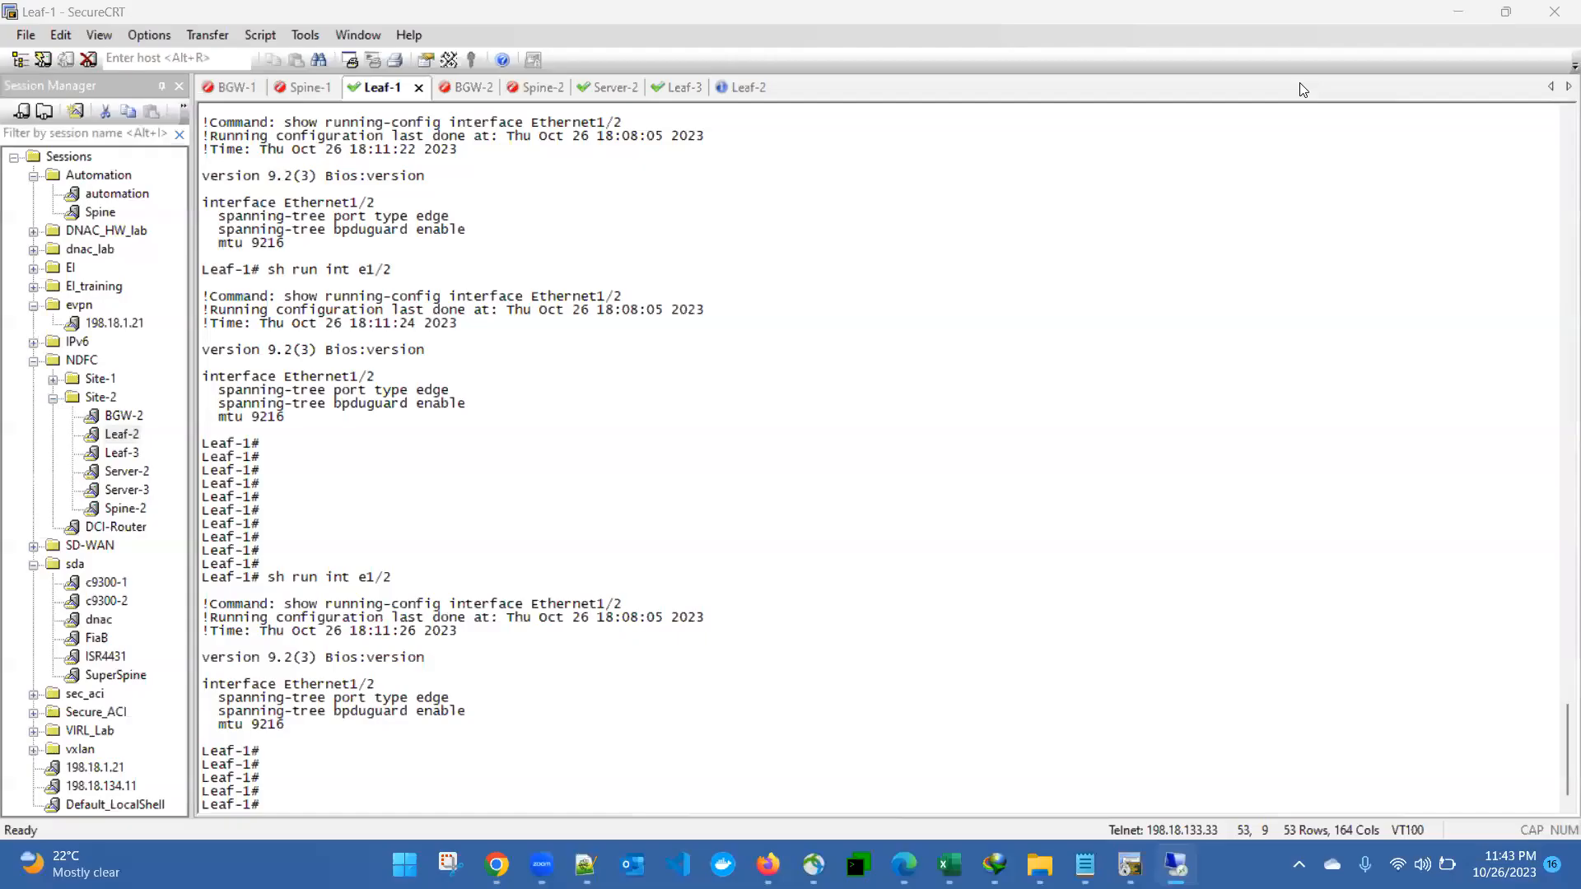
click(815, 541)
text(sh run int e1/2)
key(Return)
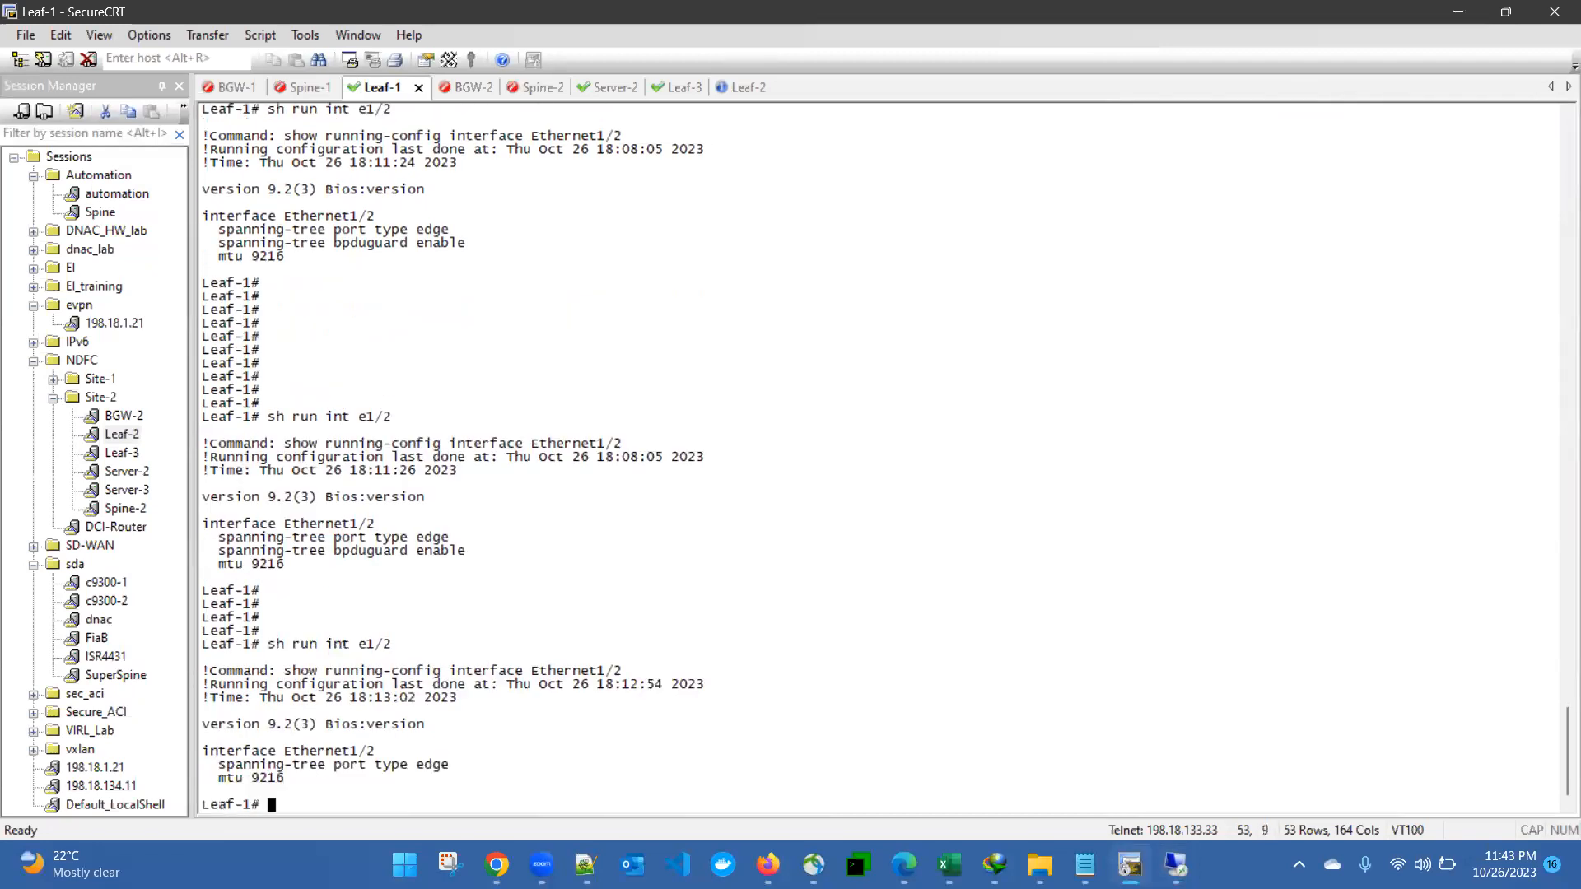
key(Up)
key(Return)
key(Up)
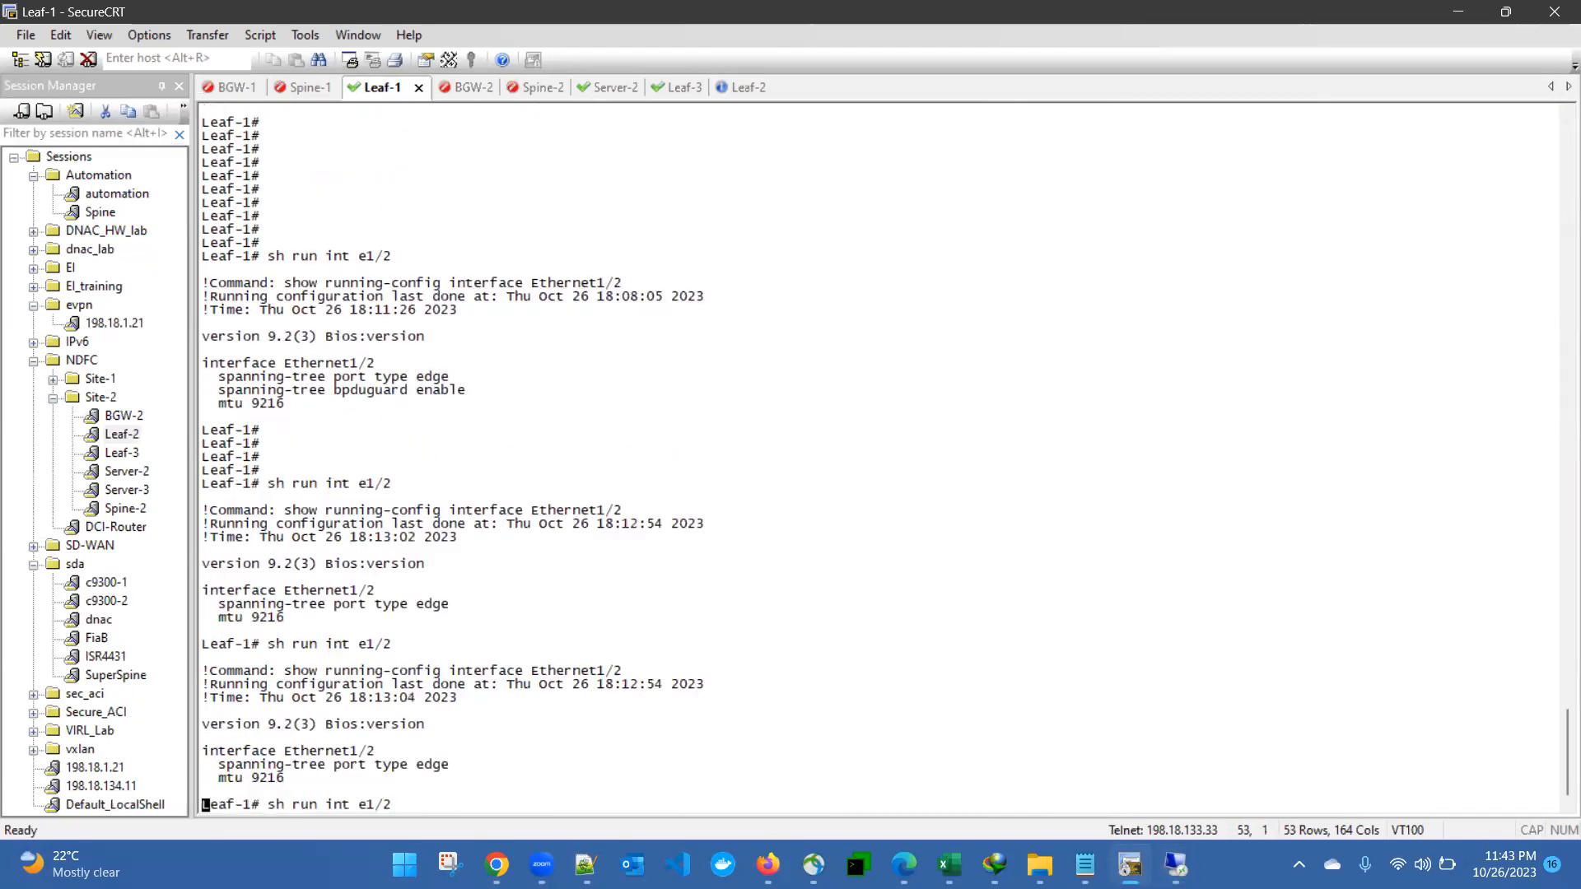
key(Return)
key(Return)
key(Return)
key(Return)
key(Return)
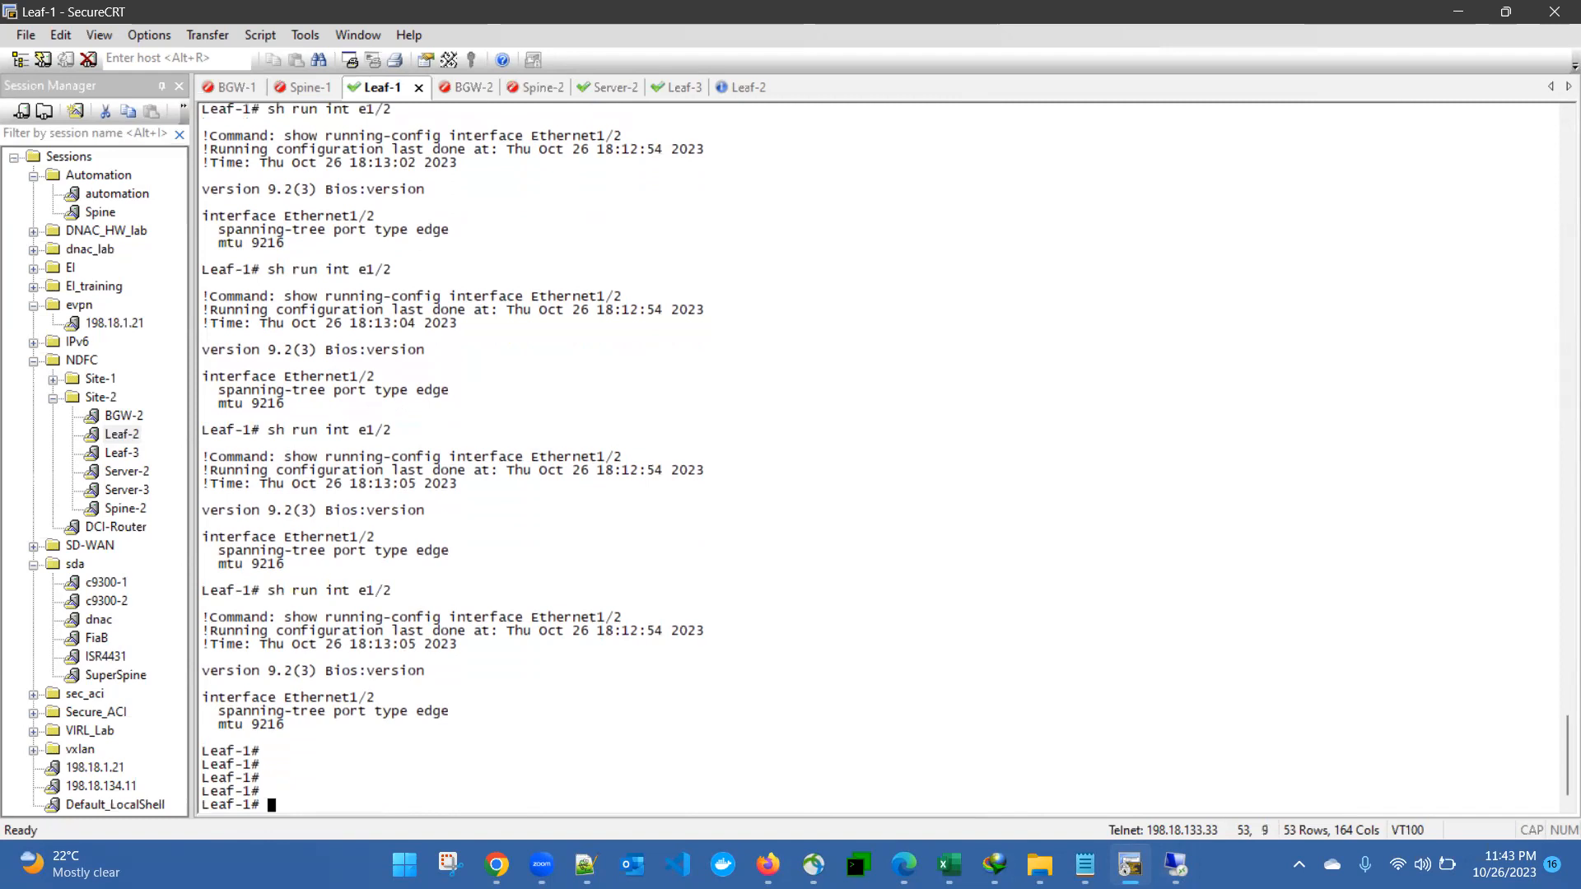
key(Up)
key(Return)
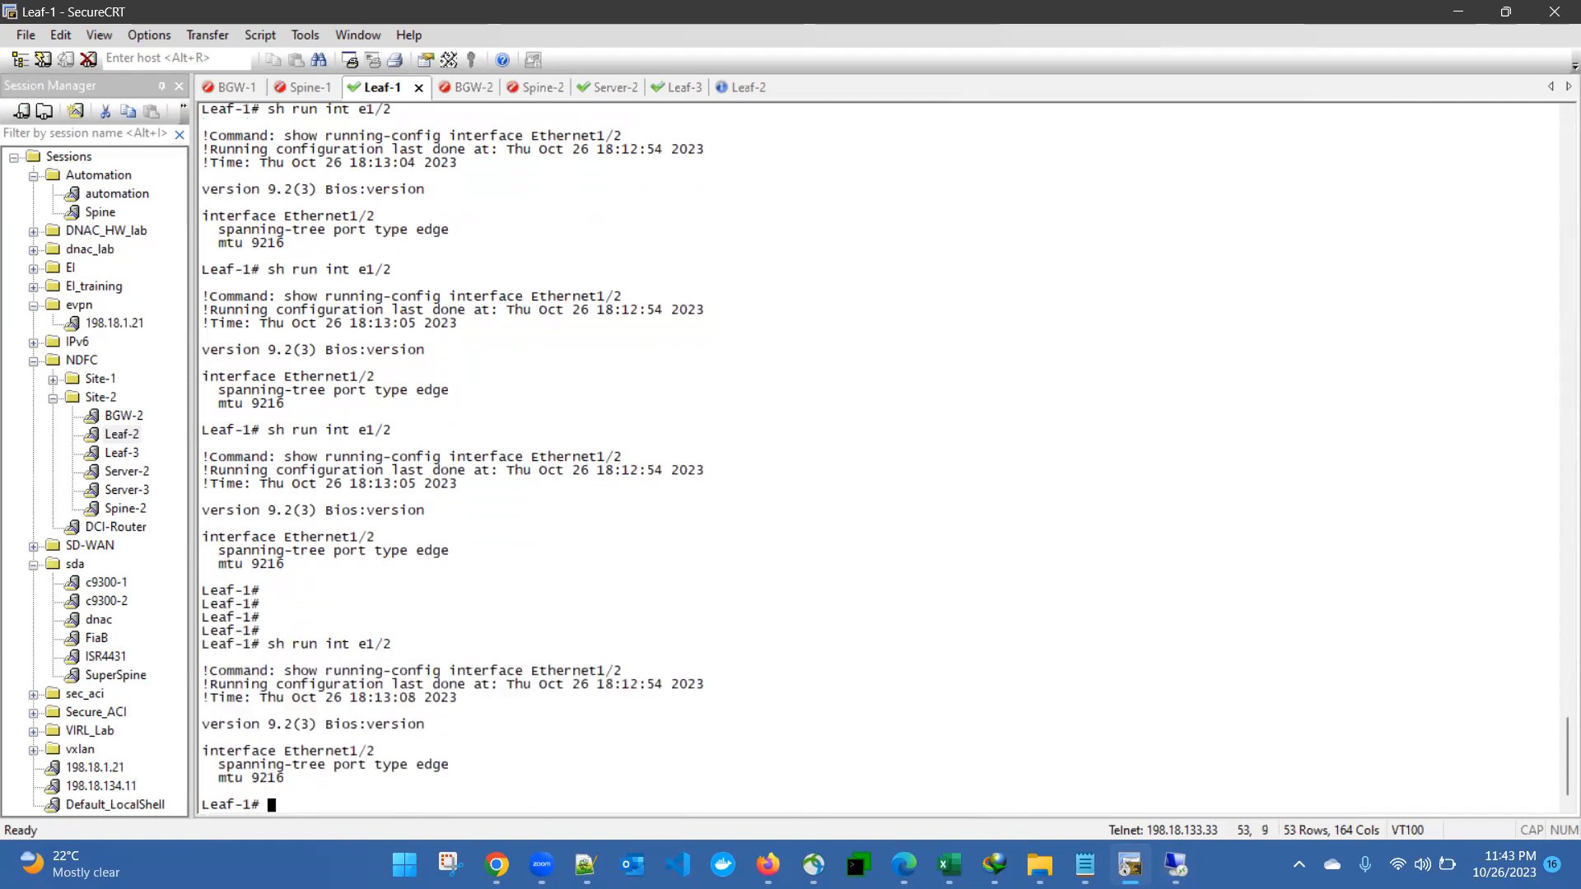
key(Up)
key(Return)
key(Up)
key(Return)
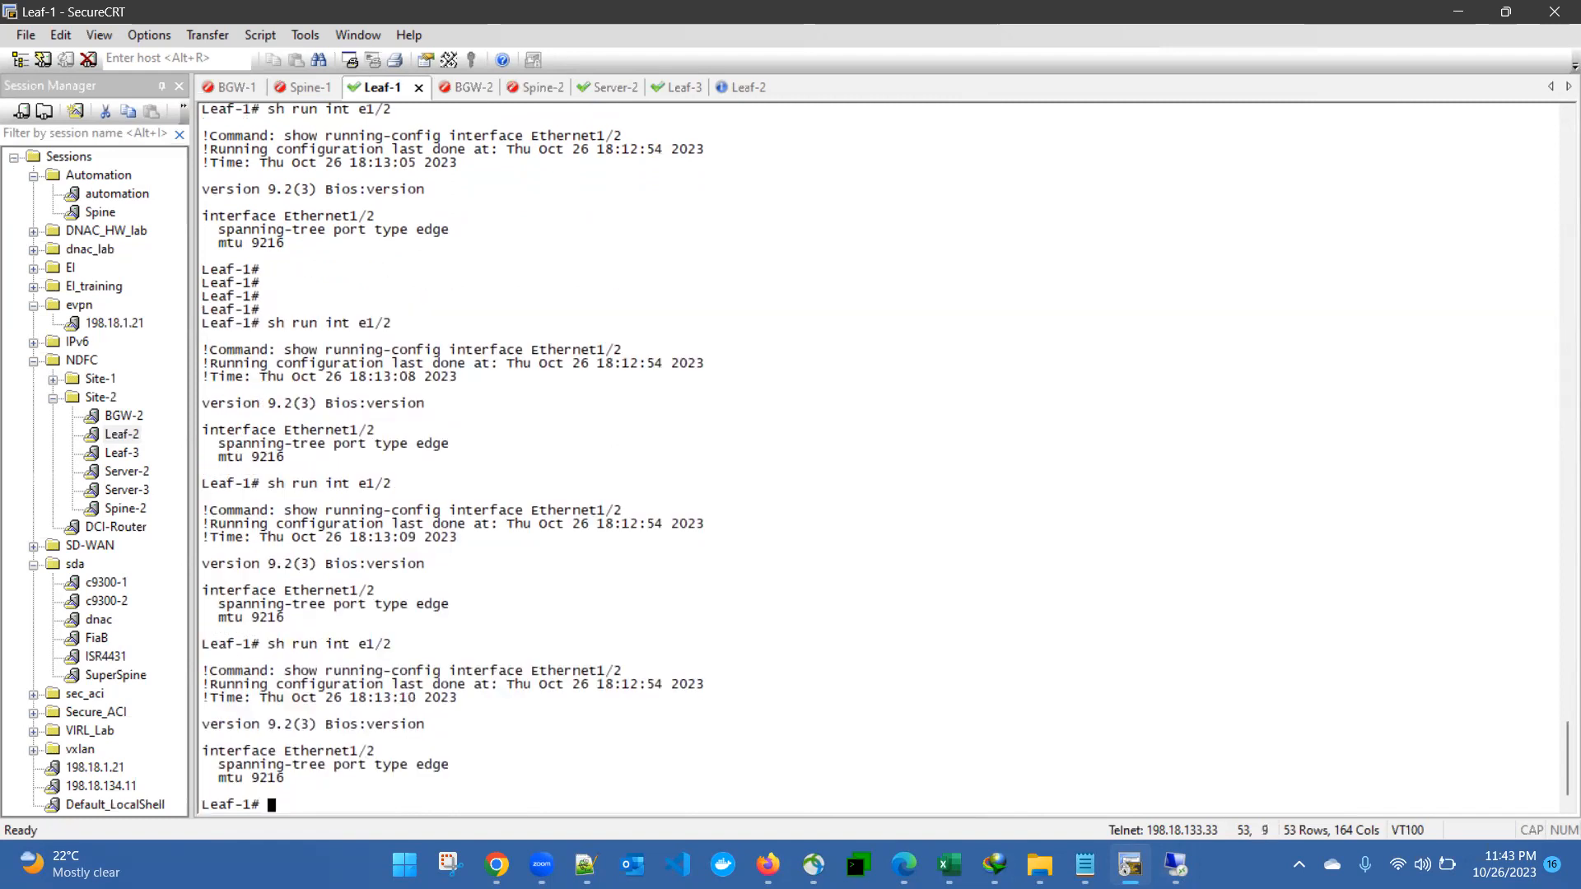
key(Up)
key(Return)
key(Up)
key(Return)
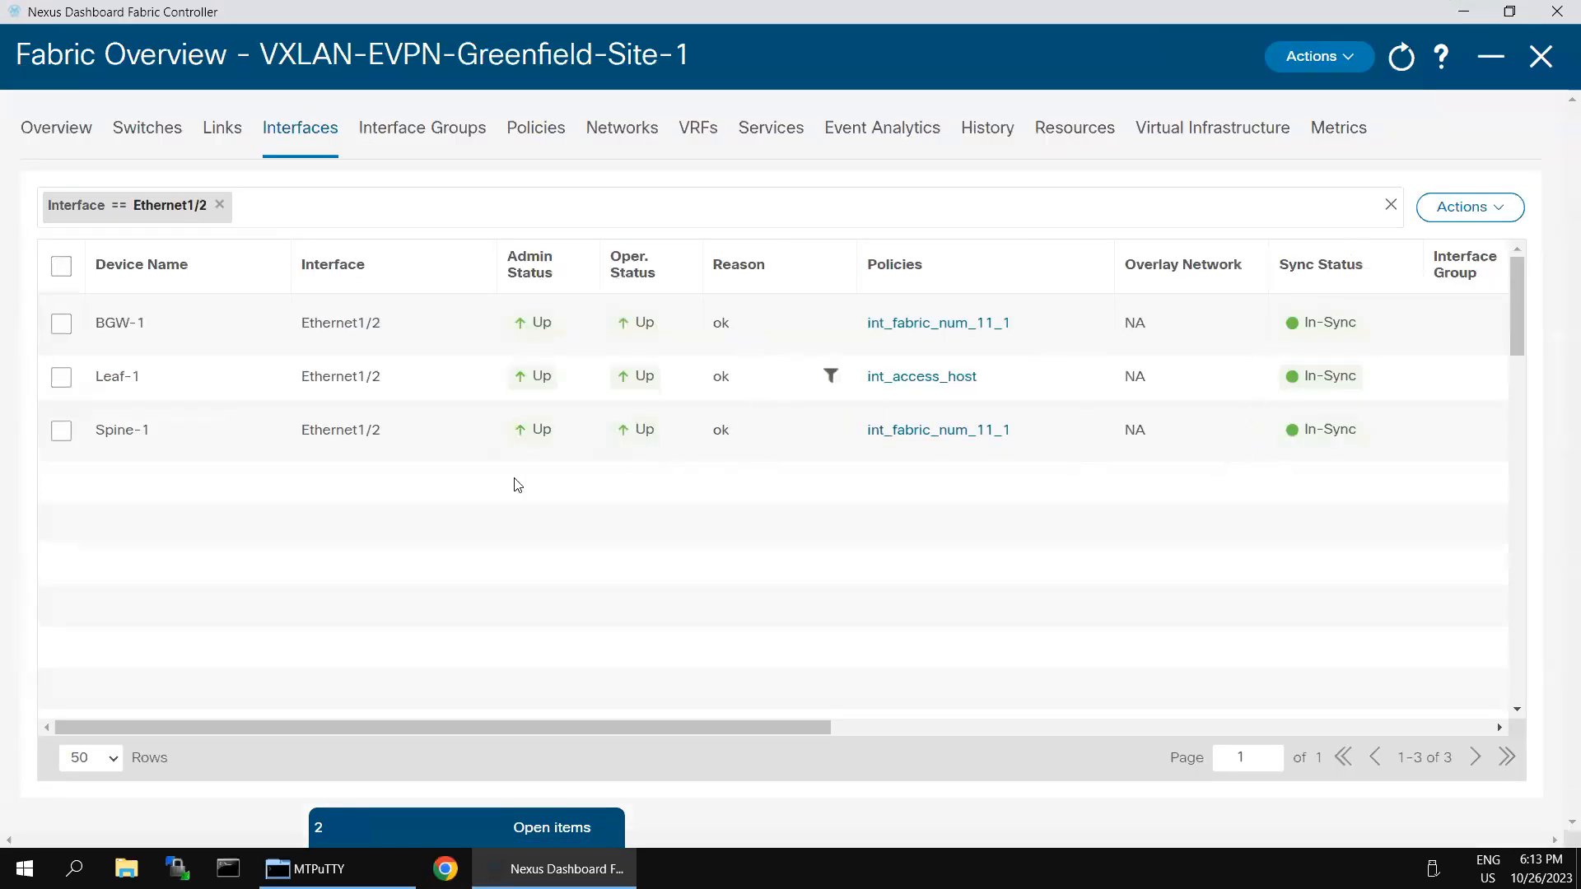
click(61, 379)
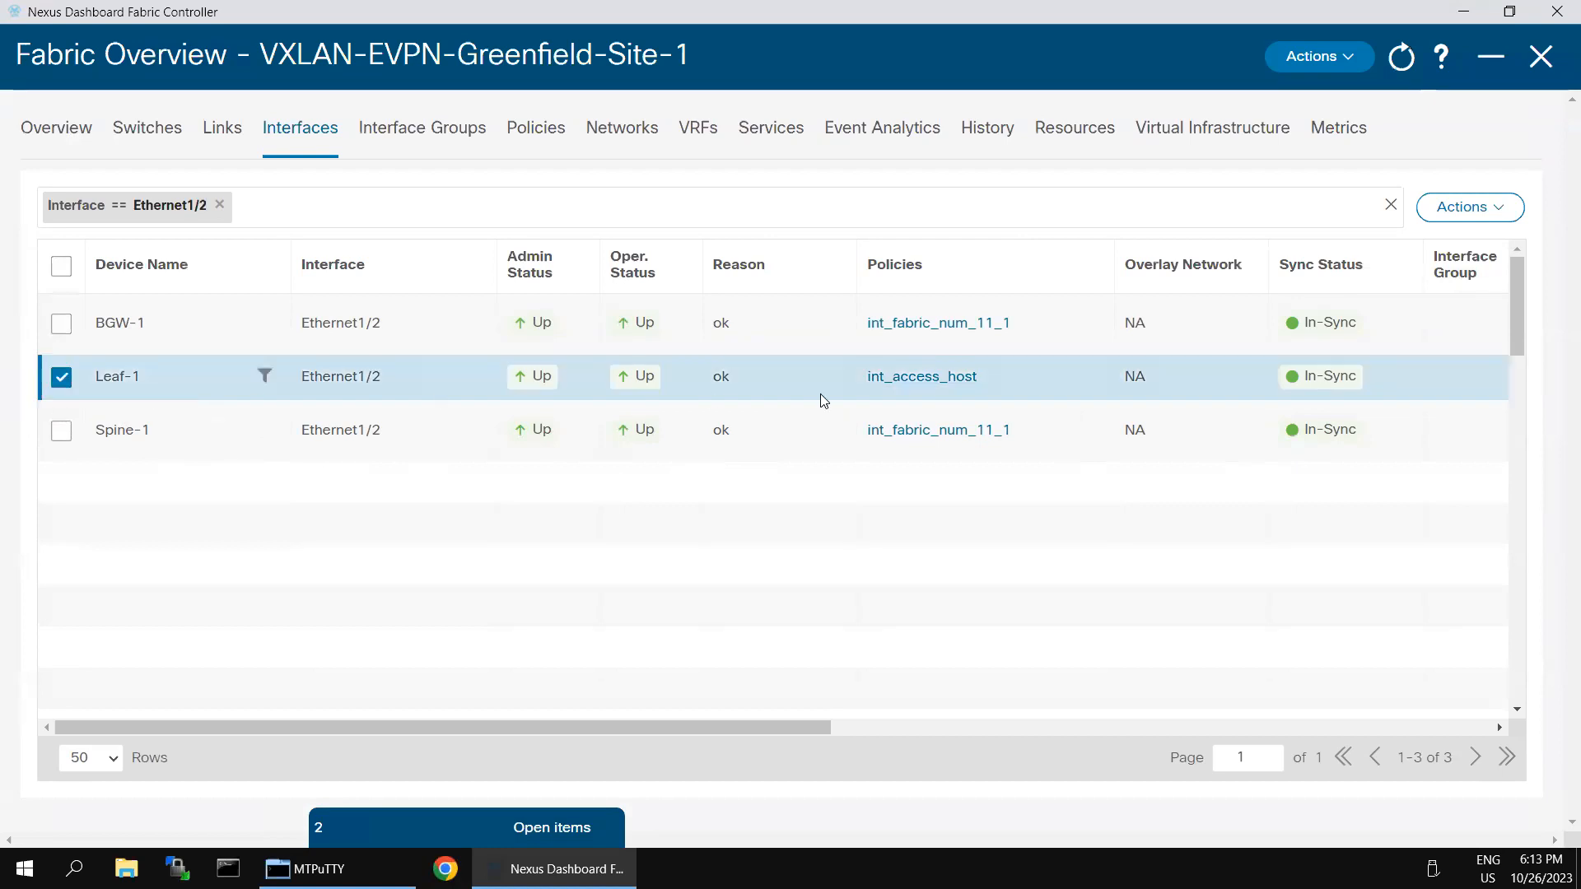
click(925, 381)
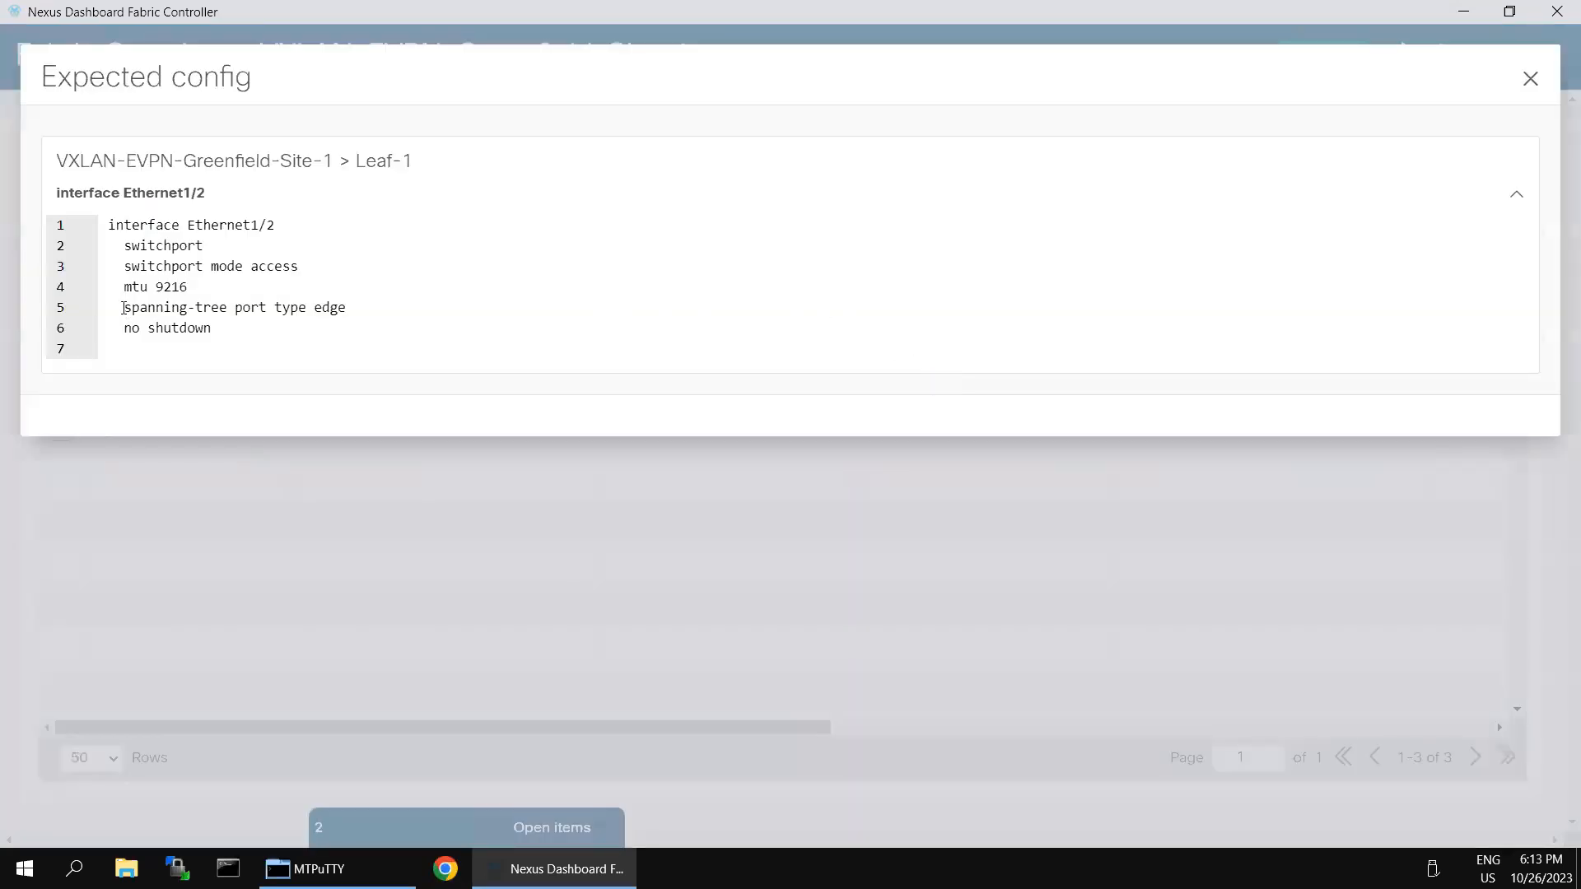
drag(109, 228, 219, 334)
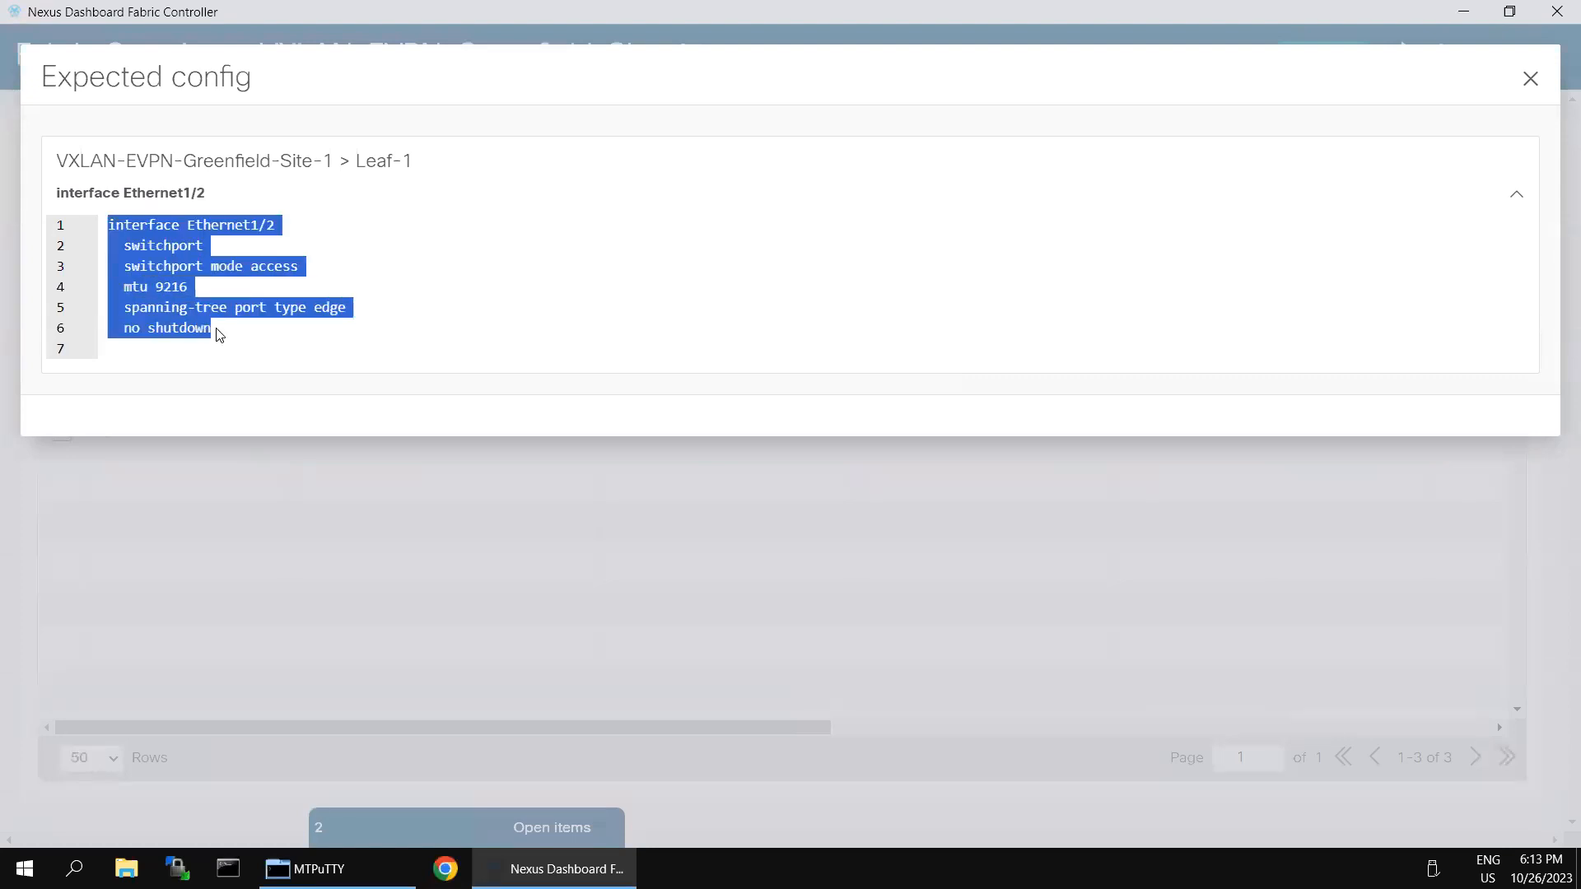
click(145, 310)
drag(124, 310, 360, 314)
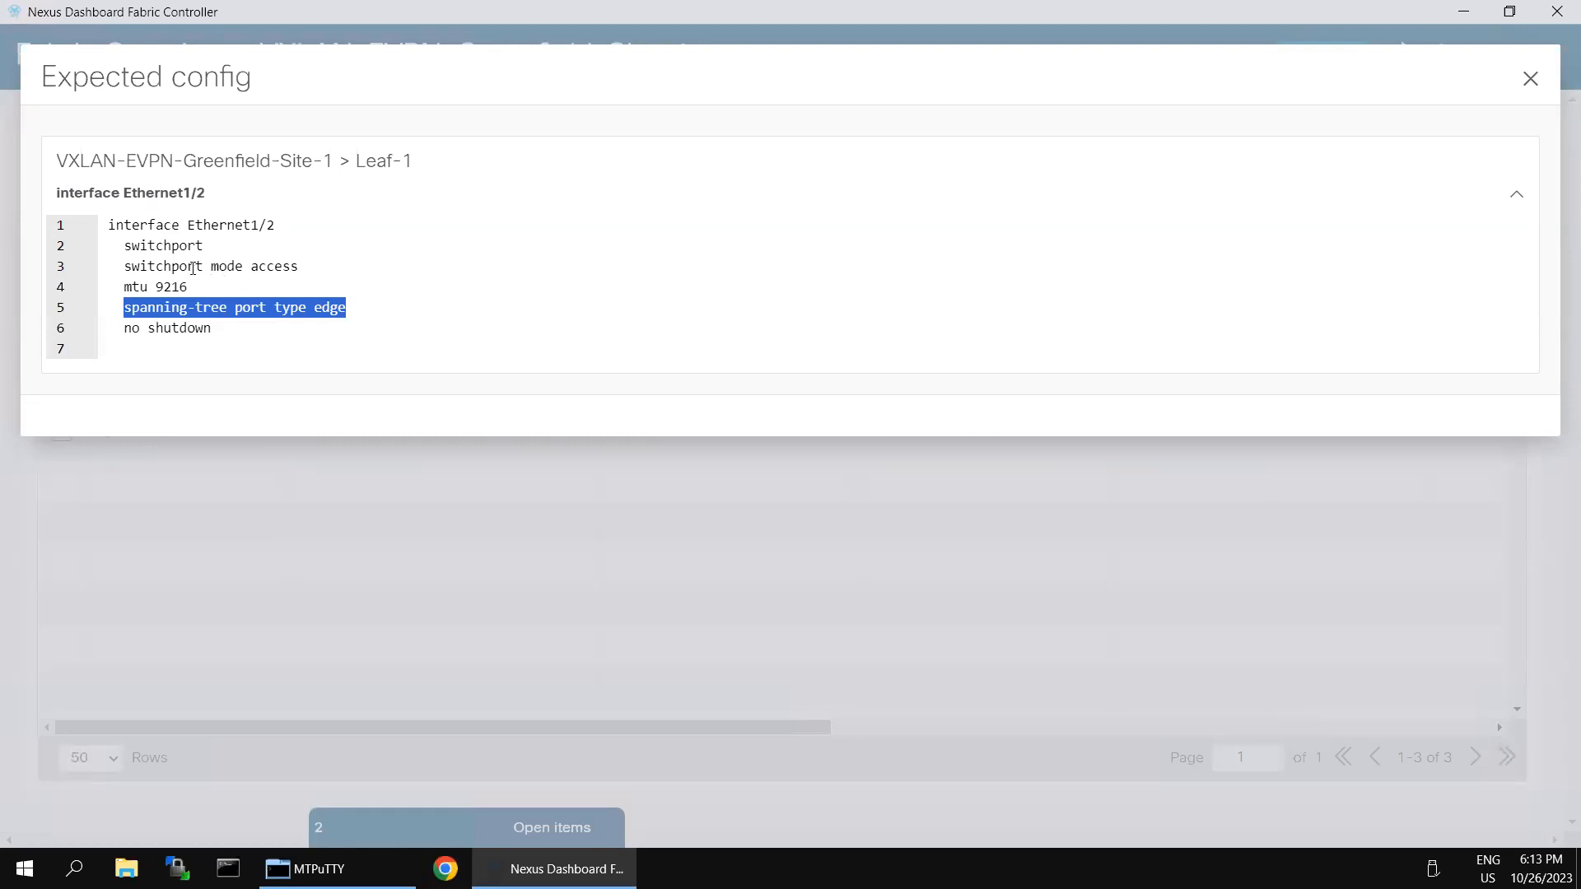
click(1530, 82)
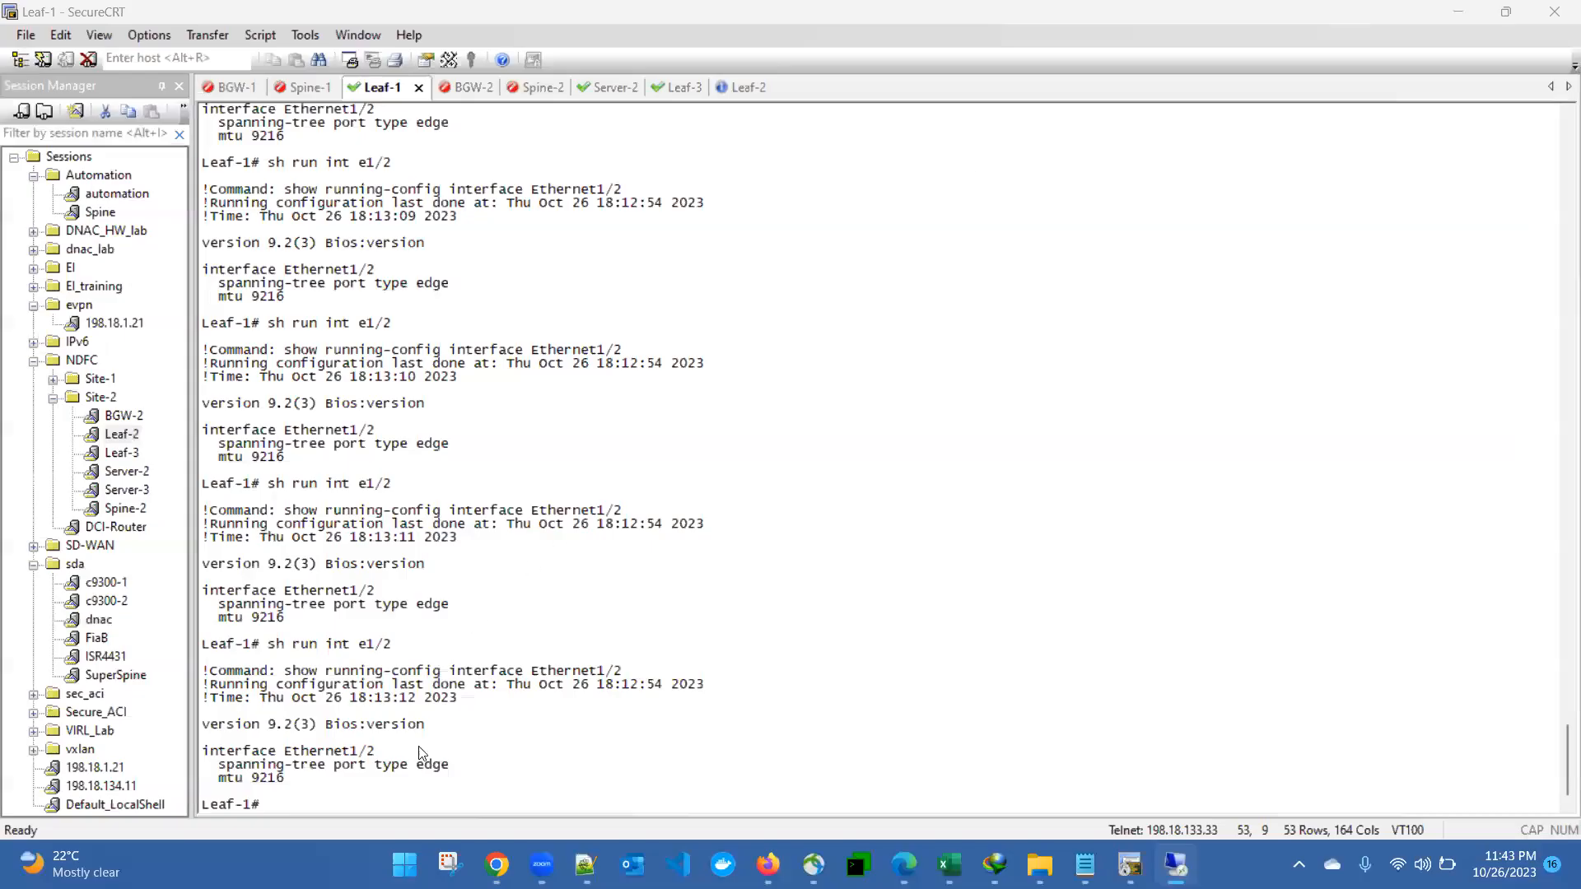
click(280, 766)
drag(272, 756, 290, 788)
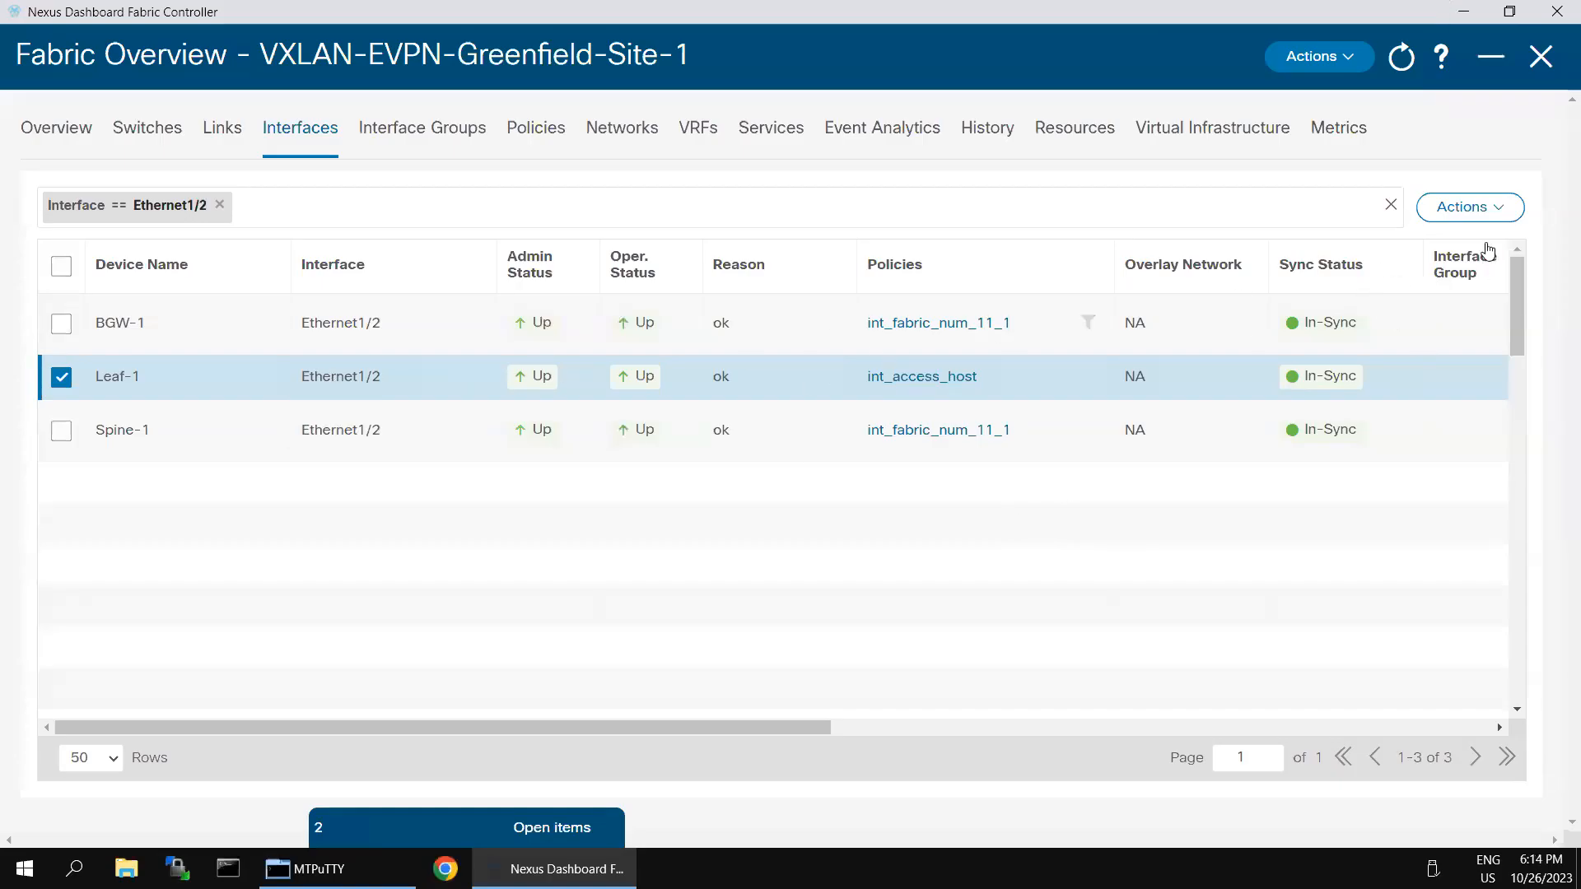
Step: Set Enable BPDU Guard back to true on Leaf-1's Ethernet1/2 and save
click(1509, 213)
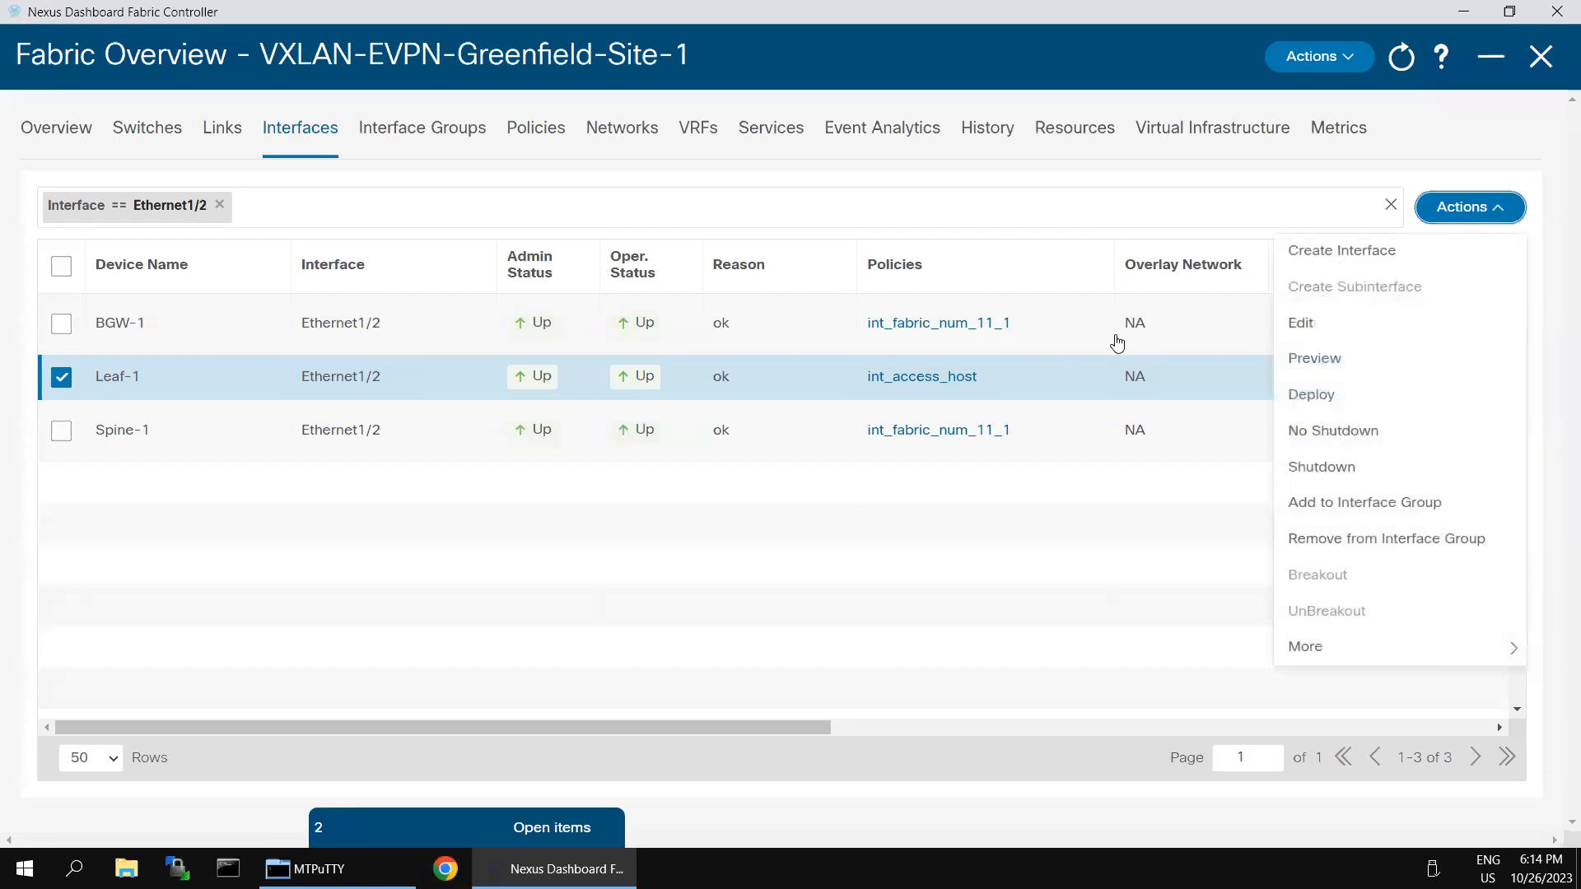
click(1326, 323)
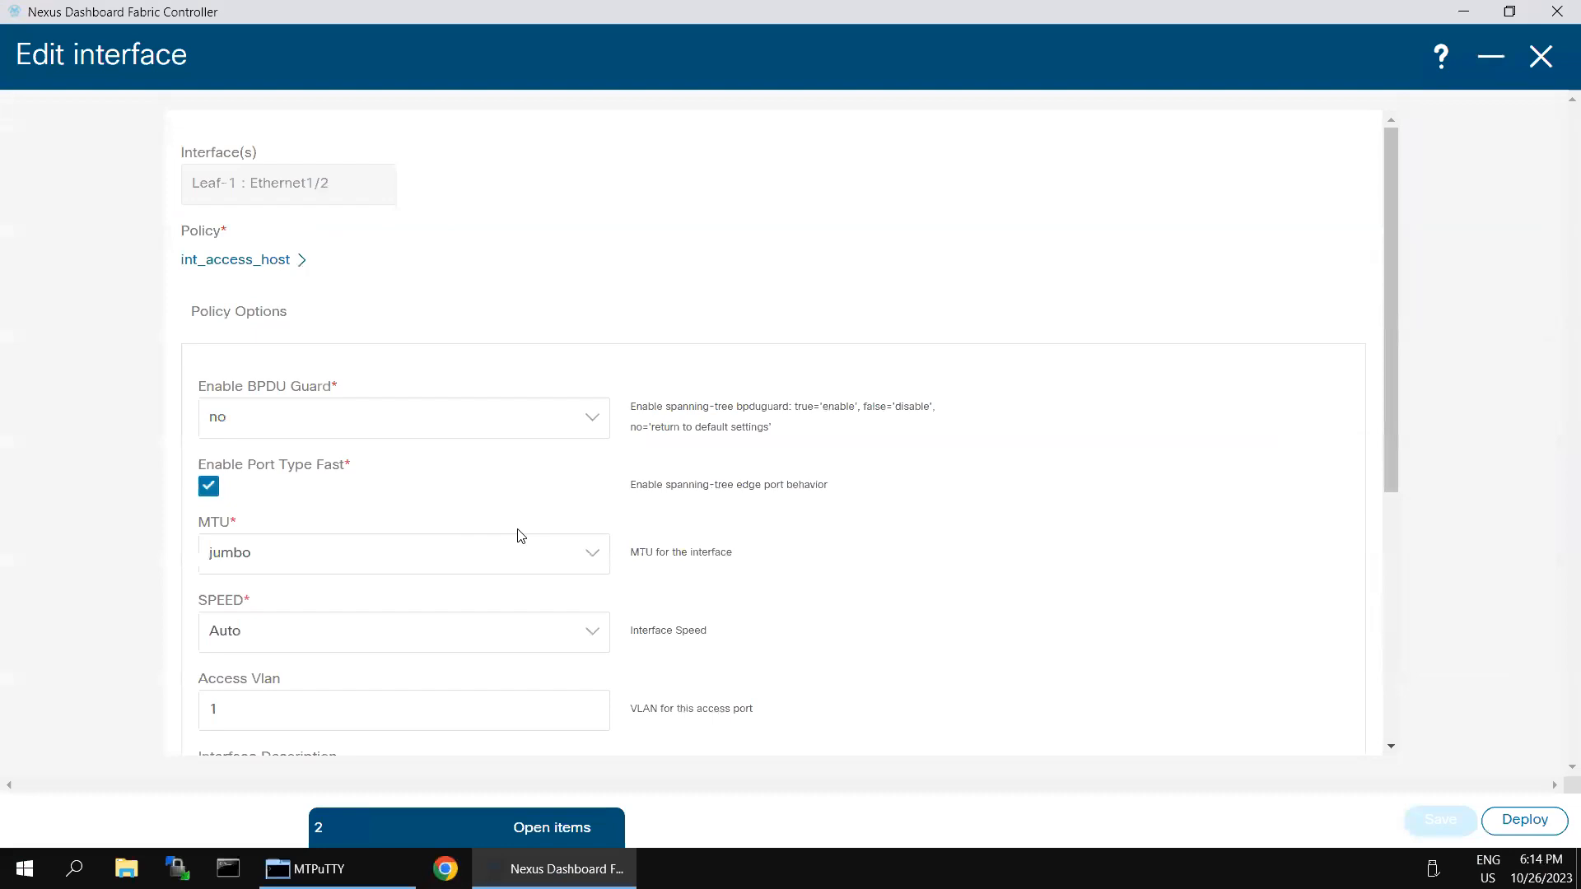
click(575, 427)
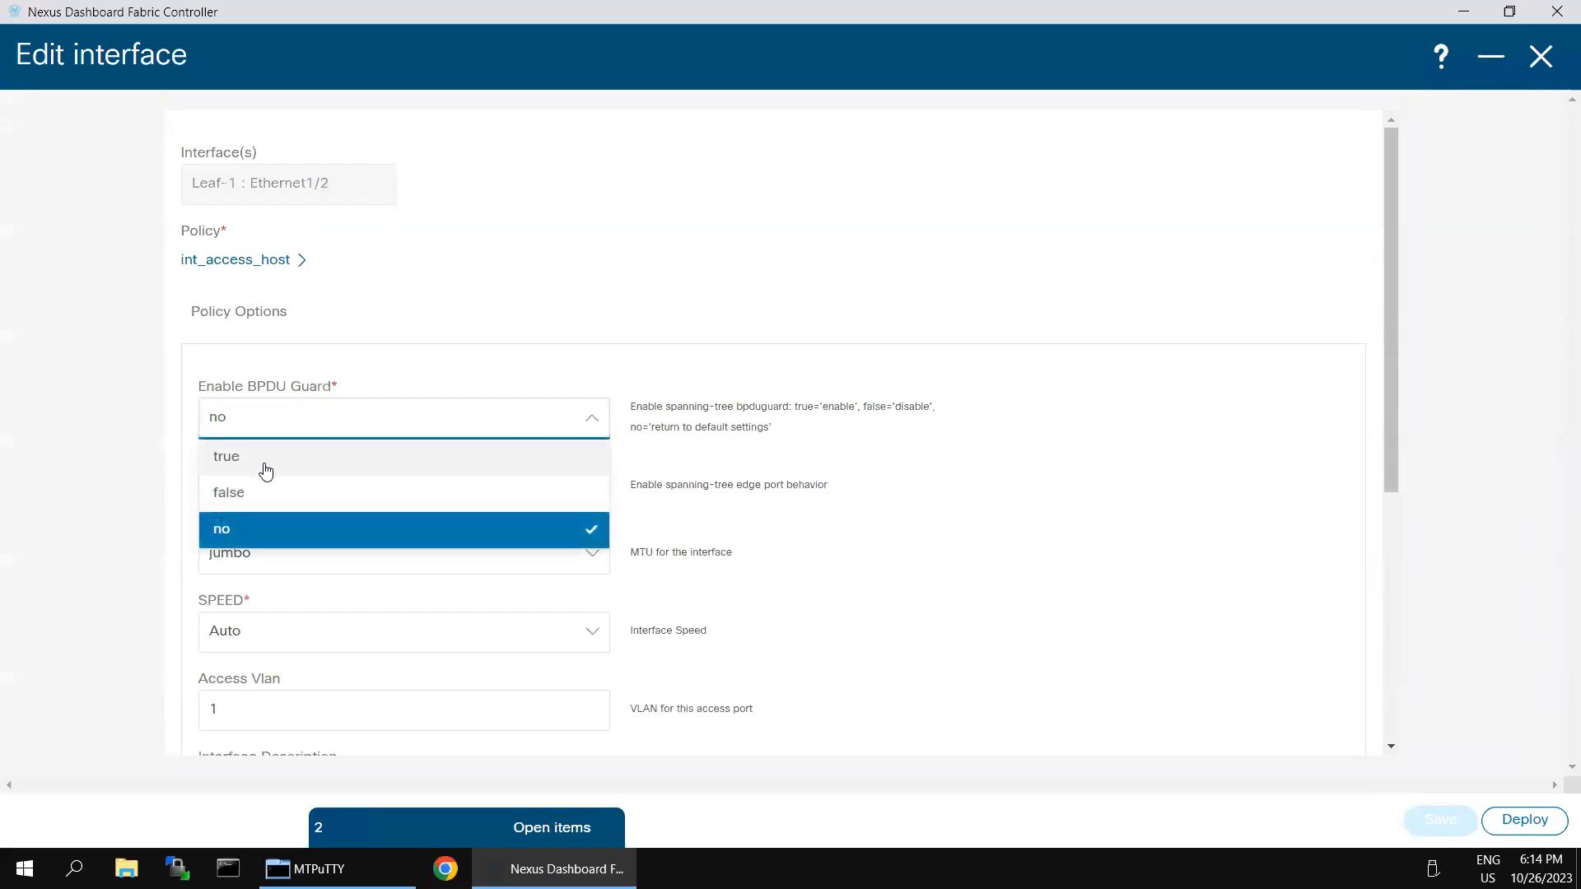
click(262, 466)
click(1439, 820)
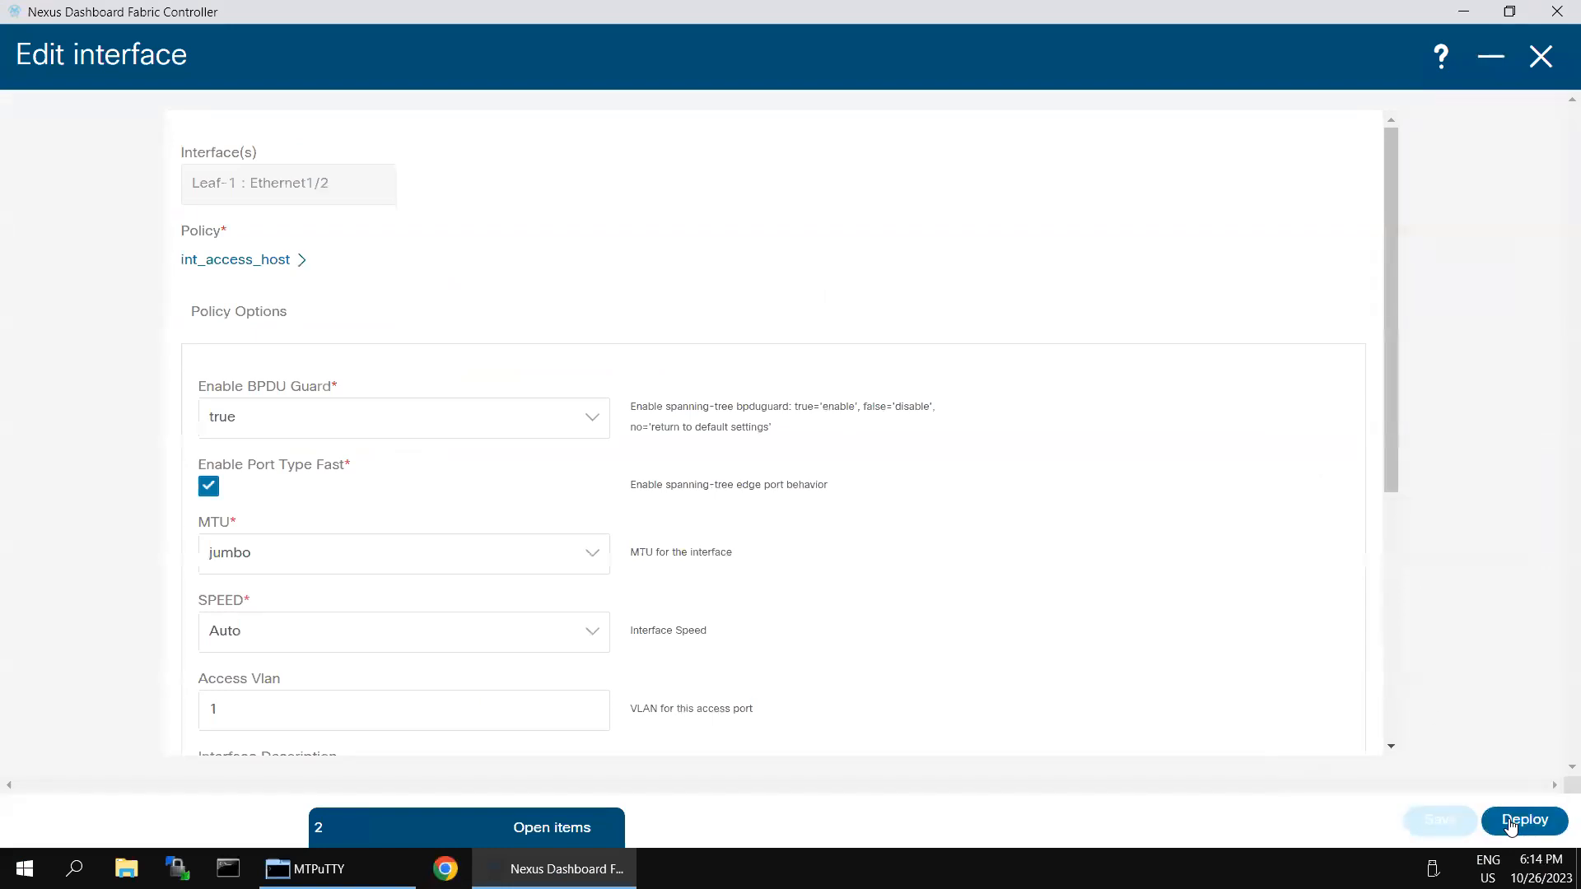
Step: Deploy the updated Ethernet1/2 configuration to Leaf-1
click(1509, 819)
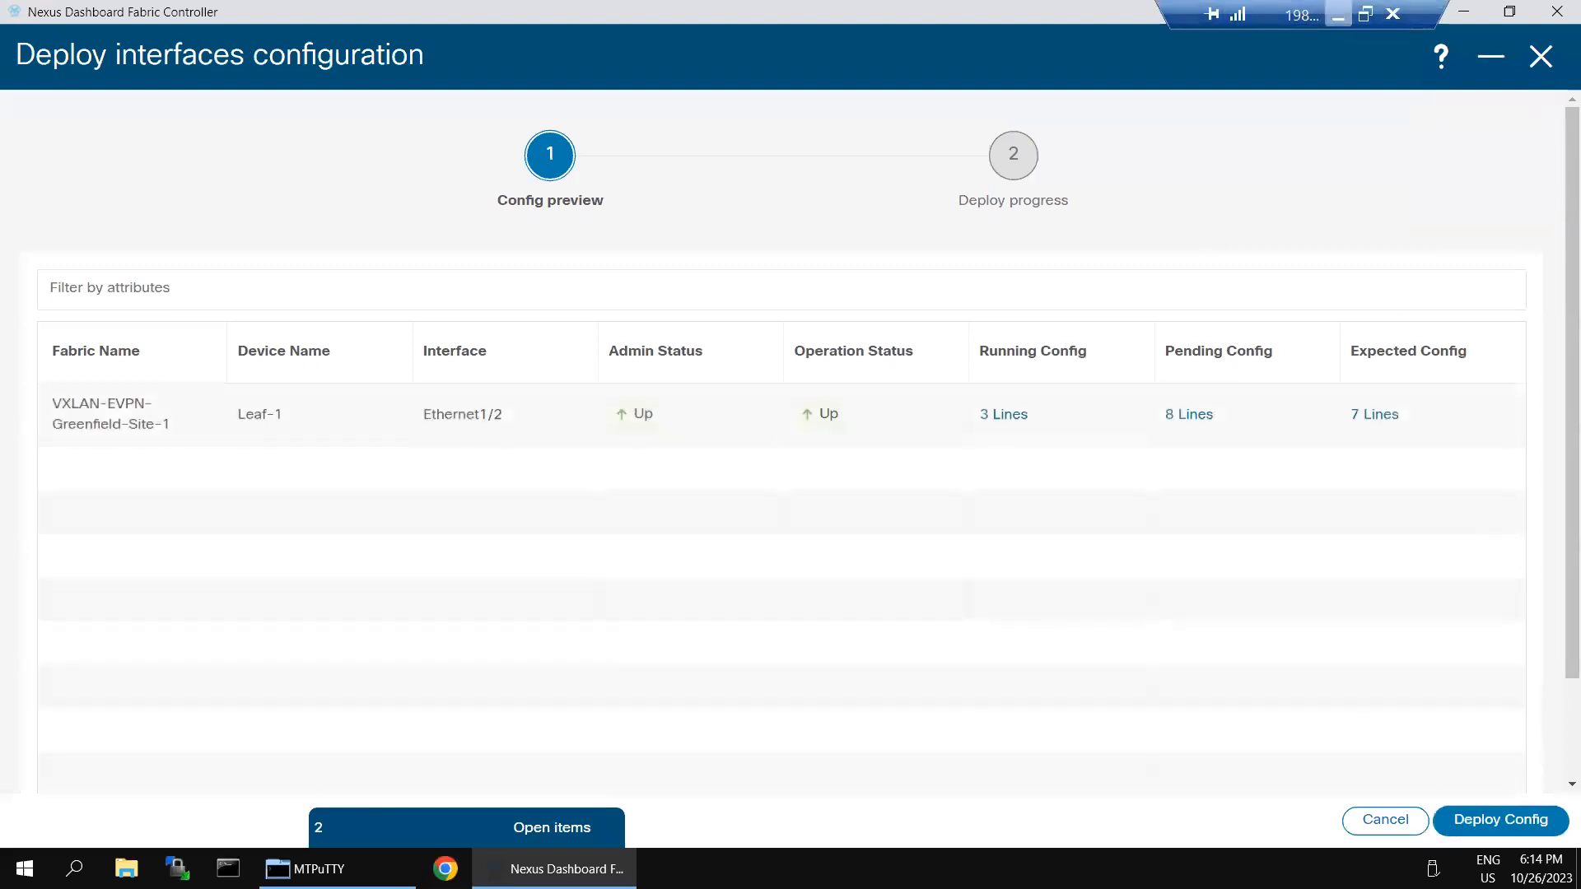
click(1500, 819)
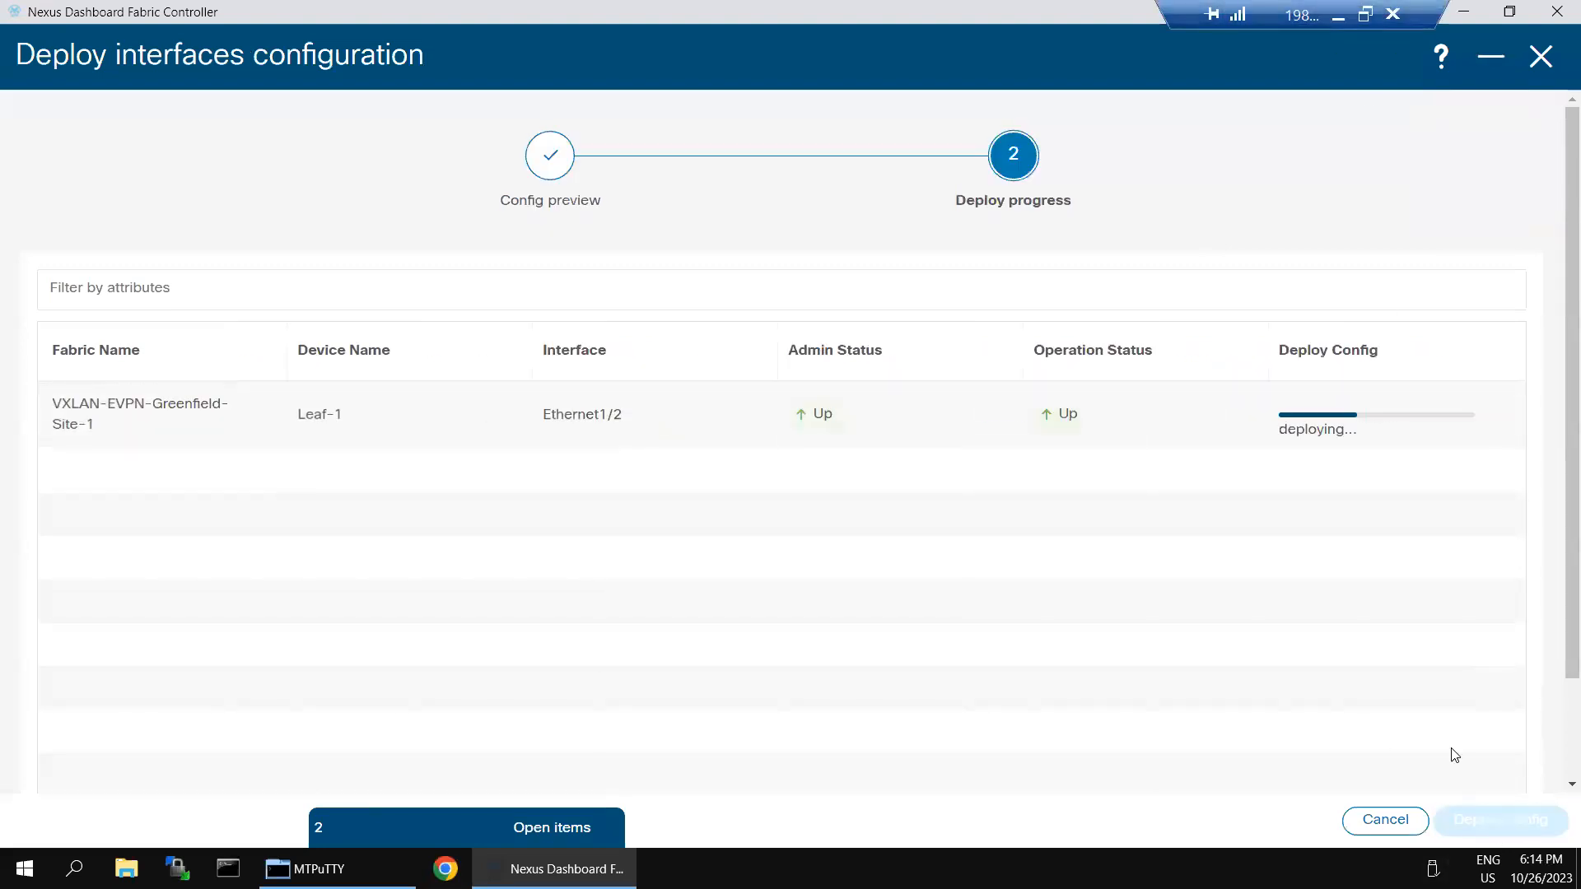
click(1337, 15)
Step: Re-run sh run int e1/2 on Leaf-1 and highlight the restored spanning-tree bpduguard enable line
click(931, 462)
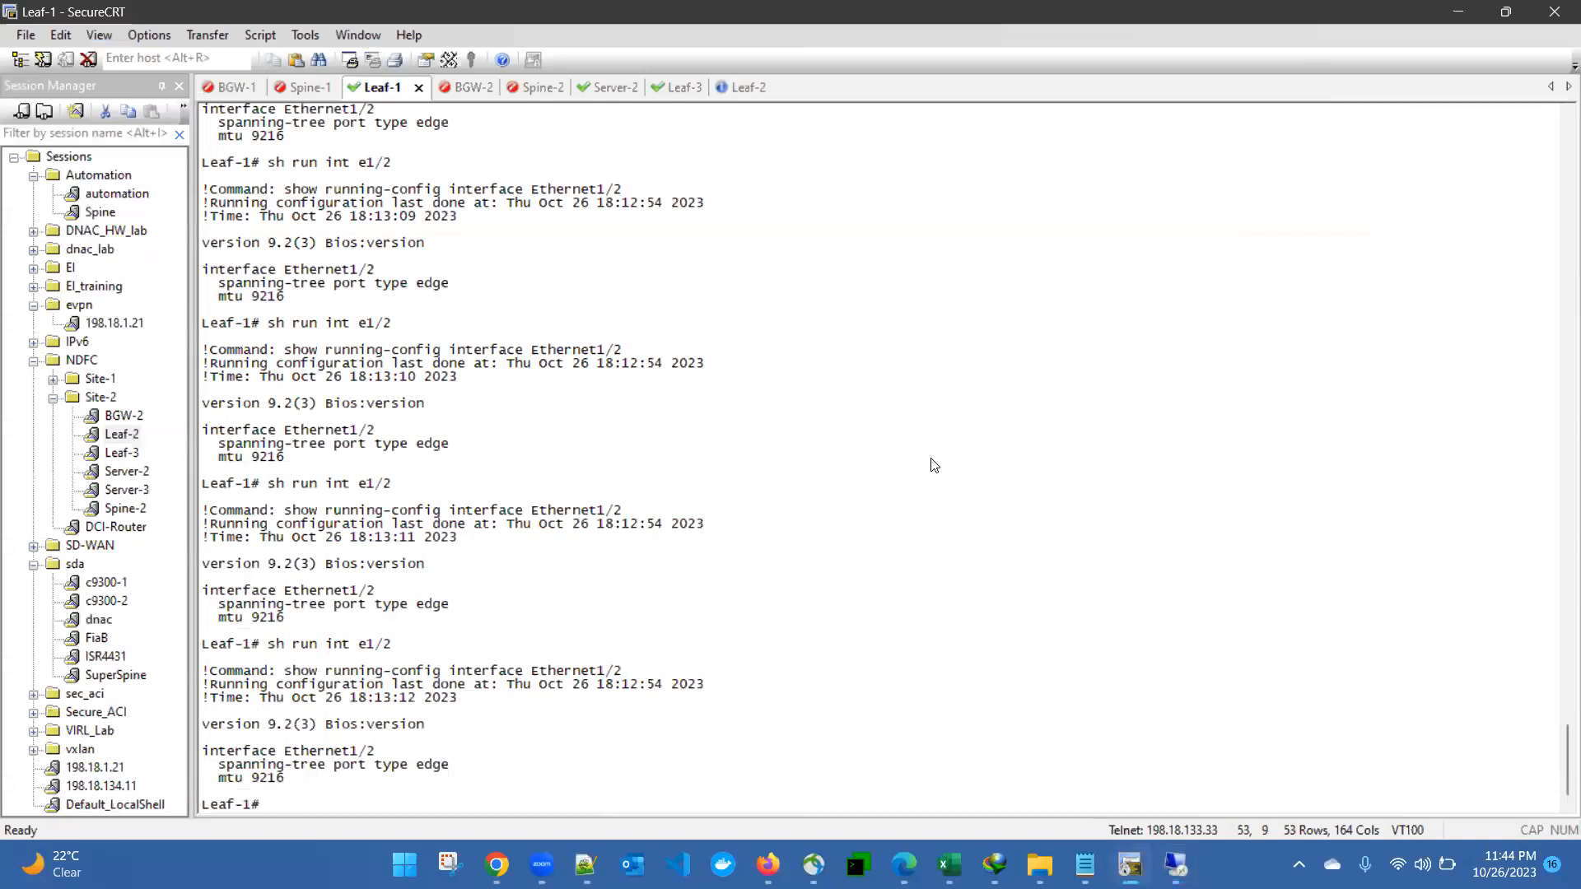
key(Up)
key(Return)
key(Return)
key(Return)
key(Return)
key(Return)
key(Return)
key(Return)
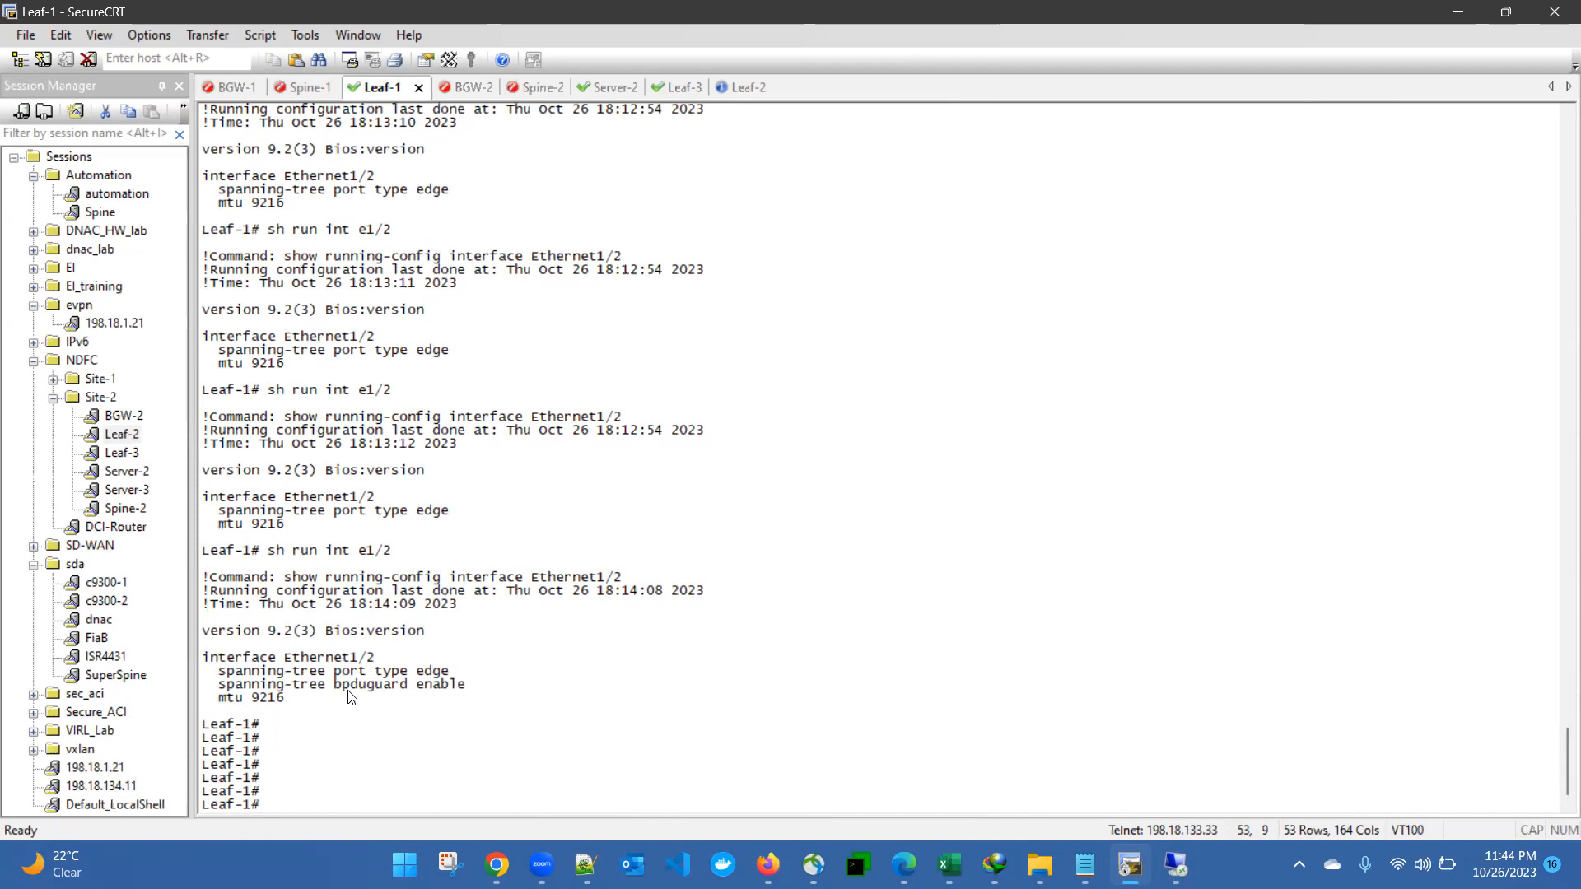
drag(203, 657, 466, 687)
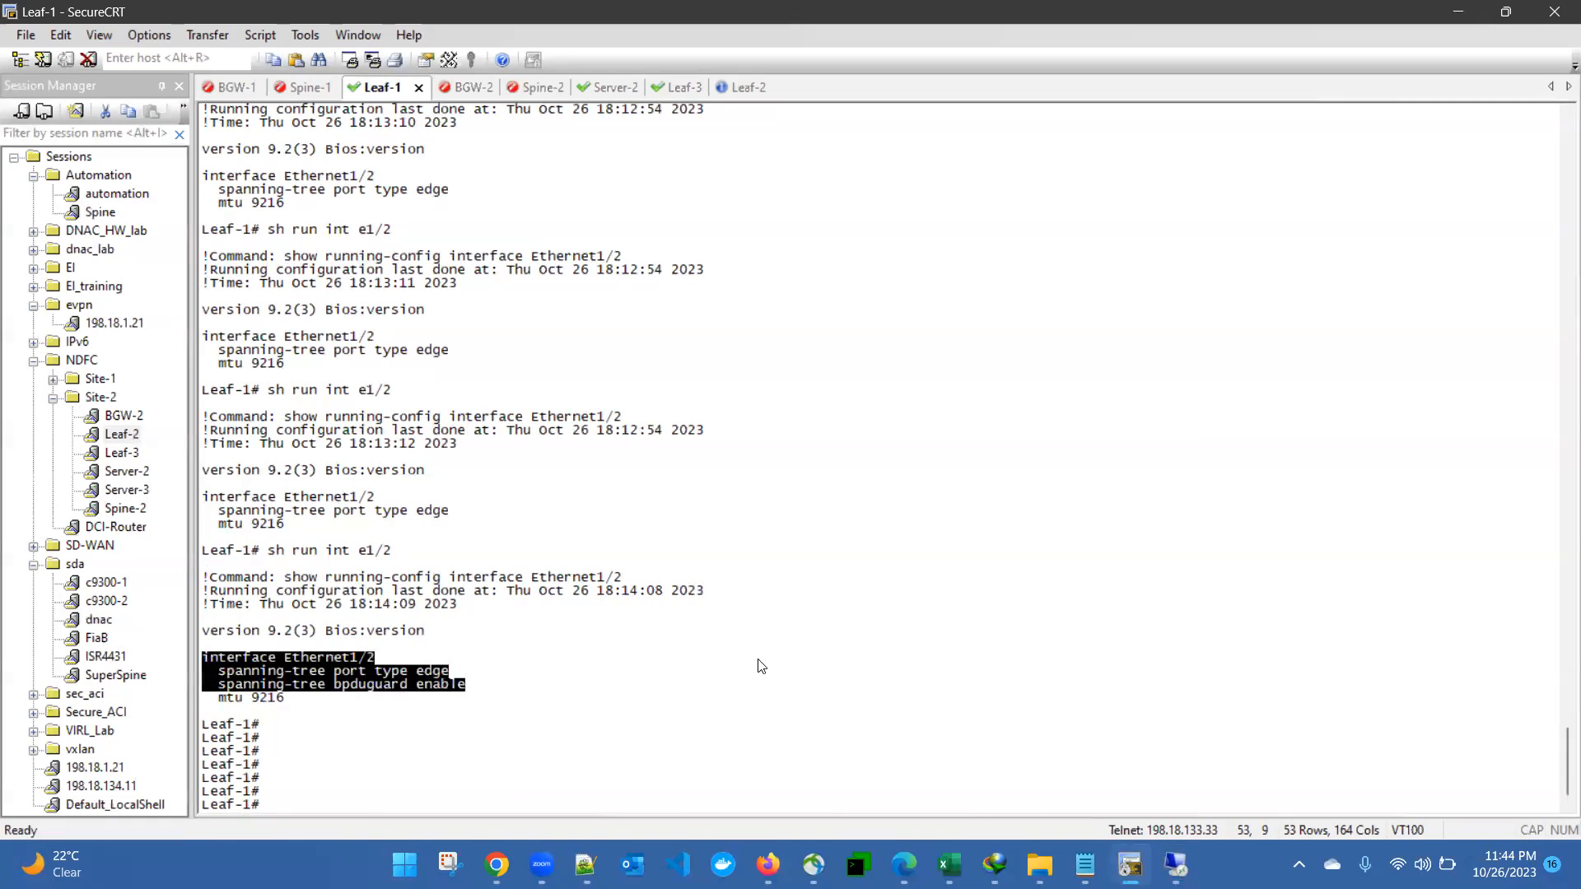
Step: List Leaf-1's full running configuration with sh run
key(alt+Tab)
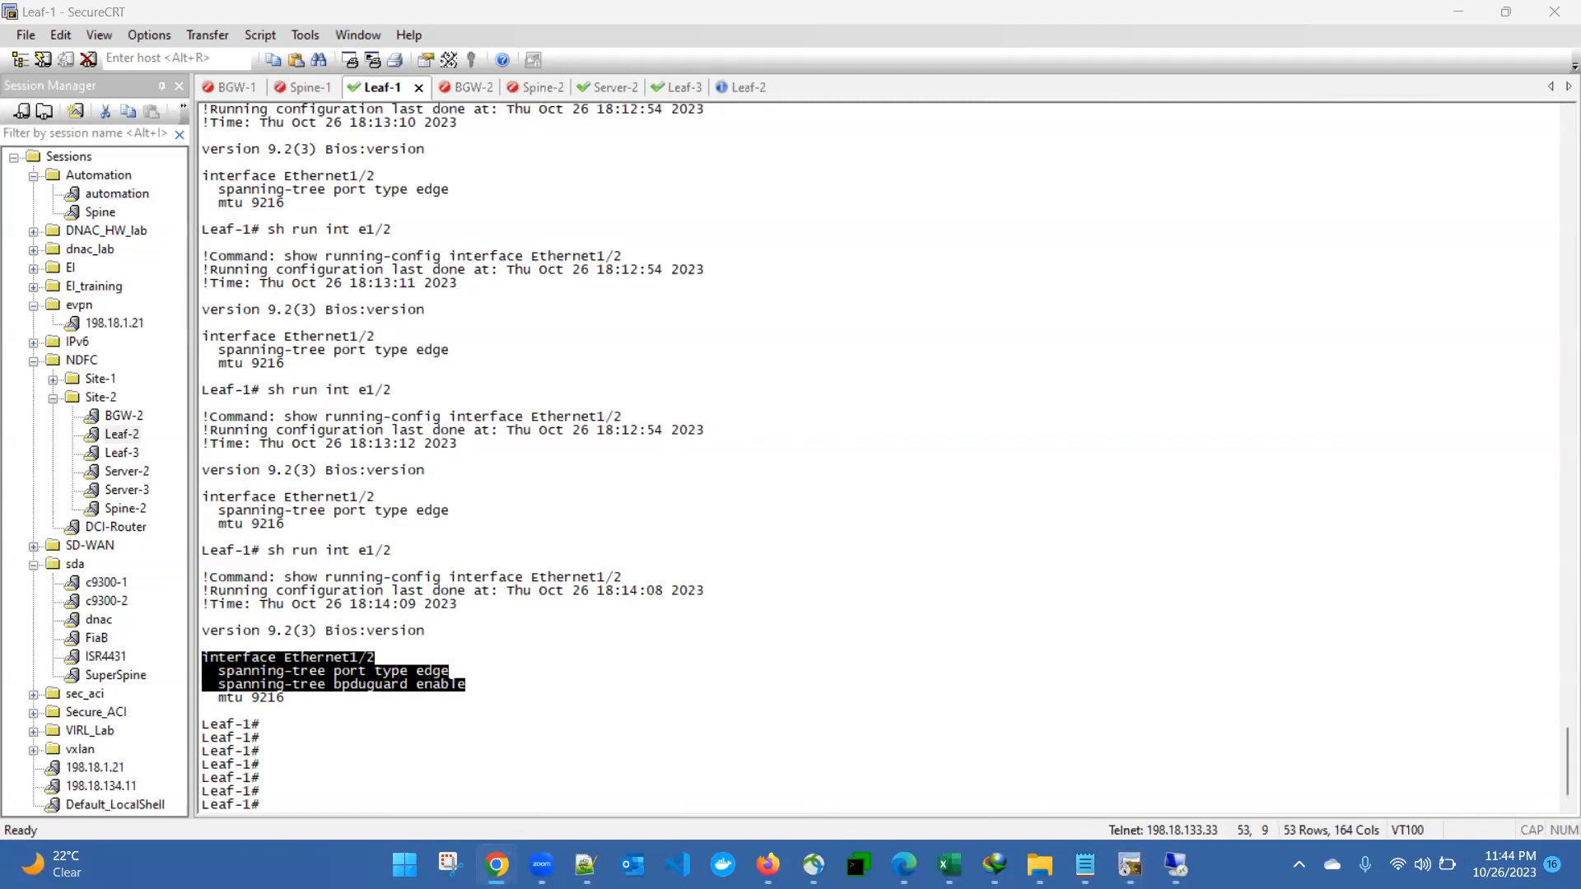
click(670, 413)
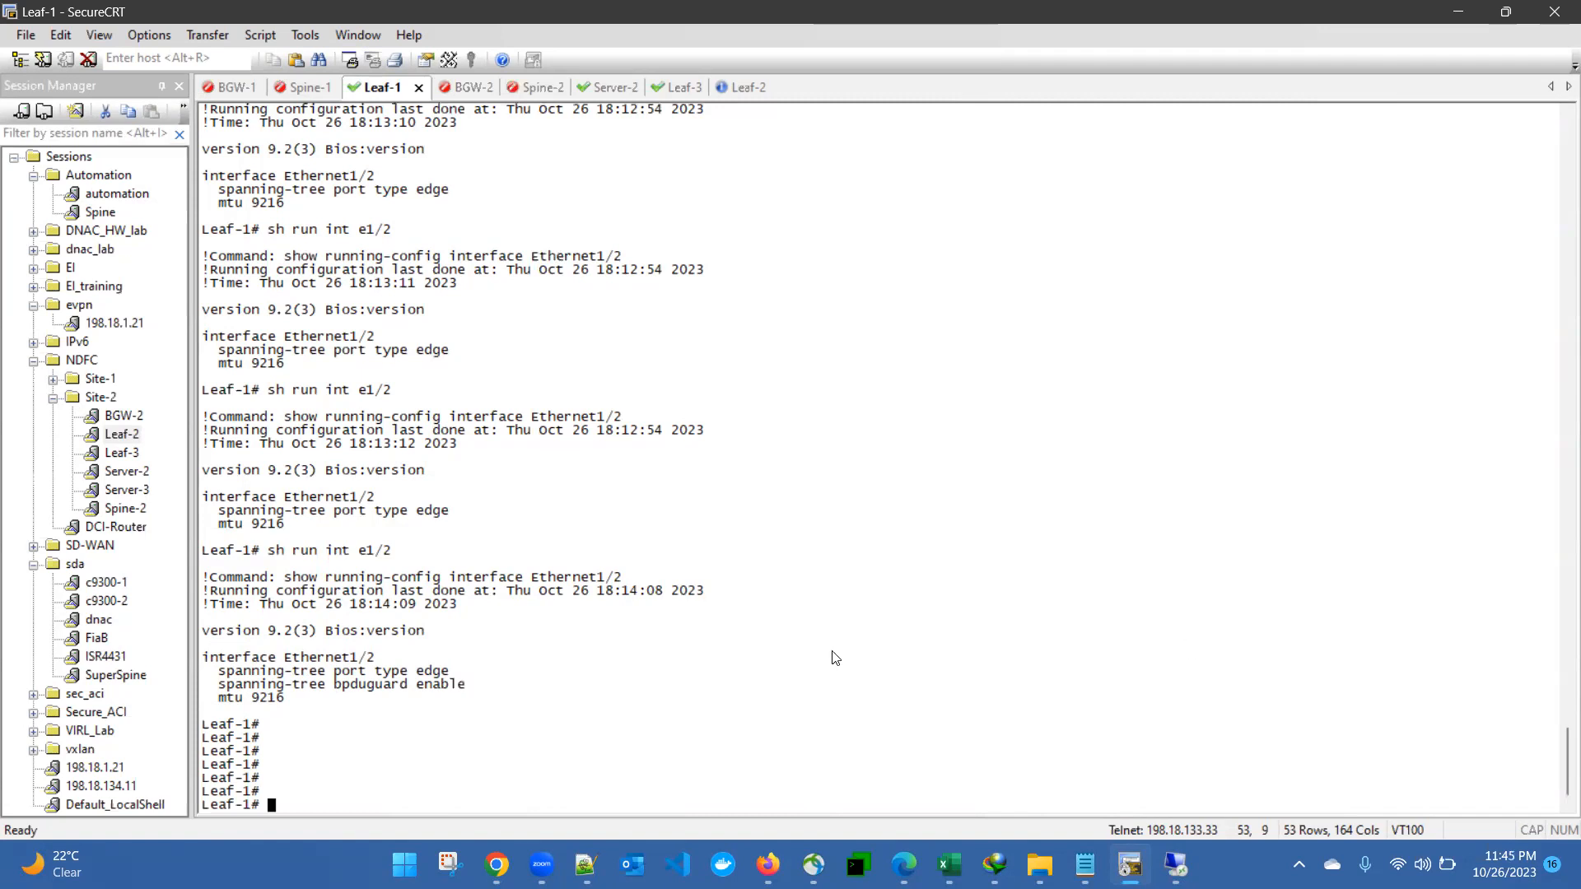
text(sh run)
key(Return)
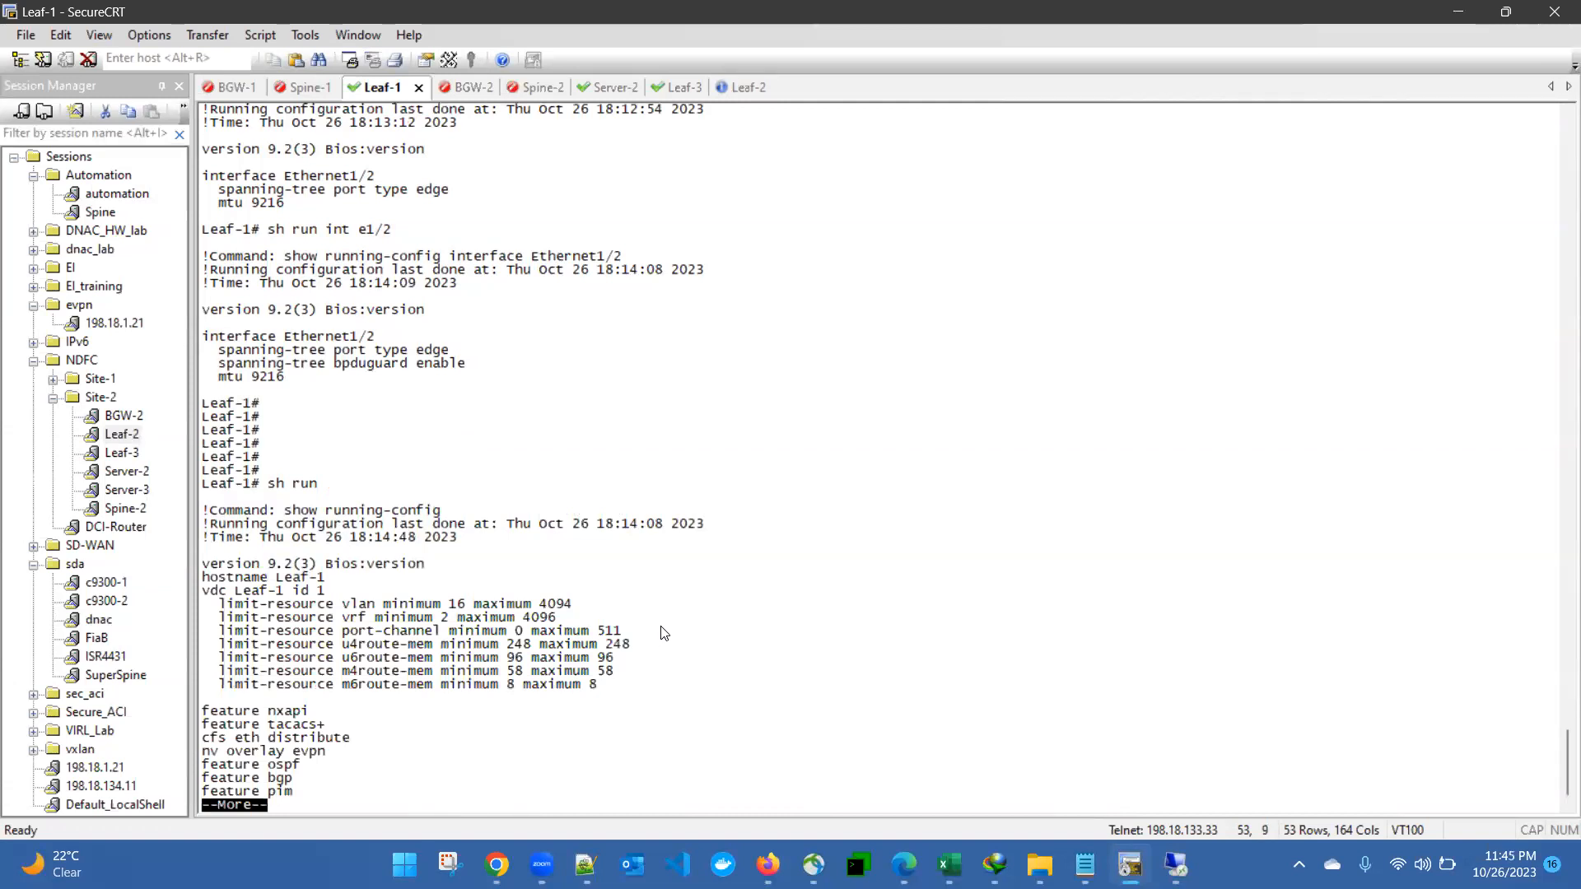
Step: Page to the enabled features and highlight nv overlay and vn-segment-vlan-based
key(space)
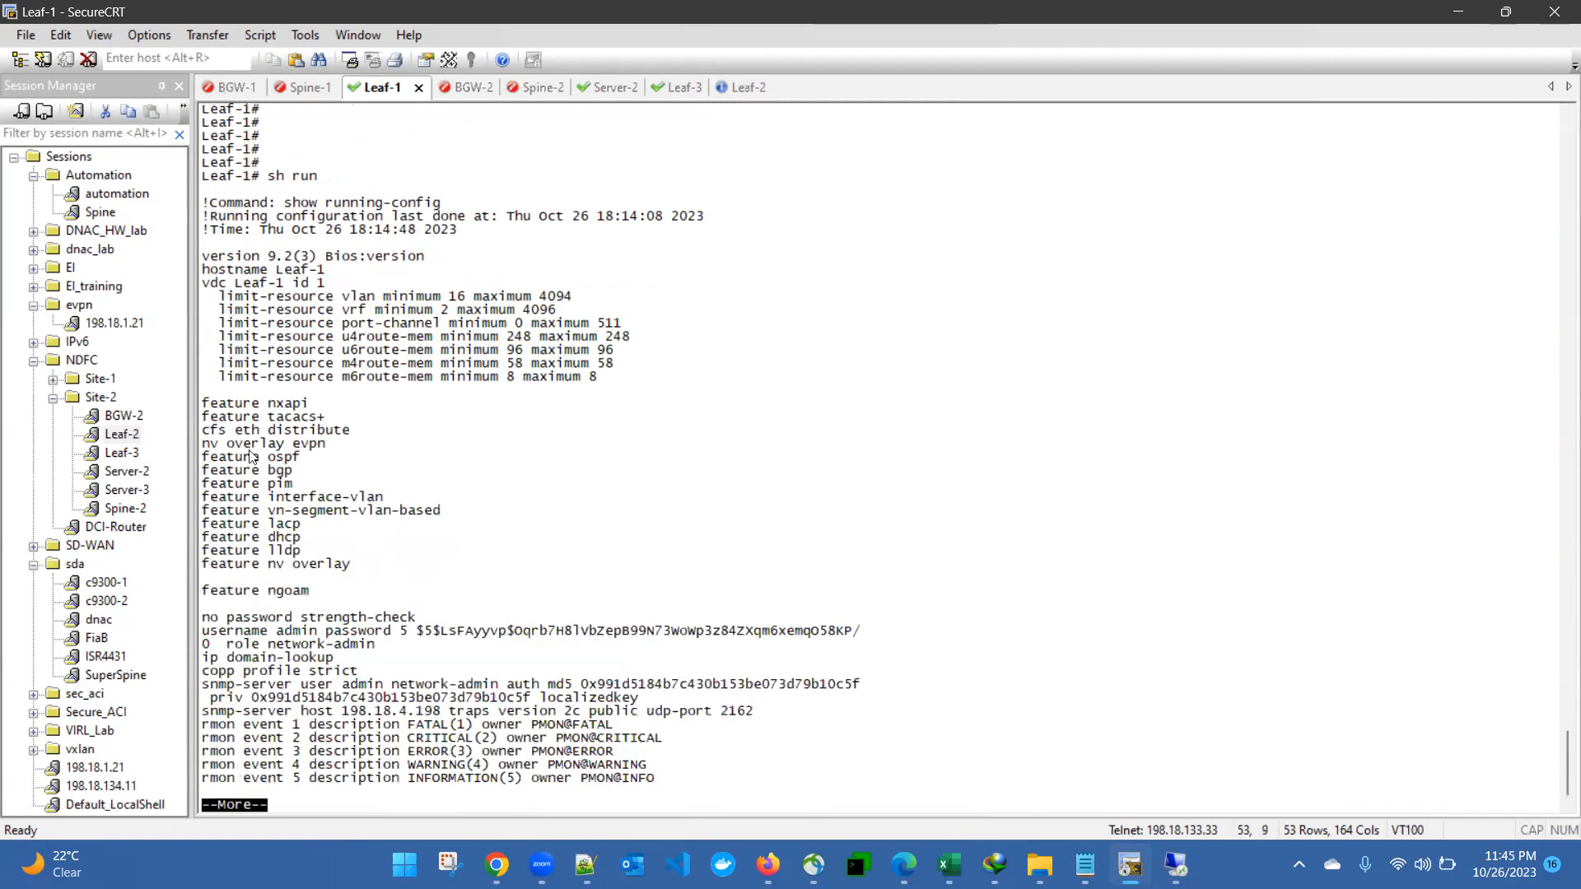
drag(218, 451, 353, 565)
drag(251, 567, 353, 567)
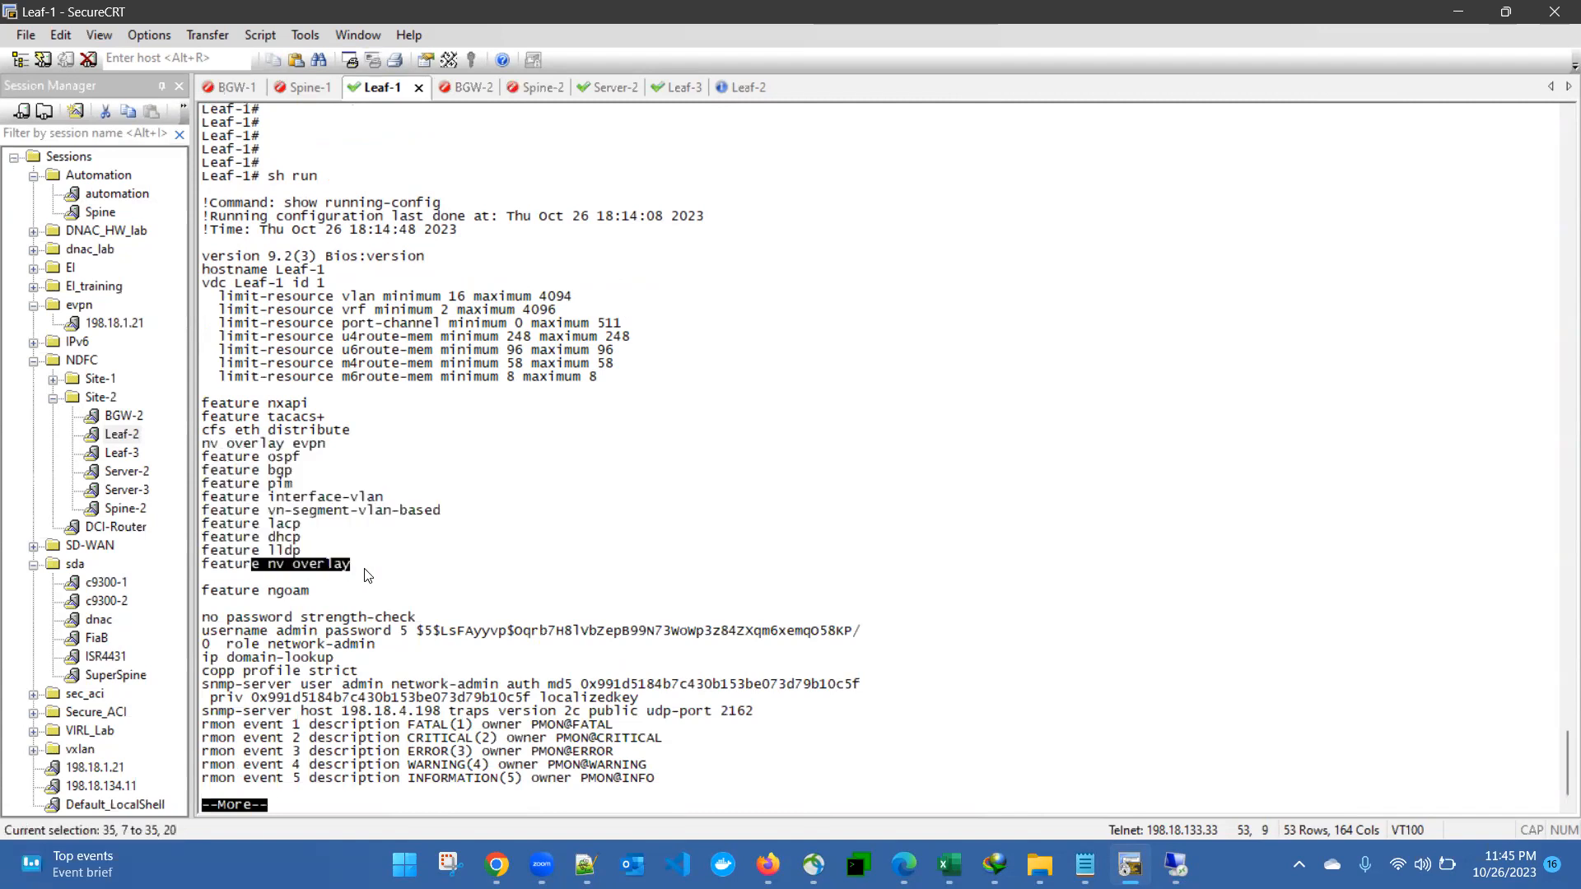
drag(258, 512, 434, 510)
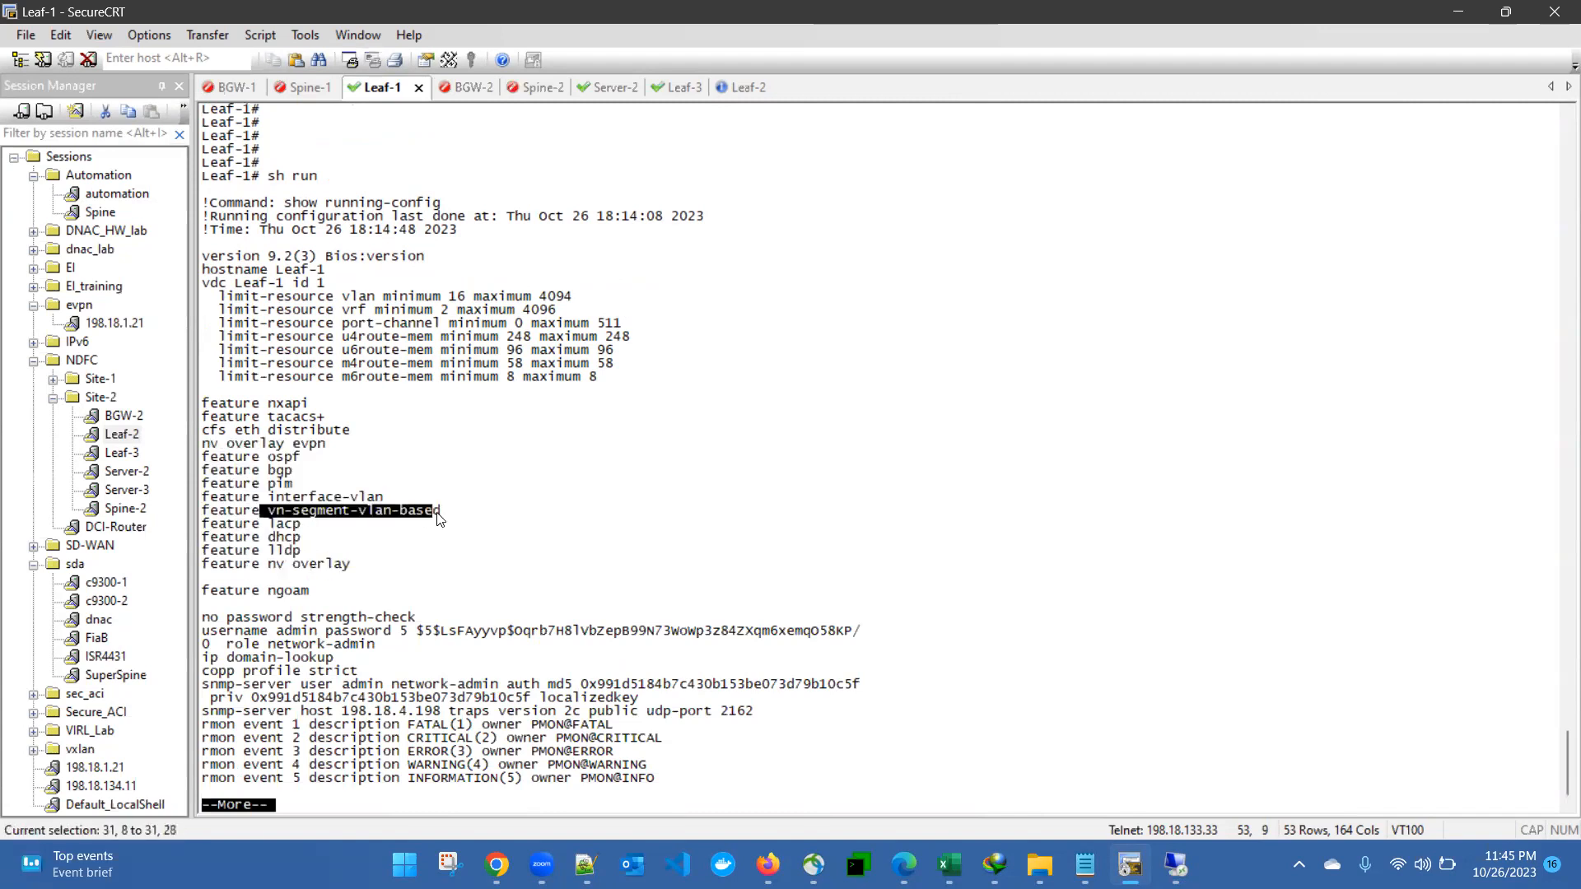
drag(268, 566, 351, 566)
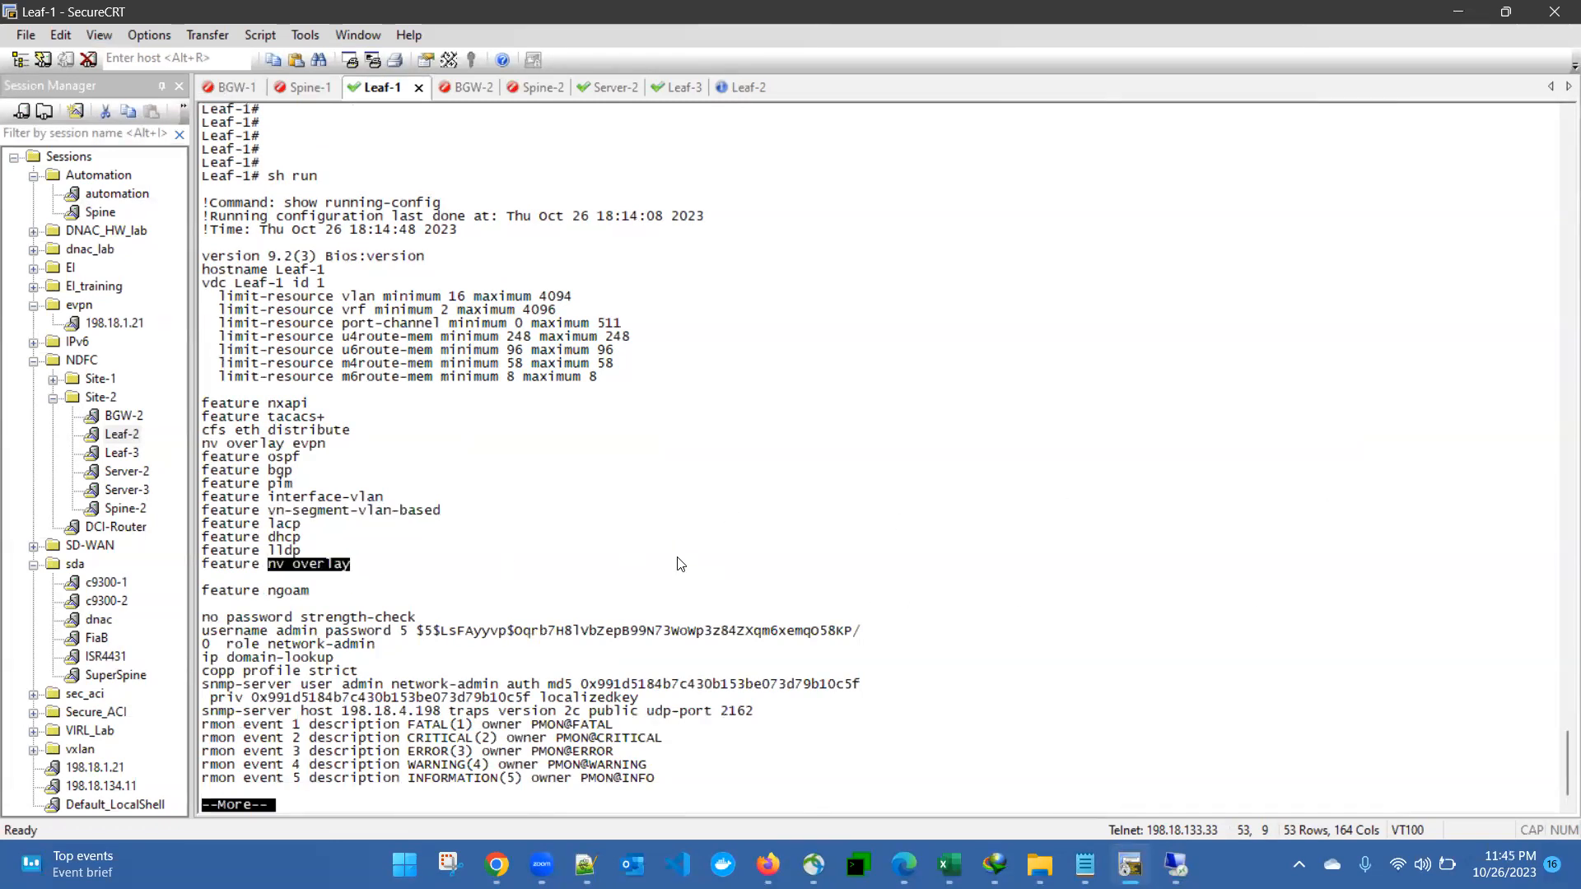
click(698, 571)
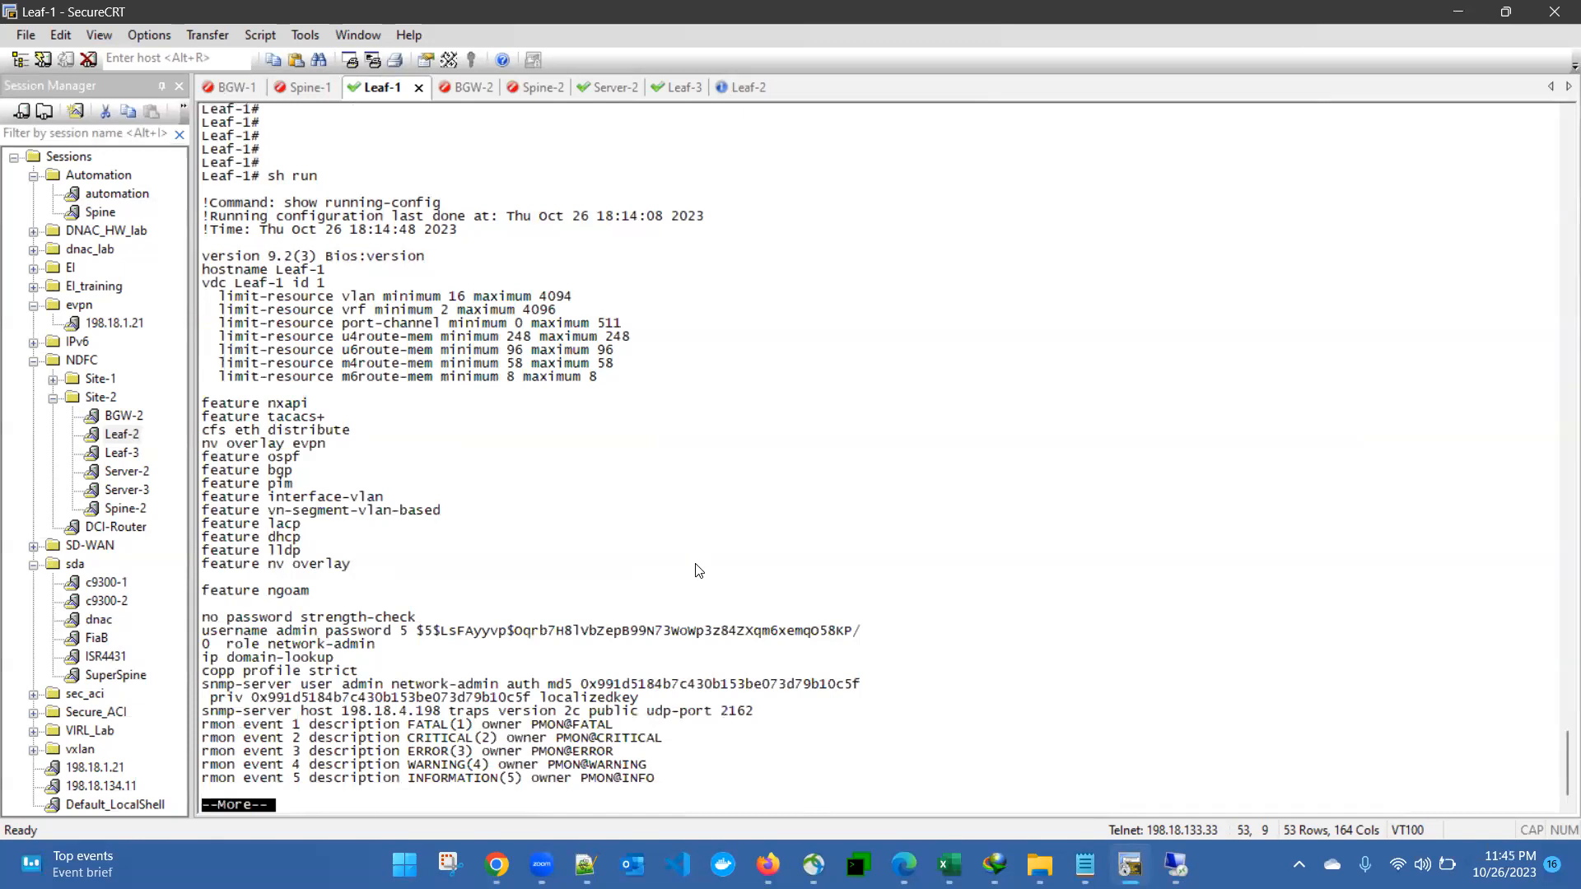
Step: Page on to the interface configs and highlight the Ethernet1/1 block
key(space)
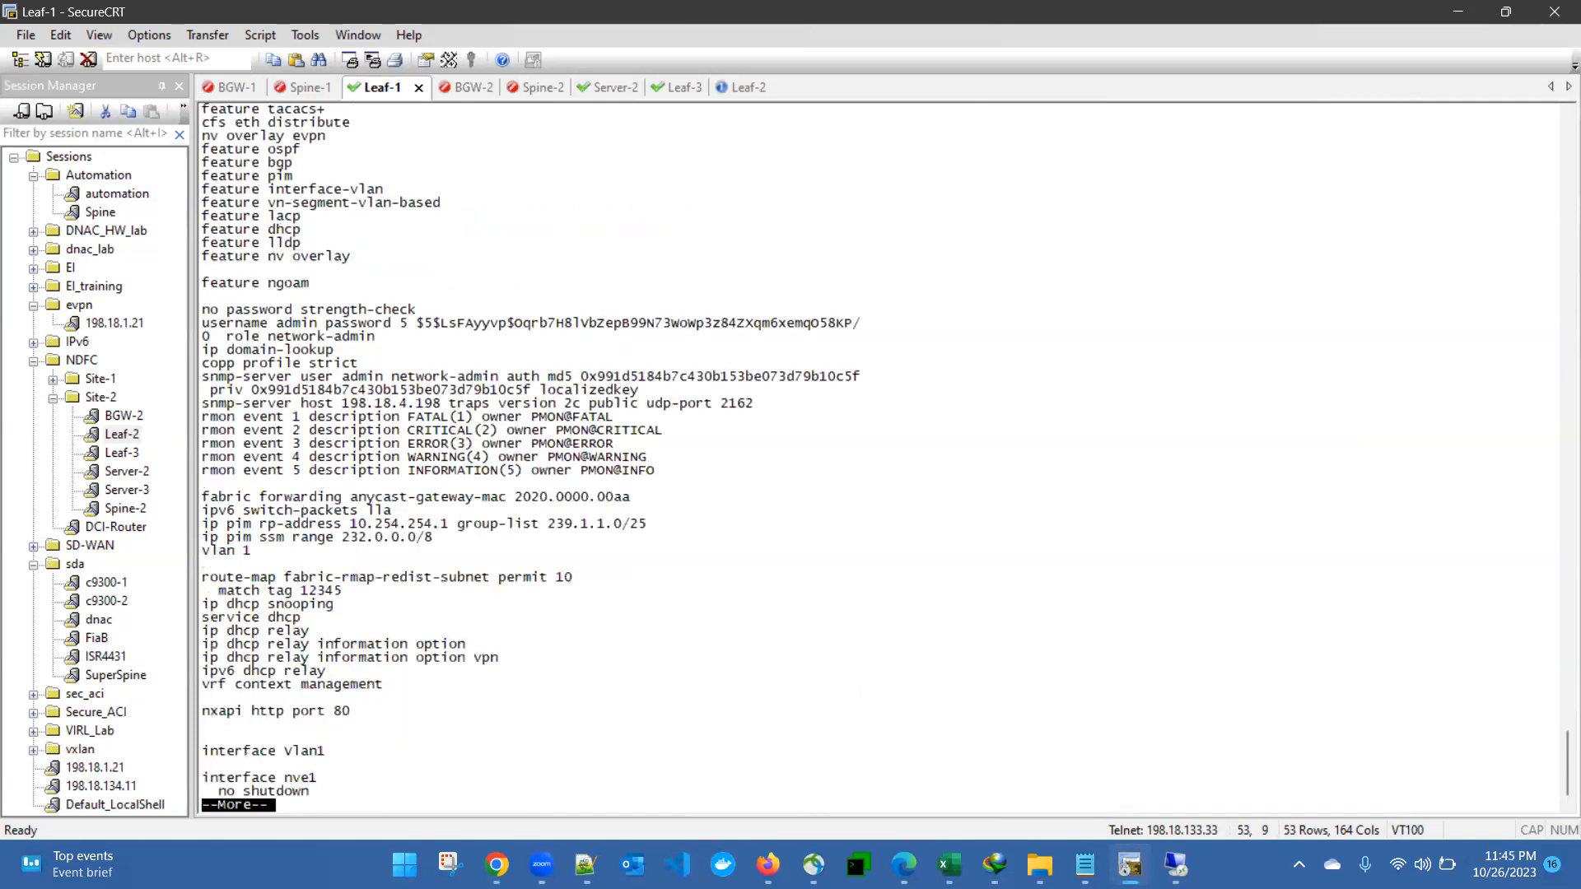
key(space)
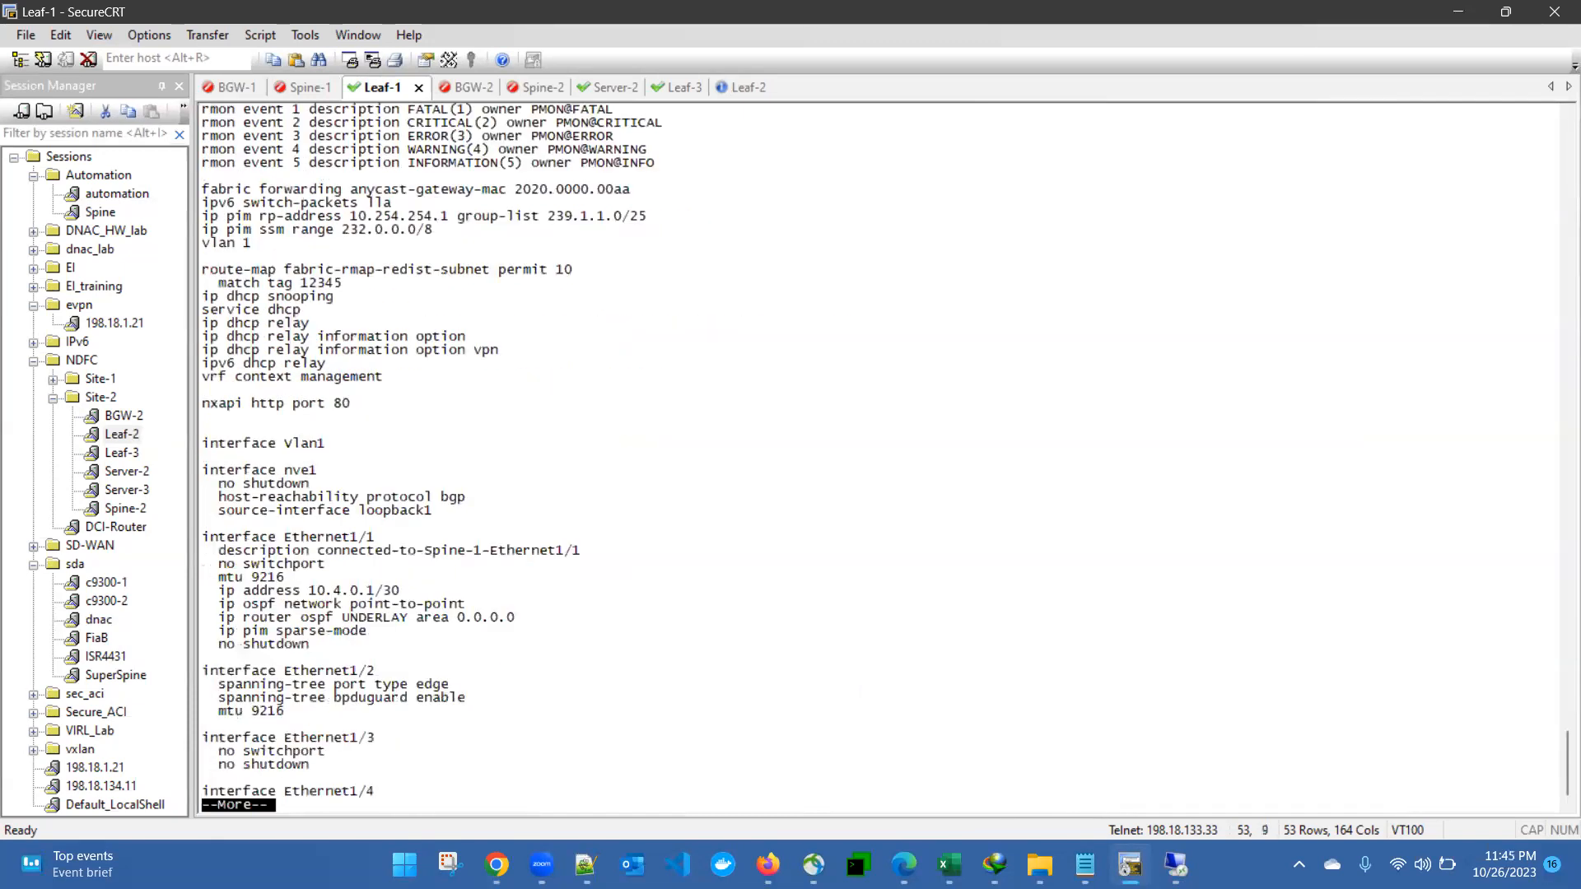
drag(202, 545, 311, 646)
click(470, 671)
Step: Page to the end of the config, highlighting the loopback, OSPF and BGP lines
key(space)
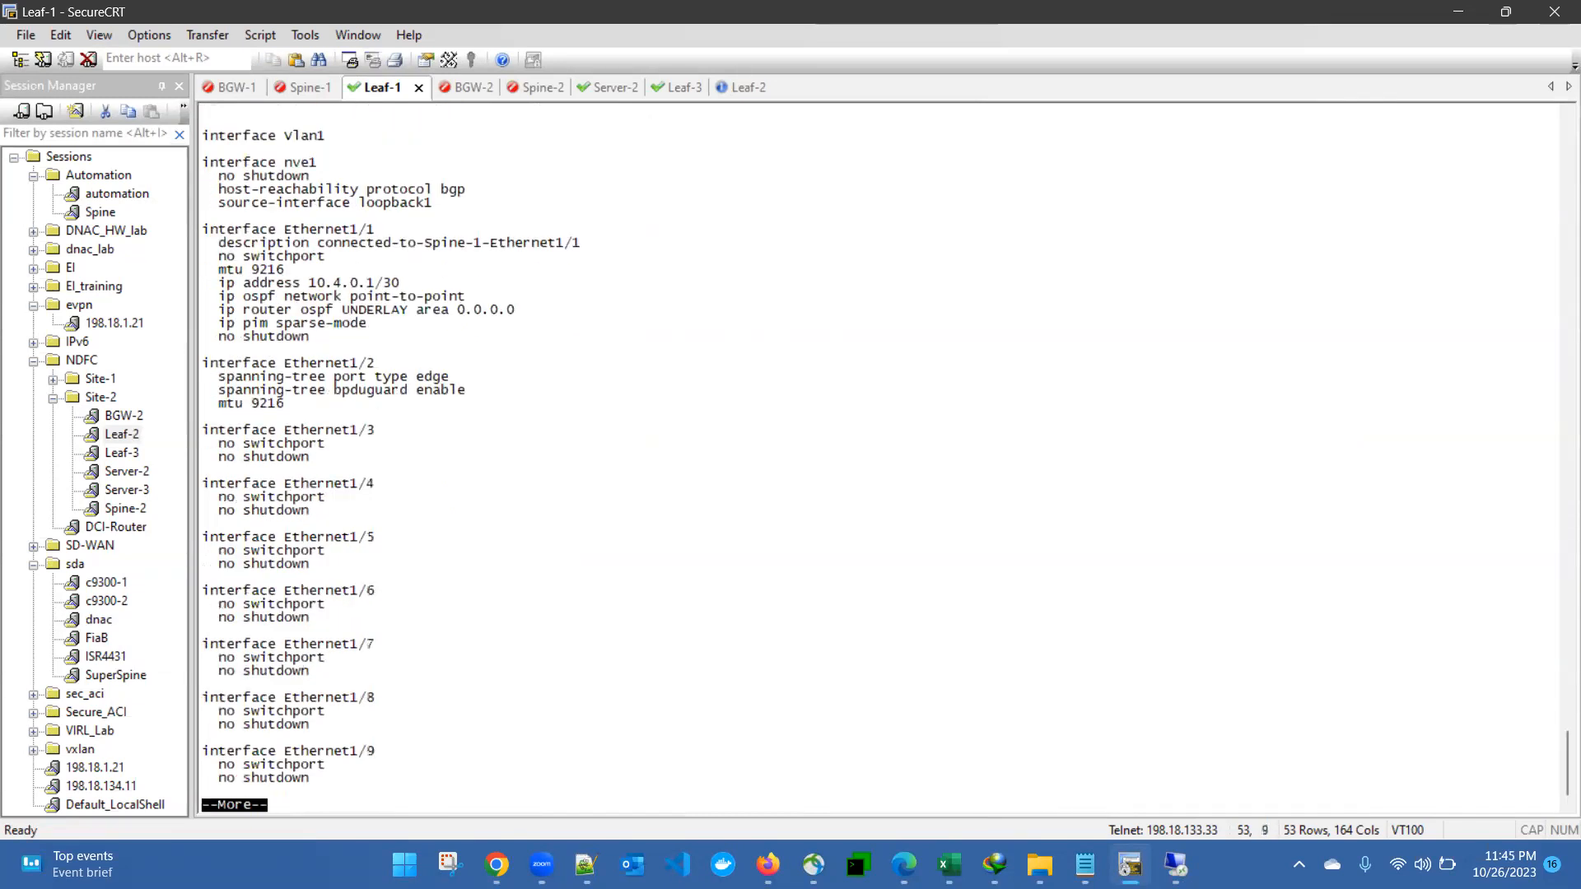
key(space)
key(space)
key(space)
key(space)
key(space)
key(space)
key(space)
key(space)
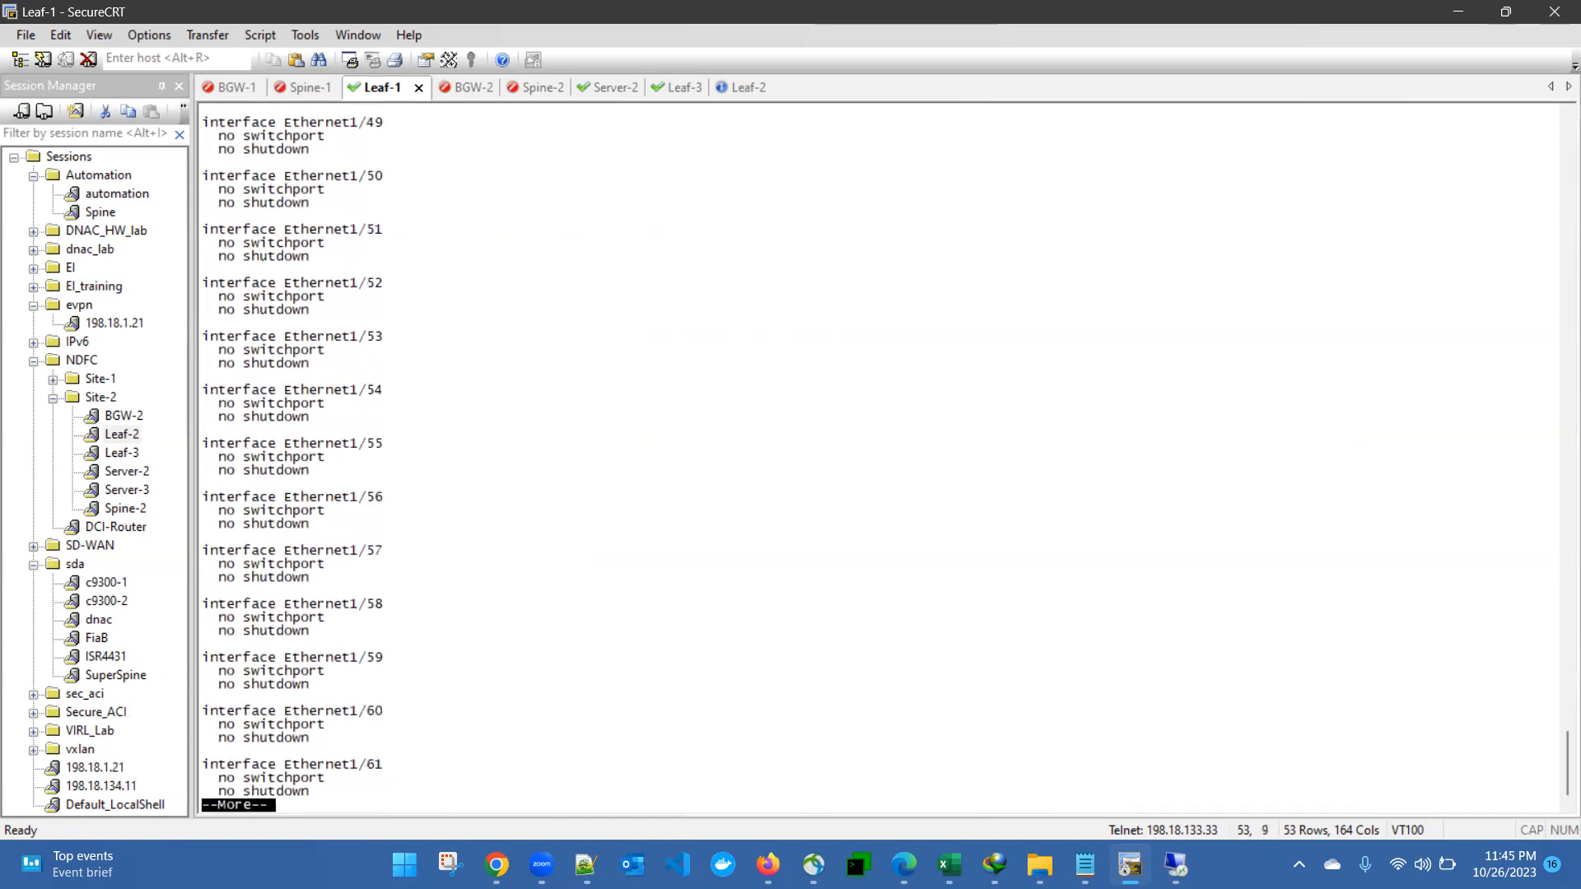
key(space)
key(space)
key(space)
key(space)
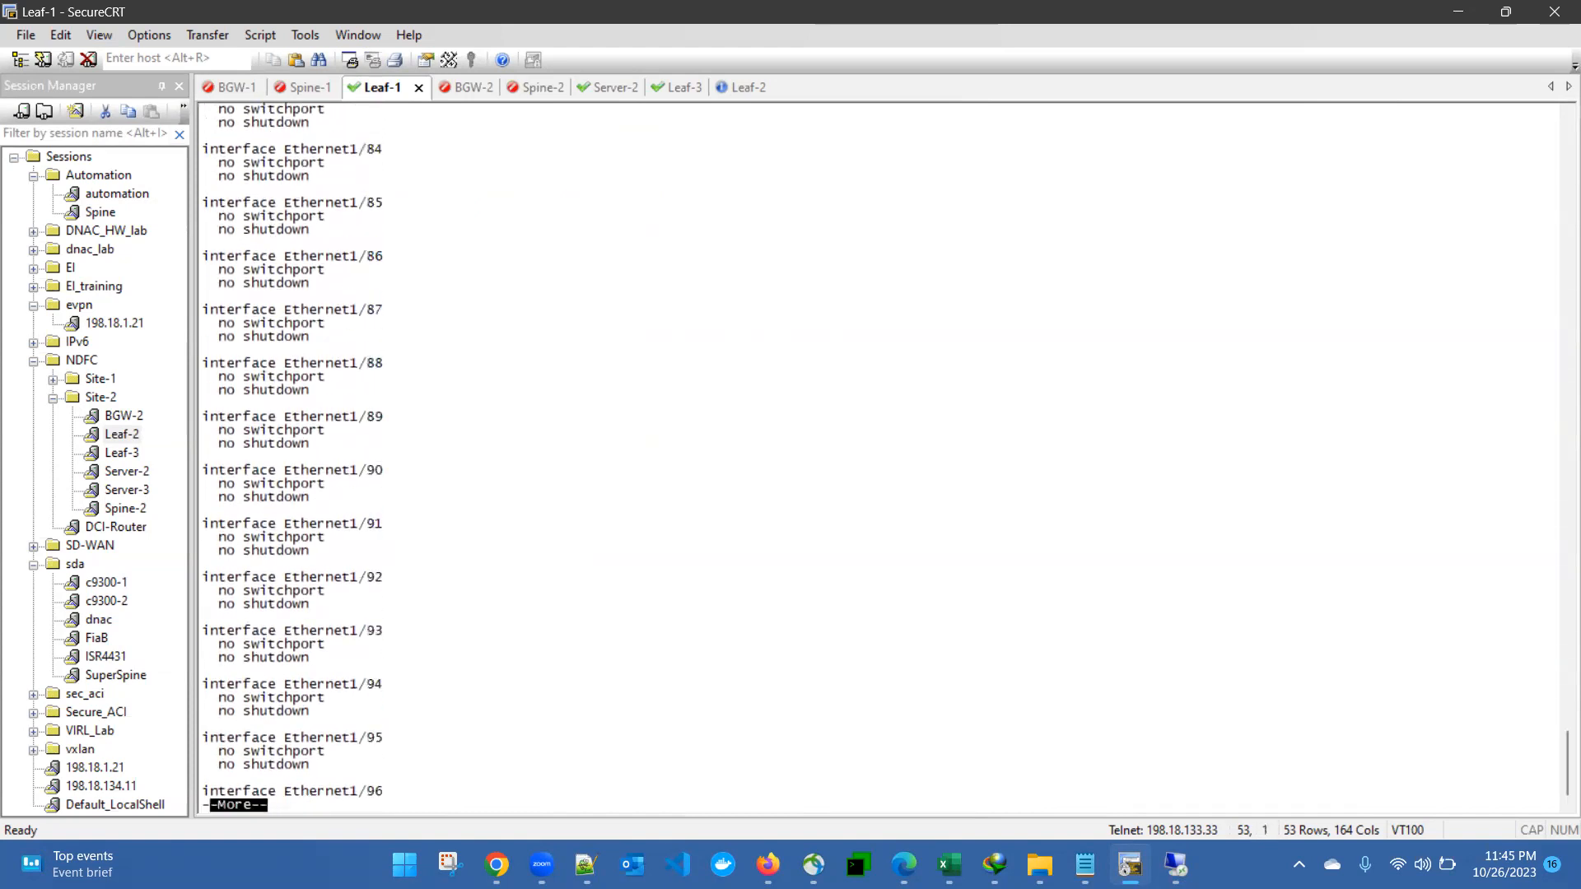
key(space)
key(space)
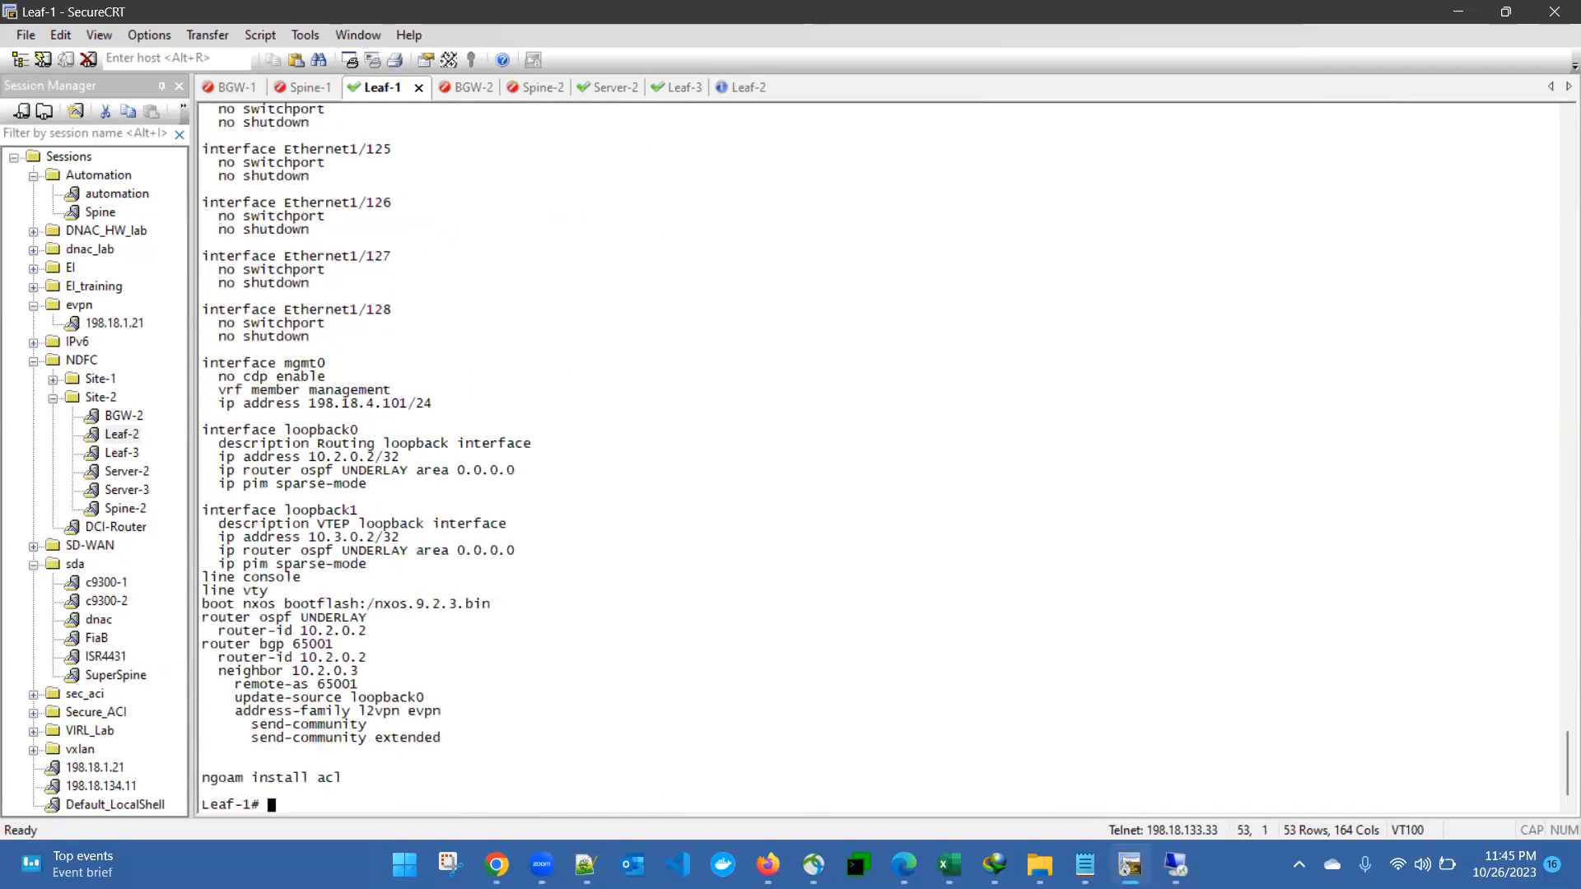
drag(284, 442, 544, 724)
click(543, 728)
Step: Set aside the Edit interface page and Fabric Overview, then open the fabric Topology
click(1175, 865)
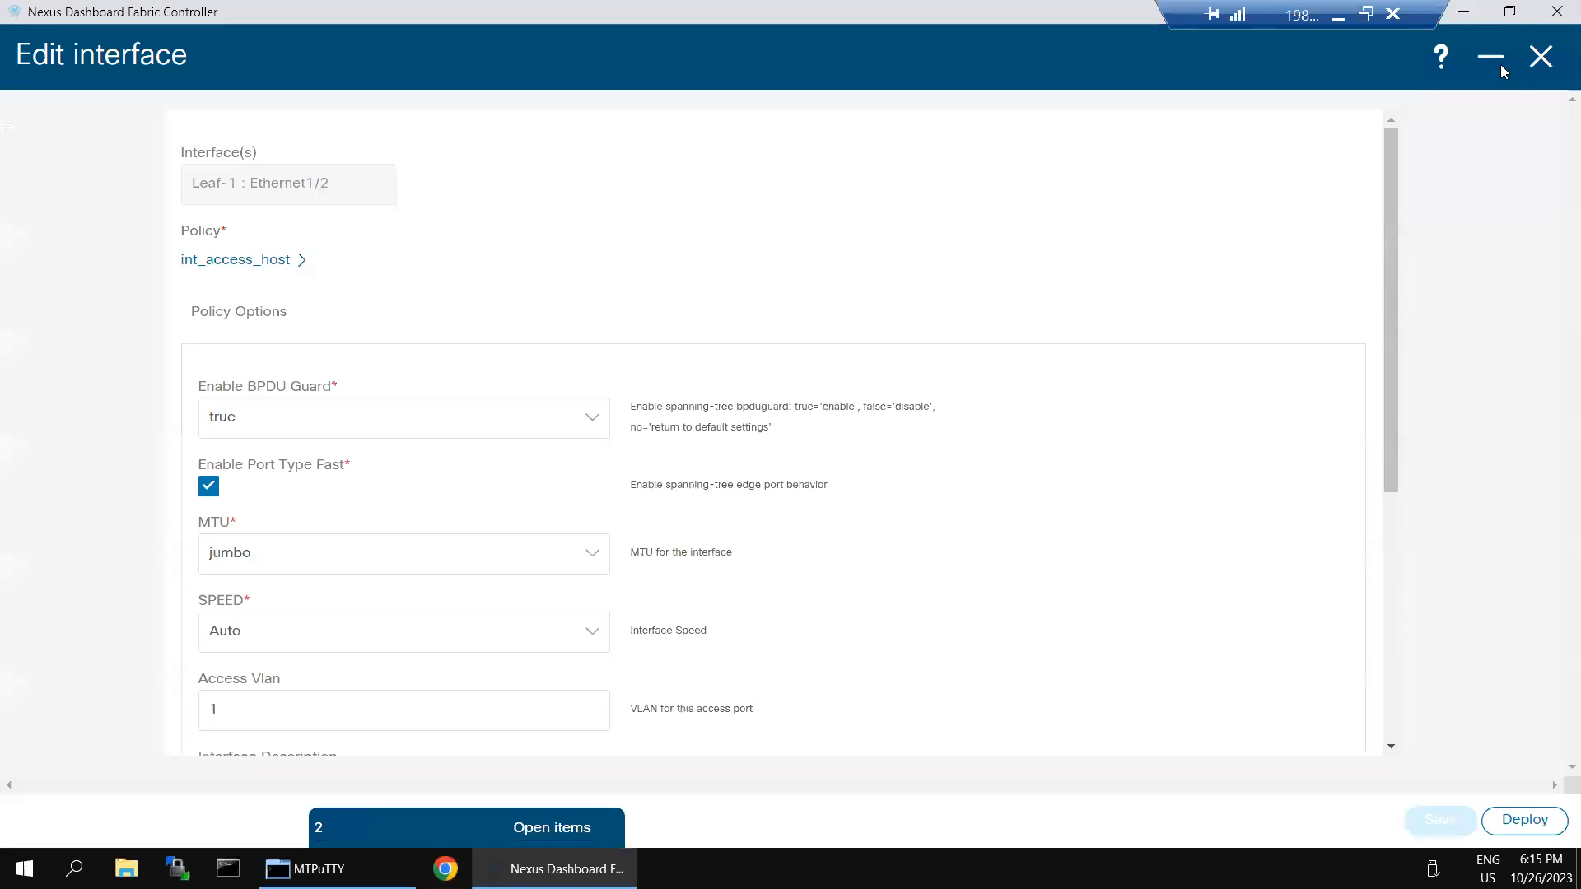
click(1489, 65)
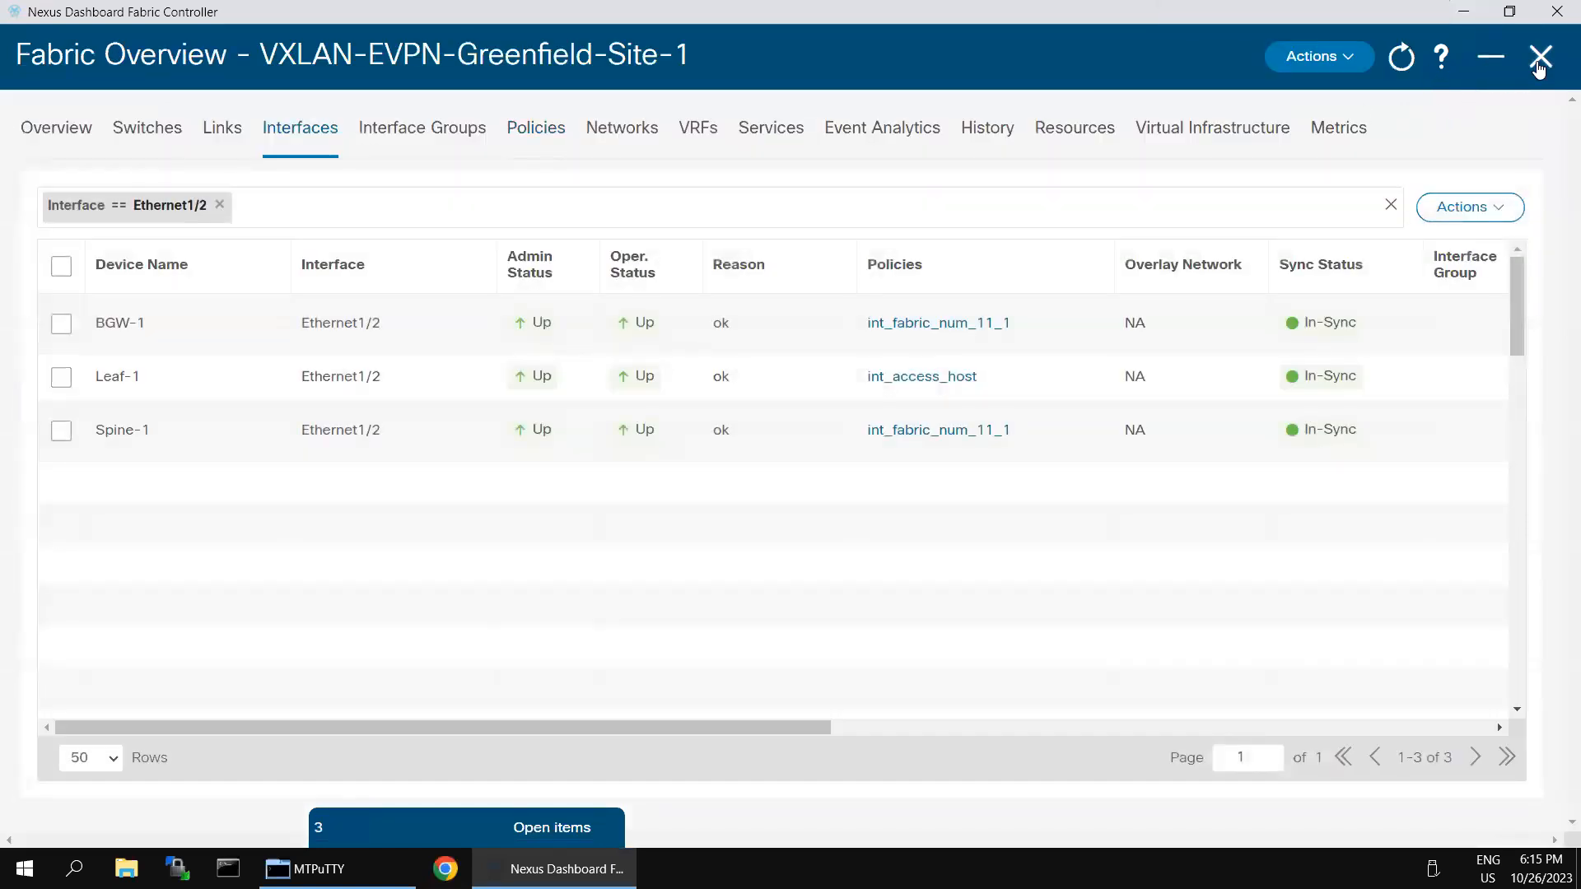
click(1539, 59)
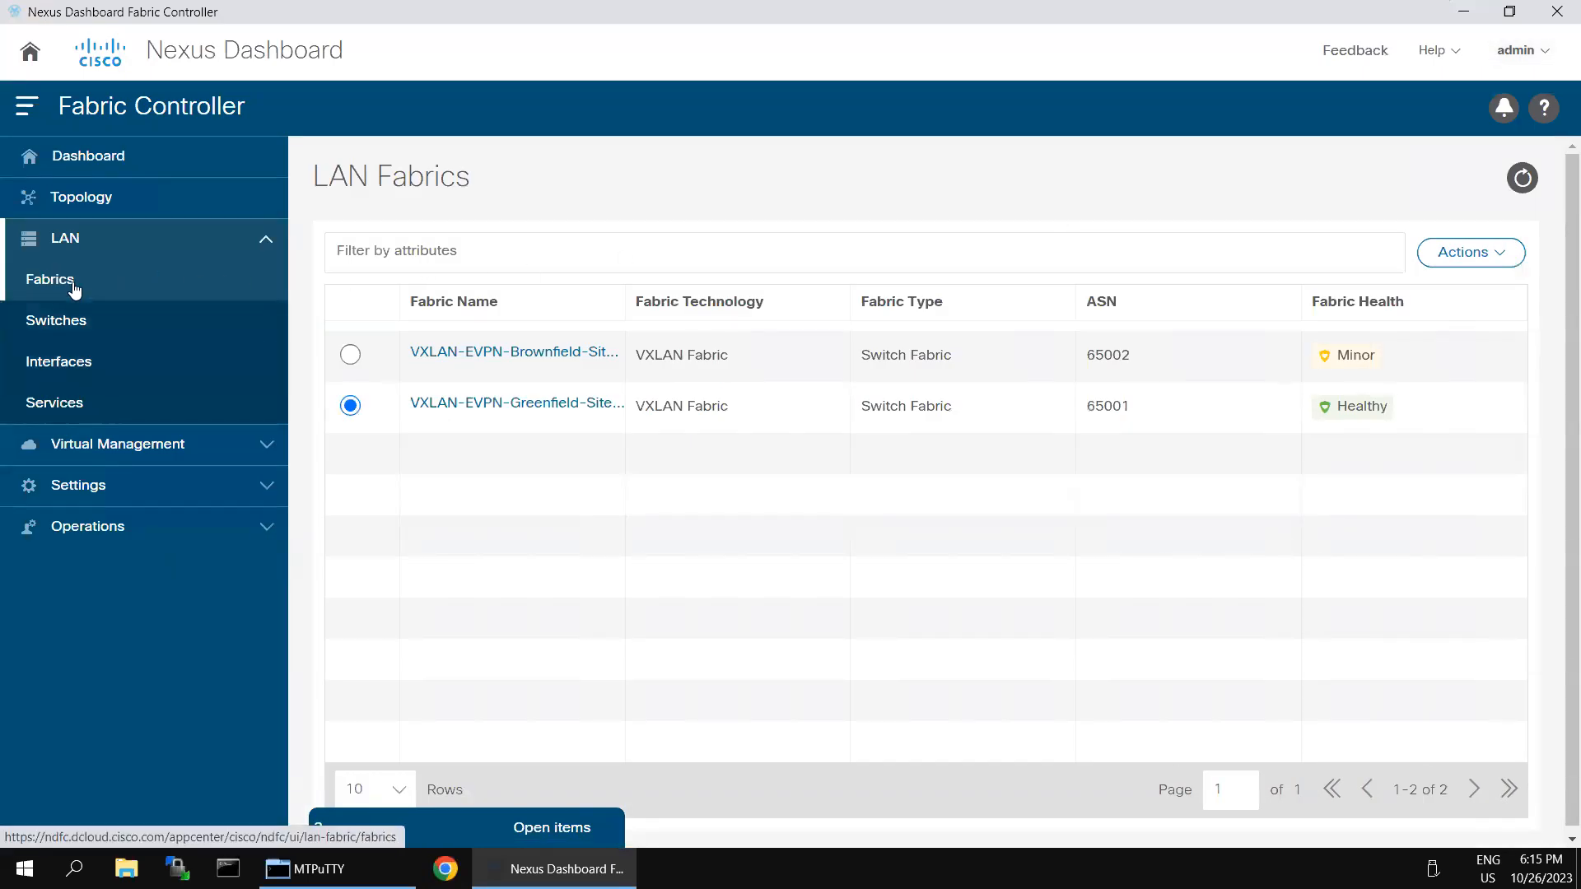
click(96, 208)
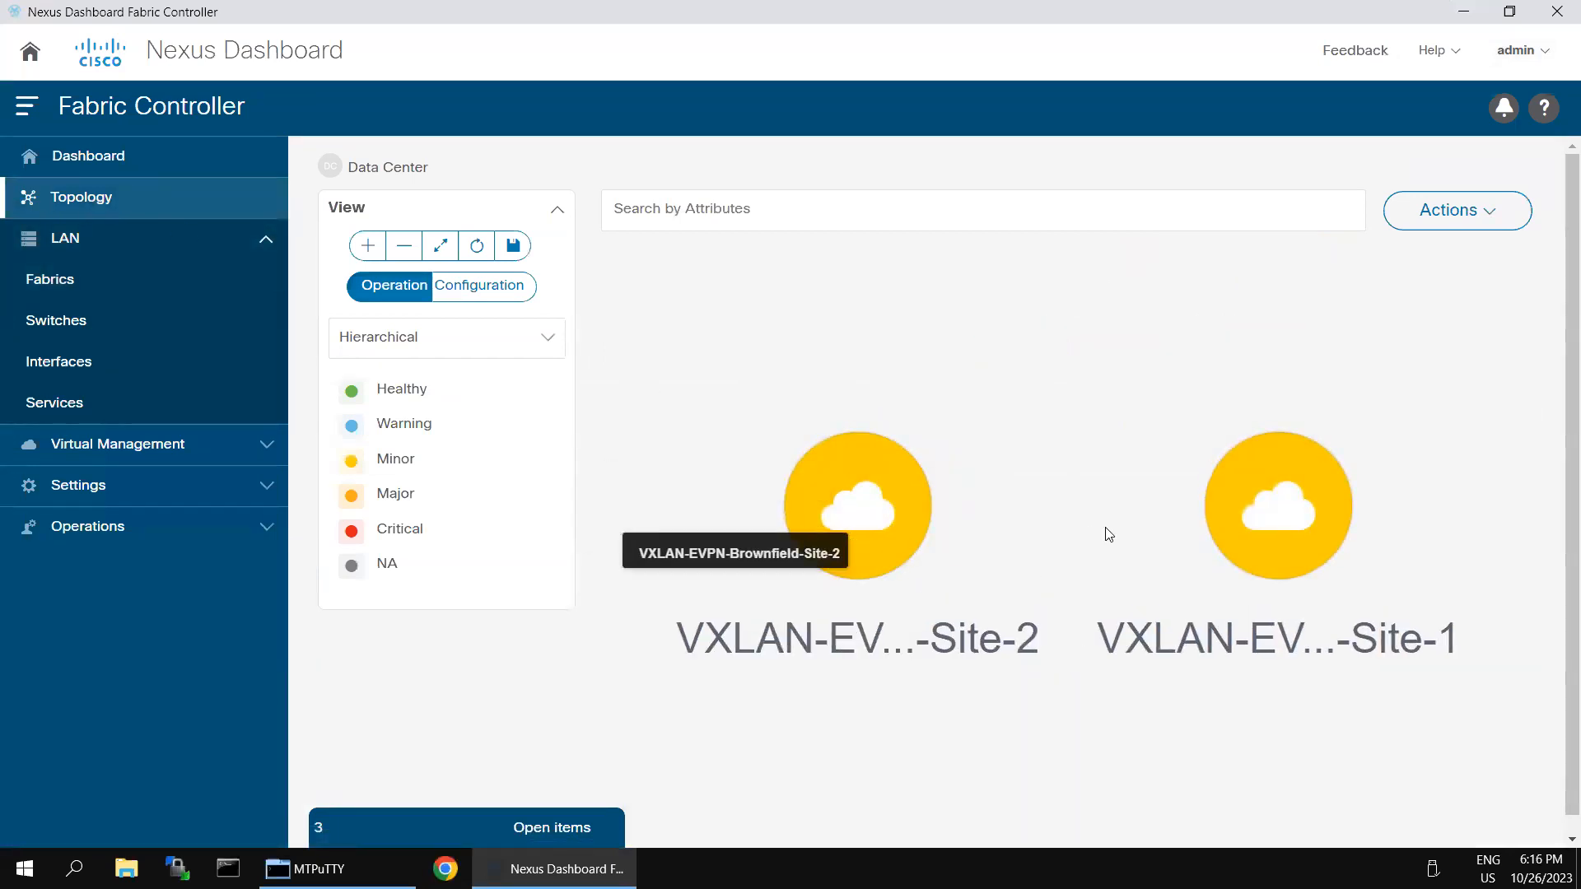
Step: Show Topology by Configuration and confirm Site-1's three switches are all In-Sync
click(1313, 494)
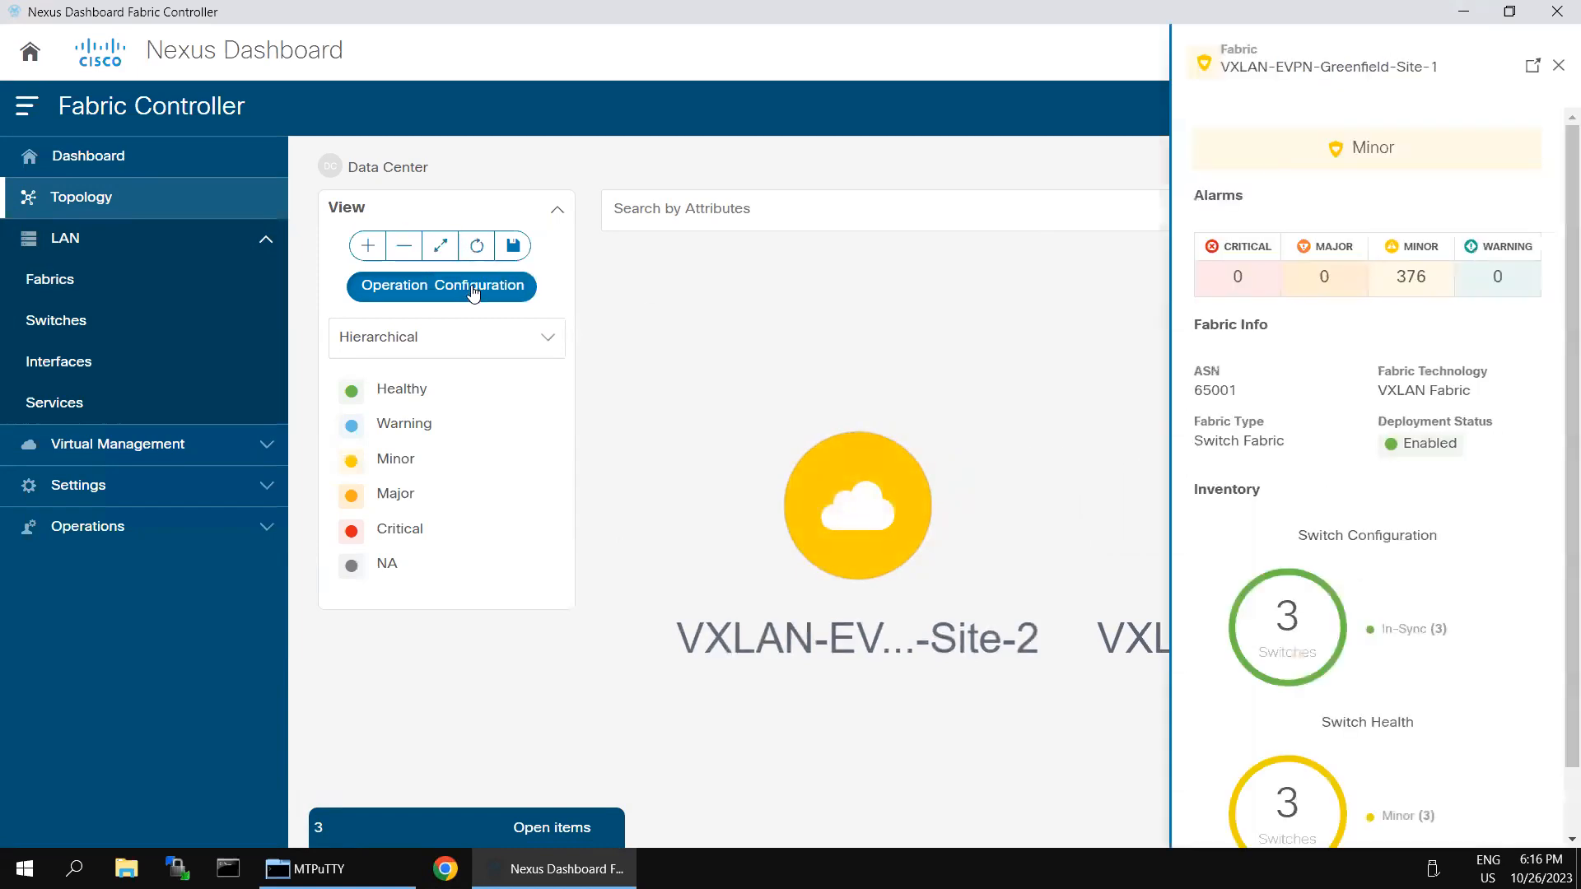
click(474, 288)
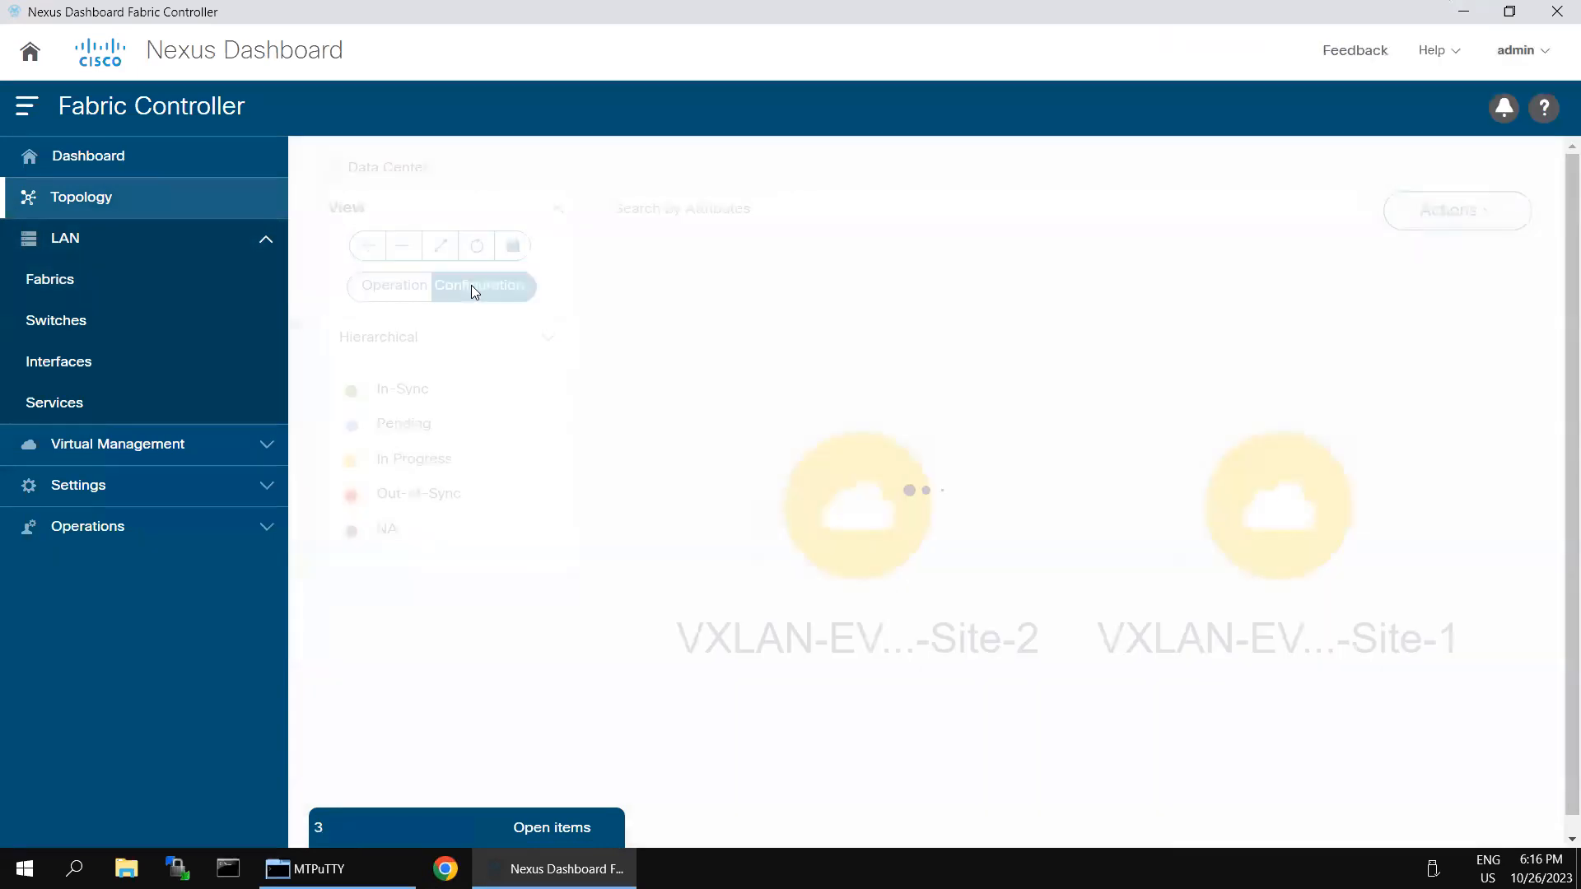
click(1252, 513)
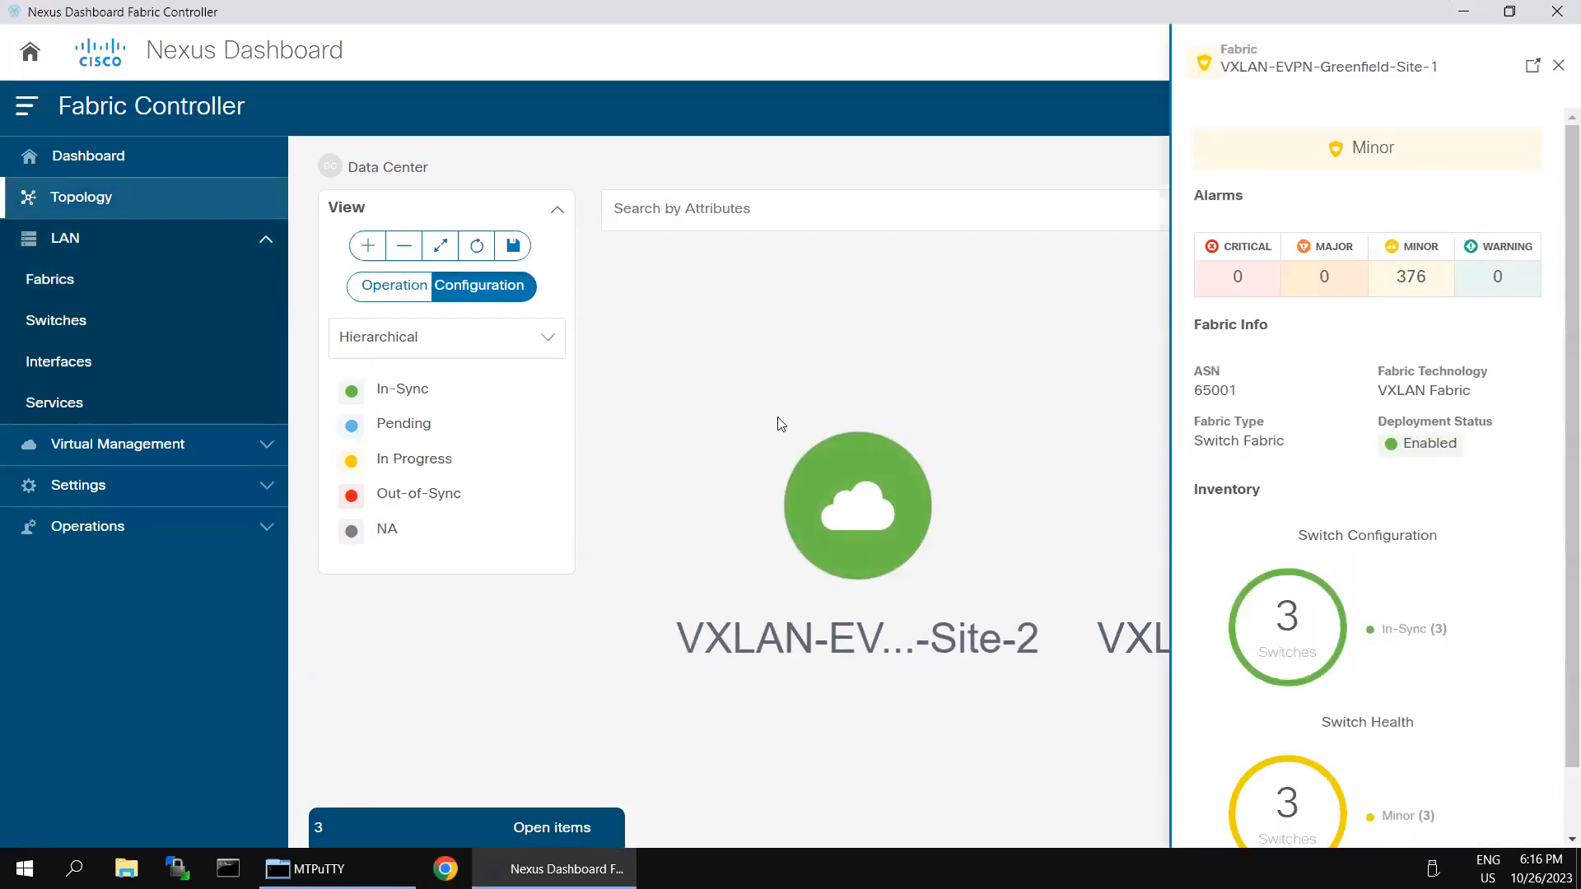
click(792, 435)
click(1275, 500)
scroll(1429, 531, down, 1)
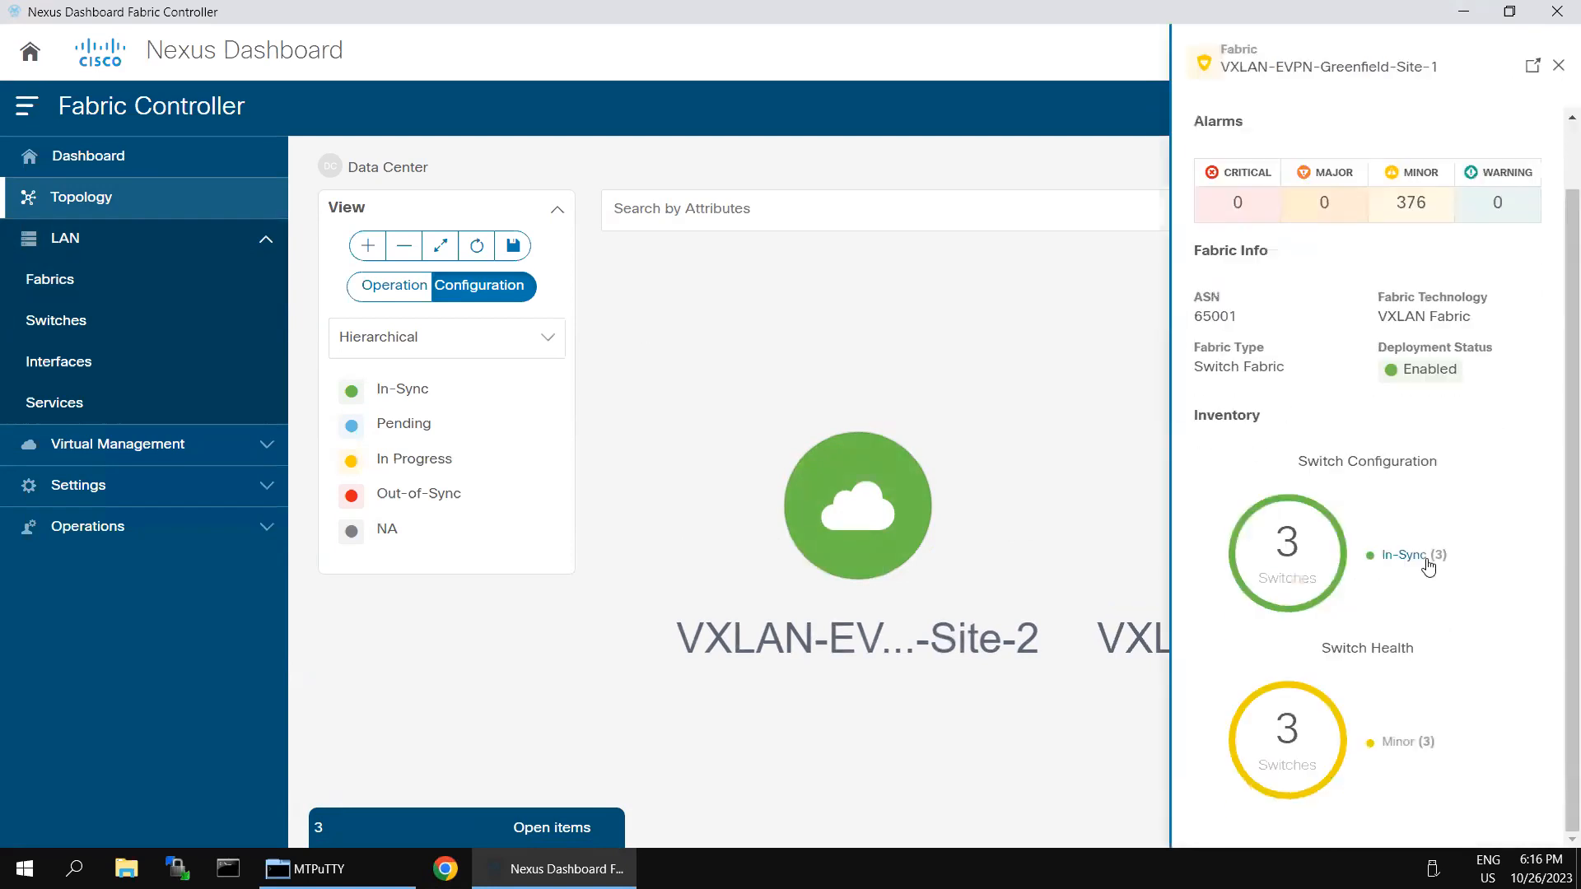
click(1557, 65)
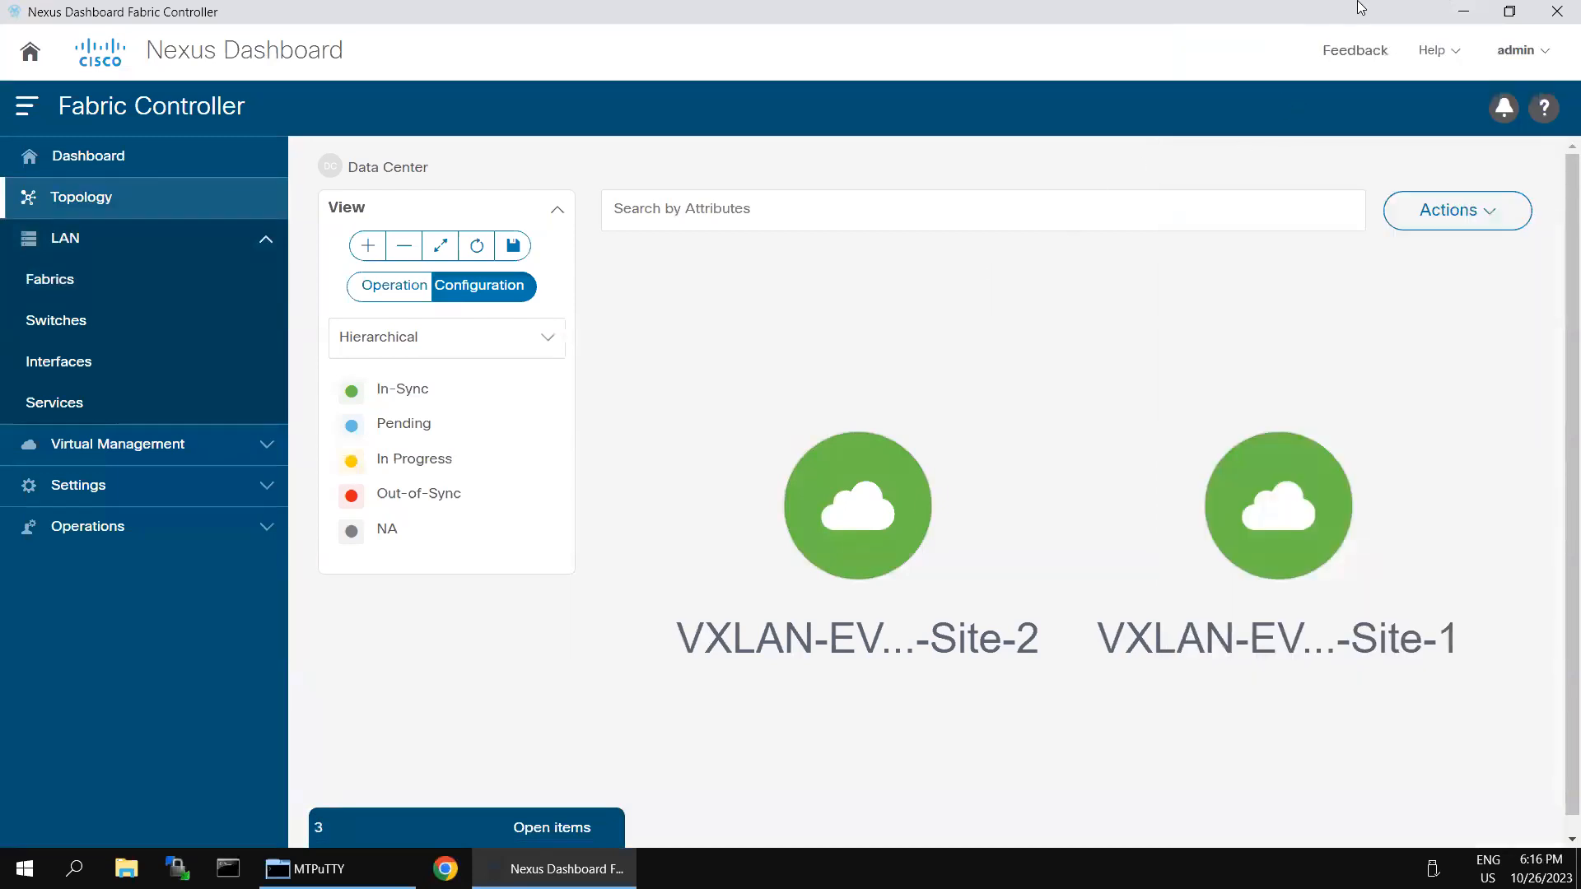
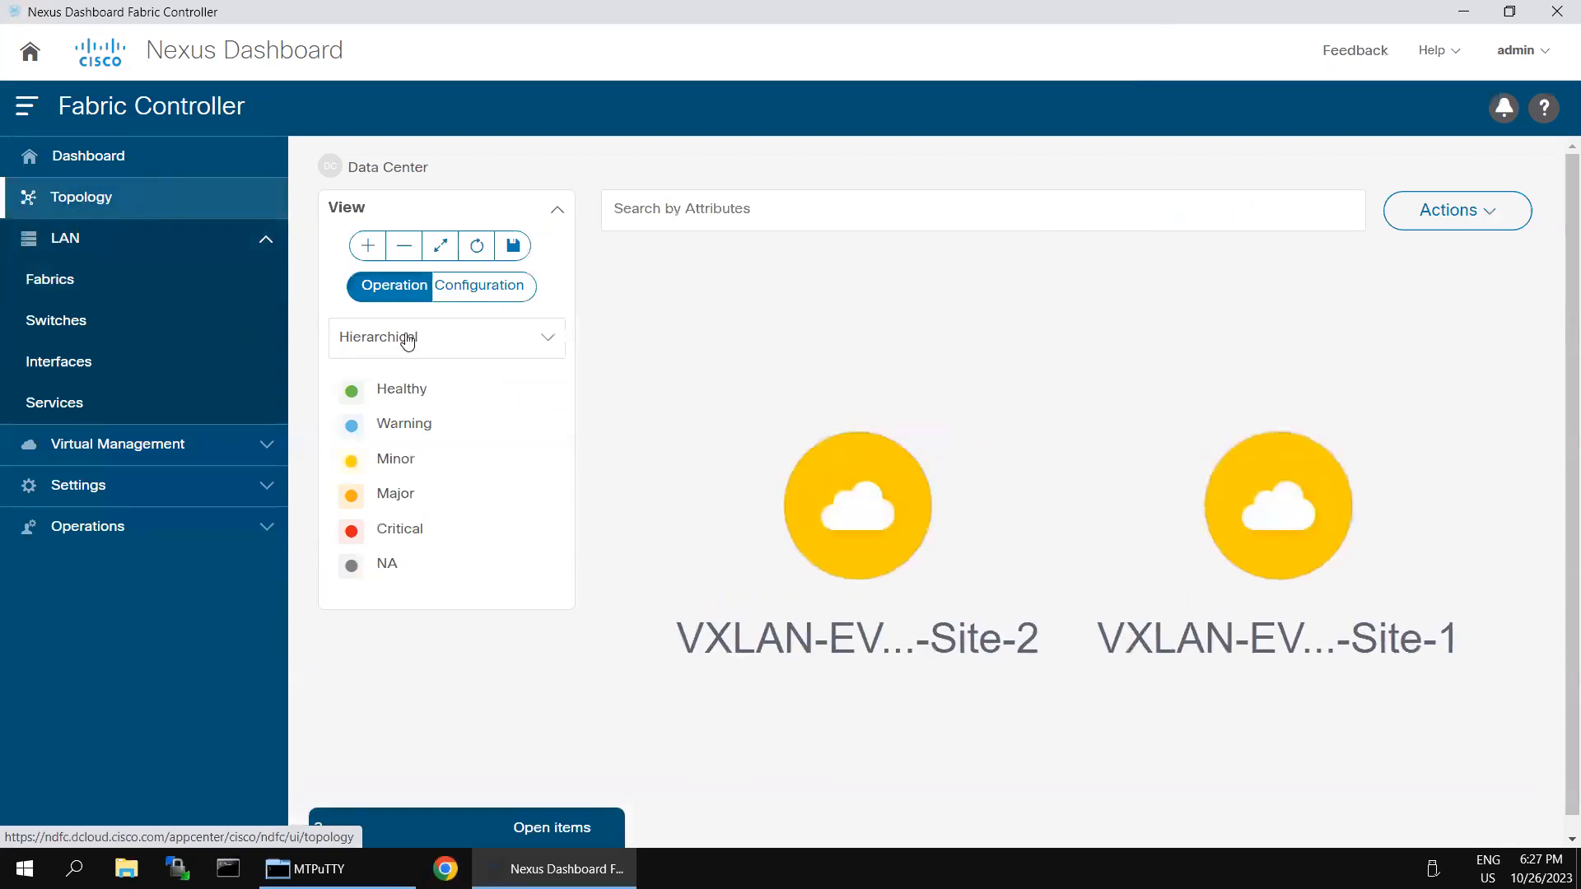
Step: Check the Site-2 fabric's switch sync status by Configuration, then bring up the LAN Fabrics actions
double_click(863, 516)
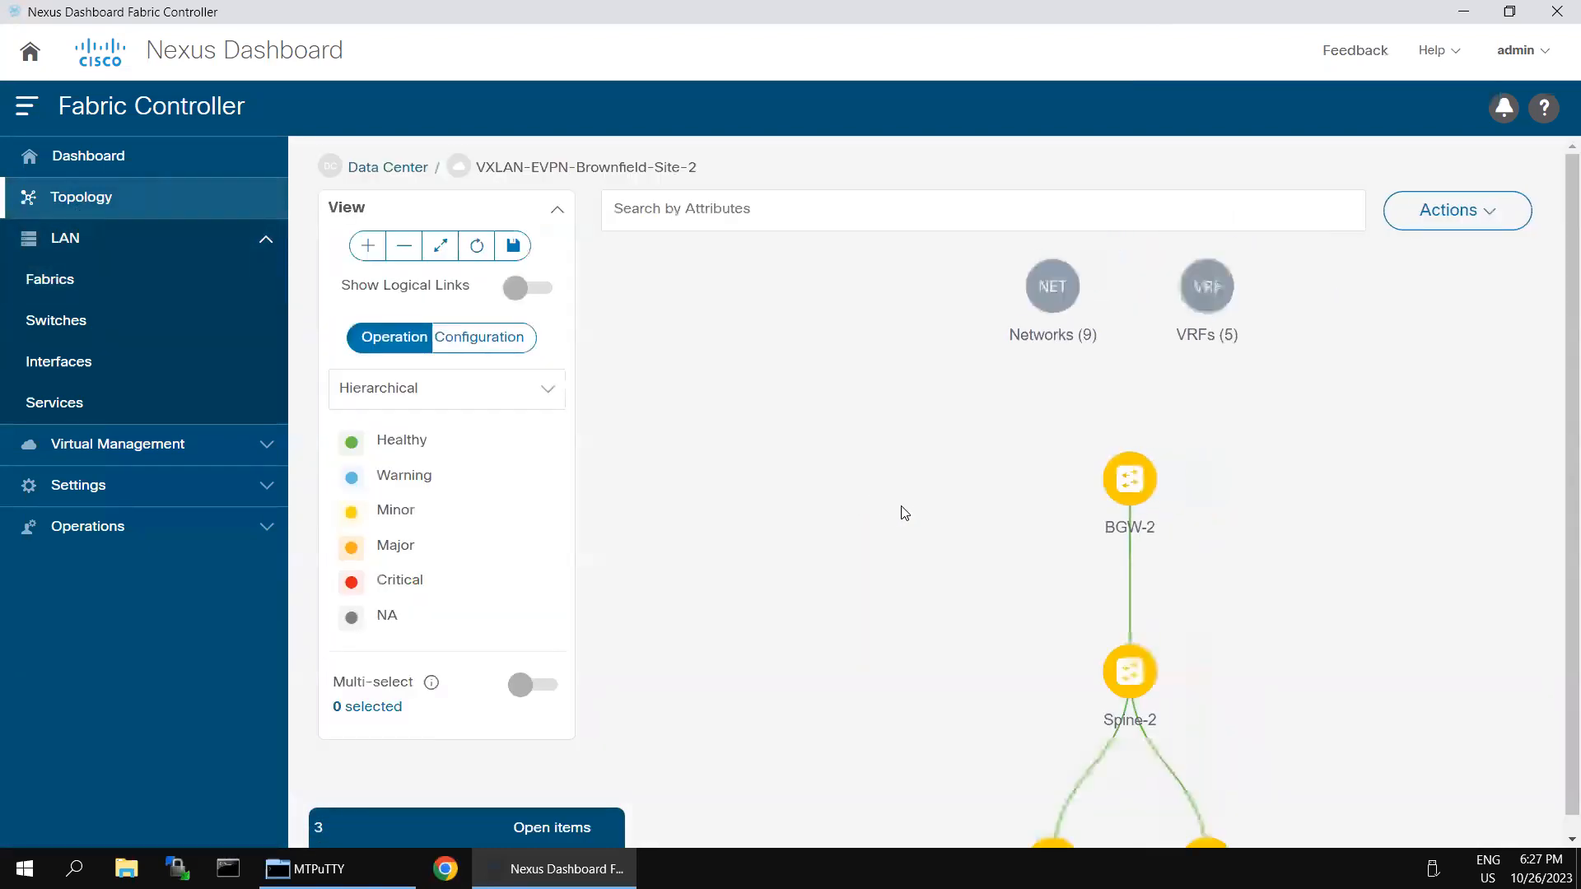
click(507, 349)
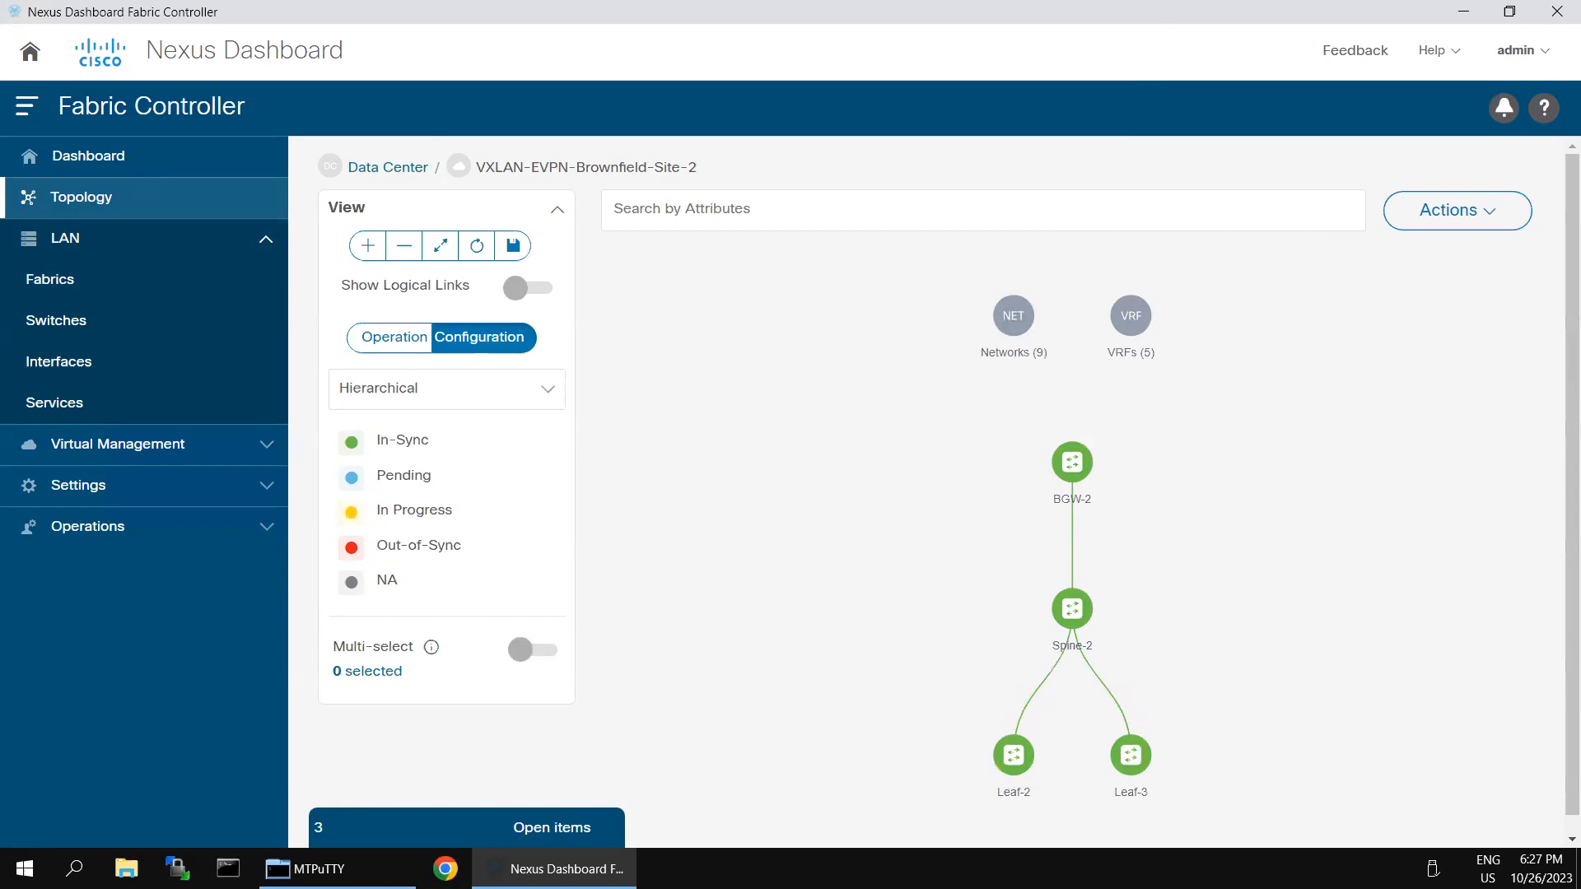
click(72, 276)
click(1498, 255)
Step: Create fabric core-DCI from the External_Fabric template with BGP AS 65003 and save it
click(1443, 298)
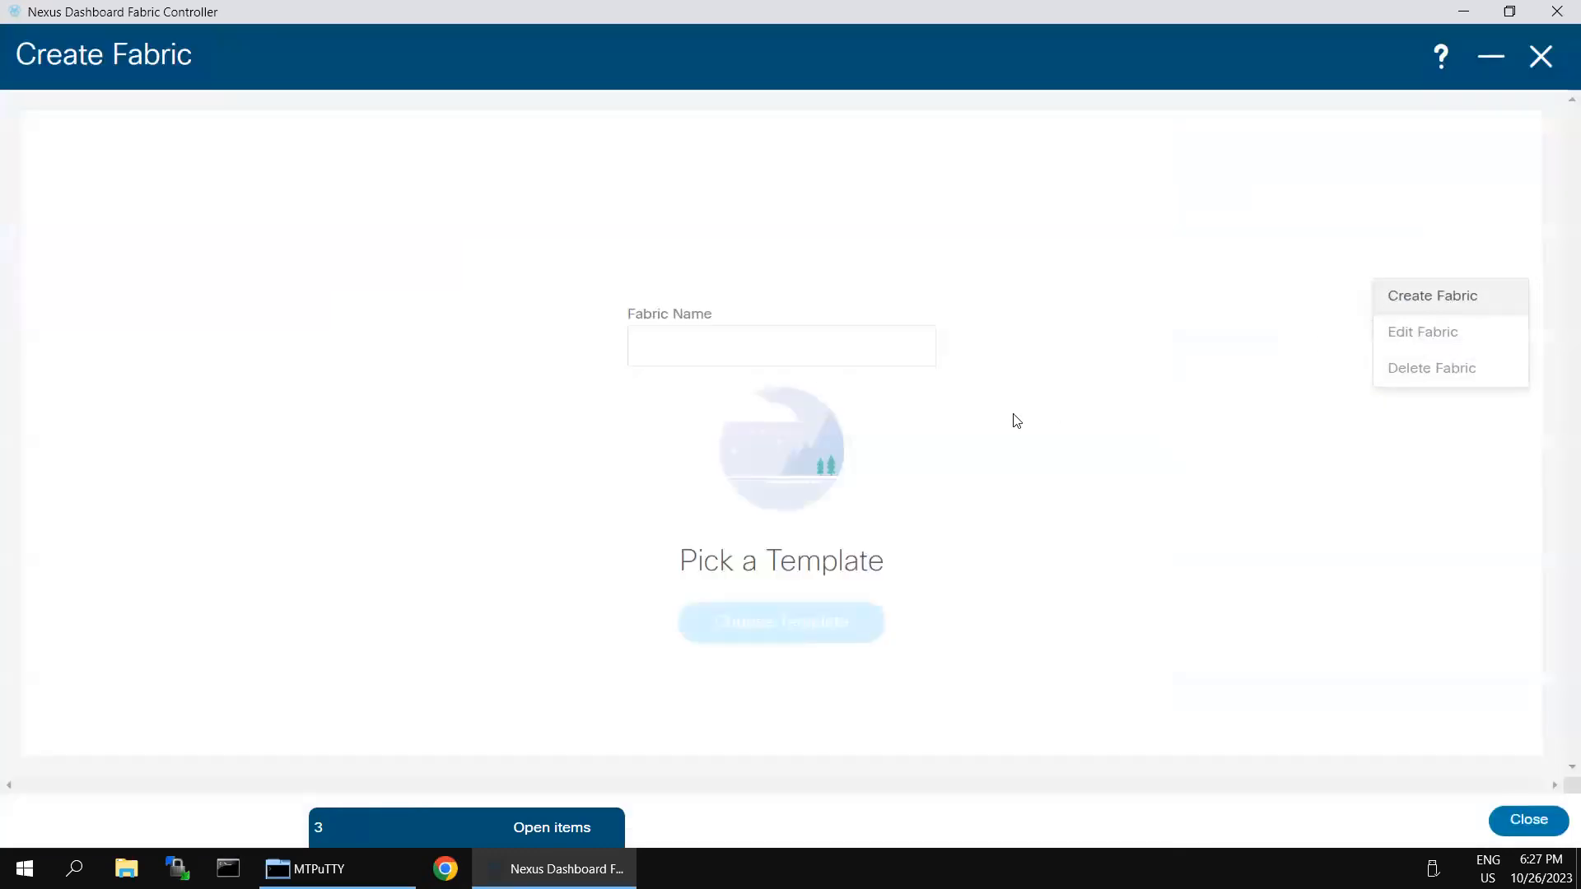
click(751, 356)
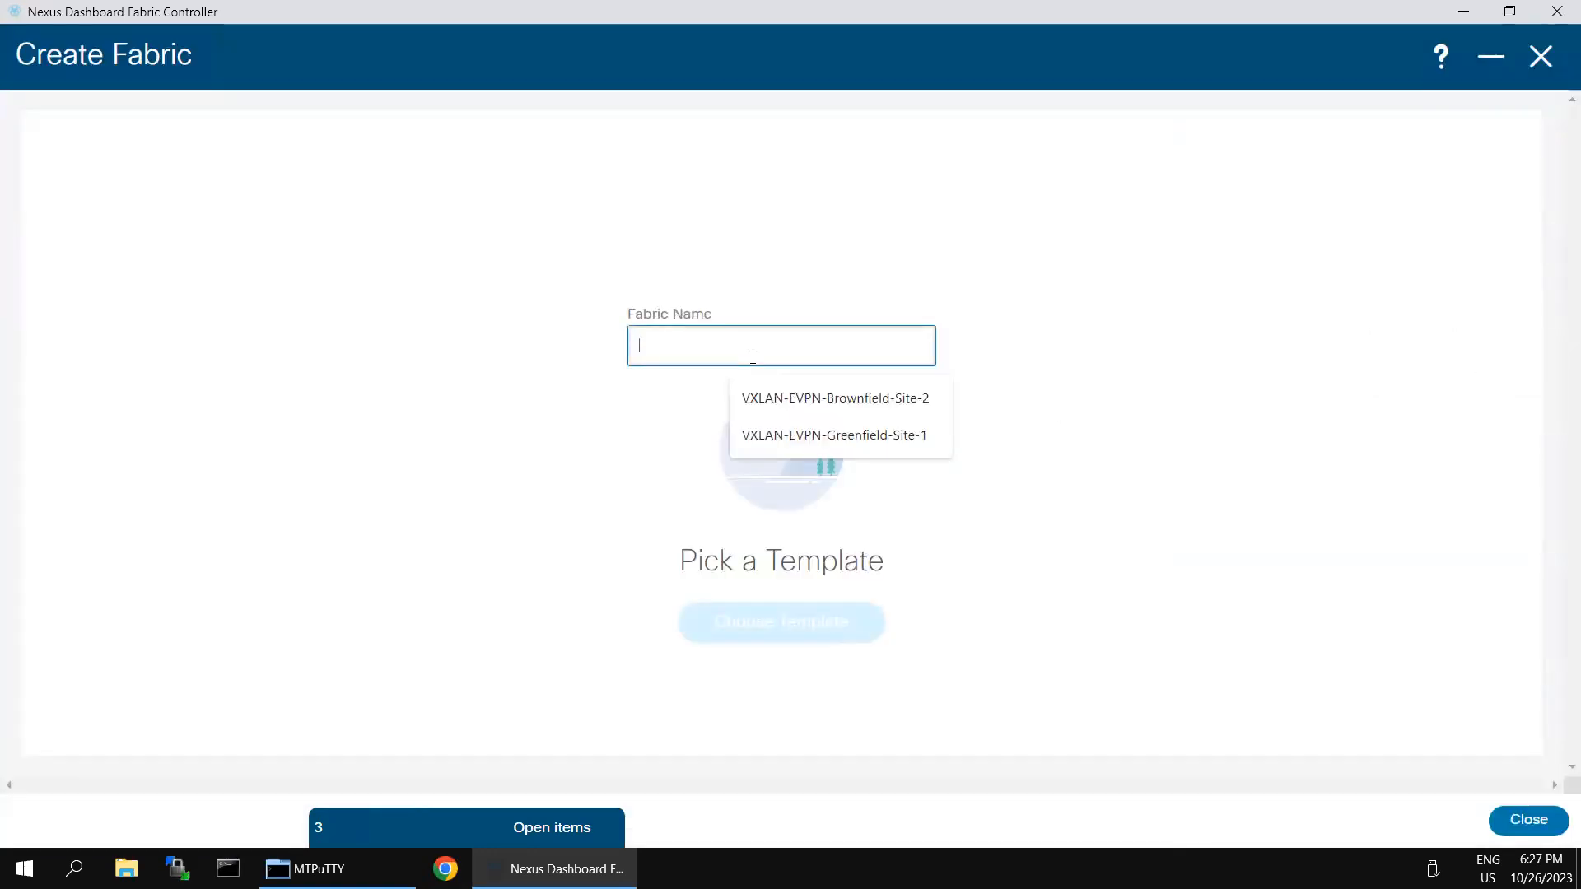
text(c)
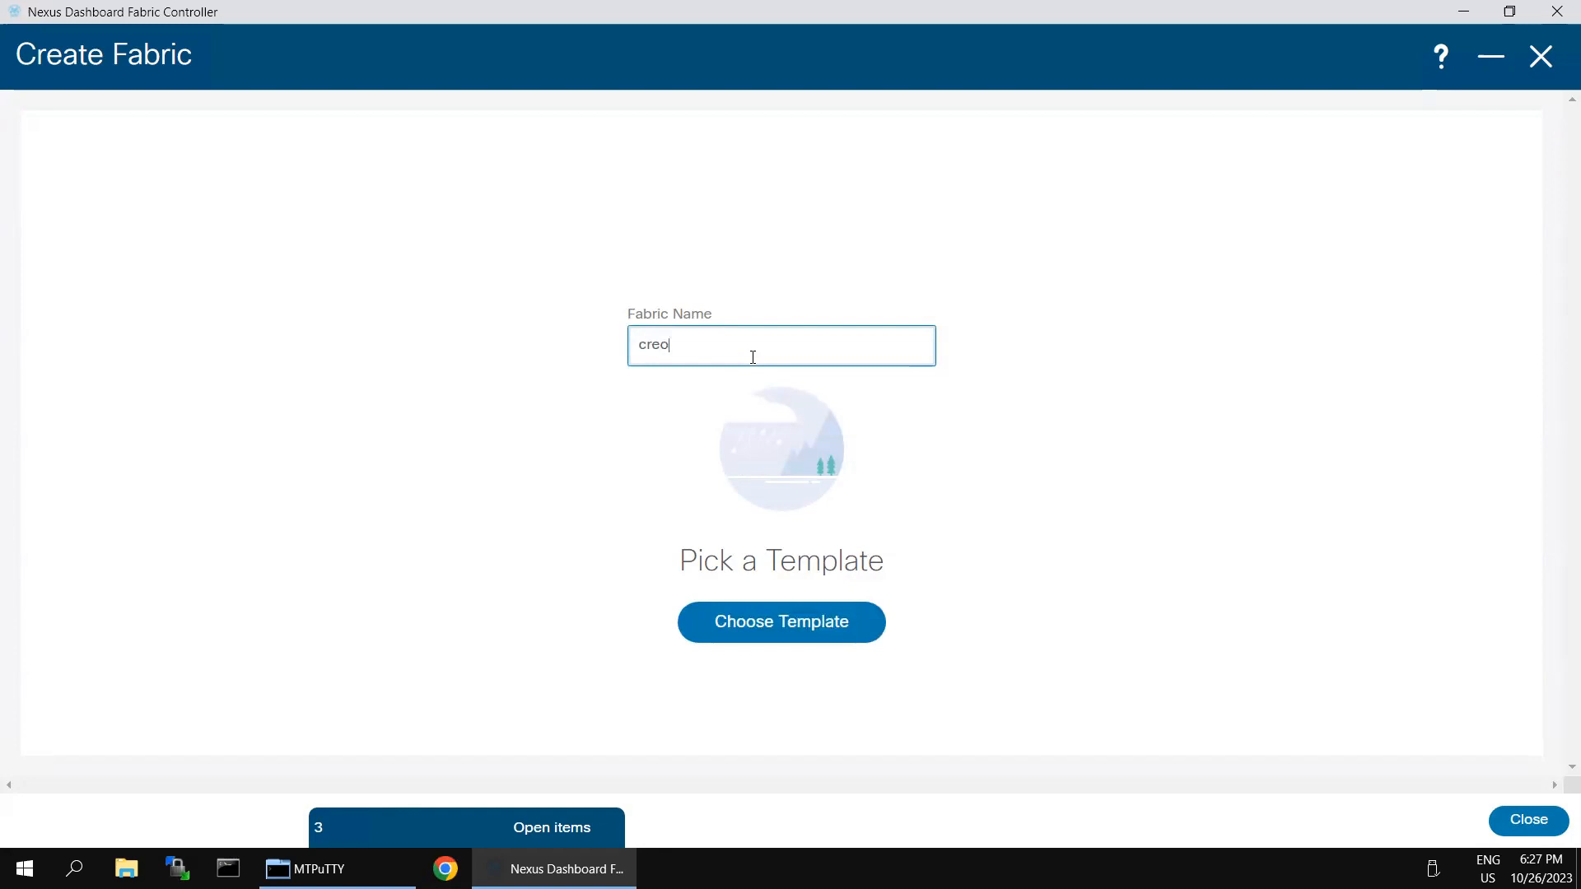
text(ore-DCI)
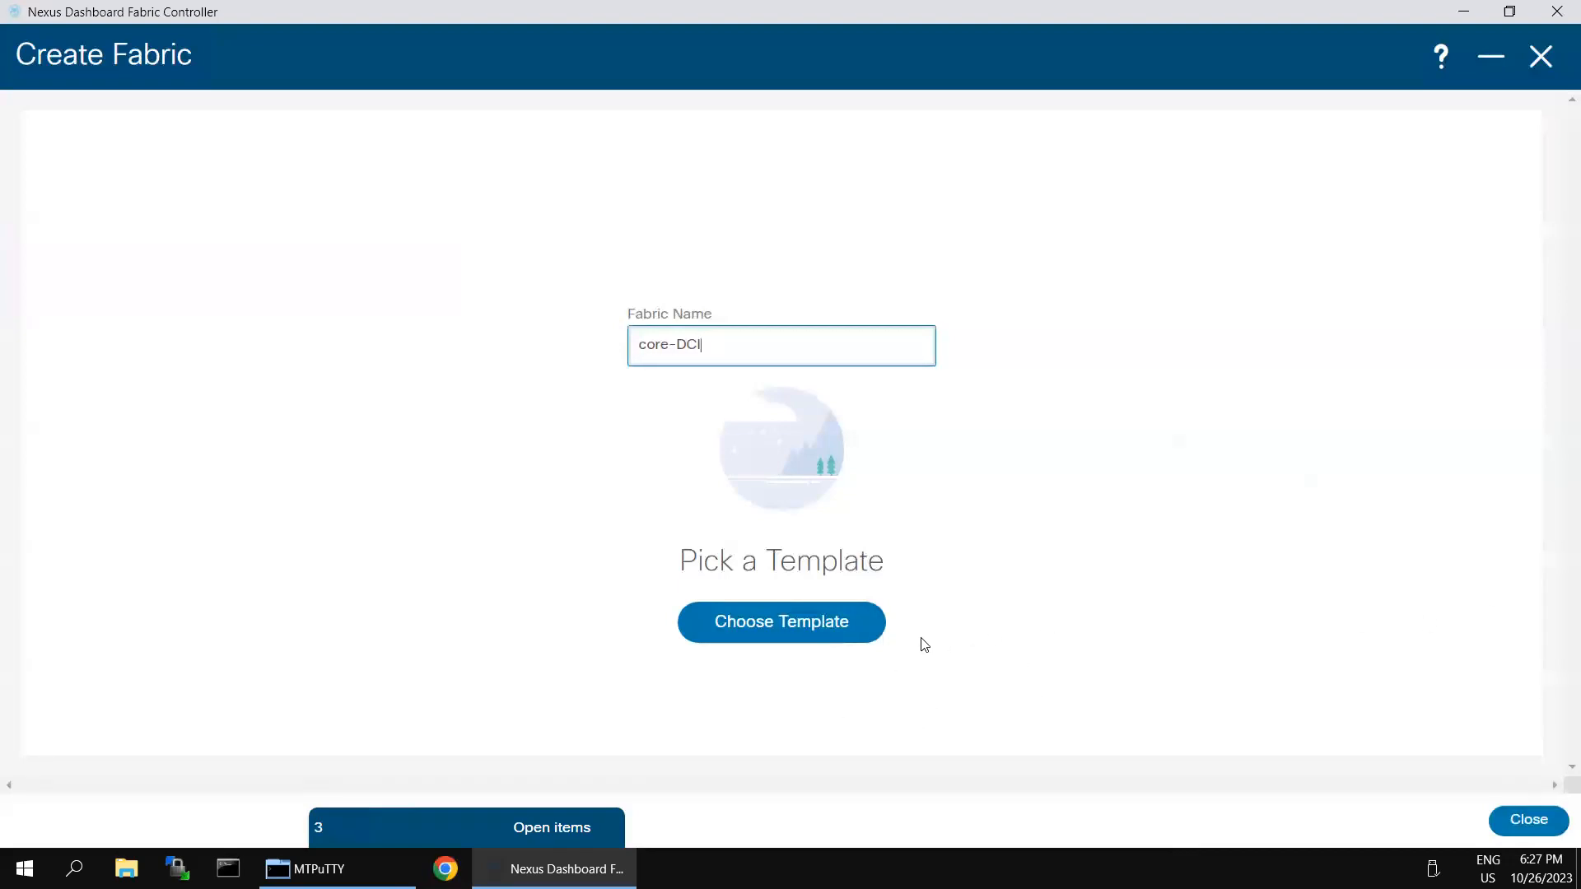
click(807, 637)
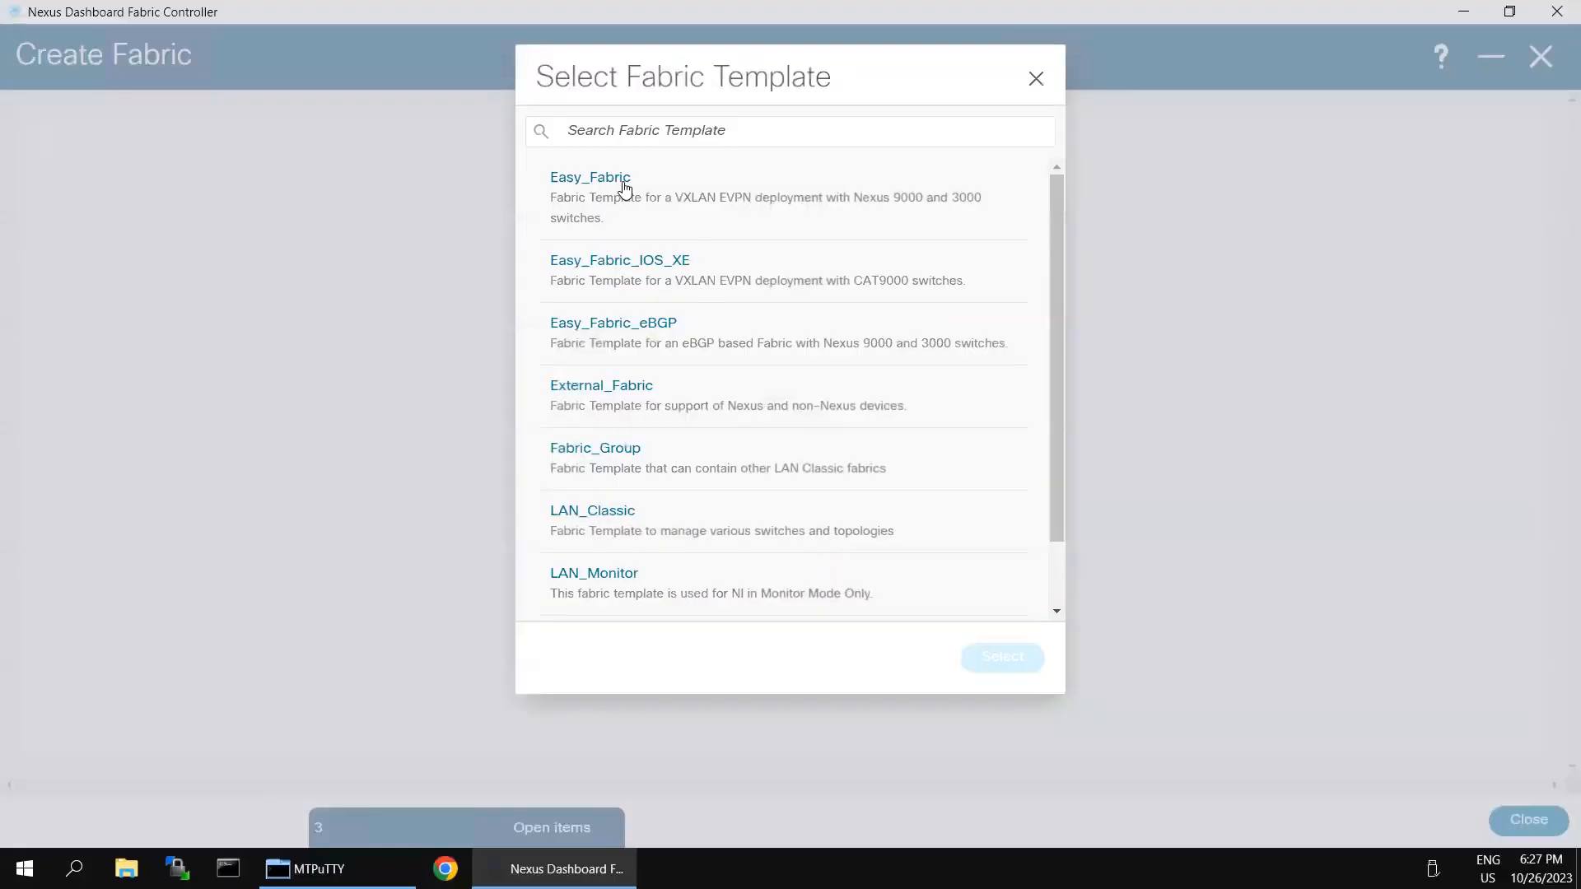
click(609, 387)
click(1000, 658)
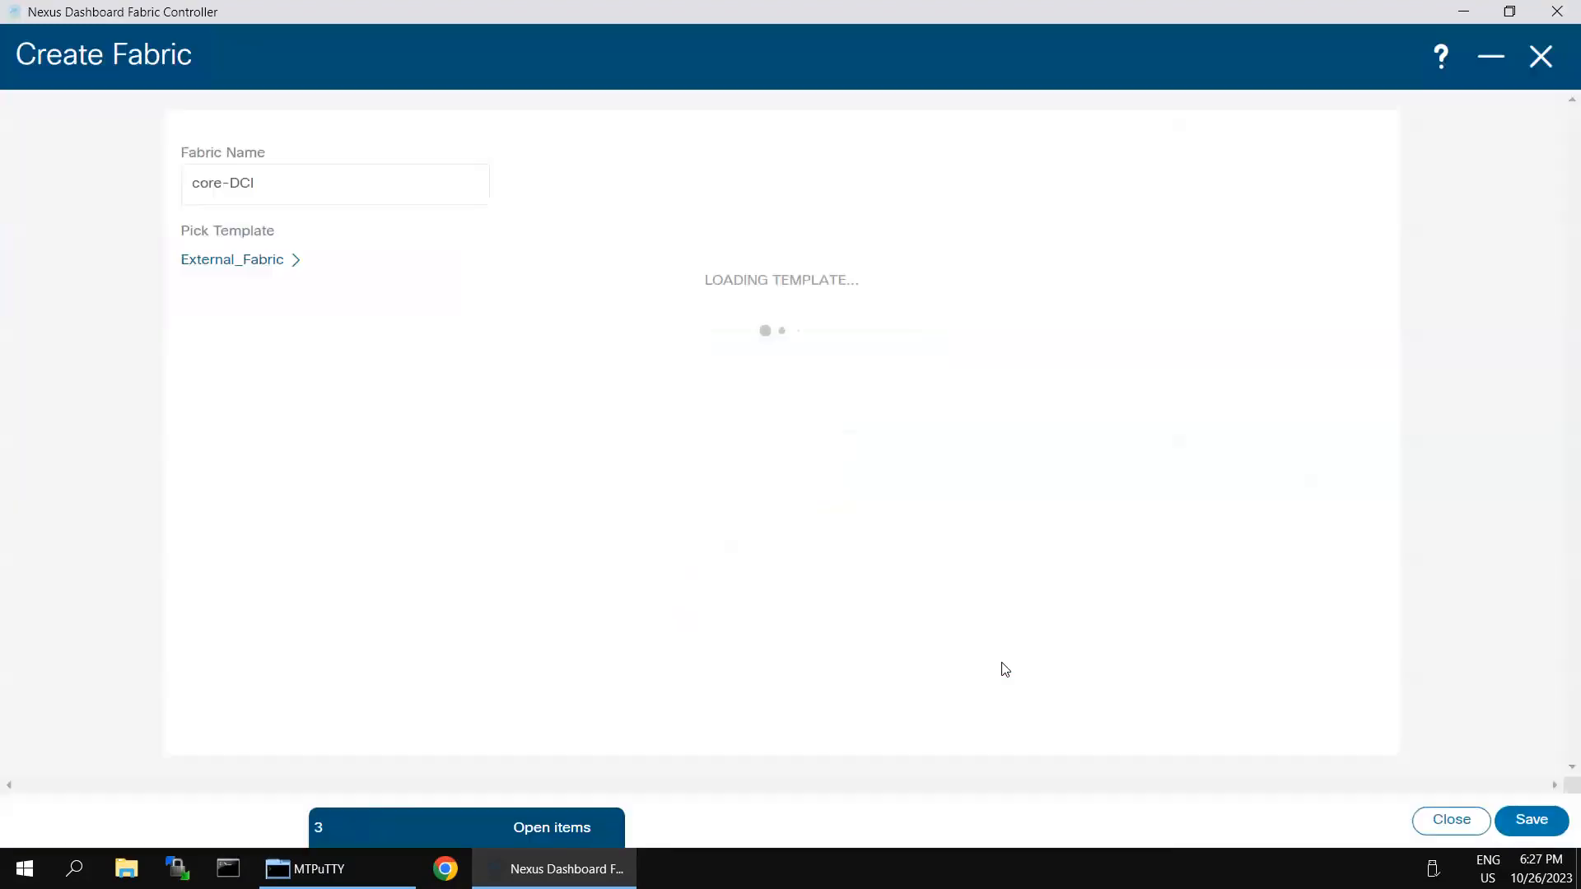
click(456, 403)
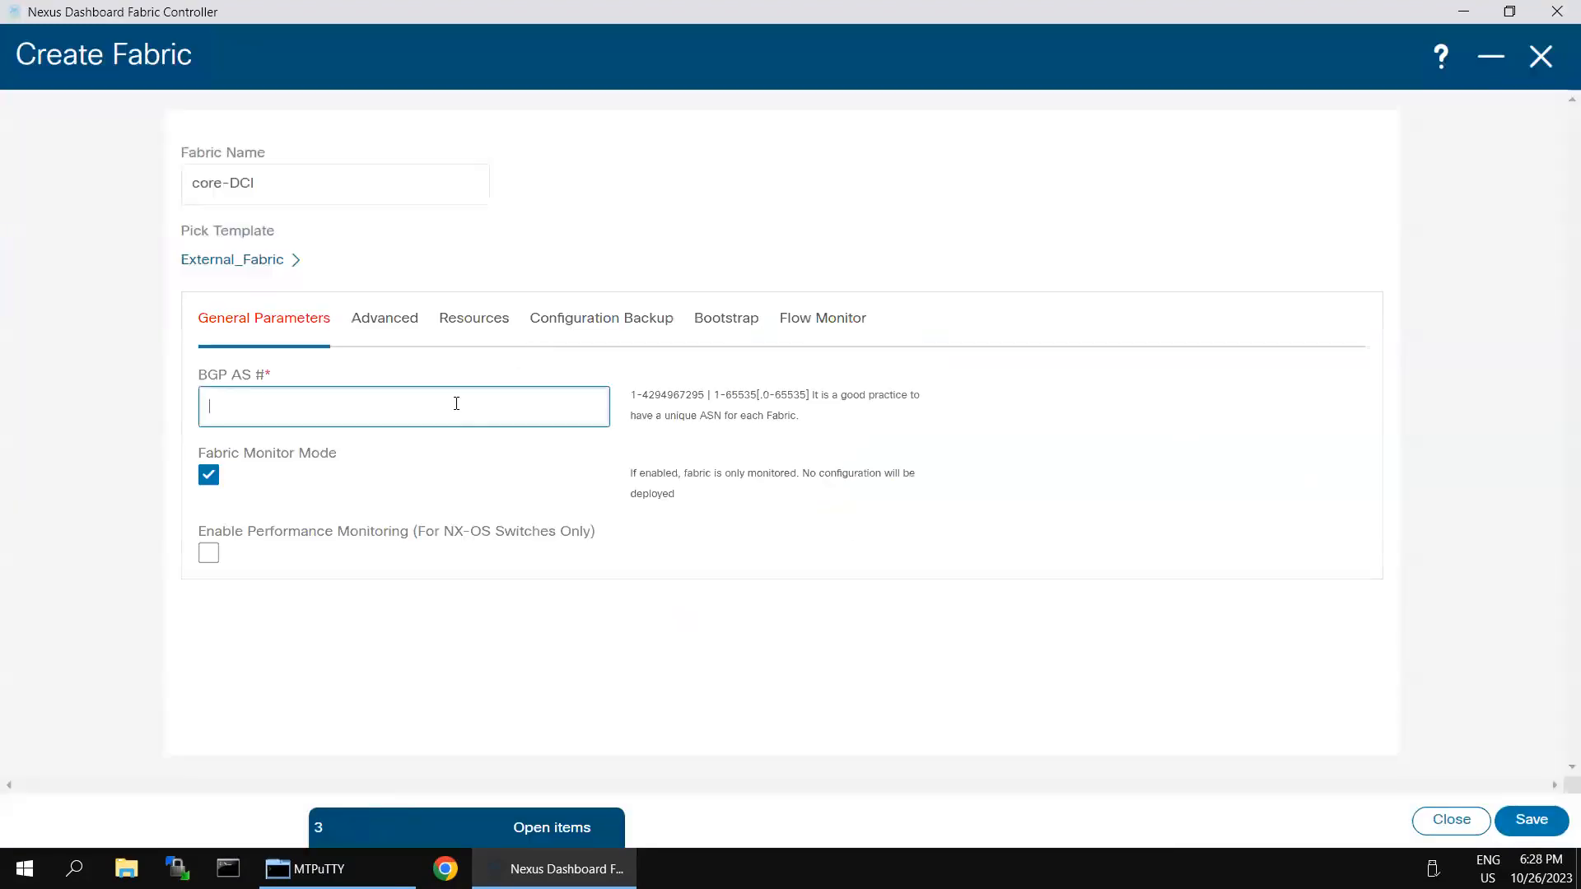
text(65003)
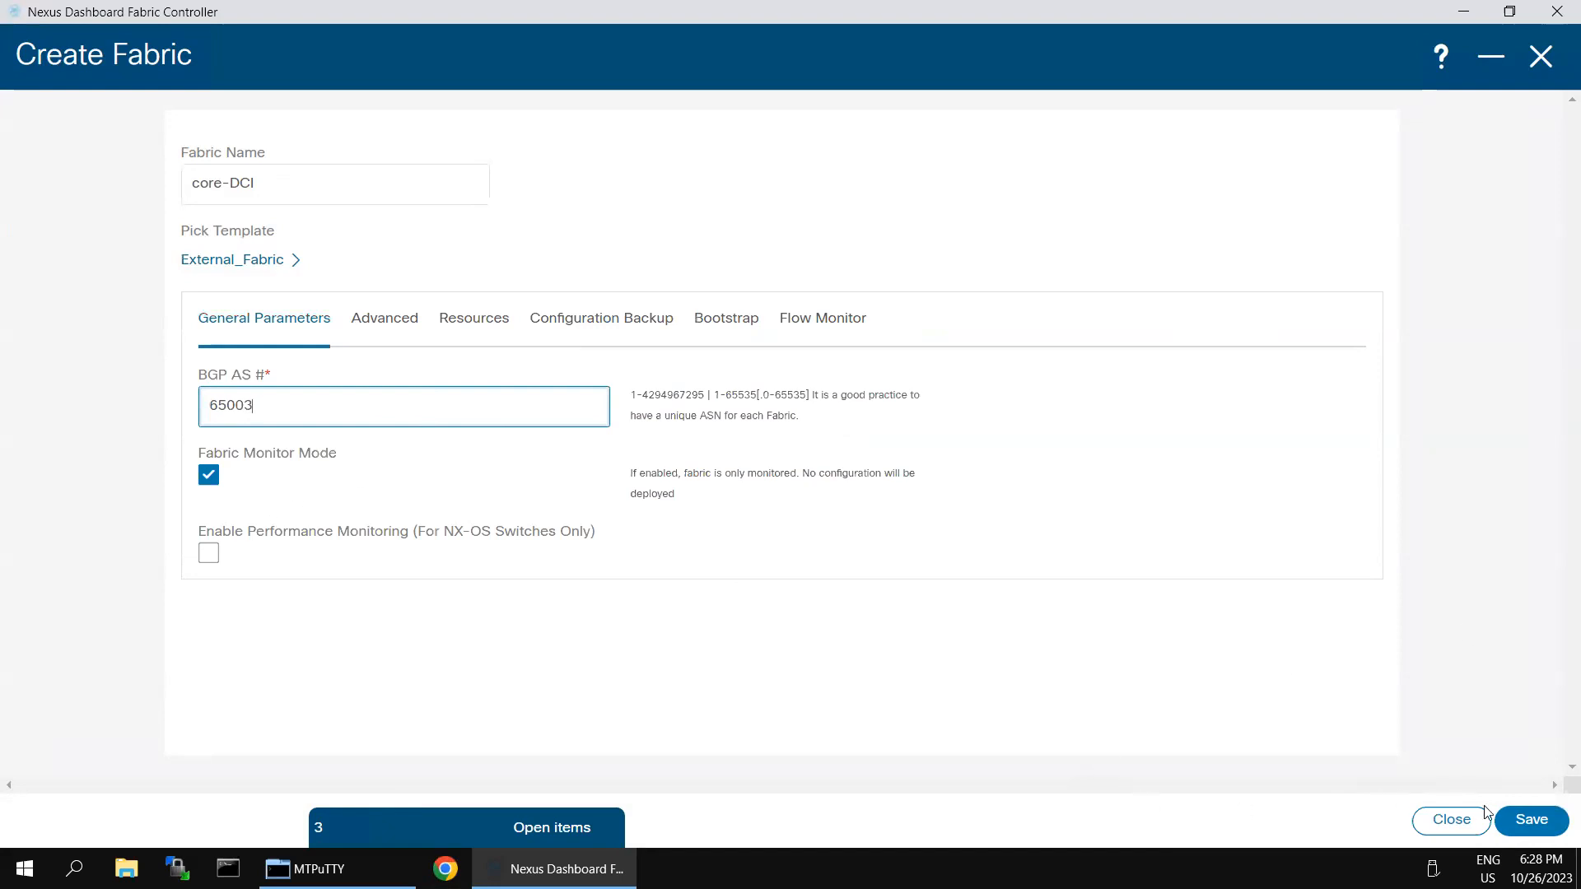
click(1524, 822)
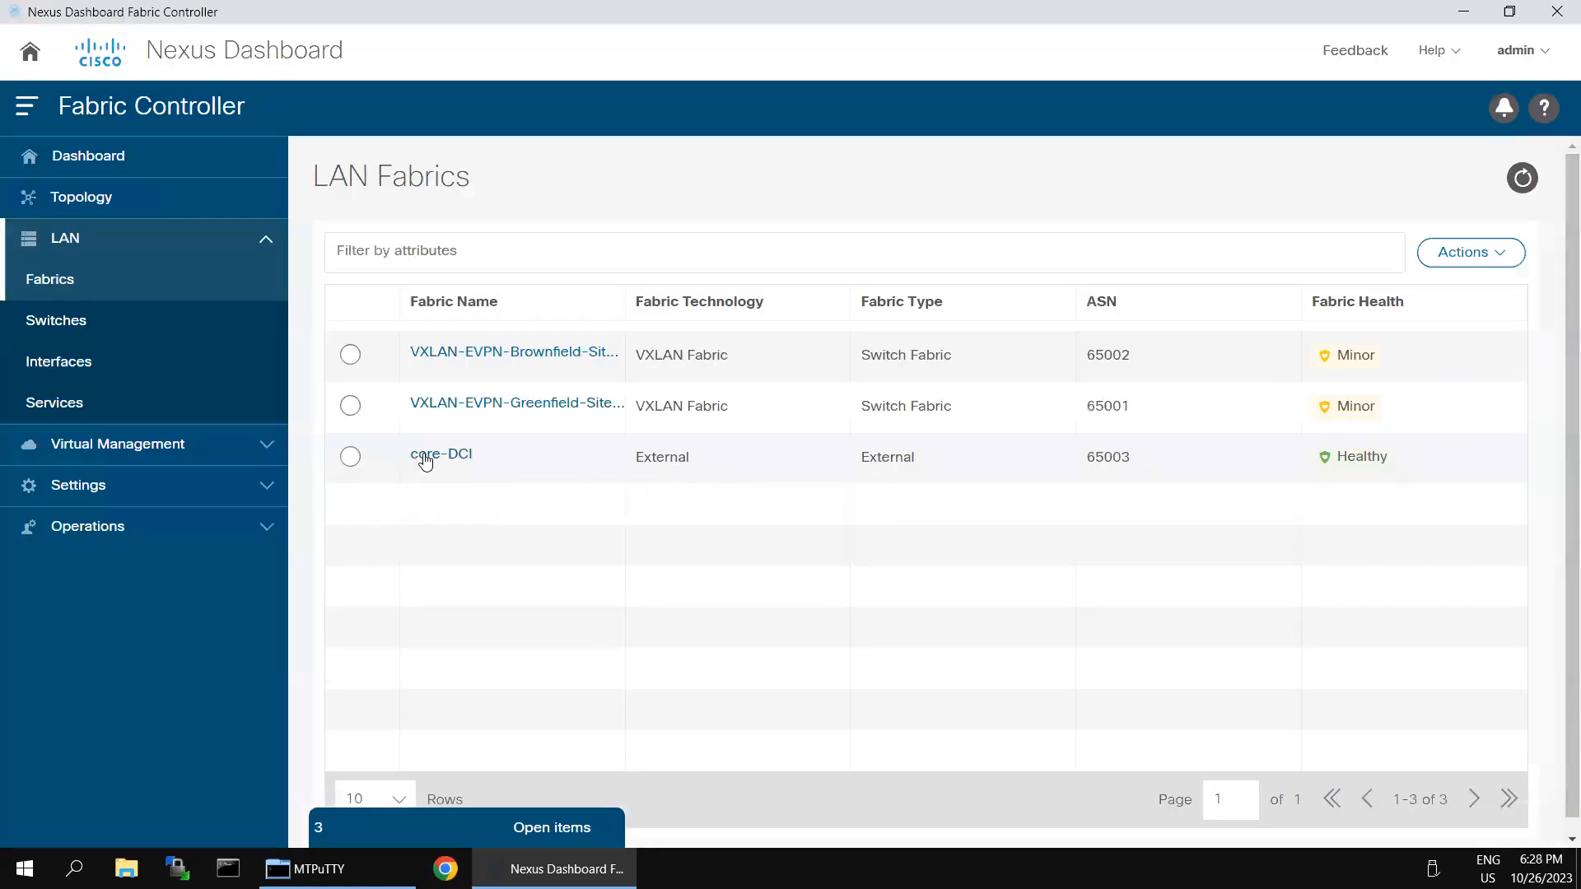
Step: Bring up the Add Switches form from core-DCI's Fabric Overview switch list, ready for the Seed IP
click(423, 456)
click(1532, 65)
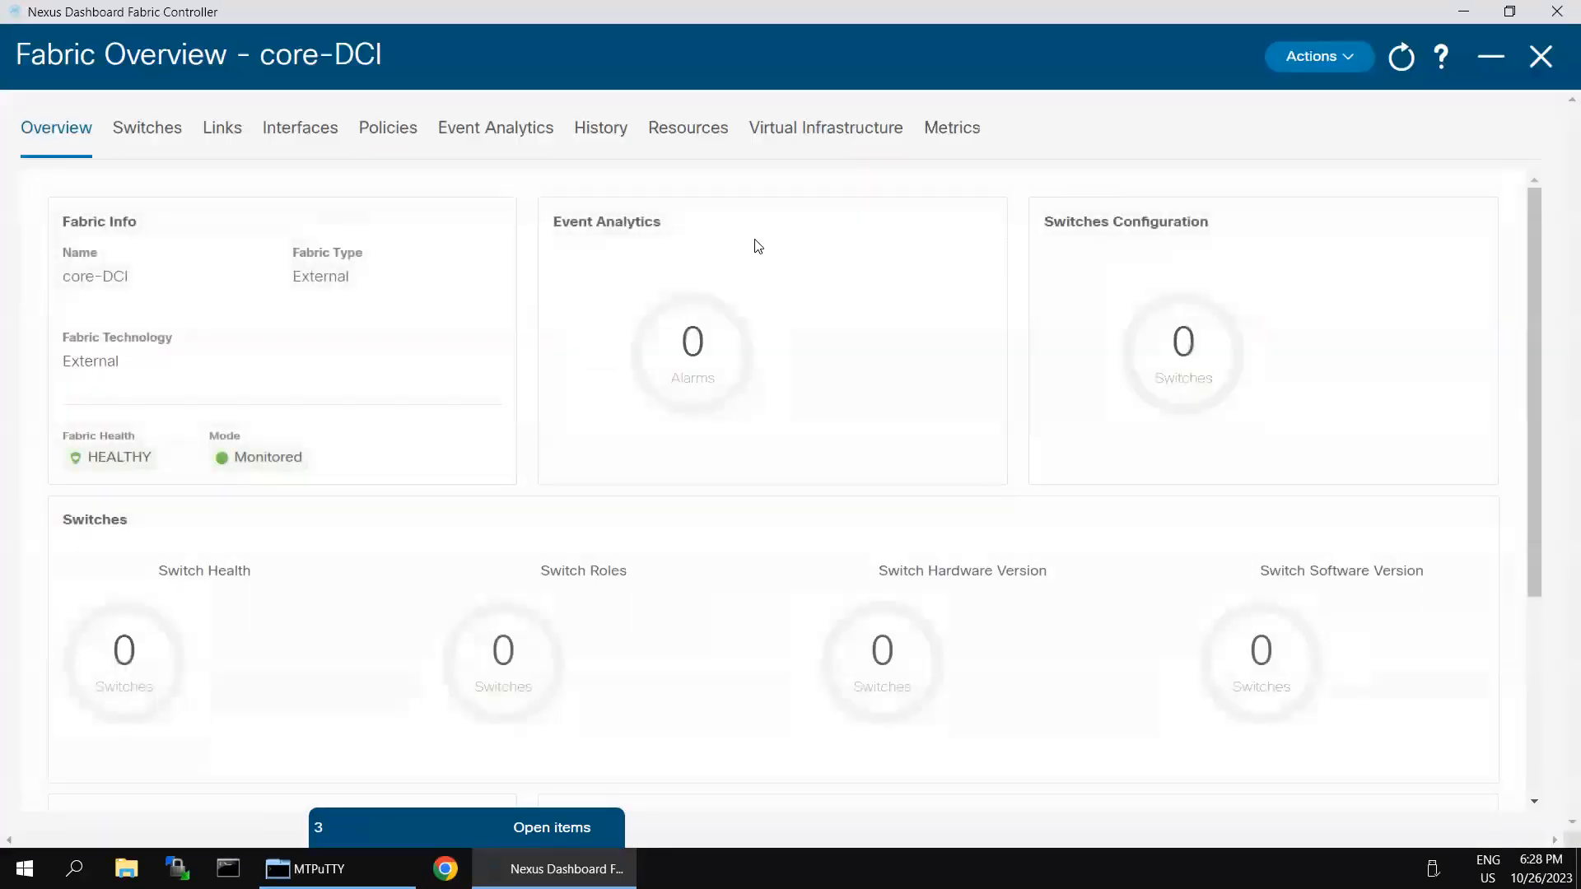
click(165, 134)
click(56, 269)
click(63, 270)
click(1492, 210)
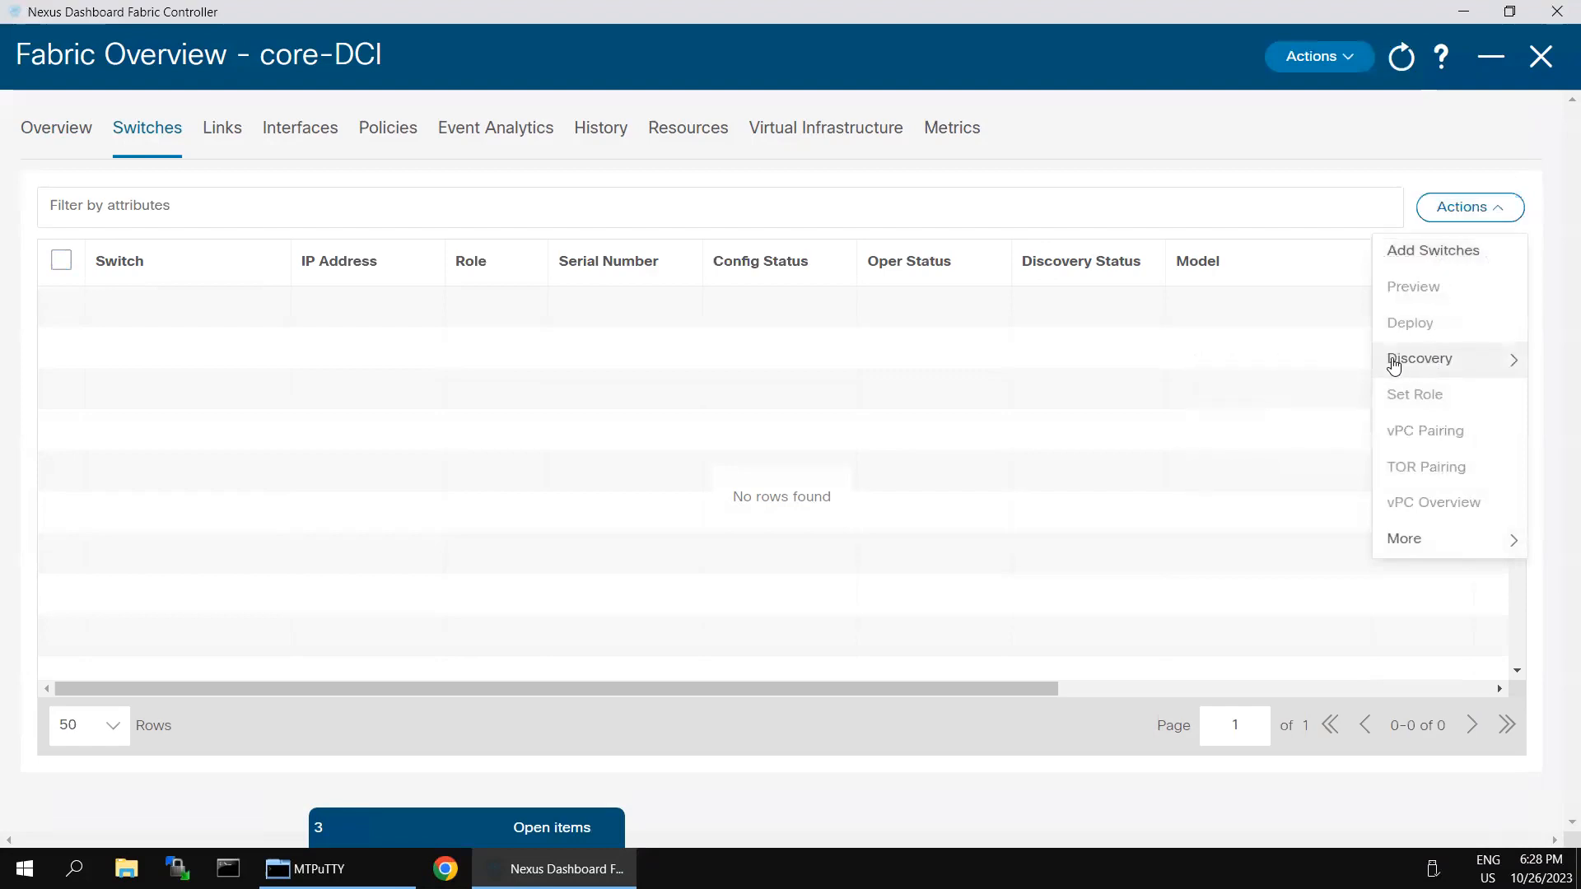
click(1420, 256)
click(358, 296)
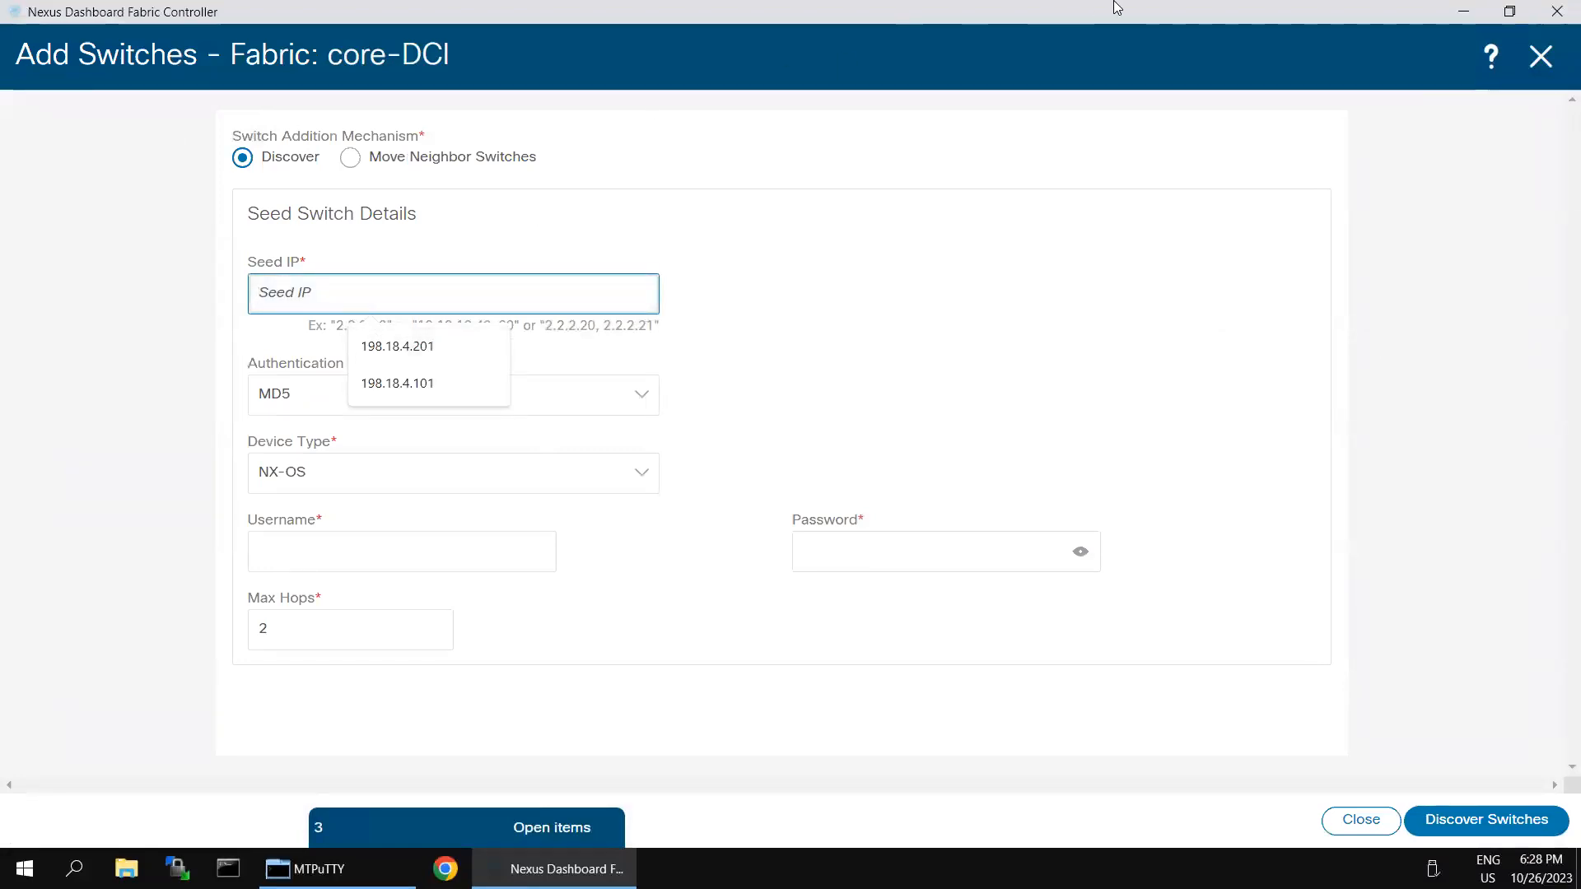
click(1337, 18)
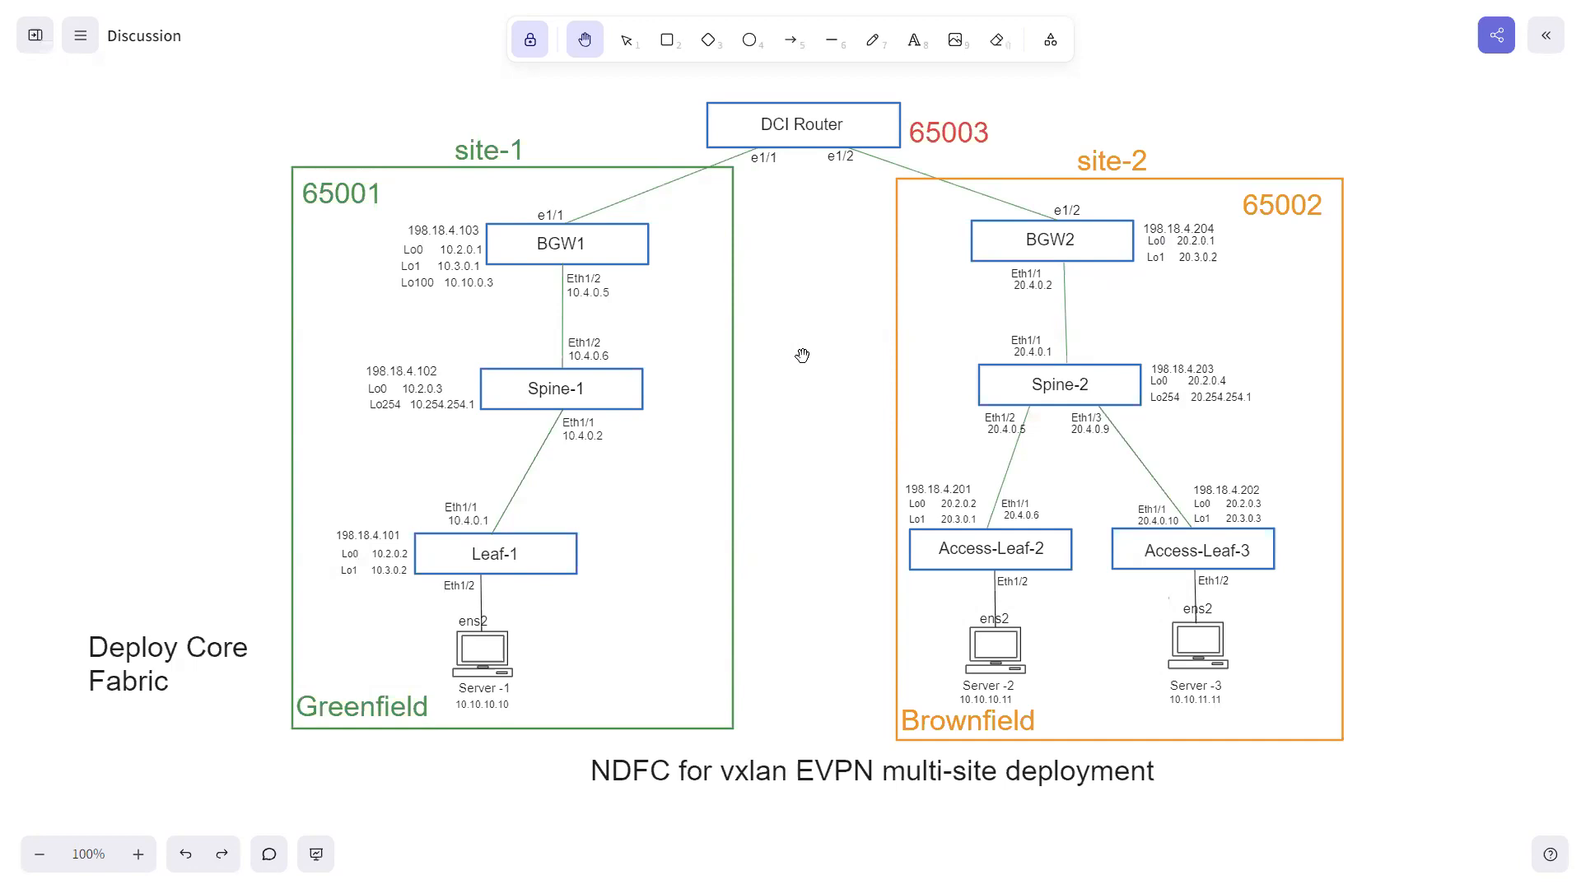
key(super)
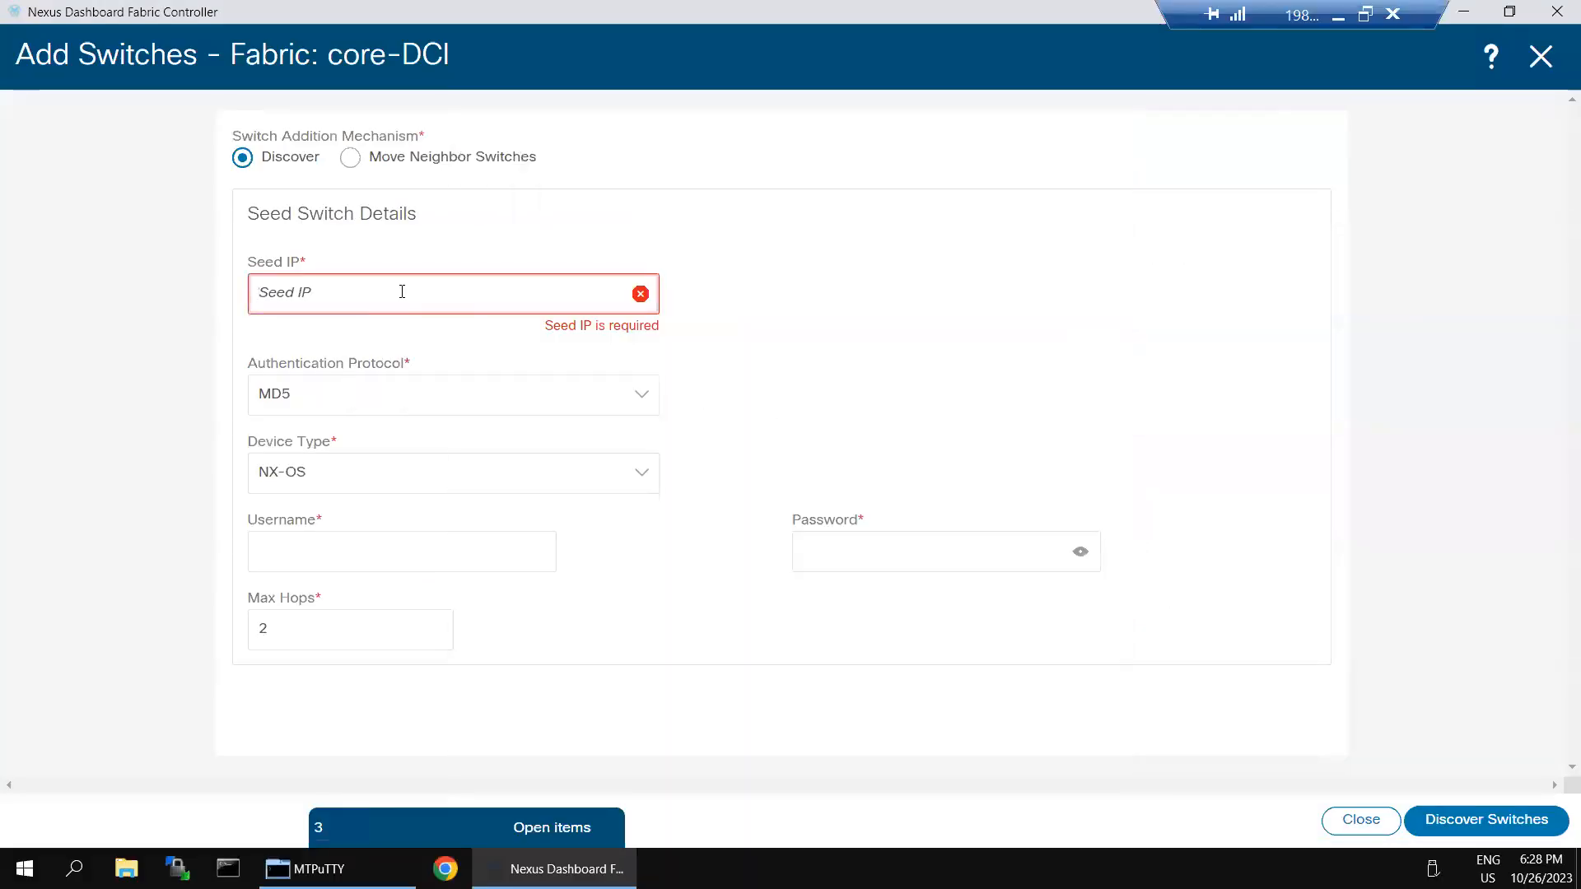
click(402, 292)
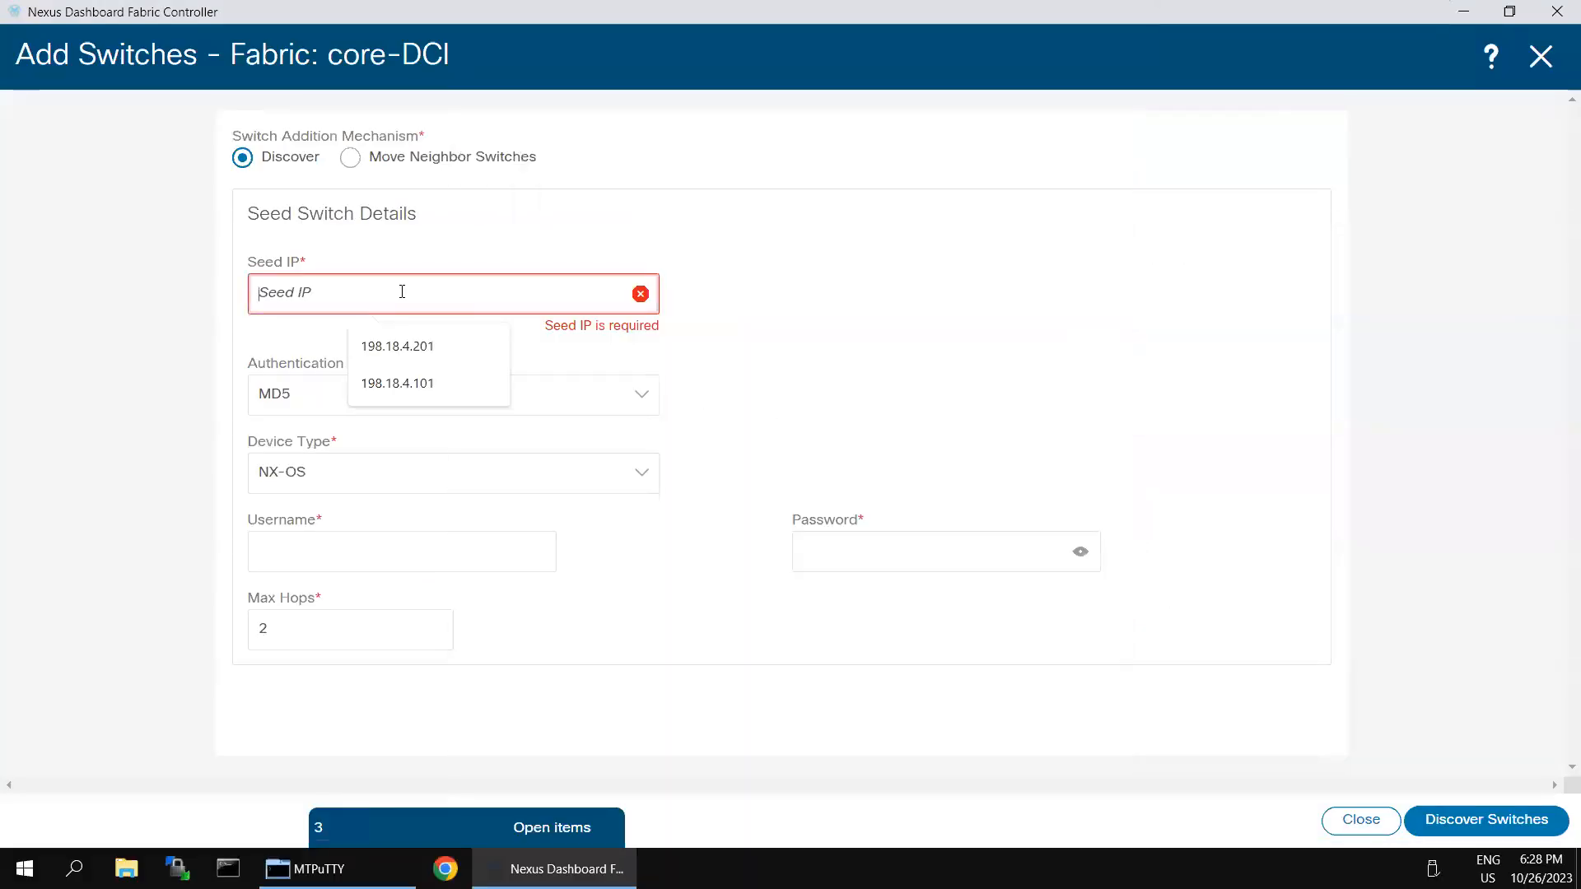
Step: Discover switches from seed 198.18.4.205 using the saved switch username and password
click(396, 348)
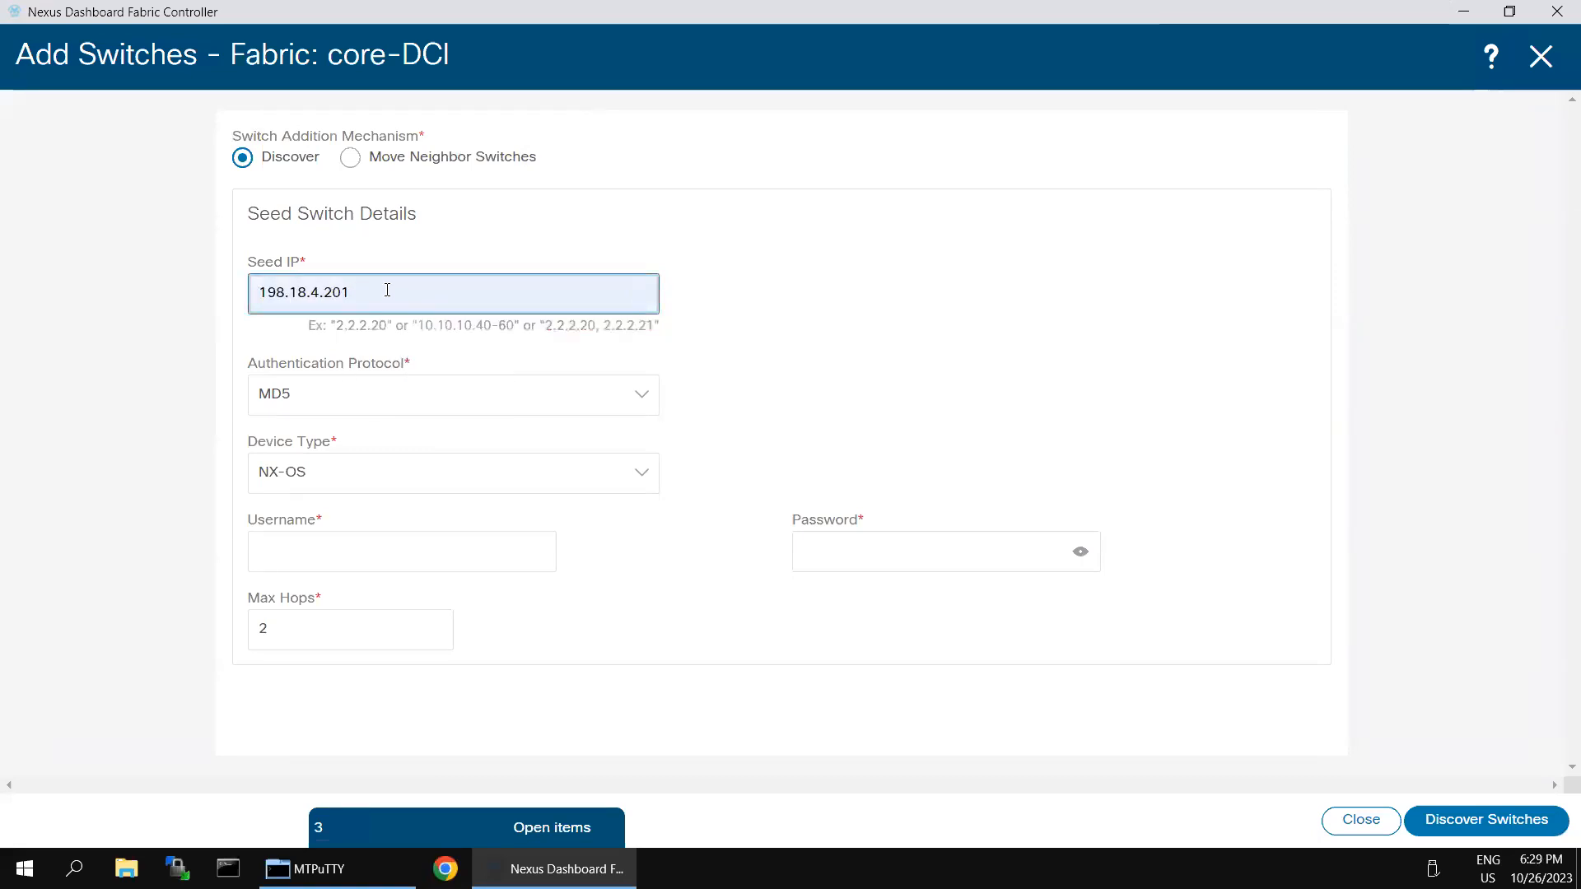
key(BackSpace)
text(5)
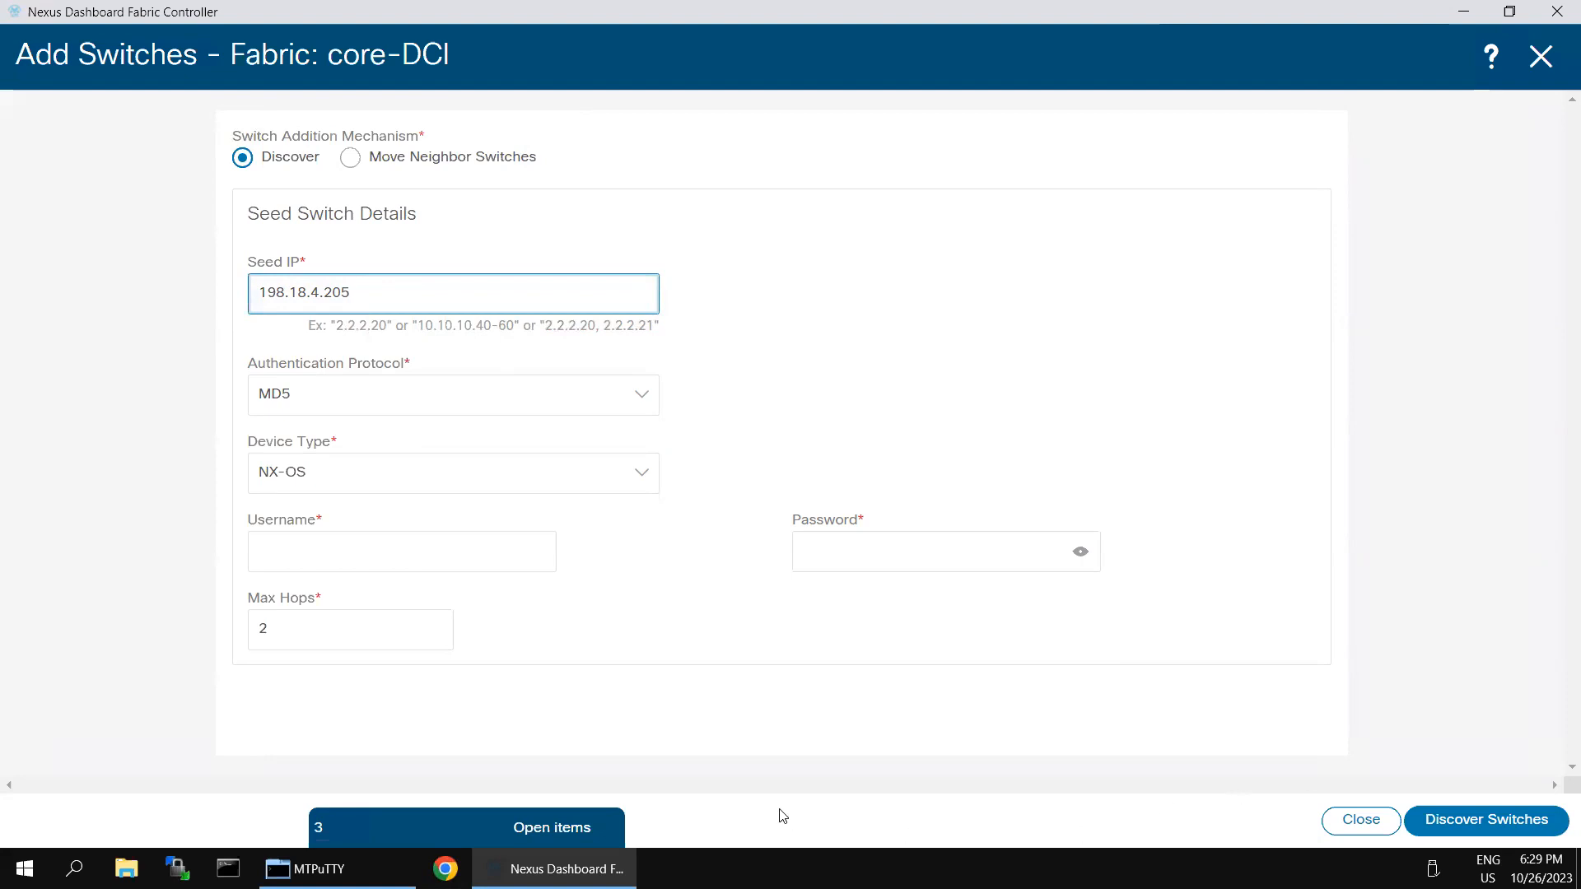
click(470, 555)
click(420, 599)
click(902, 546)
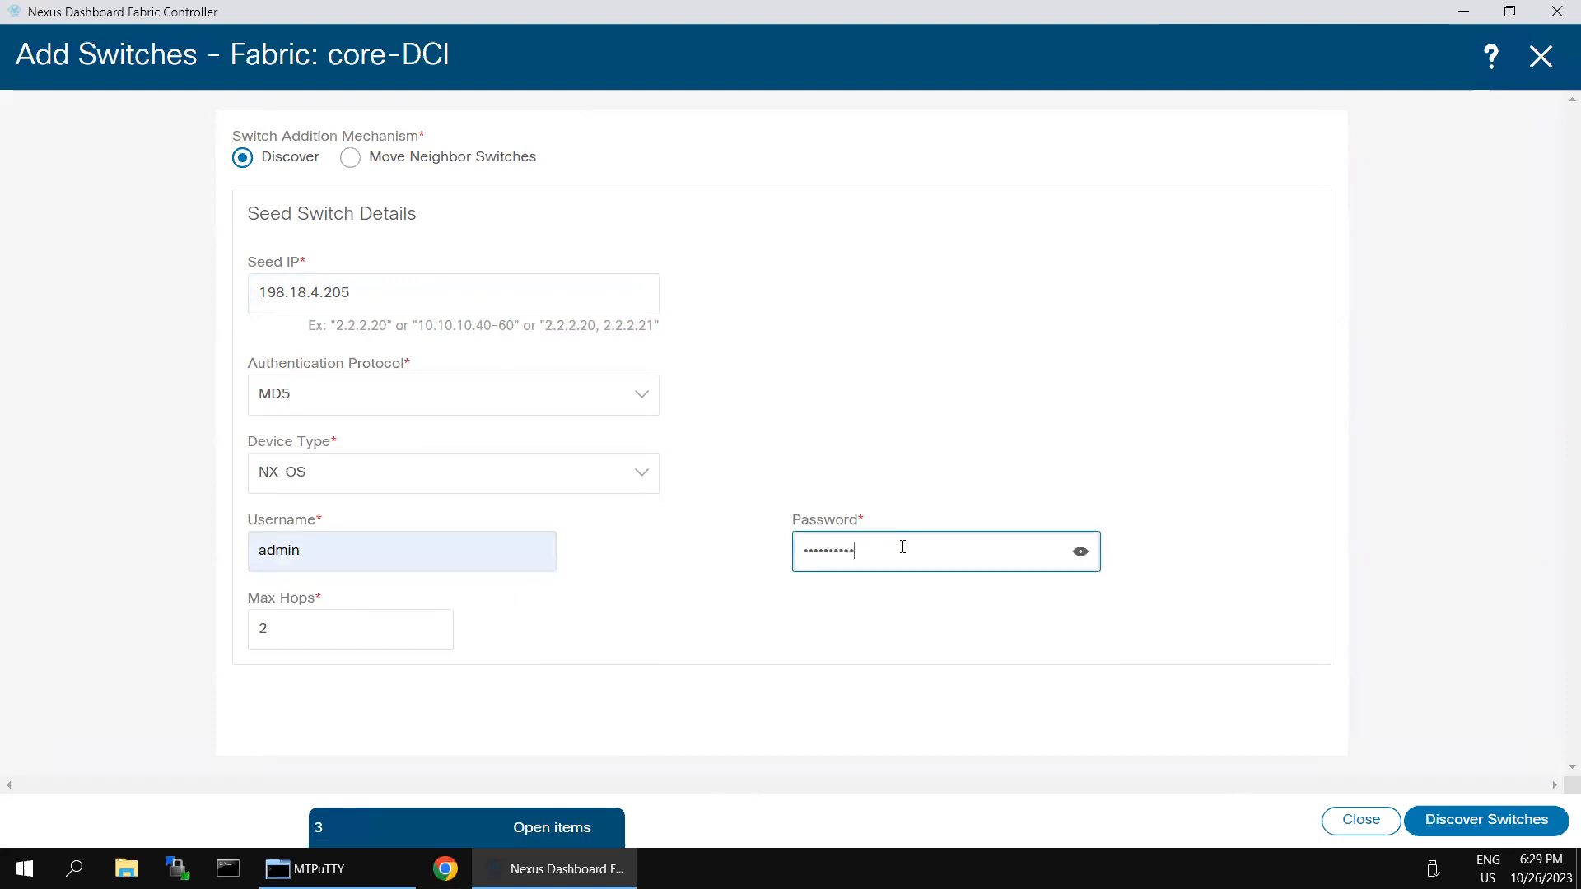
click(1453, 815)
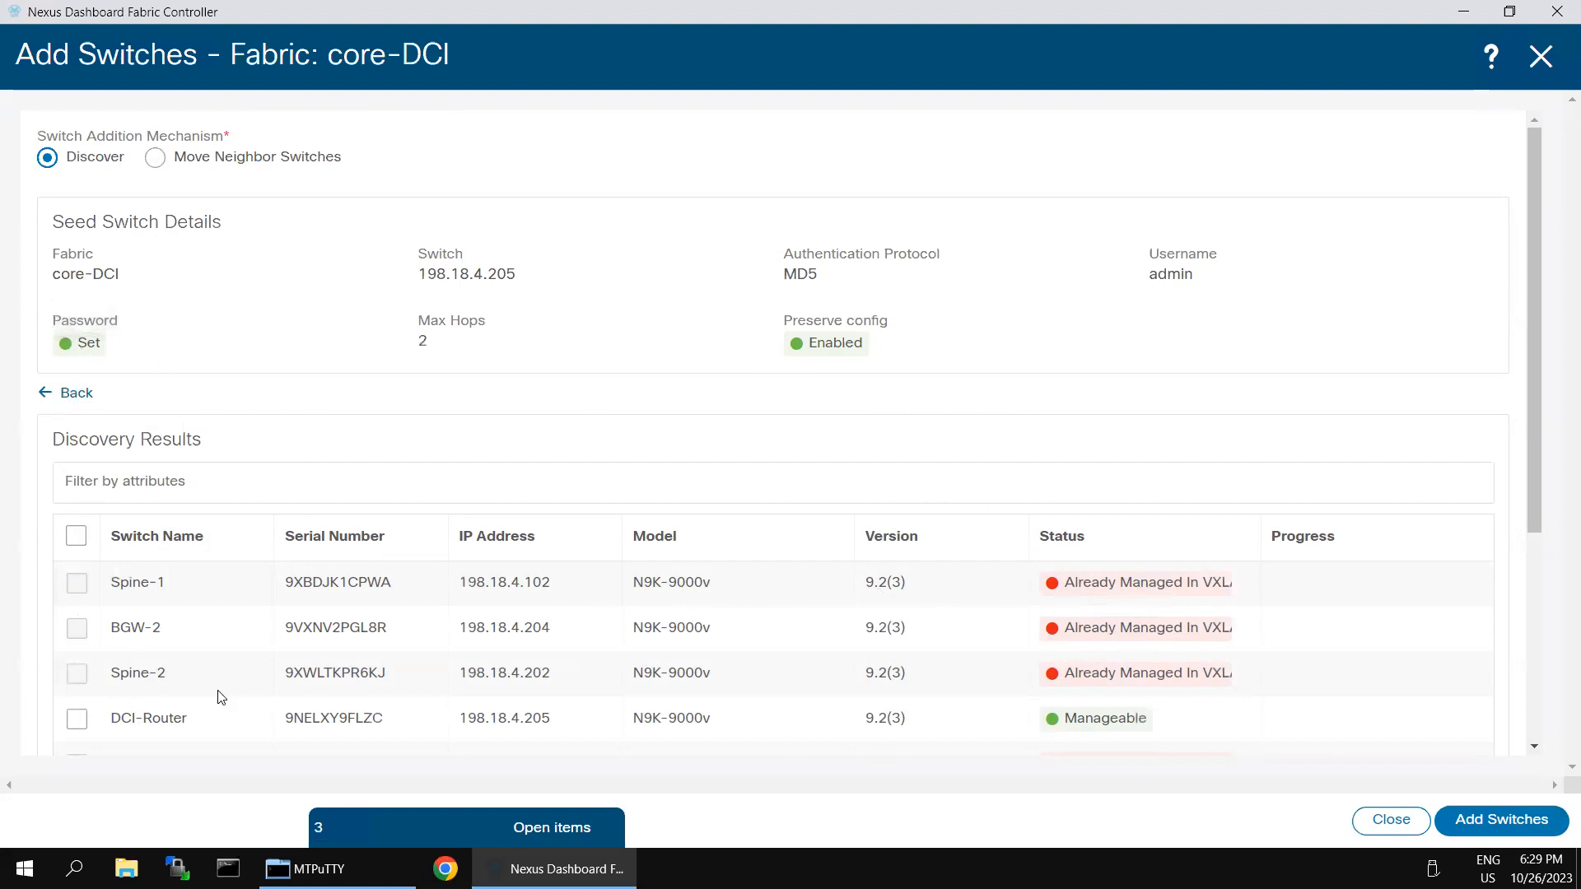
Step: Add DCI-Router (198.18.4.205) to core-DCI and return to the fabric's switch list
click(74, 720)
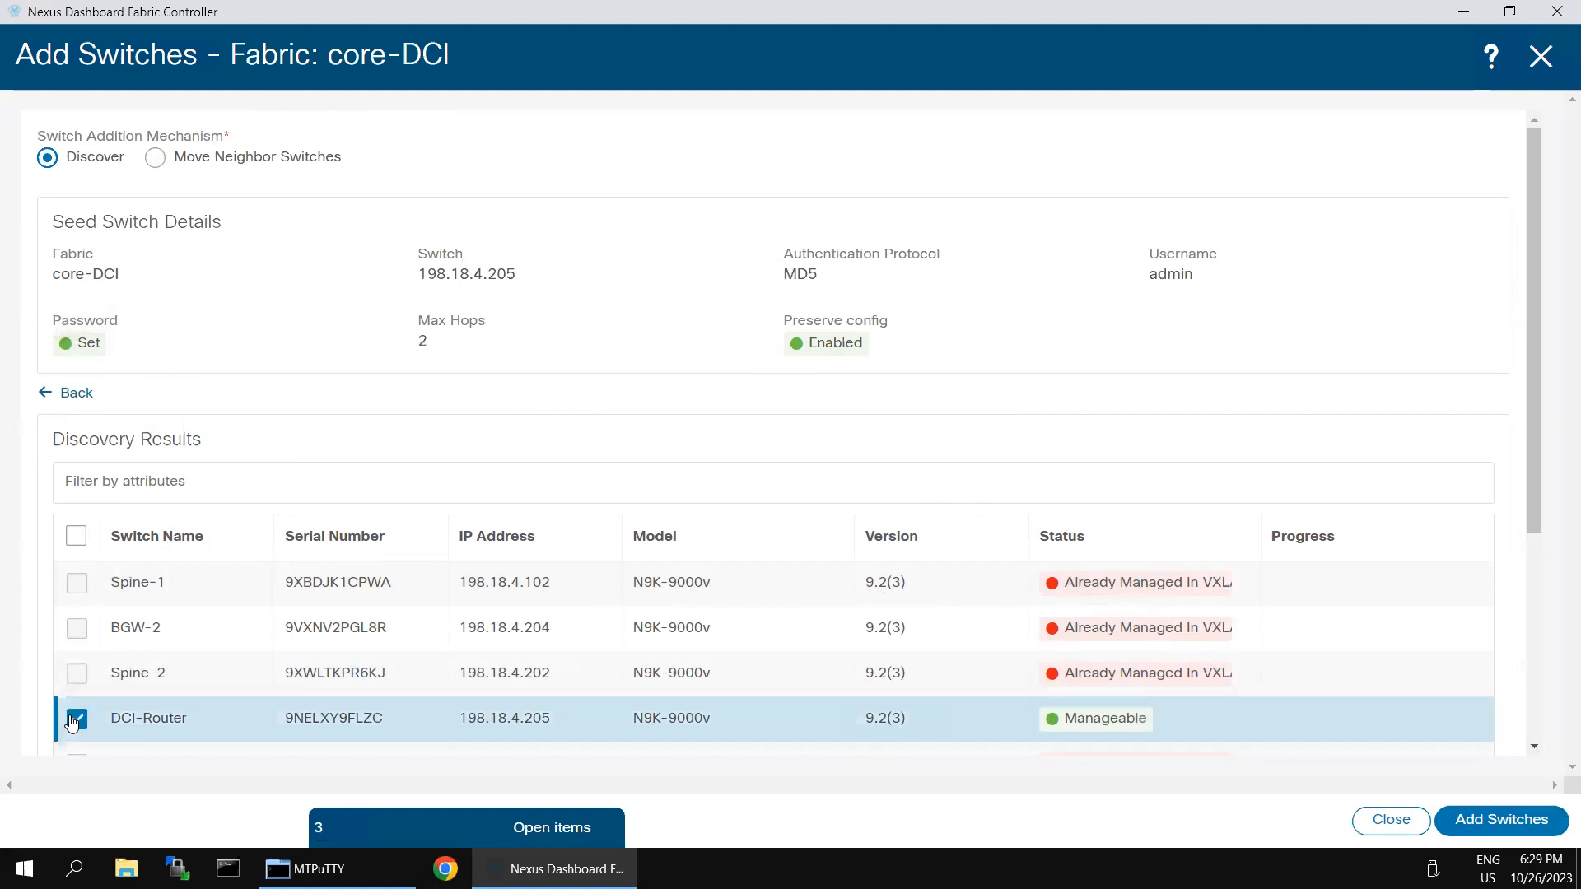
click(1487, 814)
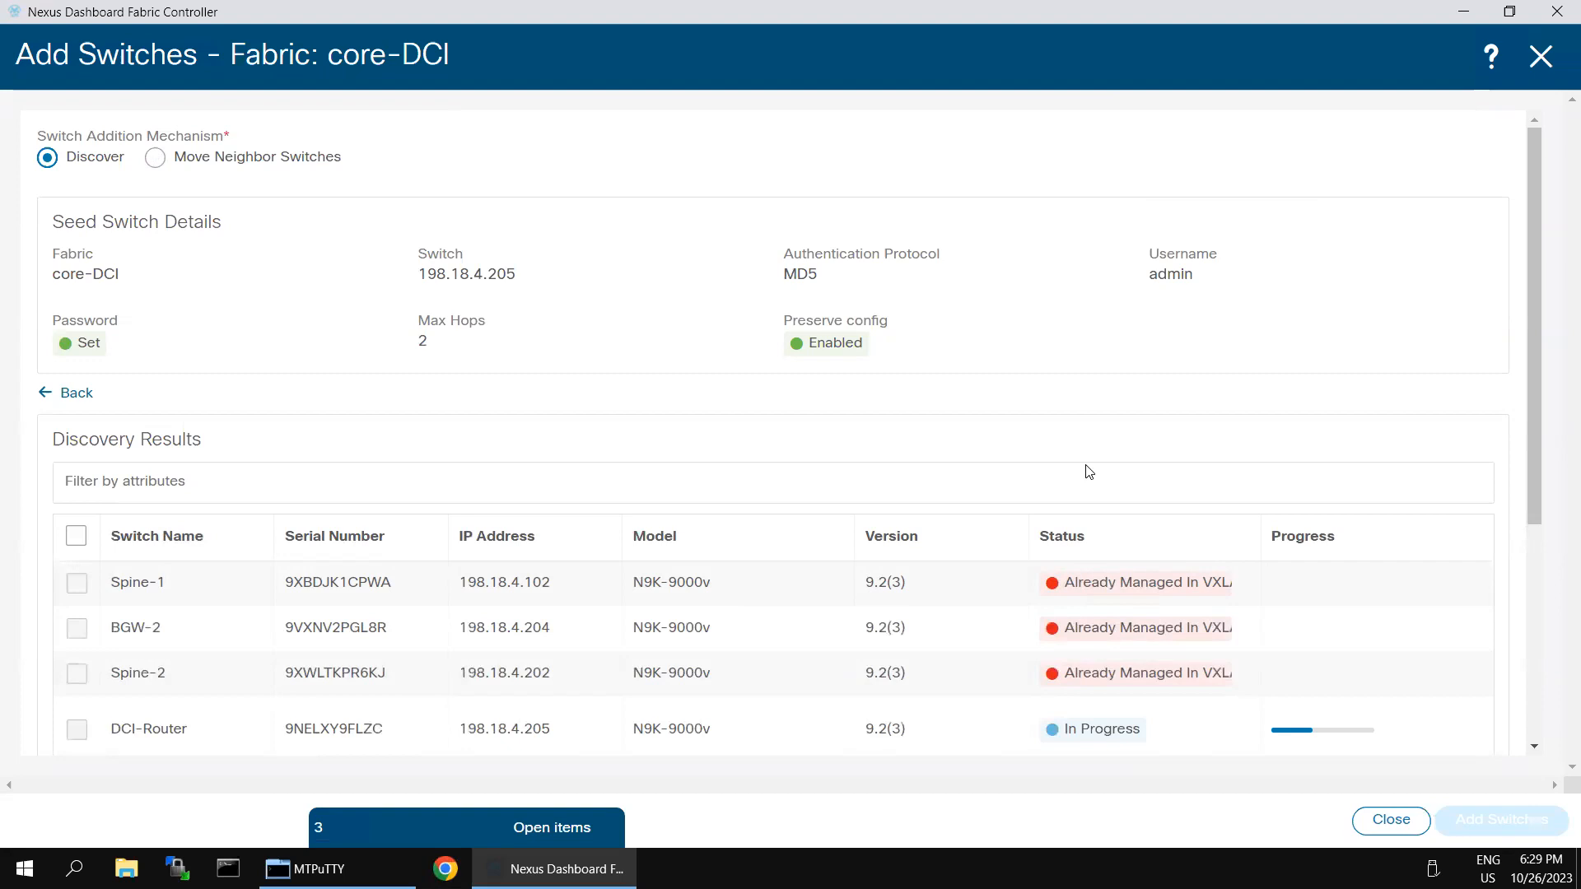
click(1499, 827)
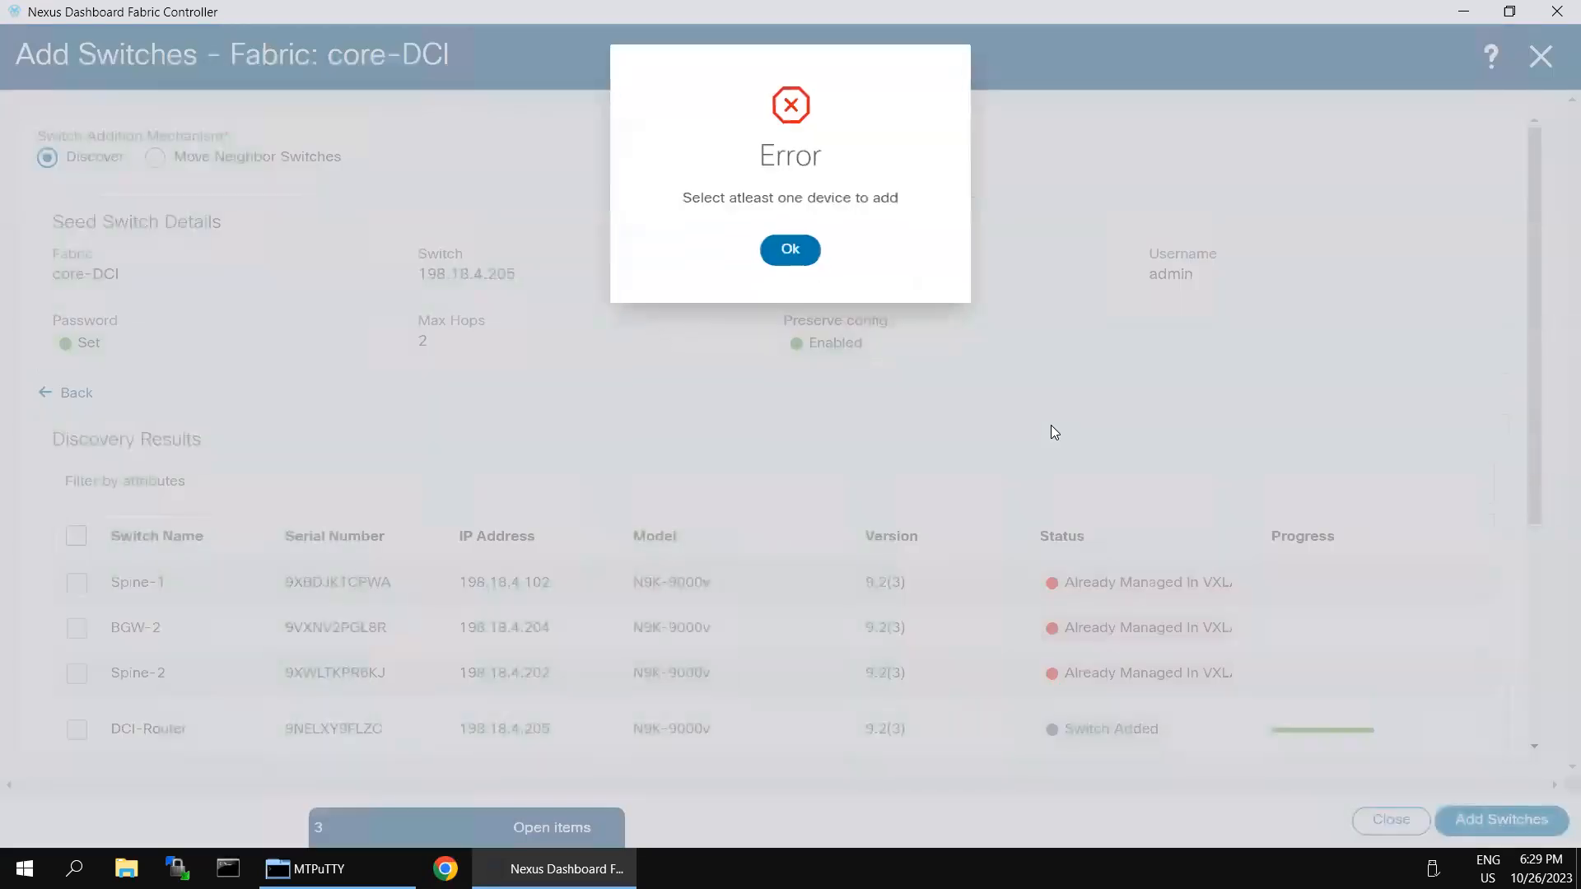
click(795, 250)
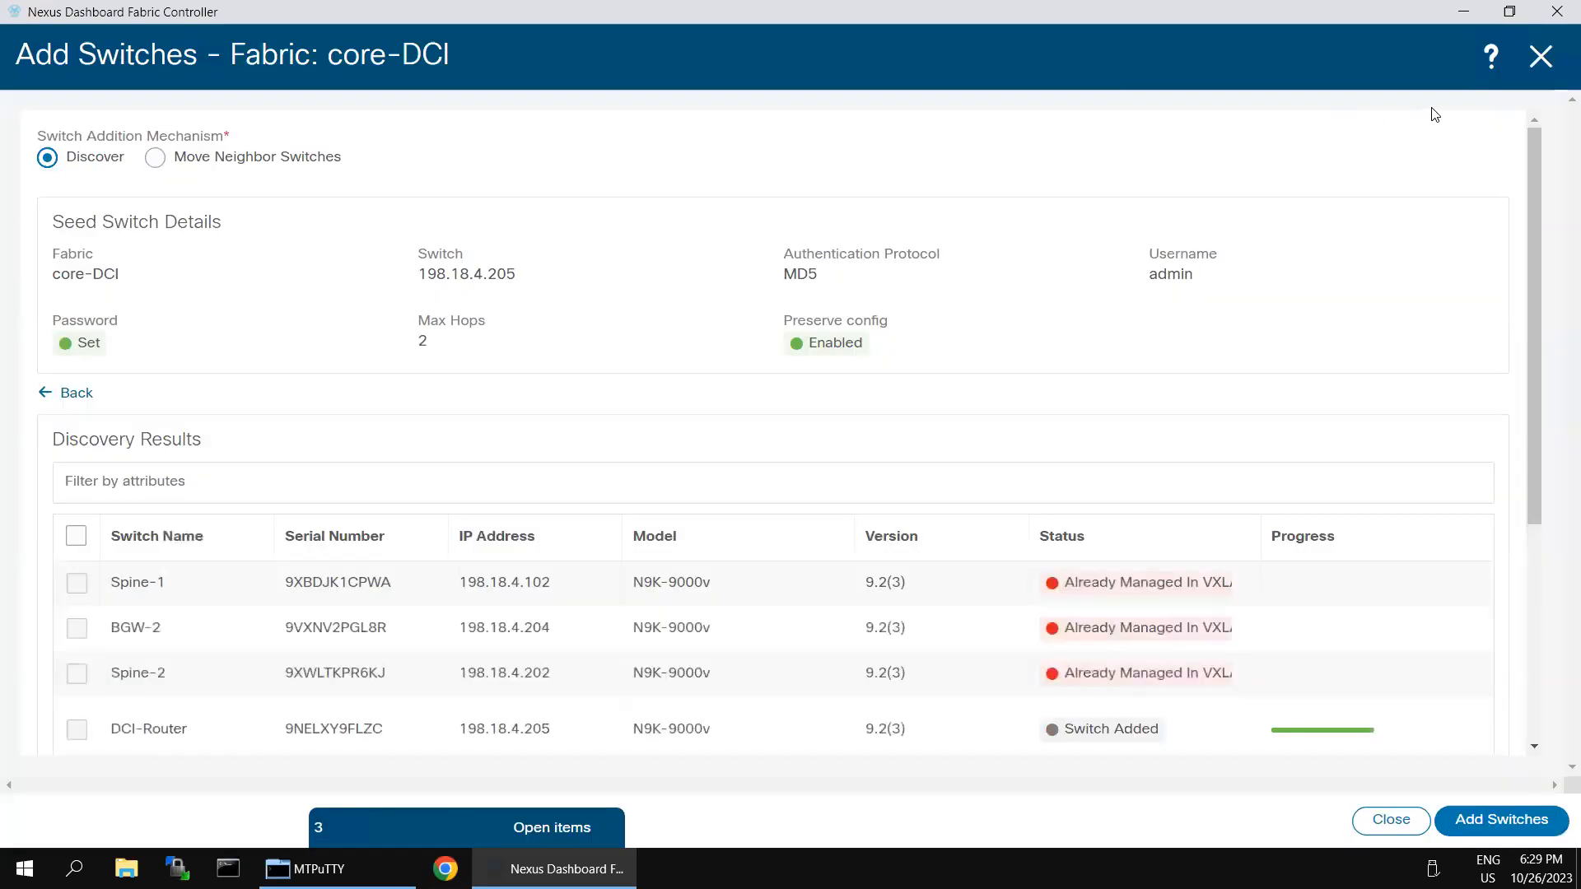
scroll(1354, 609, down, 5)
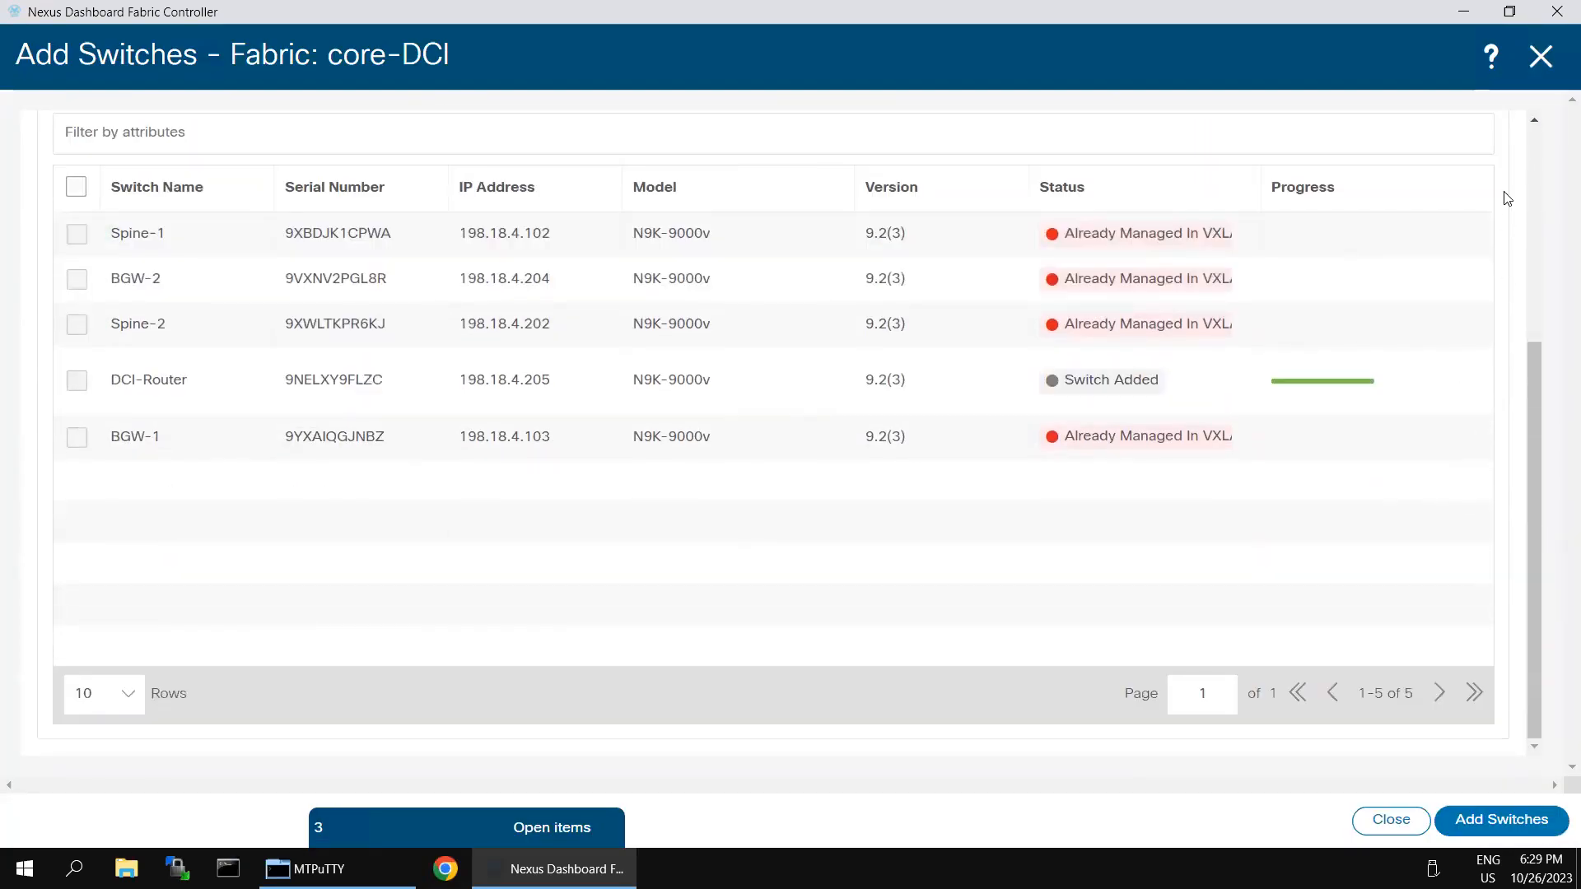
click(1538, 59)
click(61, 308)
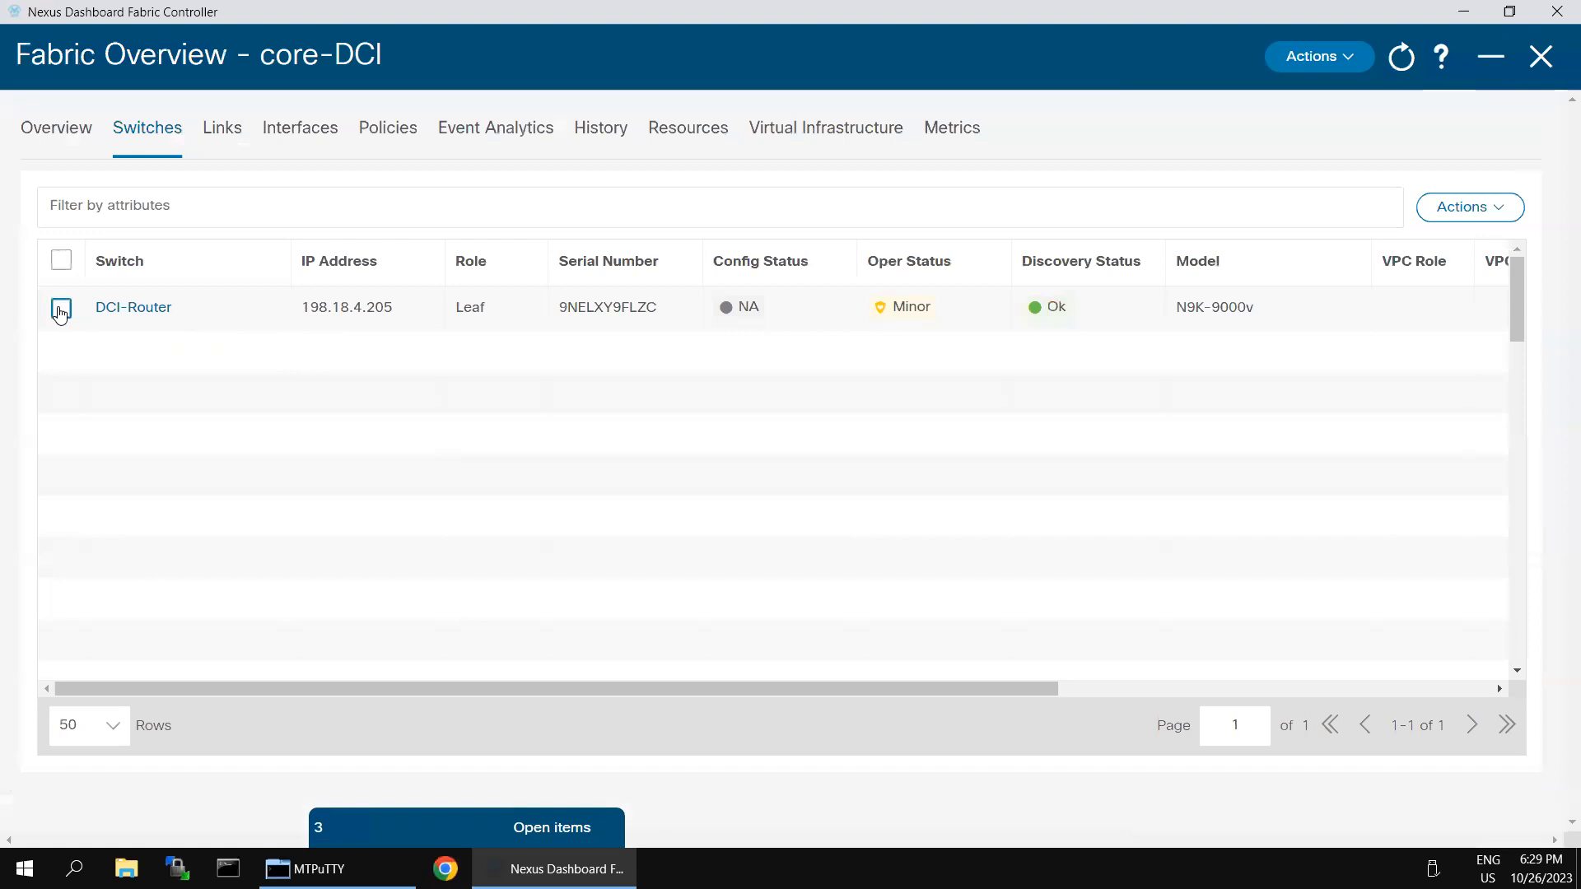
Step: Assign Core Router as DCI-Router's role through Set Role
click(1515, 214)
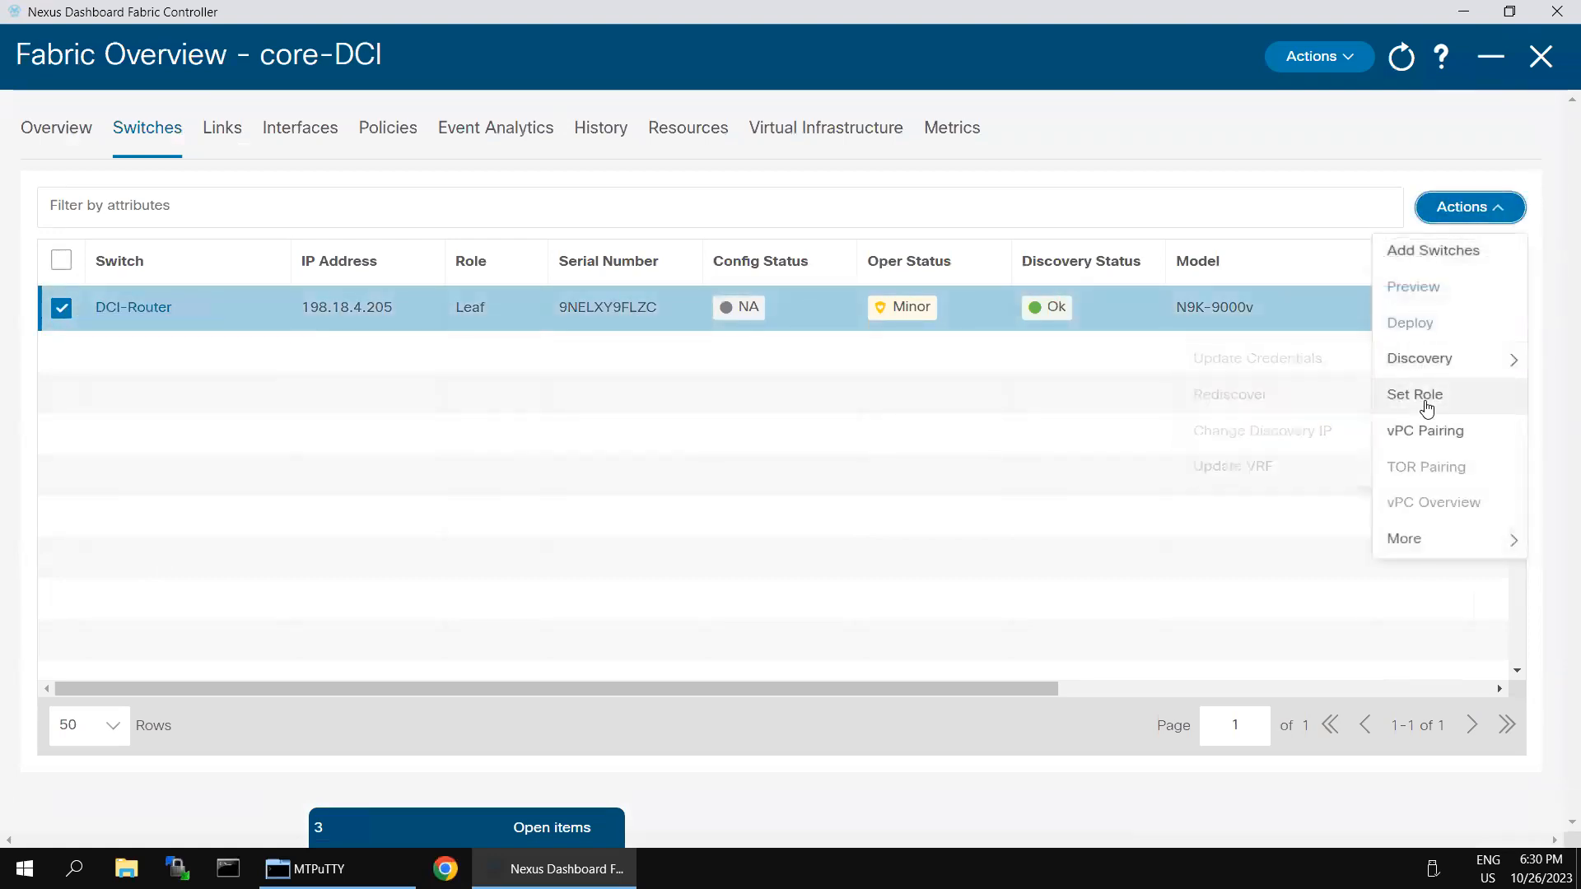
click(1427, 403)
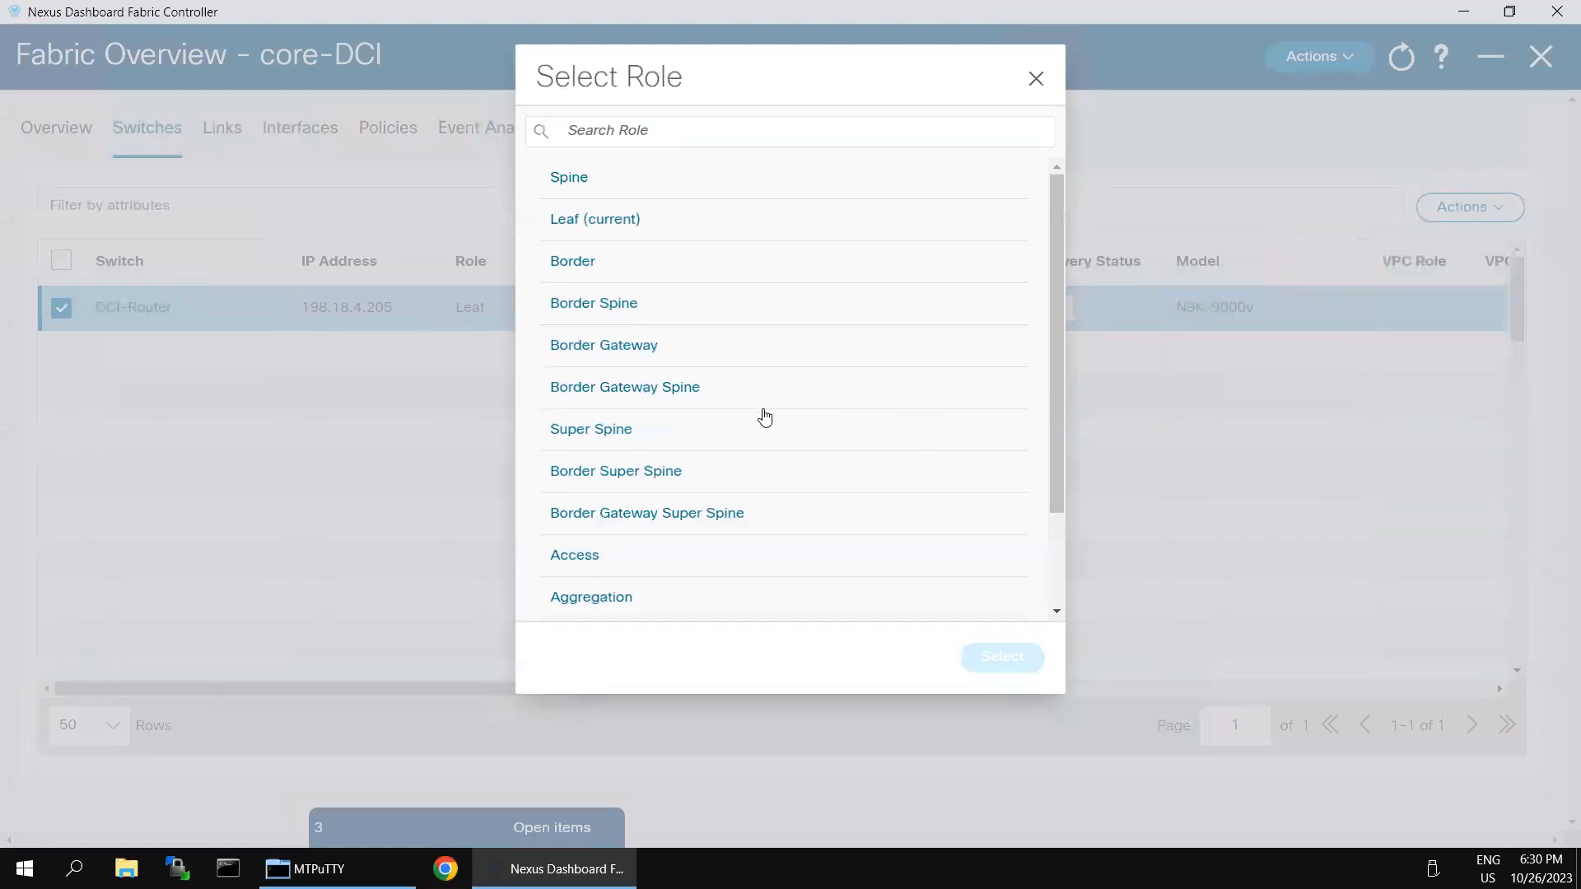
scroll(920, 482, down, 2)
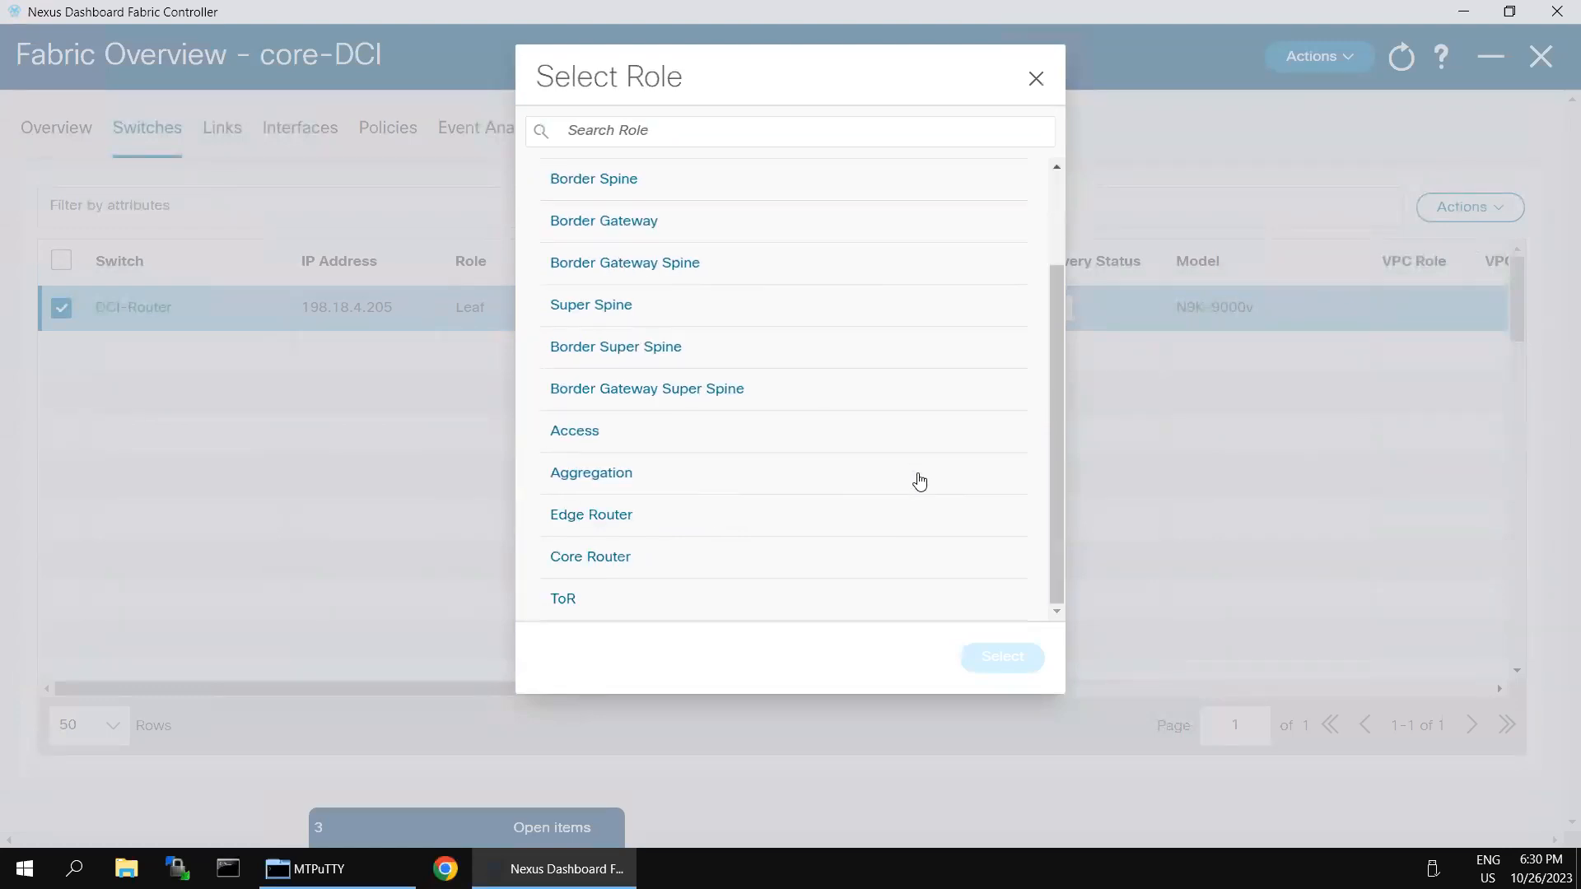
click(591, 558)
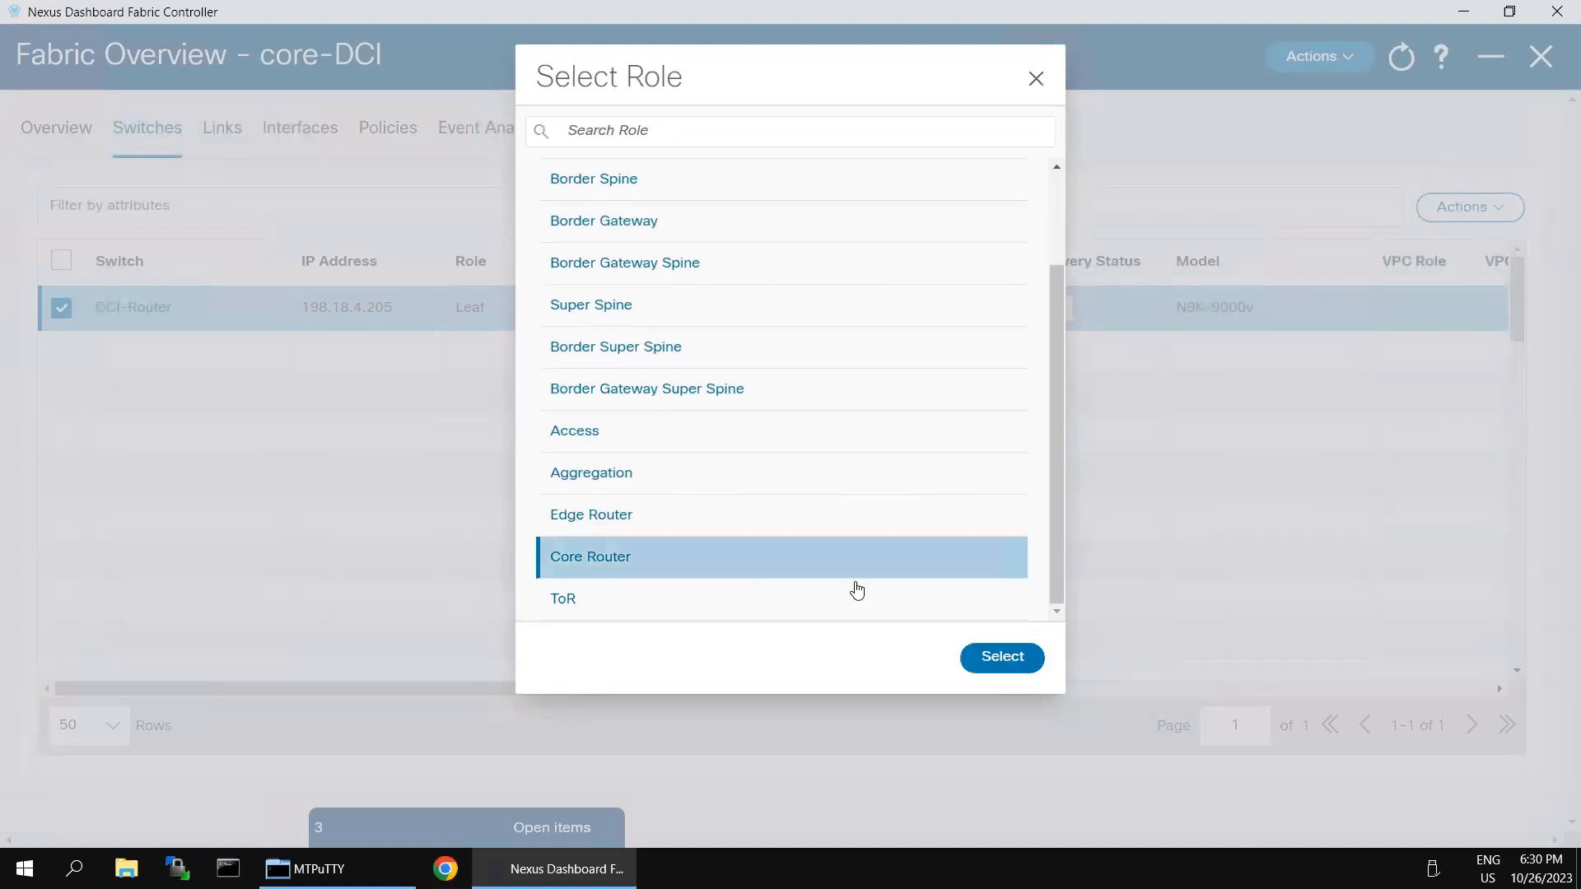
click(994, 657)
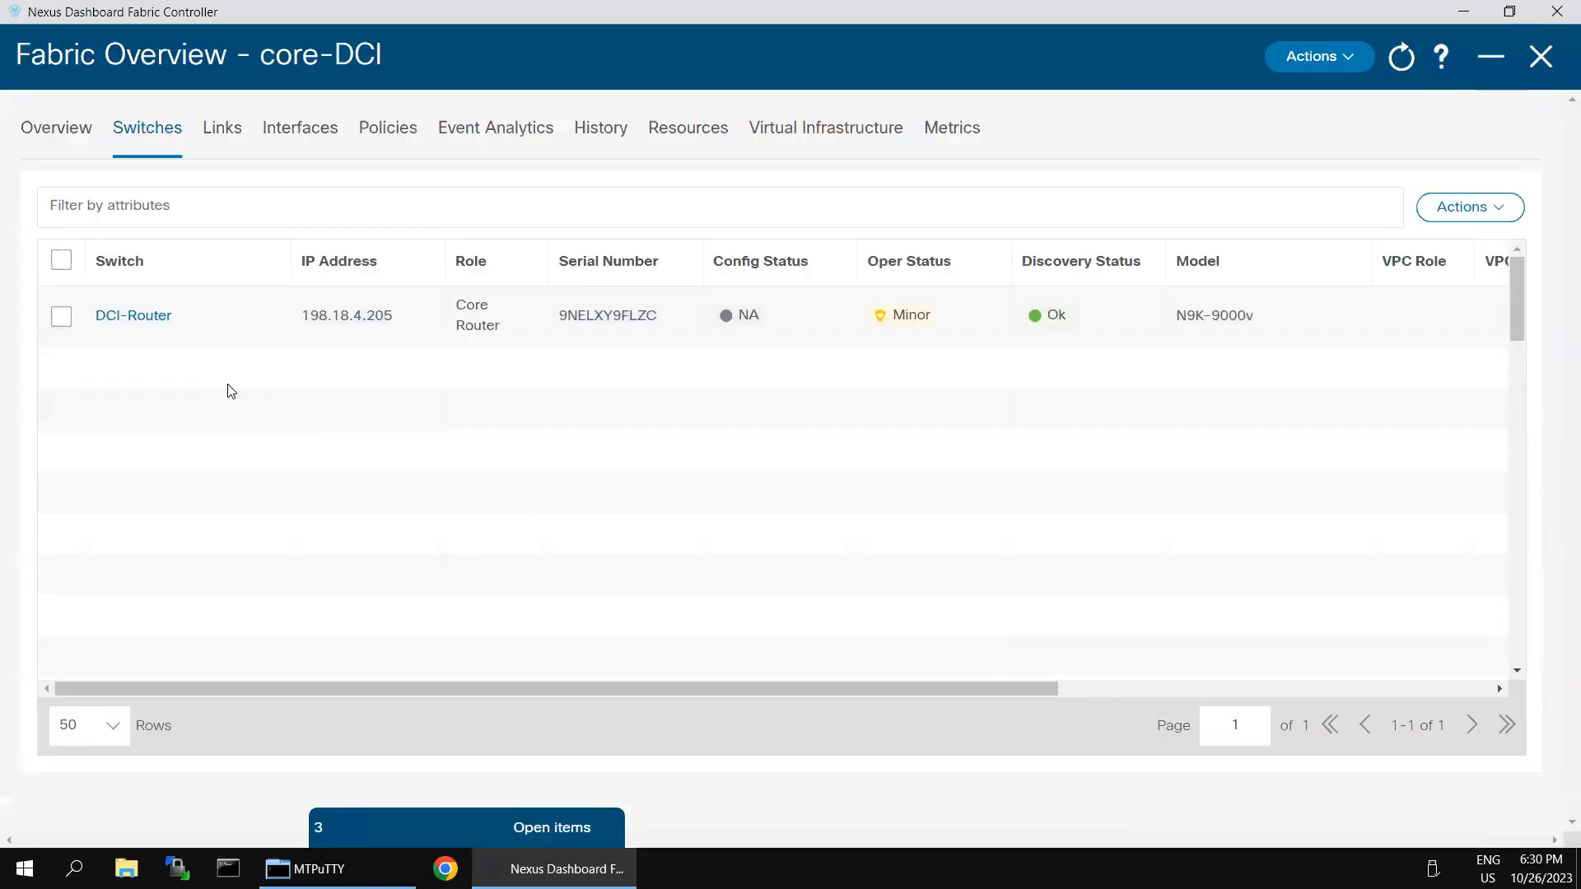
Step: Select DCI-Router and browse the fabric-level and switch action menus
click(61, 317)
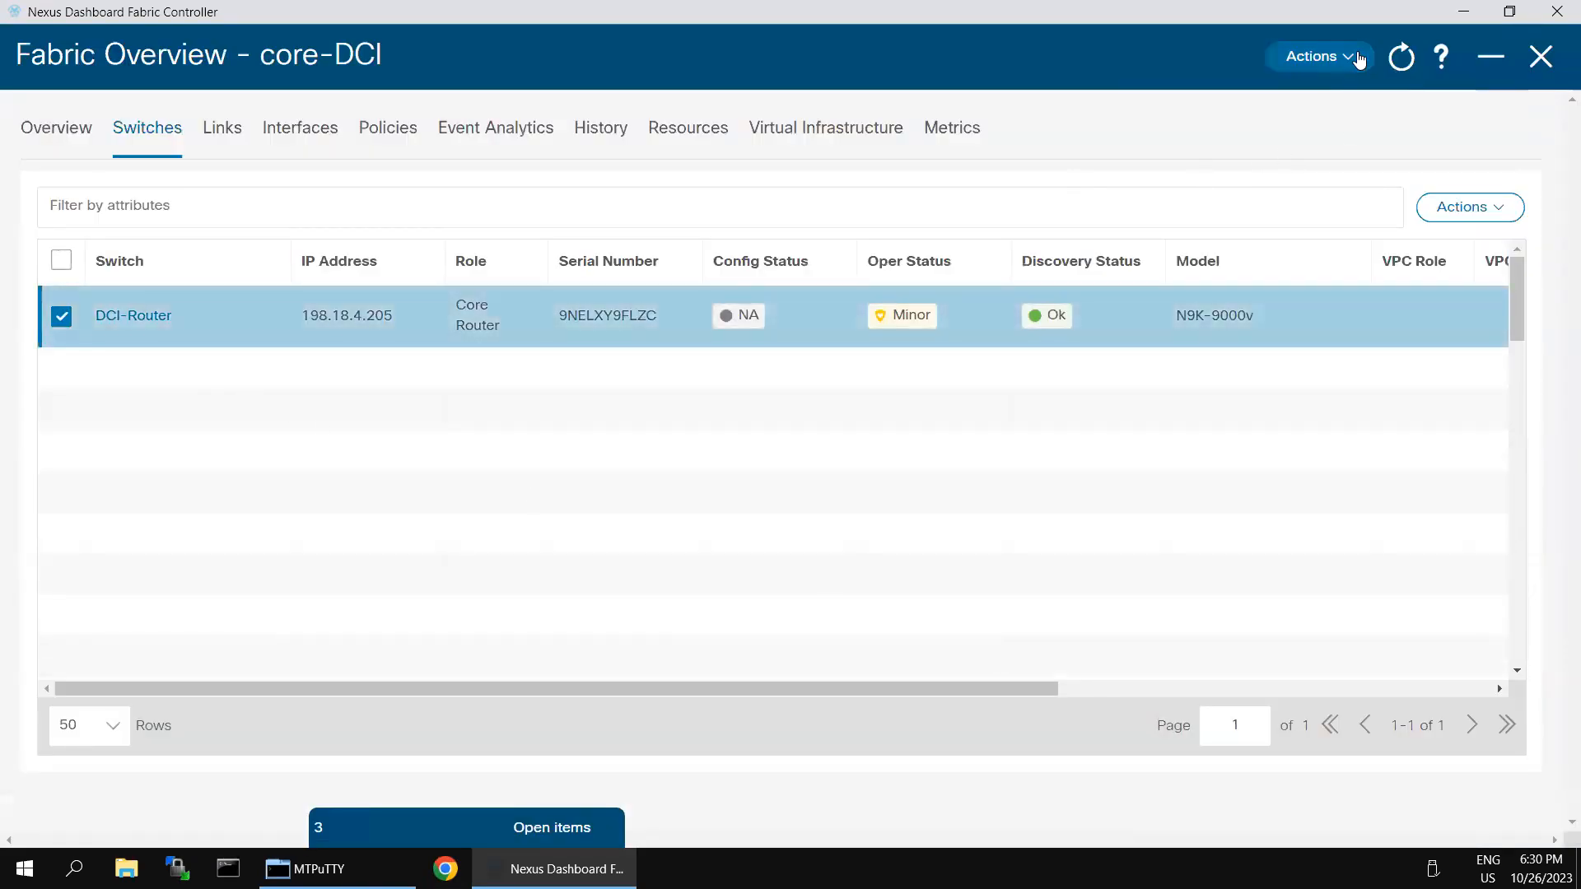
click(1358, 59)
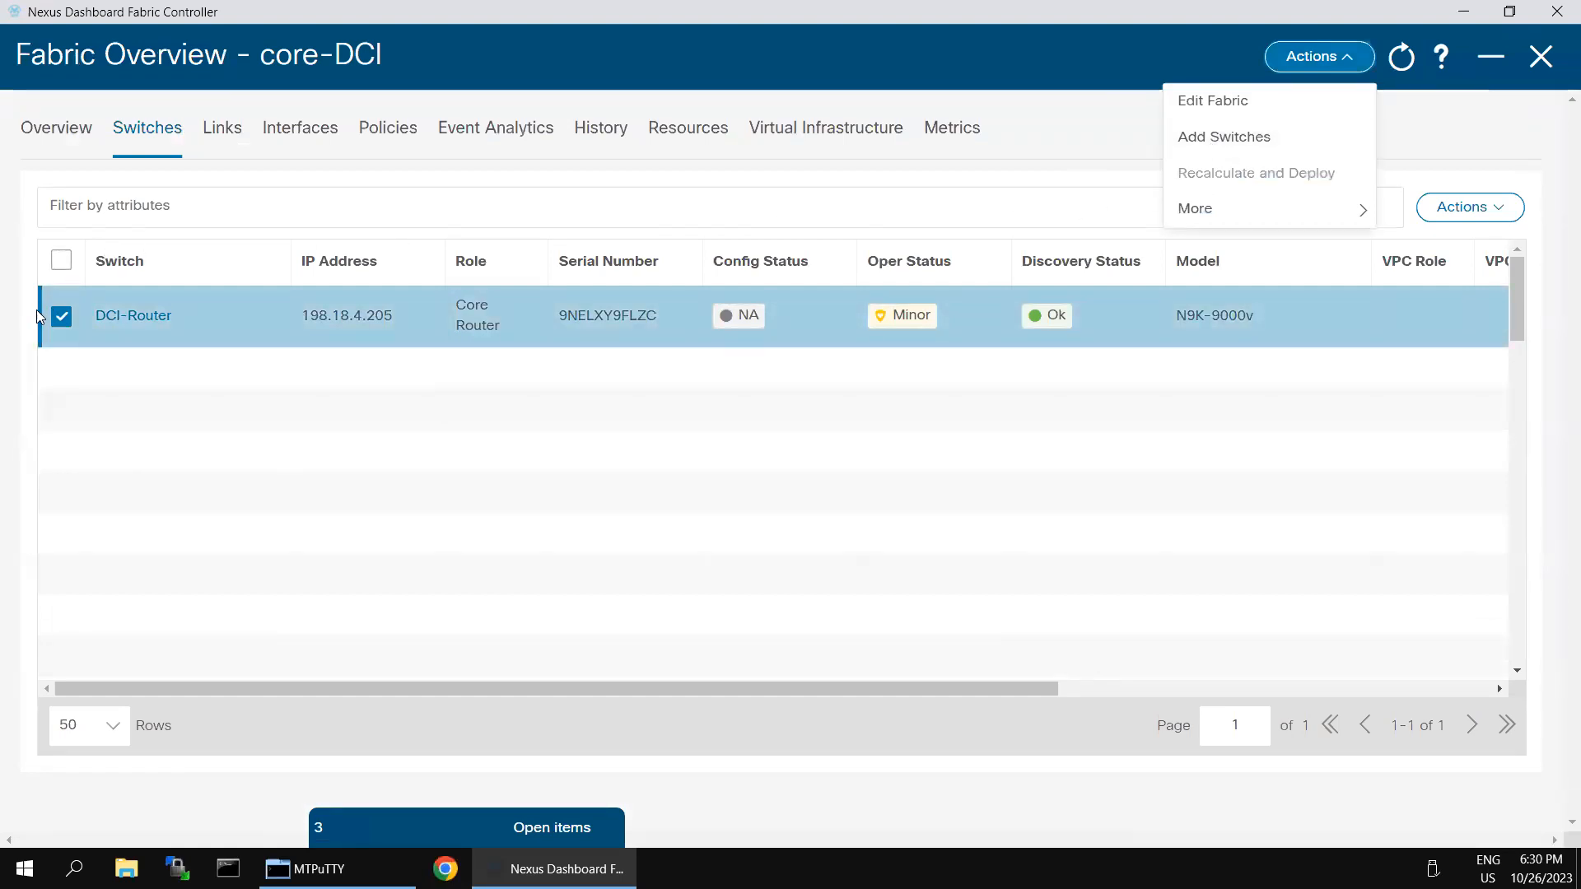
click(61, 321)
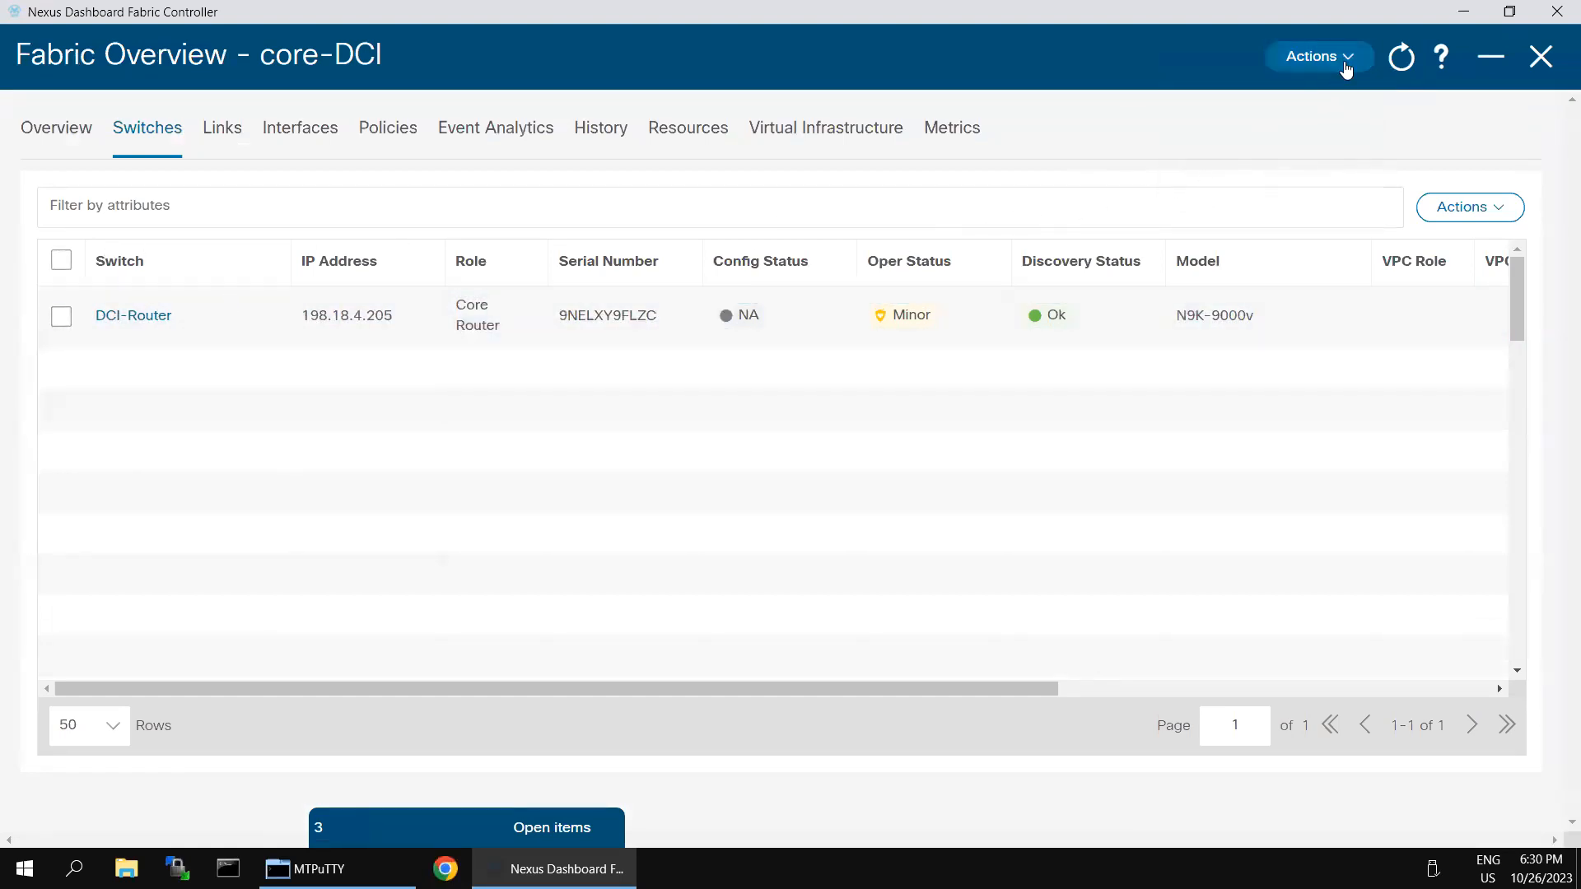
click(1348, 59)
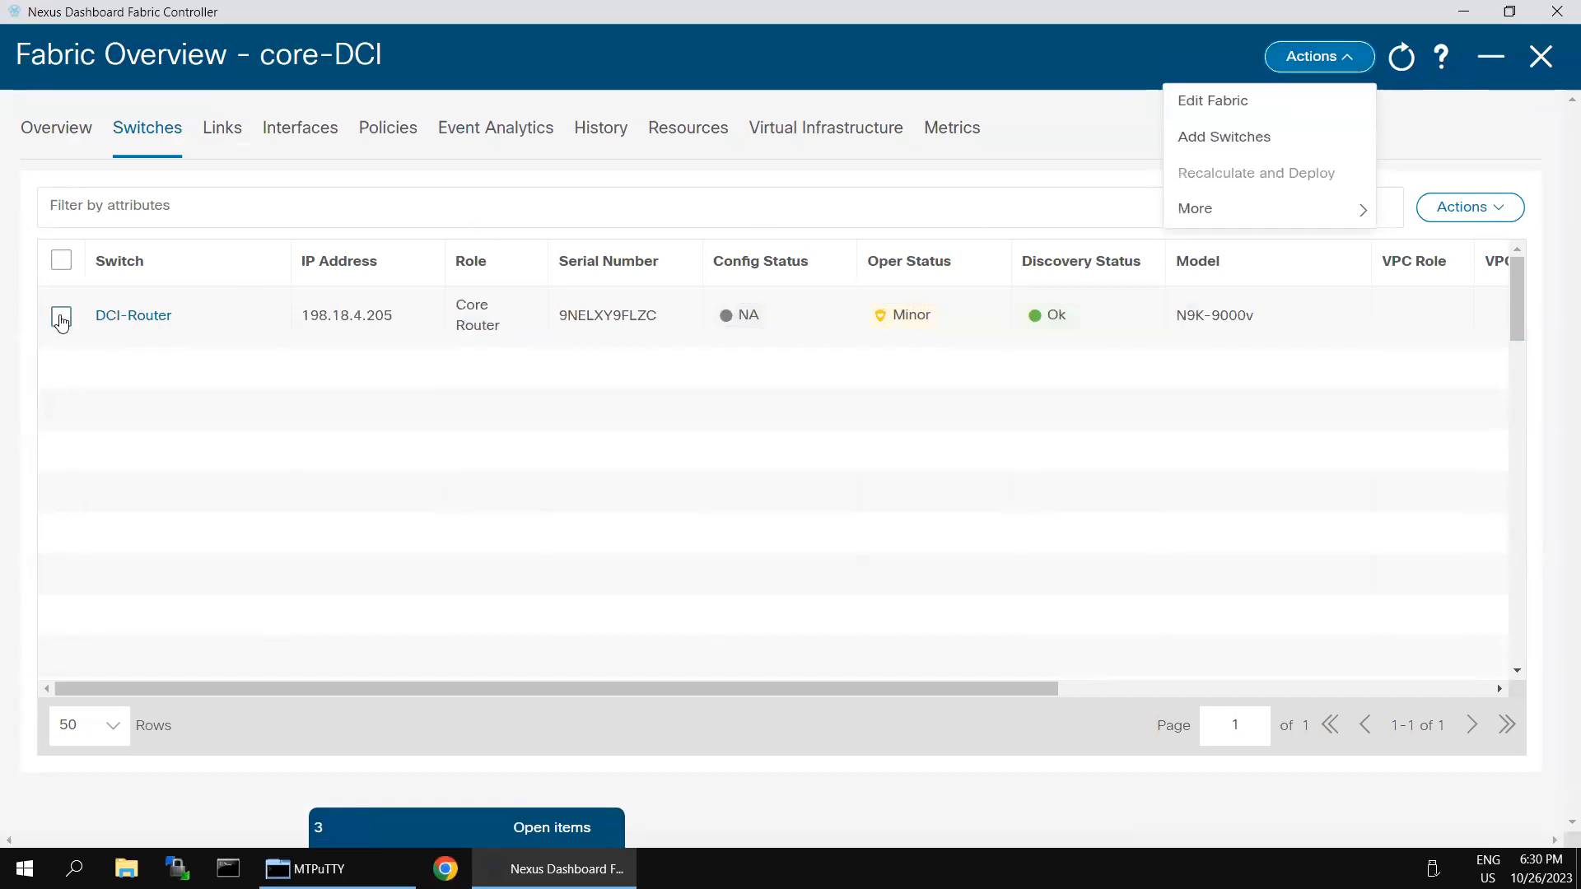
click(61, 316)
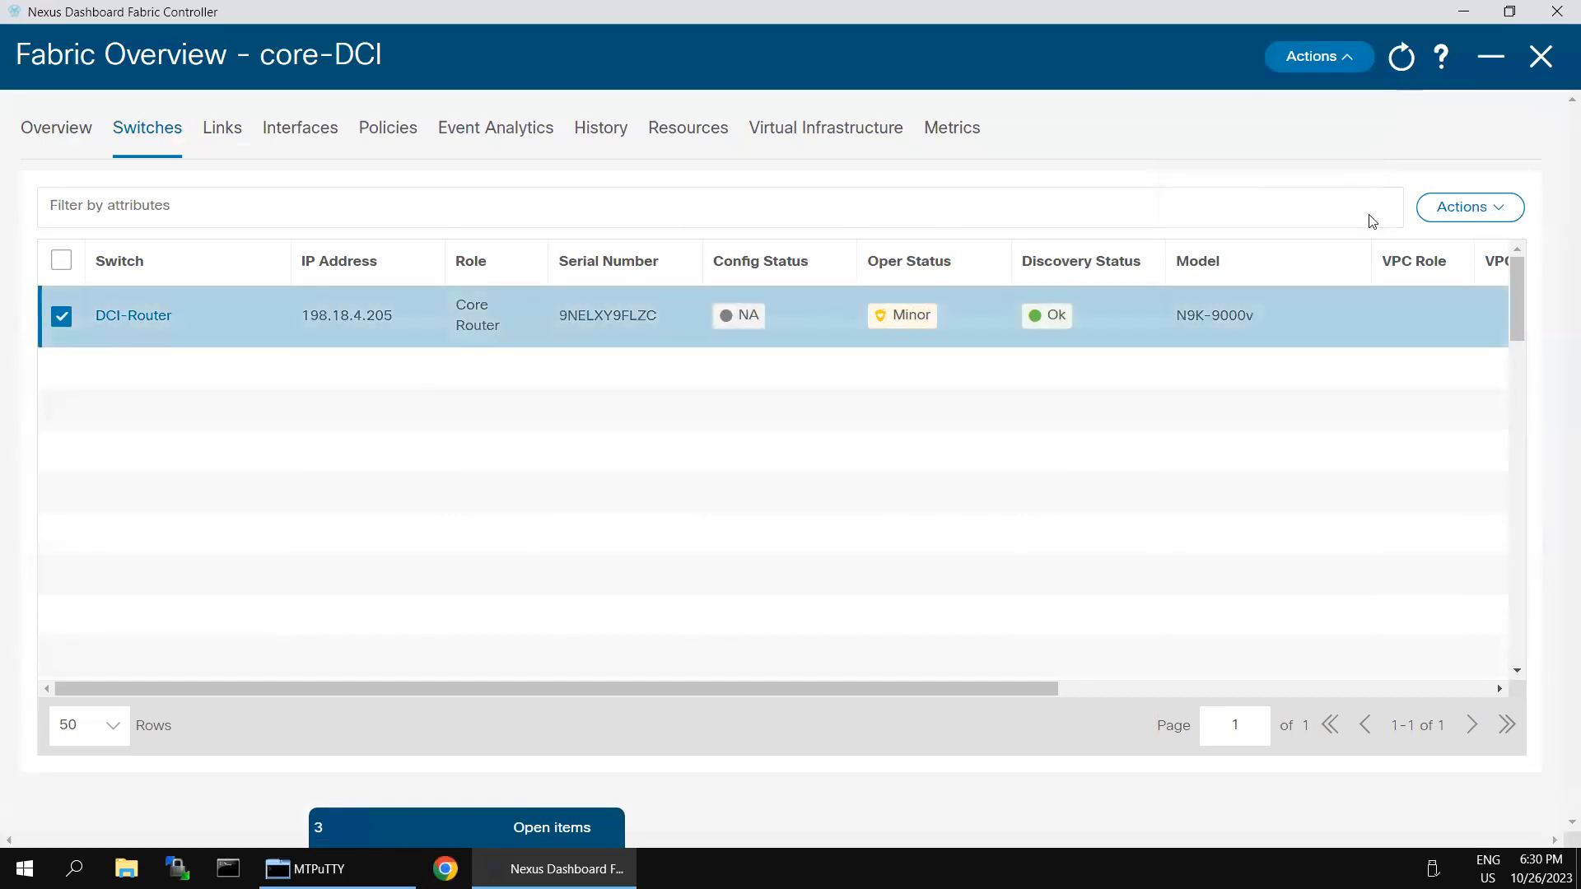
click(1345, 68)
click(1504, 208)
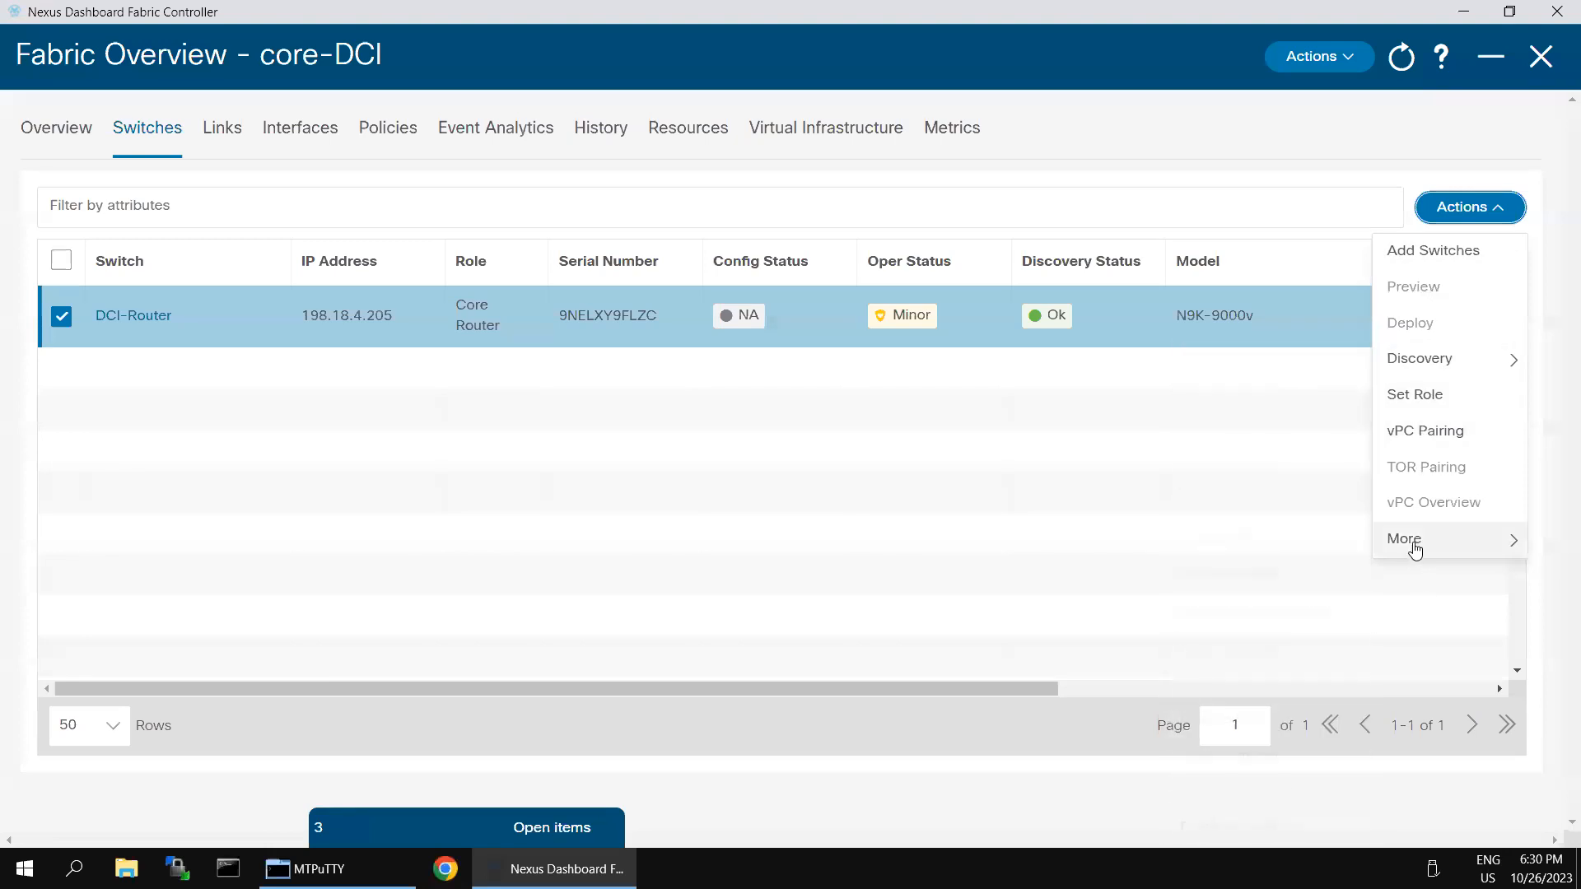
mouse_move(1414, 544)
click(1051, 497)
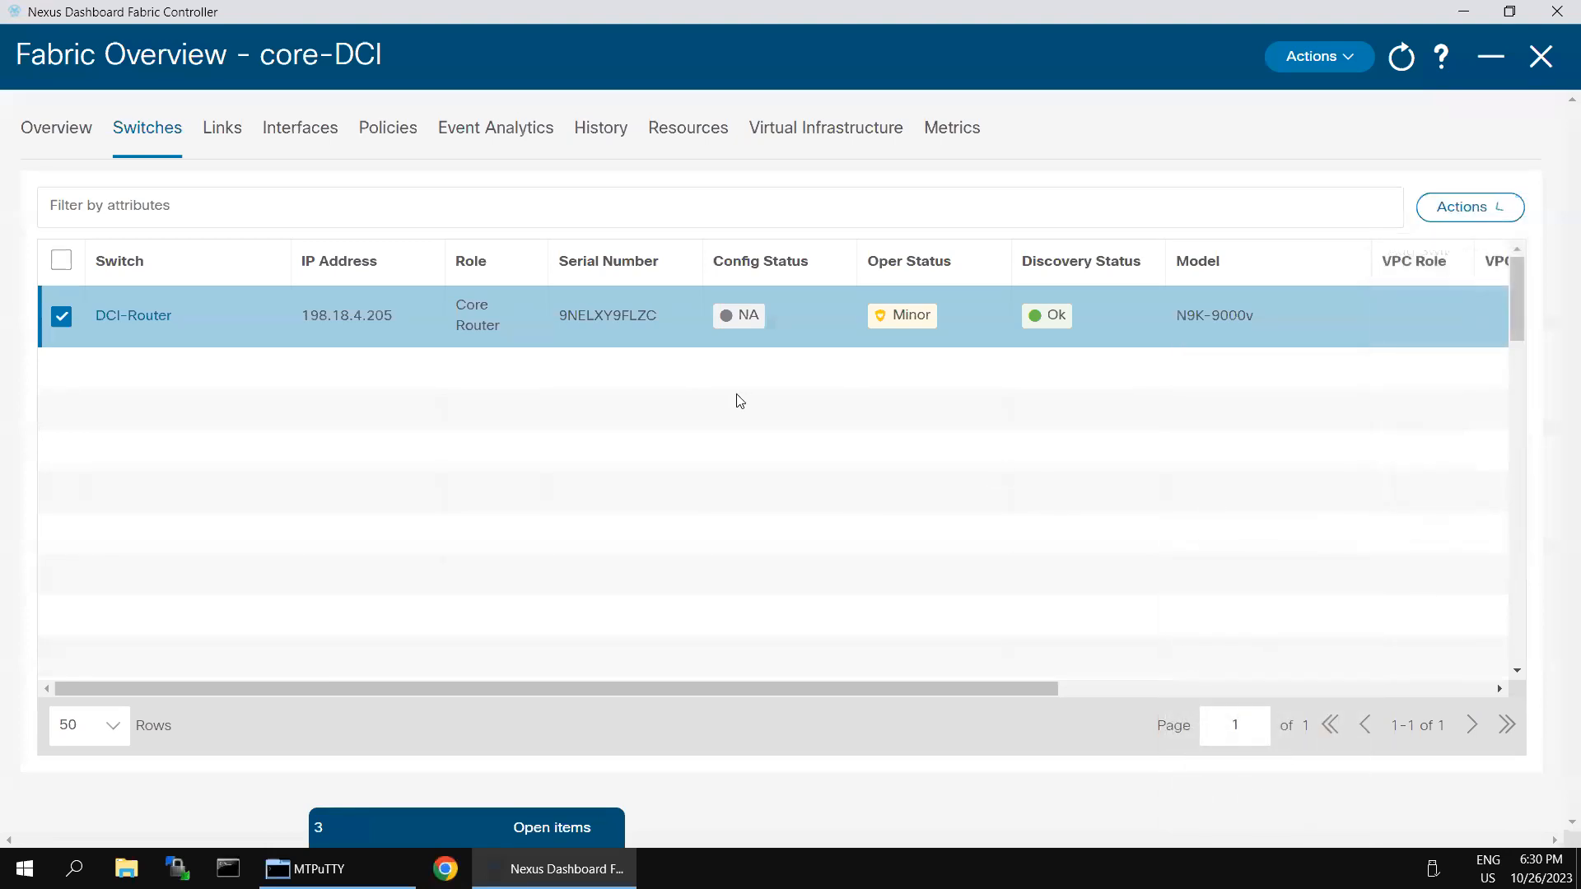
click(65, 321)
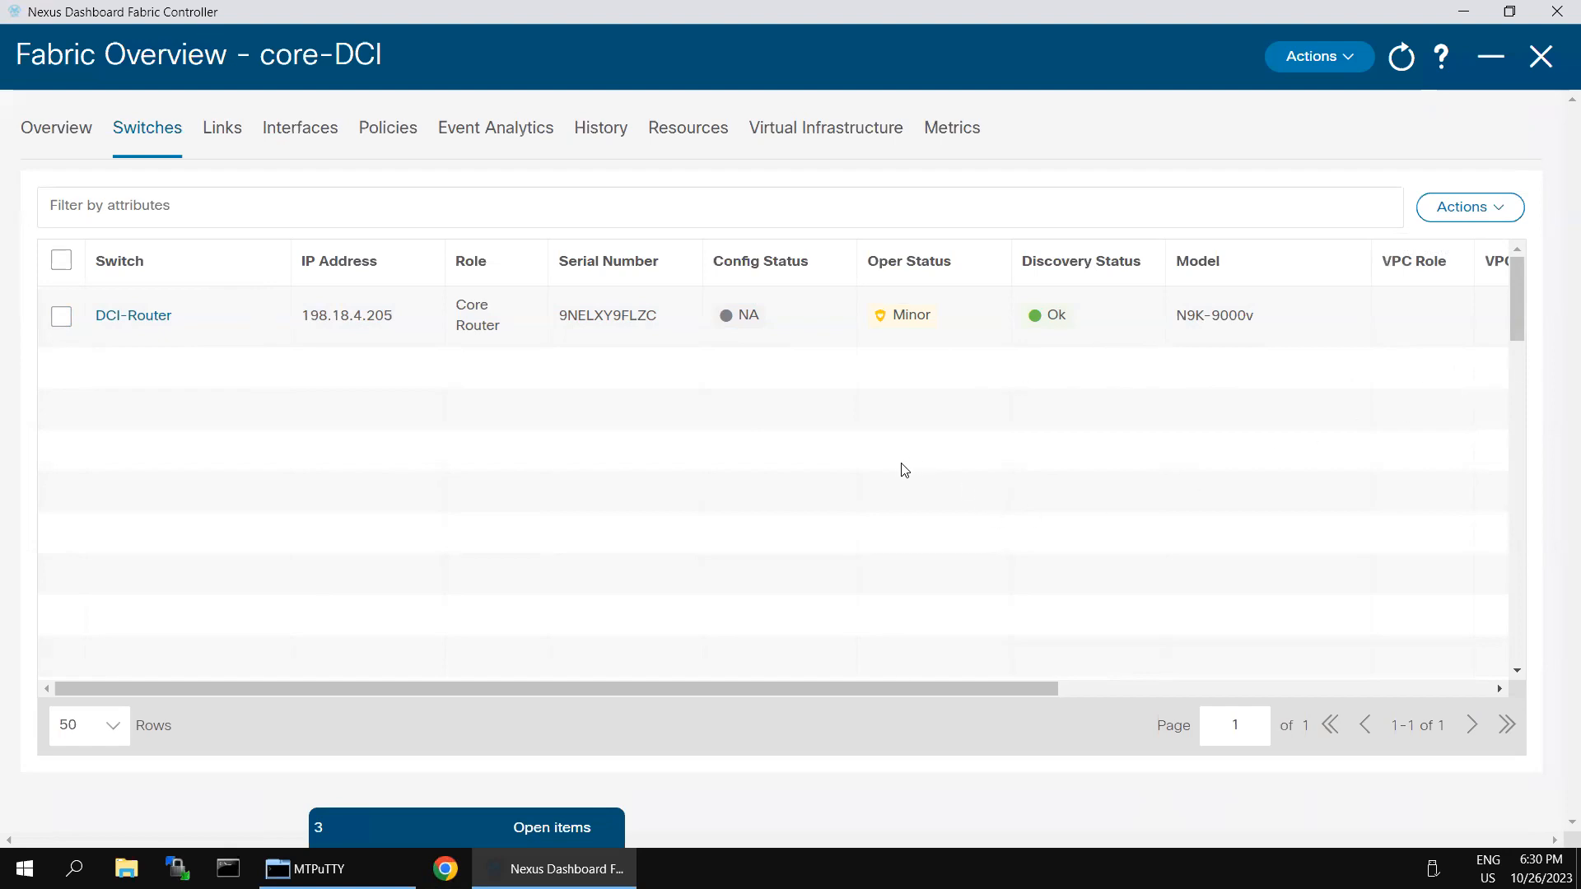
Step: Reapply Core Router as DCI-Router's role and reselect the switch
click(59, 318)
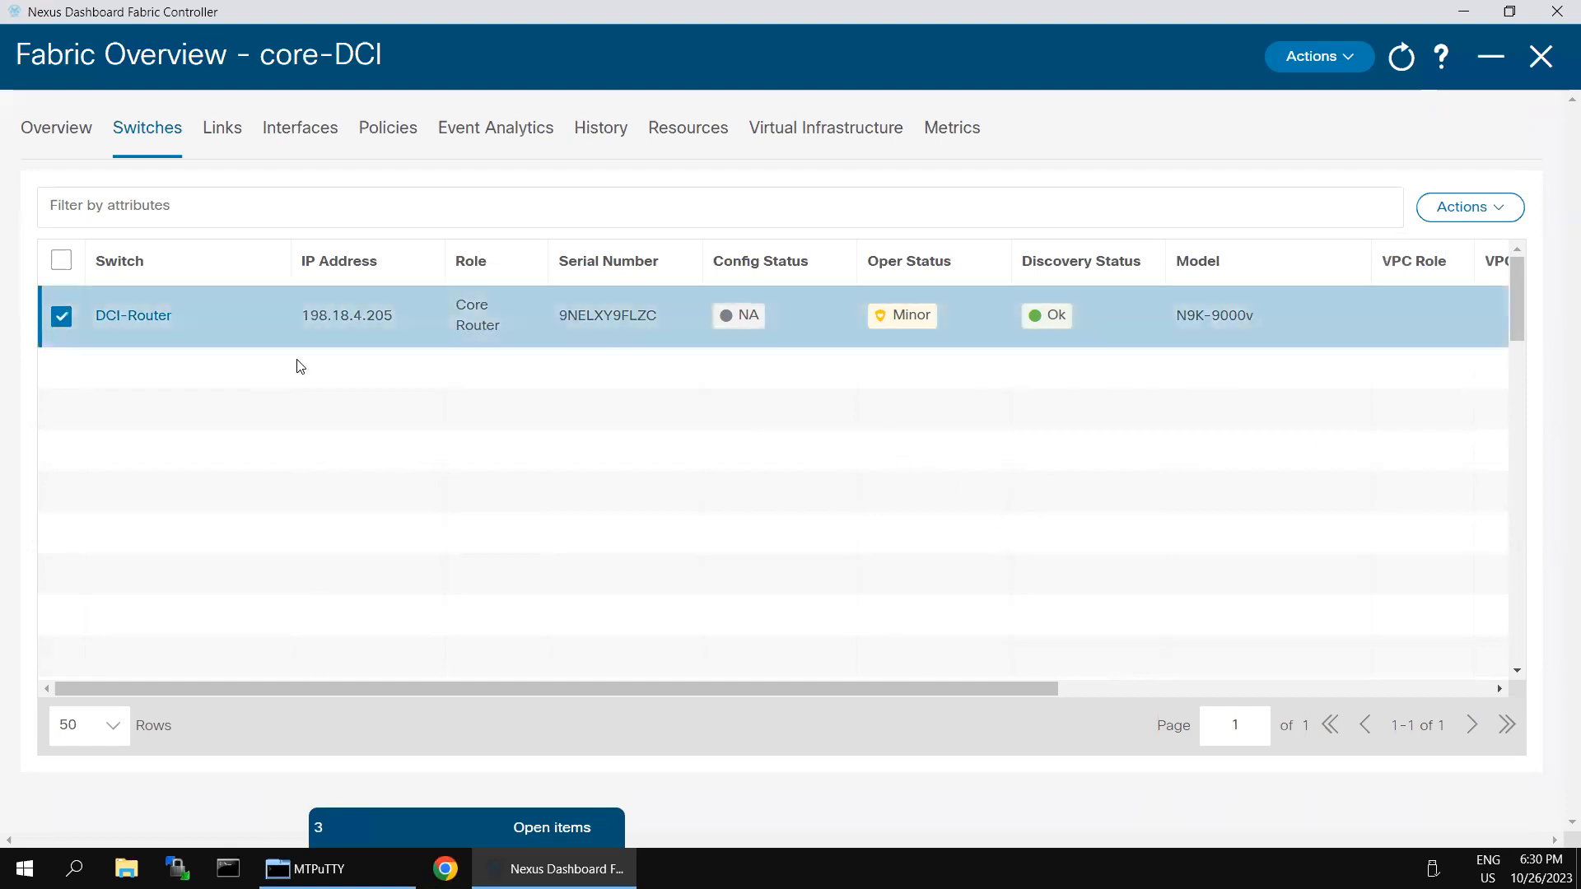
click(1474, 207)
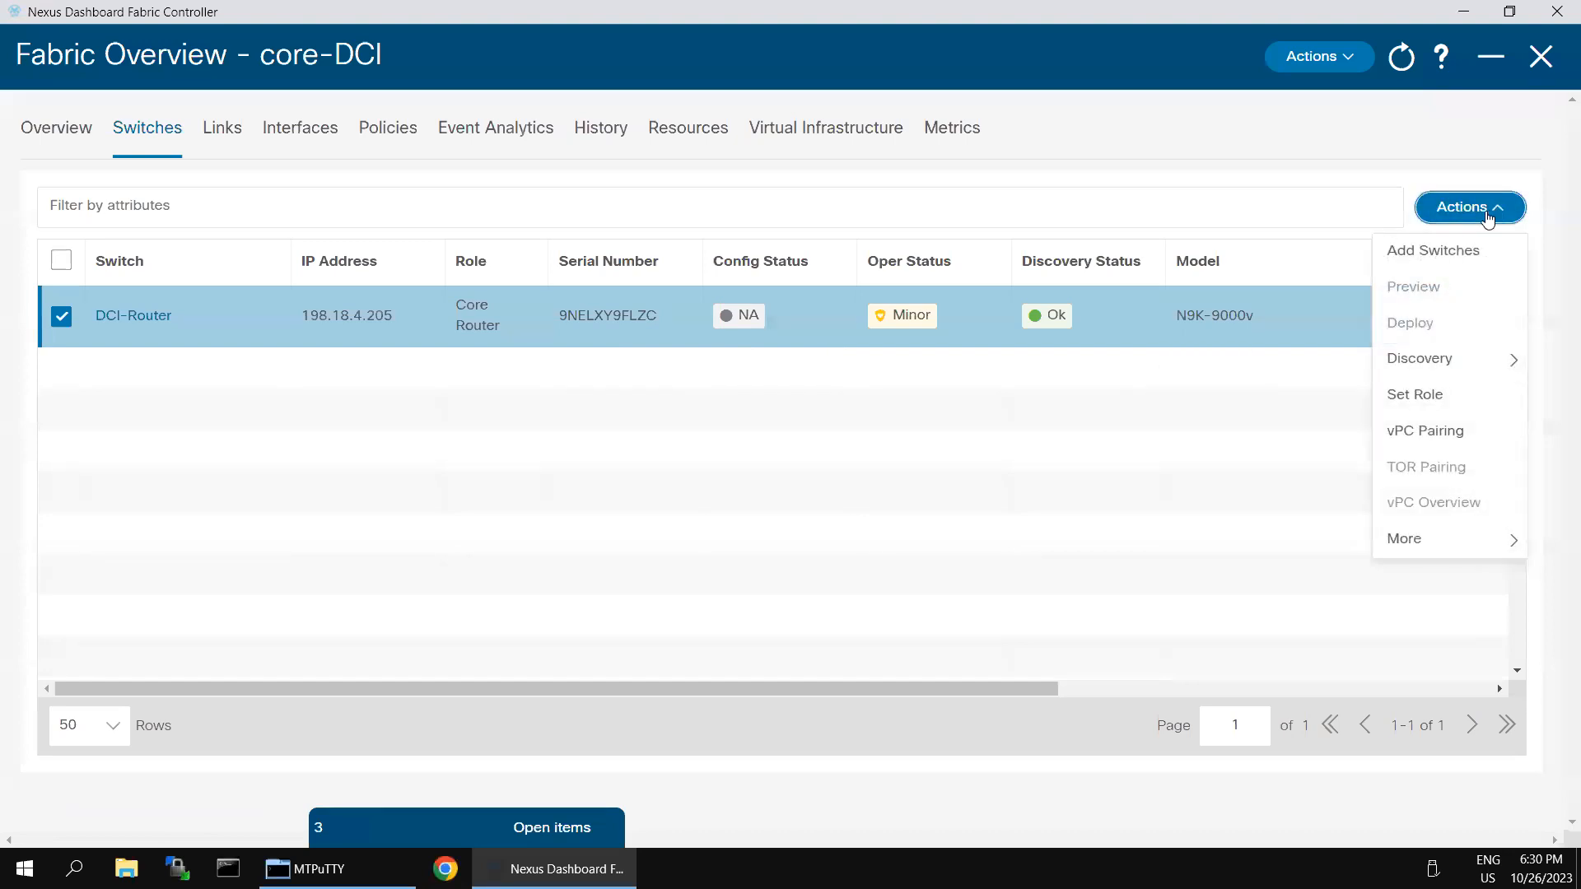
click(1412, 397)
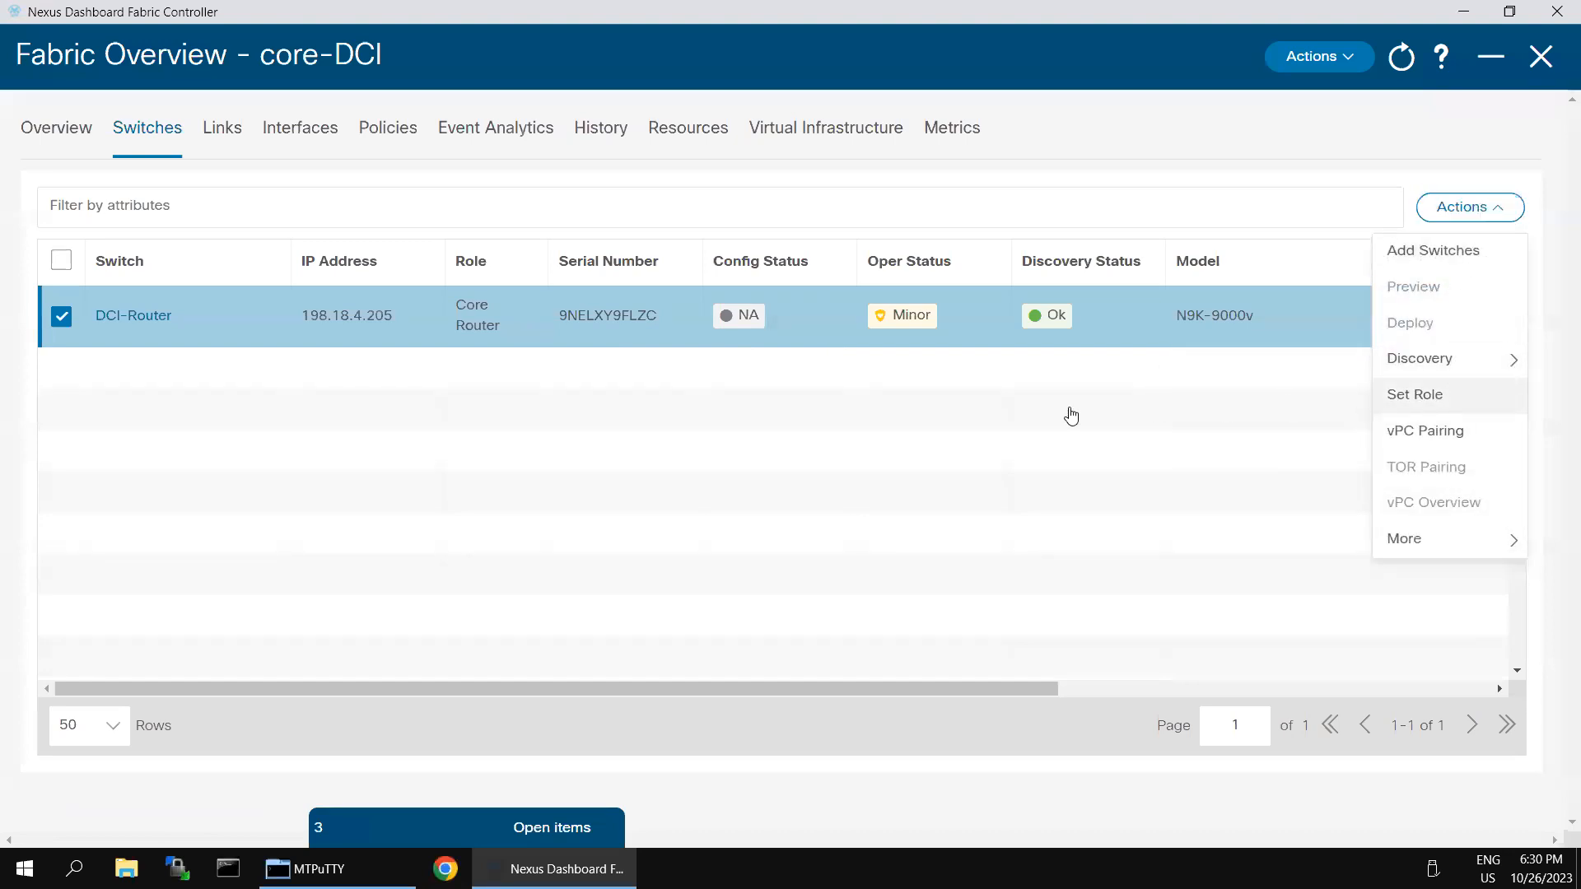
scroll(610, 576, down, 3)
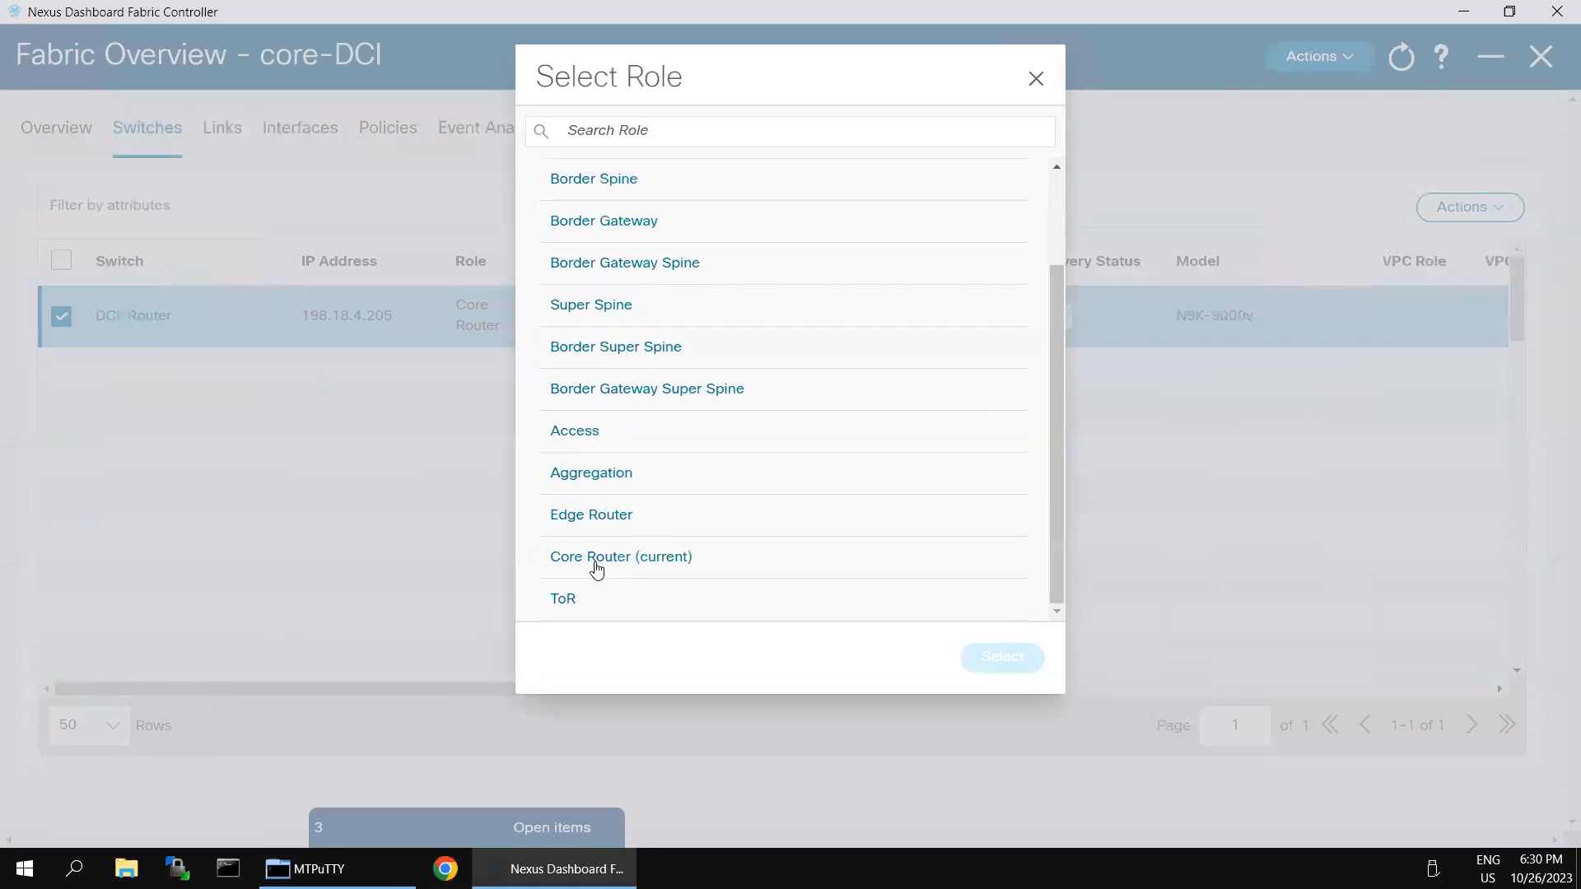
click(595, 560)
click(978, 659)
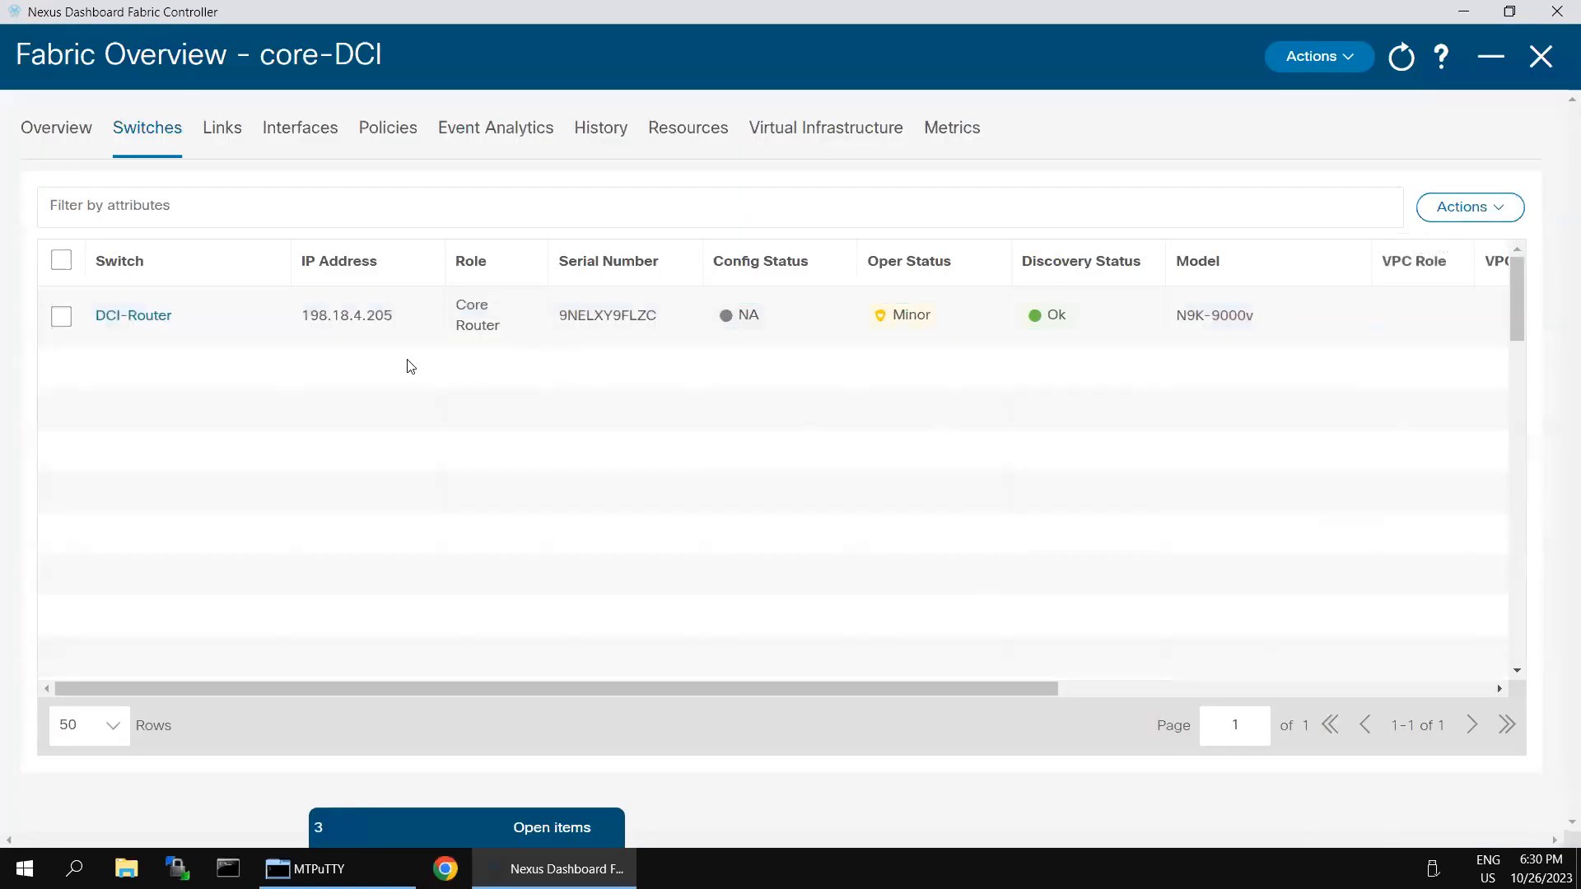
click(55, 325)
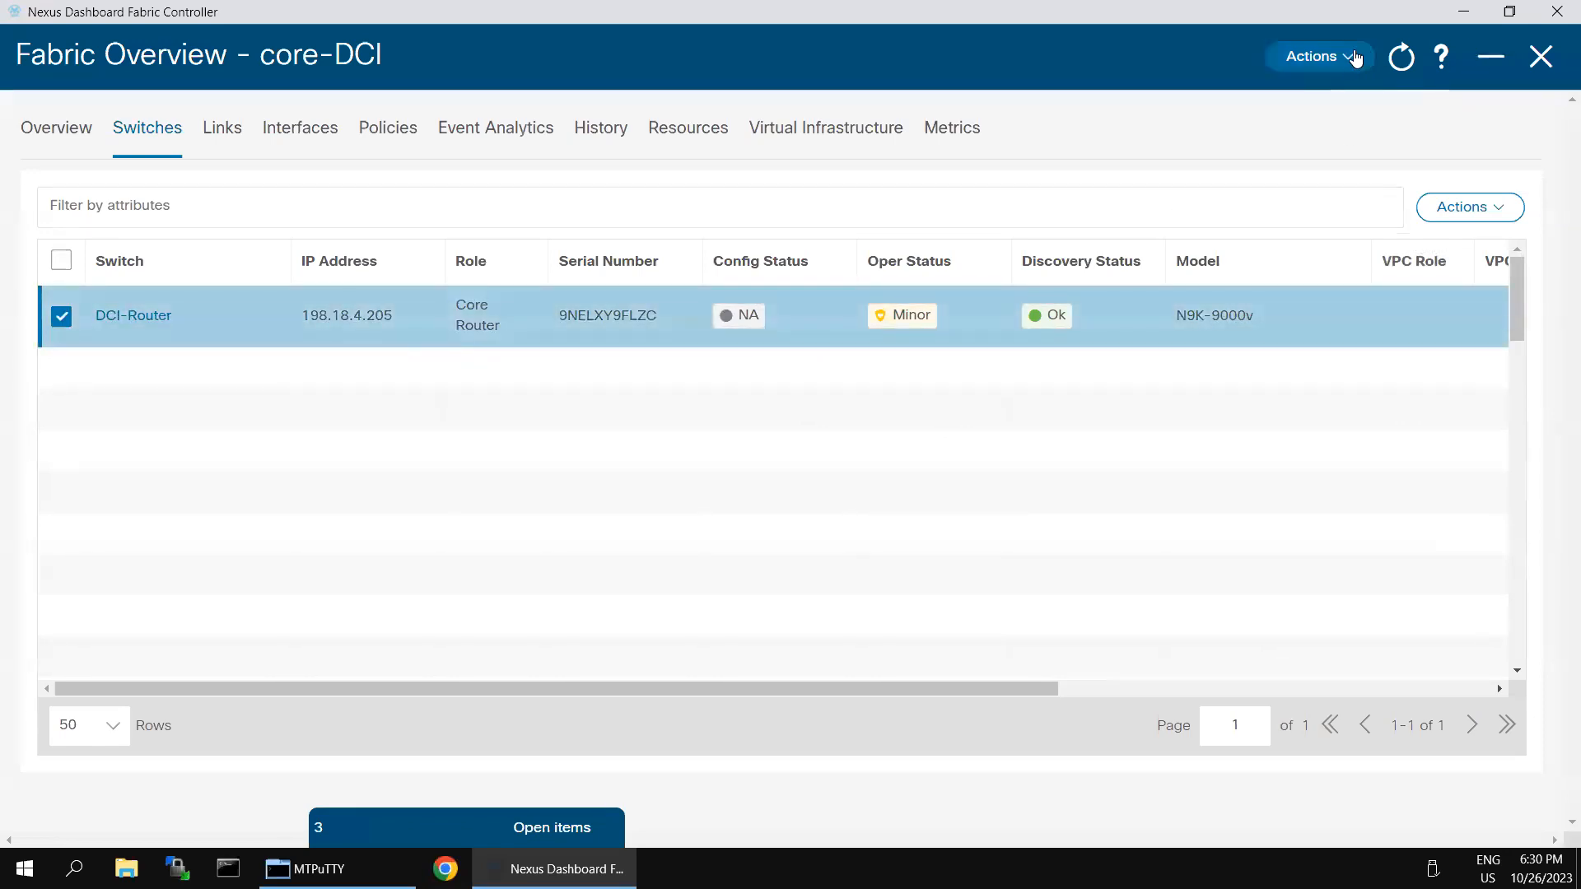
Step: Rediscover DCI-Router from the switch Discovery actions
click(1354, 58)
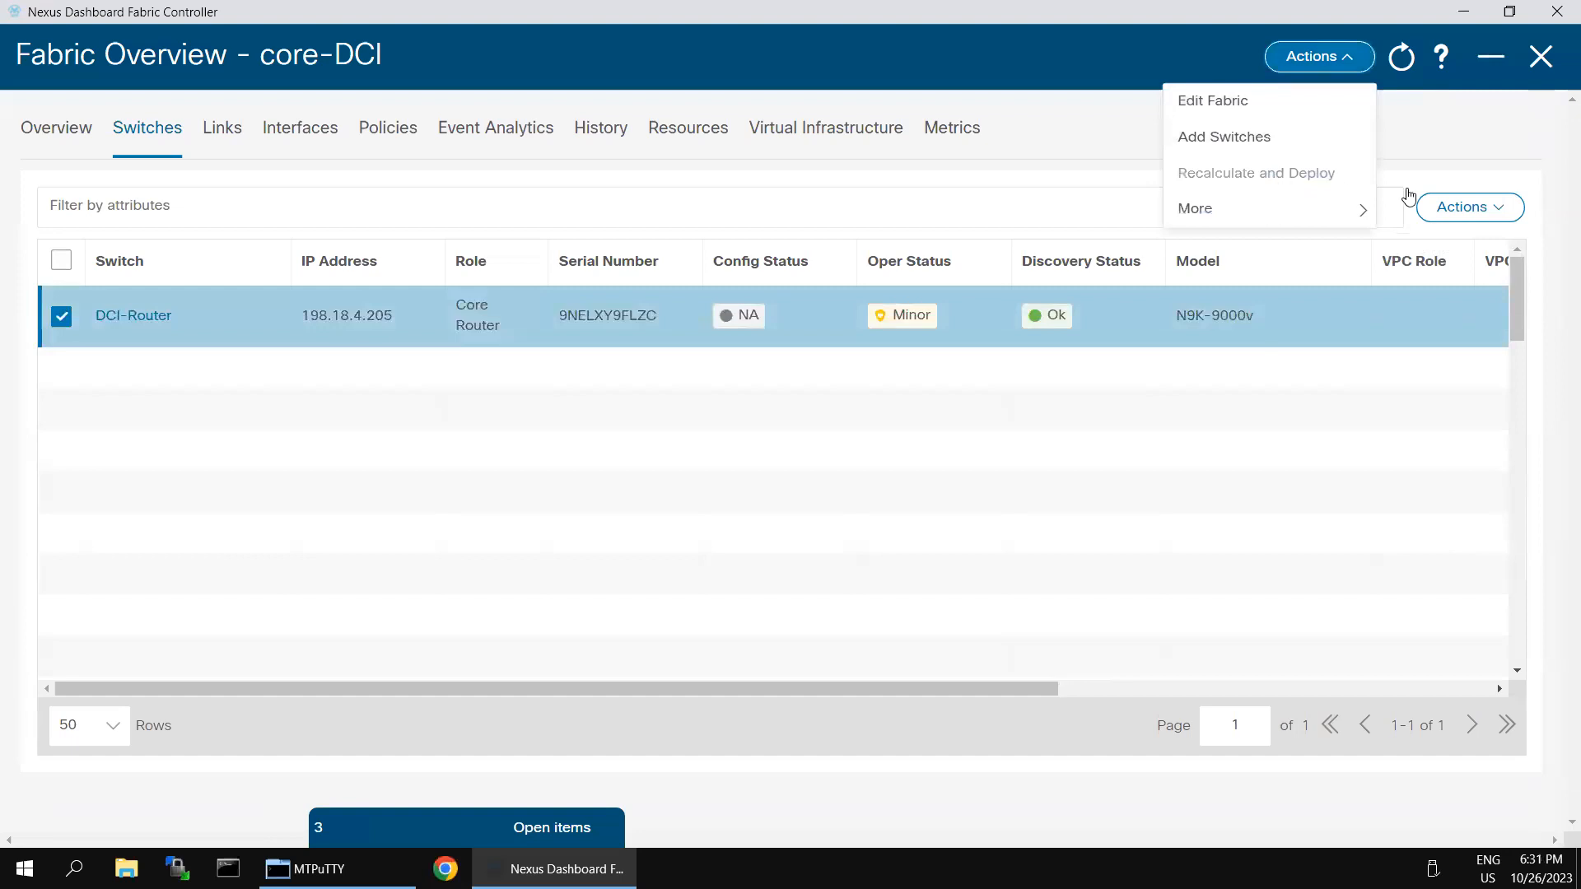
click(1494, 211)
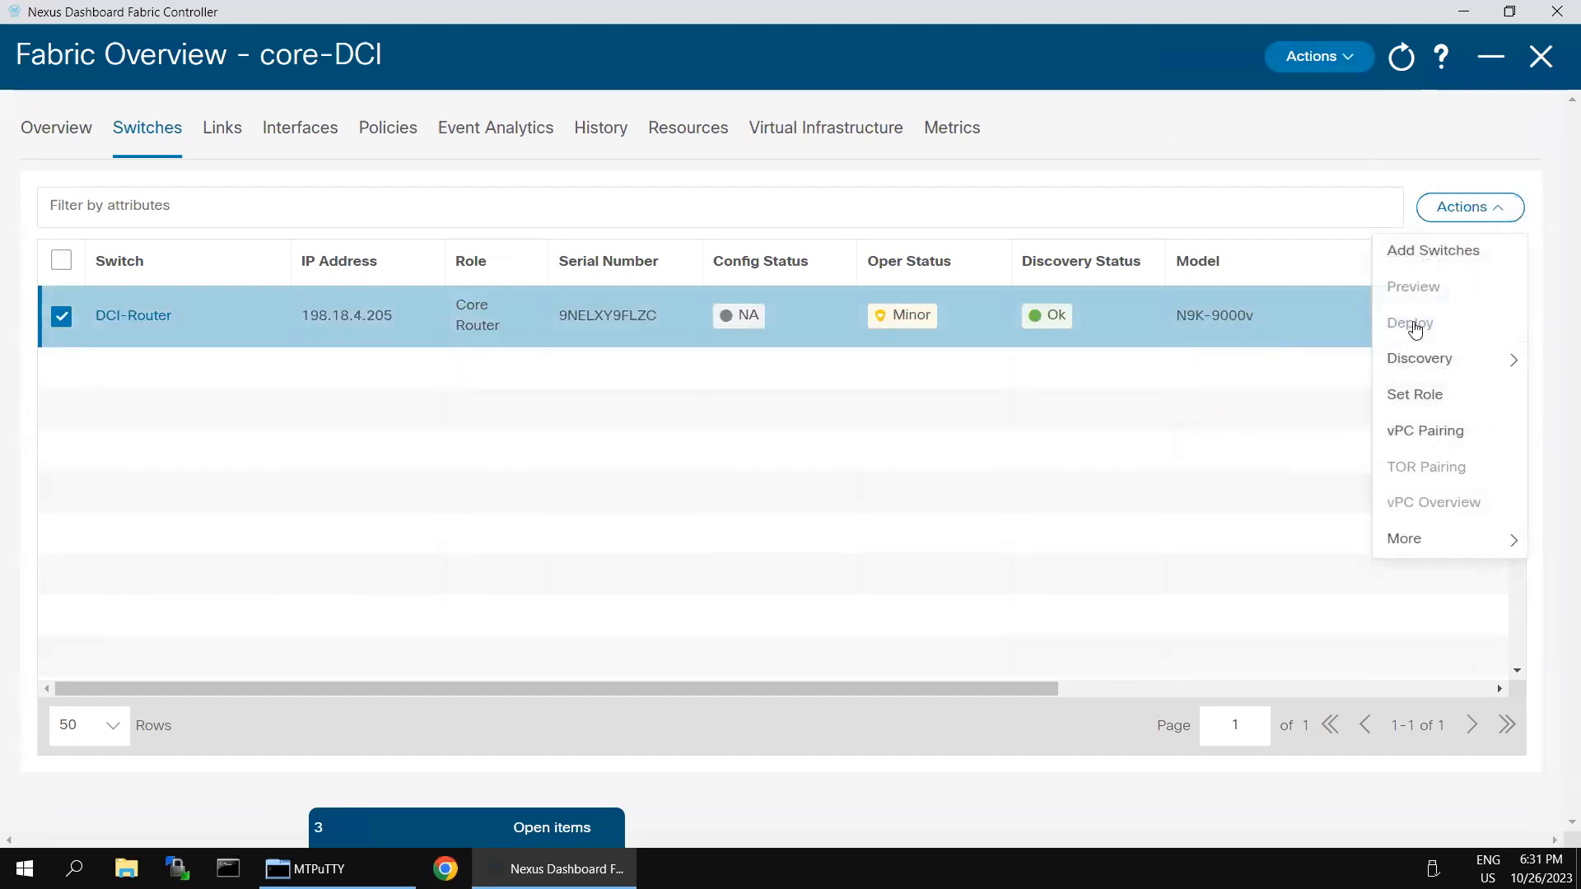
mouse_move(1419, 359)
click(1230, 394)
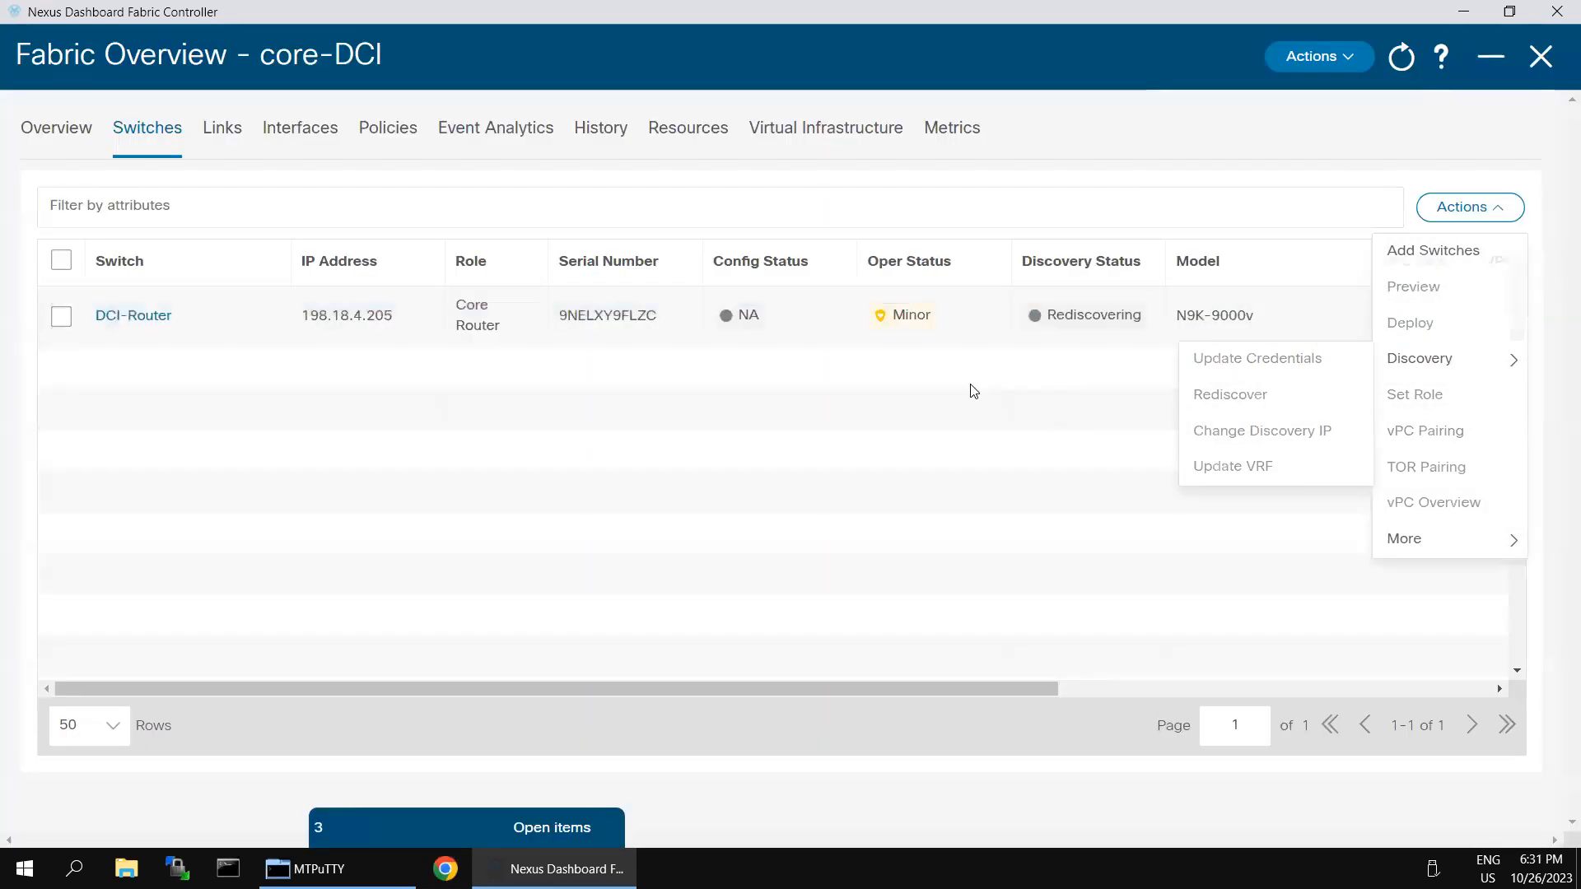
click(974, 391)
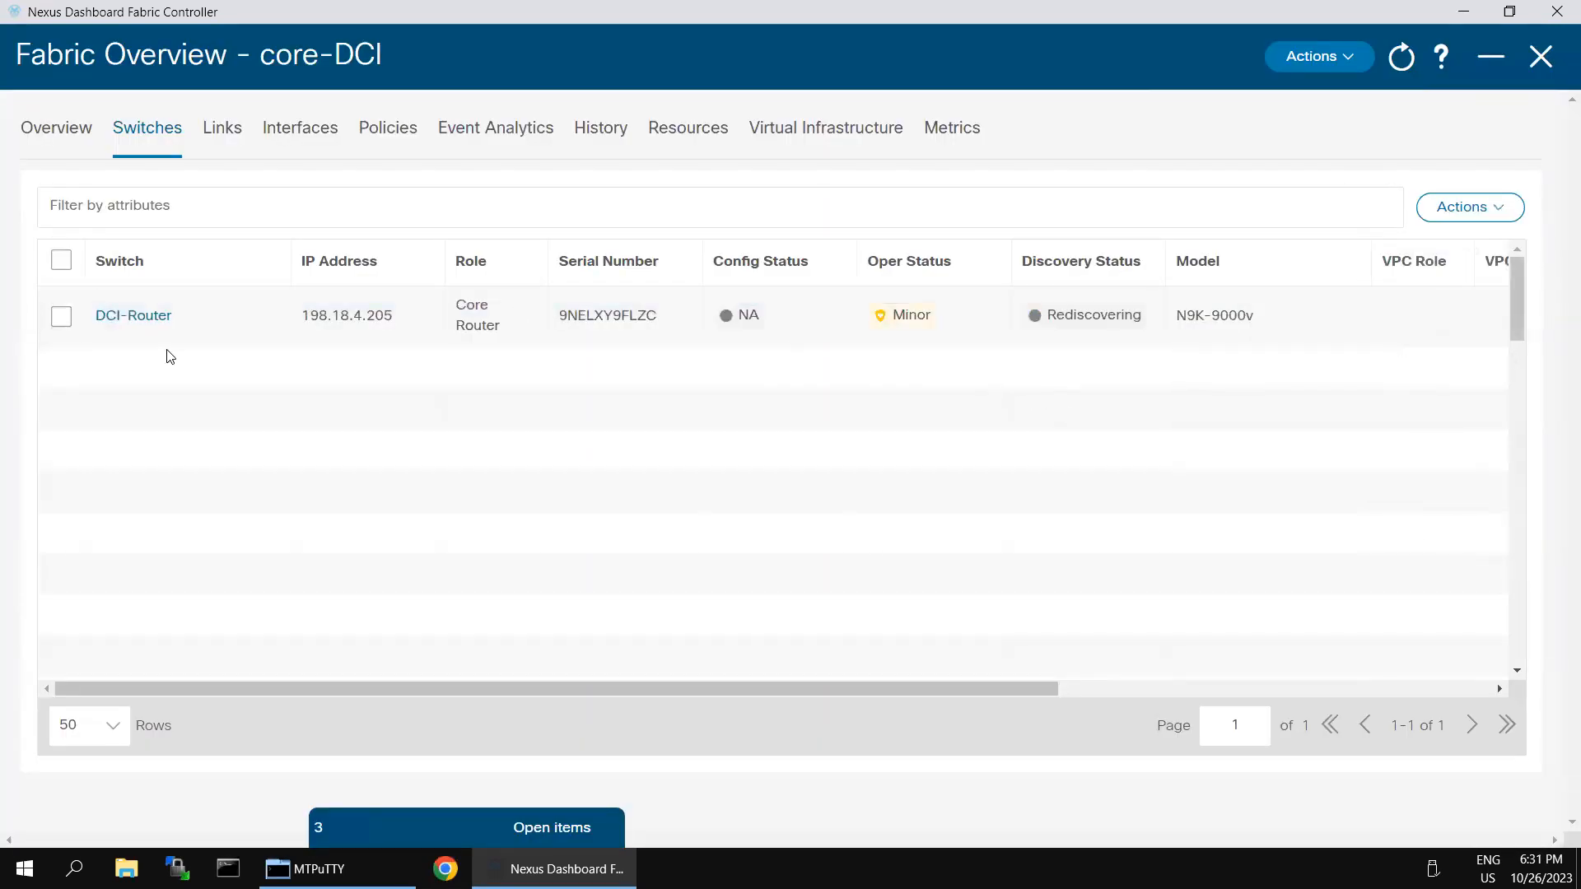
Step: Reselect DCI-Router and check its switch actions while discovery returns to Ok
click(61, 316)
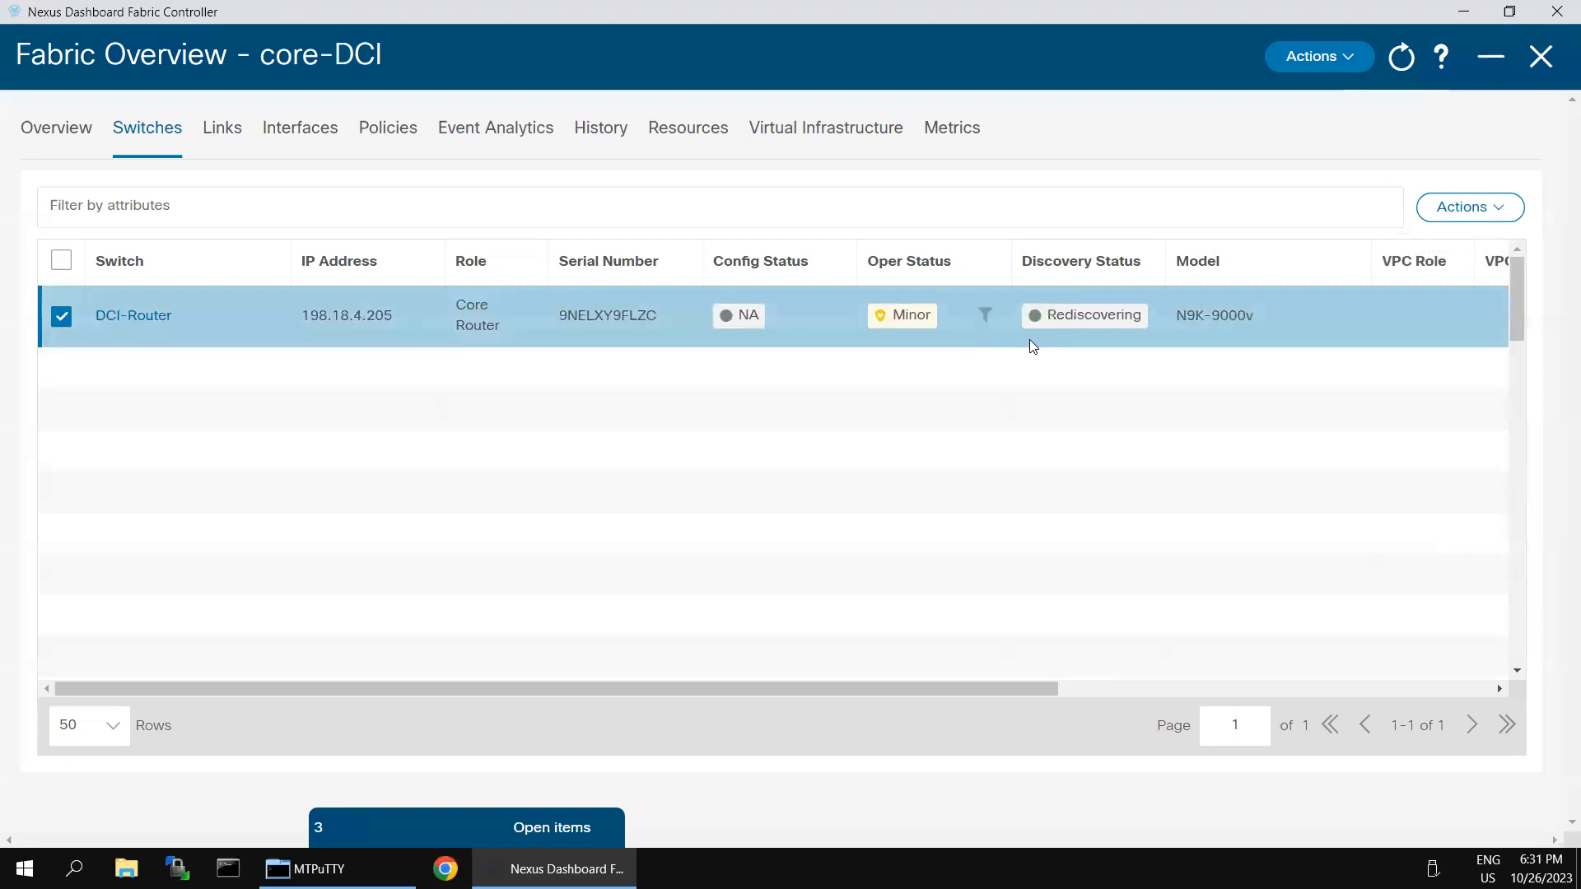
click(1467, 212)
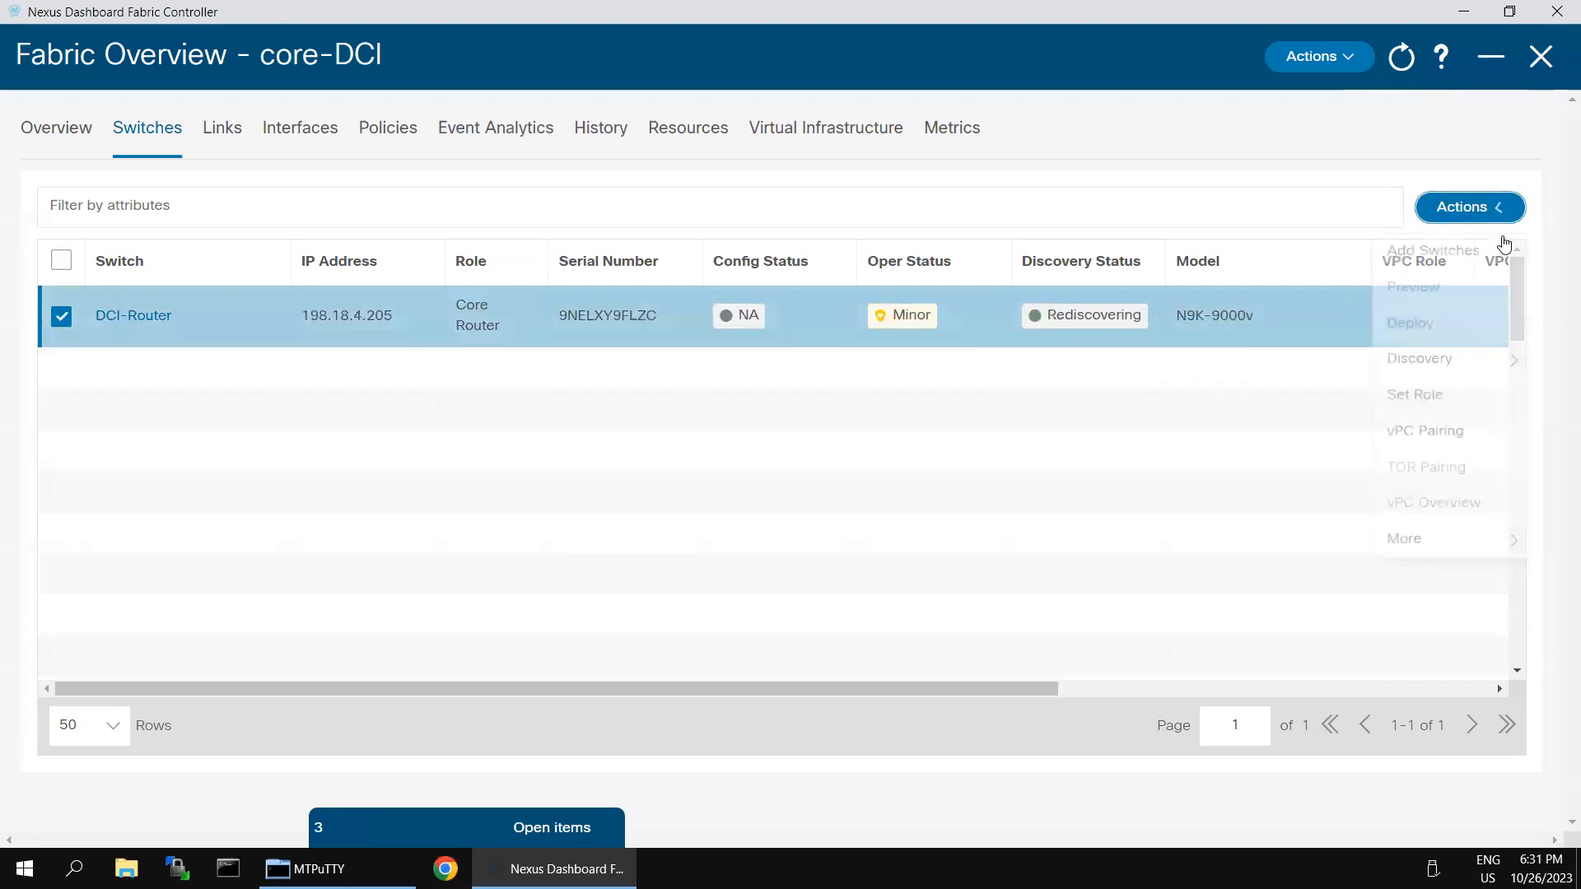
click(944, 432)
click(61, 317)
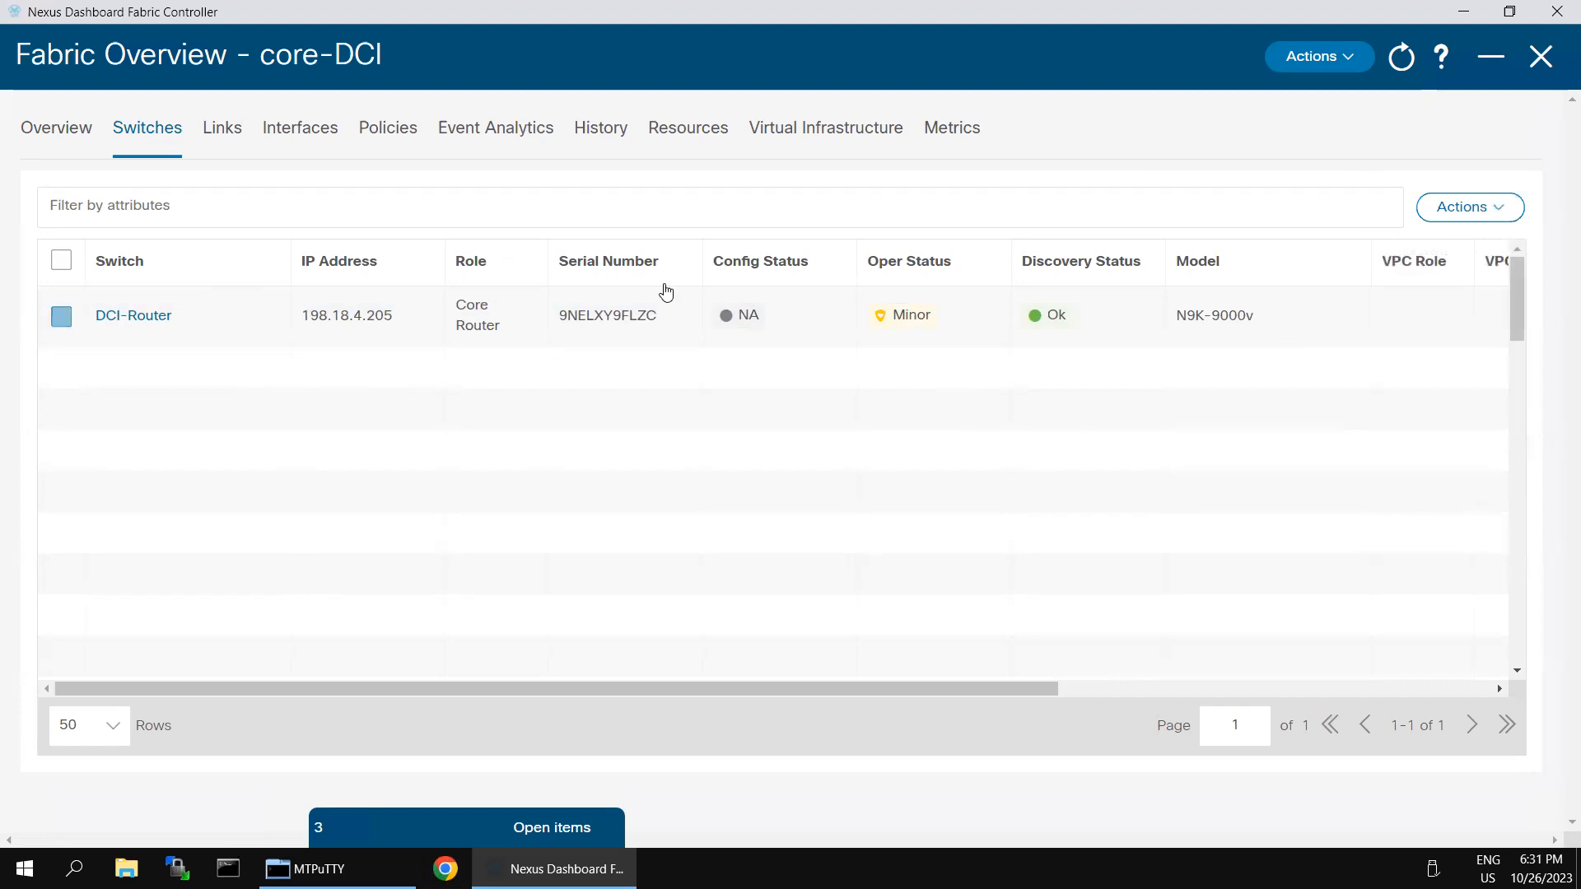
click(1498, 216)
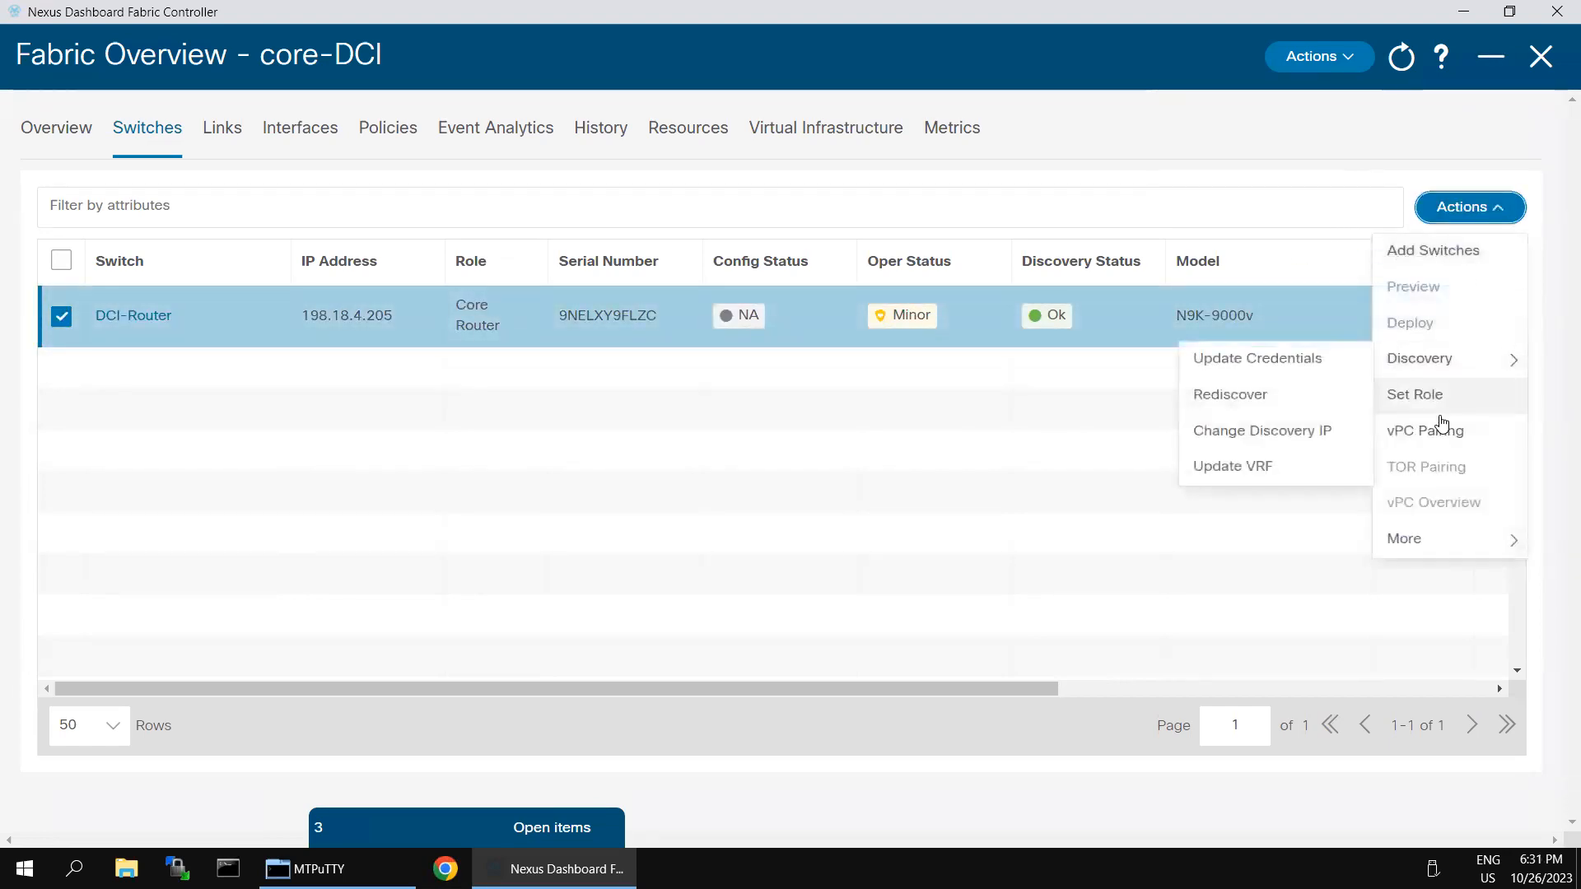
click(1037, 499)
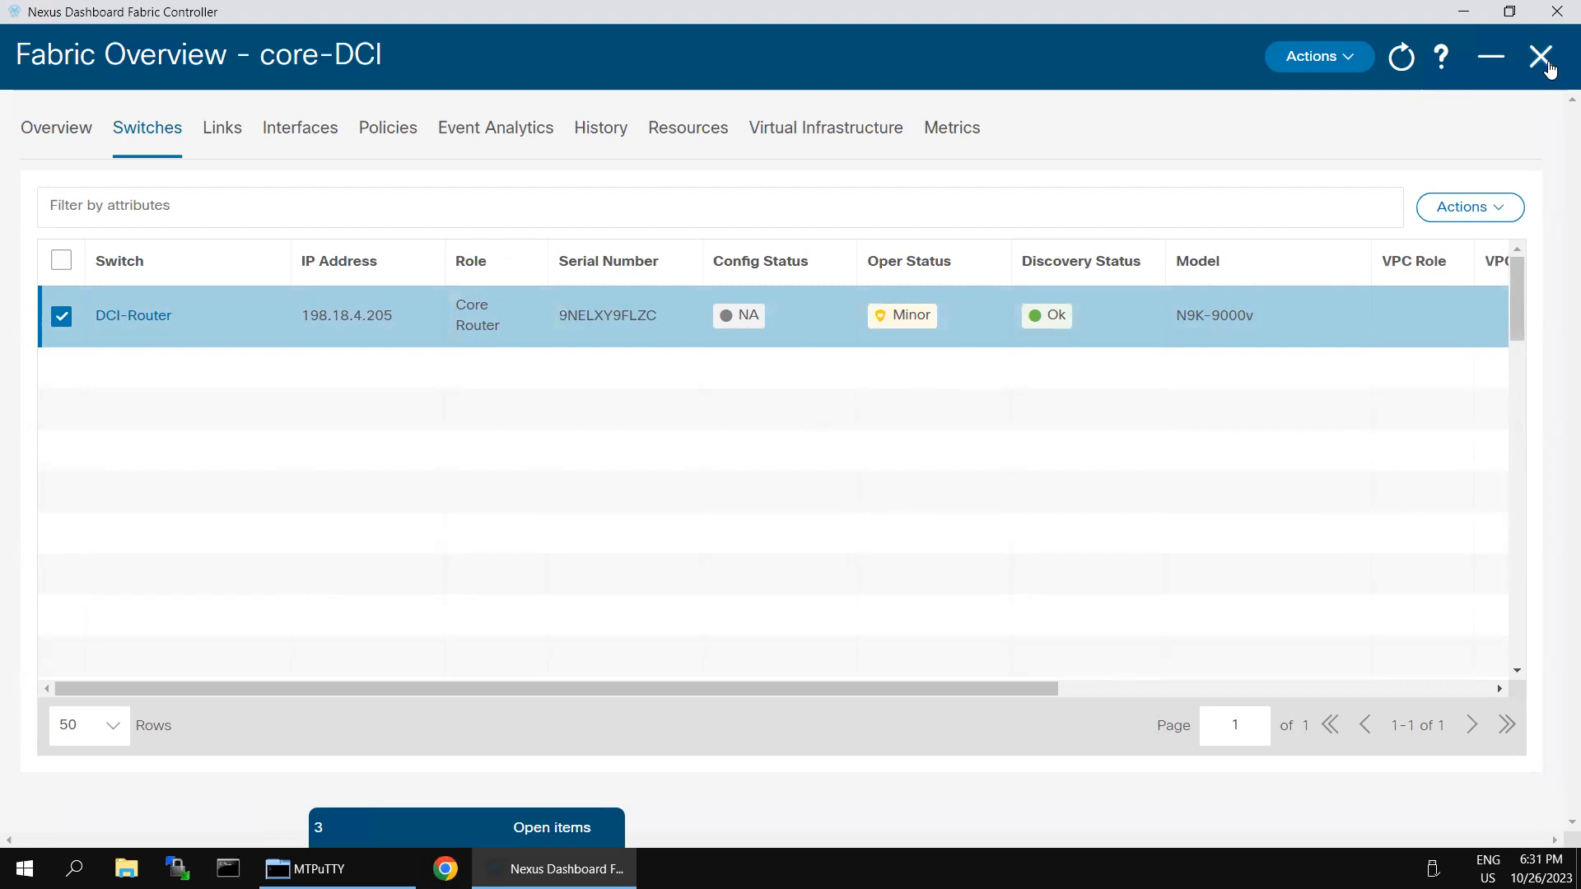
Step: Arrange the Configuration topology with core-DCI above the Site-1 and Site-2 fabrics and drill into it
click(1553, 70)
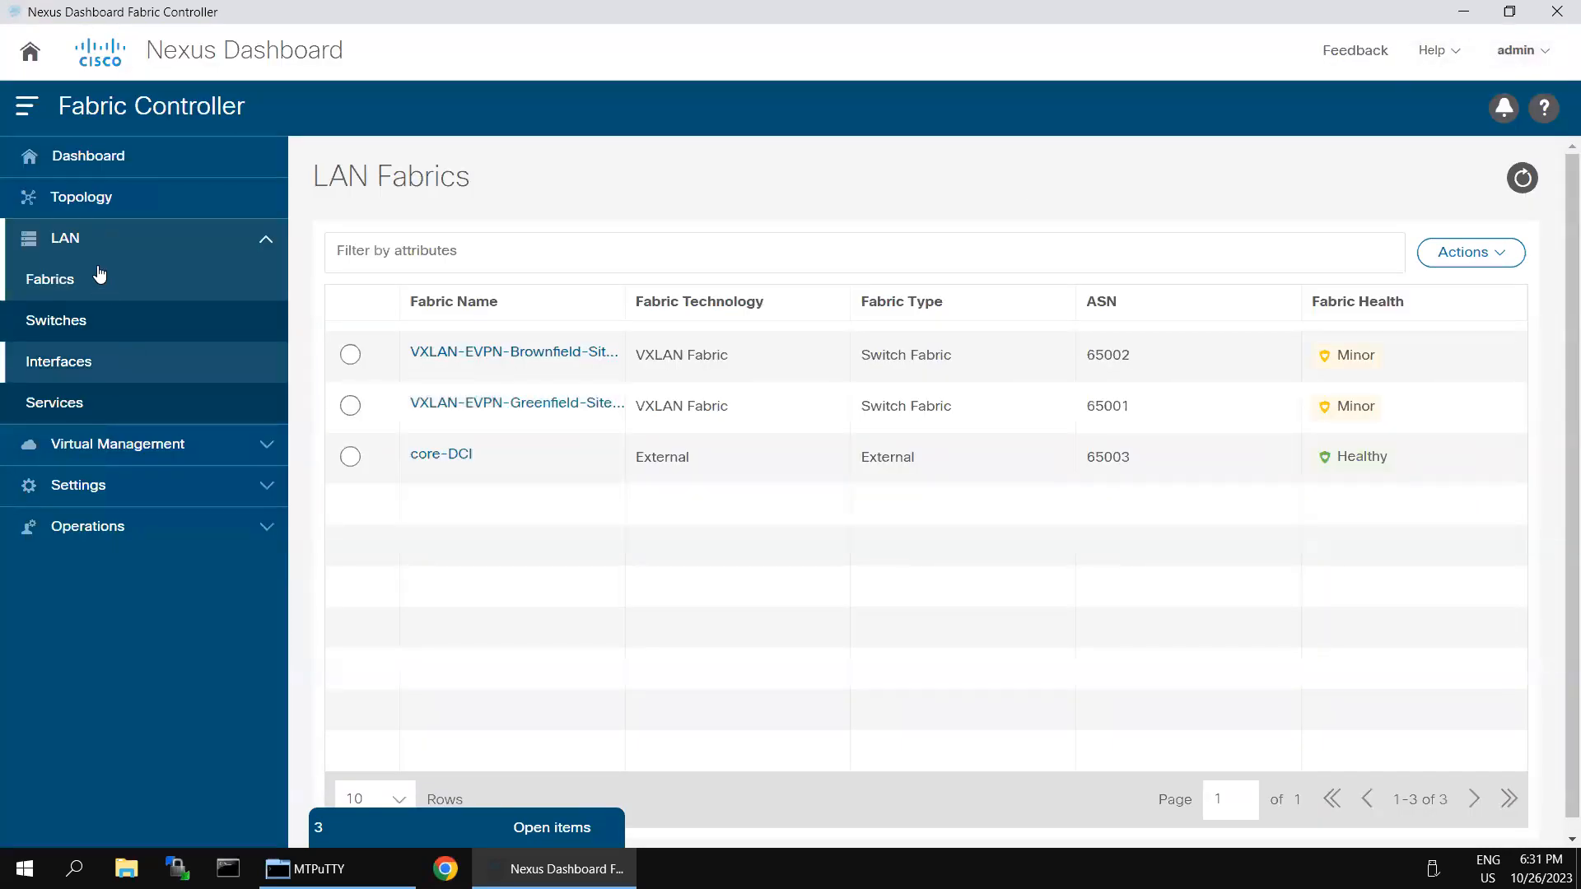
click(96, 206)
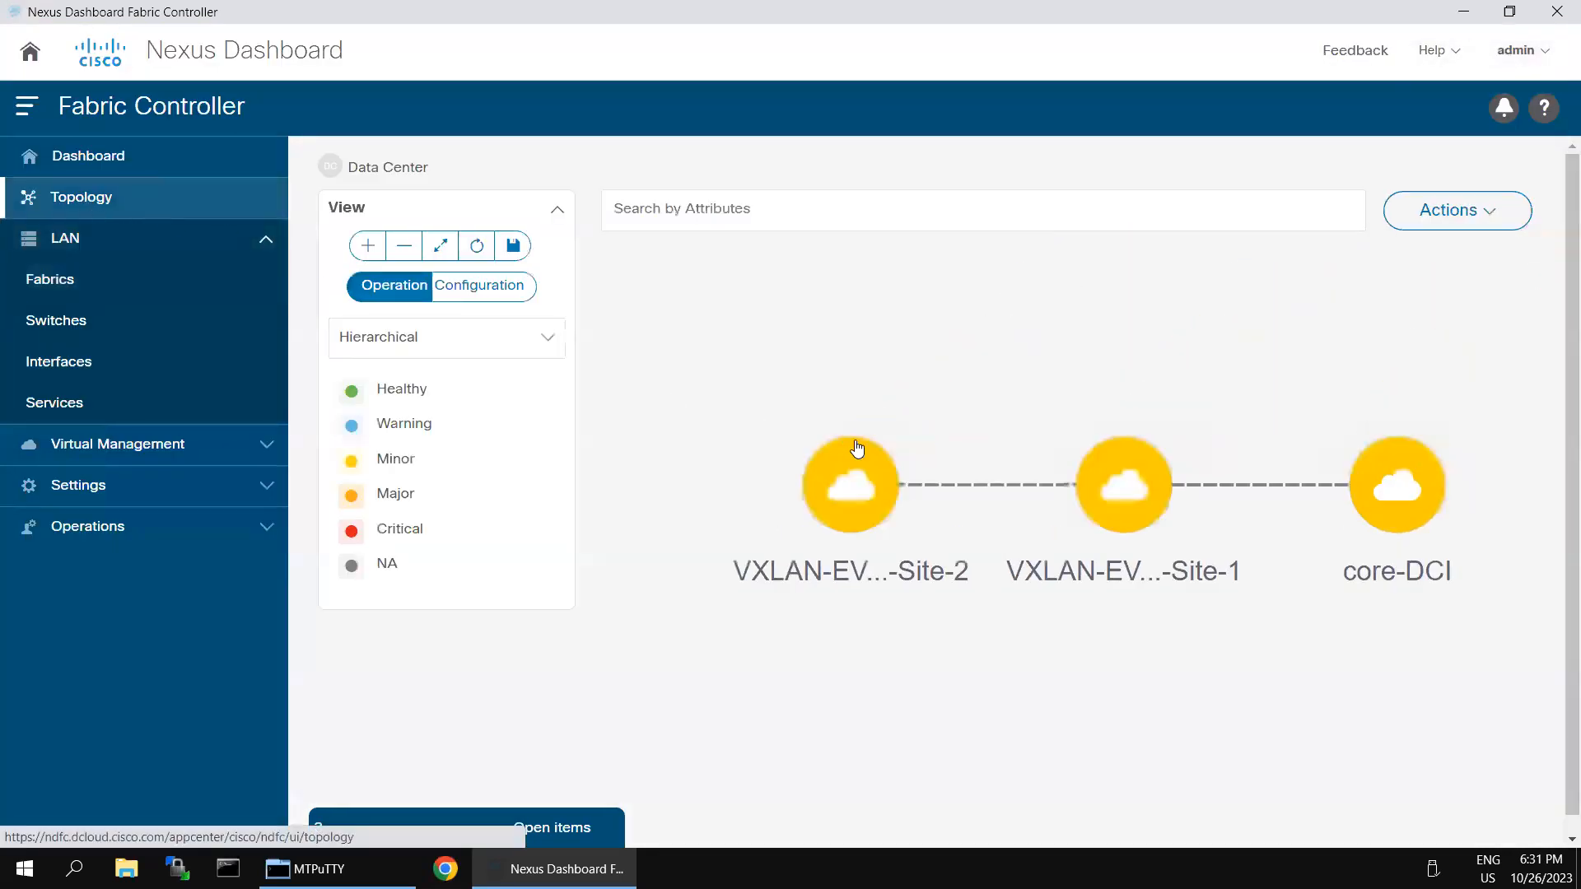
drag(1418, 501, 970, 362)
drag(1112, 517, 1182, 536)
click(478, 290)
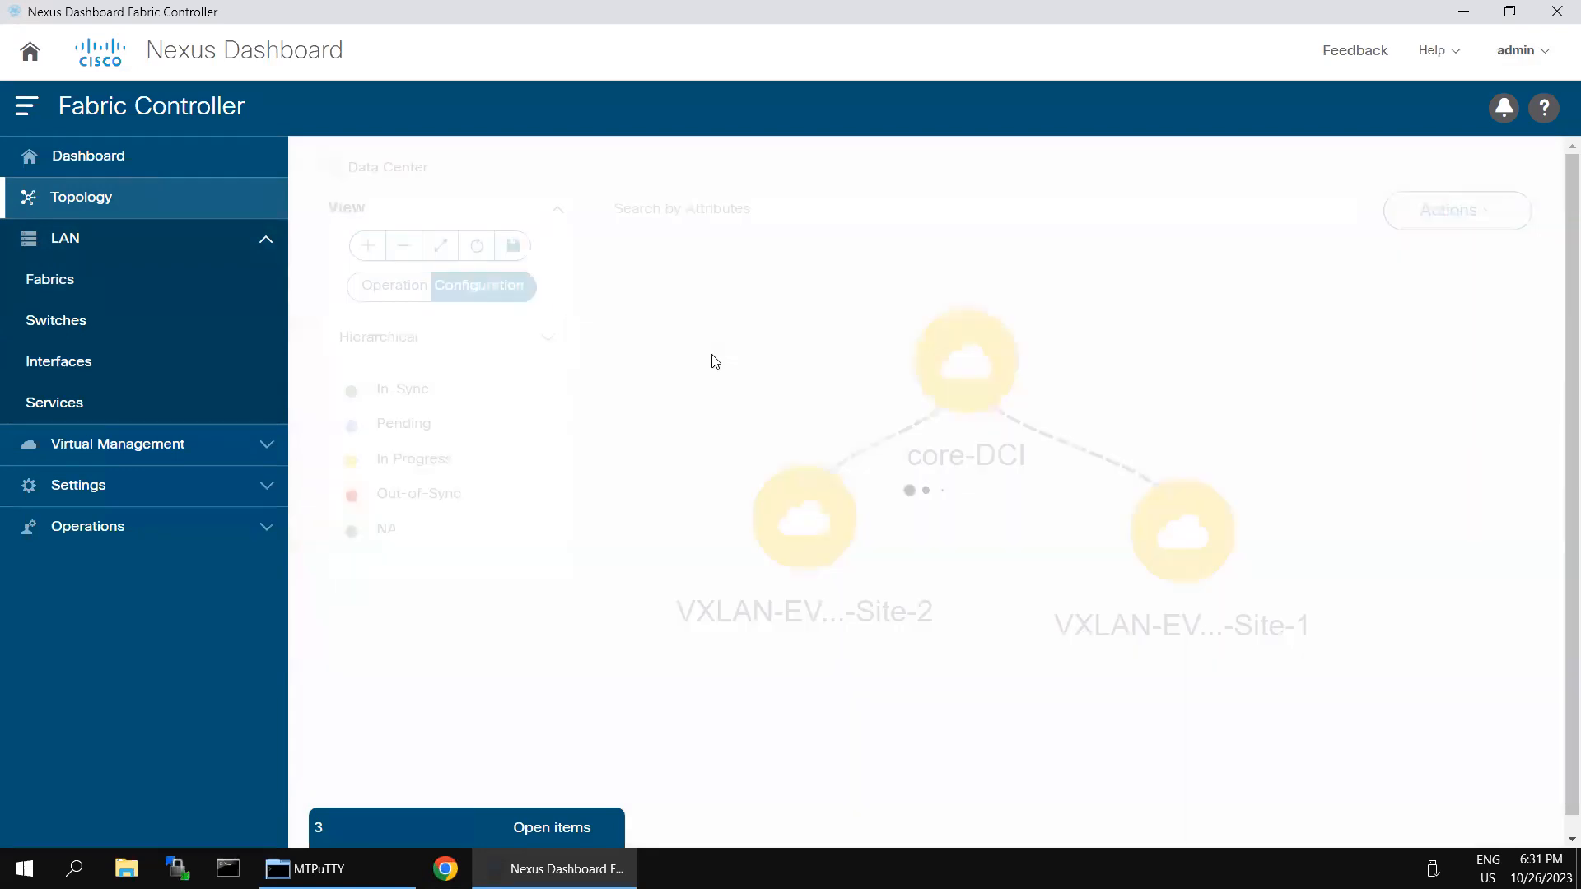
drag(759, 520, 913, 351)
drag(1011, 531, 702, 482)
drag(915, 351, 1022, 324)
double_click(1021, 324)
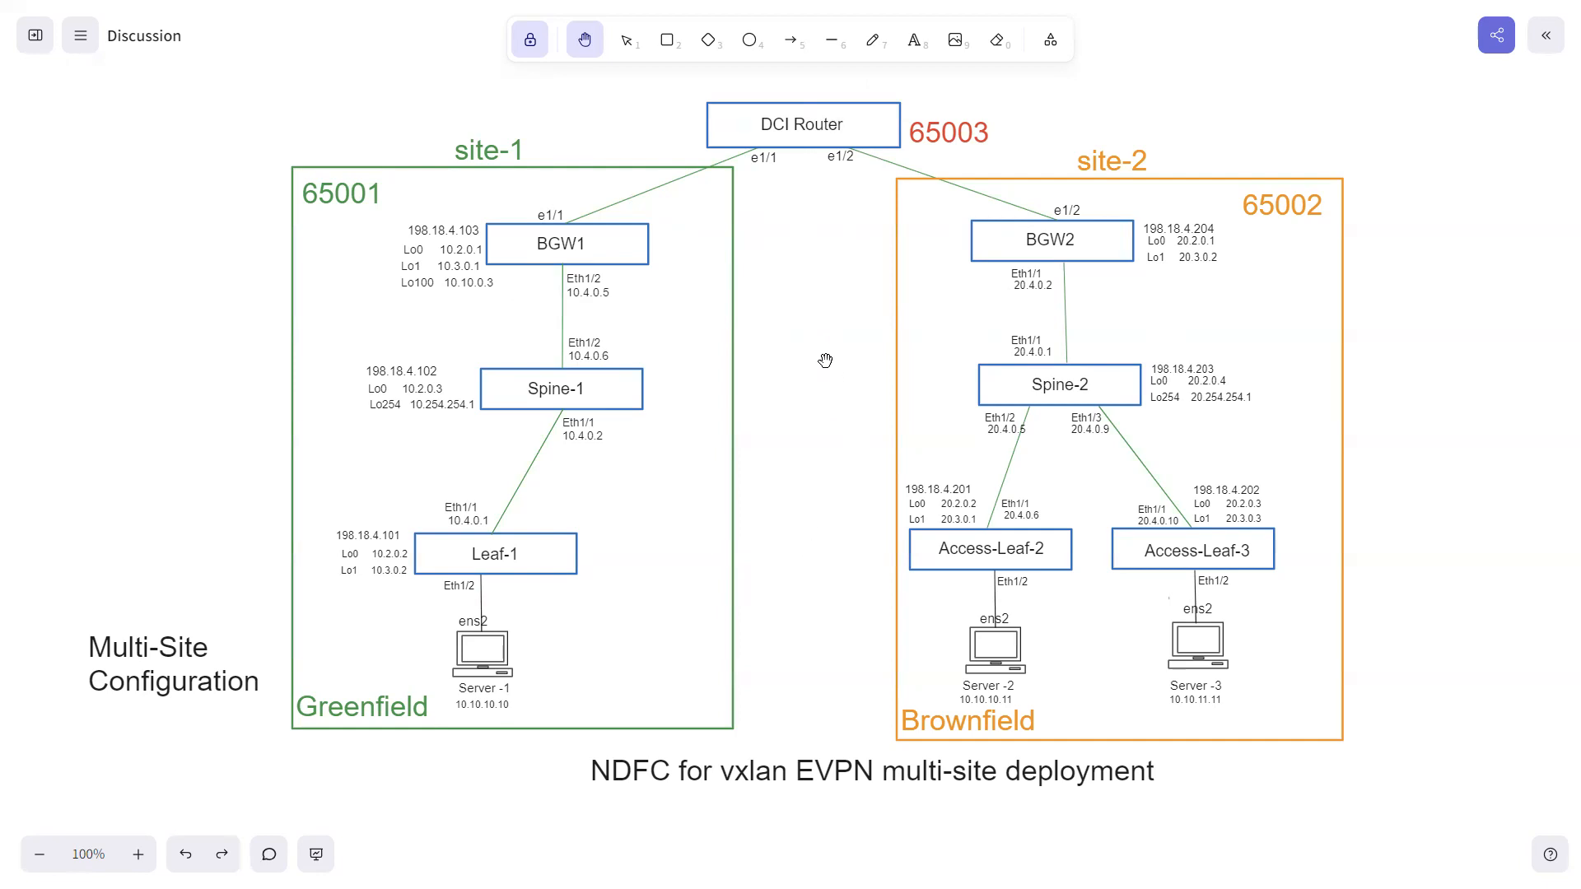
Step: Switch to the Excalidraw diagram showing DCI Router linking BGW1 in site-1 and BGW2 in site-2
key(super)
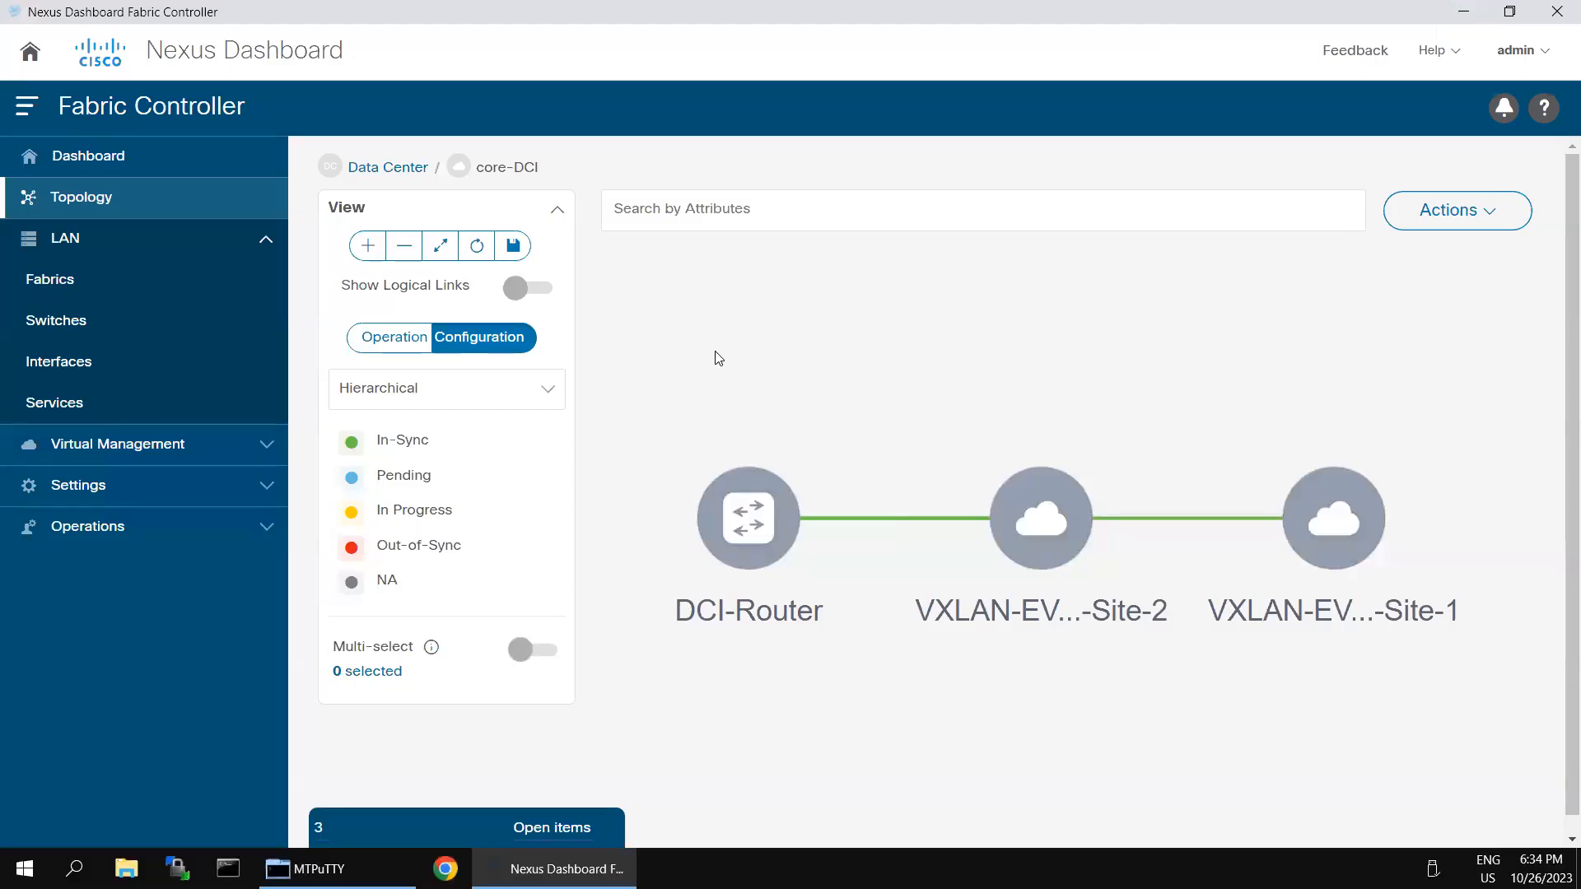
Step: Start a new fabric from the LAN Fabrics list and name it MSD-1
click(82, 278)
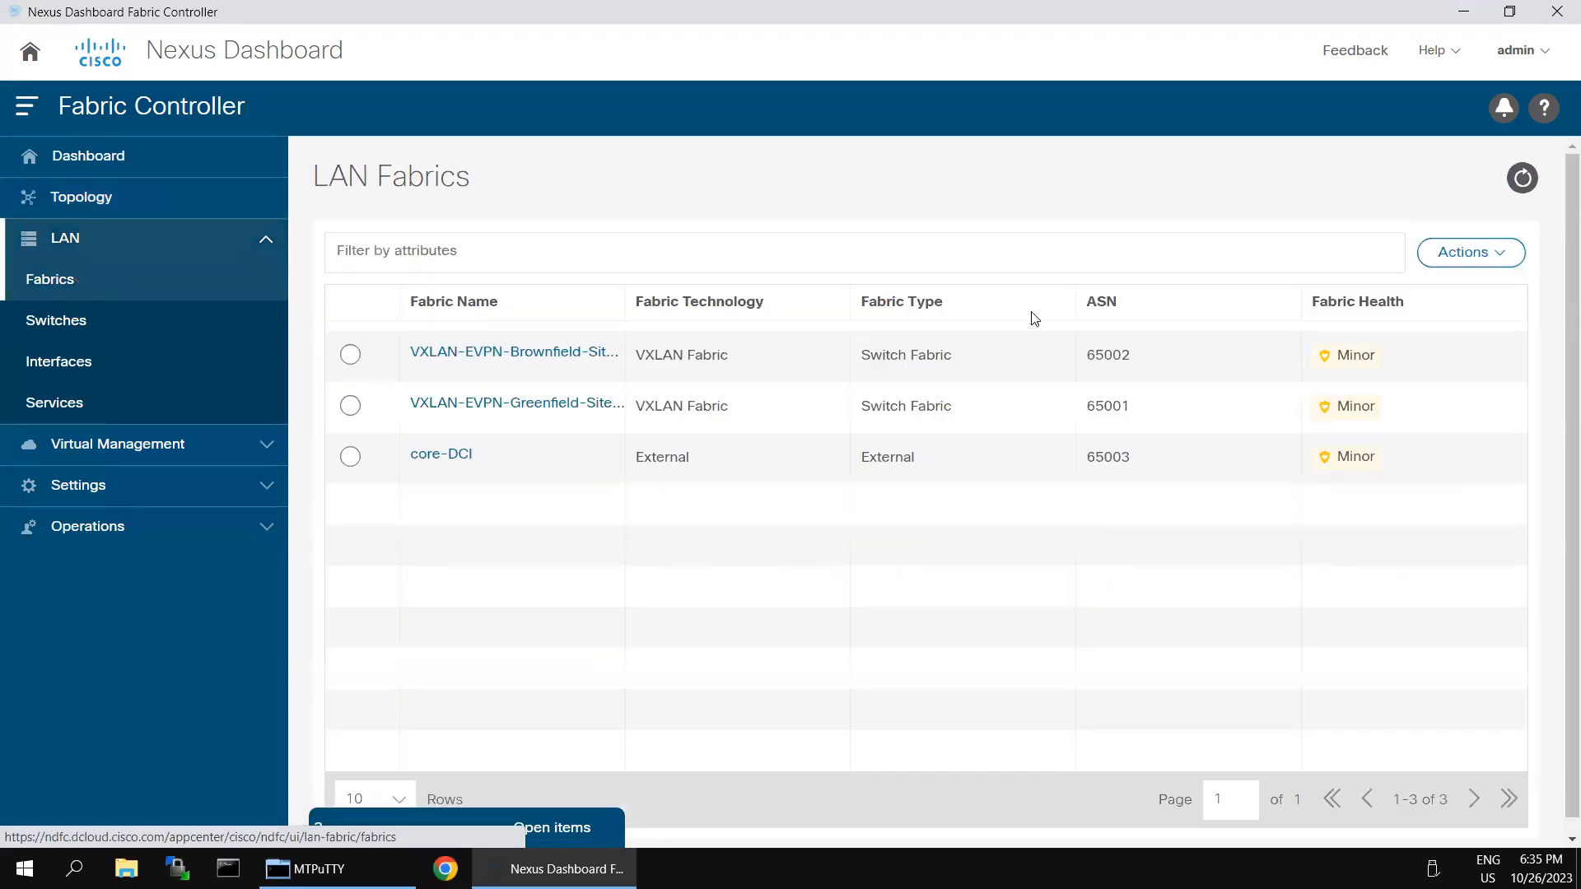
click(1509, 256)
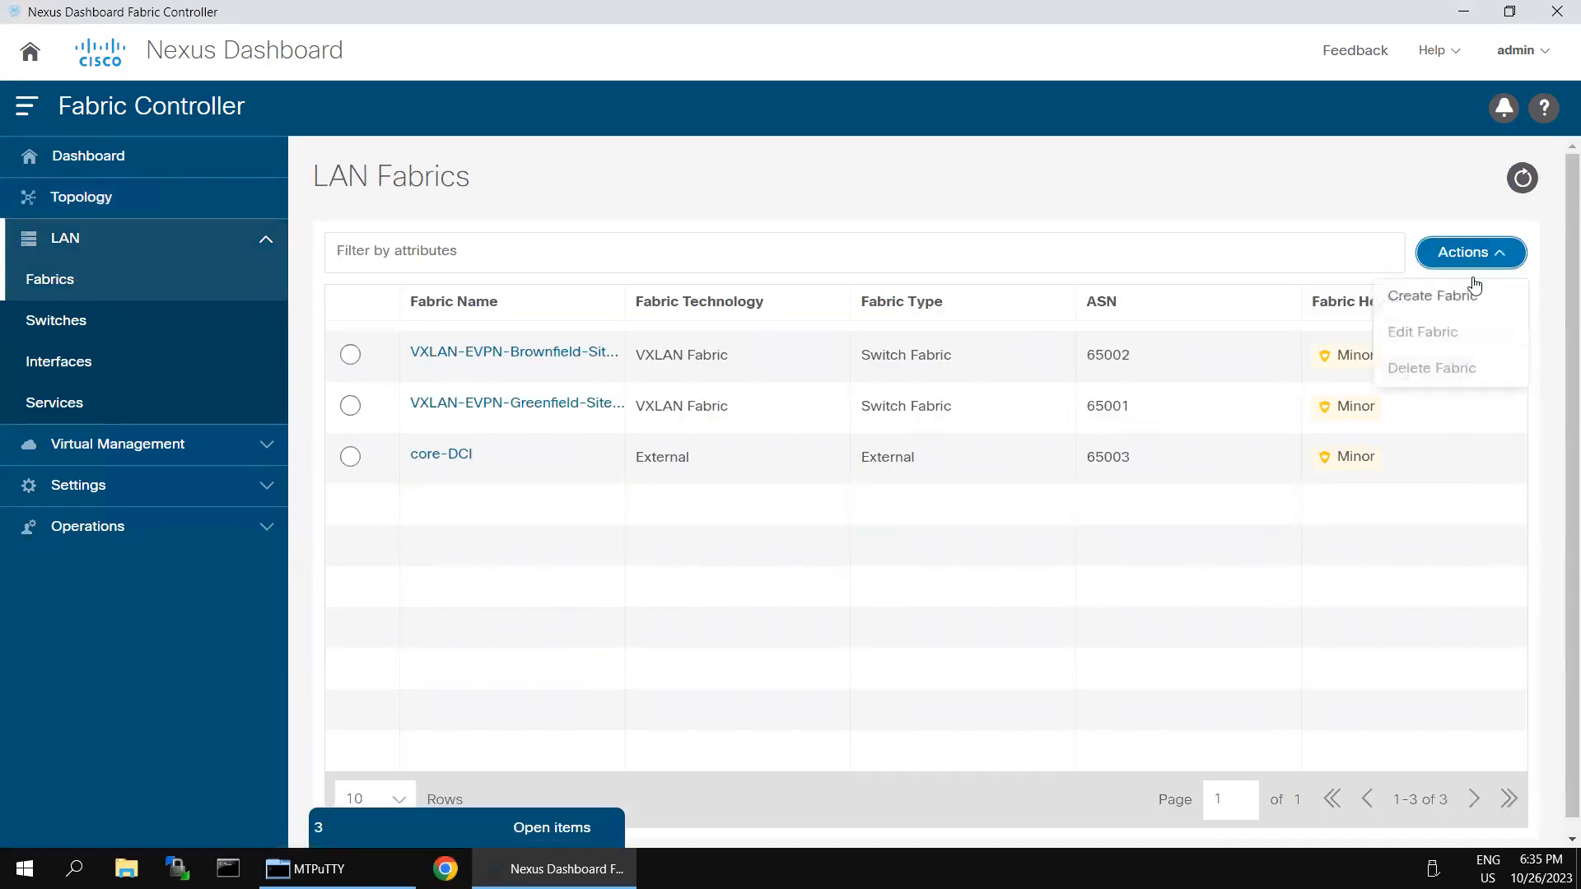
click(1460, 297)
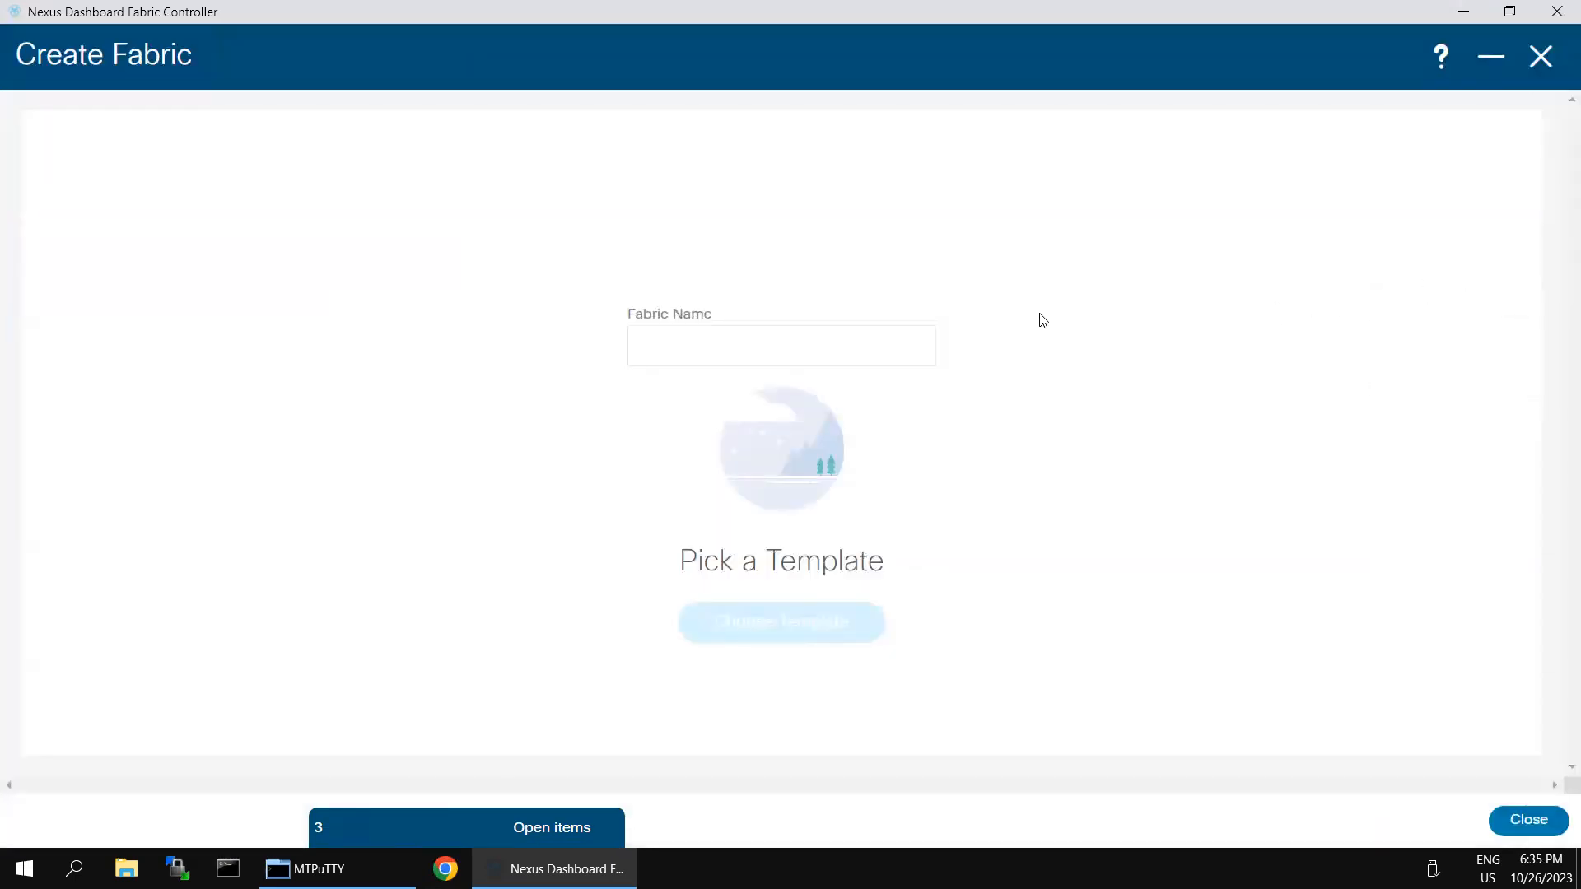
click(700, 361)
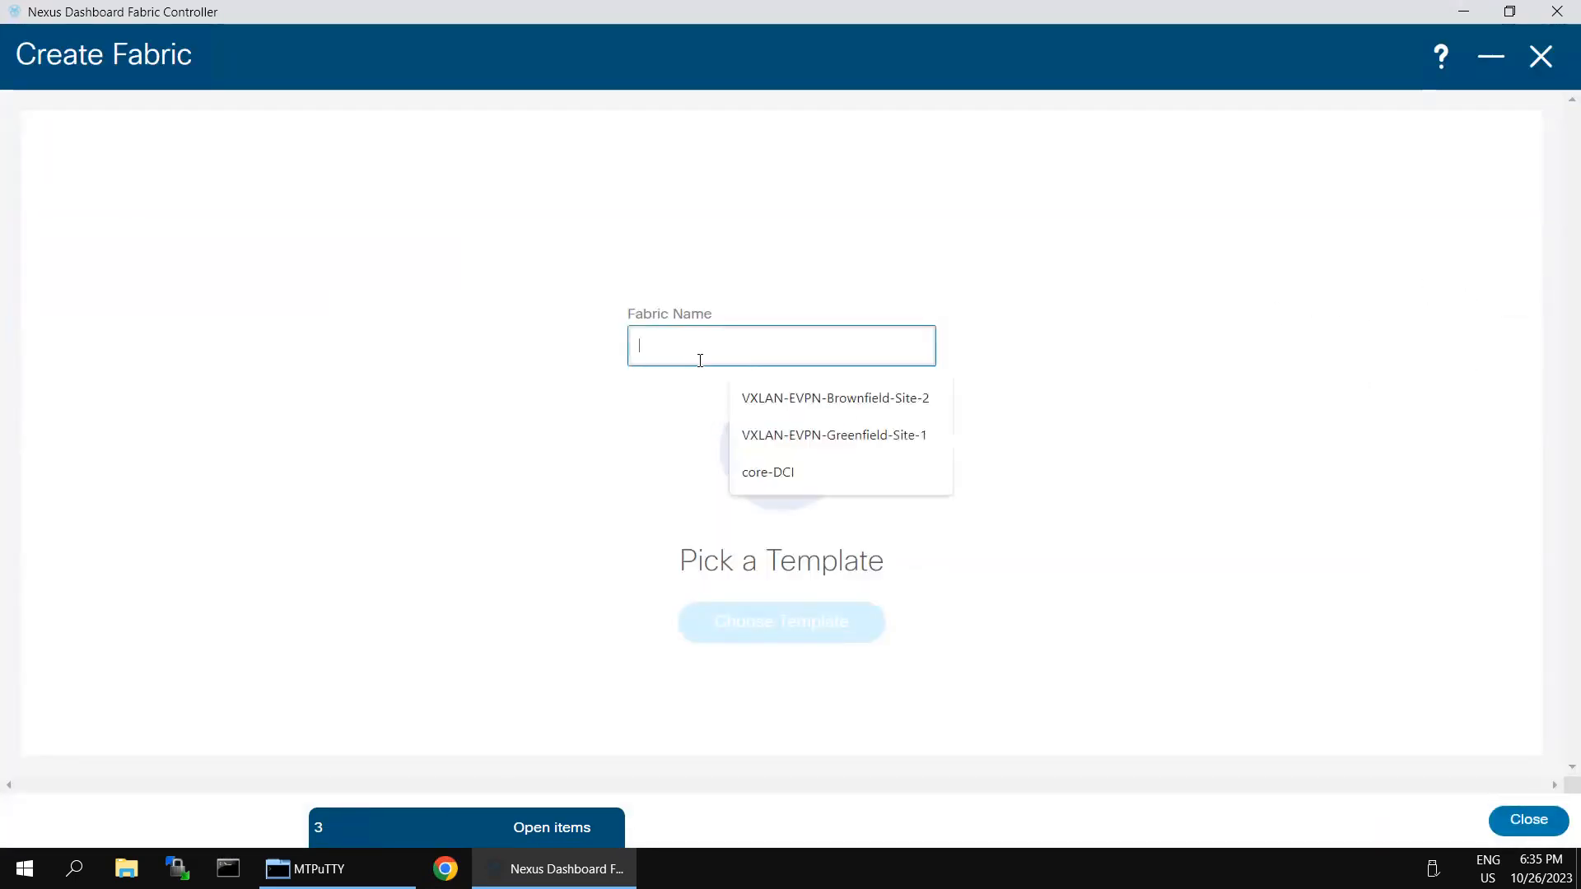
text(MSD-1)
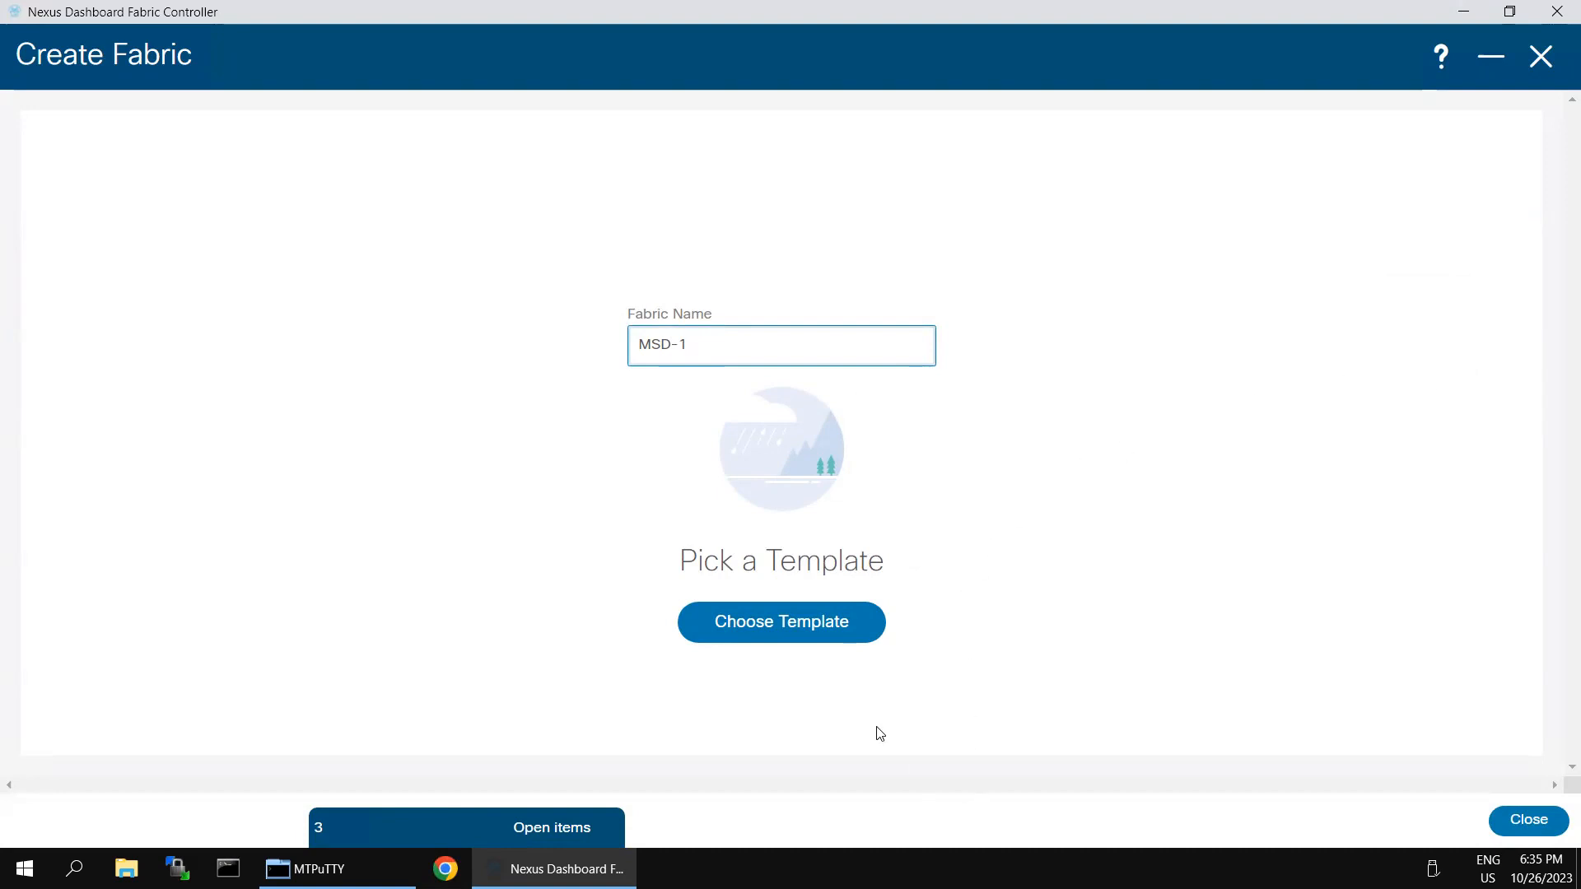
Step: Search the fabric templates for 'ms' and select MSD_Fabric as MSD-1's template
click(827, 638)
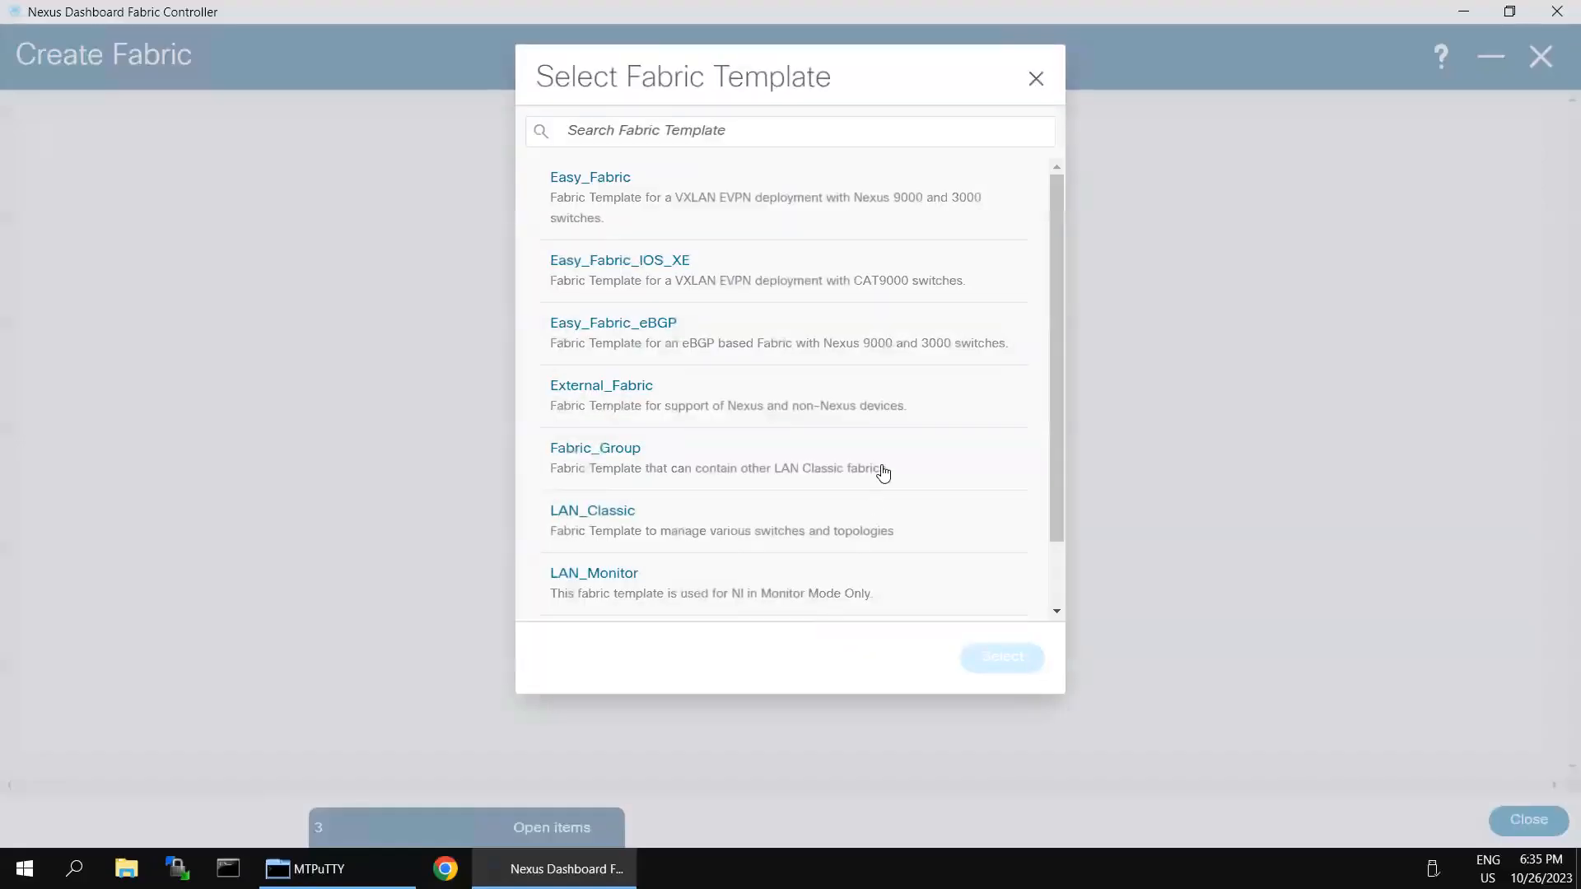
click(828, 129)
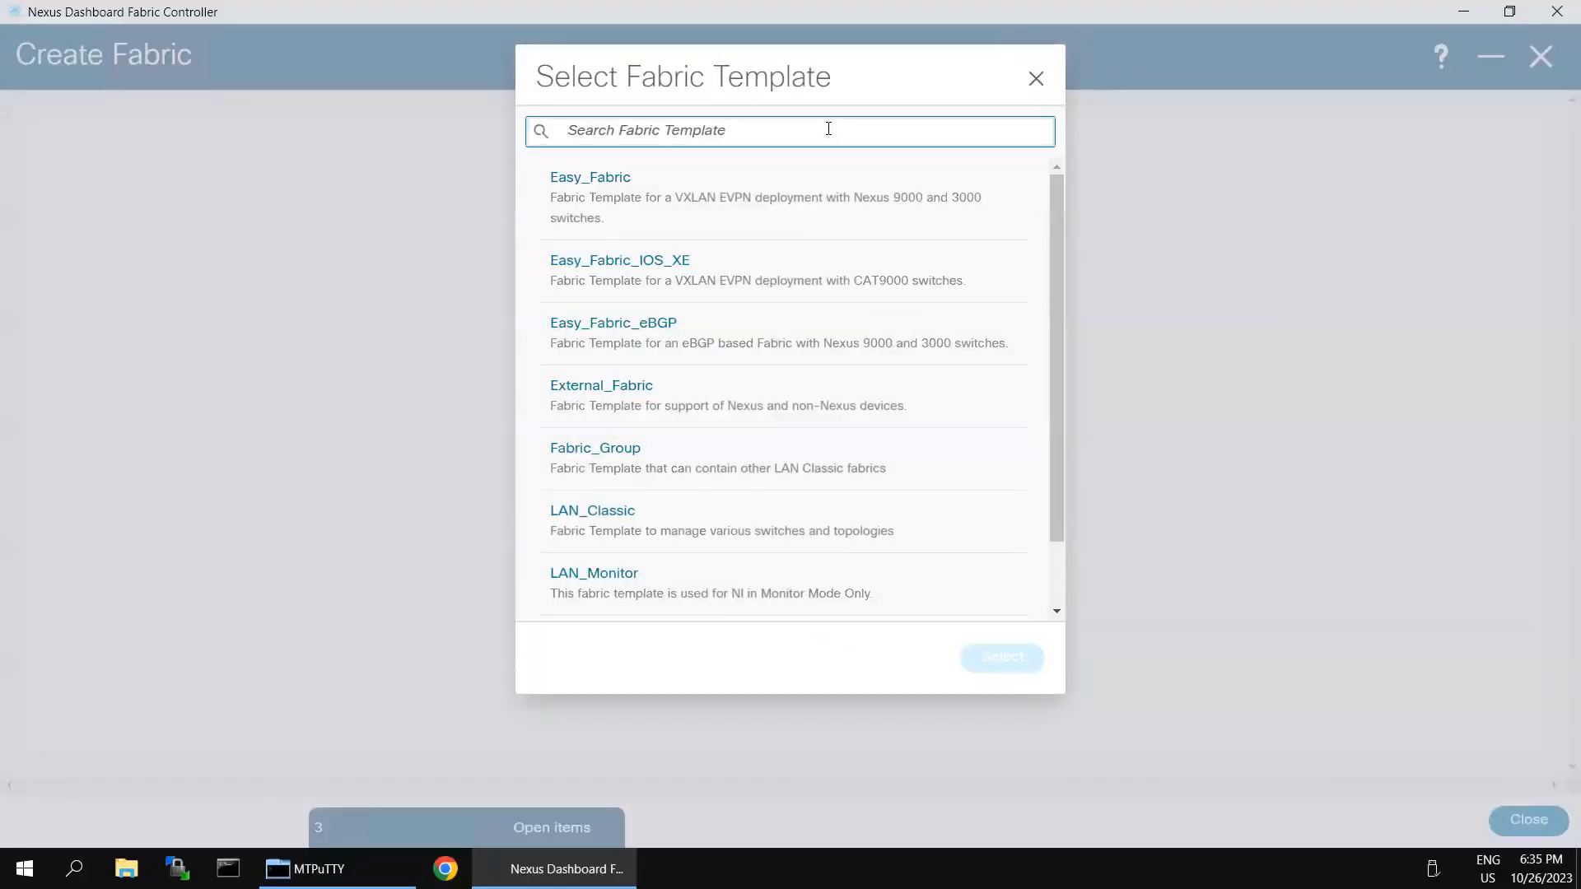
text(ms)
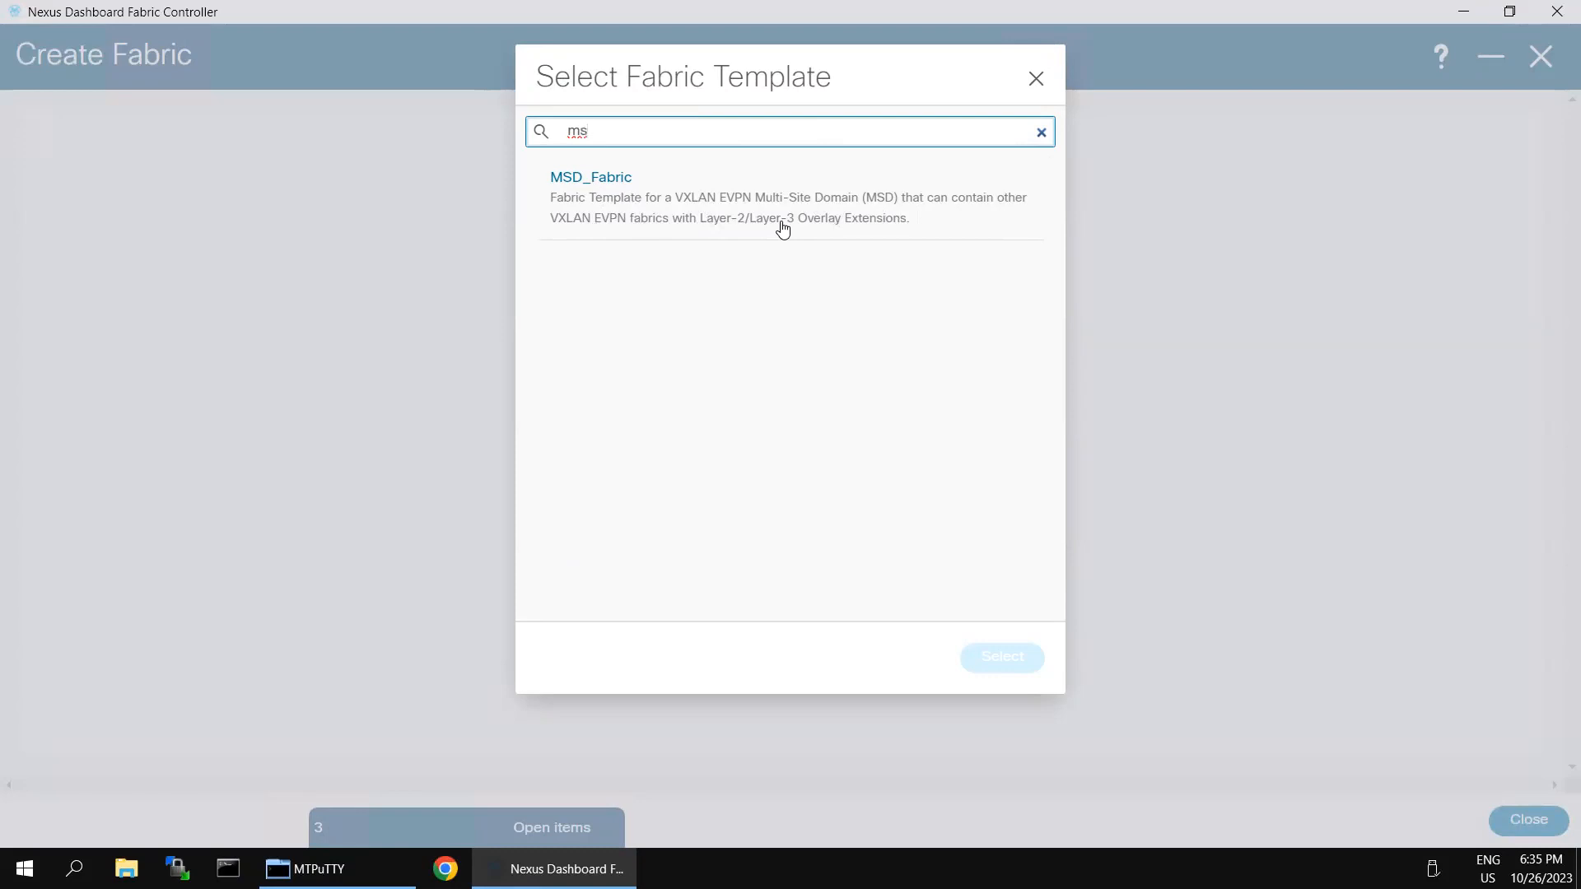
click(598, 181)
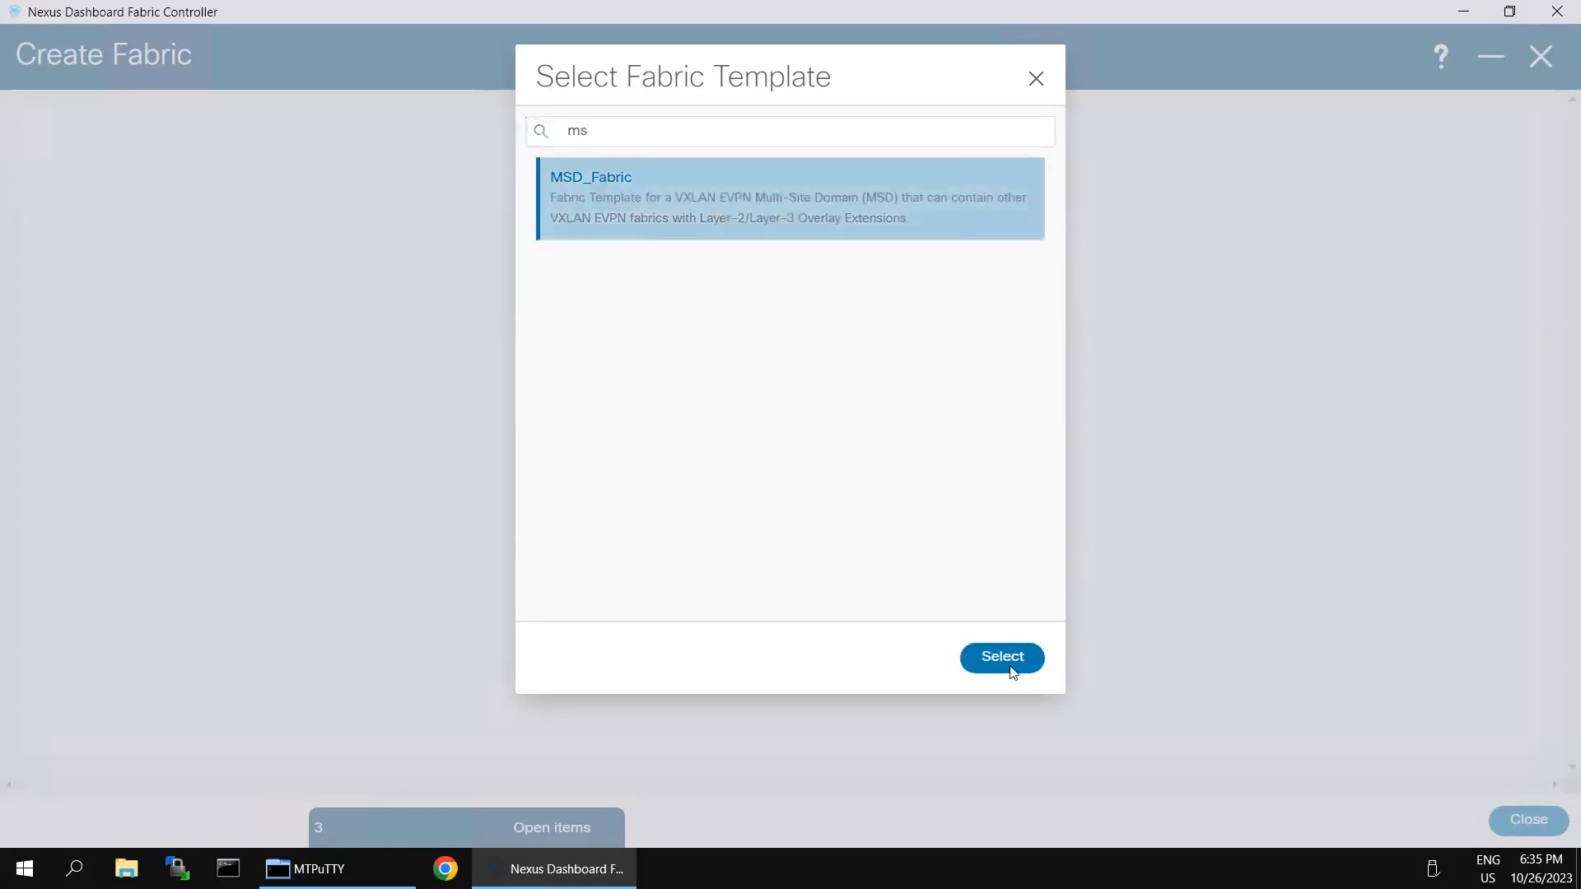
click(1003, 659)
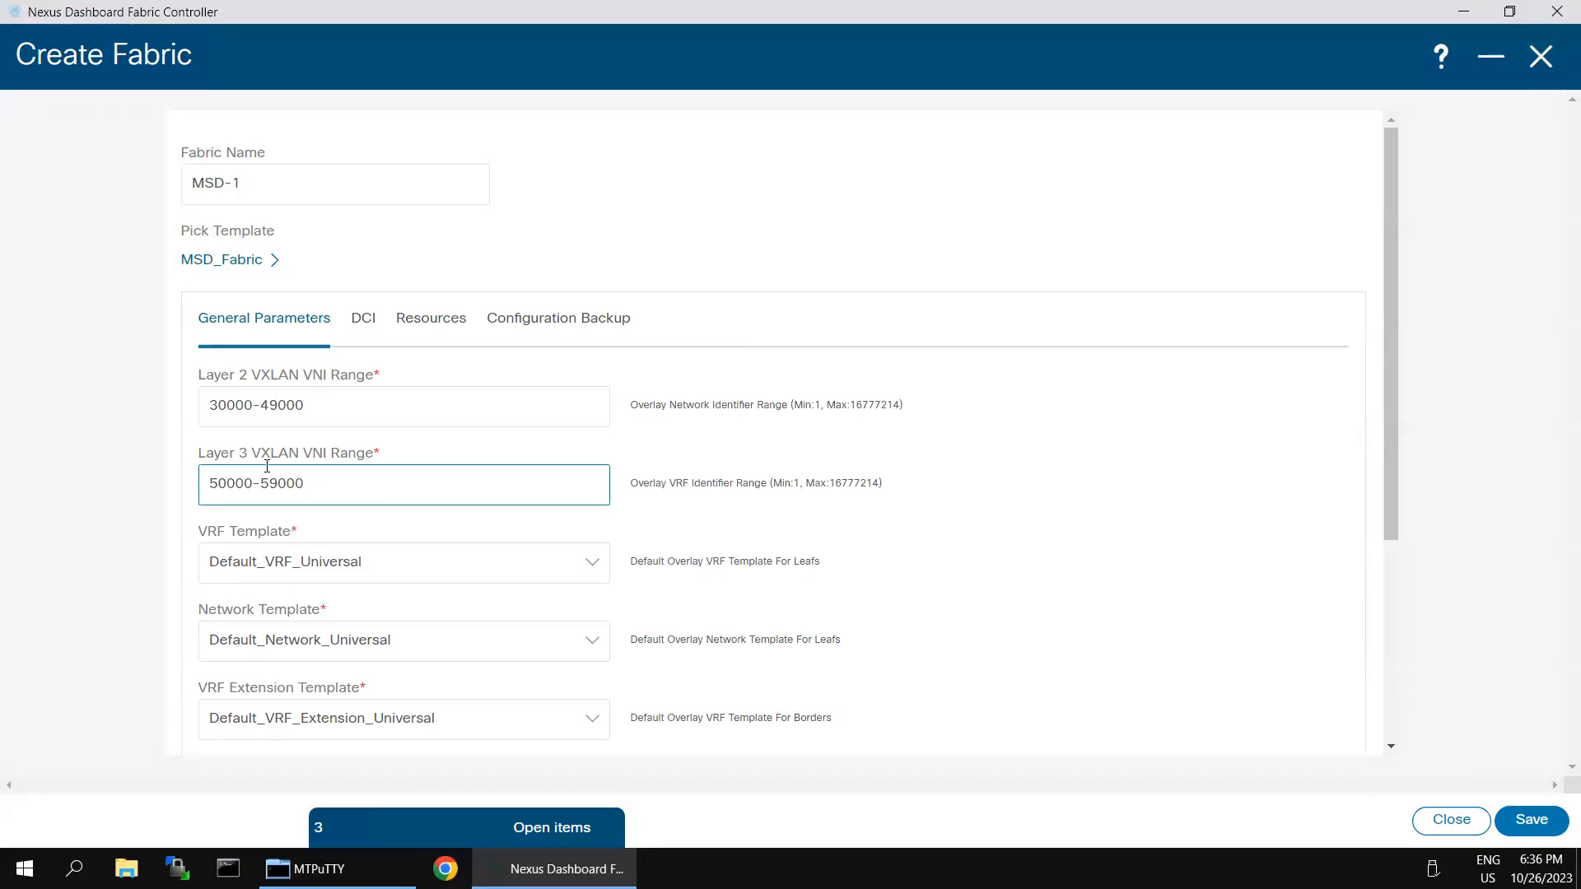
Step: Set MSD-1's DCI multi-site overlay deployment method to Centralized_To_Route_Server
scroll(459, 548, down, 1)
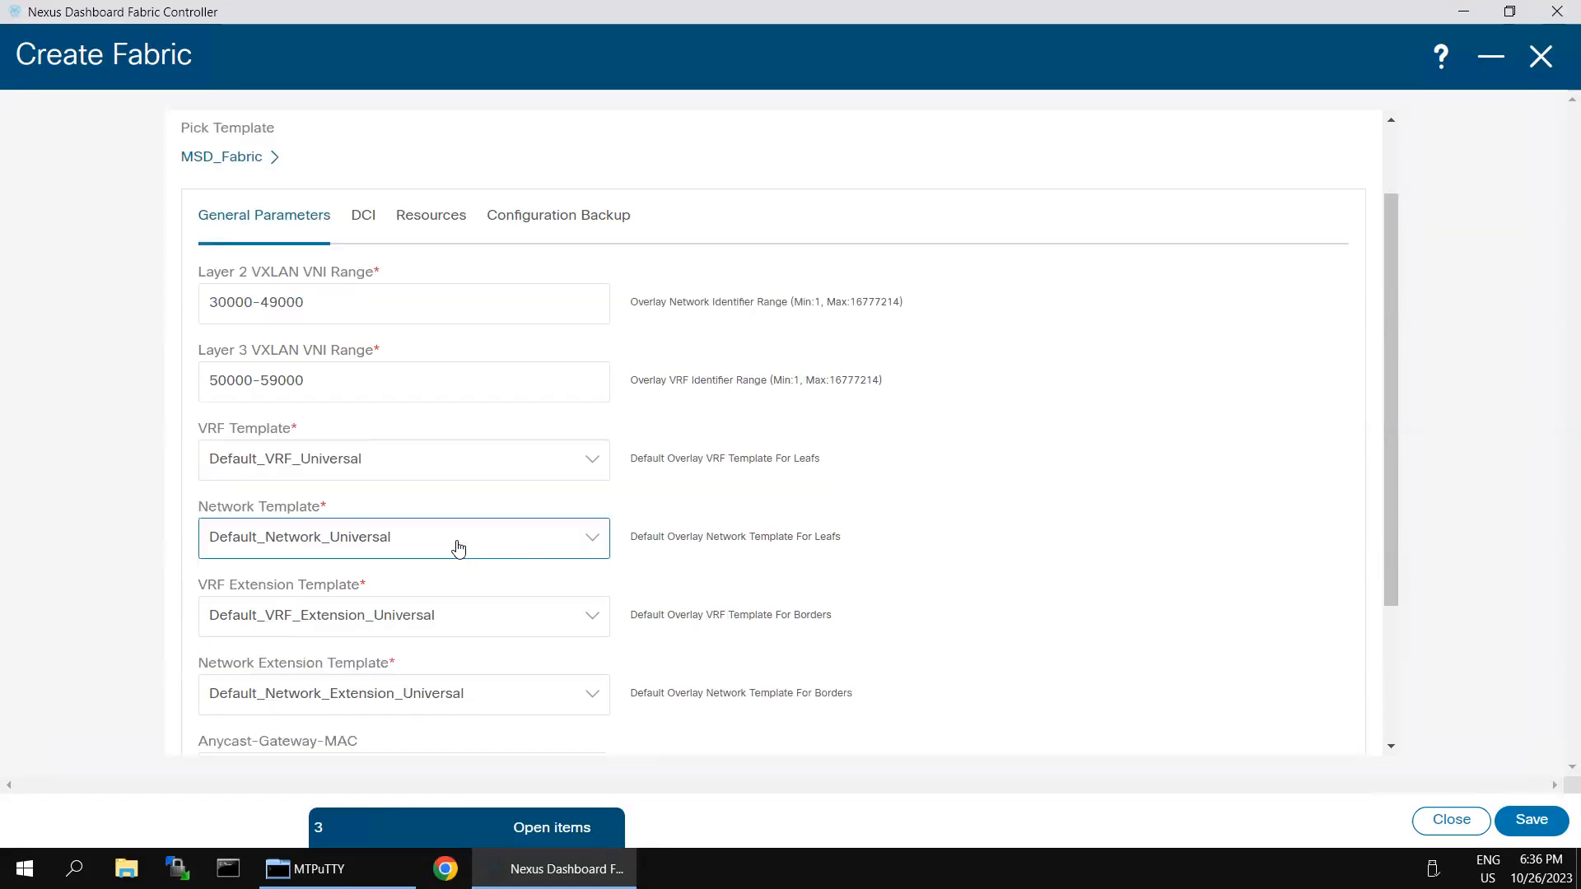
scroll(389, 565, down, 2)
scroll(404, 547, up, 3)
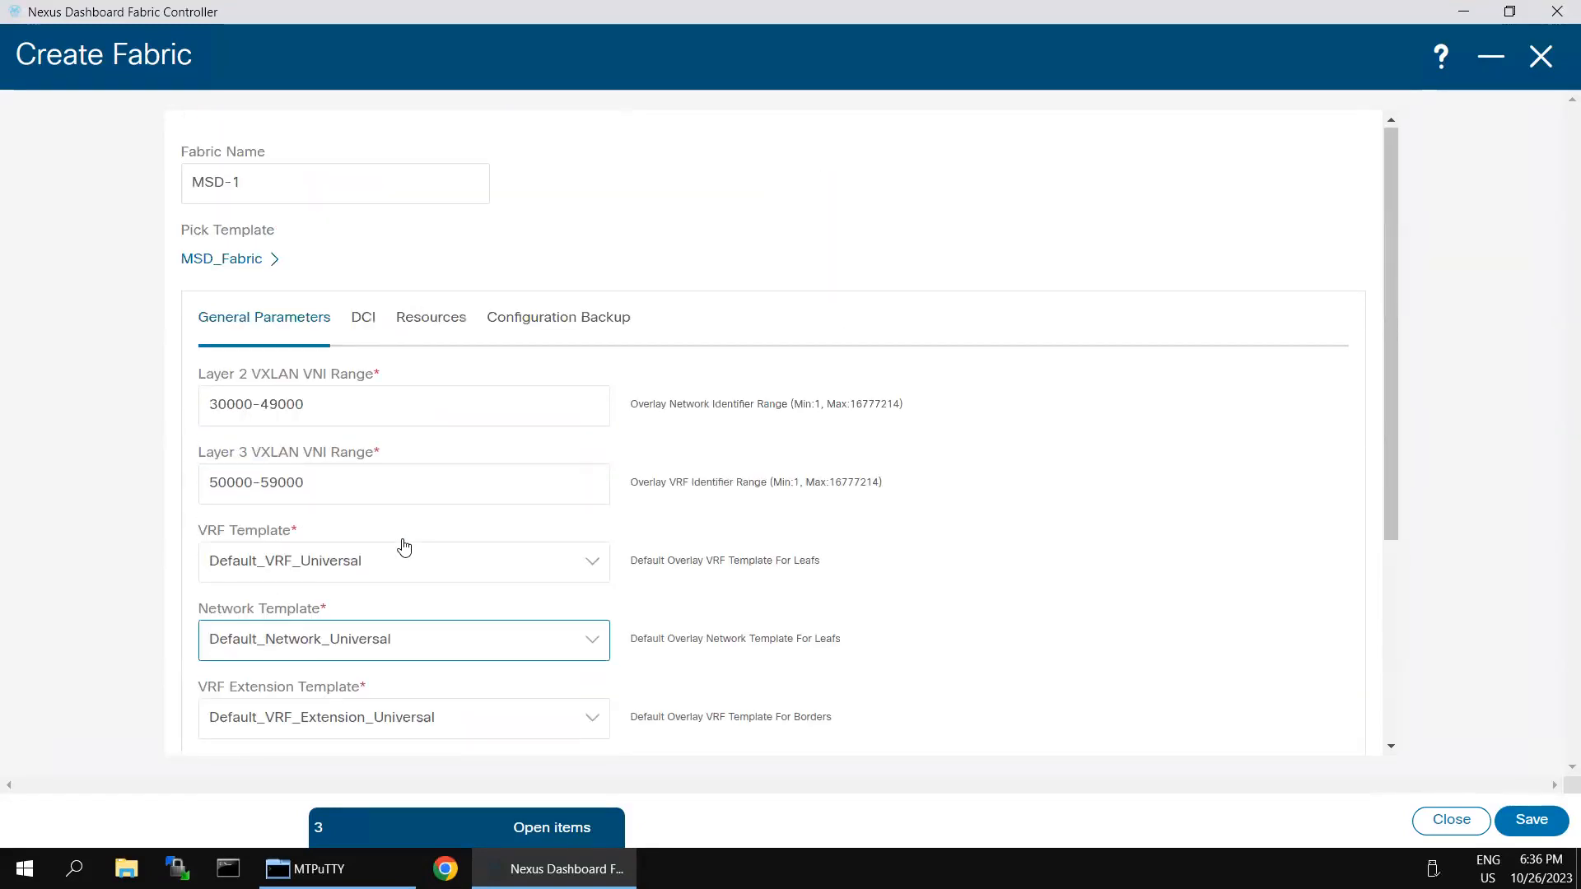
click(363, 318)
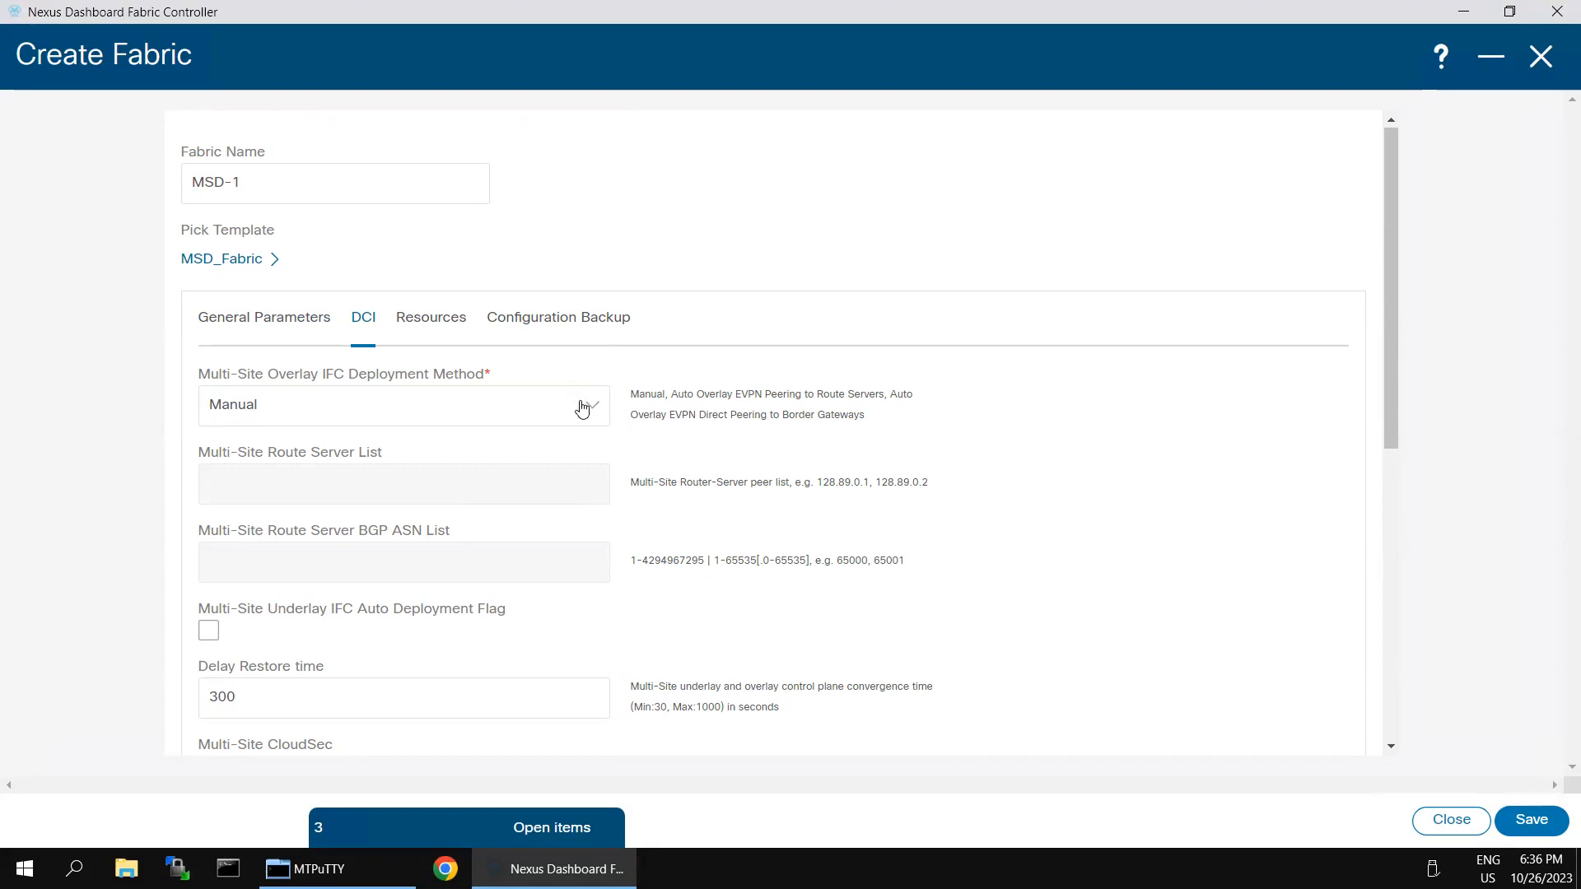
click(607, 406)
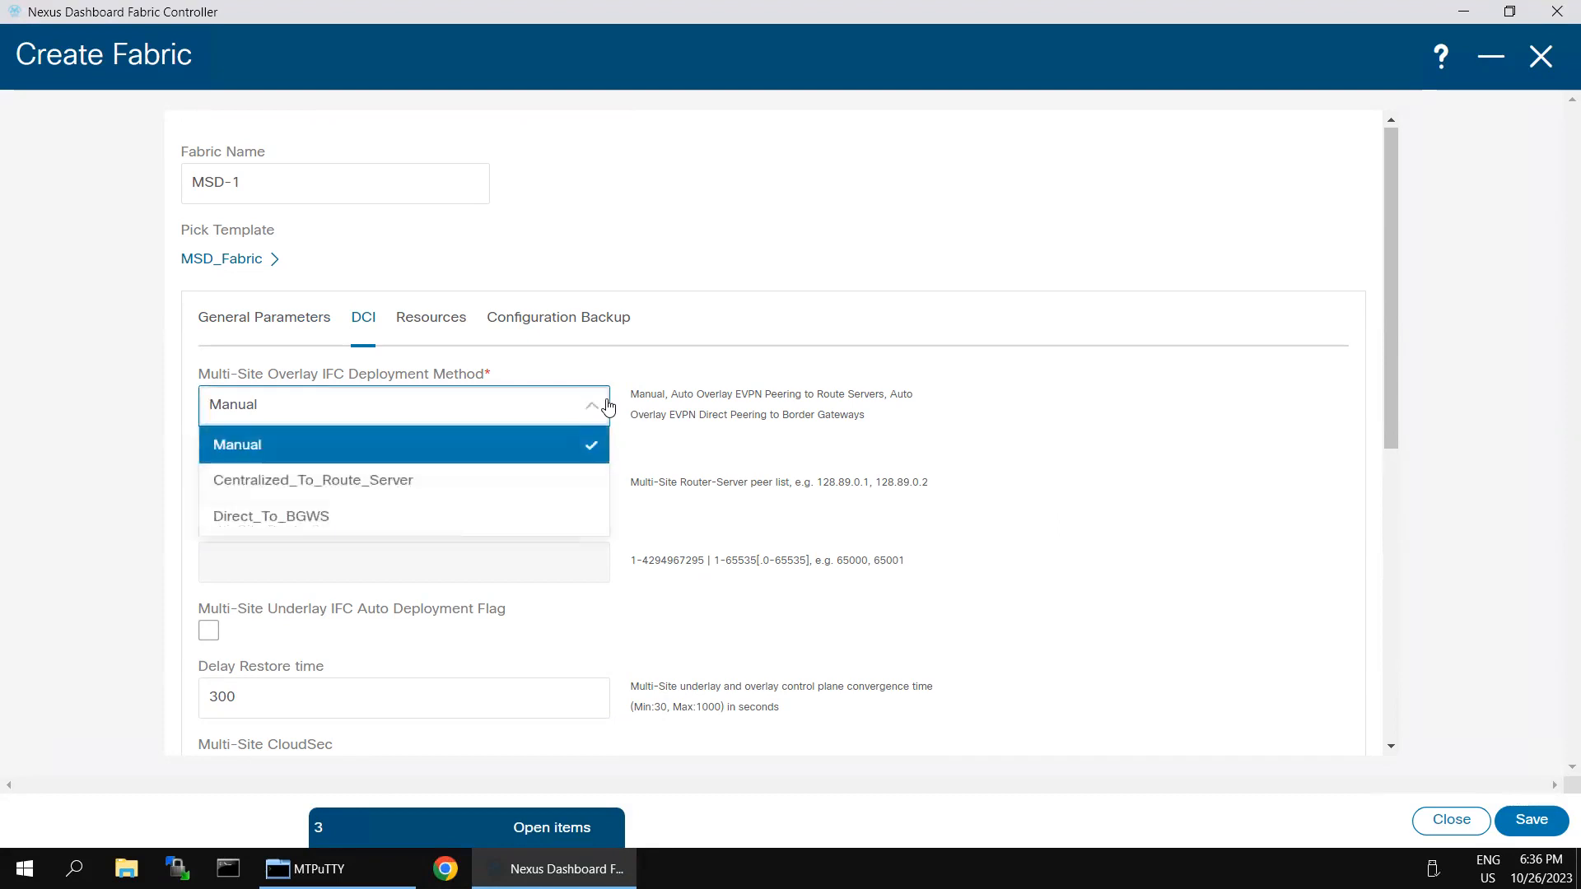
click(420, 486)
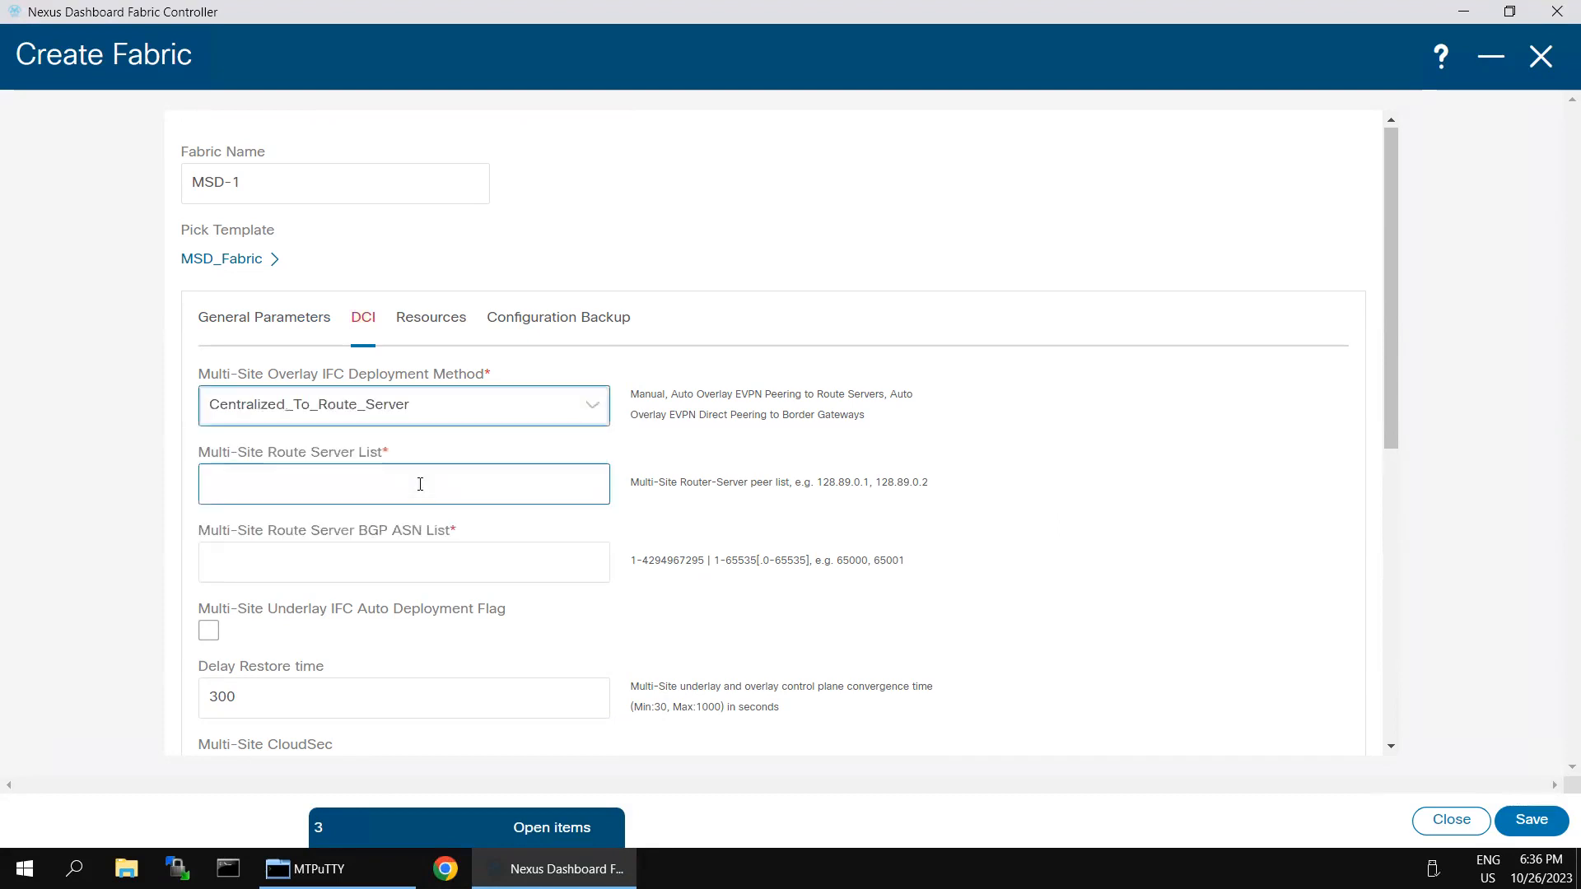
Step: Enter route server 100.100.100.100 with ASN 65003, enable underlay IFC auto deployment, and save
click(558, 476)
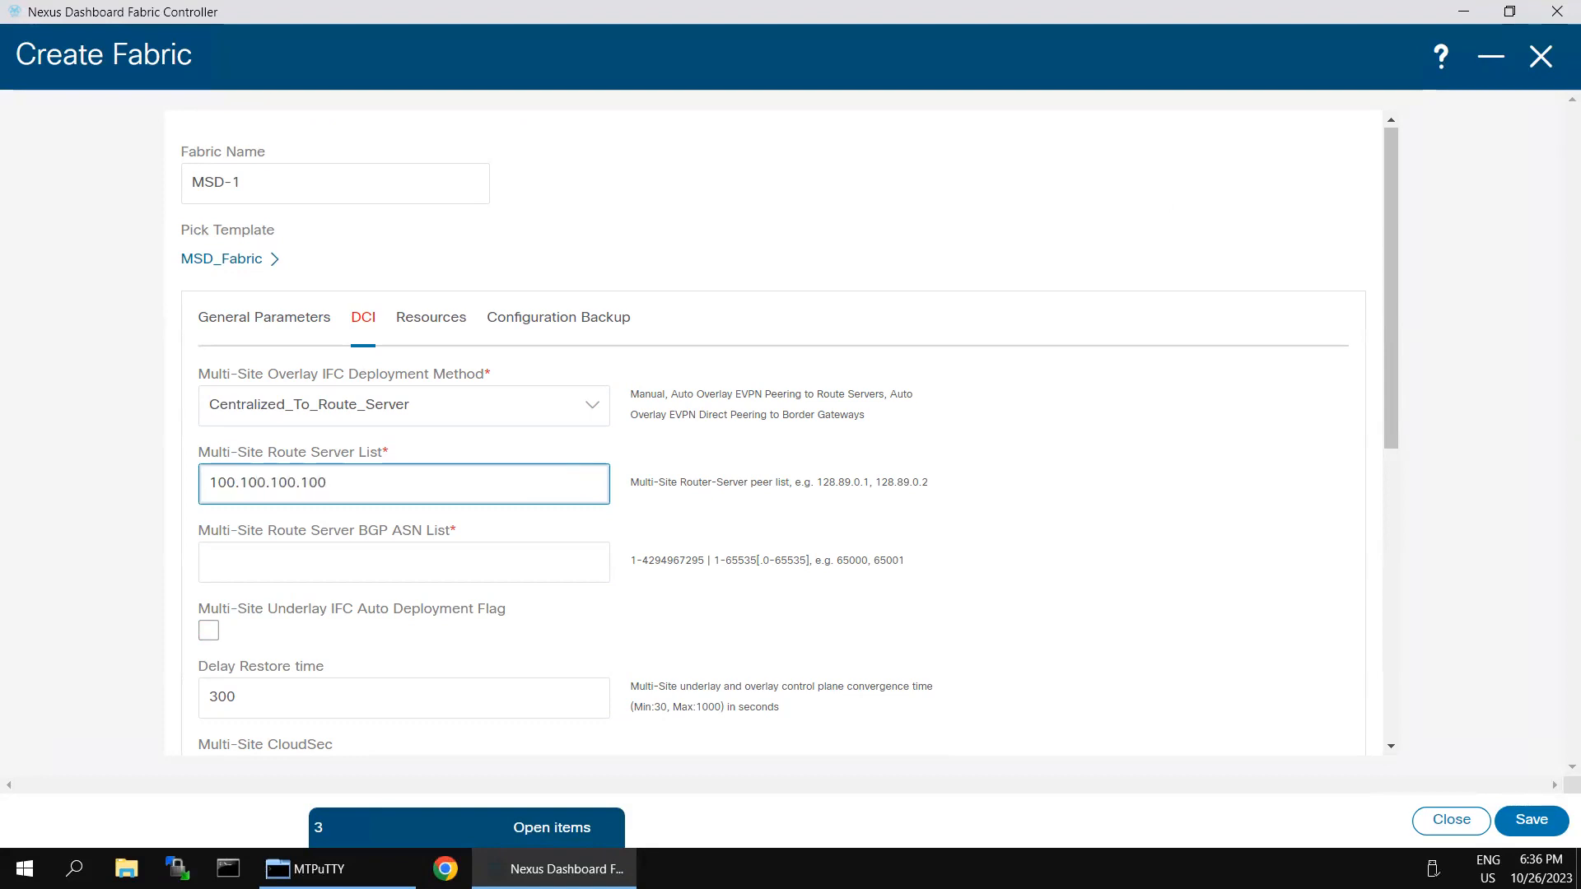
click(250, 562)
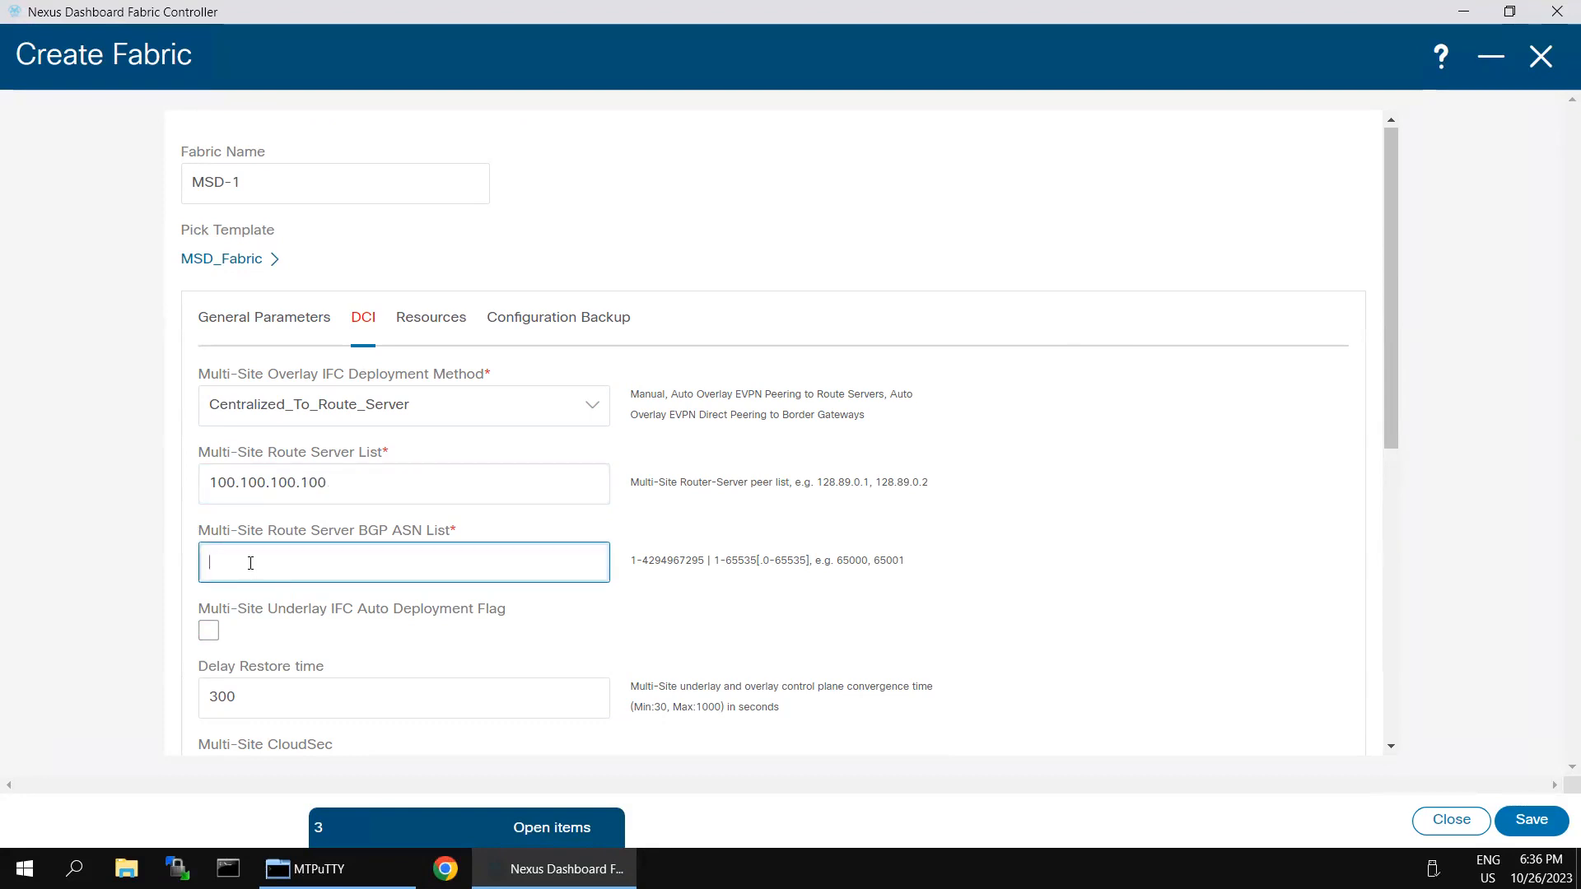
click(208, 632)
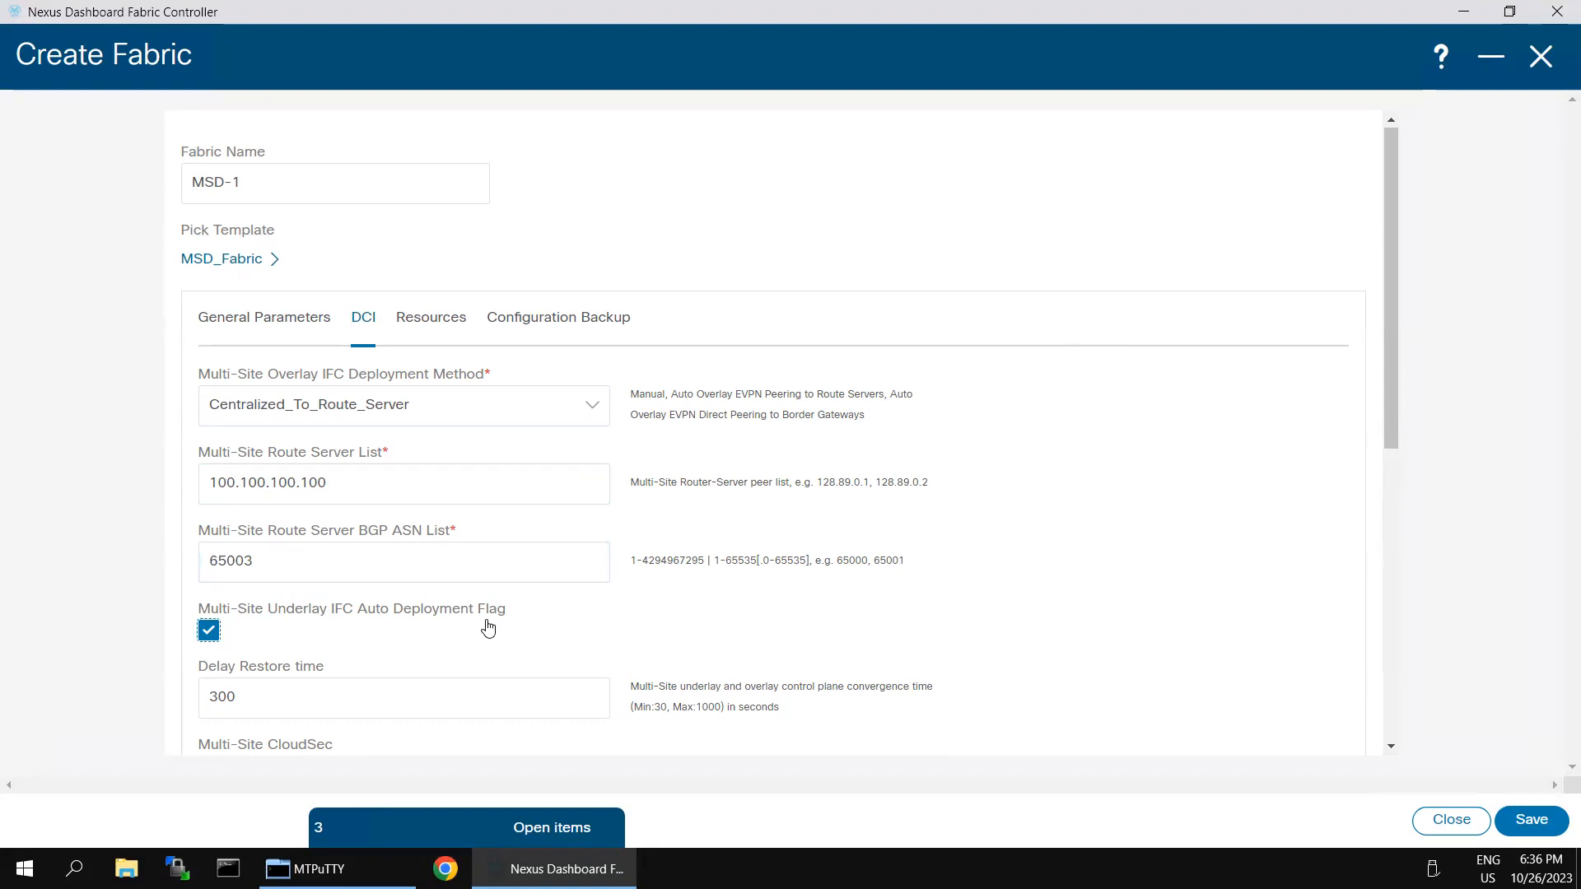
click(1386, 668)
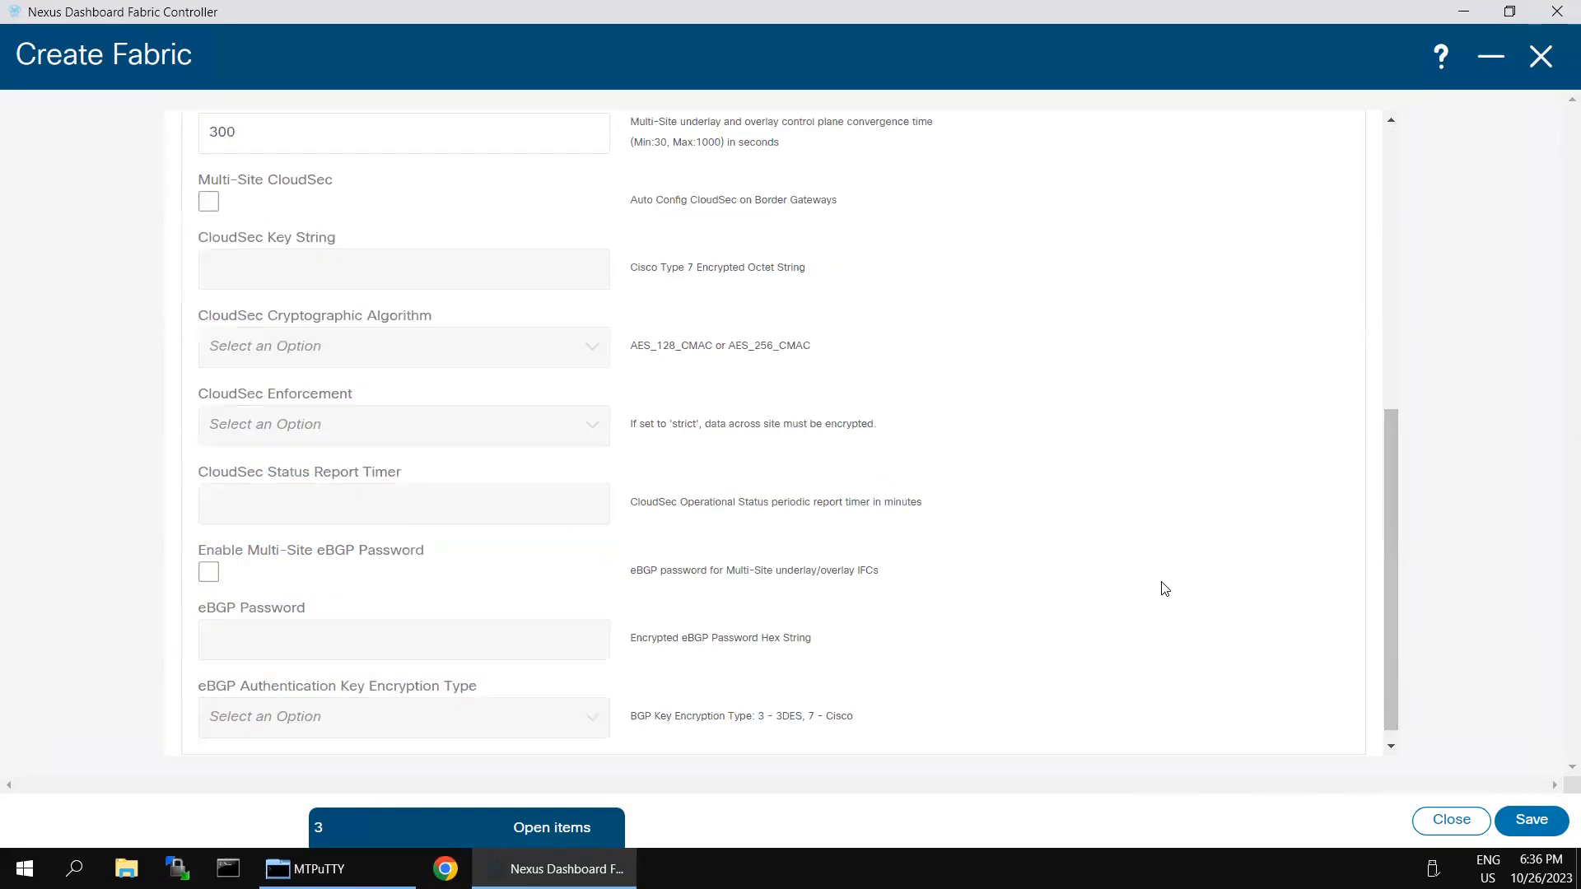
click(1529, 817)
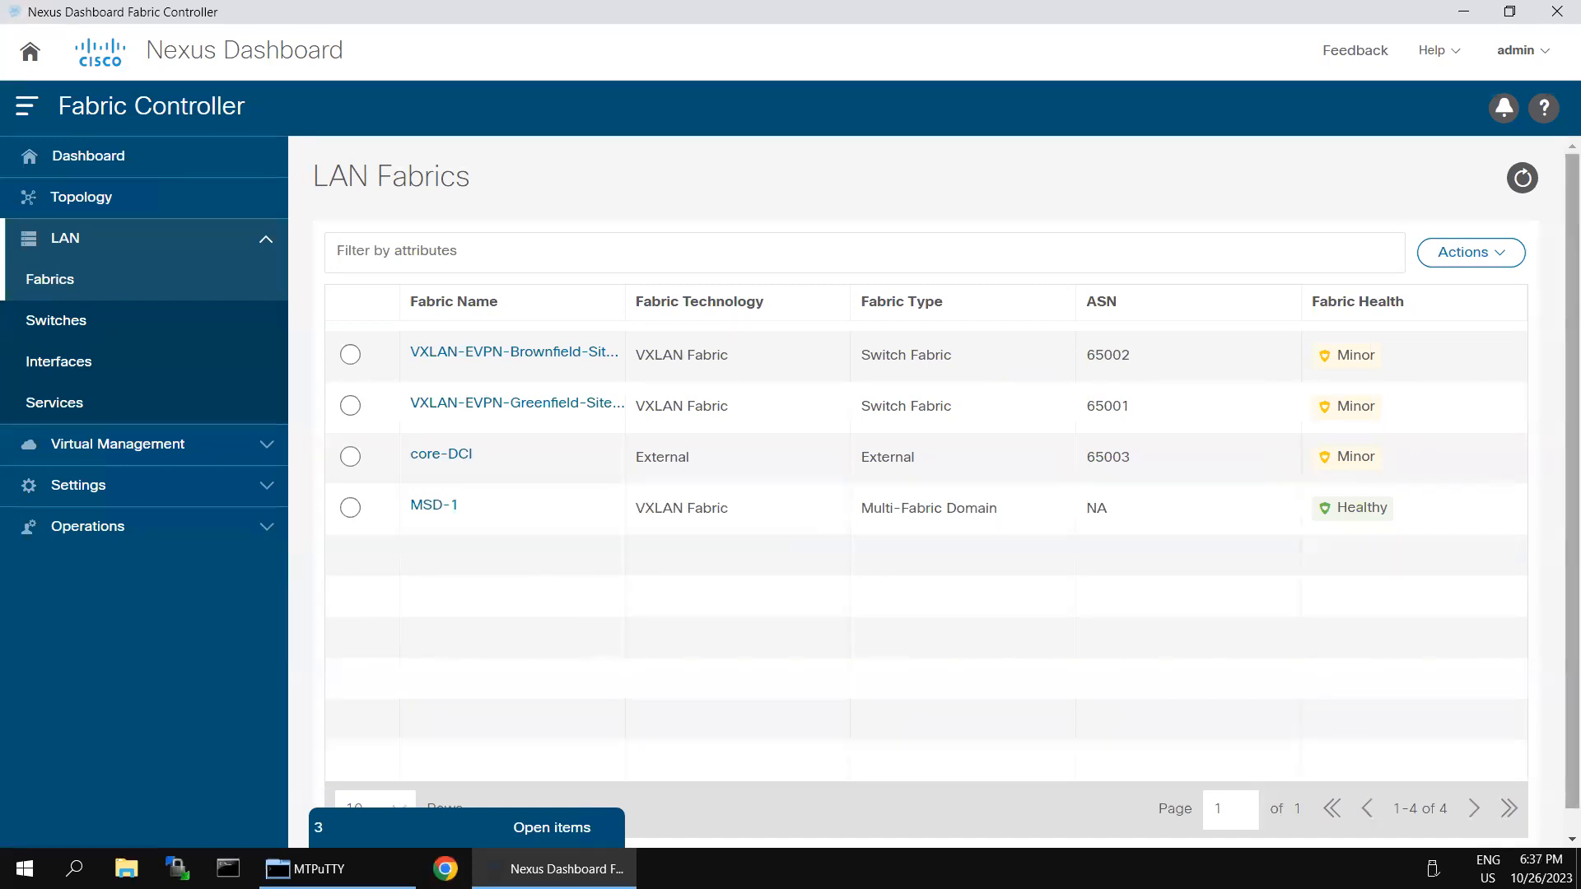
Step: Open the MSD-1 fabric overview and show its Child Fabrics
click(426, 504)
click(1557, 66)
click(434, 505)
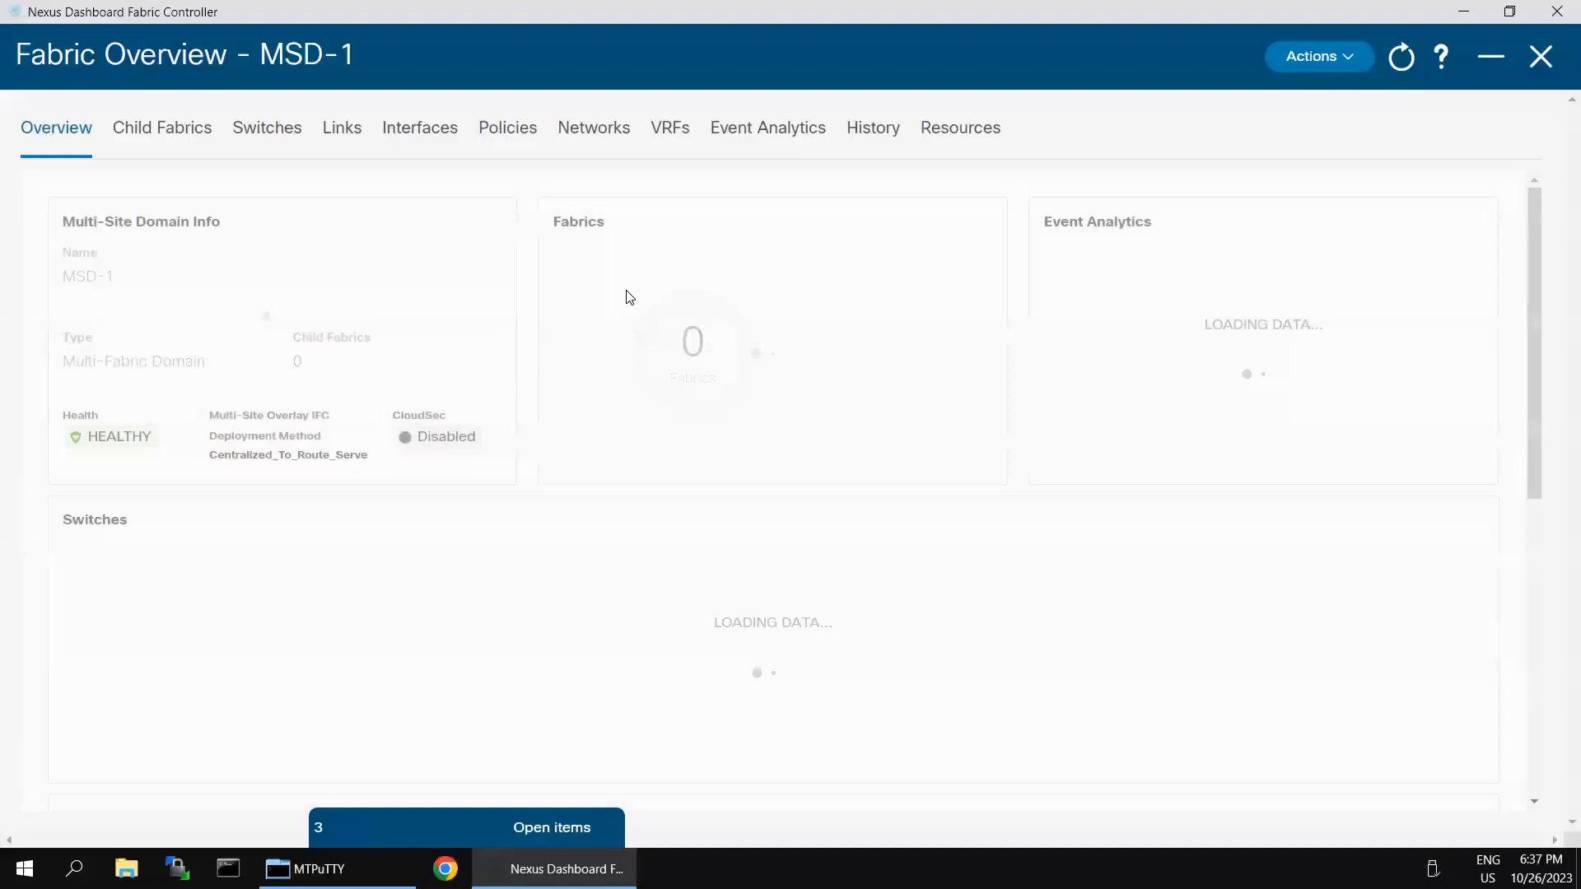
click(138, 136)
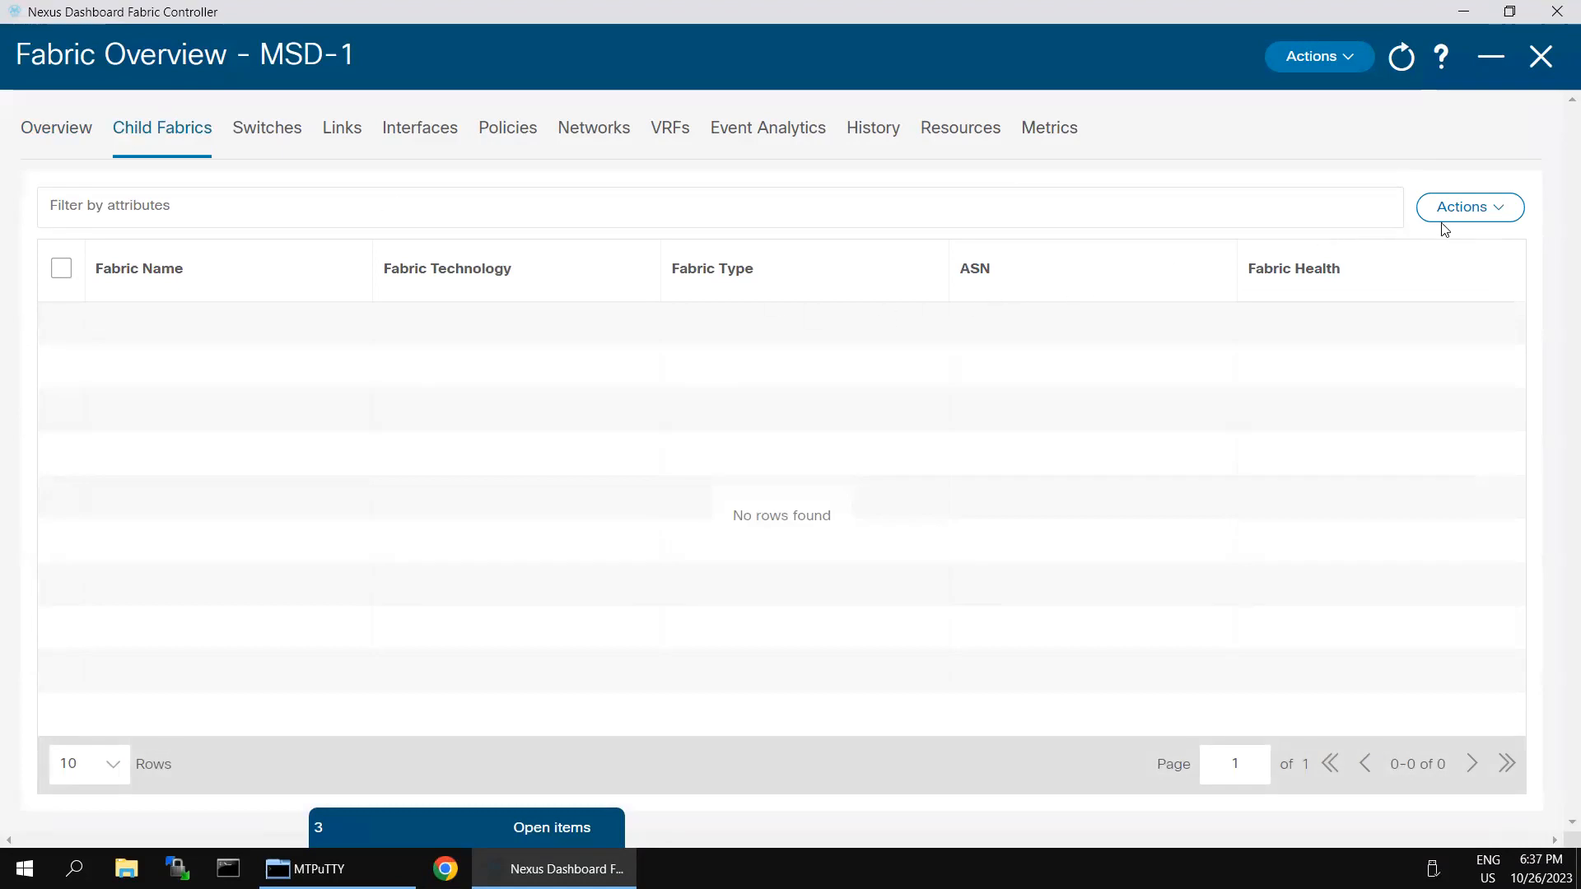
Step: Move VXLAN-EVPN-Brownfield-Site-2 into MSD-1 and acknowledge the recalculate-and-deploy warning
click(1512, 208)
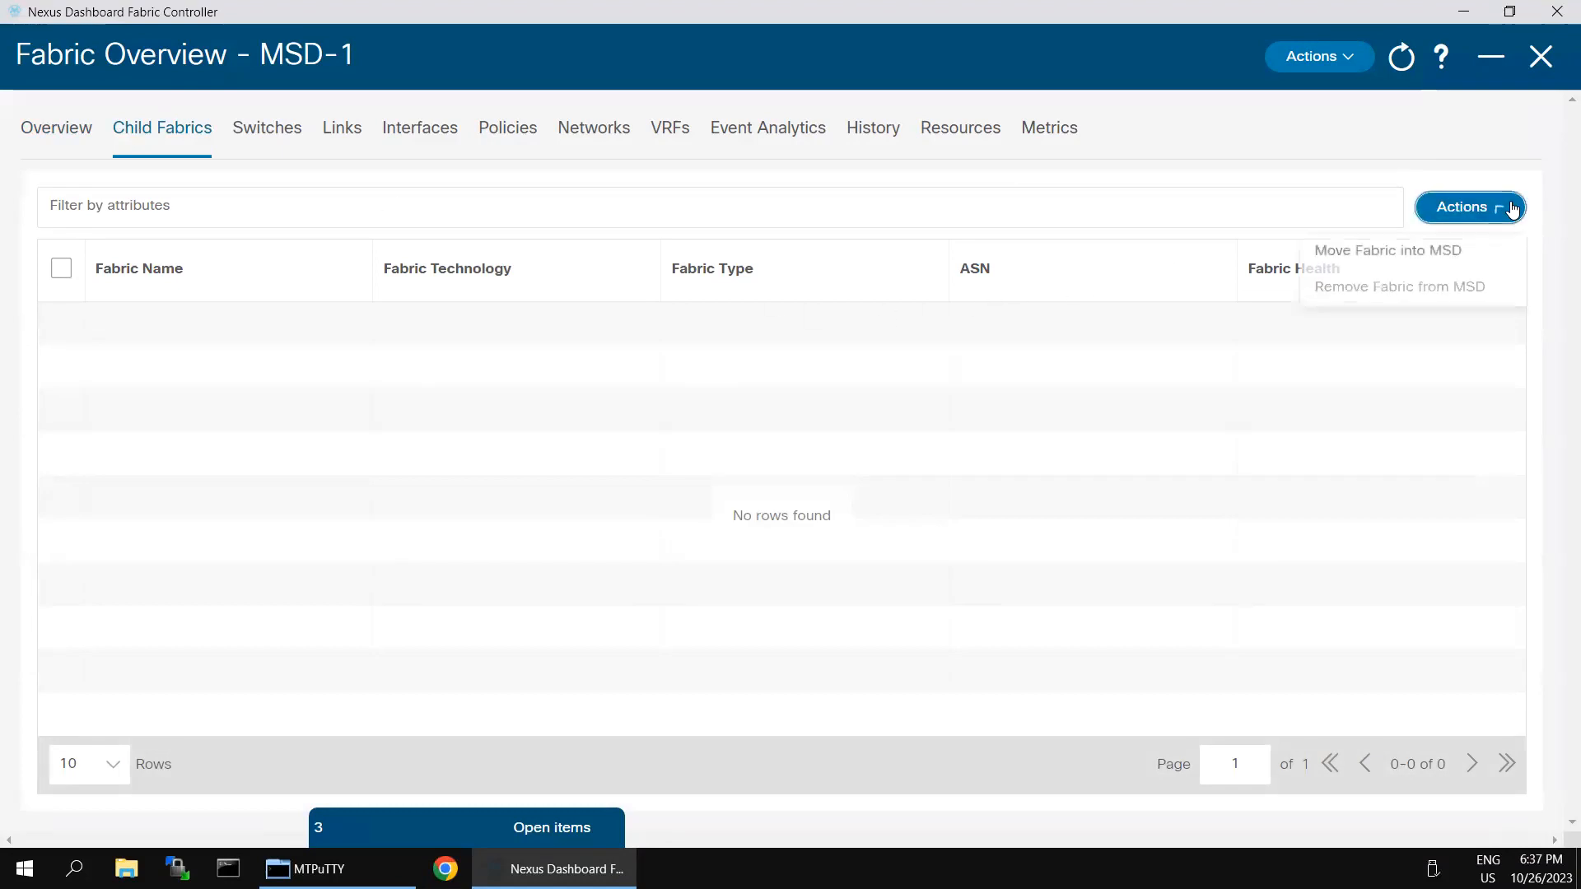
click(1360, 255)
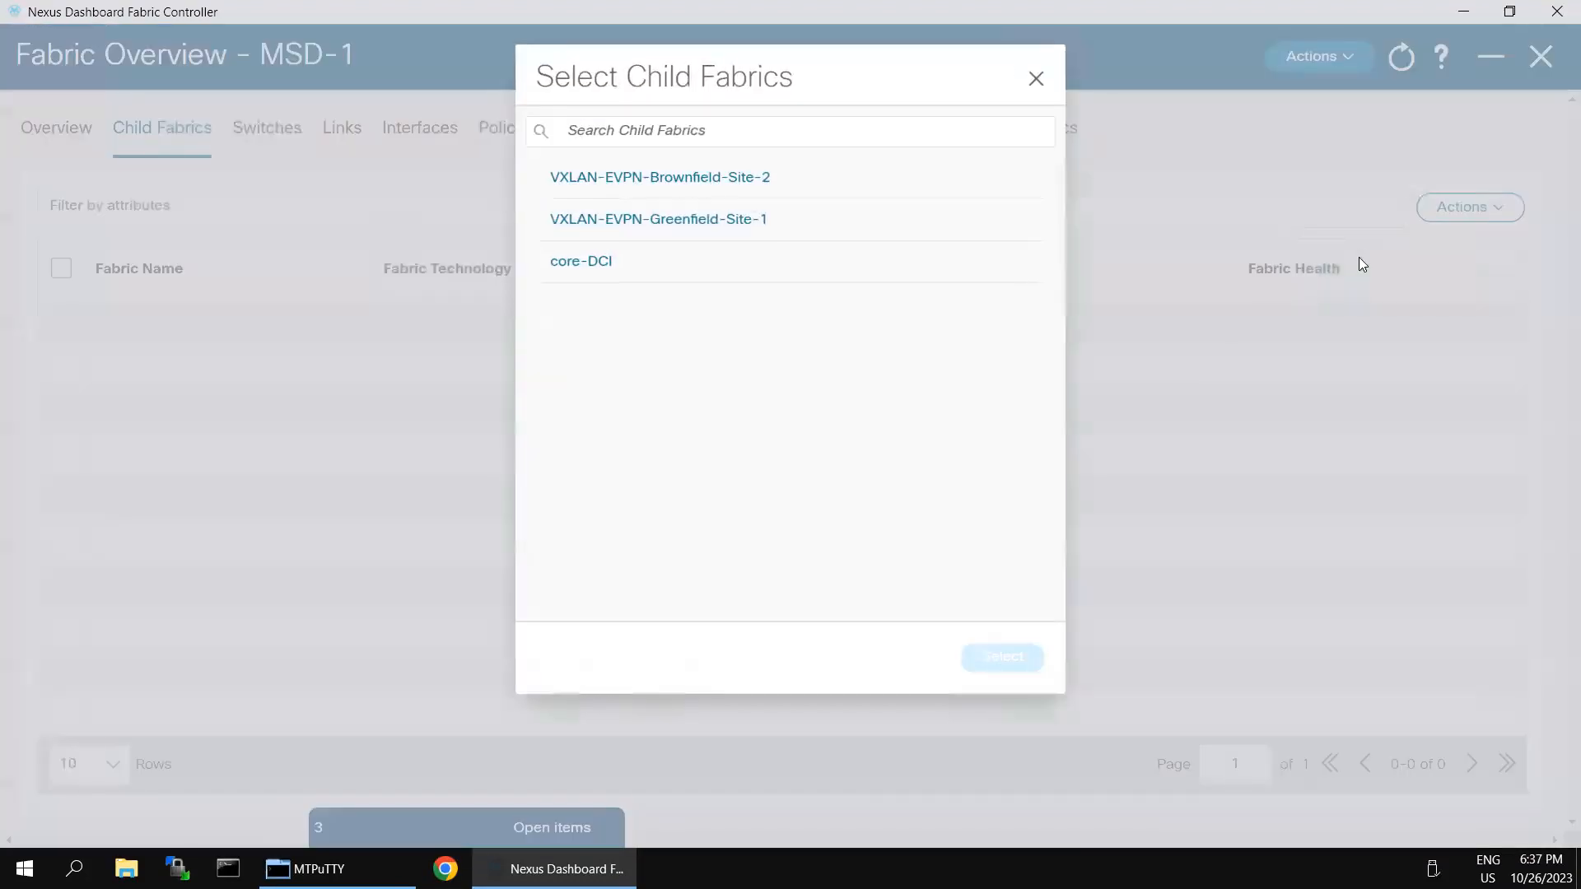
click(659, 178)
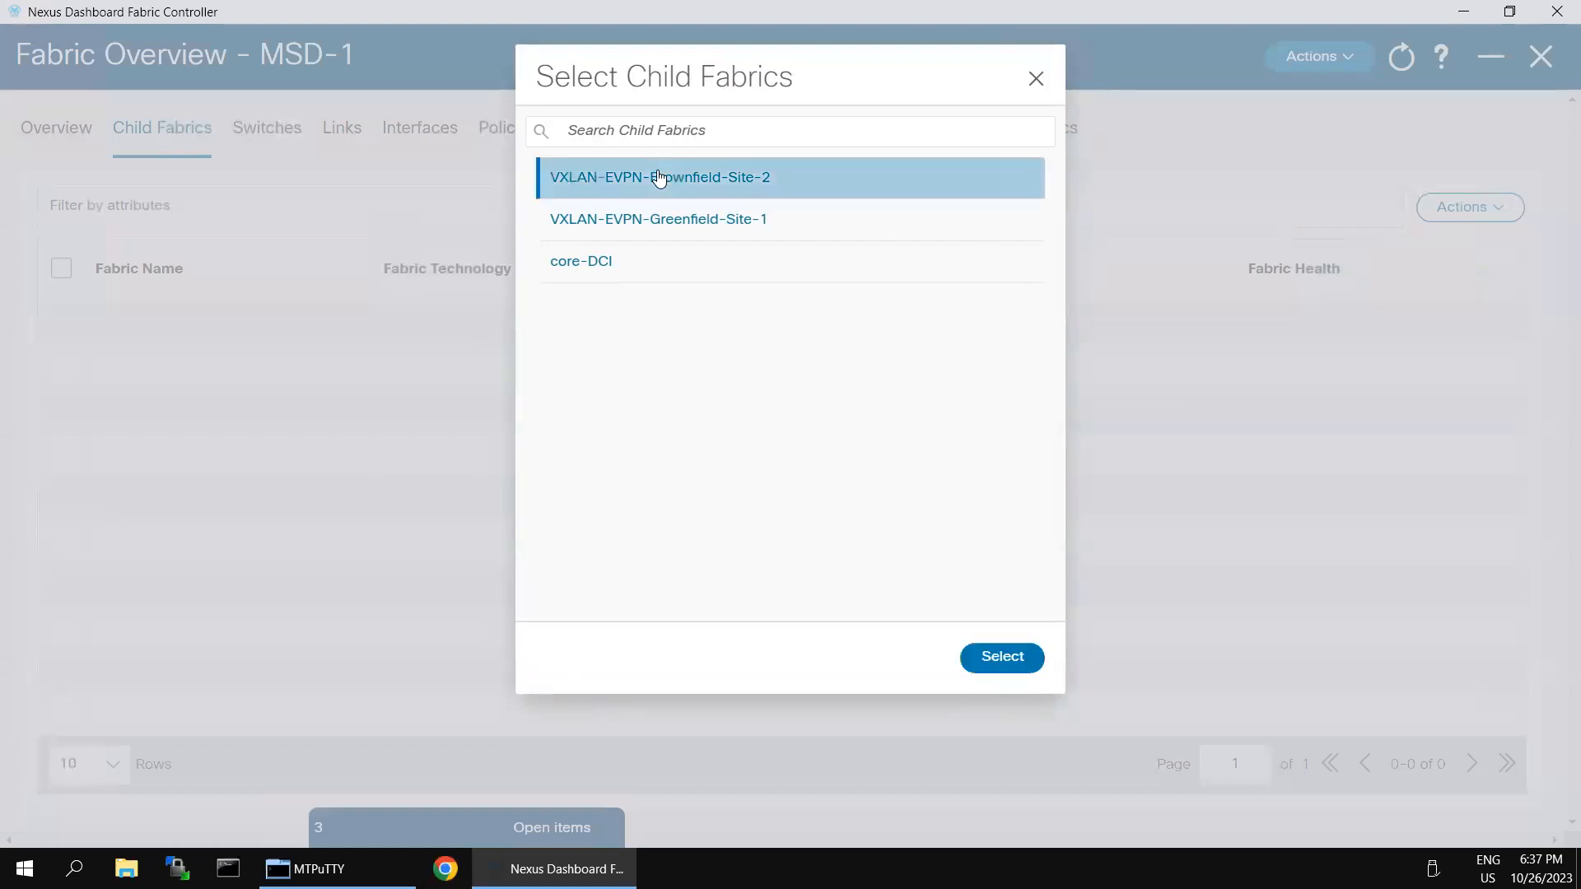
click(1009, 663)
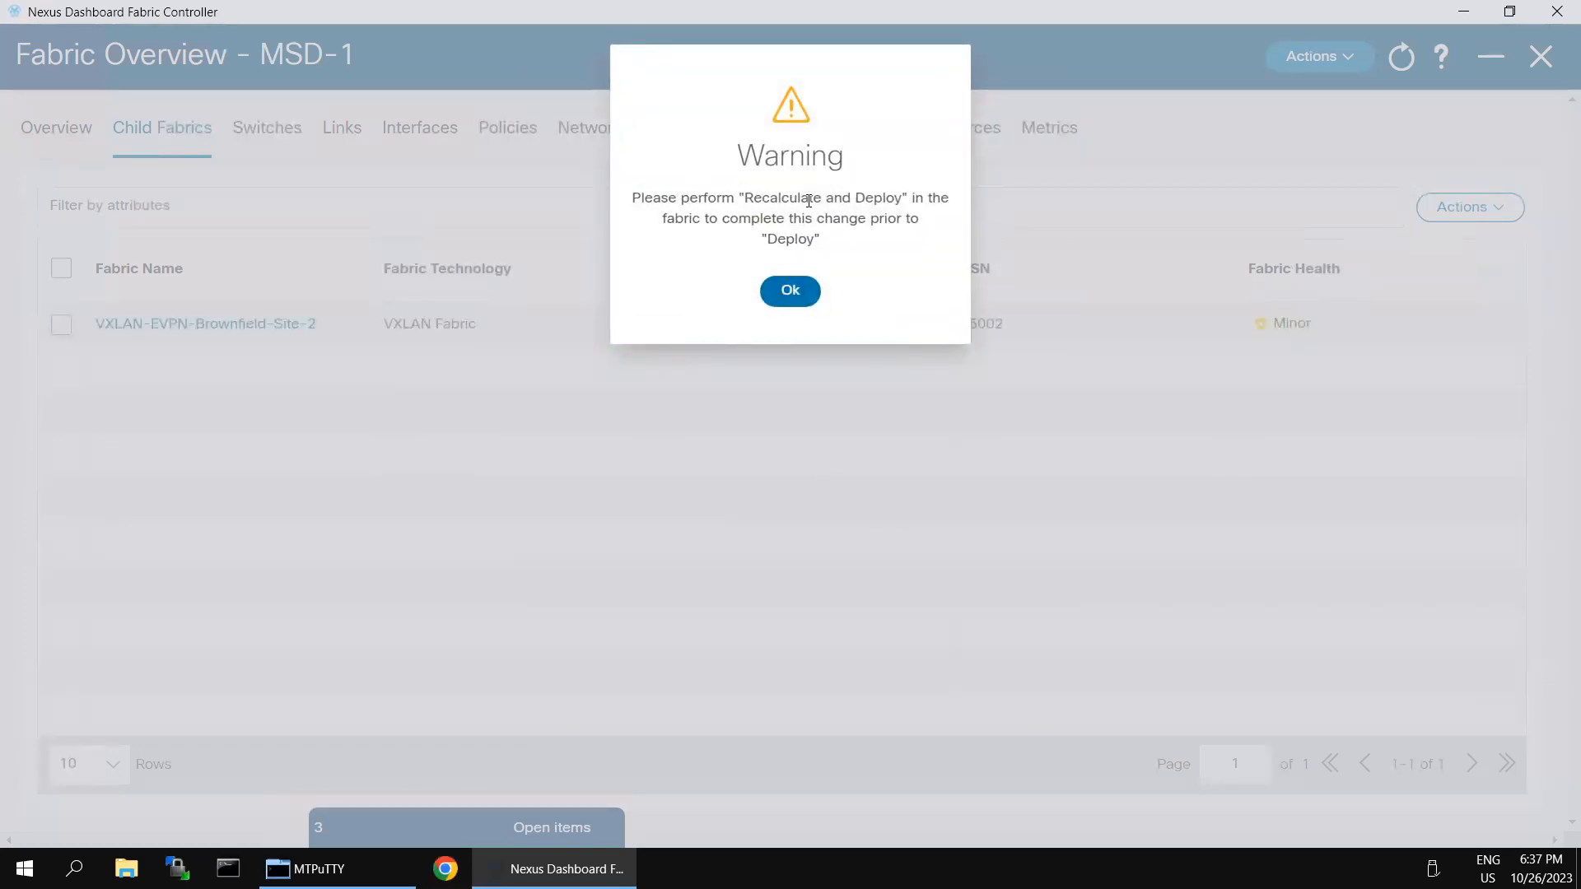
click(791, 293)
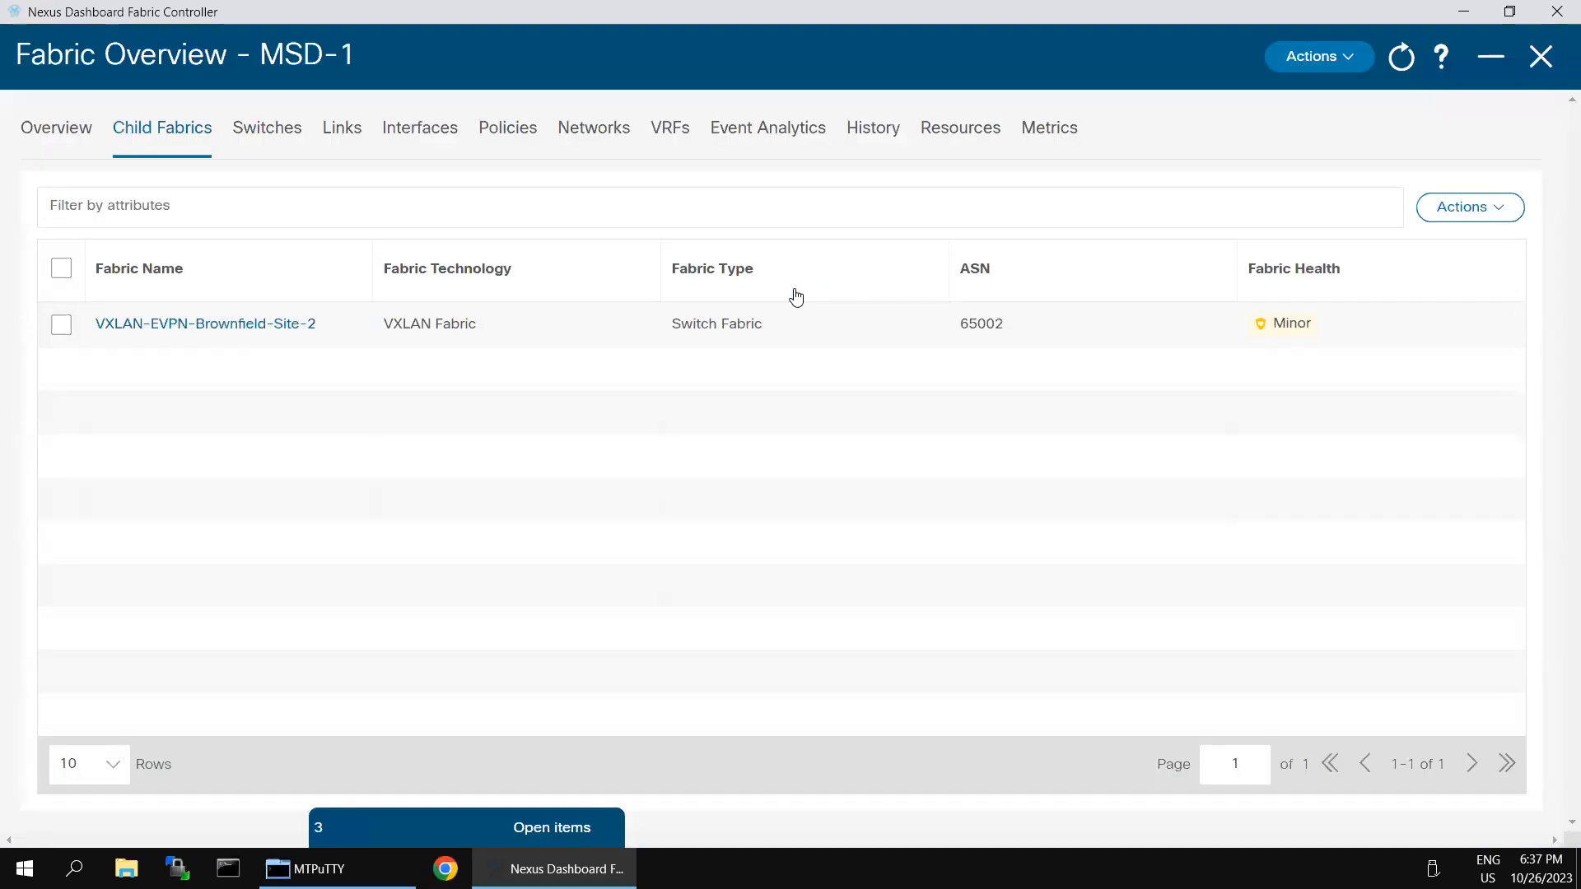
click(69, 329)
Step: Recalculate MSD-1 and deploy all 29 pending configuration lines to BGW-2
click(1344, 58)
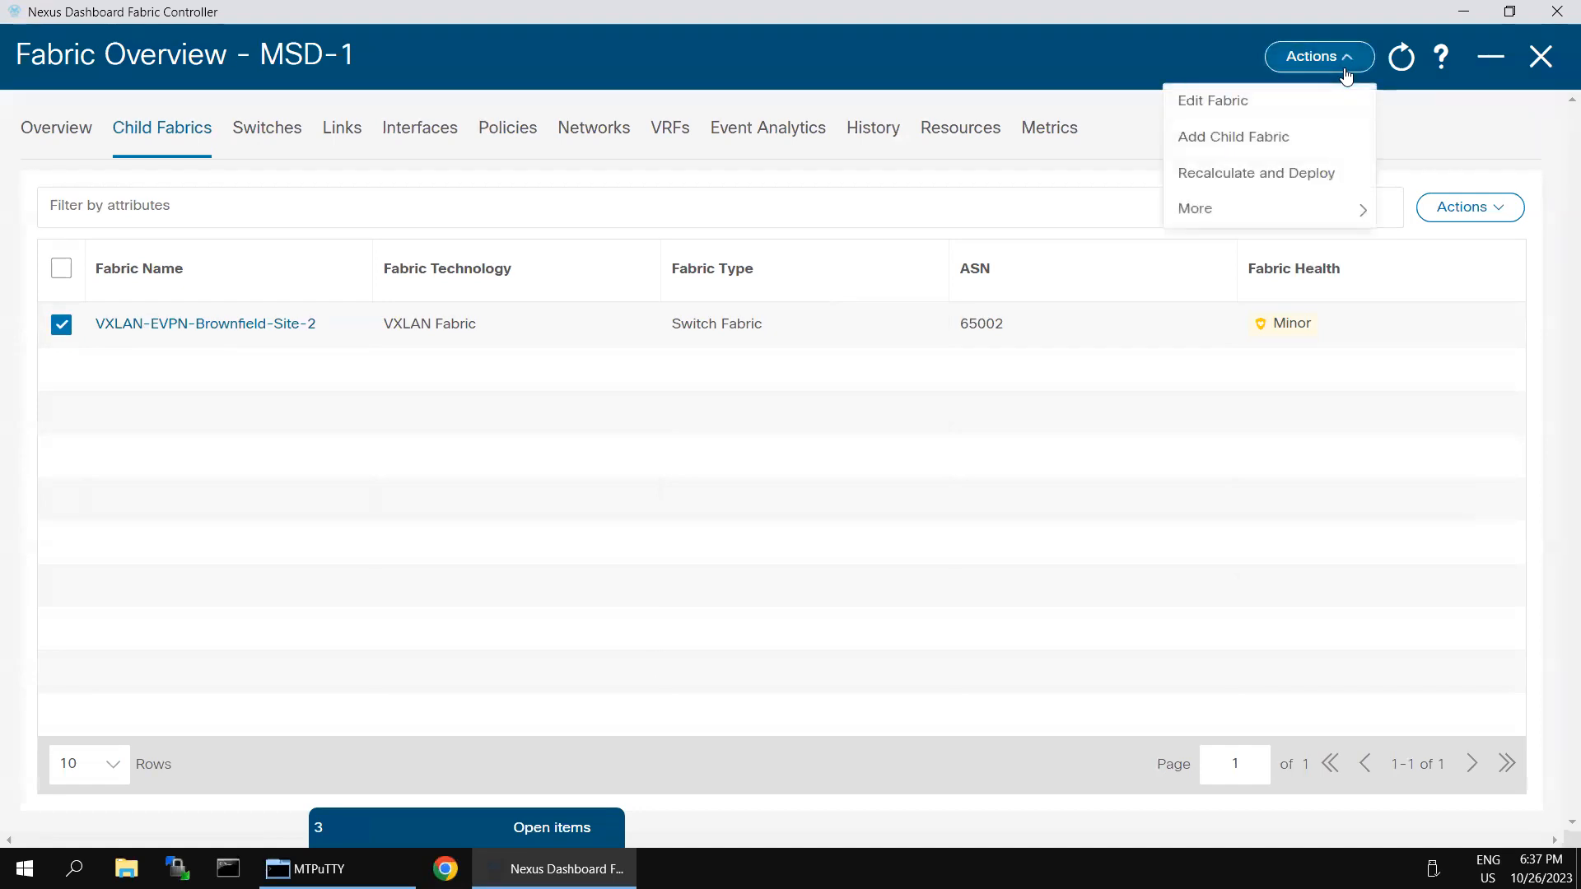
click(1274, 175)
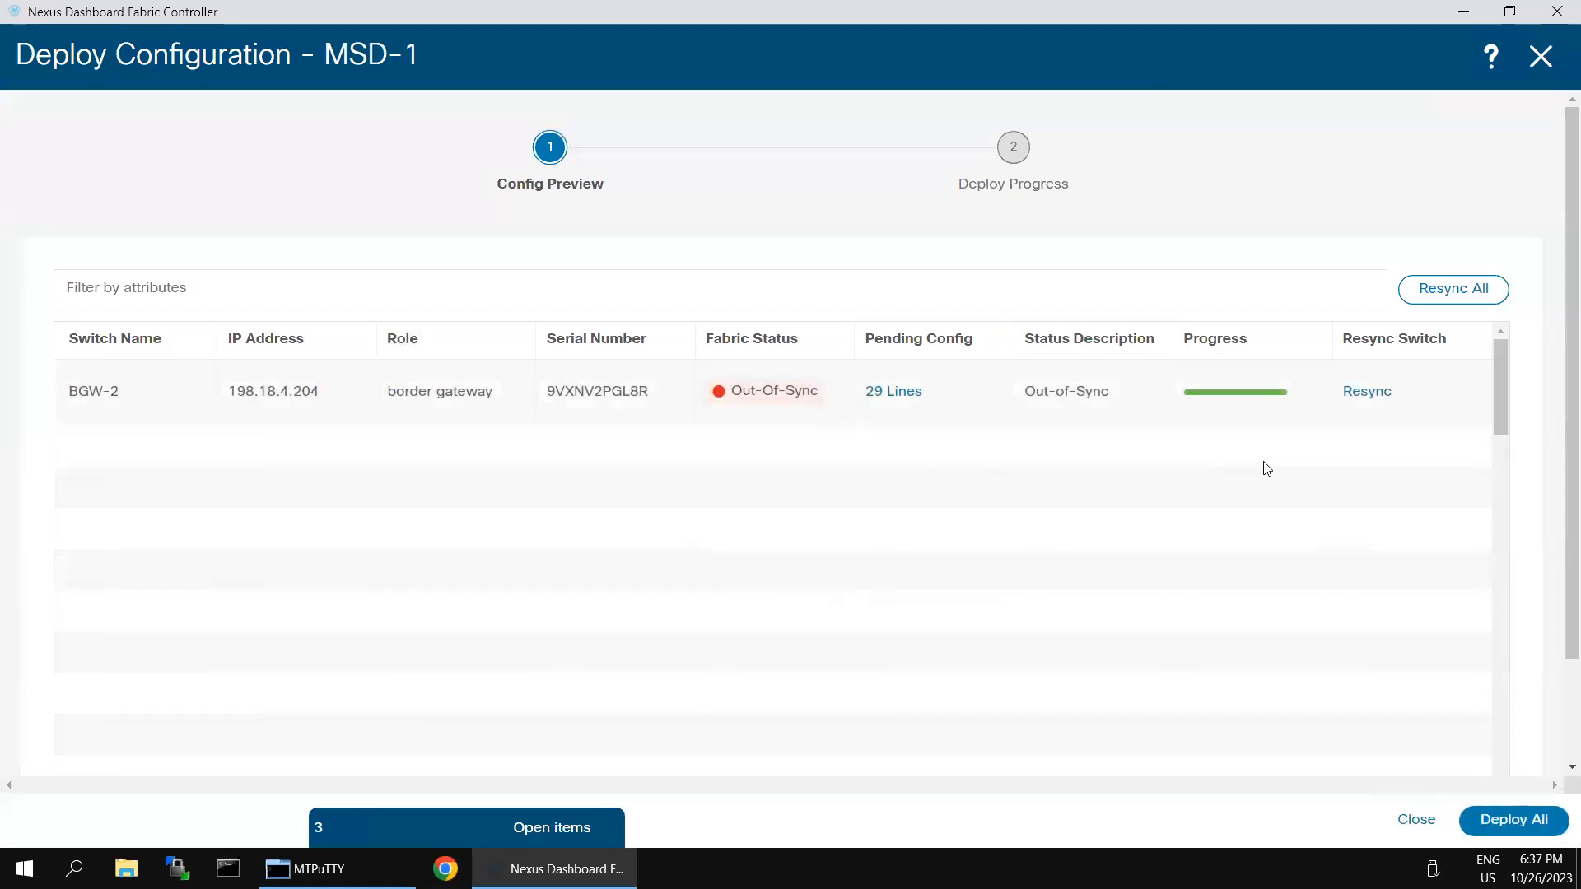
click(1527, 817)
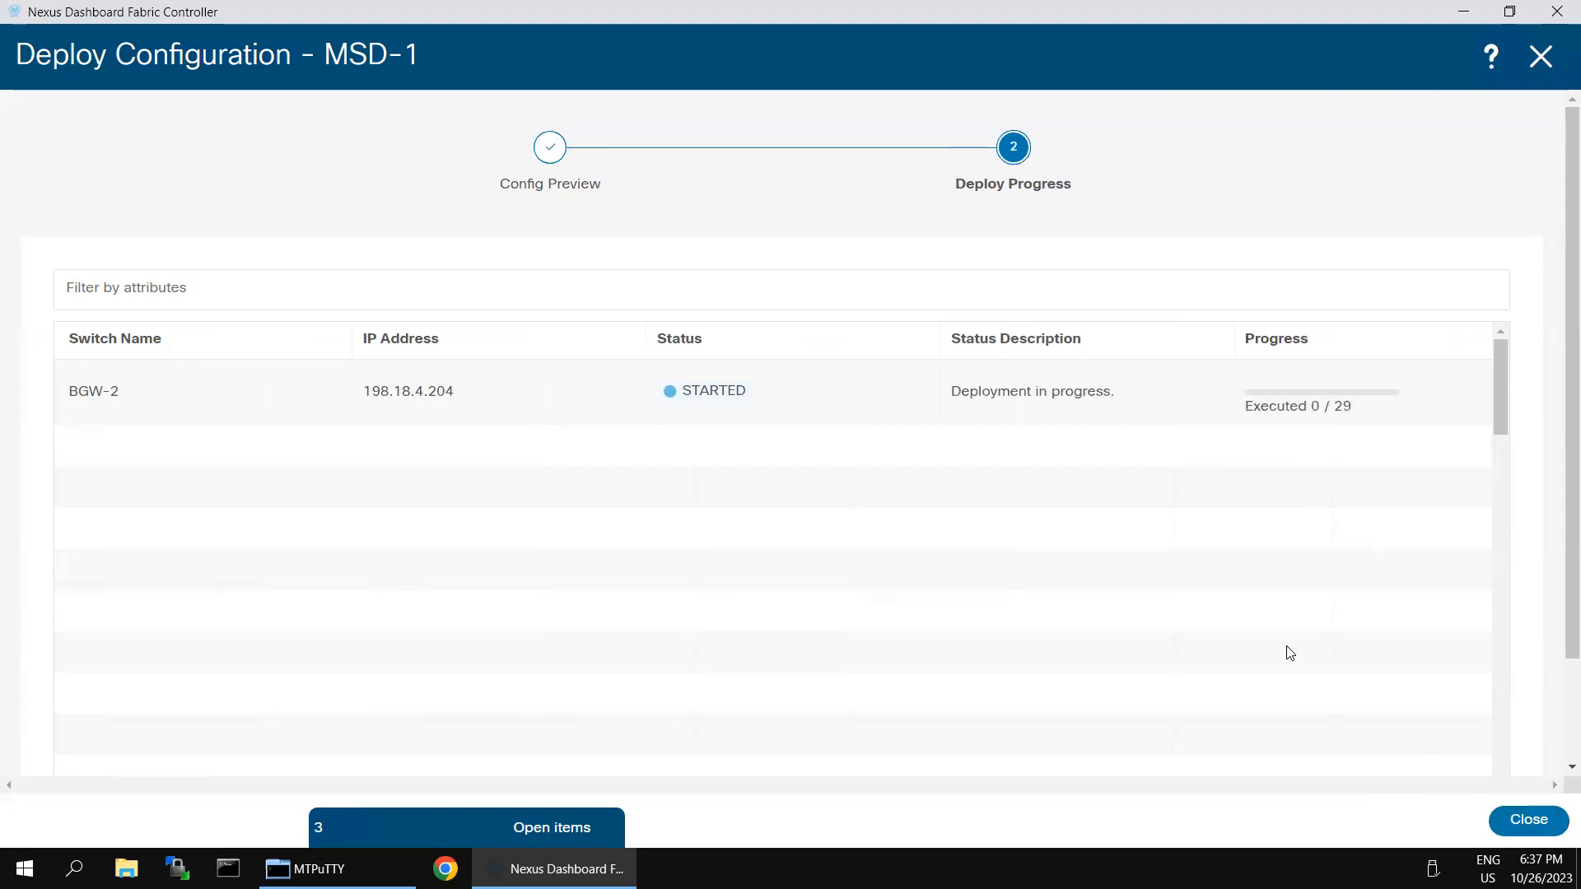
click(1516, 826)
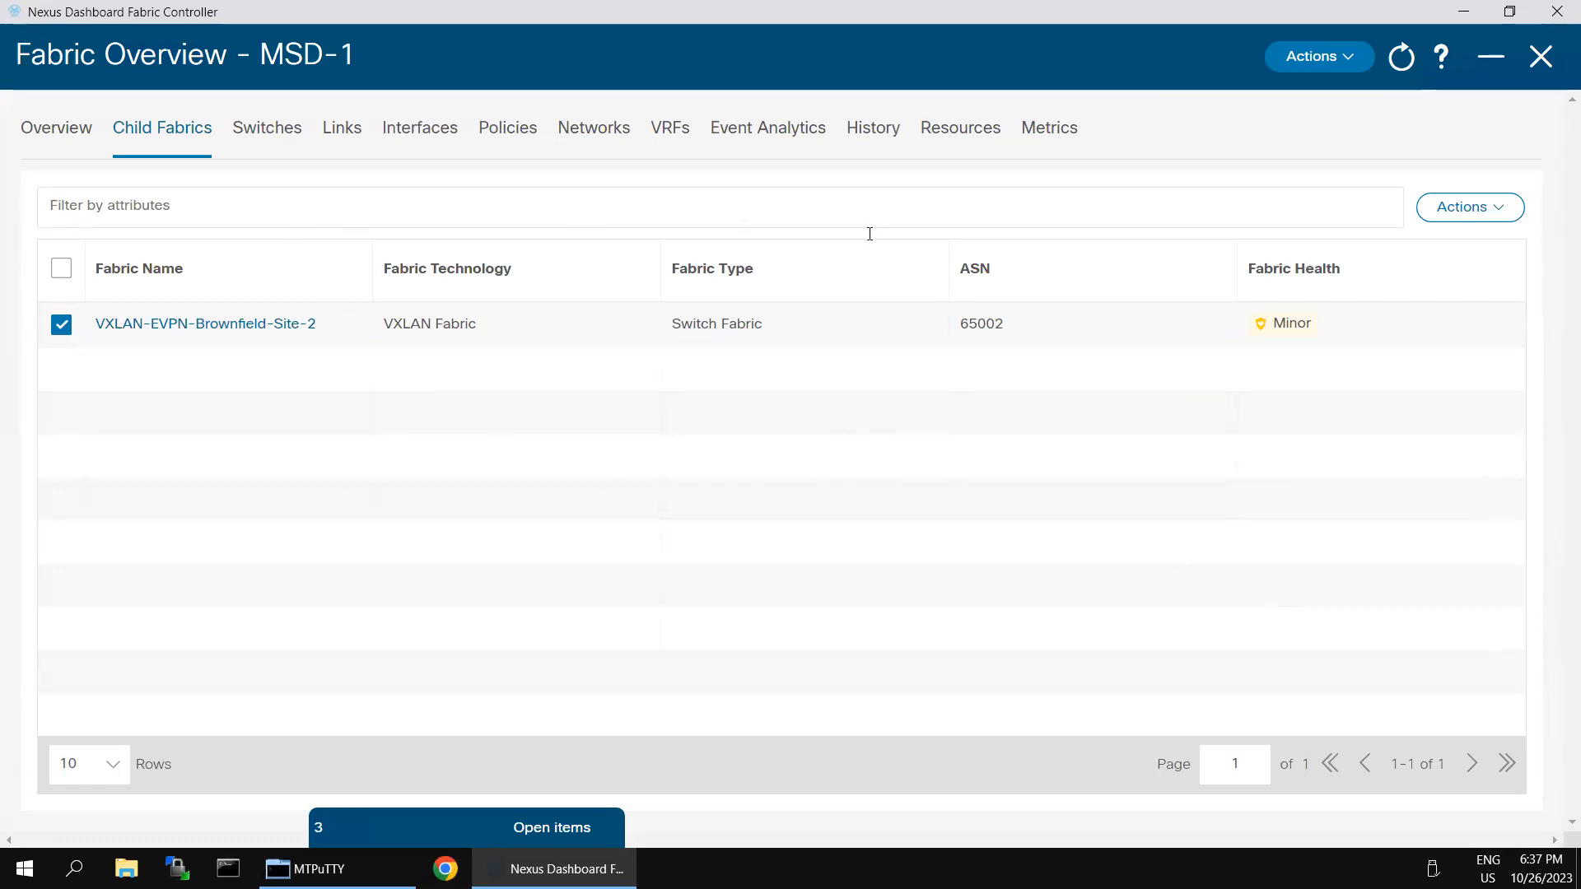
click(1502, 217)
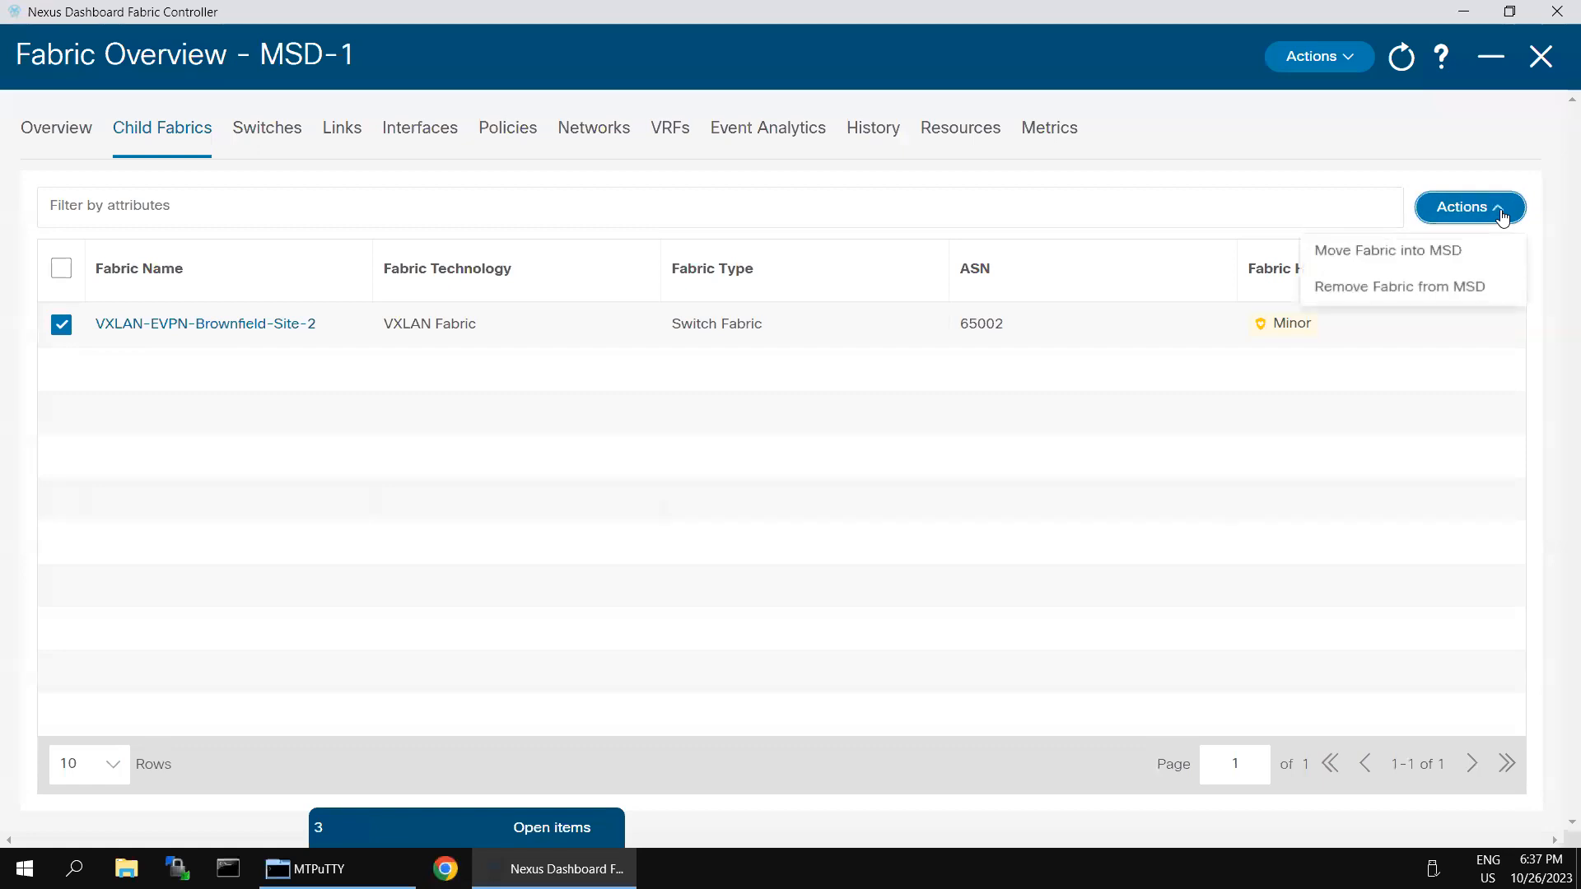
Step: Move VXLAN-EVPN-Greenfield-Site-1 into MSD-1 and acknowledge the recalculate warning
click(1419, 261)
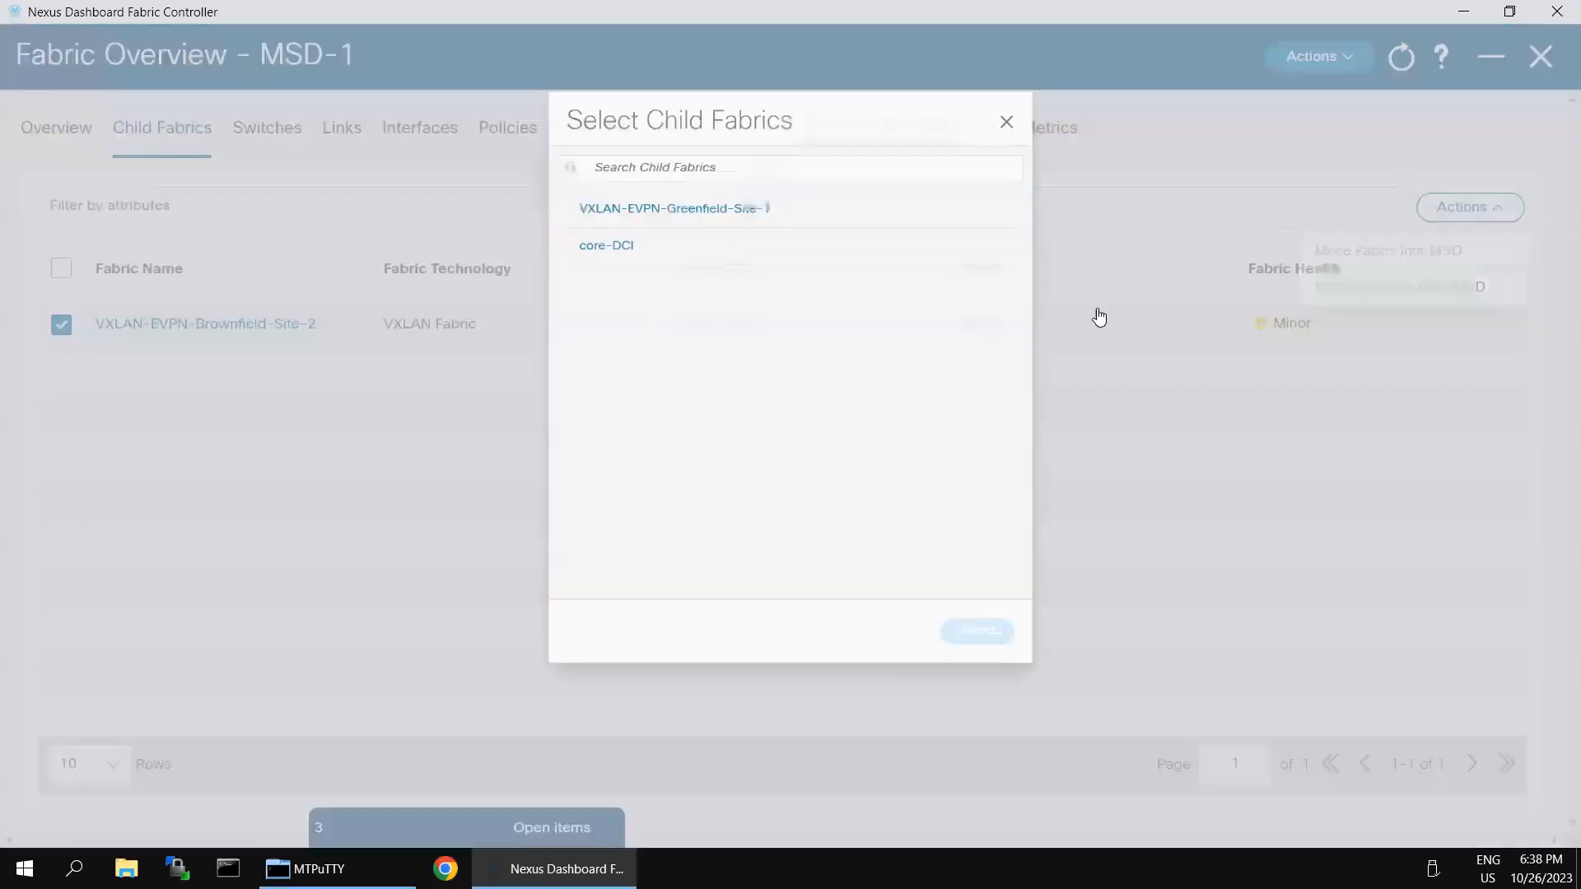
click(664, 177)
click(979, 657)
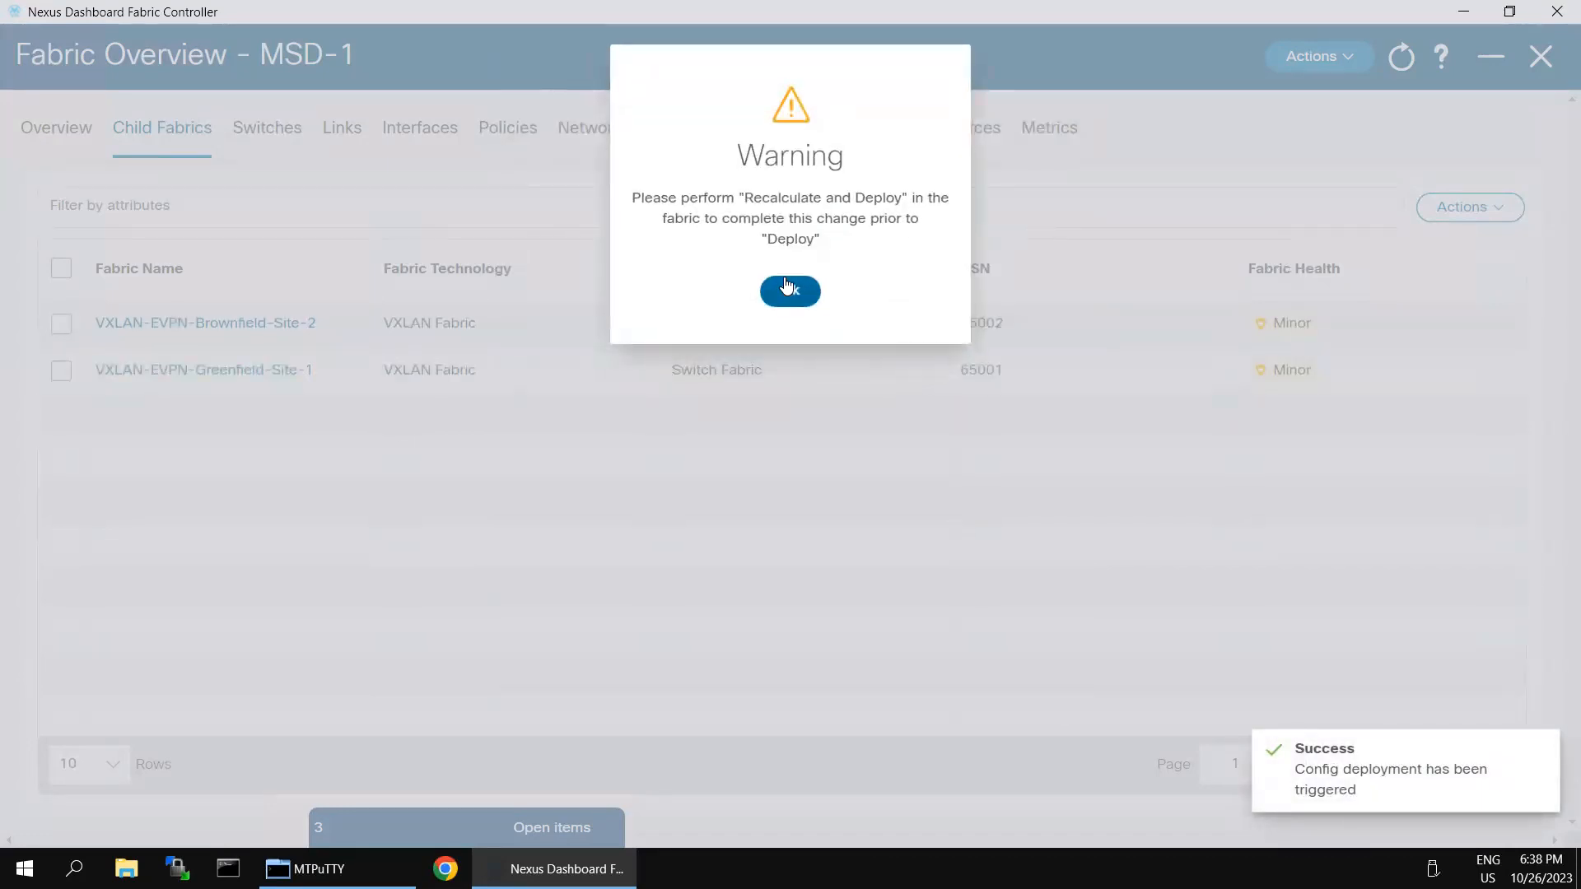
click(788, 296)
Step: Recalculate and deploy MSD-1, pushing the 18 pending lines to BGW-1
click(1332, 66)
click(1283, 174)
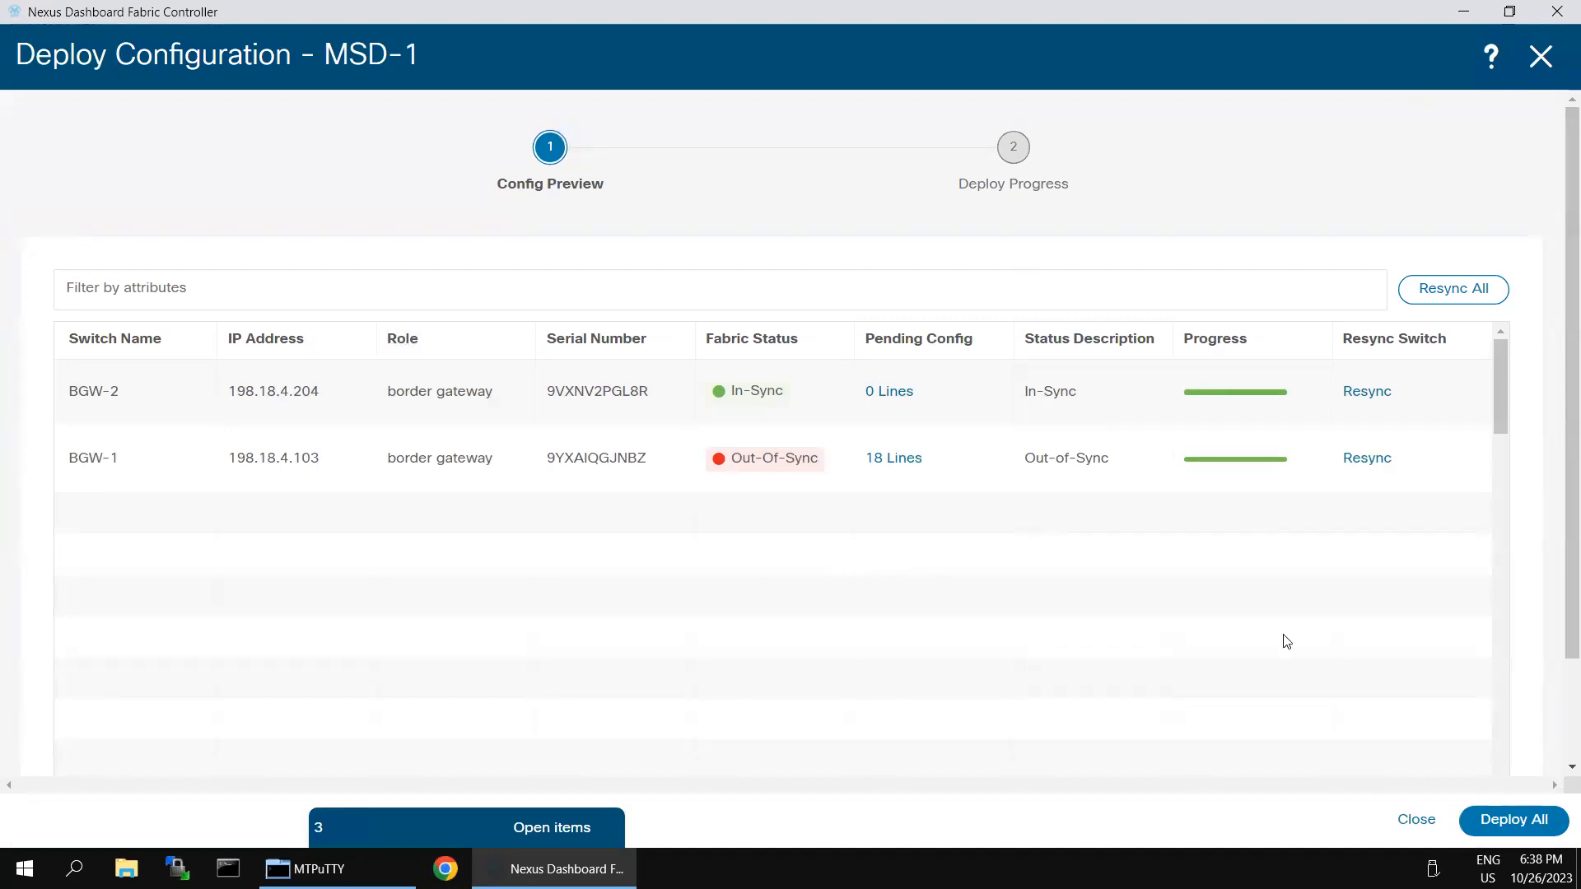
click(1482, 815)
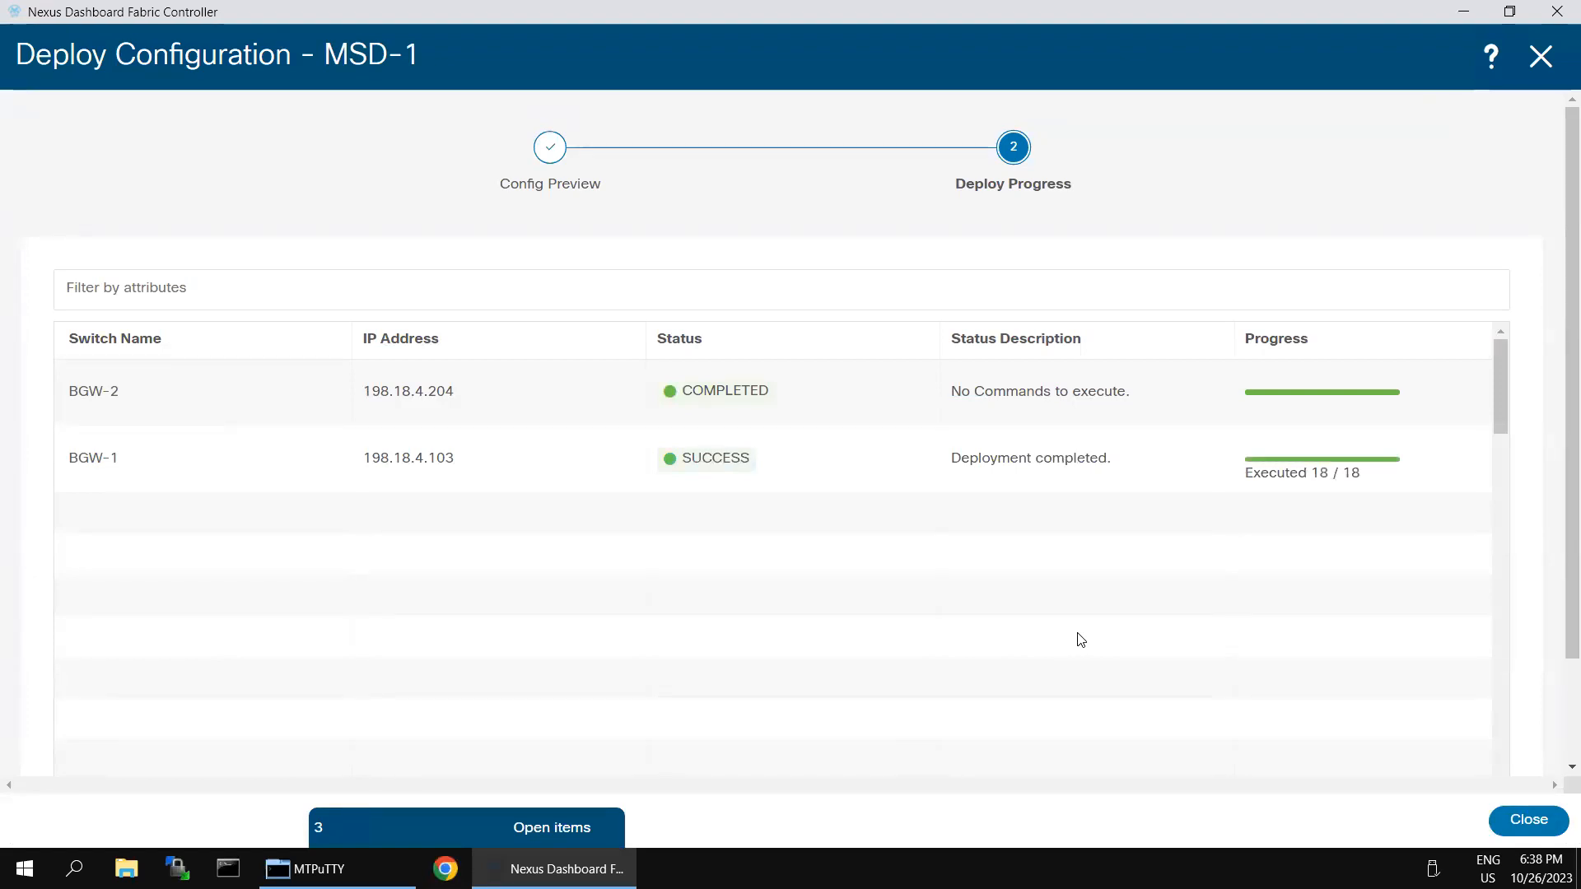
click(1500, 827)
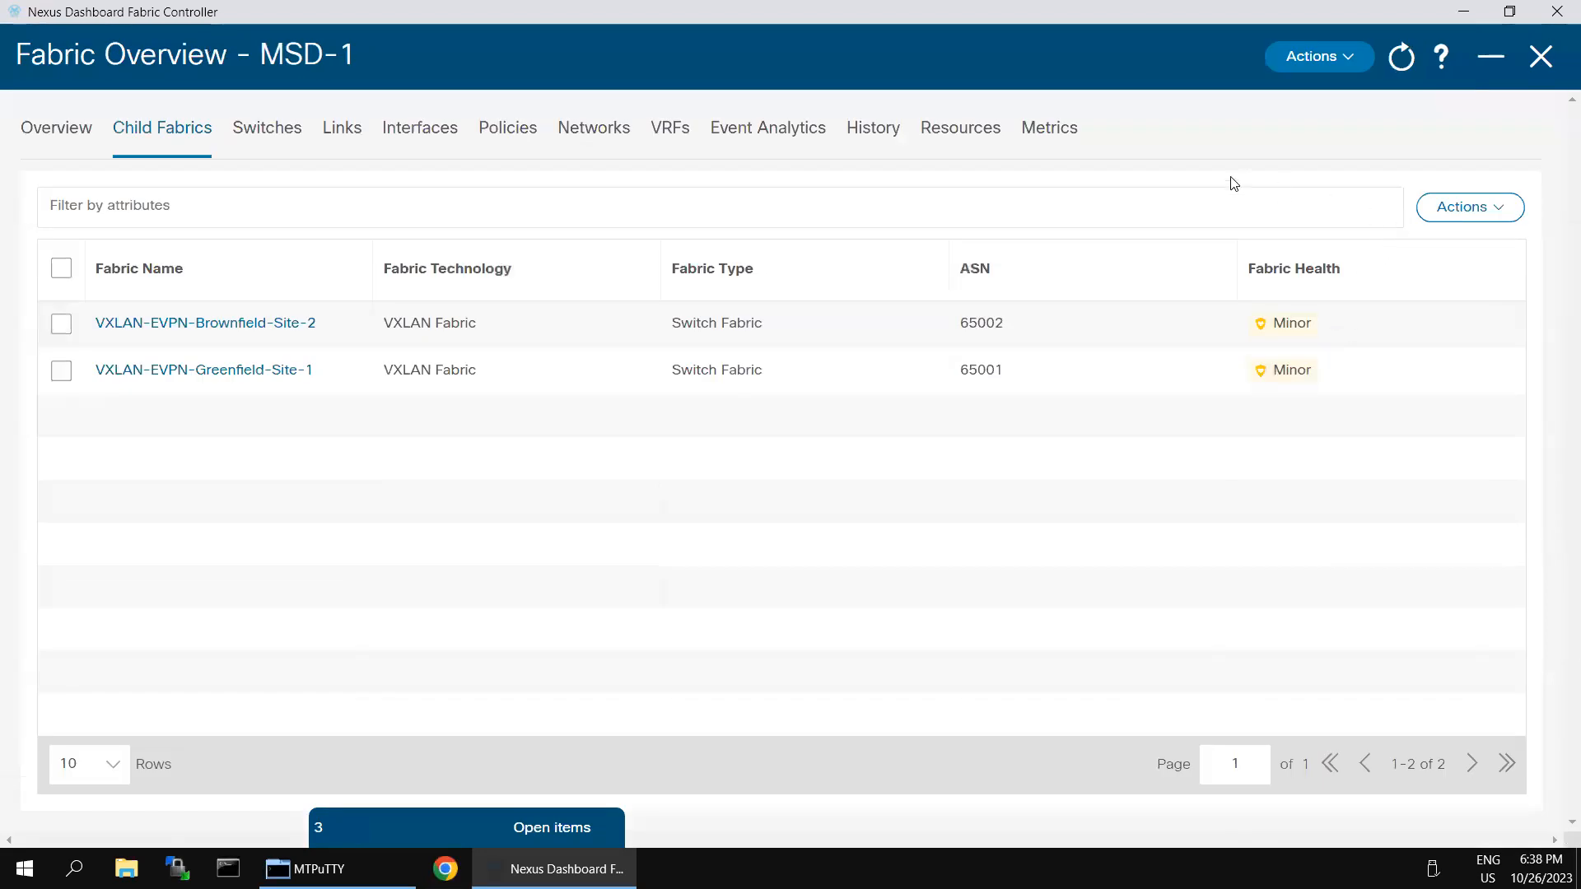
Step: Move core-DCI into MSD-1 and acknowledge the recalculate-and-deploy warning
click(1345, 66)
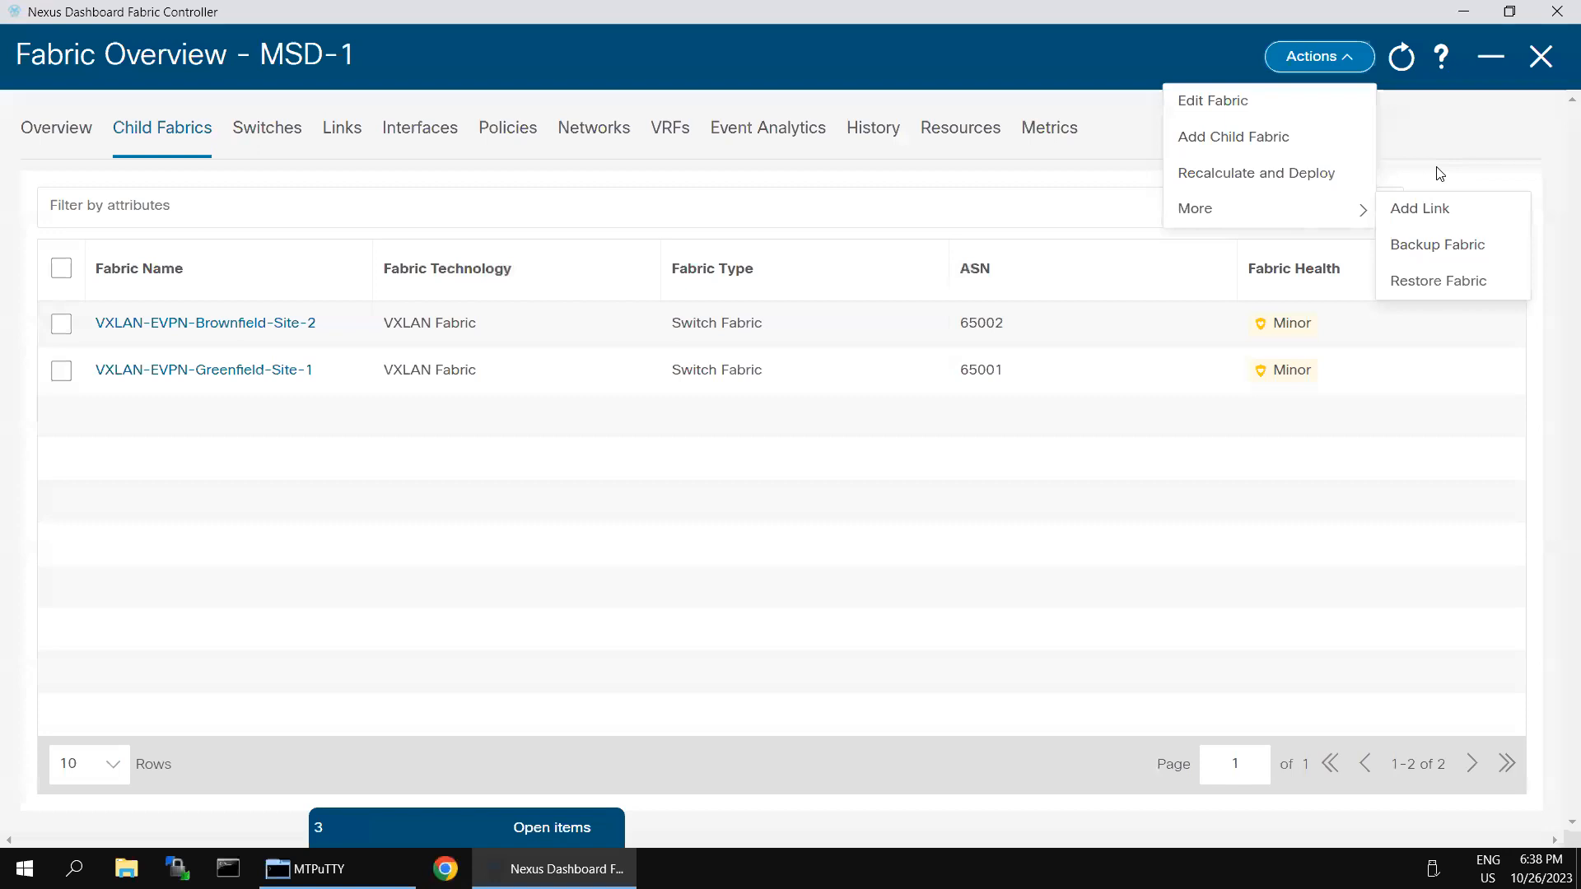
click(1431, 144)
click(1478, 207)
click(1443, 249)
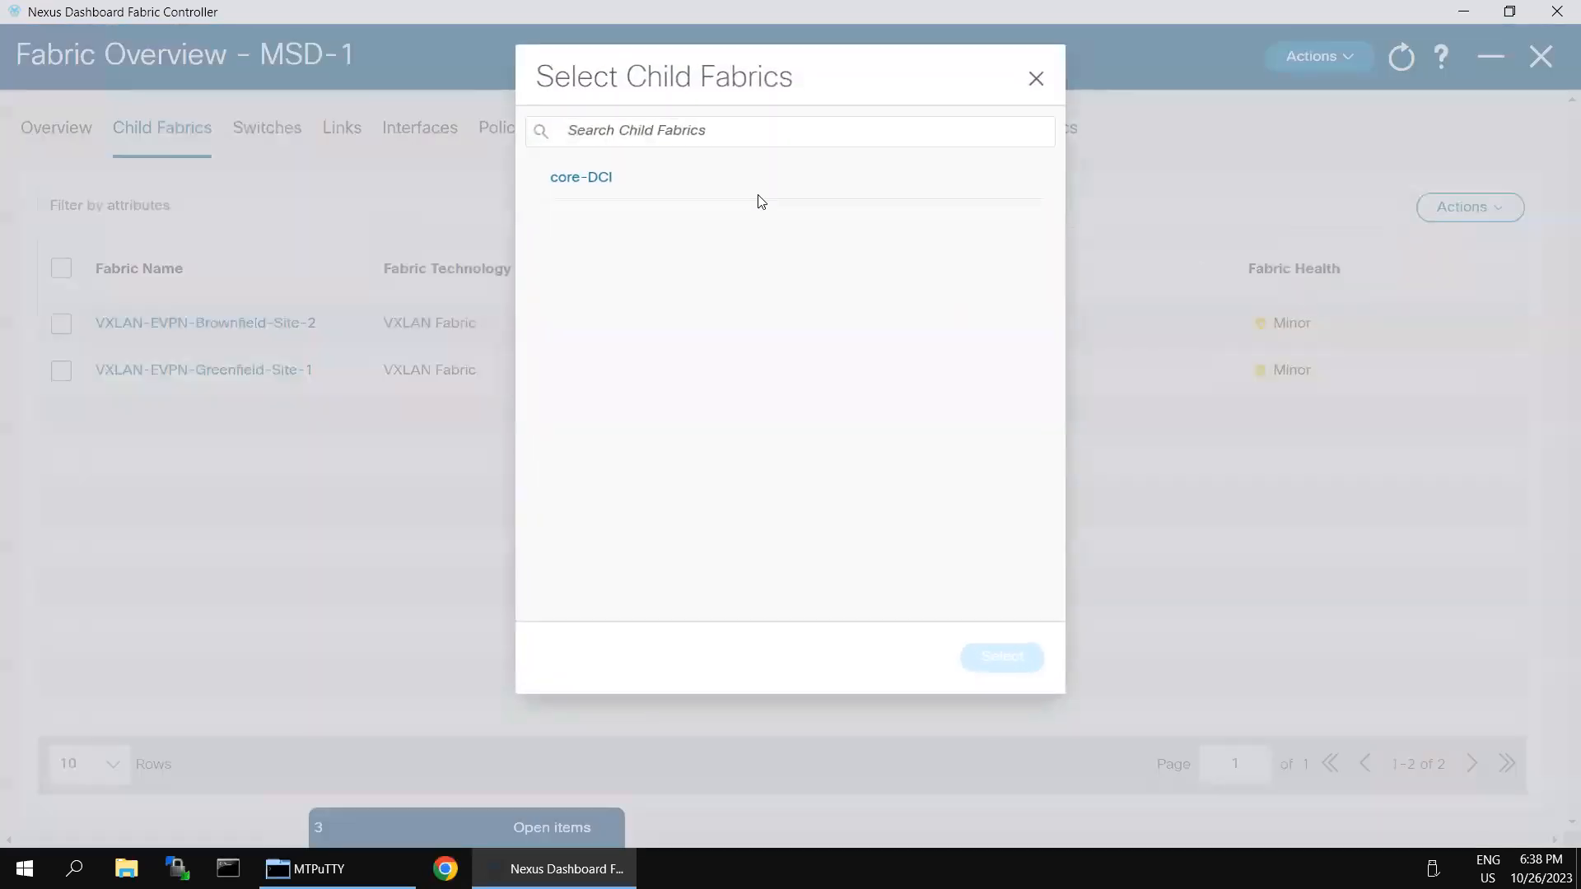
click(604, 183)
click(993, 656)
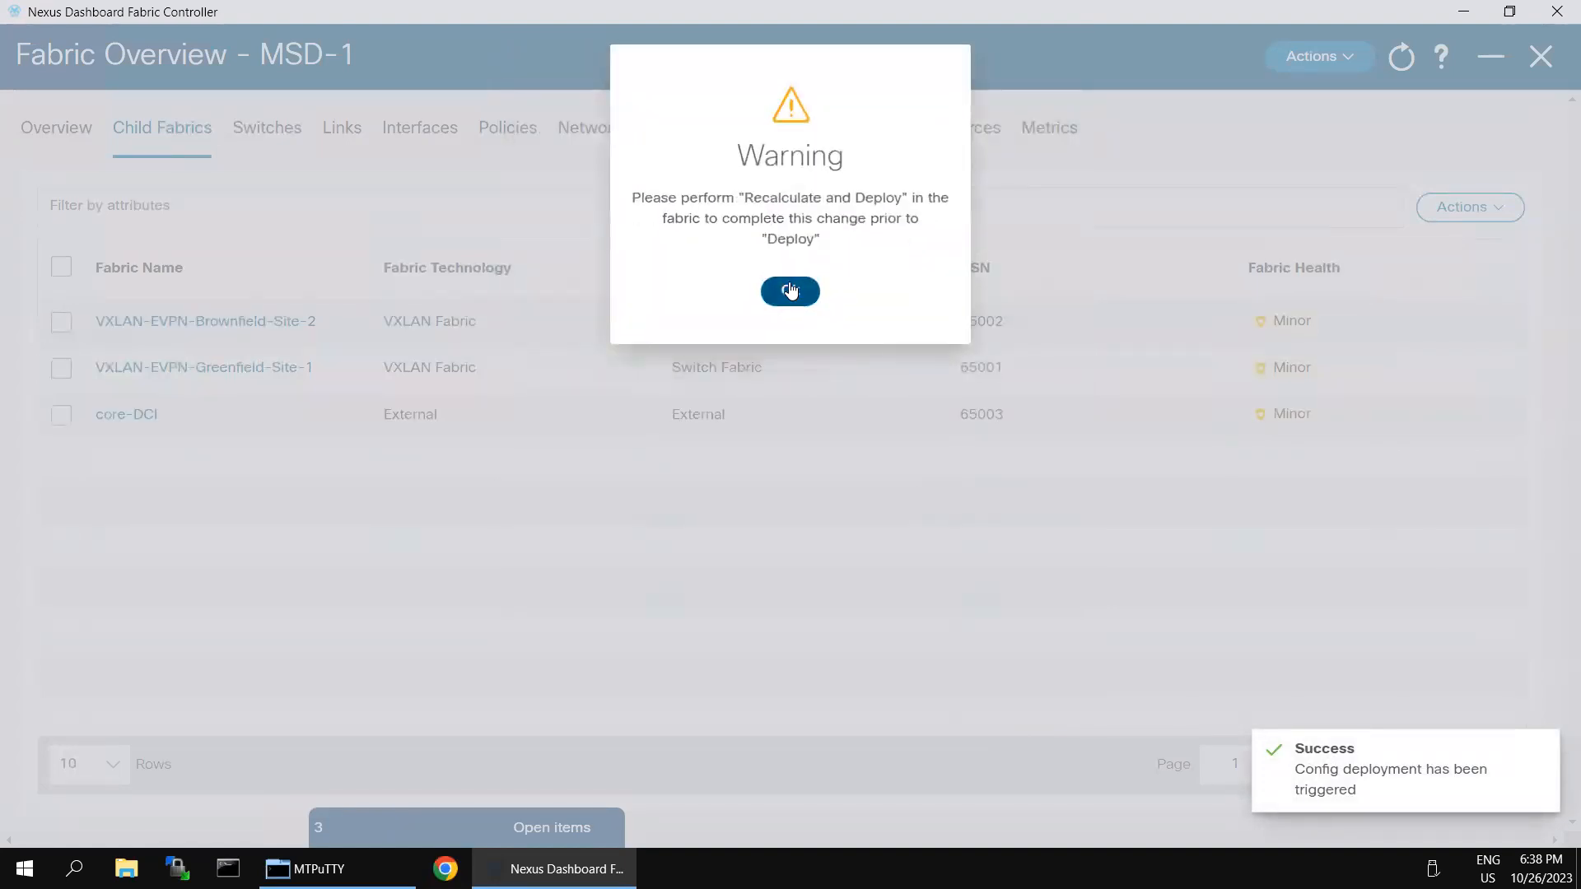
click(790, 290)
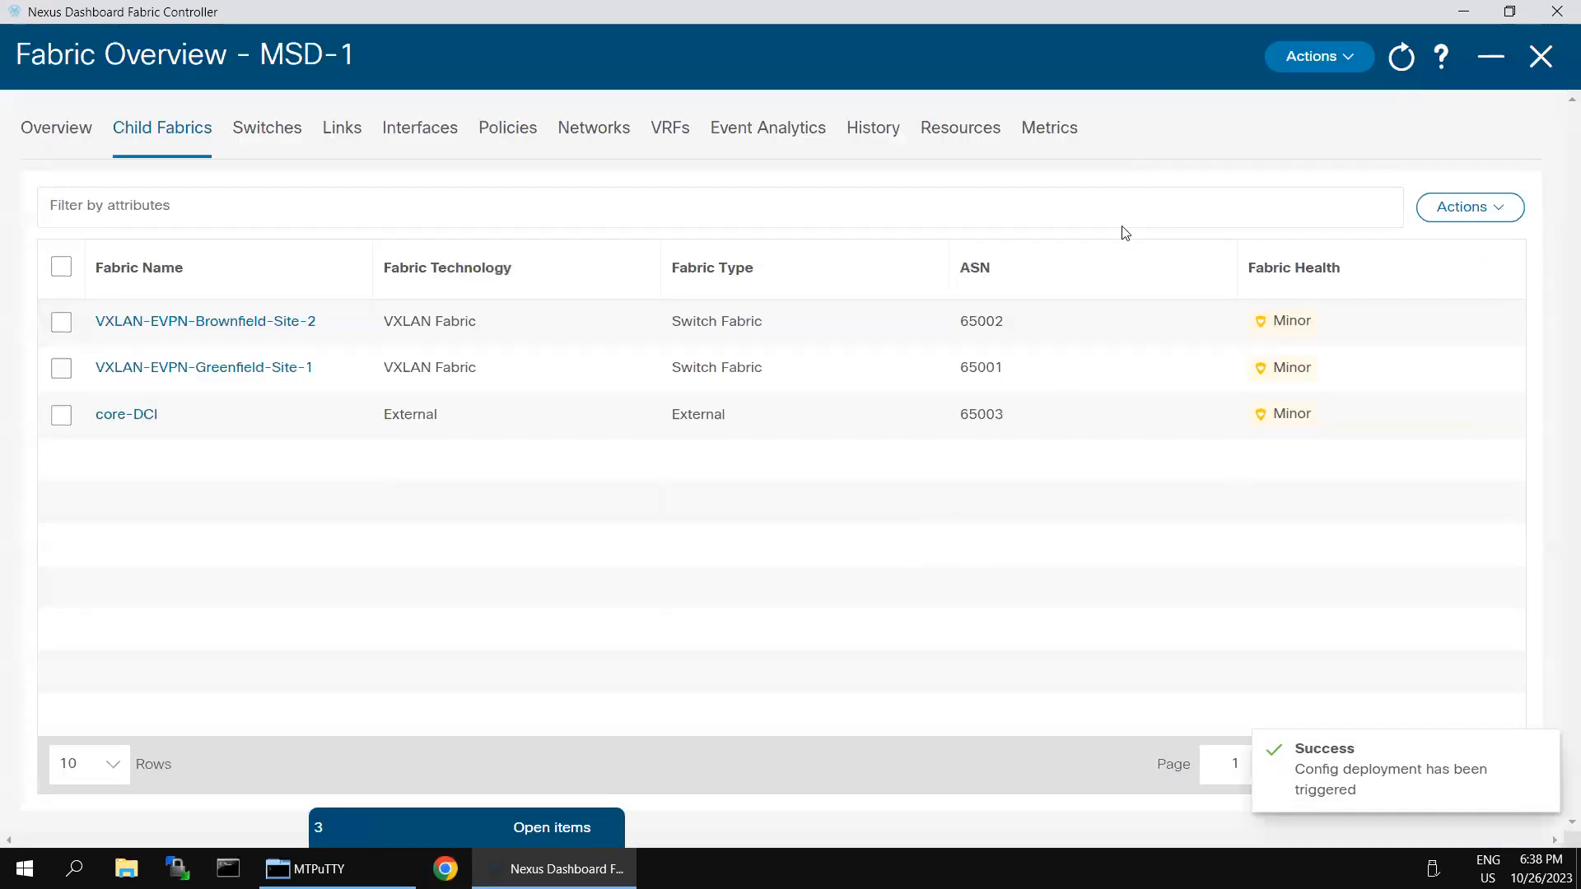
Step: Recalculate MSD-1, resync all switches, and close the preview without deploying
click(1317, 58)
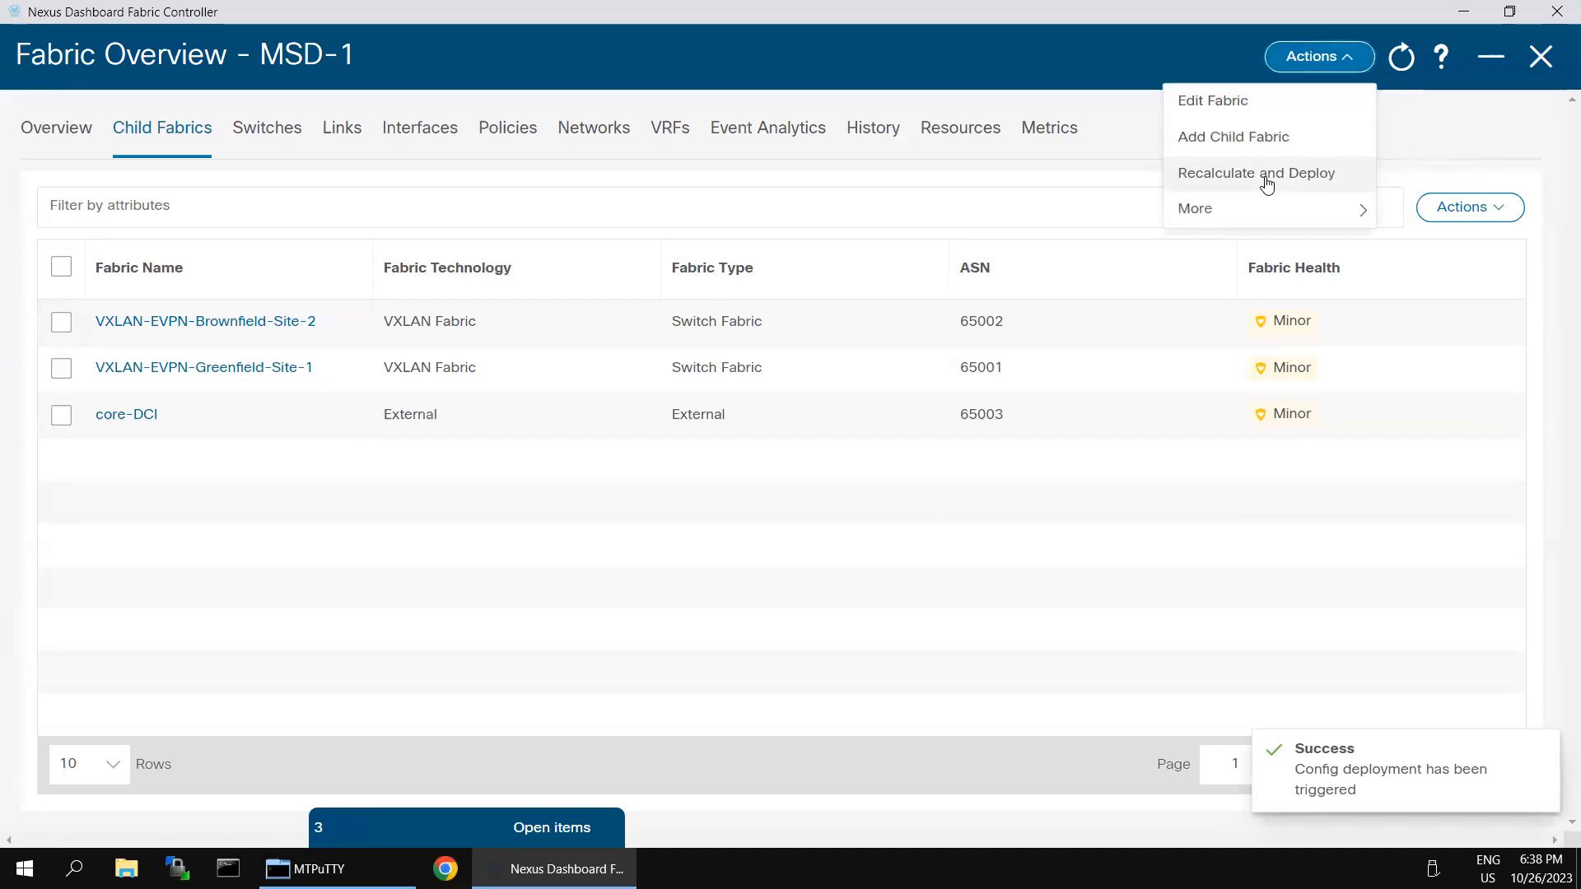
click(1266, 183)
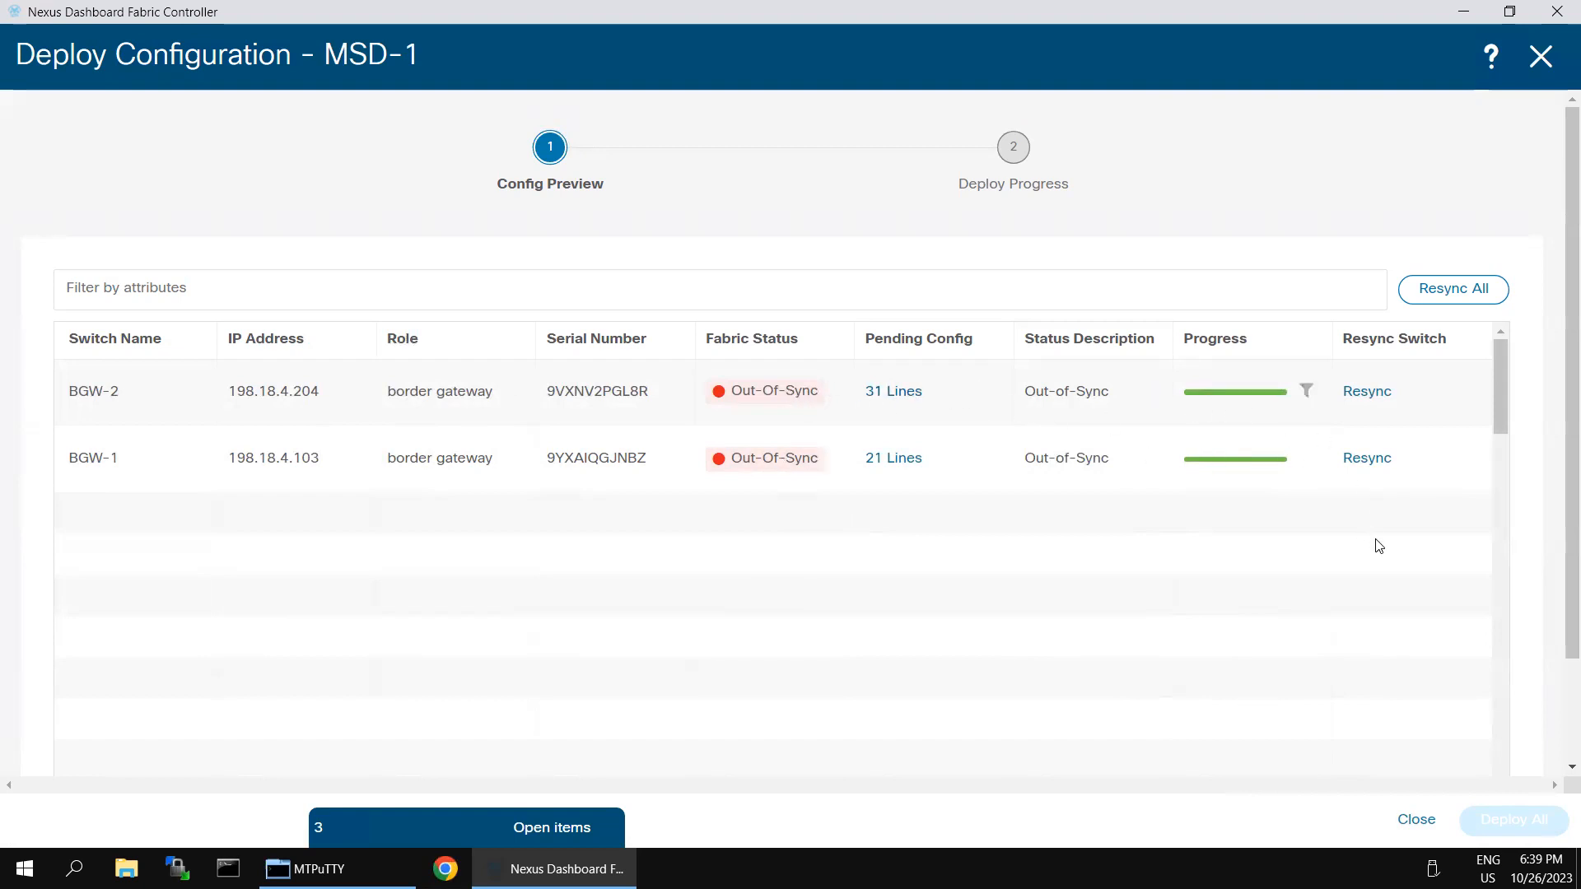
click(1424, 290)
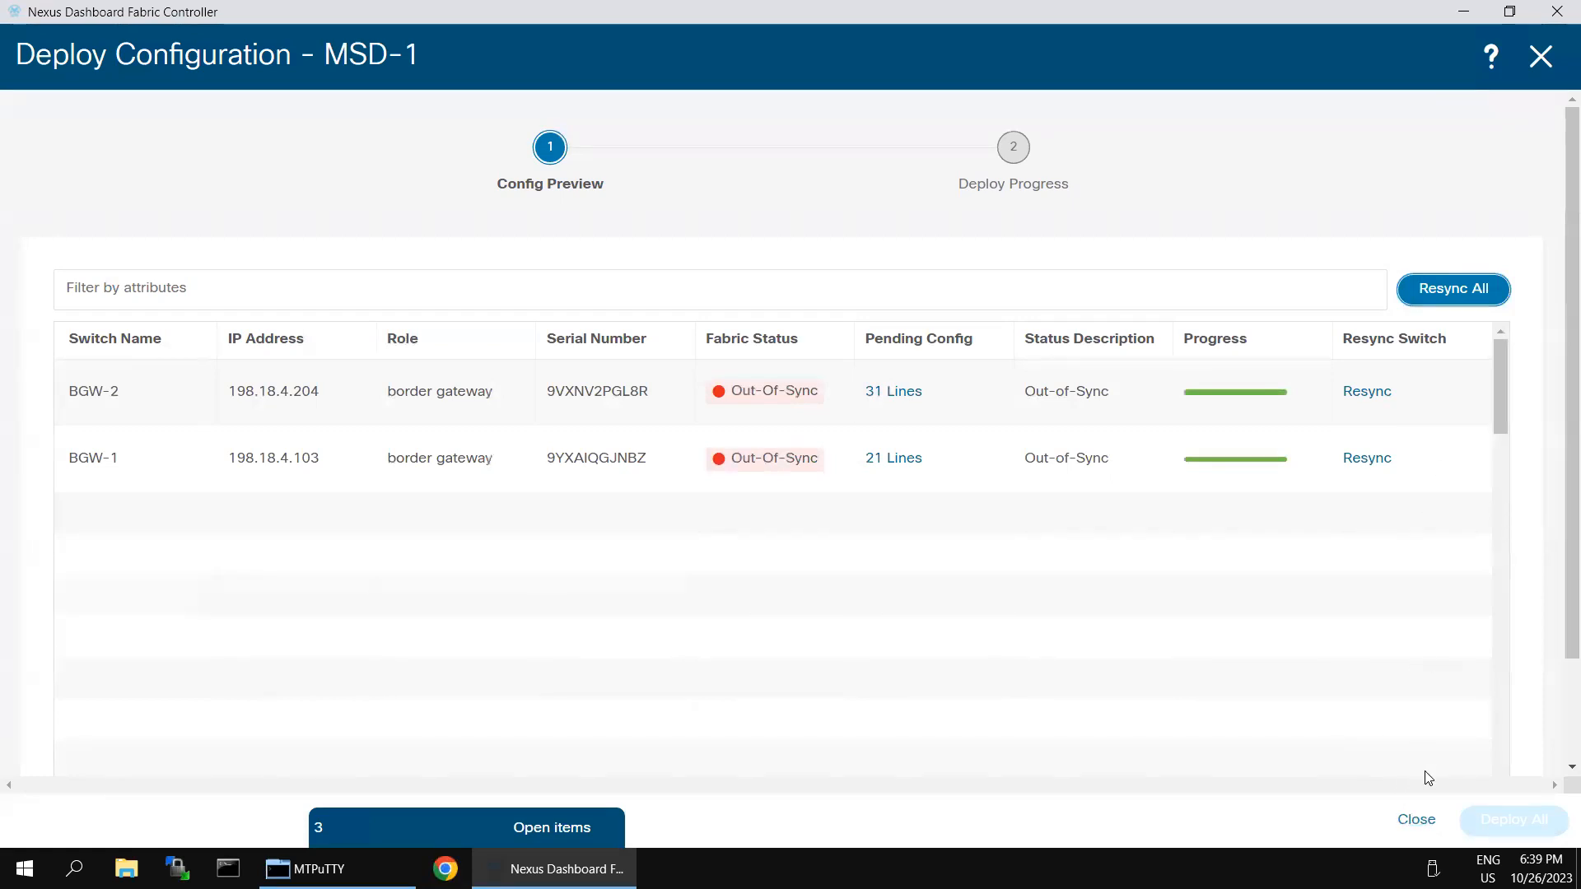
click(1419, 822)
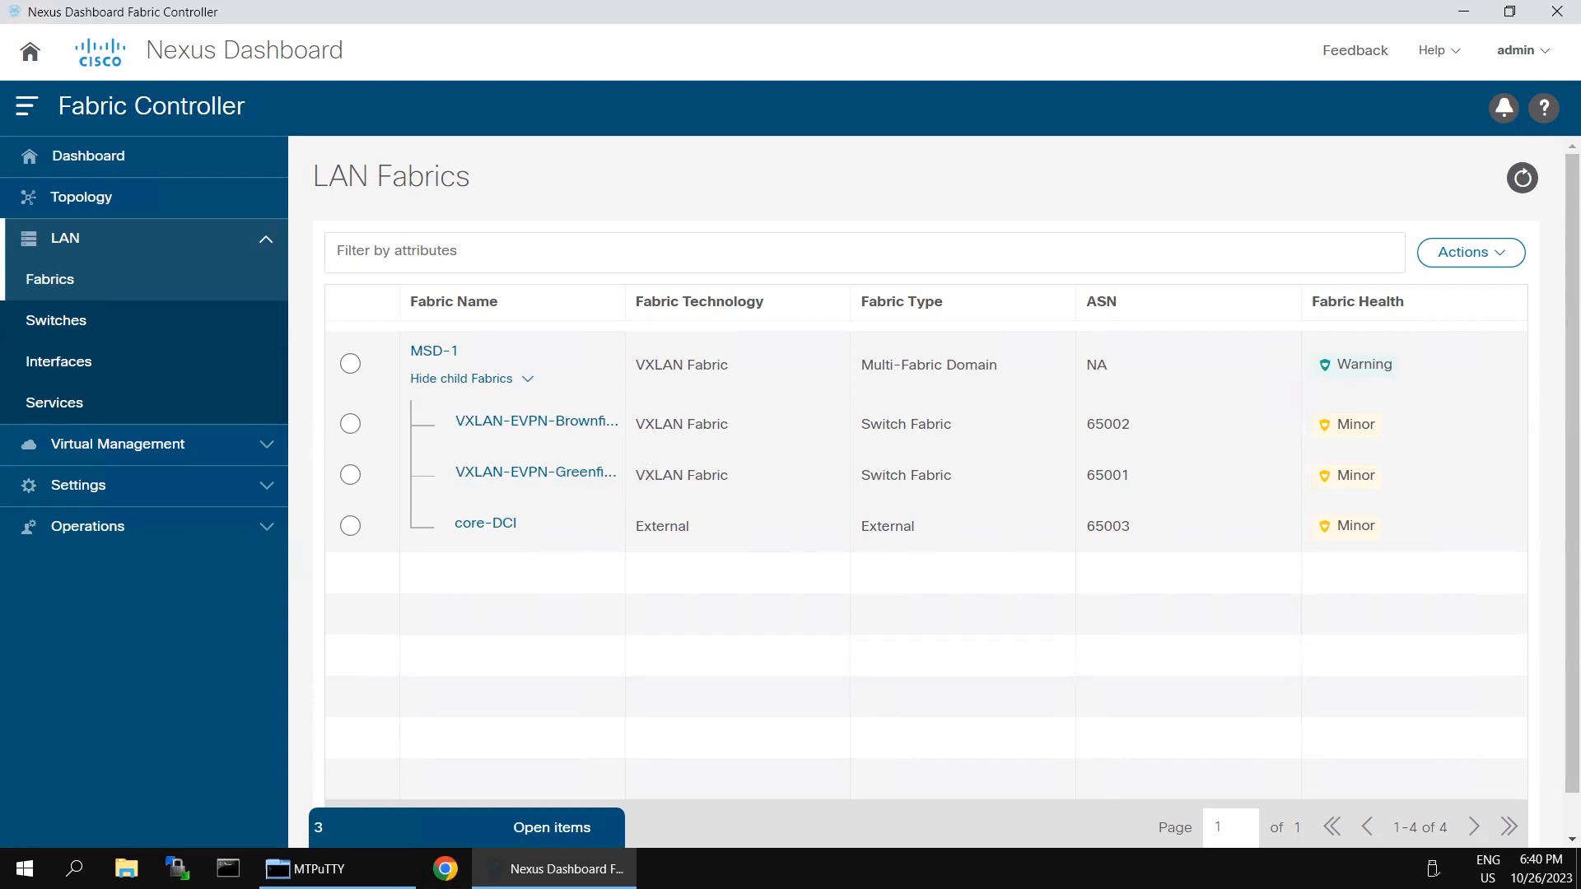
Step: Open MSD-1's Network Attachments under Networks and scroll through the 45 entries
double_click(427, 355)
click(427, 356)
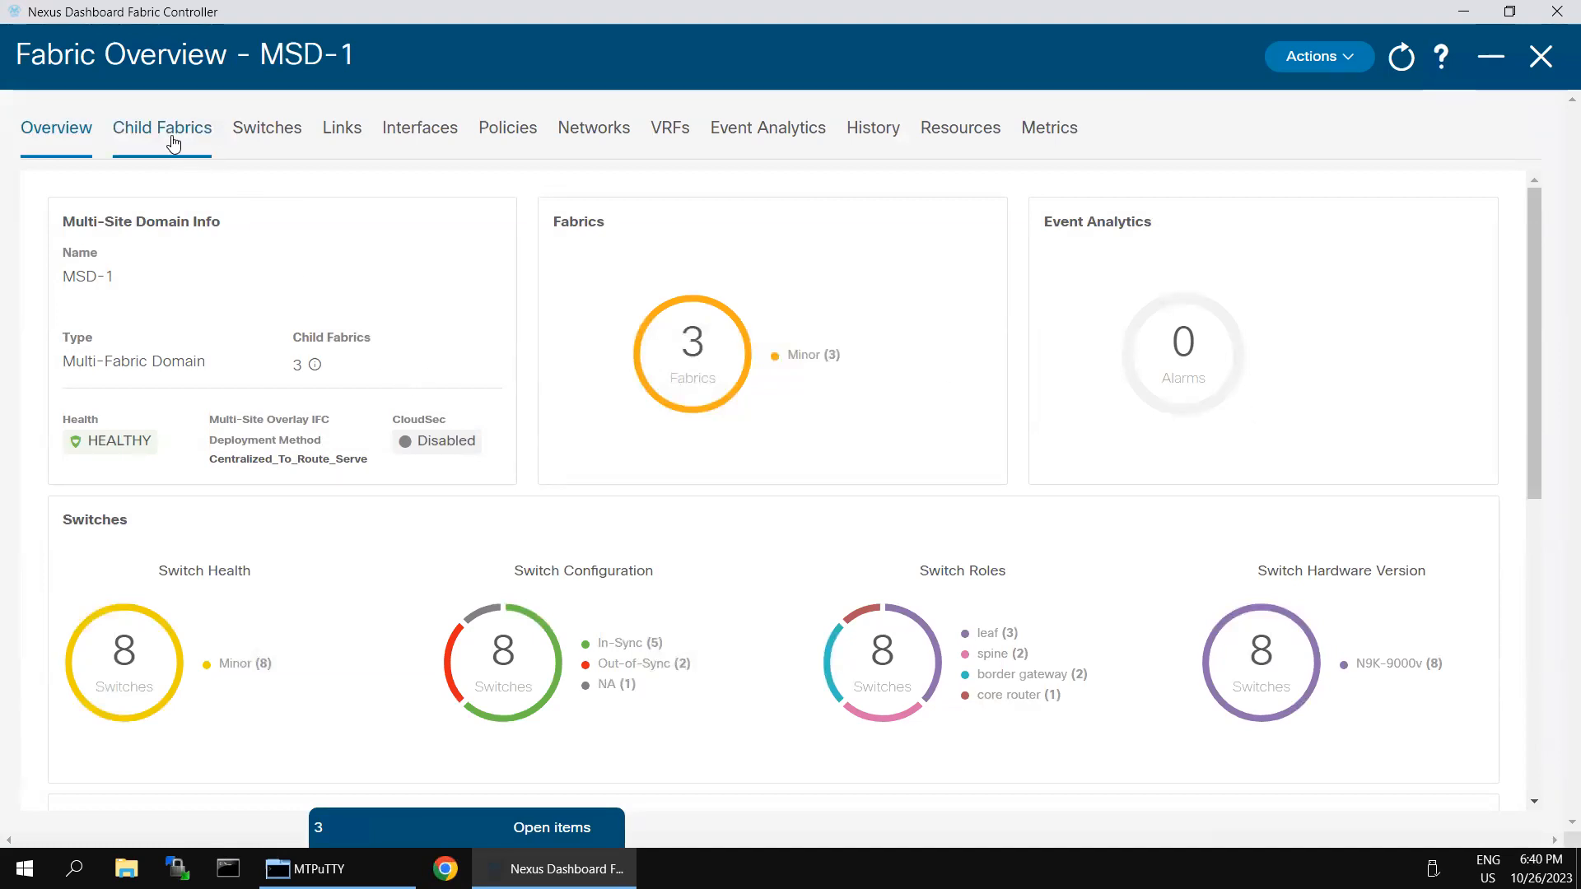
click(608, 135)
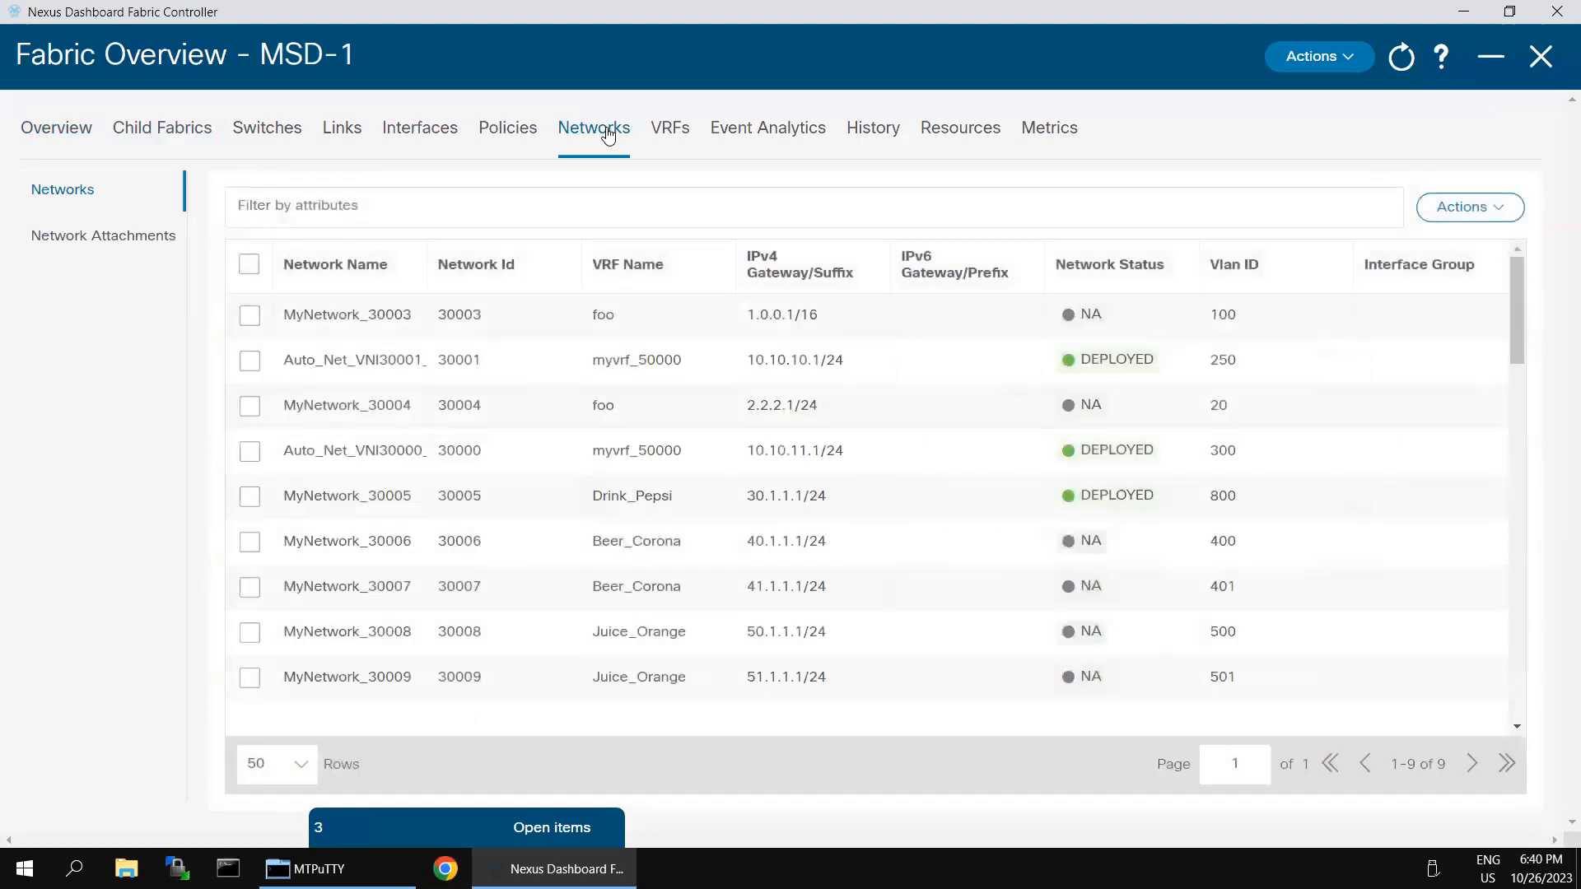
click(40, 239)
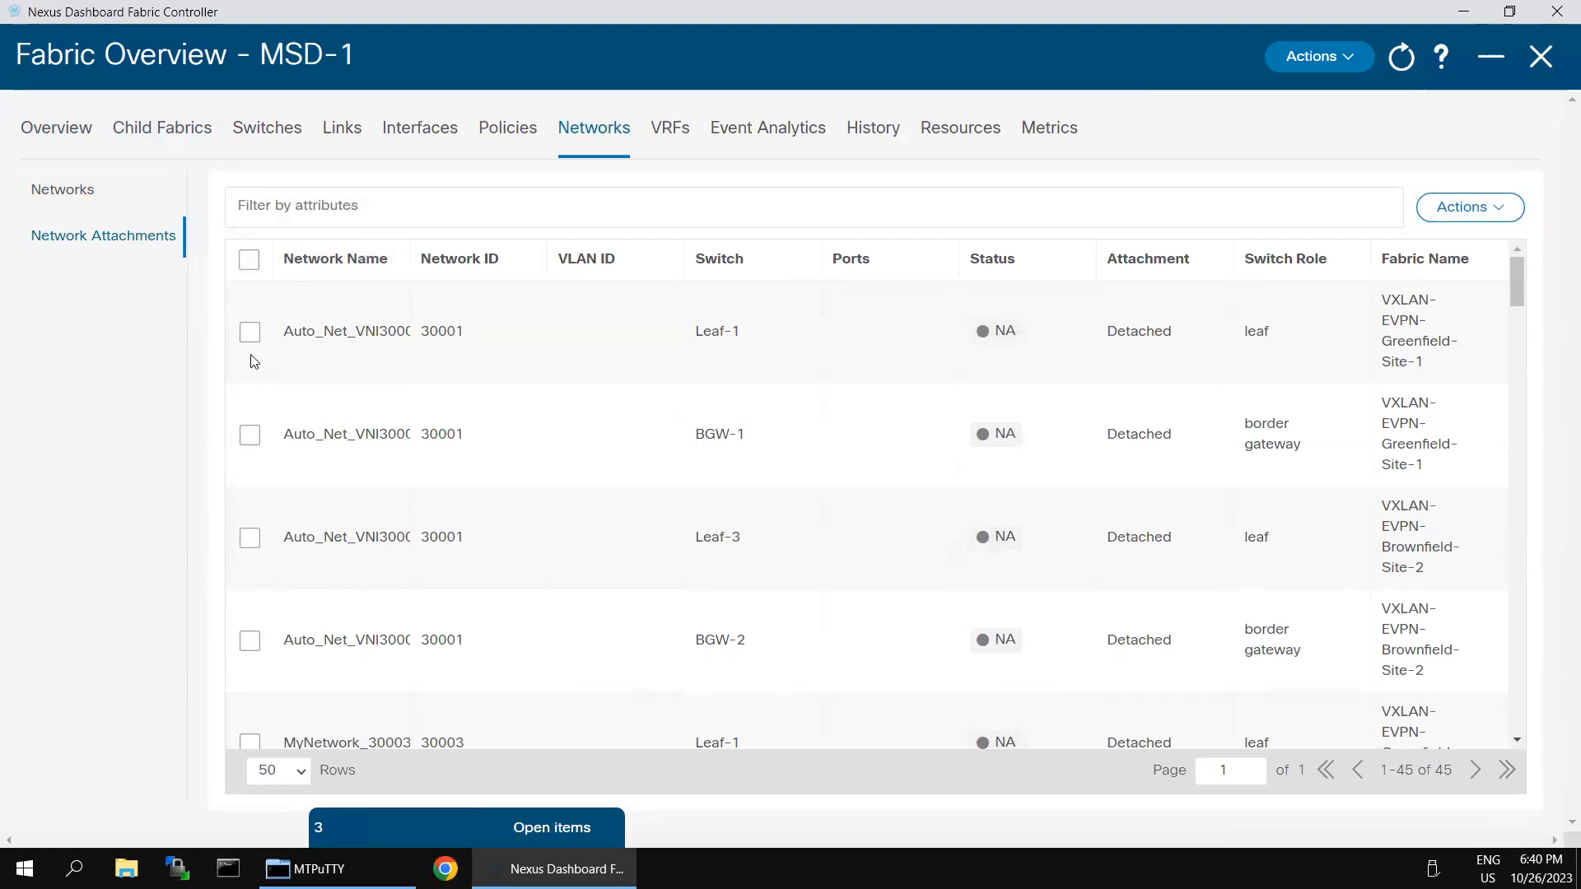
scroll(586, 527, down, 10)
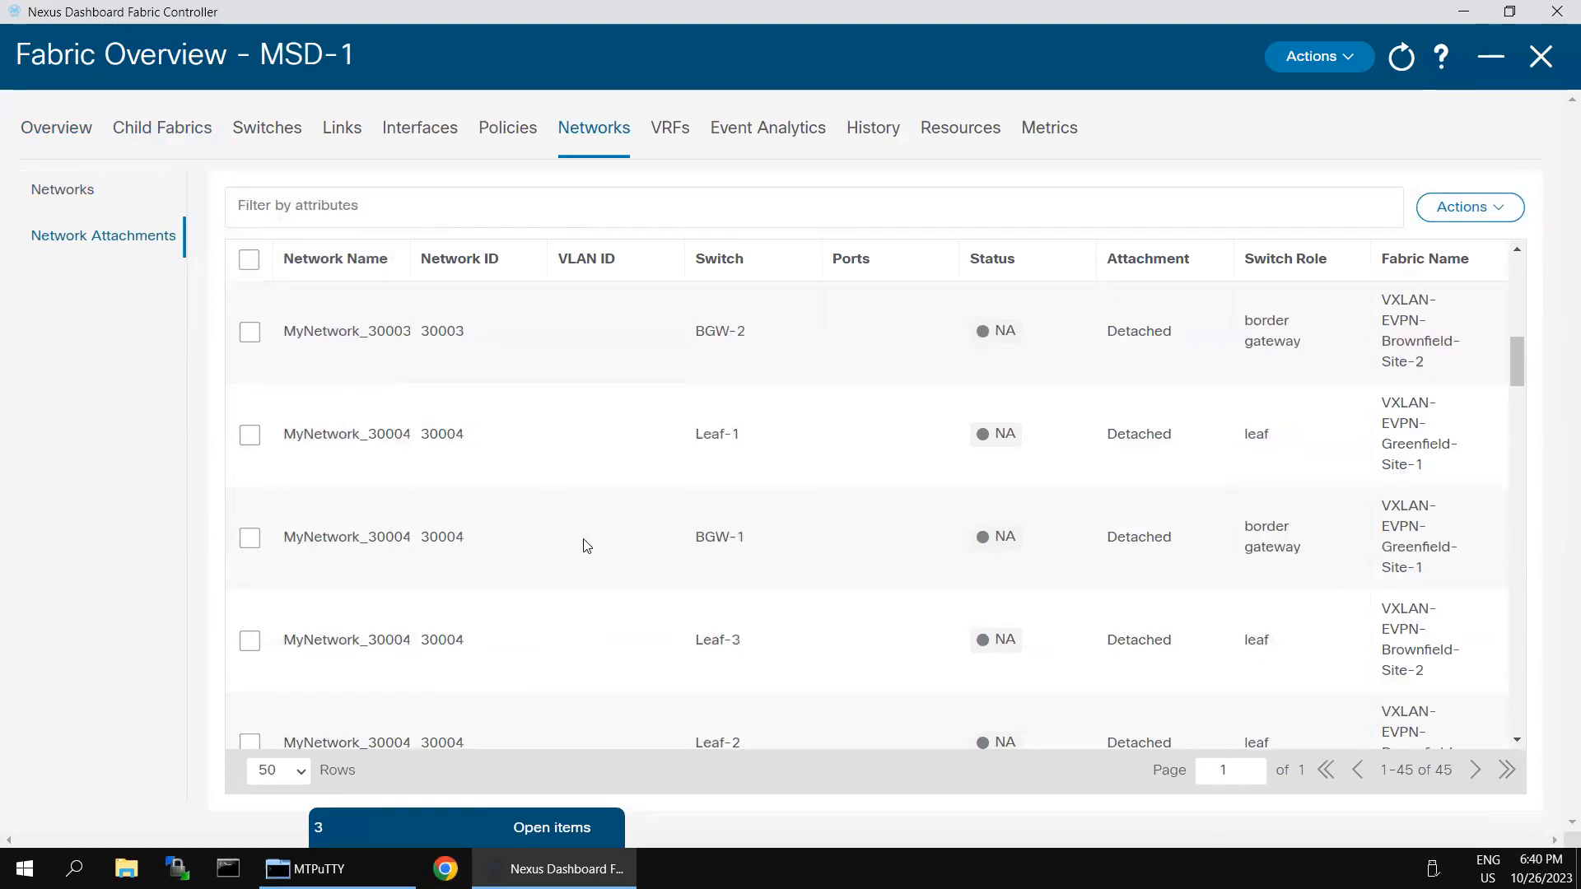
scroll(586, 546, down, 15)
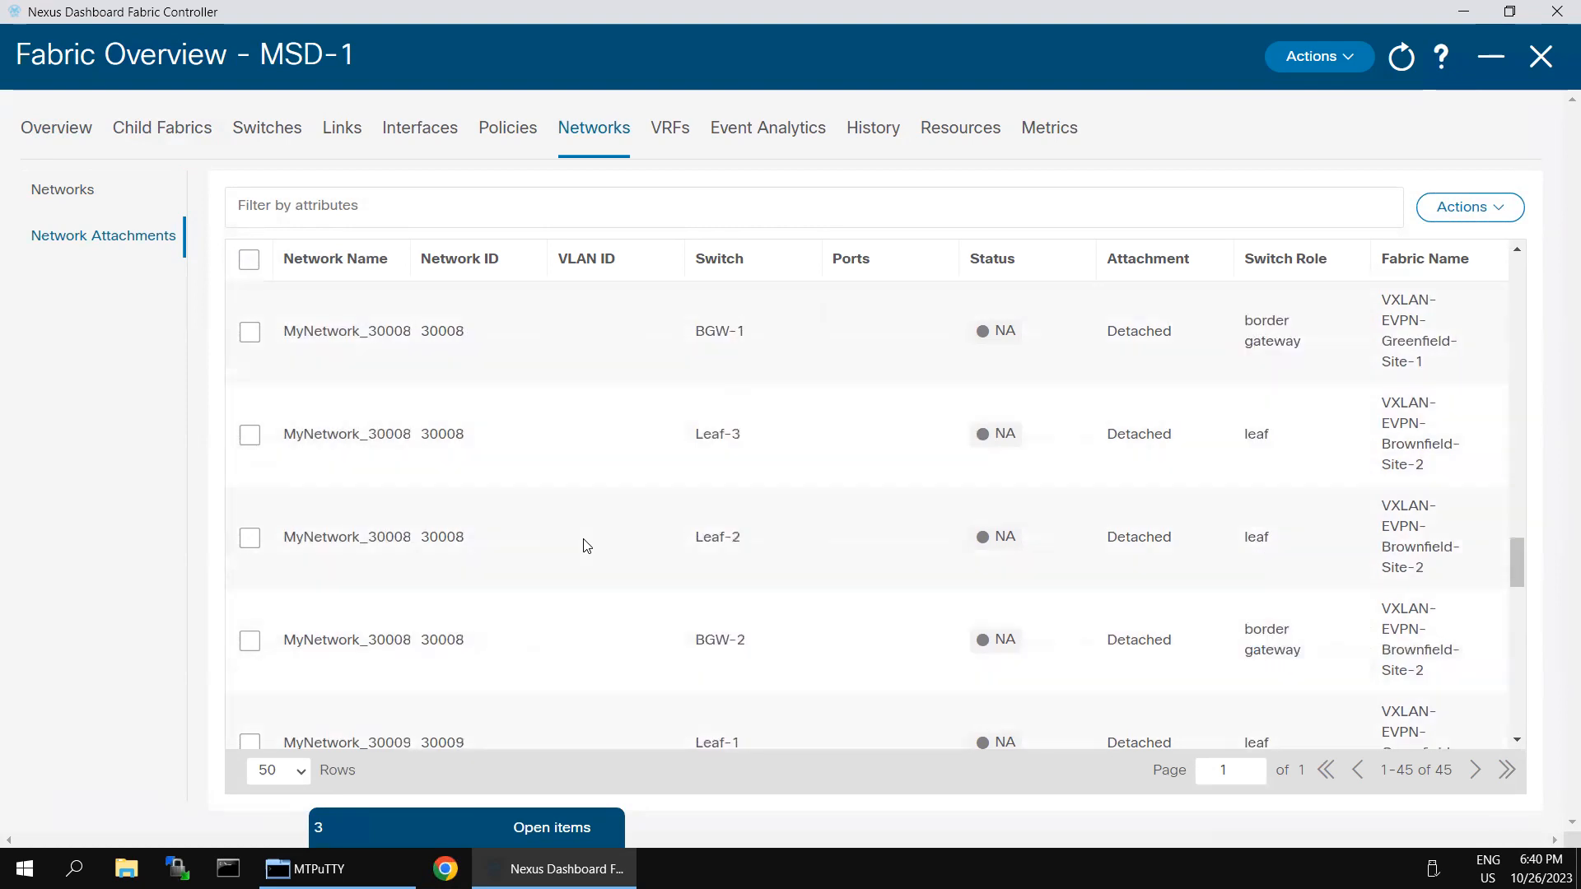
scroll(583, 541, down, 5)
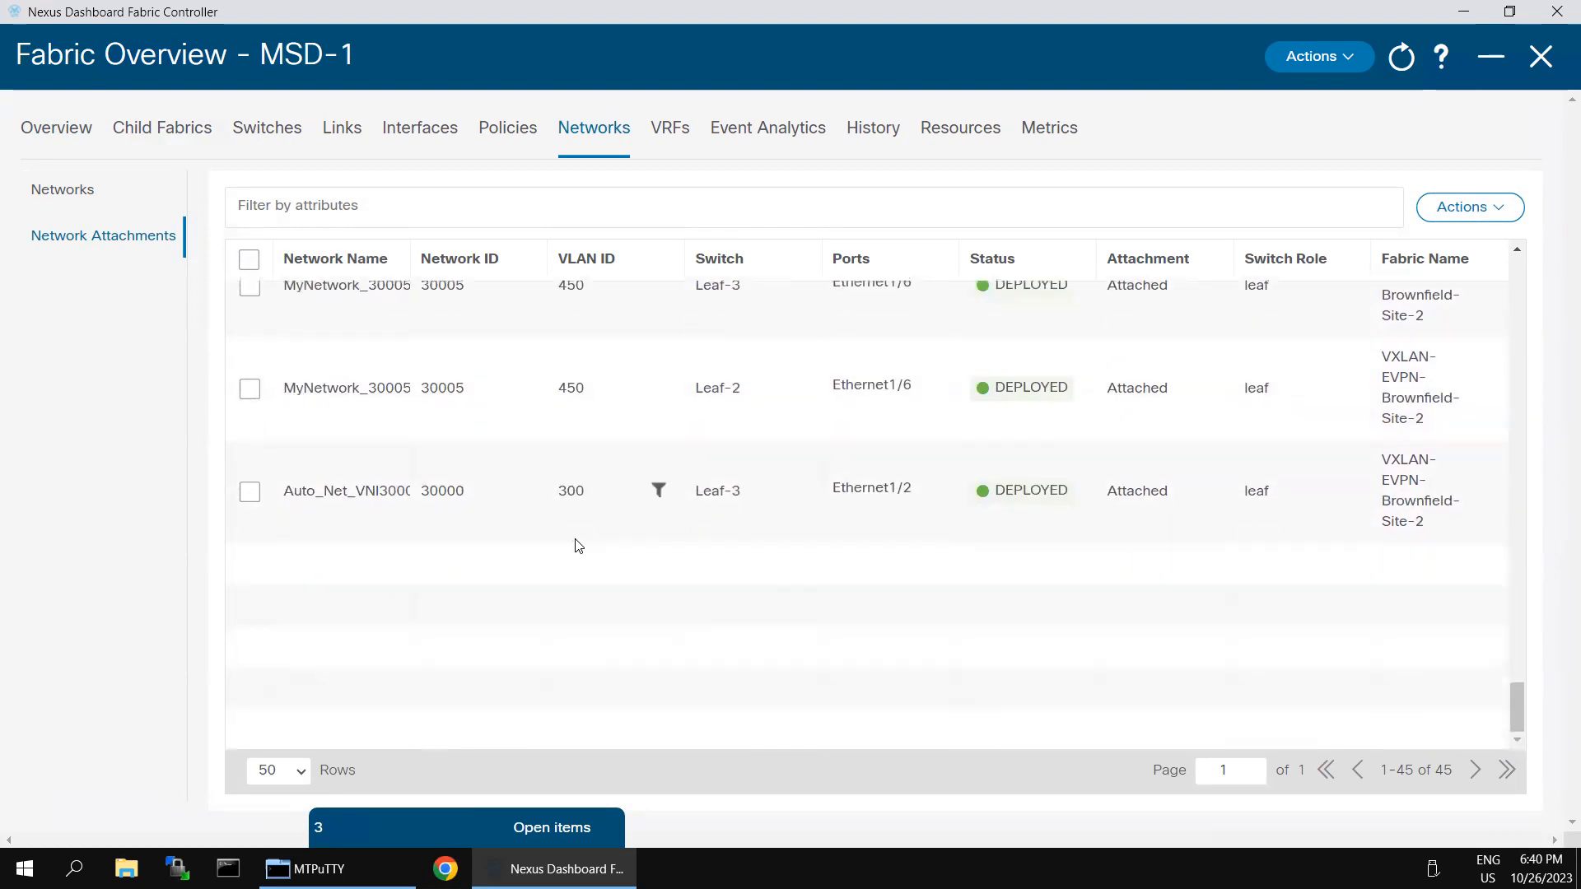
scroll(575, 535, up, 4)
scroll(574, 525, up, 20)
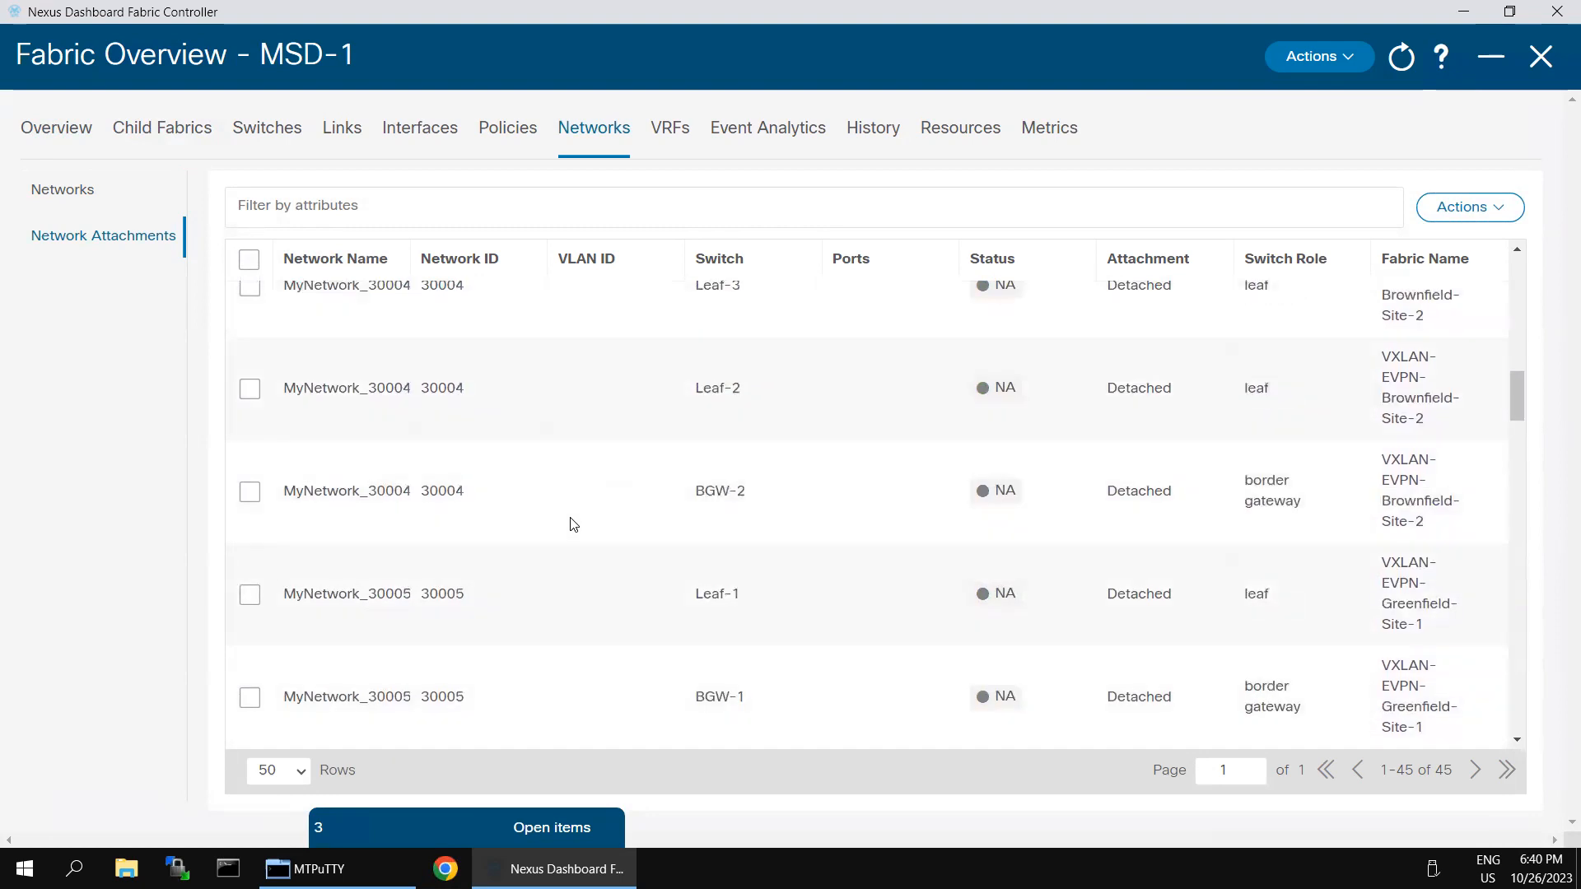
scroll(579, 516, up, 5)
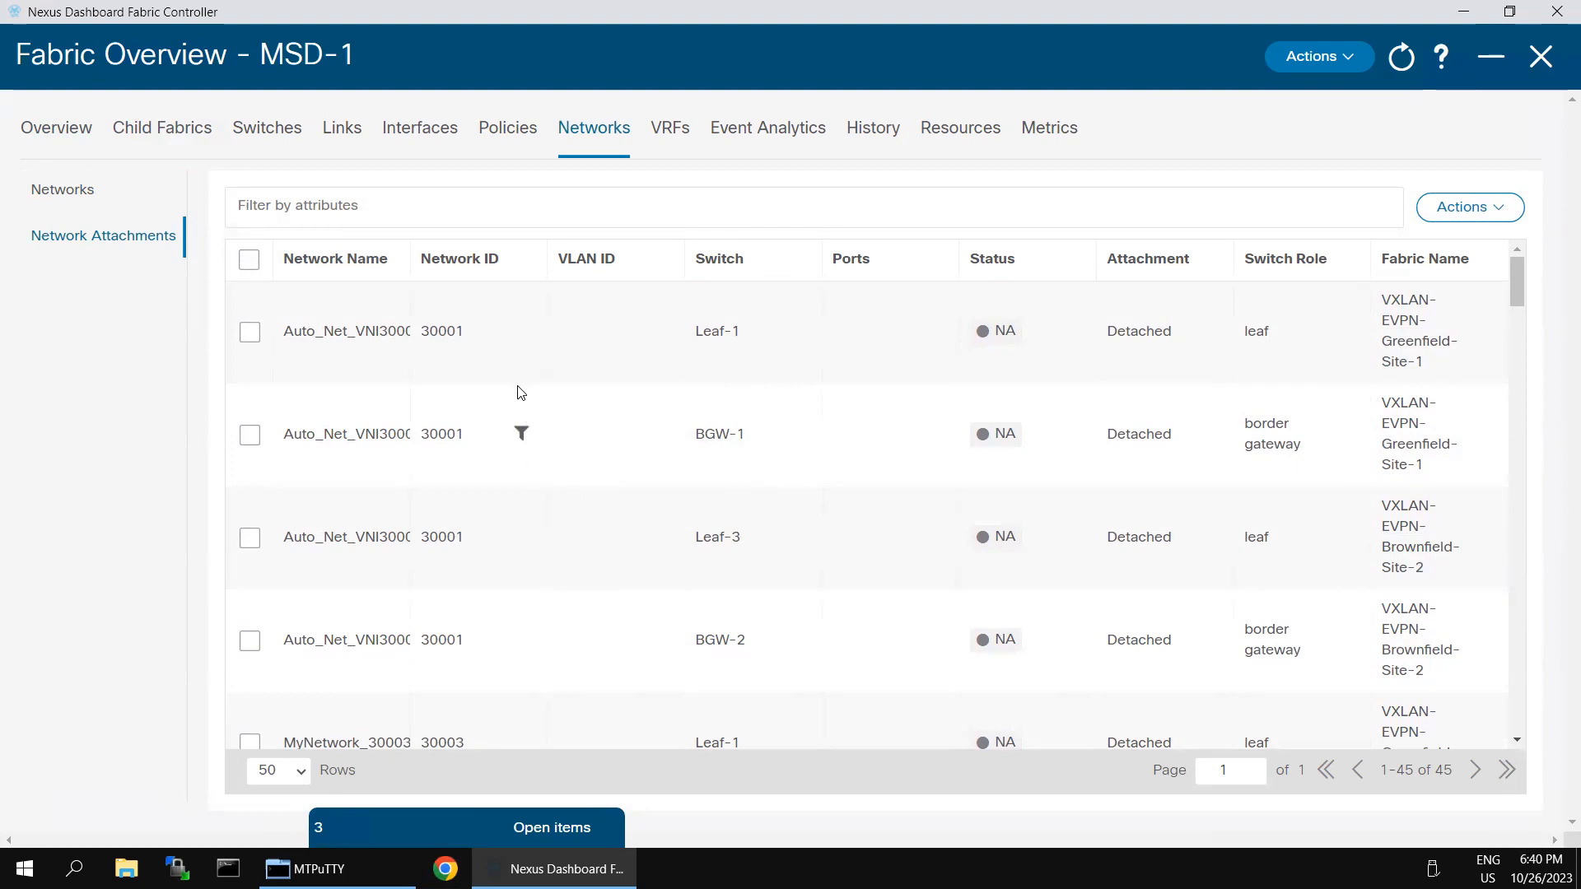
scroll(497, 592, down, 2)
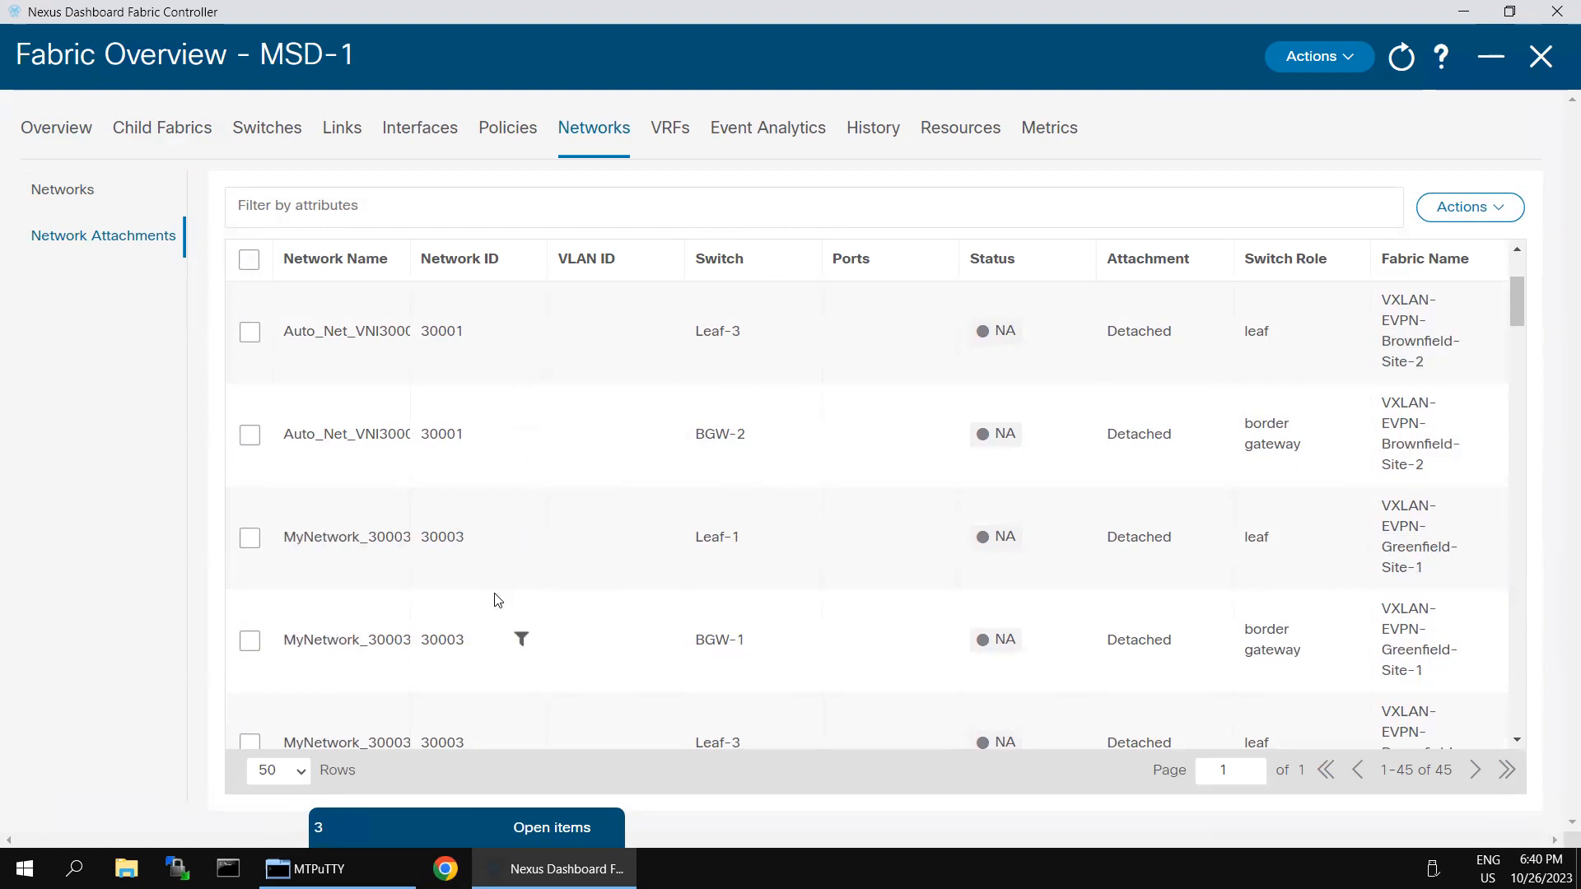
scroll(497, 600, down, 3)
scroll(497, 600, down, 8)
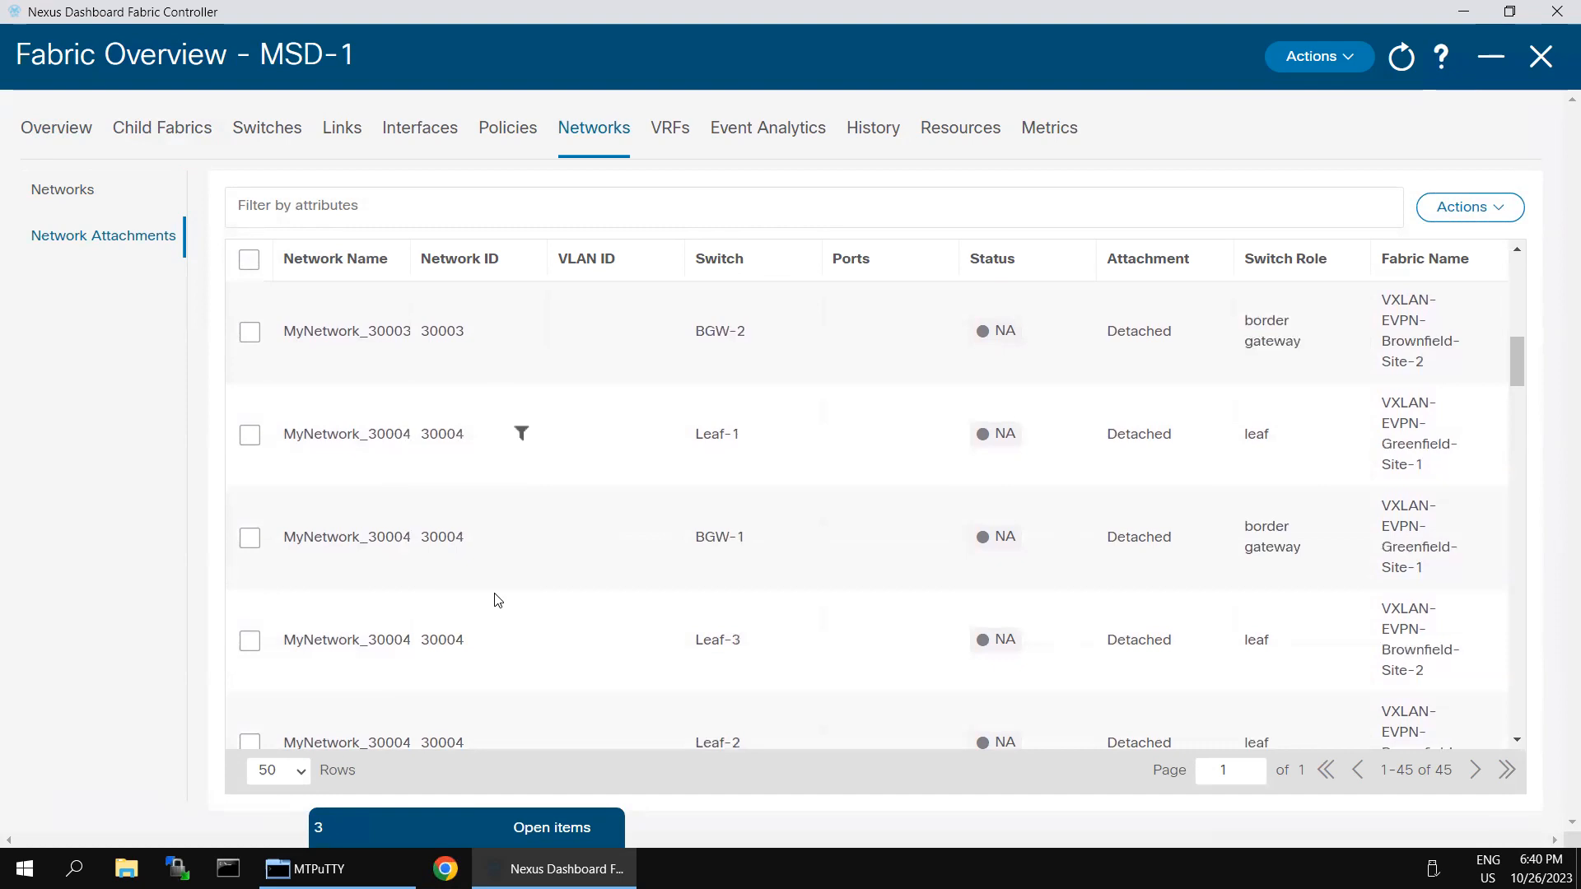
scroll(497, 600, down, 8)
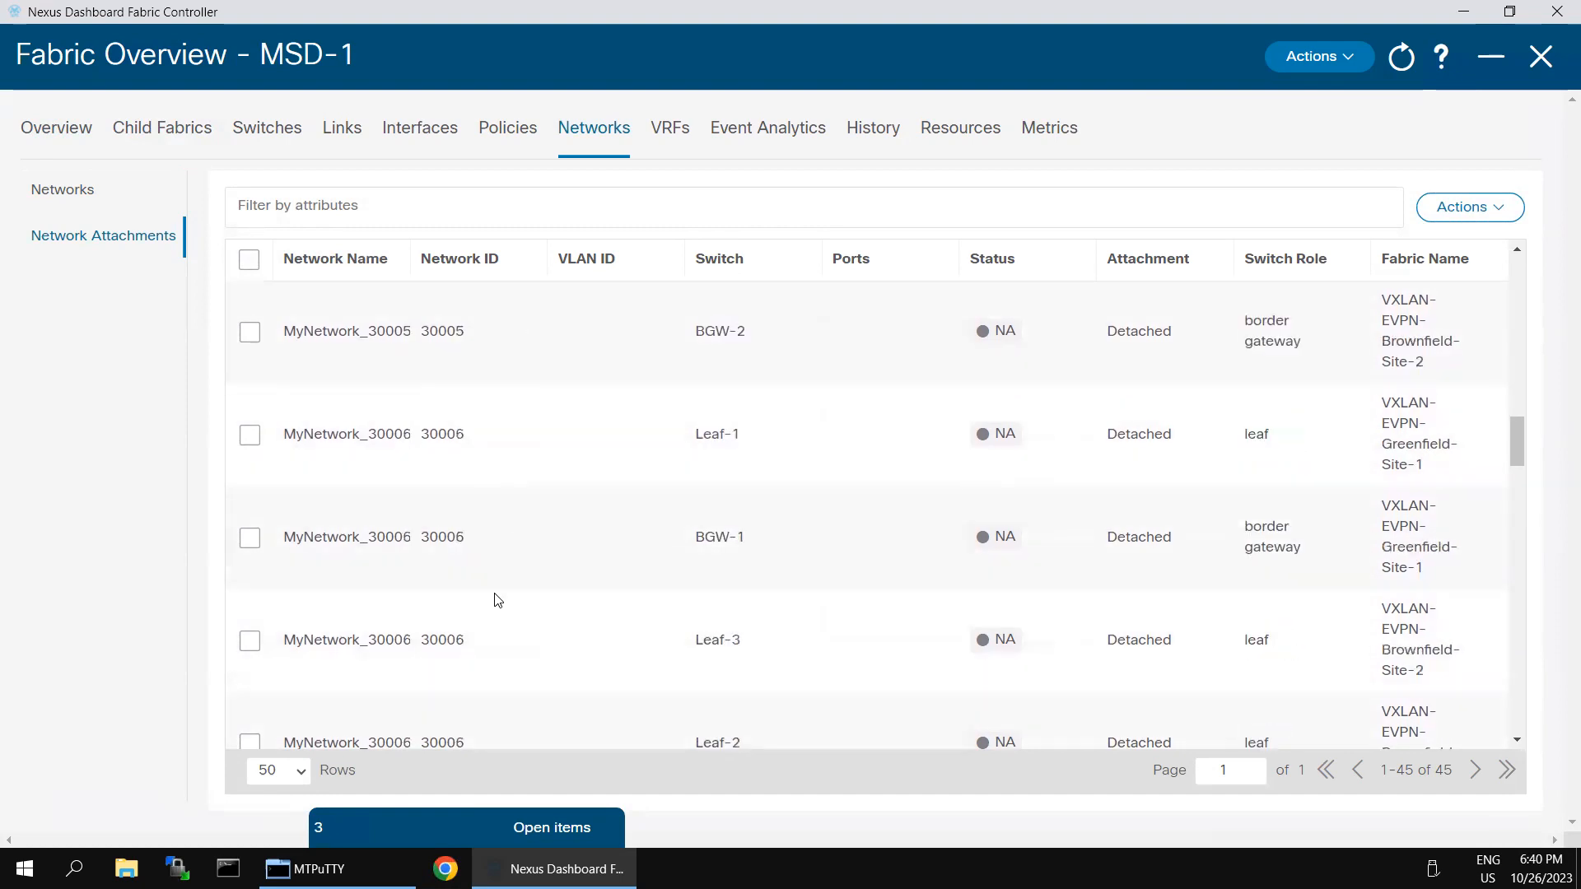
scroll(497, 600, down, 4)
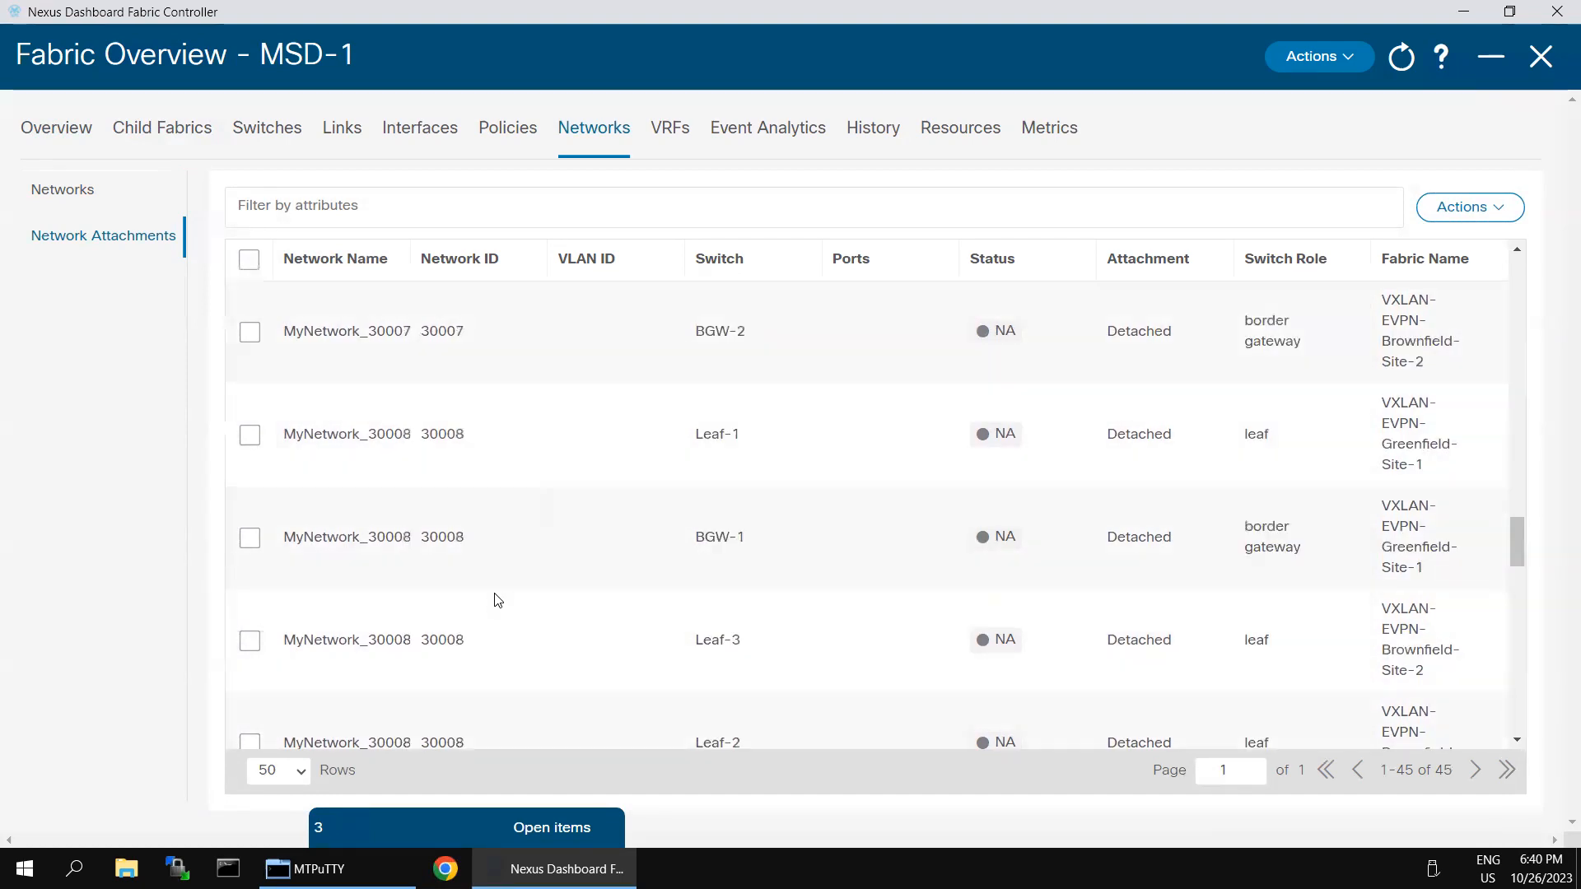
scroll(603, 614, down, 3)
scroll(603, 614, down, 8)
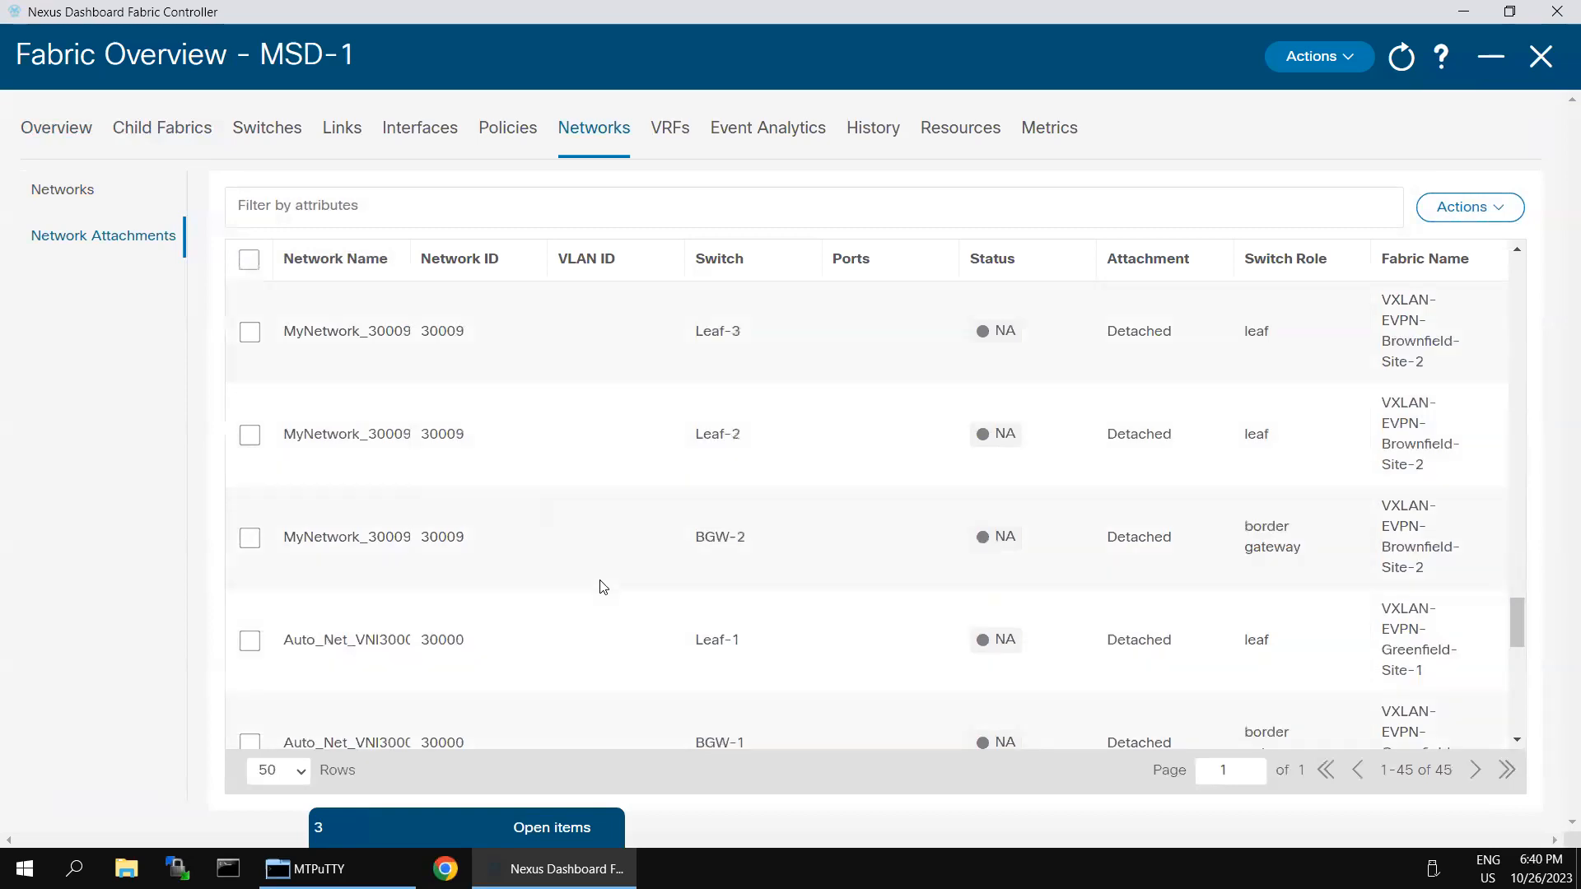
scroll(618, 554, down, 3)
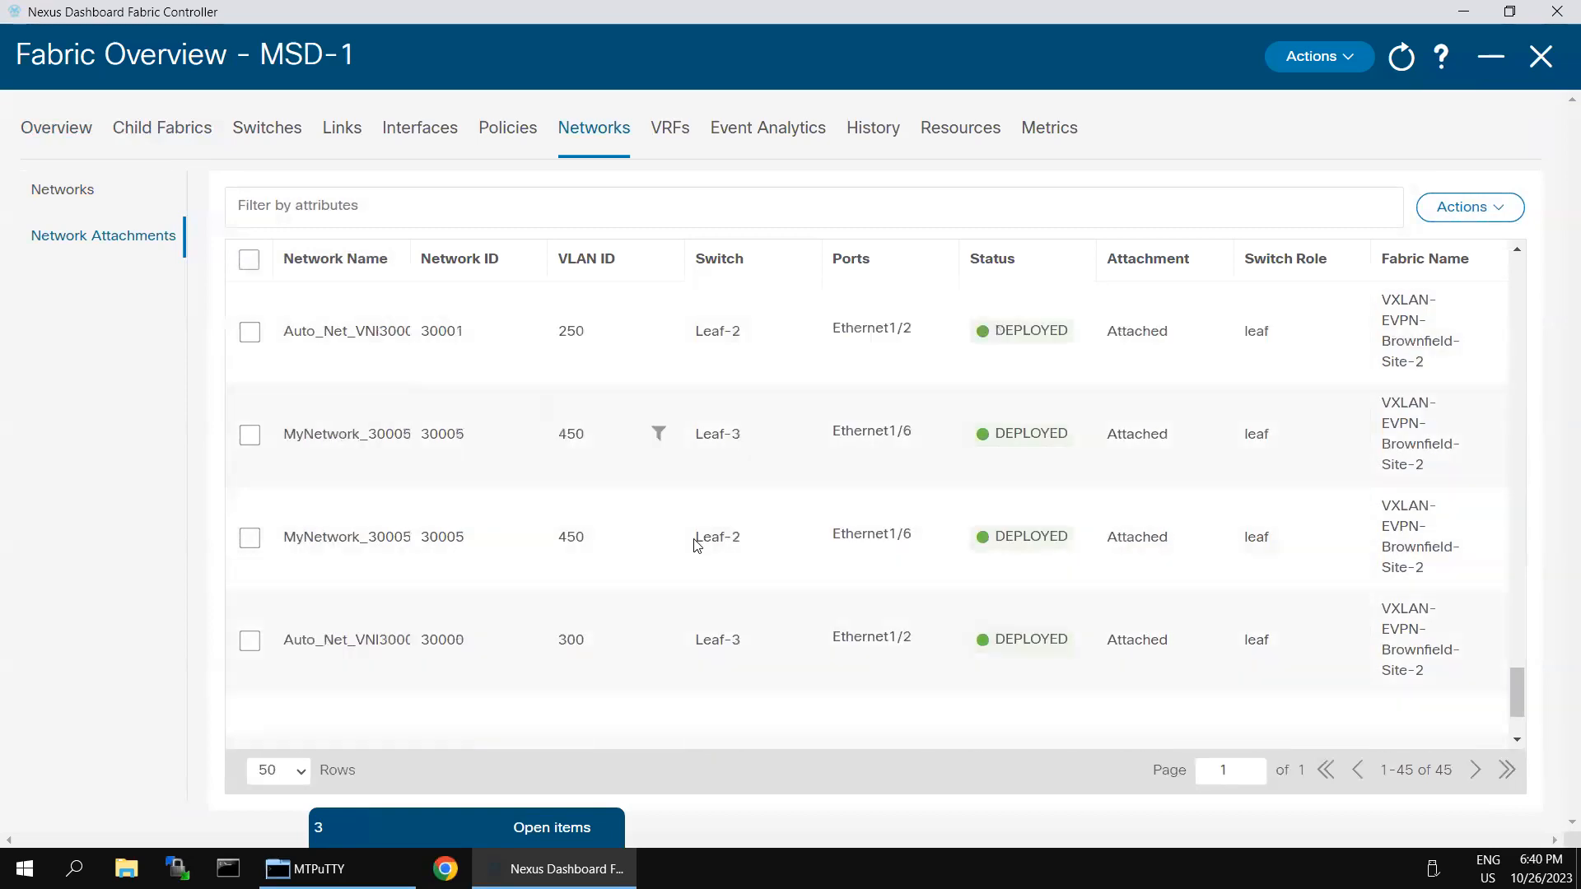
scroll(541, 502, up, 5)
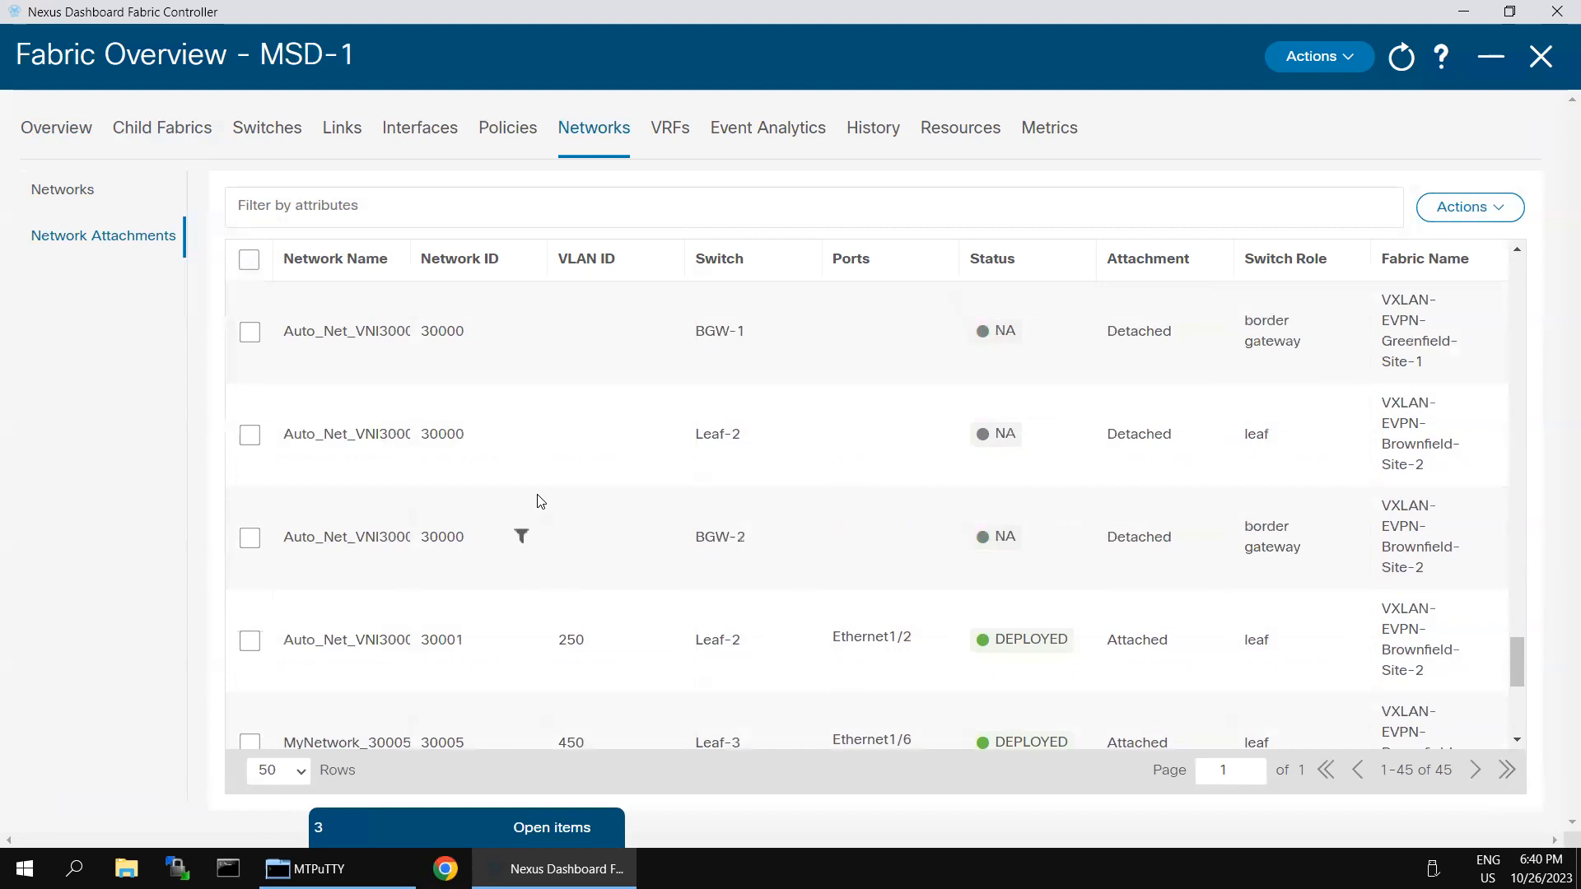
scroll(540, 502, up, 10)
scroll(540, 502, up, 10)
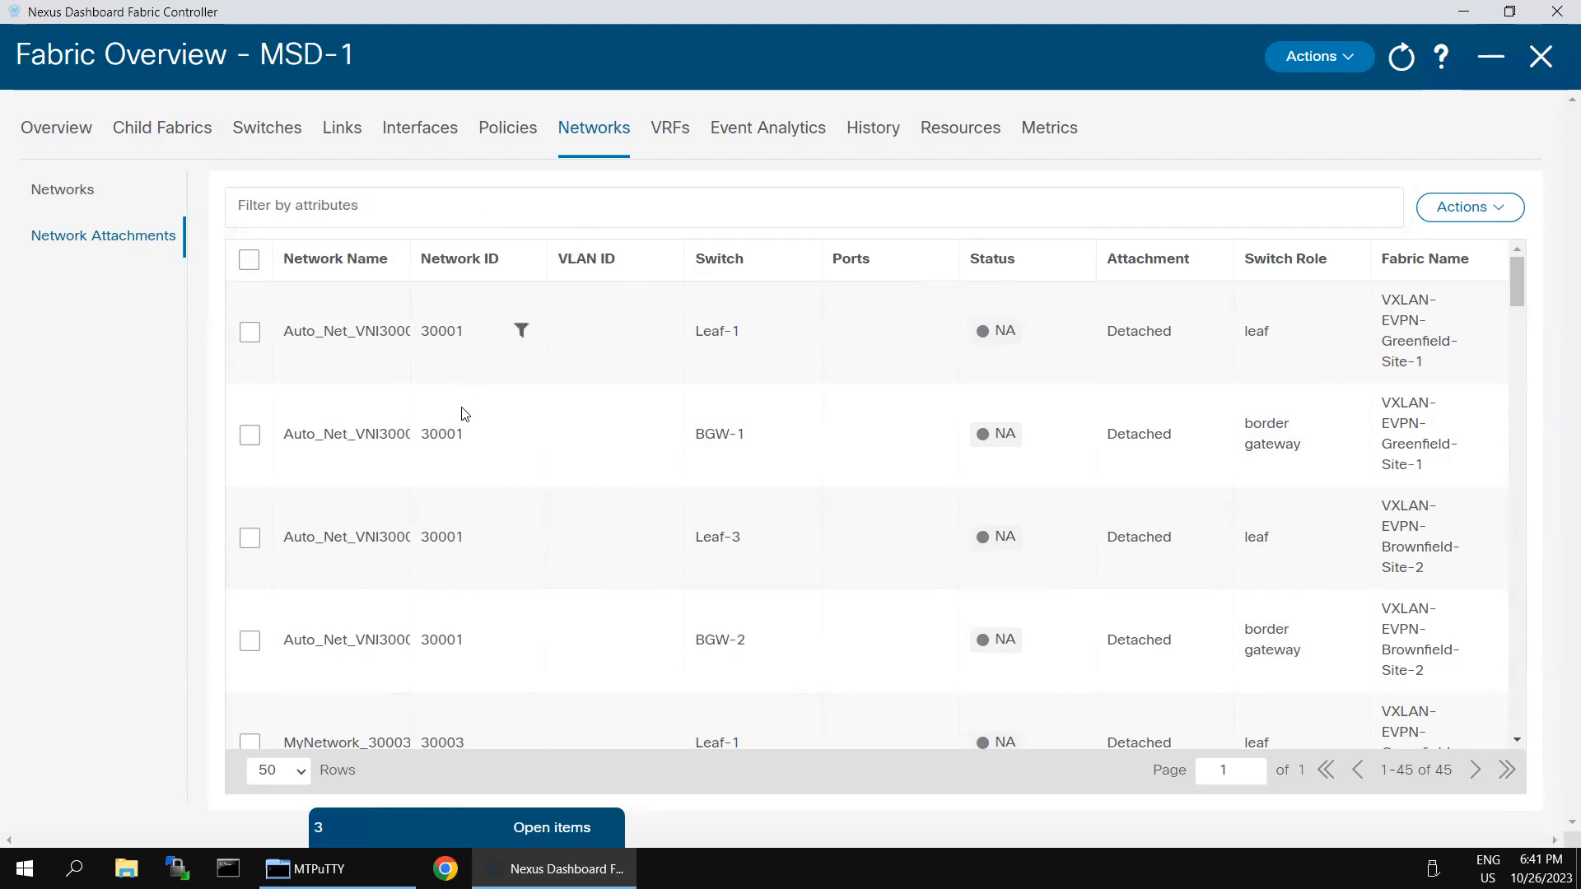
Step: Edit Leaf-1's Auto_Net_VNI30001_VLAN250 attachment to Attach on VLAN 250 with Ethernet1/2
drag(414, 255, 625, 268)
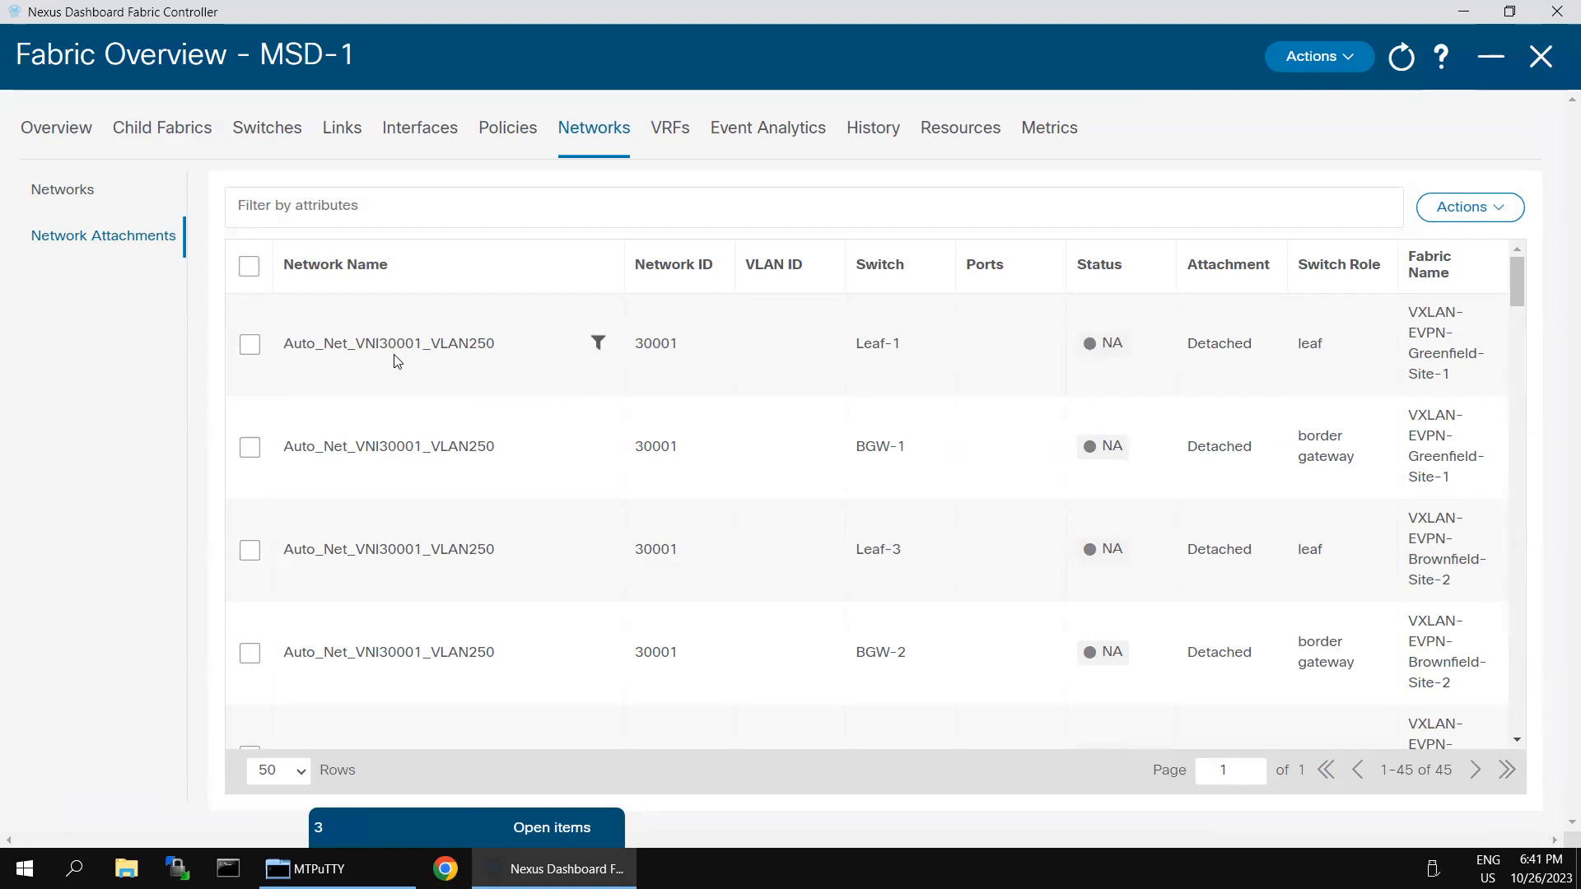
click(252, 348)
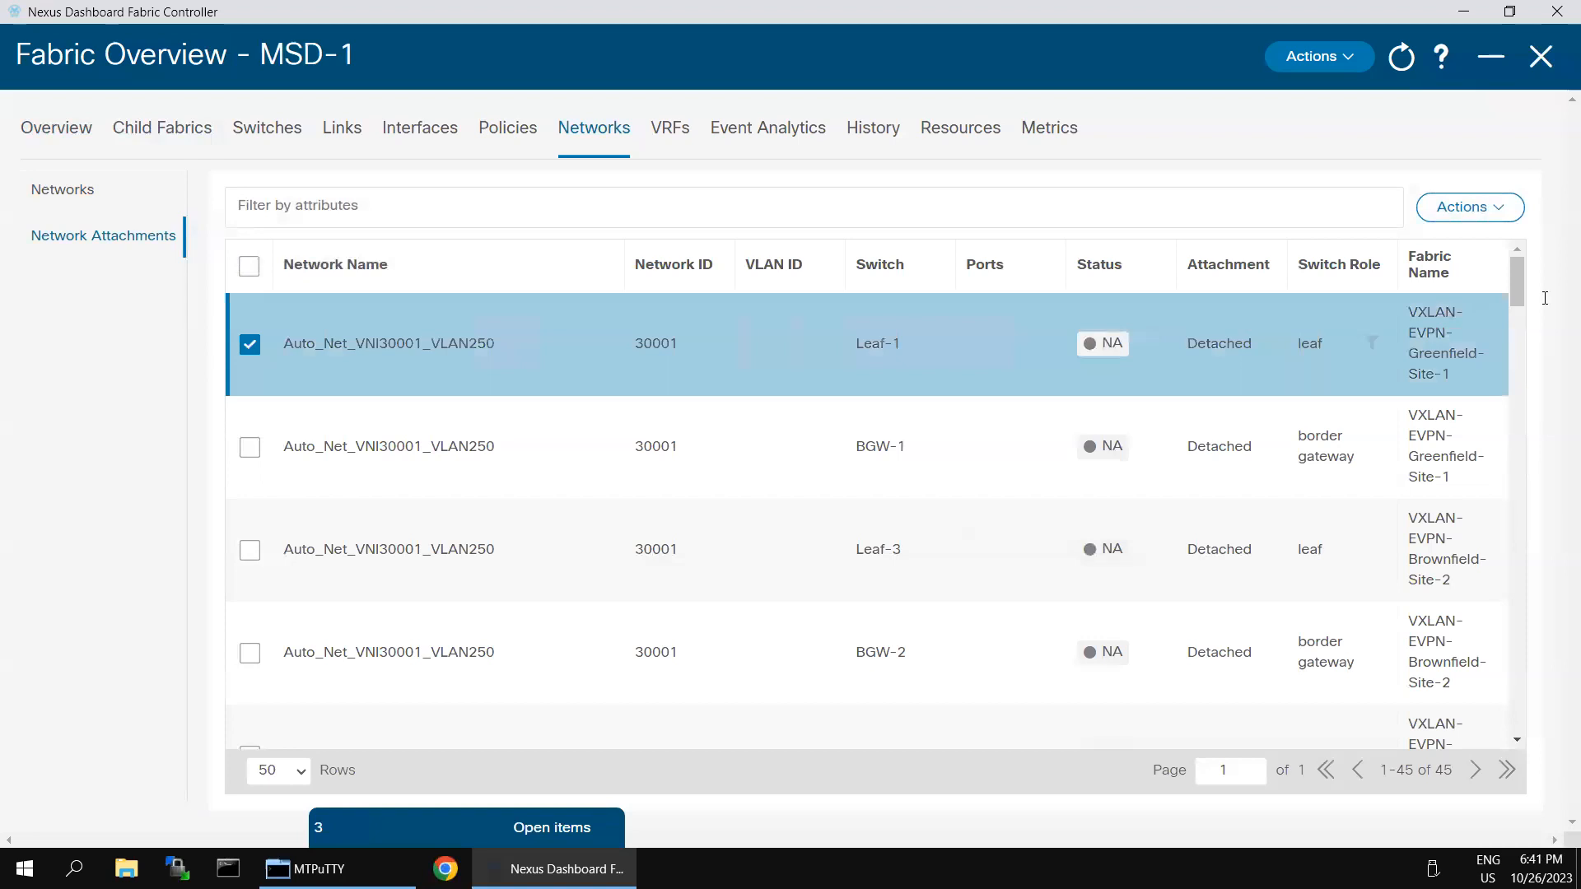
click(1500, 226)
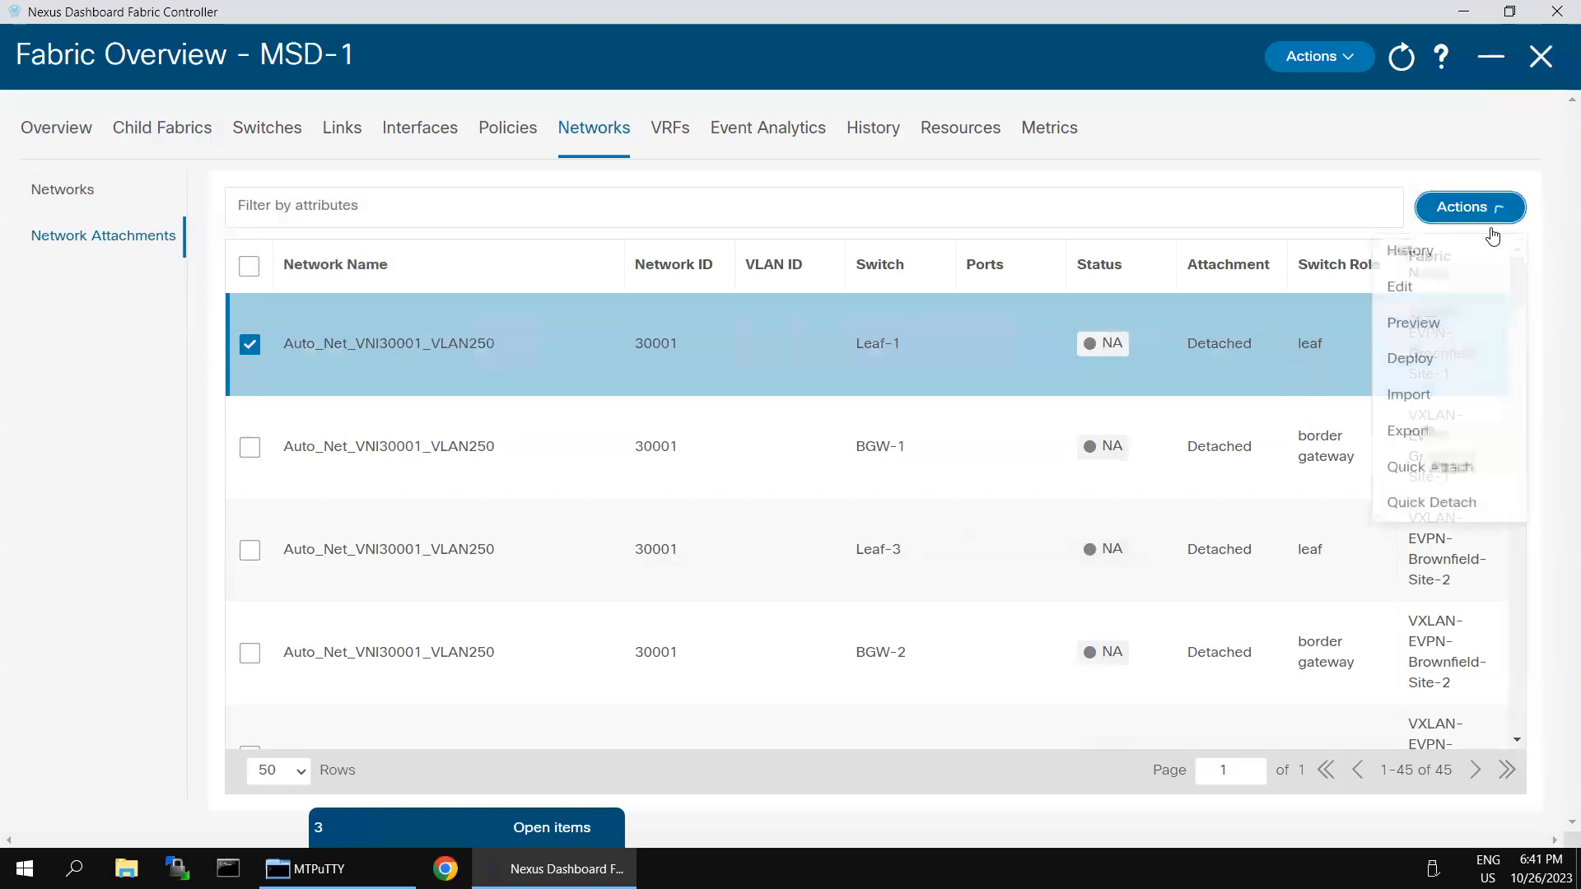
click(1411, 285)
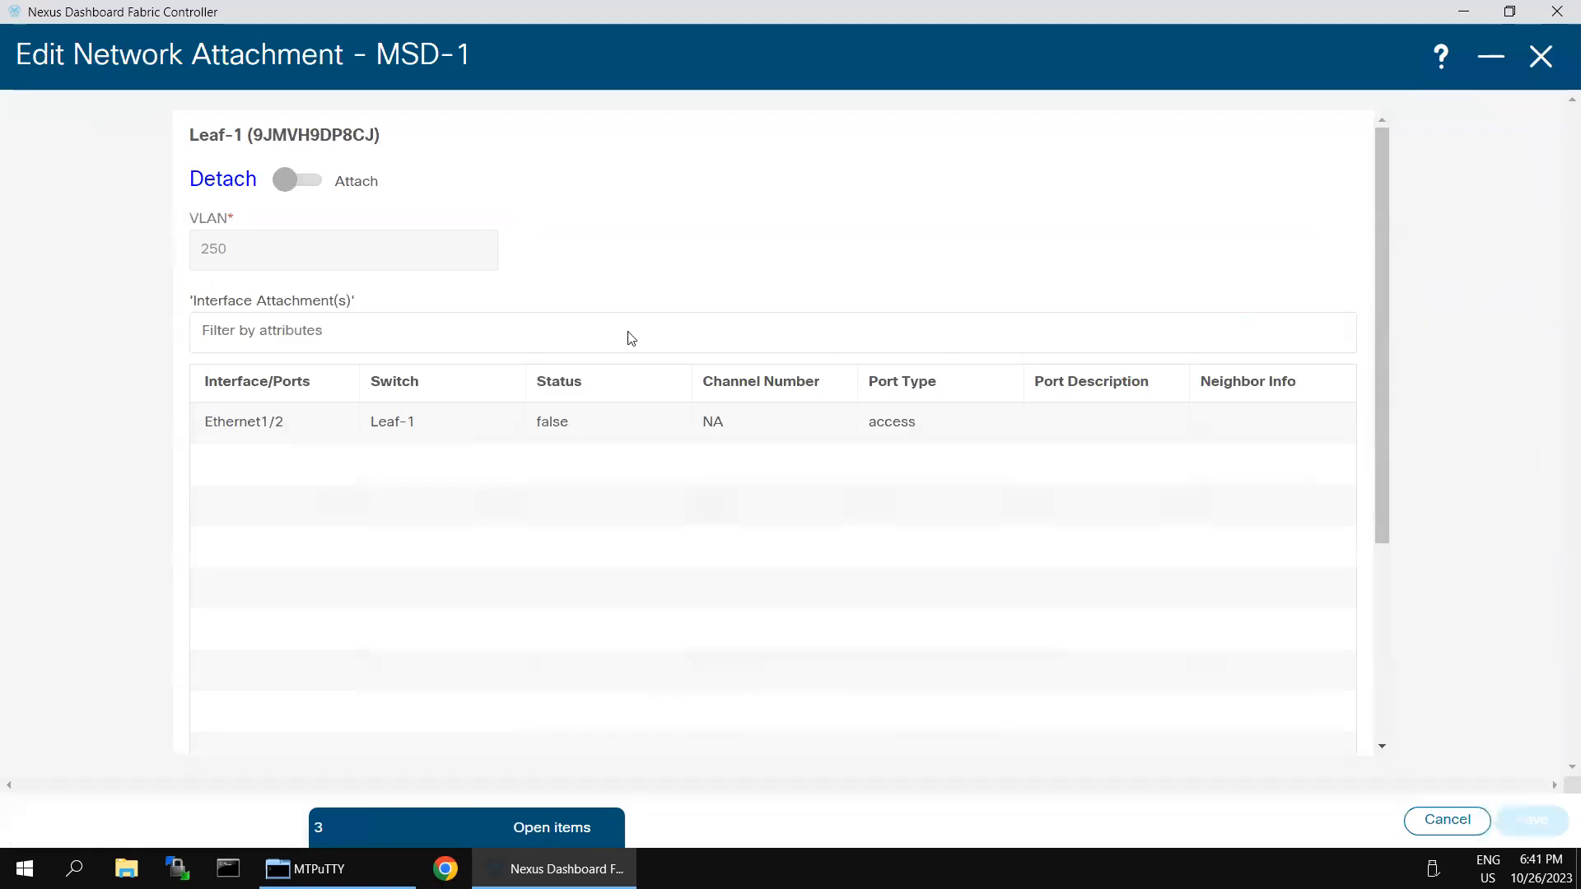
click(288, 181)
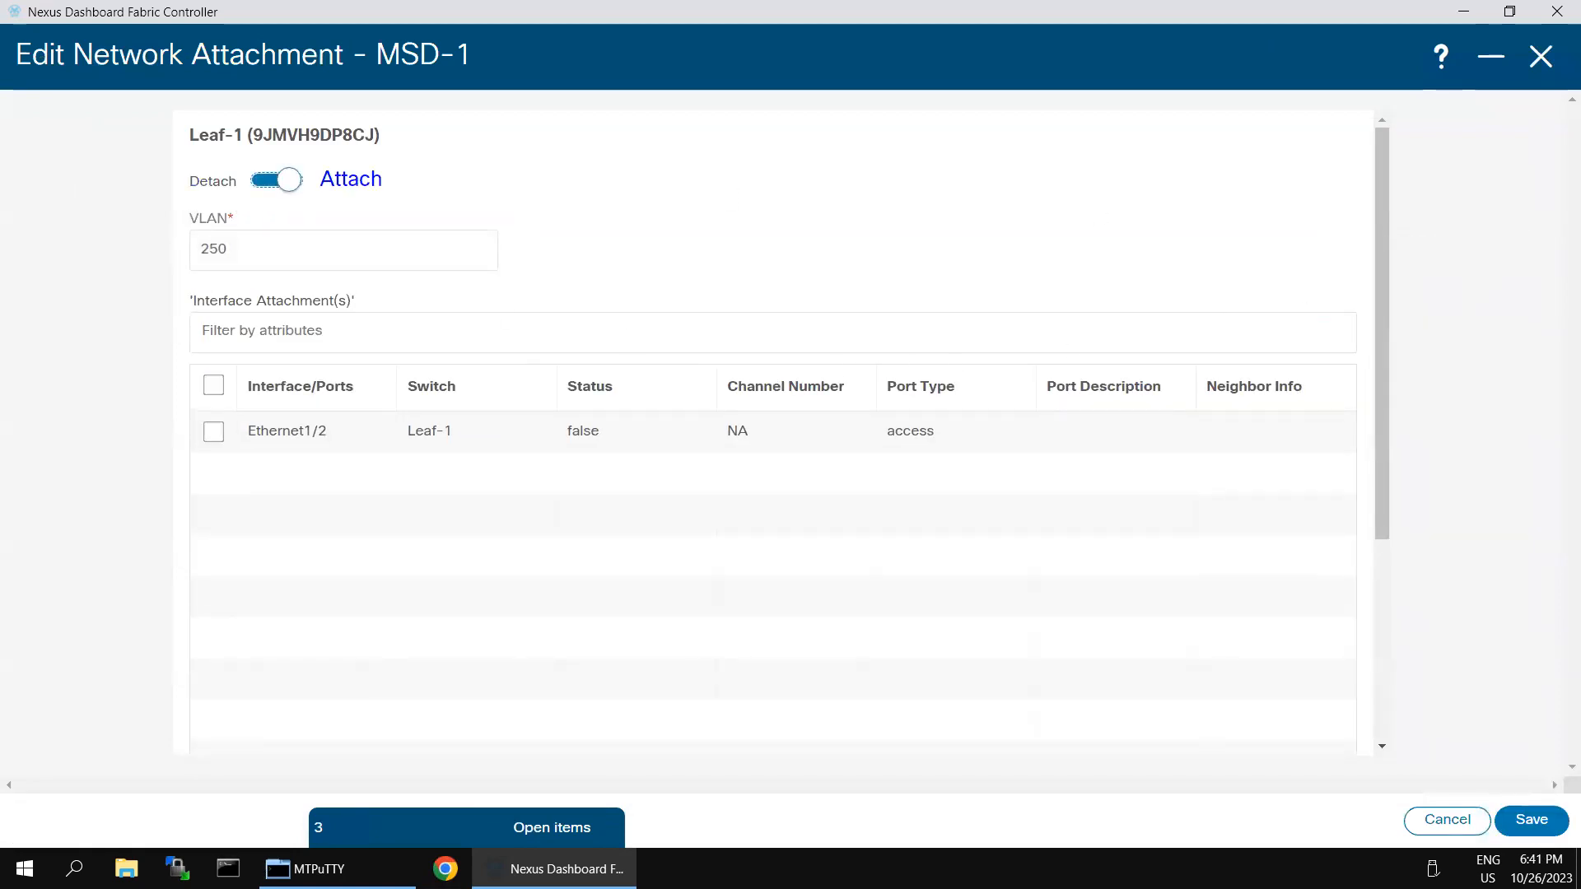
click(214, 431)
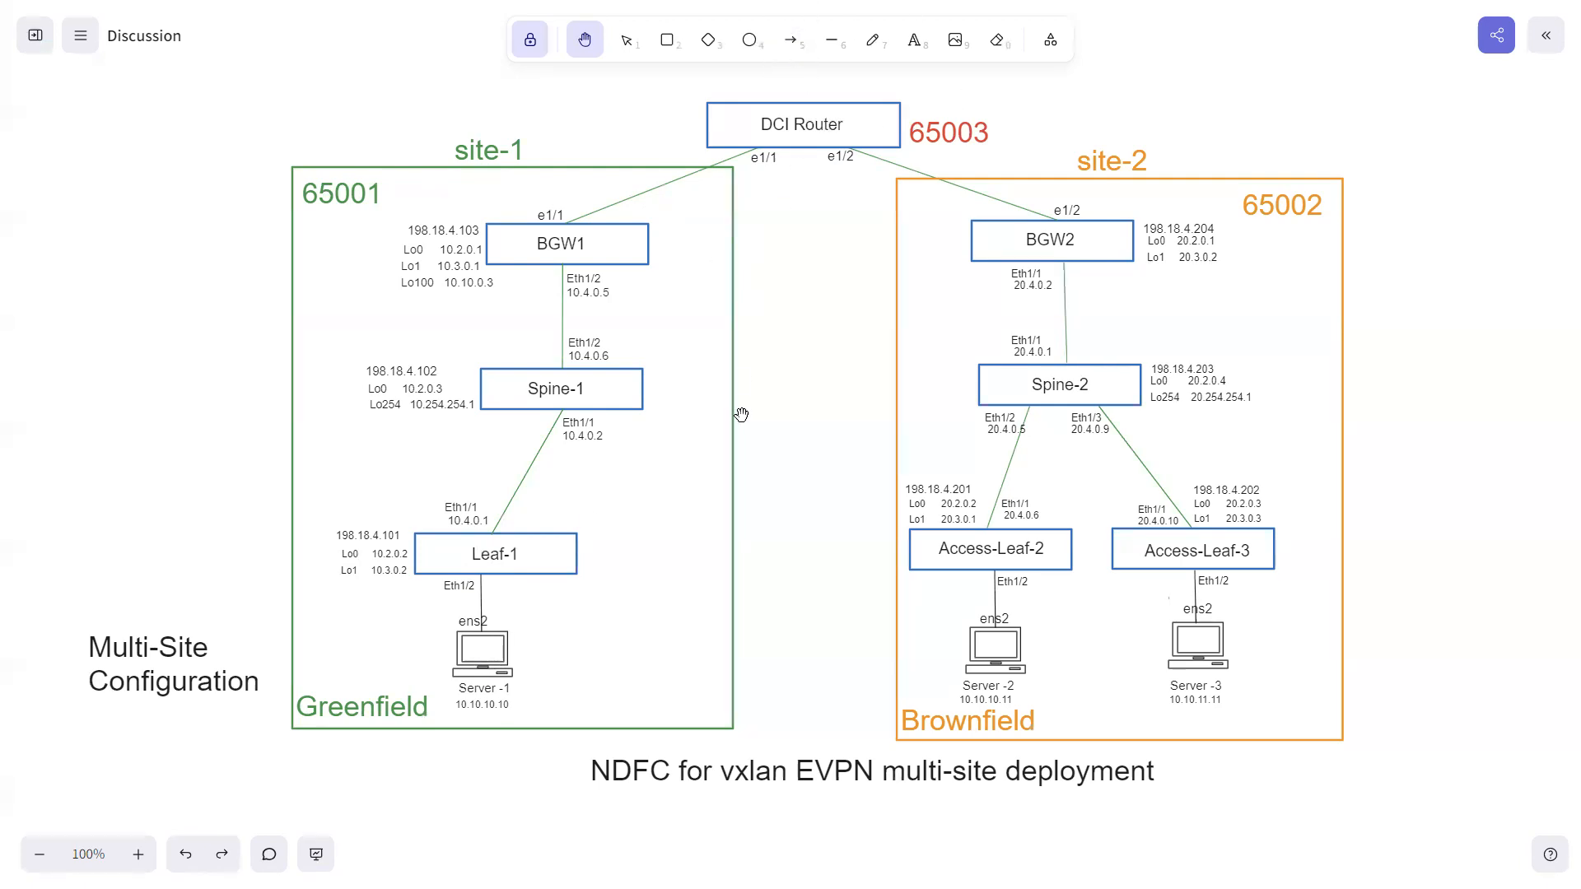
key(alt+Tab)
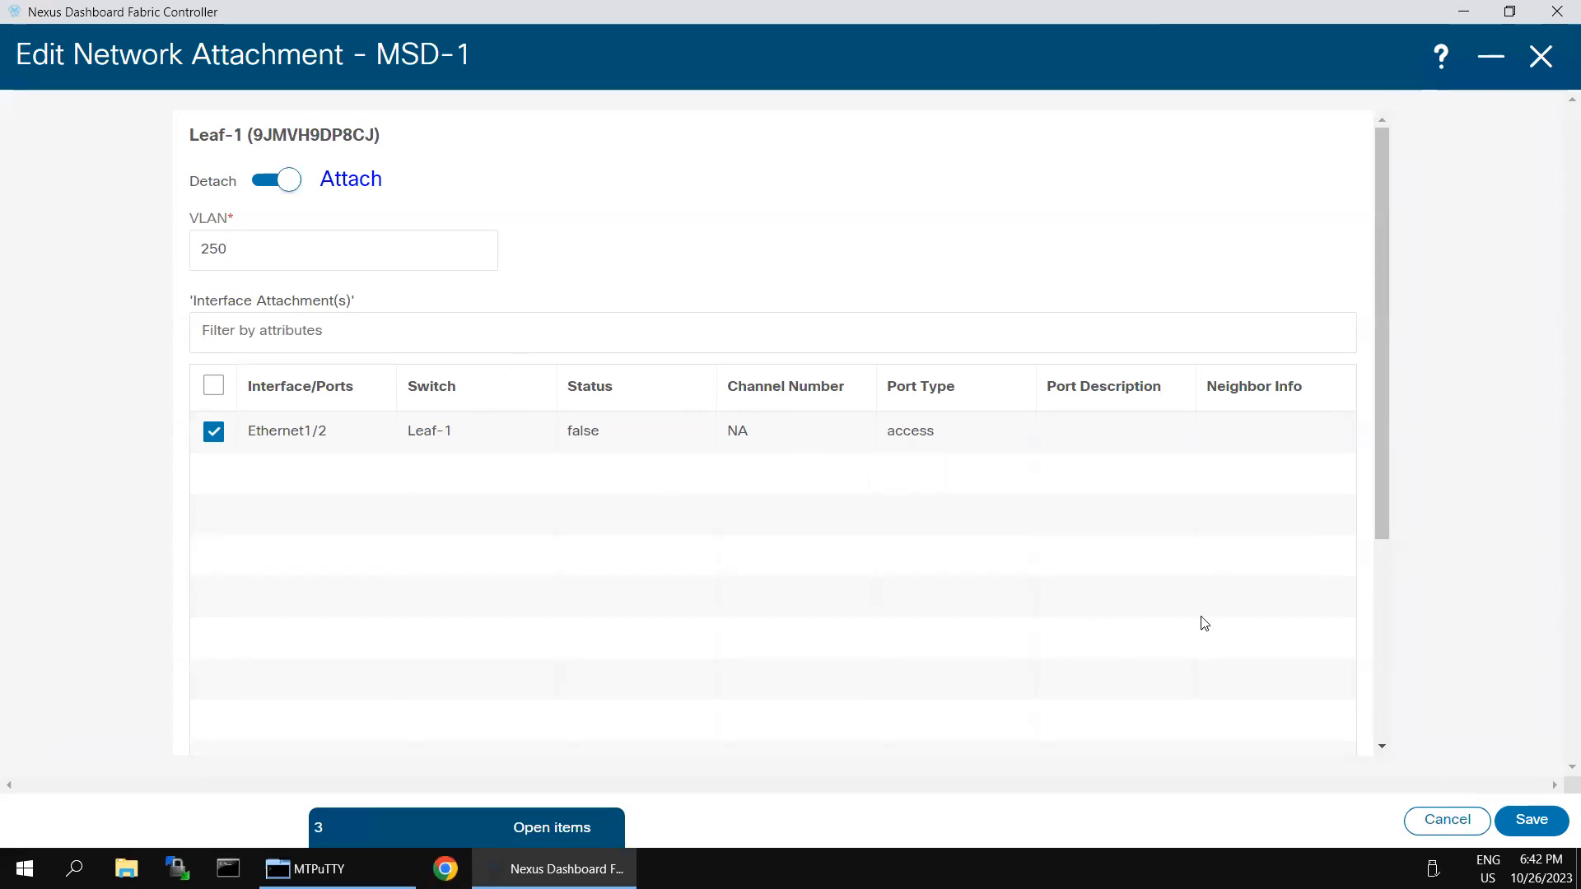
Step: Save the Leaf-1 attachment so it shows Attached and PENDING on Ethernet1/2
click(1522, 820)
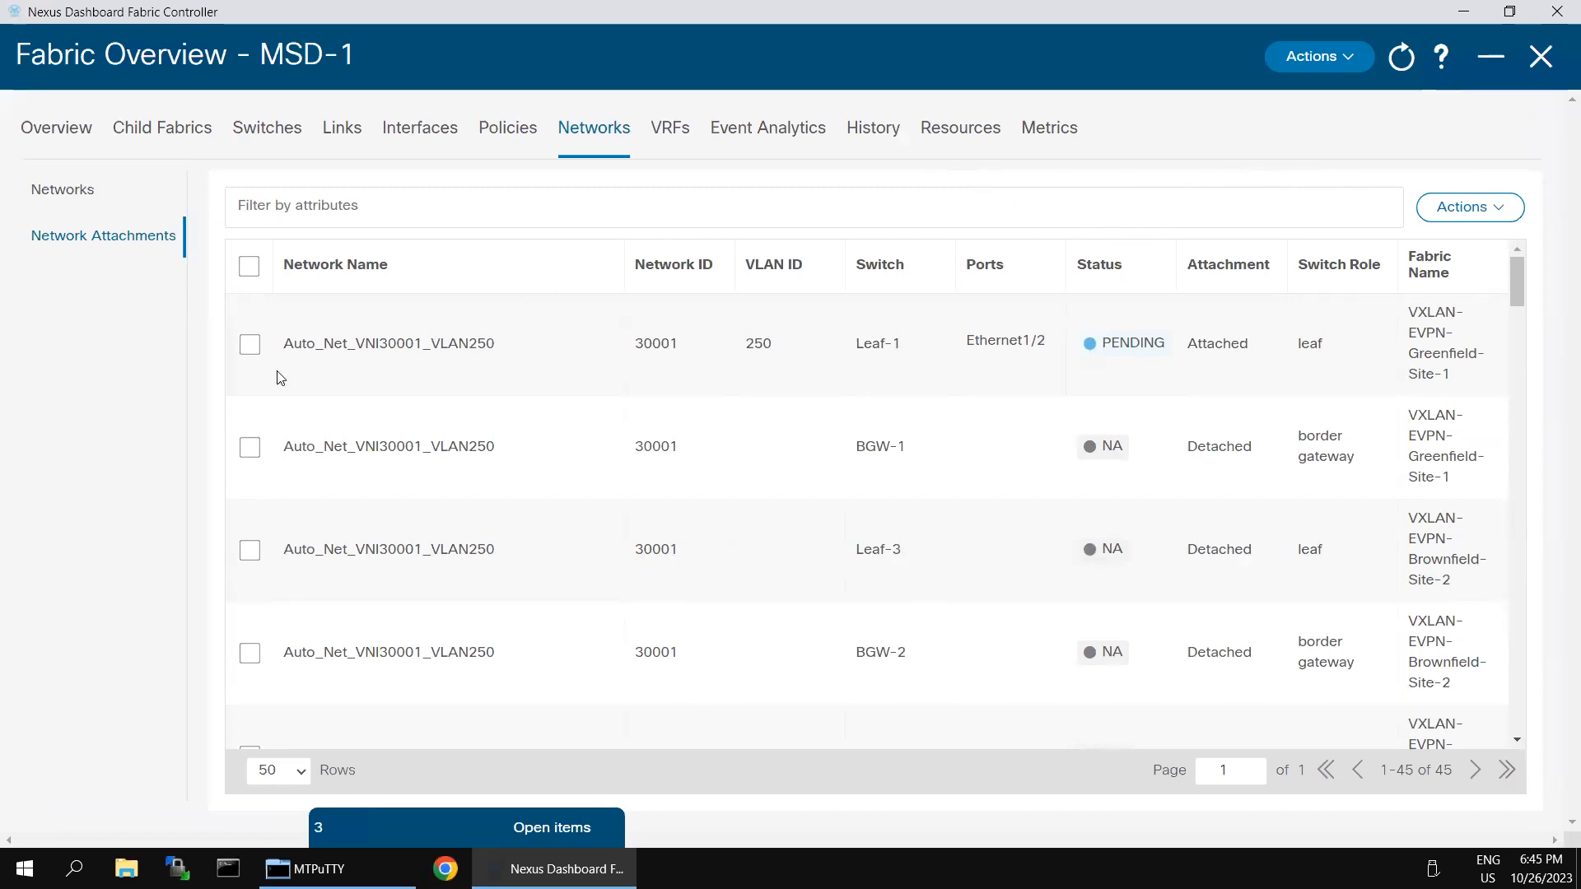
Step: Re-save Leaf-1's Auto_Net_VNI30001_VLAN250 attachment and review the list, where BGW-1, Leaf-3 and BGW-2 remain detached
click(251, 345)
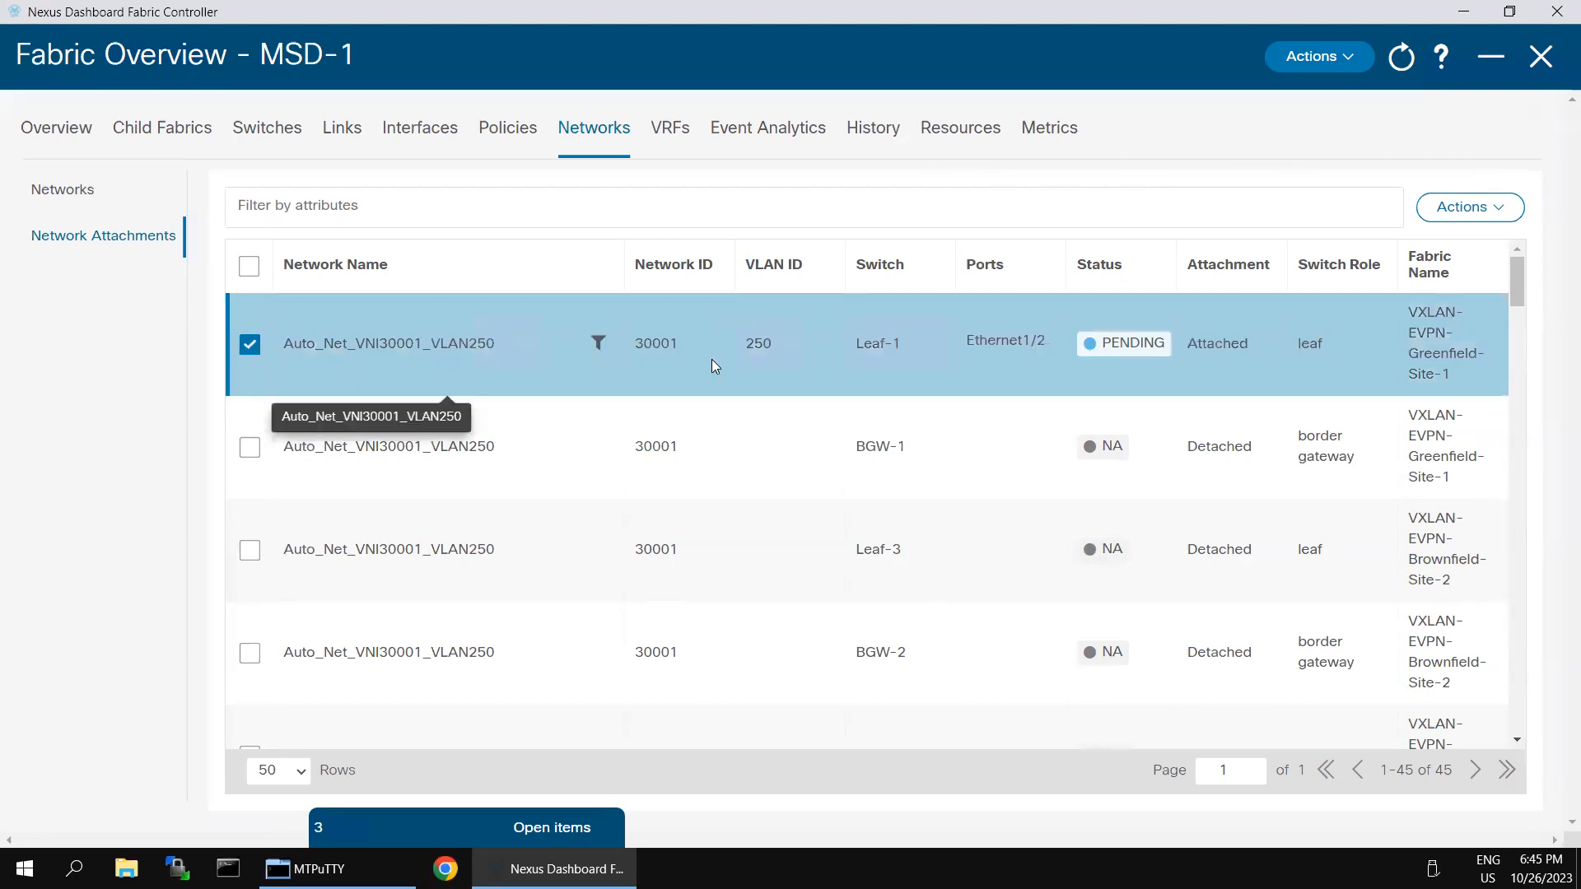
click(1509, 216)
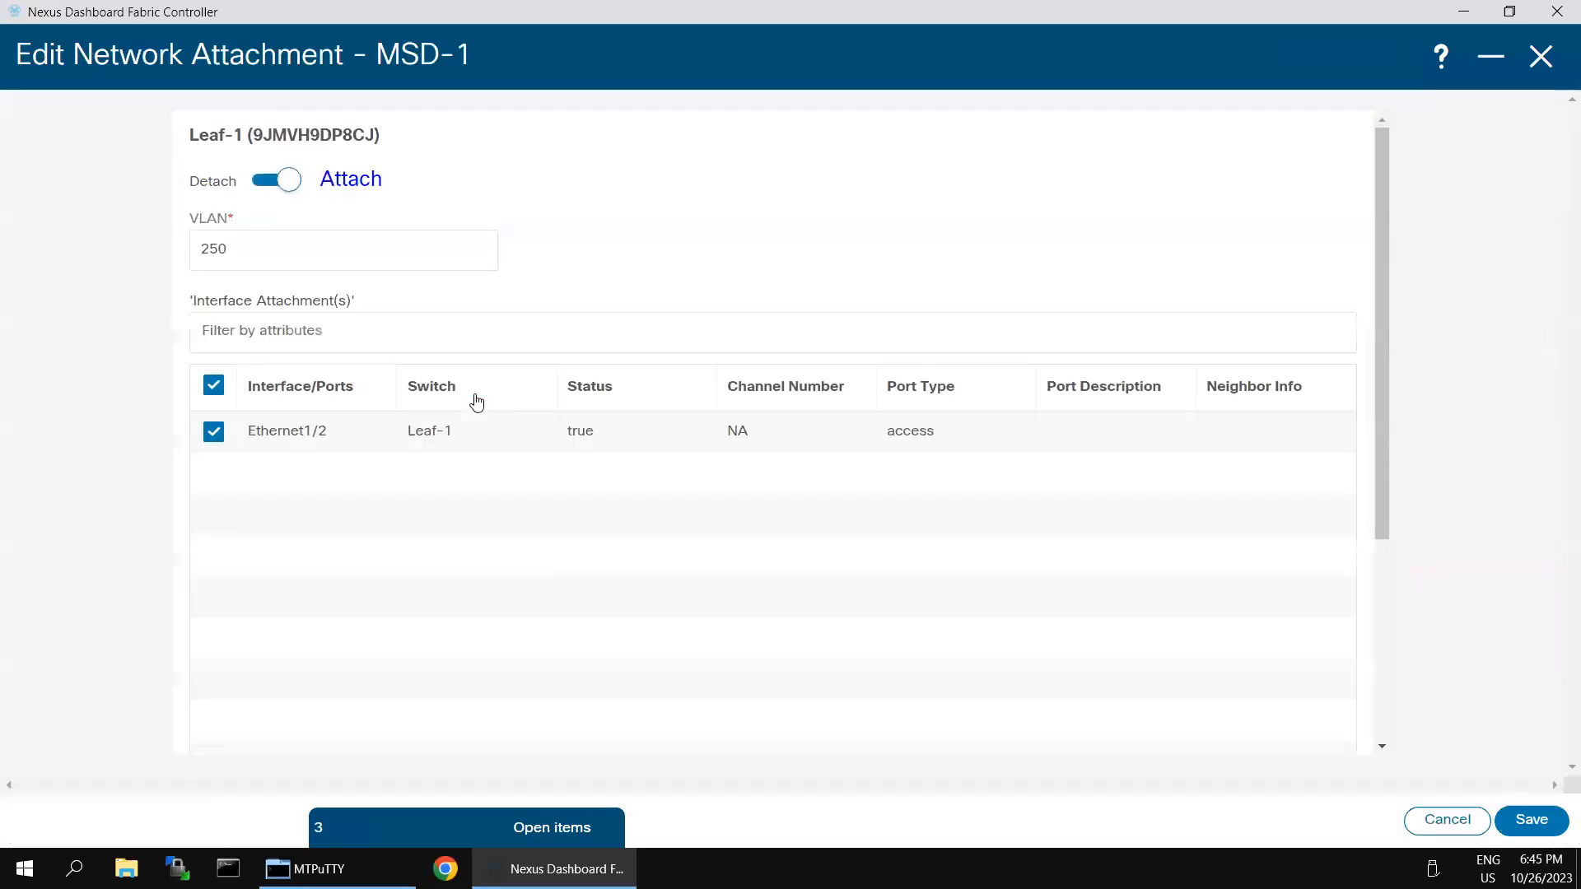
click(1512, 819)
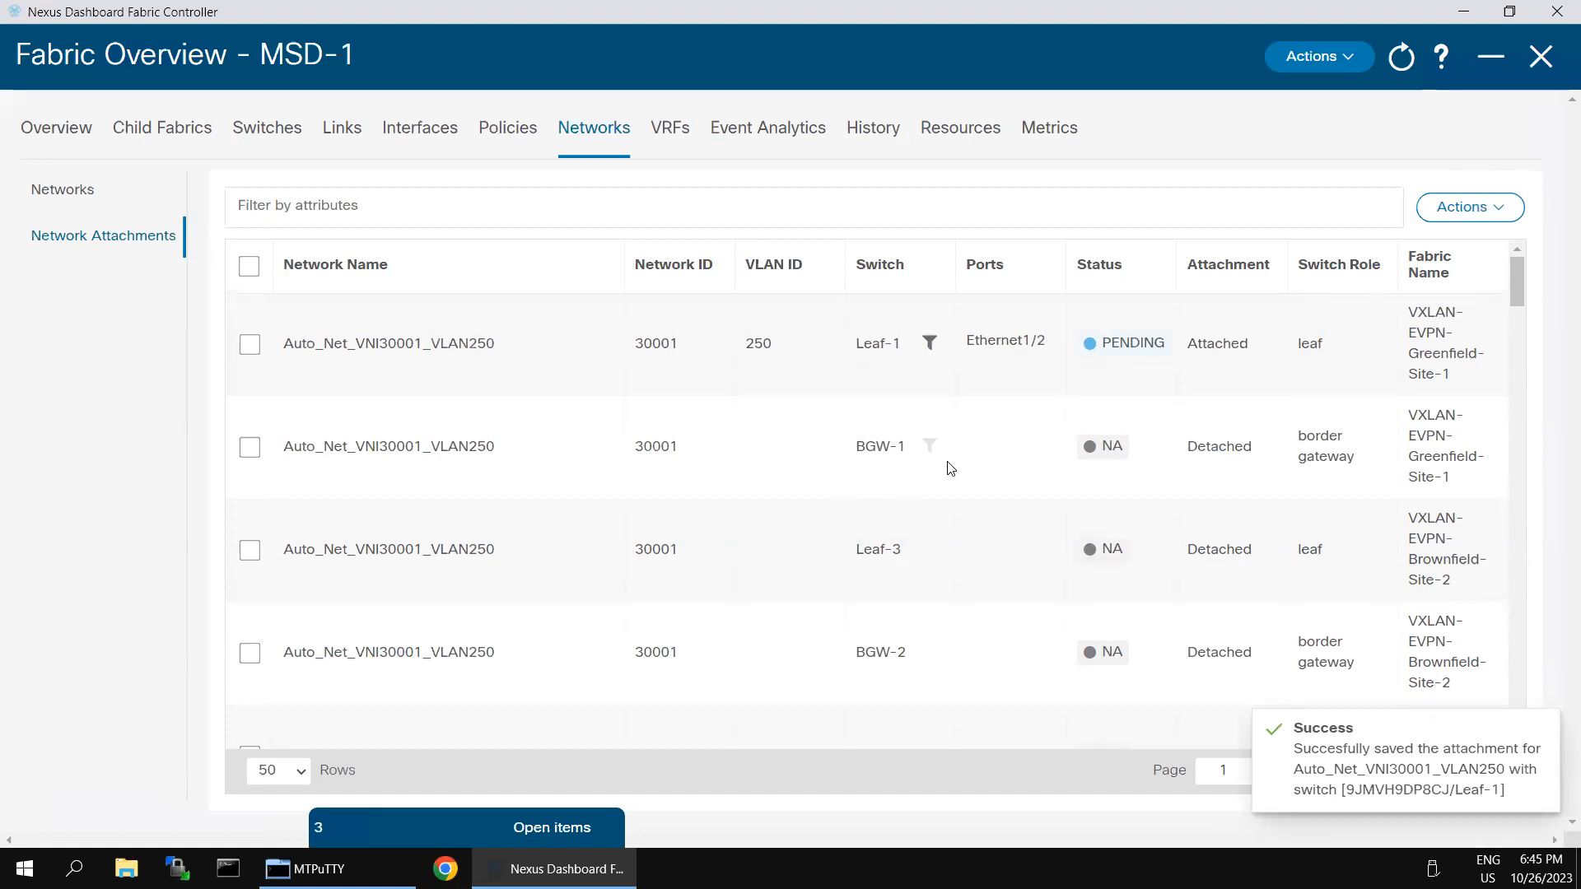
scroll(955, 486, down, 20)
scroll(971, 526, down, 20)
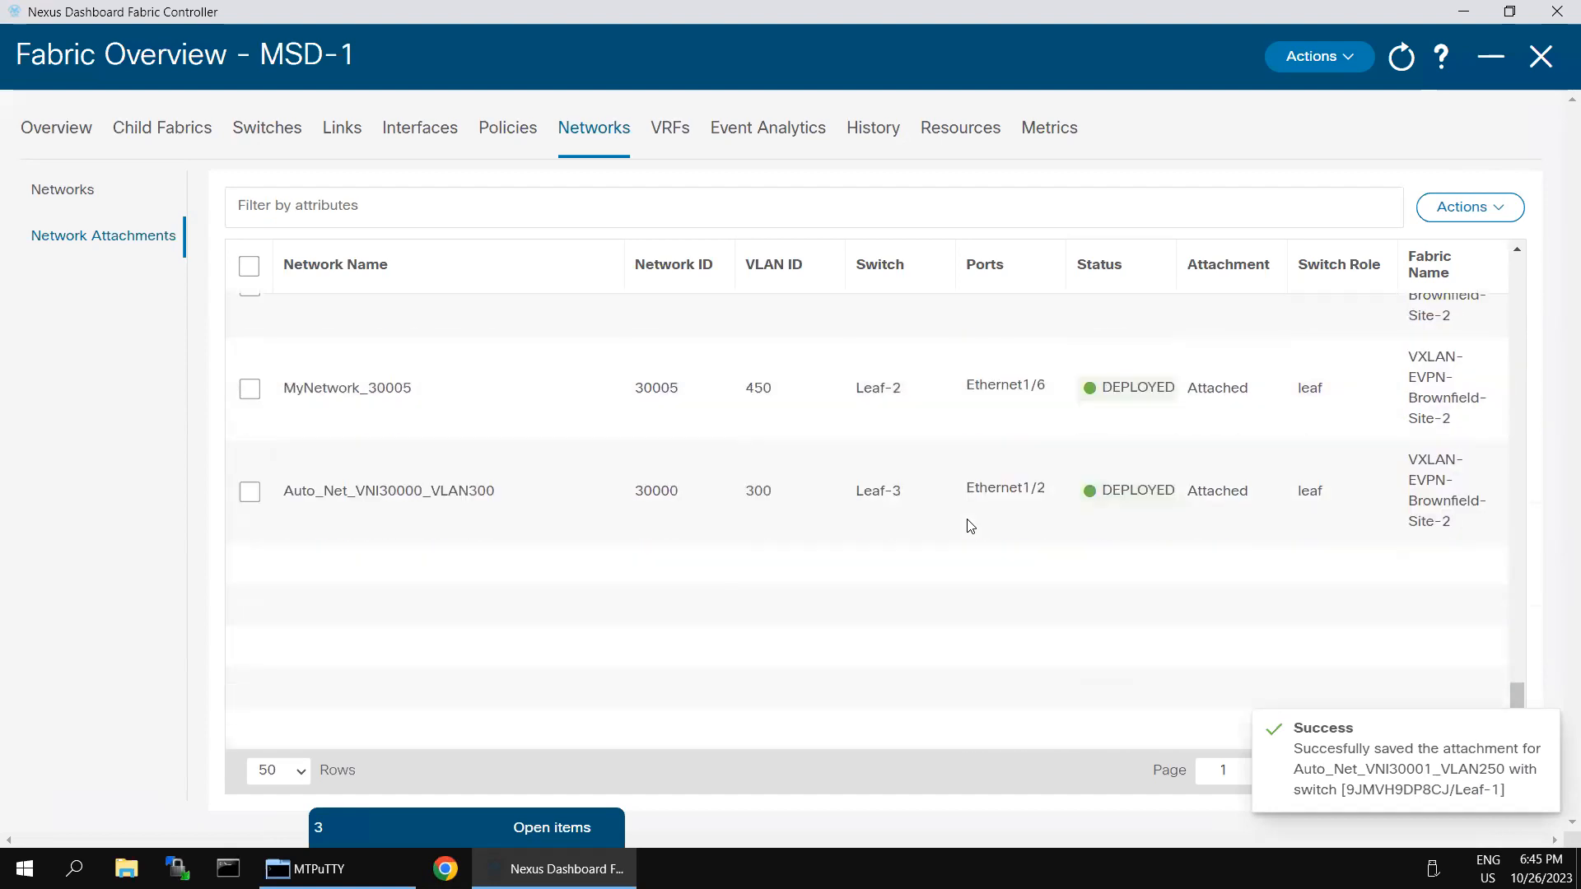
scroll(971, 526, up, 1)
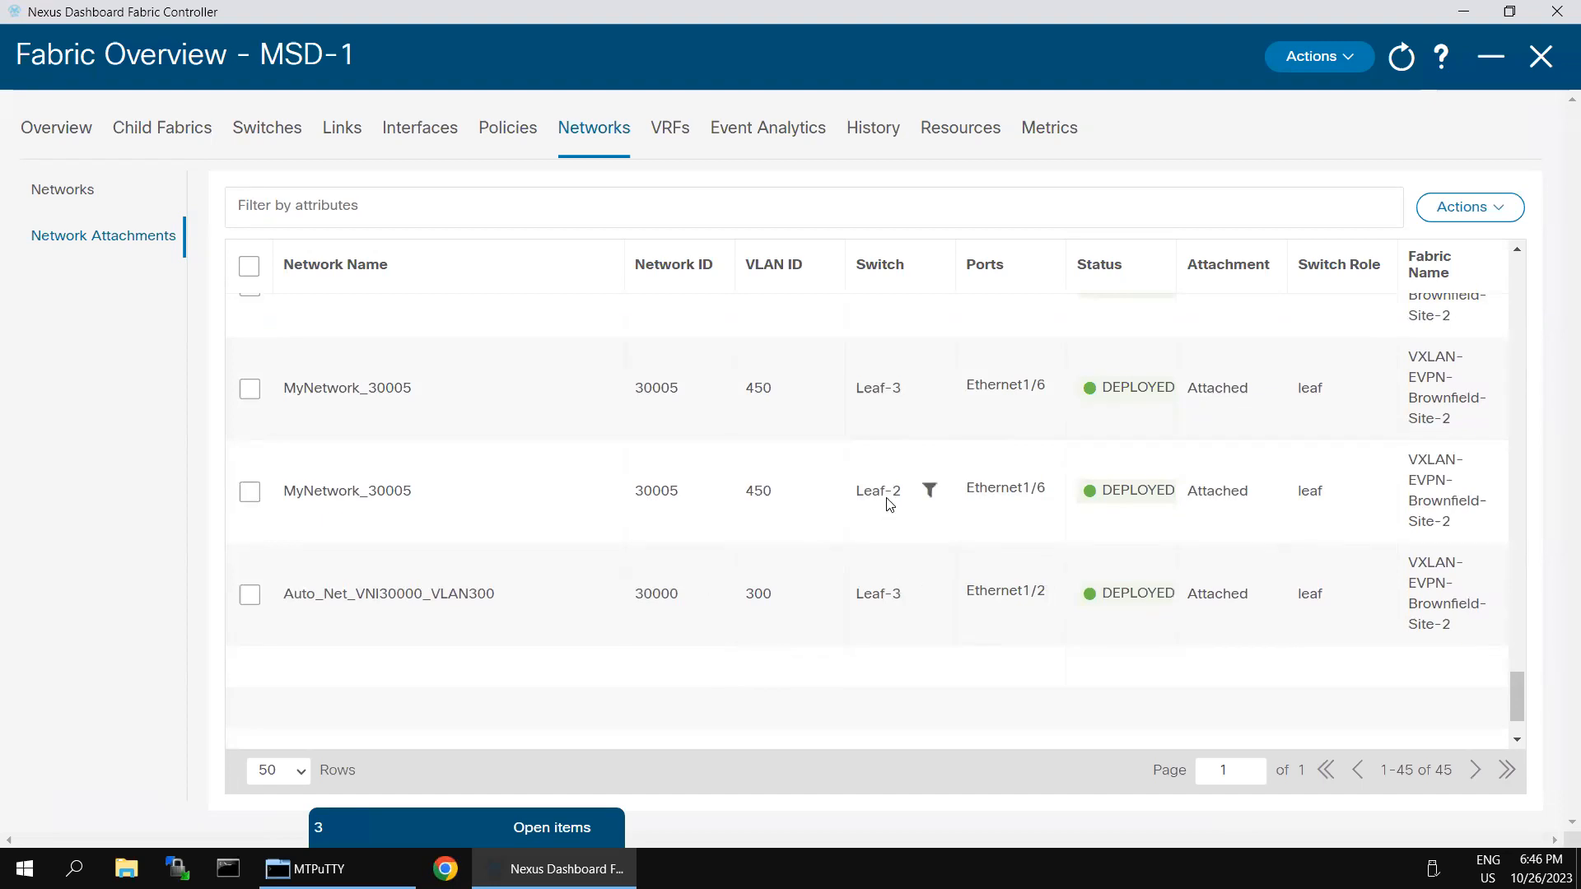
scroll(889, 504, up, 3)
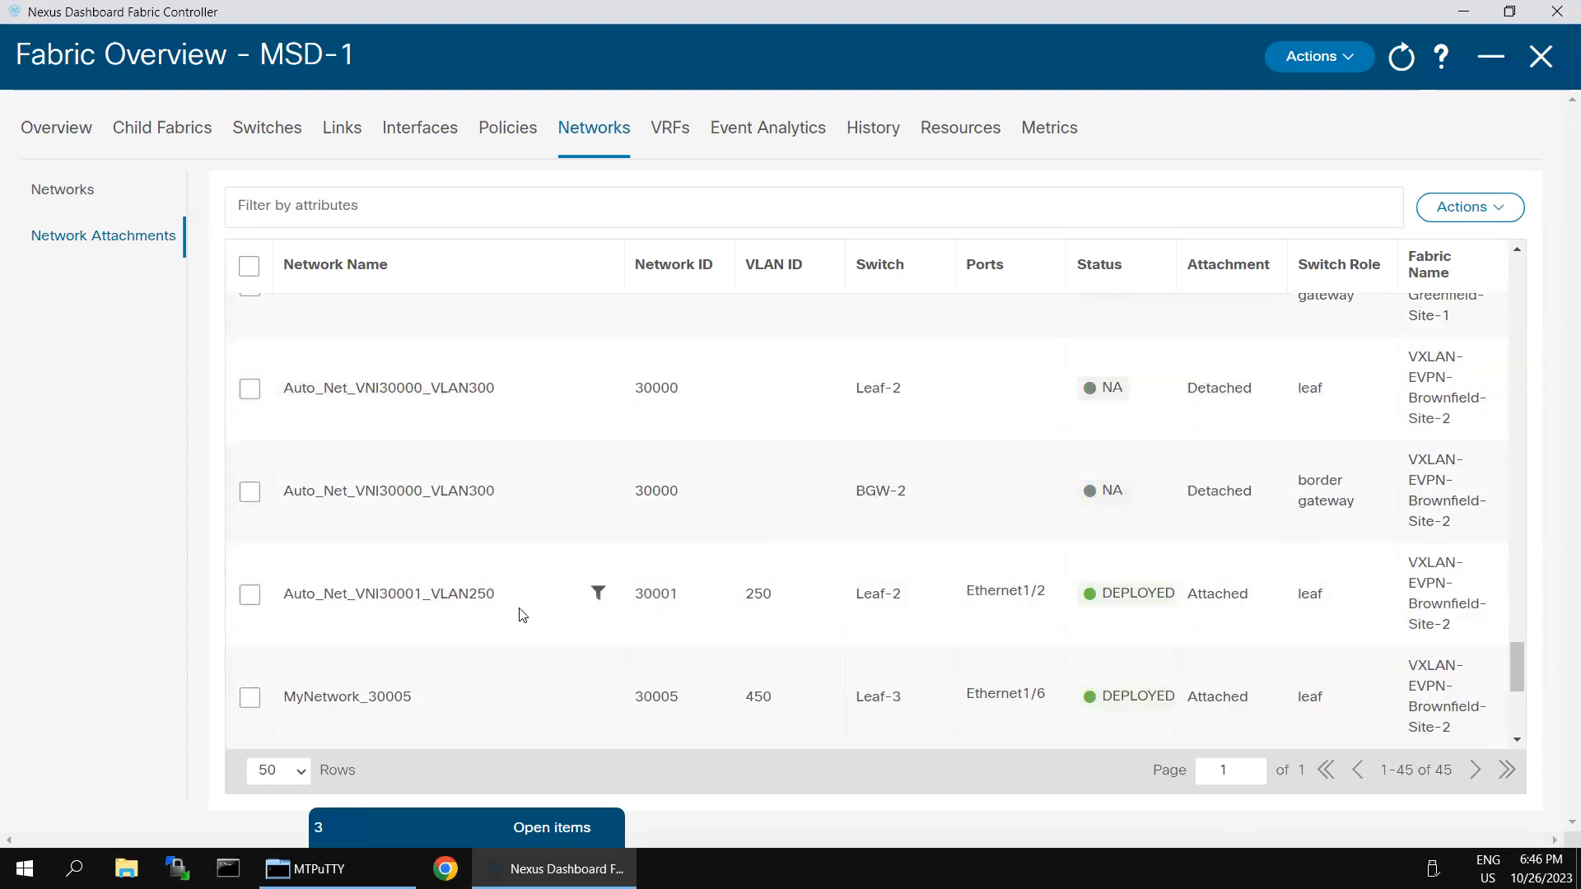
scroll(1026, 547, up, 12)
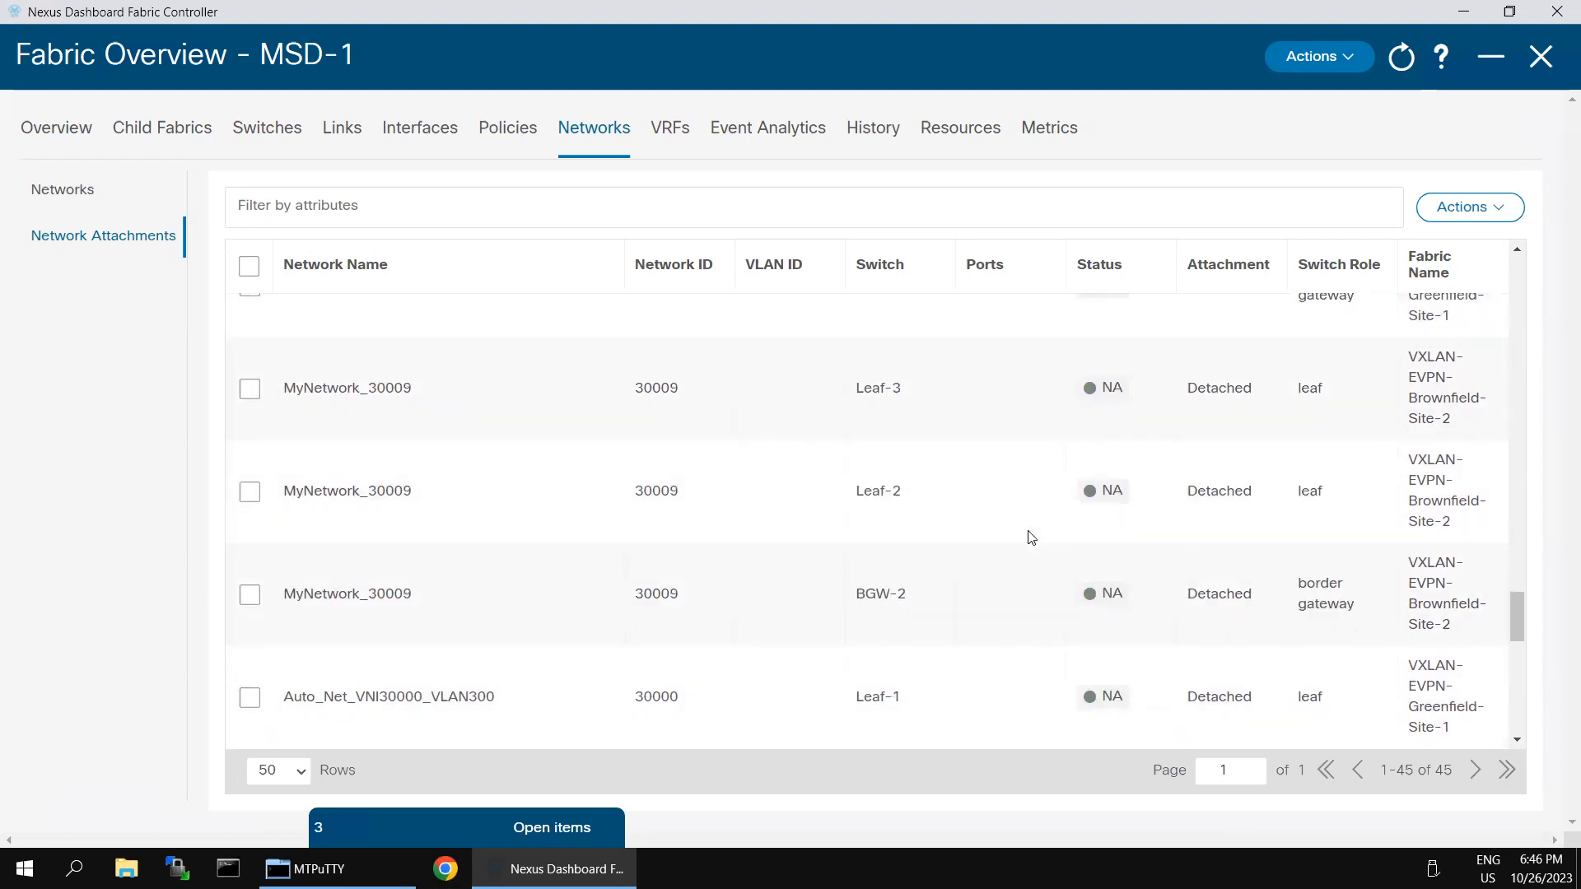
scroll(1031, 538, up, 2)
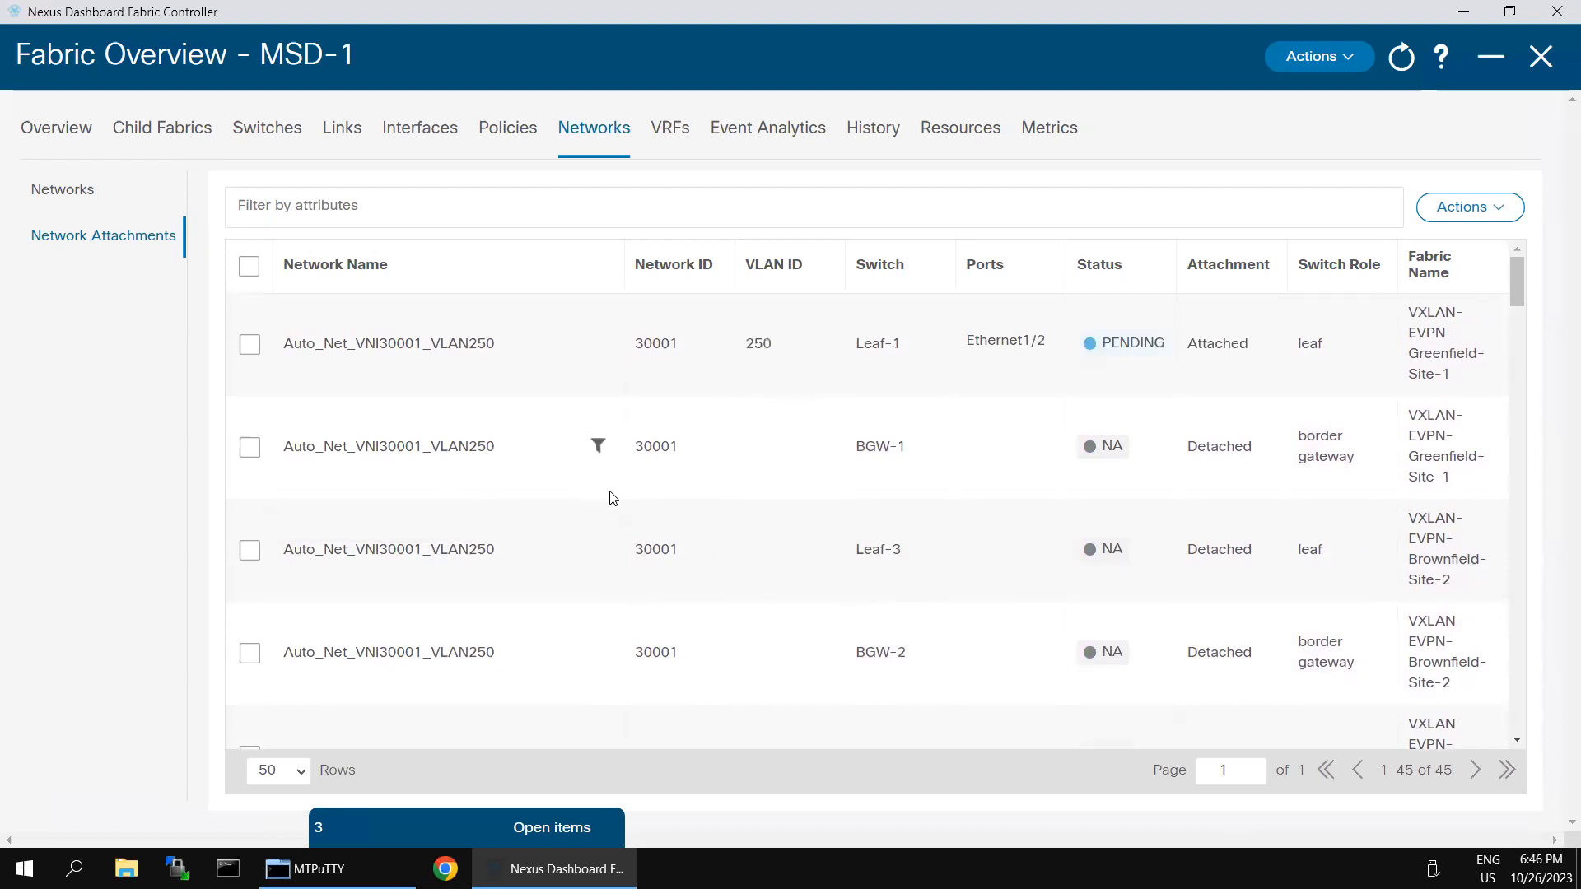
click(425, 212)
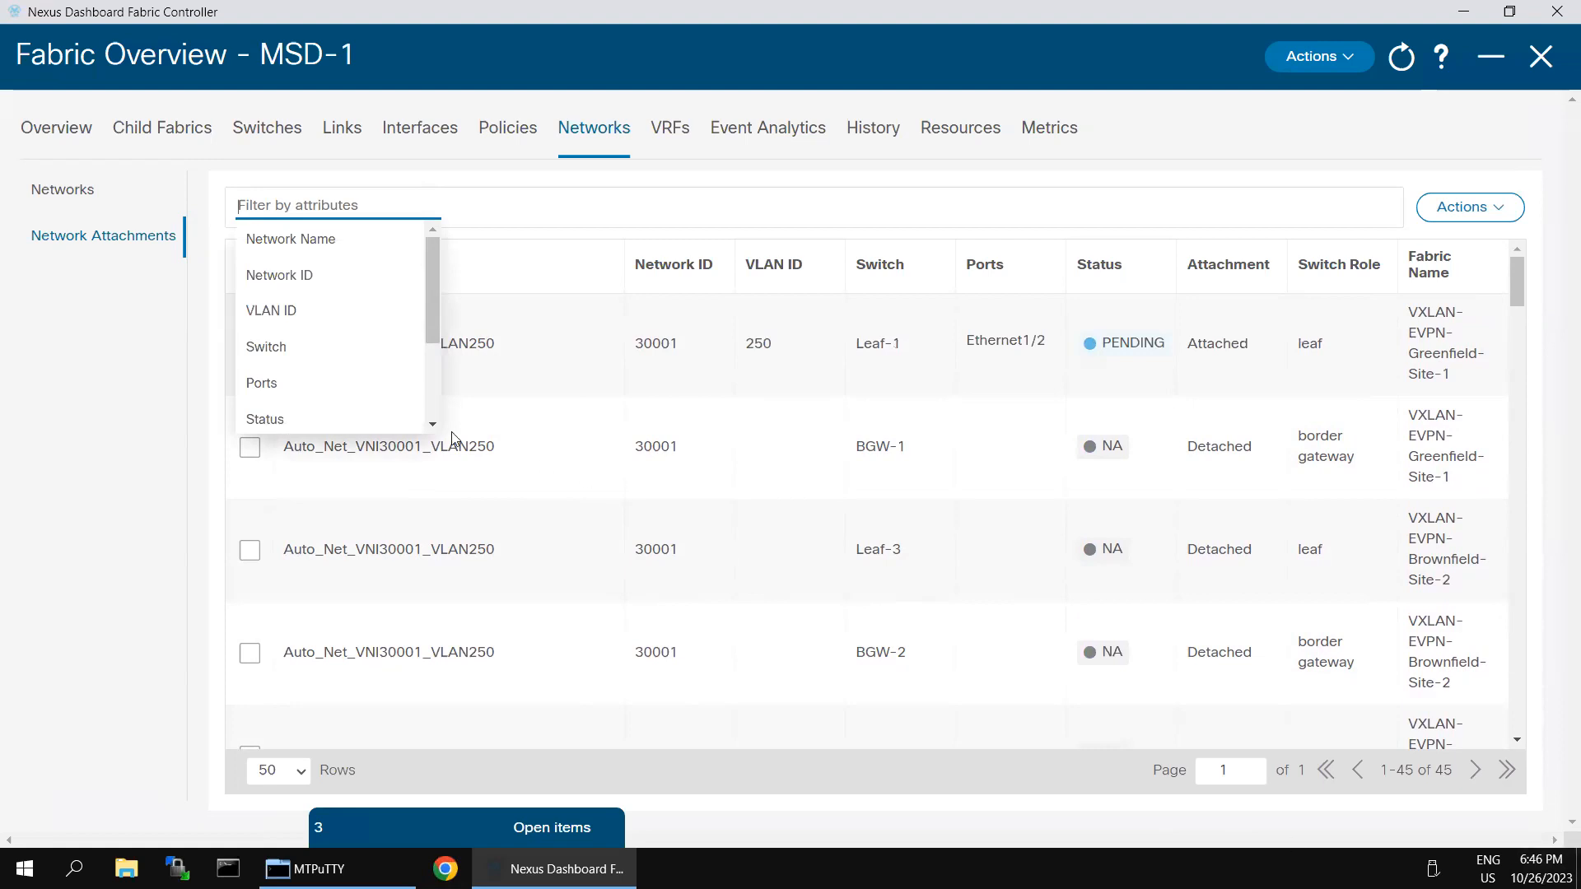
Step: Filter the MSD-1 attachments to switches whose name contains BGW
click(311, 346)
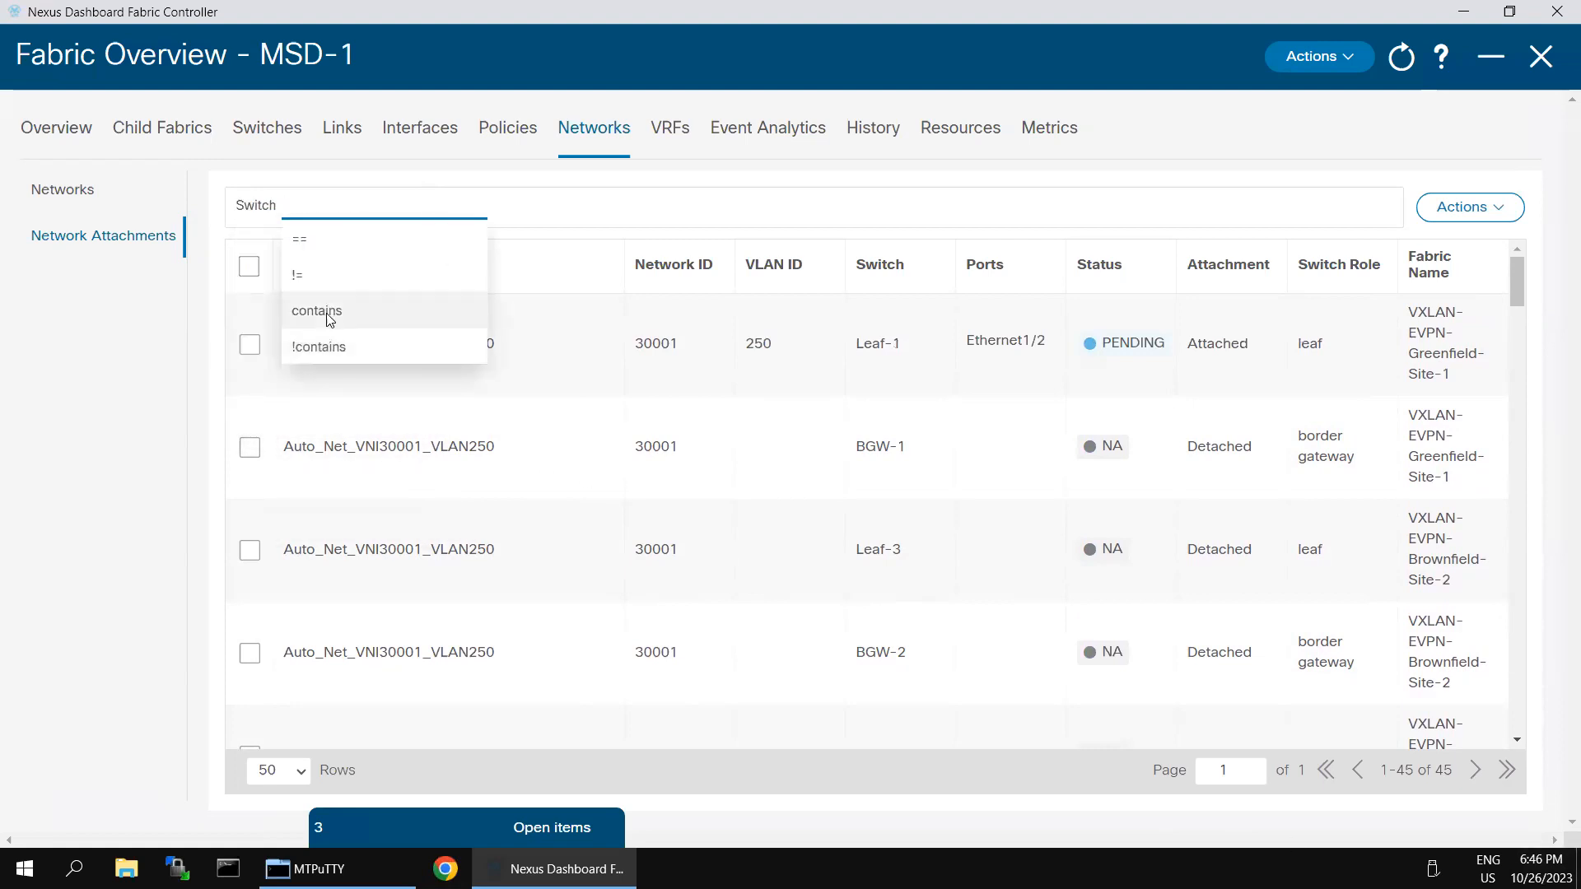
click(328, 318)
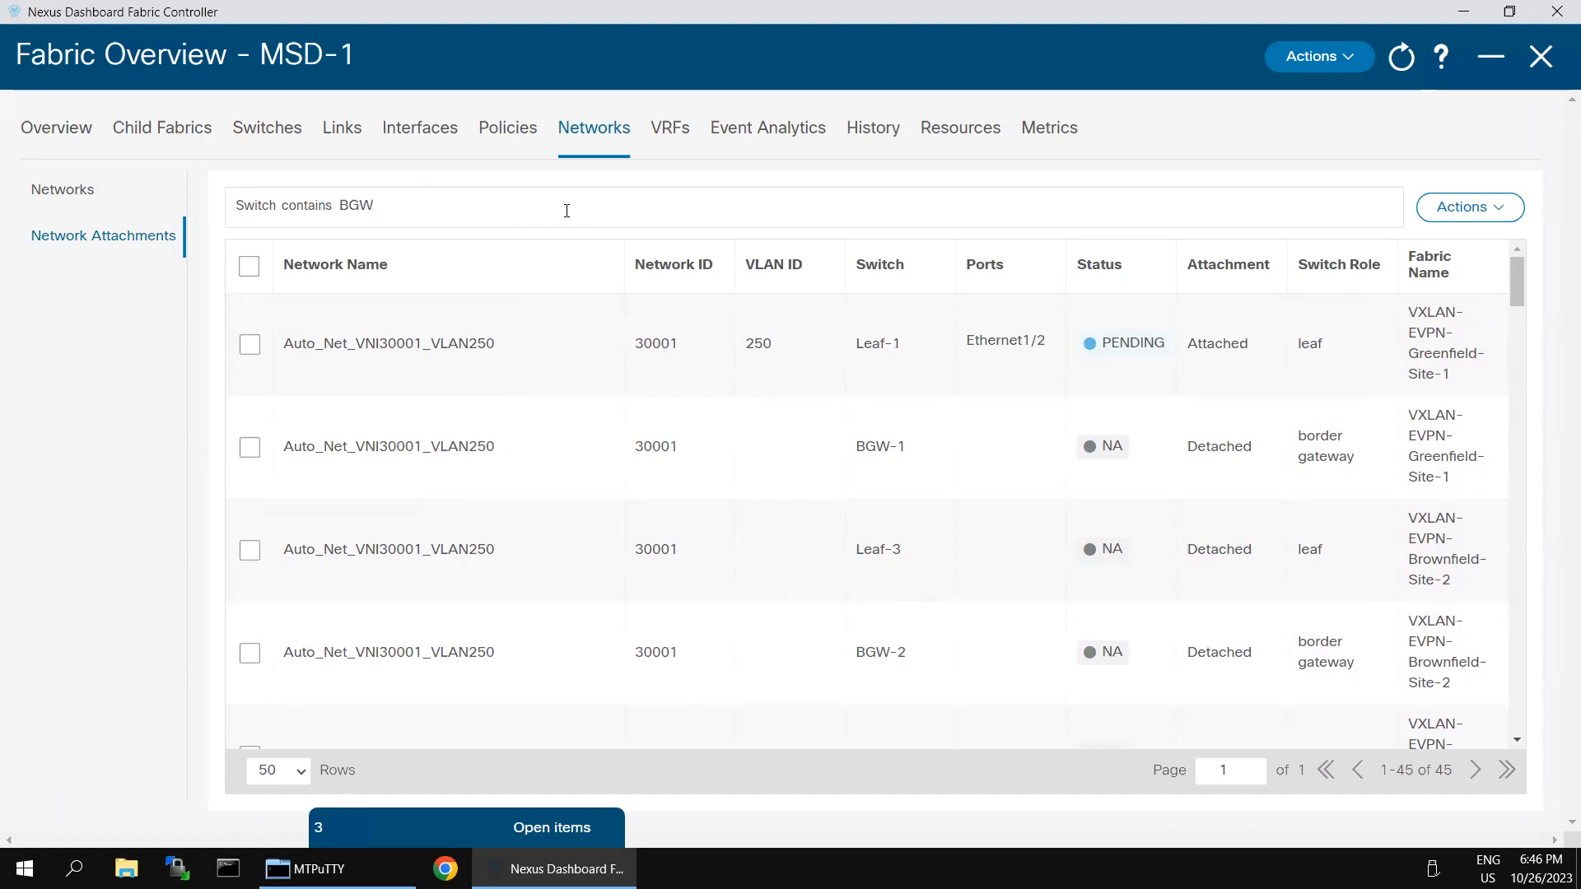
key(Return)
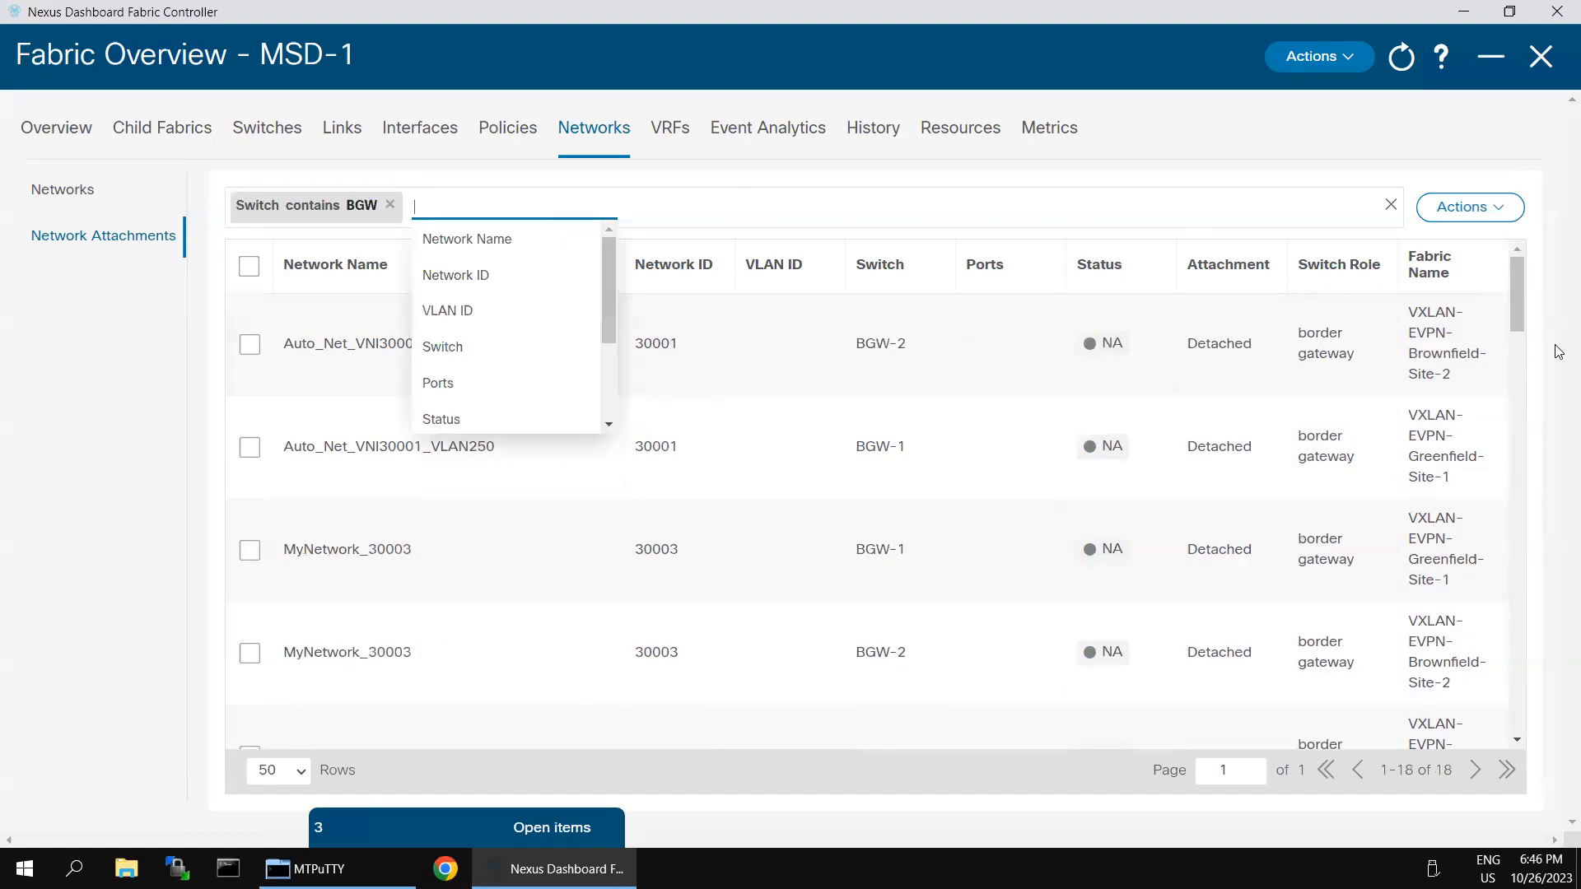
click(1315, 151)
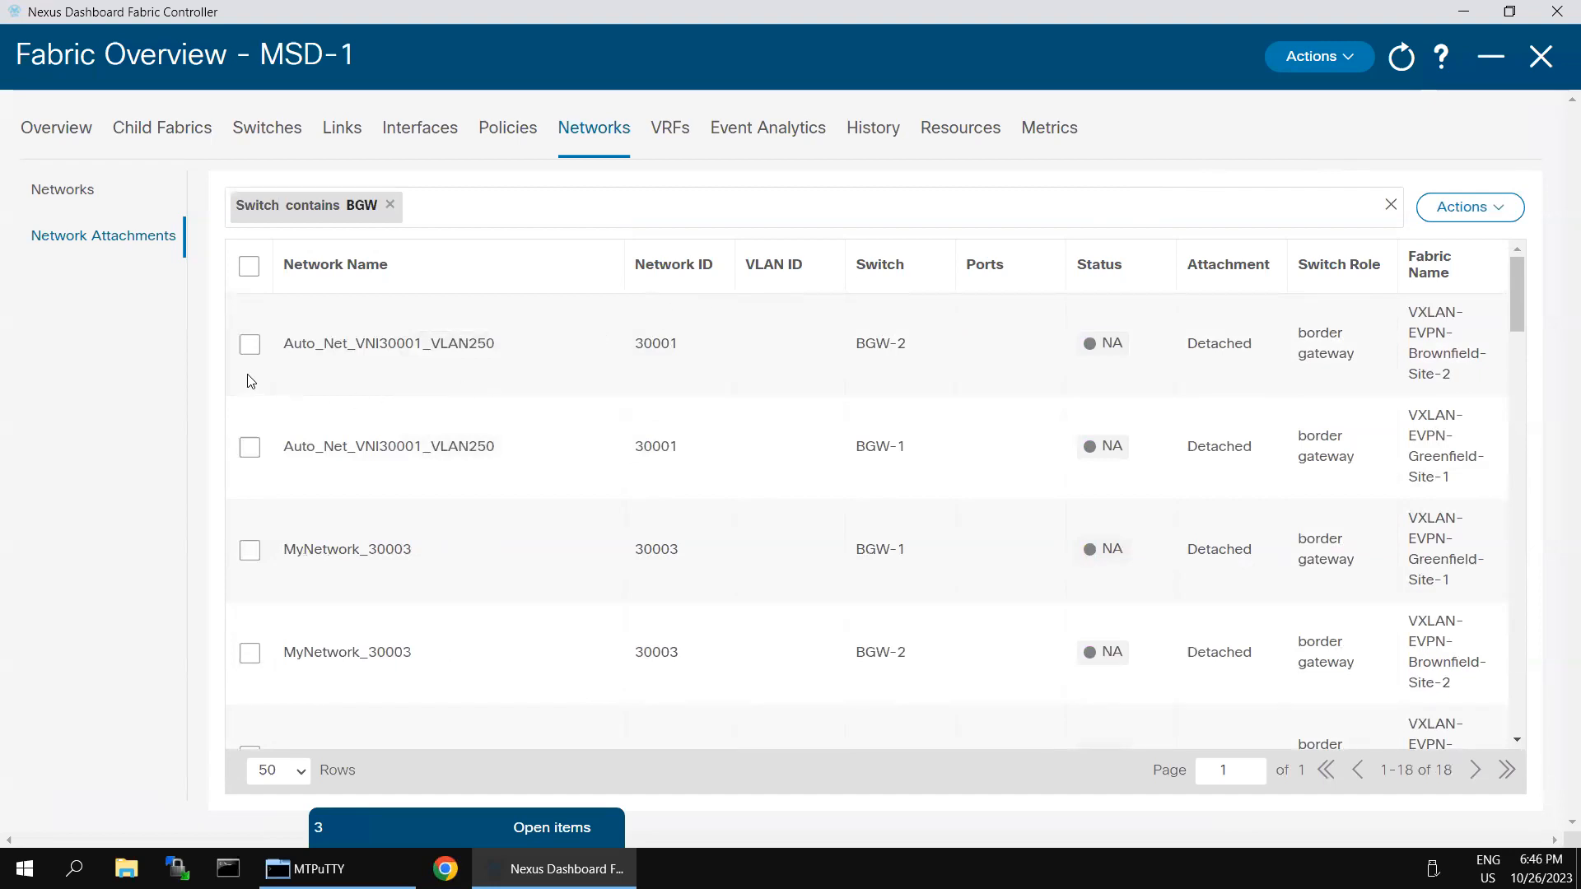
Step: Select the BGW-2 and BGW-1 Auto_Net_VNI30001_VLAN250 attachments for editing
click(250, 344)
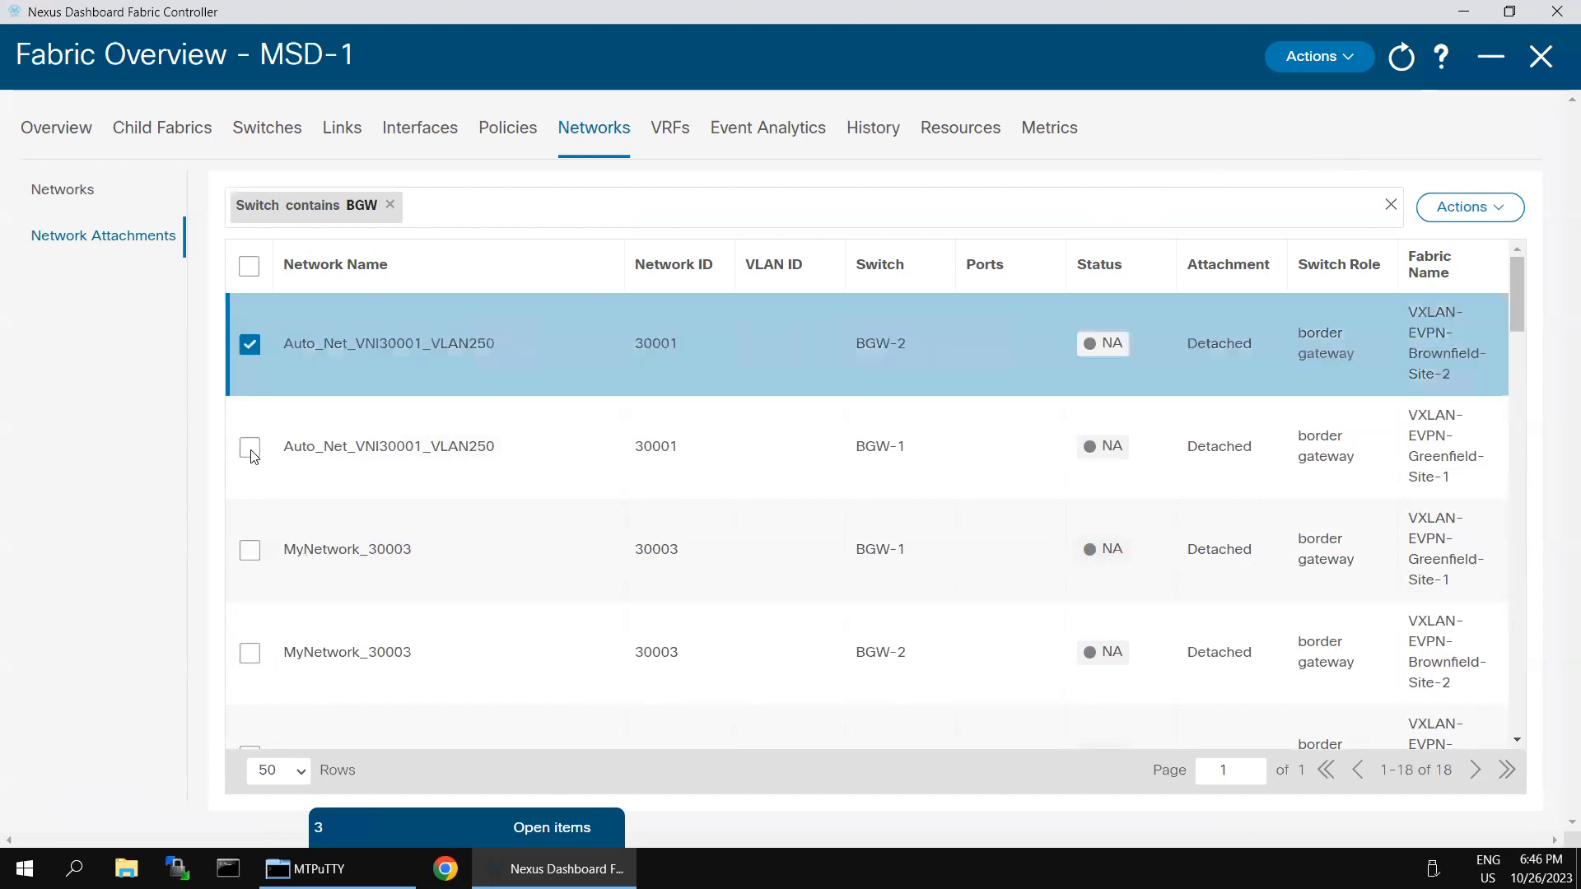
click(251, 448)
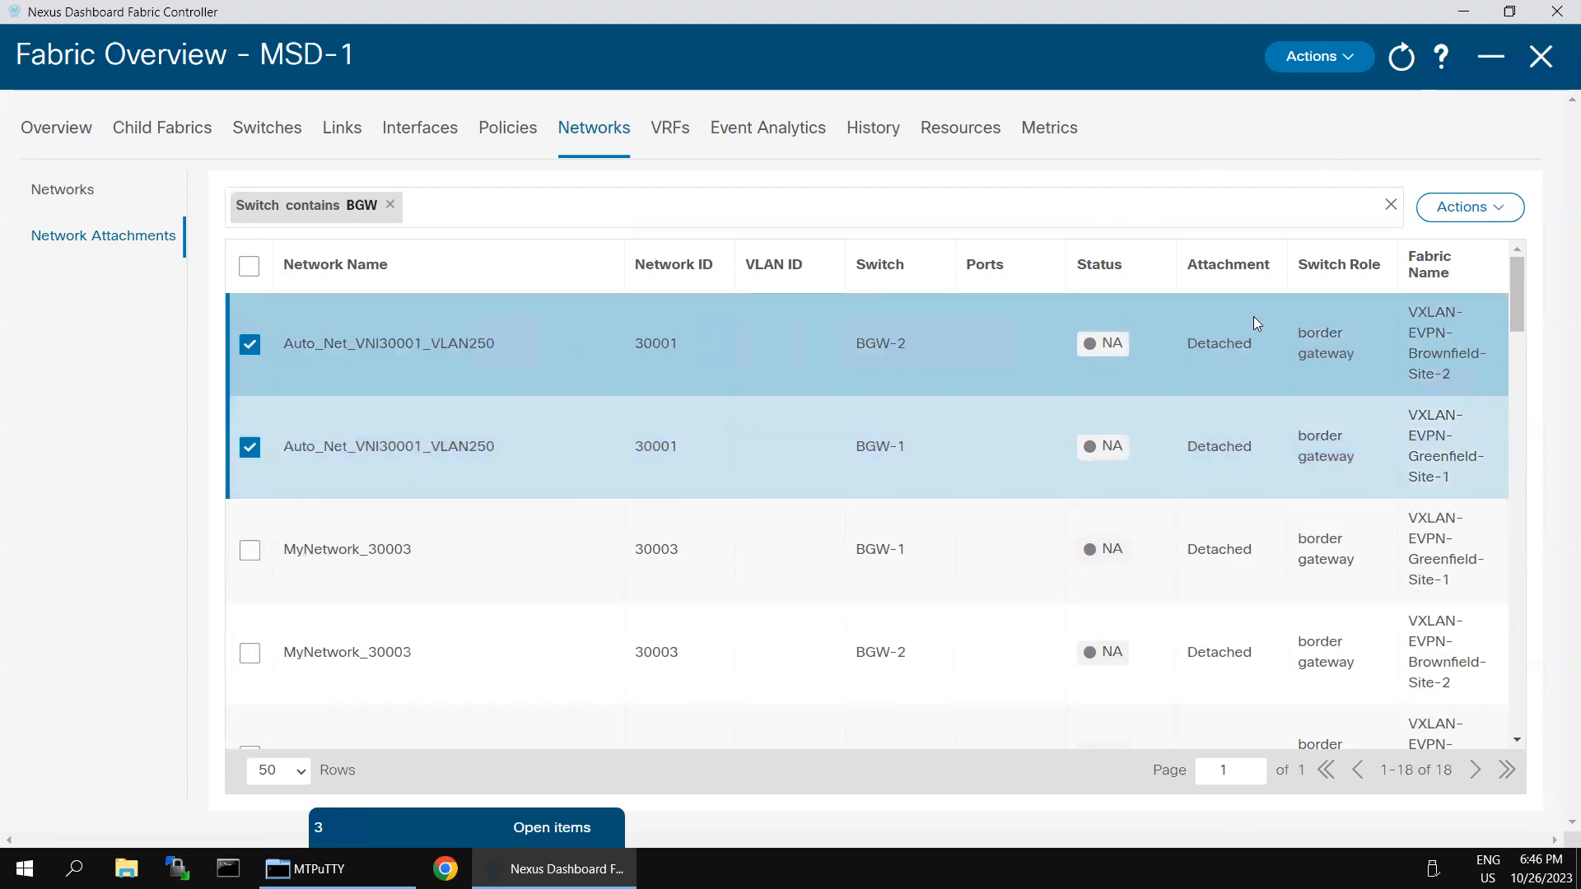
click(1474, 207)
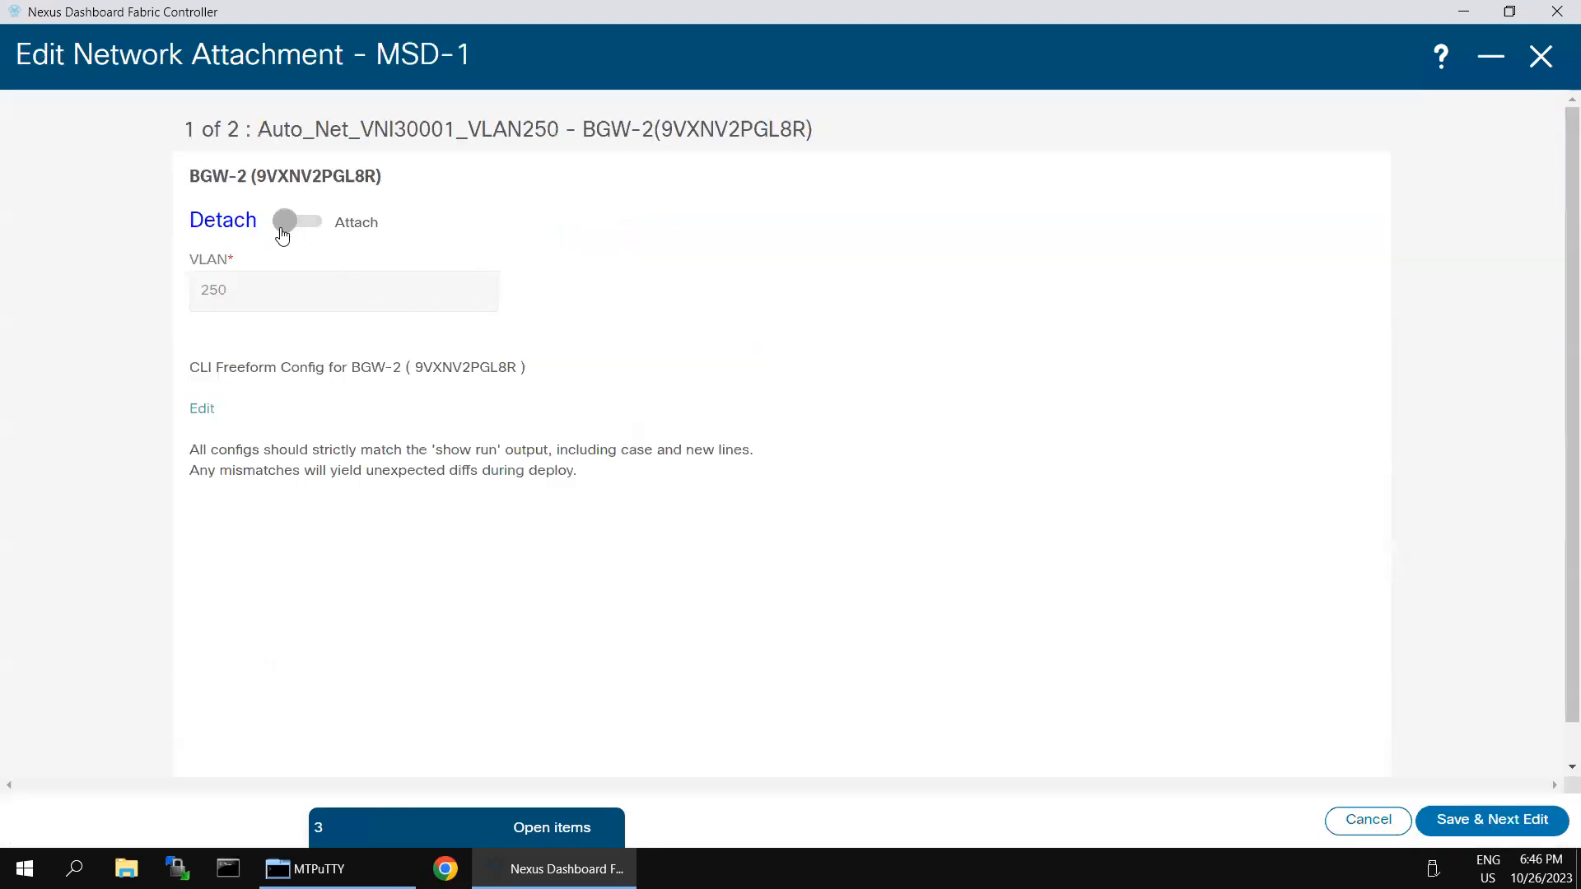
Step: Attach Auto_Net_VNI30001_VLAN250 to BGW-2 and BGW-1 on VLAN 250, then clear the BGW filter
click(280, 223)
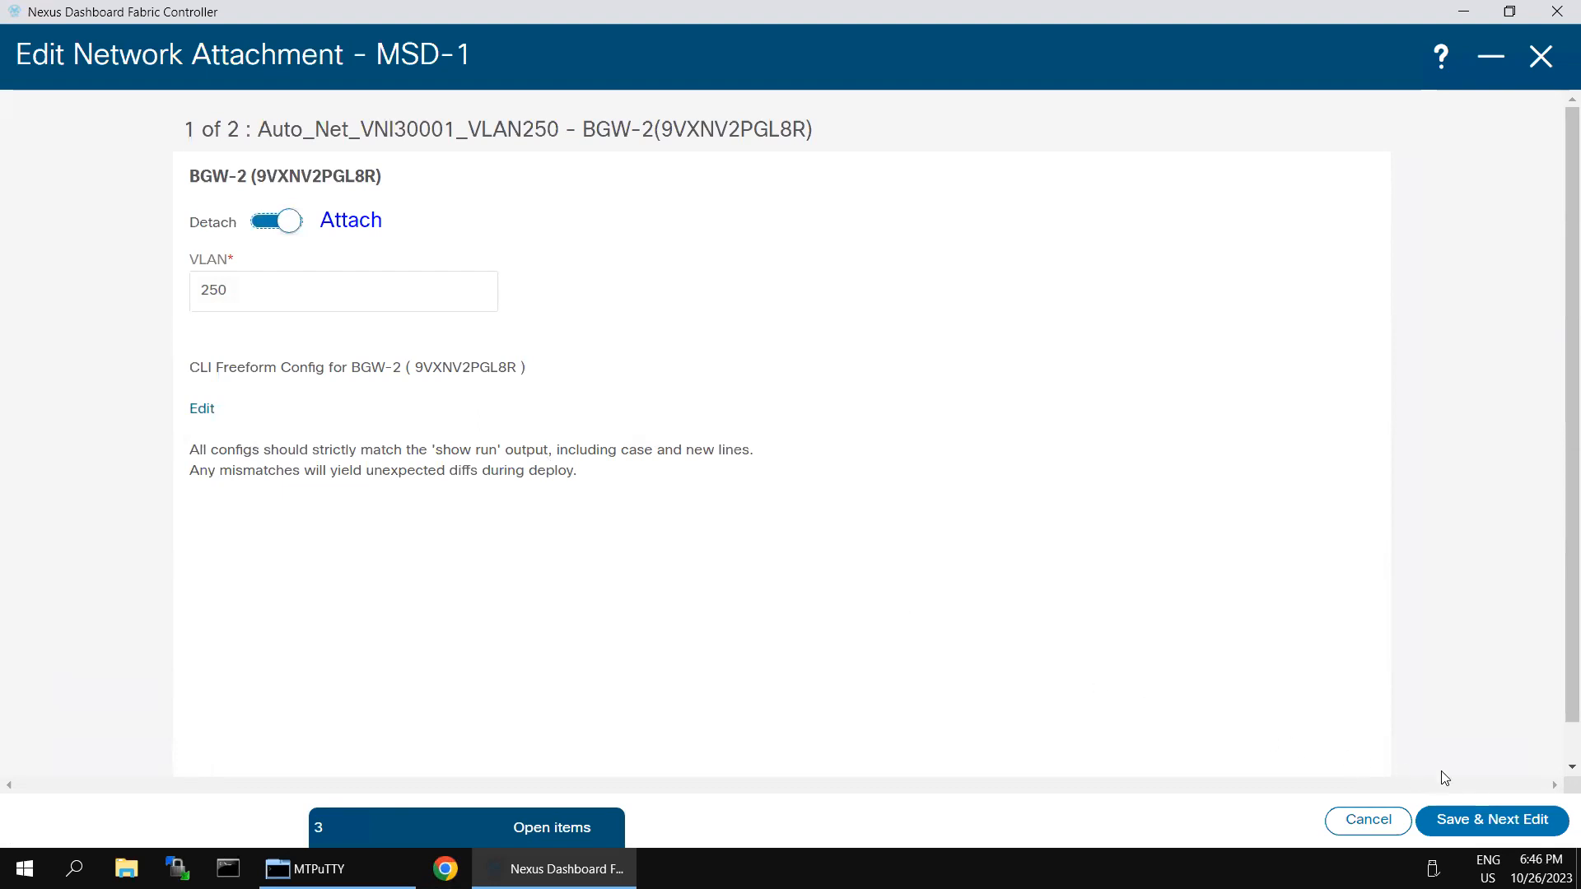
click(1478, 819)
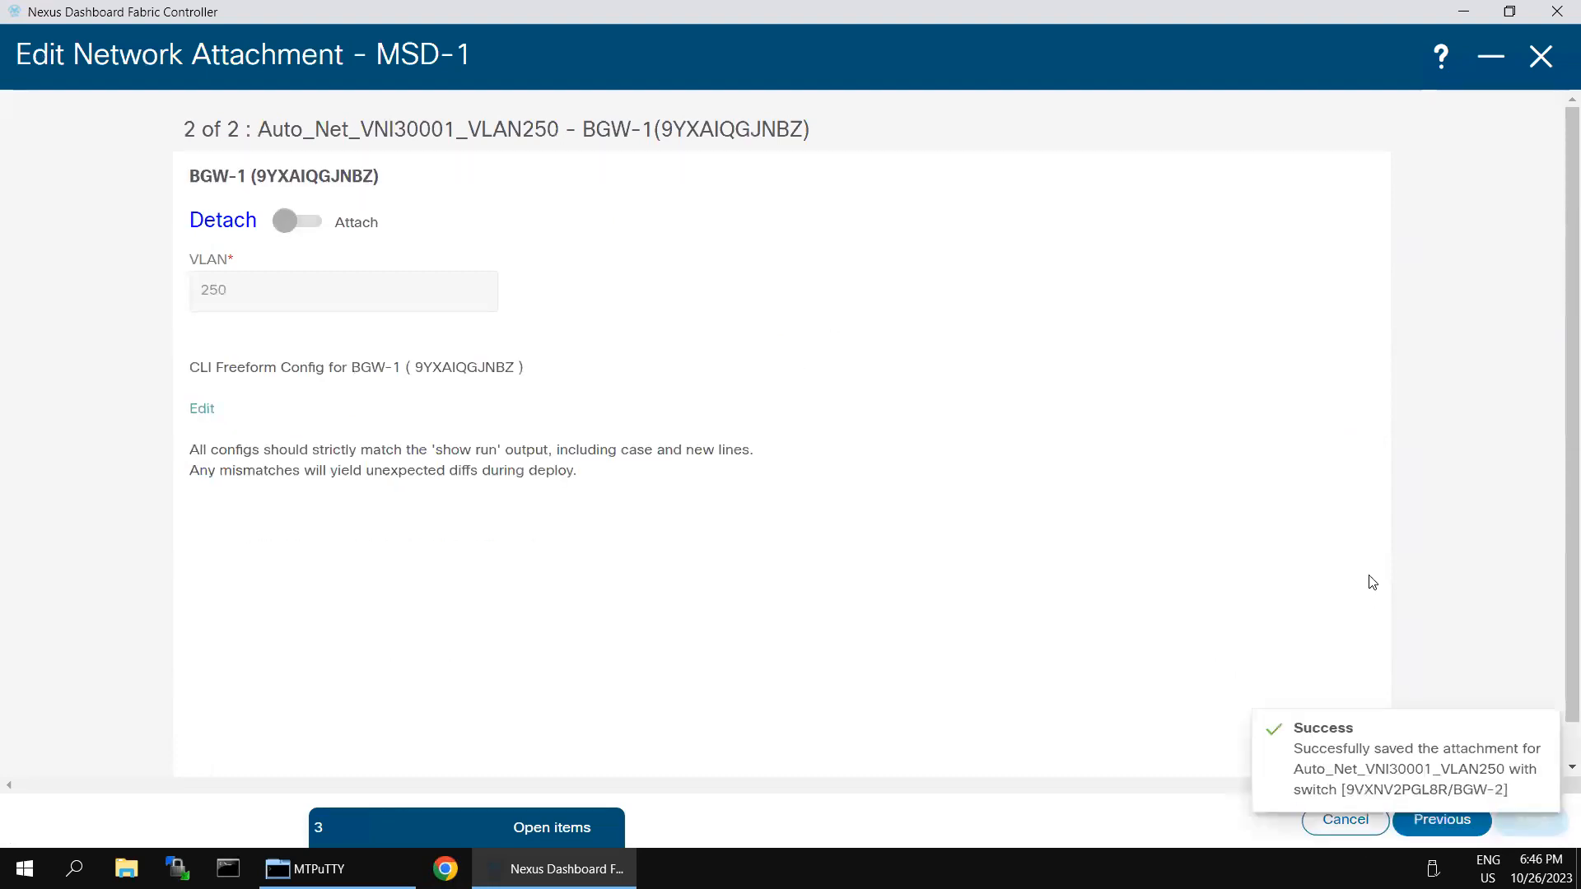
click(295, 224)
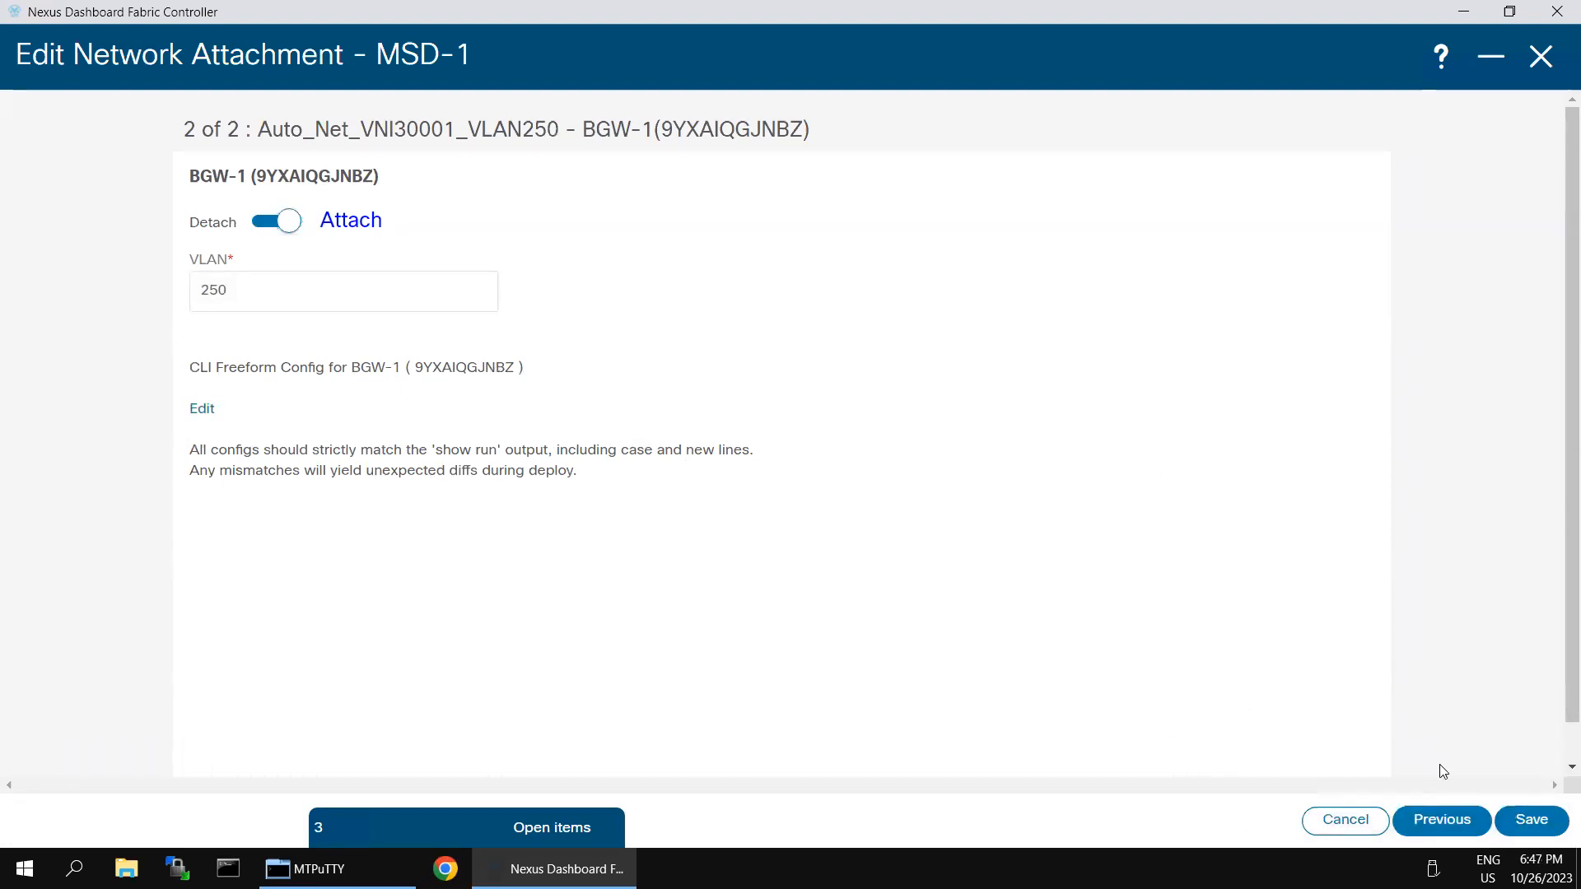
click(1532, 820)
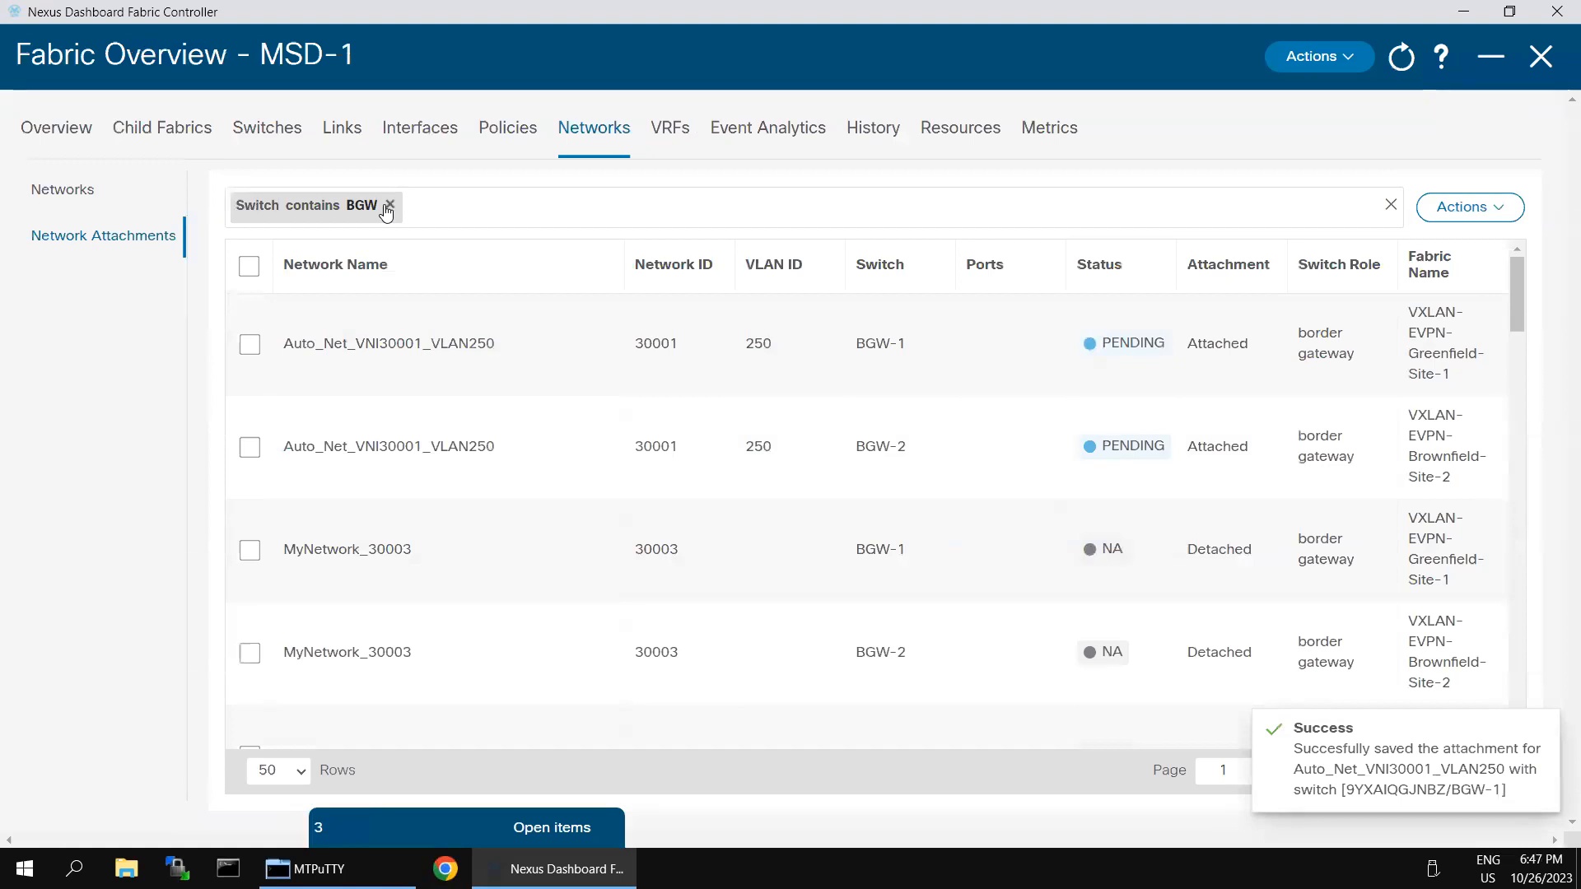
click(390, 204)
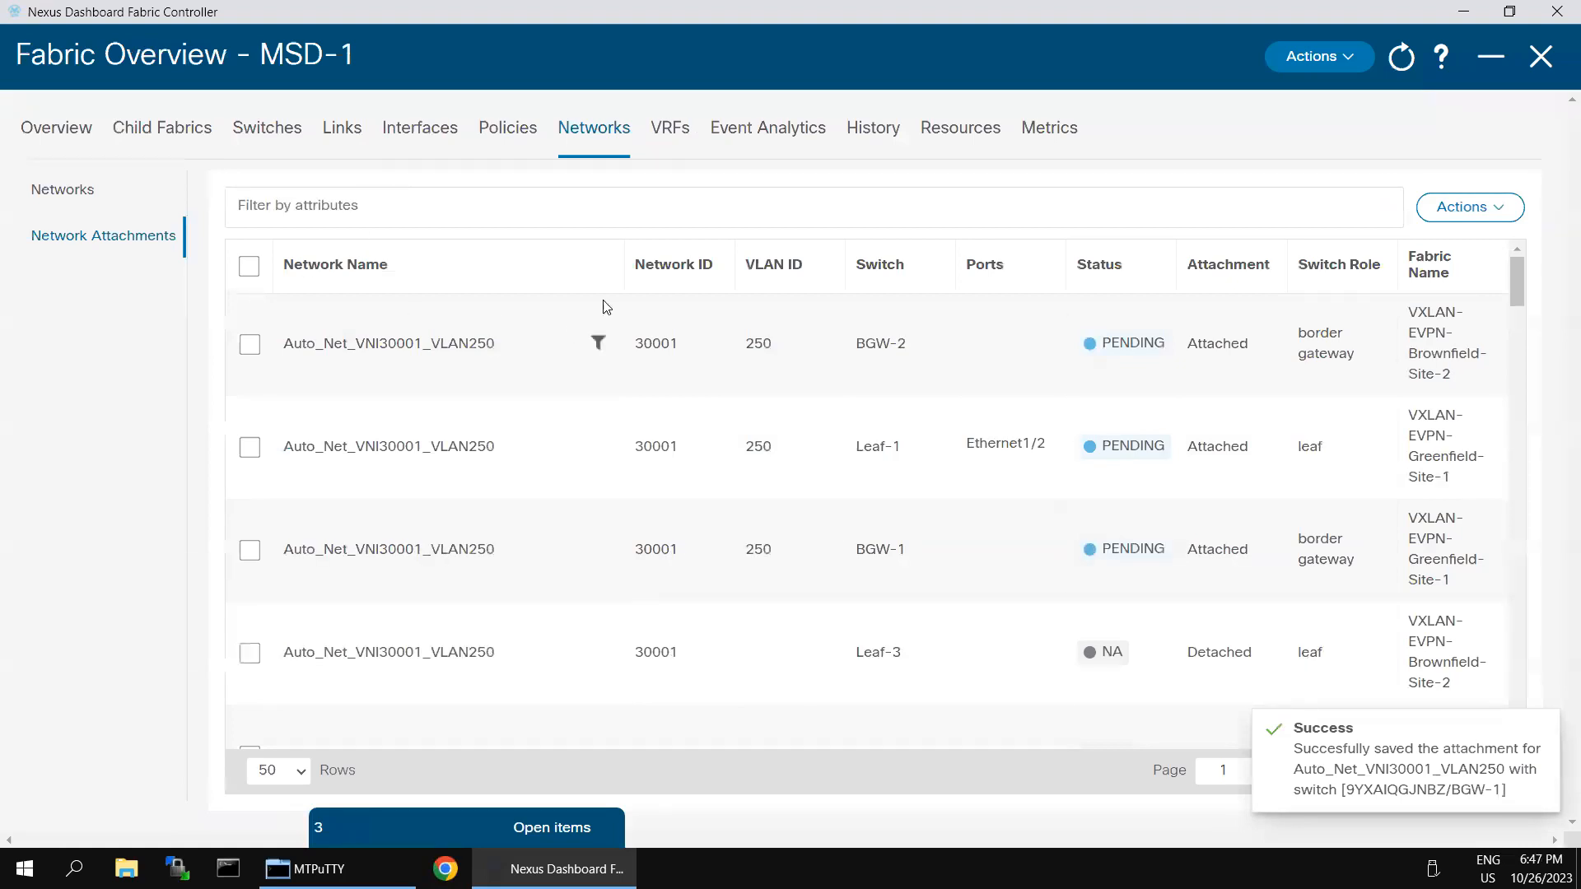
Step: Select the BGW-2, Leaf-1 and BGW-1 attachments and open their deploy preview
click(249, 344)
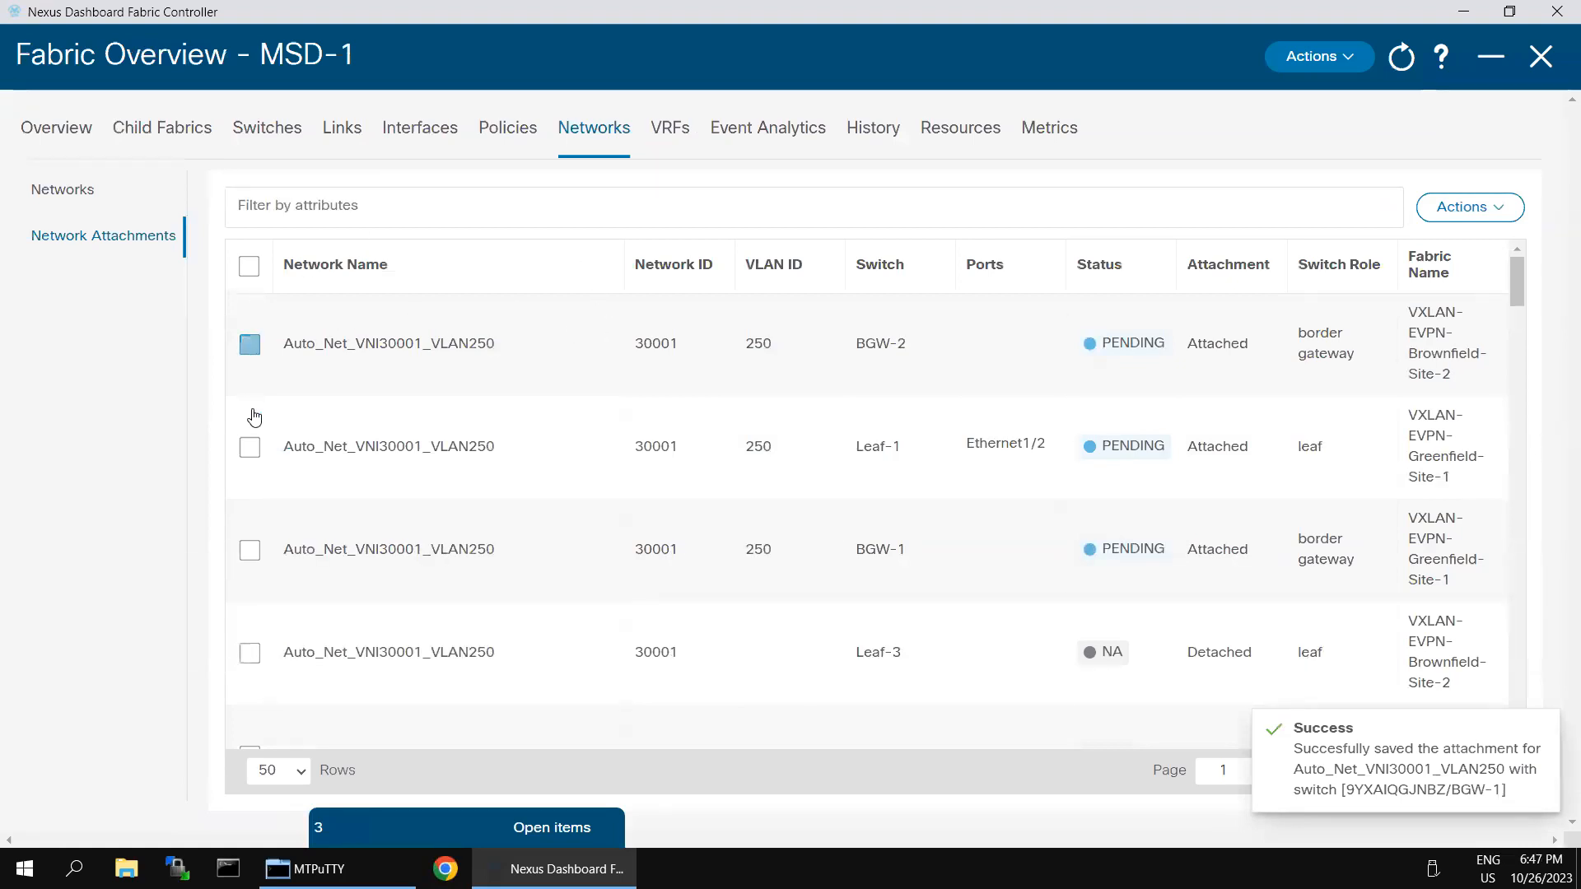
click(249, 448)
click(249, 550)
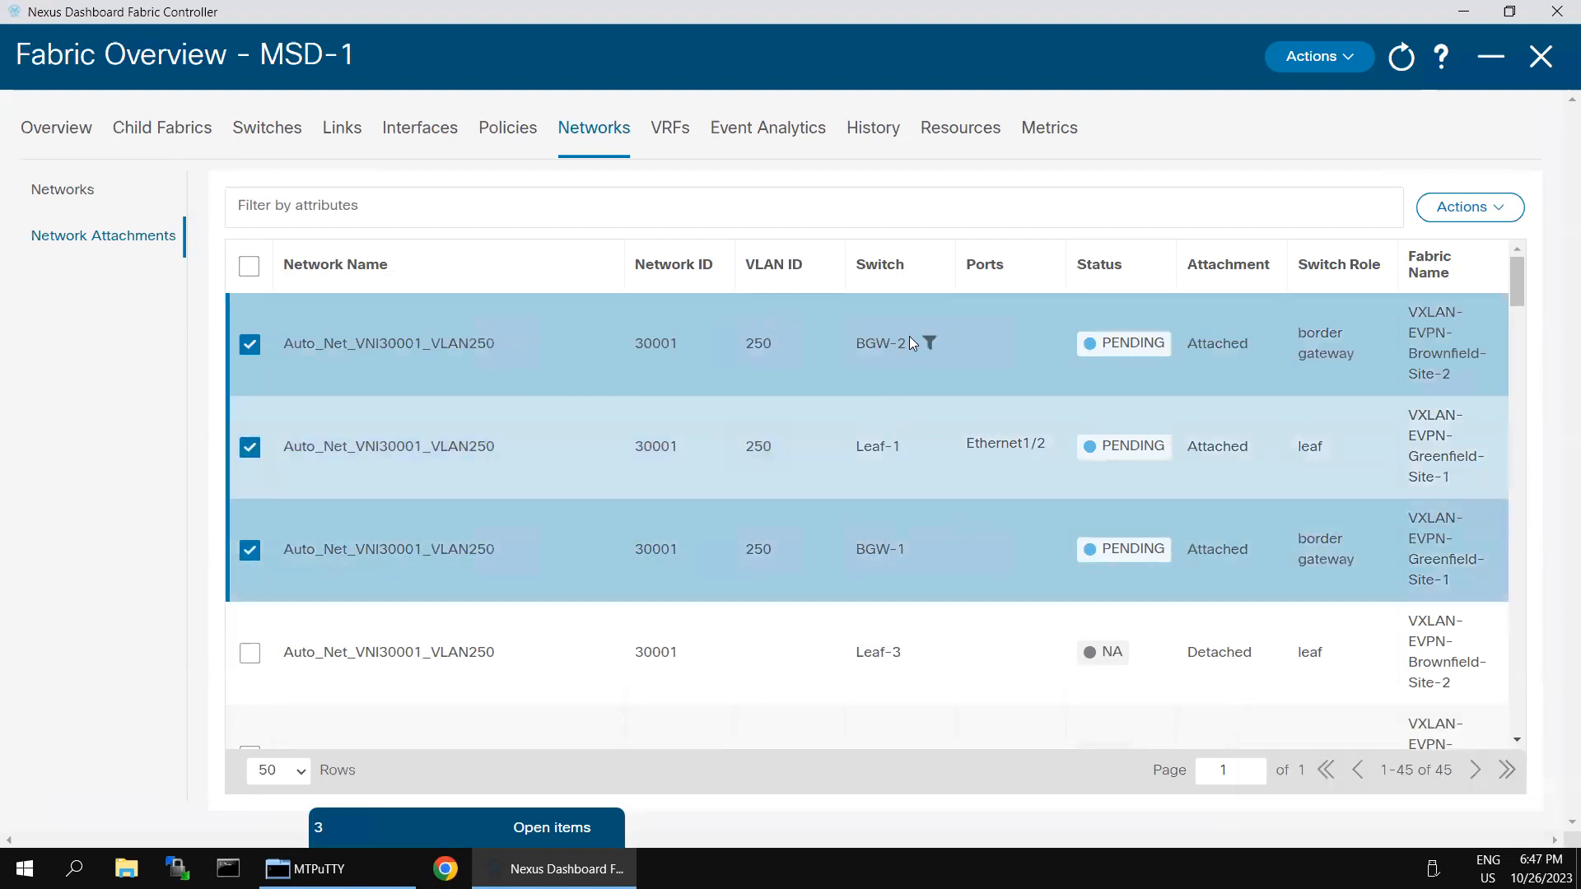
click(1472, 208)
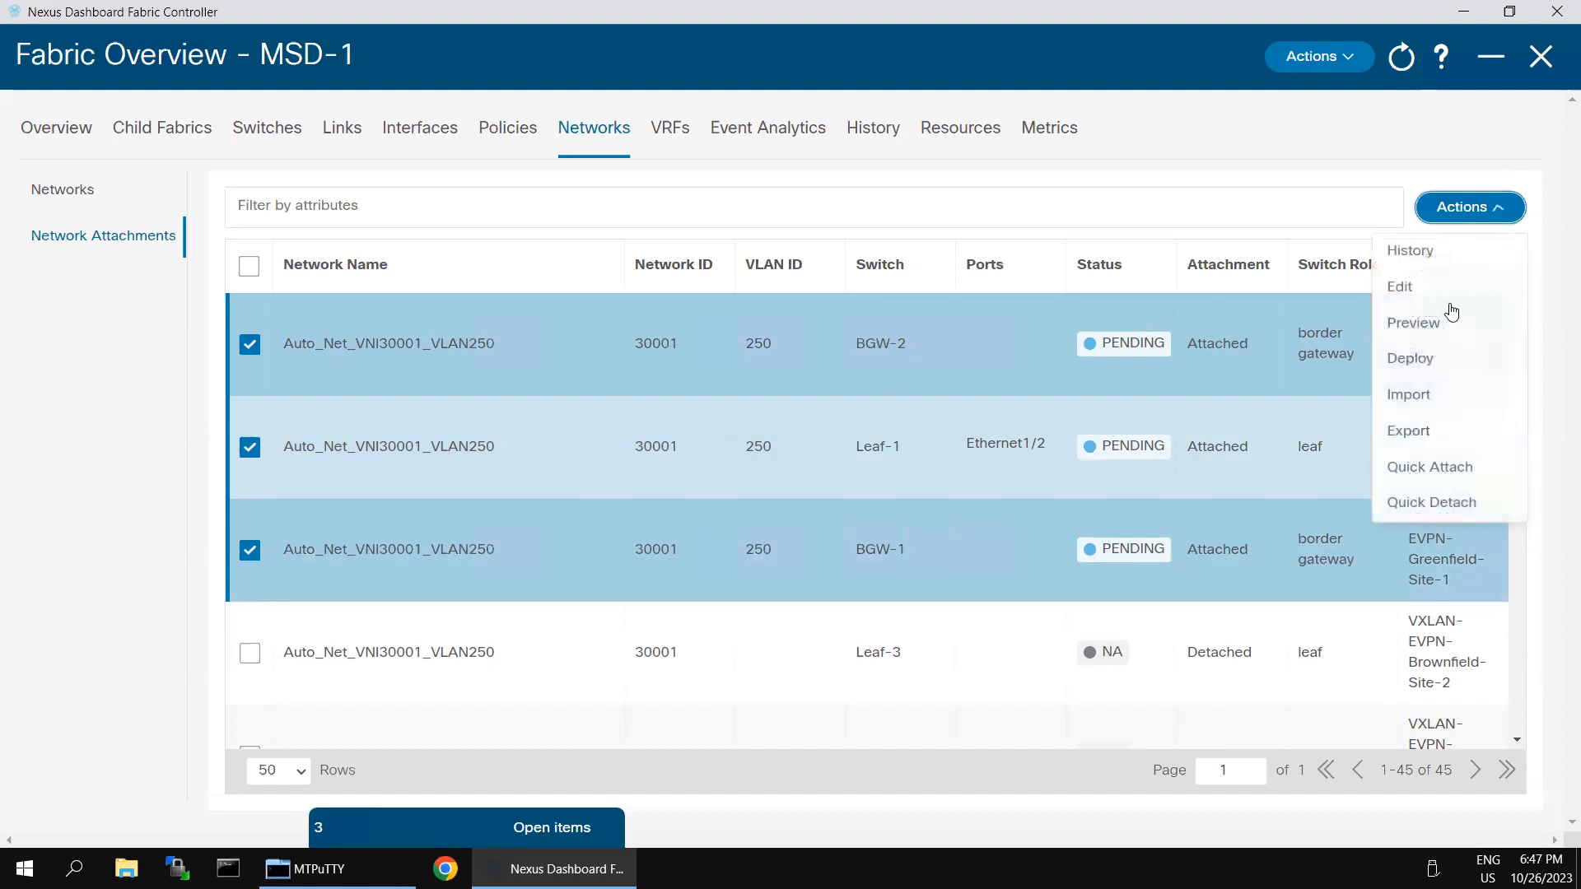
click(1413, 361)
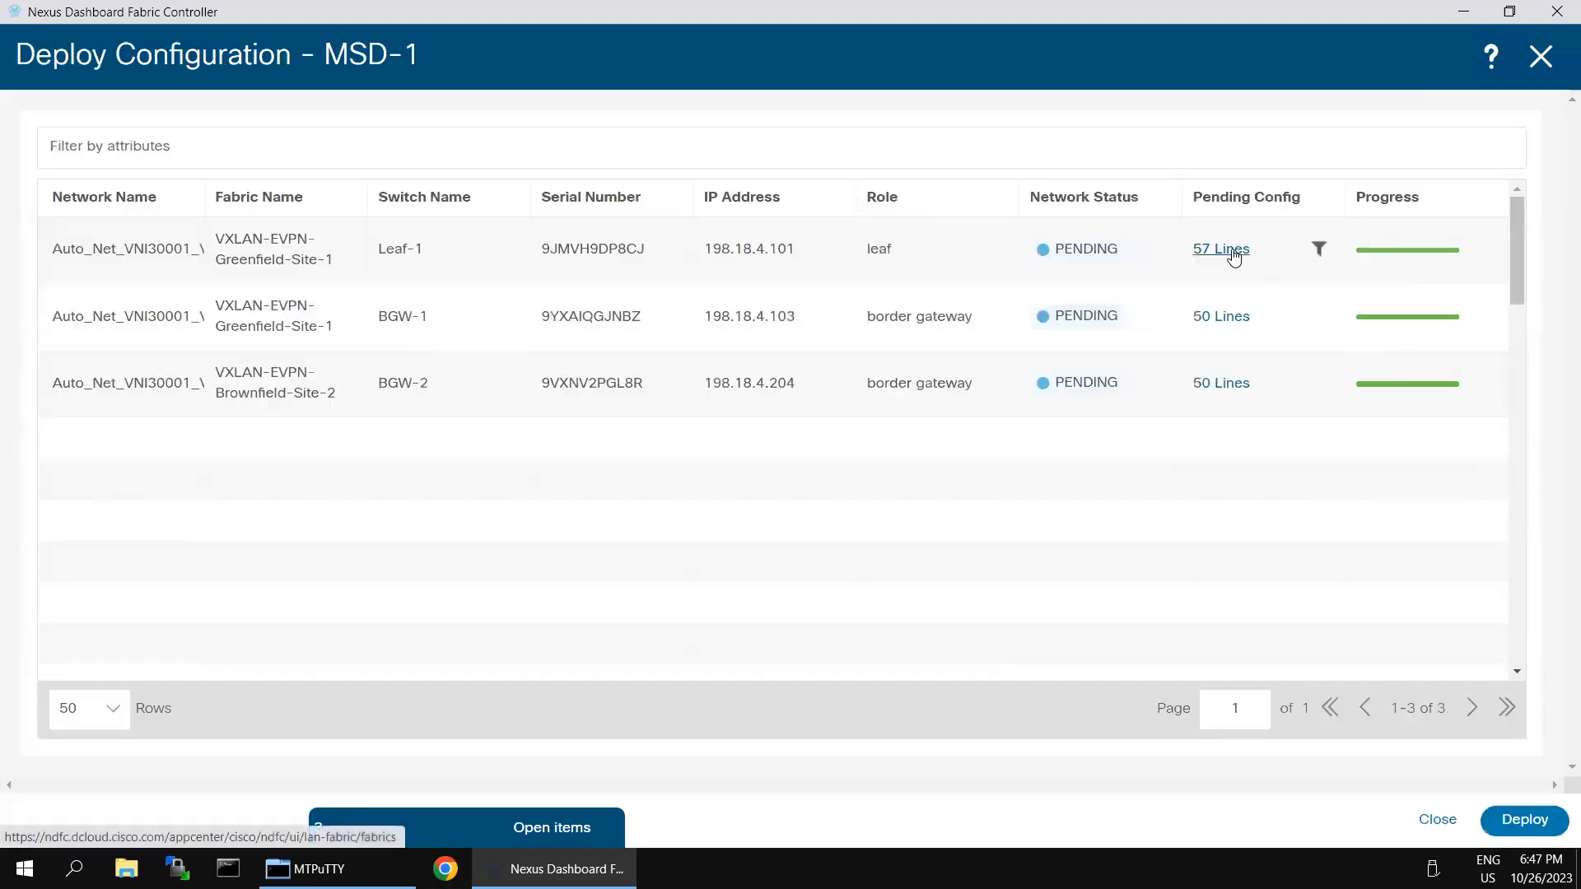
Step: Review Leaf-1's 57 lines of pending configuration, then close it
click(1233, 251)
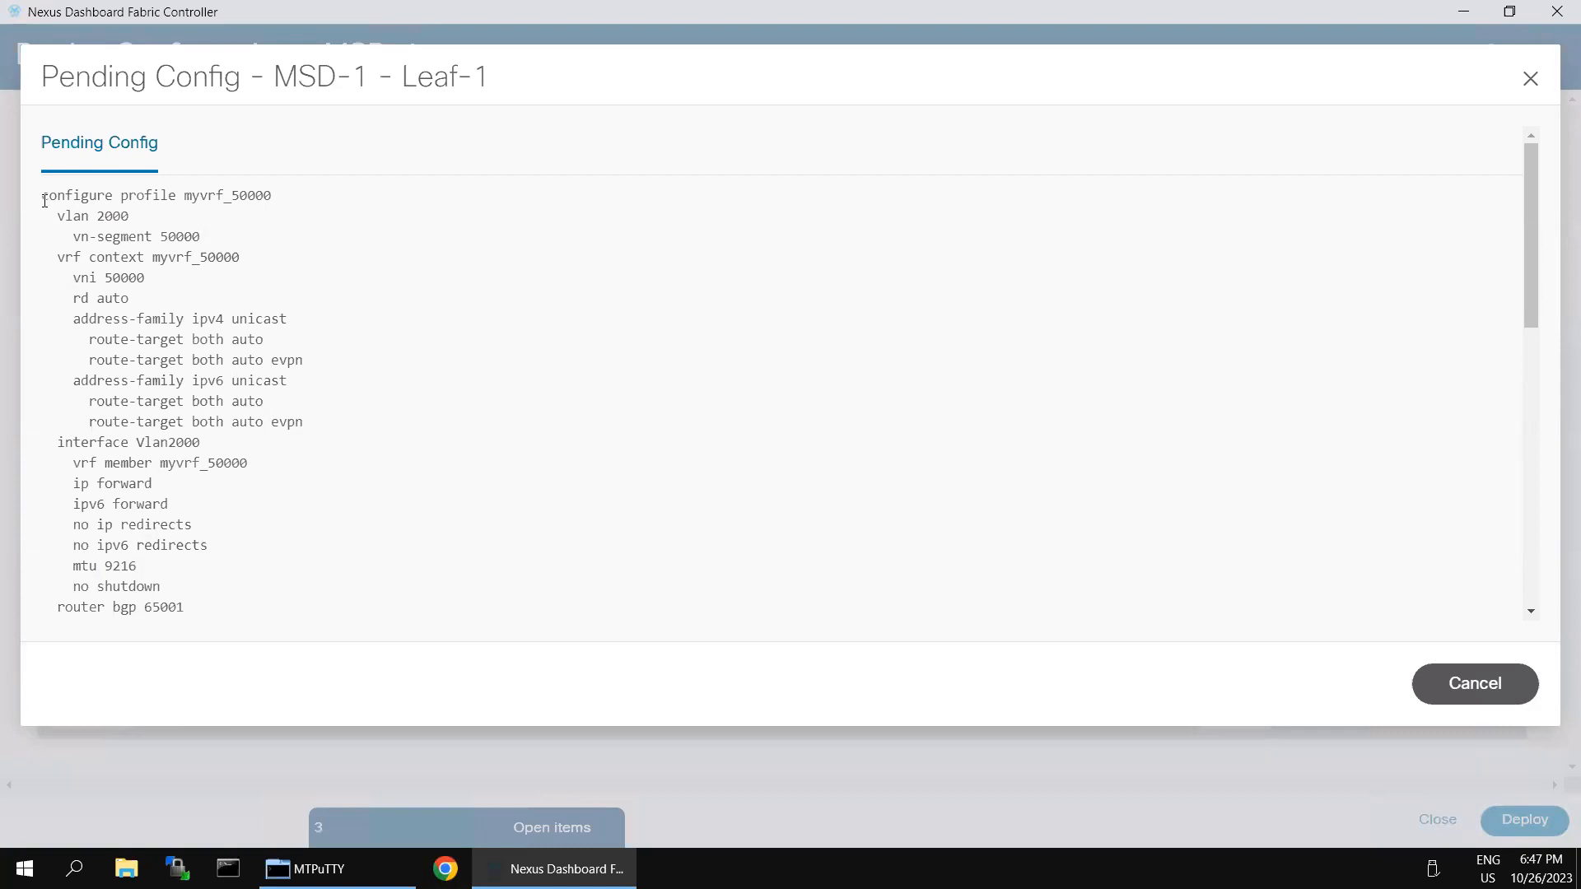
drag(45, 201, 356, 630)
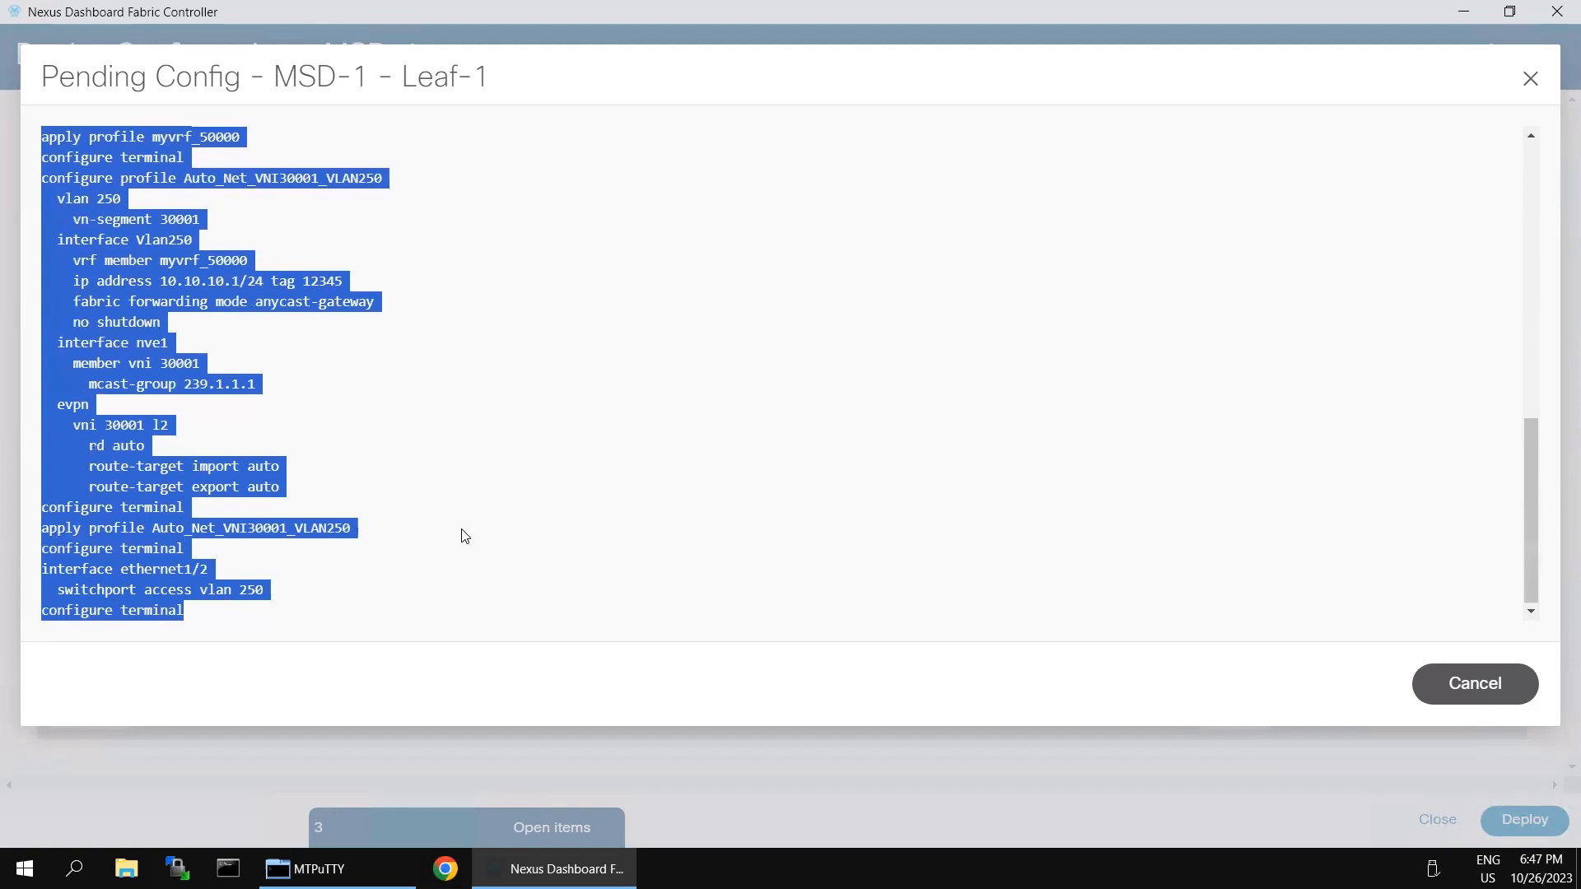
click(1447, 685)
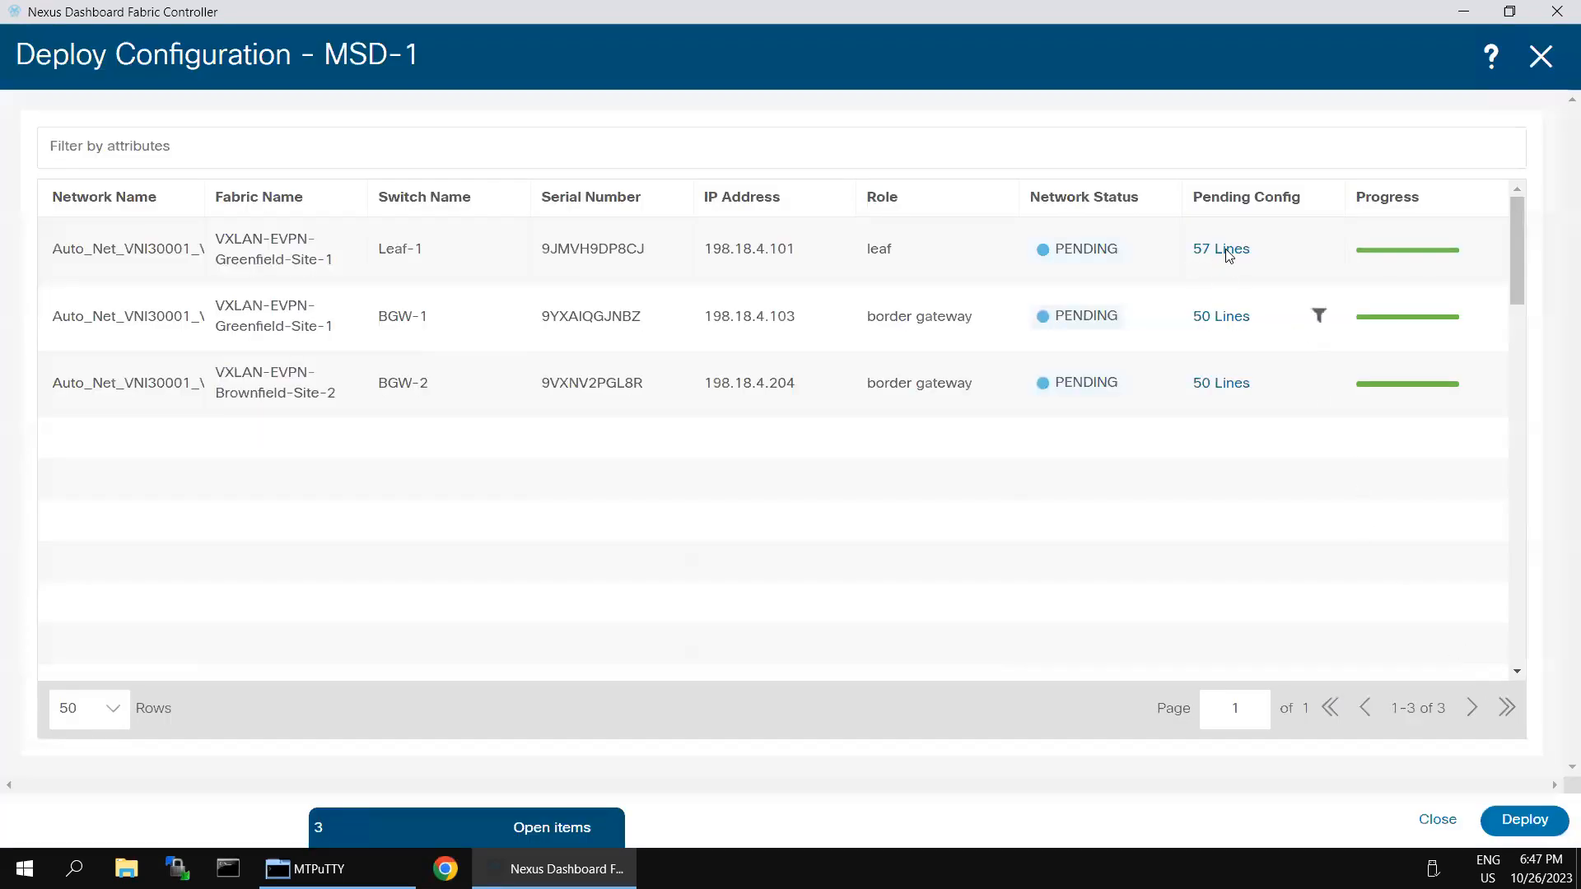
Step: Deploy the pending config to Leaf-1, BGW-1 and BGW-2, closing the view once In-Sync
click(1525, 819)
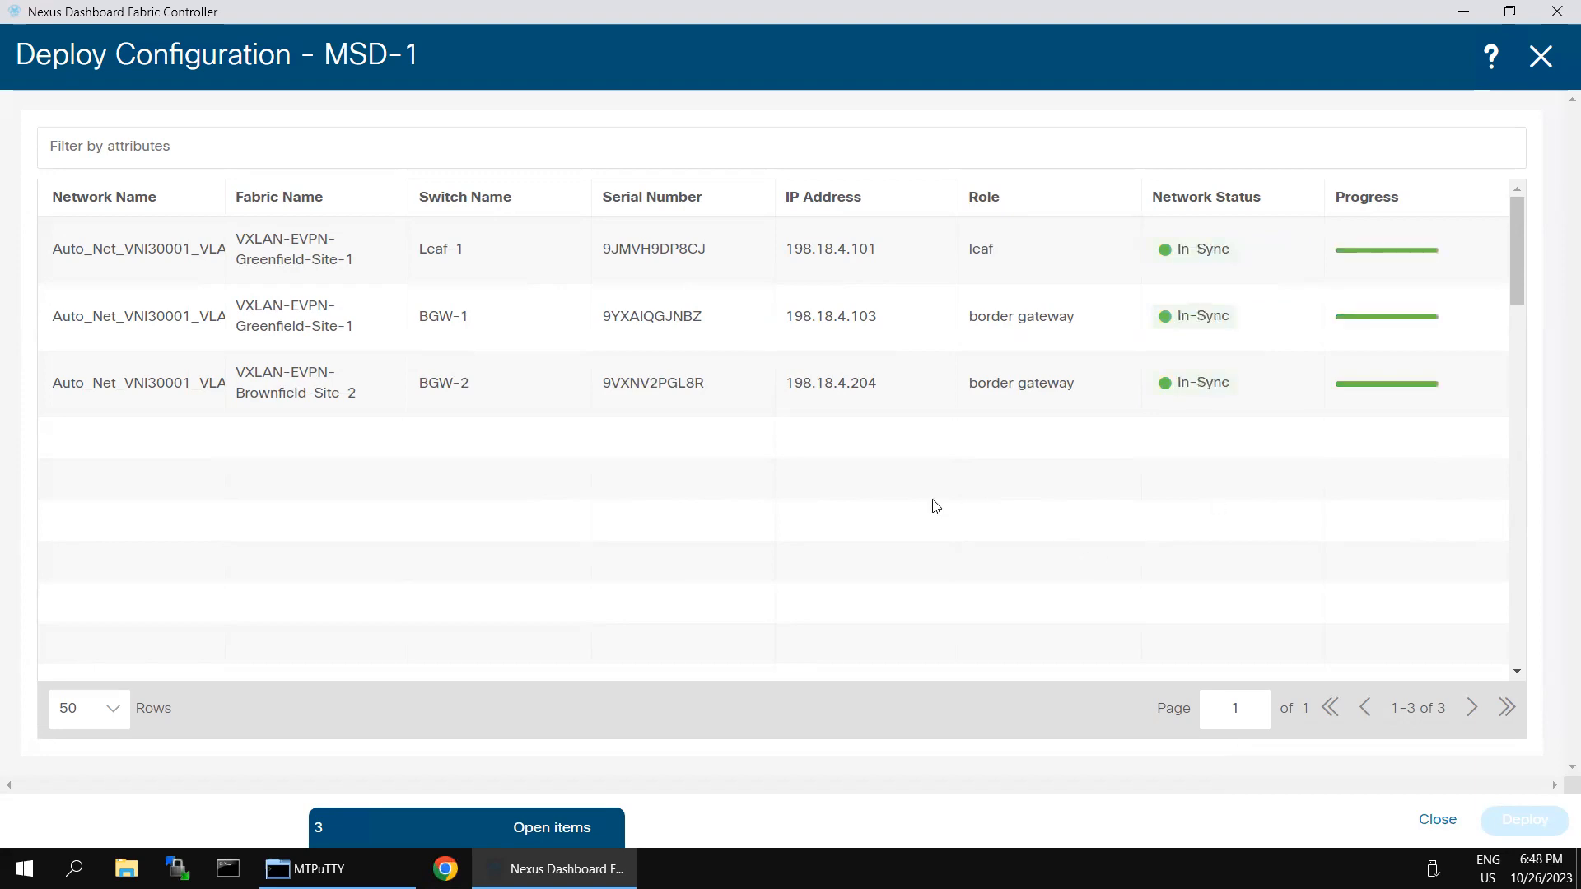
click(1533, 58)
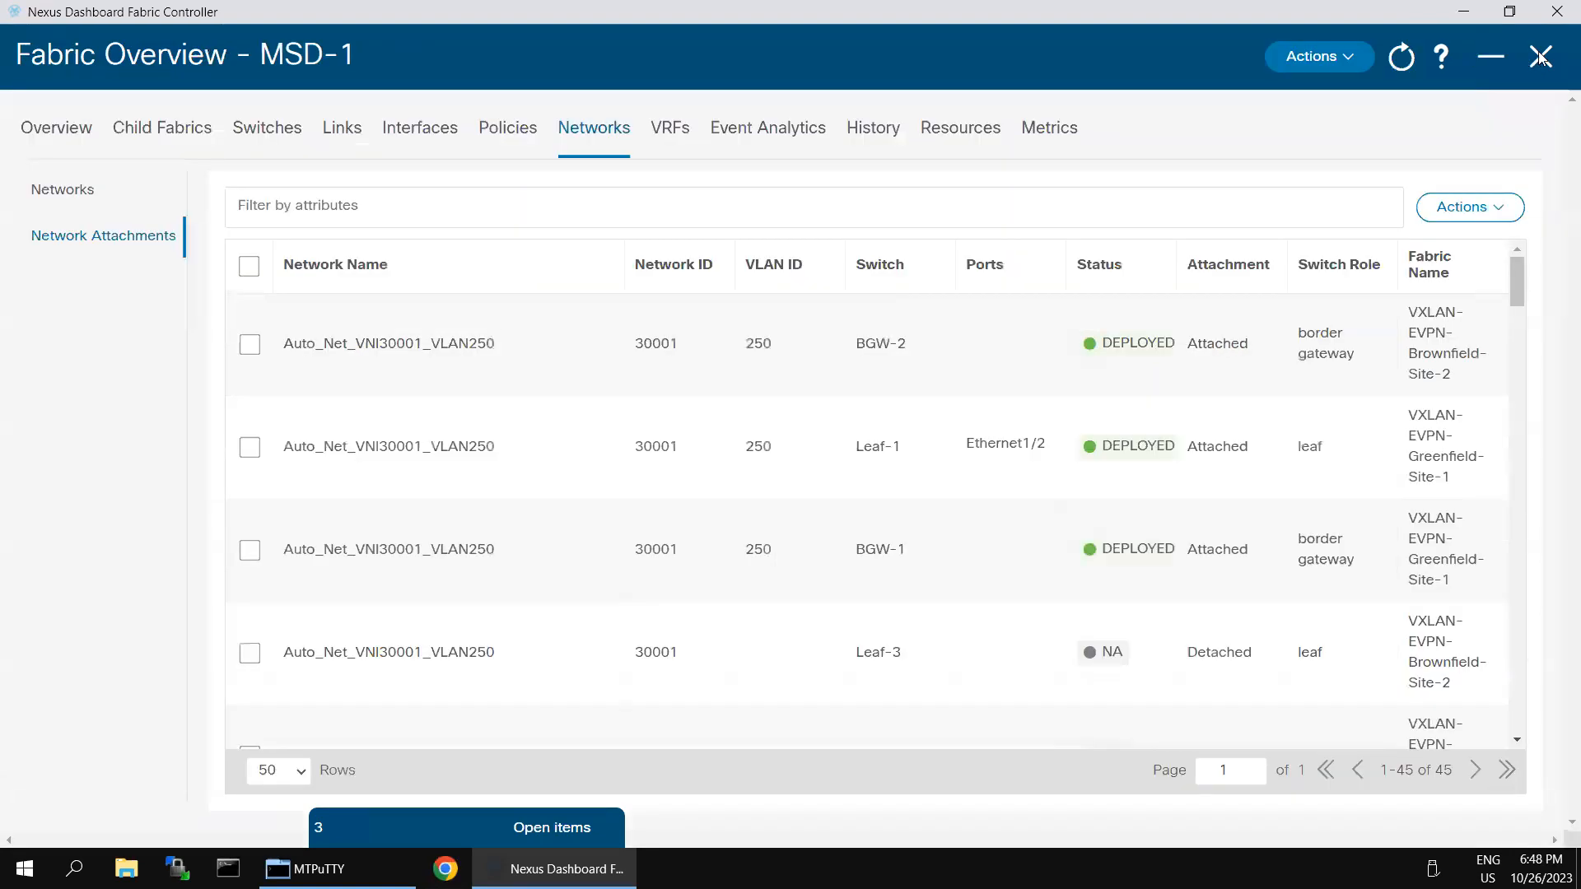
Step: Open the Brownfield-Site-2 fabric topology, then return to the MSD-1 multi-site topology
click(1540, 56)
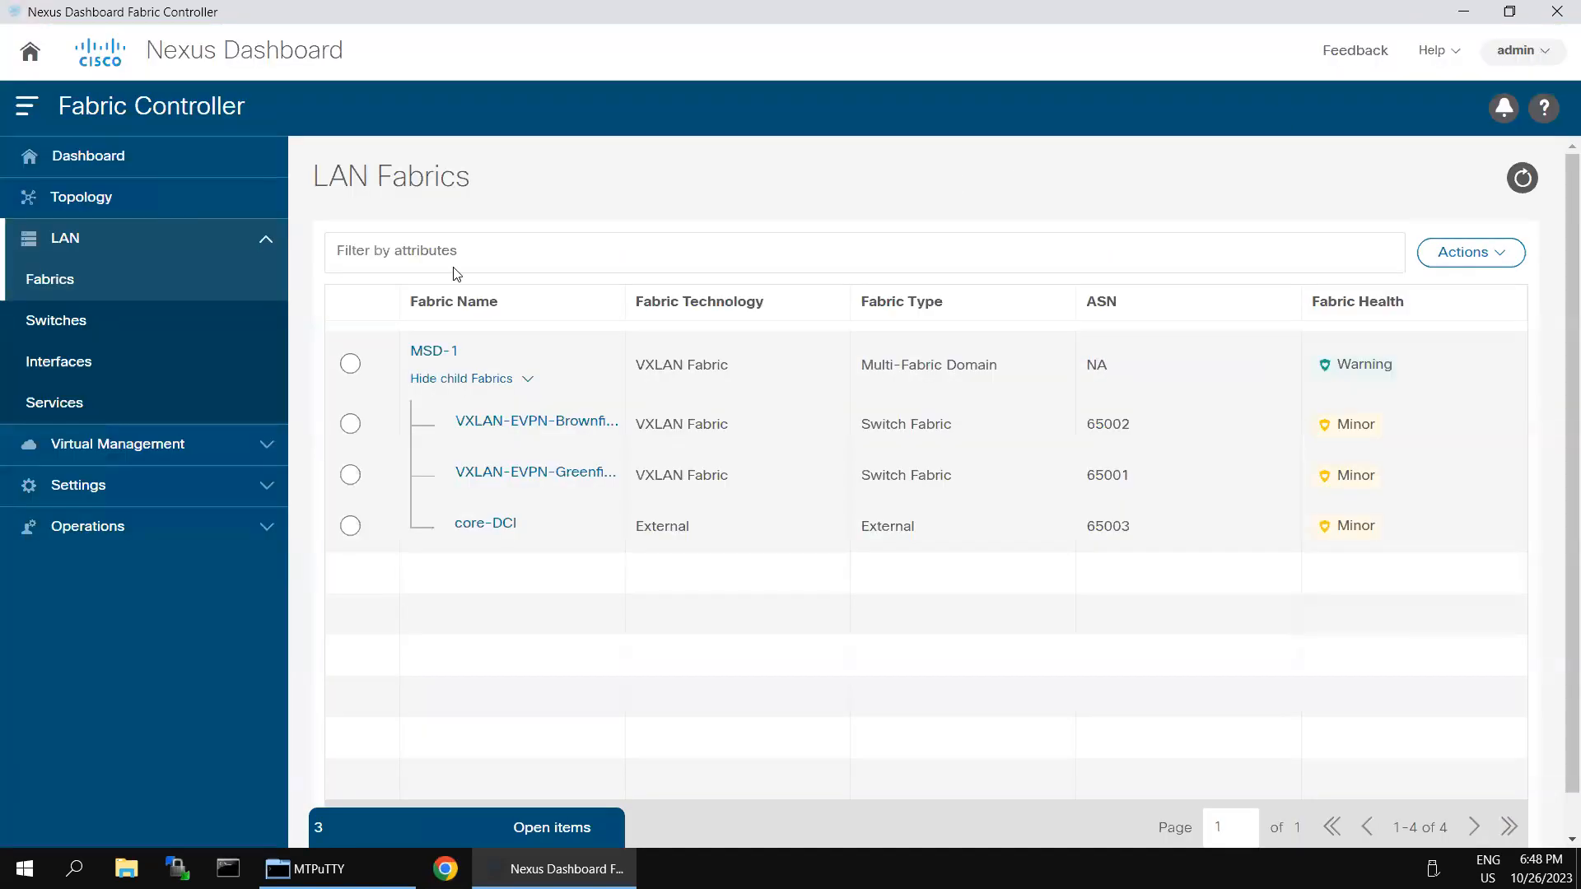
click(91, 202)
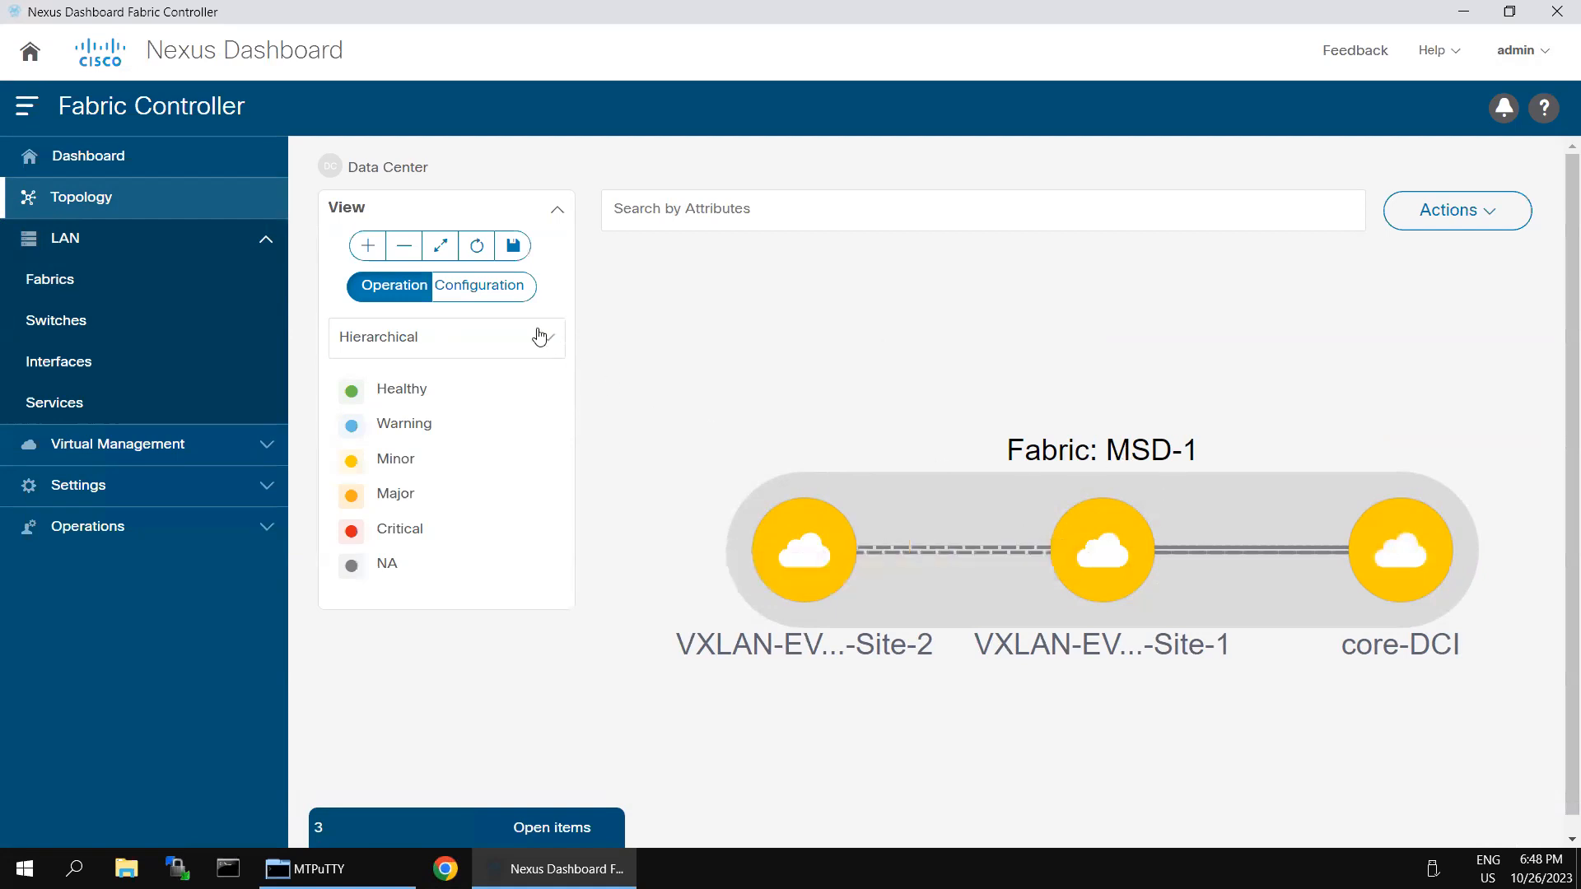
double_click(812, 556)
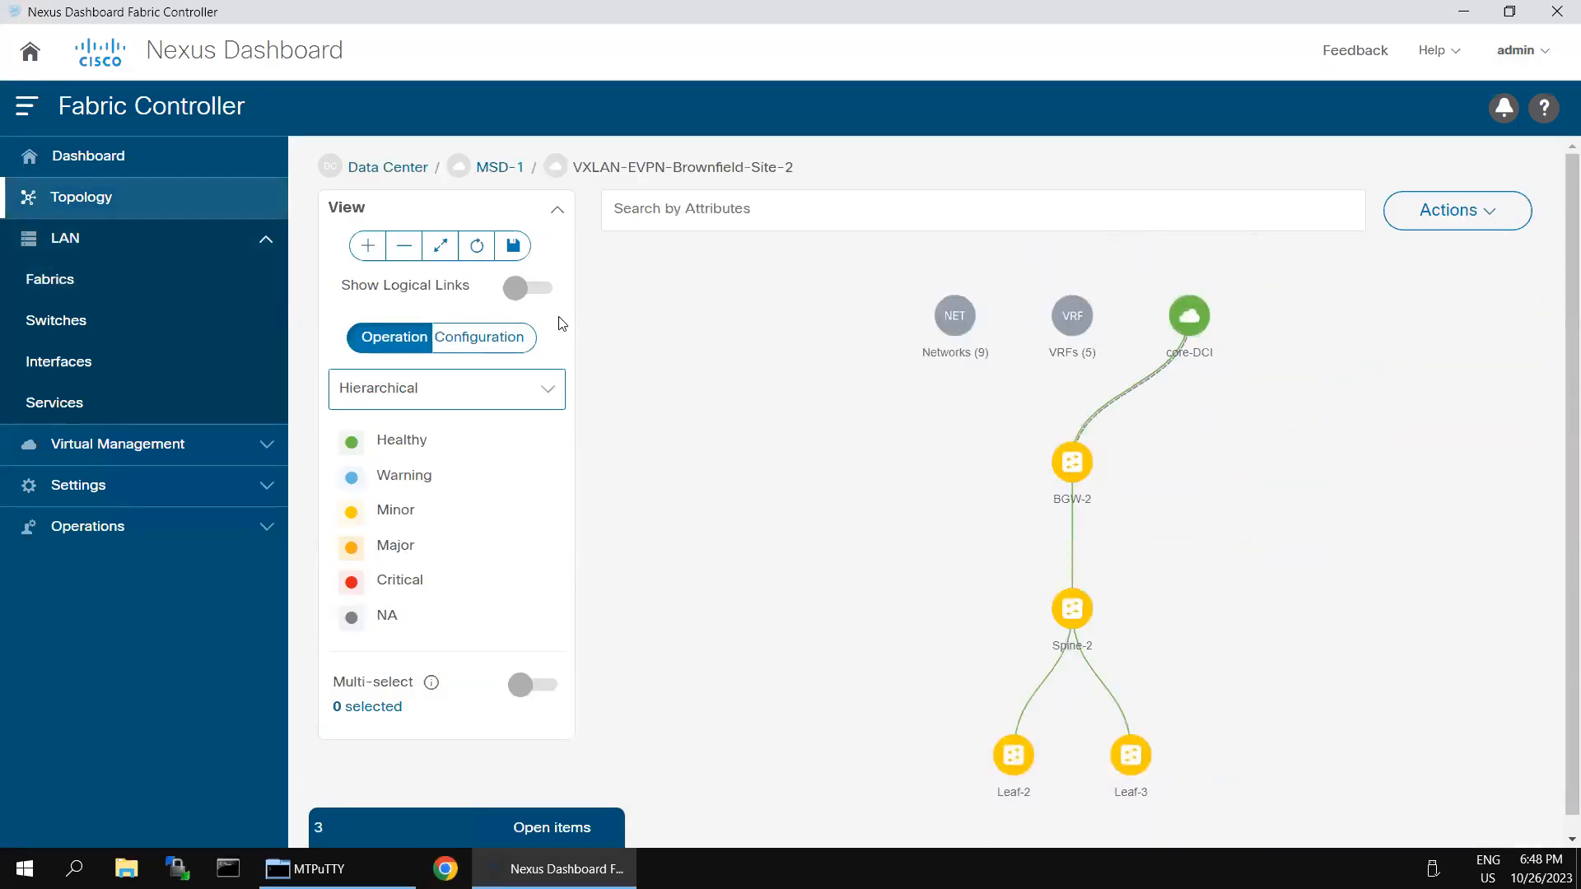
click(494, 169)
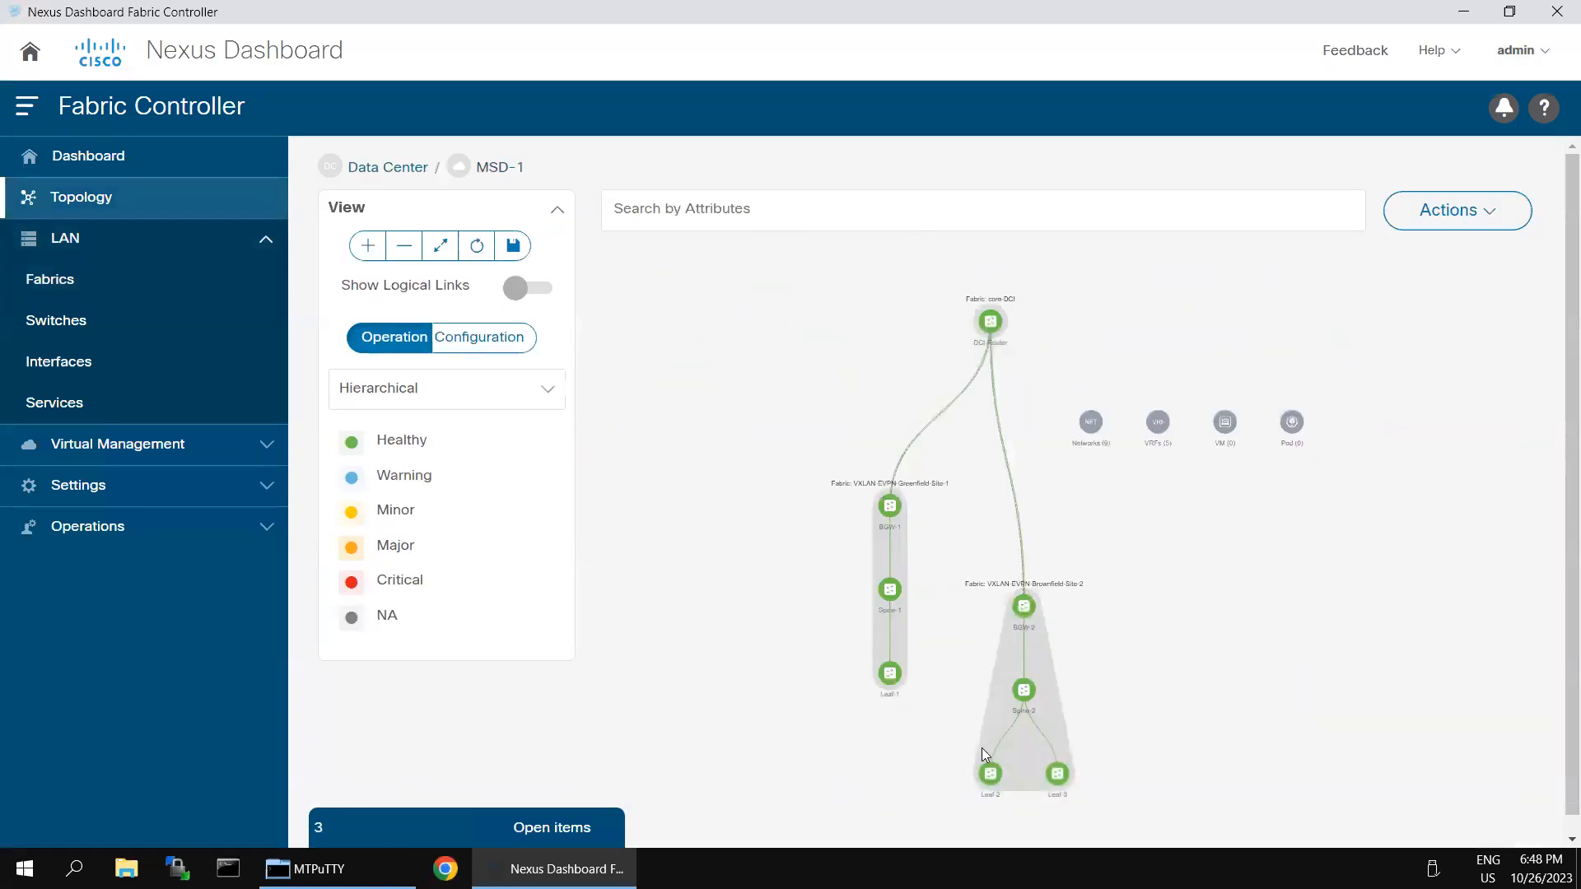
Step: Switch the MSD-1 topology to Configuration view, showing BGW-1 and BGW-2 Out-of-Sync
mouse_move(999, 321)
click(492, 344)
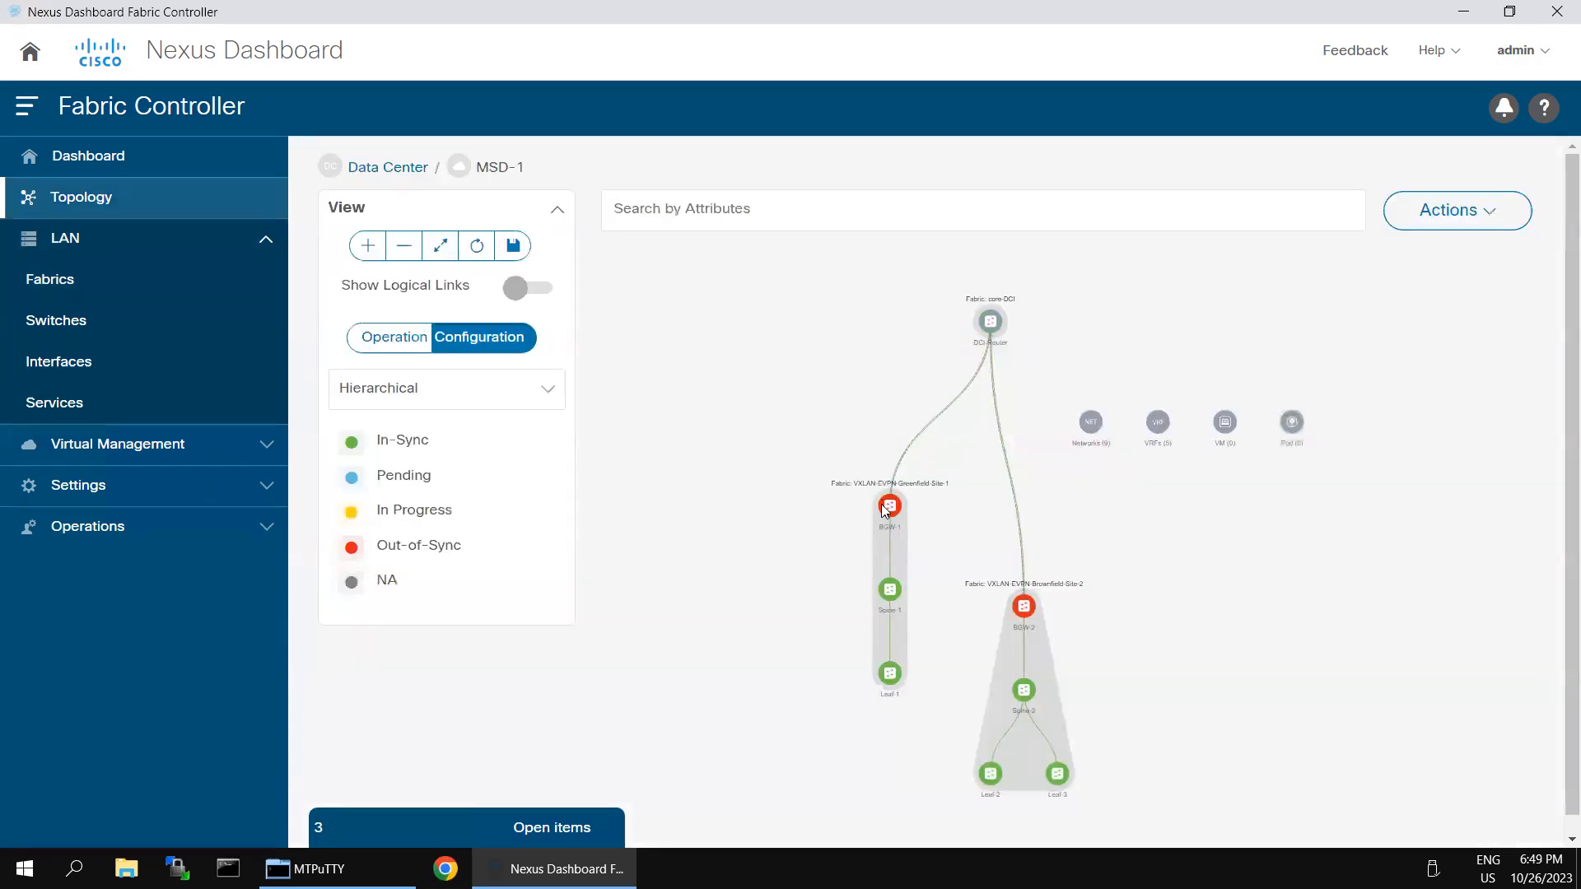
mouse_move(898, 511)
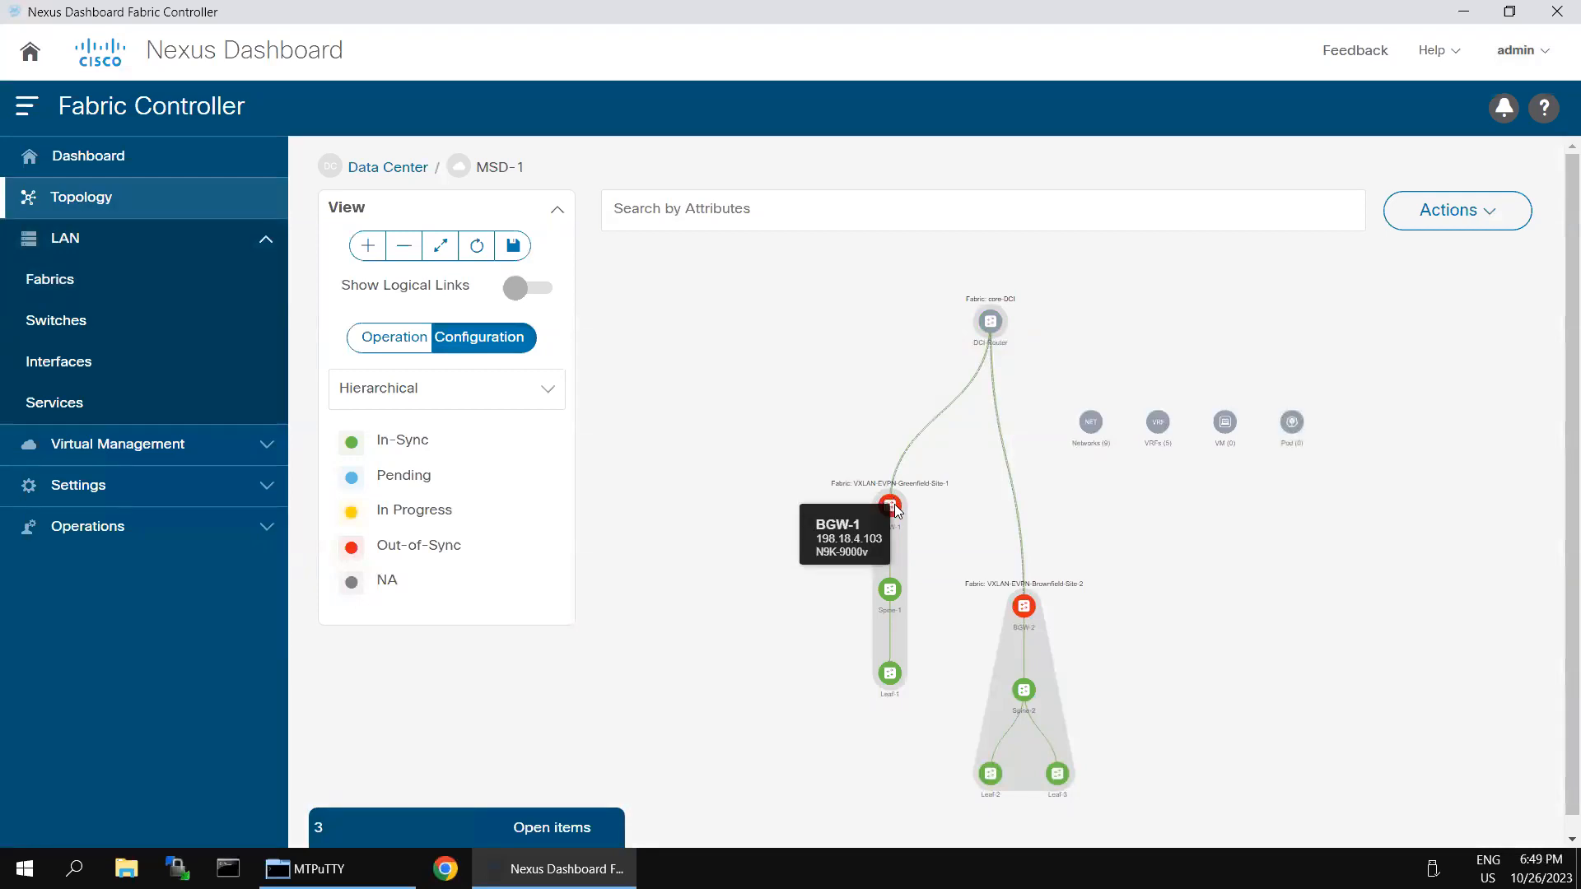
mouse_move(1027, 610)
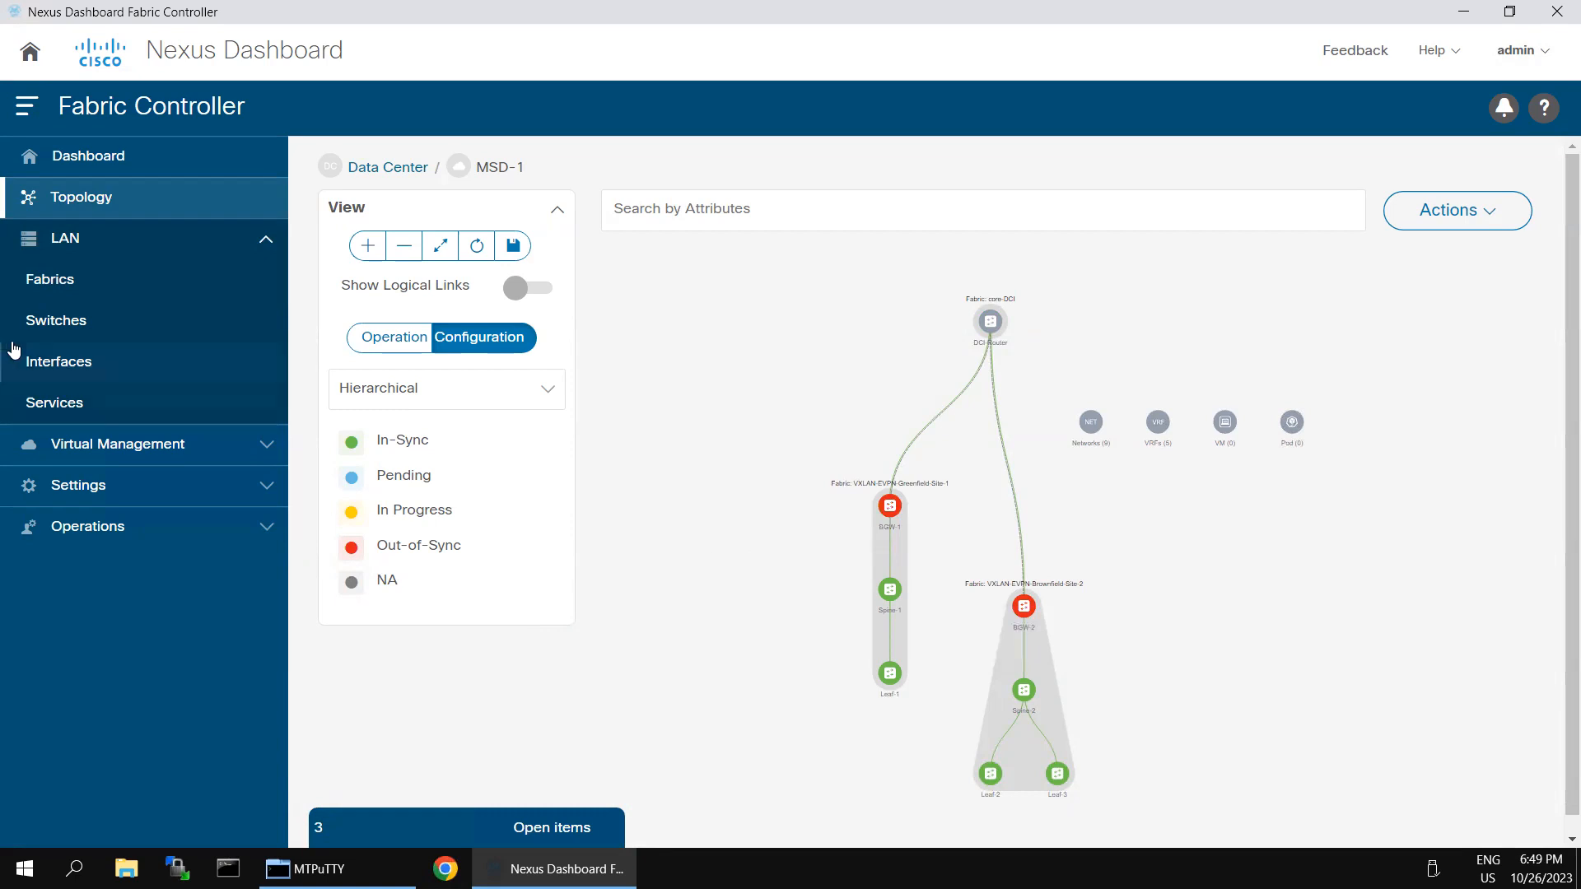
mouse_move(904, 8)
click(1508, 224)
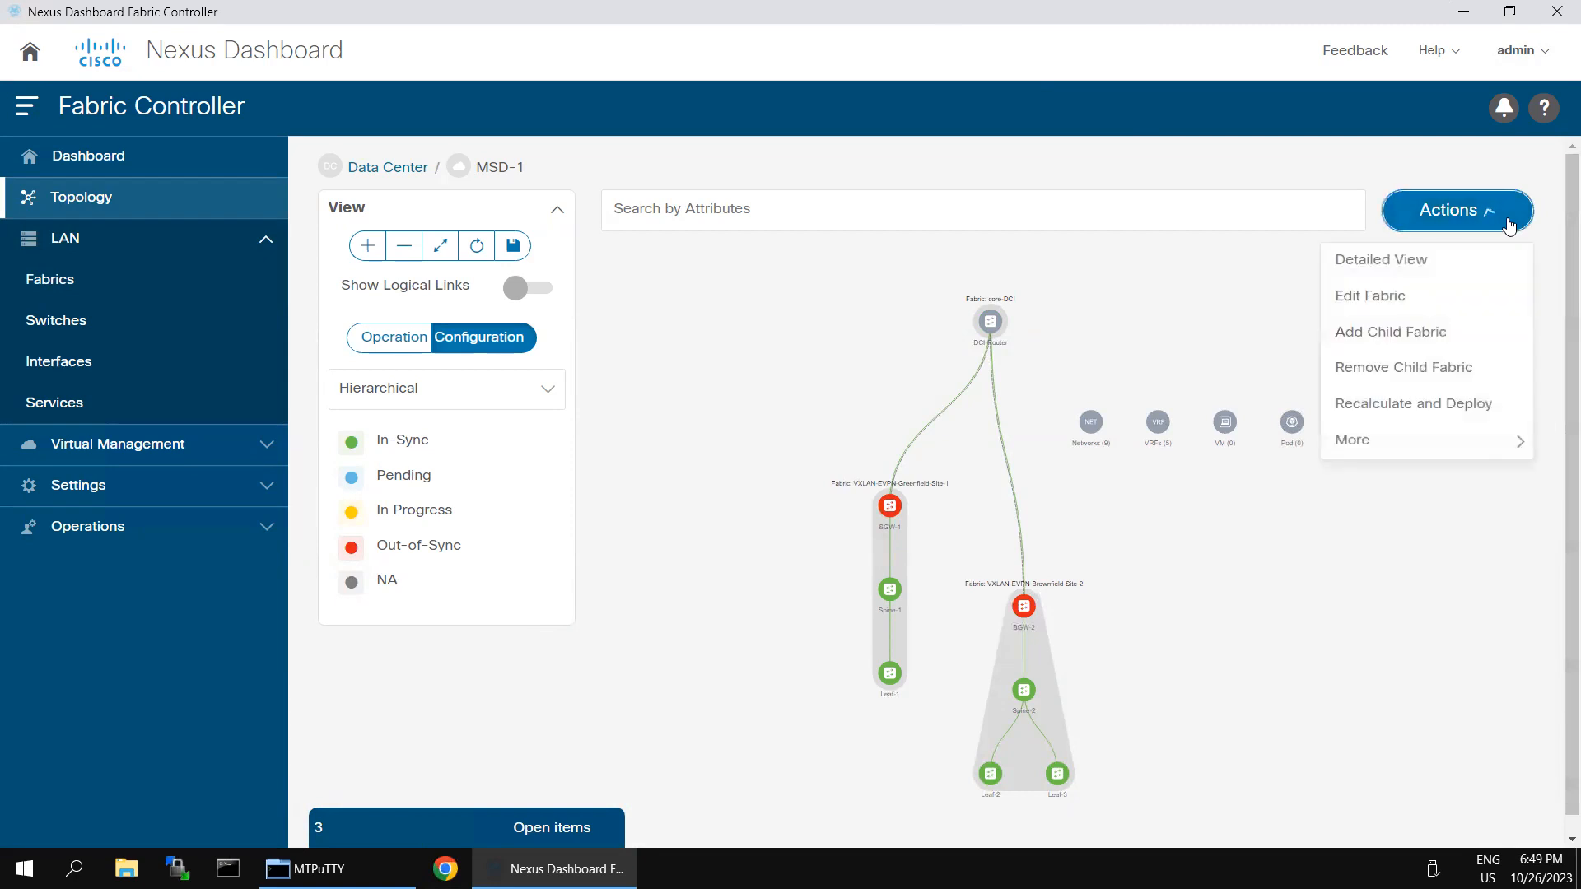
Step: Run Recalculate and Deploy on the MSD-1 fabric
mouse_move(1354, 415)
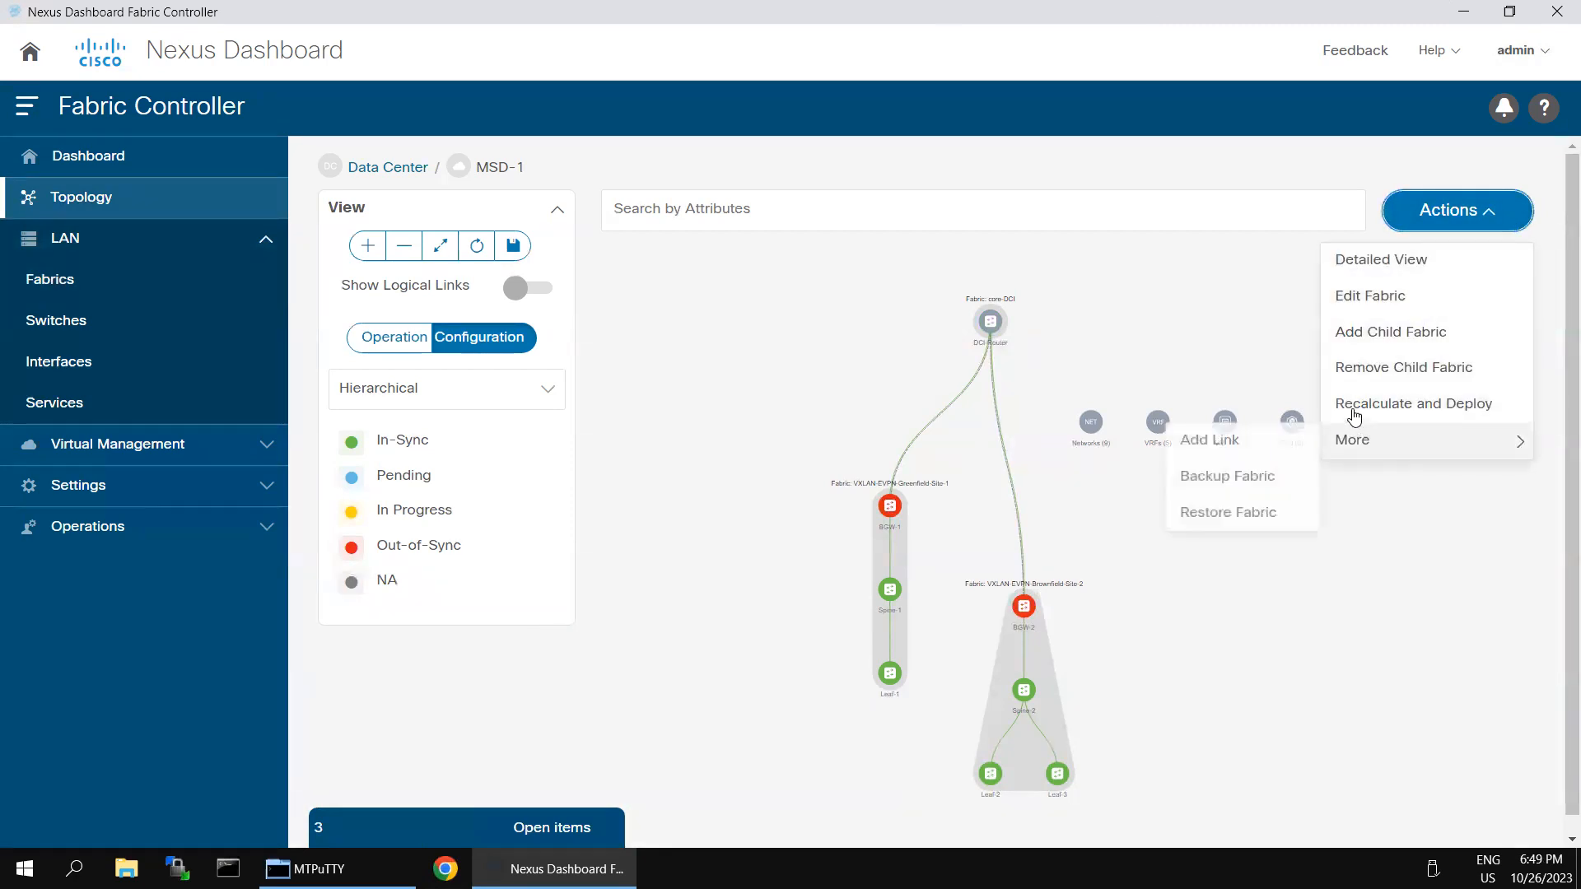
click(1412, 405)
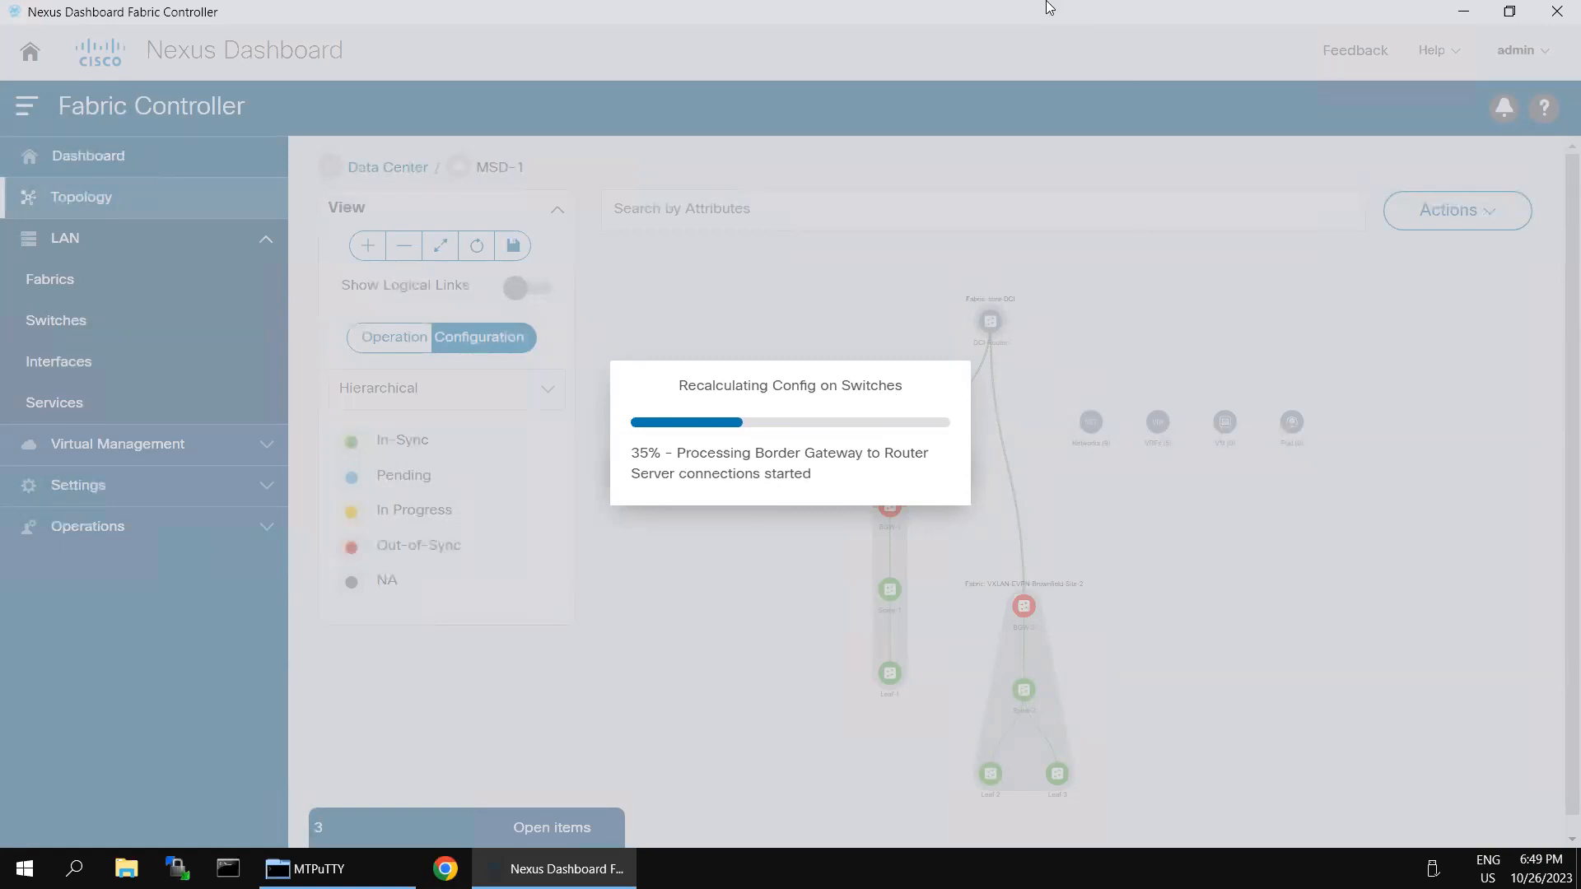
mouse_move(1048, 1)
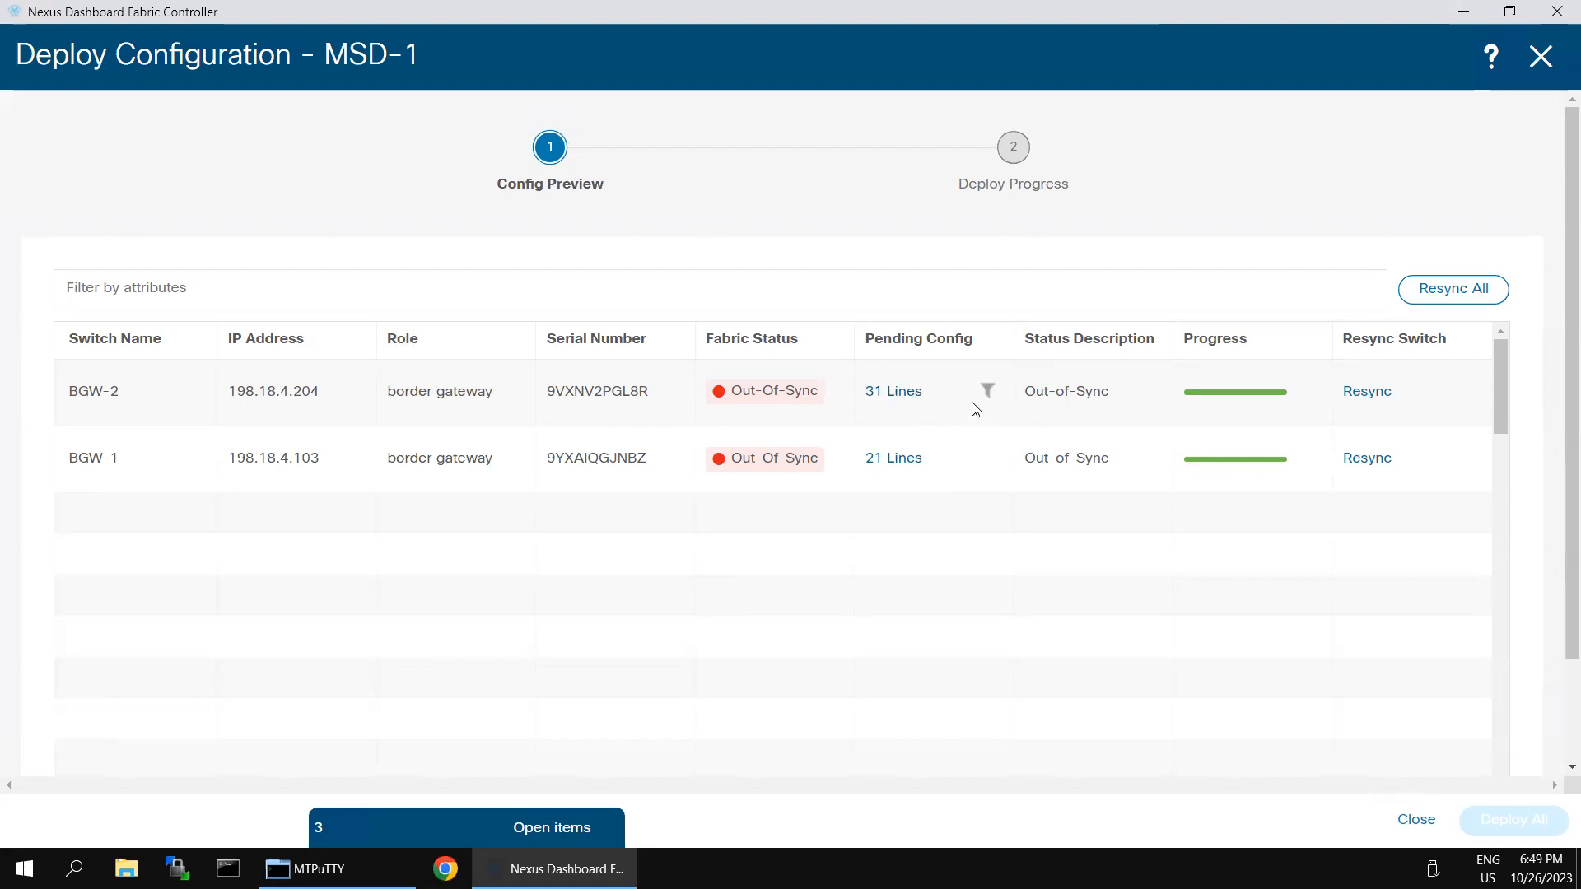
Step: Review BGW-2's 31 pending config lines, run Resync All, and close the deployment preview
click(894, 393)
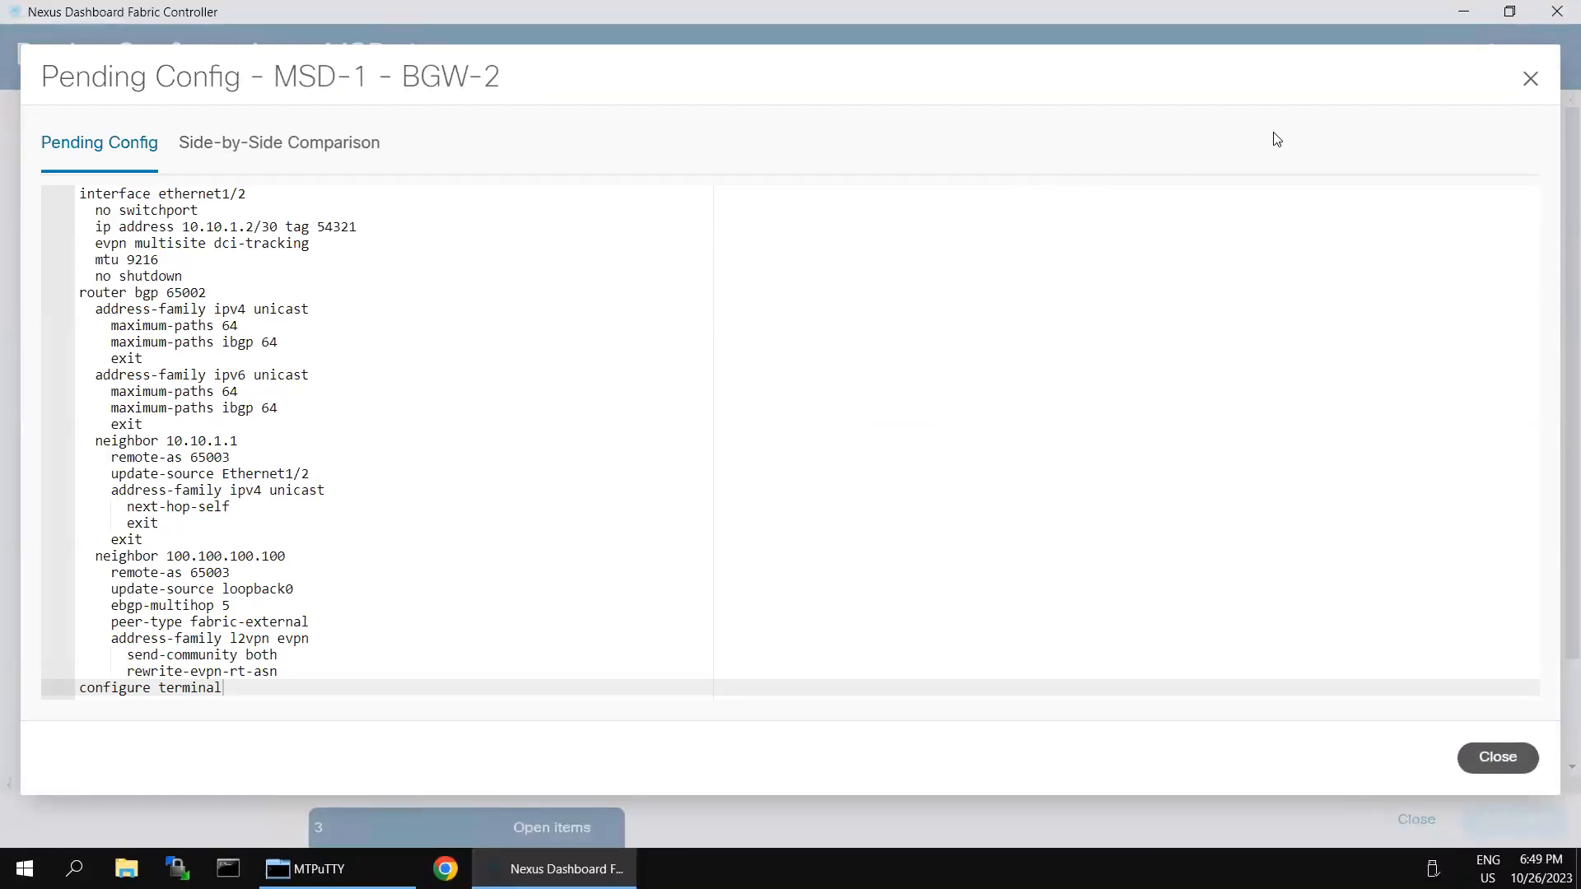
click(1530, 80)
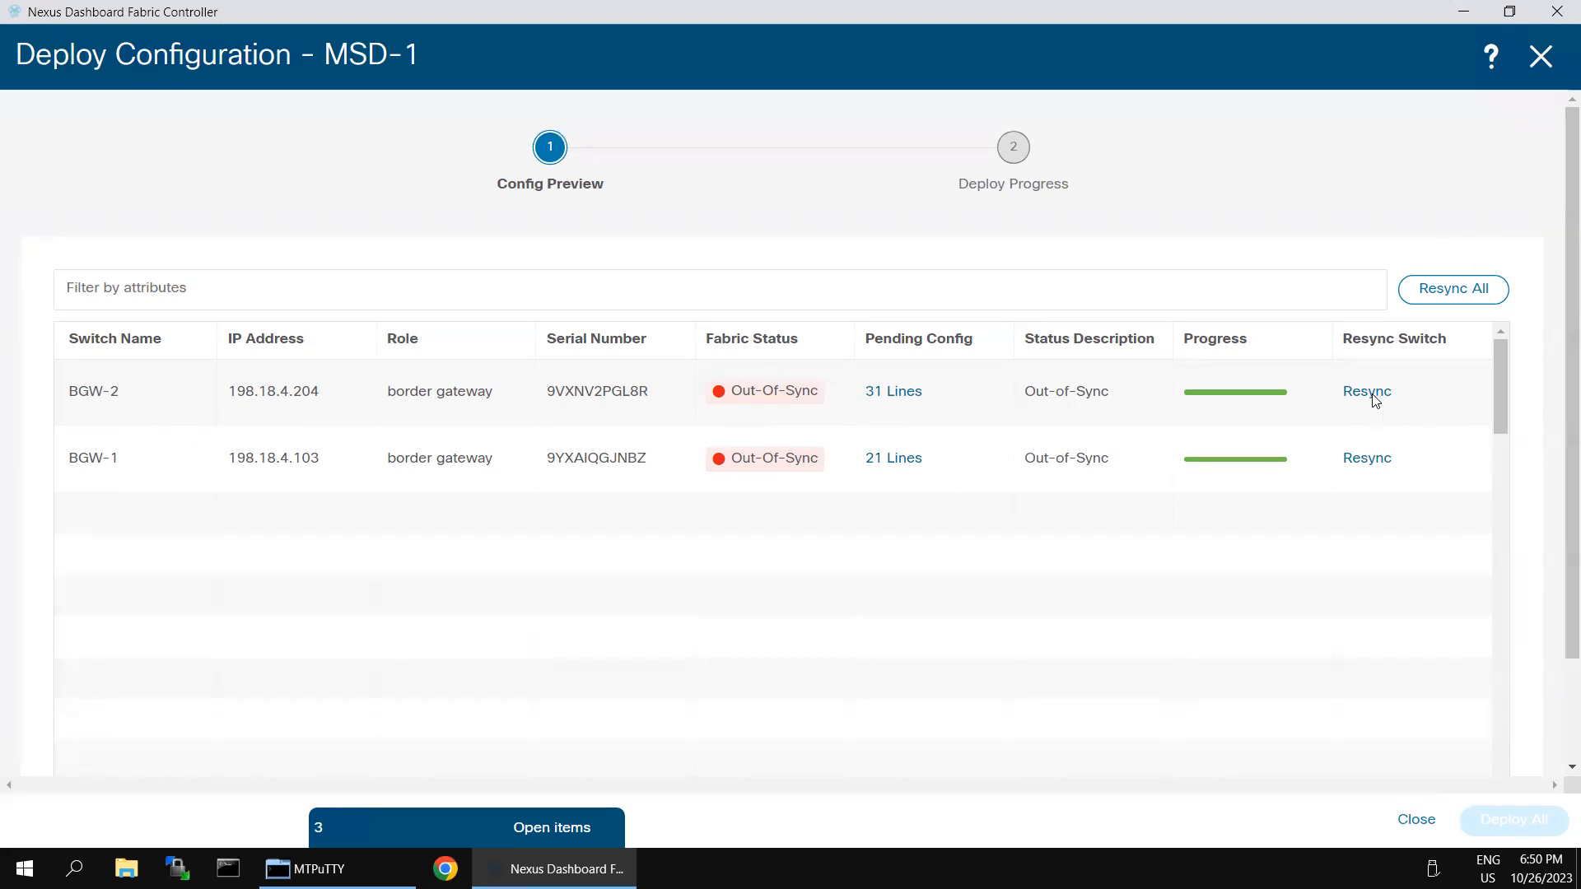
click(1465, 292)
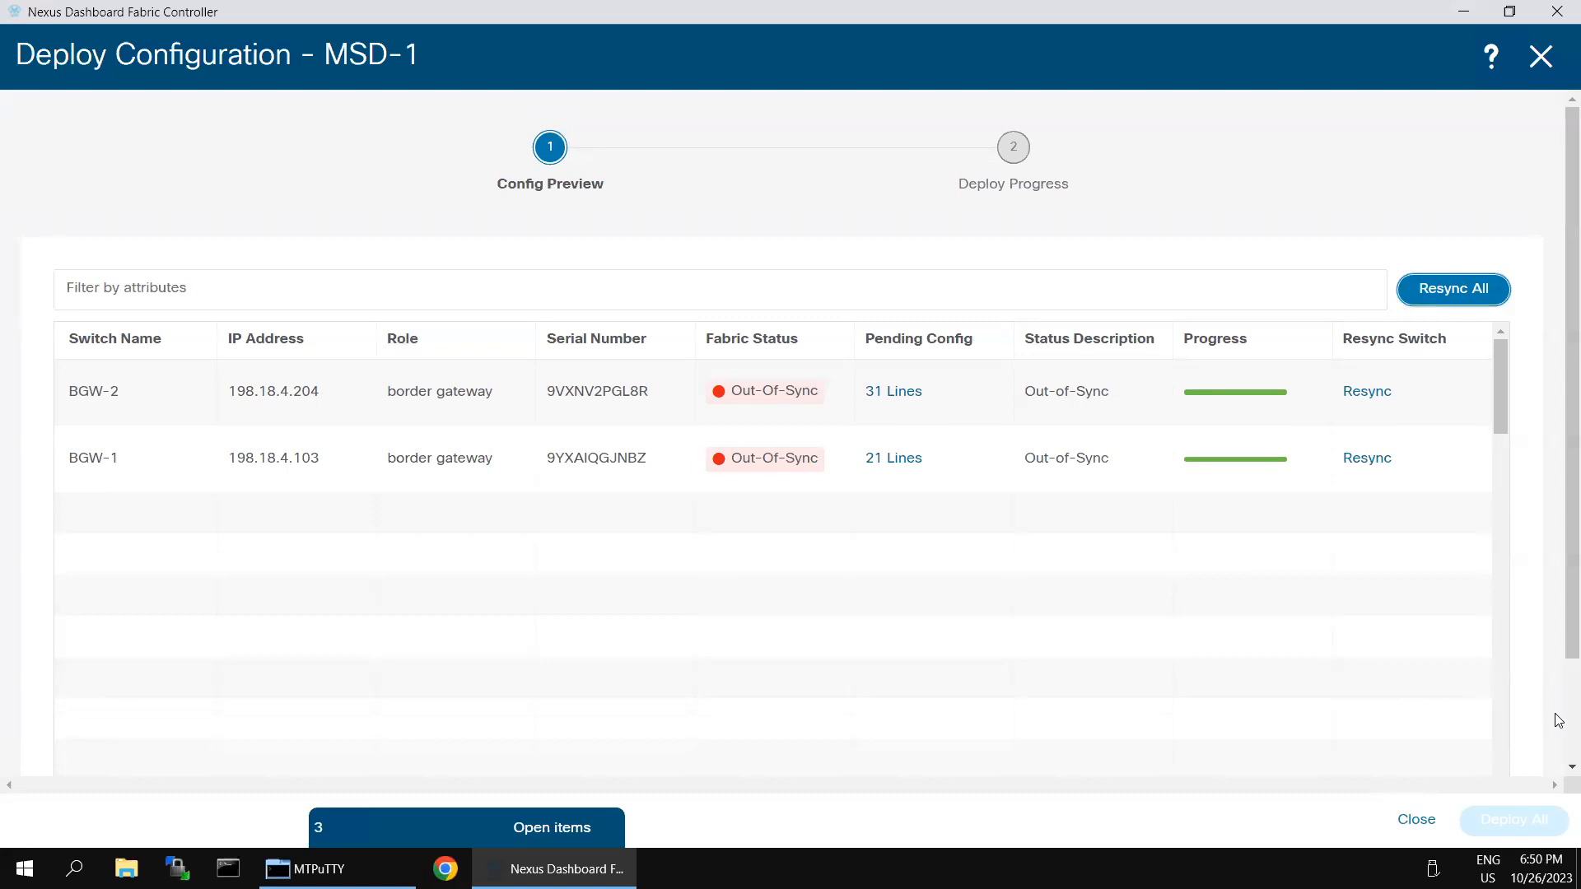
scroll(1558, 720, down, 2)
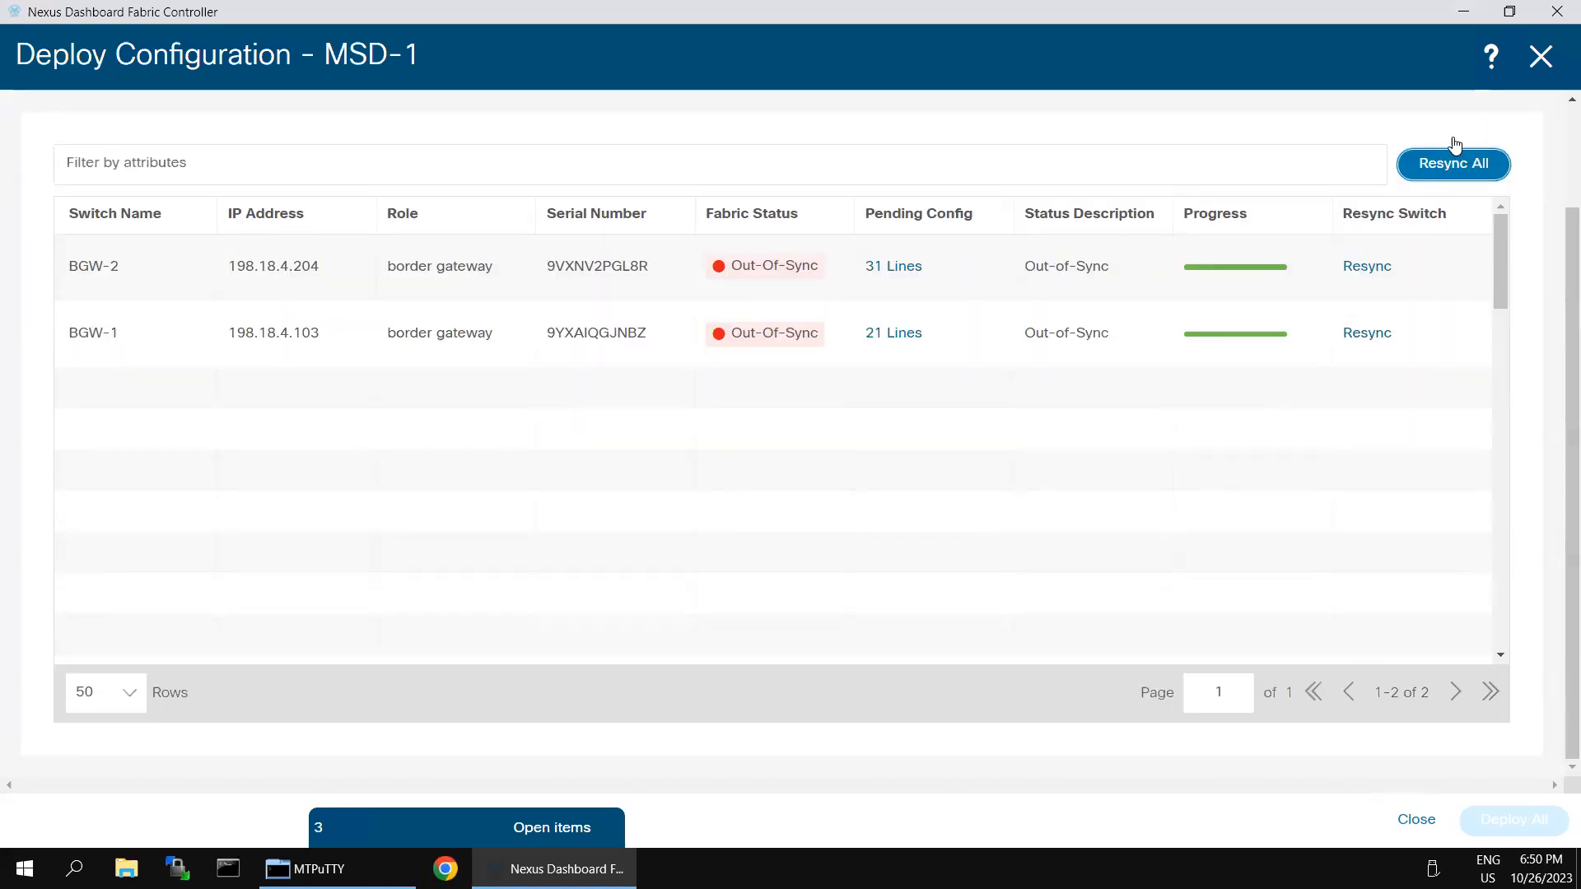
click(1540, 56)
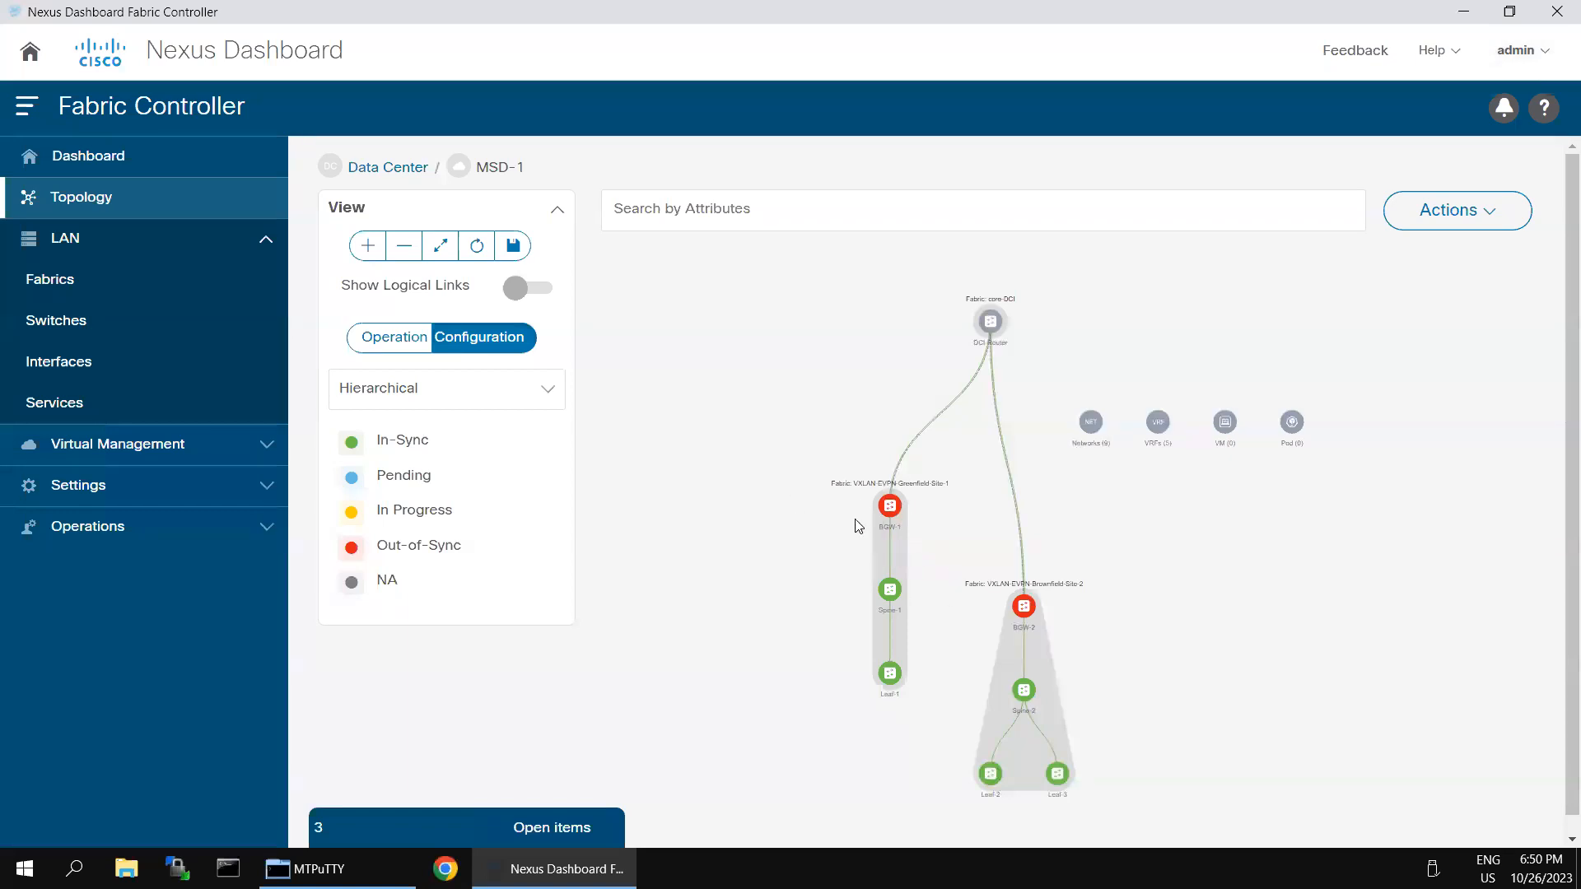
Step: Enable Show Logical Links in the topology and minimize the remote dashboard session
click(519, 290)
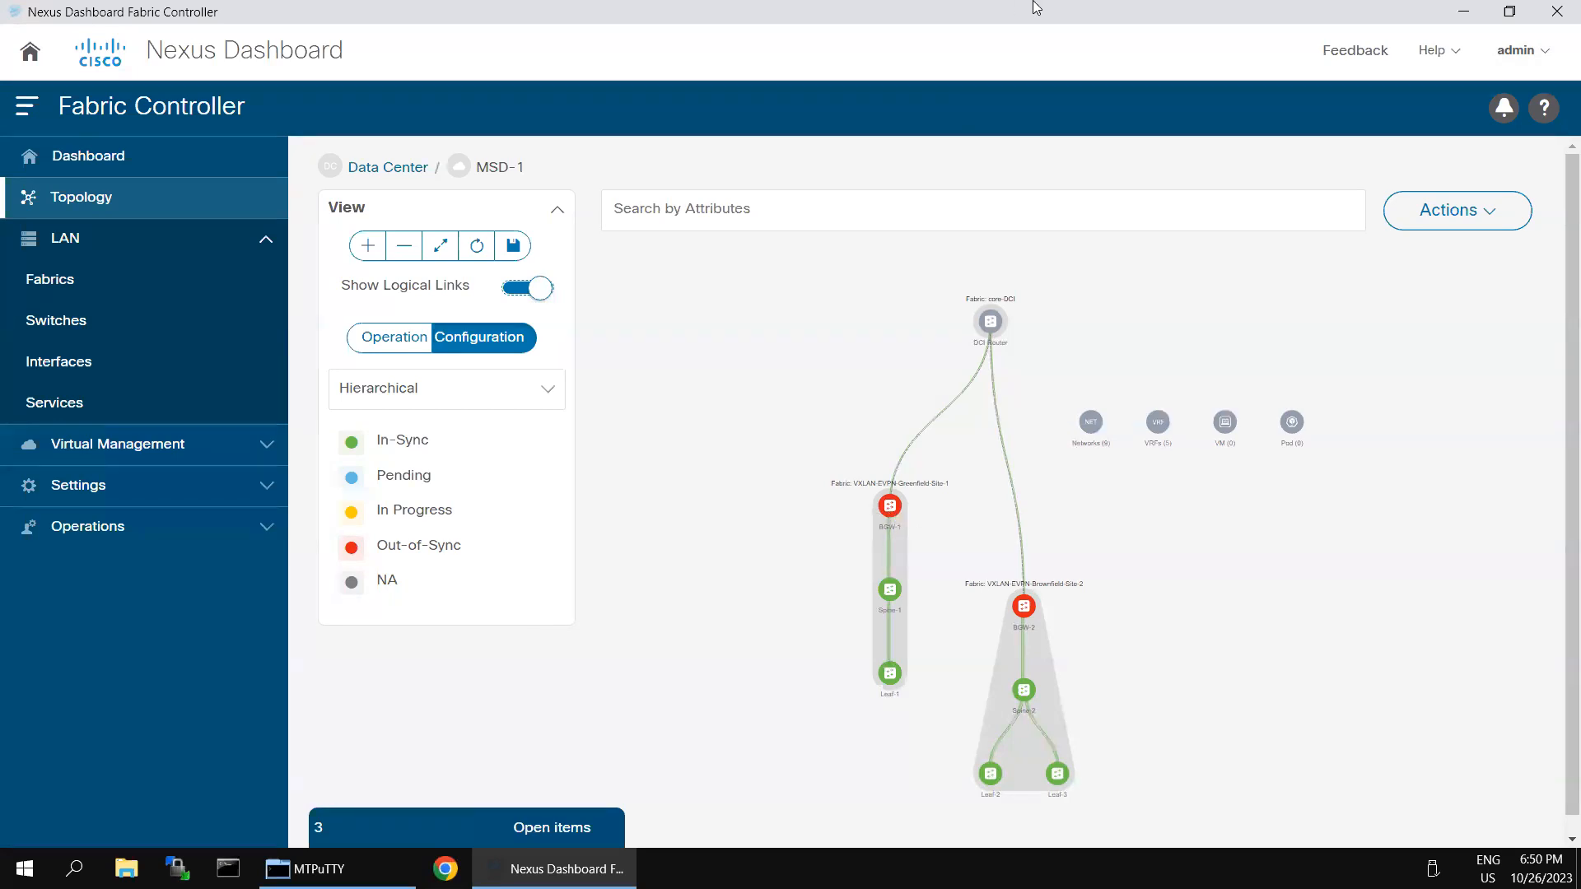
mouse_move(1036, 3)
click(1338, 14)
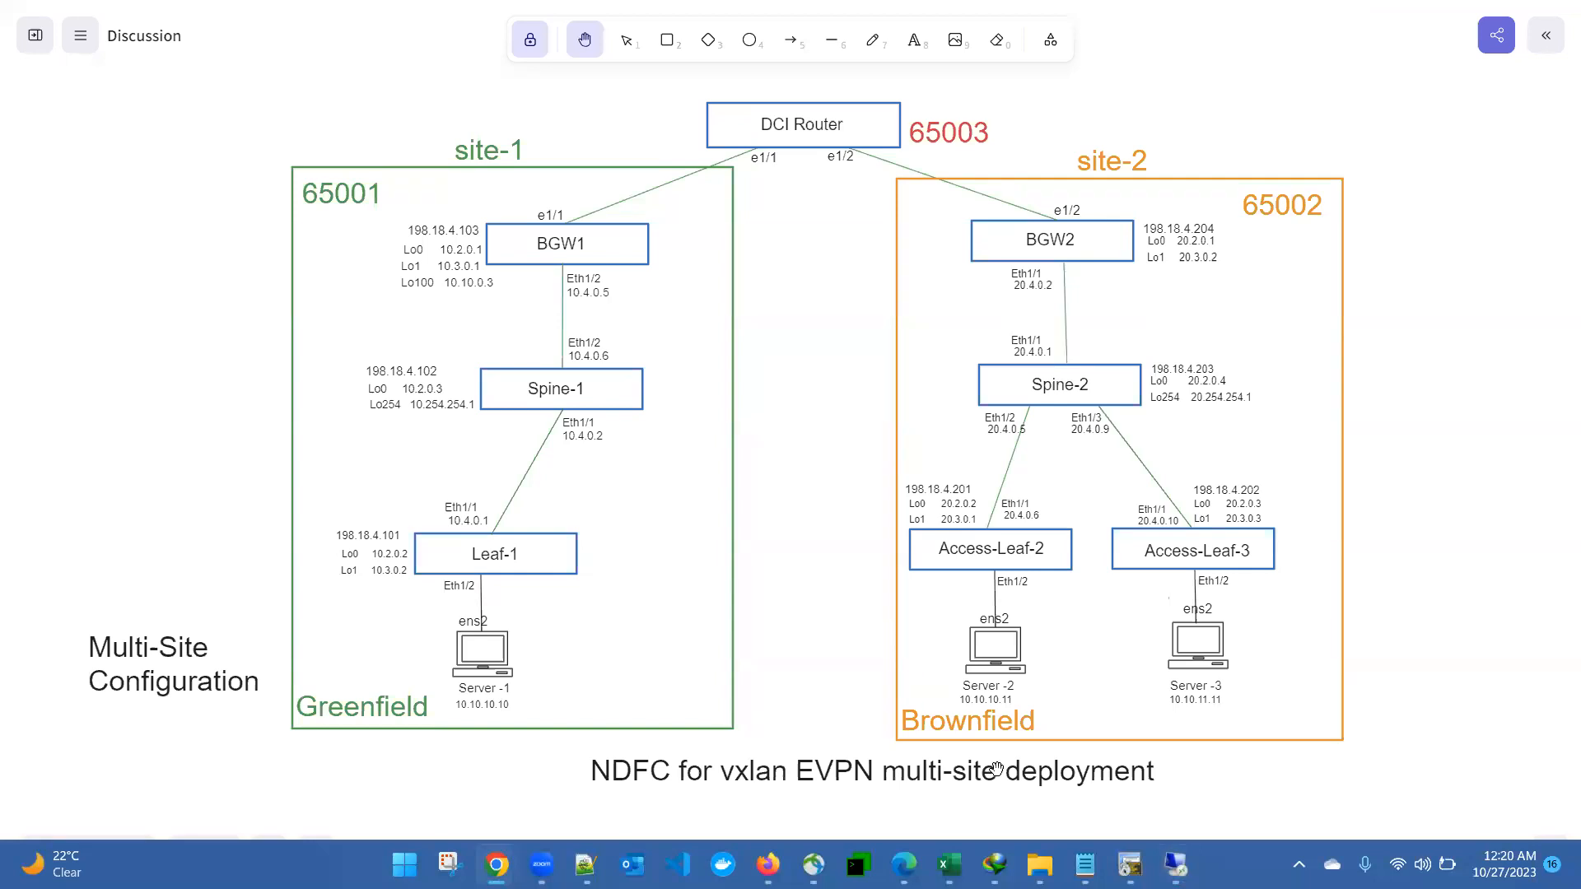
Step: Bring the SecureCRT terminal with the Leaf-1 session back to the front
click(1130, 864)
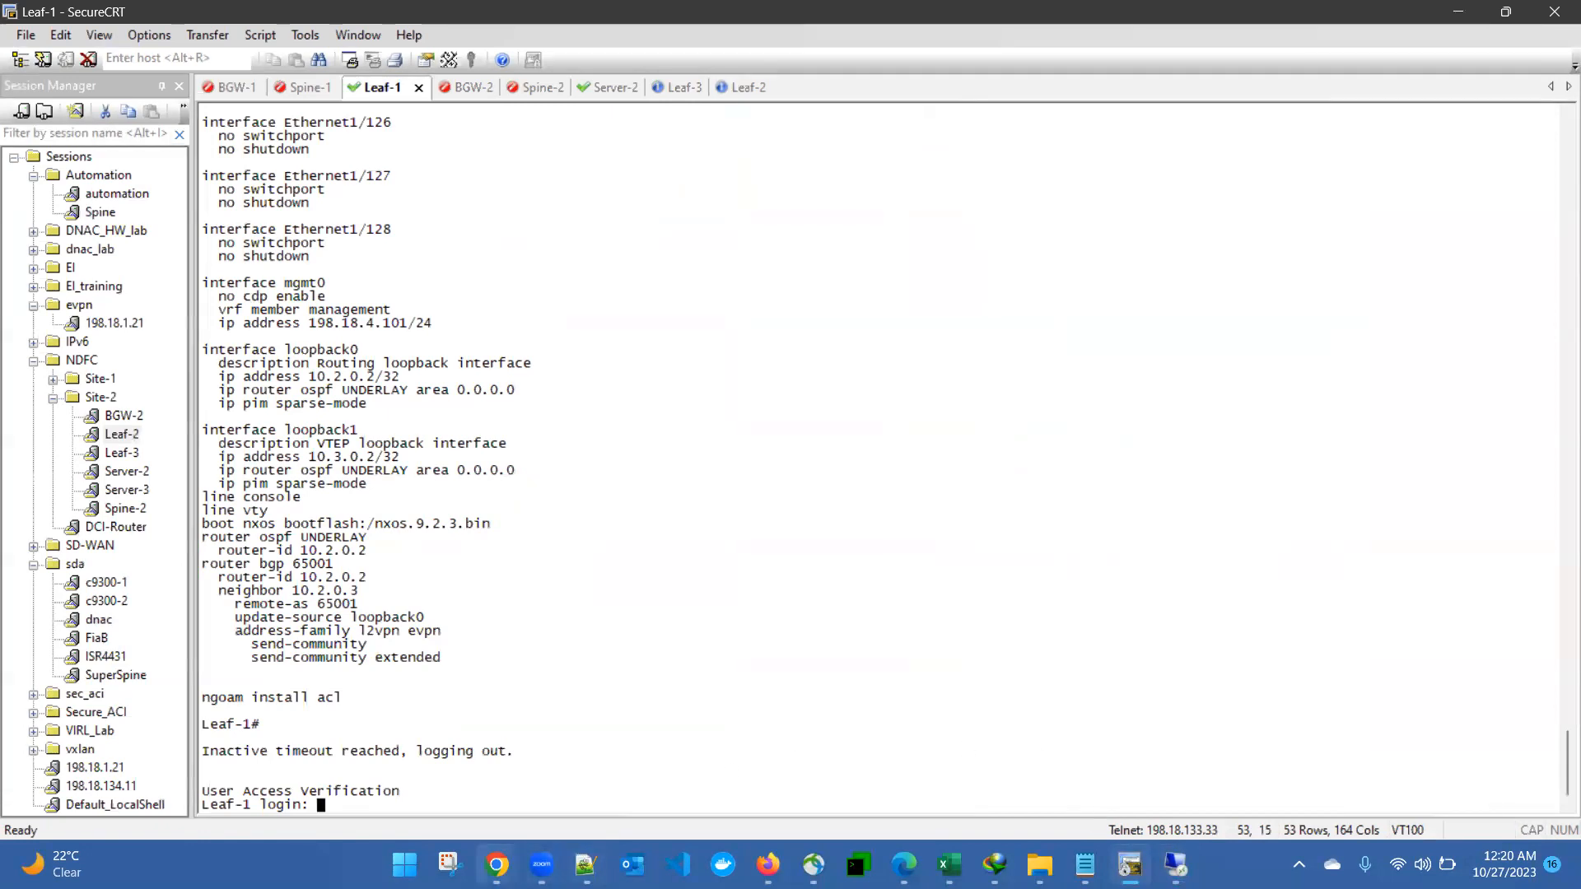
mouse_move(496, 864)
click(376, 817)
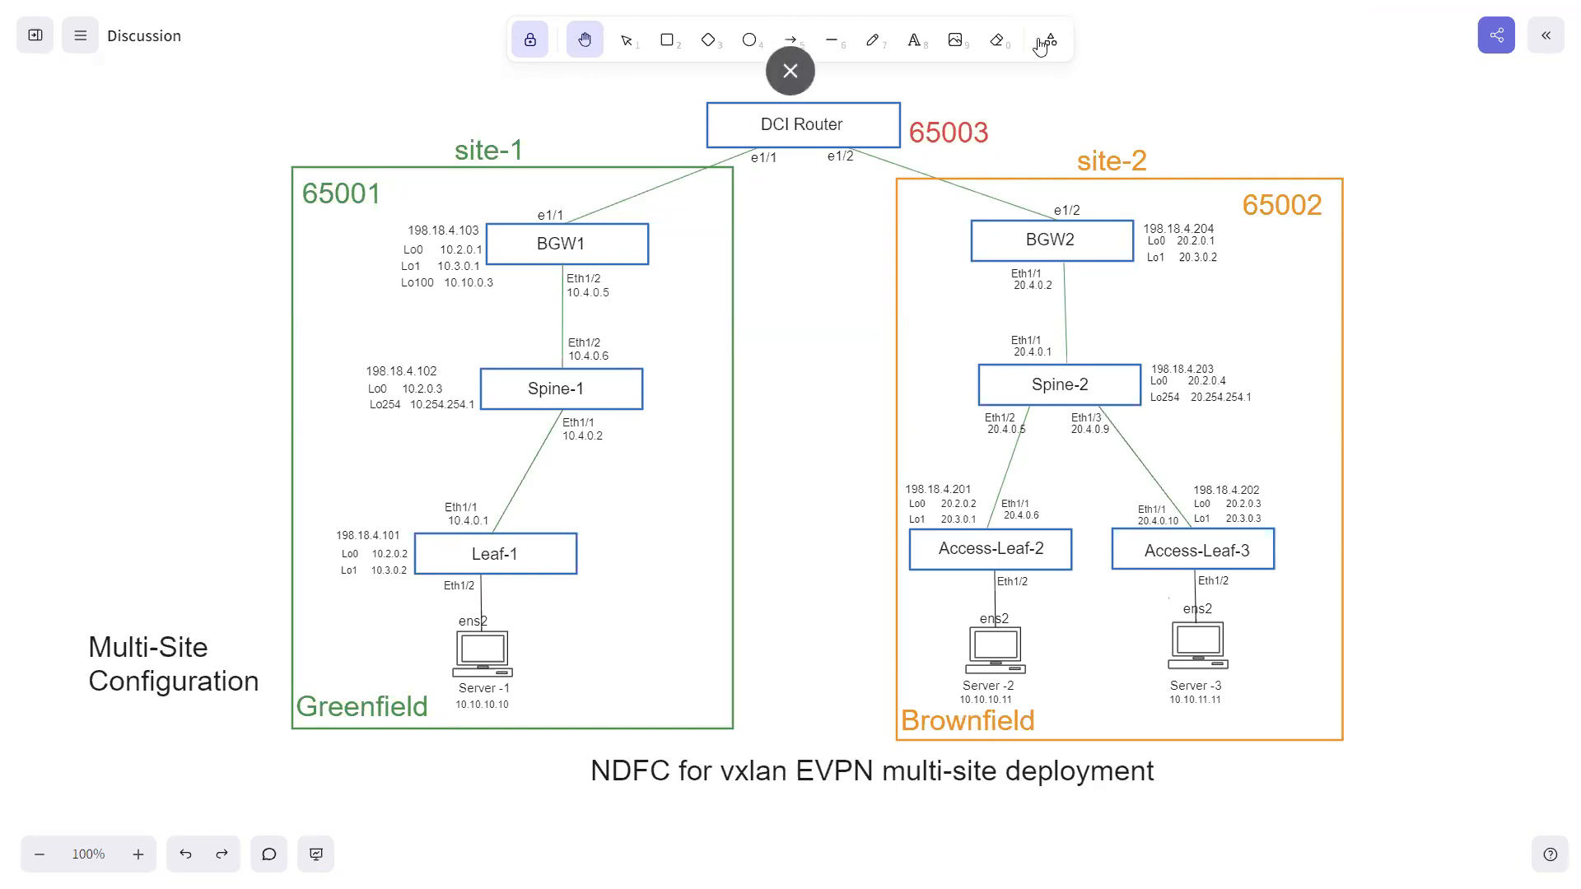
key(super)
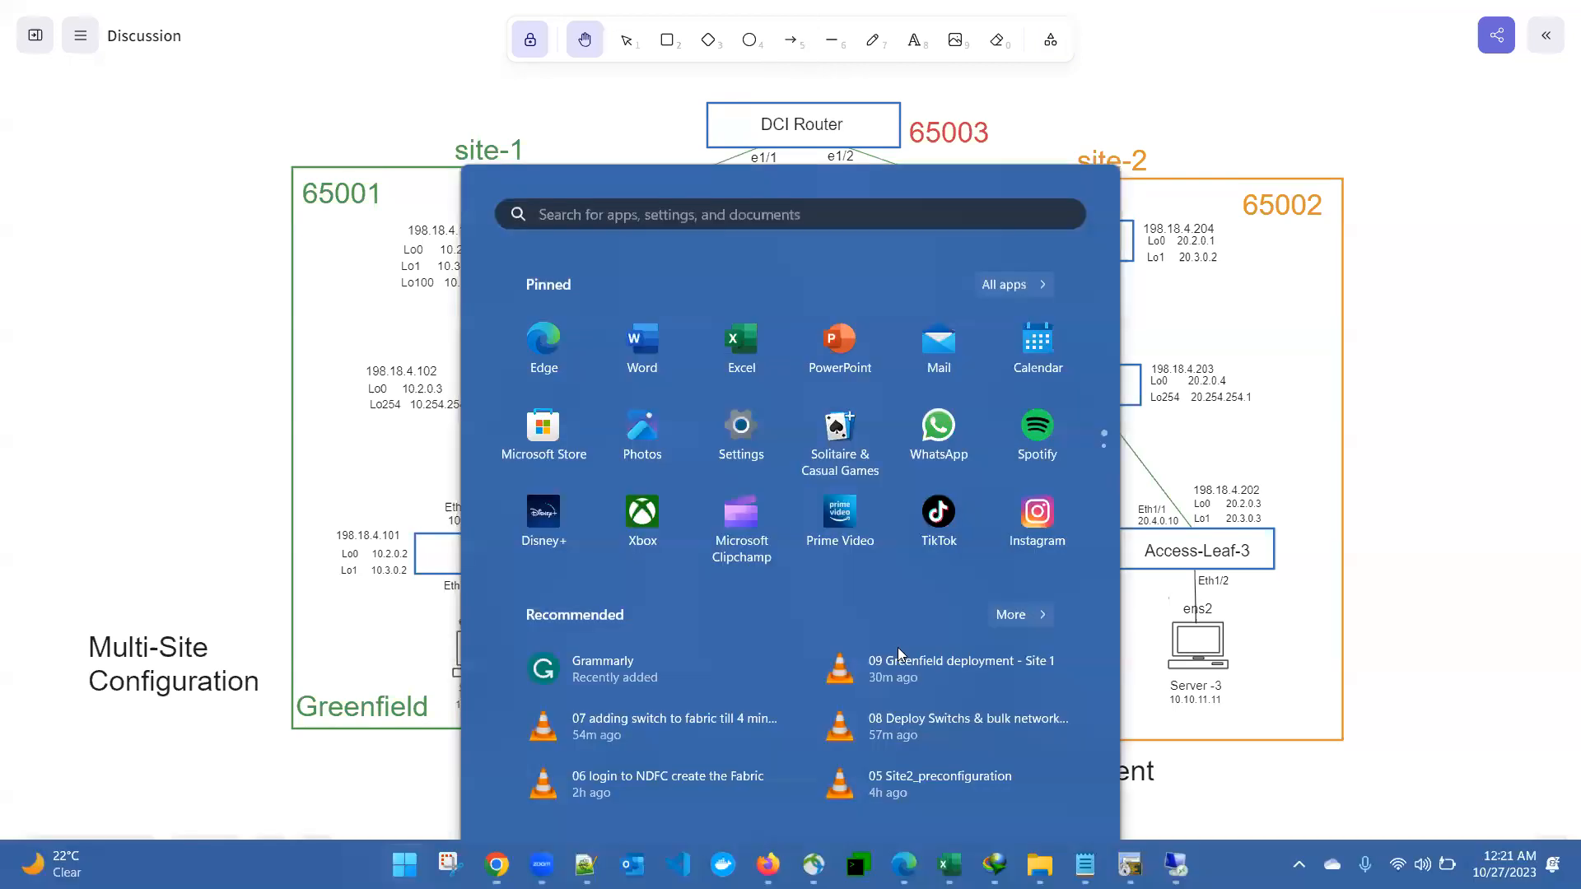
click(1130, 865)
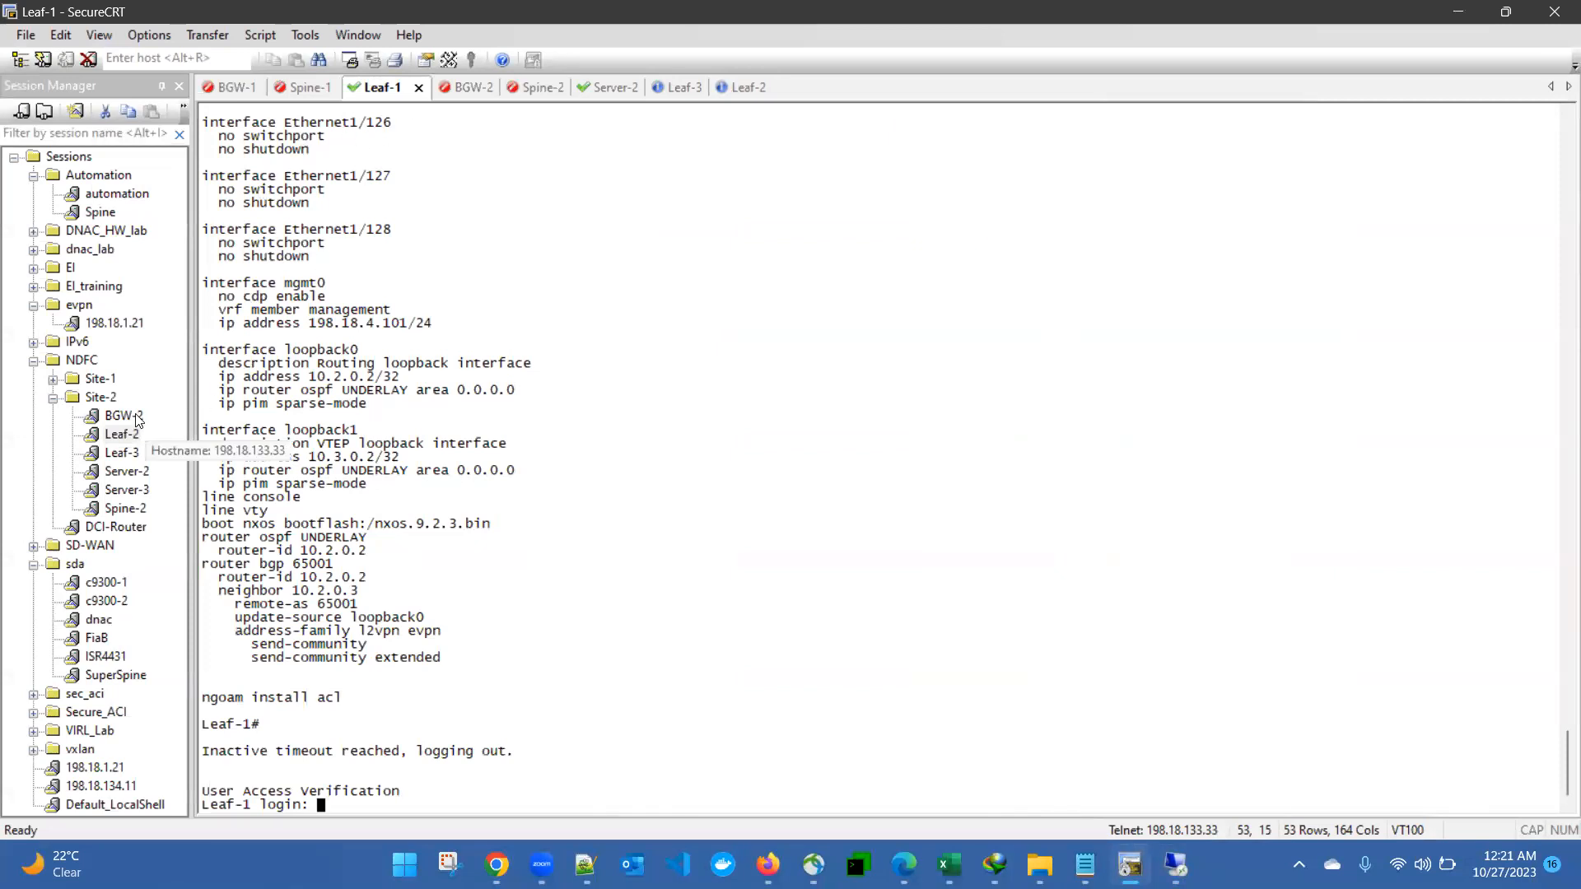
Step: Open a terminal session to Server-1, trust its host key, and log in
click(52, 381)
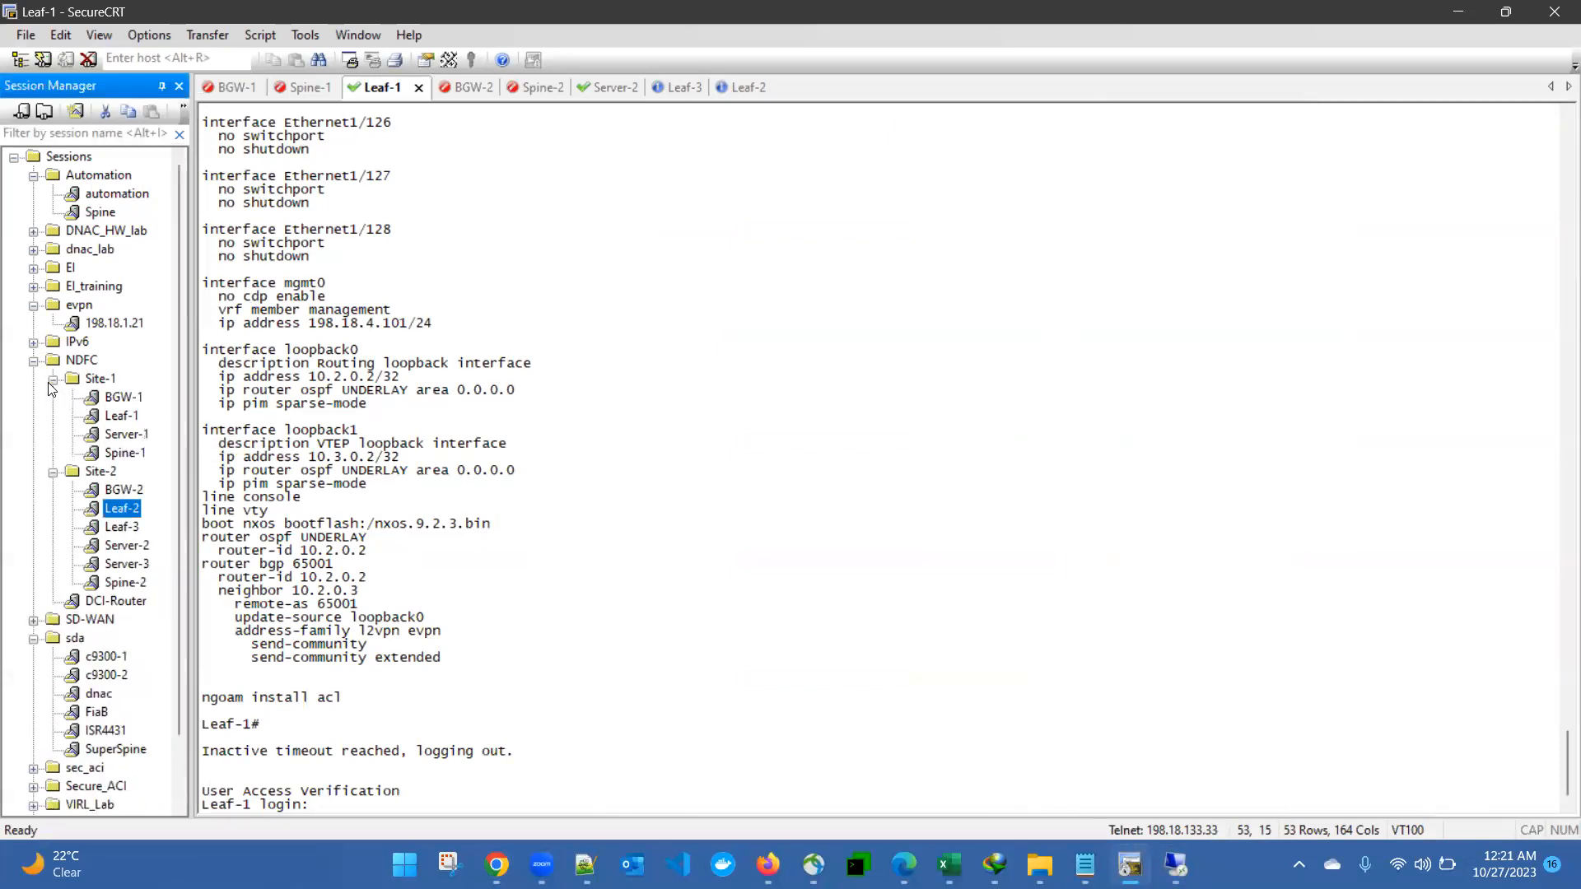
double_click(120, 436)
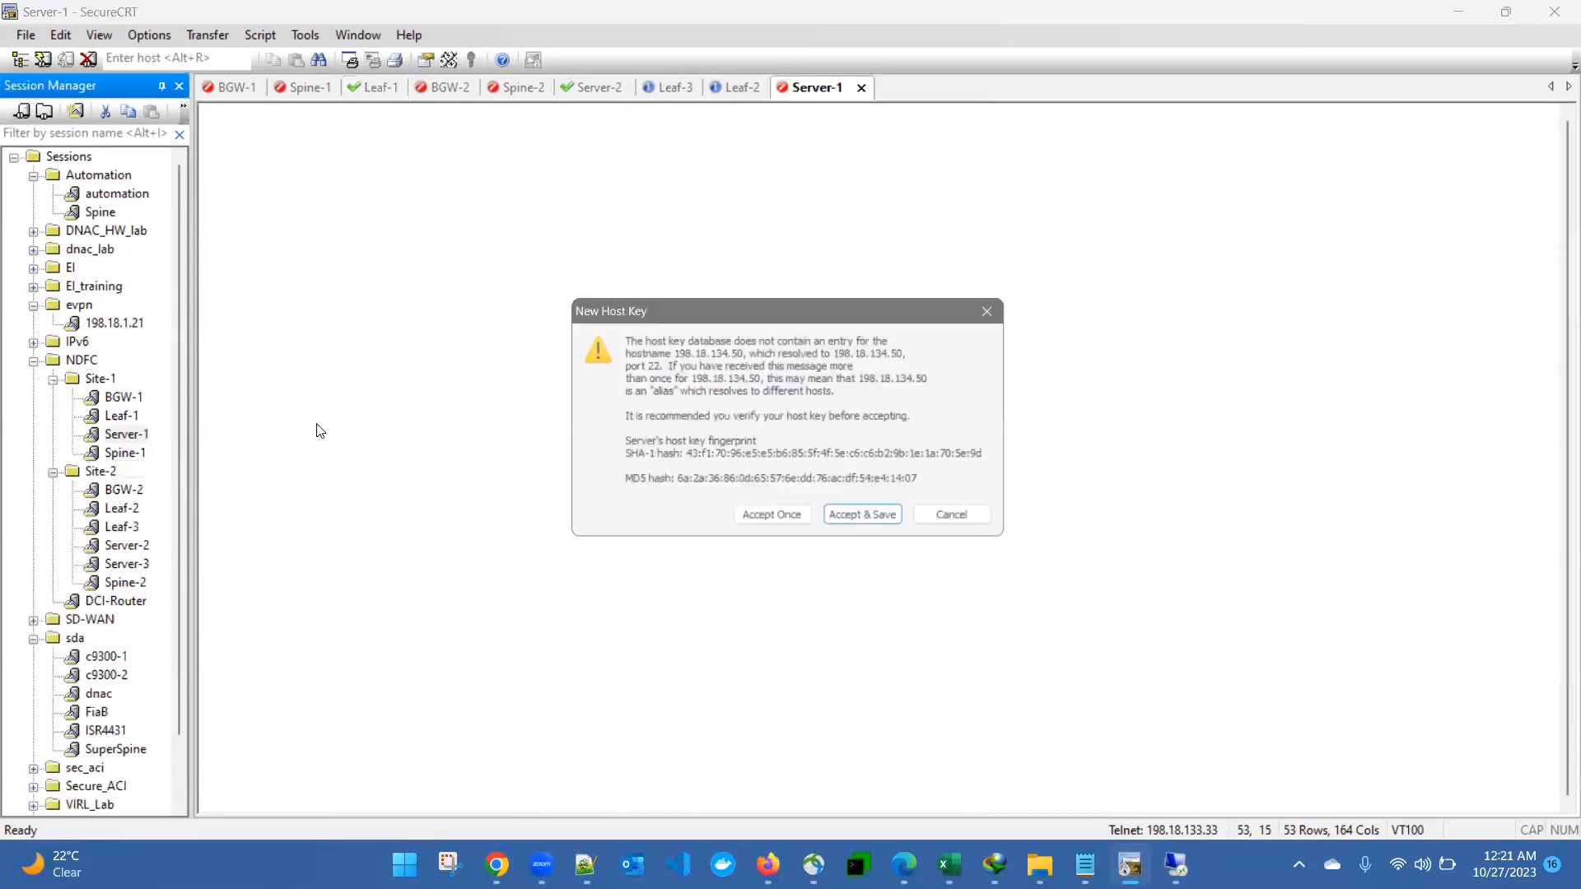
click(773, 524)
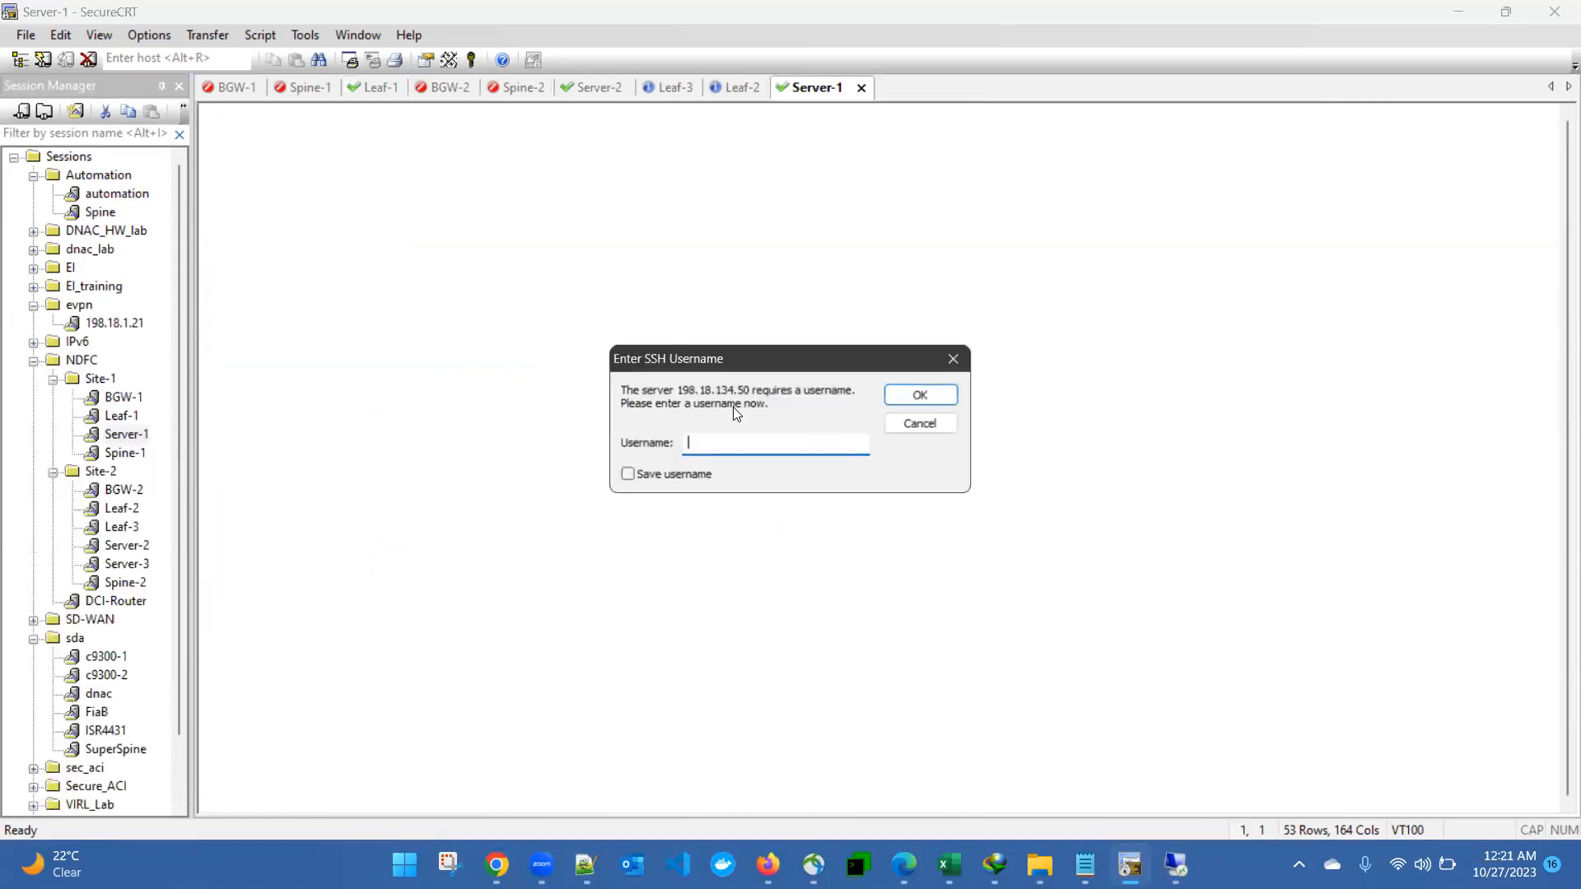
text(tc)
key(Return)
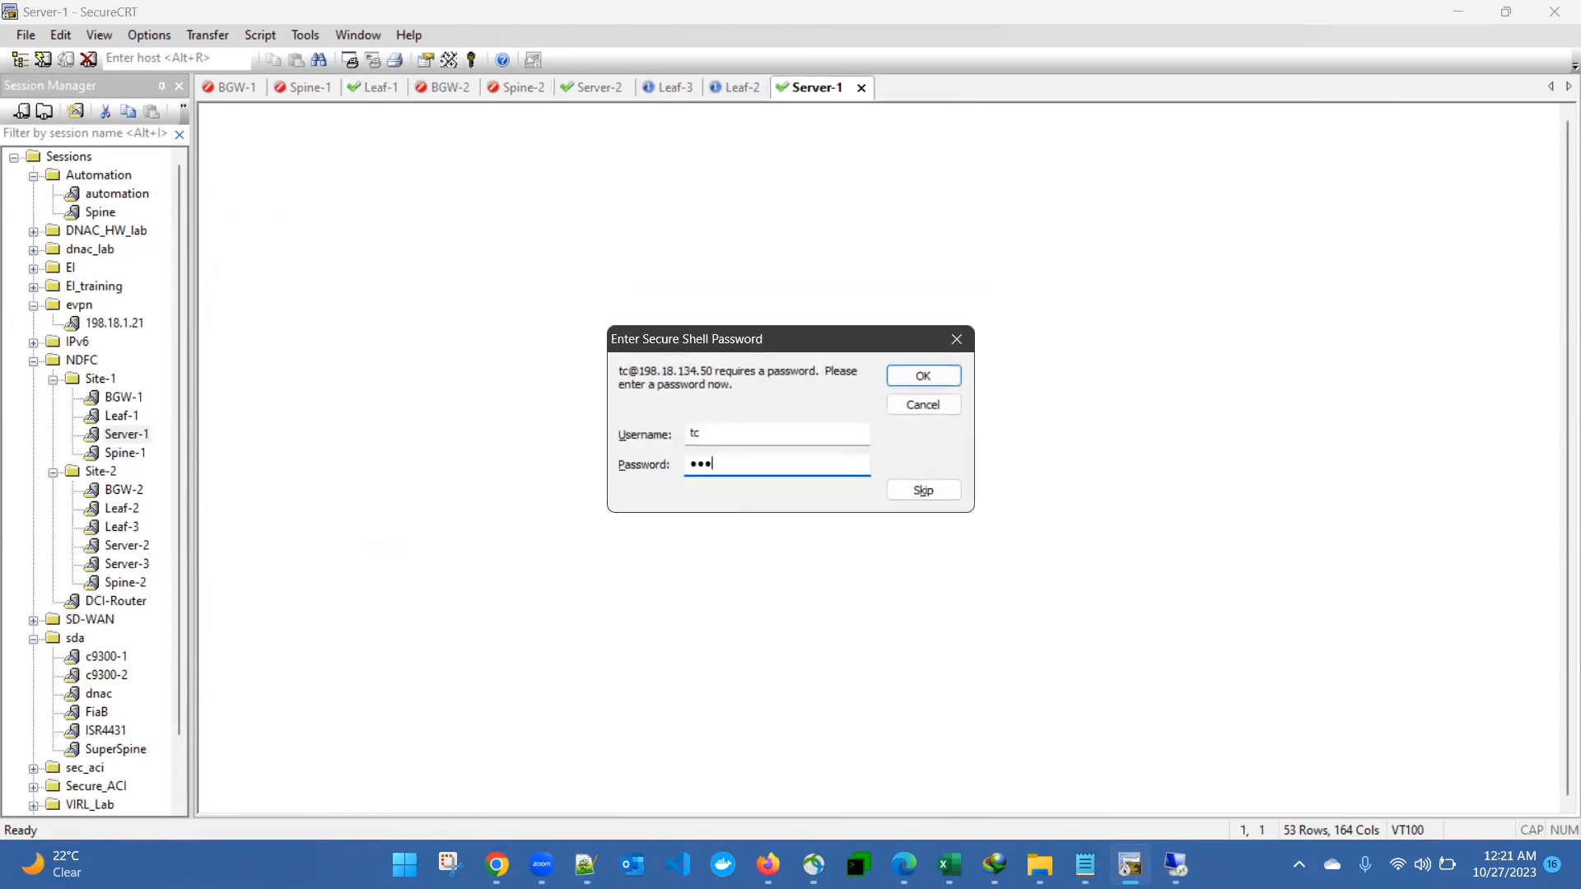
key(Return)
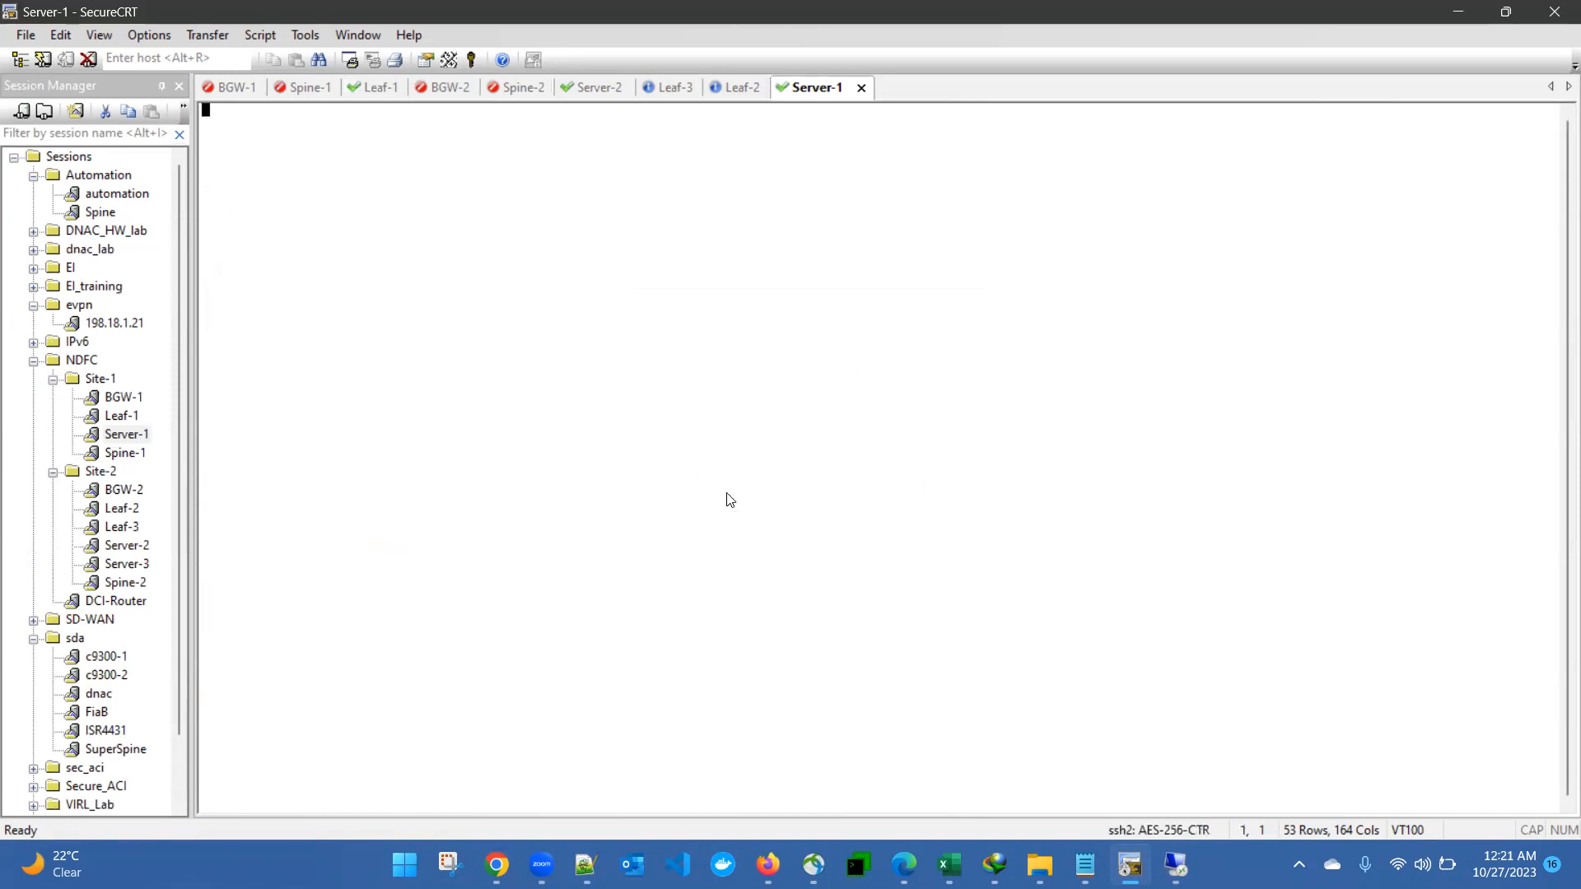
Step: Start a ping to 10.10.10.11 from Server-1's shell and copy the output line
text(ping 10.10.10)
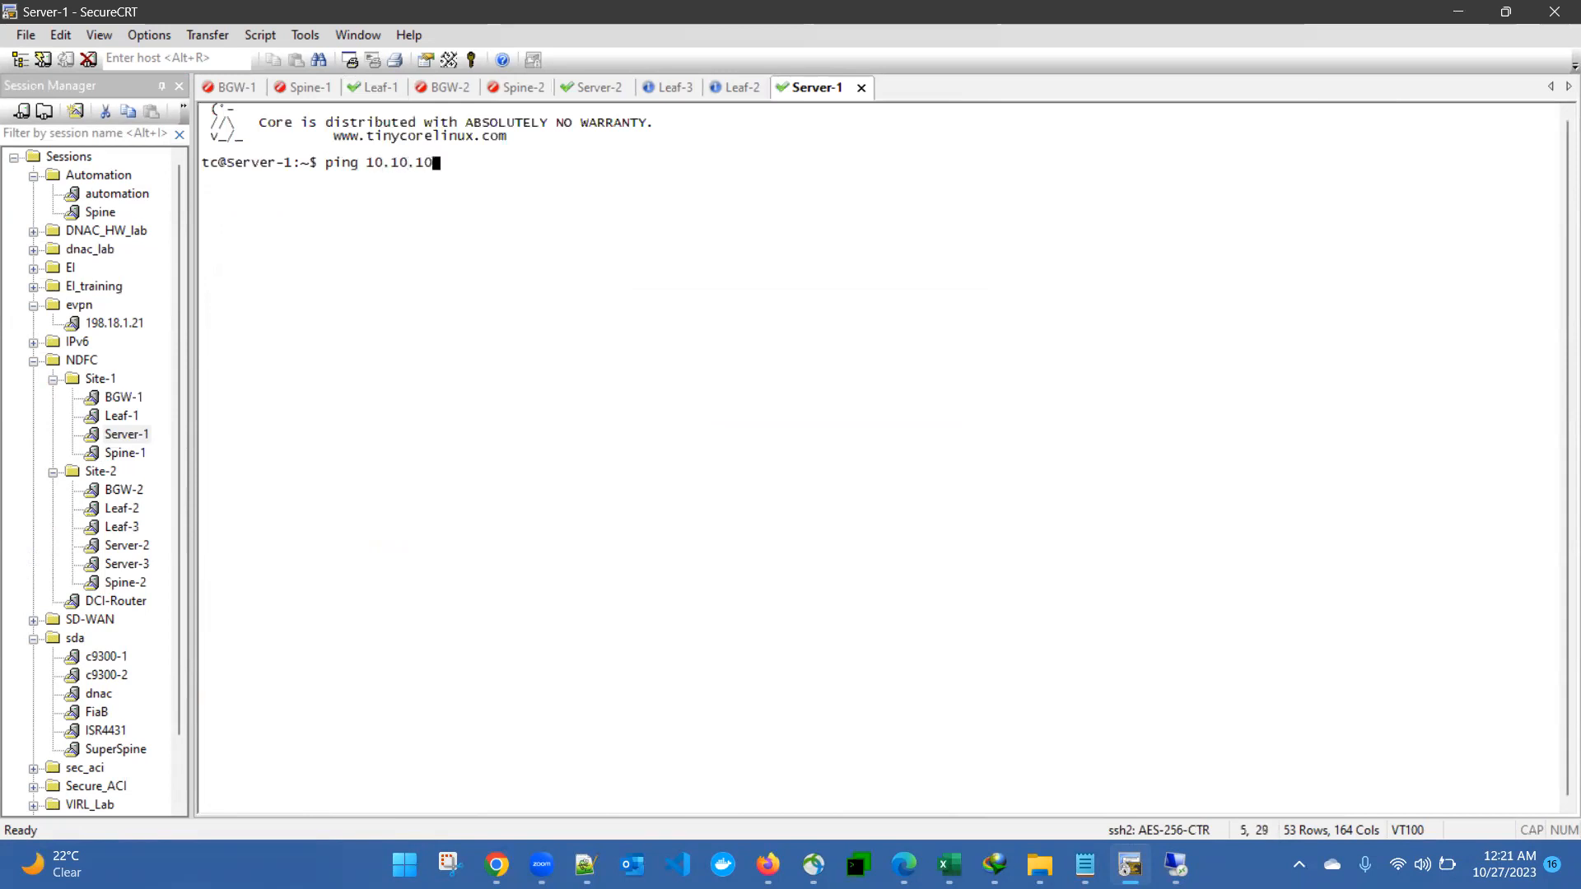
text(.11)
key(Return)
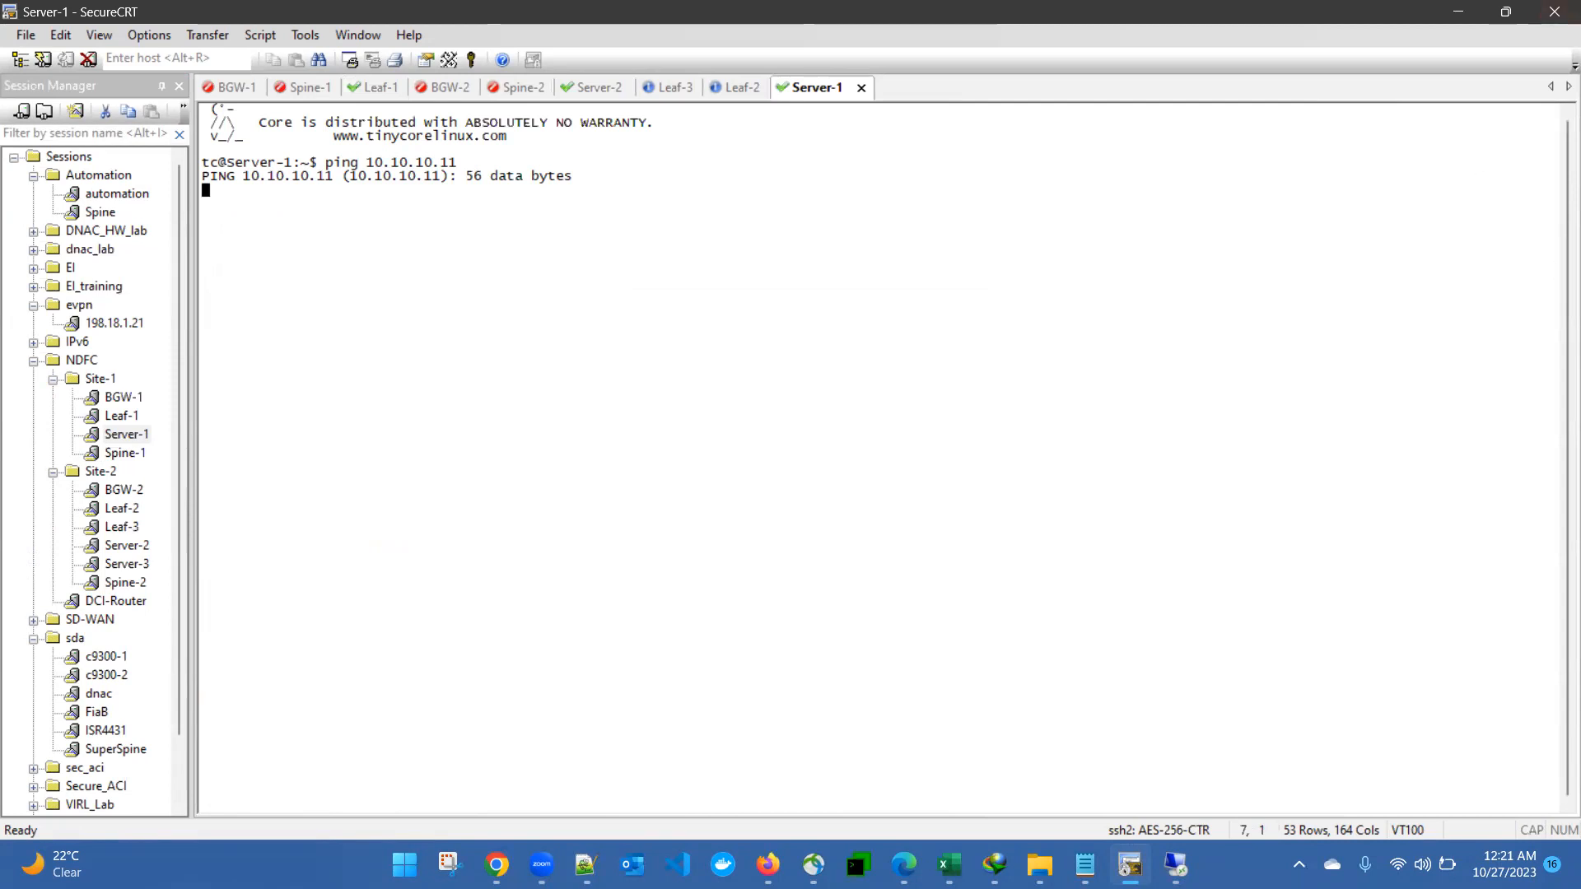
drag(204, 175, 573, 177)
click(524, 220)
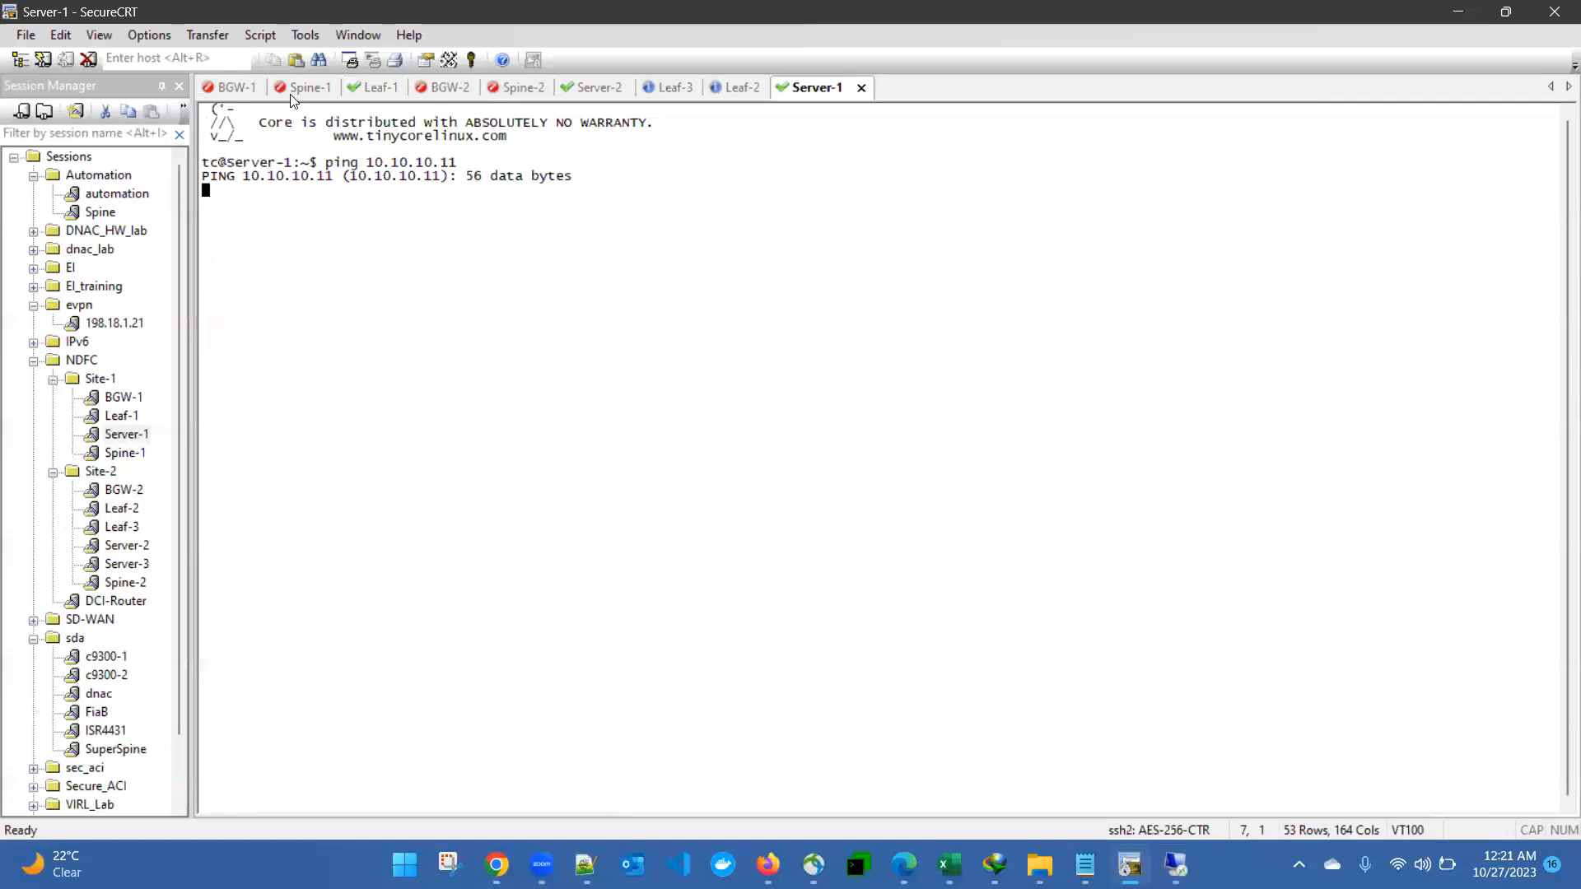
Step: Reconnect the BGW-1 session and log in as admin
click(237, 87)
key(Return)
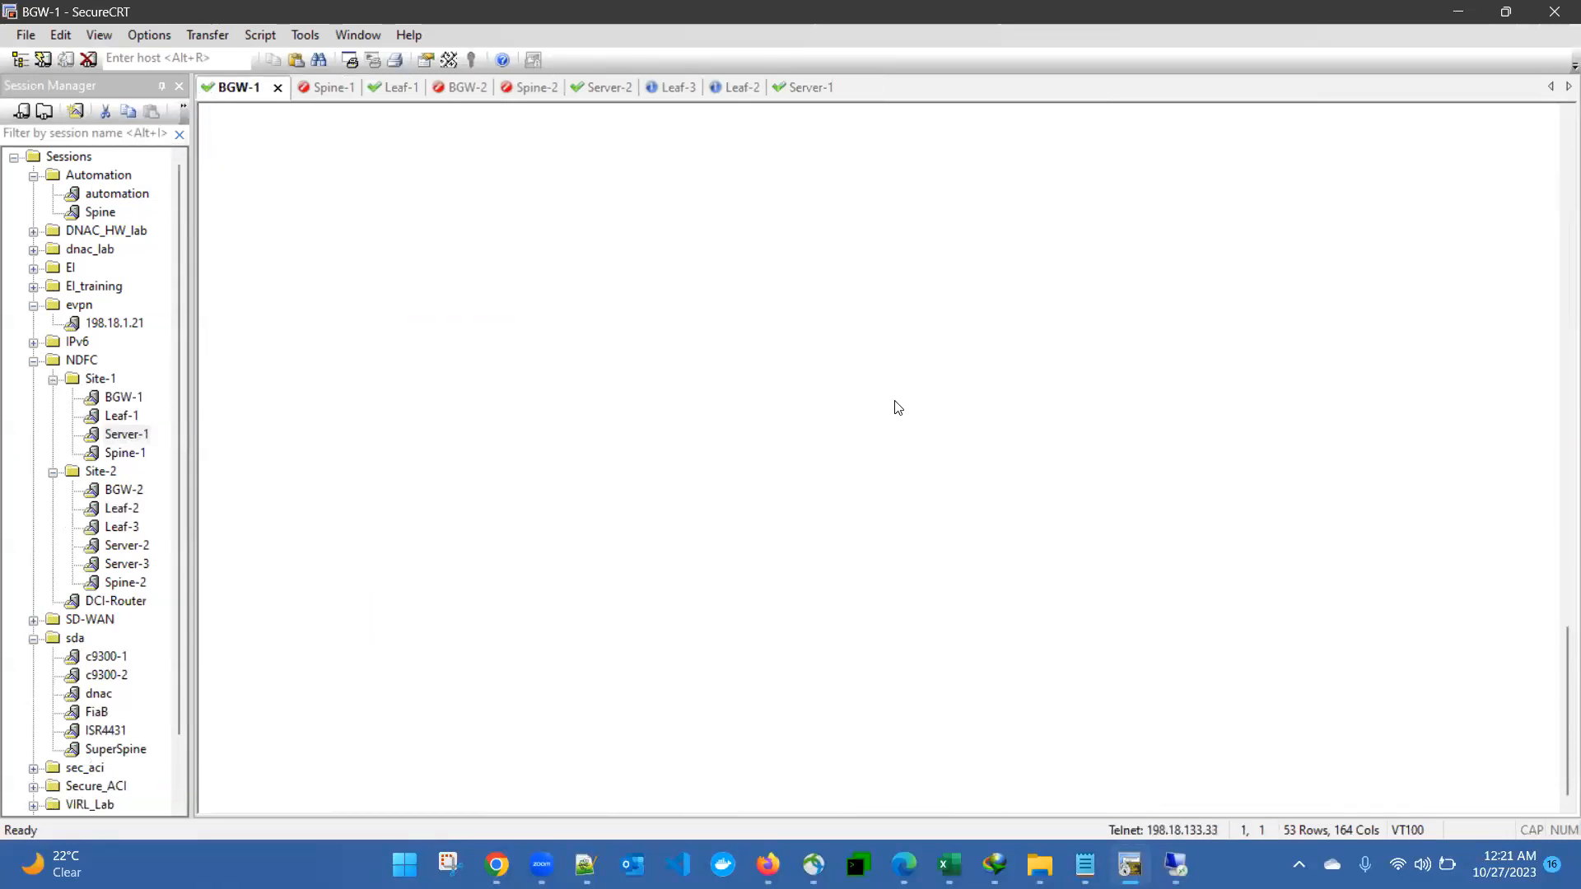
key(Return)
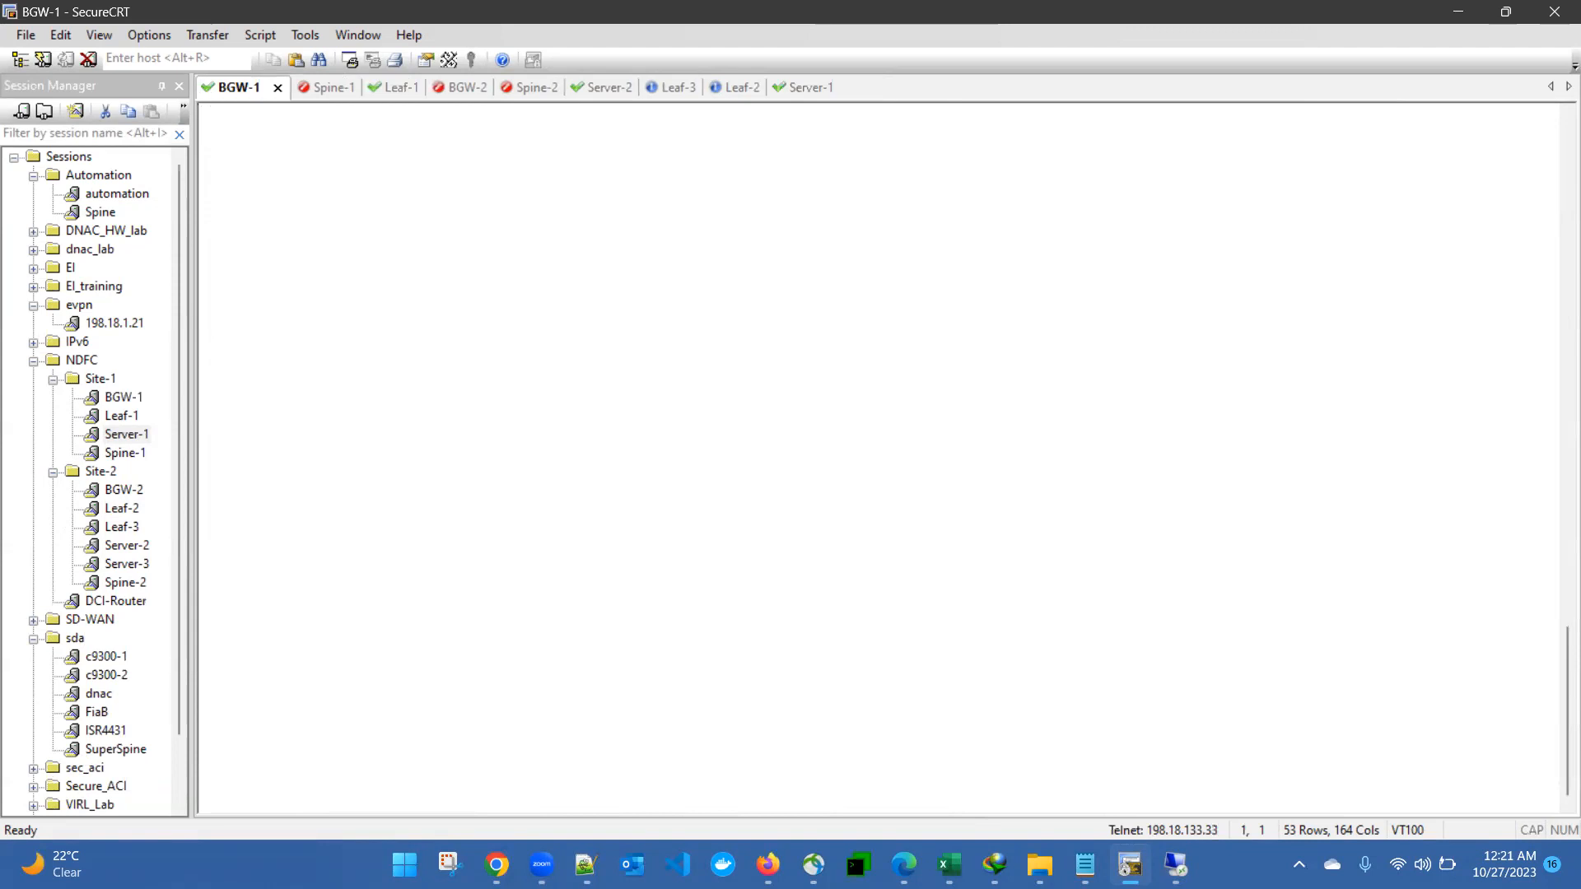
text(admin)
key(Return)
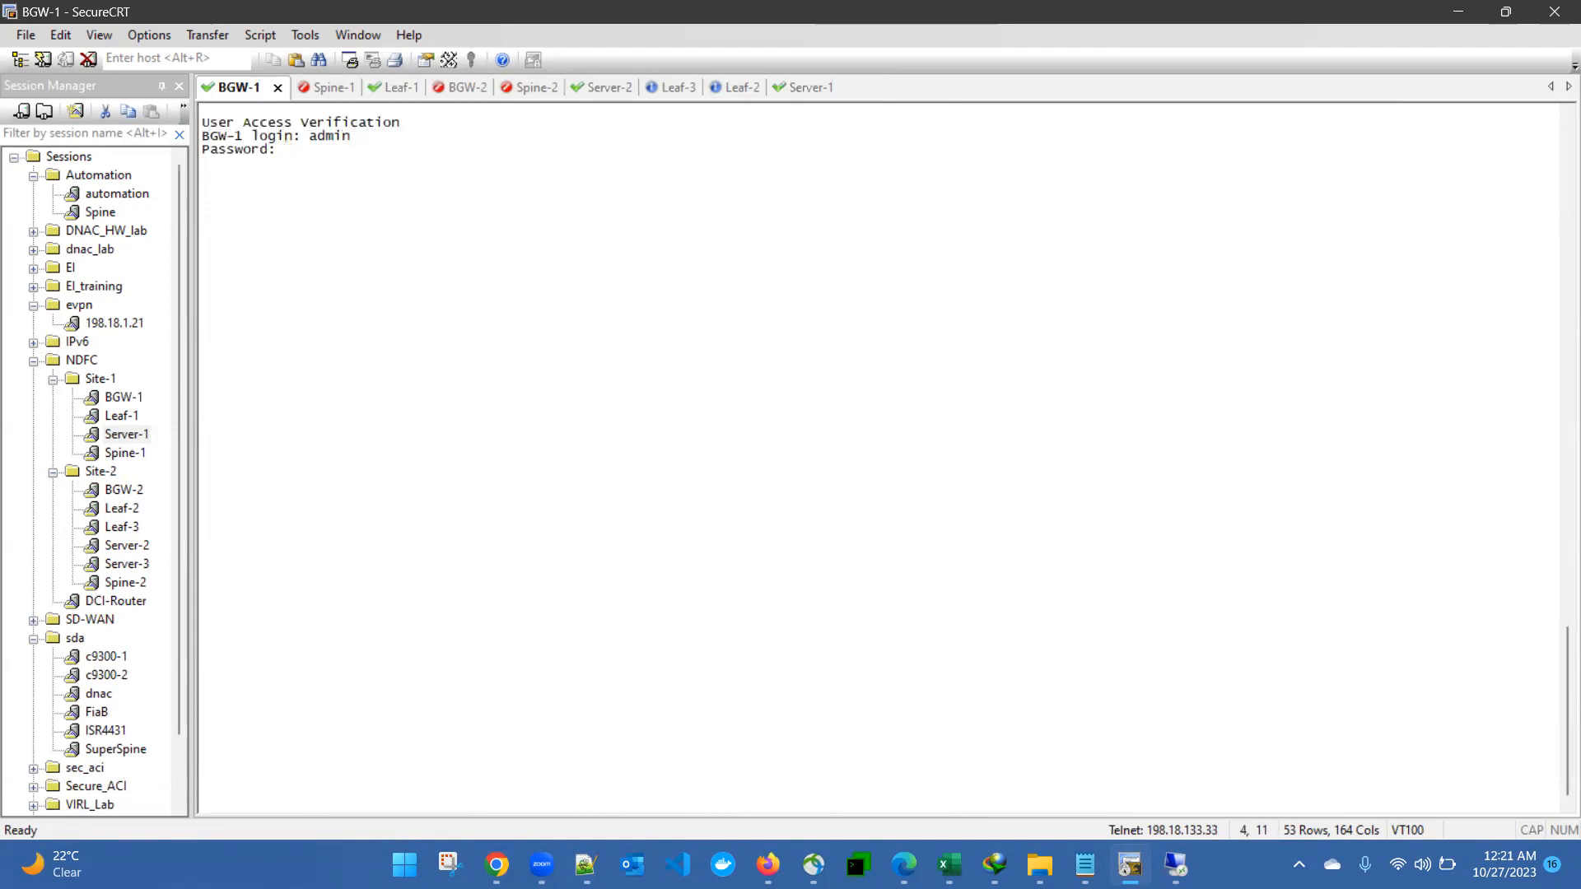
key(Return)
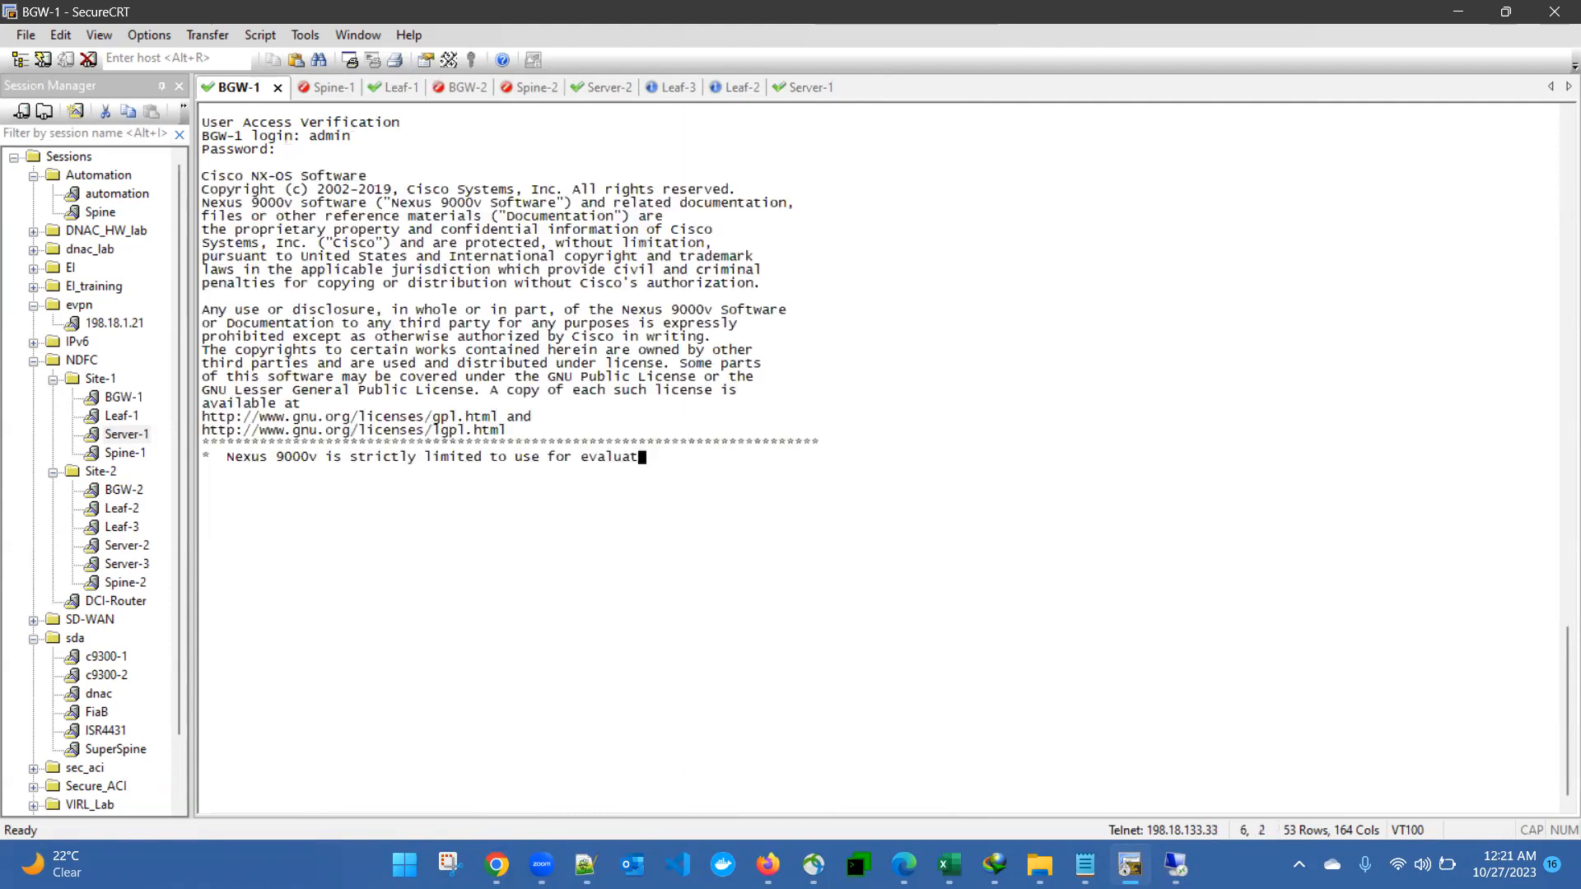
Step: Run show ip bgp all sum and highlight the Idle 100.100.100.100 neighbor rows
text(show )
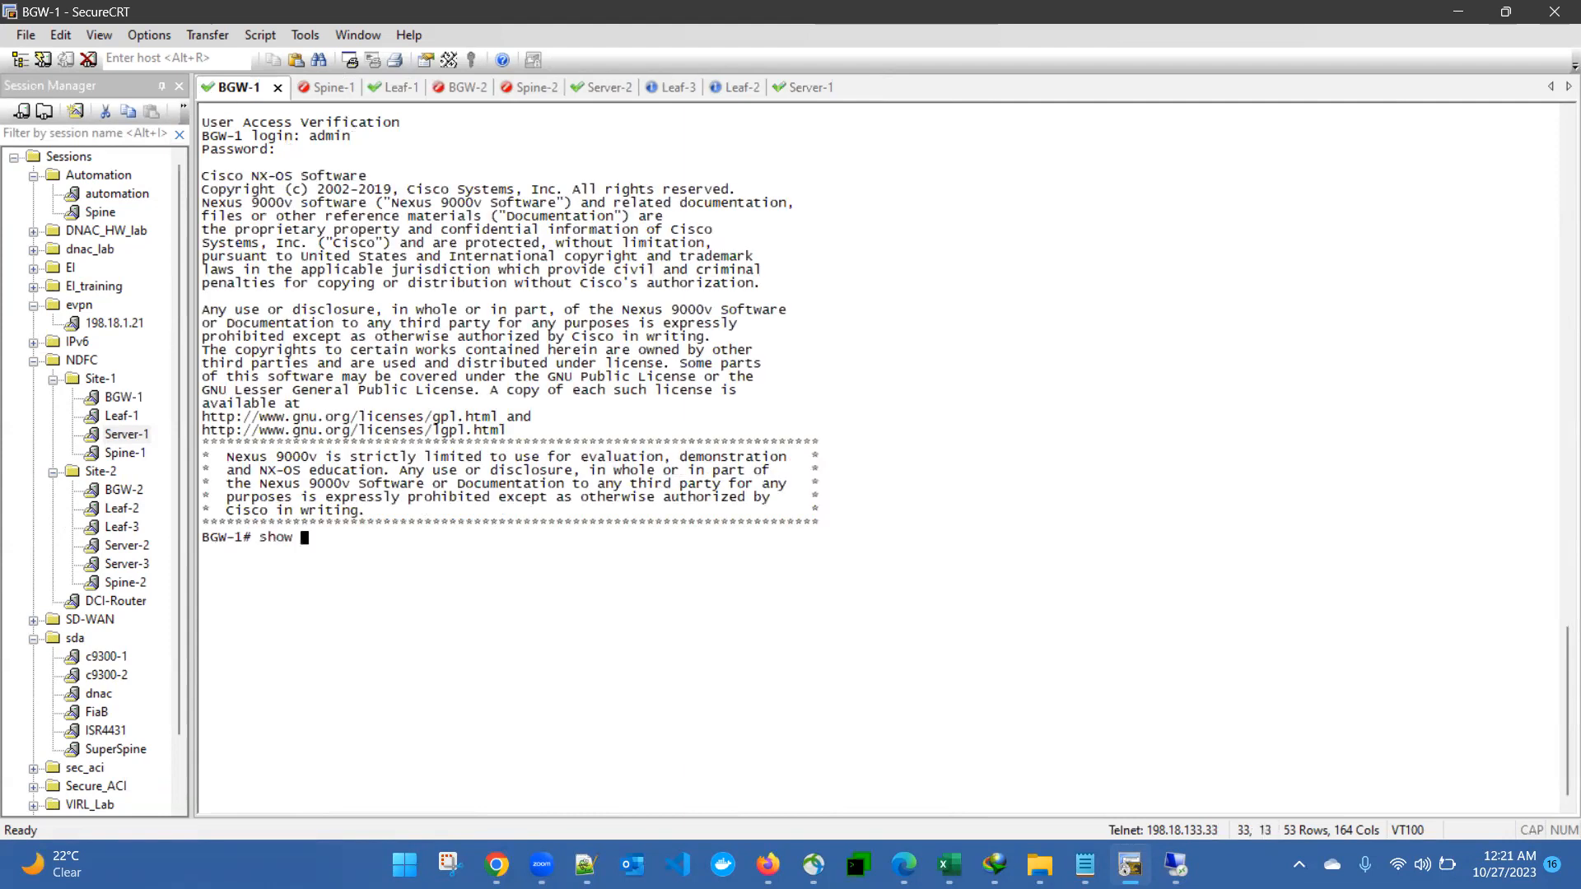
text(ip bgp all sum)
key(Return)
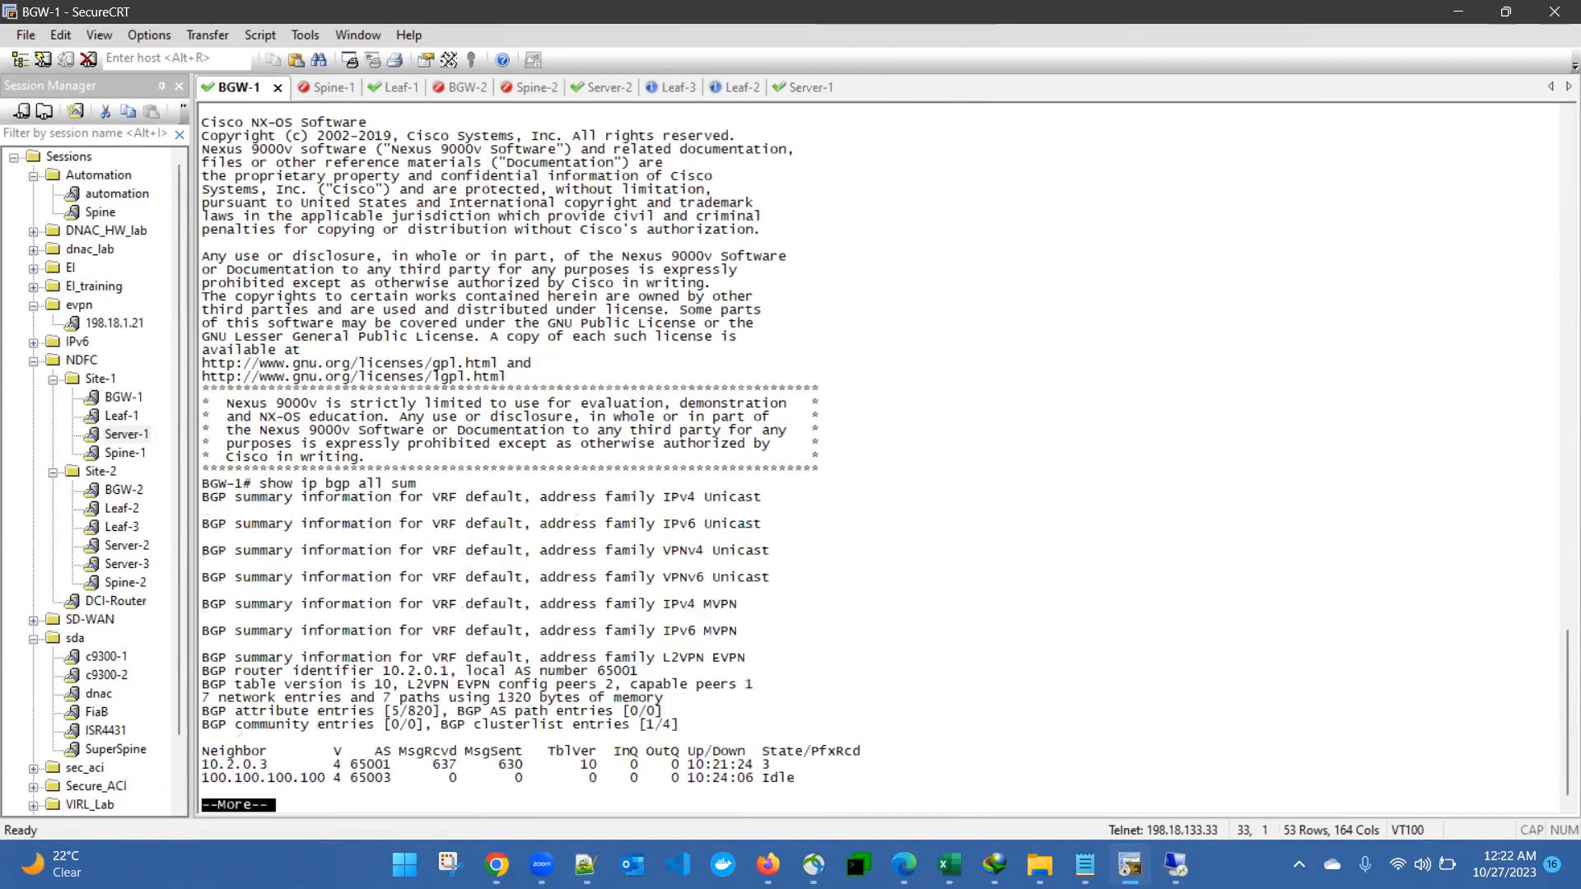
key(space)
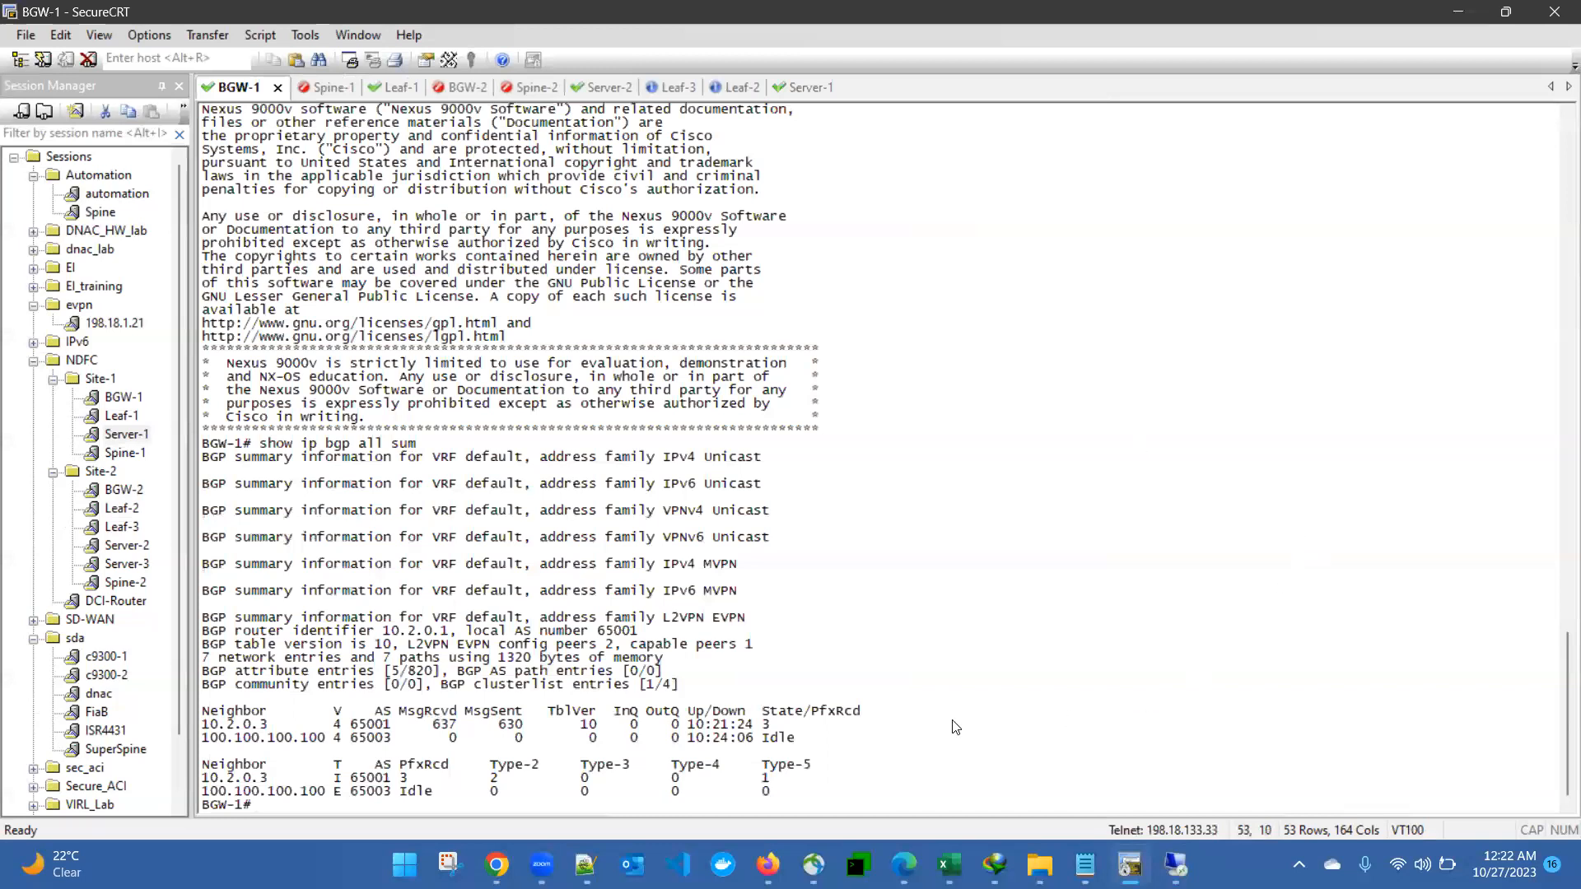
drag(675, 772, 800, 753)
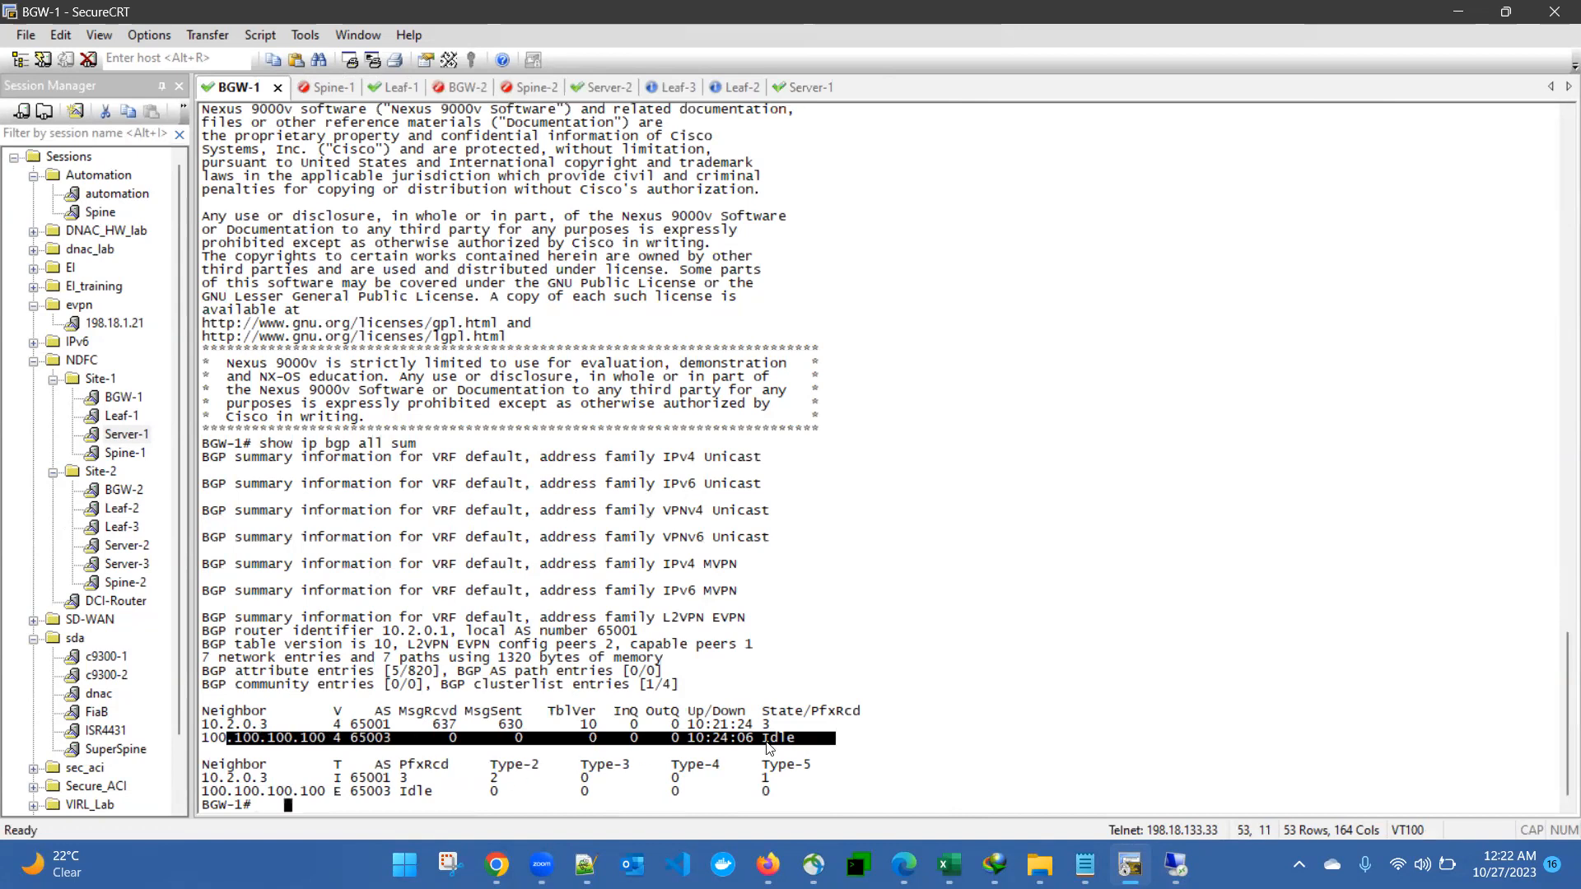
drag(236, 793, 398, 796)
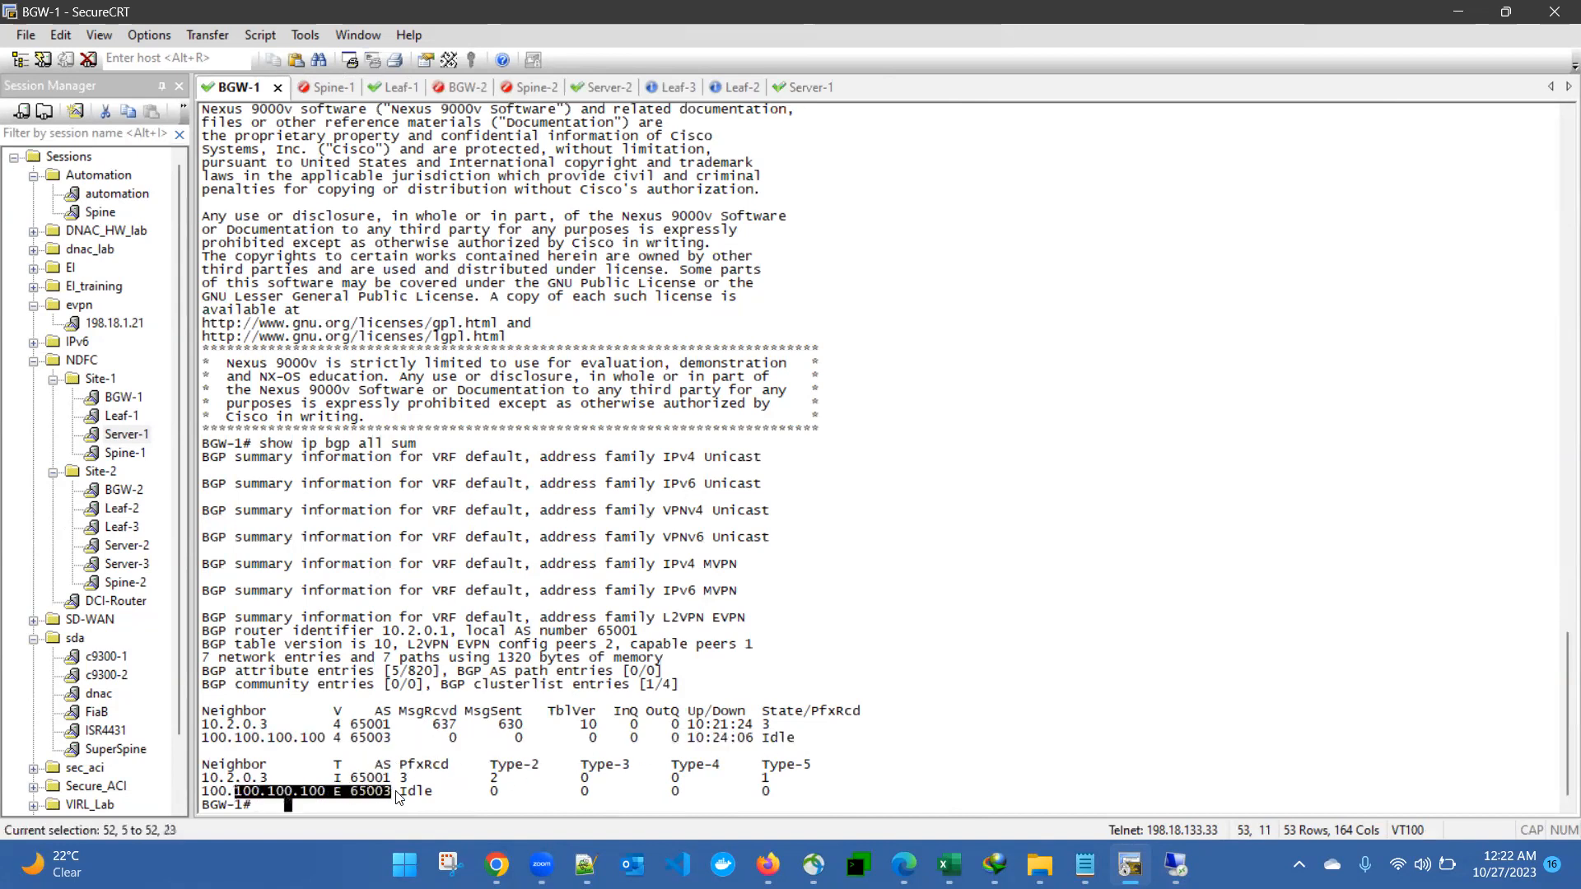
click(426, 699)
Step: Review Server-1's stalled ping to 10.10.10.11, then bring up the Nexus Dashboard login page
click(790, 87)
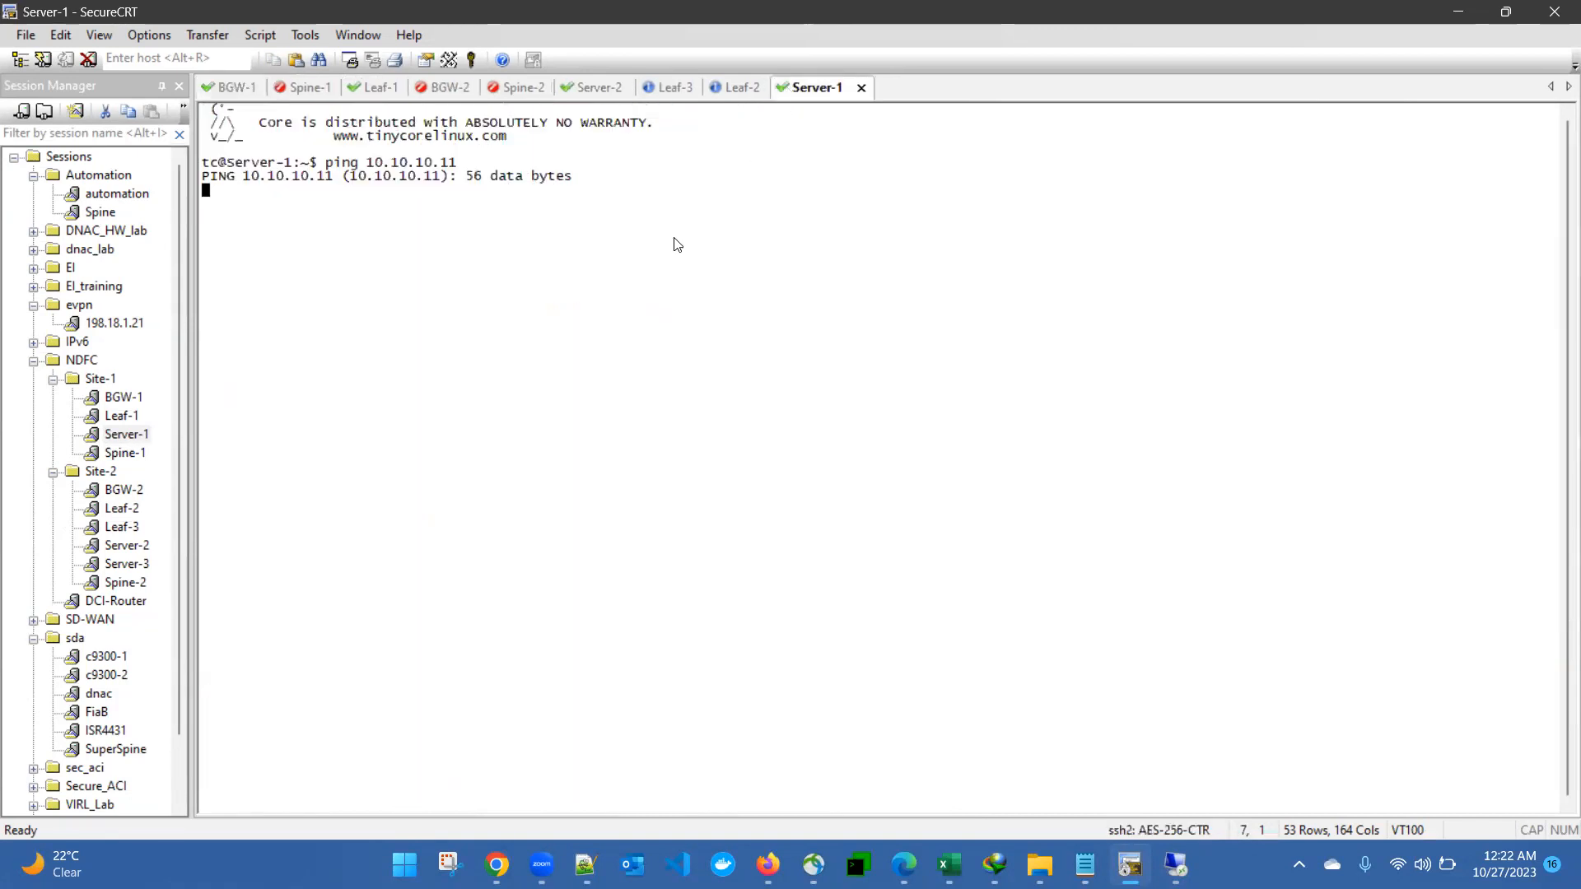
key(Return)
key(Return)
key(Return)
drag(301, 137, 681, 224)
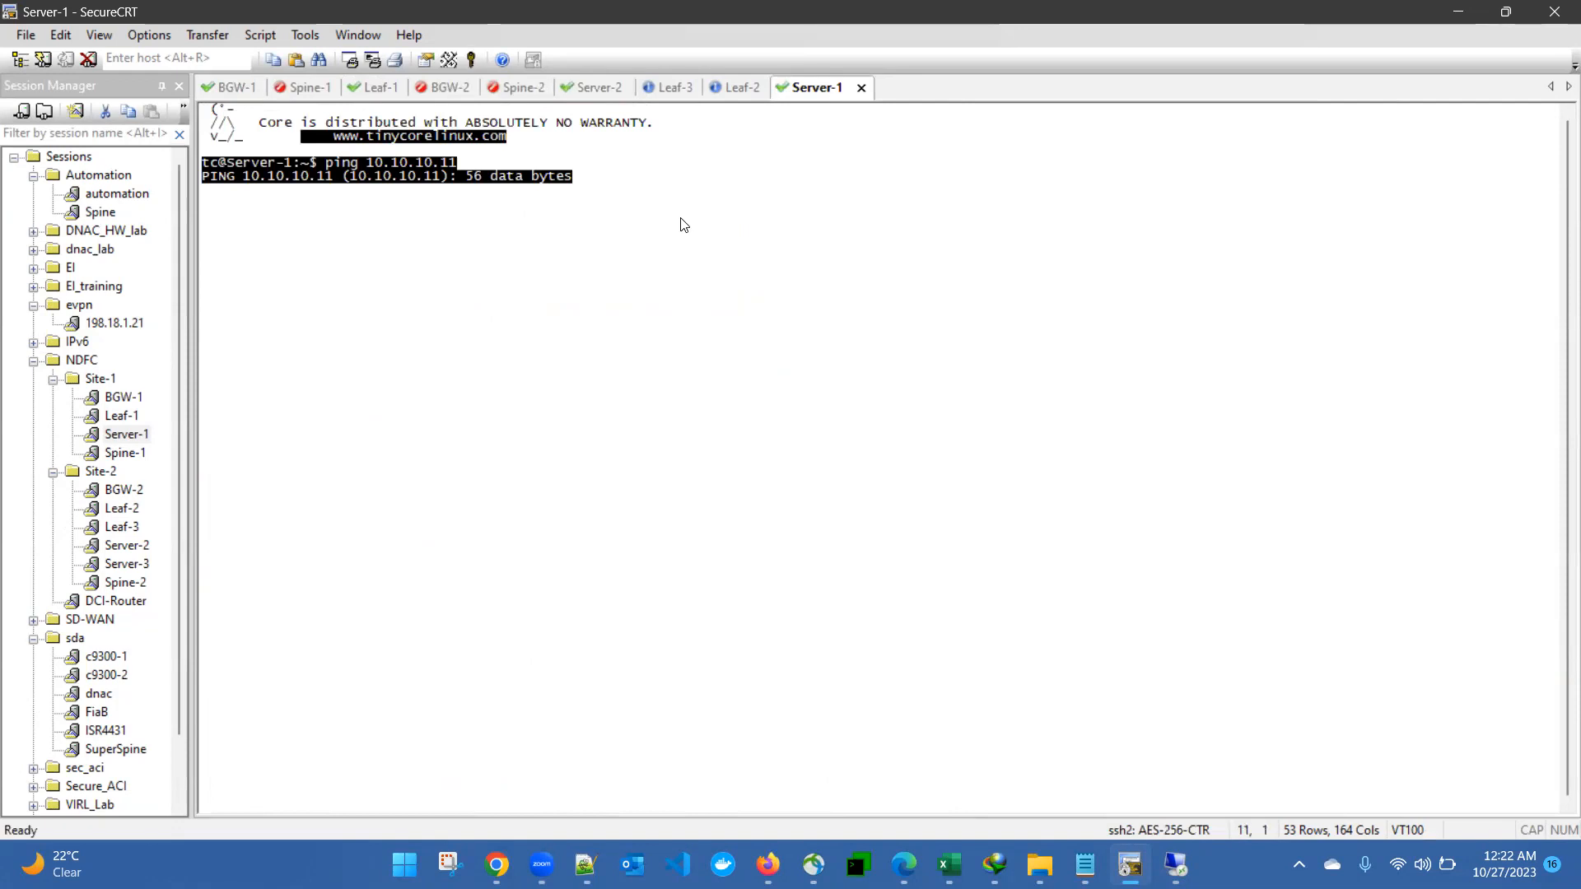
click(622, 325)
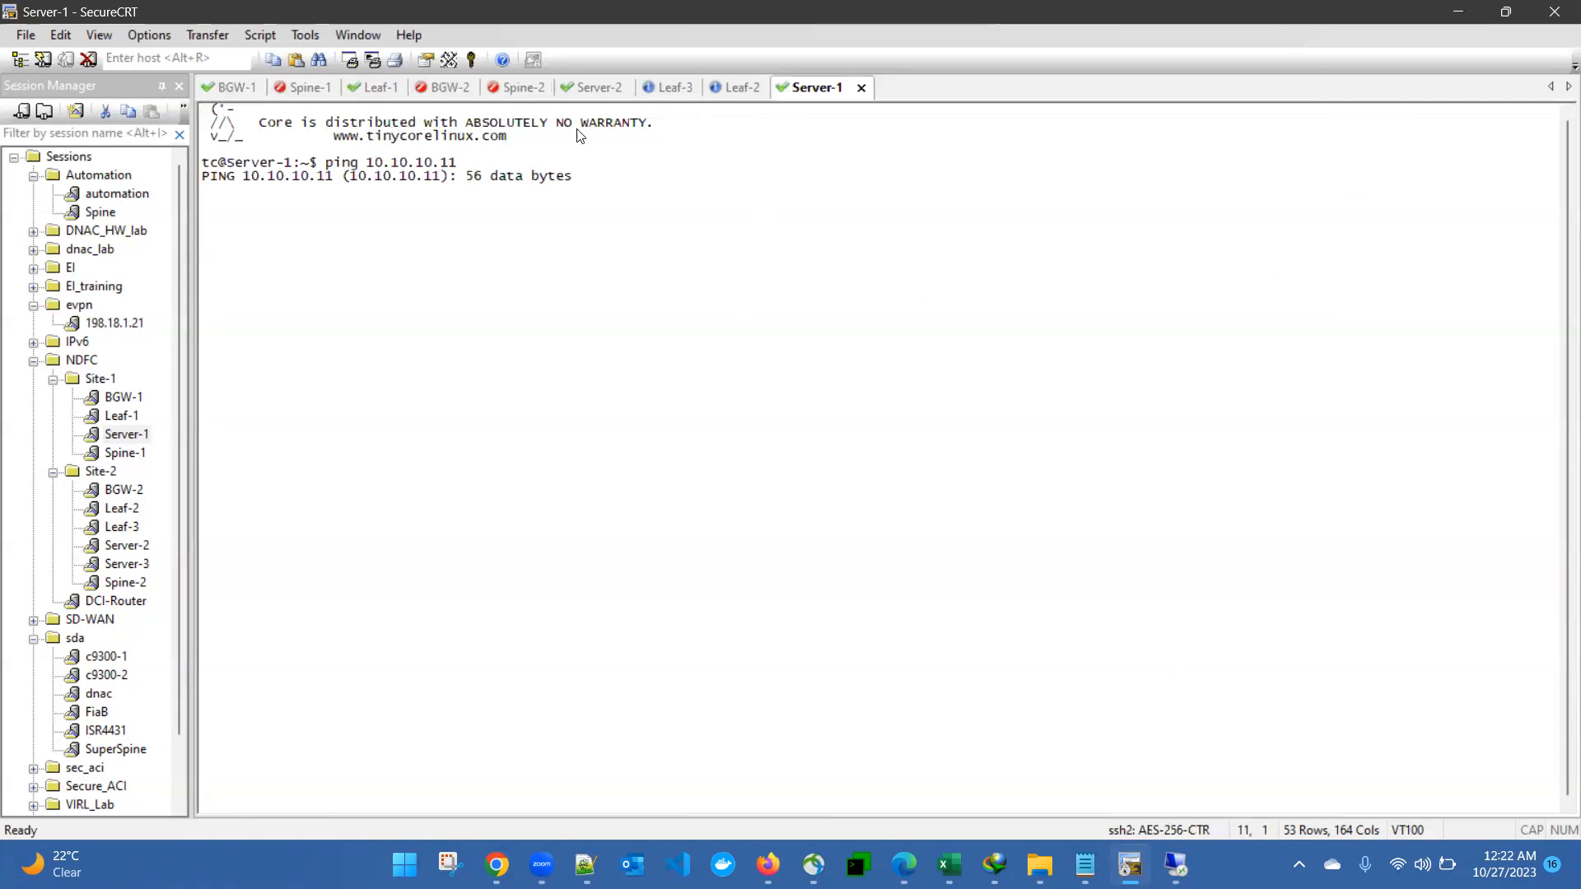
drag(432, 195, 321, 150)
click(648, 282)
key(alt+Tab)
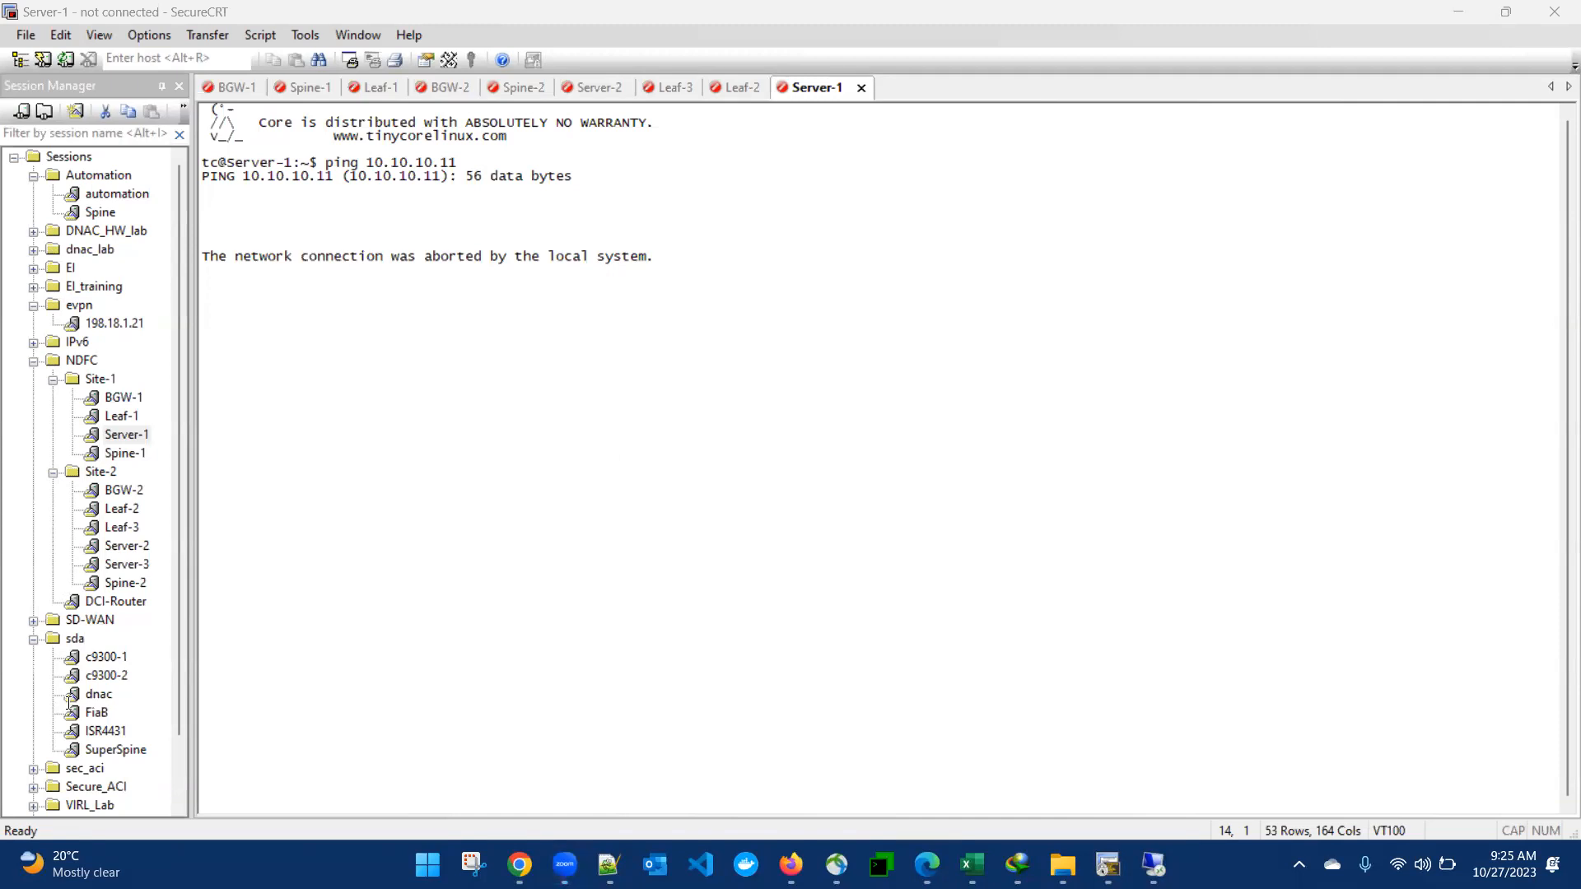
click(1155, 863)
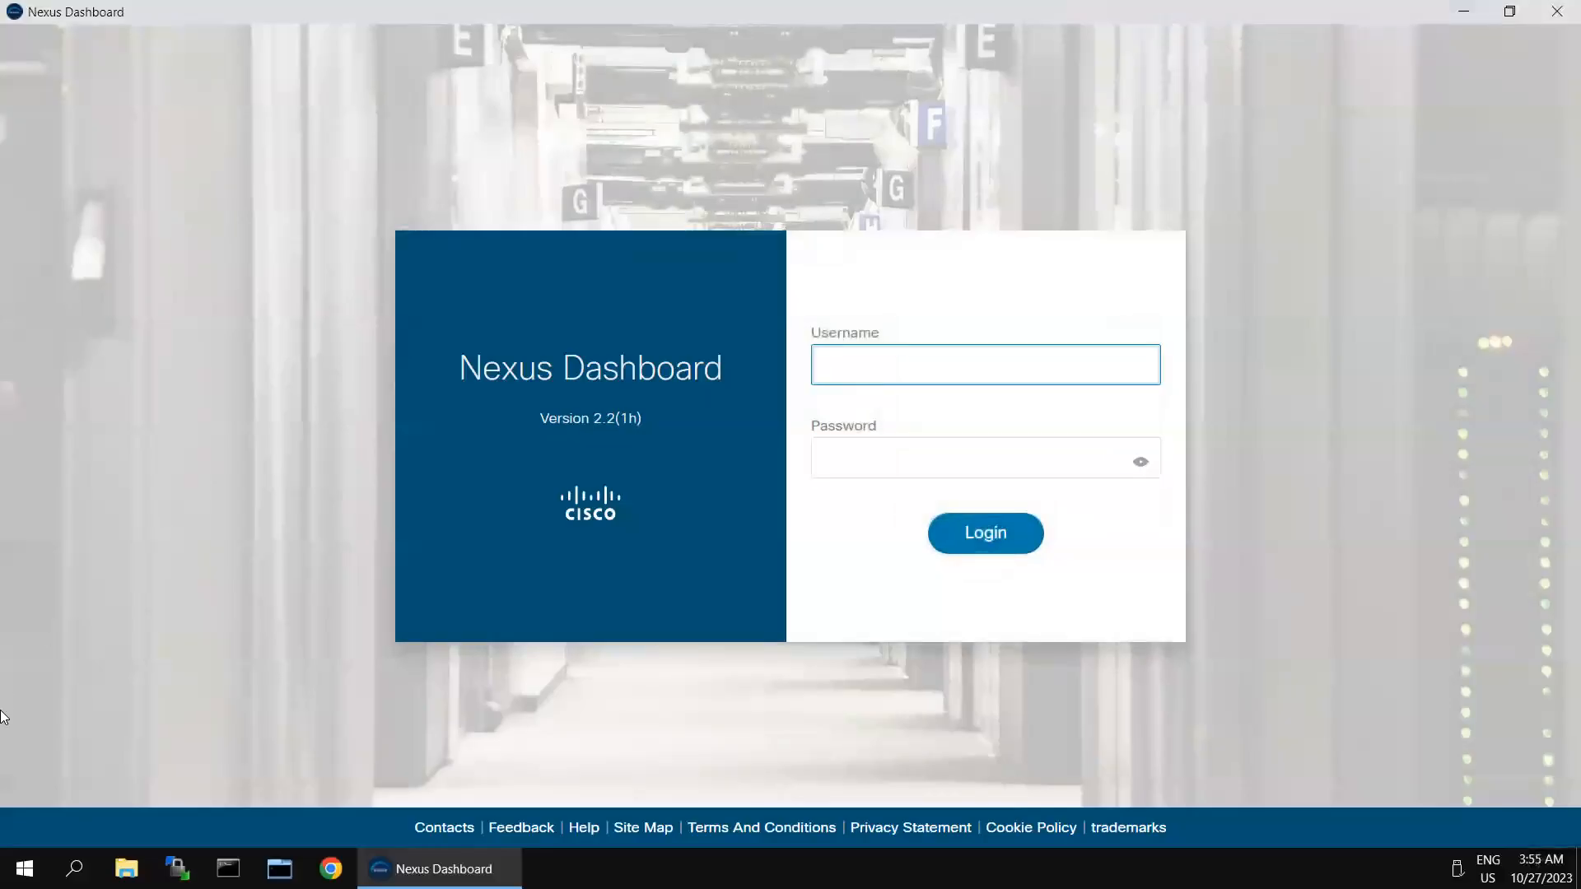
Step: Sign in to Nexus Dashboard as admin with the account password
text(admin)
key(Tab)
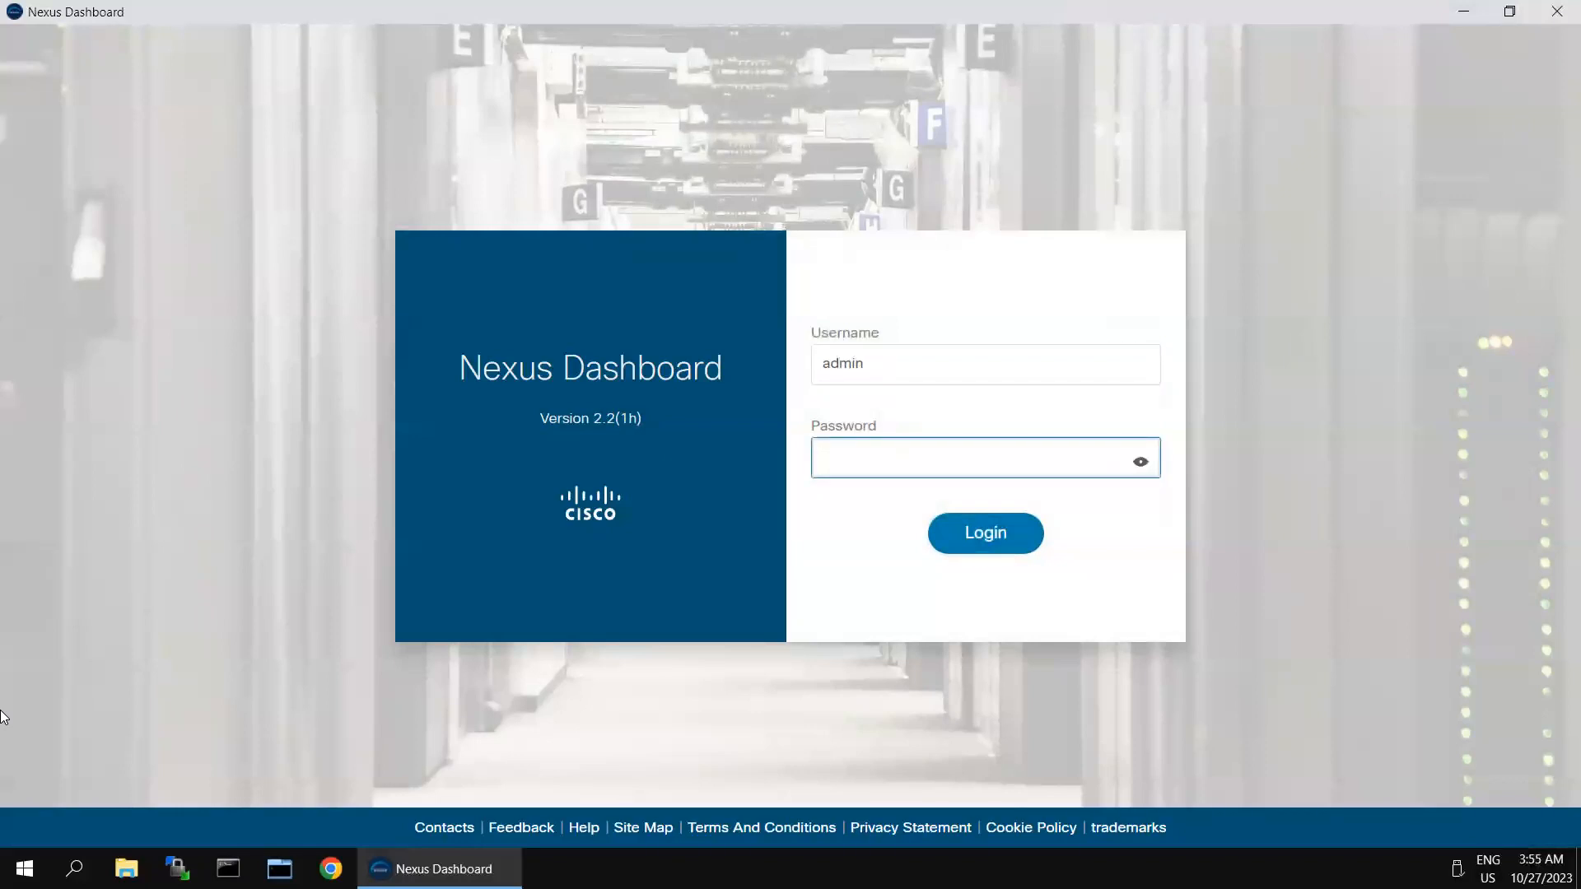
text(••••••••••)
key(Return)
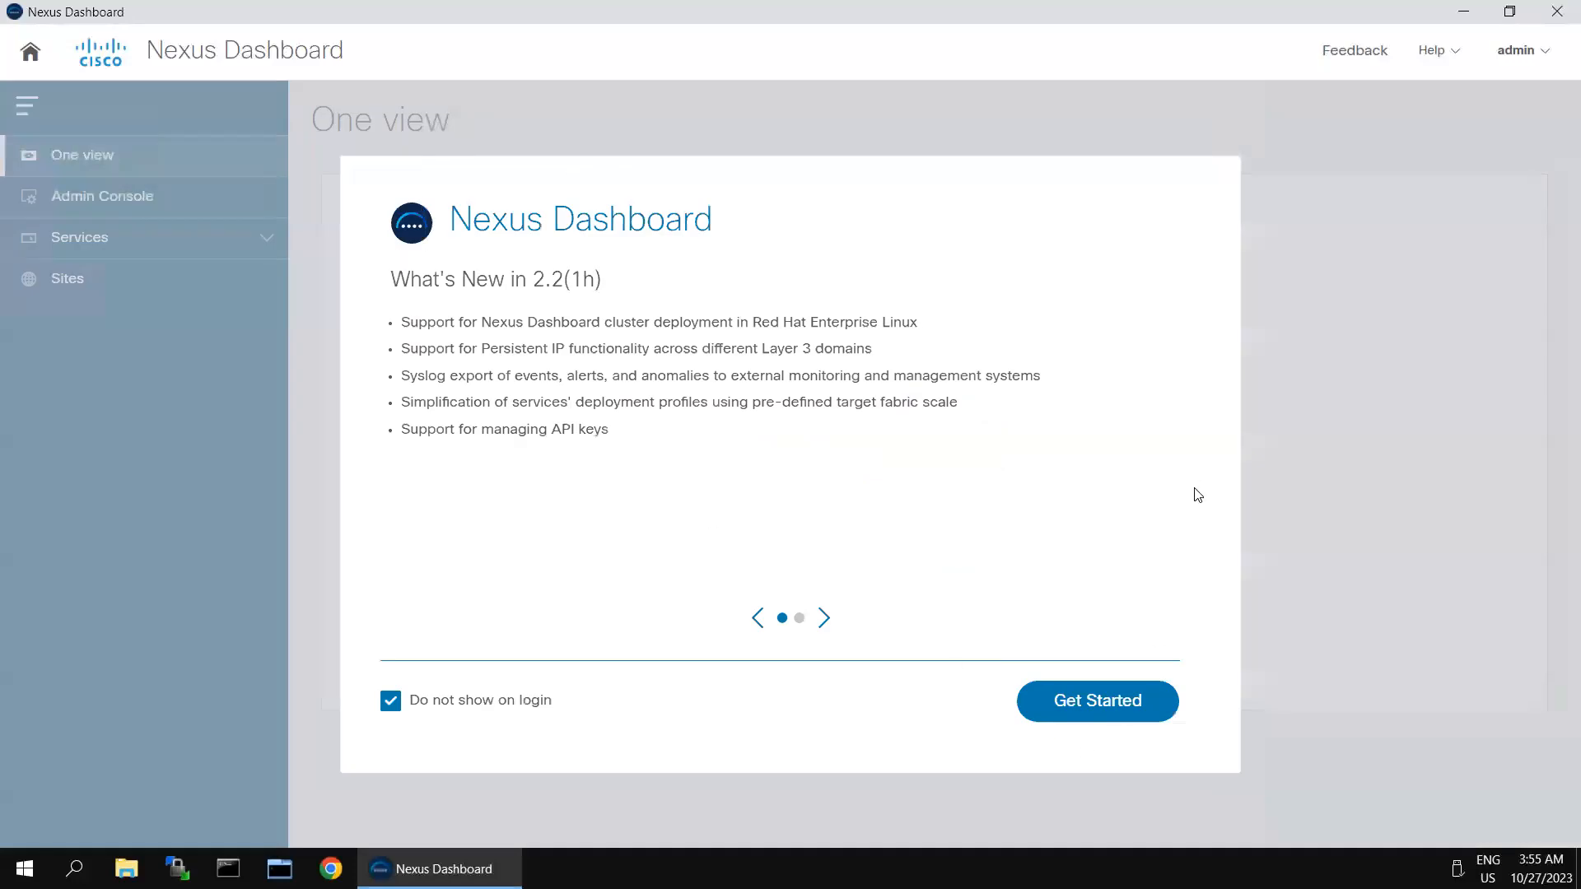
Step: Dismiss the intro screens and launch Fabric Controller from the Admin Console's Services catalog
click(1090, 712)
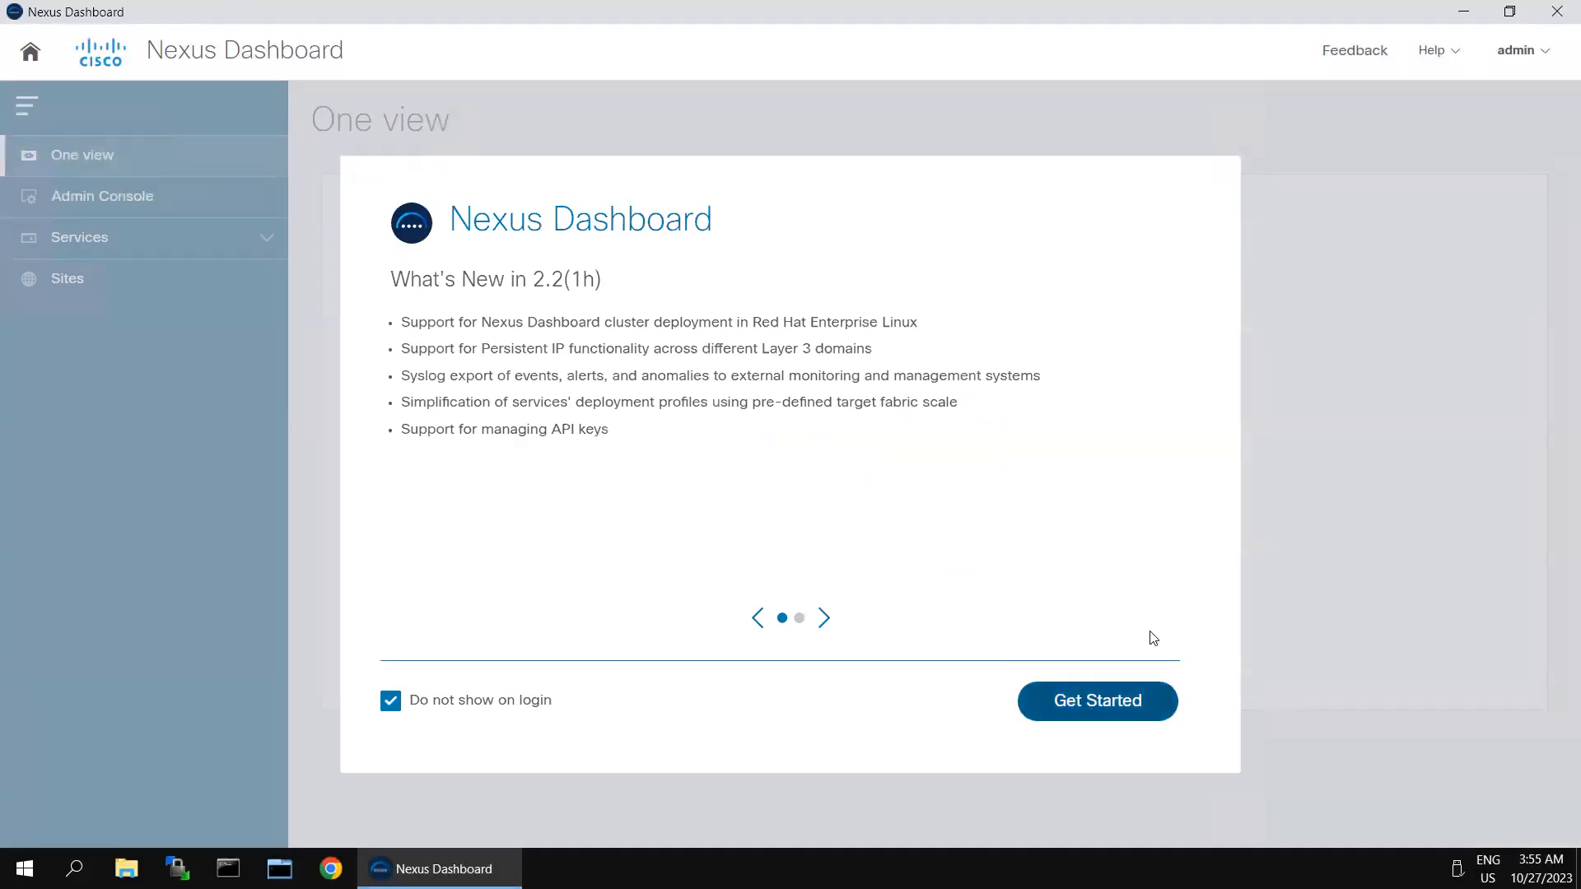
click(1542, 58)
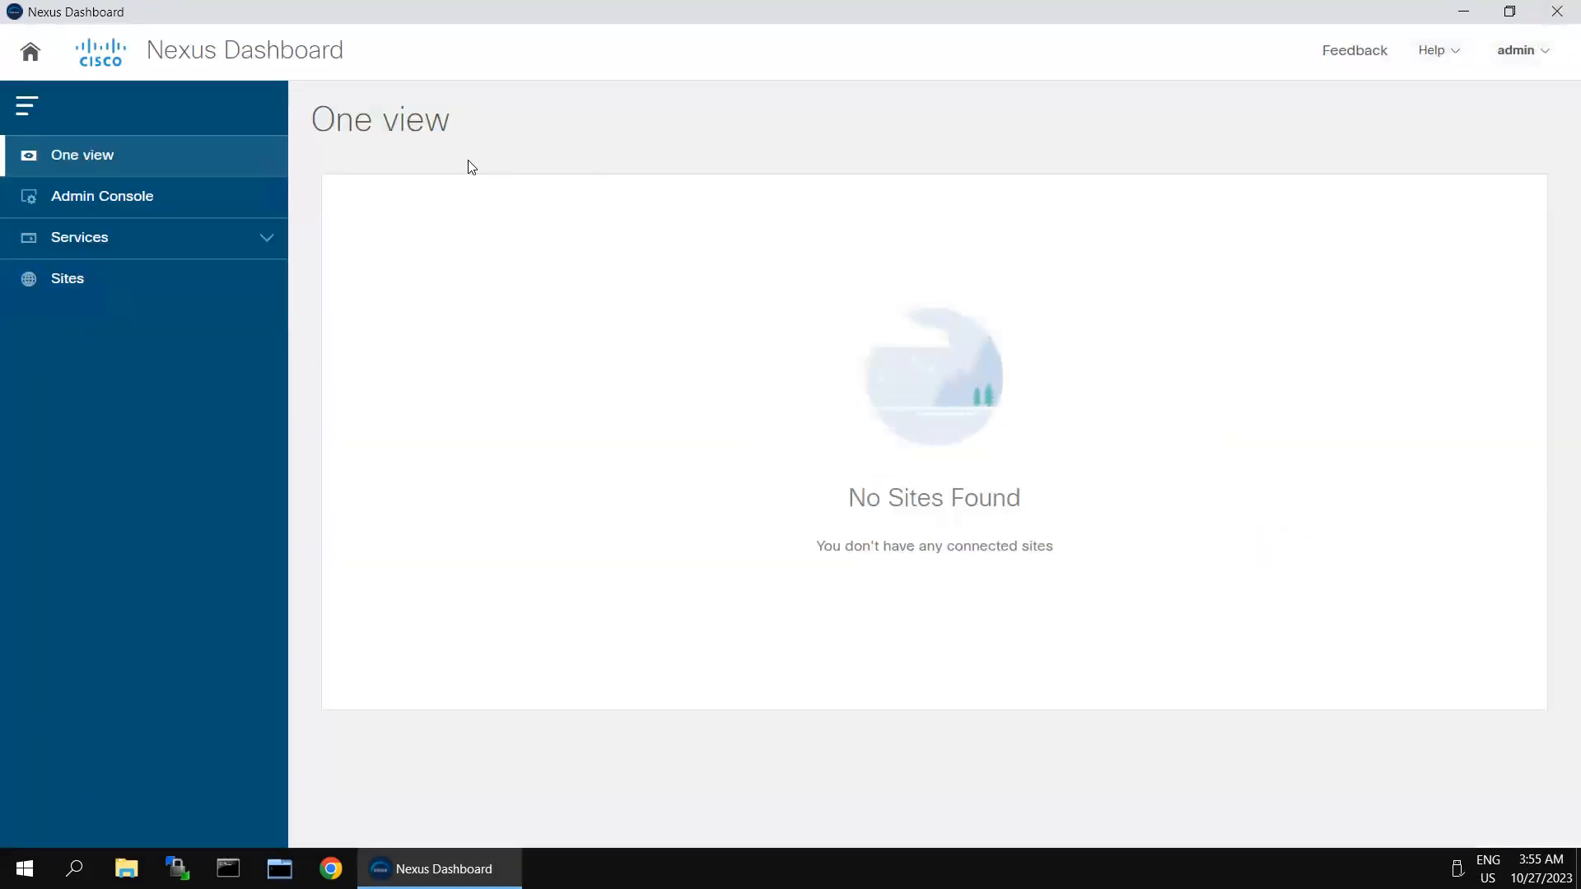
click(98, 196)
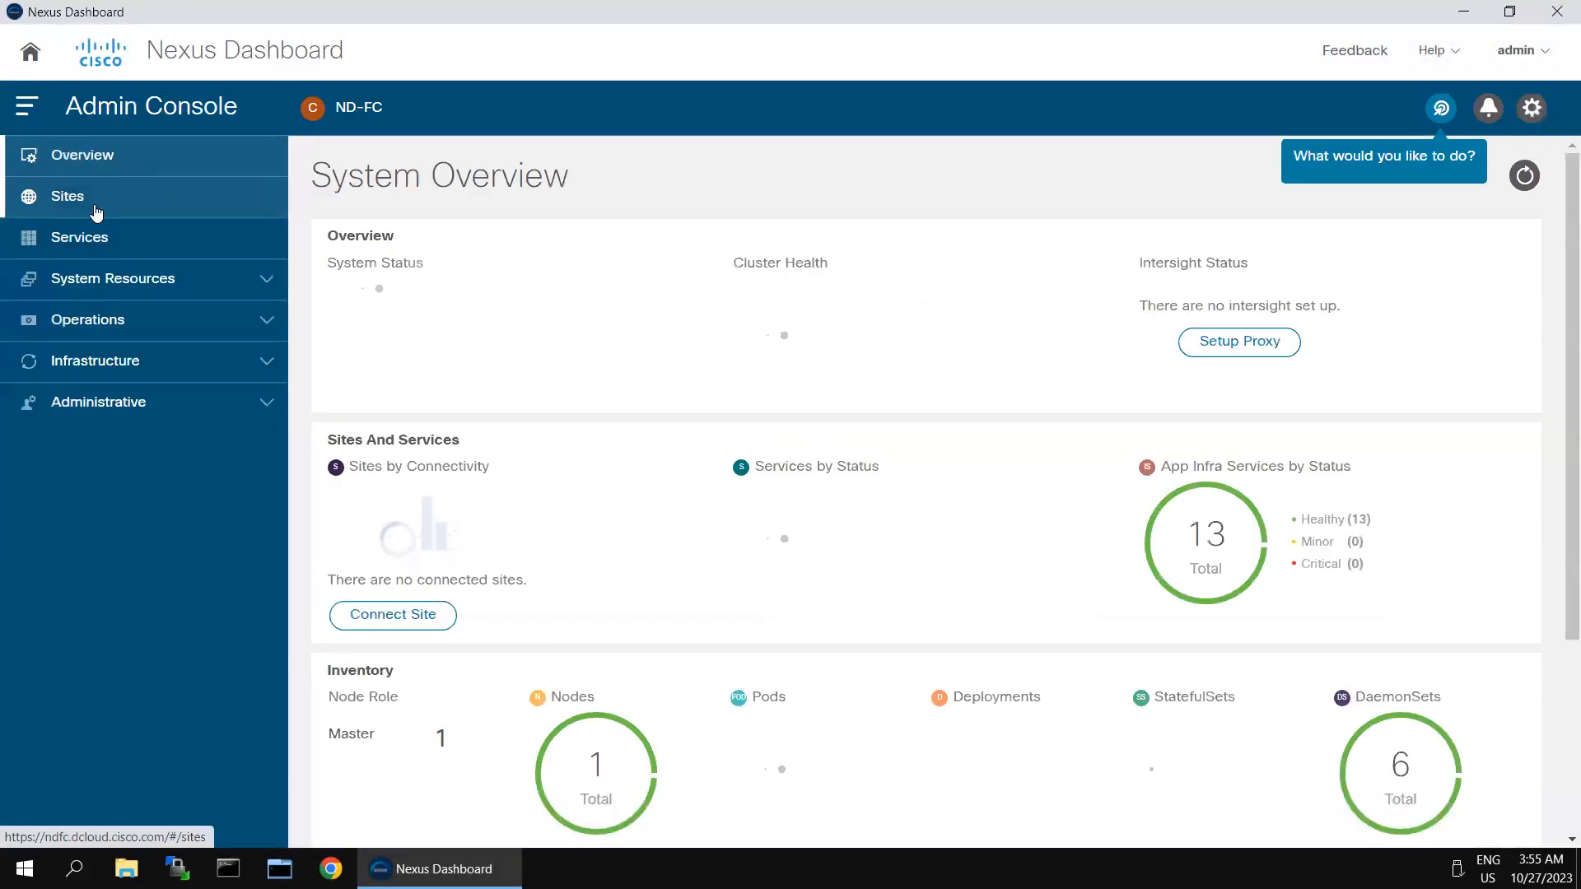
click(96, 240)
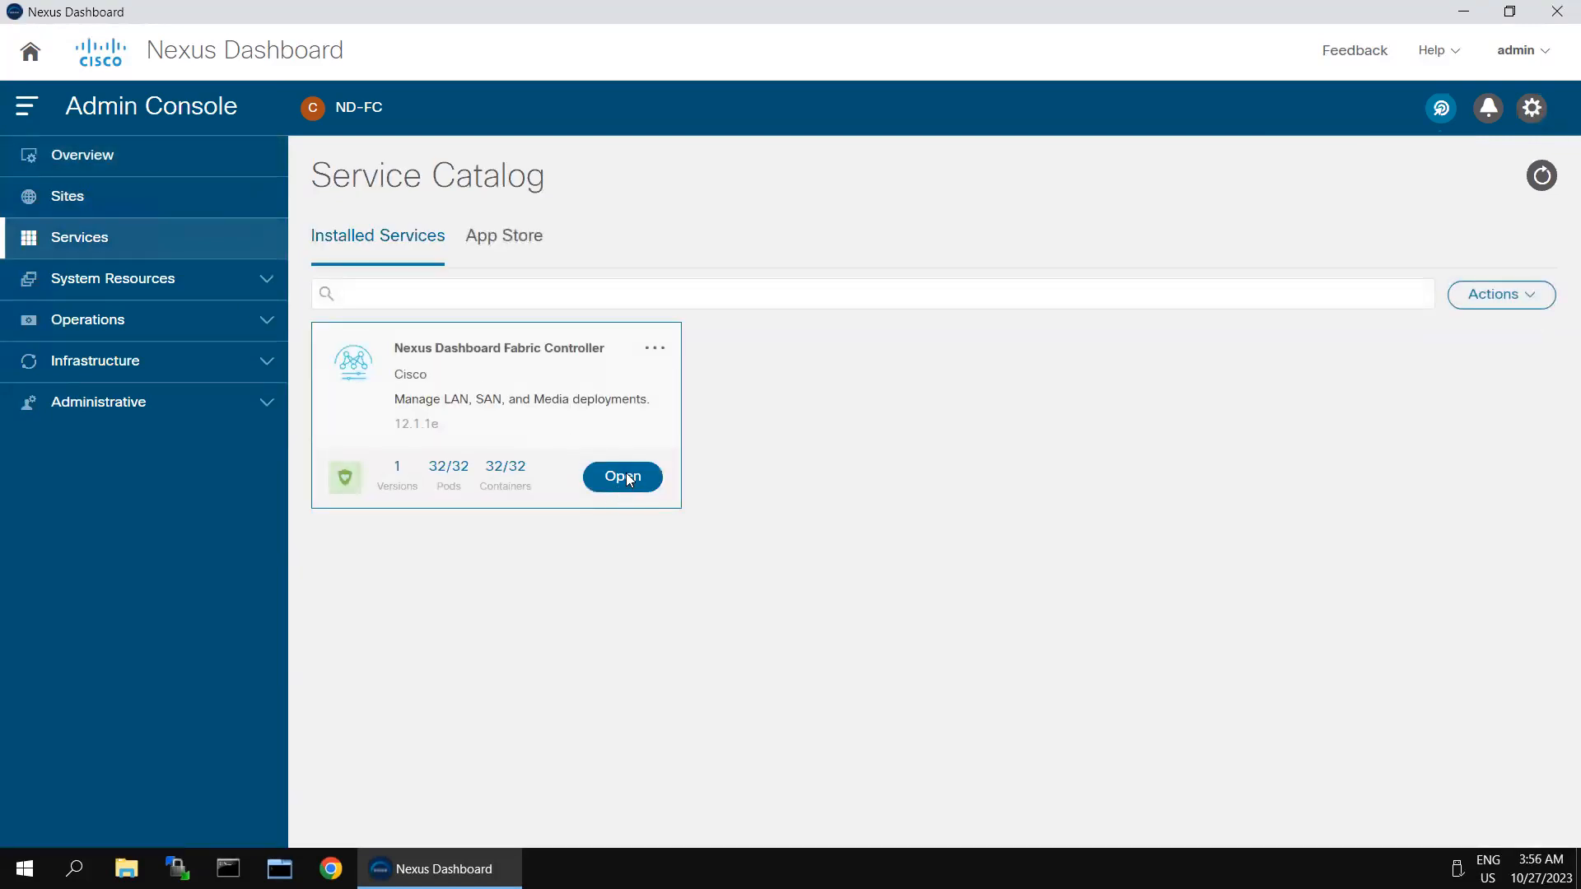
click(627, 476)
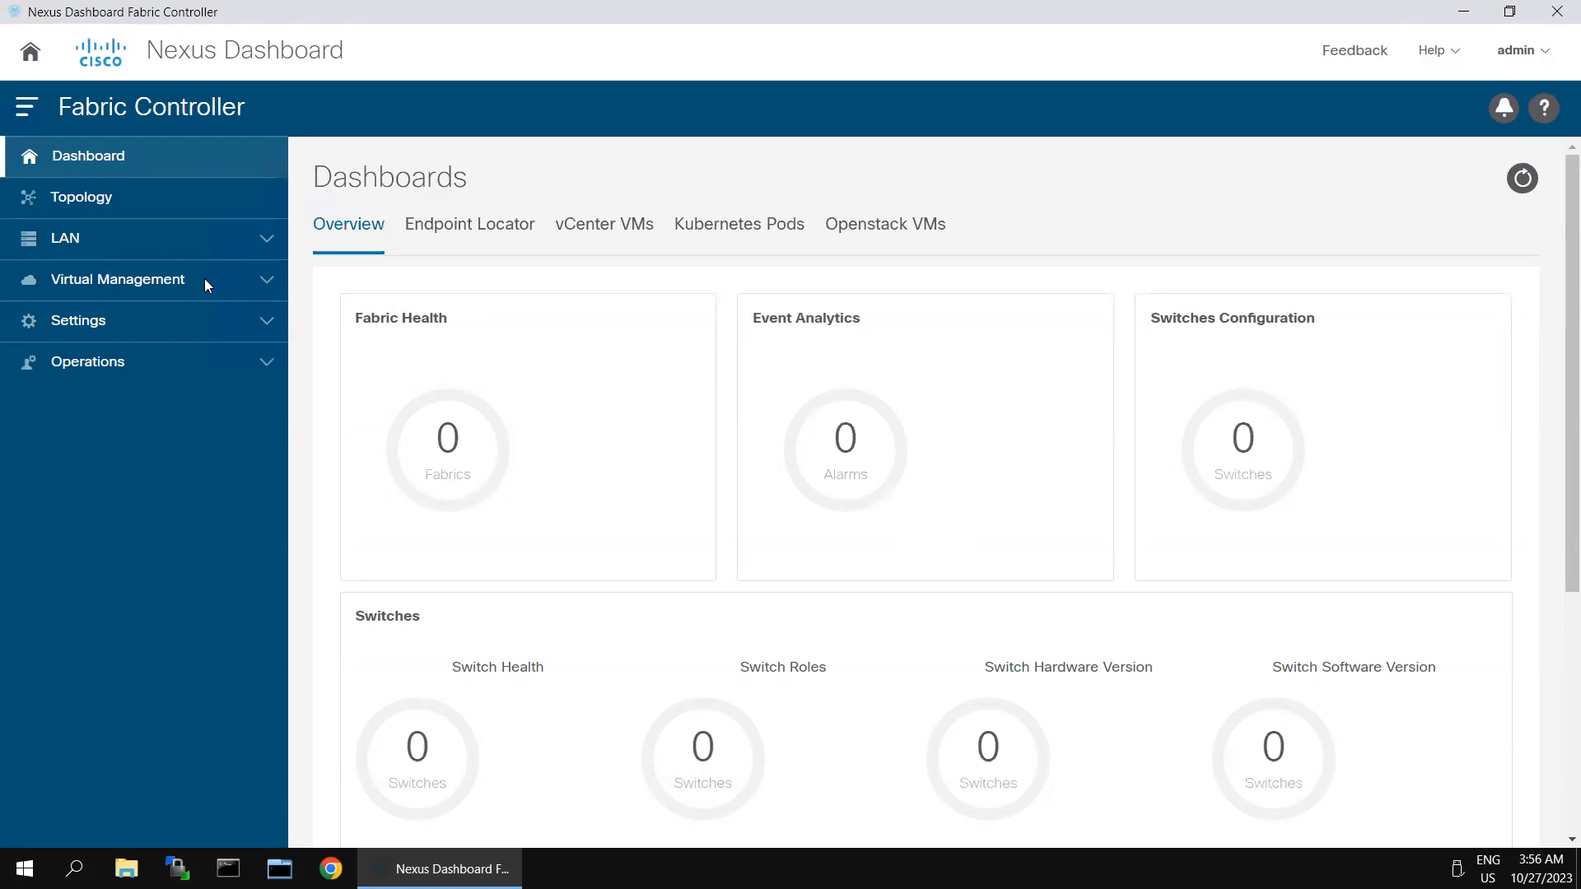
Step: Go to the LAN Fabrics list and start creating a new fabric
click(265, 240)
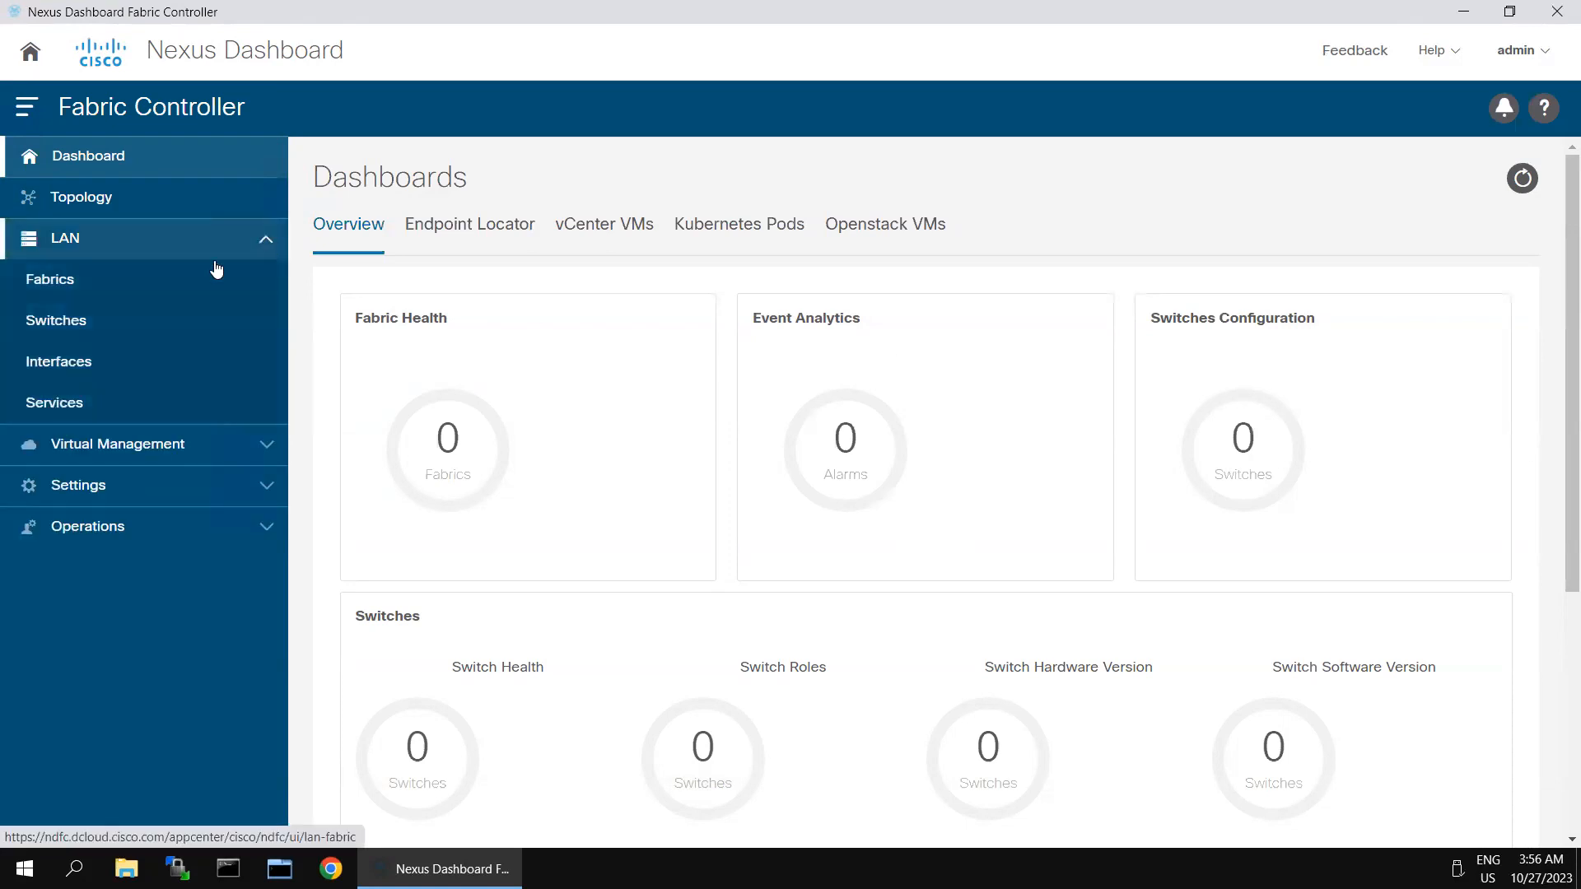
click(54, 289)
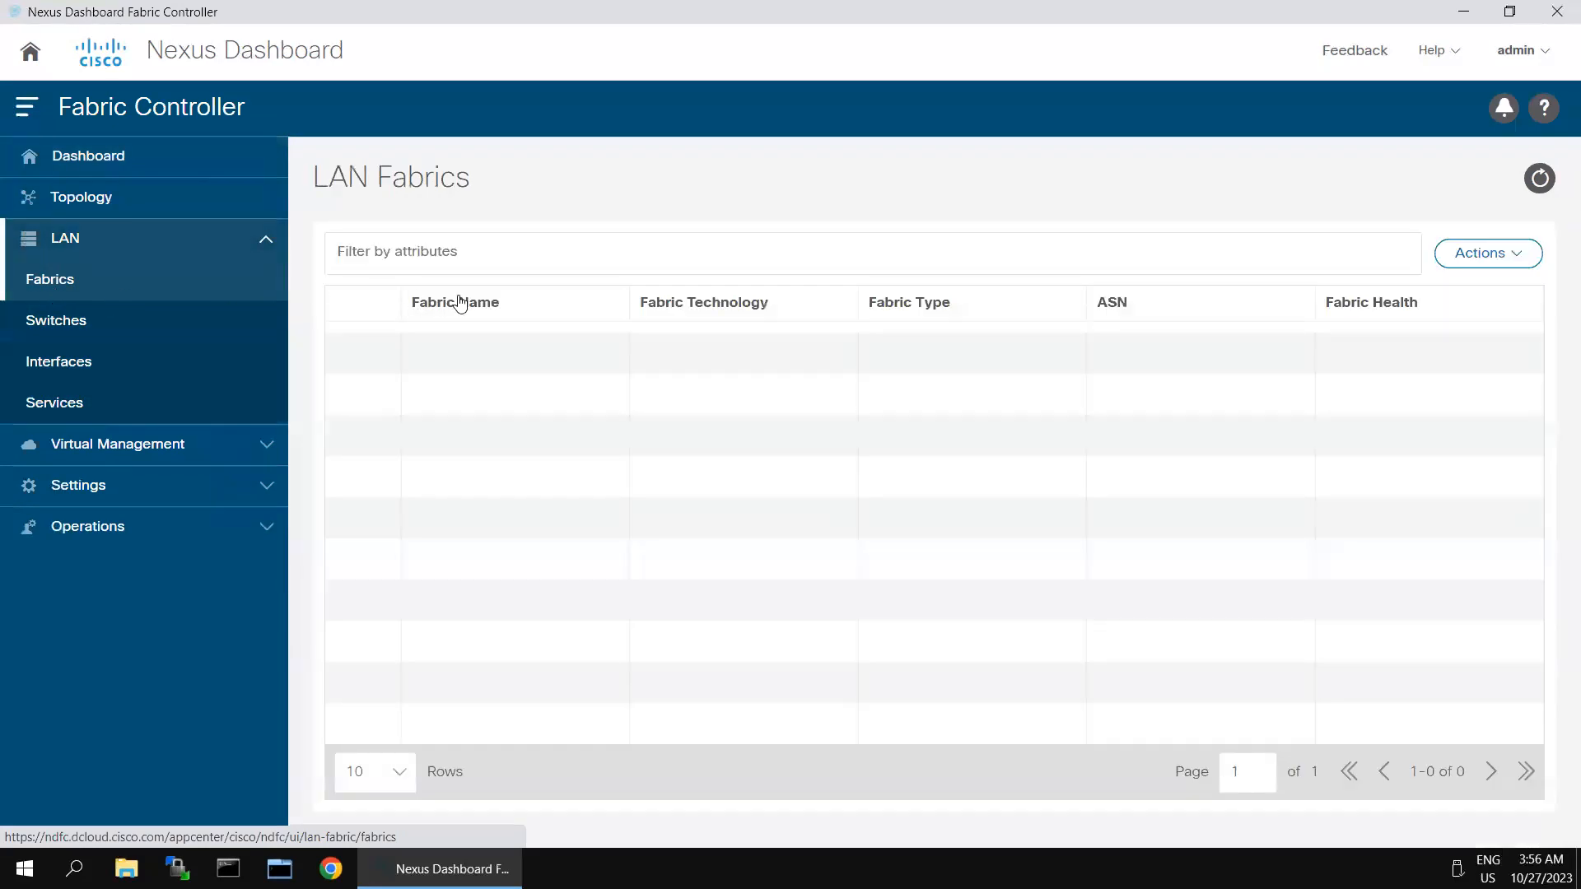
click(1485, 272)
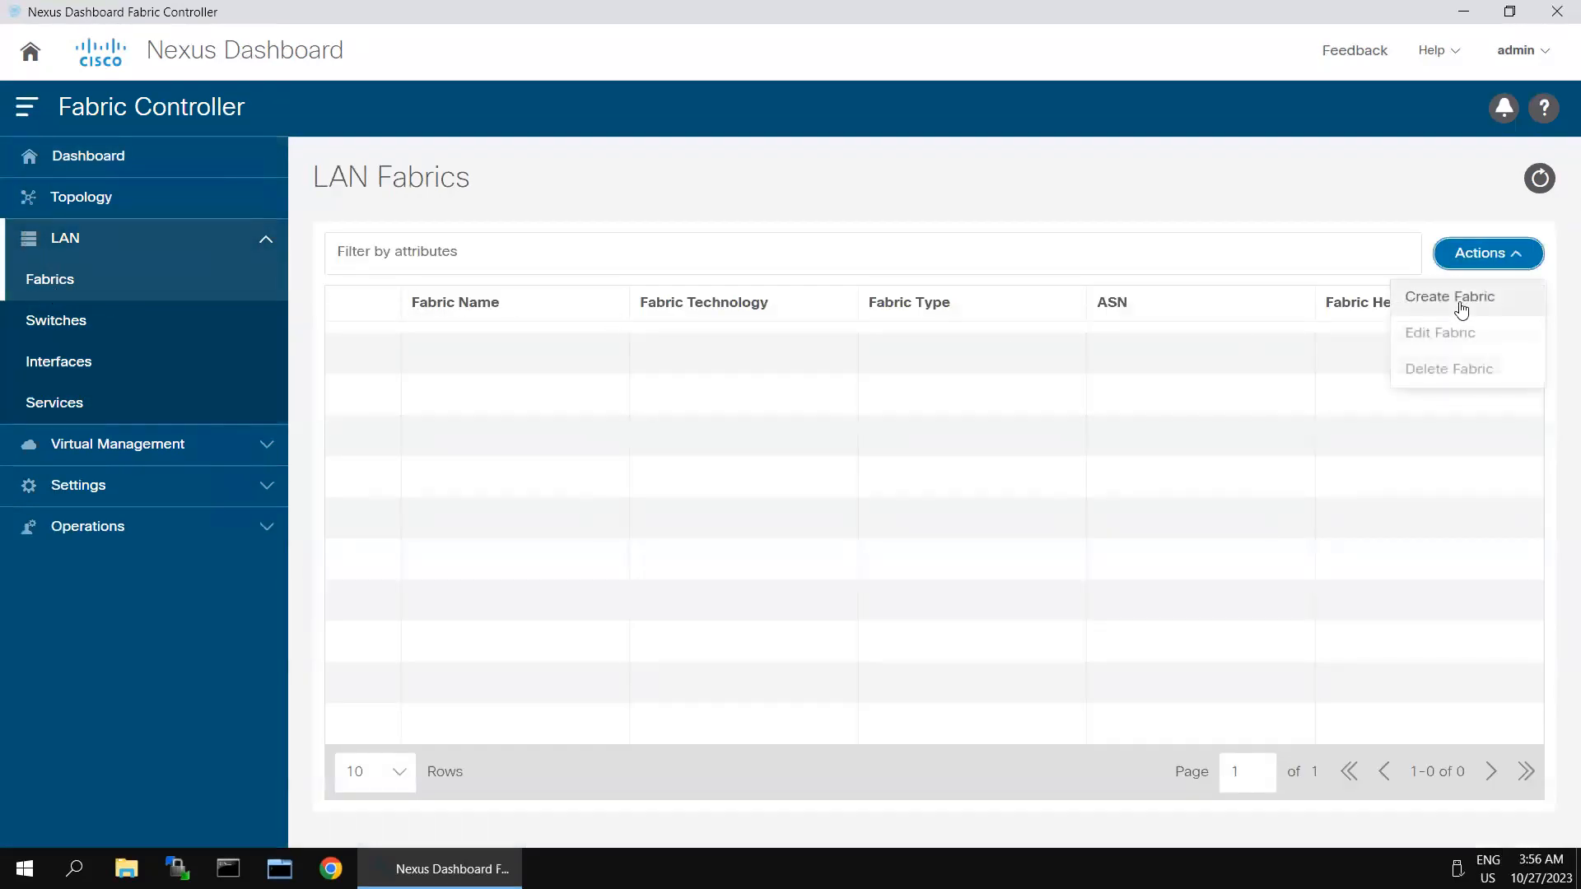
click(1461, 309)
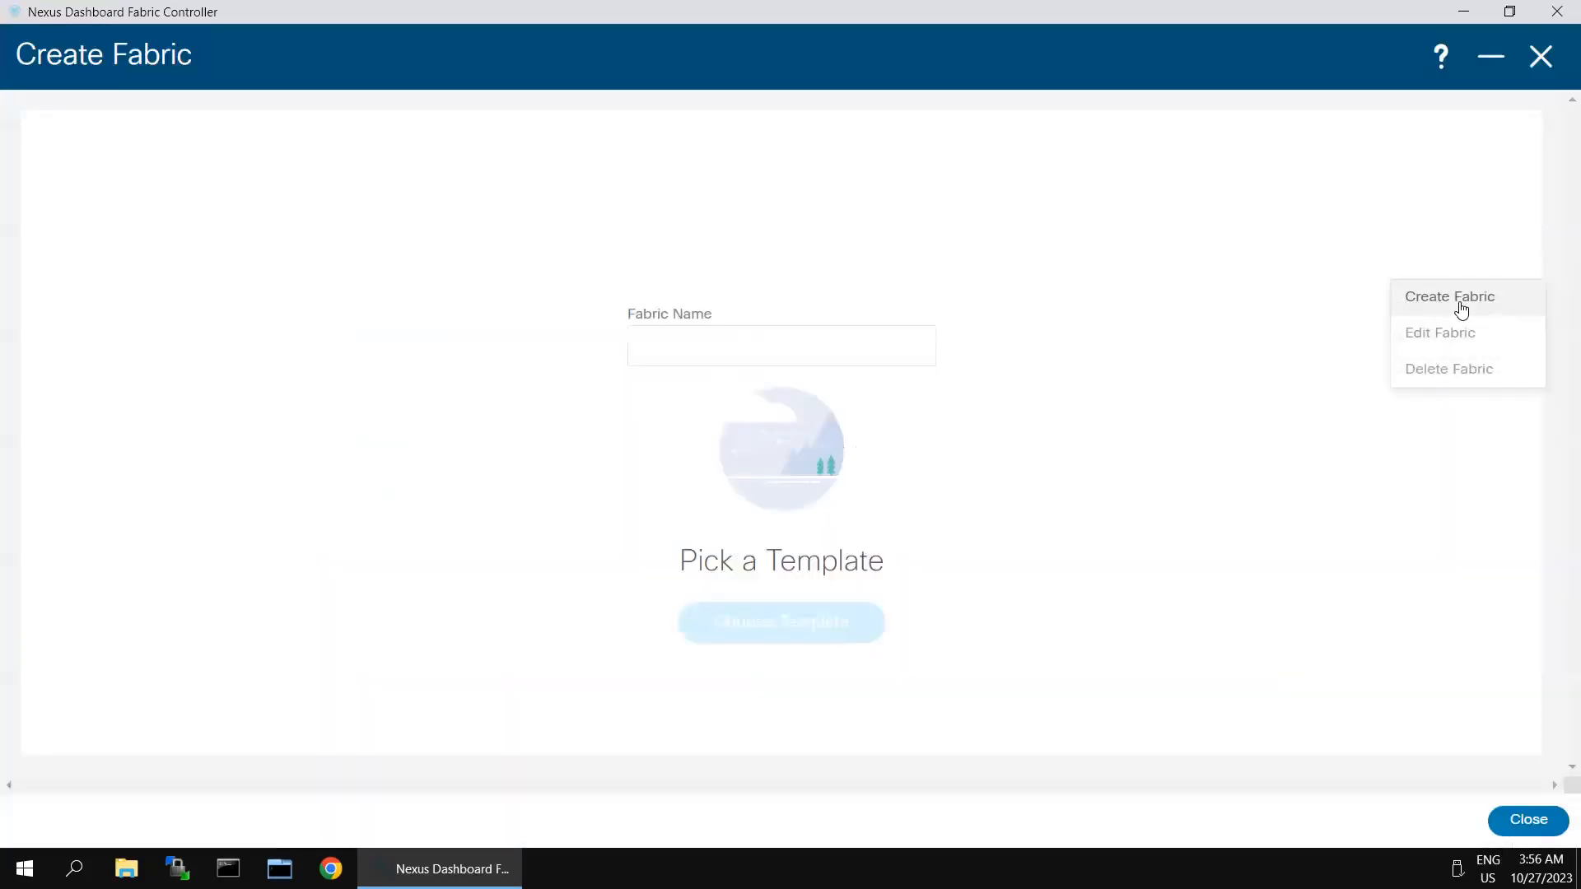
Step: Name the fabric BF-Site-2 and choose the Easy_Fabric template
click(827, 352)
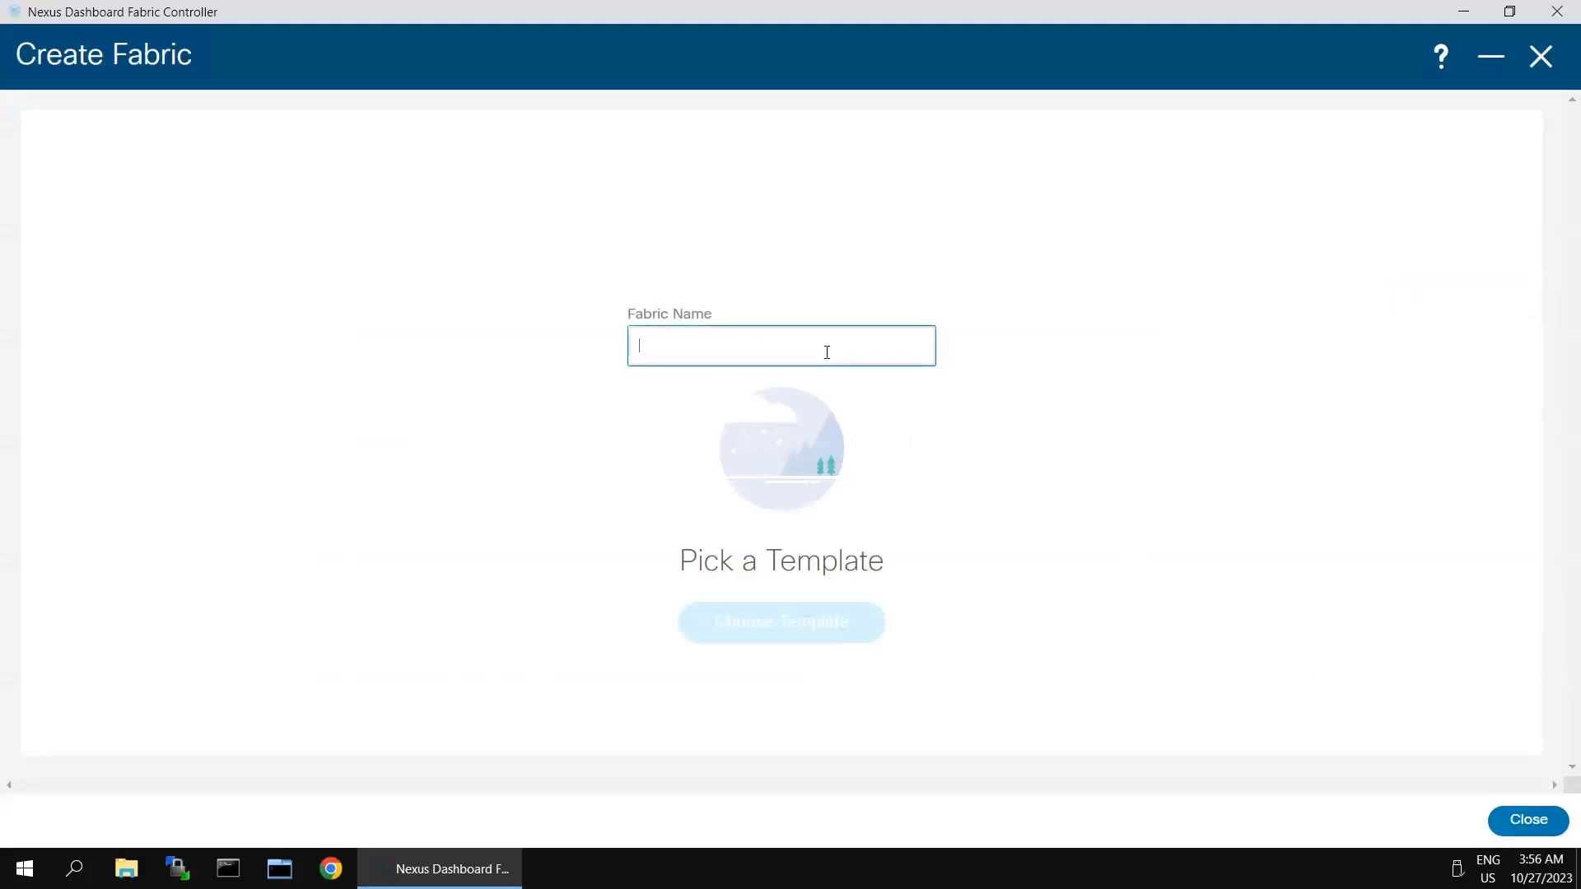
text(BF-Site-2)
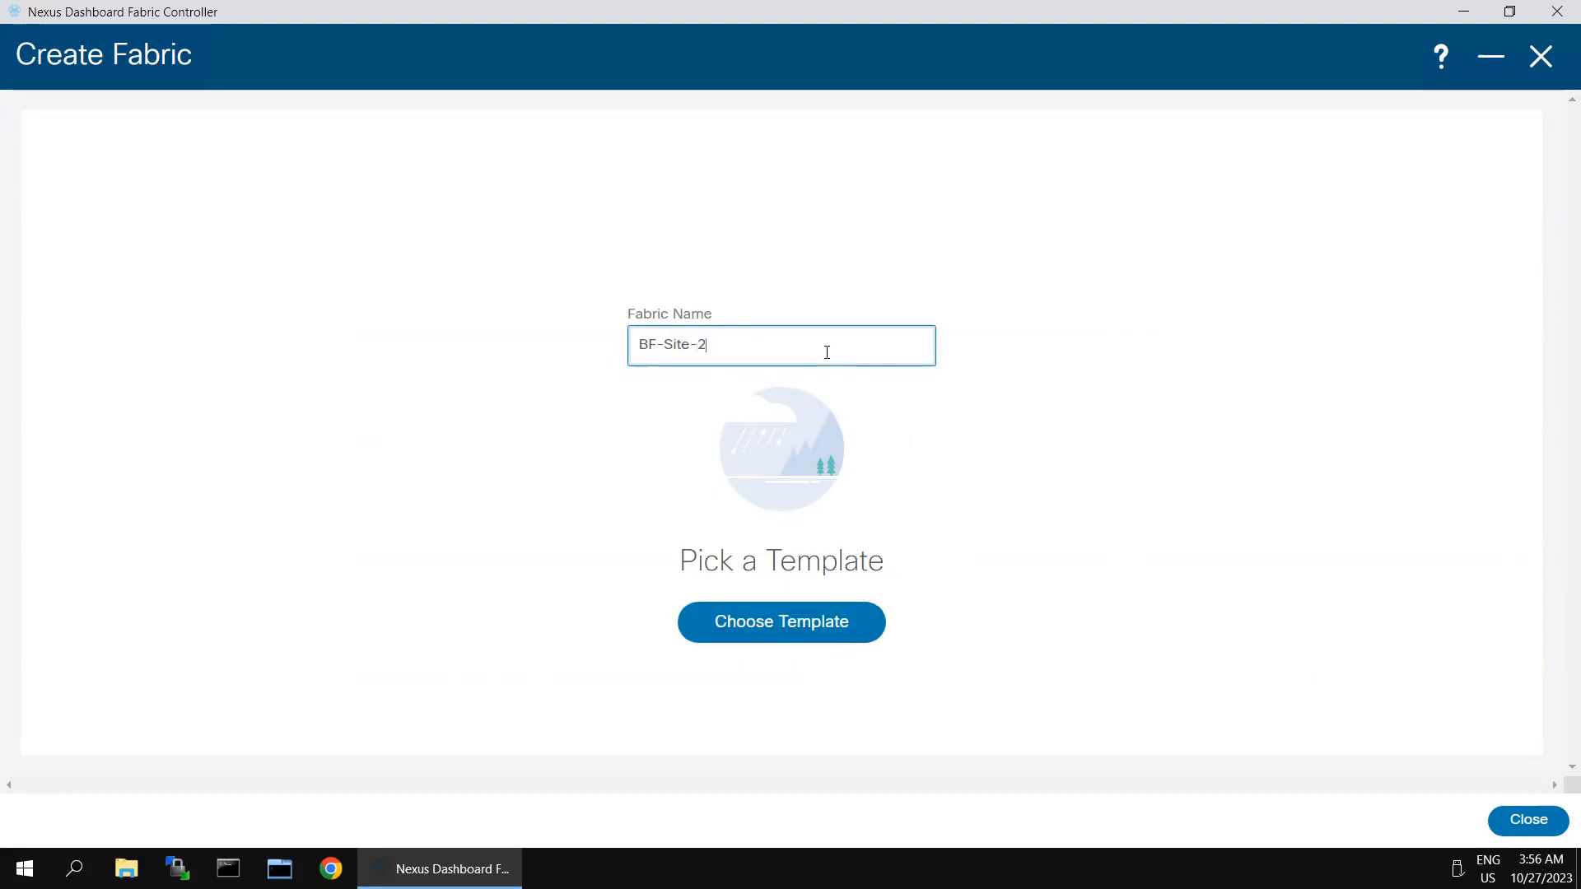
click(751, 619)
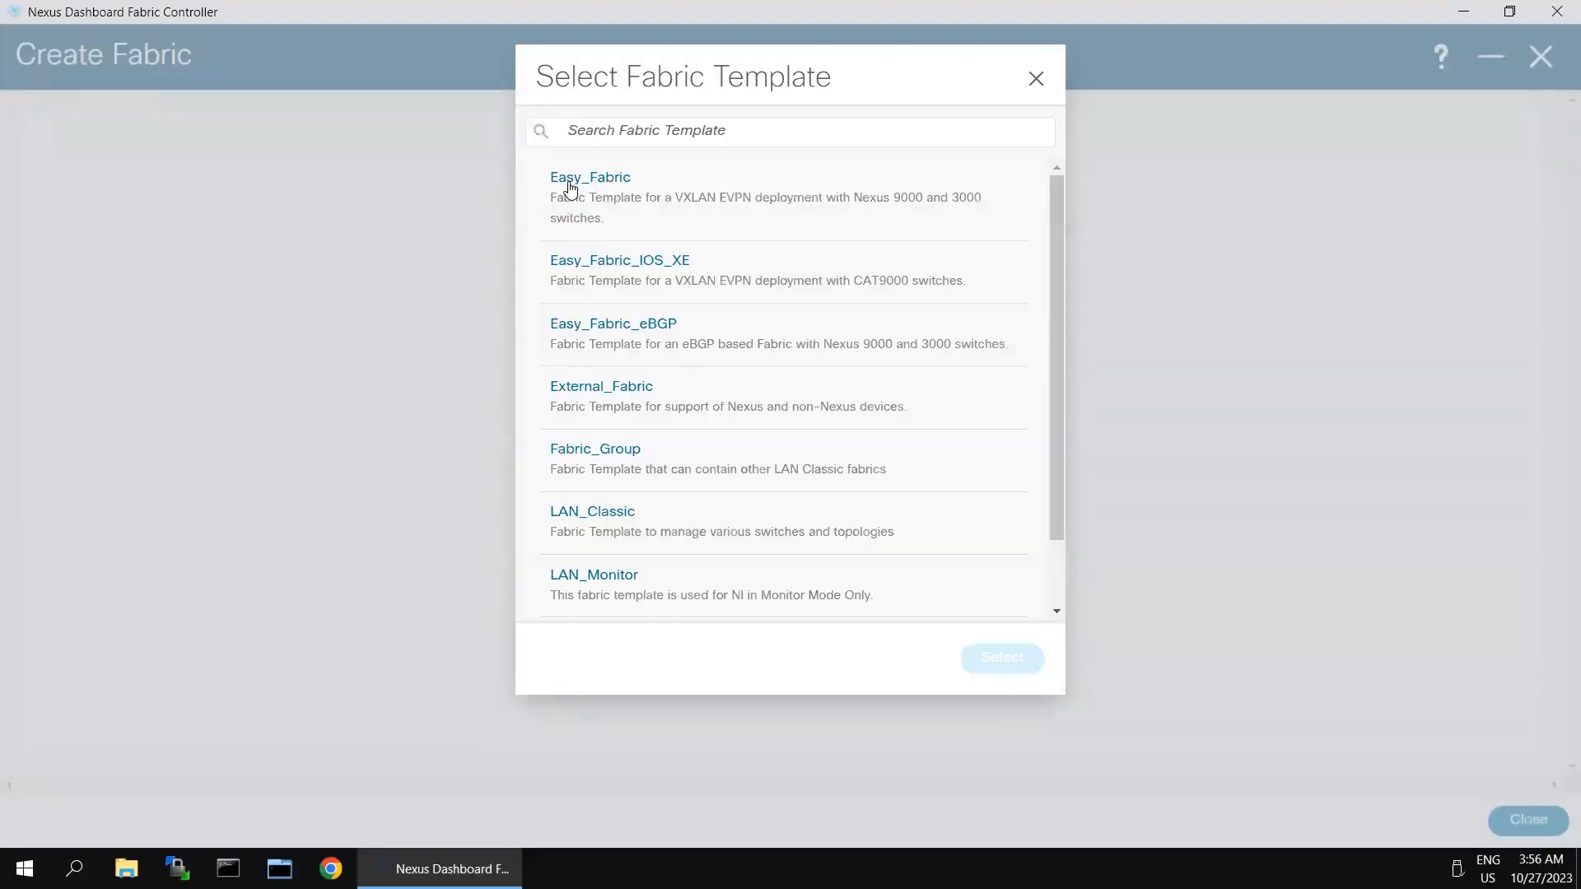
click(570, 183)
click(1002, 657)
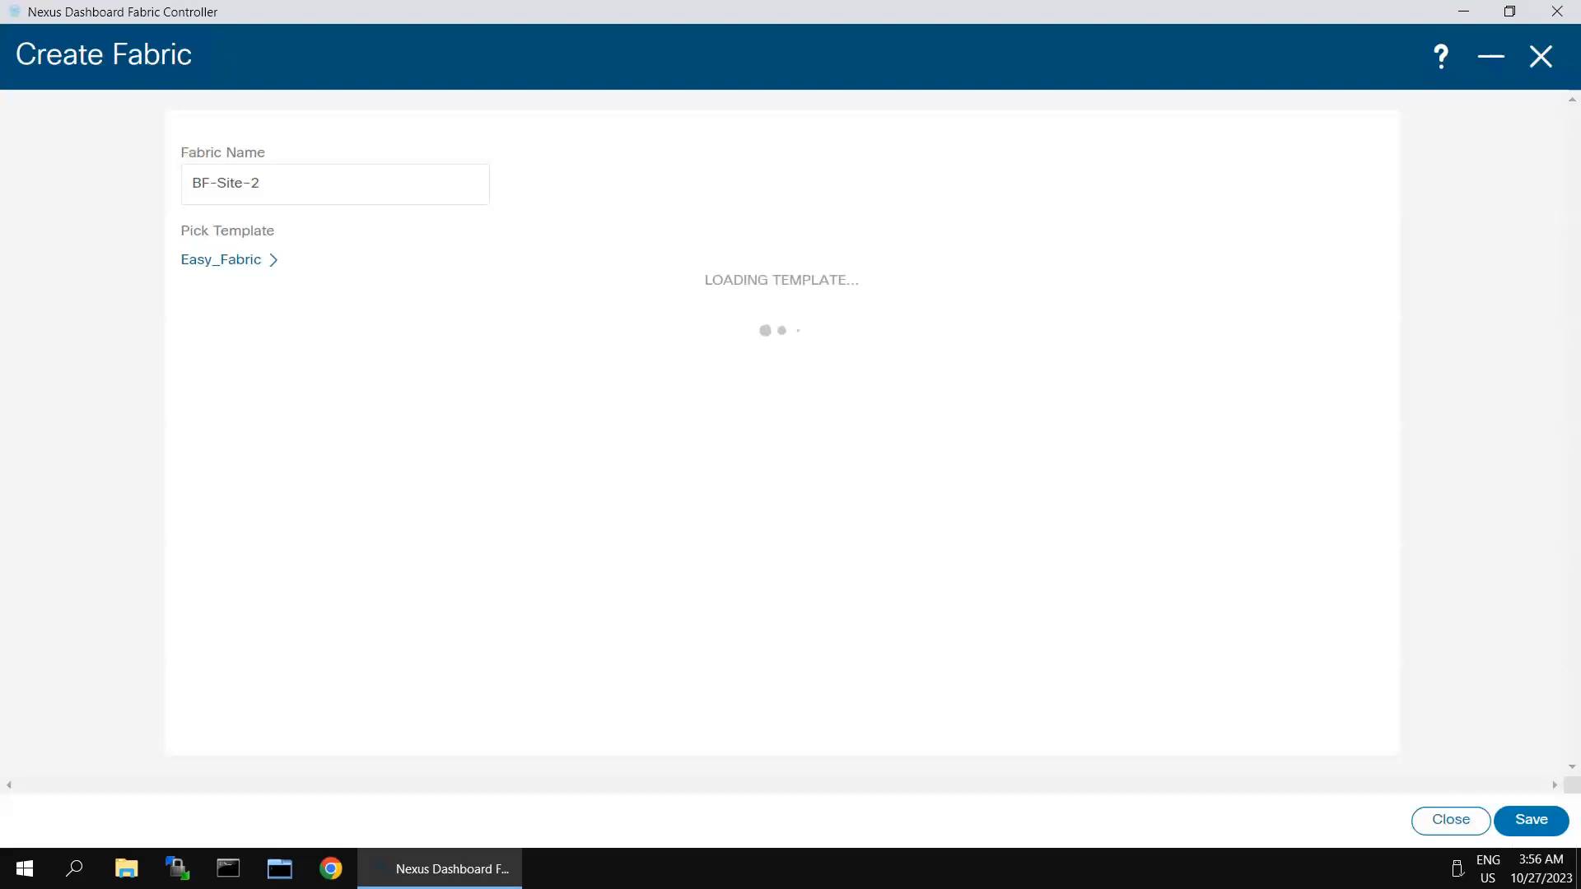
Step: Enter BGP ASN 65002 for the new fabric
click(352, 418)
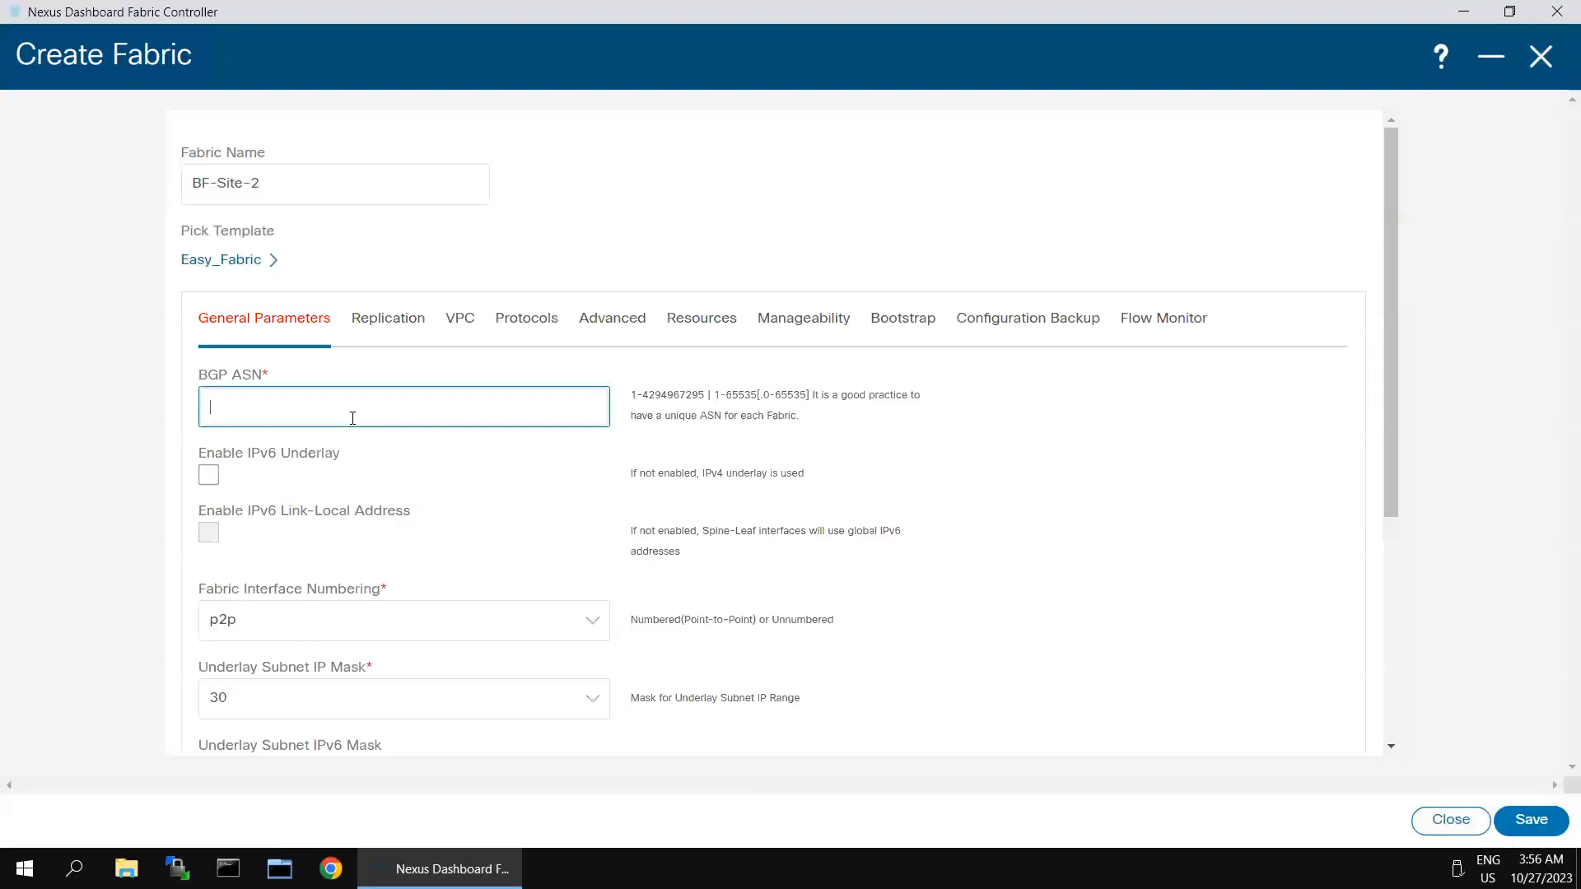
text(650002)
scroll(527, 593, down, 5)
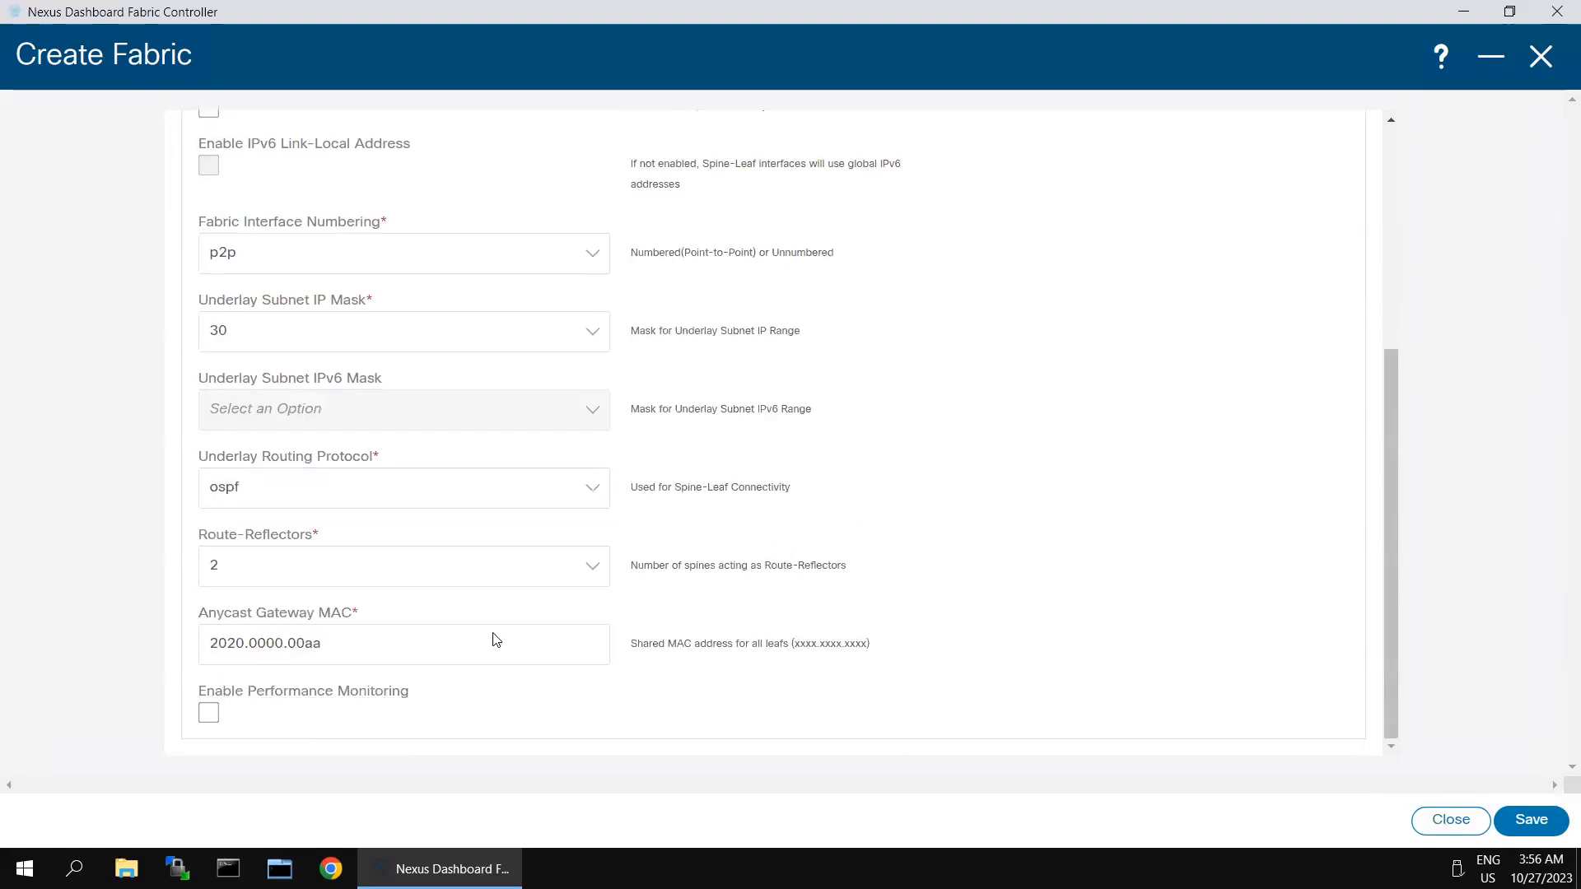
scroll(524, 395, up, 5)
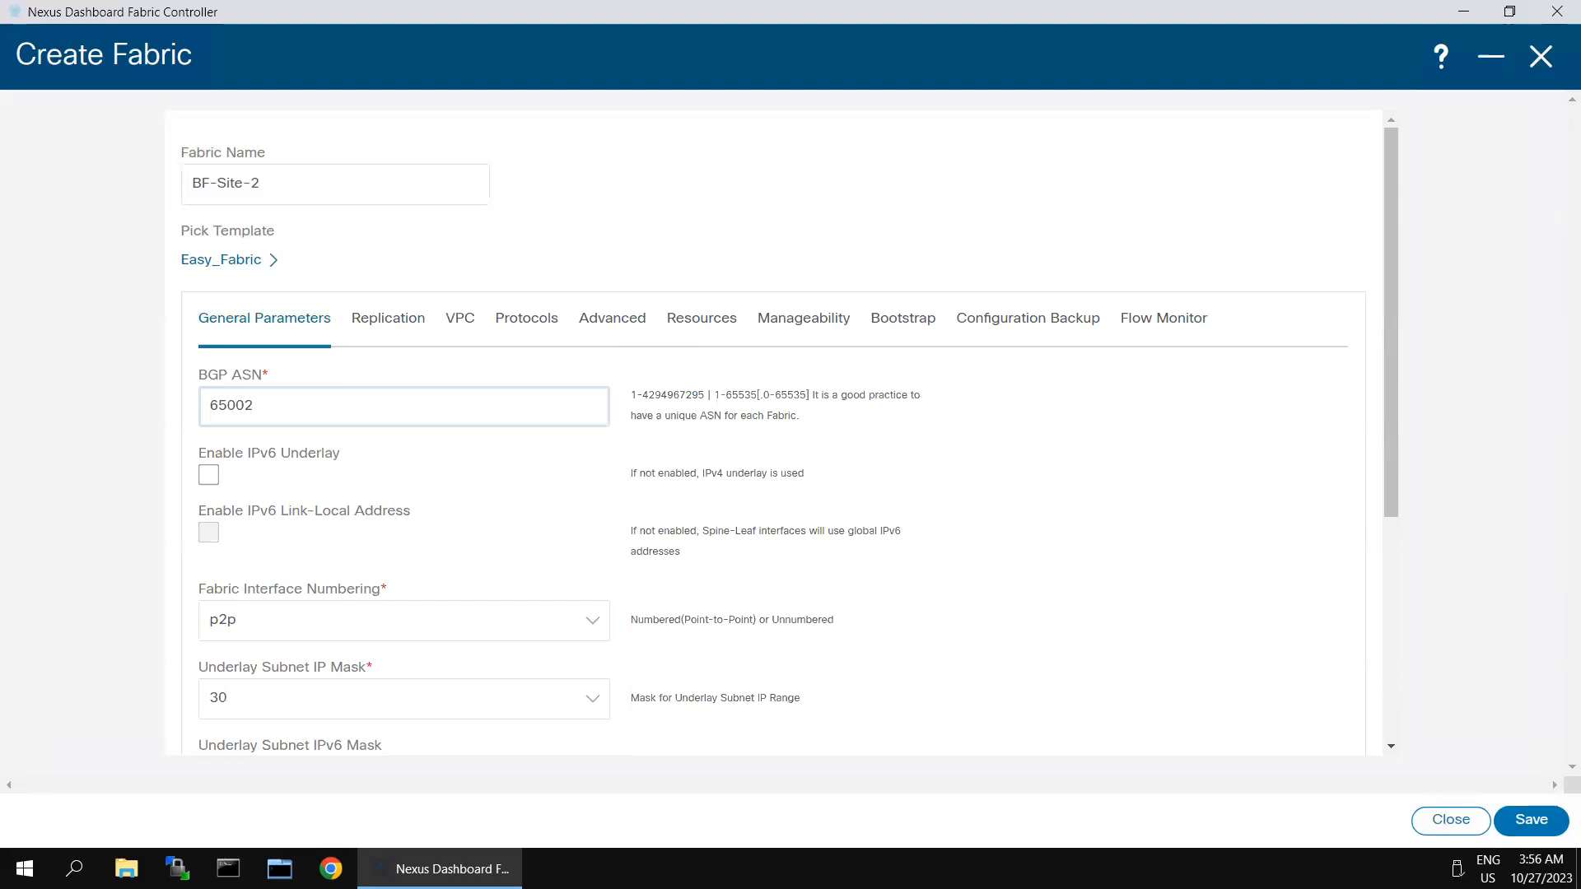
Step: Change the underlay routing, VTEP and RP loopback ranges from 10.x to 20.x
click(702, 317)
click(237, 478)
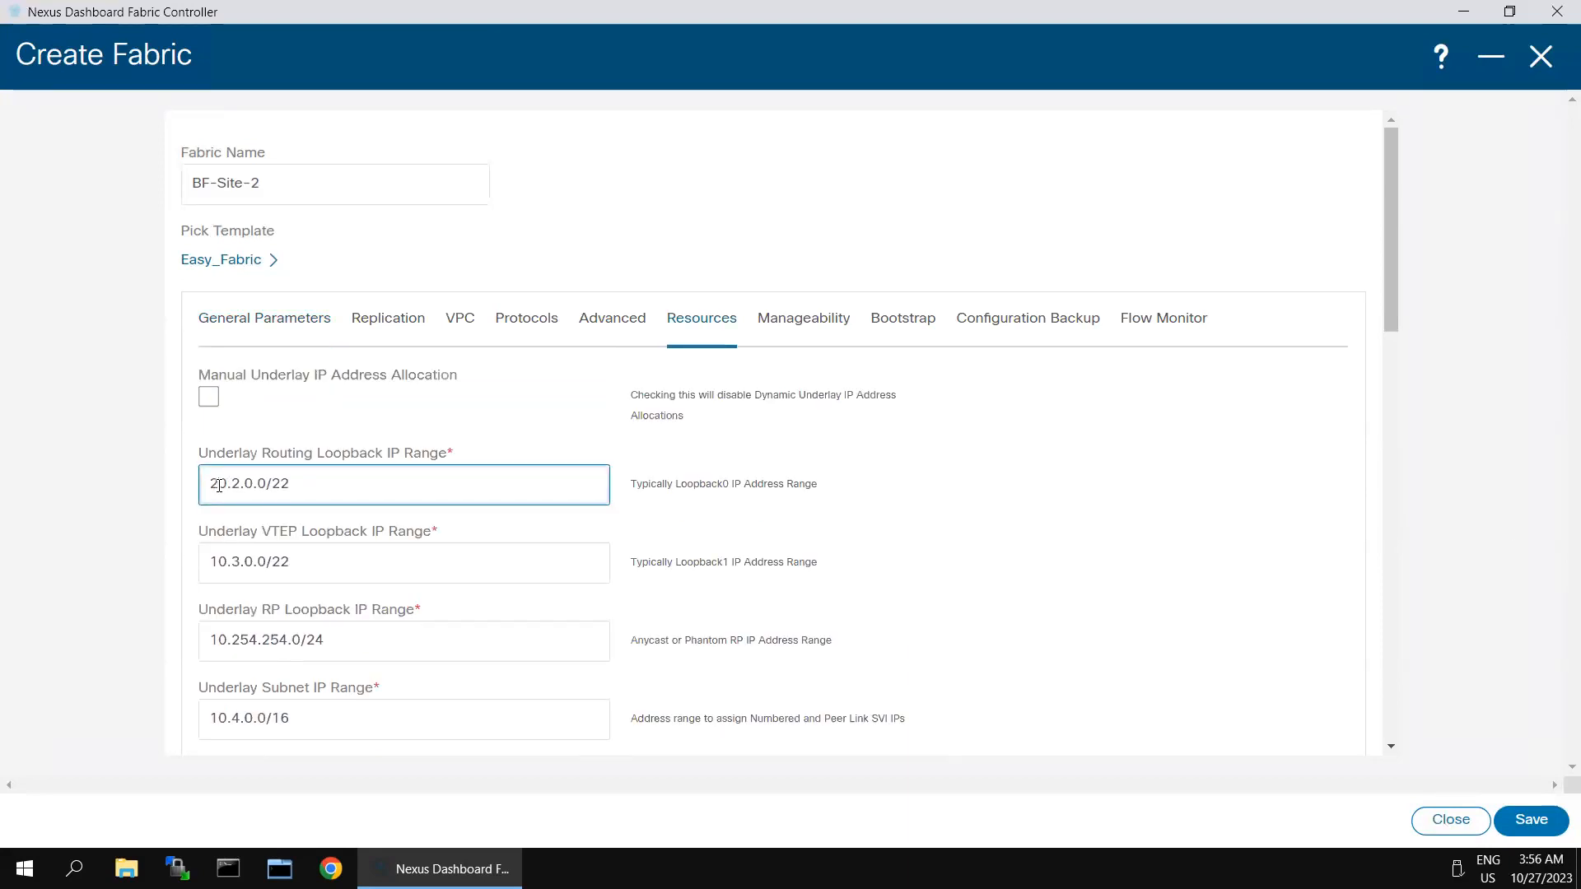
click(219, 560)
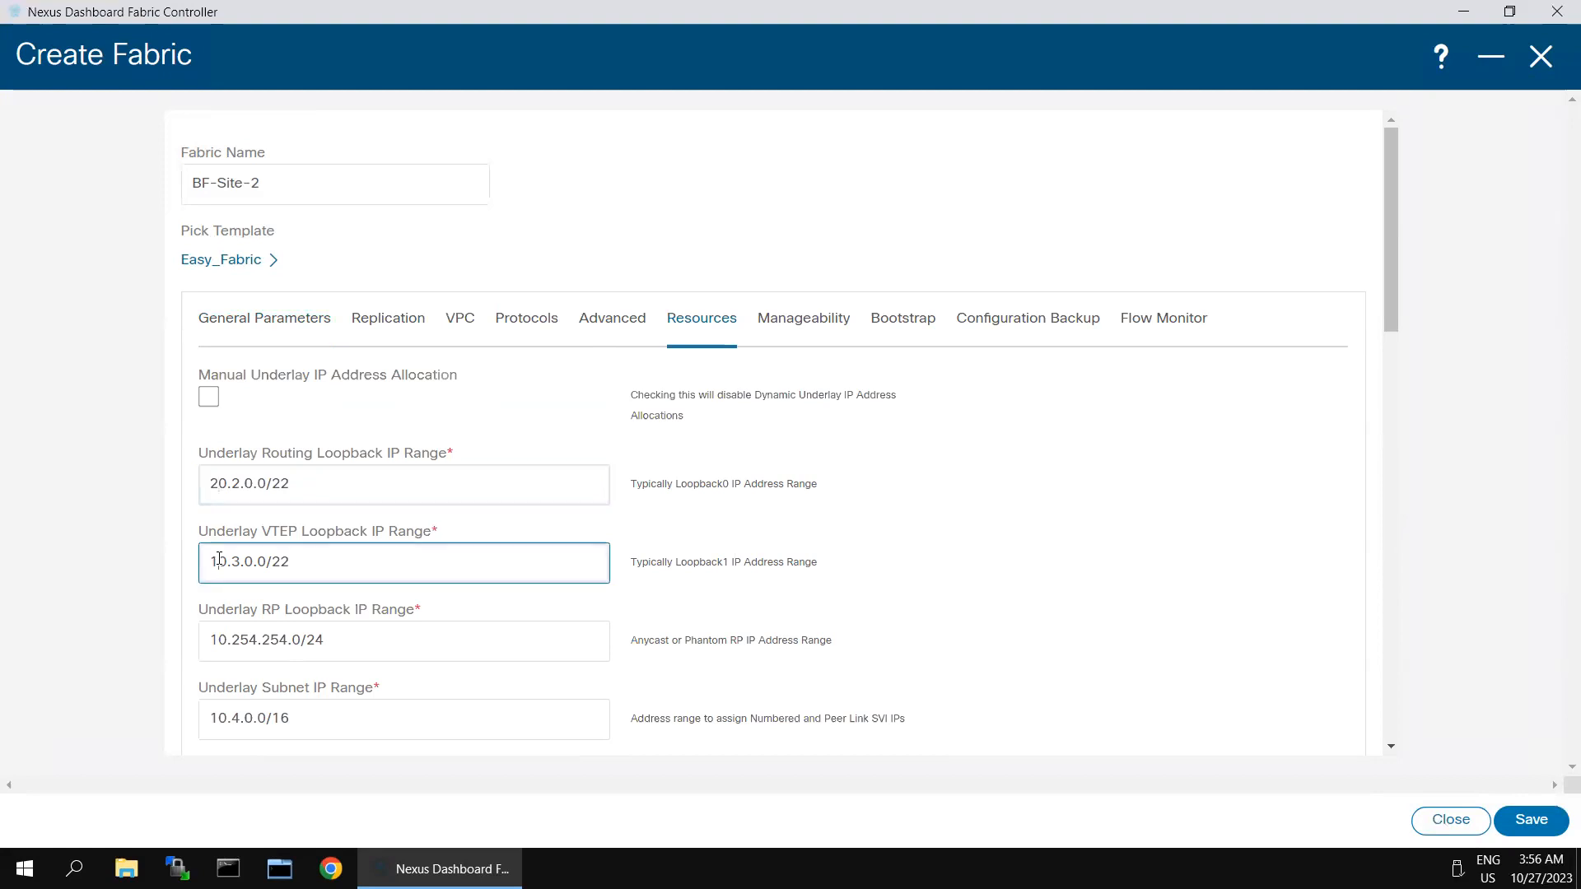
key(BackSpace)
text(2)
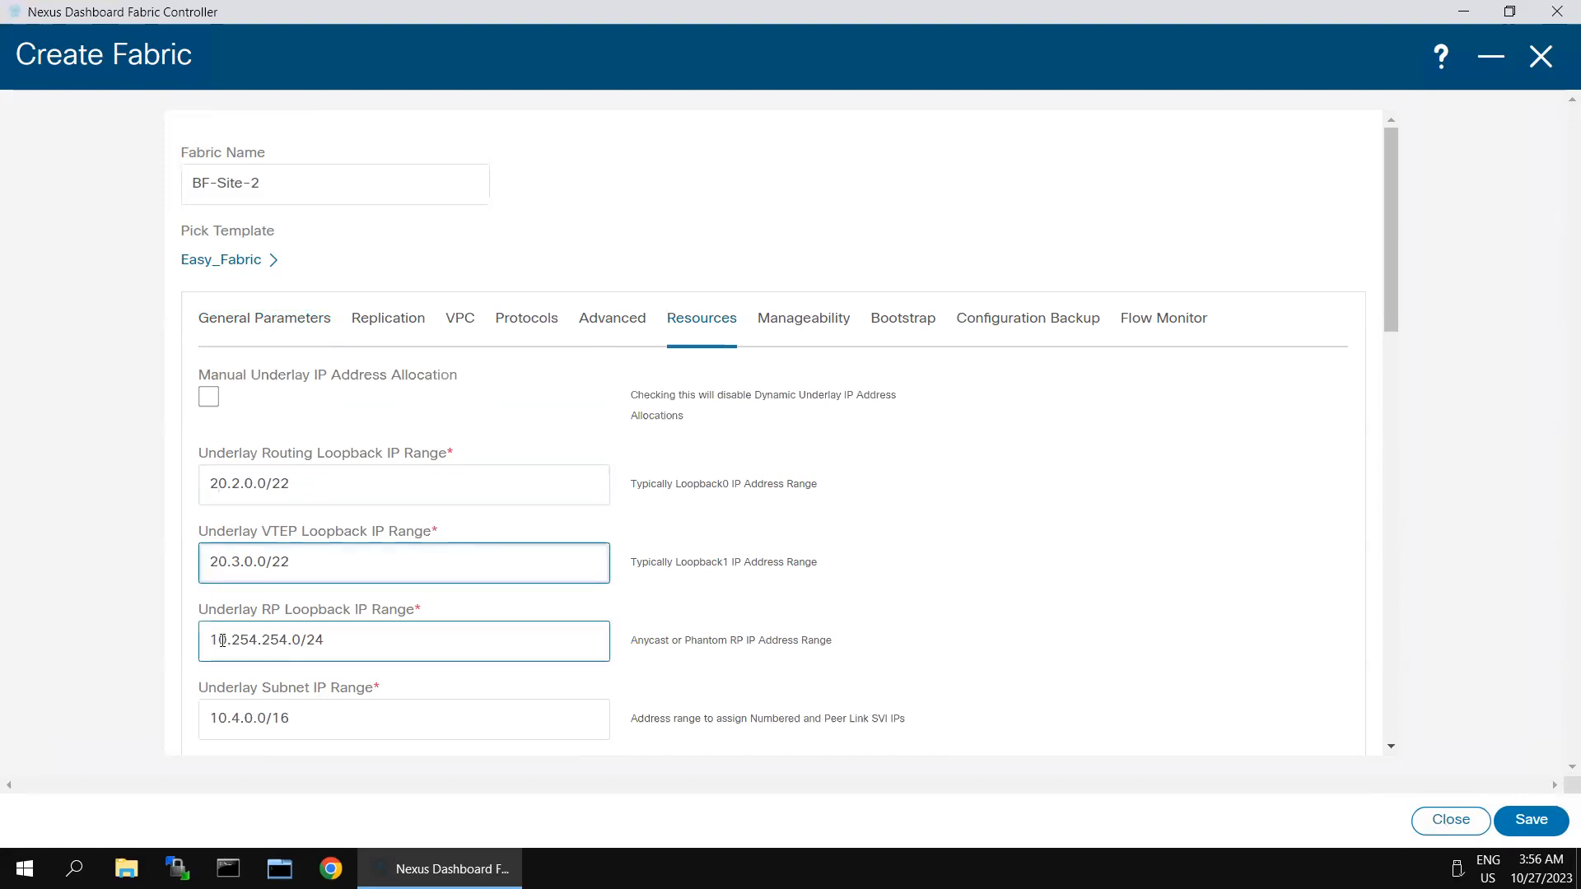
click(219, 639)
key(BackSpace)
text(2)
scroll(226, 536, down, 3)
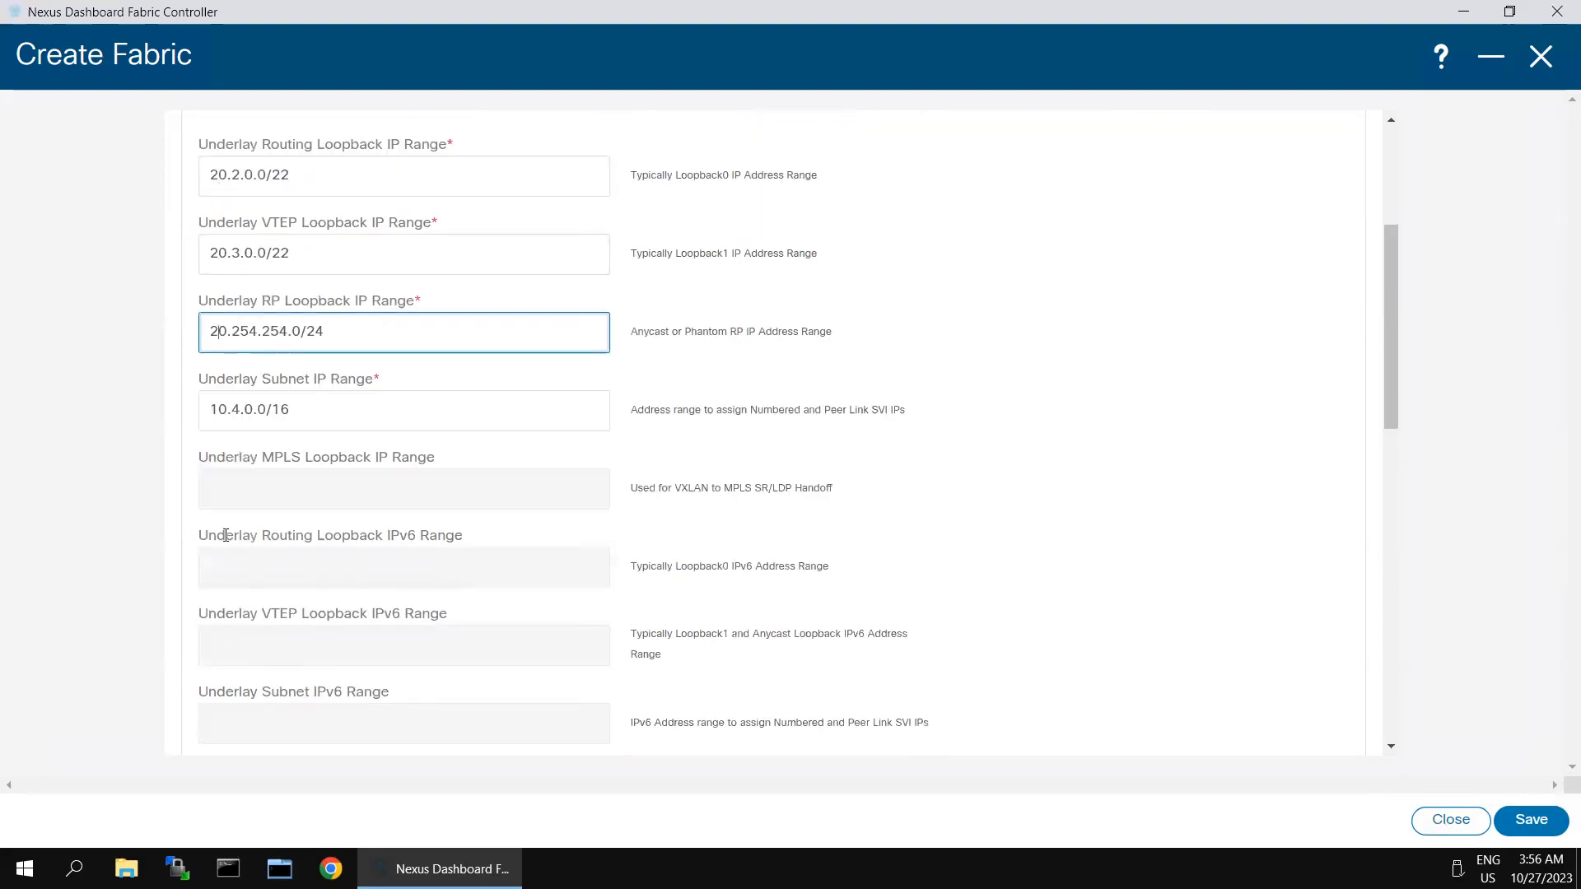
Step: Change the underlay subnet and VRF Lite subnet ranges from 10.x to 20.x
click(216, 409)
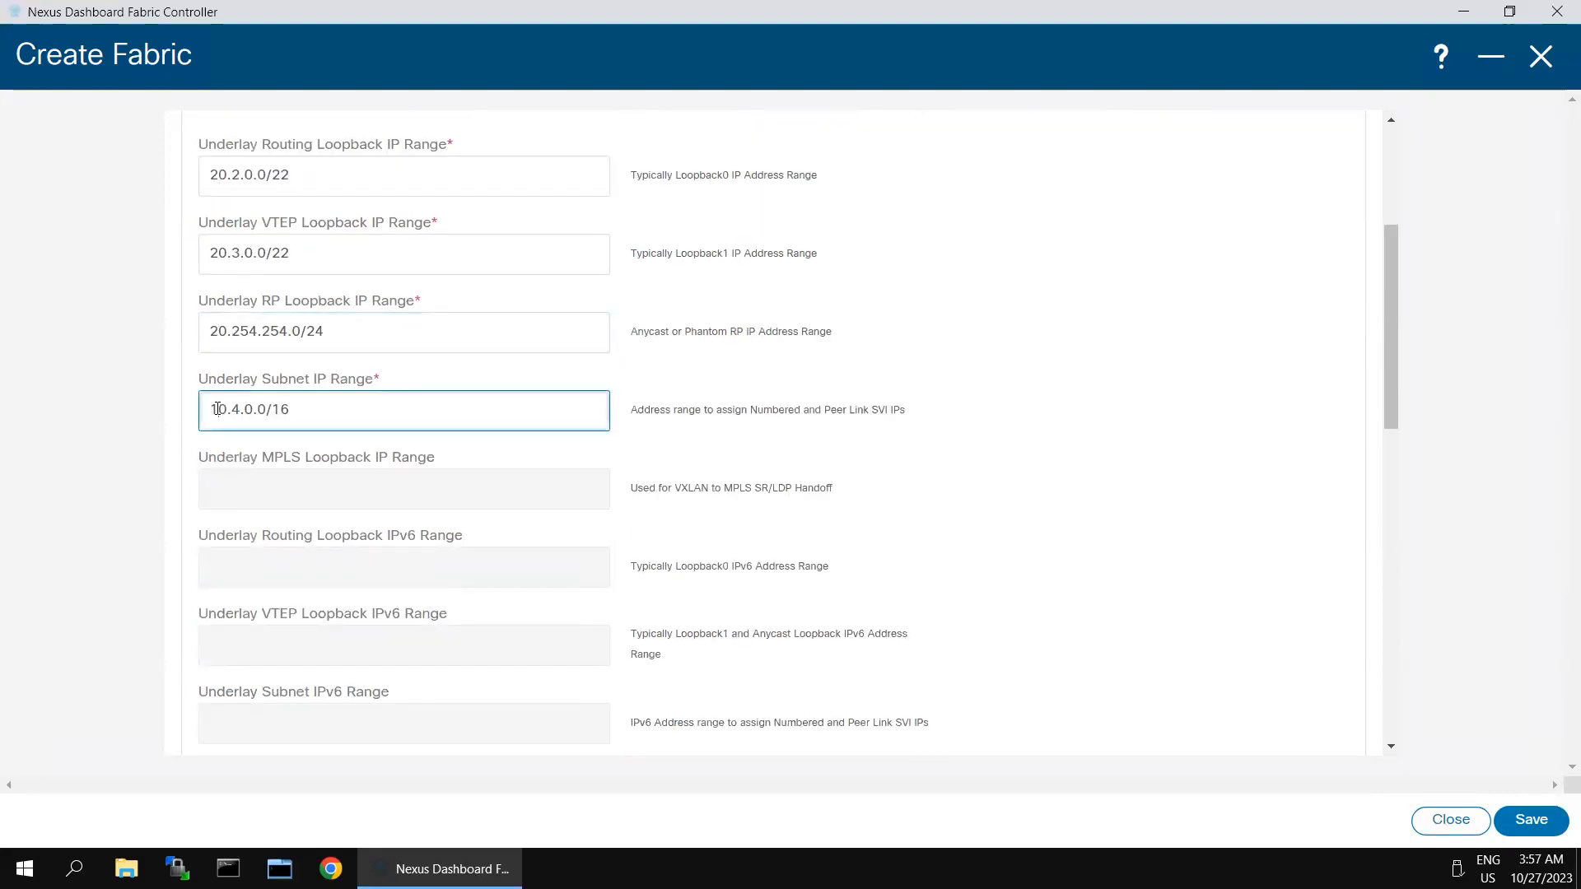
key(BackSpace)
text(2)
scroll(554, 547, down, 5)
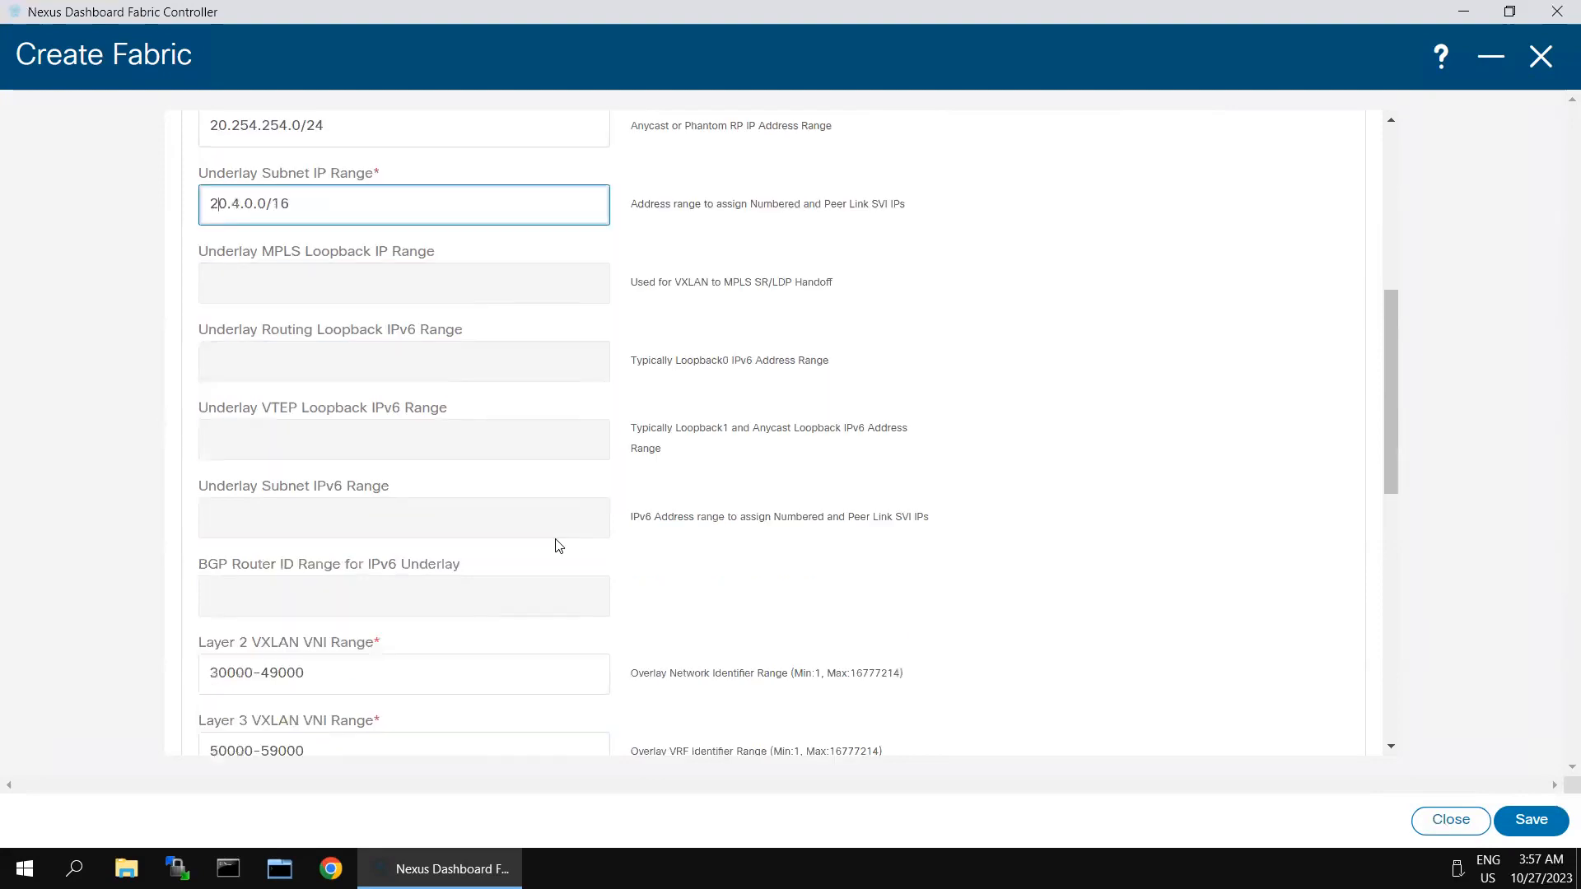
scroll(497, 570, down, 1)
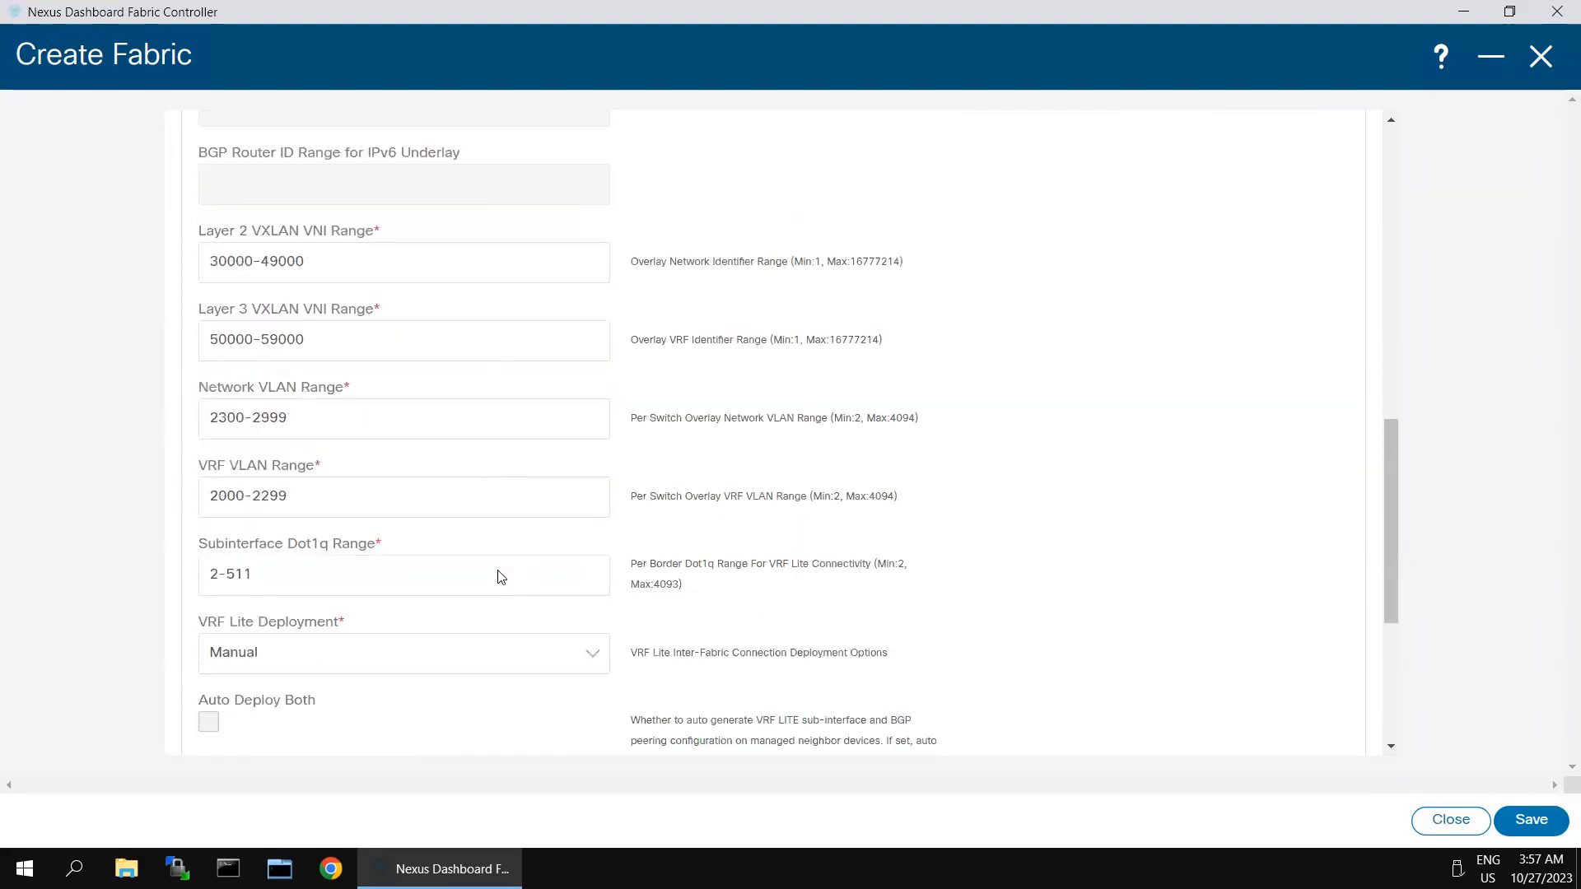
click(497, 570)
scroll(497, 570, down, 3)
click(308, 593)
click(233, 536)
click(220, 520)
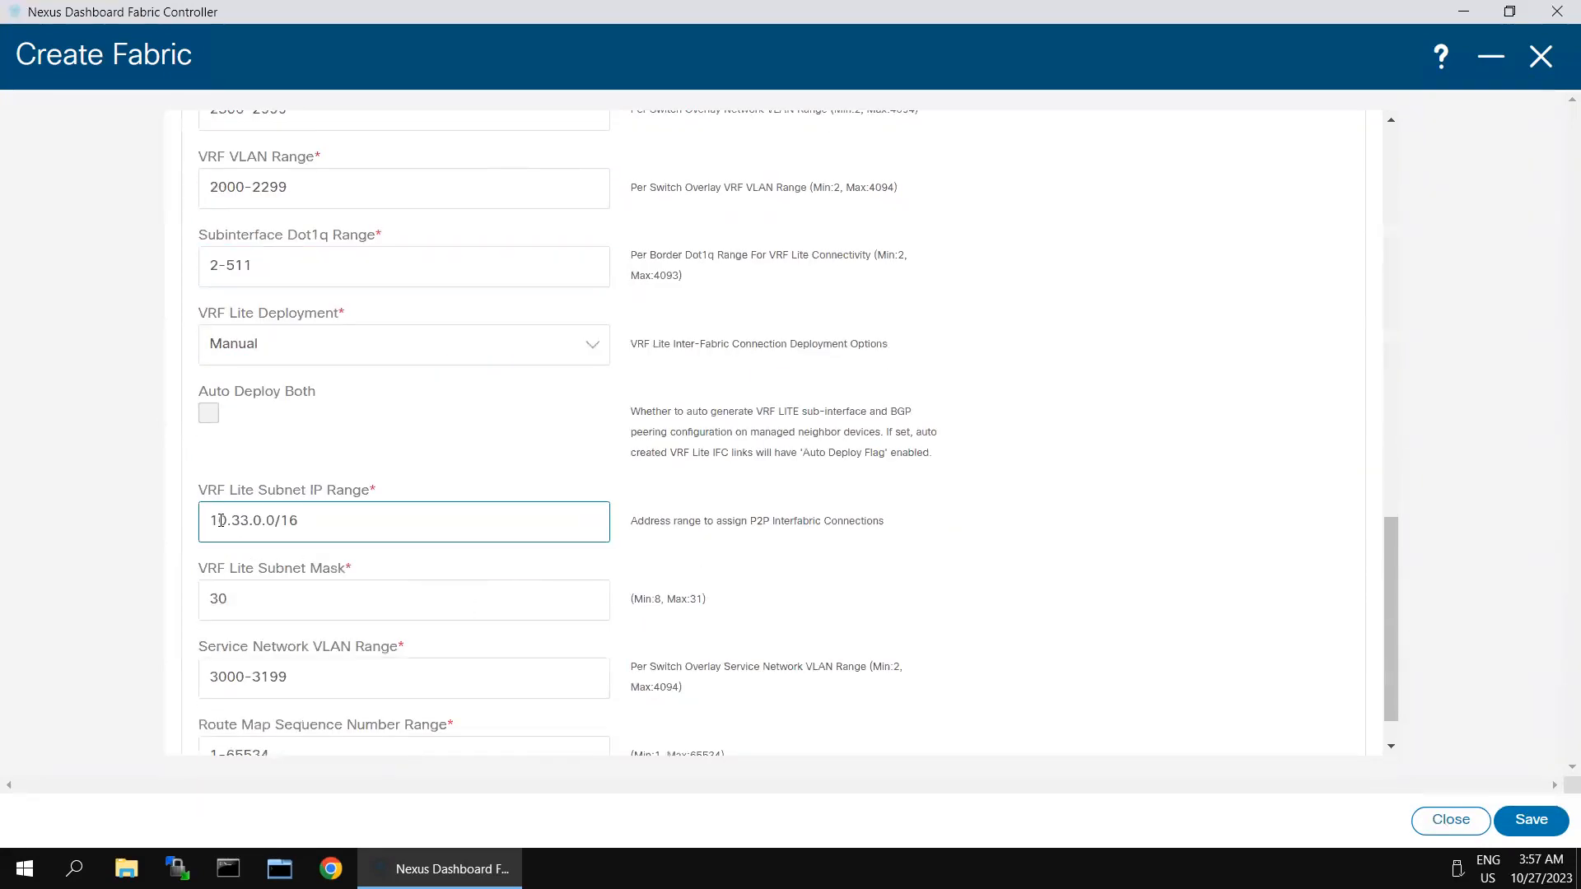
key(BackSpace)
text(2)
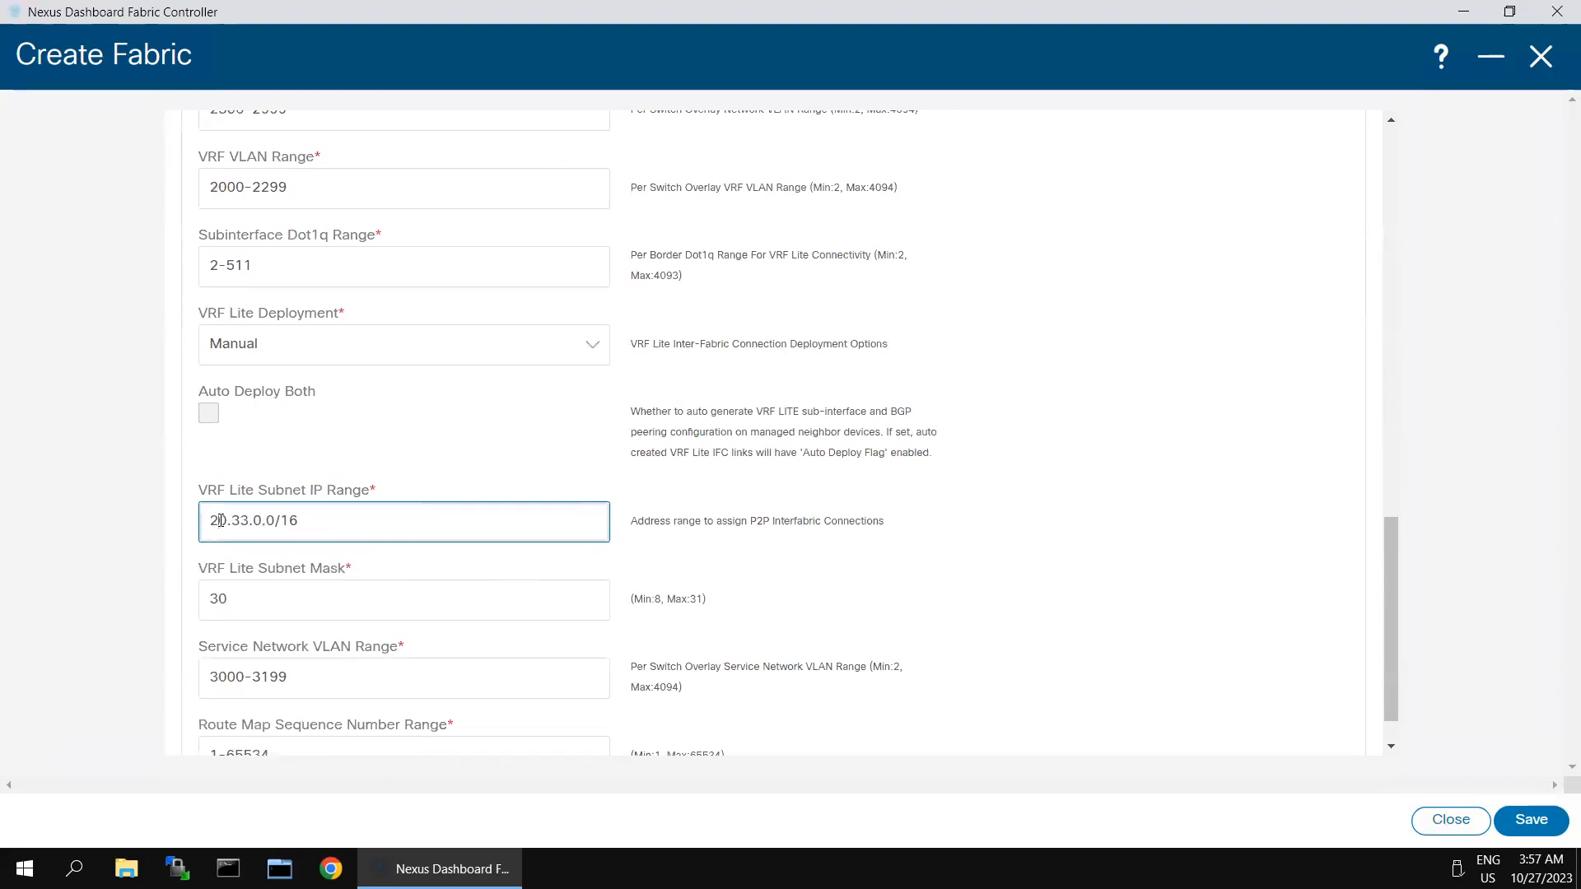
scroll(1072, 505, up, 5)
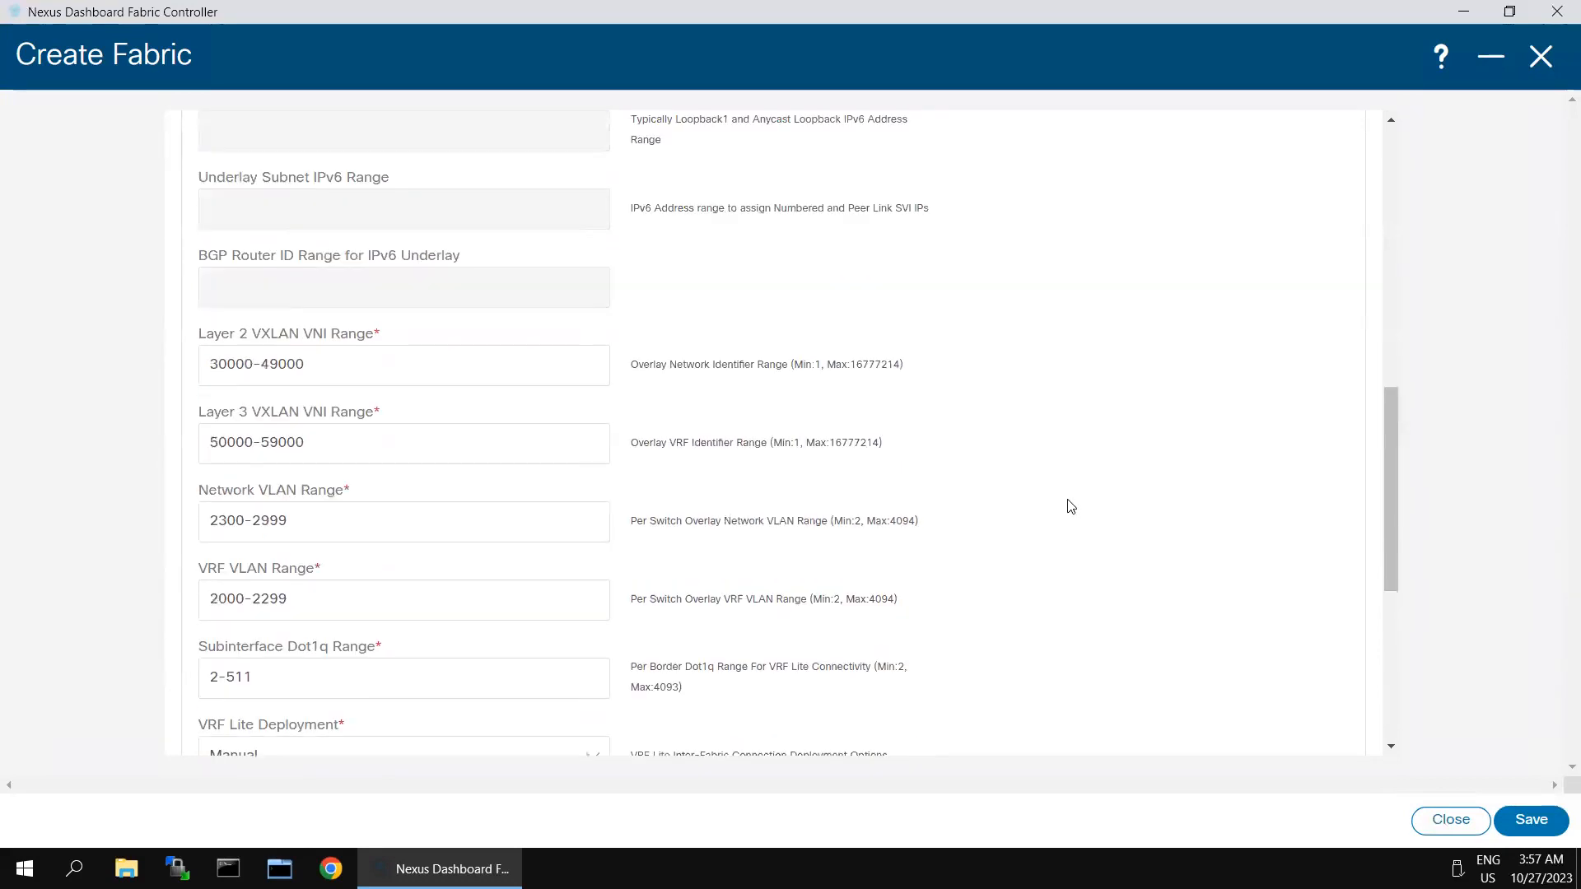
scroll(1074, 455, up, 6)
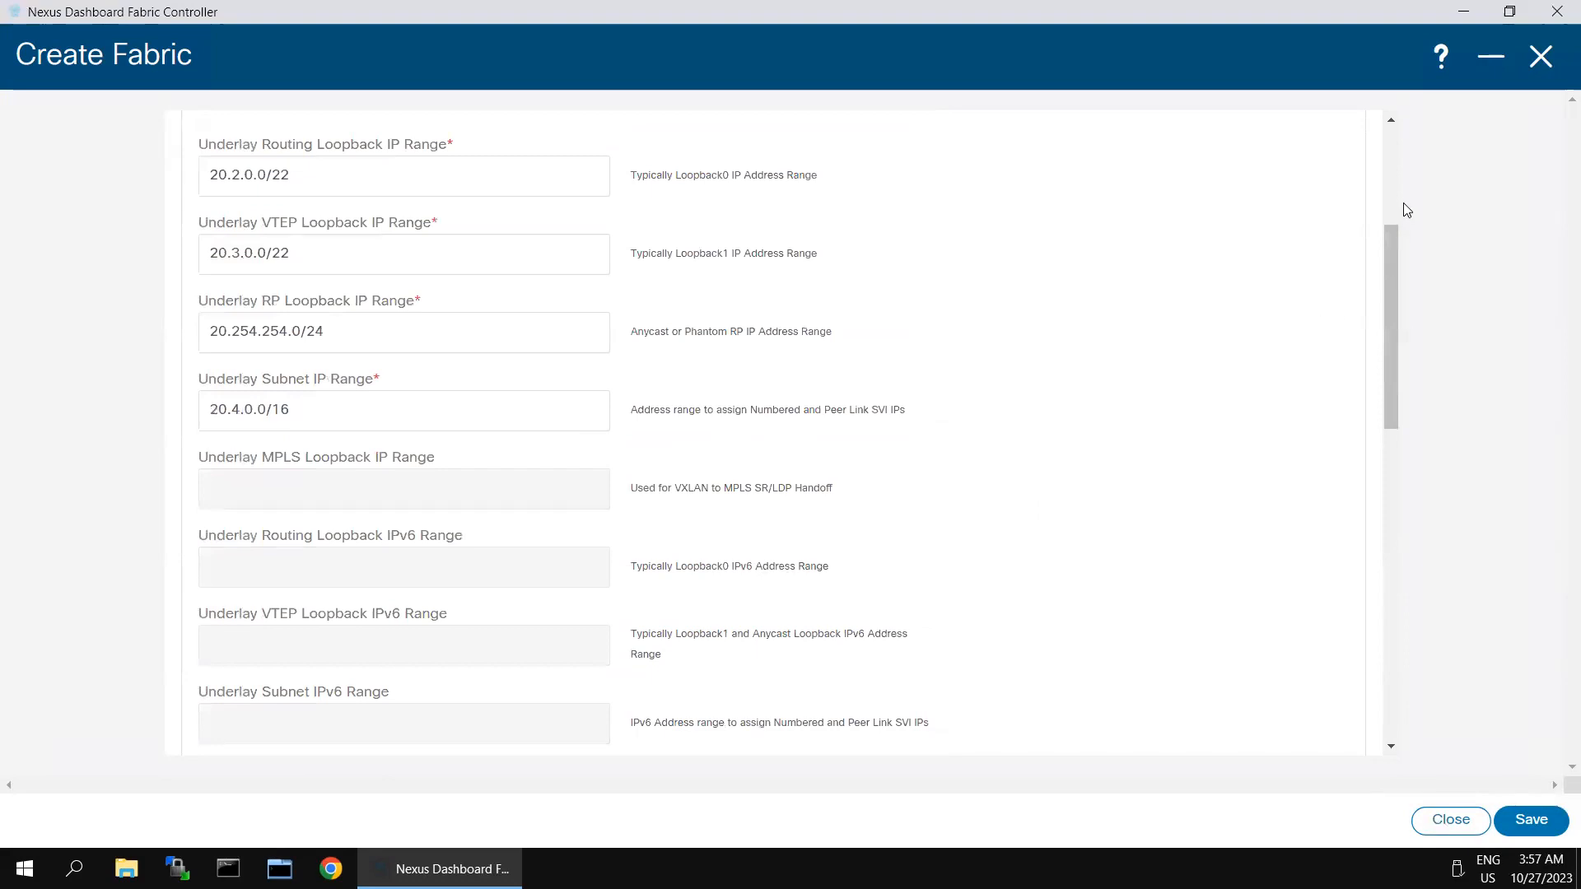
scroll(1405, 211, up, 4)
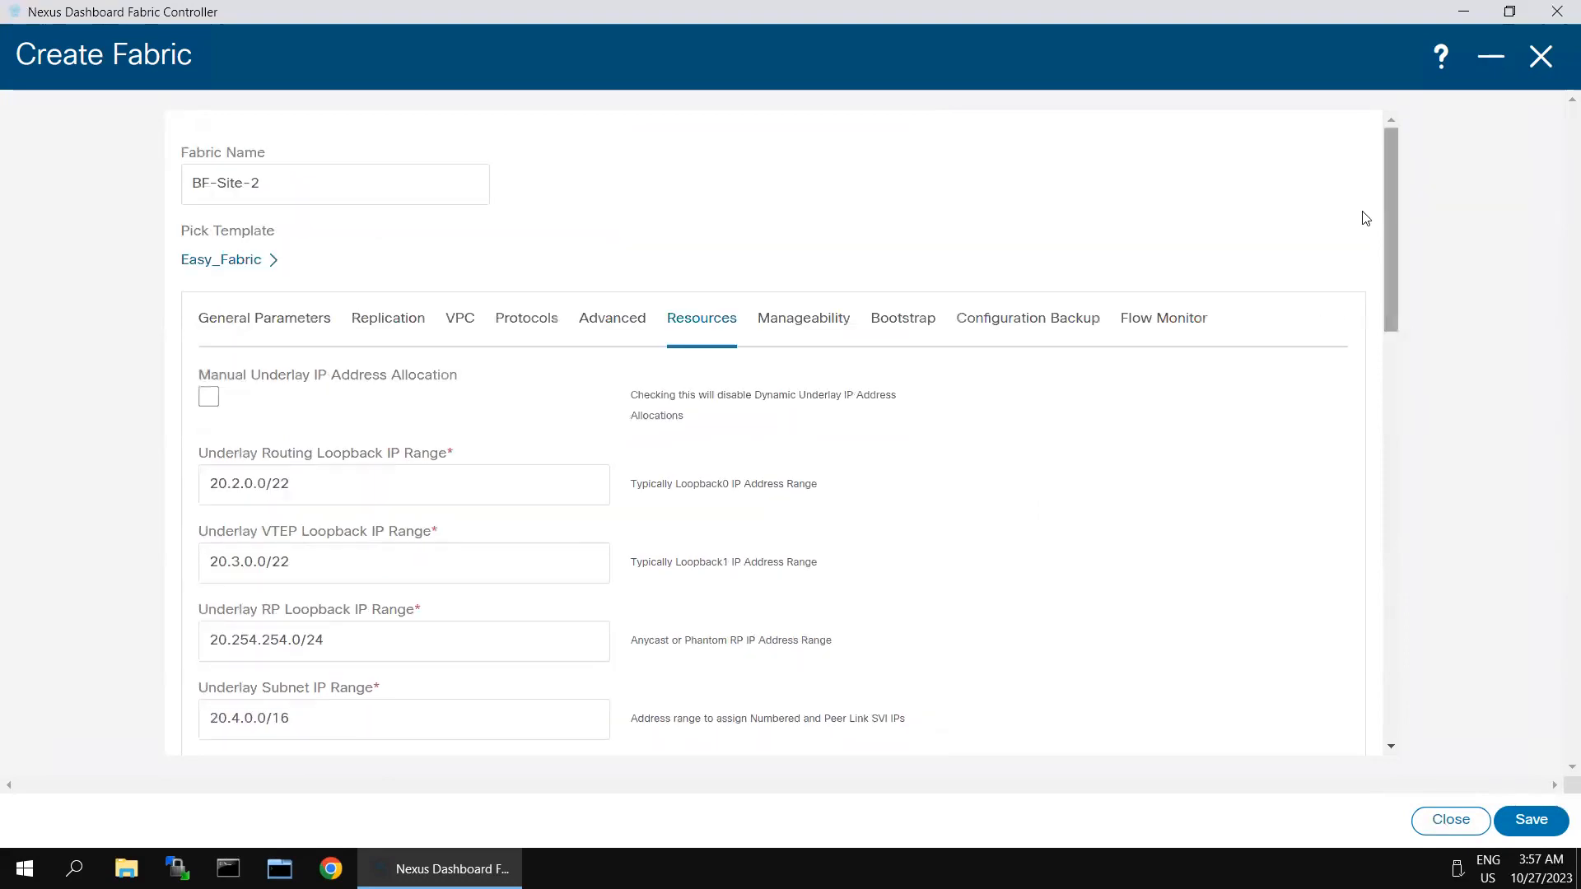
Step: Enable hourly fabric backup and save the BF-Site-2 fabric
click(1036, 323)
click(209, 396)
click(1531, 821)
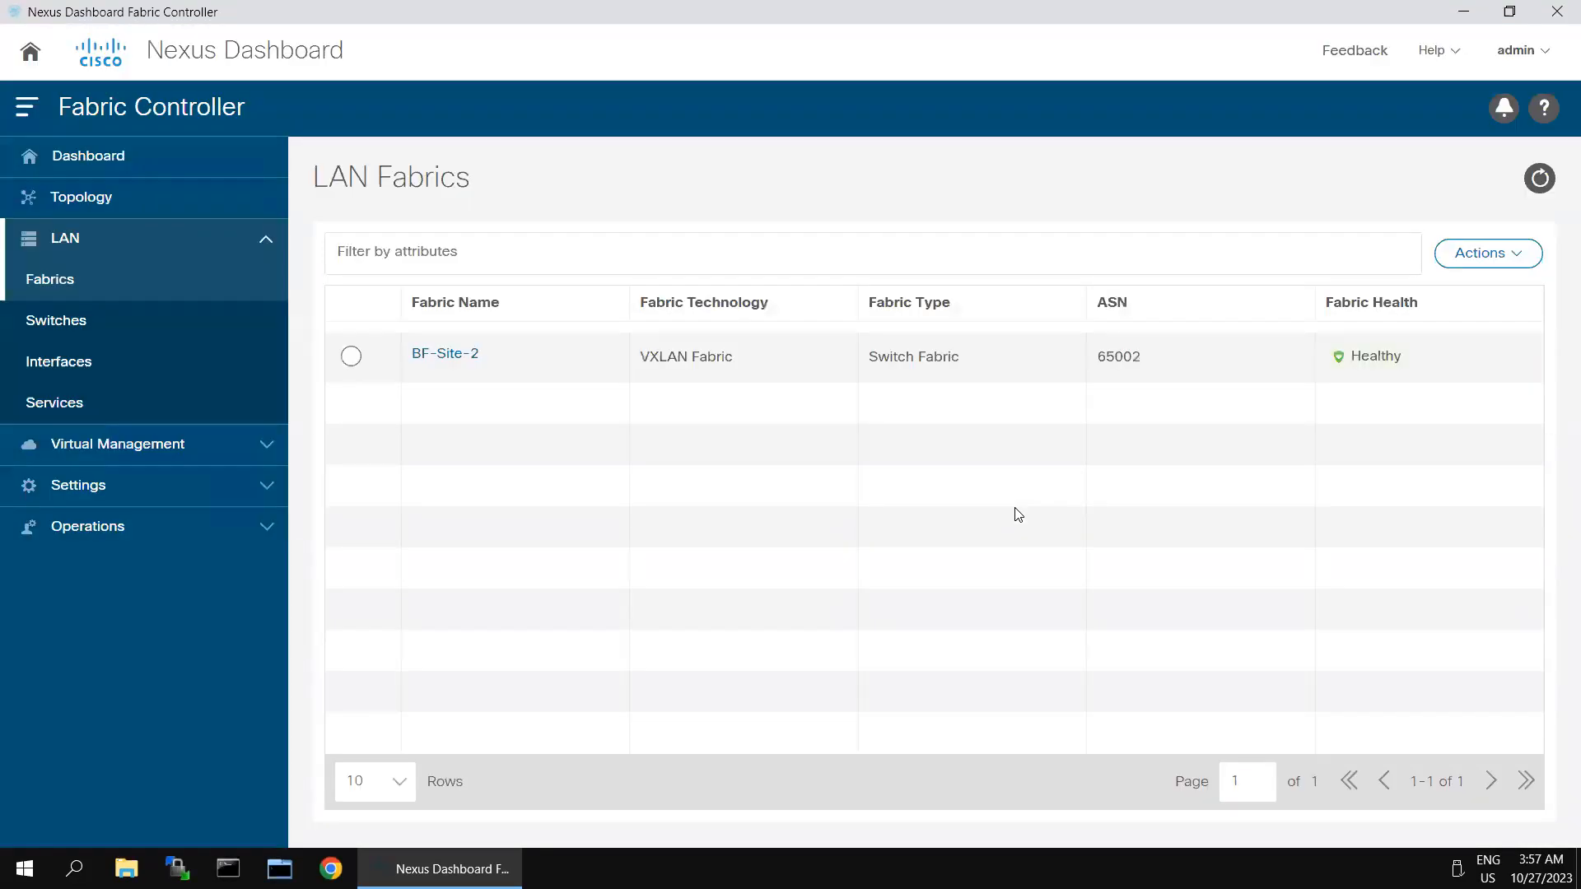
Step: Open BF-Site-2's switch list and start adding switches
click(349, 357)
click(428, 354)
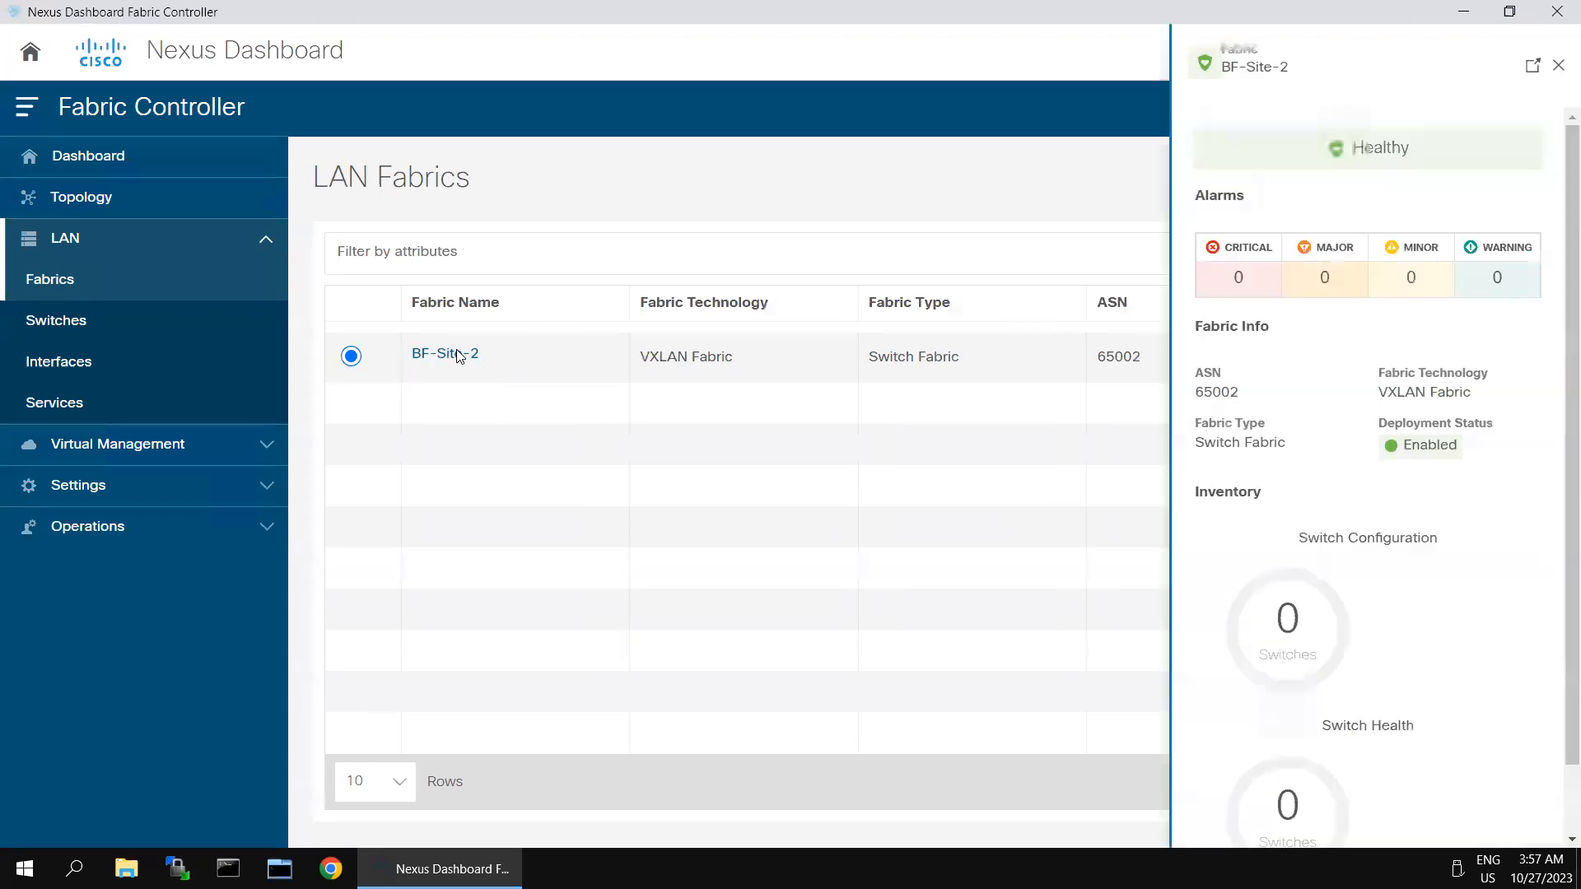
click(1532, 66)
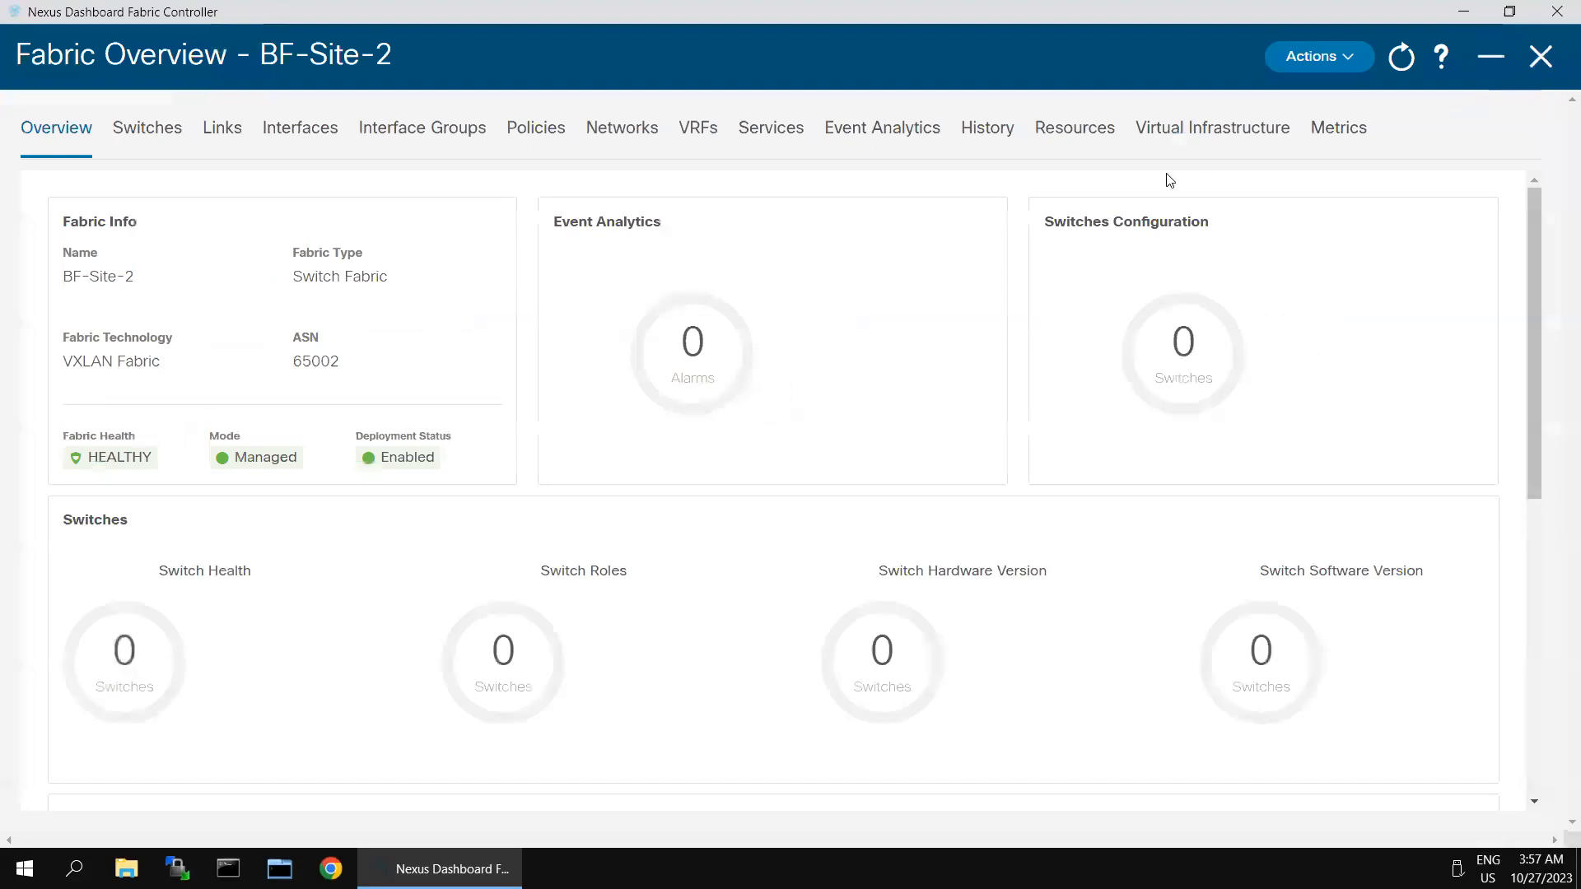
click(156, 129)
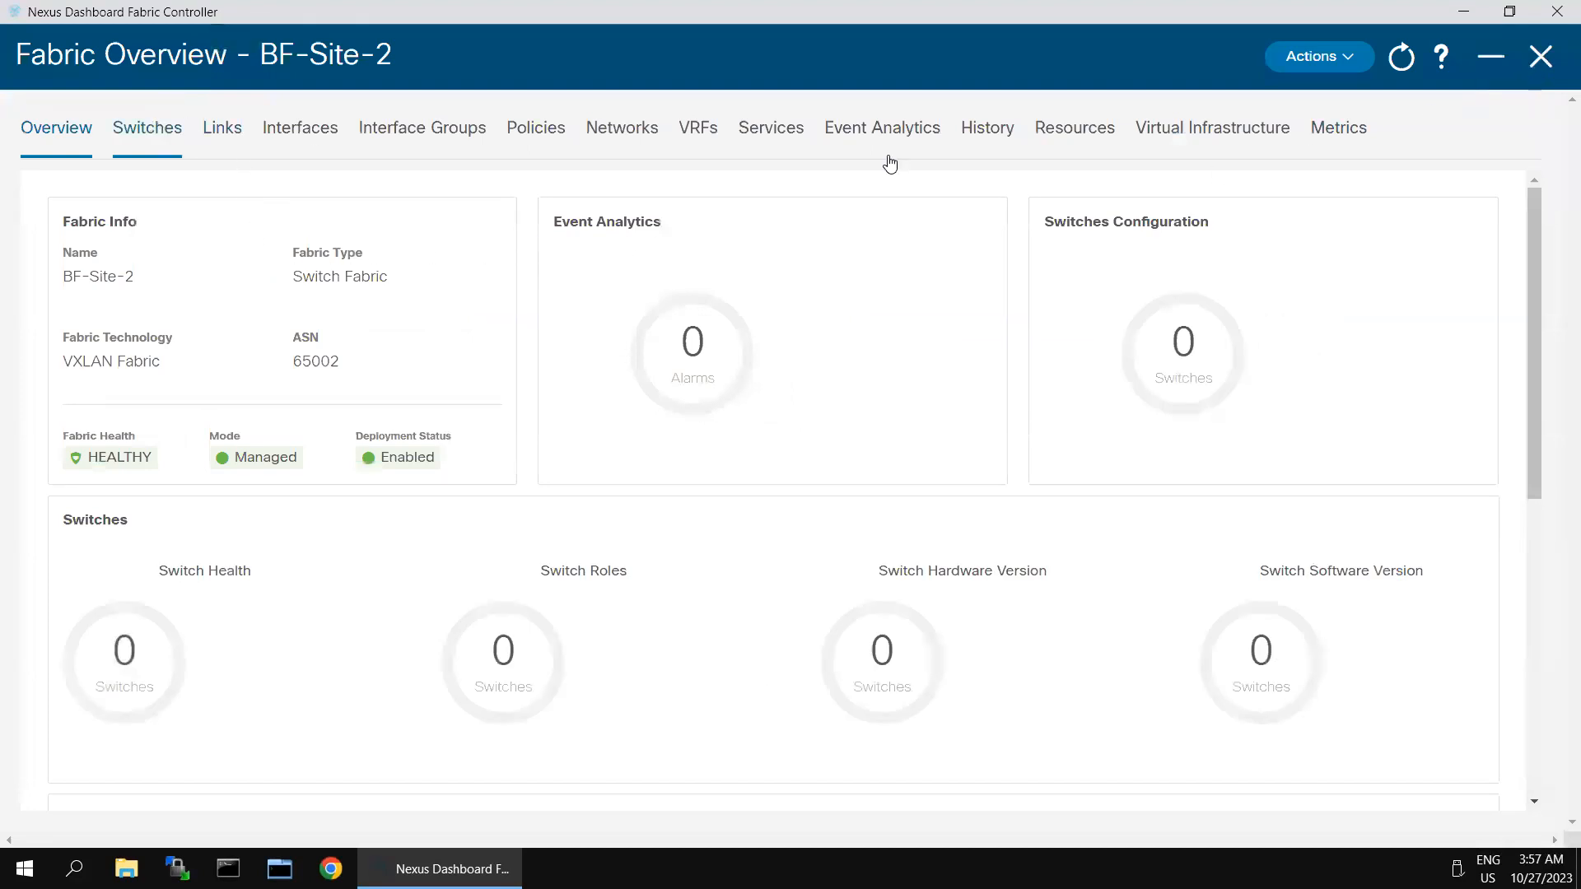
click(1460, 213)
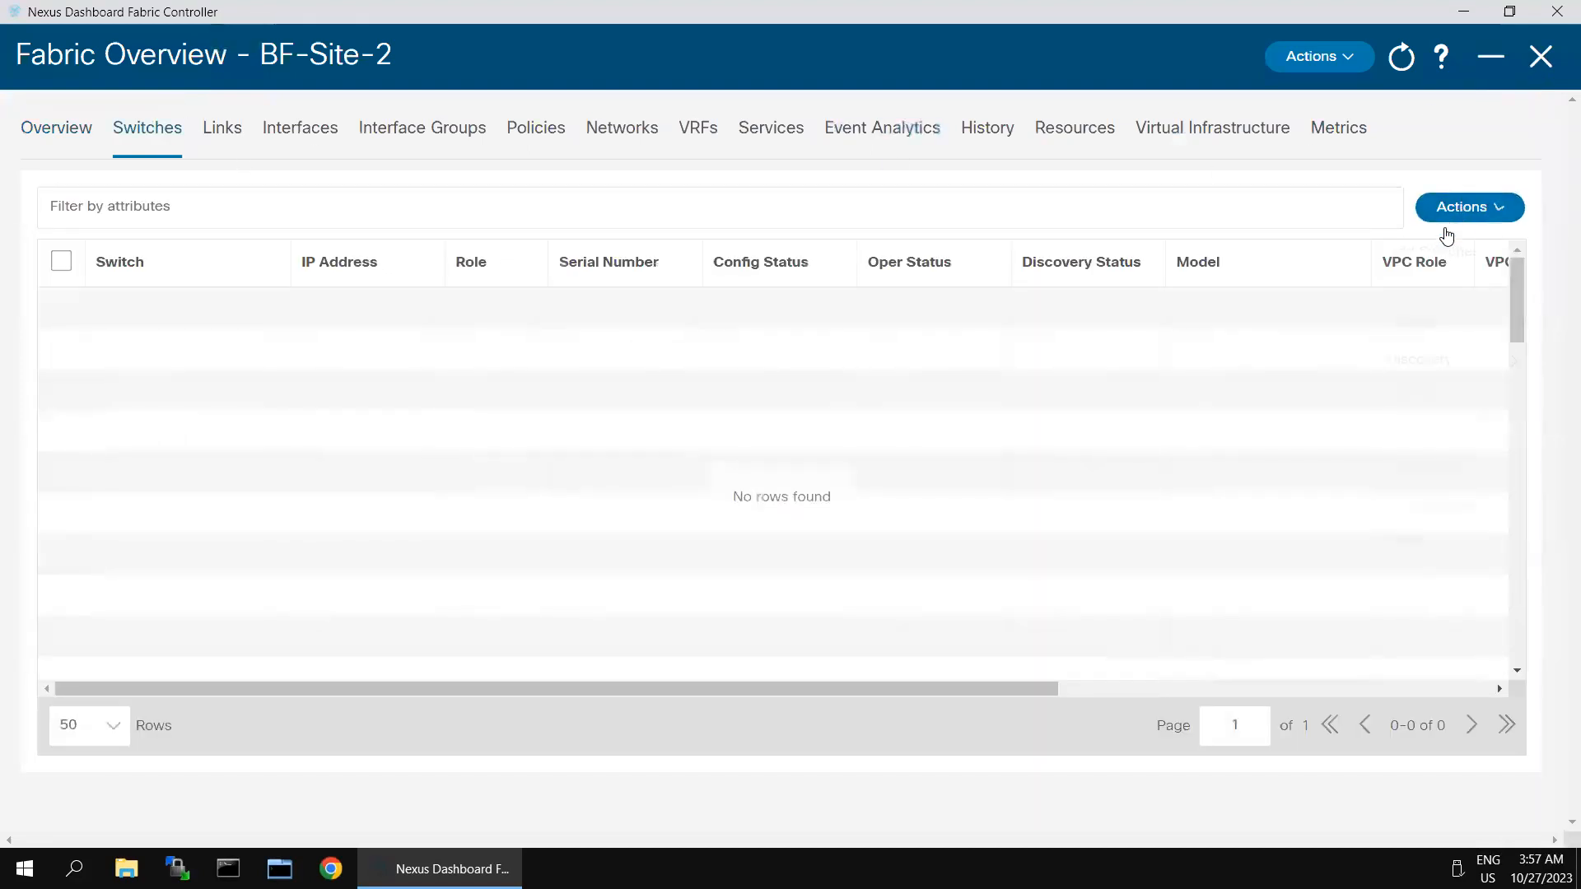
click(1411, 265)
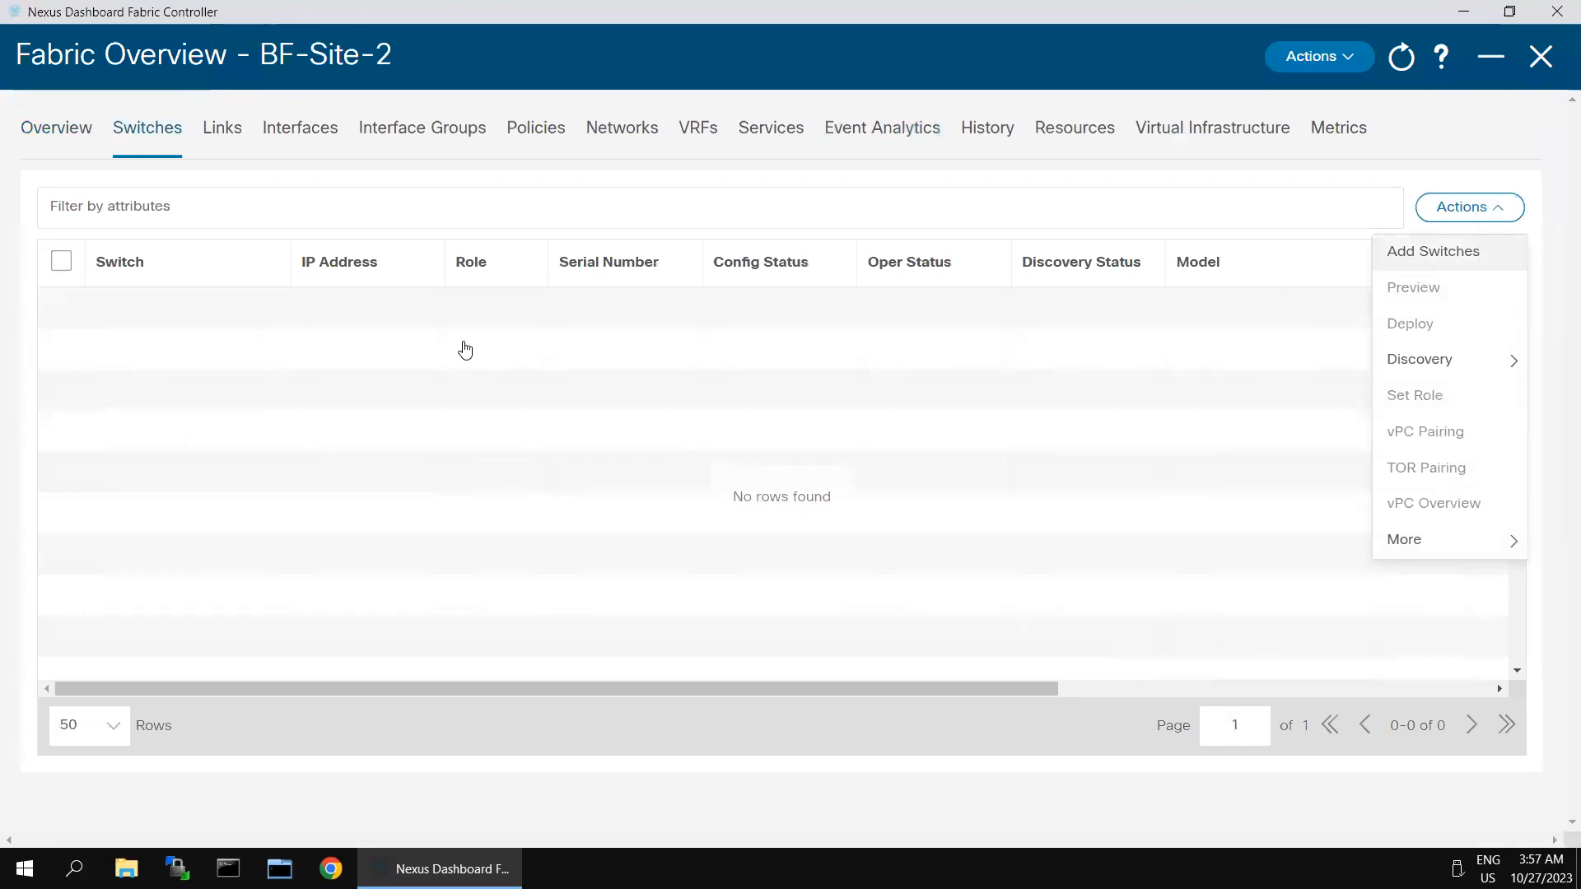
Step: Discover switches from seed 198.18.4.201 using the admin username and switch password
click(343, 282)
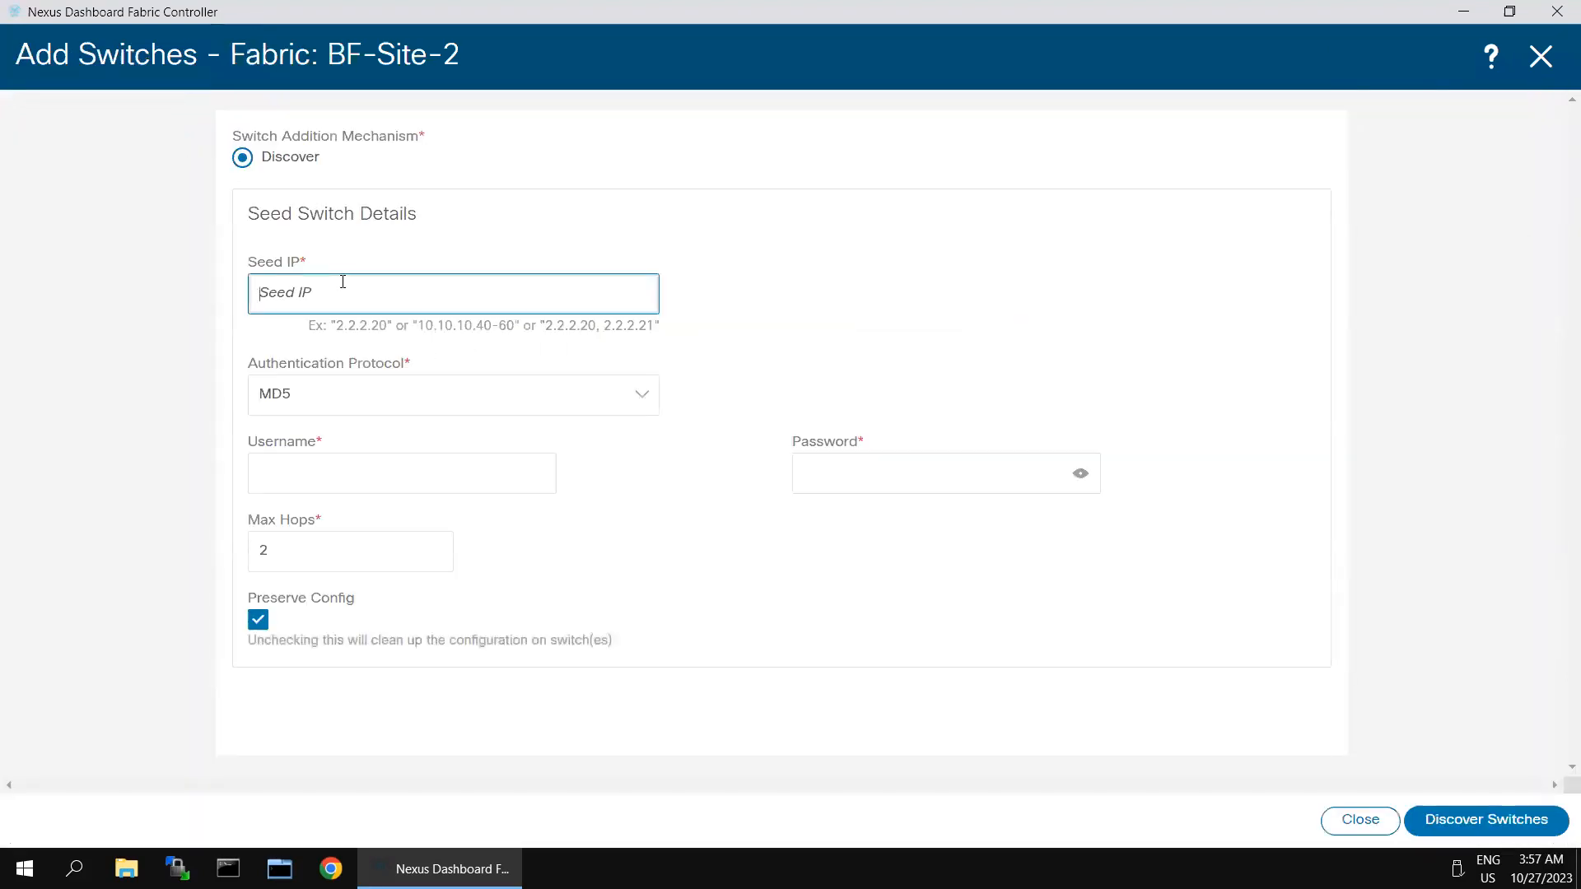
text(198.18.)
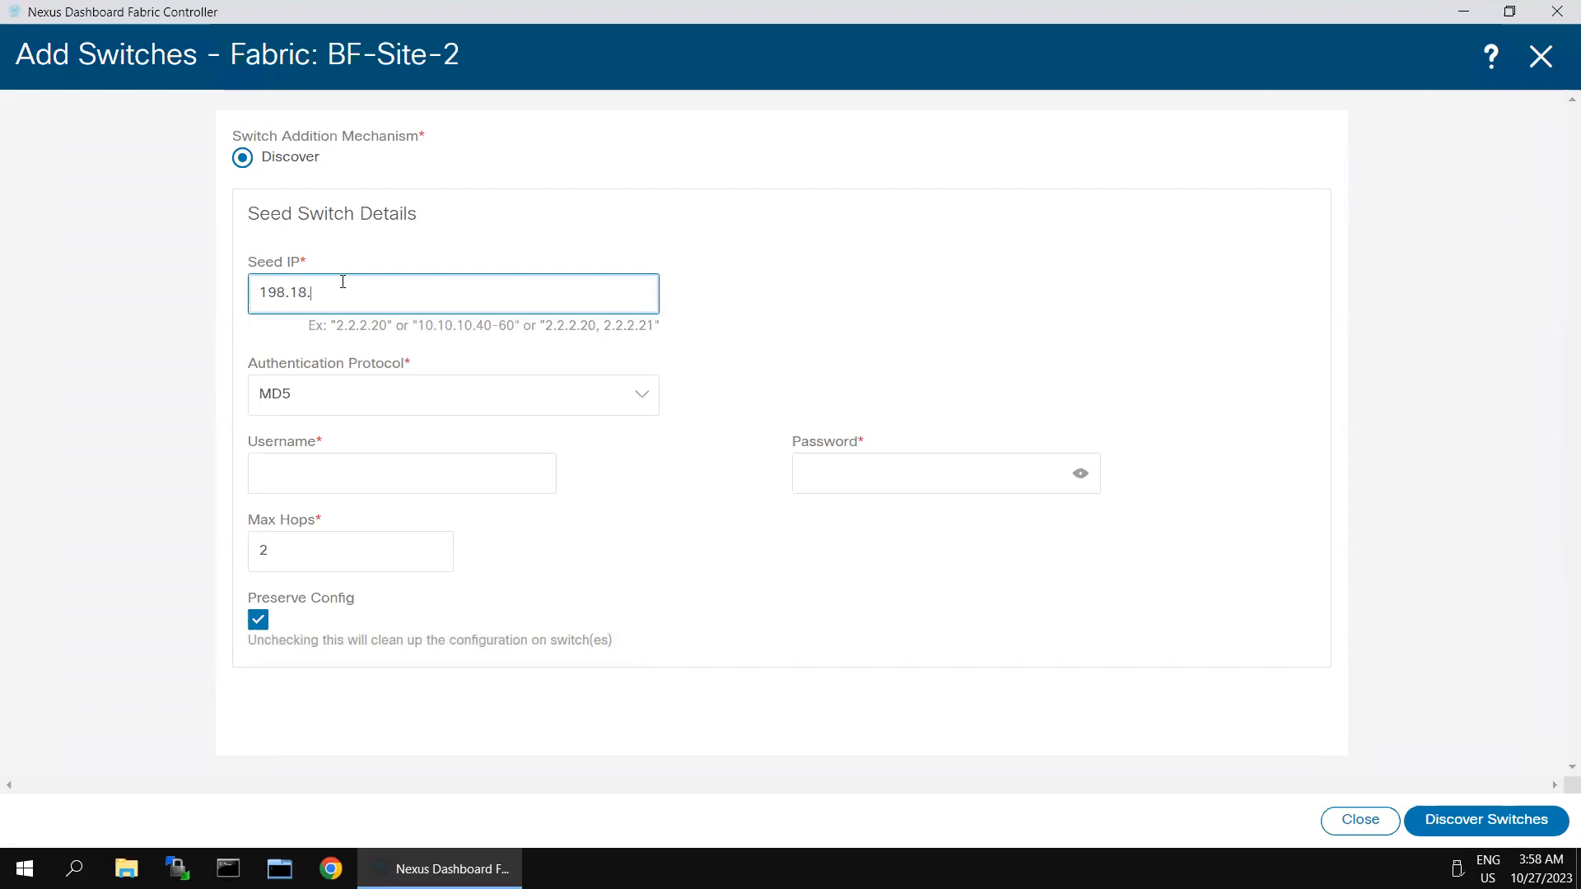
text(4.201)
click(378, 464)
text(admin)
key(Tab)
text(•••••••)
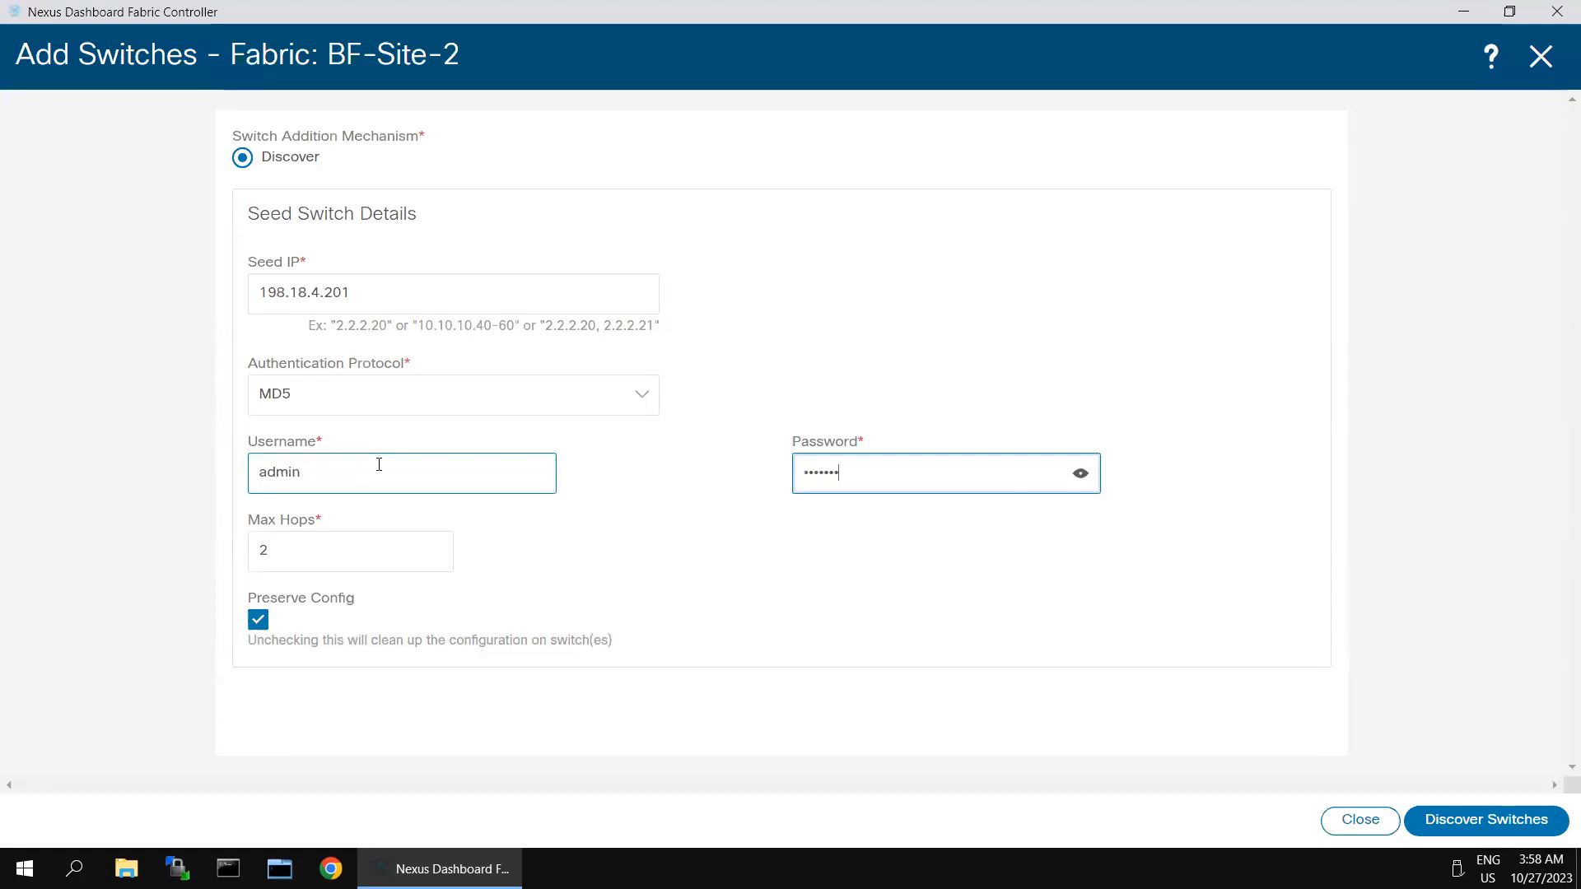
click(1495, 821)
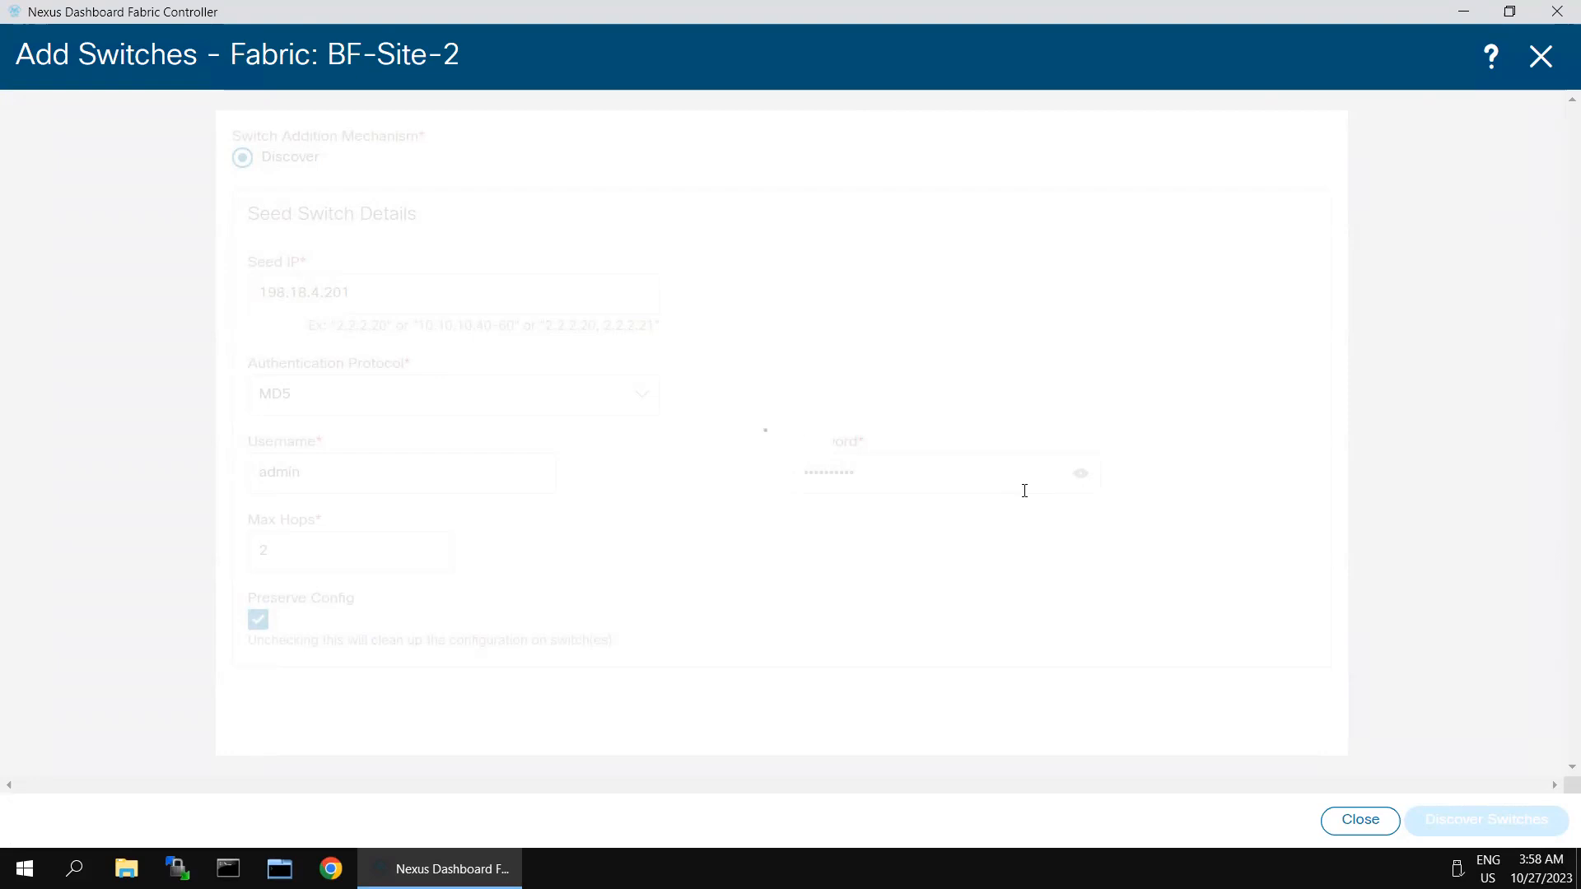
Step: Select all four discovered switches and add them to BF-Site-2
click(76, 539)
click(1437, 820)
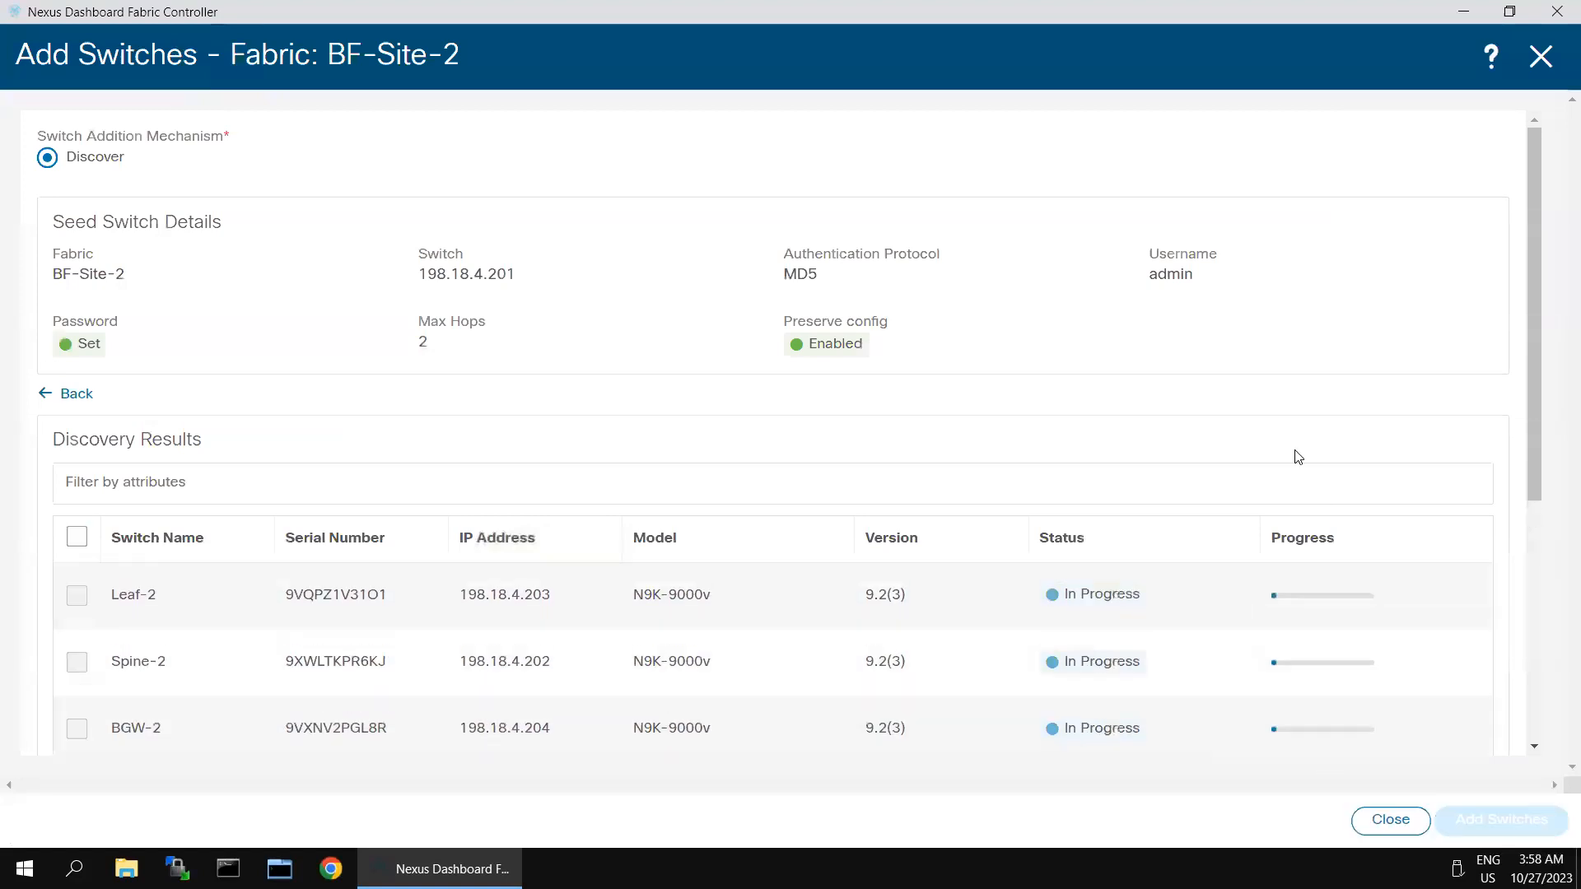
scroll(1101, 530, down, 3)
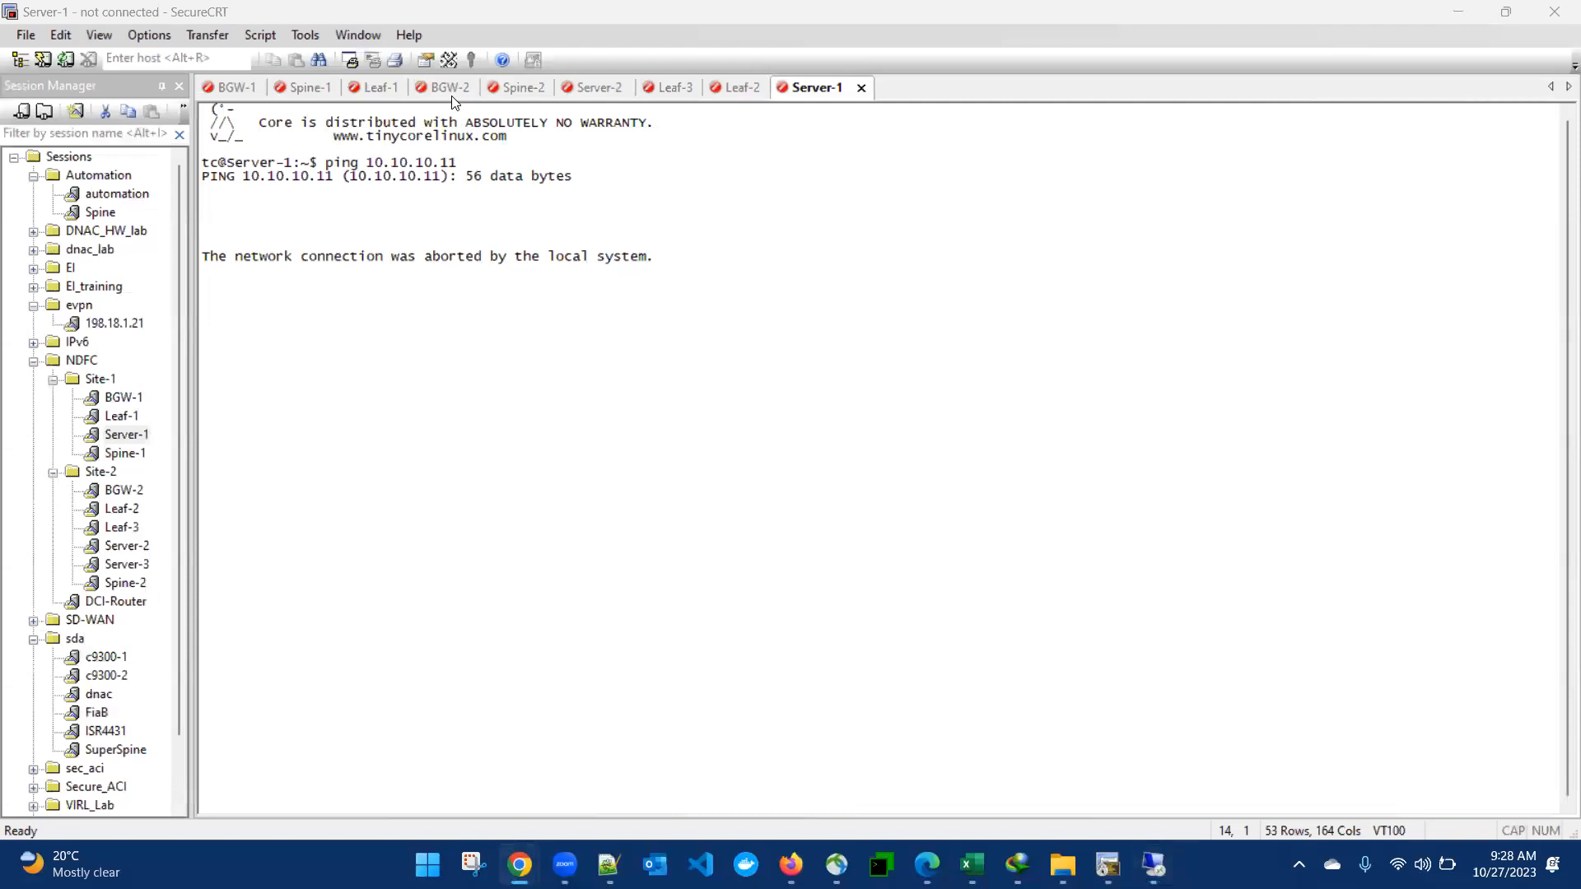
Step: Reconnect the BGW-2 console and log in as admin
click(449, 89)
click(443, 284)
key(Return)
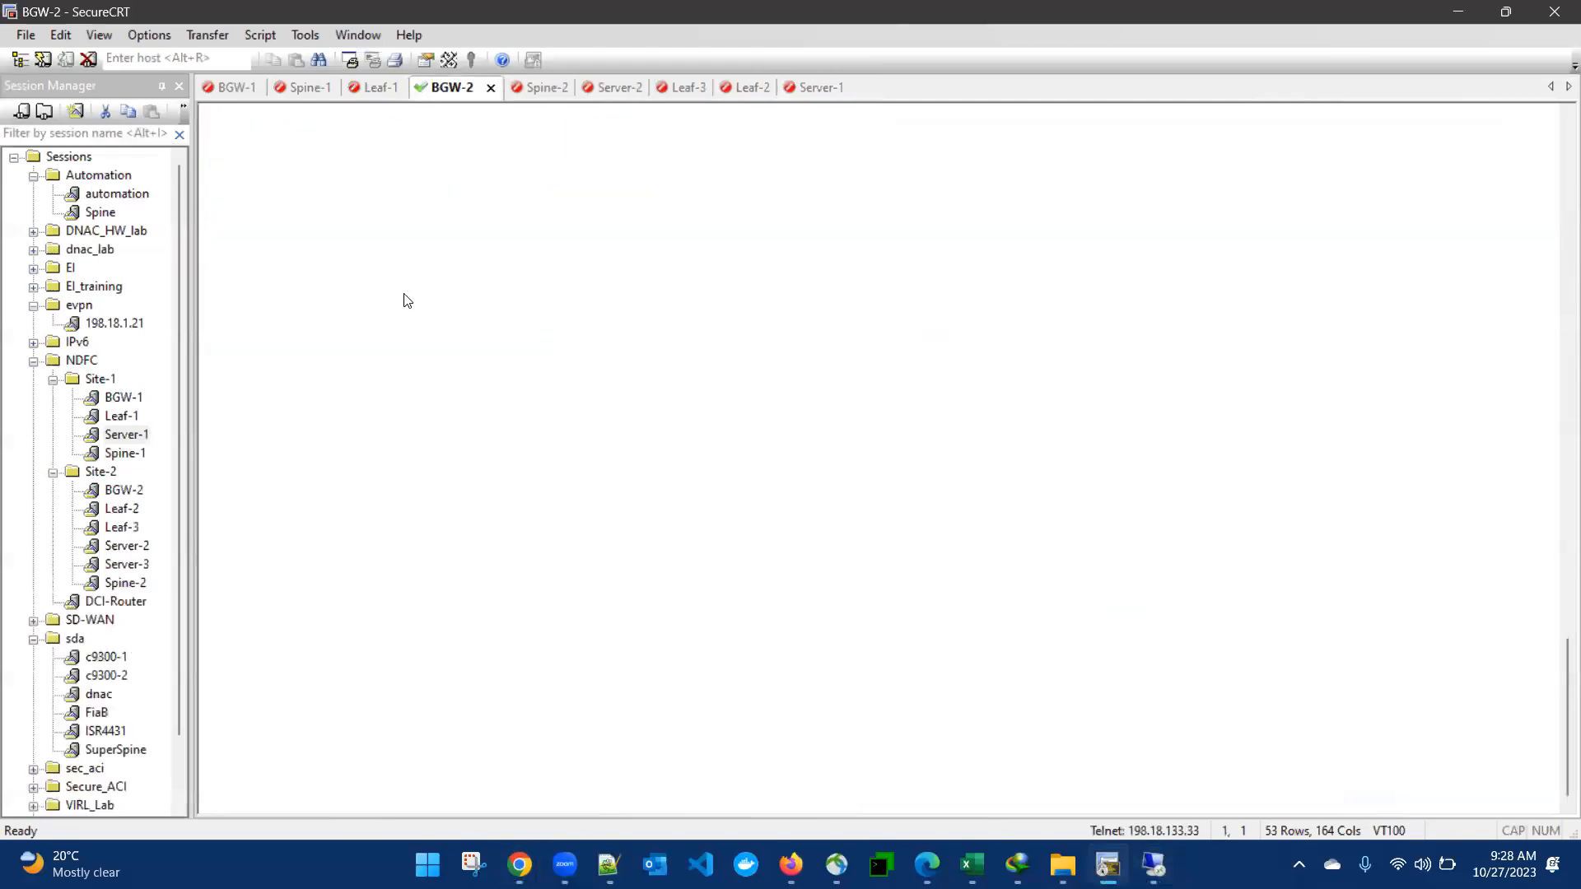
text(admin)
key(Return)
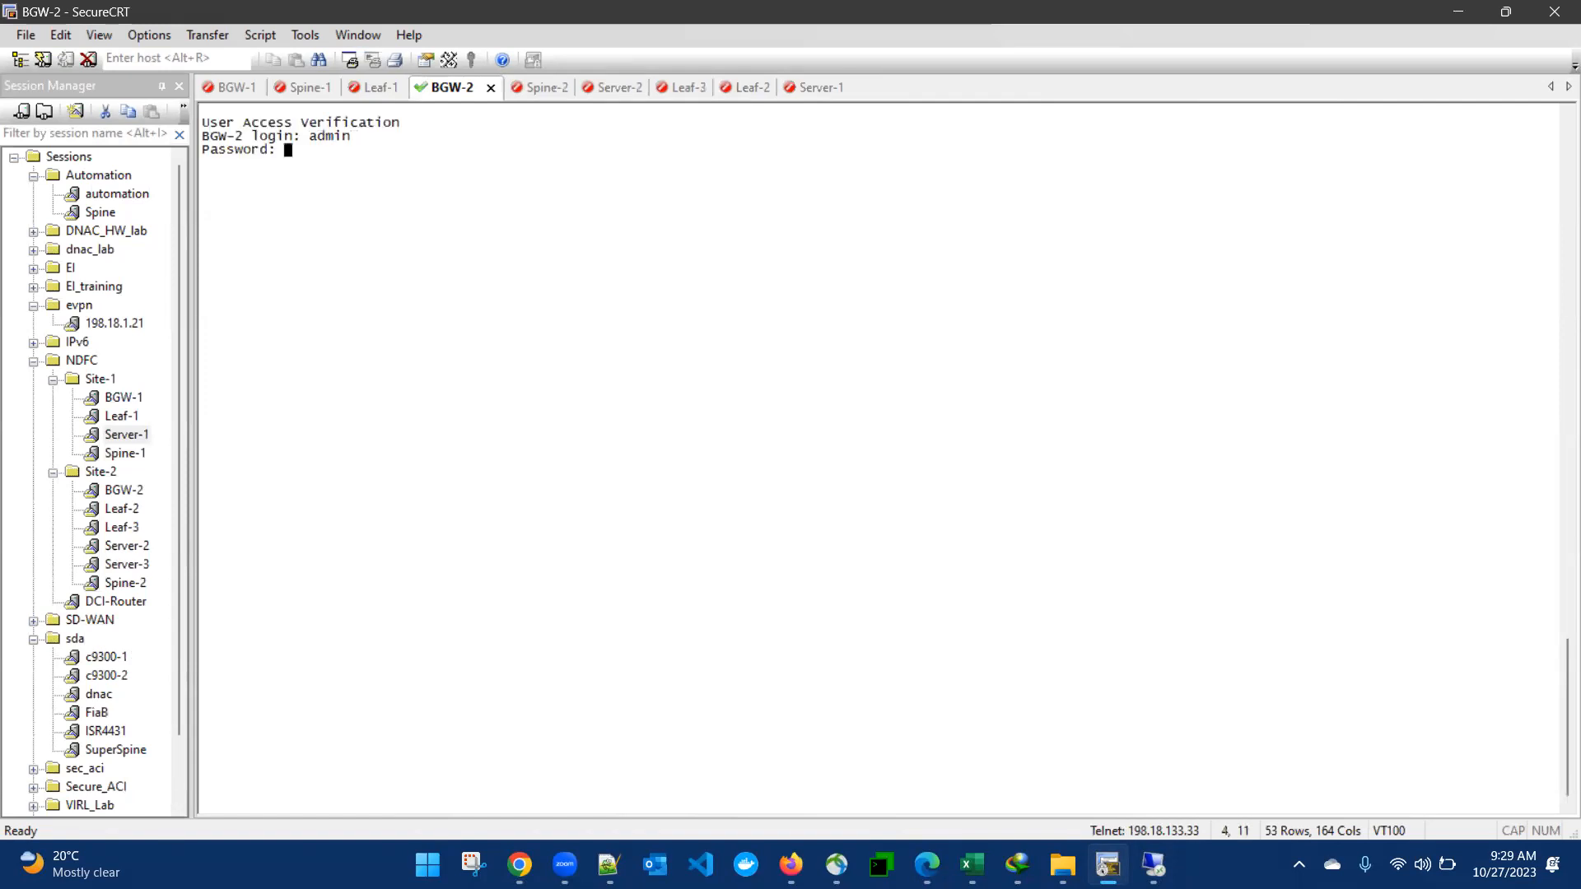
key(Return)
Step: Reconnect the Spine-2 console and log in as admin
click(544, 87)
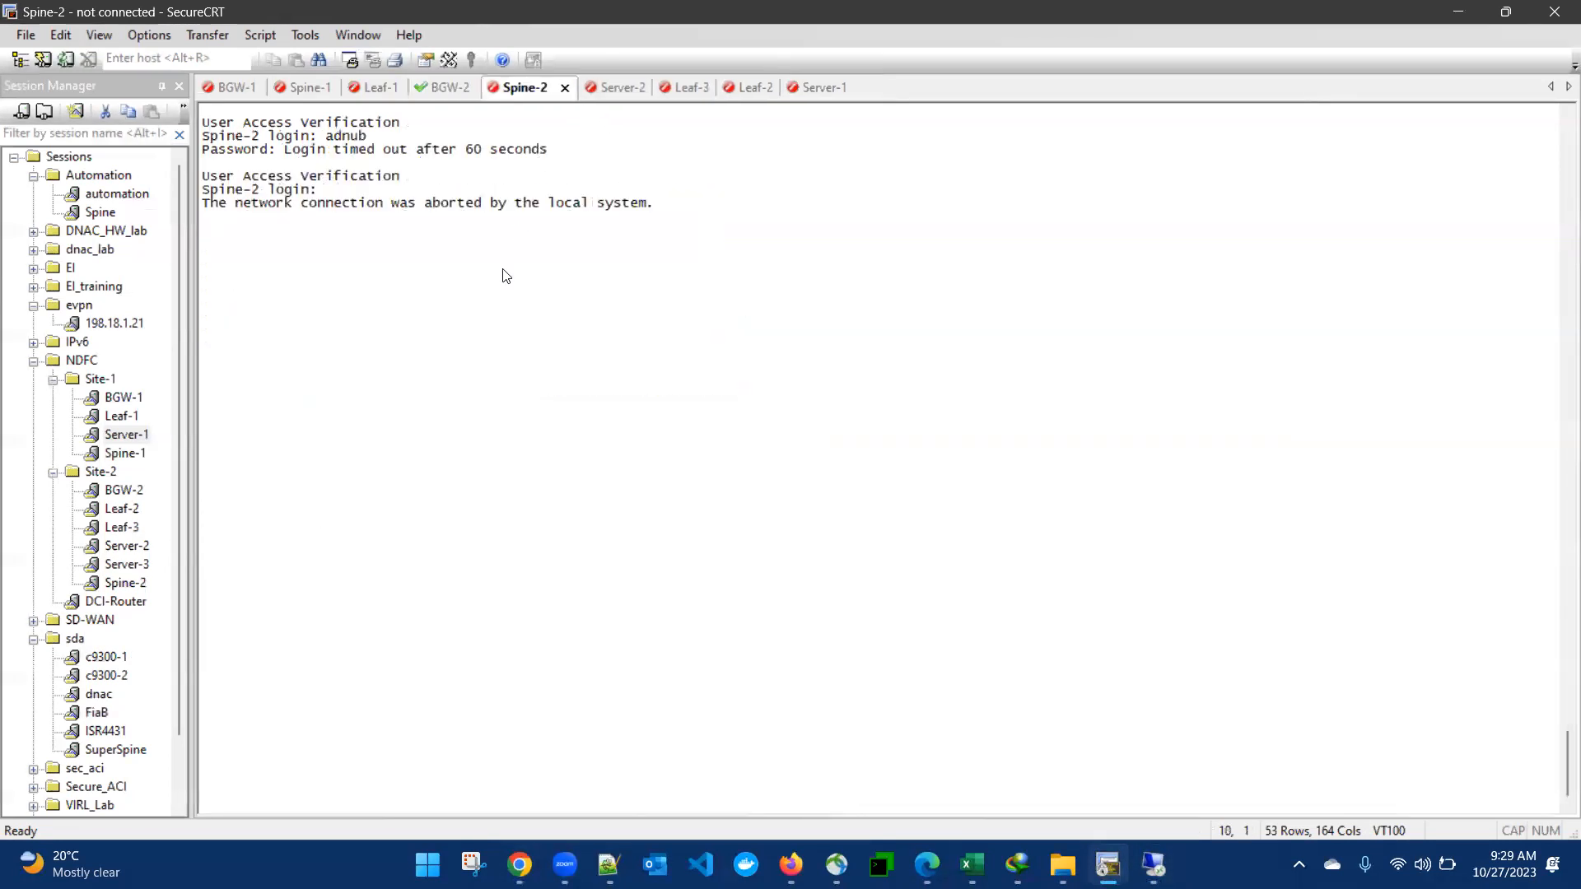
key(Return)
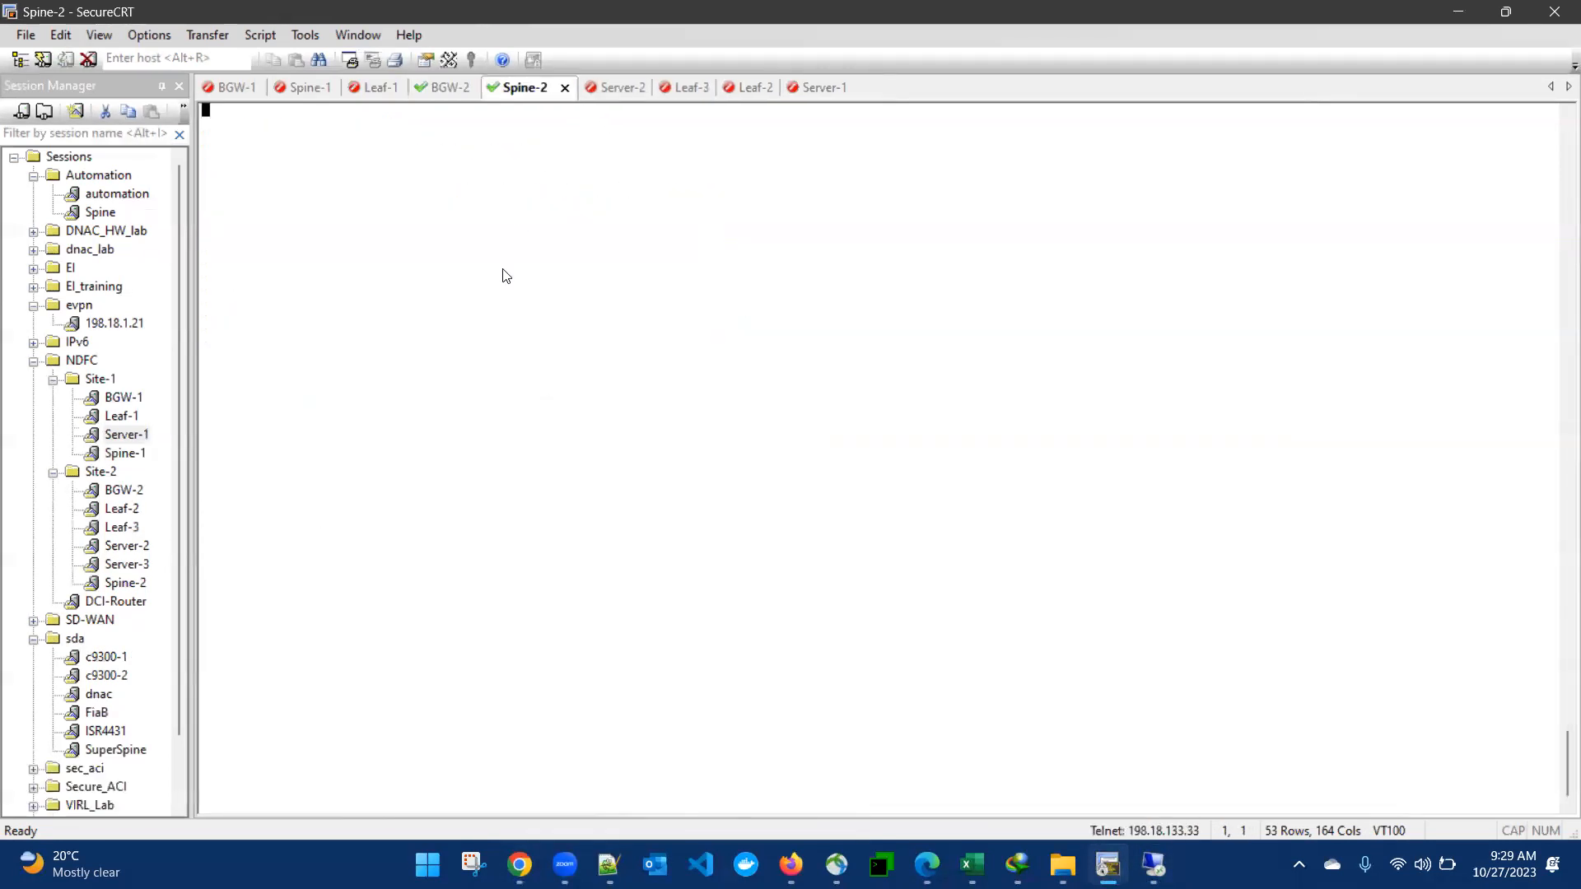
text(admin)
key(Return)
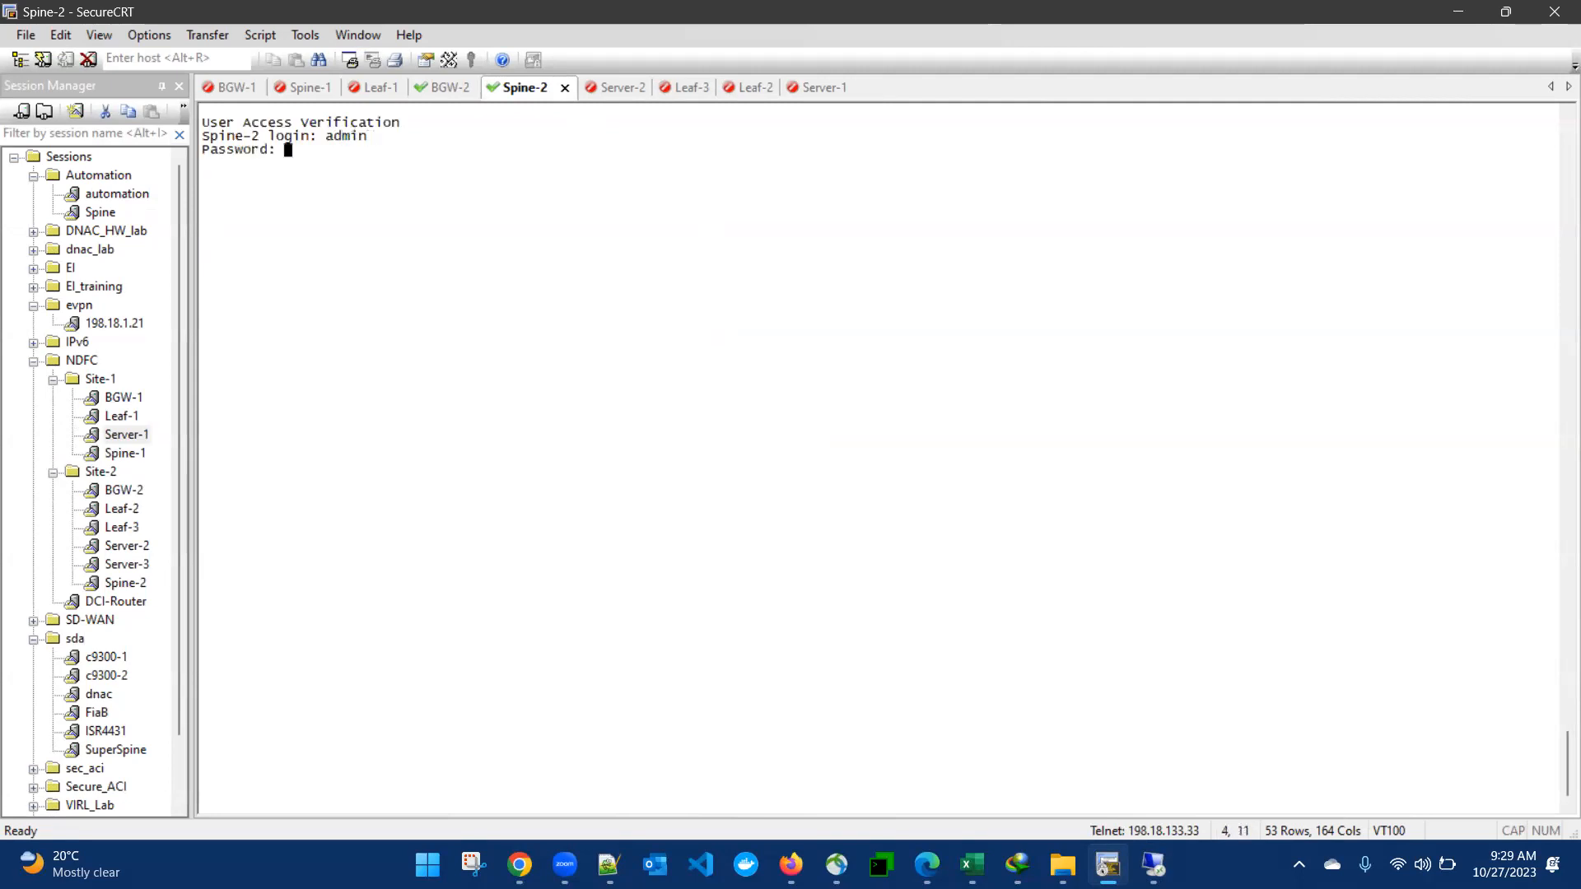
key(Return)
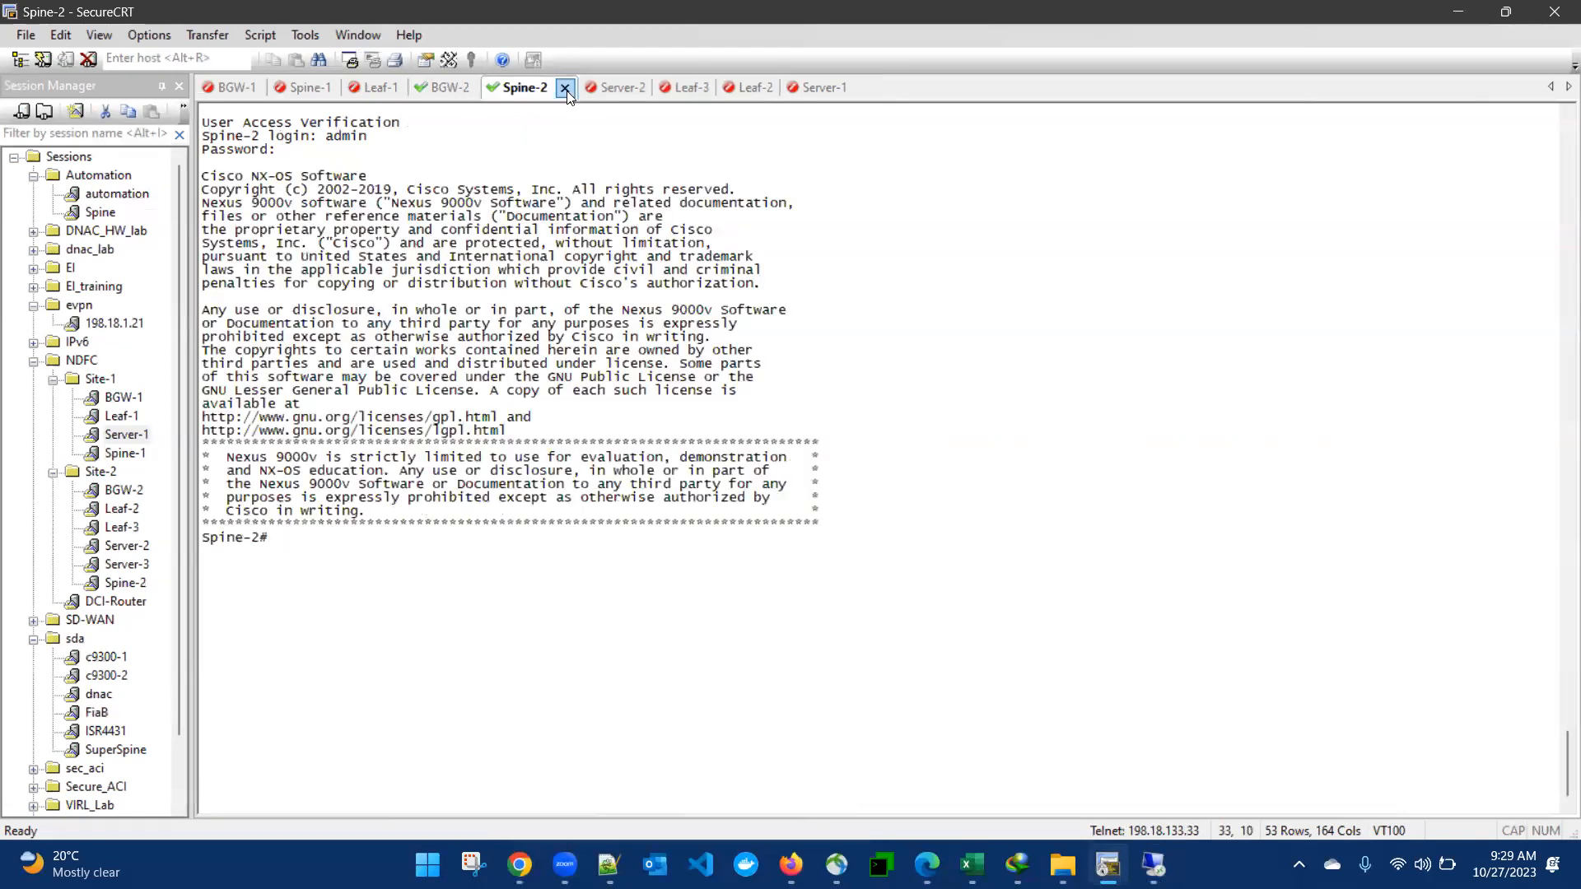
click(690, 87)
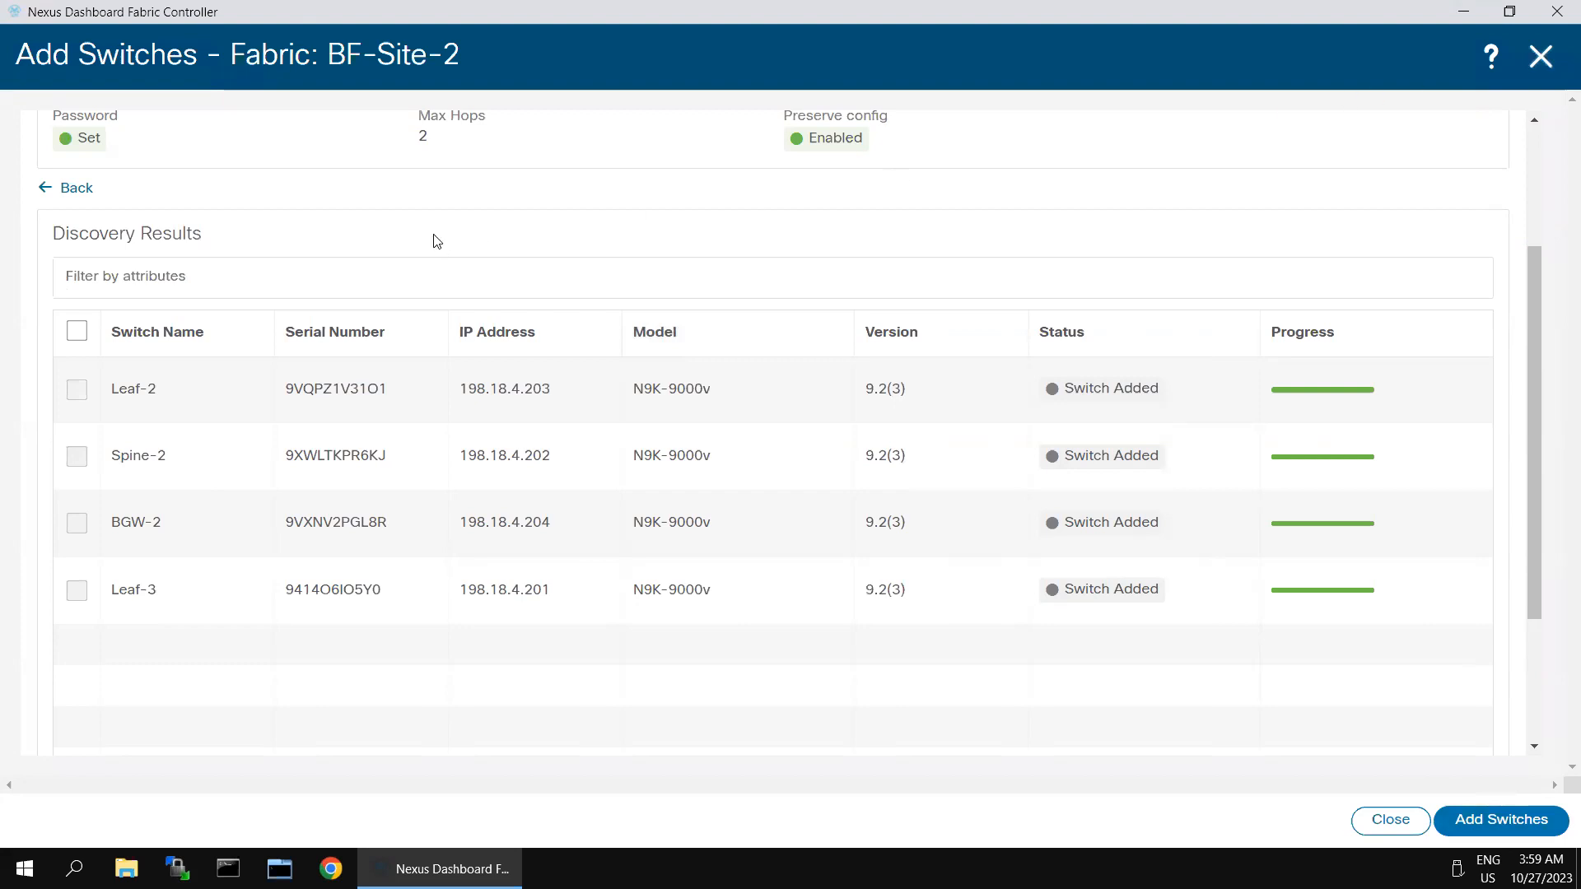
Step: Set BGW-2's role to Border Gateway and acknowledge the warning
click(1540, 57)
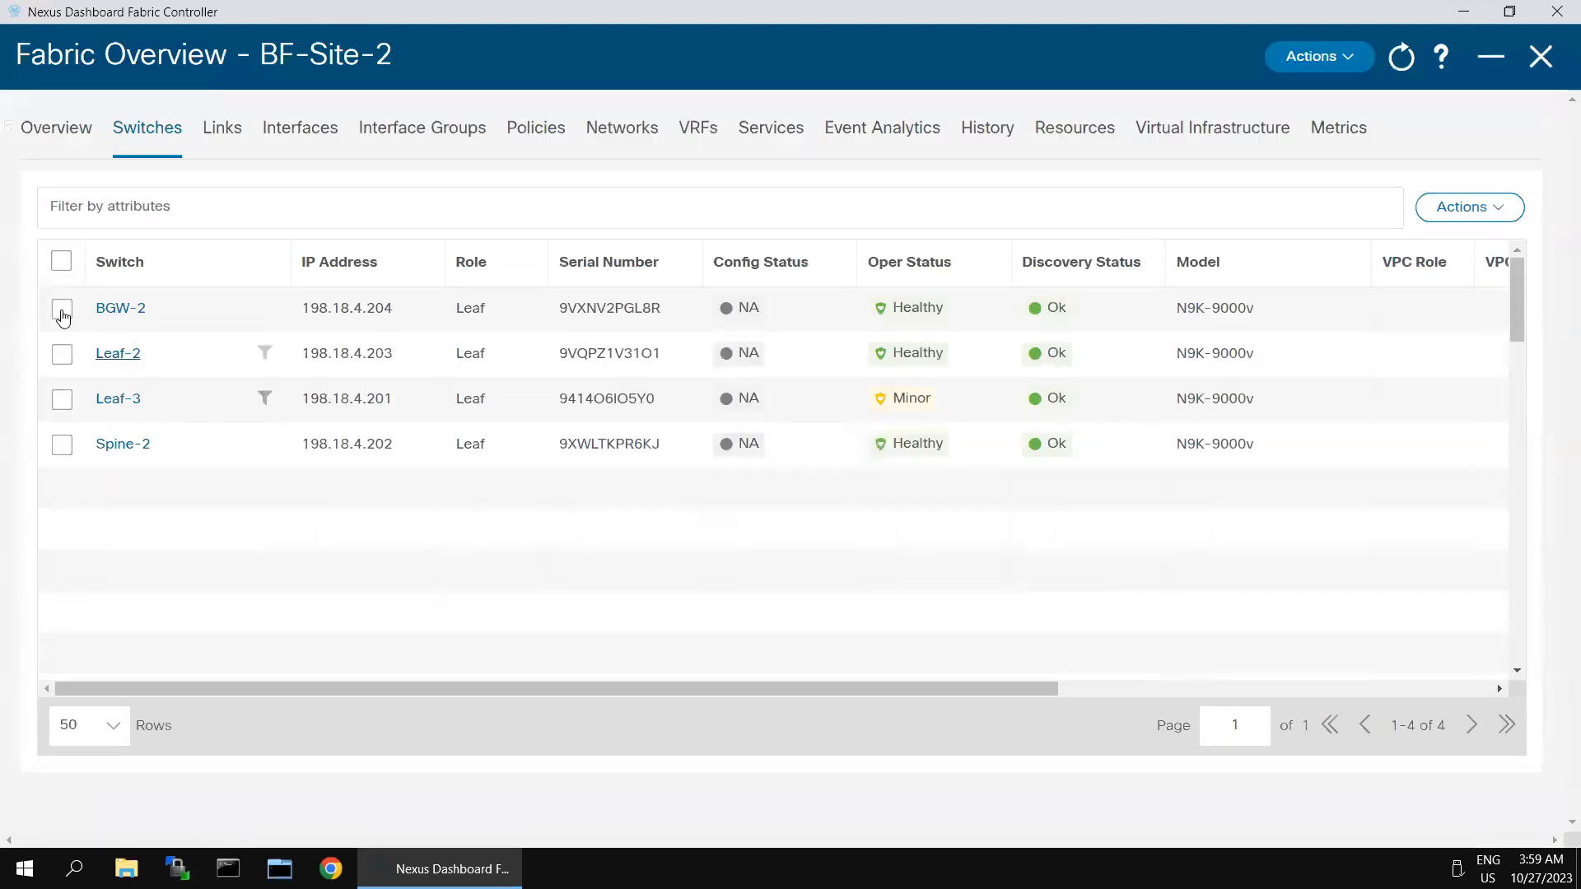
click(62, 309)
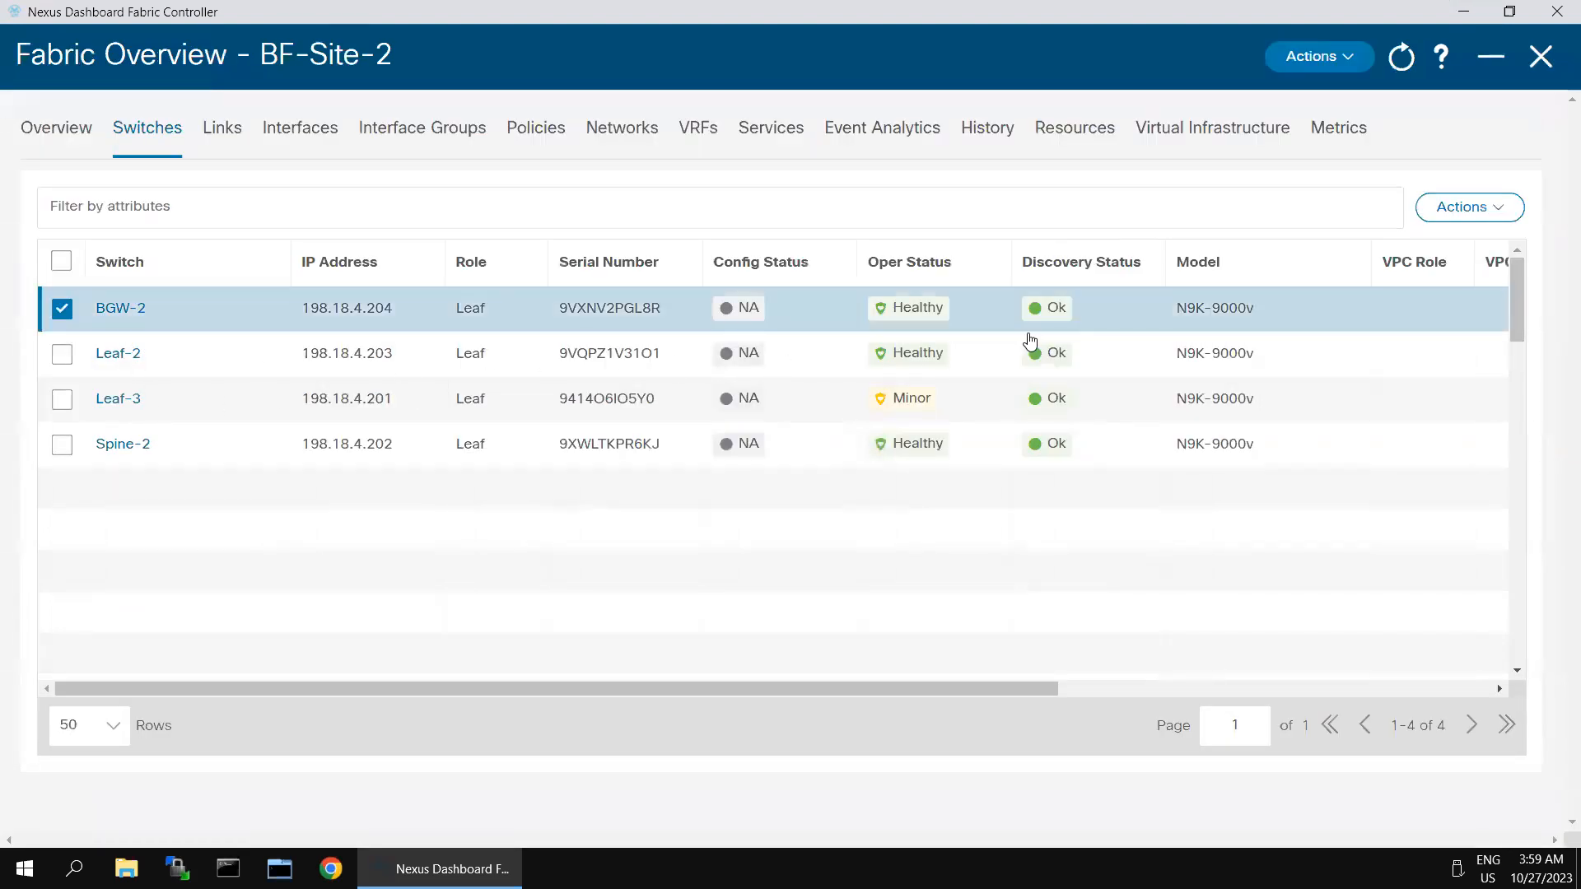
click(1498, 214)
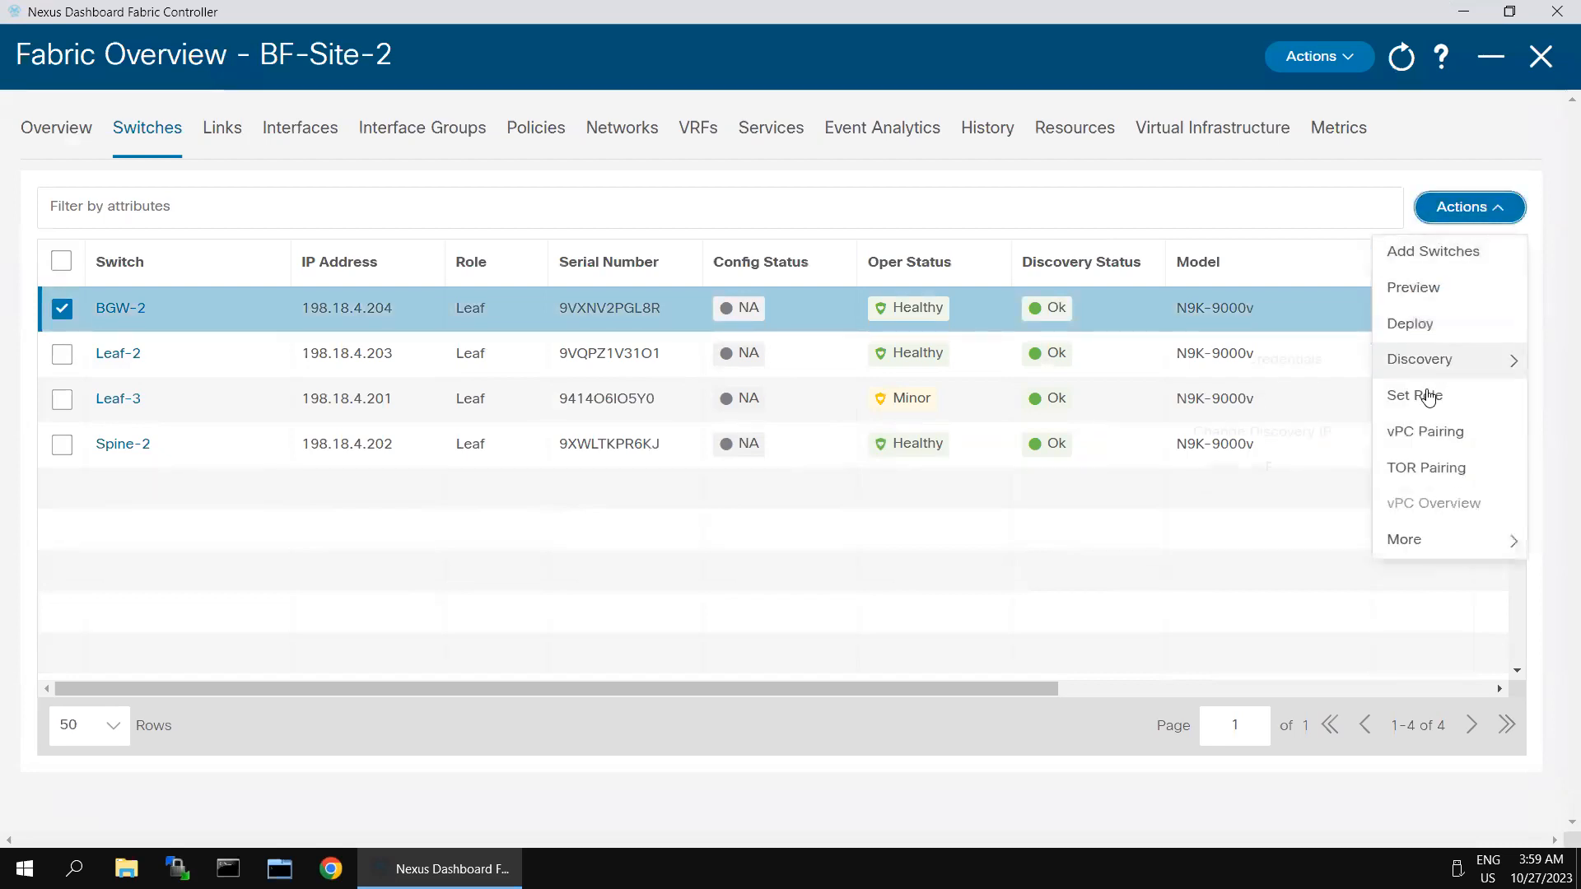
click(1427, 395)
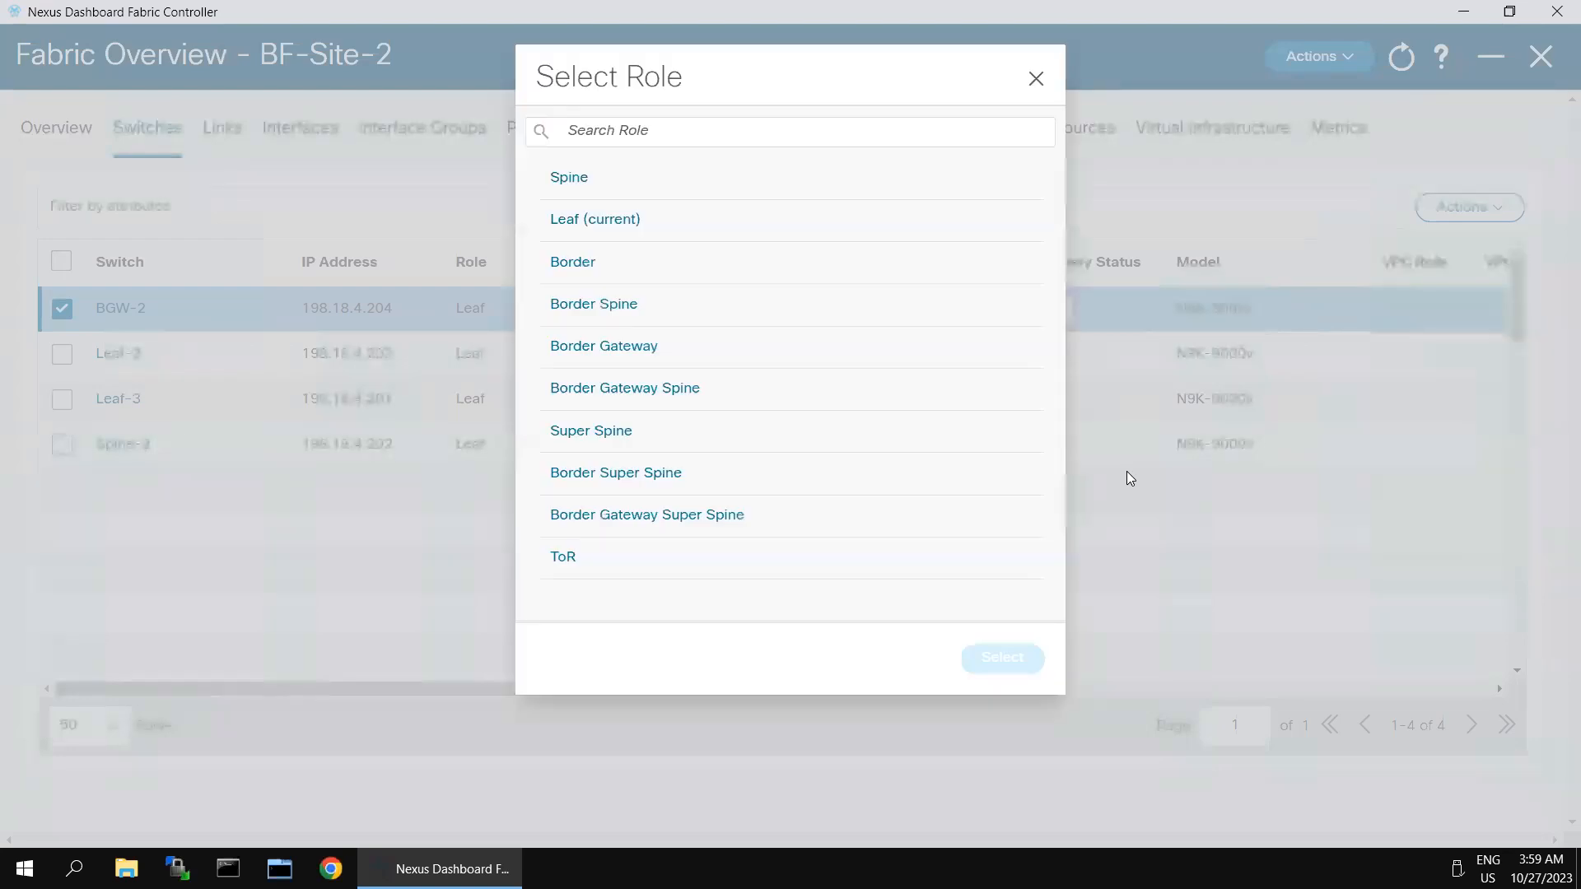
click(611, 349)
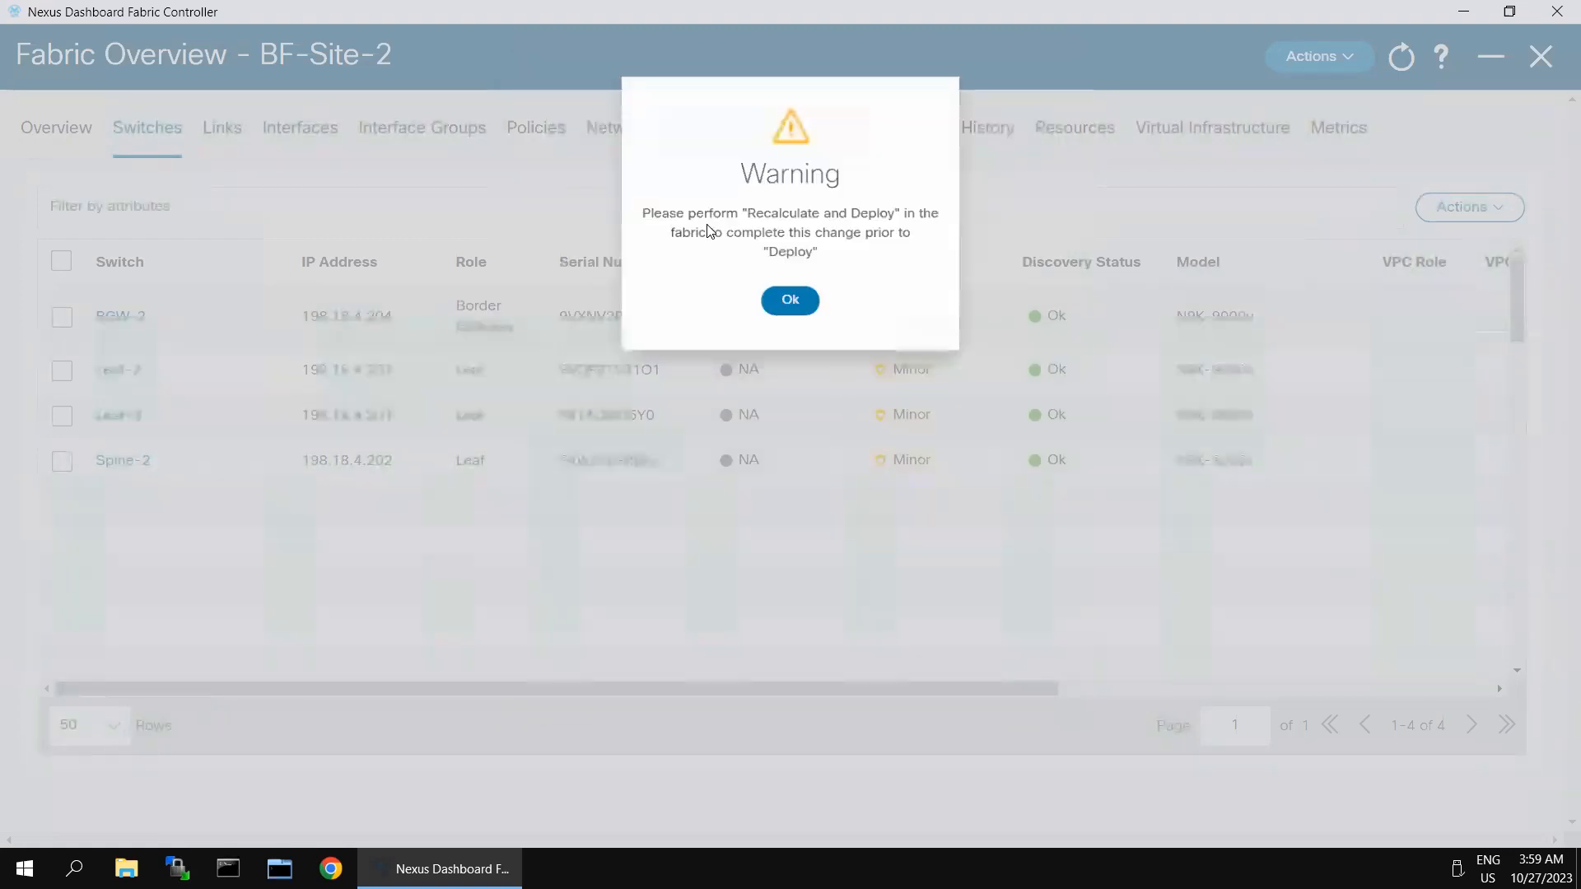
click(792, 293)
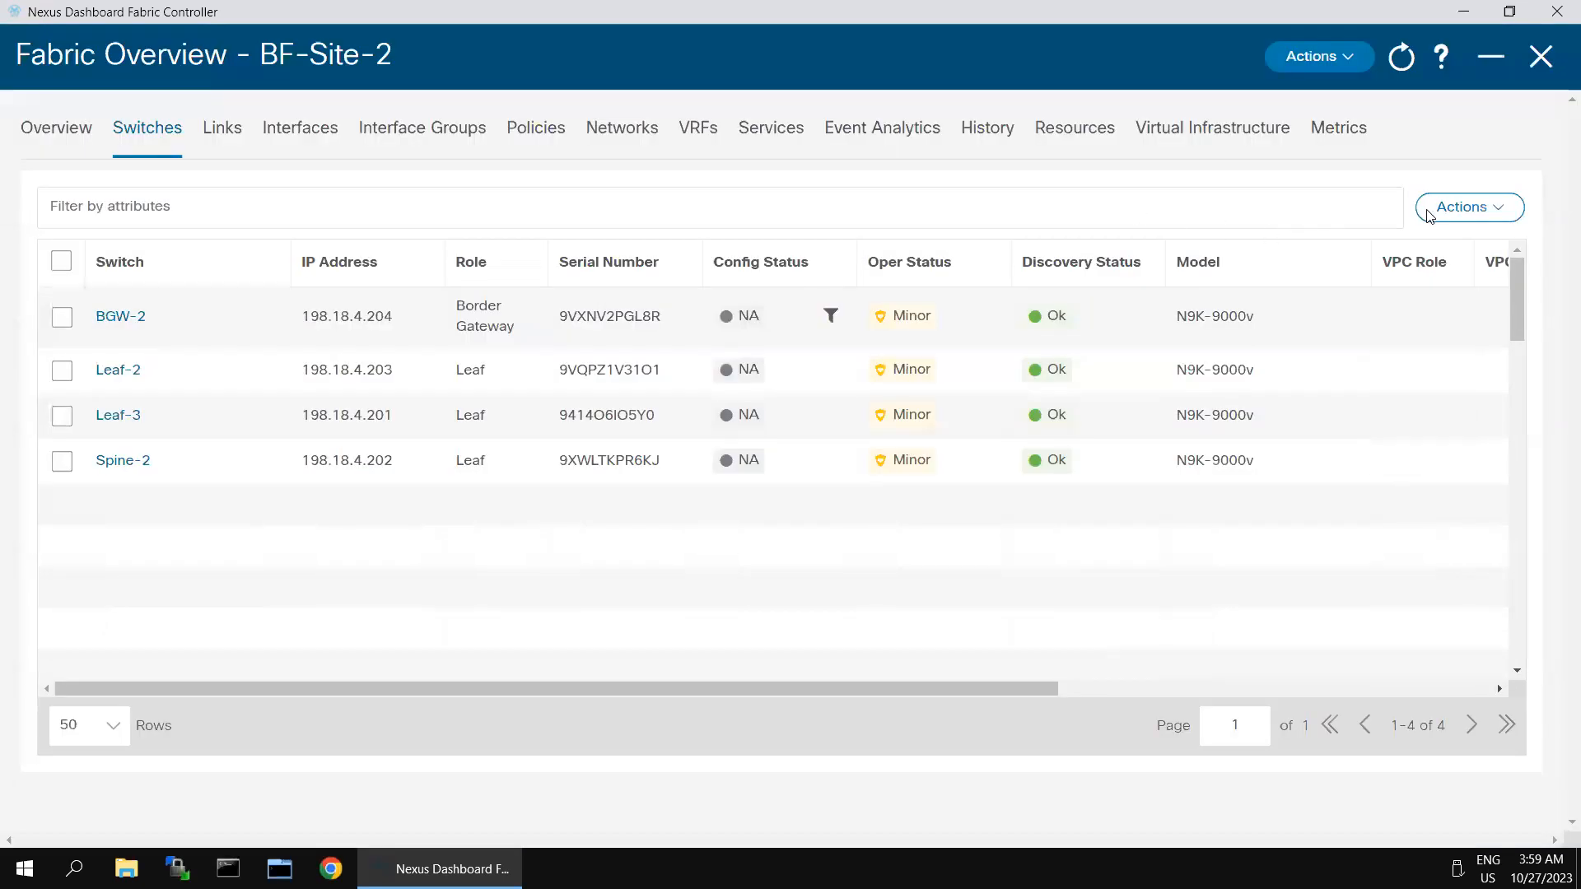
Step: Start Recalculate and Deploy for the BF-Site-2 fabric
click(64, 321)
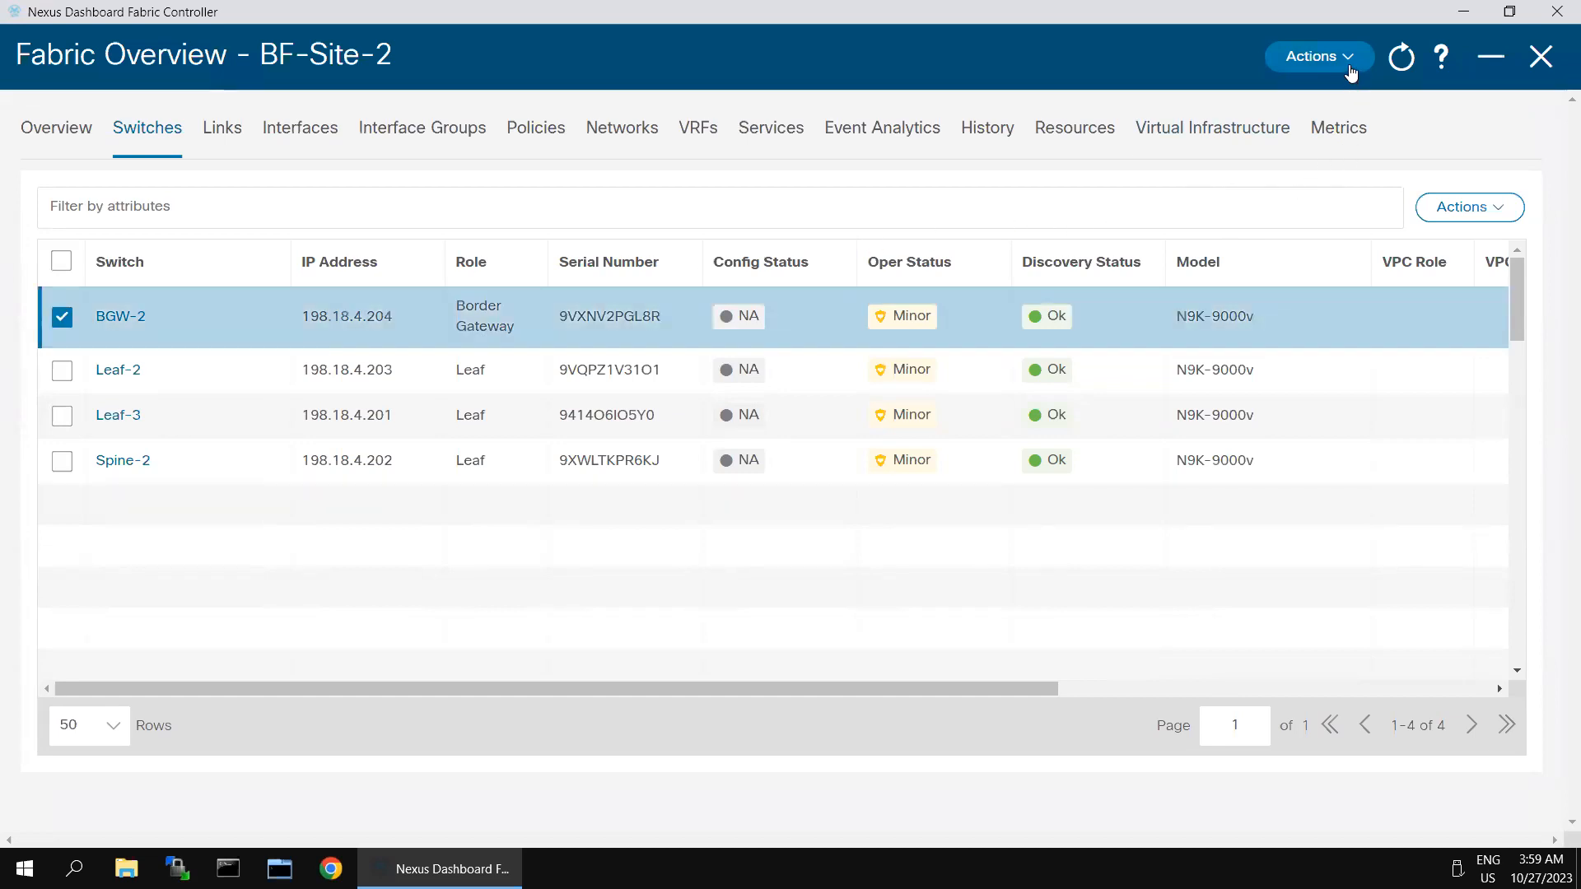
click(1351, 72)
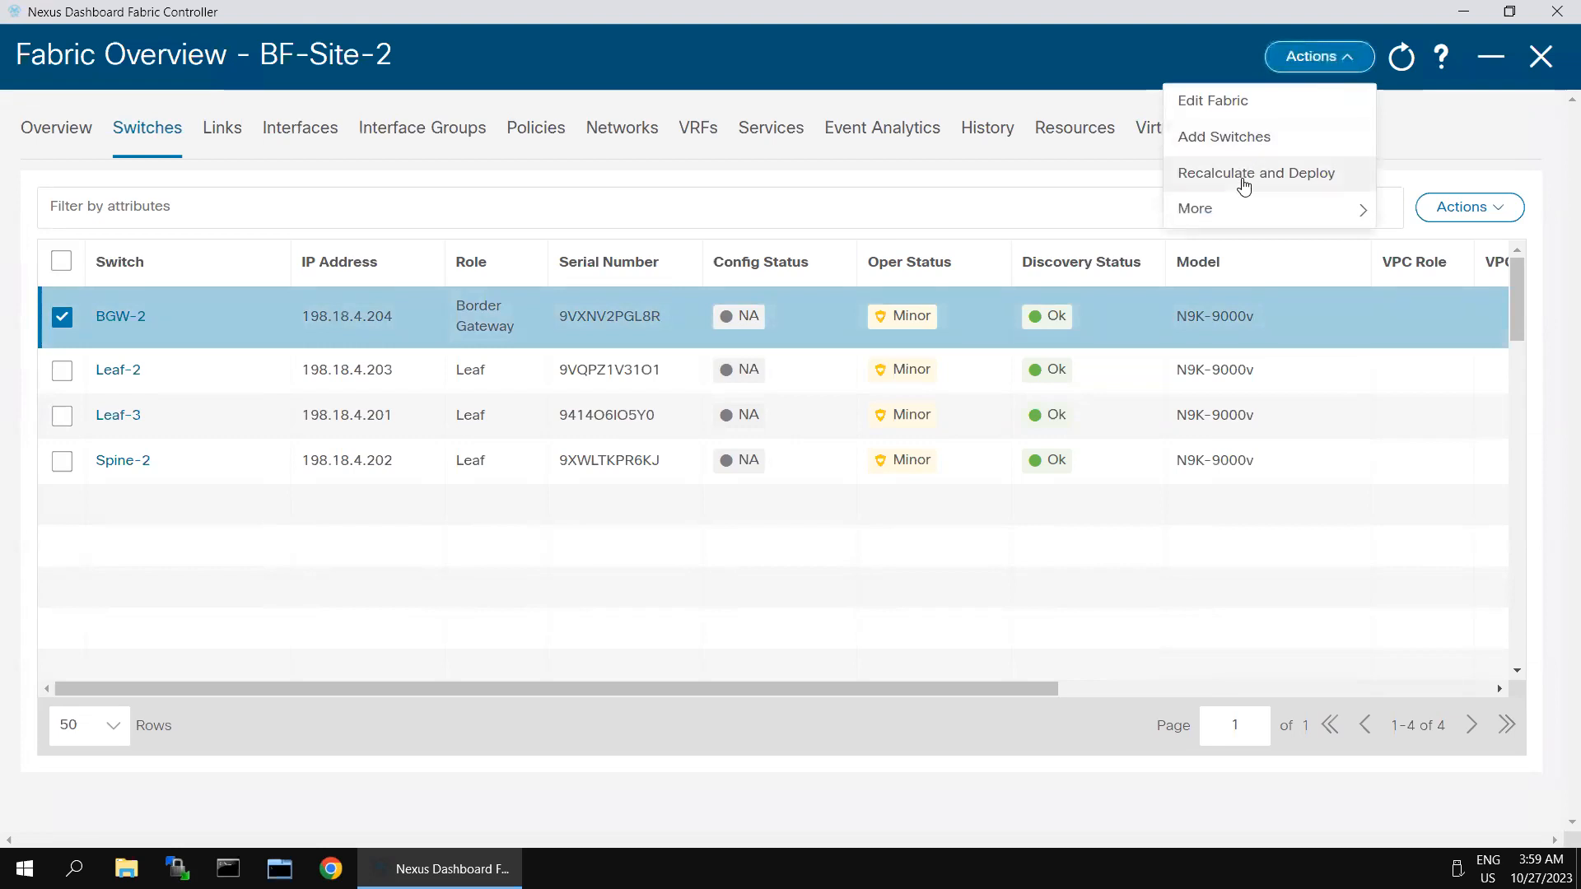
click(1243, 175)
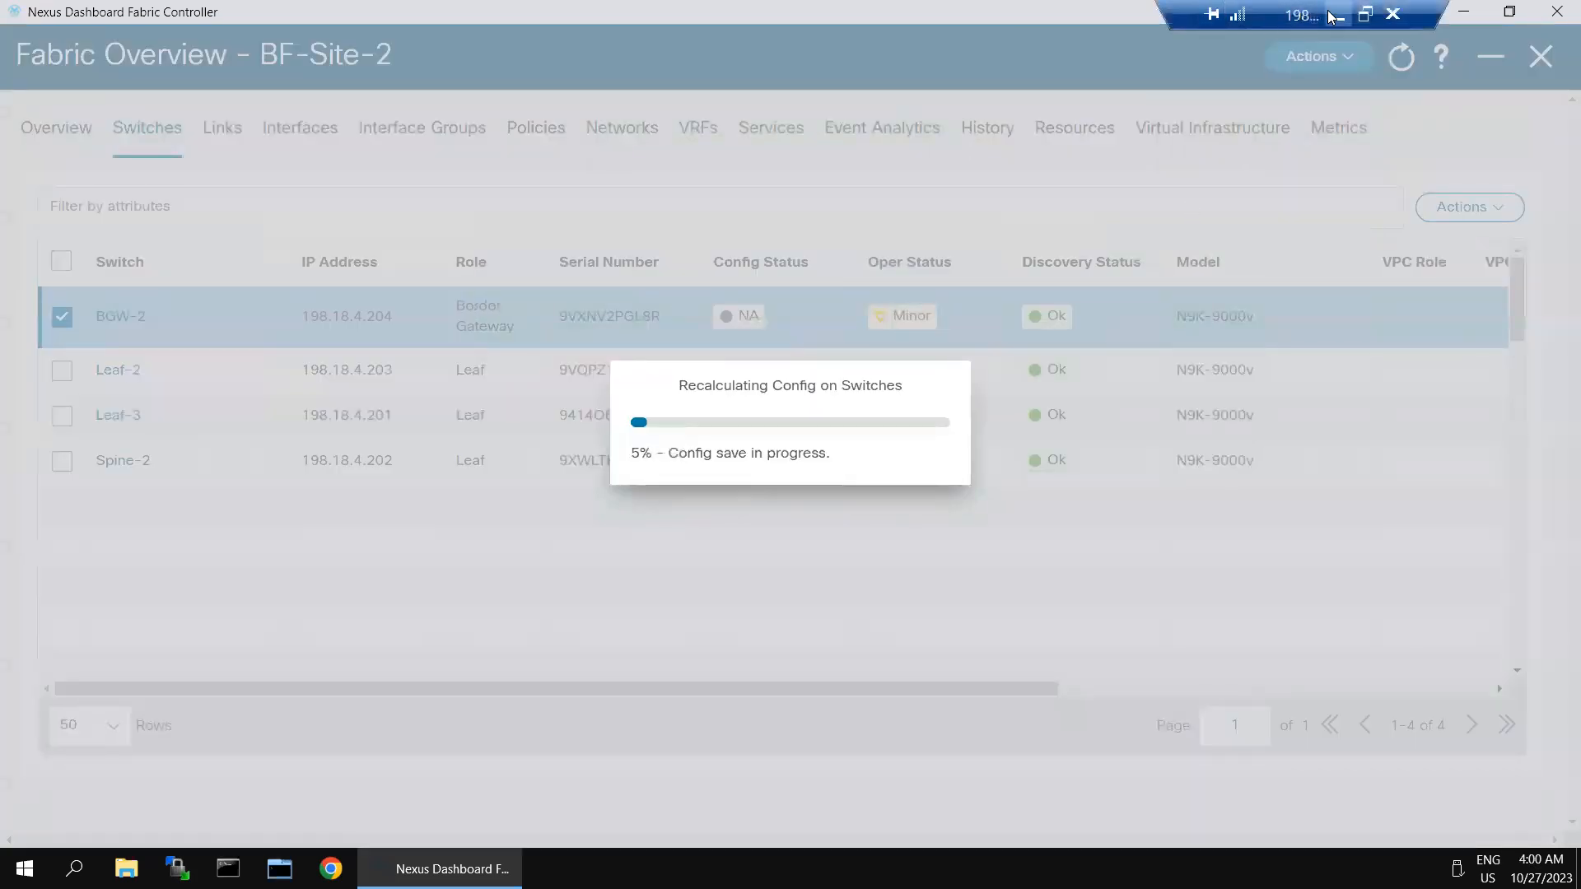
click(1333, 15)
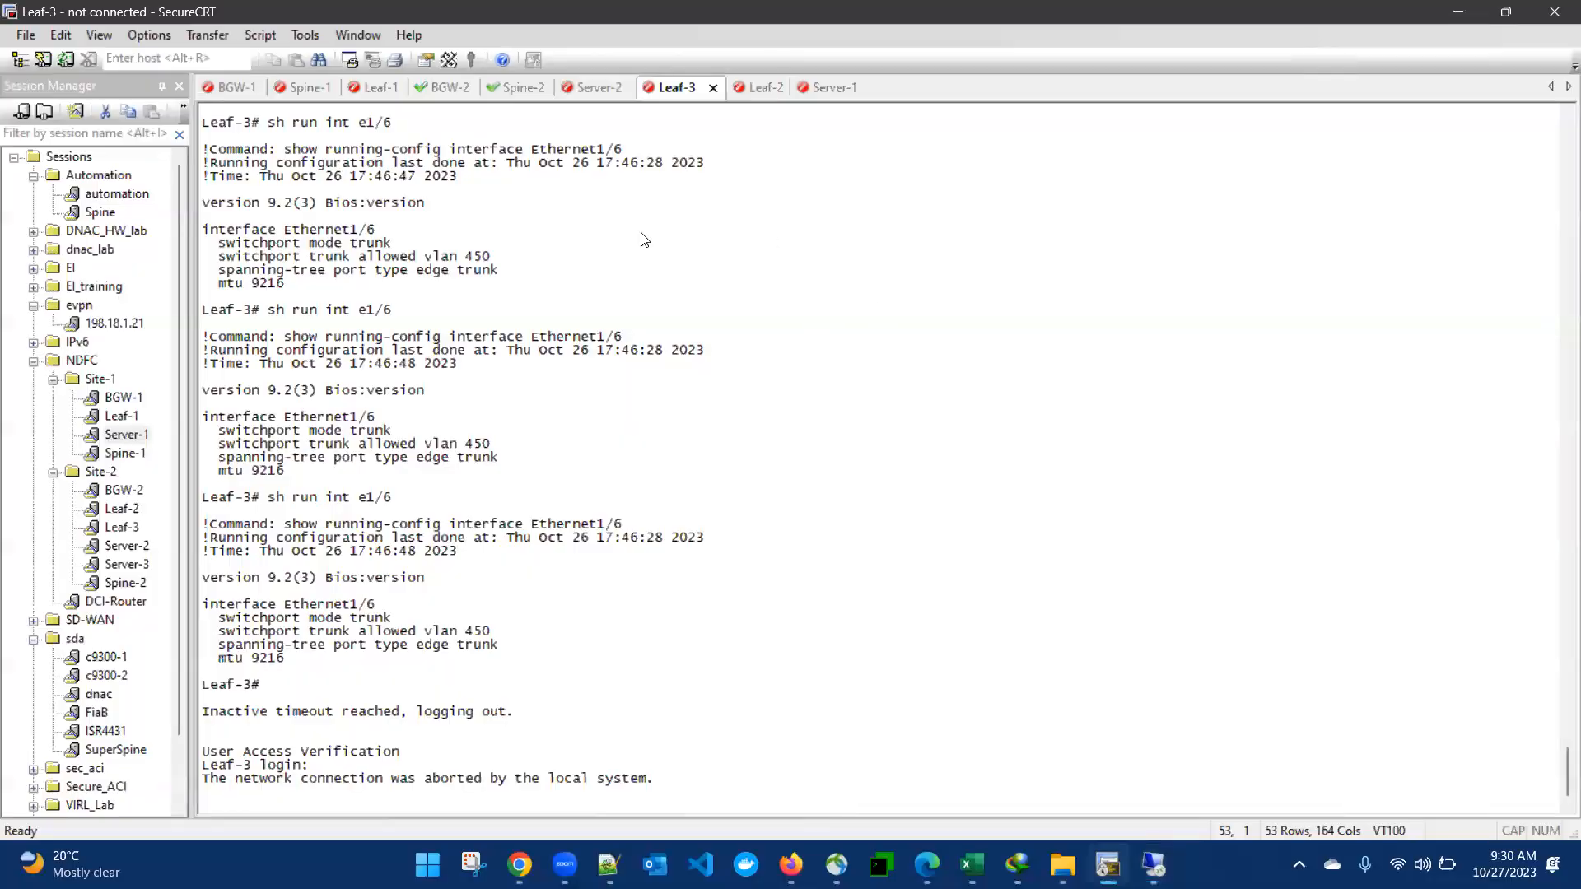
Step: Reconnect the aborted Leaf-3 console session and log in as admin
key(Return)
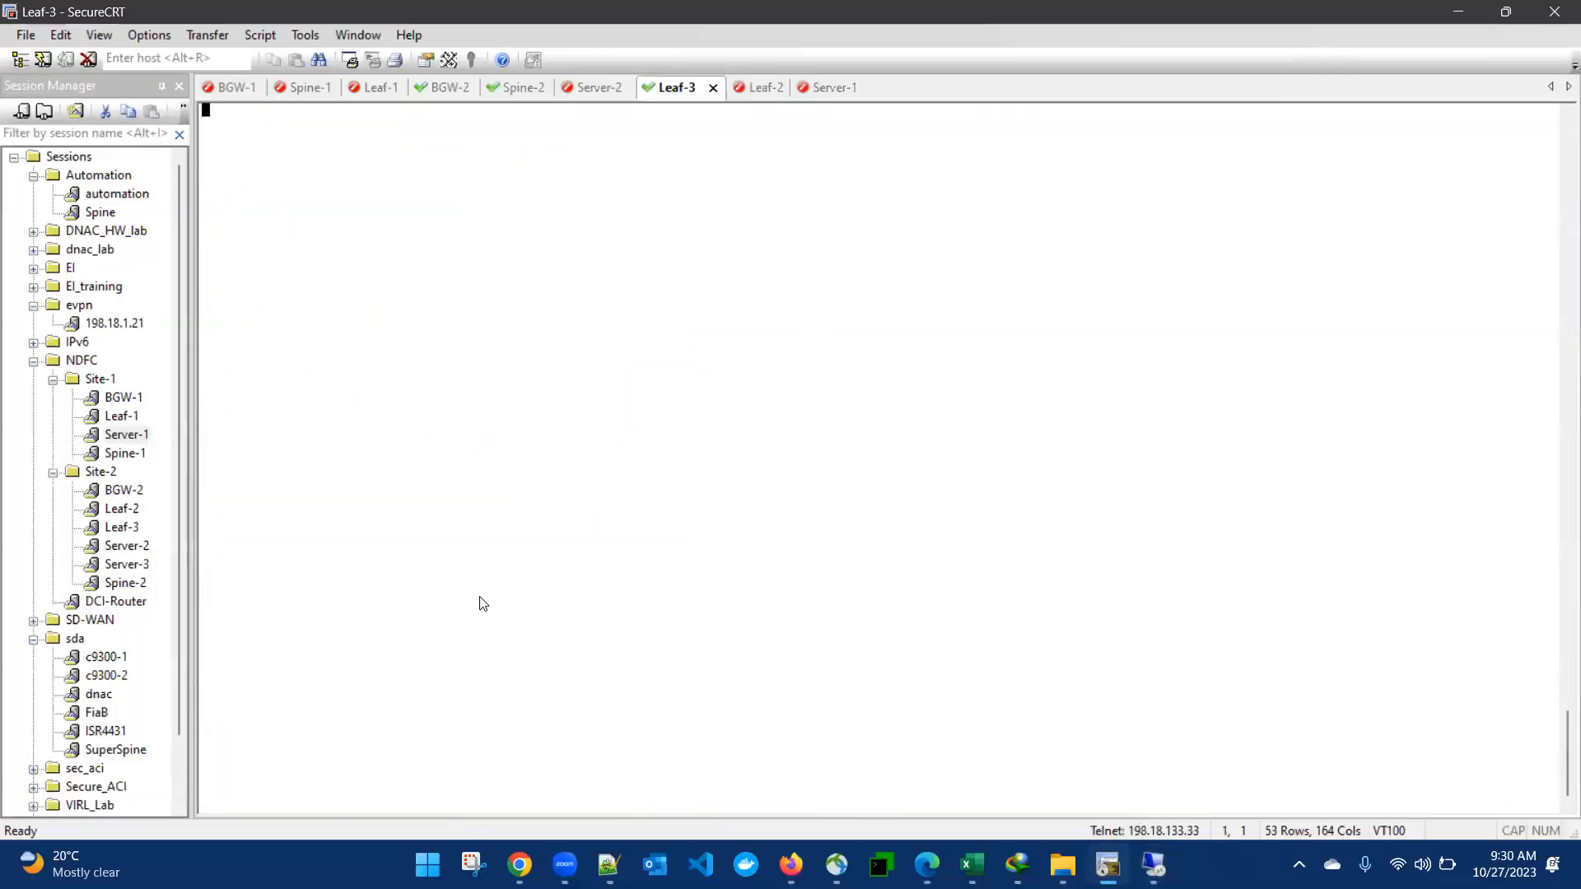
key(Return)
text(admin)
key(Return)
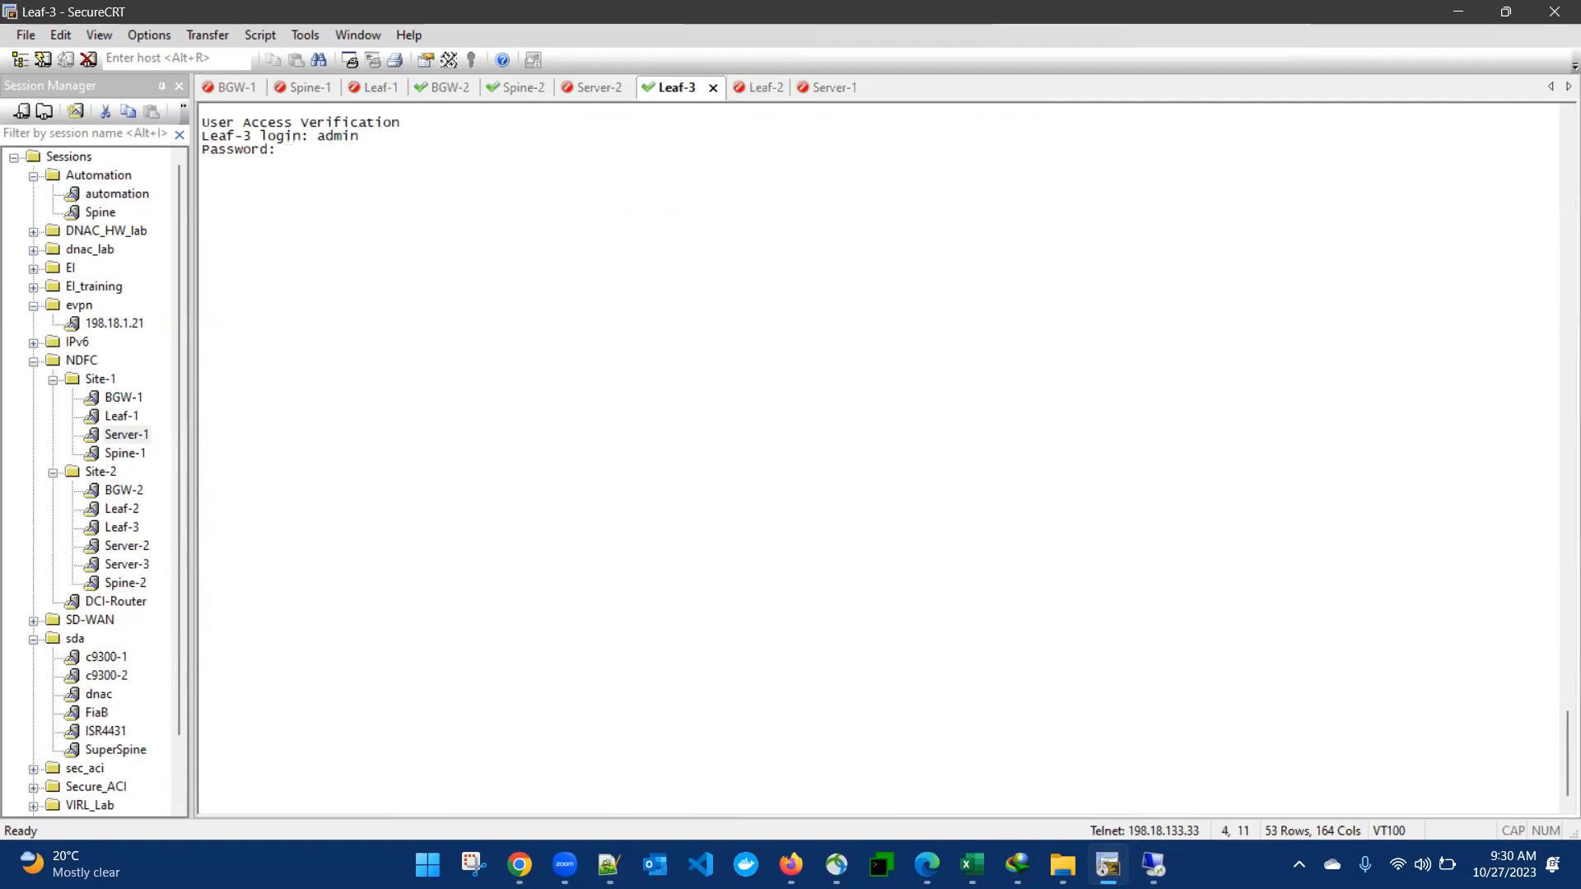
key(Return)
Step: Reconnect the logged-out Leaf-2 console session and log in as admin
click(758, 87)
key(Return)
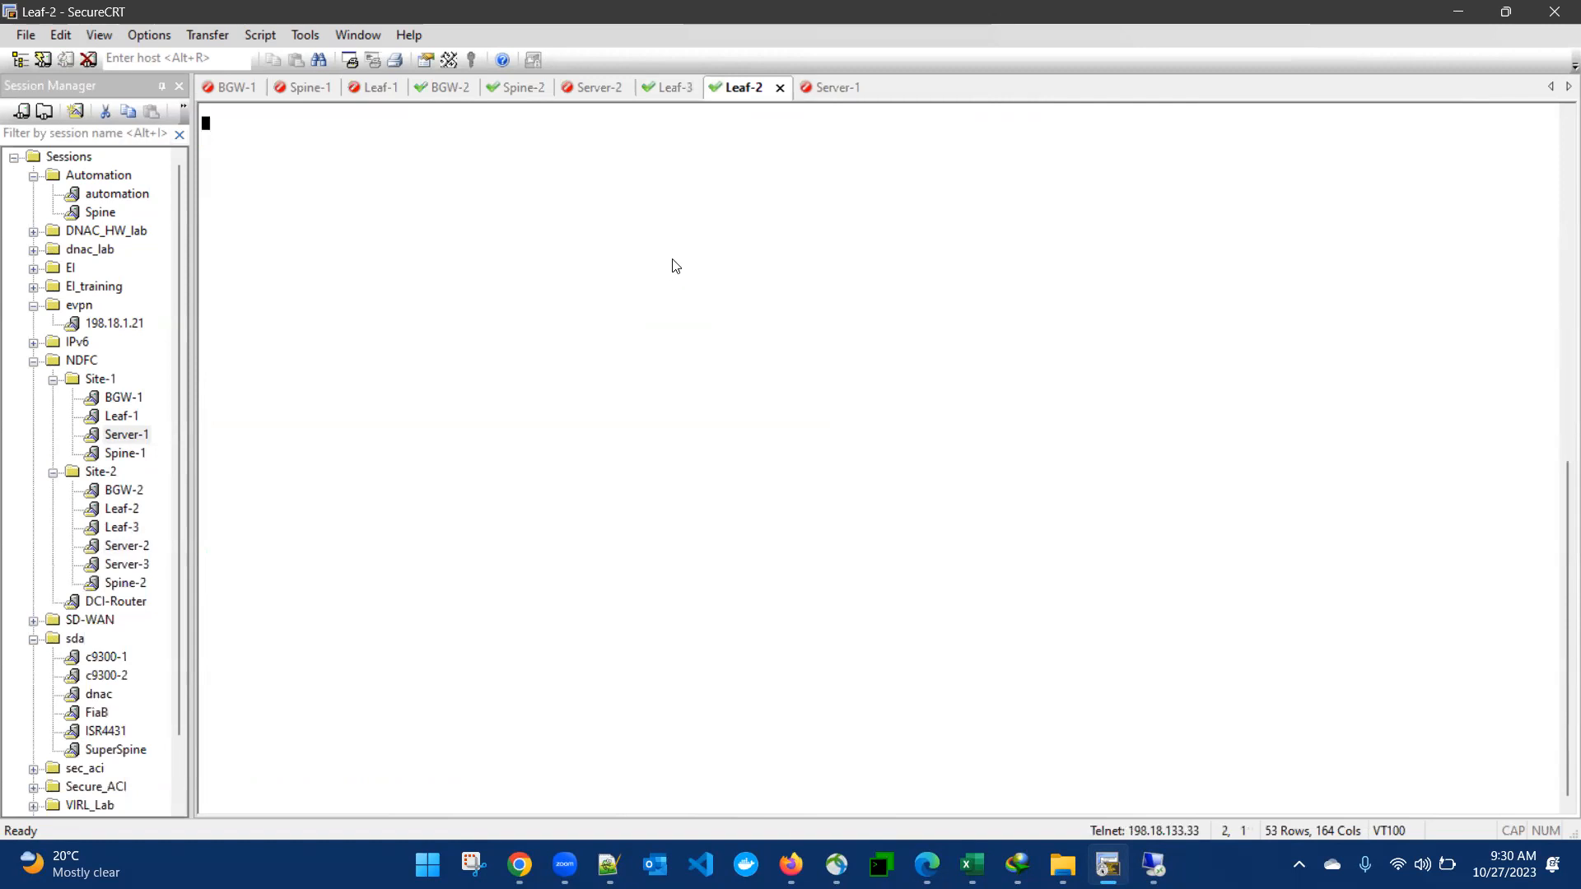
text(admin)
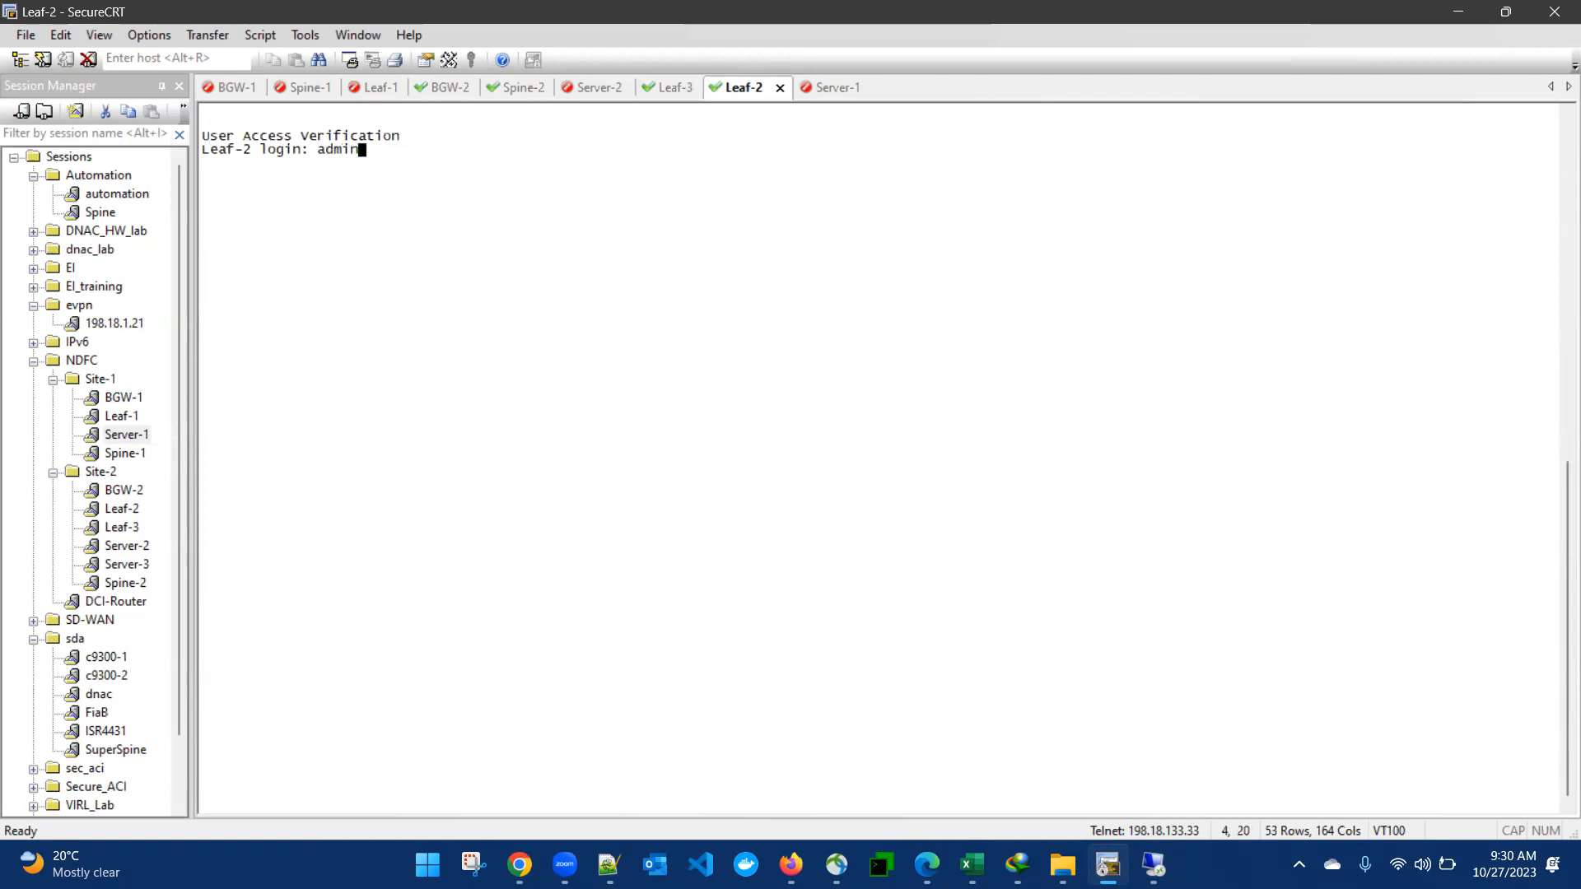
key(Return)
key(Return)
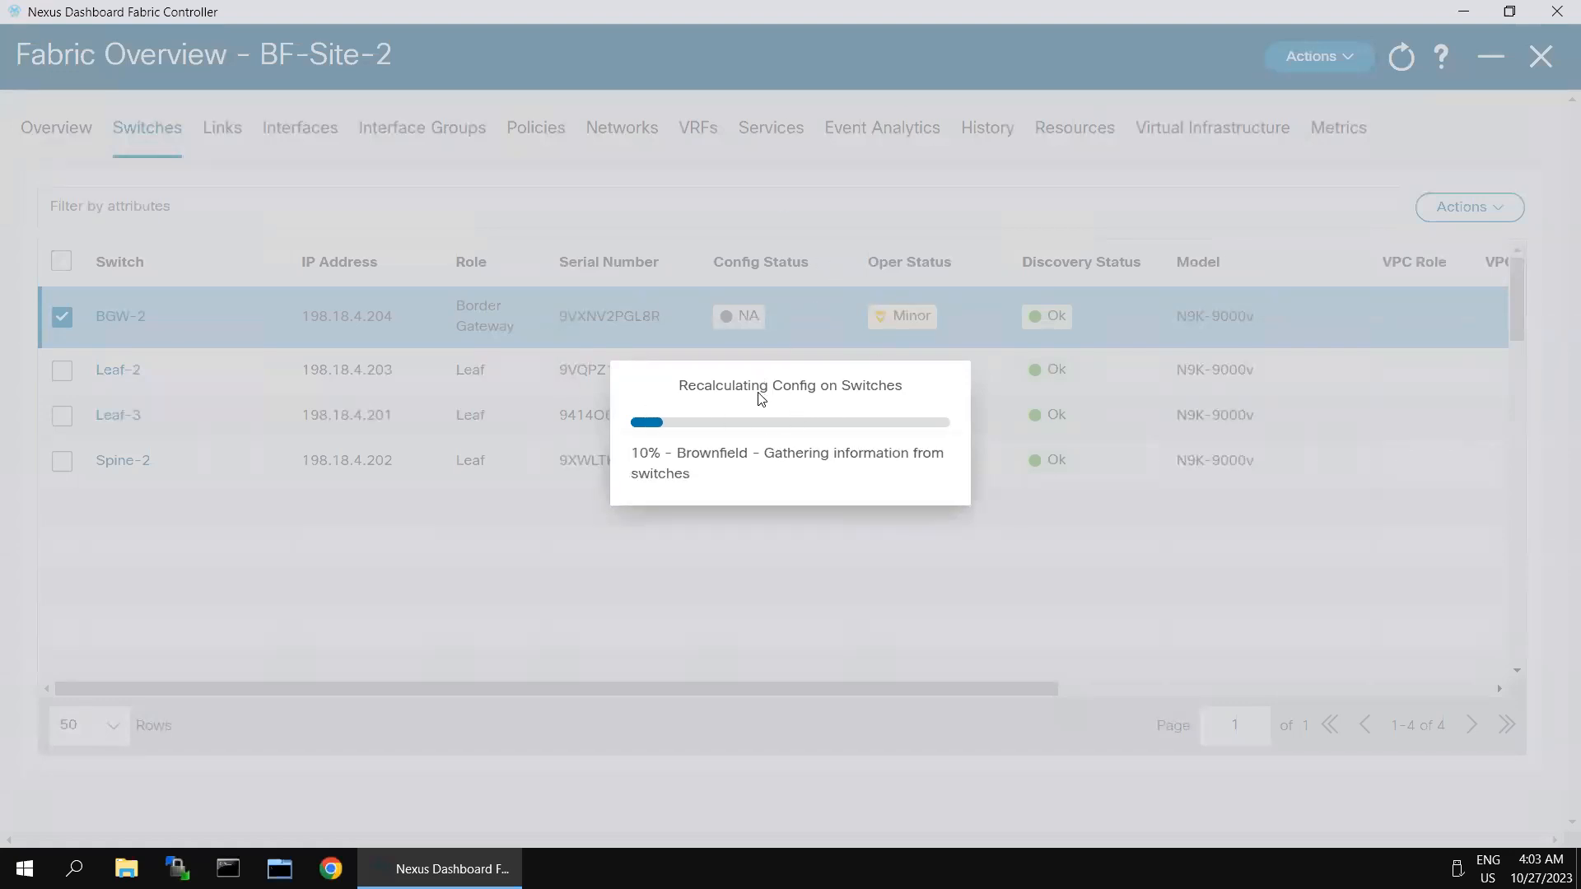
mouse_move(1118, 6)
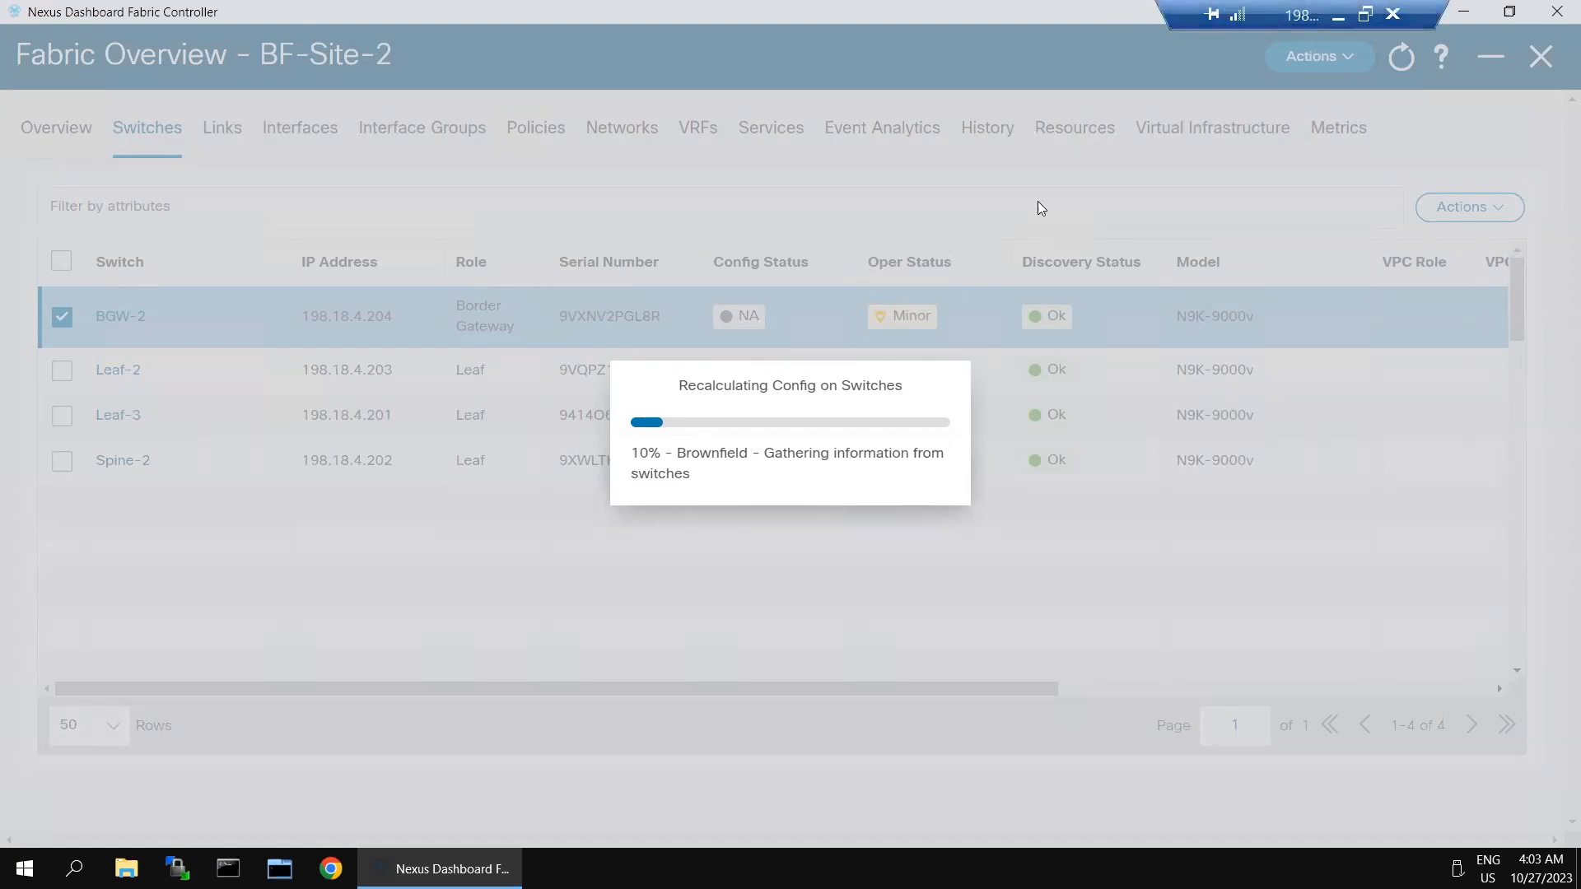
click(1338, 16)
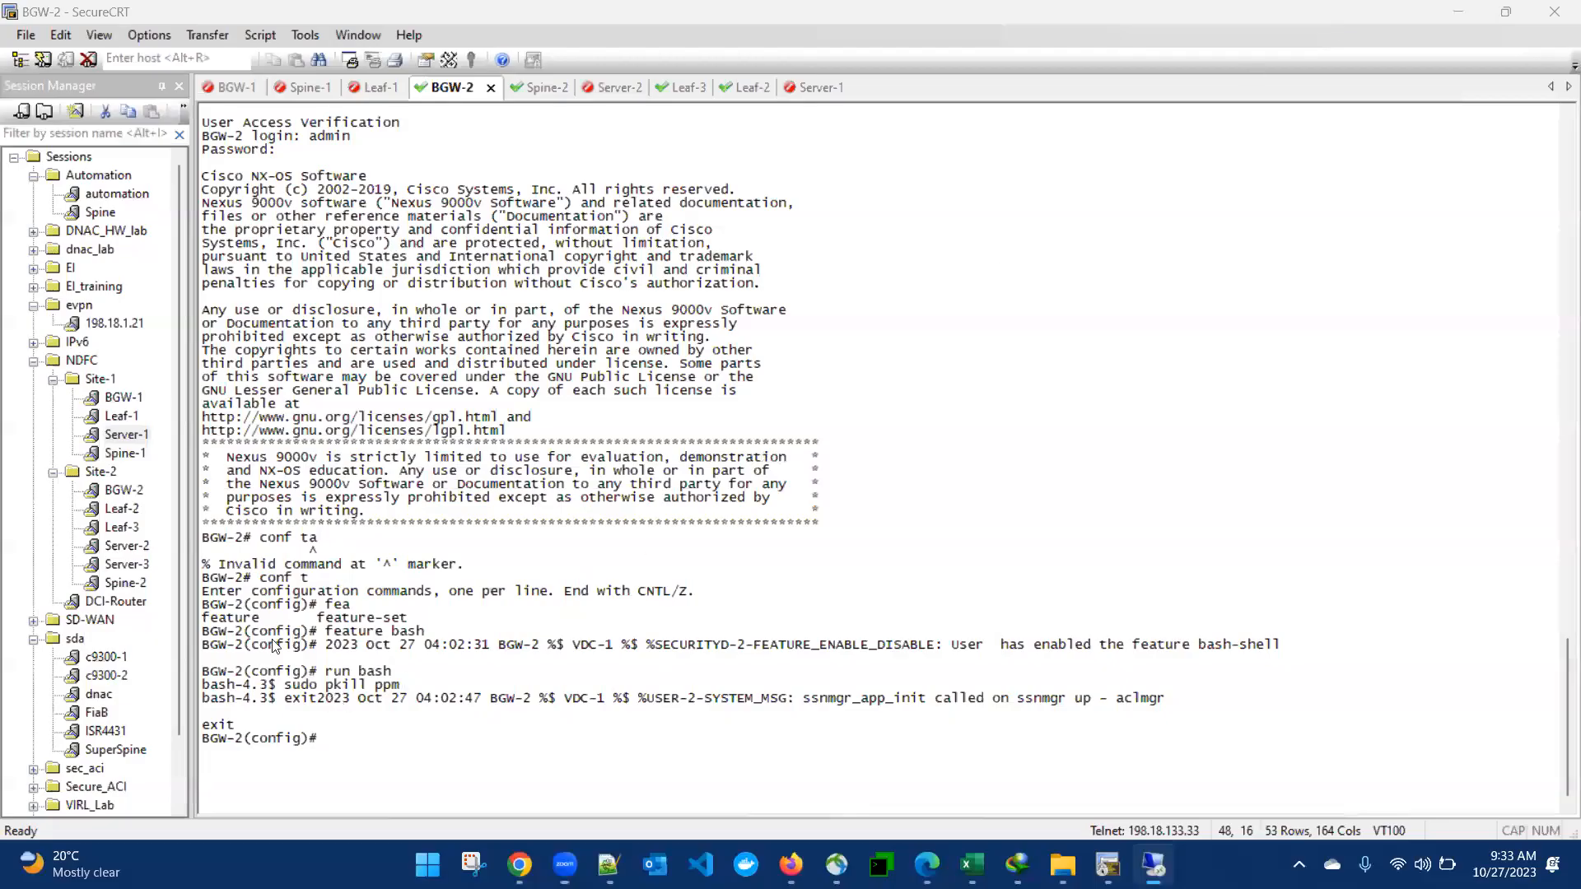
drag(326, 630, 426, 631)
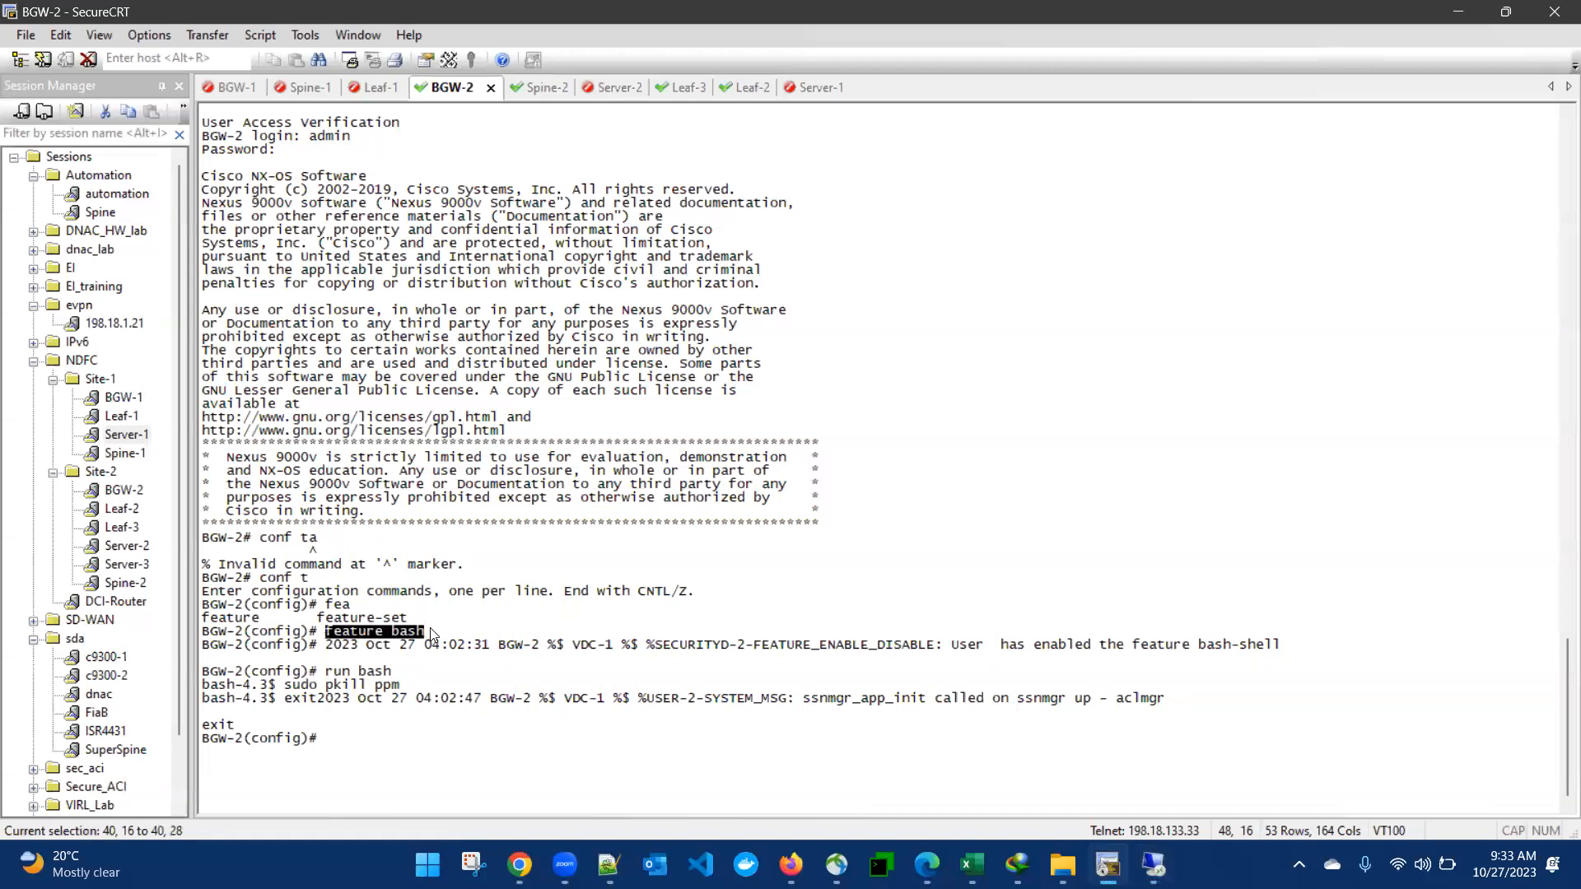
drag(326, 671, 392, 671)
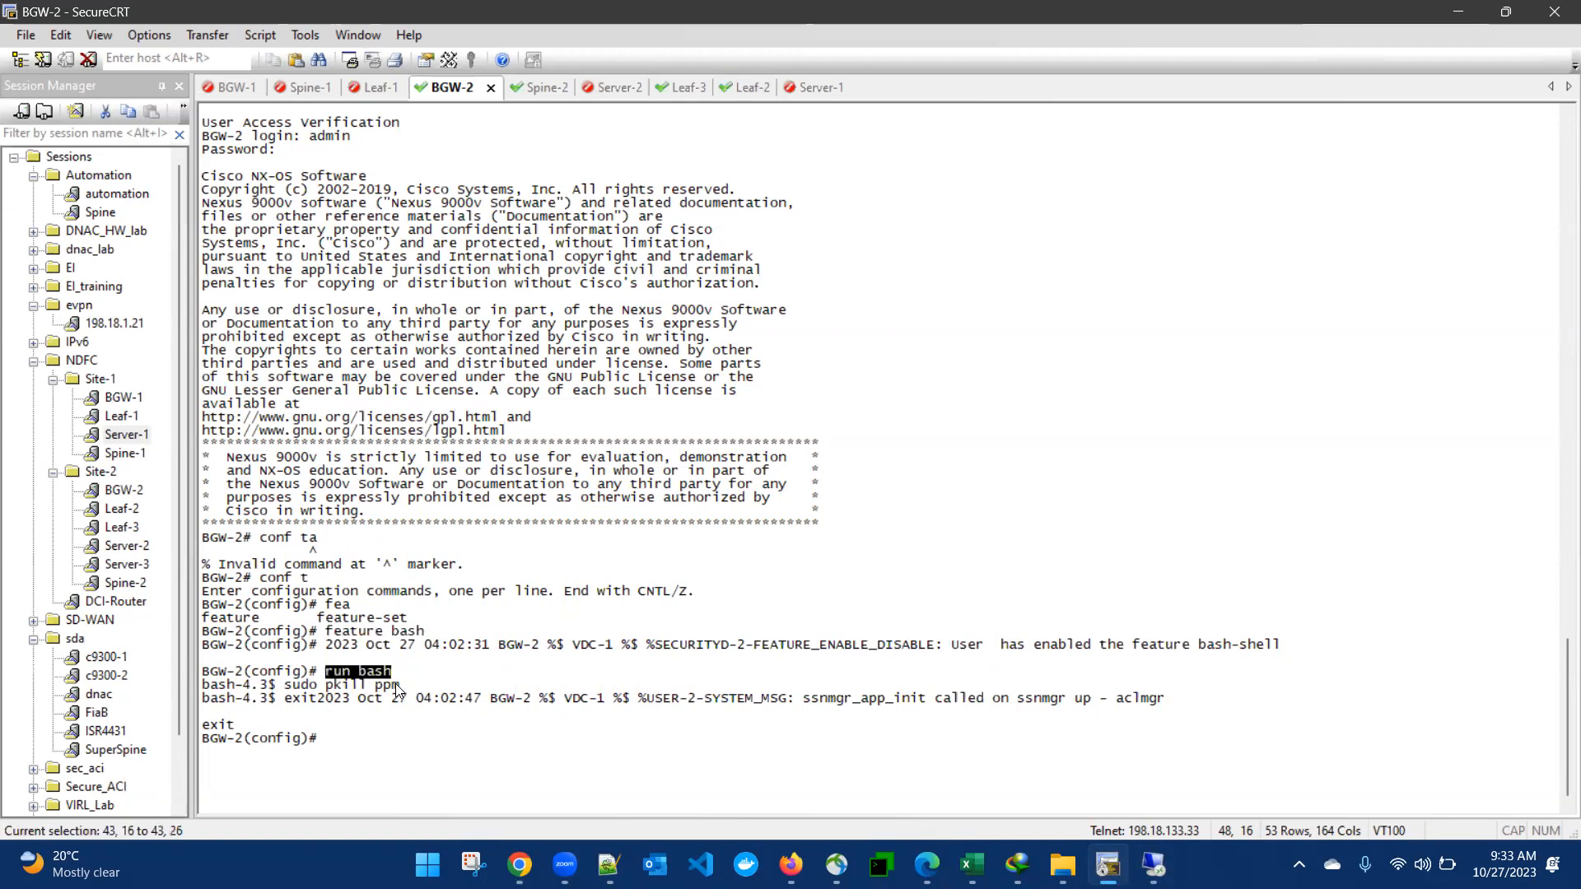
drag(285, 686, 405, 691)
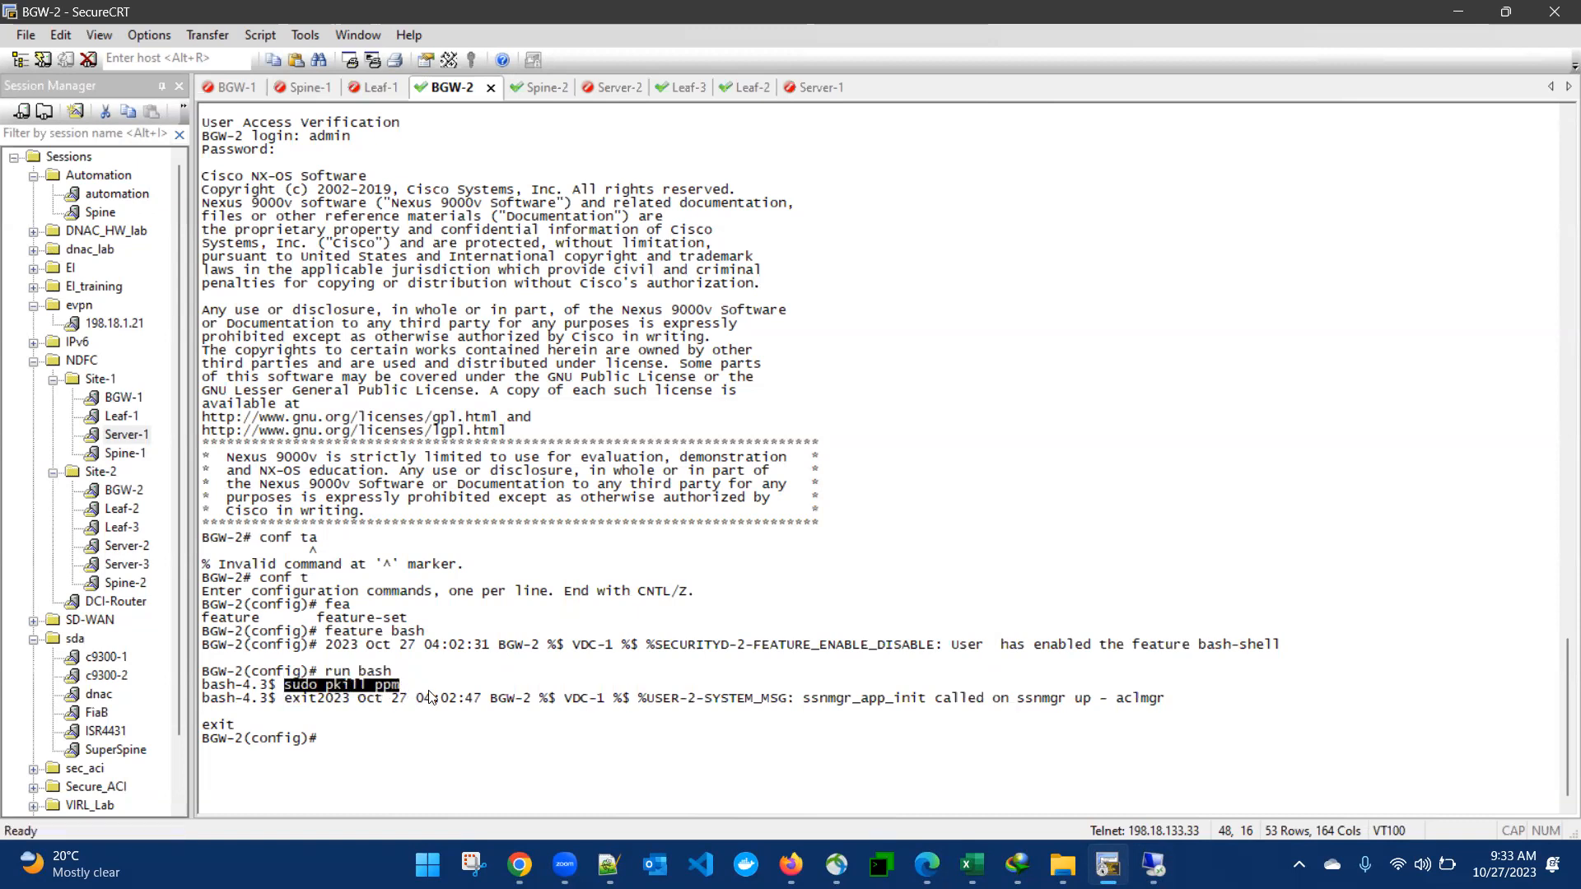
click(1143, 873)
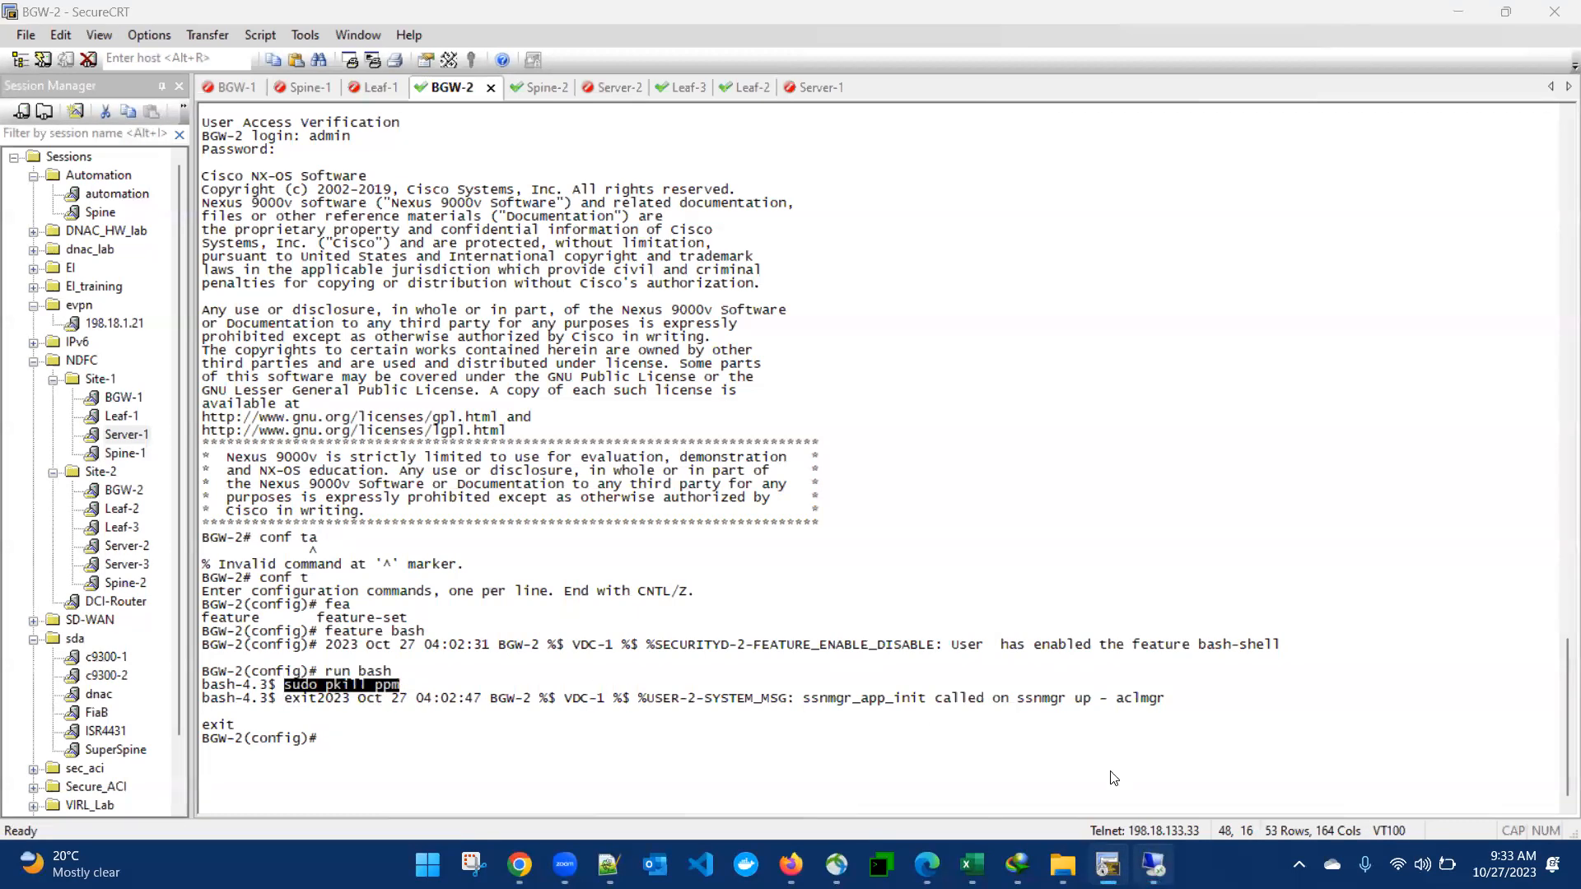
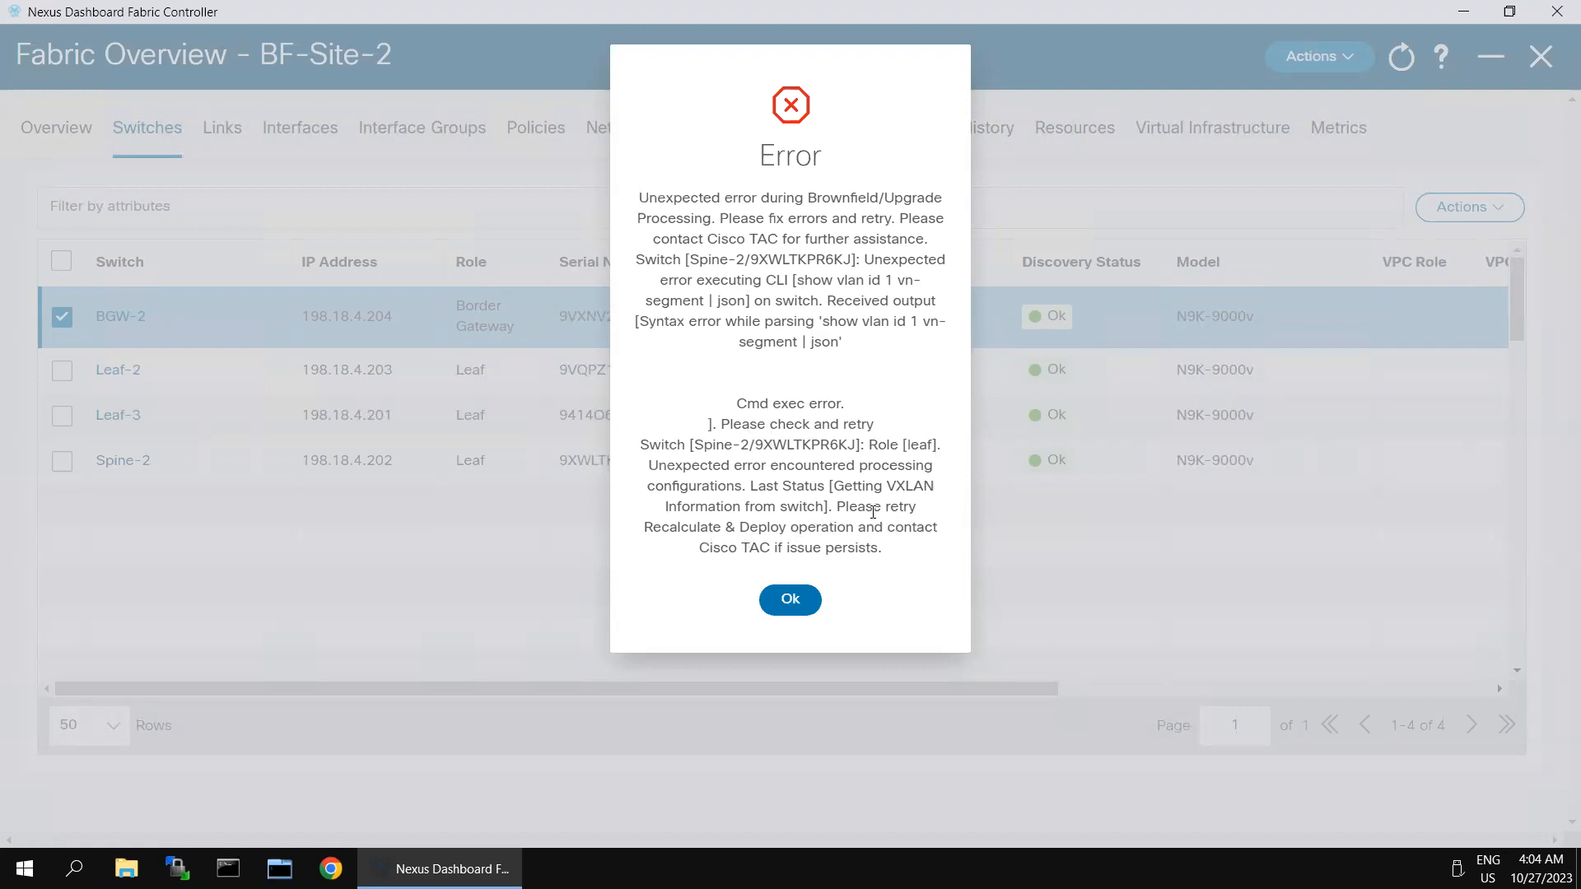
Step: Close the recalculation error, then swap the BGW-2 selection for Leaf-2 and Leaf-3 in BF-Site-2
click(790, 600)
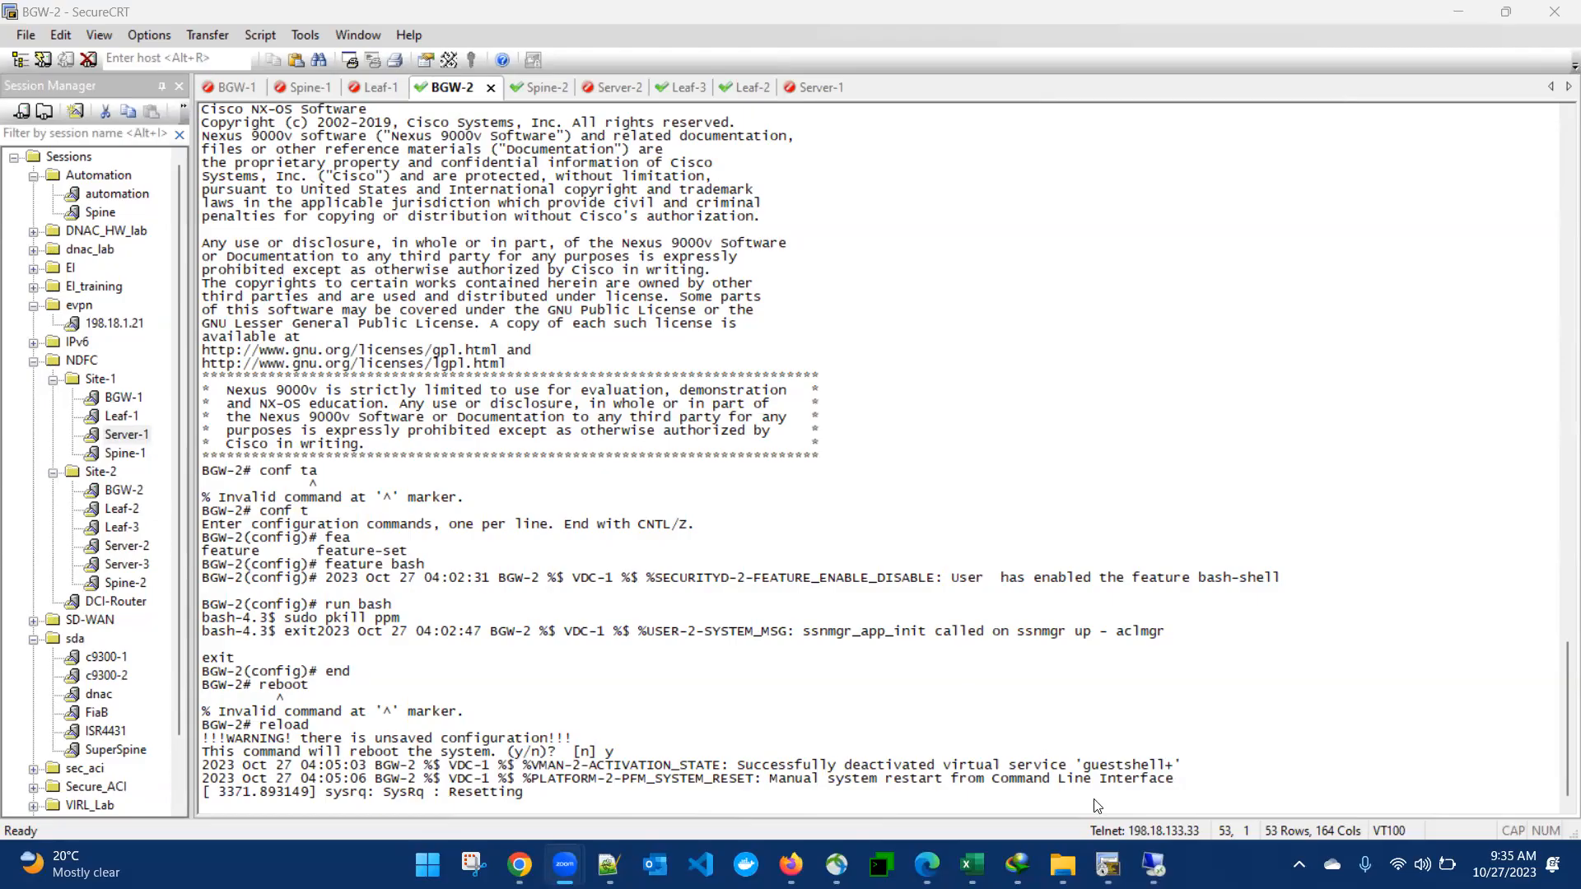
click(1140, 868)
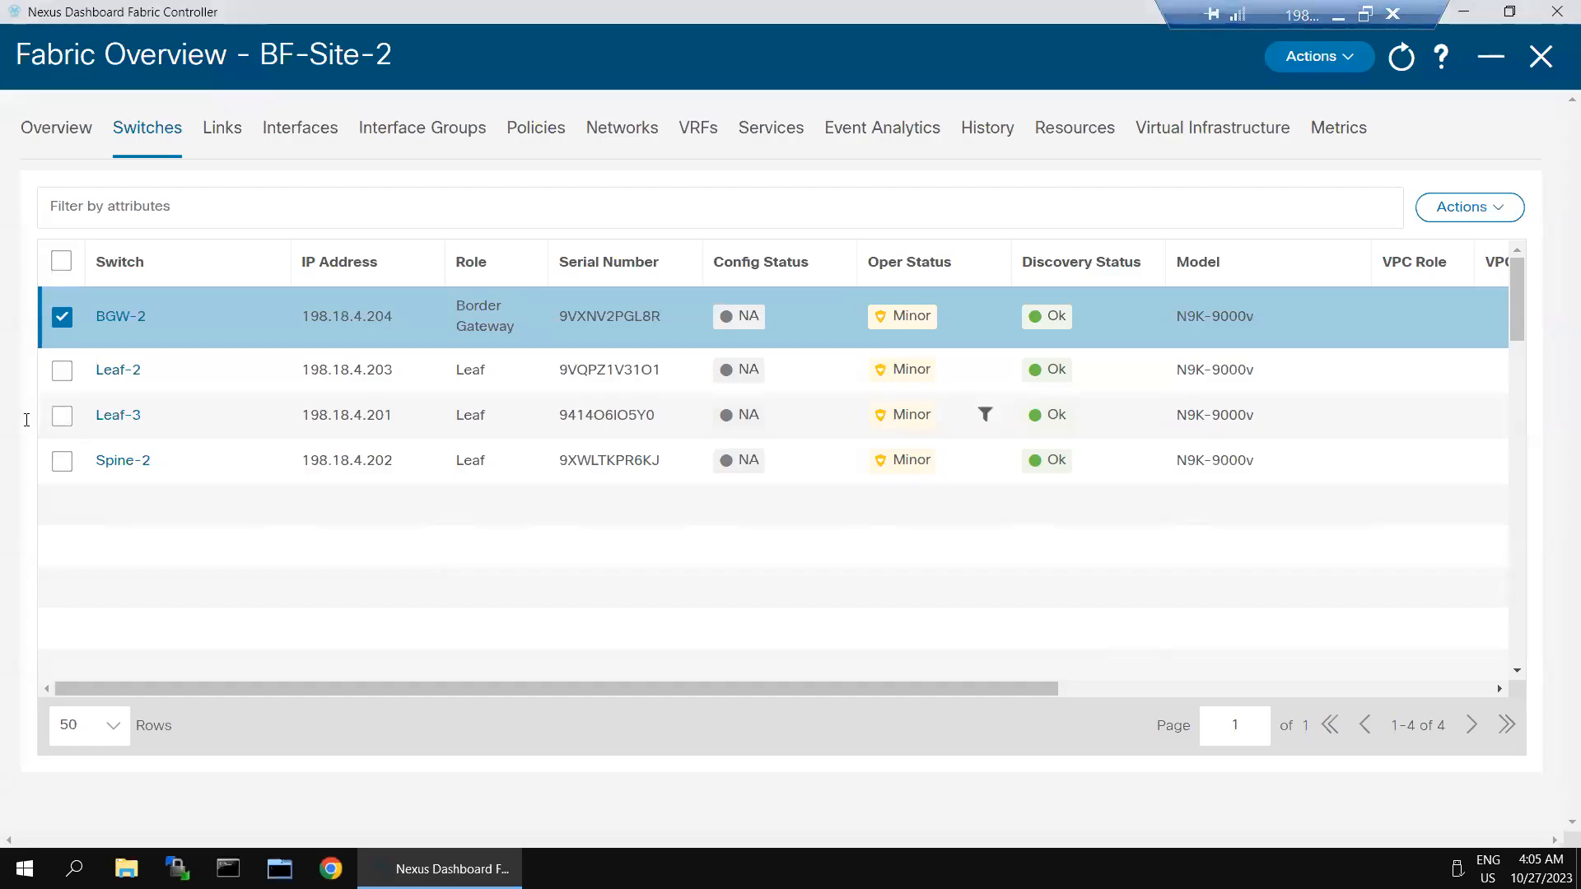
click(62, 317)
click(62, 372)
click(61, 416)
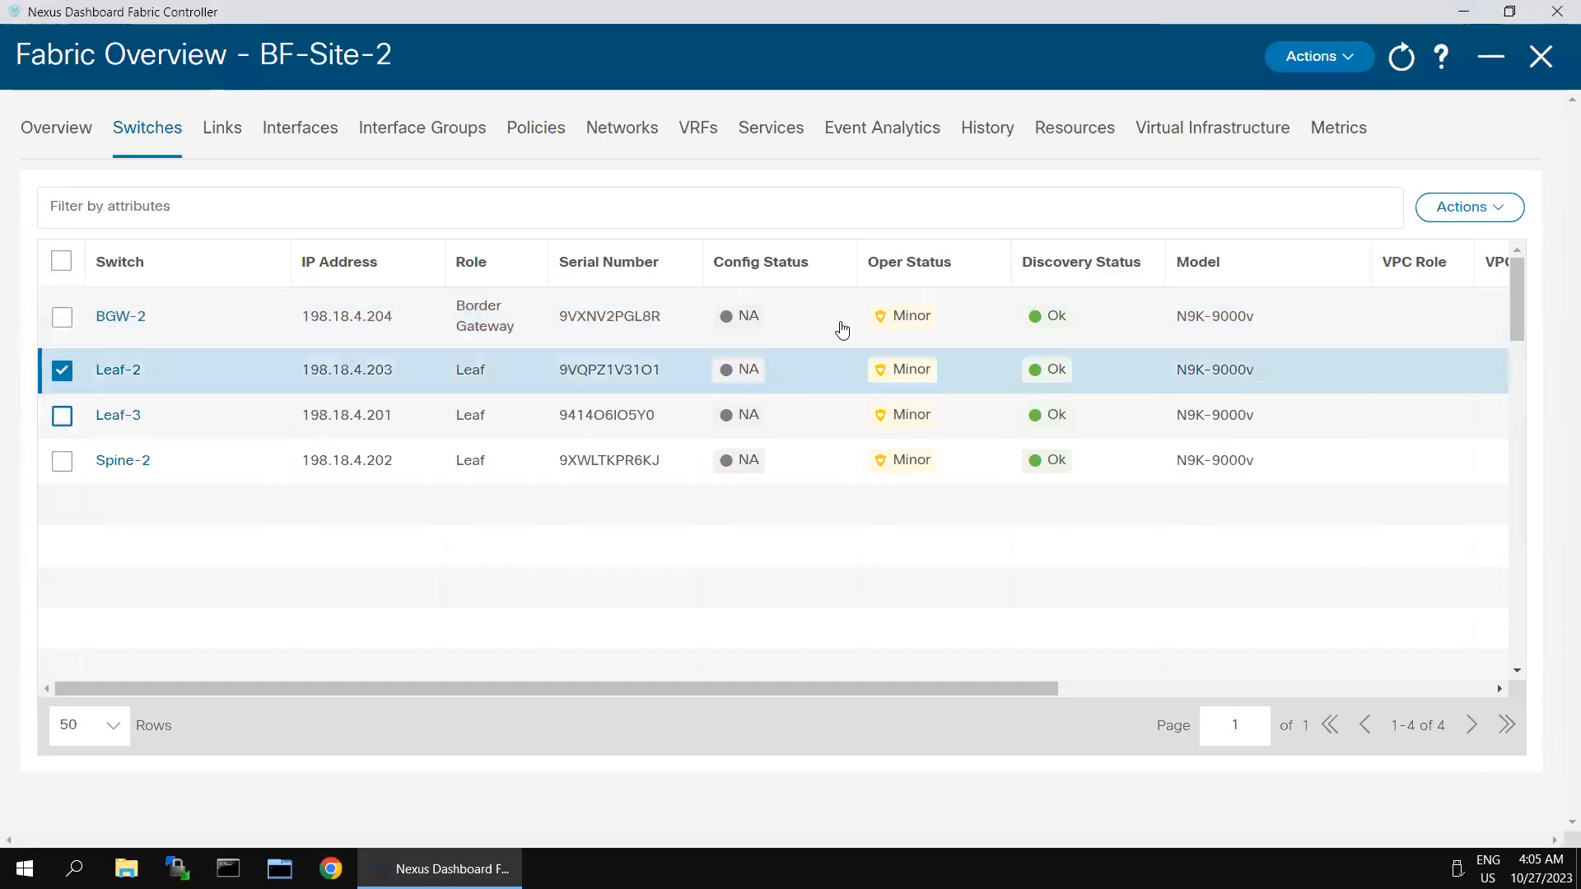
Step: Run Recalculate and Deploy on BF-Site-2, read the BGW-2 SSH failure message, and dismiss it
click(1351, 74)
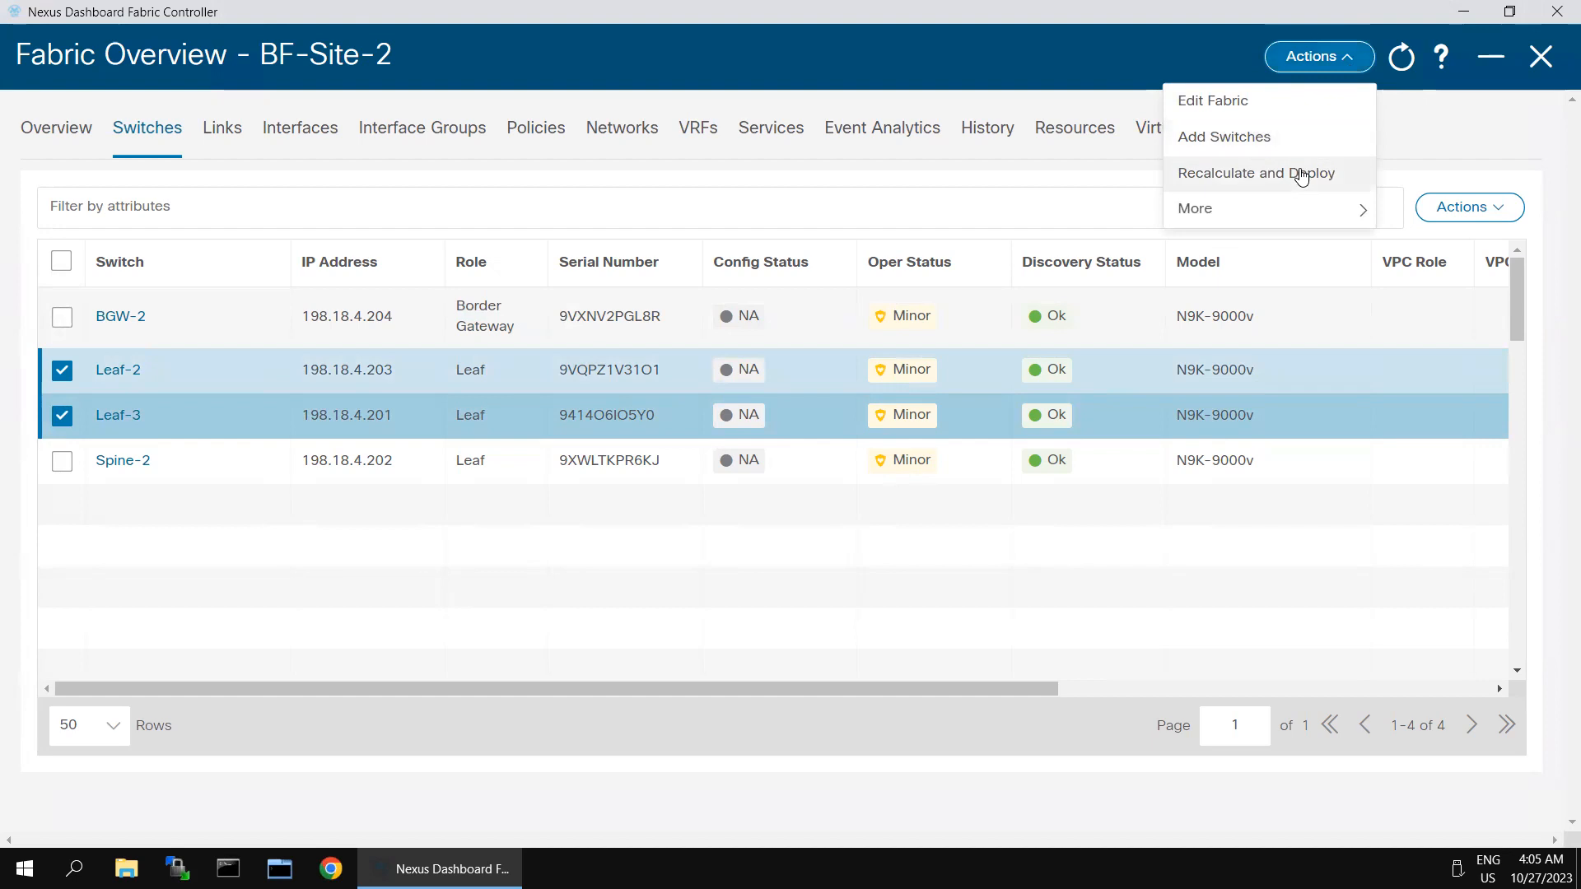
click(1301, 174)
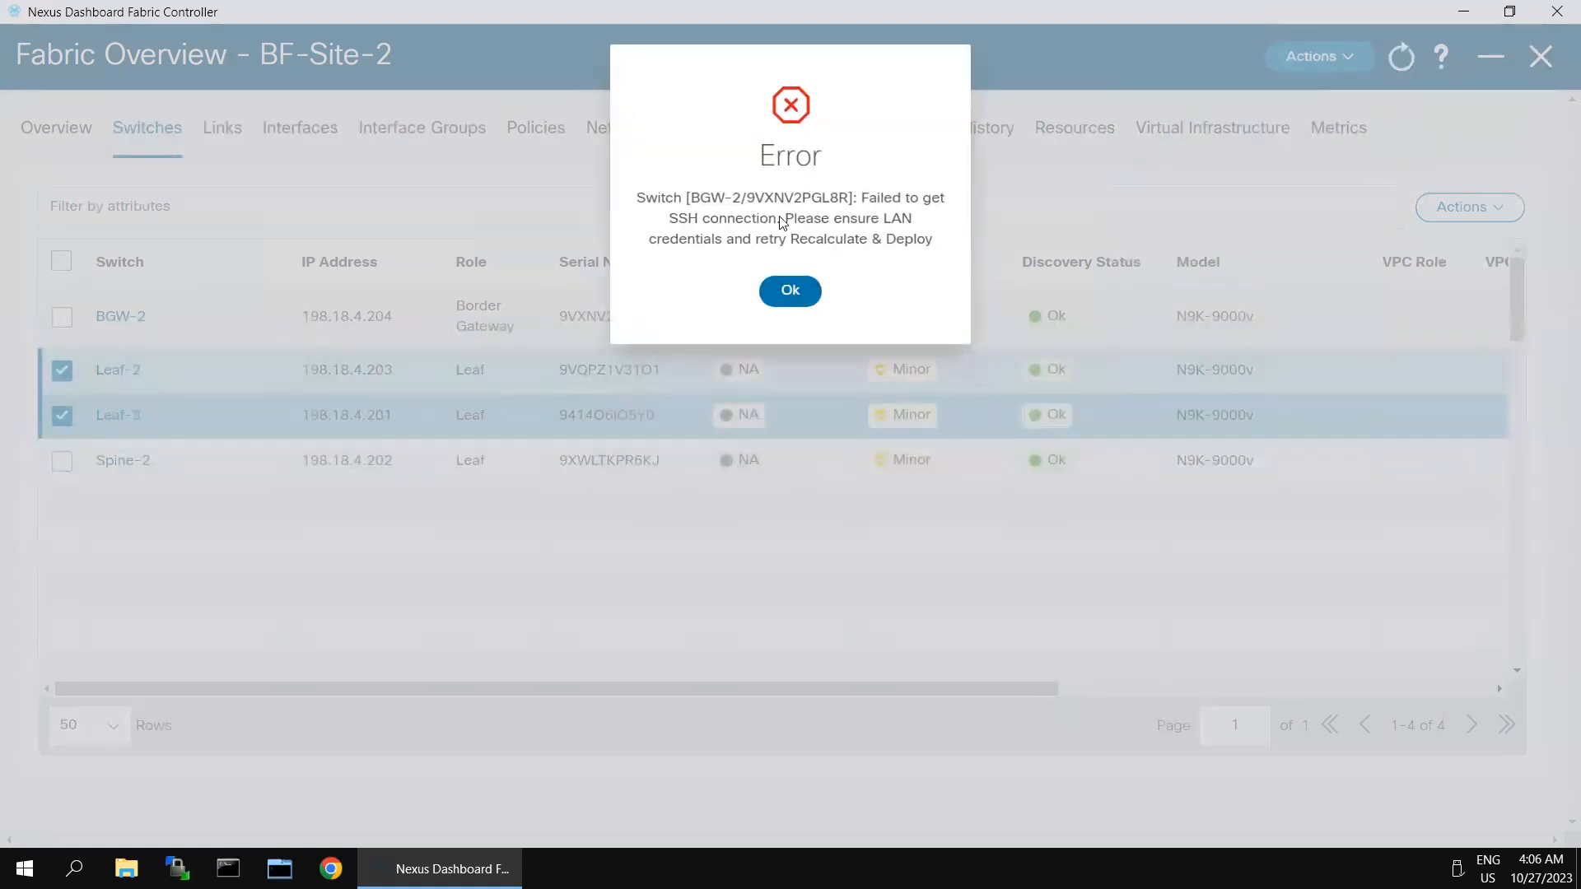
drag(727, 218, 917, 242)
click(876, 254)
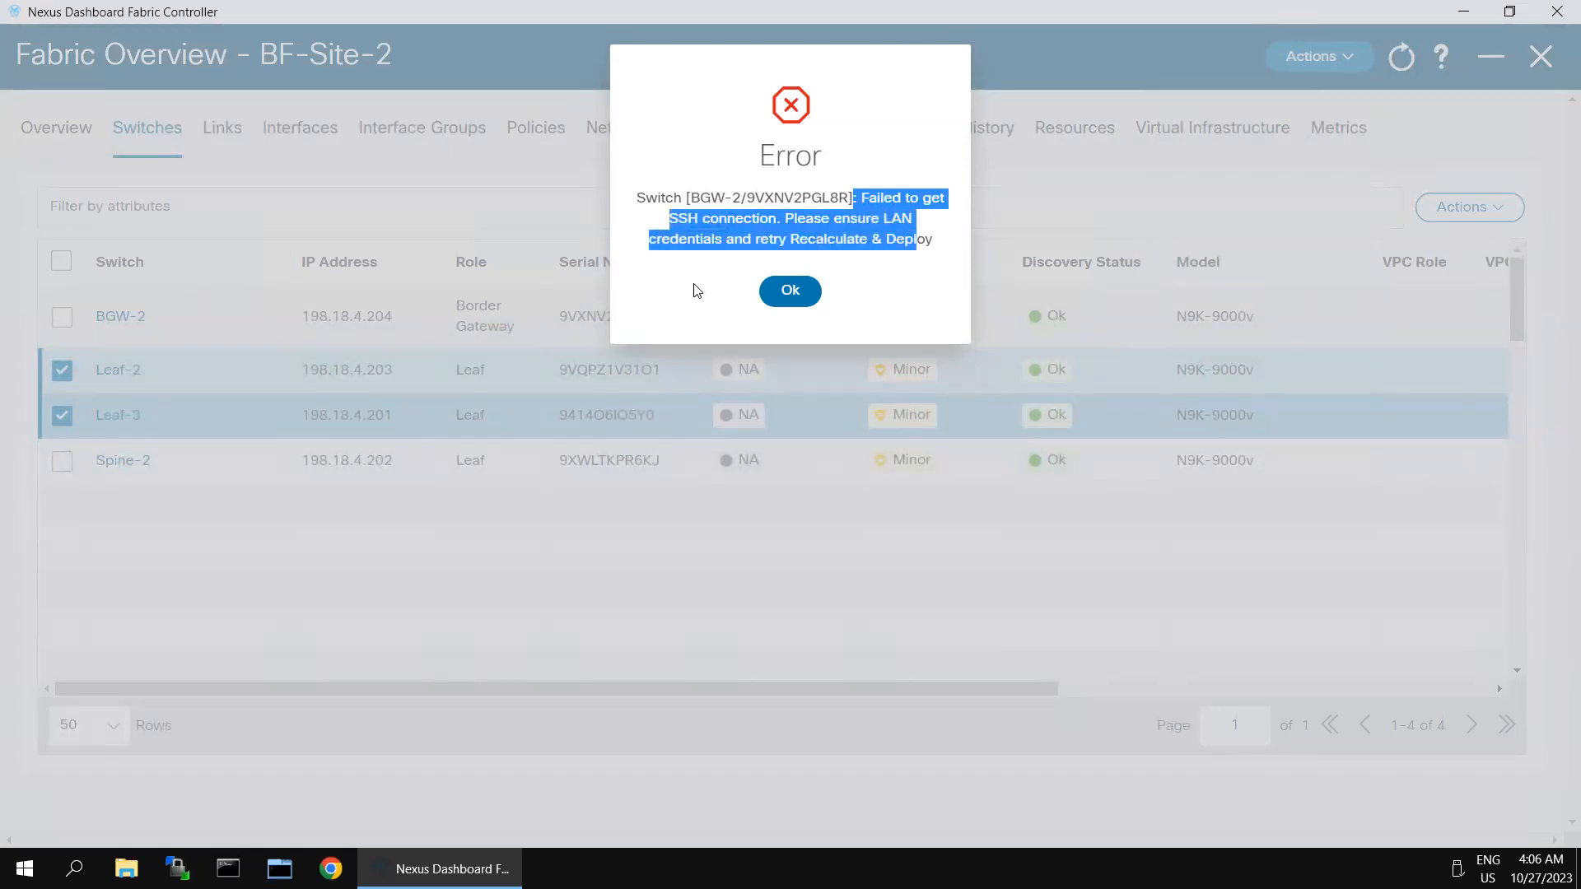
click(725, 236)
drag(710, 200, 905, 199)
drag(646, 199, 713, 240)
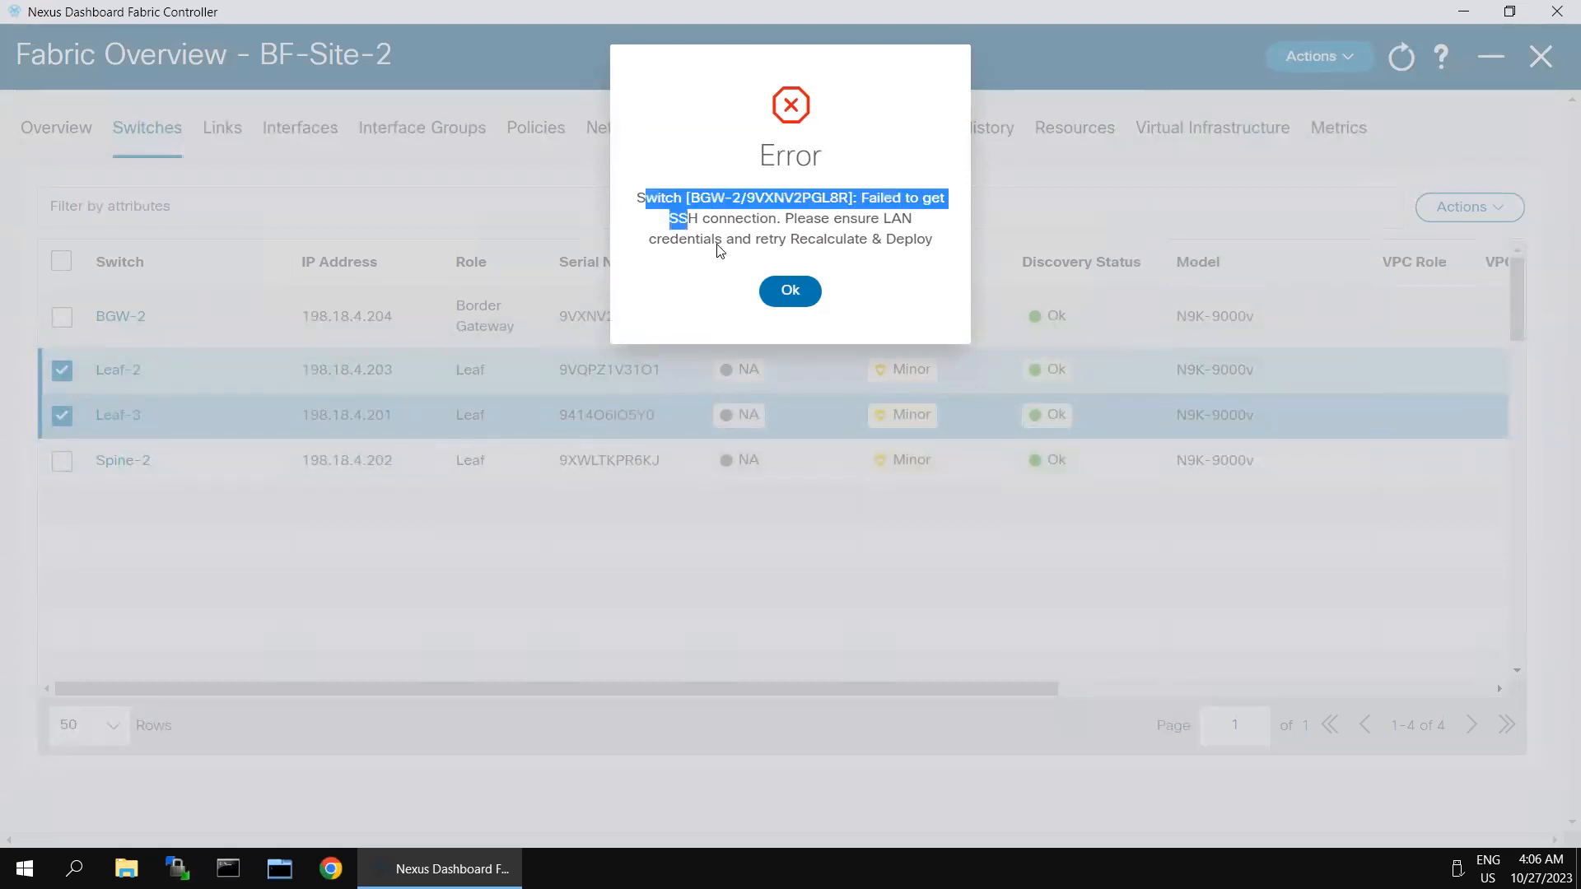
click(789, 292)
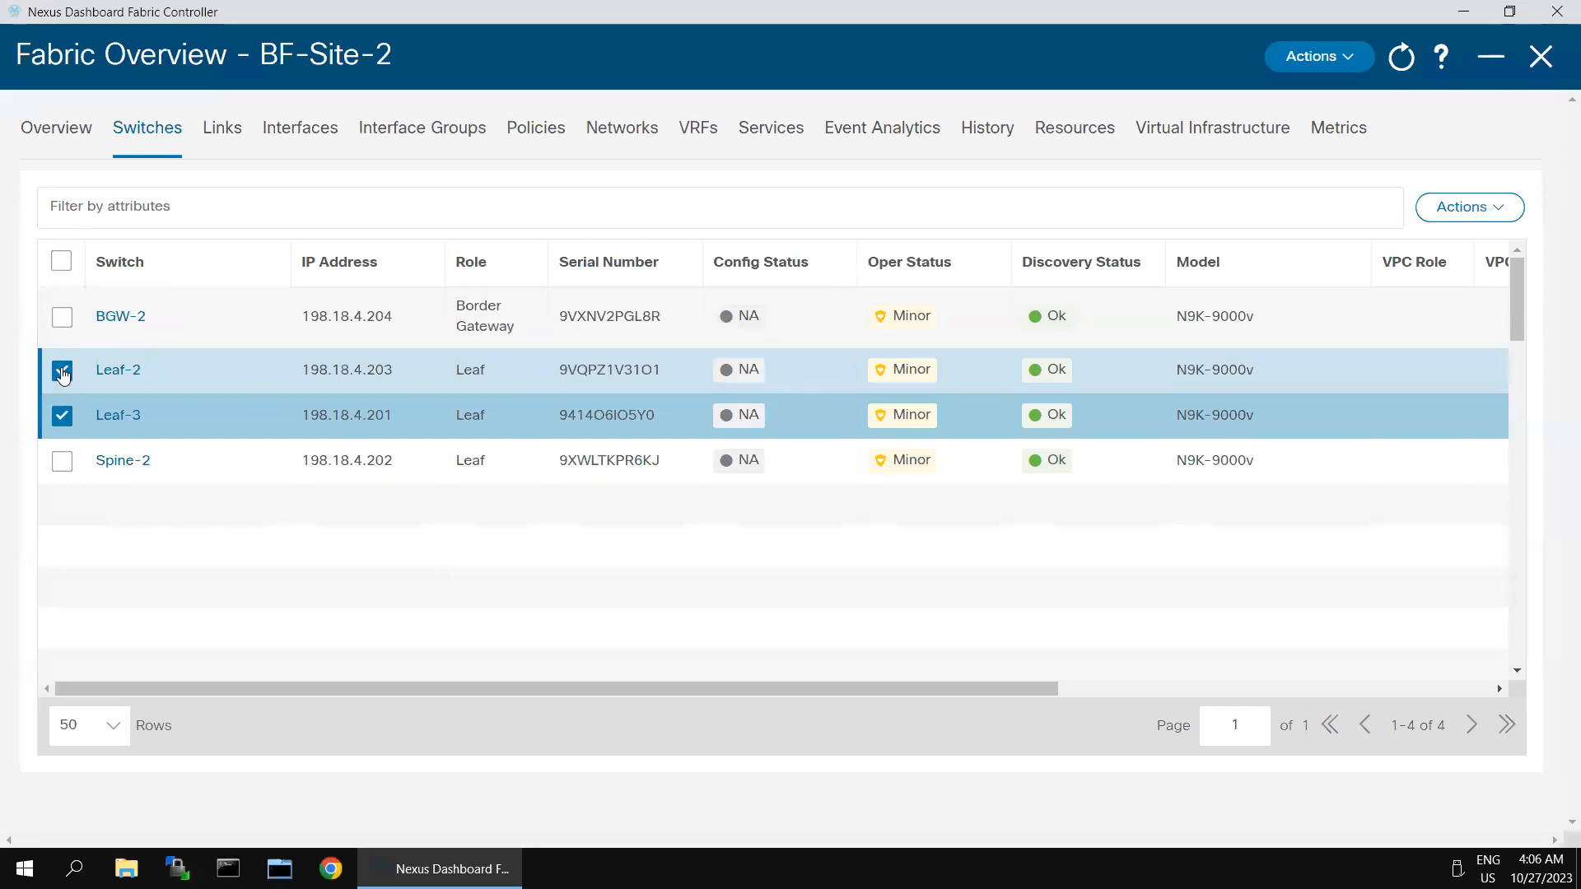
Step: Deselect Leaf-2, assign Spine-2 the Spine role via Set Role, and acknowledge the recalculate reminder
click(62, 371)
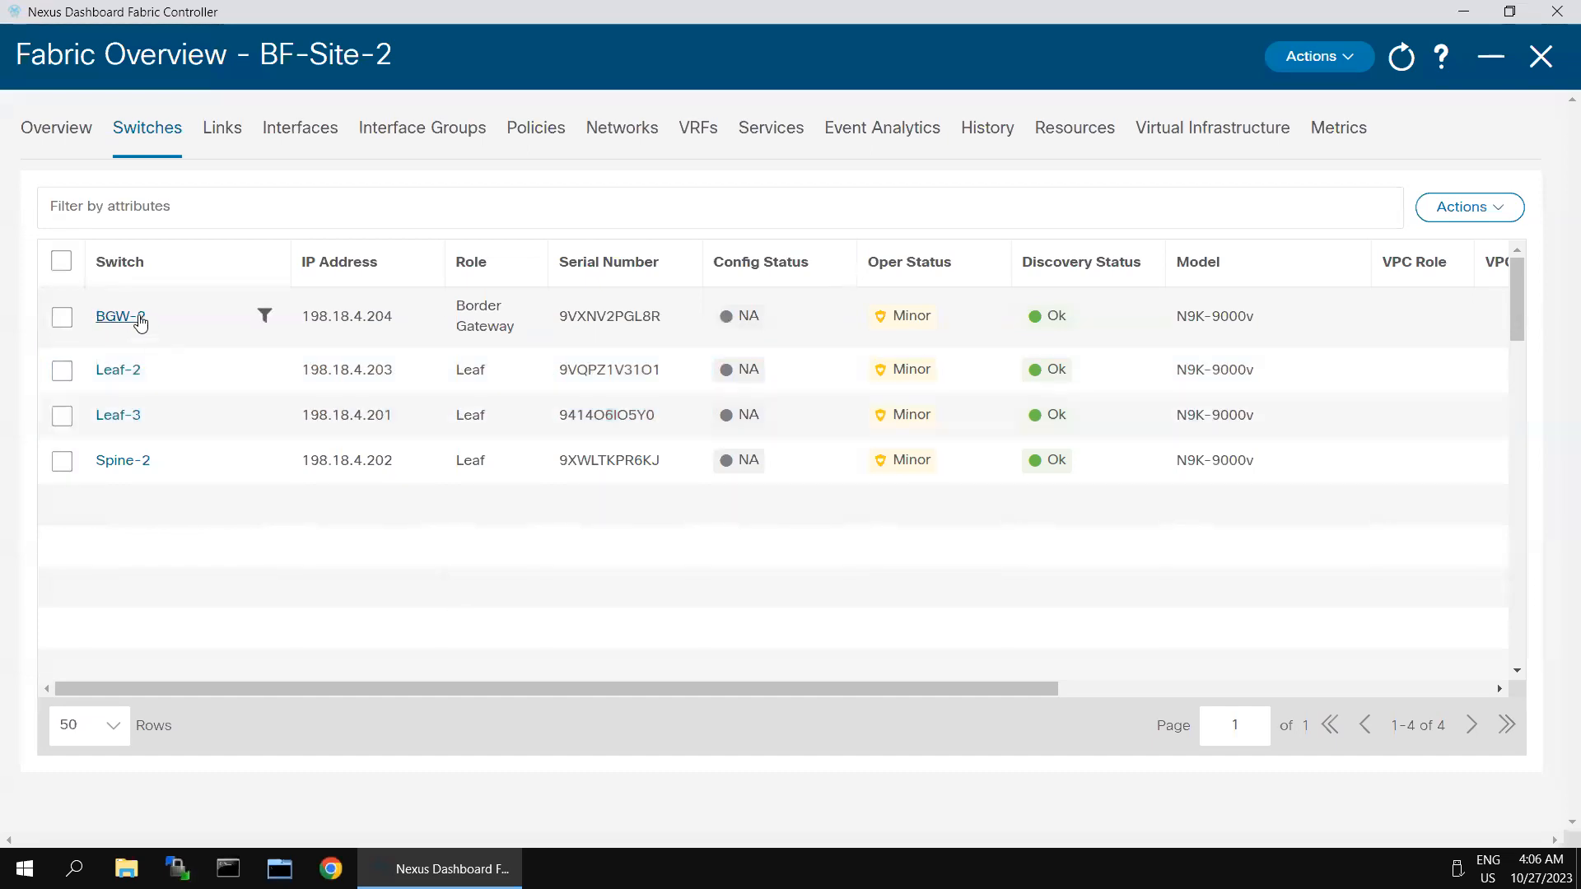
click(62, 461)
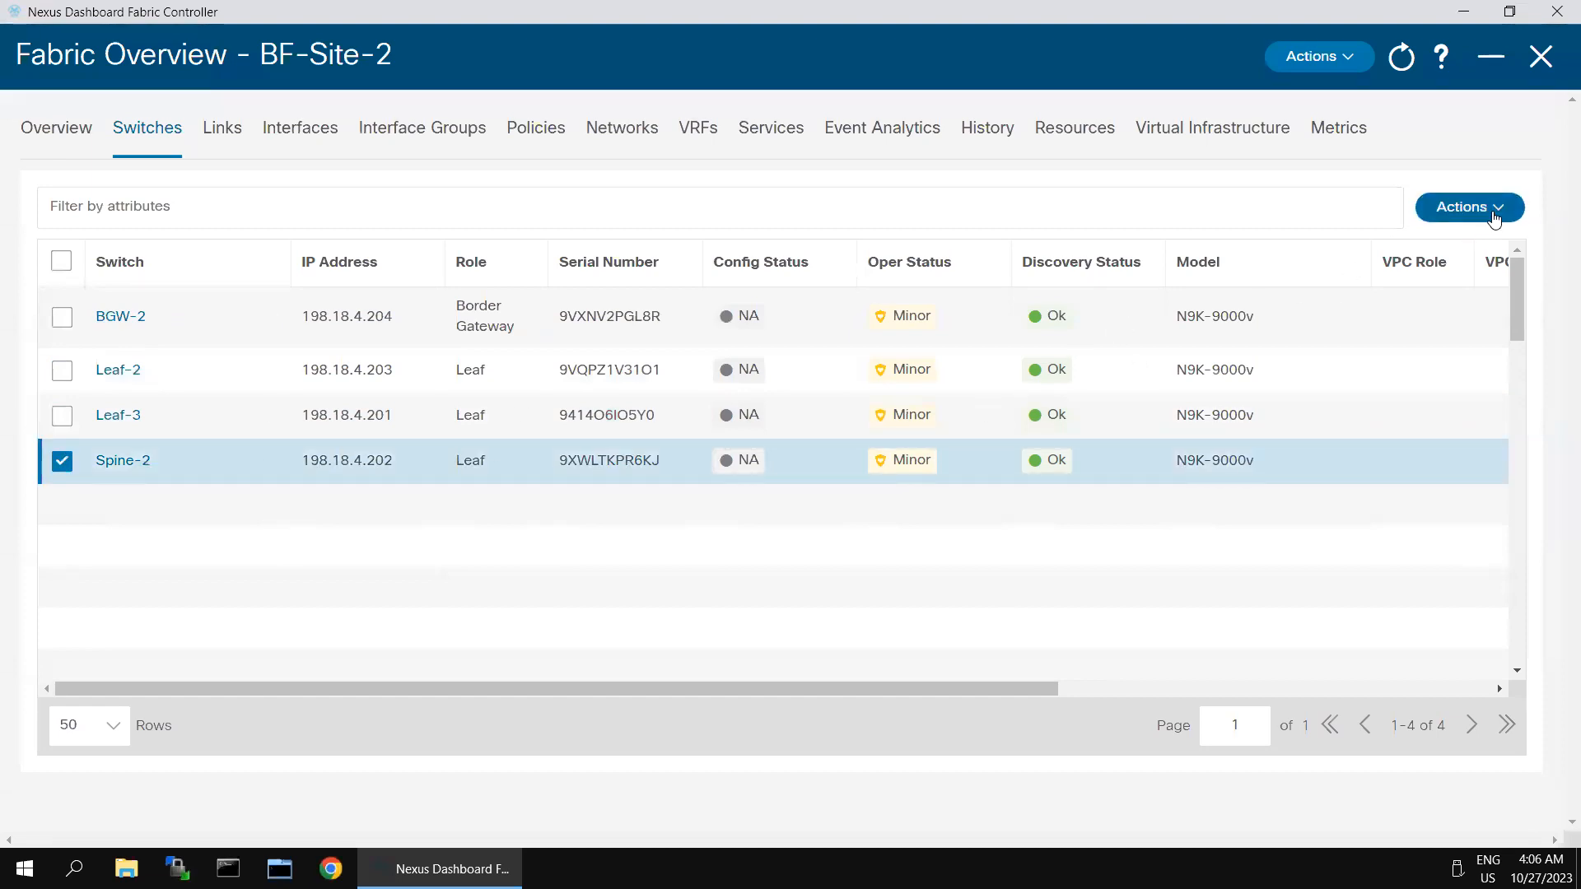
click(1467, 220)
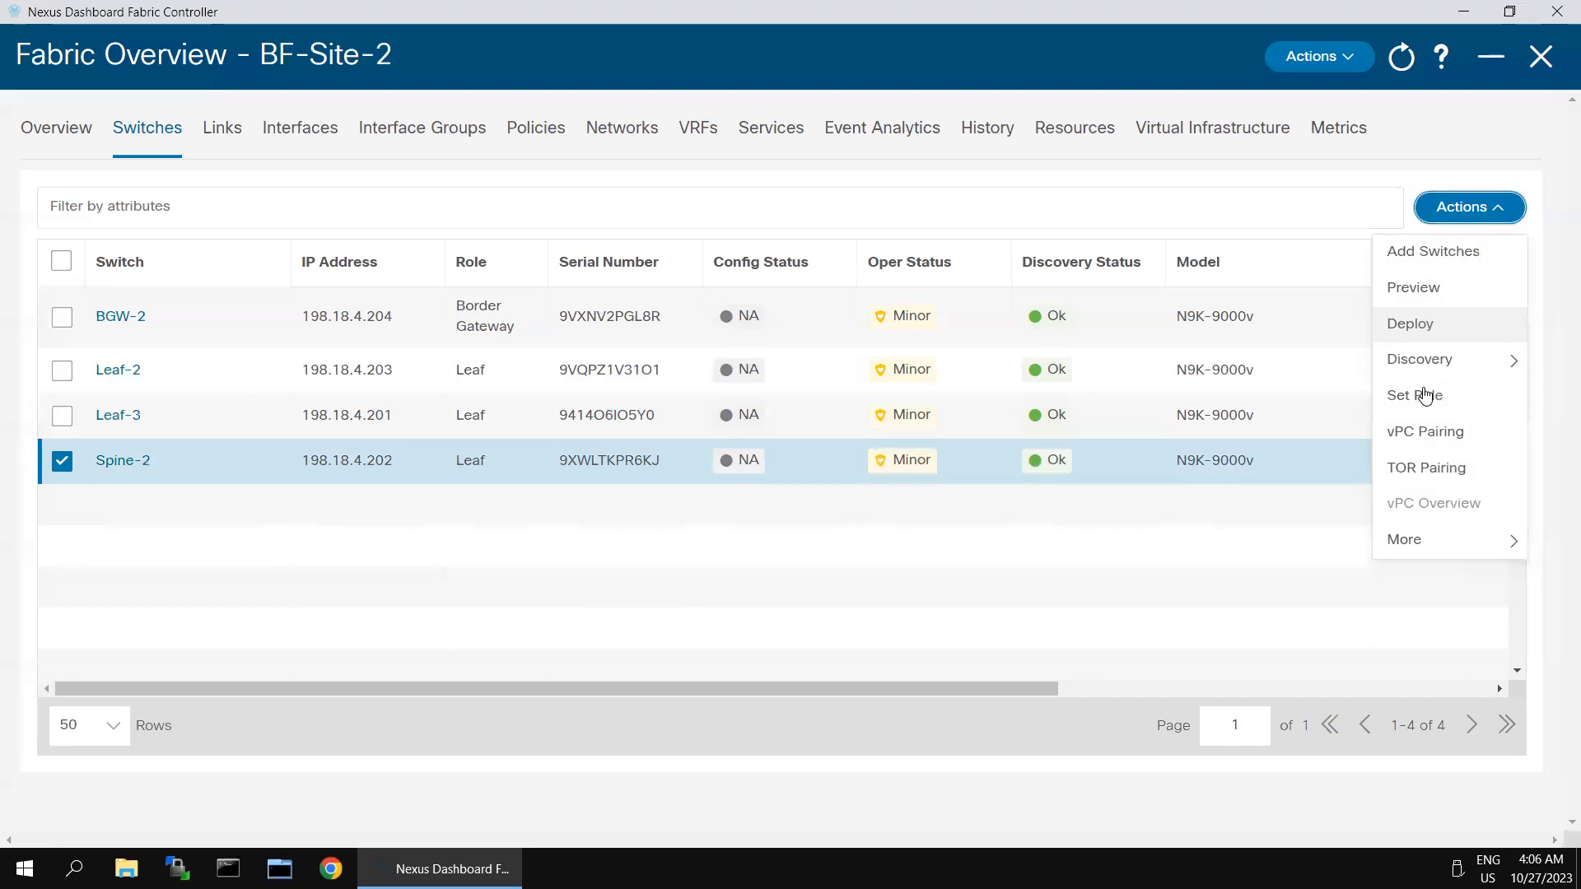
click(1425, 396)
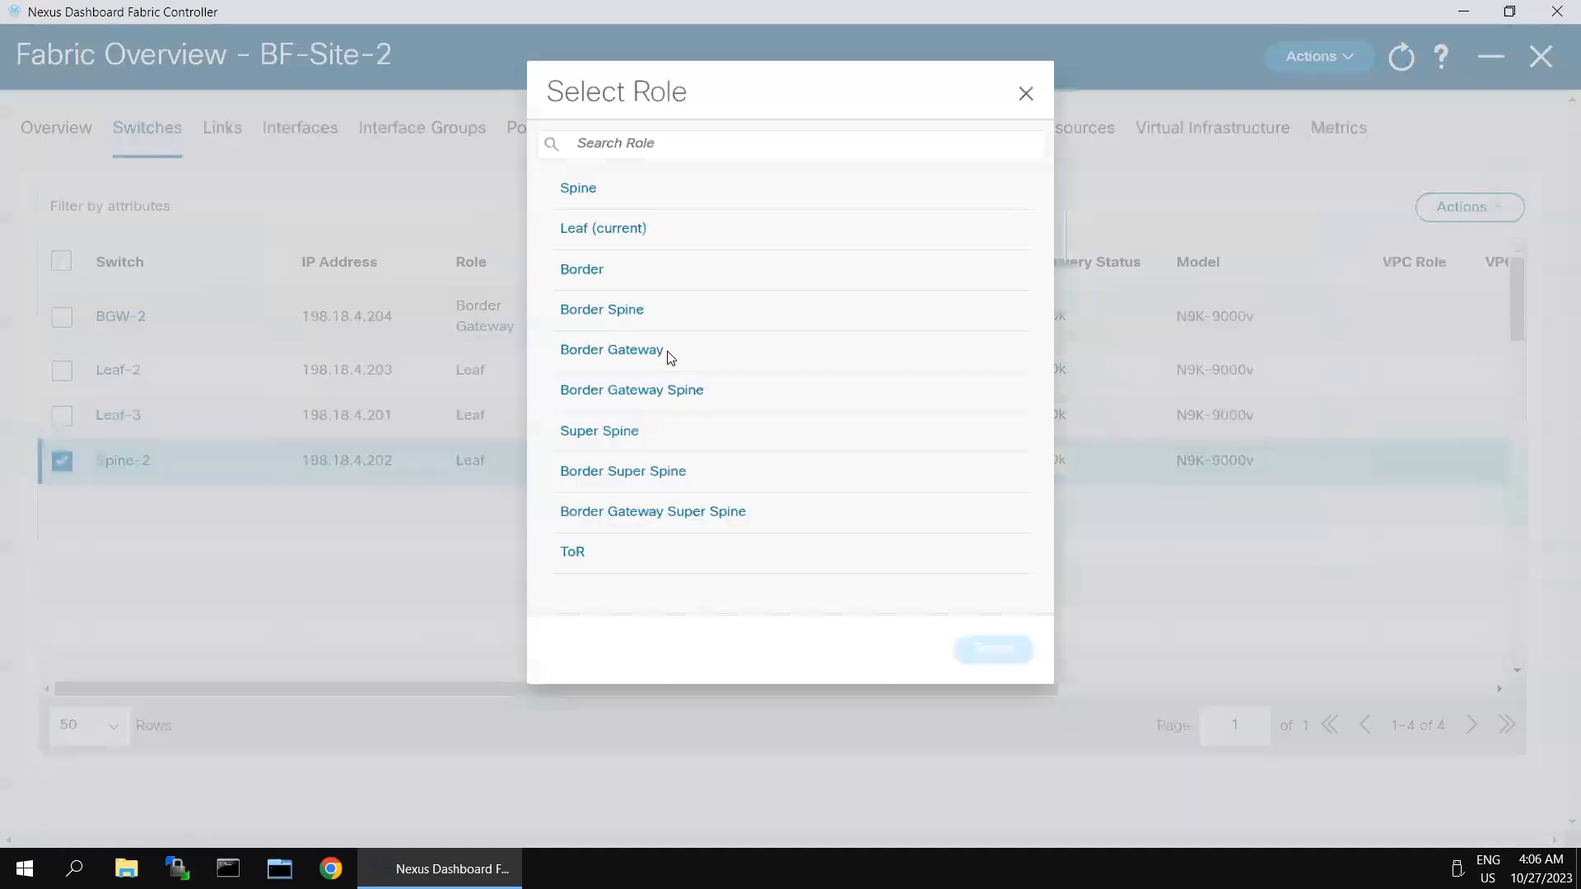
click(574, 181)
click(1004, 657)
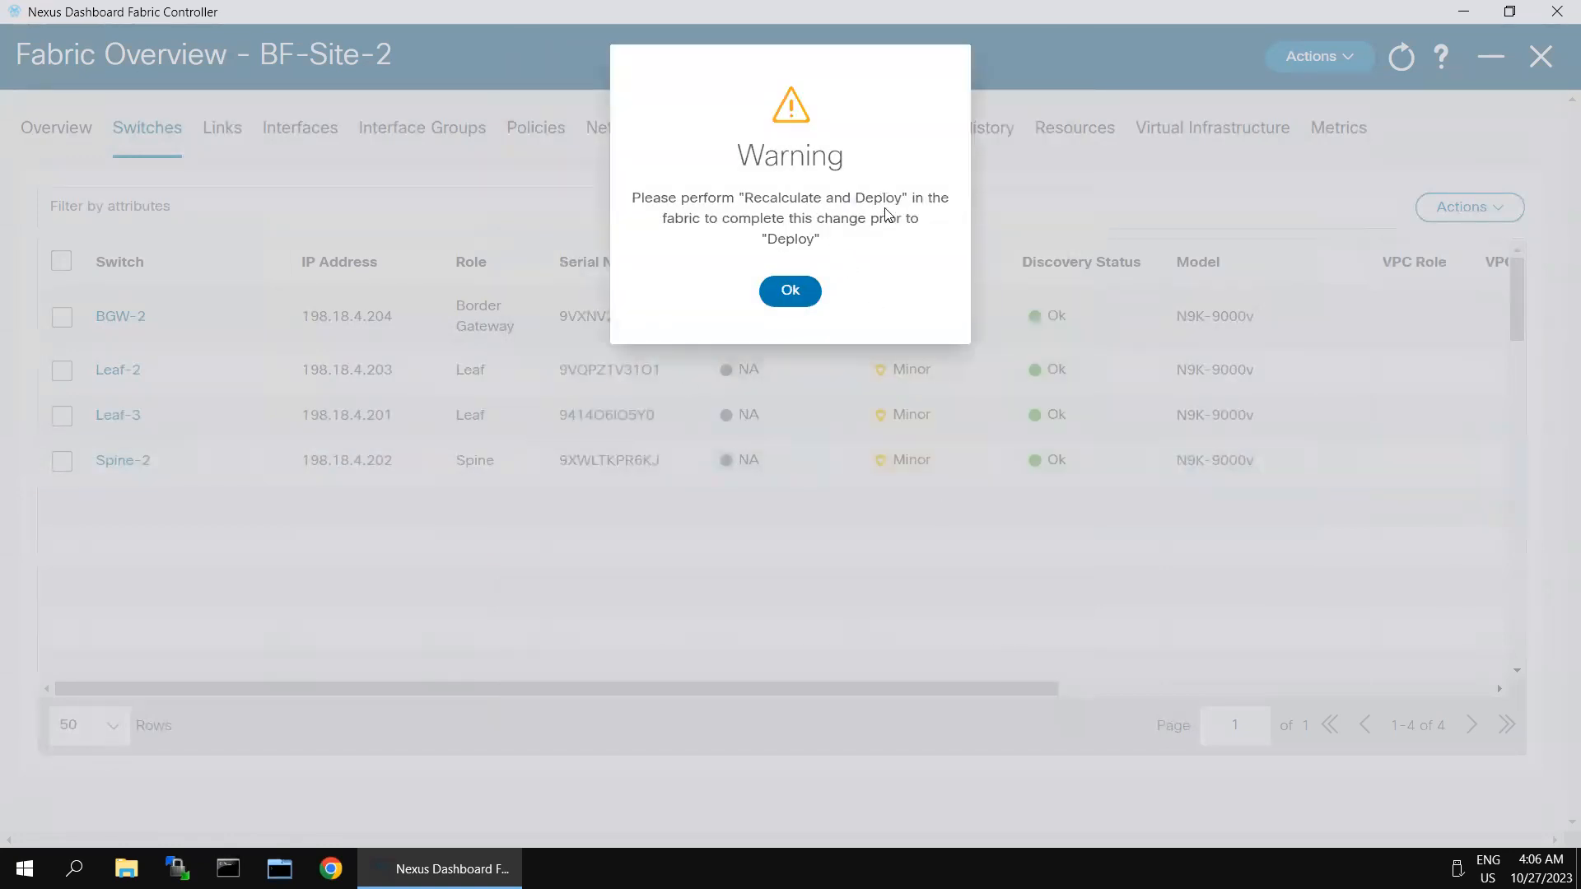
click(793, 301)
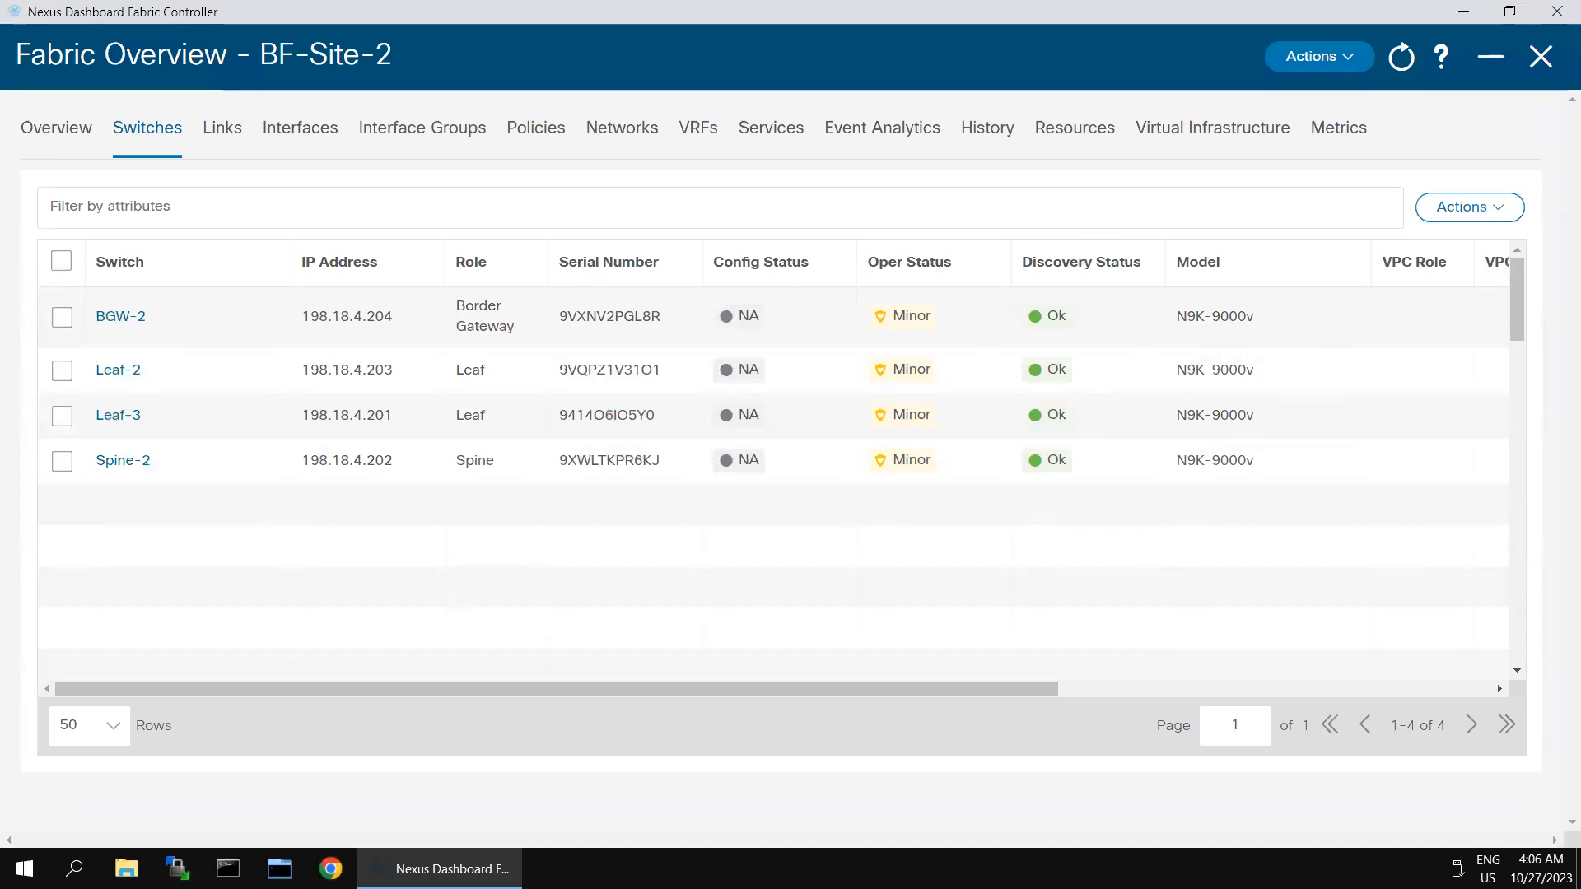
Step: With Spine-2 selected, rerun Recalculate and Deploy, dismiss the BGW-2 SSH error, then deselect Spine-2
click(63, 461)
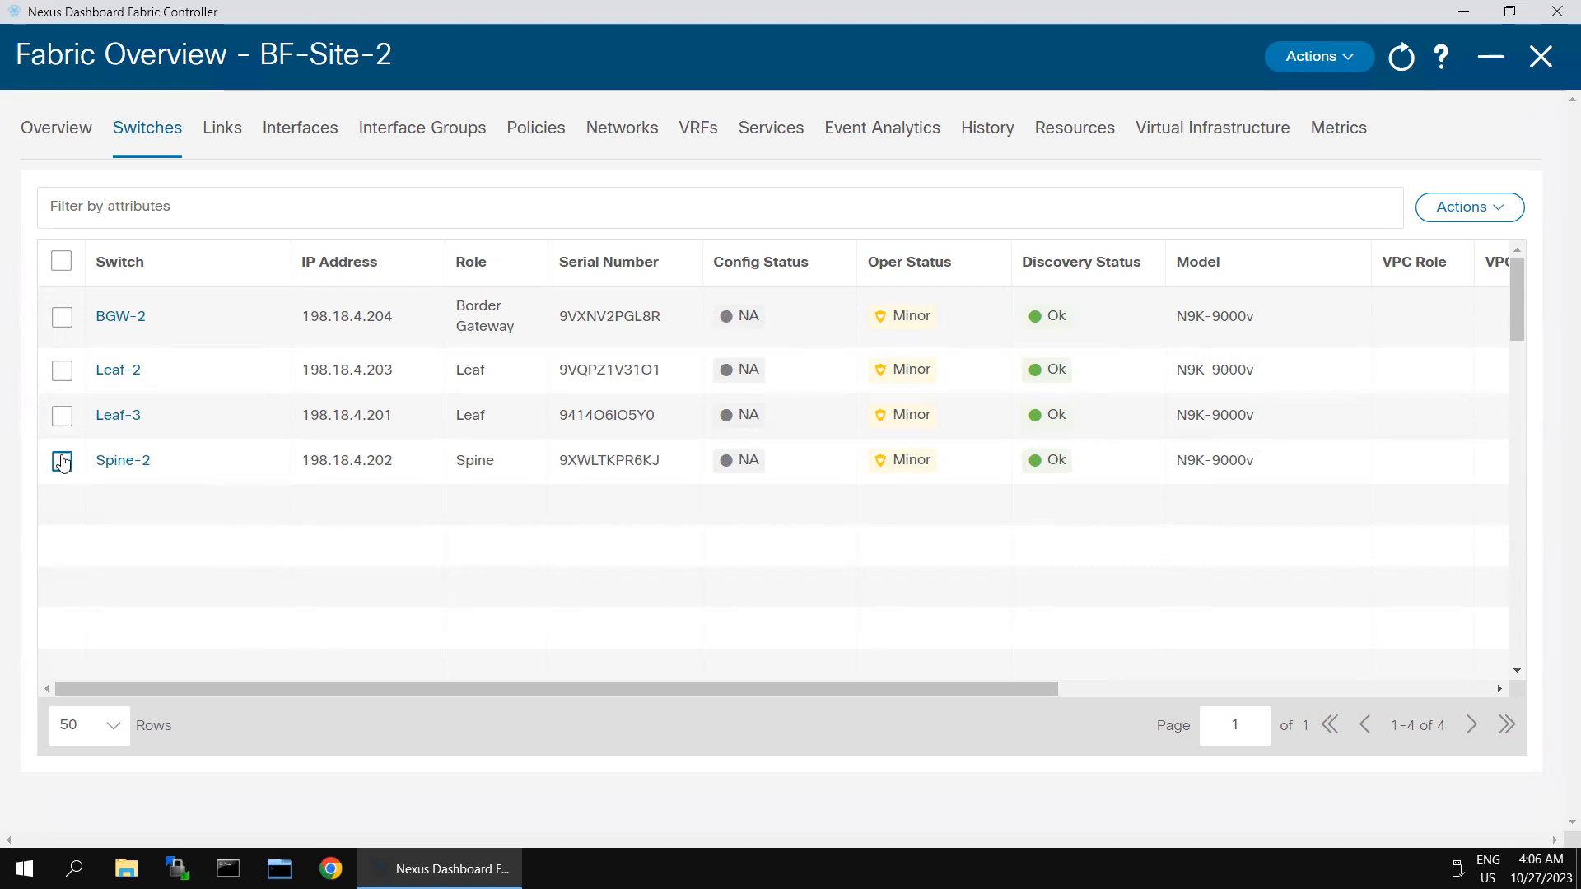
click(1353, 64)
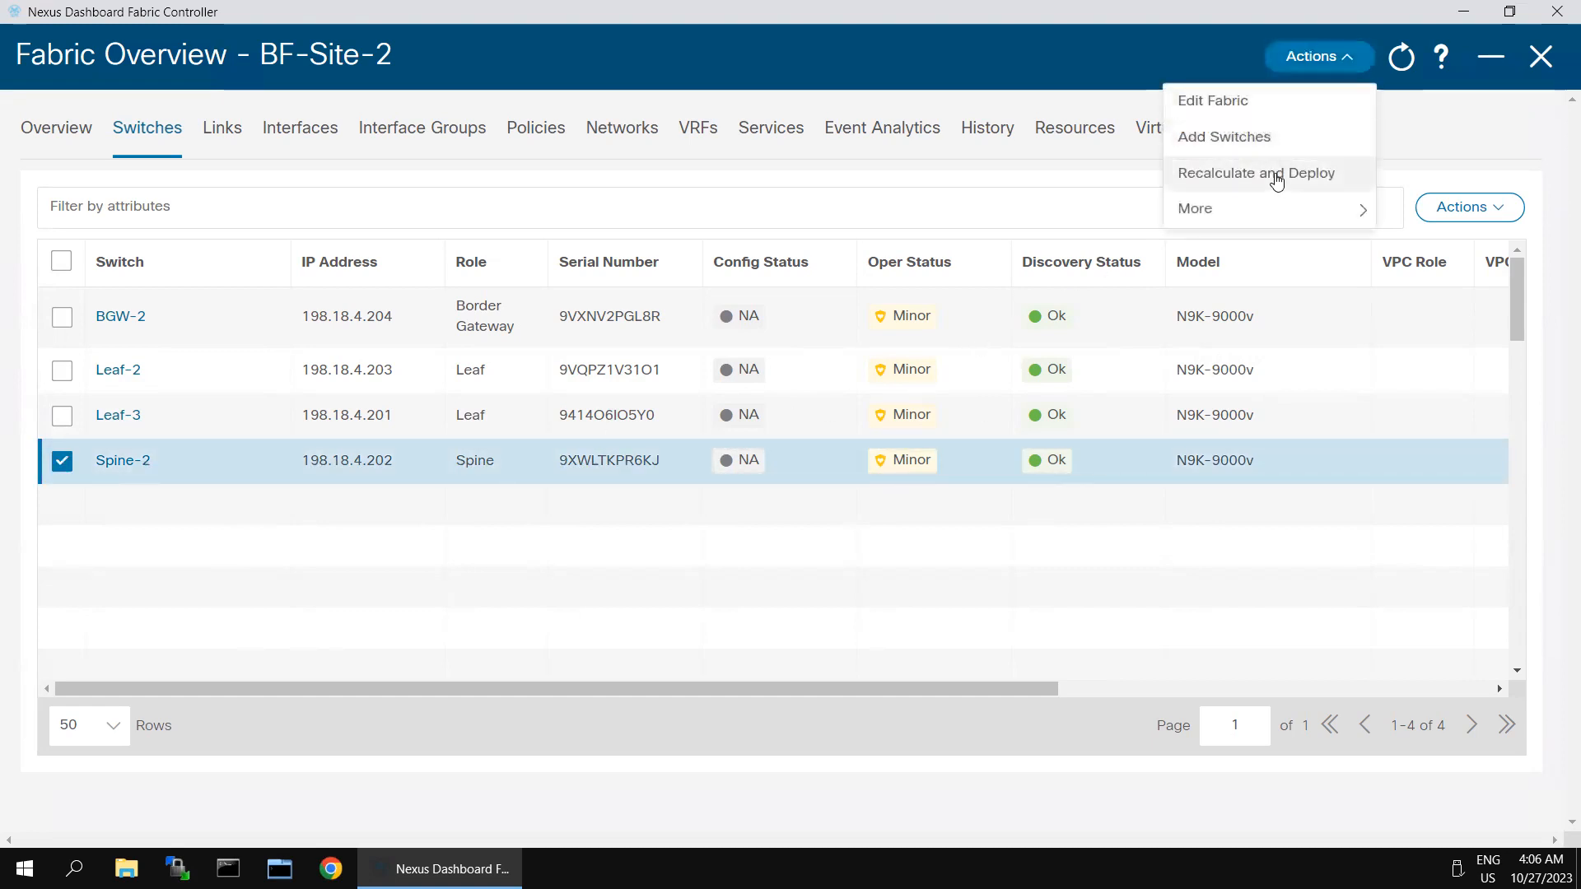
click(1277, 176)
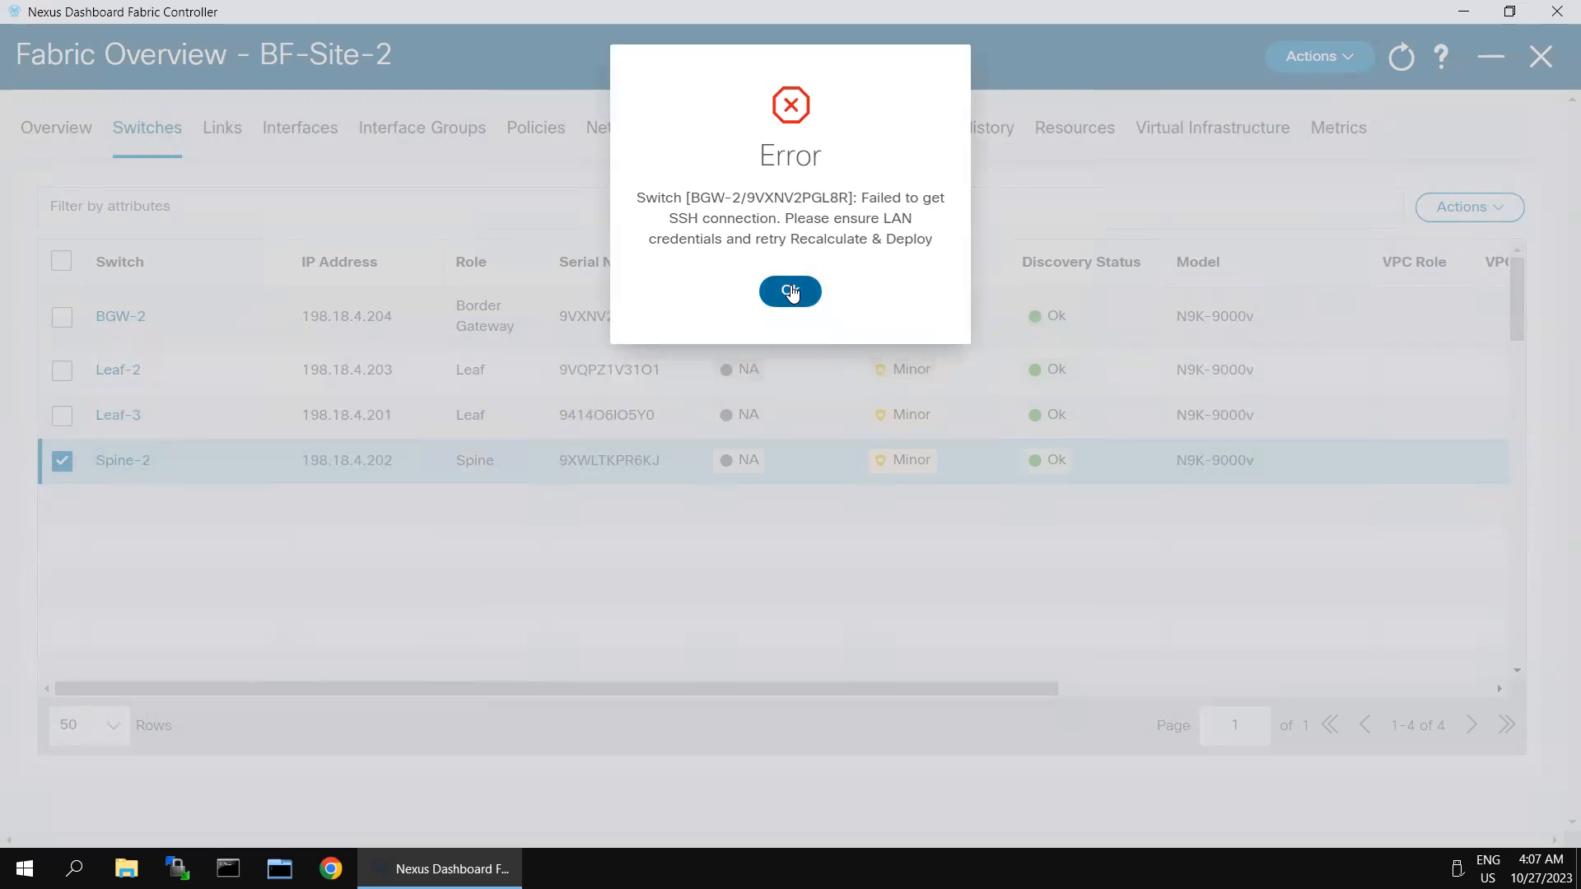
click(790, 292)
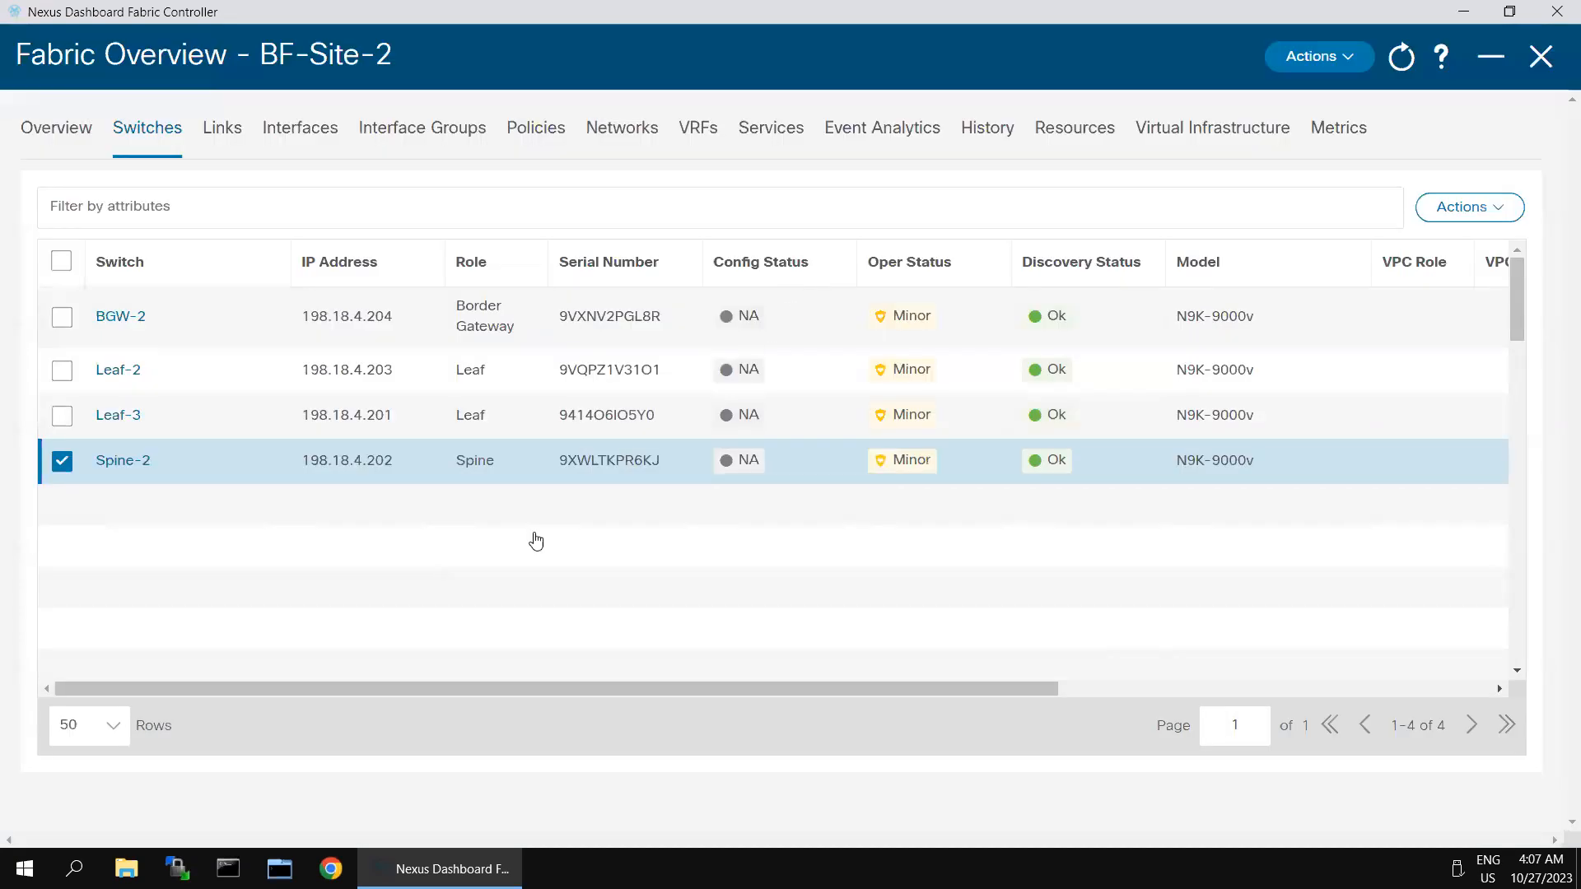
click(63, 462)
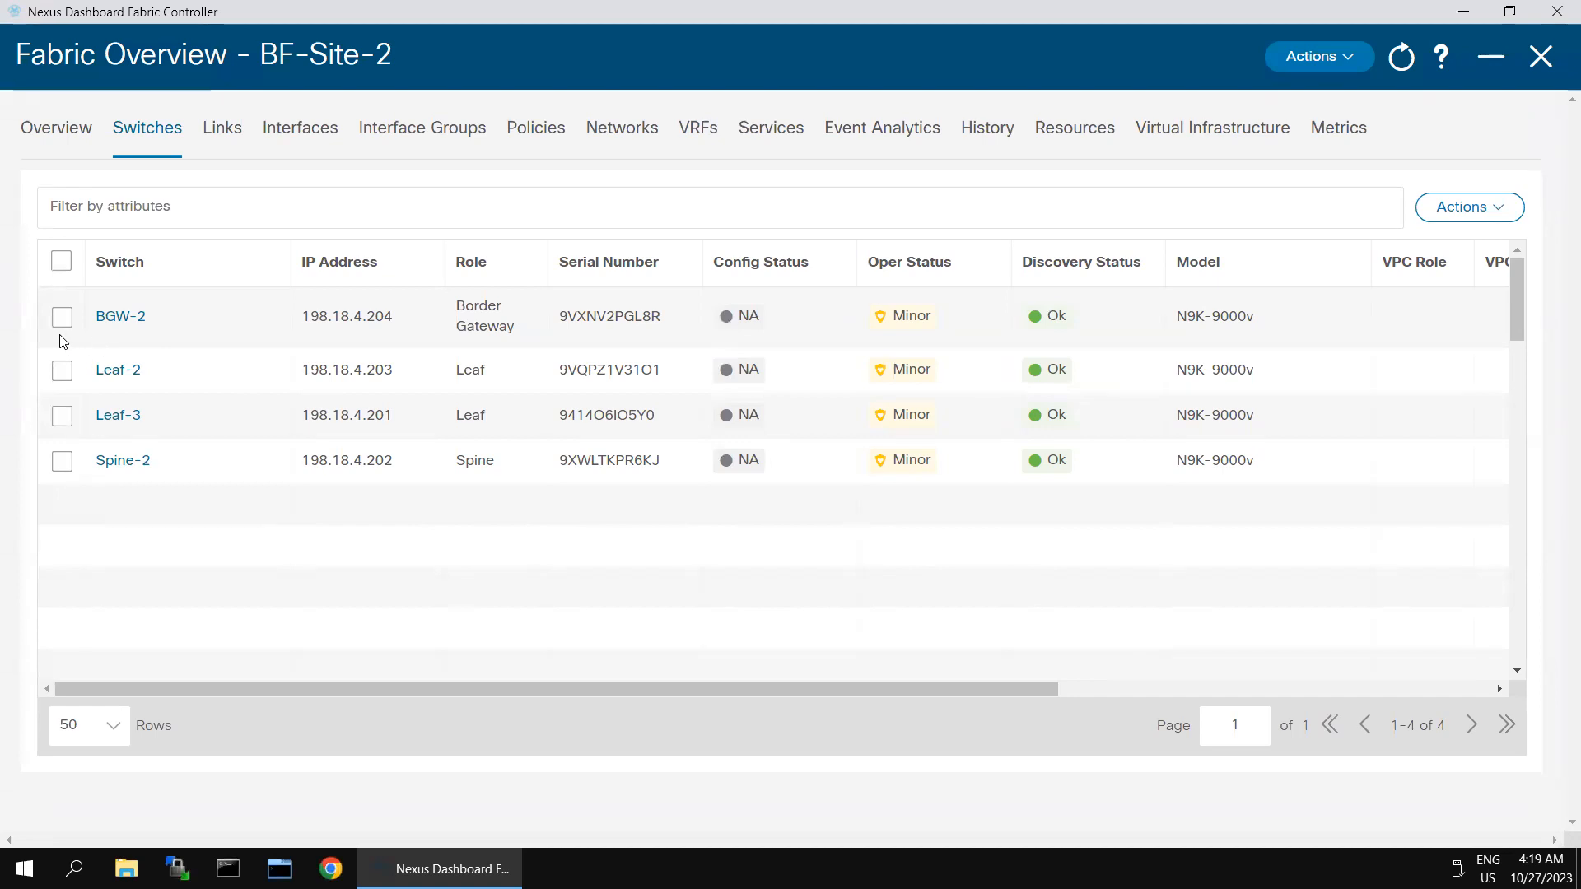
Step: Select BGW-2 and rerun Recalculate and Deploy to reach the BF-Site-2 deploy preview
click(62, 320)
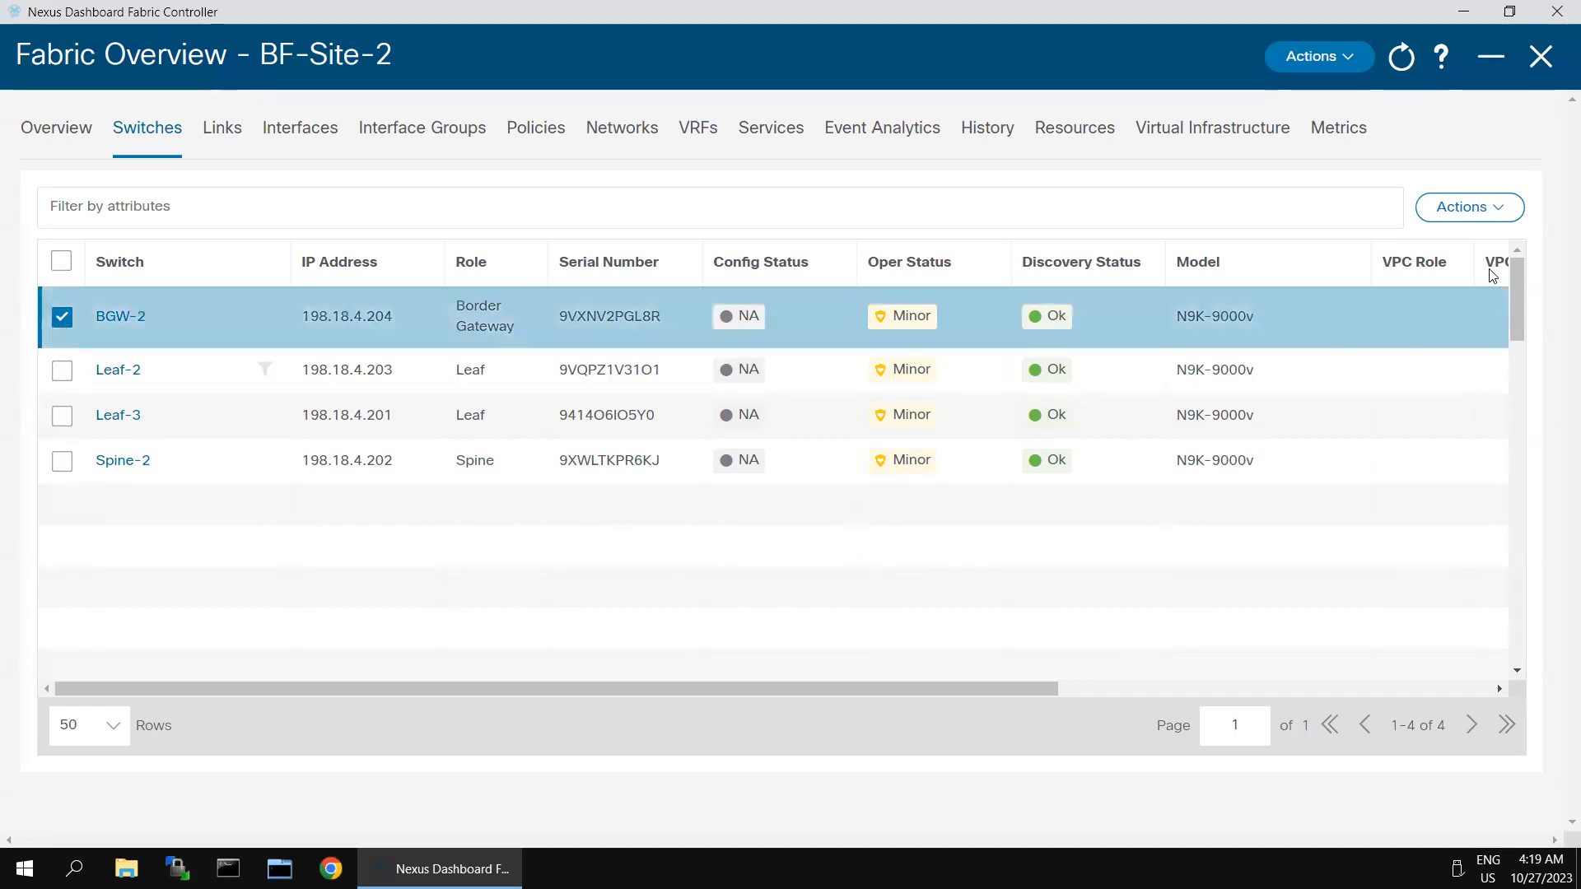
click(1317, 56)
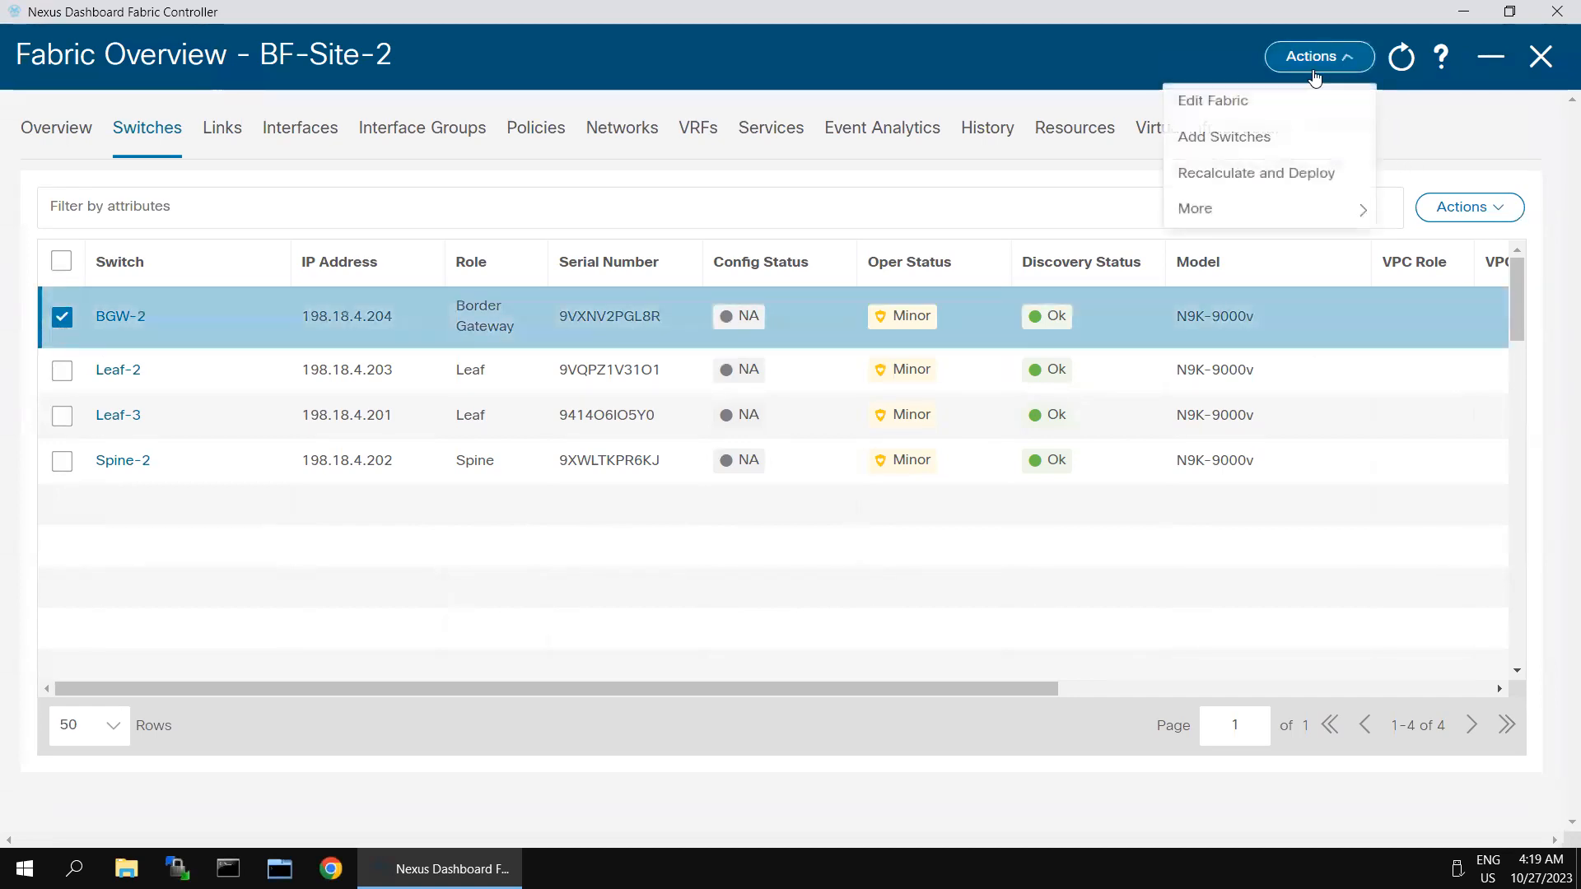
click(1258, 176)
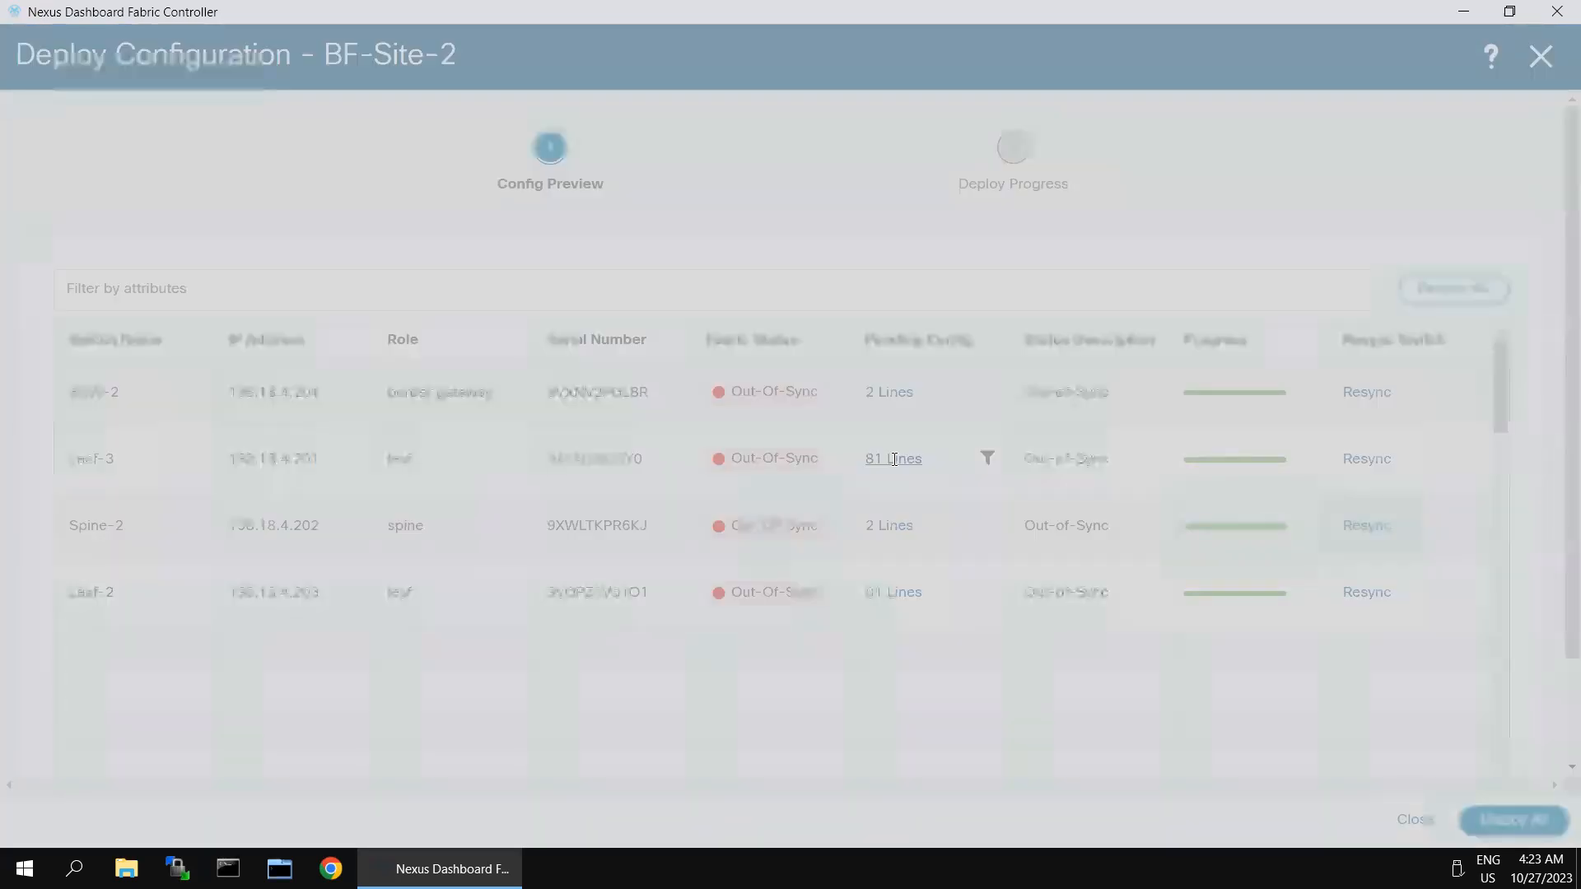
Step: Open Leaf-3's 81 pending config lines in the side-by-side running vs expected comparison
click(894, 460)
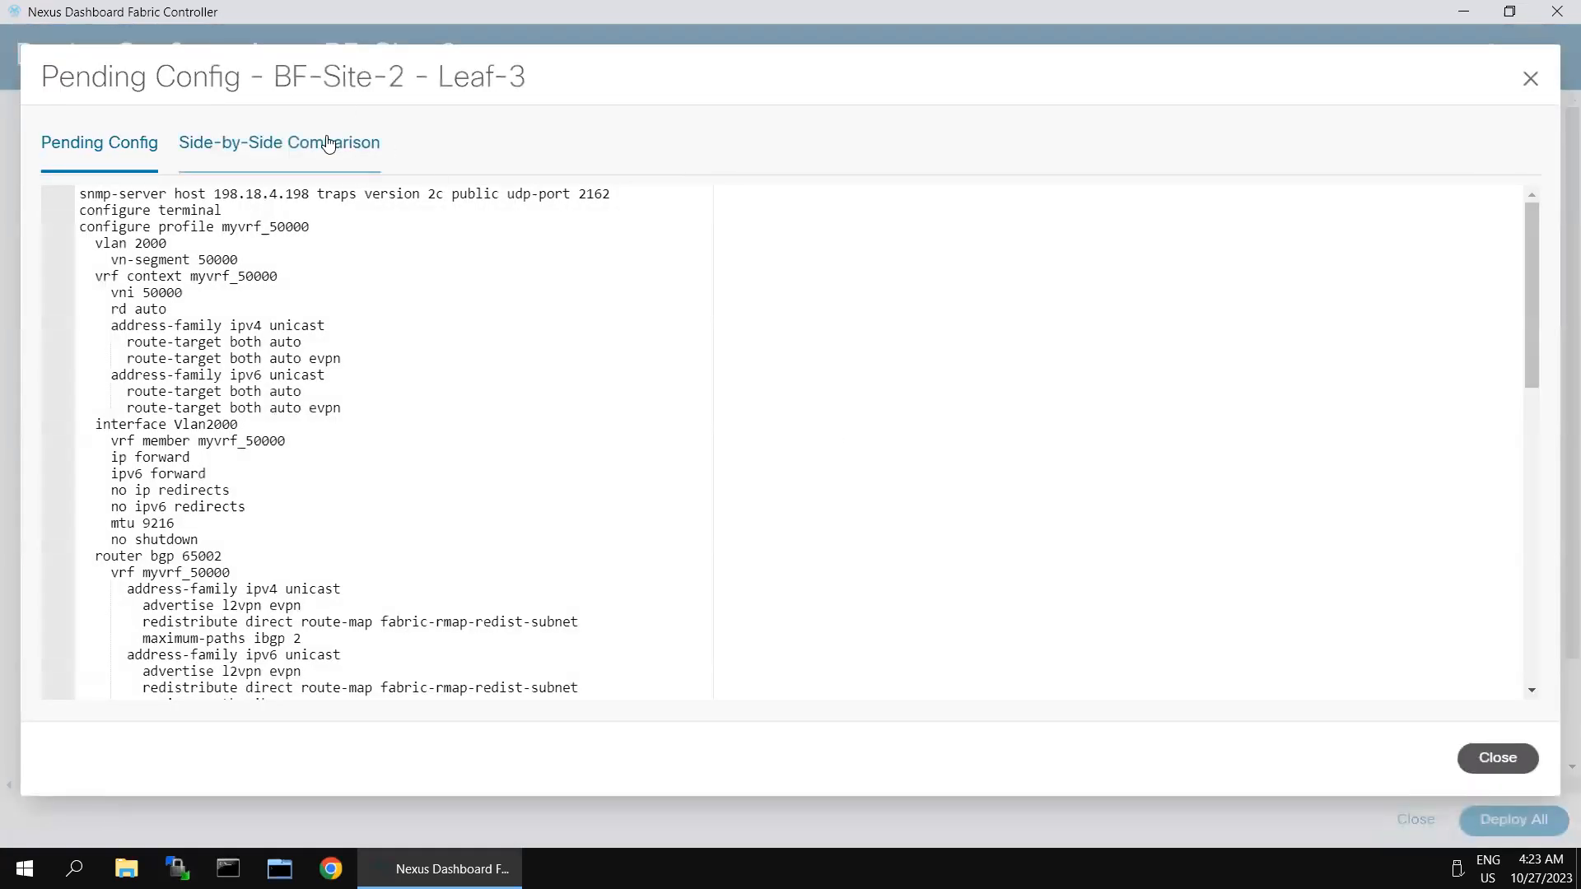
click(344, 164)
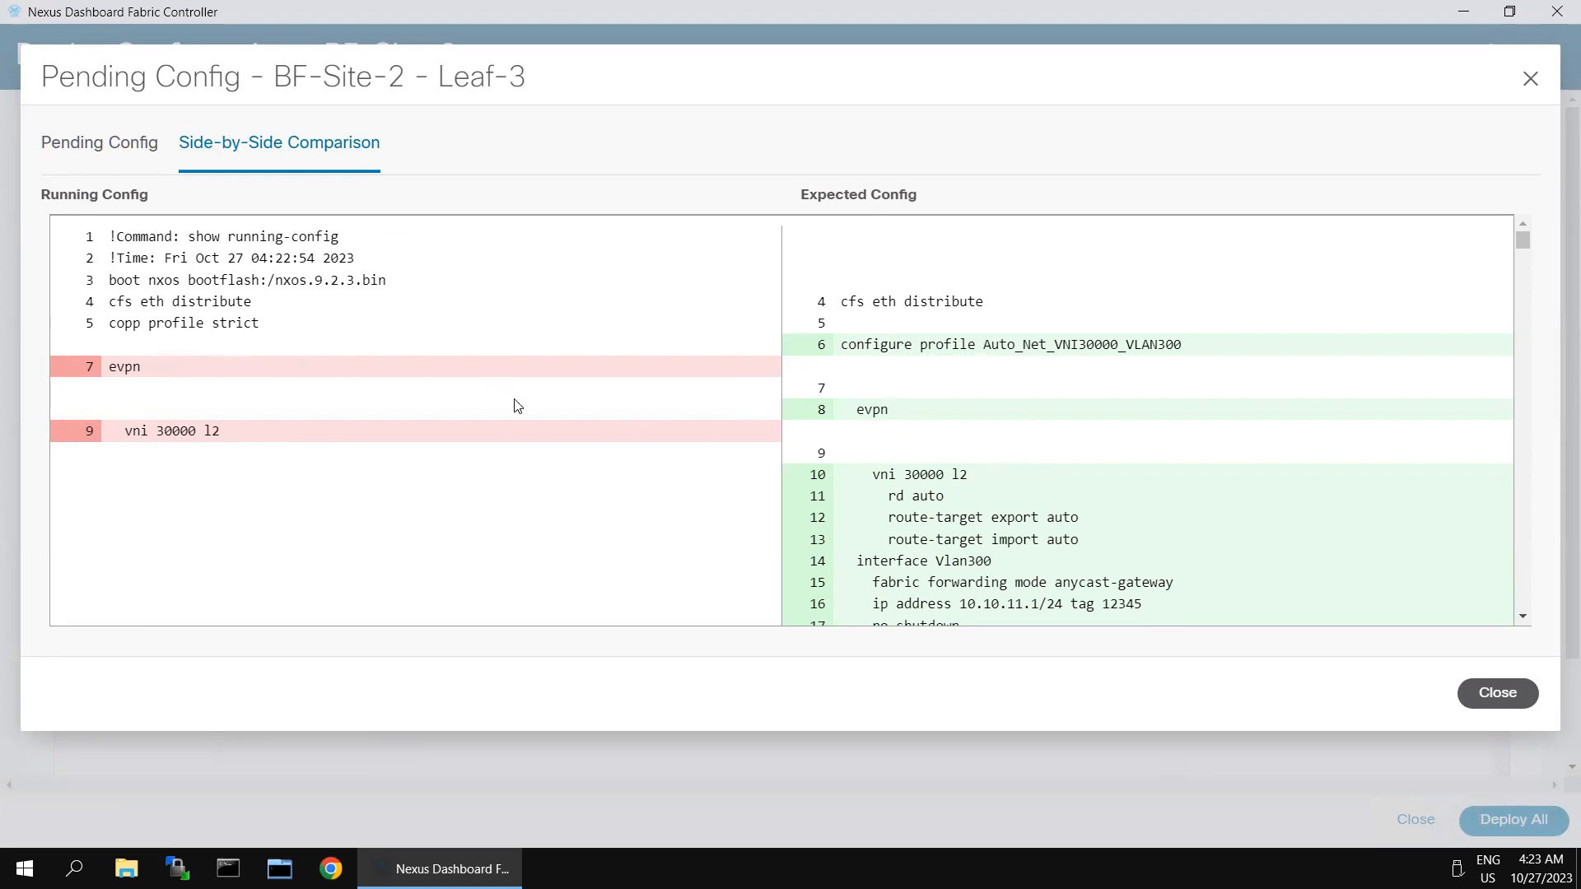
scroll(1093, 497, down, 1)
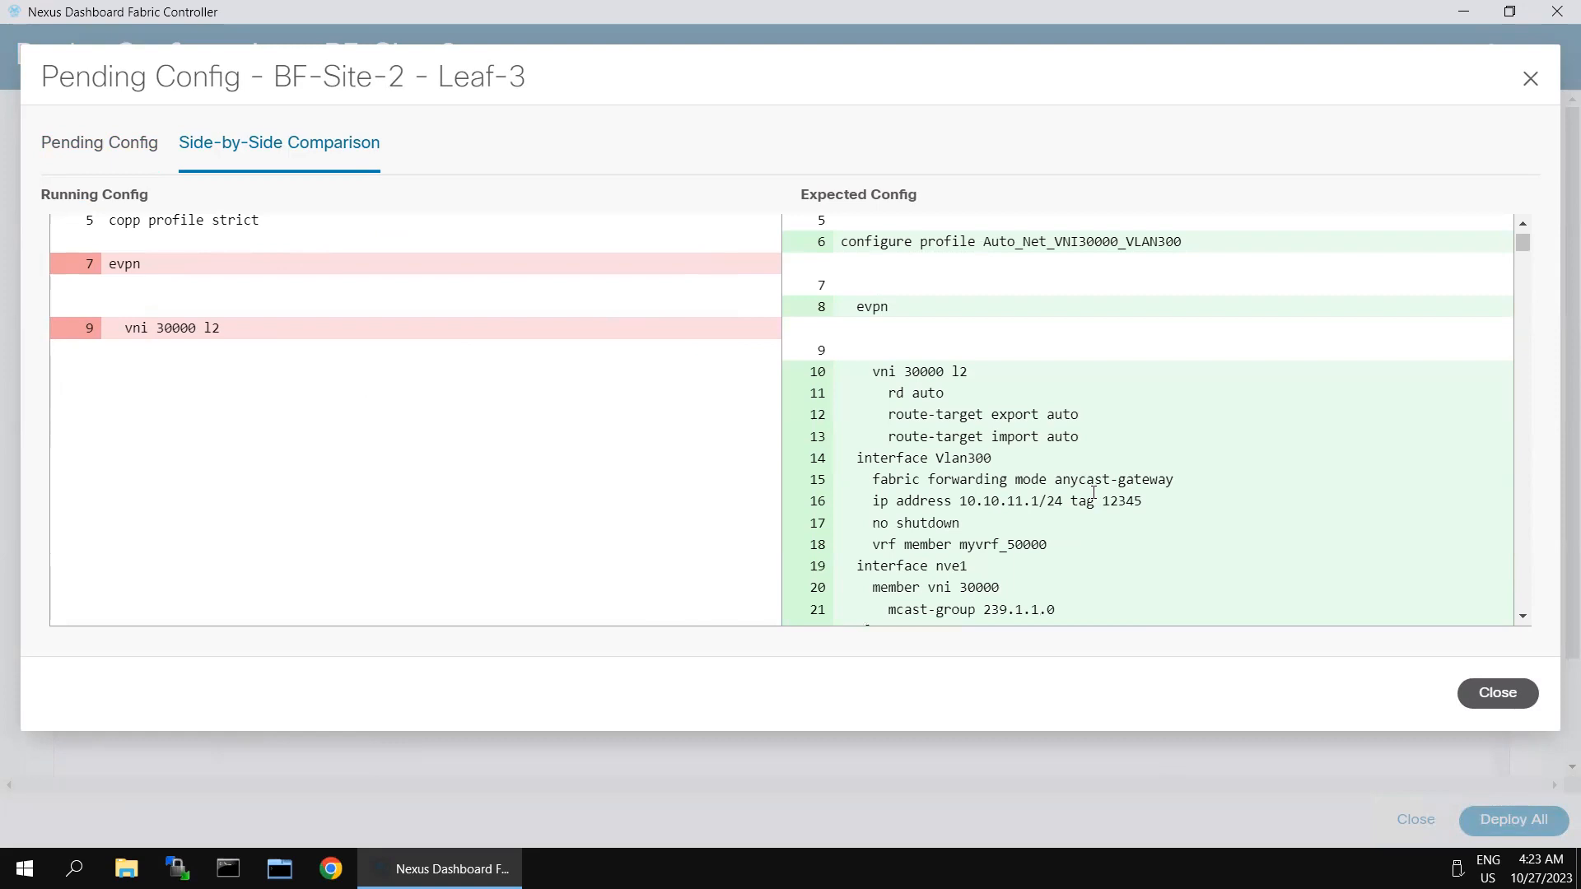
scroll(1092, 503, down, 1)
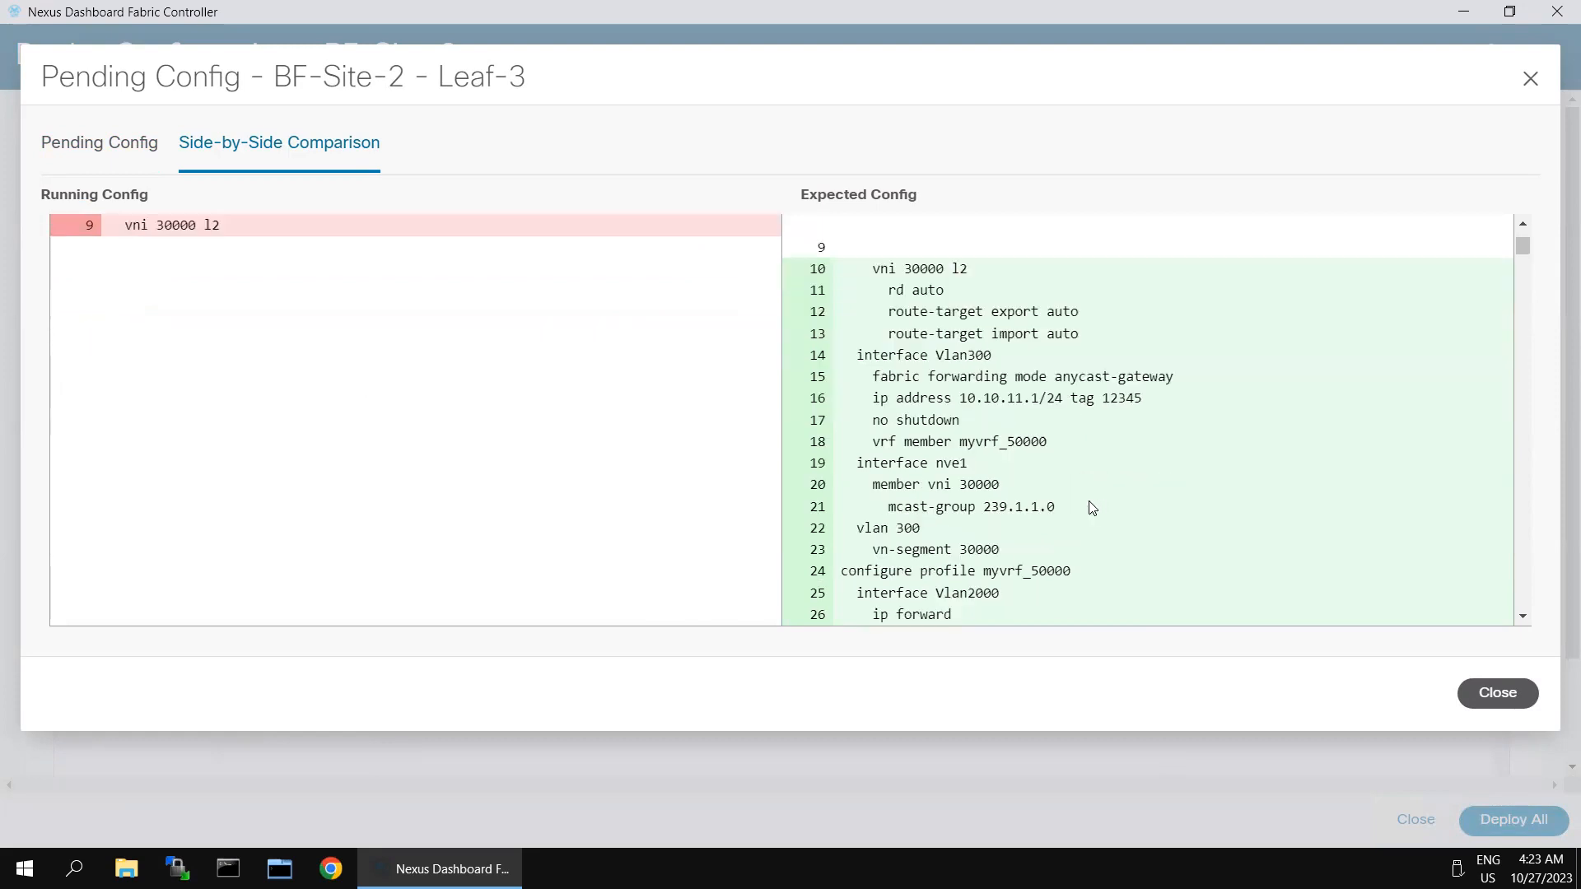
scroll(1092, 507, up, 2)
scroll(974, 476, down, 1)
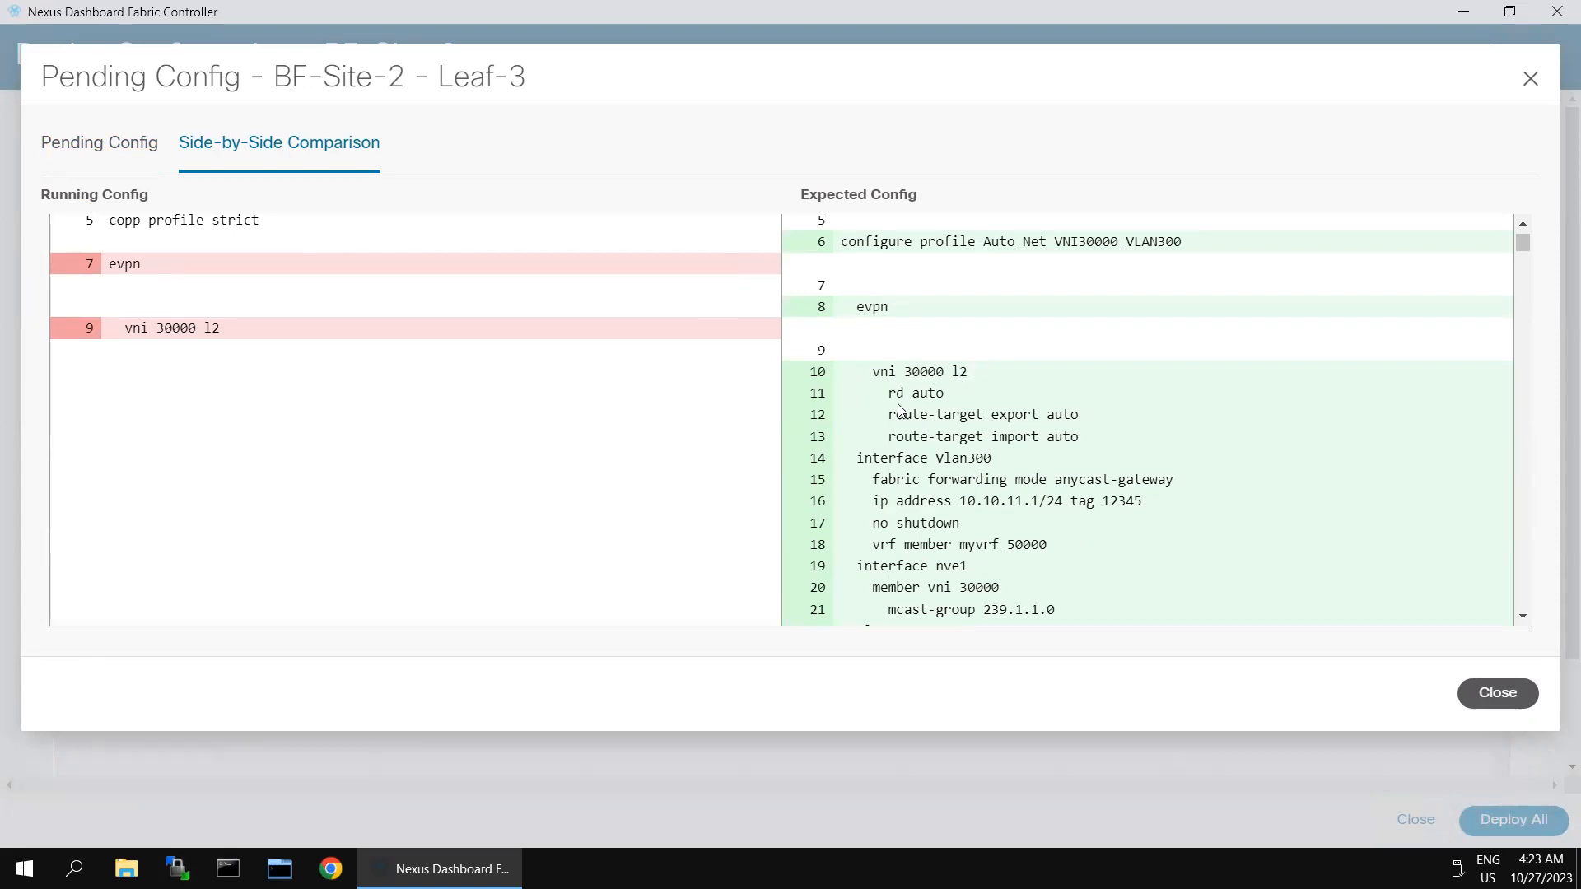
scroll(965, 476, down, 1)
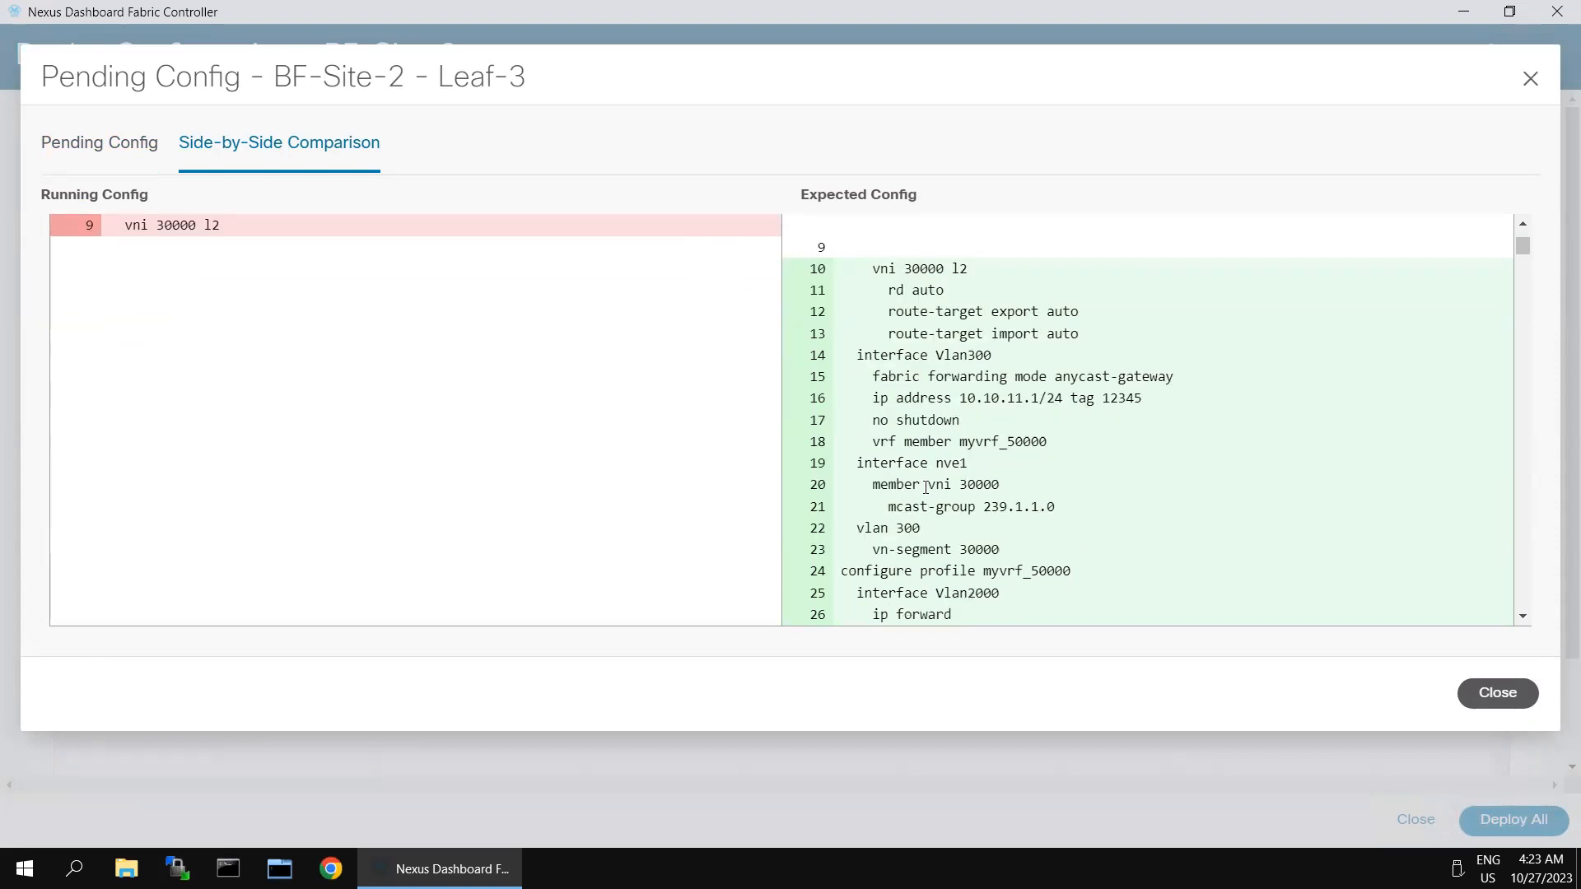
scroll(924, 491, down, 2)
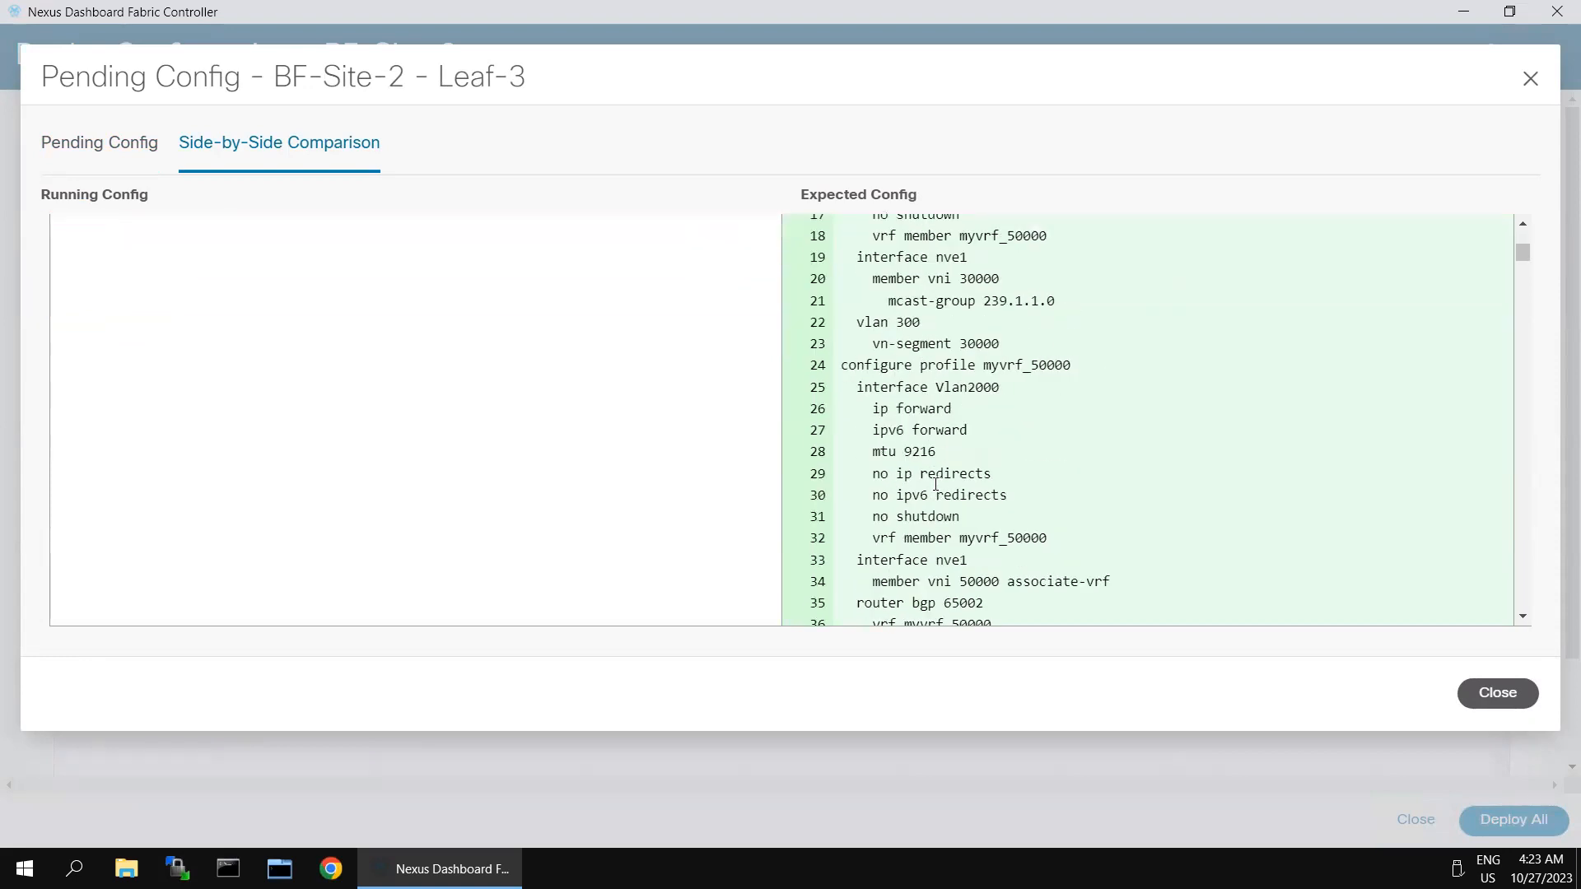
Step: Review the Vlan2000 interface and vrf myvrf_50000 lines, then close the comparison
drag(864, 387, 1039, 509)
scroll(1040, 509, down, 2)
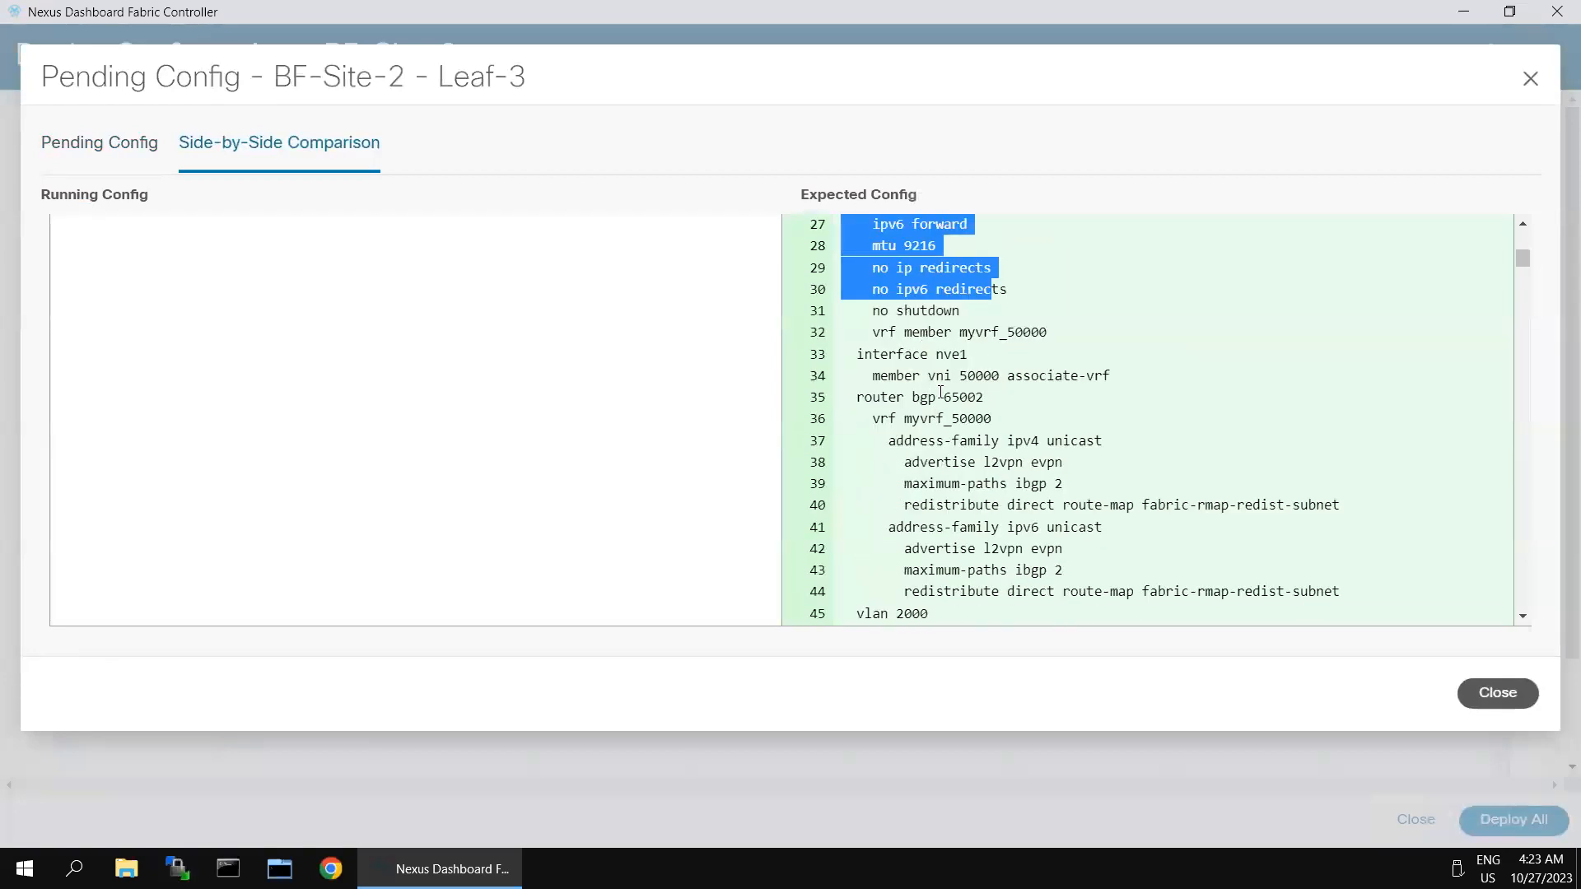
drag(920, 418, 1001, 569)
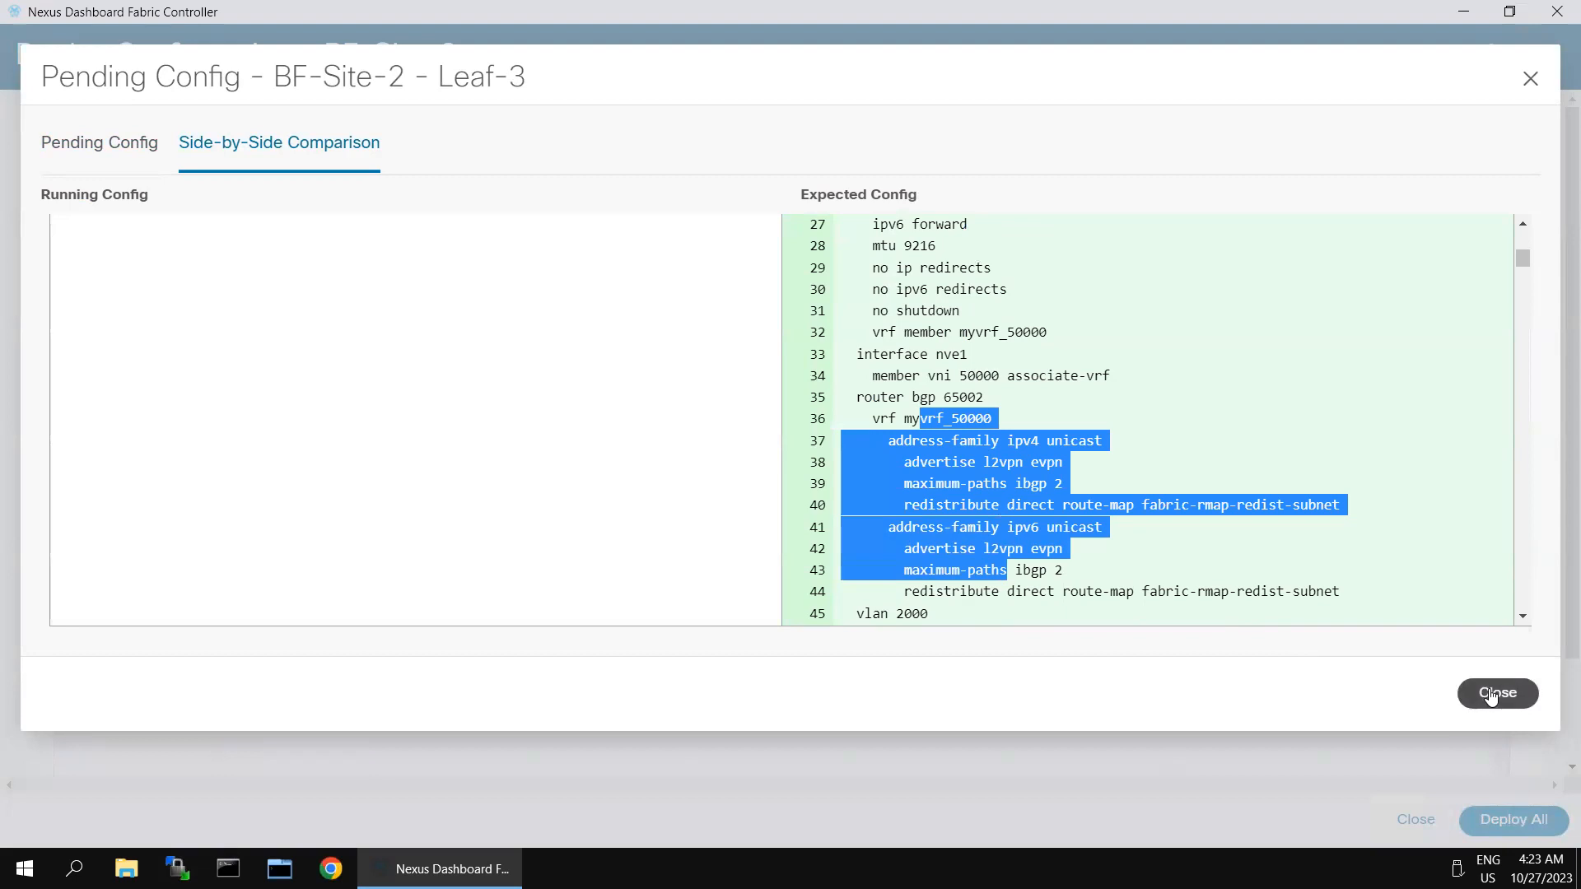
click(1497, 692)
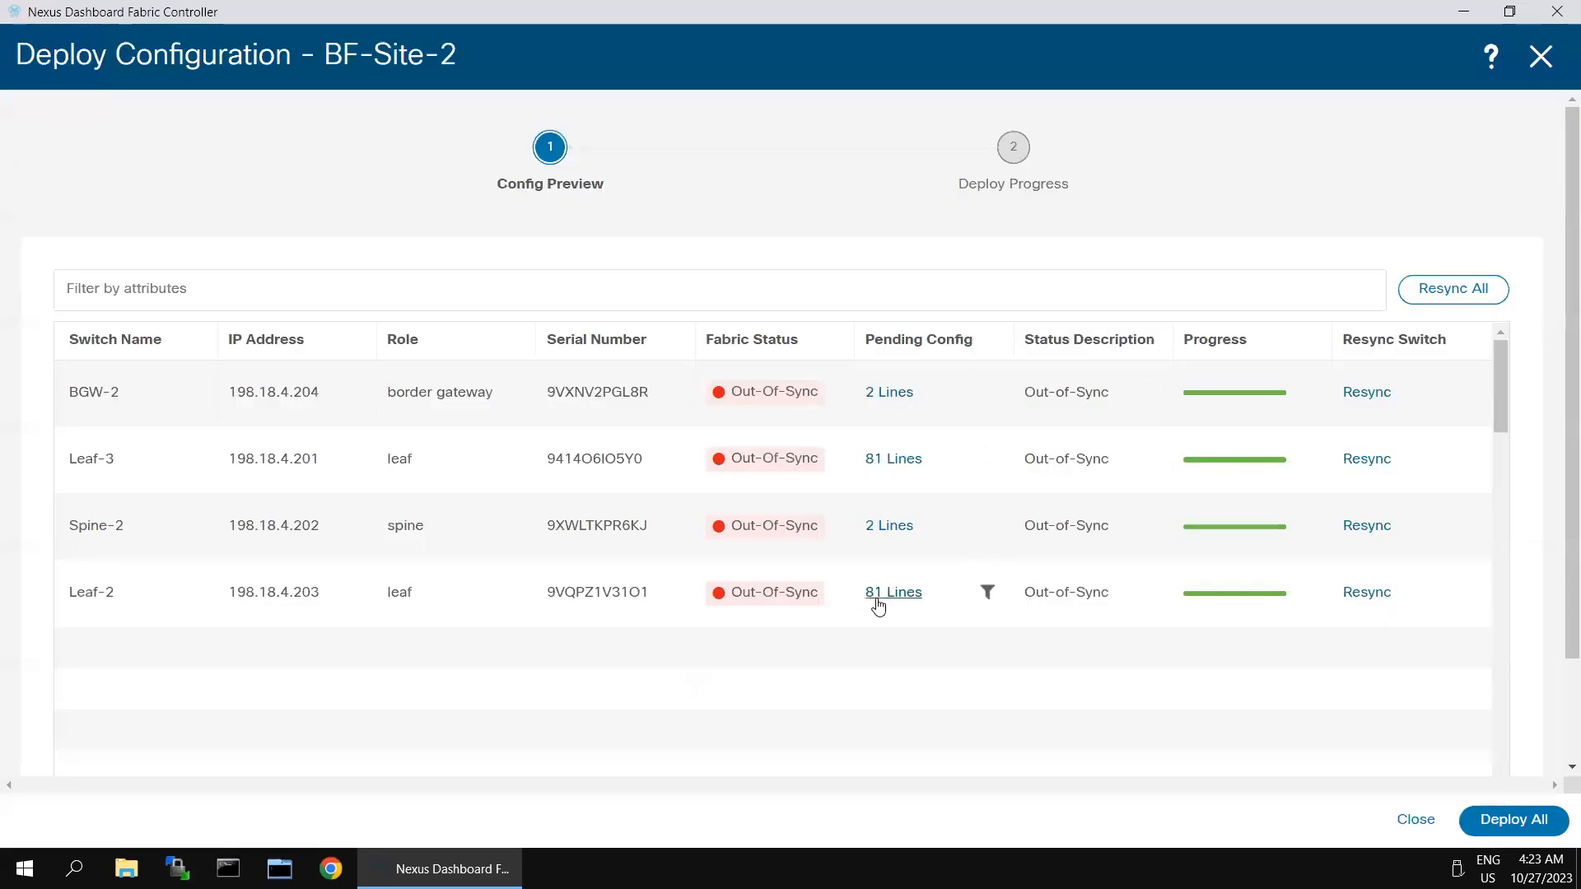
click(901, 396)
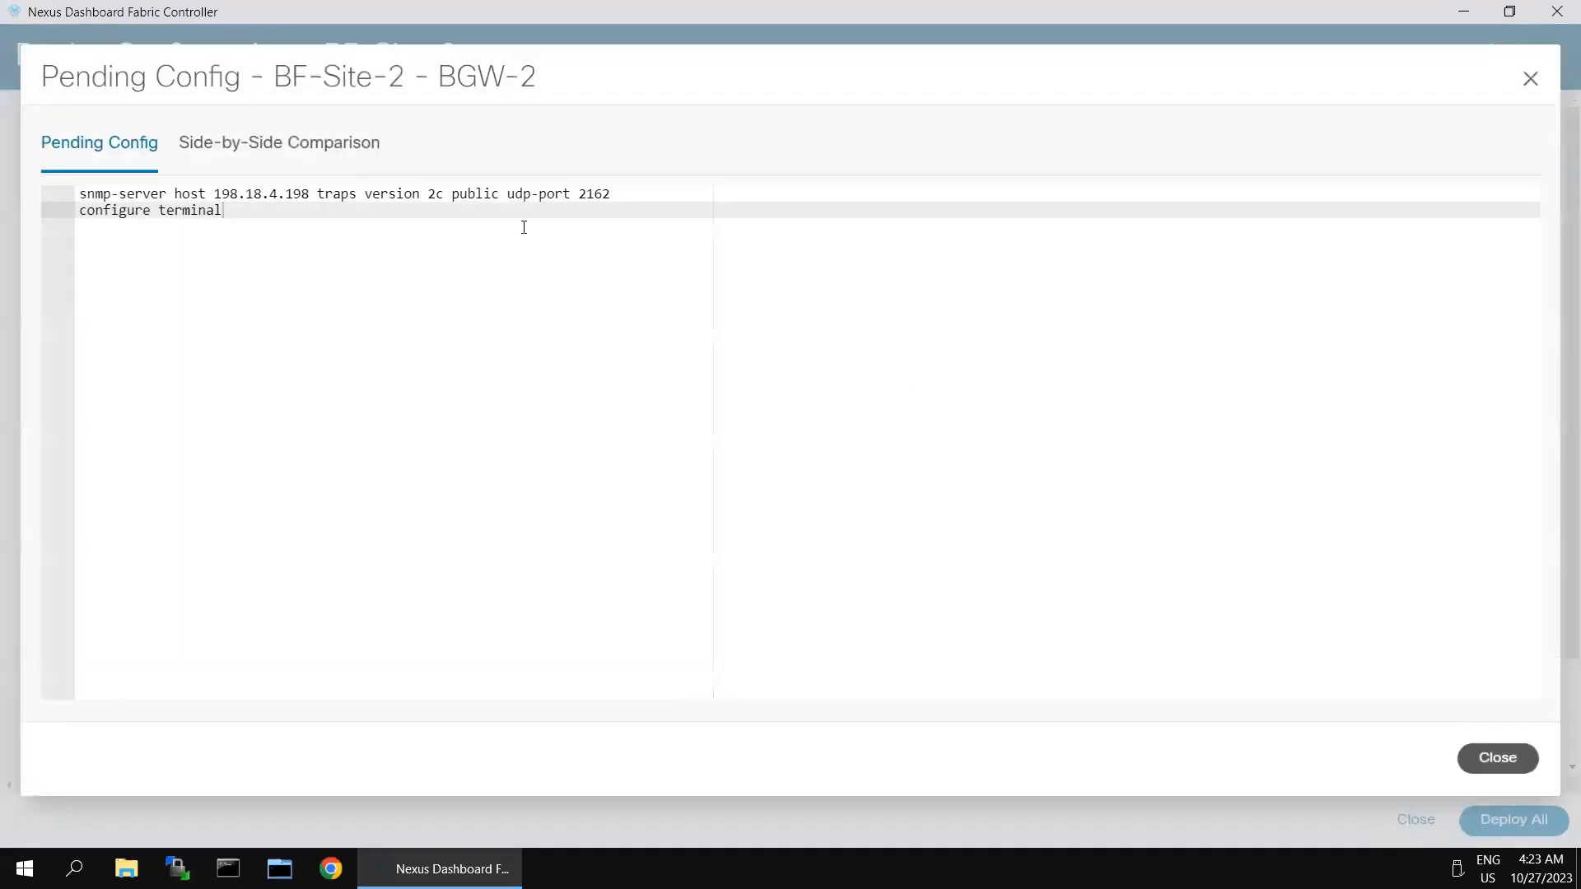
click(362, 156)
scroll(1083, 485, down, 20)
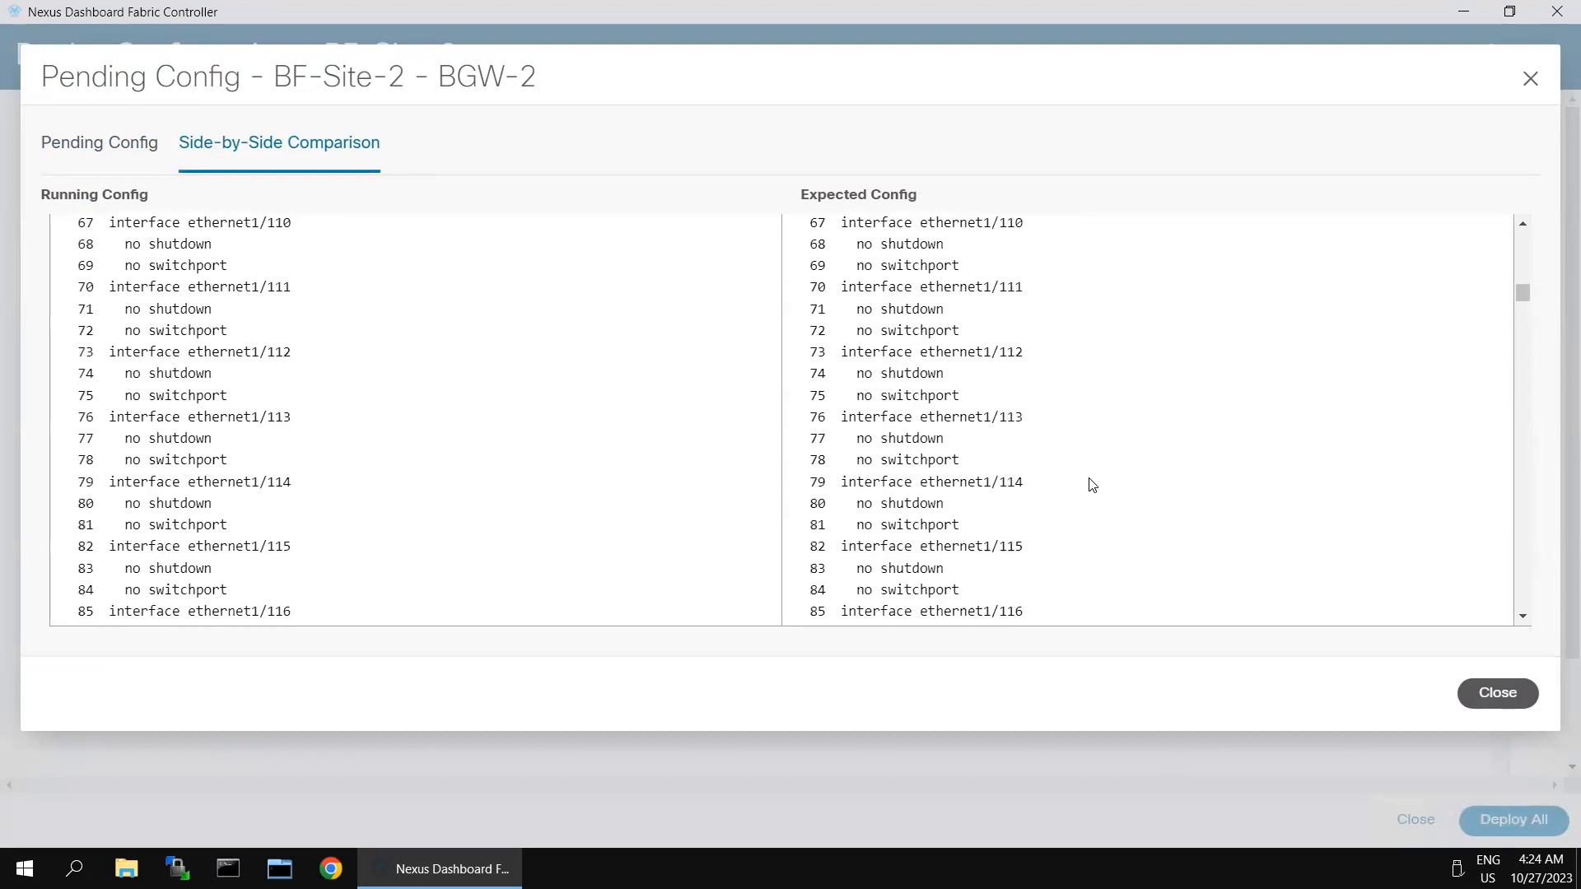
scroll(1099, 485, down, 20)
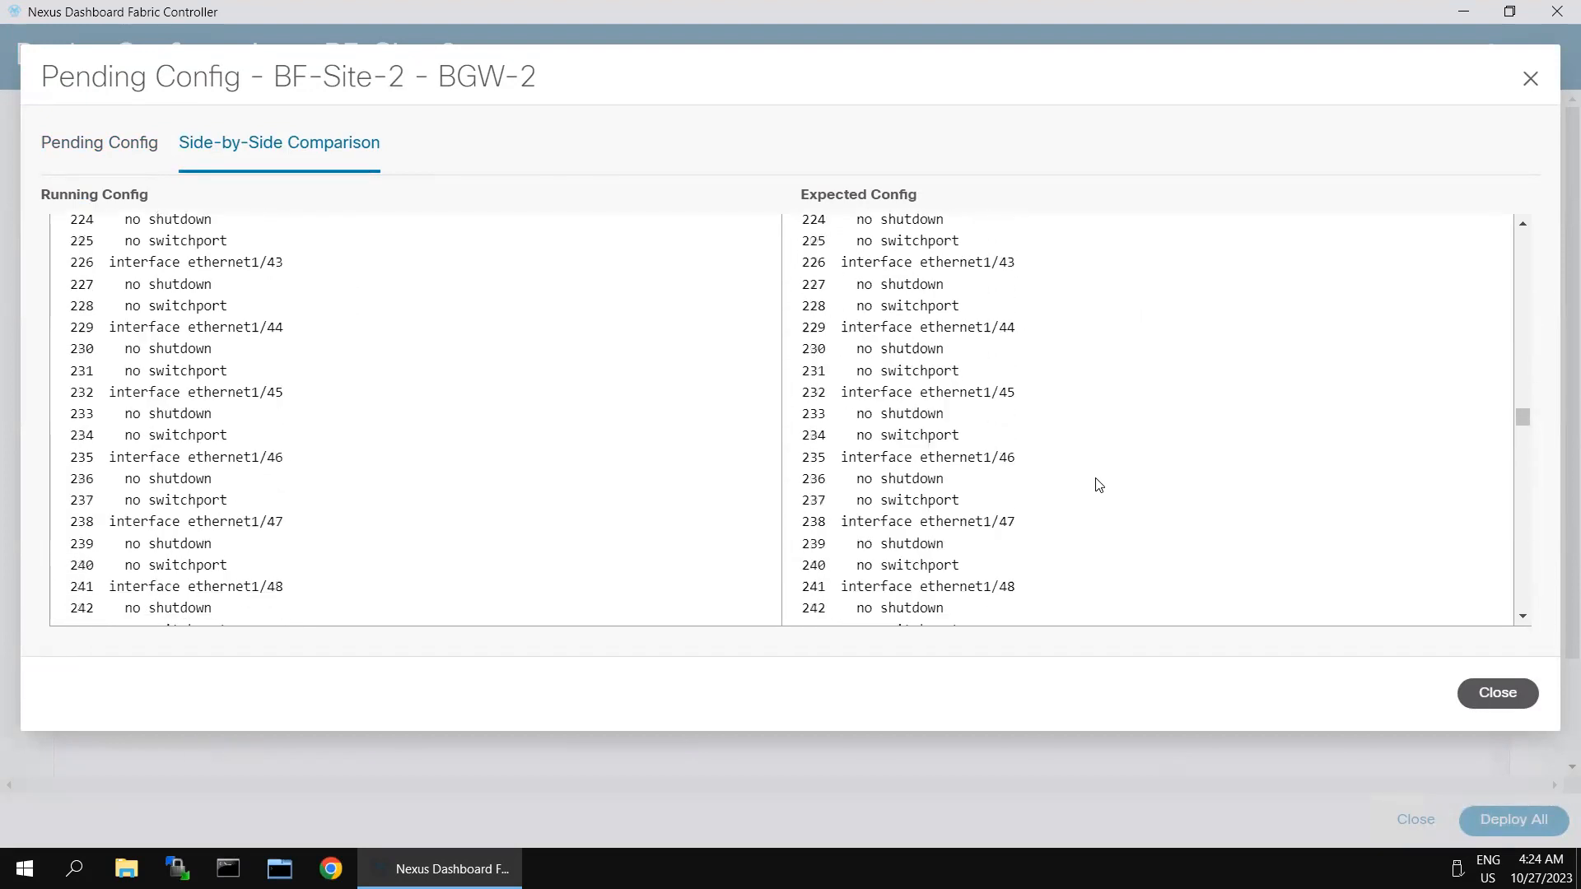
scroll(1101, 499, down, 20)
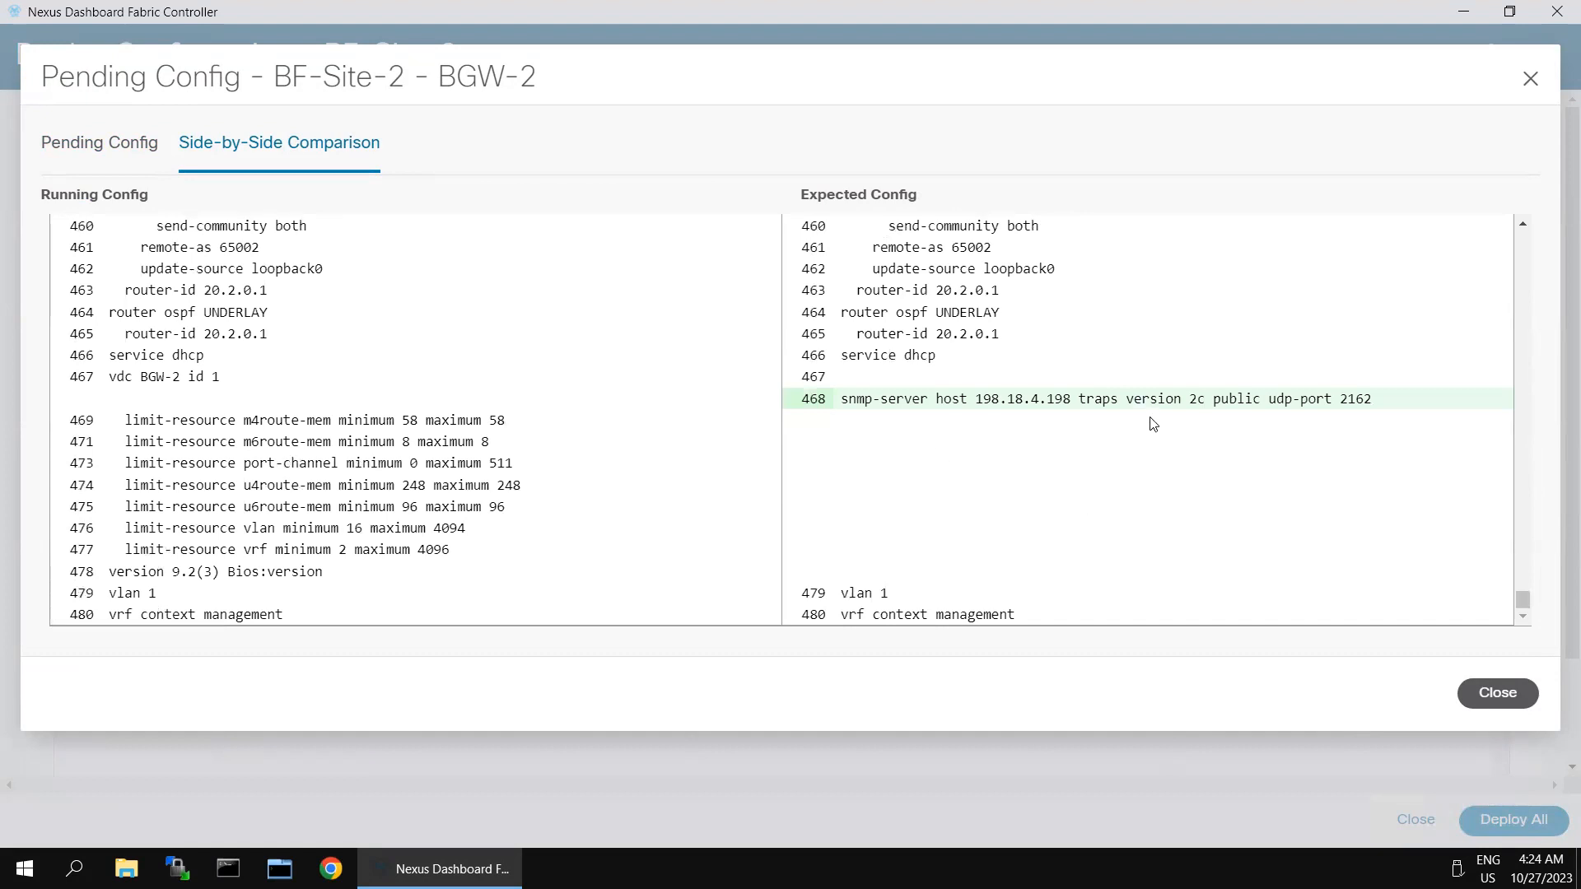
scroll(1153, 424, up, 9)
scroll(1152, 424, down, 6)
scroll(1152, 424, up, 20)
scroll(1152, 424, down, 20)
scroll(1153, 432, up, 20)
scroll(1153, 432, up, 20)
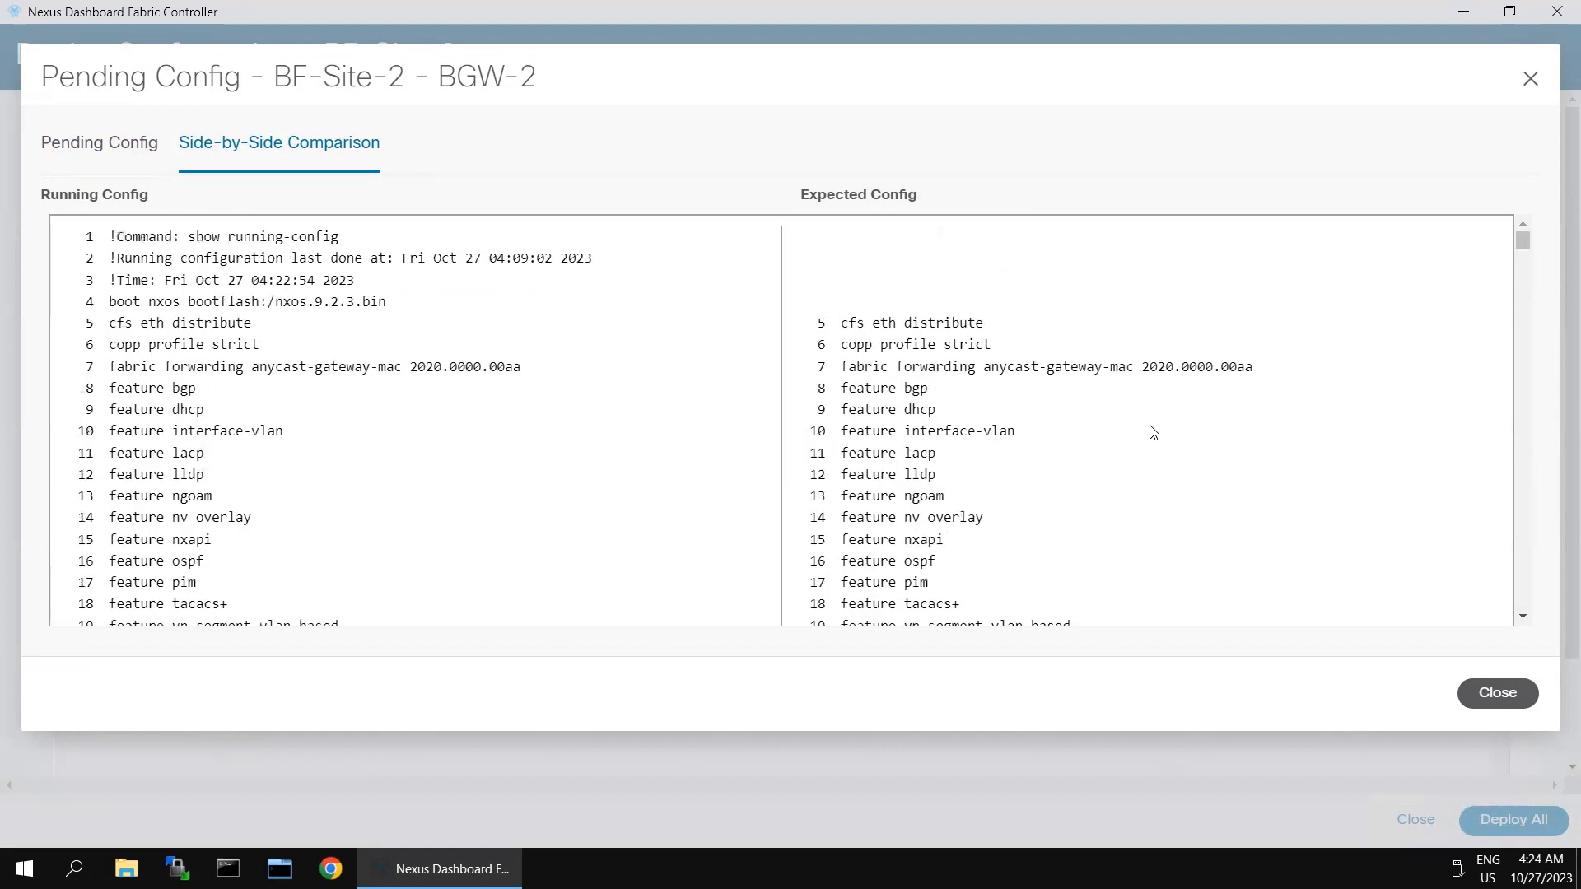
scroll(1153, 433, down, 20)
scroll(964, 482, down, 20)
scroll(968, 480, down, 20)
scroll(1027, 551, down, 10)
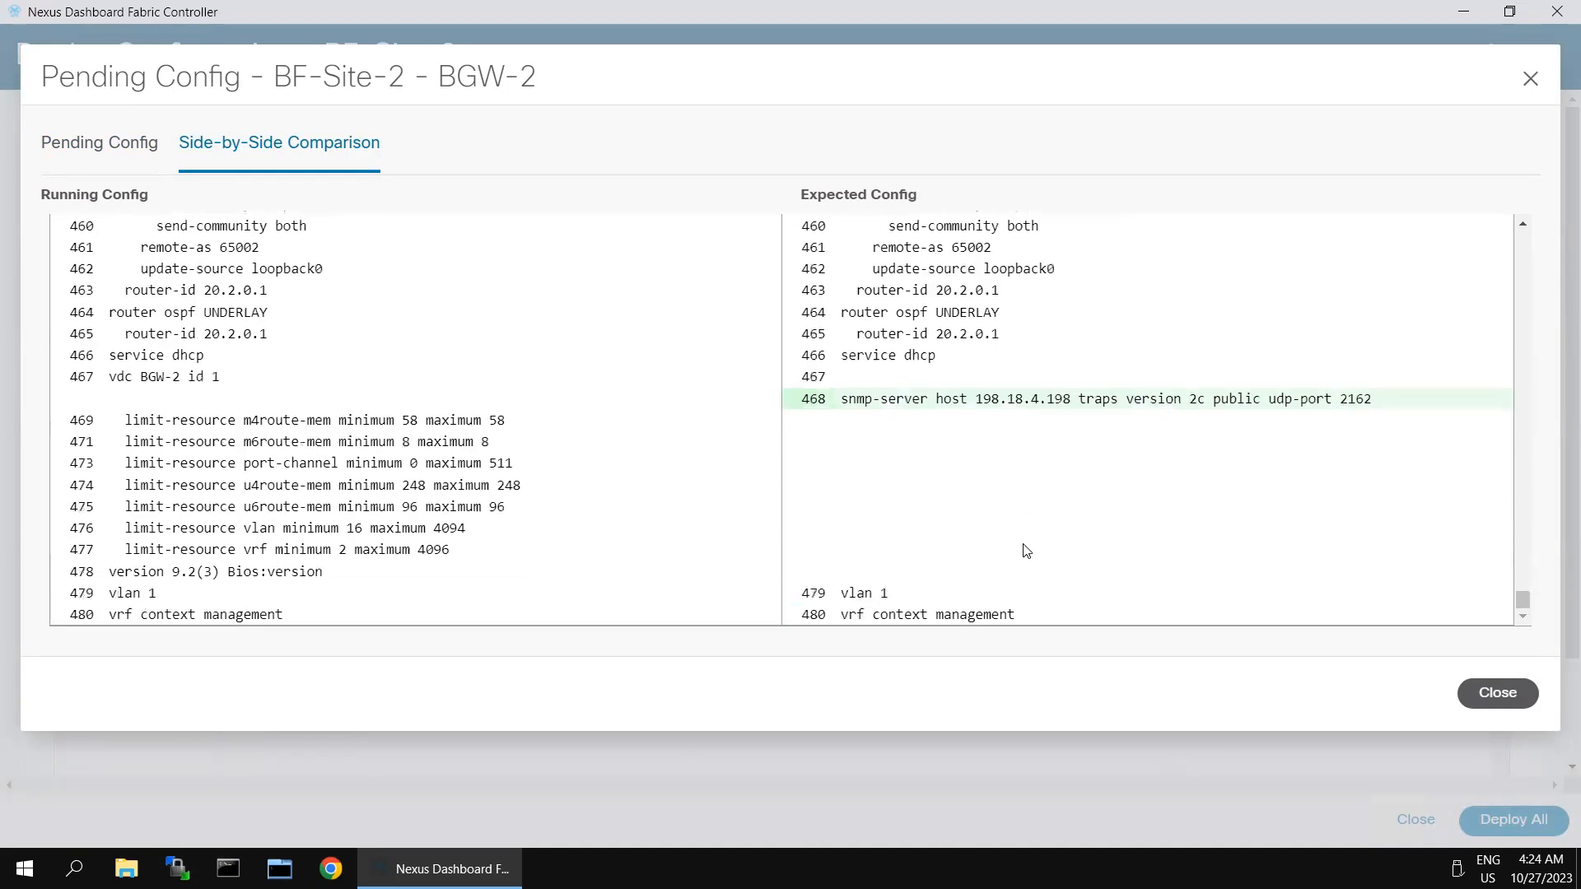
click(1469, 692)
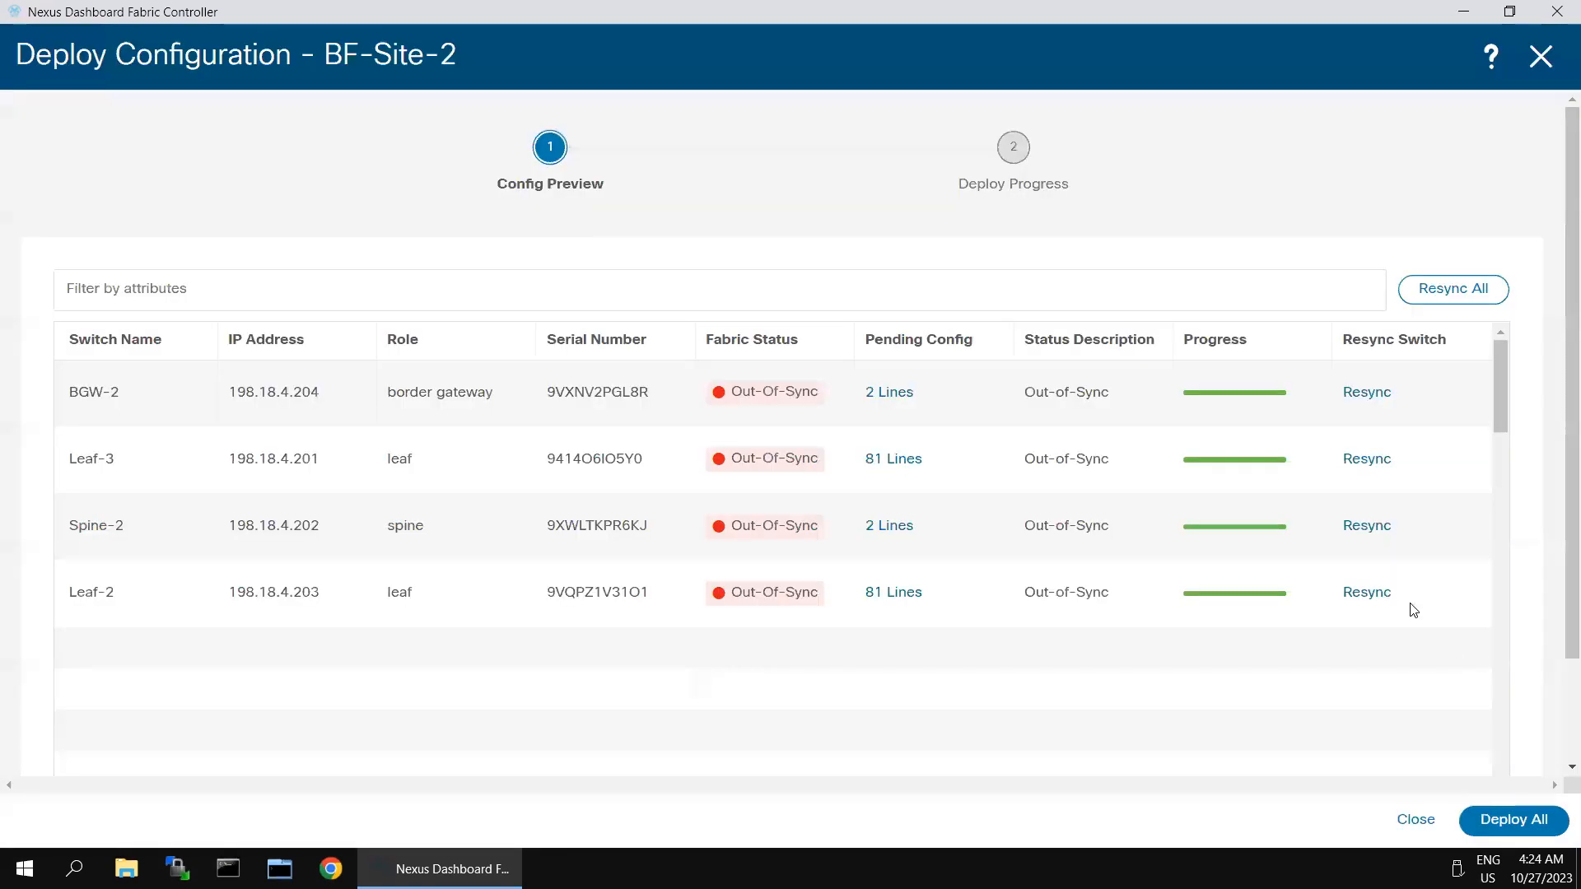
Step: Deploy All pending config to the four BF-Site-2 switches, close the results, and go to Topology
click(1491, 825)
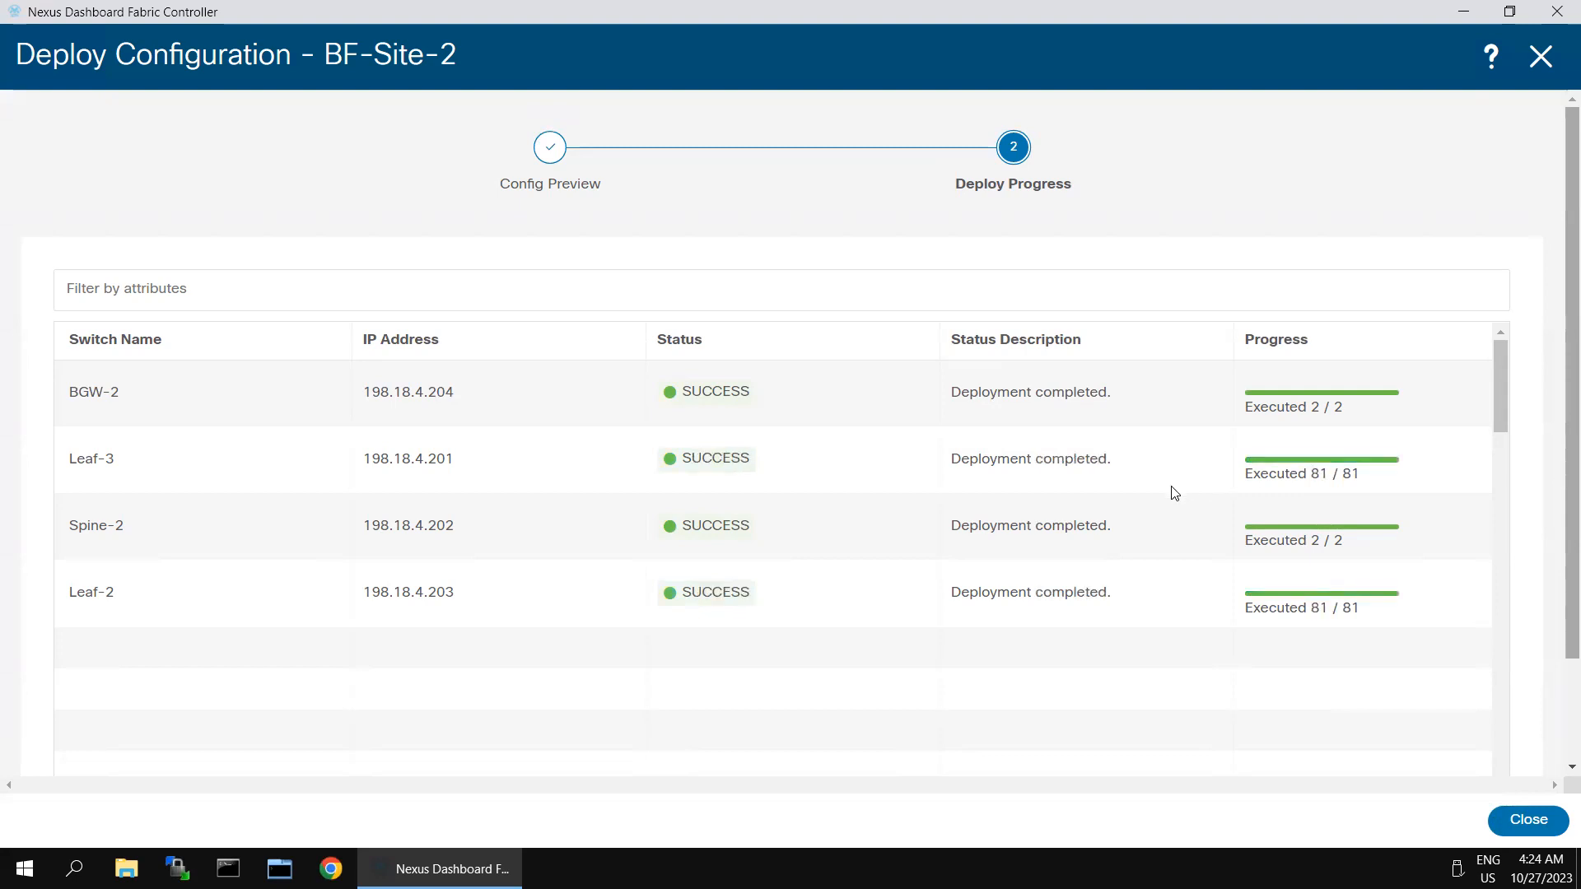
click(1527, 820)
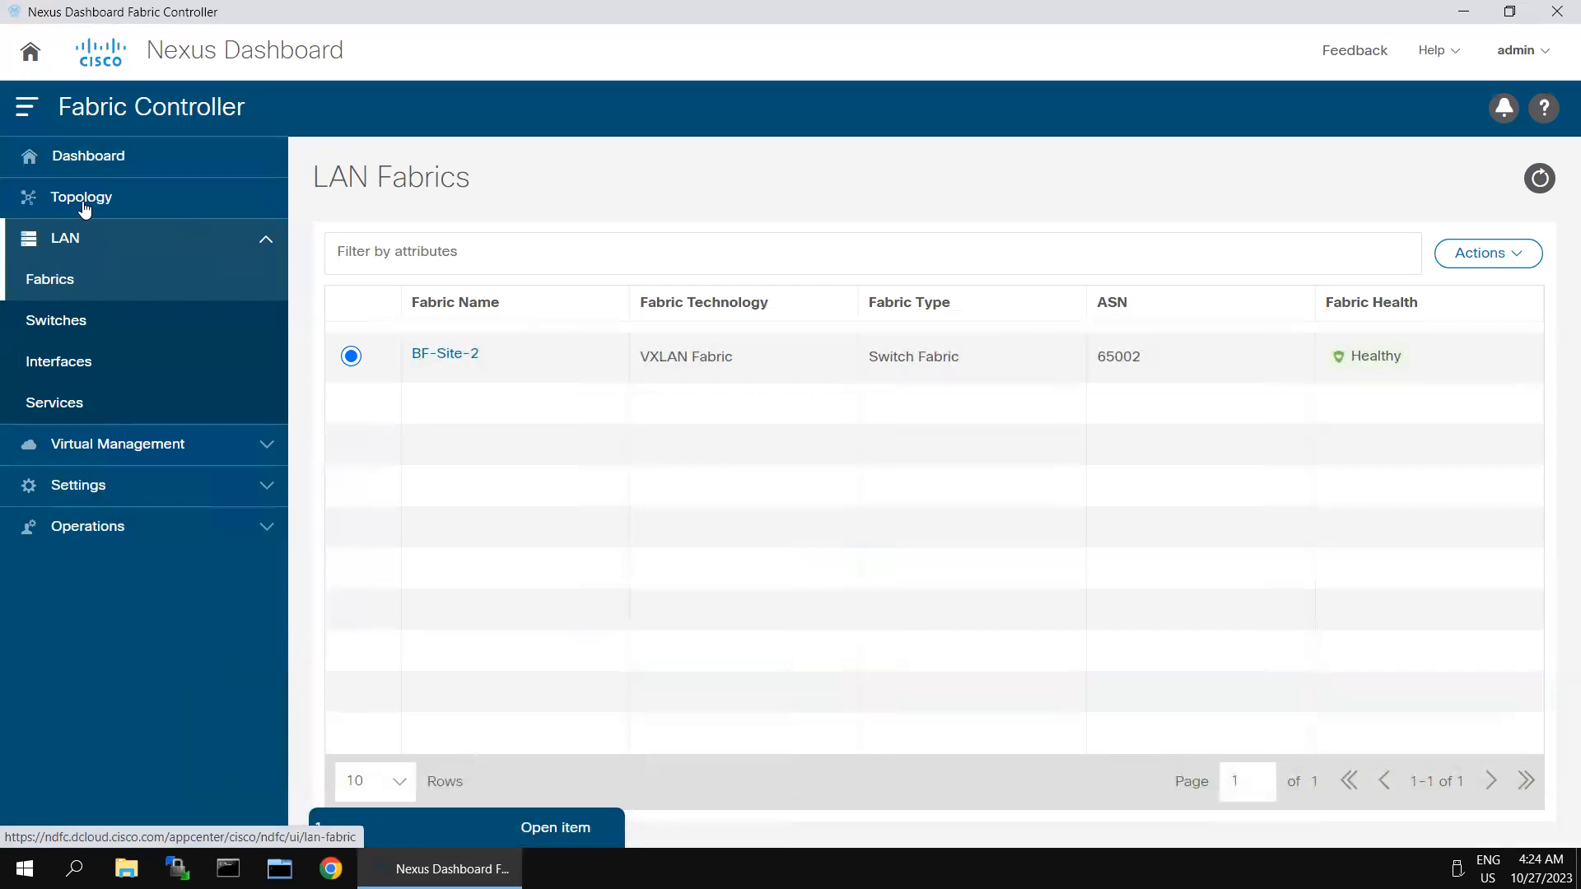
click(83, 203)
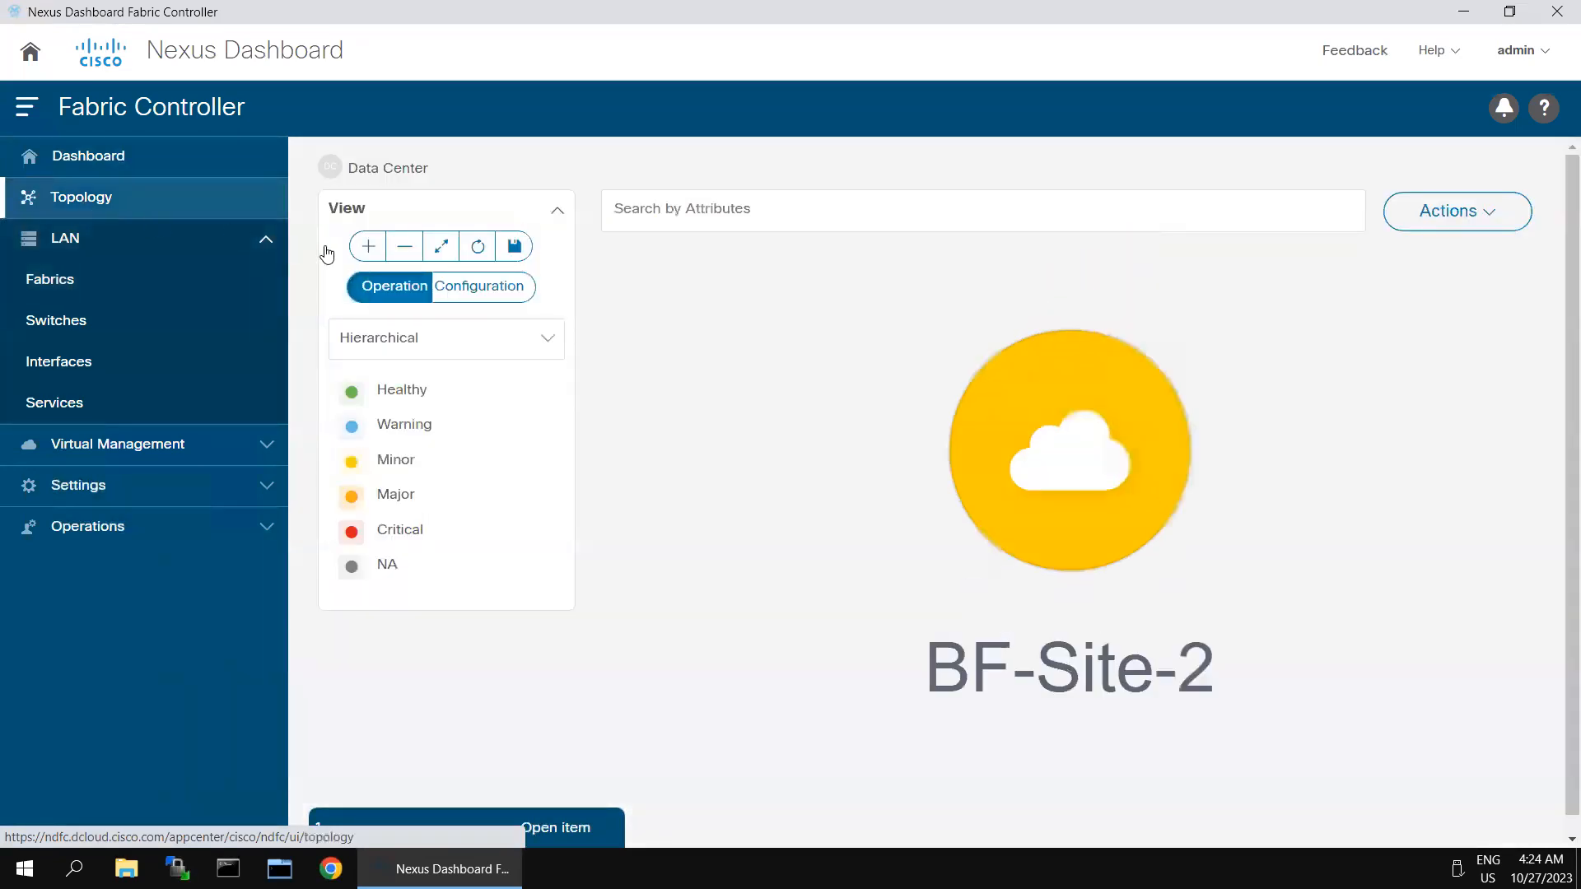
Step: Drill into BF-Site-2, confirm all switches show In-Sync, then show its Interfaces list
double_click(1096, 454)
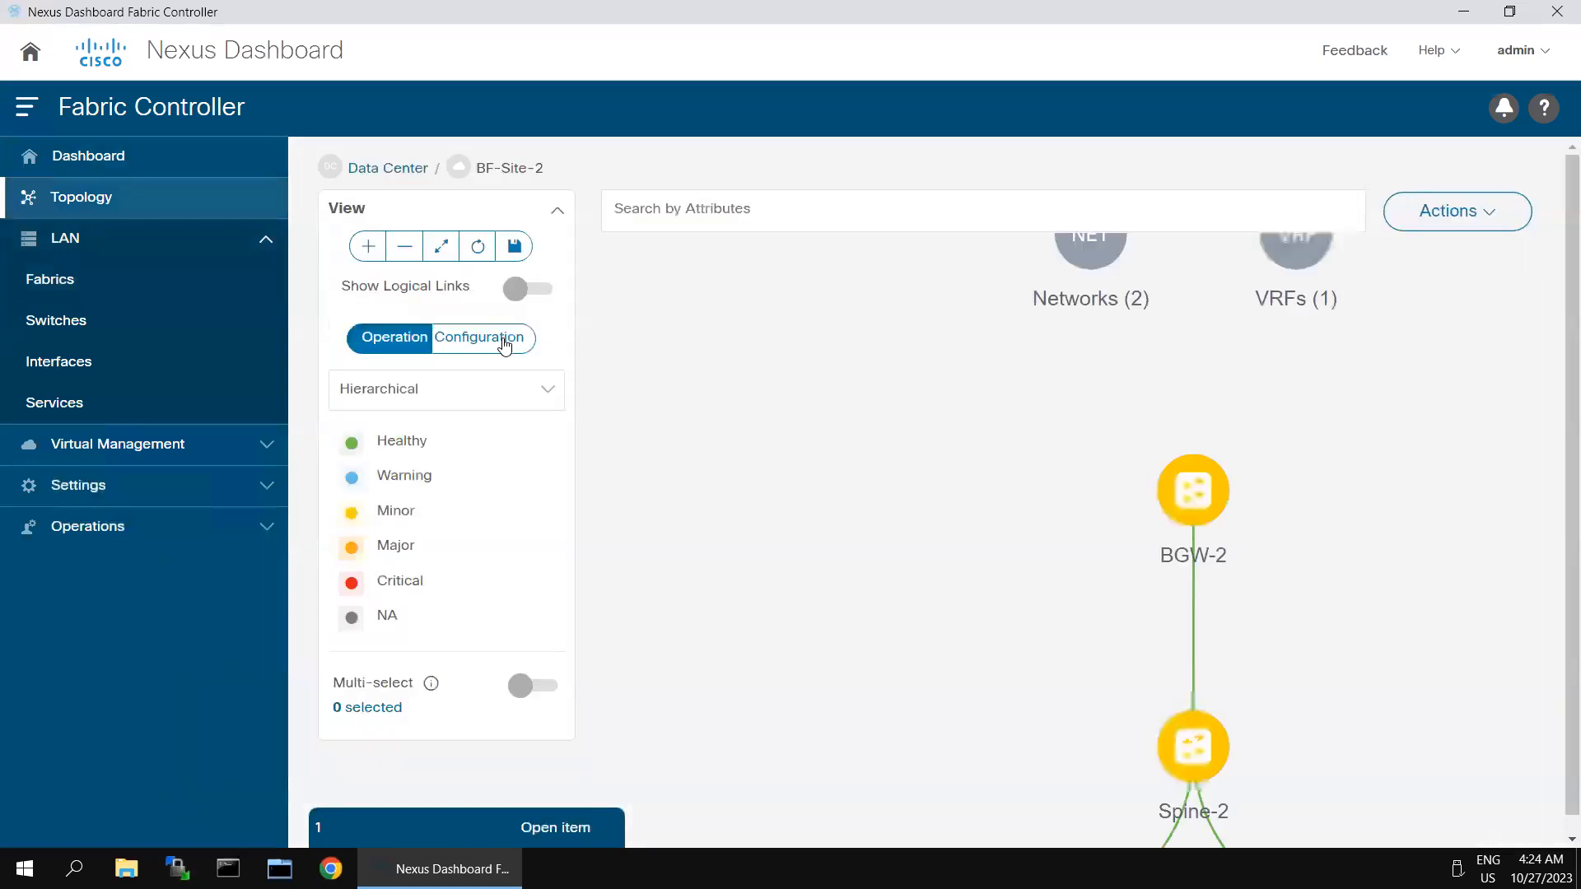
click(503, 345)
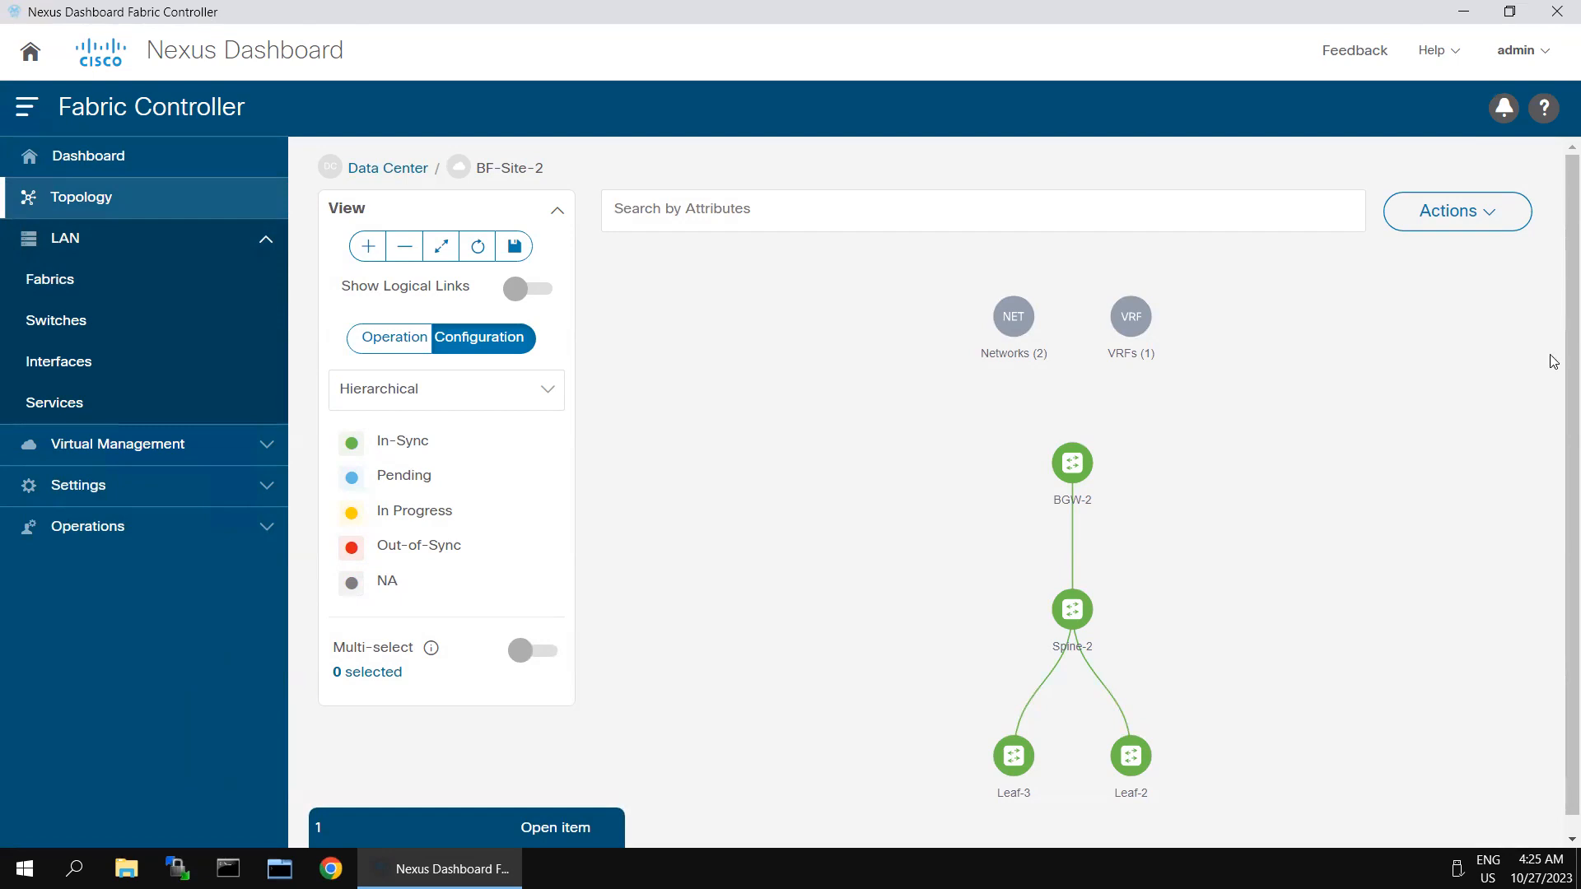
click(493, 827)
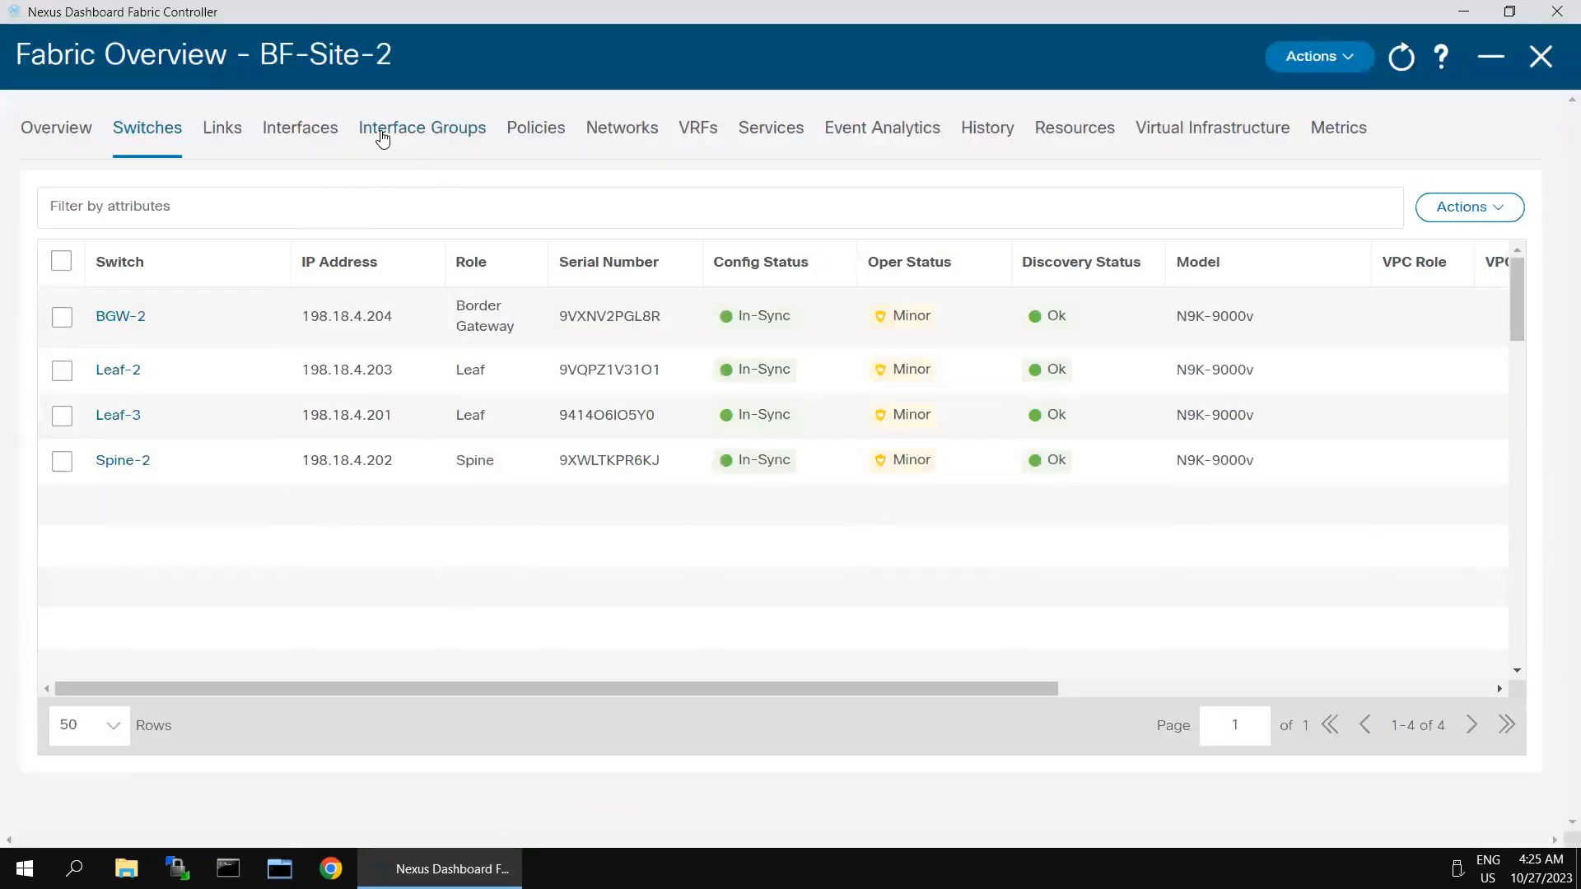
click(314, 137)
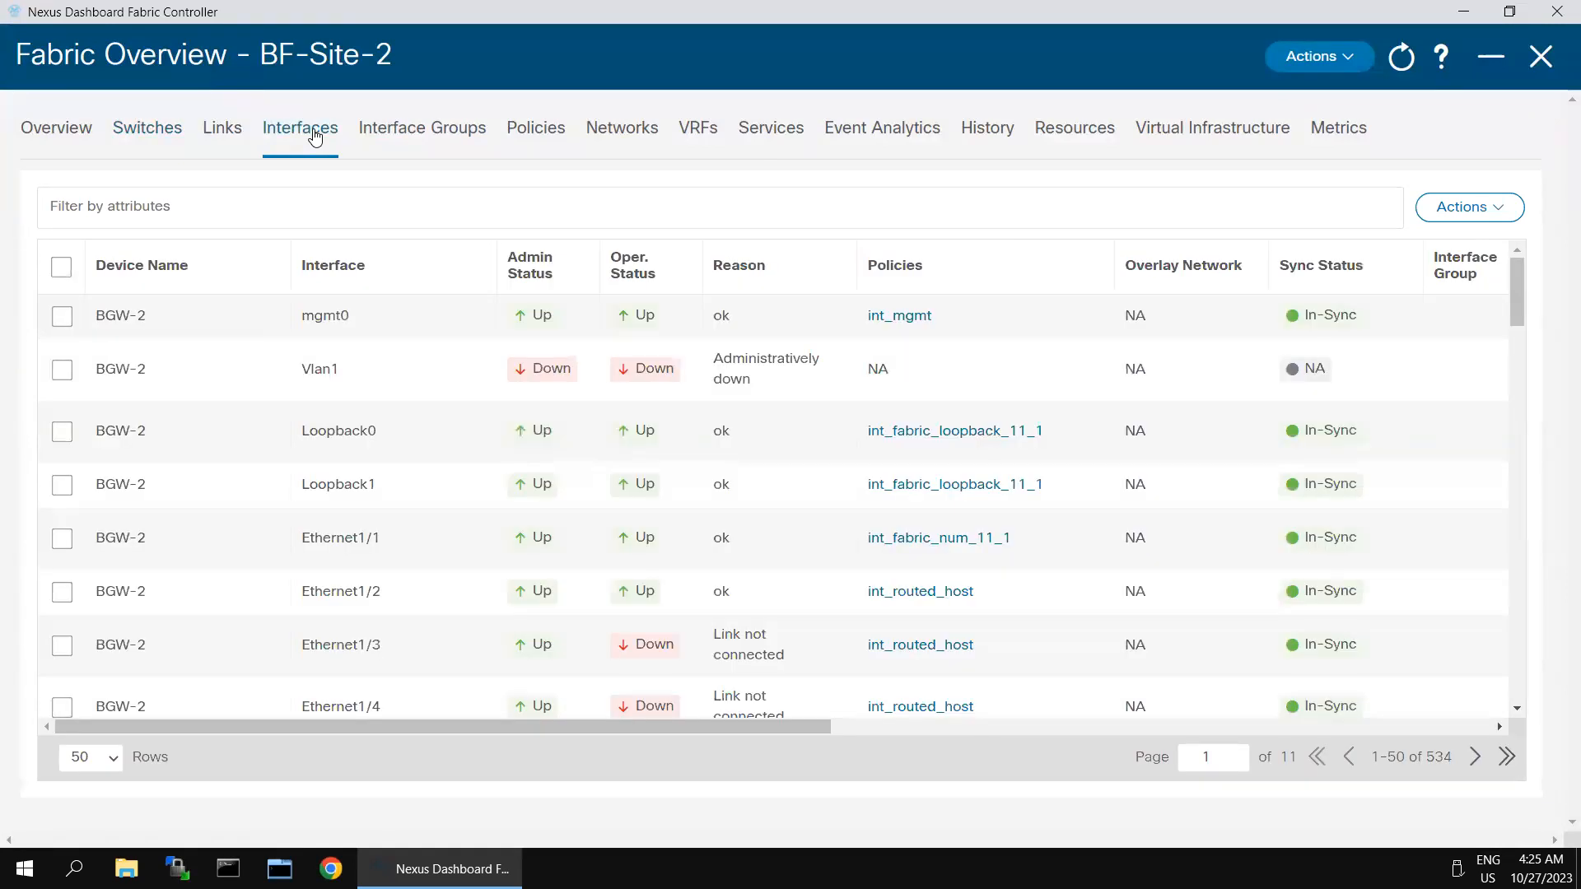
Step: Filter the interface list with Interface == Ethernet1/6
click(260, 209)
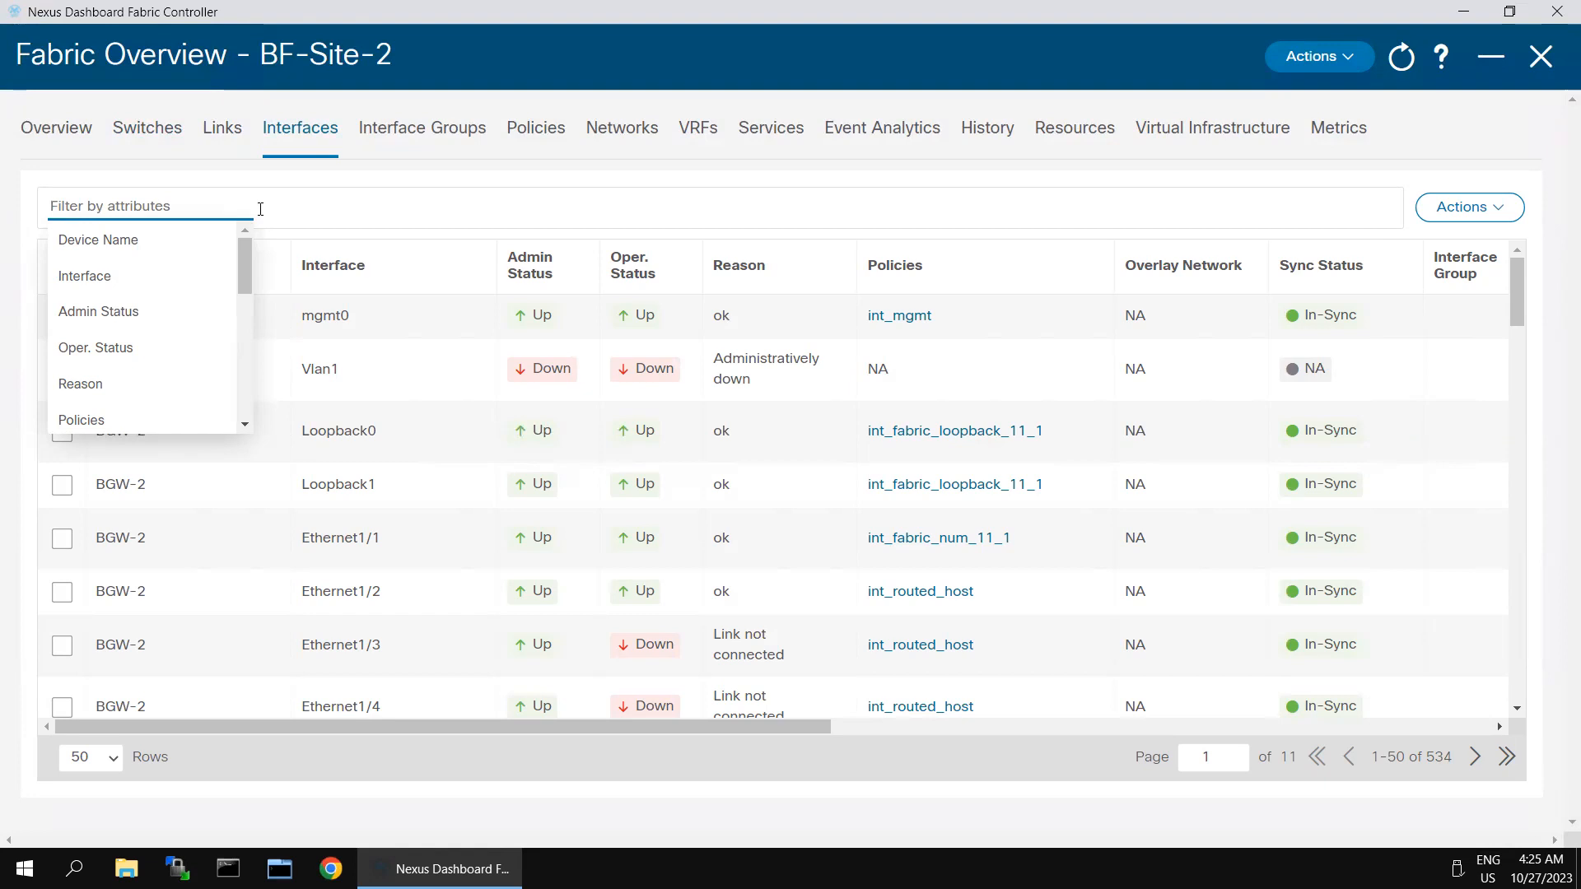
click(92, 284)
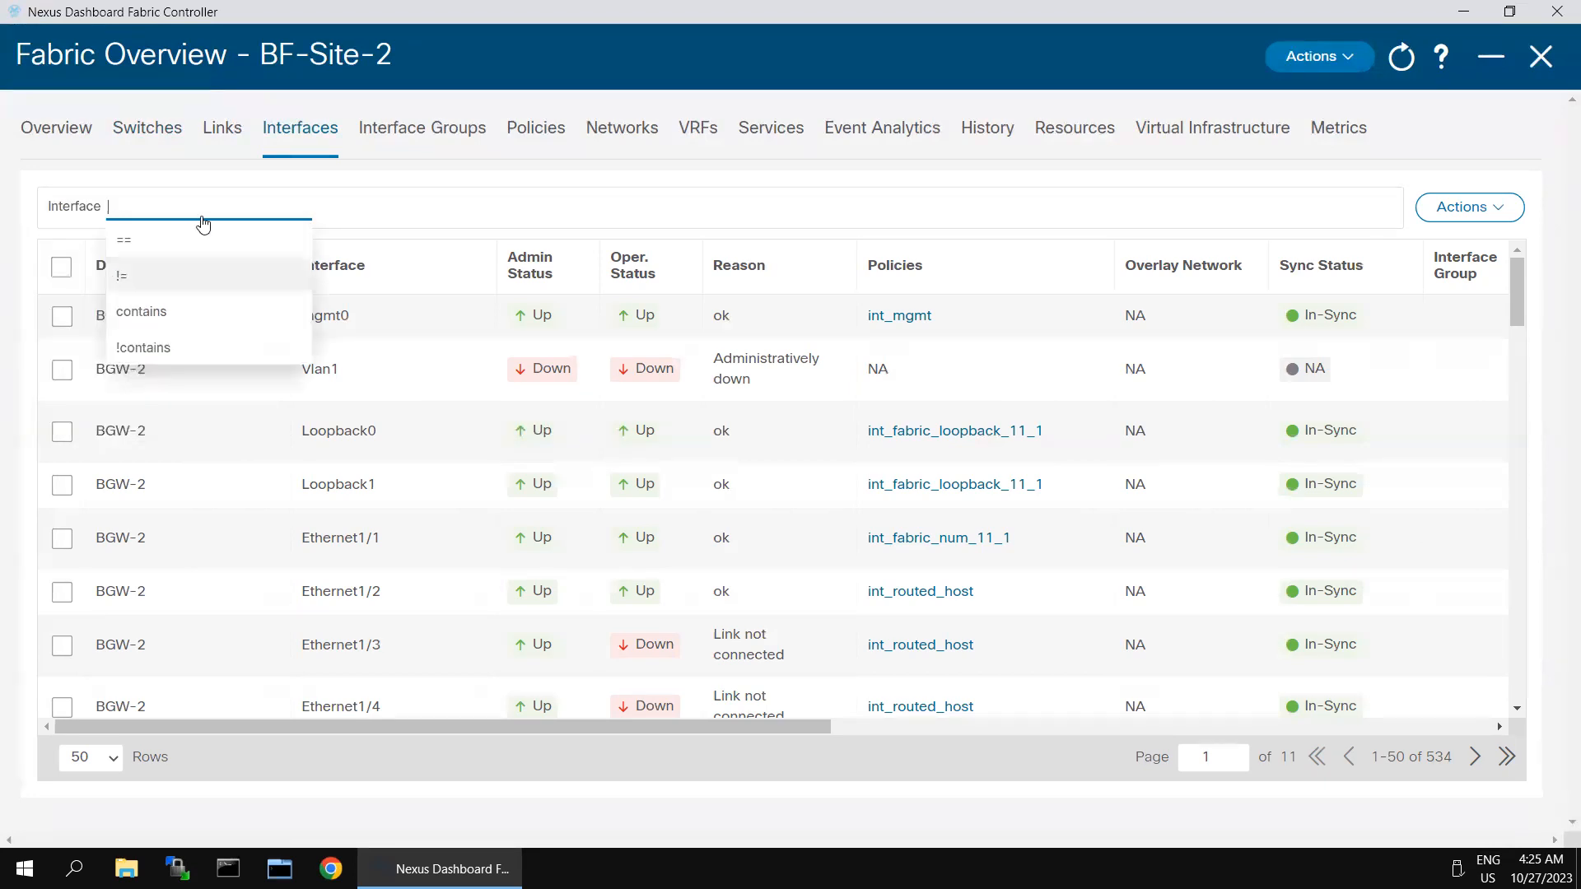
click(140, 241)
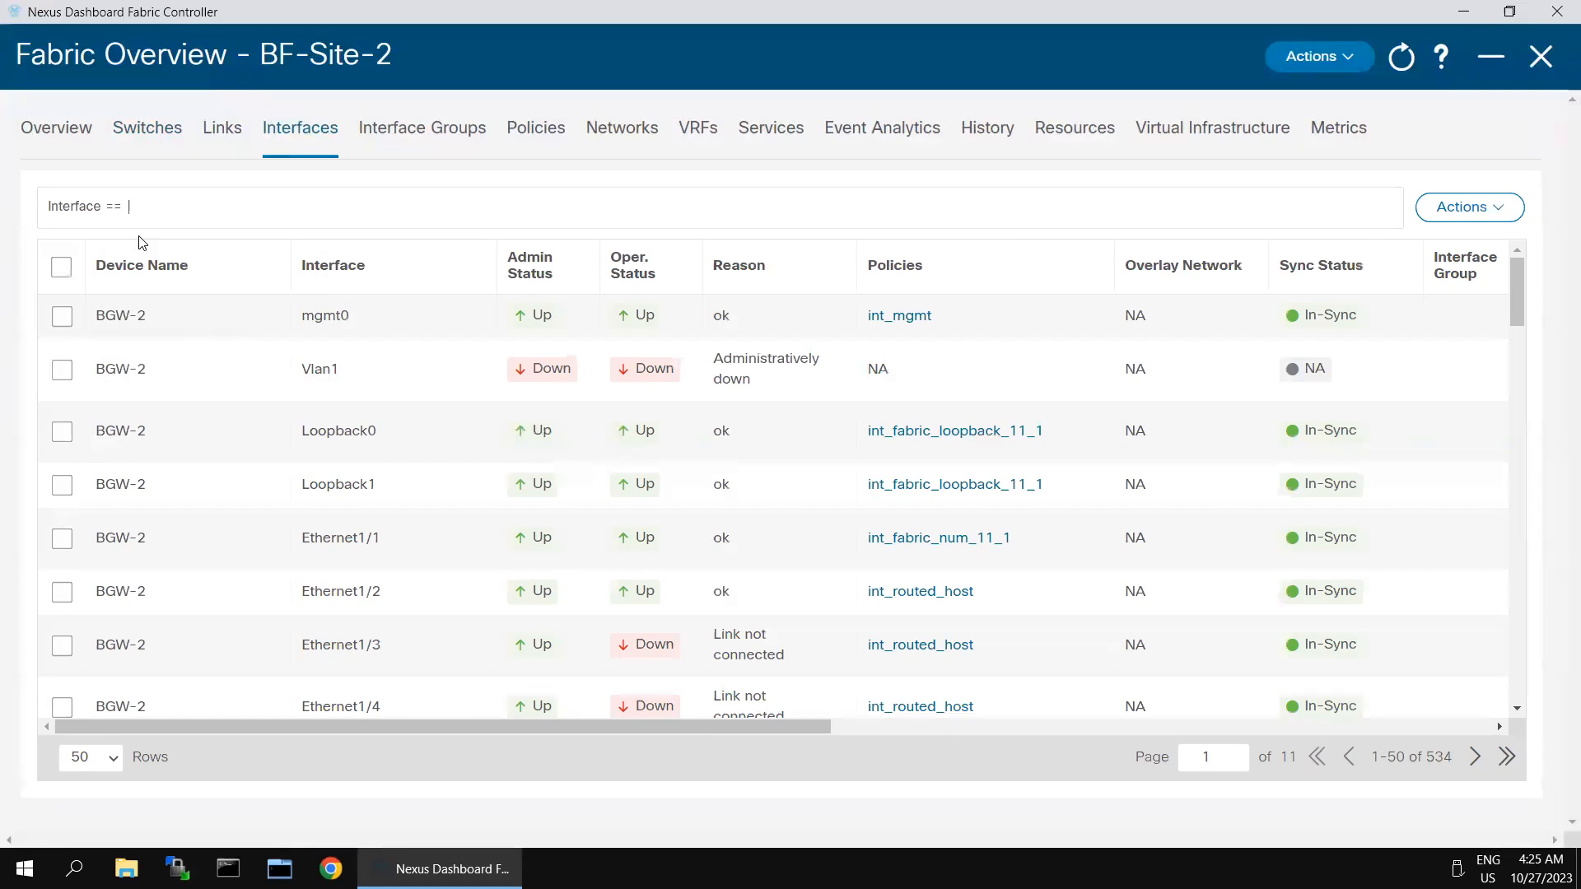
text(Ethernet1/6)
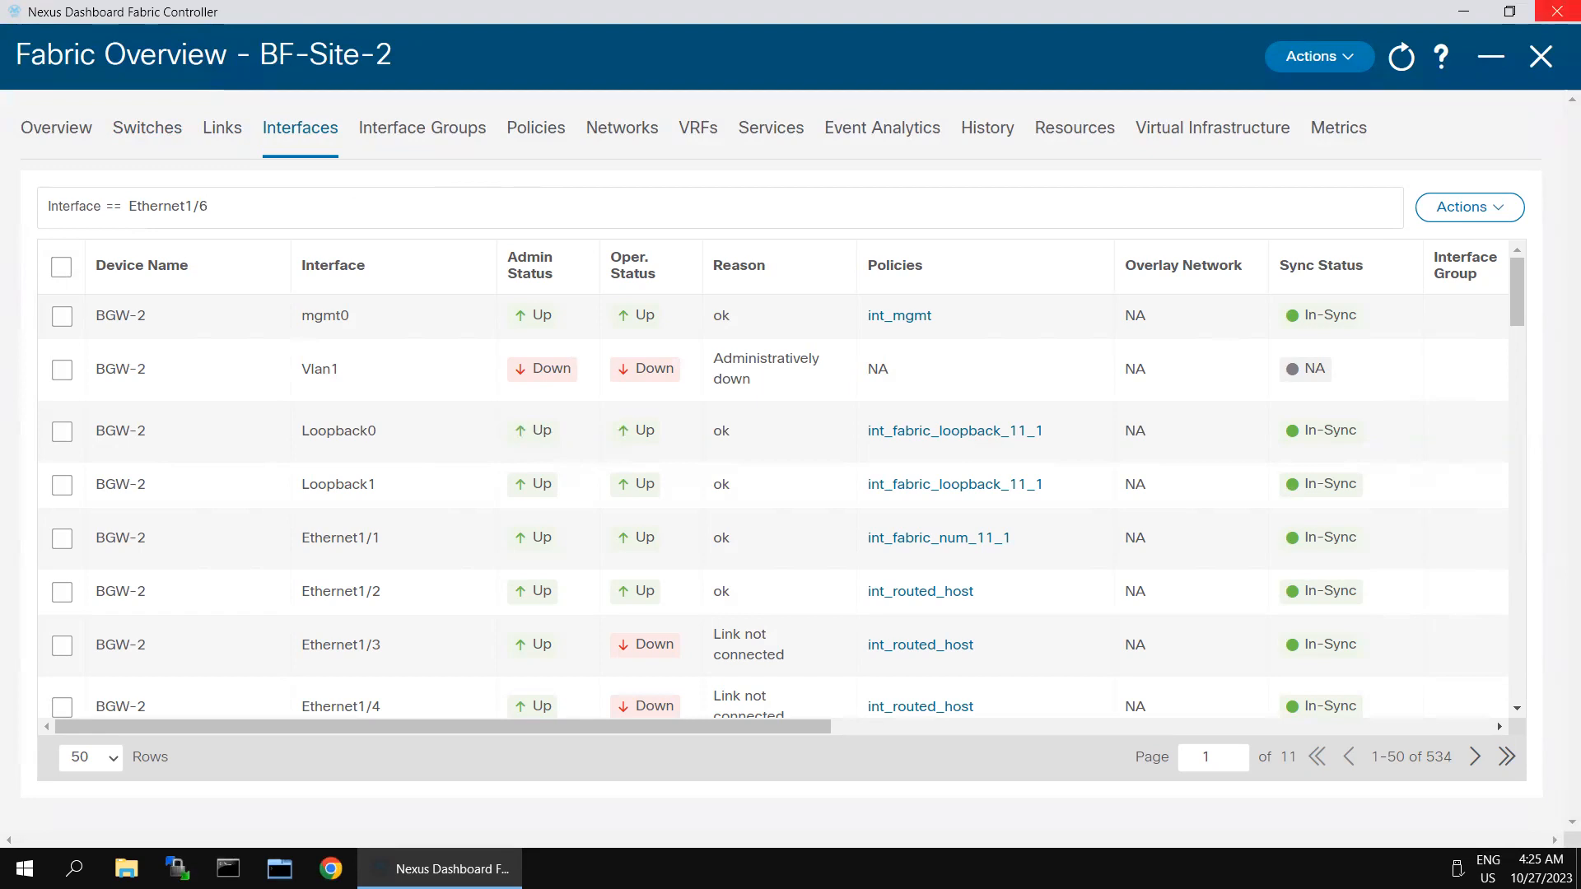
key(Return)
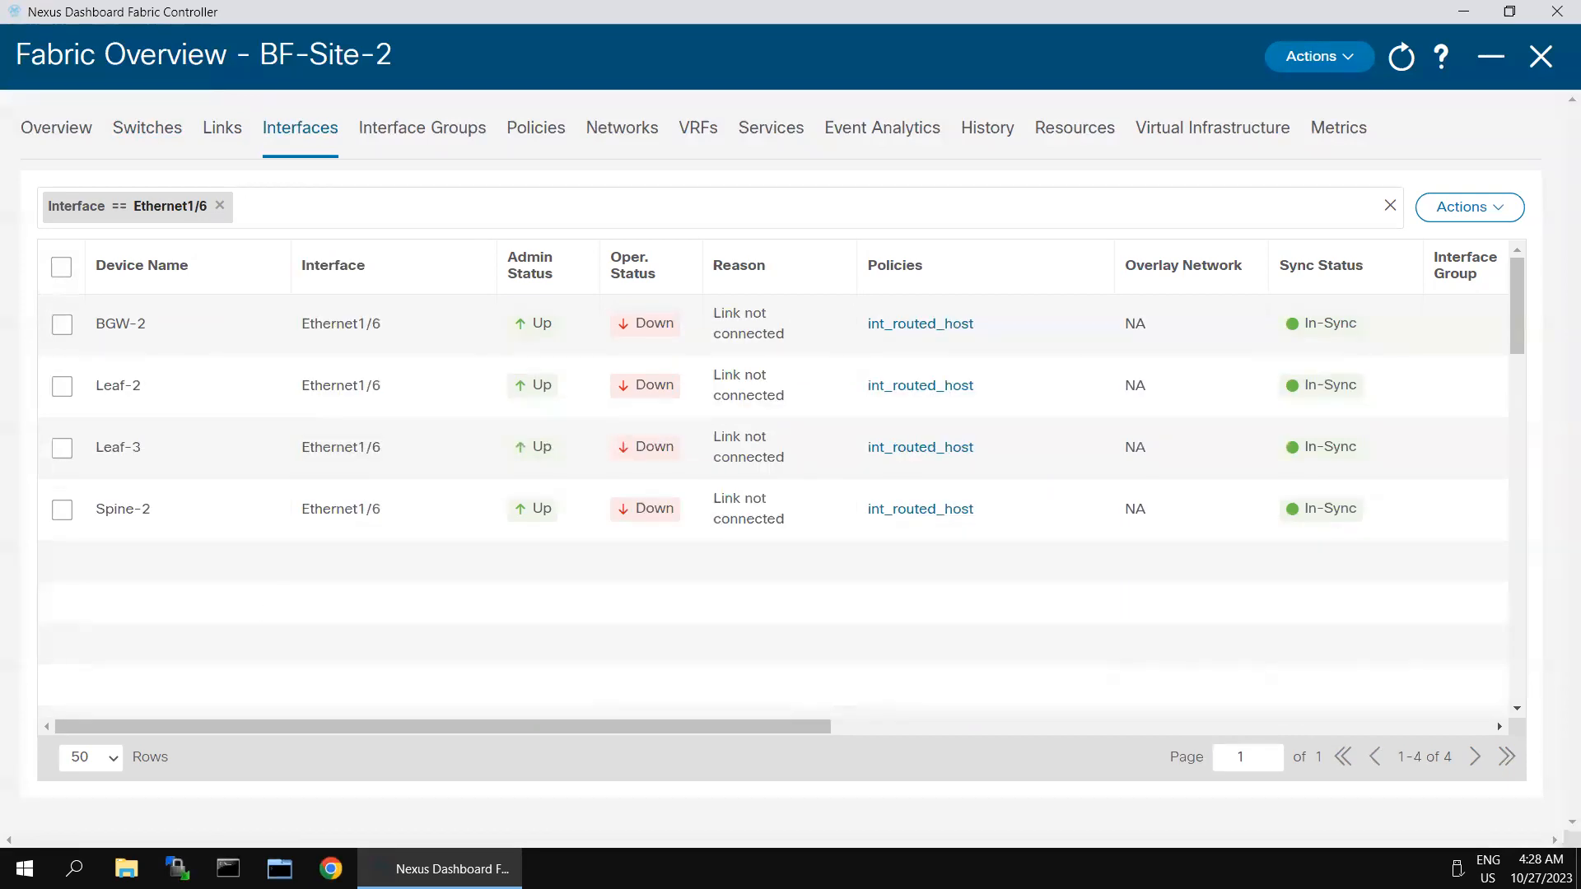
Step: Select Ethernet1/6 on Leaf-2 and Leaf-3 and choose Edit for both
click(60, 391)
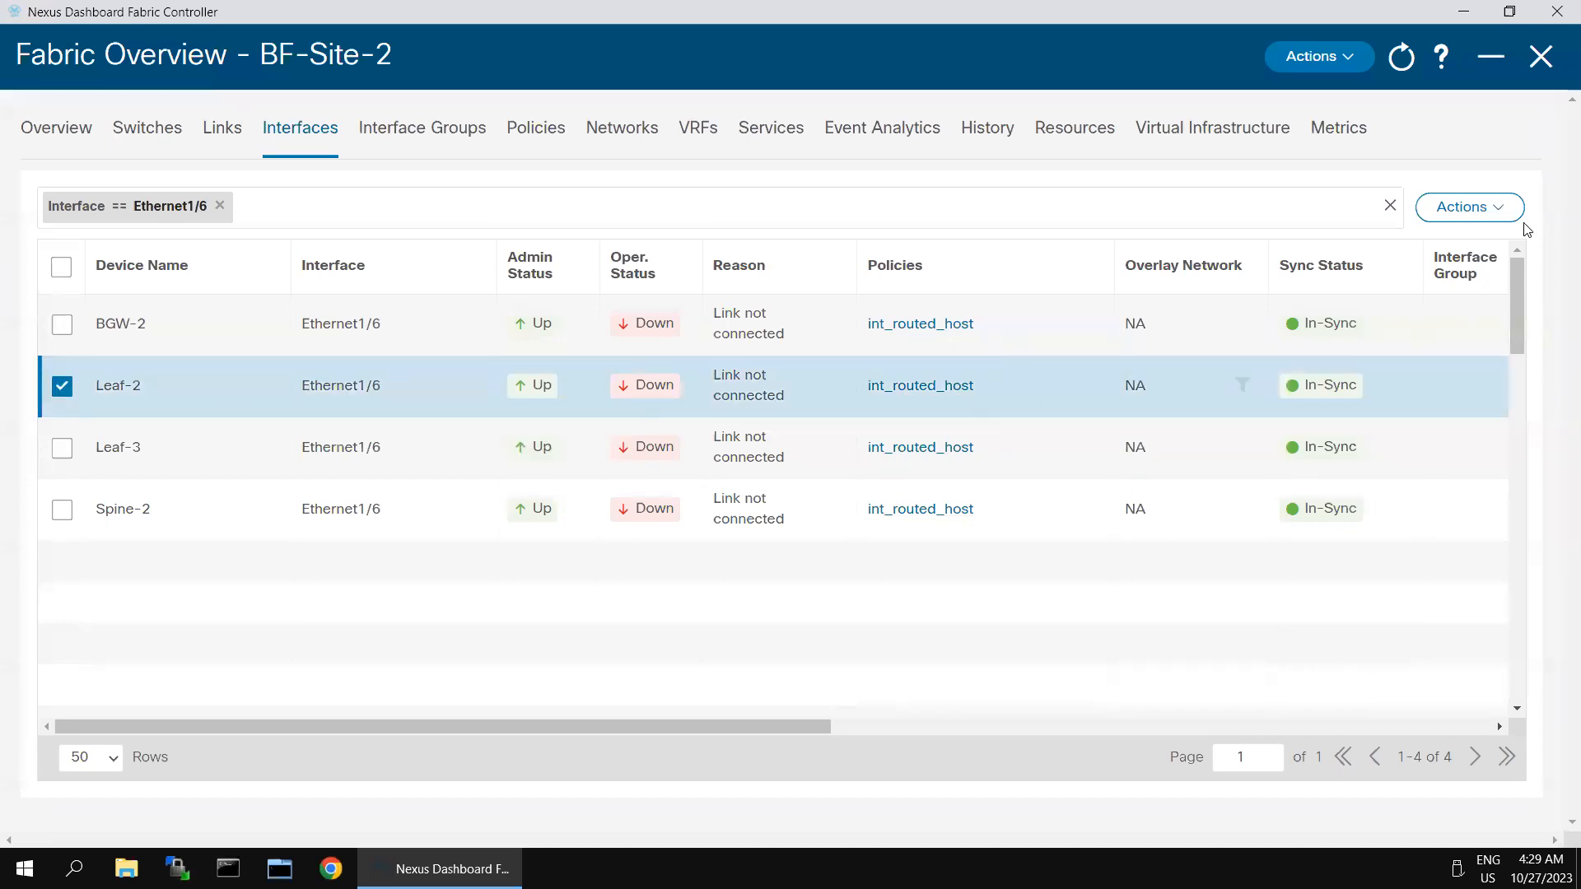
click(58, 451)
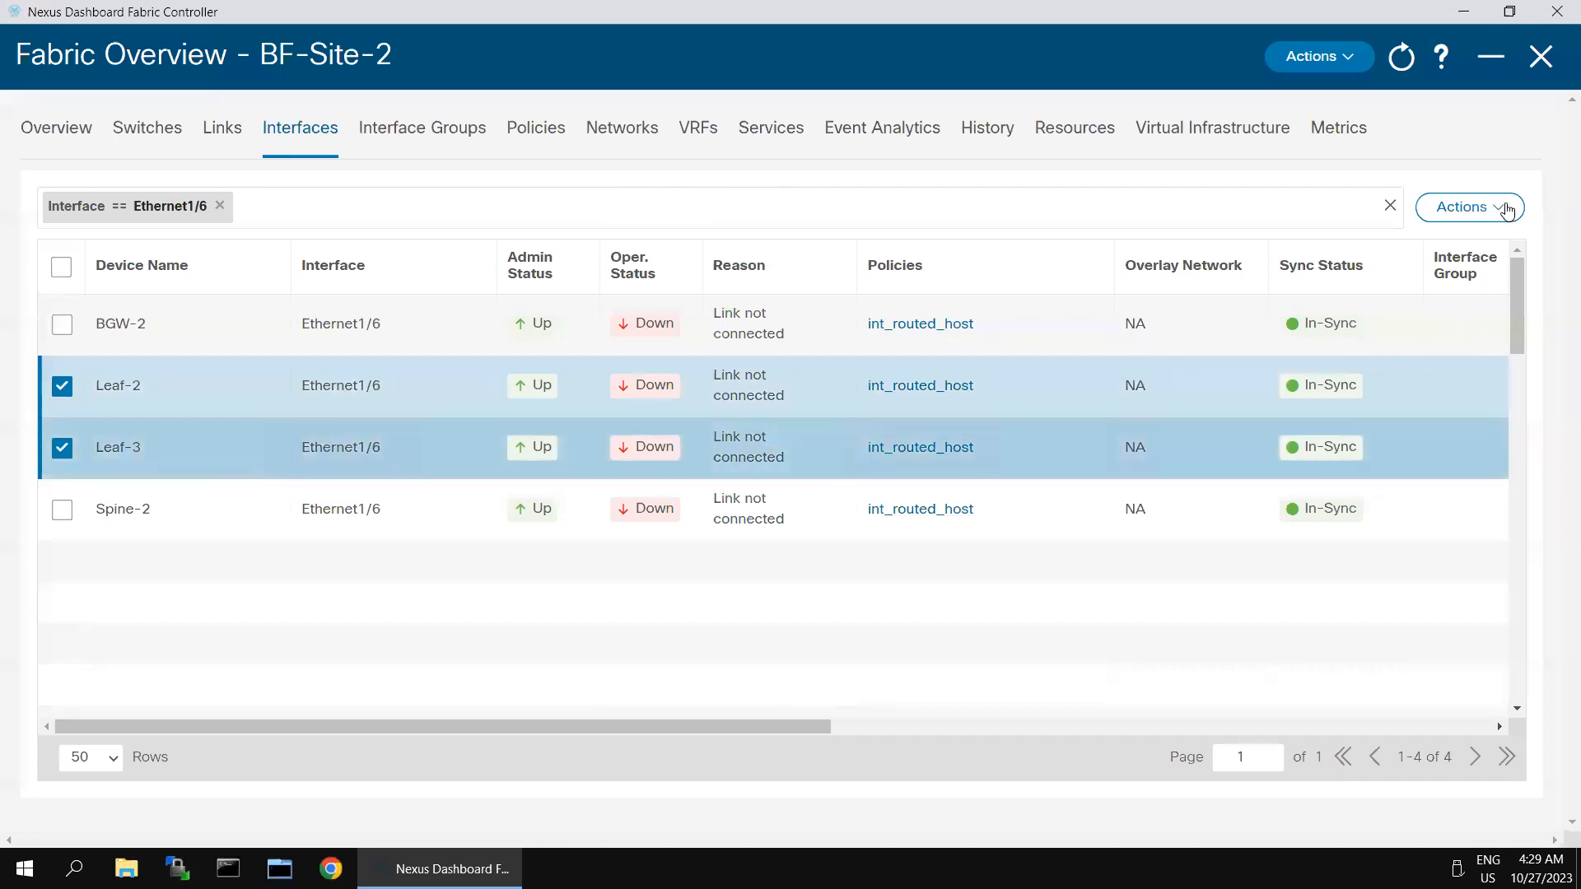
click(1504, 211)
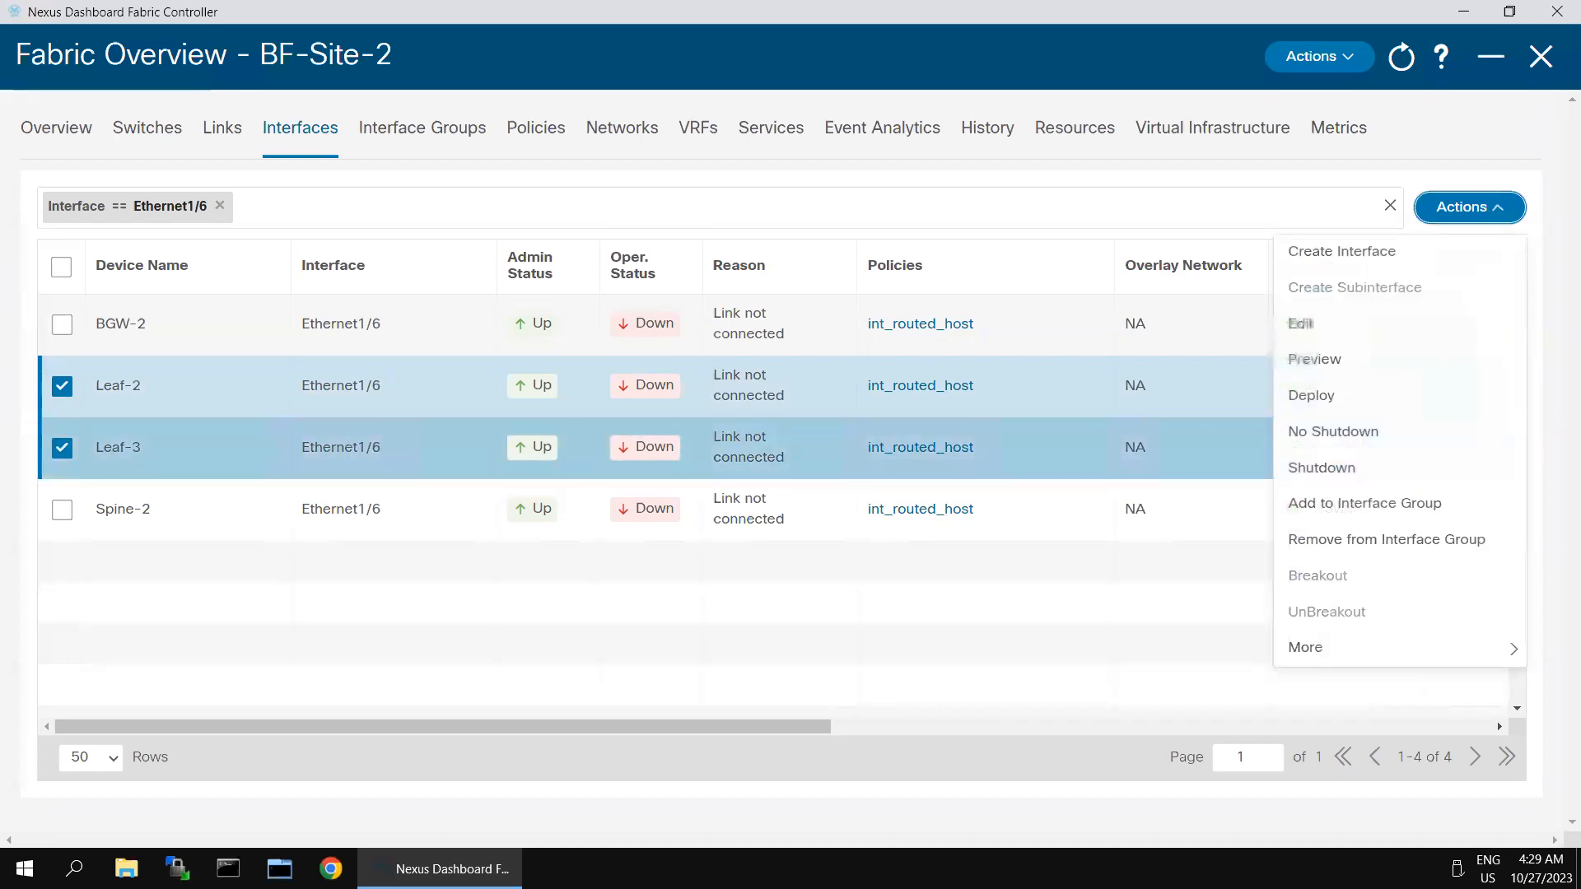
click(1301, 324)
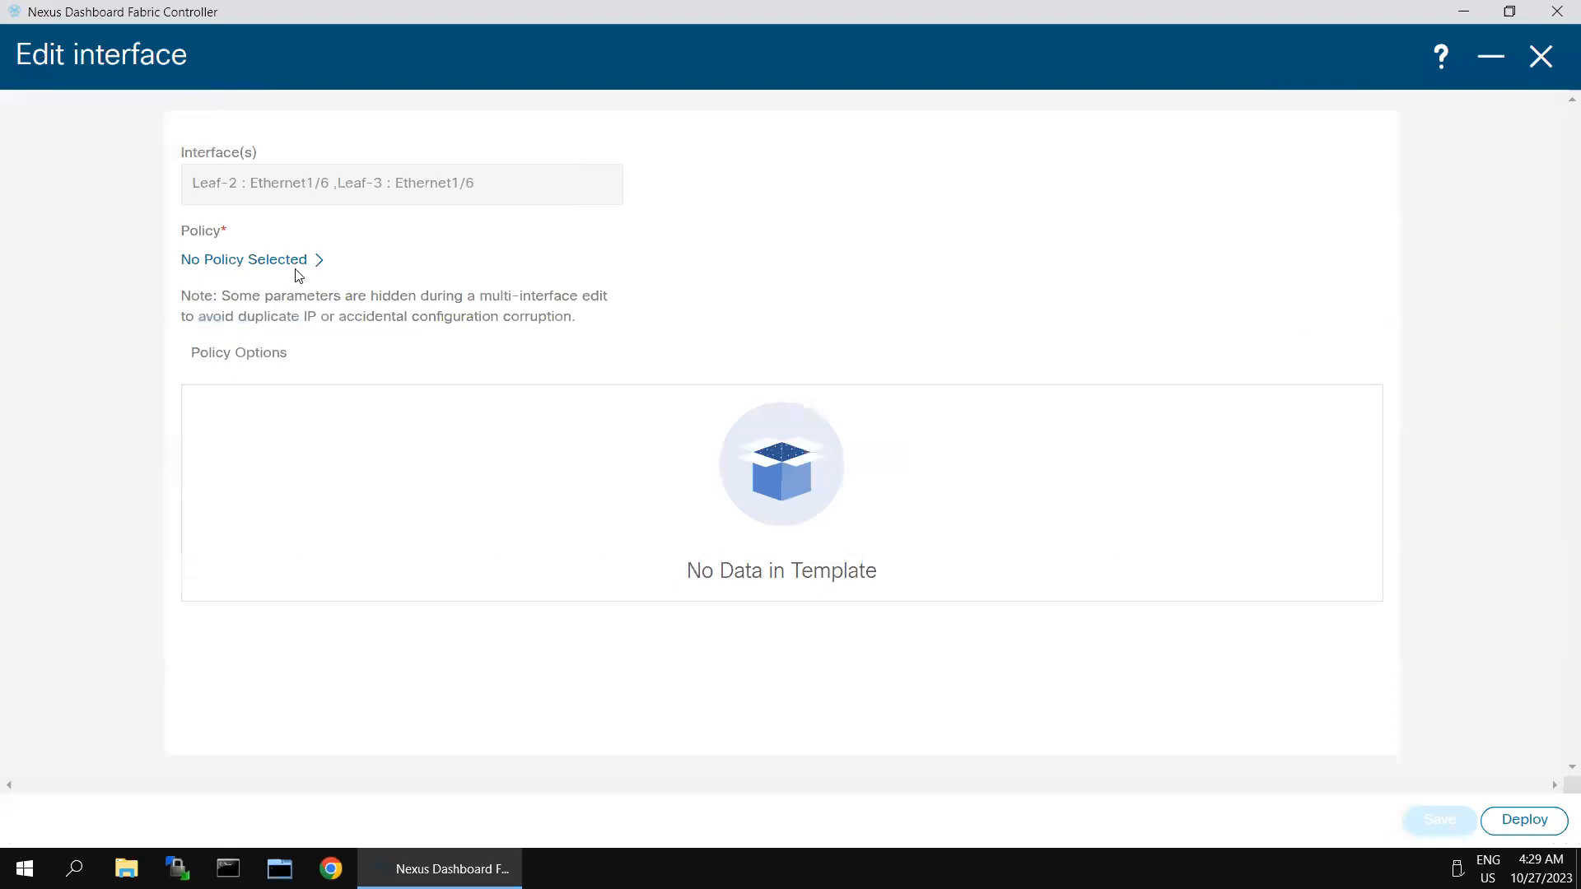
Step: Assign the int_trunk_host trunk port policy to the two selected interfaces
click(298, 271)
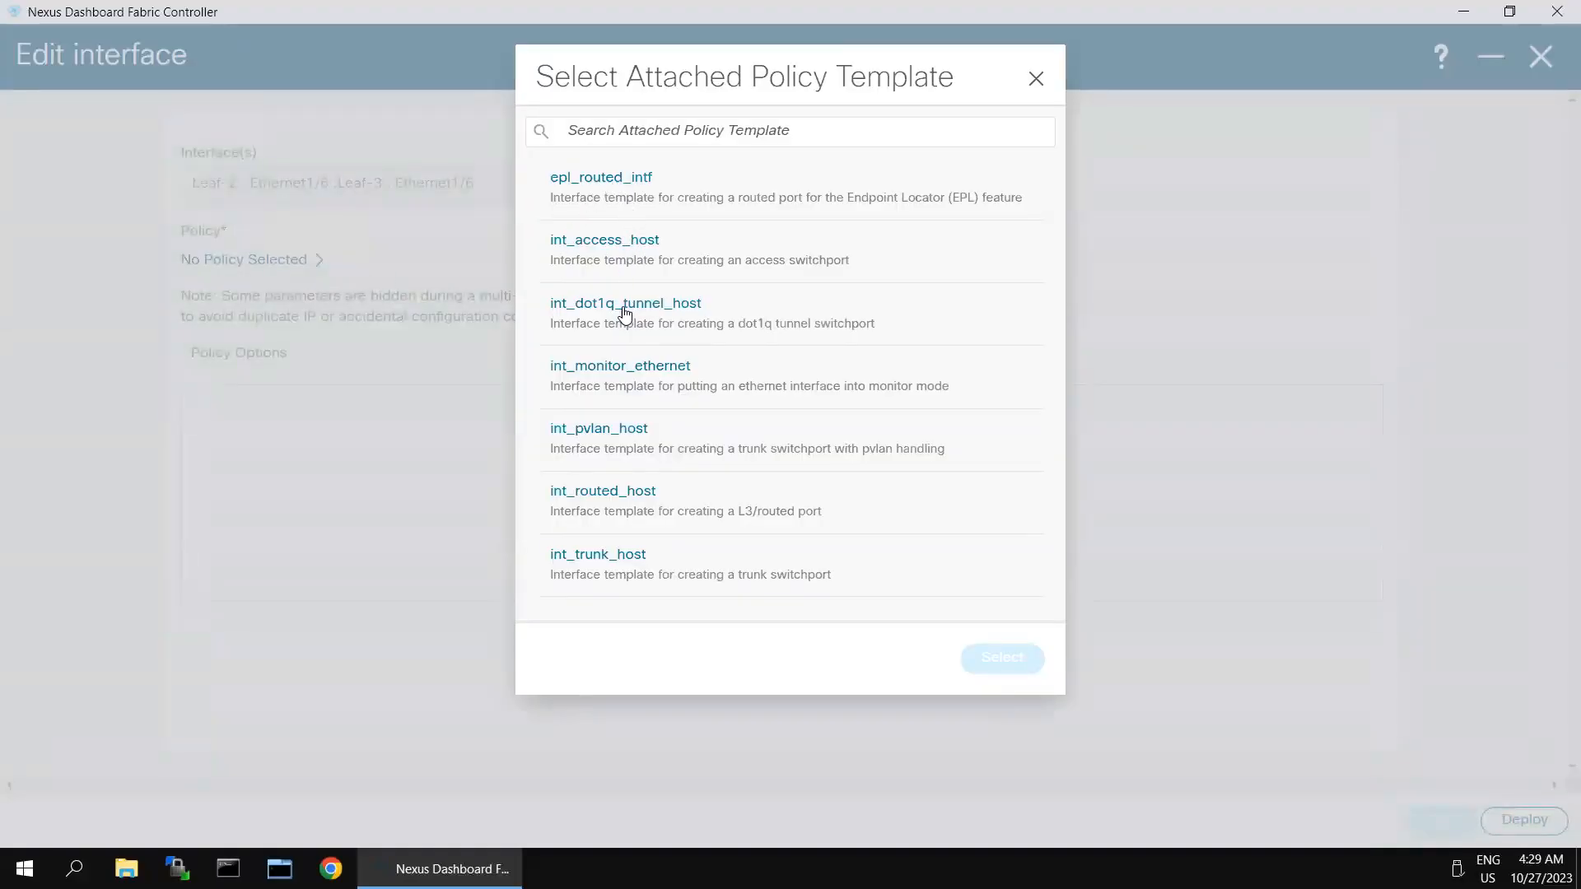
click(602, 568)
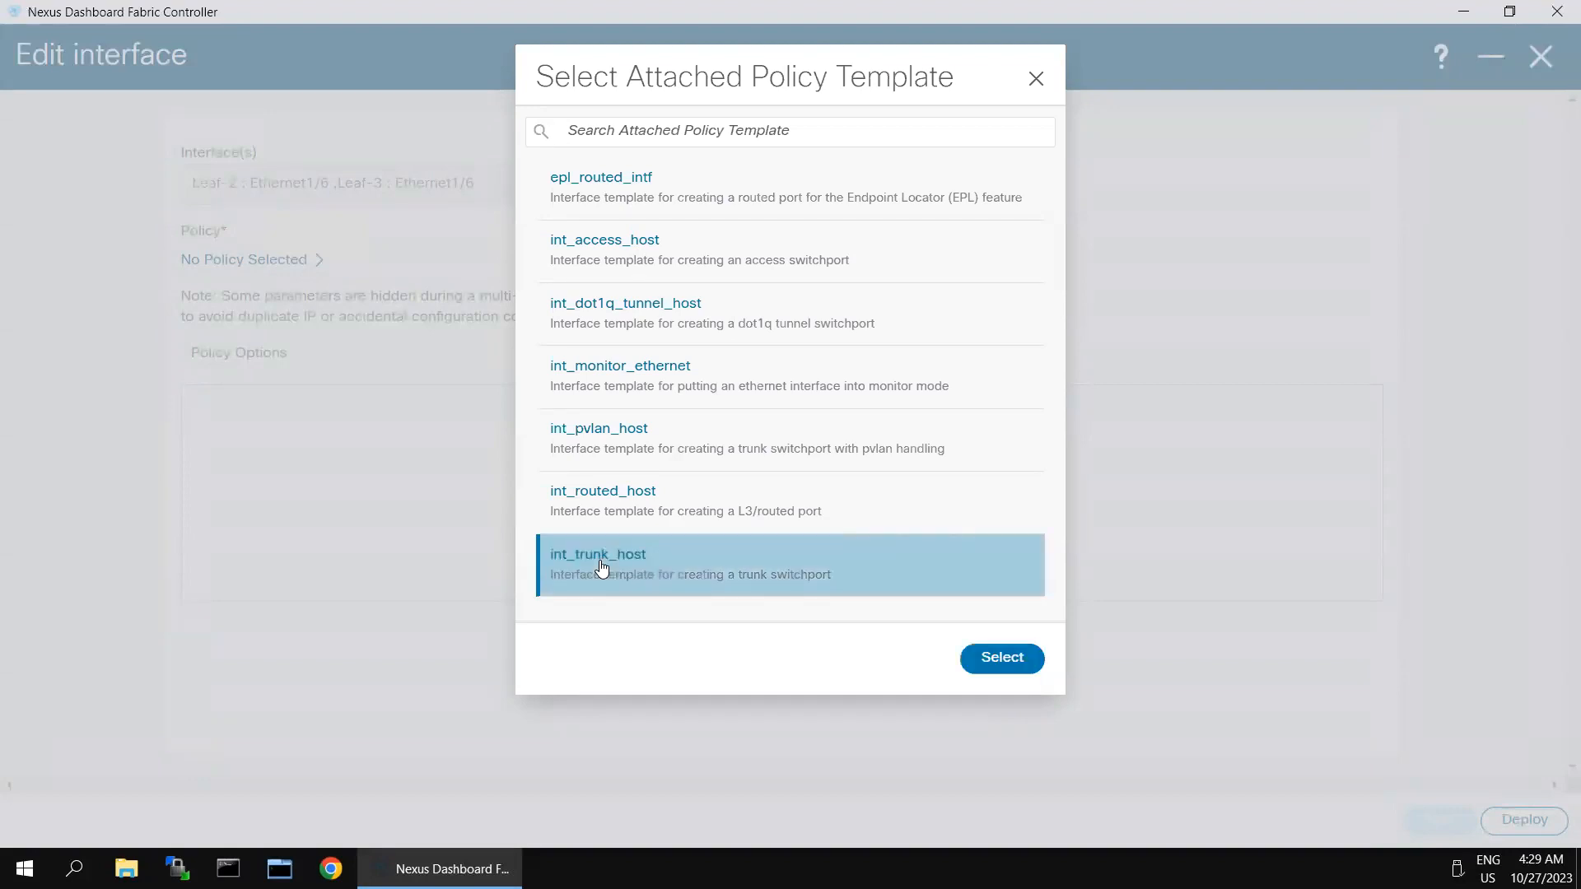
click(1006, 657)
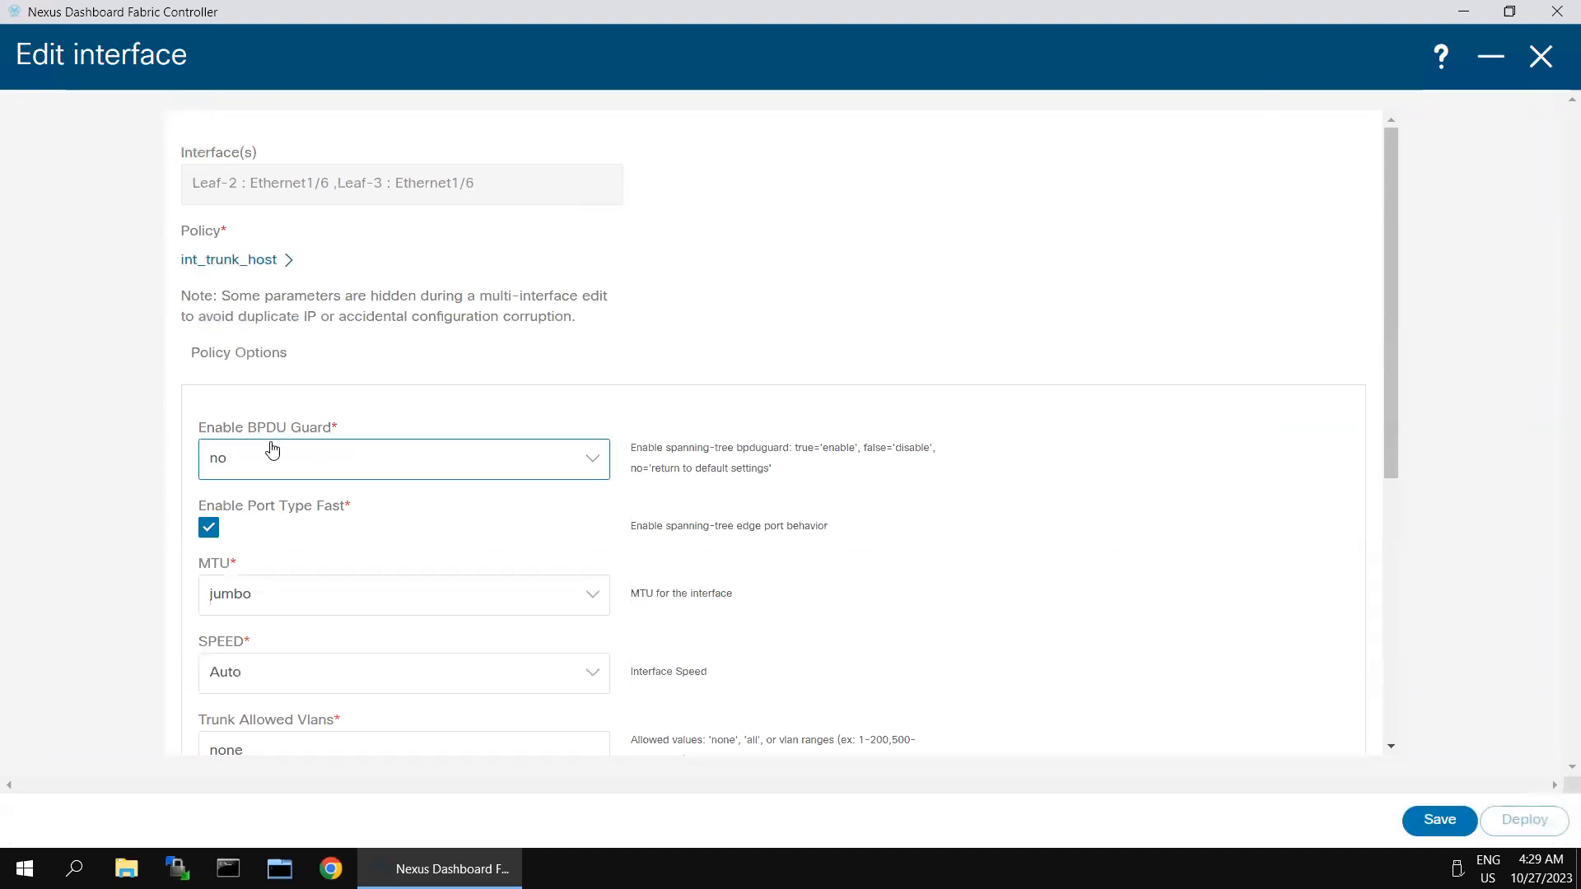
Step: Deploy the edited interfaces to reach the Config preview of the Deploy wizard
scroll(282, 540, down, 1)
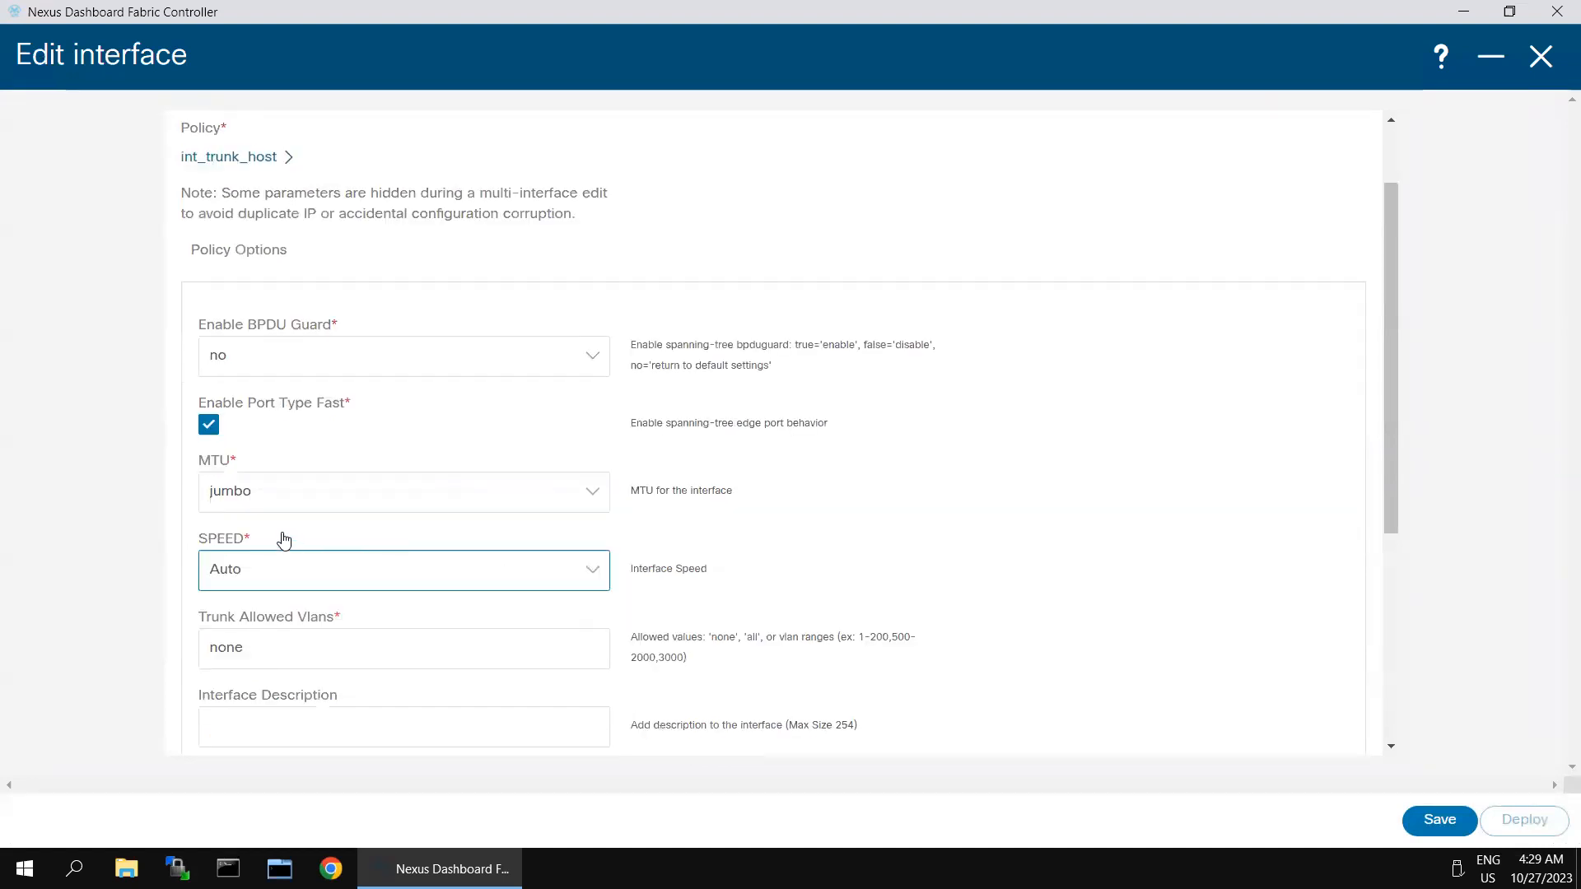
scroll(1080, 641, down, 2)
scroll(1080, 641, down, 2)
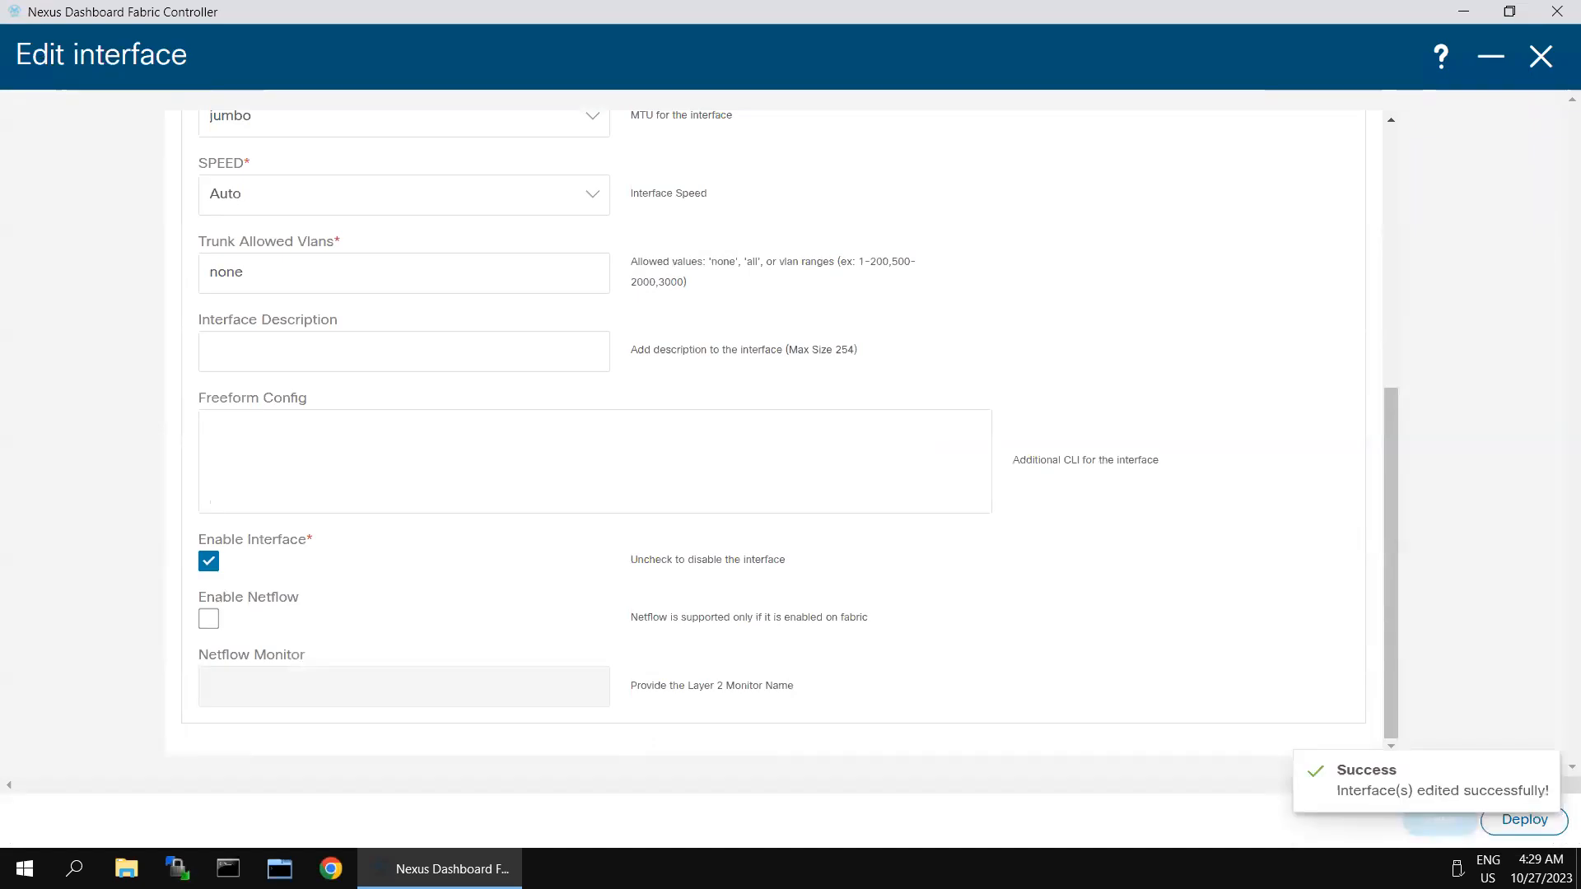
click(1513, 829)
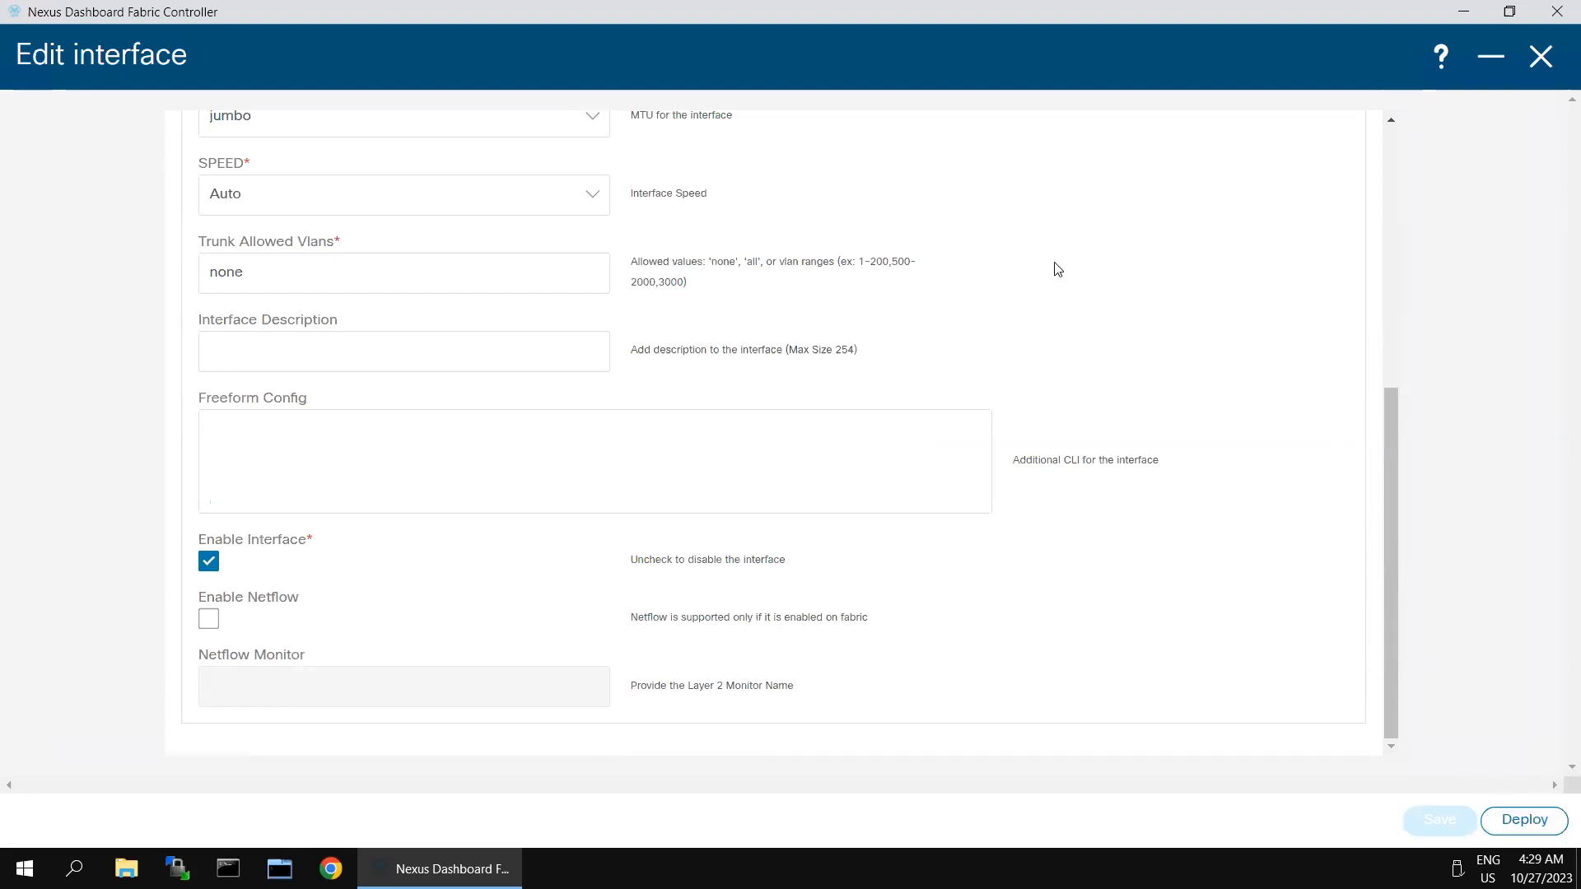
click(1527, 823)
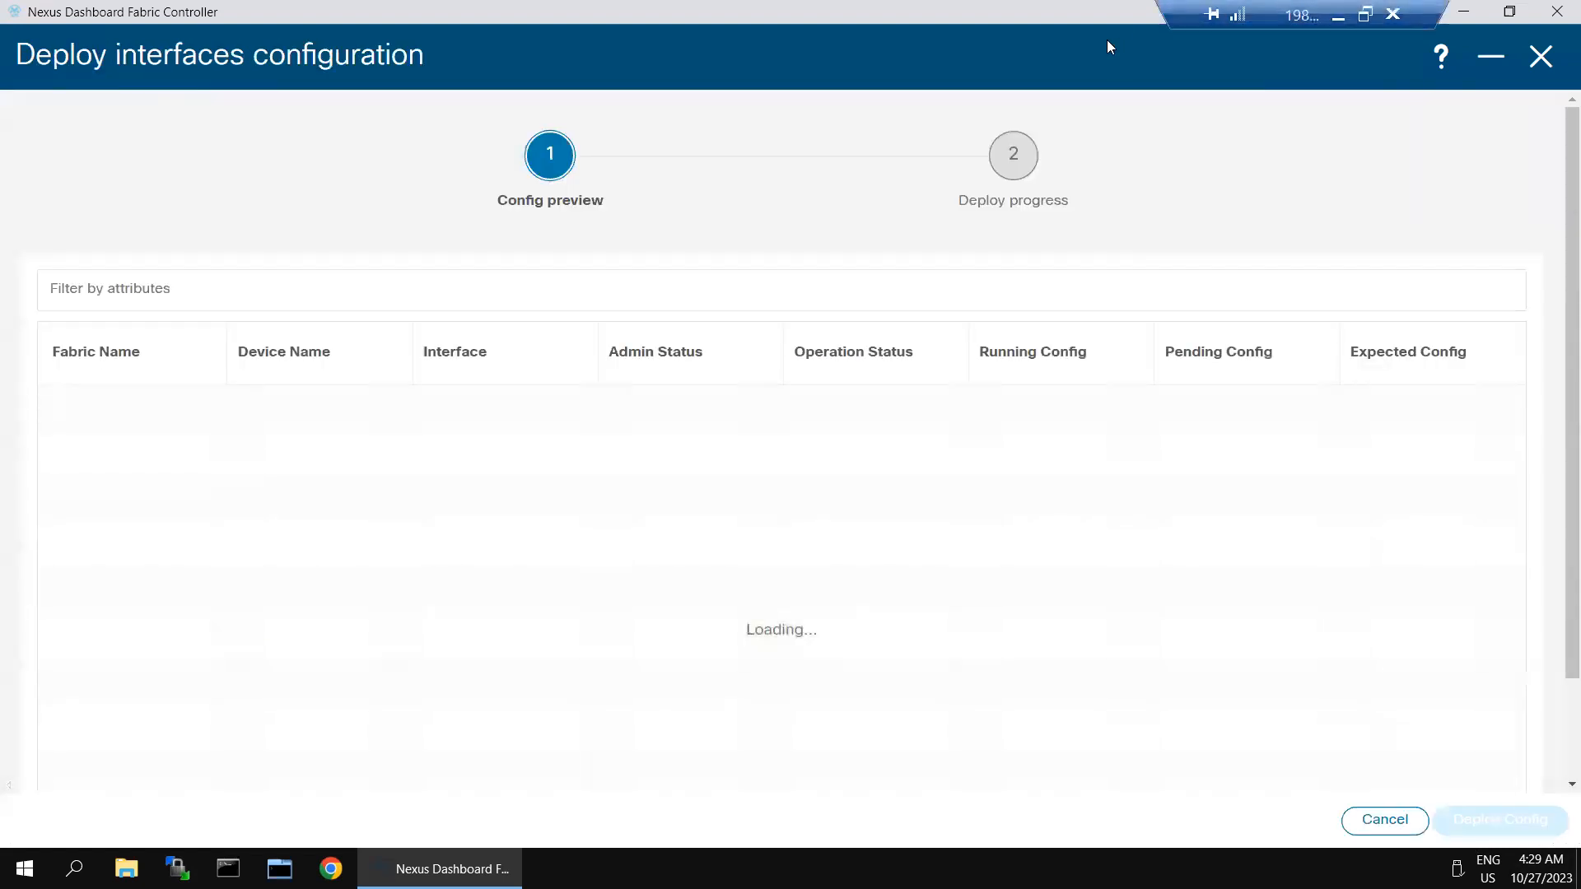
Step: Log in to the Leaf-2 console session in SecureCRT as admin
click(1338, 16)
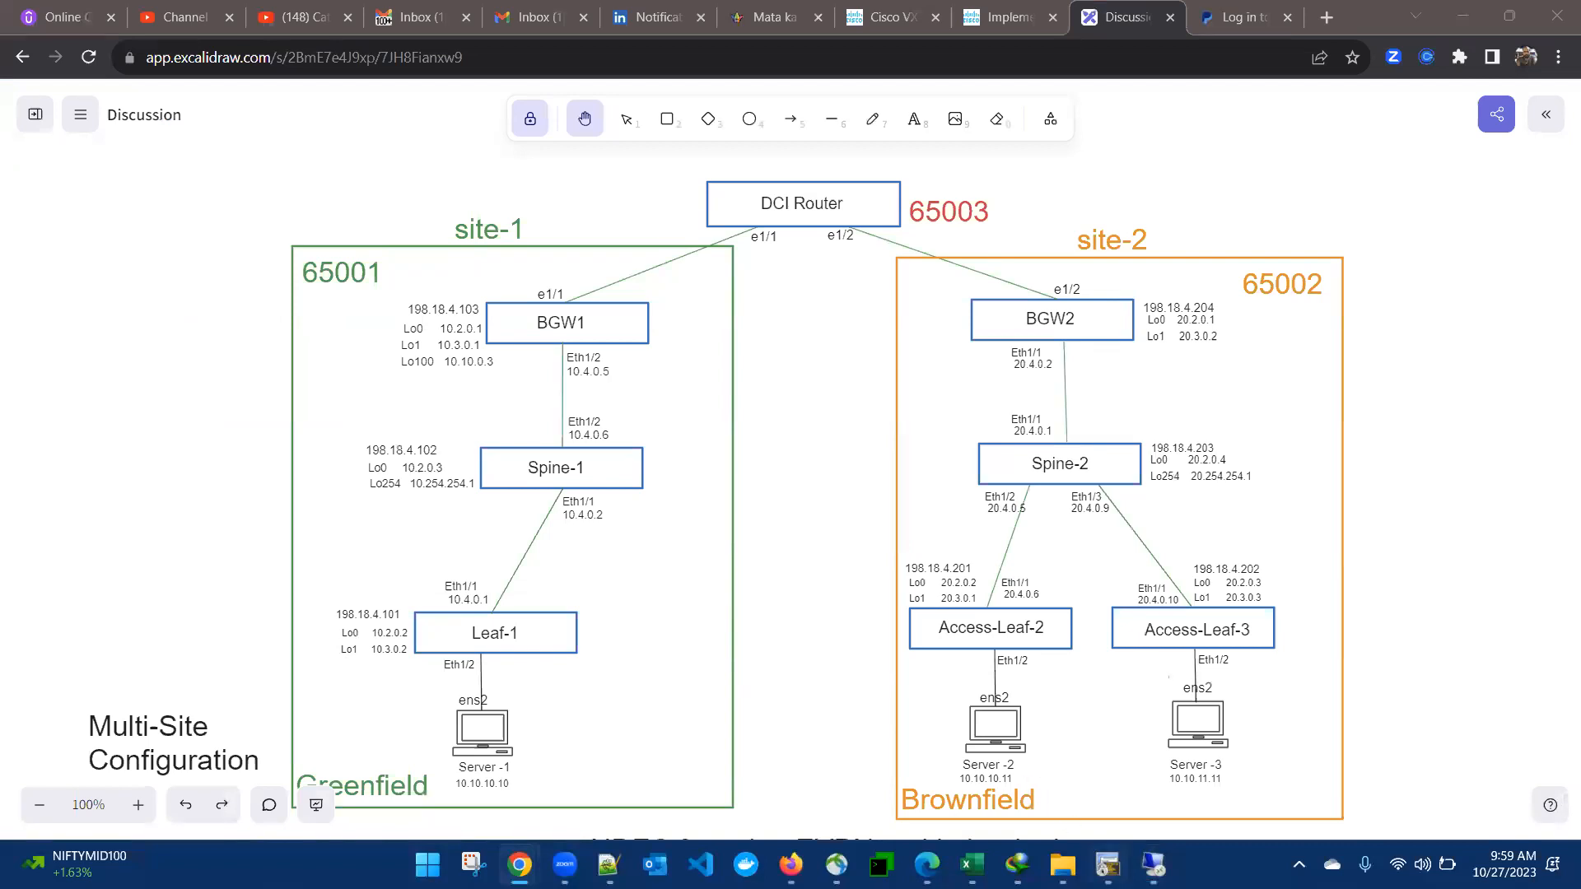
click(1107, 864)
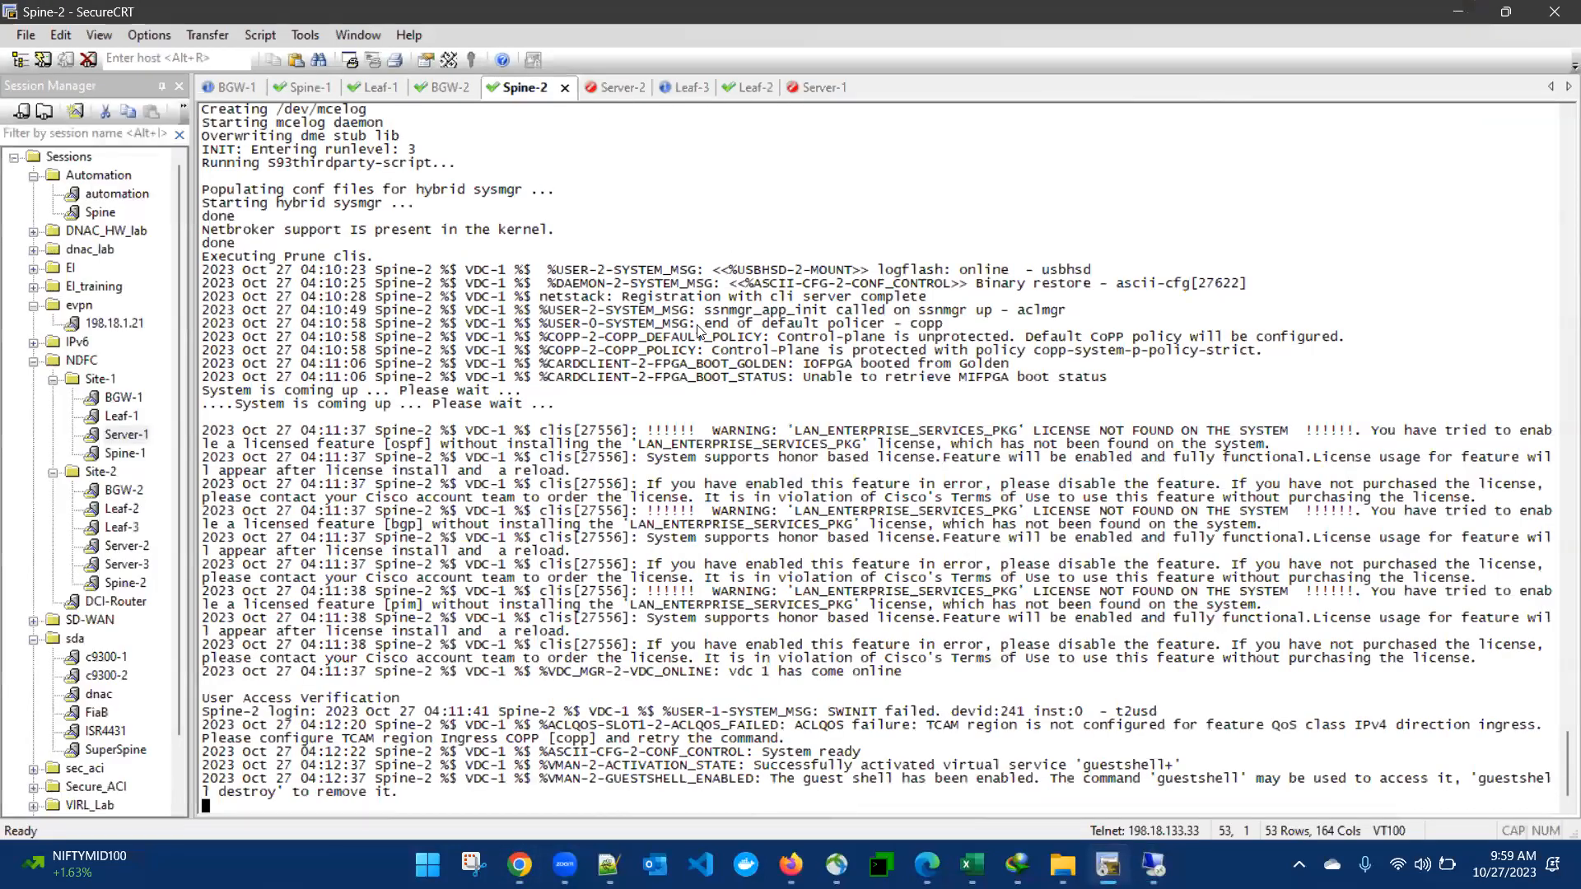
click(750, 87)
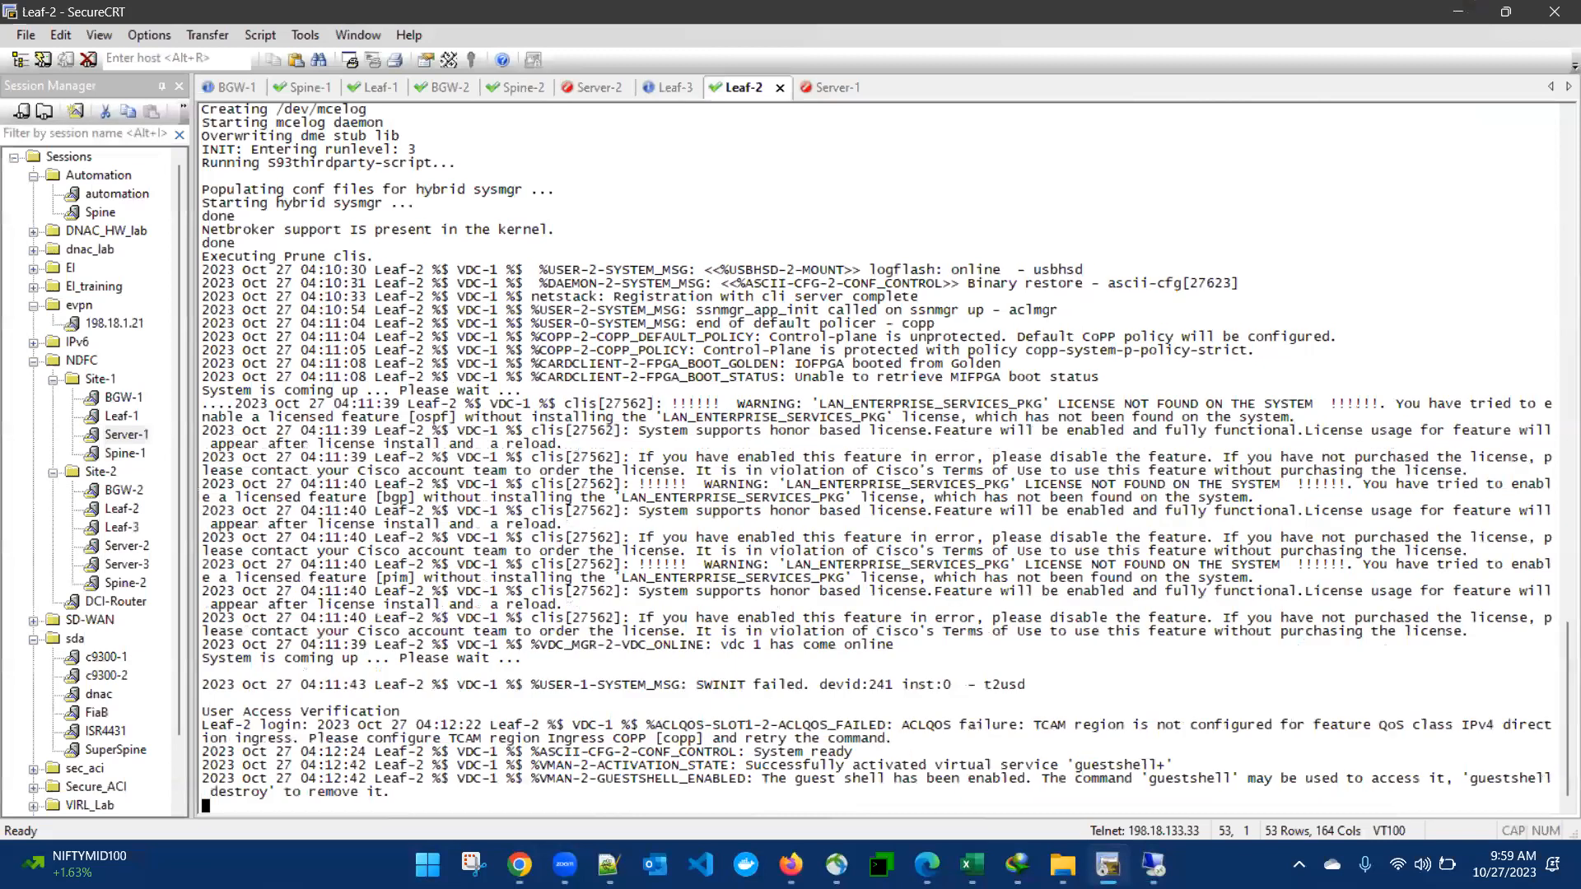
key(Return)
key(Return)
text(admin)
key(Return)
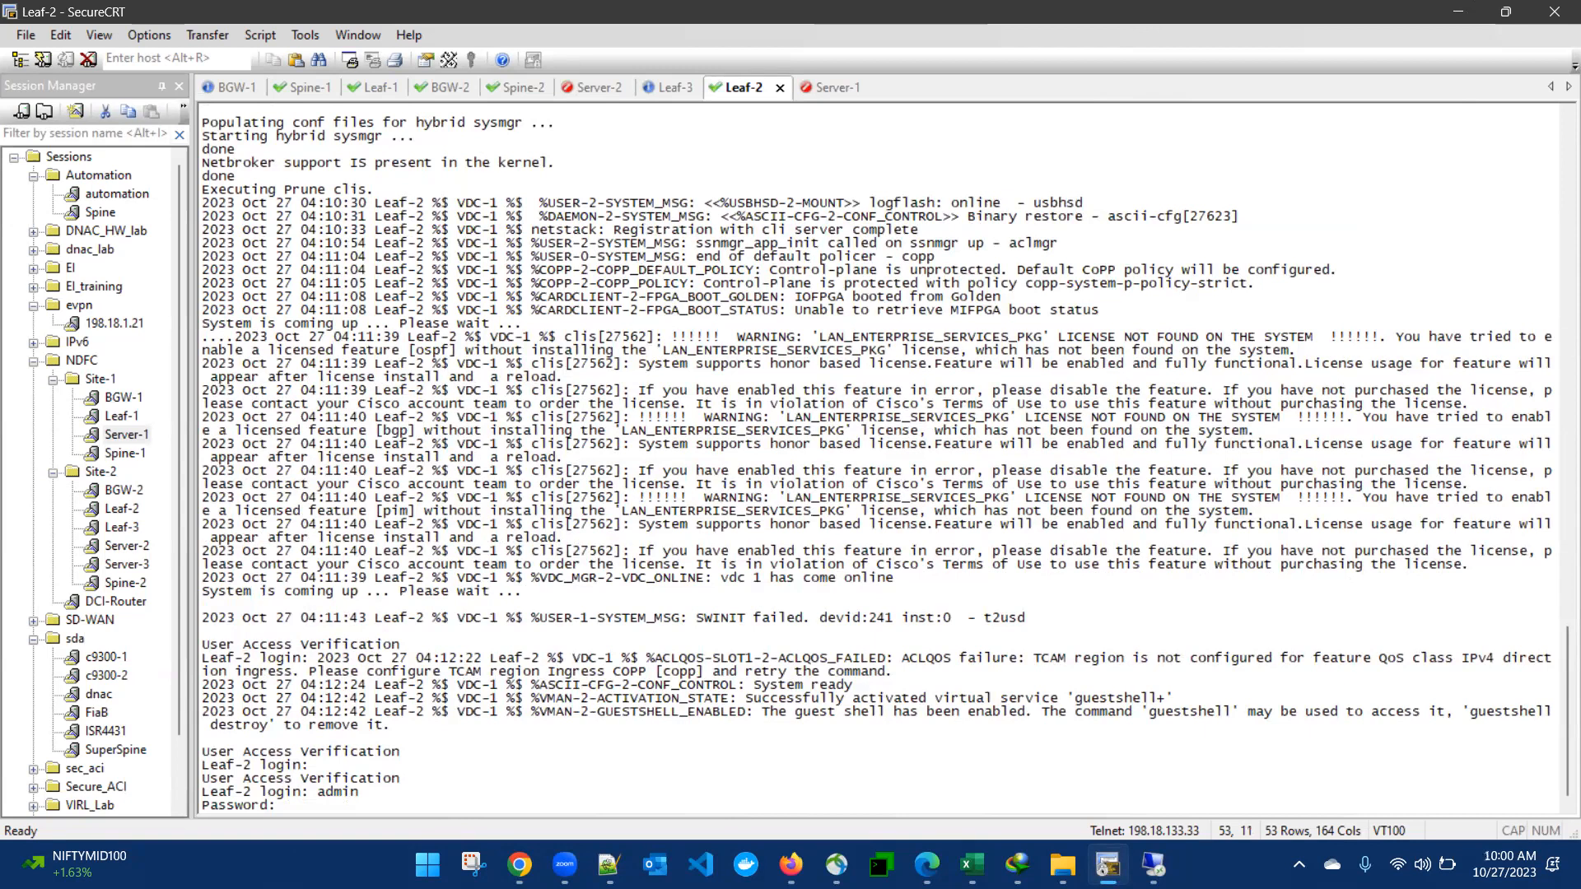
key(Return)
Step: Run 'sh run int e1/6' twice on Leaf-2, then return to the remote desktop
text(sh run int e1/6)
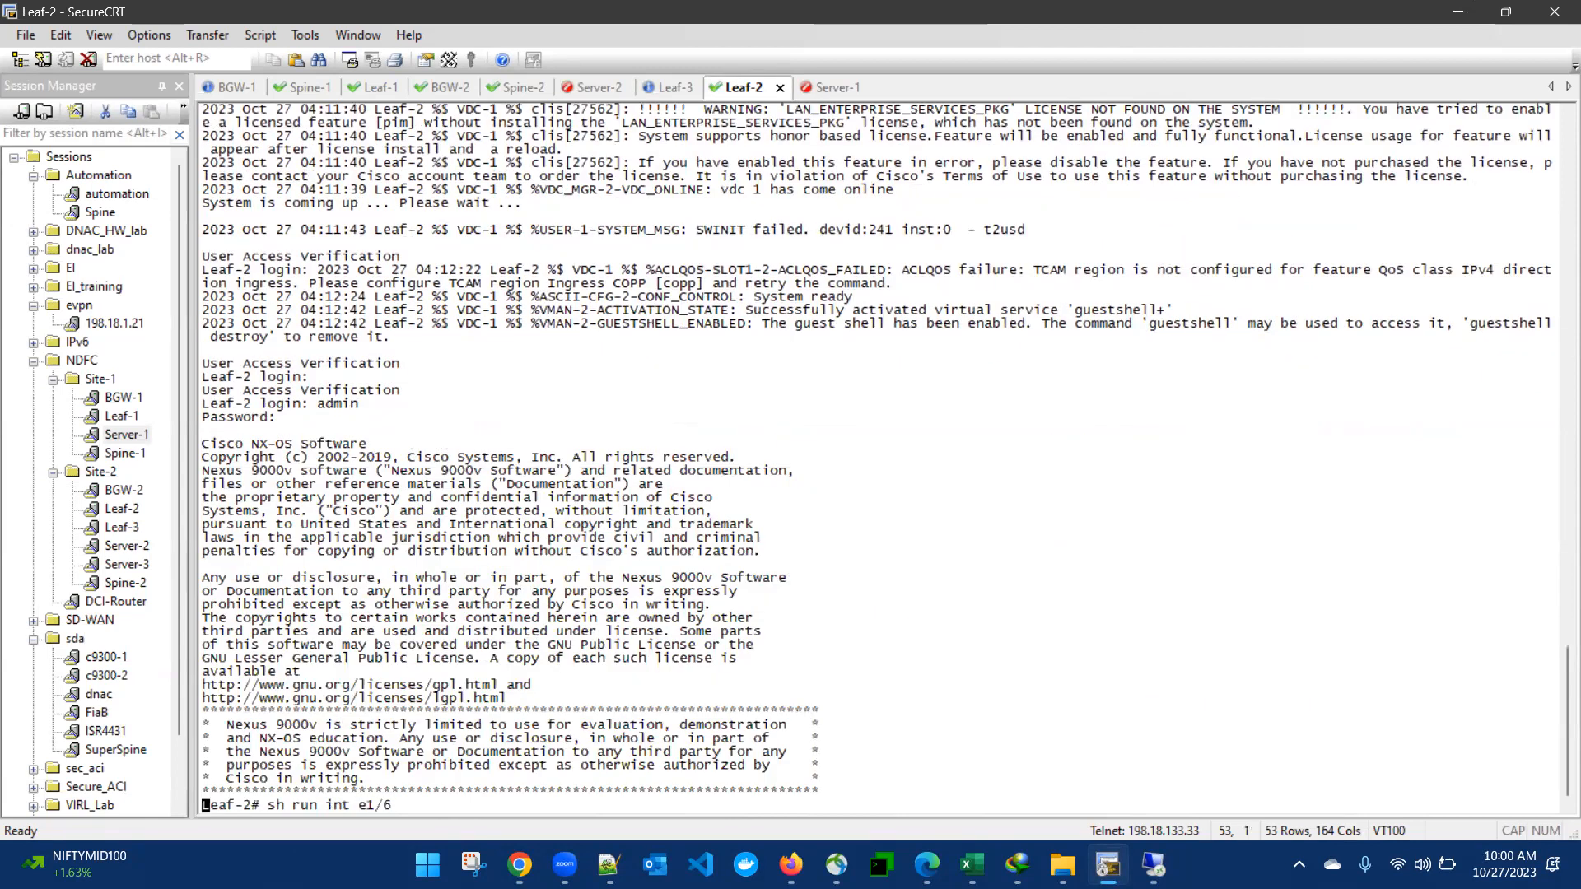
key(Return)
key(Up)
key(Return)
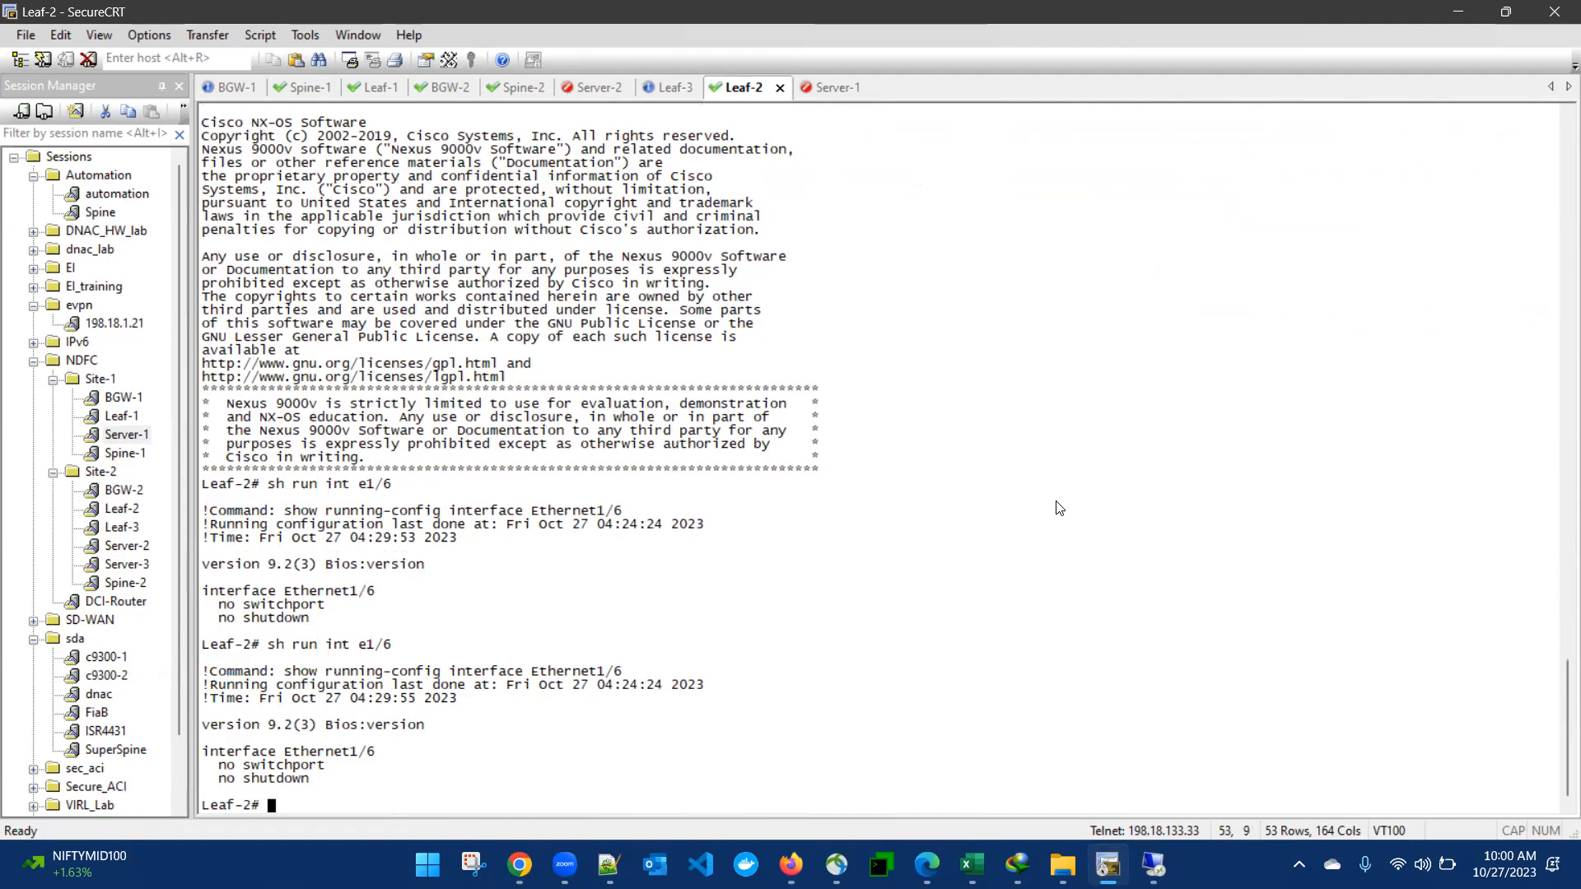
click(1153, 861)
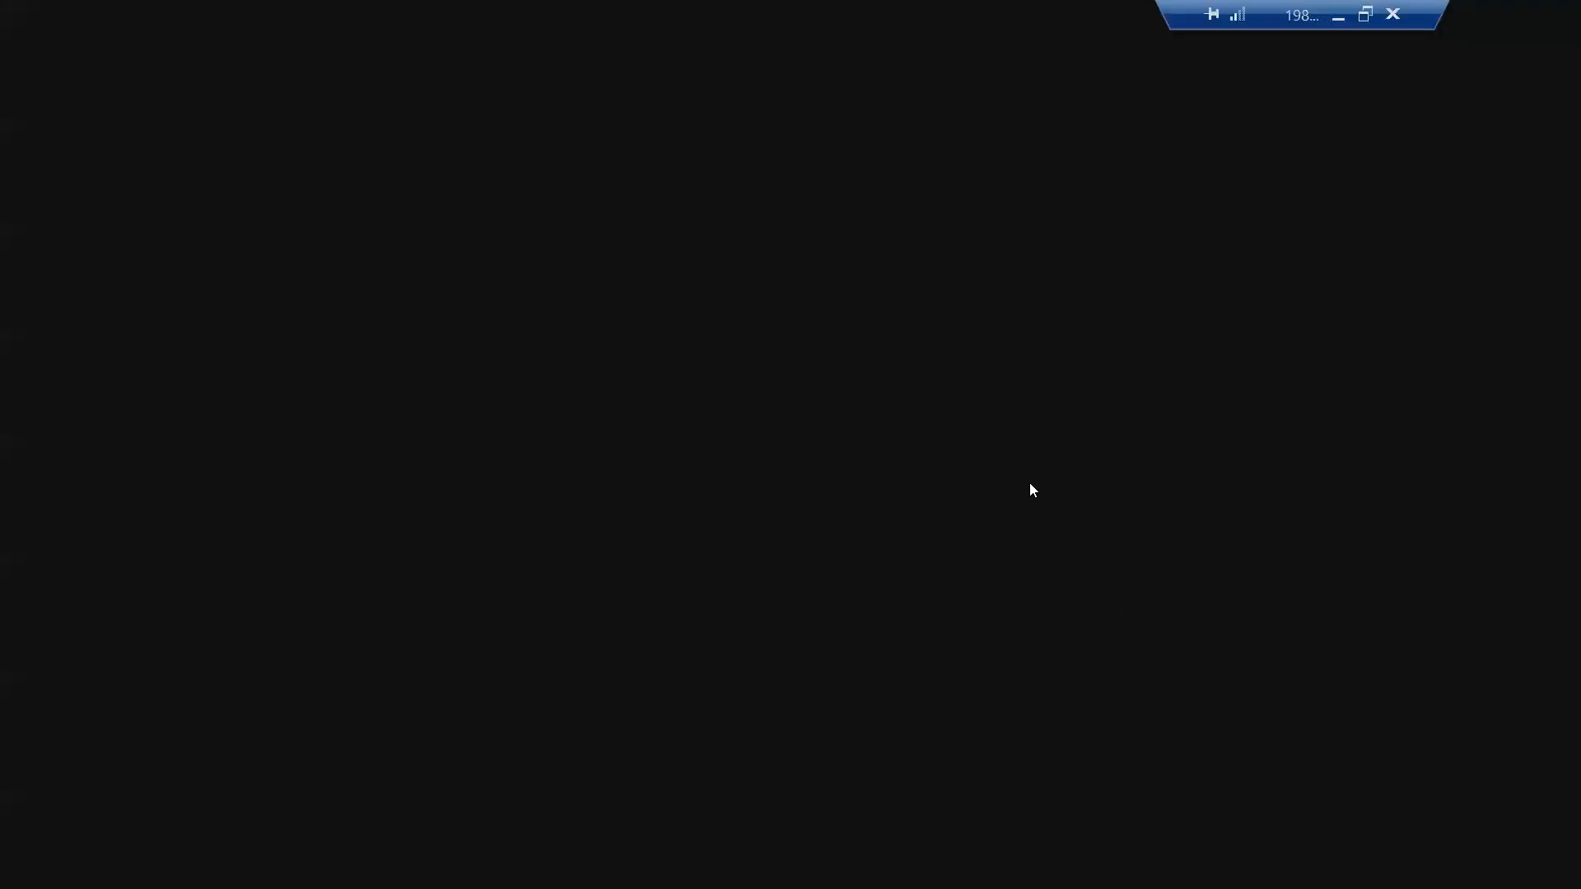
Step: Deploy the Ethernet1/6 trunk config, verify it on Leaf-2 with 'sh run int e1/6', and close the edit form
click(1467, 815)
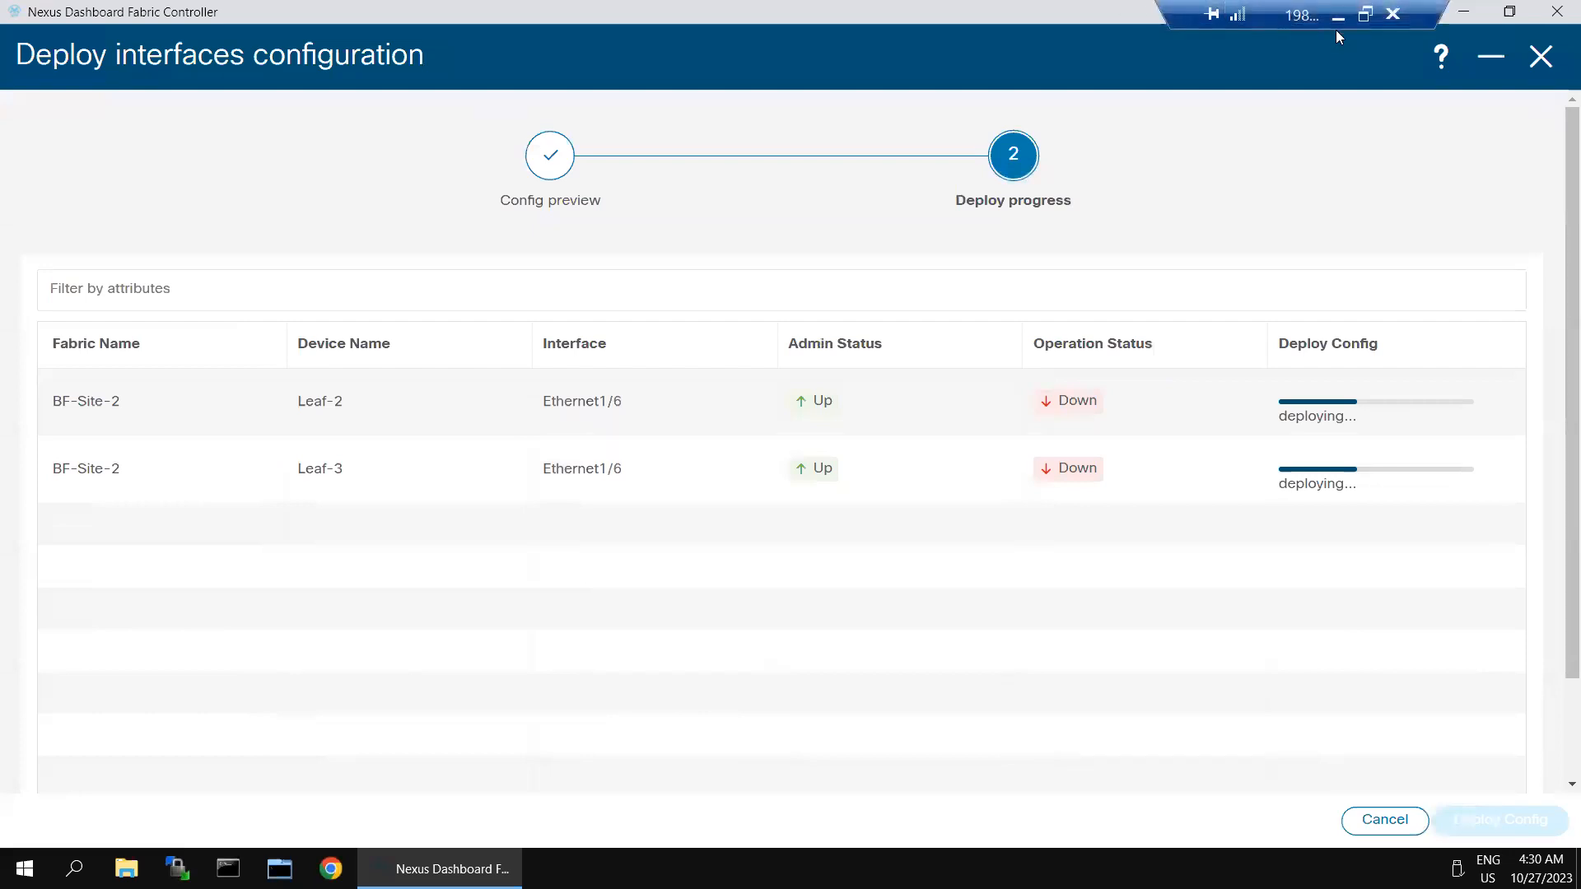
click(1338, 16)
text(sh run int e1/6)
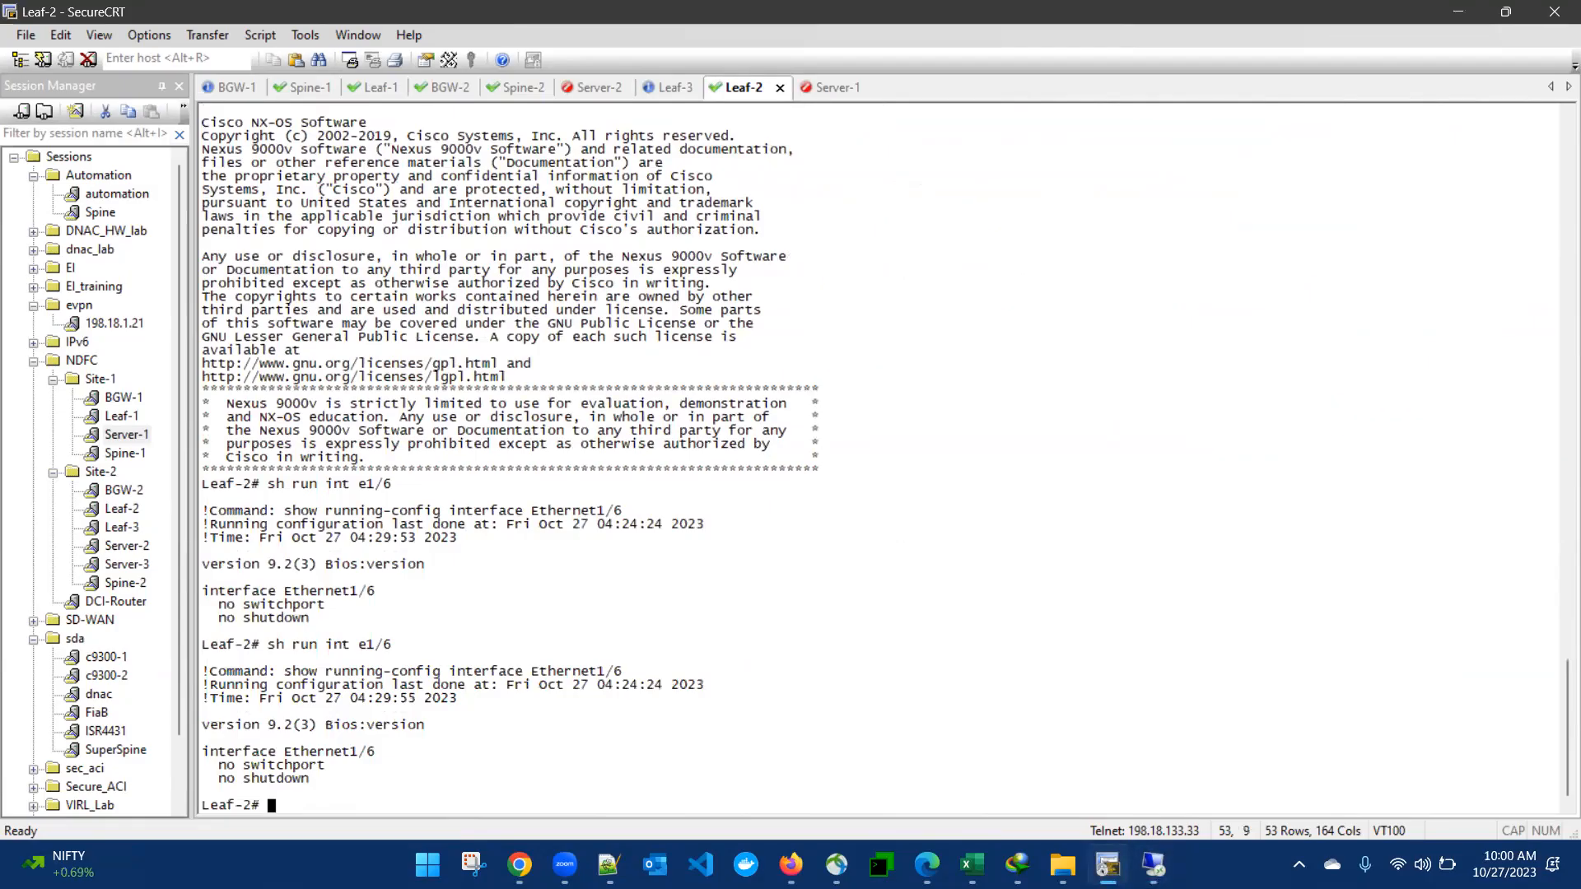
key(Return)
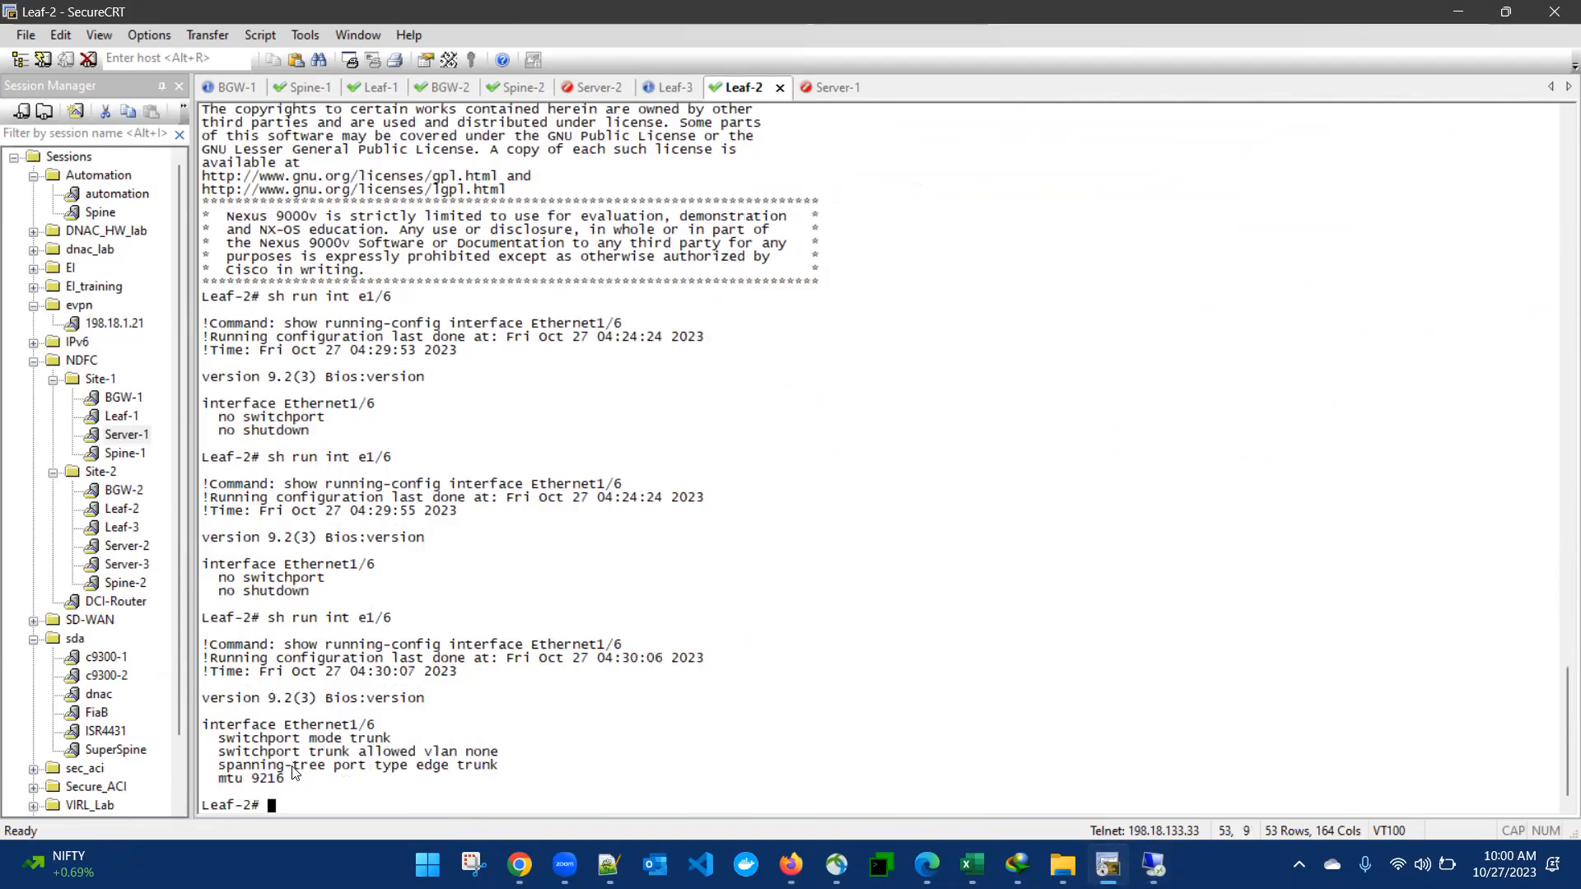
drag(206, 727, 285, 779)
click(658, 724)
click(1153, 864)
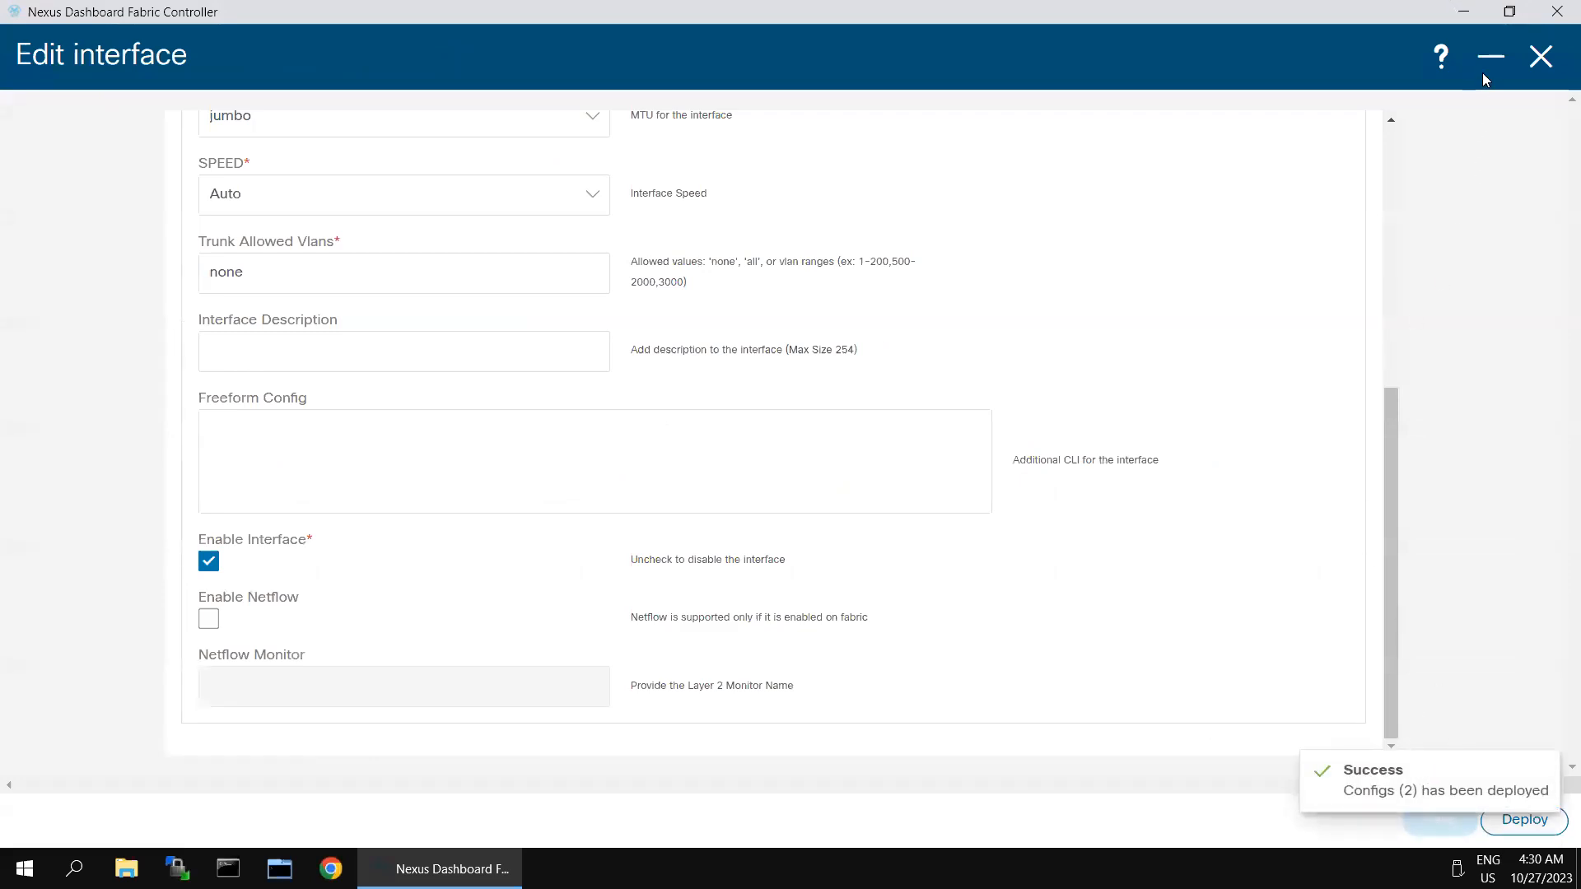
click(1537, 56)
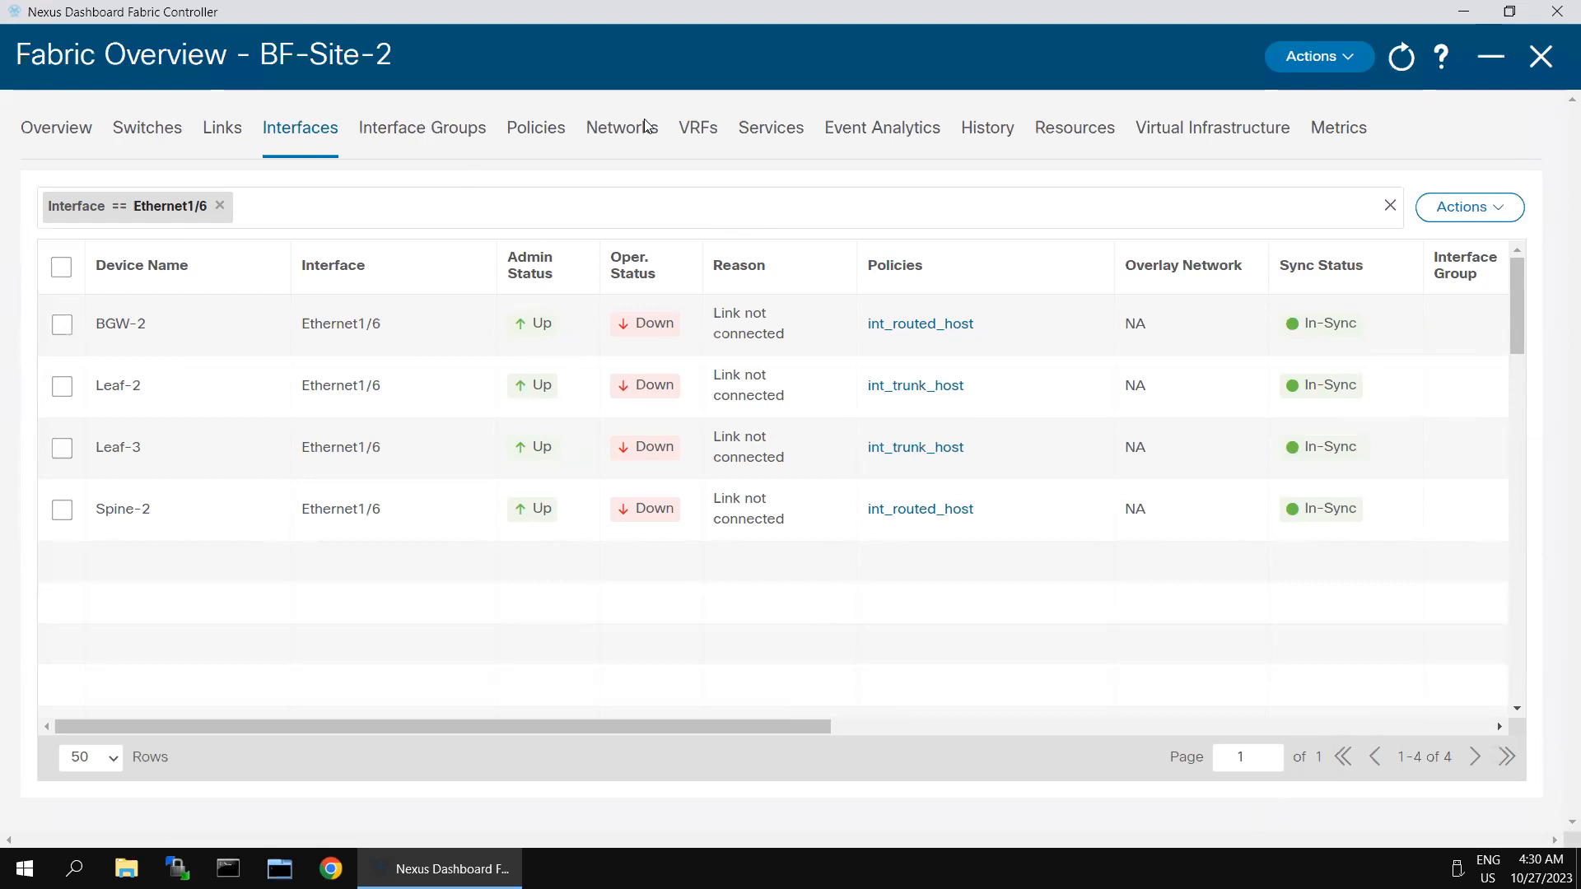
Step: Import TopDown-Vrf_29Oct2018_103455.csv via VRFs Actions > Import; the import is rejected
click(689, 129)
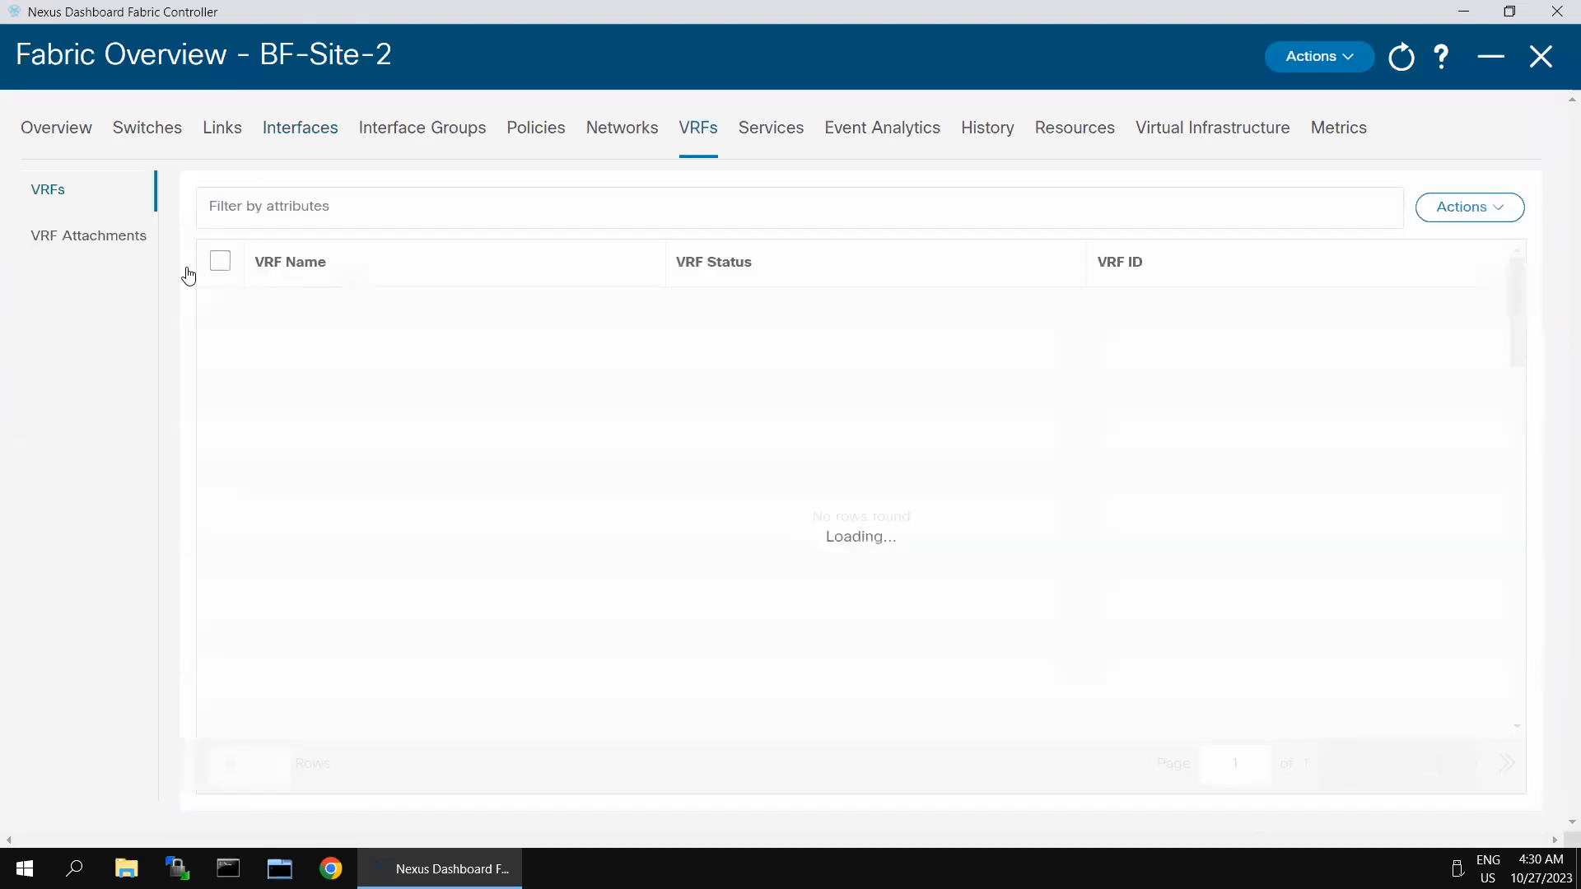
click(1495, 216)
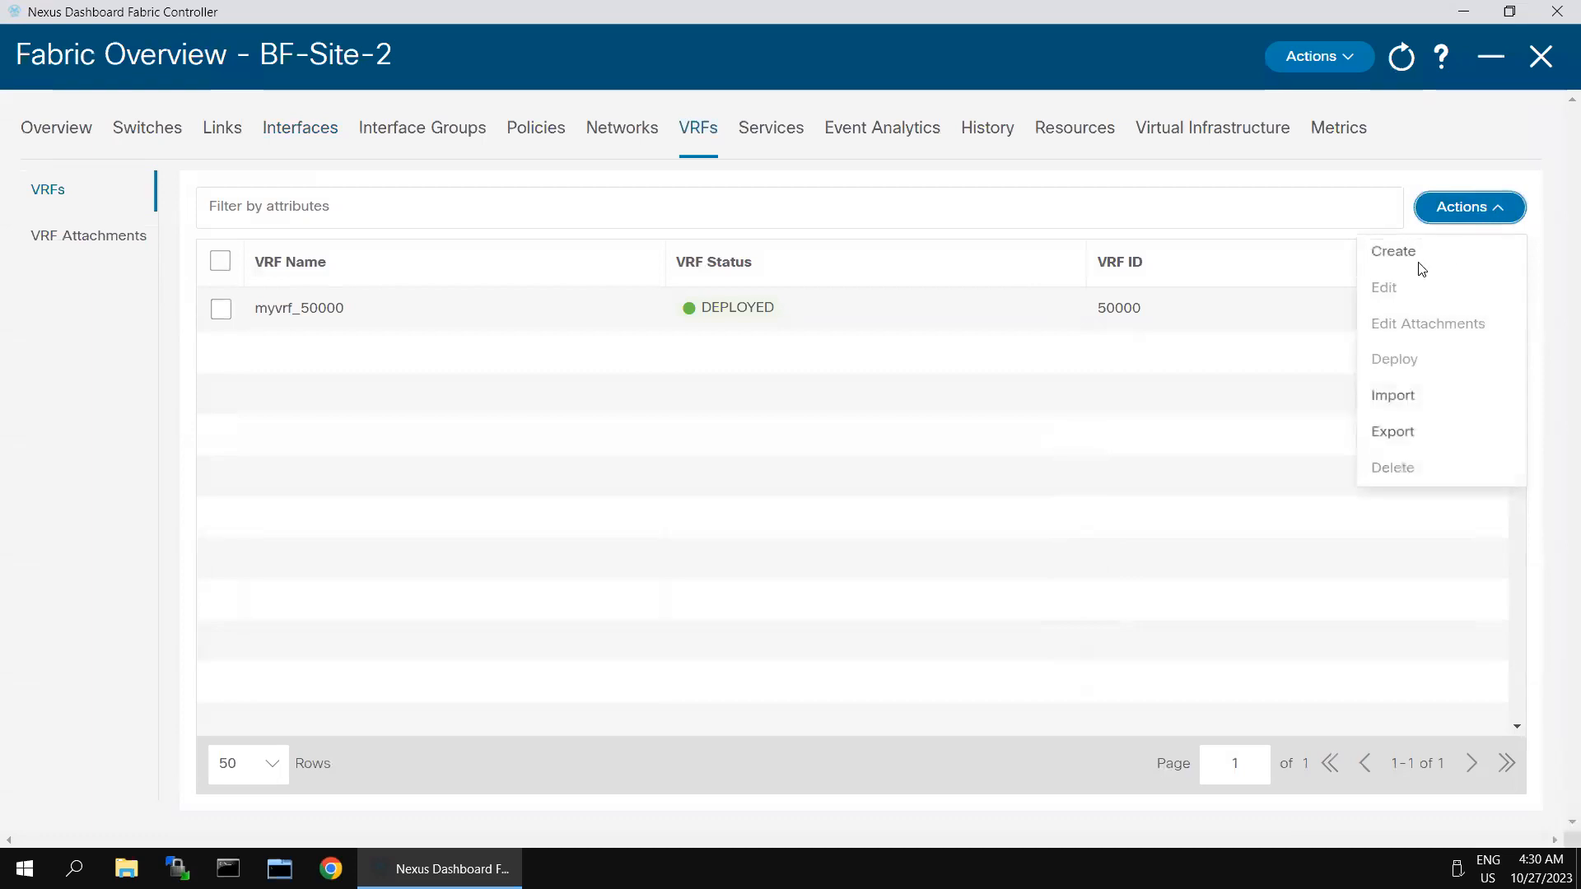
click(1402, 396)
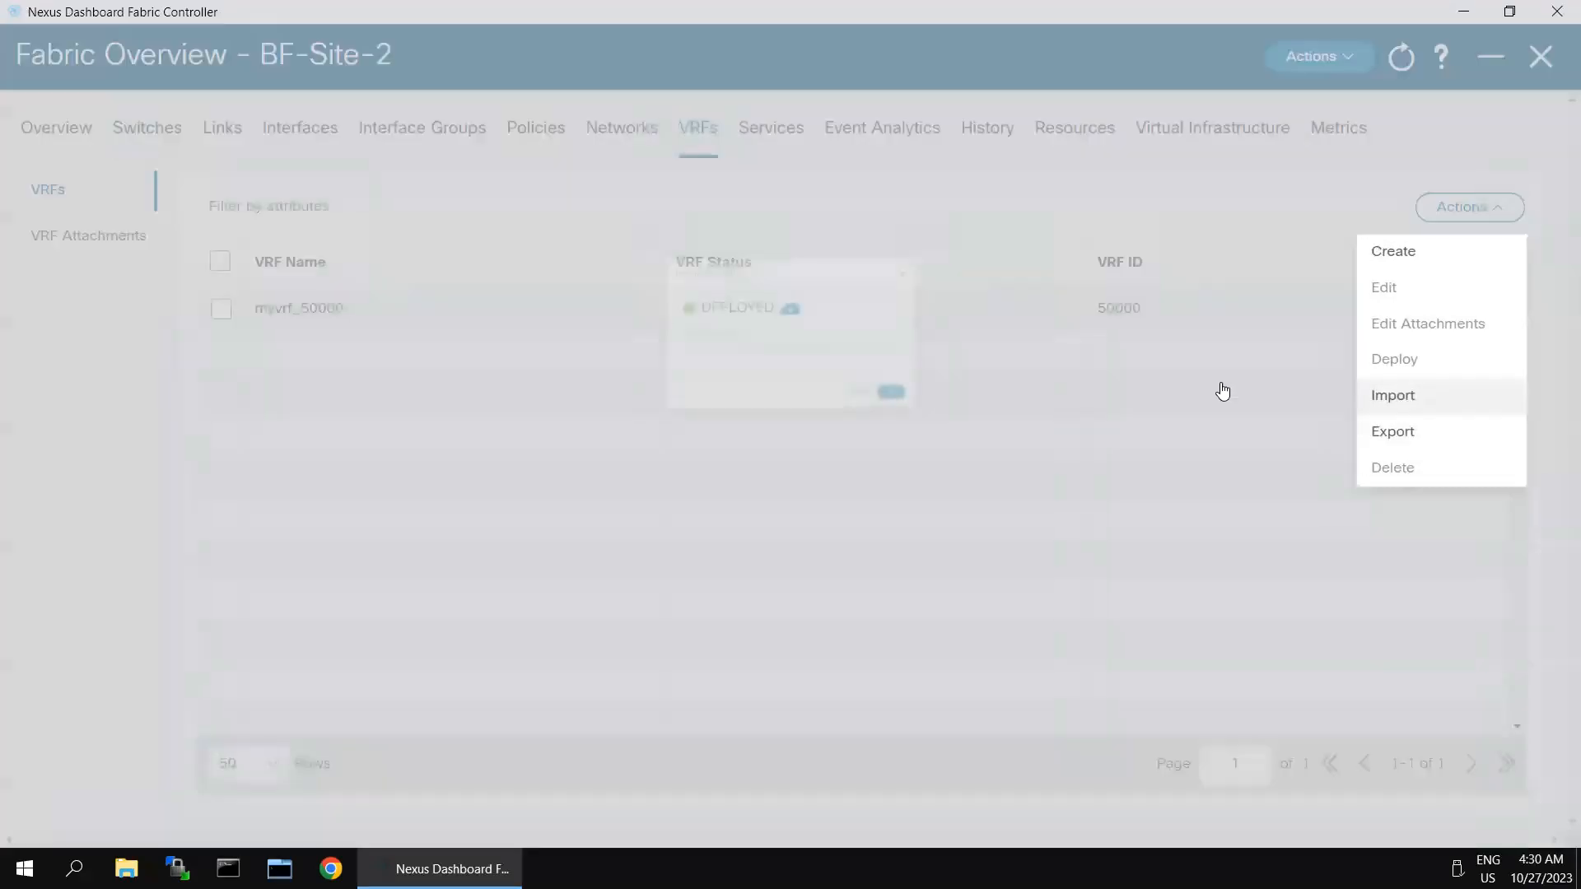
click(749, 237)
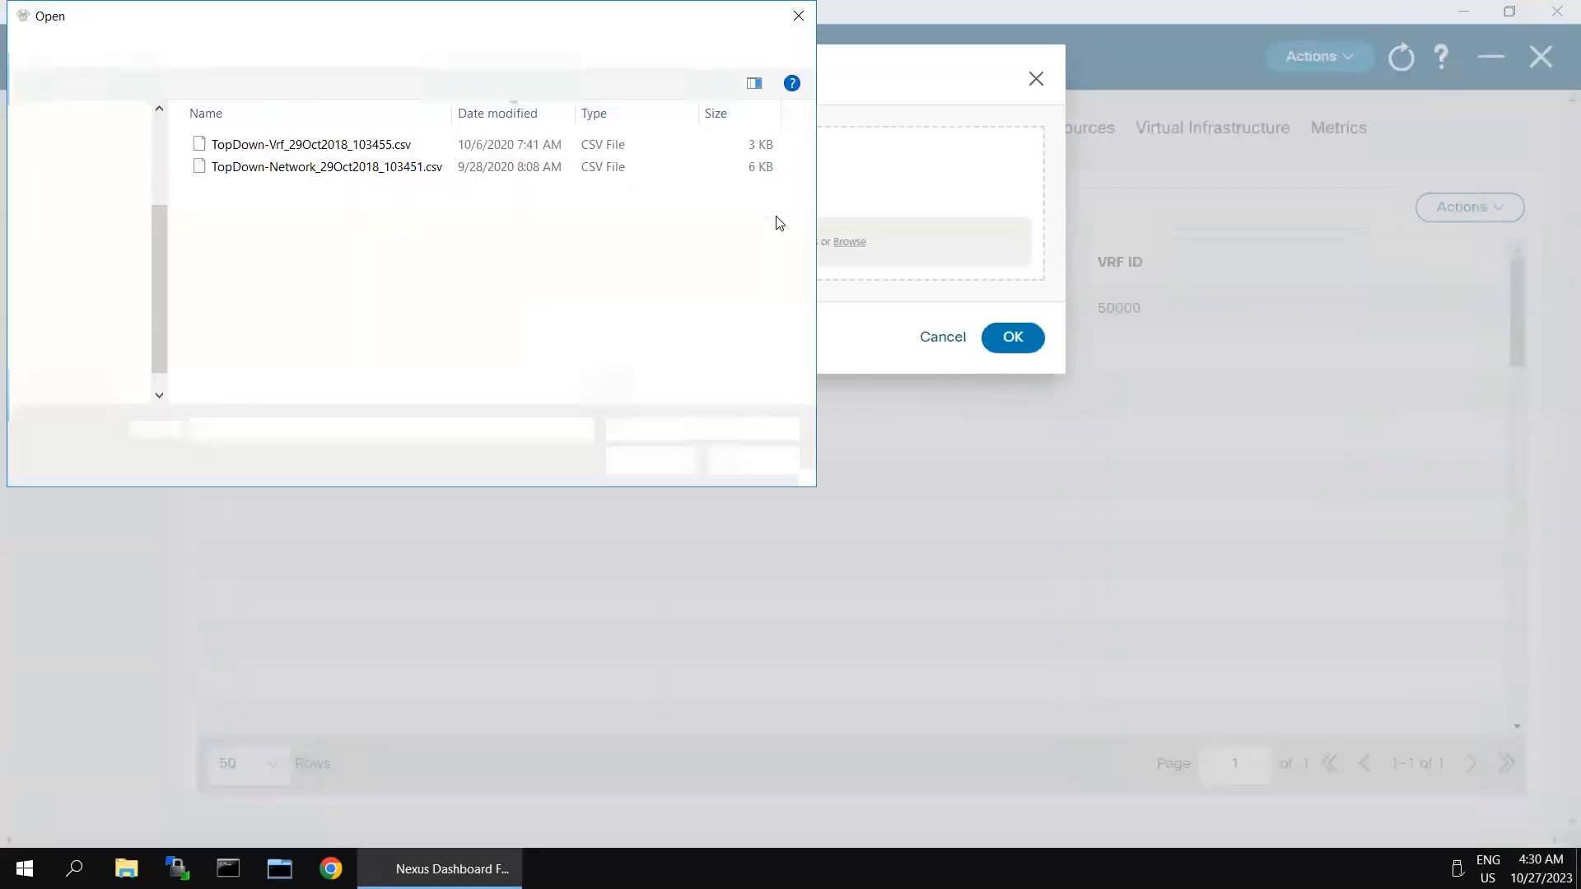
double_click(356, 148)
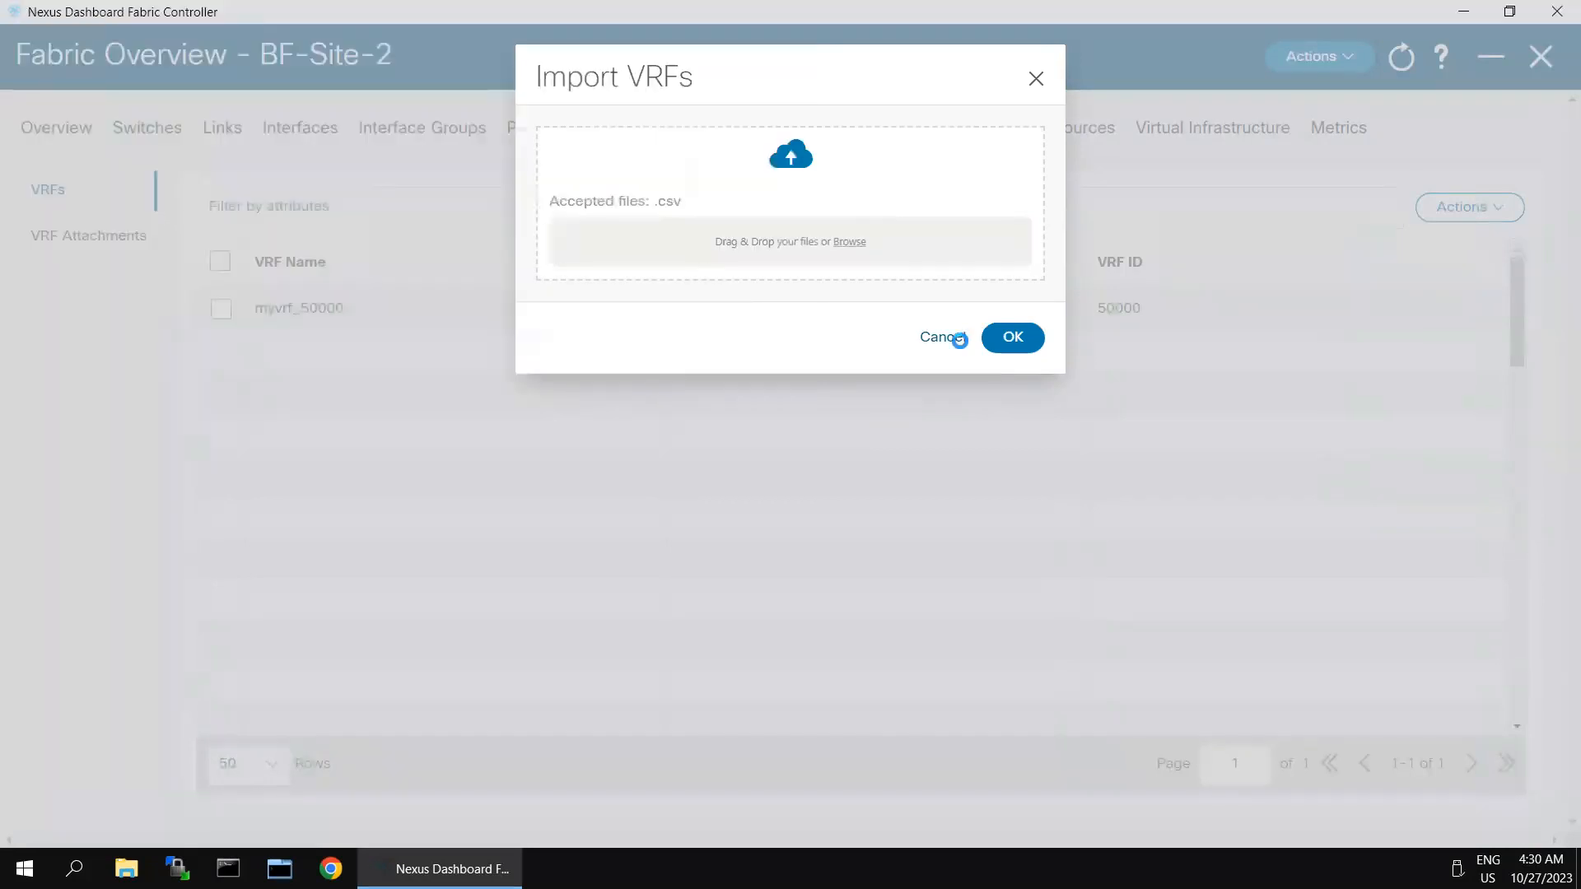
click(1013, 336)
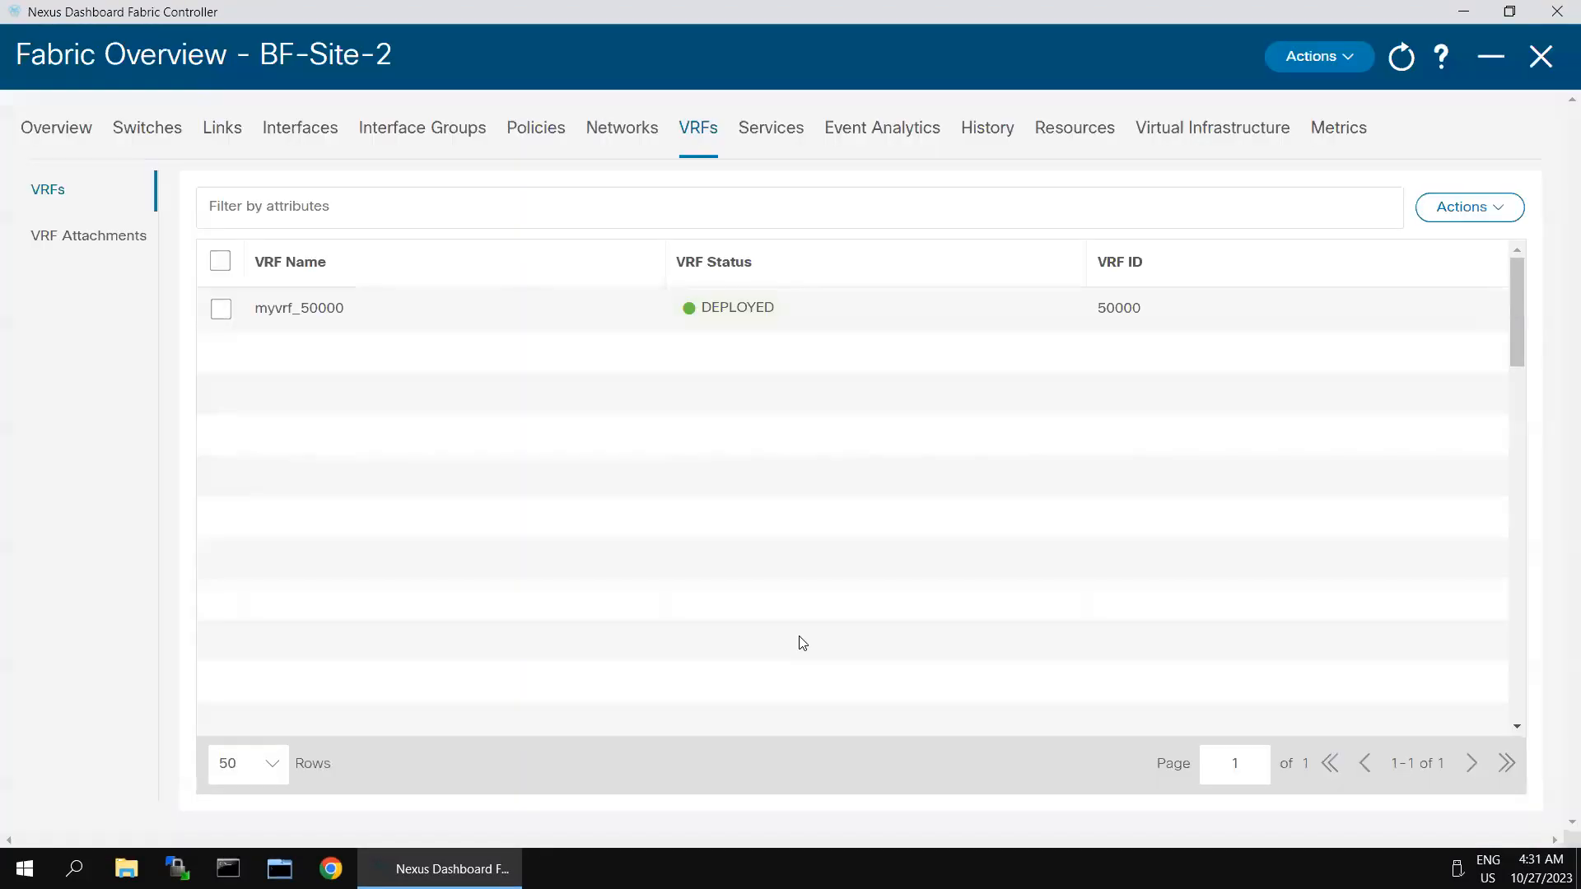
click(1497, 213)
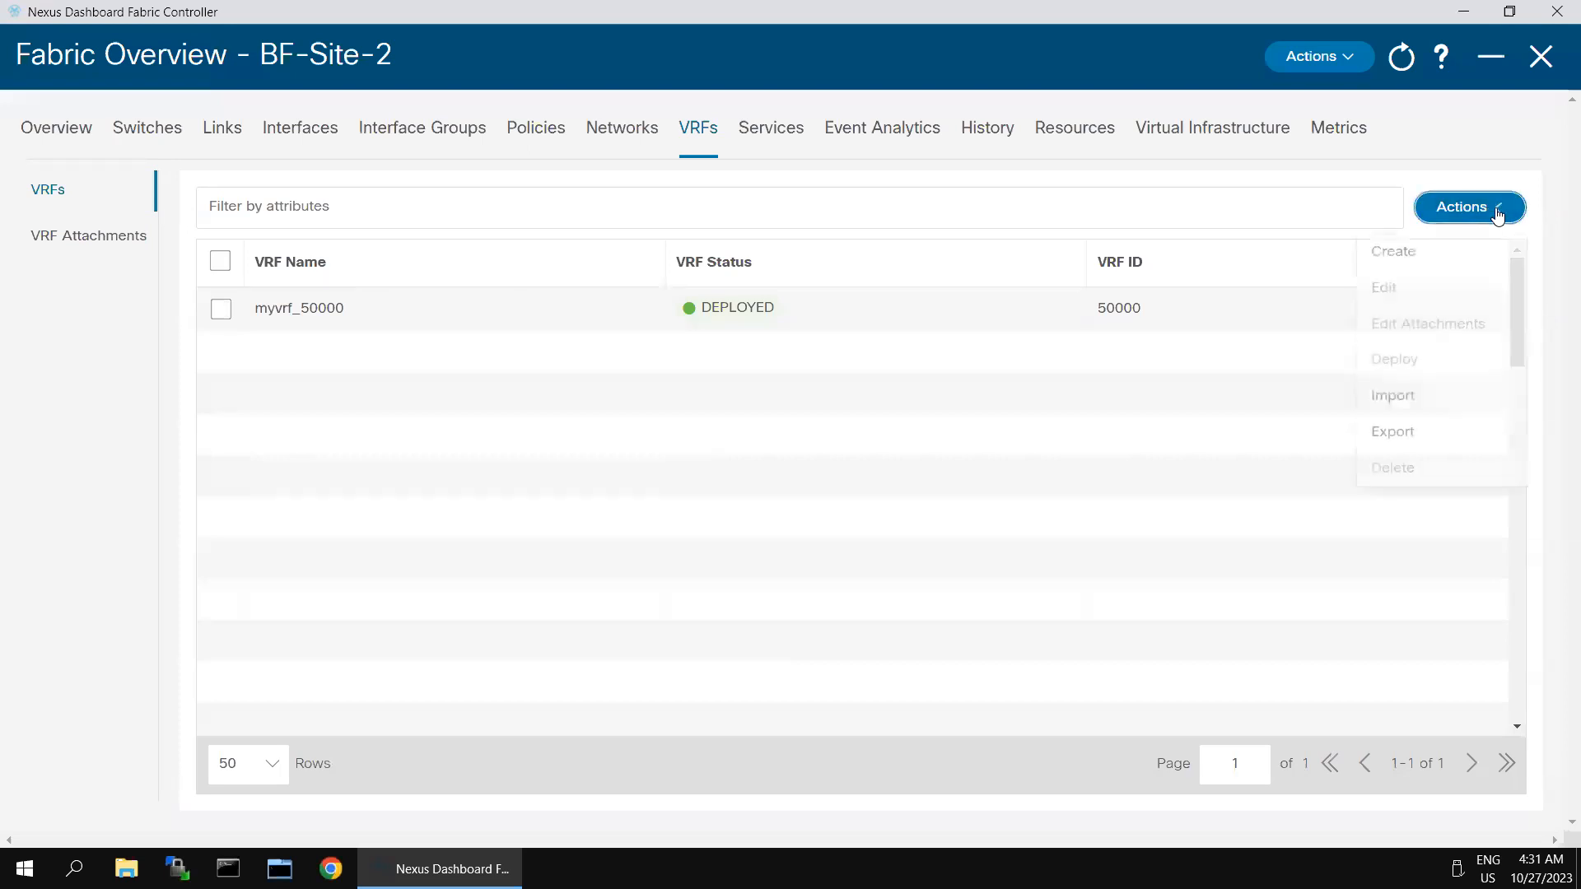
click(1402, 402)
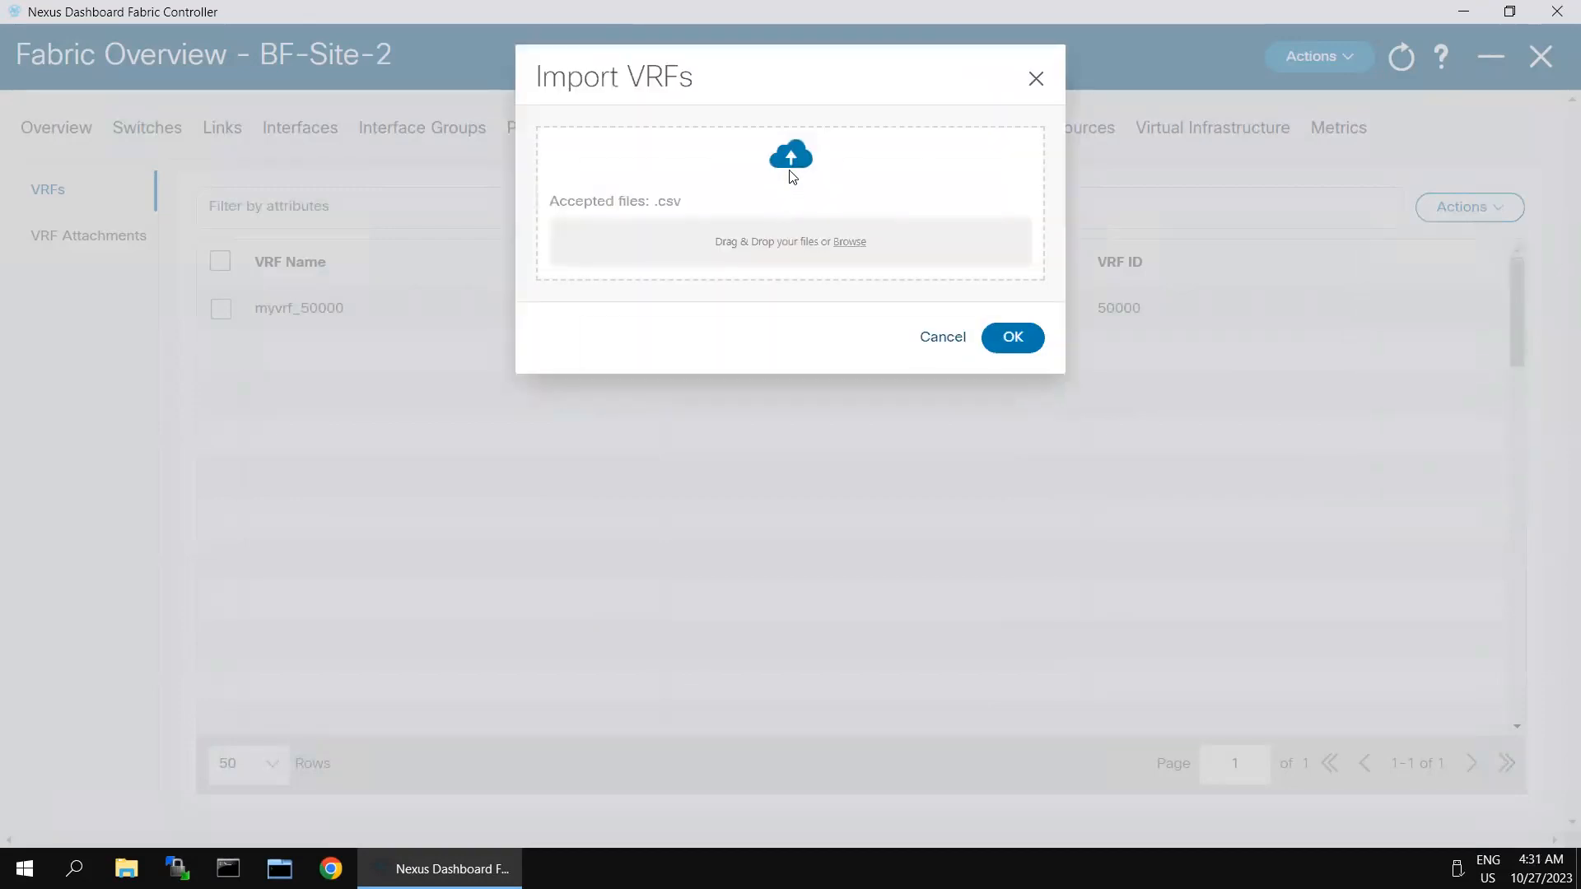
click(788, 243)
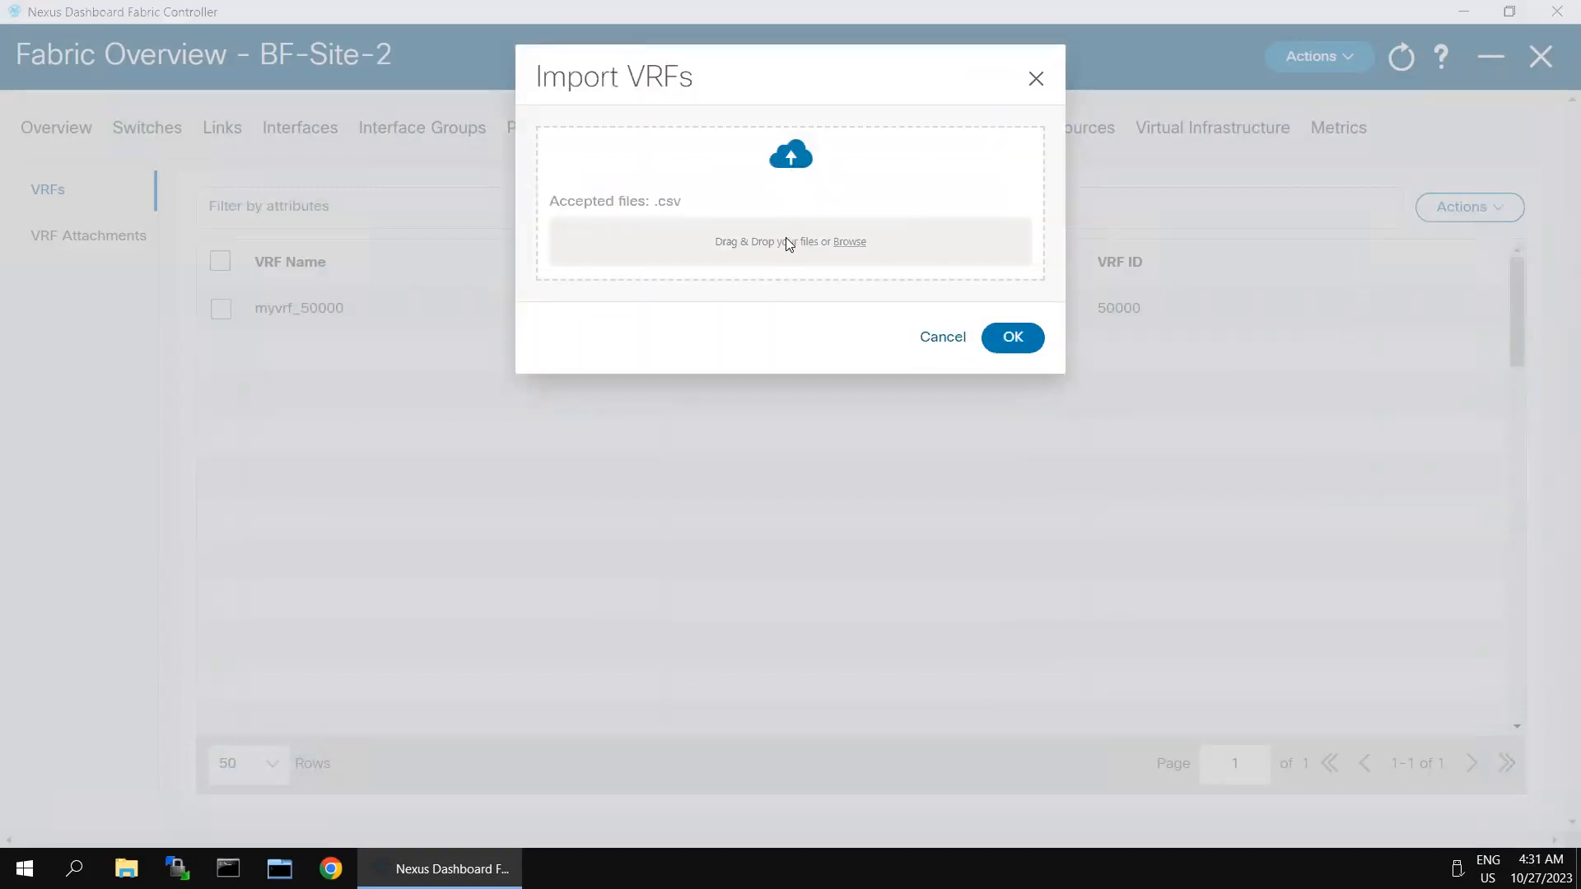
click(363, 151)
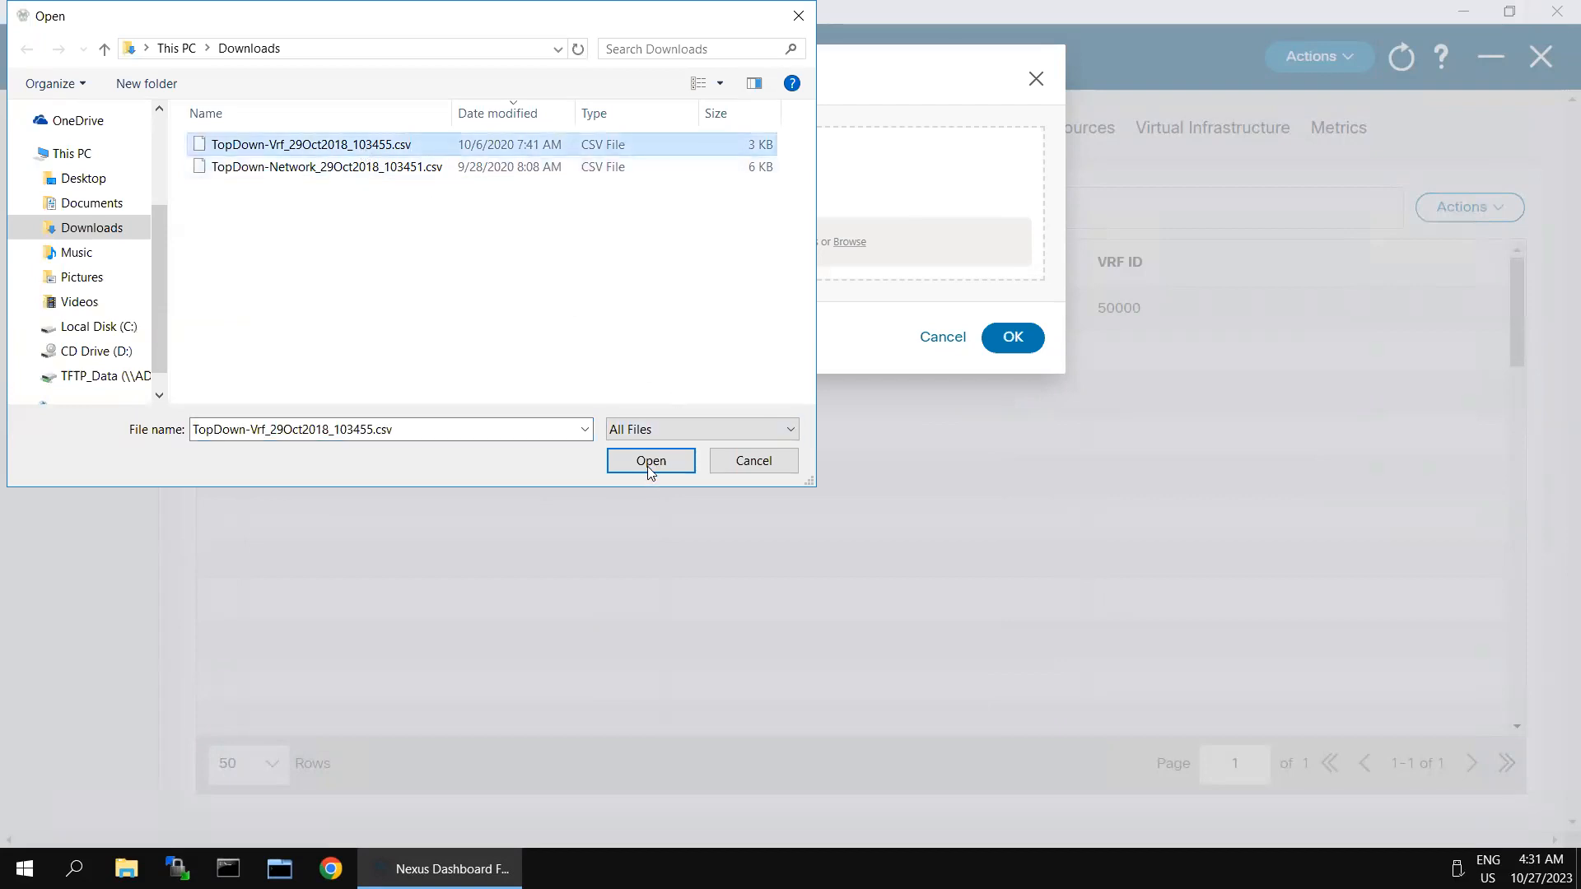
click(684, 455)
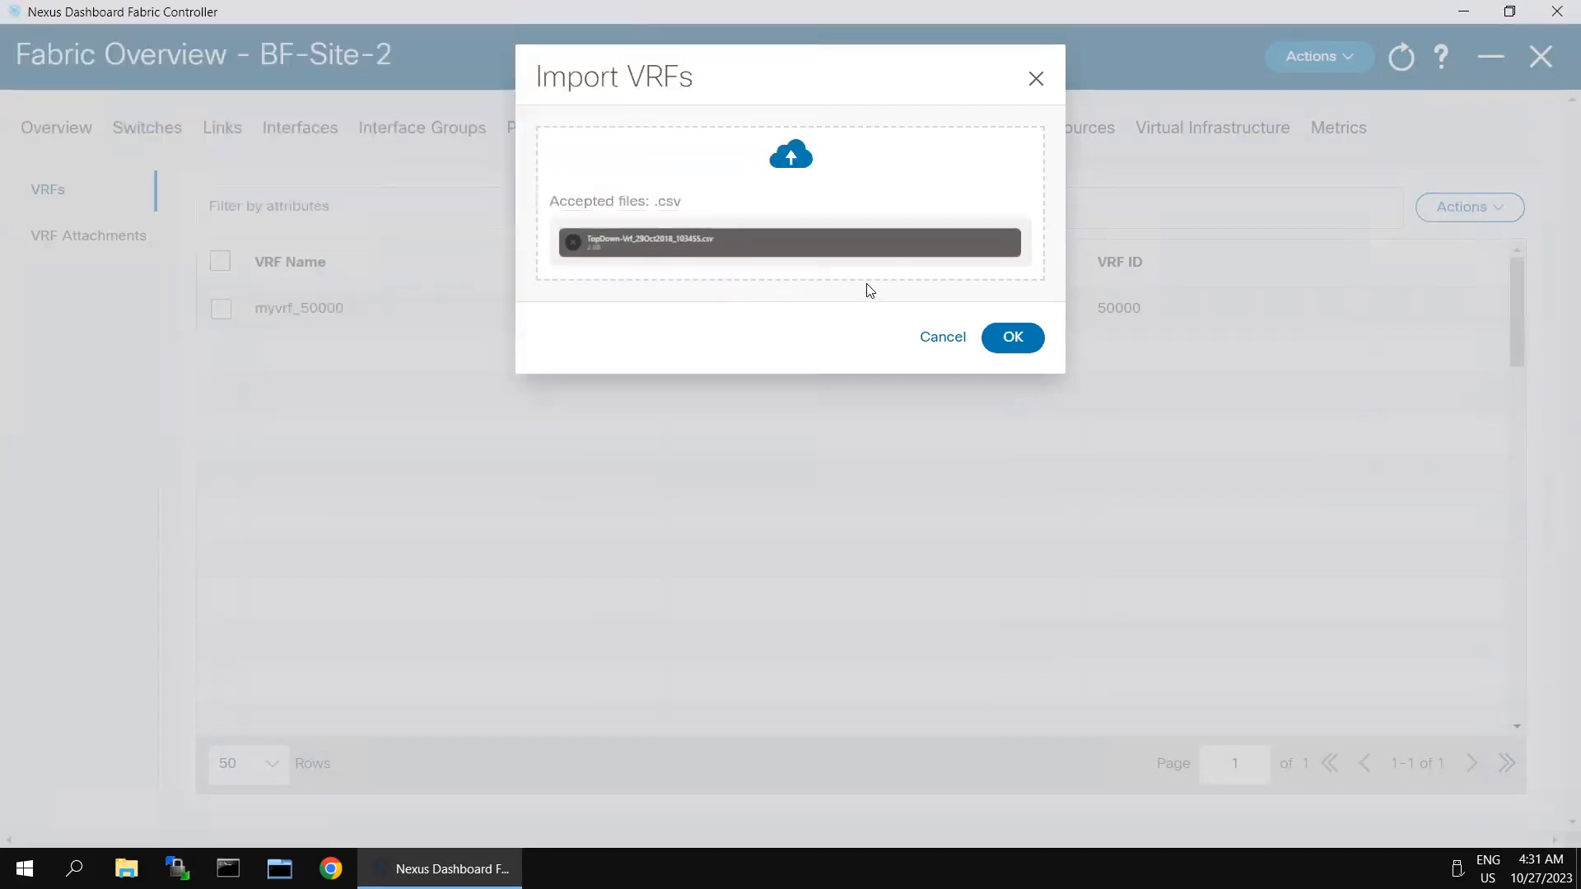
click(1011, 339)
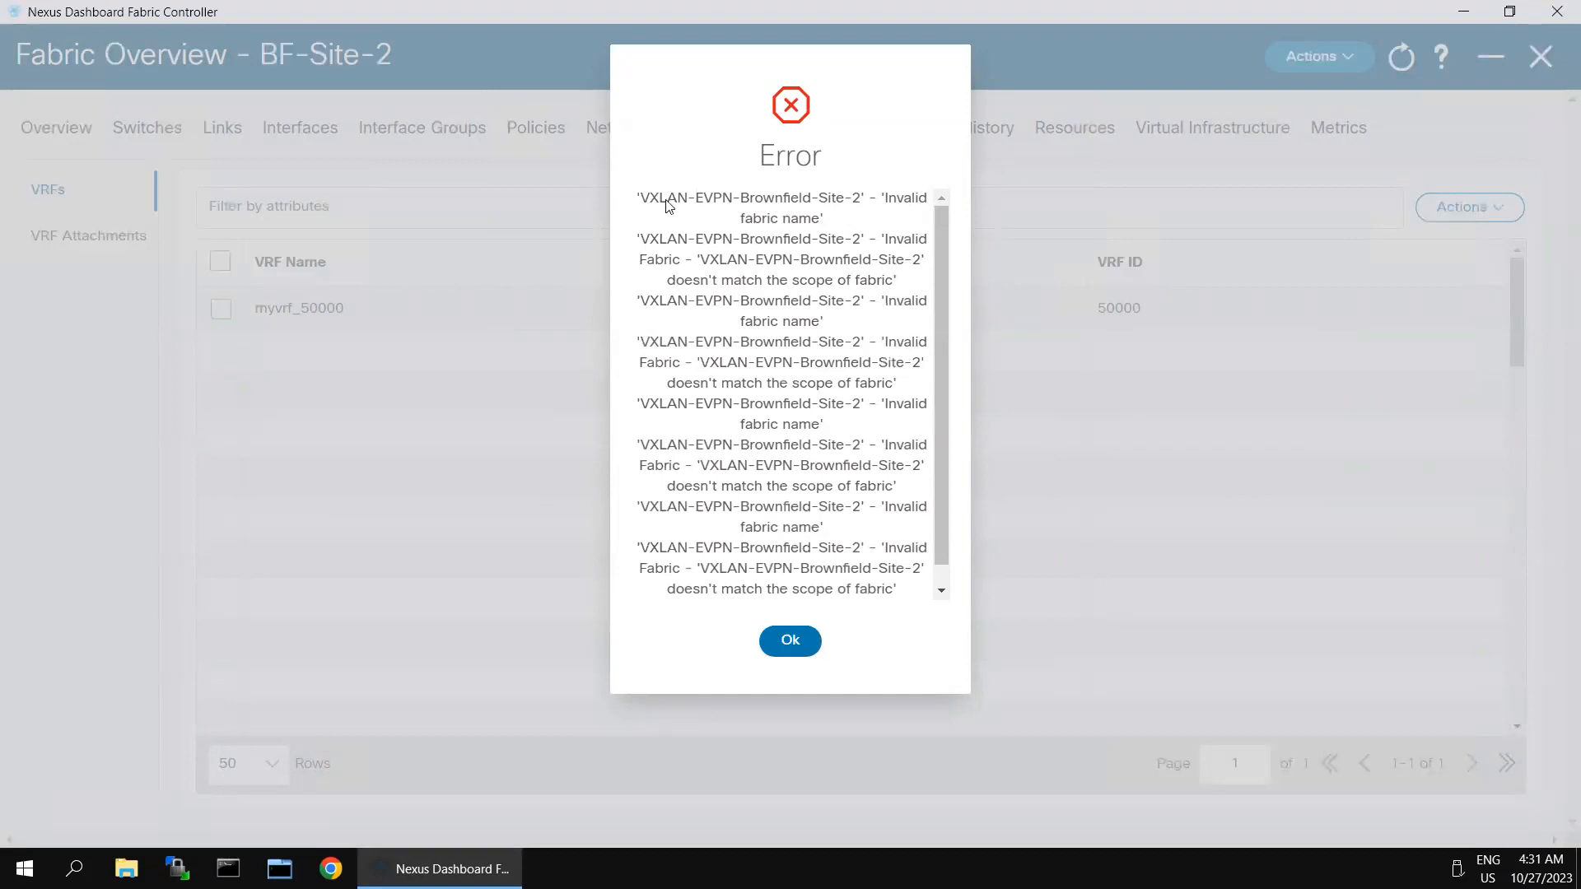
drag(641, 199, 857, 205)
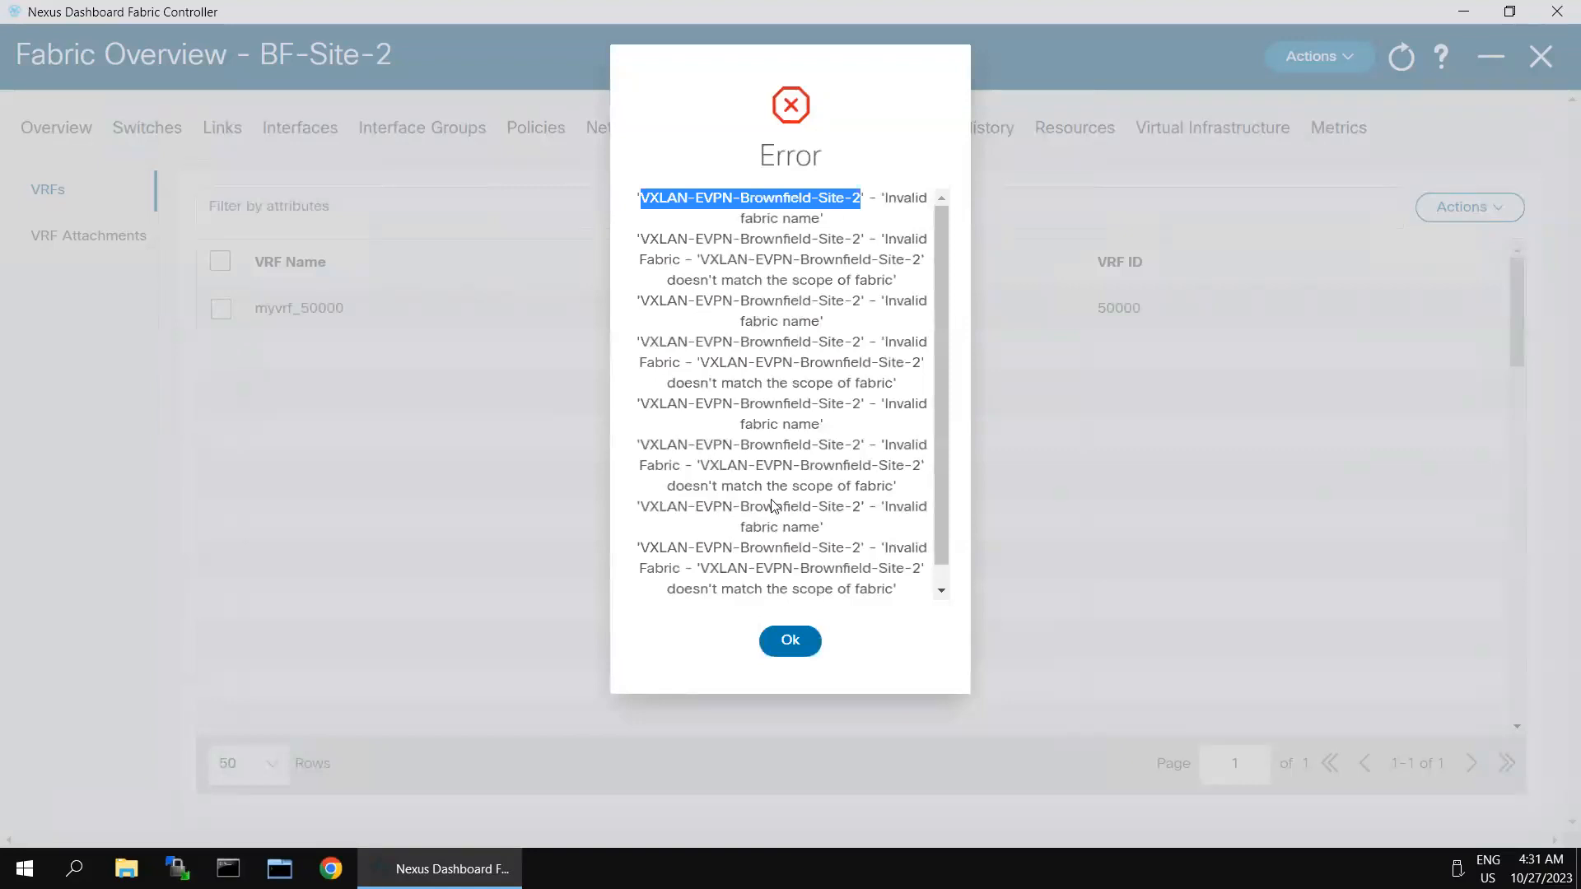
click(783, 643)
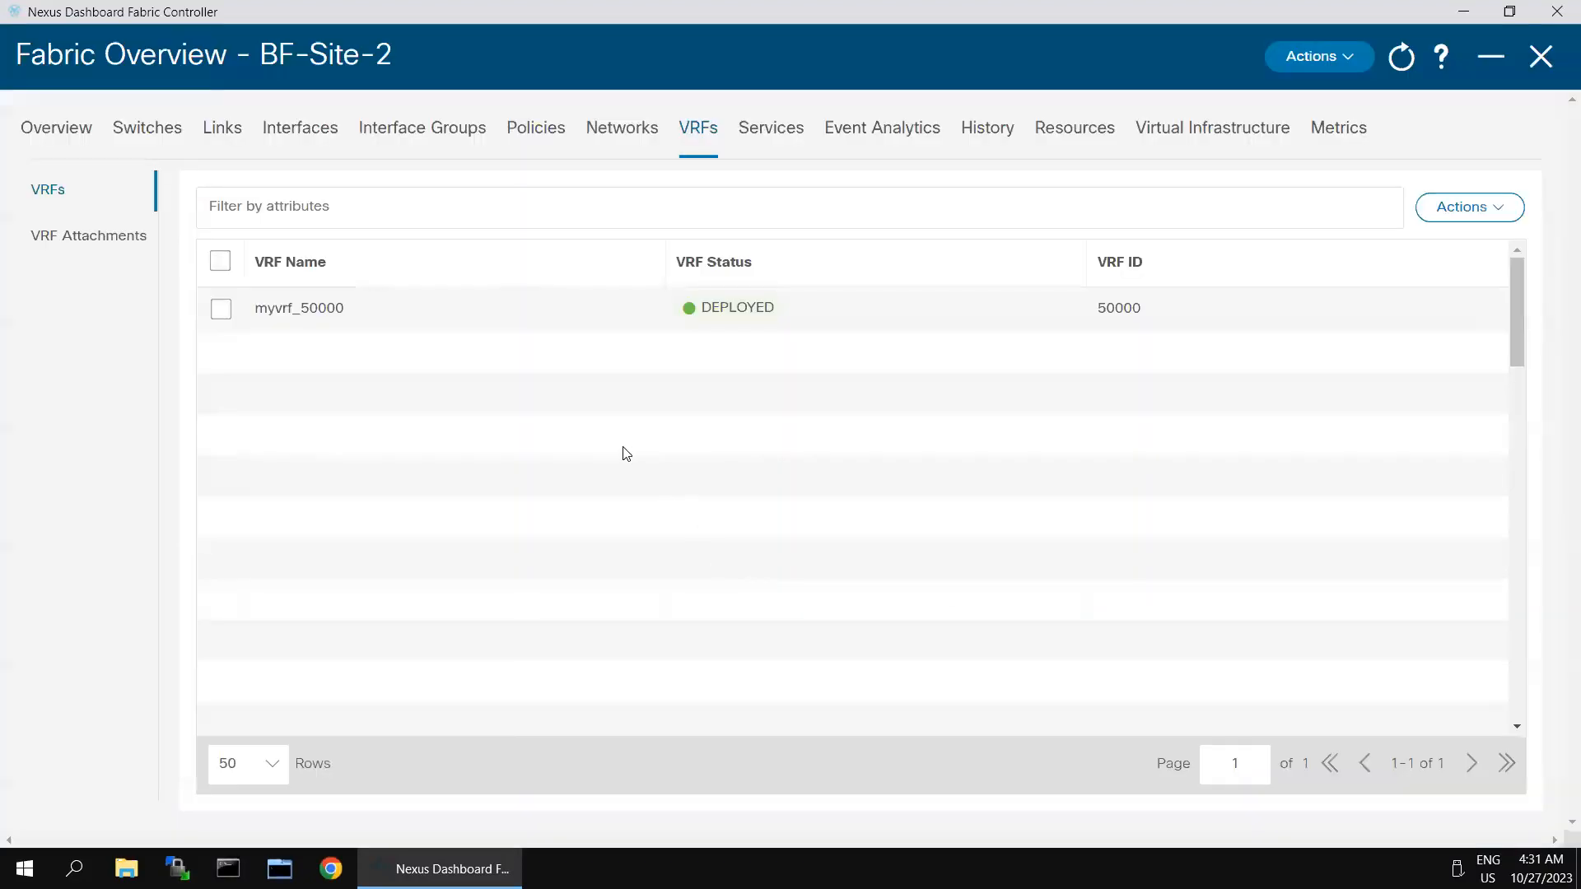
Step: Open TopDown-Vrf_29Oct2018_103455.csv from Downloads in plain Notepad
click(126, 869)
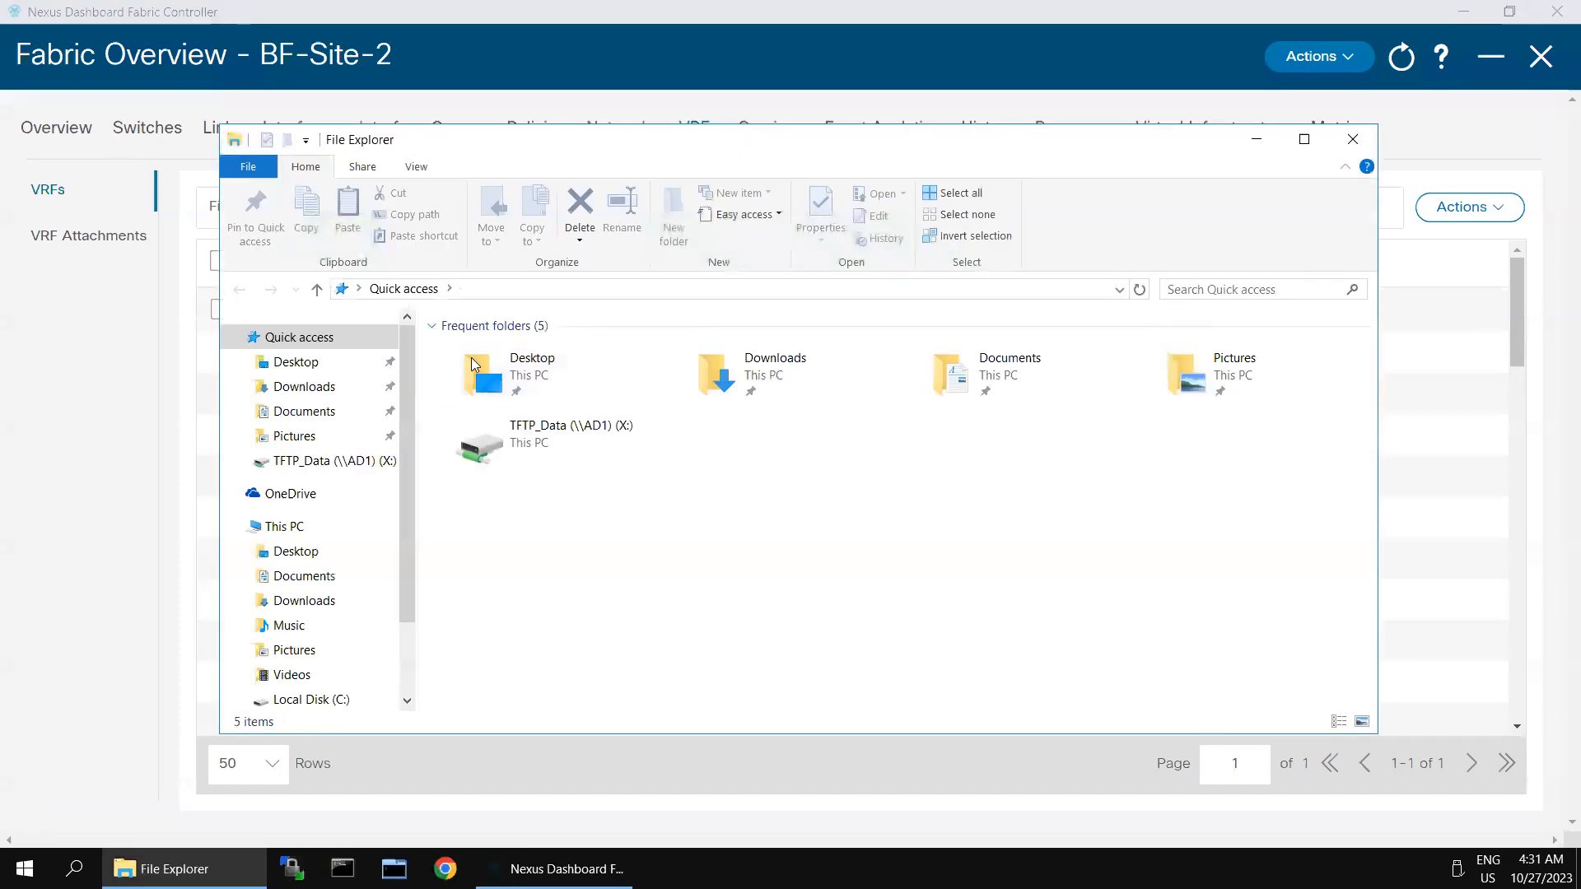
click(360, 390)
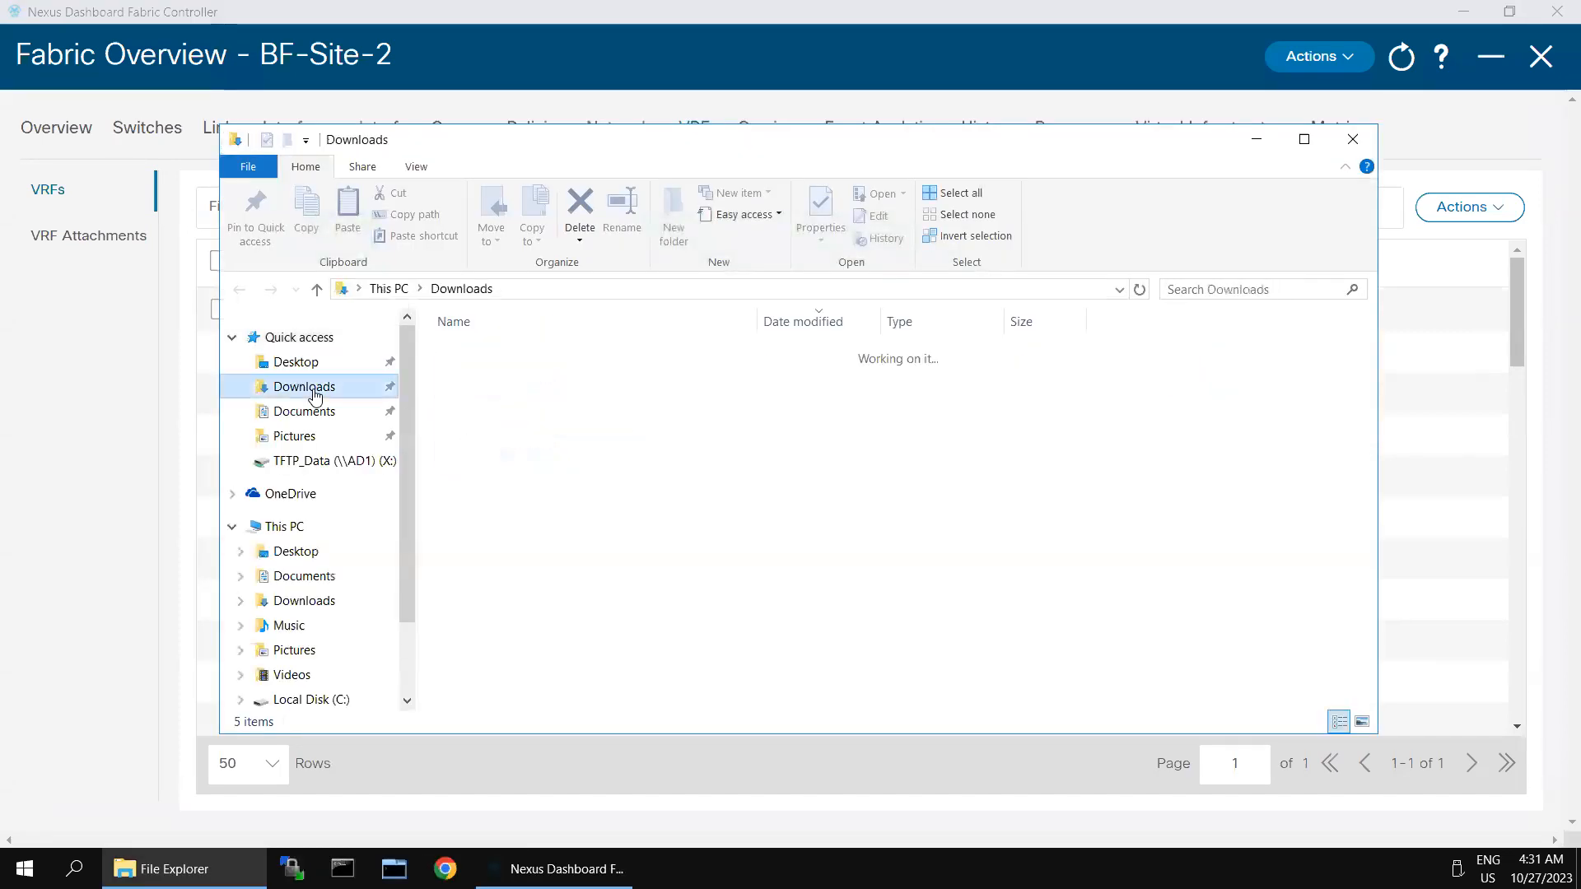
double_click(531, 354)
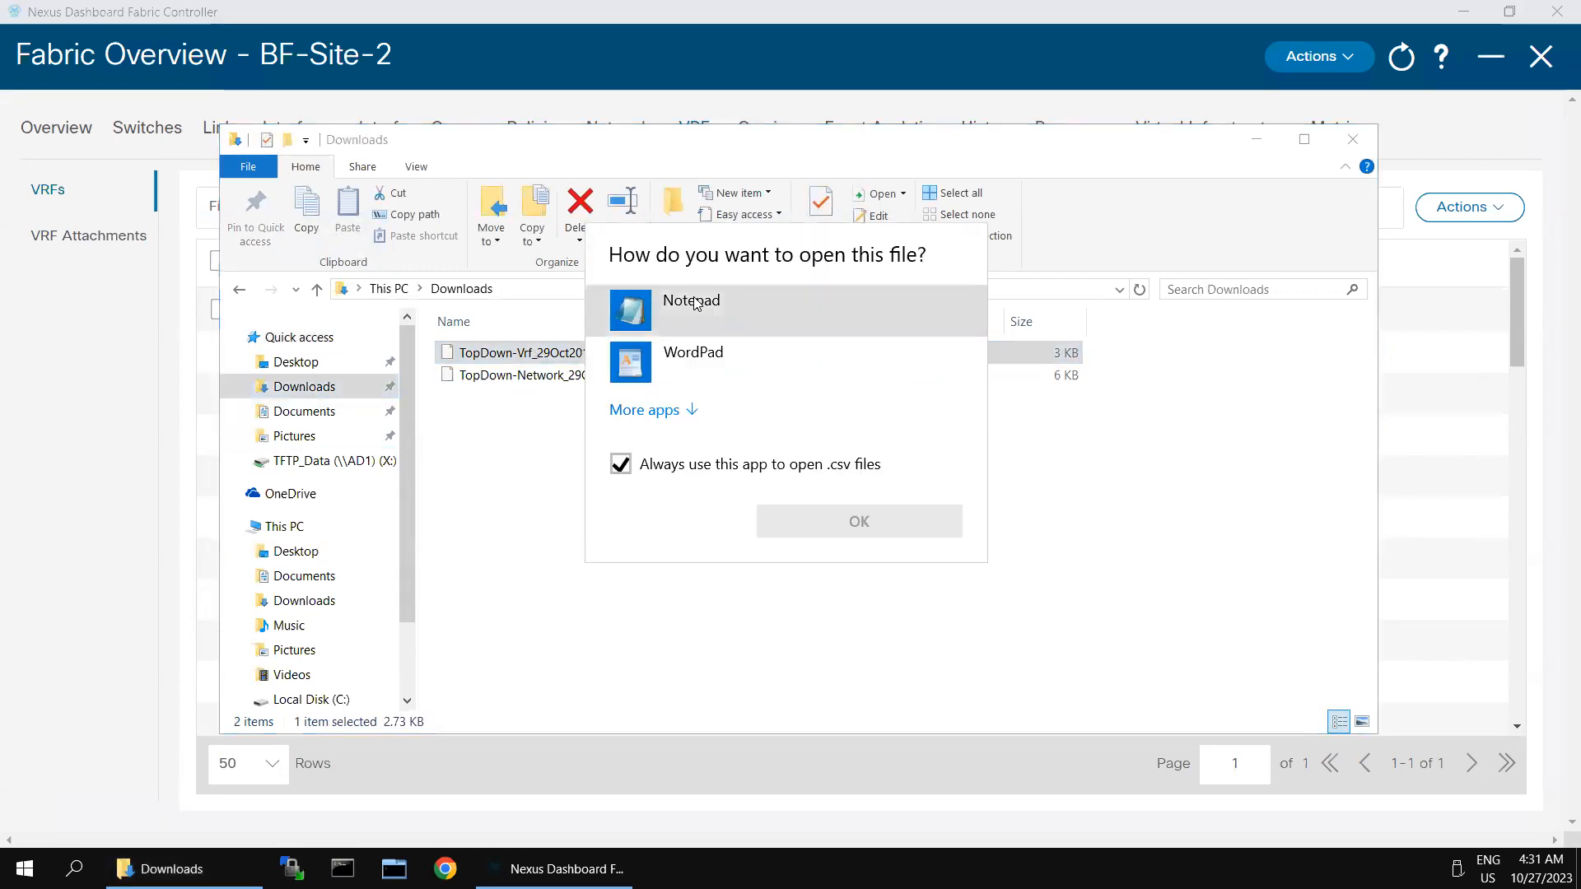
click(696, 303)
click(836, 520)
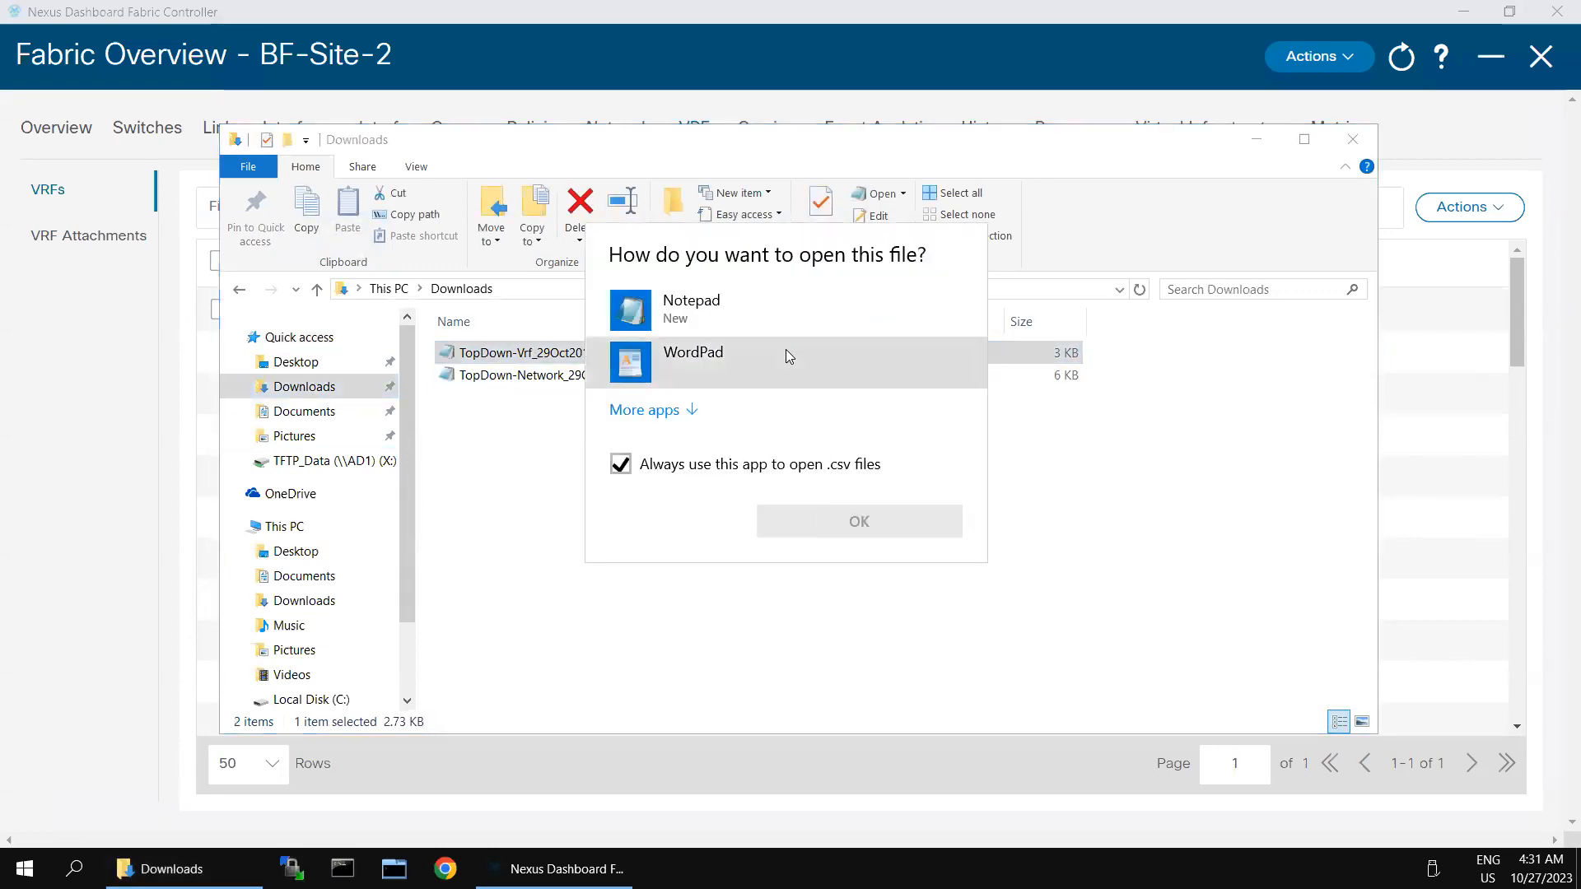
click(734, 301)
double_click(721, 313)
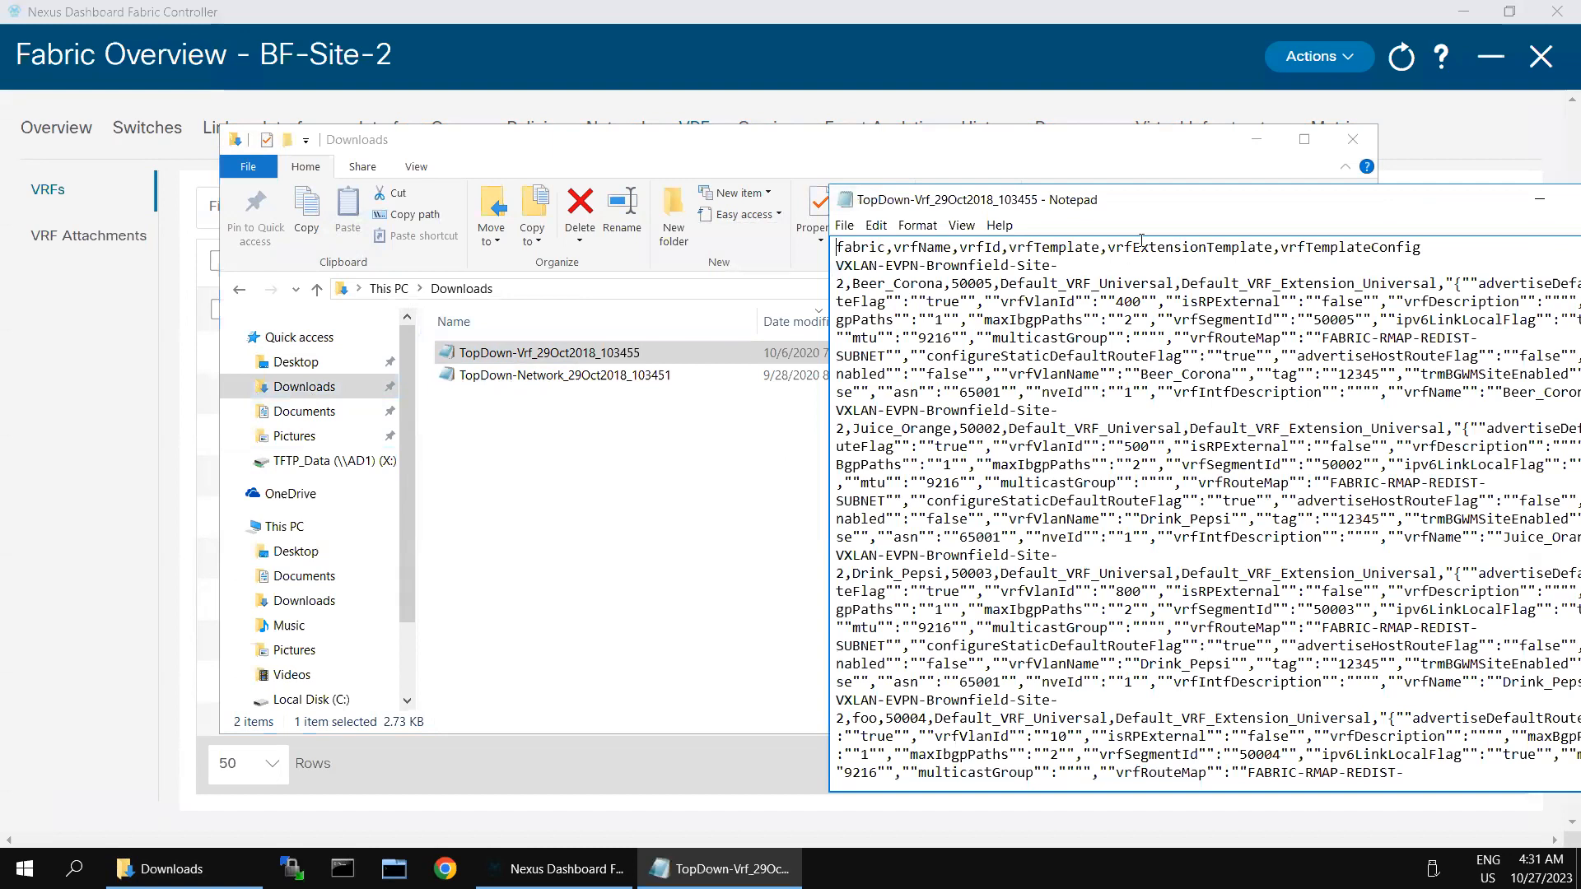
drag(1172, 212, 994, 216)
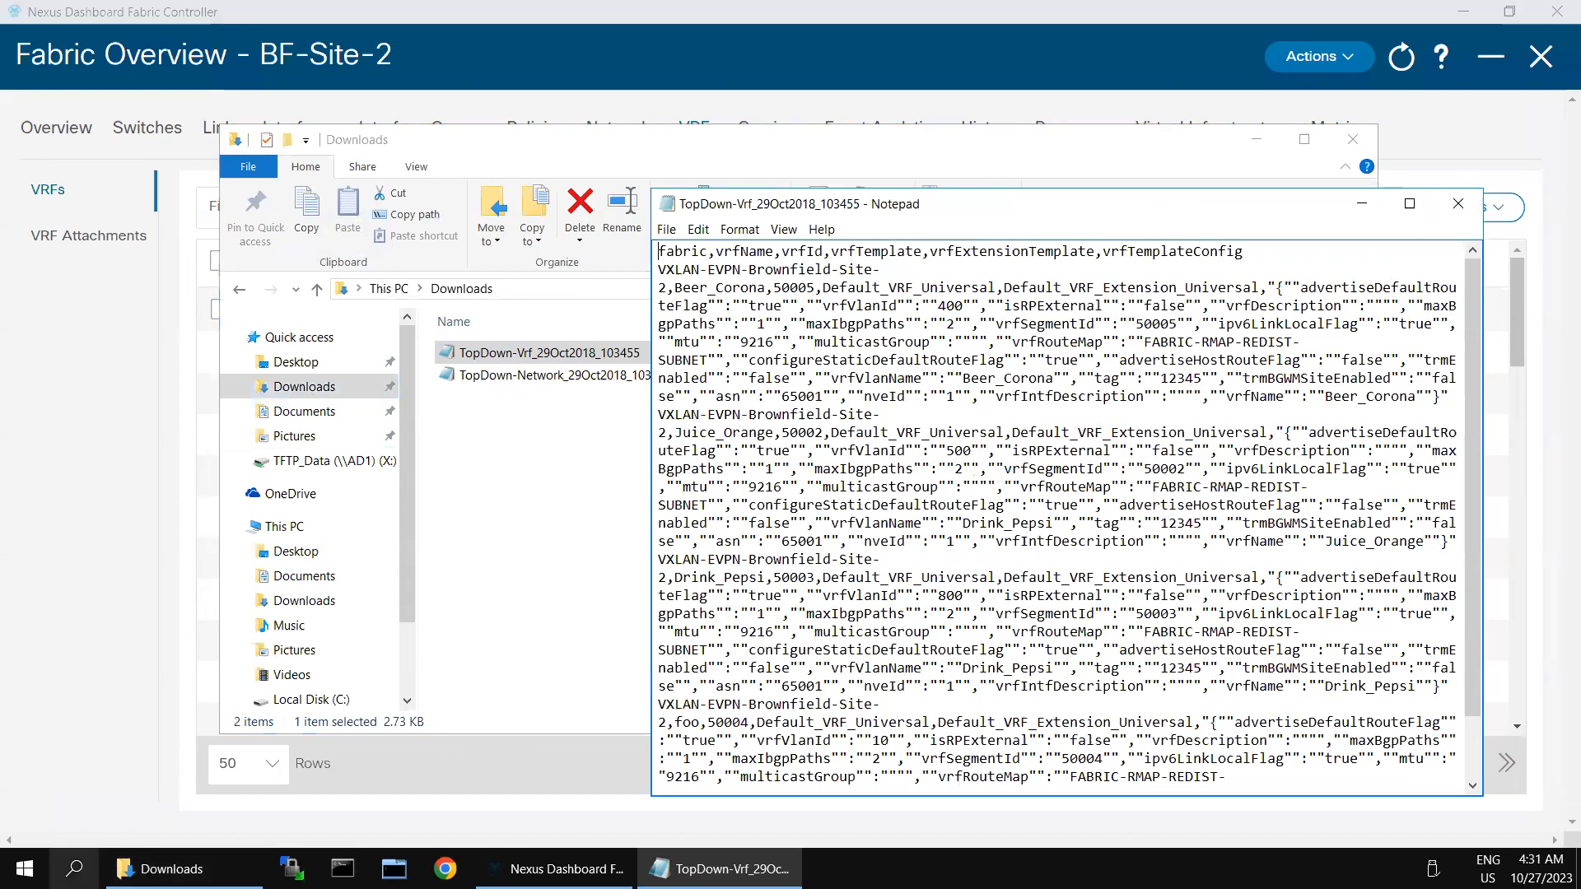
Step: Launch Notepad++ from search, decline its update, and close the plain Notepad copy
click(74, 869)
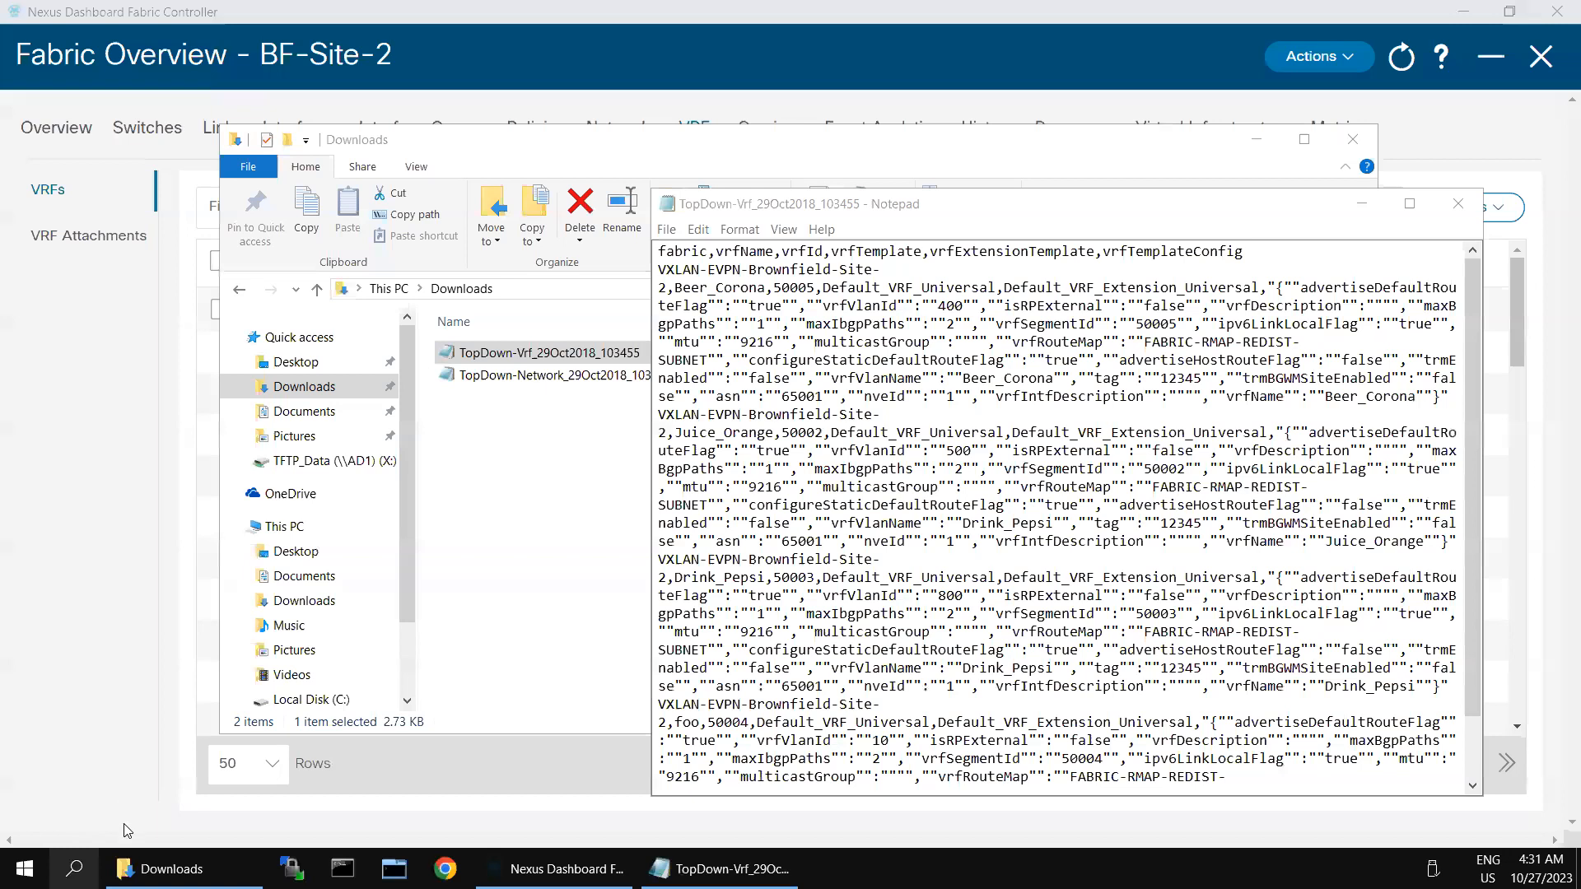
text(notepad)
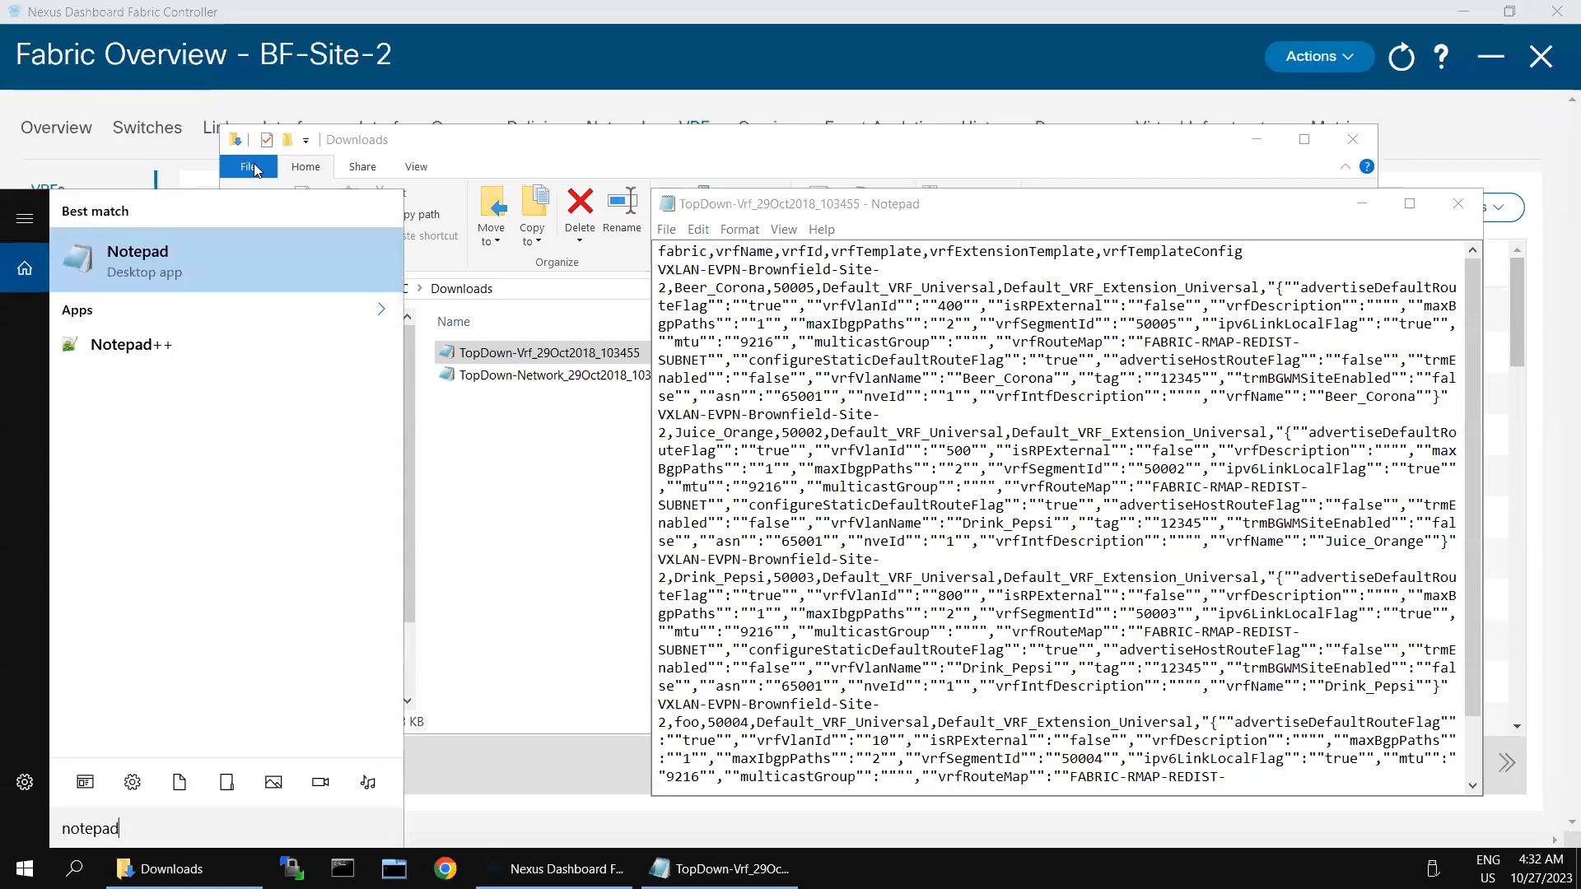
click(132, 344)
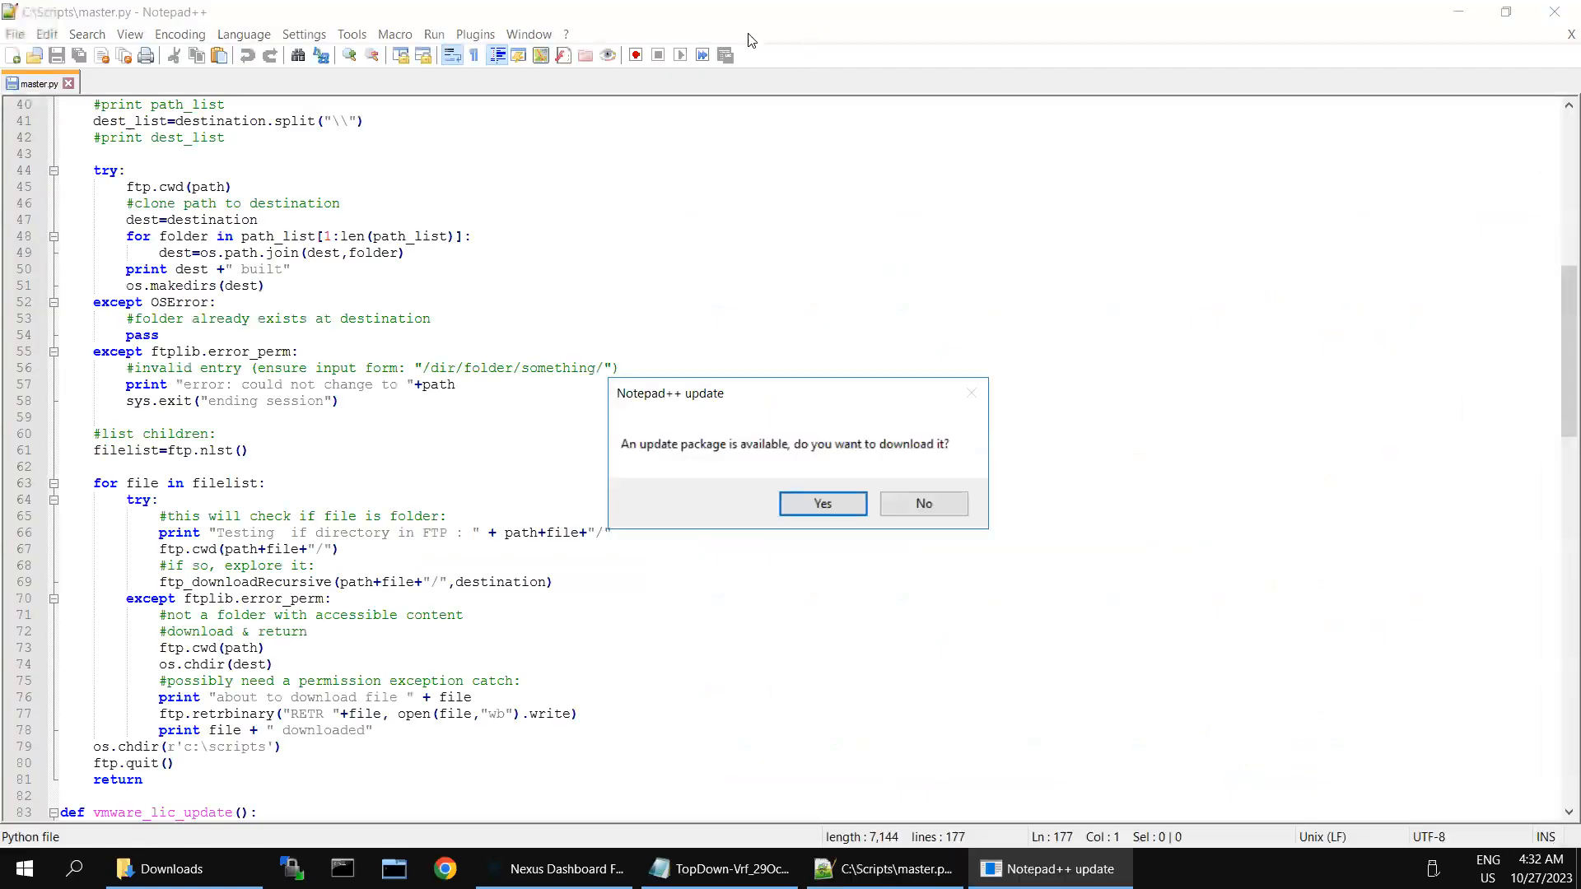
click(935, 499)
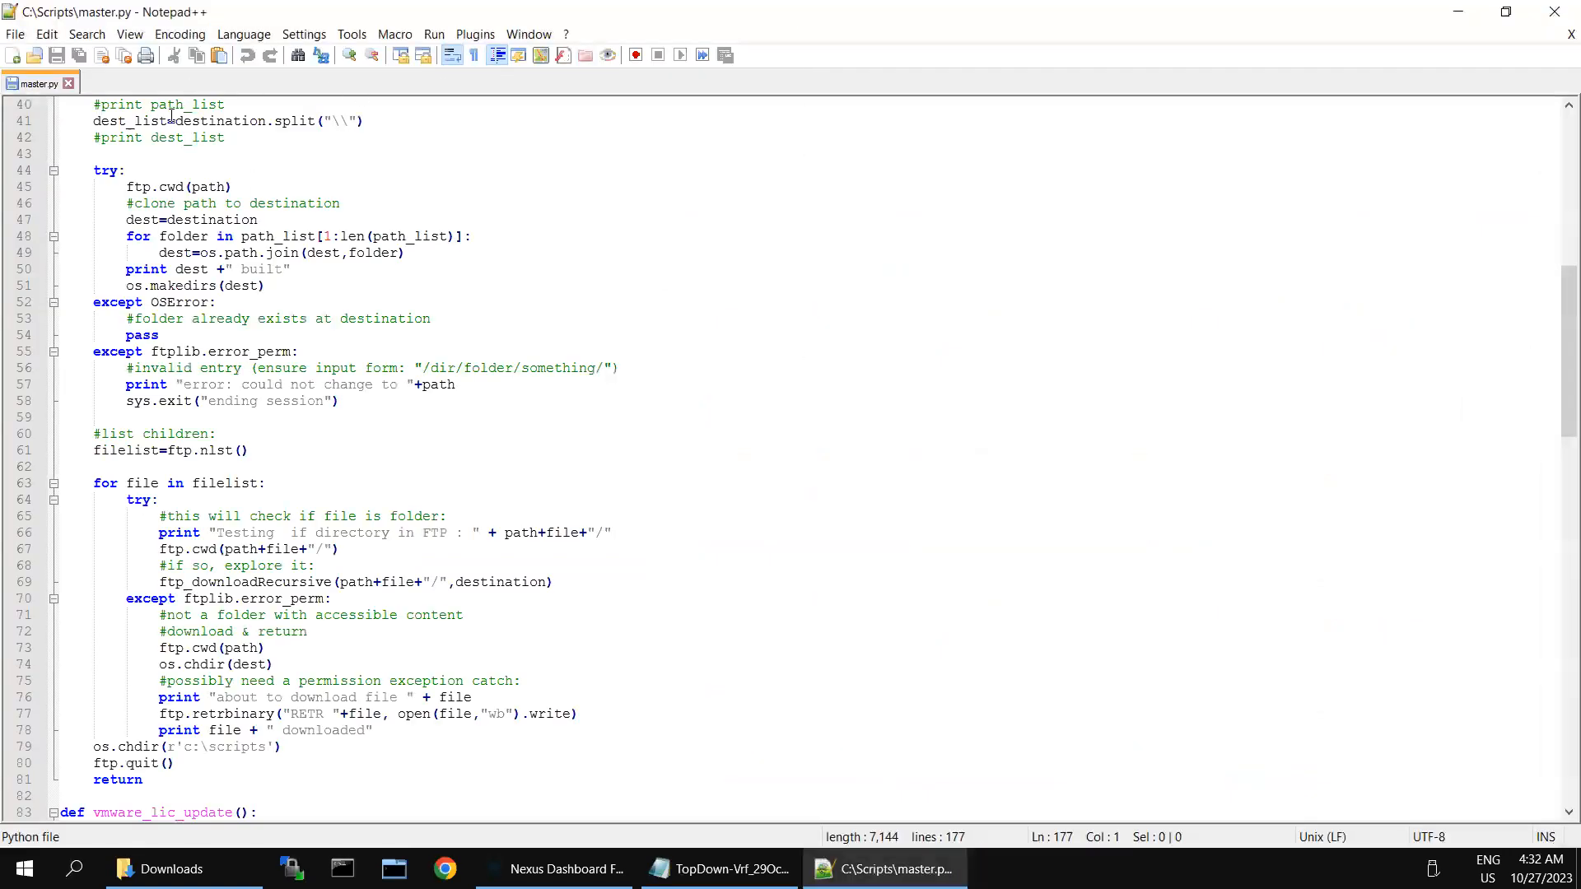
double_click(130, 91)
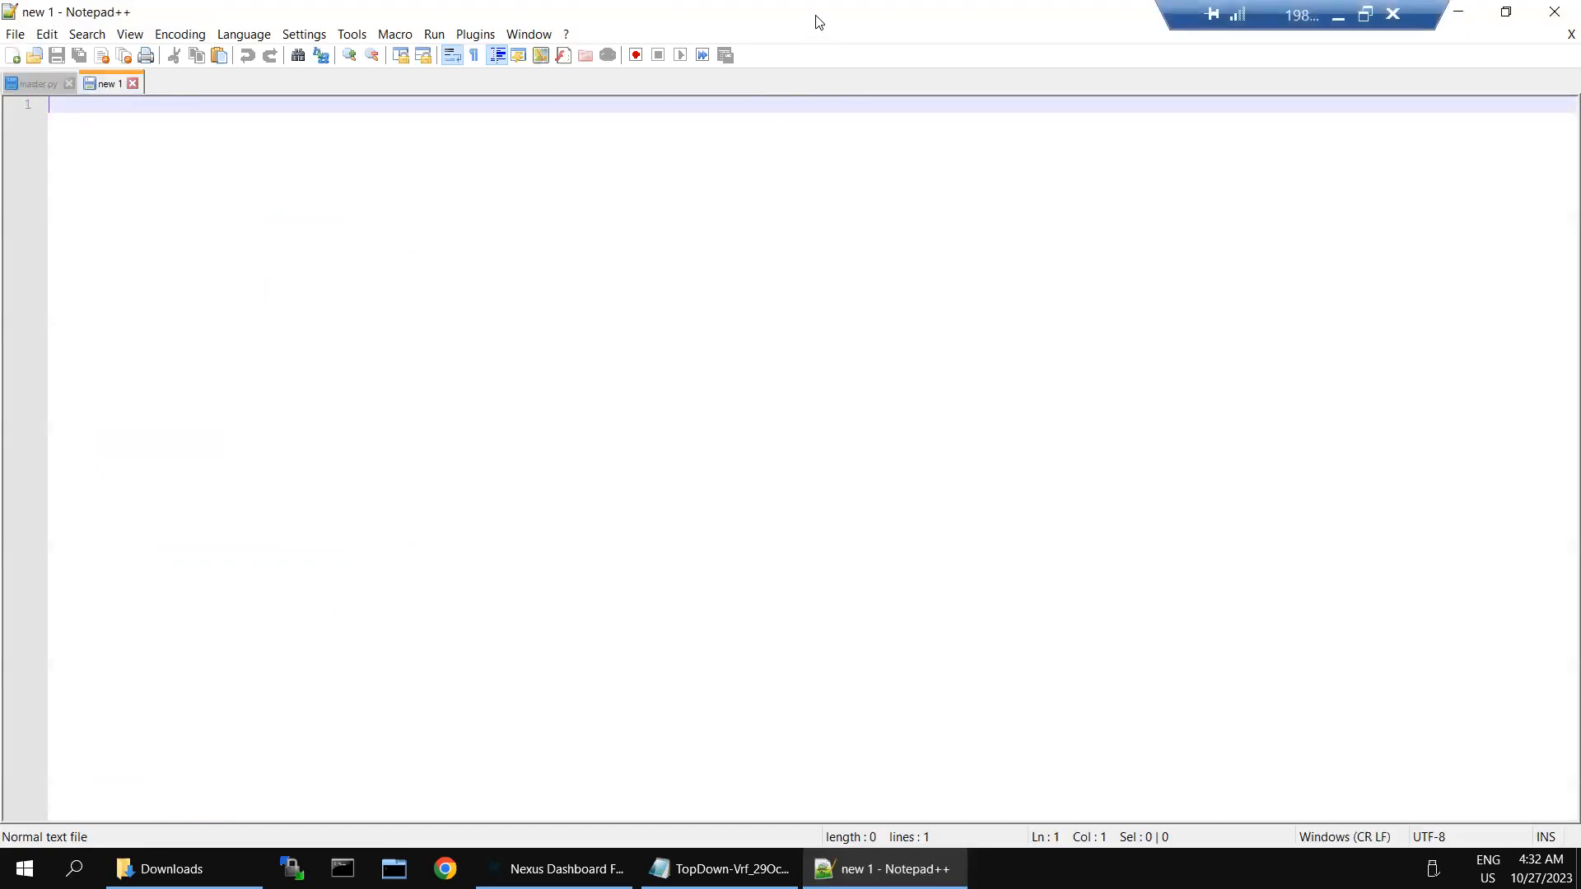
double_click(685, 20)
drag(673, 22, 817, 149)
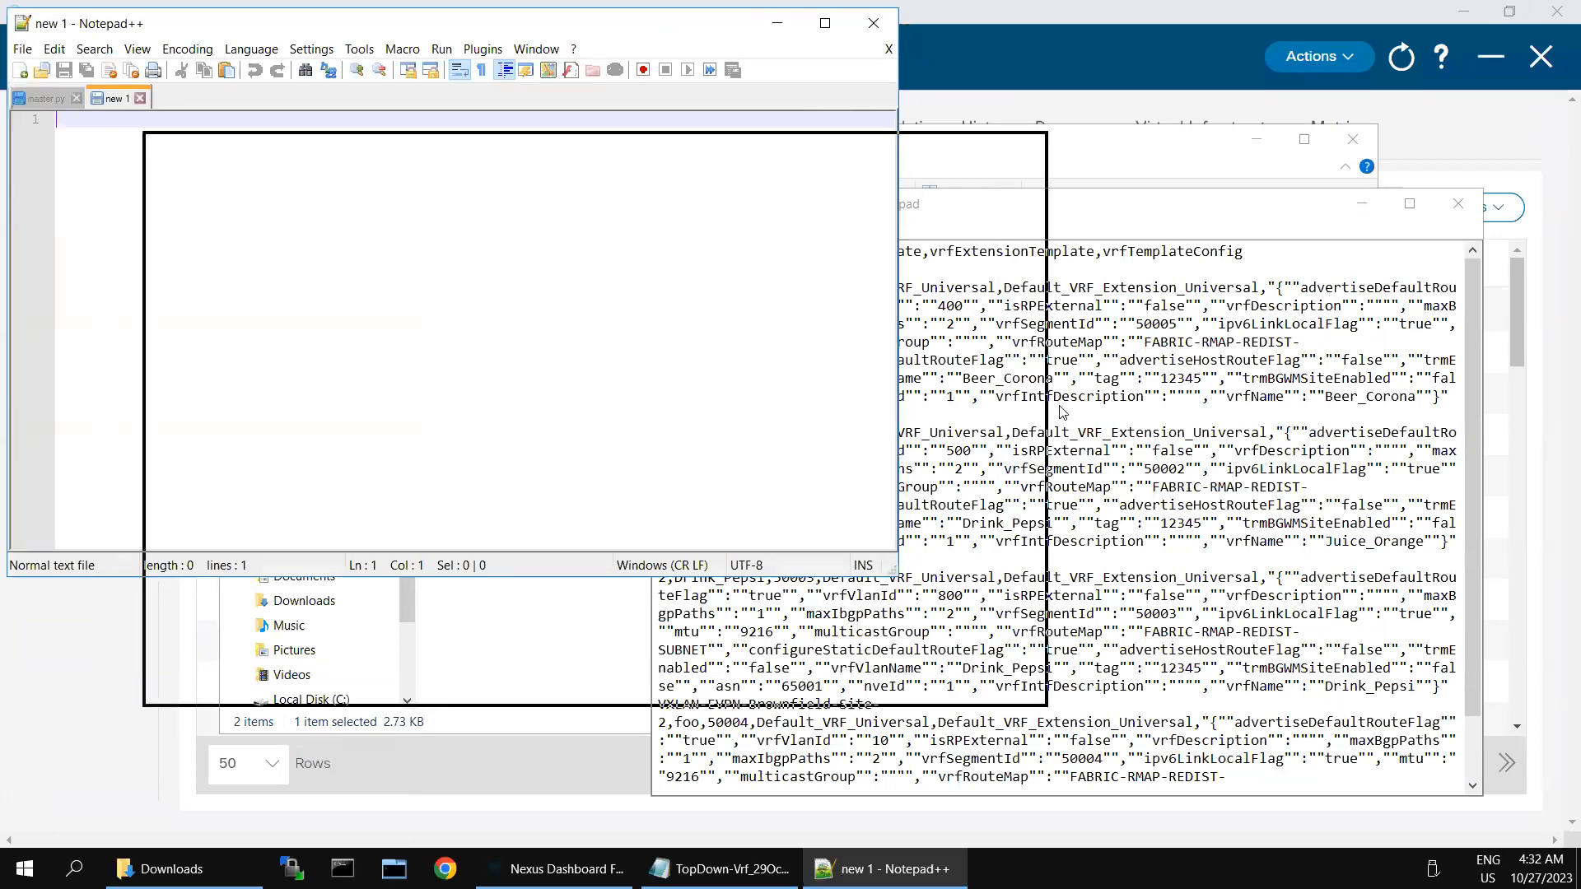
click(1118, 420)
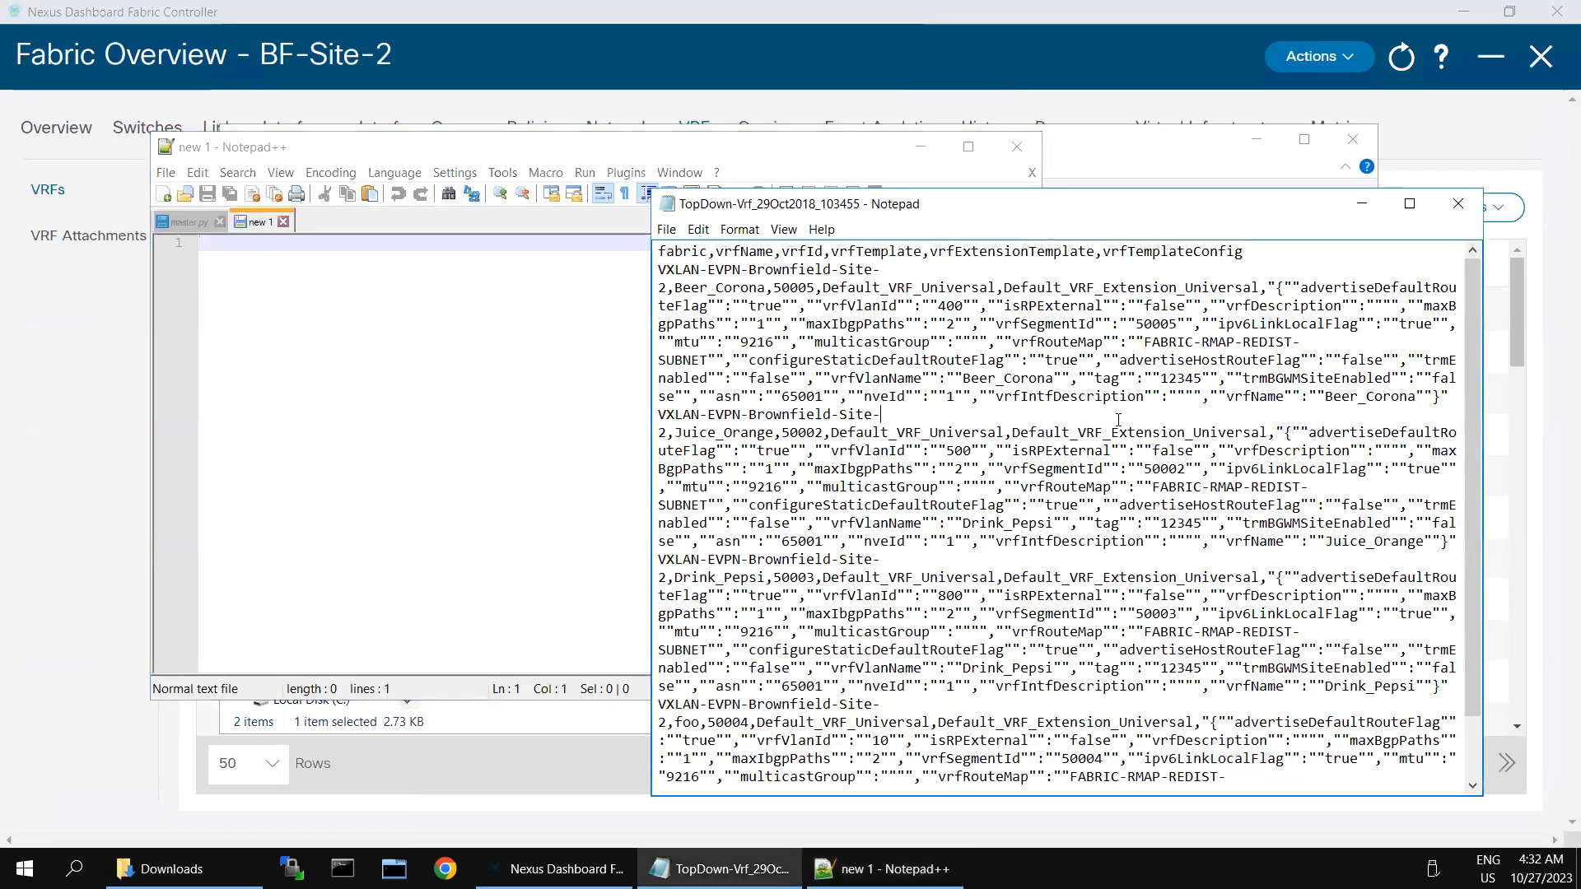
key(ctrl+a)
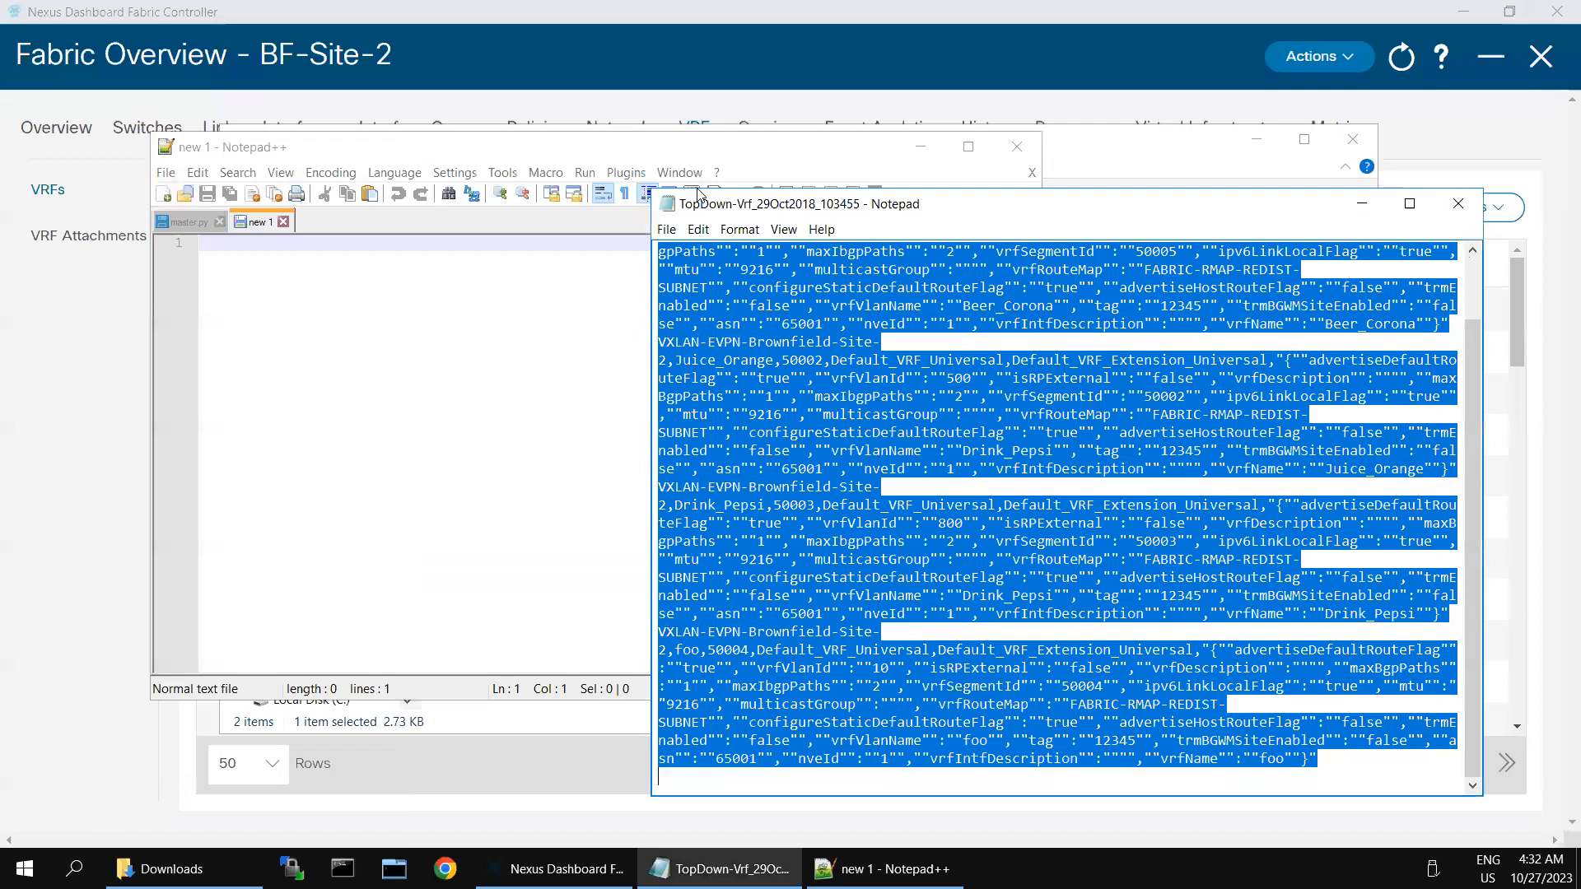
key(alt+F4)
Step: Drag the CSV from Downloads into Notepad++ and maximize the window
drag(634, 133, 1203, 395)
drag(648, 352, 994, 570)
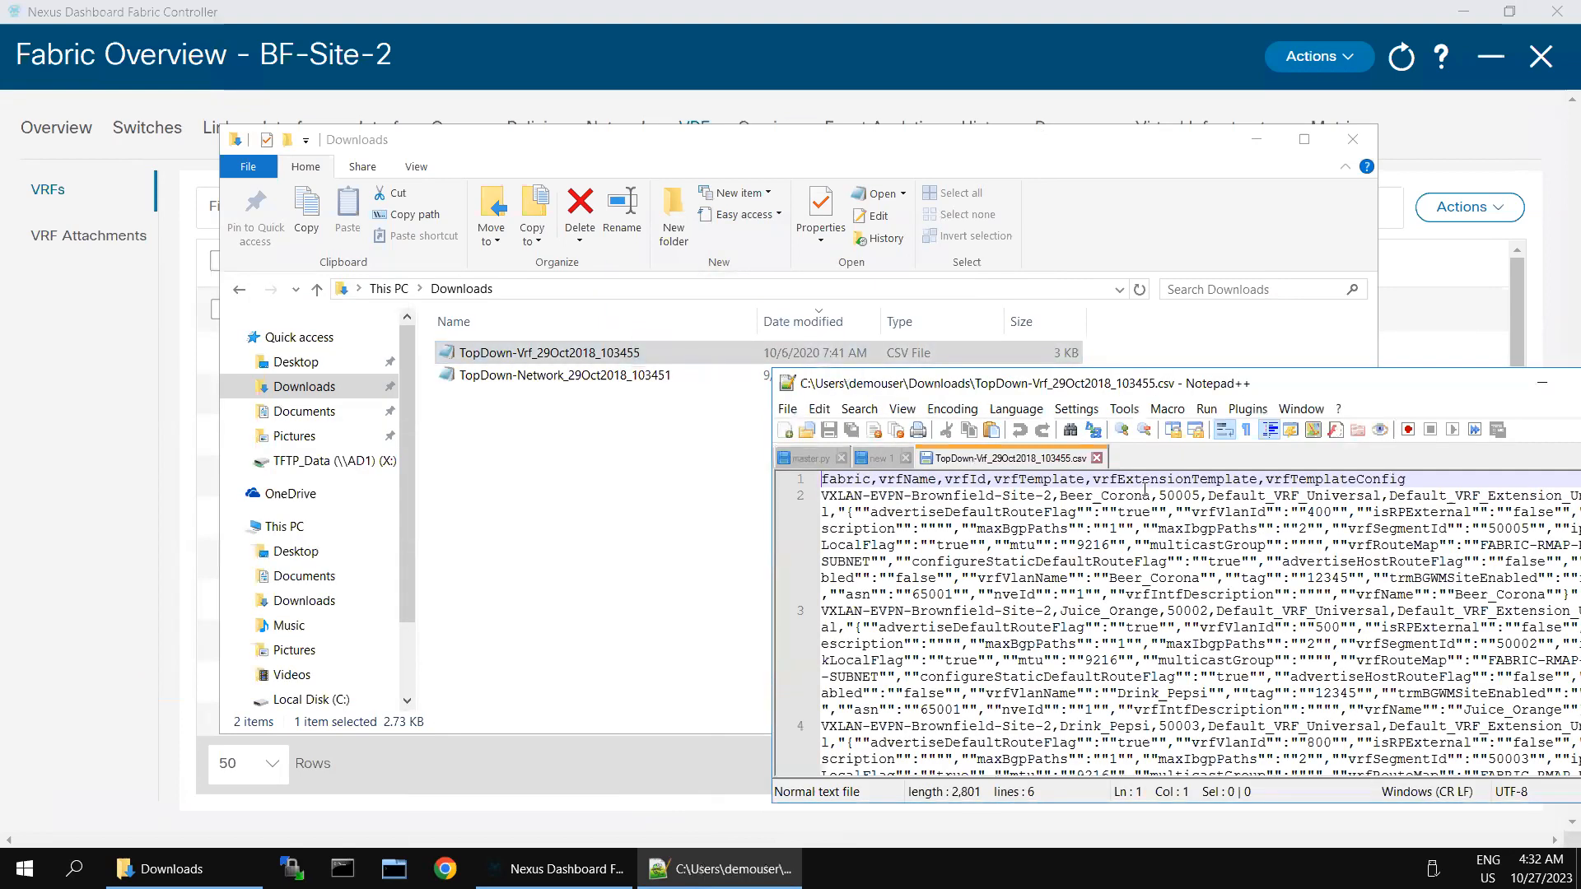
click(1256, 140)
drag(1233, 379, 906, 321)
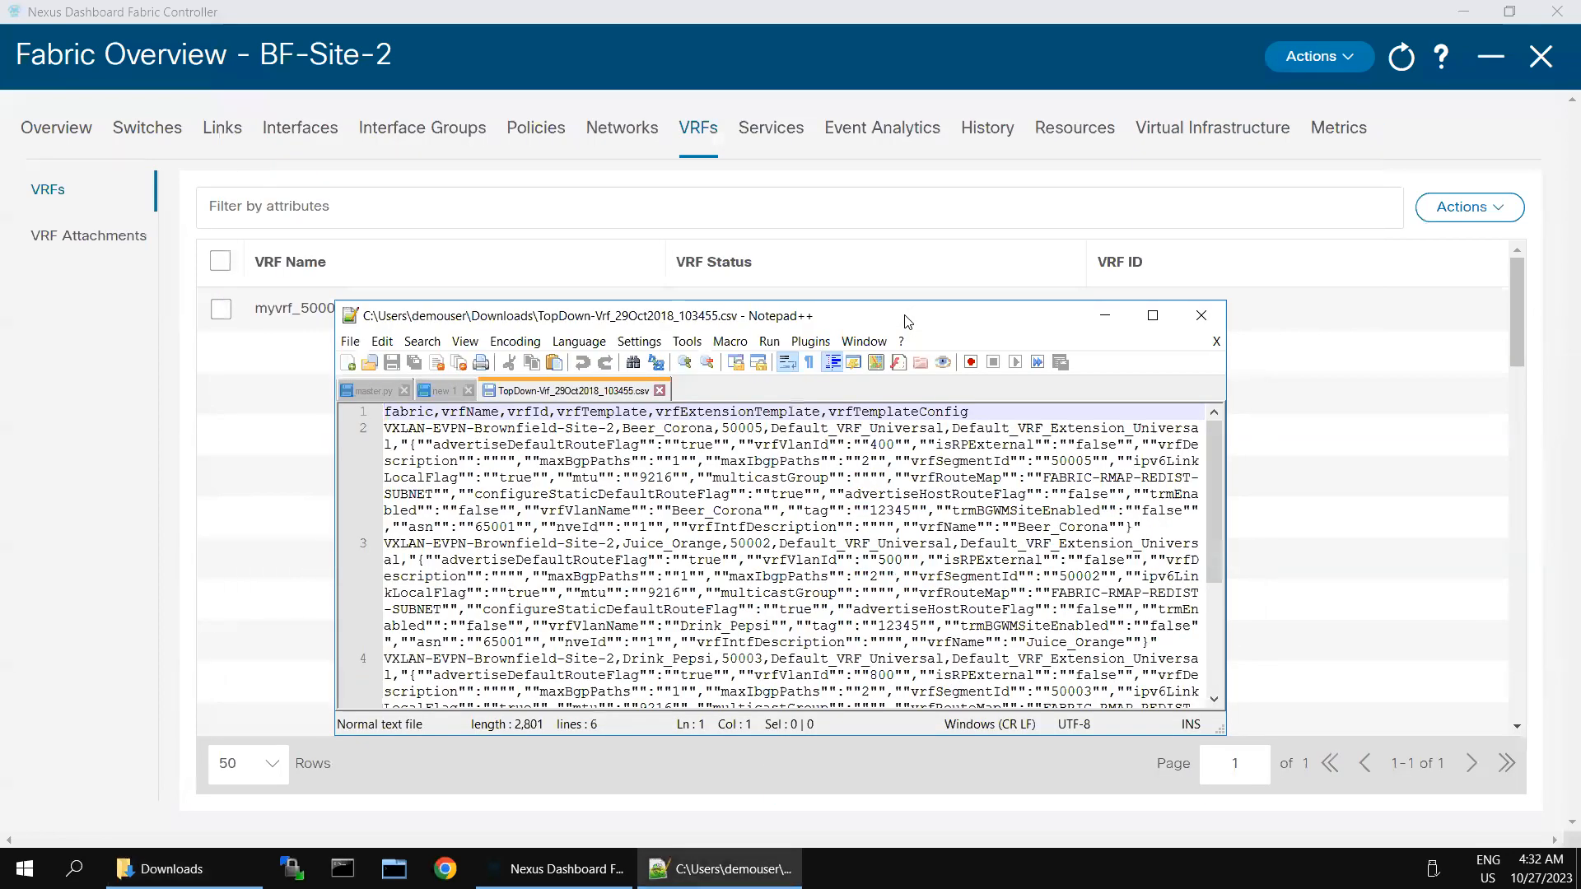
double_click(908, 321)
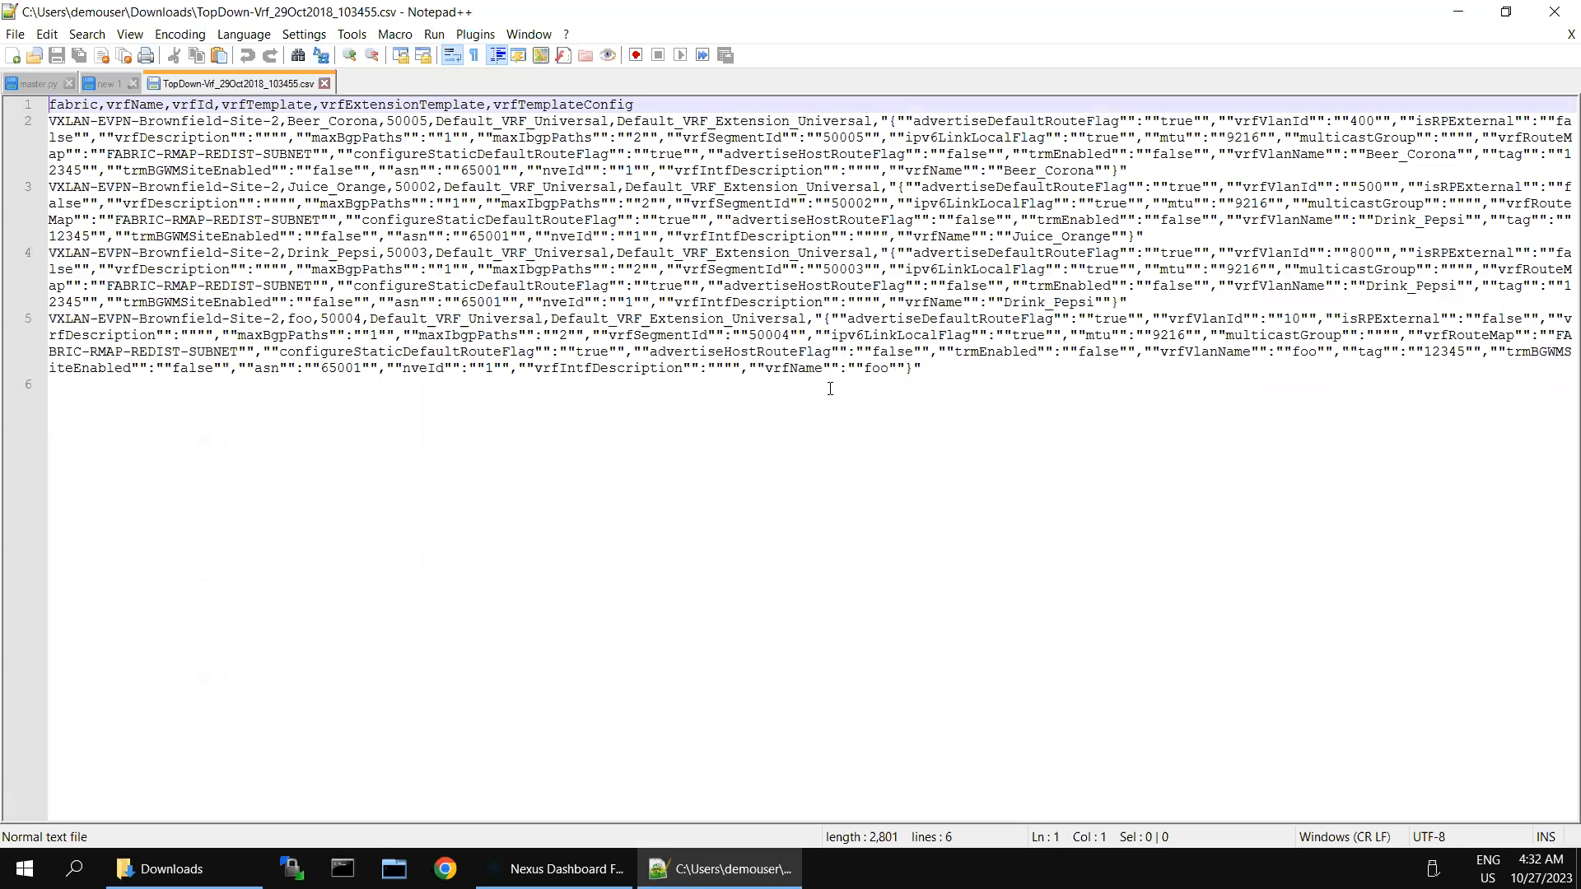
Step: Search the CSV and count occurrences of VXLAN-EVPN-Brownfield-Site-2
key(ctrl+f)
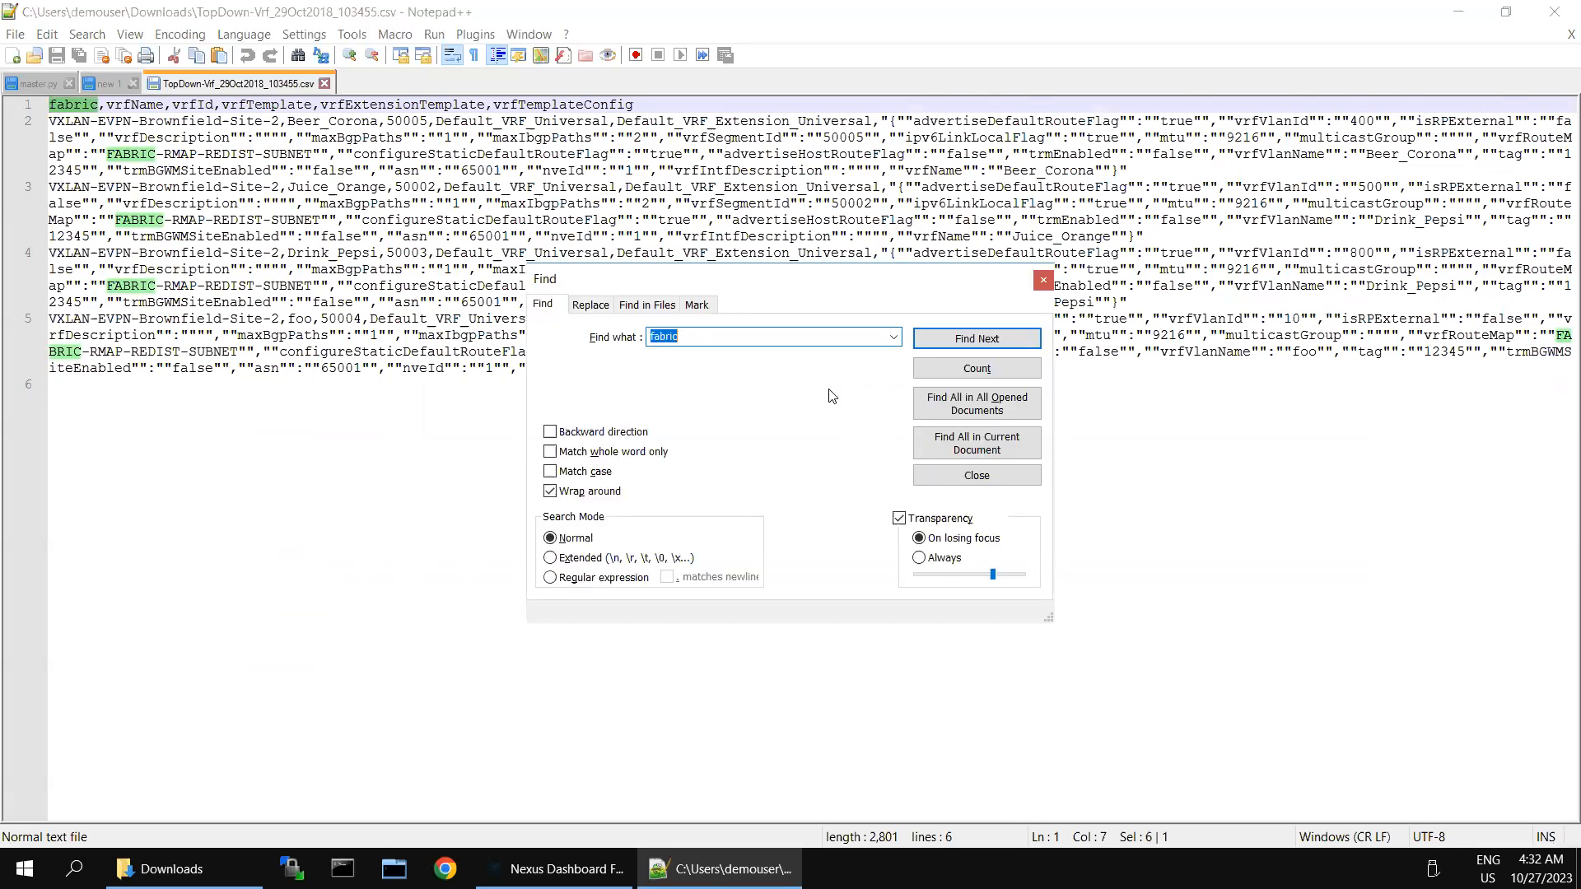
text(VXLAN-EVPN)
click(964, 368)
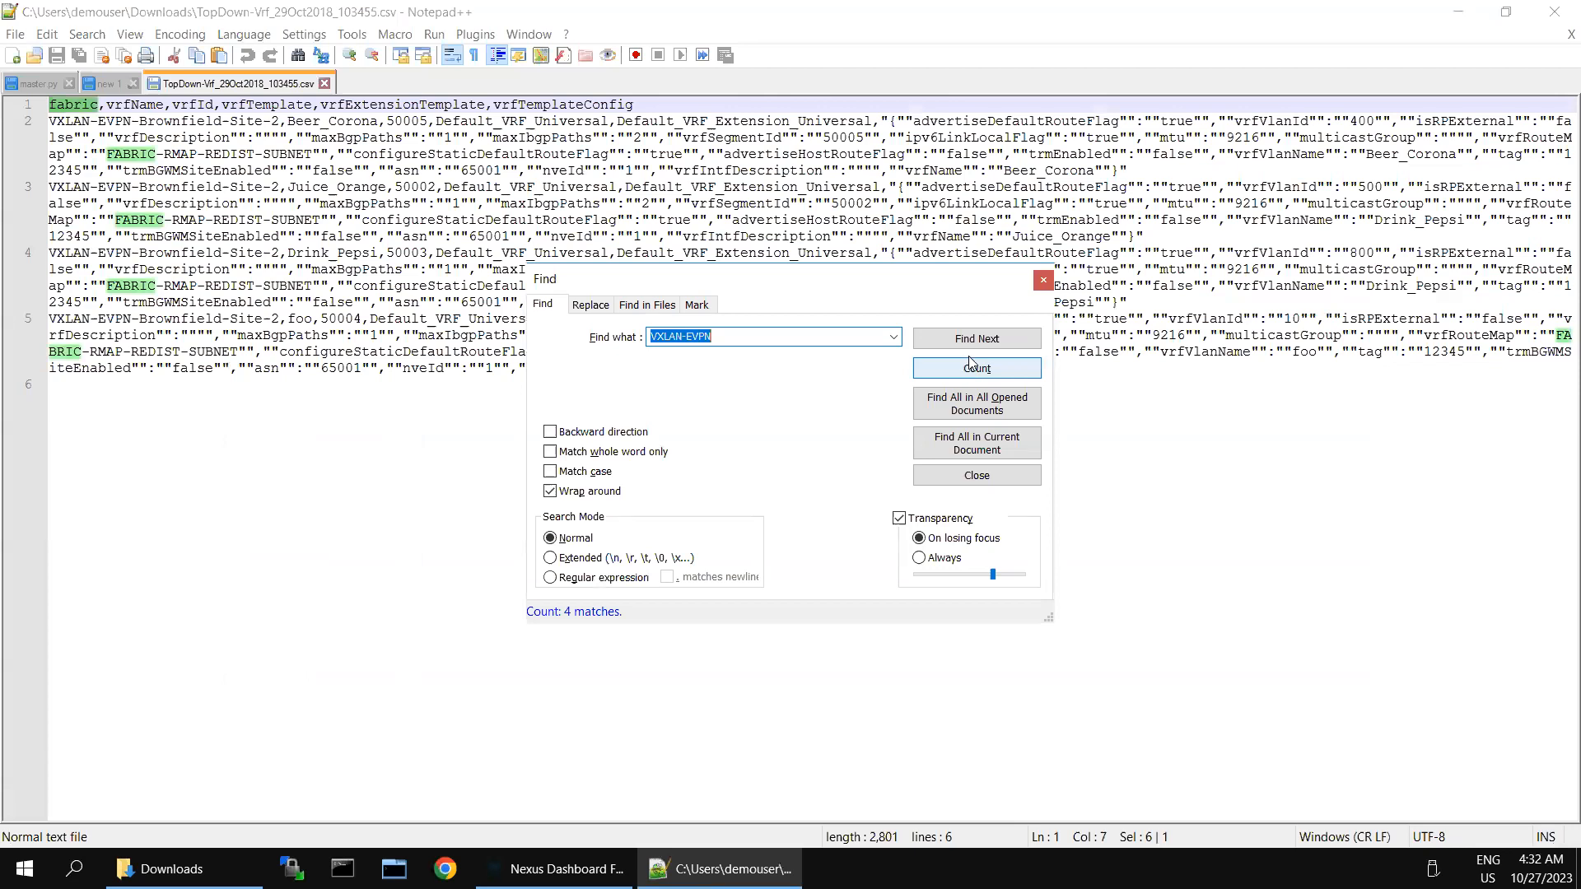
click(970, 347)
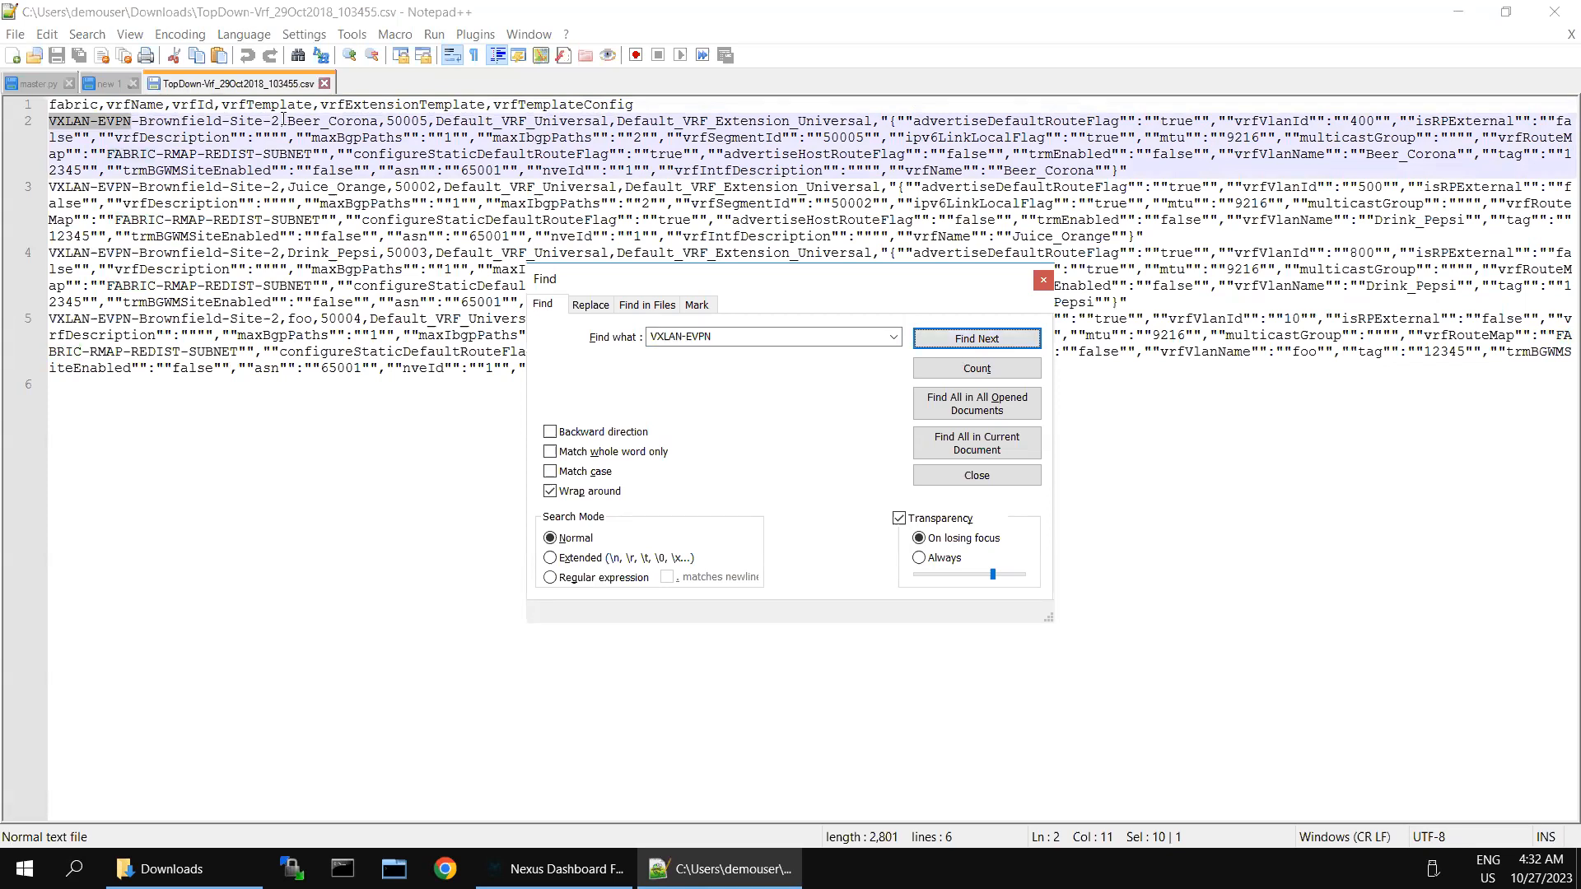
drag(279, 123, 54, 118)
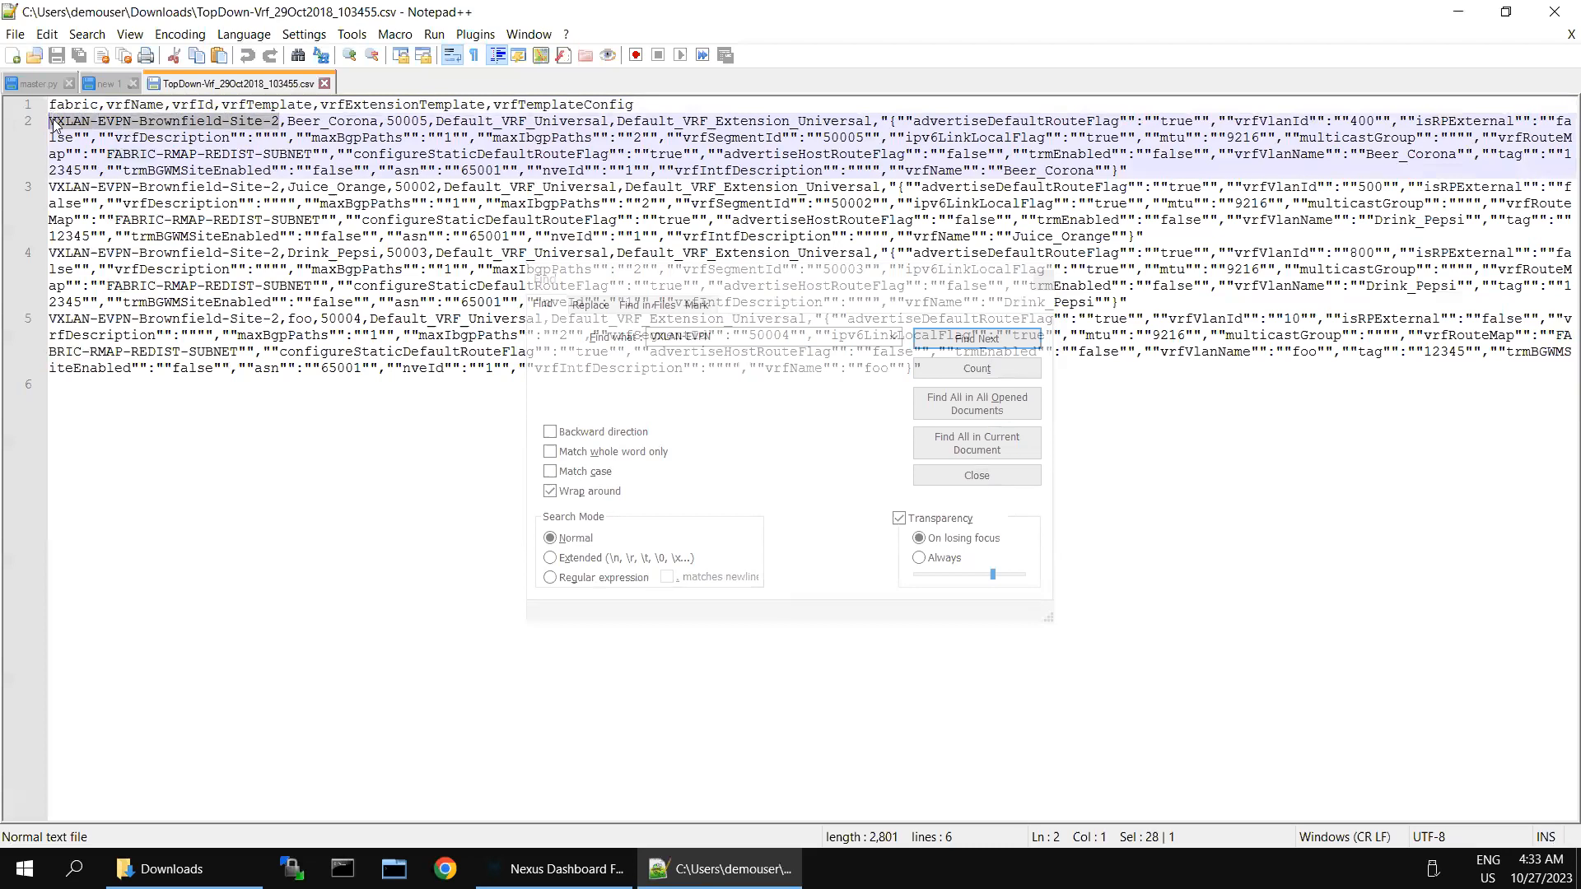
click(733, 336)
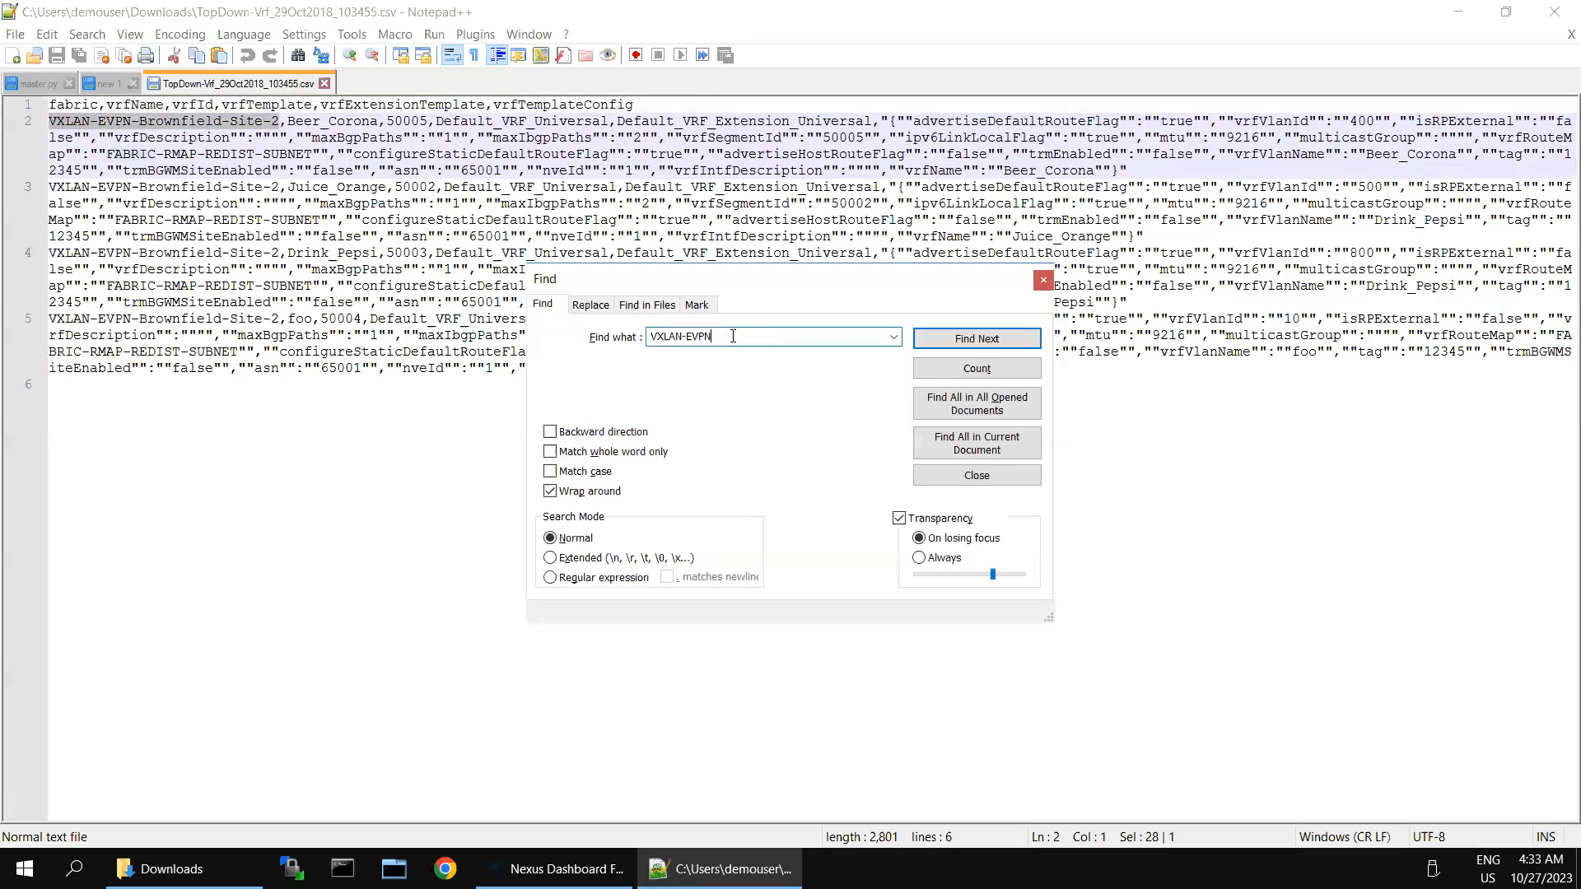
key(ctrl+a)
text(VXLAN-EVPN-Brownfield-Site-2)
click(976, 371)
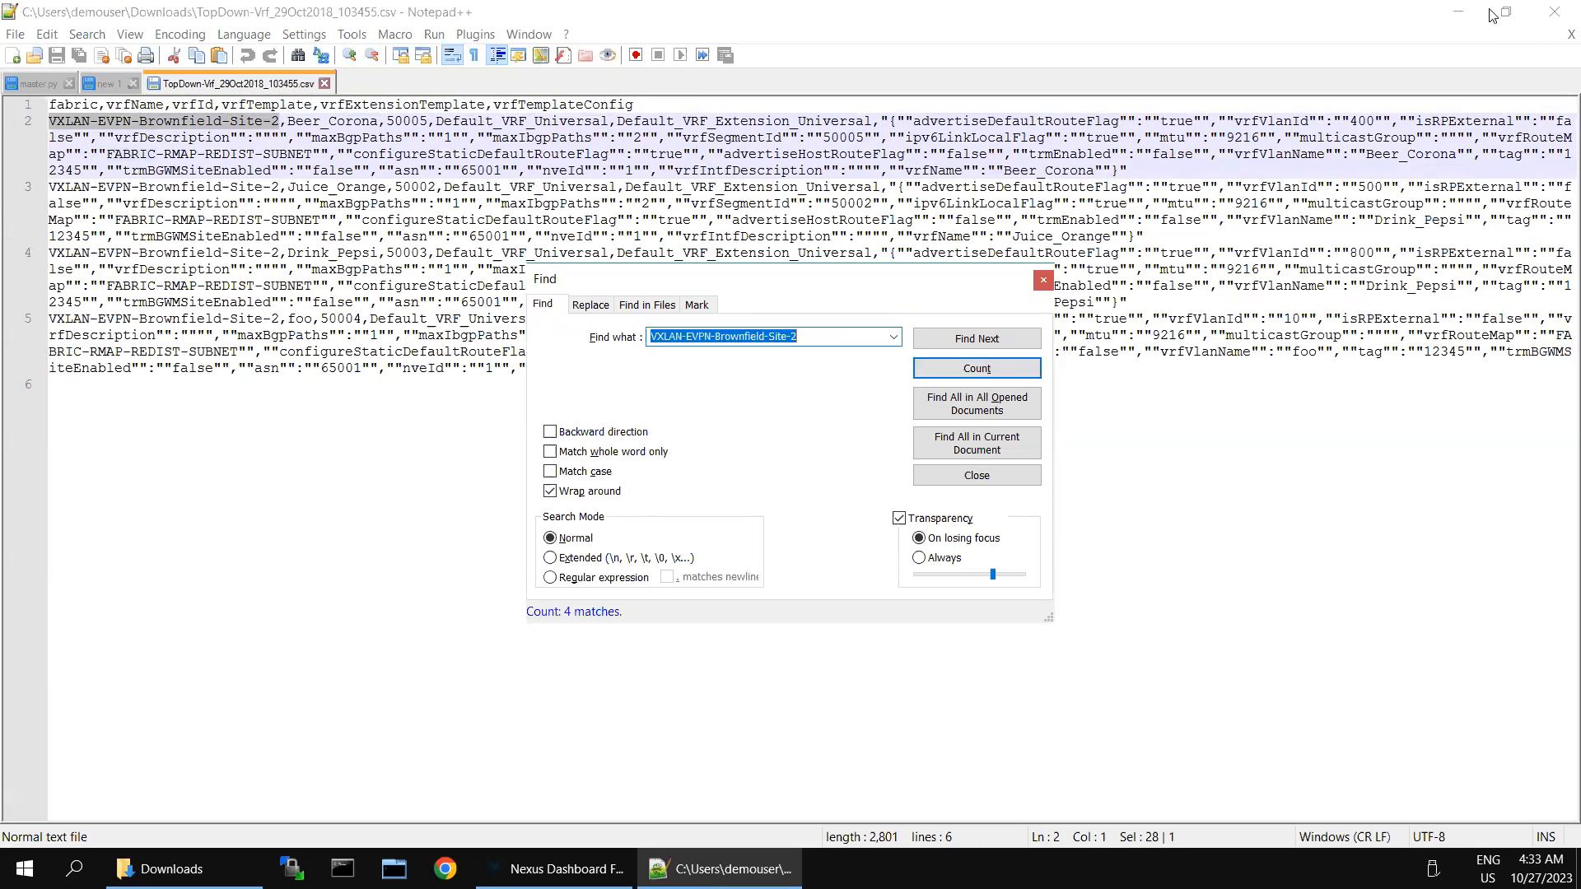
Step: Check the BF-Site-2 fabric name on the dashboard behind the editor
click(1463, 12)
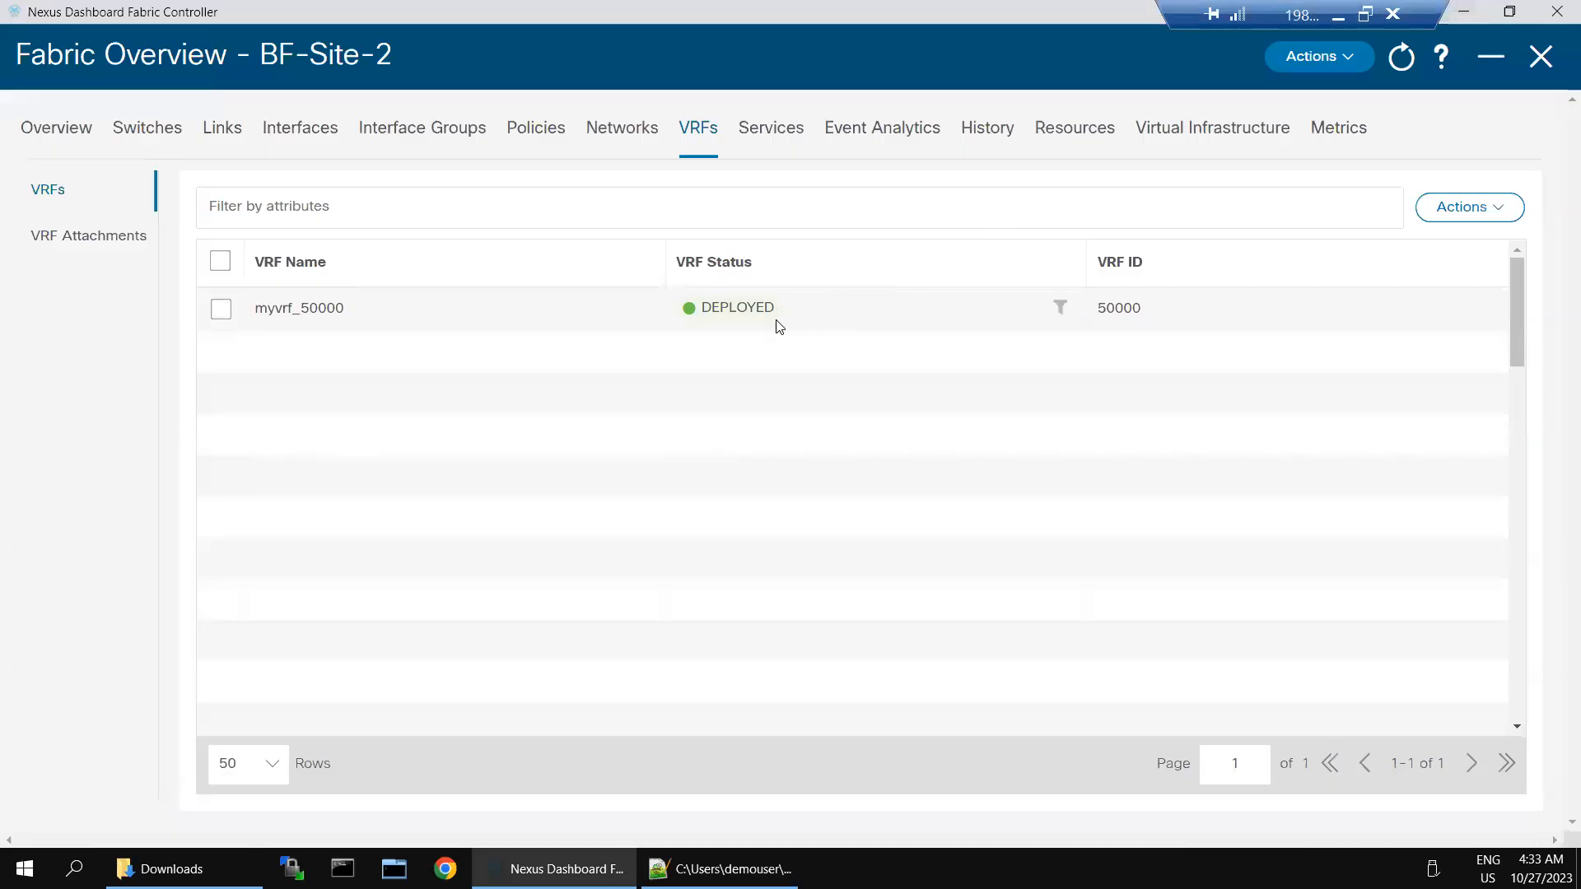
click(708, 868)
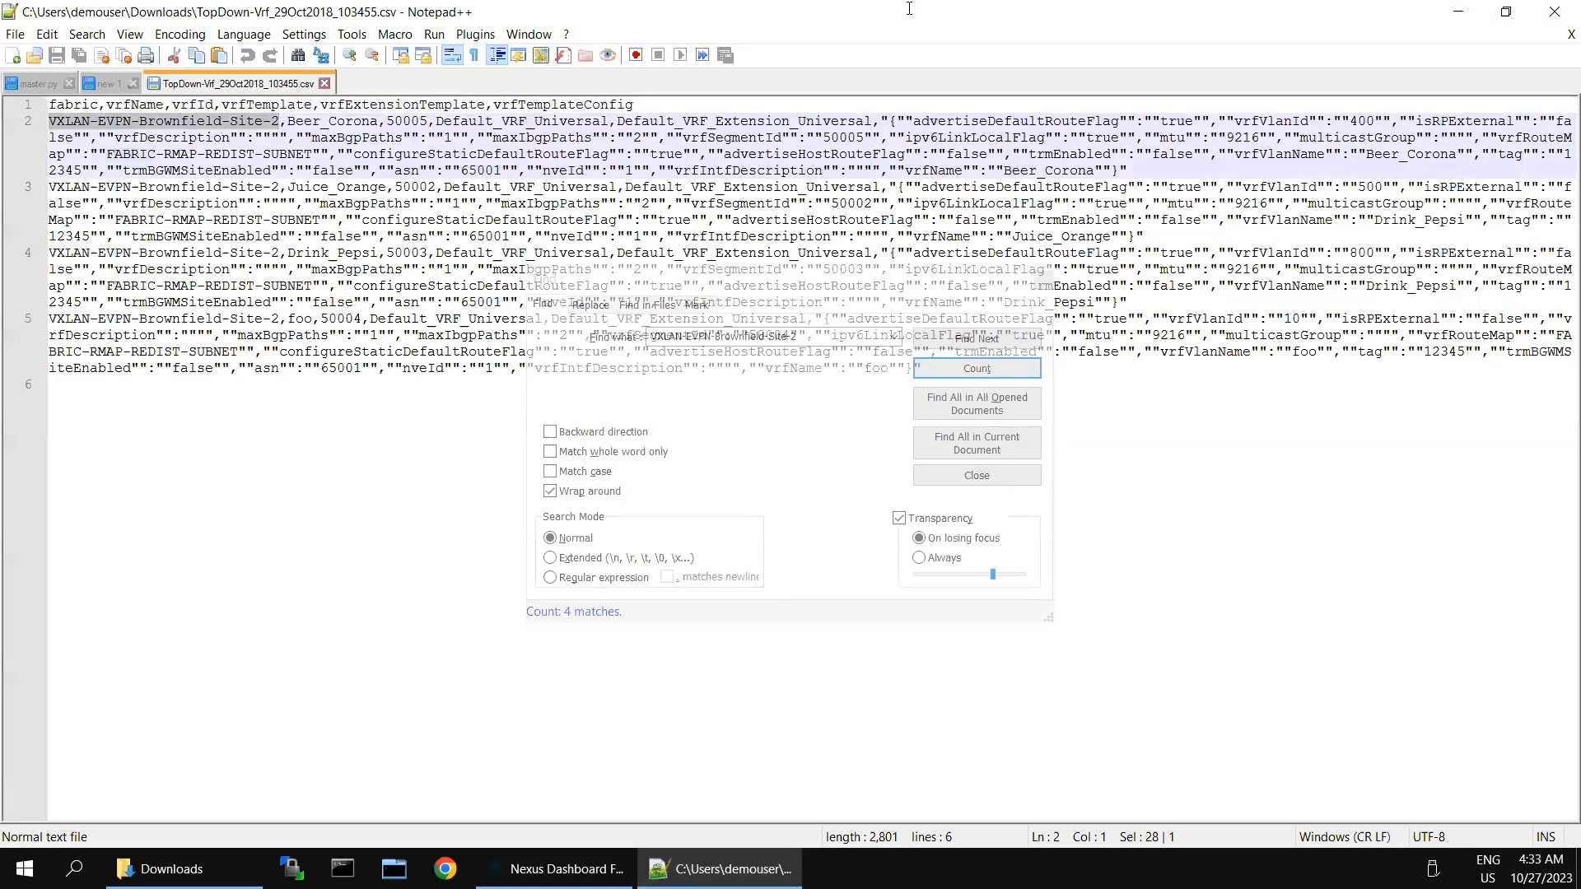
mouse_move(909, 7)
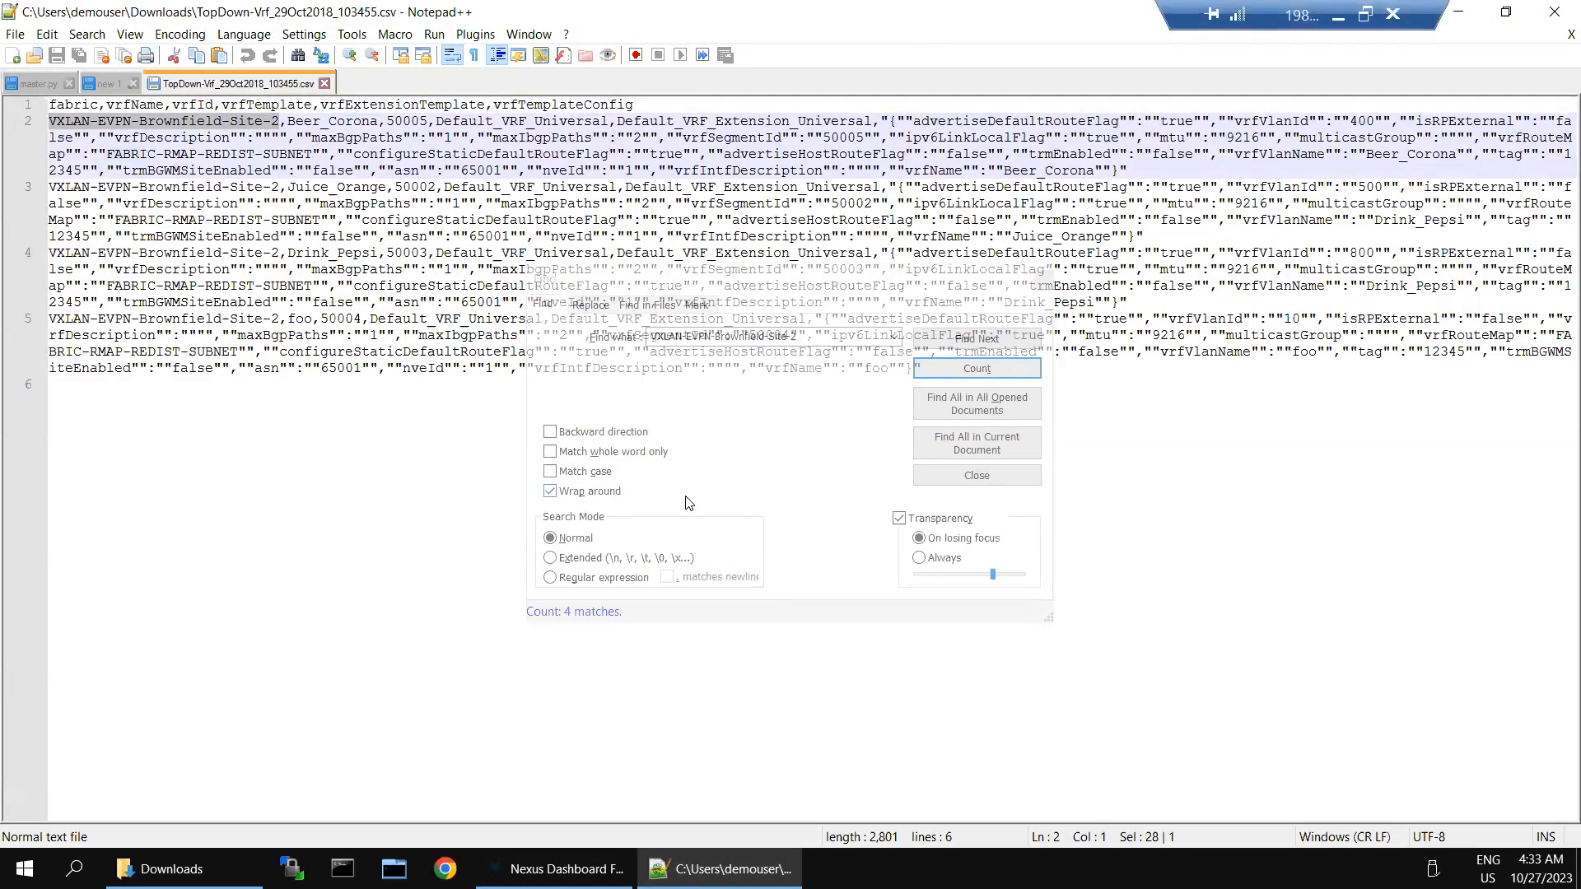
click(1462, 12)
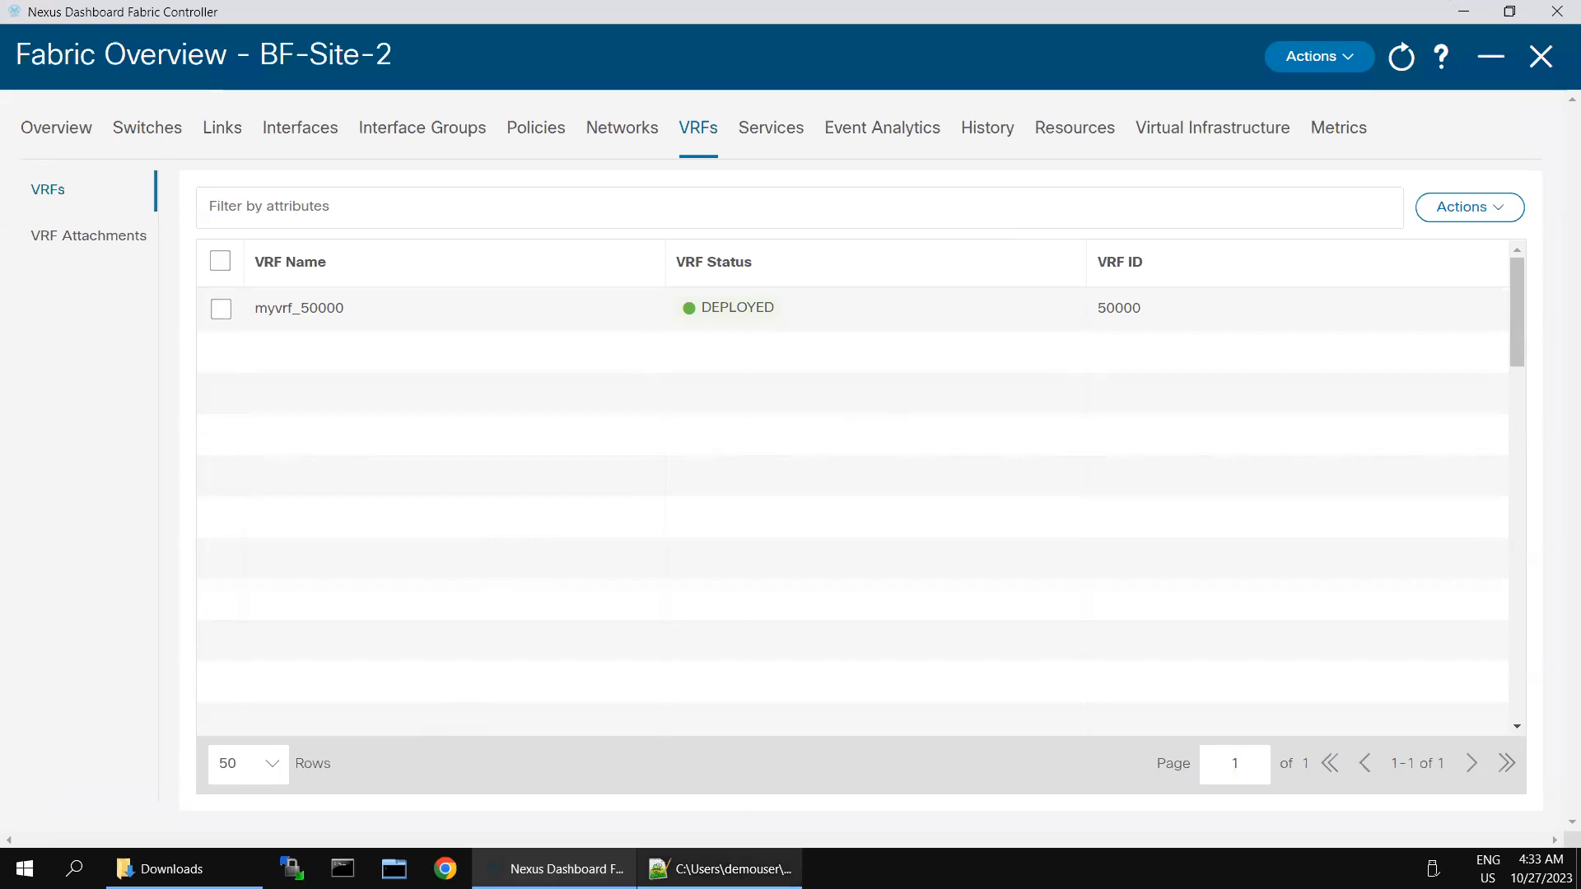
key(alt+Tab)
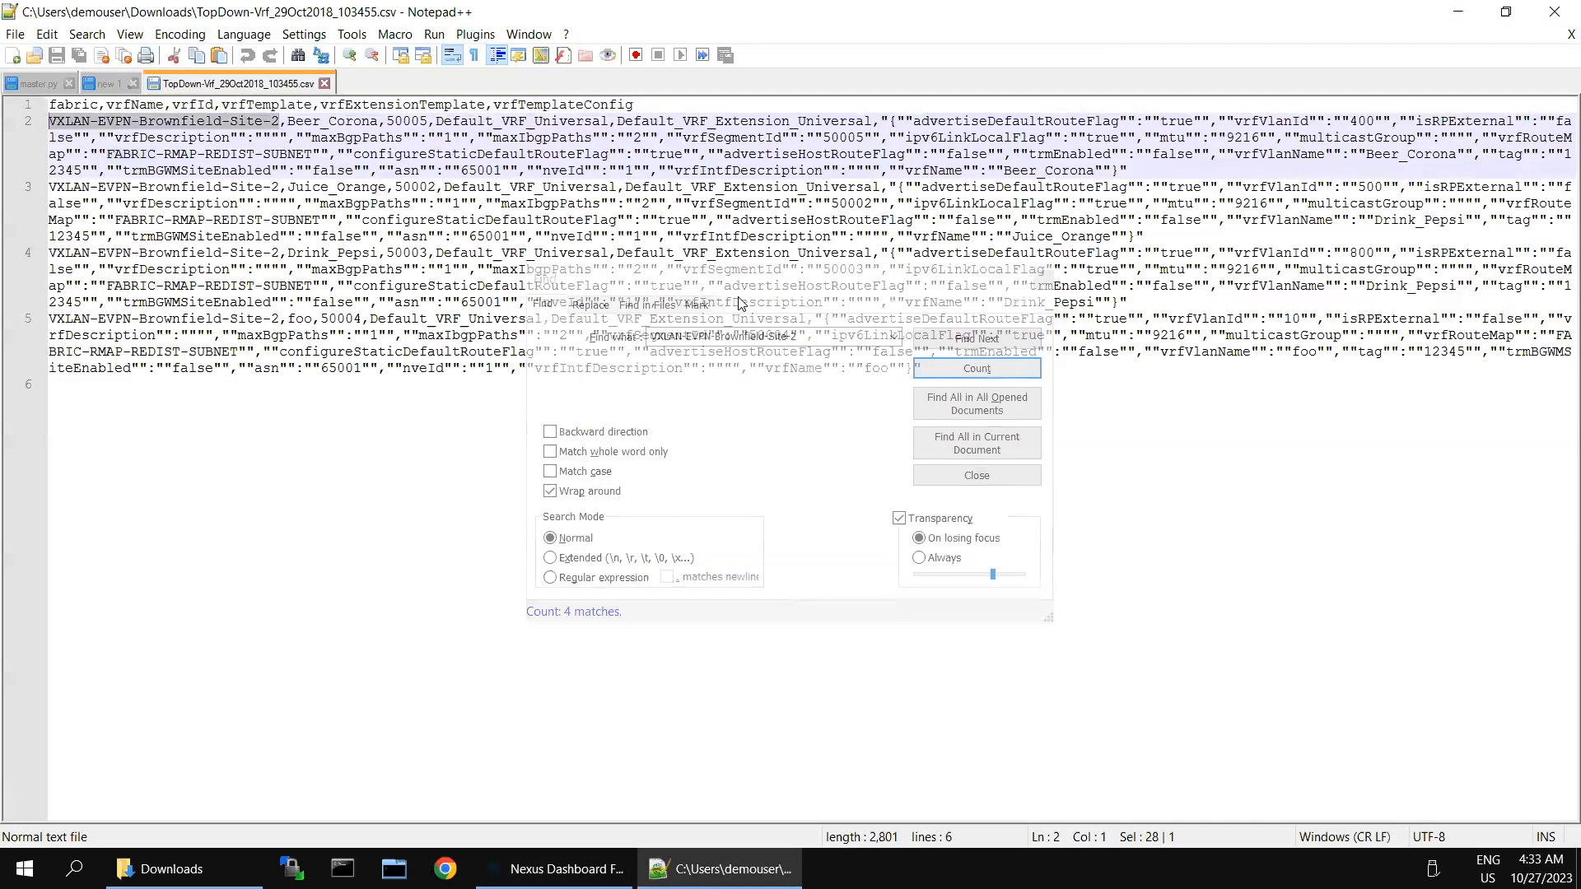
Step: Replace all four fabric-name occurrences with BF-Site-2, save the CSV, and return to VRFs
click(830, 425)
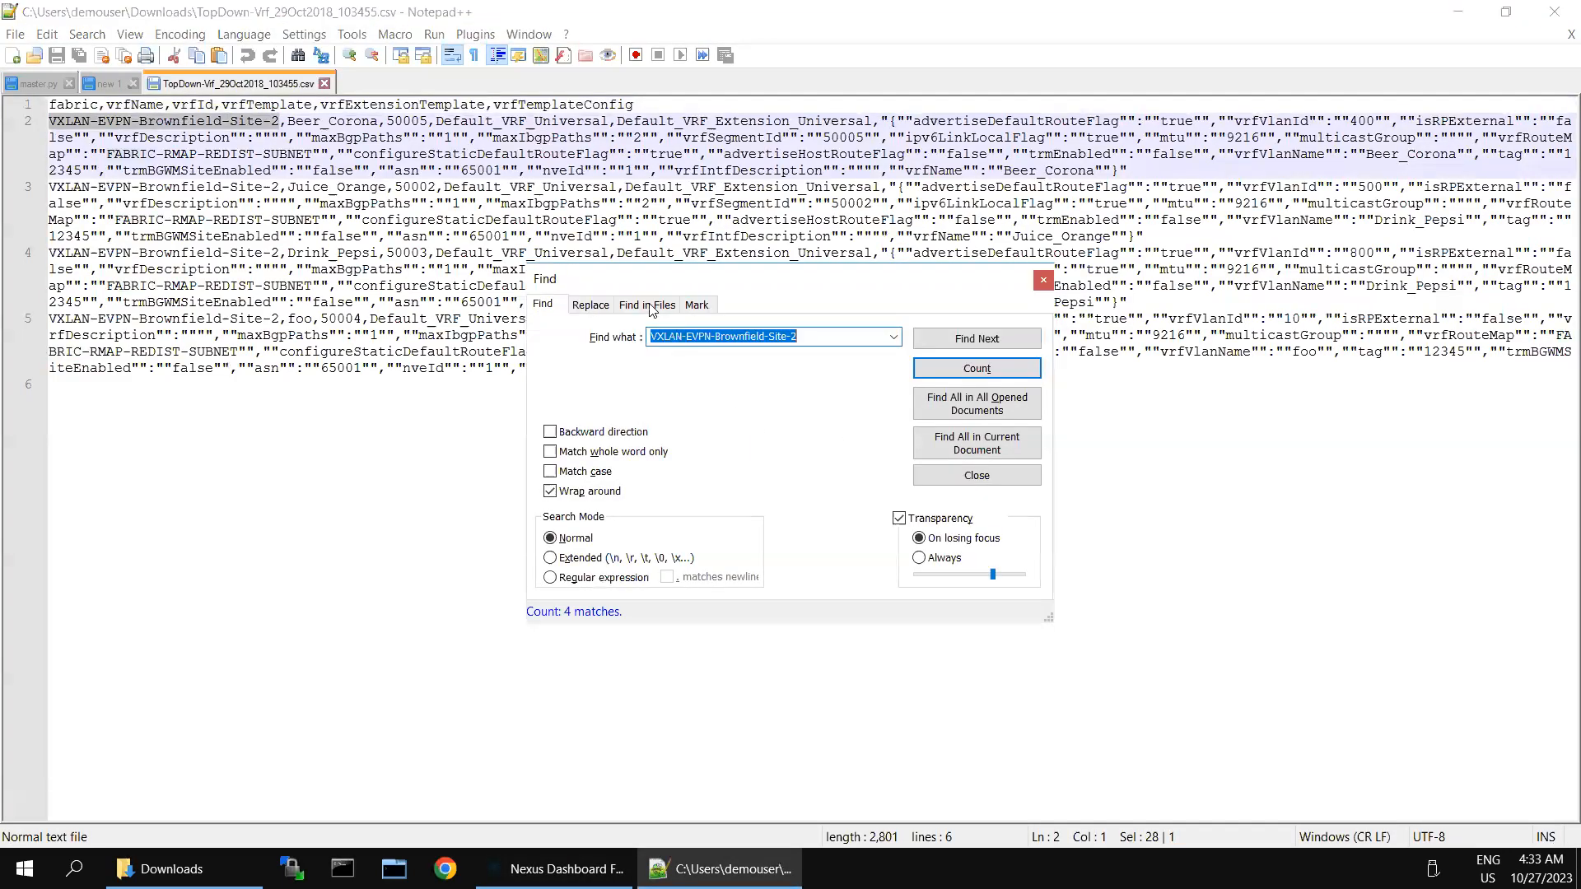
click(603, 307)
double_click(693, 368)
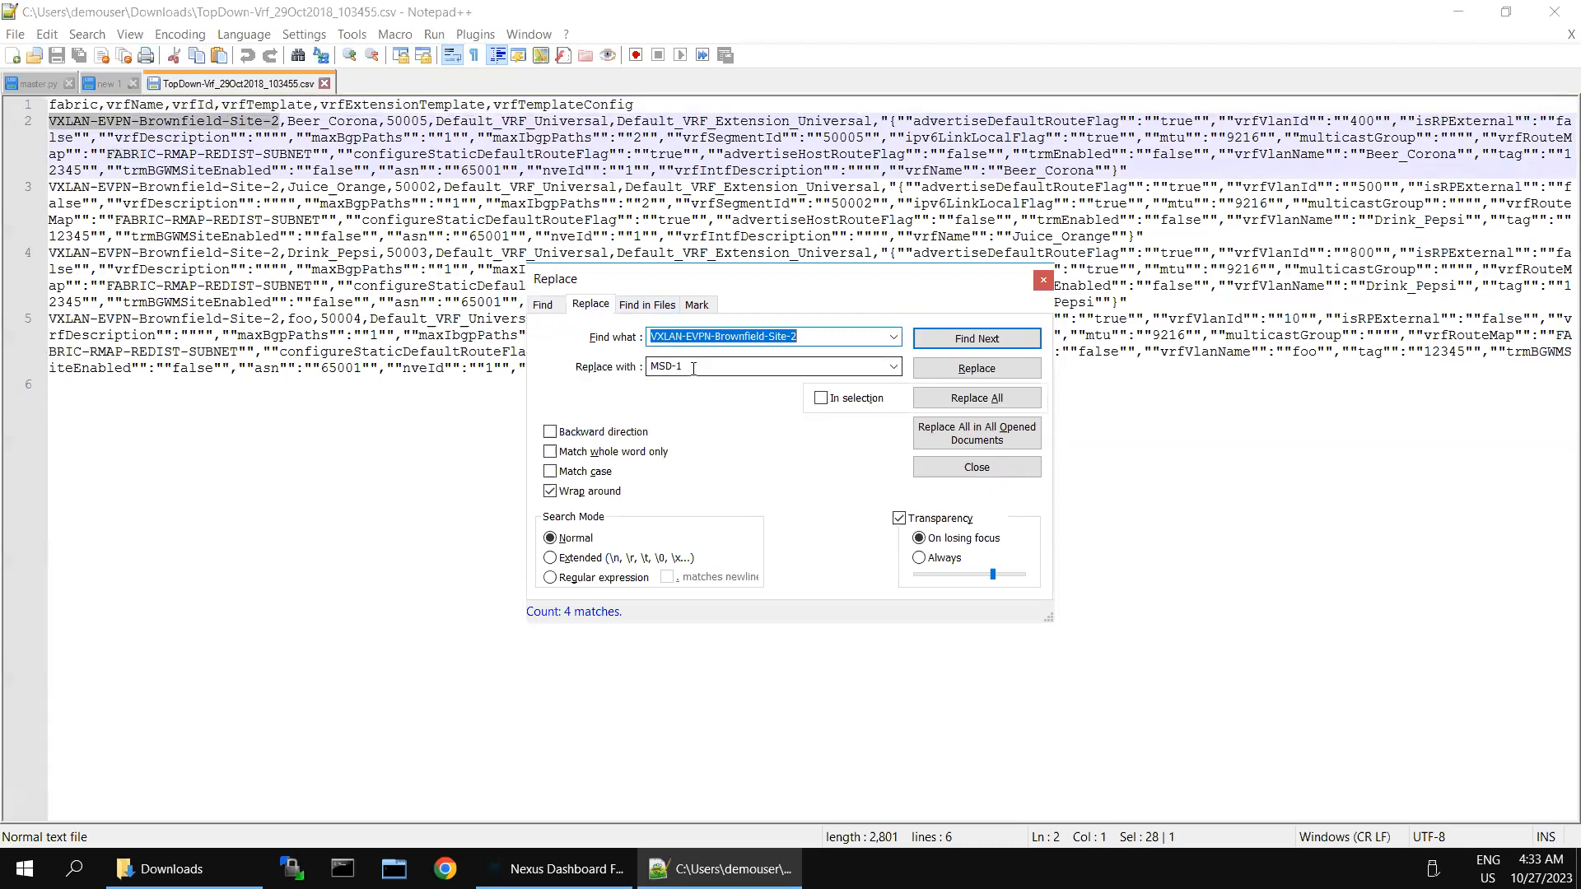
text(BF-Site-2)
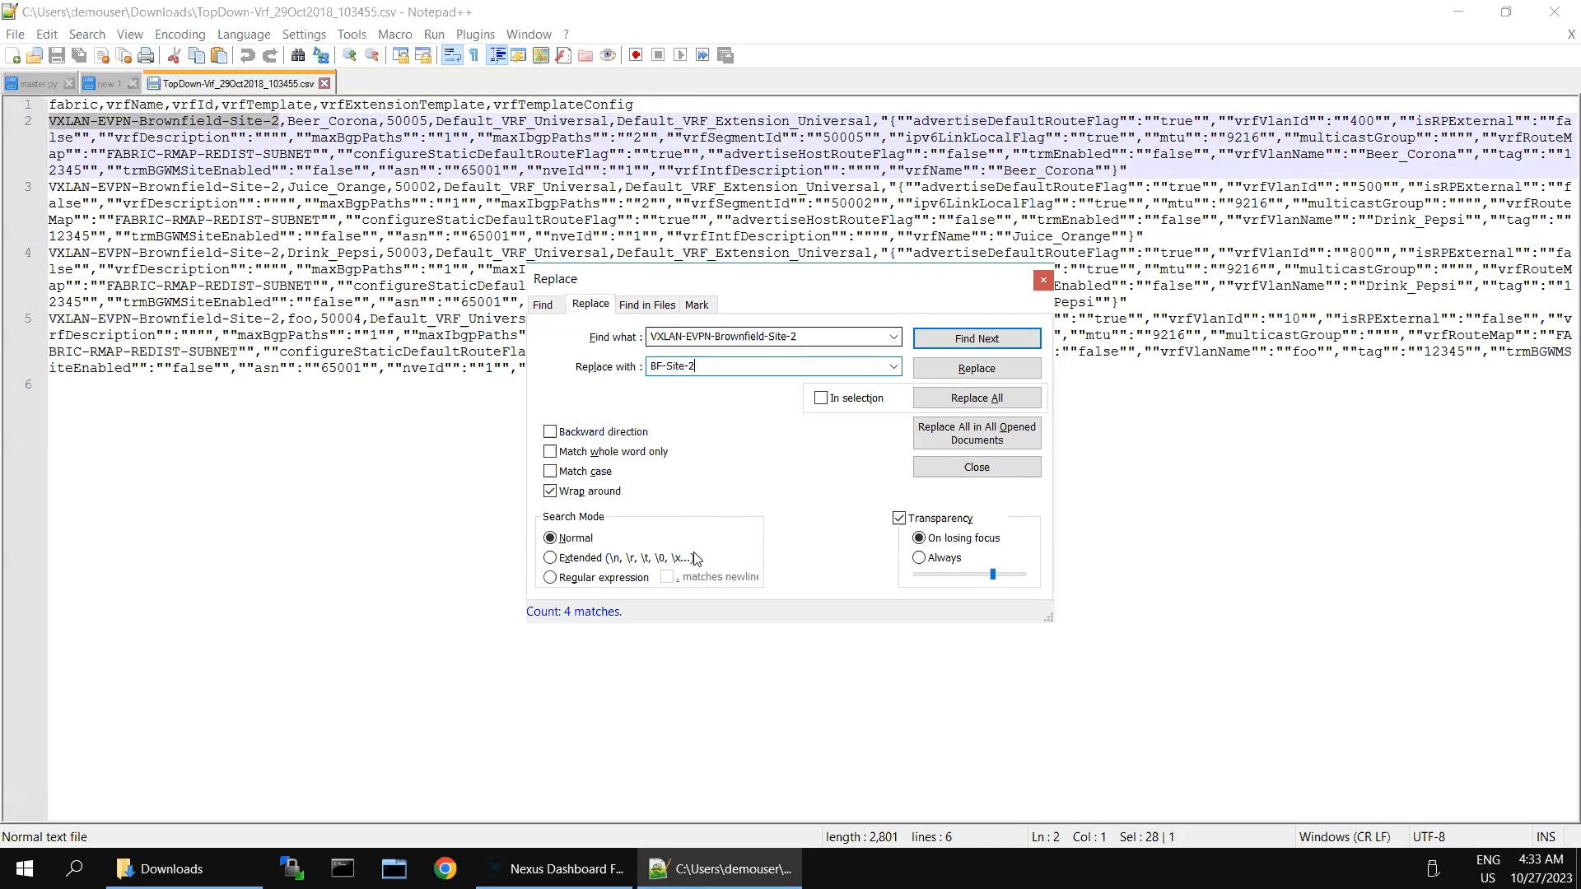
click(554, 868)
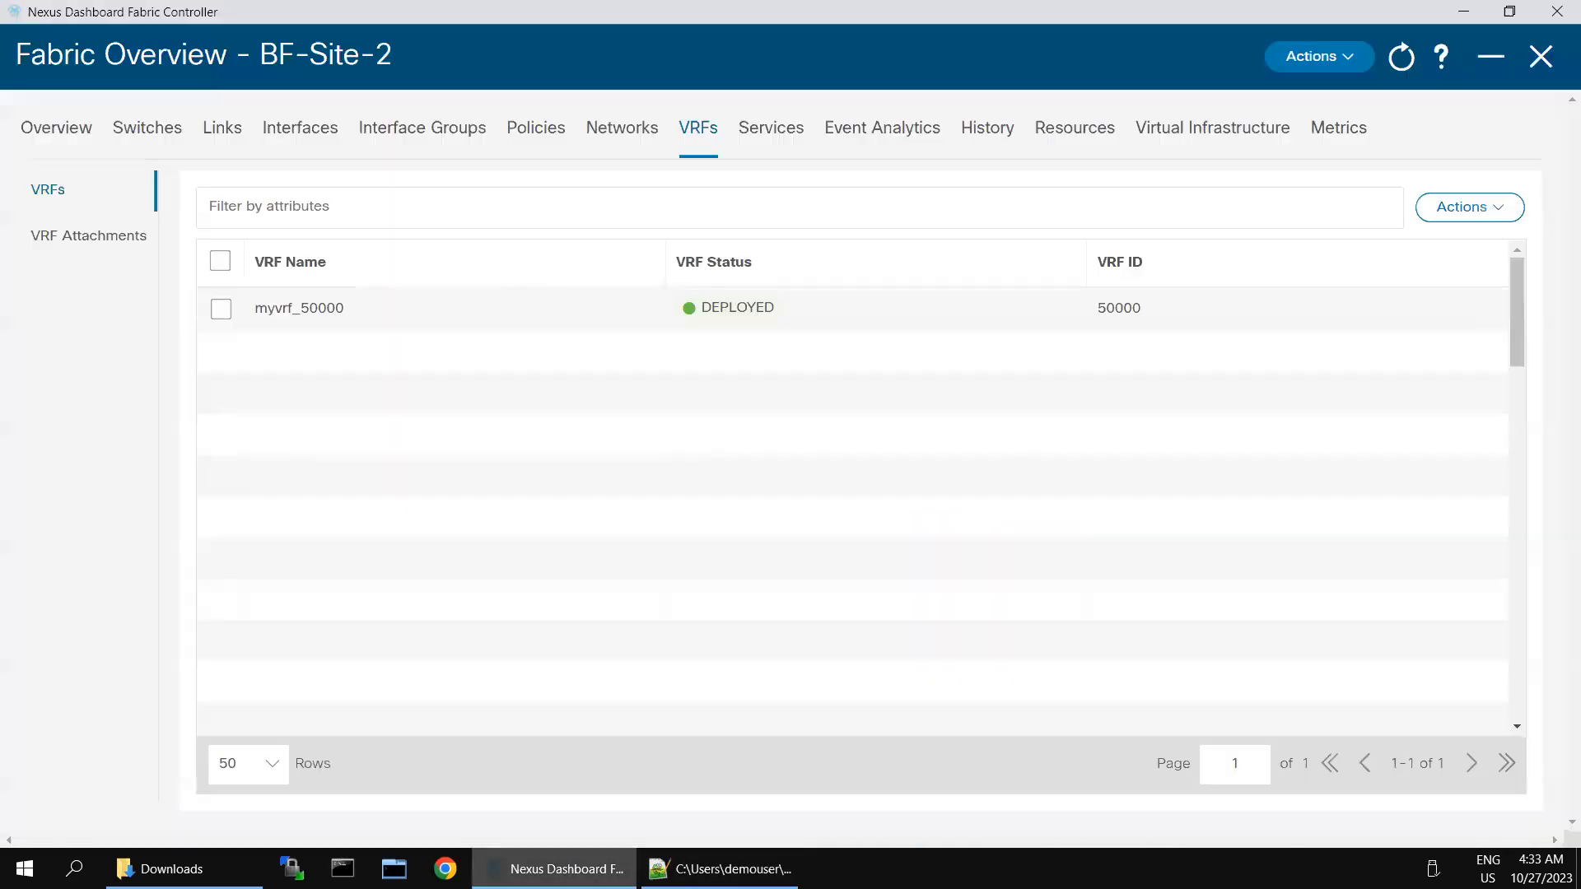
click(719, 868)
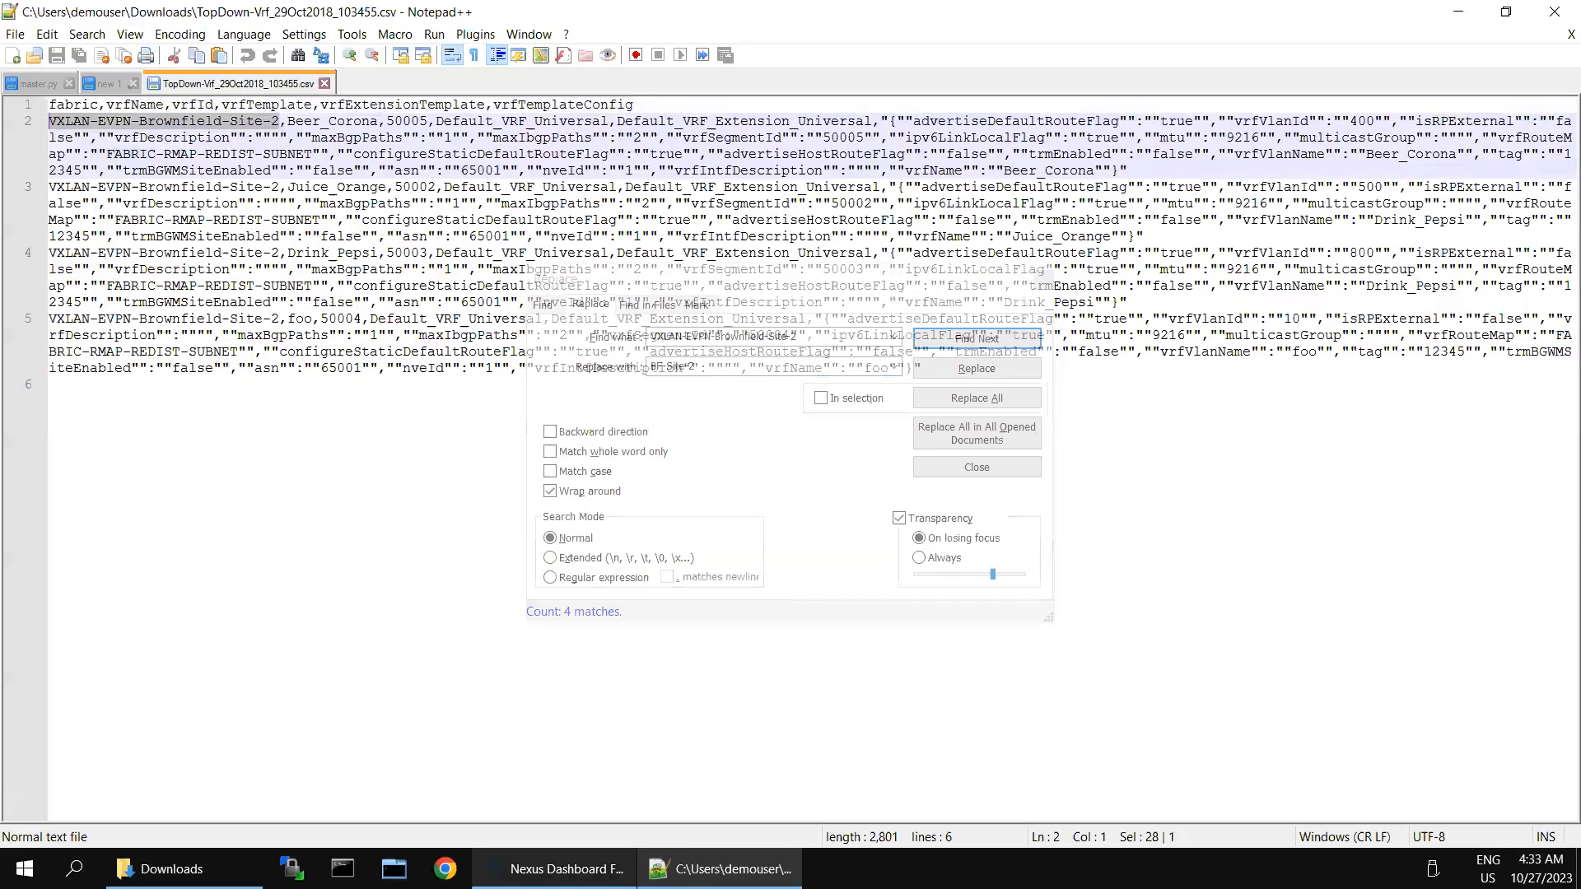
click(977, 398)
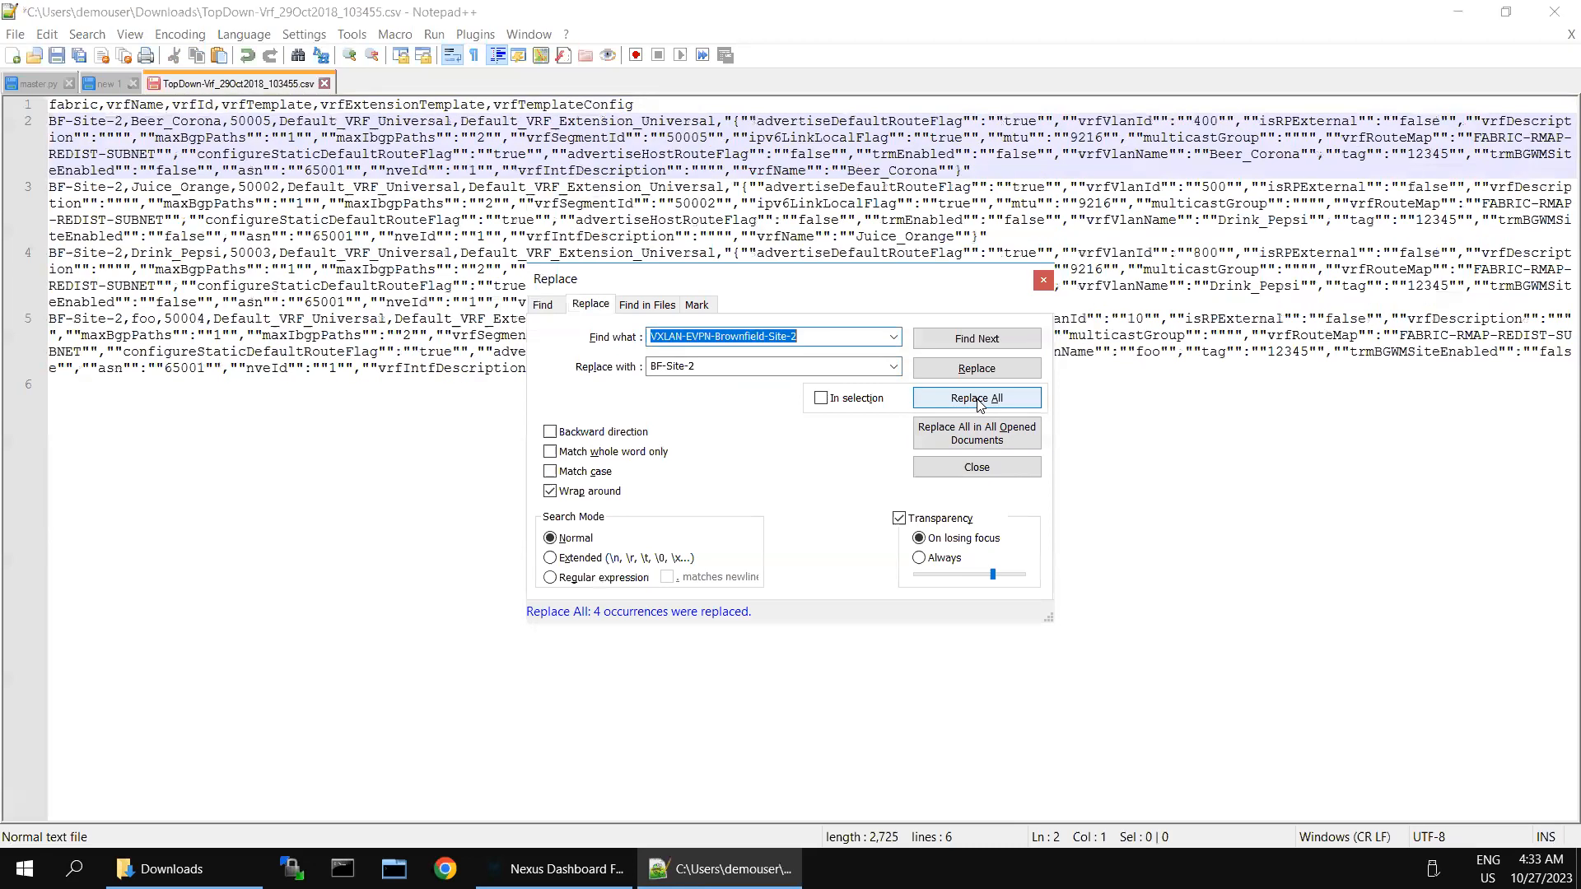
click(1042, 280)
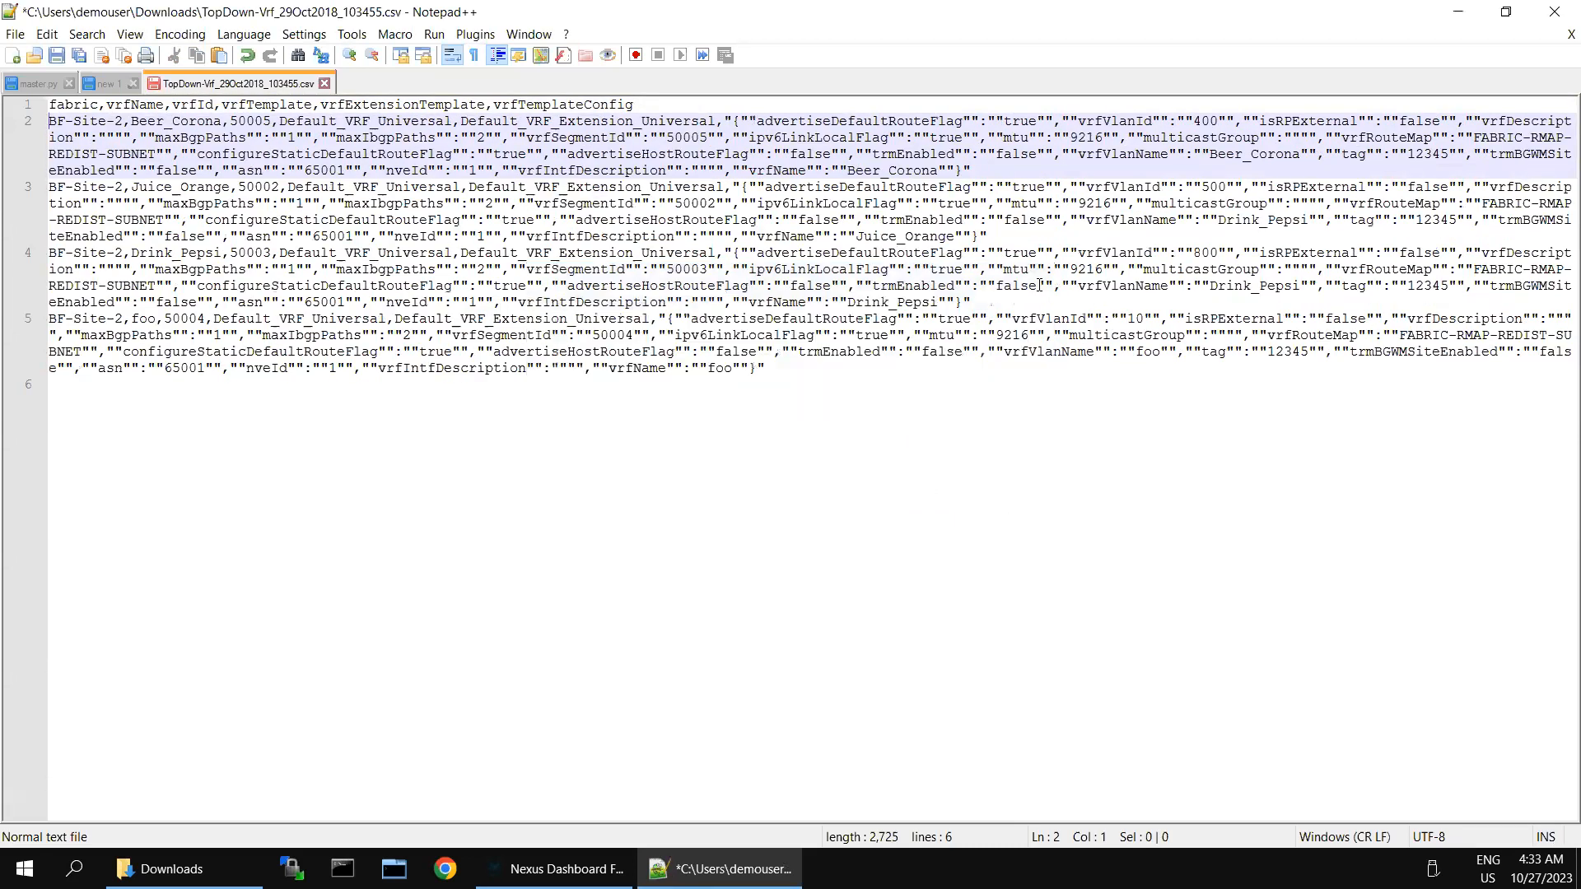
click(56, 56)
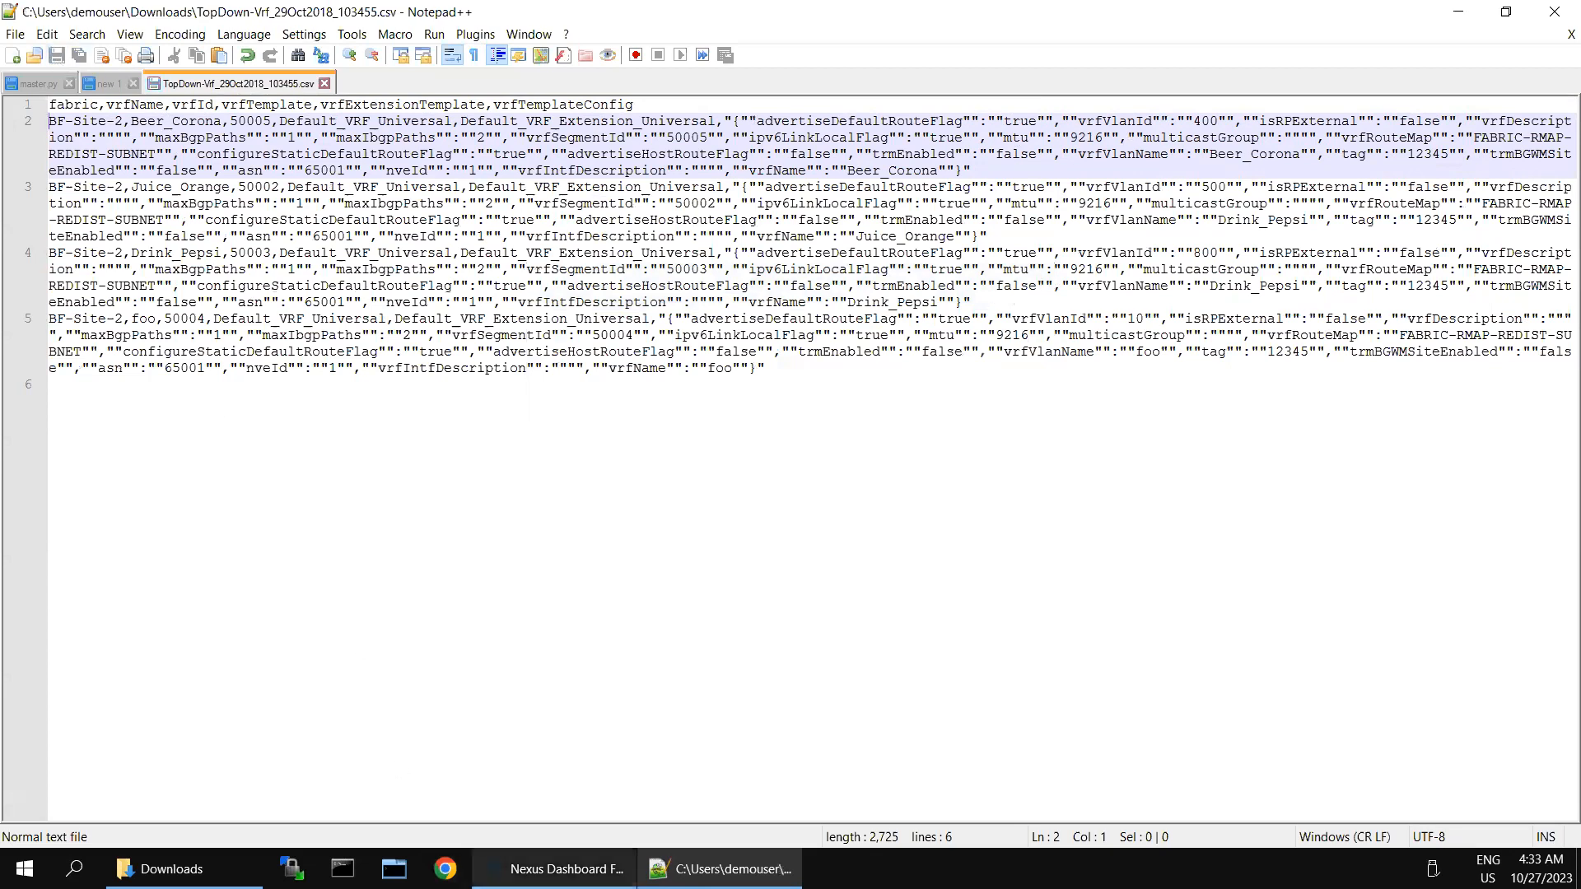
click(554, 868)
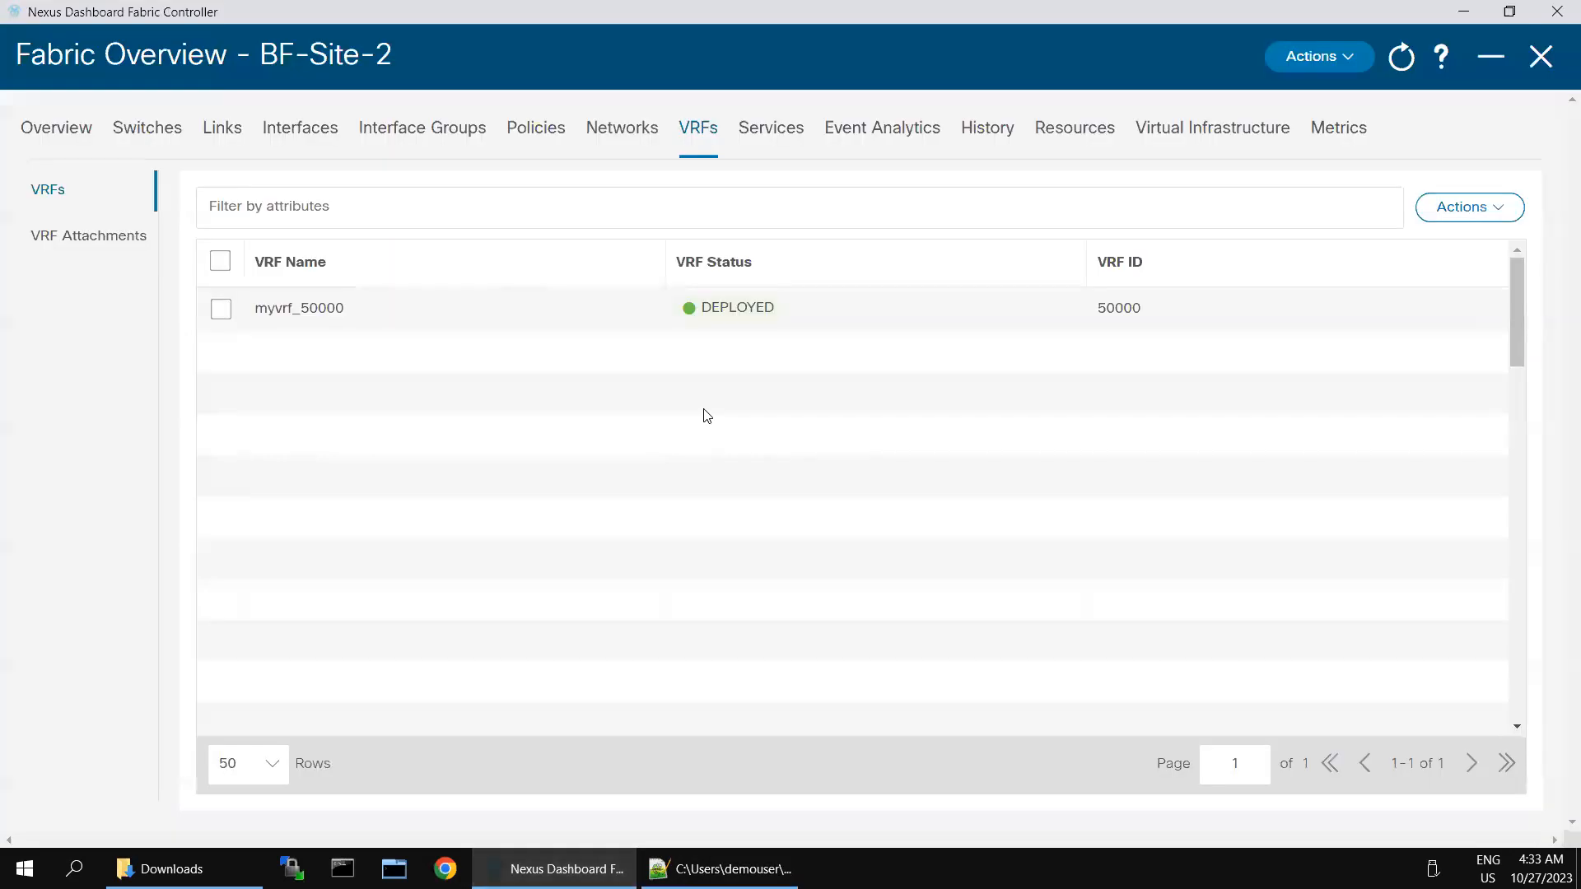
Step: Import TopDown-Vrf_29Oct2018_103455.csv, adding Beer_Corona, Juice_Orange, Drink_Pepsi and foo, then open Downloads
click(1479, 216)
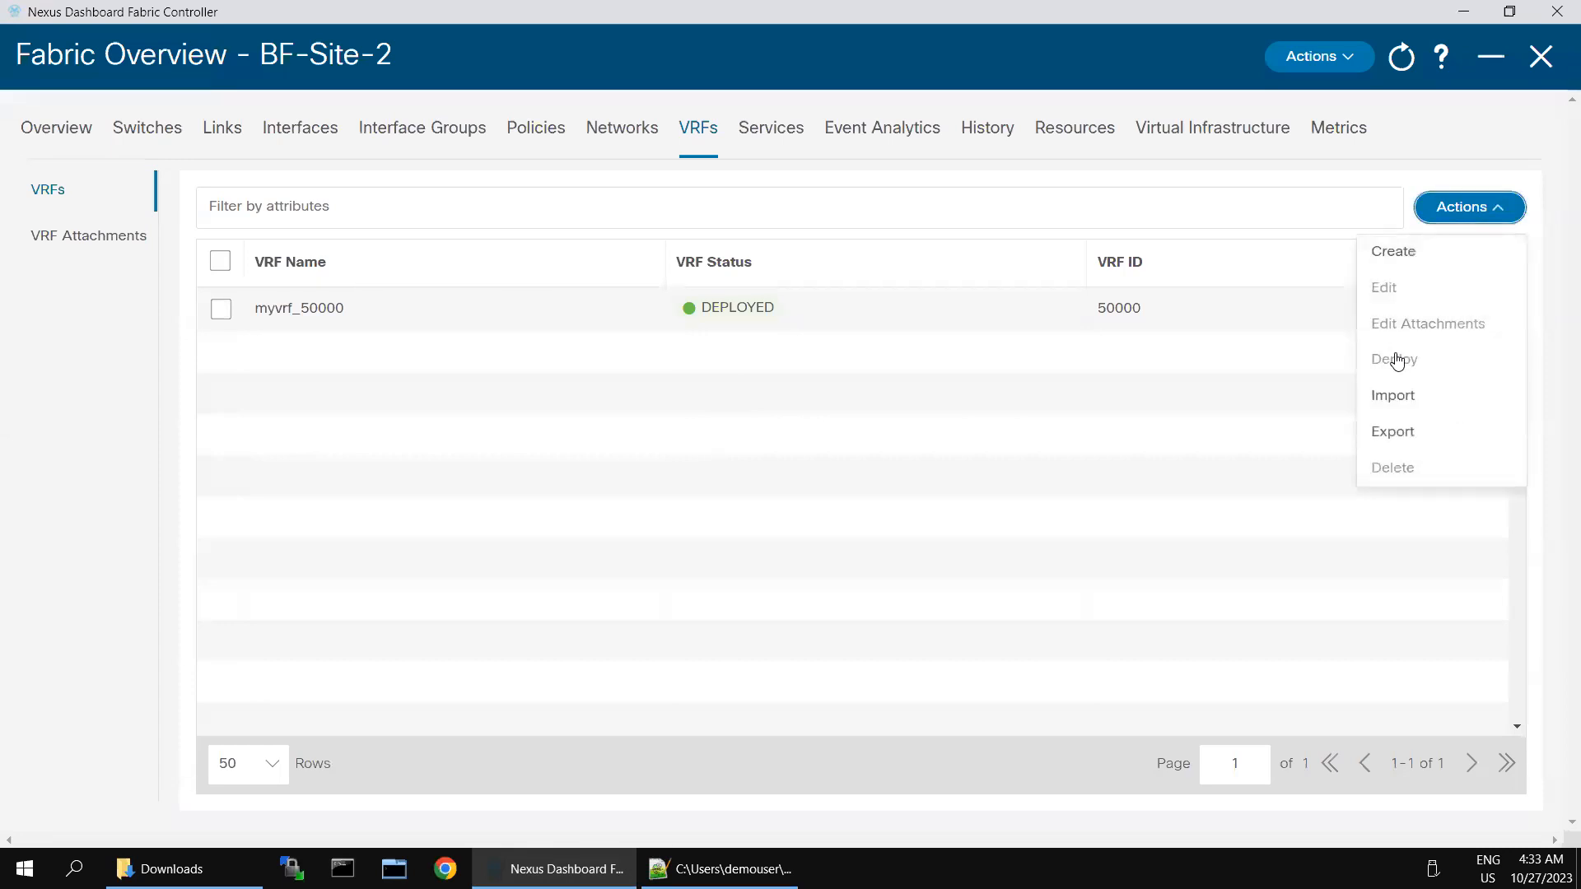
click(1395, 397)
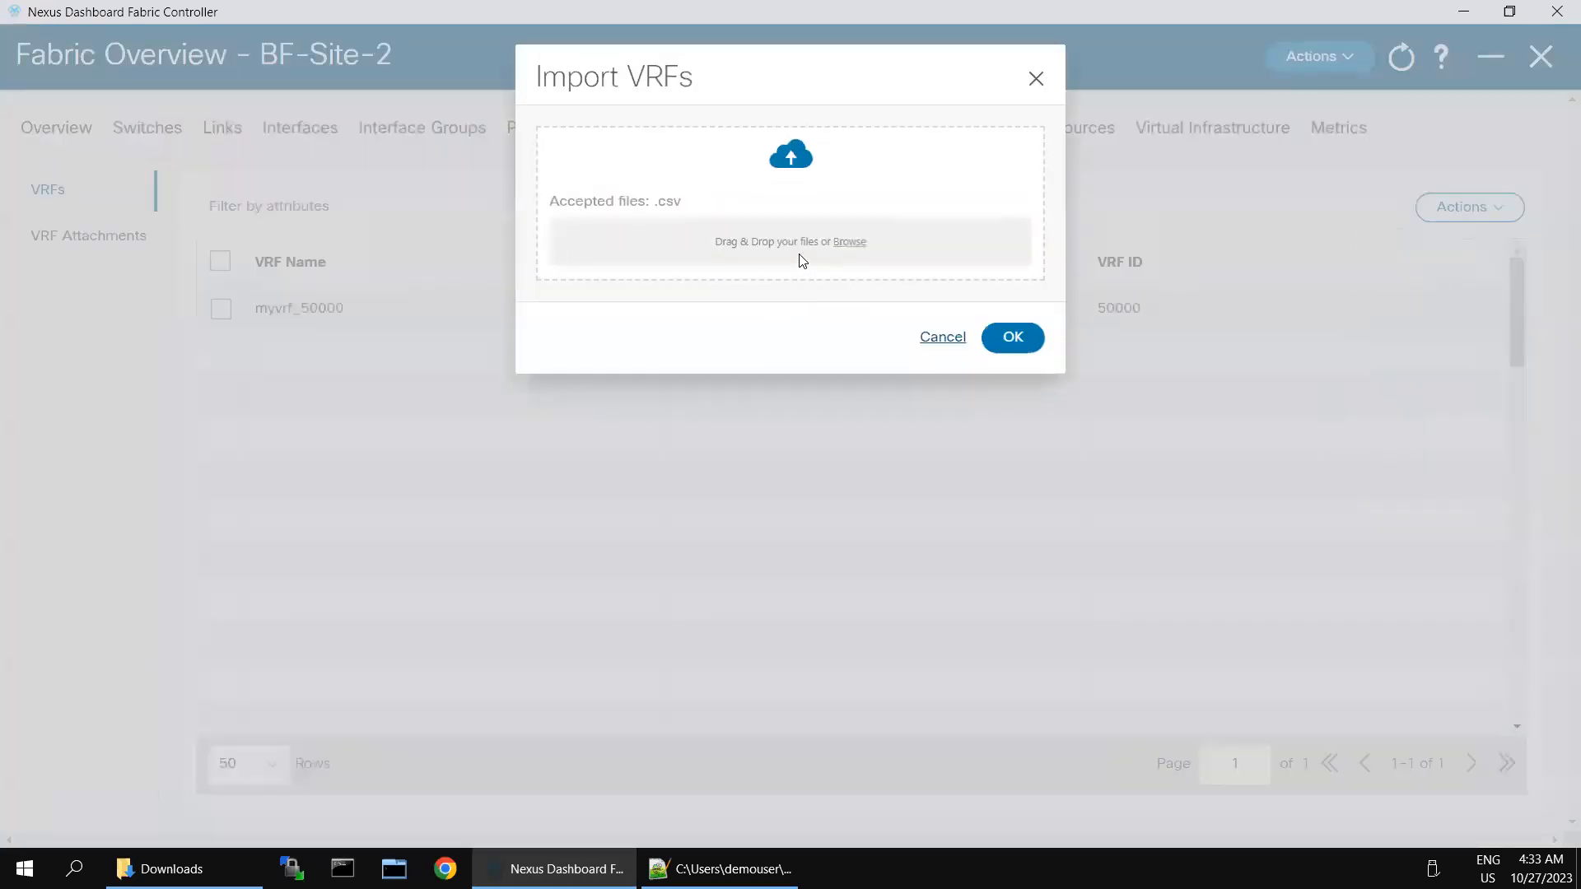
click(799, 240)
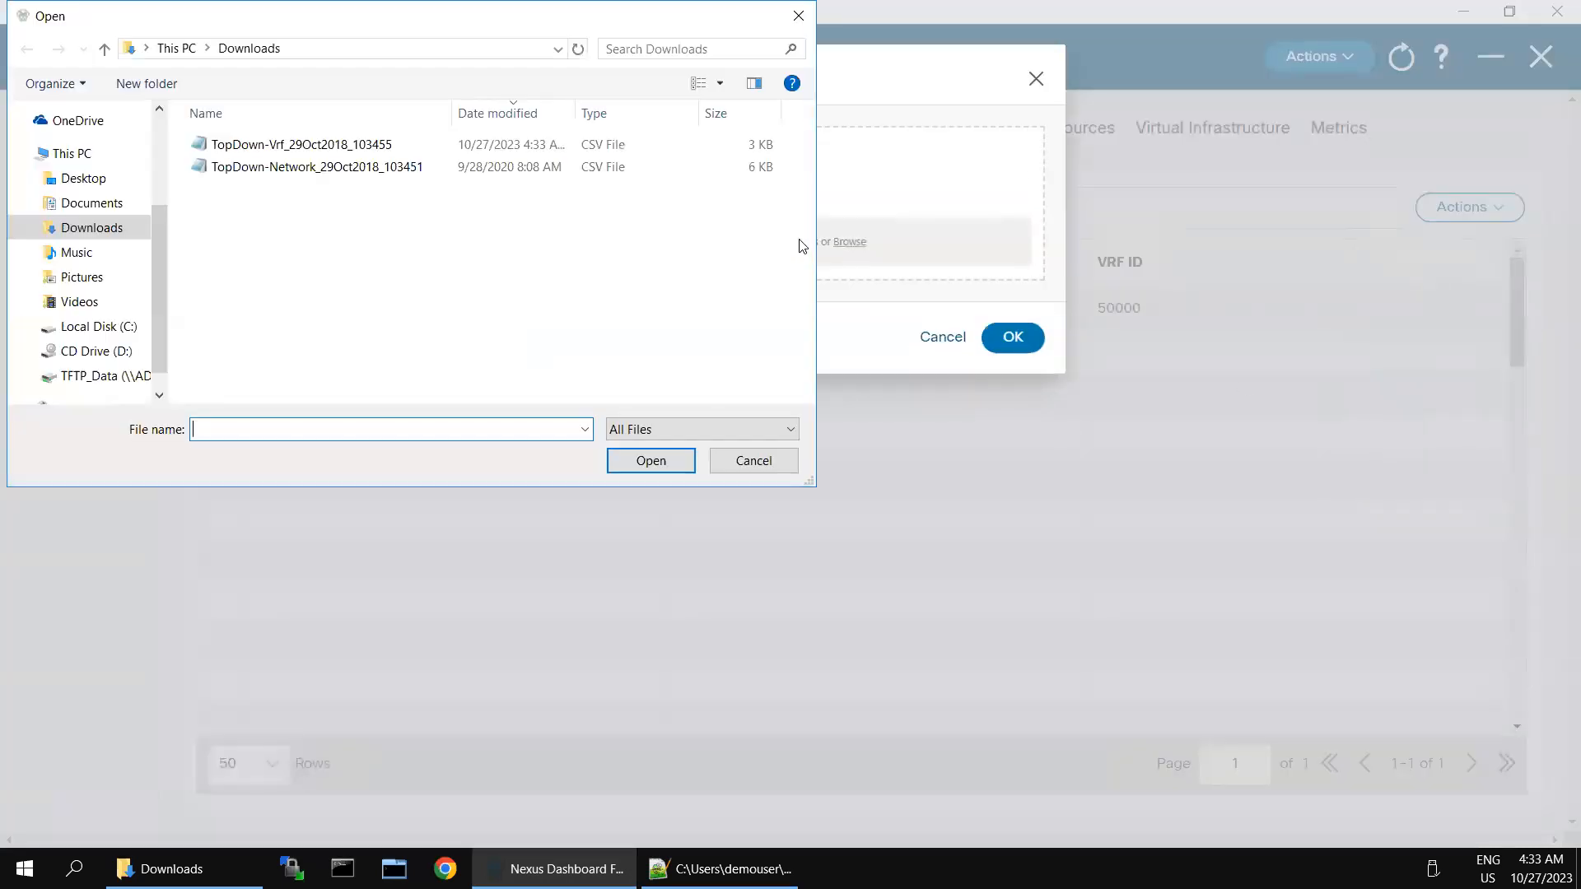
double_click(321, 151)
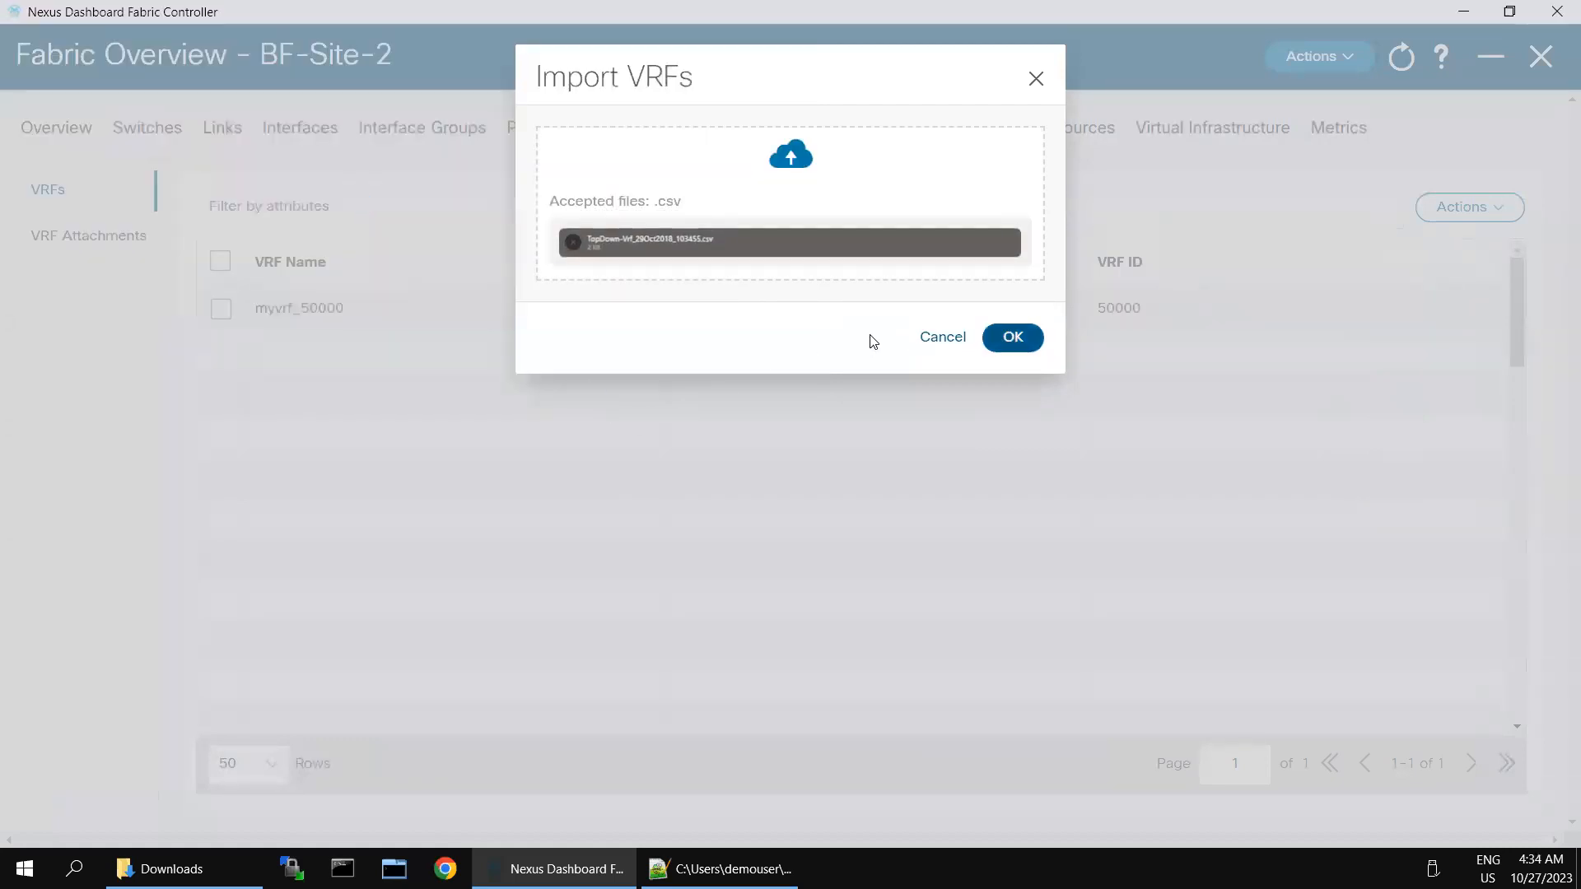
key(Return)
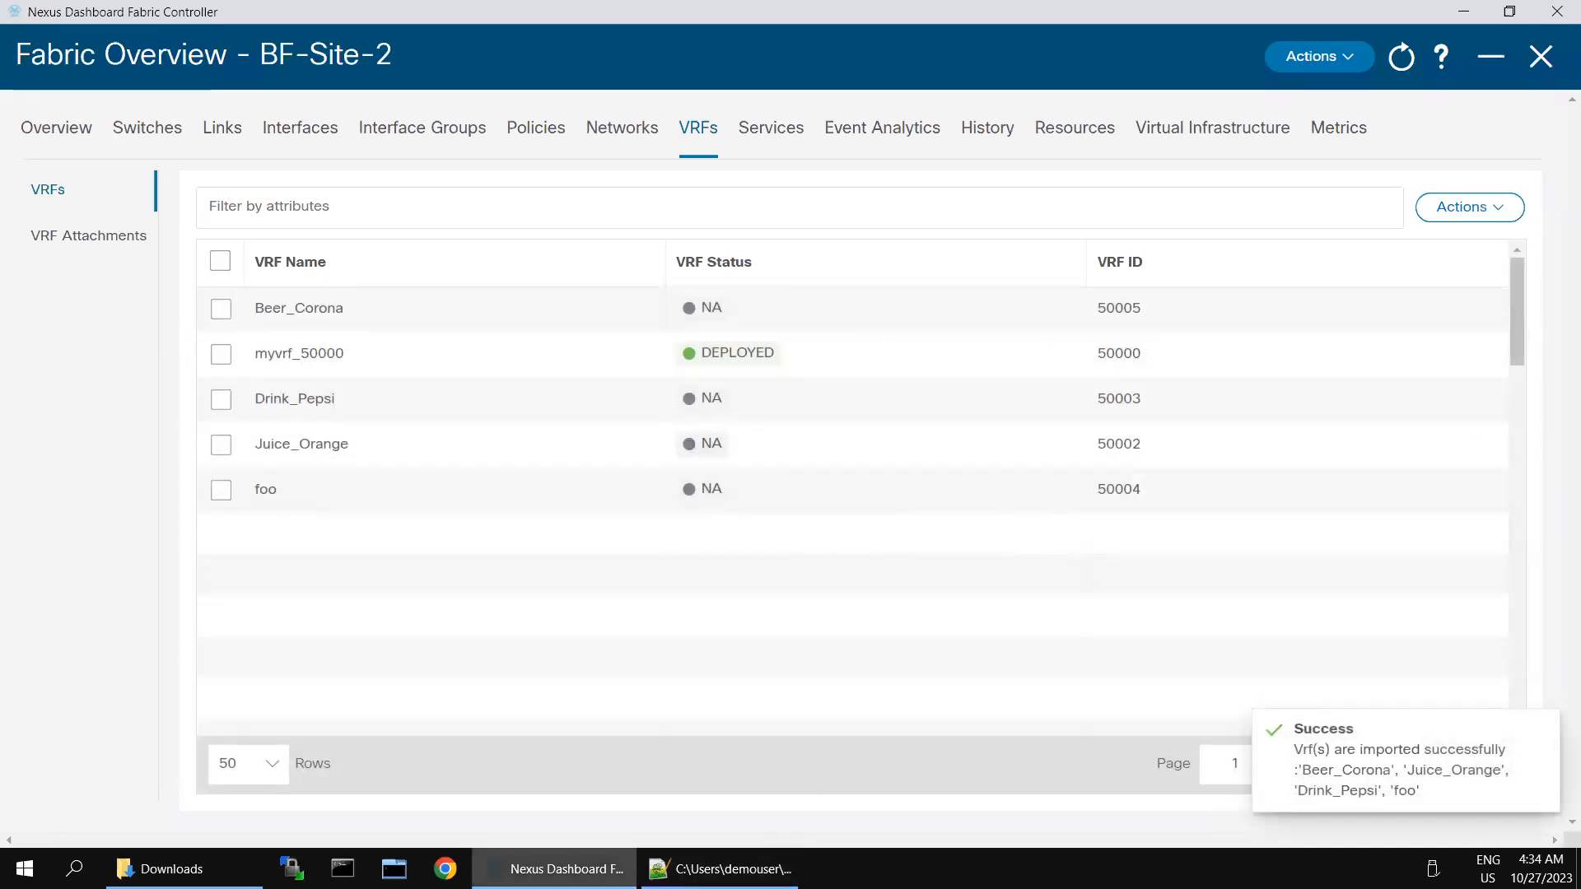
click(169, 868)
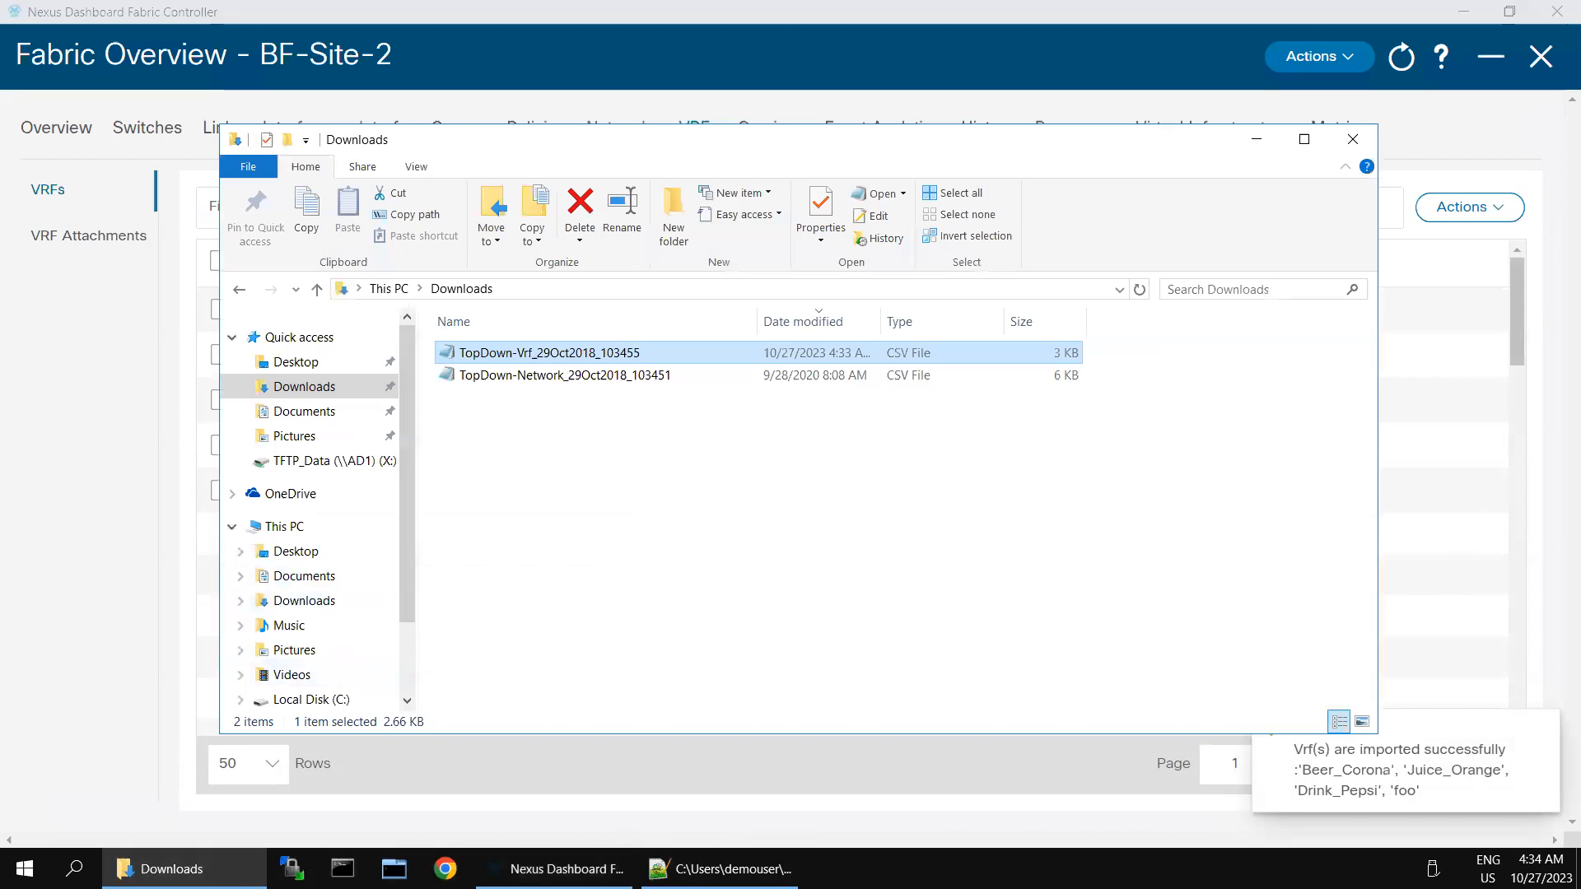
Step: Load TopDown-Network_29Oct2018_103451.csv into Notepad++ and maximize it
click(724, 868)
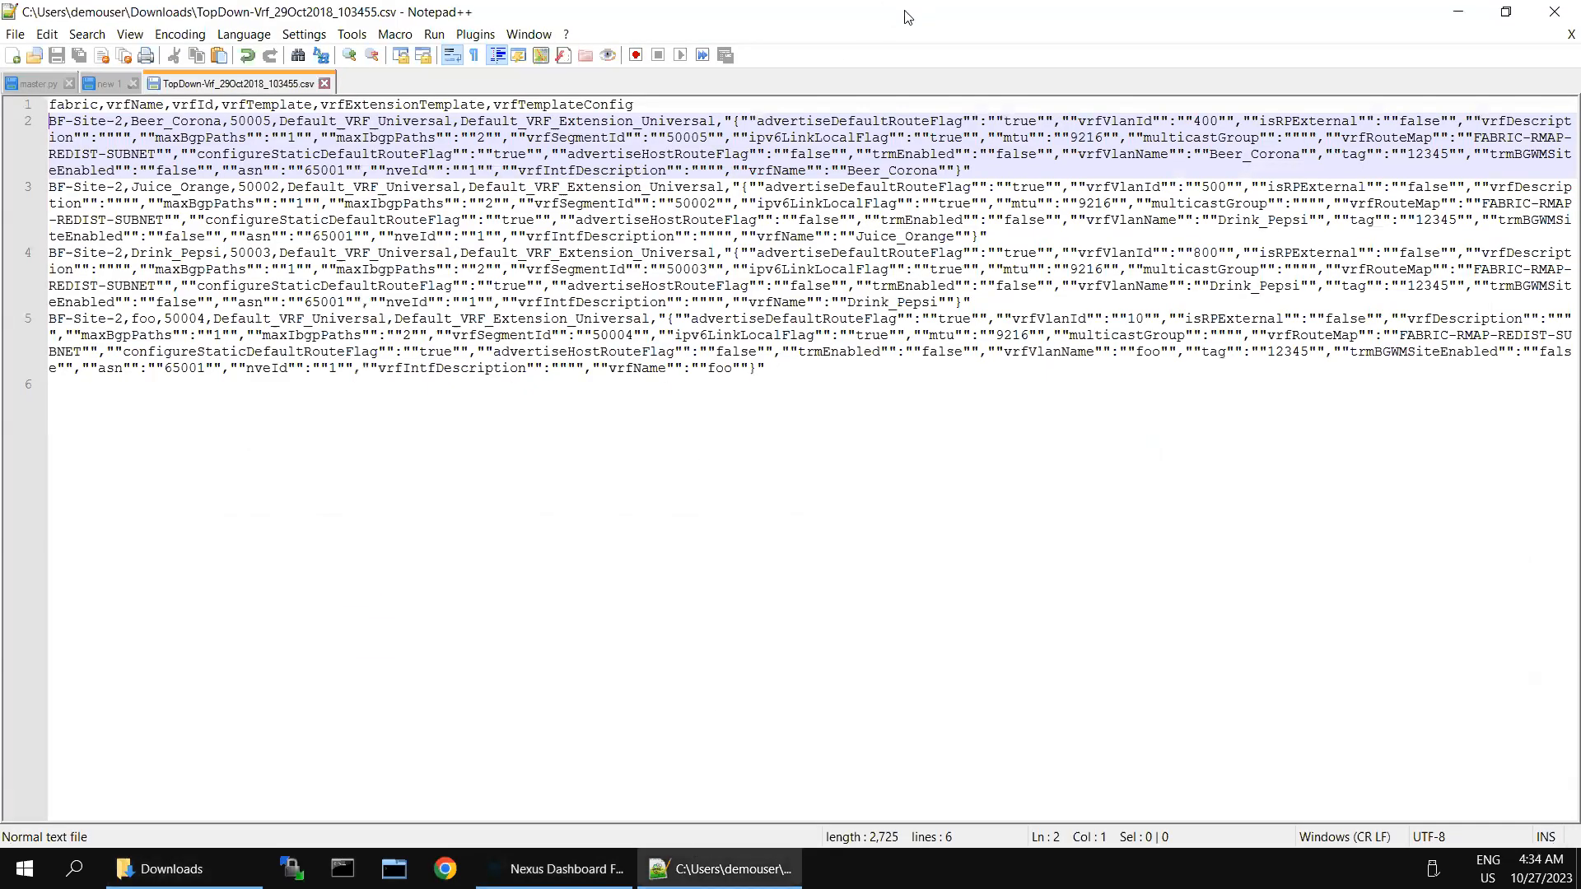
double_click(905, 15)
drag(953, 316, 1324, 383)
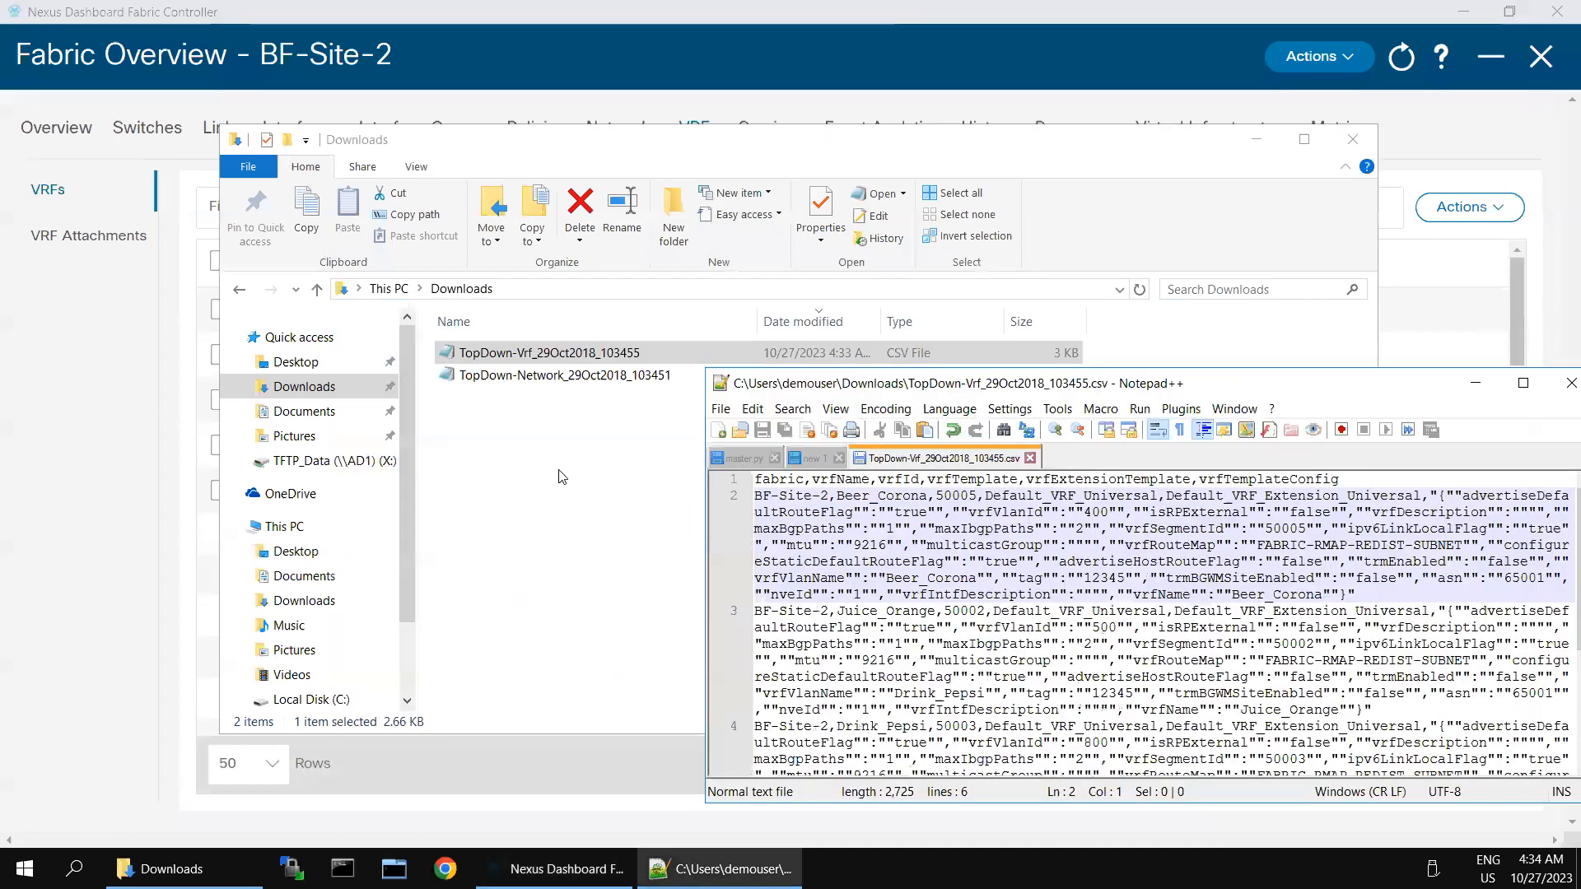
click(548, 408)
drag(557, 387, 1518, 629)
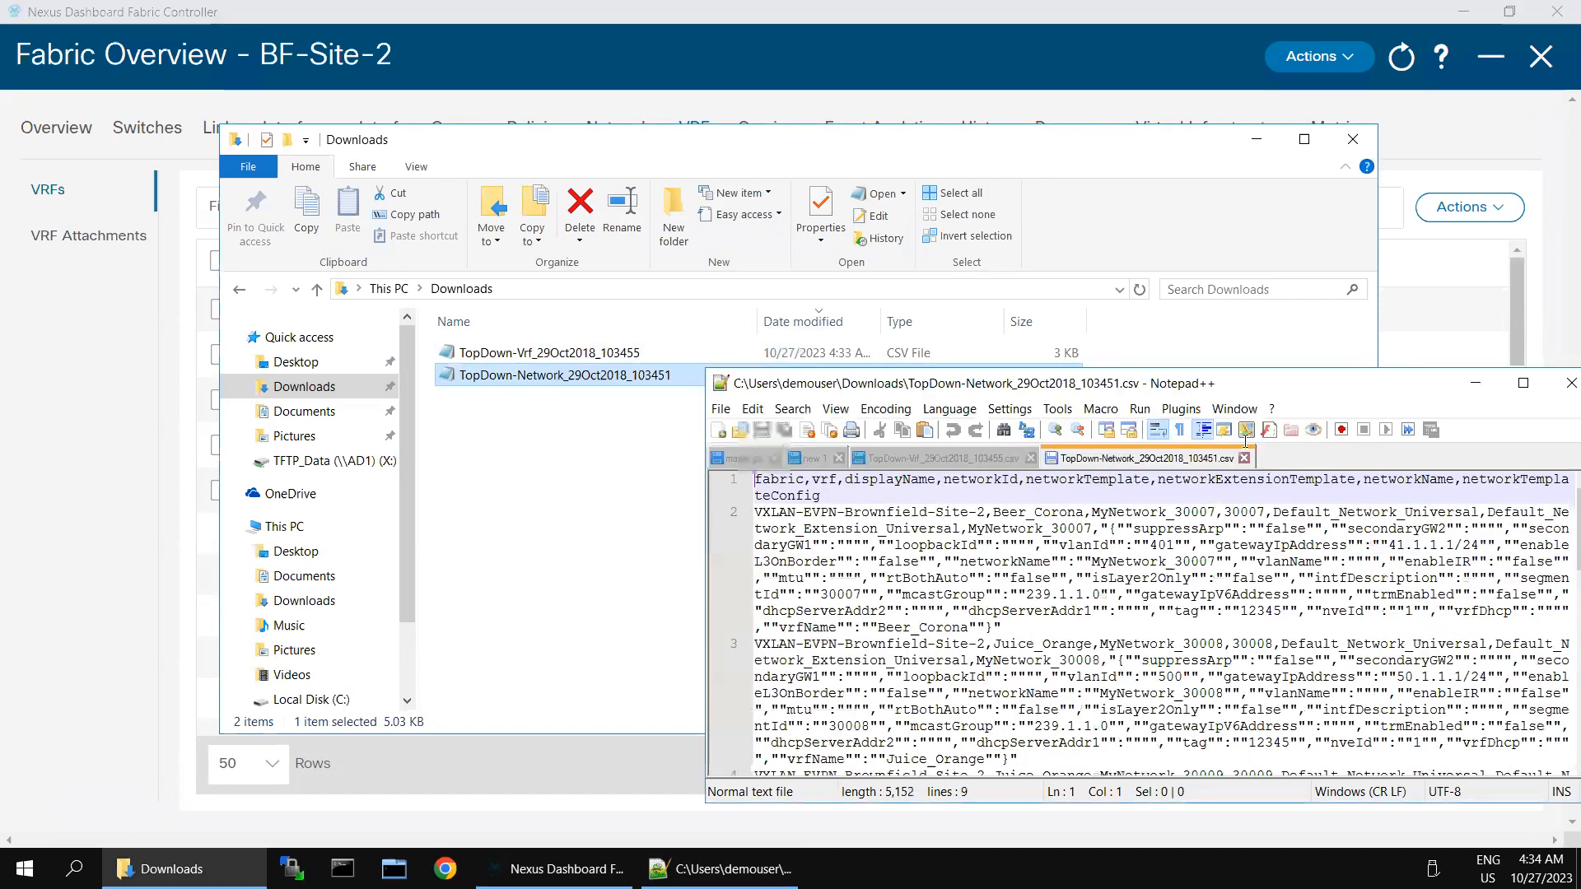
double_click(1290, 386)
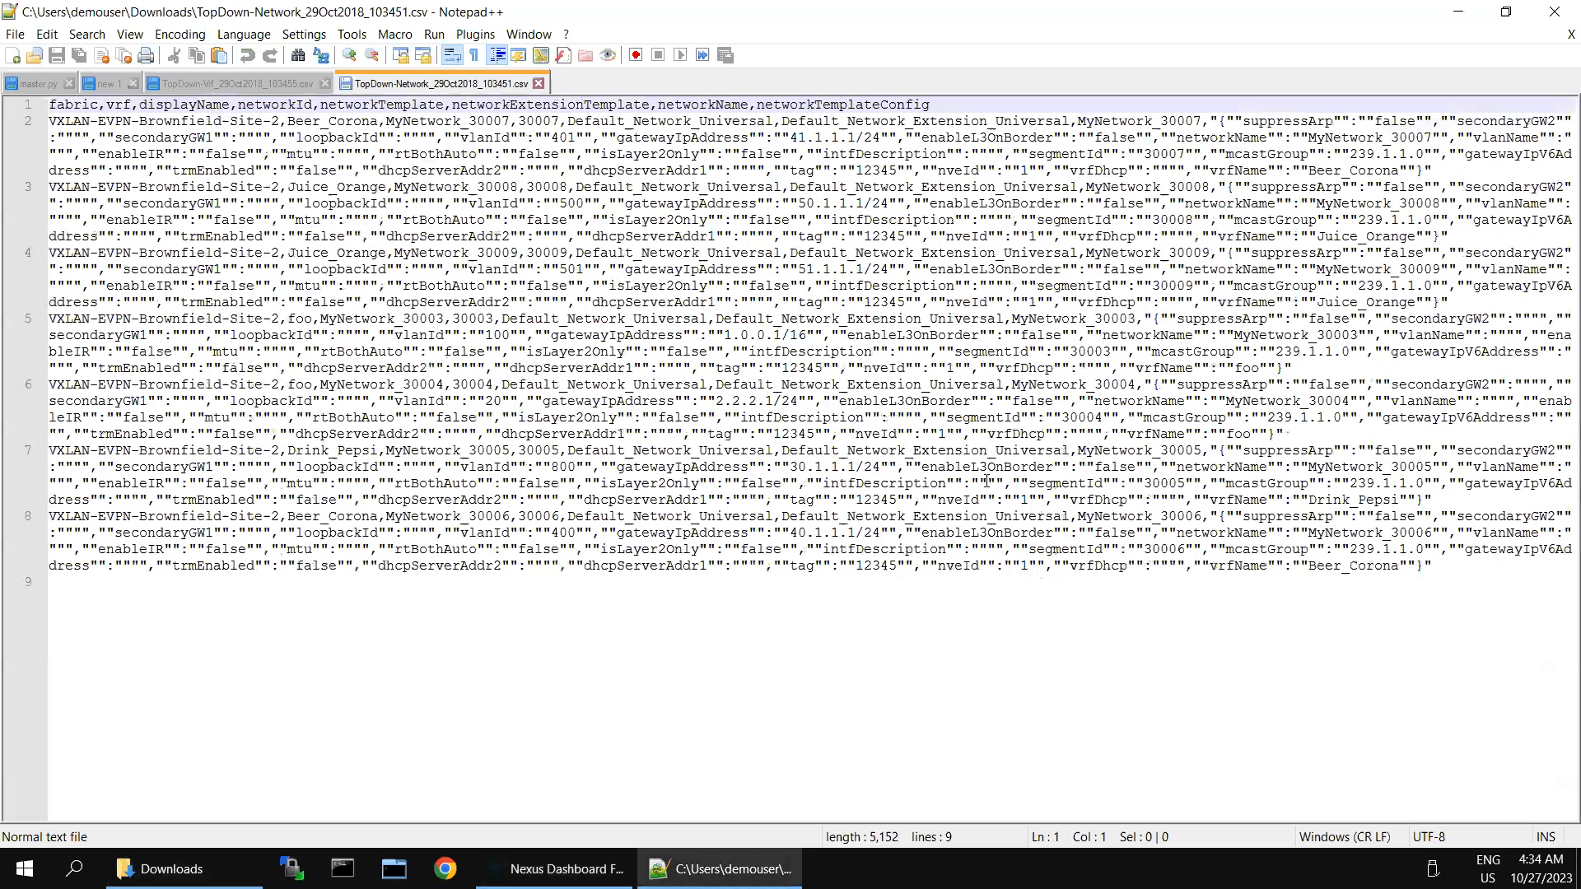
Step: Replace all seven VXLAN-EVPN-Brownfield-Site-2 entries with BF-Site-2 and save the file
click(988, 481)
key(ctrl+f)
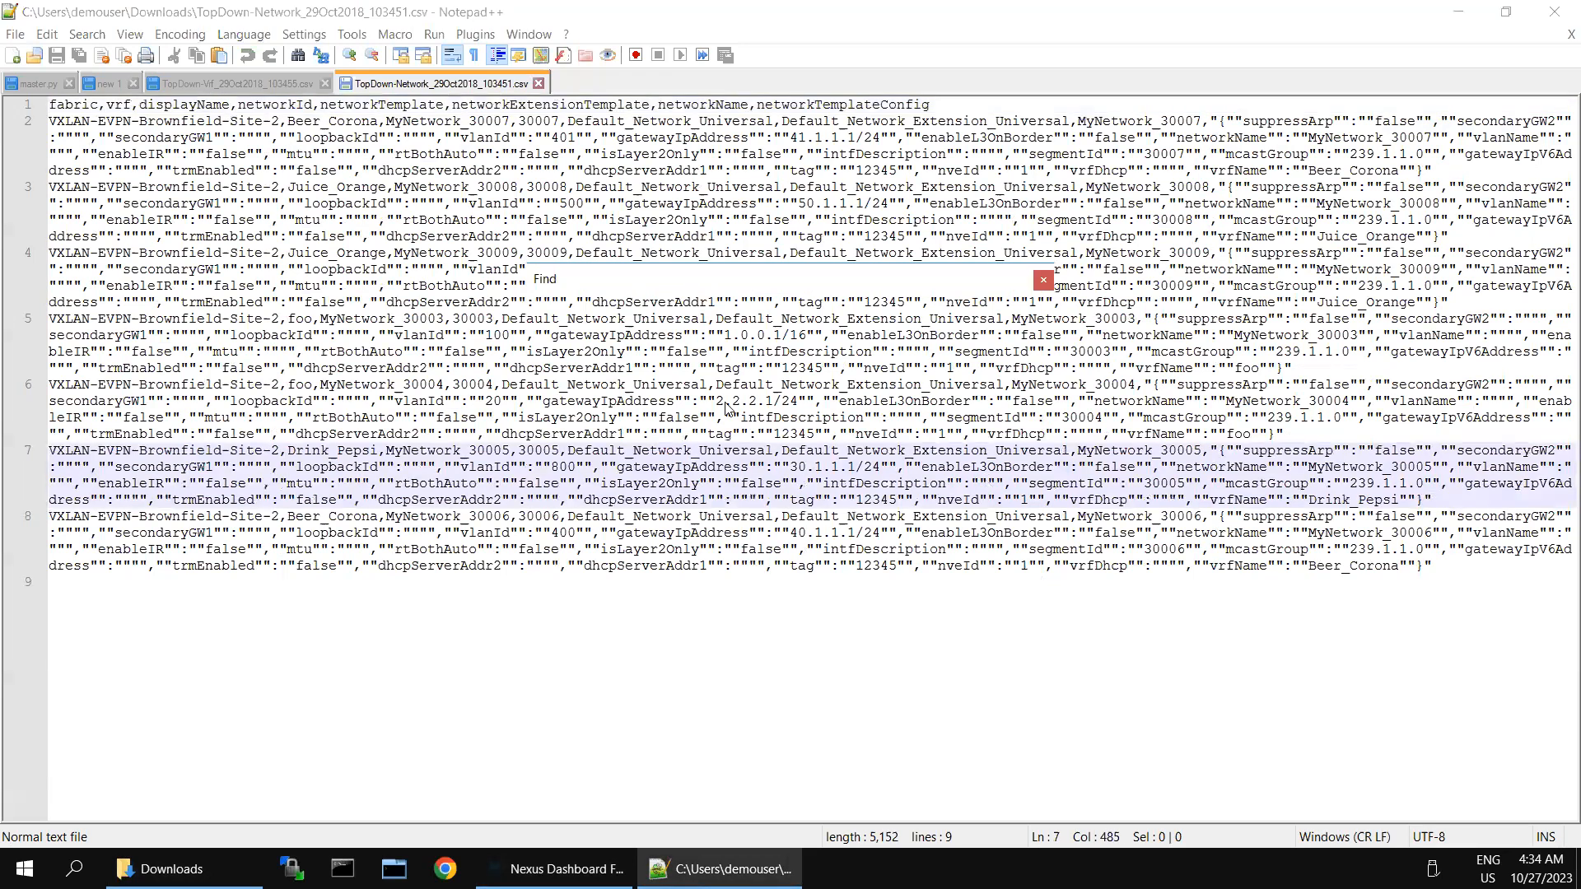
click(591, 305)
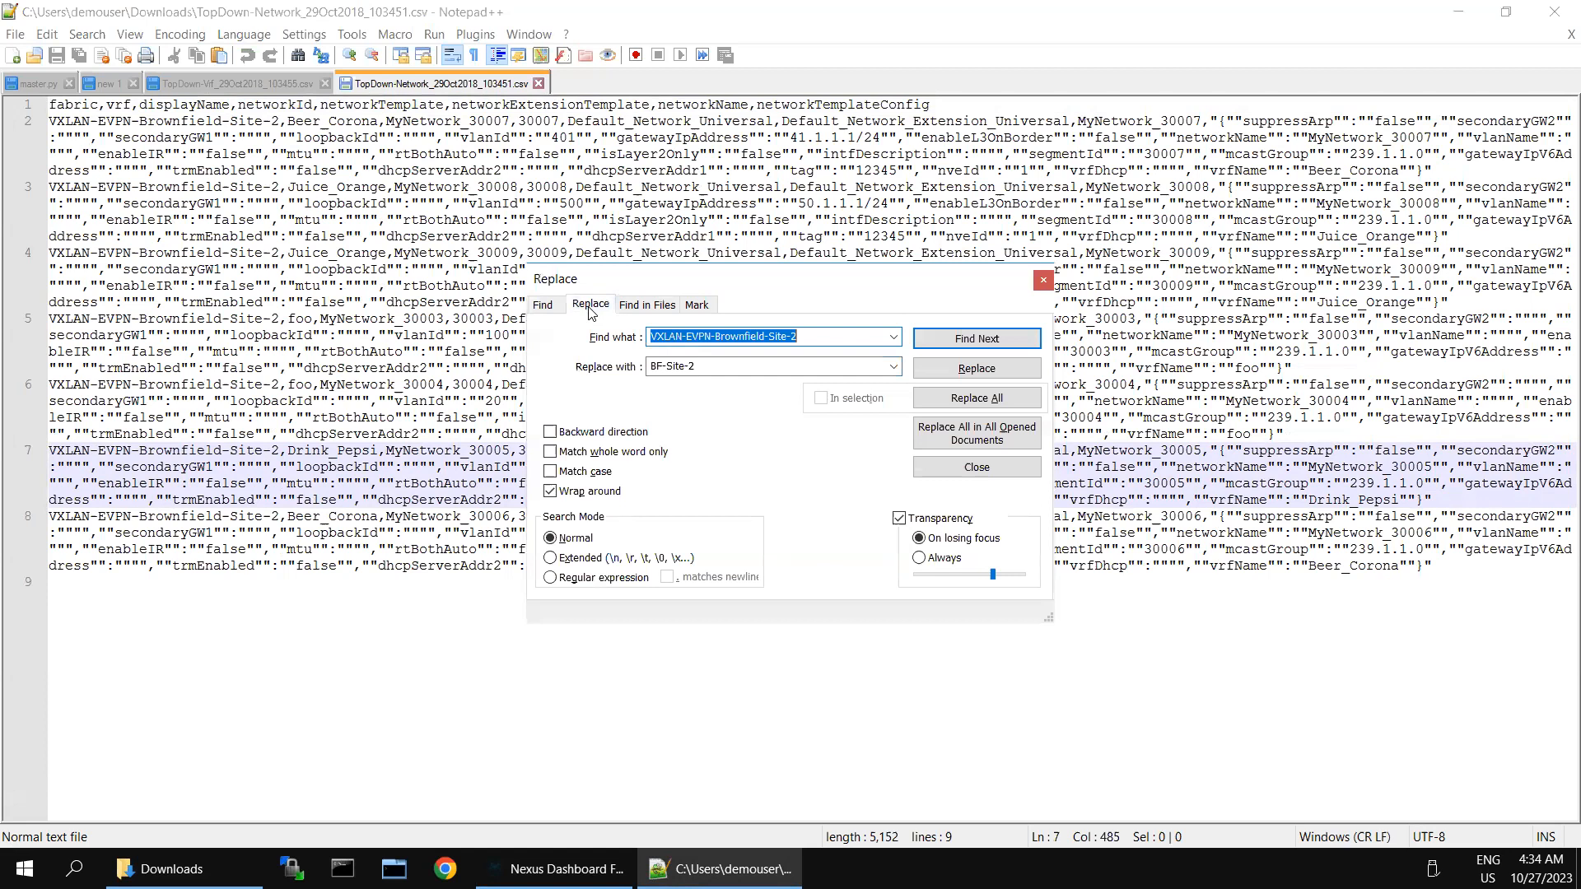
click(992, 400)
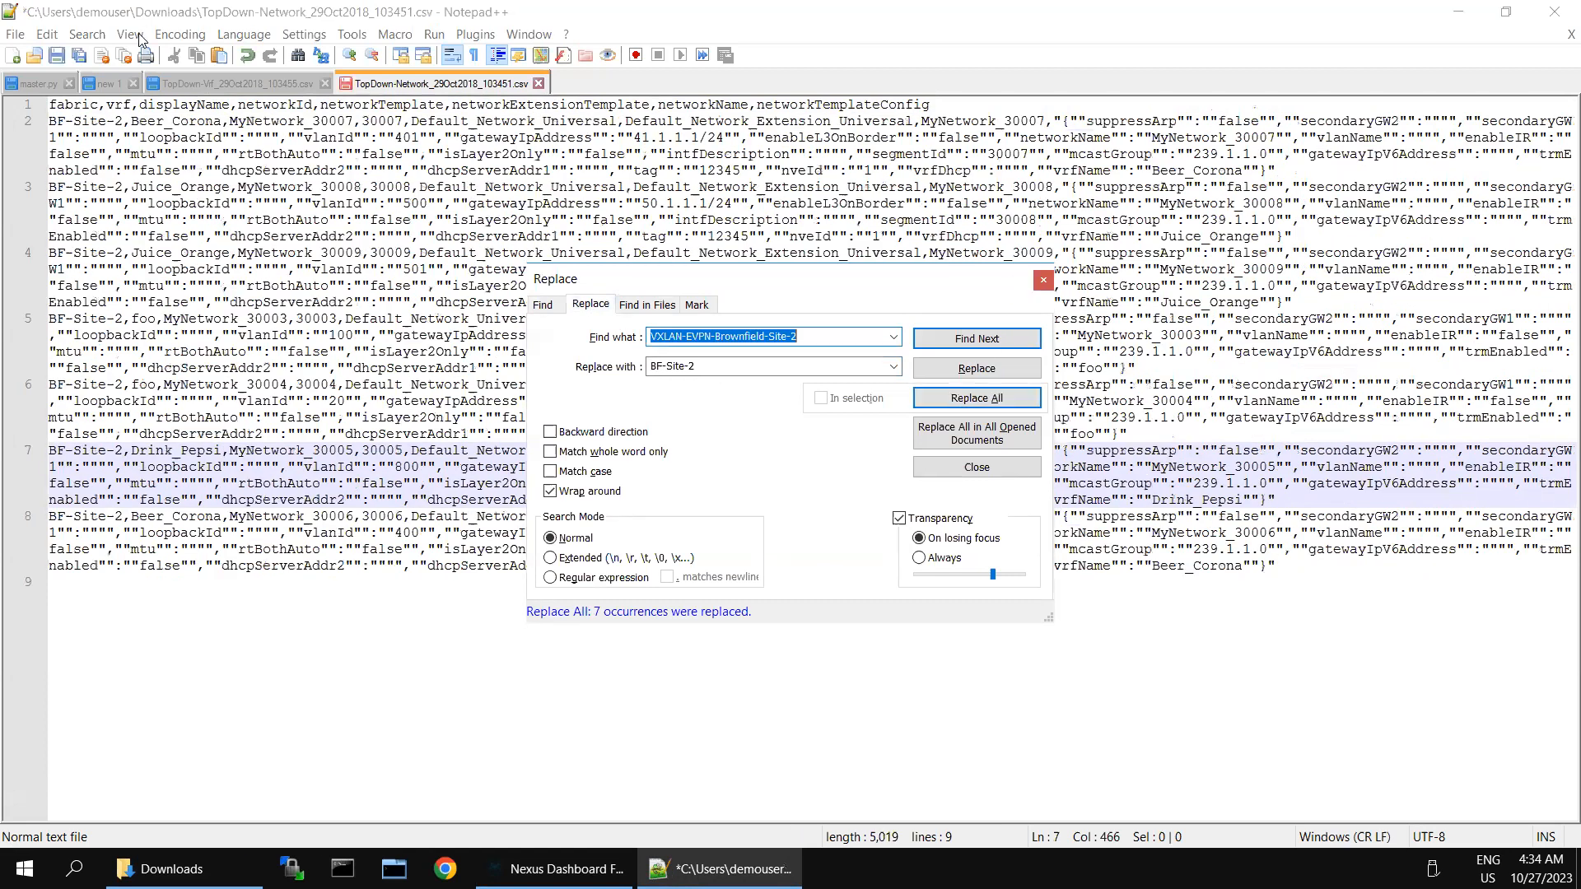
click(57, 56)
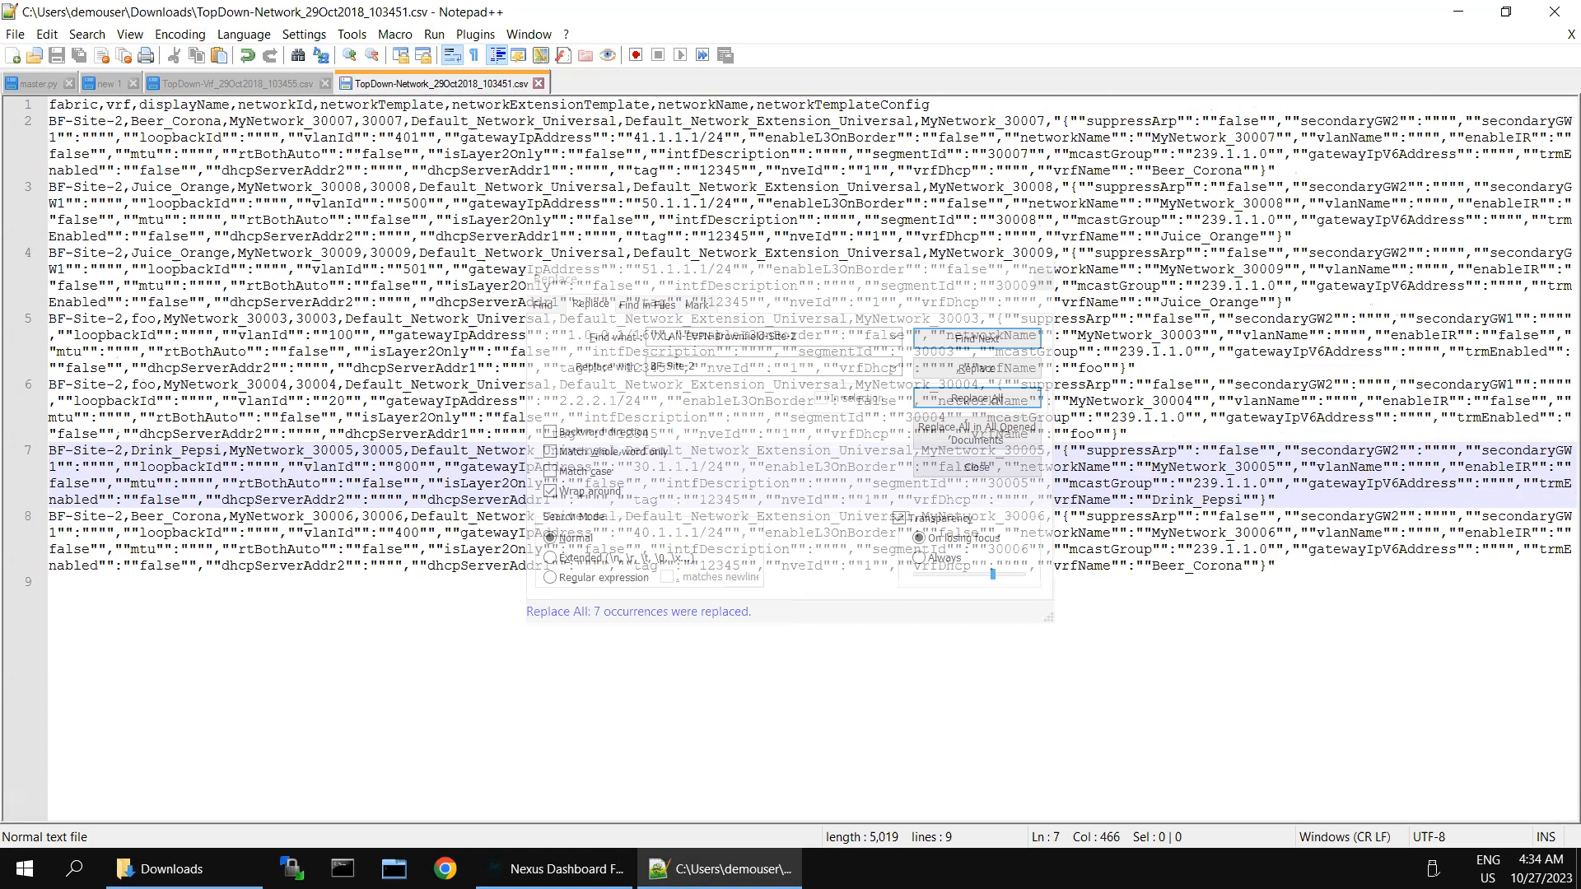
click(567, 869)
Step: Review VRF attachments, then network attachments with the Network Name column widened
click(106, 247)
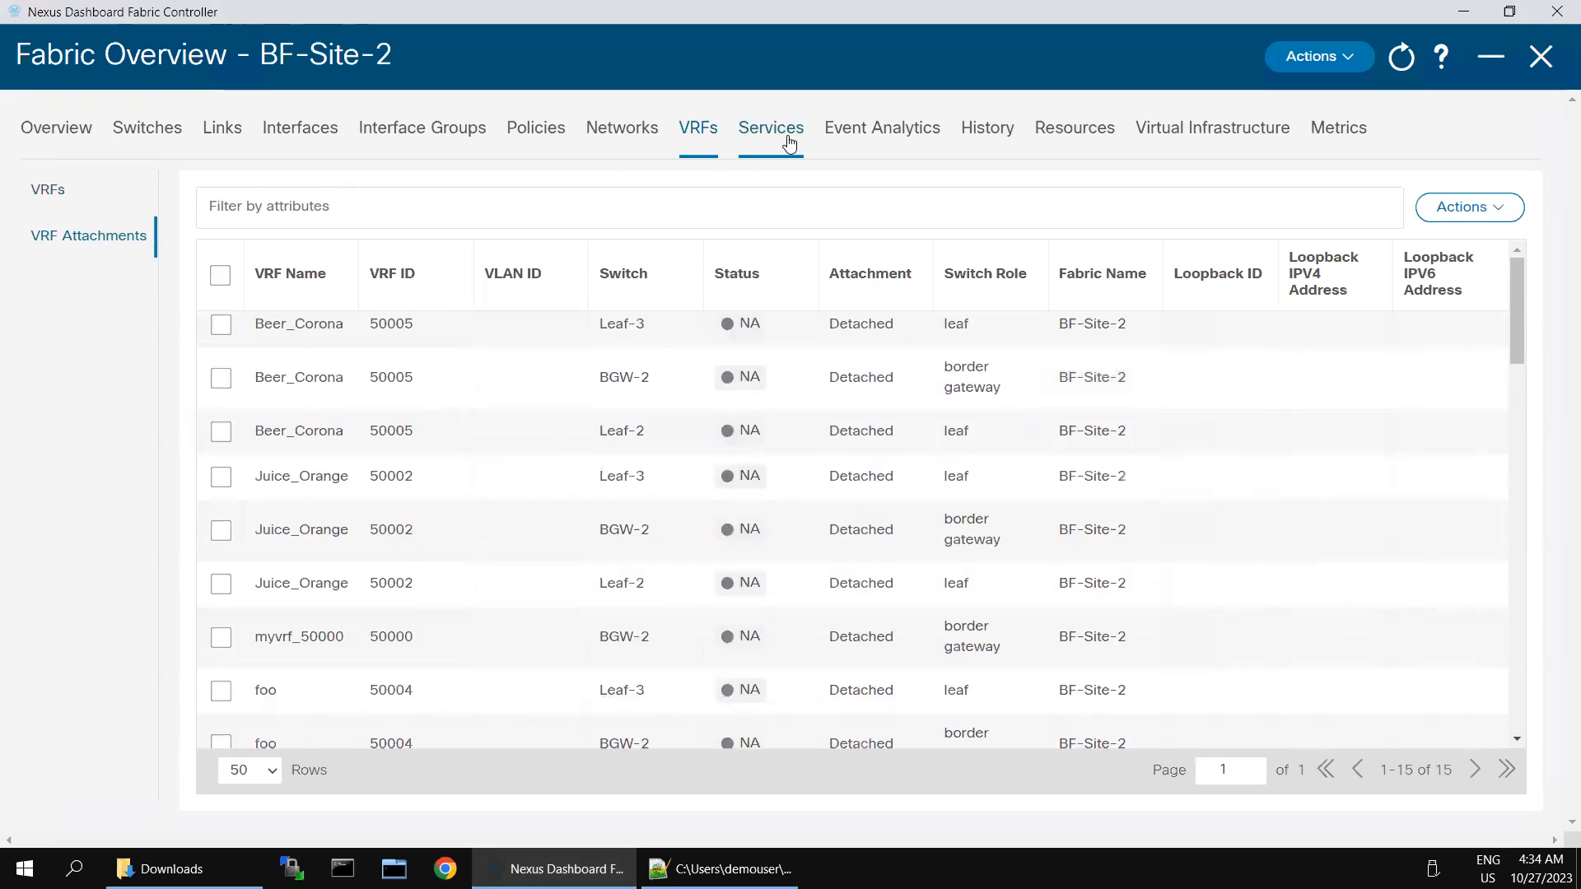
click(626, 131)
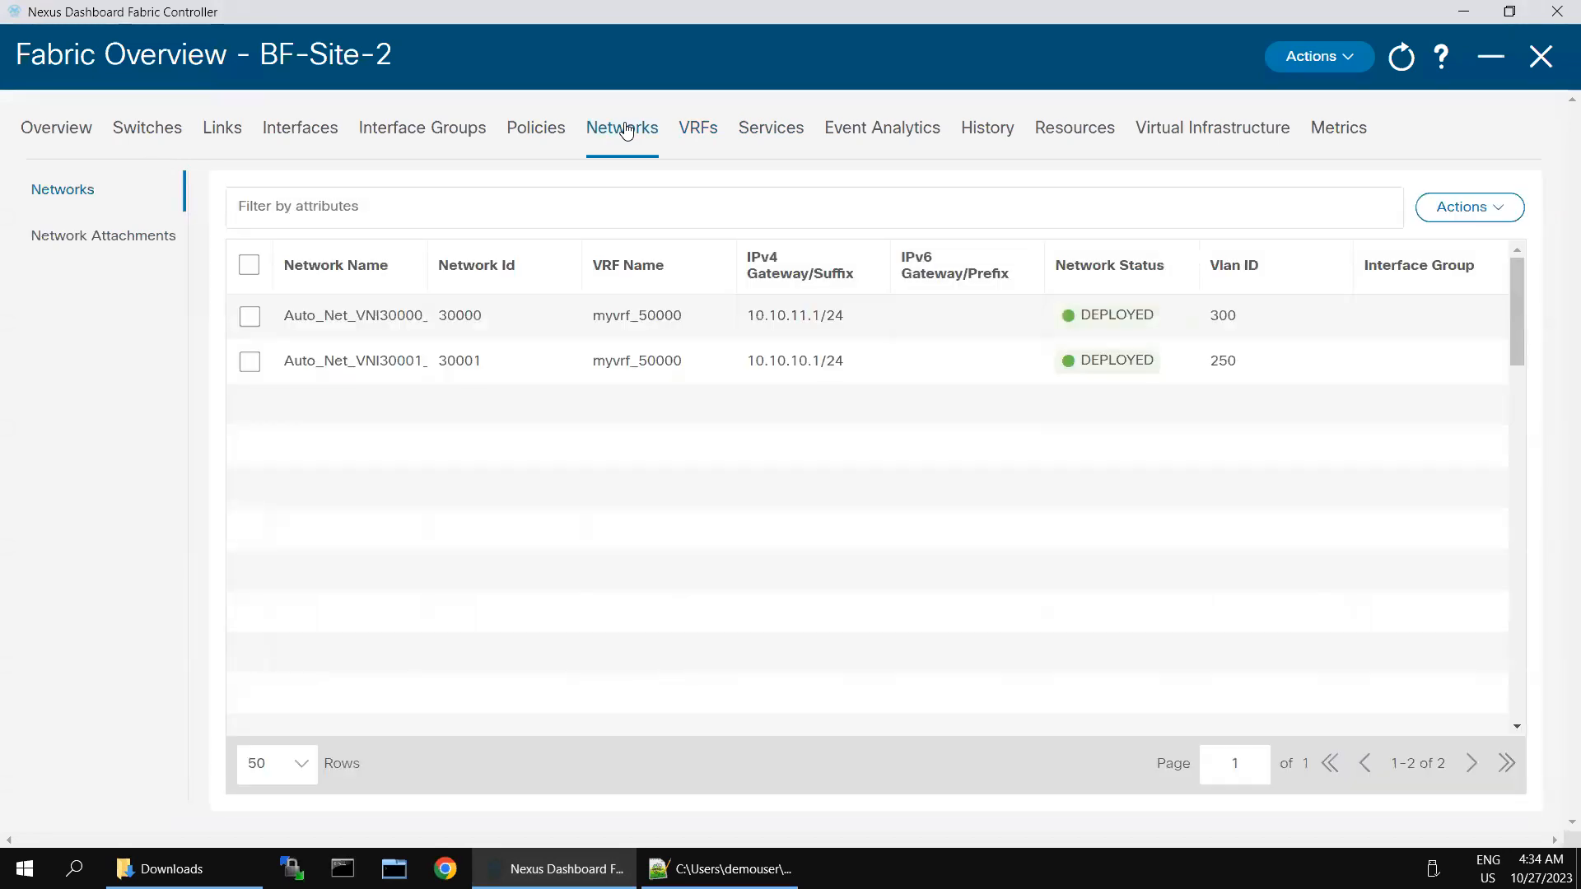
click(122, 236)
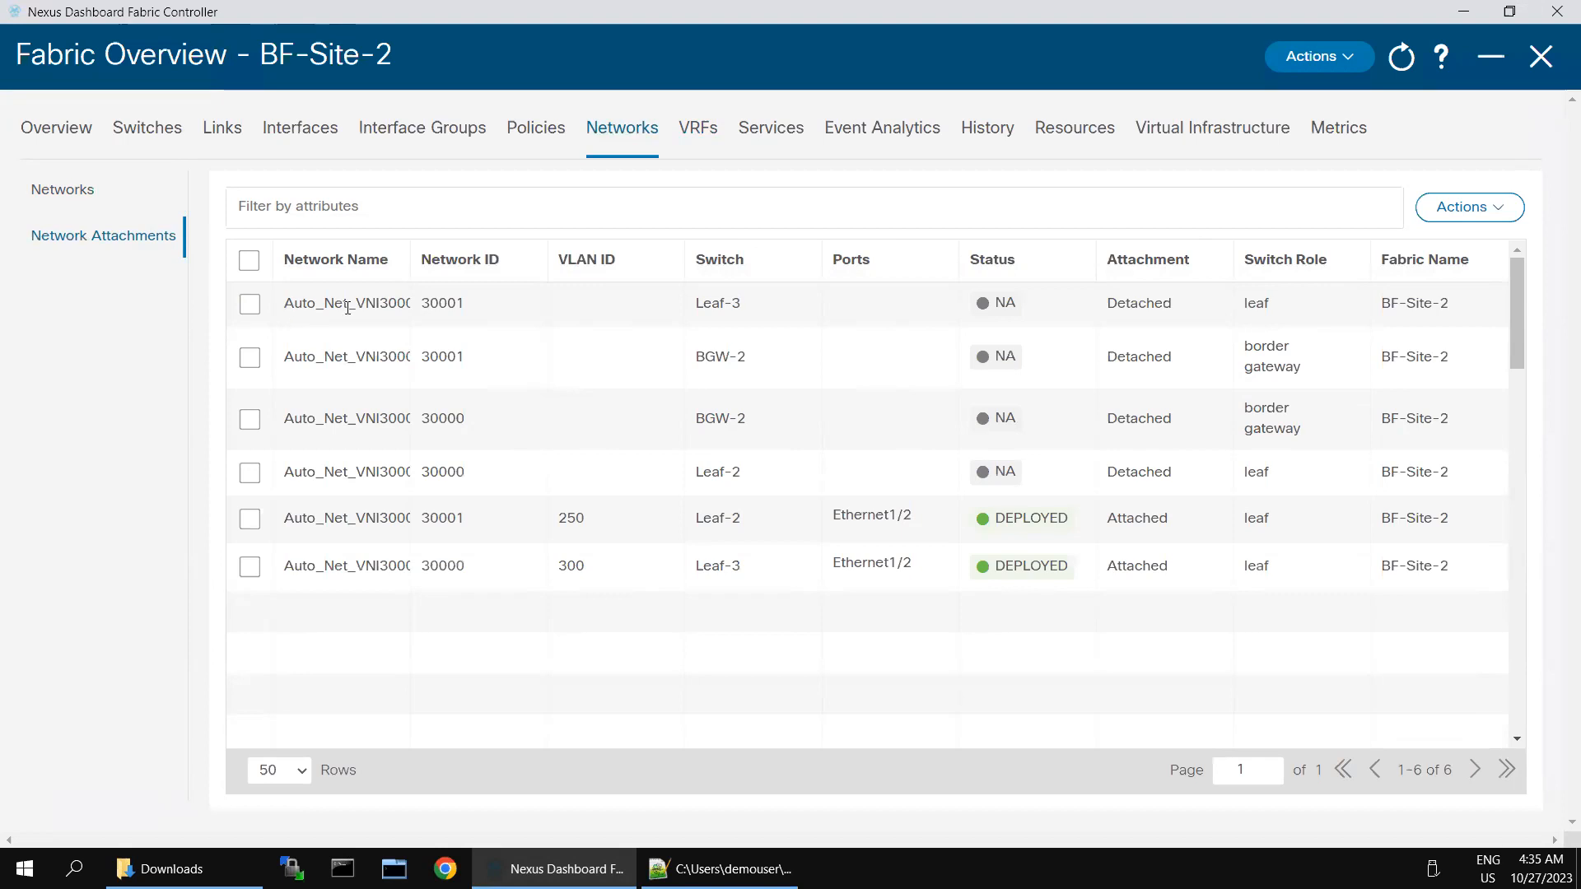
drag(410, 250, 588, 263)
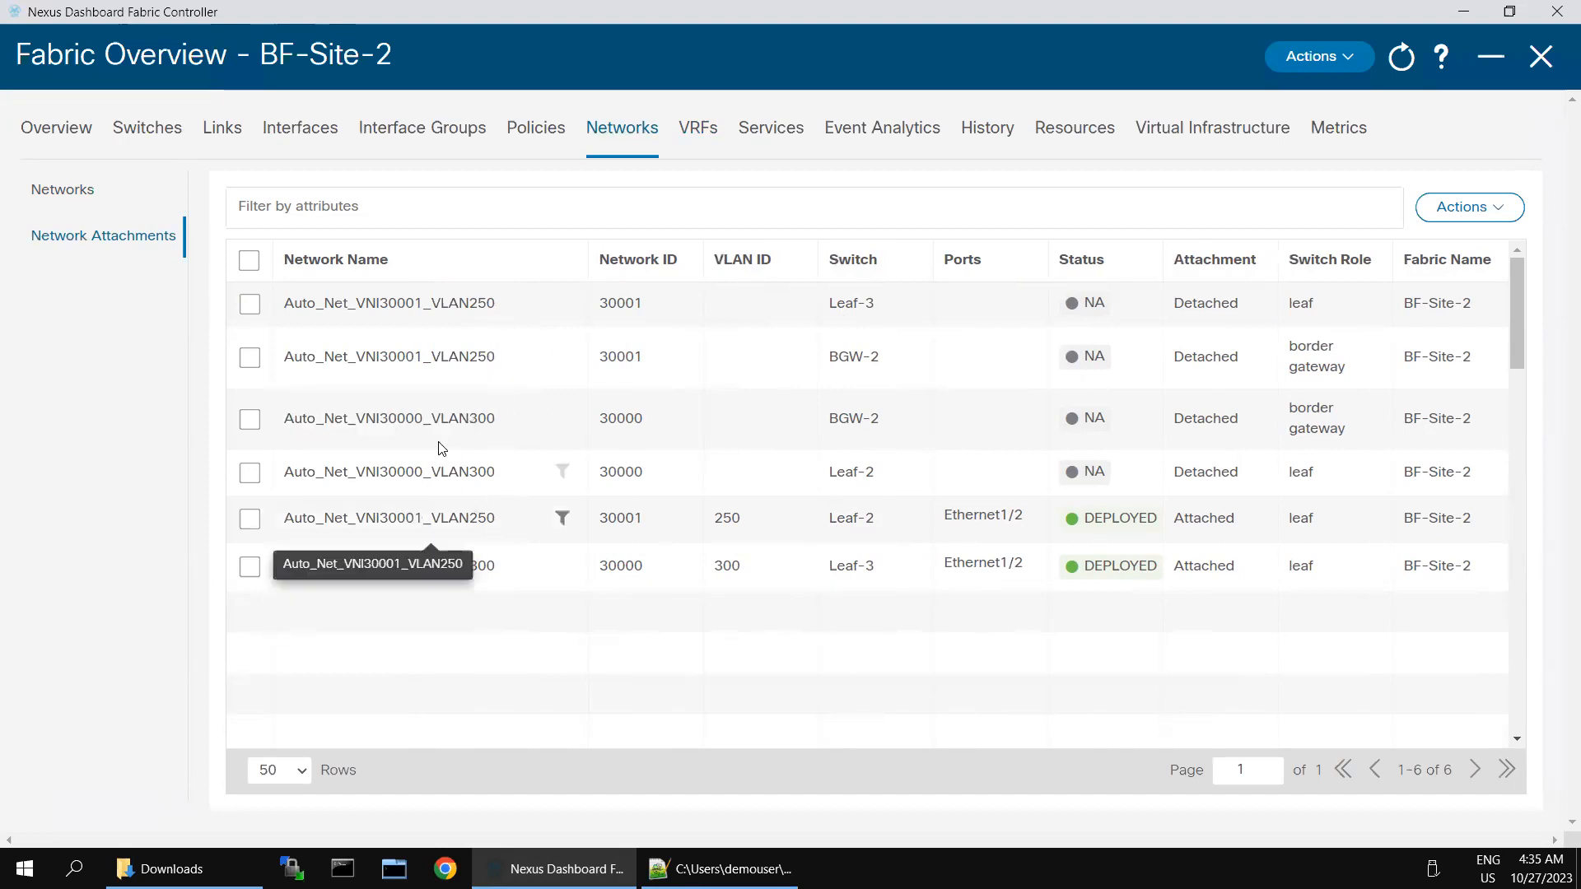
Step: Reopen network attachments and widen Network Name, showing VLAN 250 on Leaf-2 and 300 on Leaf-3
click(66, 198)
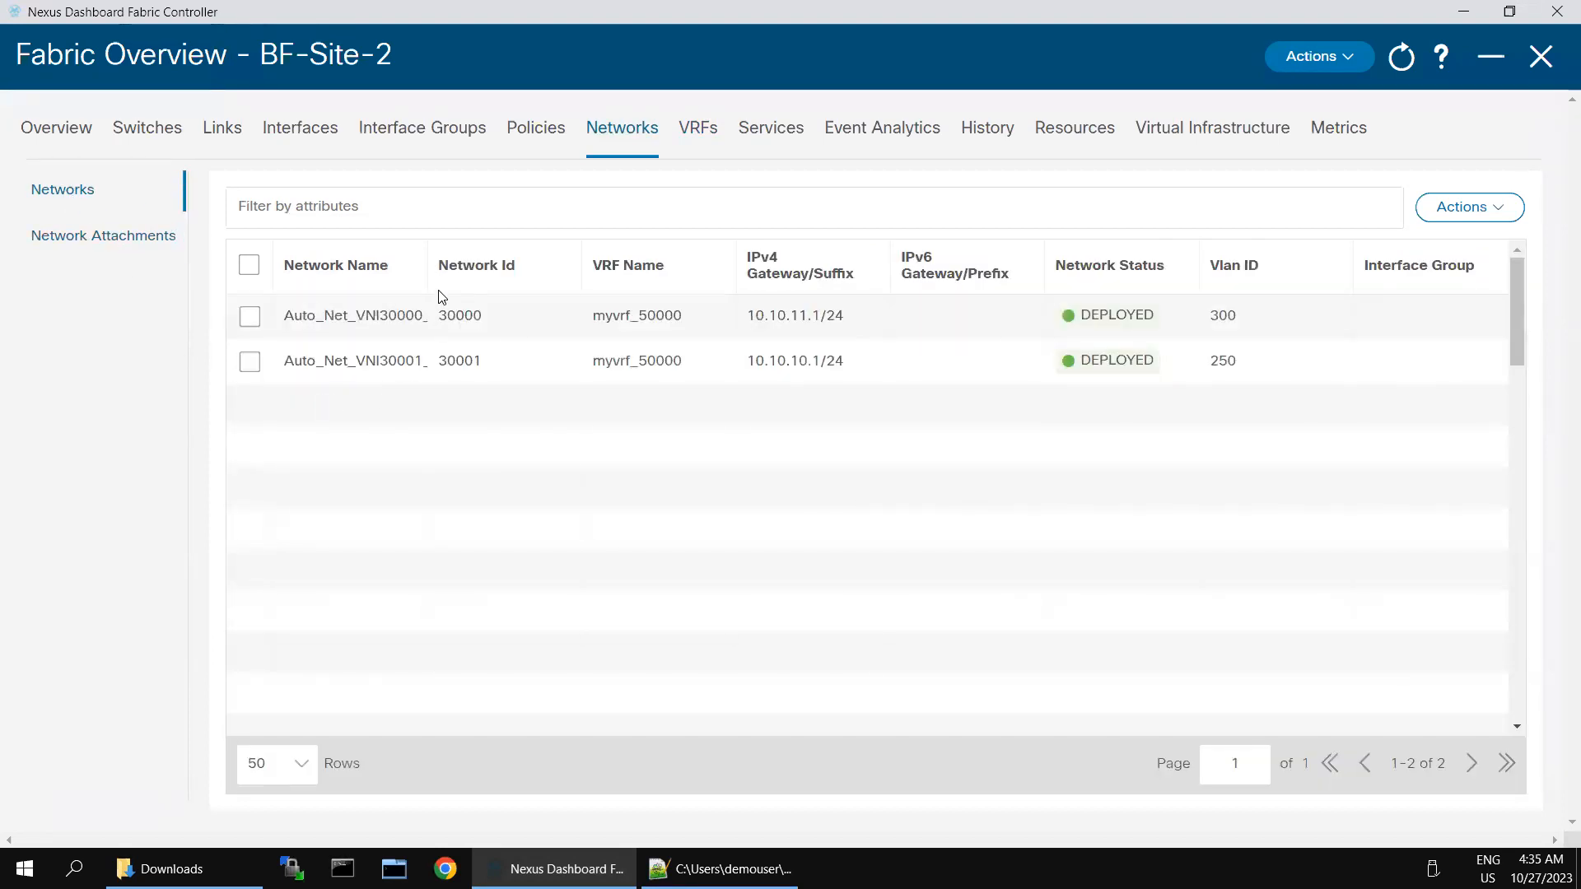
drag(553, 265, 553, 265)
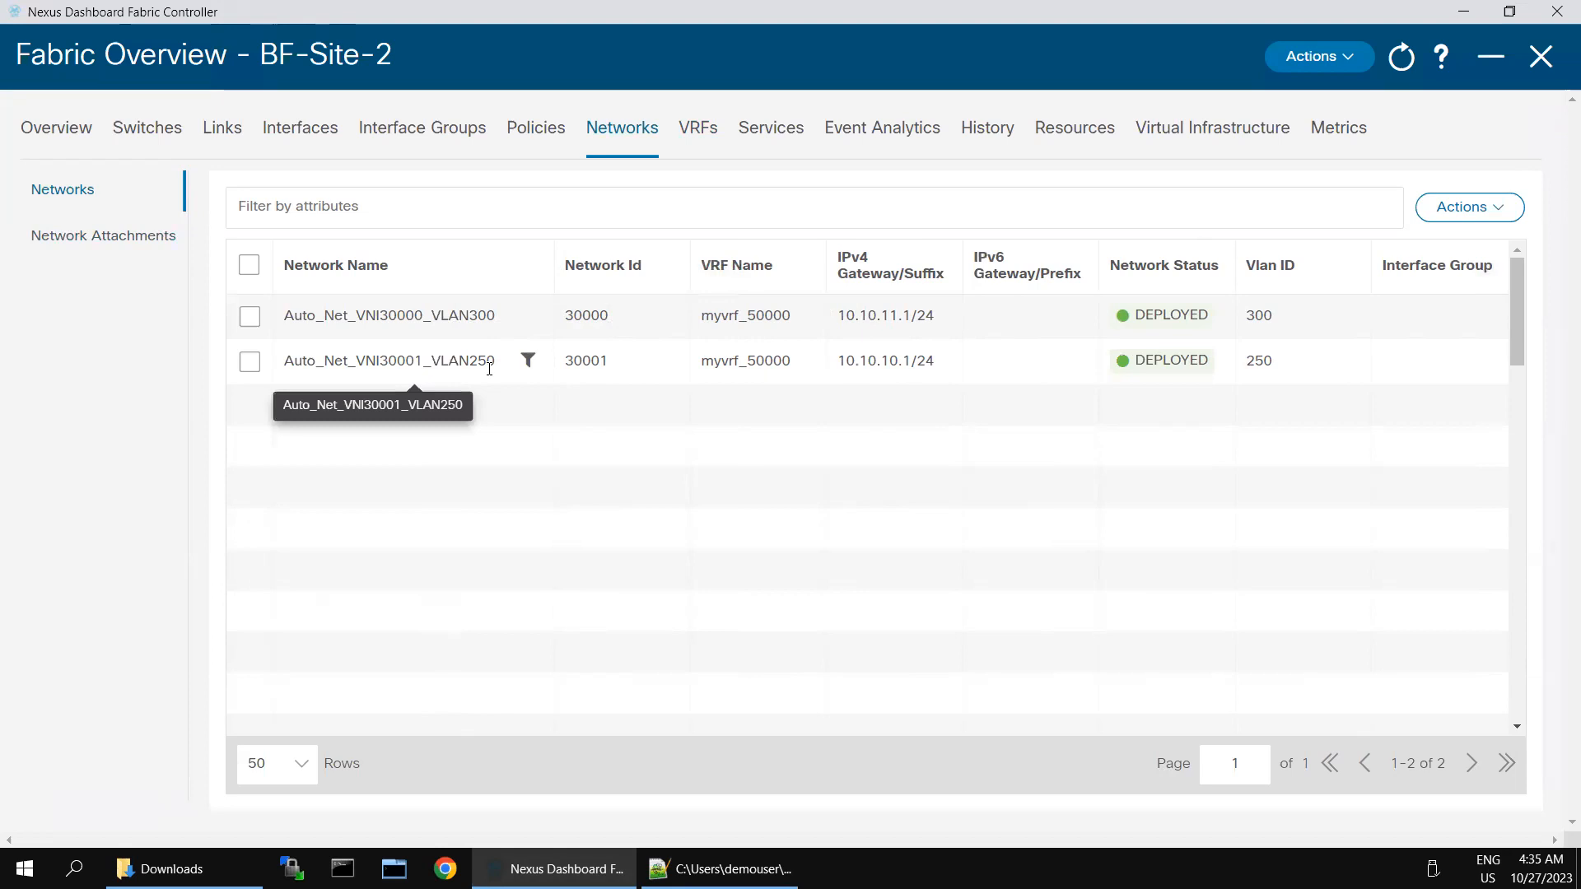
click(80, 240)
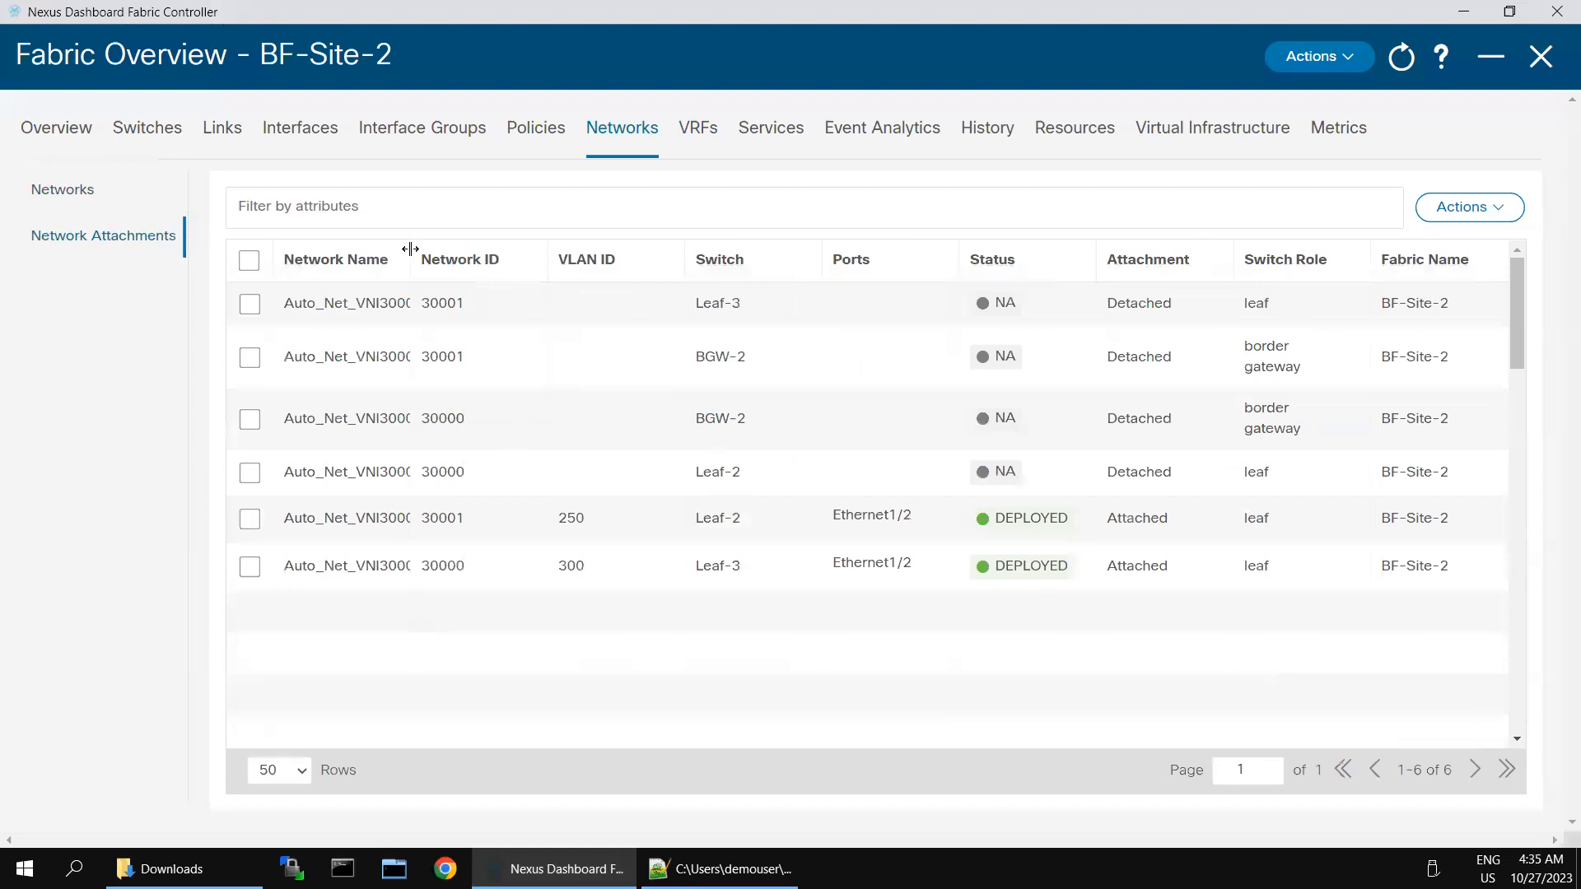
drag(409, 249, 609, 268)
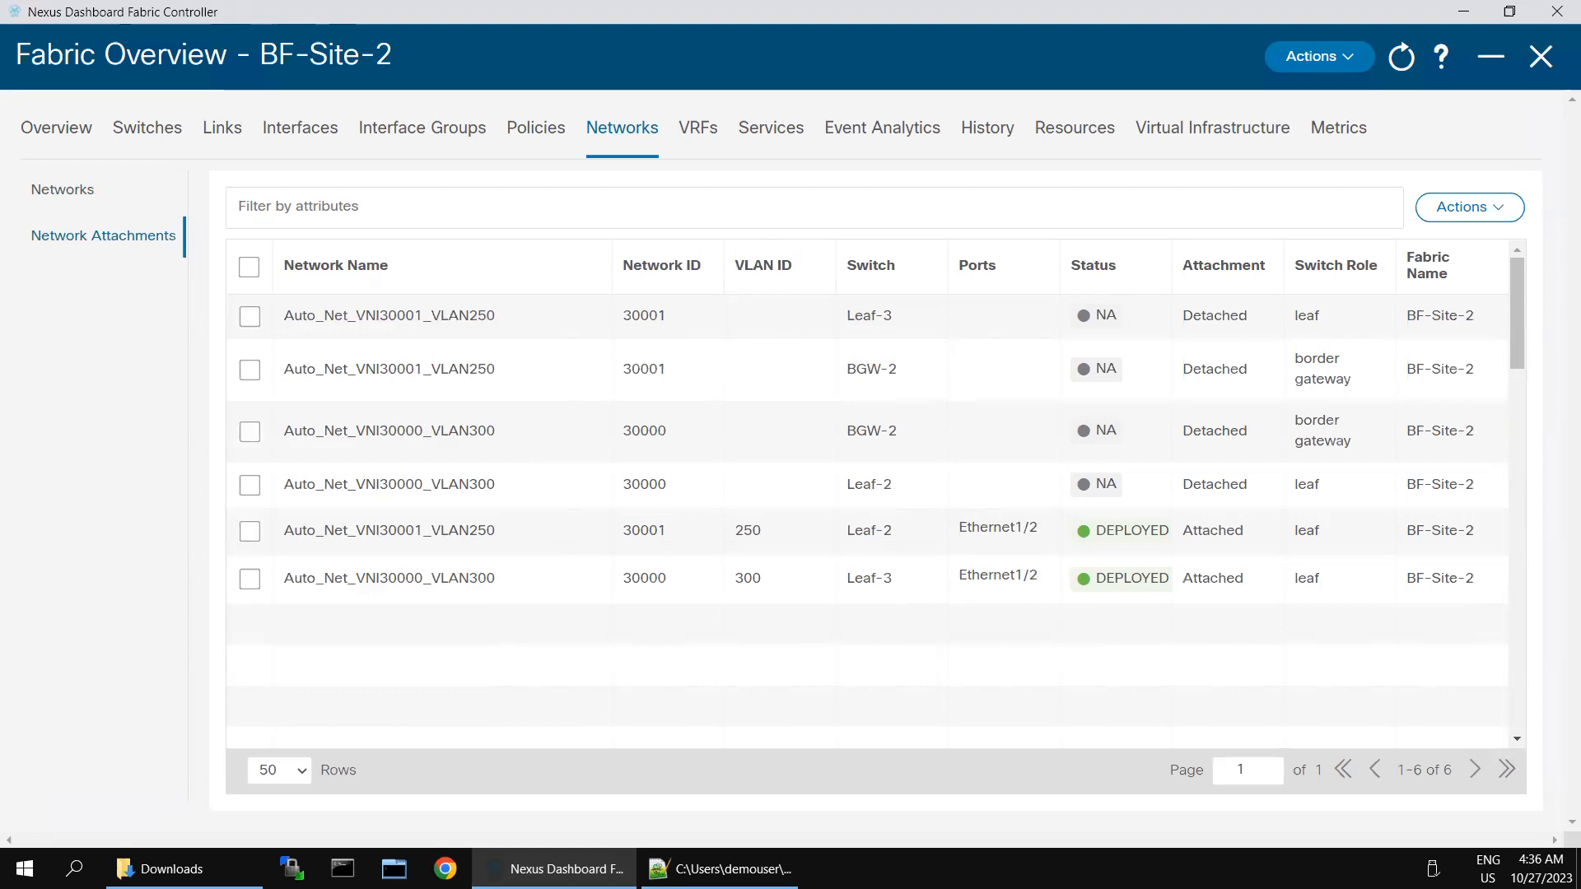
Step: Import TopDown-Network_29Oct2018_103451.csv, adding MyNetwork_30003 through MyNetwork_30009 to BF-Site-2
click(61, 194)
click(1507, 212)
click(1320, 431)
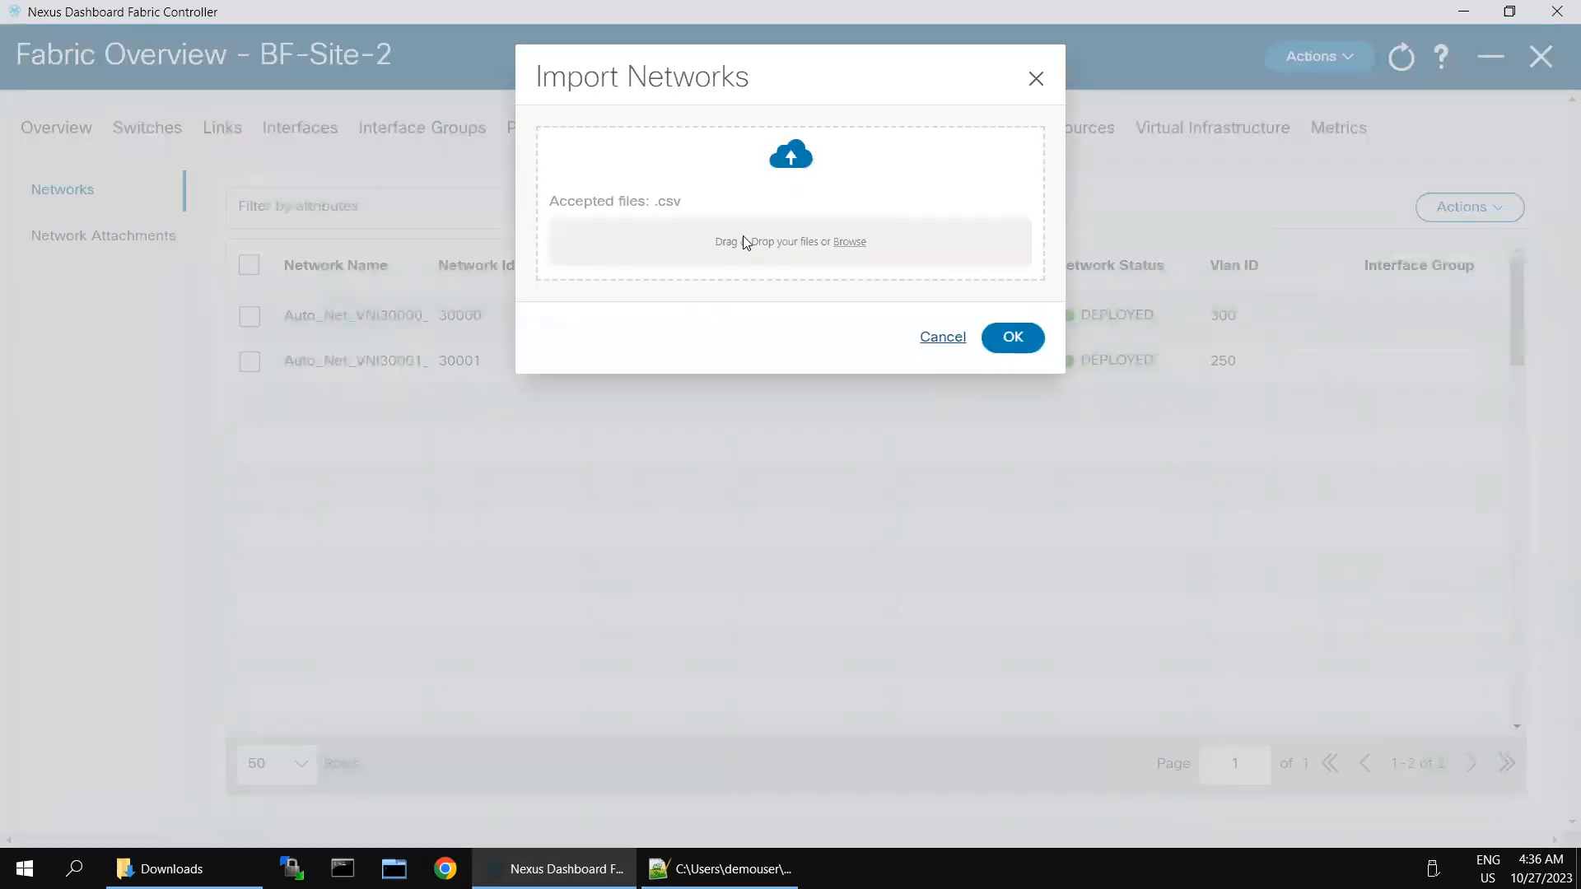
click(746, 237)
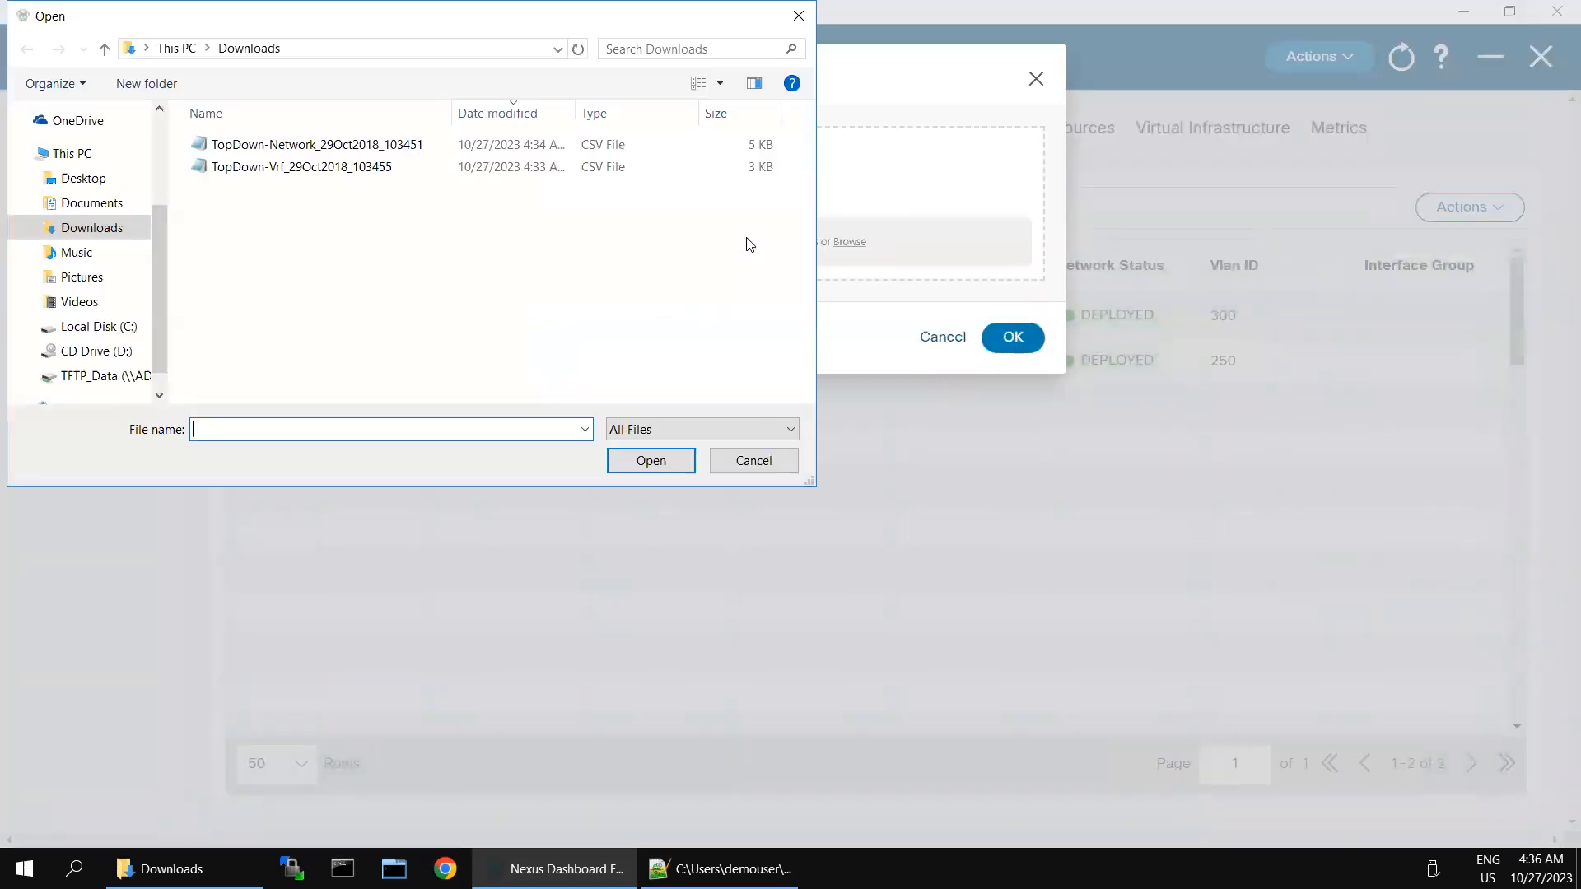
click(351, 148)
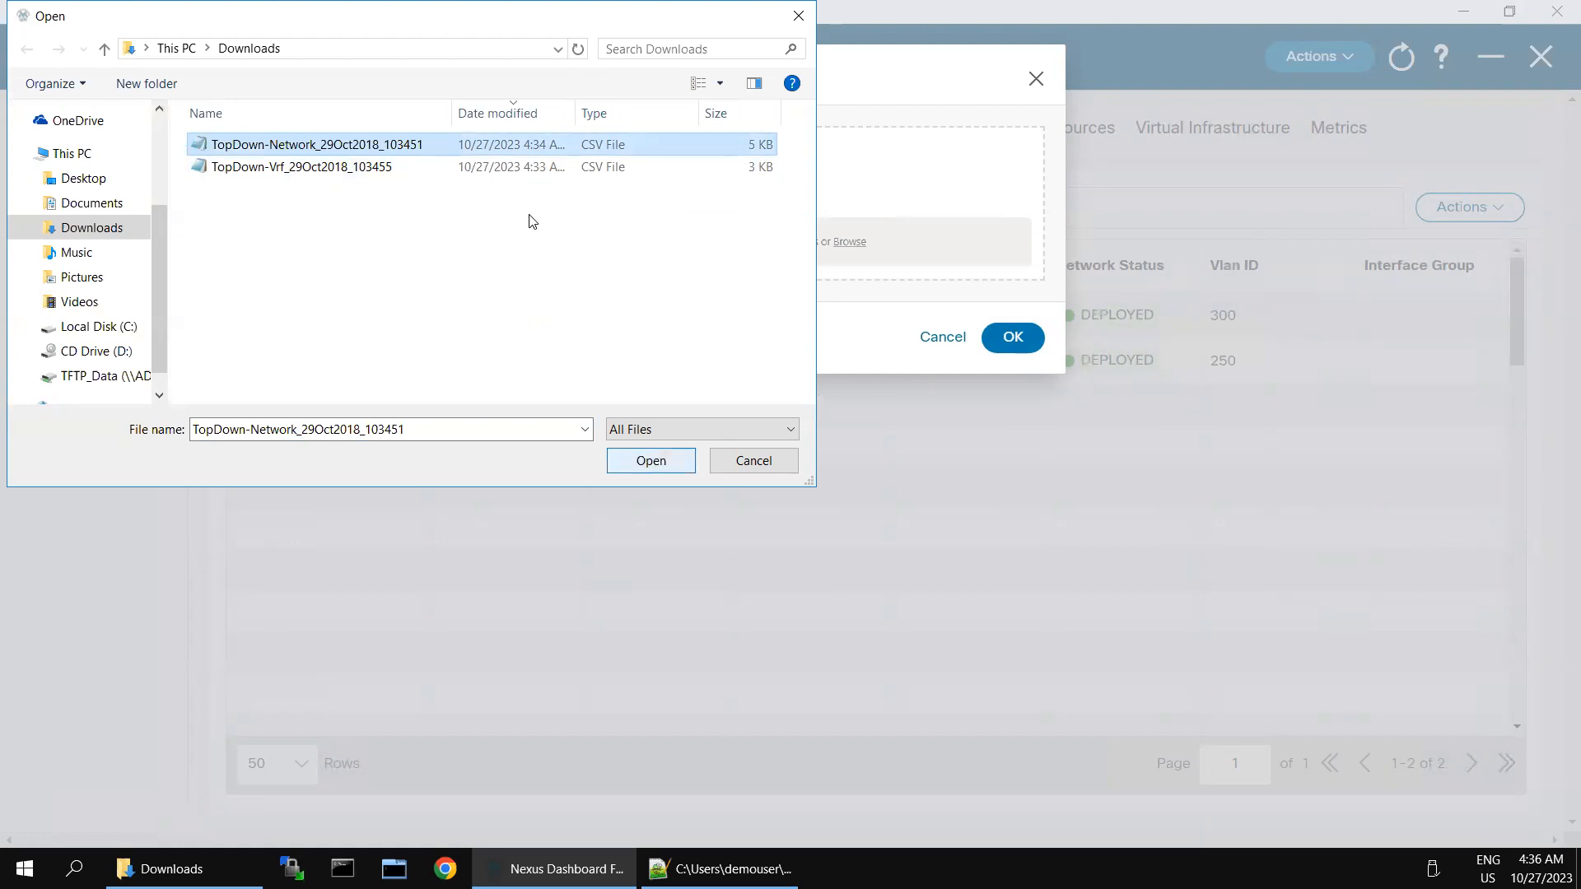
double_click(451, 145)
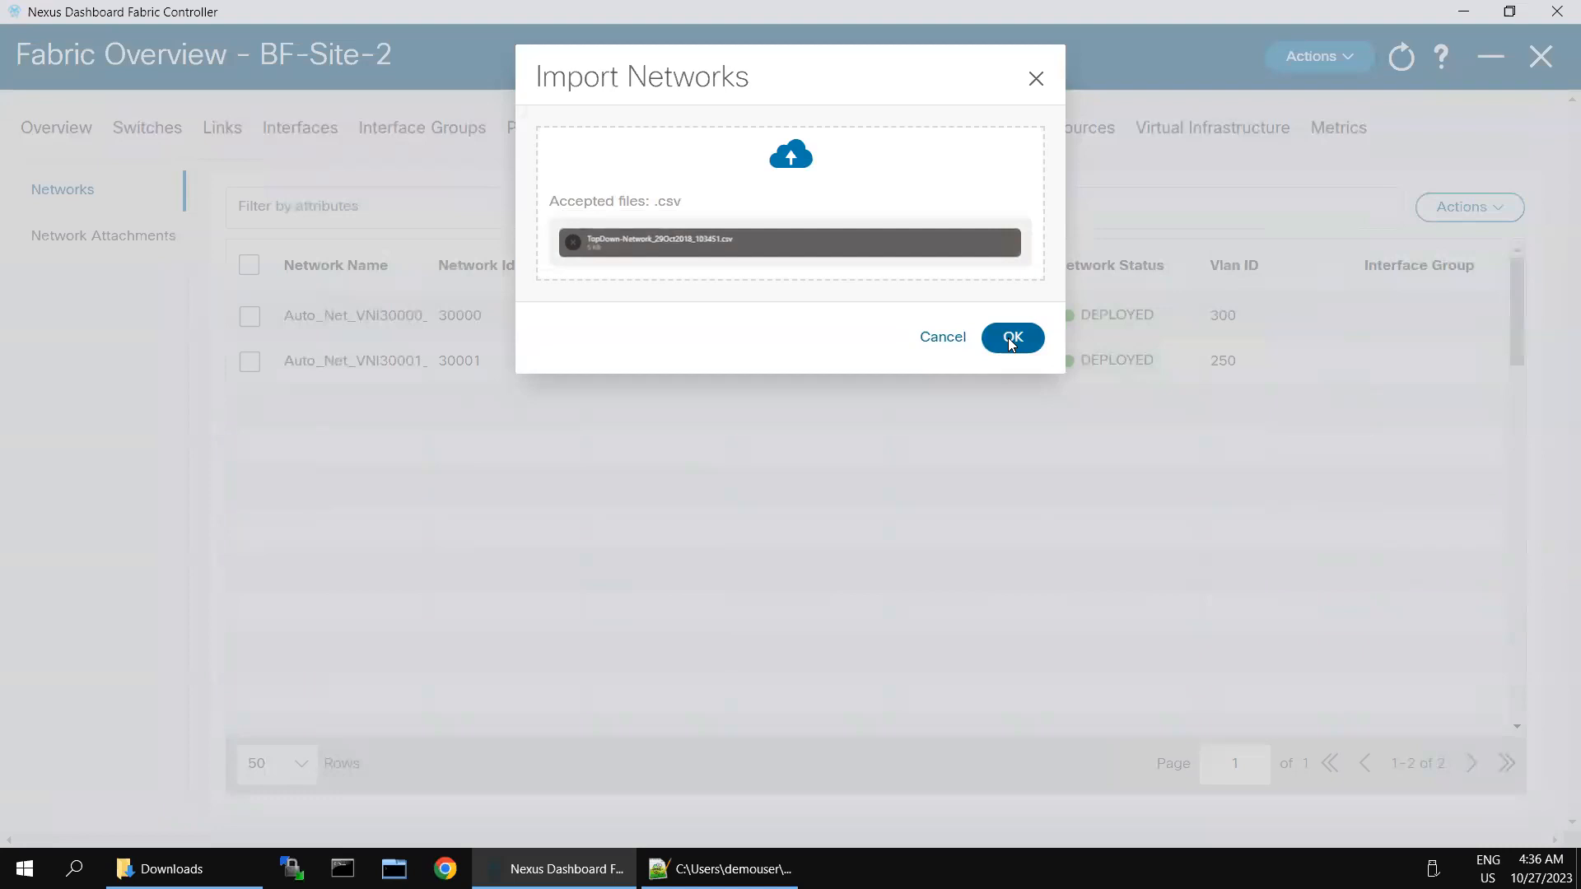
click(1012, 339)
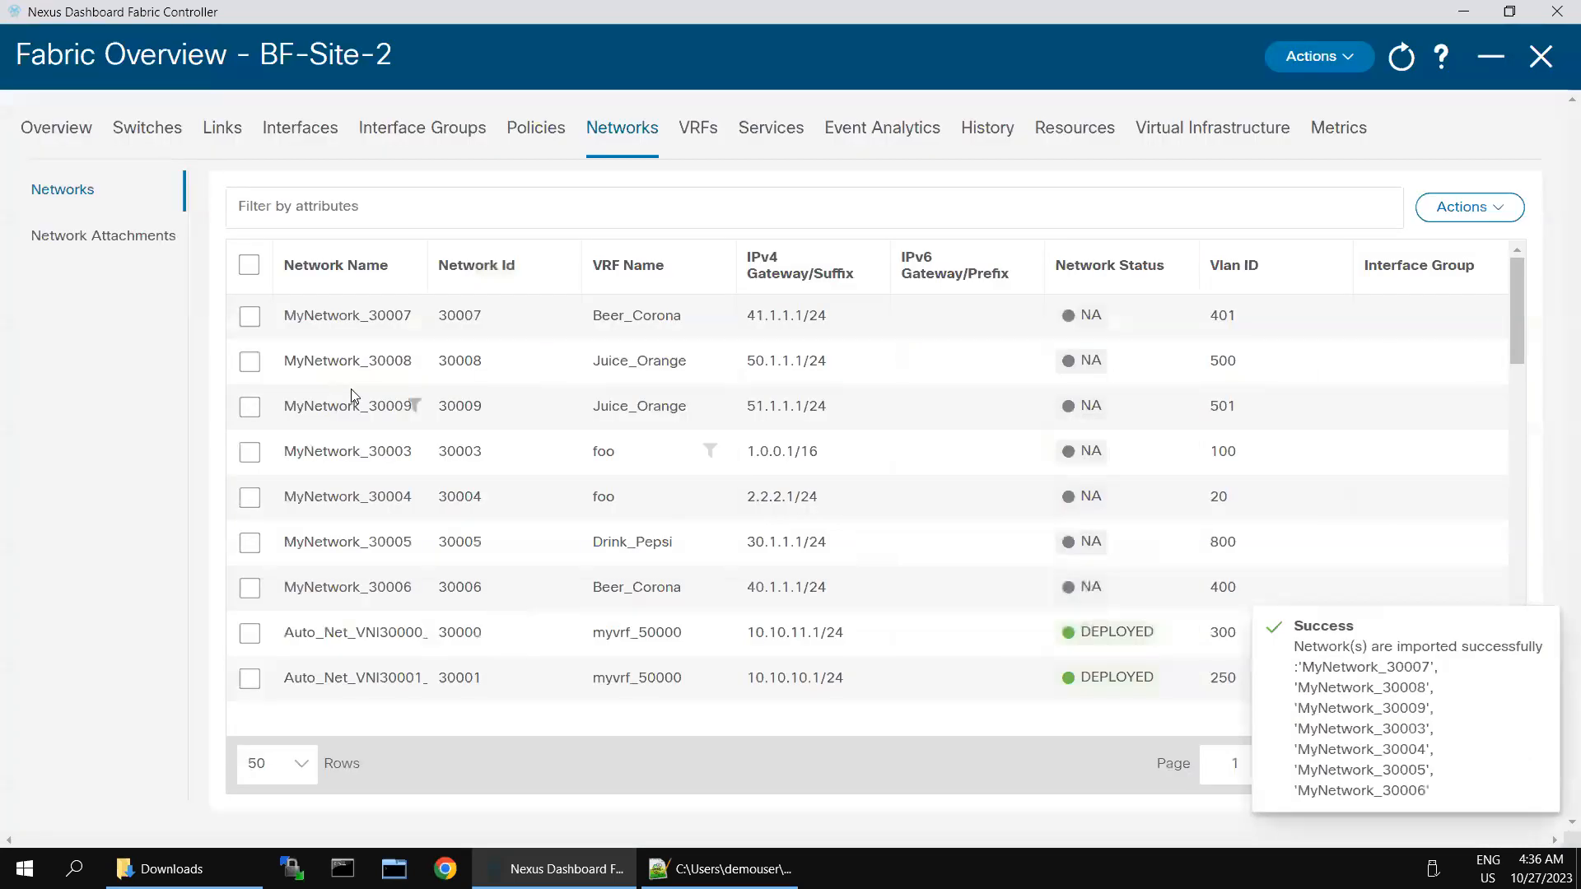
Step: Filter the BF-Site-2 network attachments to switch Leaf-2 and select the MyNetwork_30005 row
click(105, 237)
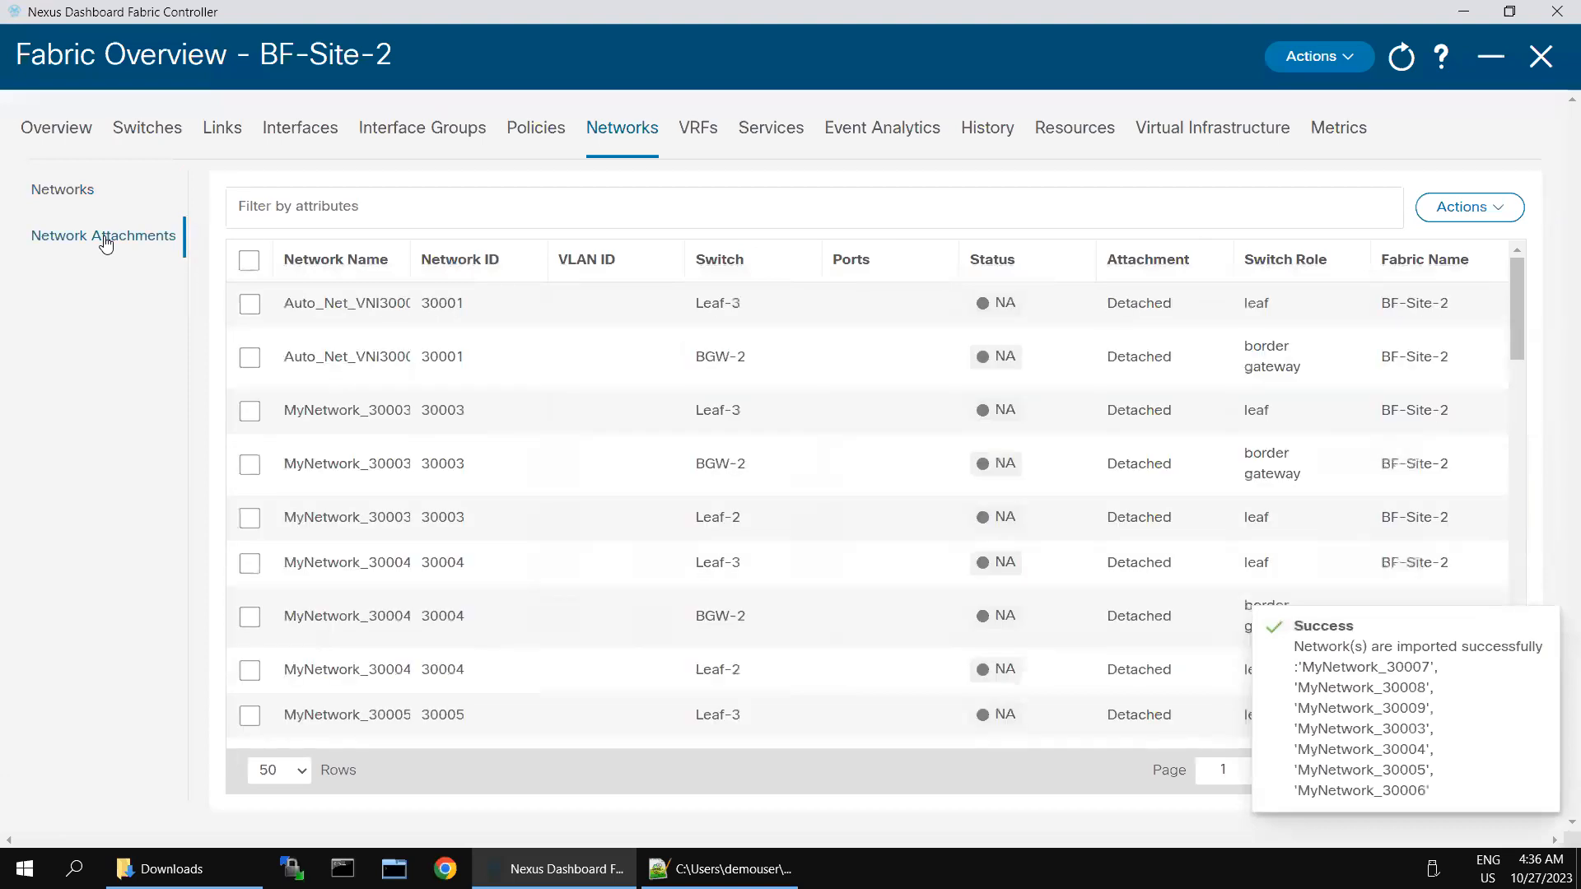
drag(409, 255, 650, 271)
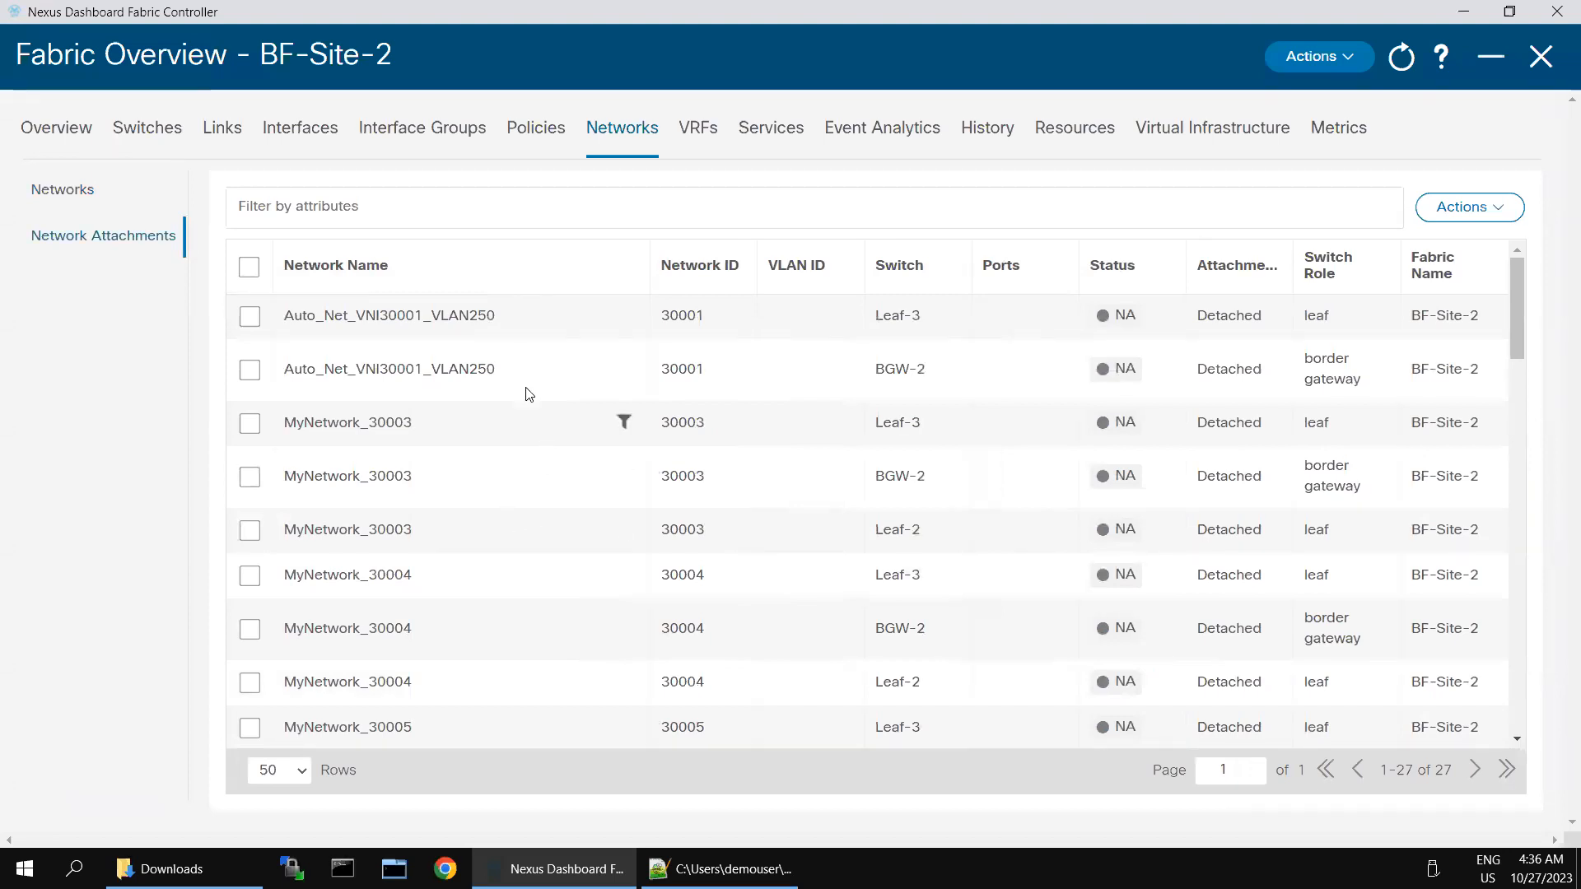
click(471, 210)
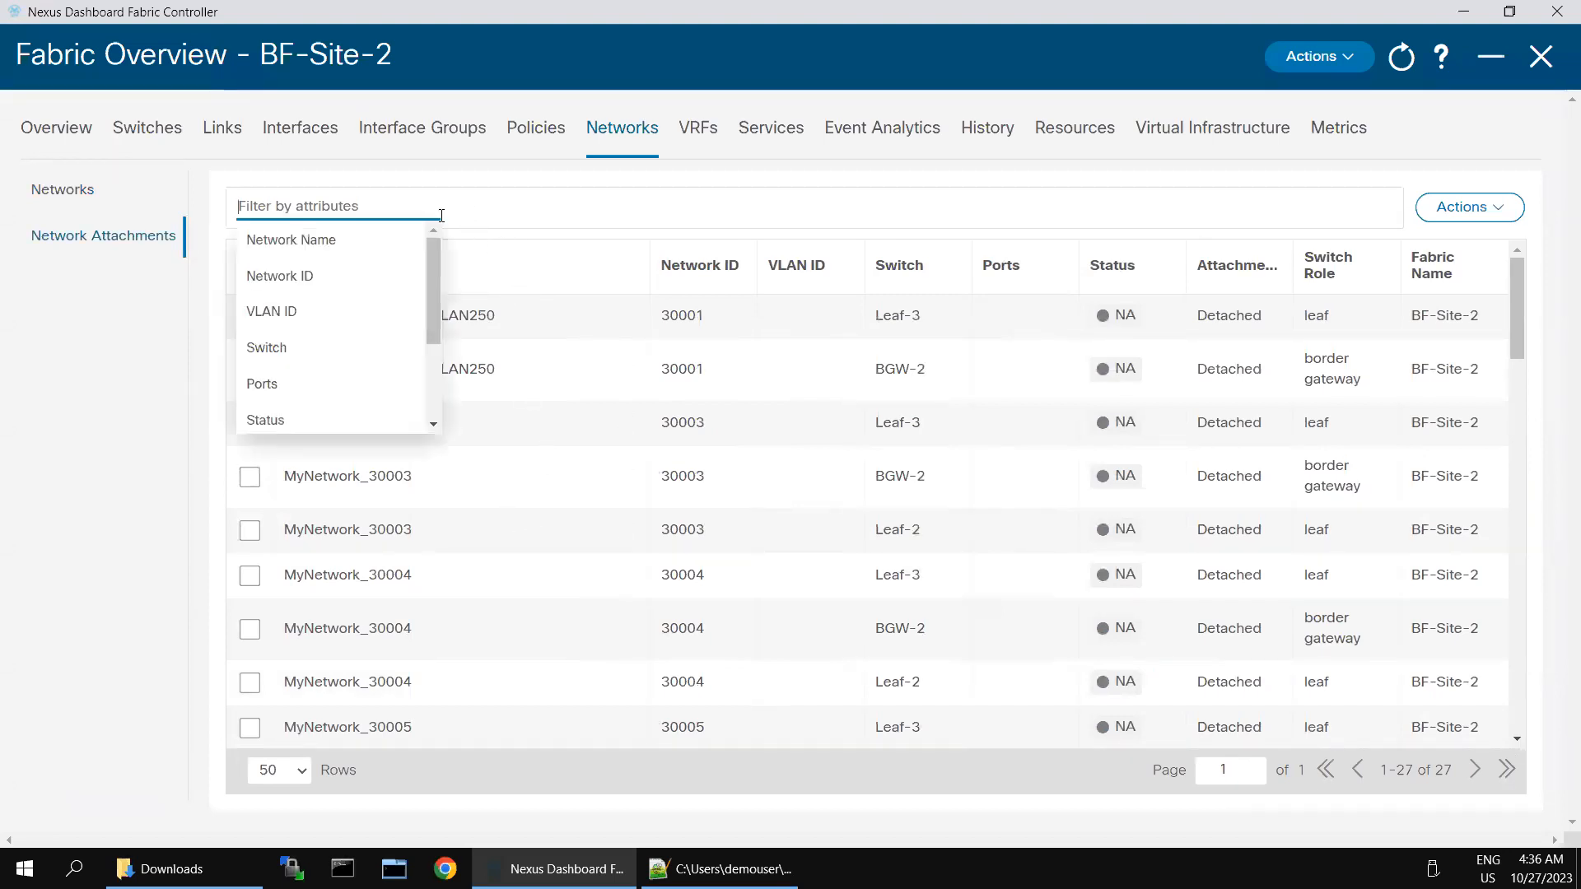
click(276, 349)
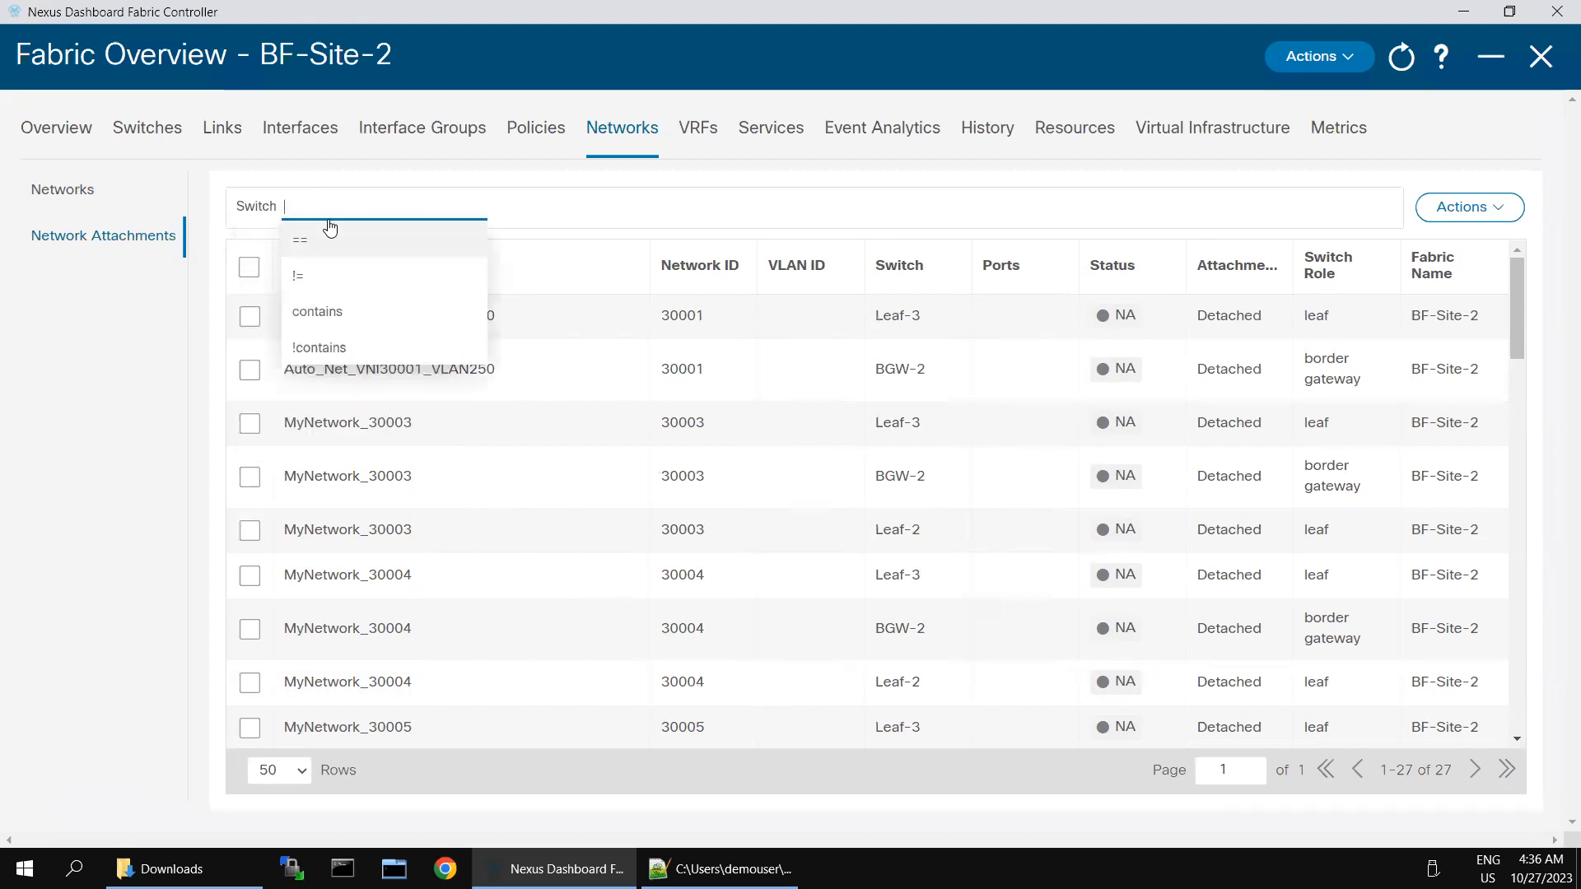
click(333, 313)
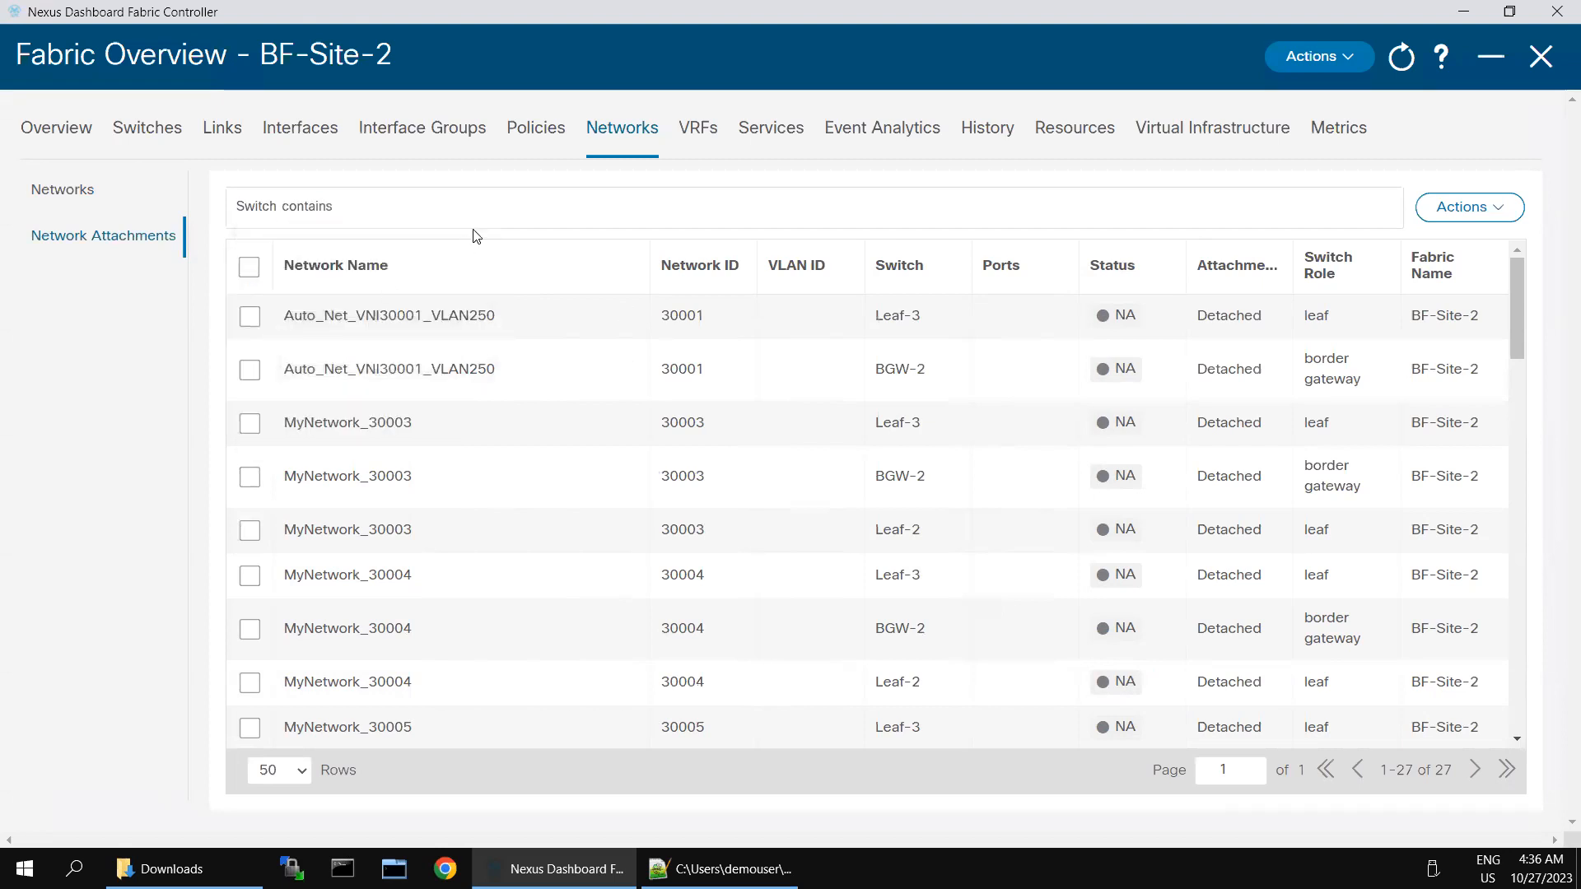
text(Leaf-2)
key(Return)
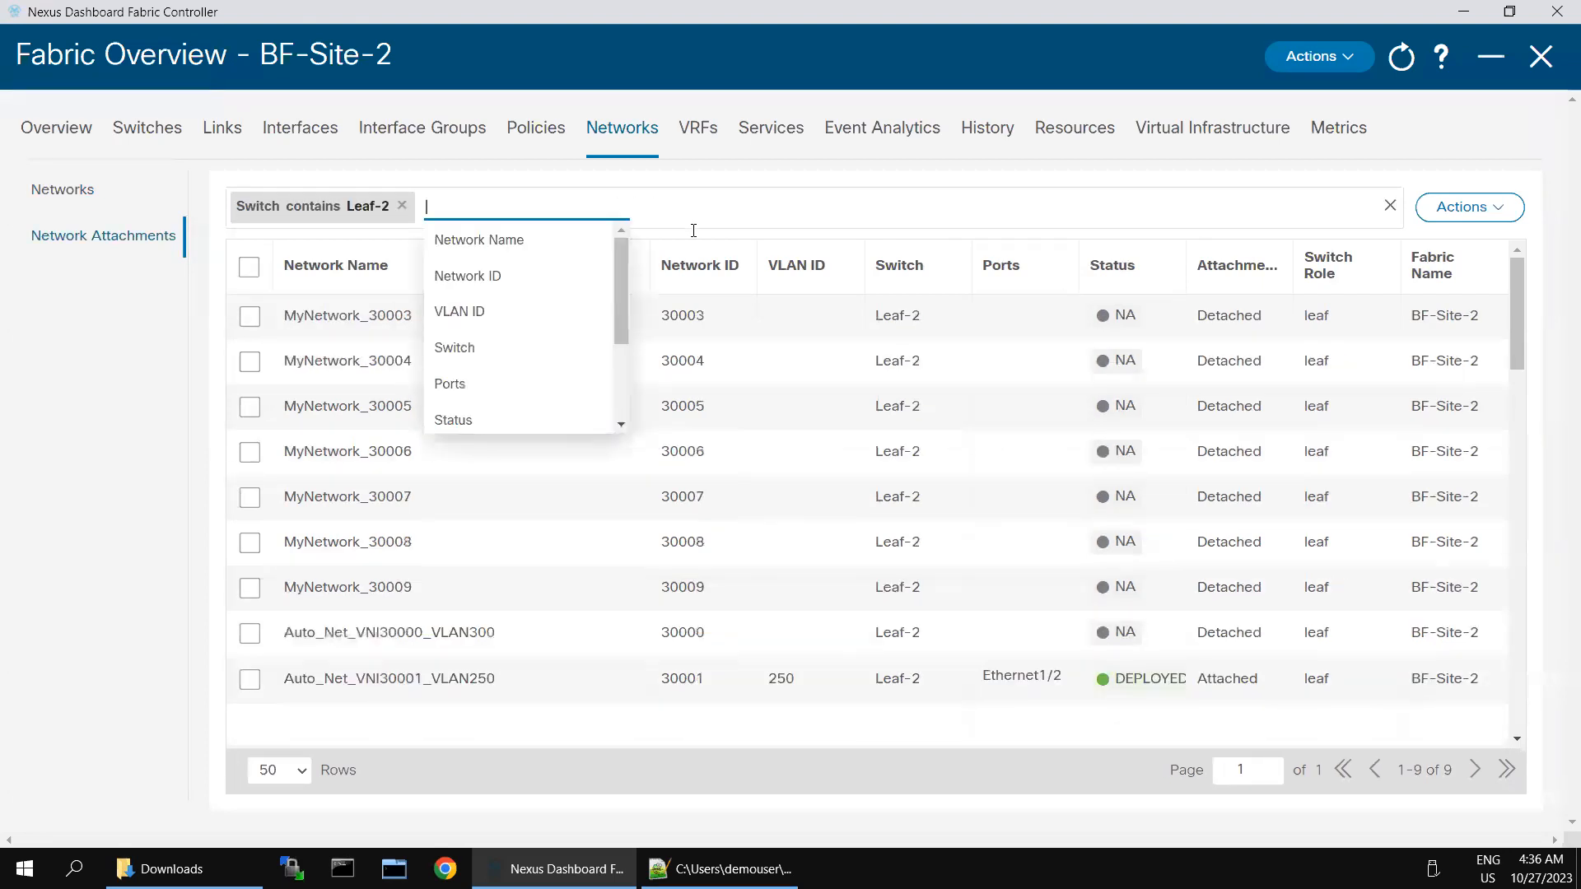
click(191, 500)
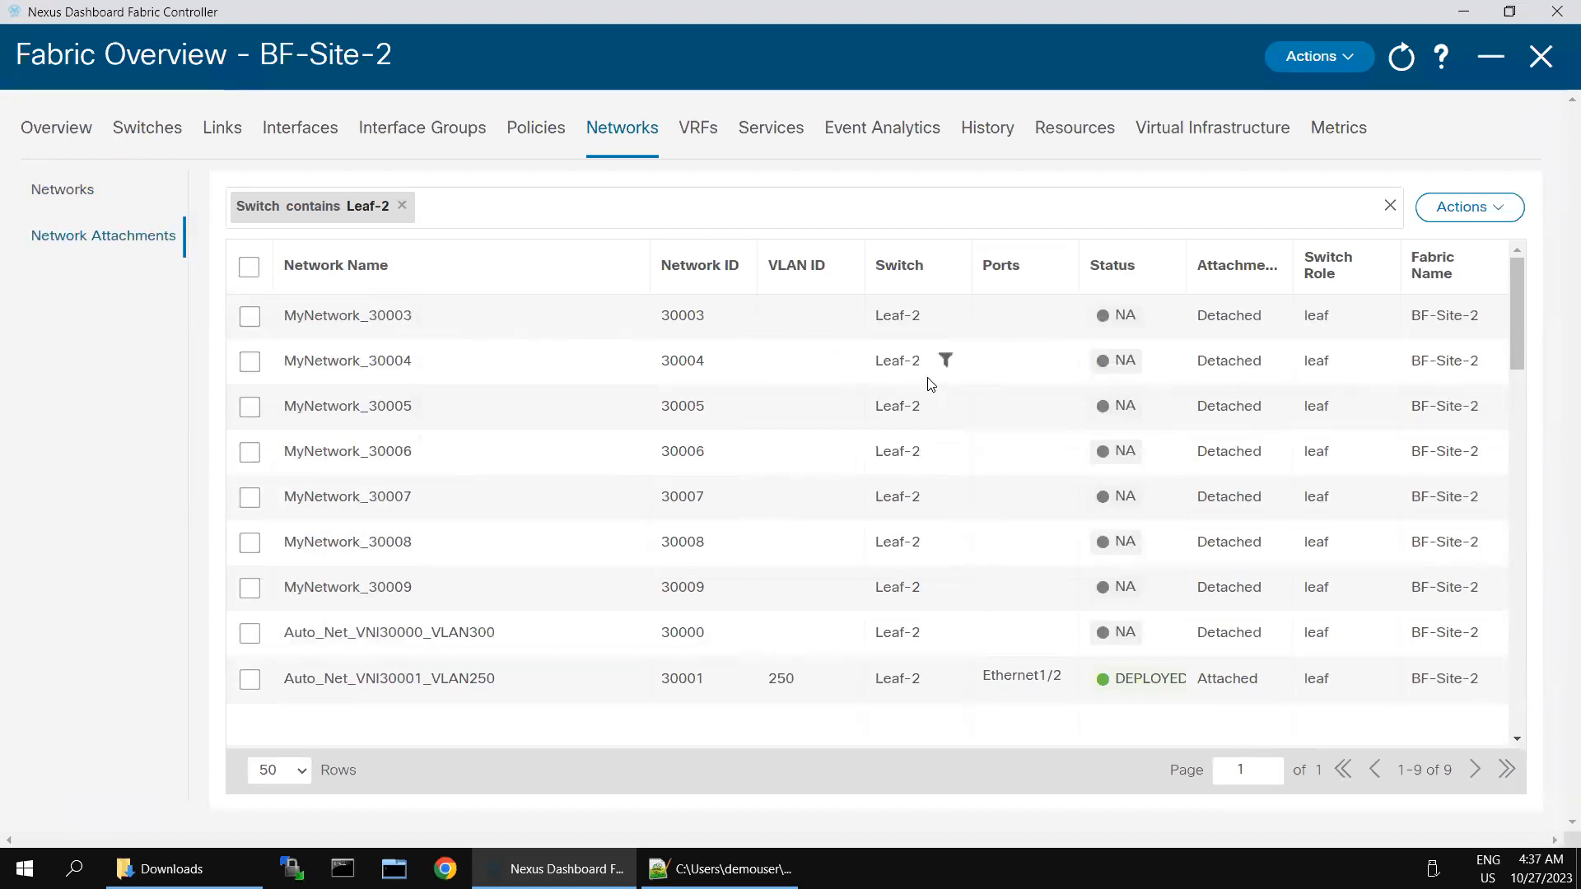
click(243, 412)
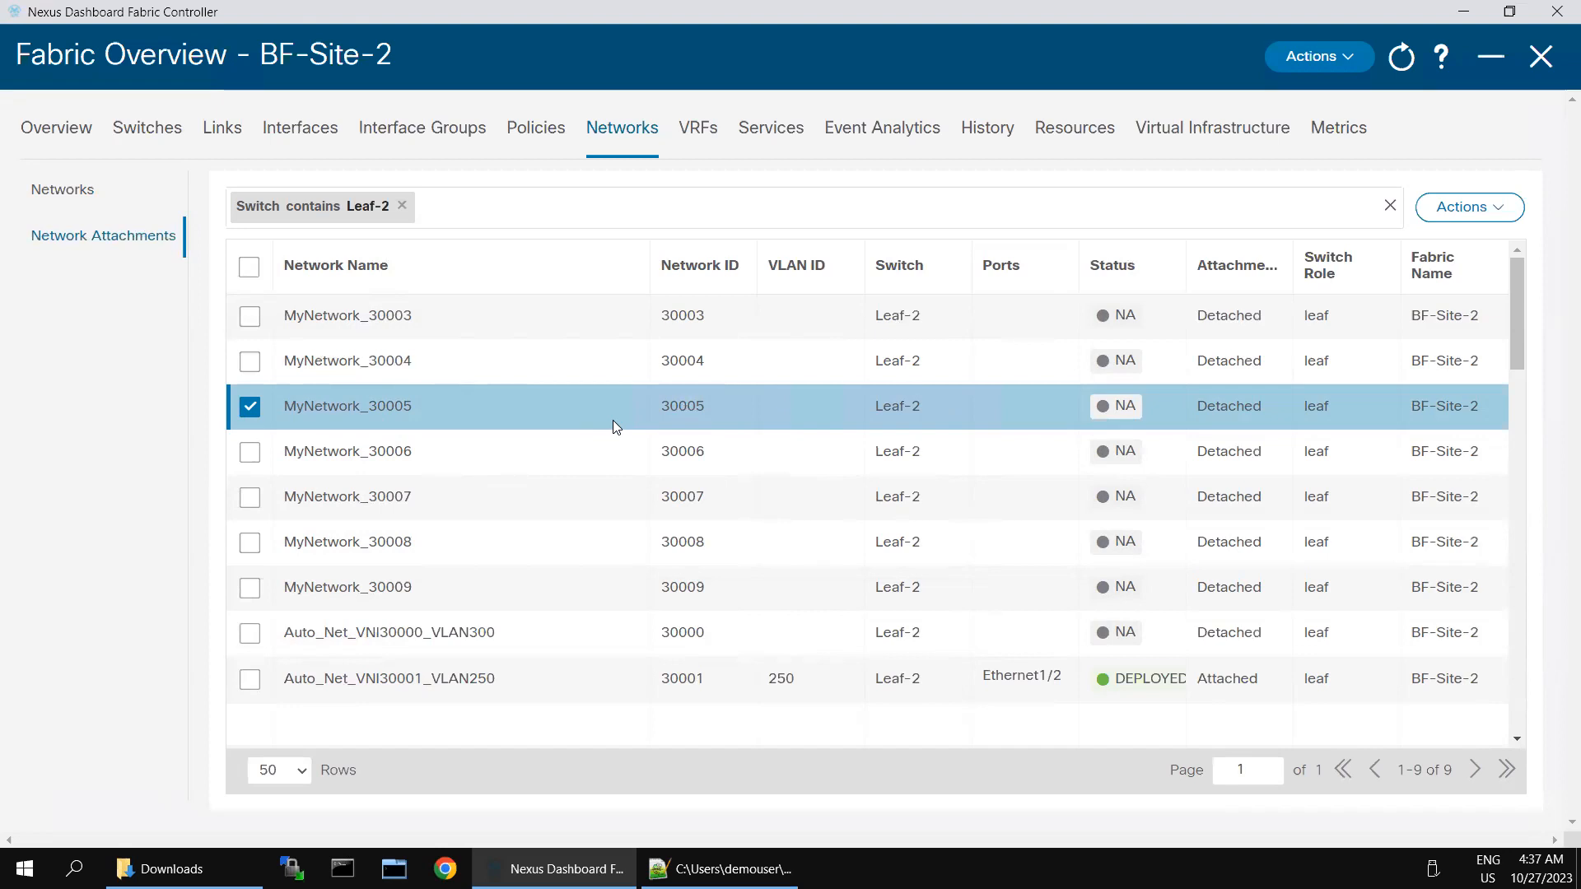
Step: Edit MyNetwork_30005 on Leaf-2 to Attached with VLAN 450 on Ethernet1/6, and save
click(1497, 213)
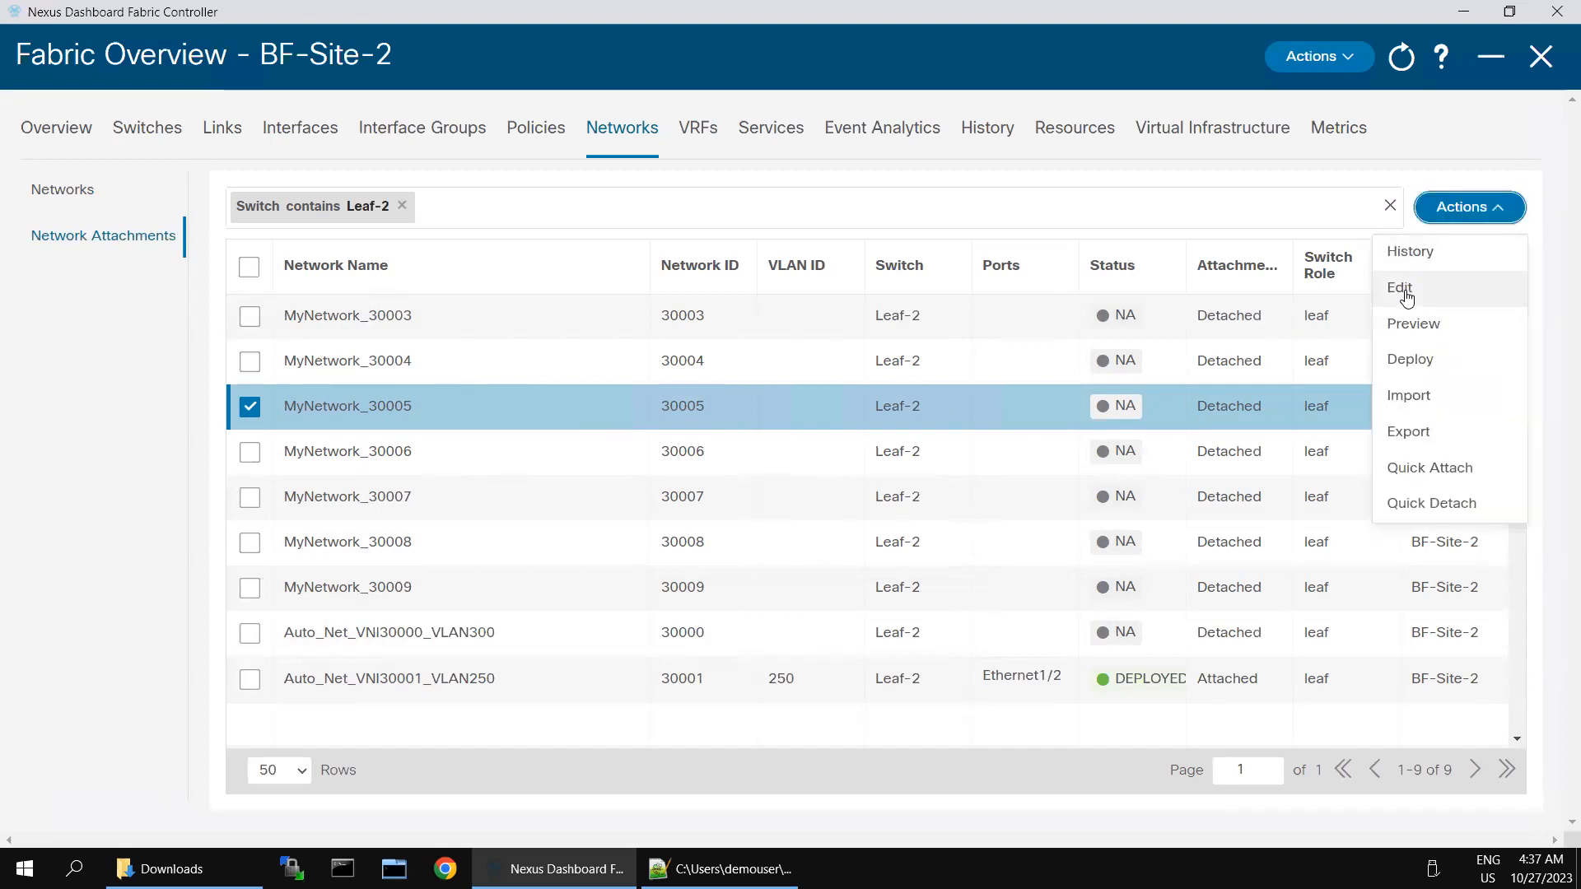
click(1404, 290)
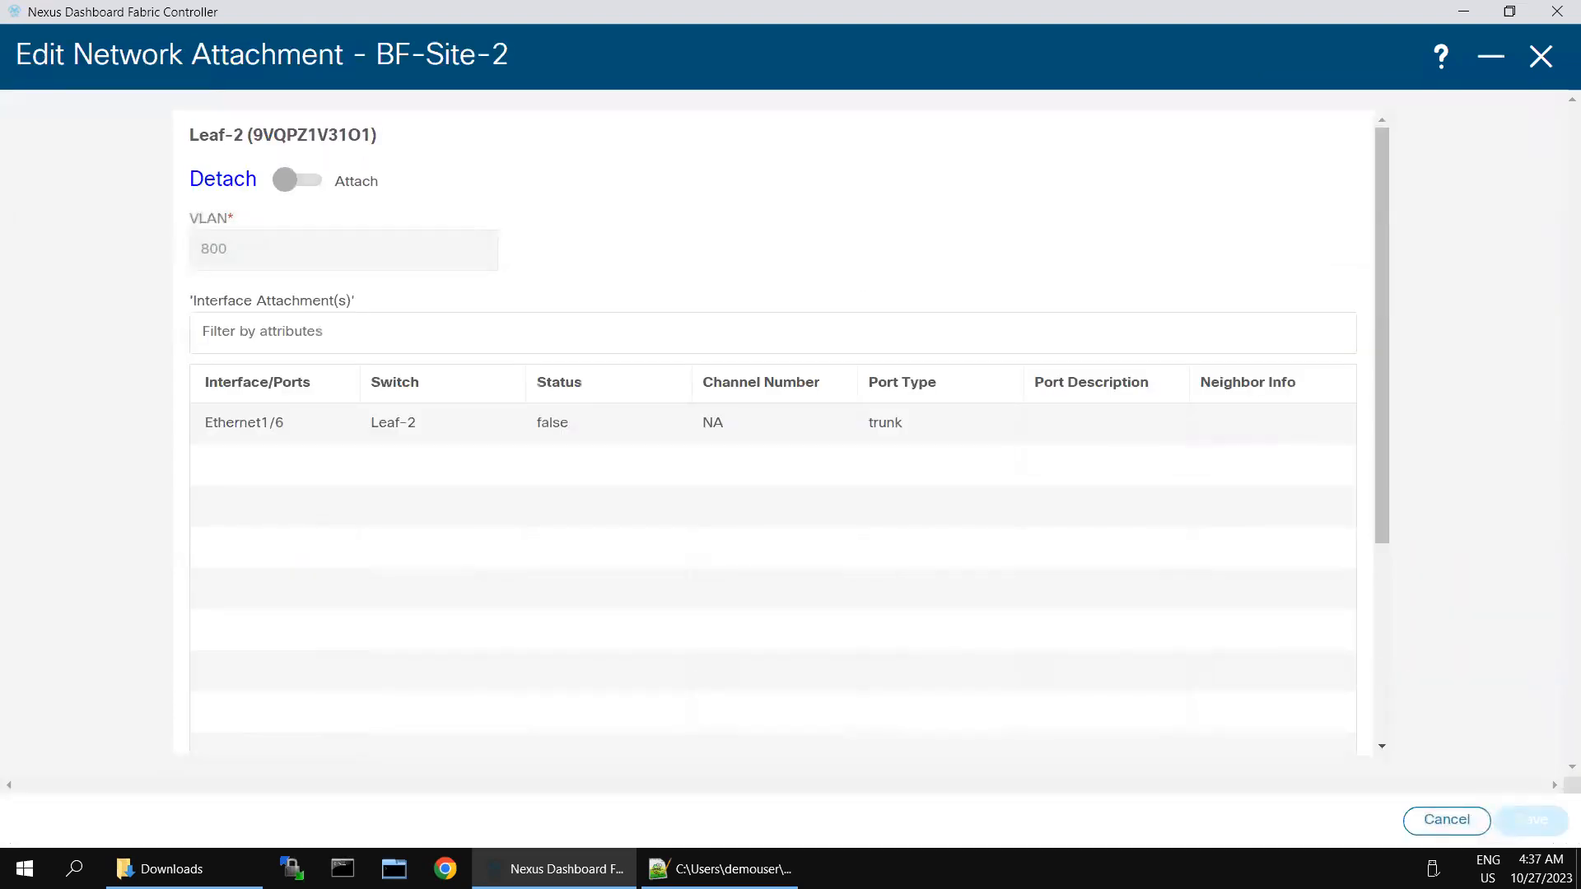
click(290, 185)
click(258, 247)
key(BackSpace)
key(BackSpace)
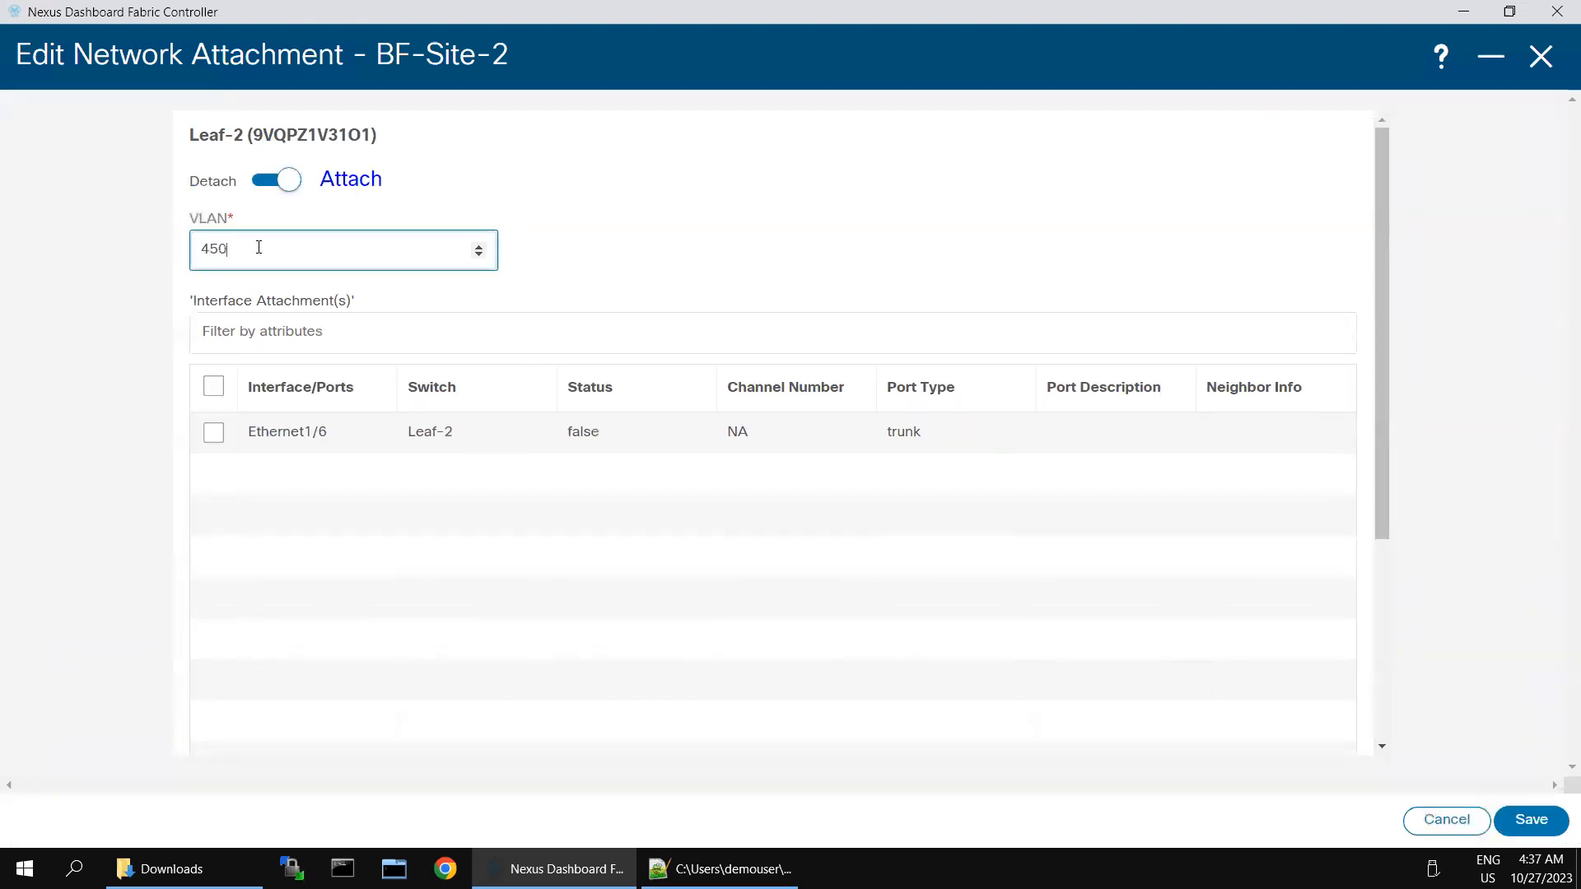
click(213, 432)
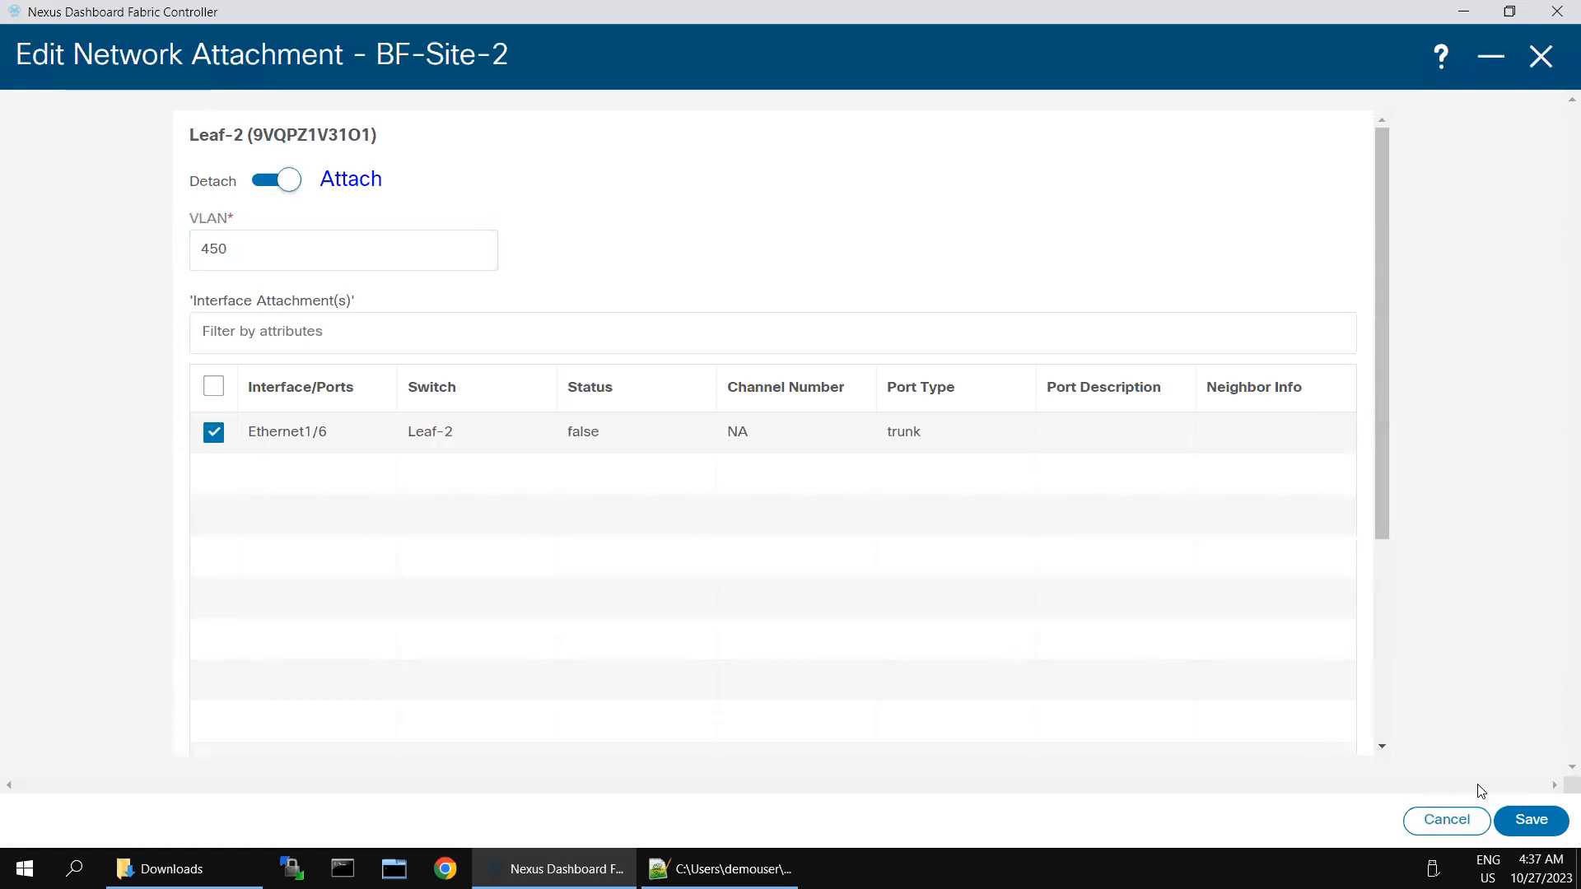
click(1527, 822)
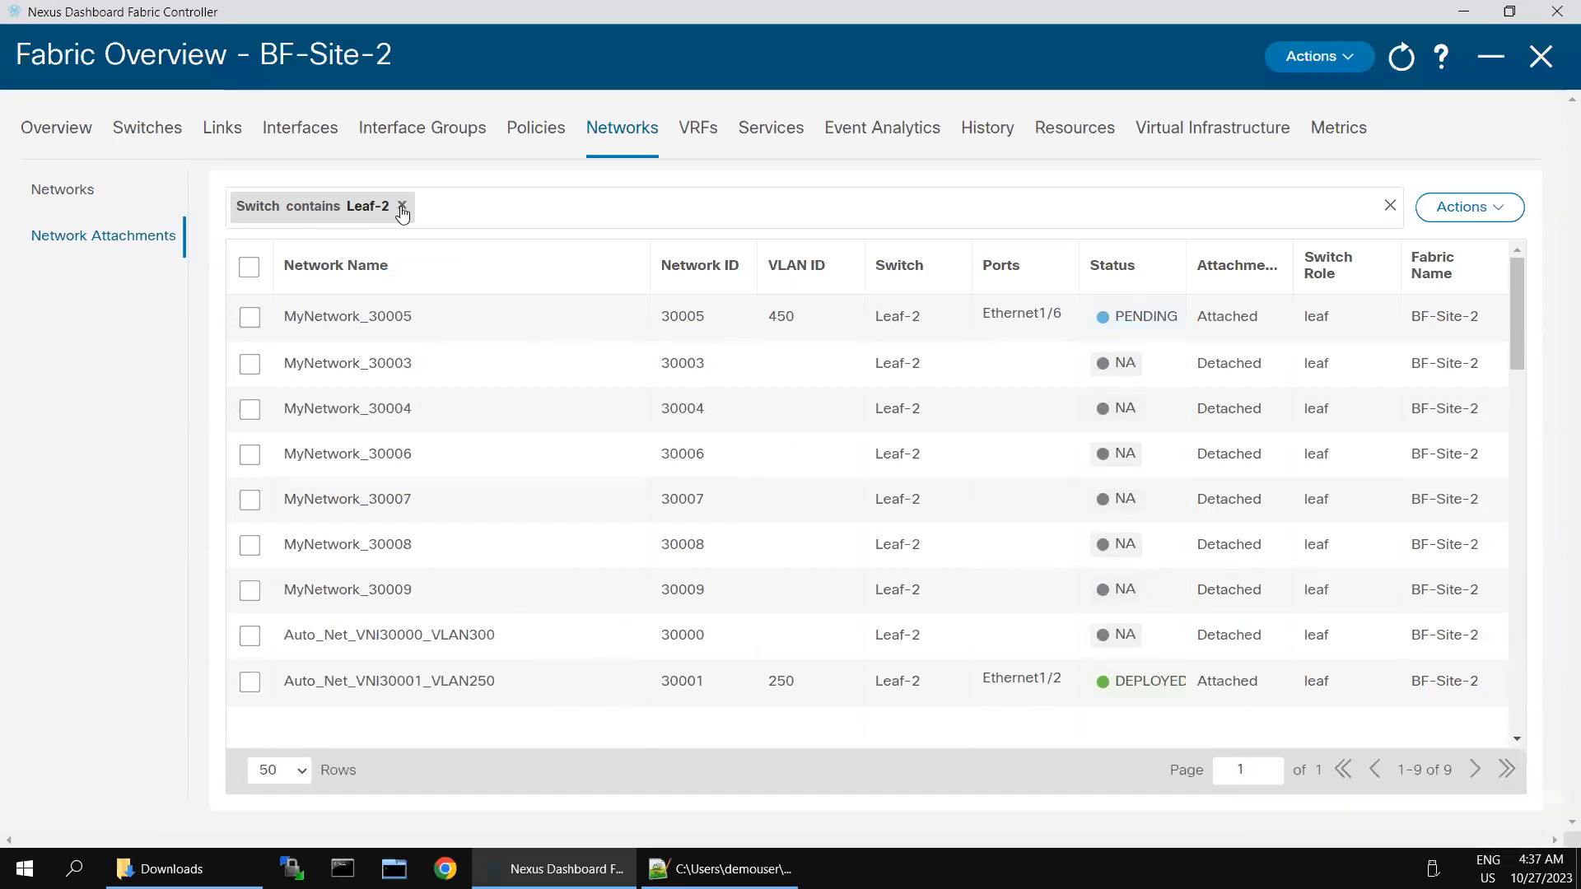
Step: Replace the switch filter with 'Switch contains Leaf-3' and select the MyNetwork_30005 row
triple_click(333, 205)
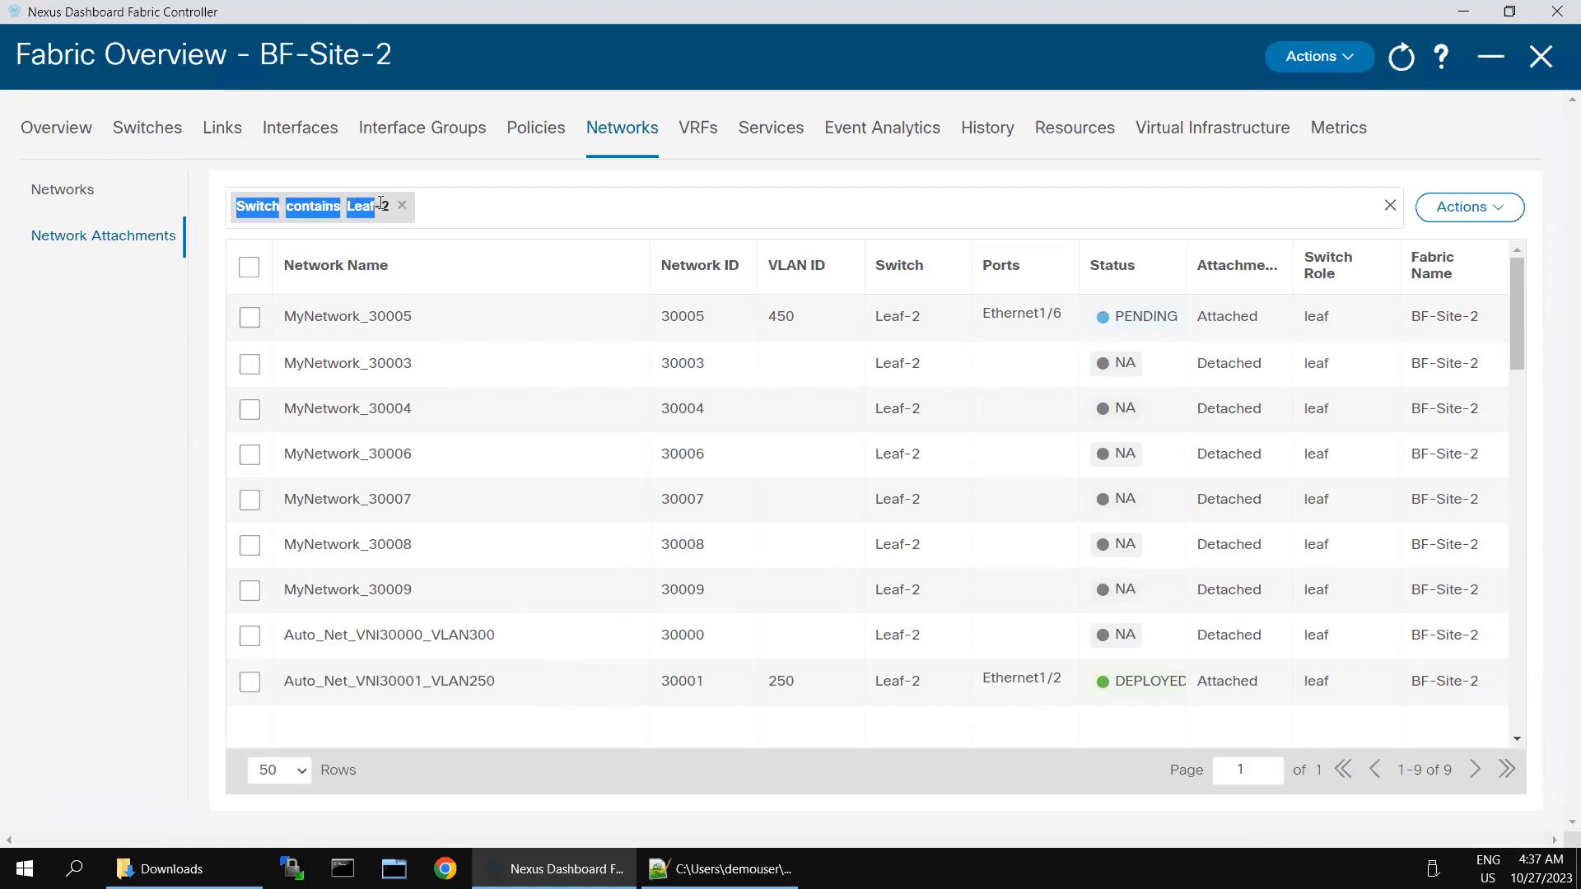
click(401, 205)
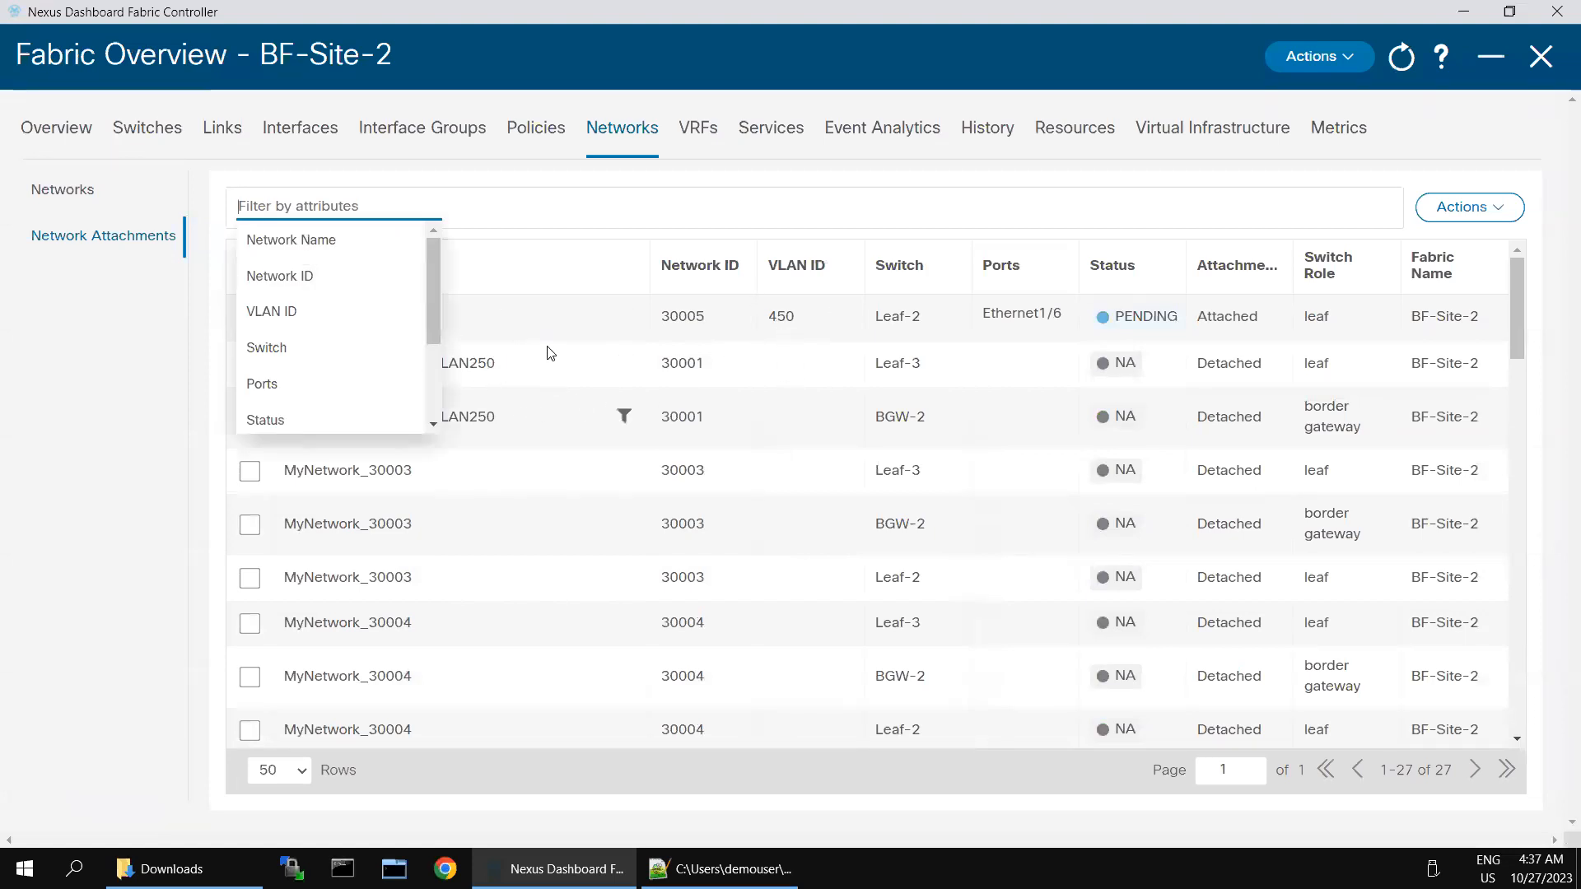
click(279, 352)
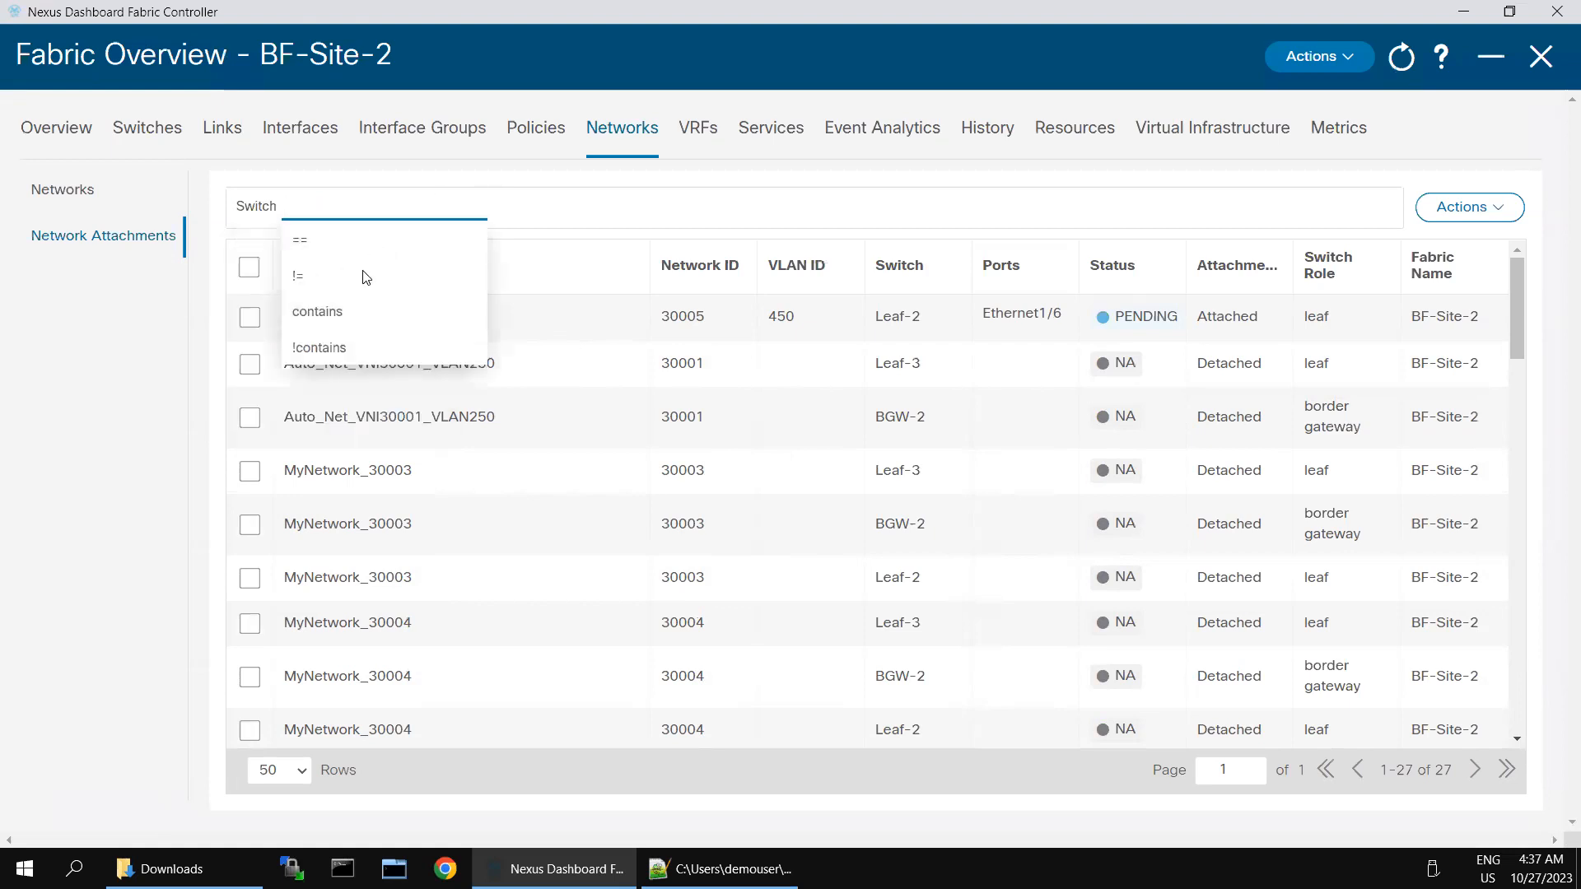
click(335, 317)
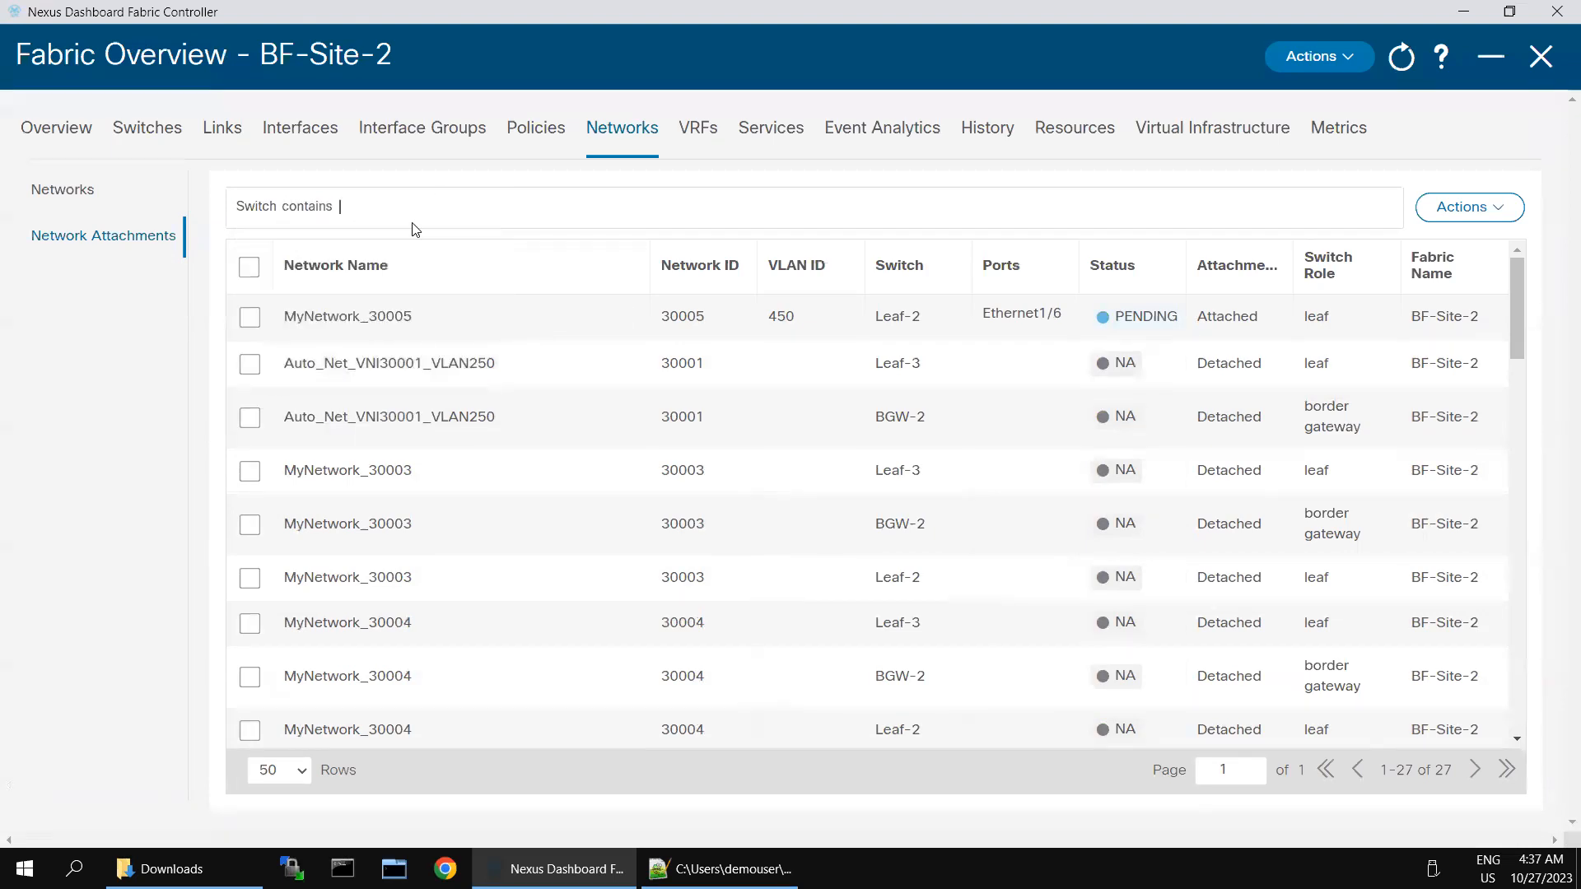
text(Leaf-3)
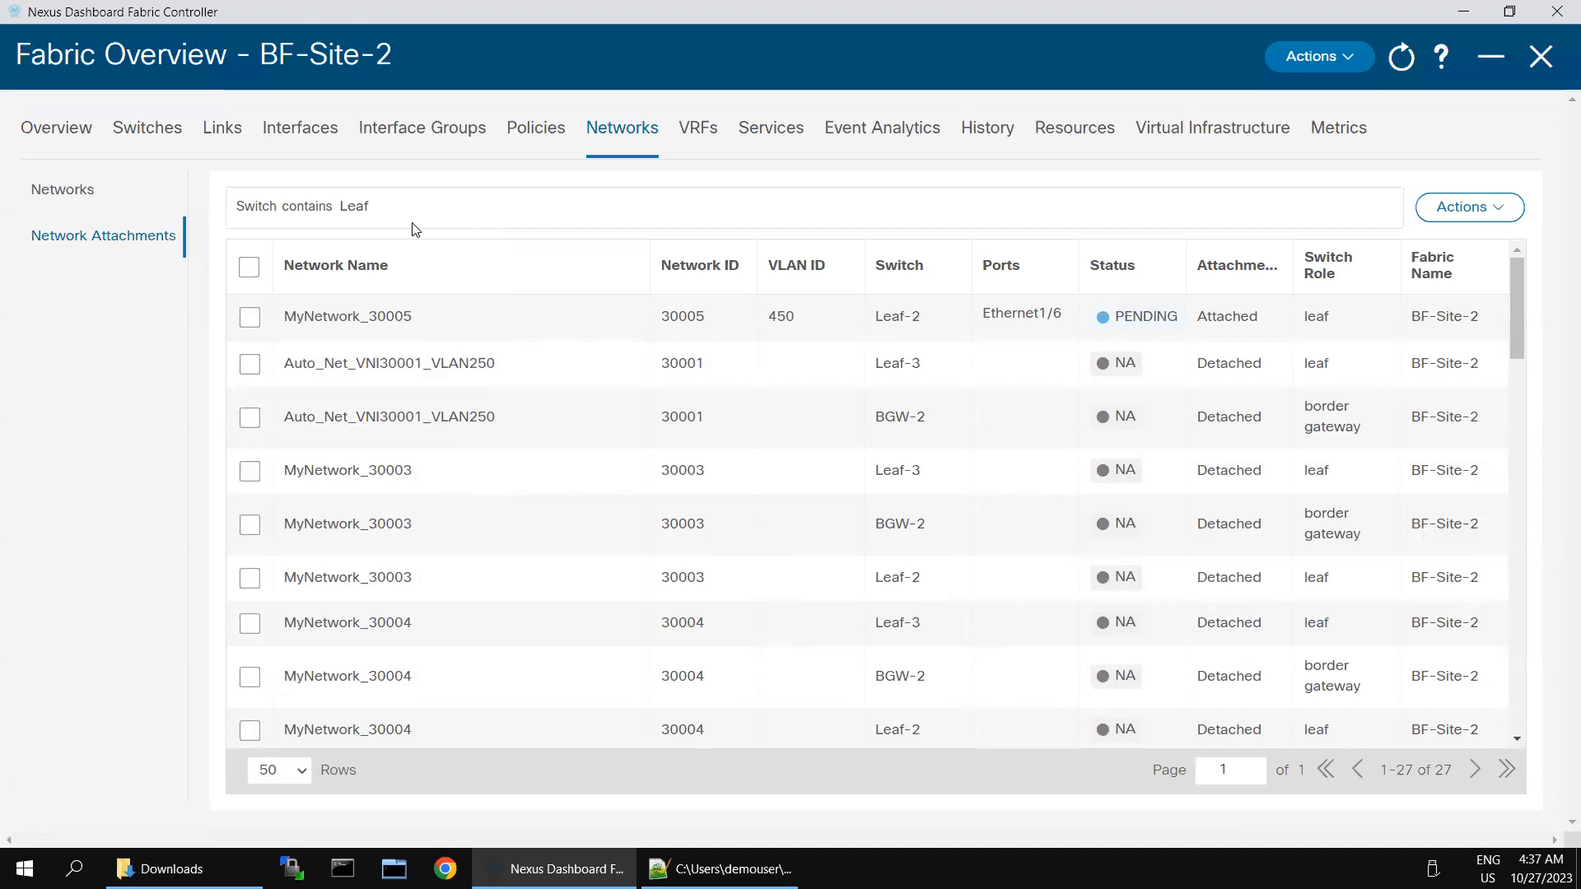
key(Return)
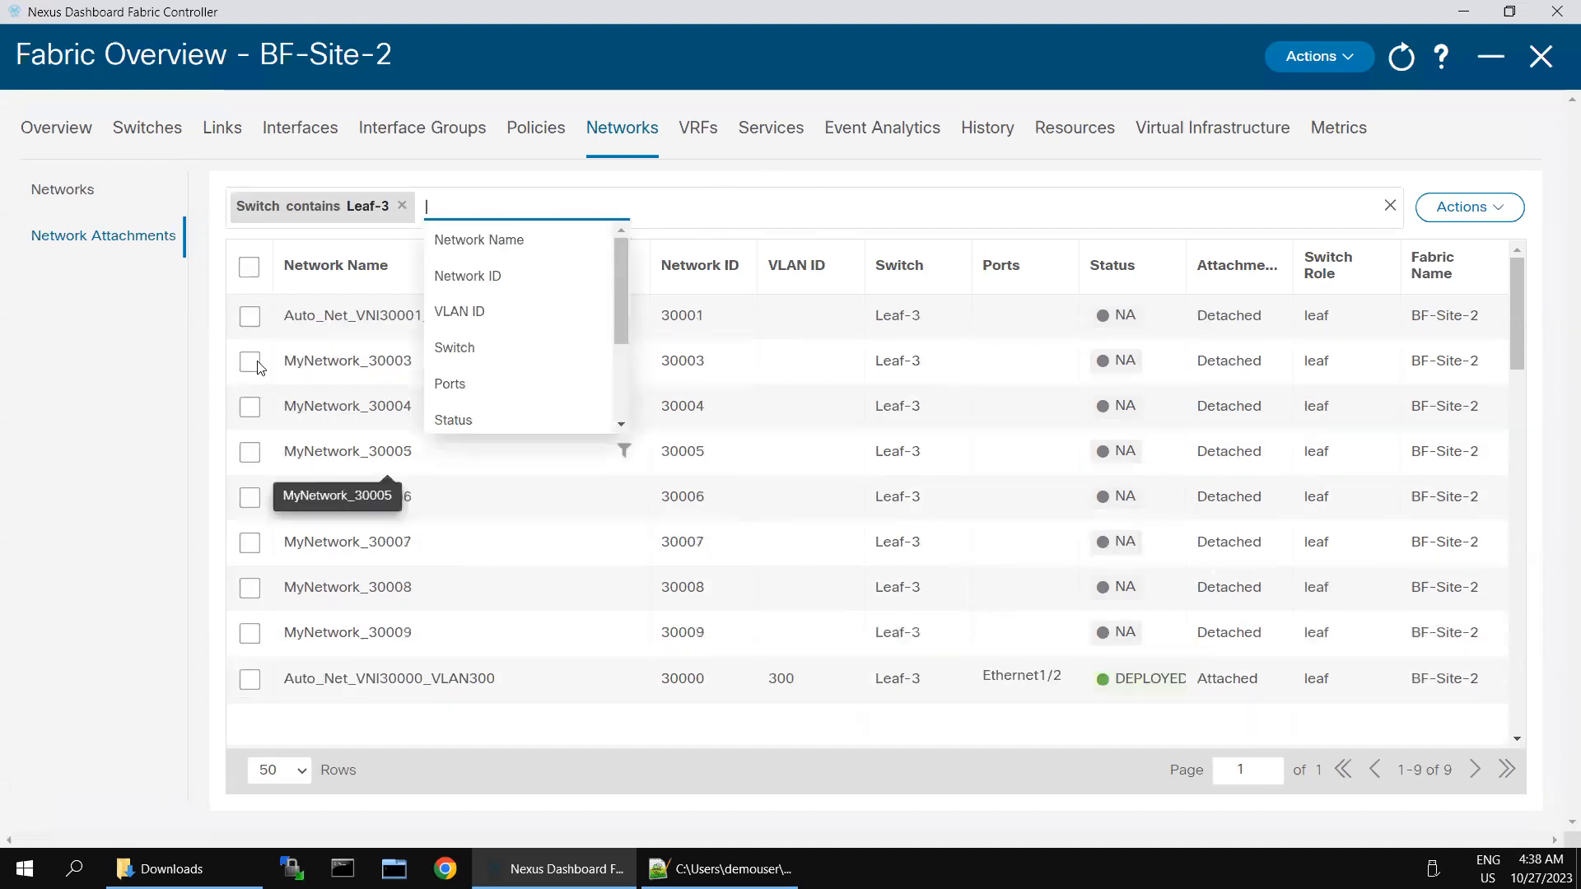
click(252, 452)
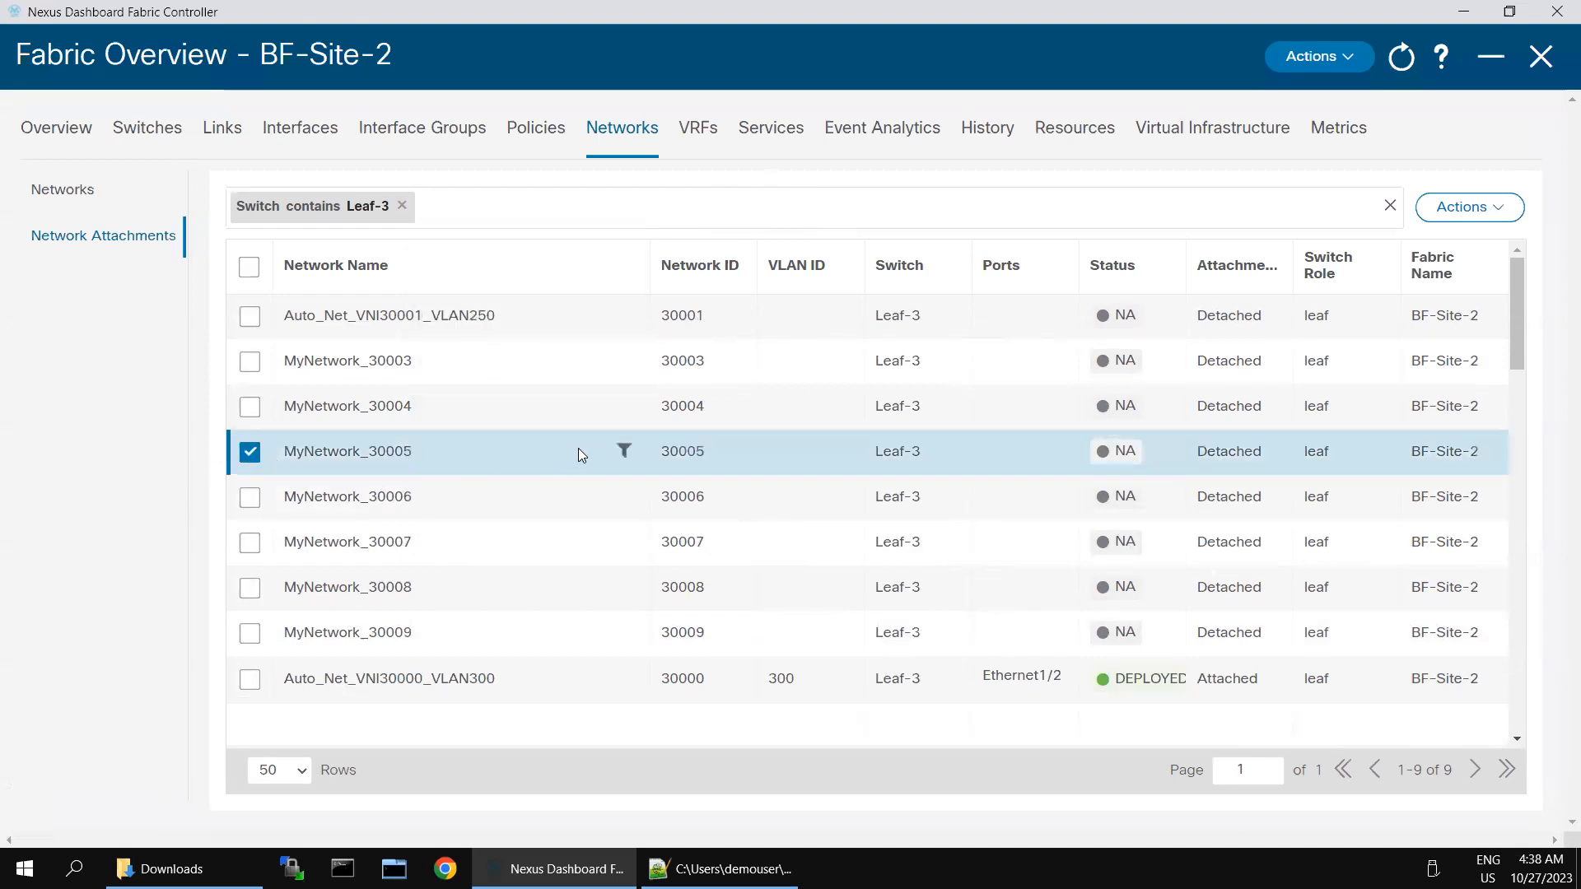
Step: Edit MyNetwork_30005 on Leaf-3 to Attached with VLAN 450 on Ethernet1/6, and save
click(1514, 213)
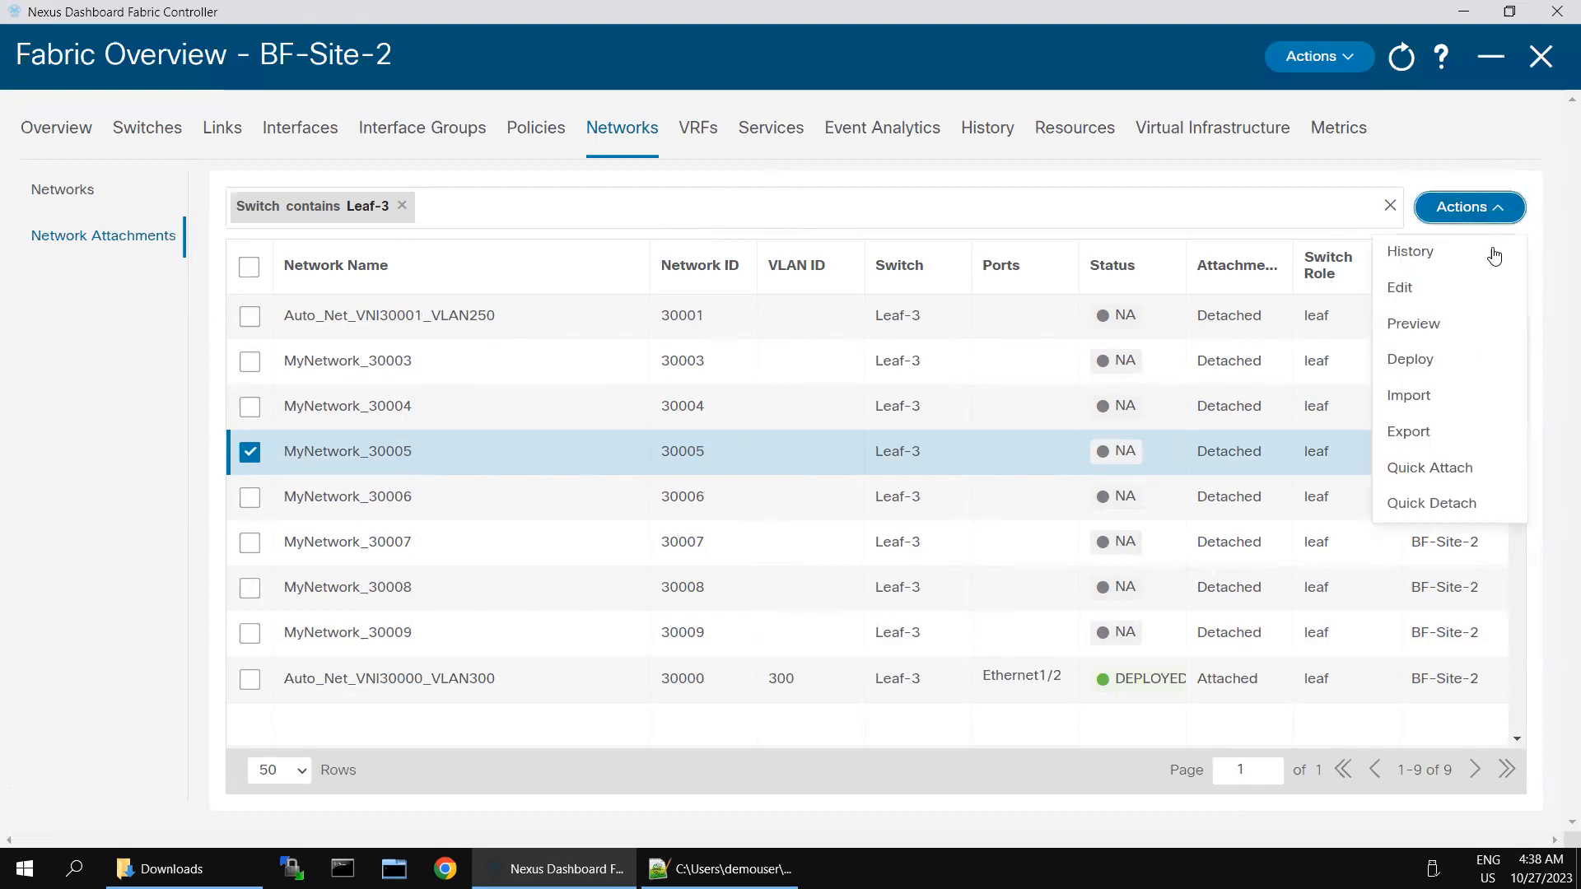
click(1399, 288)
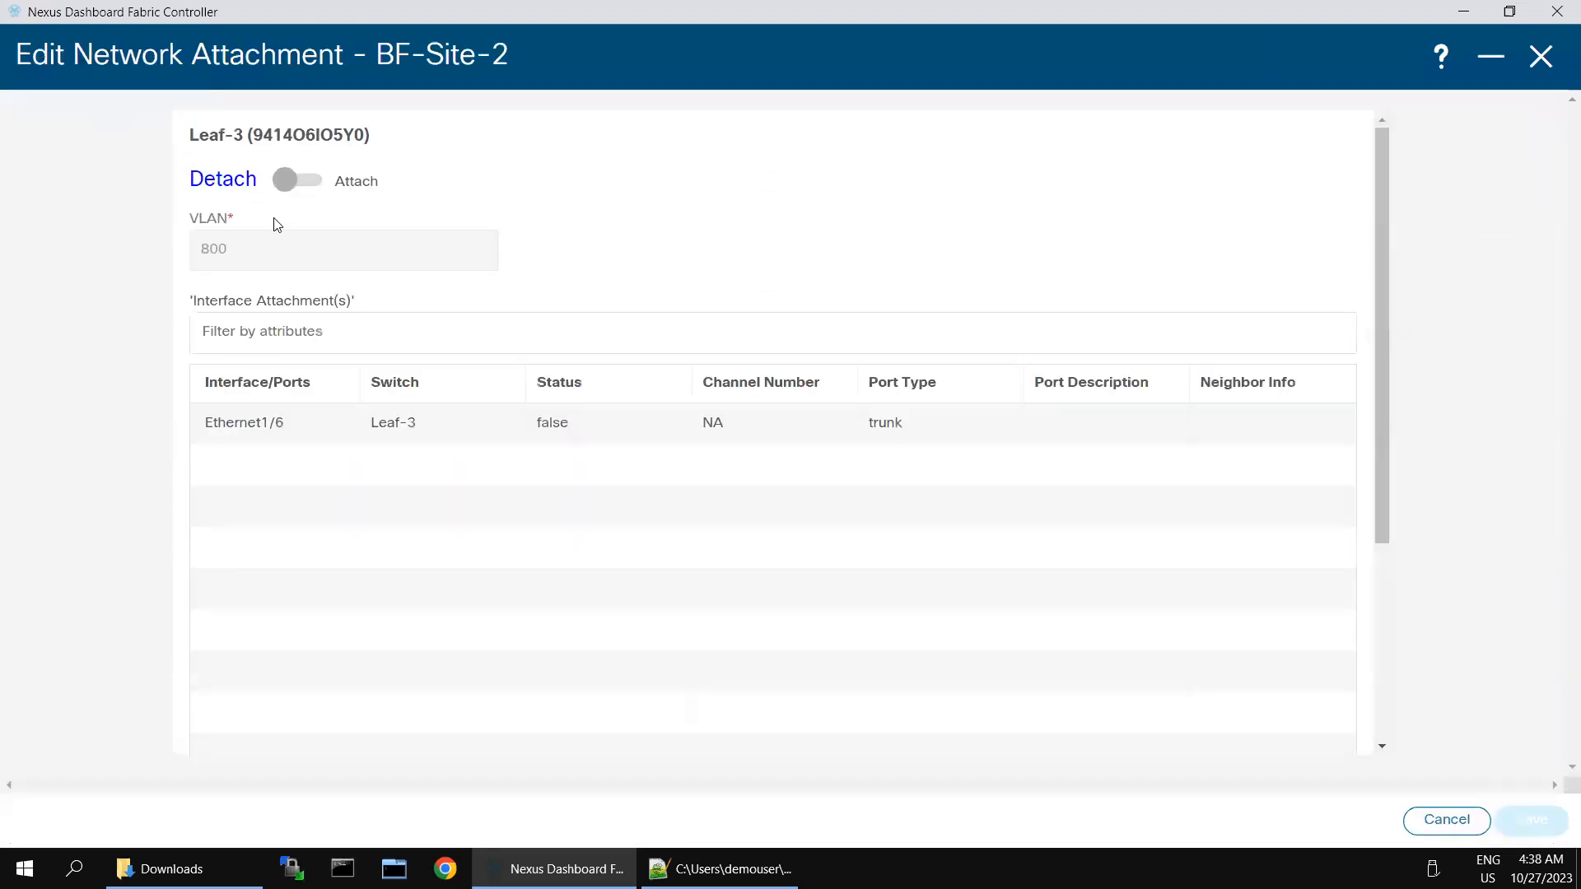
click(288, 183)
click(255, 242)
text(450)
click(218, 439)
click(1527, 822)
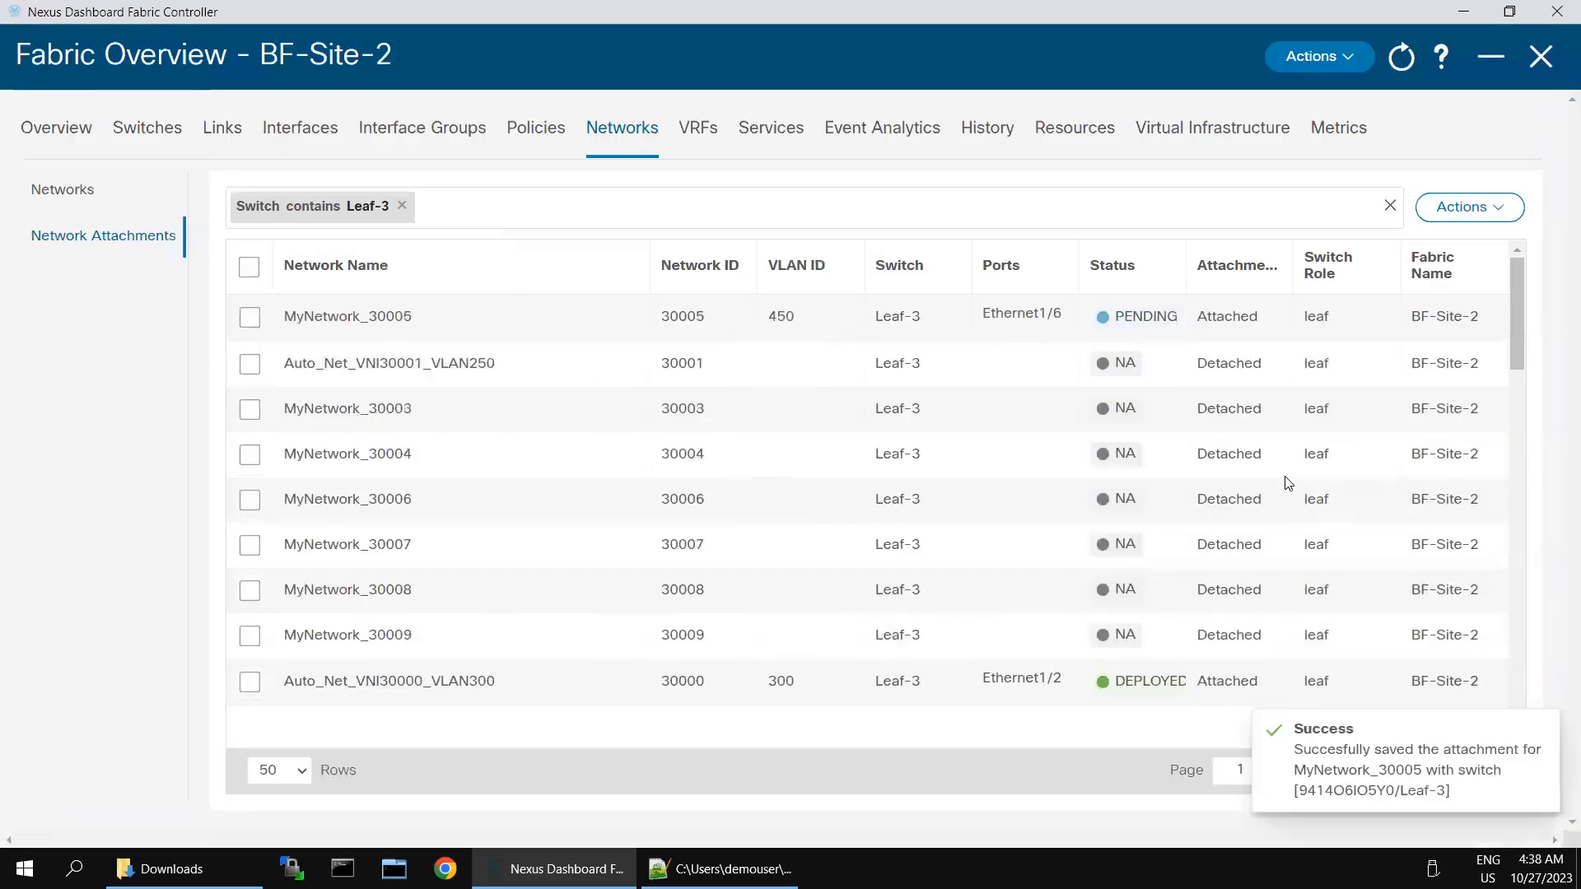
scroll(1387, 469, down, 5)
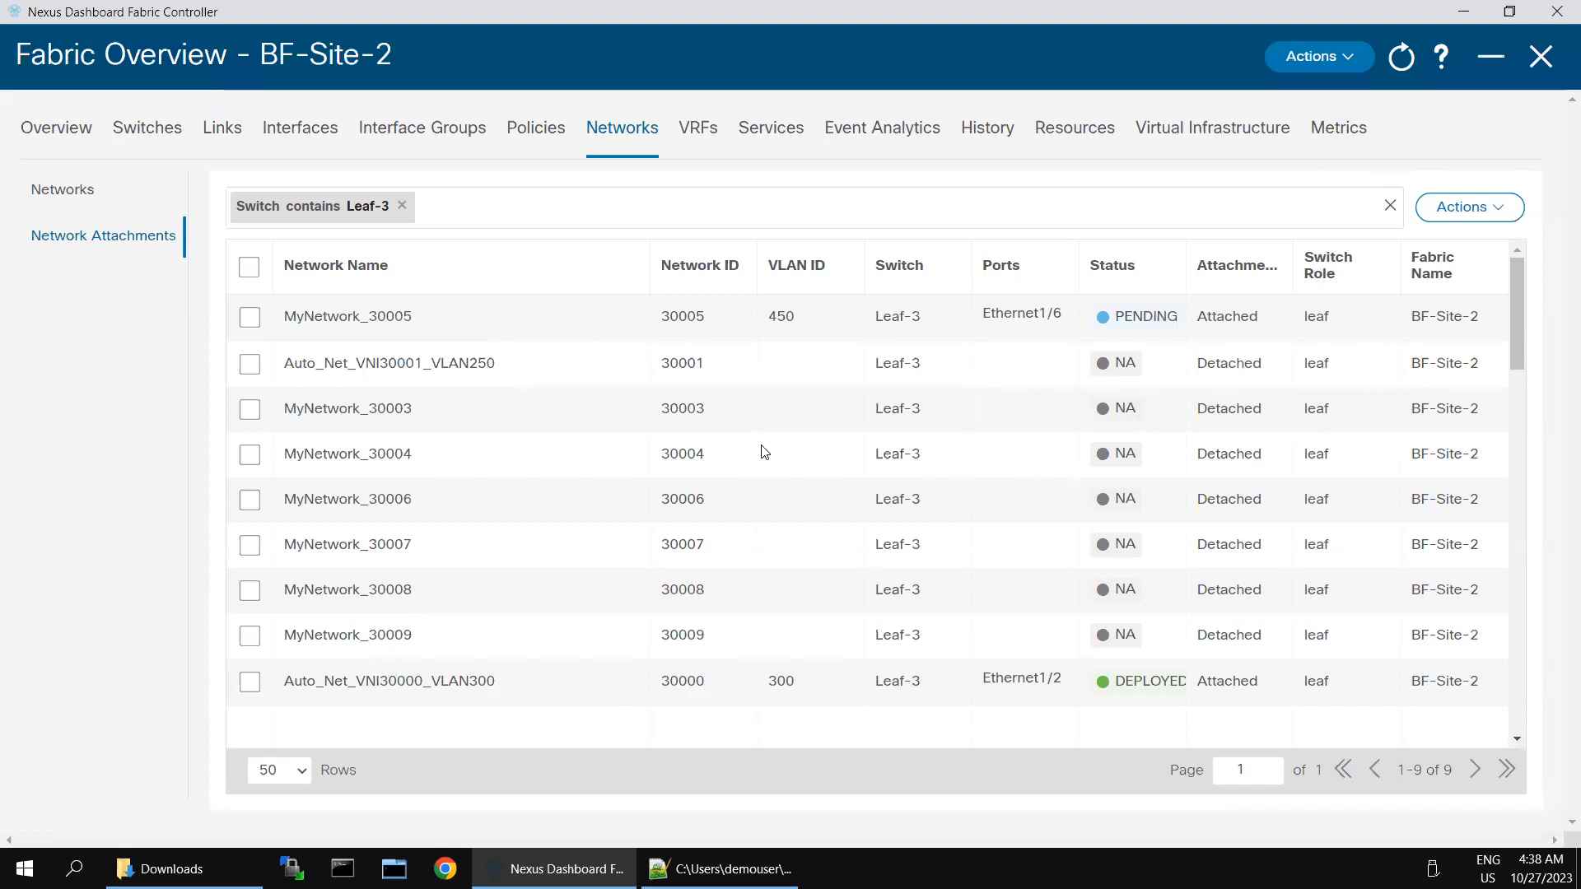
Step: Recalculate and deploy BF-Site-2, reviewing Leaf-2's 62 lines of pending configuration
click(1343, 63)
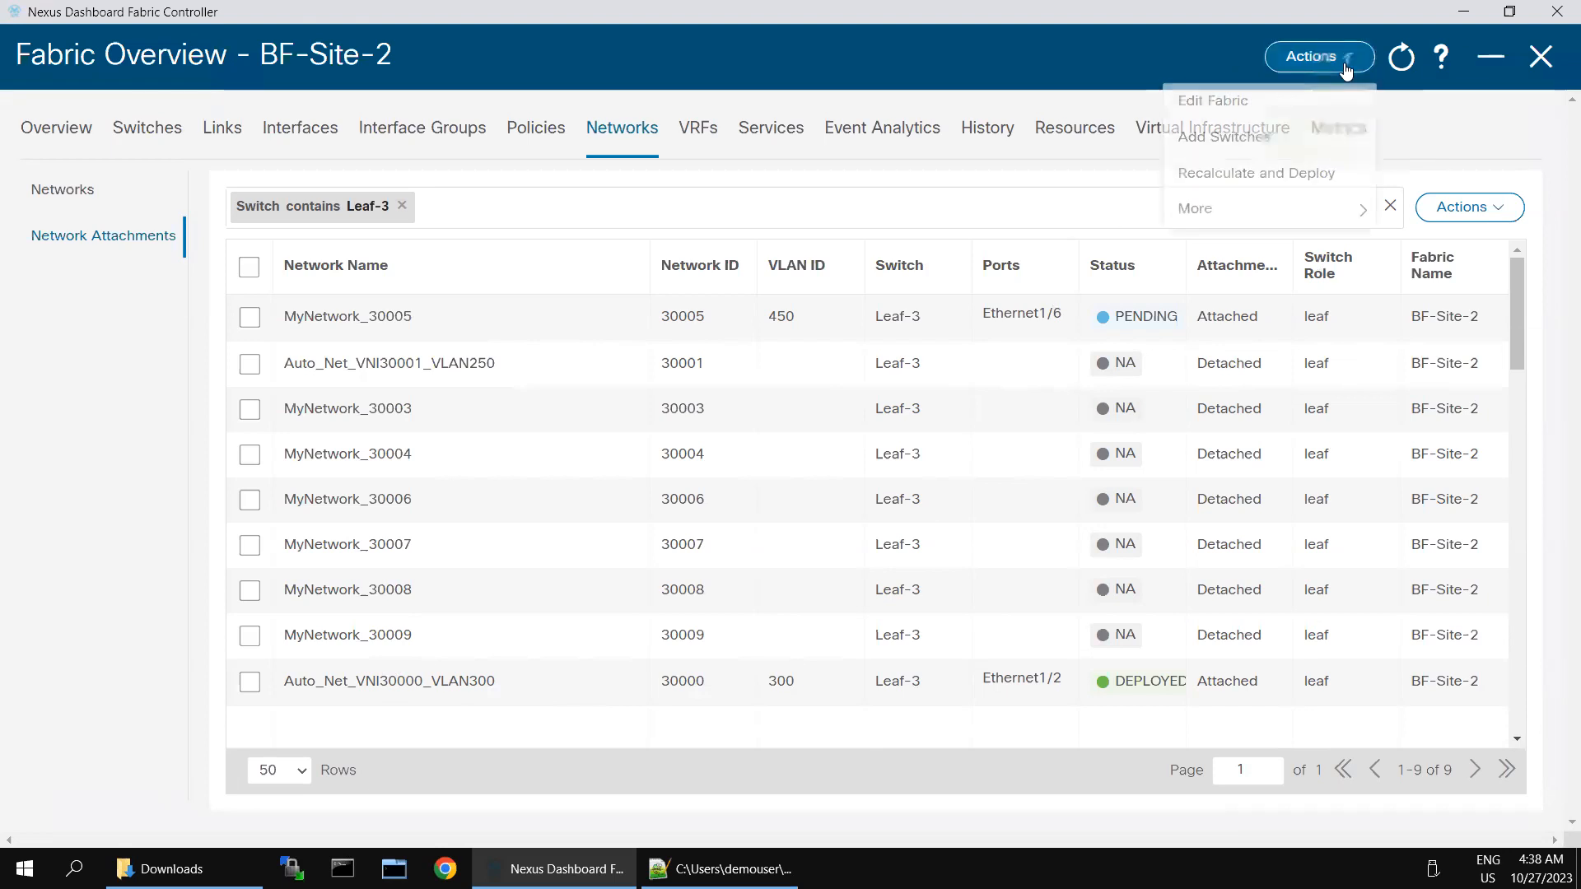
click(1240, 175)
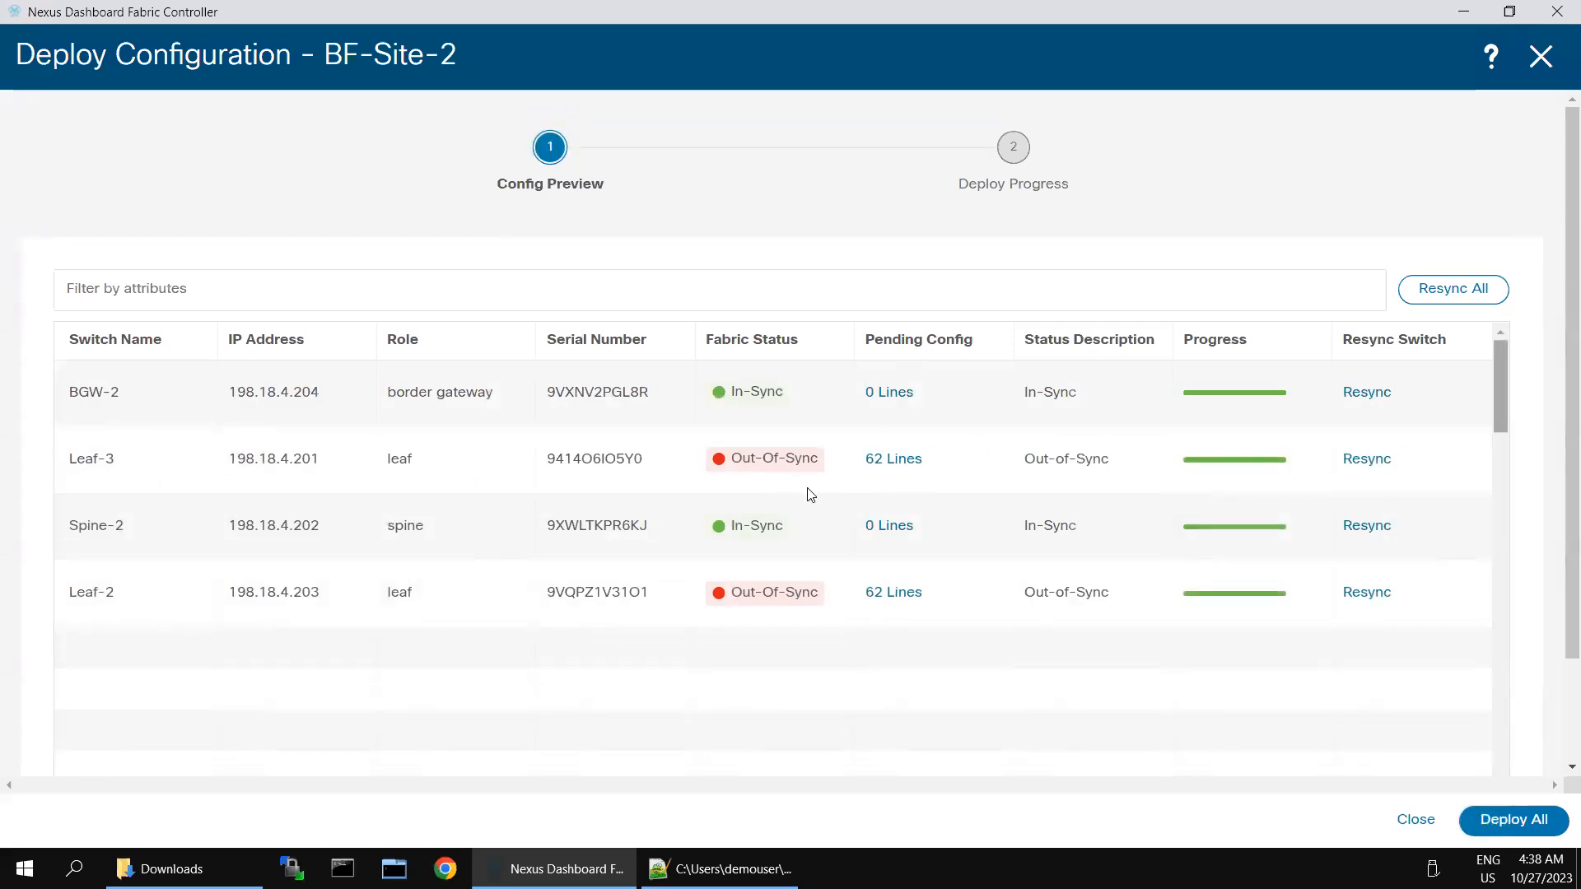
click(901, 593)
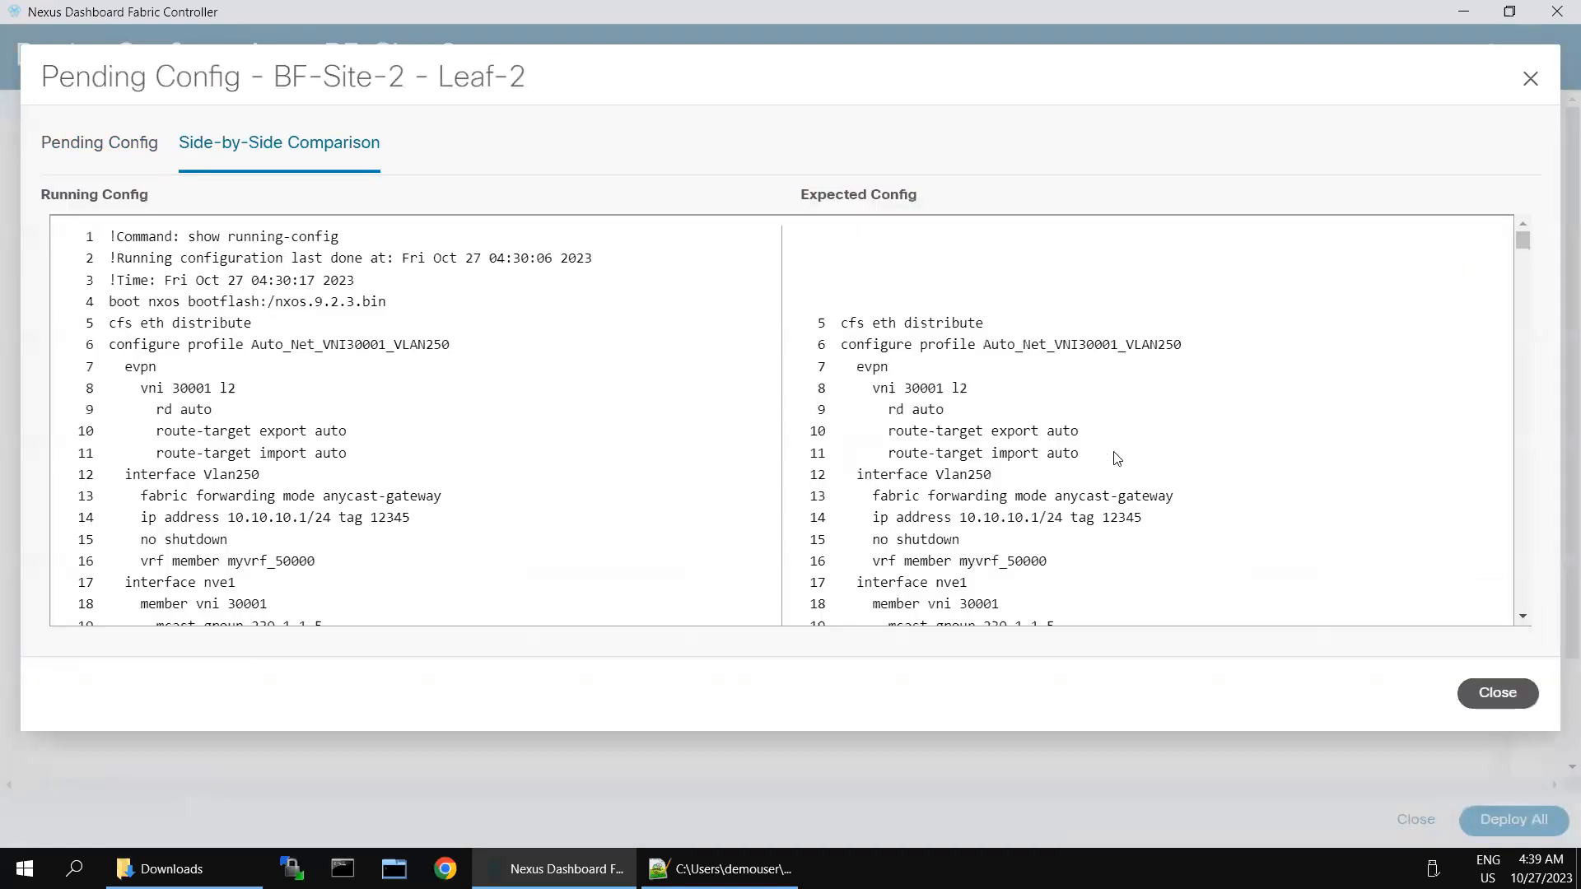
scroll(1147, 442, down, 10)
scroll(1147, 443, up, 3)
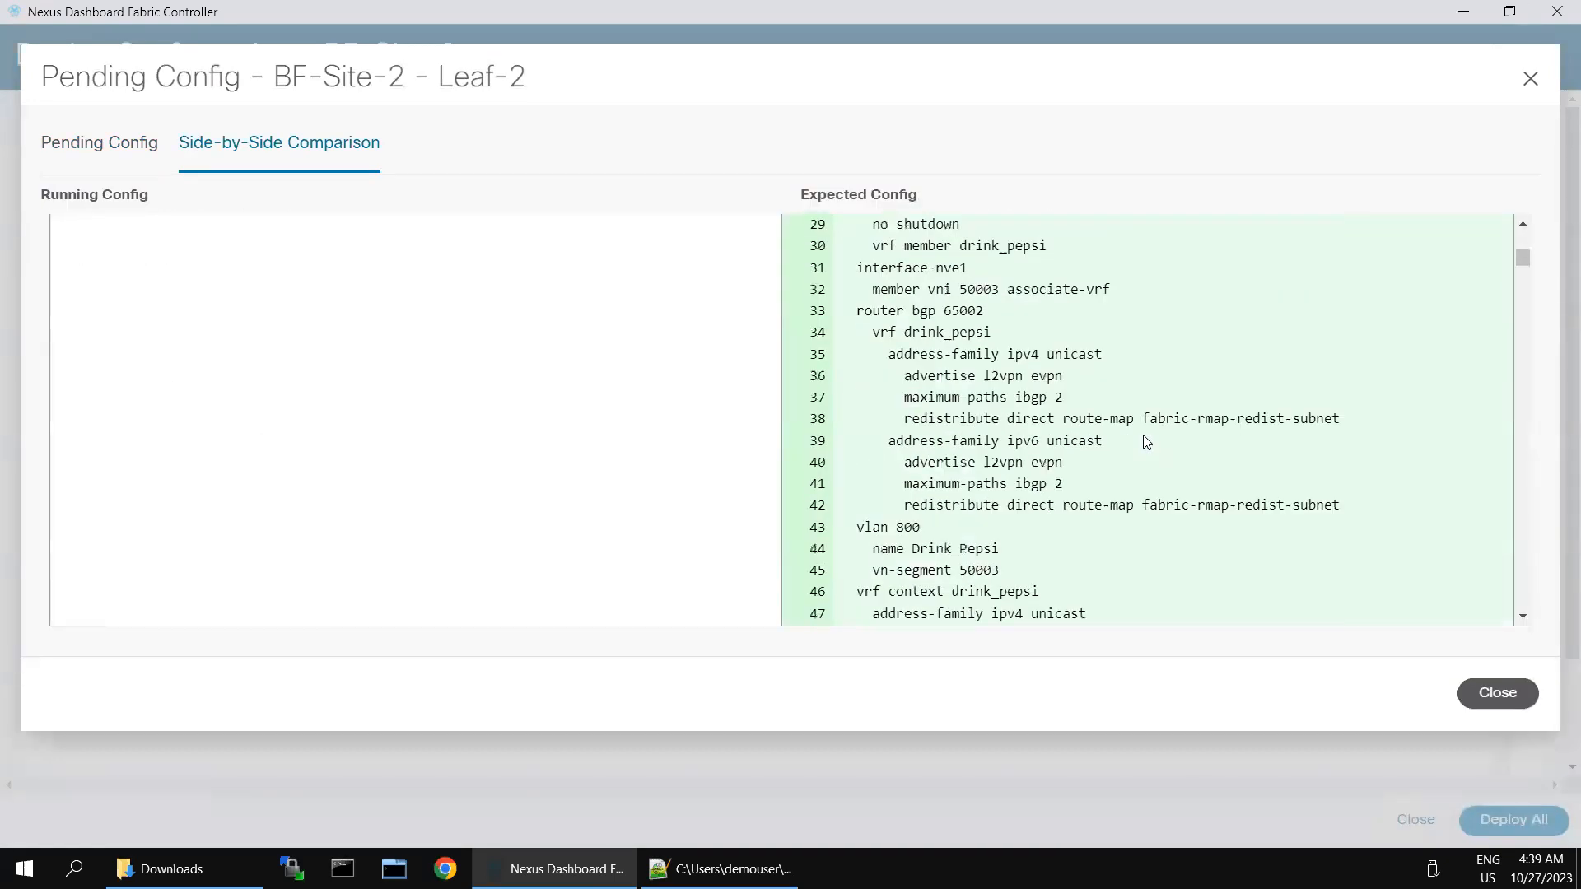
scroll(1147, 442, up, 2)
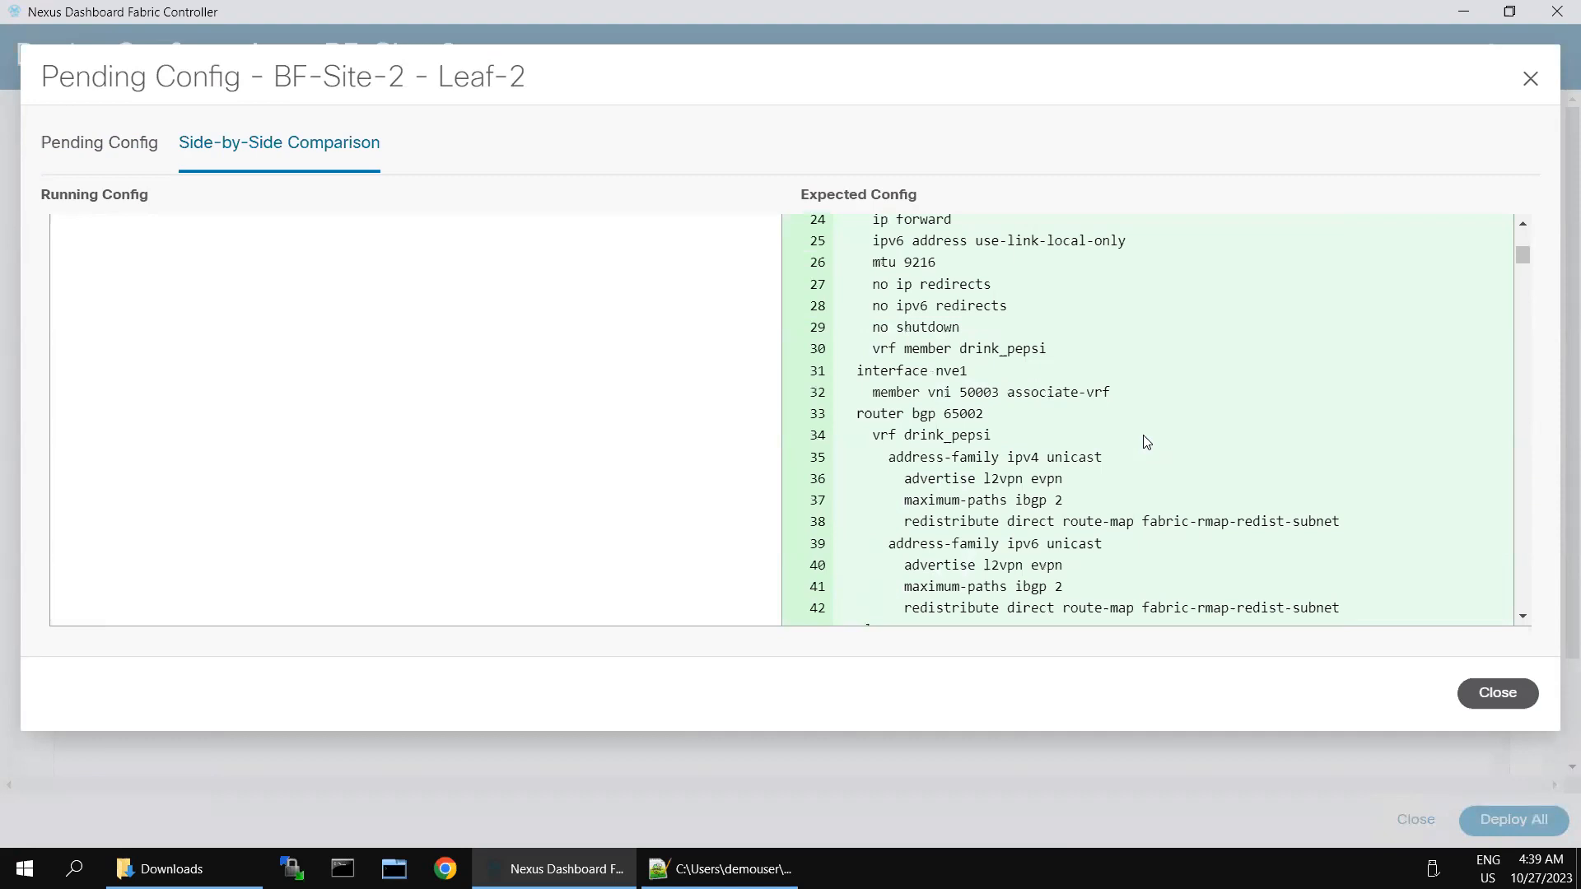
scroll(1147, 443, up, 3)
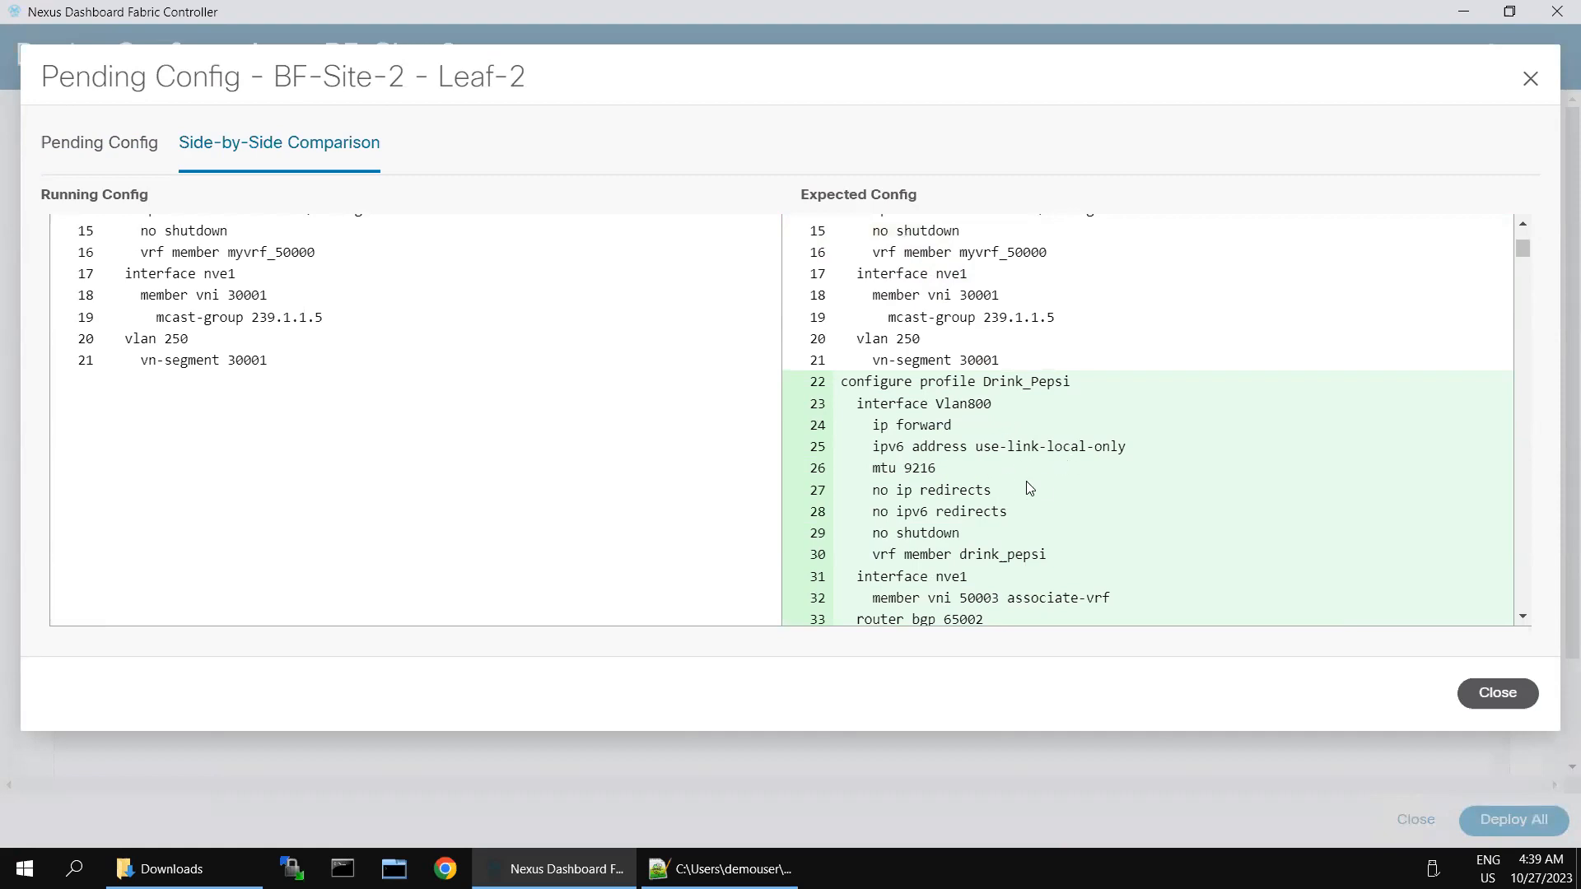
scroll(1046, 494, down, 3)
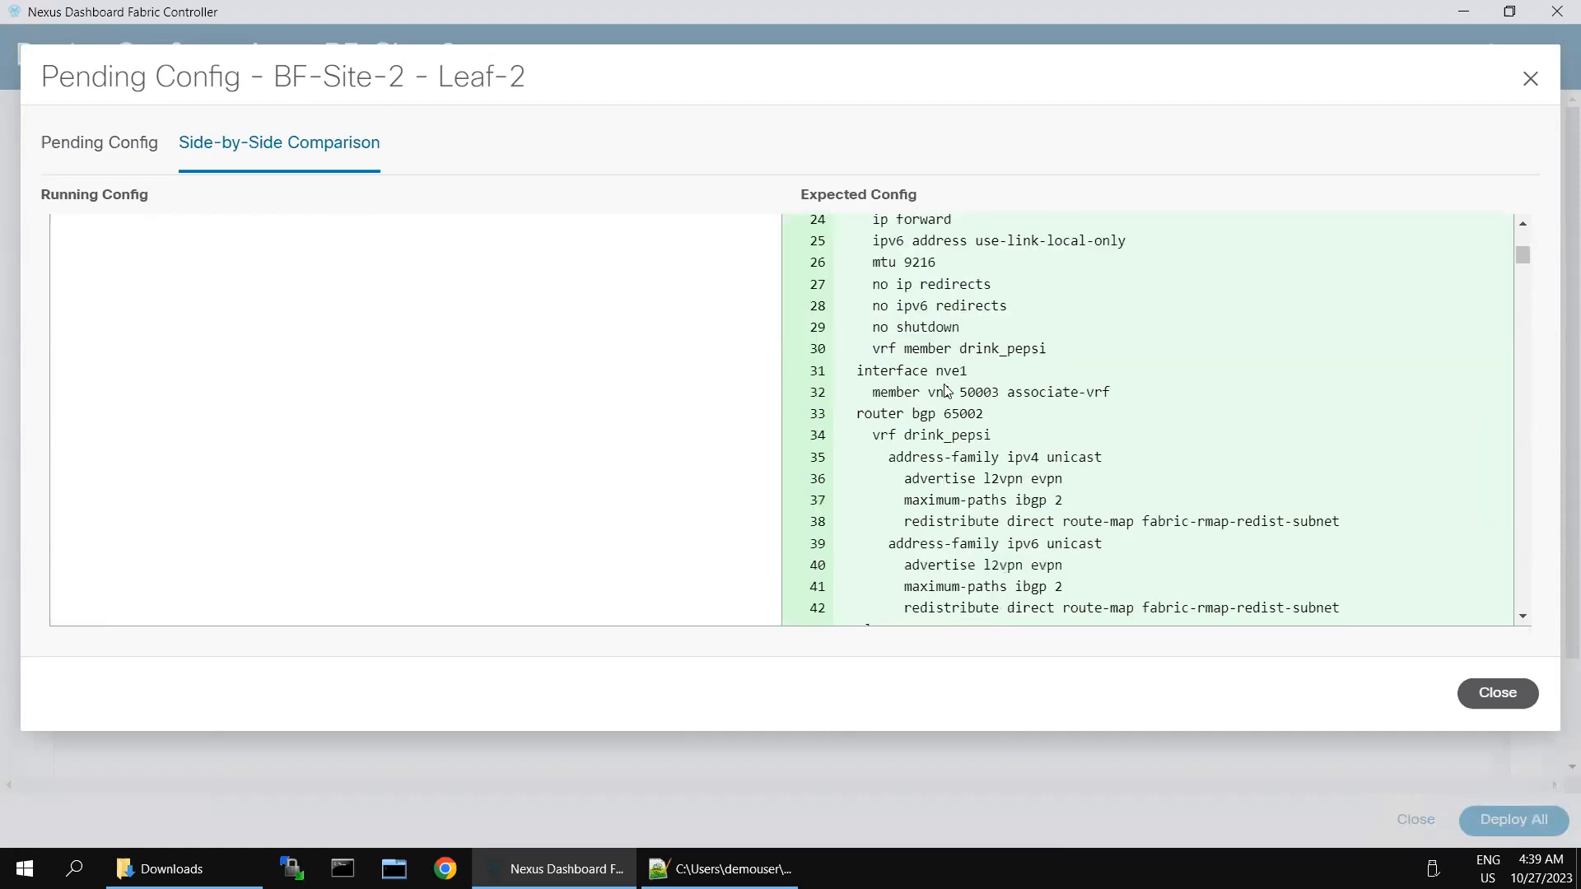
scroll(1025, 461, down, 5)
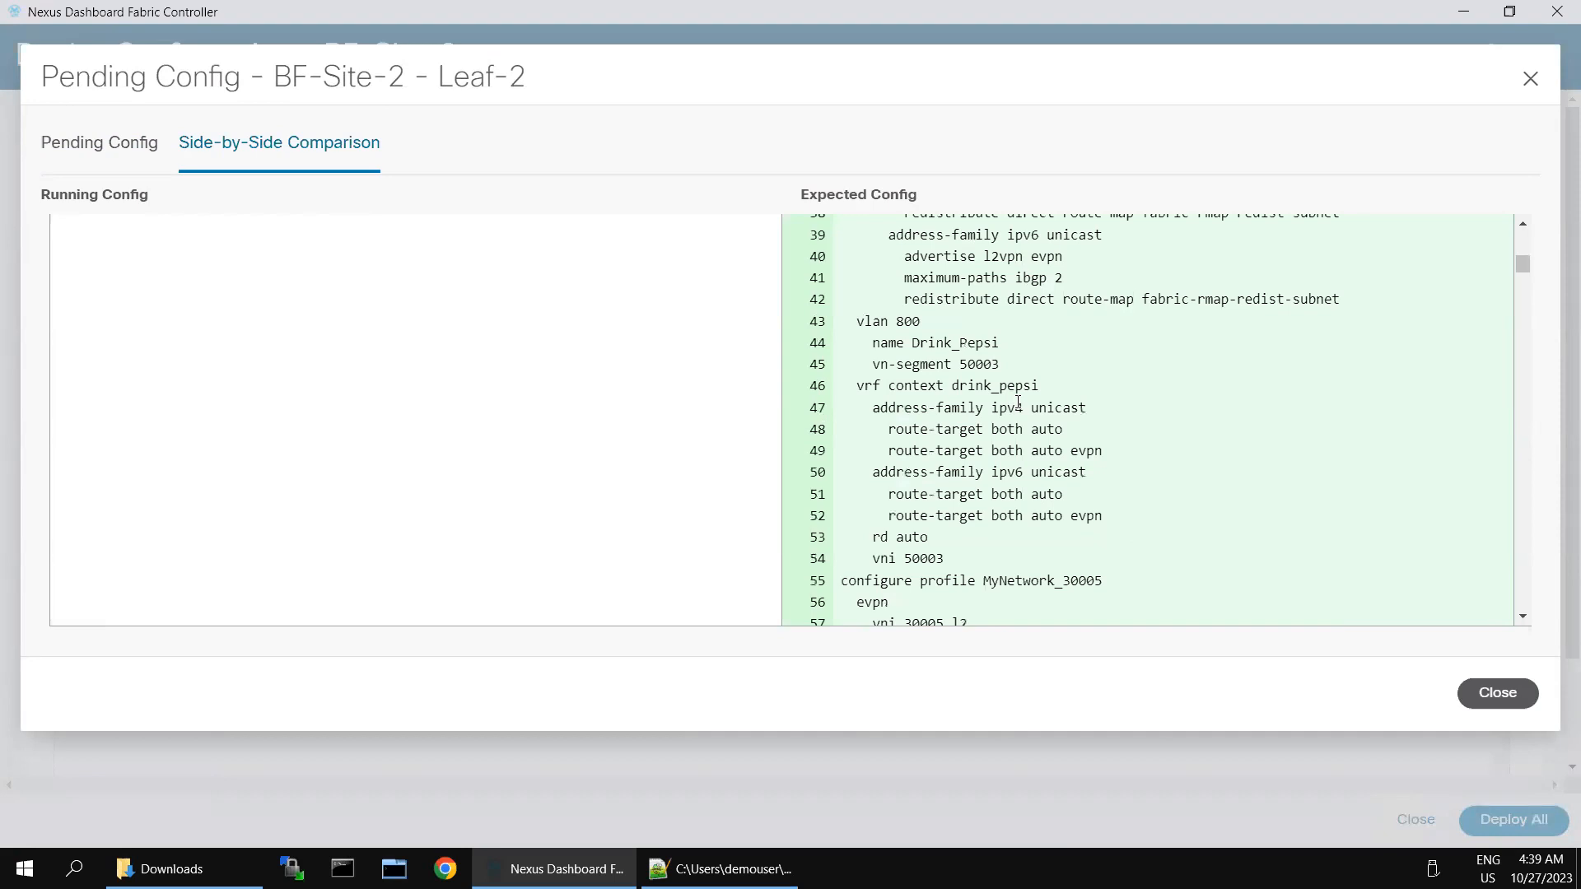
scroll(1018, 402, down, 20)
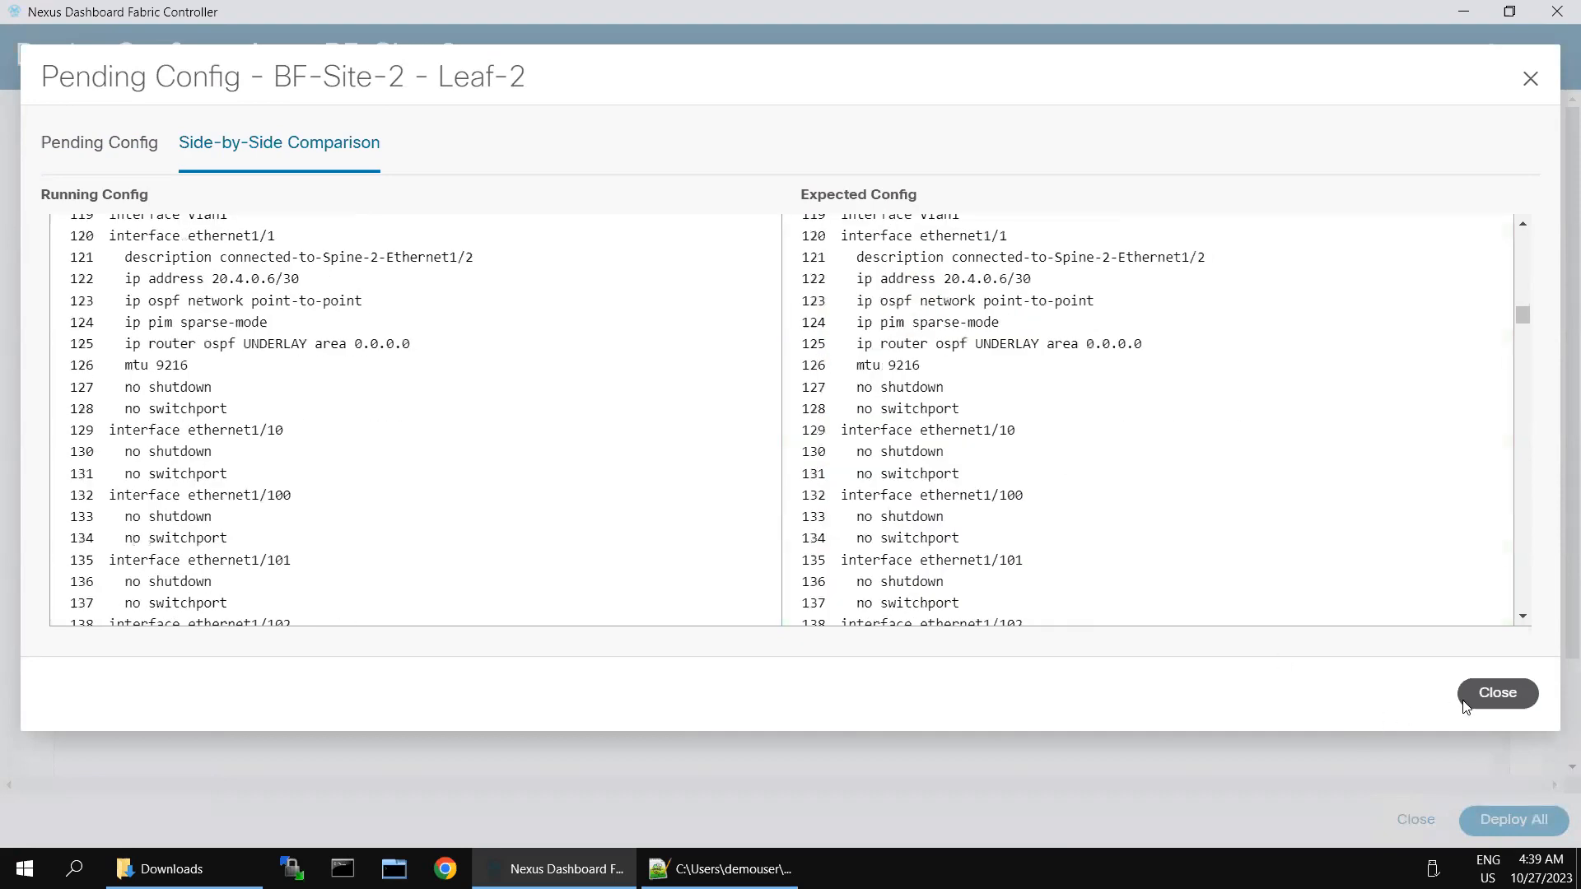
Step: Deploy the pending configuration to all switches and close the finished deployment window
click(1466, 702)
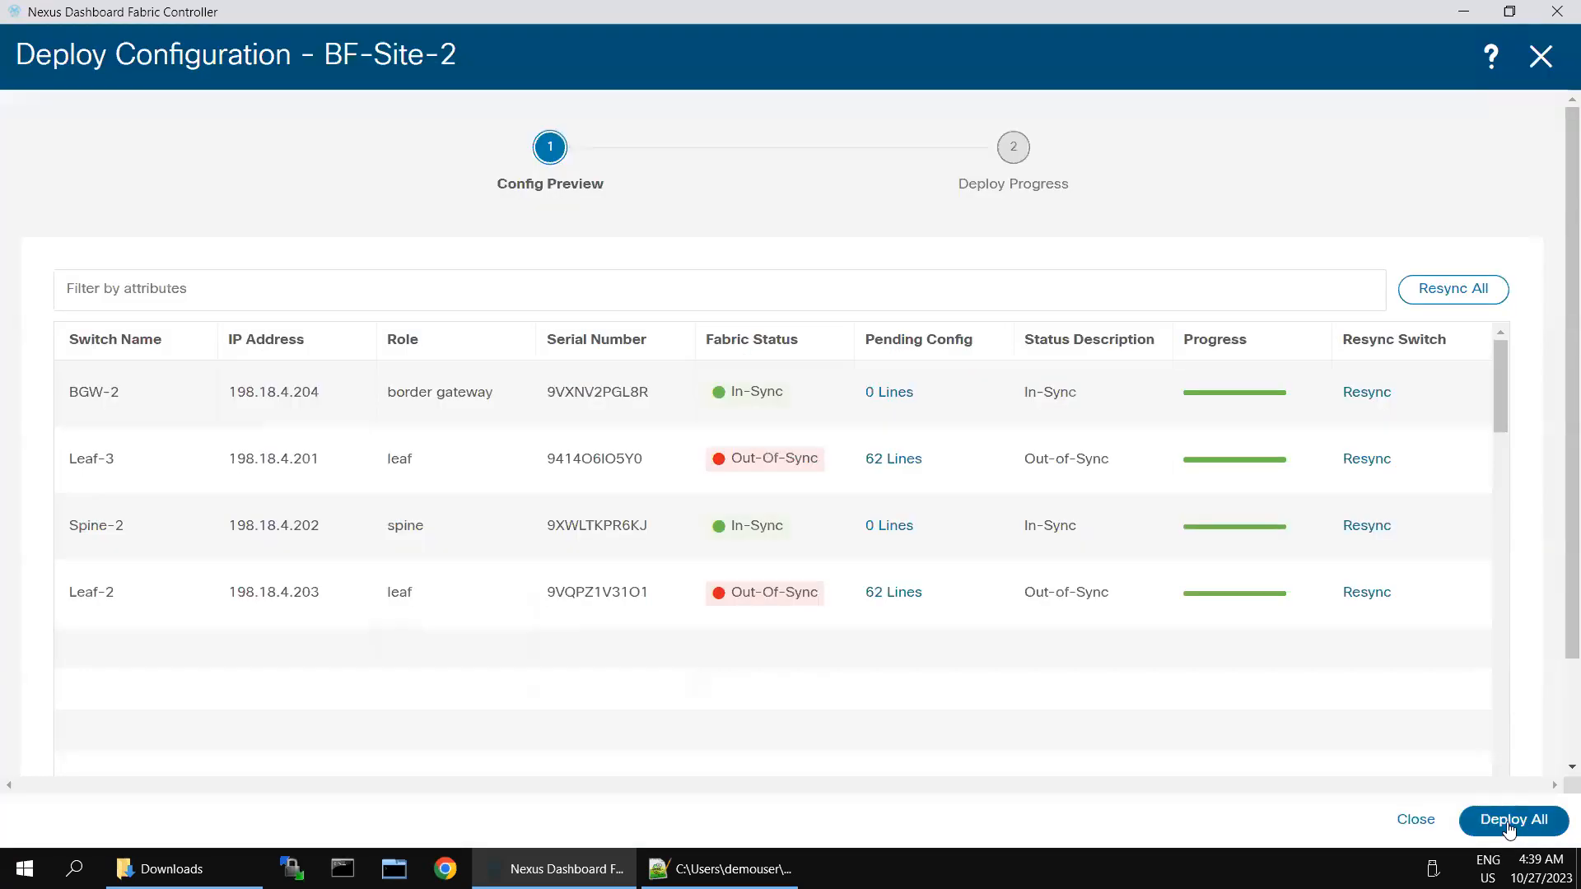
click(1509, 823)
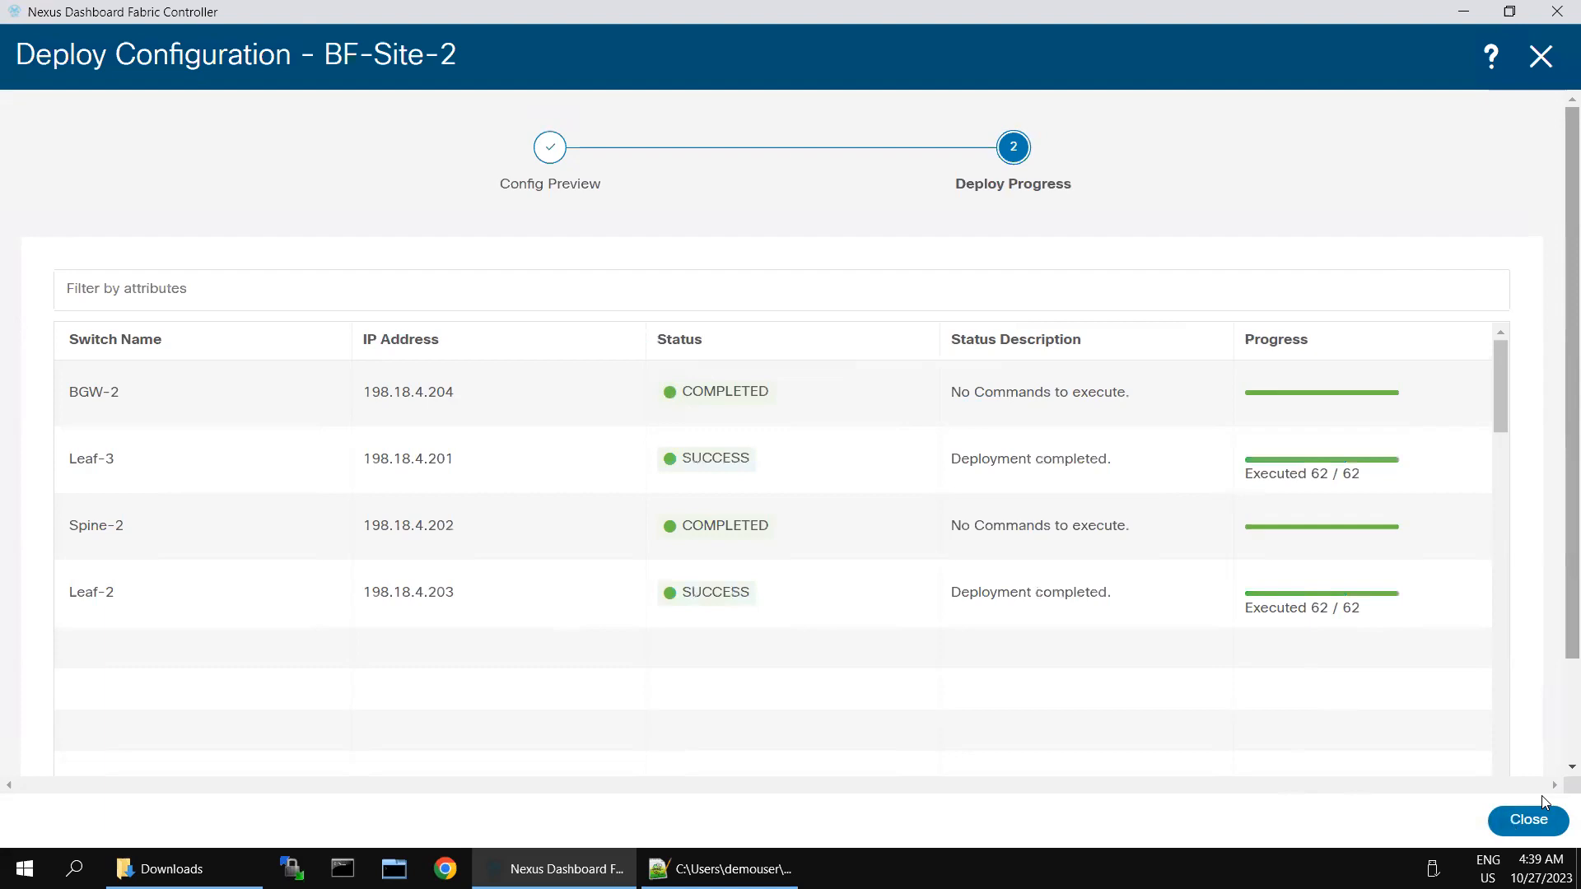
click(1530, 819)
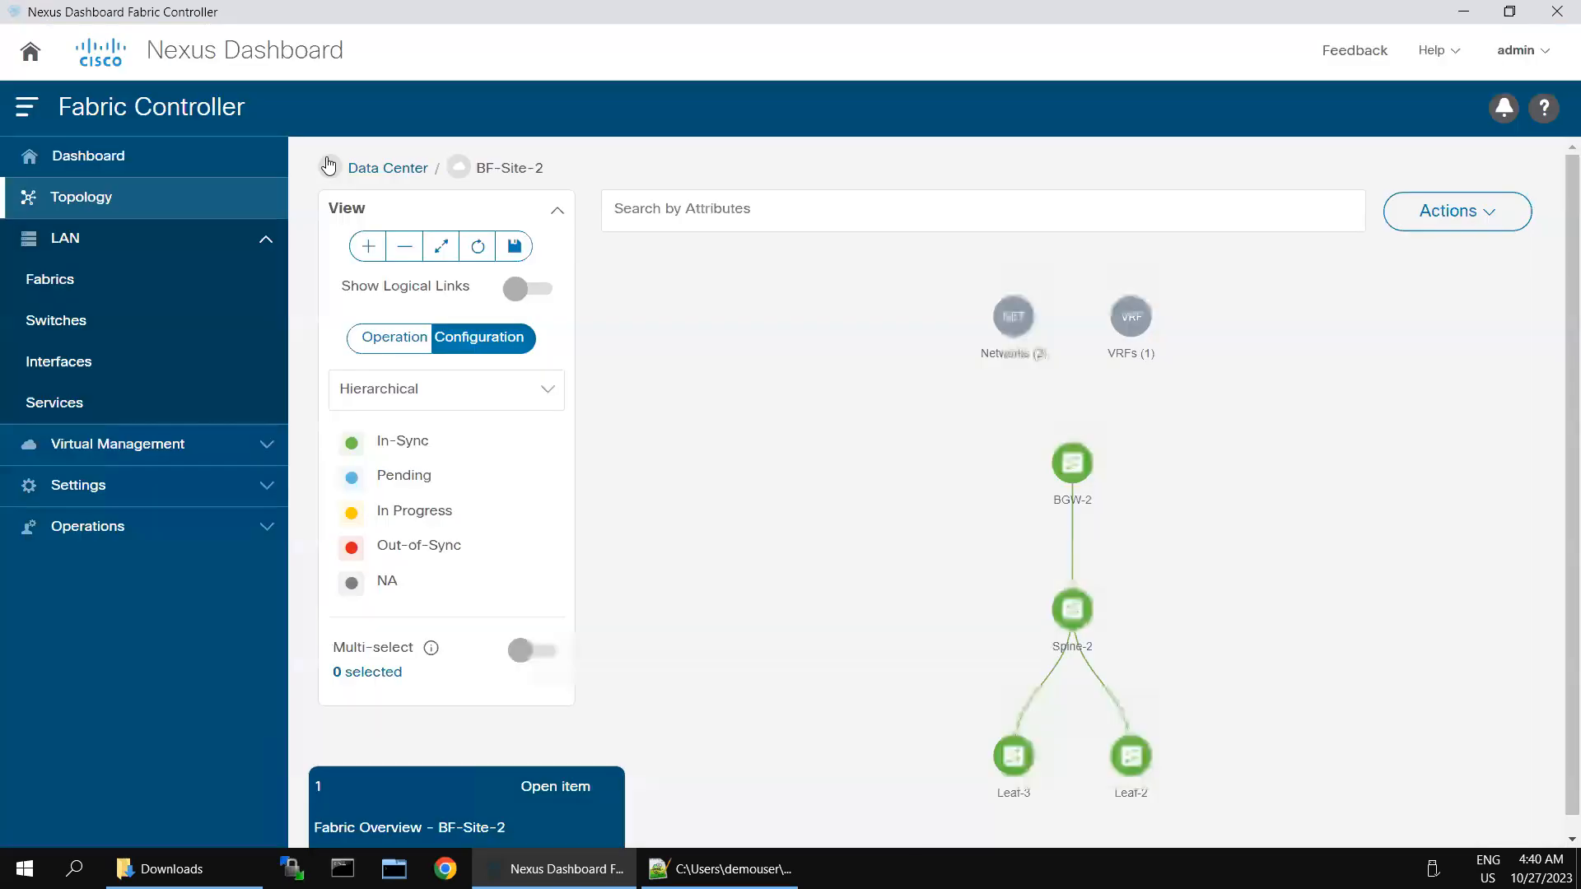
Step: Create a new LAN fabric named VXLAN-EVPN-Greenfield-Site-1
click(93, 276)
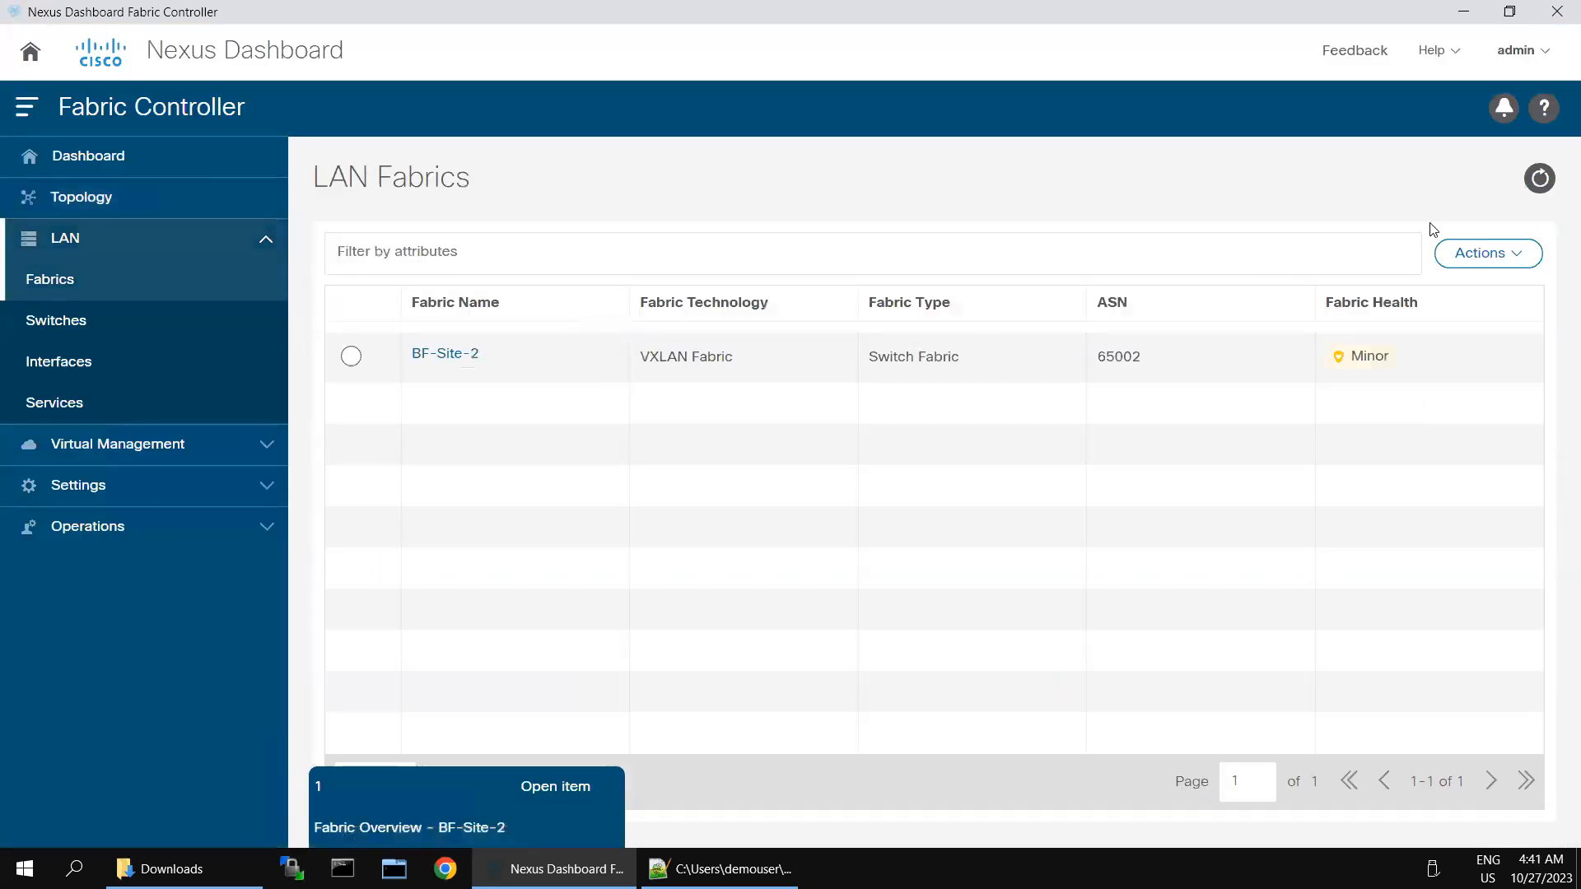
click(1484, 257)
click(1475, 297)
click(666, 357)
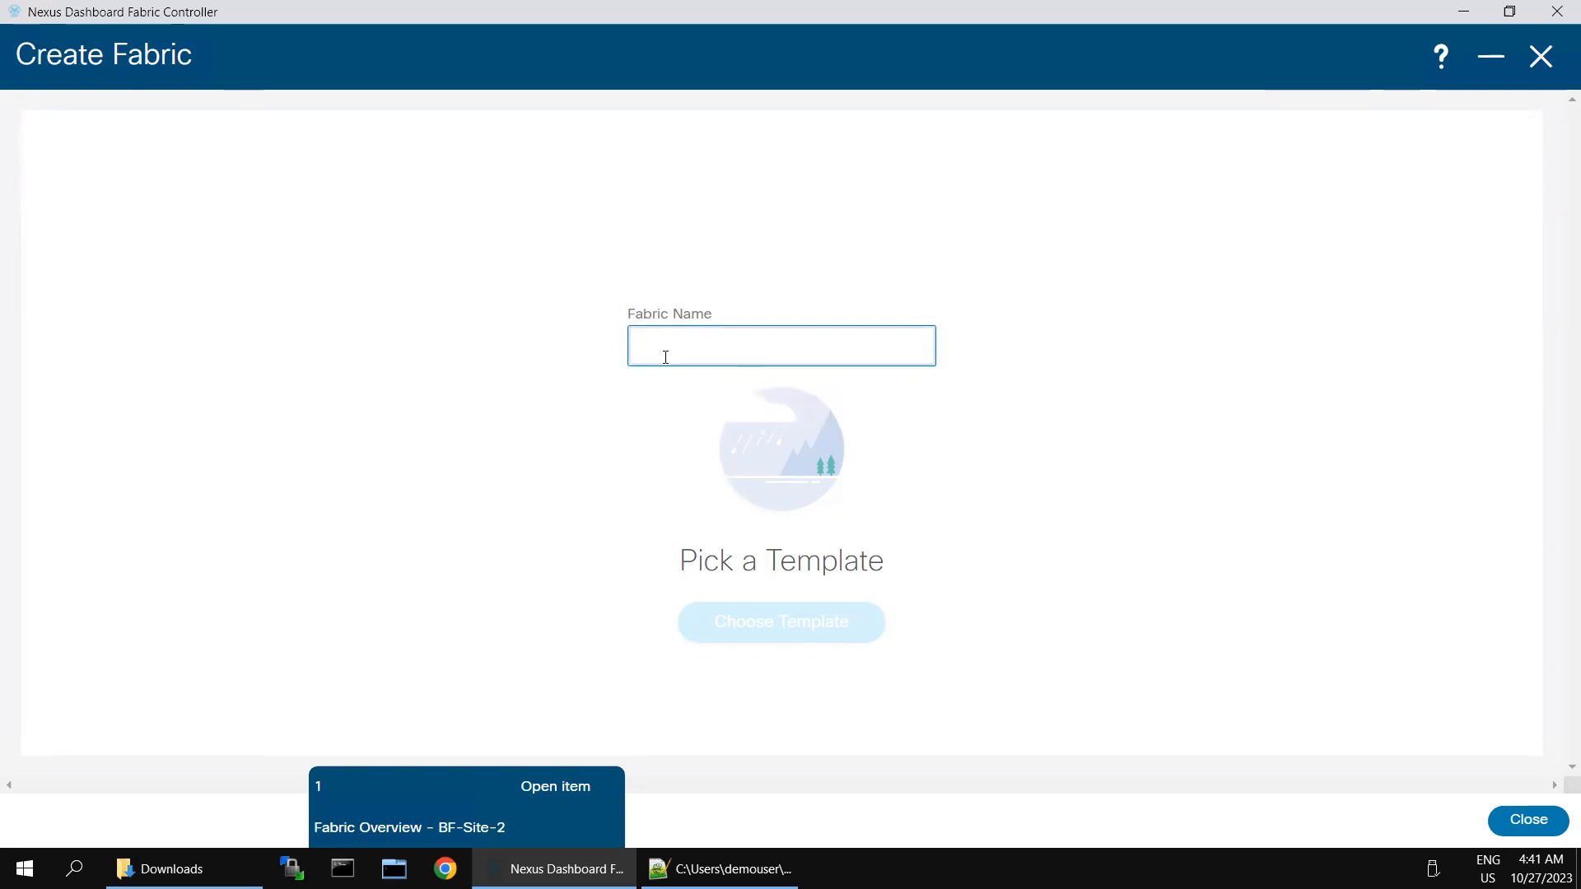
text(VXLAN-EV)
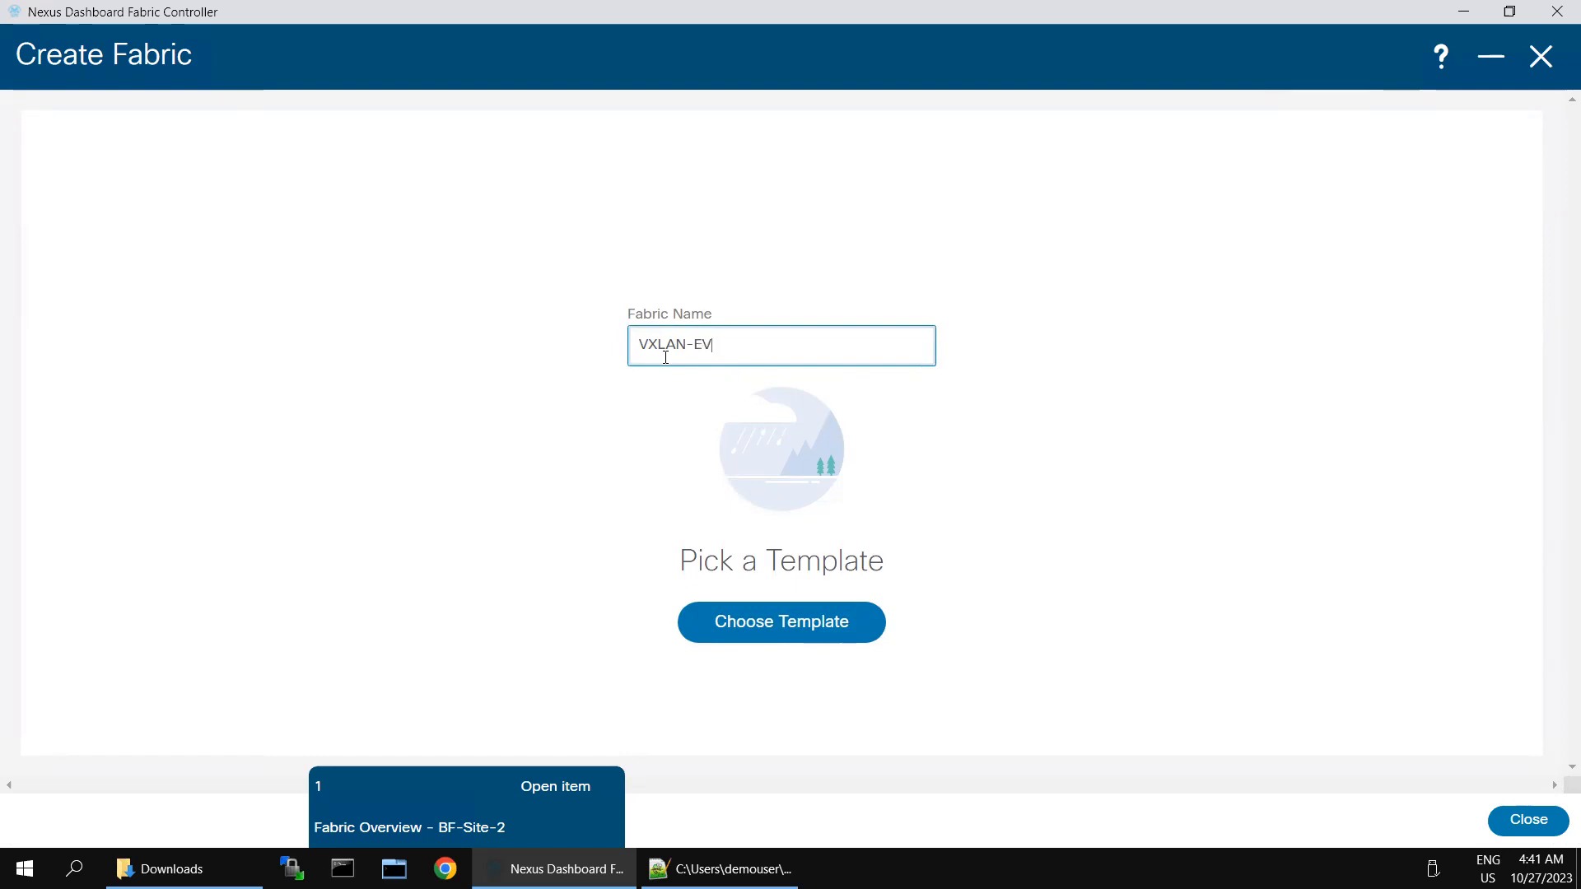
text(PN-Greenfield-)
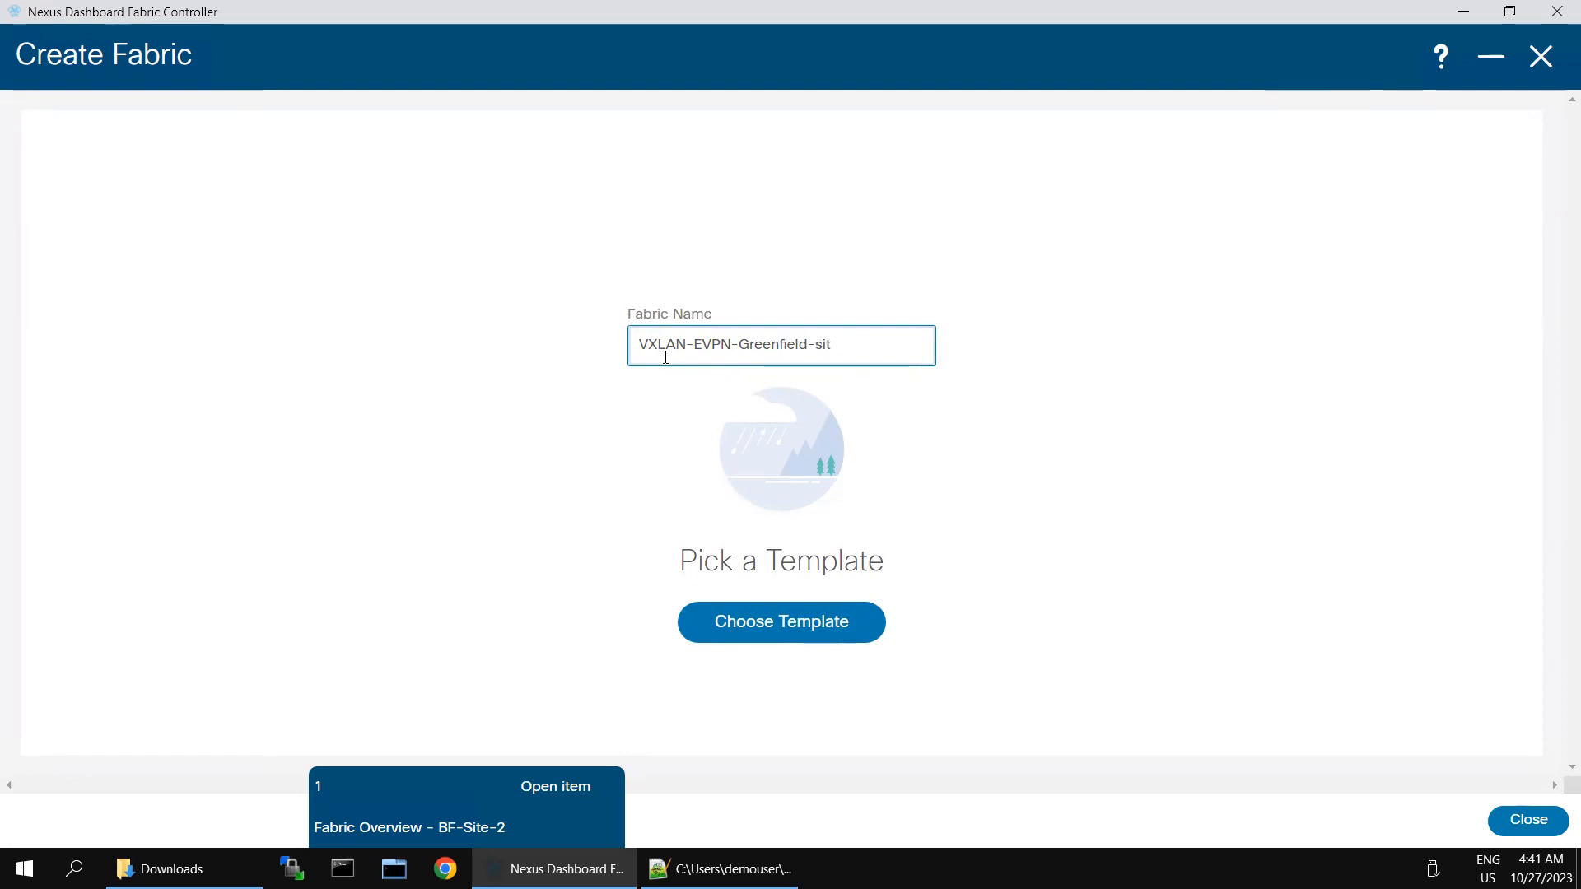
text(Site-1)
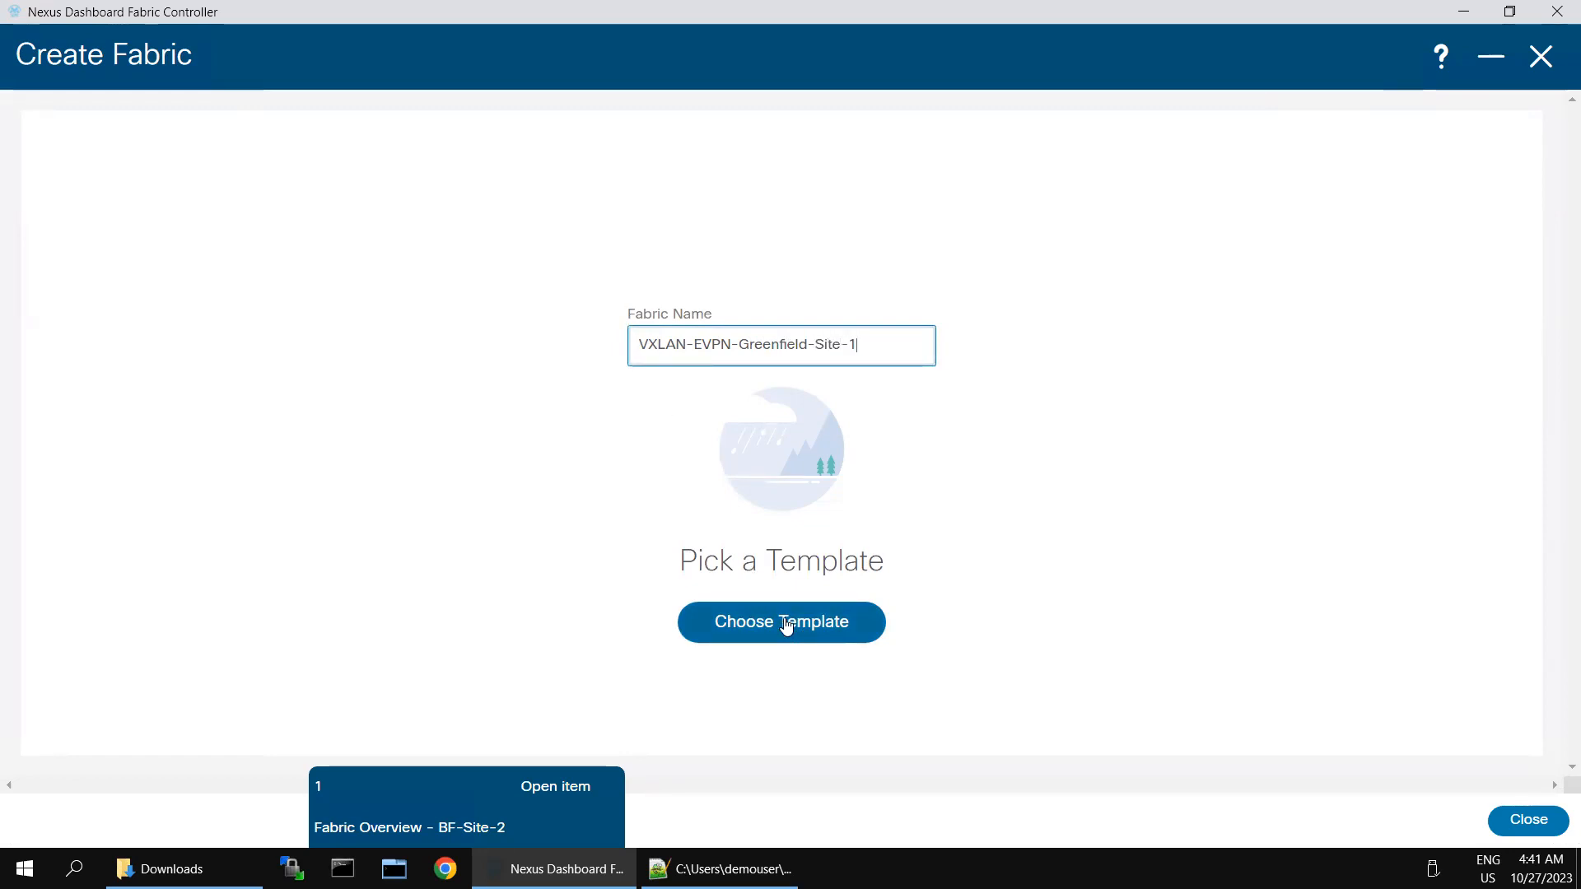
Step: Choose Easy_Fabric as the new fabric's template
click(783, 613)
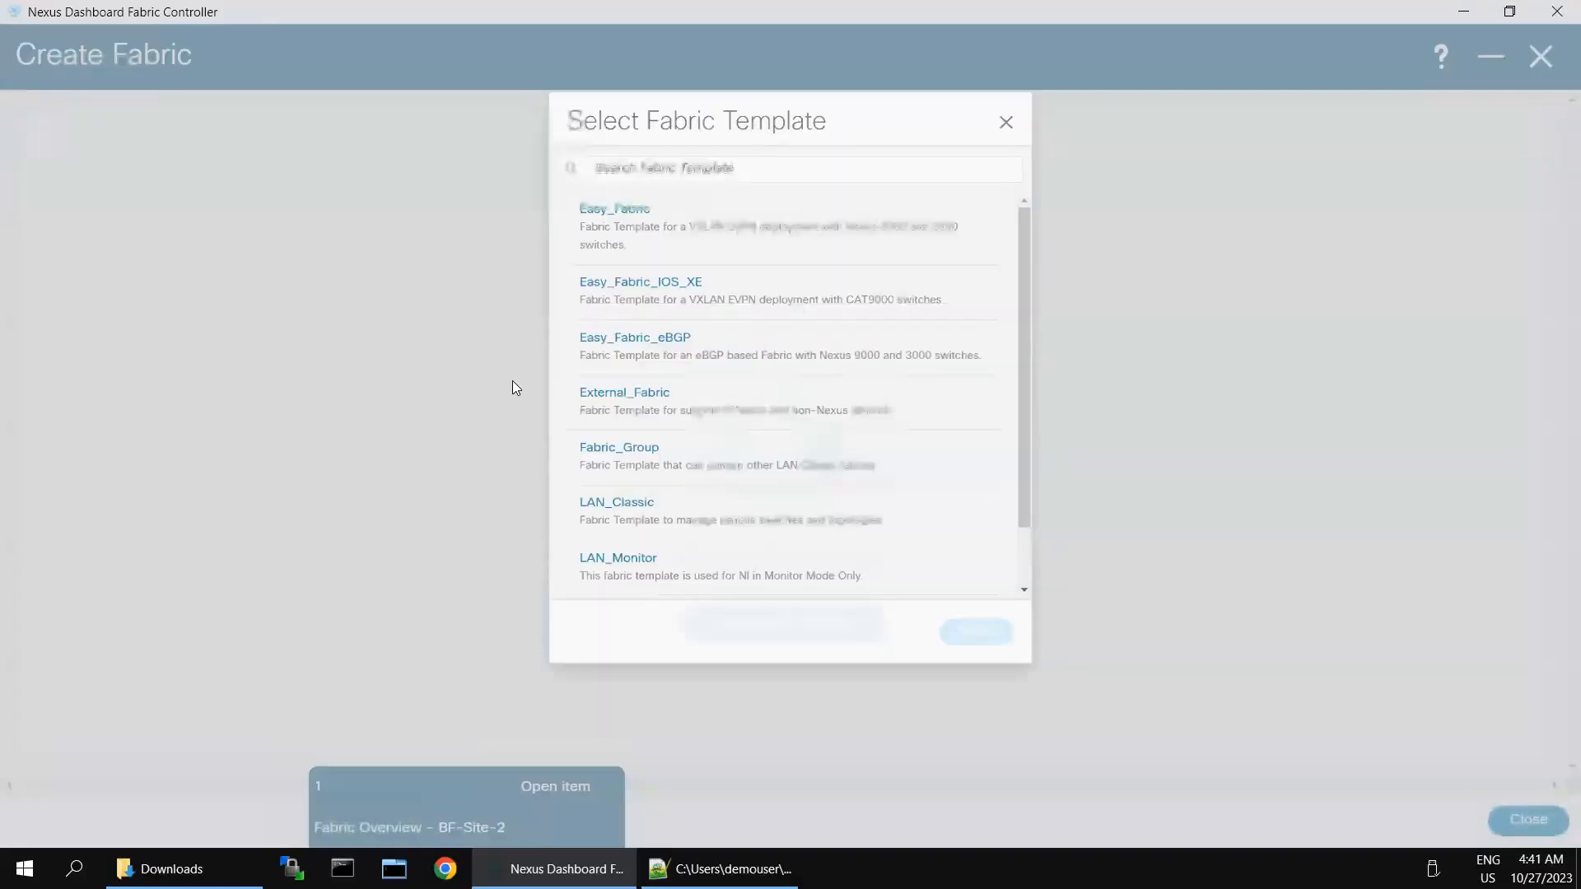
click(610, 177)
click(1000, 657)
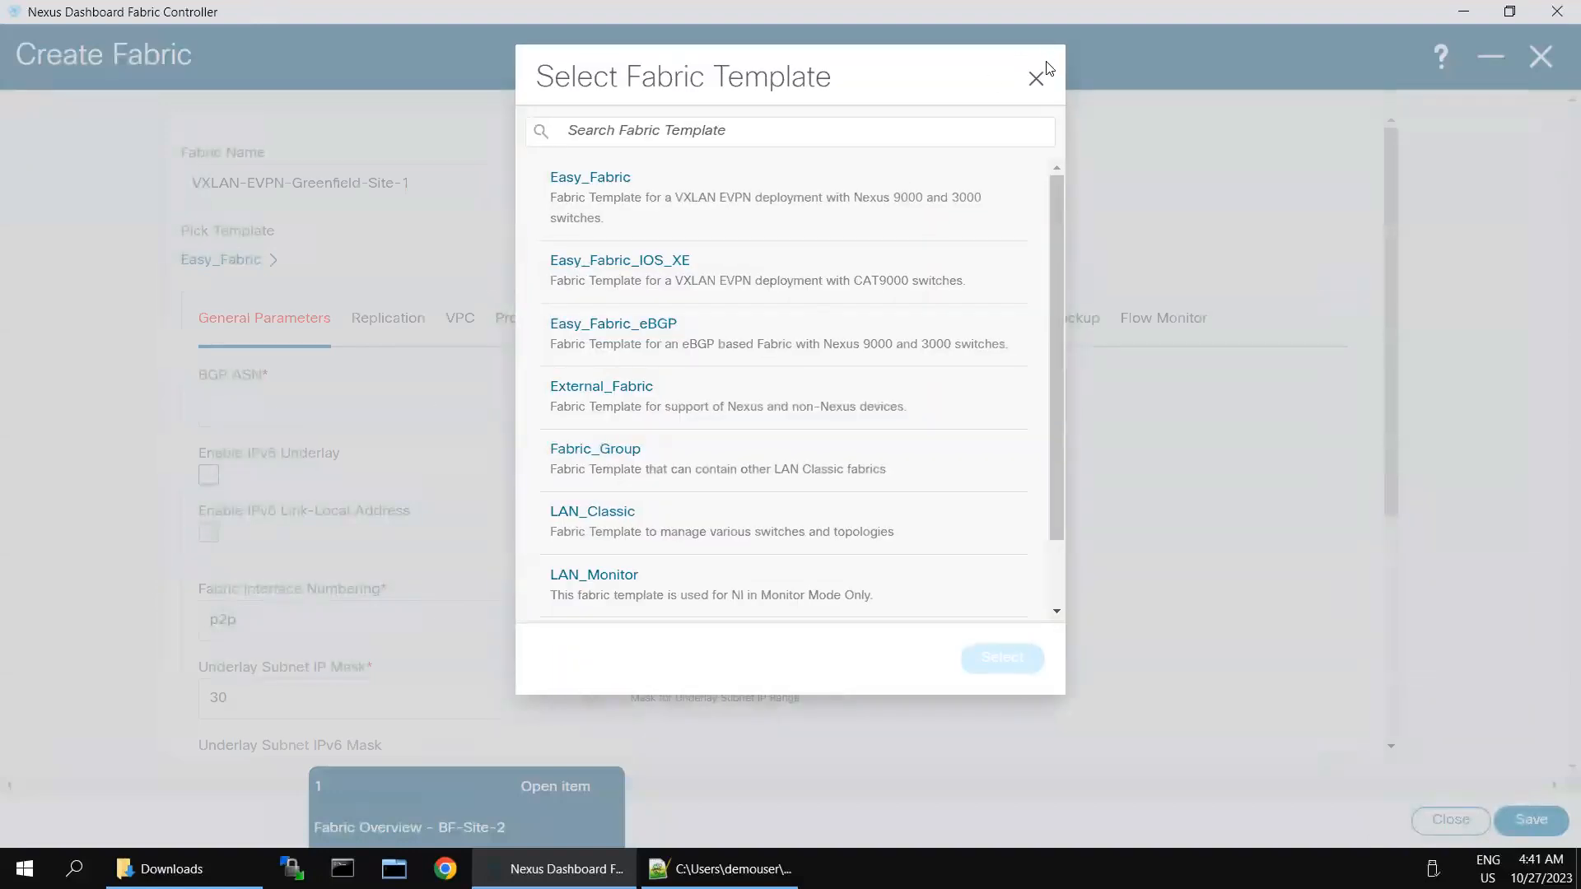
click(1035, 78)
Step: Set the fabric's BGP ASN to 65001
click(359, 392)
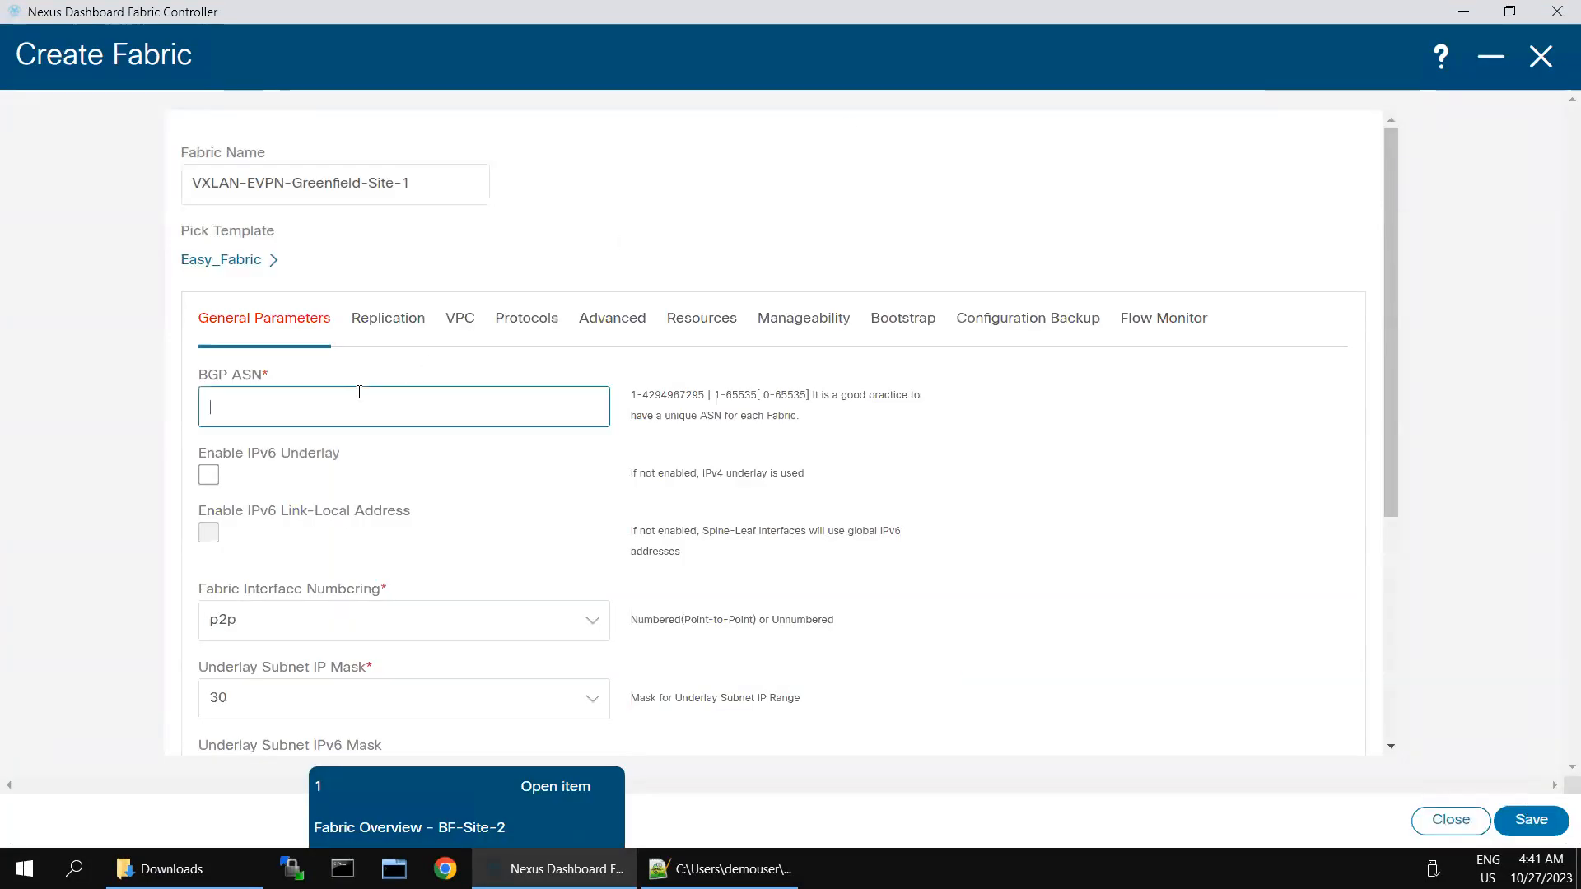
text(65001)
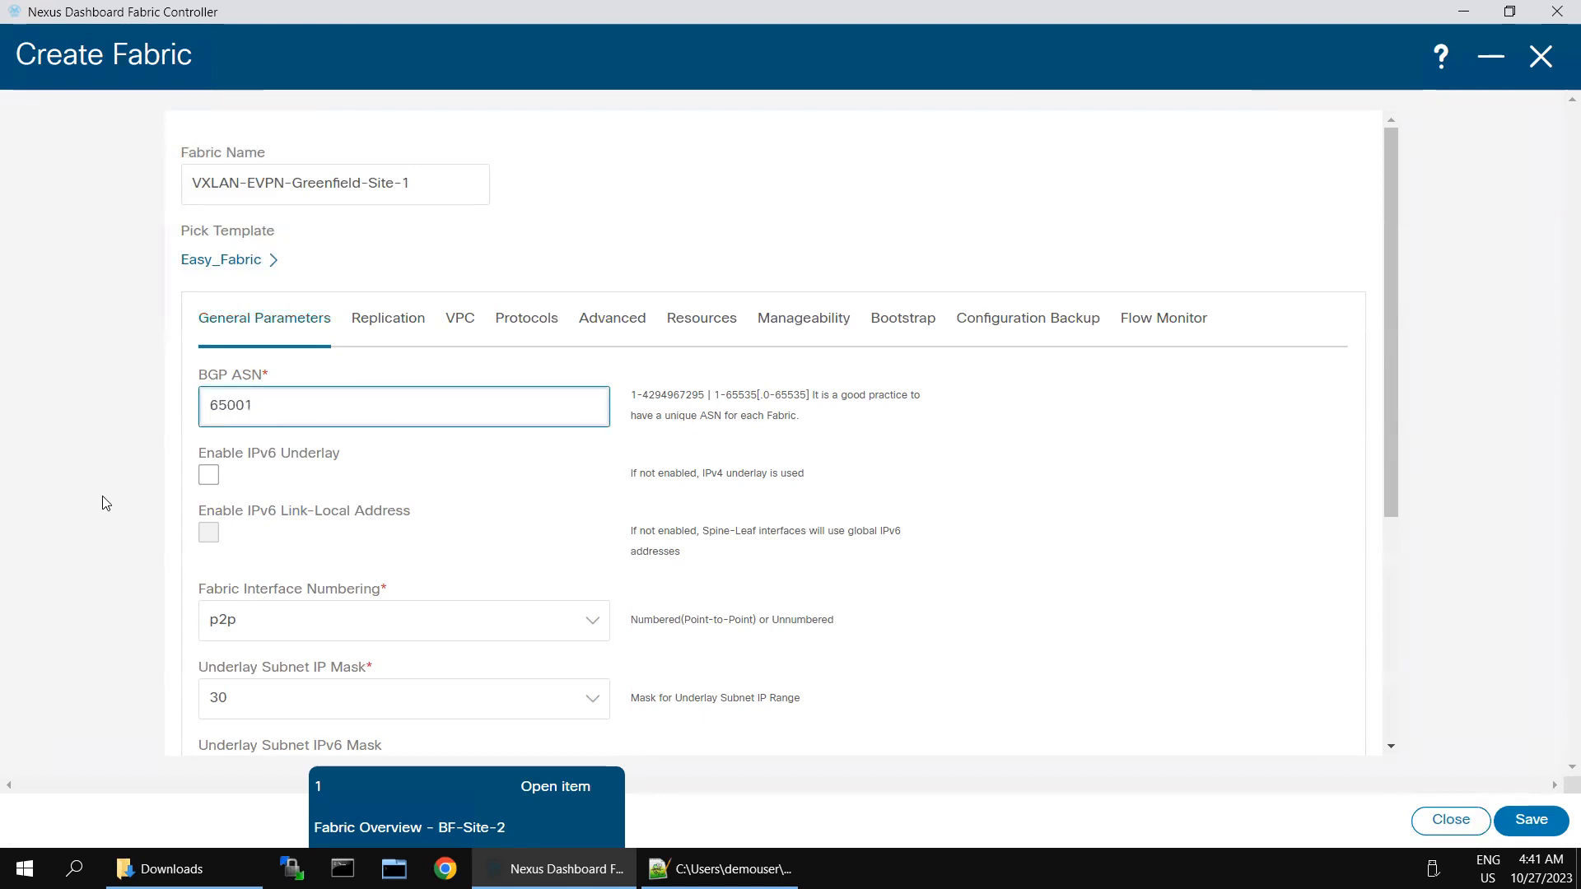
click(105, 503)
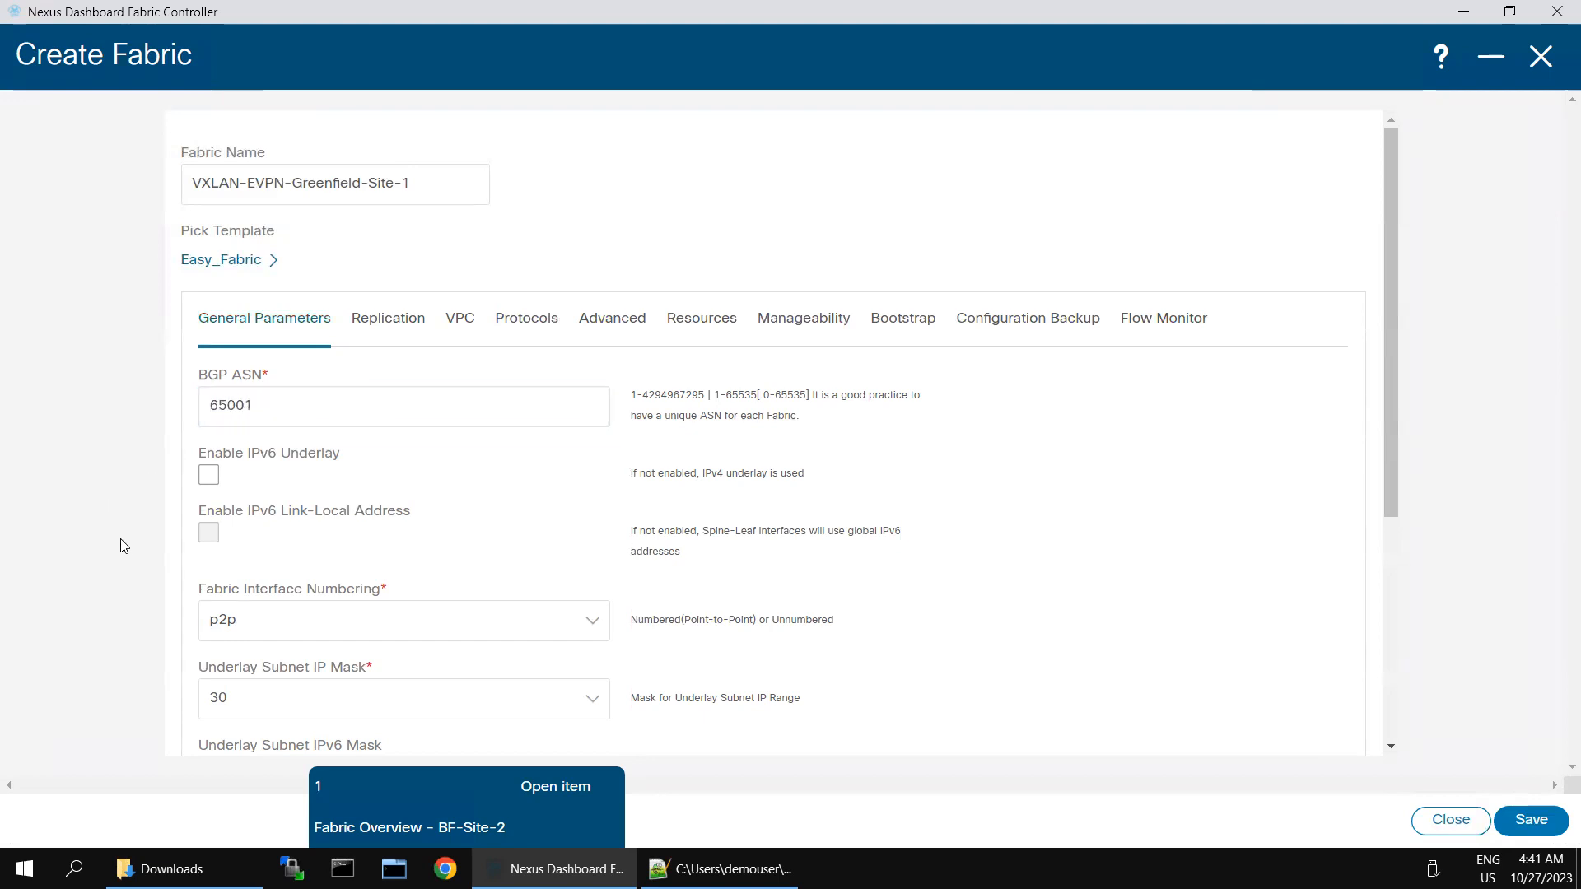
scroll(927, 583, down, 4)
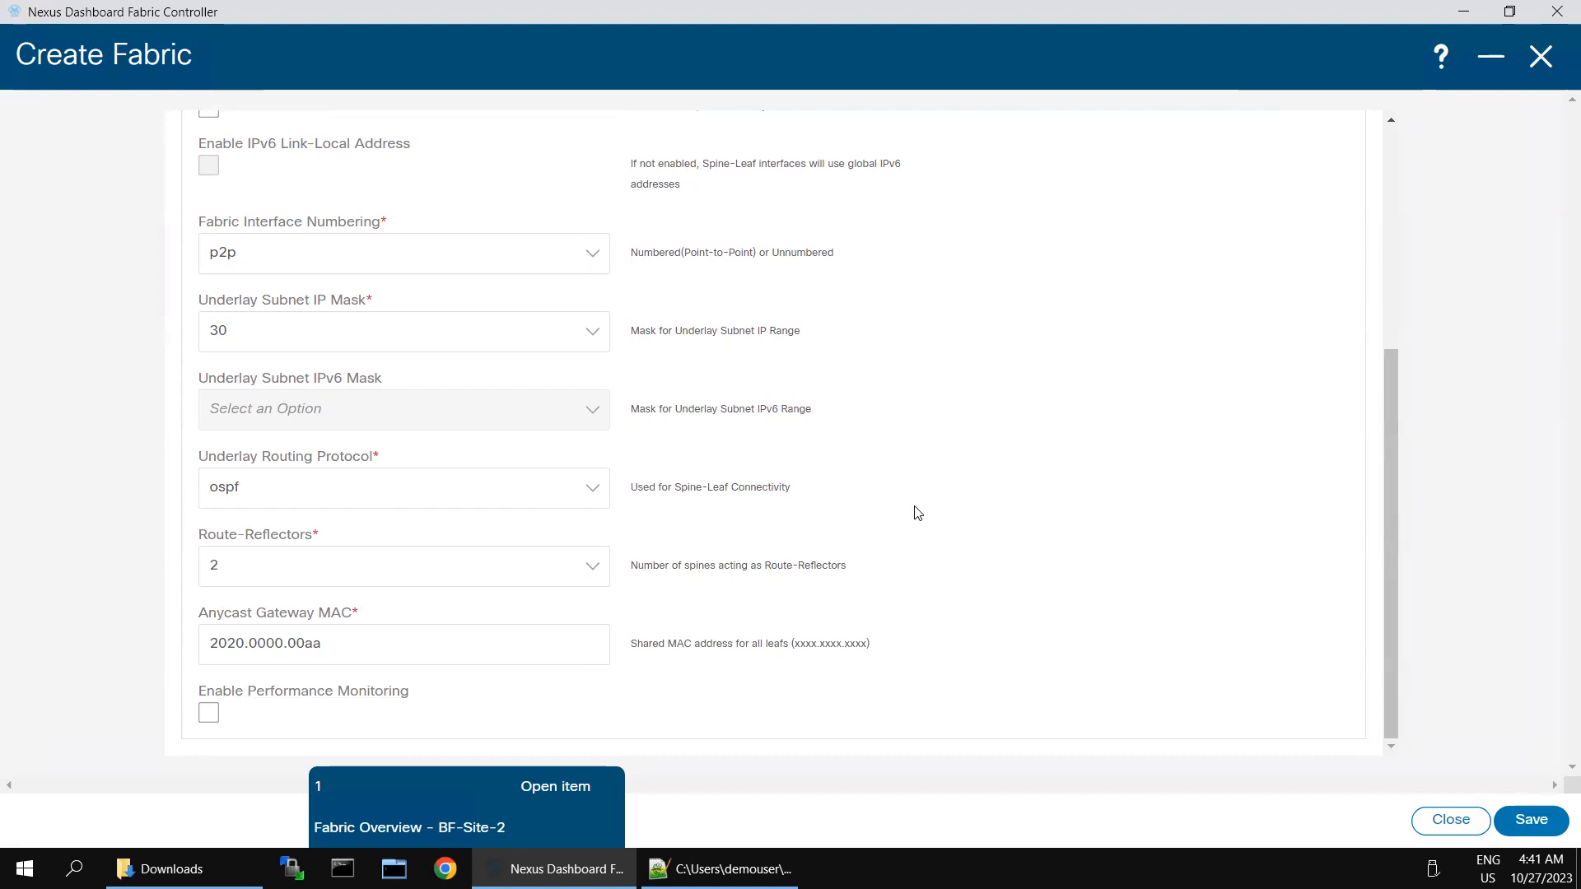
scroll(918, 513, up, 2)
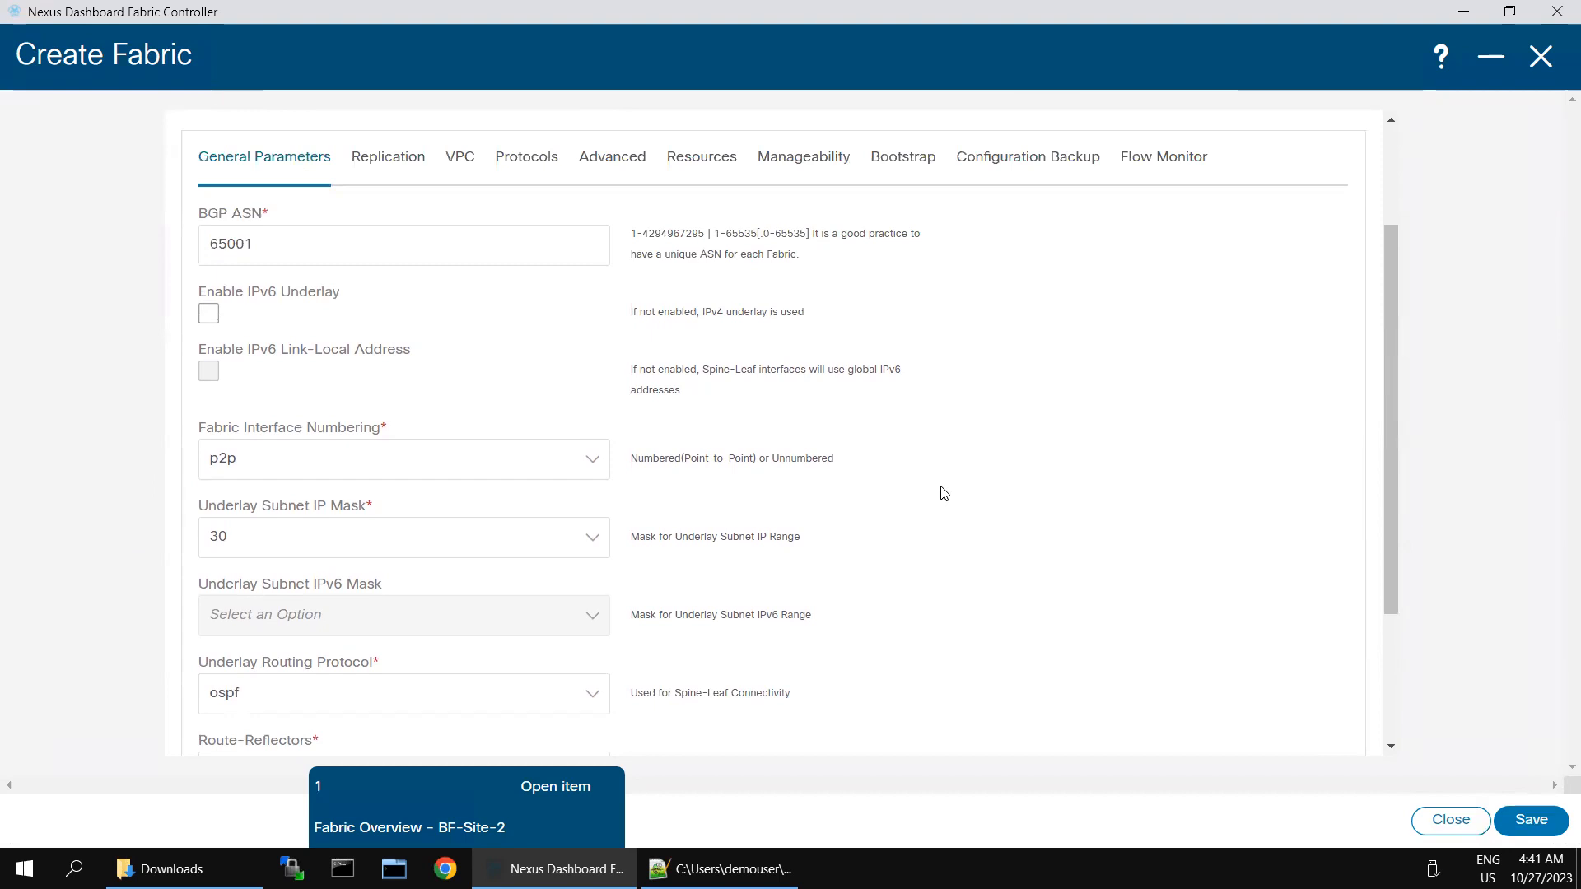
scroll(944, 492, up, 2)
scroll(943, 492, down, 5)
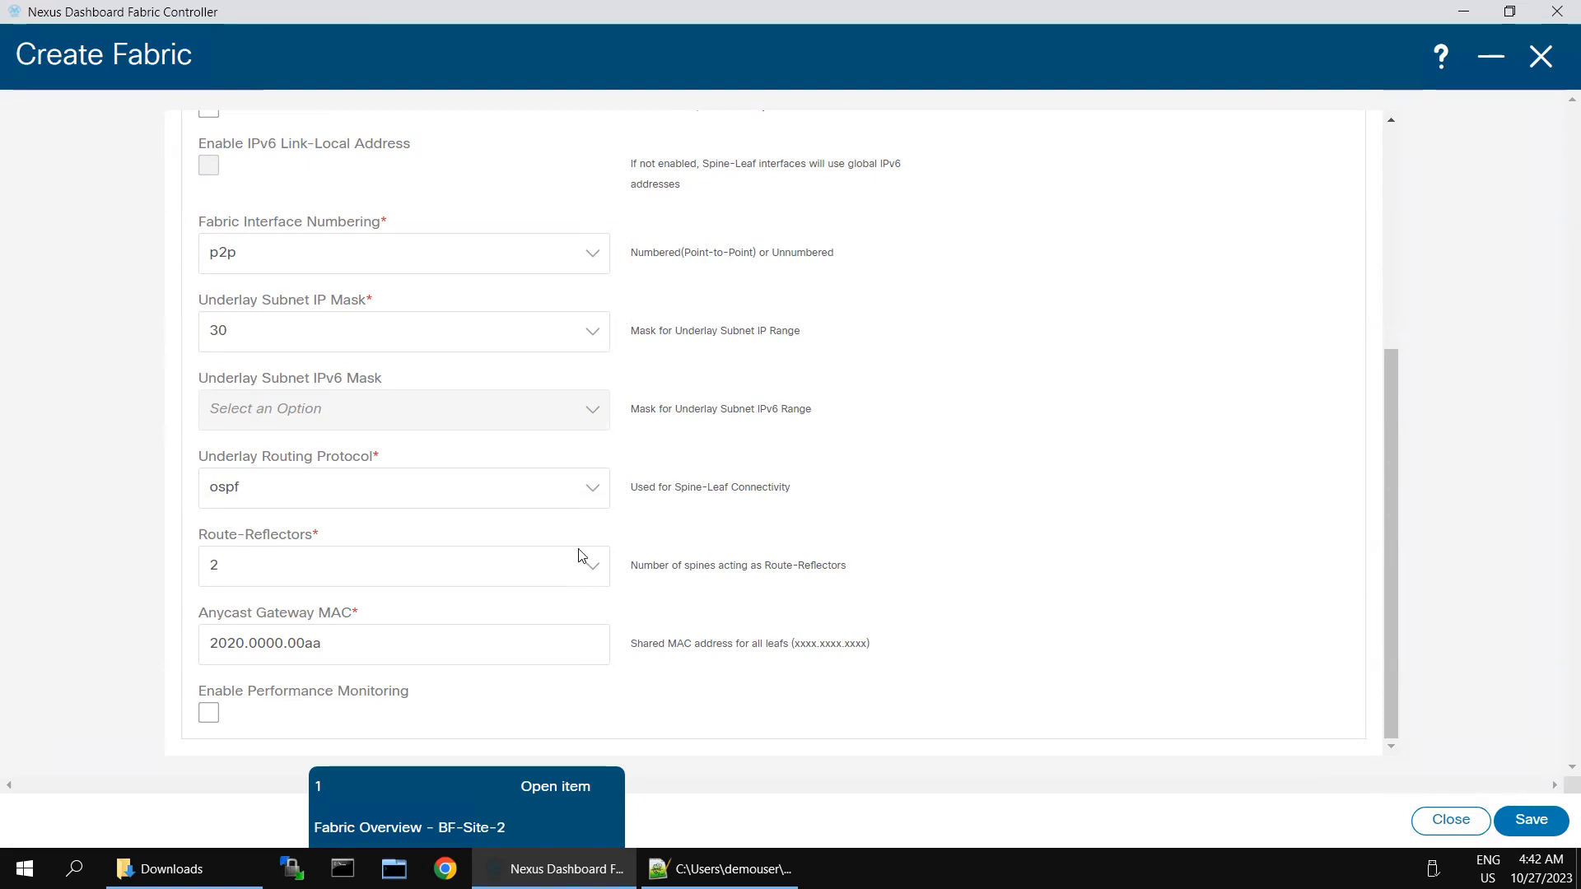
scroll(993, 495, up, 5)
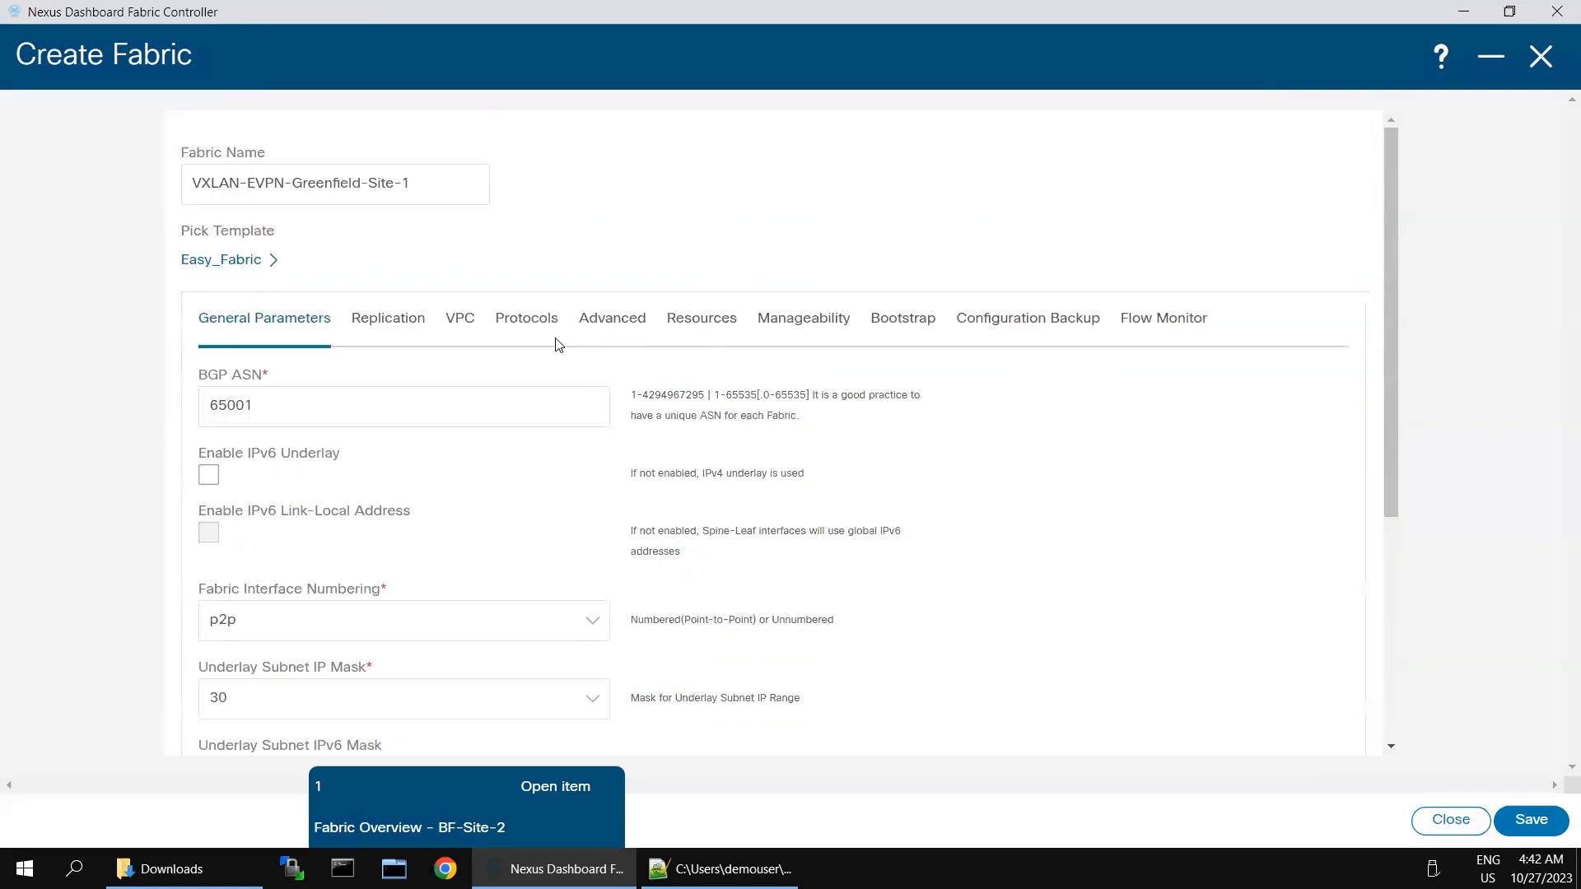
Step: Review the Advanced settings, including Site Id 65001, and enable Hourly Fabric Backup
click(613, 327)
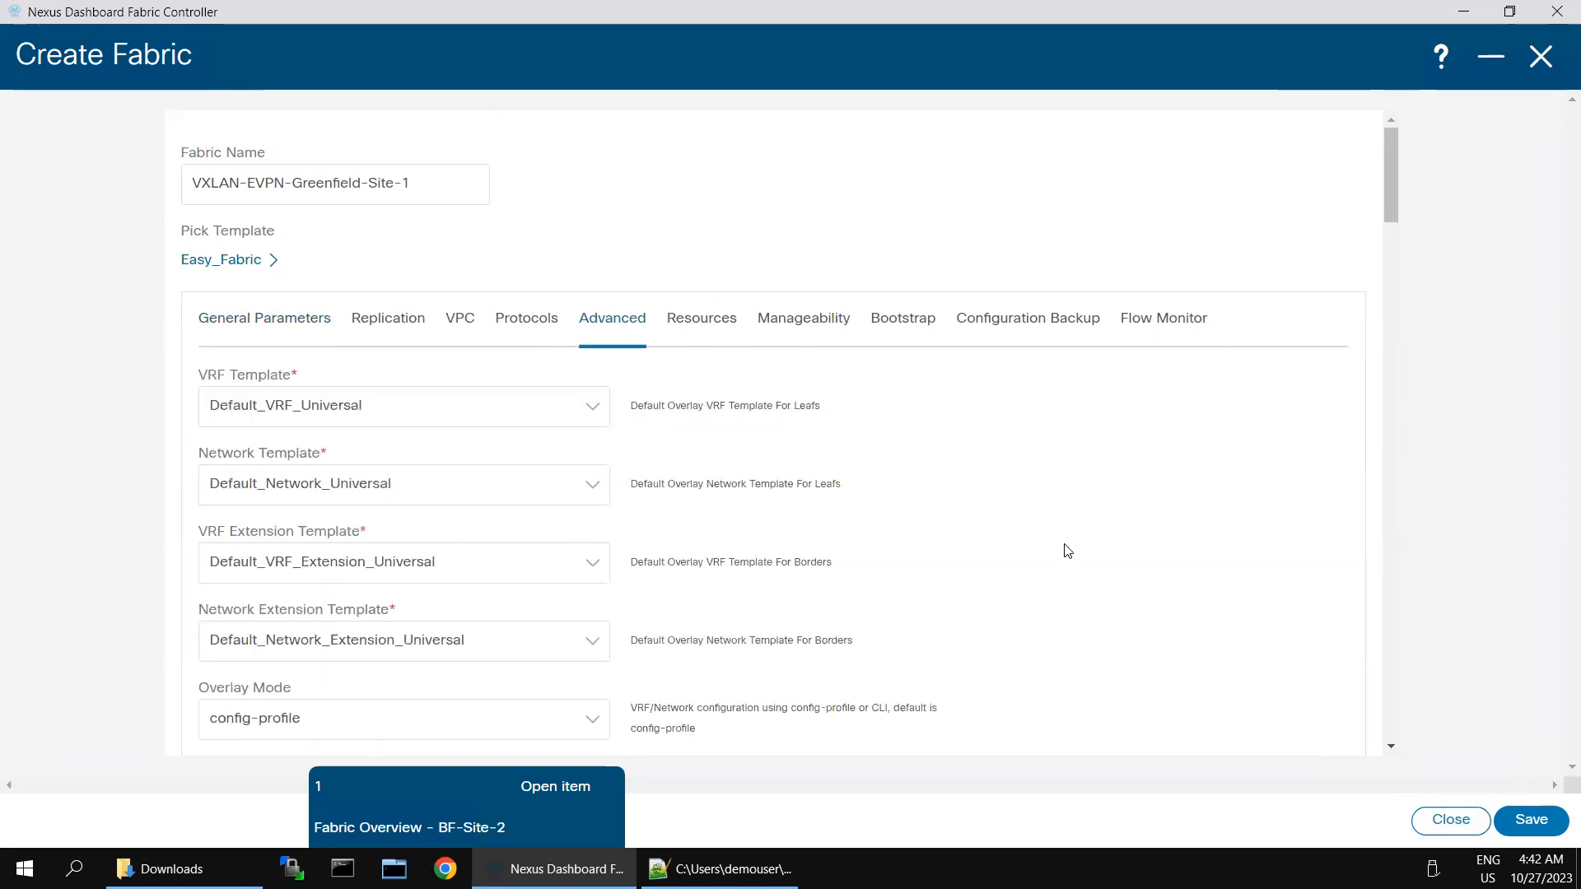
scroll(1069, 551, down, 10)
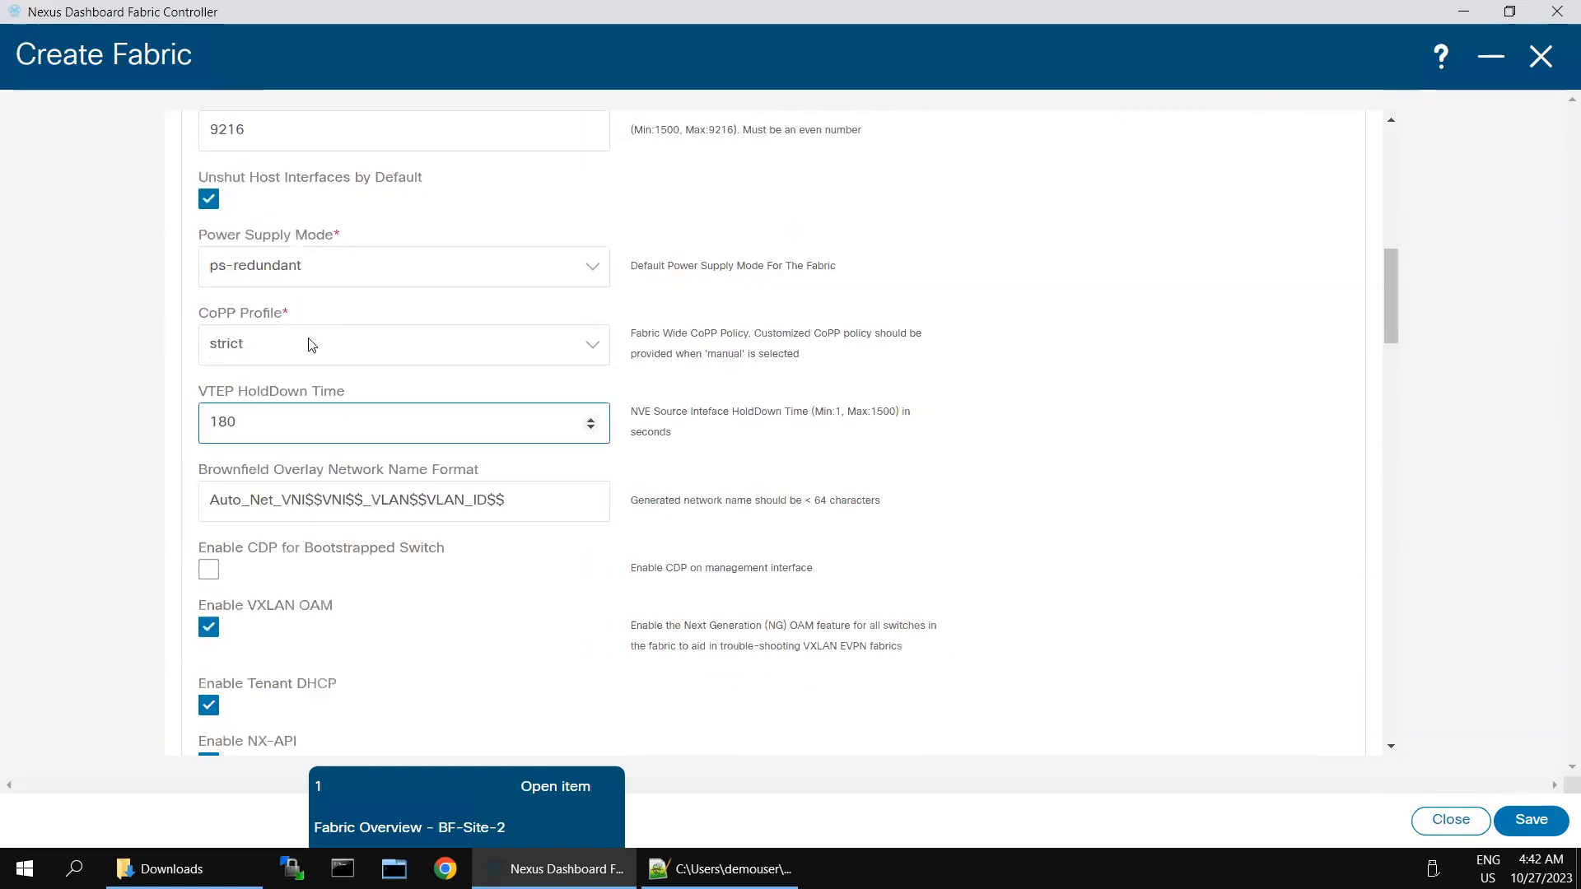
scroll(470, 570, down, 1)
scroll(988, 610, down, 6)
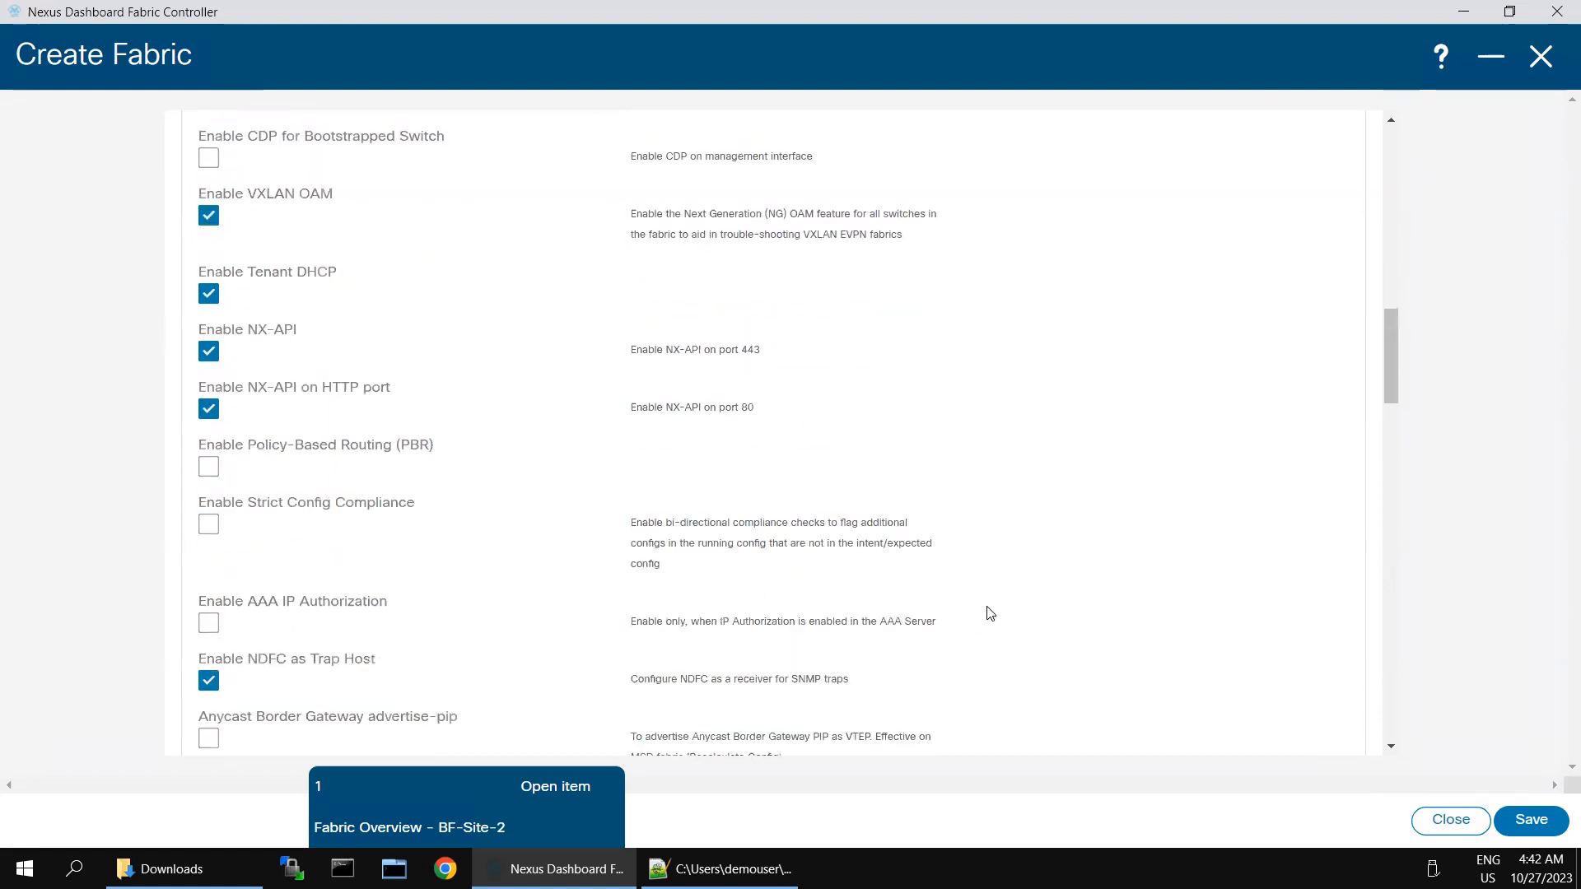
scroll(1046, 608, down, 3)
scroll(1046, 608, down, 5)
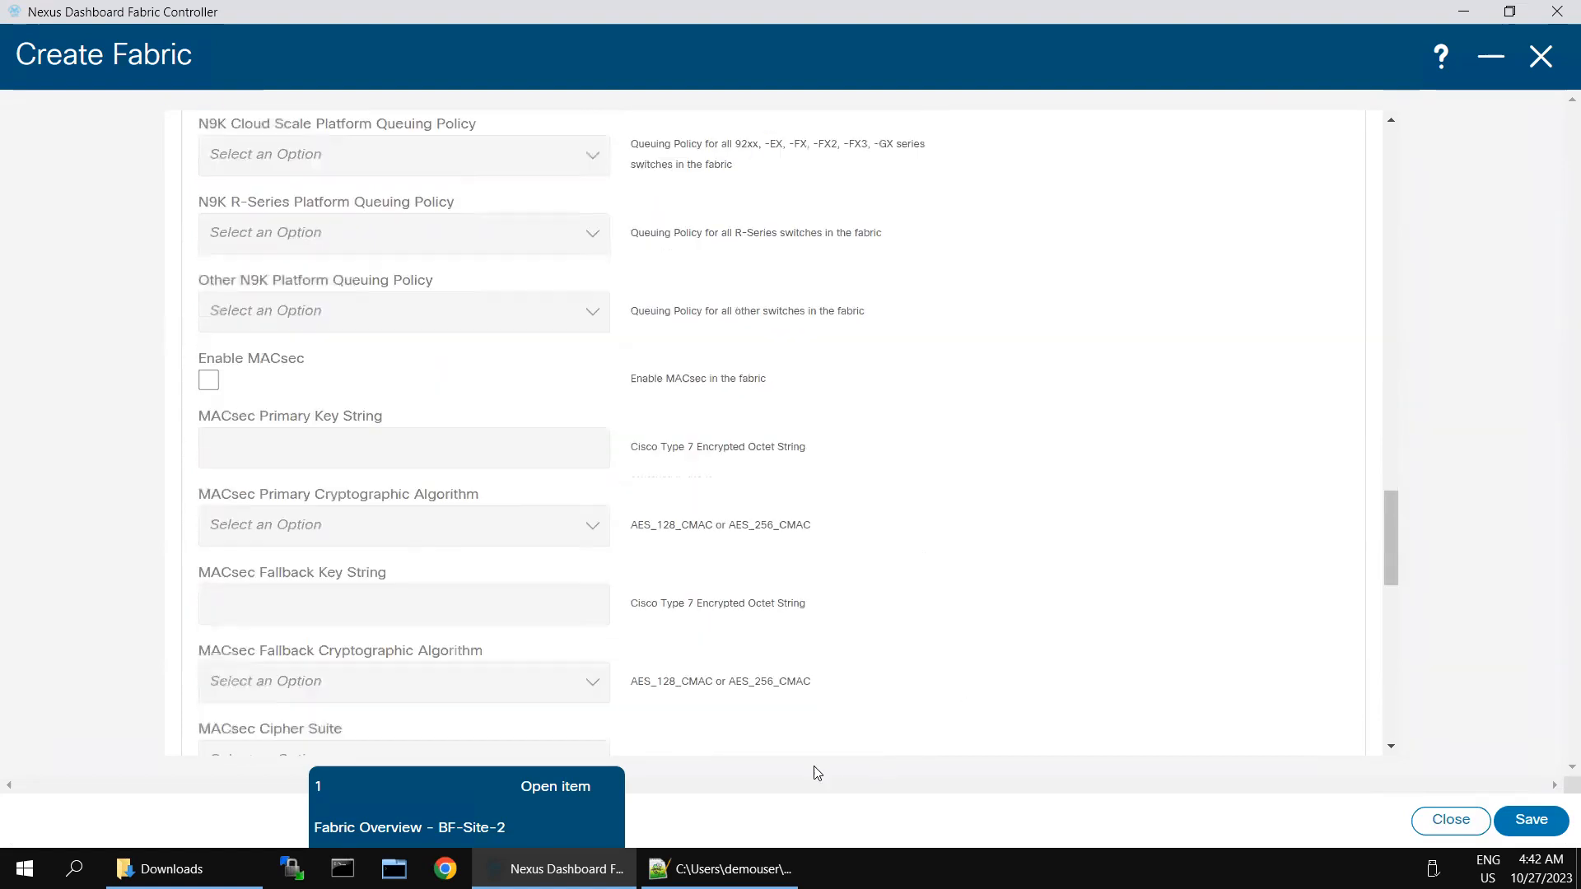
scroll(1101, 632, down, 7)
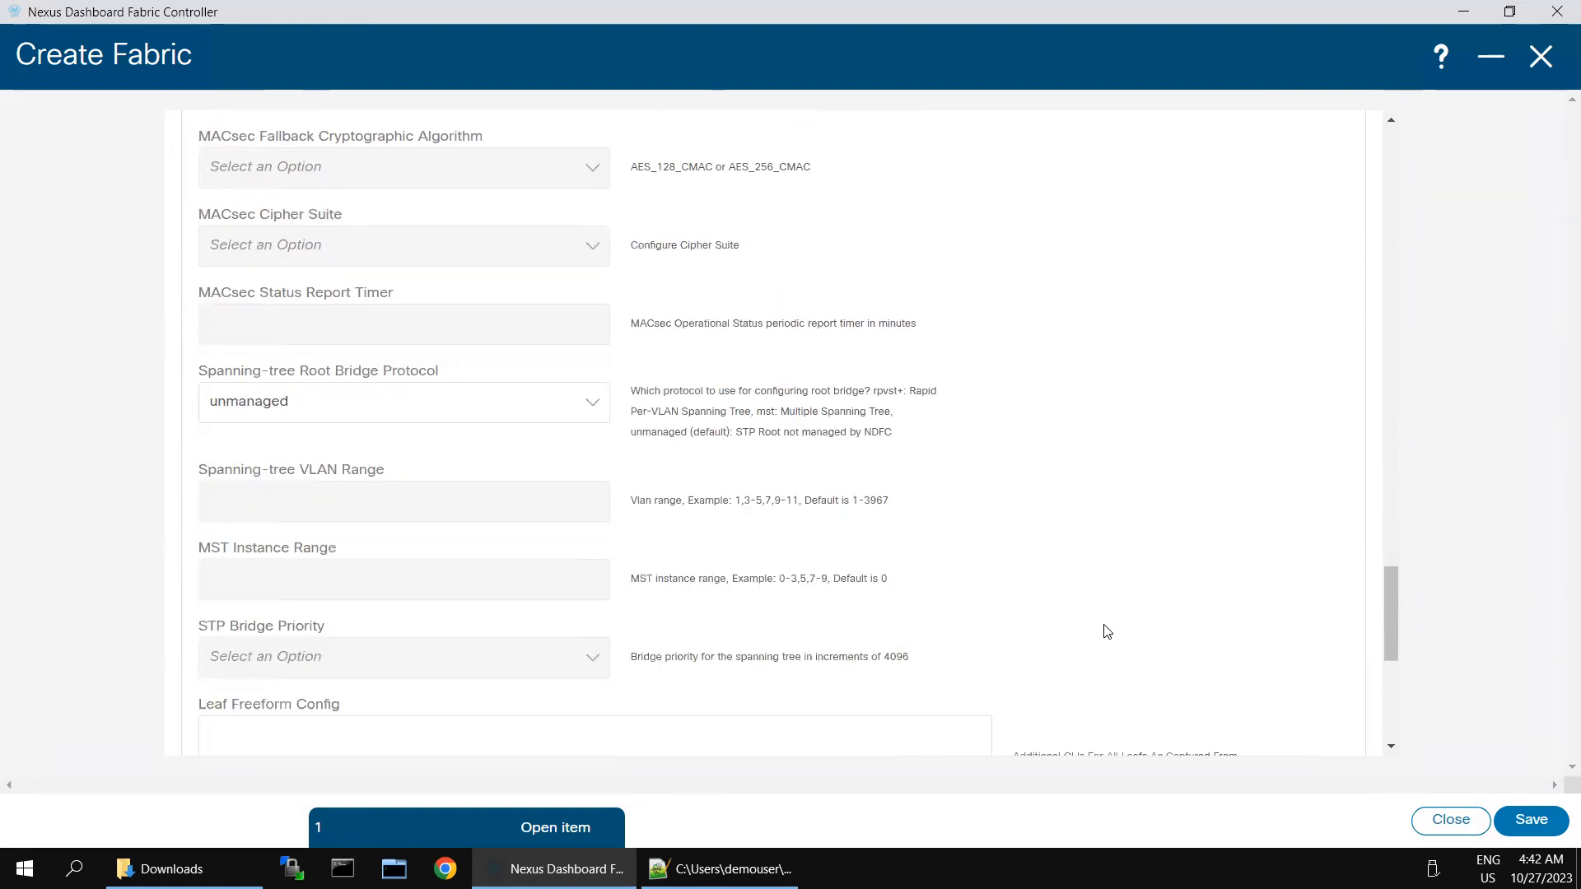
scroll(1103, 626, up, 15)
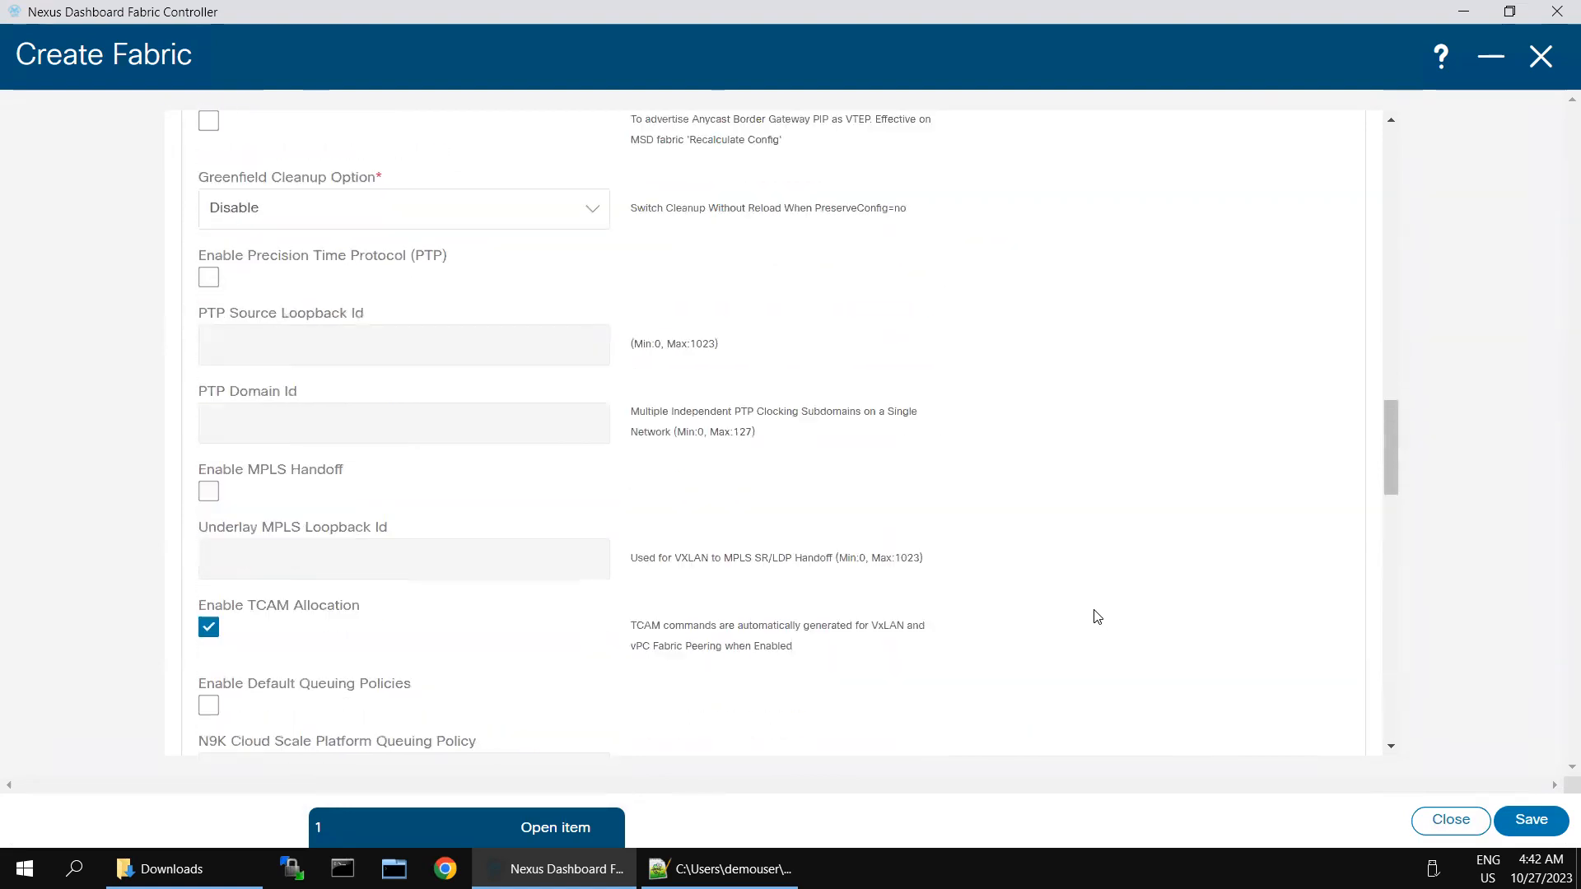
scroll(1096, 616, up, 5)
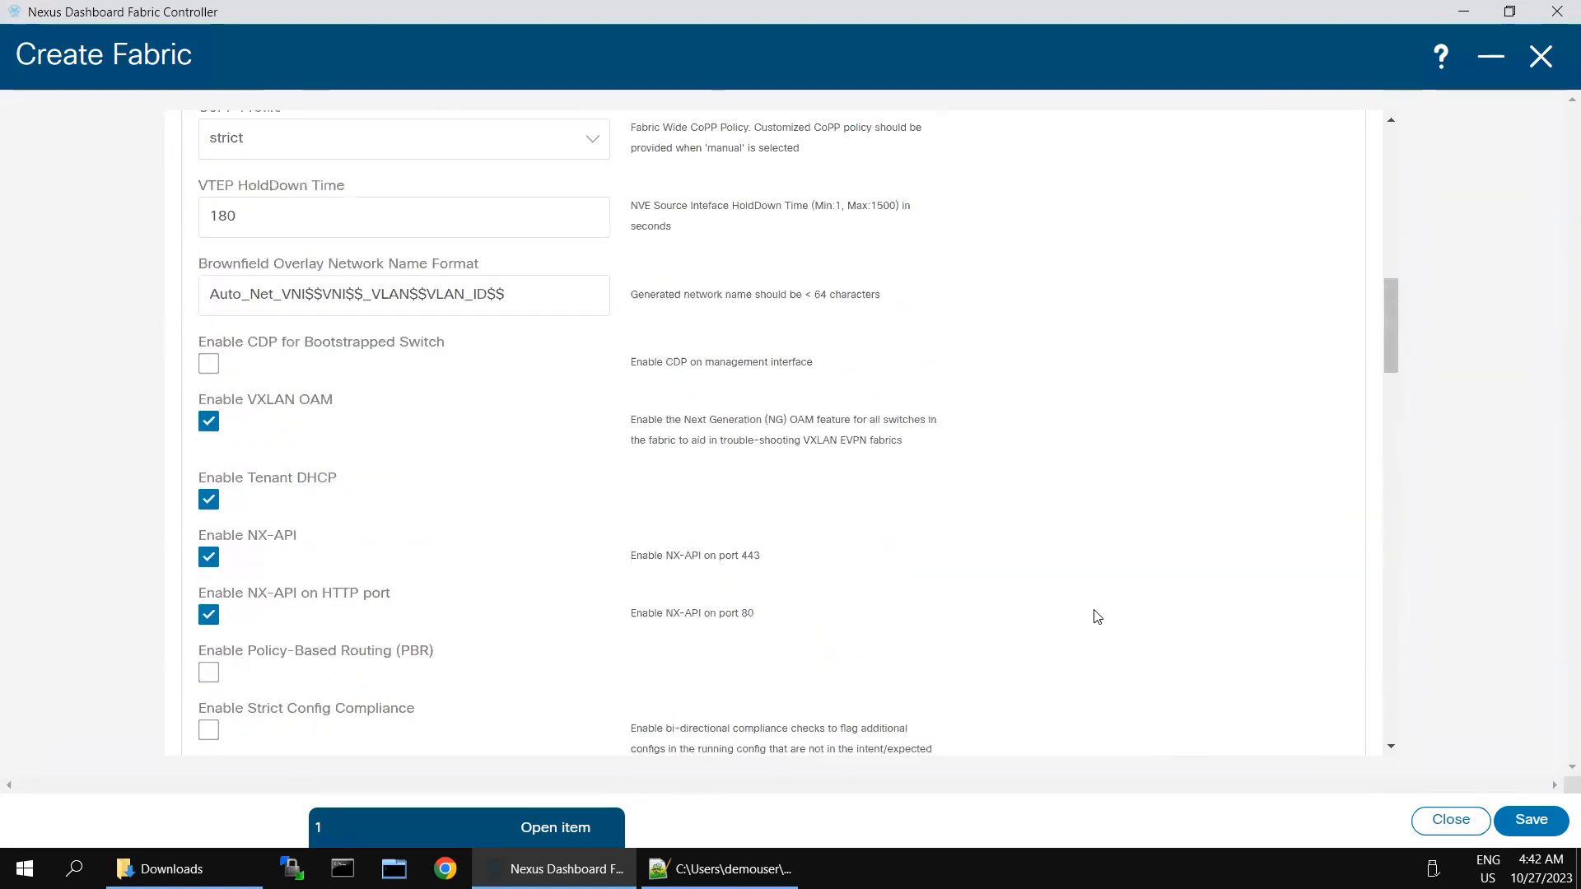
scroll(1096, 616, up, 3)
scroll(1096, 616, up, 7)
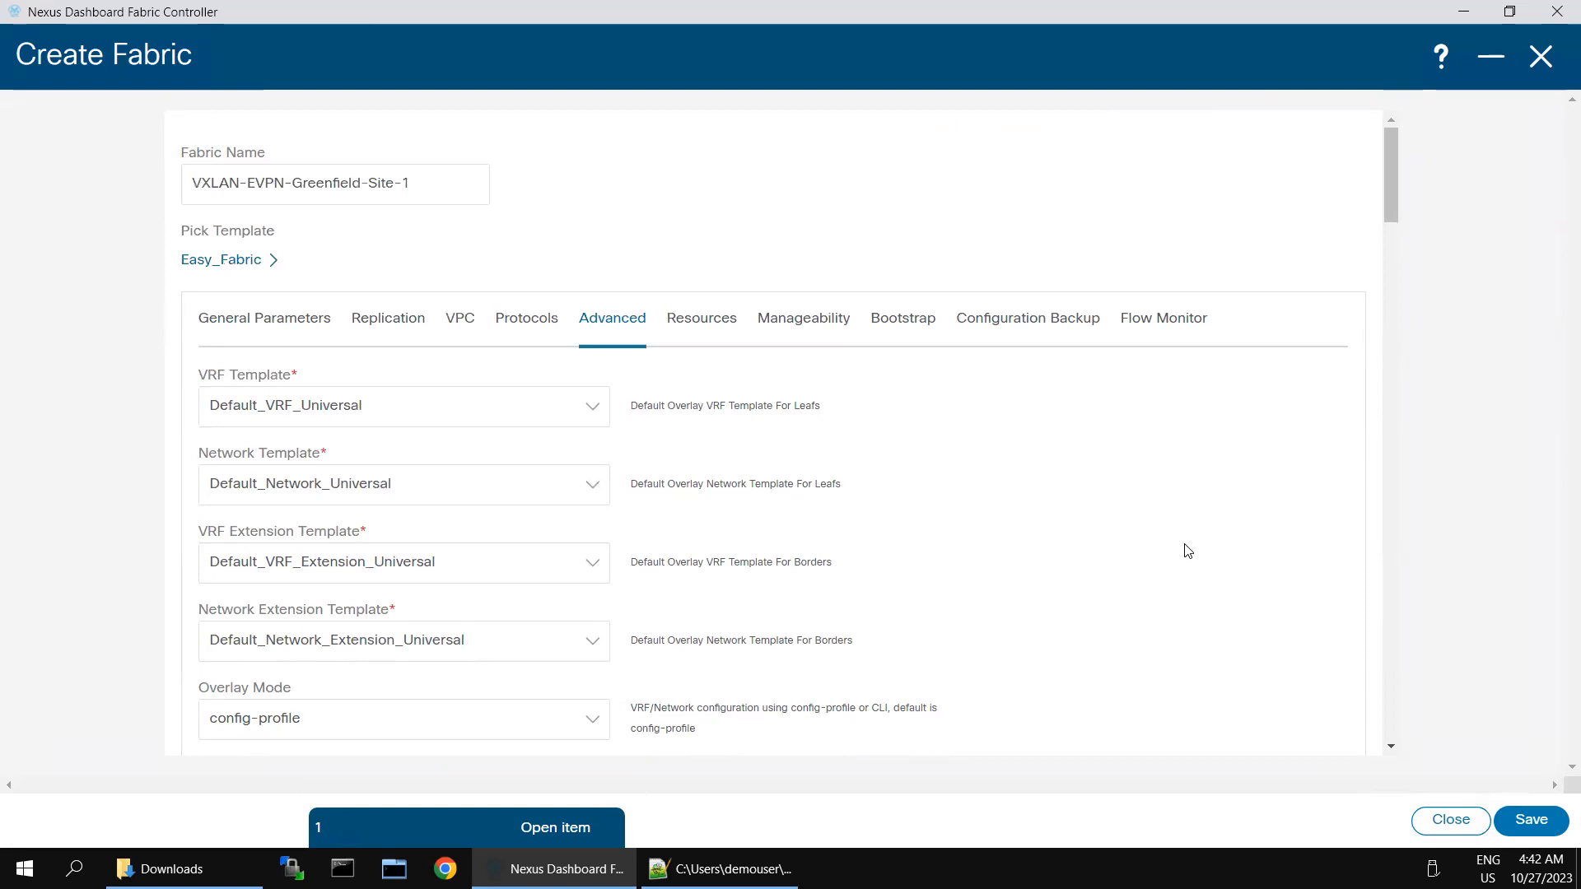
scroll(1187, 551, down, 1)
scroll(1186, 550, down, 3)
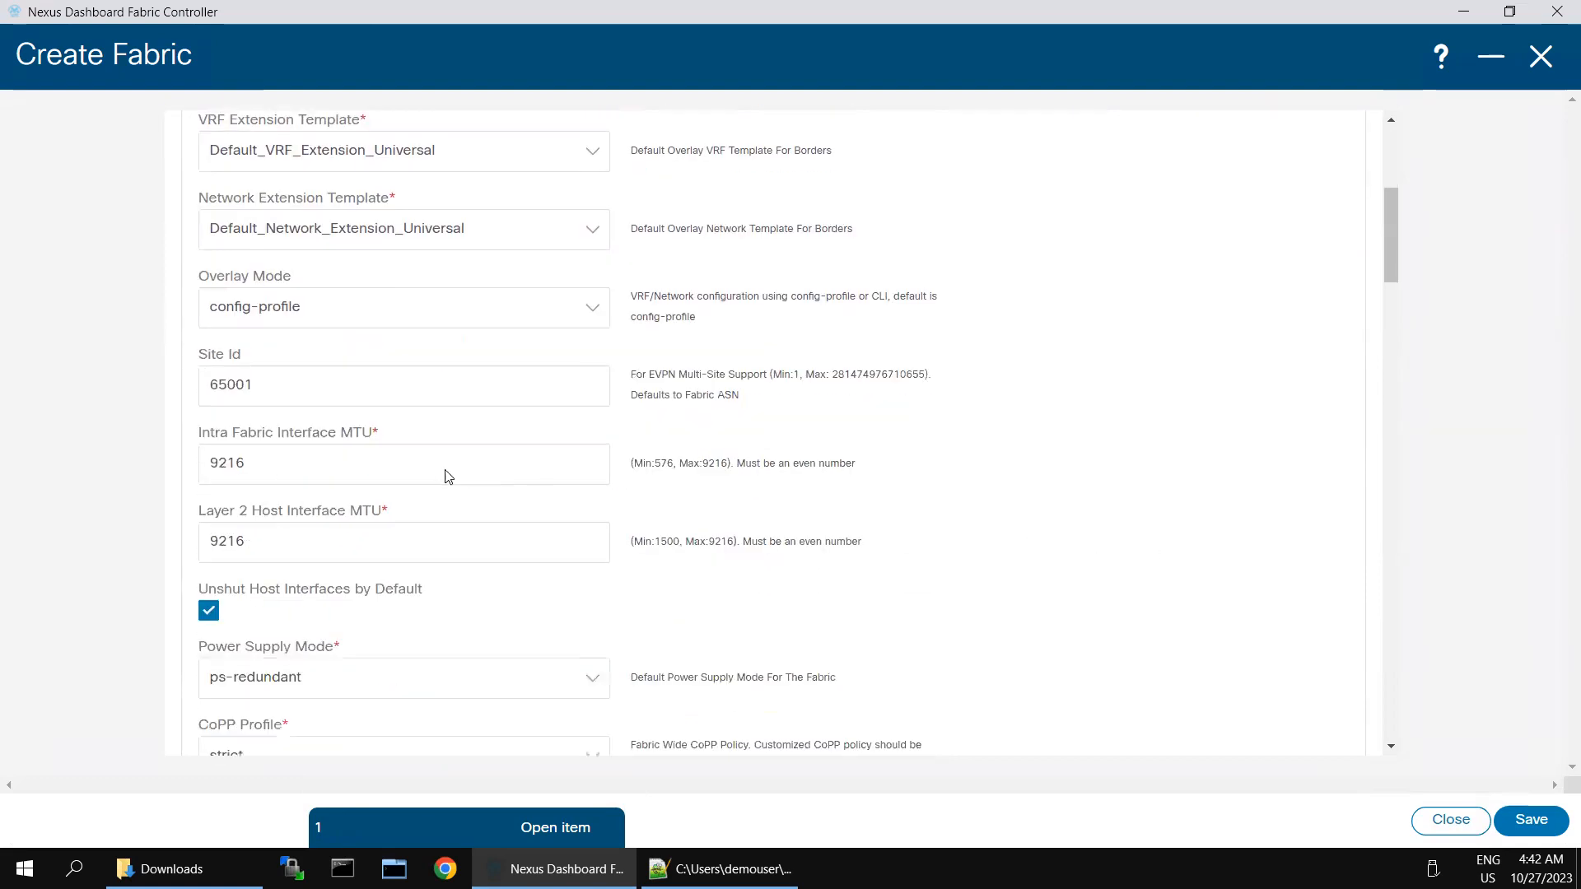
double_click(235, 386)
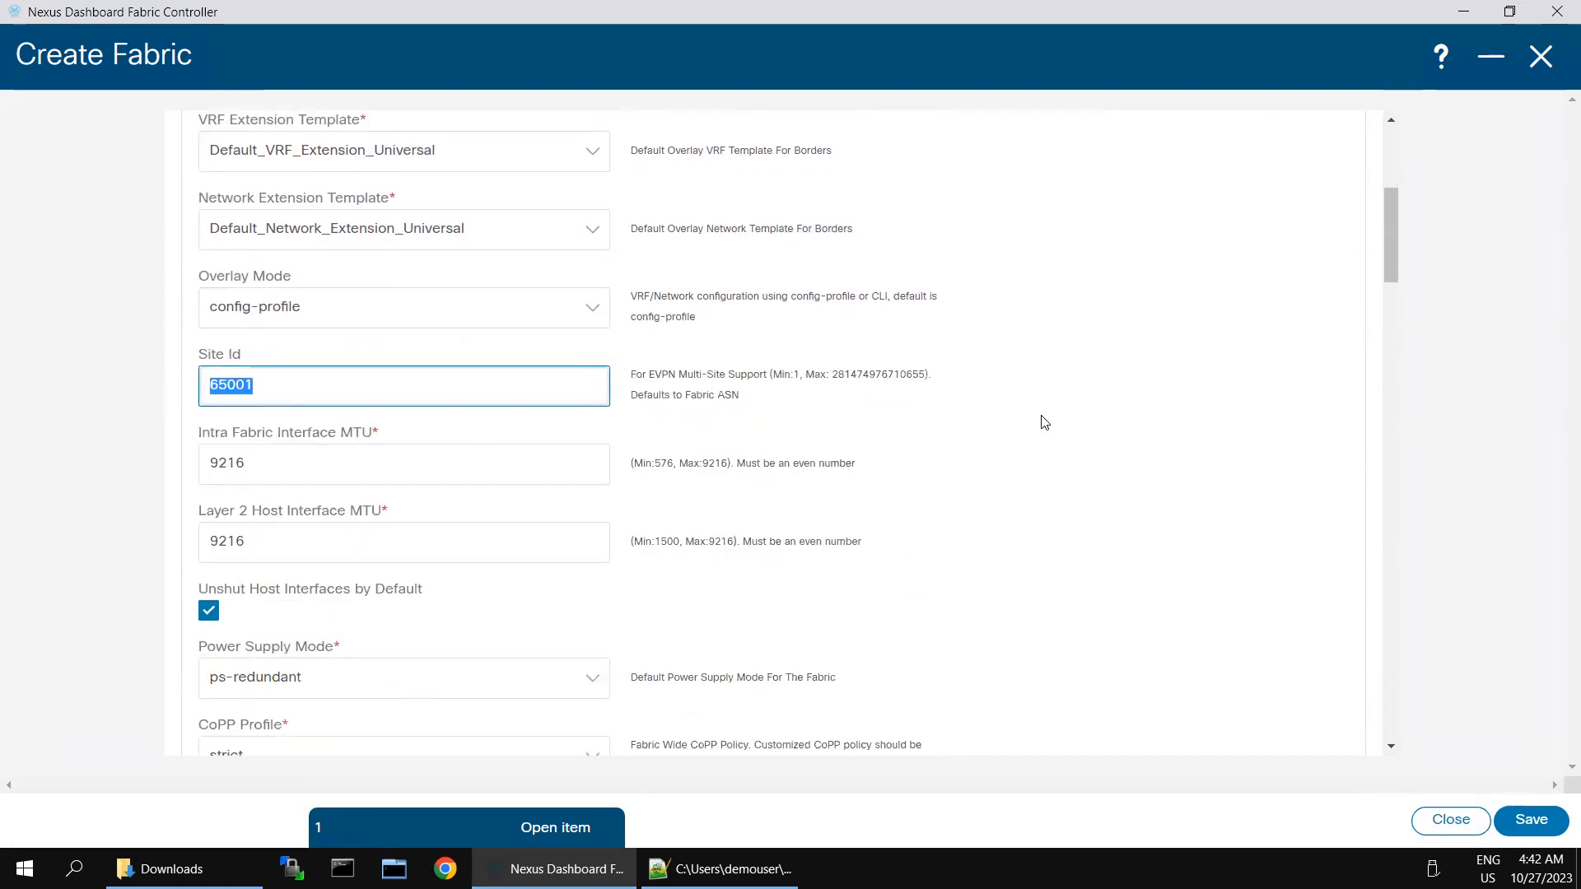
scroll(1203, 310, up, 4)
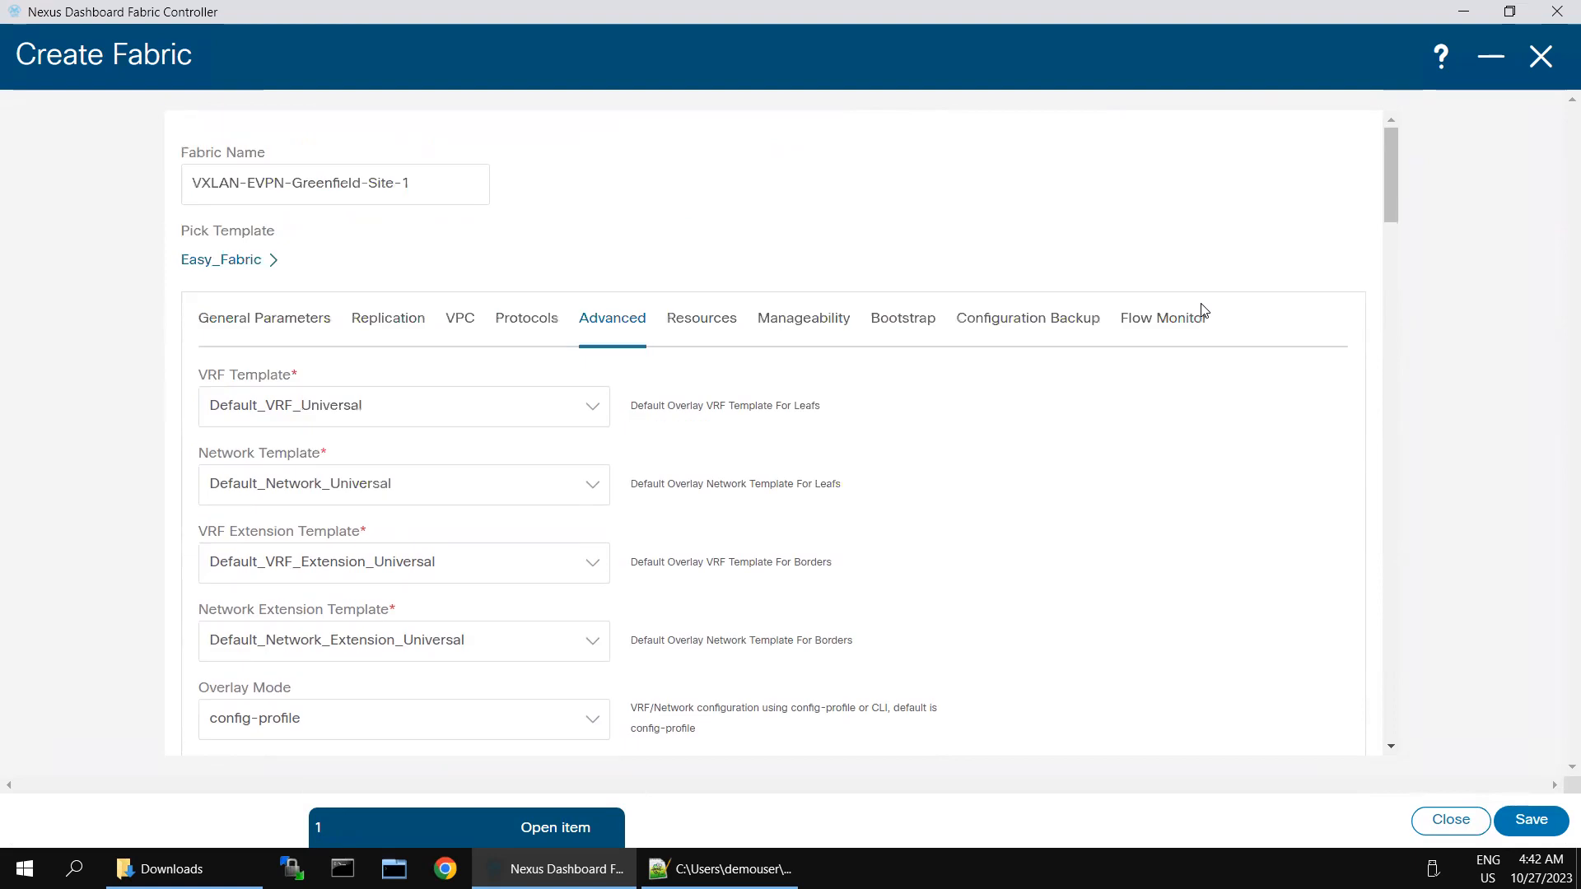
click(1003, 323)
click(207, 400)
Step: Save the VXLAN-EVPN-Greenfield-Site-1 fabric and open its full overview
click(1507, 823)
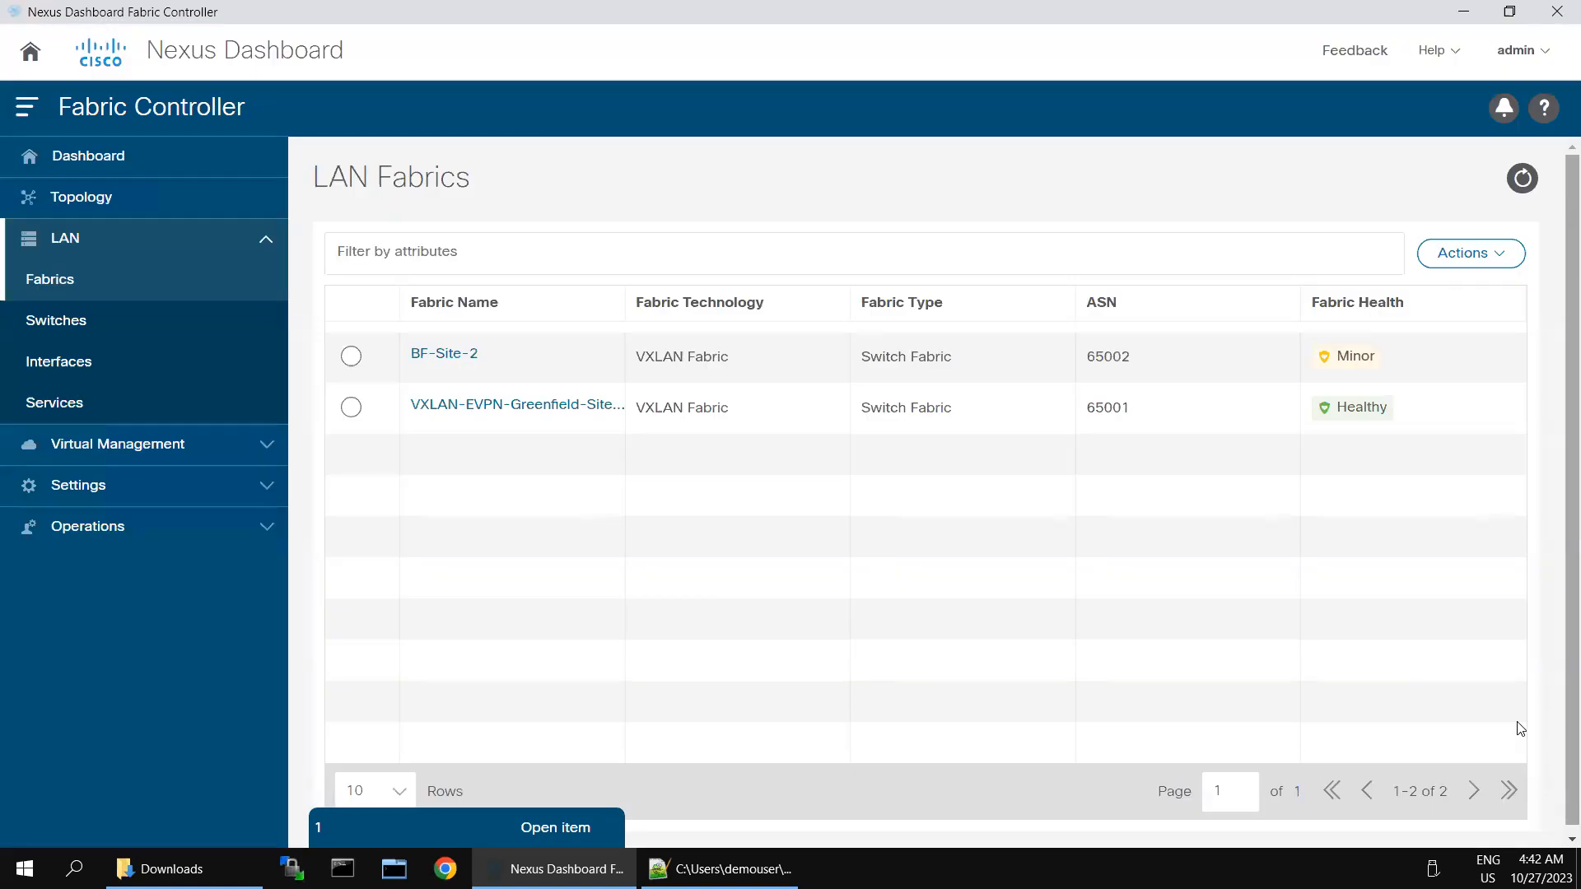
click(507, 407)
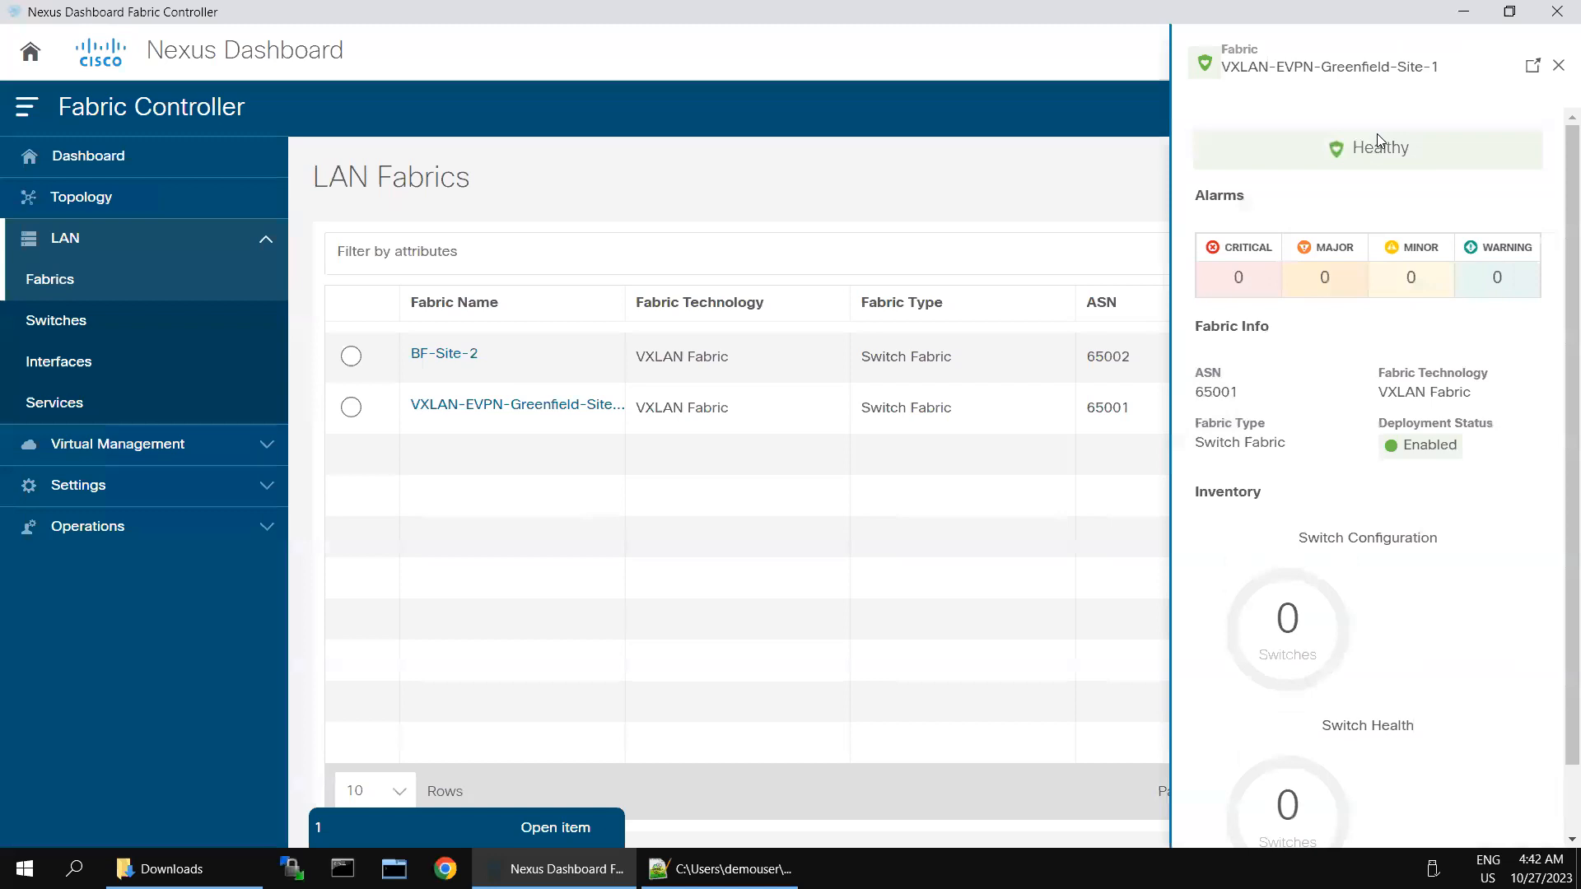
click(1531, 65)
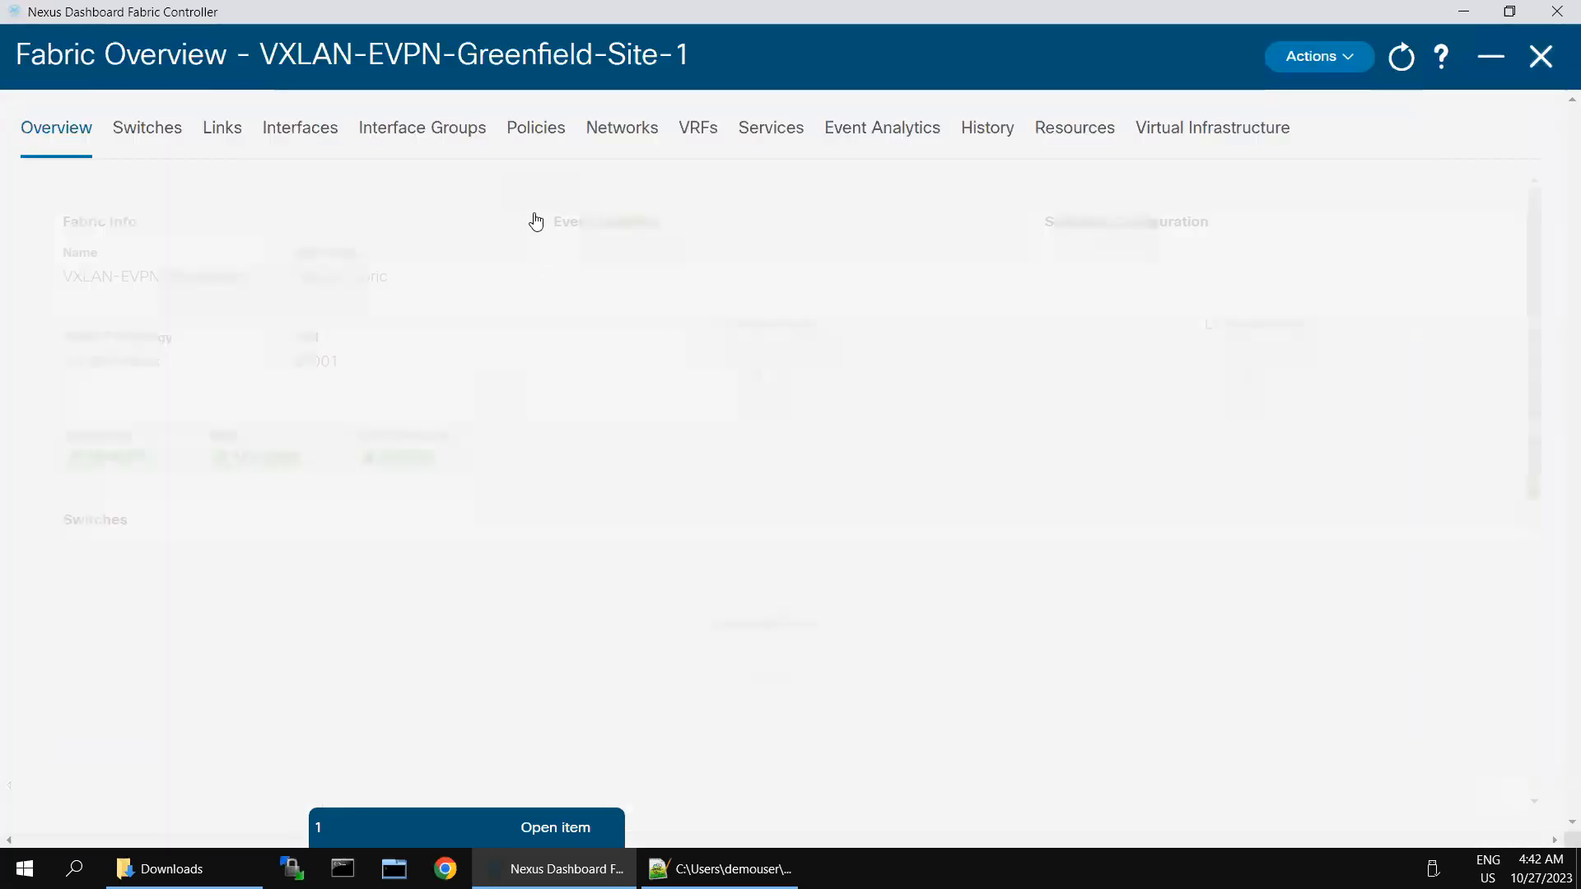
Step: From the fabric's Switches list, open the Add Switches form
click(159, 127)
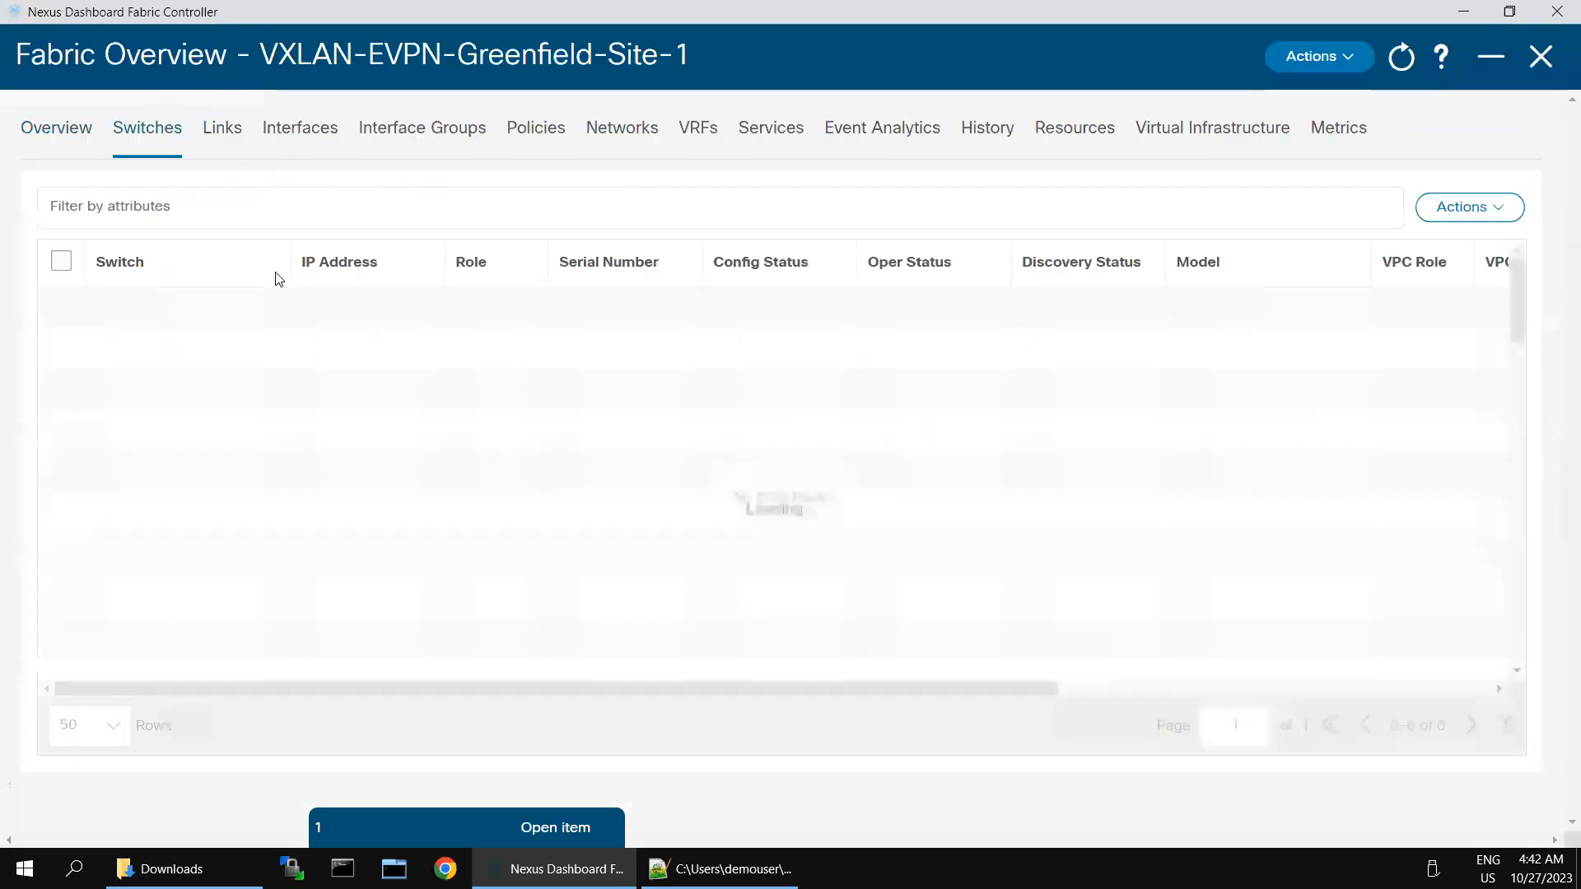
click(1490, 207)
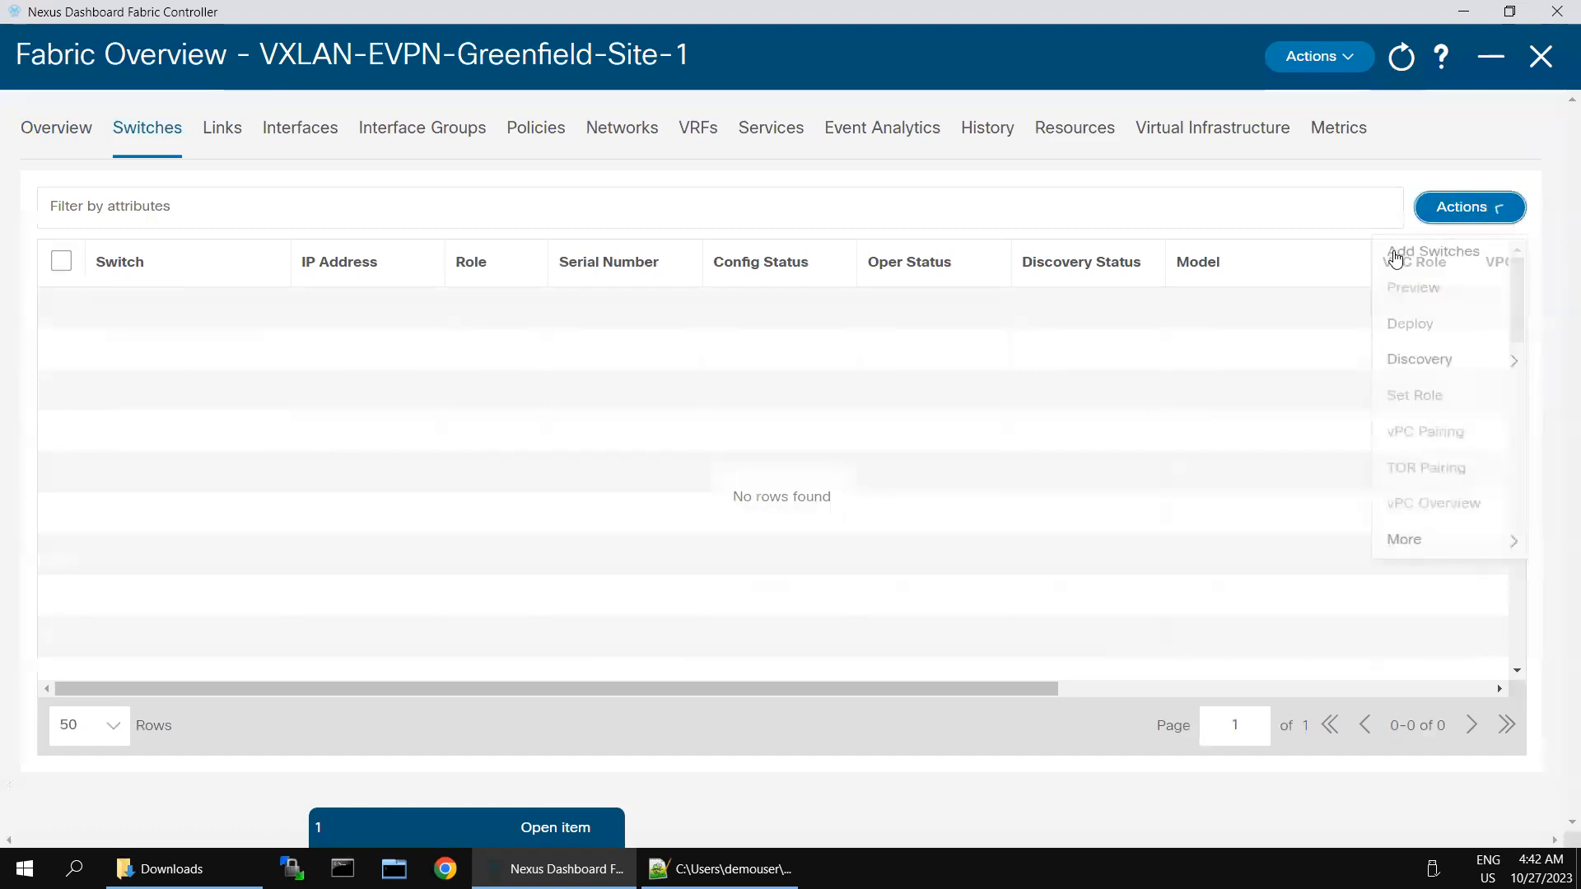
click(1397, 266)
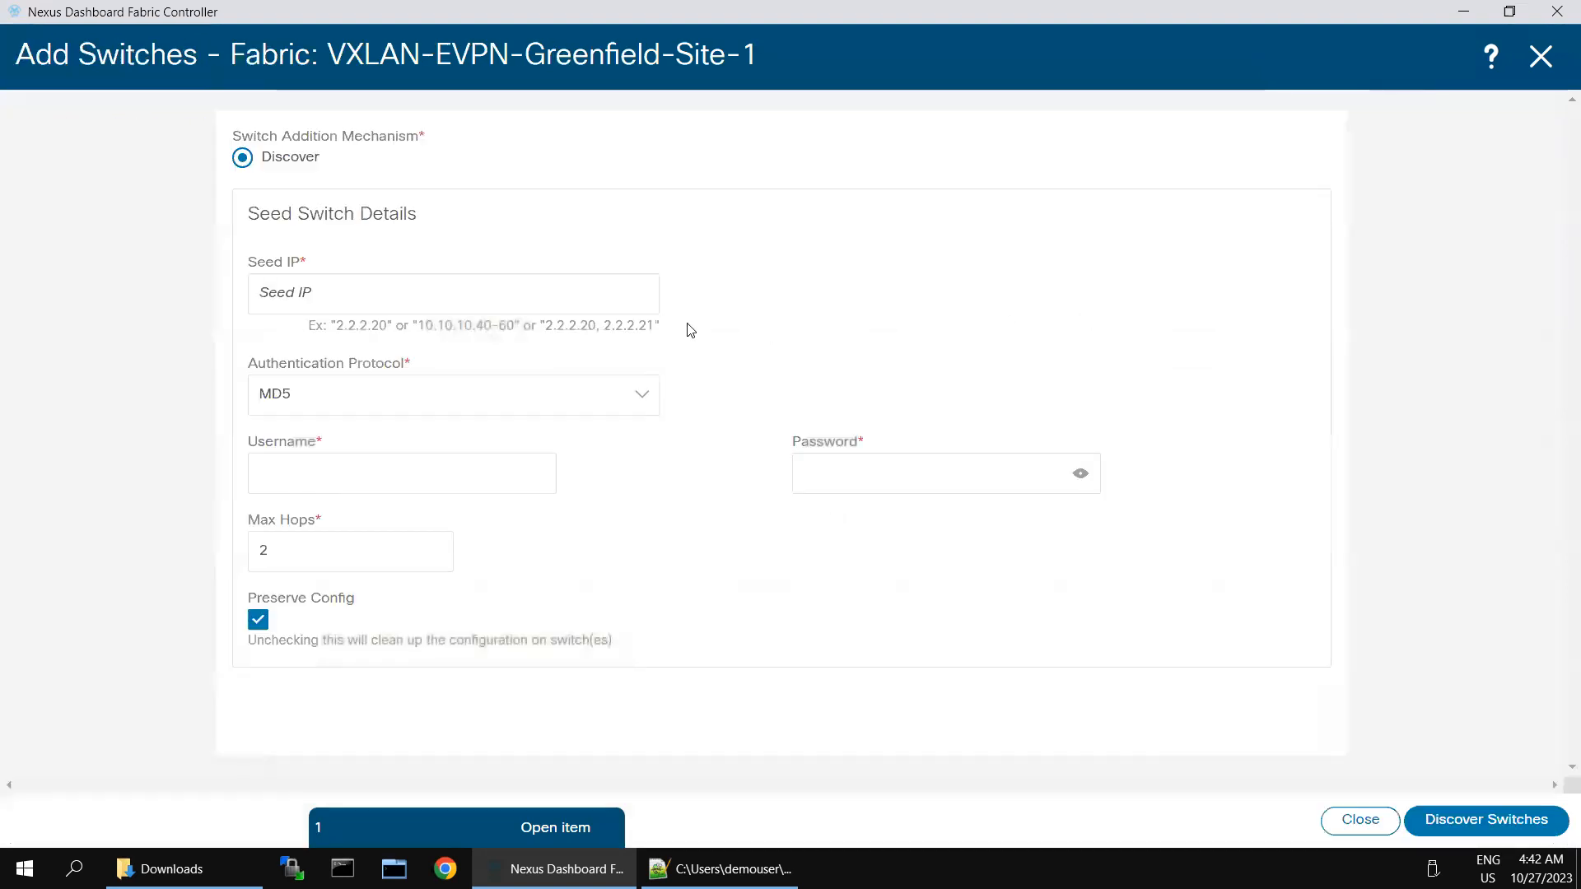
Step: Discover switches from seed IP 198.18.4.101 using the admin username and password
click(418, 286)
text(198)
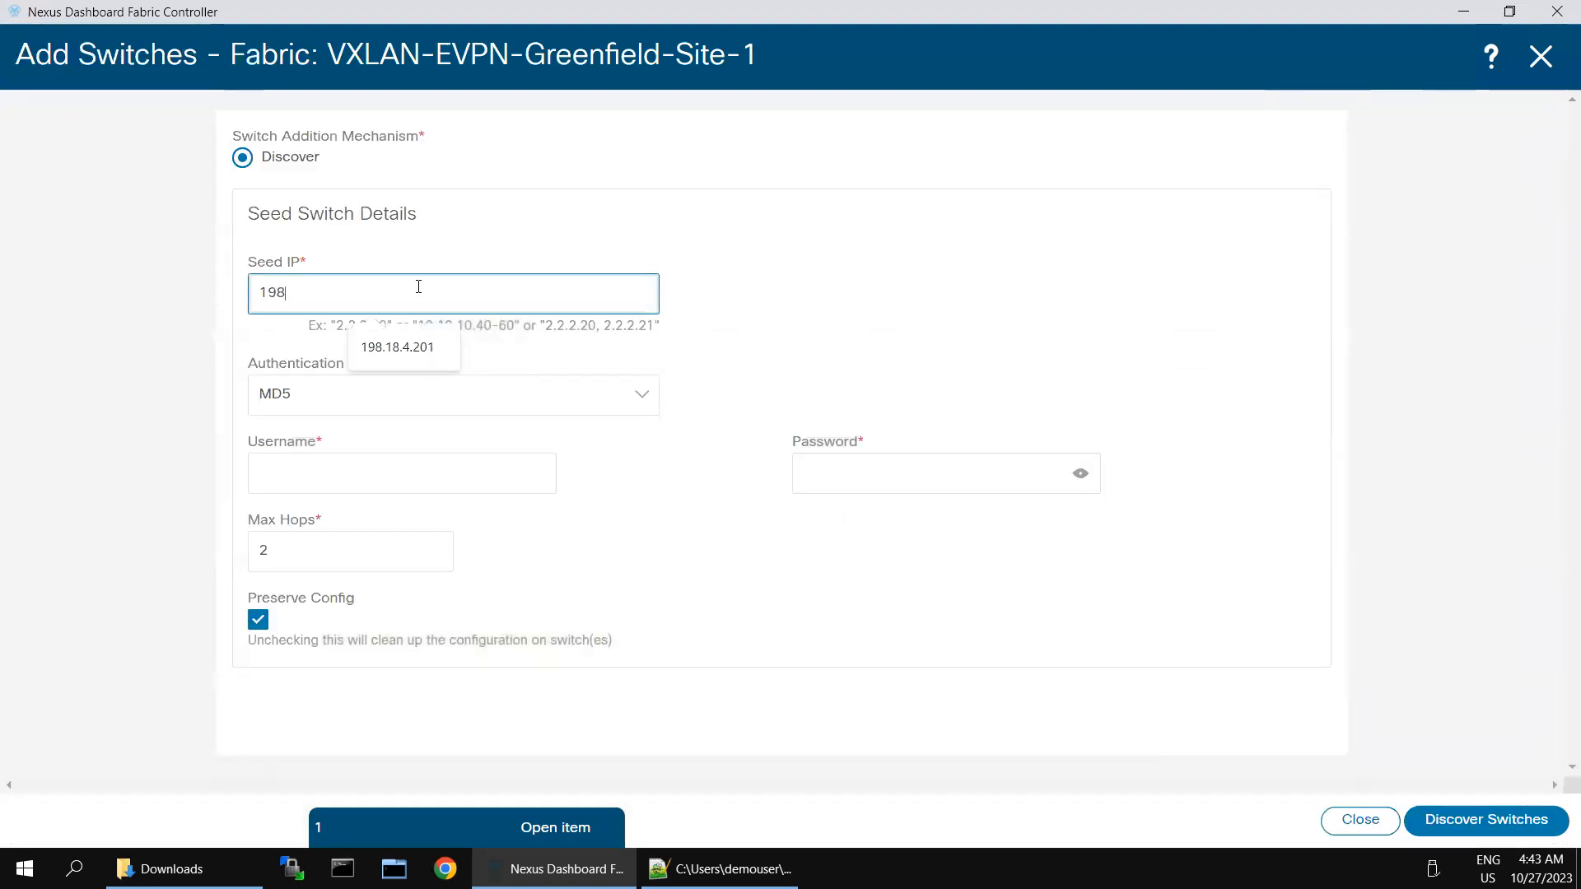
text(.18.4.101)
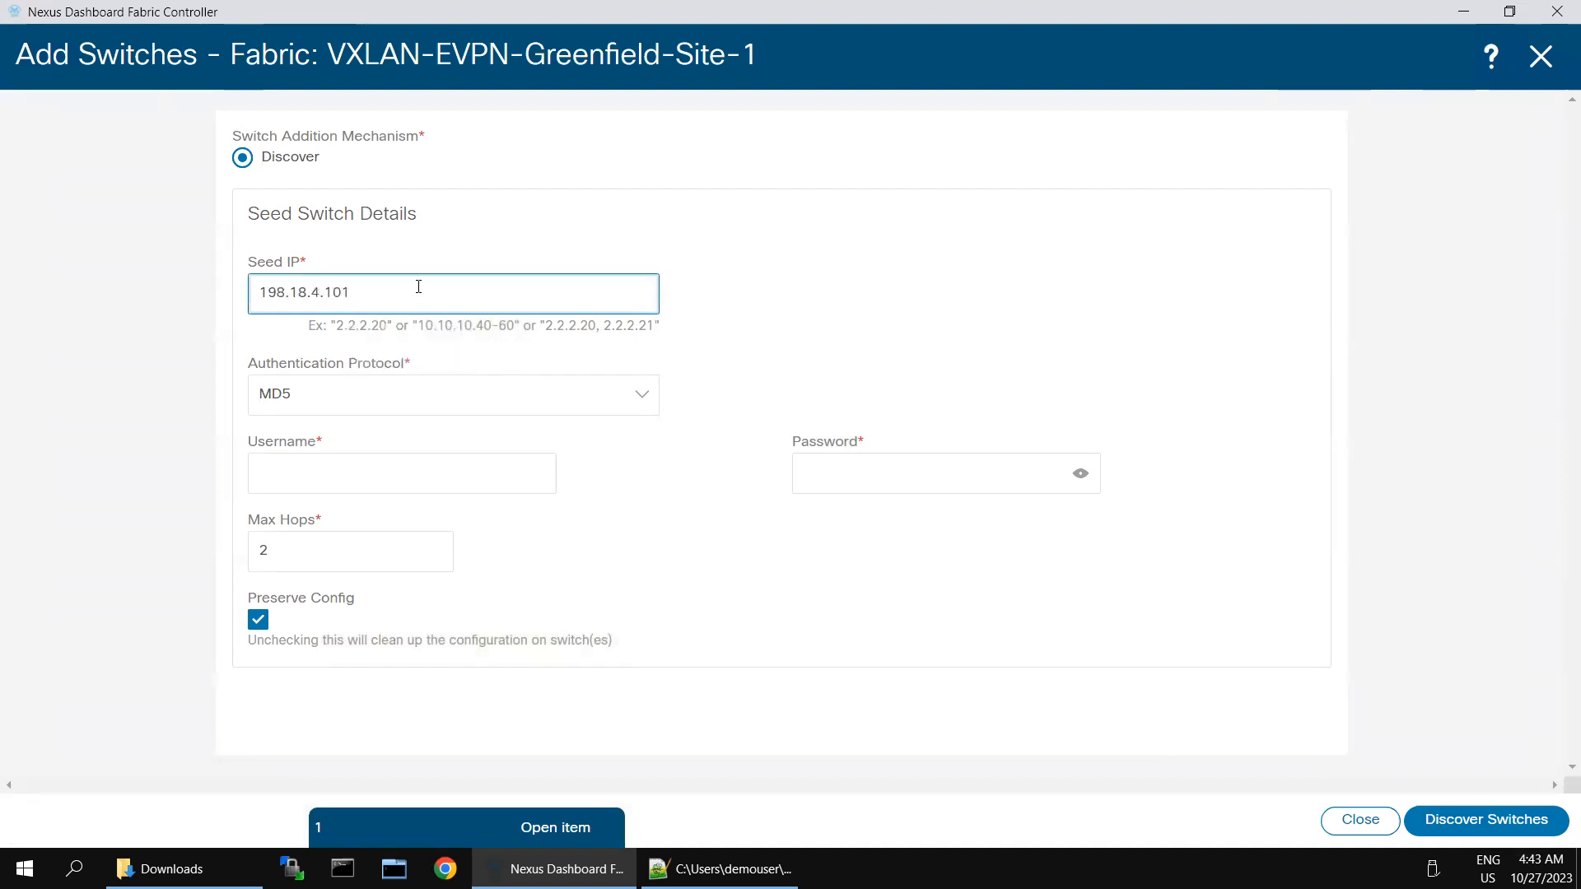
click(392, 477)
text(admin)
key(Tab)
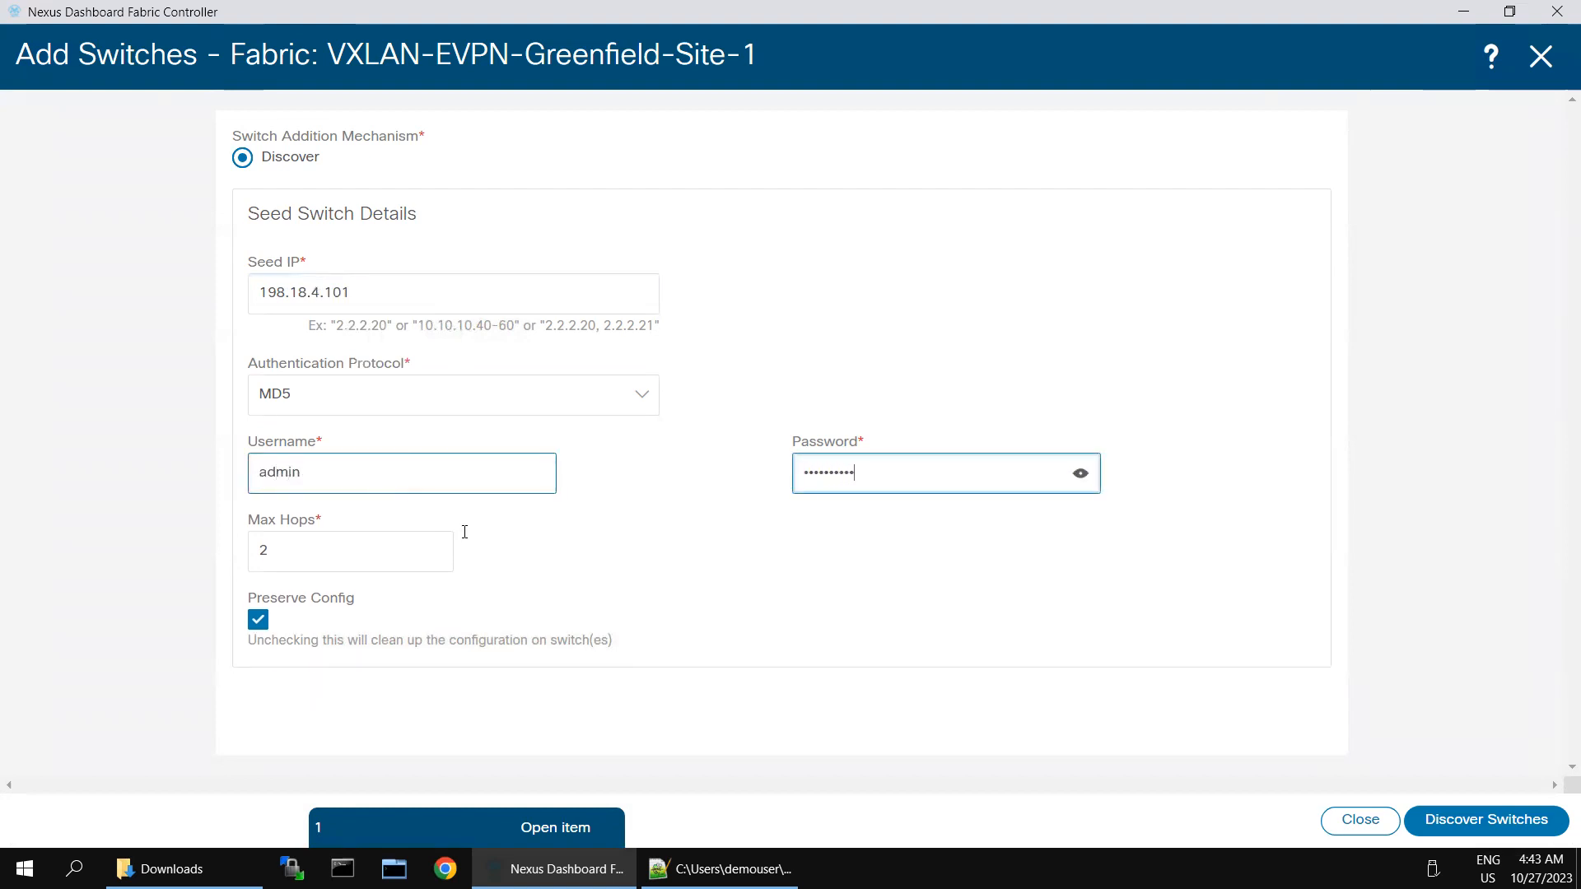
click(1491, 819)
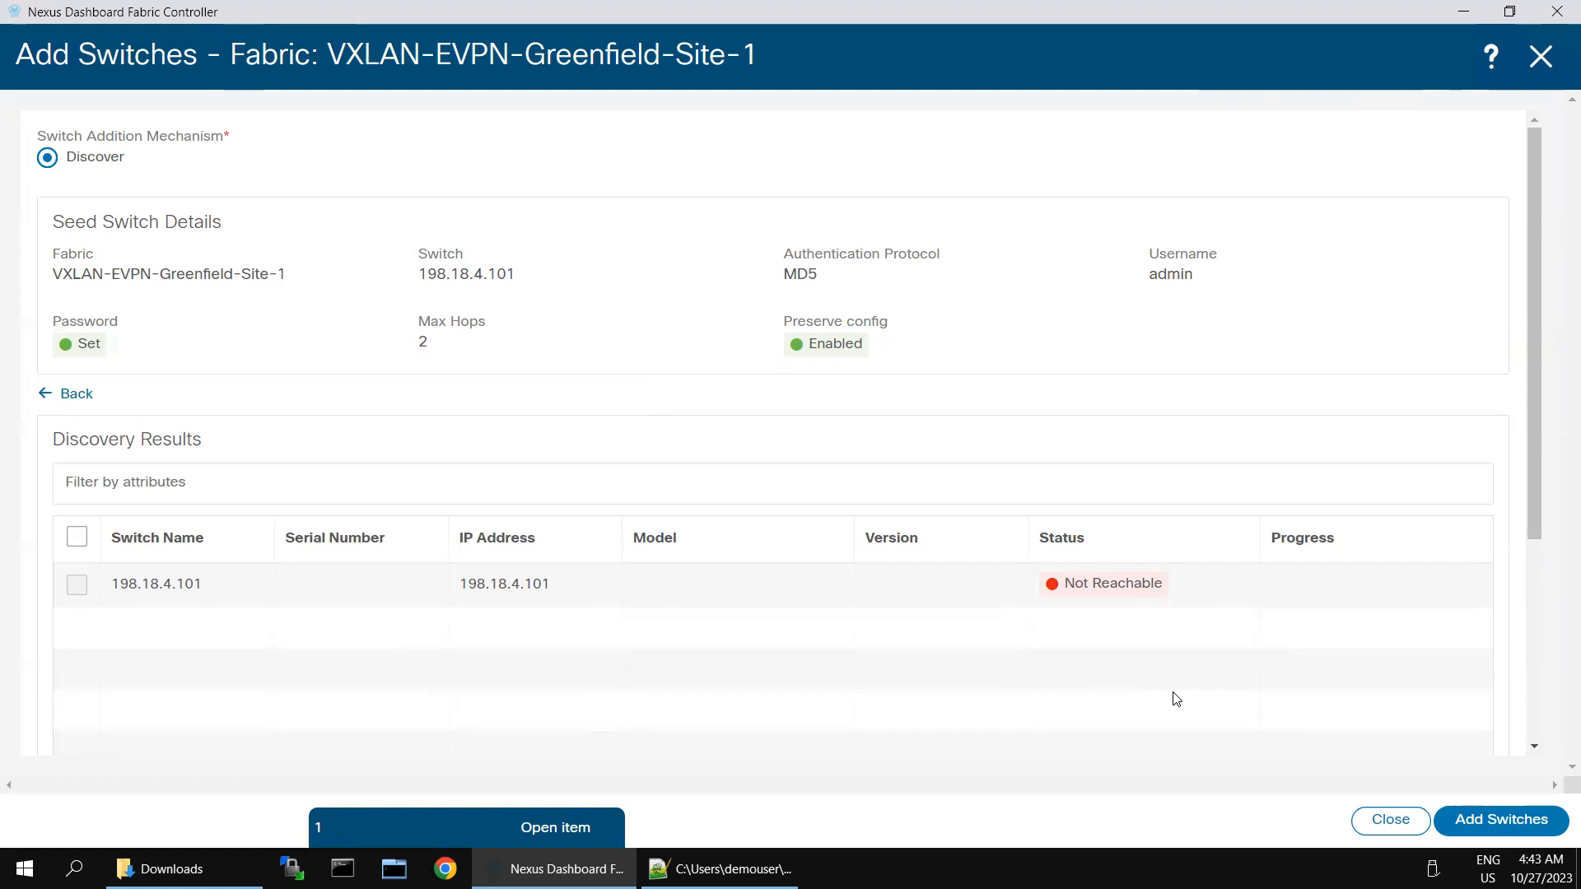
Step: Try twice to add the unreachable discovered switch, dismissing each error message
click(1443, 805)
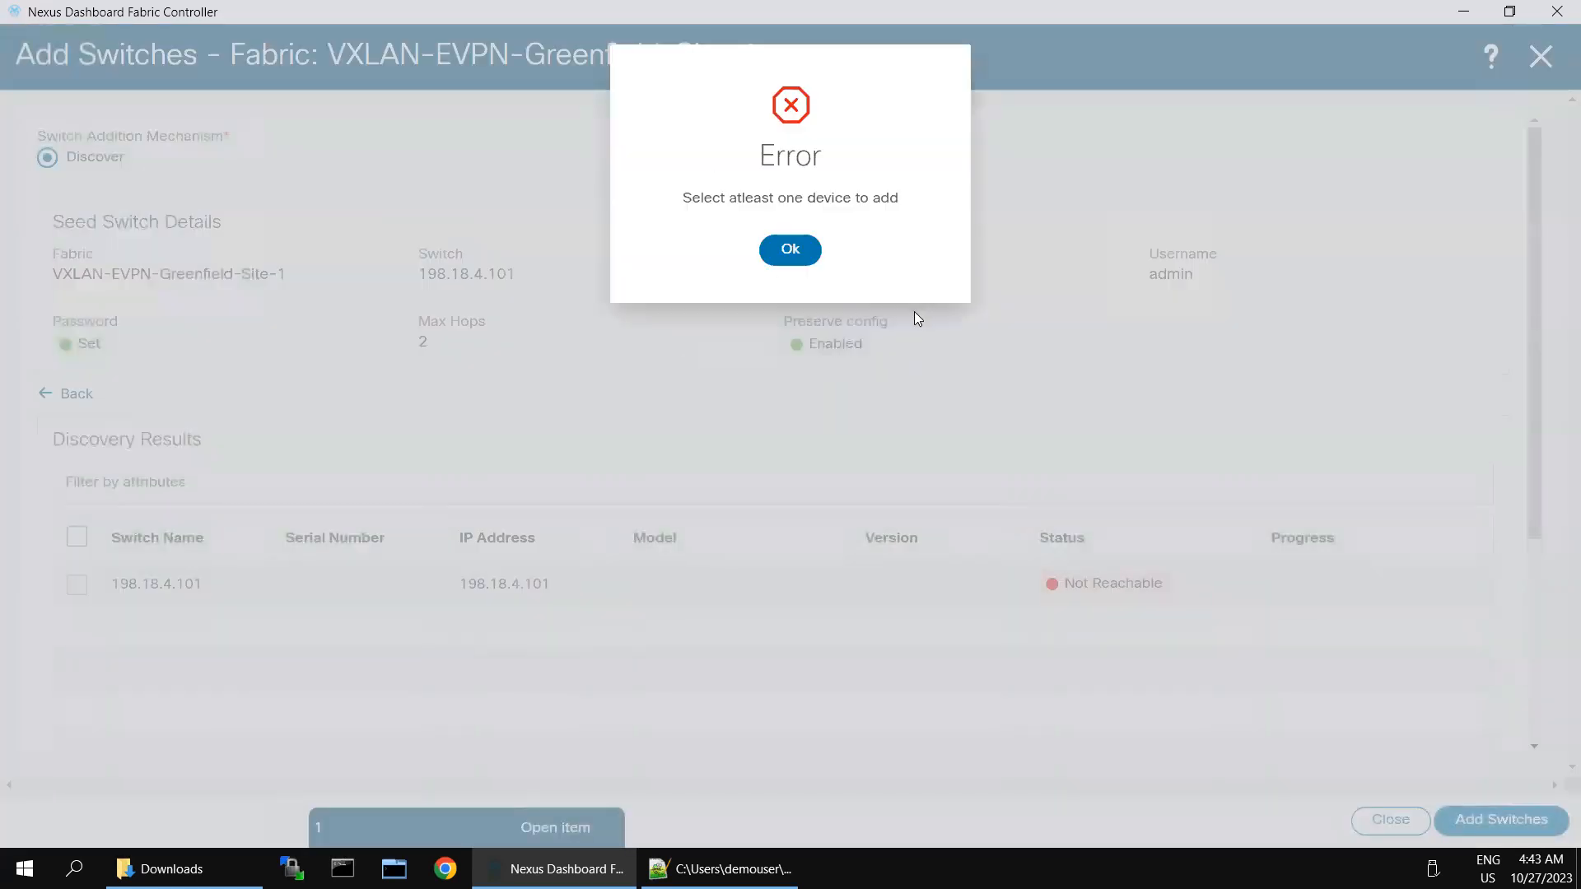
click(791, 249)
click(76, 539)
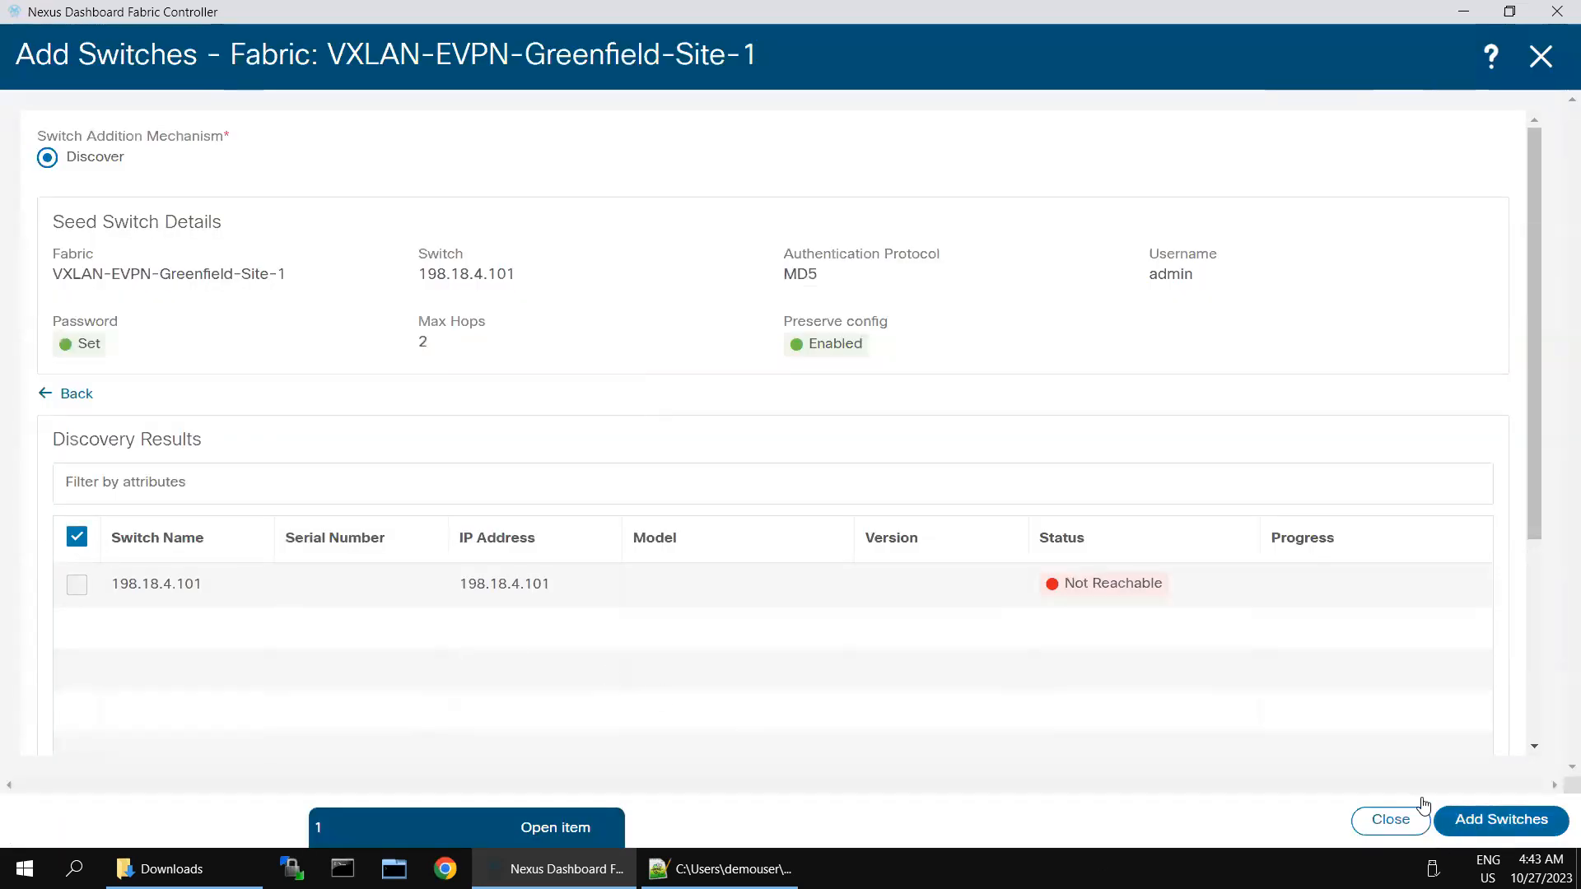
click(1449, 820)
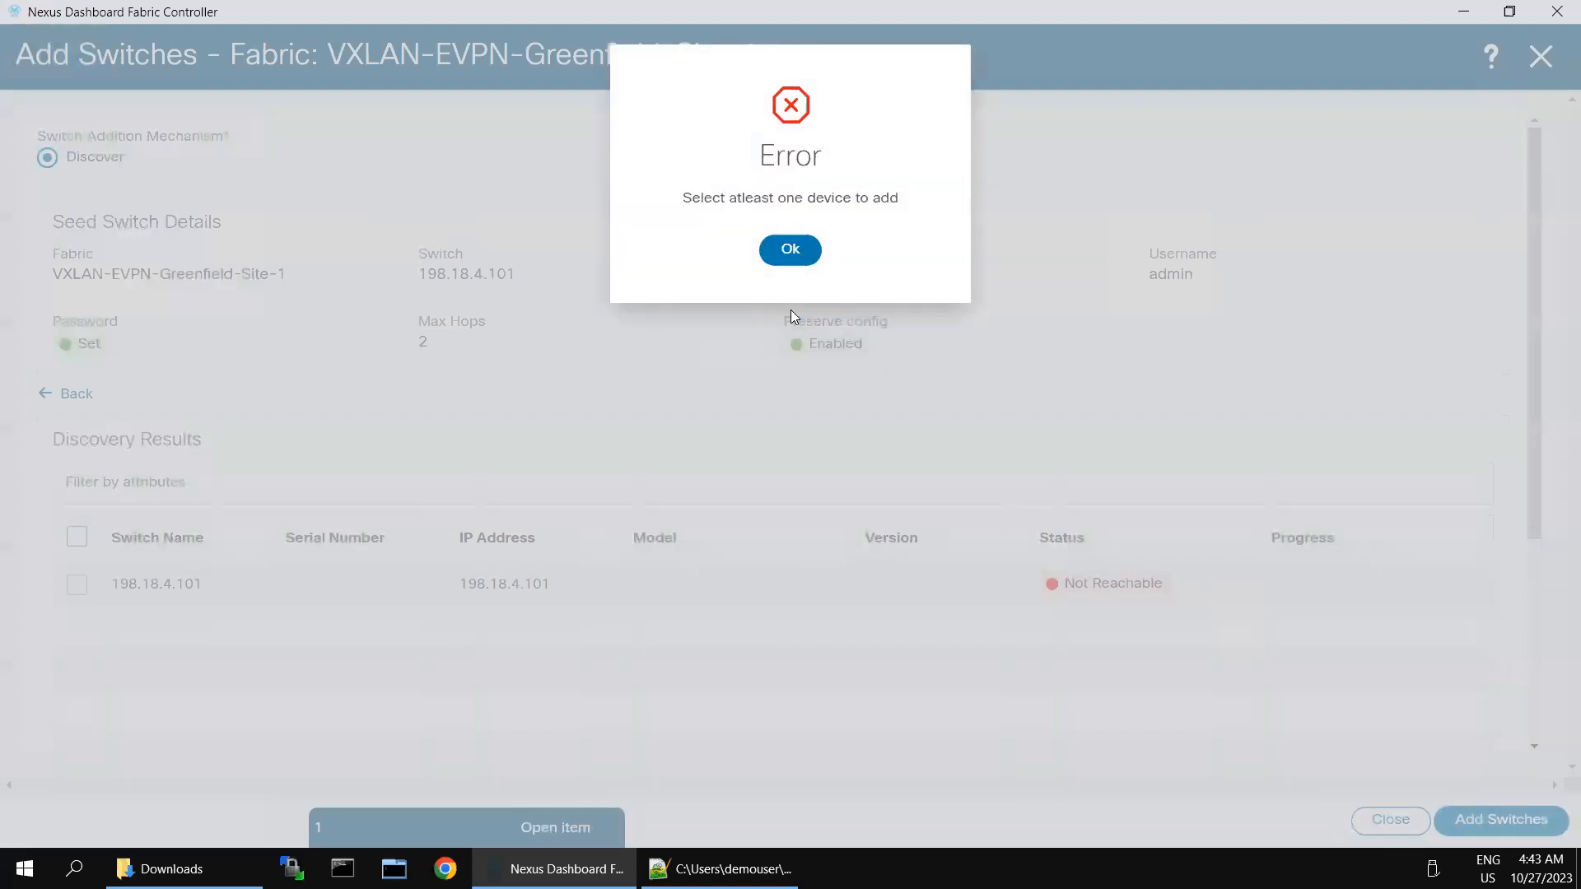
click(788, 260)
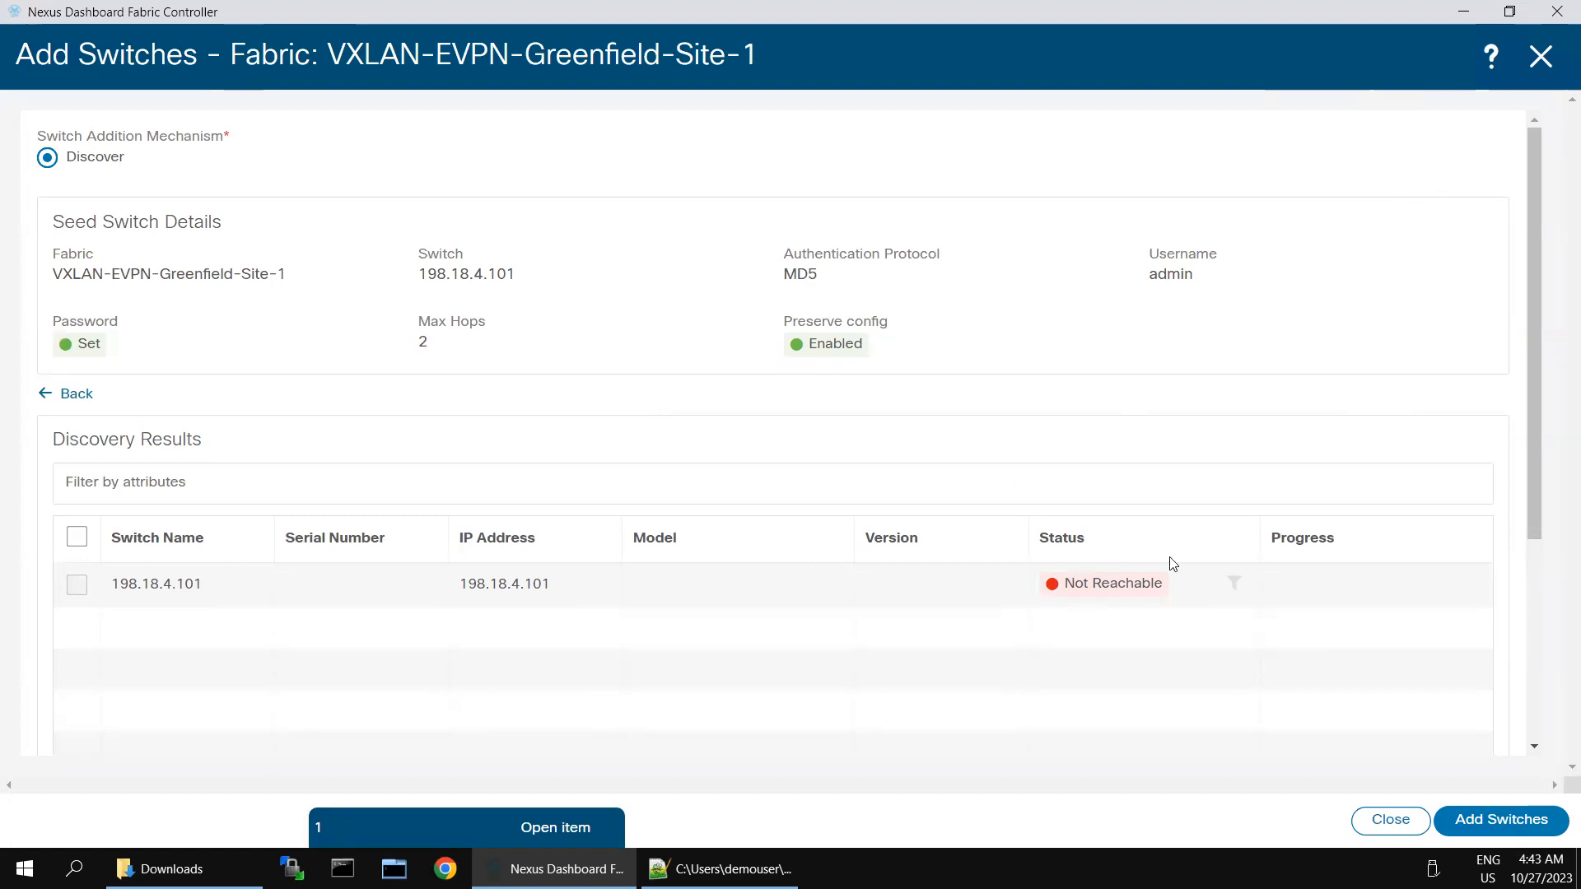
Step: Close the Add Switches form and open Actions on the fabric's empty switch list
click(1543, 57)
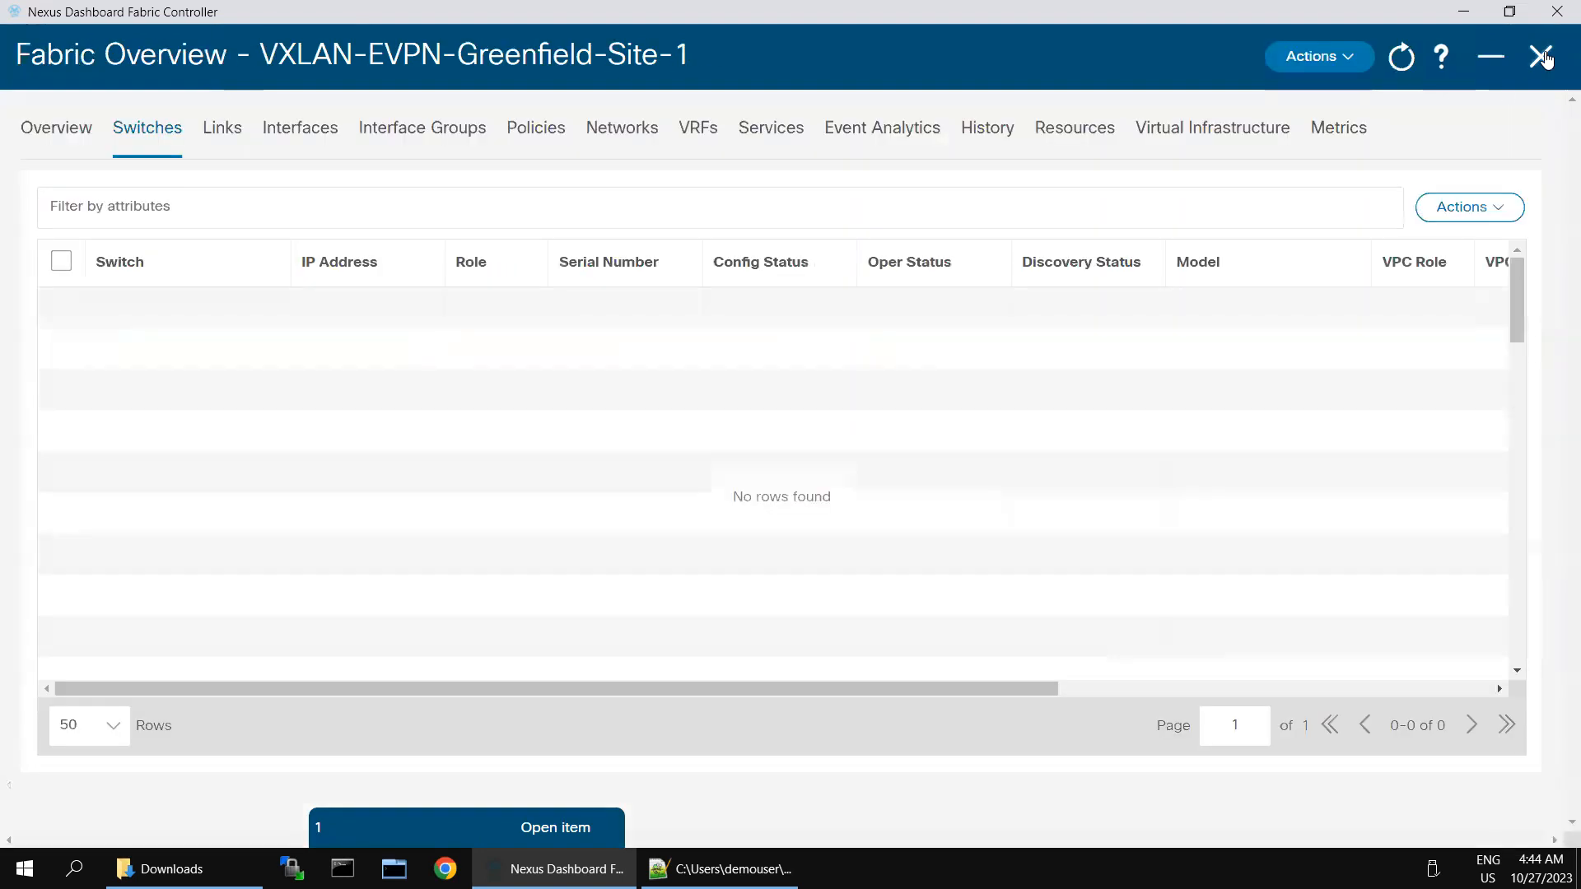
click(61, 261)
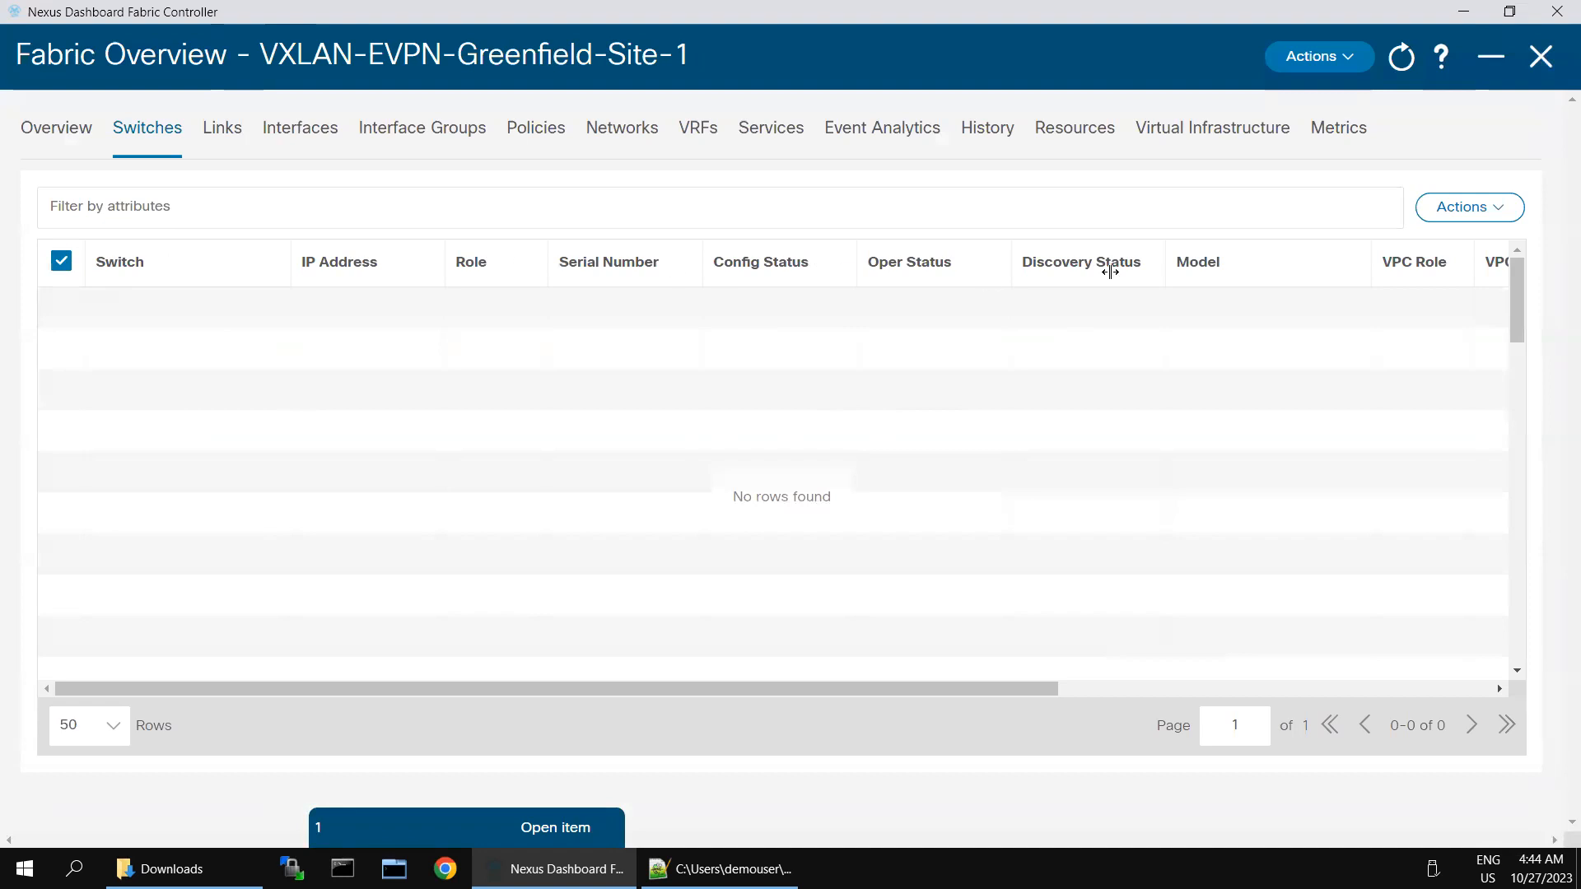
click(1443, 212)
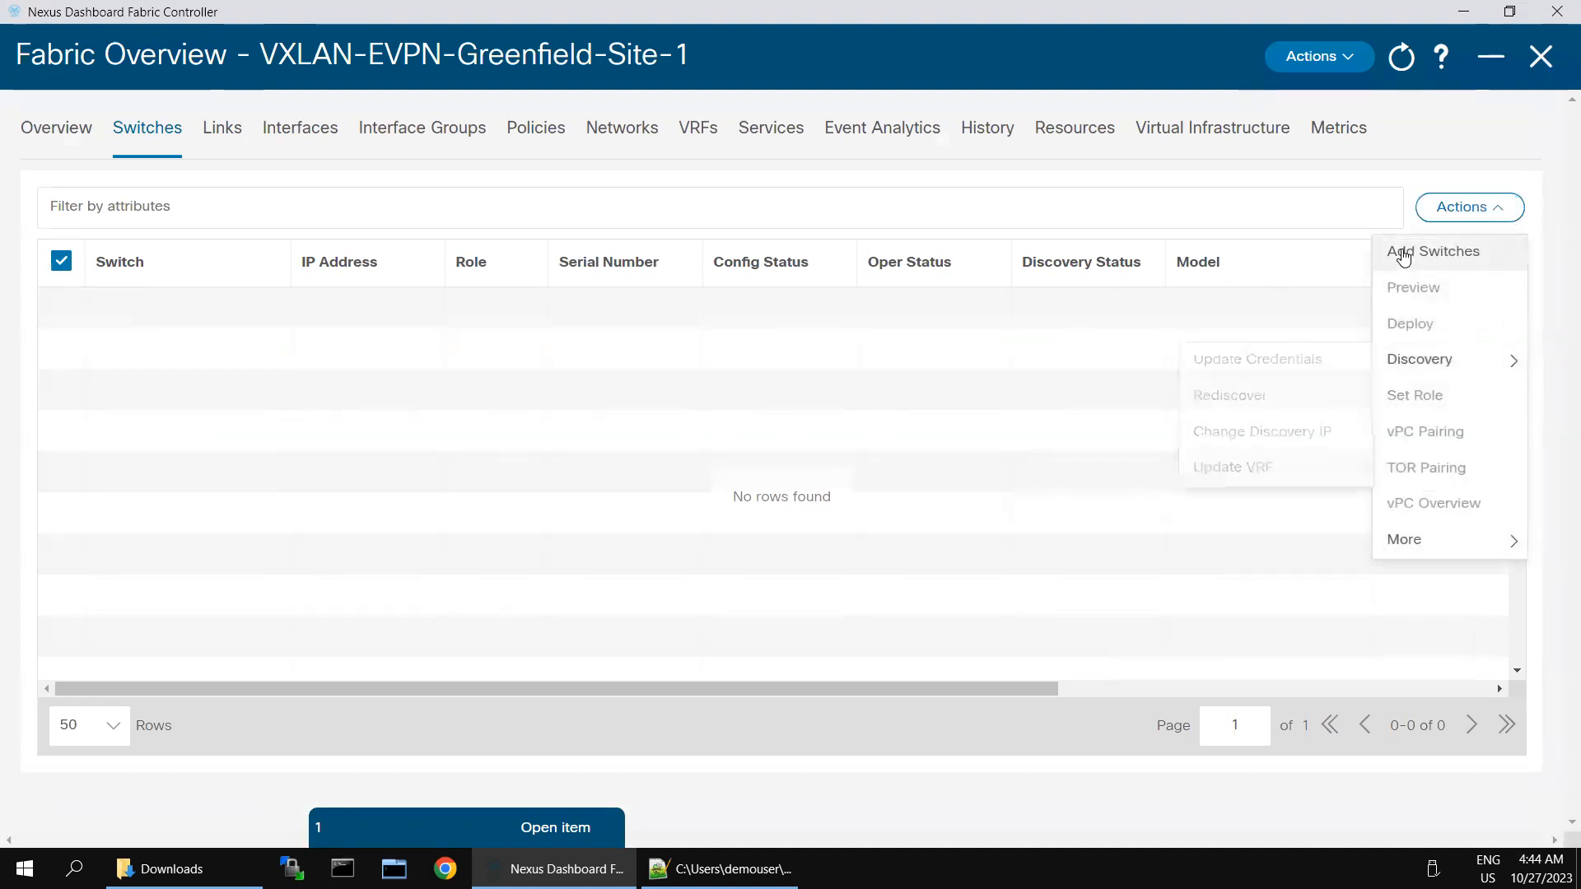
Step: Rediscover from seed 198.18.4.101 with admin credentials, finding Leaf-1 (N9K-9000v) as Manageable
click(1404, 257)
click(416, 307)
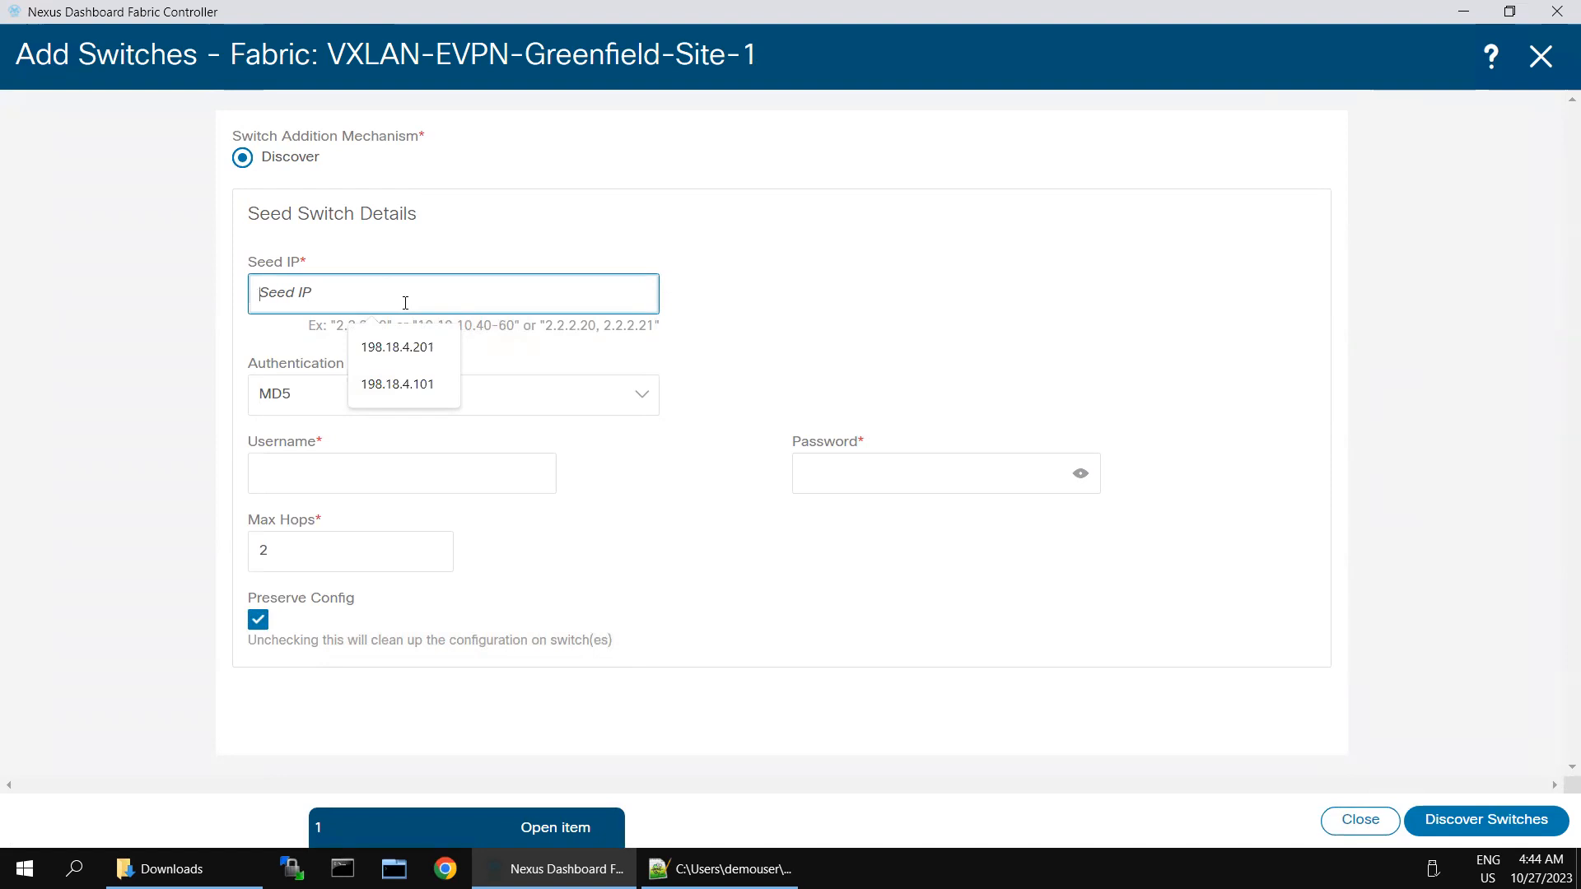
click(398, 385)
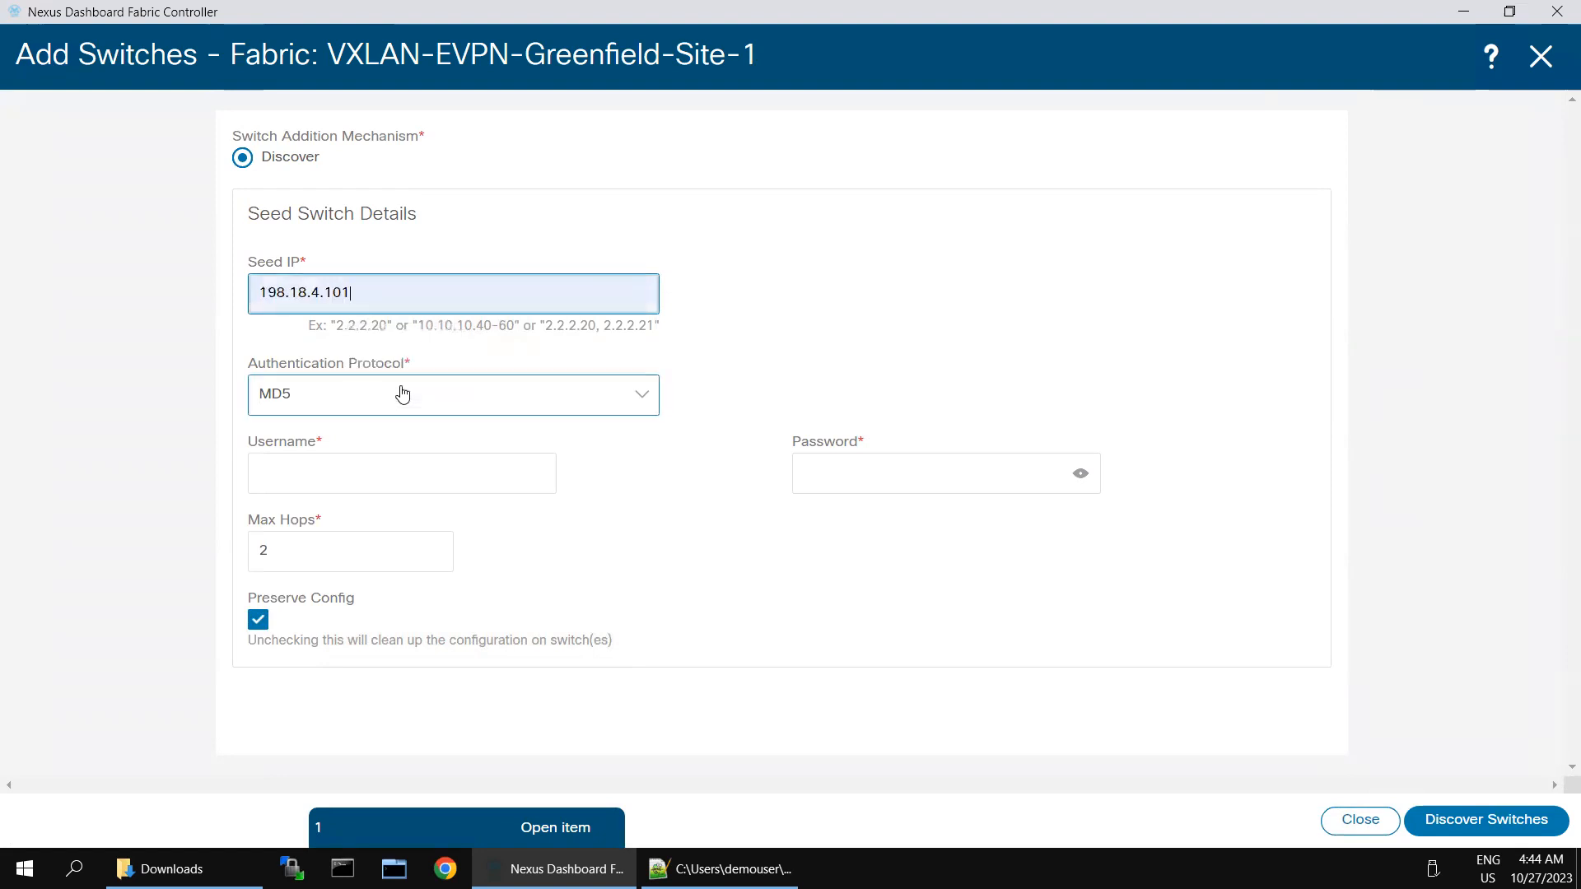
click(305, 467)
text(admin)
key(Tab)
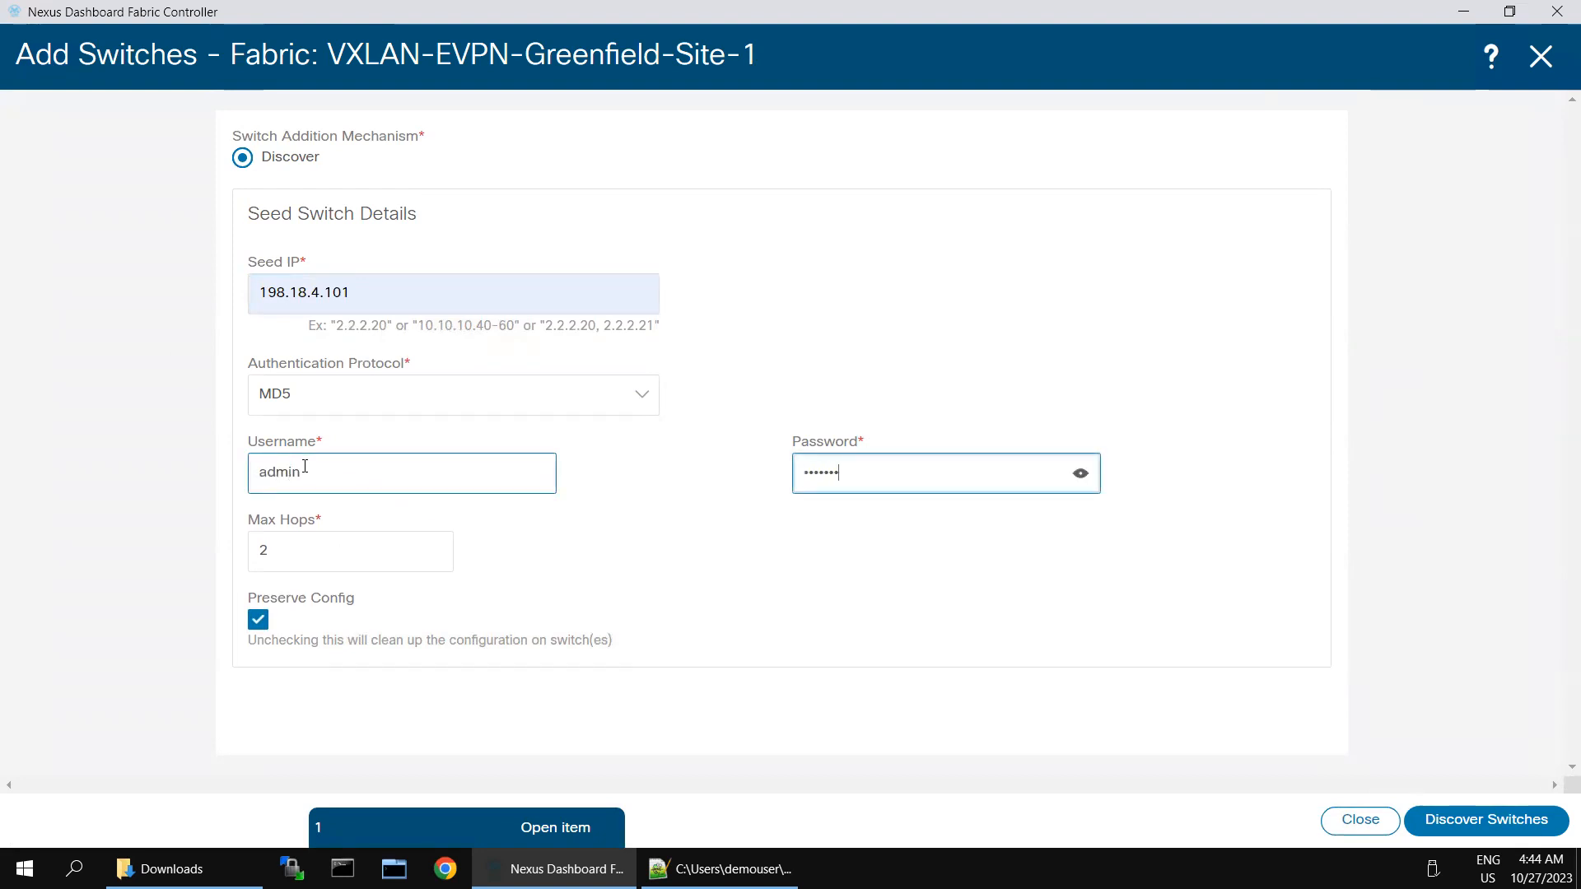
click(1450, 804)
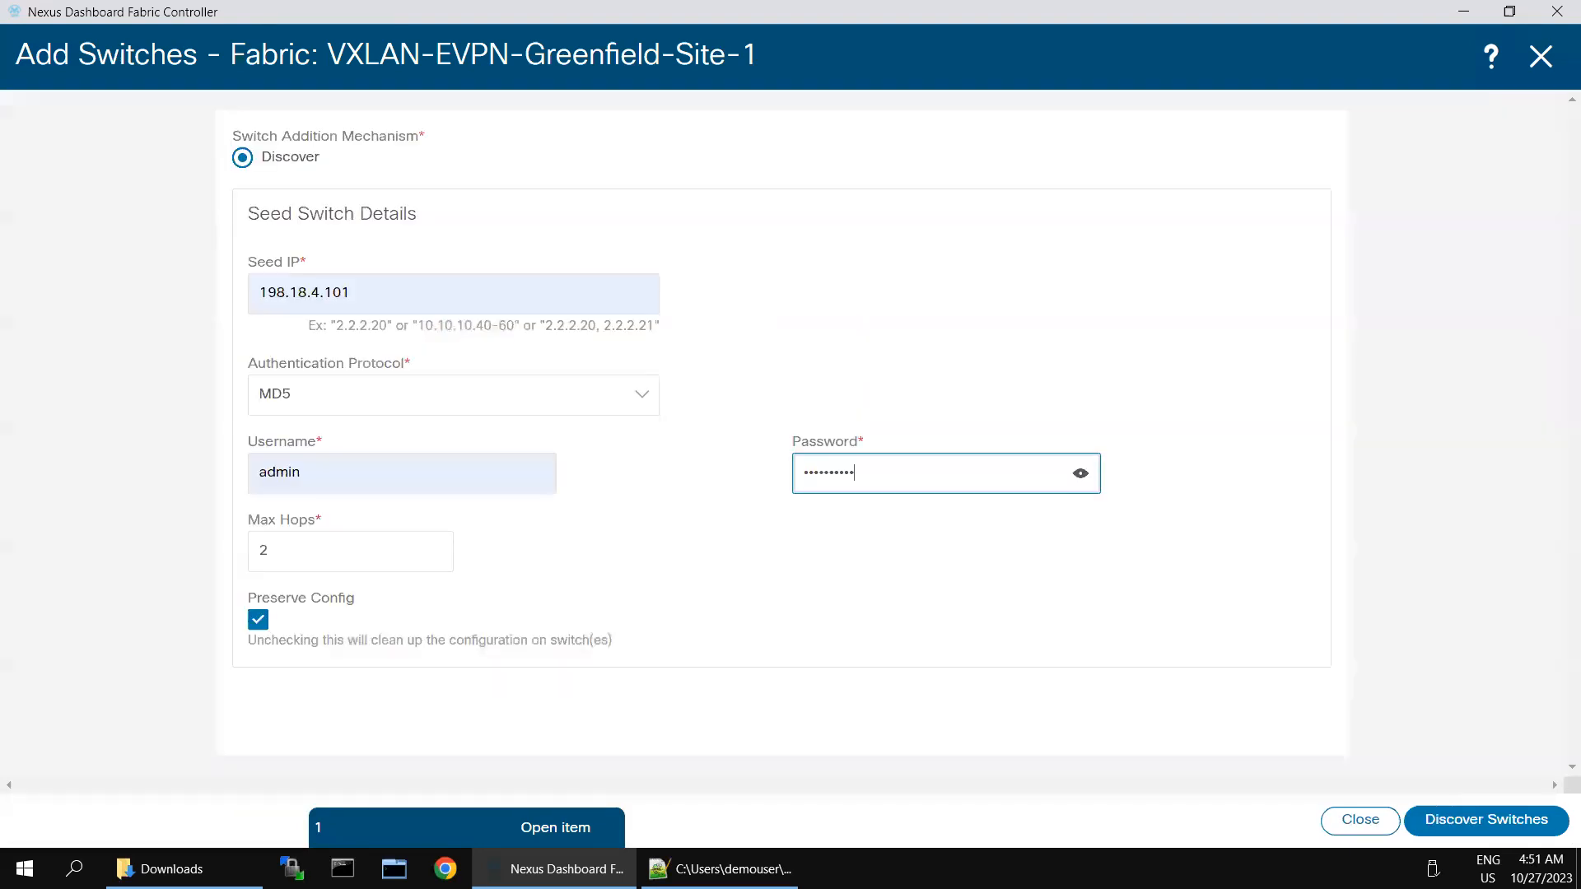
click(1494, 821)
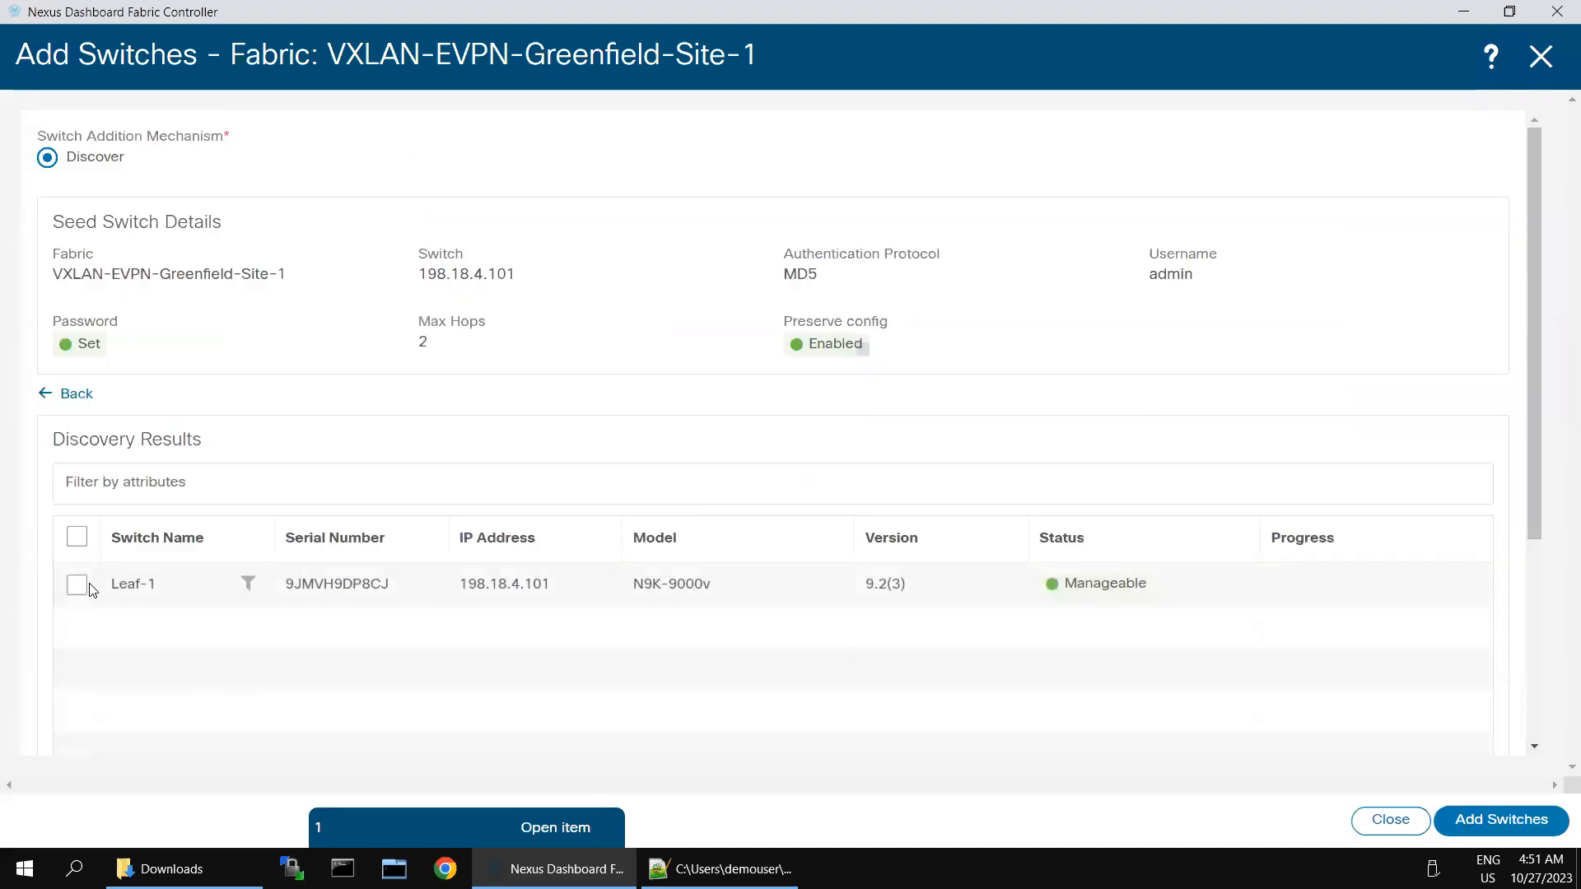
Step: Add the discovered Leaf-1 switch to the Greenfield fabric
click(77, 585)
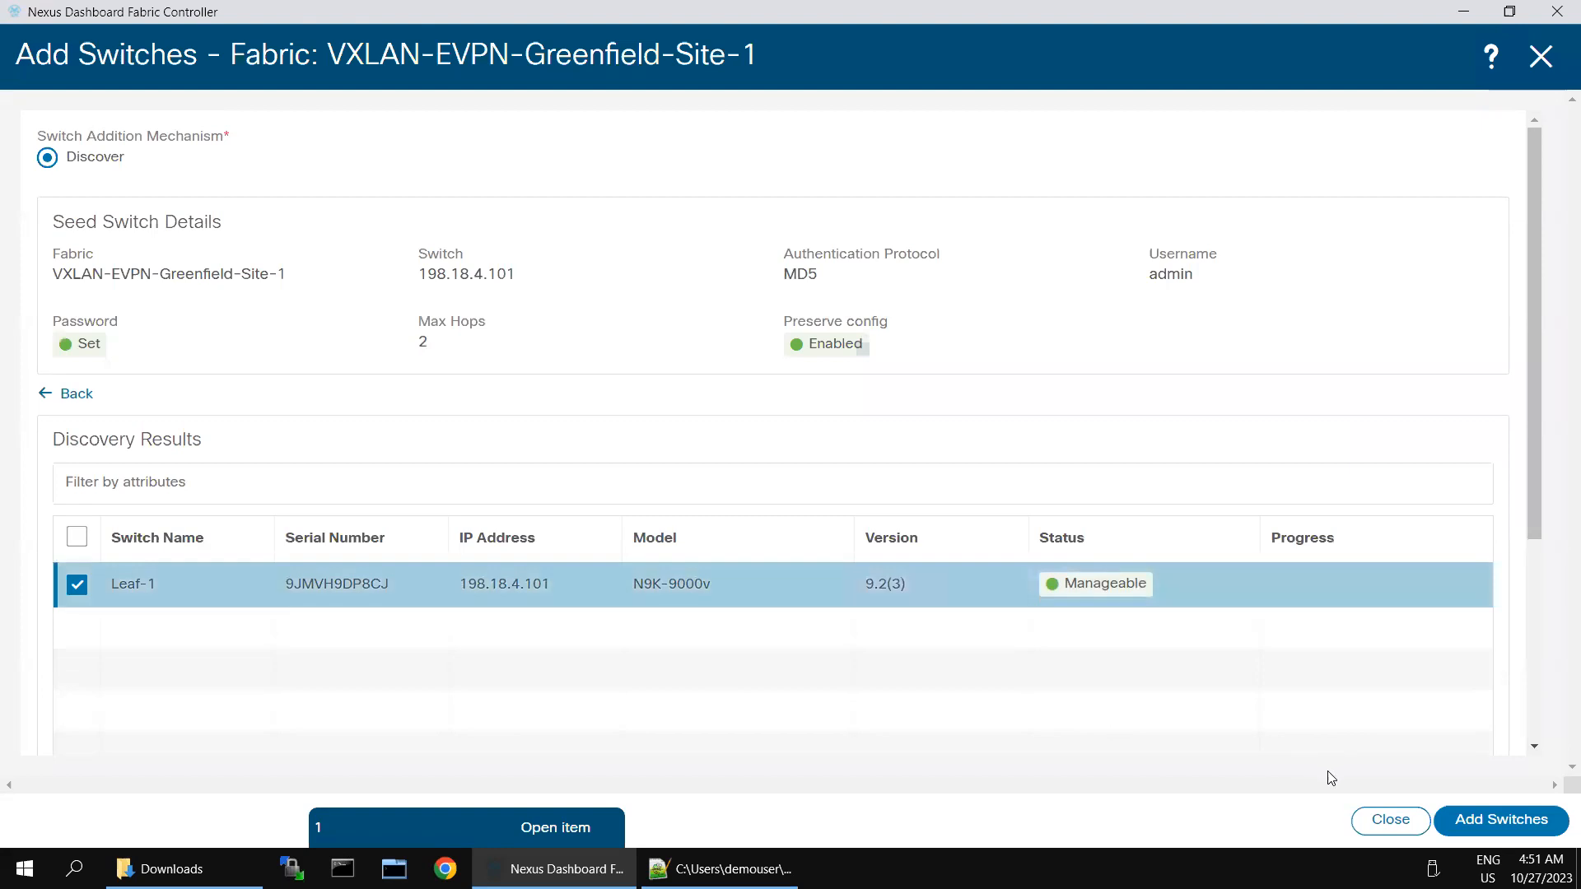
click(1514, 820)
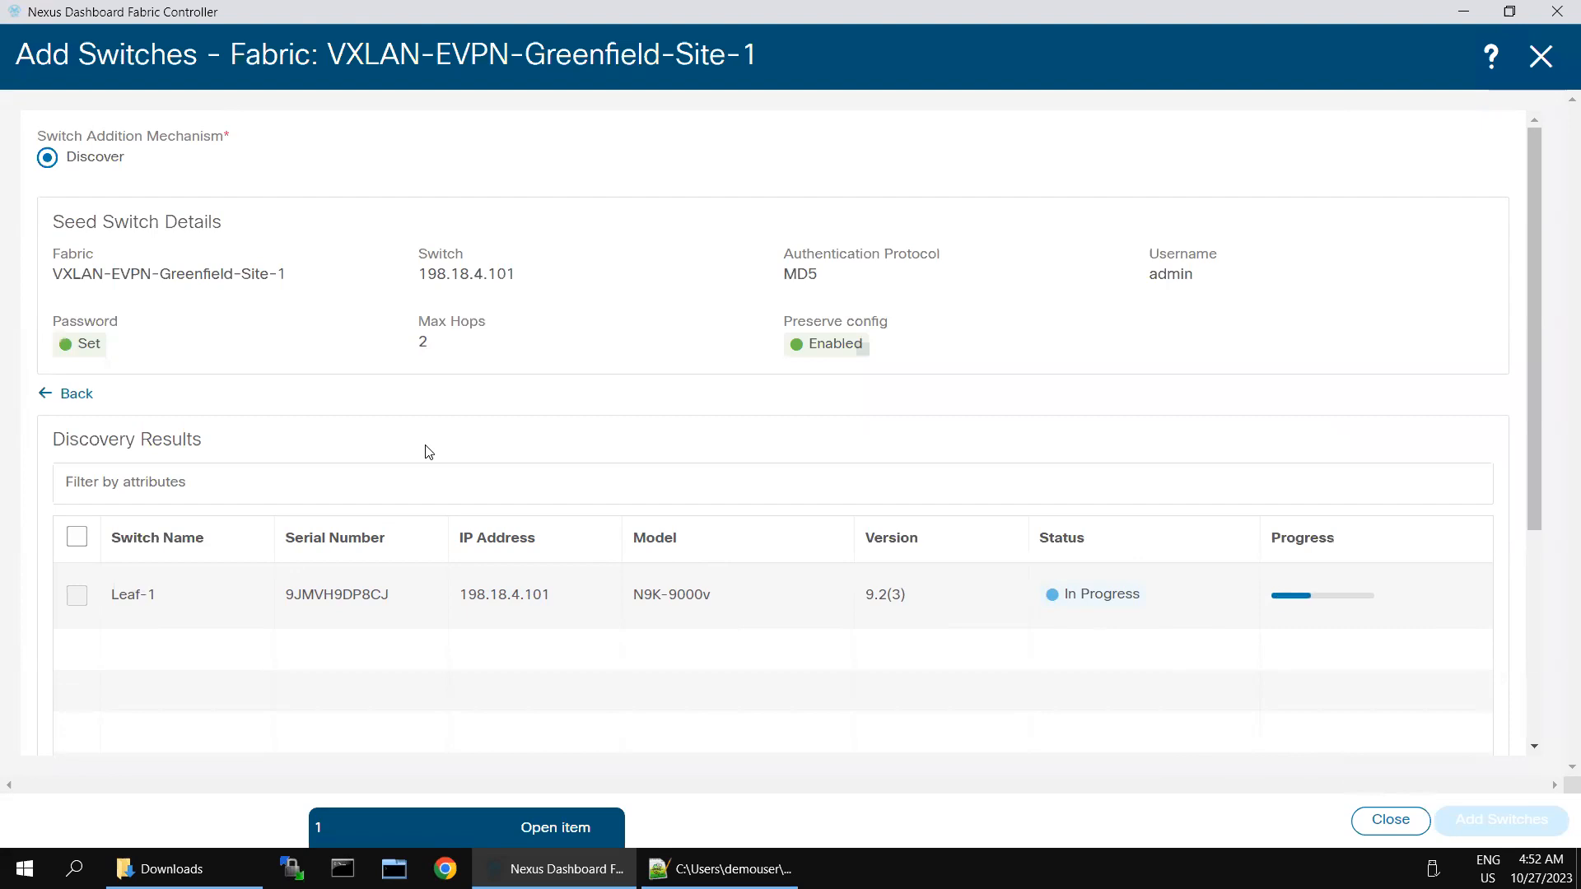
click(50, 398)
Step: Rediscover from seed IP 198.18.4.102 and add Spine-1 to the fabric
click(390, 293)
key(BackSpace)
text(2)
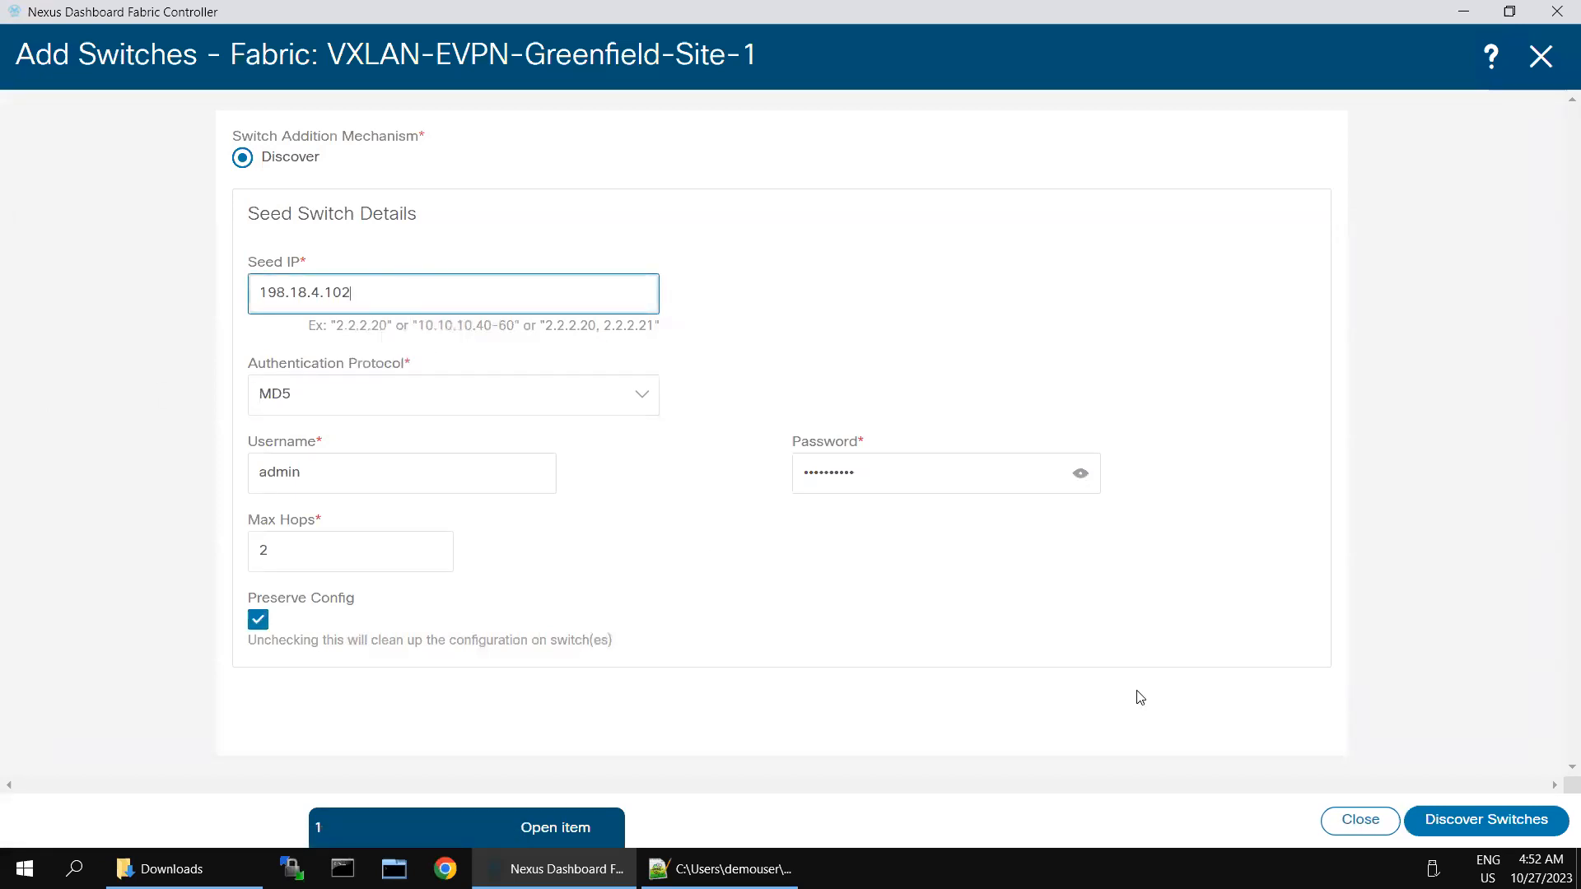
click(1497, 821)
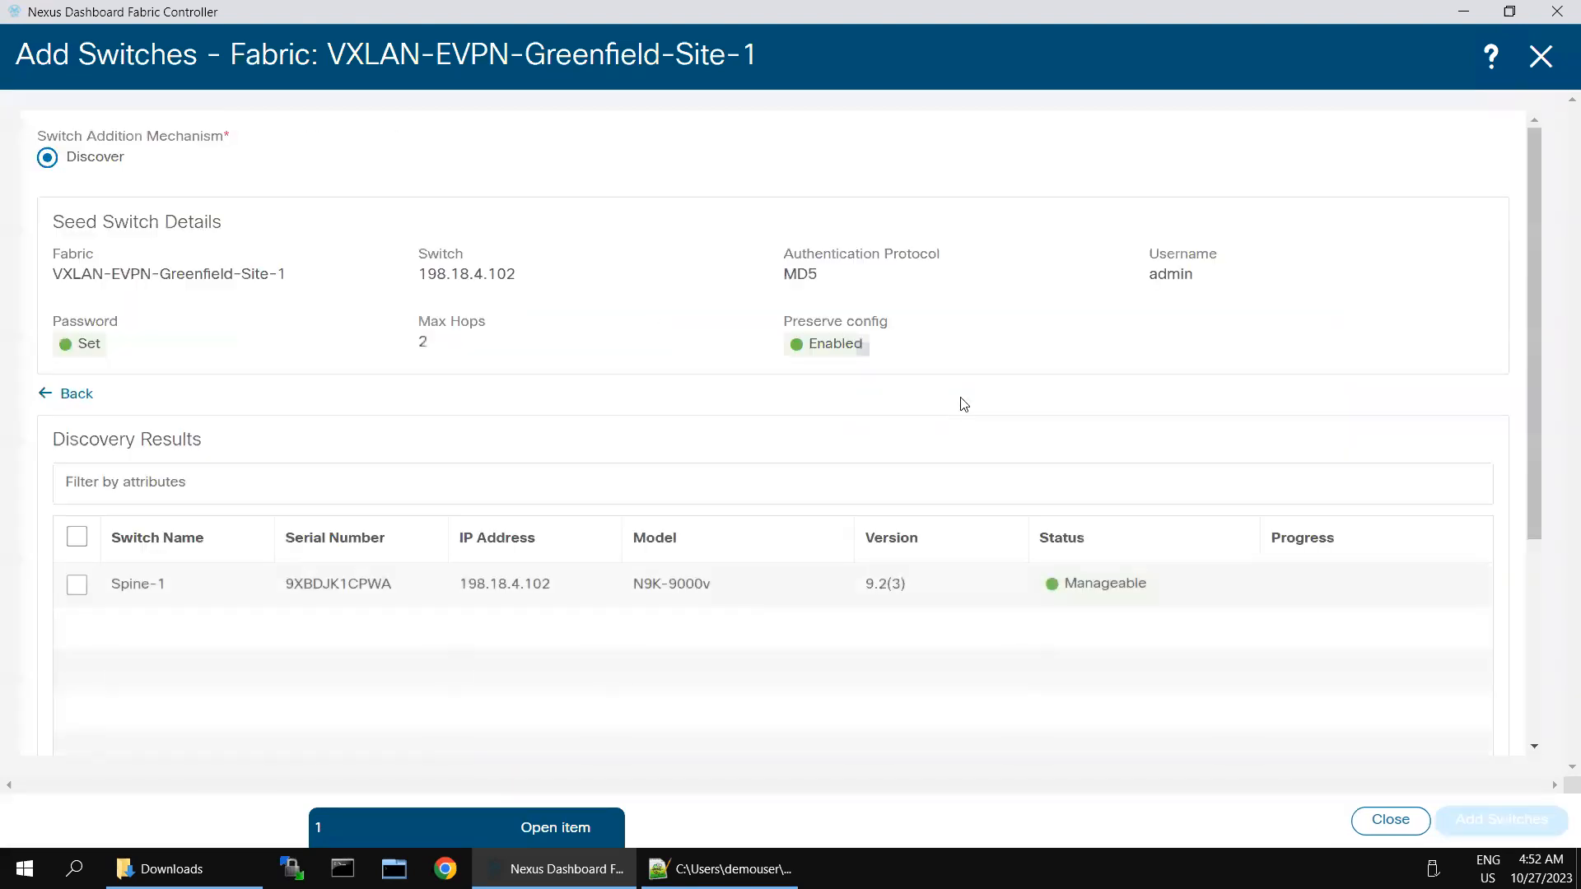
click(76, 545)
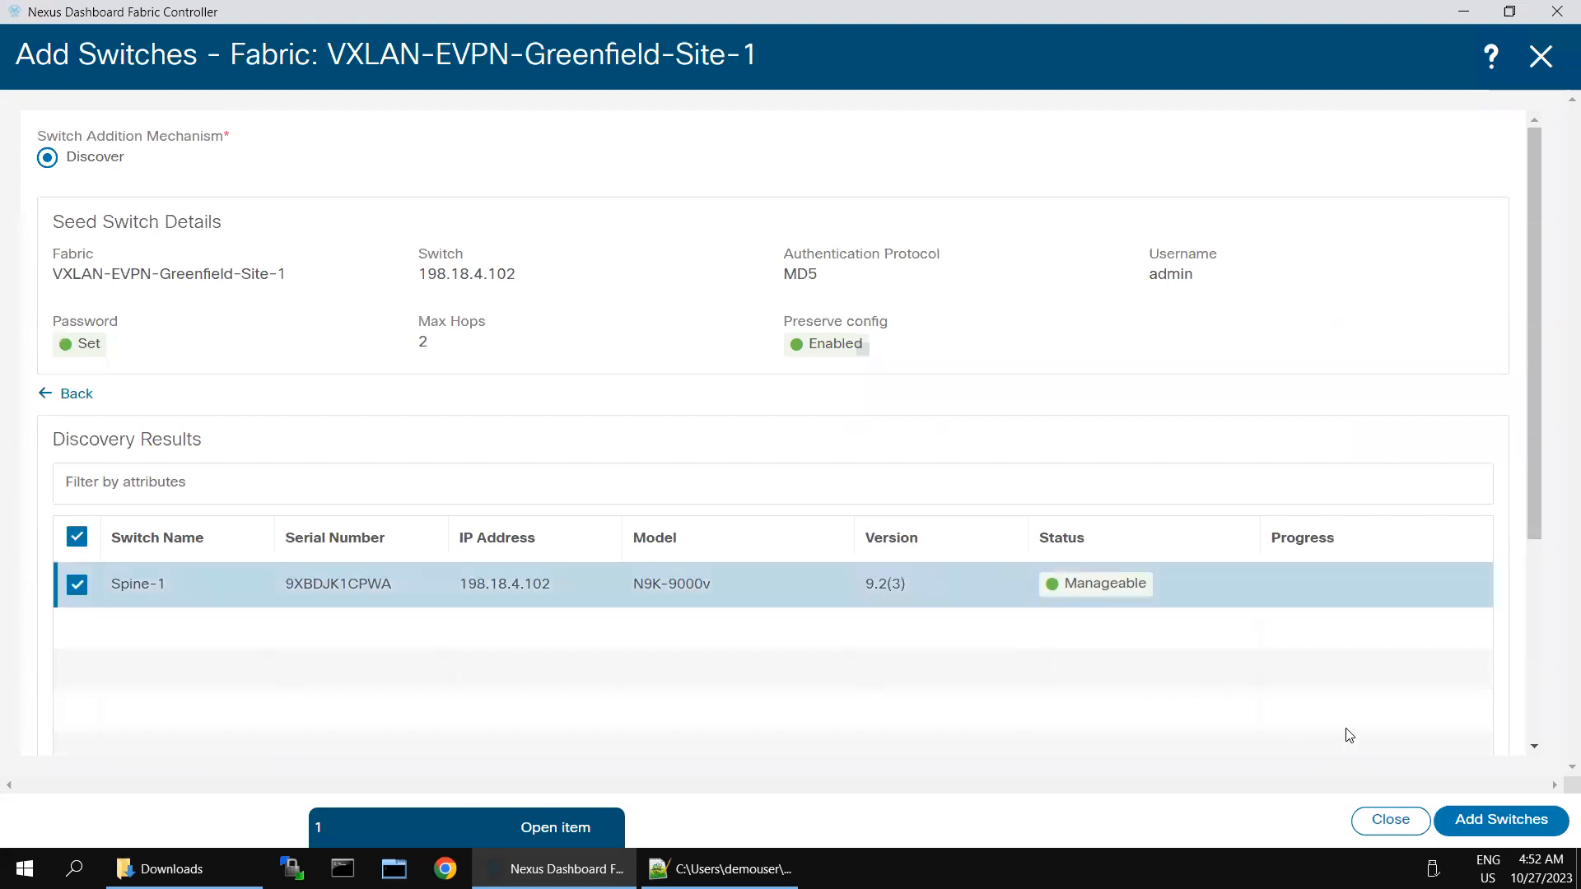
click(1505, 820)
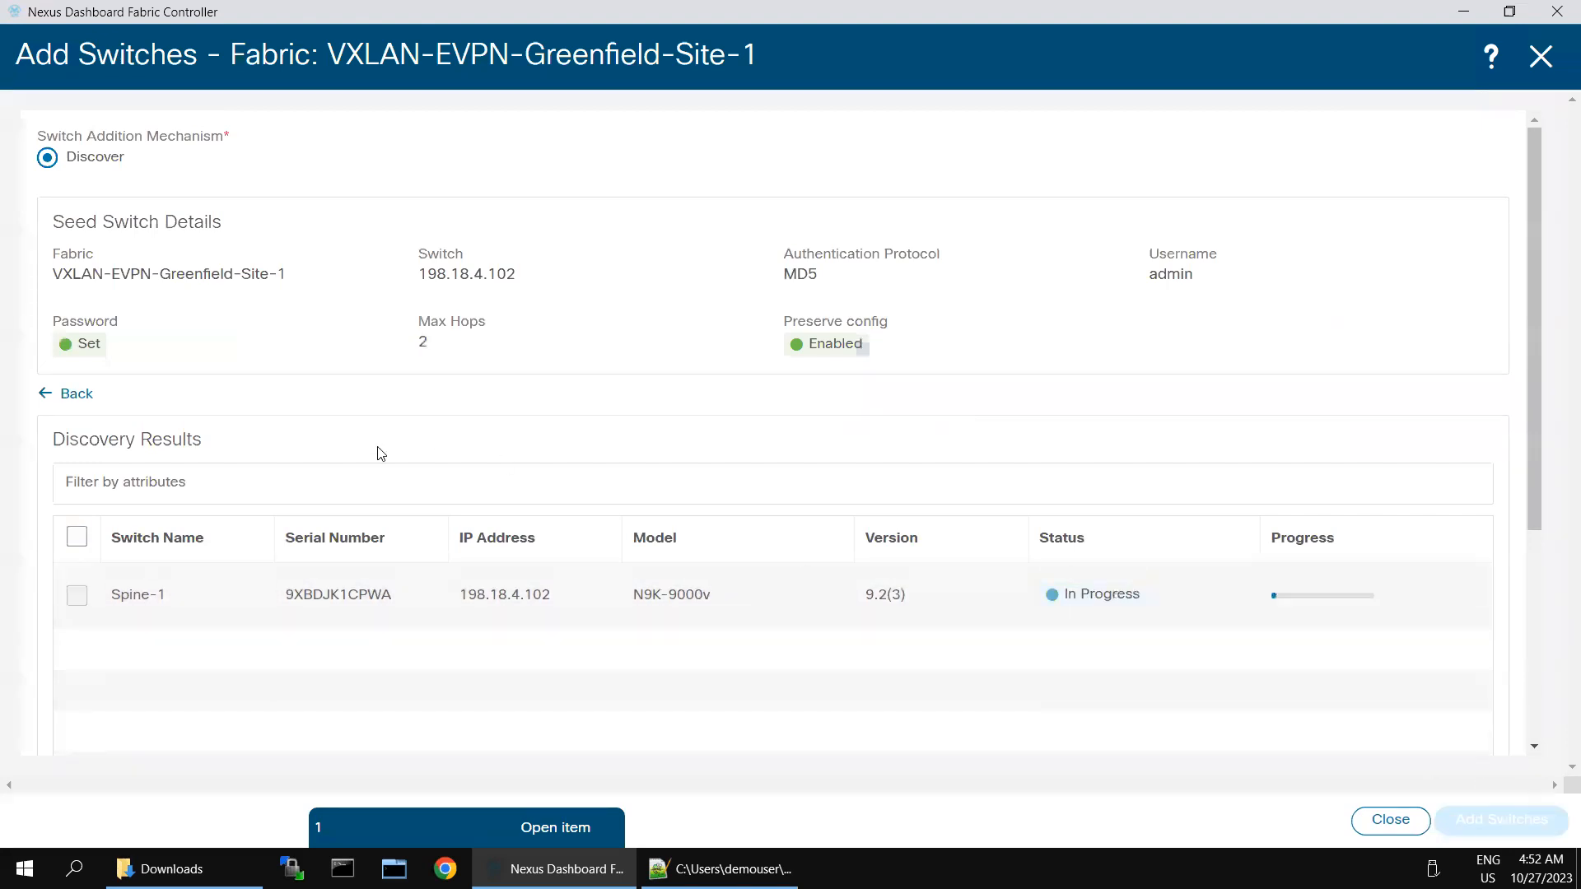
Step: Leave the remote session and bring up the BGW-1 console in SecureCRT
click(49, 399)
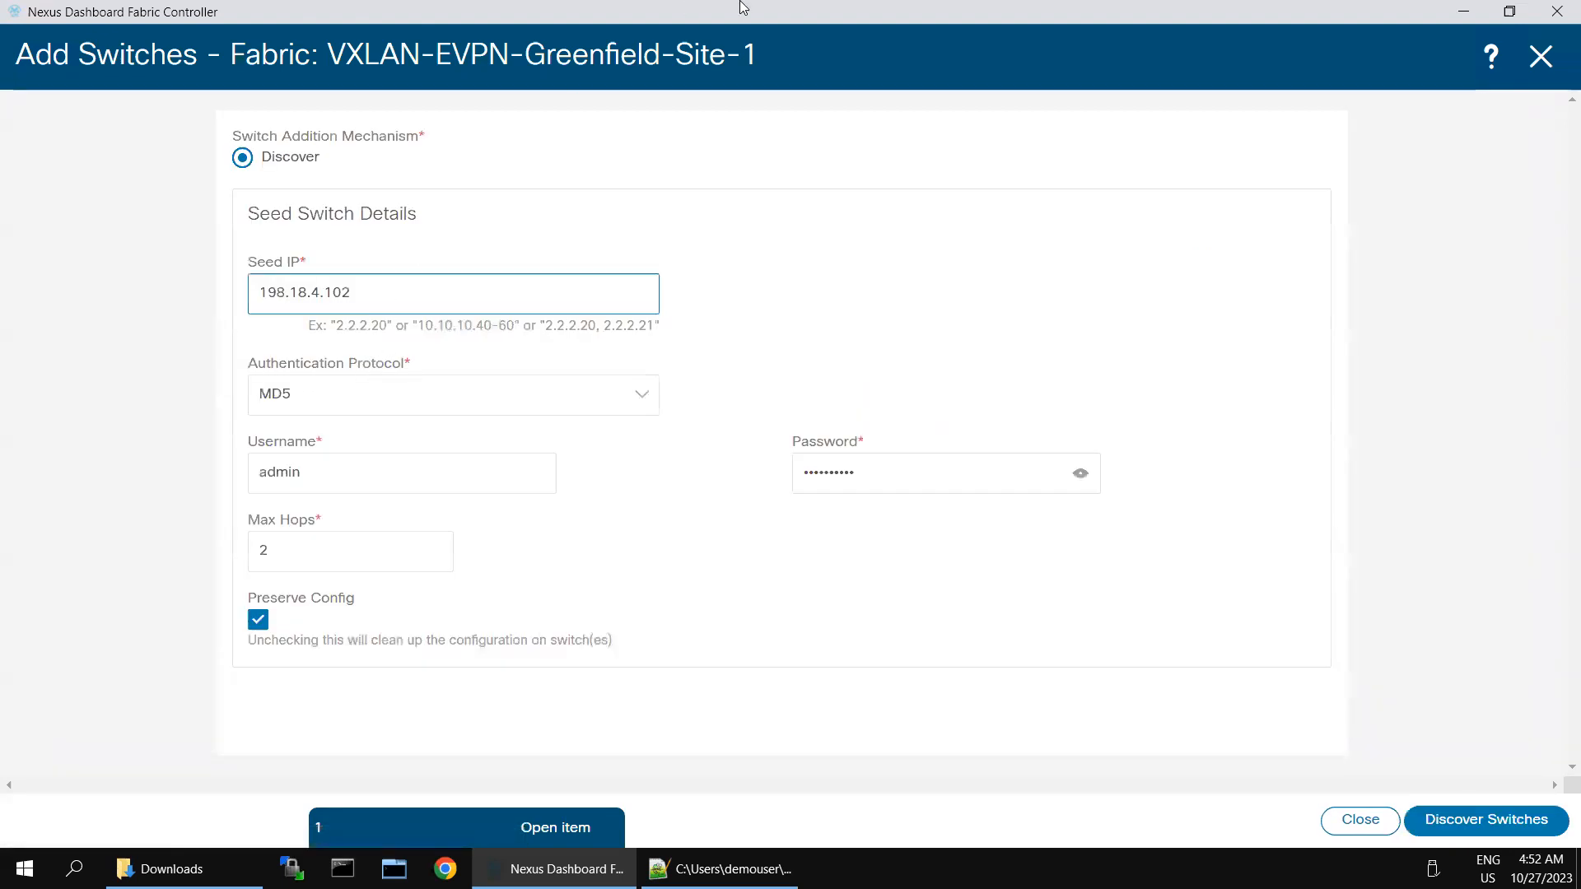
click(1338, 17)
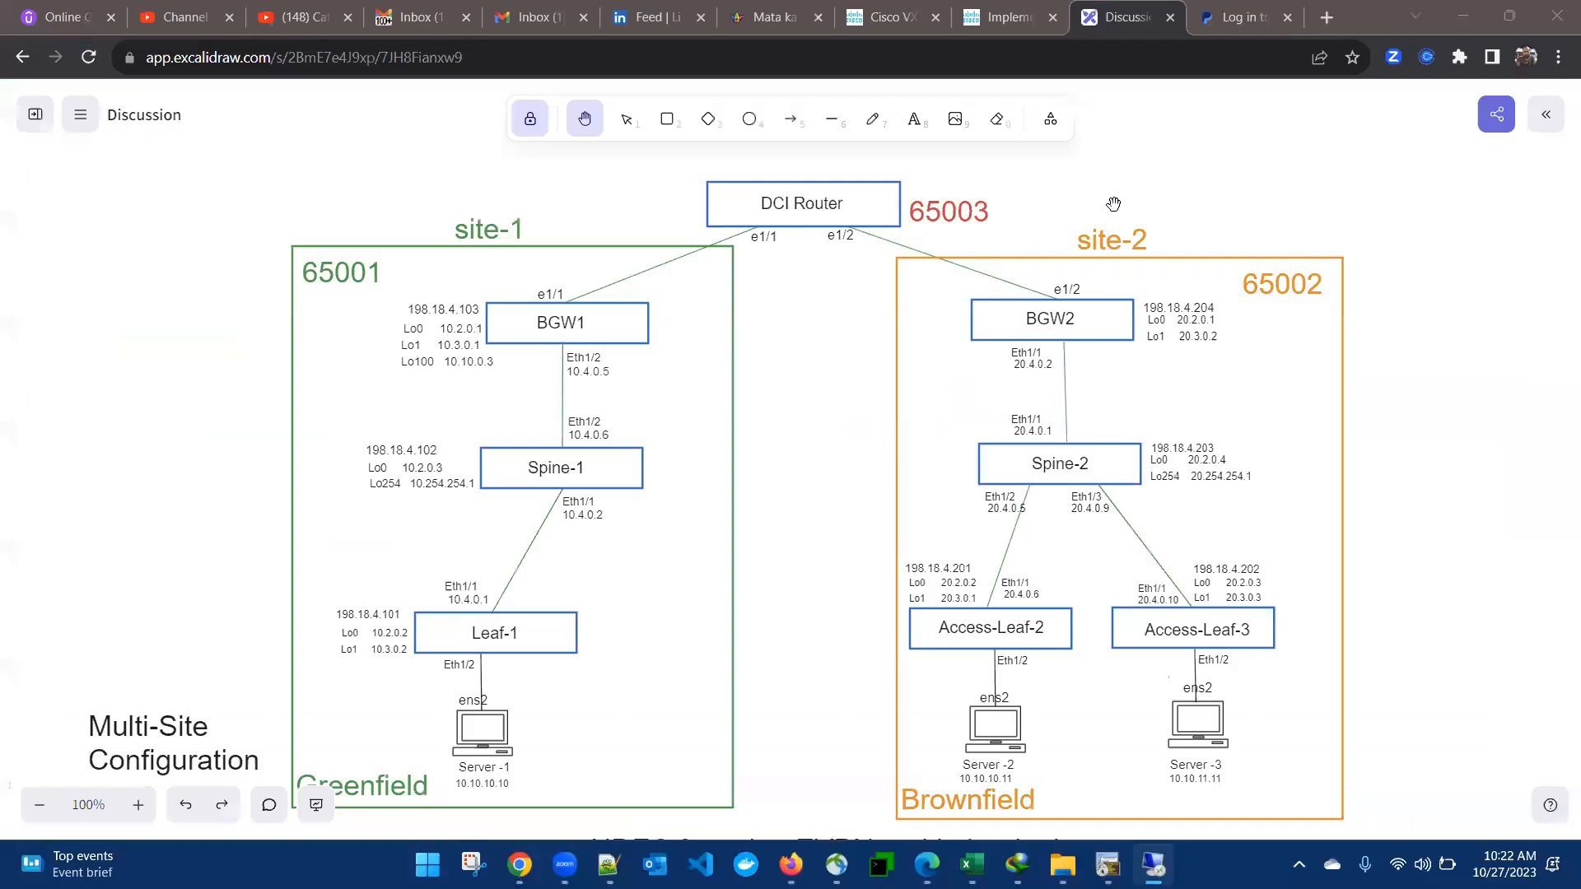
click(1107, 865)
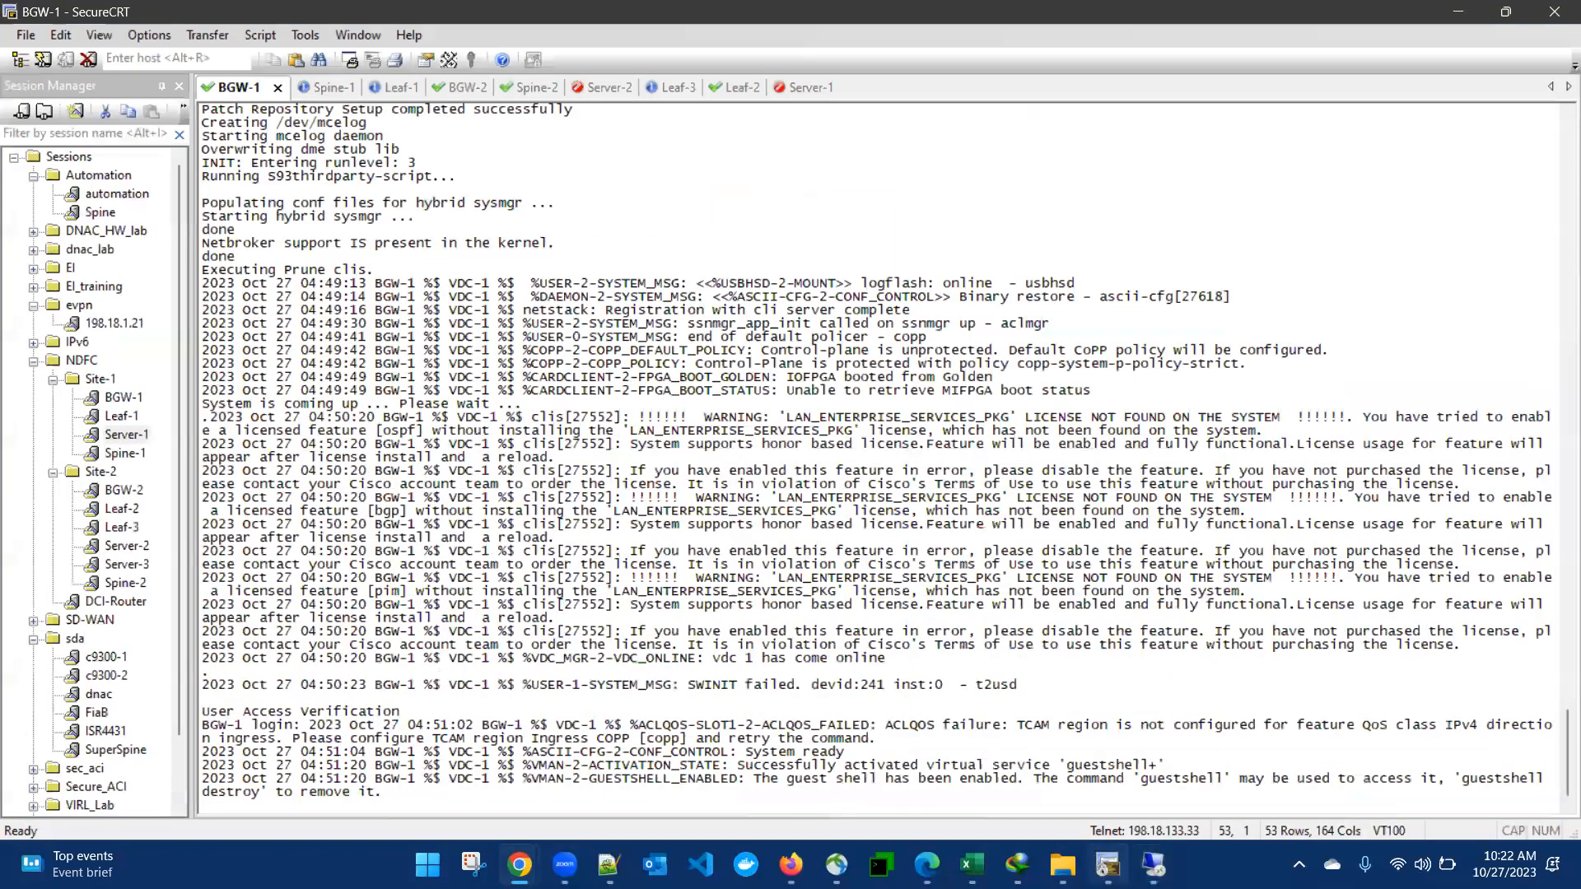
Step: Log in to BGW-1 as admin, run 'sh run int mgmt0' to confirm 198.18.4.103/24, then return to NDFC
key(Return)
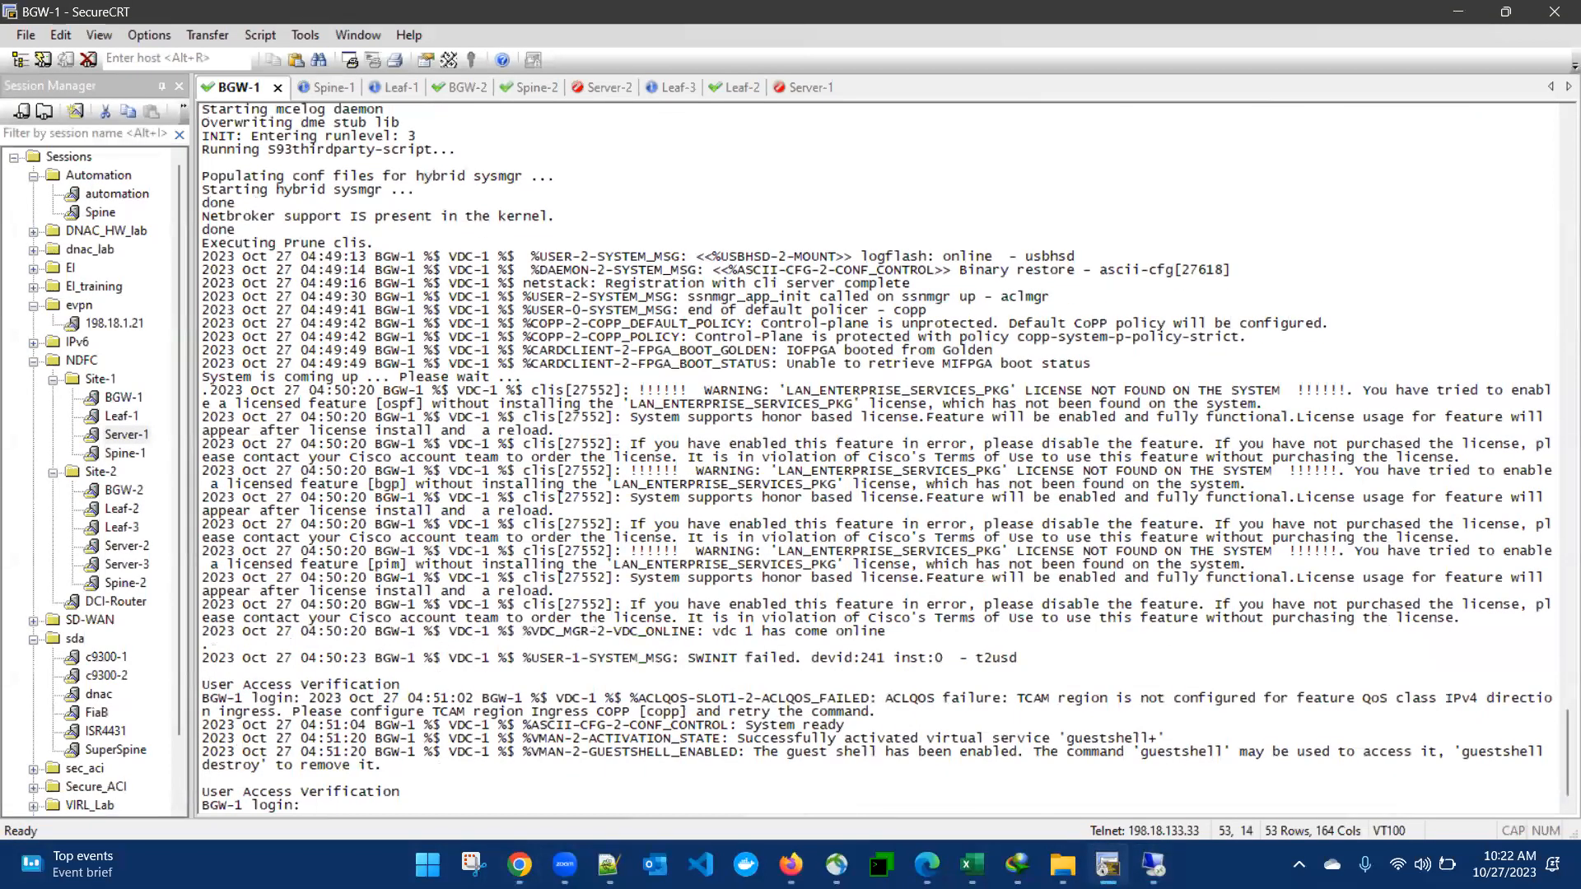
text(admin)
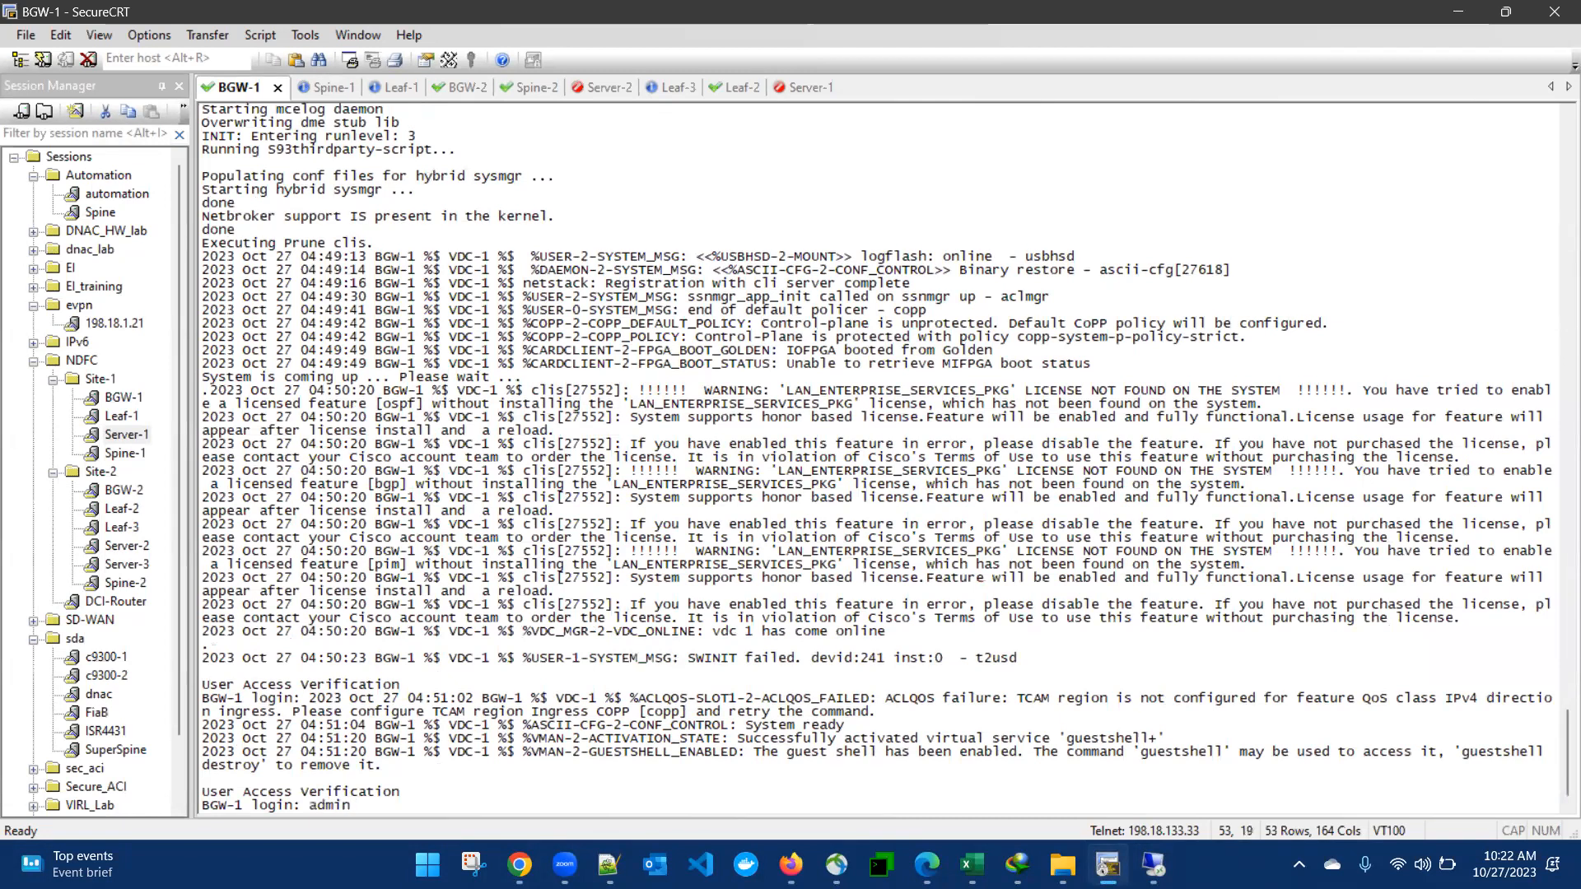
key(Return)
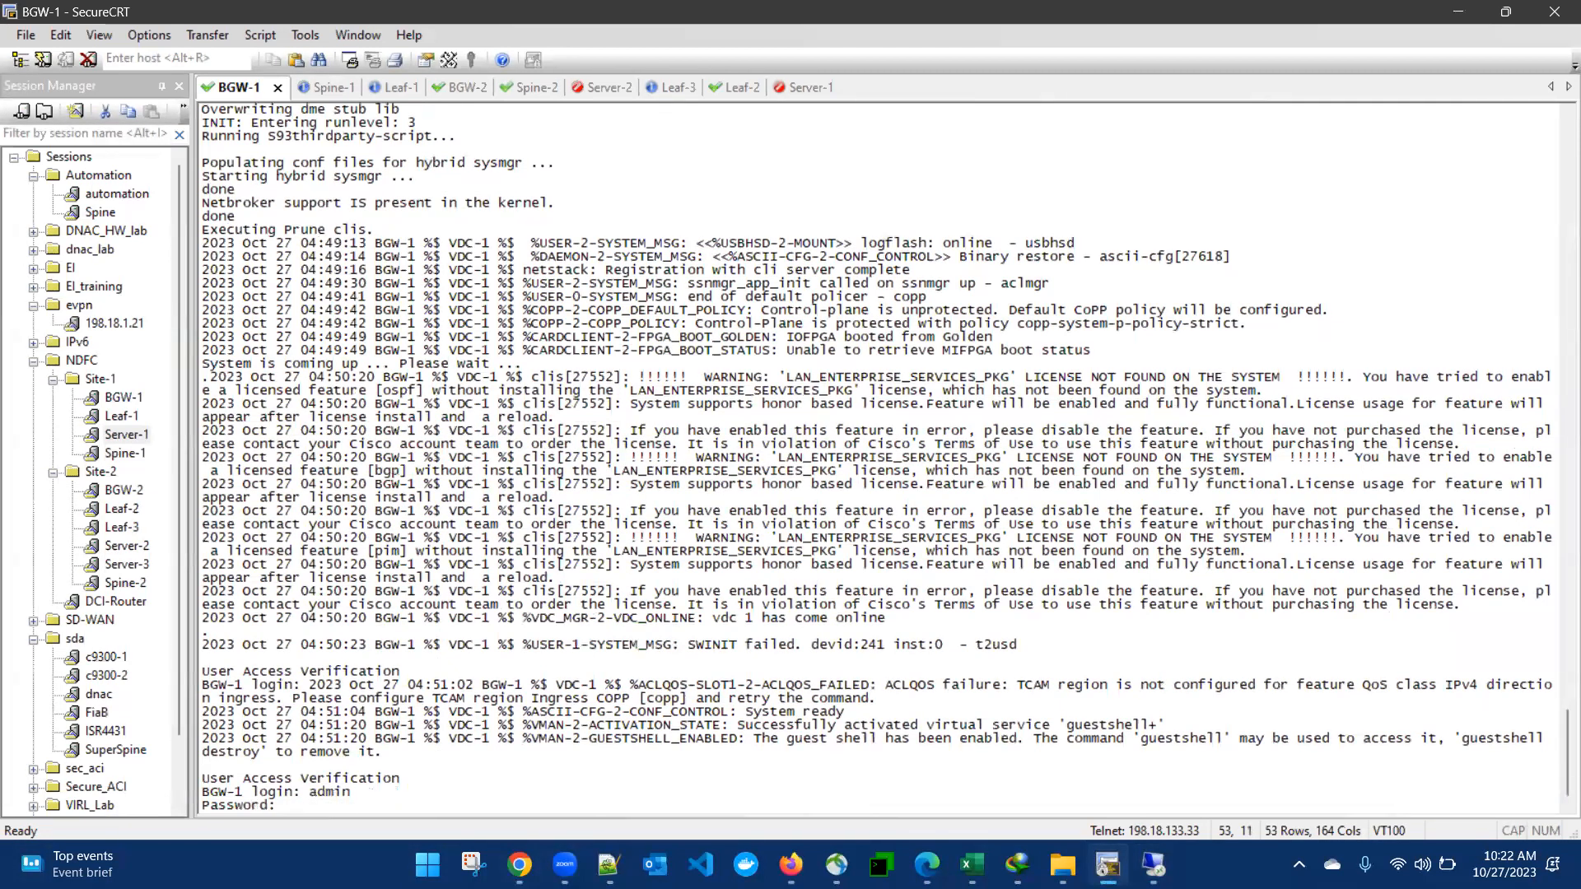
key(Return)
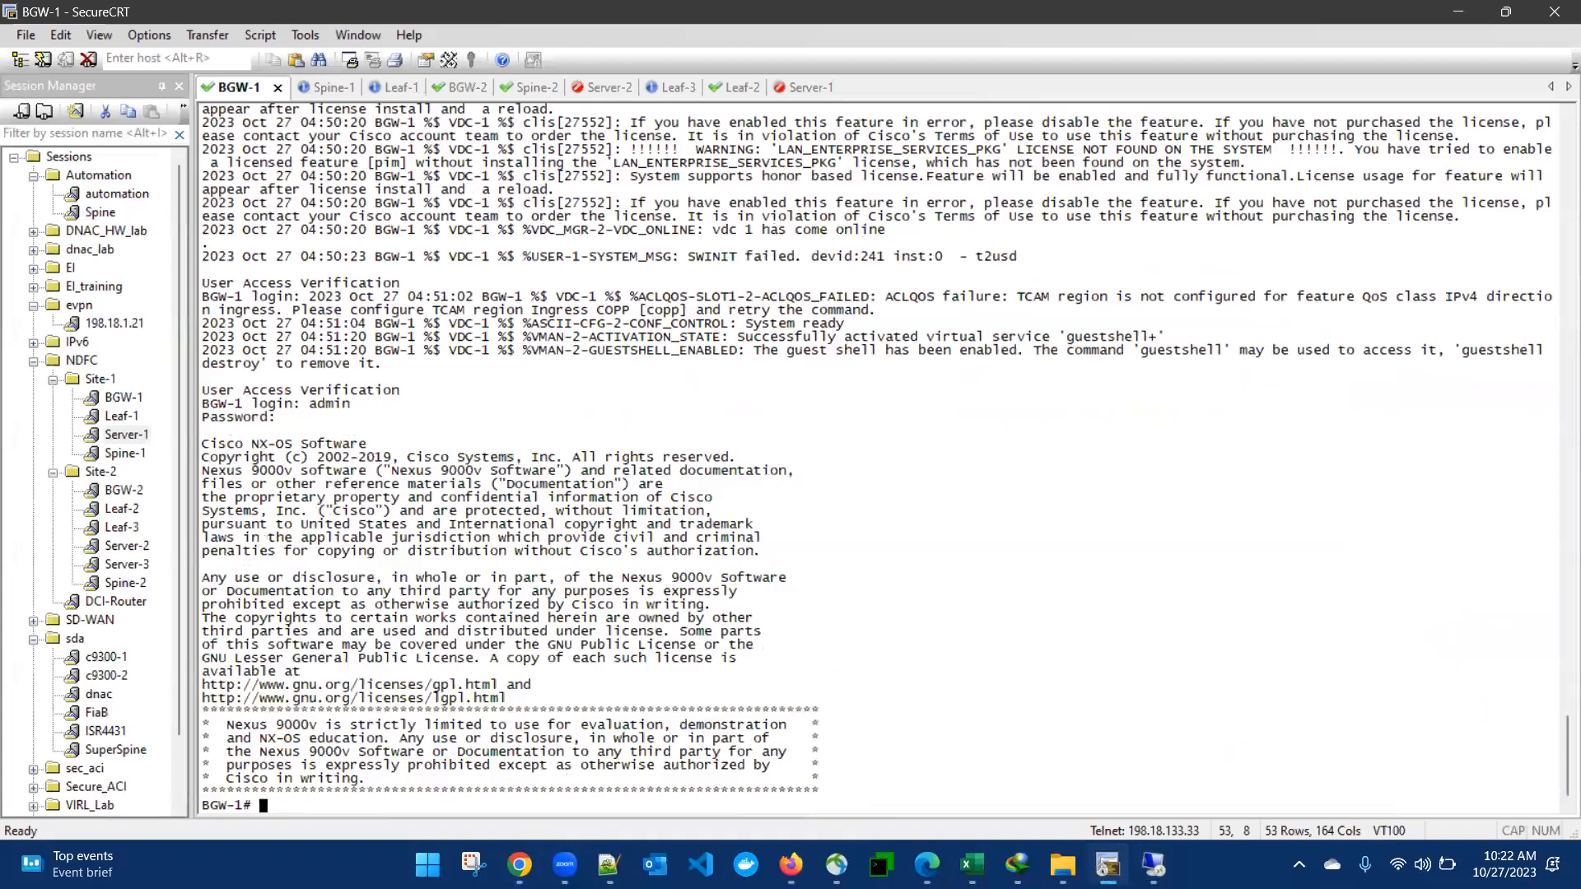
text(sh run int mgmt0)
key(Return)
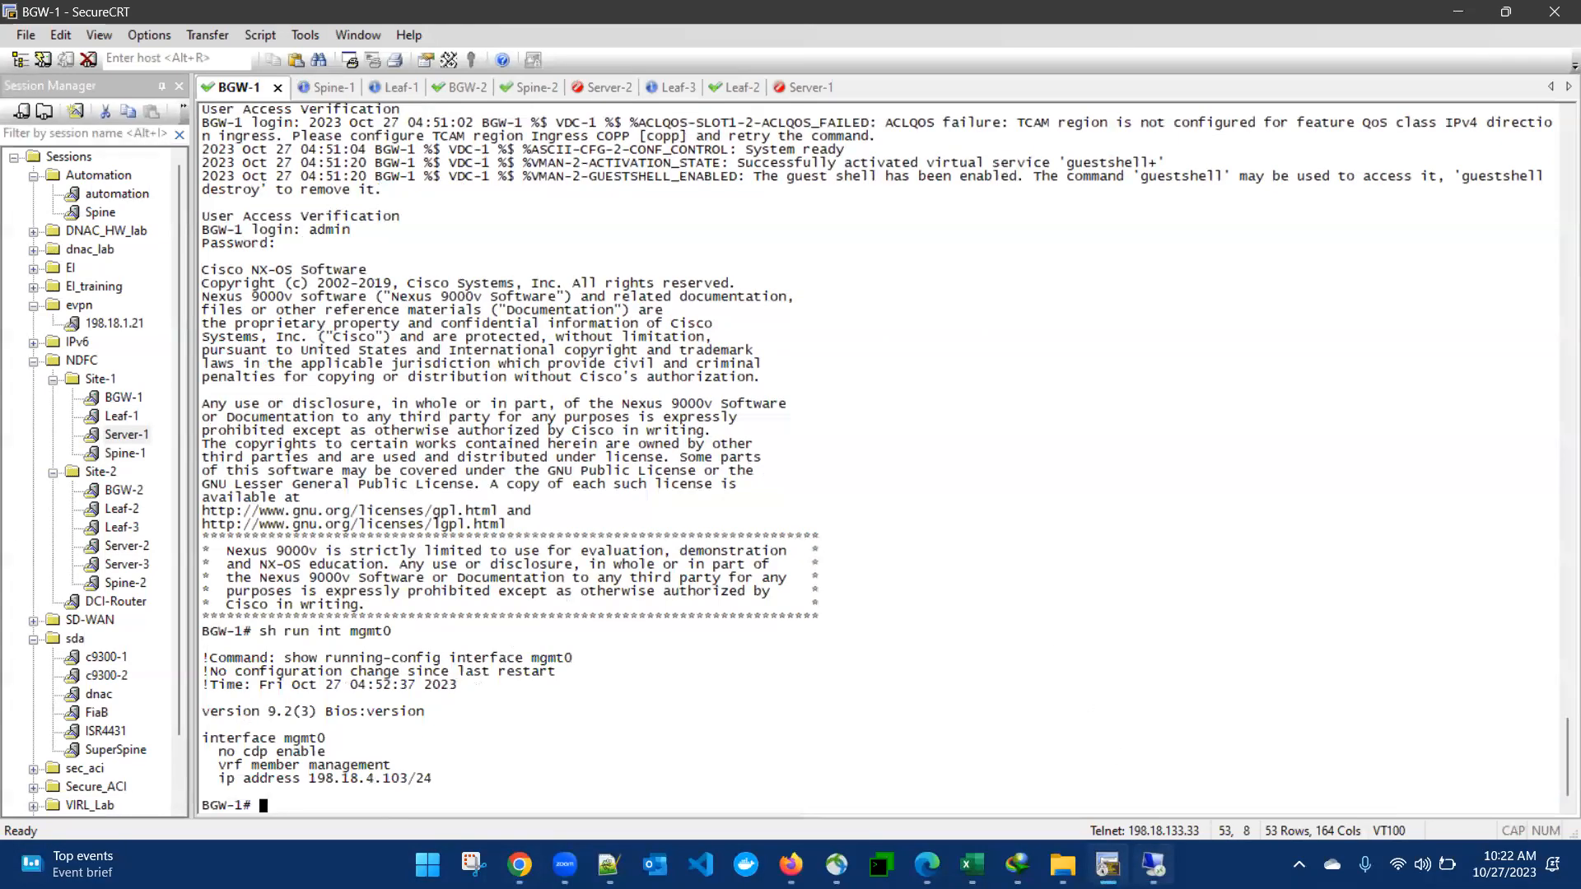
click(1152, 864)
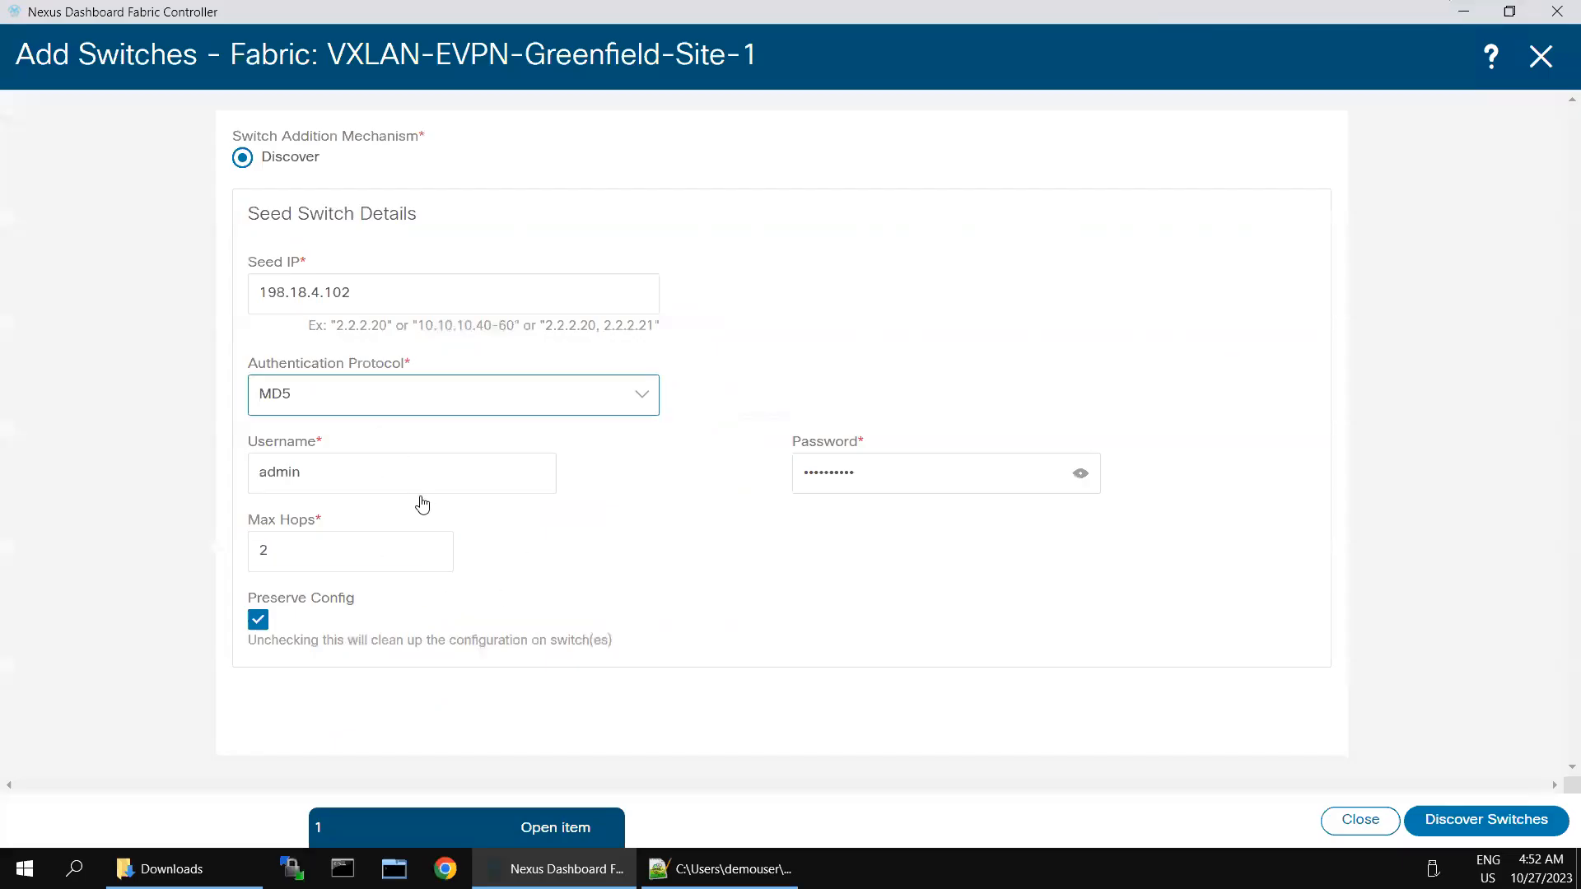
Step: Change the seed IP to 198.18.4.103, discover switches, and add BGW-1 to Greenfield-Site-1
click(388, 295)
key(BackSpace)
text(3)
click(1450, 828)
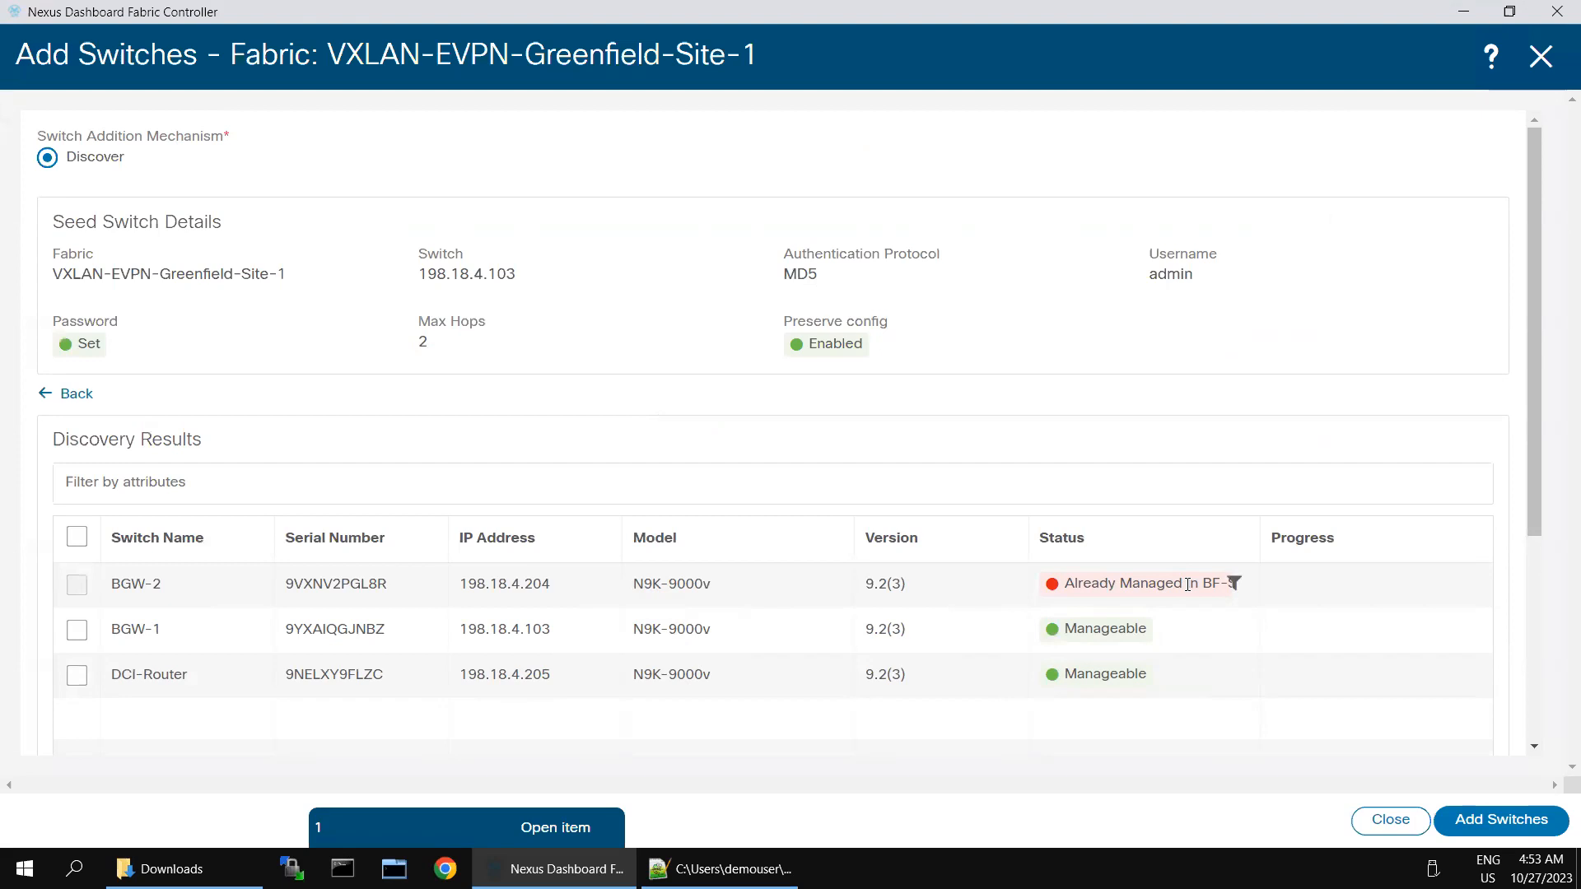
click(77, 632)
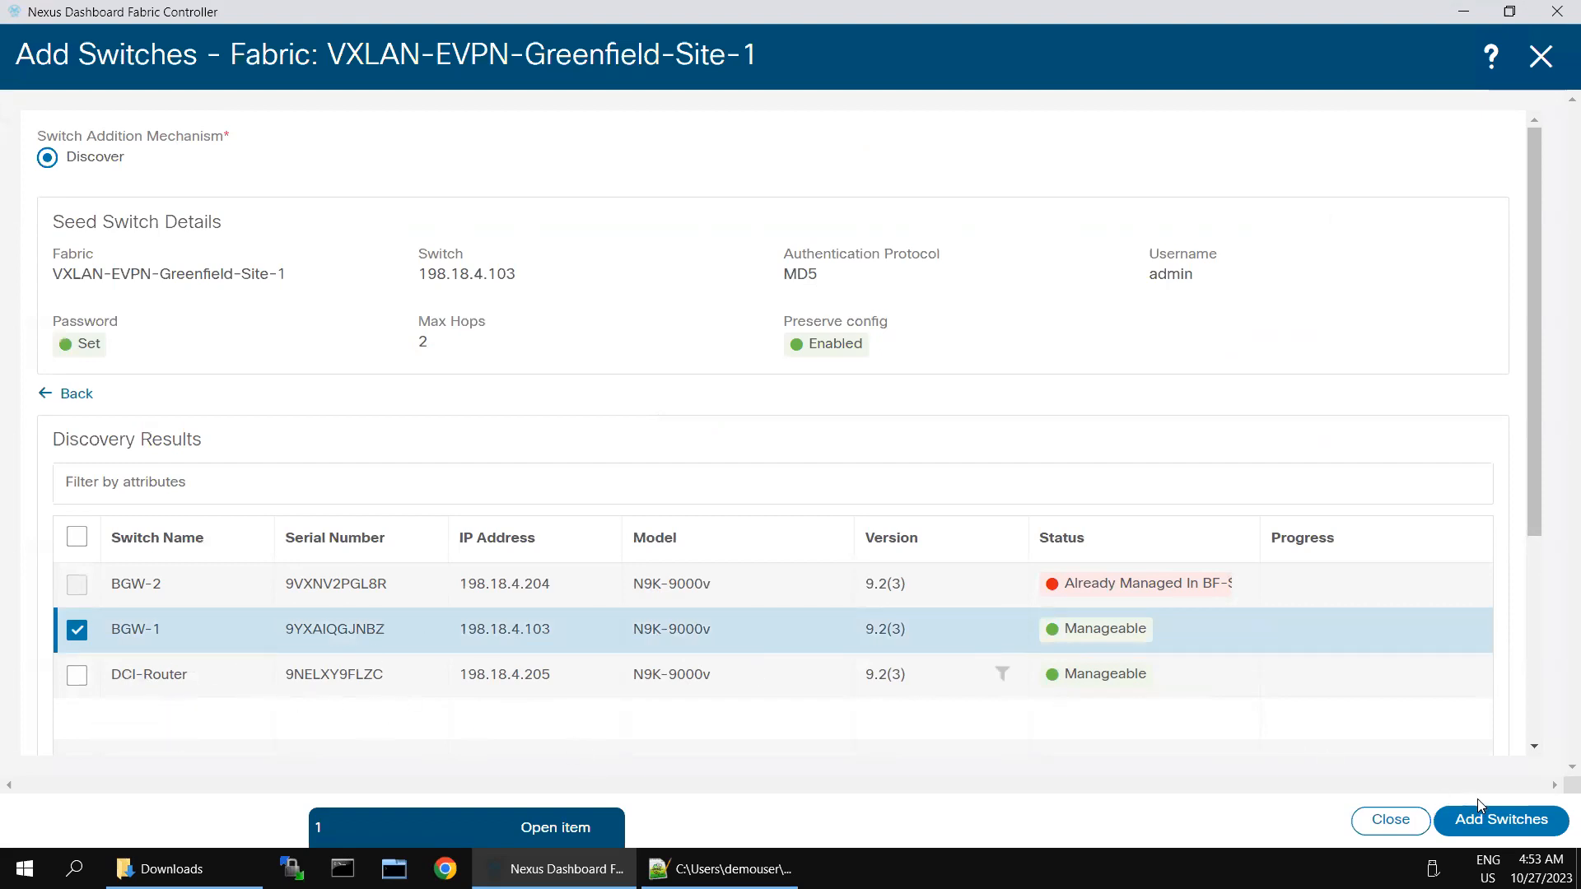
click(1491, 824)
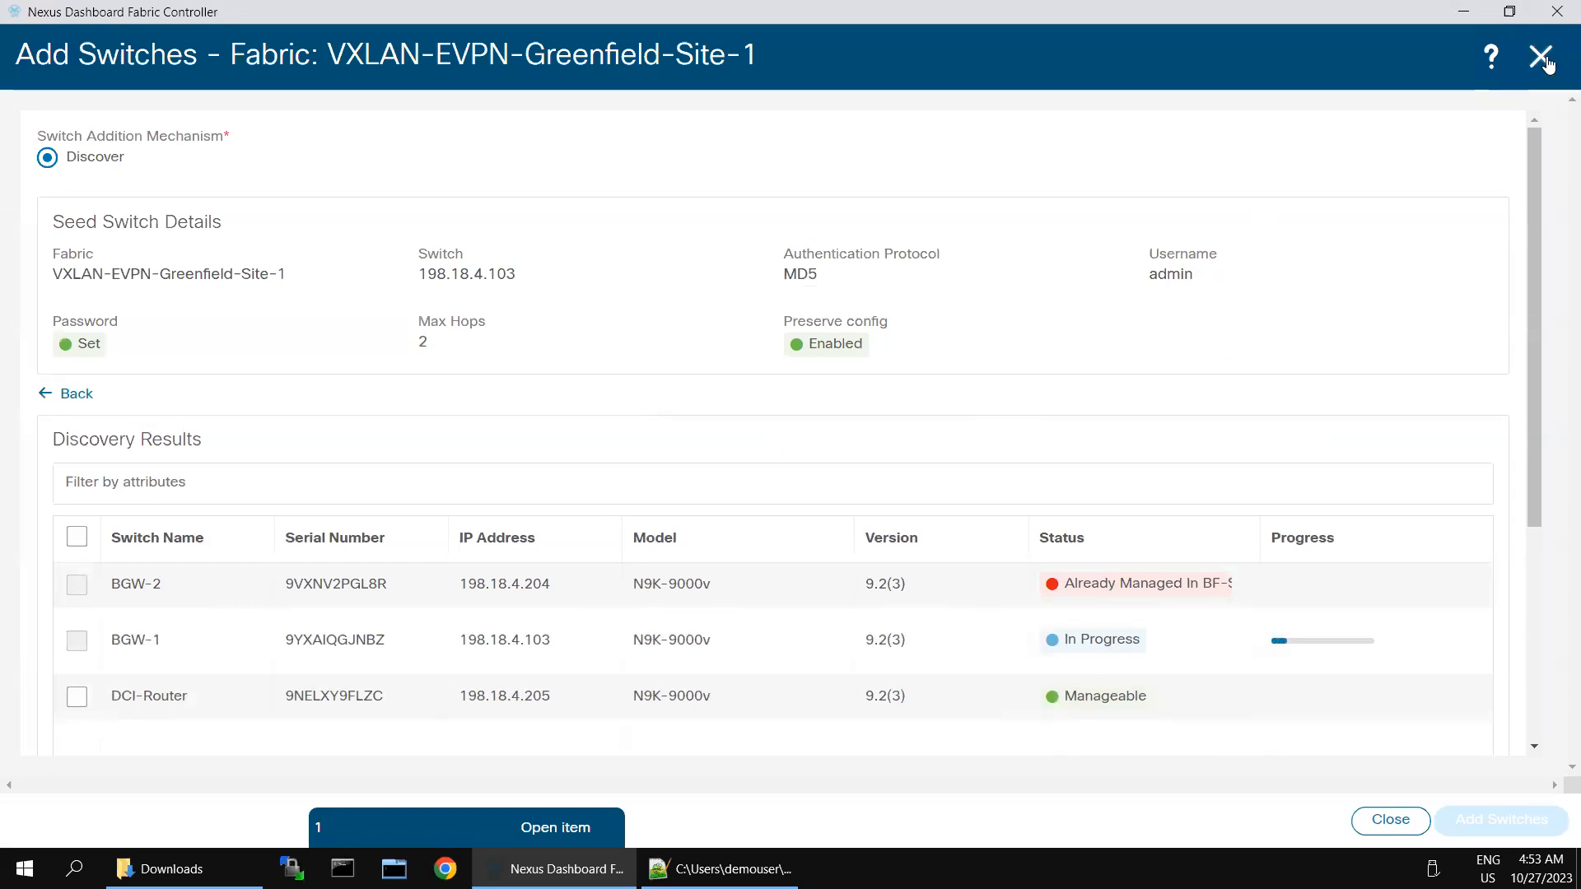
click(1542, 58)
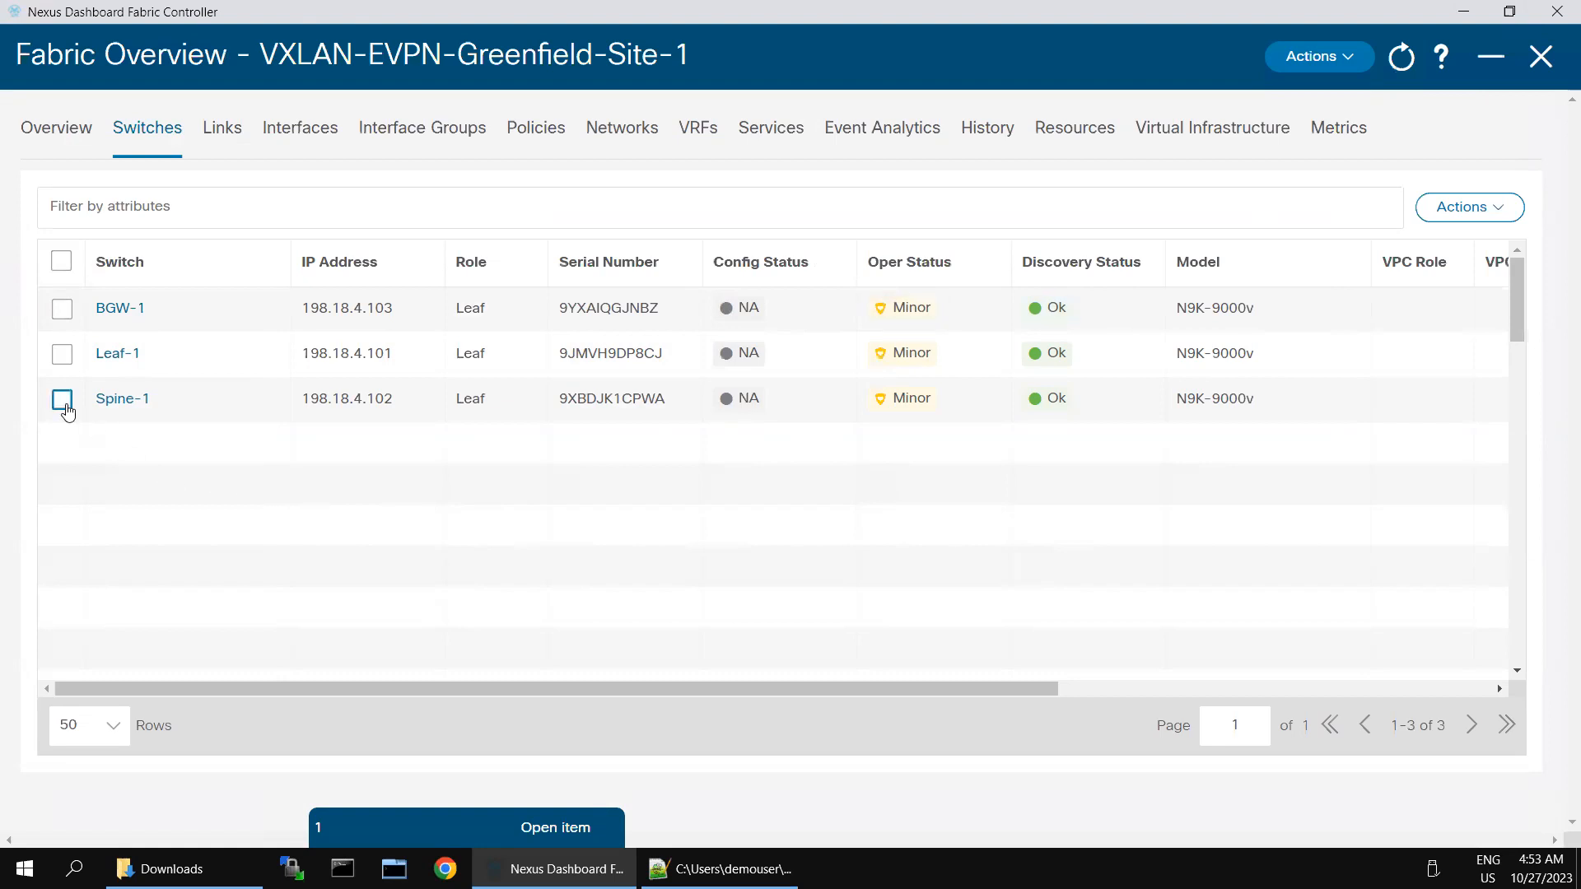
Step: Set BGW-1's role to Border Gateway and acknowledge the recalculate warning
click(61, 309)
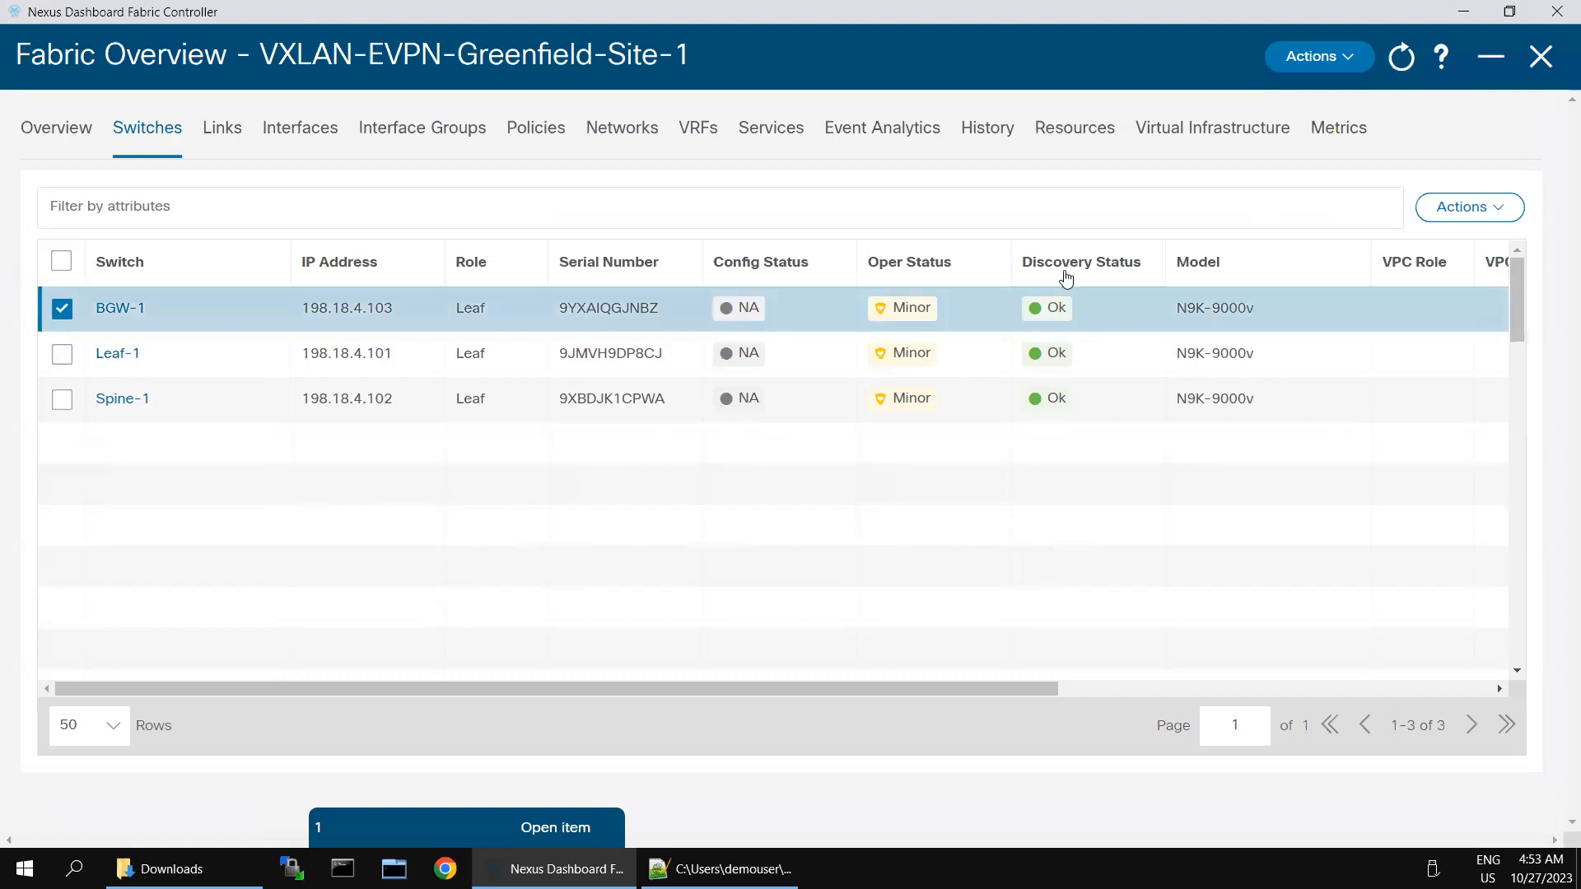
click(1486, 211)
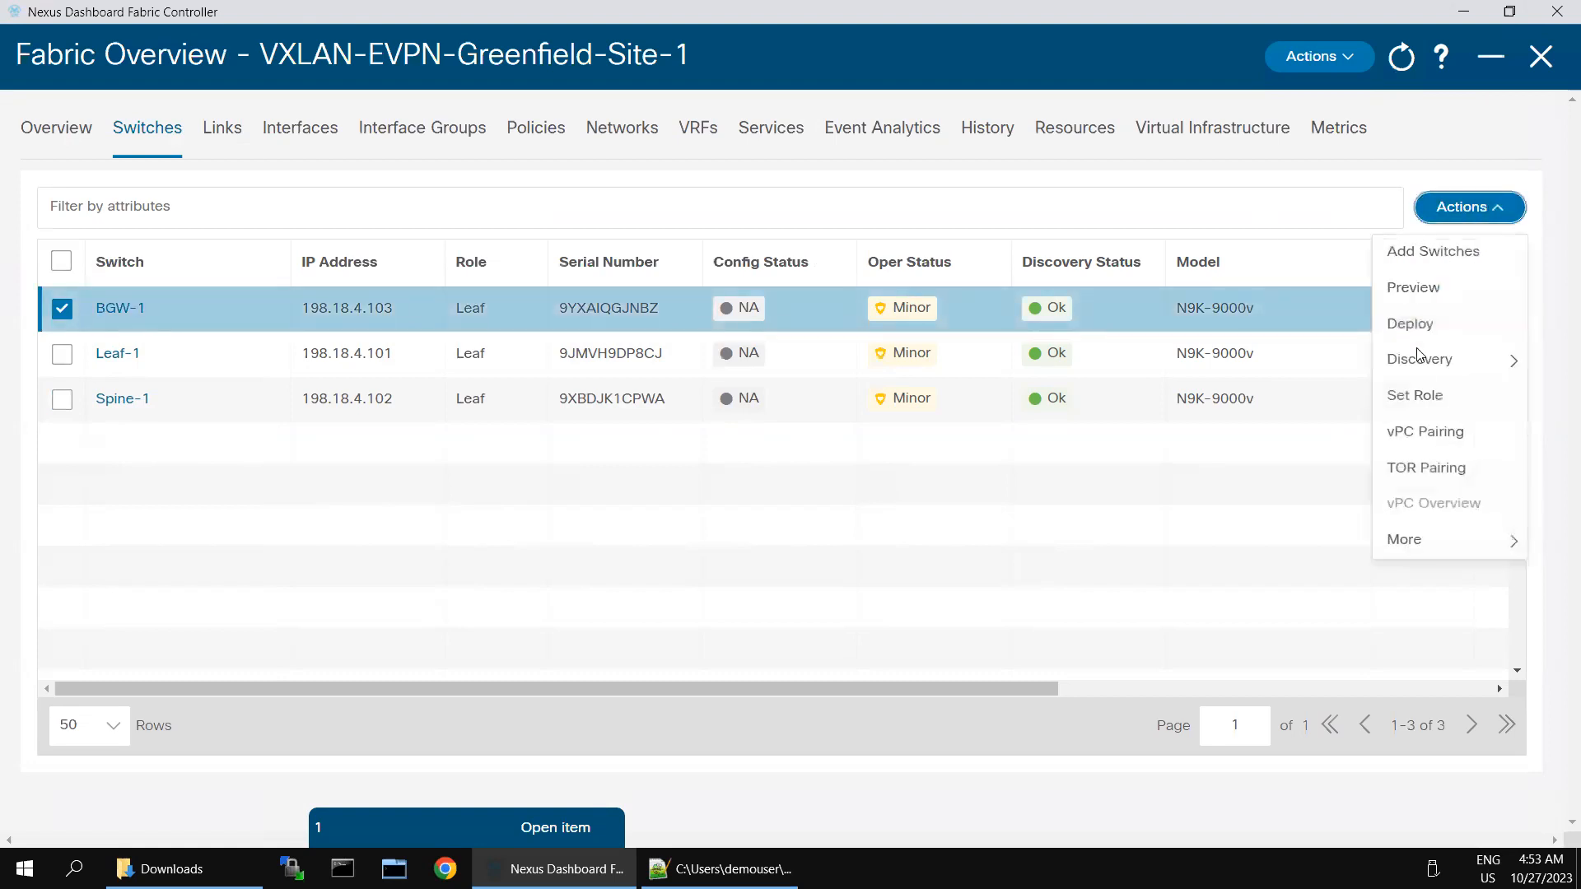
click(1416, 398)
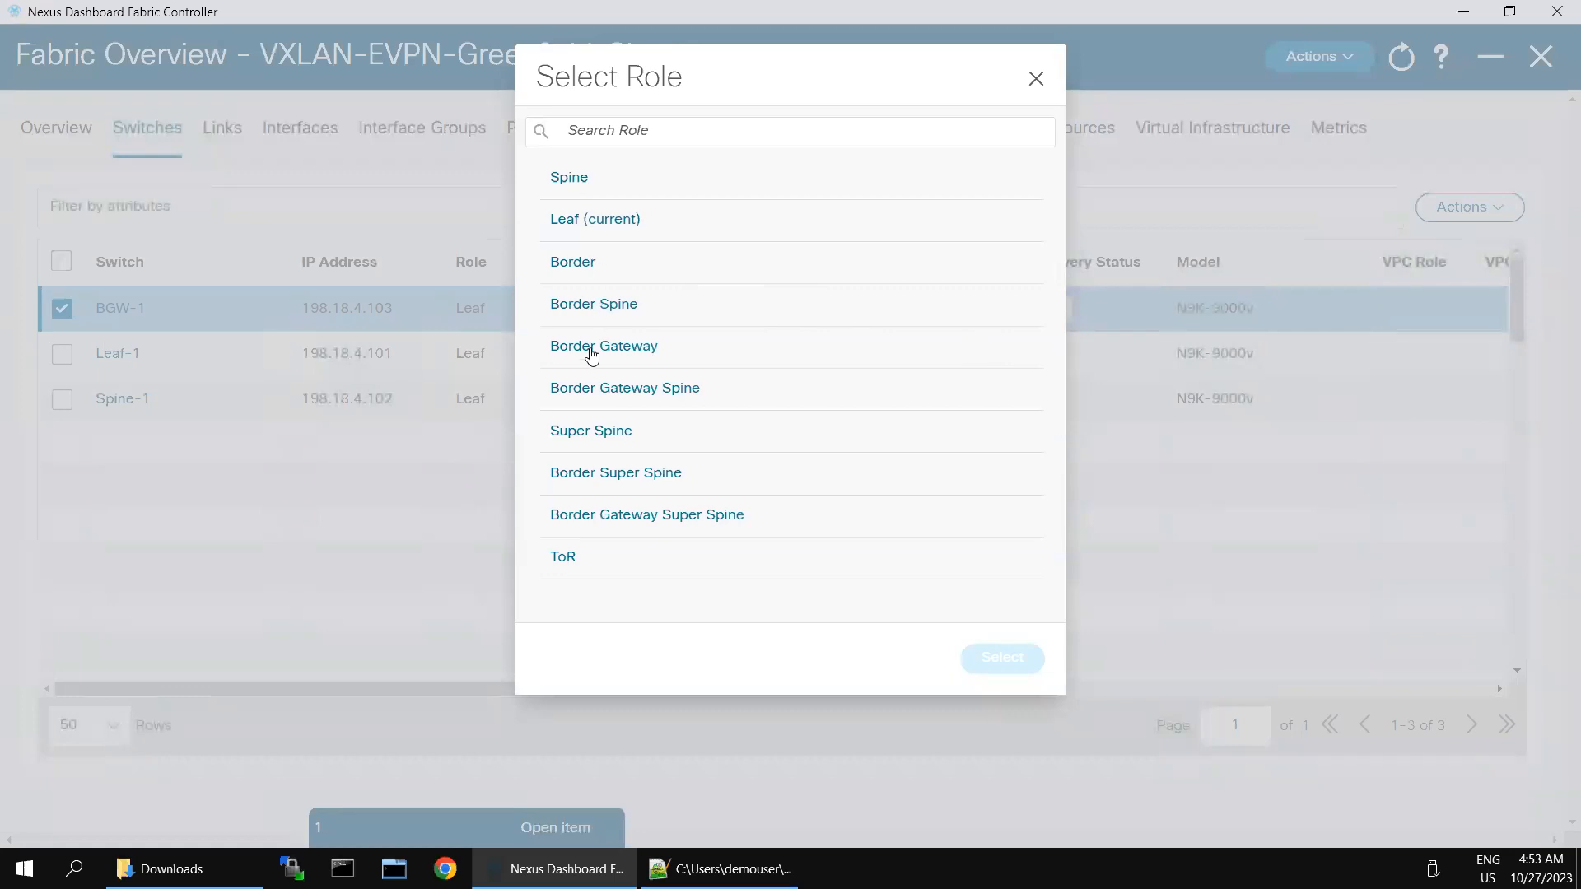
click(594, 354)
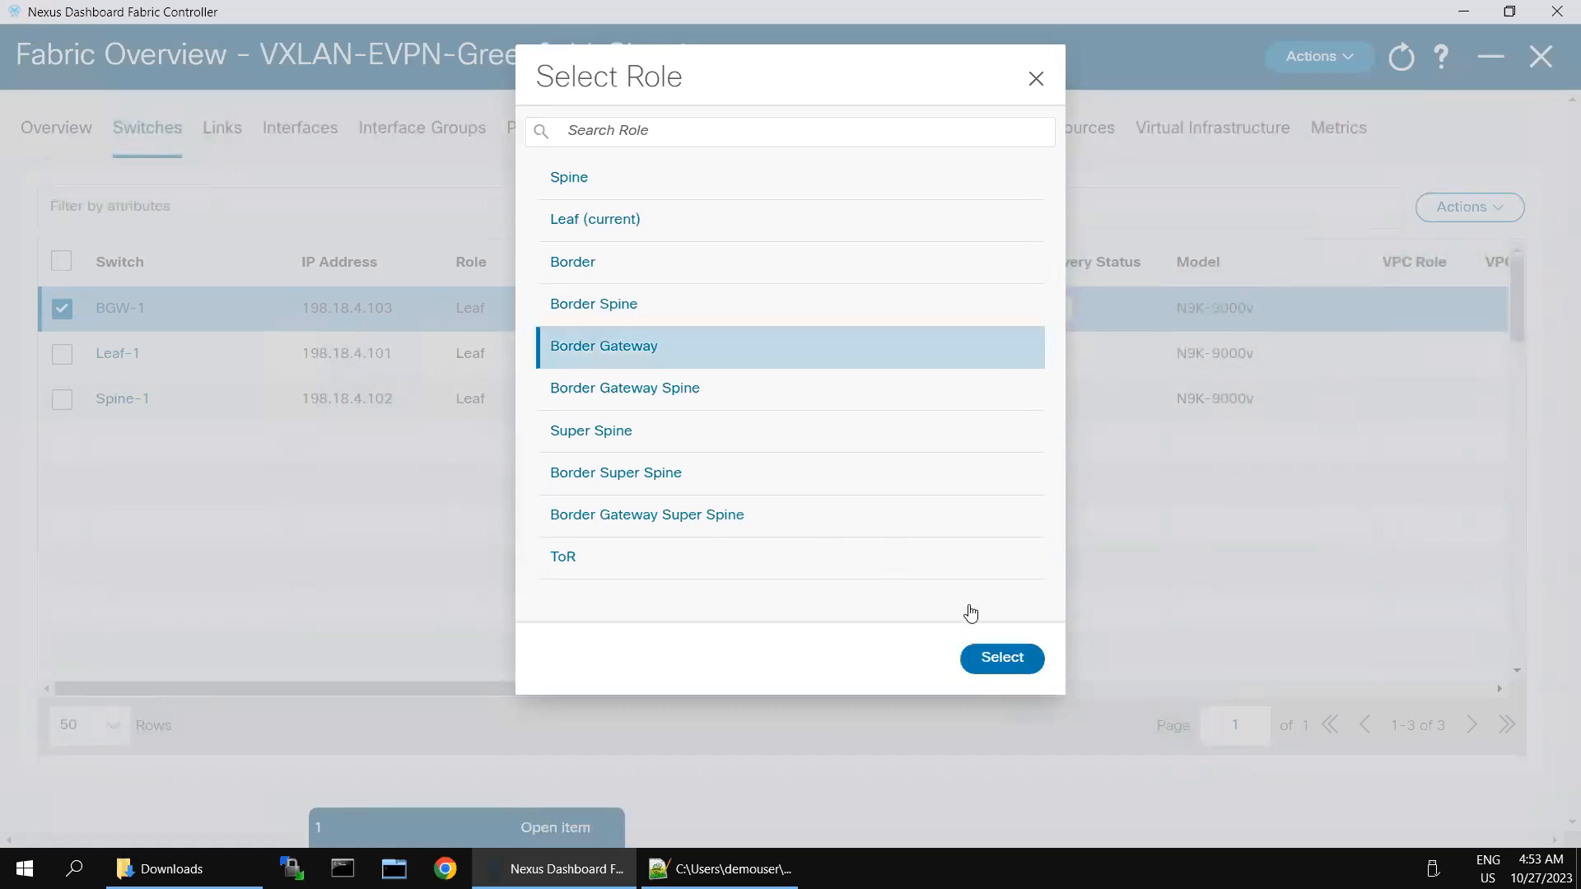
click(991, 659)
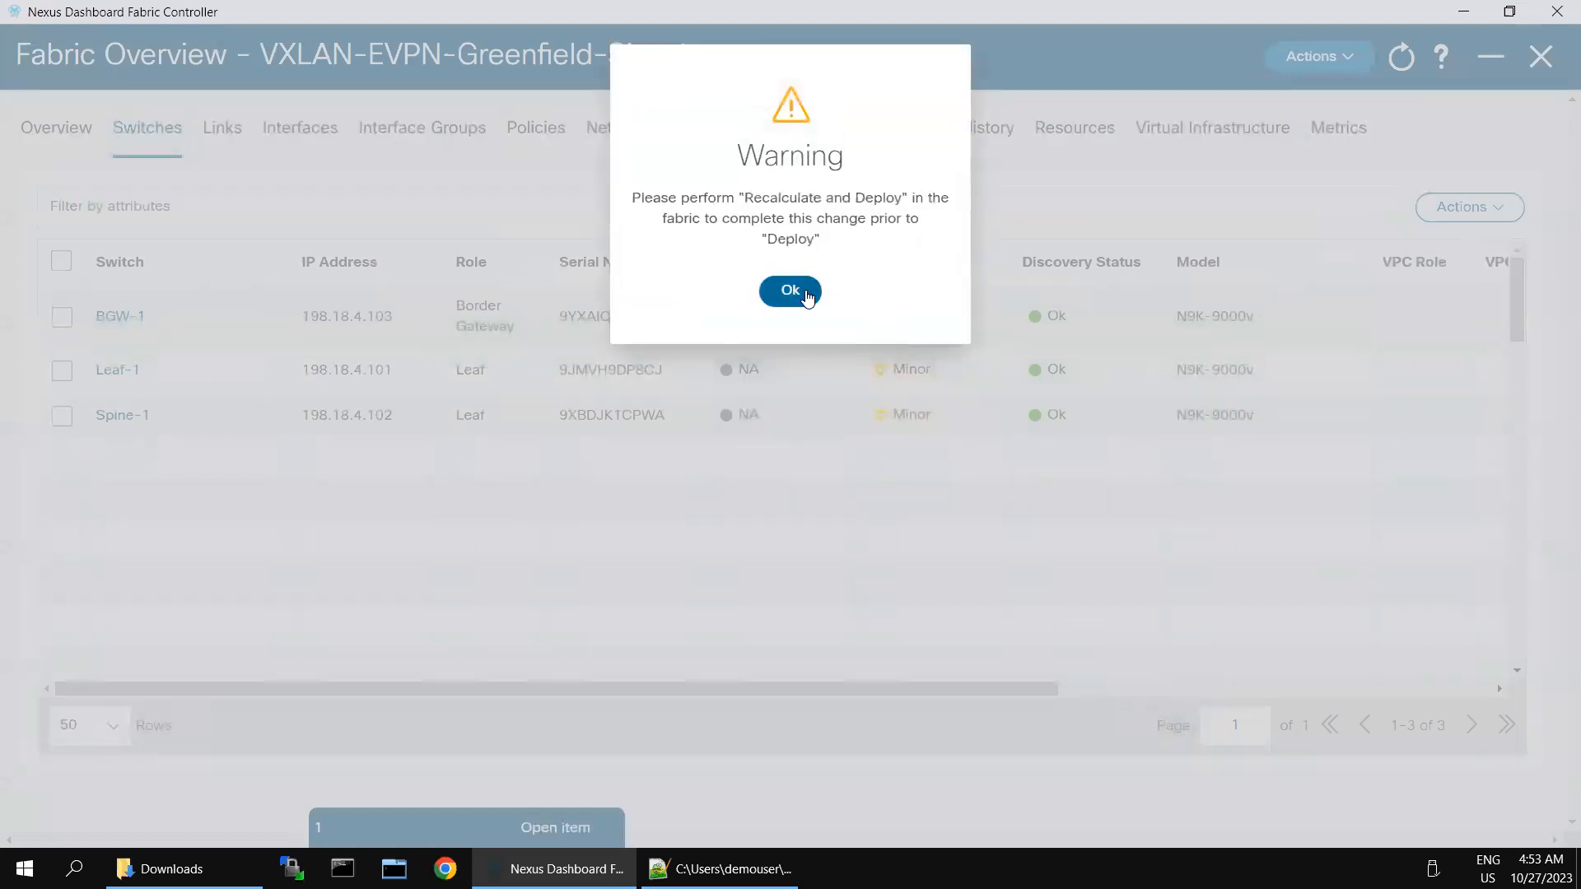
click(807, 294)
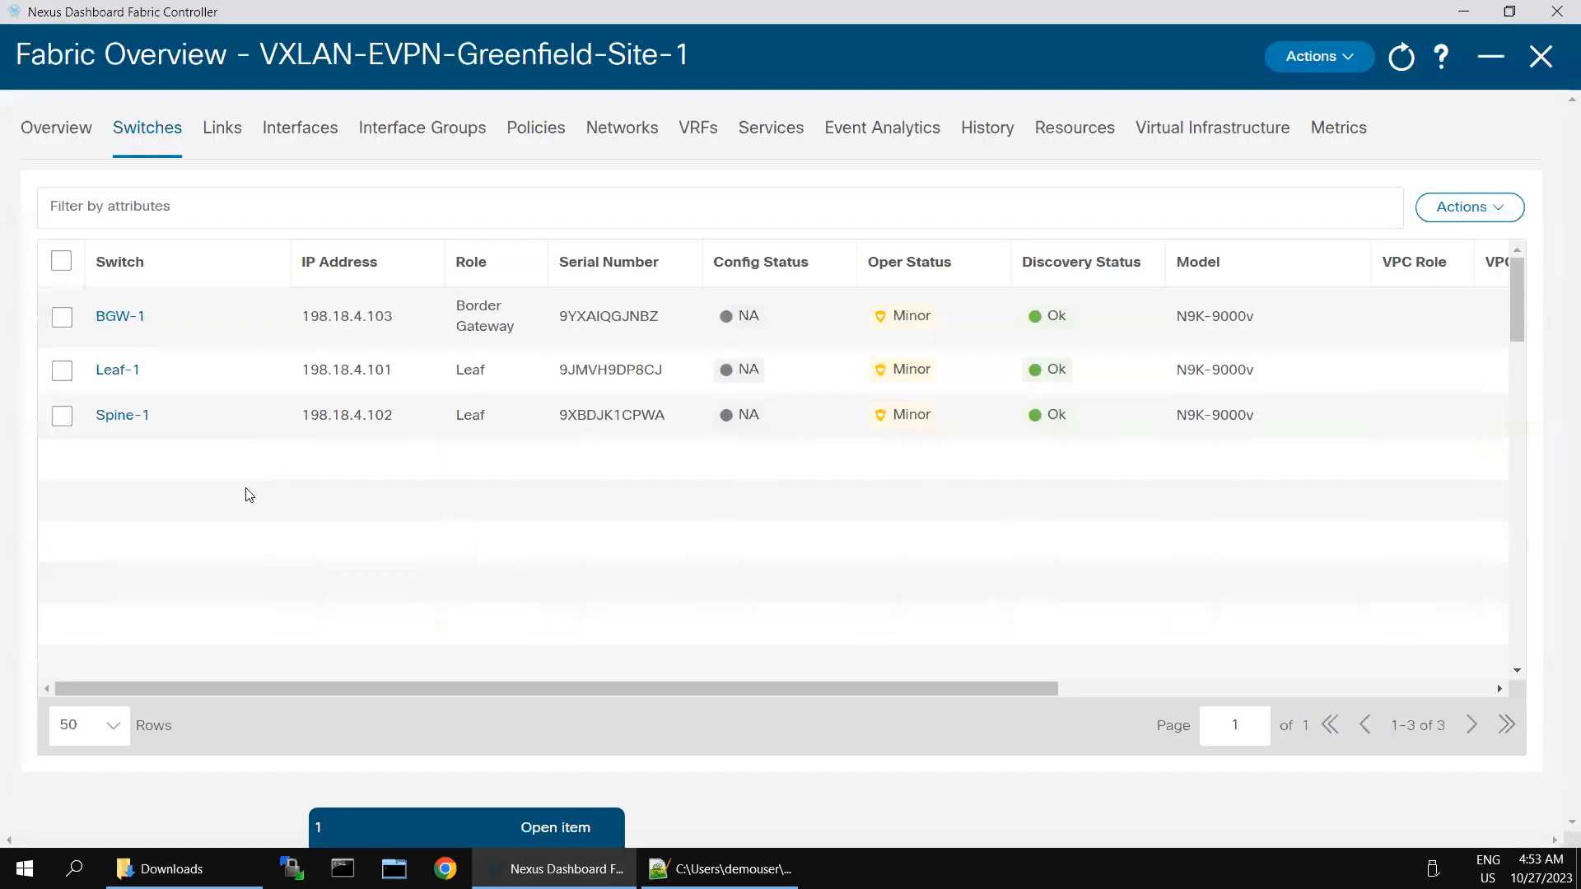
Step: Set Spine-1's role to Spine and acknowledge the recalculate warning
click(62, 416)
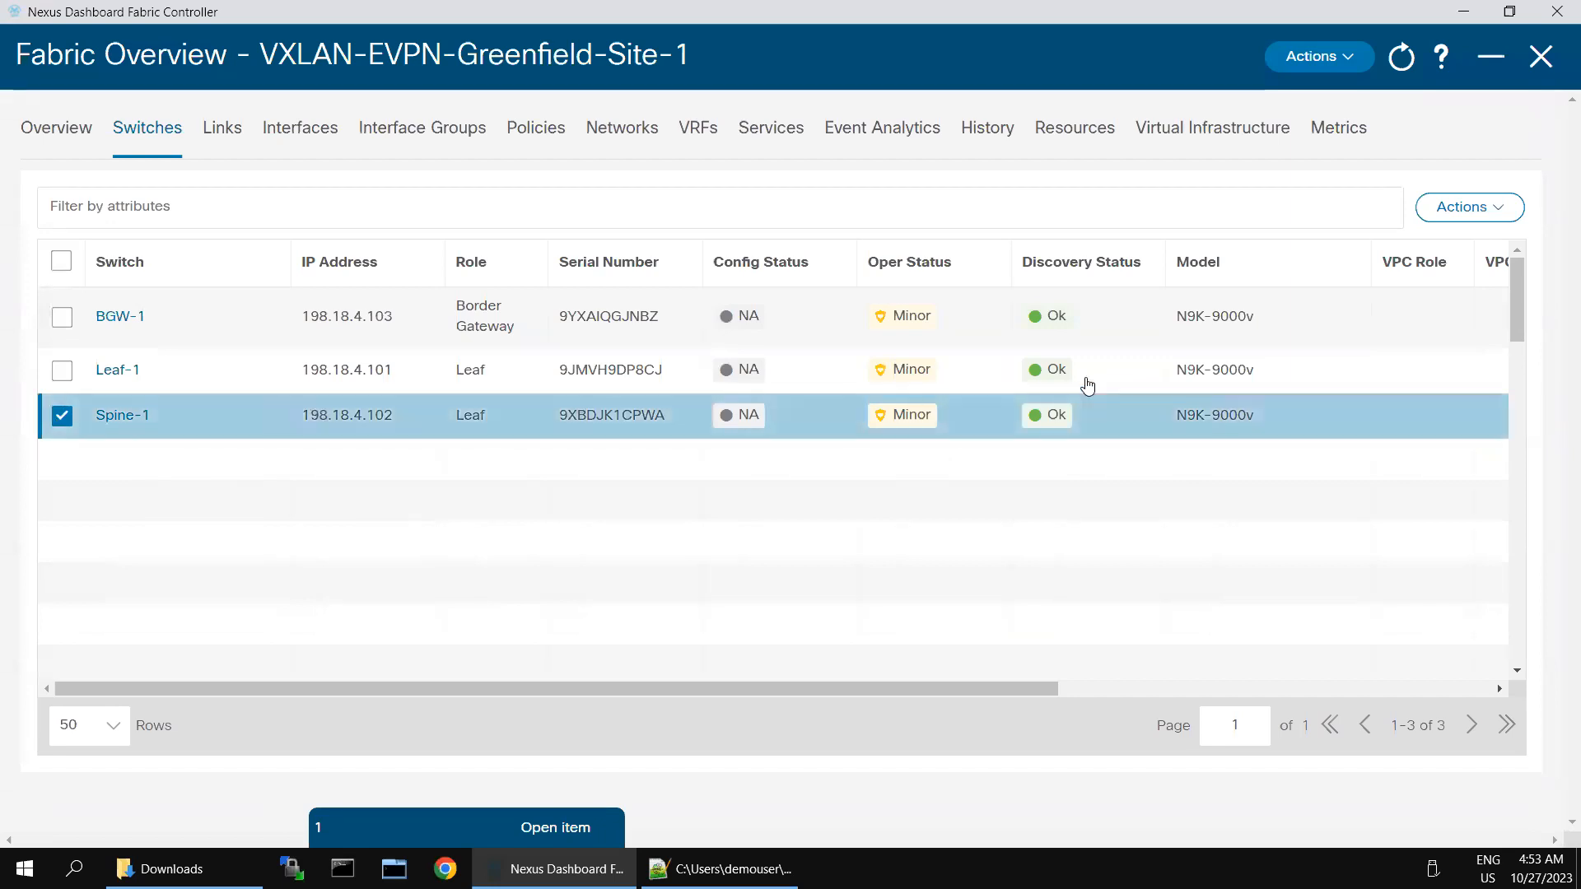
click(1469, 207)
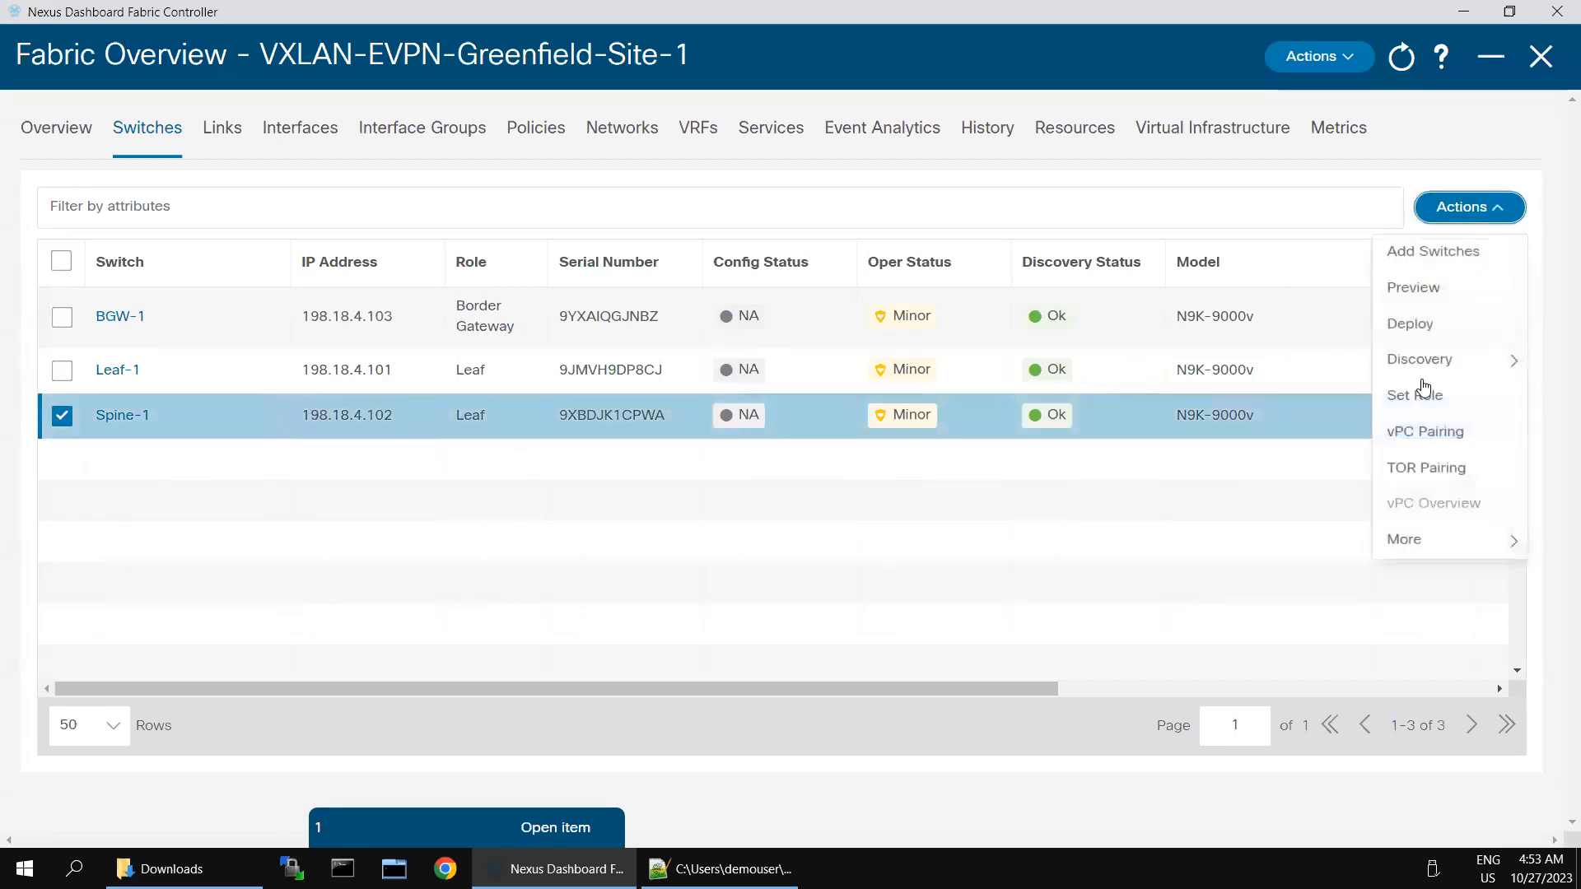
click(1424, 393)
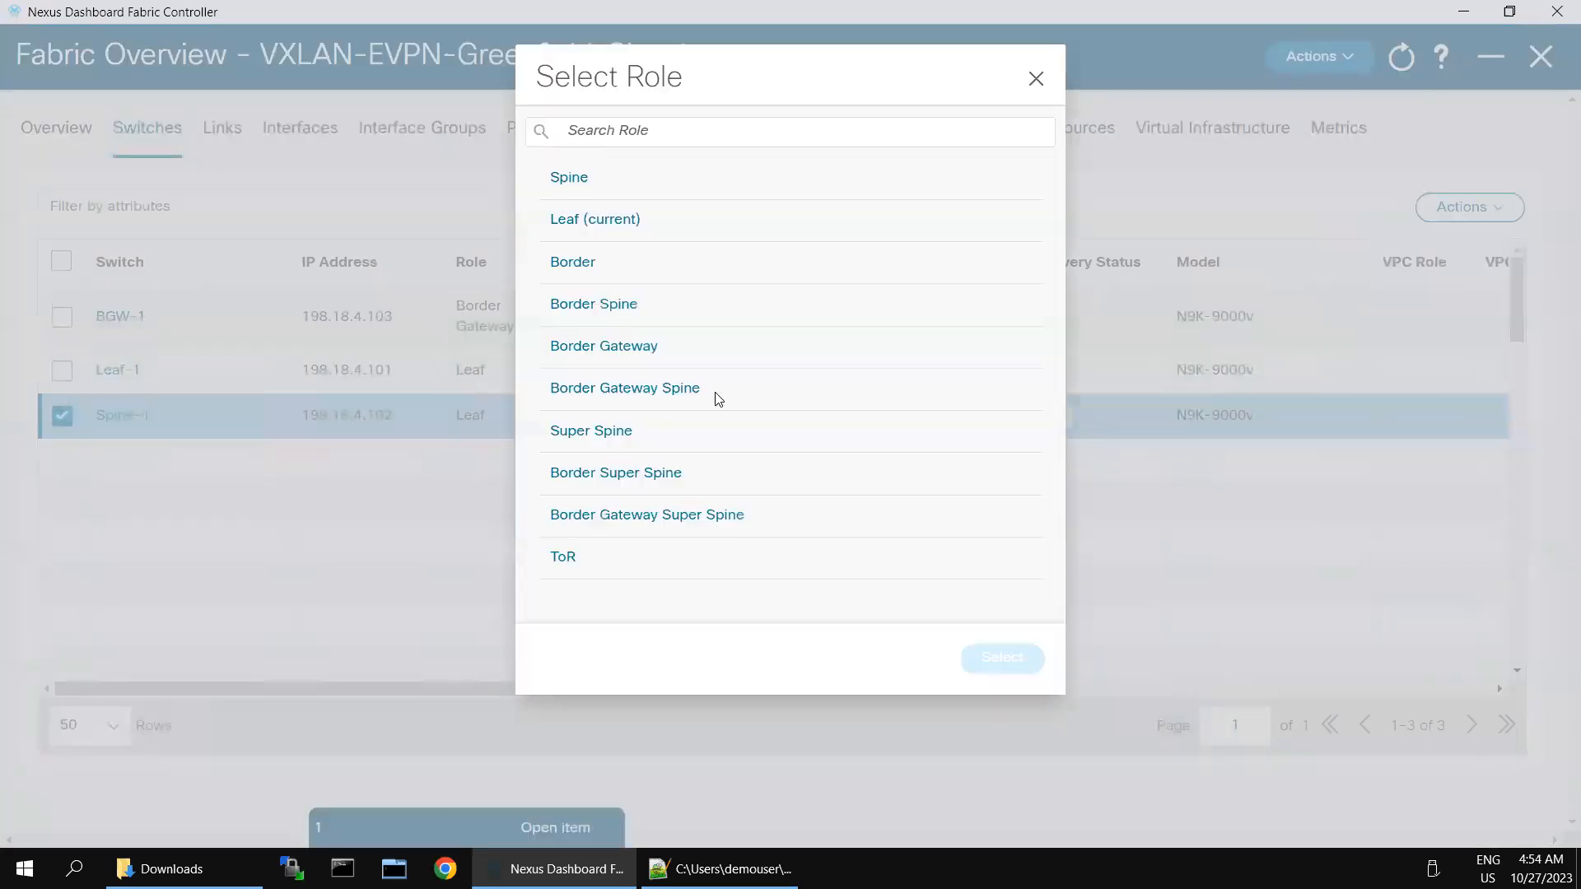
click(574, 181)
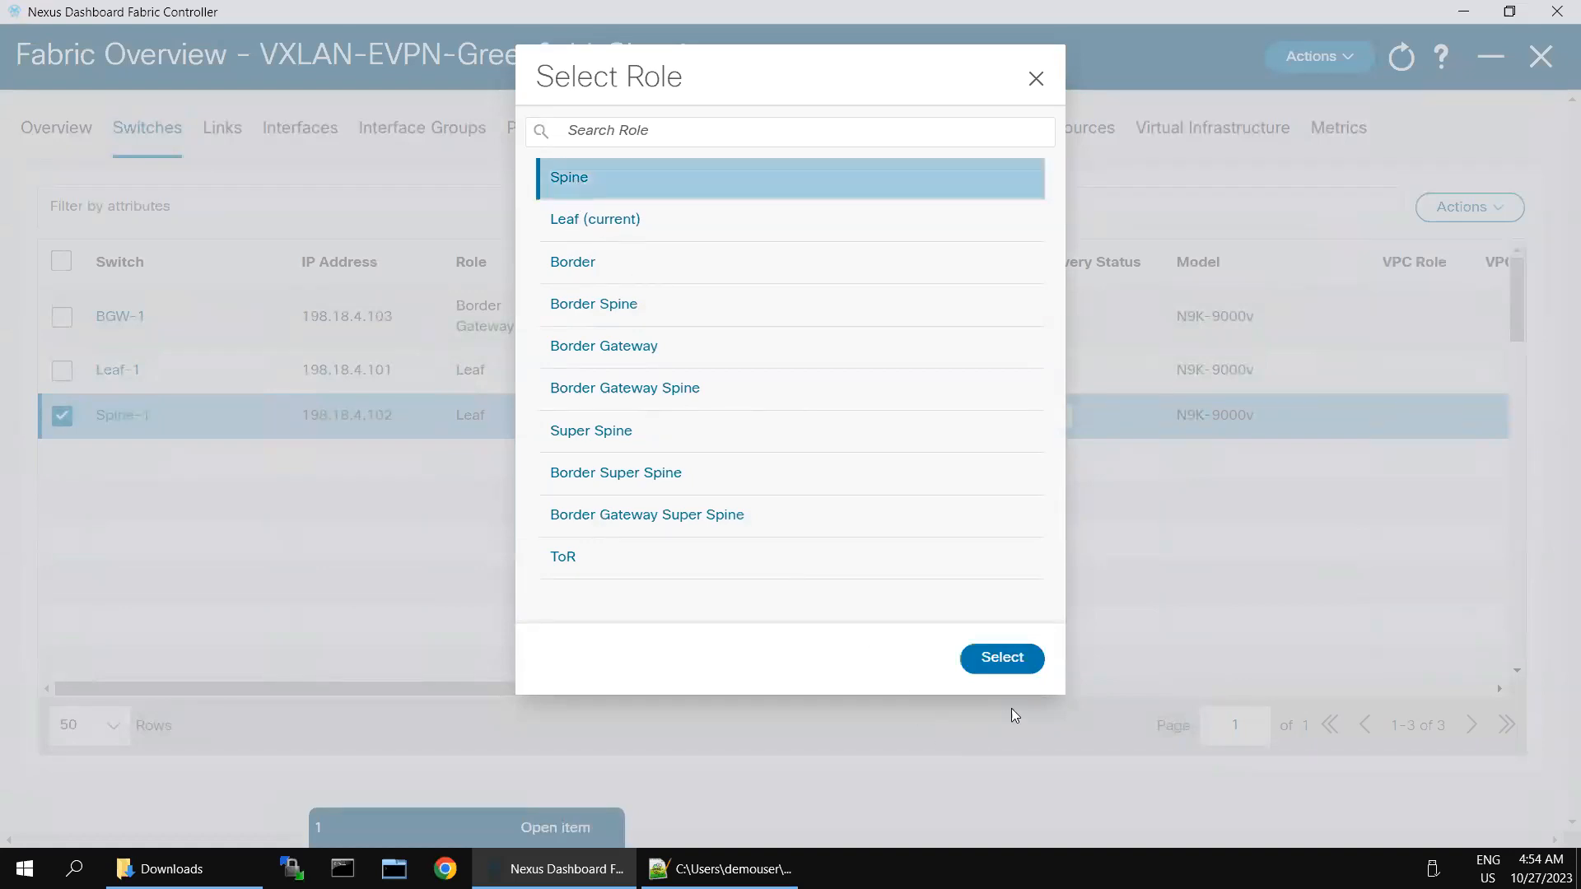
click(1016, 656)
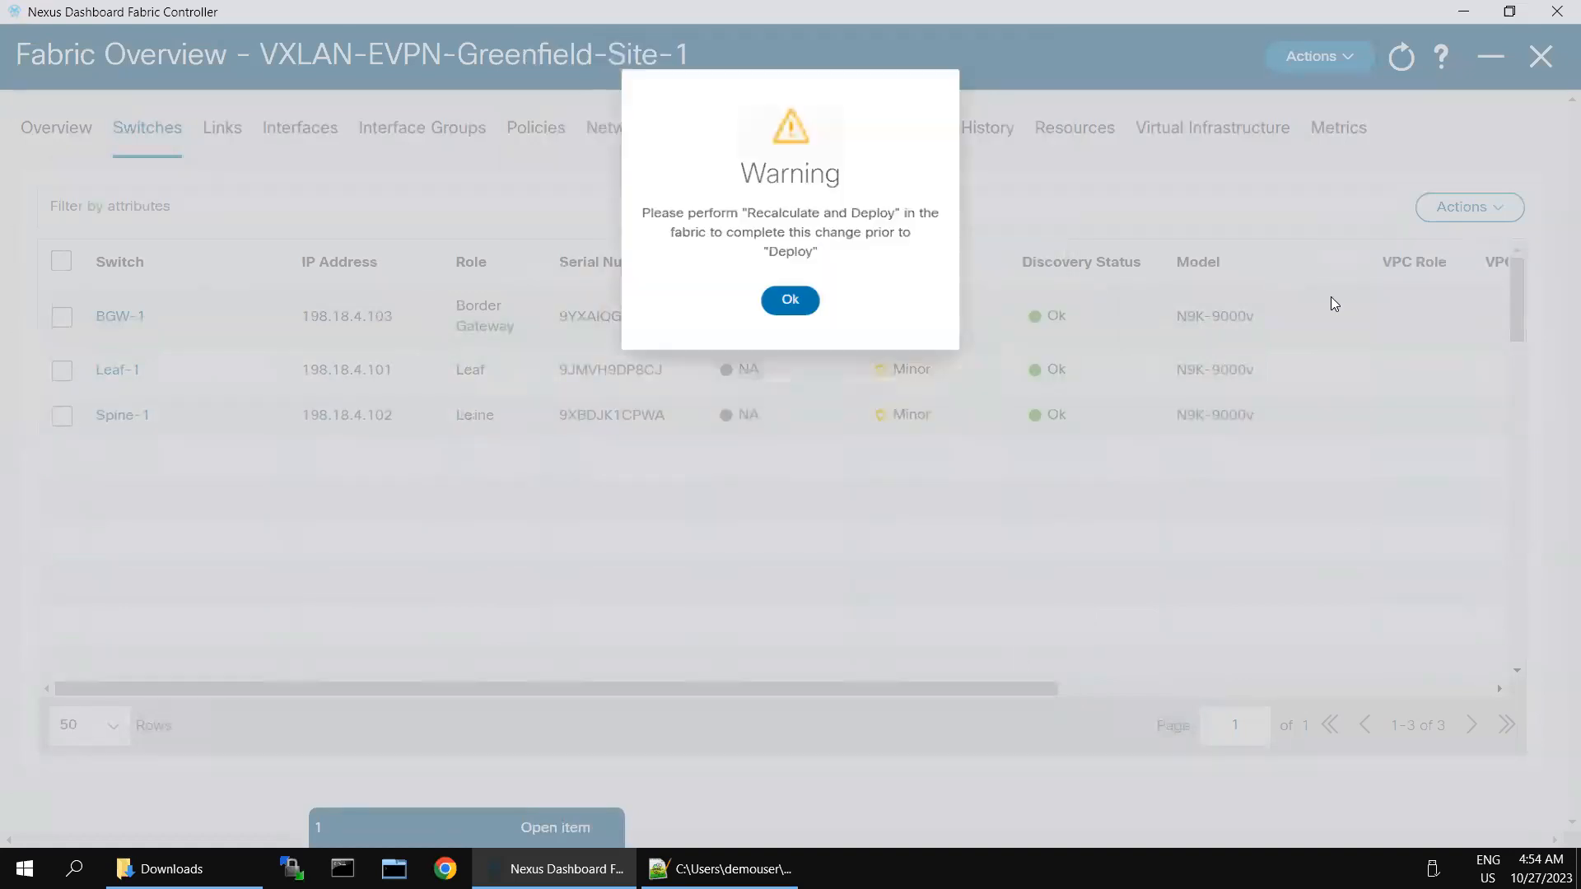
click(800, 297)
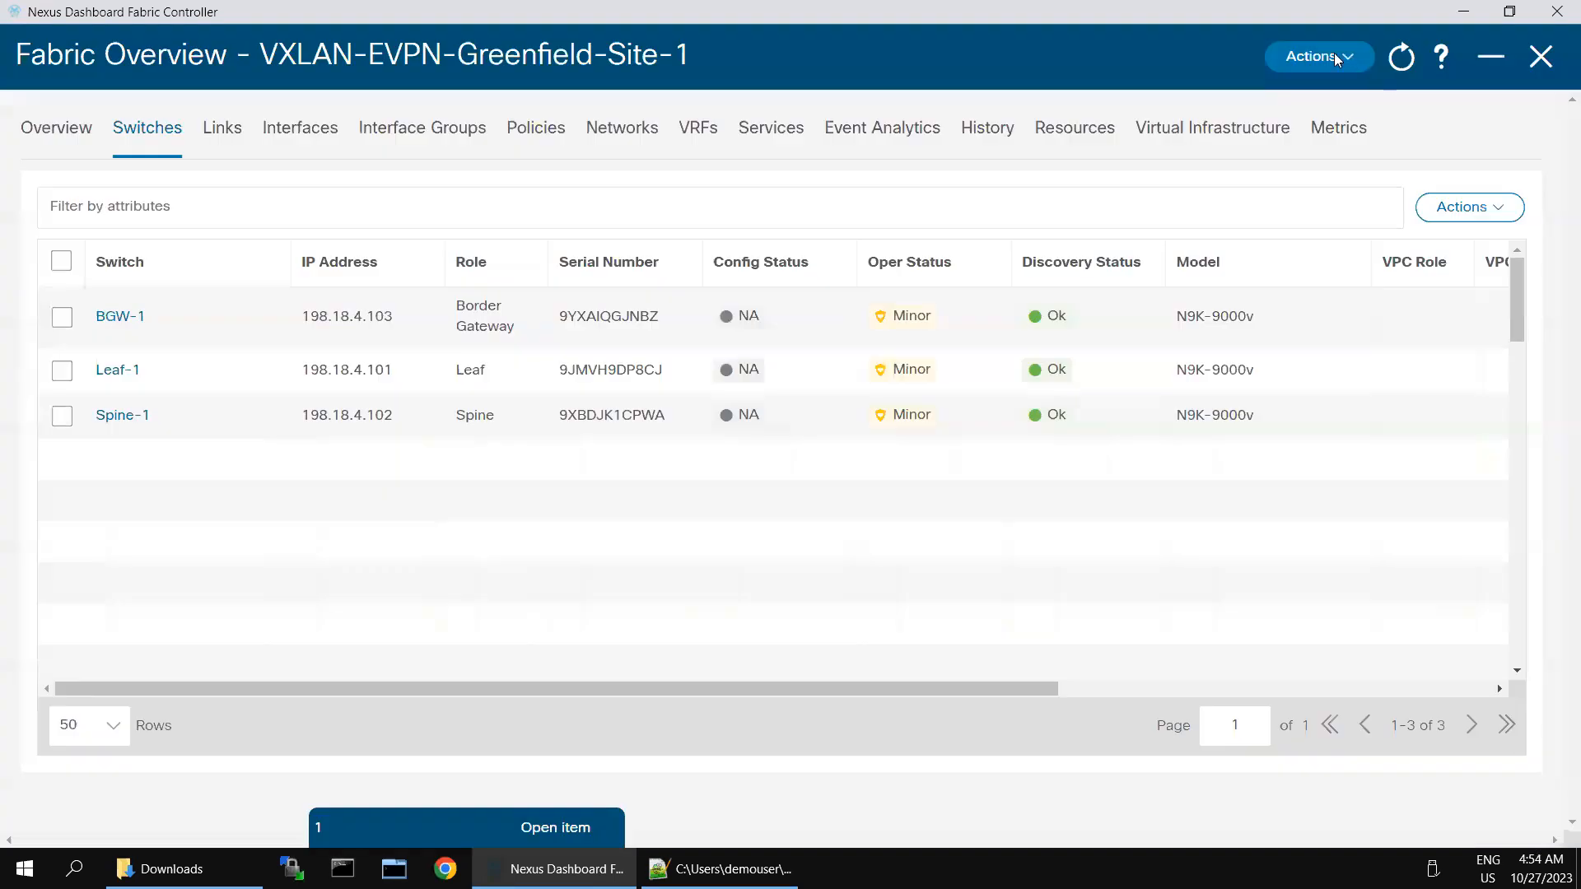
Step: Run Recalculate and Deploy on Greenfield-Site-1, then minimize the remote desktop session
click(1335, 56)
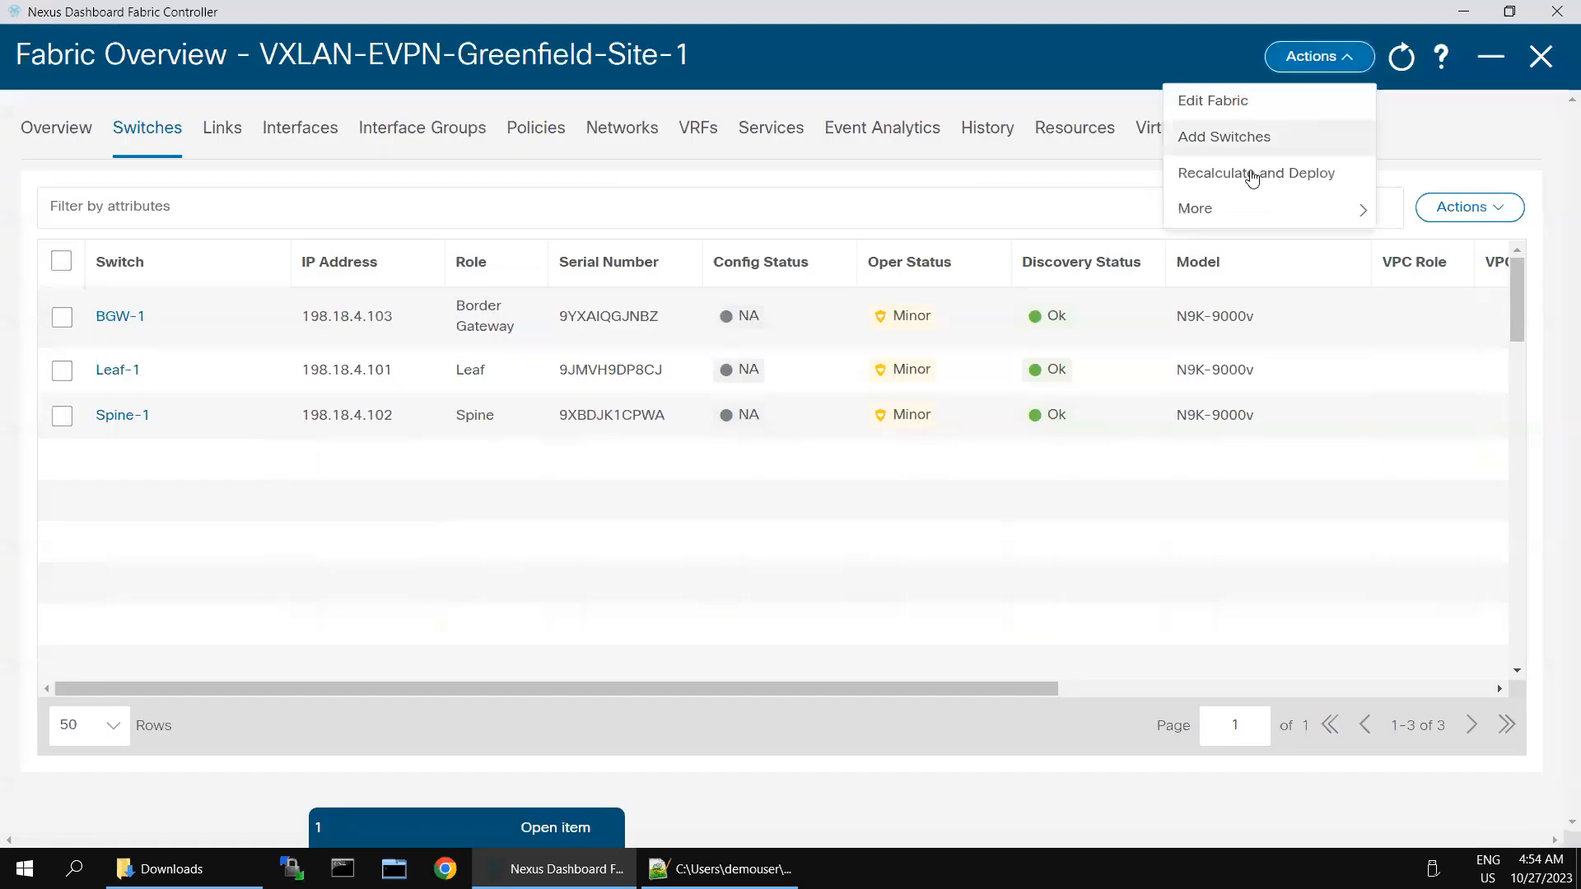
click(1252, 175)
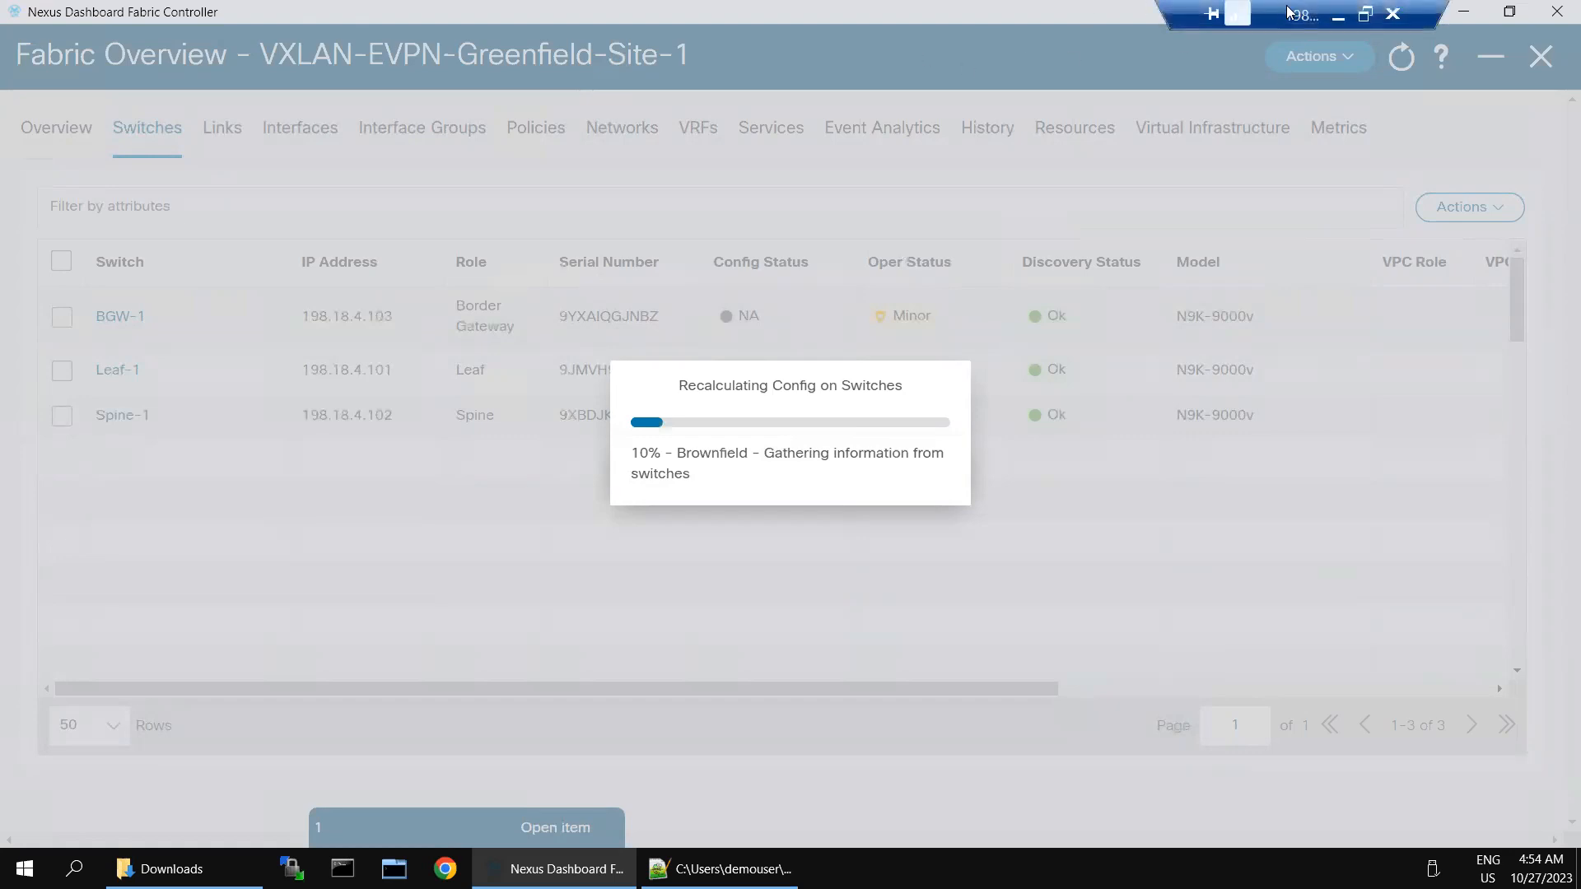
click(1334, 17)
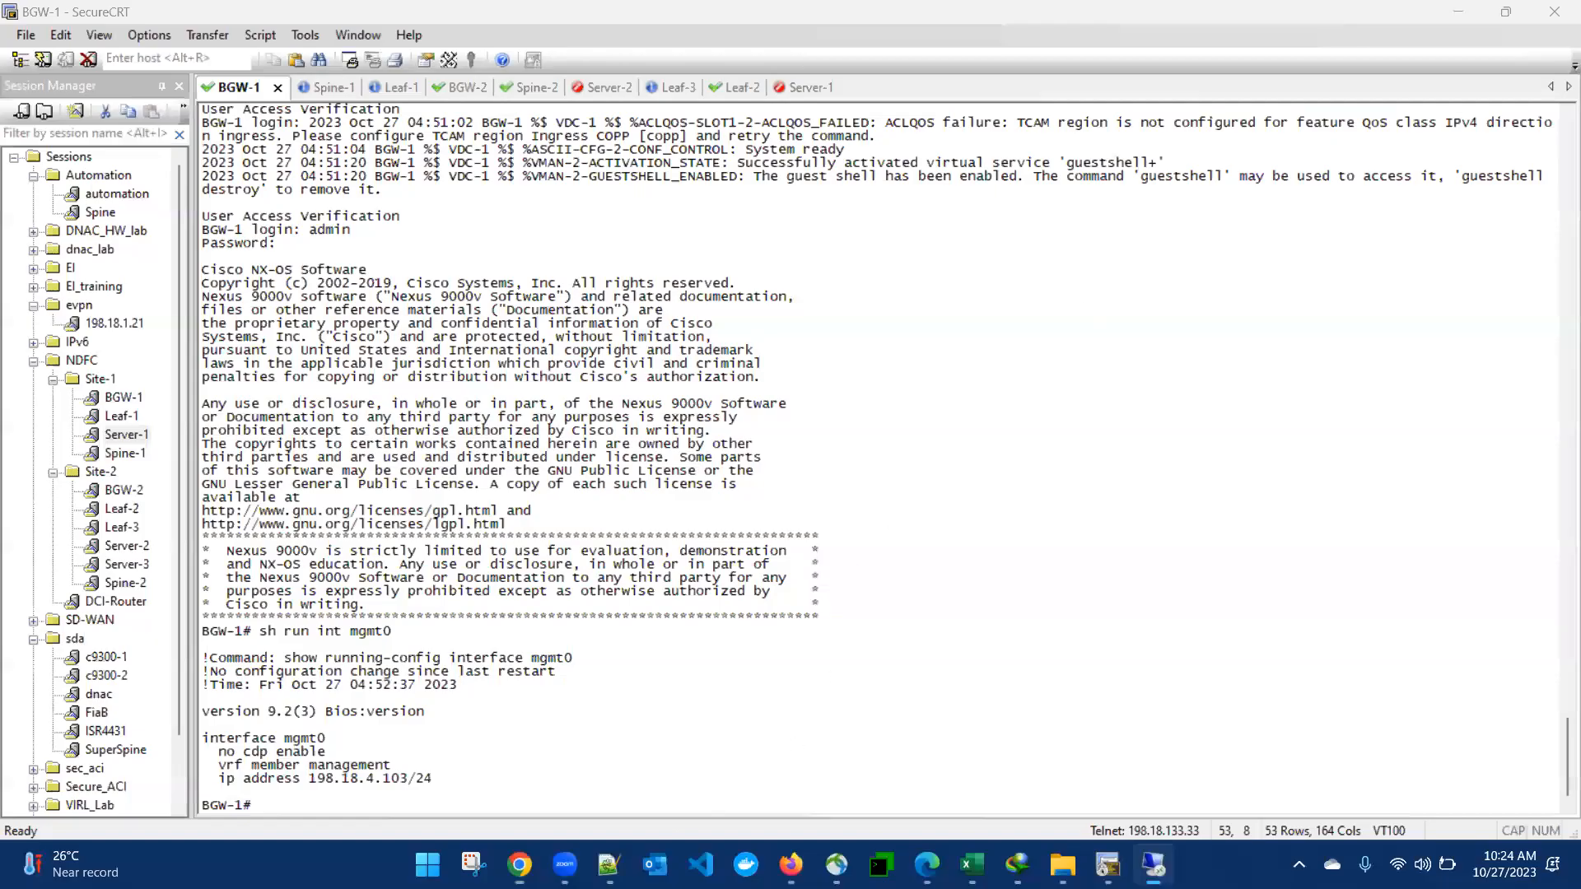
Step: Review the Excalidraw multi-site topology diagram, then return to the remote NDFC session
mouse_move(519, 865)
click(165, 769)
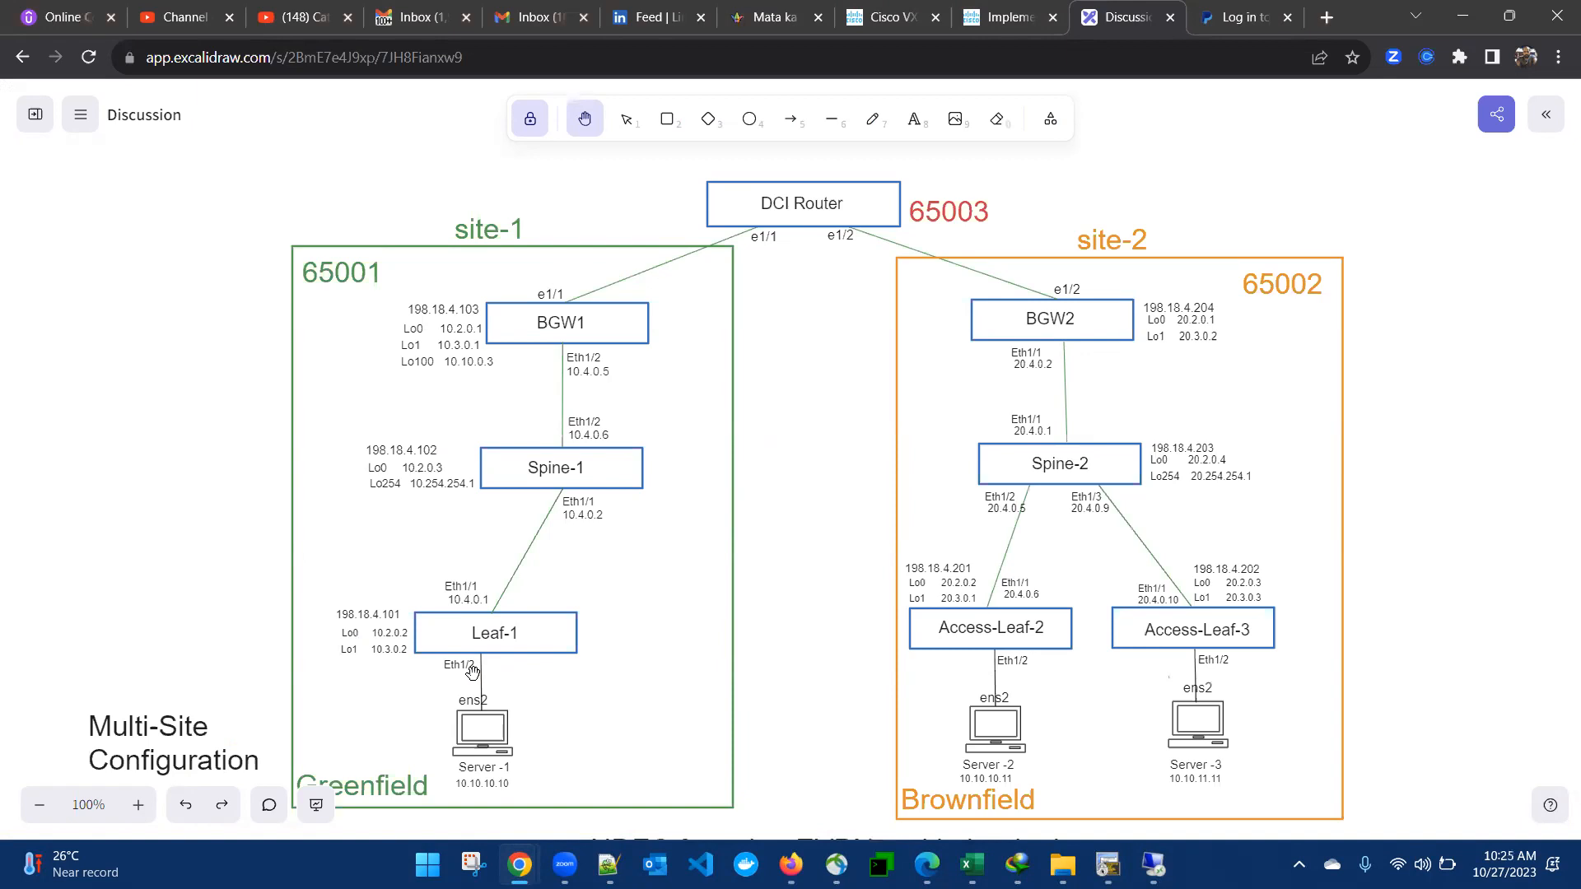
click(1107, 864)
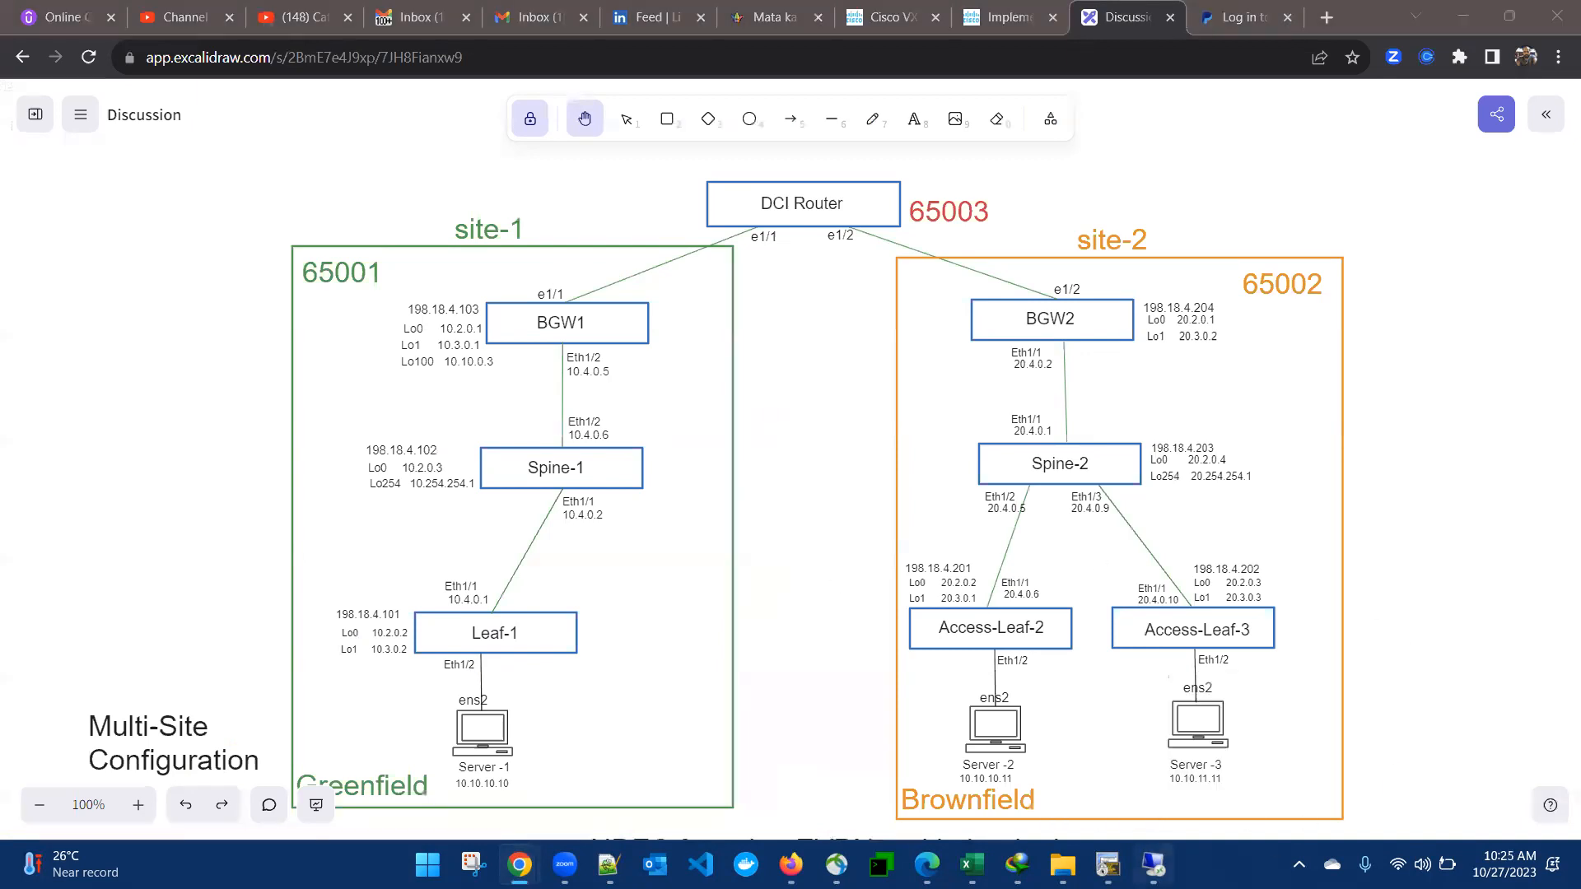
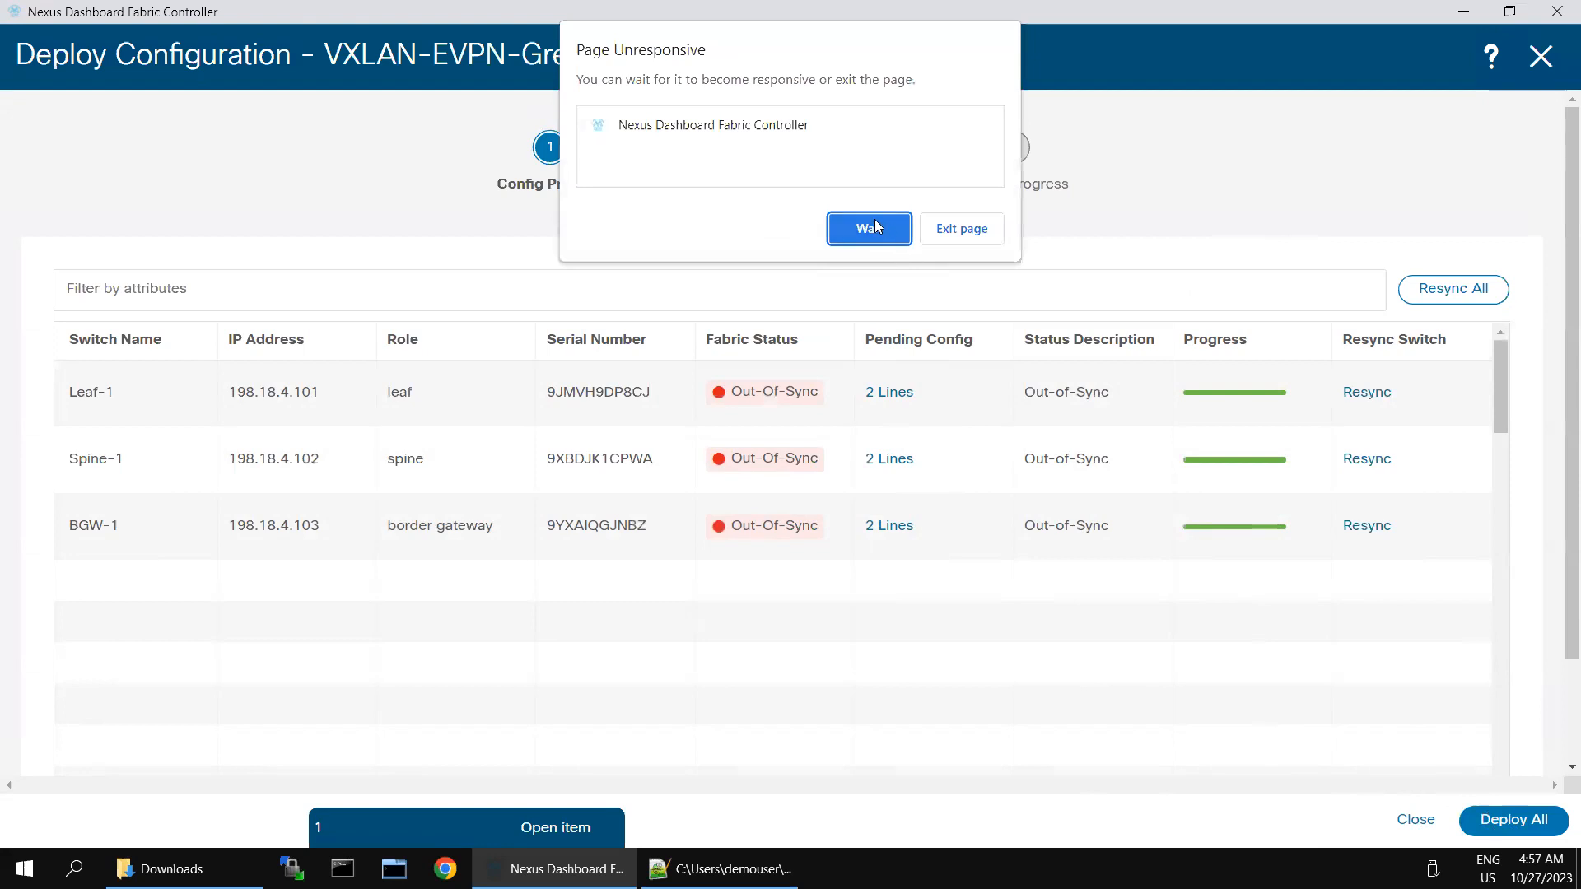
Step: Let the unresponsive page recover, confirm the Site-1 switches are In-Sync, and list the fabric's interfaces
click(875, 227)
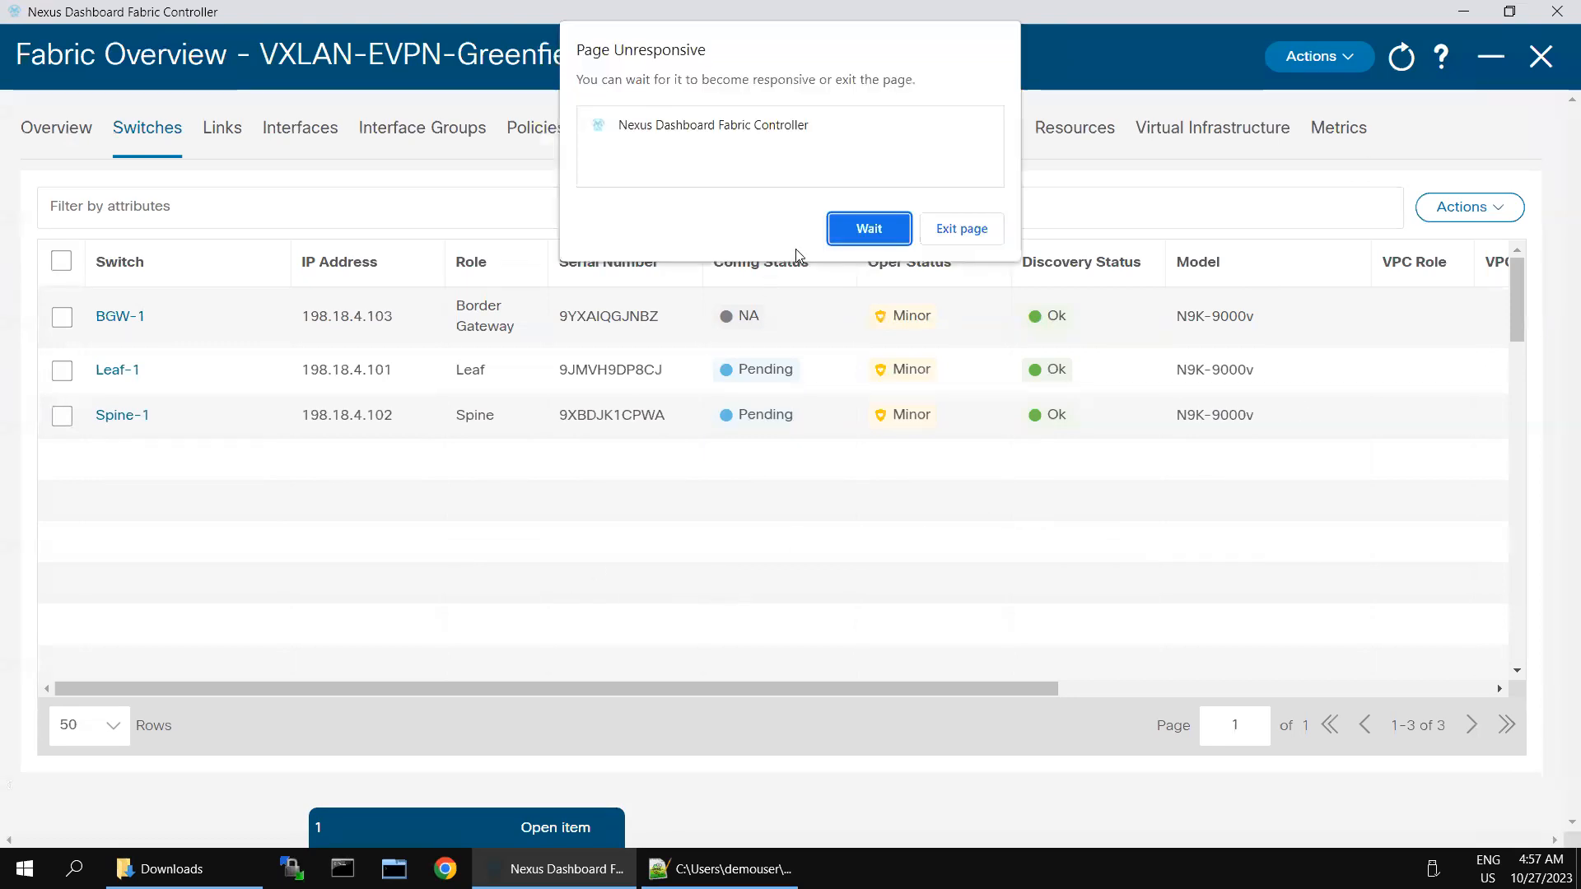
click(894, 239)
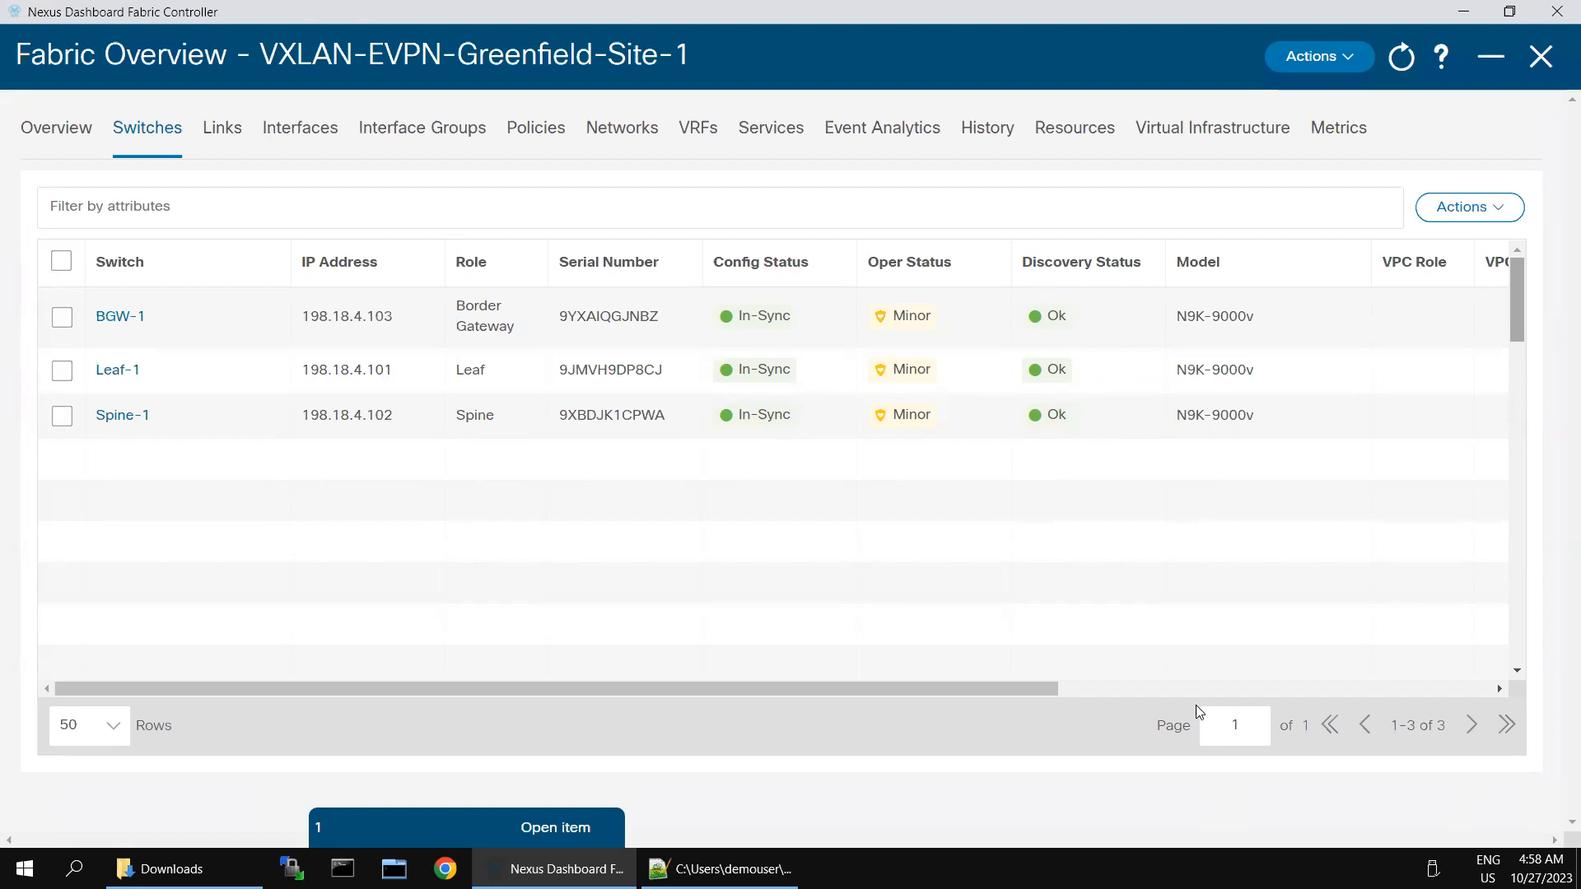
click(1217, 691)
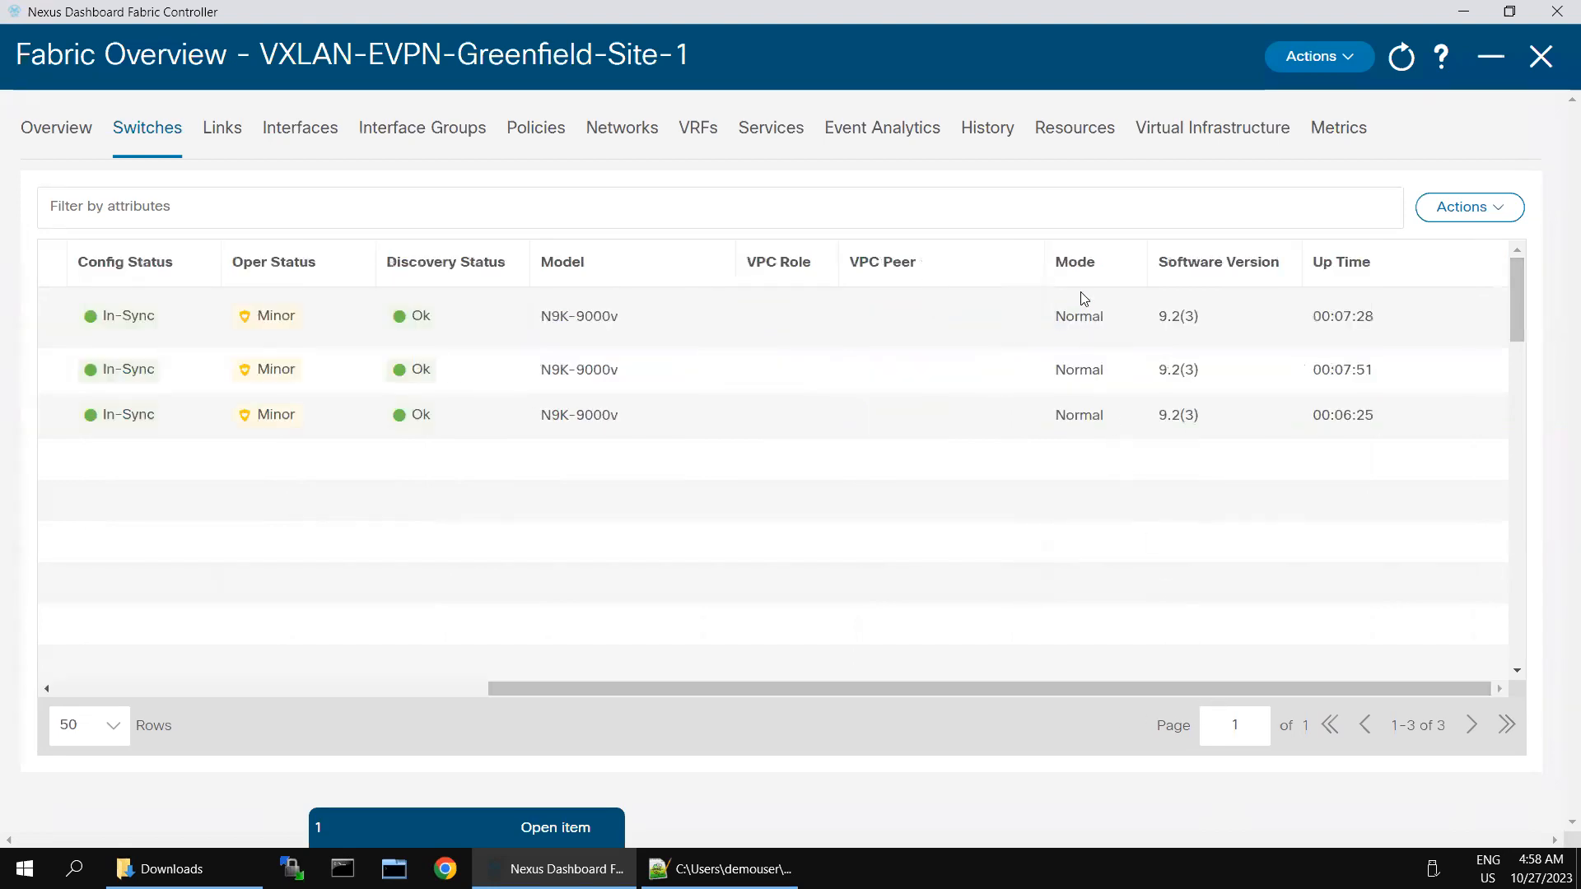
click(305, 690)
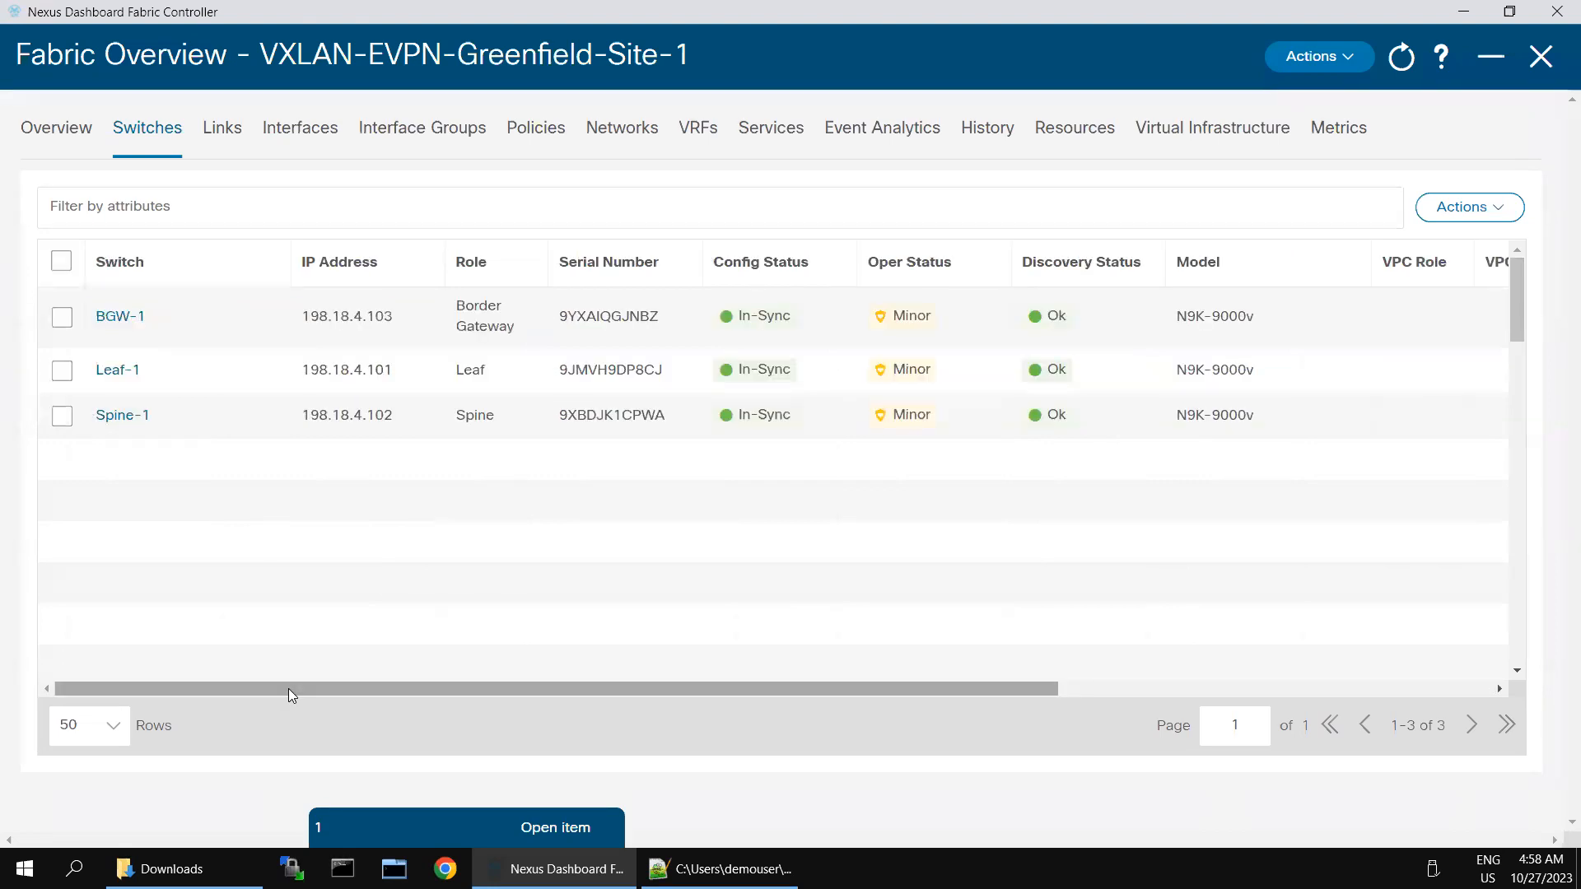
click(298, 136)
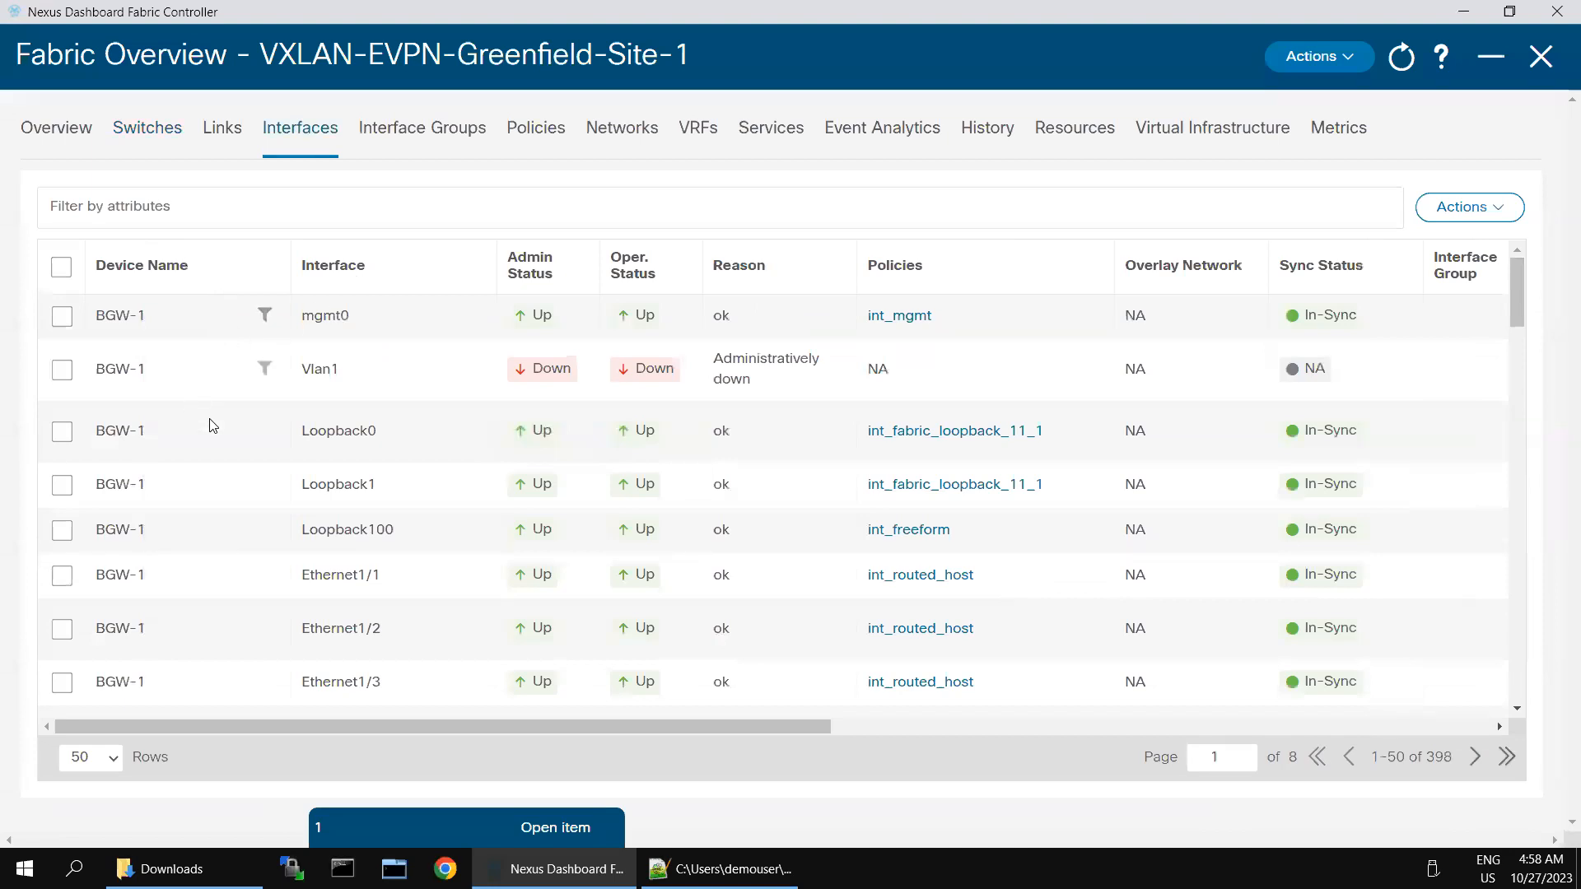
Step: Filter the interfaces to Interface == Ethernet1/2 and select Leaf-1's Ethernet1/2 row
click(280, 207)
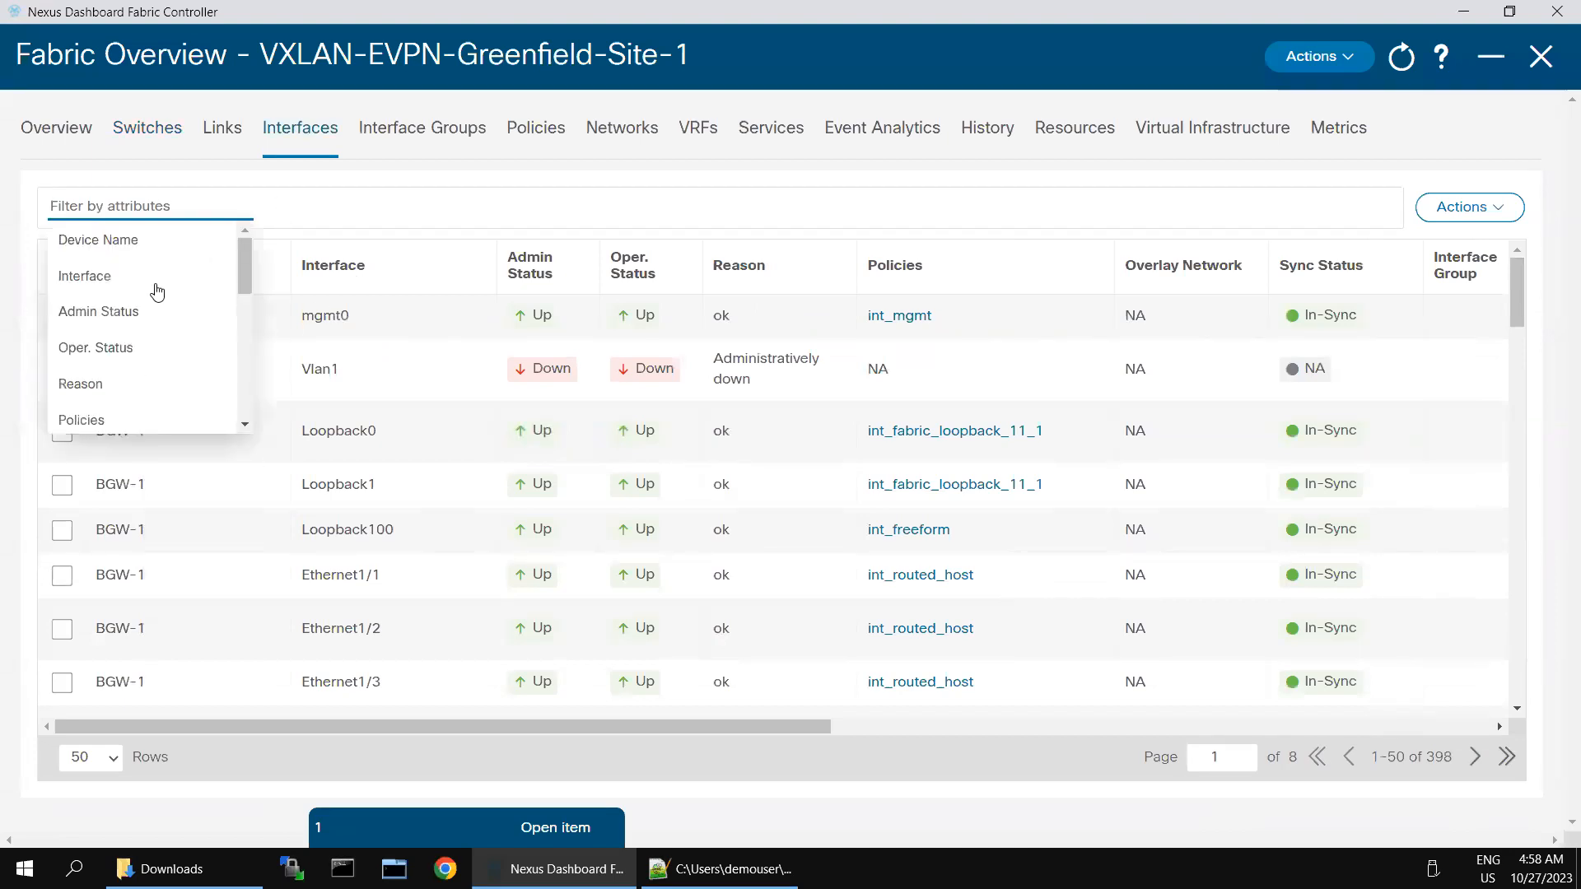
click(116, 288)
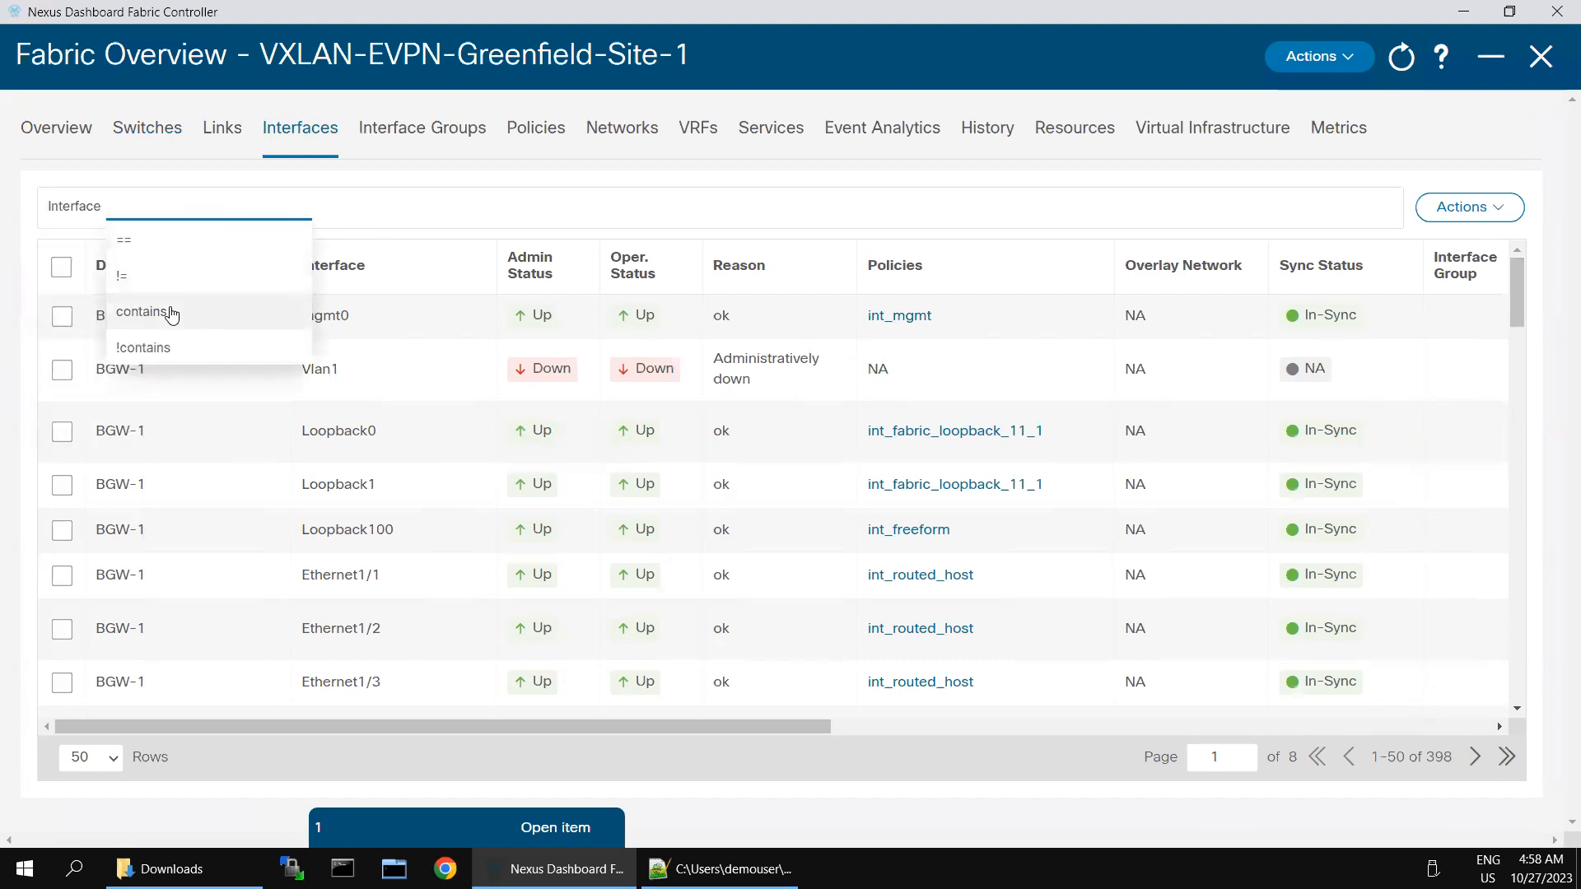
click(153, 248)
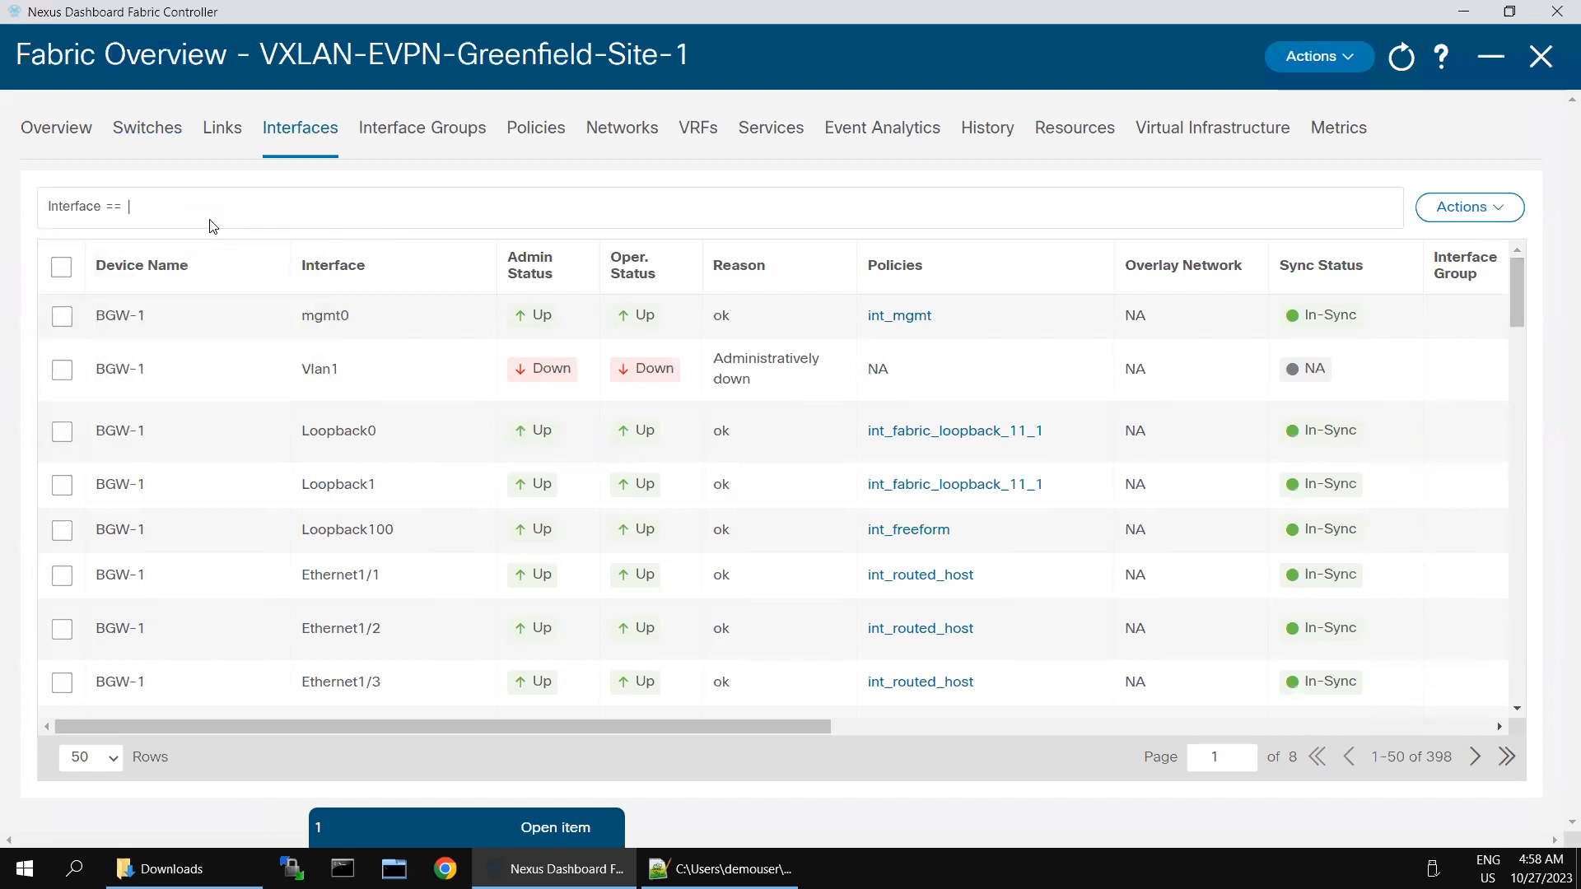
text(Ethernet1/2)
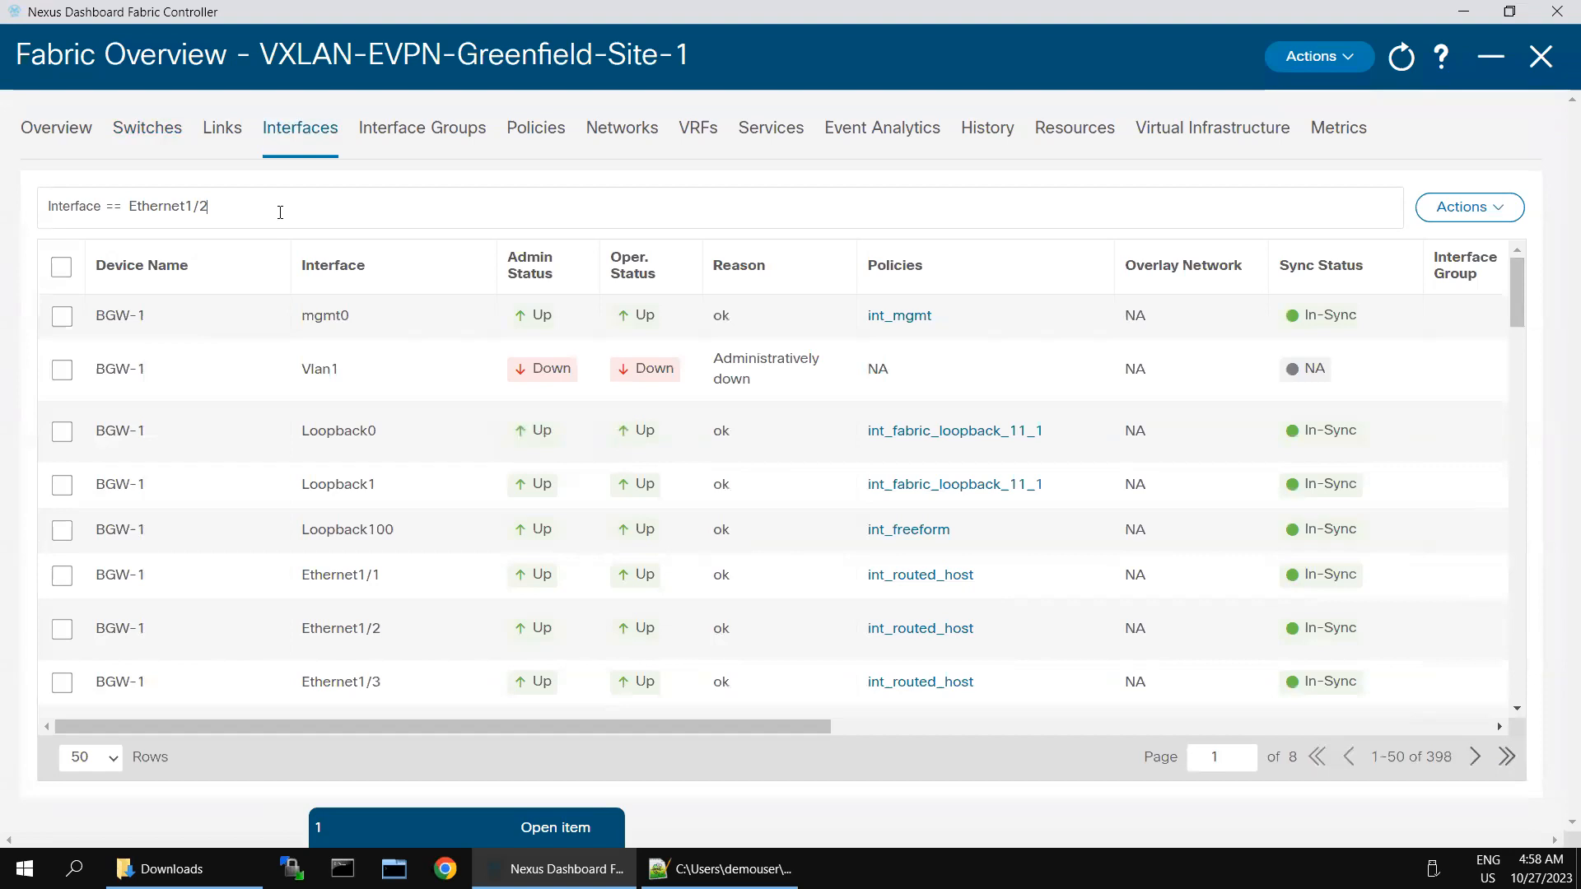
key(Return)
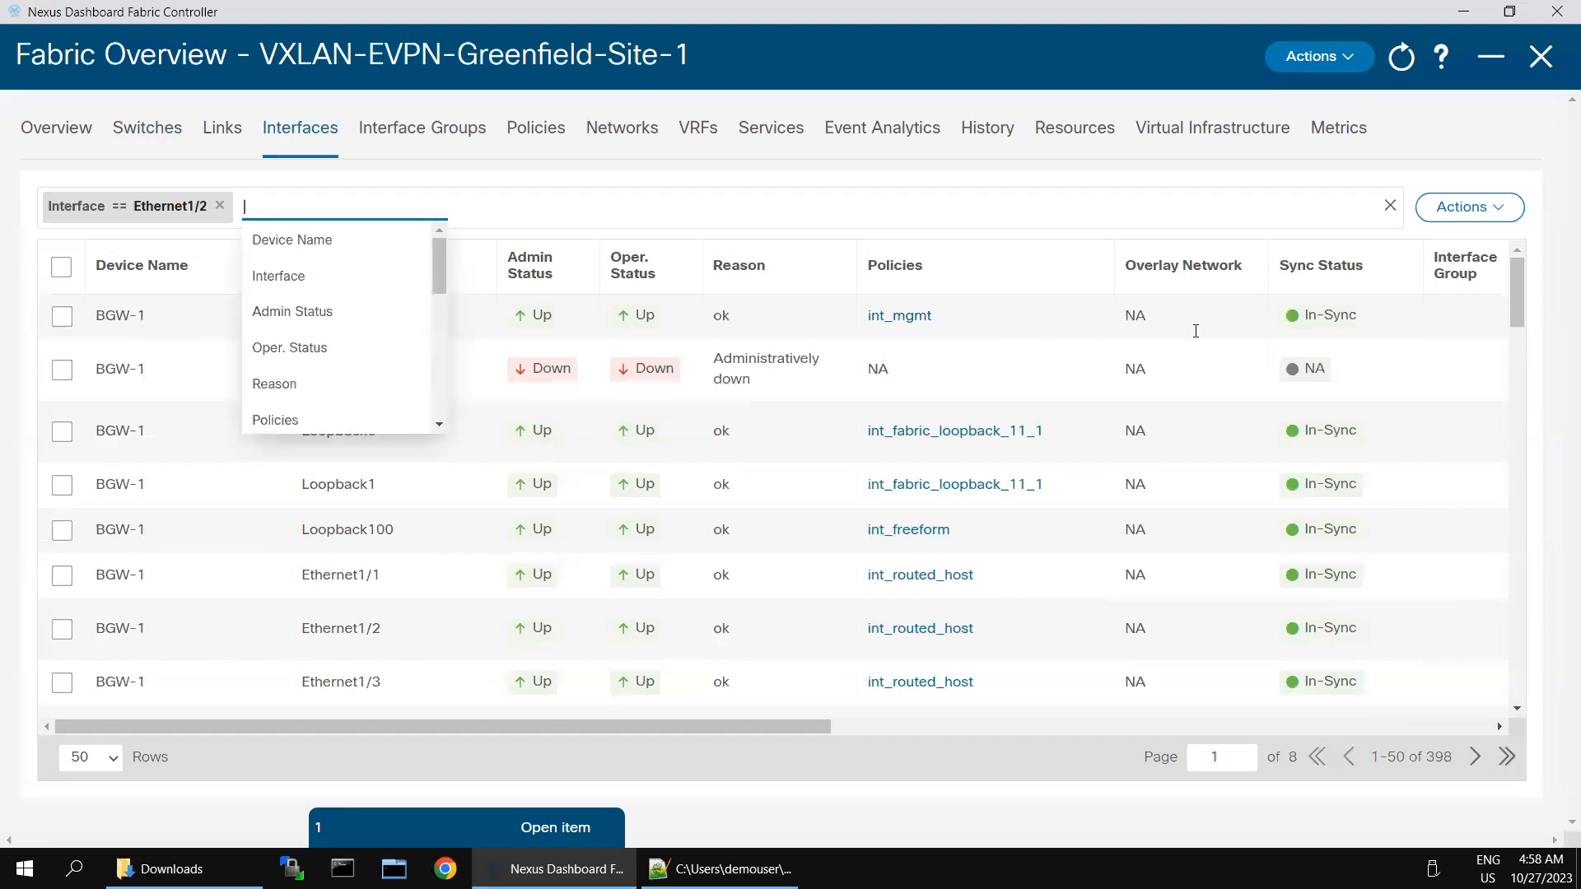
click(284, 556)
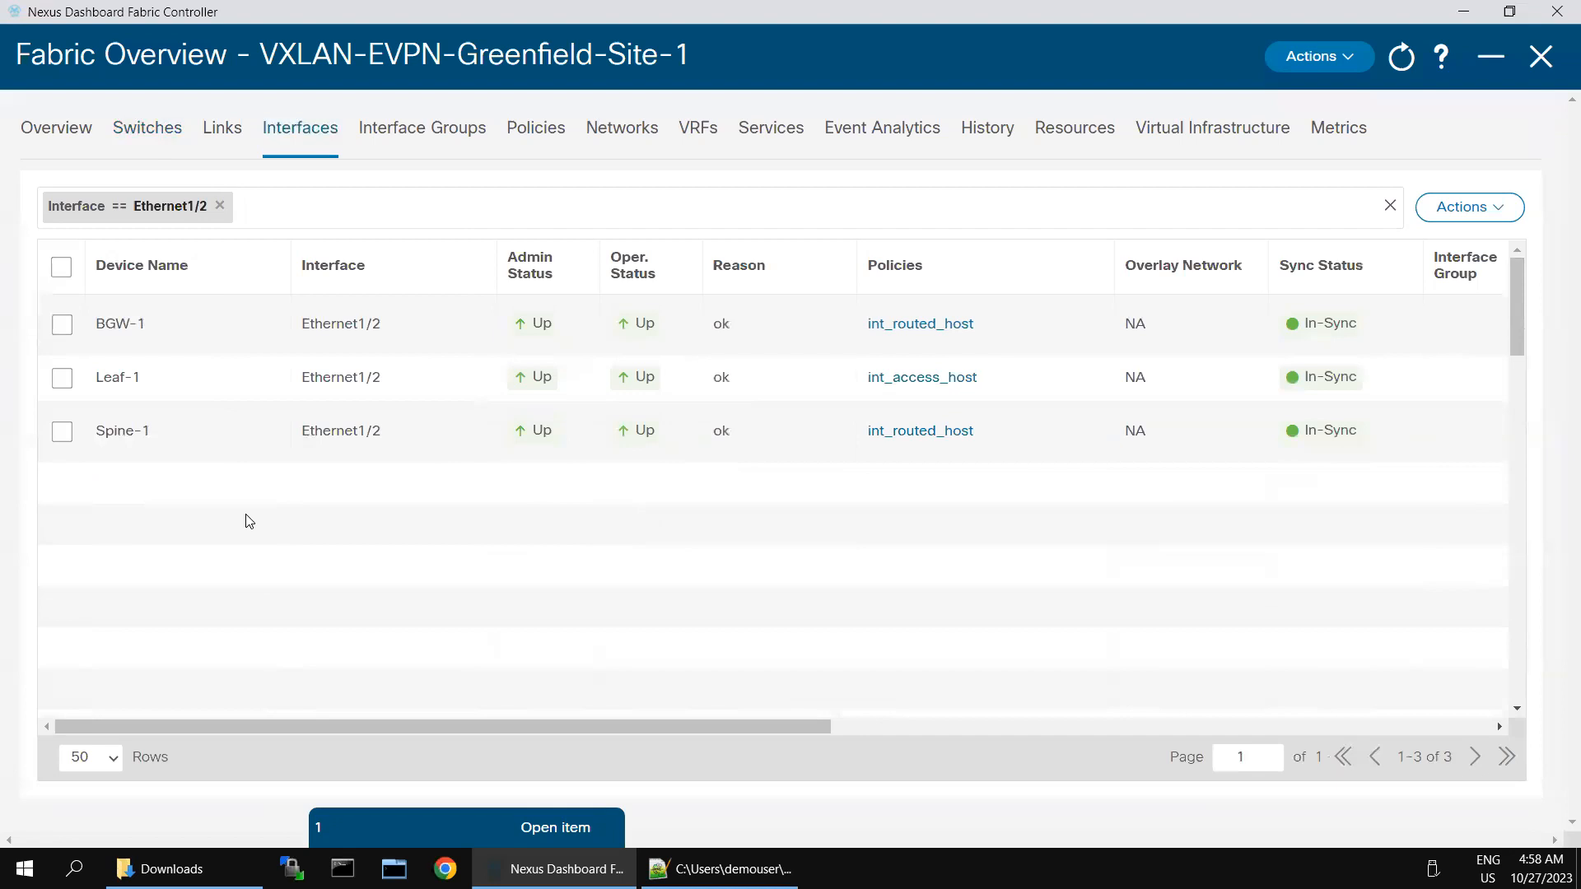
click(64, 380)
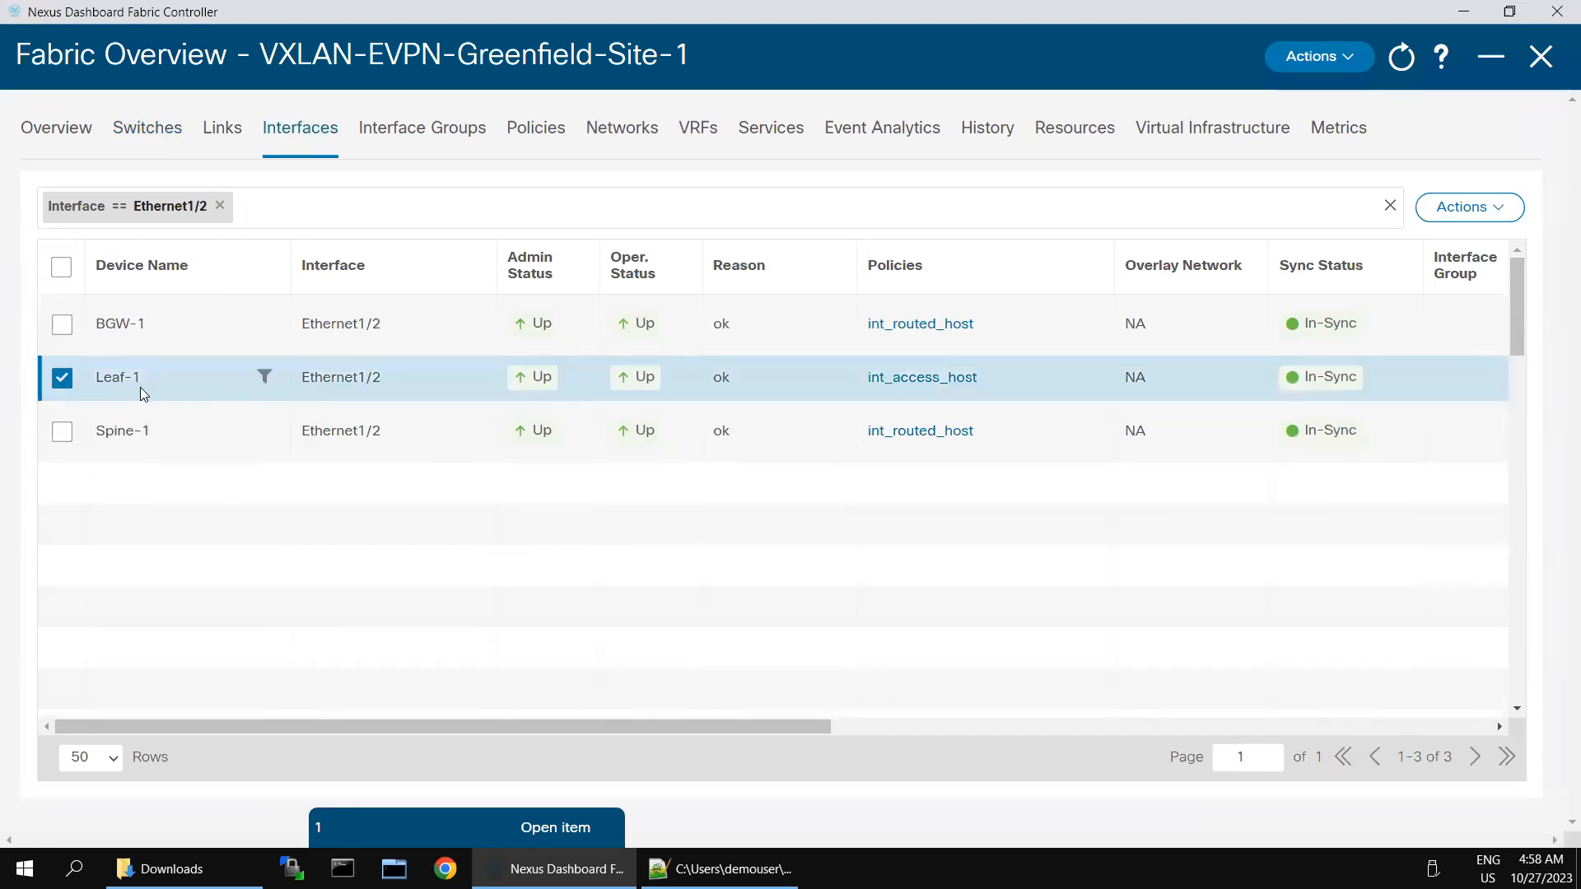
click(1478, 212)
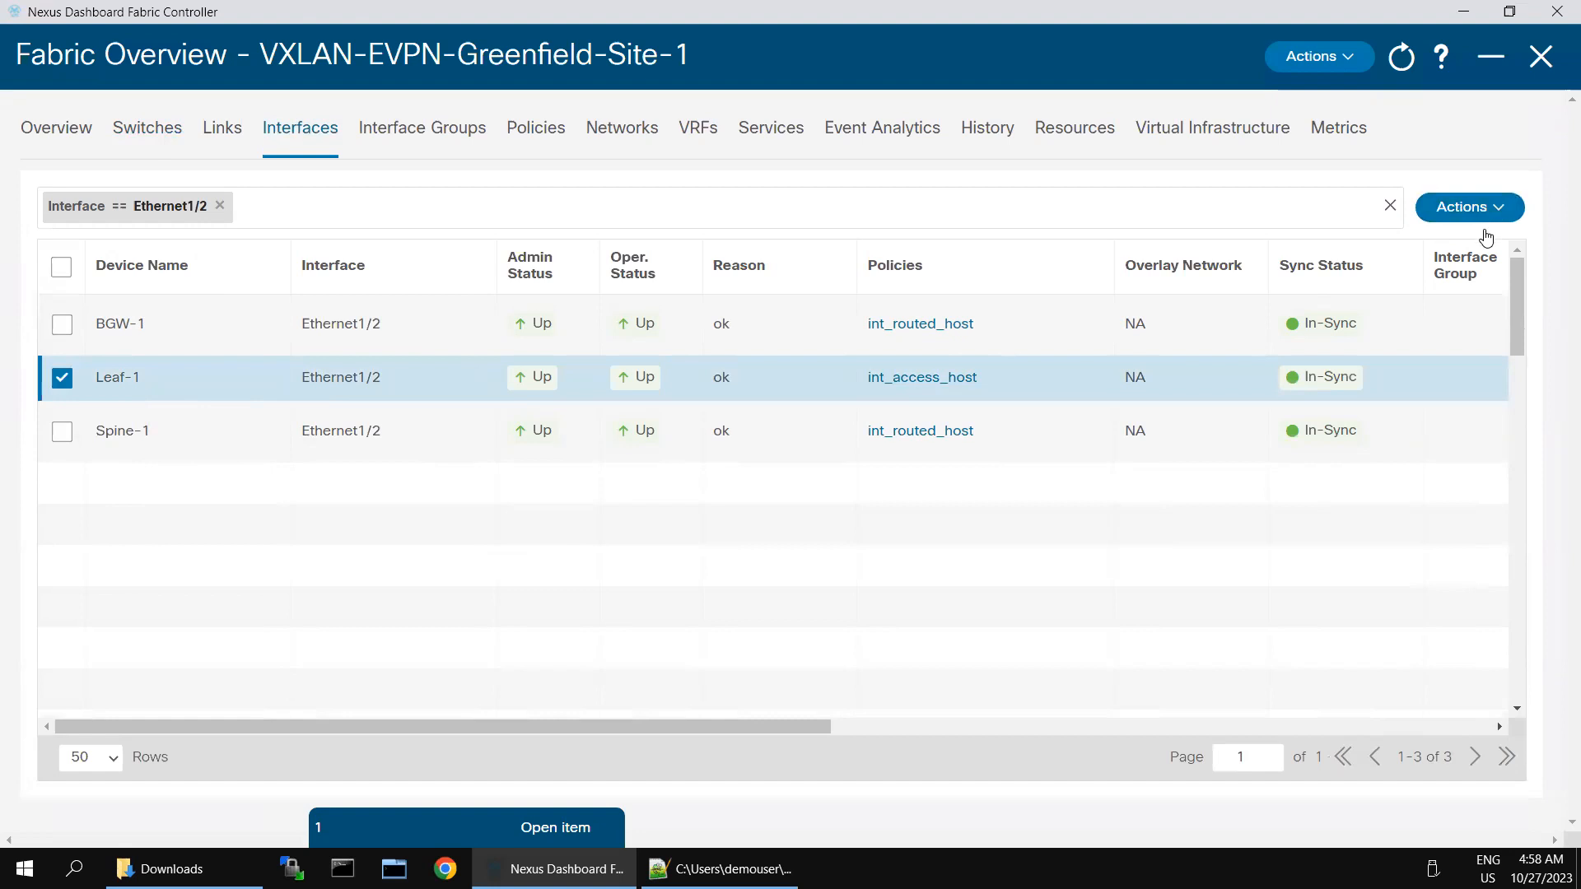
Step: Save Leaf-1's Ethernet1/2 int_access_host policy with BPDU guard true, jumbo MTU and access VLAN 1
click(1305, 324)
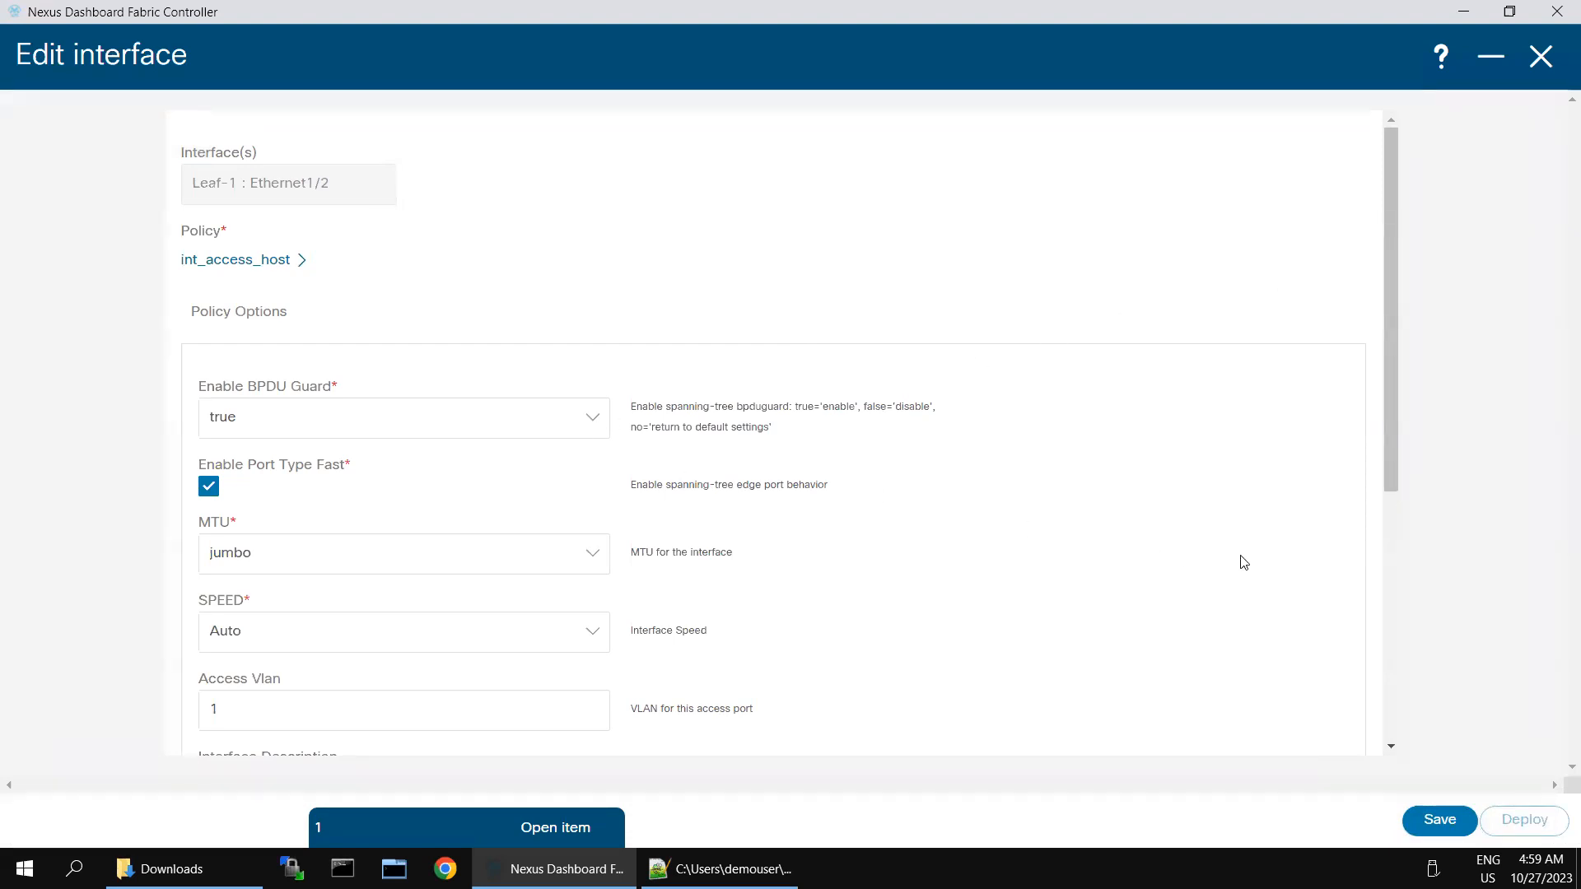
scroll(1304, 597, down, 5)
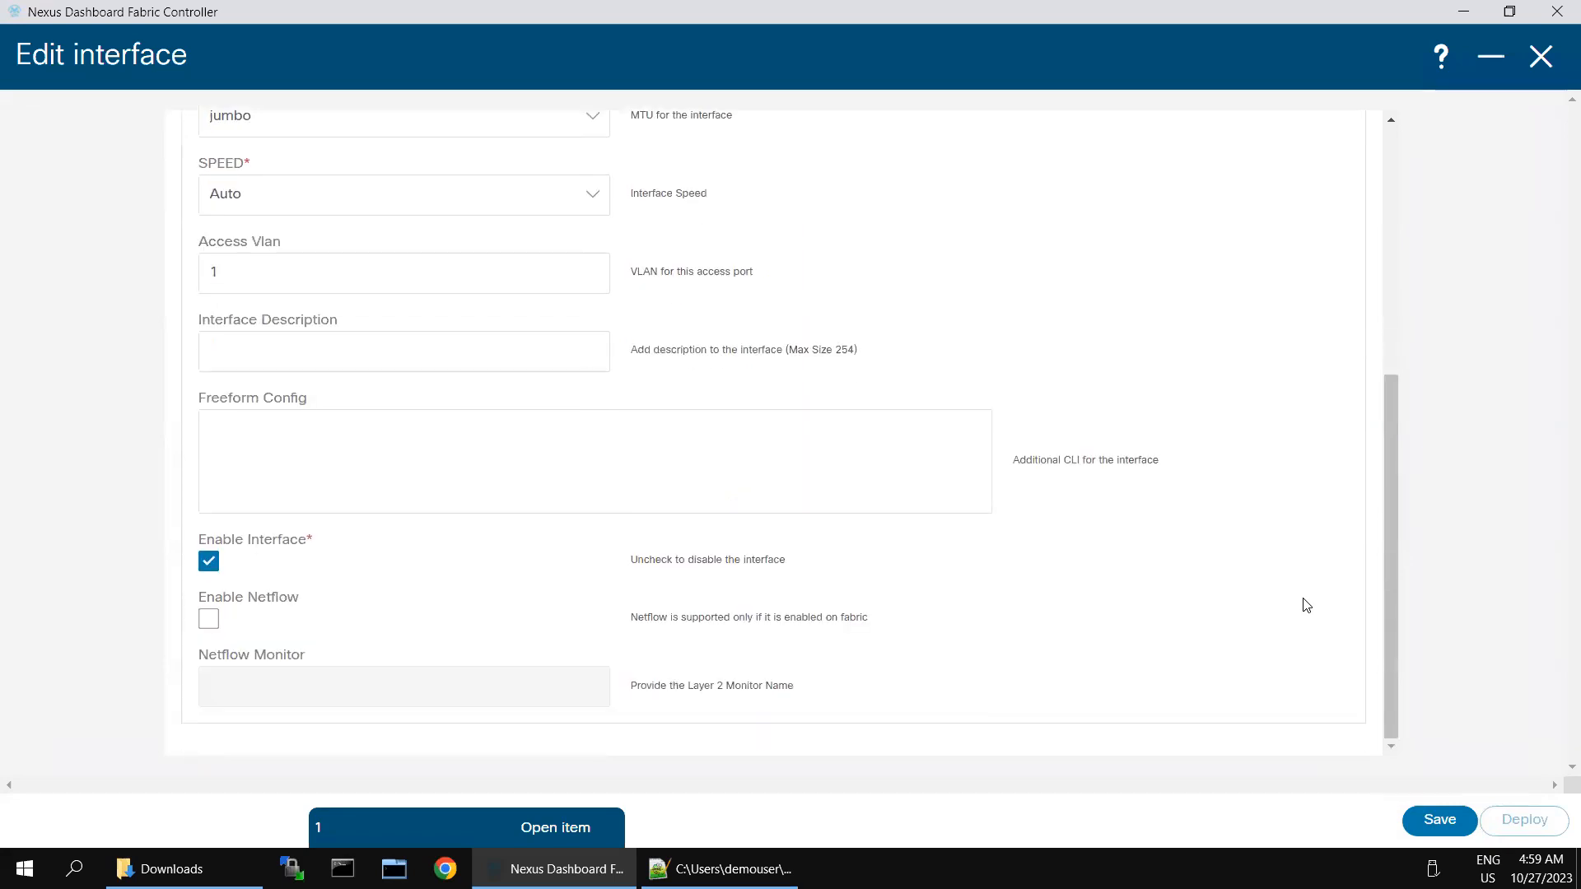
click(1439, 819)
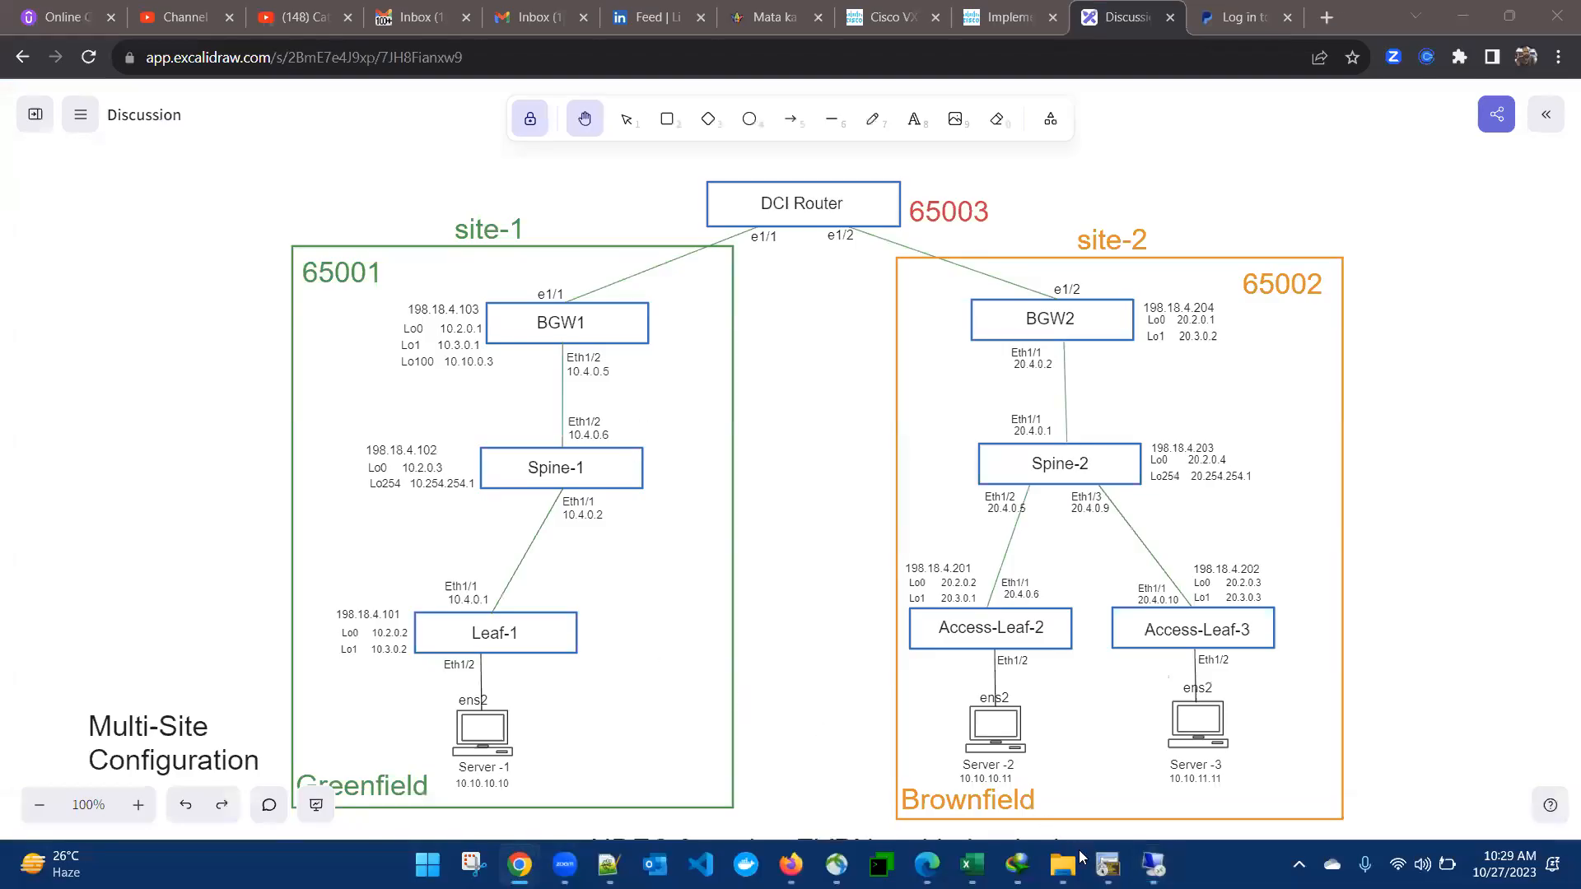
Step: Log into the Leaf-1 console session in SecureCRT as admin
click(1107, 865)
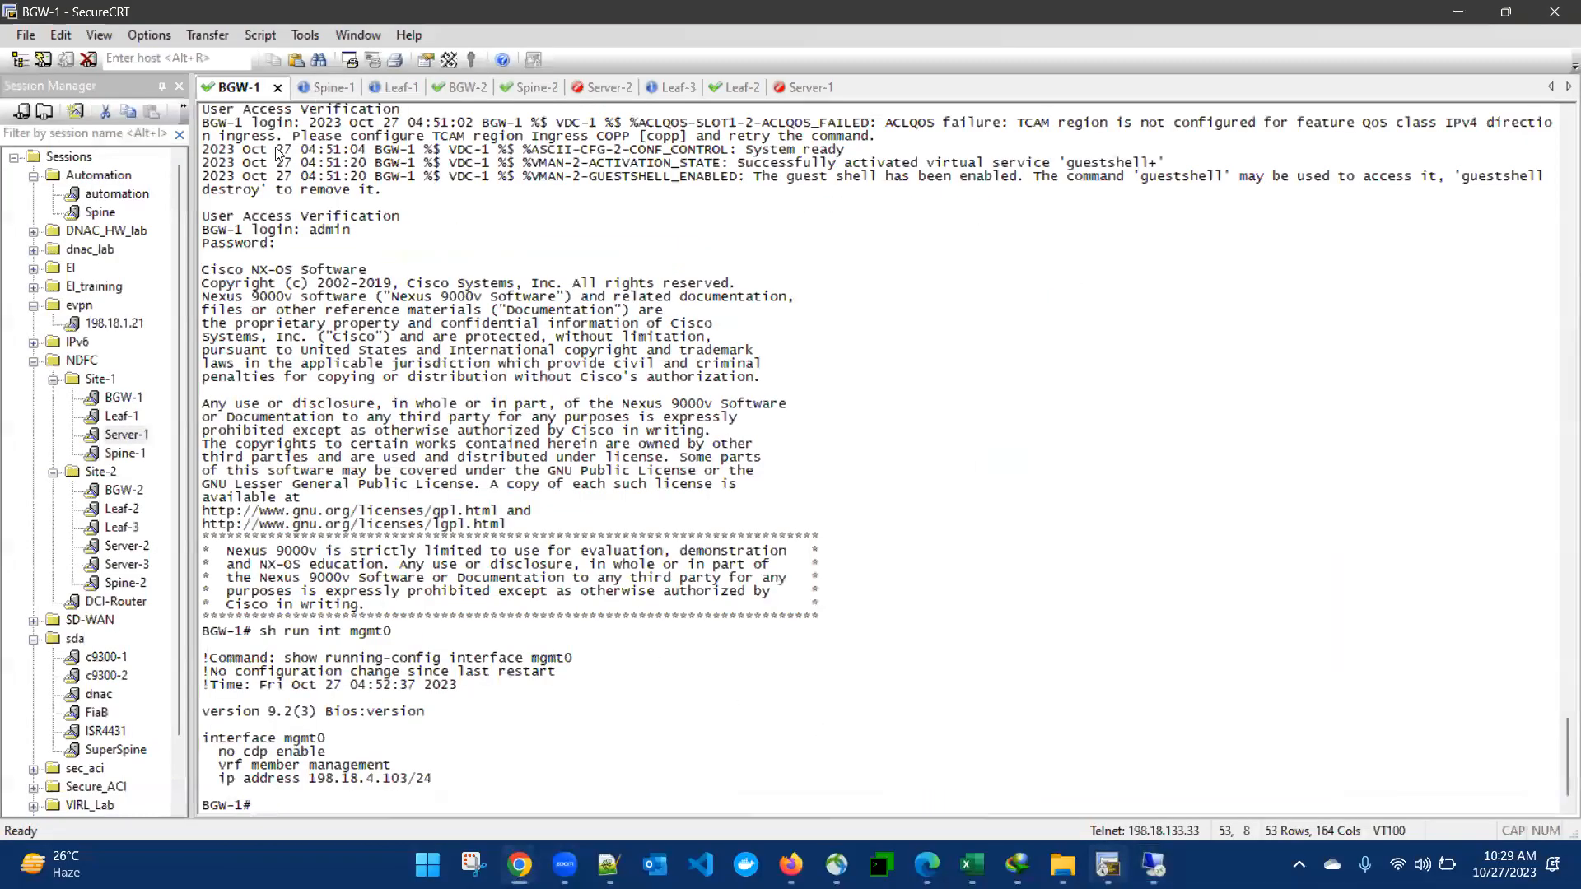
click(402, 85)
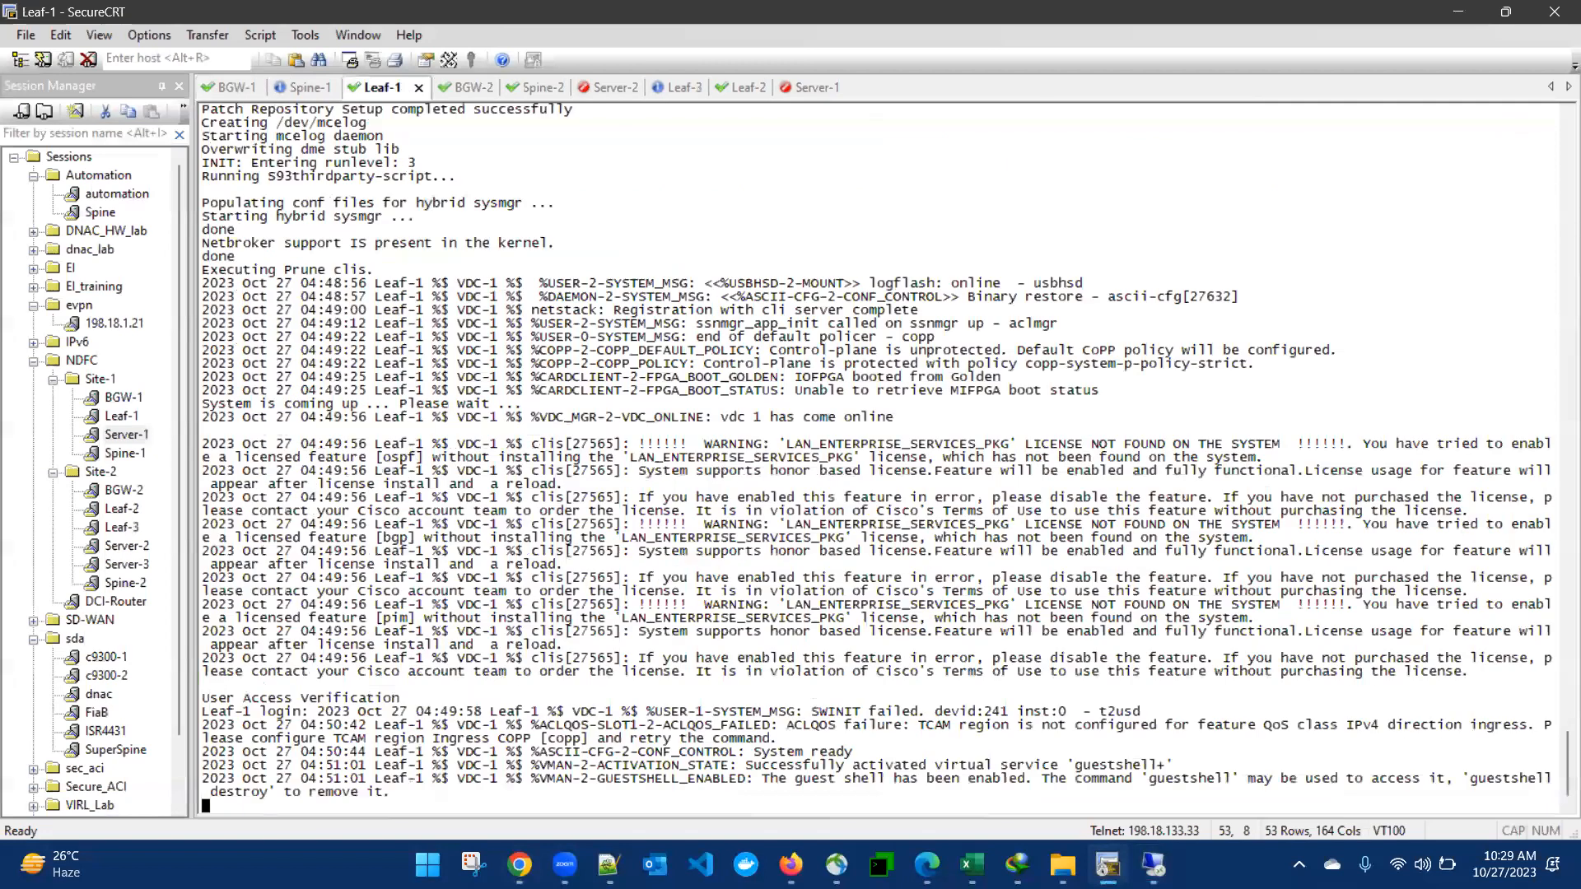
key(Return)
text(admin)
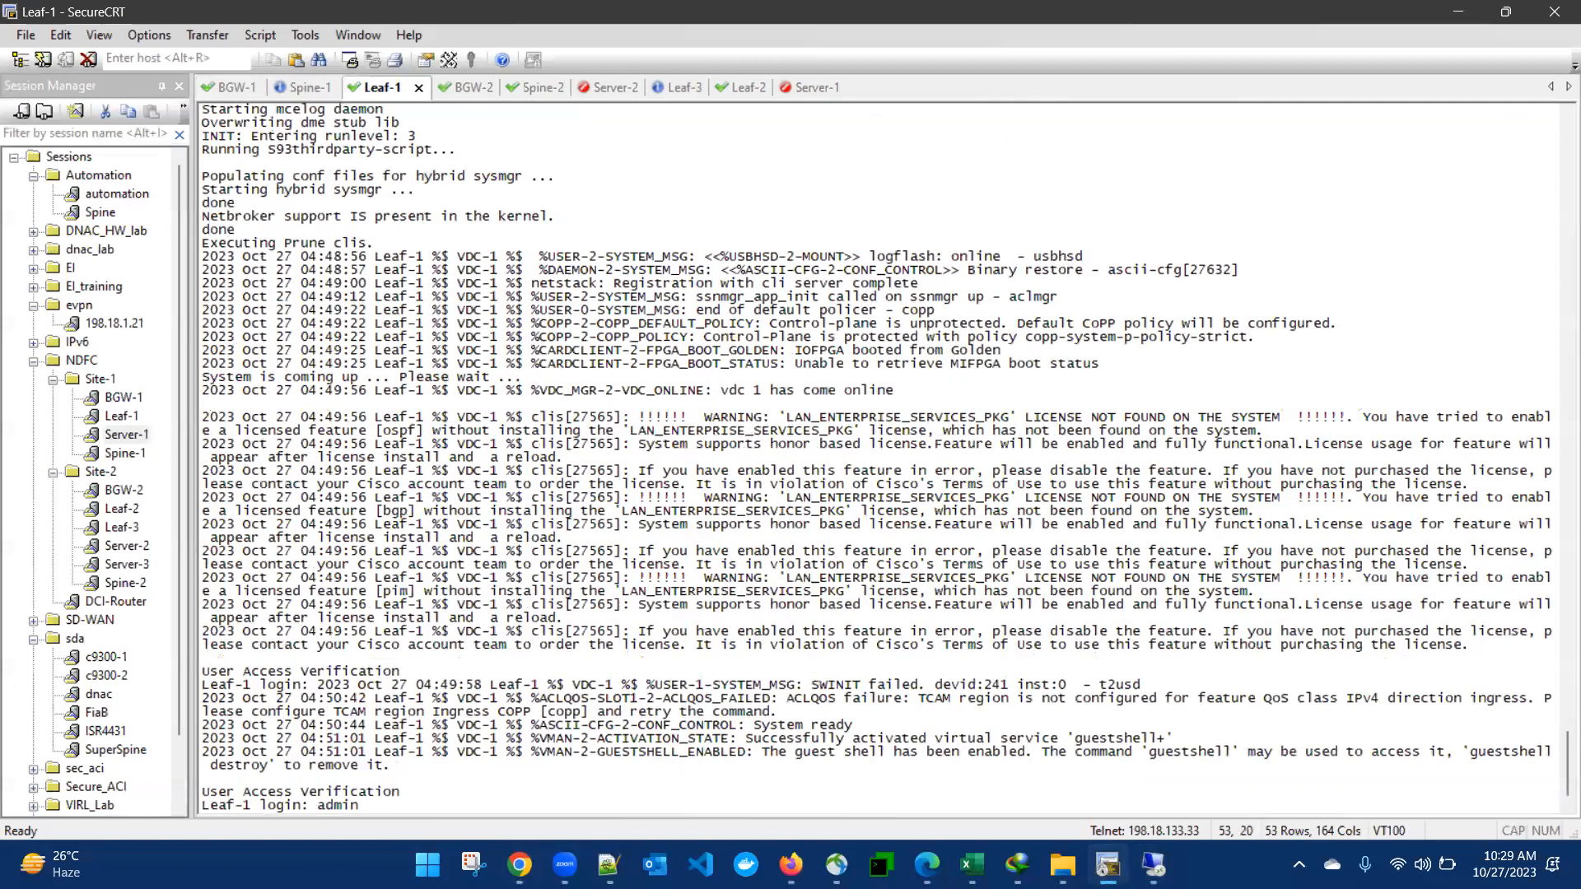
key(Return)
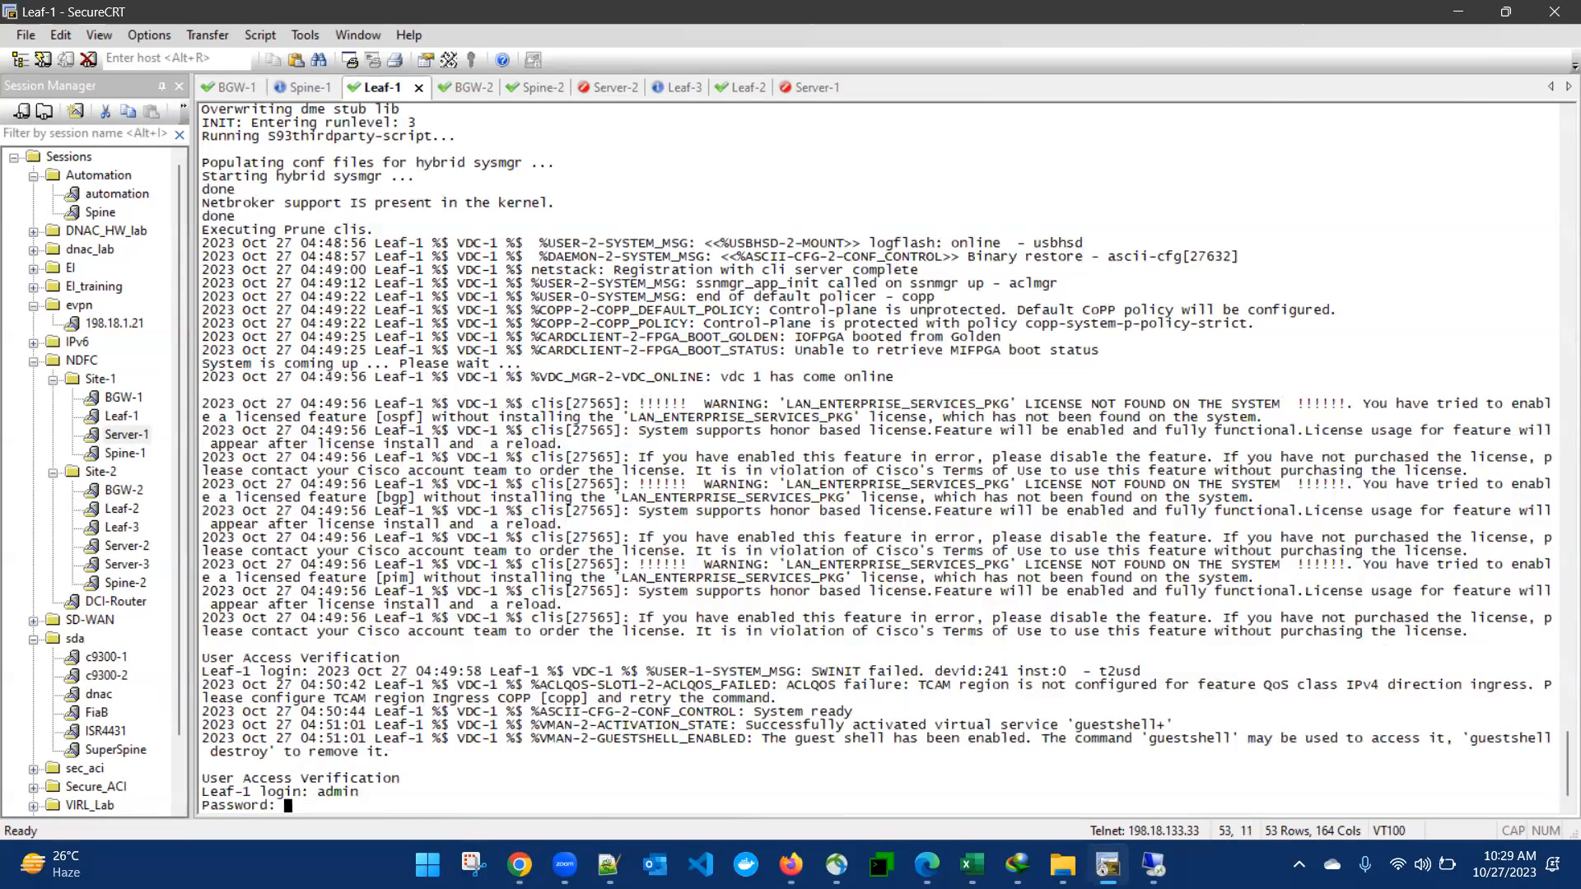
key(Return)
Step: Show Ethernet1/2's running config with sh run int e1/2, highlighting edge port, BPDU guard and mtu 9216
text(s)
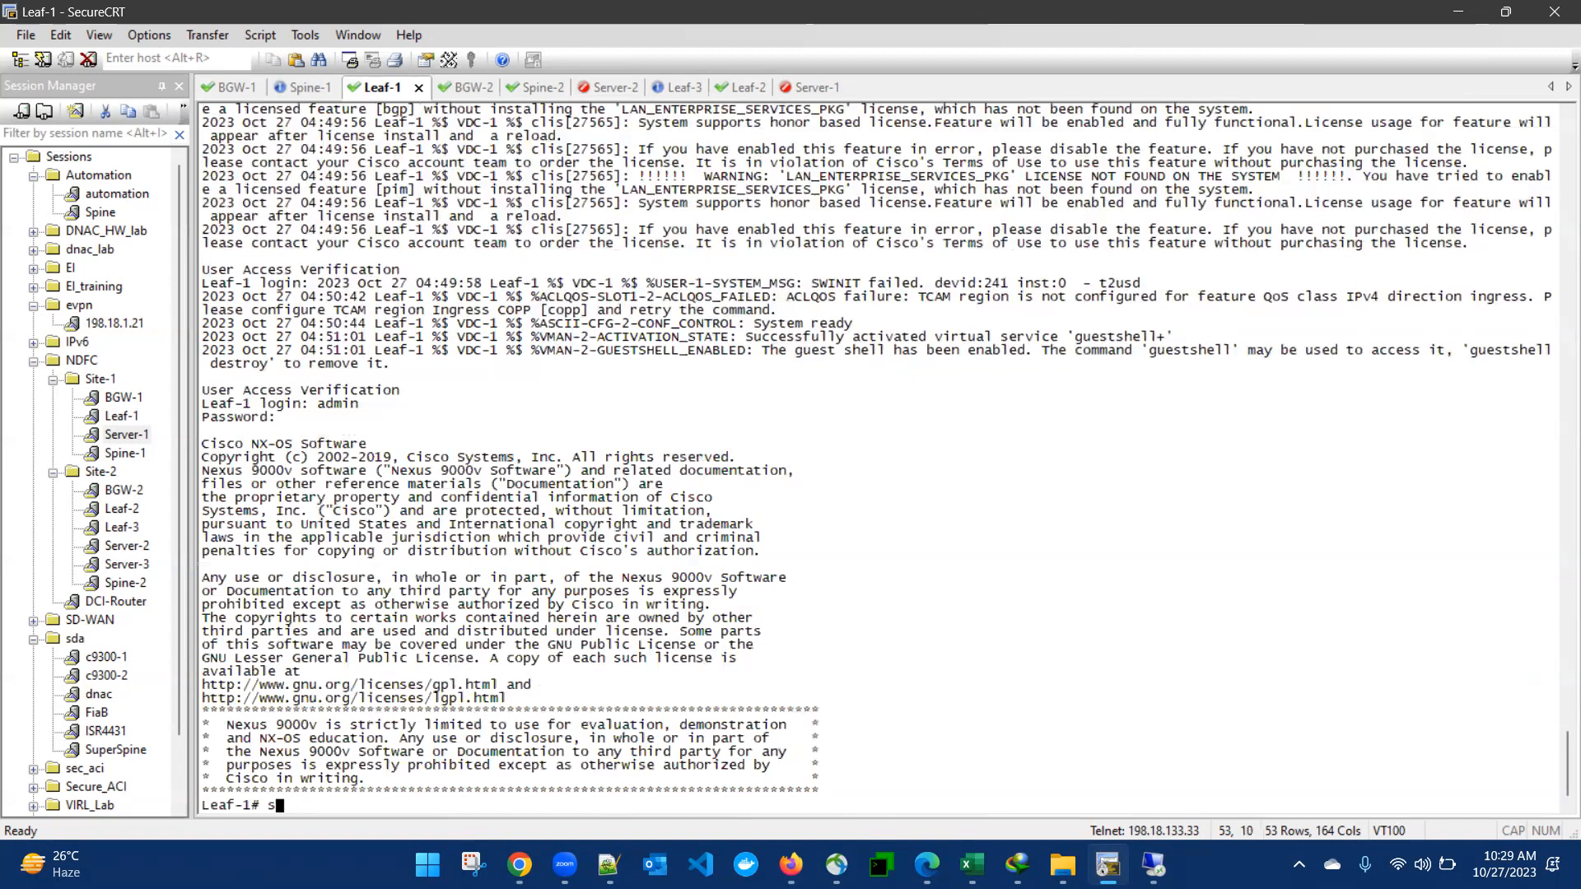
text(h run int e1/2)
key(Return)
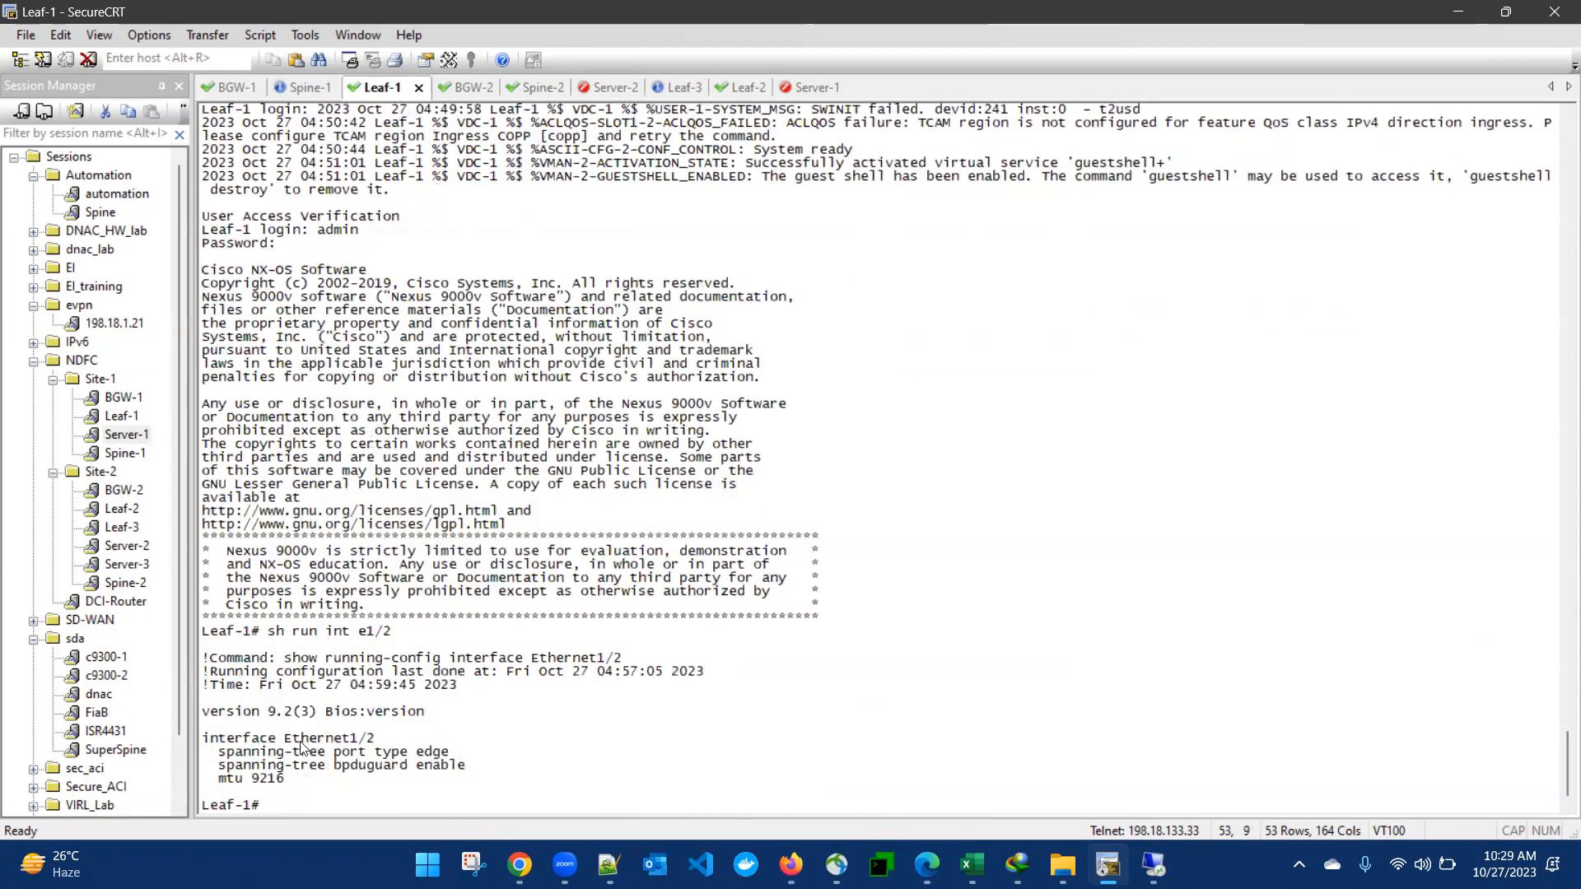
drag(251, 738, 285, 778)
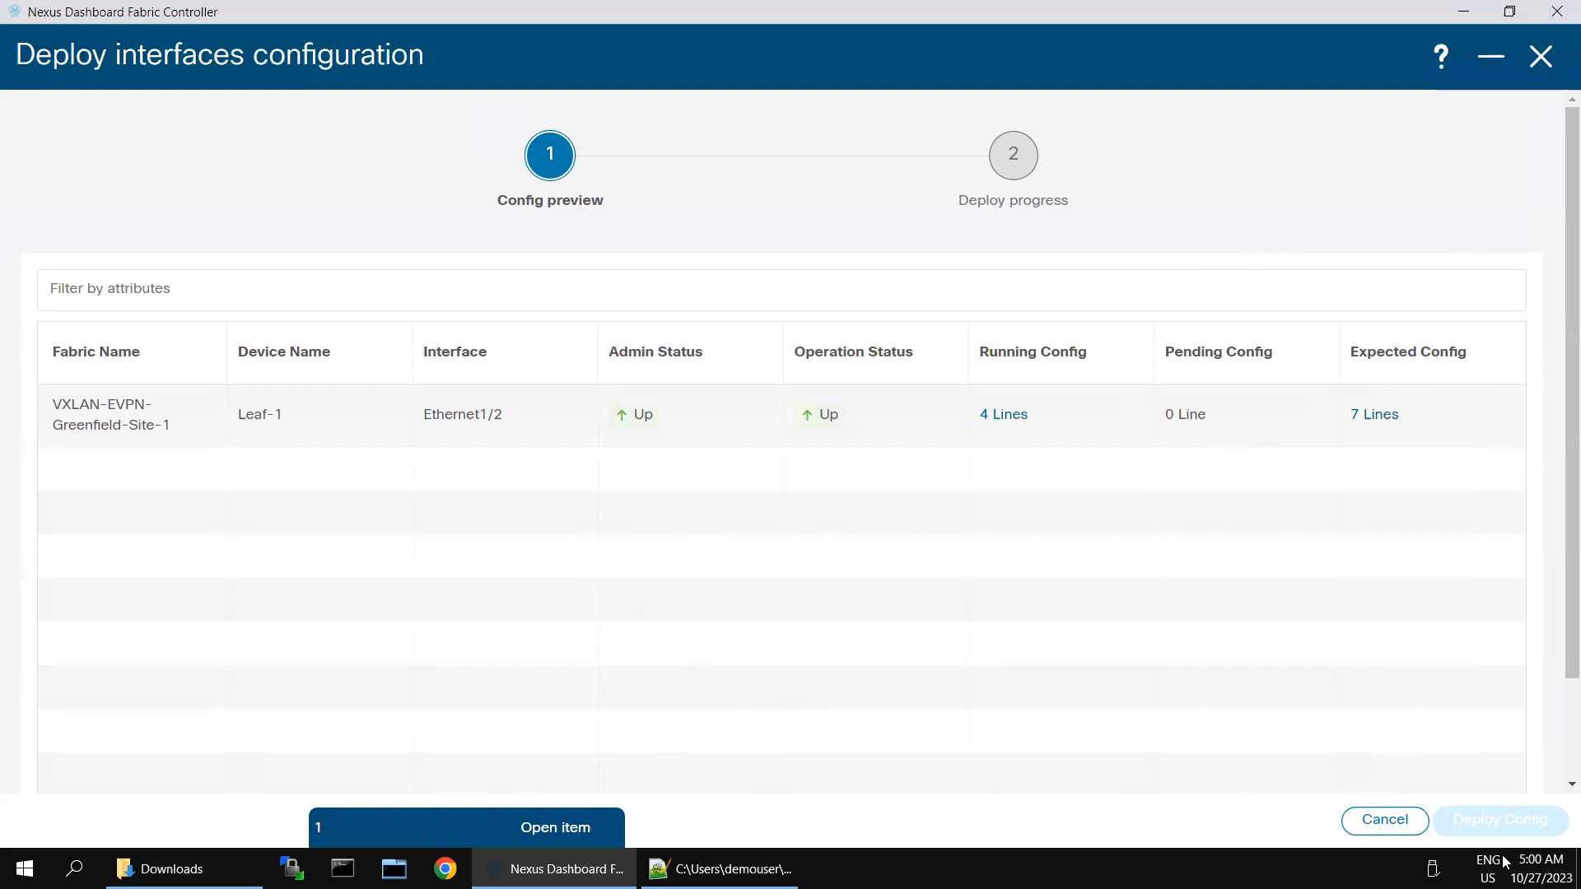
Step: Try deploying Leaf-1's Ethernet1/2, find 0 pending lines, and close the preview and editor
triple_click(1500, 815)
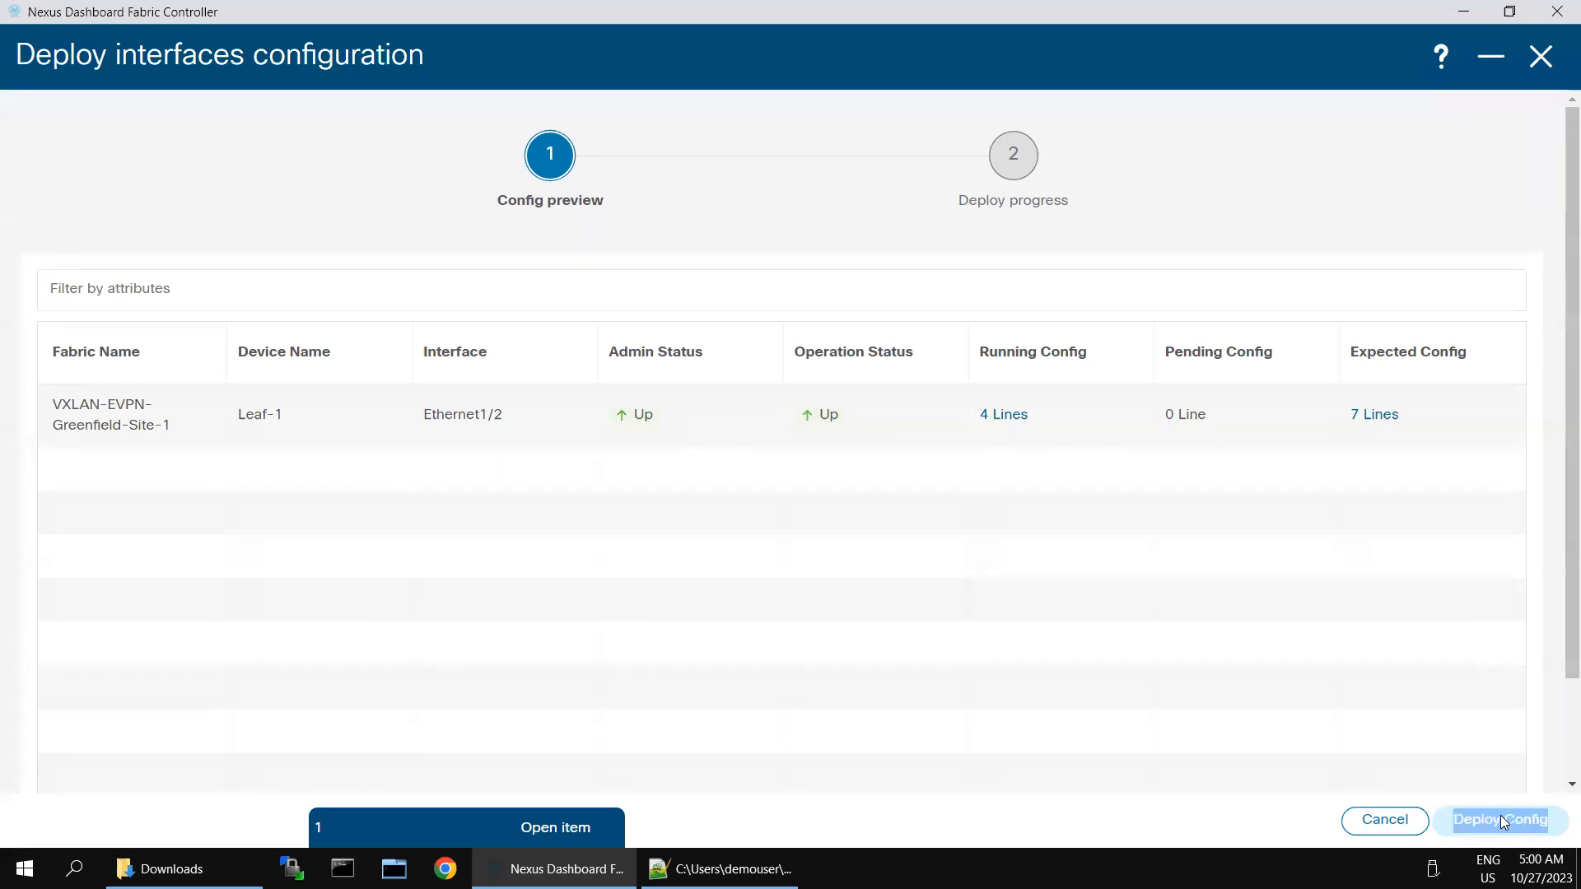
click(1301, 641)
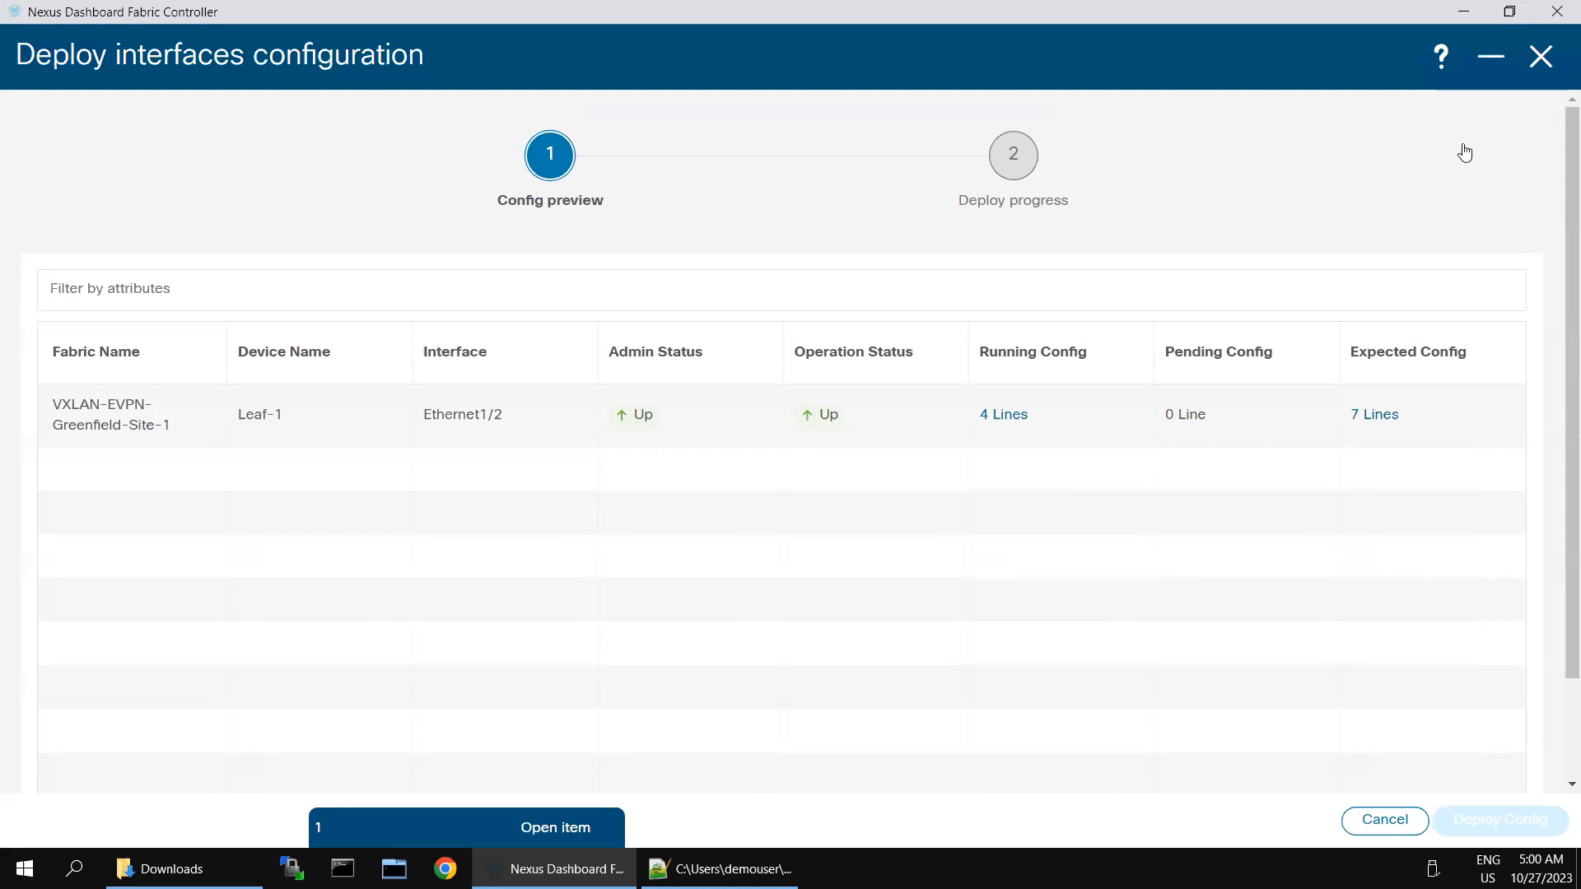
click(1538, 60)
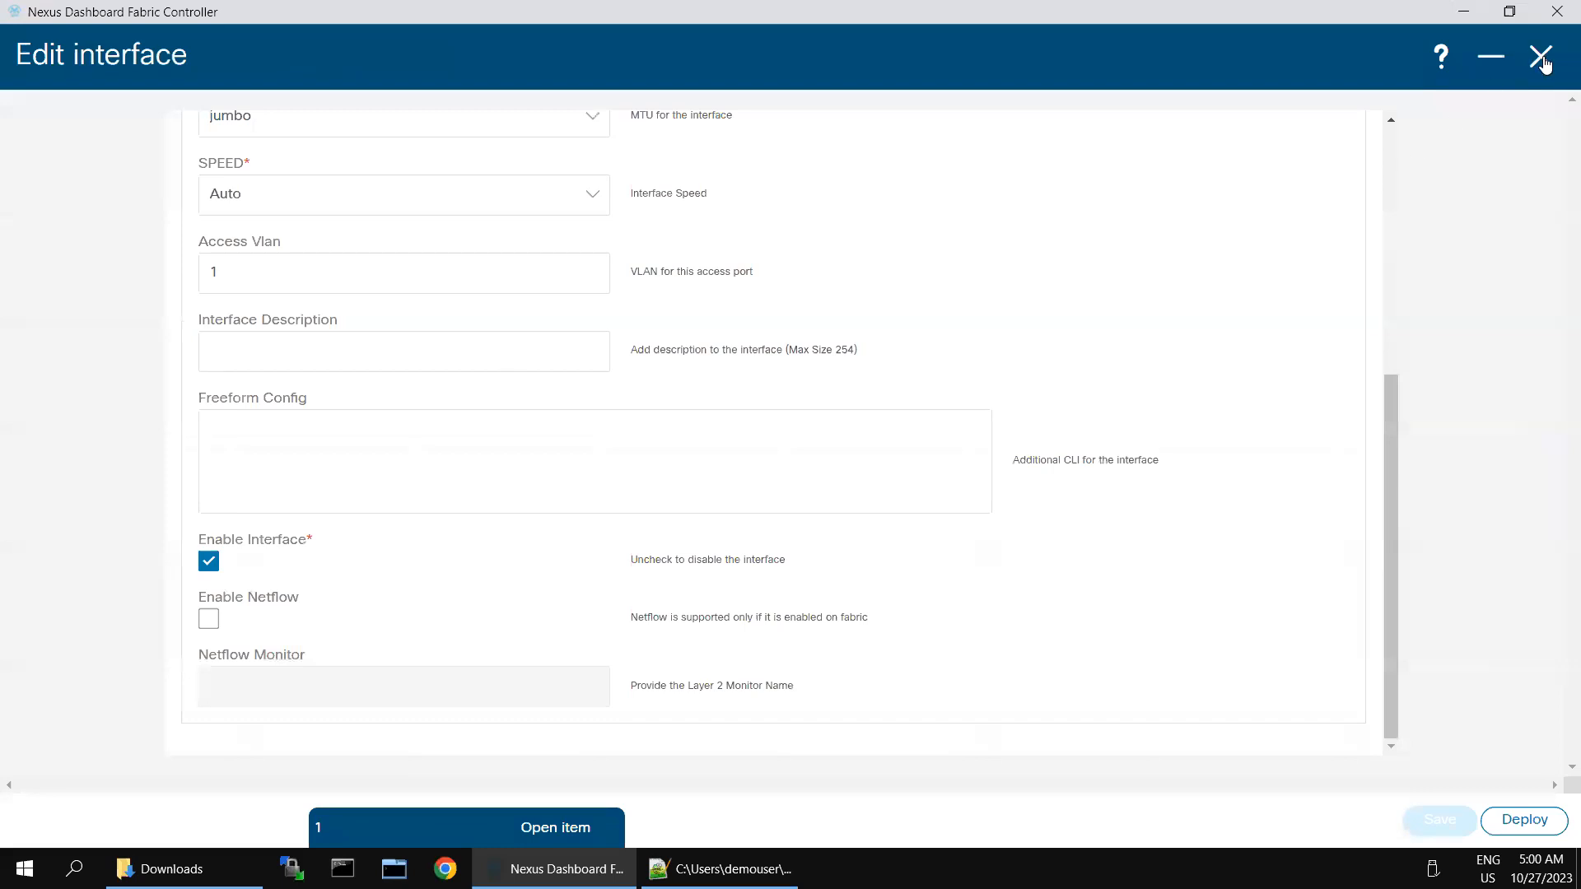
click(1541, 58)
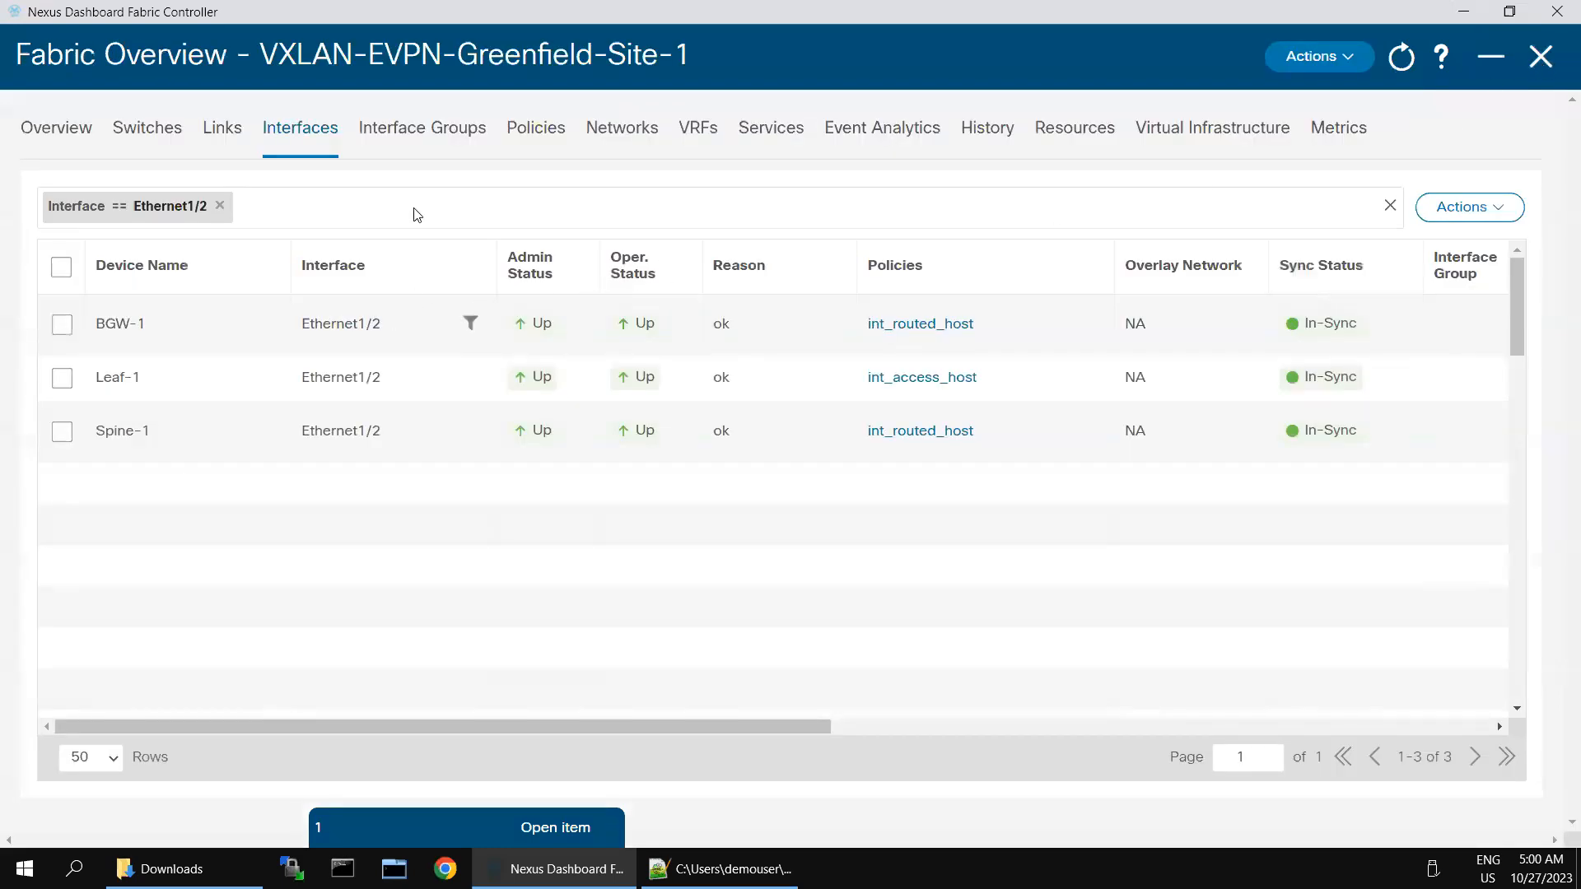
Step: View the Site-1 fabric topology in Configuration mode and check Leaf-1's switch details
click(1540, 56)
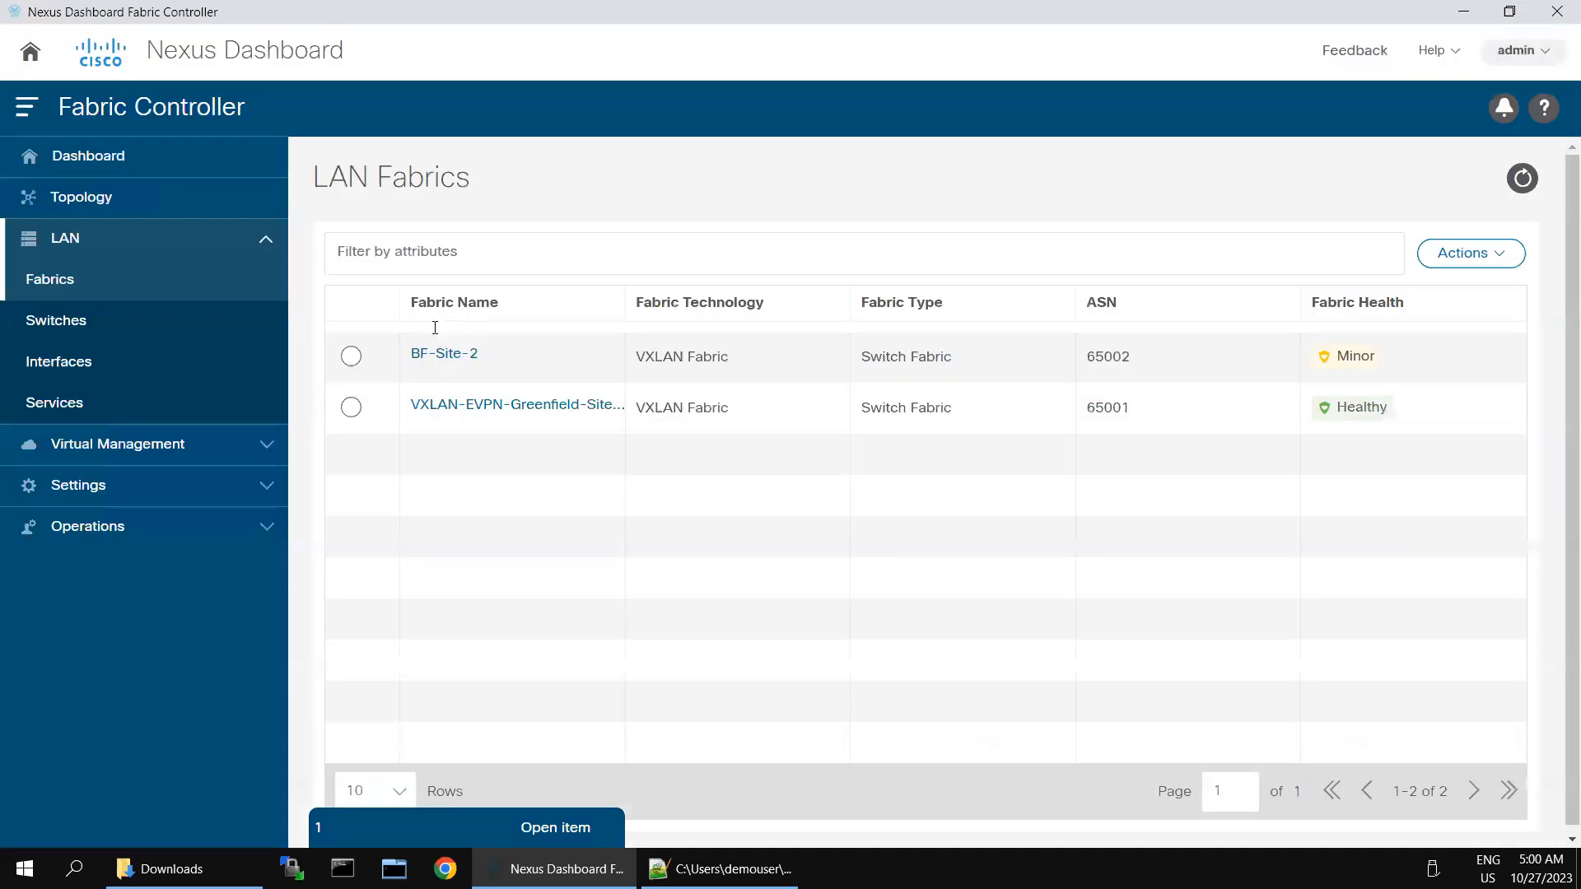
click(83, 204)
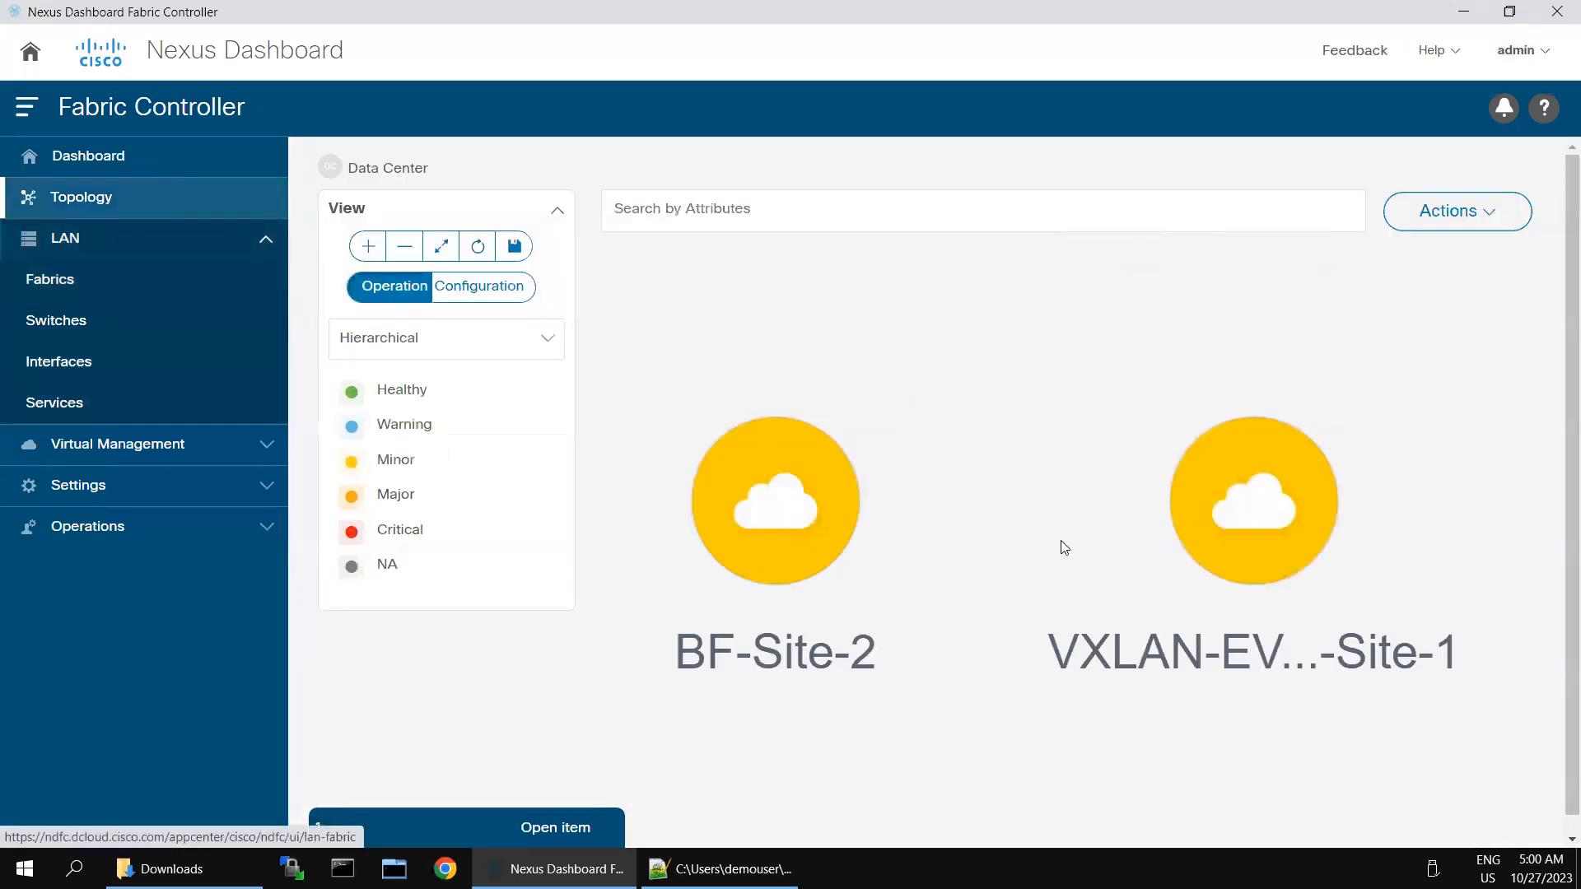
double_click(1255, 524)
click(461, 337)
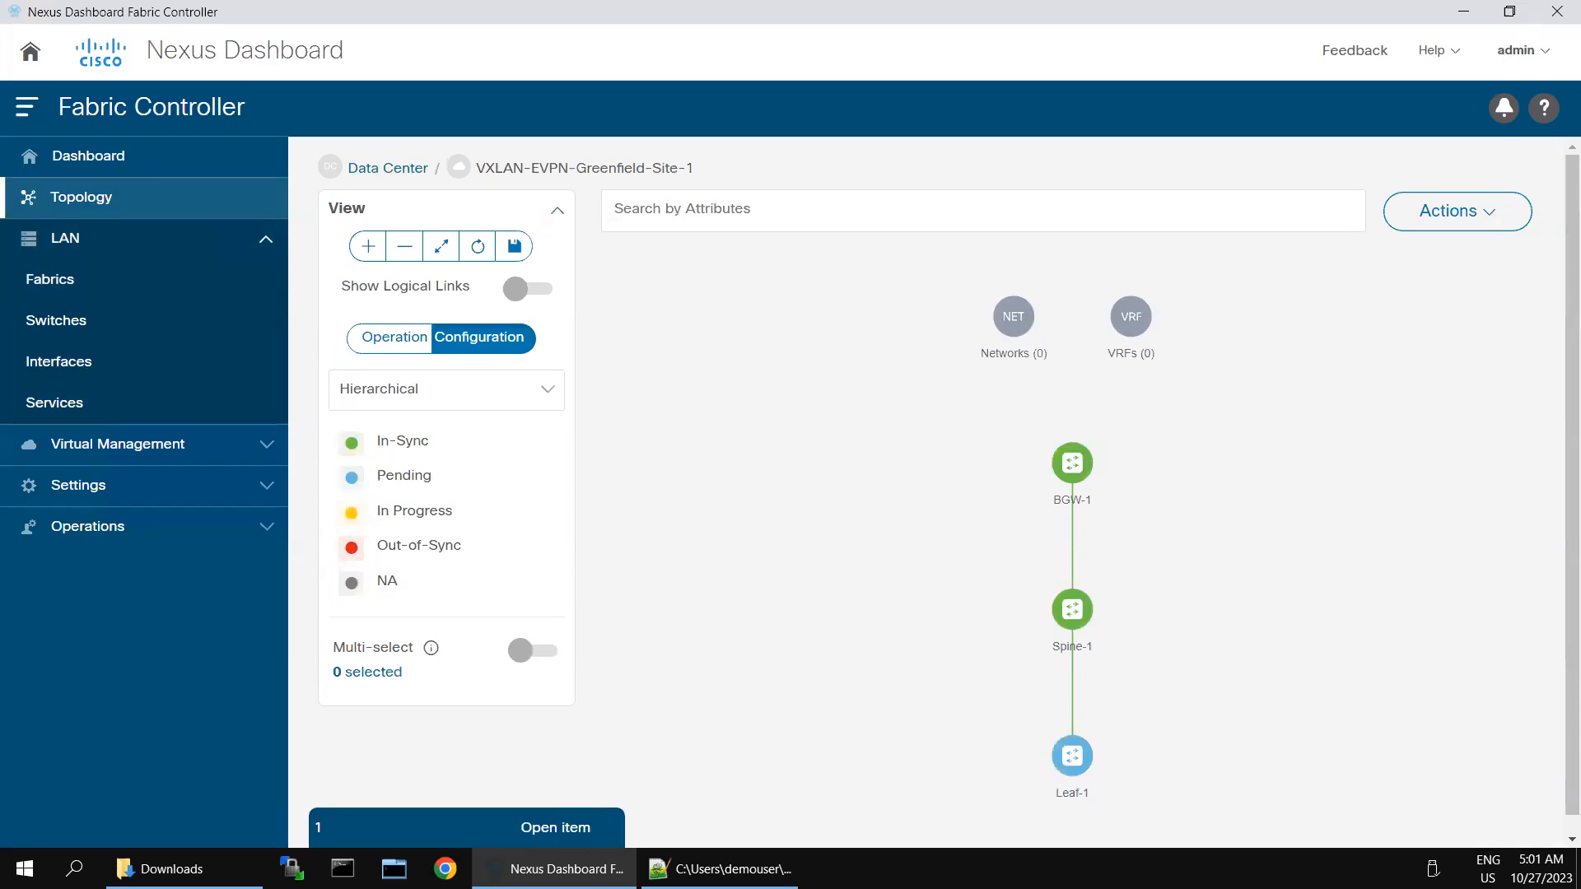
click(1080, 767)
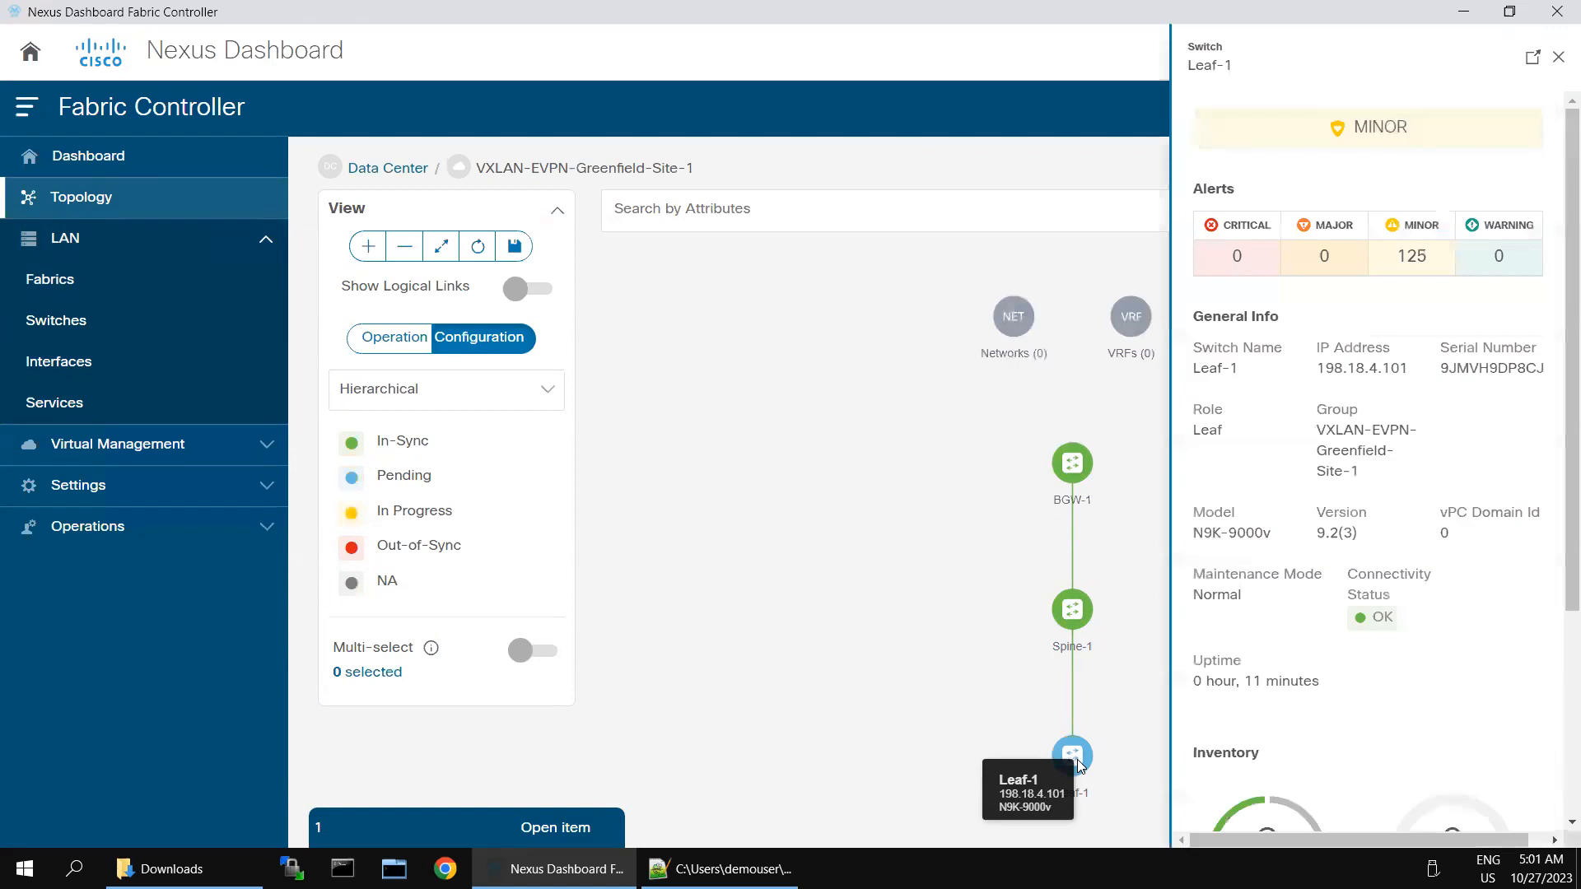
click(1557, 60)
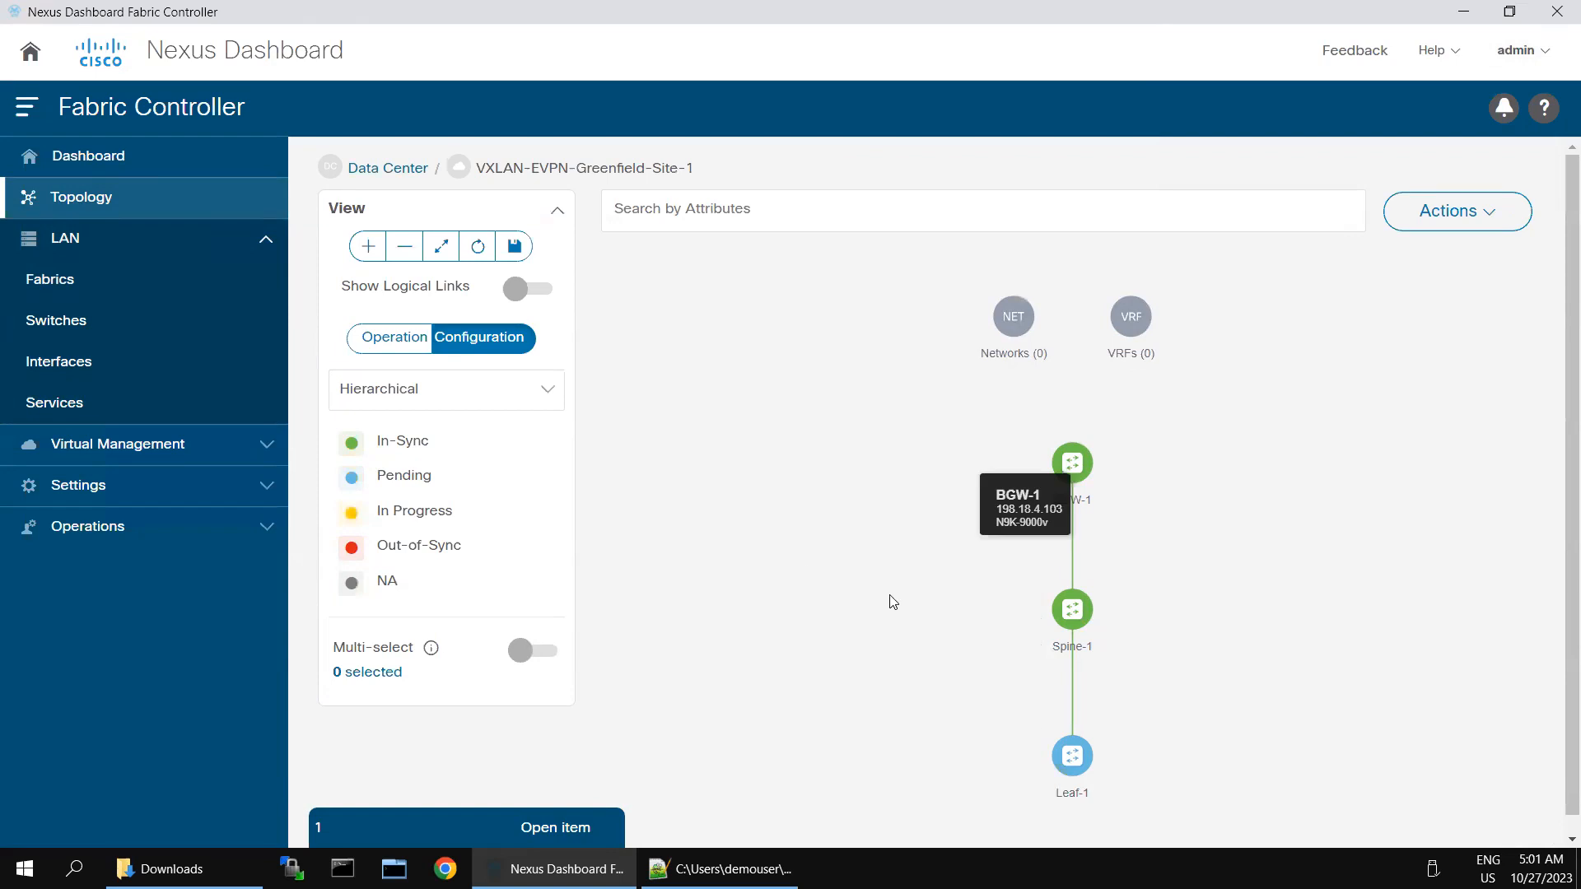
Step: Open the VXLAN-EVPN-Greenfield-Site-1 Fabric Overview from the LAN fabrics list
scroll(1064, 746, down, 3)
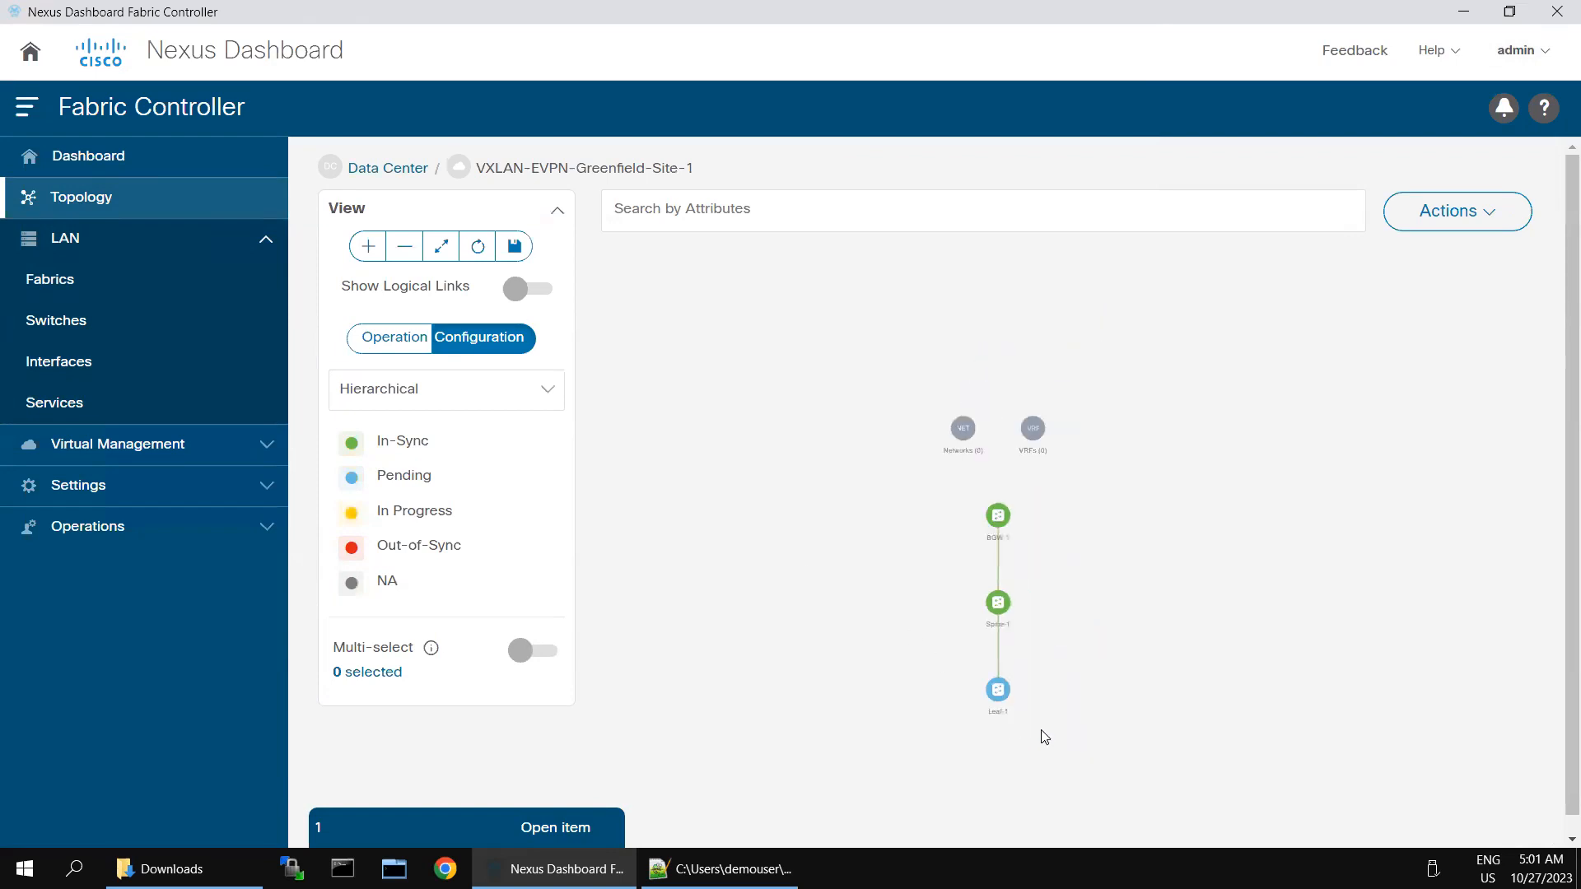
mouse_move(1001, 698)
click(43, 287)
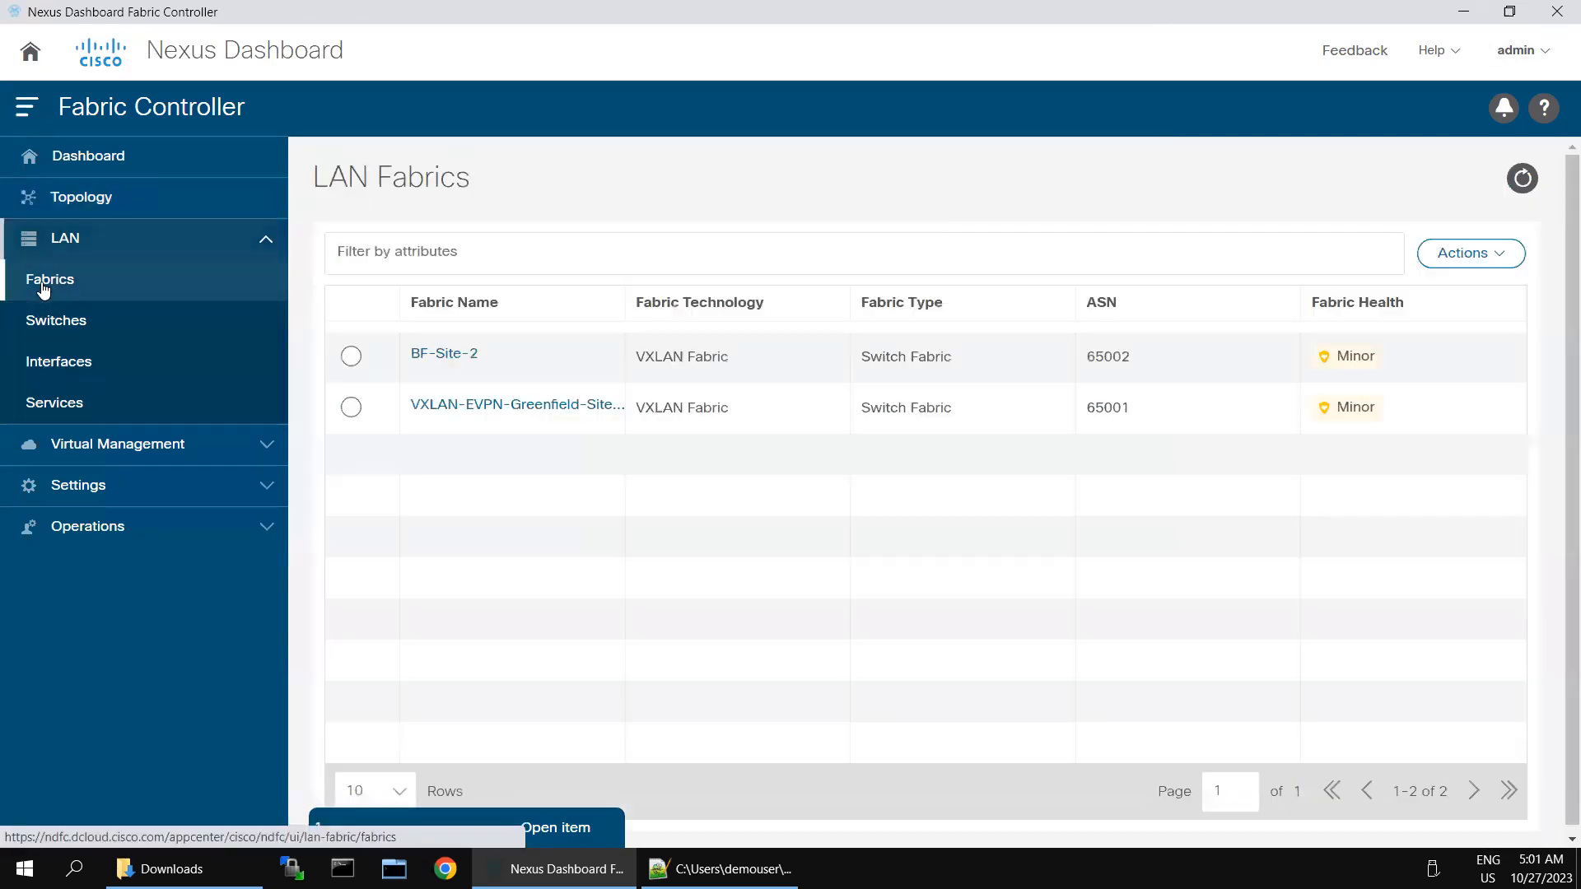
click(445, 412)
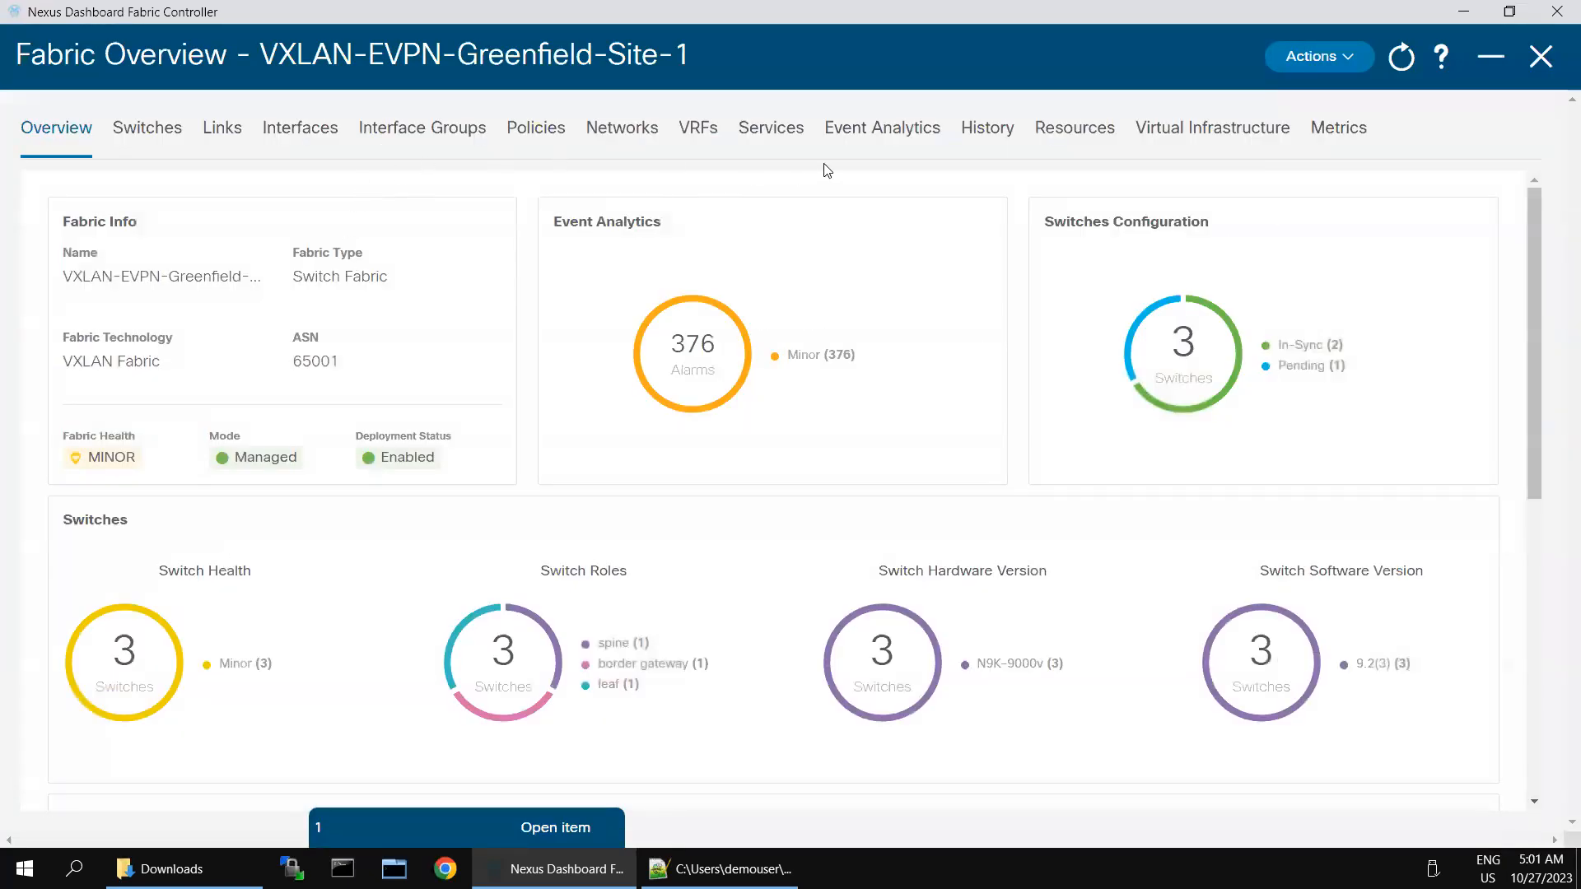
Step: Filter the fabric's interfaces to Interface == Ethernet1/2
click(302, 130)
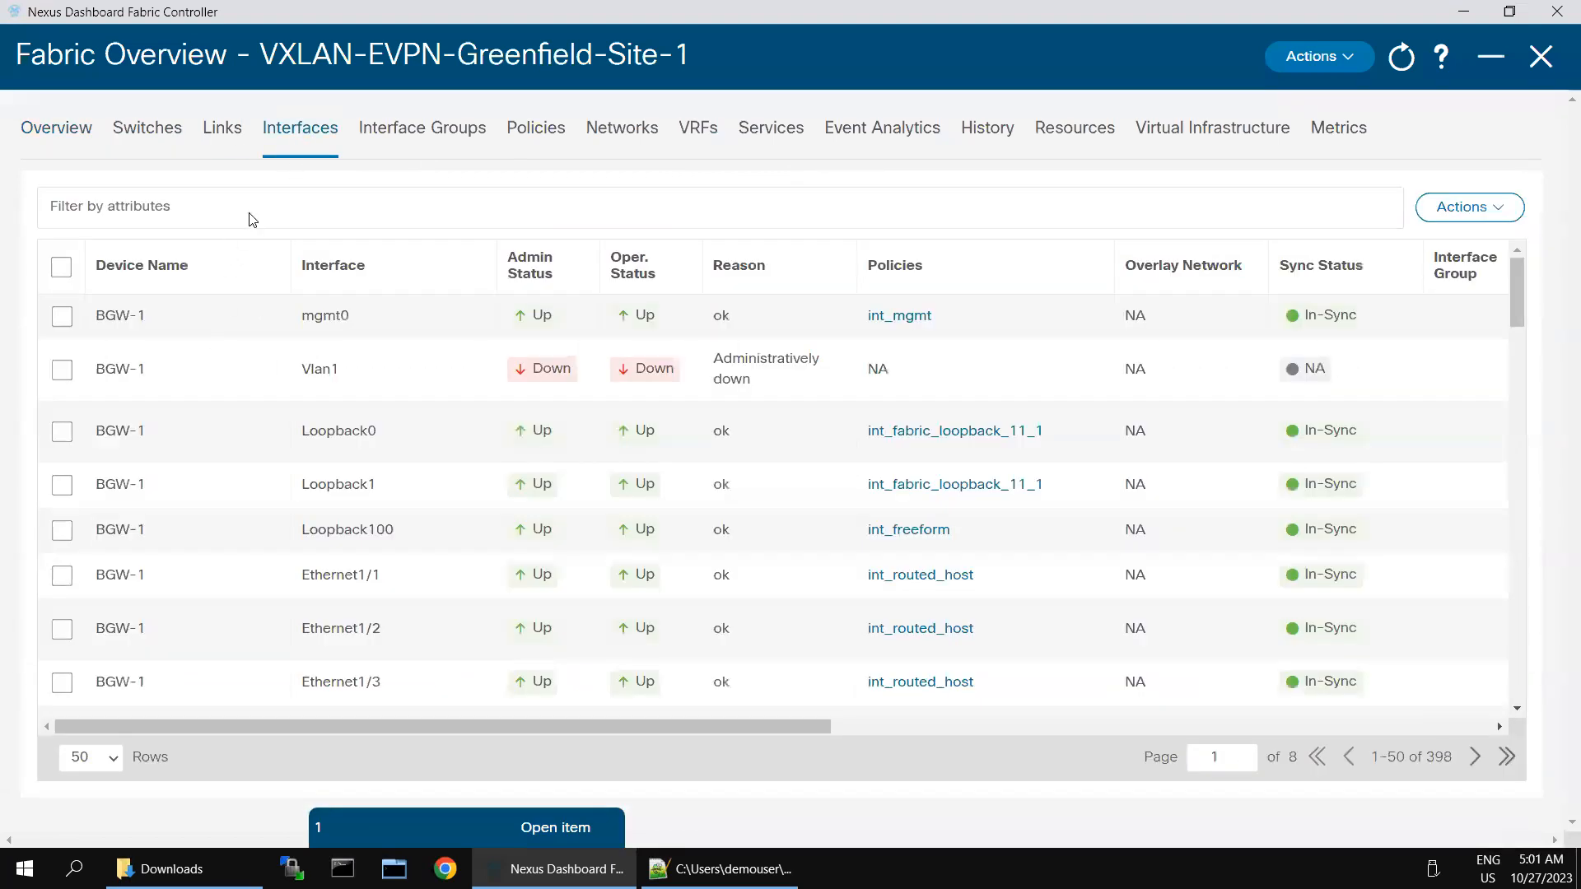
click(249, 209)
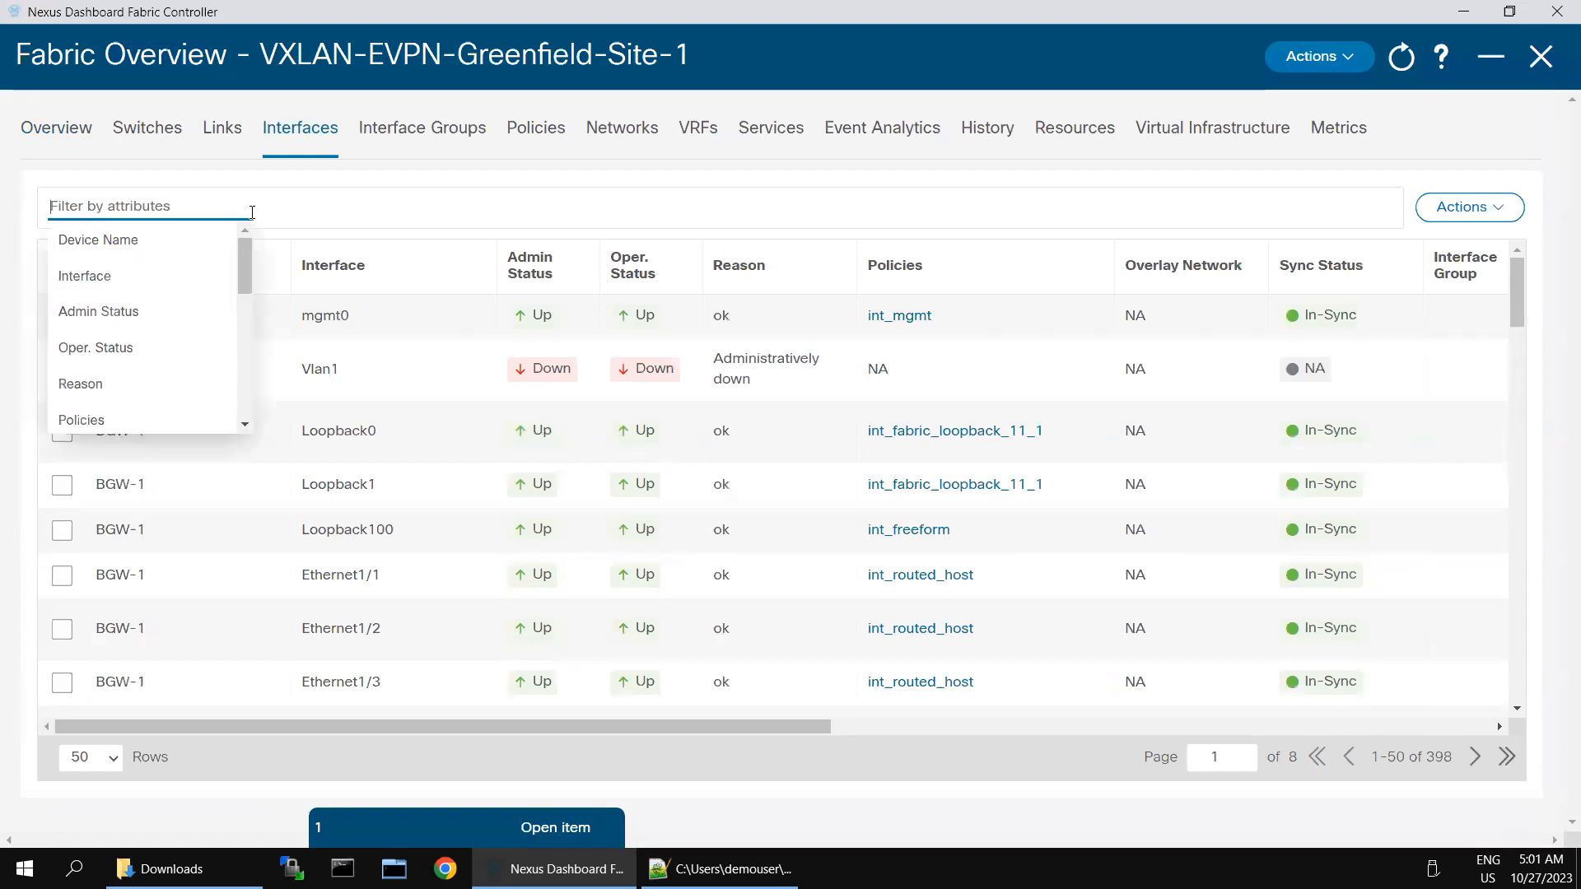
click(116, 283)
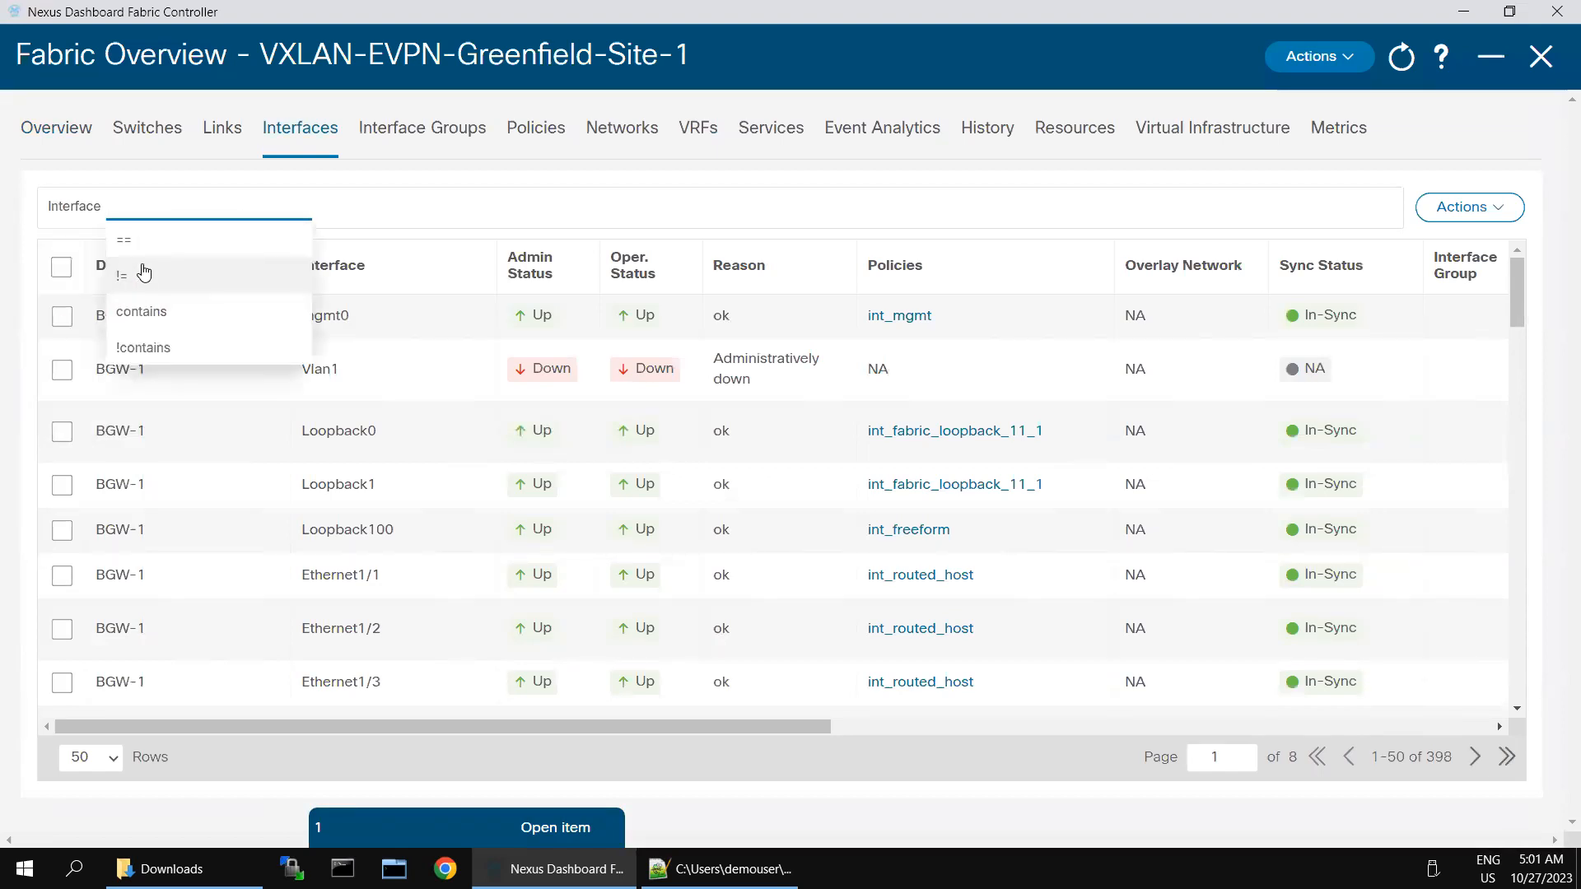
click(169, 237)
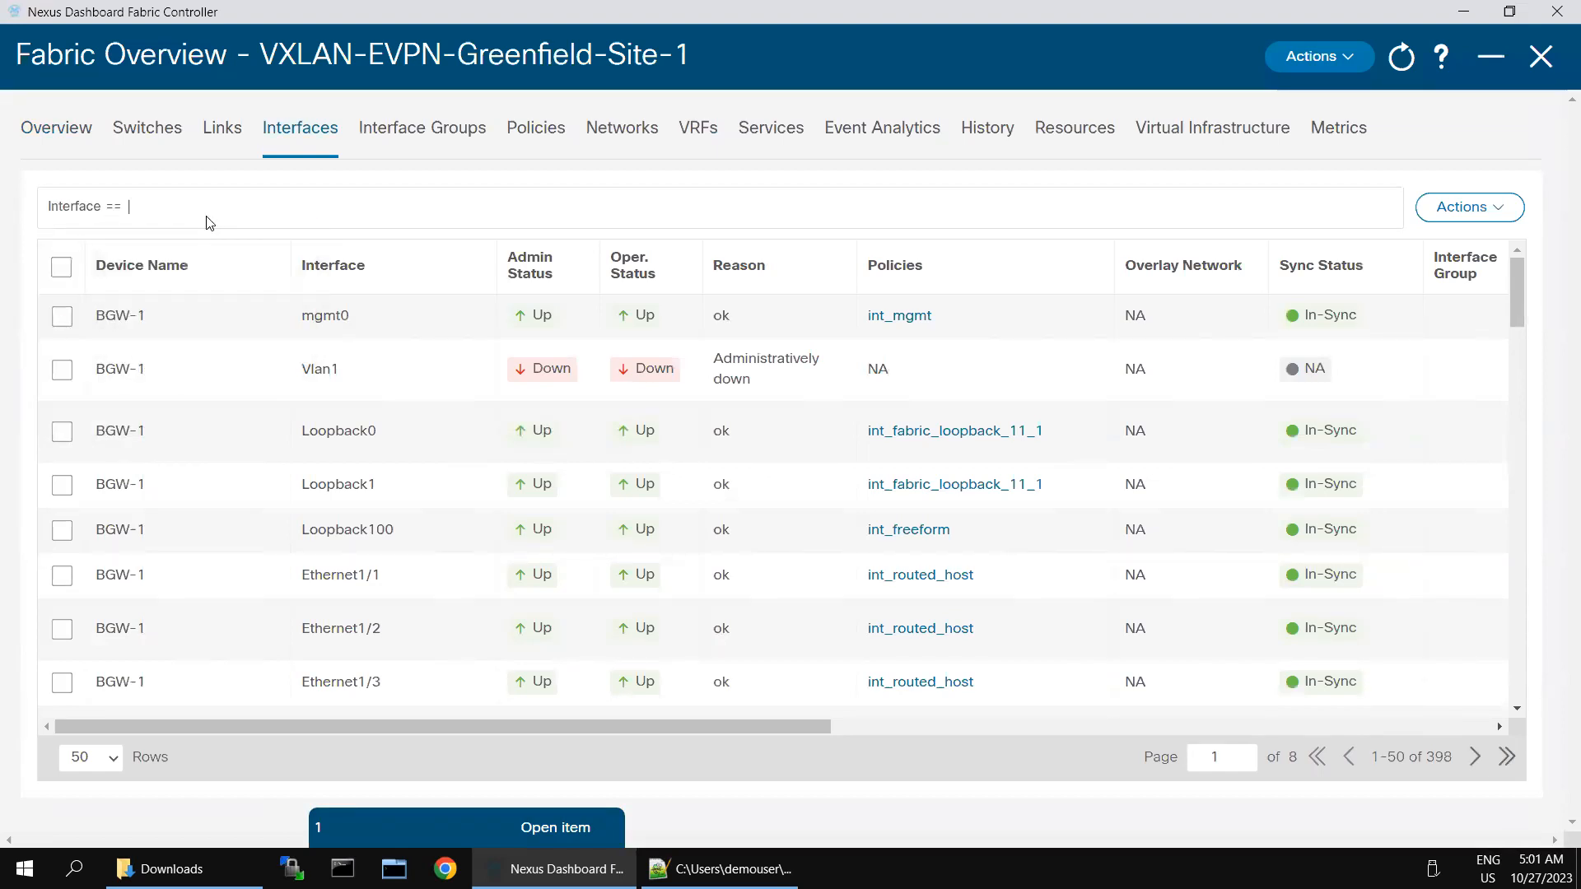
text(Ethernet1/2)
key(Return)
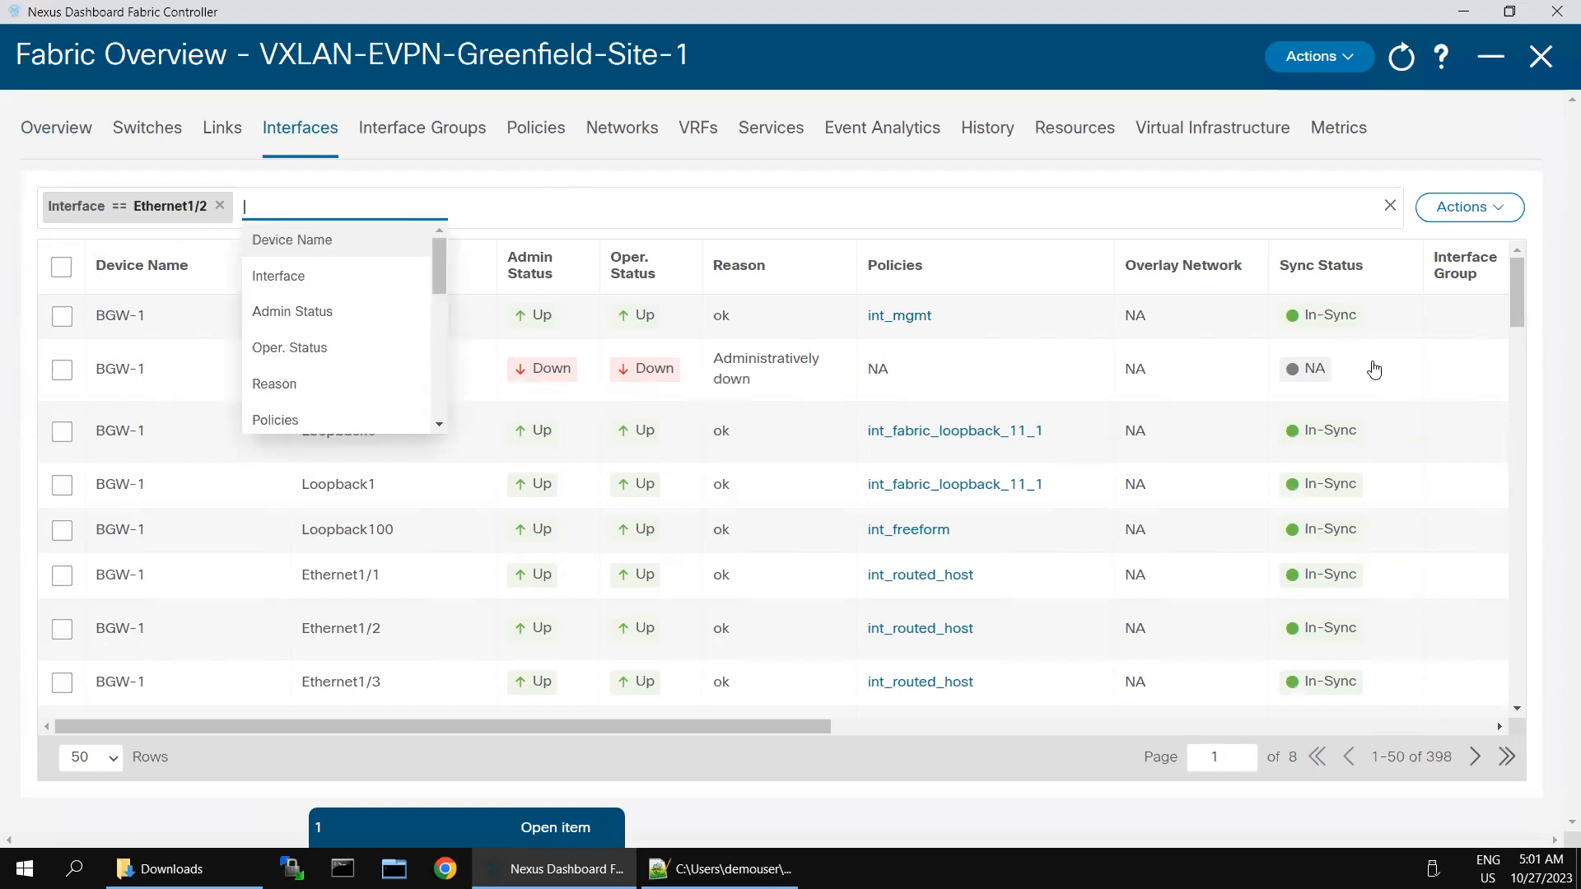
click(923, 546)
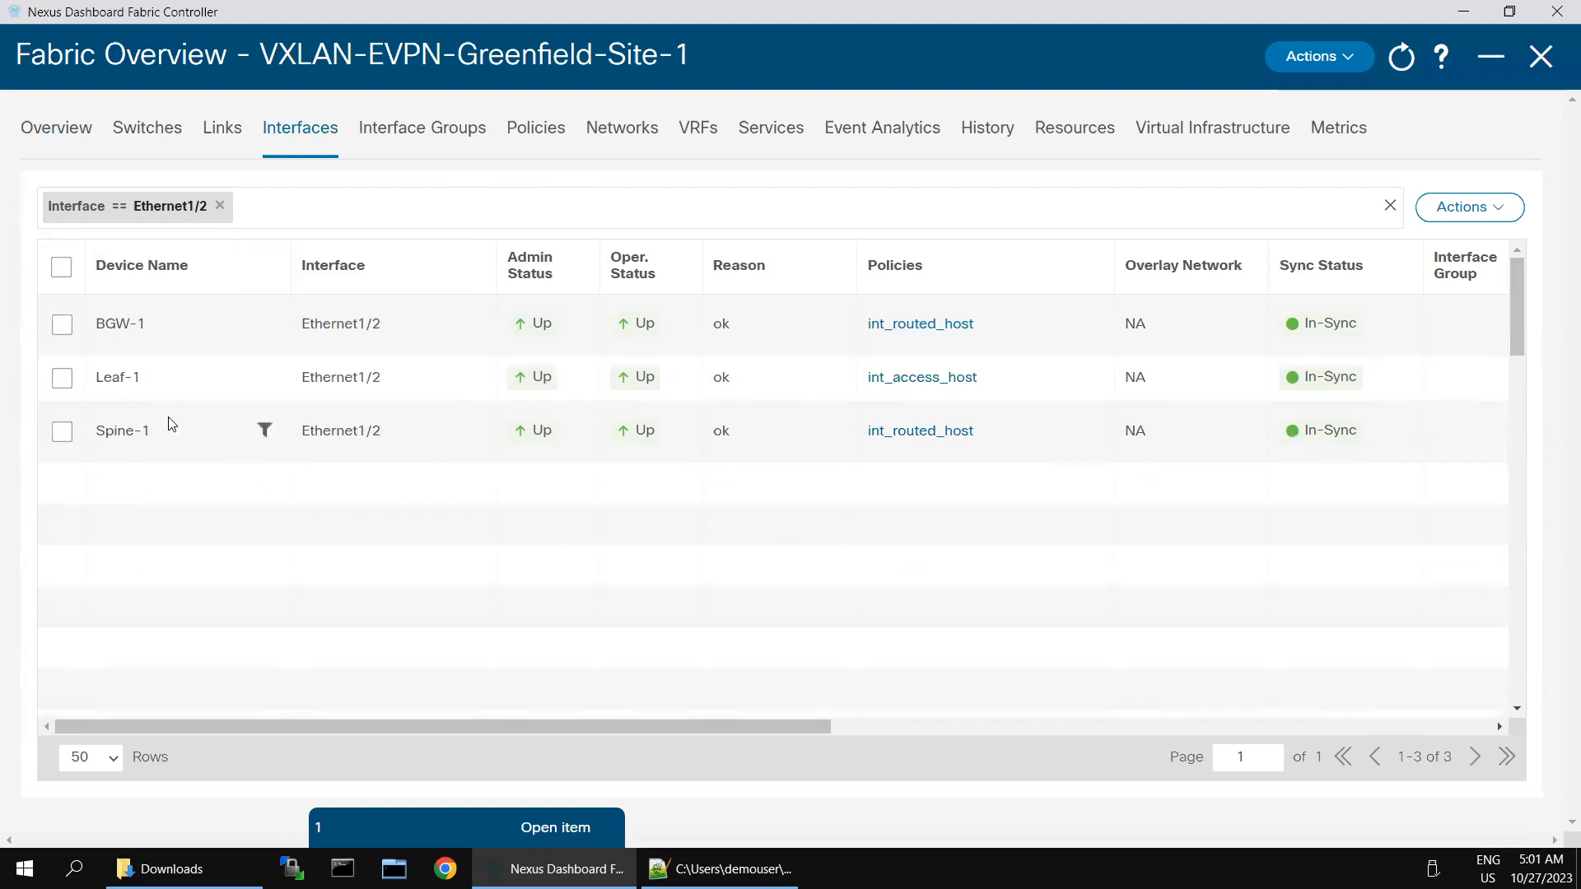
Step: Edit Leaf-1's Ethernet1/2 and open its deploy preview: 4 running, 0 pending, 7 expected lines
click(62, 377)
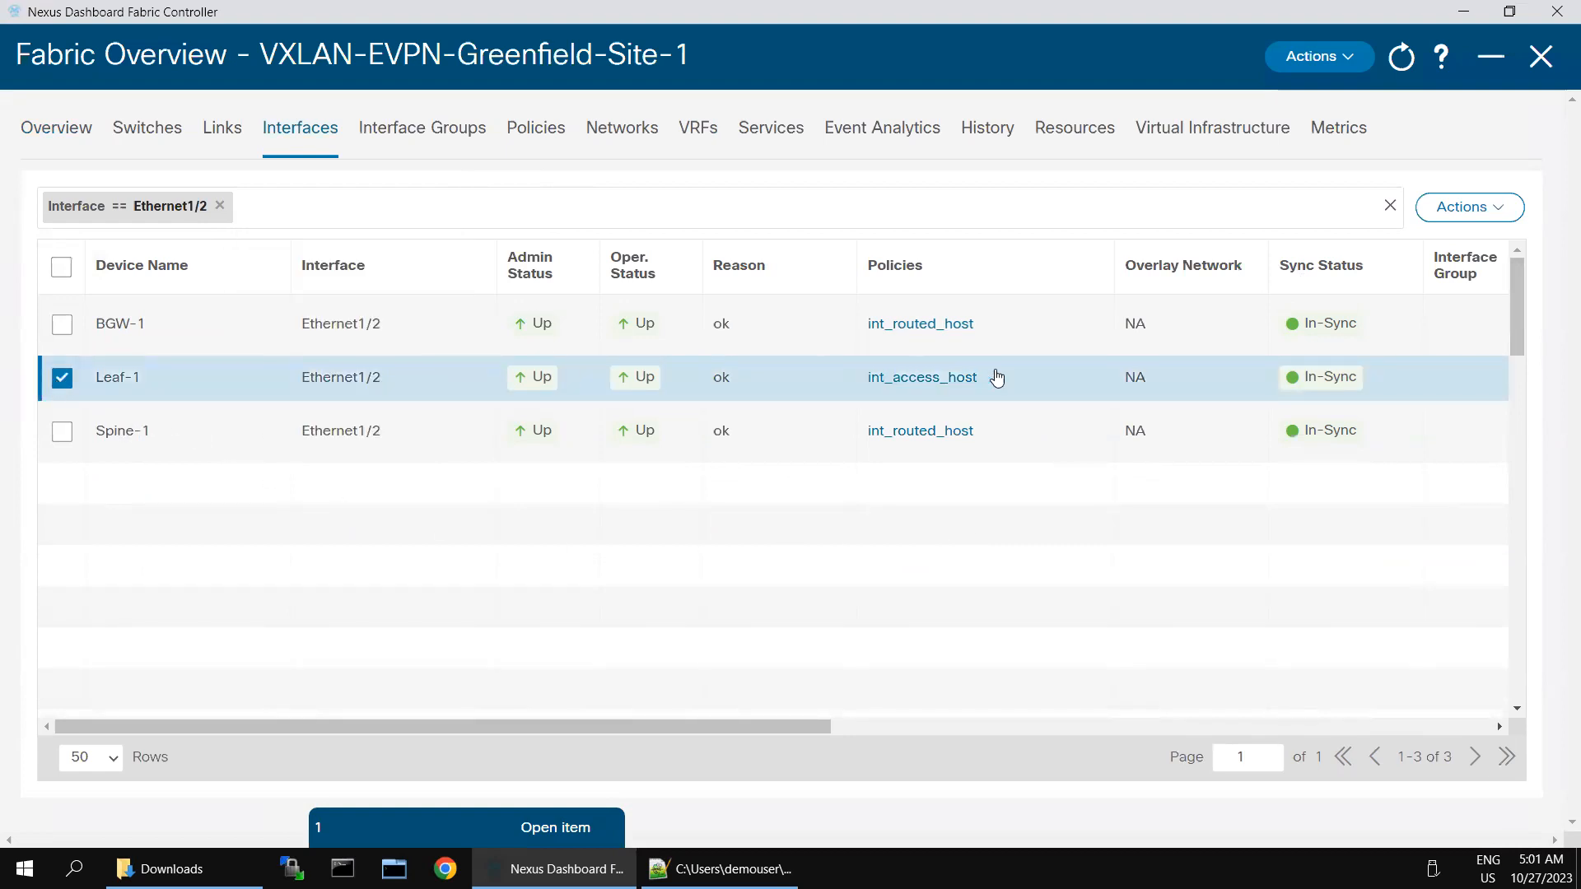
click(1455, 214)
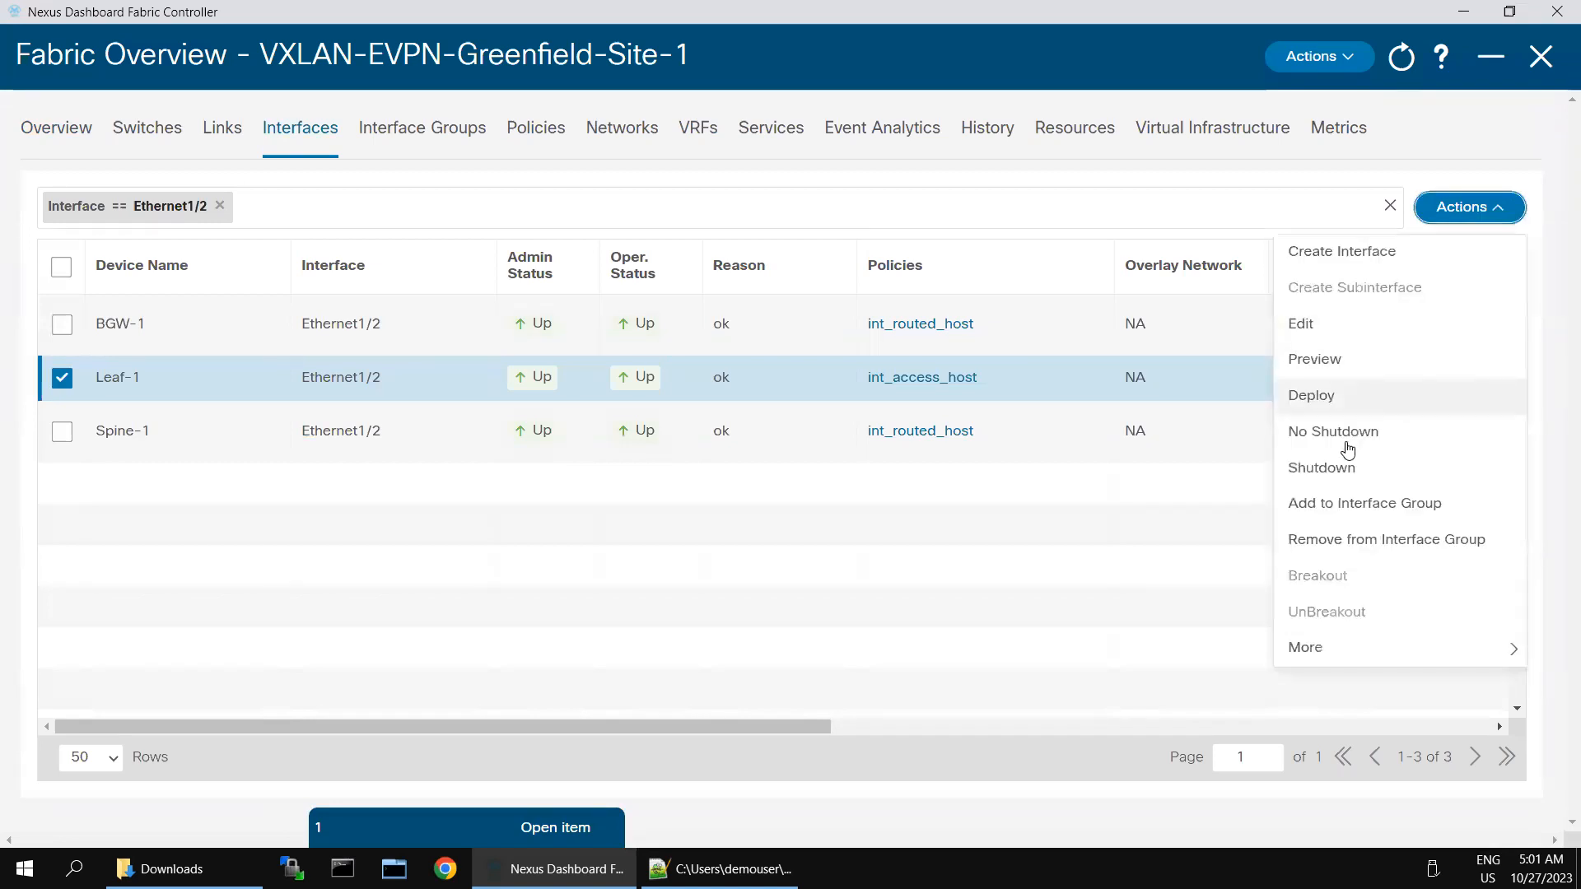
click(1304, 324)
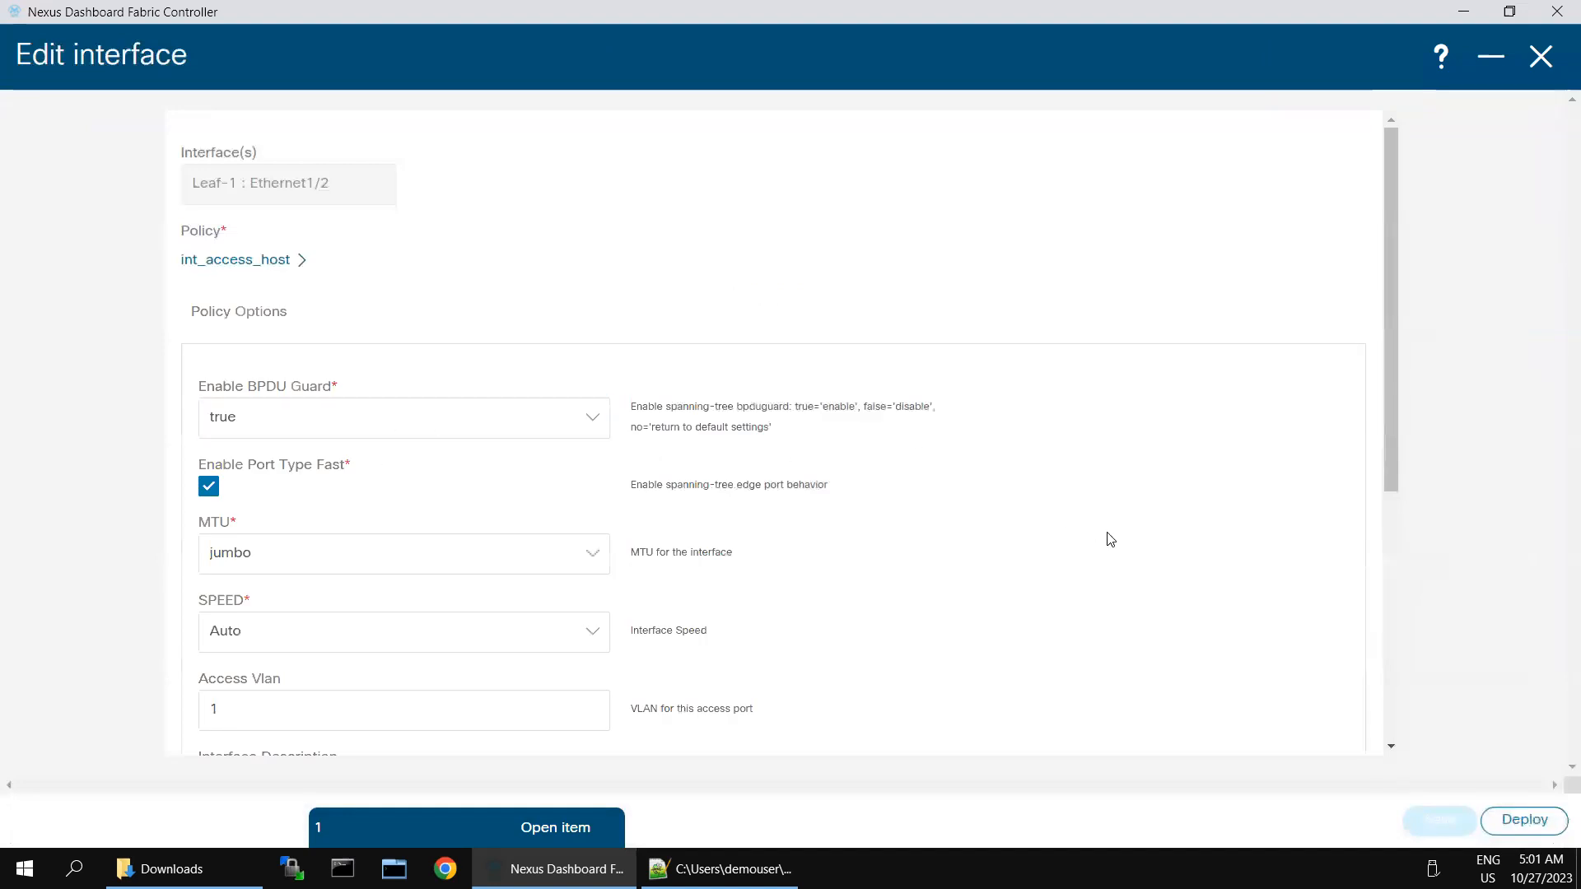
scroll(1108, 541, down, 5)
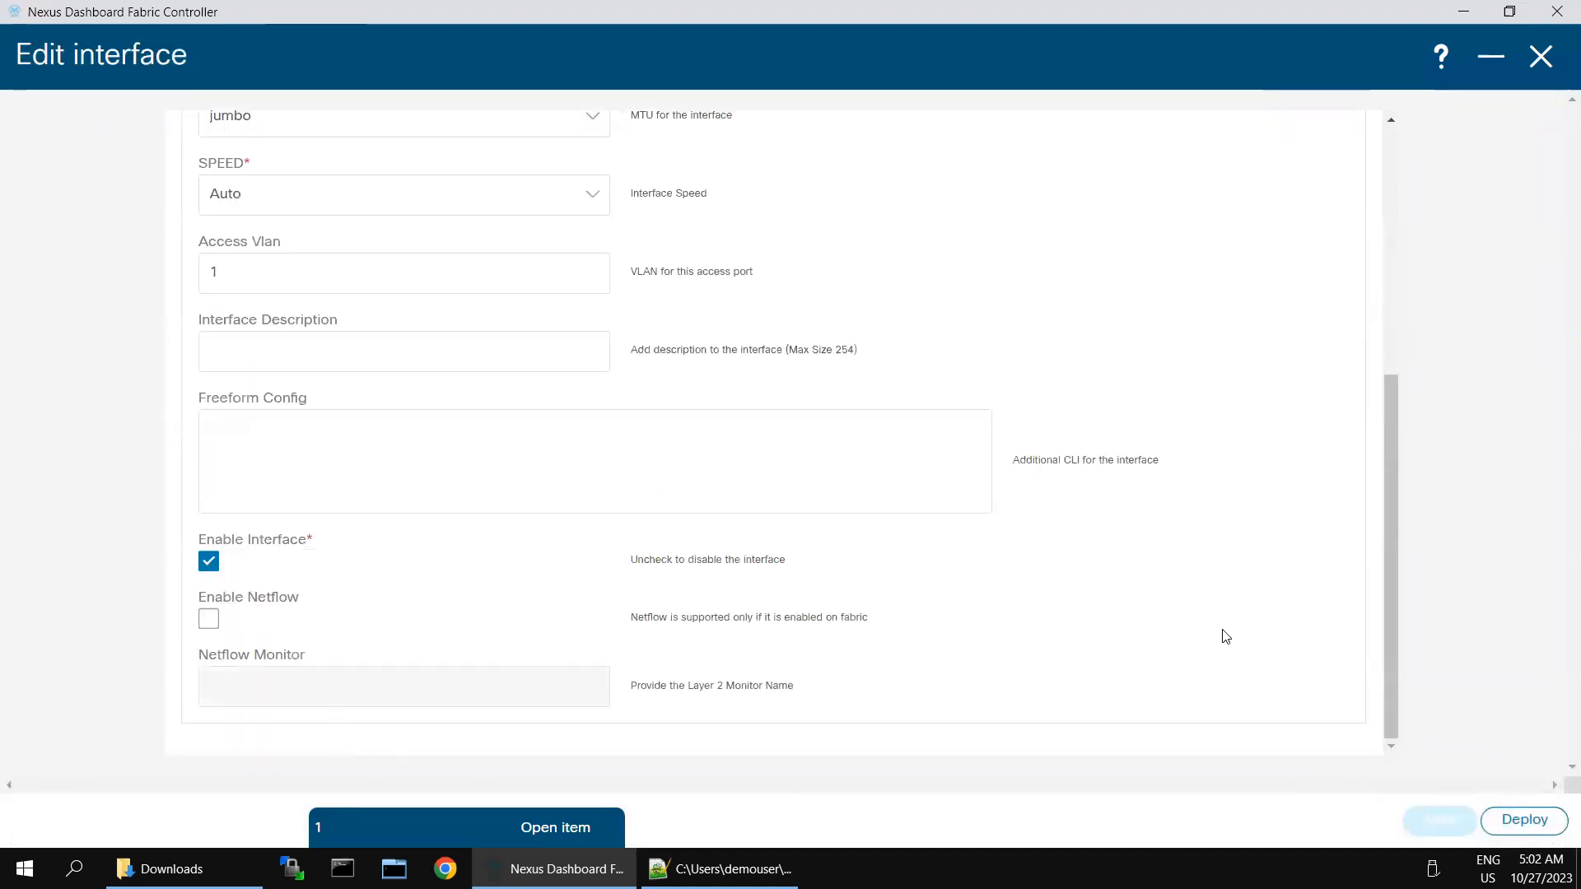
click(1504, 824)
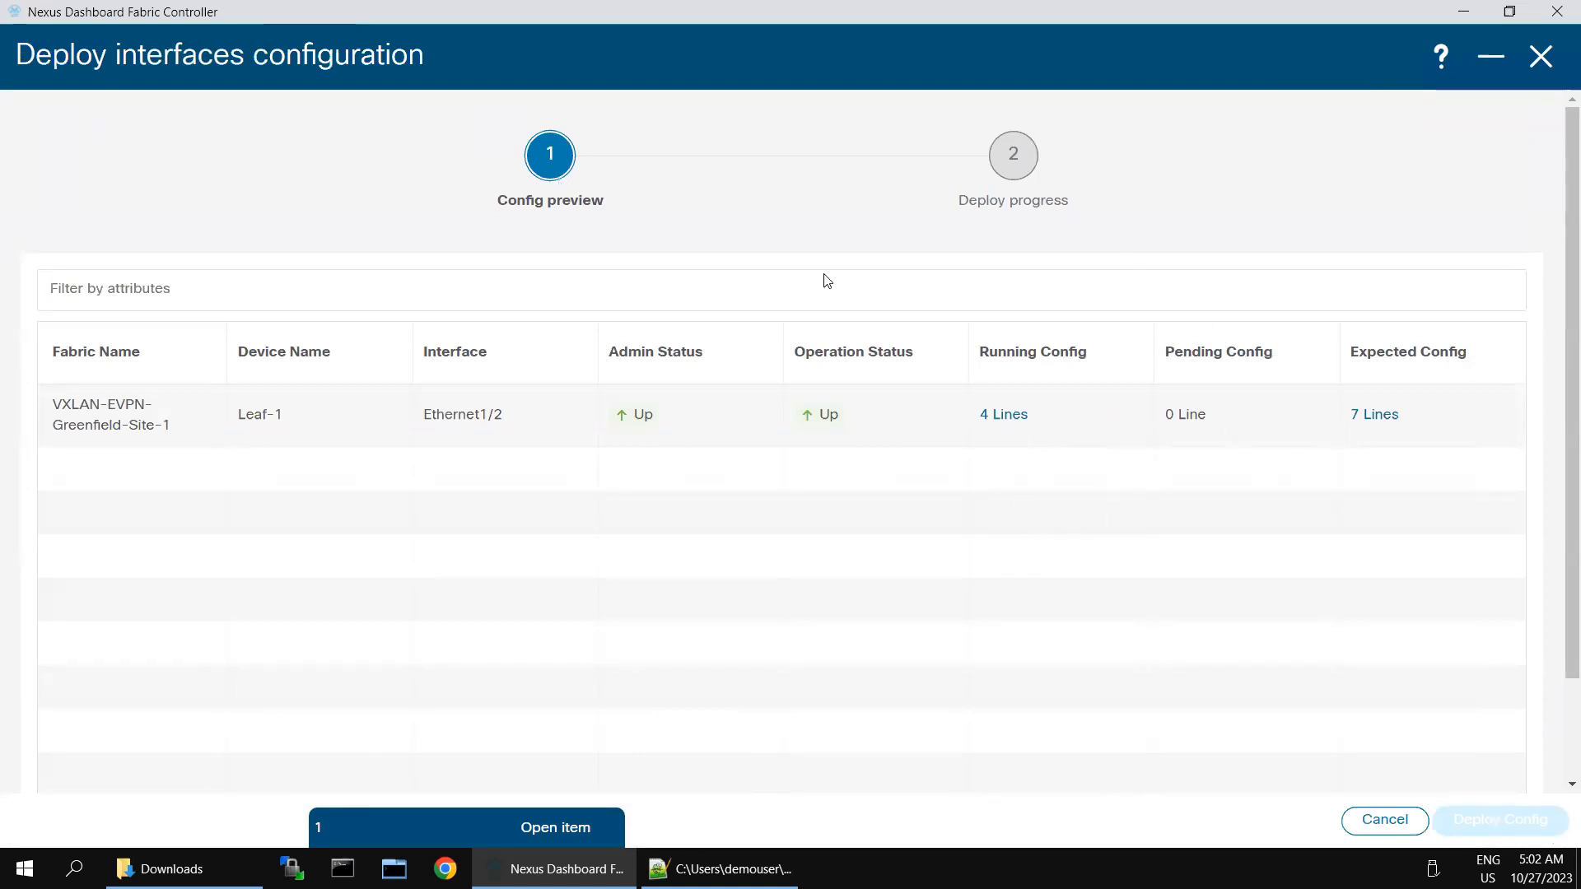
click(1381, 416)
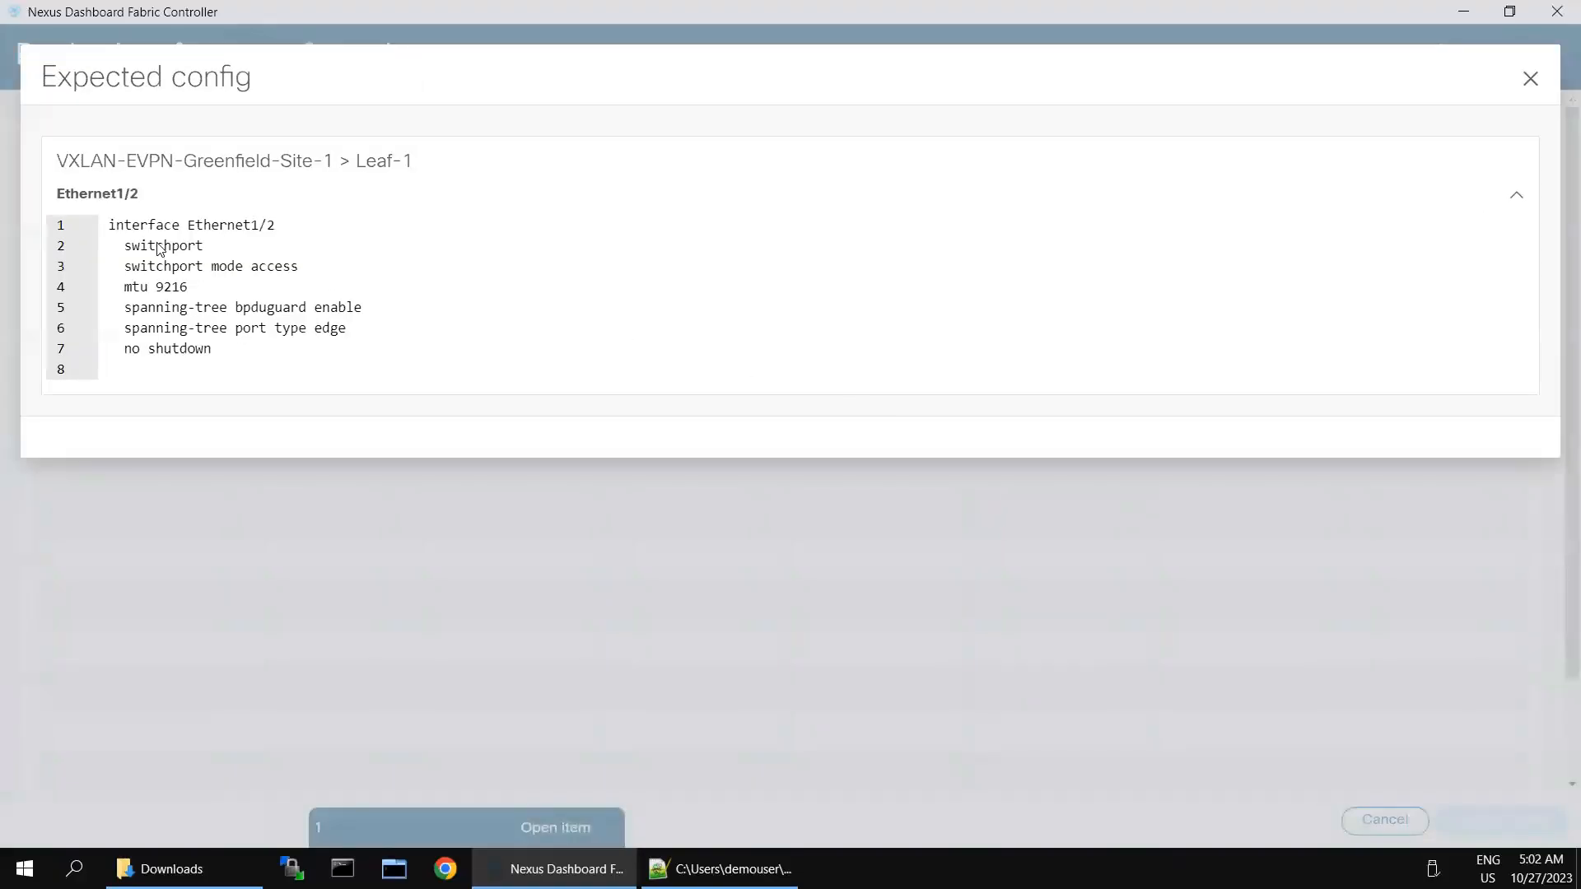
drag(140, 225, 211, 348)
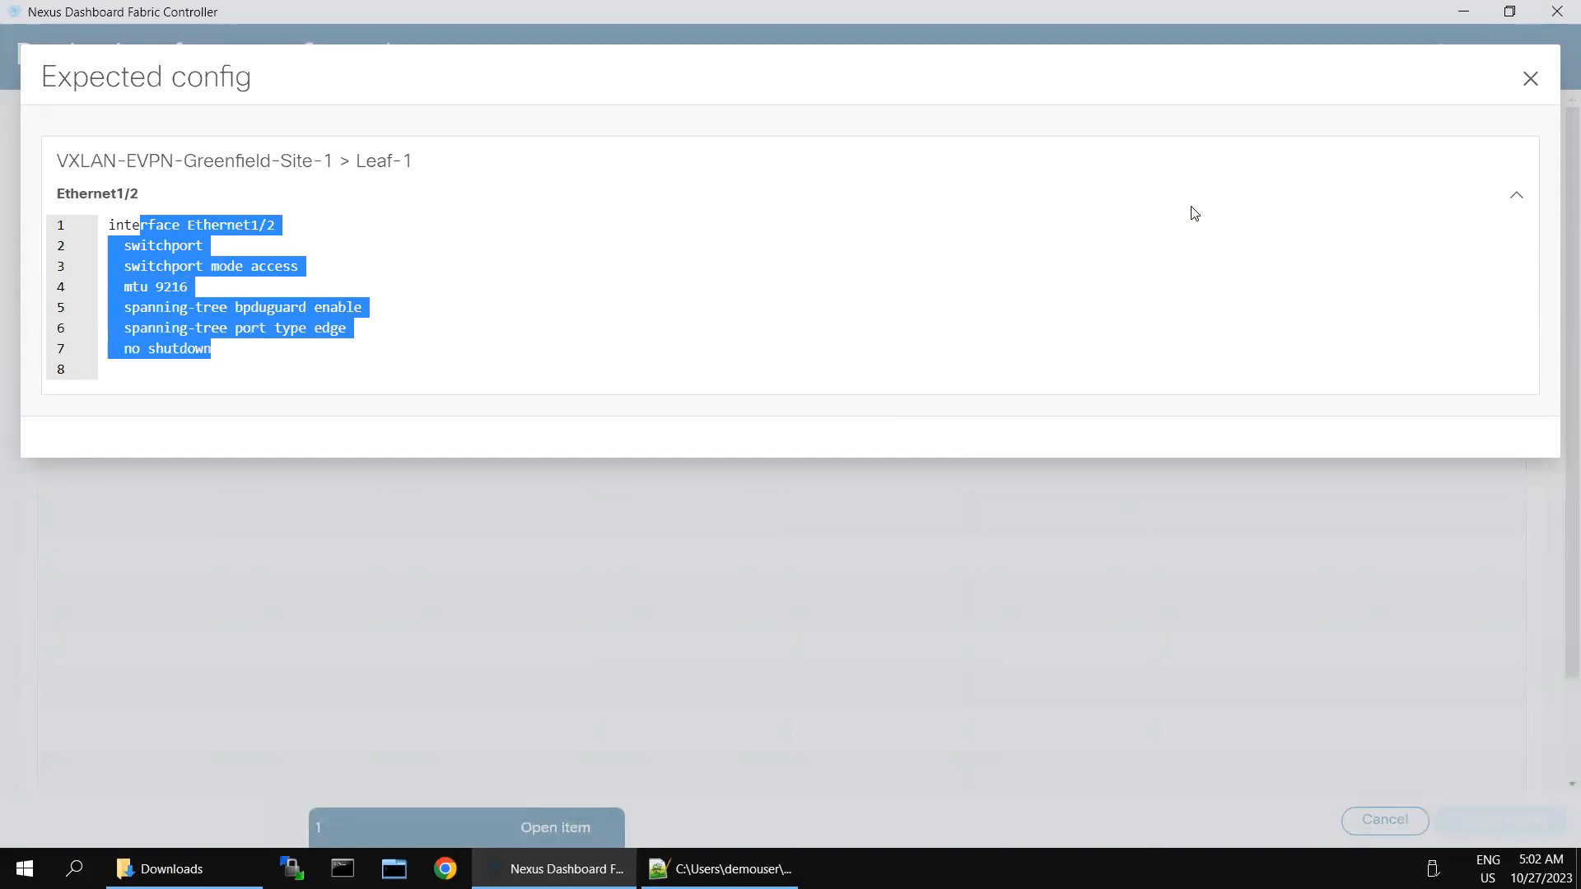
click(1529, 86)
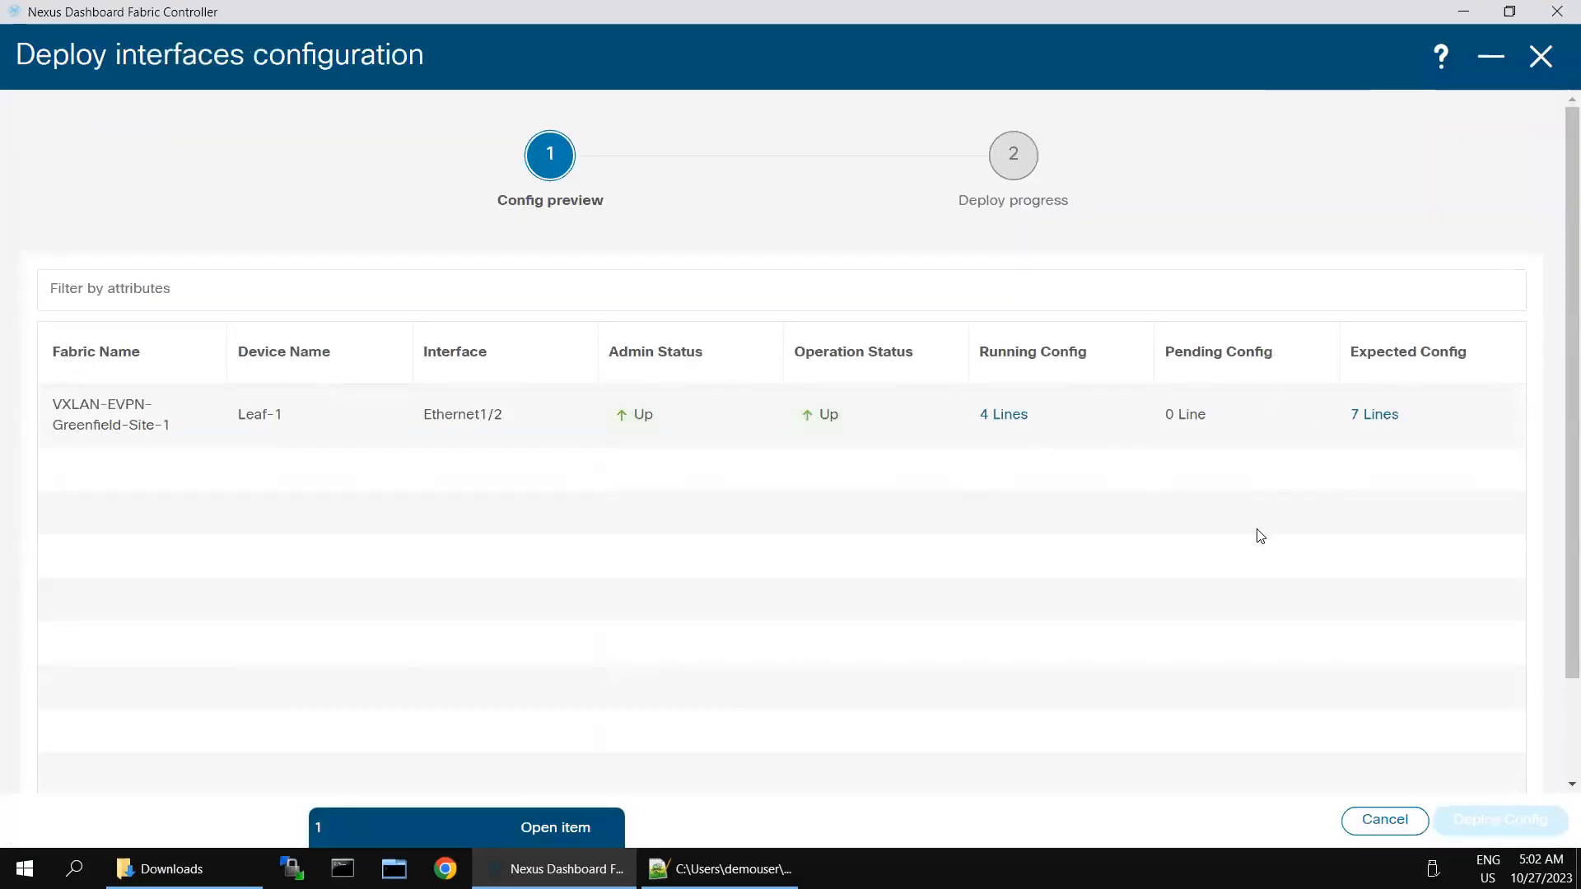
scroll(1436, 721, down, 2)
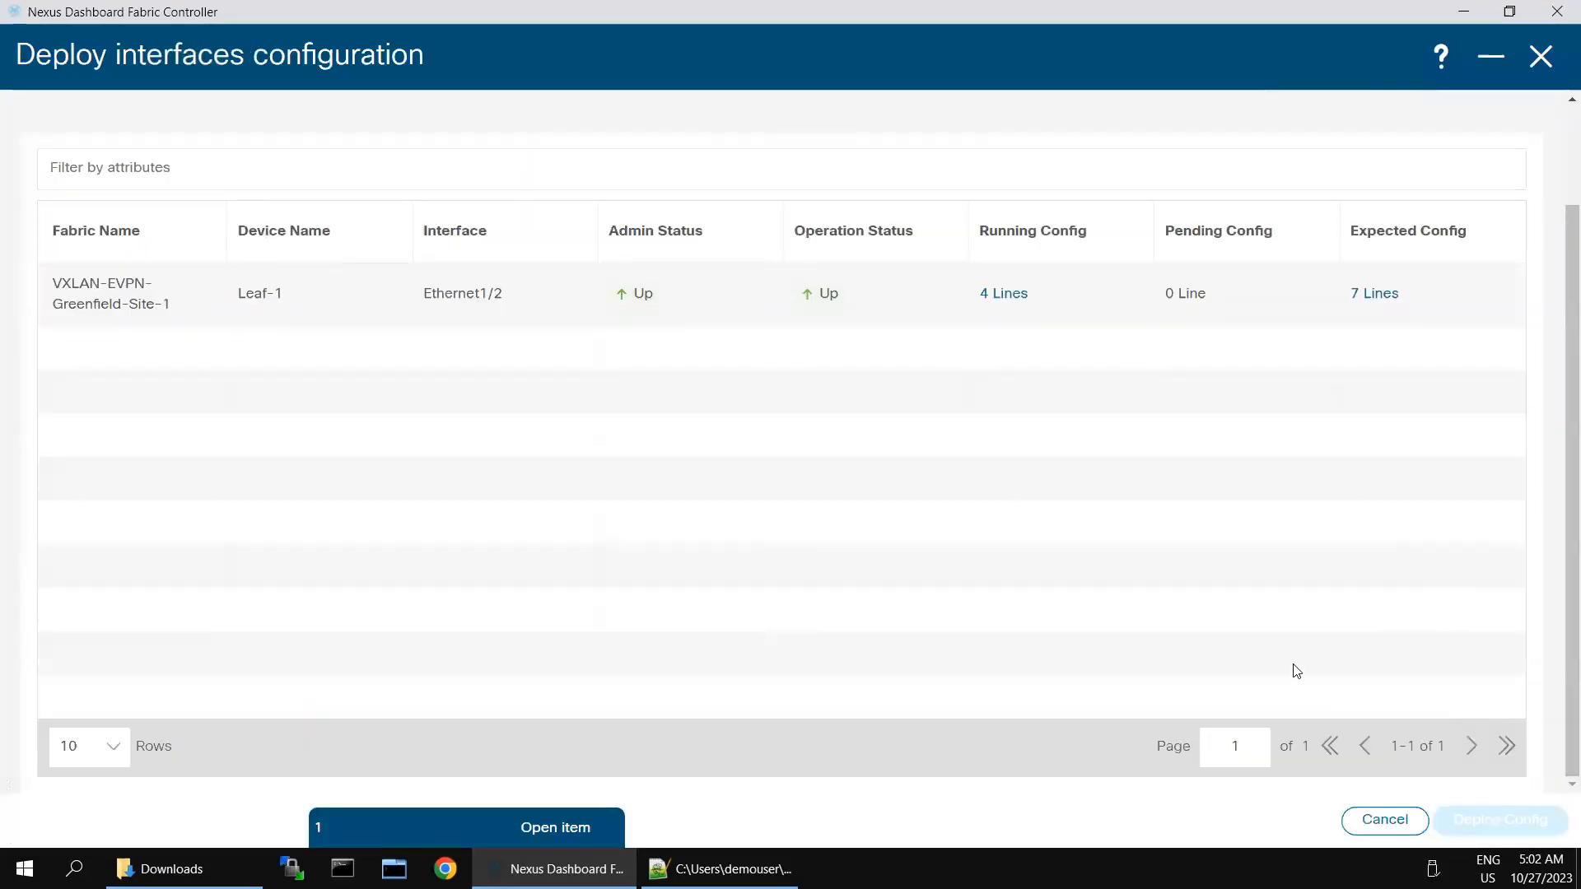
scroll(1210, 636, up, 2)
drag(136, 409, 1150, 431)
click(960, 695)
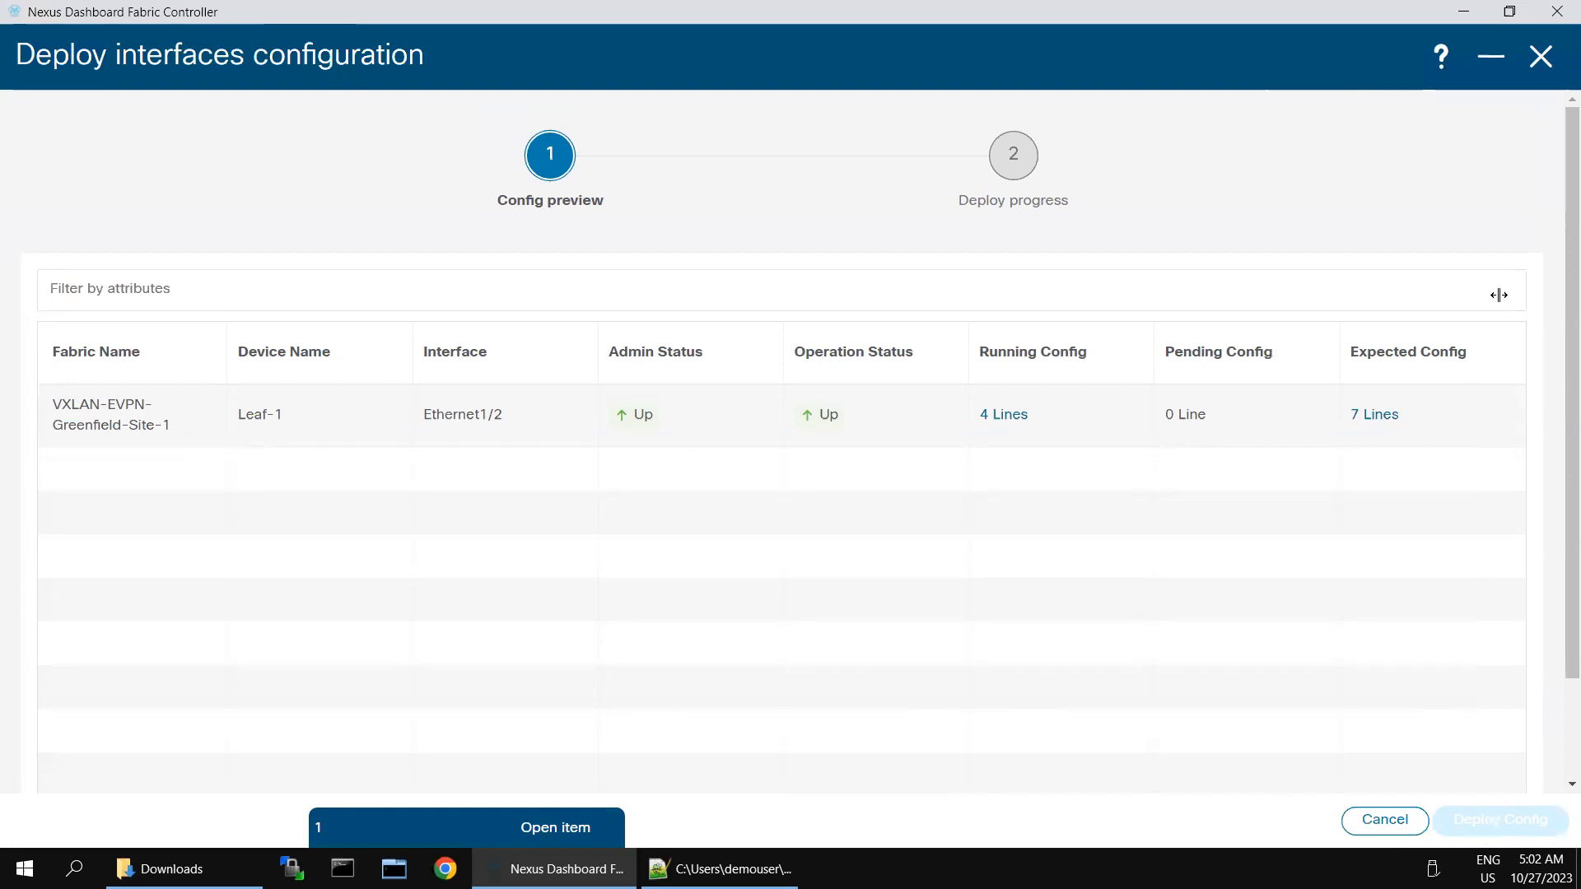
click(1492, 57)
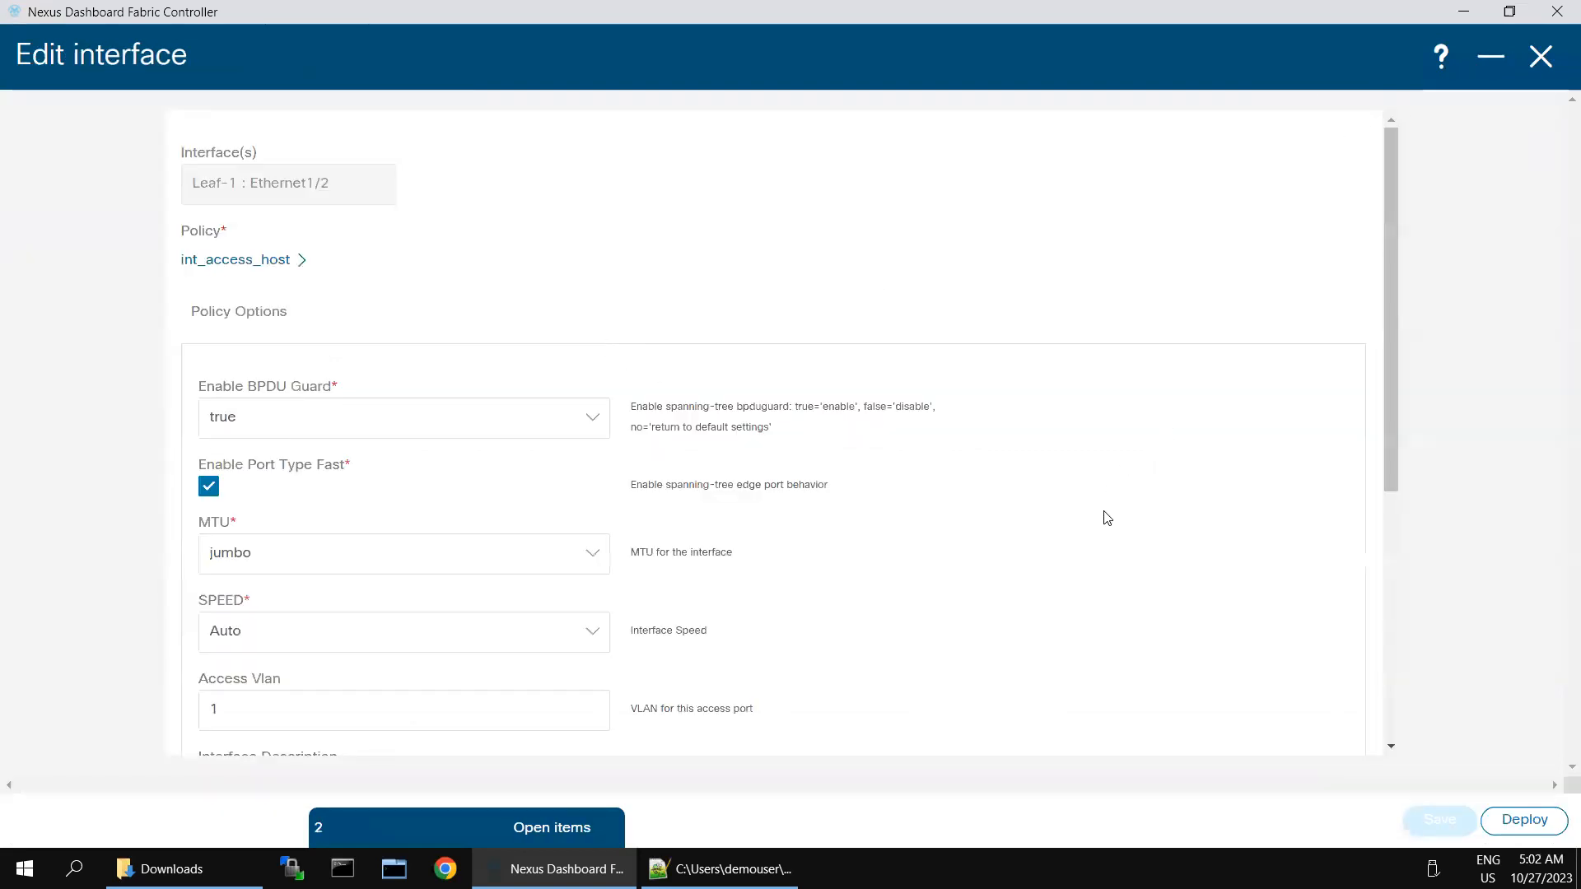
scroll(1104, 516, down, 5)
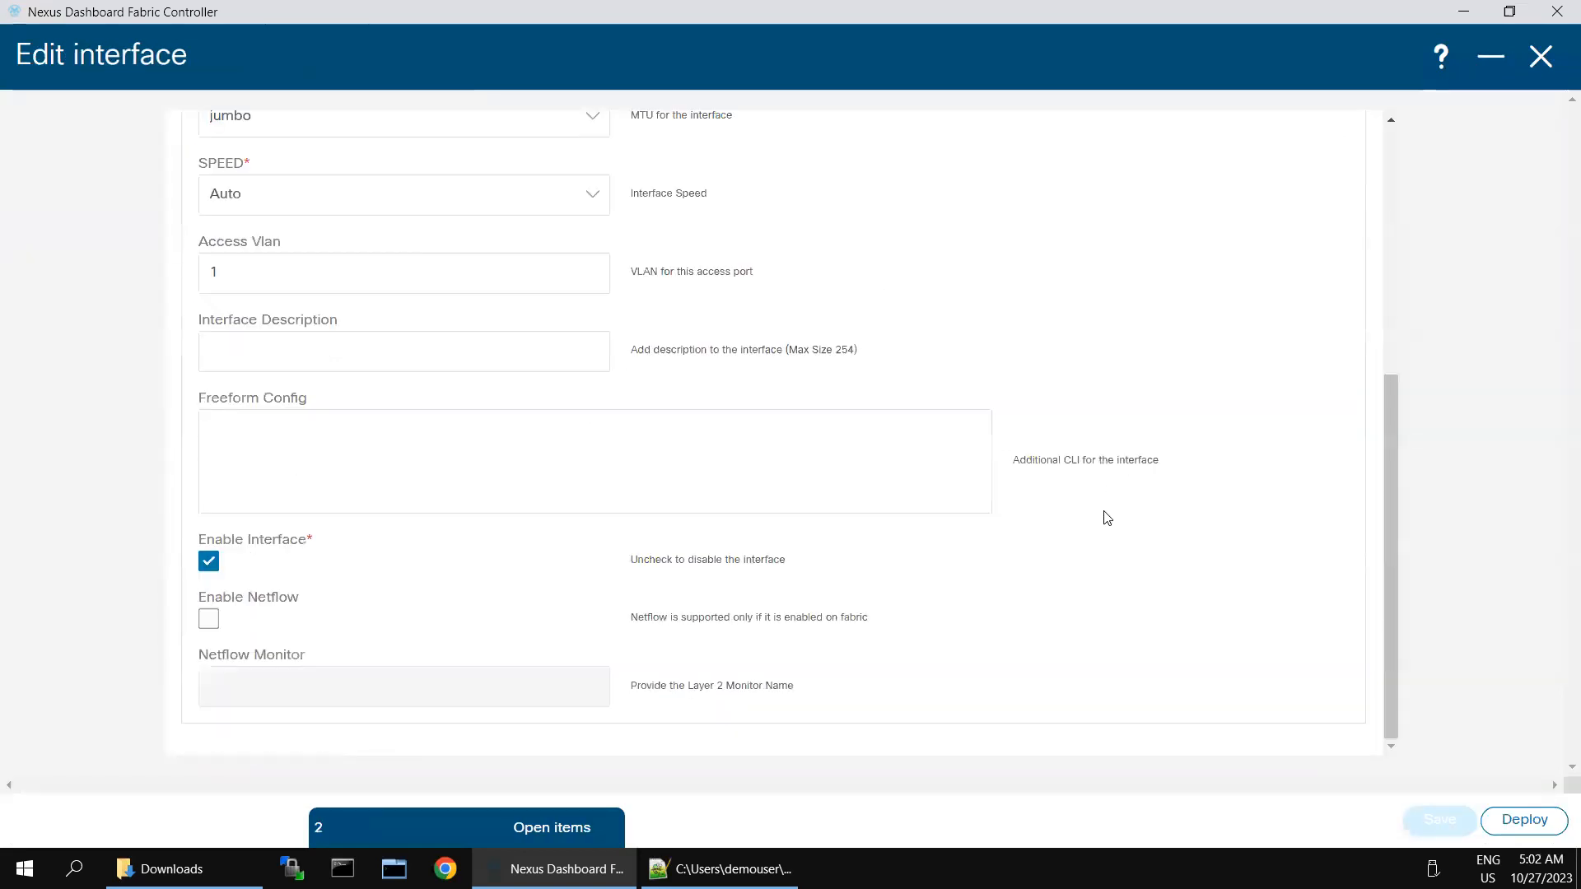
click(1493, 62)
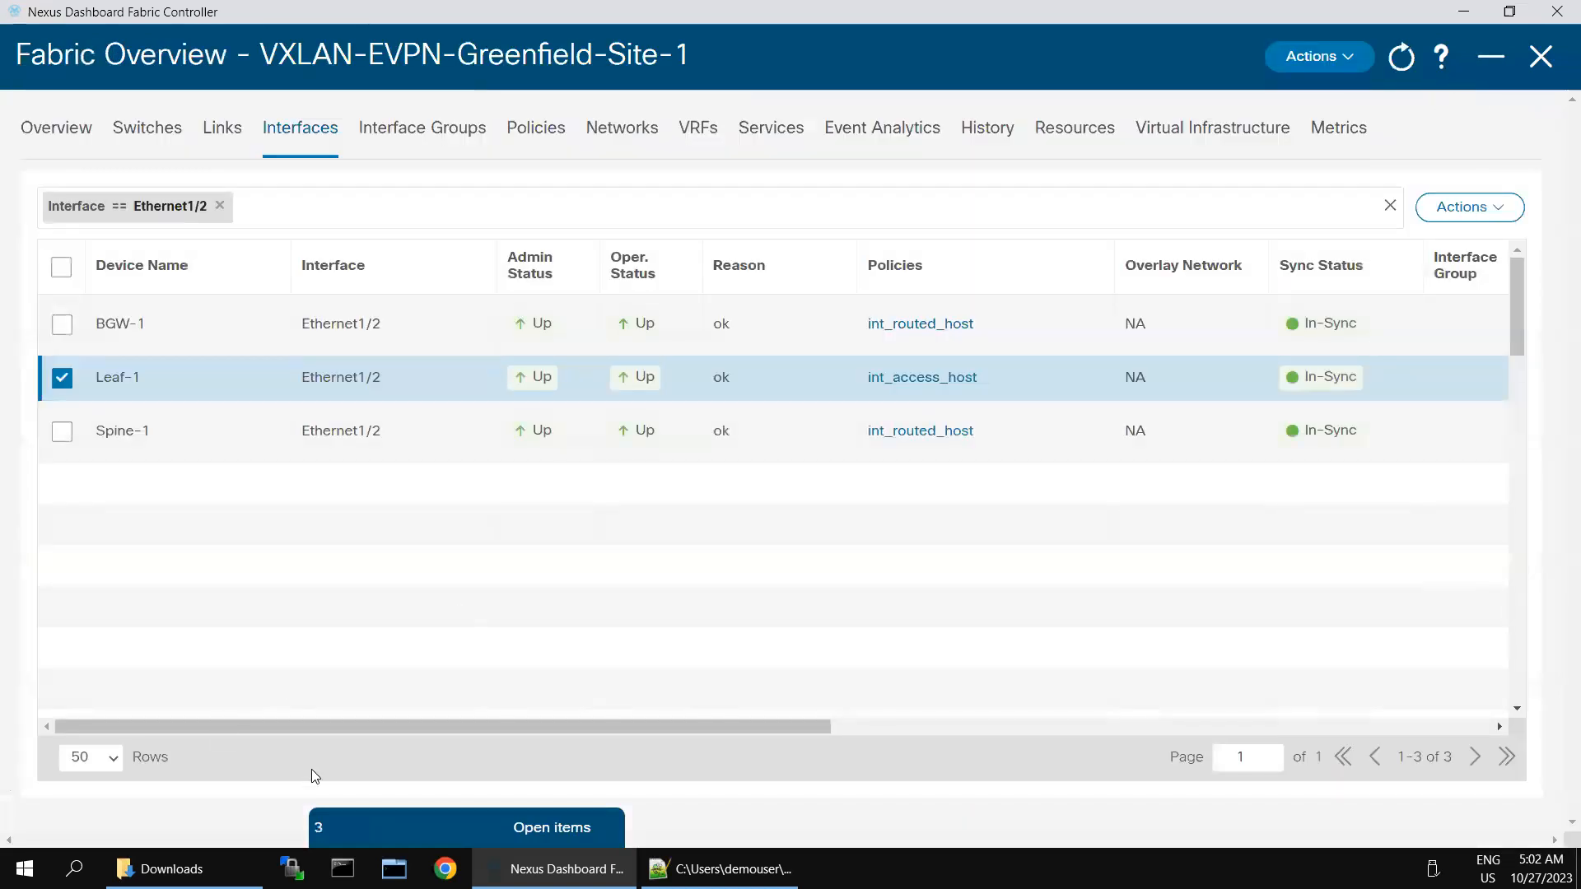
click(425, 819)
click(426, 817)
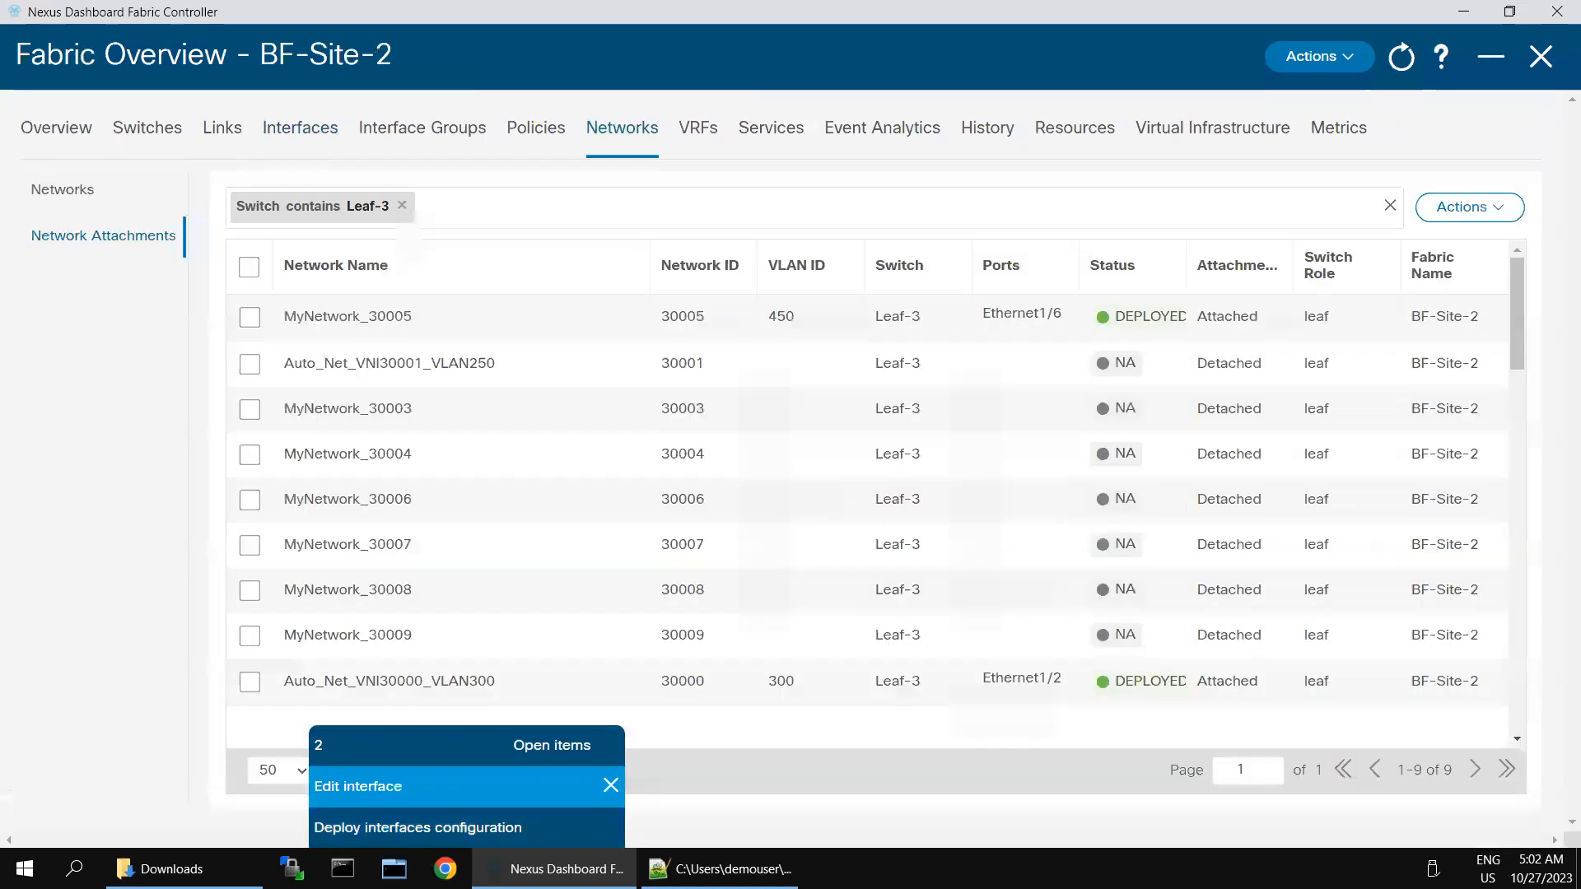
click(410, 831)
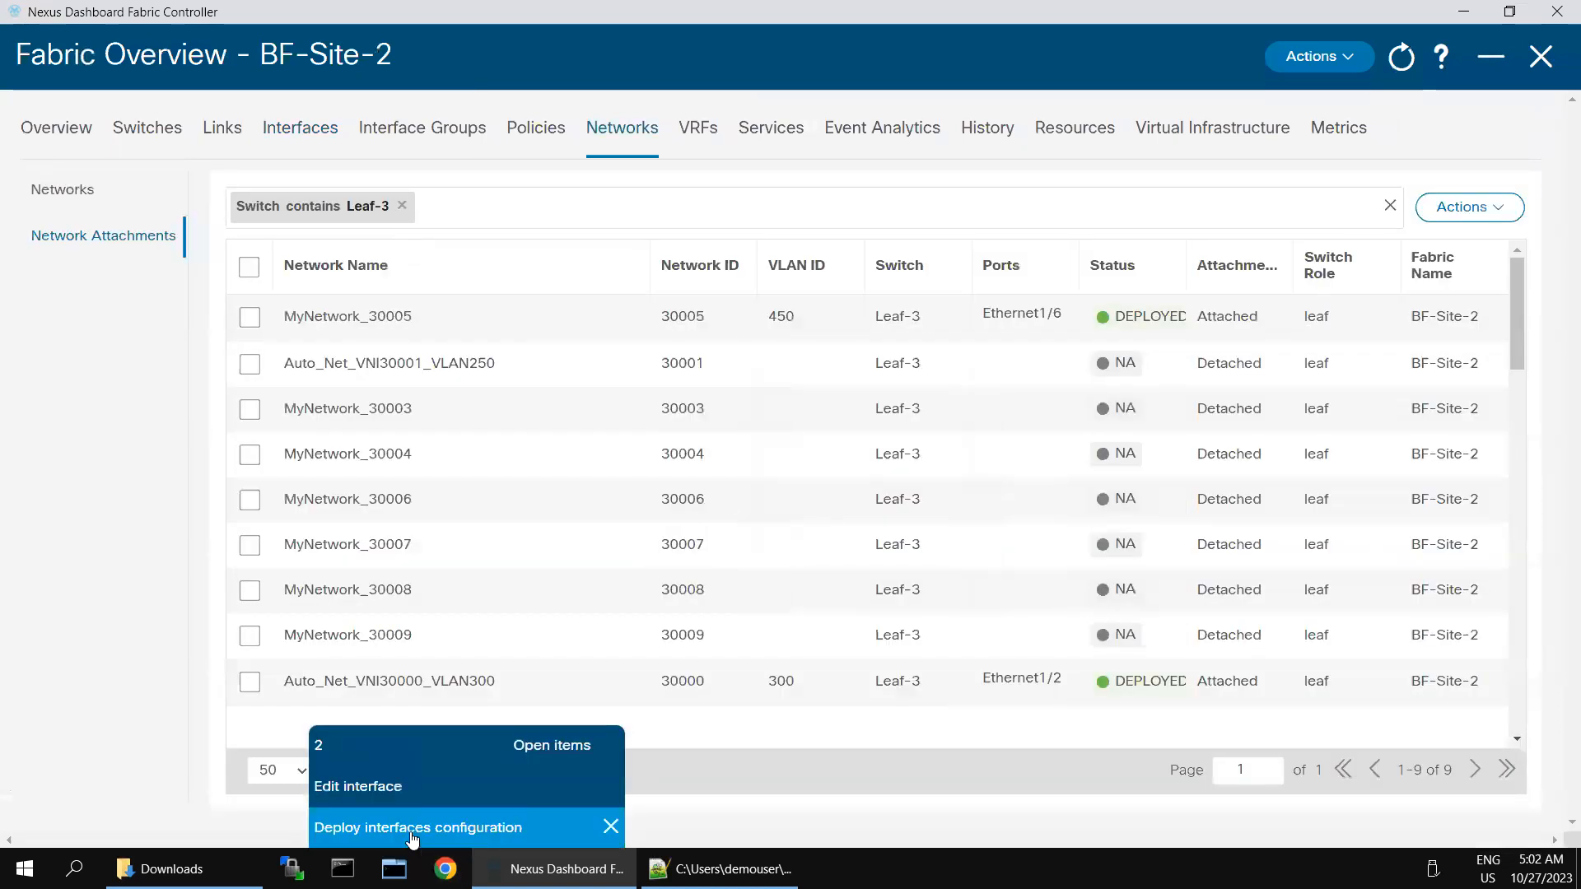
click(412, 826)
click(395, 827)
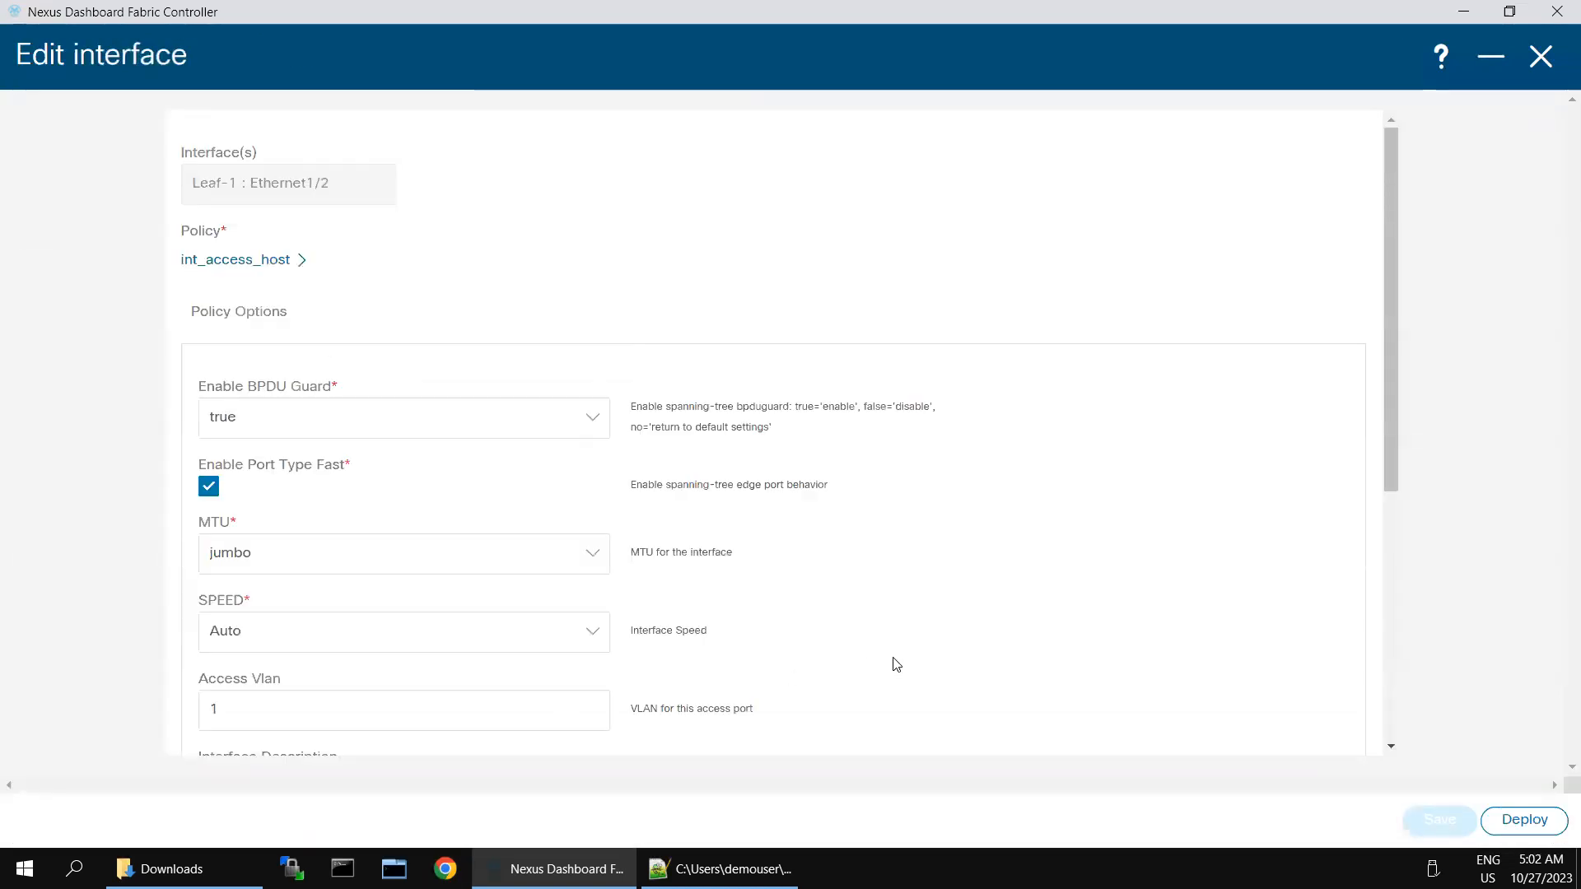
scroll(1325, 669, down, 5)
click(1515, 816)
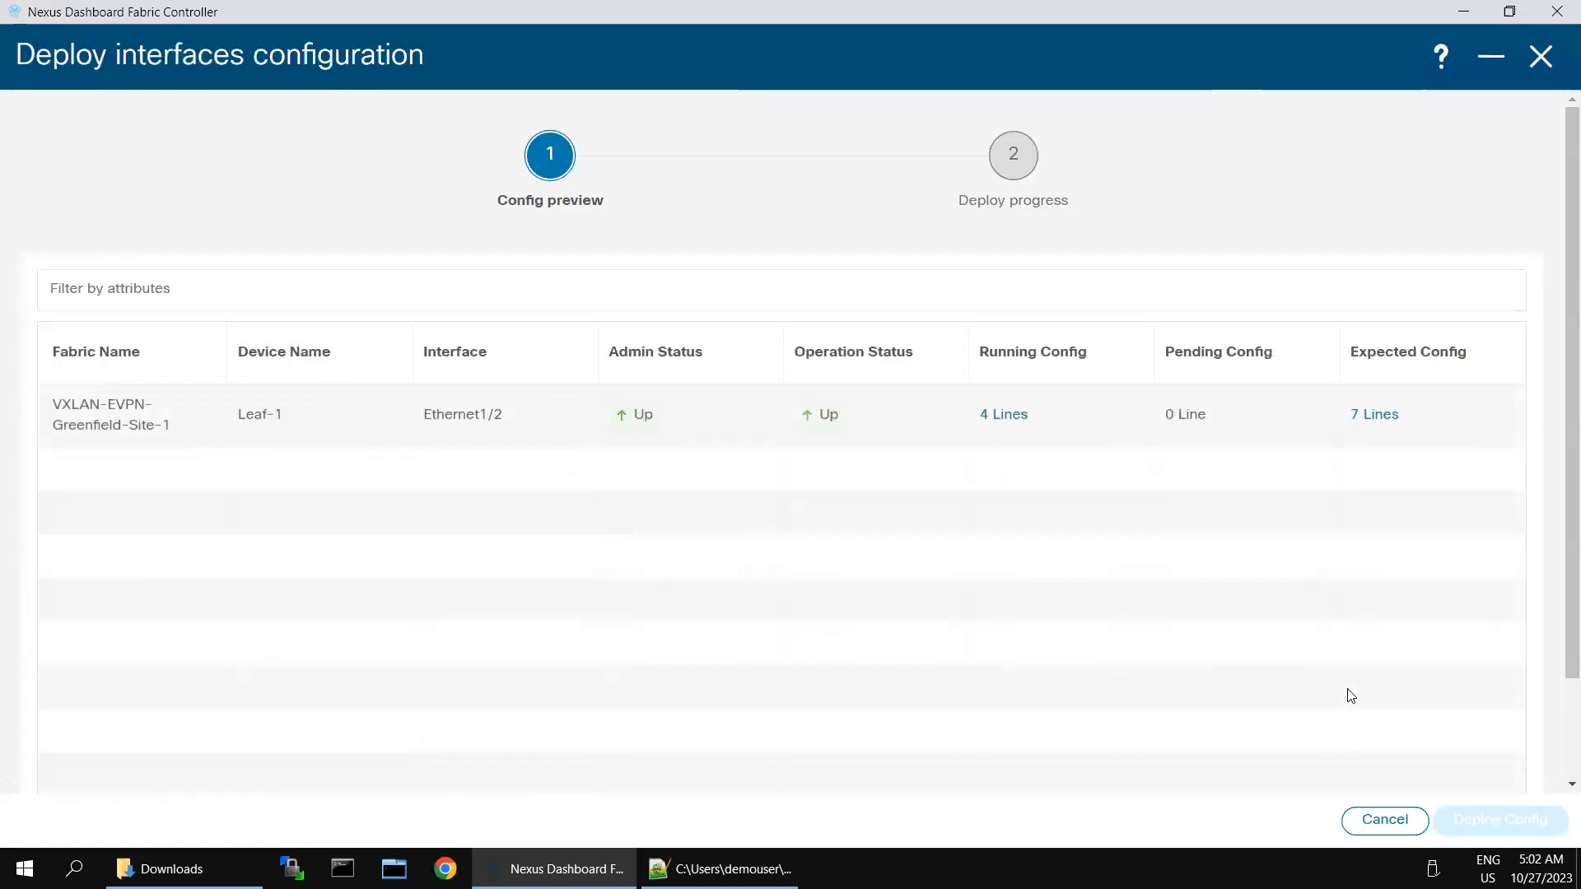
Step: Compare Leaf-1 Ethernet1/2's running config with its expected config
click(1004, 416)
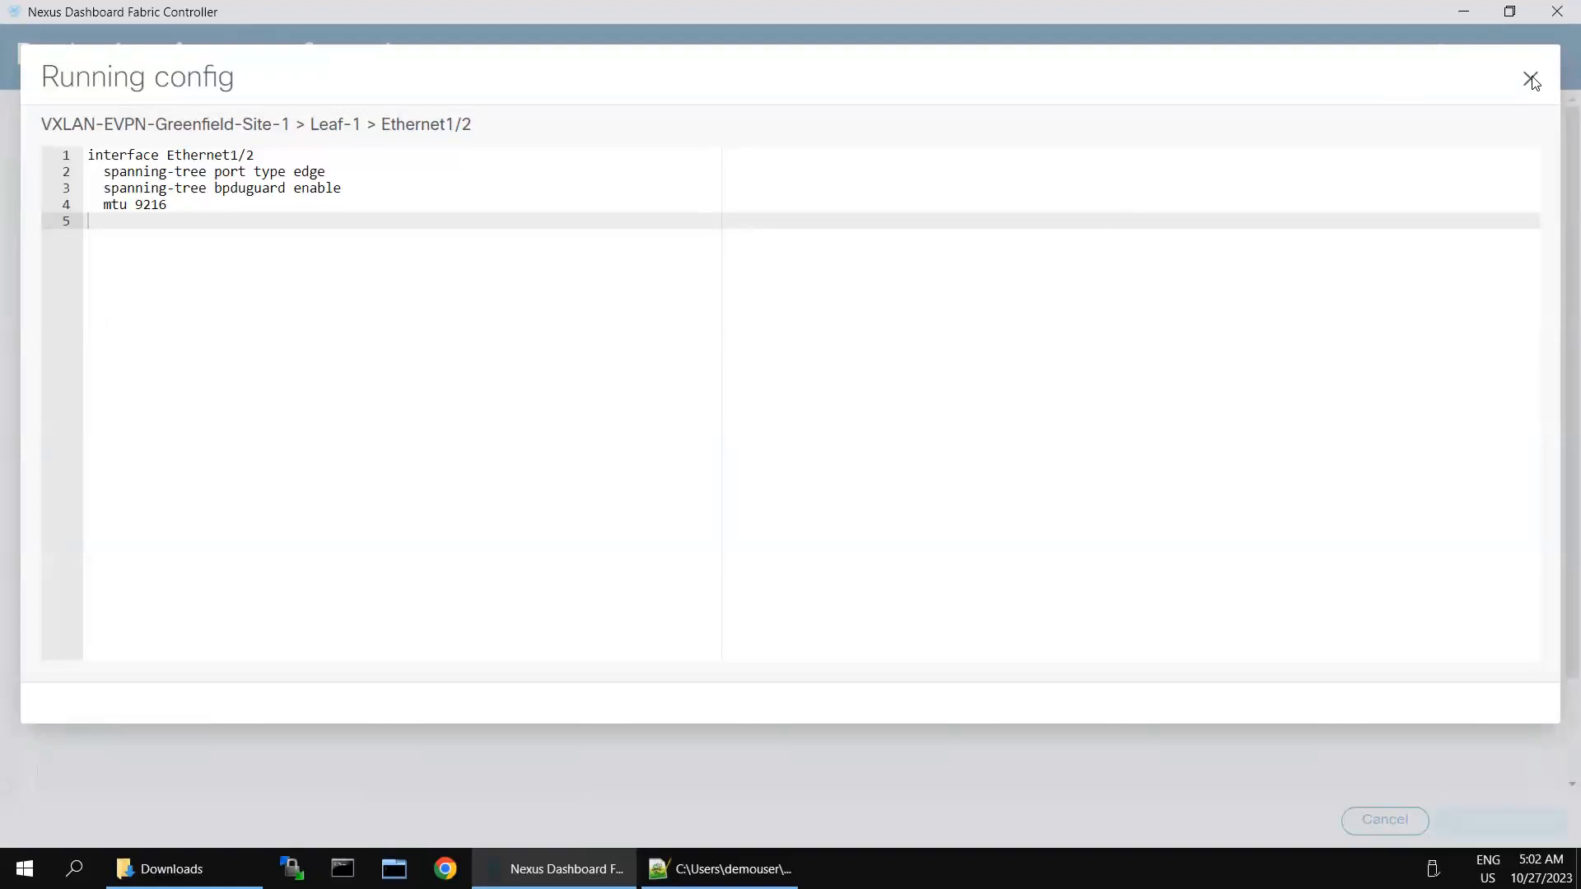
click(1530, 79)
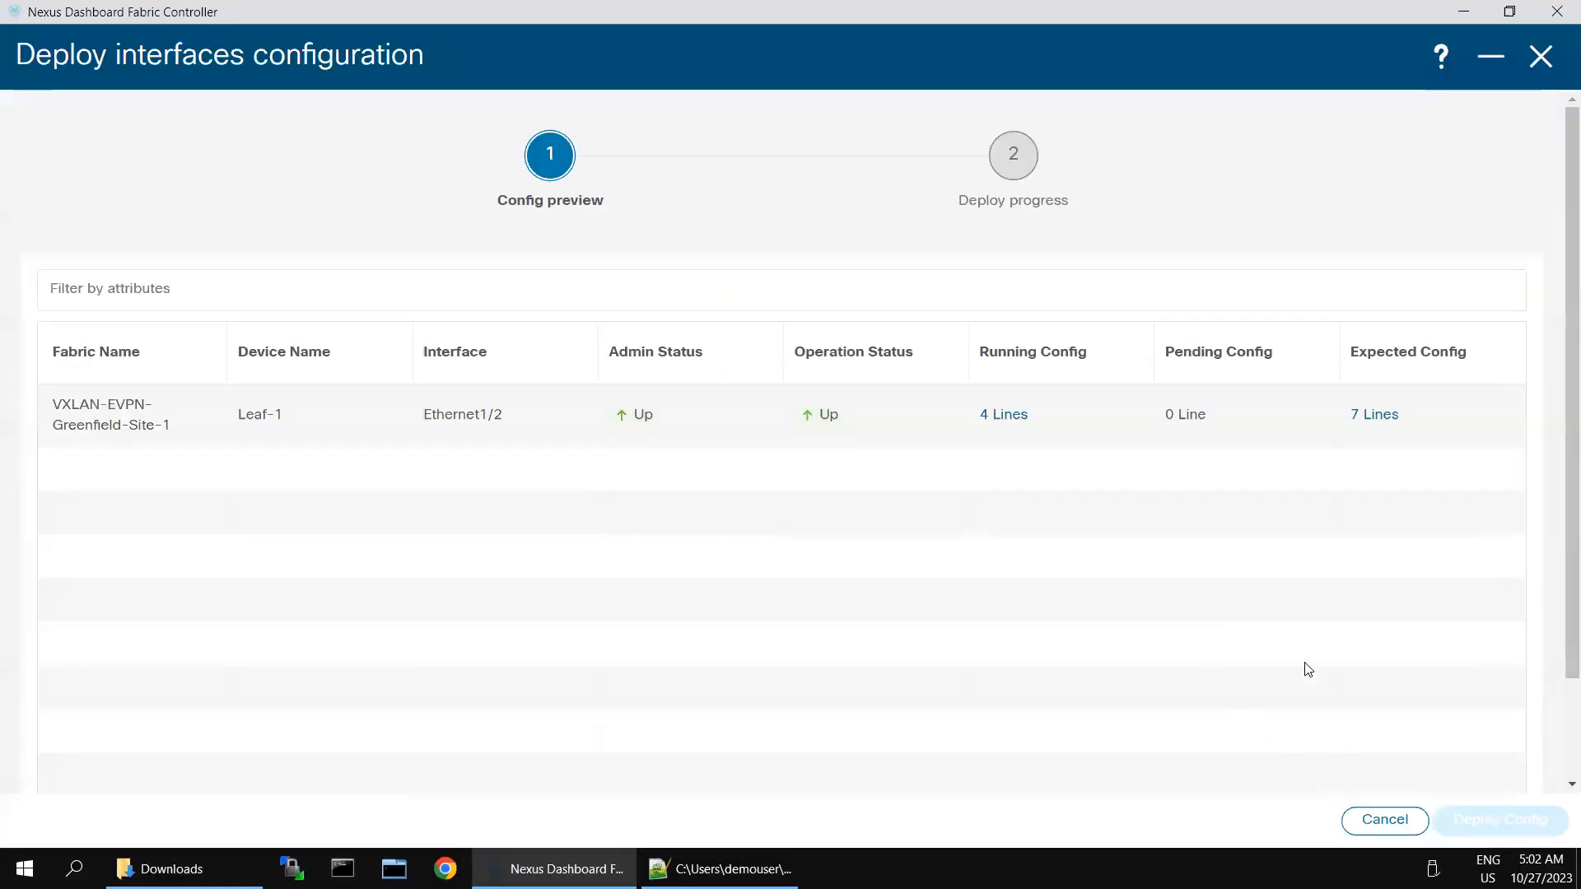
scroll(1205, 729, down, 2)
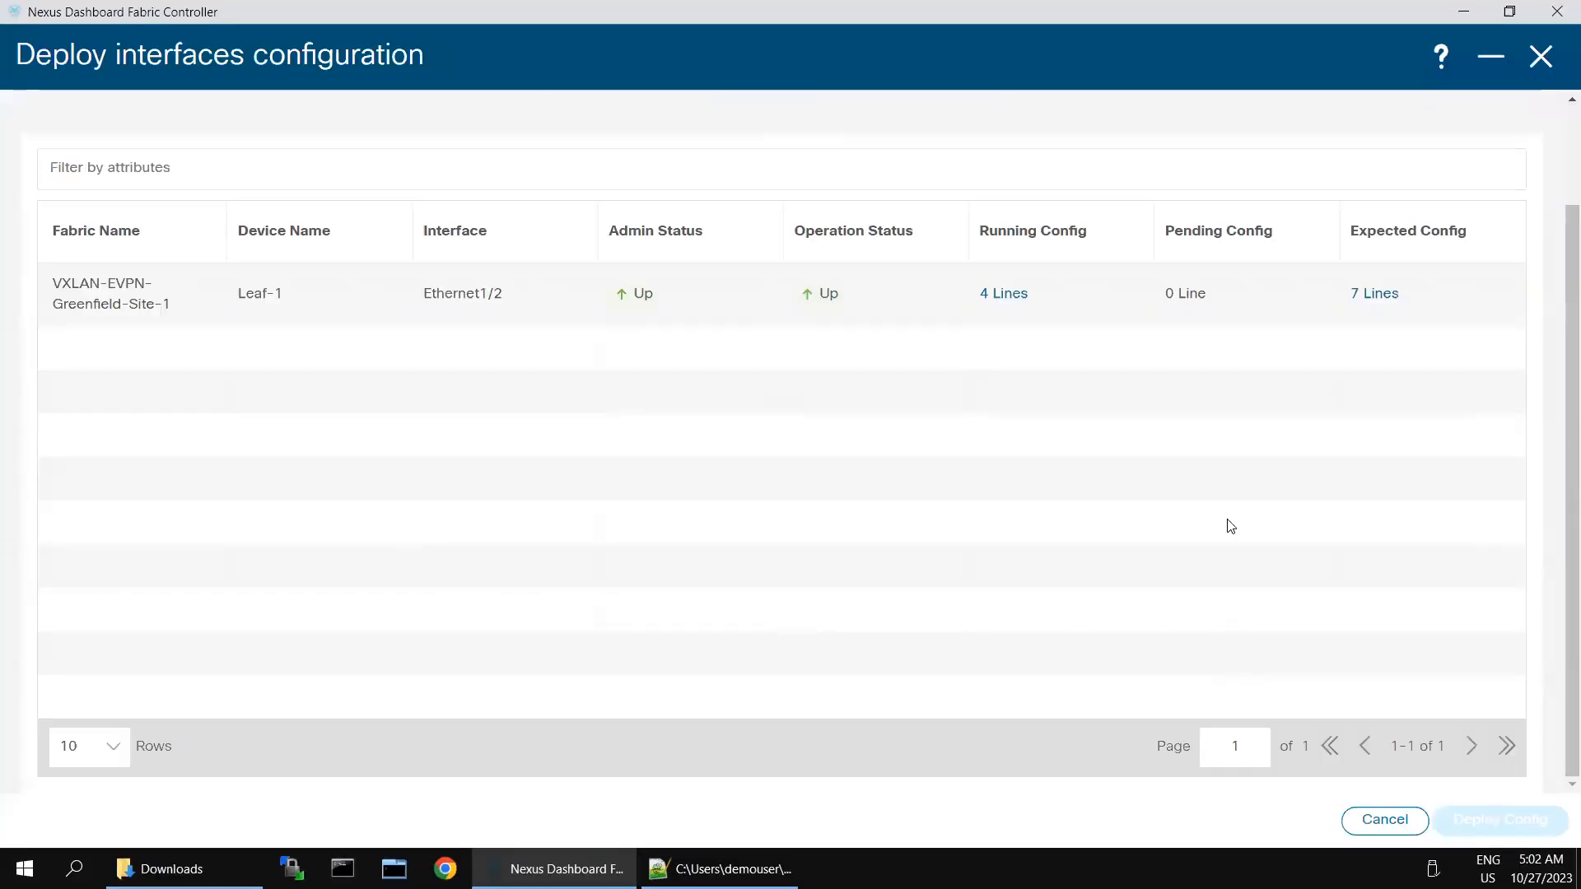
click(1376, 294)
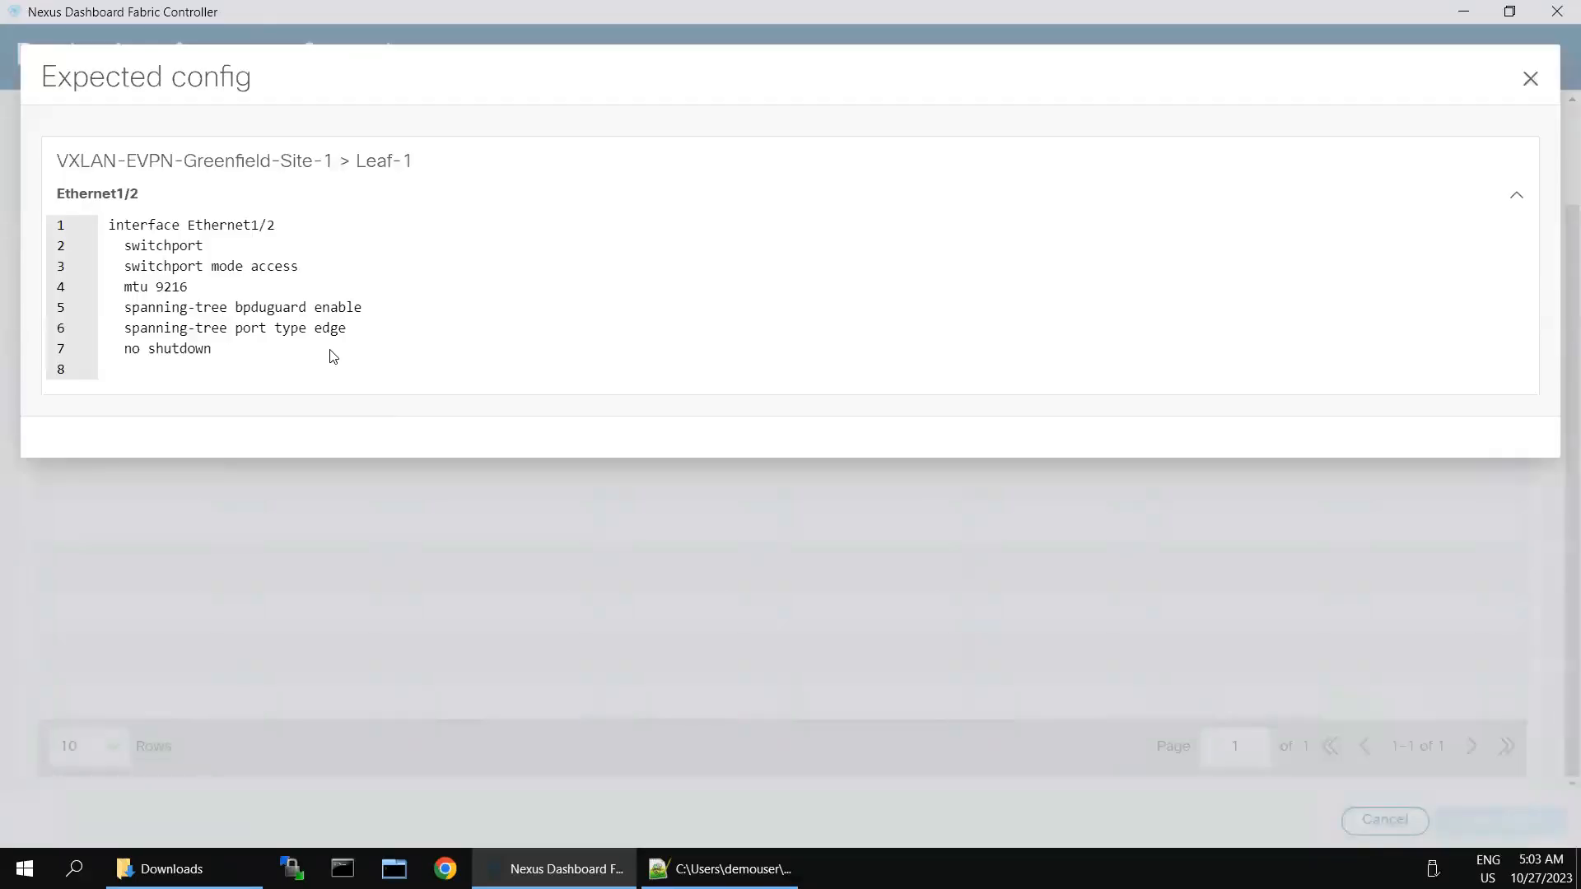
click(1528, 79)
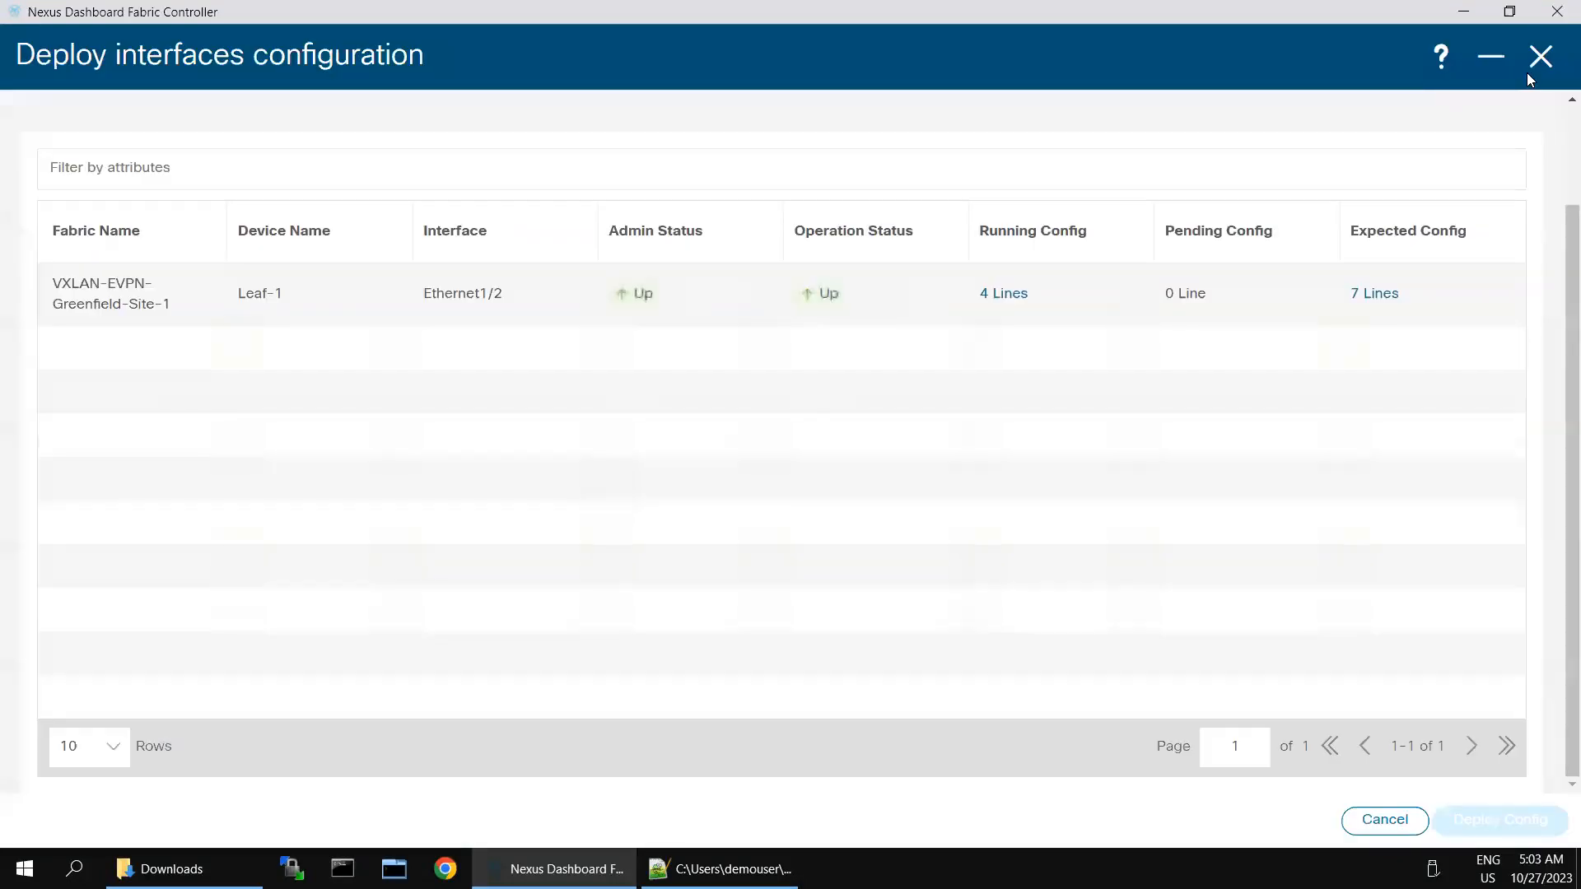
Step: Copy the seven expected Ethernet1/2 config lines and bring up the Leaf-1 terminal
click(1371, 298)
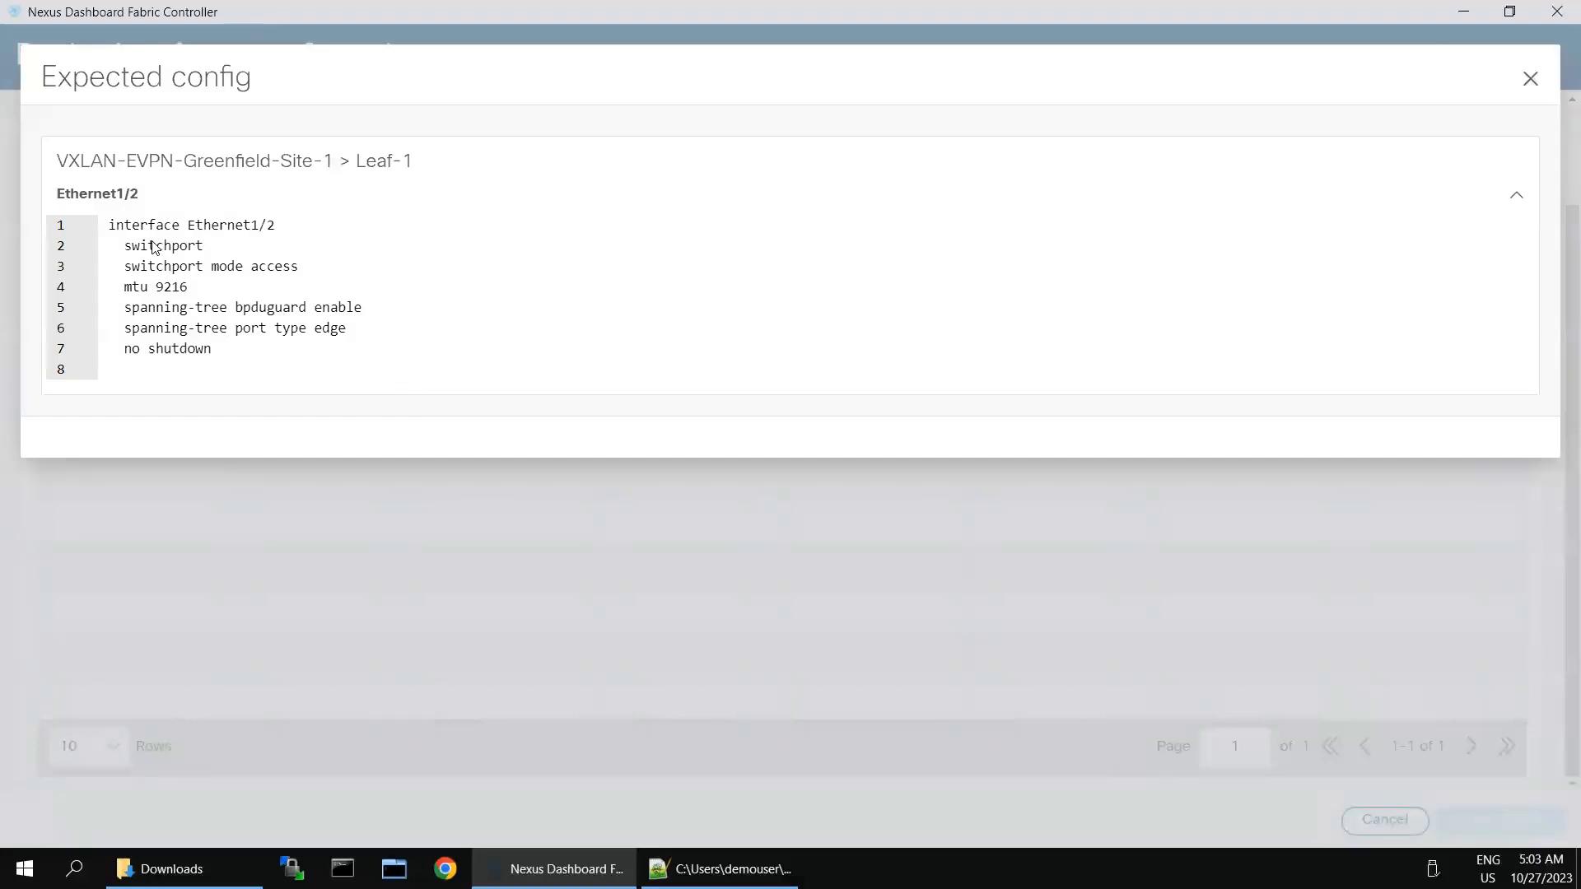
drag(212, 349, 102, 229)
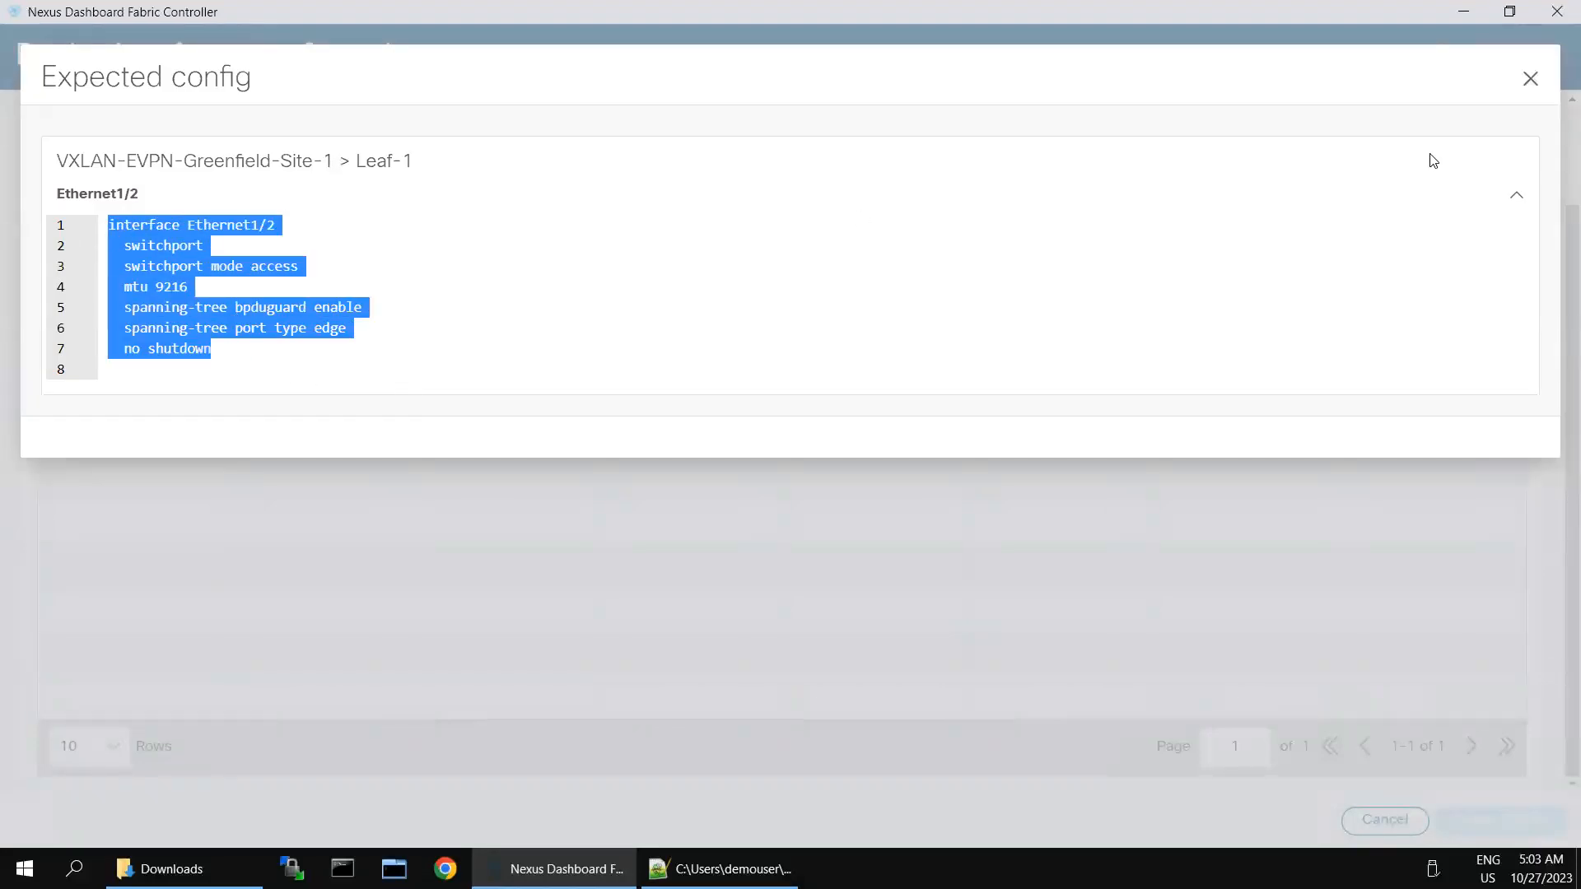
click(1529, 79)
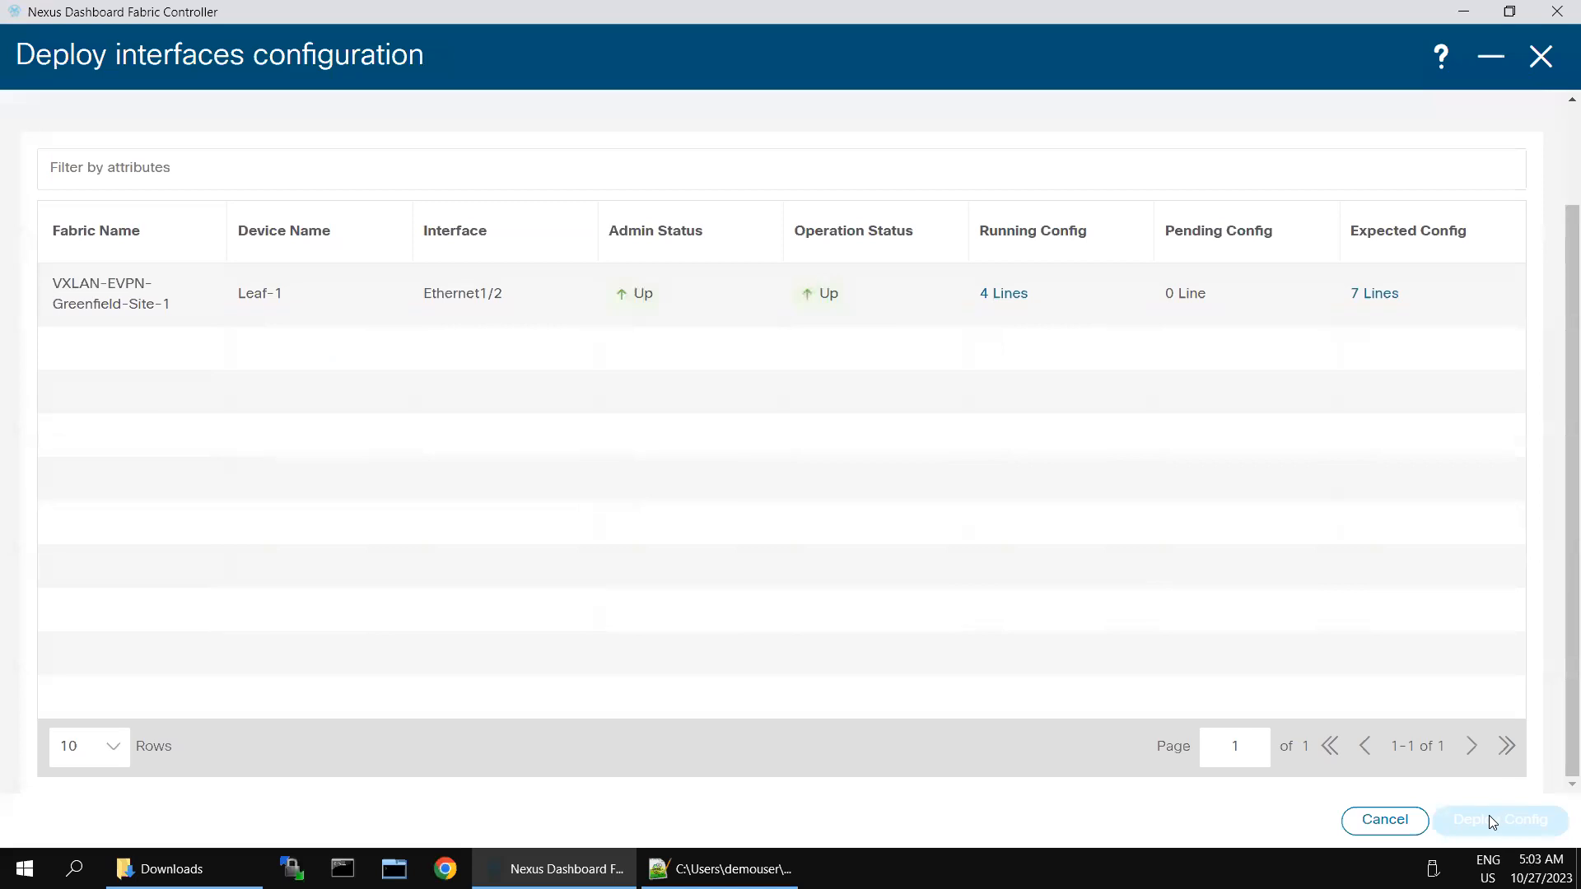
click(1490, 820)
triple_click(1488, 817)
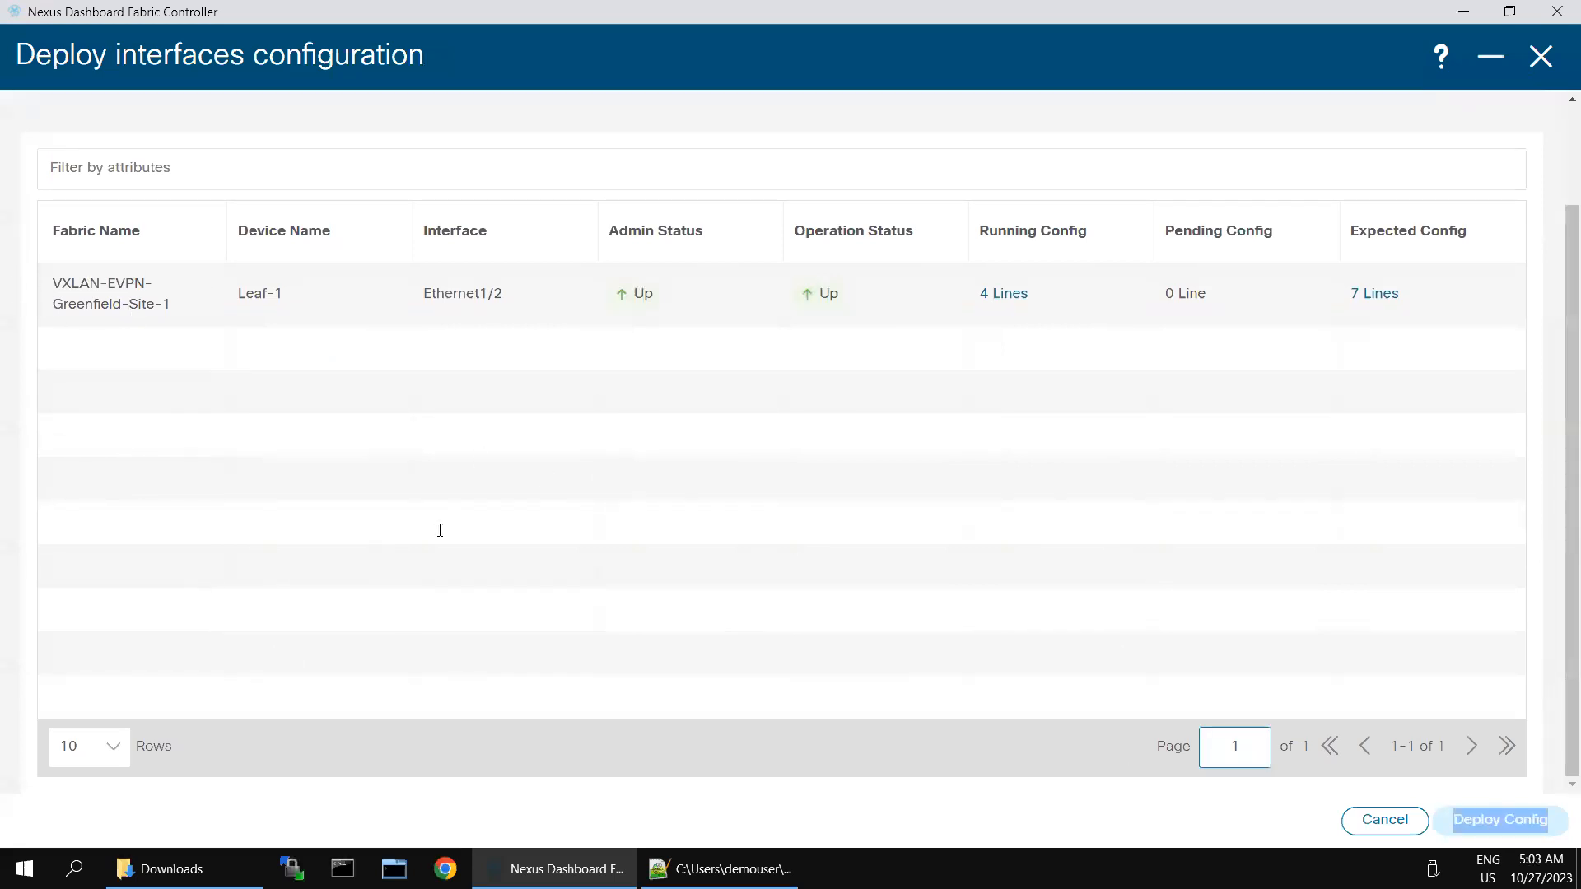
mouse_move(1290, 6)
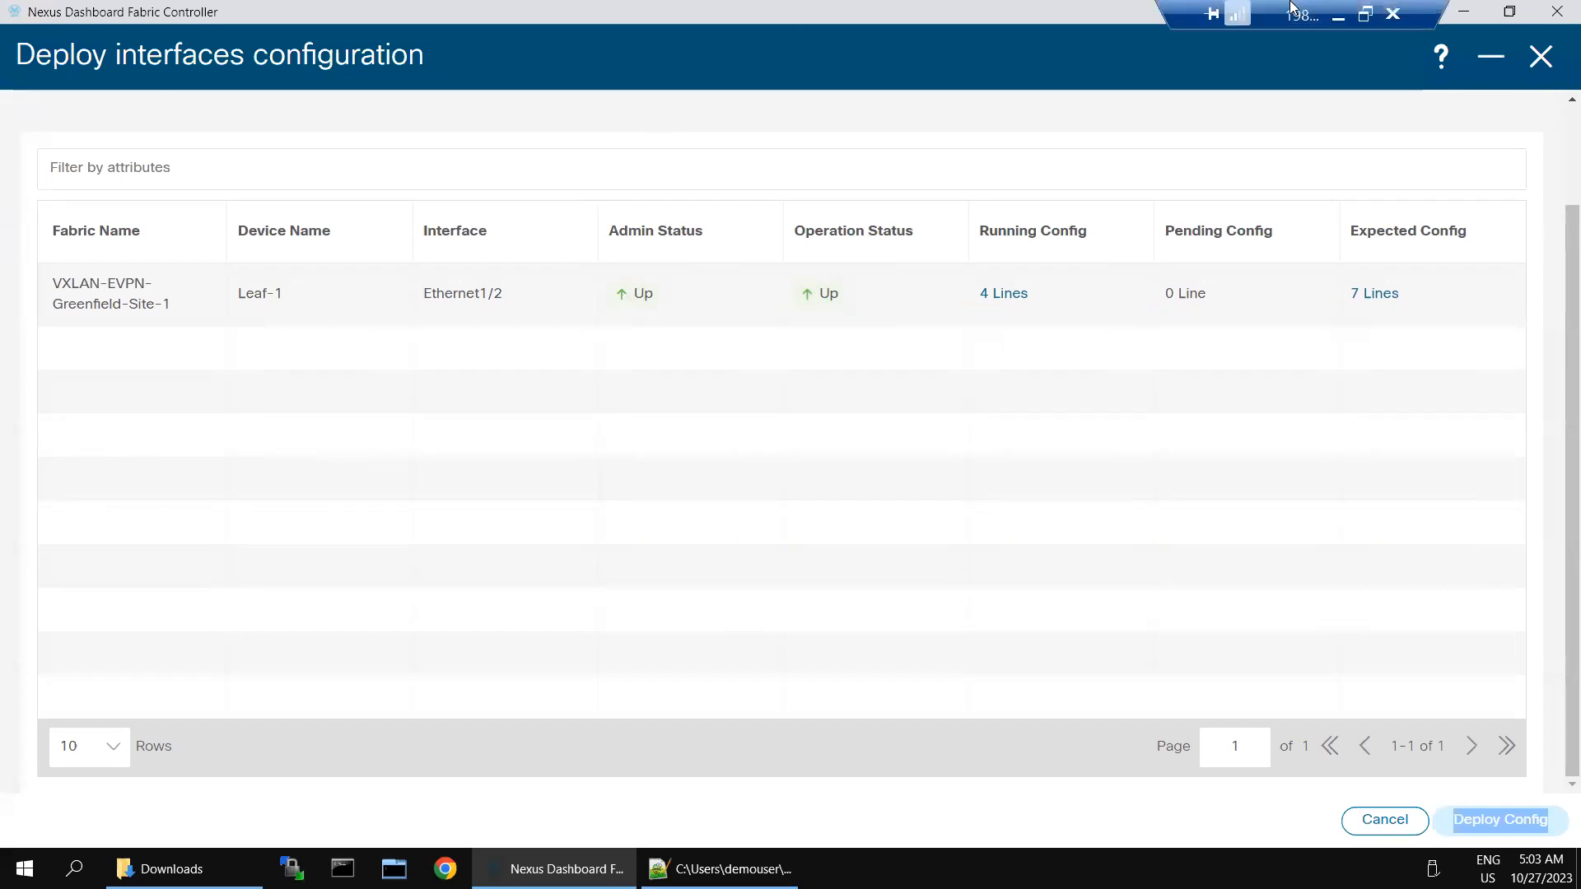
click(1338, 15)
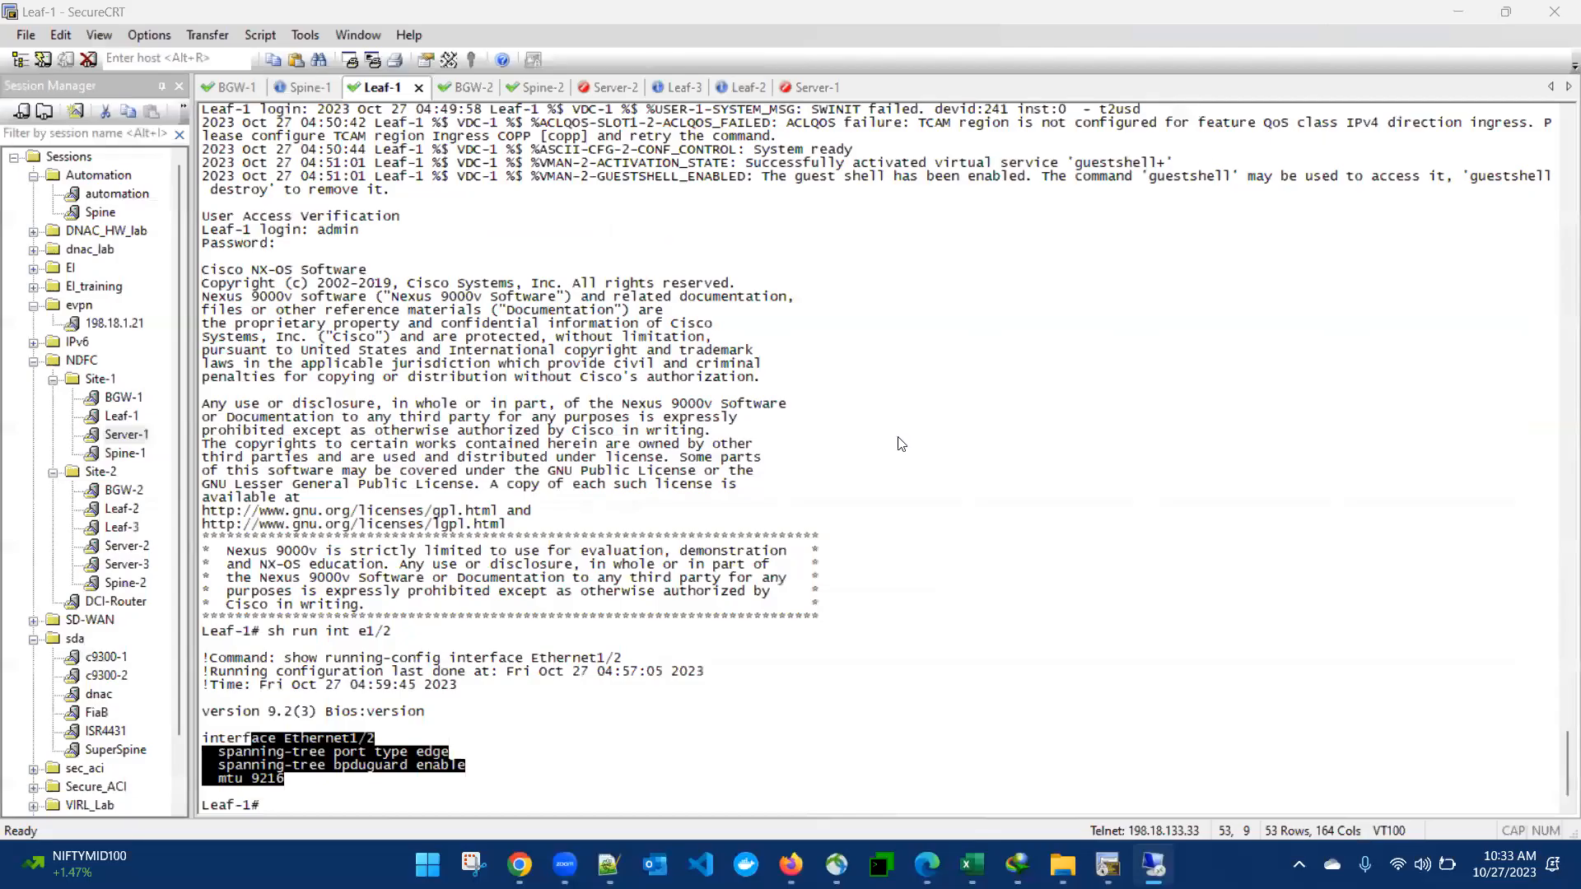
Step: Paste the seven Ethernet1/2 lines (access mode, MTU 9216, BPDU guard, edge, no shutdown) under conf t on Leaf-1
click(626, 731)
text(conf t)
key(Return)
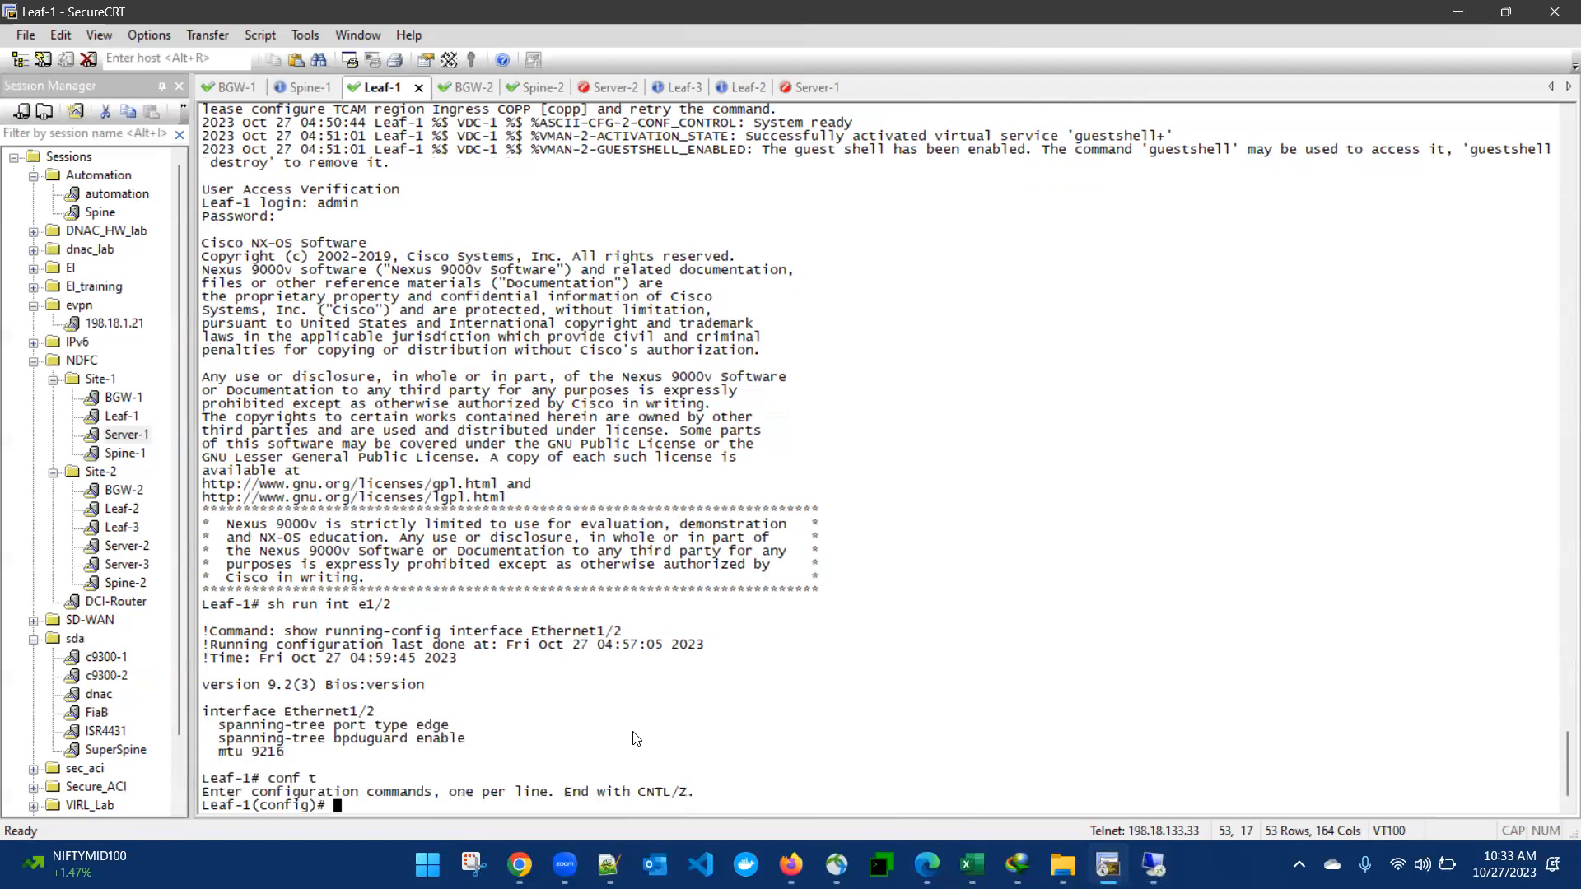
key(Return)
key(Return)
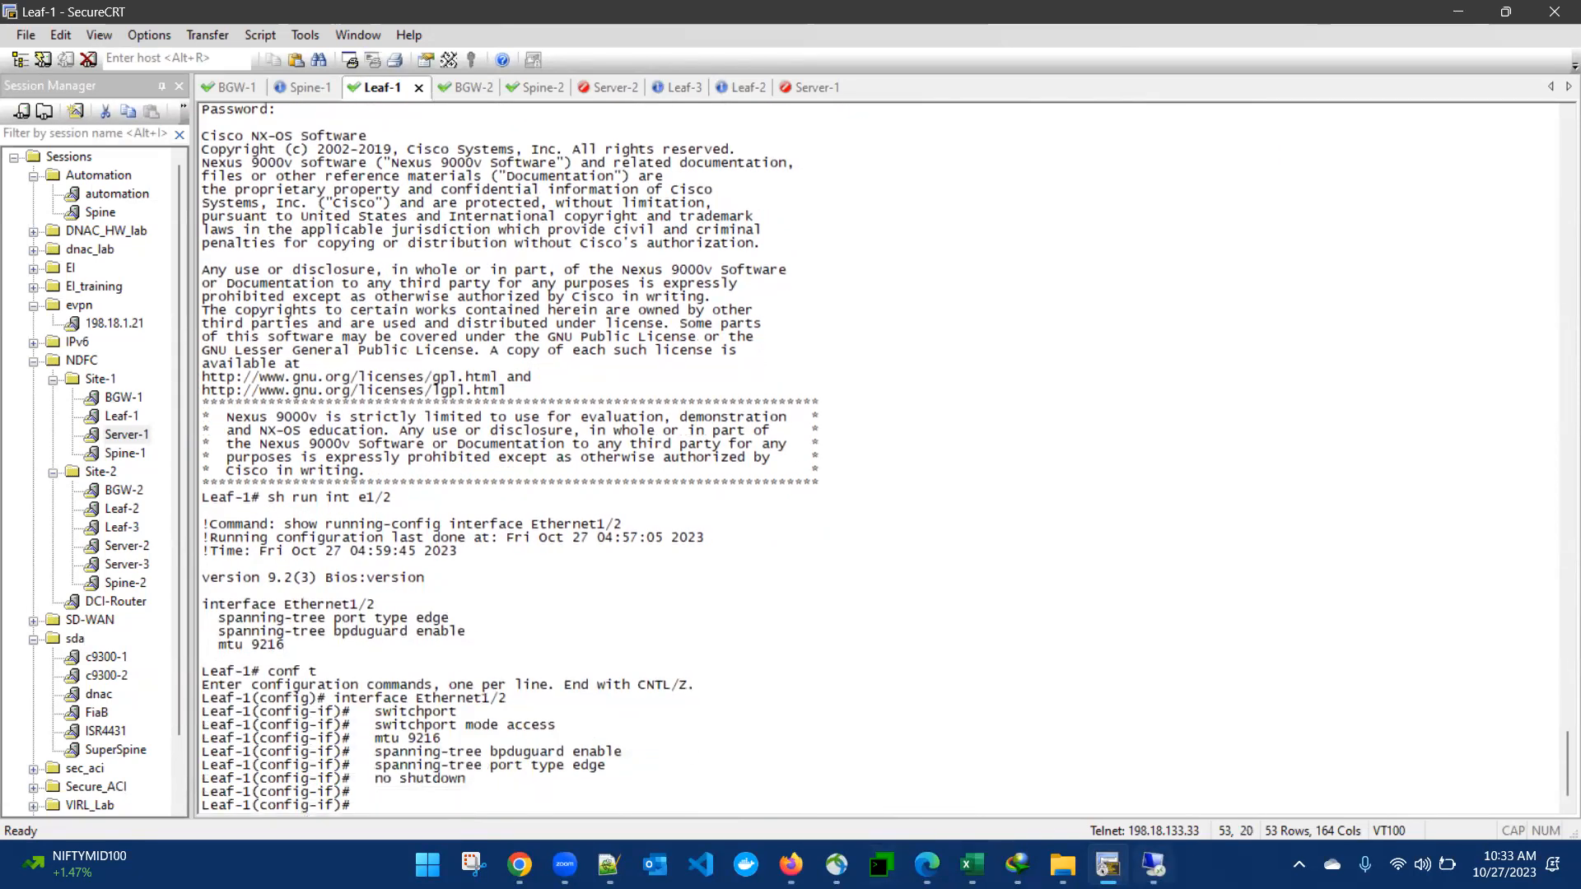
click(1154, 864)
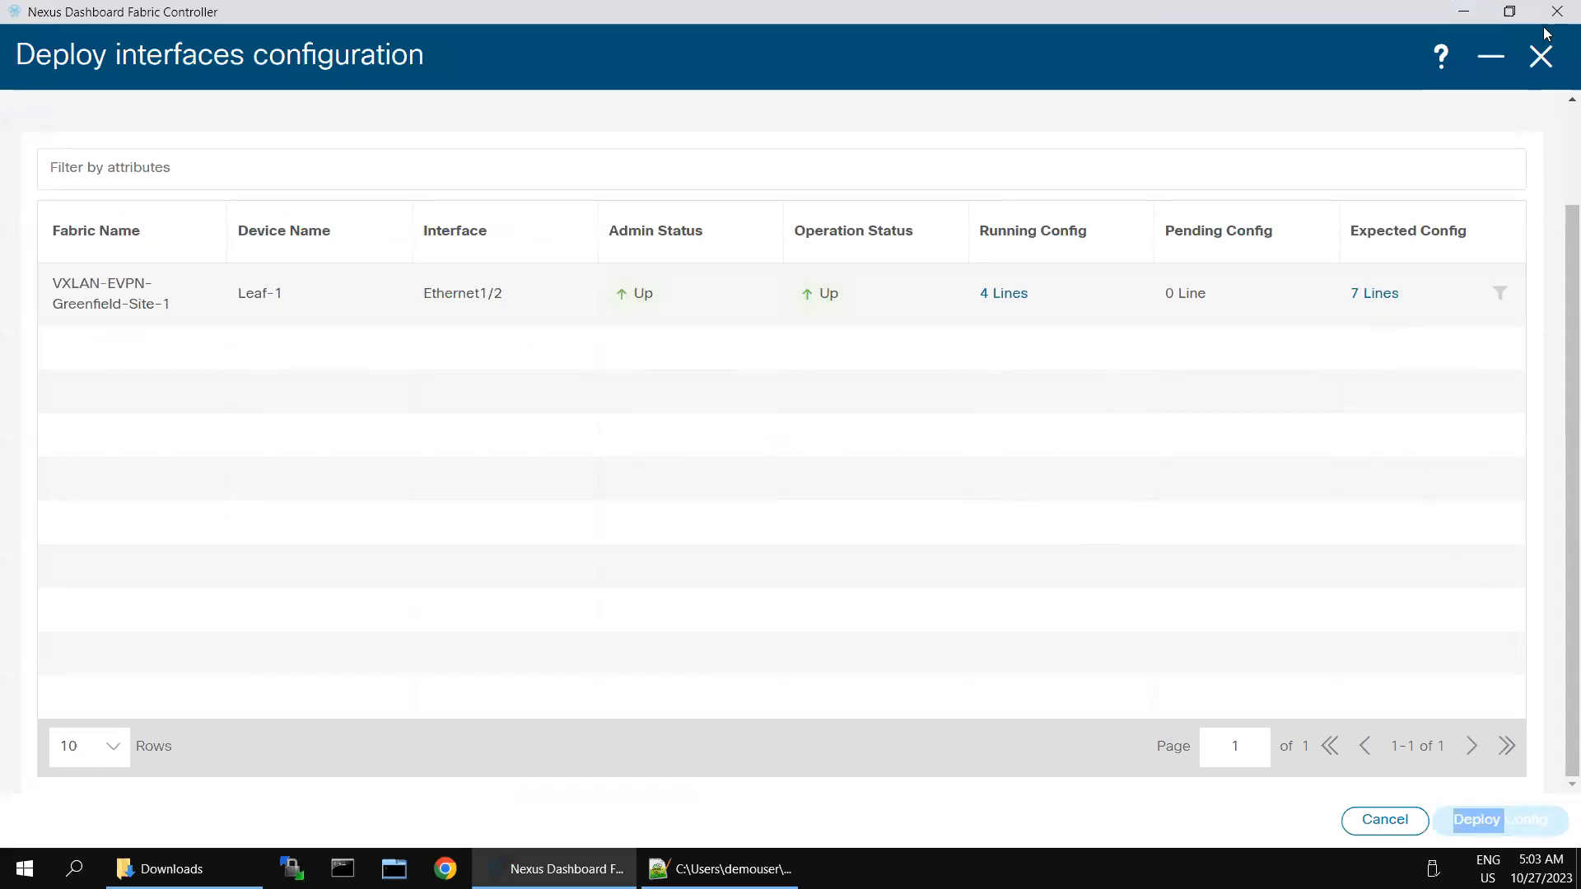
Step: Close the deploy preview, interface editor, and the BF-Site-2 and Site-1 fabric overviews
click(1540, 56)
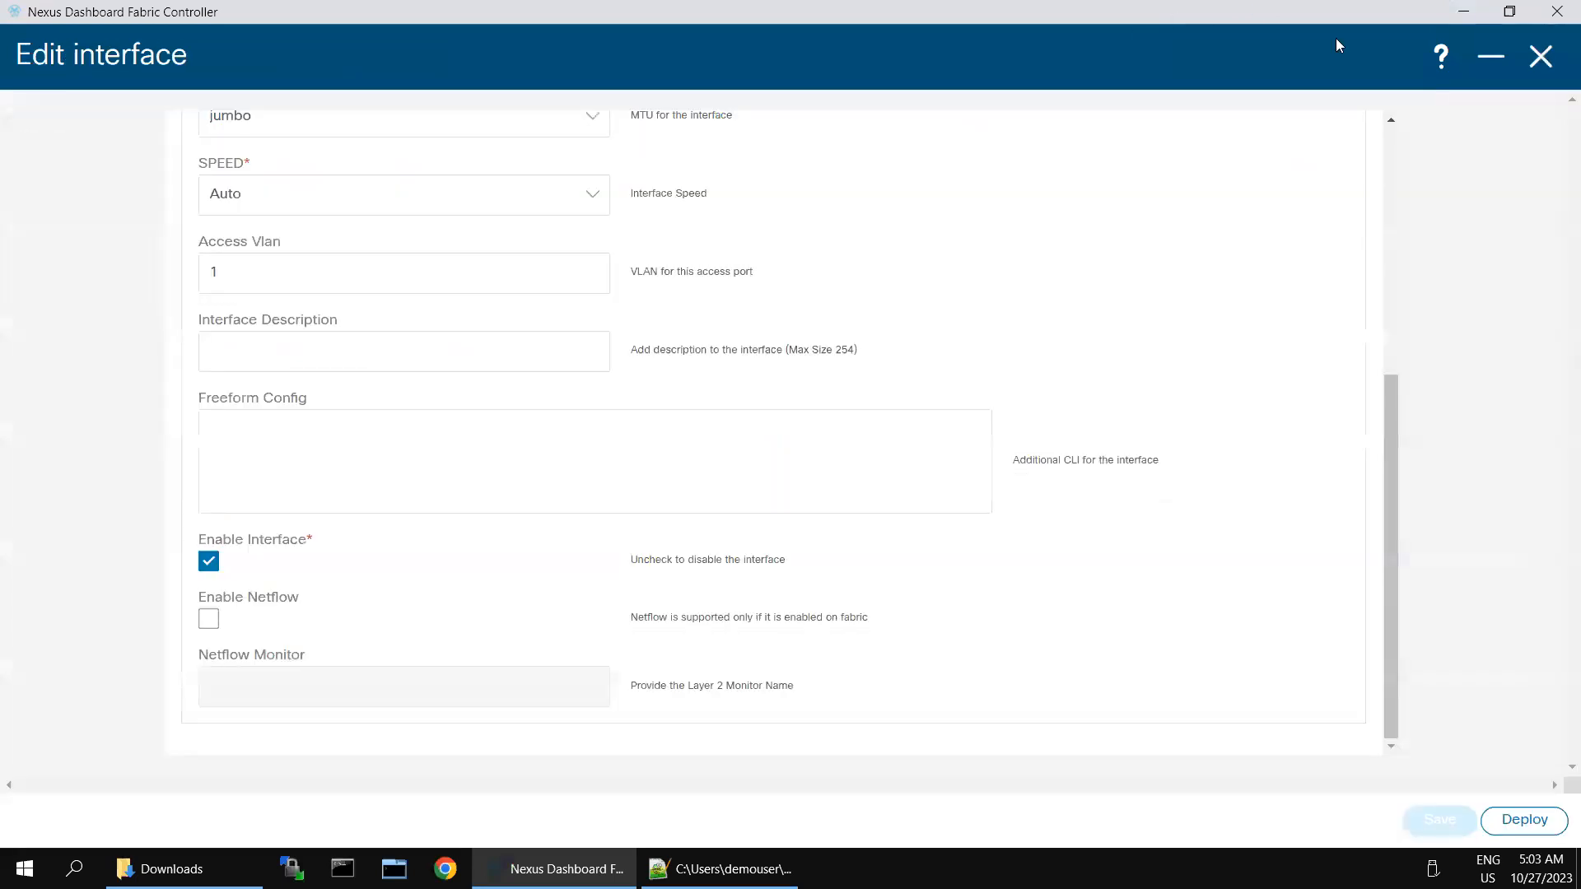
click(1538, 61)
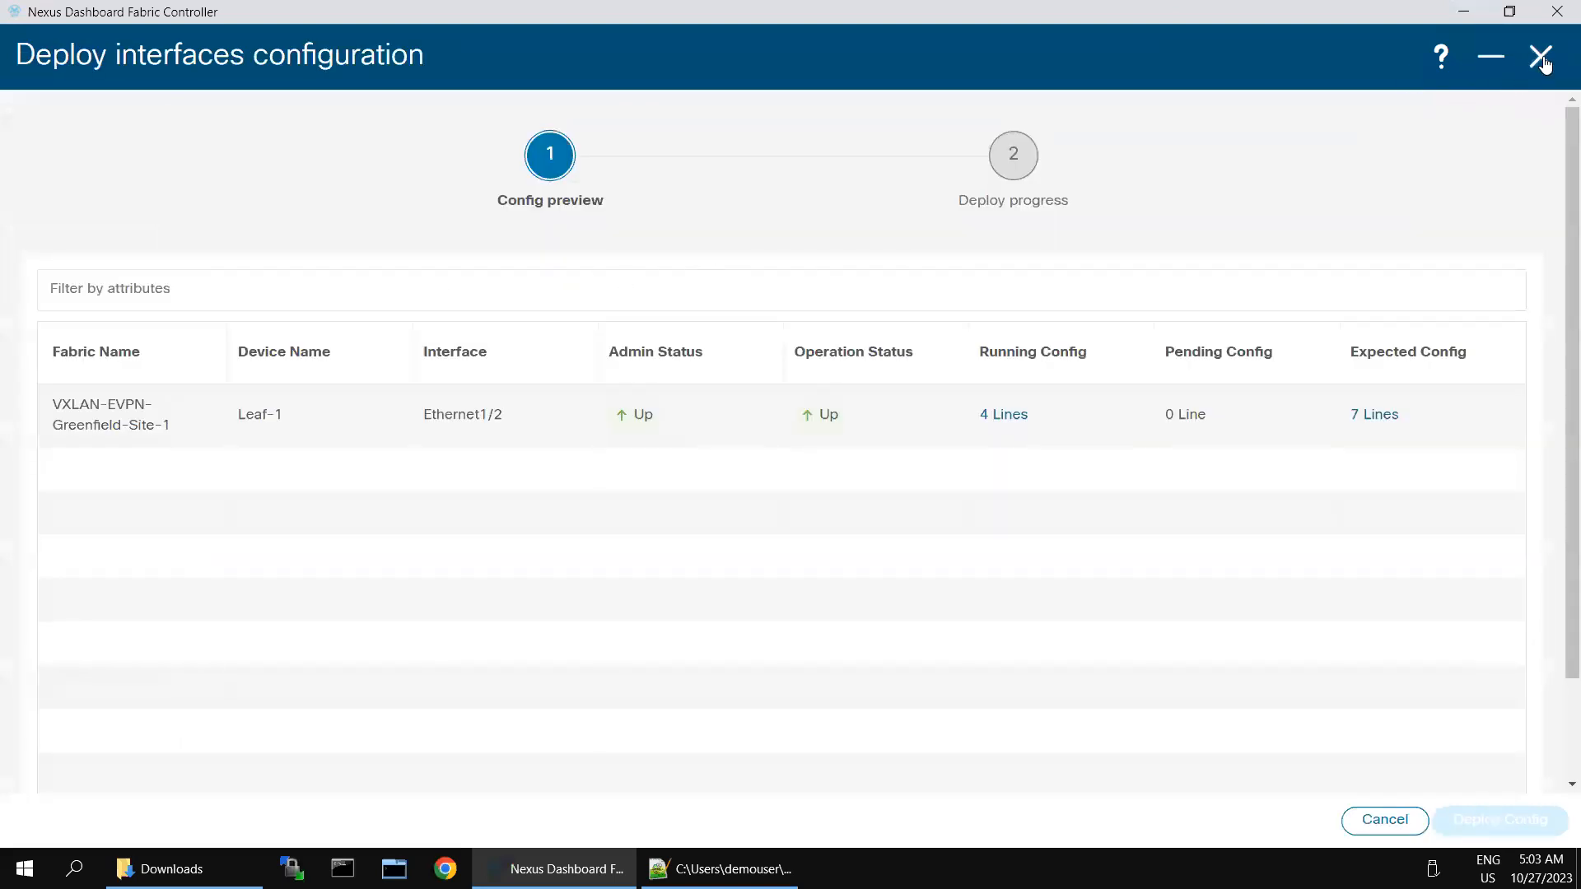
click(1525, 59)
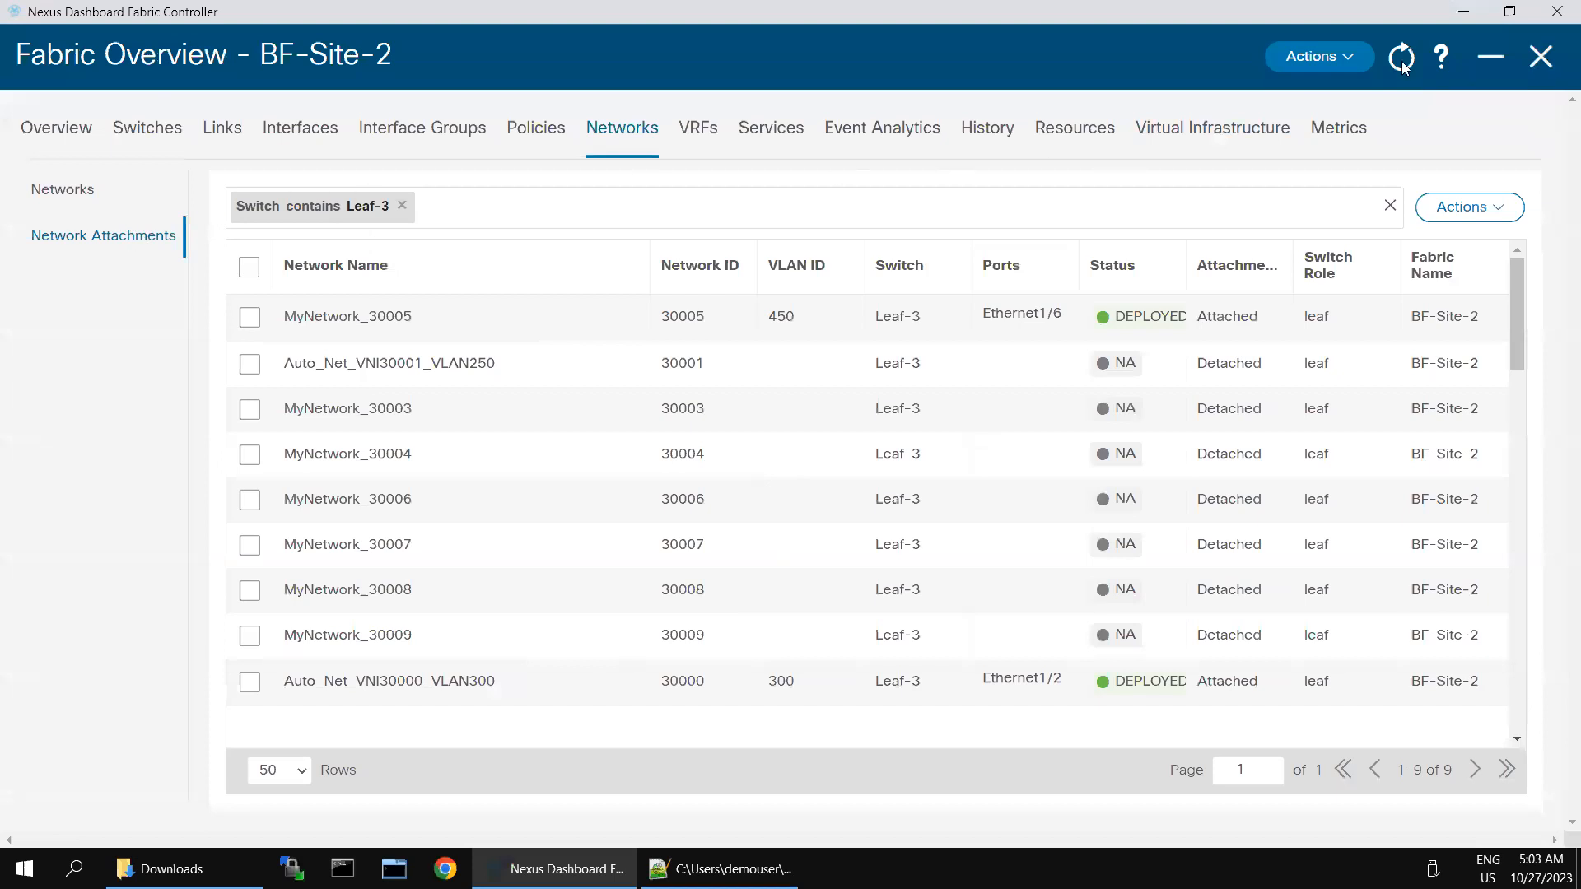
click(1552, 65)
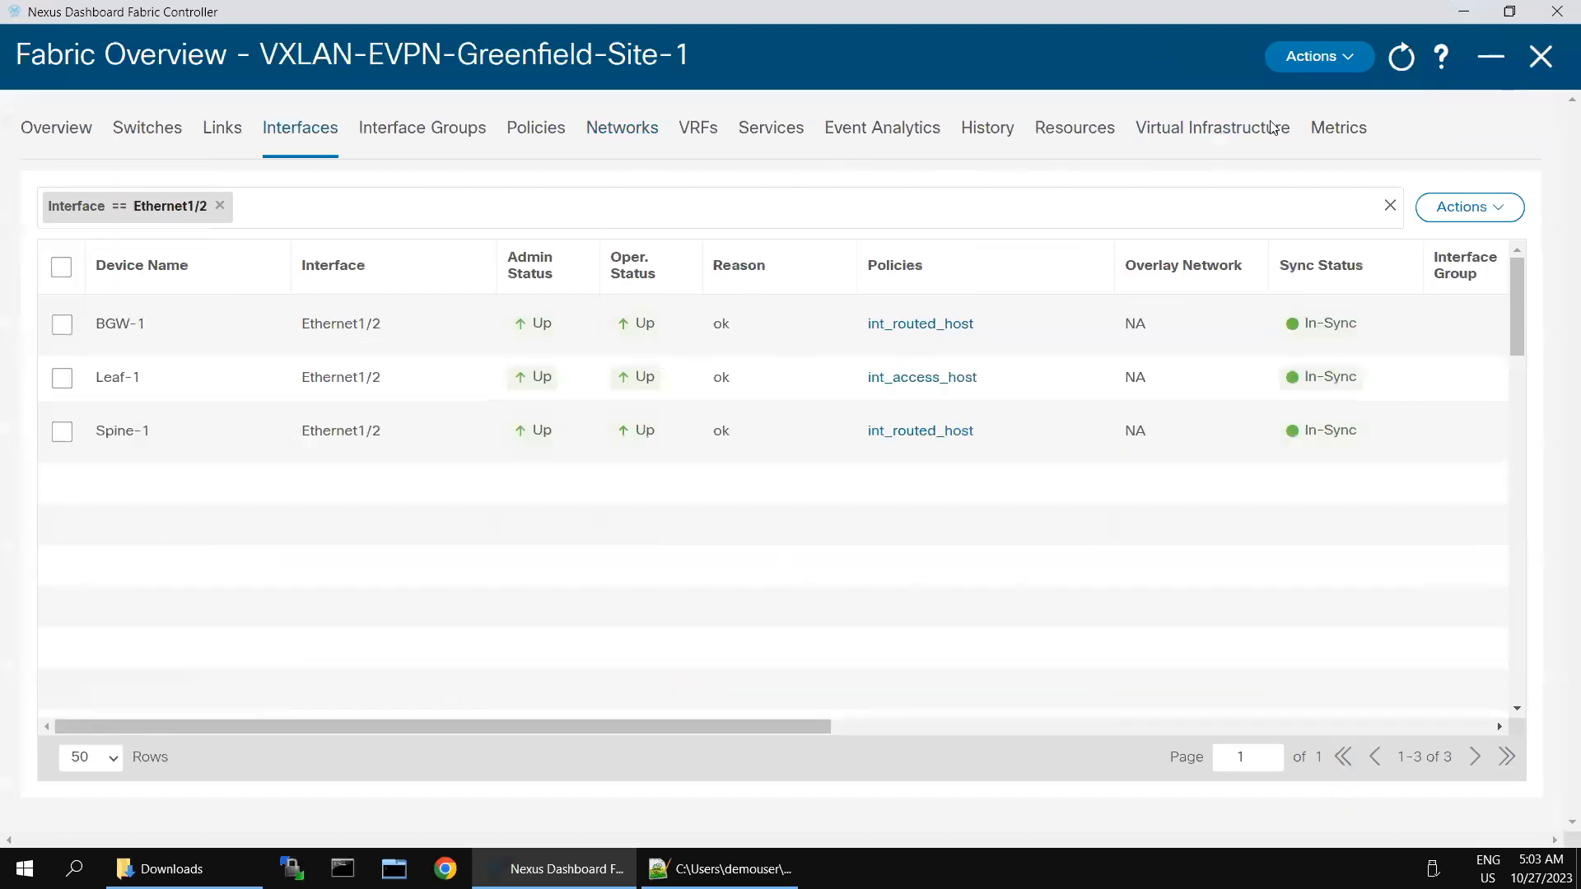
click(1548, 57)
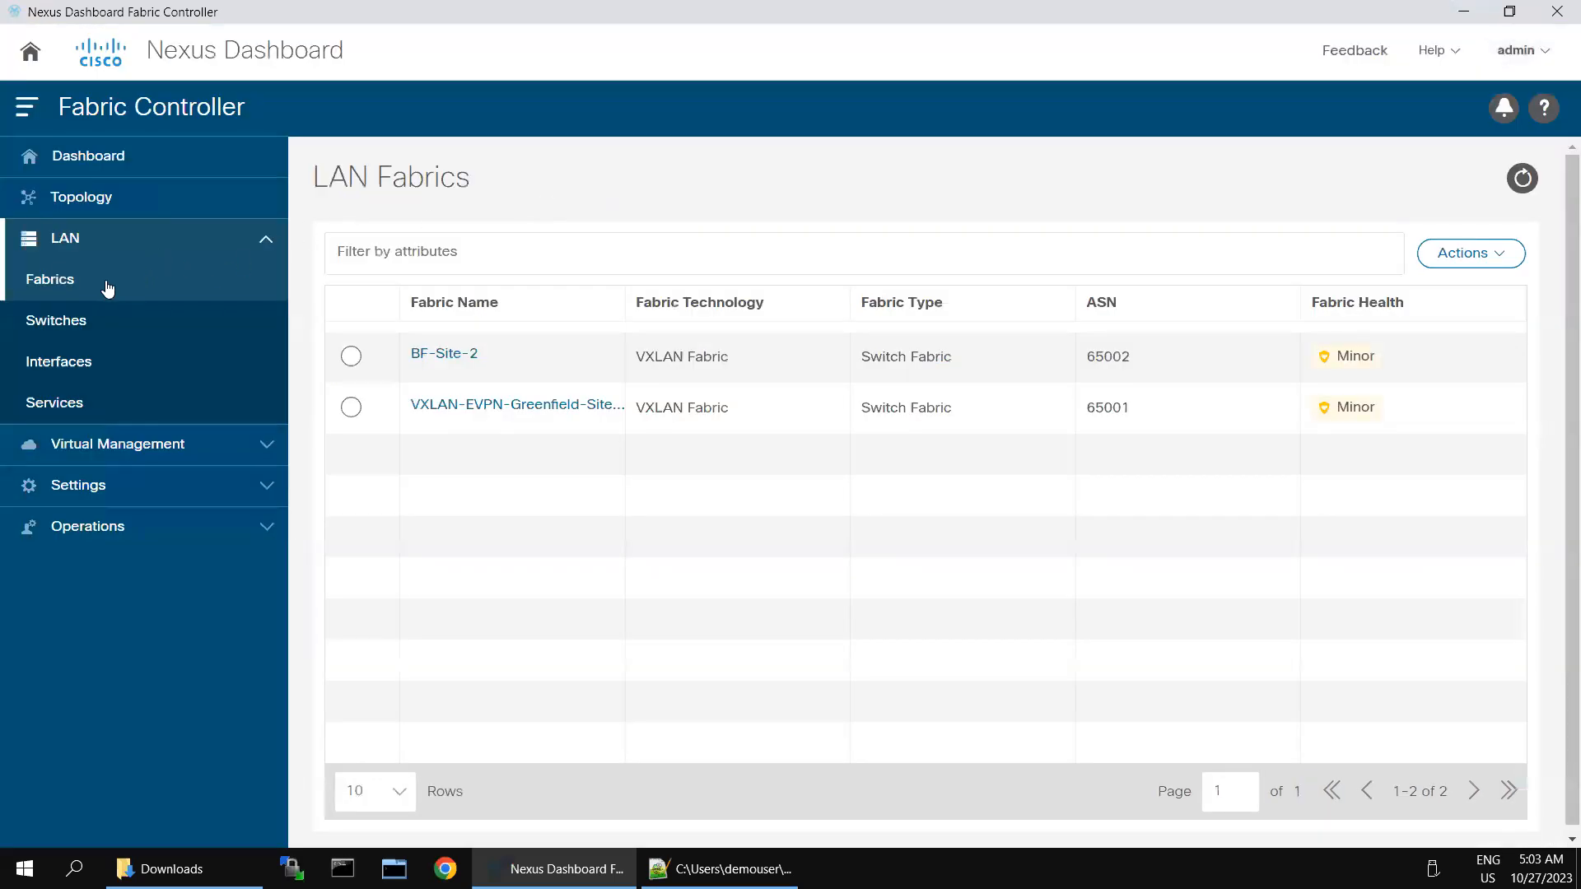
Step: Show the Site-1 topology in Configuration view: BGW-1 and Spine-1 In-Sync, Leaf-1 Pending
click(65, 206)
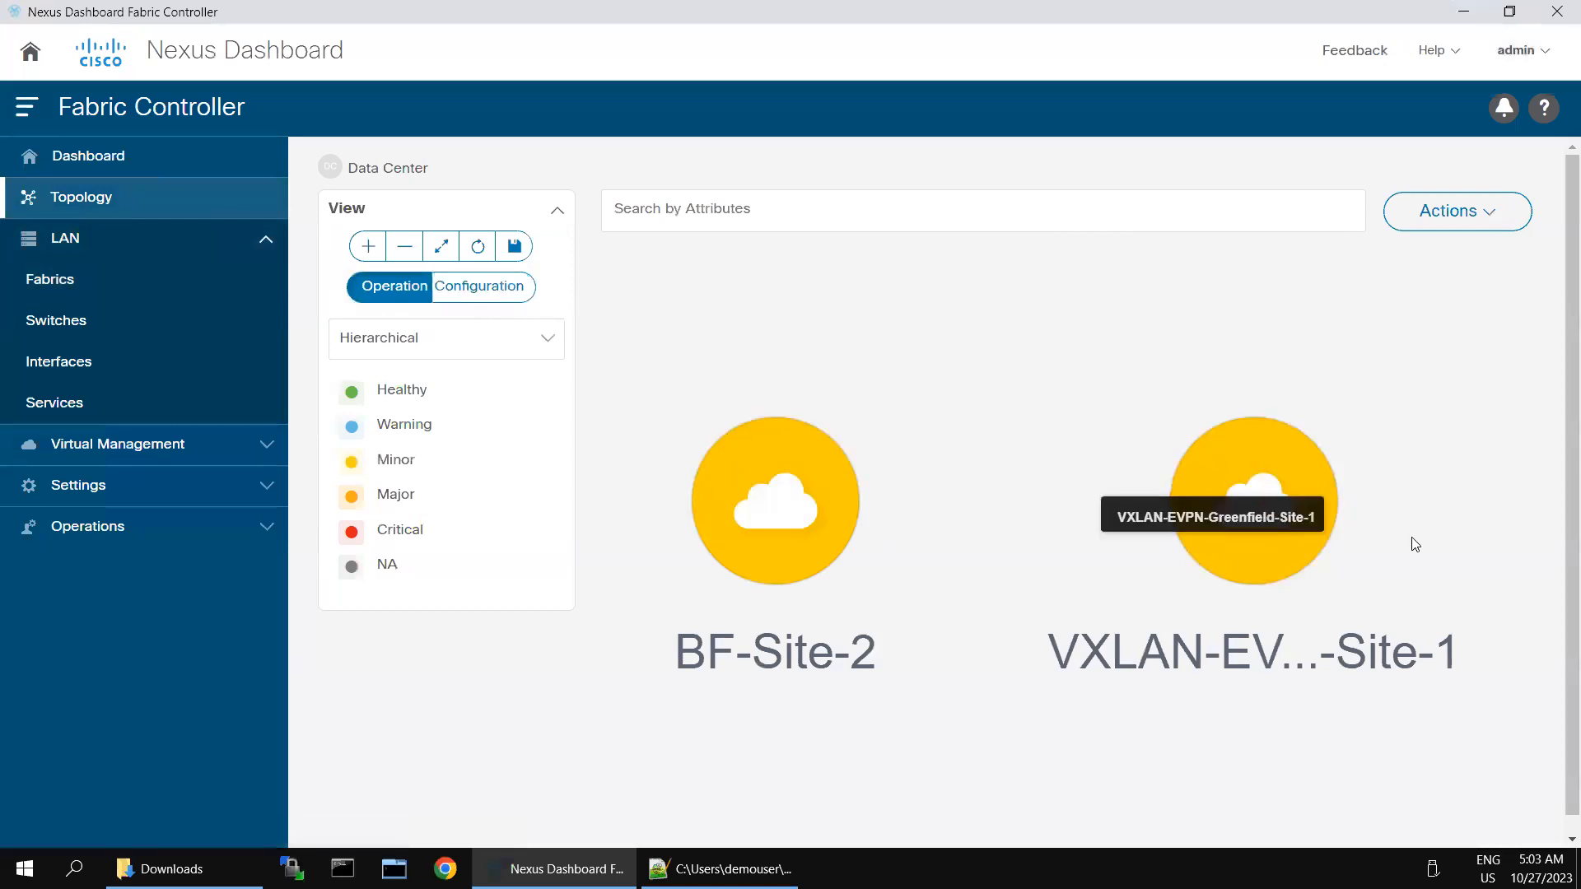
double_click(1289, 514)
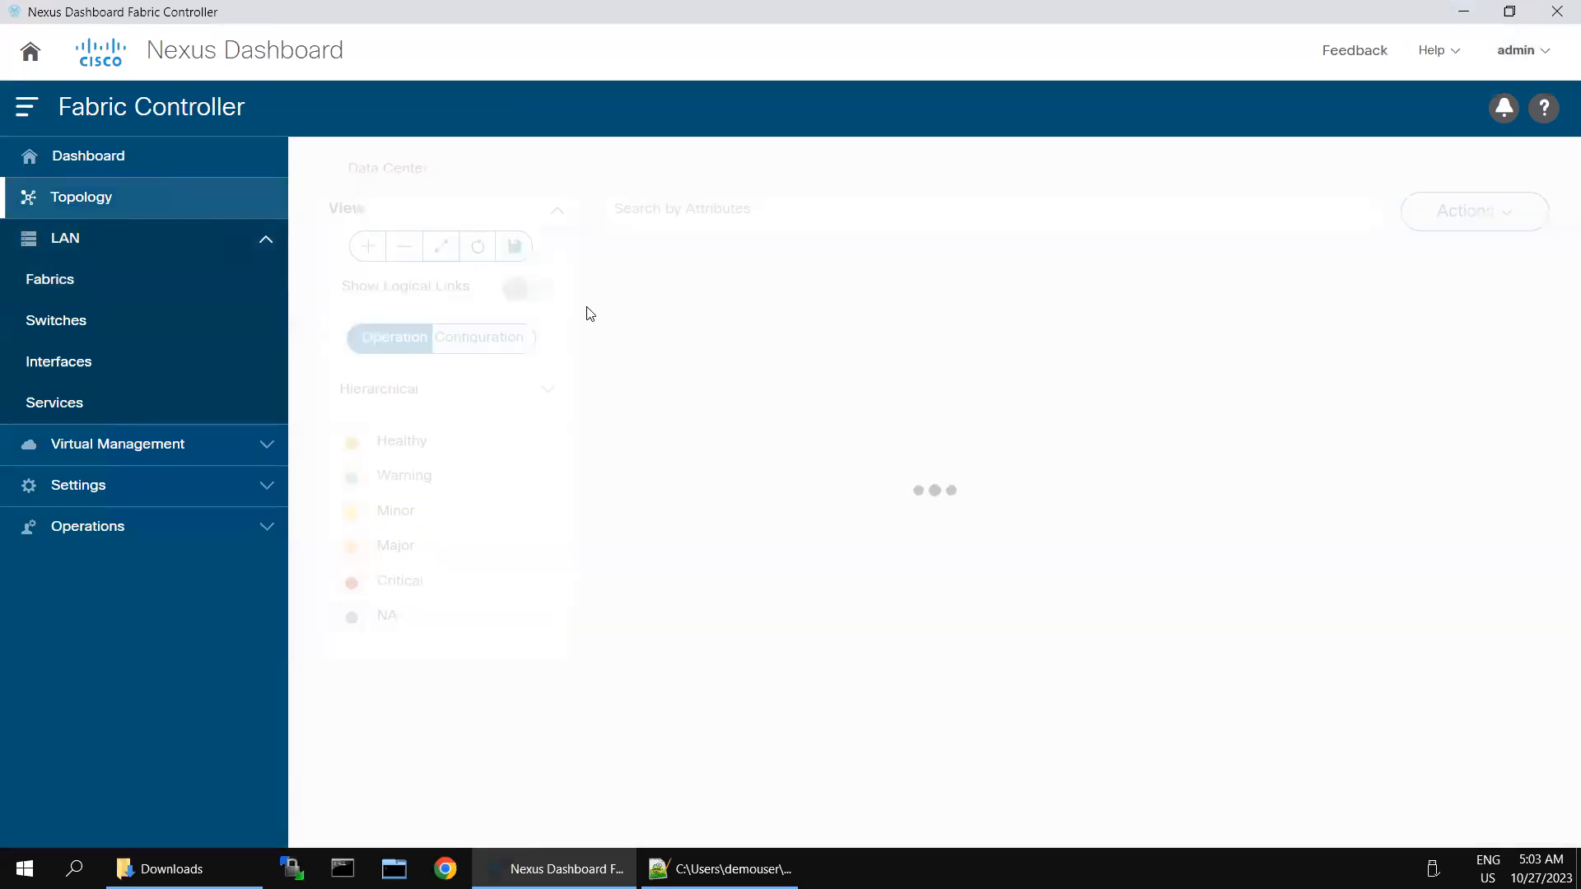
click(494, 337)
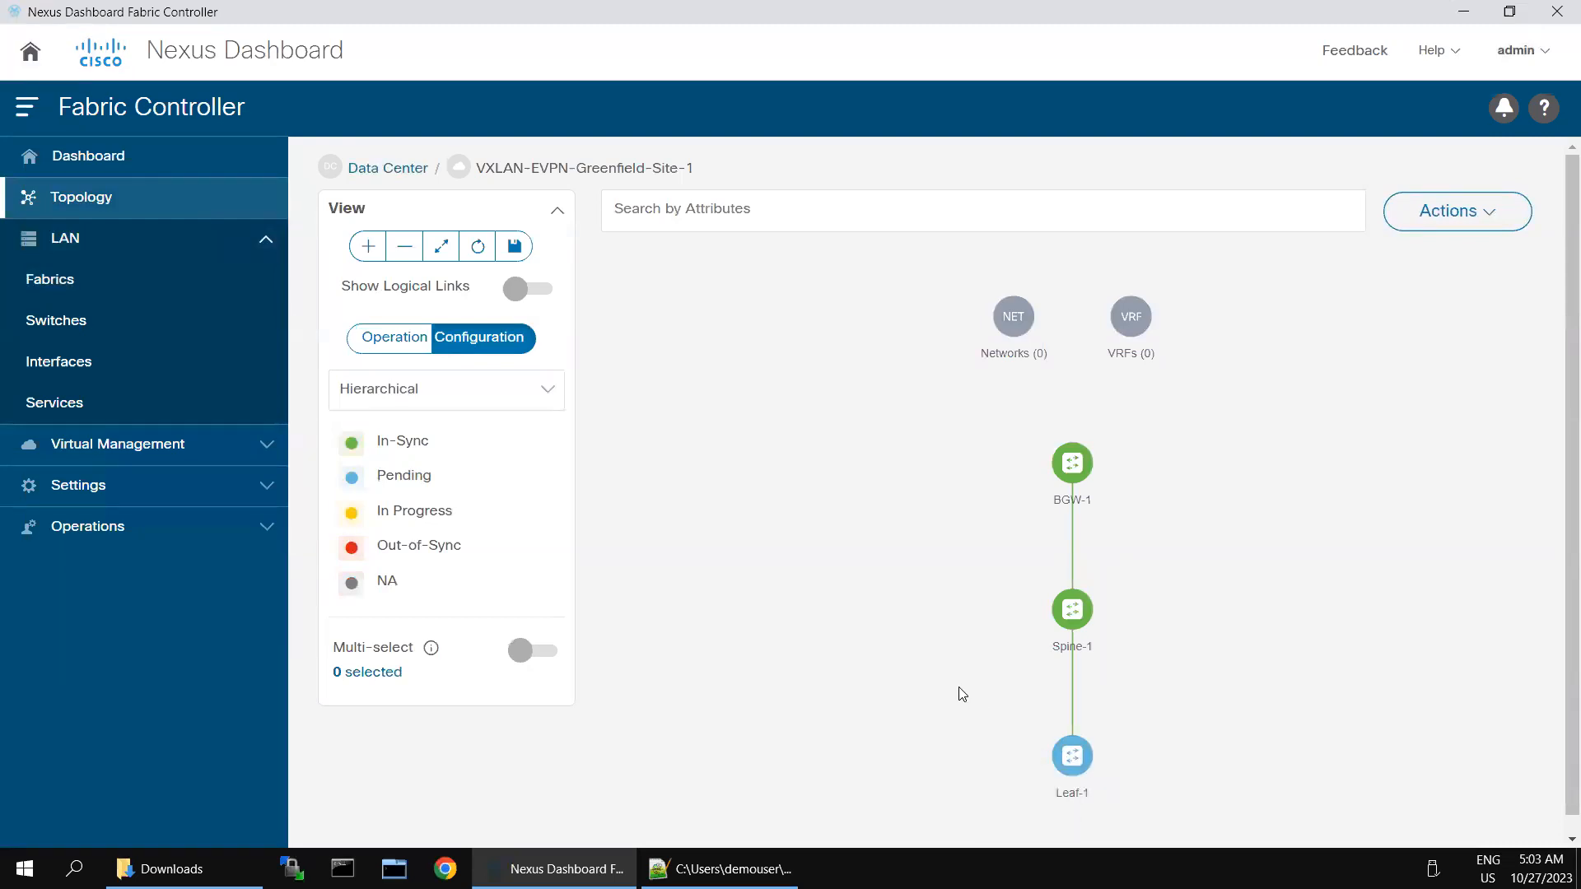
click(1500, 212)
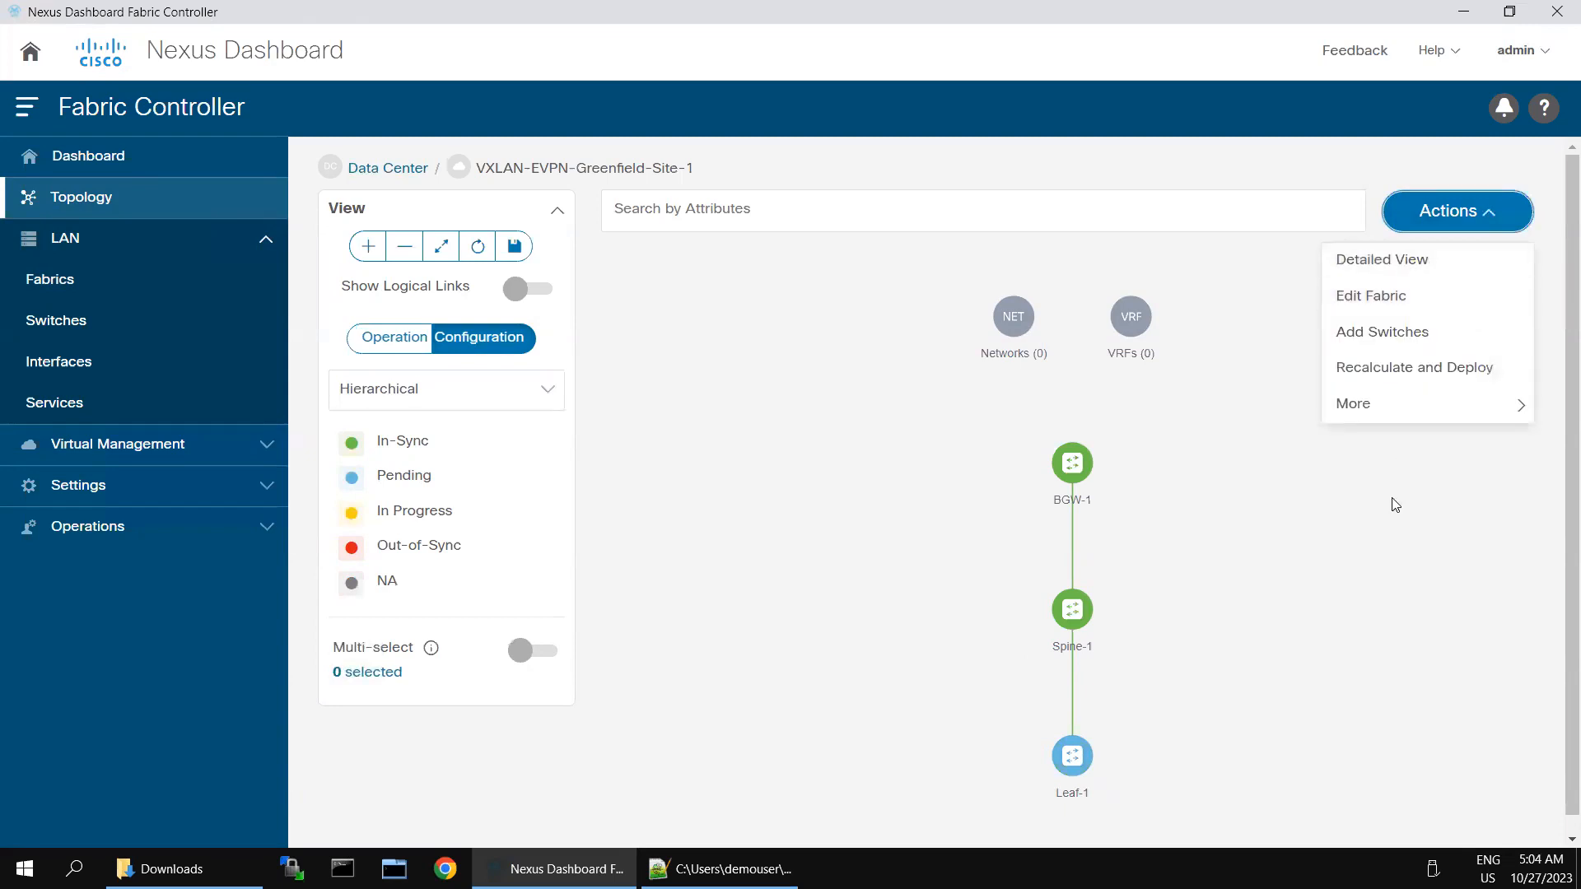
key(Escape)
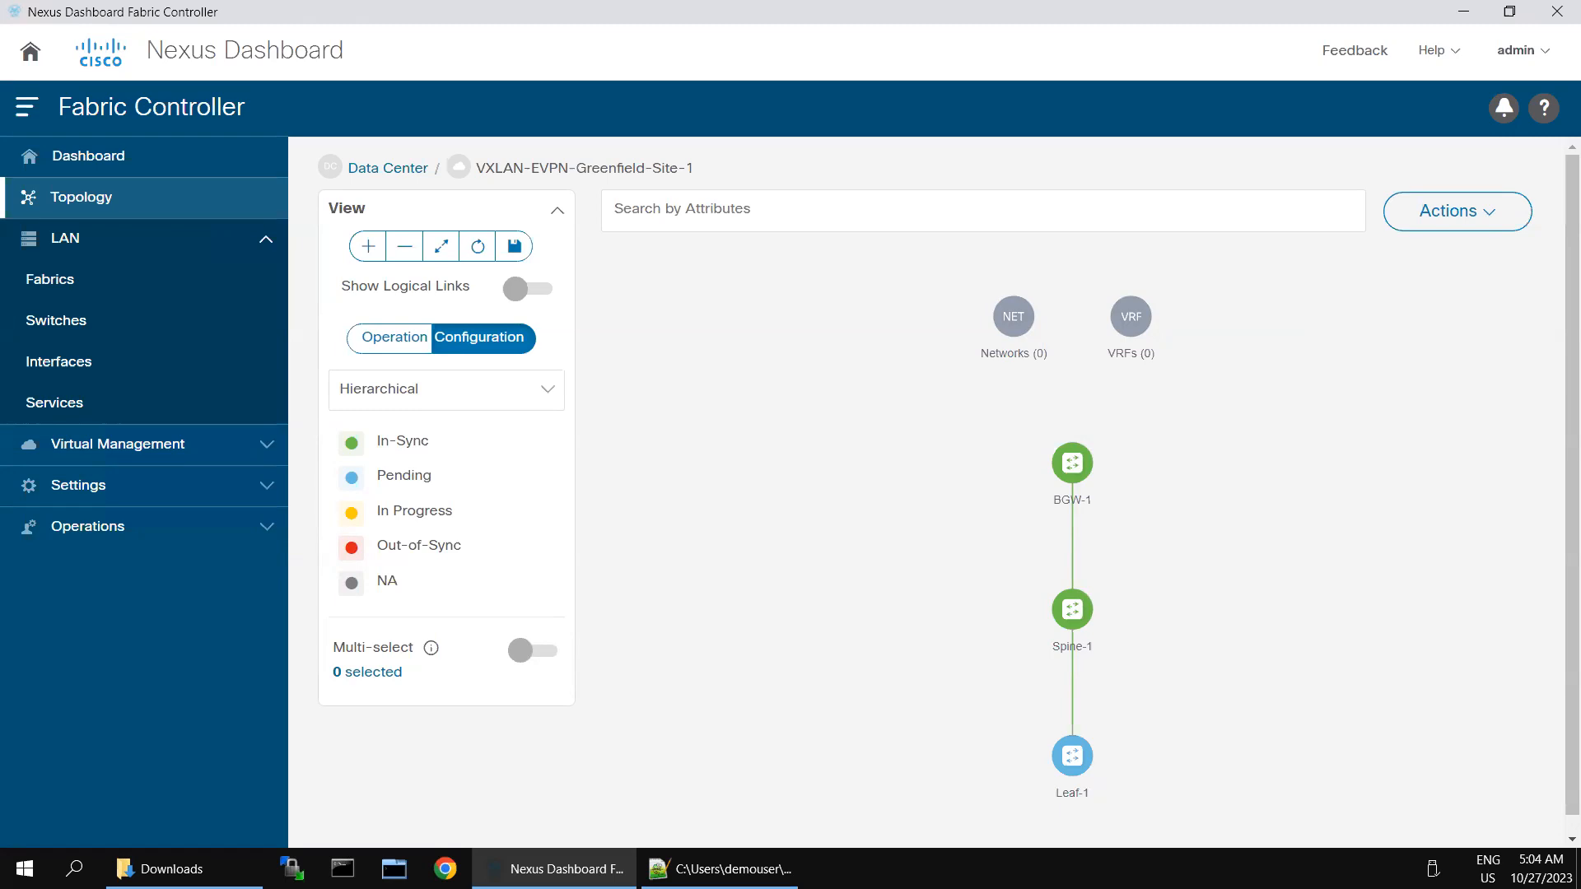
click(92, 239)
click(67, 250)
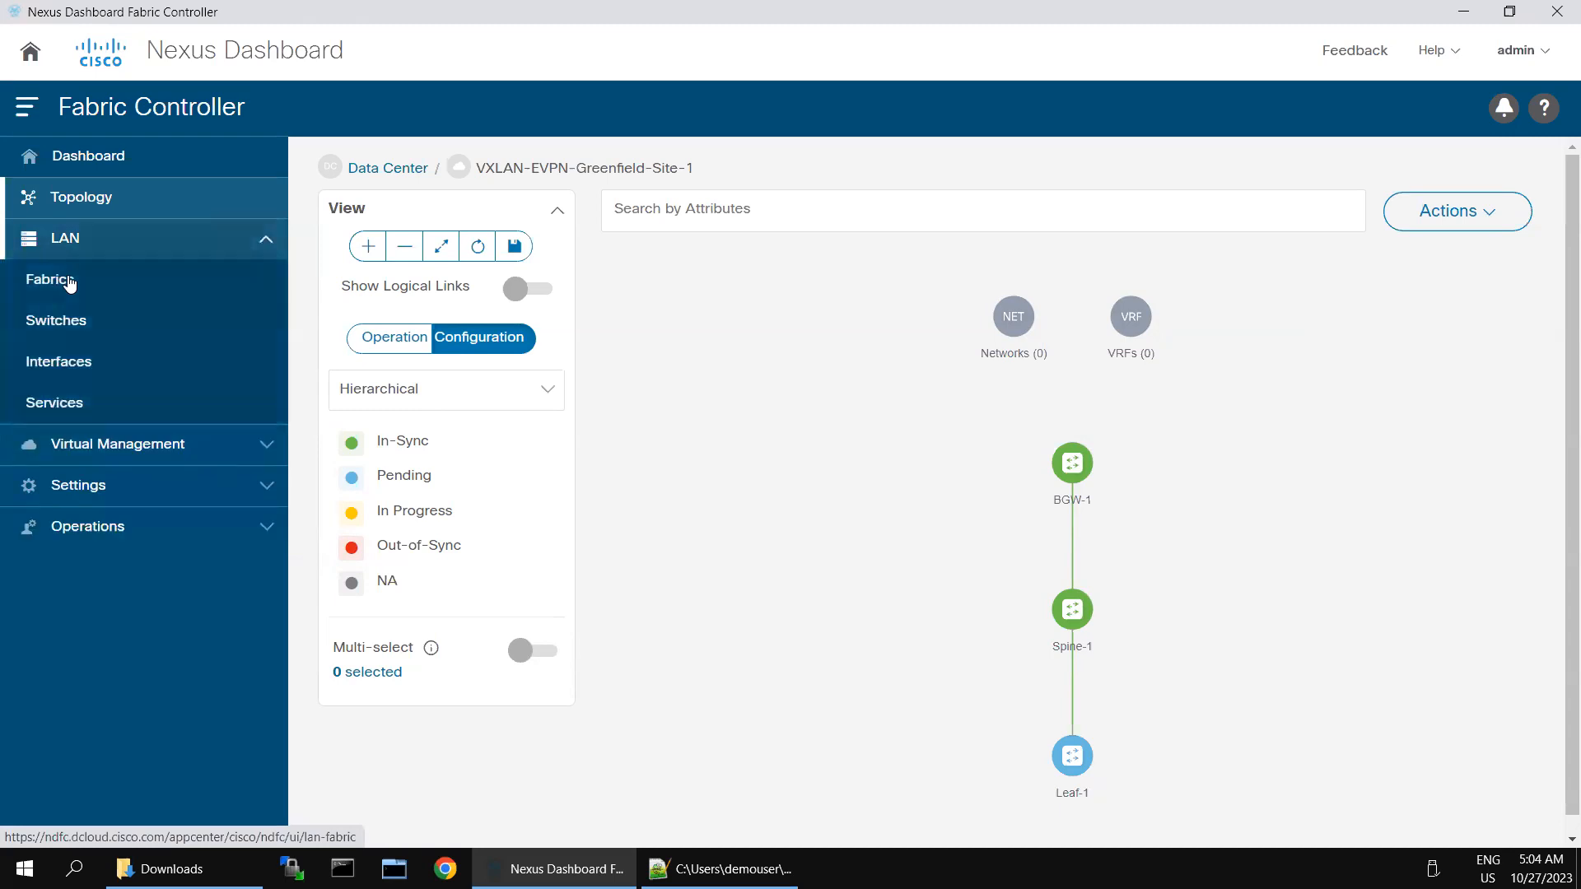
Step: From the LAN Fabrics list, start creating a new fabric
click(69, 282)
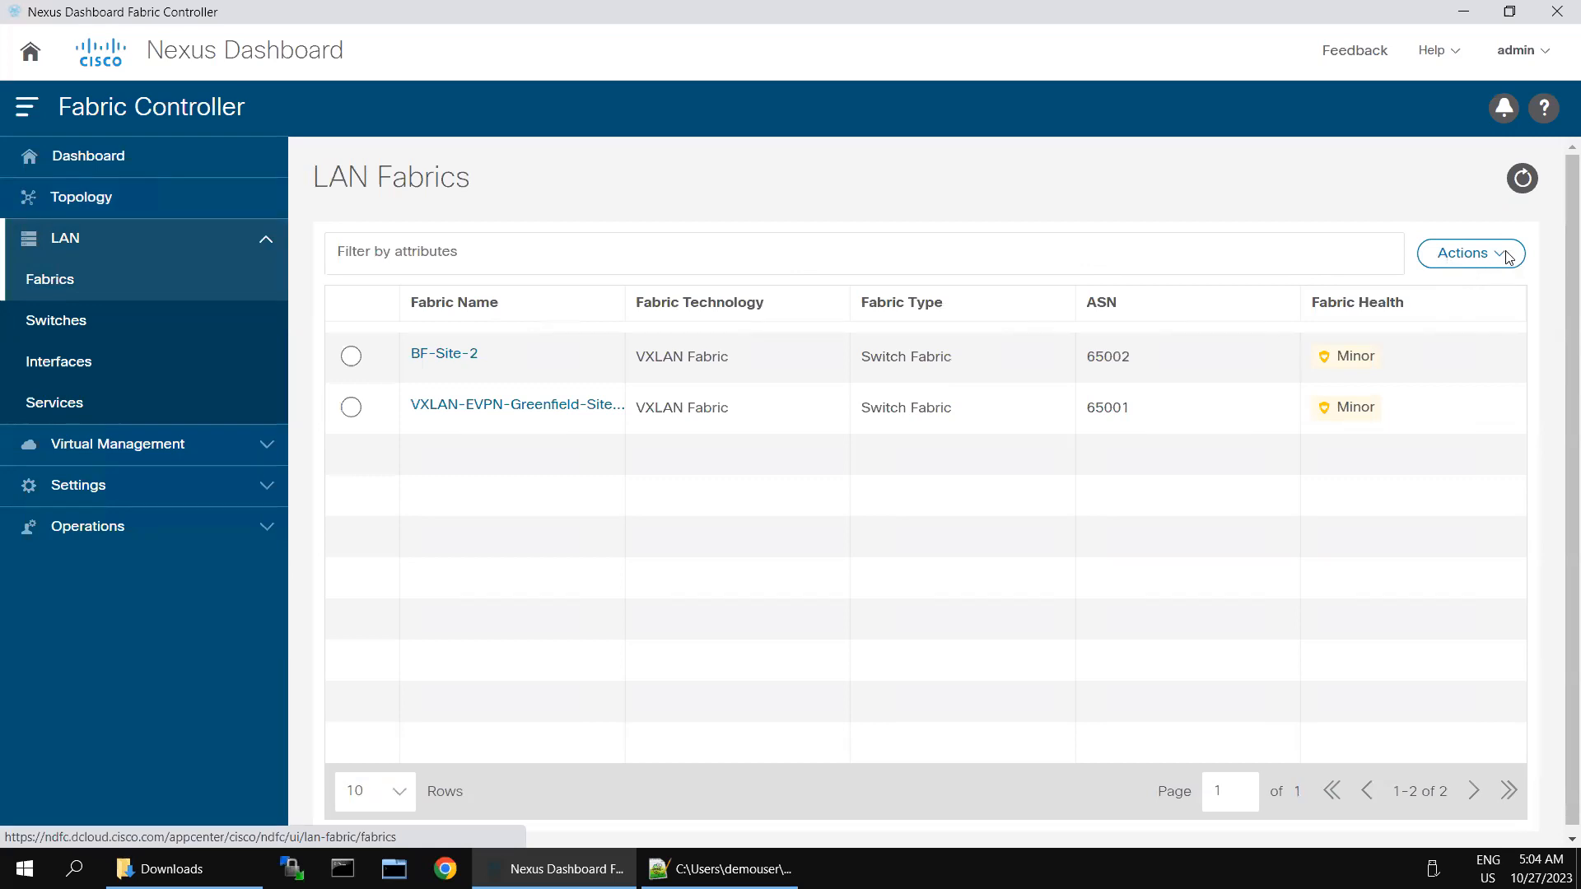
click(1473, 257)
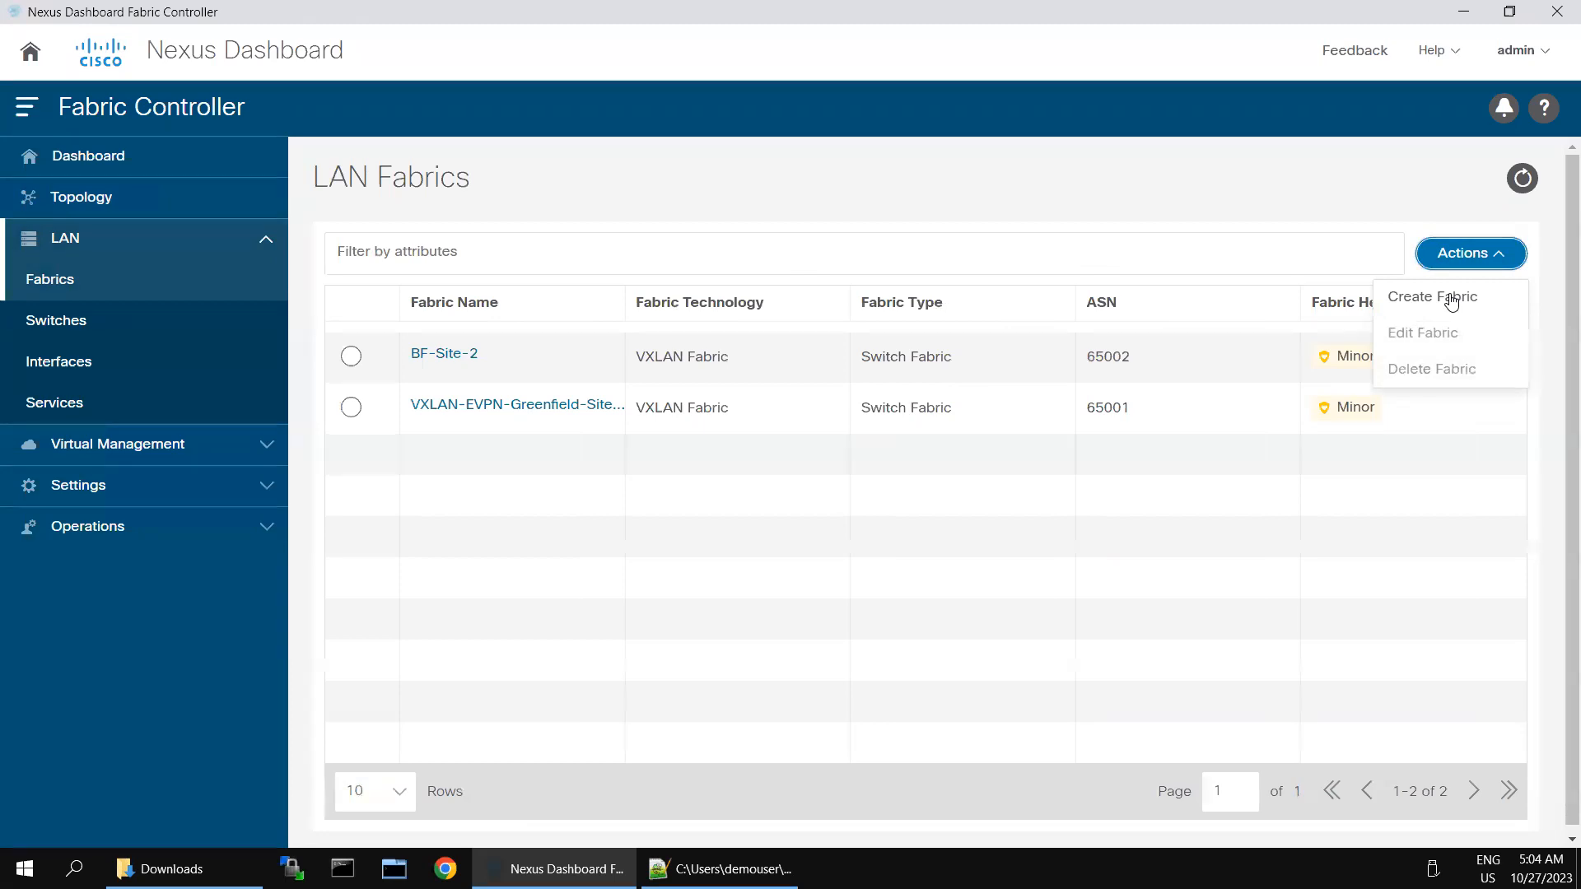
click(1451, 299)
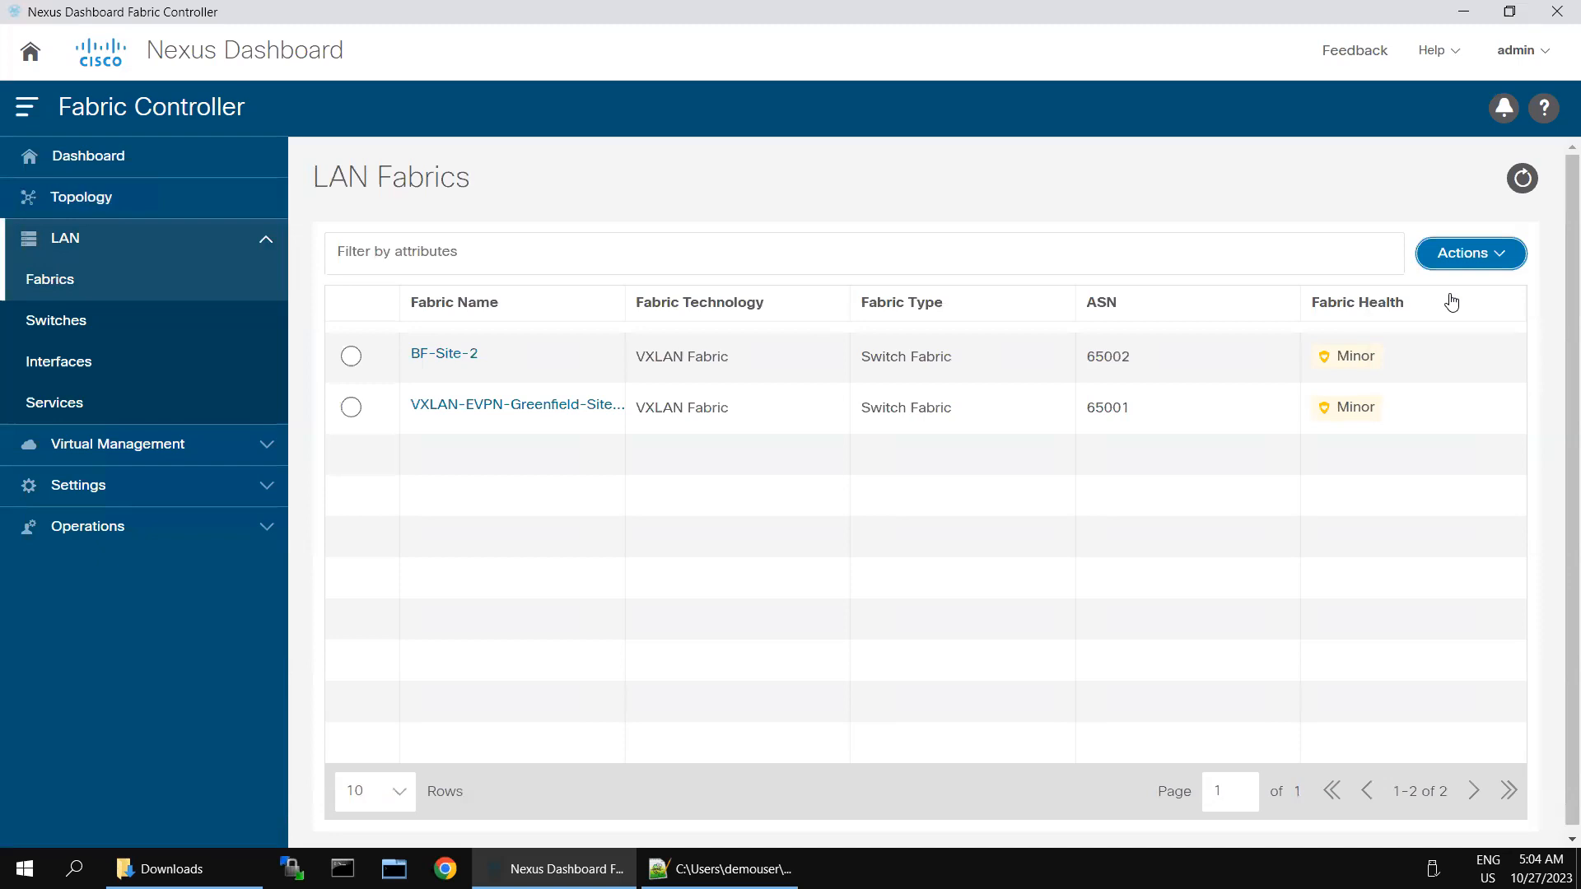
click(1514, 258)
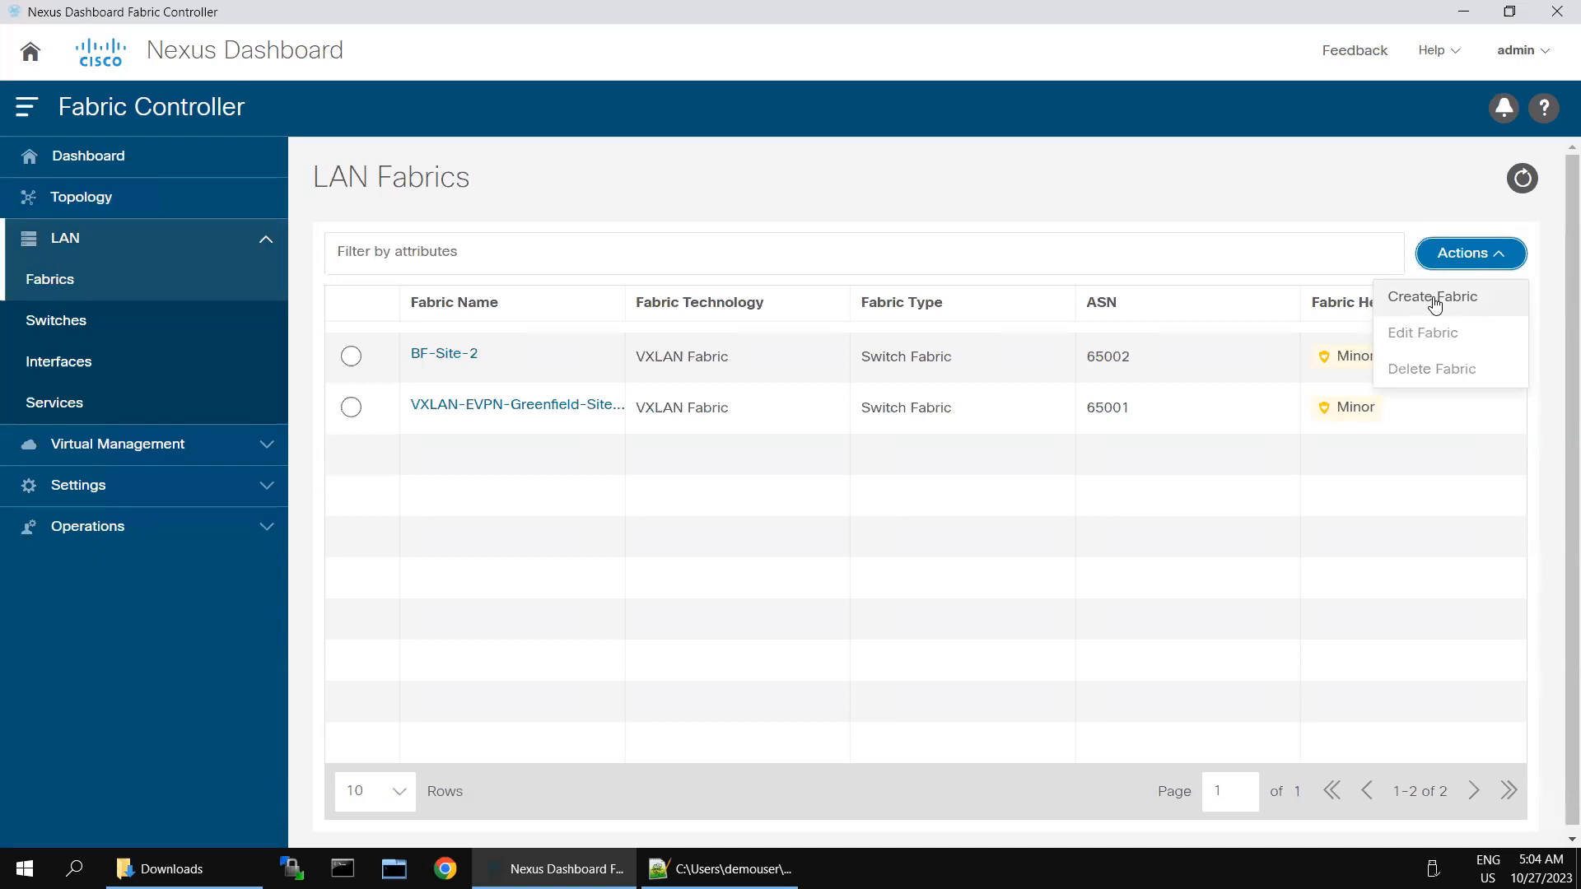
click(1436, 305)
Step: Name the new fabric Core-1 and bring up the fabric template list
click(667, 344)
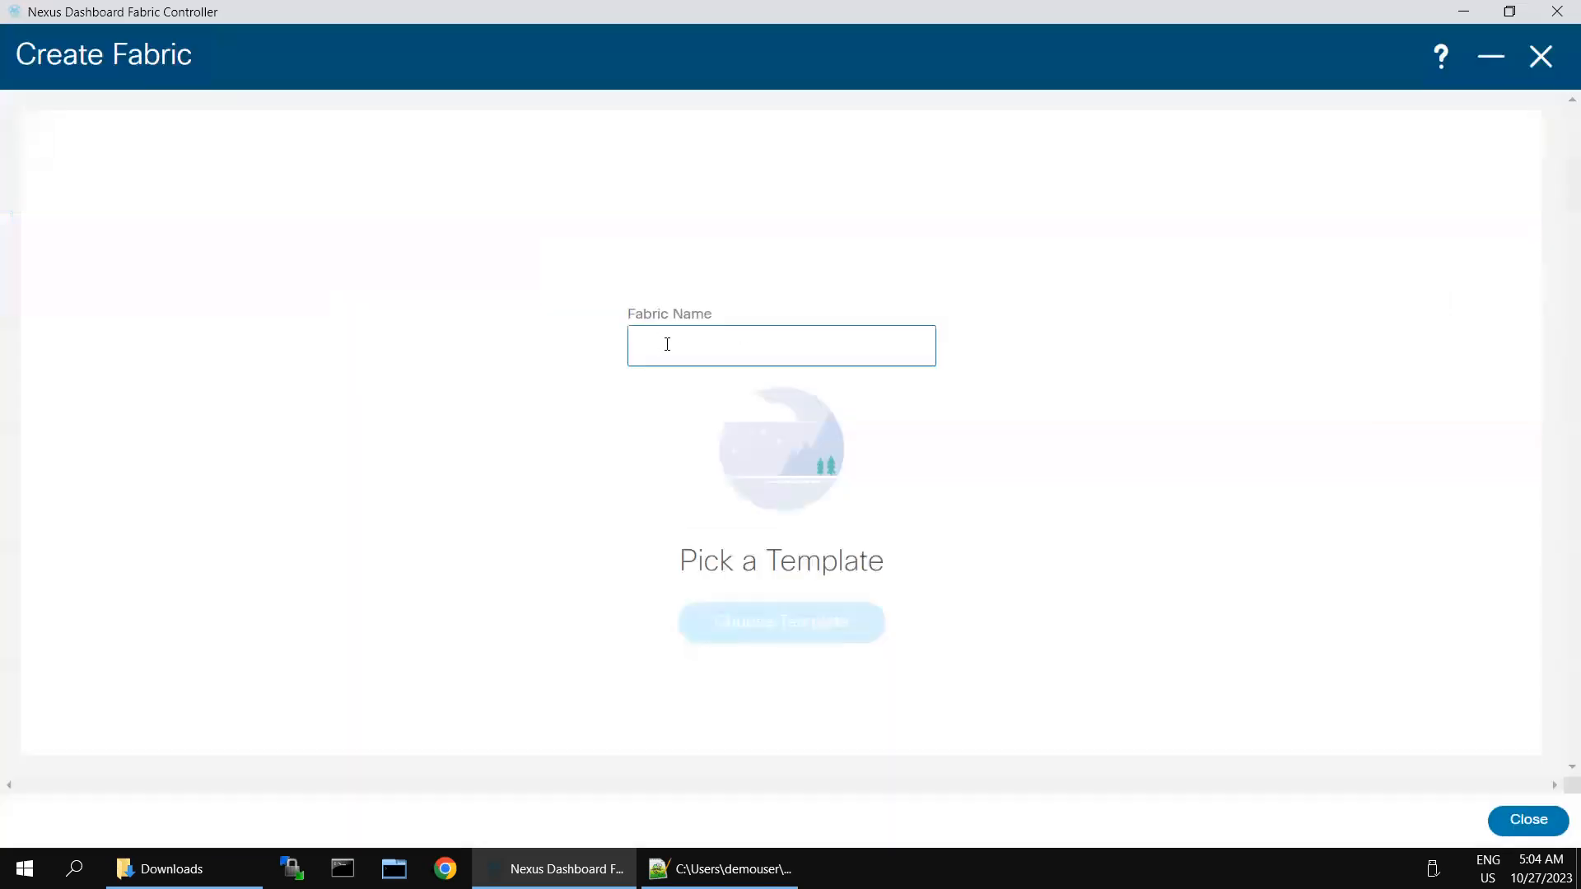
text(Cor)
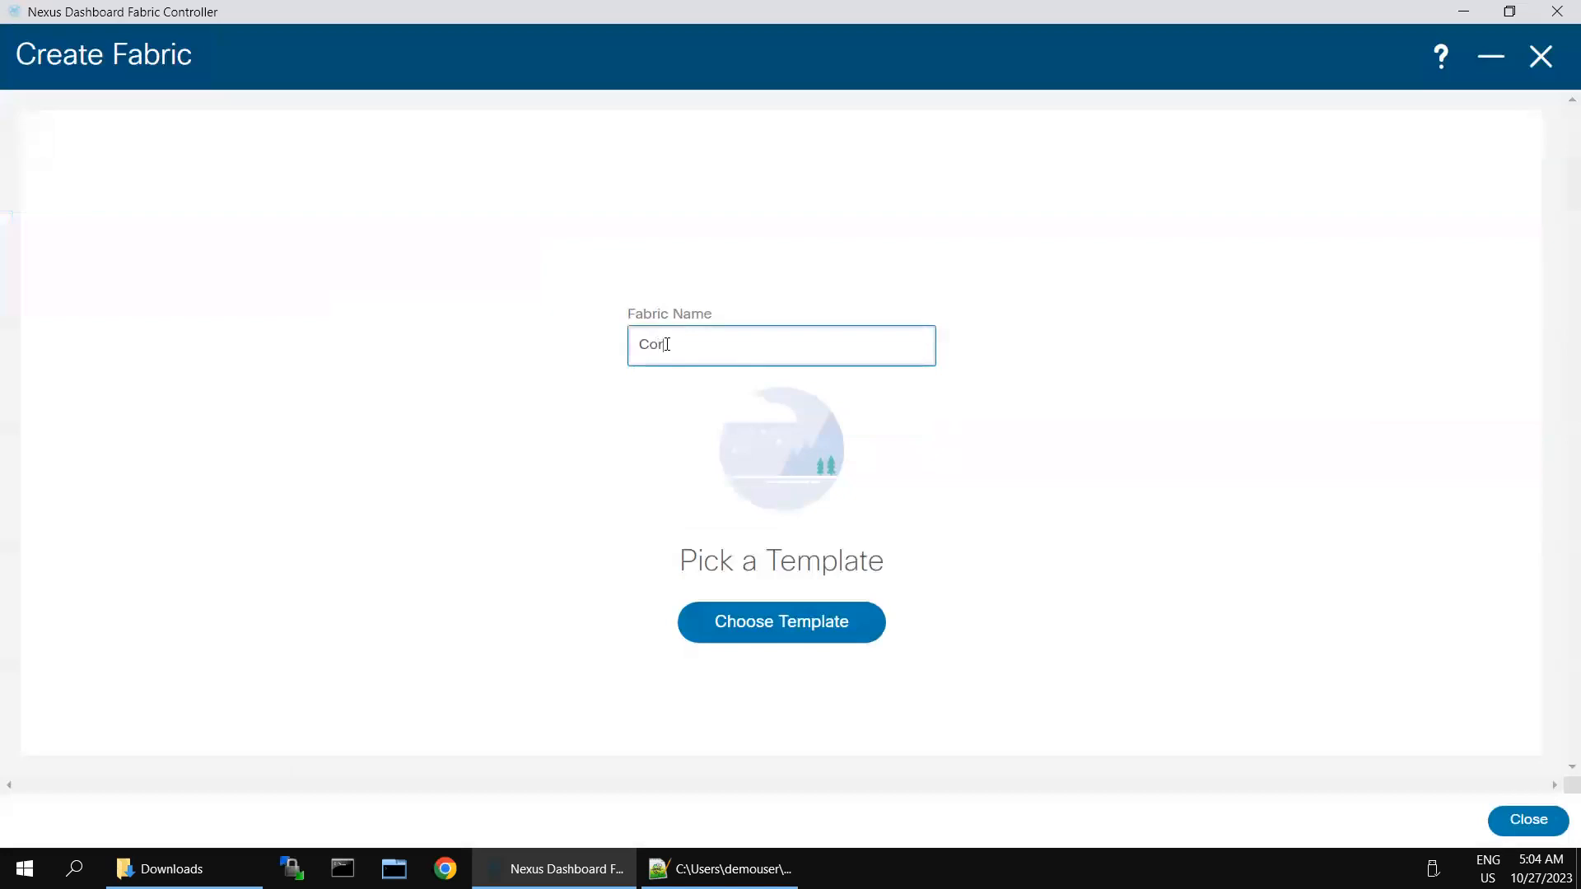
text(e-1)
click(769, 628)
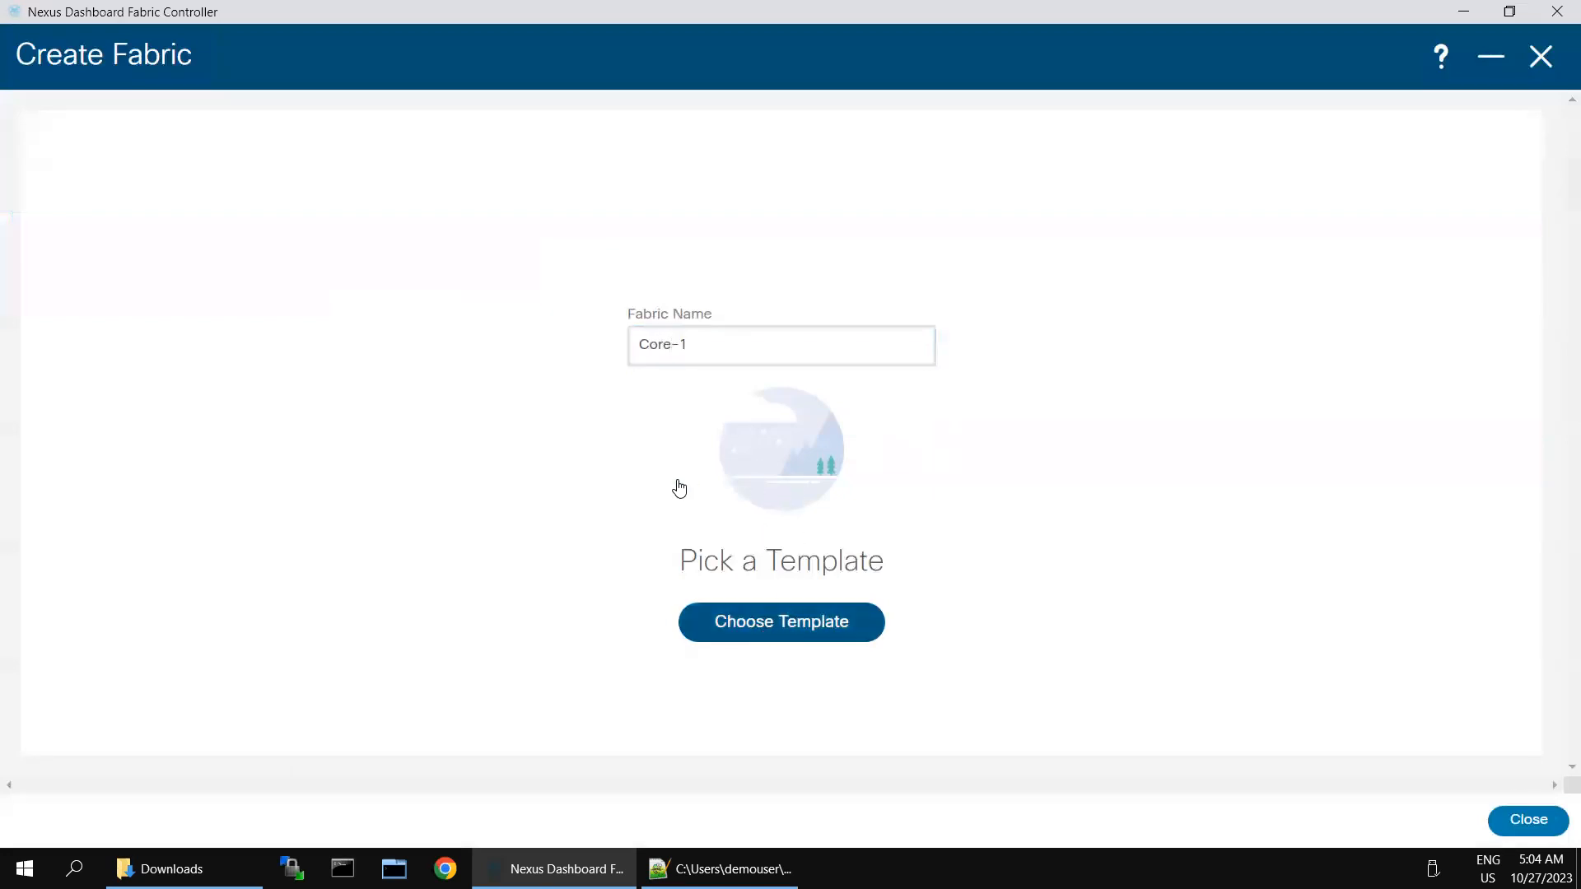
click(782, 620)
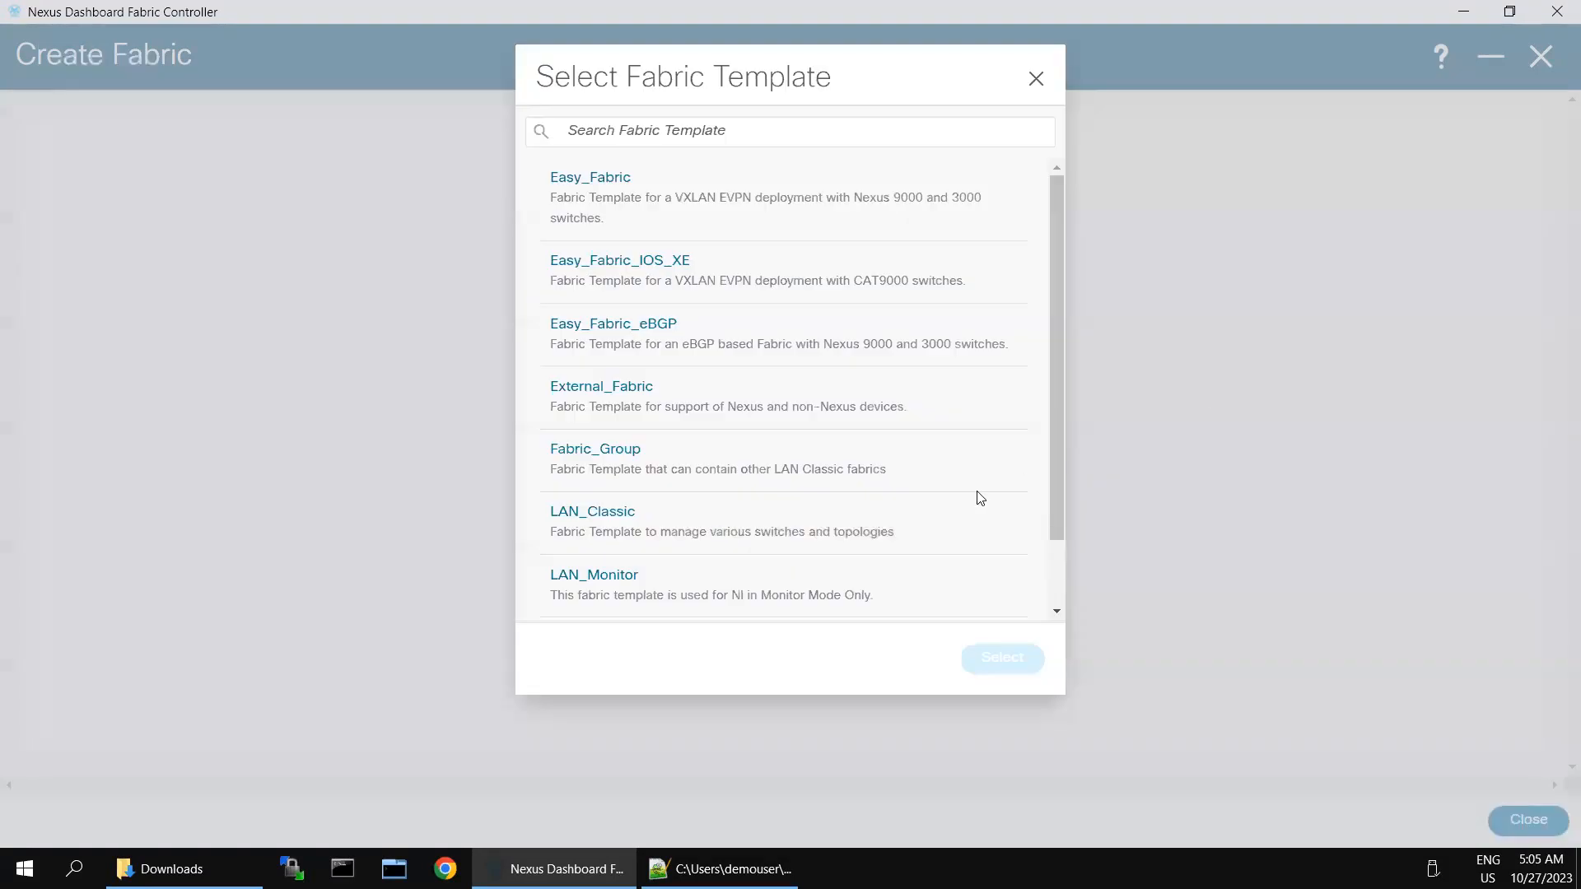
Step: Select External_Fabric as the template for Core-1
click(595, 394)
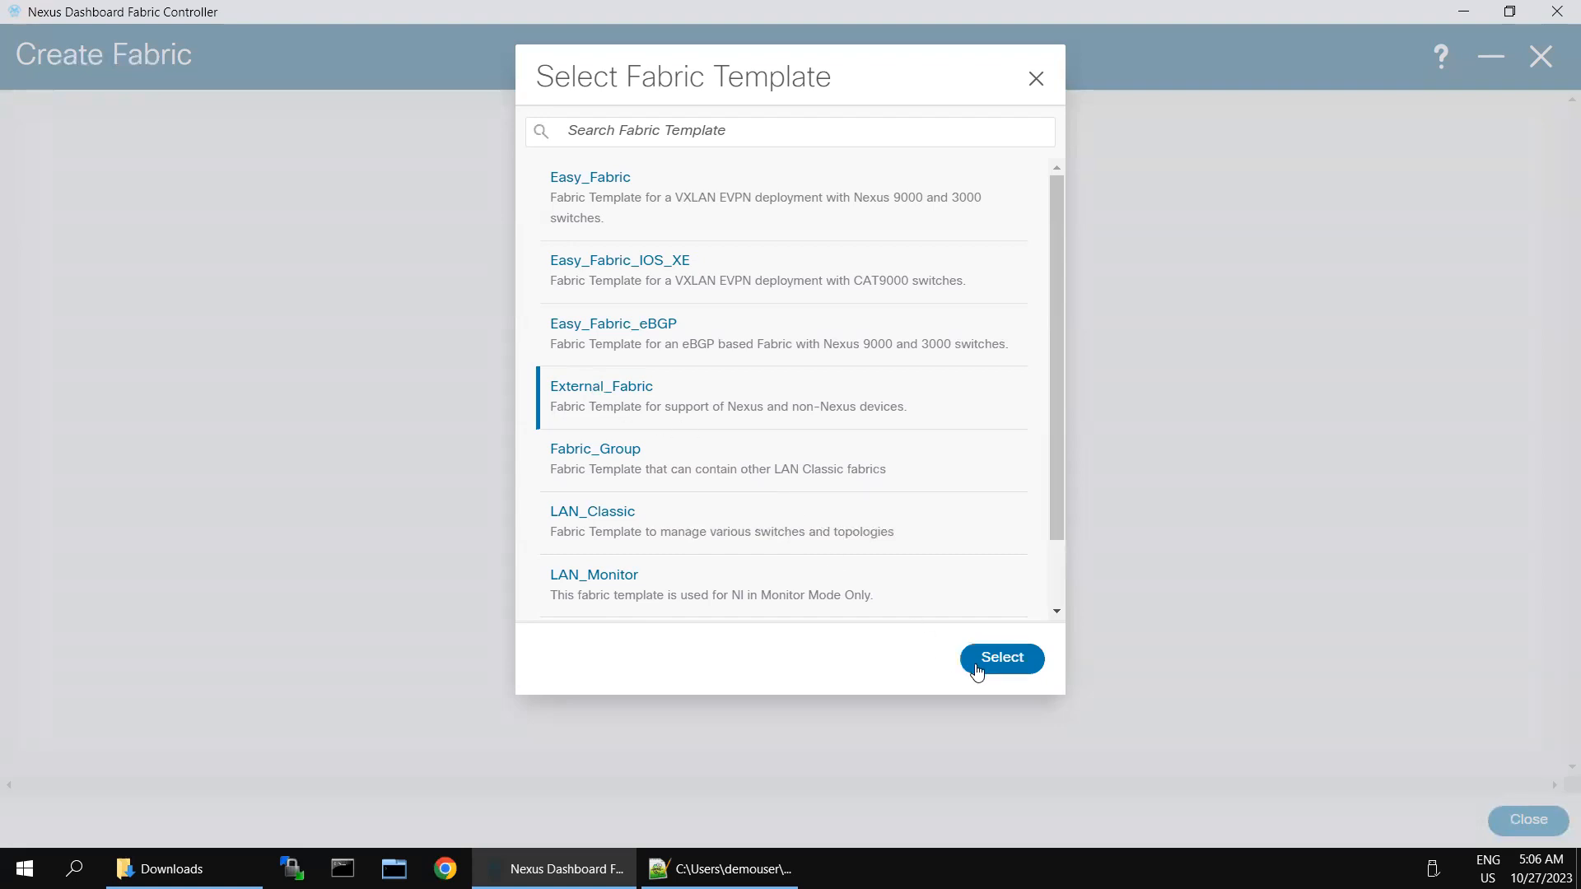
double_click(601, 387)
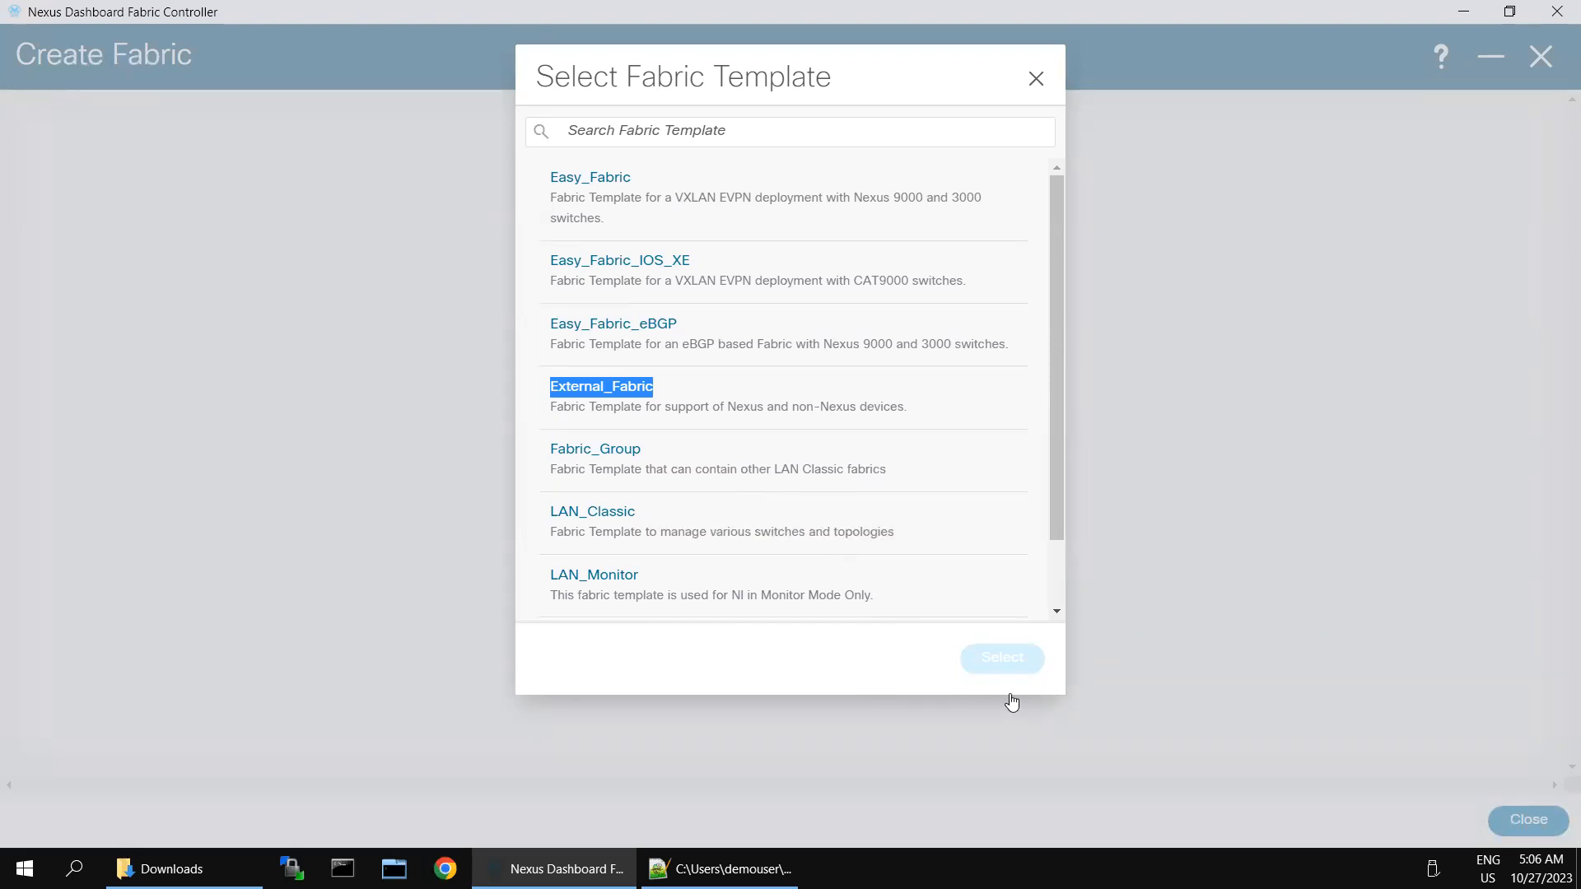
click(743, 641)
click(655, 559)
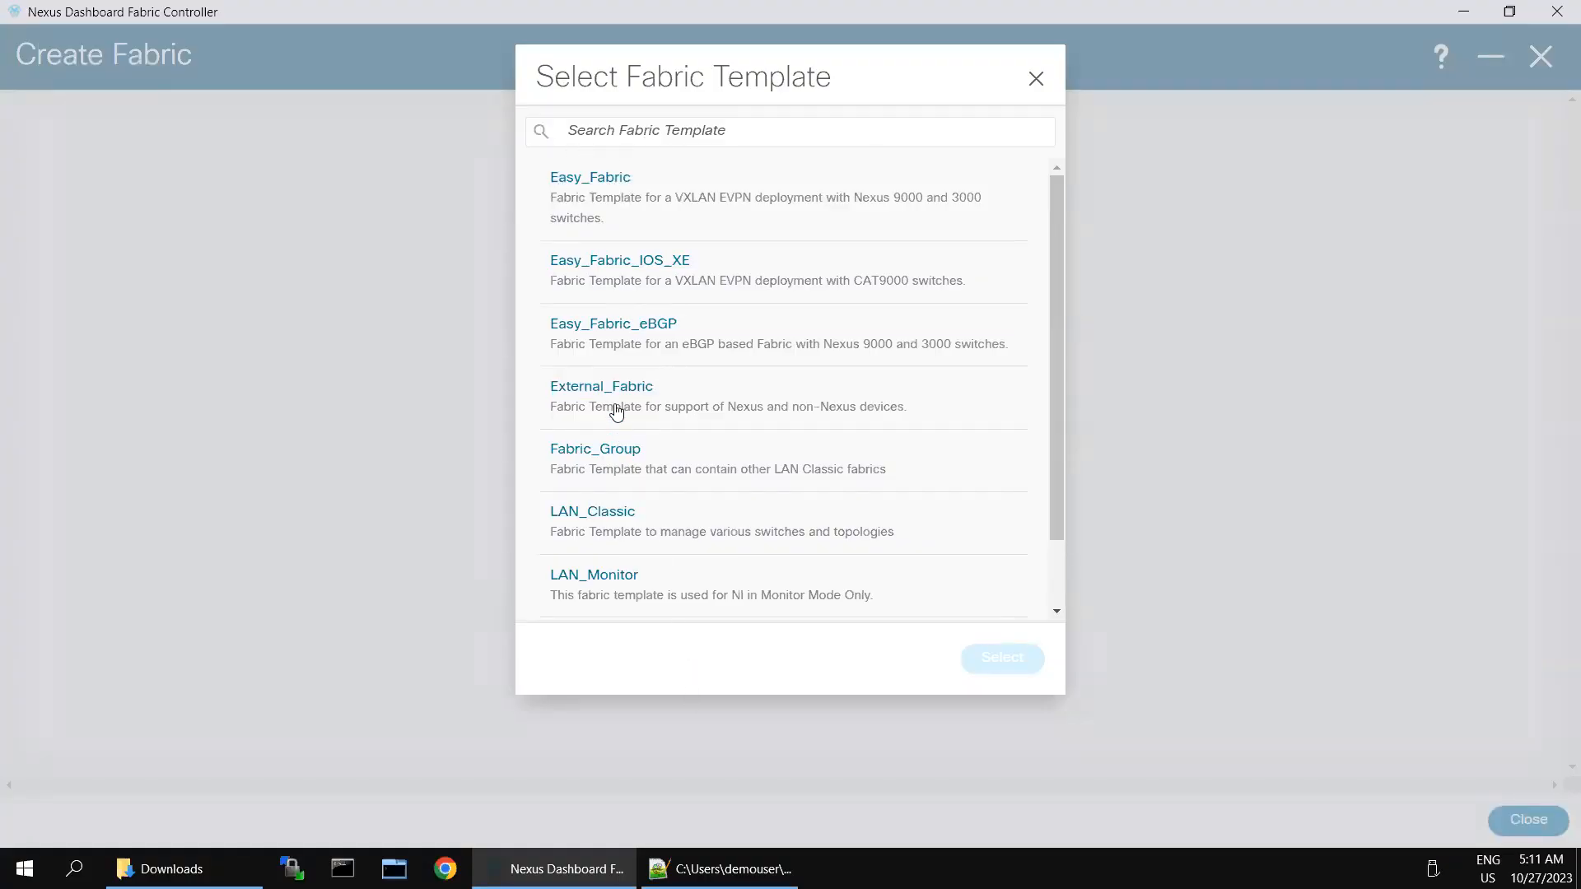
click(607, 389)
click(1004, 658)
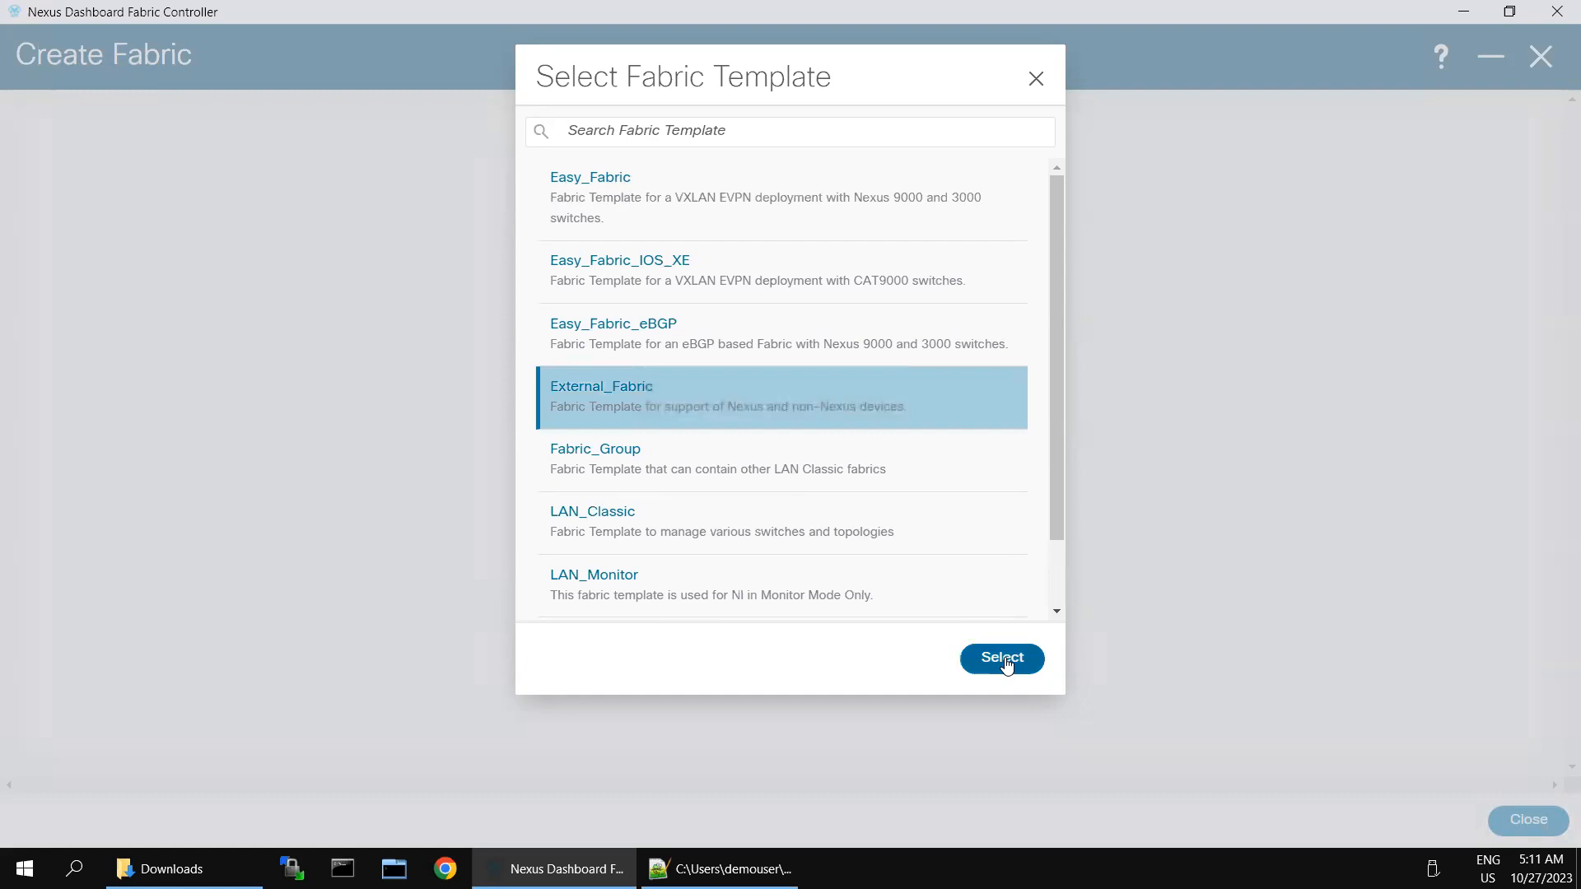
Step: Set BGP AS to 65003, save Core-1, and open its Fabric Overview
click(270, 406)
text(65003)
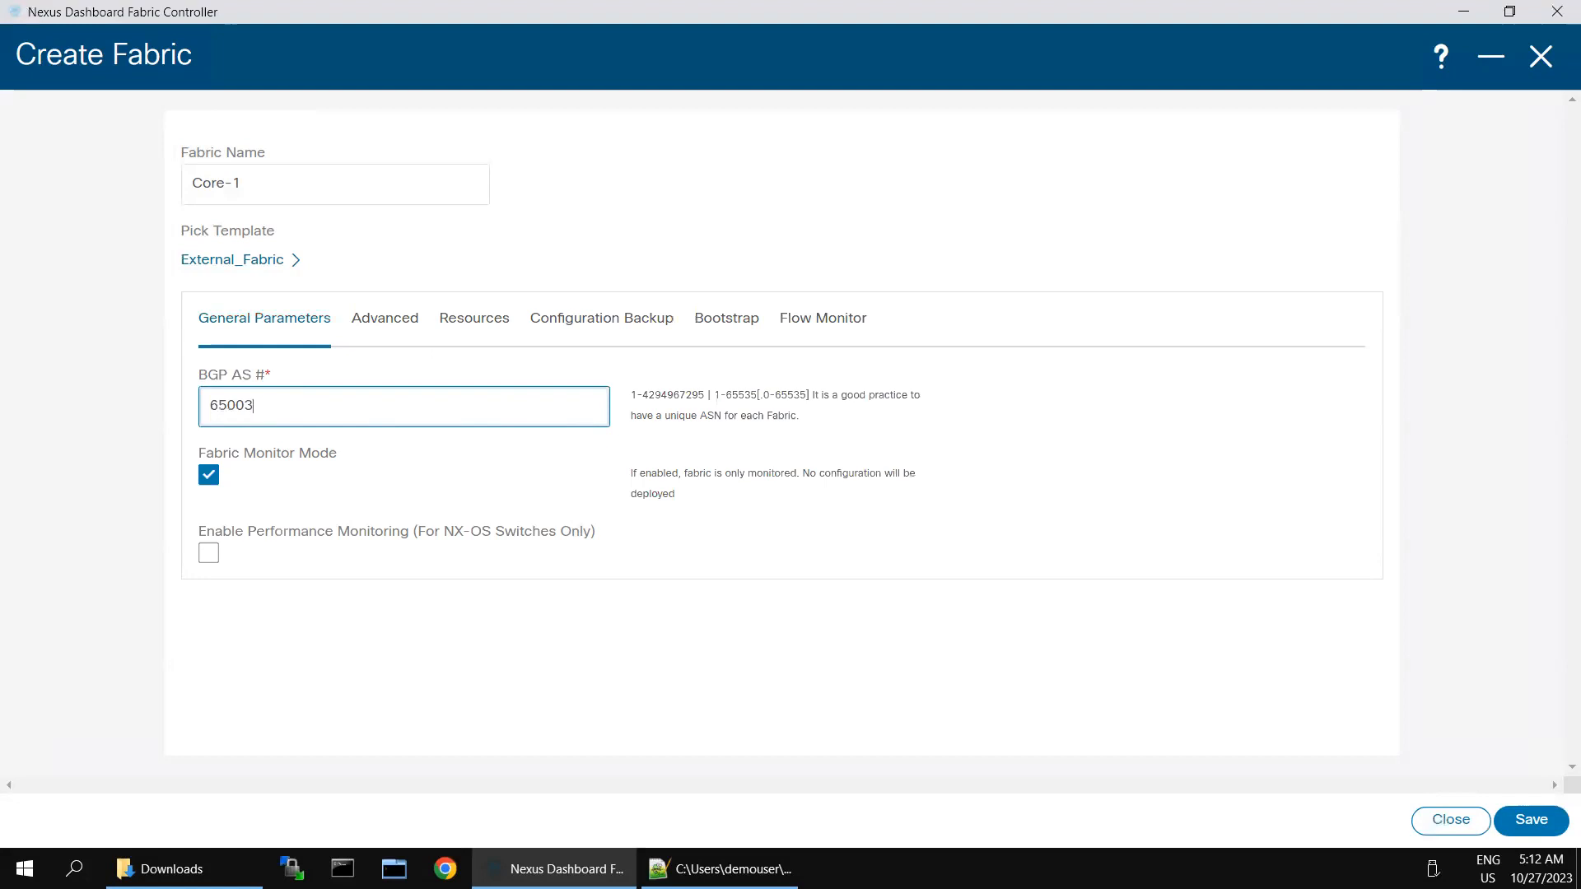
click(1523, 810)
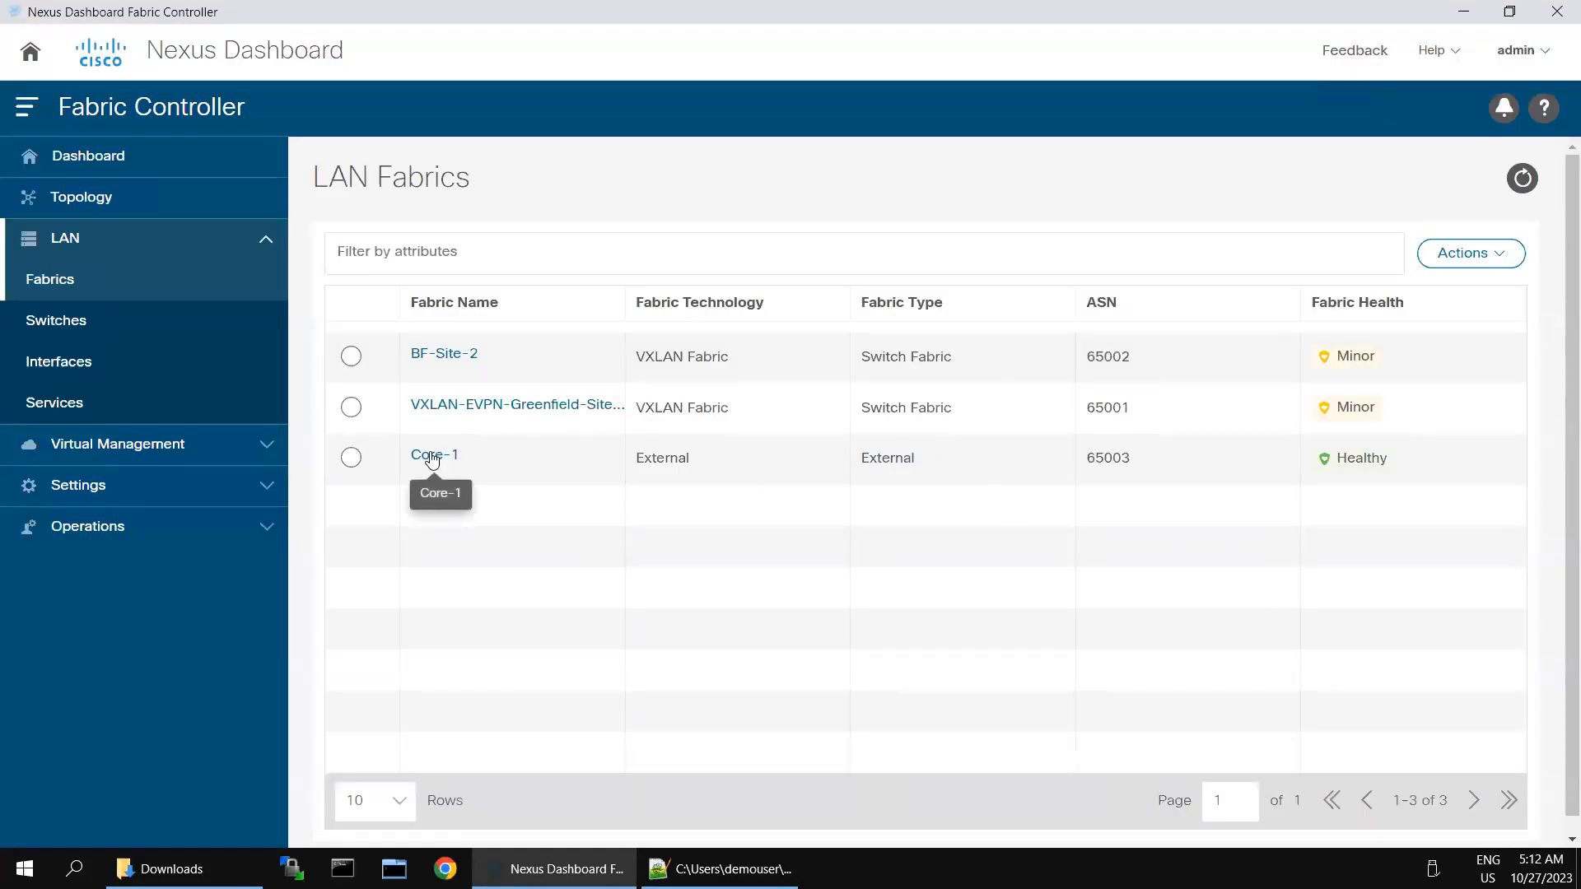
double_click(432, 458)
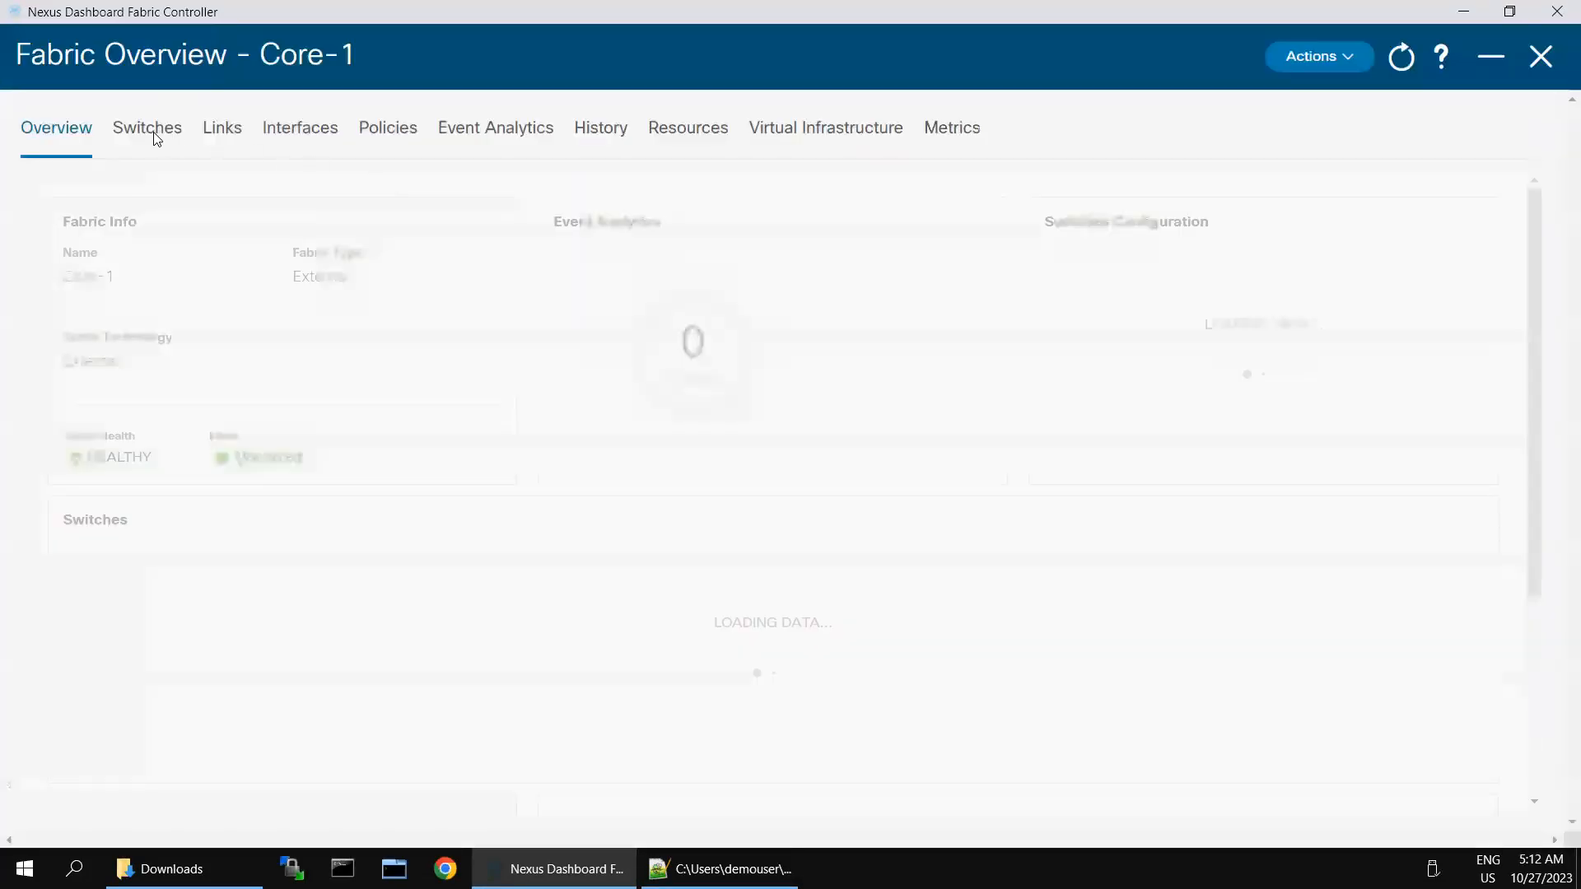
Step: Start adding switches to Core-1 with seed IP 198.18.4.205
click(154, 131)
click(1467, 206)
click(1412, 254)
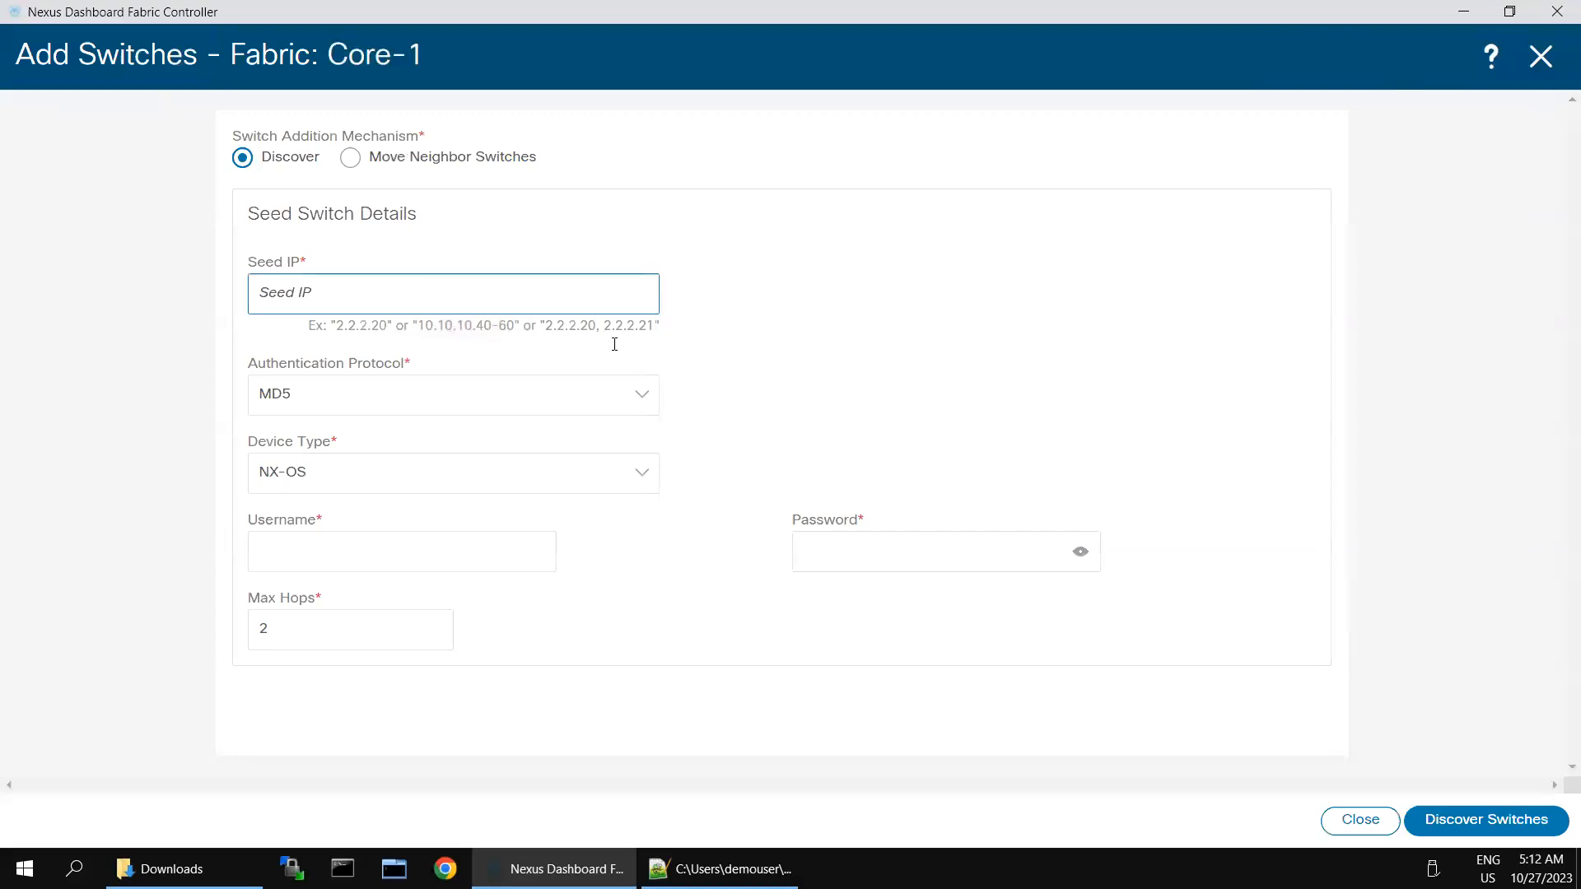
click(390, 293)
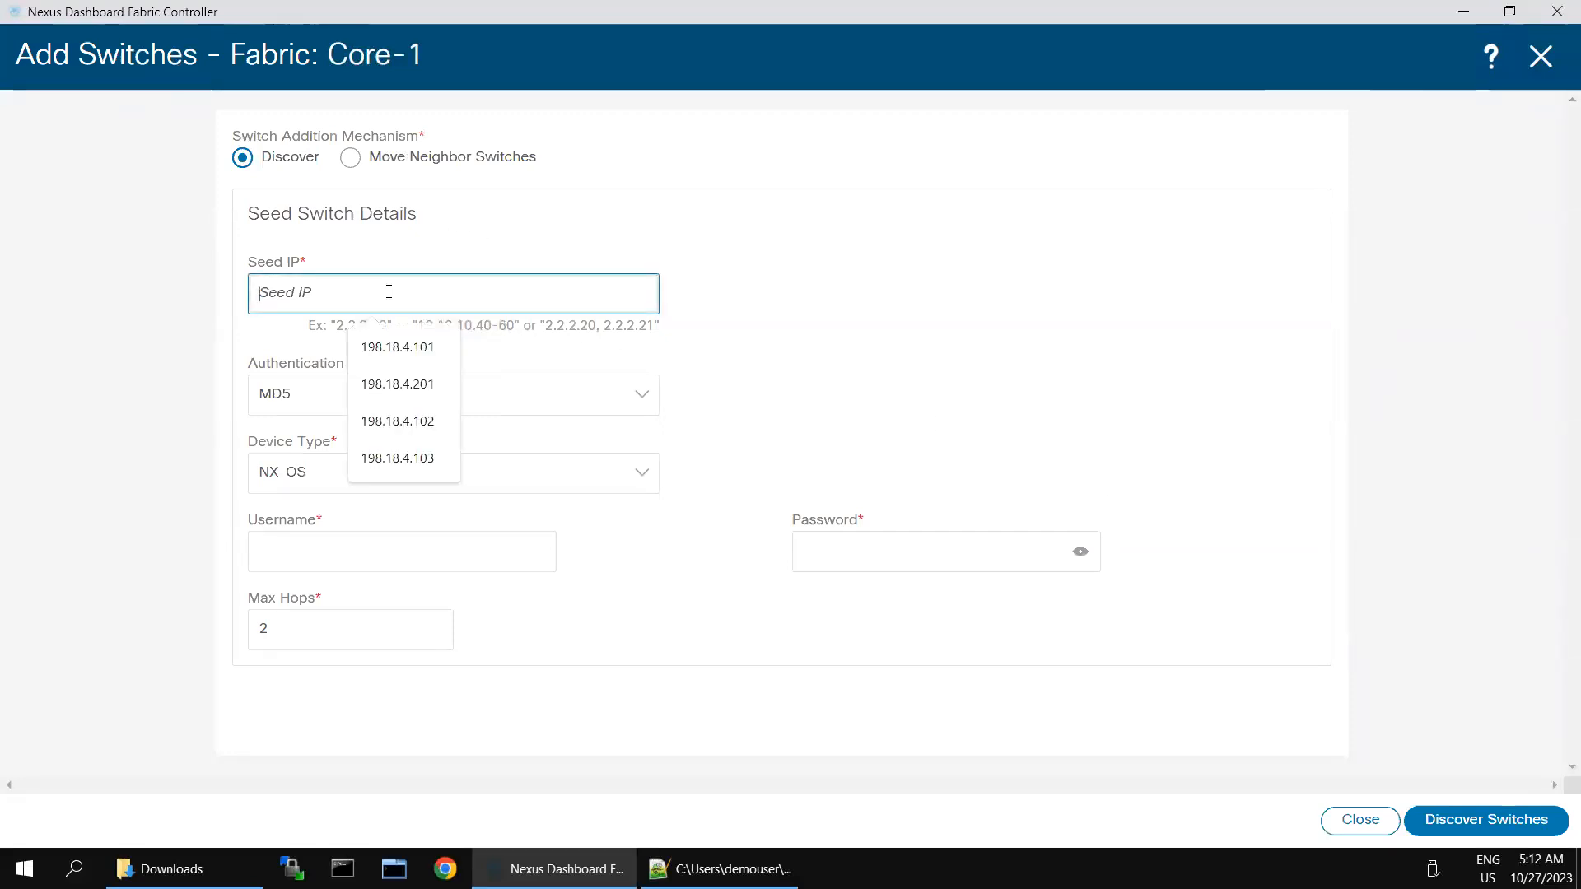
click(428, 387)
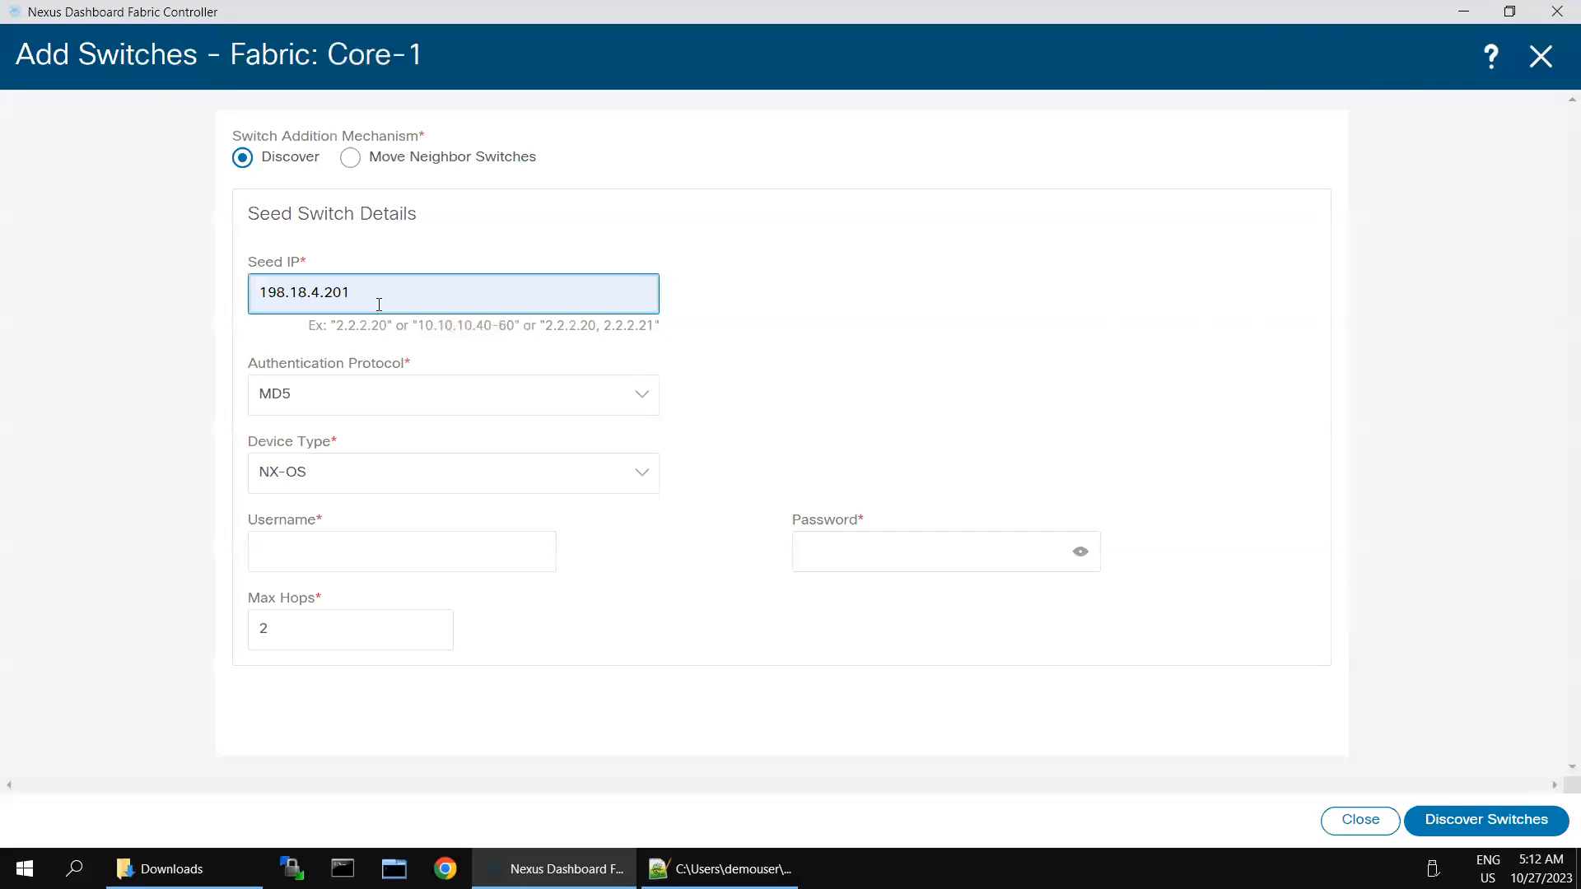
key(BackSpace)
text(5)
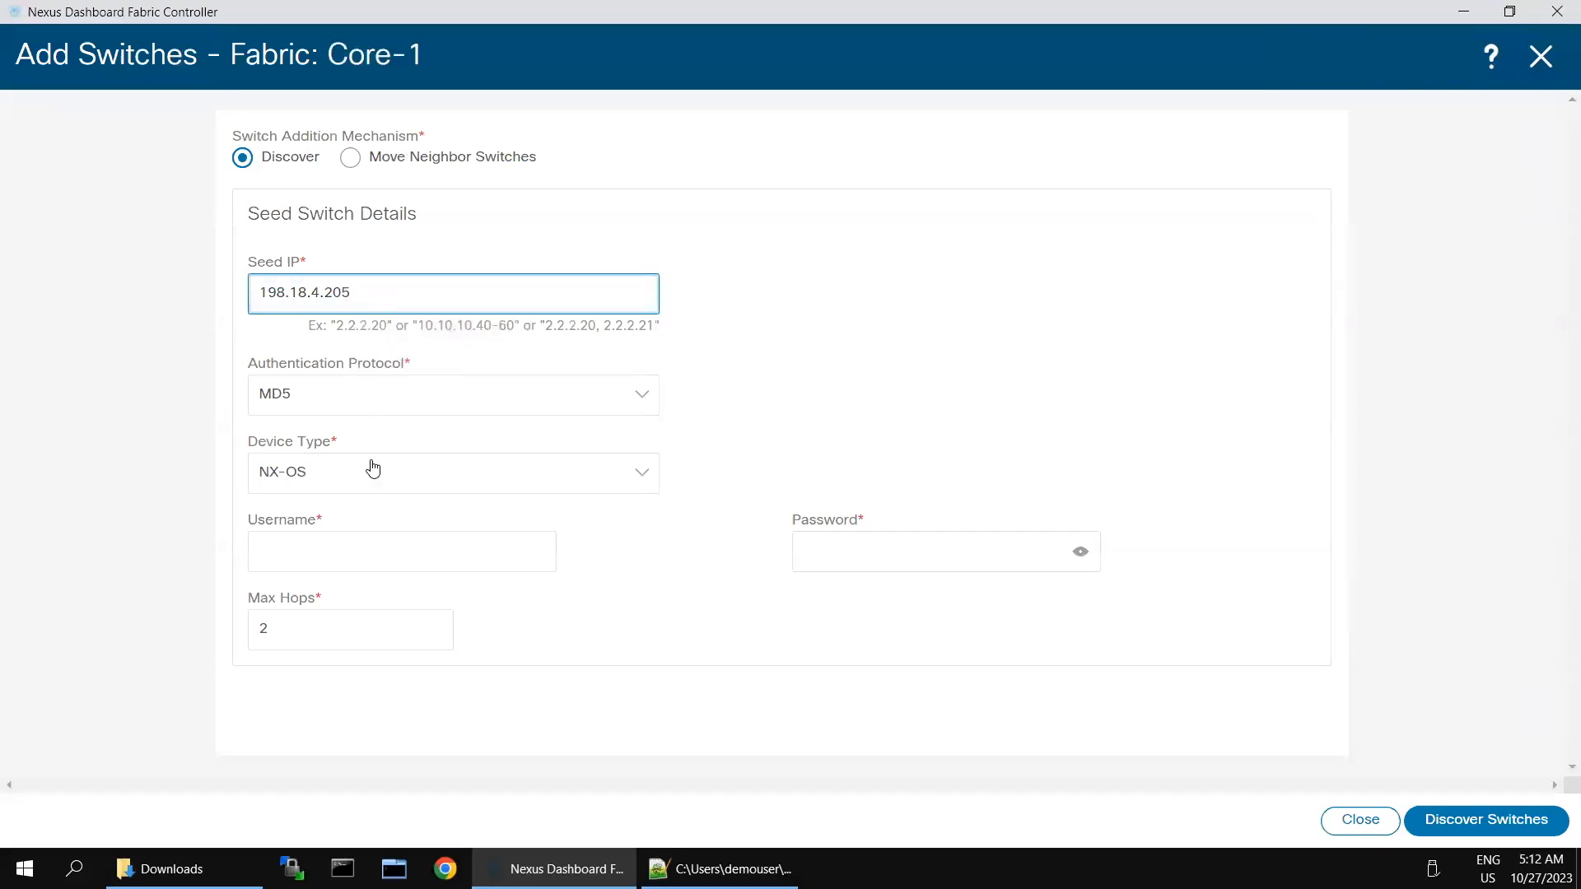
Step: Enter the switch login username and password, then discover reachable switches
click(350, 546)
text(ad)
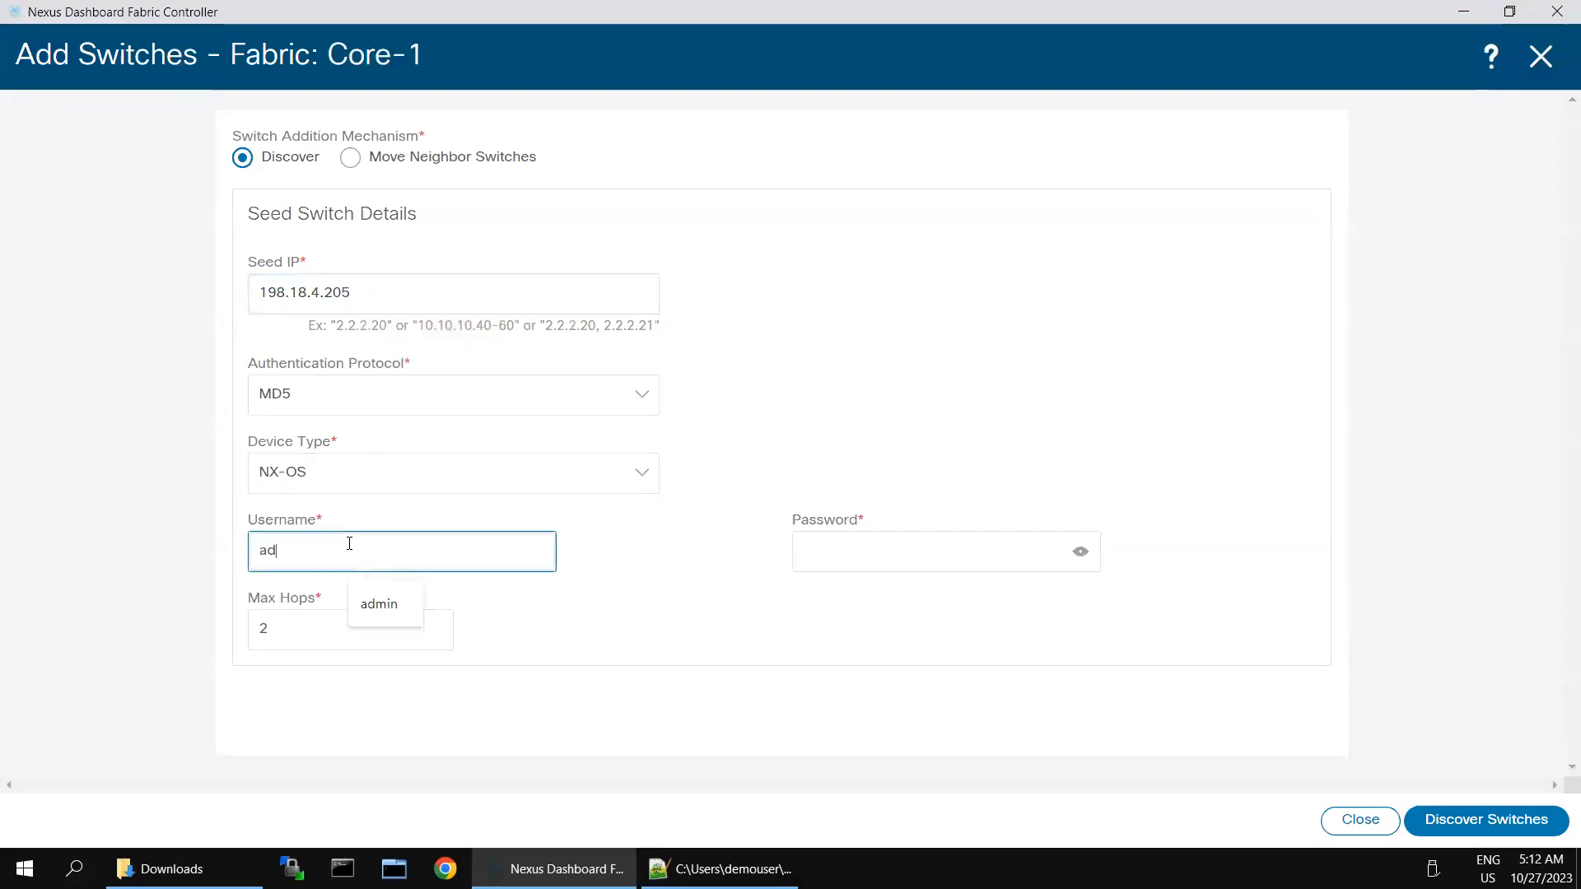
text(min)
key(Tab)
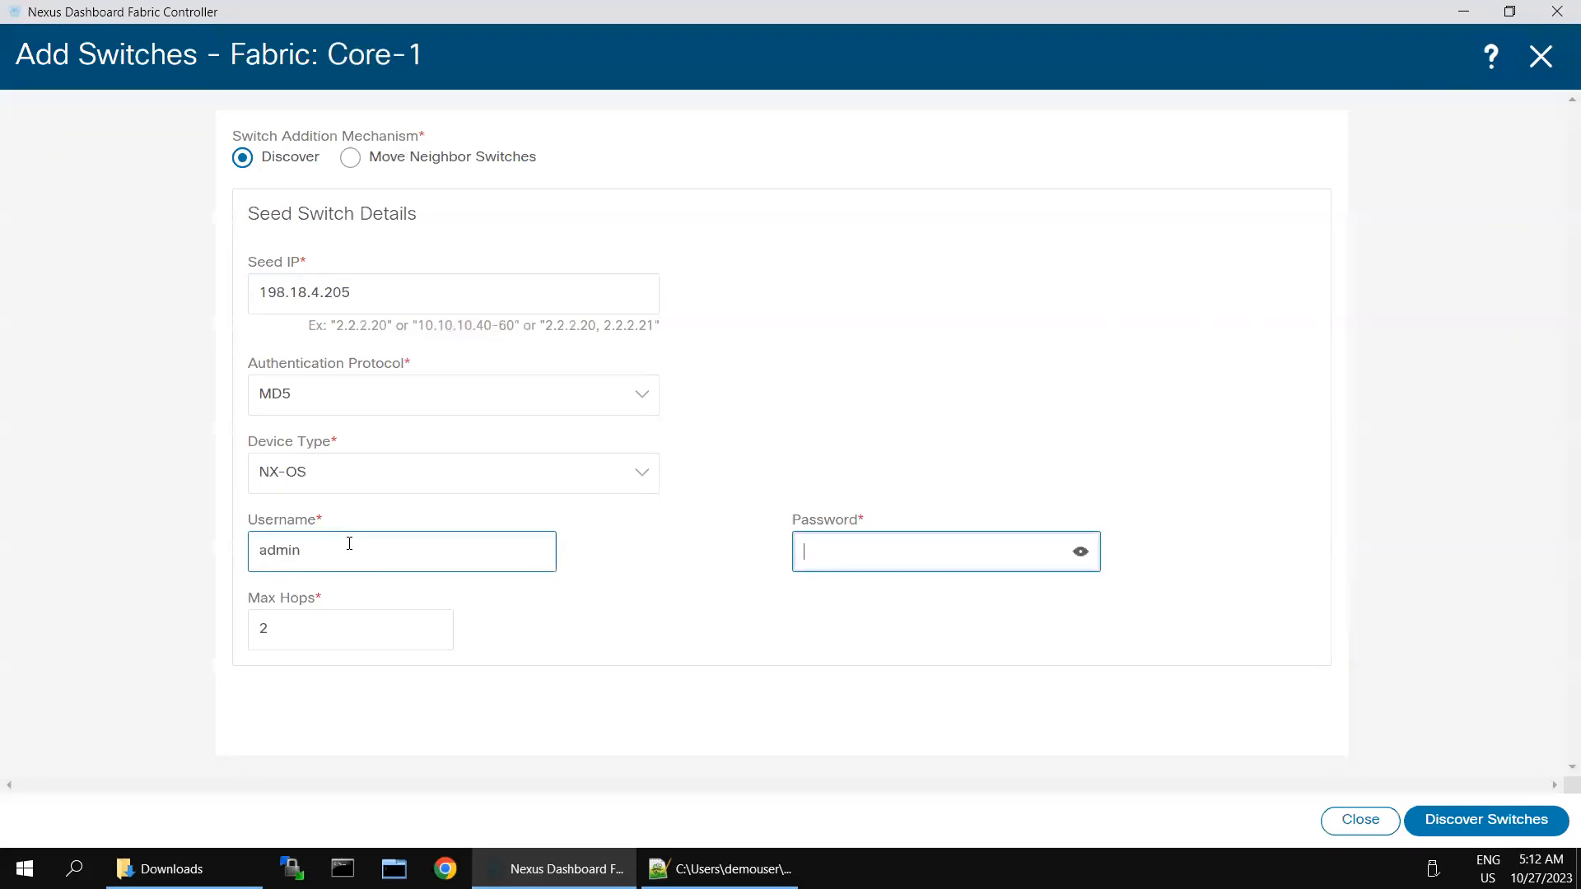
text(********)
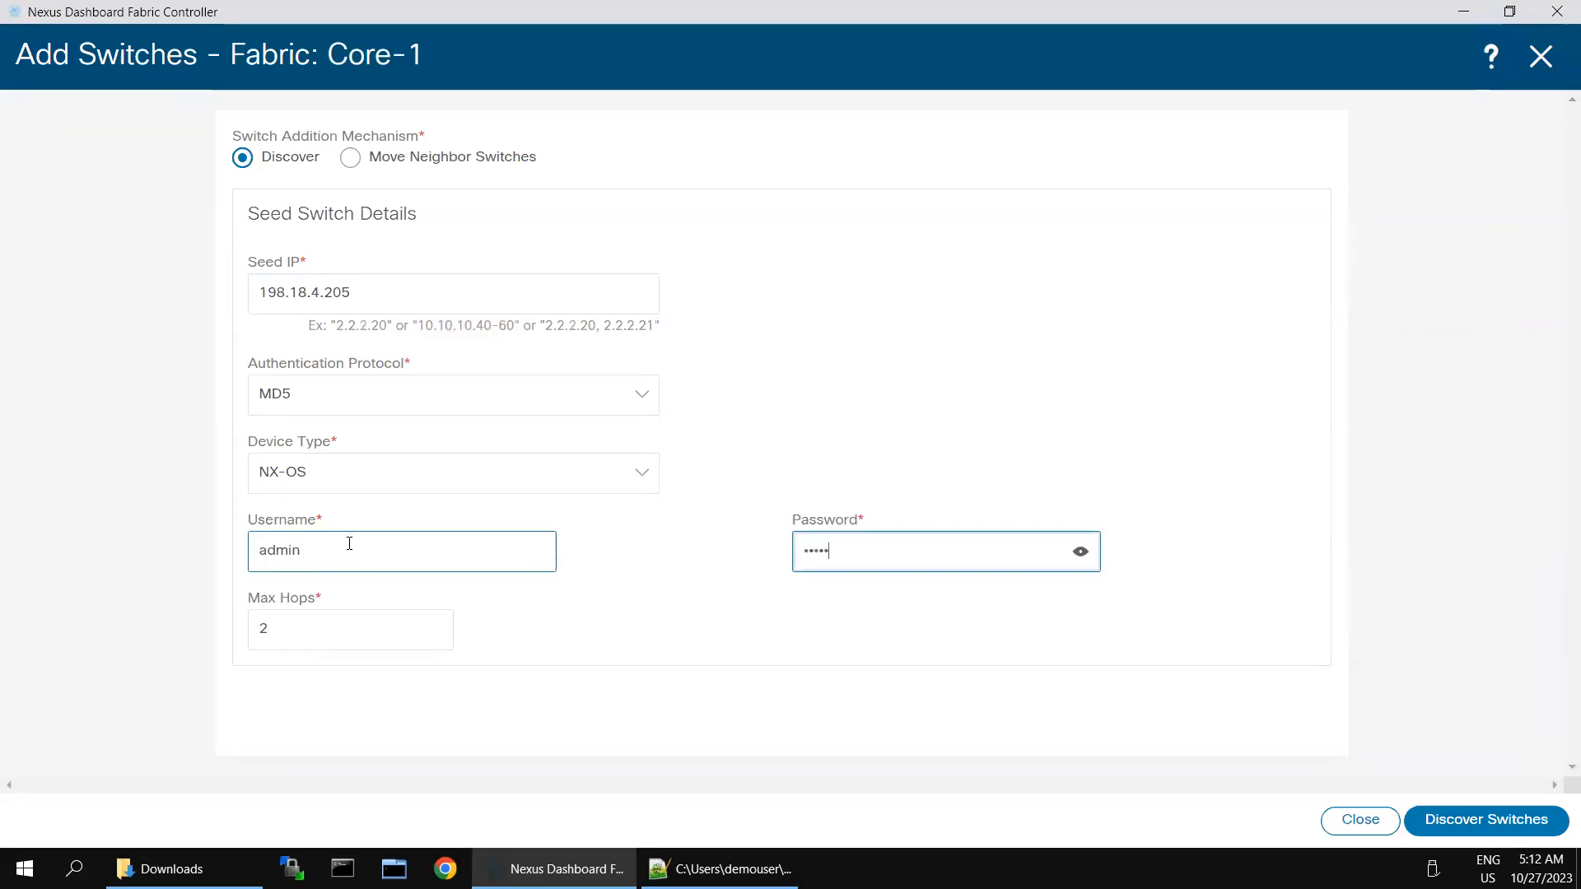
text(***)
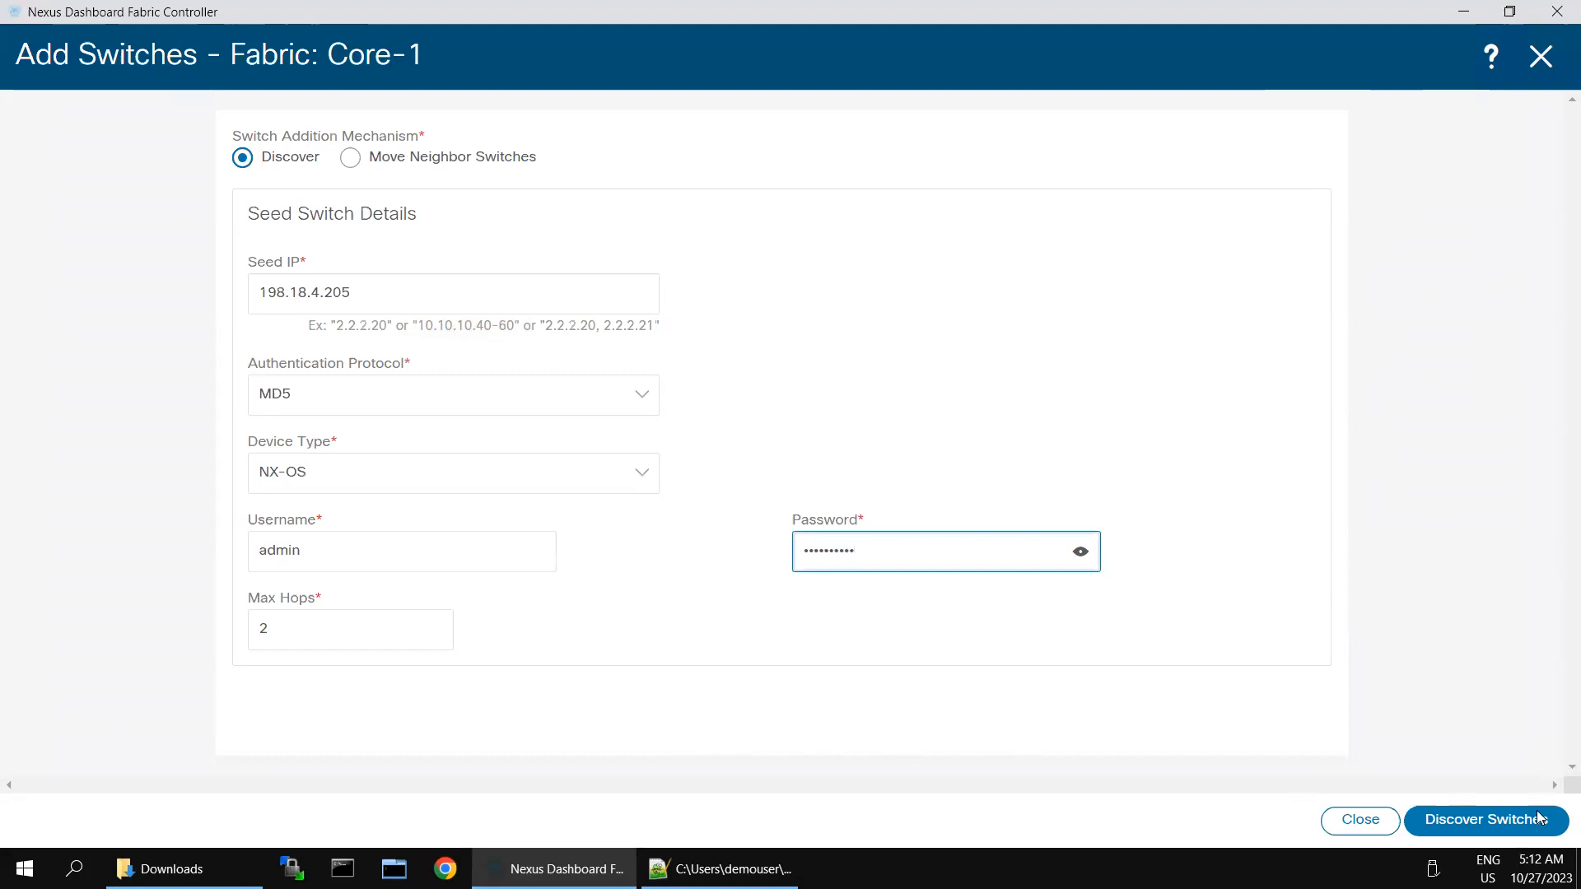
click(1506, 824)
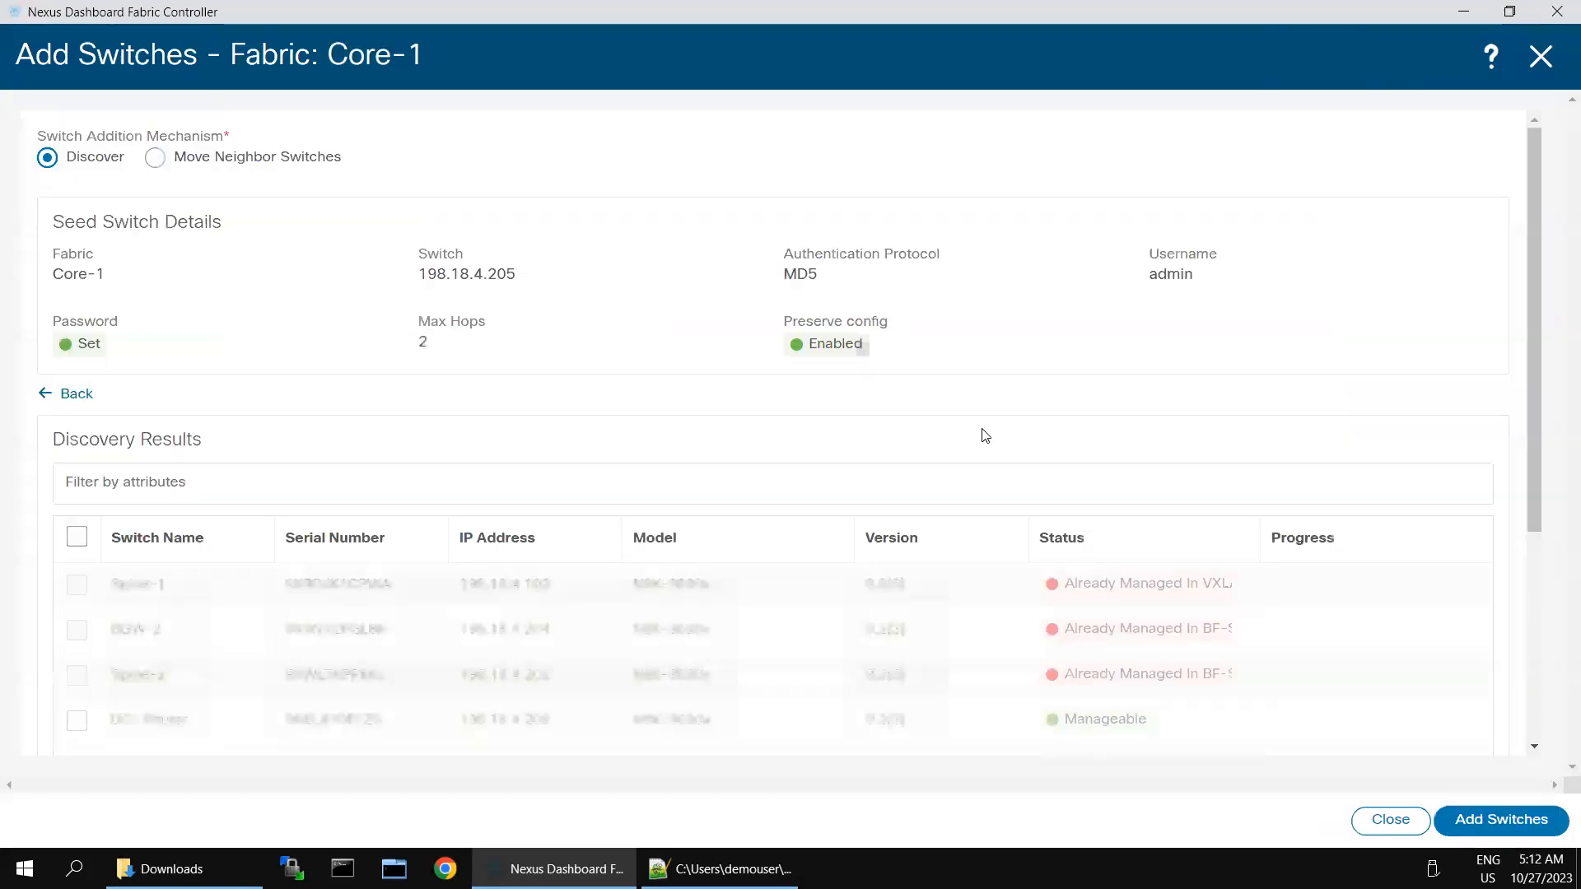
Step: Add DCI-Router (198.18.4.205) to Core-1 and select it in the fabric's switch list
click(77, 720)
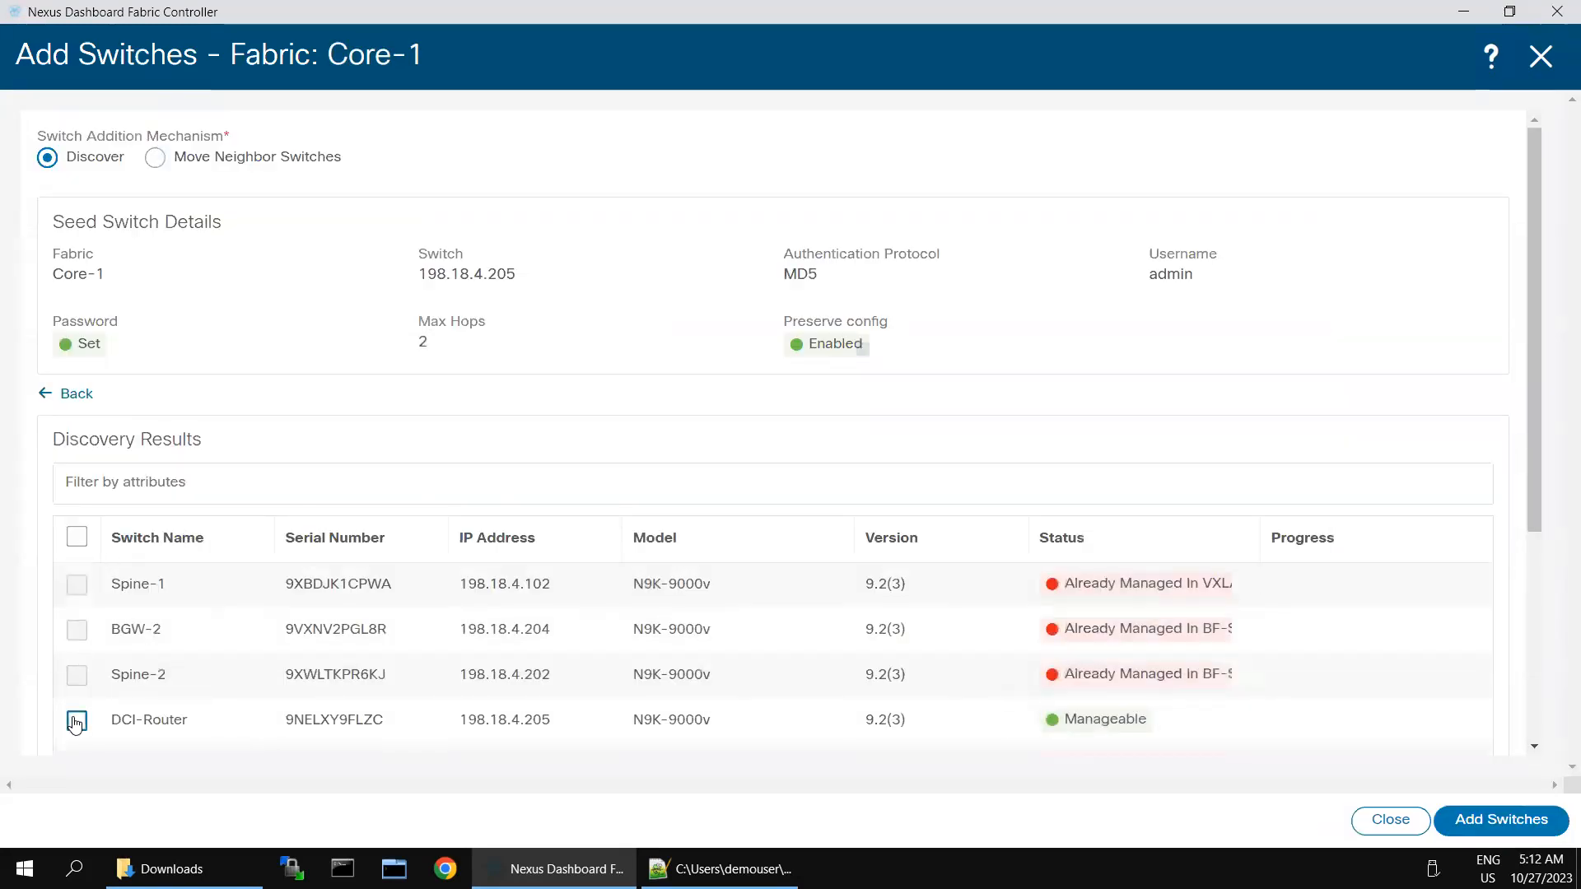
click(1500, 819)
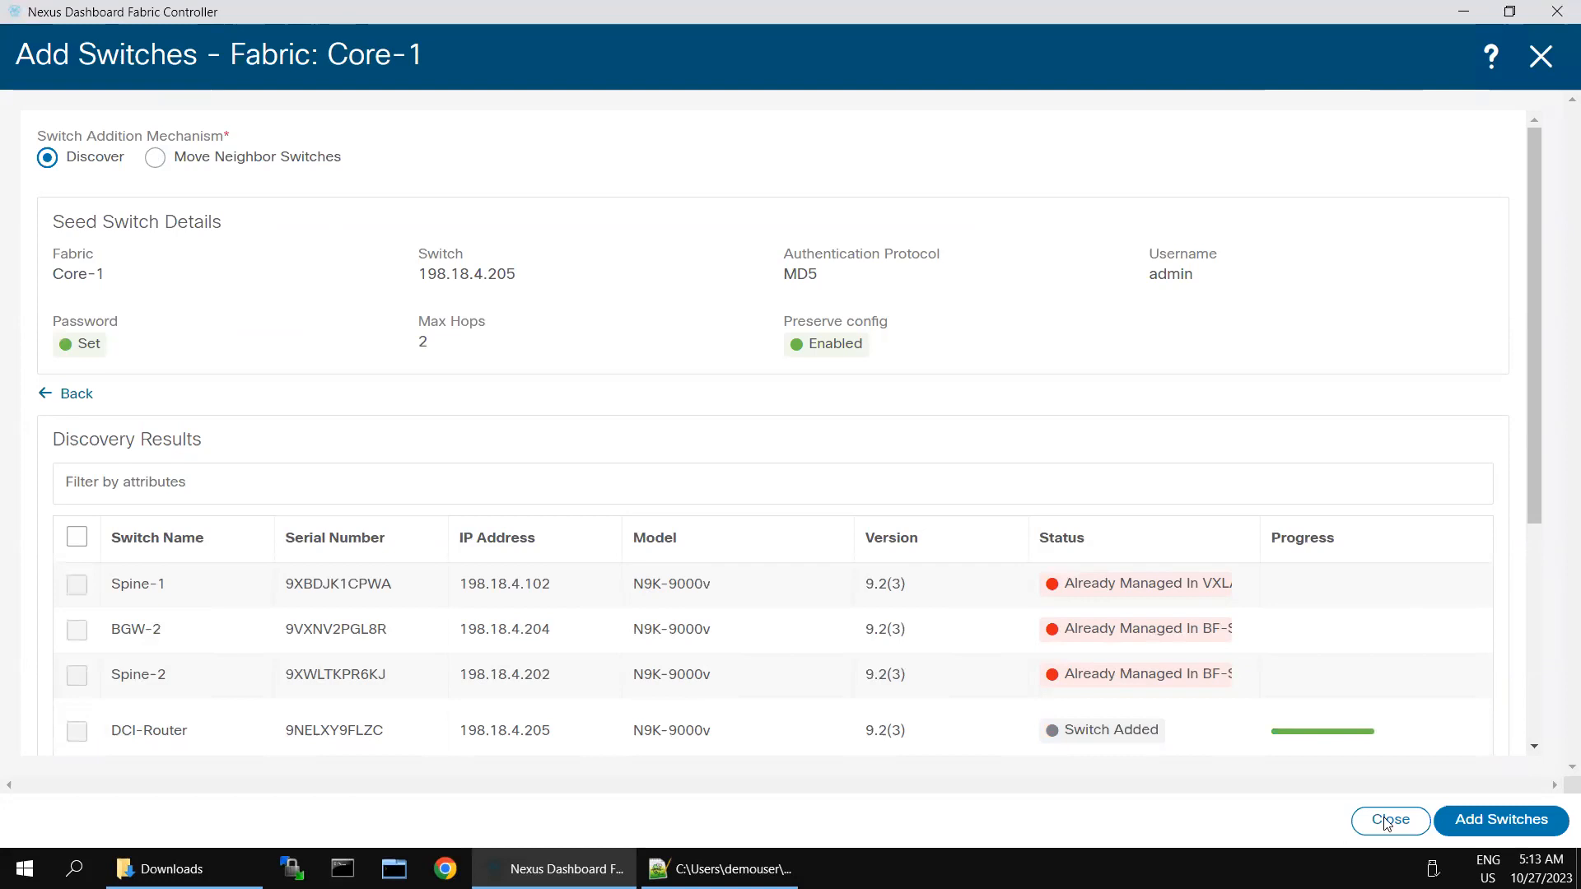
click(1463, 821)
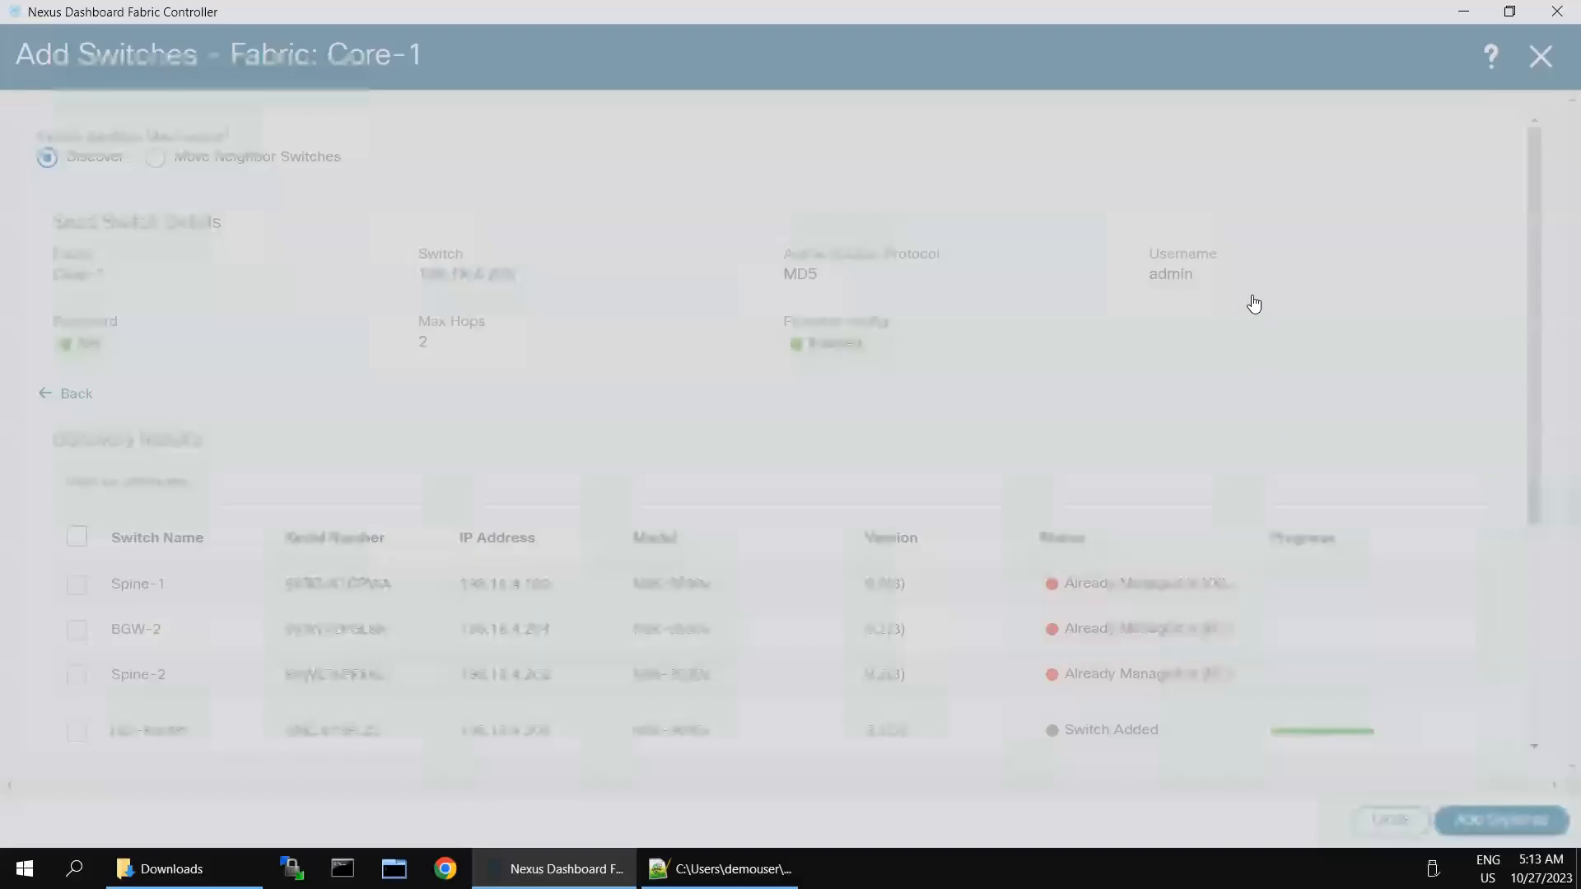
key(Return)
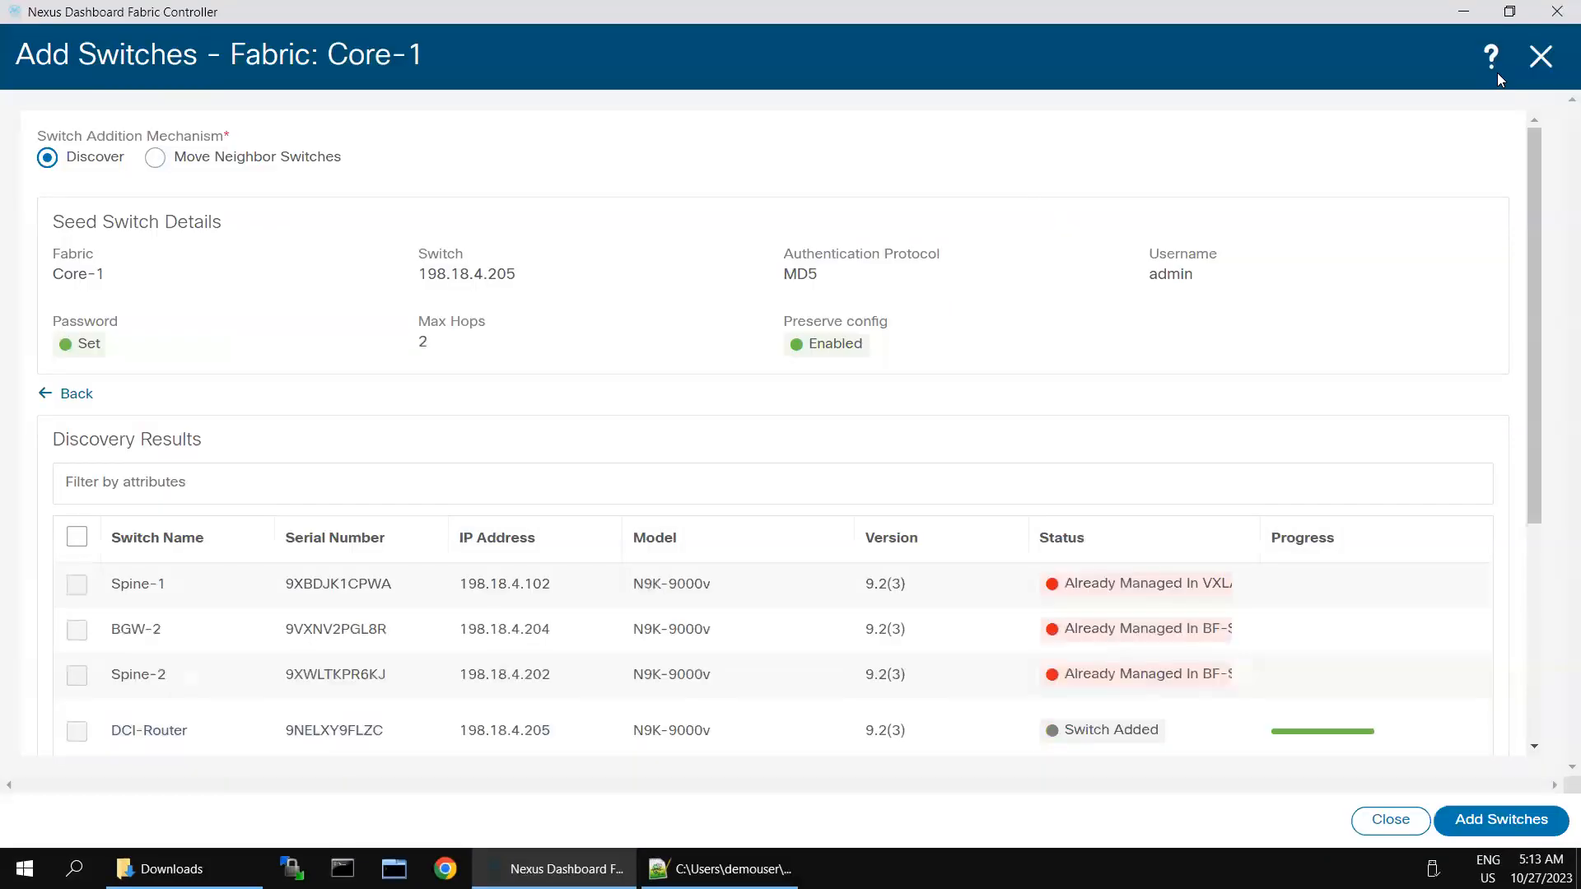
click(1540, 56)
click(61, 309)
click(1489, 212)
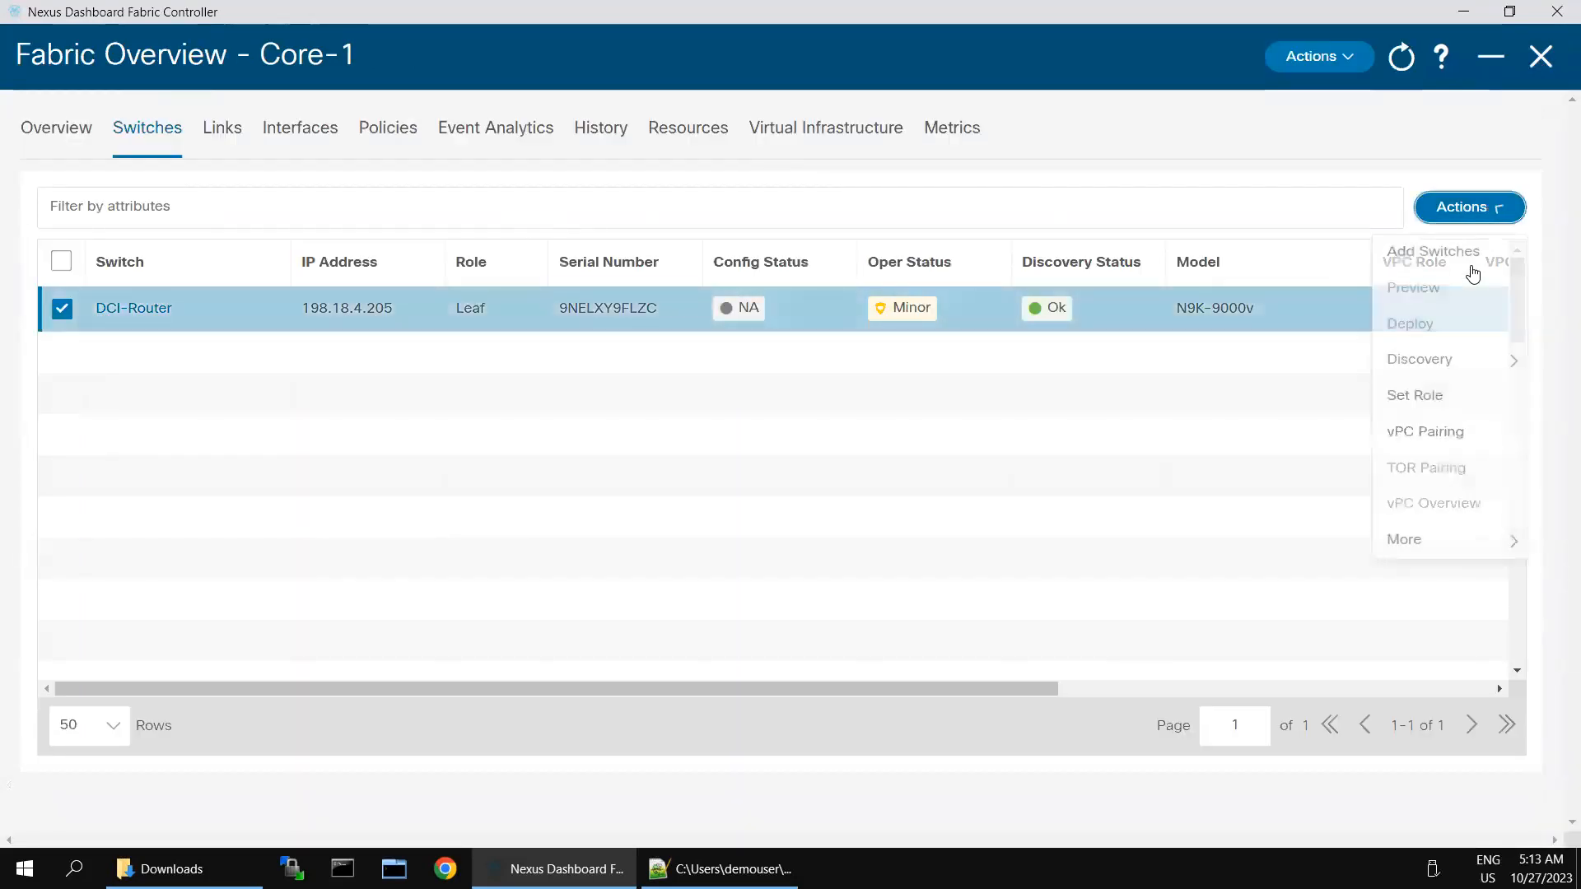
click(1414, 397)
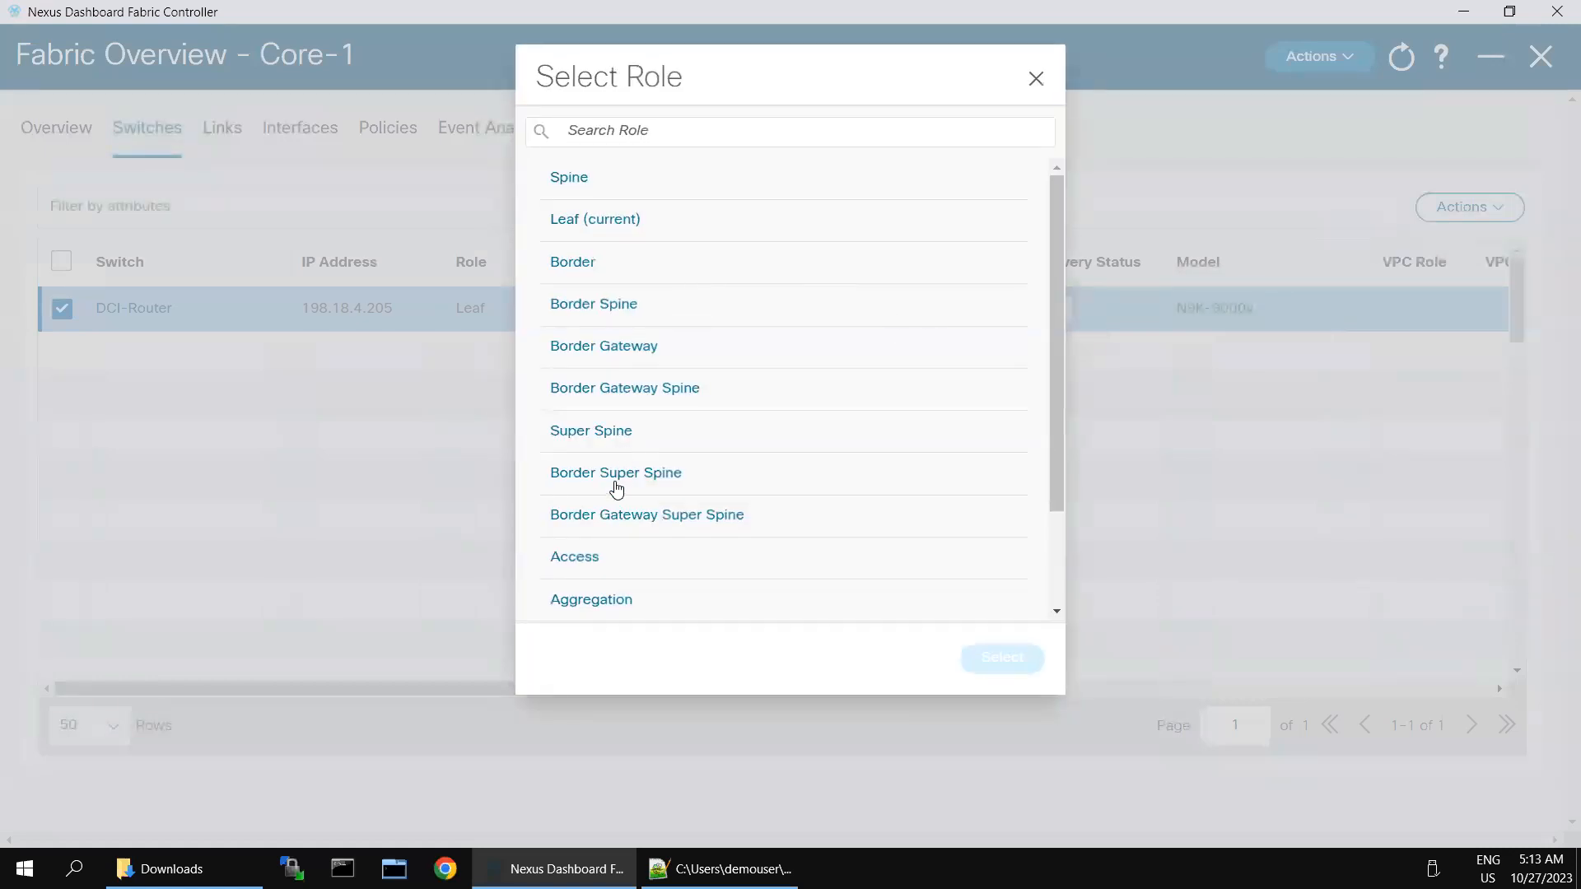
scroll(782, 527, down, 3)
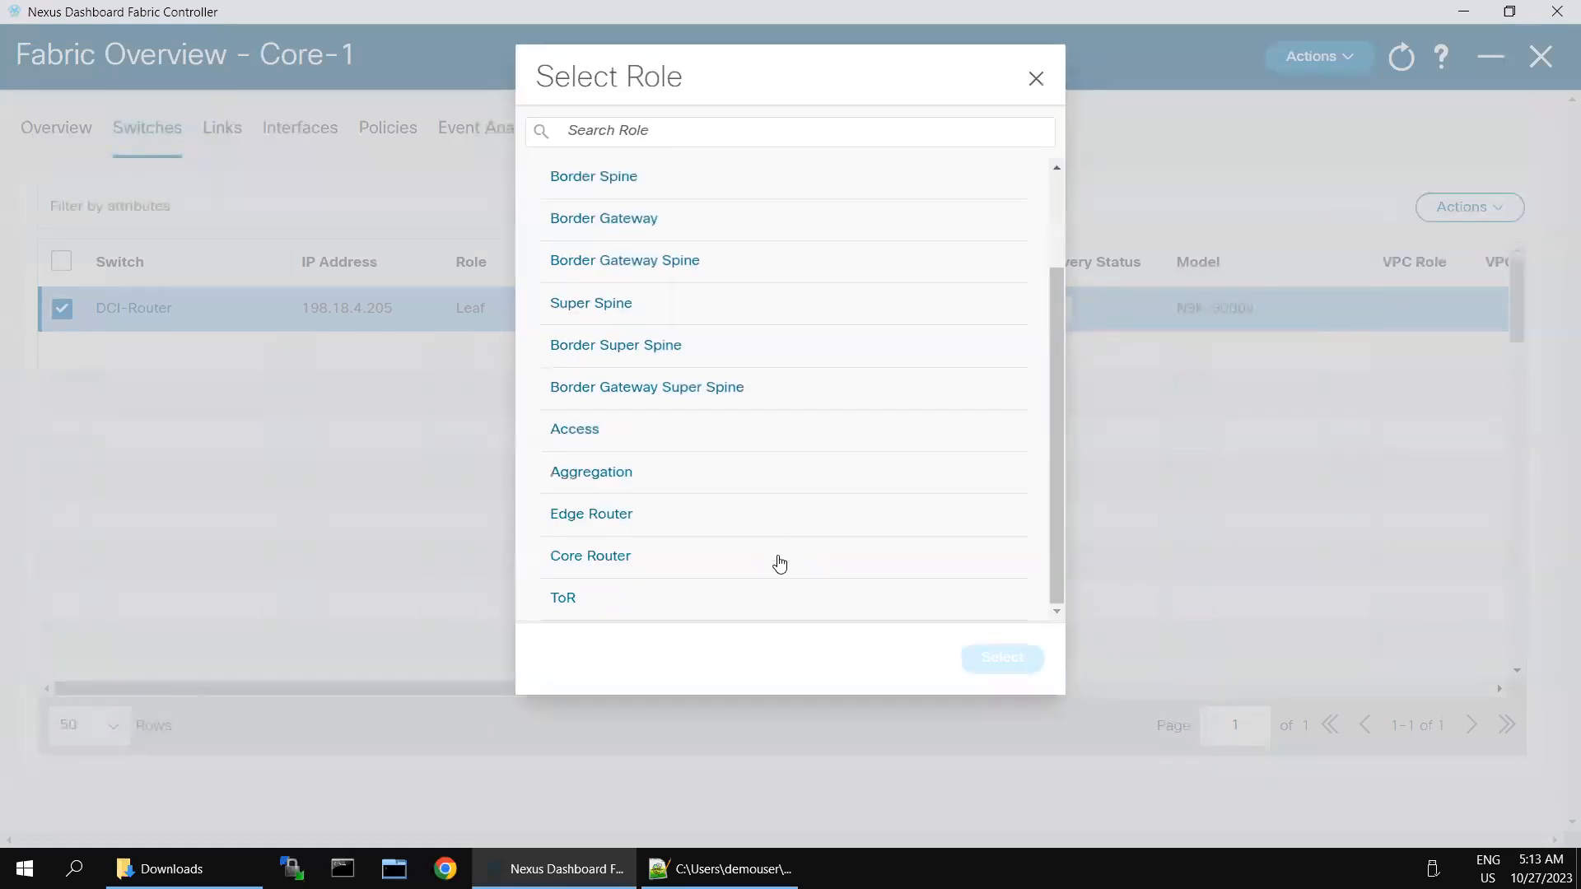
click(591, 570)
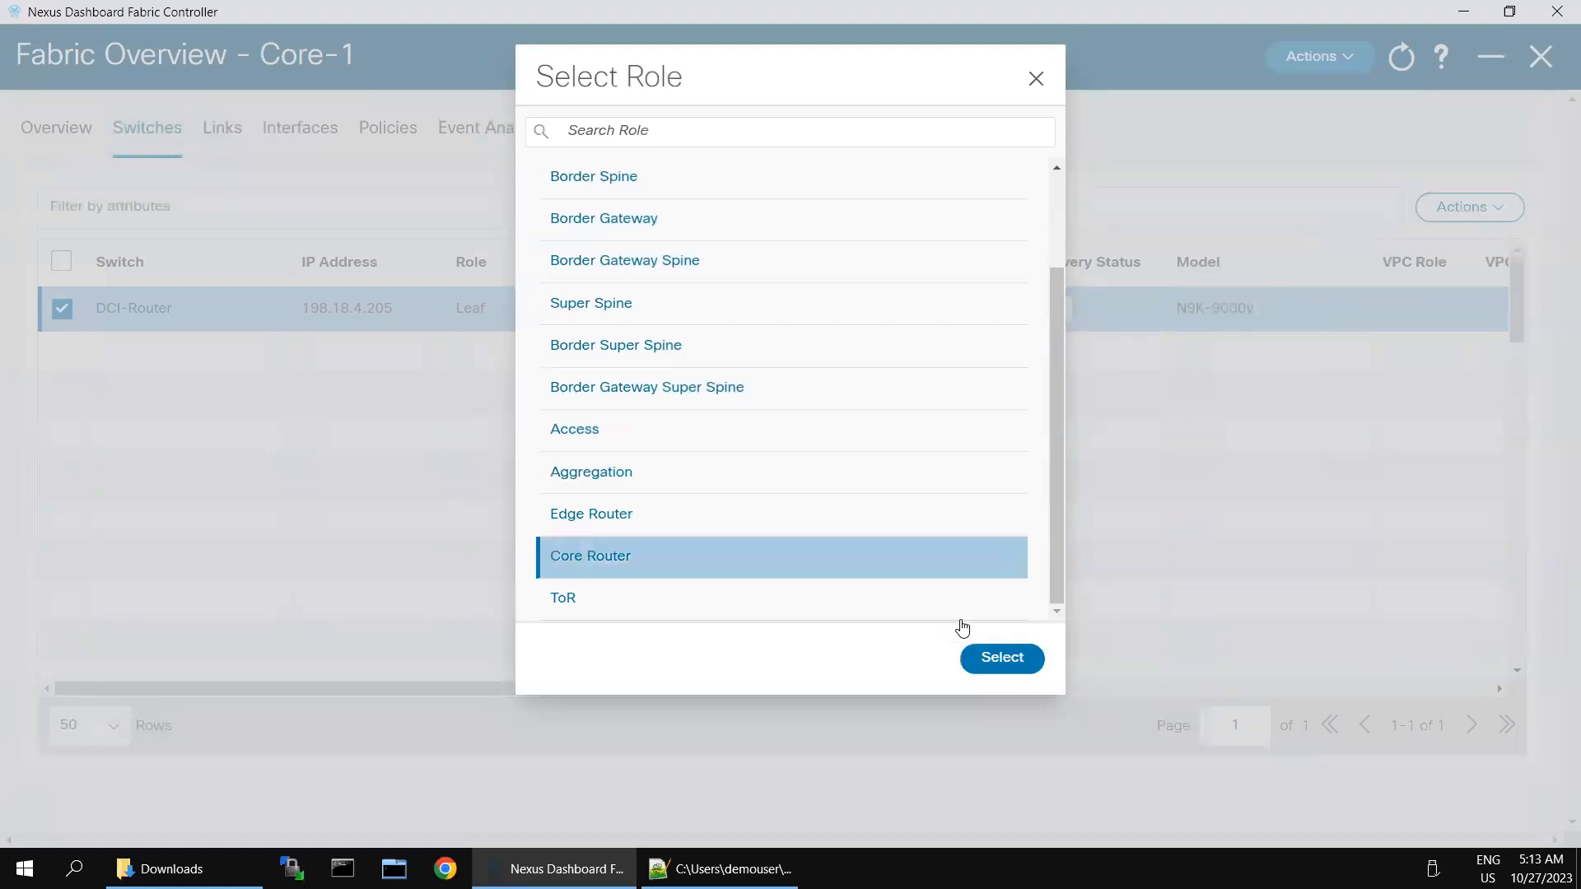
click(988, 659)
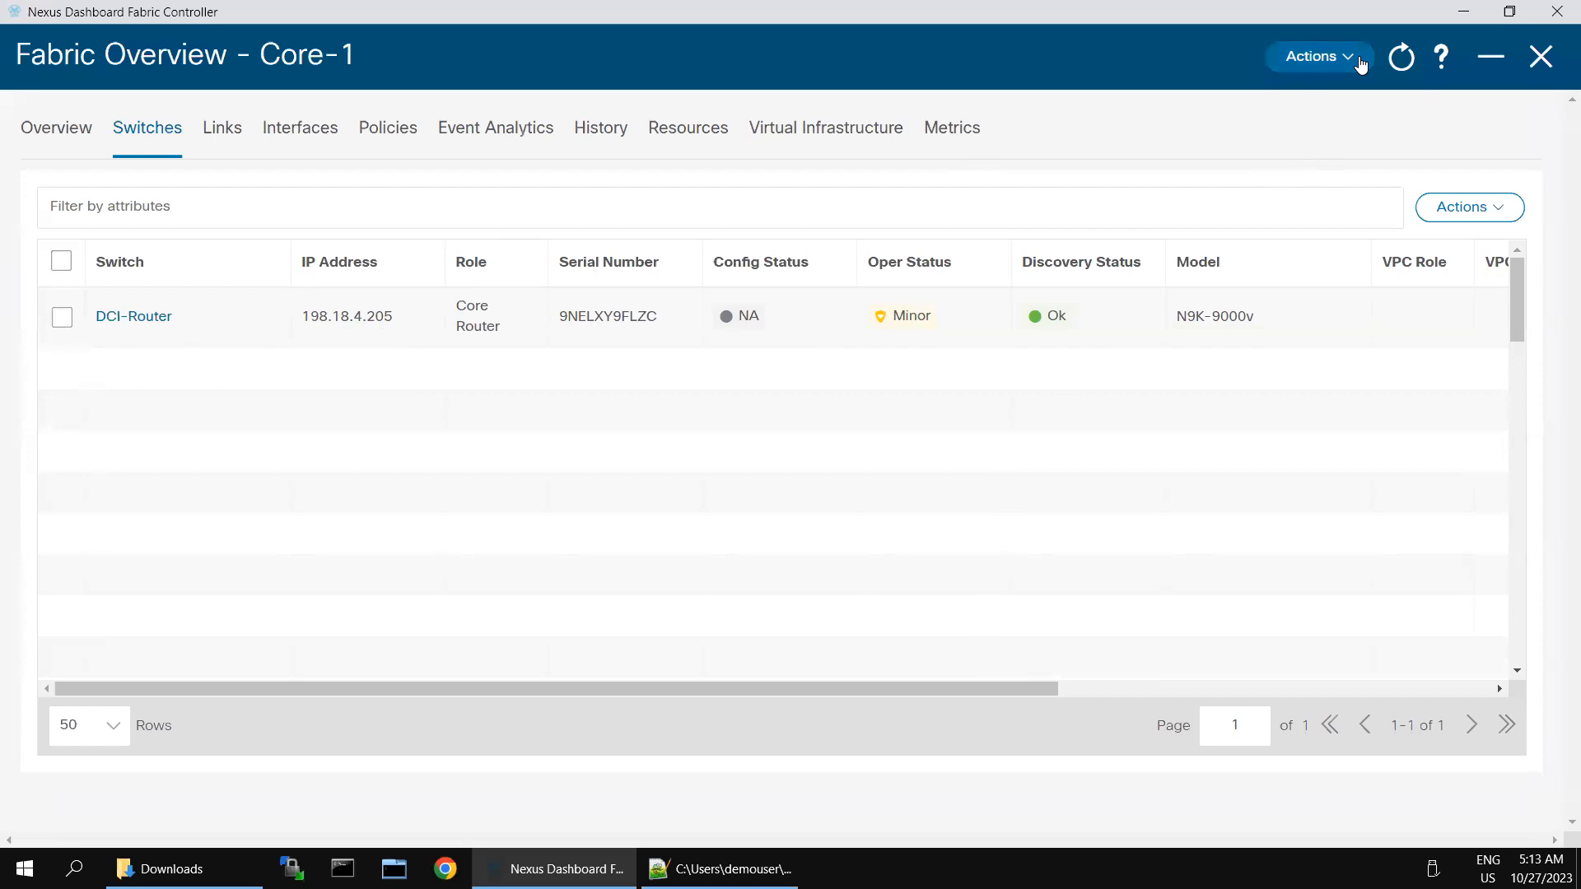
click(1360, 65)
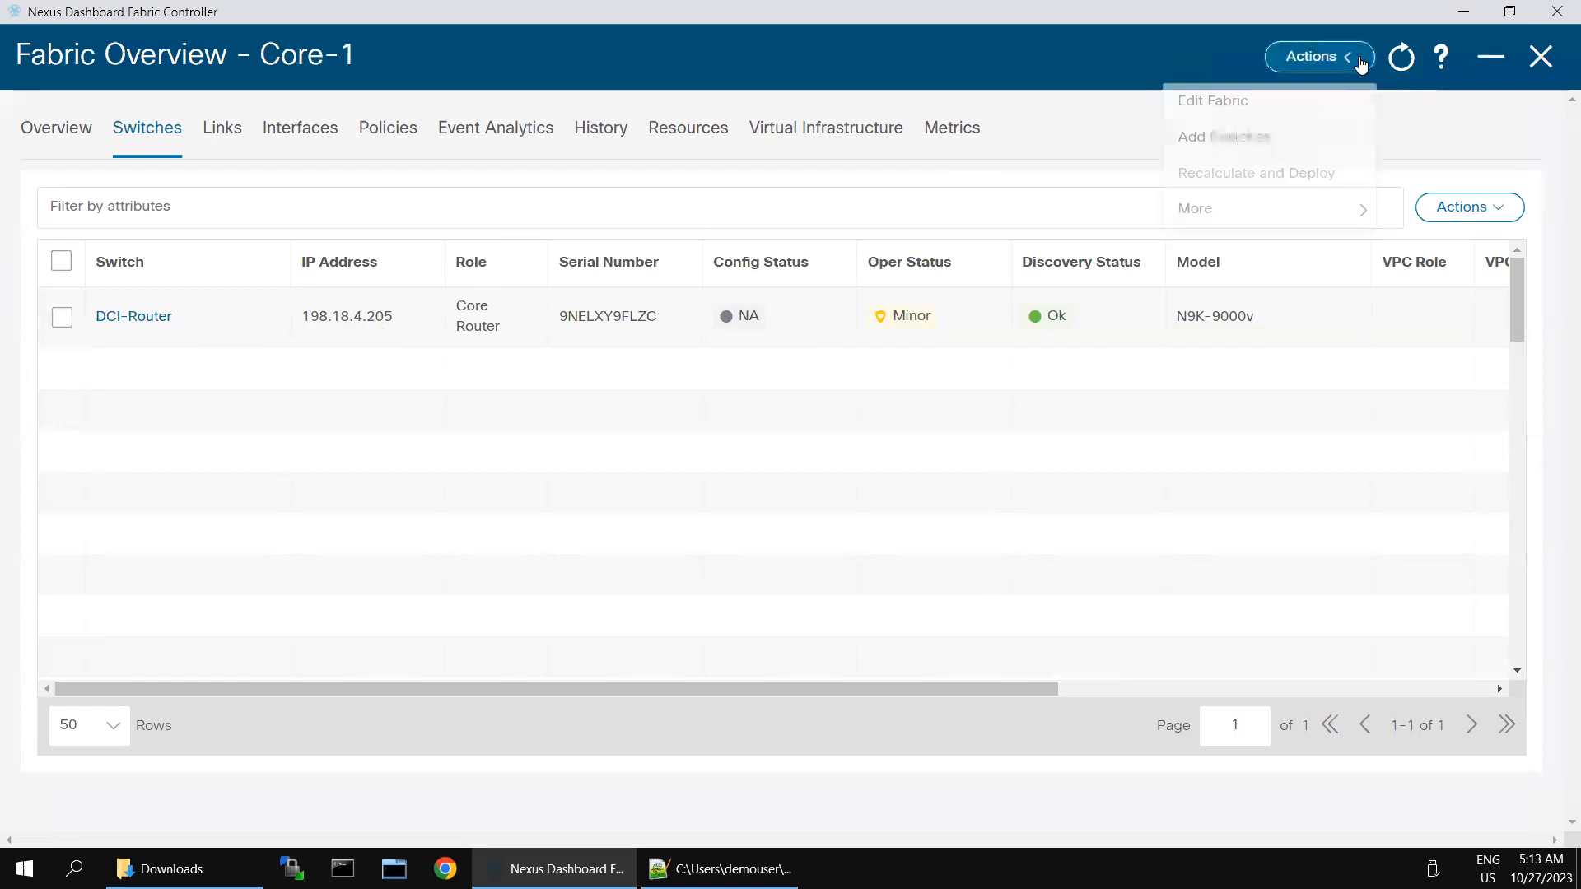
click(62, 317)
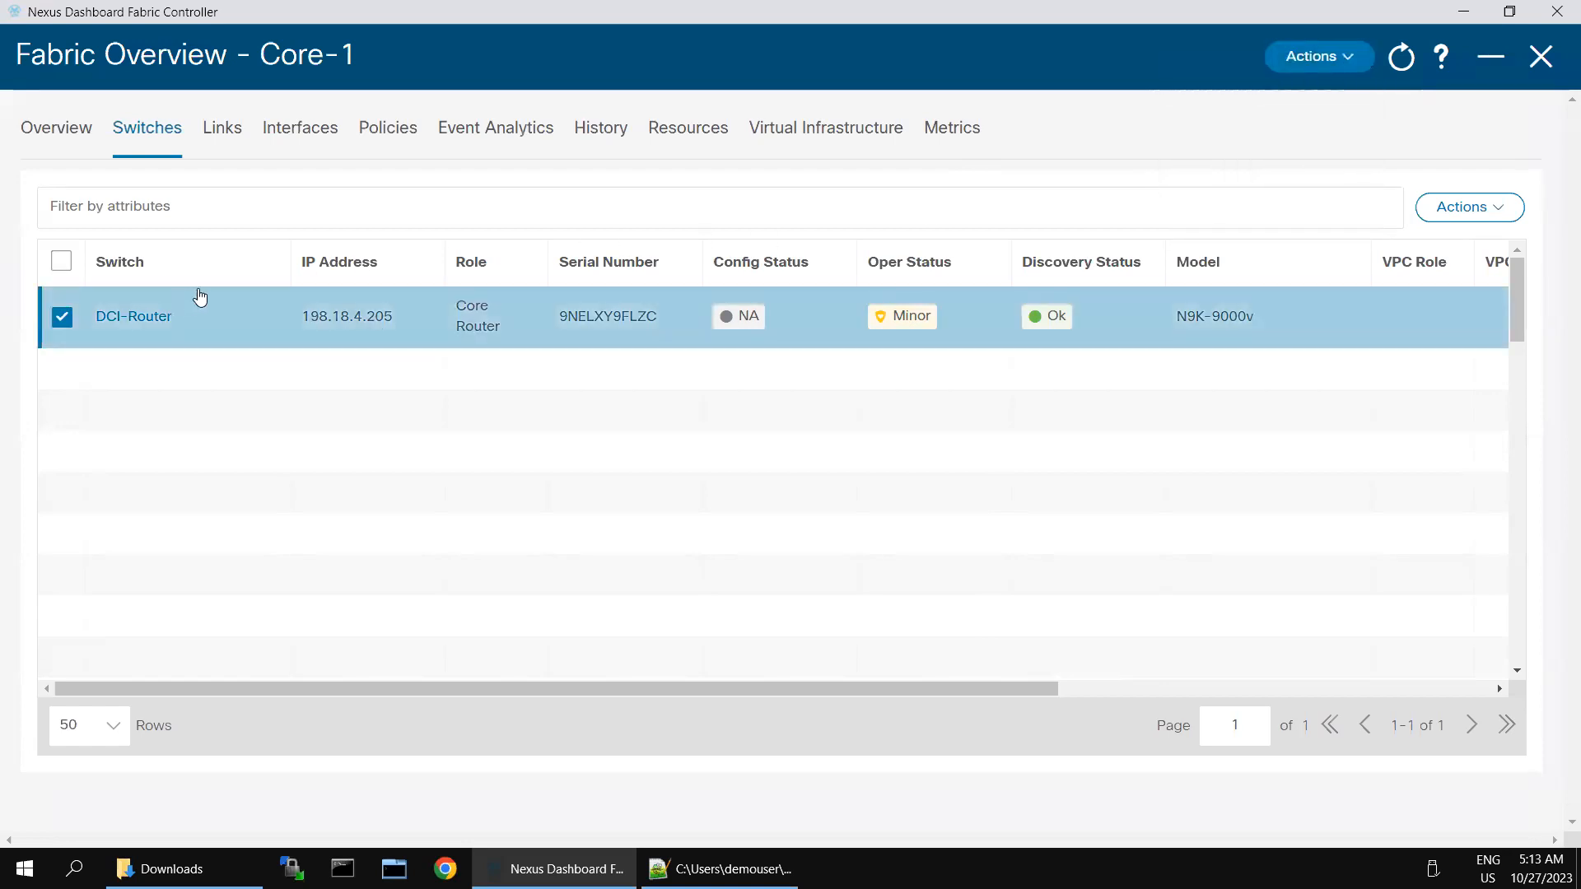
click(1357, 59)
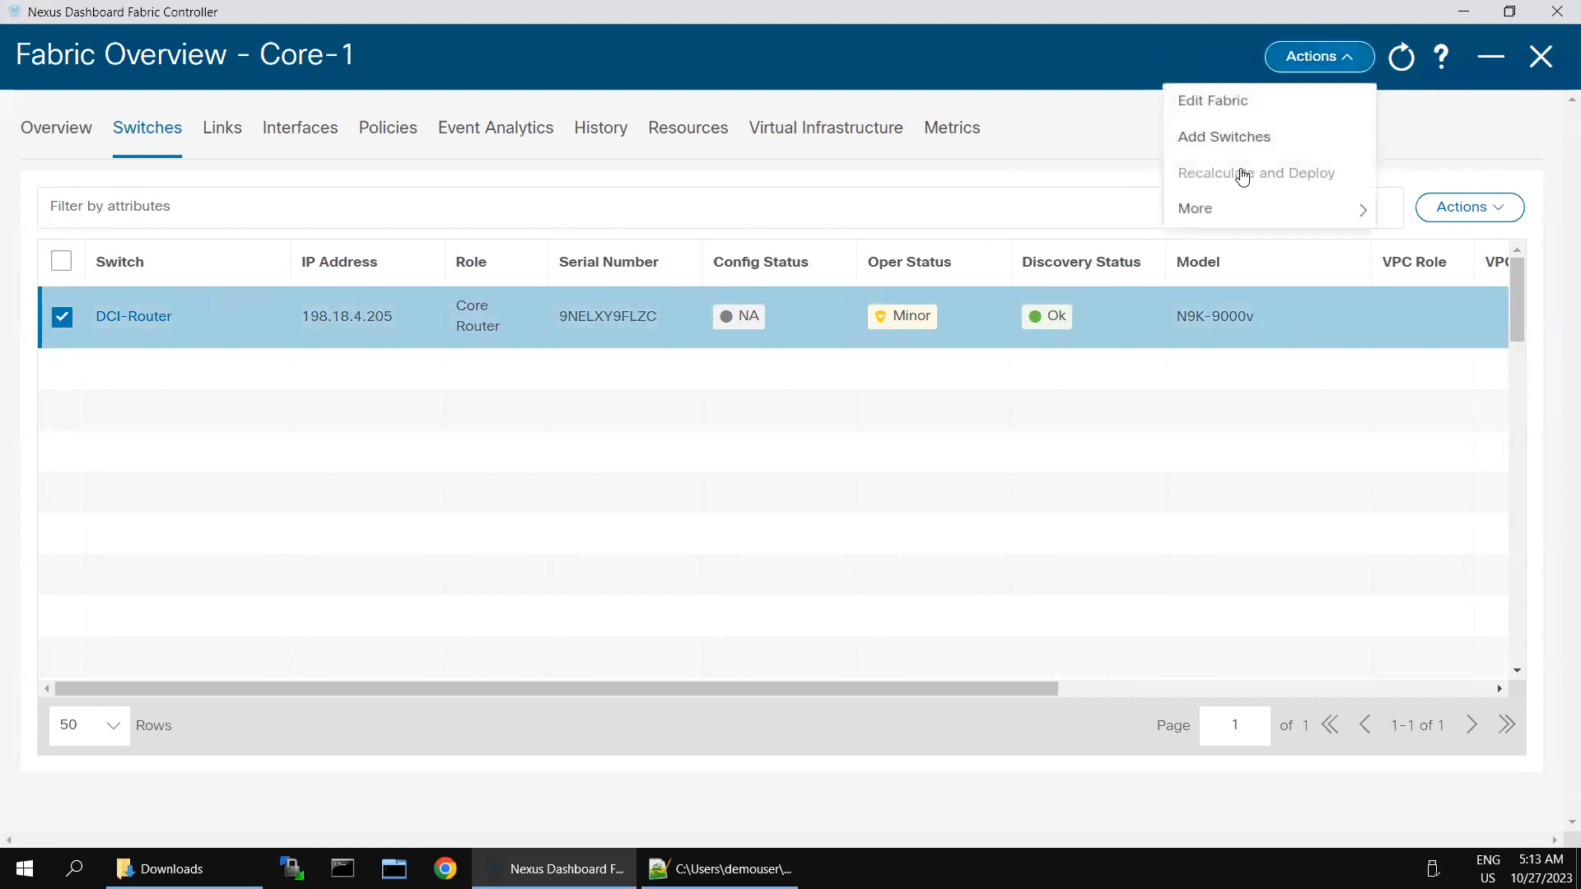
mouse_move(1260, 213)
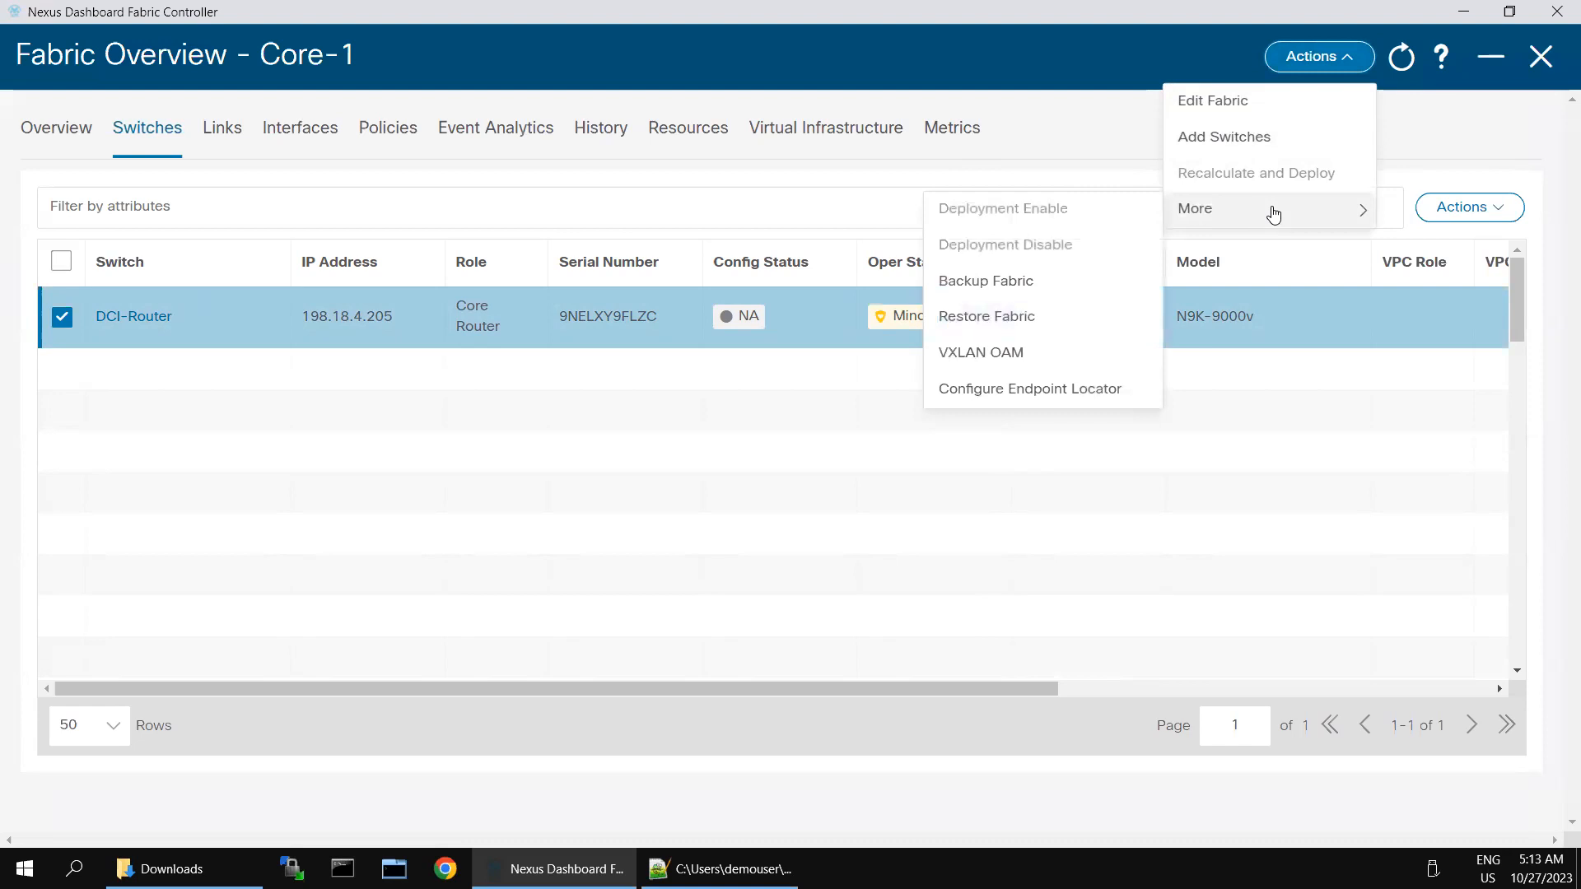
click(1480, 208)
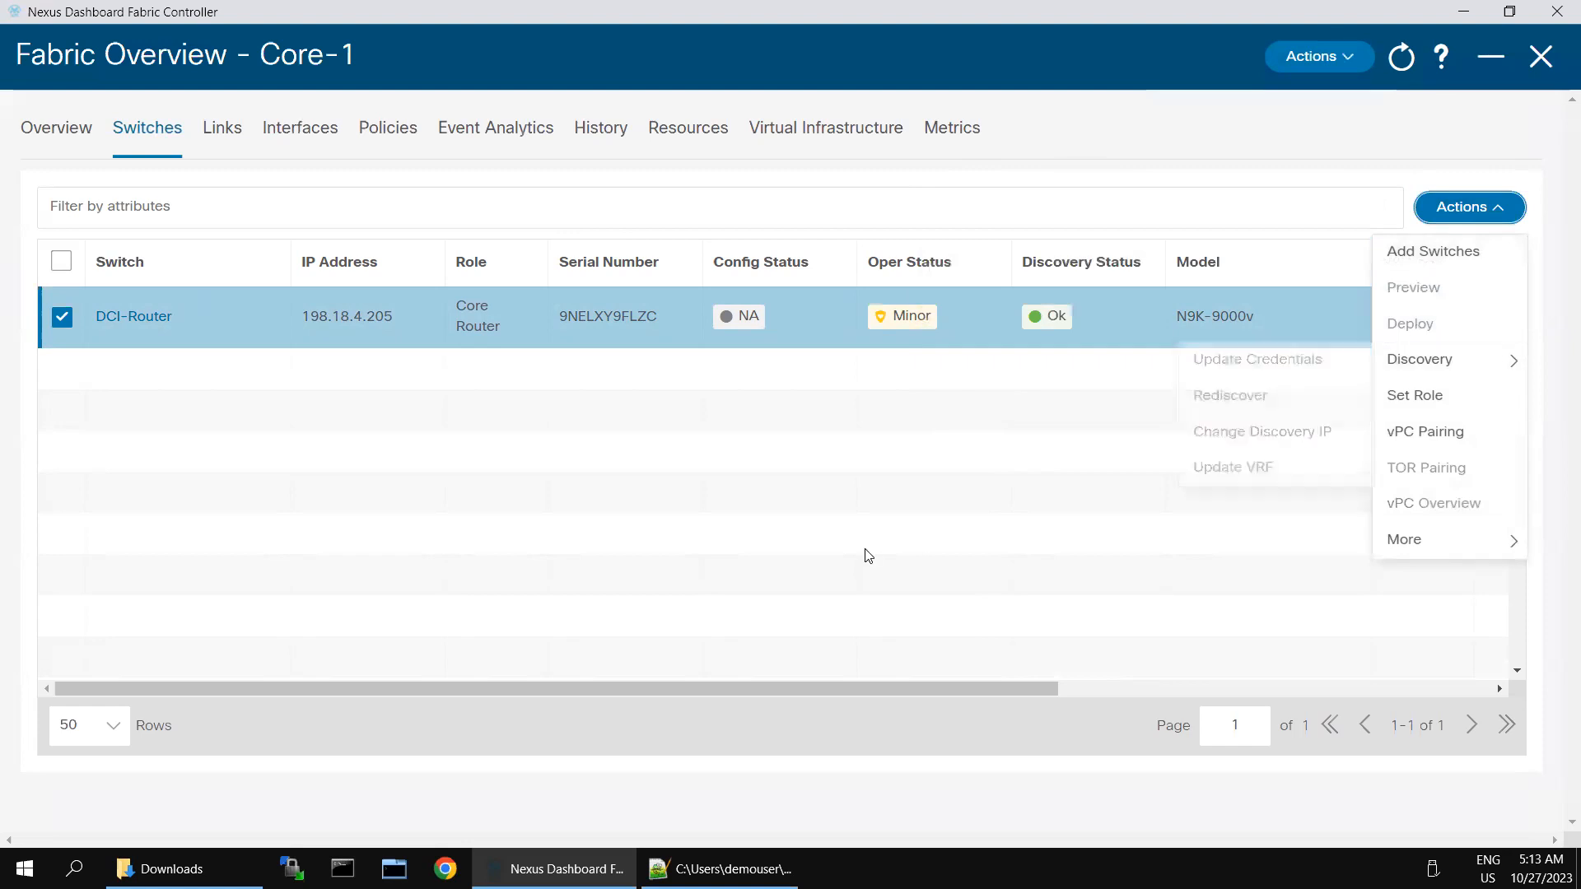
click(174, 161)
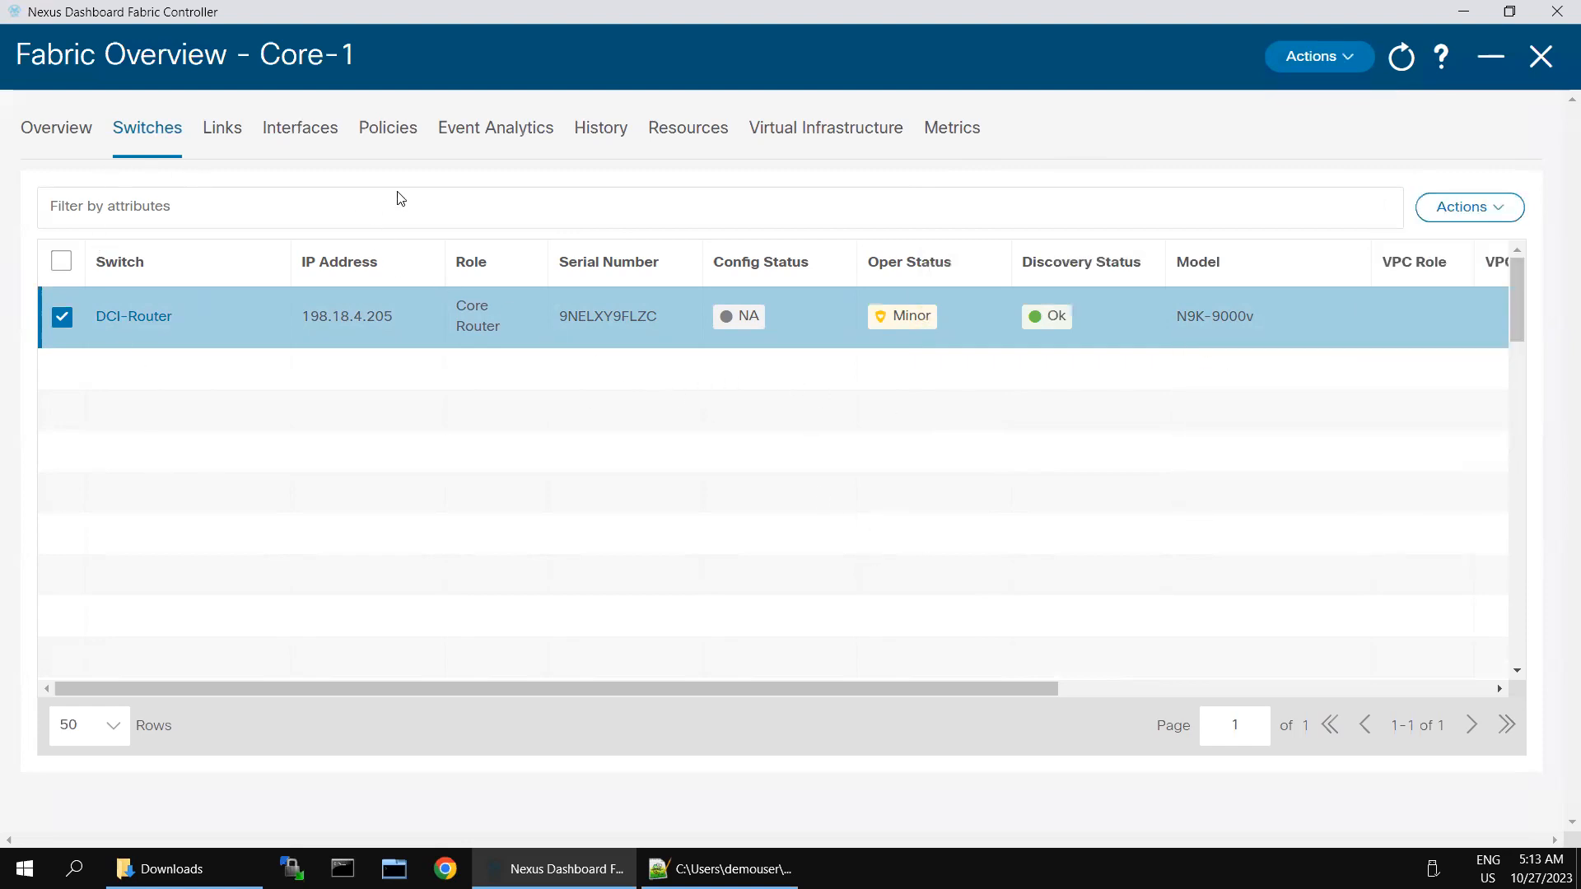
Step: View Core-1's configuration sync status in Topology, then go back to LAN Fabrics
click(1538, 62)
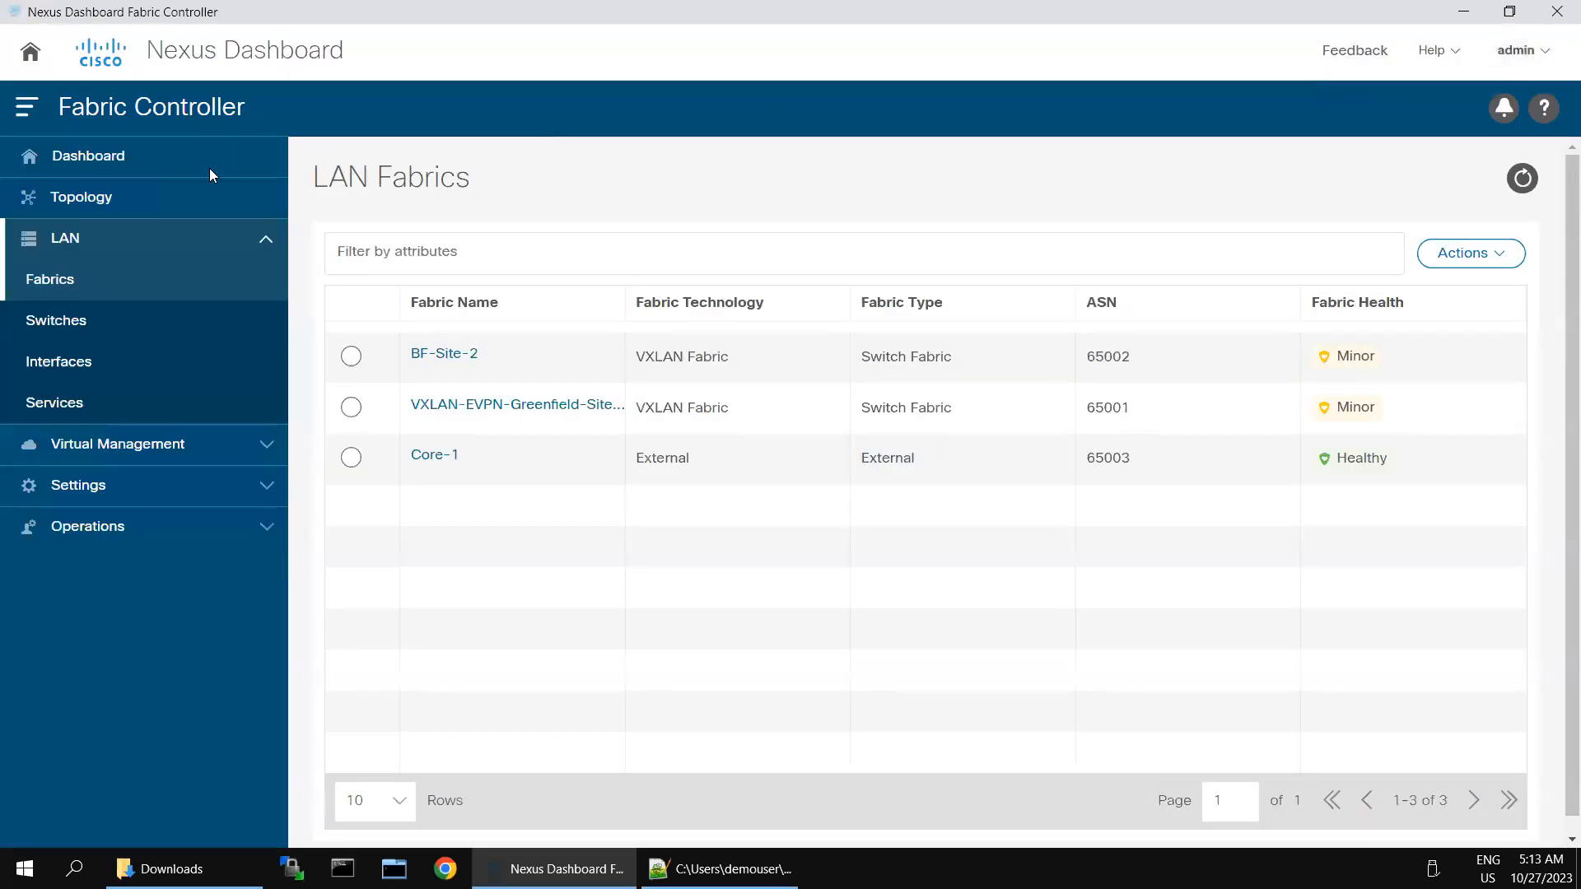
click(107, 201)
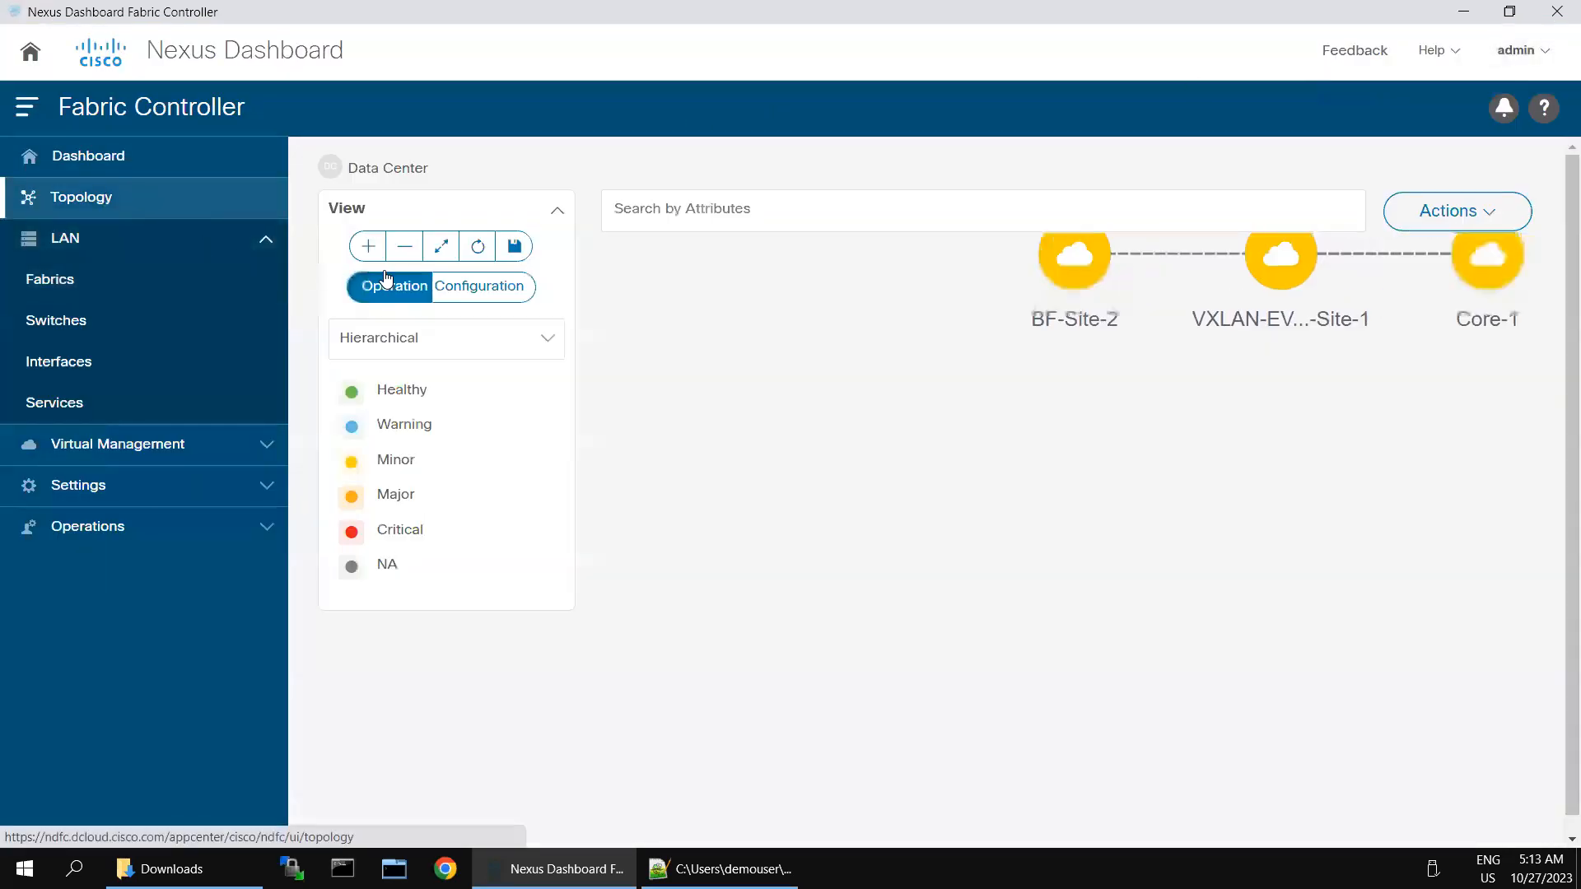
click(482, 288)
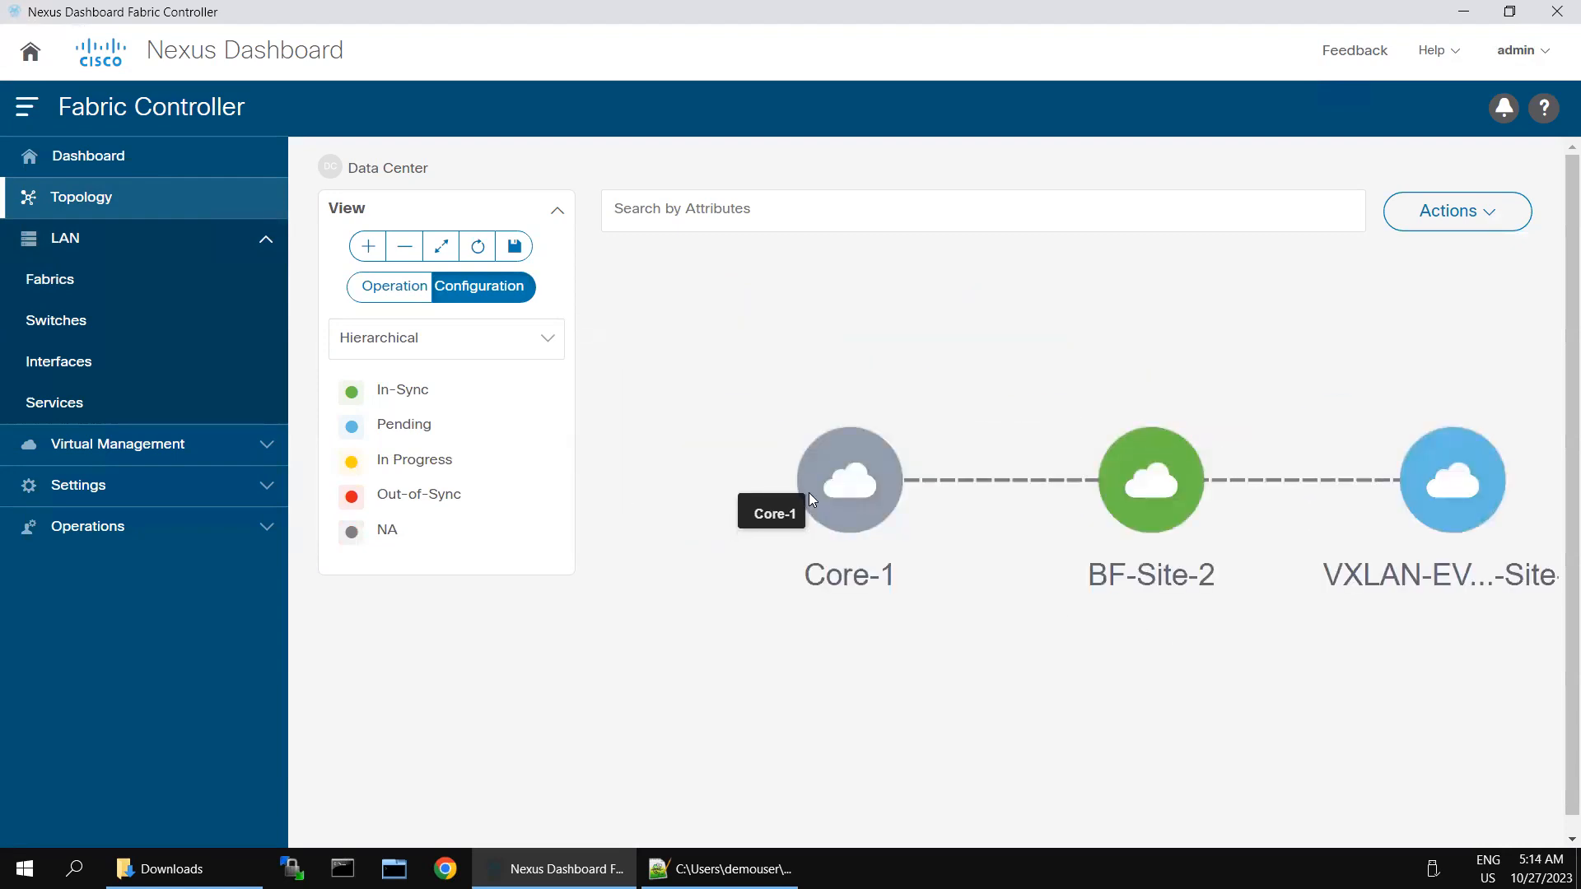
double_click(848, 486)
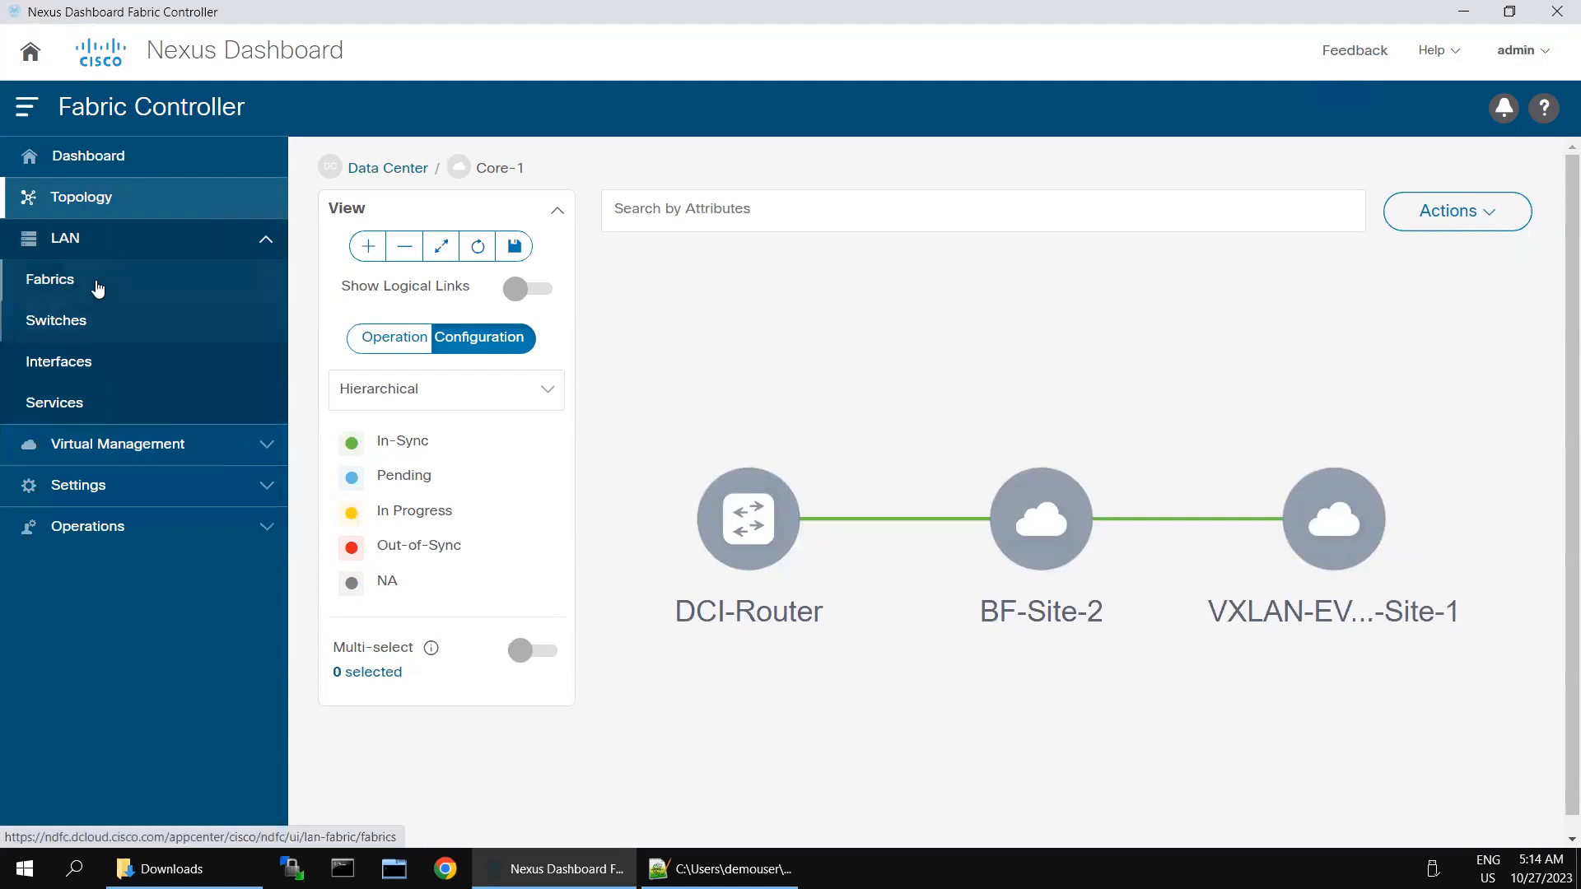
click(96, 289)
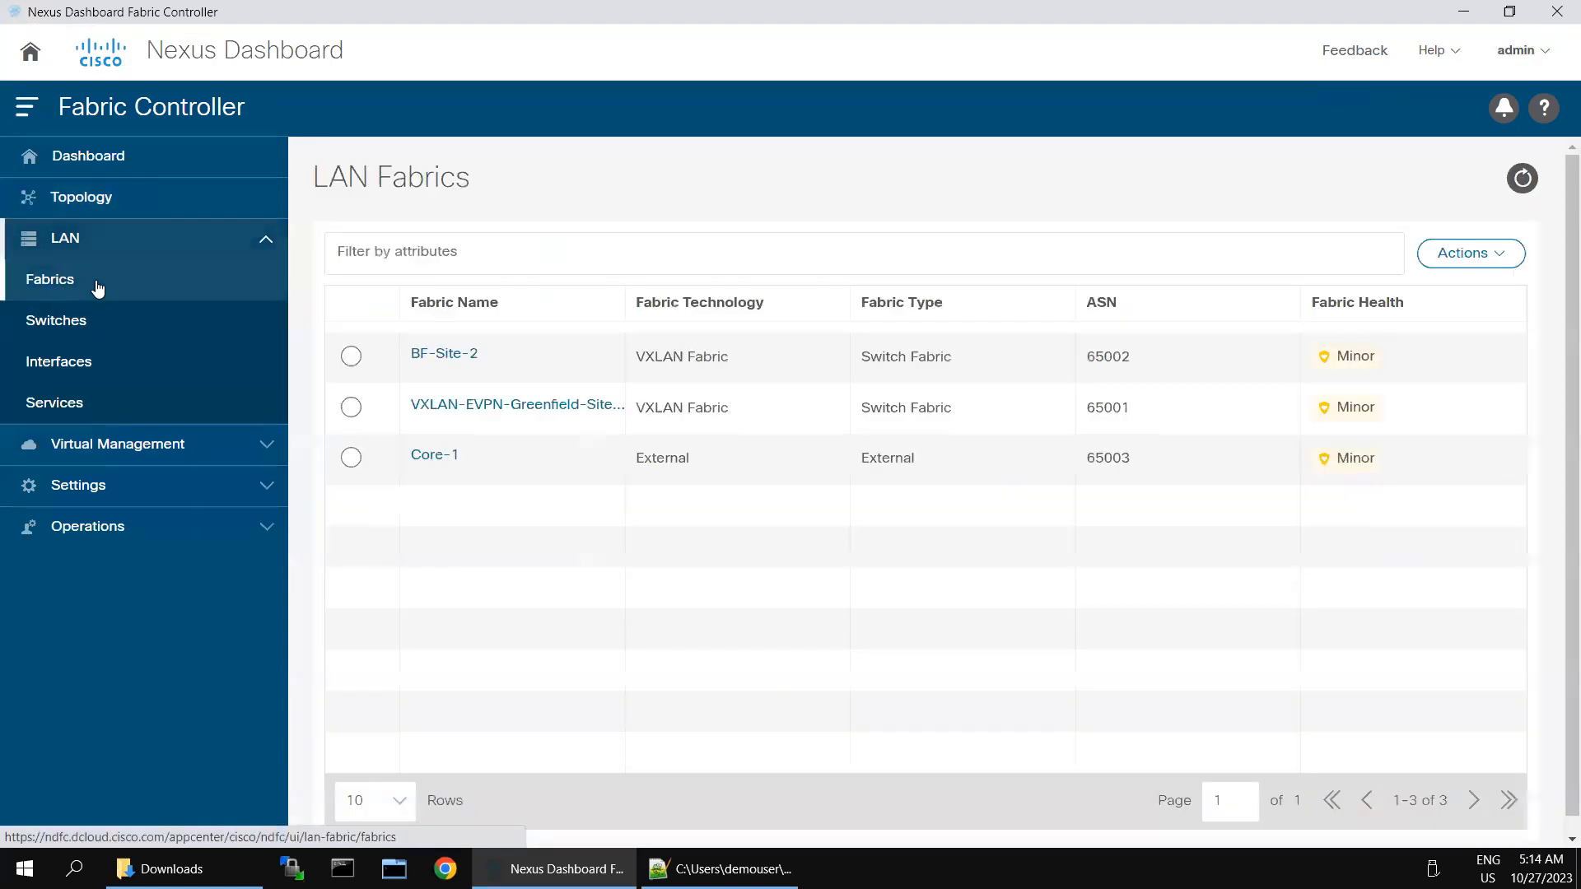
click(433, 456)
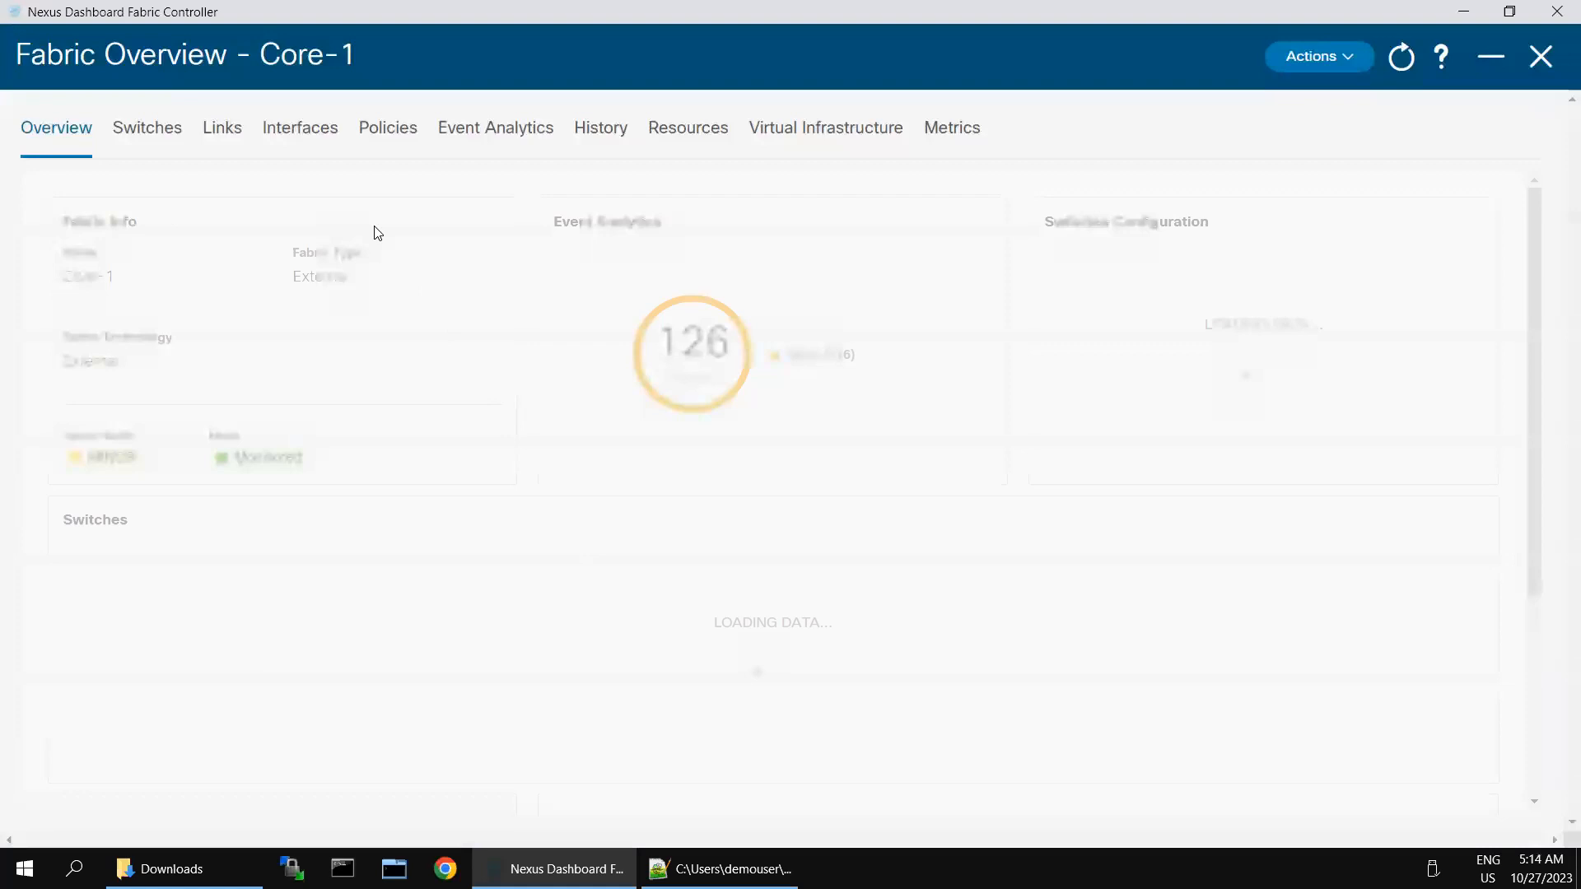
click(174, 131)
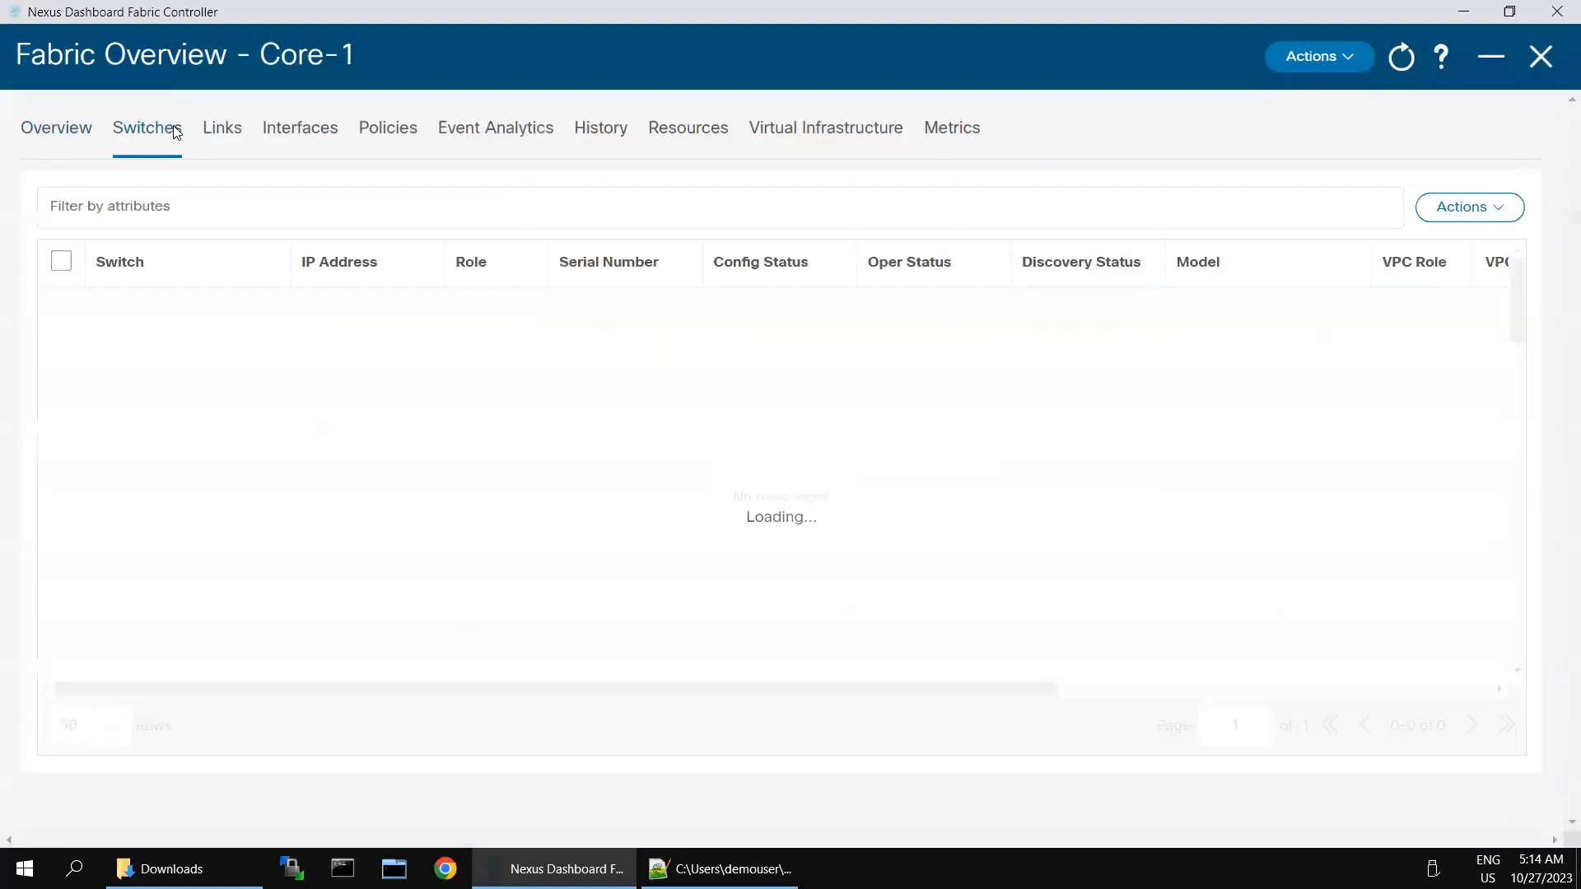
click(62, 318)
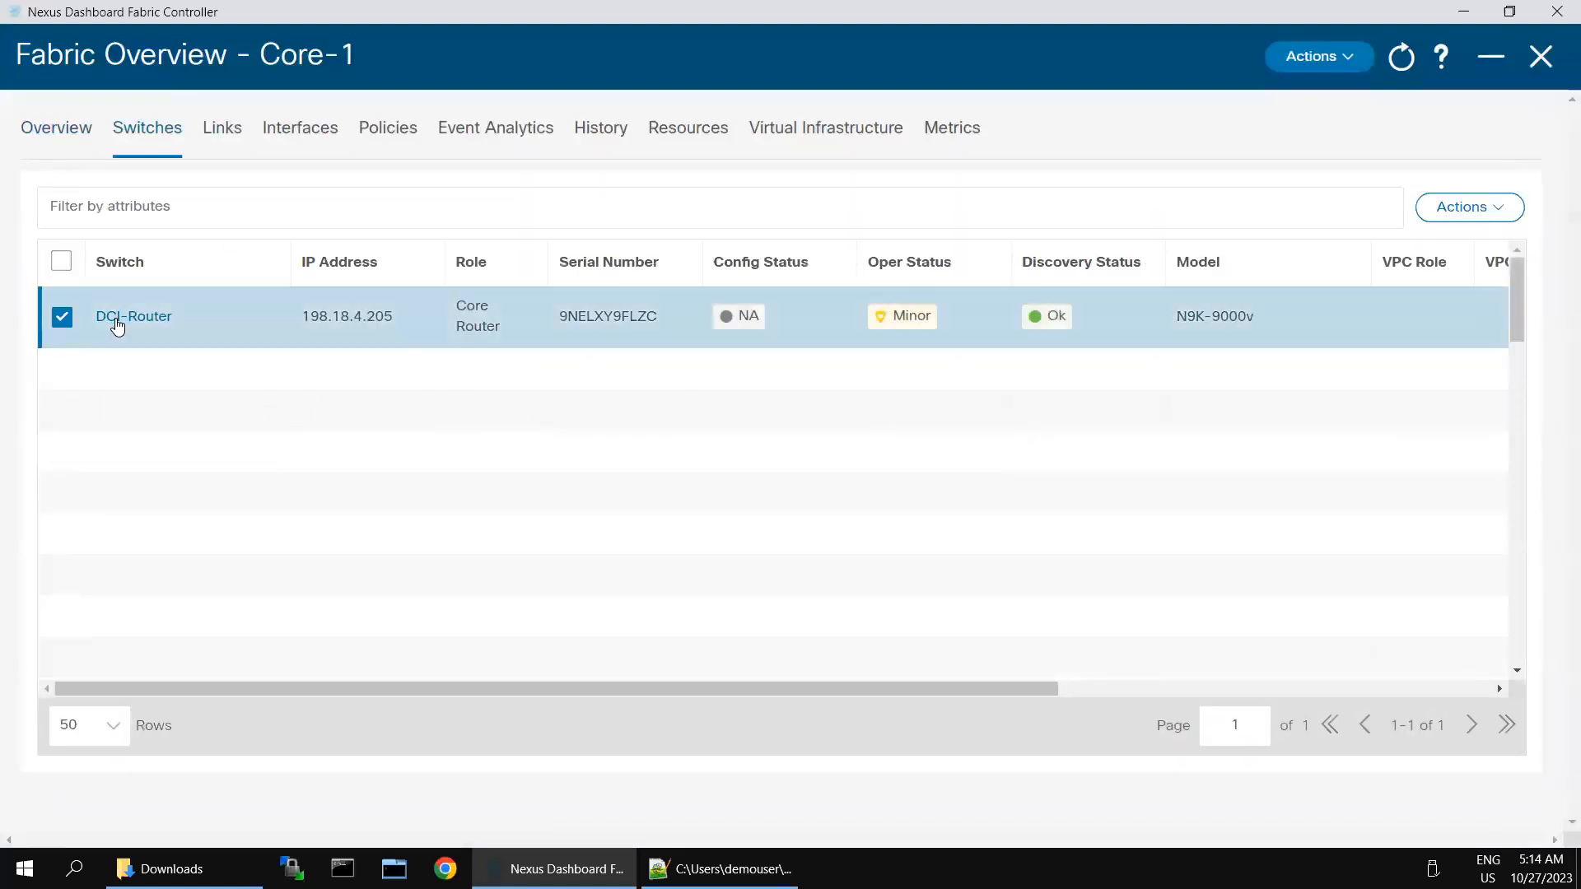
click(125, 324)
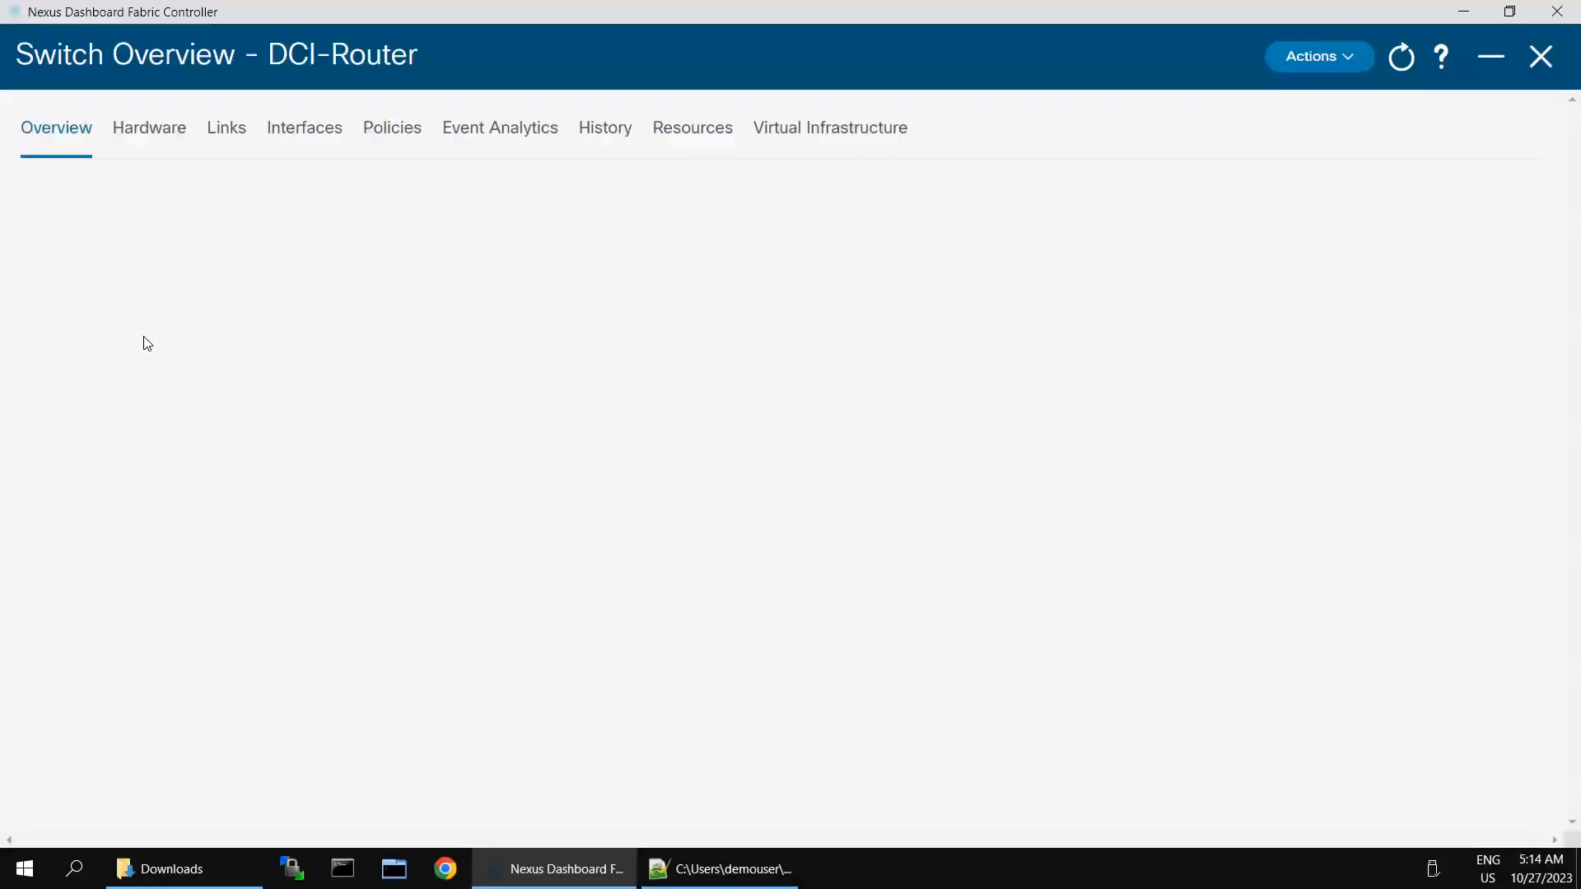
click(1541, 56)
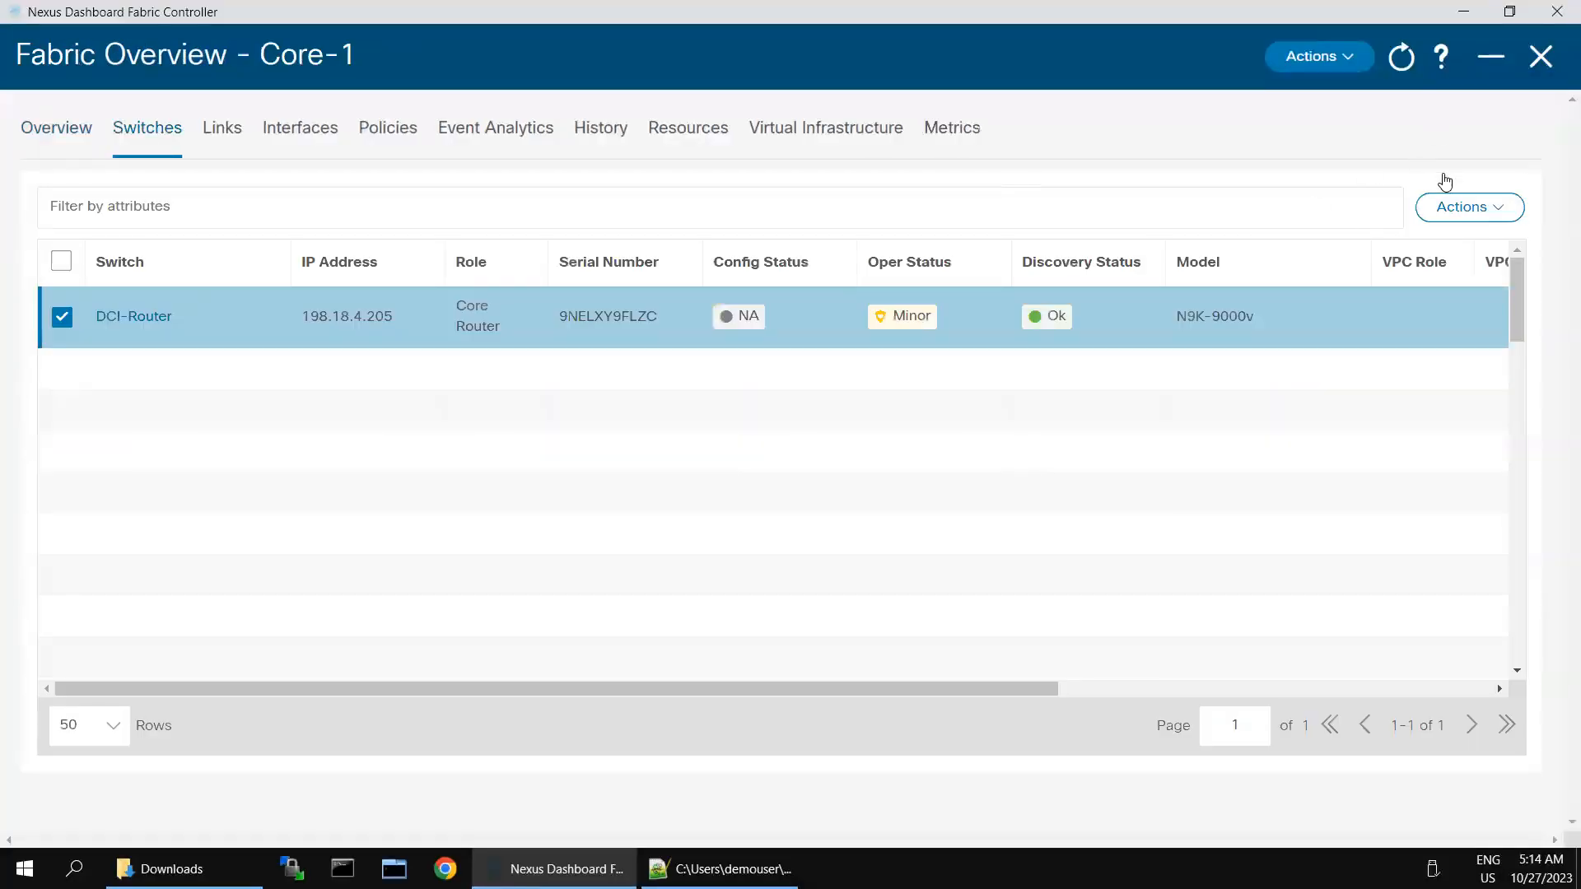
click(1498, 212)
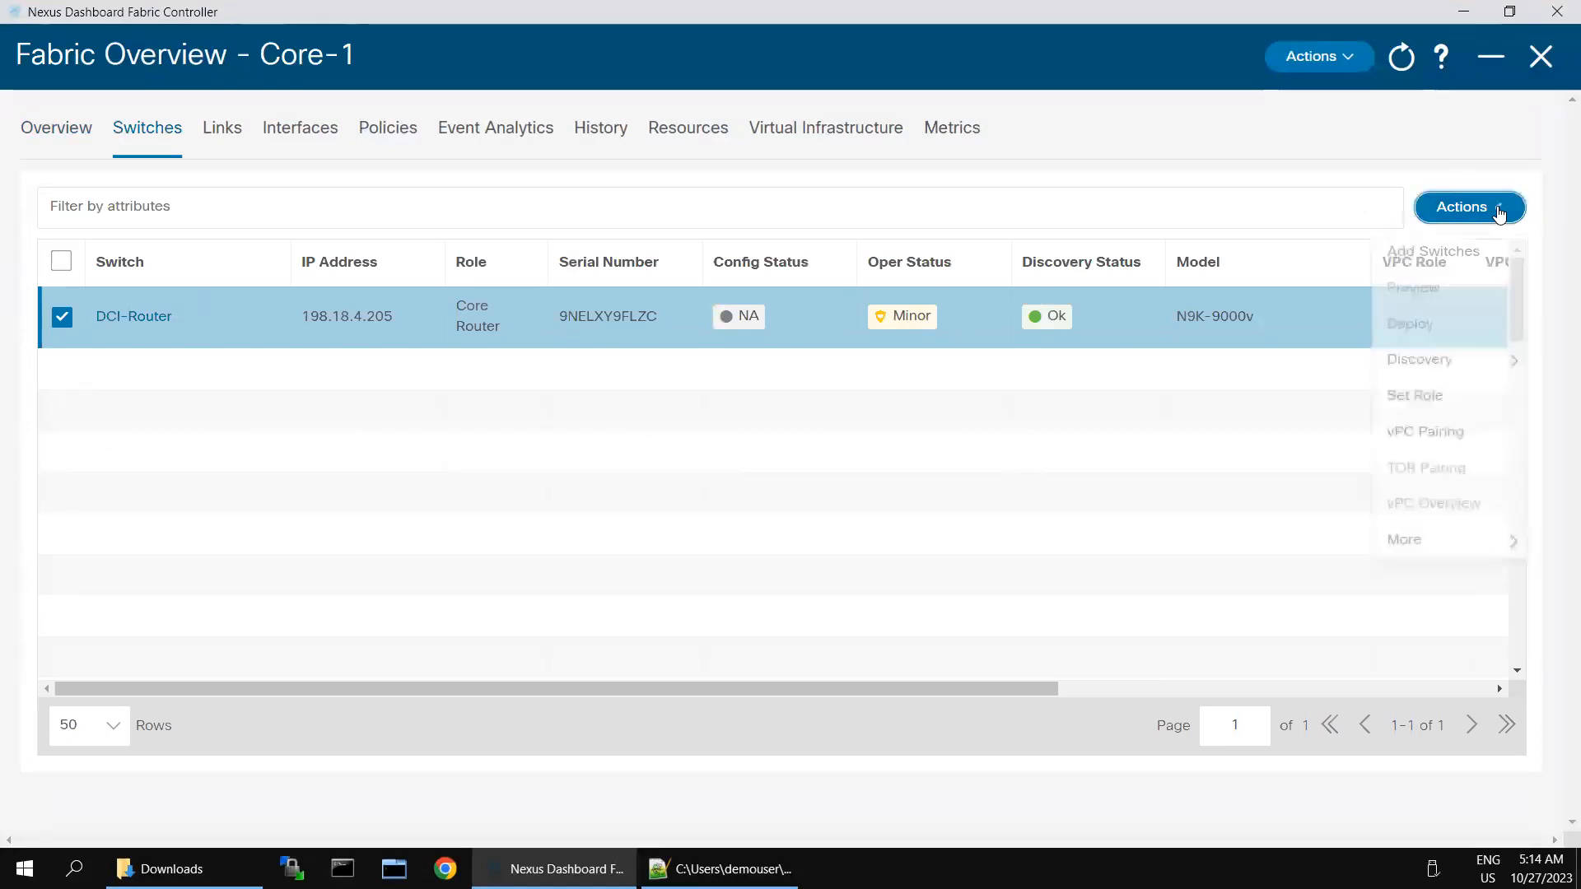
click(1351, 62)
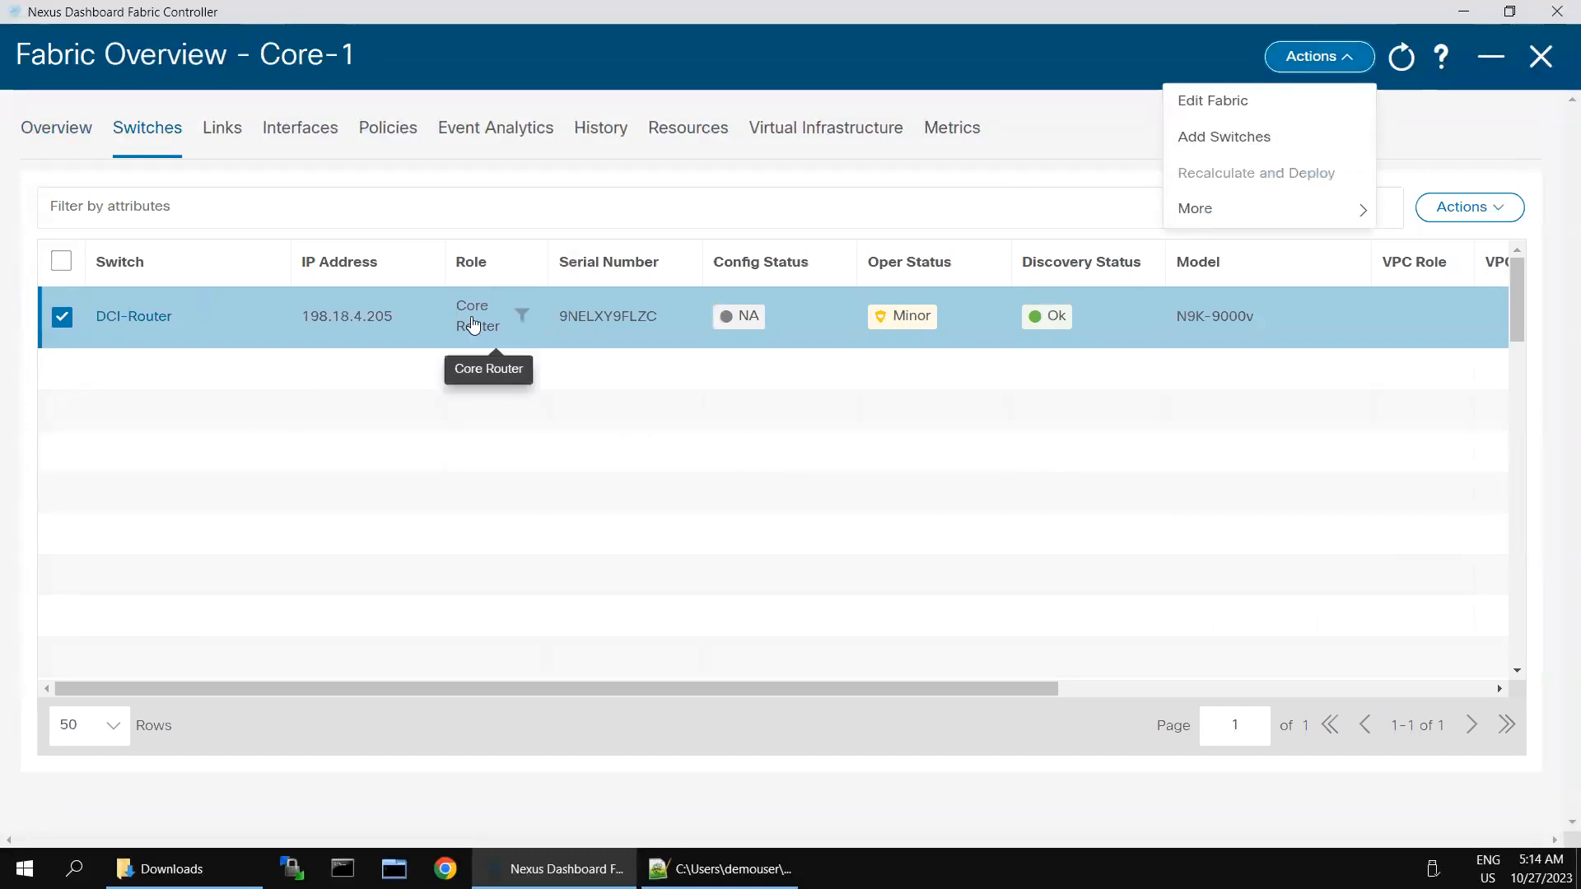
click(522, 413)
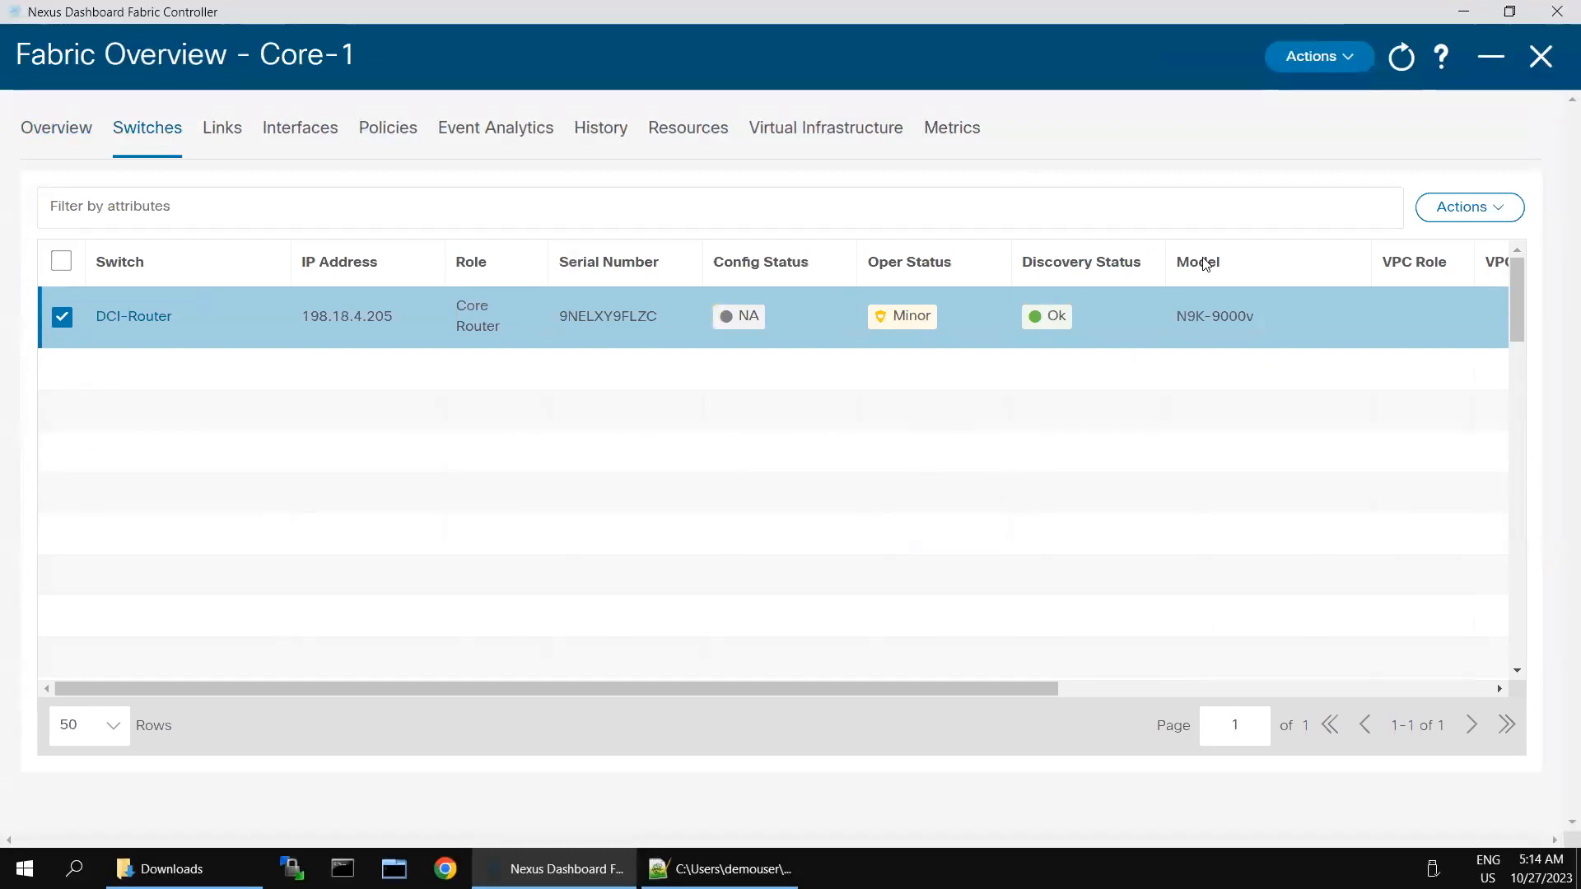
click(1538, 64)
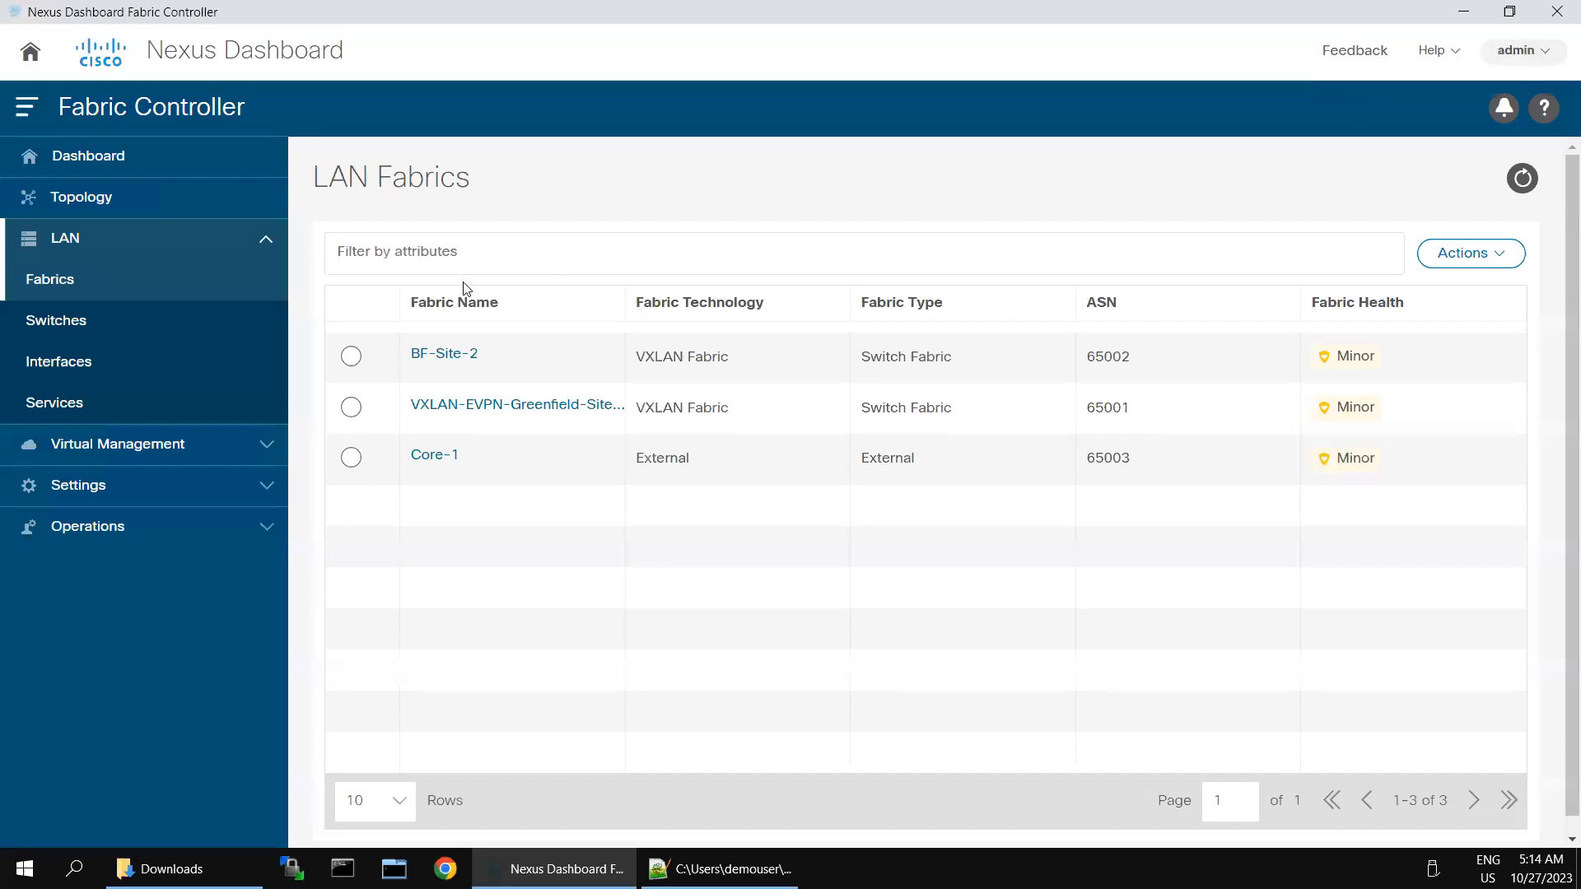
Step: Start creating a new fabric named MSD-1
click(1495, 257)
click(1404, 298)
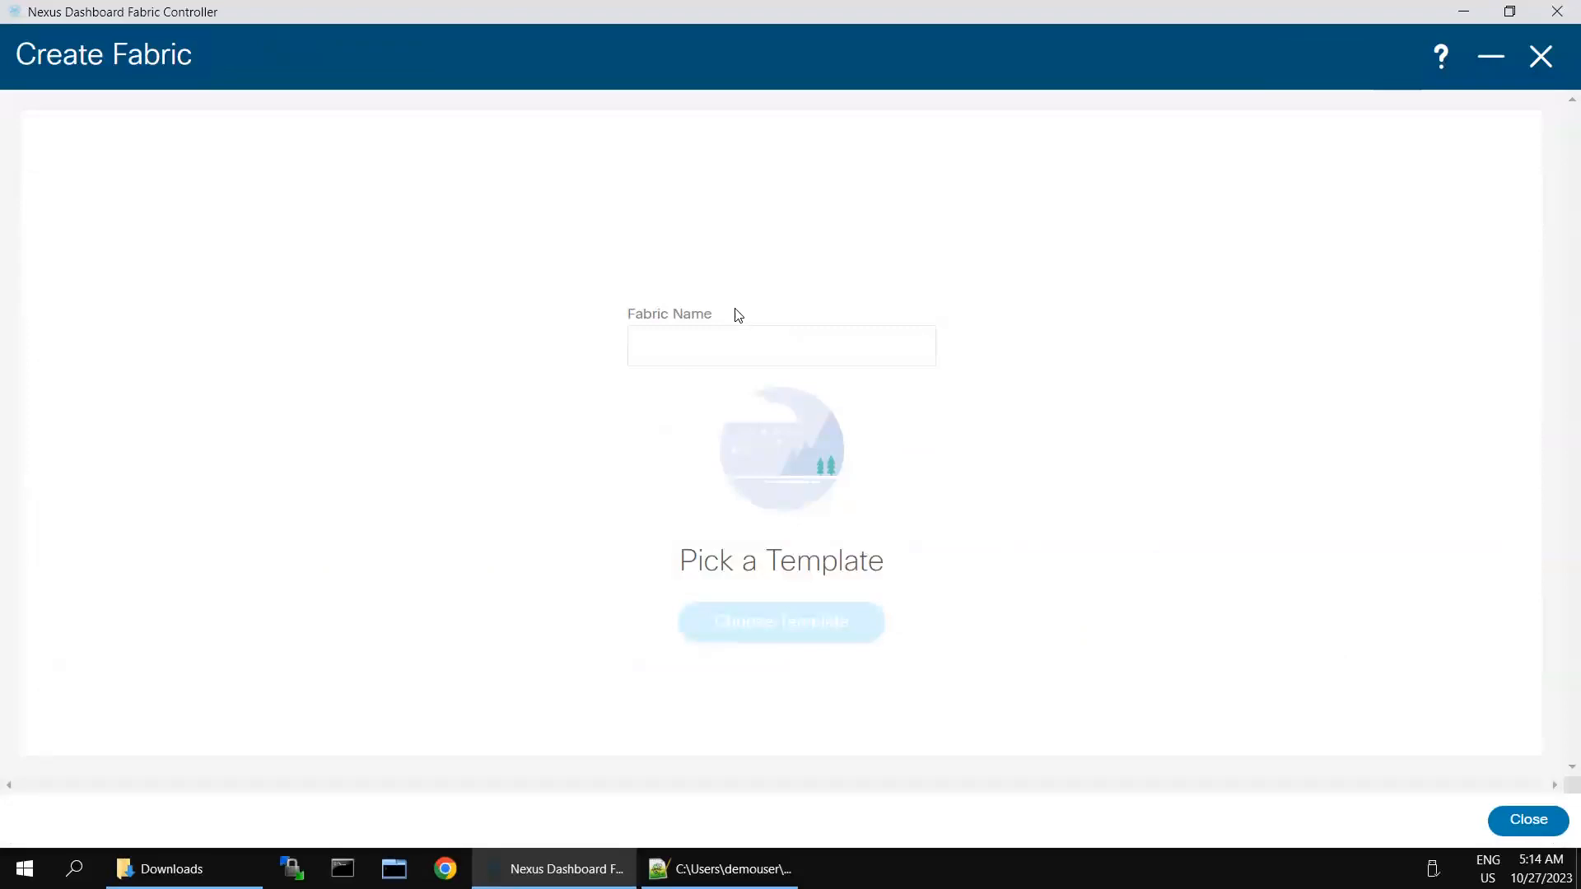
click(651, 349)
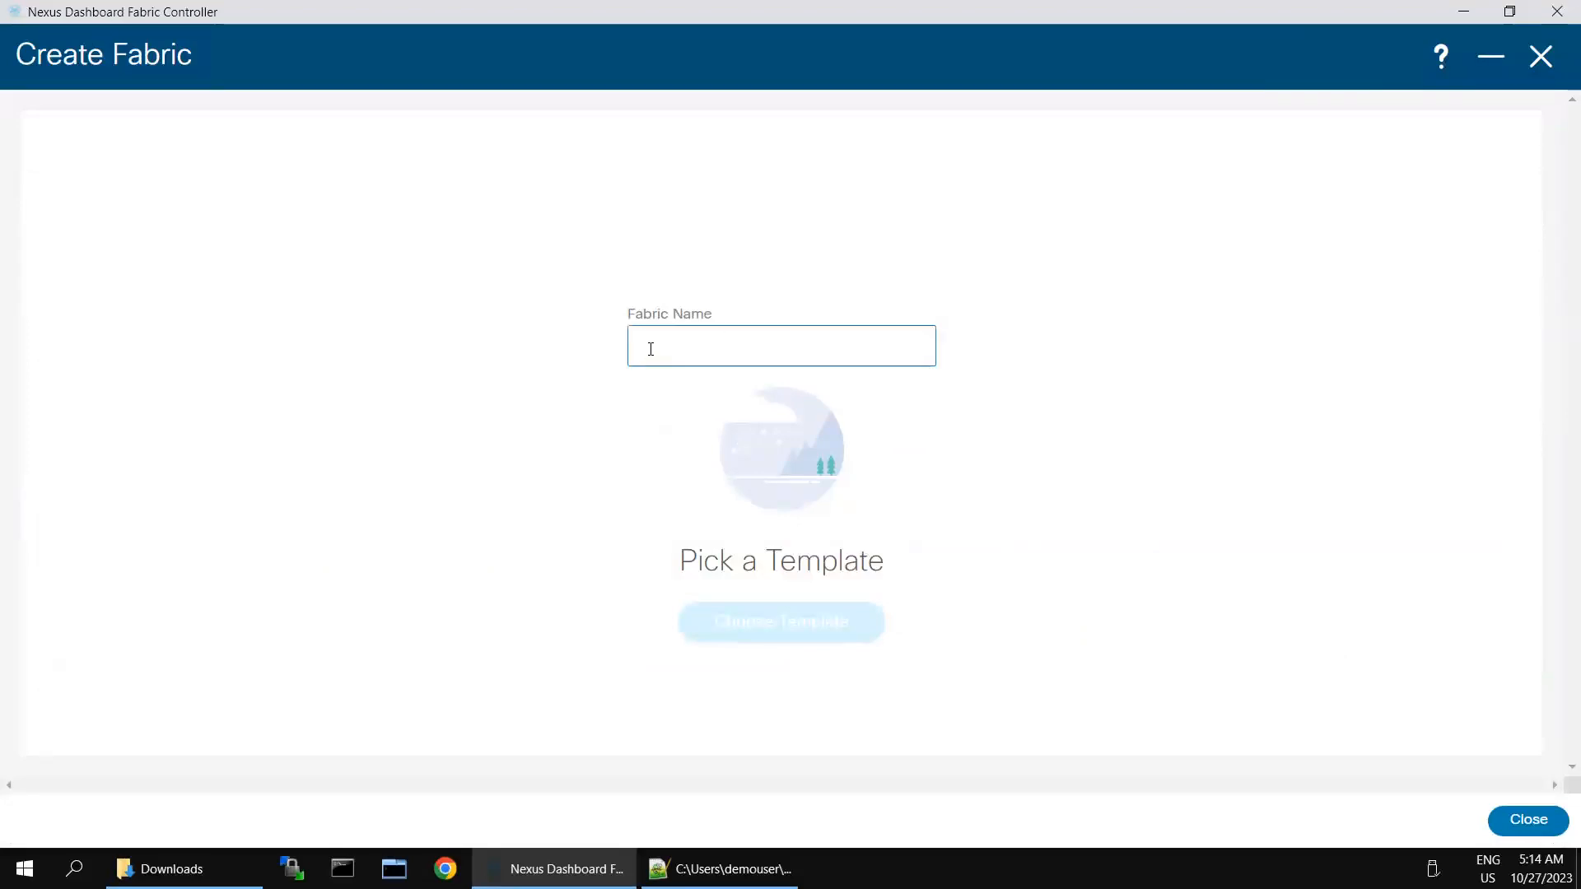
text(MSD-1)
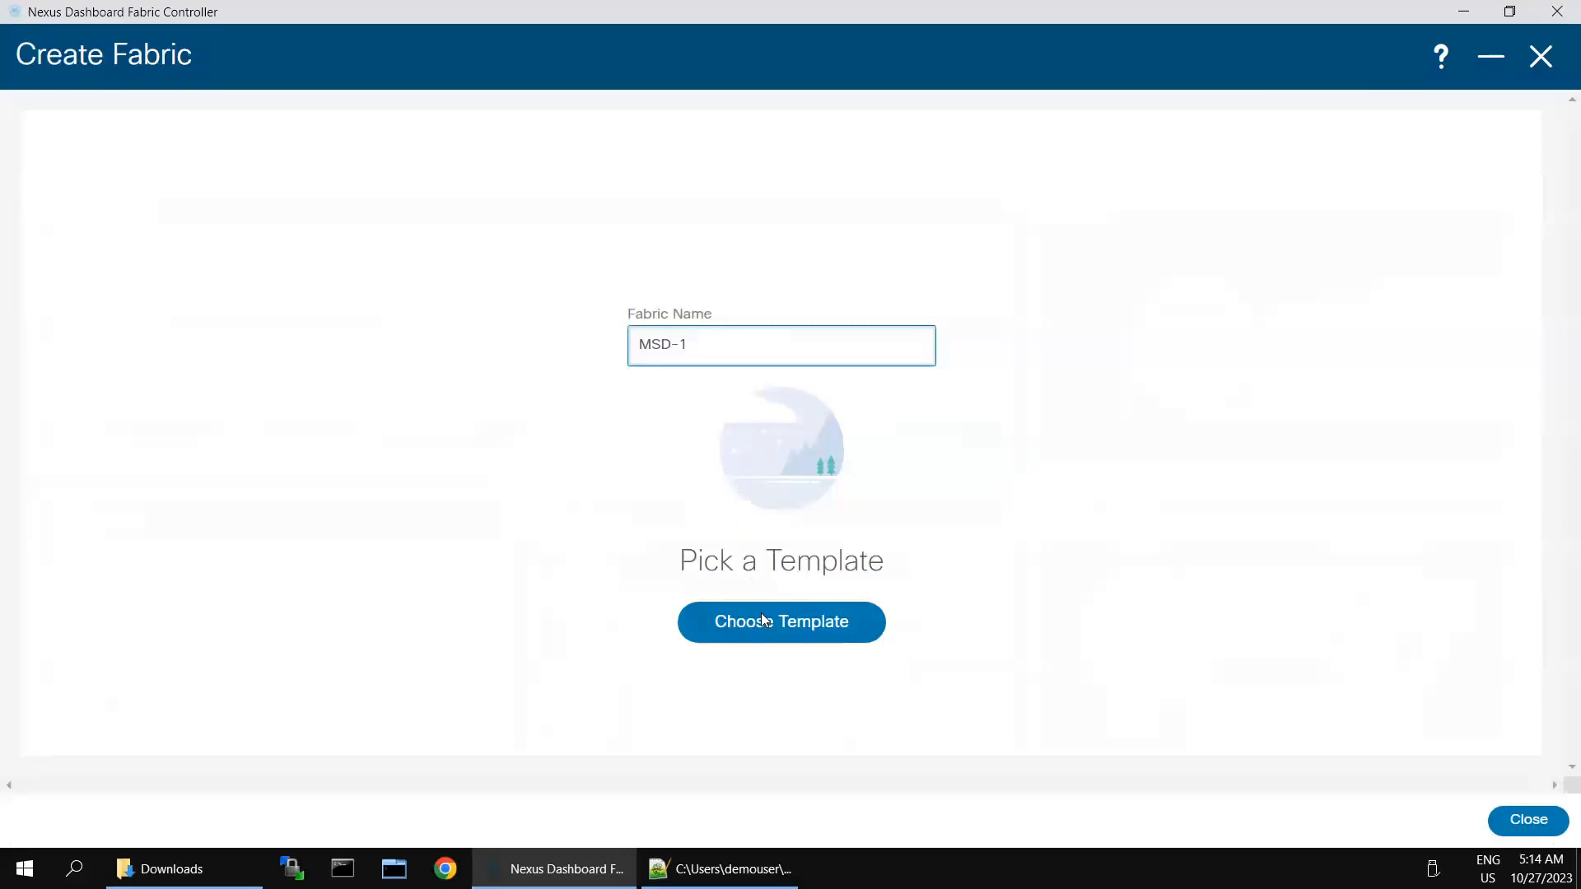
Step: Search templates for 'ms' and choose MSD_Fabric
click(763, 619)
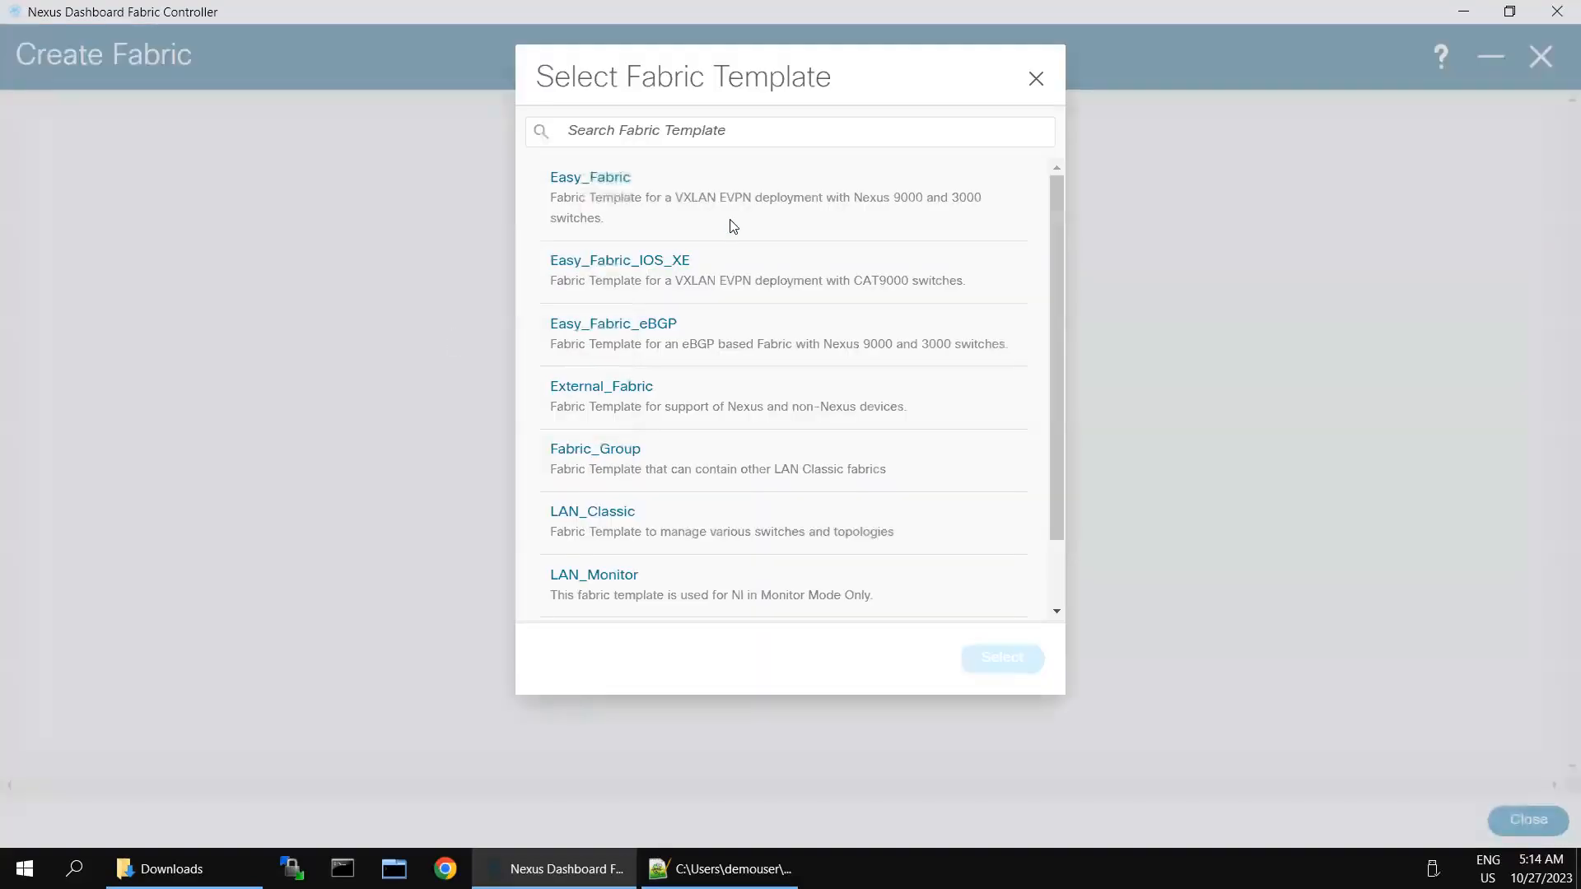
click(792, 130)
text(ms)
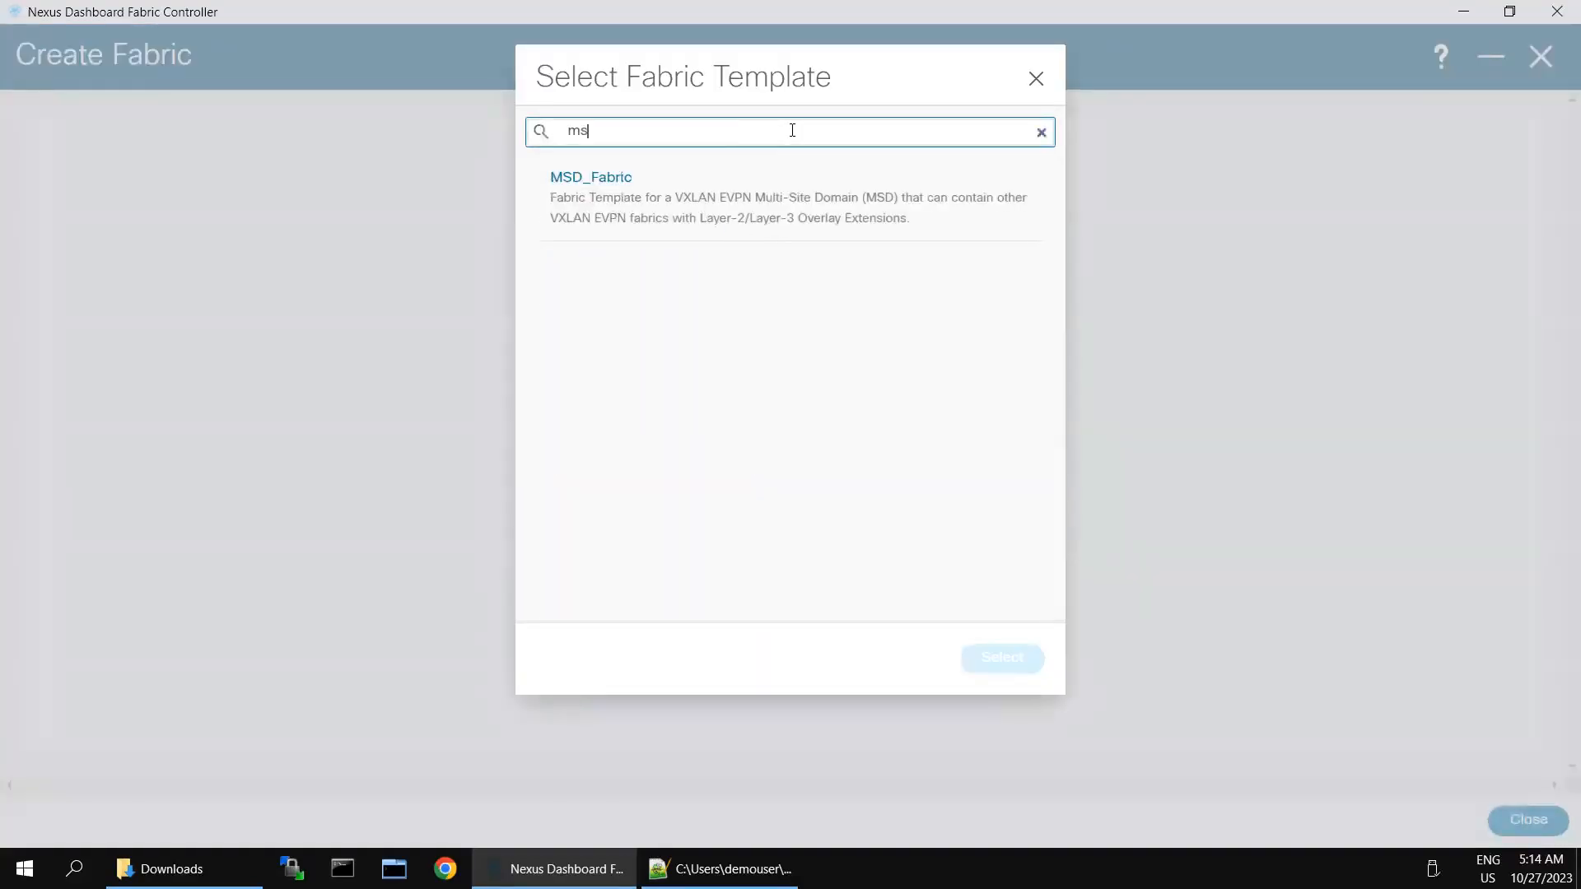
click(603, 183)
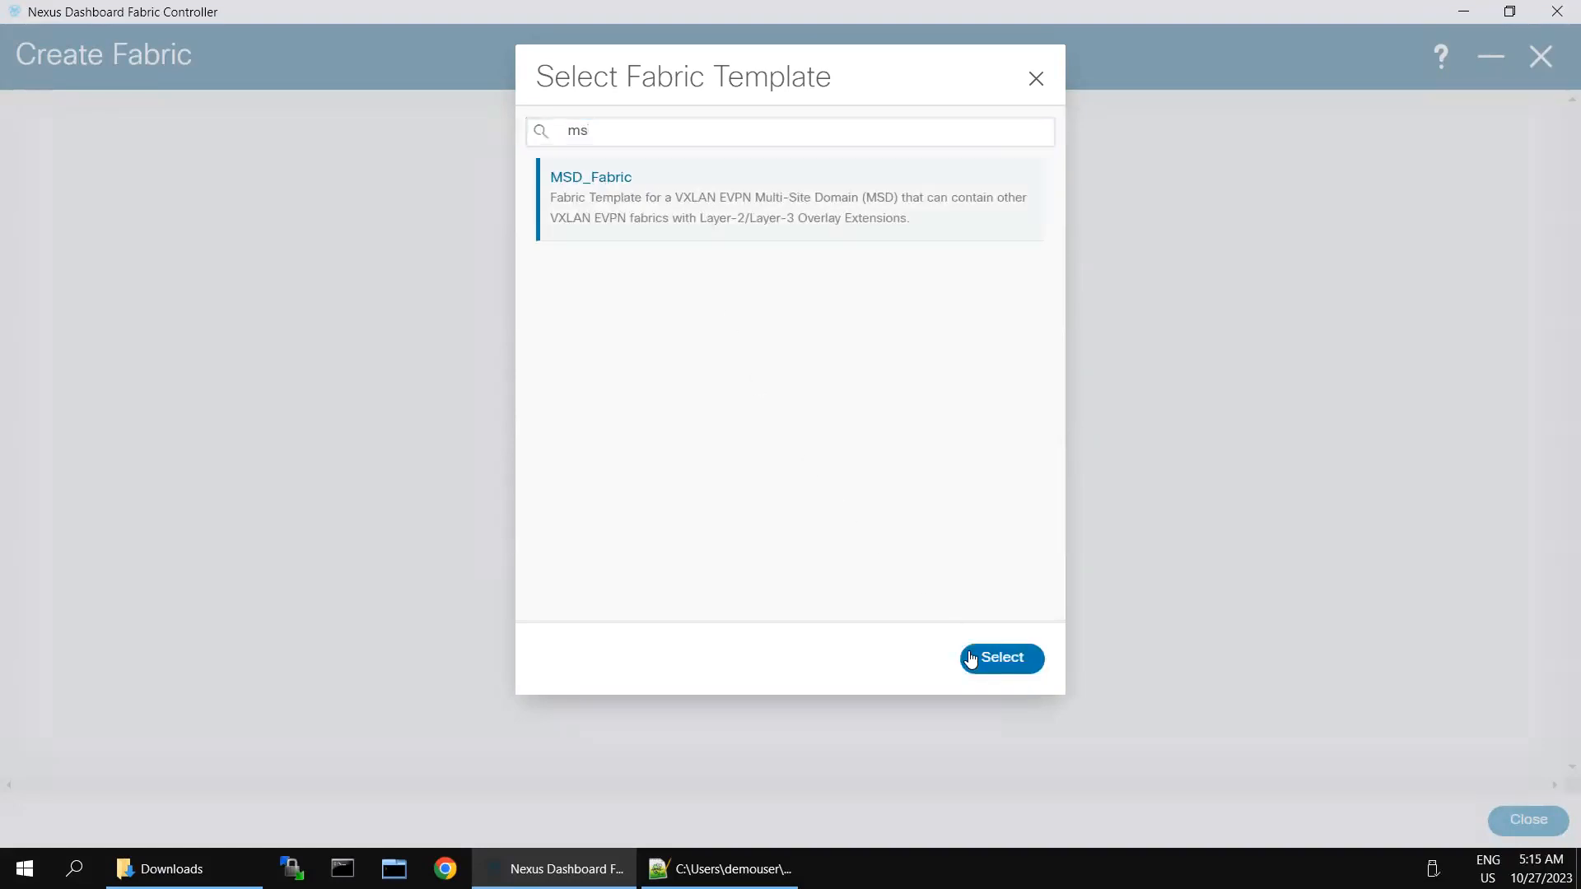
click(1001, 658)
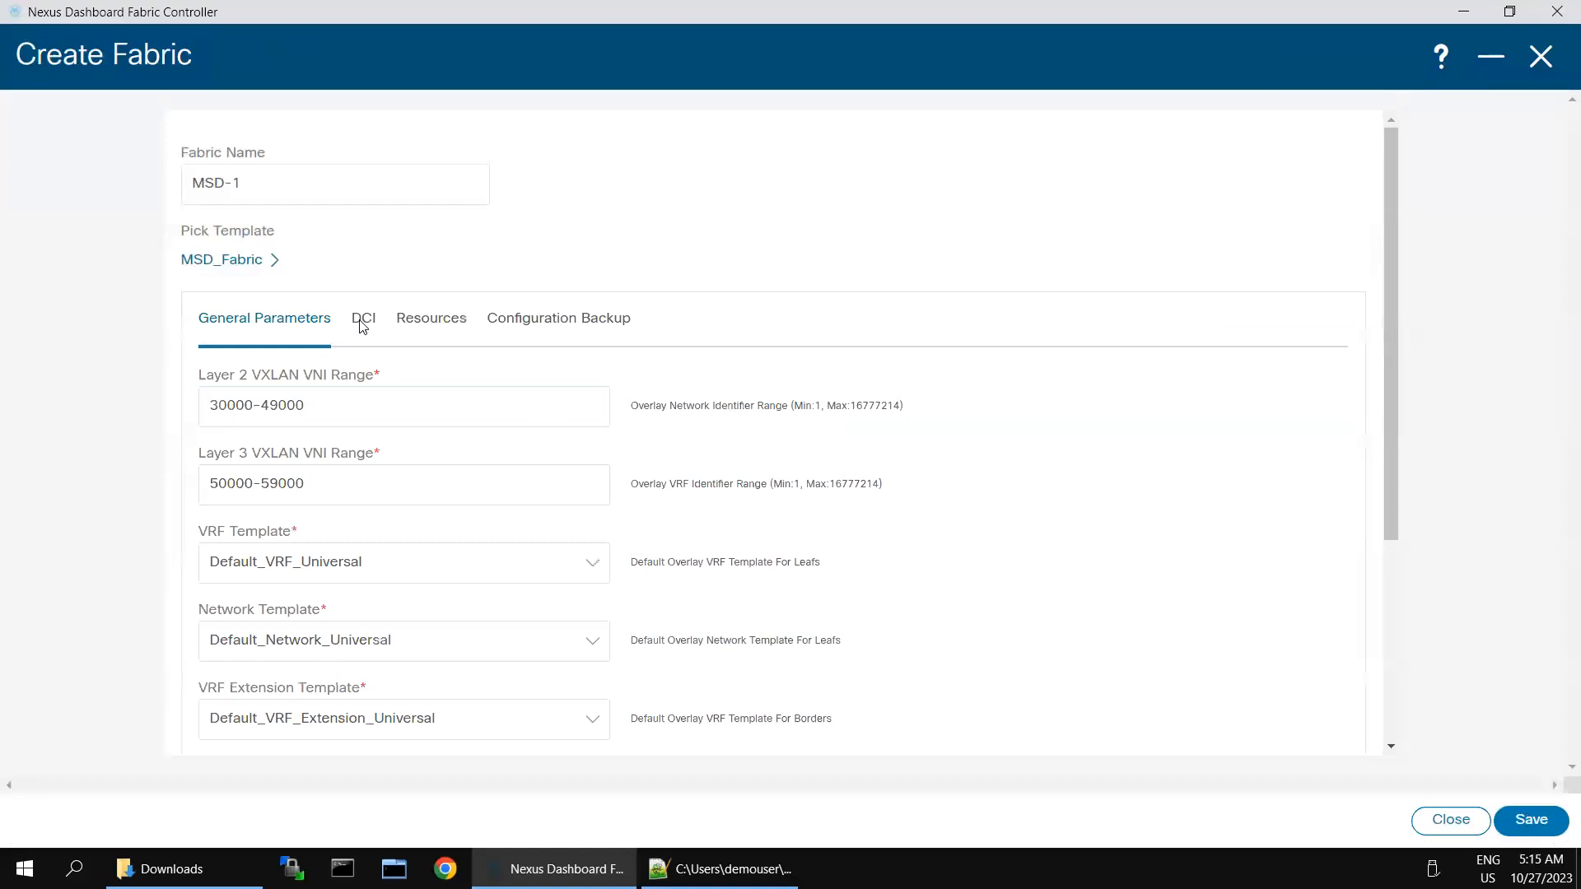
Step: Set centralized route-server overlay with route server 100.100.100.100 and automatic underlay IFC deployment
scroll(557, 599, down, 3)
scroll(572, 548, up, 3)
click(365, 323)
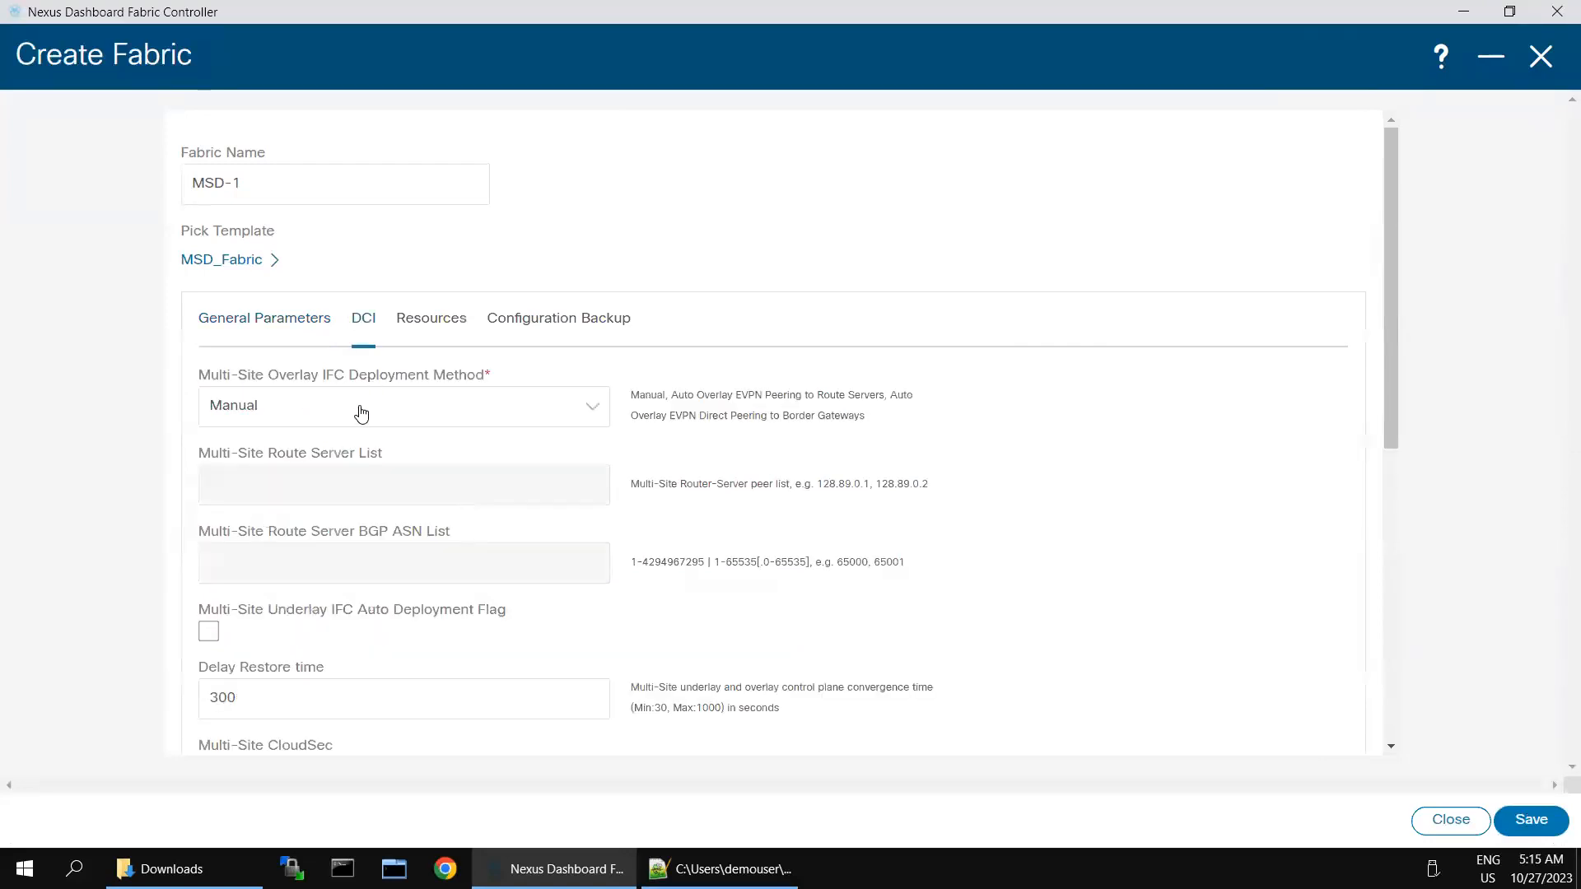
click(576, 420)
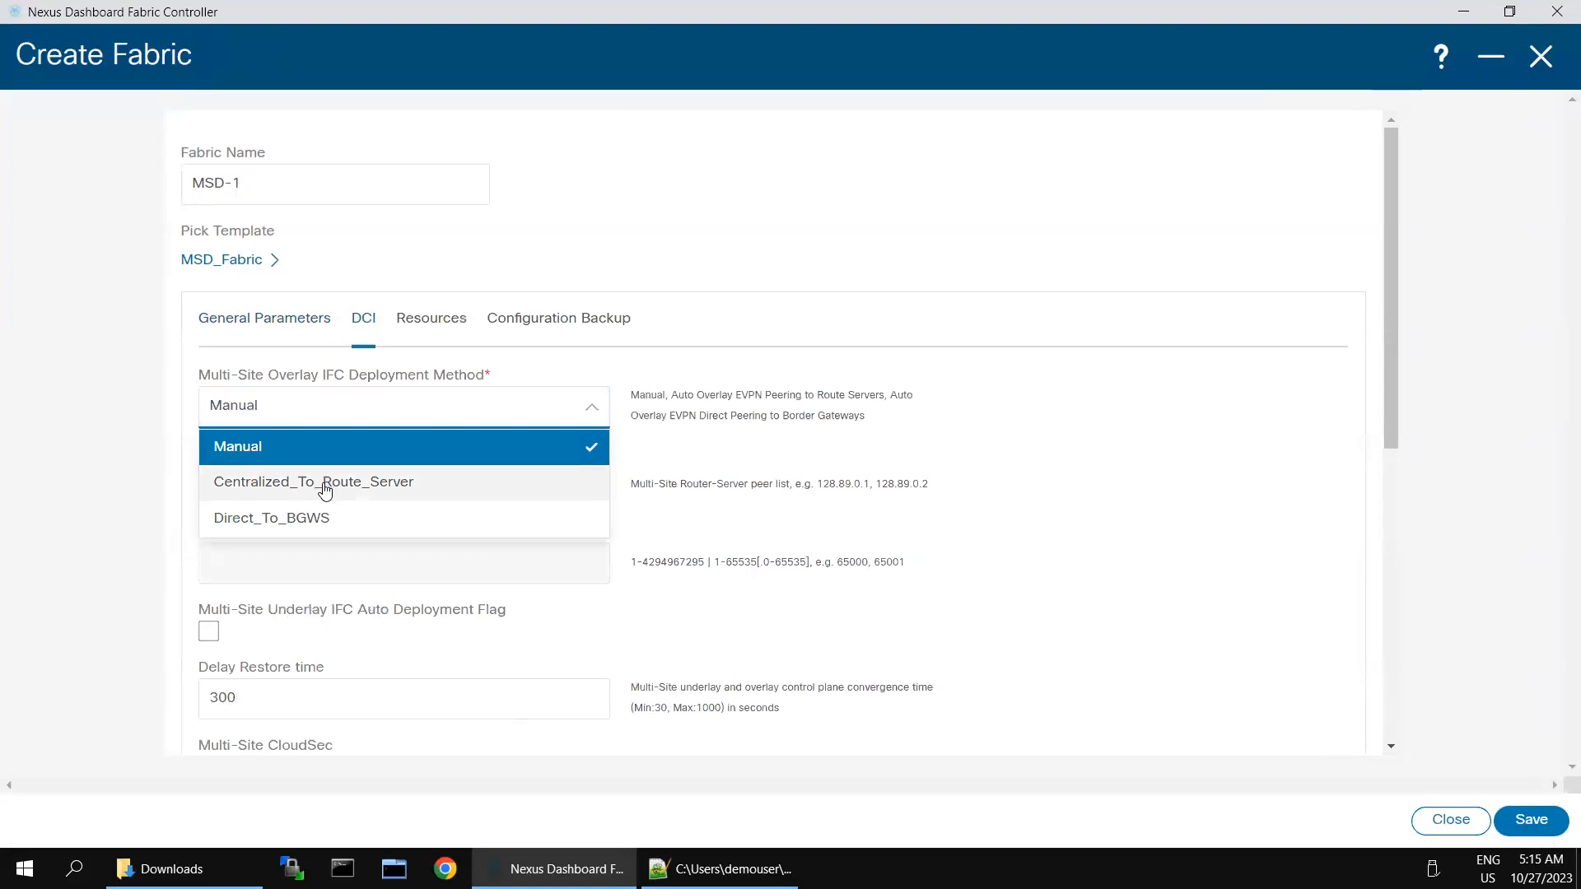
click(325, 484)
click(325, 484)
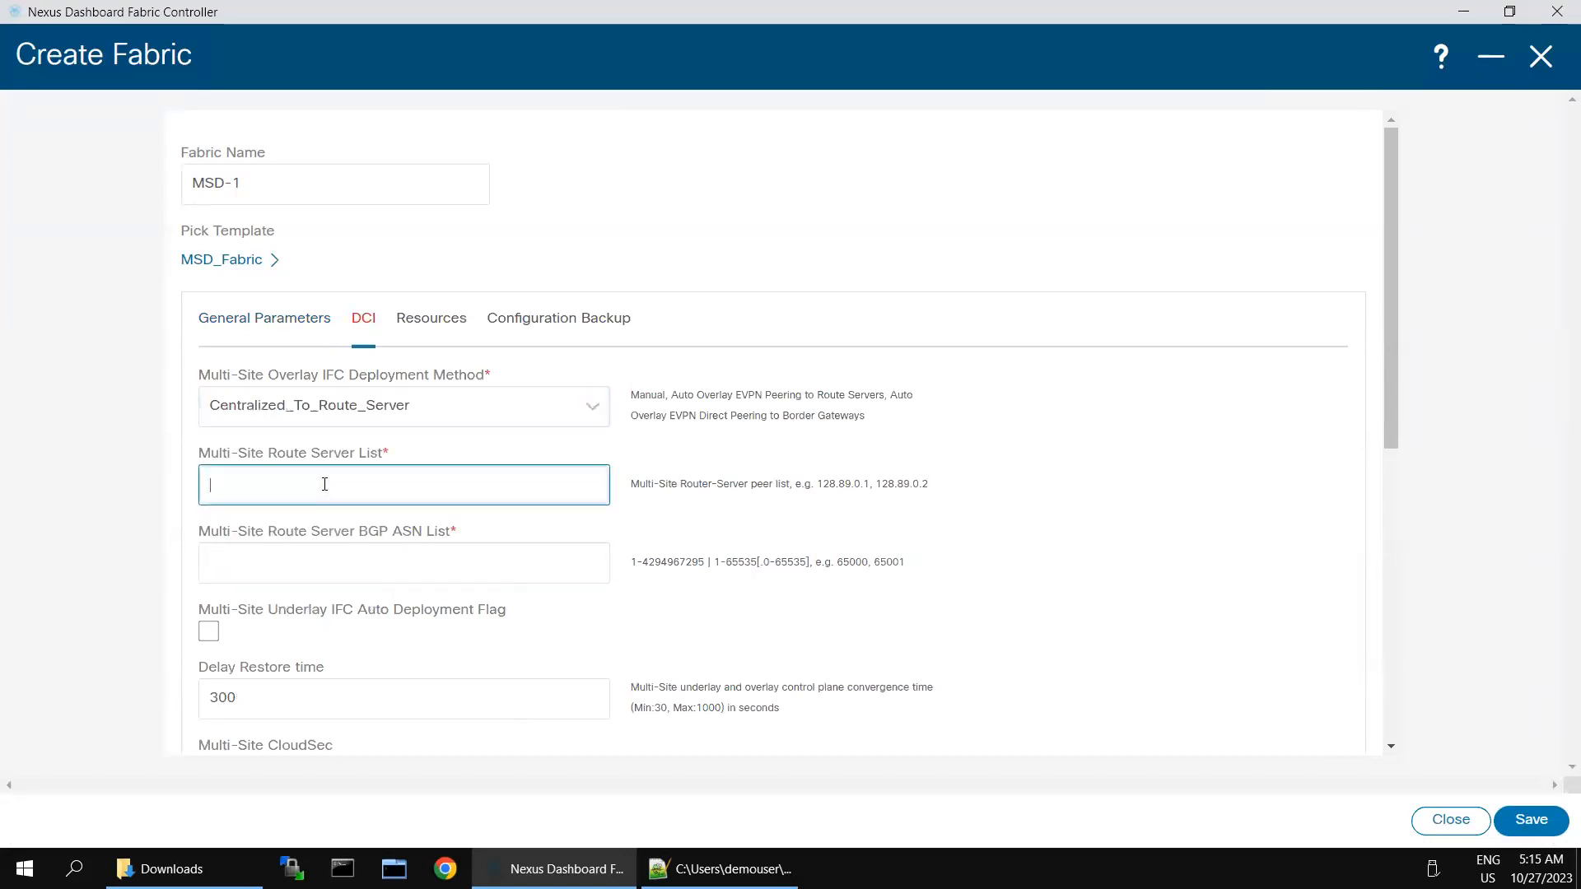
text(100.100.100.100)
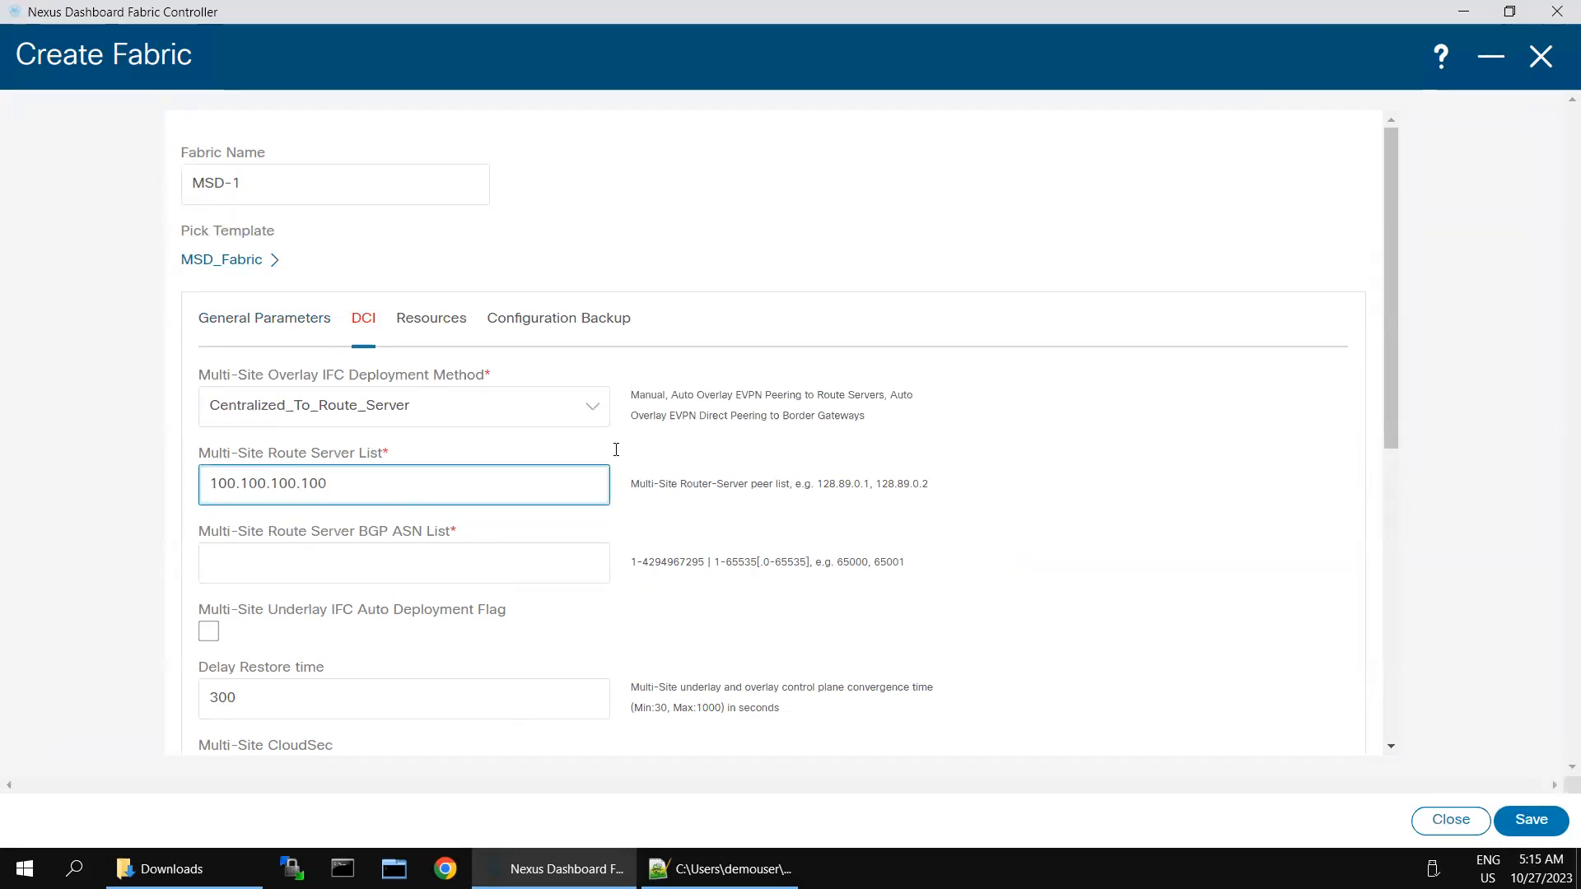
click(208, 630)
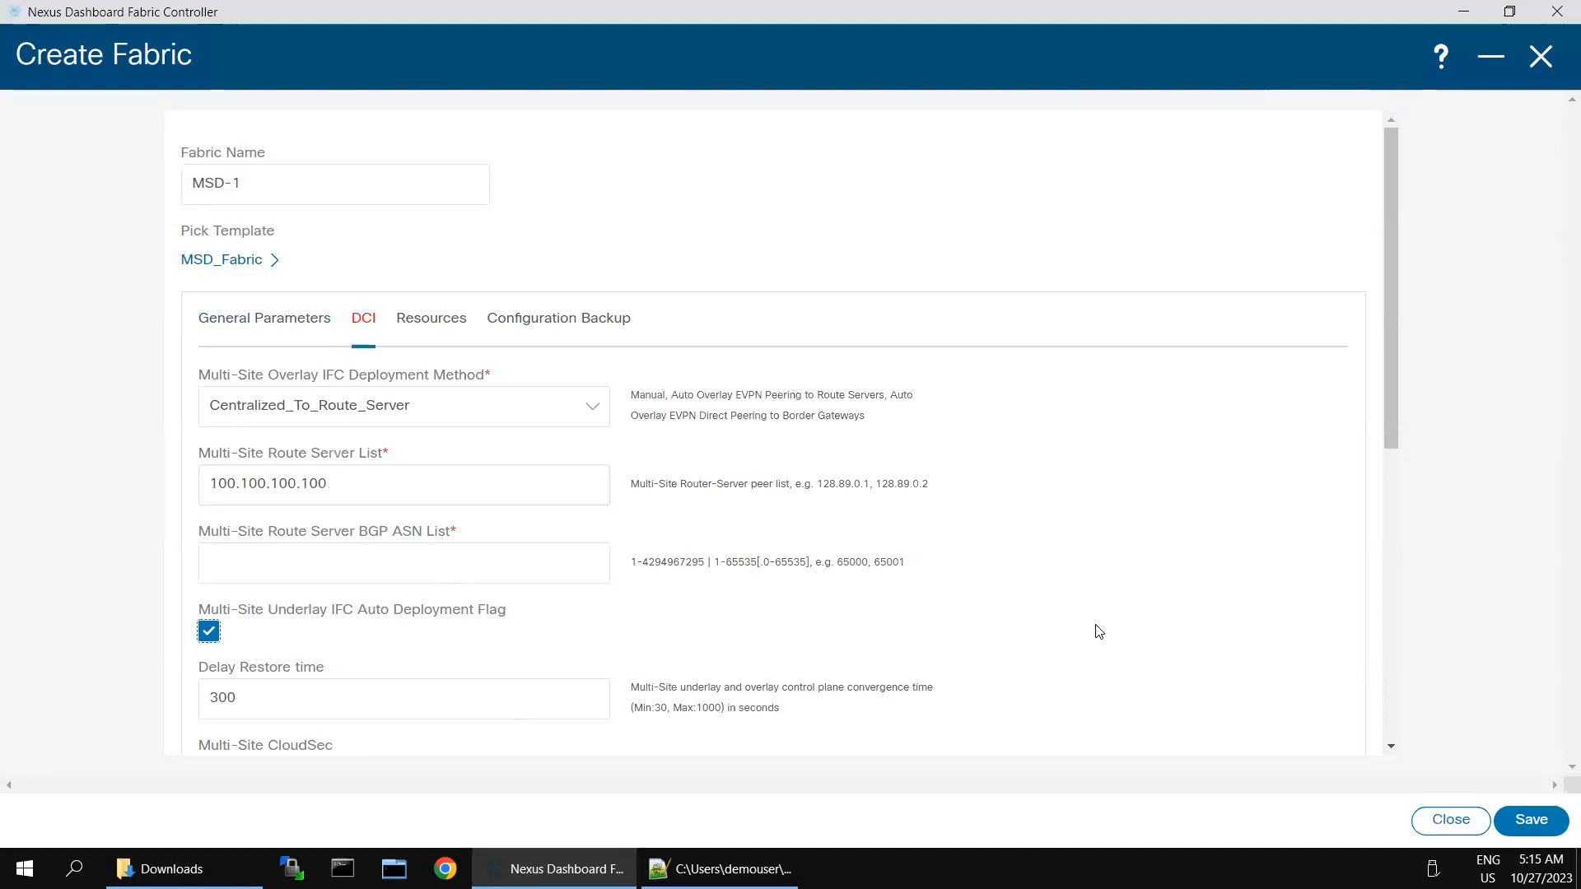
scroll(1330, 737, down, 5)
click(1531, 820)
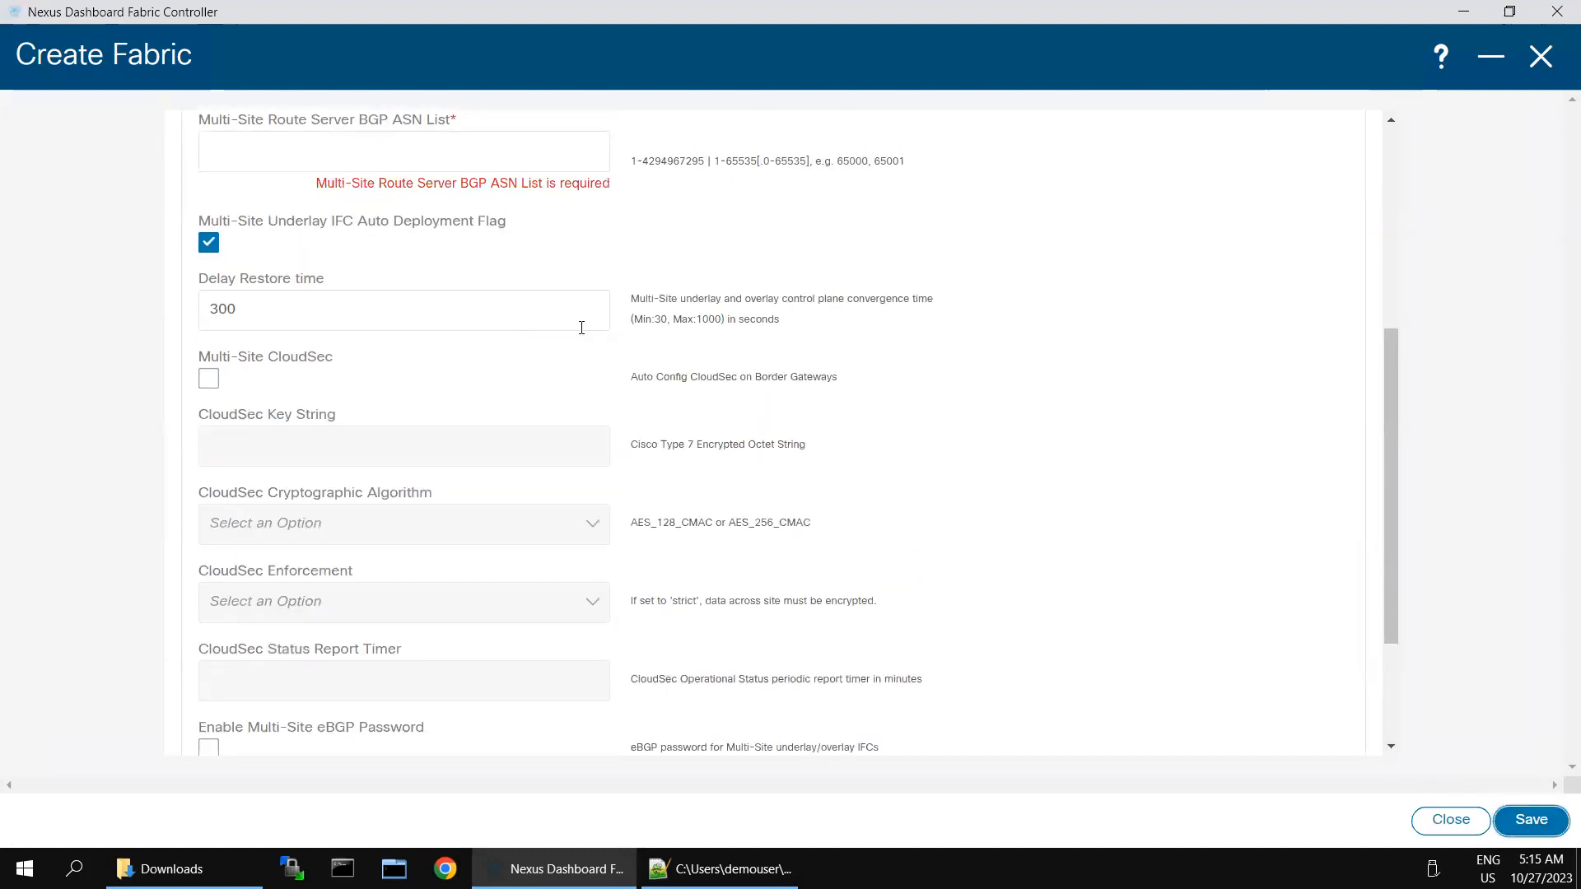
Step: Enter route server BGP ASN 65003 and save MSD-1
scroll(581, 328, up, 3)
click(417, 360)
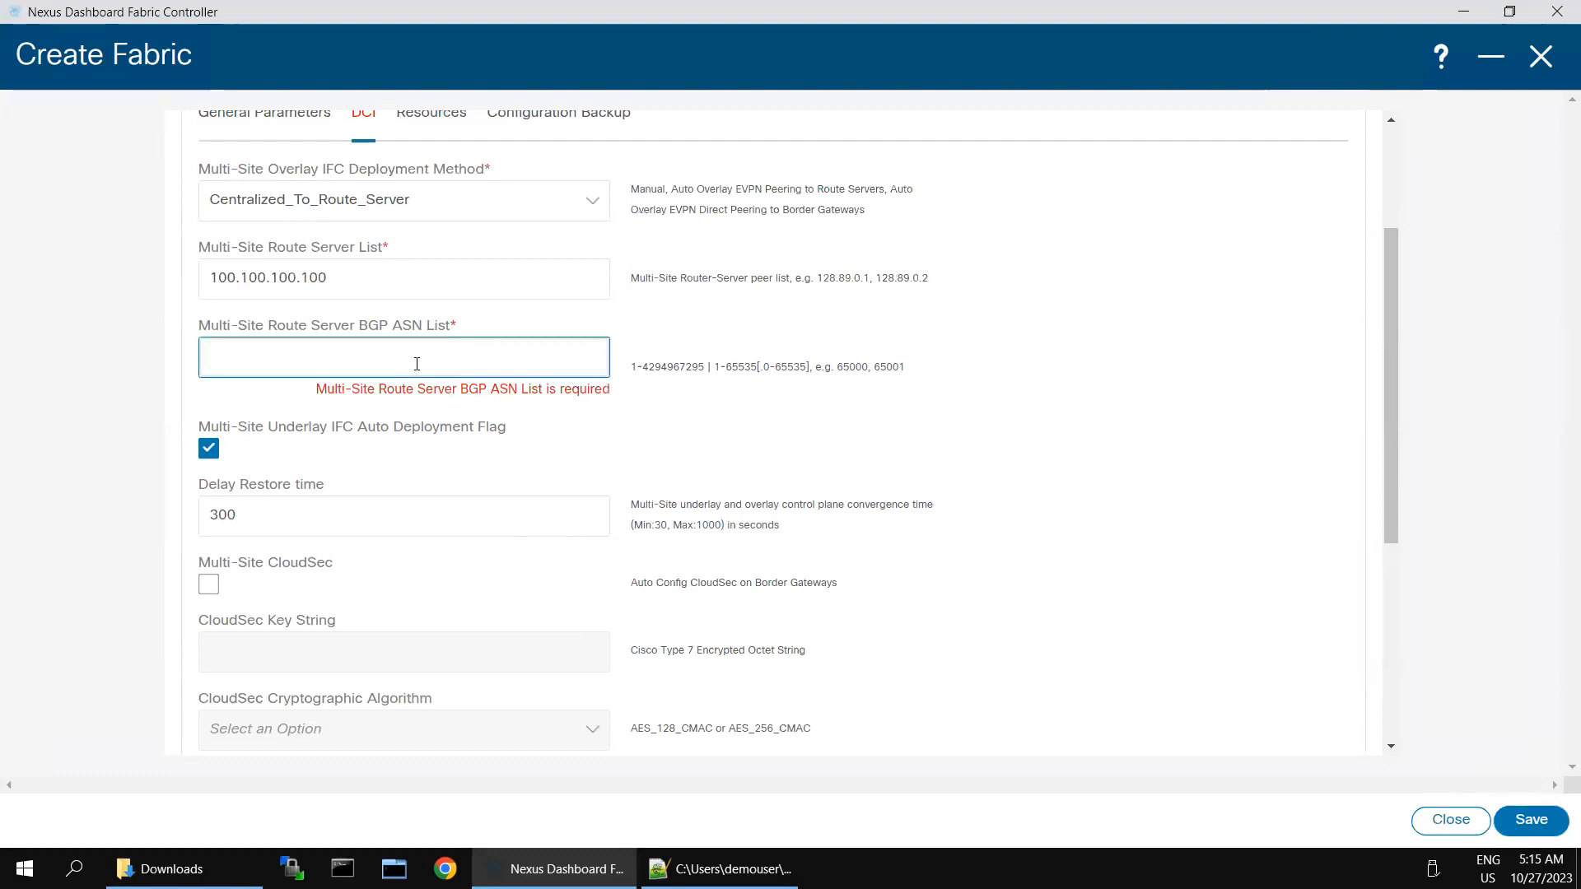
text(65003)
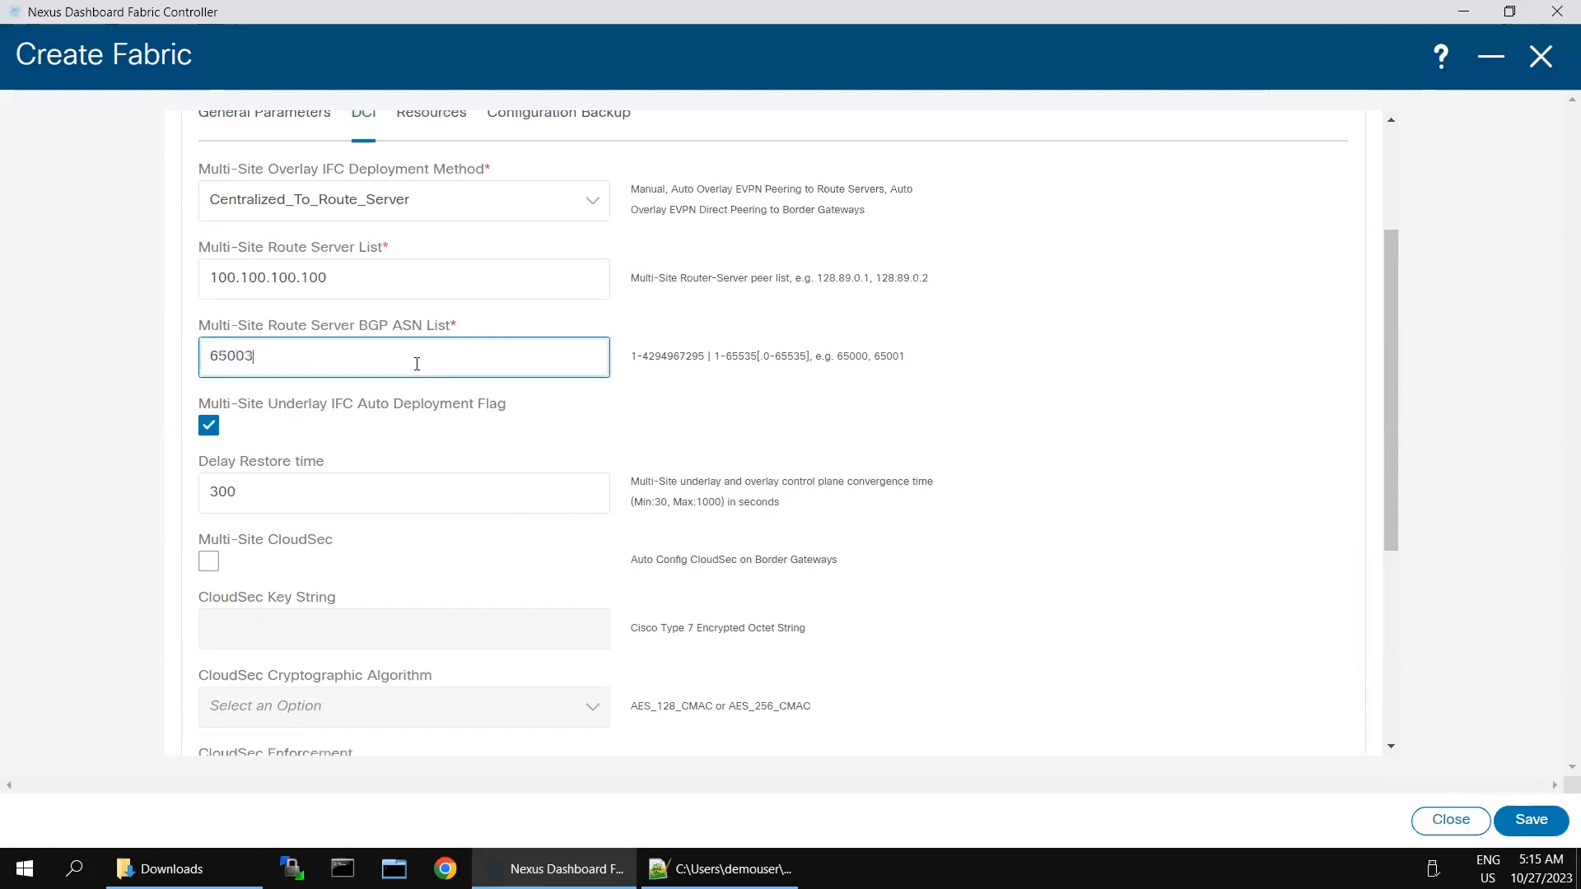
click(1507, 821)
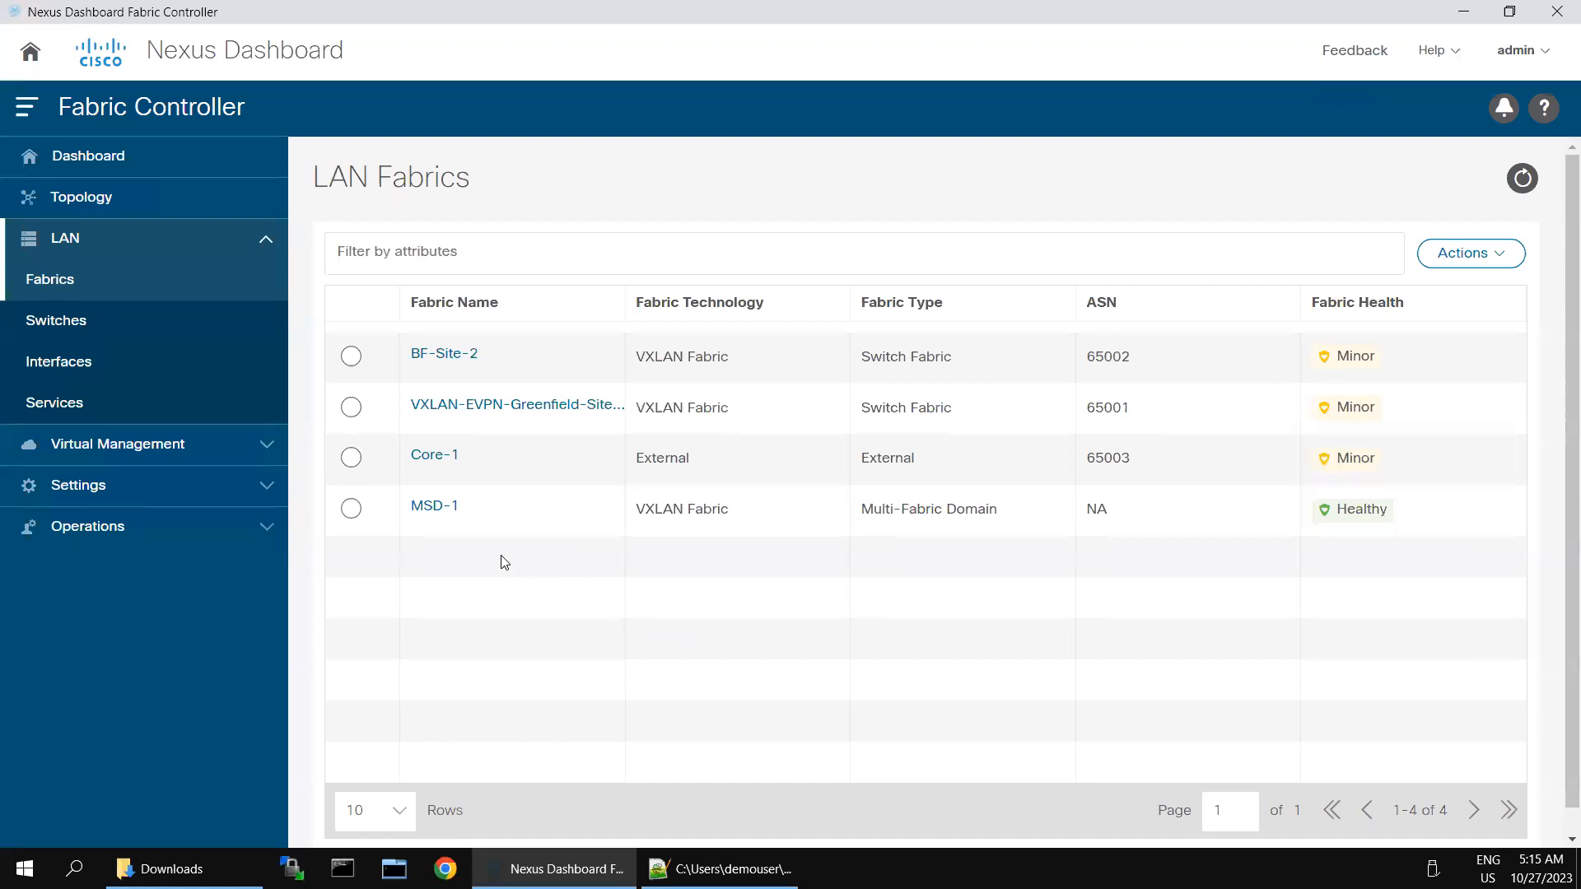
Step: Move BF-Site-2 into MSD-1 from Child Fabrics and acknowledge the recalculate warning
double_click(419, 521)
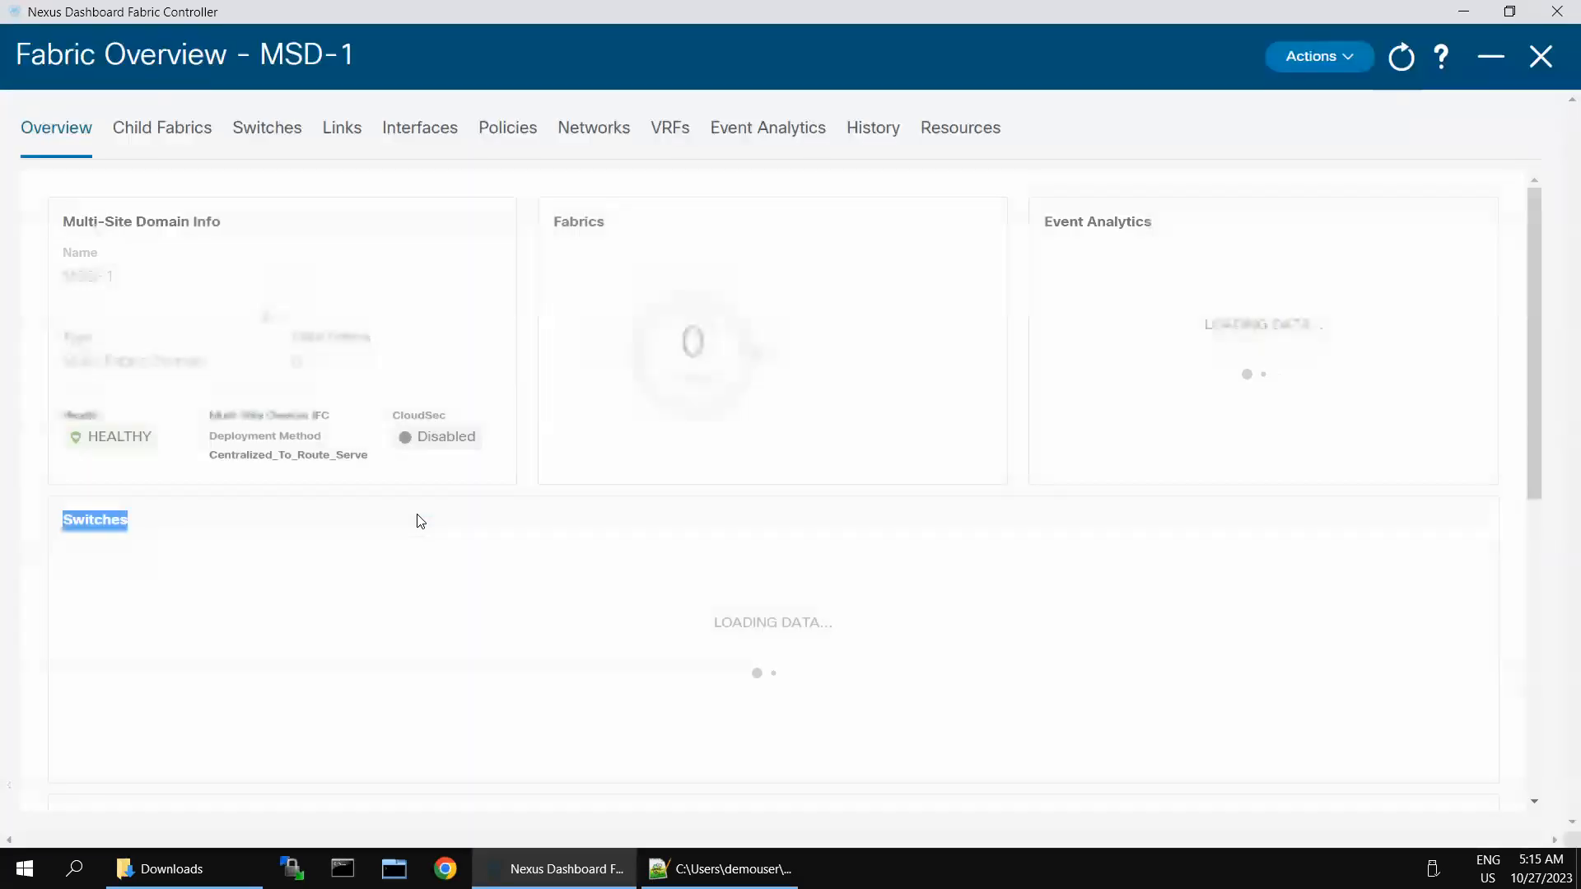
click(164, 127)
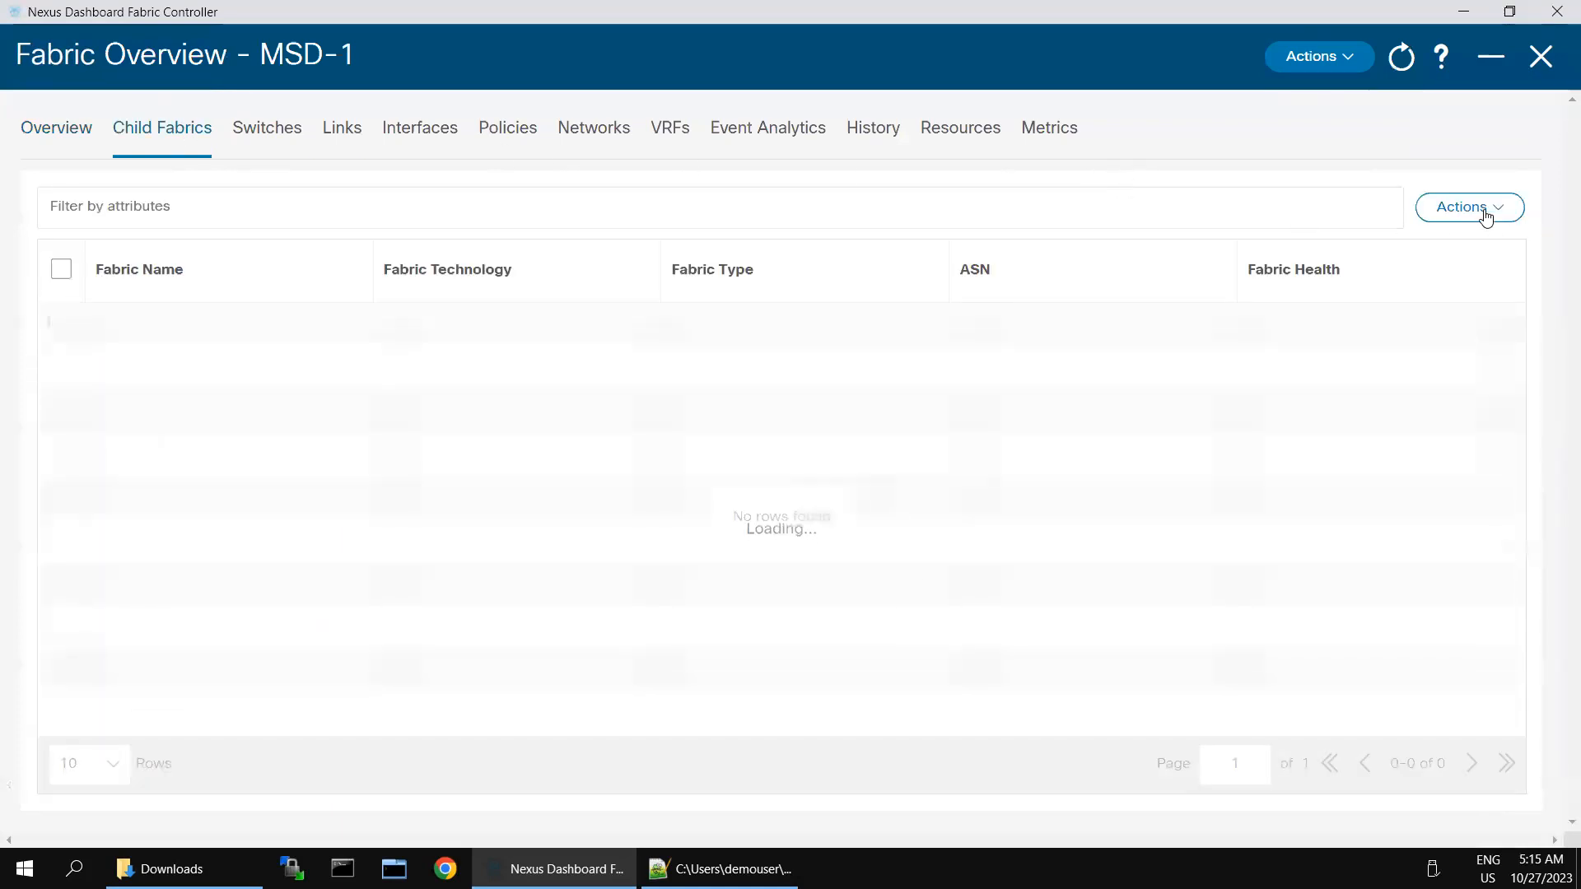
click(1486, 217)
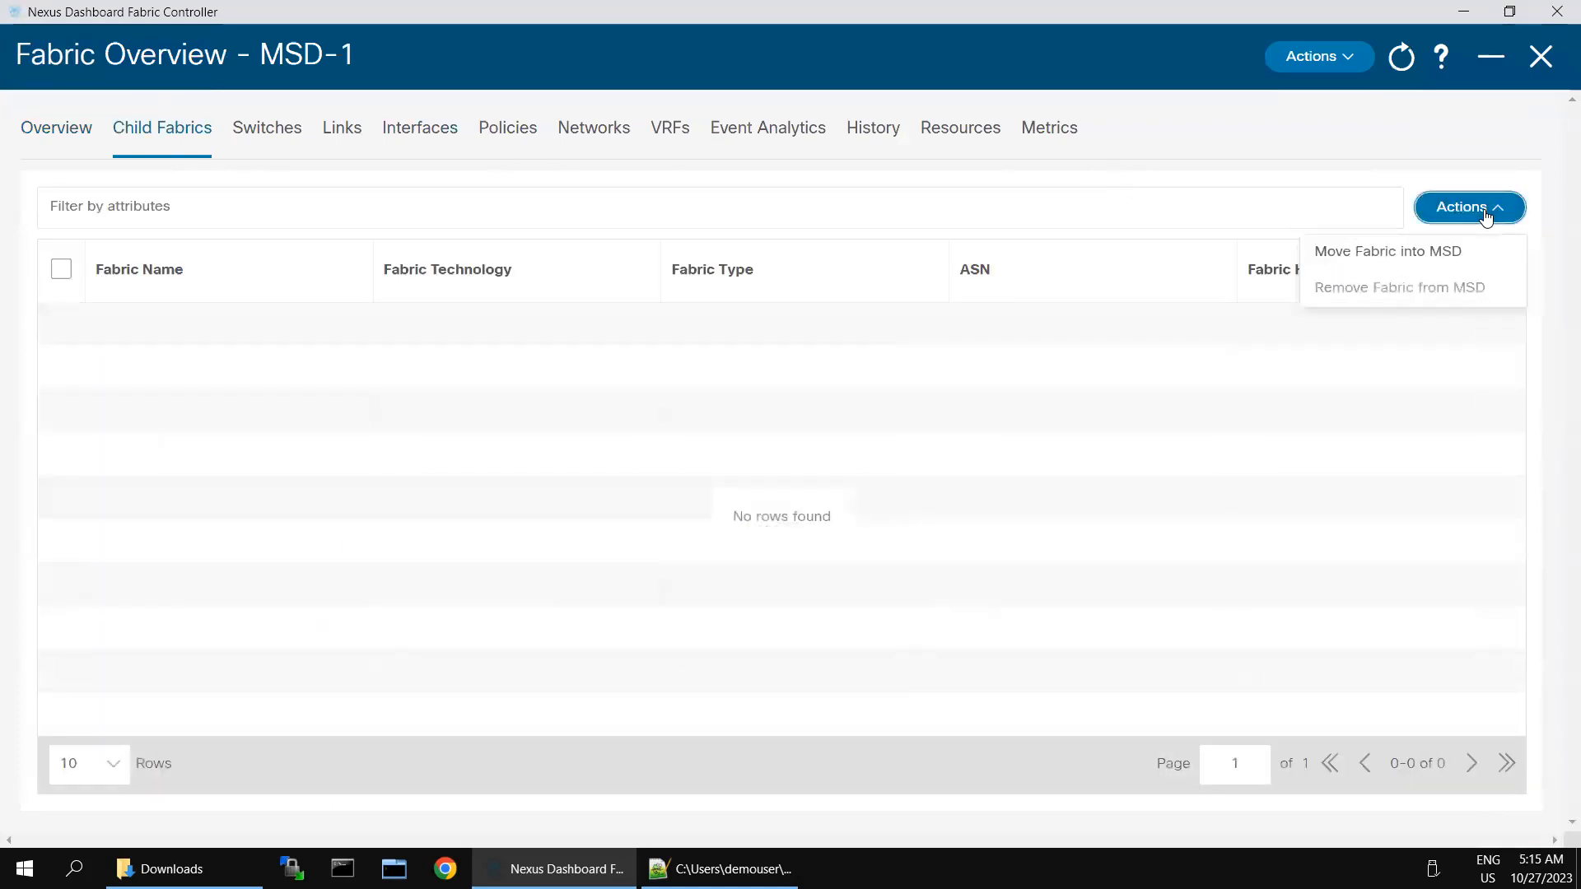
click(1395, 257)
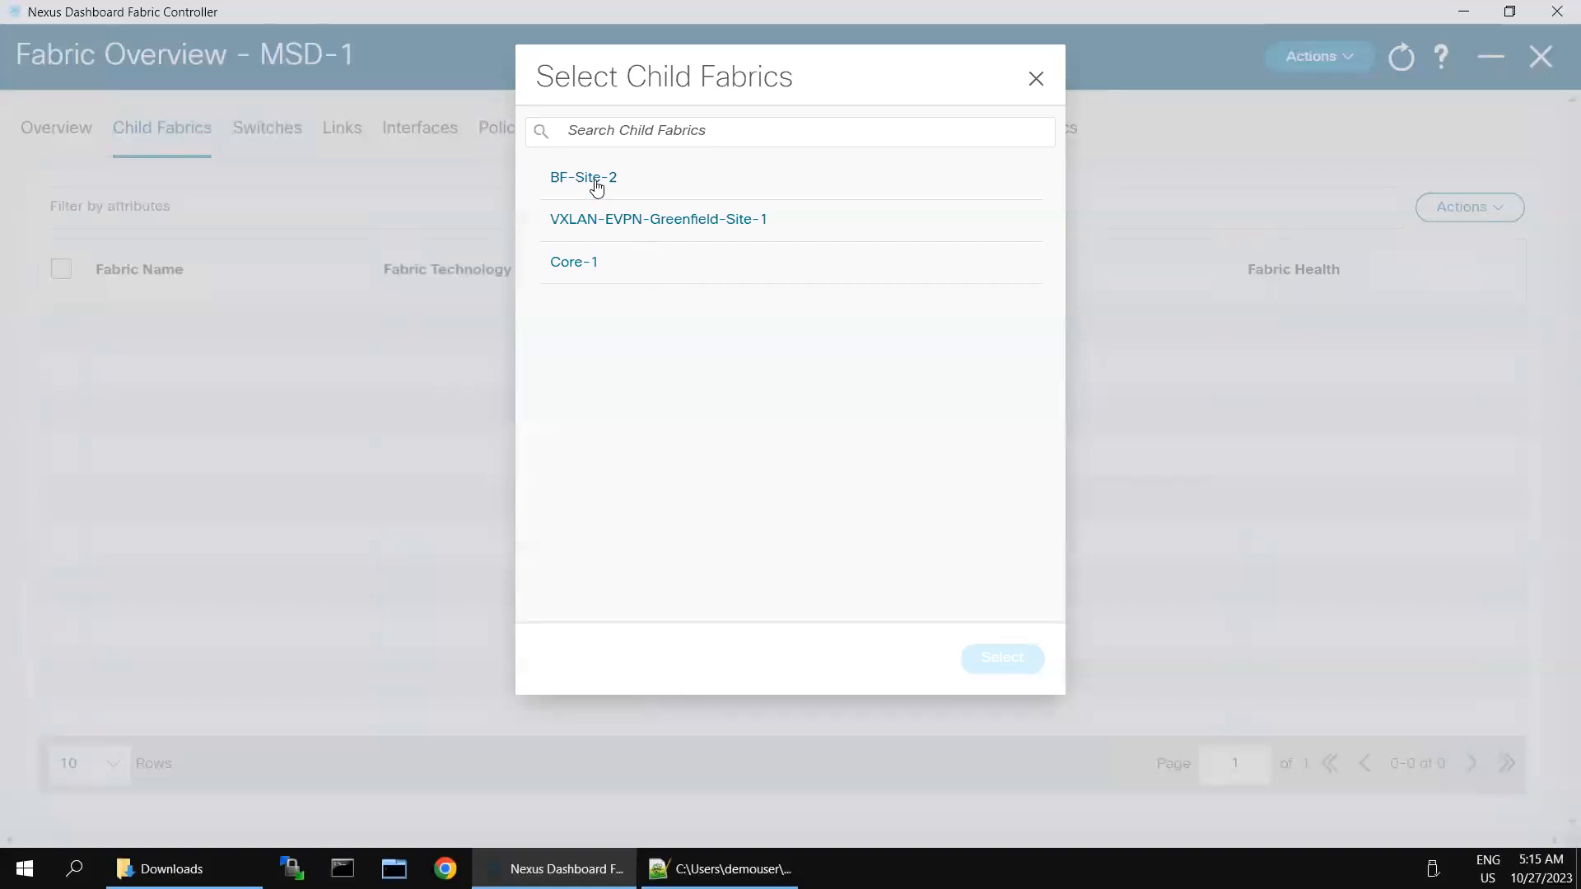
double_click(597, 188)
click(556, 178)
click(981, 665)
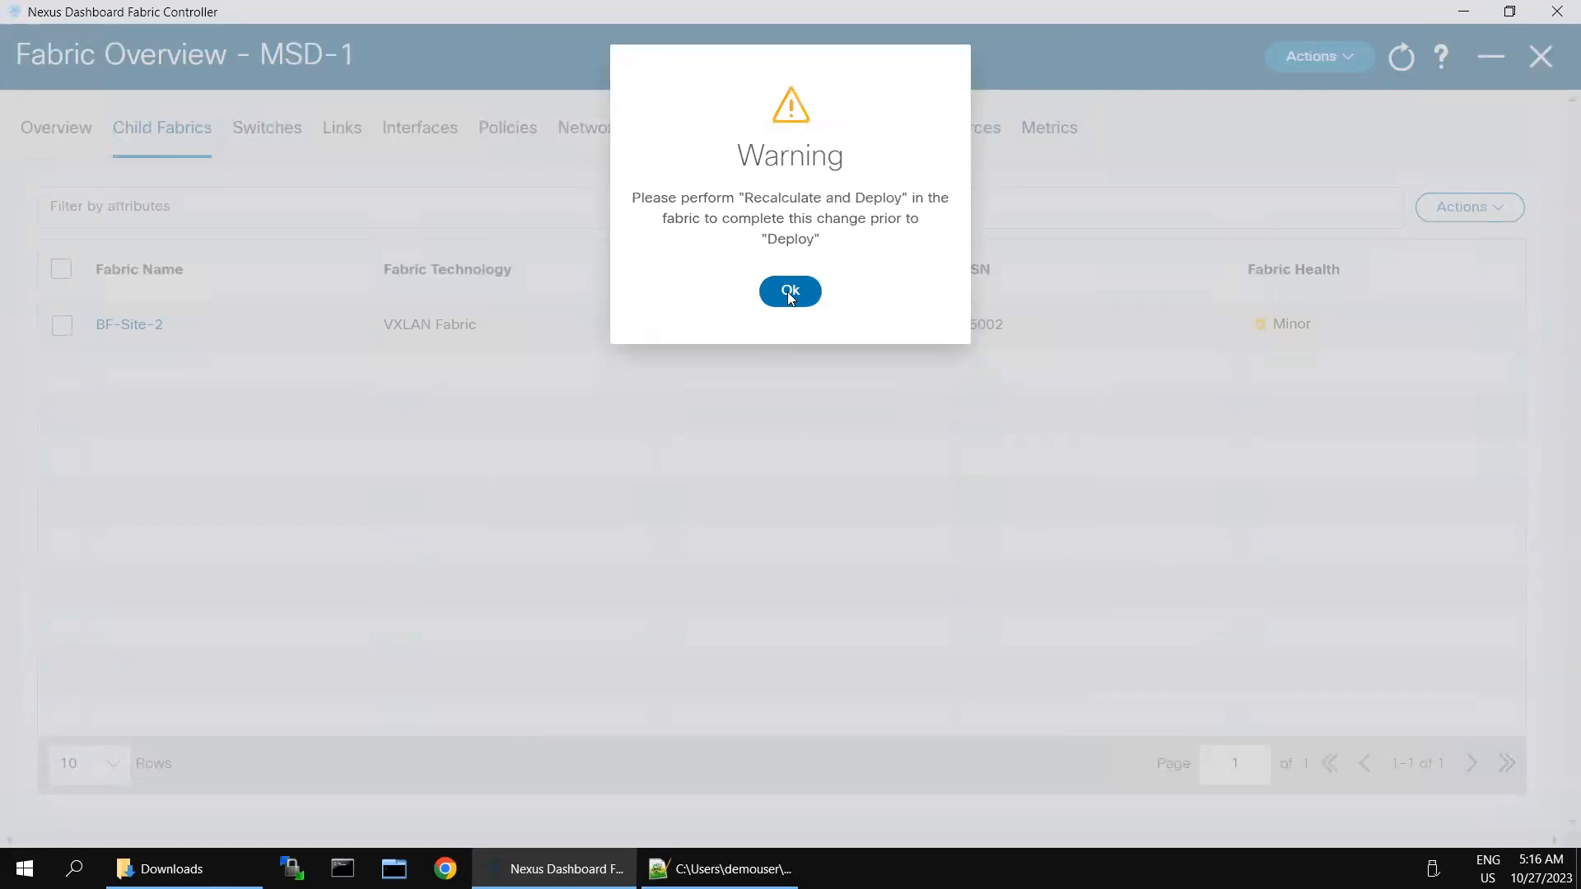
click(788, 293)
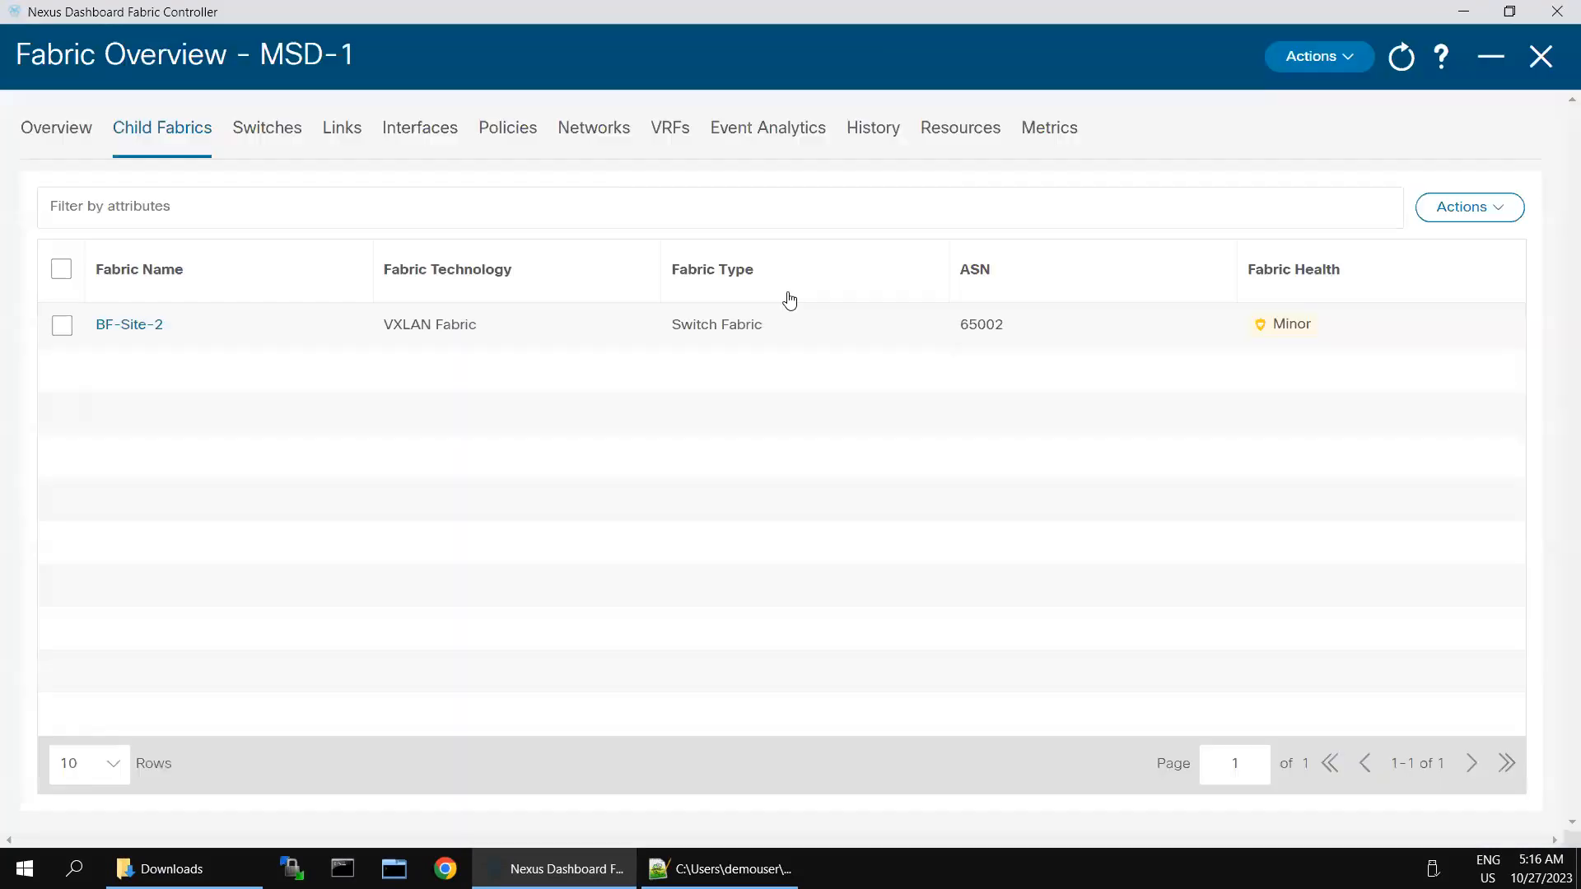
click(1350, 62)
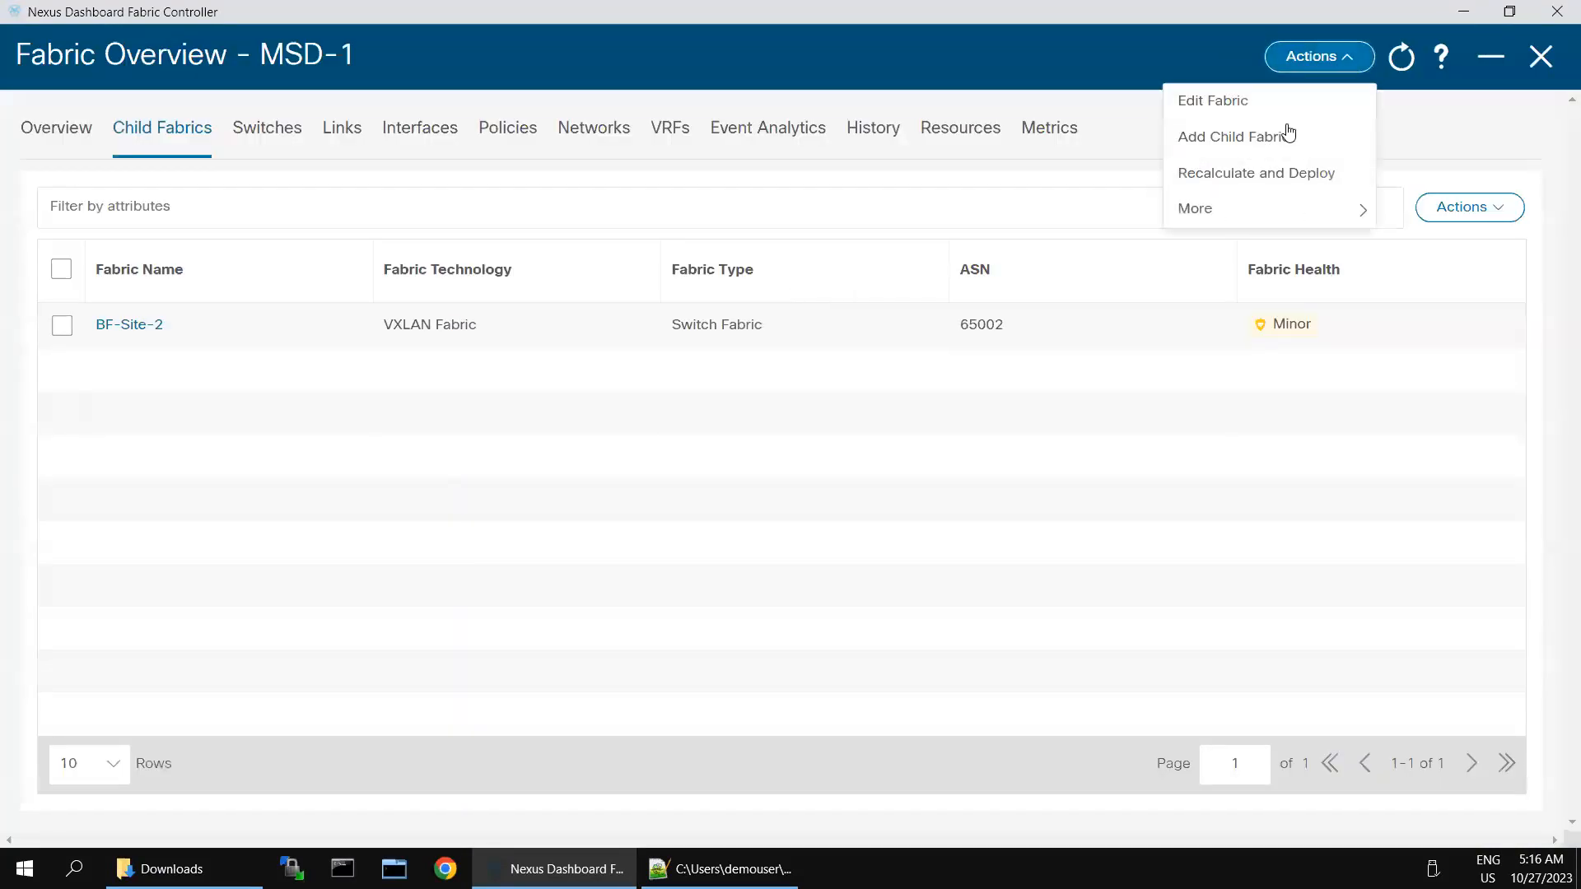
Step: Run Recalculate and Deploy on MSD-1 and view BGW-2's 29 pending config lines
click(1236, 178)
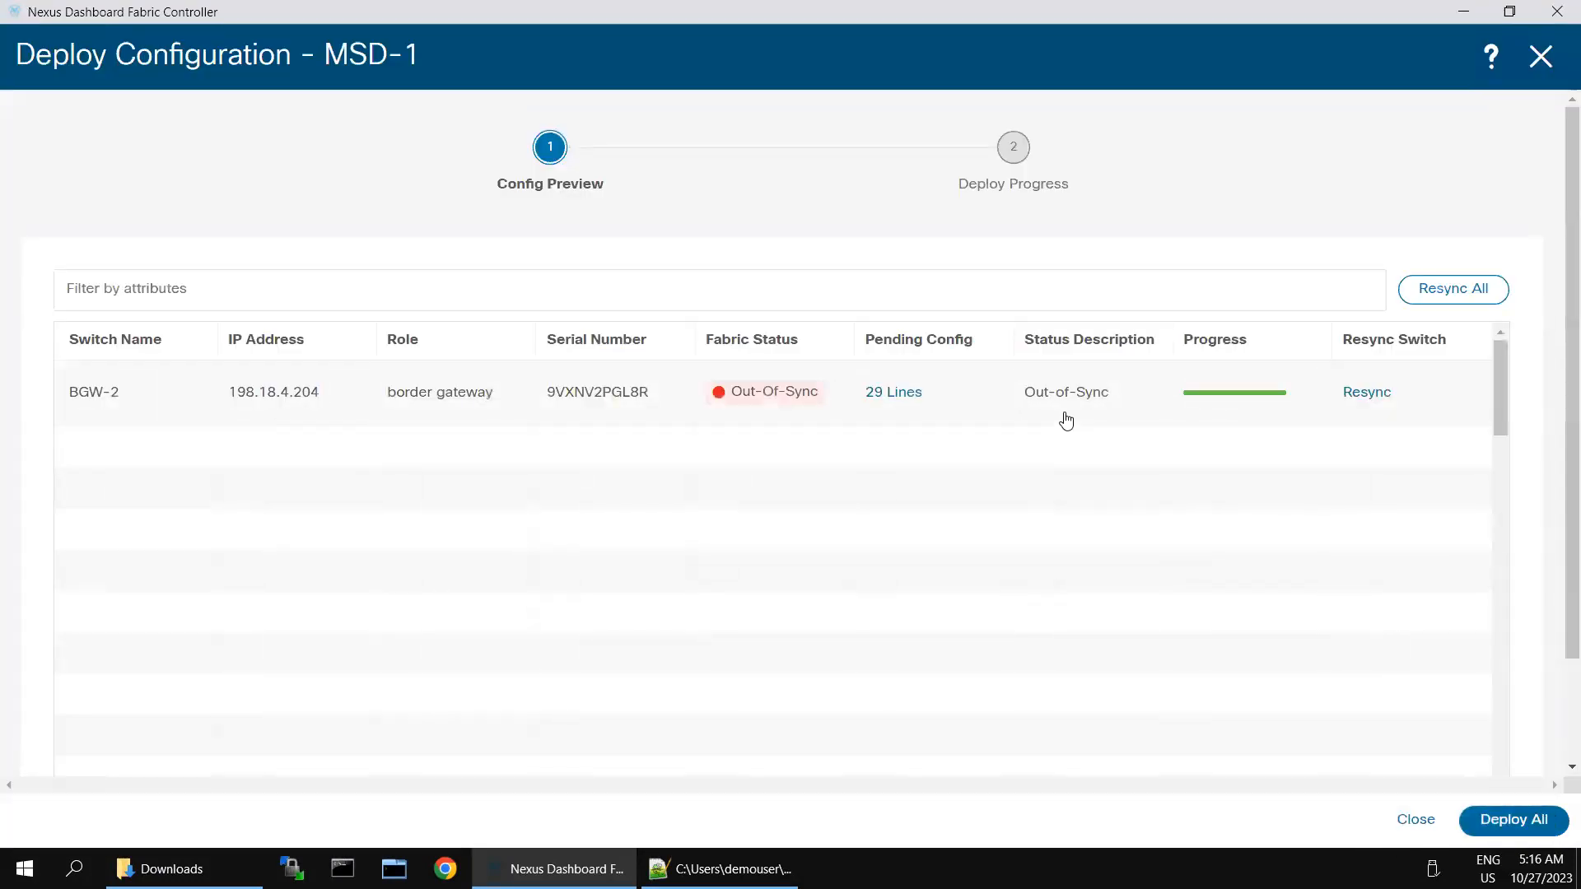
click(884, 397)
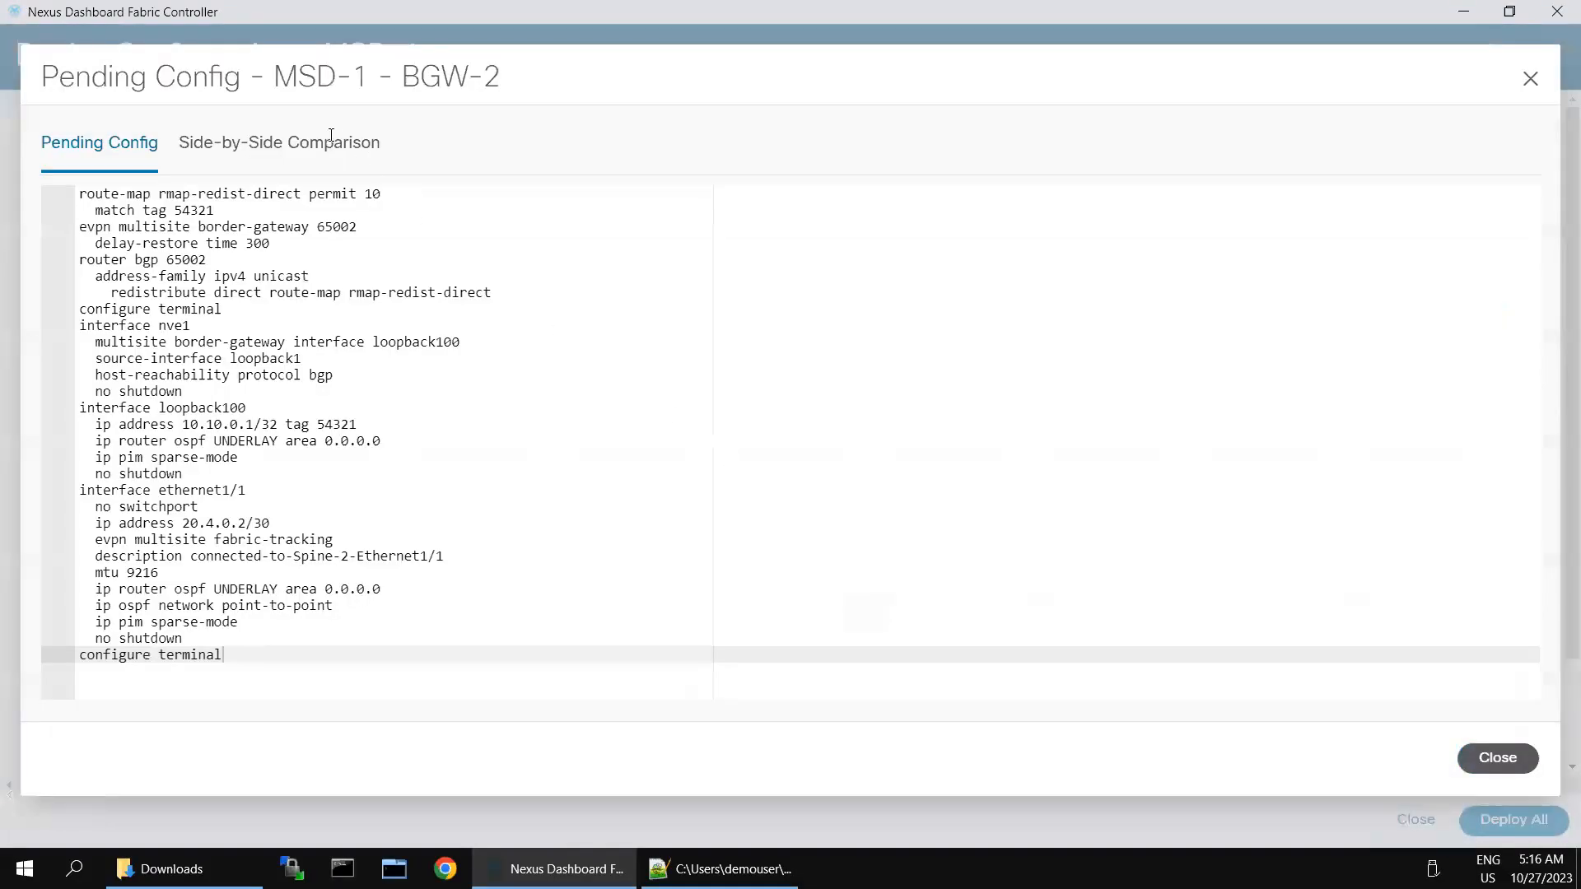
Step: Compare BGW-2's running and expected configs side by side, highlighting the new evpn multisite border-gateway lines
click(331, 142)
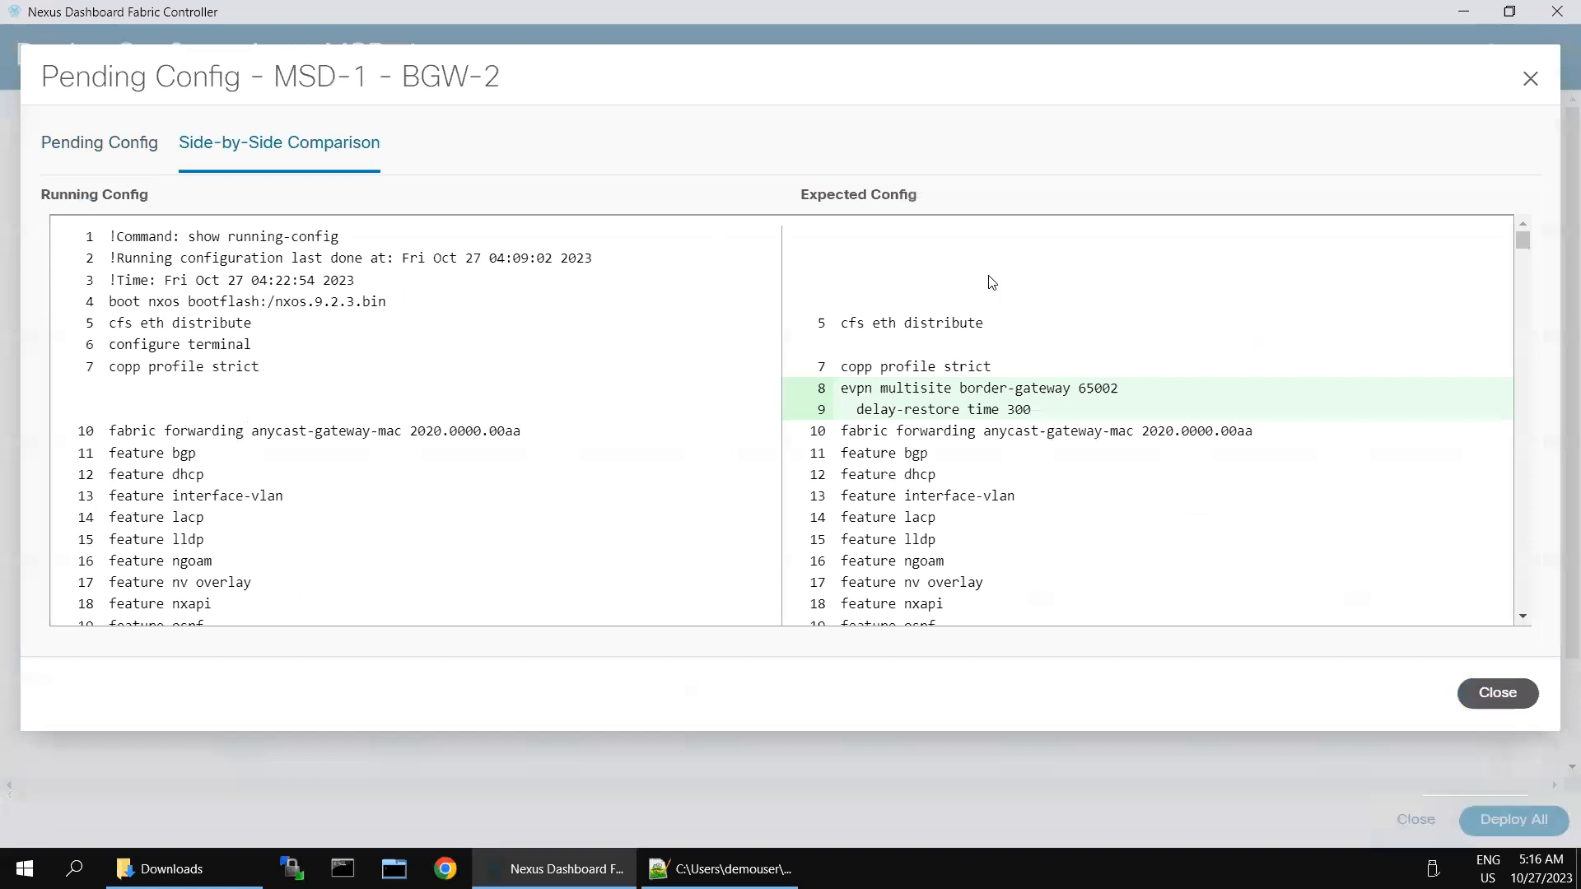
drag(840, 393, 1037, 417)
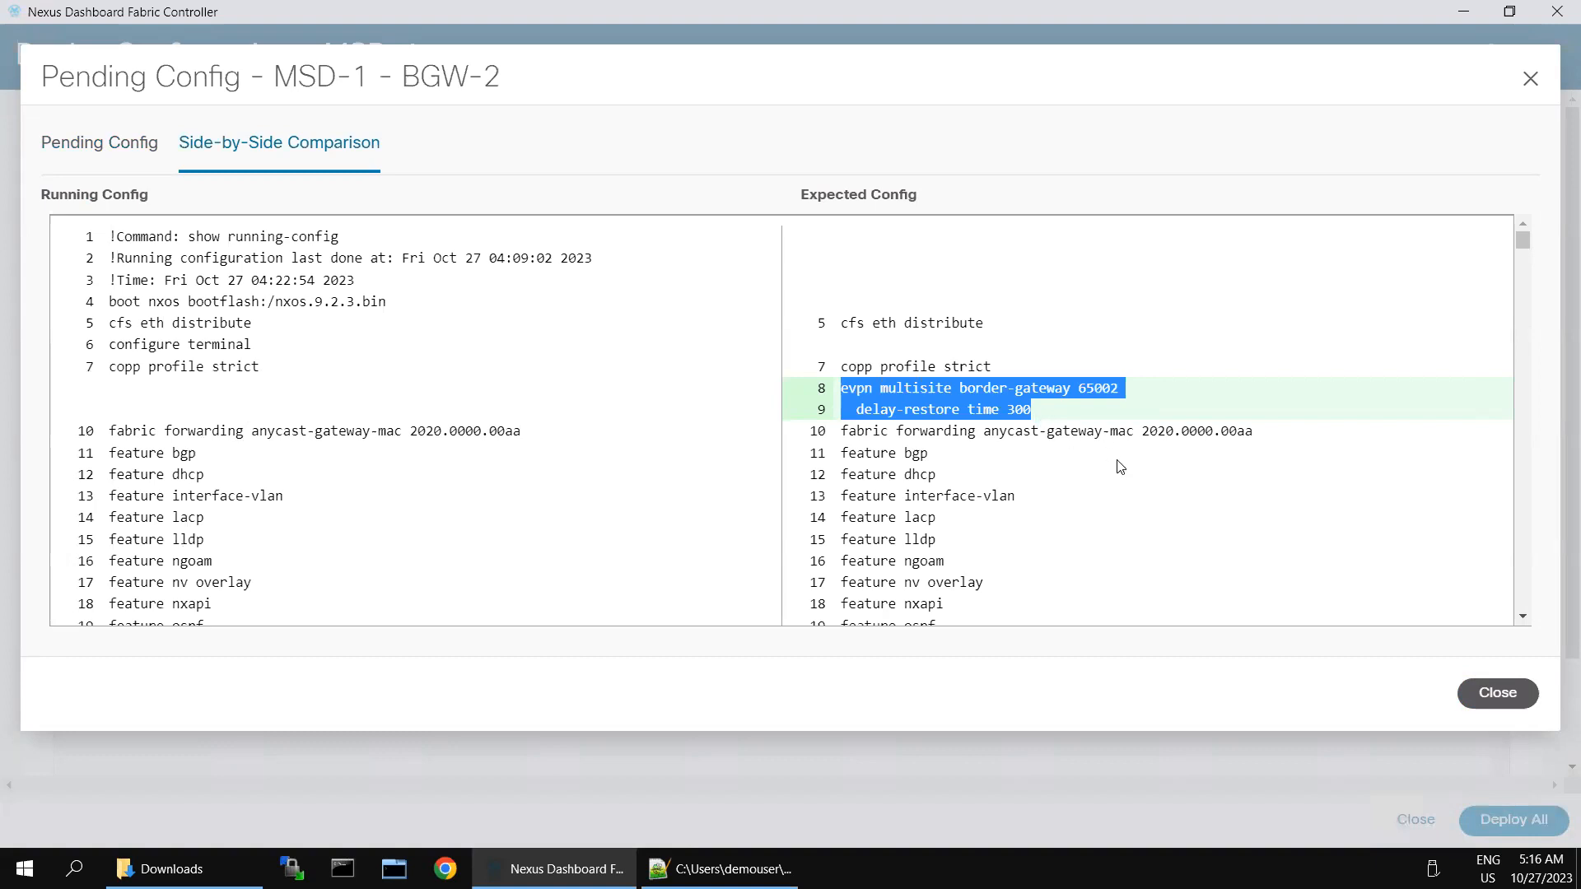
scroll(1120, 467, down, 3)
scroll(967, 535, down, 3)
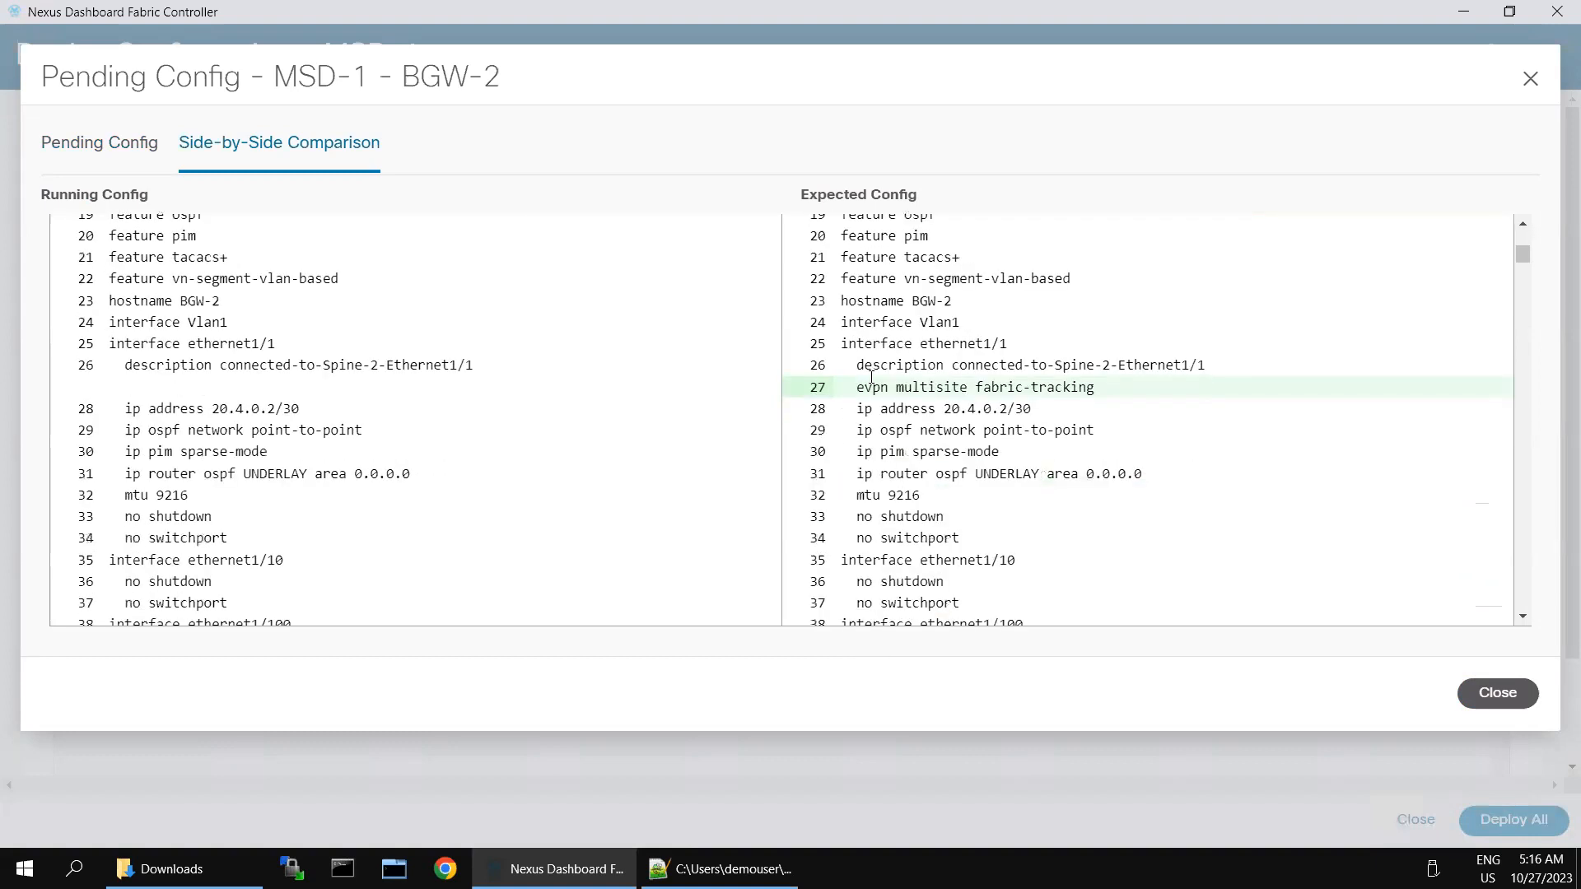
scroll(1215, 485, down, 20)
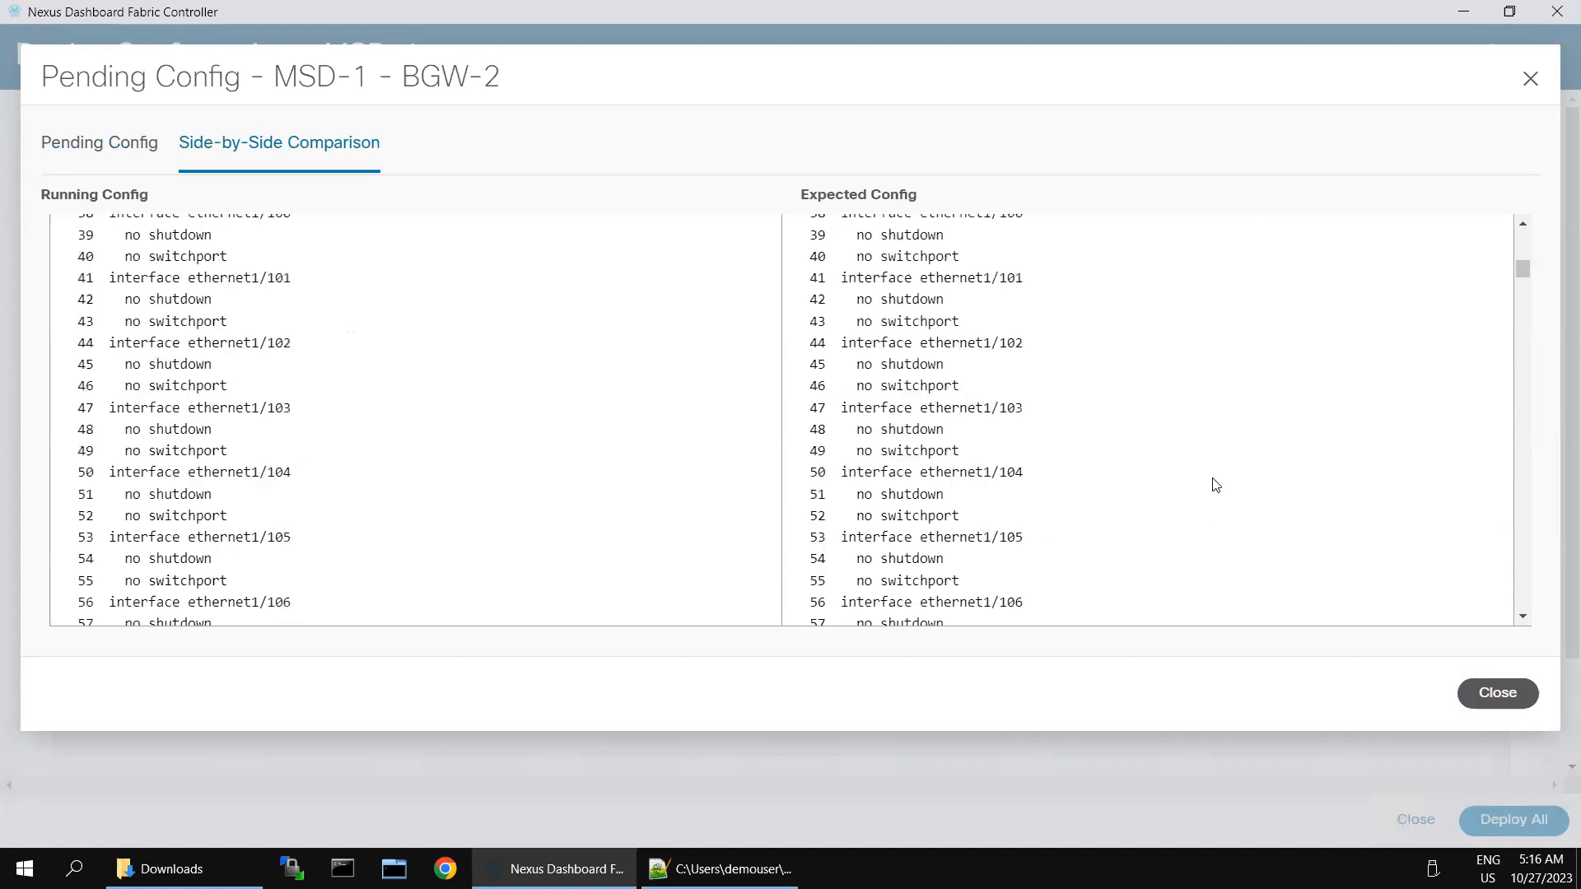
scroll(1215, 485, down, 20)
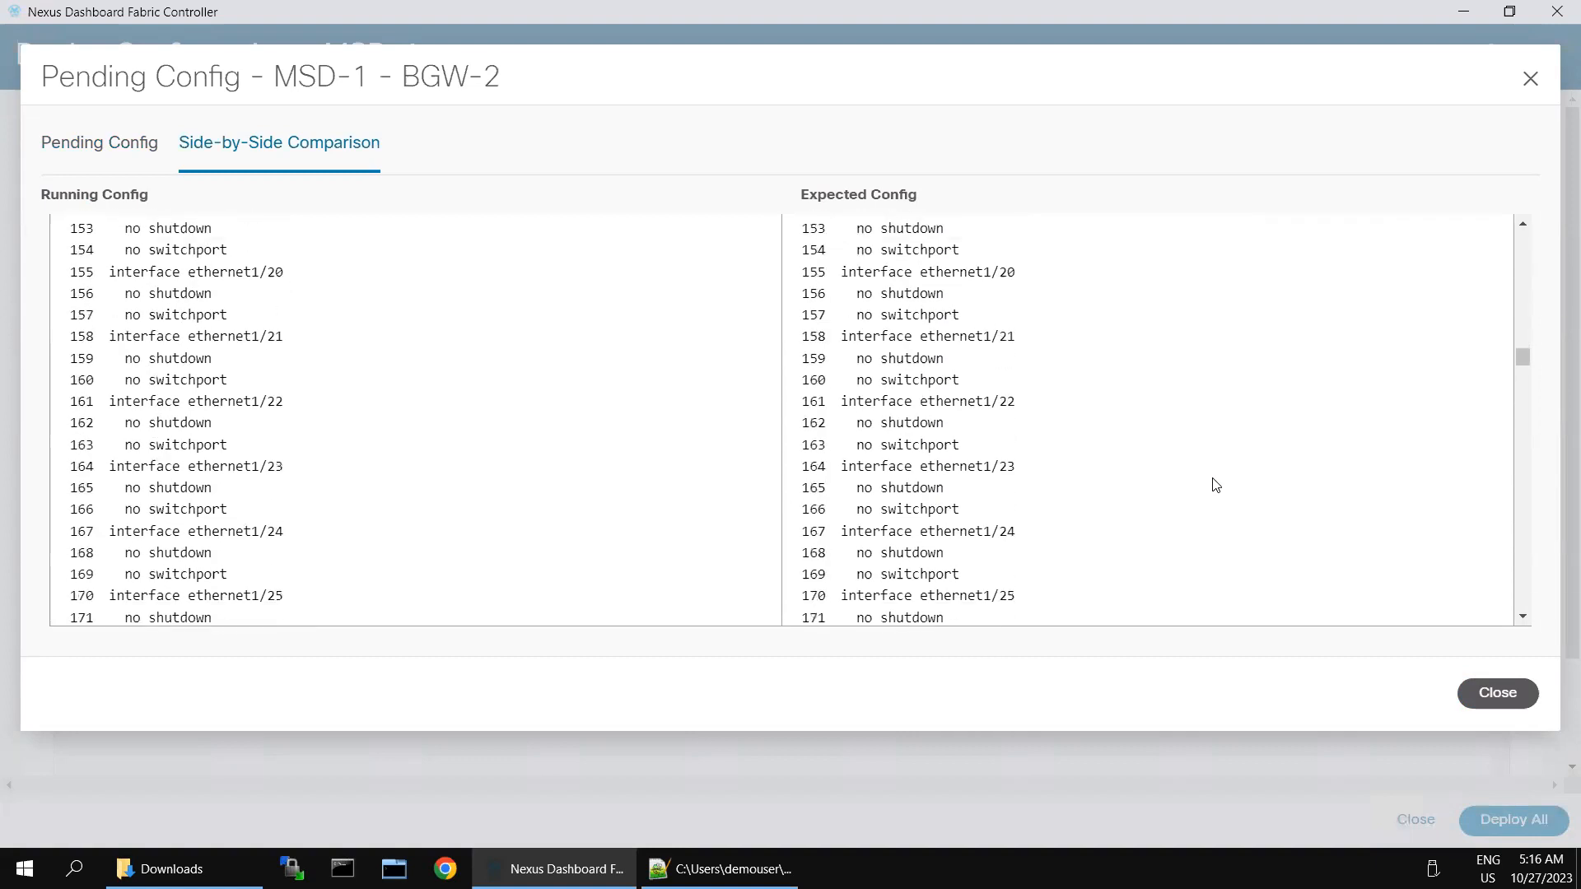
scroll(1217, 485, down, 20)
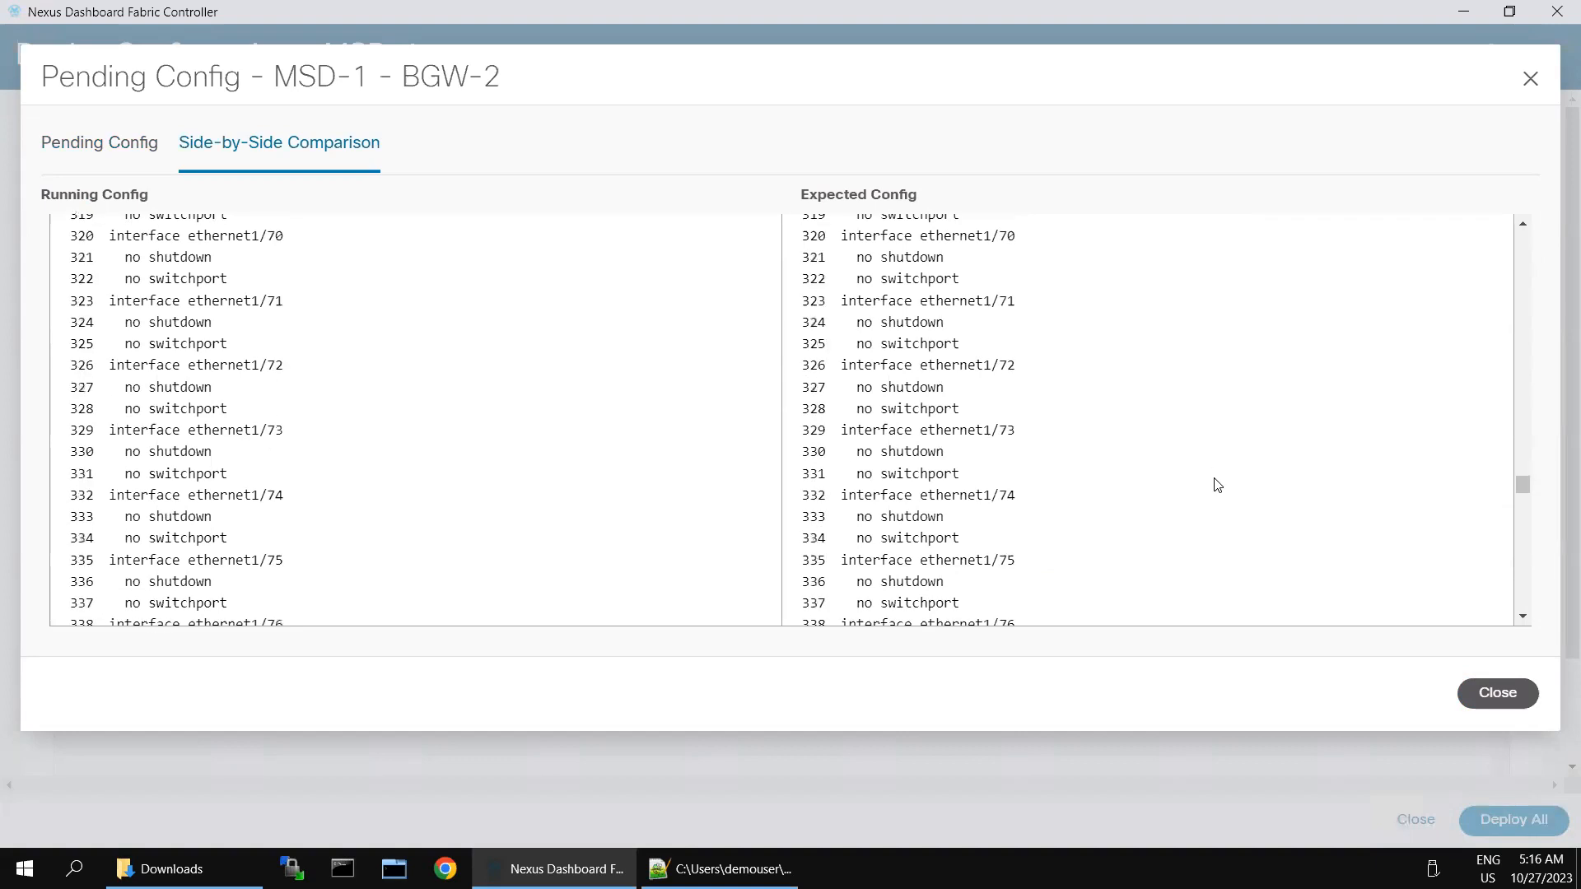
Step: Review the remaining additions, including the redistribute direct route-map line, then close the comparison
scroll(1217, 485, down, 4)
scroll(1217, 485, up, 11)
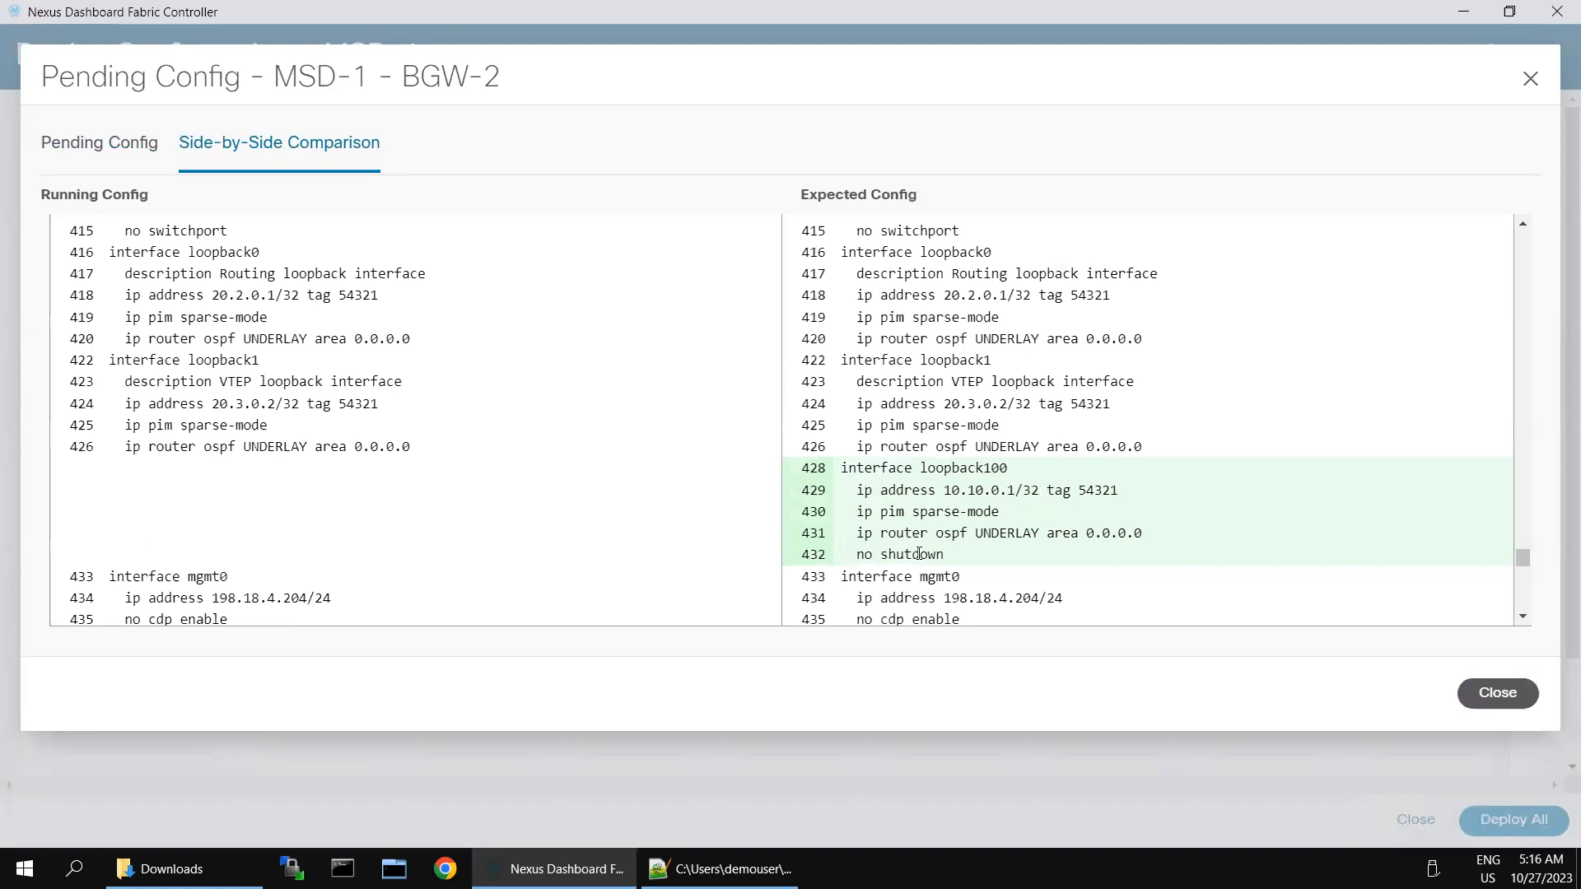
scroll(1241, 557, down, 5)
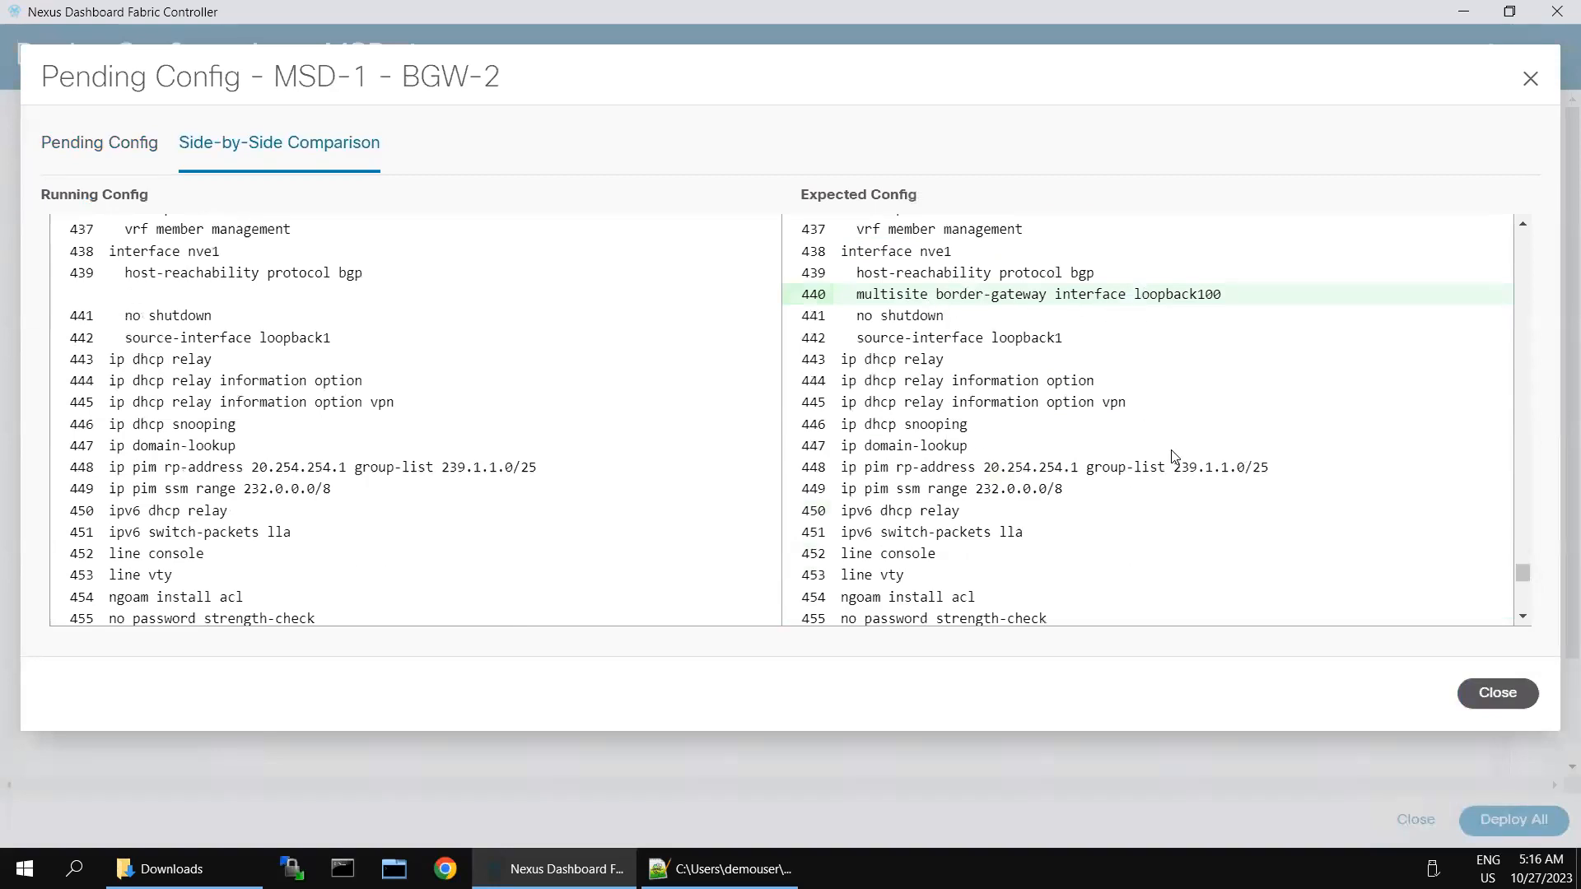
scroll(1175, 458, down, 6)
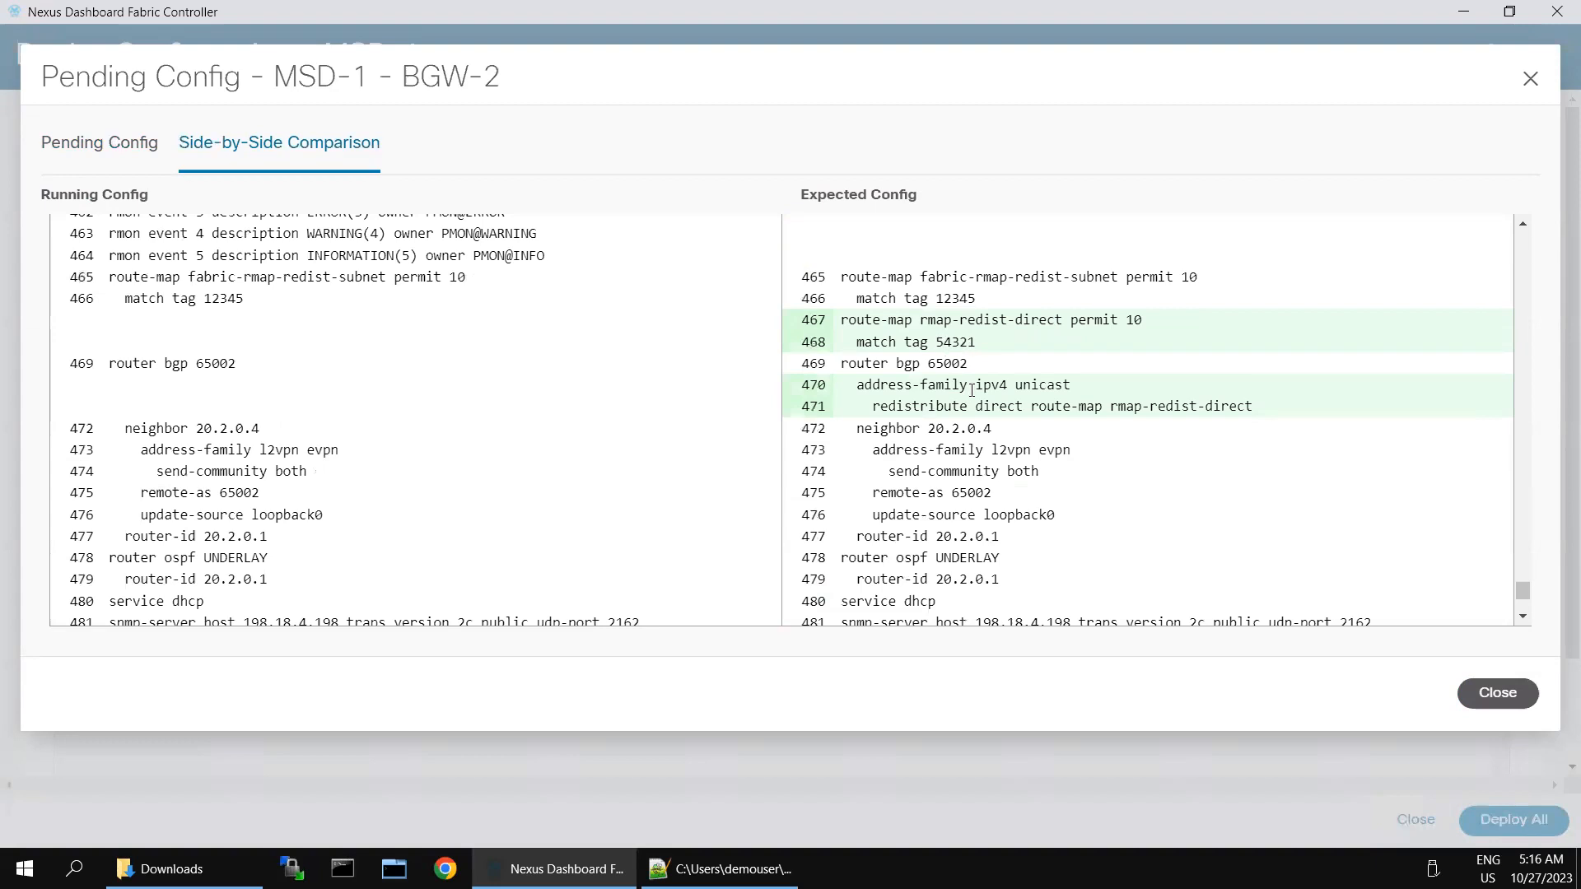
drag(935, 407, 1126, 412)
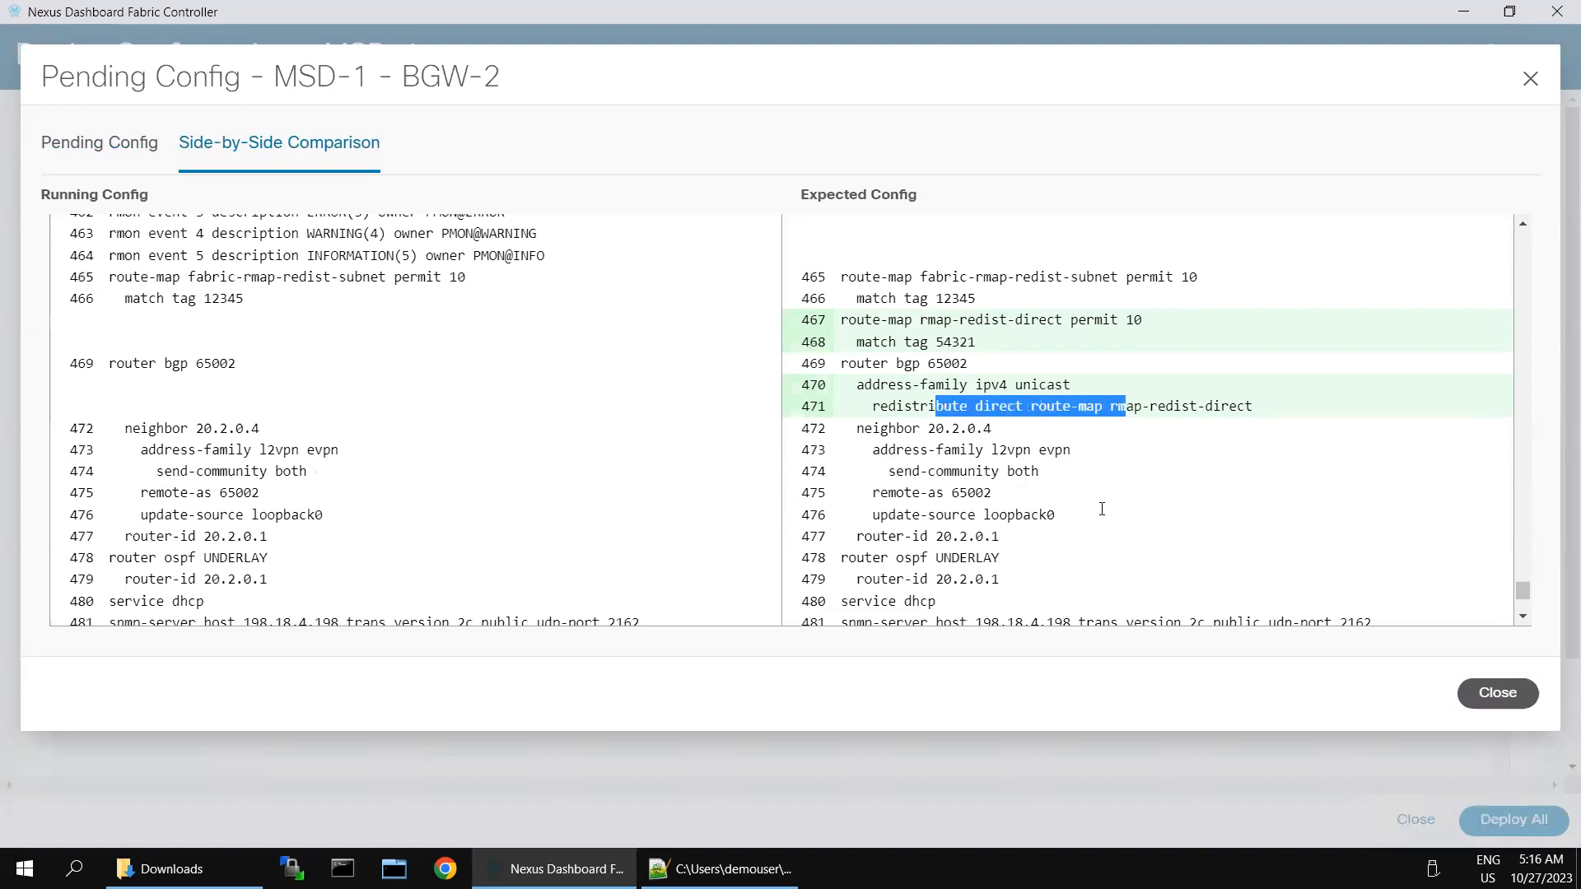
scroll(1103, 516, down, 3)
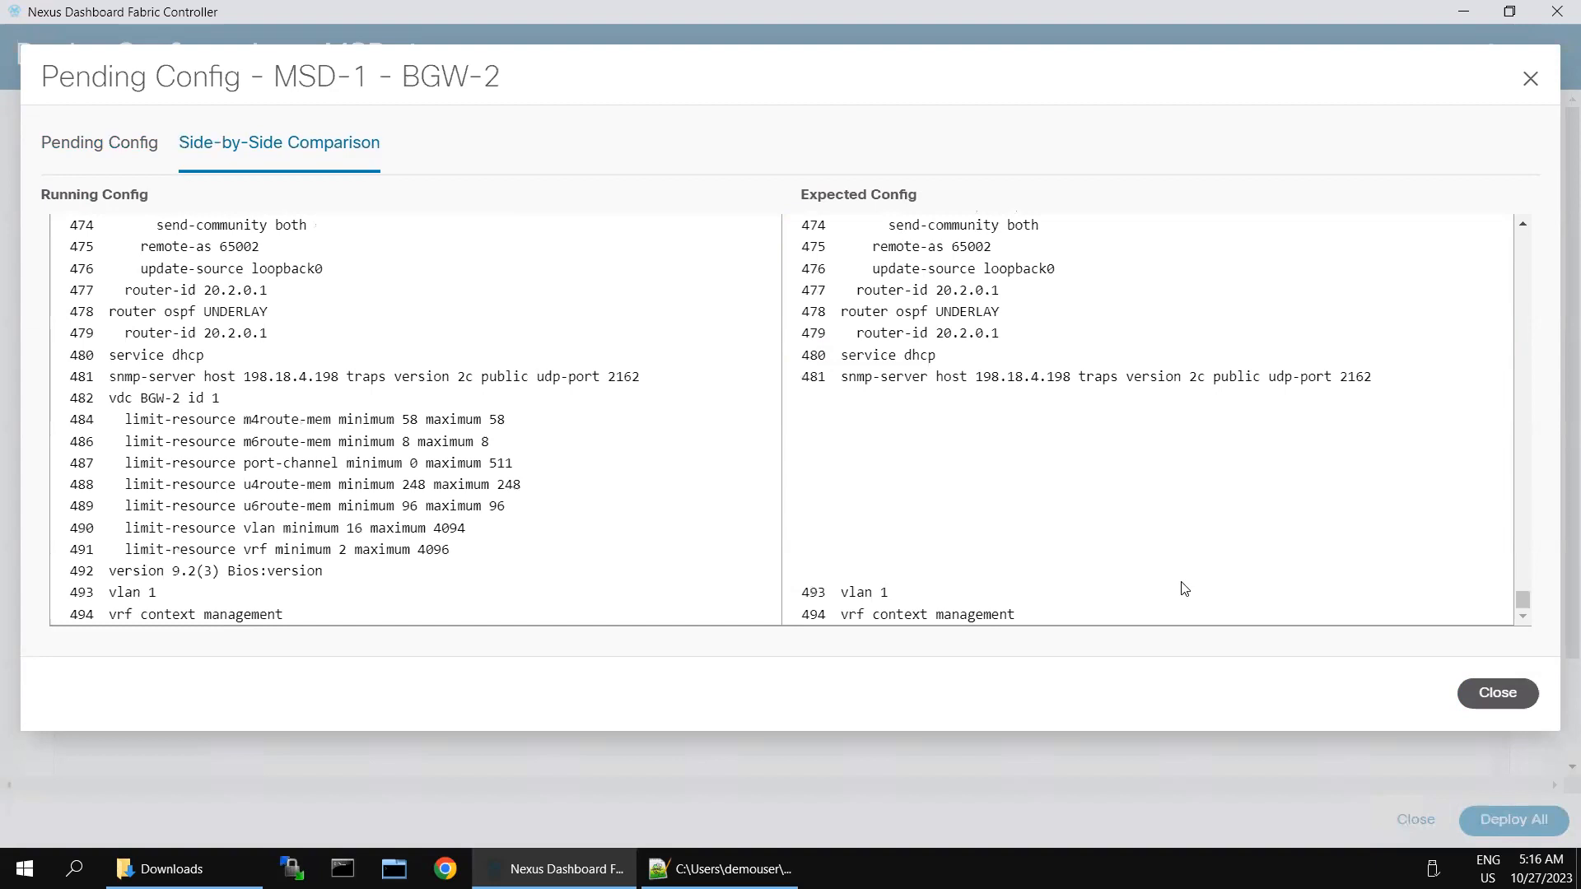
click(1486, 692)
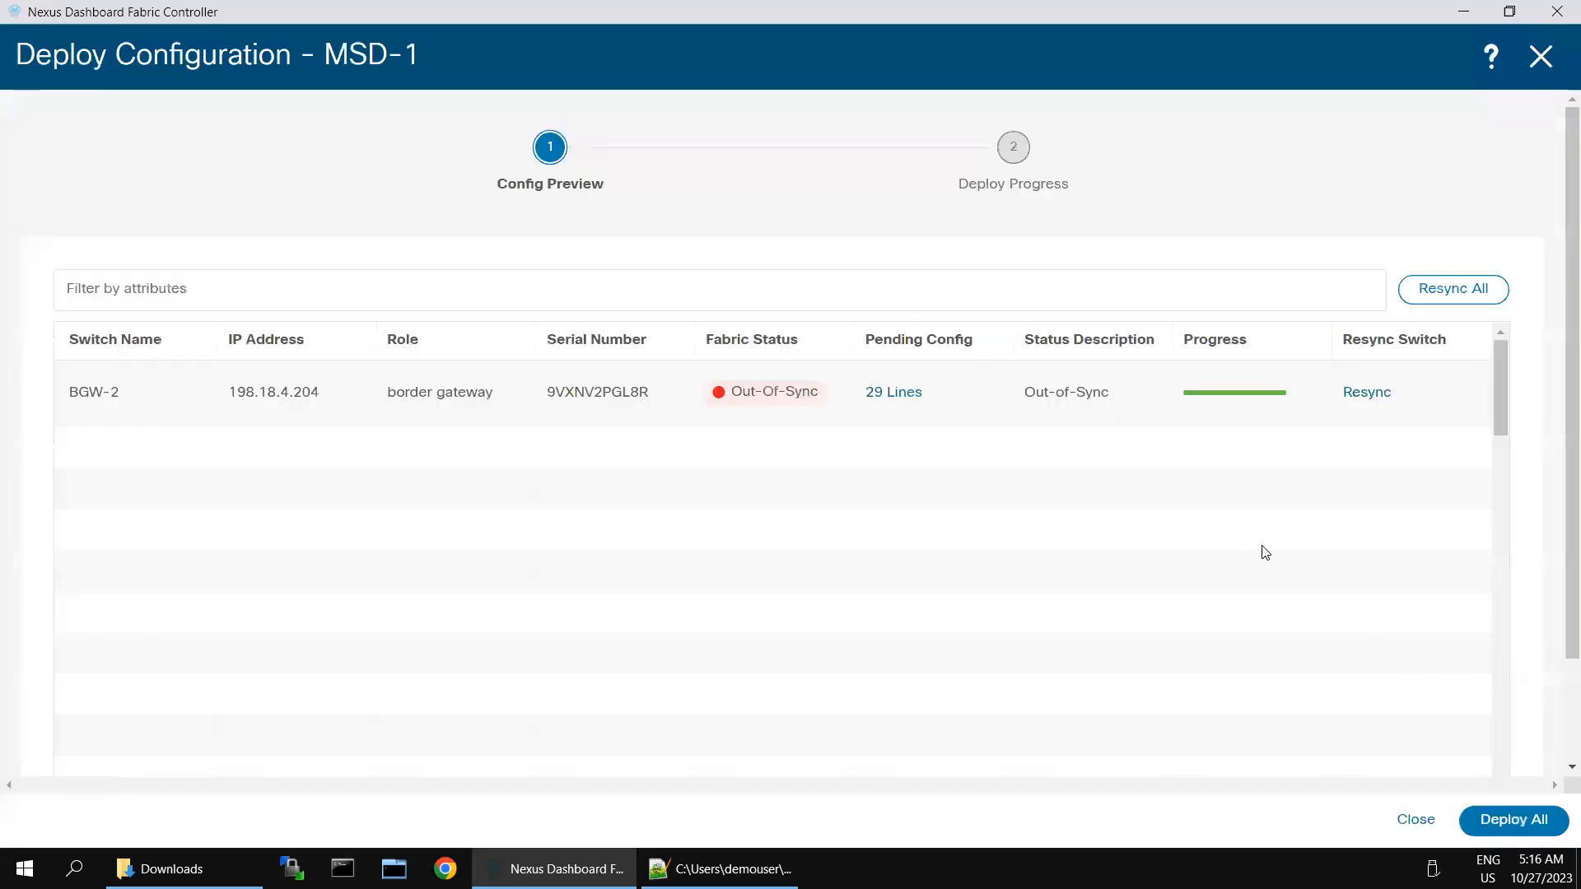
Step: Deploy BGW-2's 29 pending config lines and return to MSD-1's child fabrics
click(1502, 822)
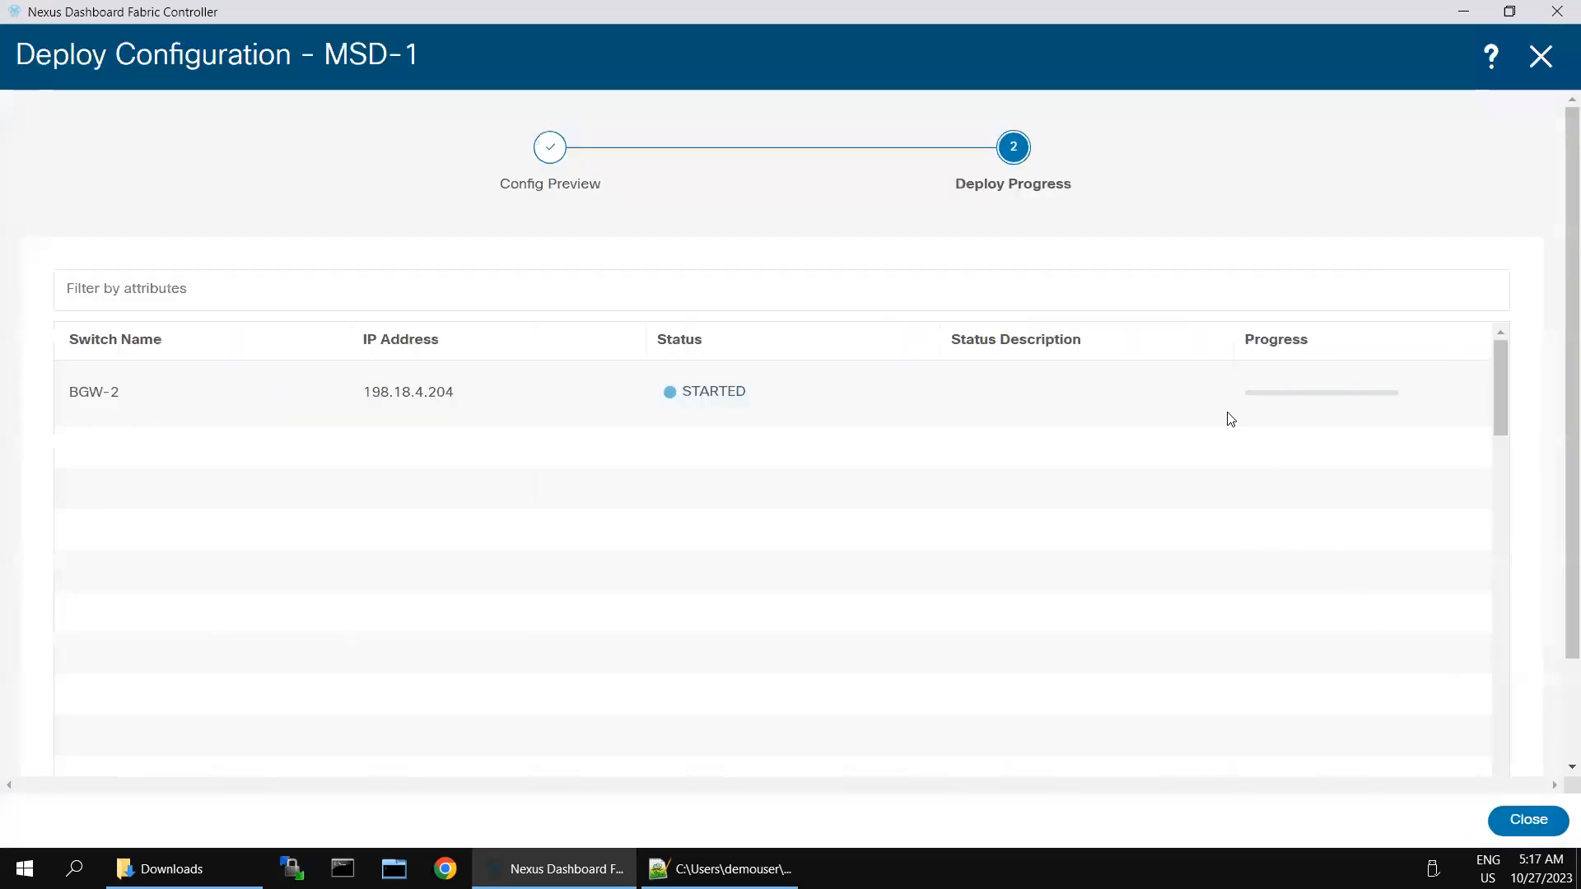
click(1522, 820)
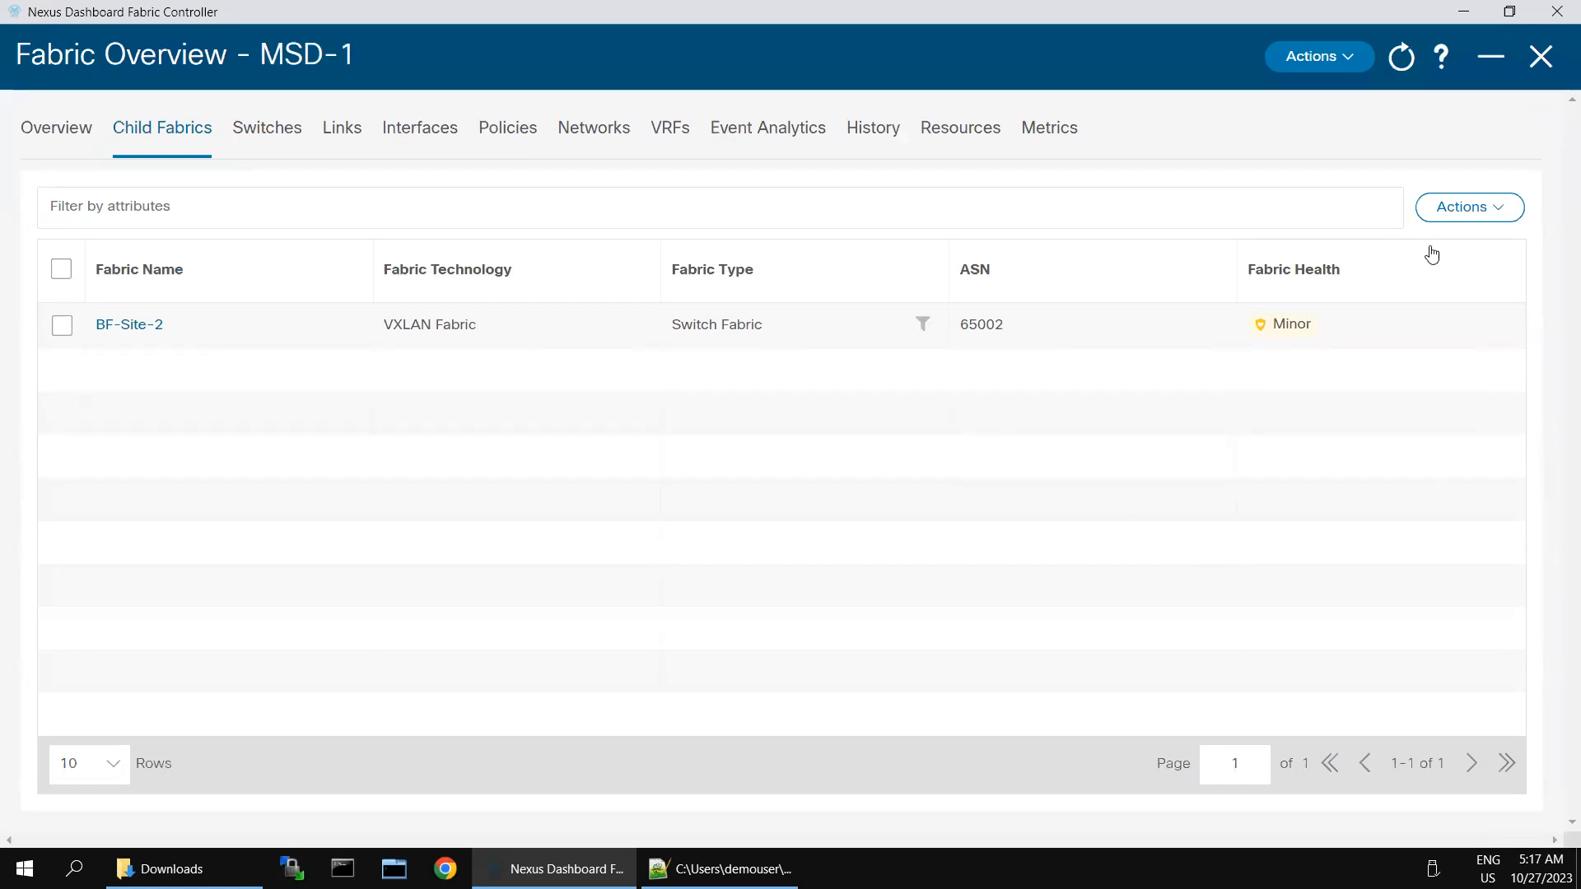
Step: Move VXLAN-EVPN-Greenfield-Site-1 into MSD-1 and acknowledge the recalculate-and-deploy warning
click(1505, 219)
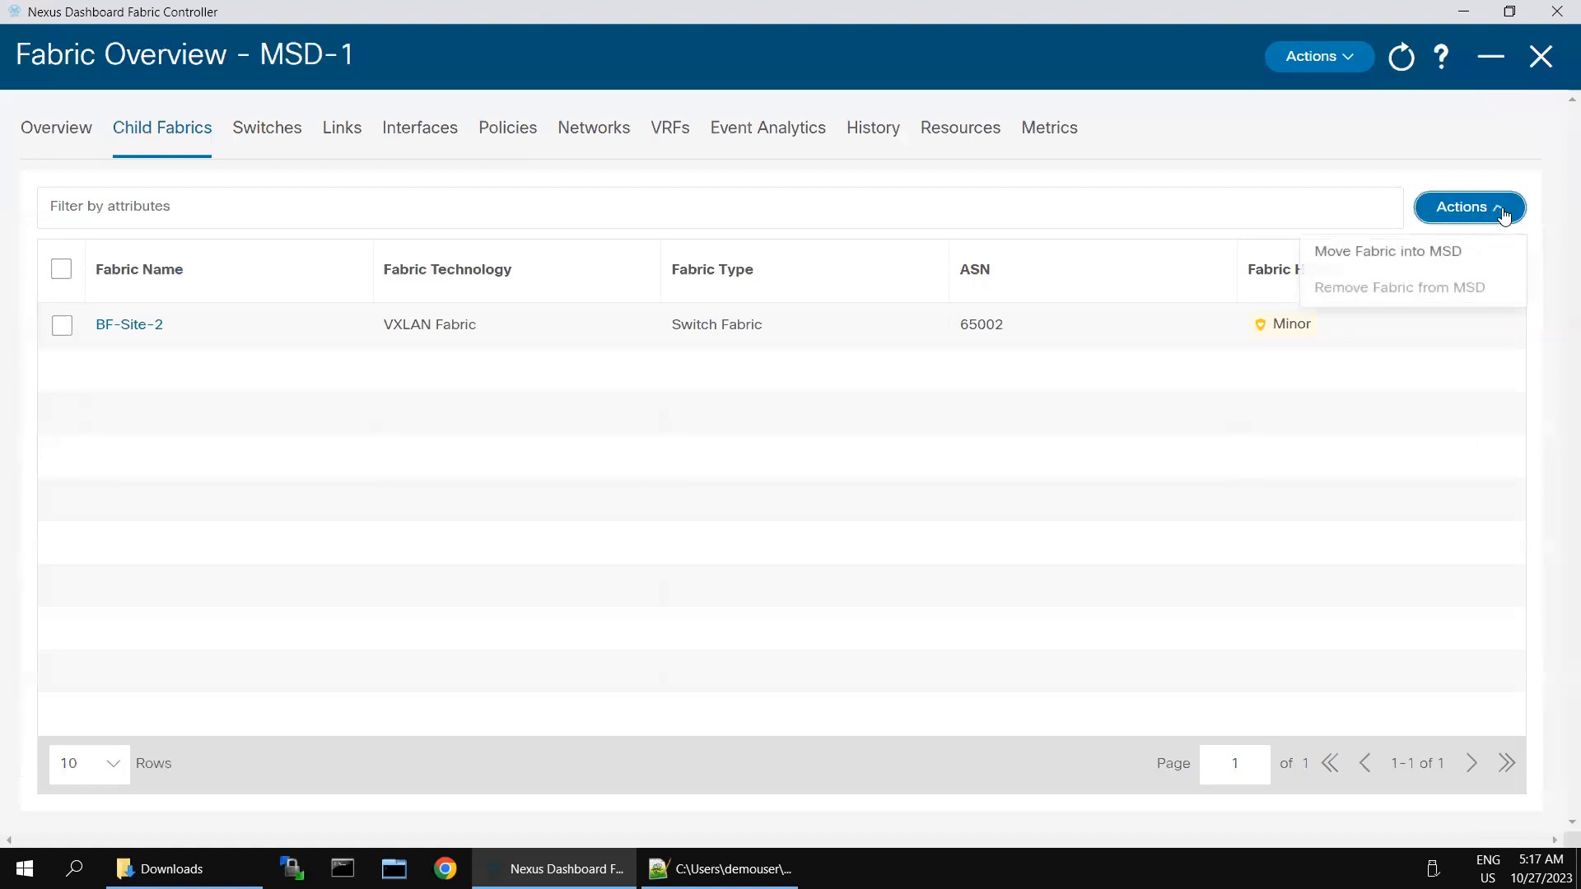
click(1431, 251)
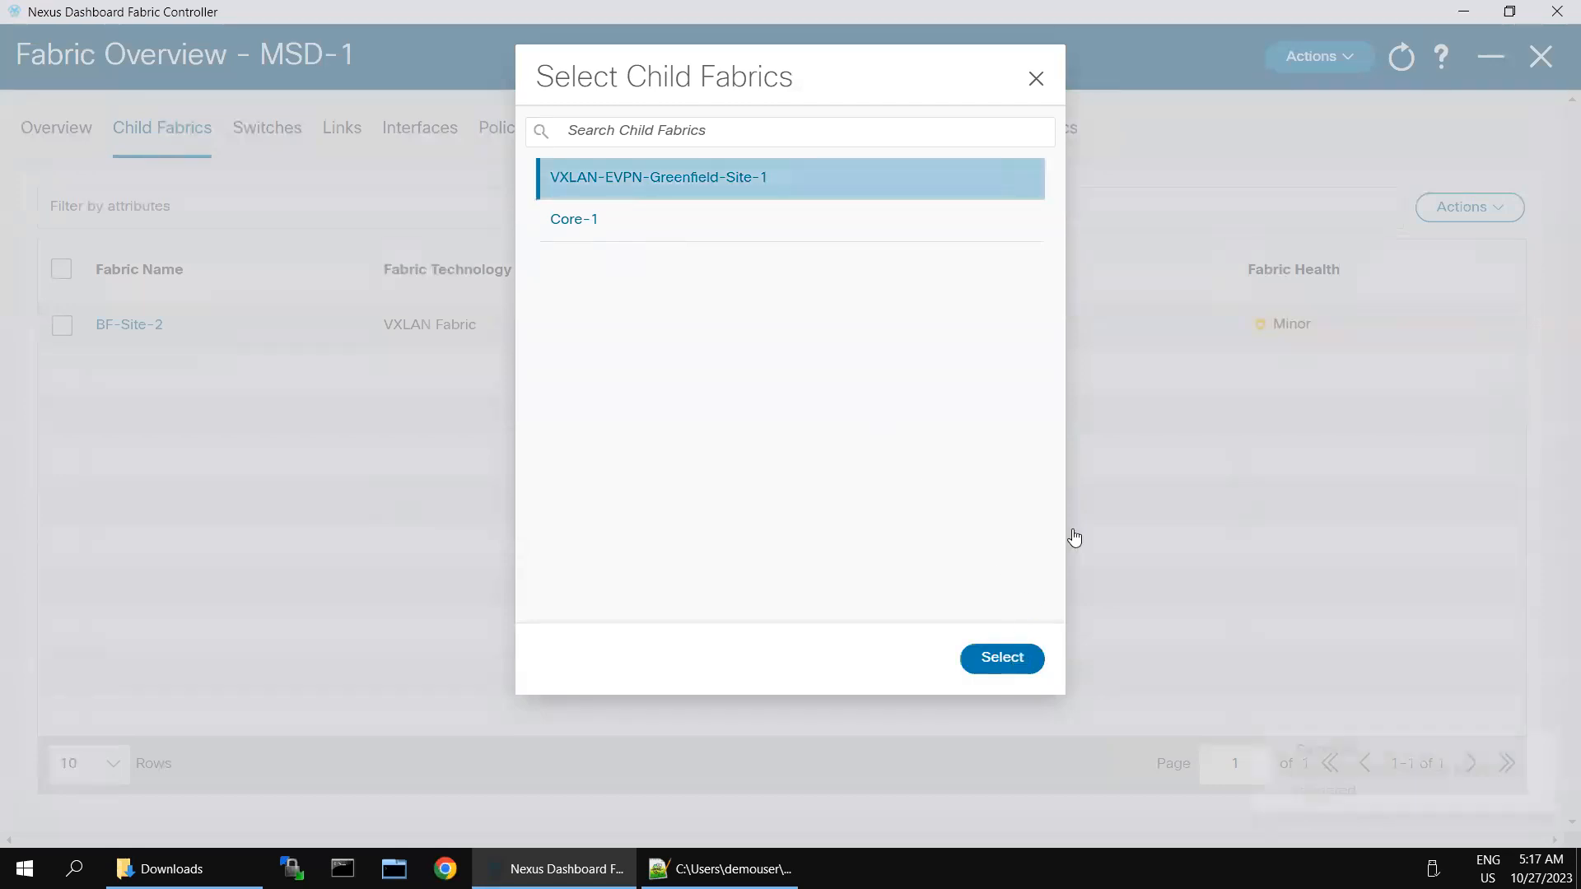
click(1002, 657)
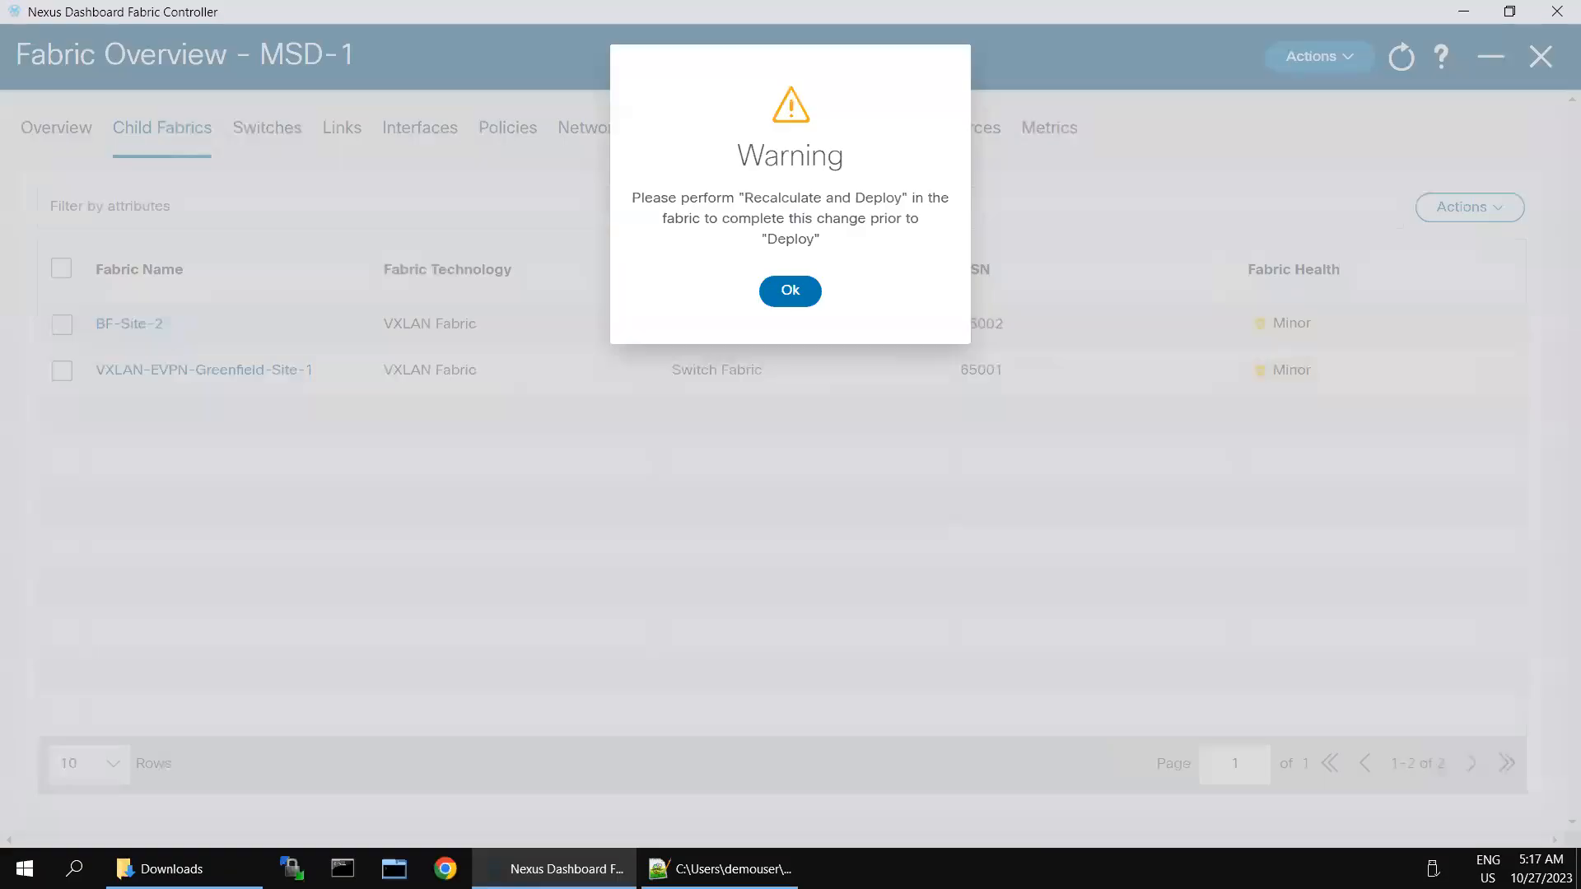
click(780, 293)
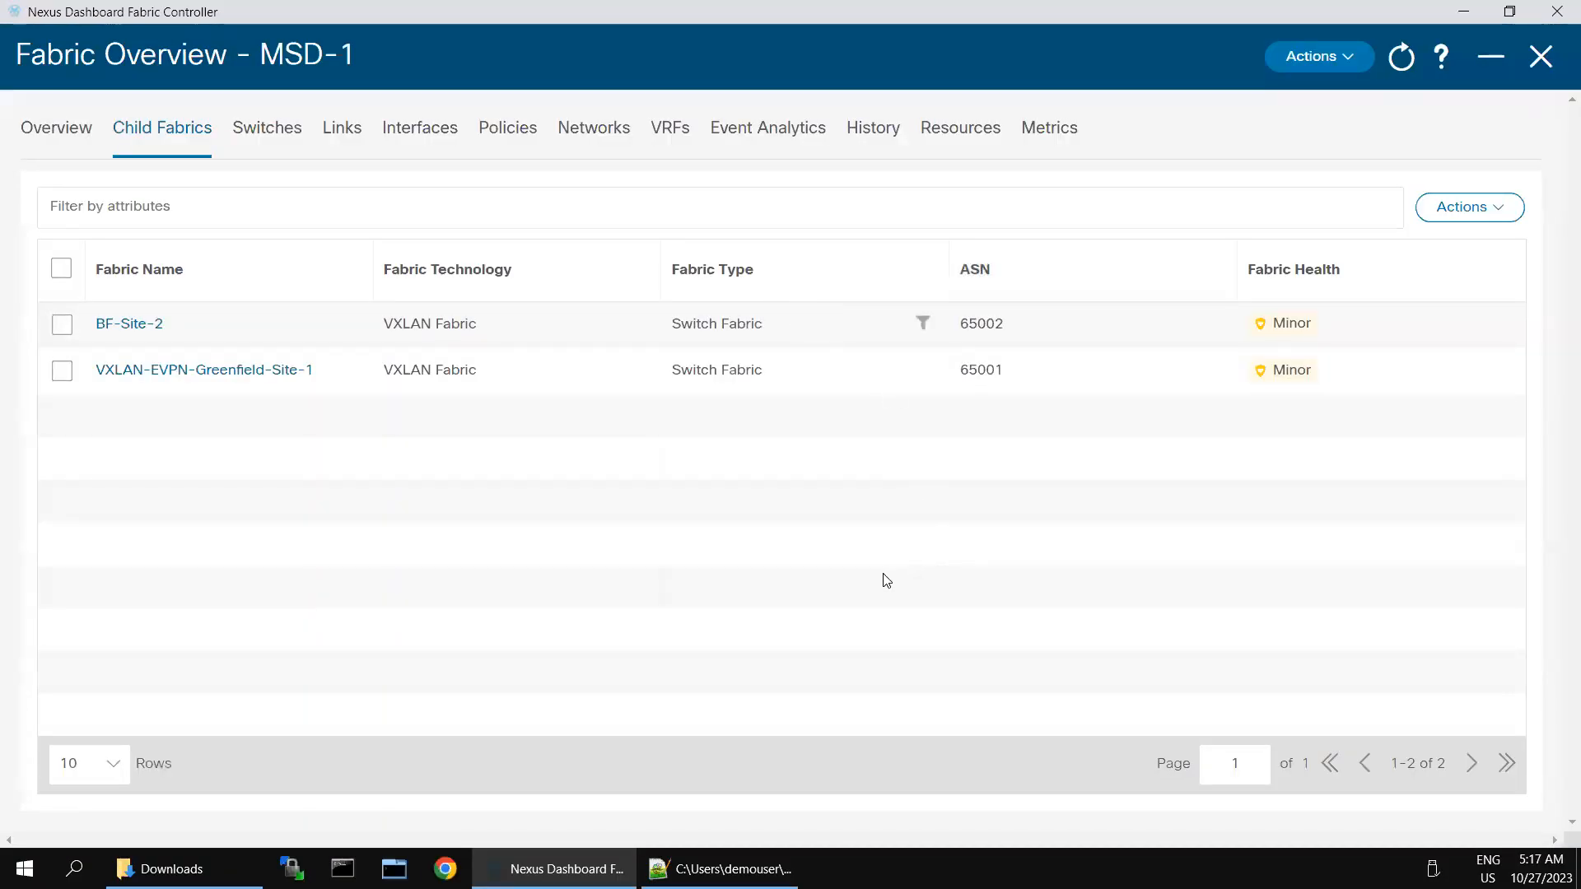
Step: Recalculate and deploy MSD-1, pushing BGW-1's 18 pending lines to completion
click(1360, 61)
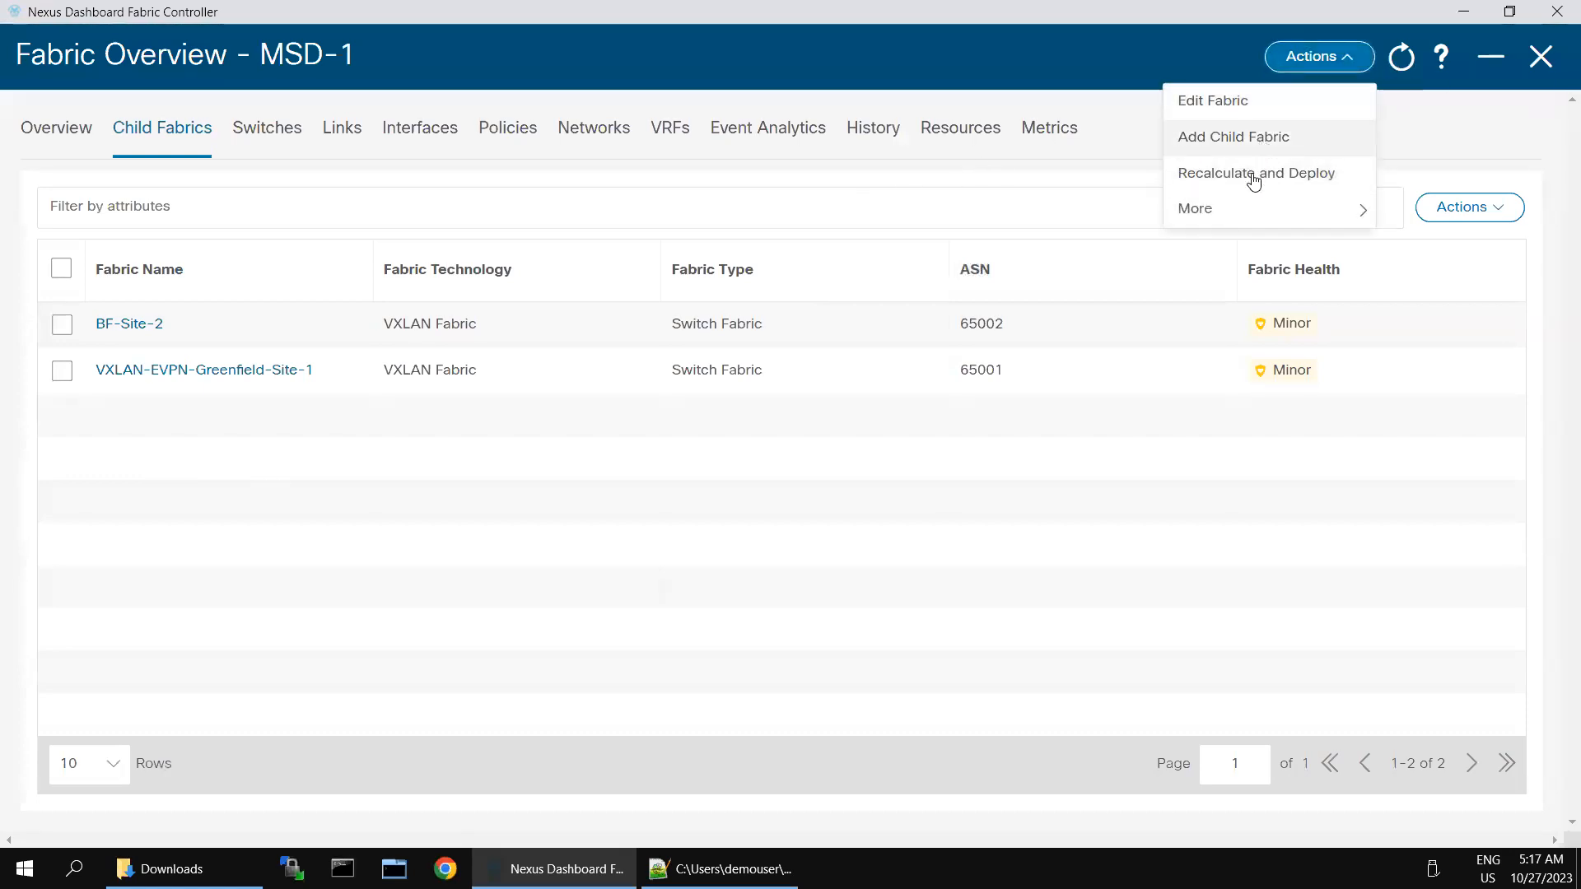
click(1252, 173)
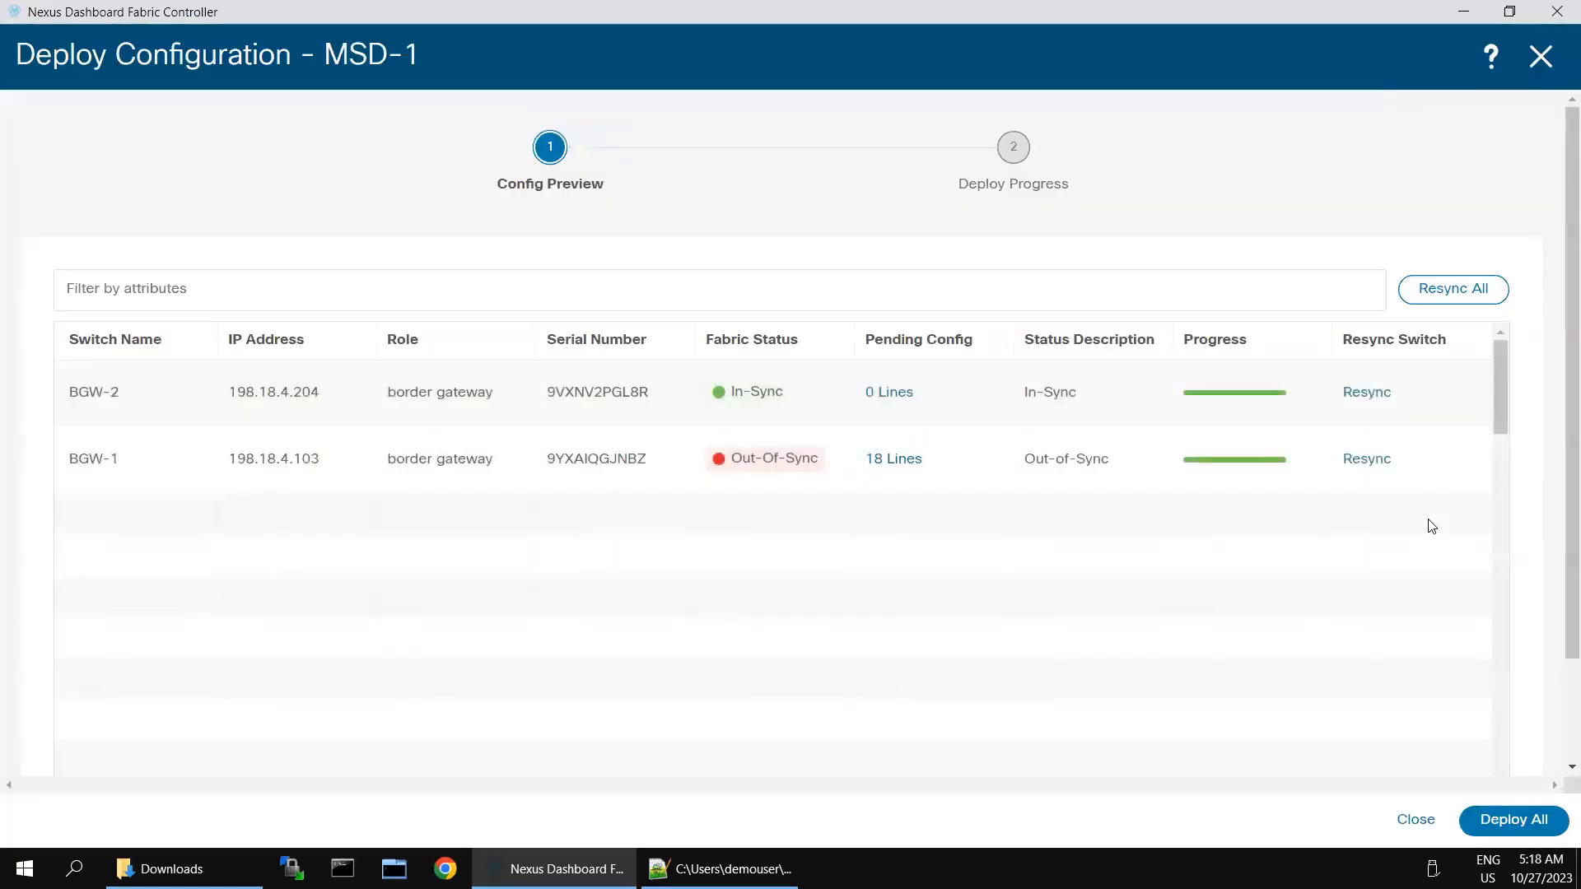
click(1494, 817)
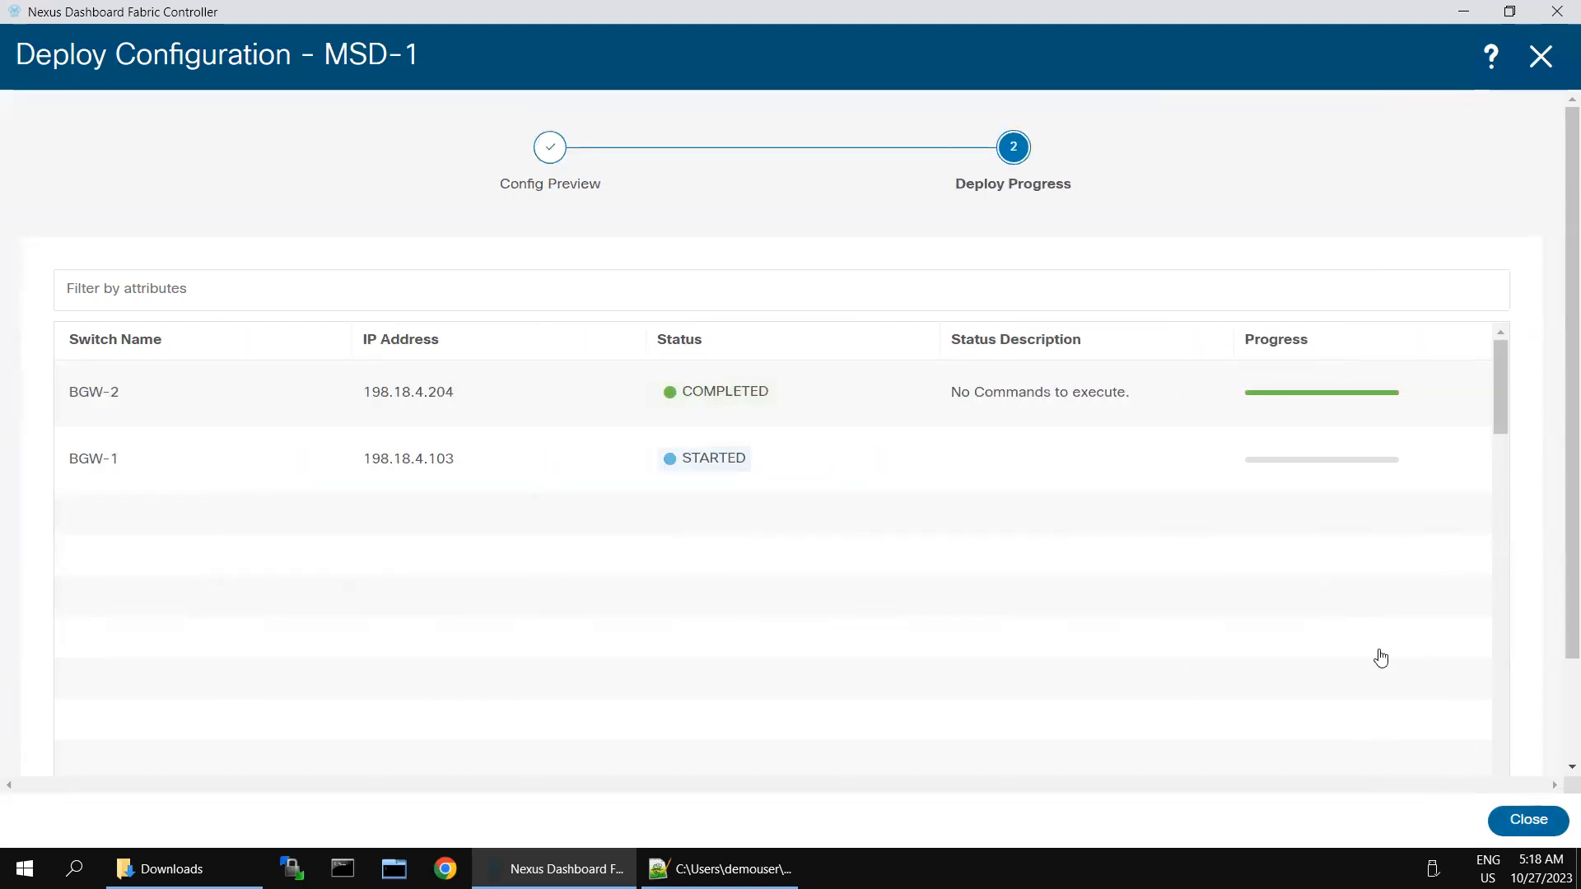
click(1519, 824)
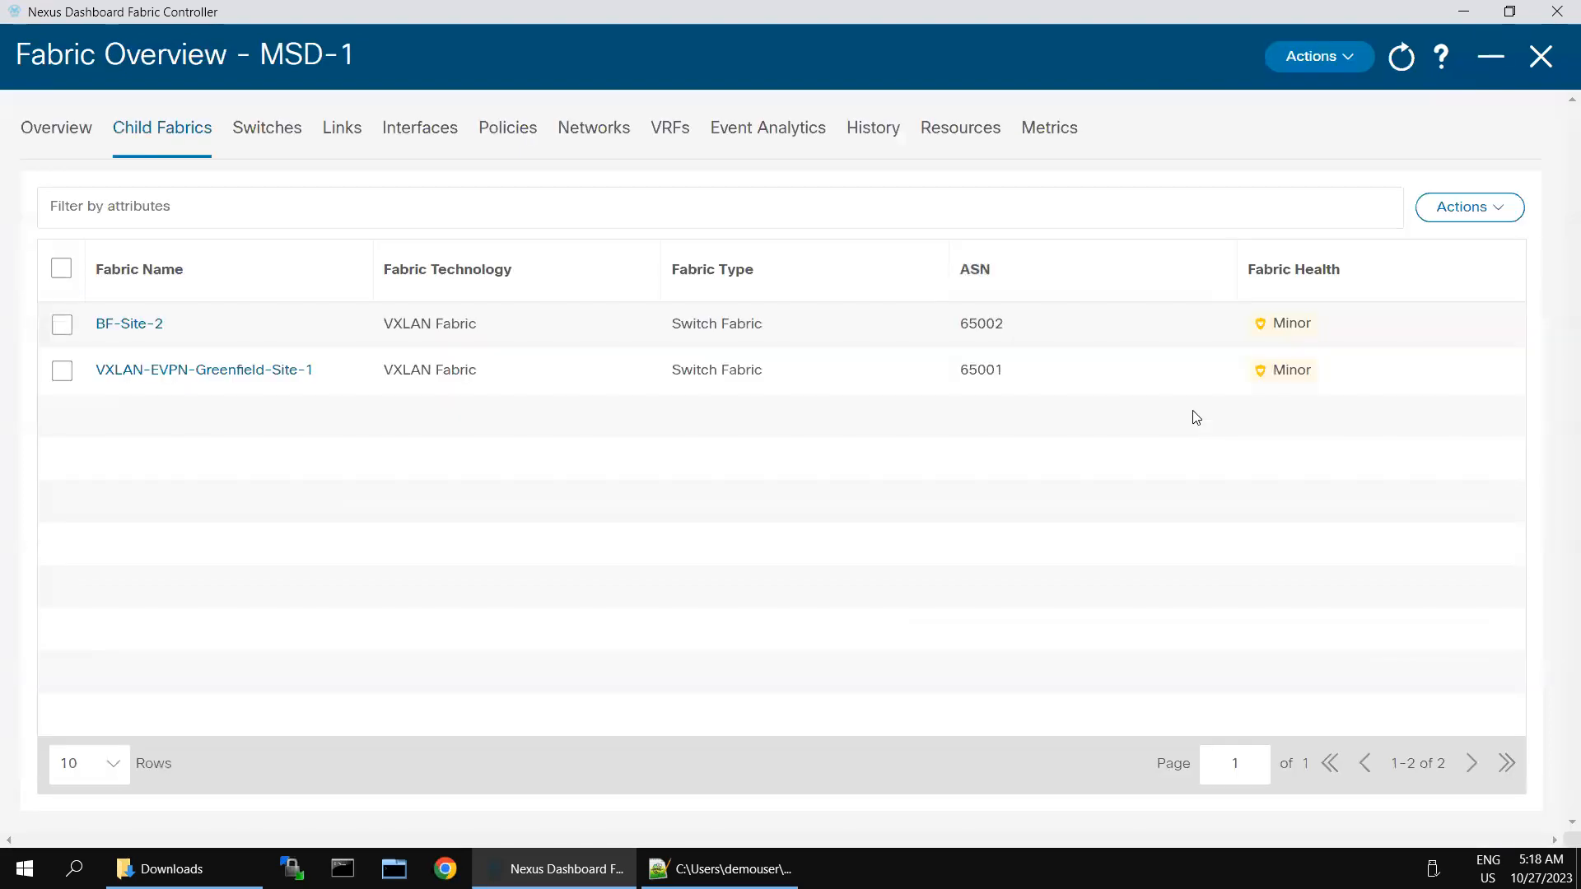
Step: Move the external fabric Core-1 (ASN 65003) into MSD-1 and acknowledge the recalculate reminder
click(1464, 207)
click(1416, 253)
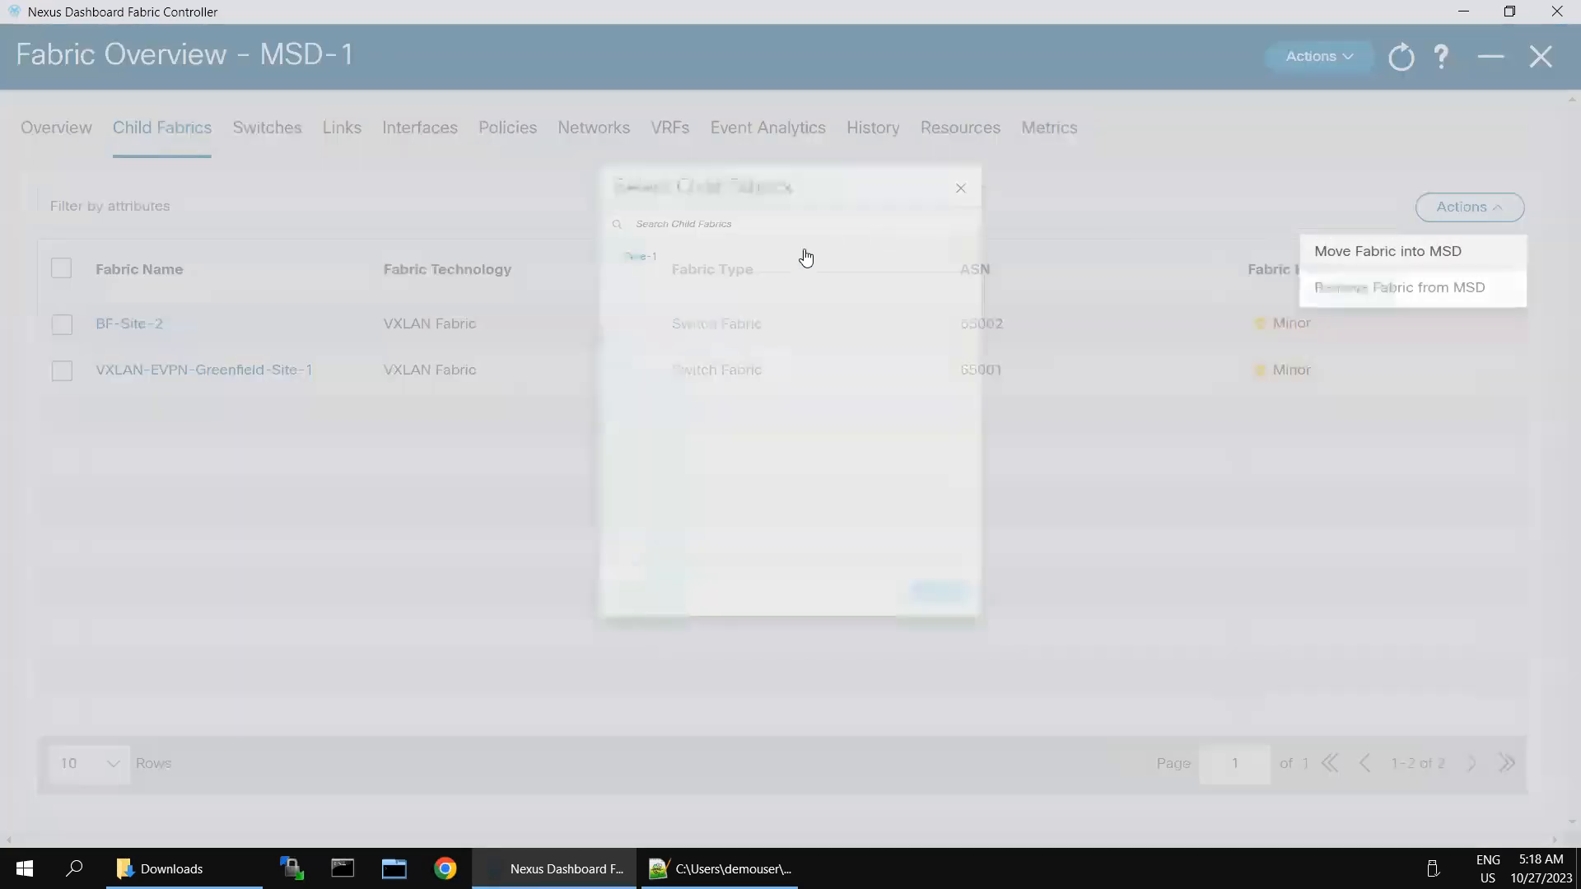
click(594, 188)
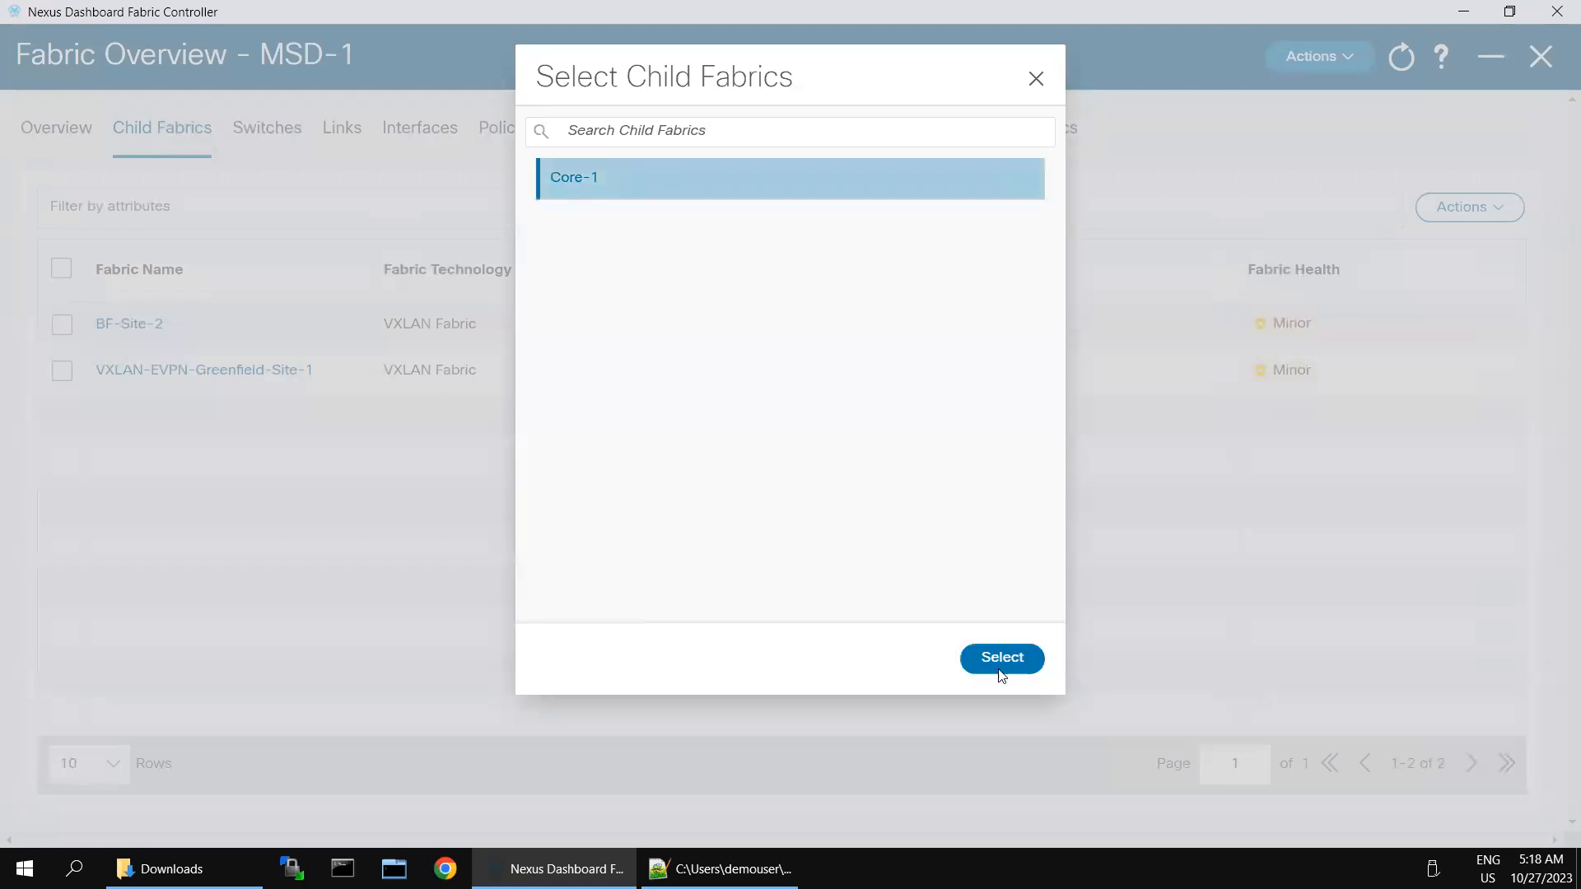
click(999, 658)
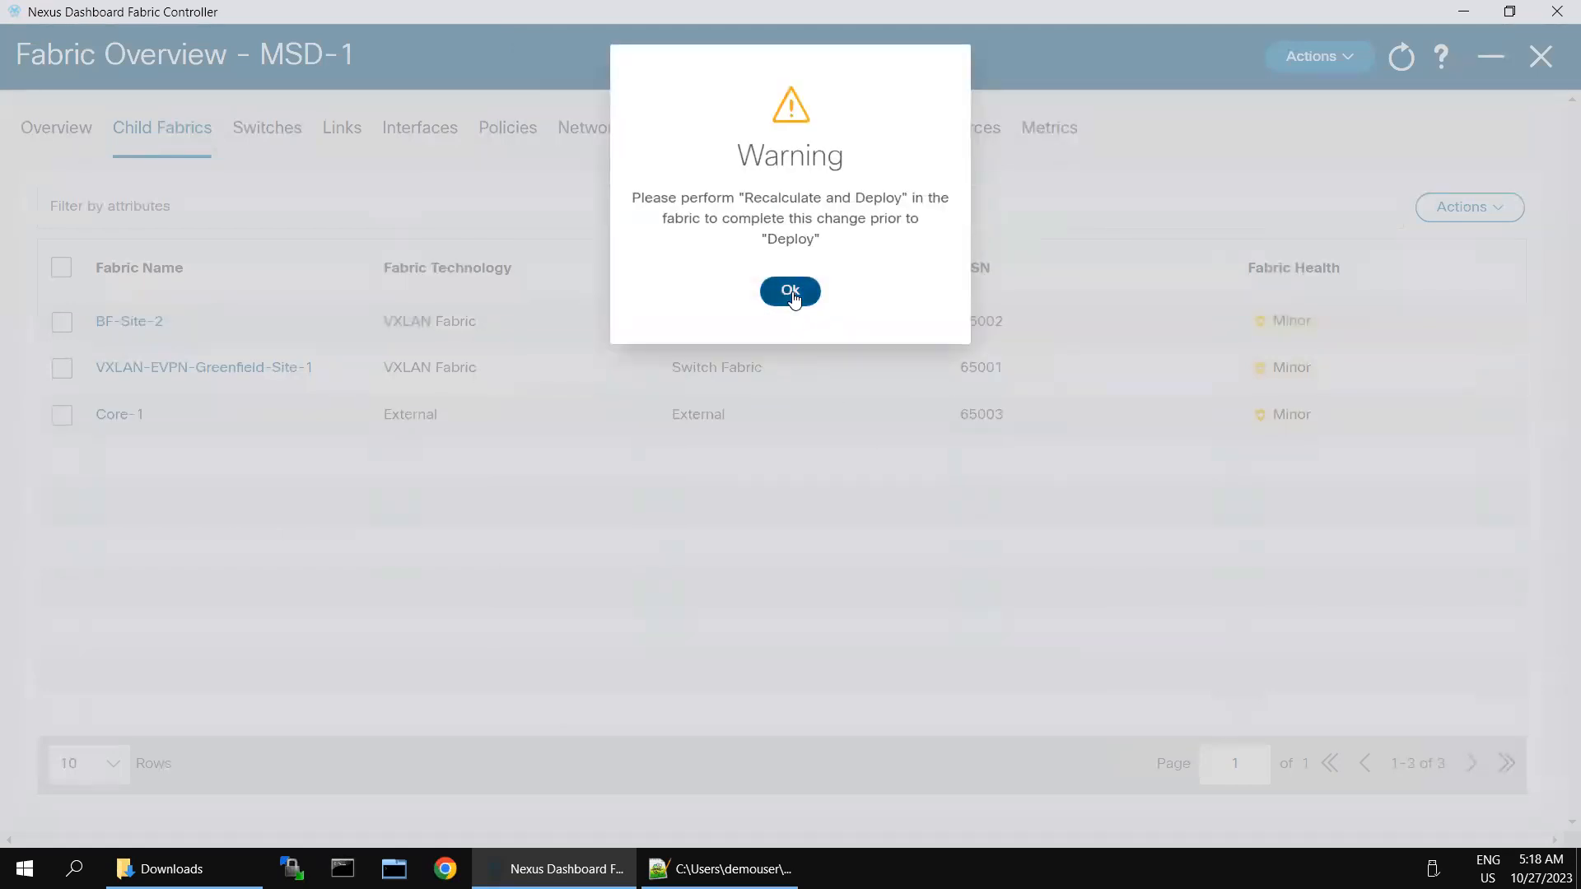
click(791, 292)
Step: Try Recalculate and Deploy on MSD-1 and dismiss the deploy-in-progress error
click(1339, 57)
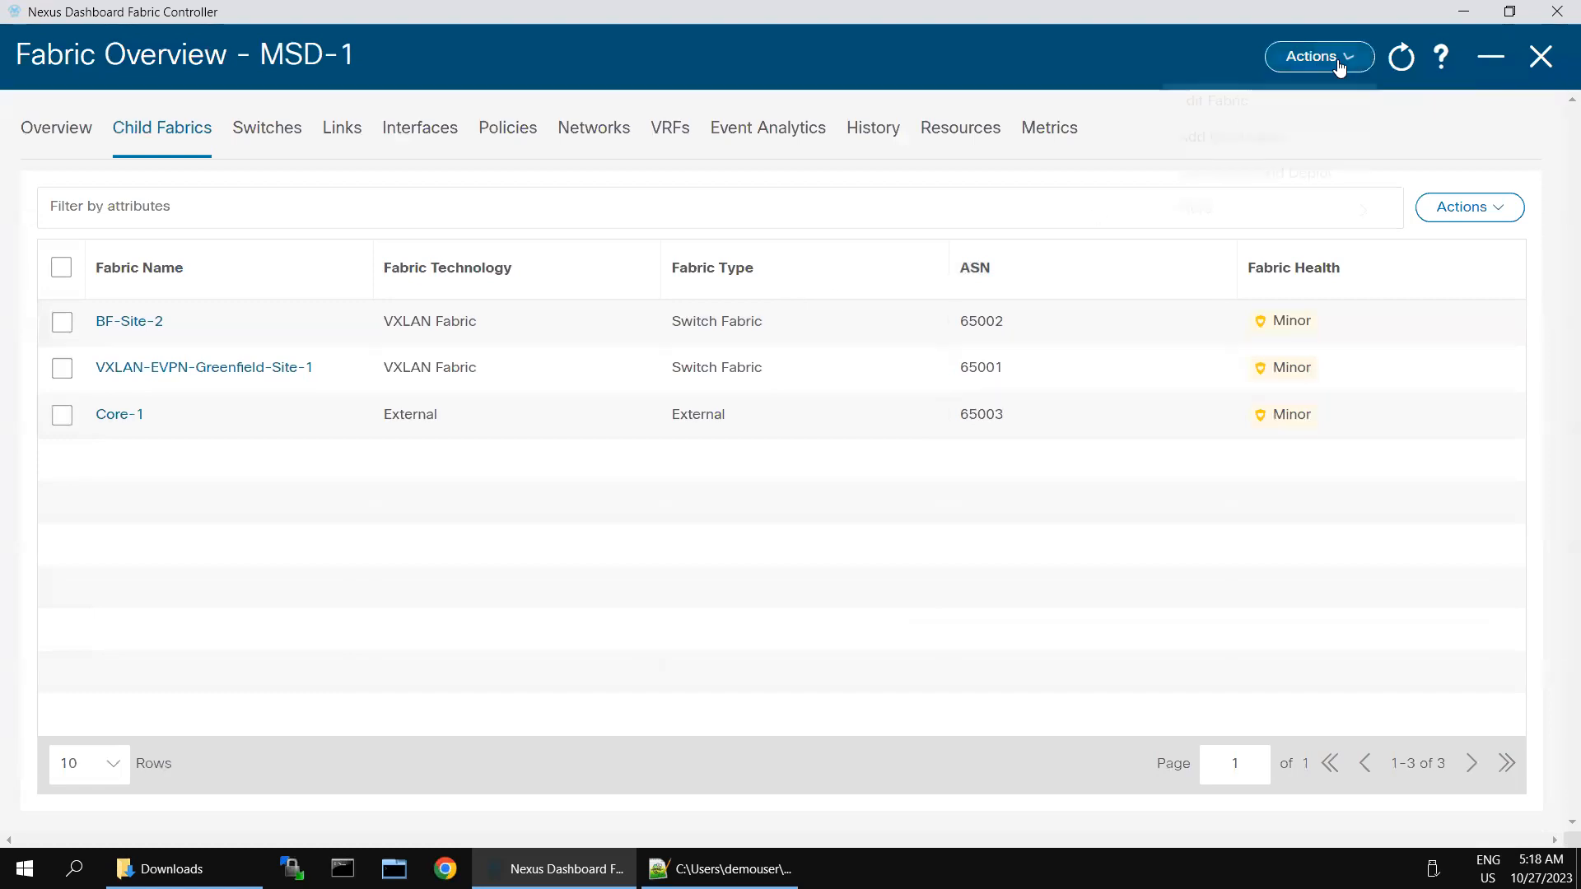
click(1223, 174)
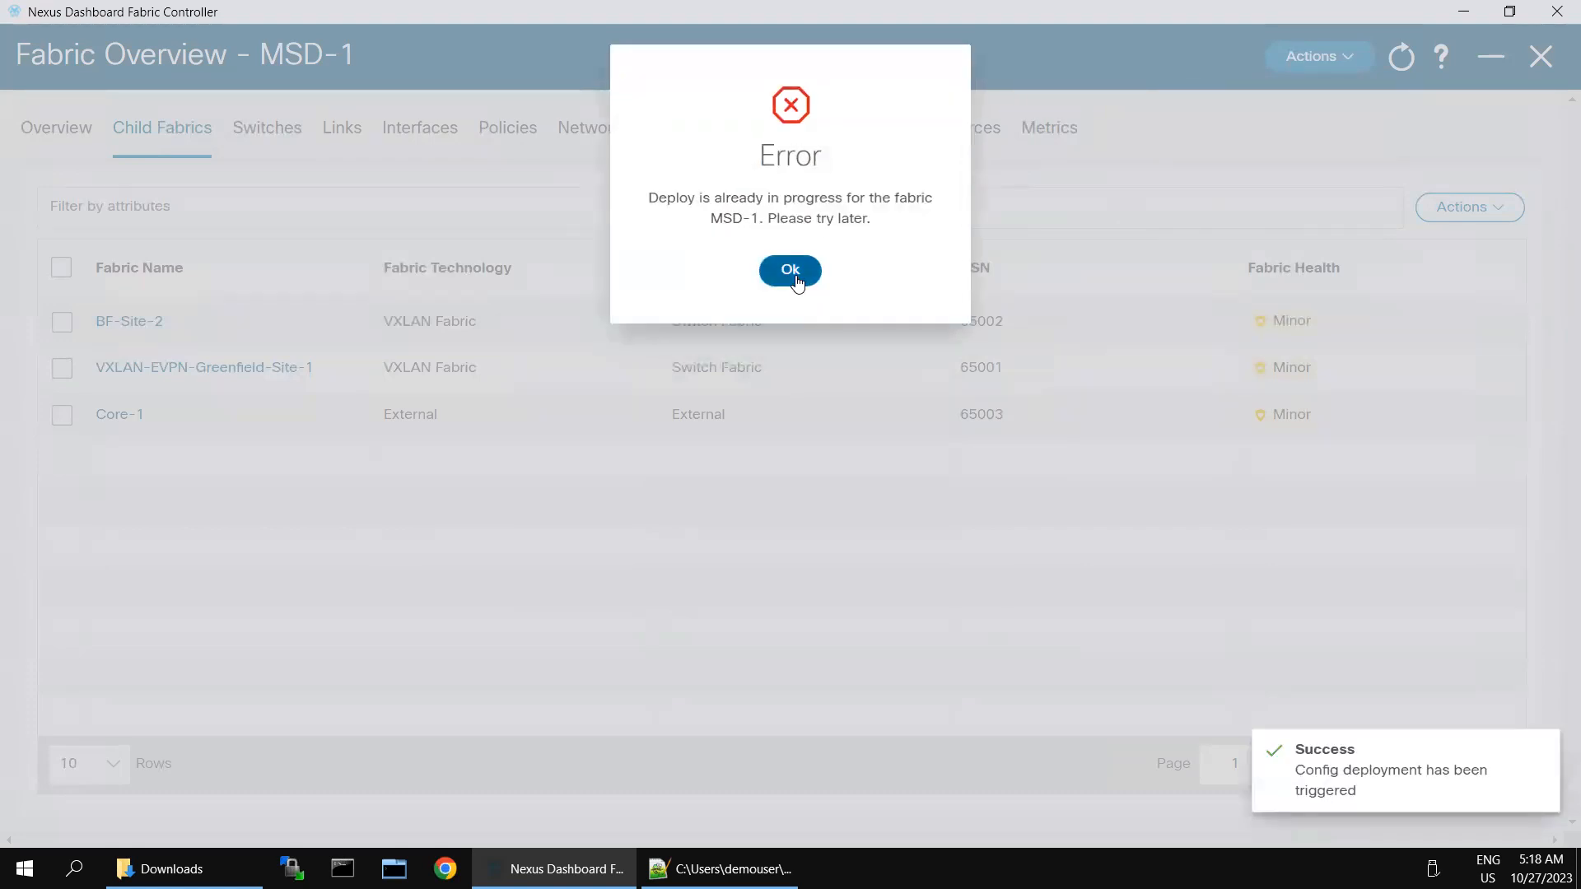
click(797, 271)
click(1346, 56)
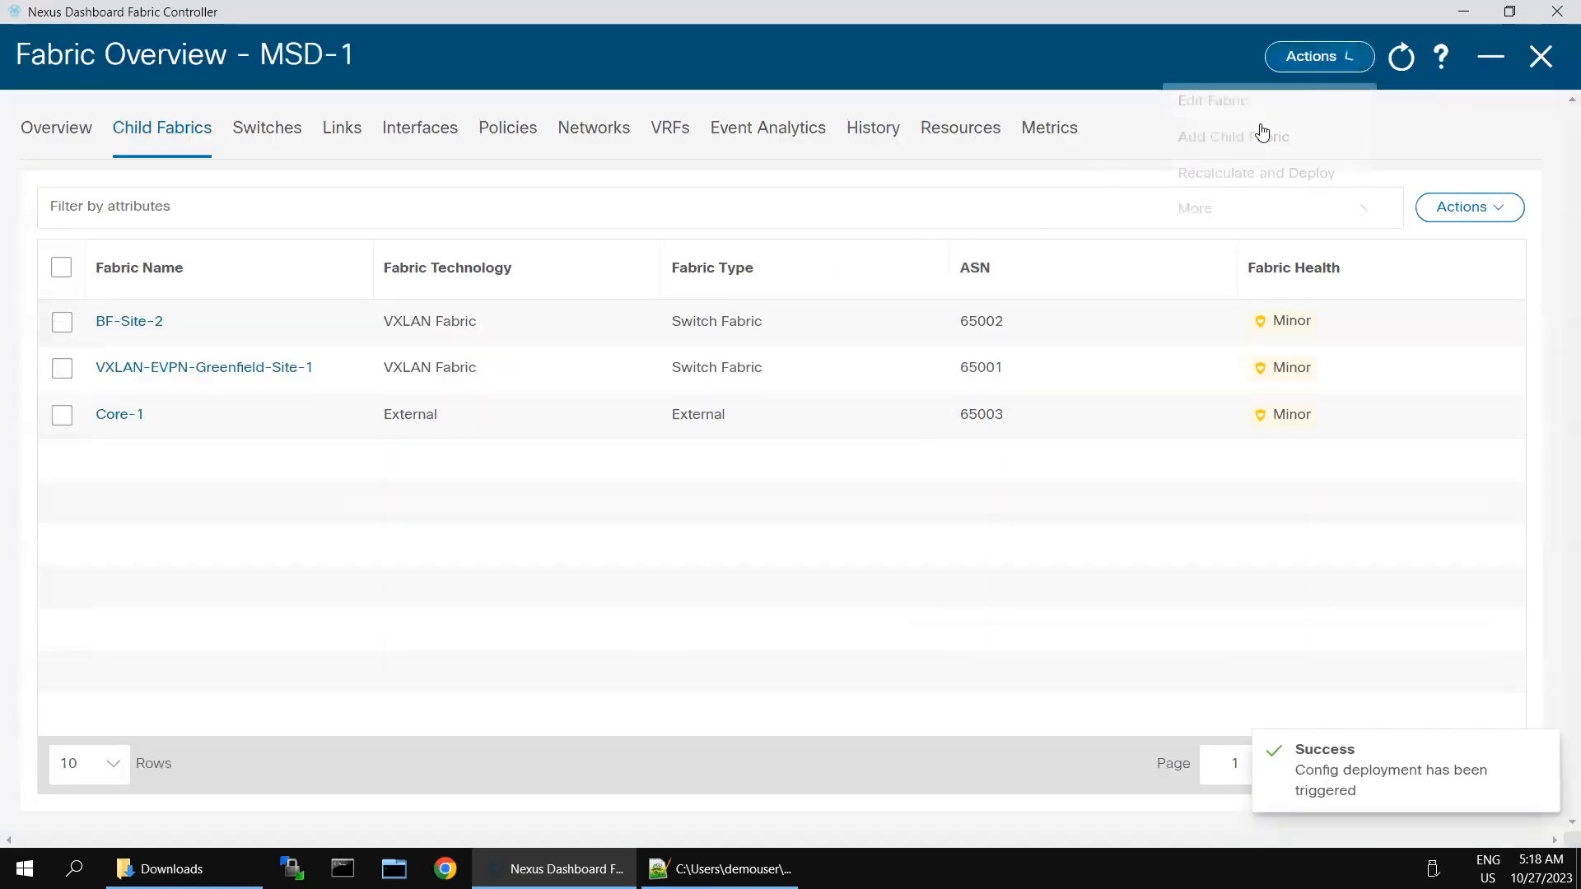
Step: Recalculate MSD-1, then open and select all of BGW-2's 31-line pending config
click(1225, 174)
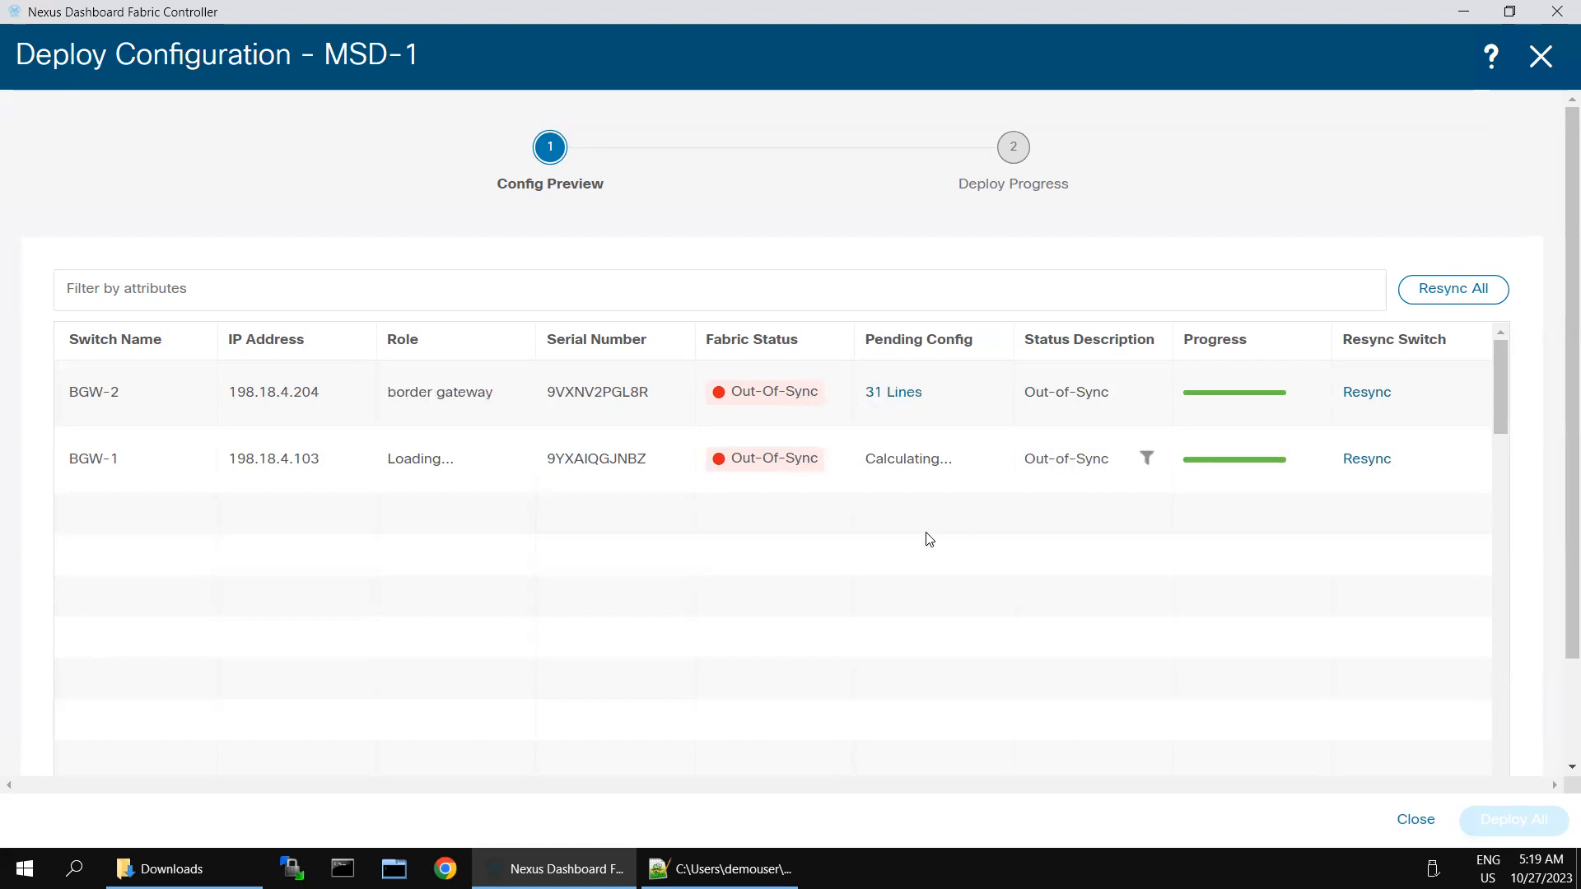
click(875, 394)
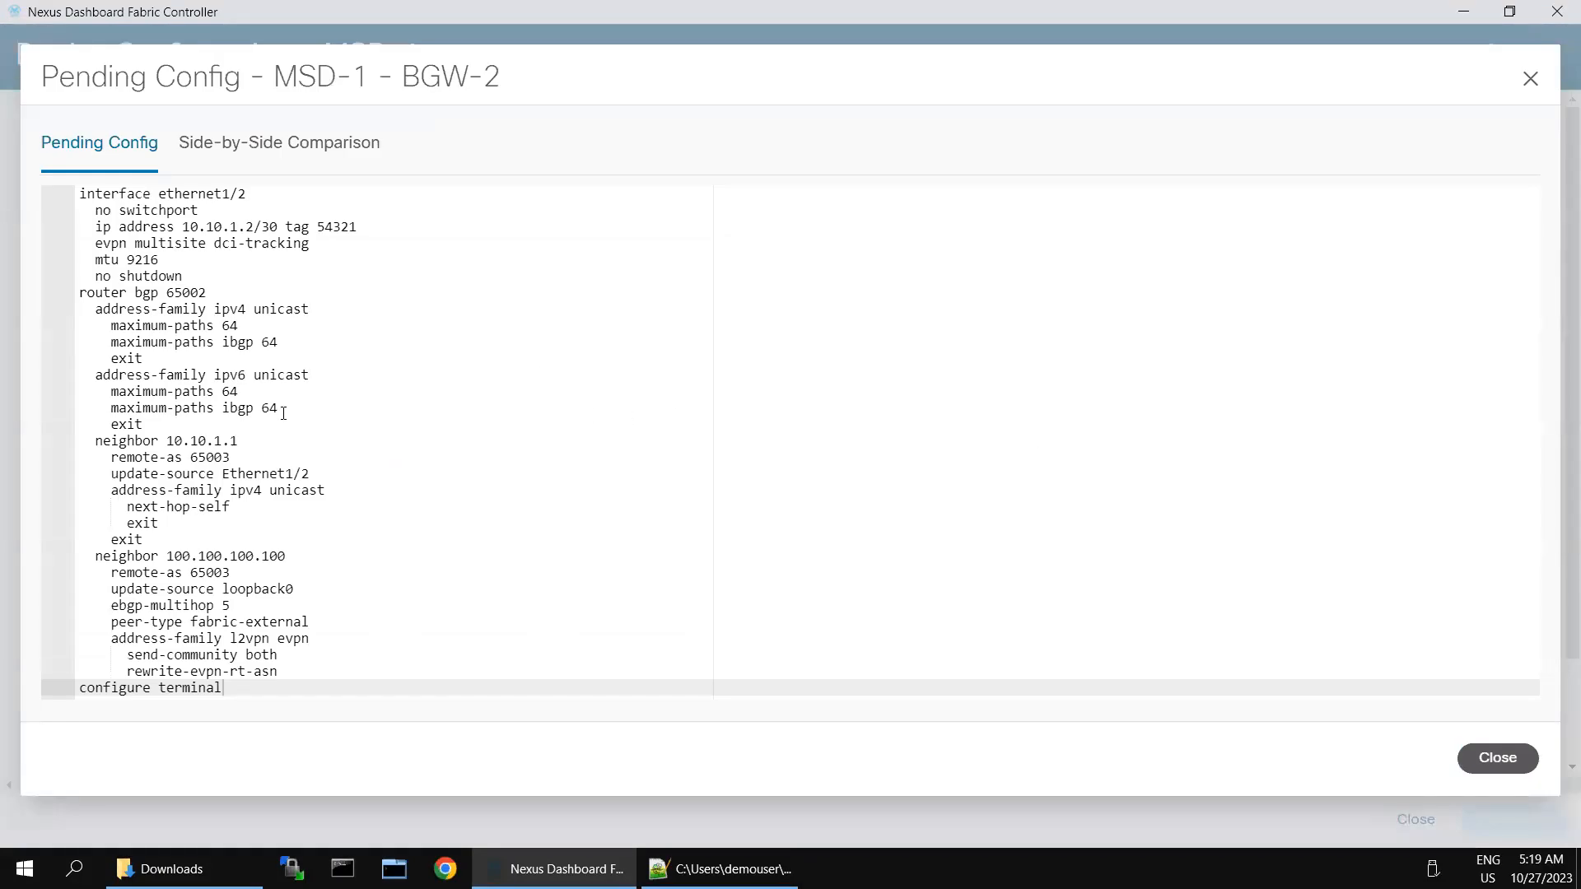
click(459, 444)
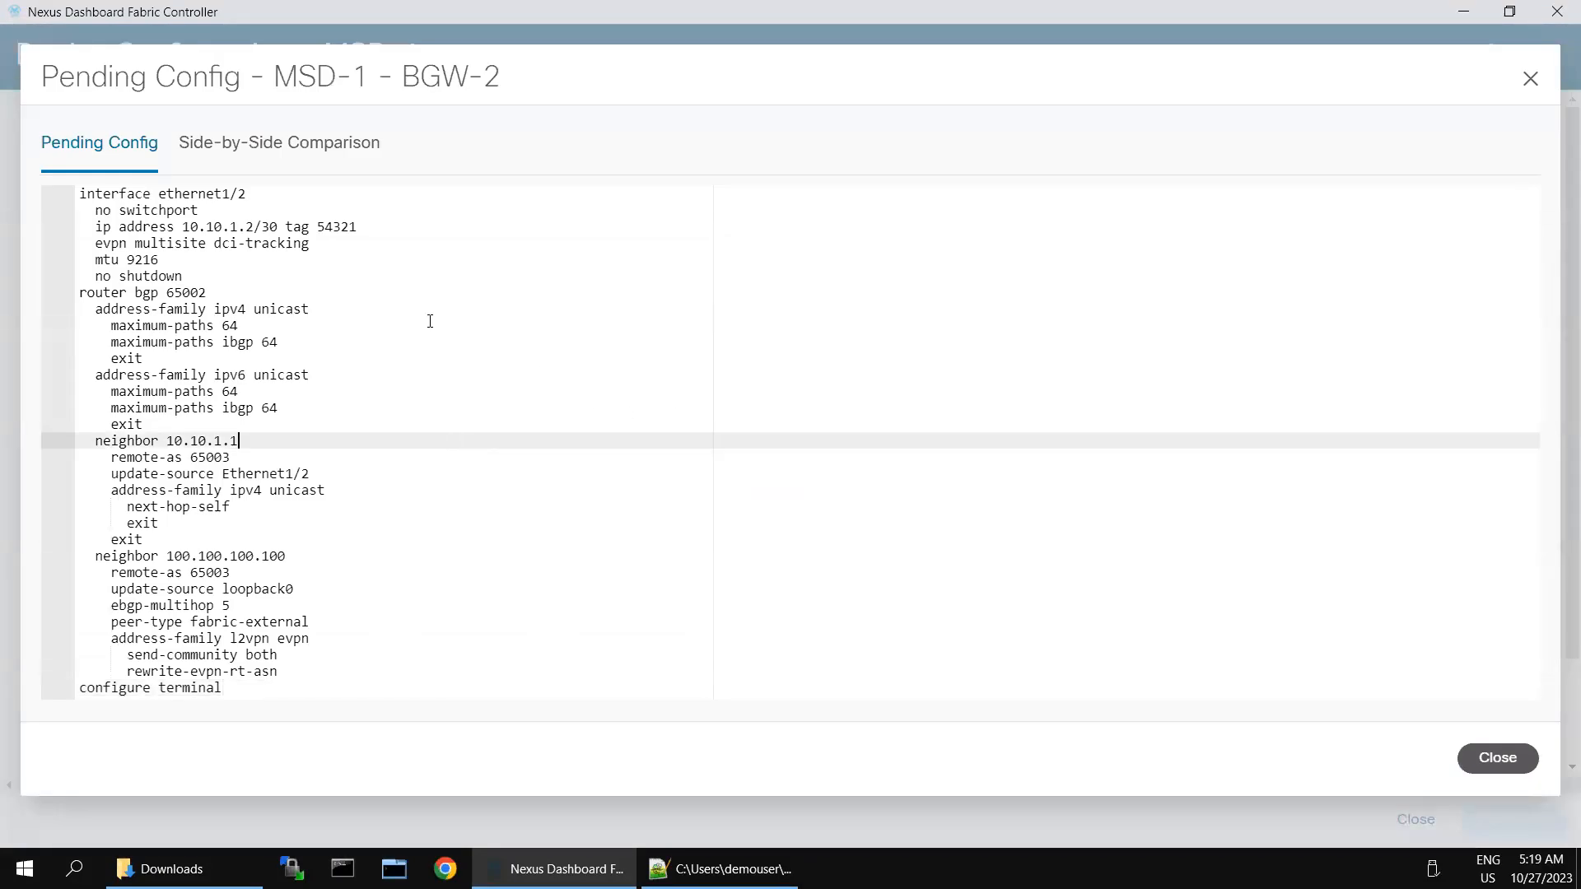
click(279, 225)
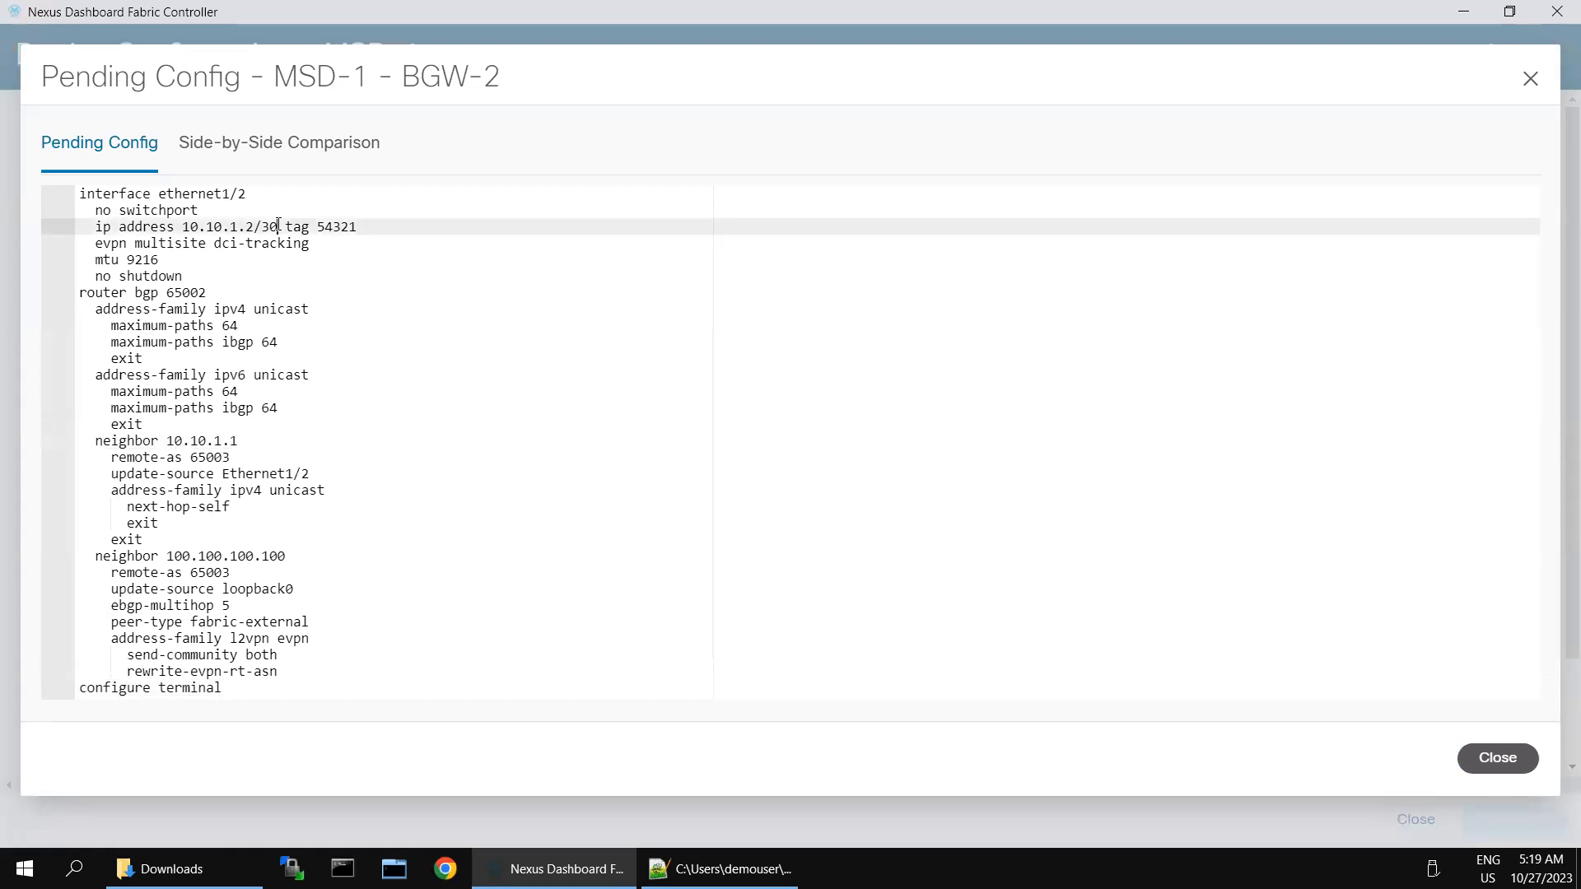
key(ctrl+a)
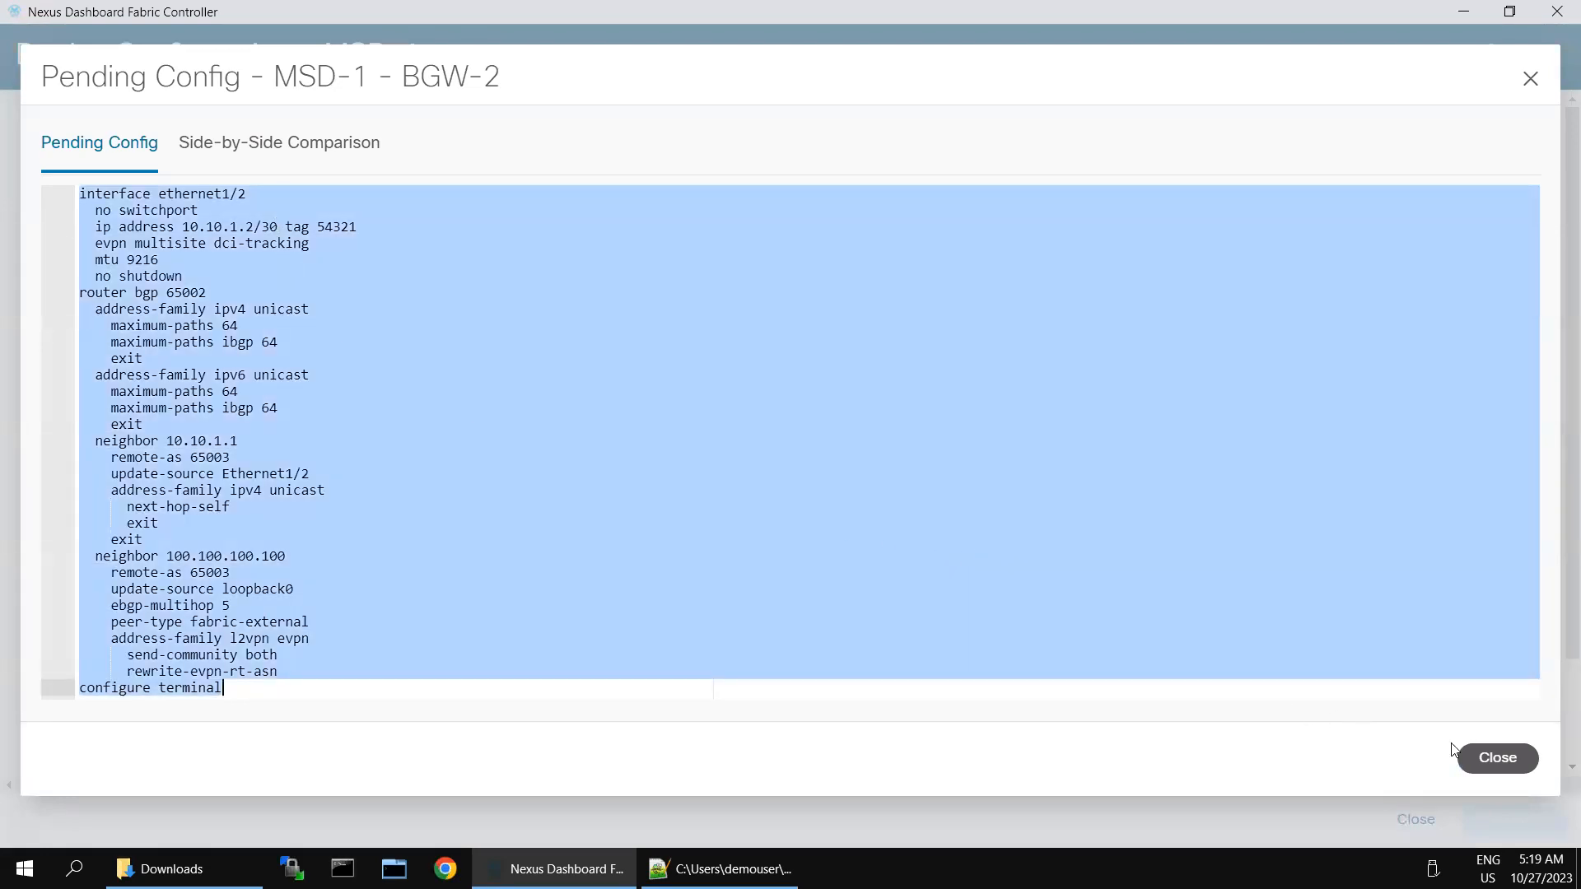
click(1487, 758)
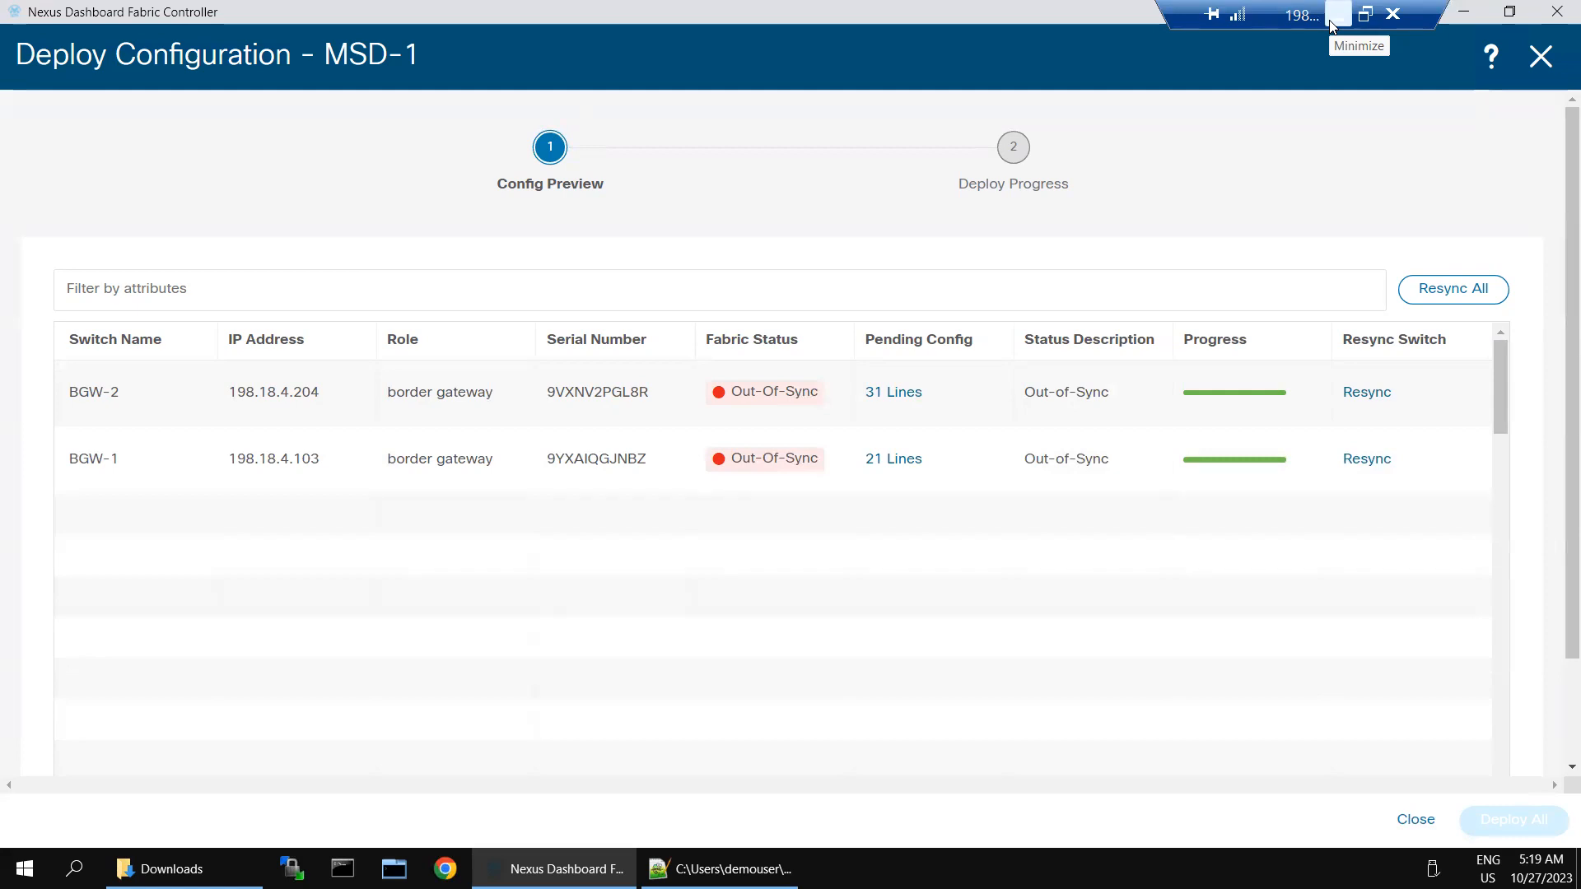
Step: Log into BGW-2 as admin in SecureCRT, enter conf t mode, and attempt pasting the config
click(1334, 14)
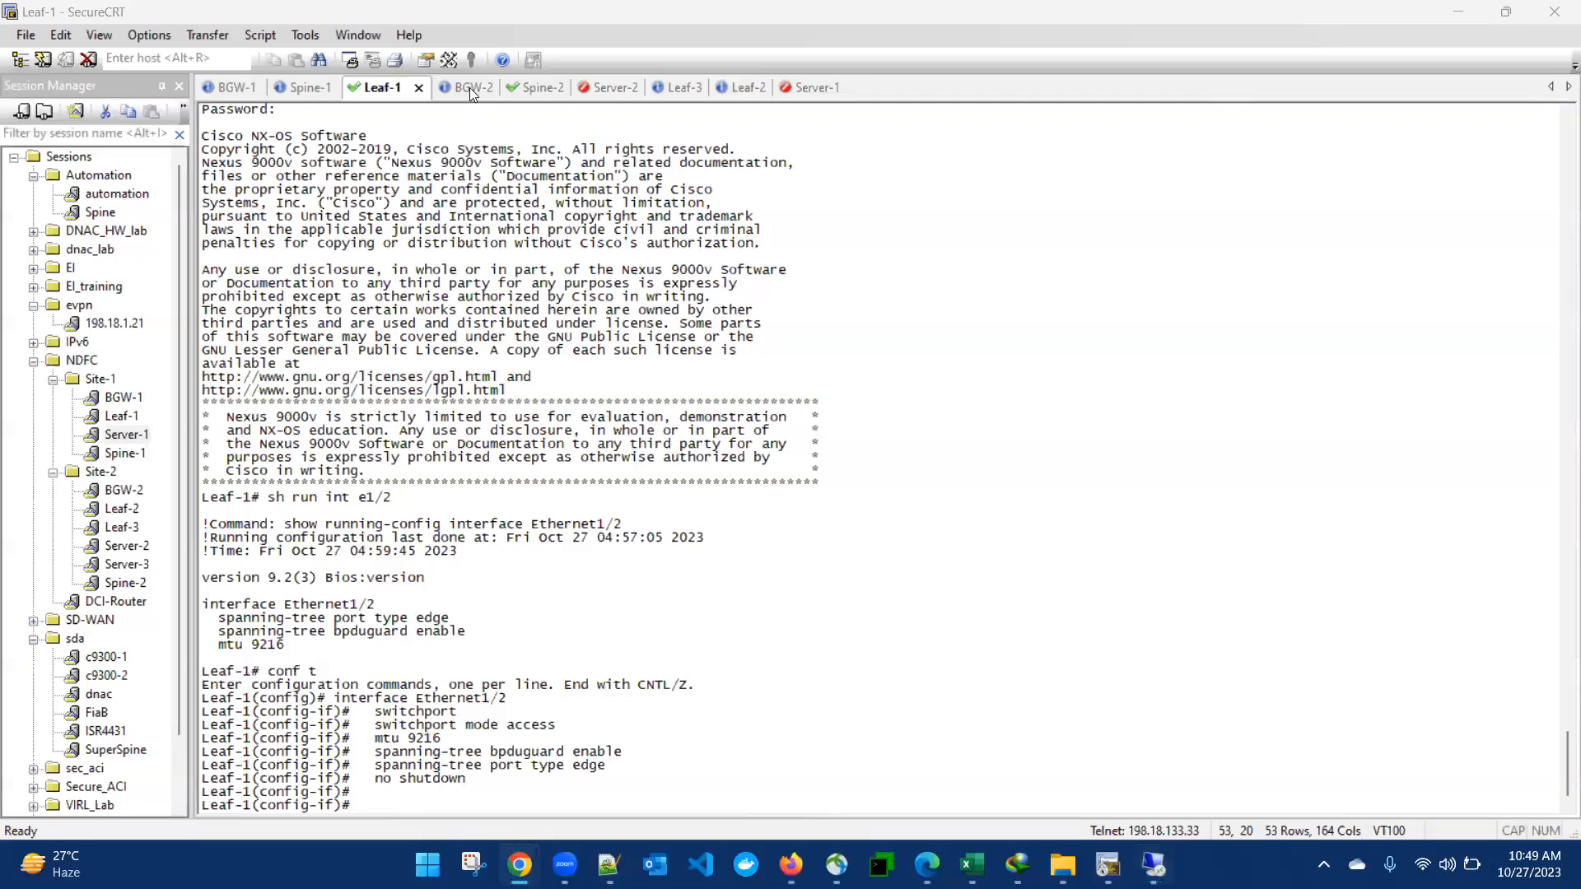
click(468, 87)
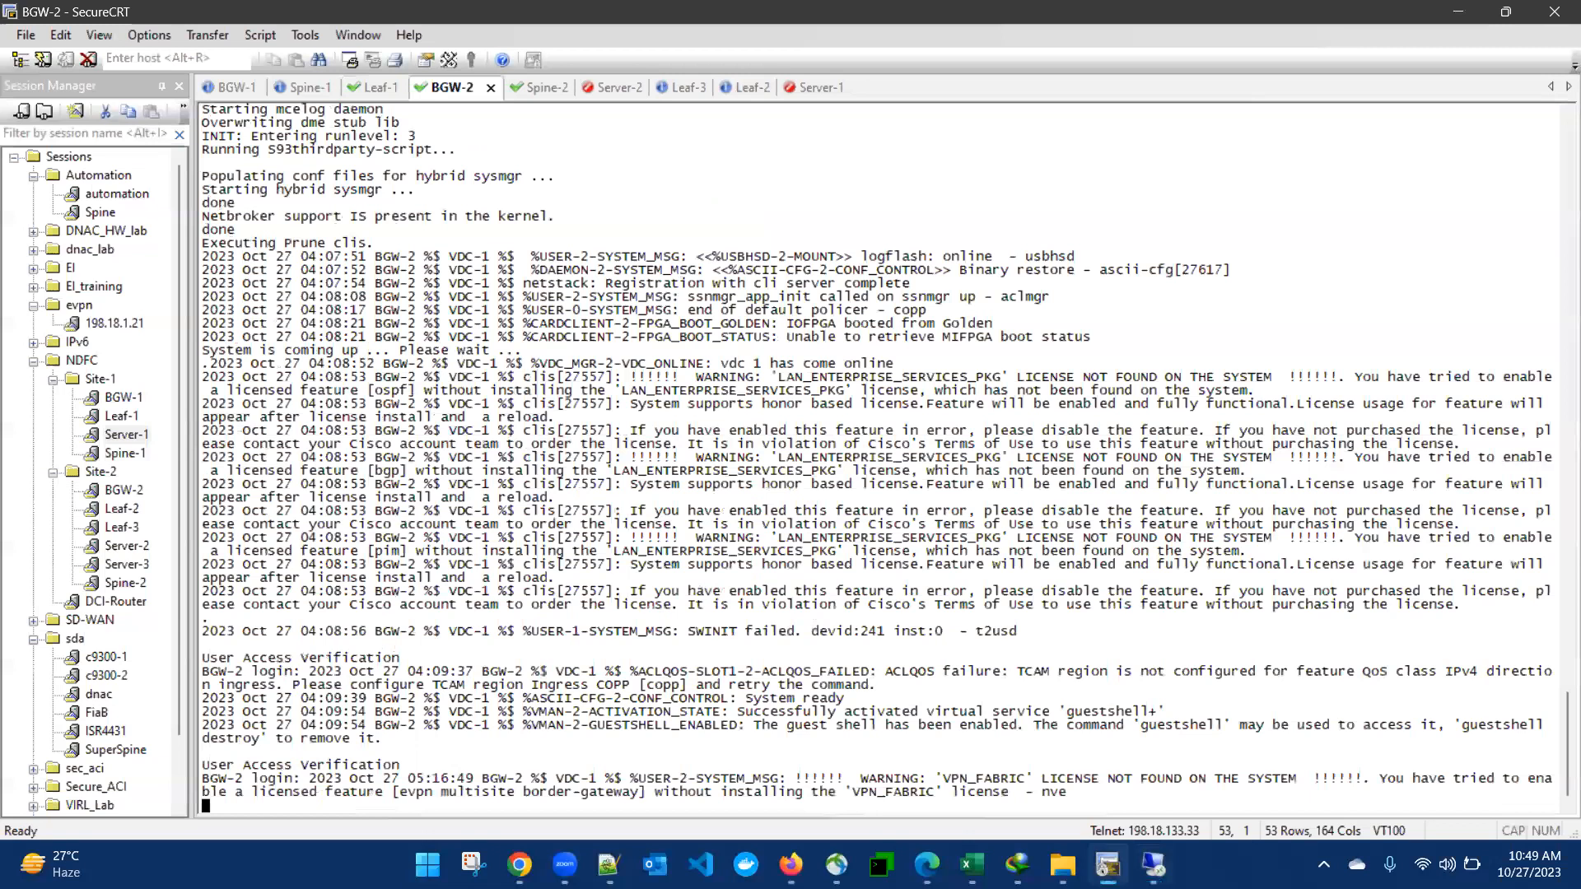
key(Return)
text(admin)
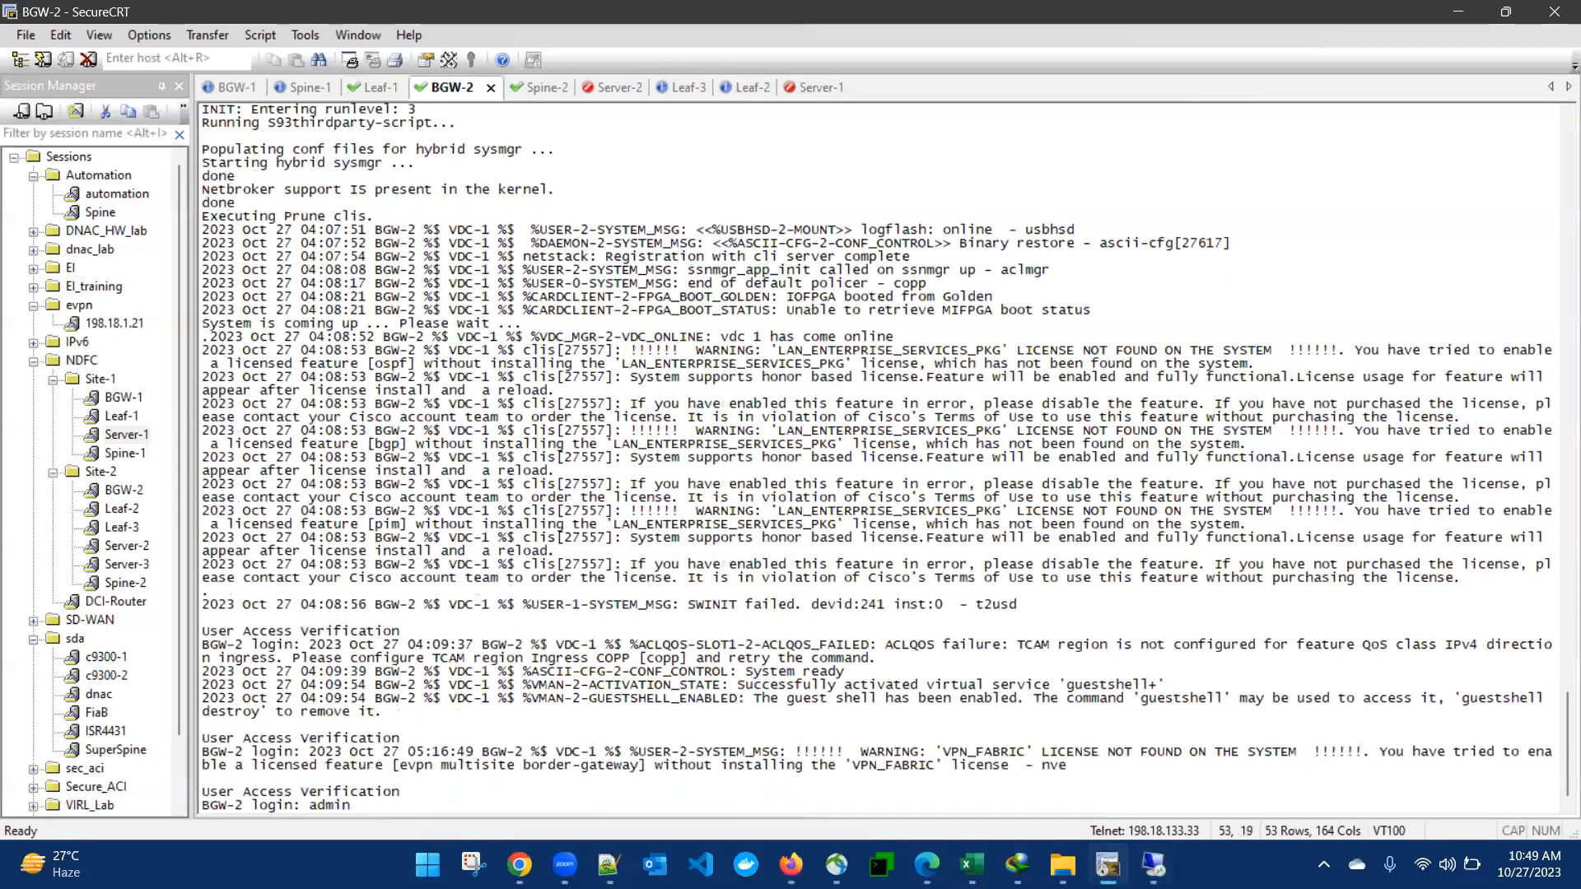
key(Return)
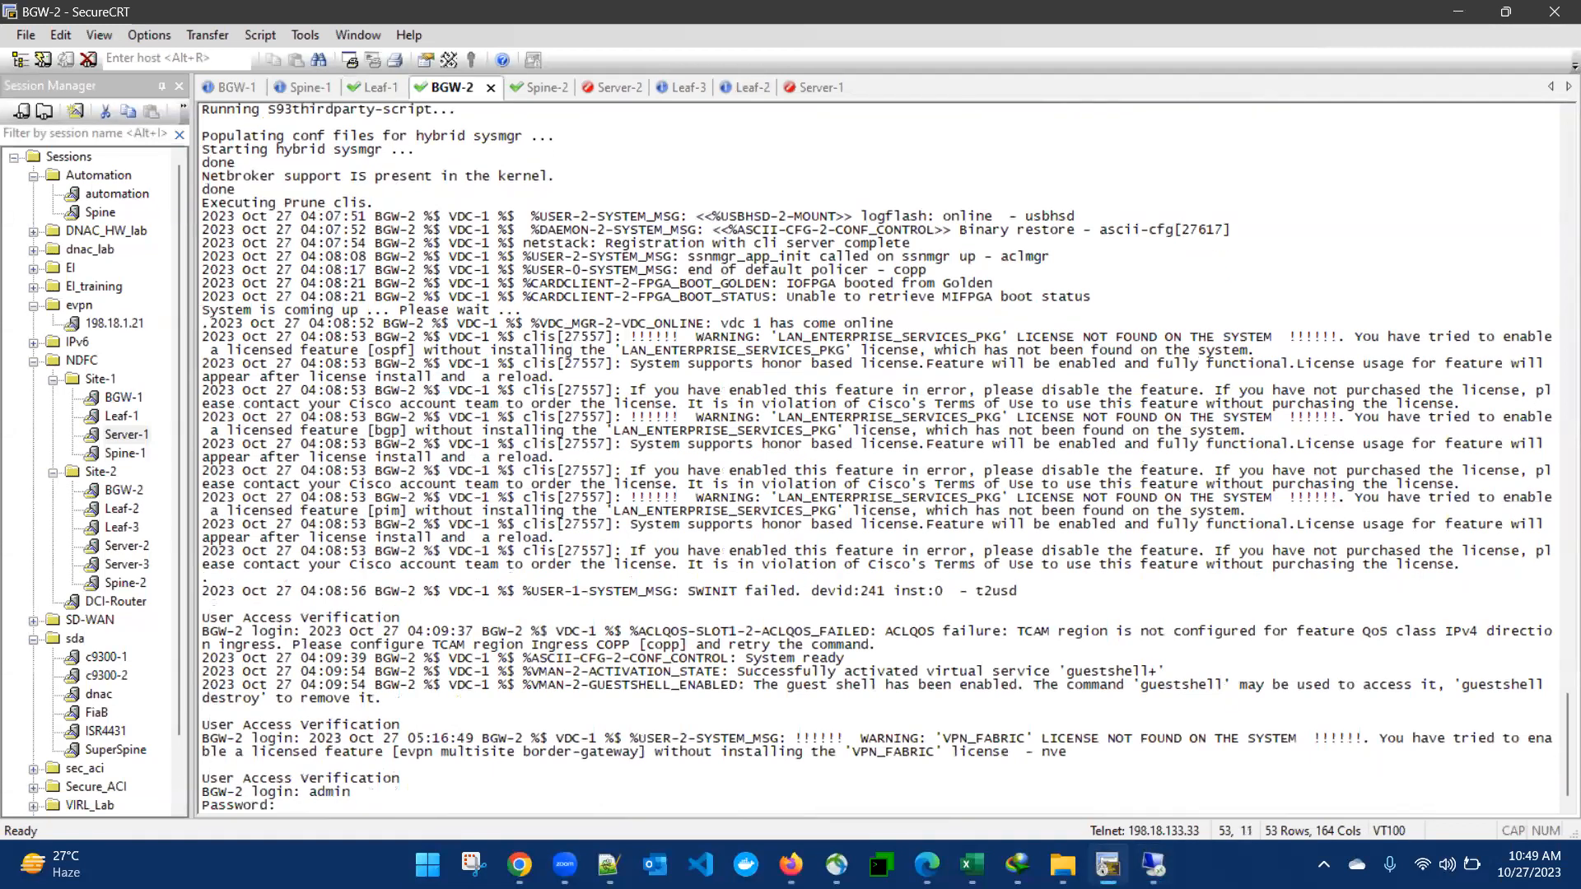
key(Return)
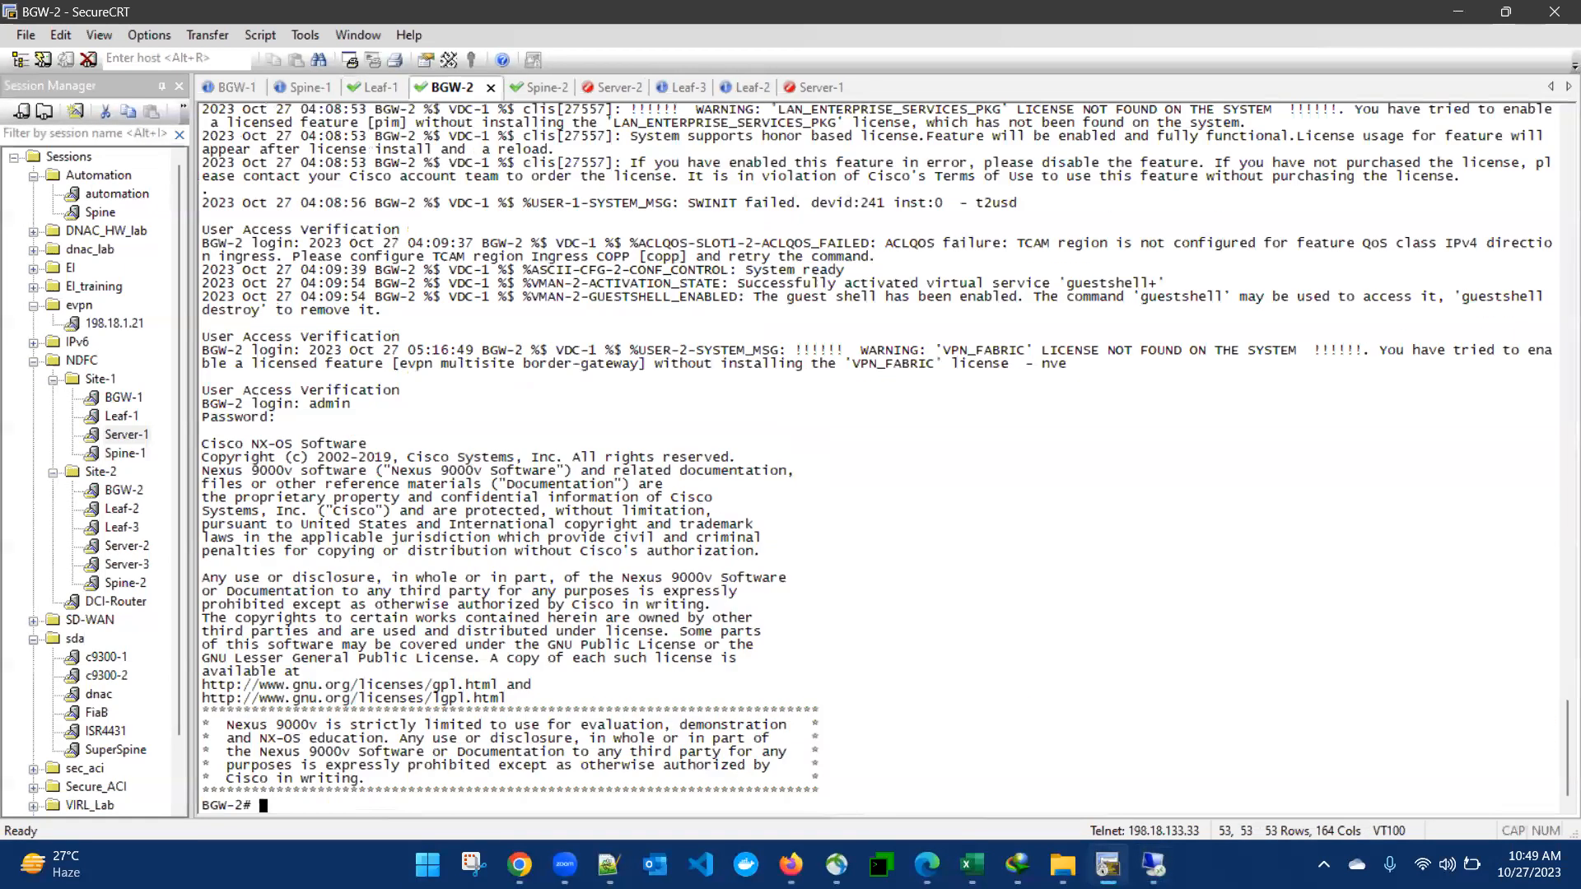
text(cofn t)
key(Return)
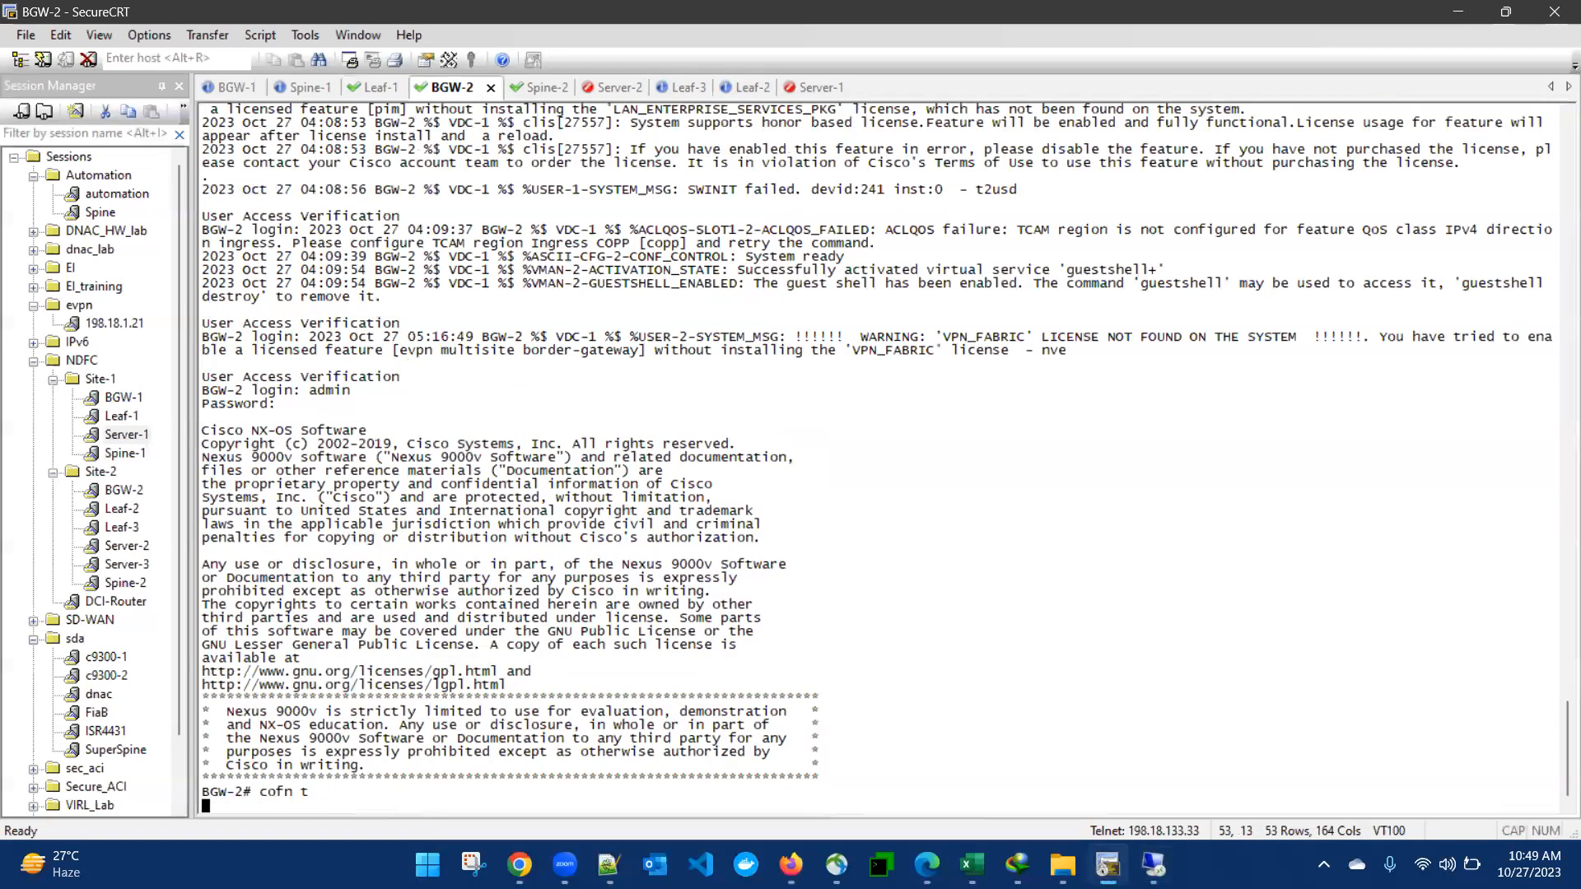
text(conf t)
key(Return)
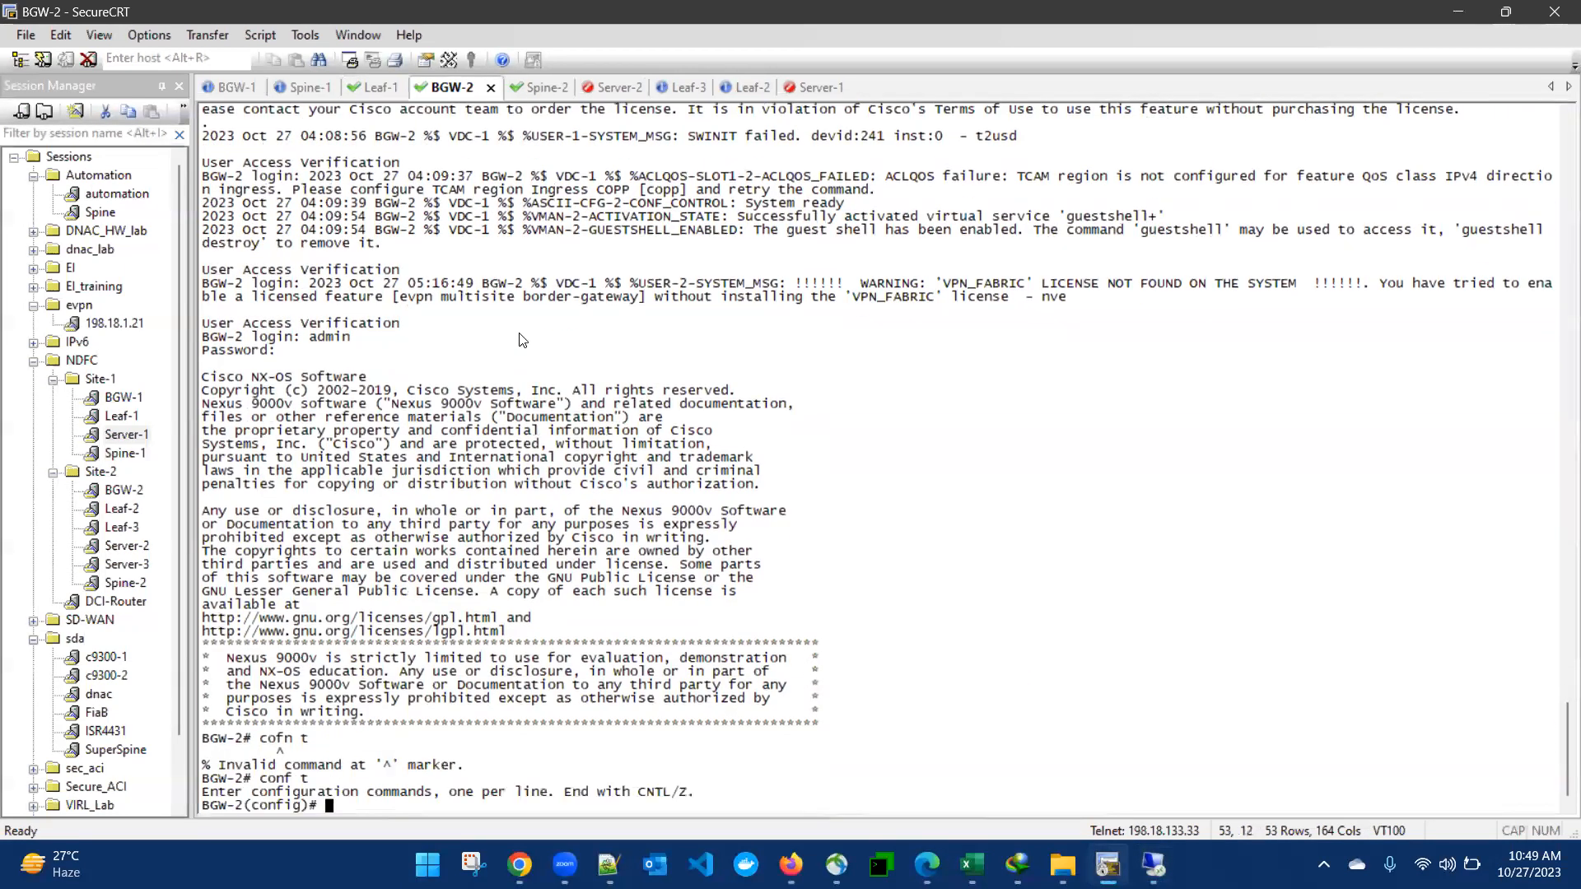
right_click(828, 492)
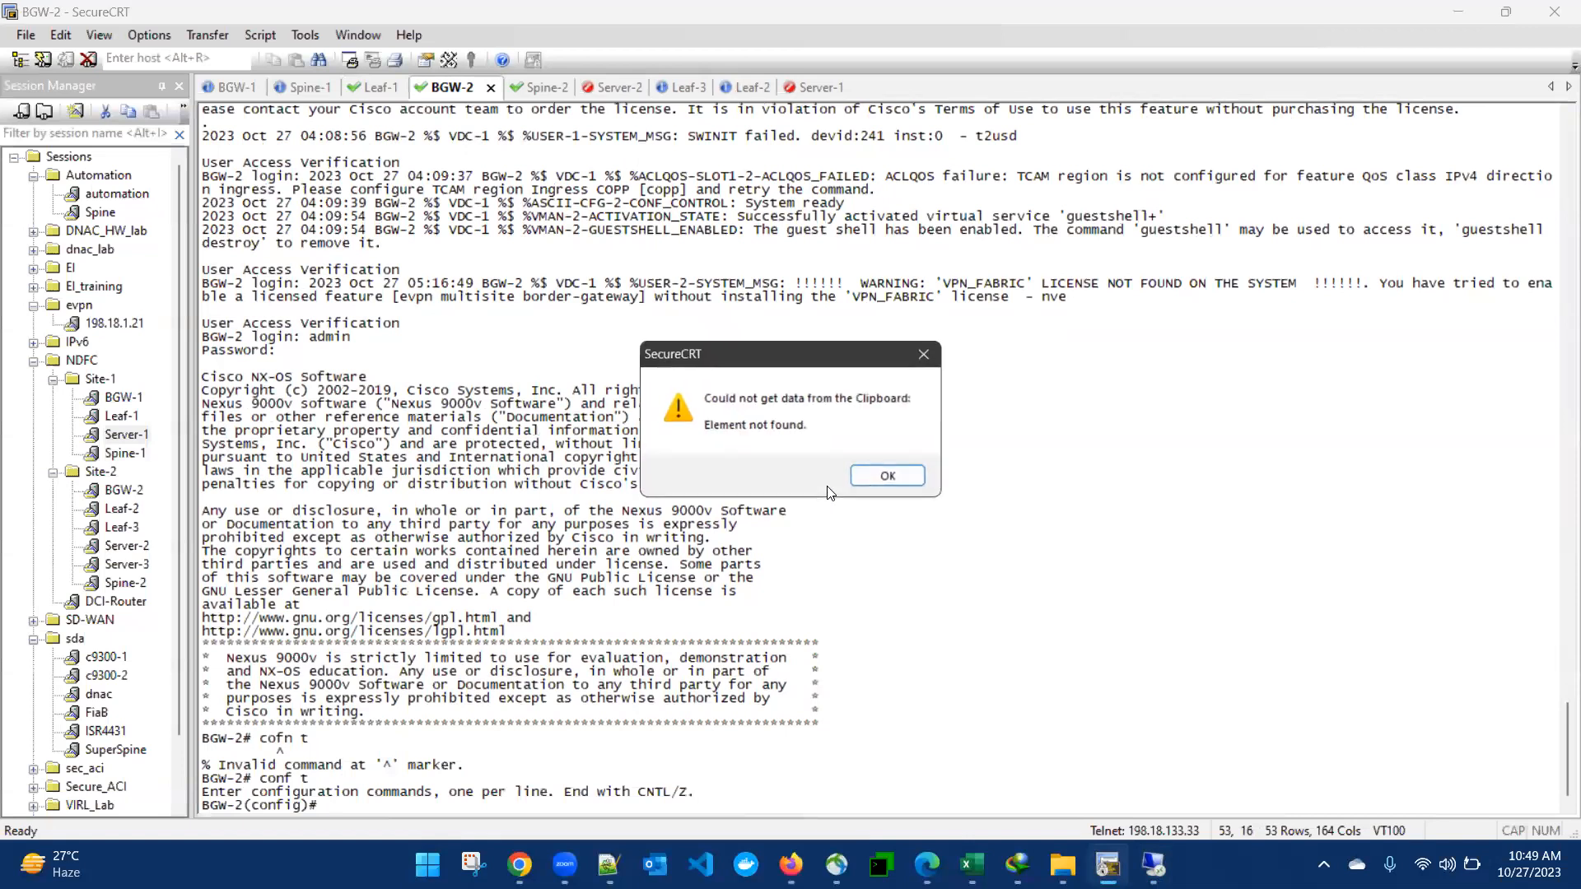
click(879, 476)
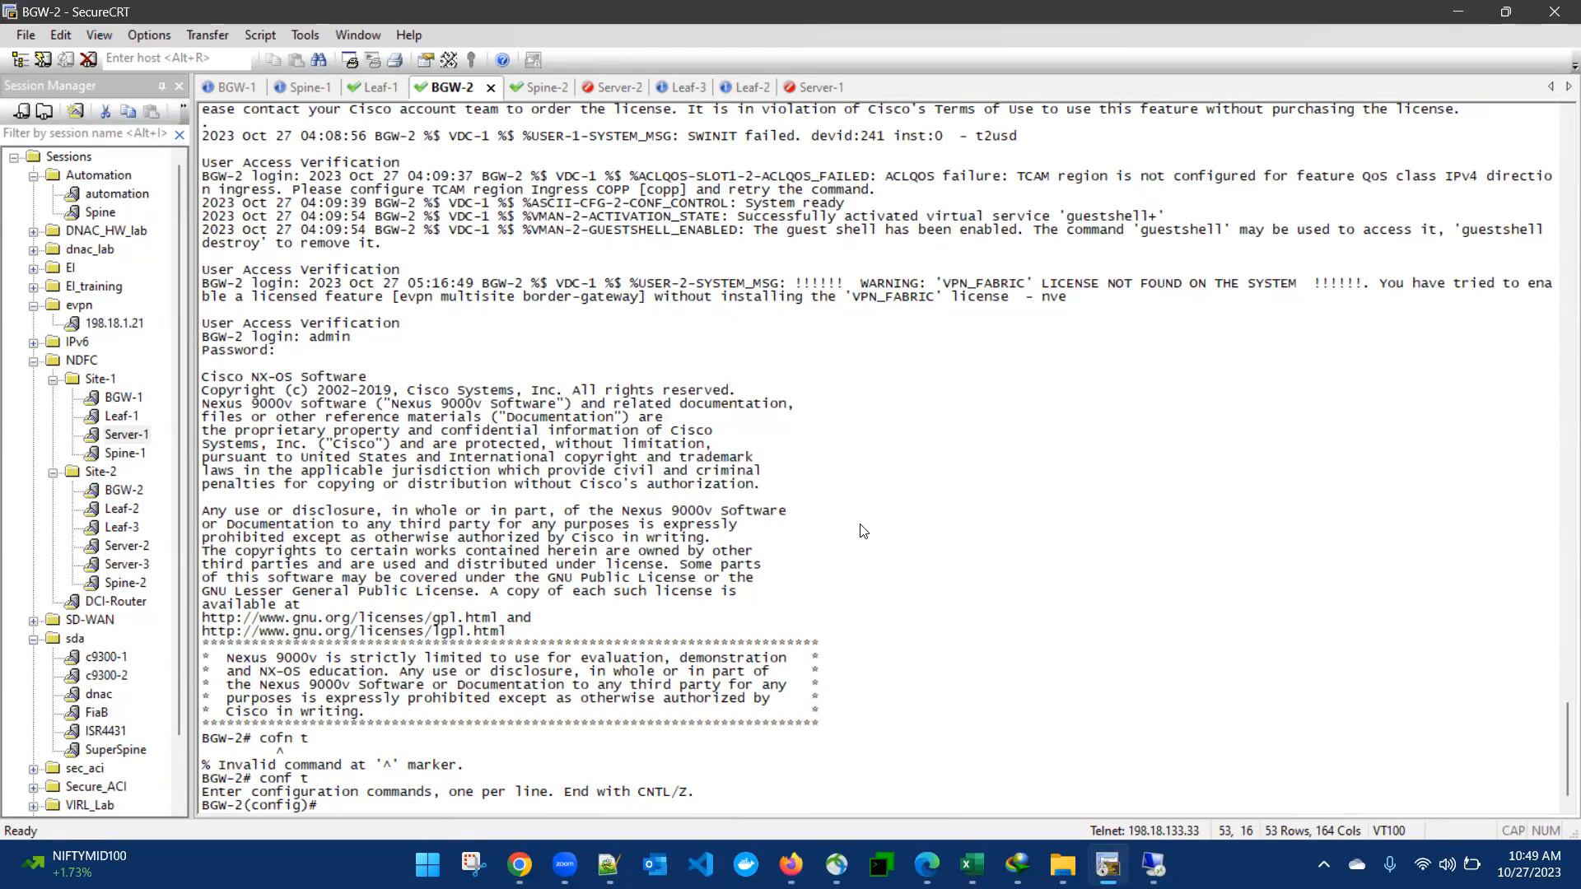
Step: Open Notepad and clear its old text, then return to Nexus Dashboard
key(super)
key(super)
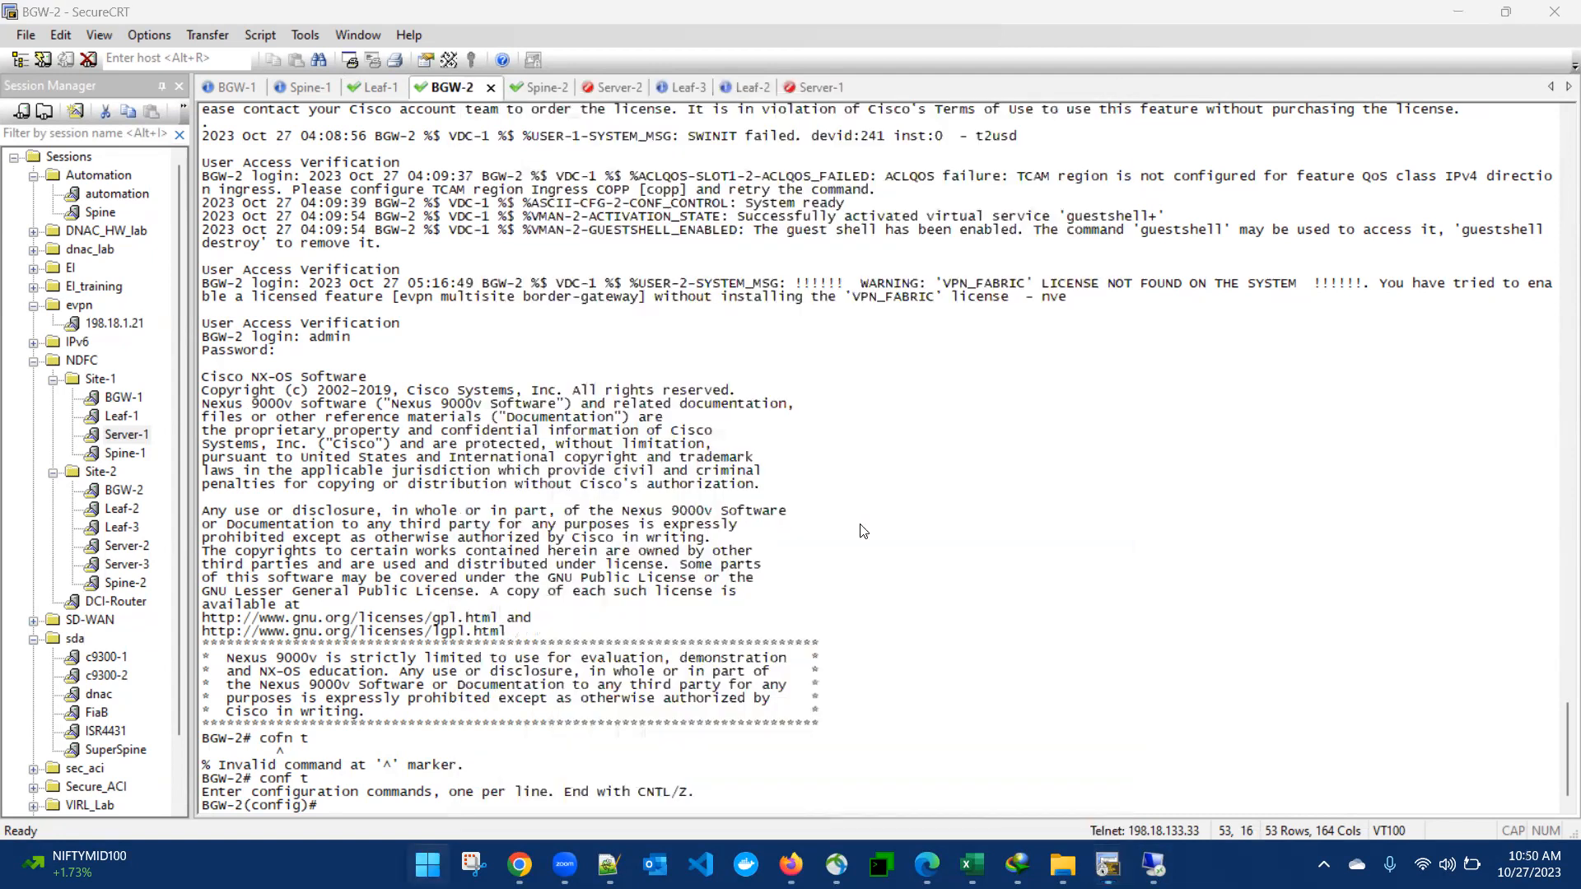
key(super)
text(notepad)
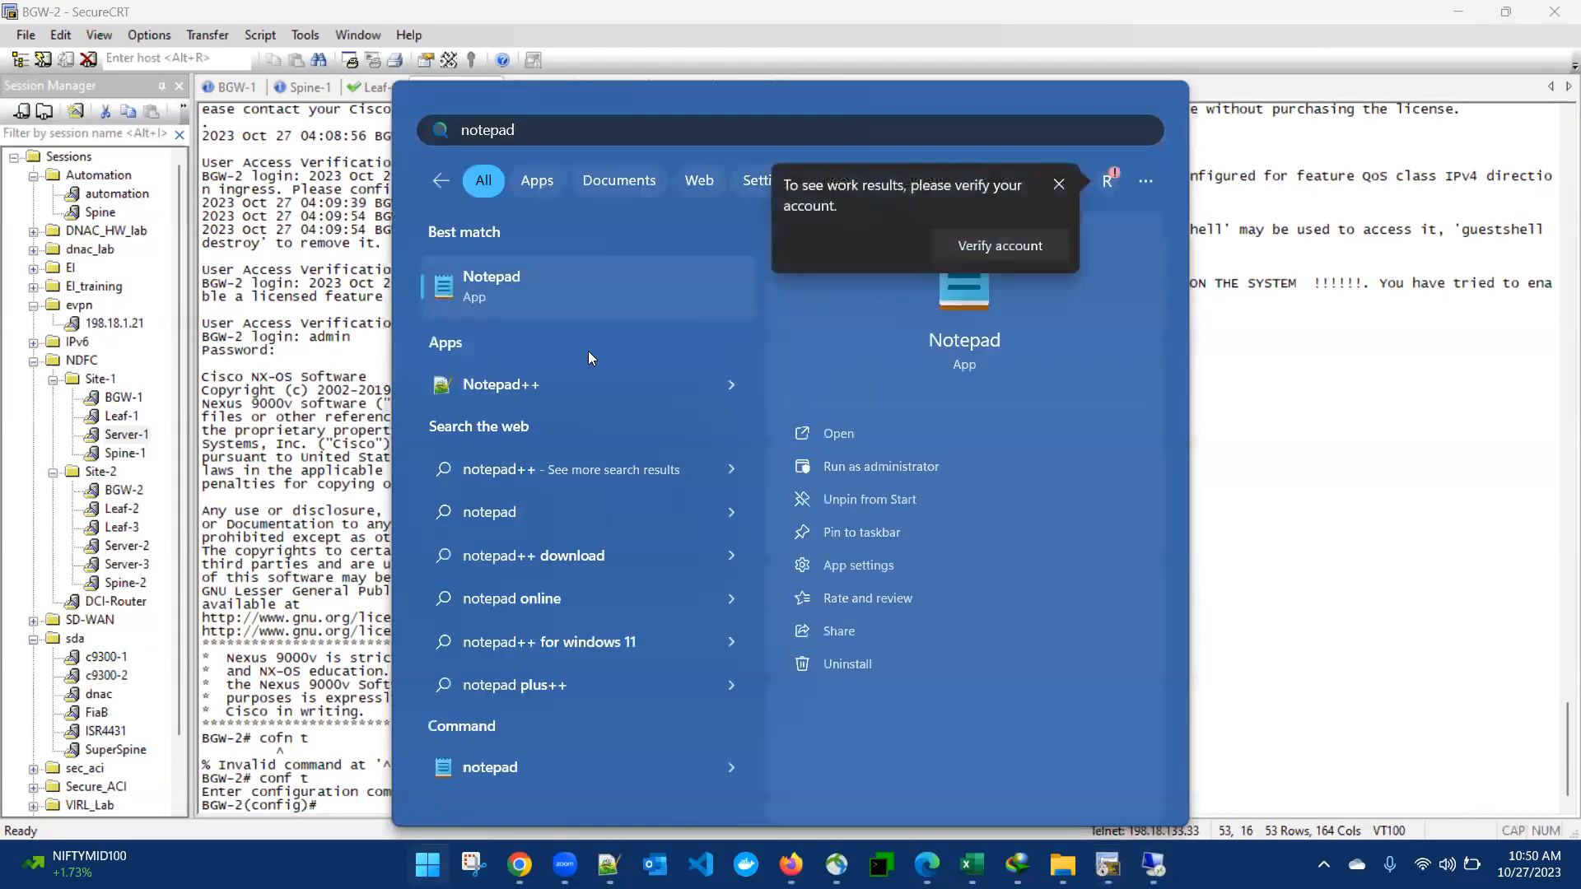
click(519, 281)
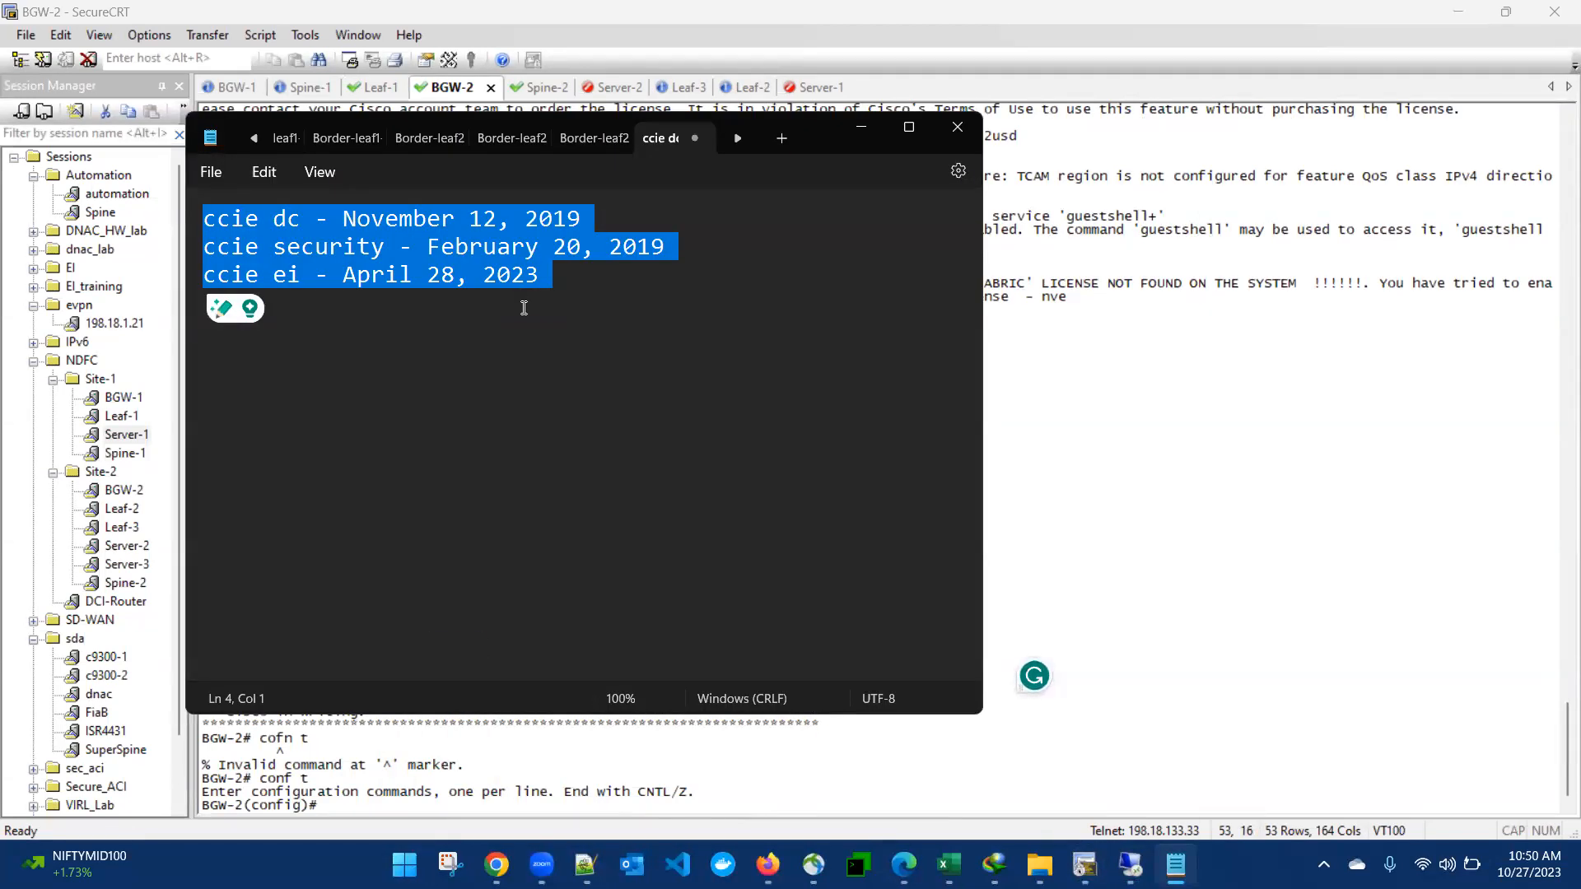
click(529, 311)
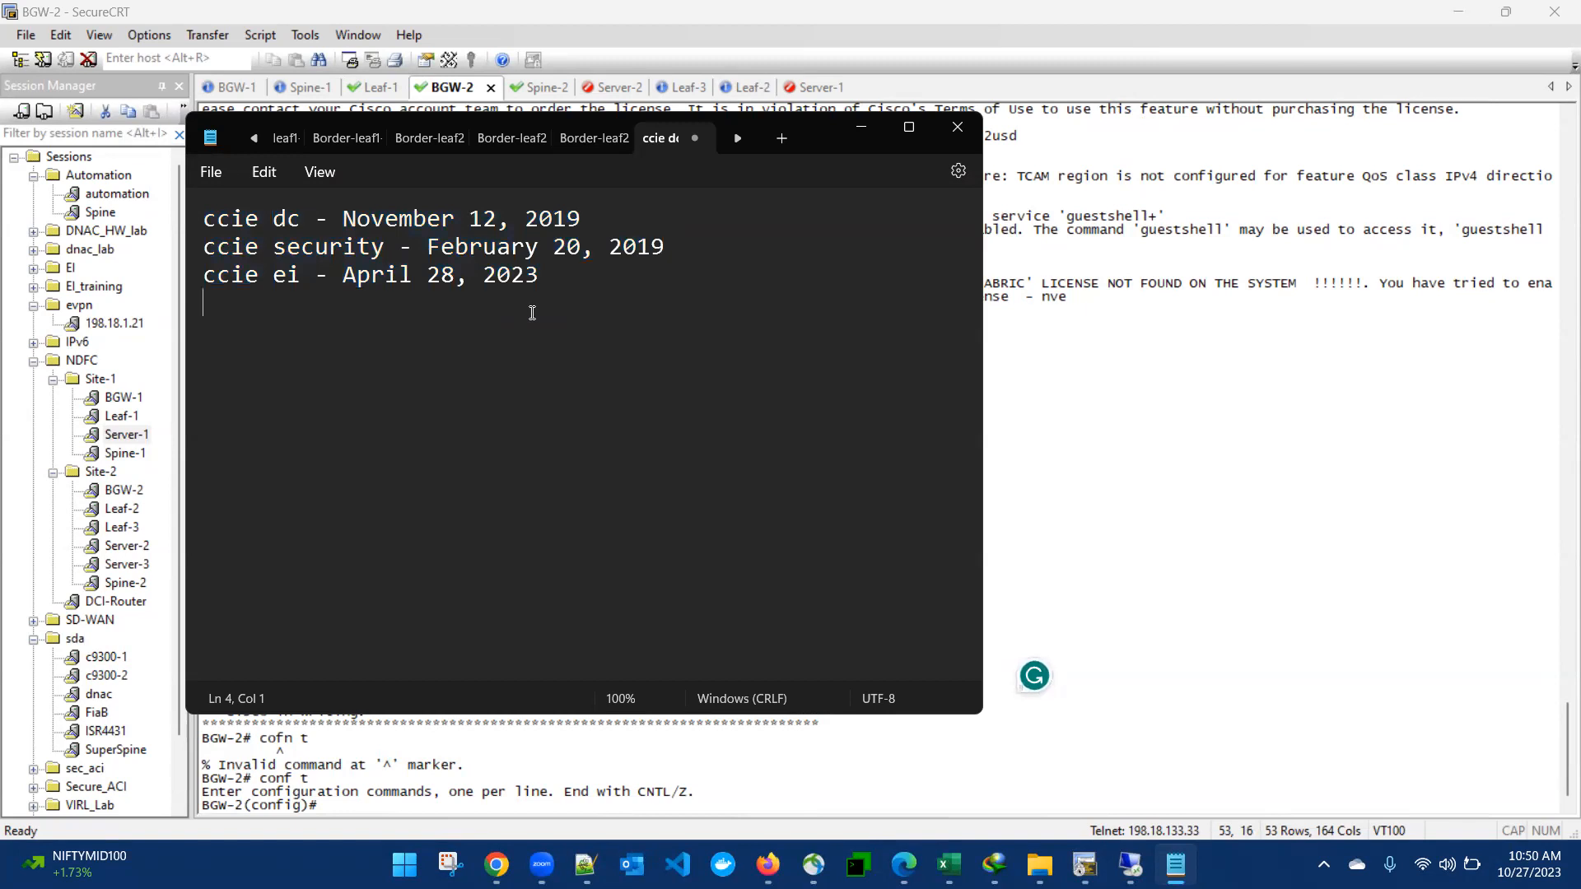
key(ctrl+a)
key(BackSpace)
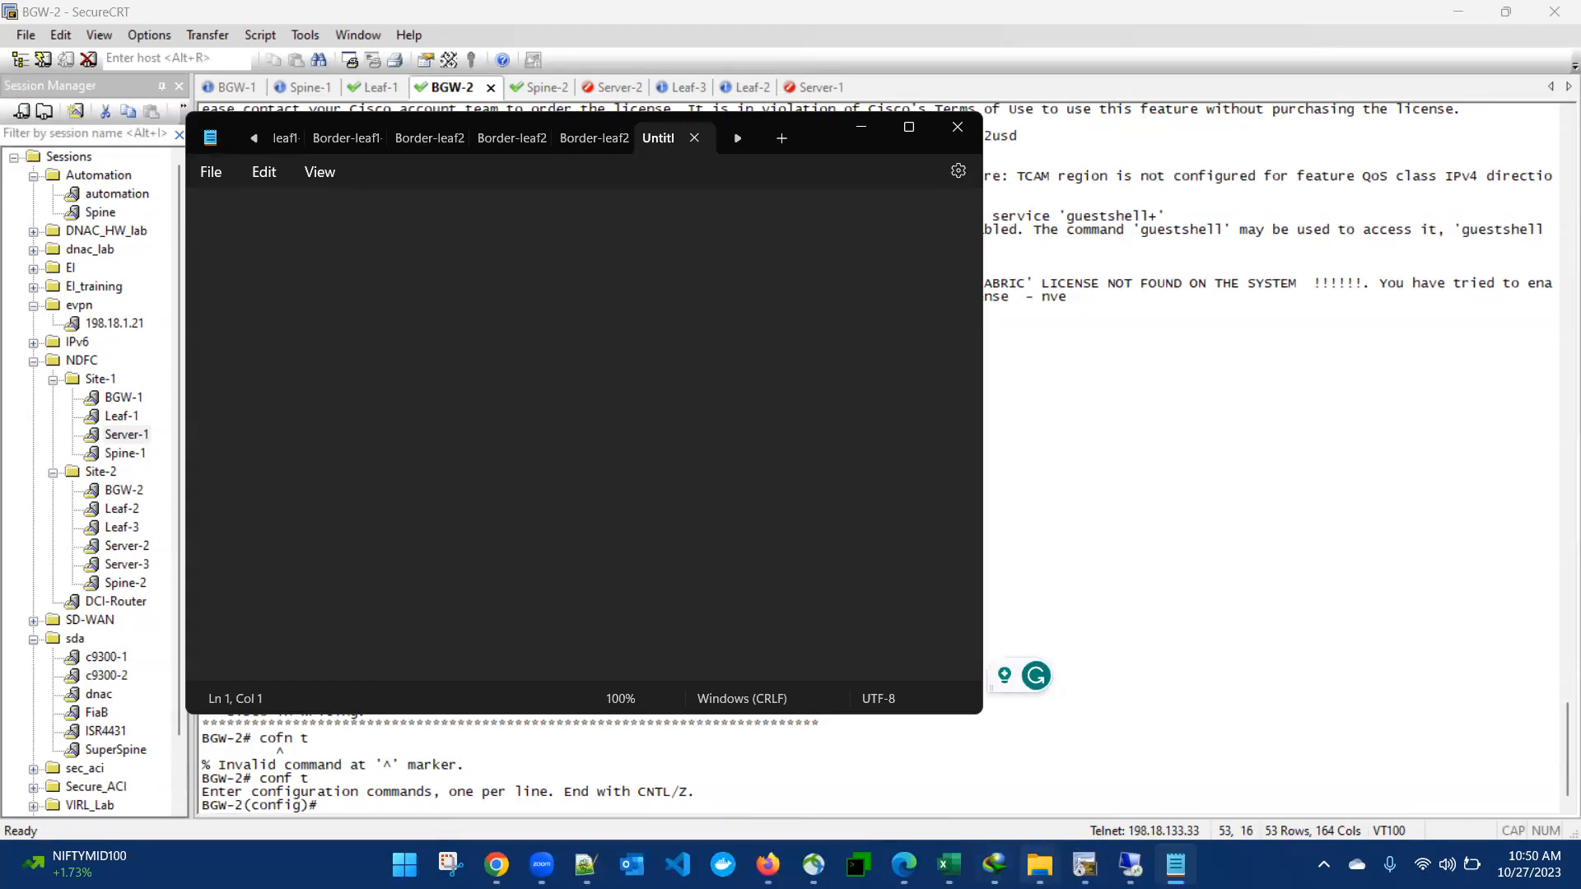
click(1131, 865)
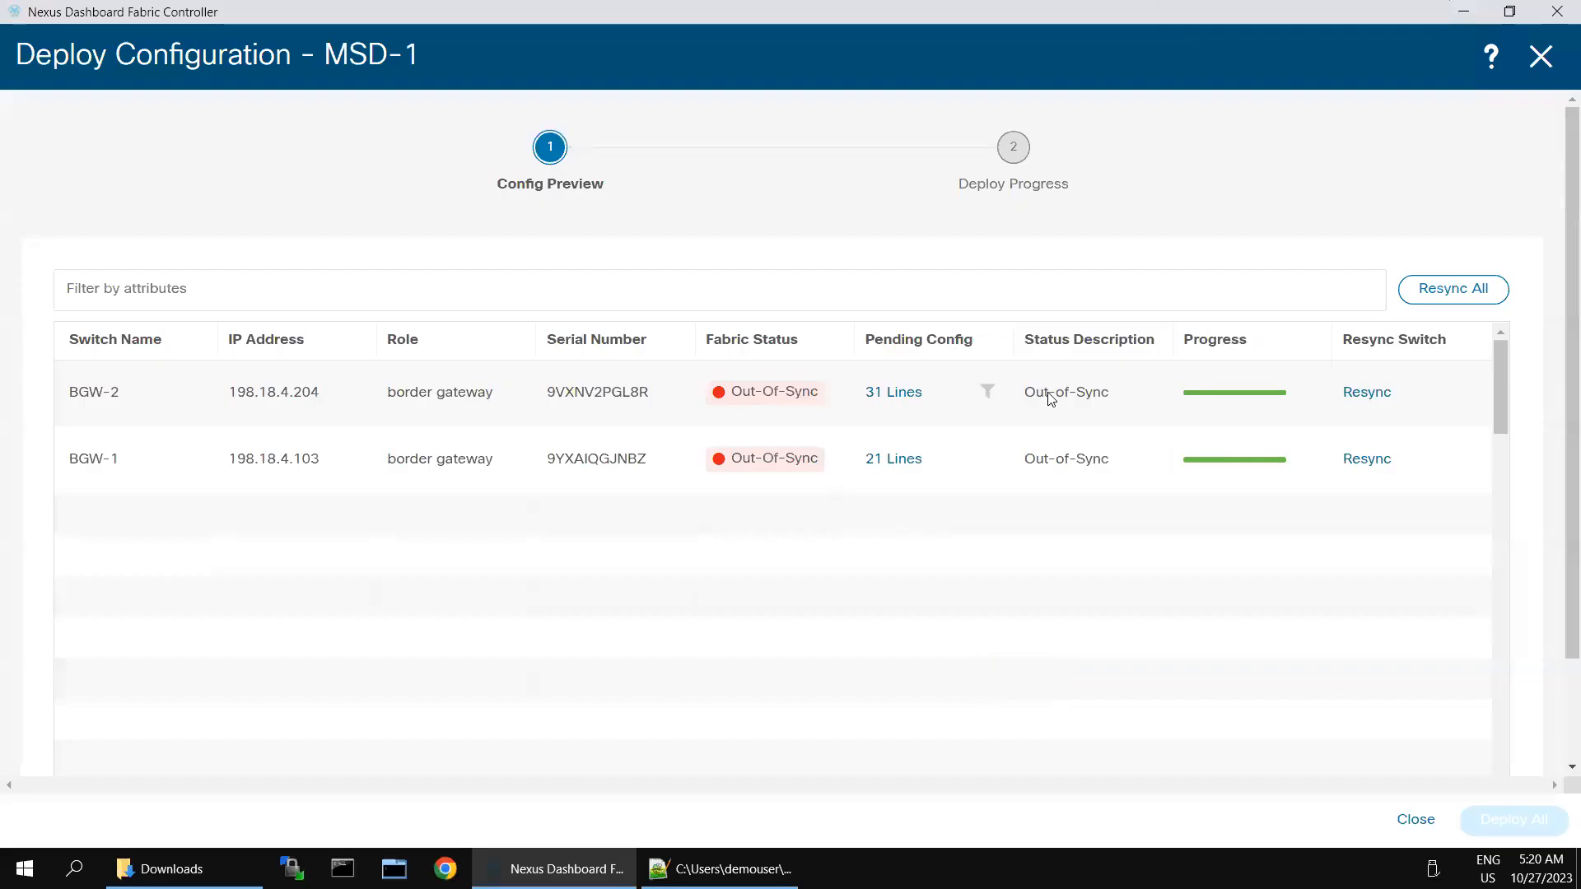
Step: Open BGW-2's 31-line pending config and copy all its commands
click(913, 401)
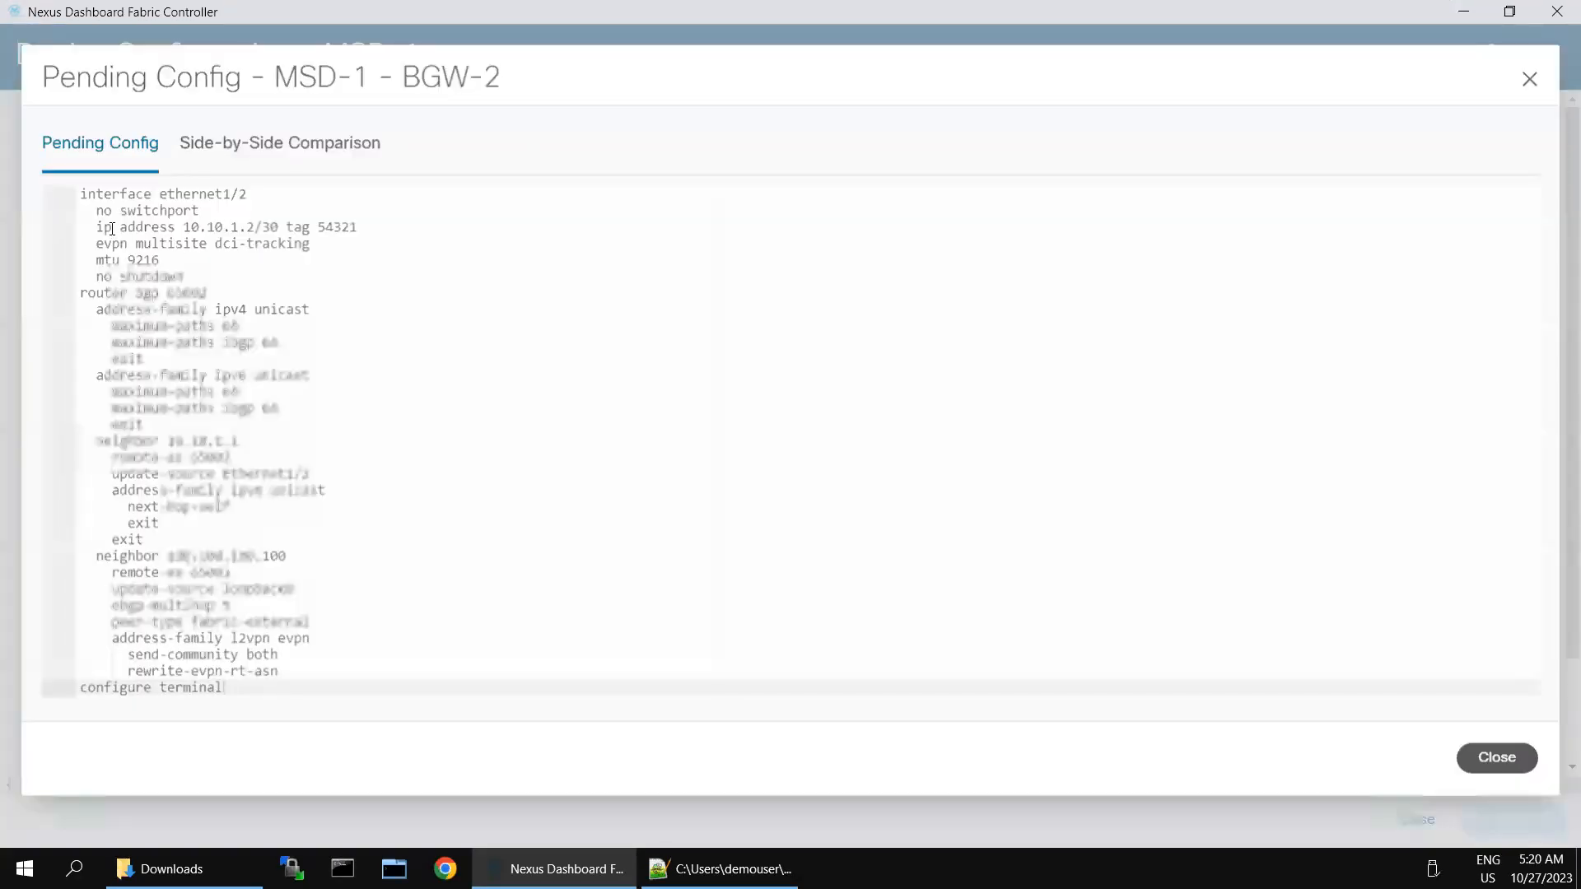
drag(80, 194, 289, 729)
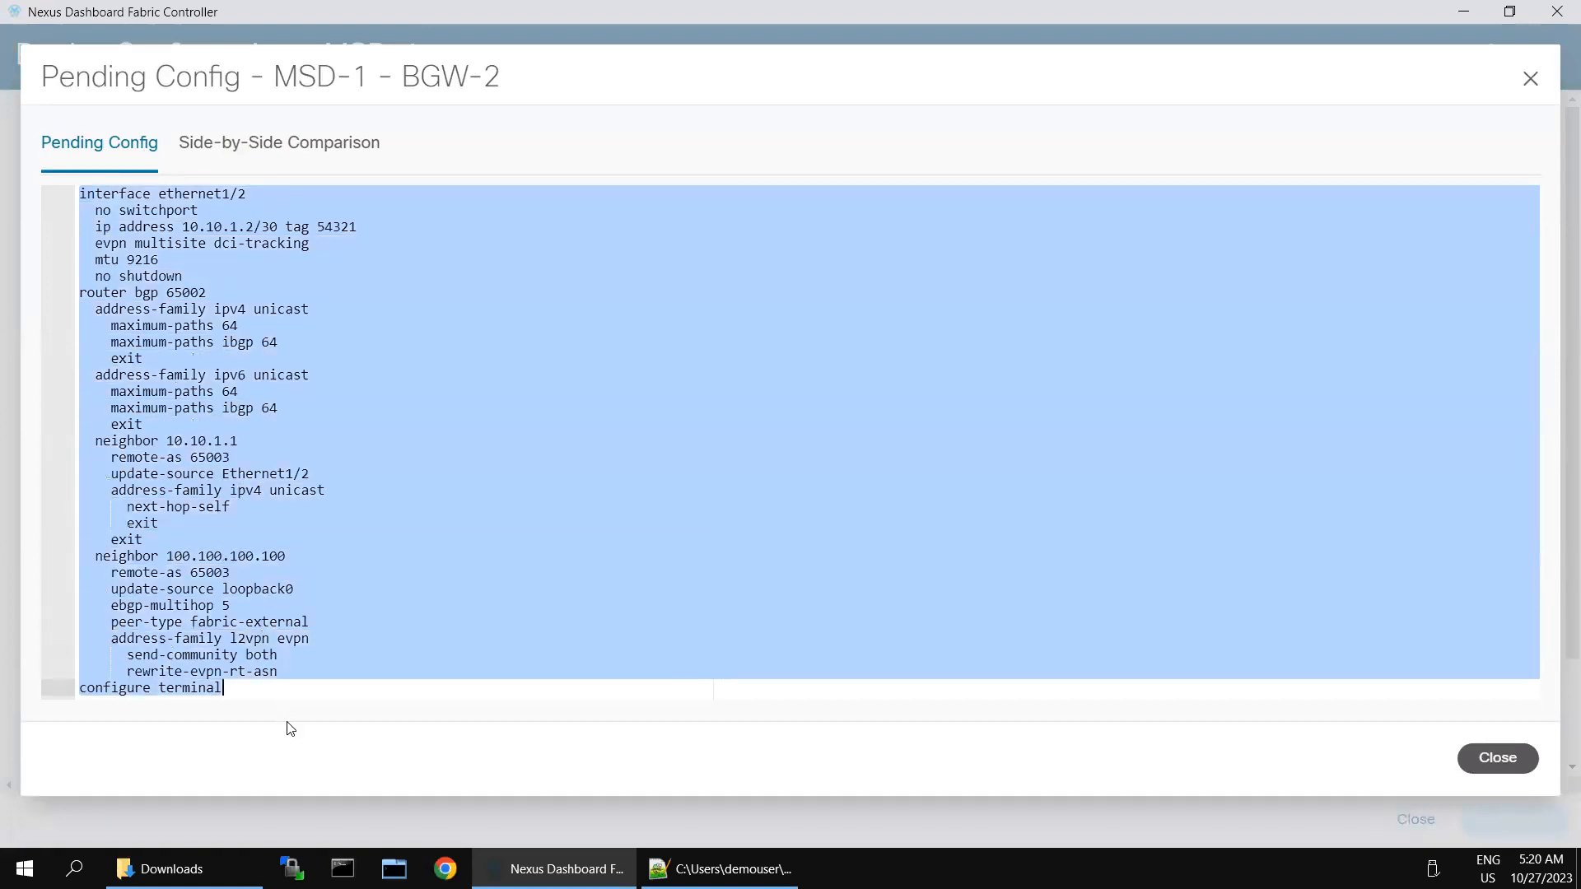
right_click(224, 369)
click(254, 380)
Step: Paste BGW-2's config into Notepad, then review its lines down to neighbor 10.10.1.1 in Nexus Dashboard
mouse_move(893, 7)
click(1338, 16)
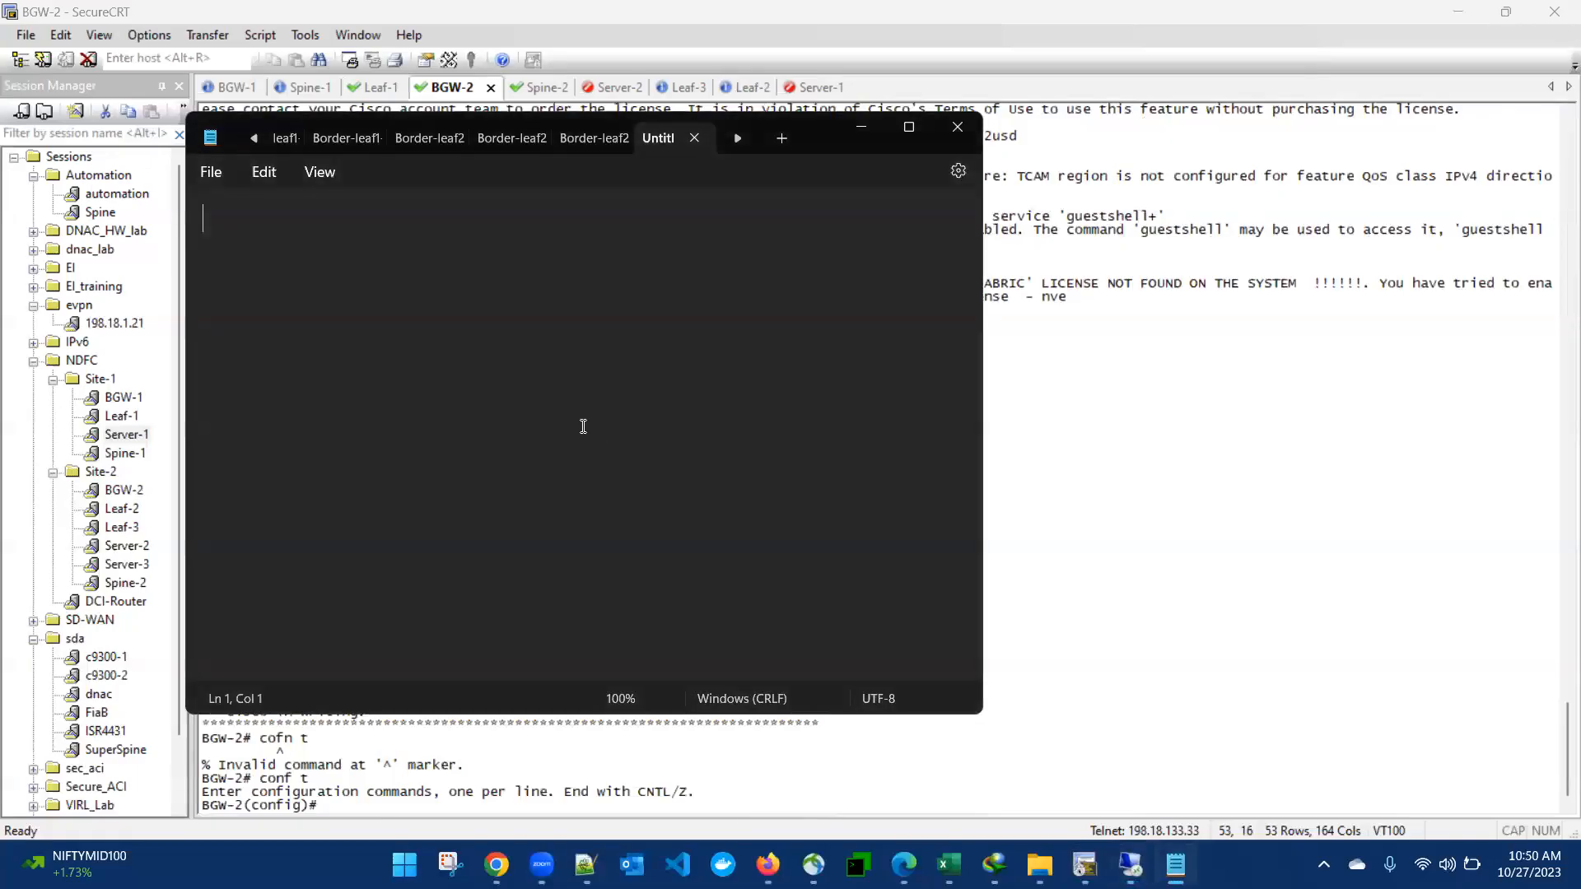
right_click(507, 368)
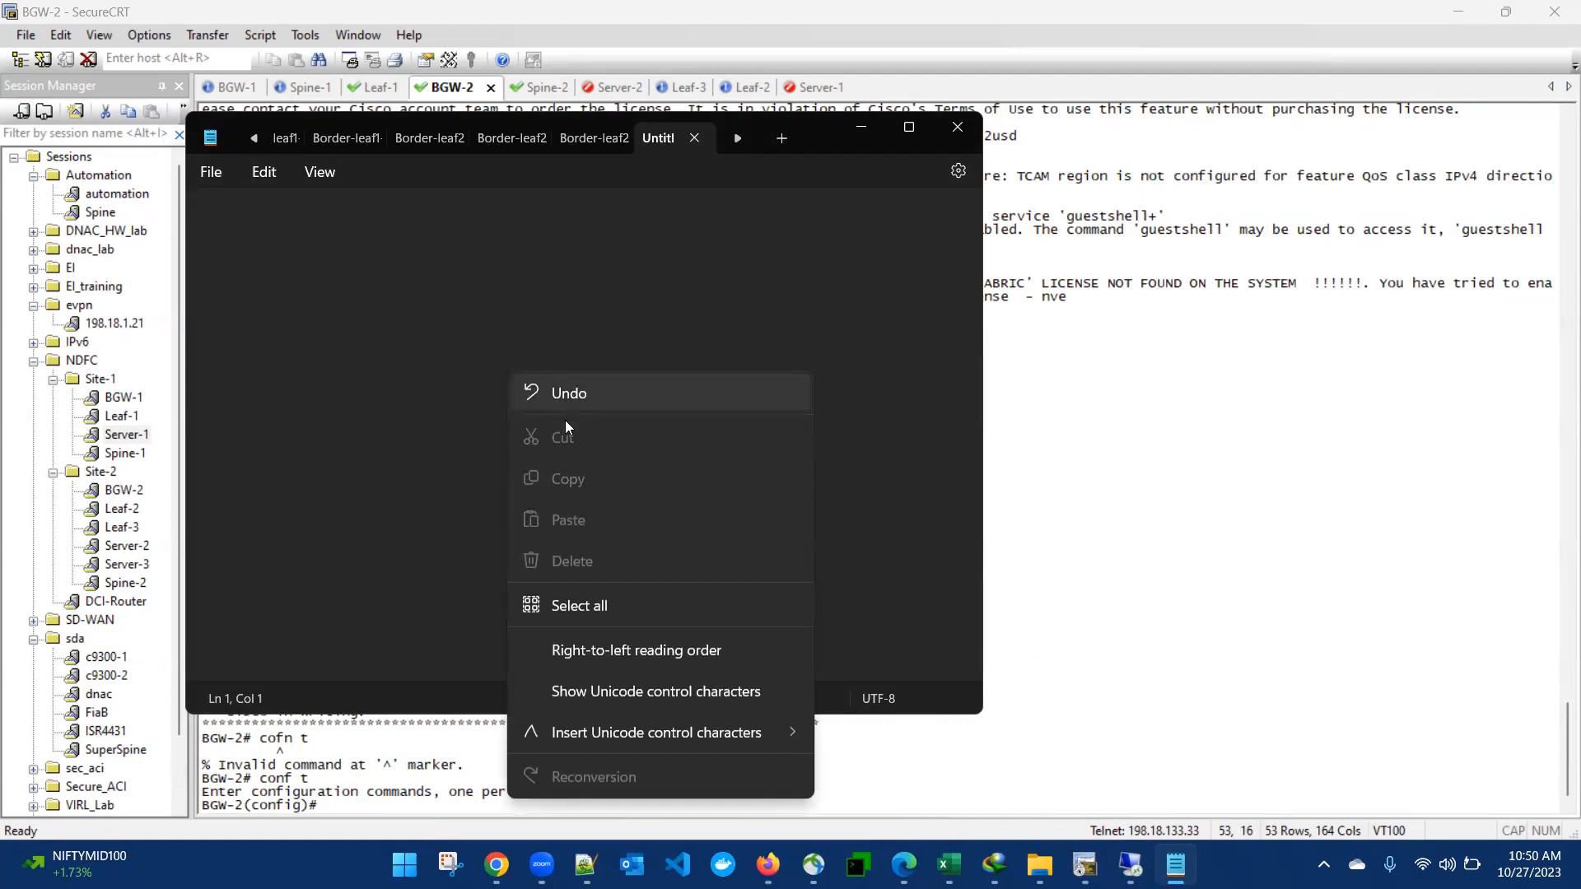
click(423, 452)
click(1130, 865)
click(686, 424)
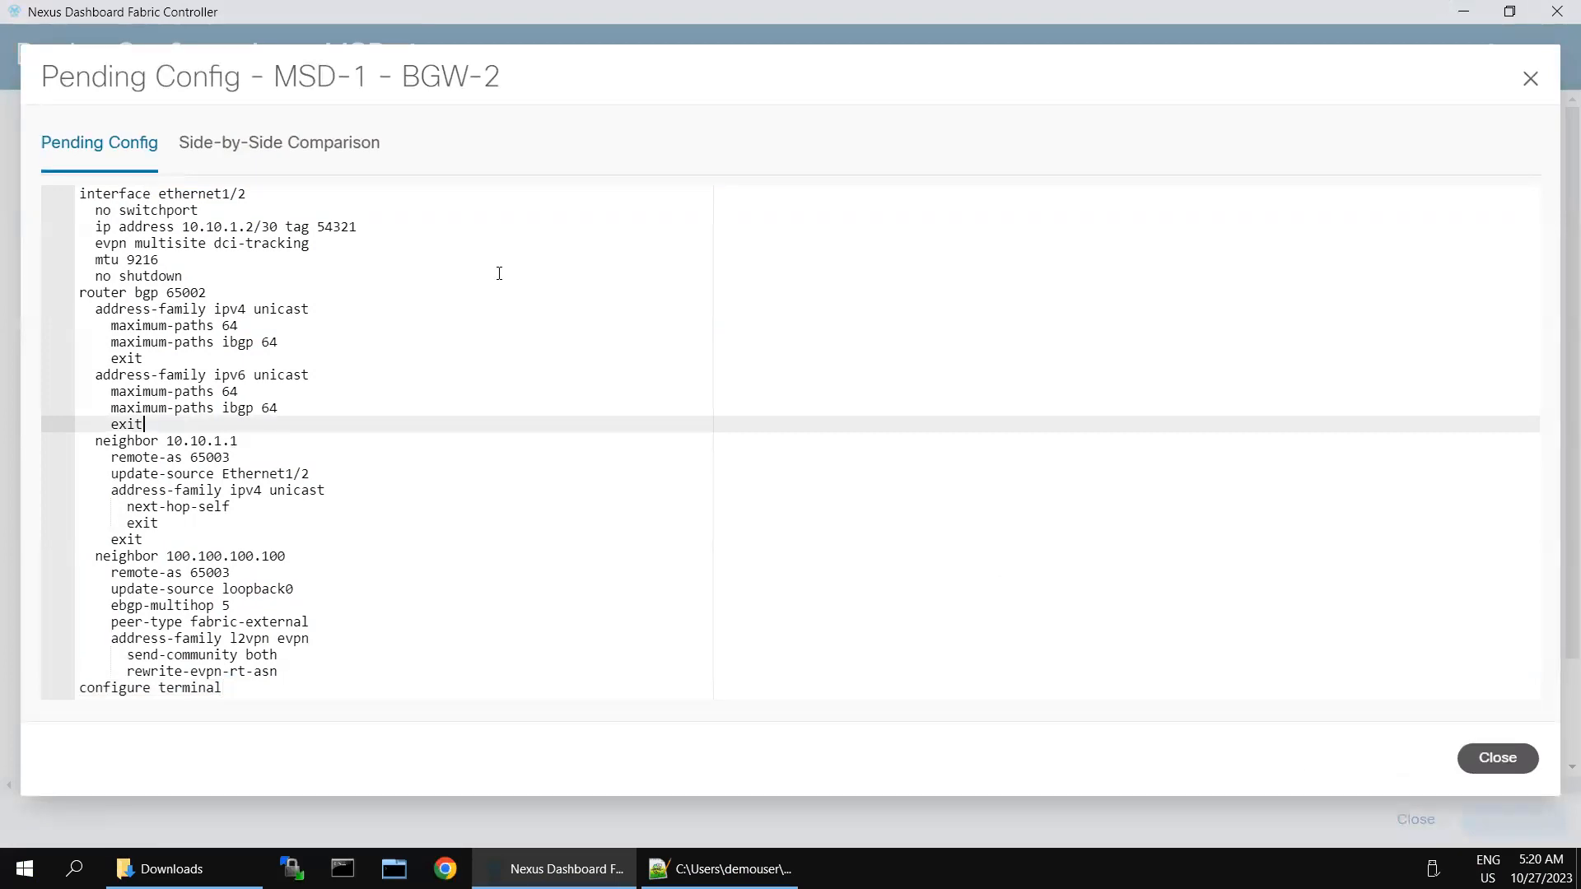
drag(129, 212, 247, 436)
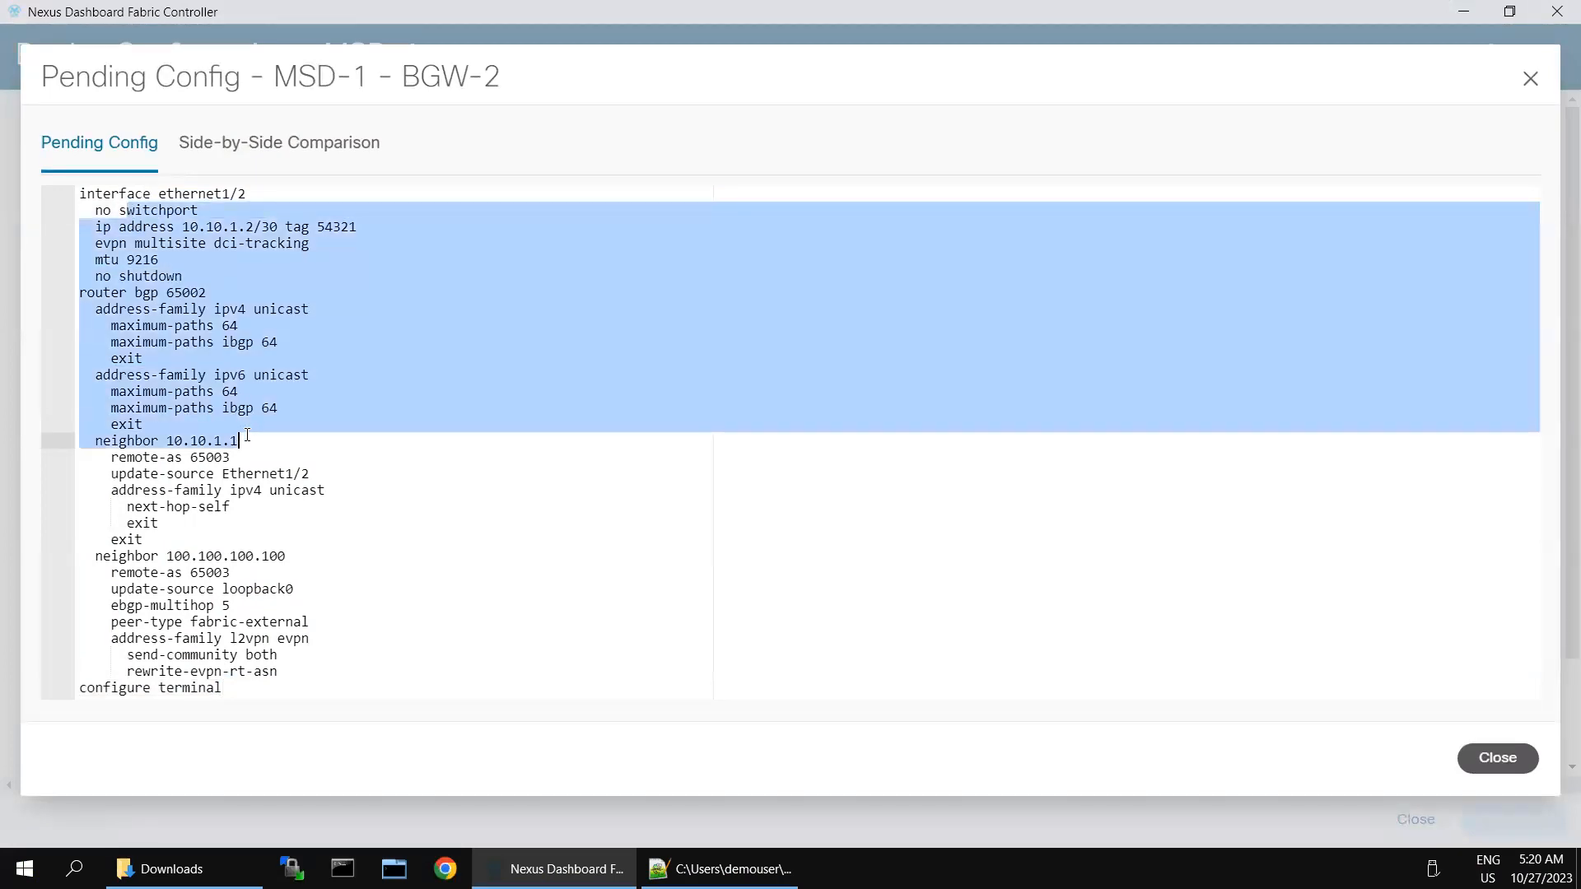
click(796, 441)
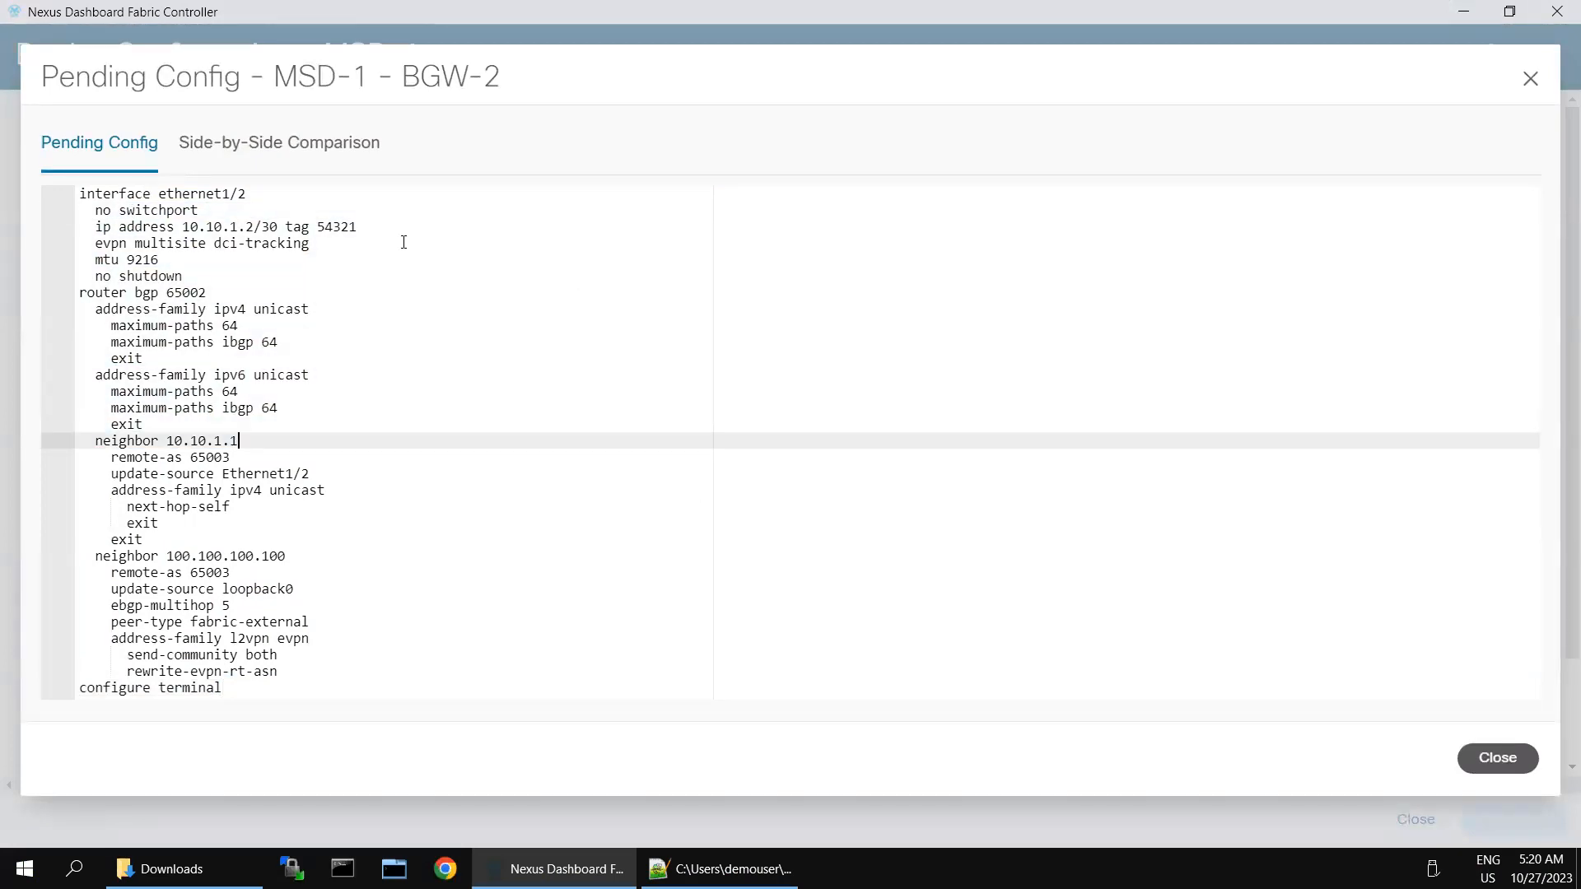
Step: Scroll through BGW-2's running and expected configs side by side, then close the view
click(323, 156)
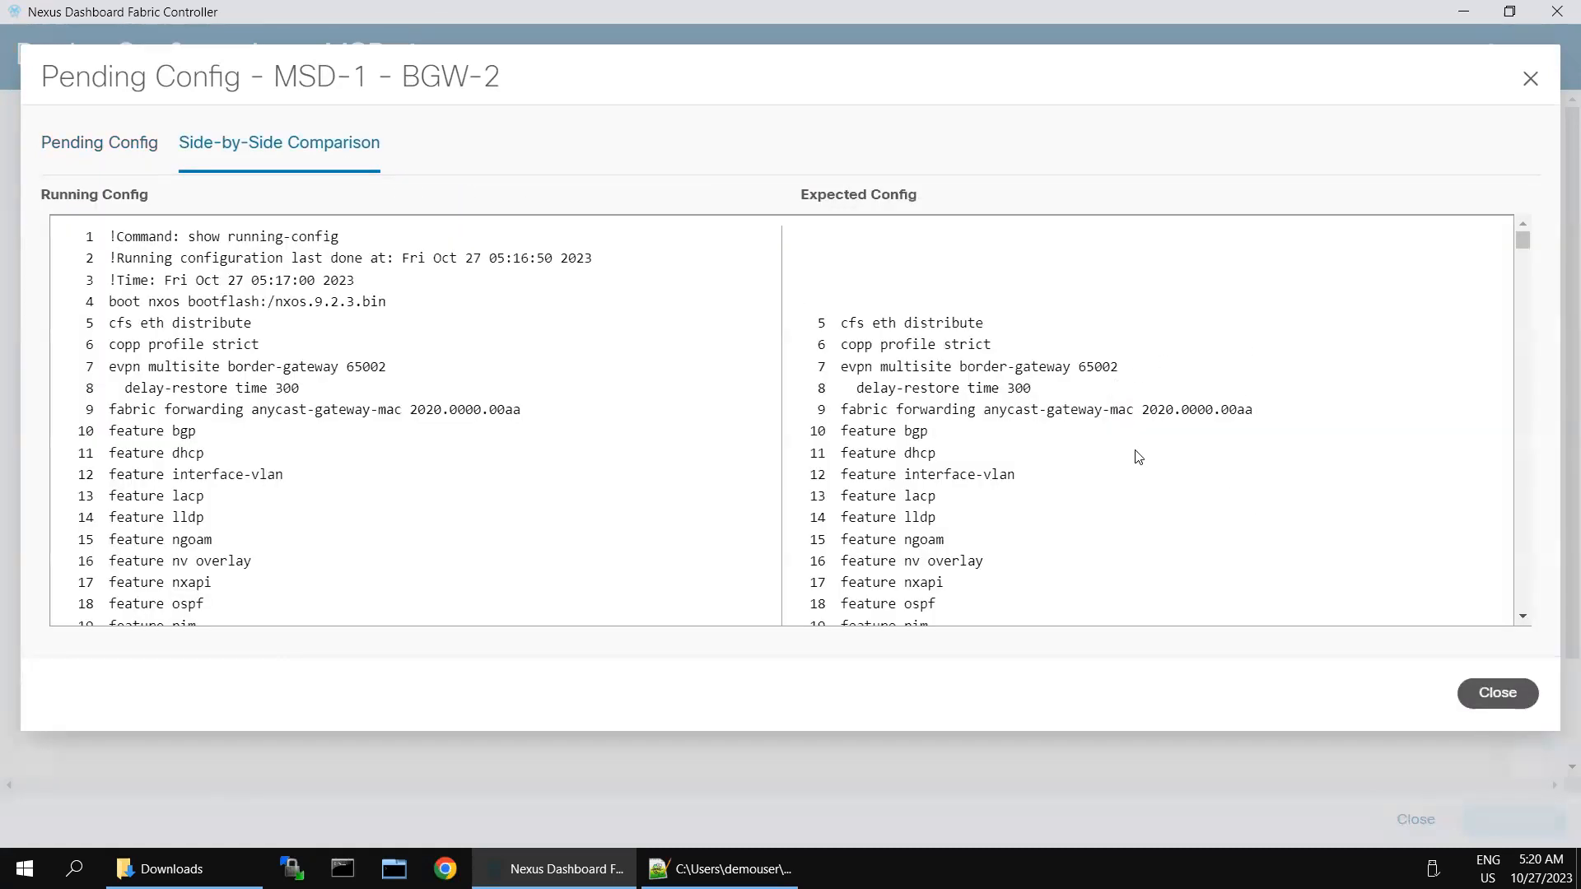
scroll(1139, 459, down, 10)
scroll(1139, 458, down, 20)
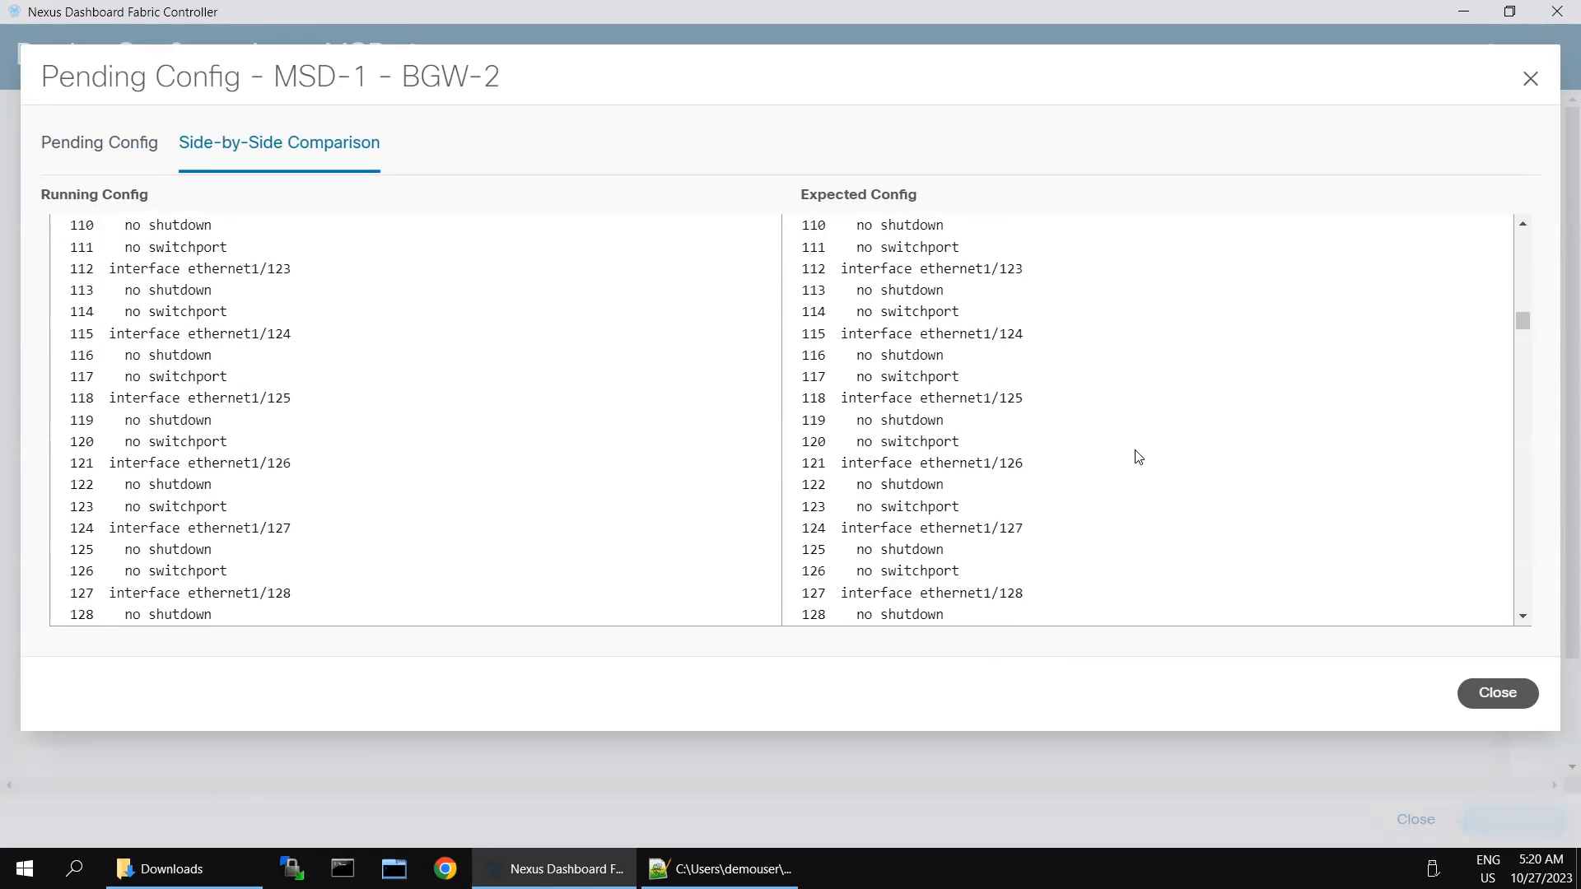
scroll(1138, 458, down, 20)
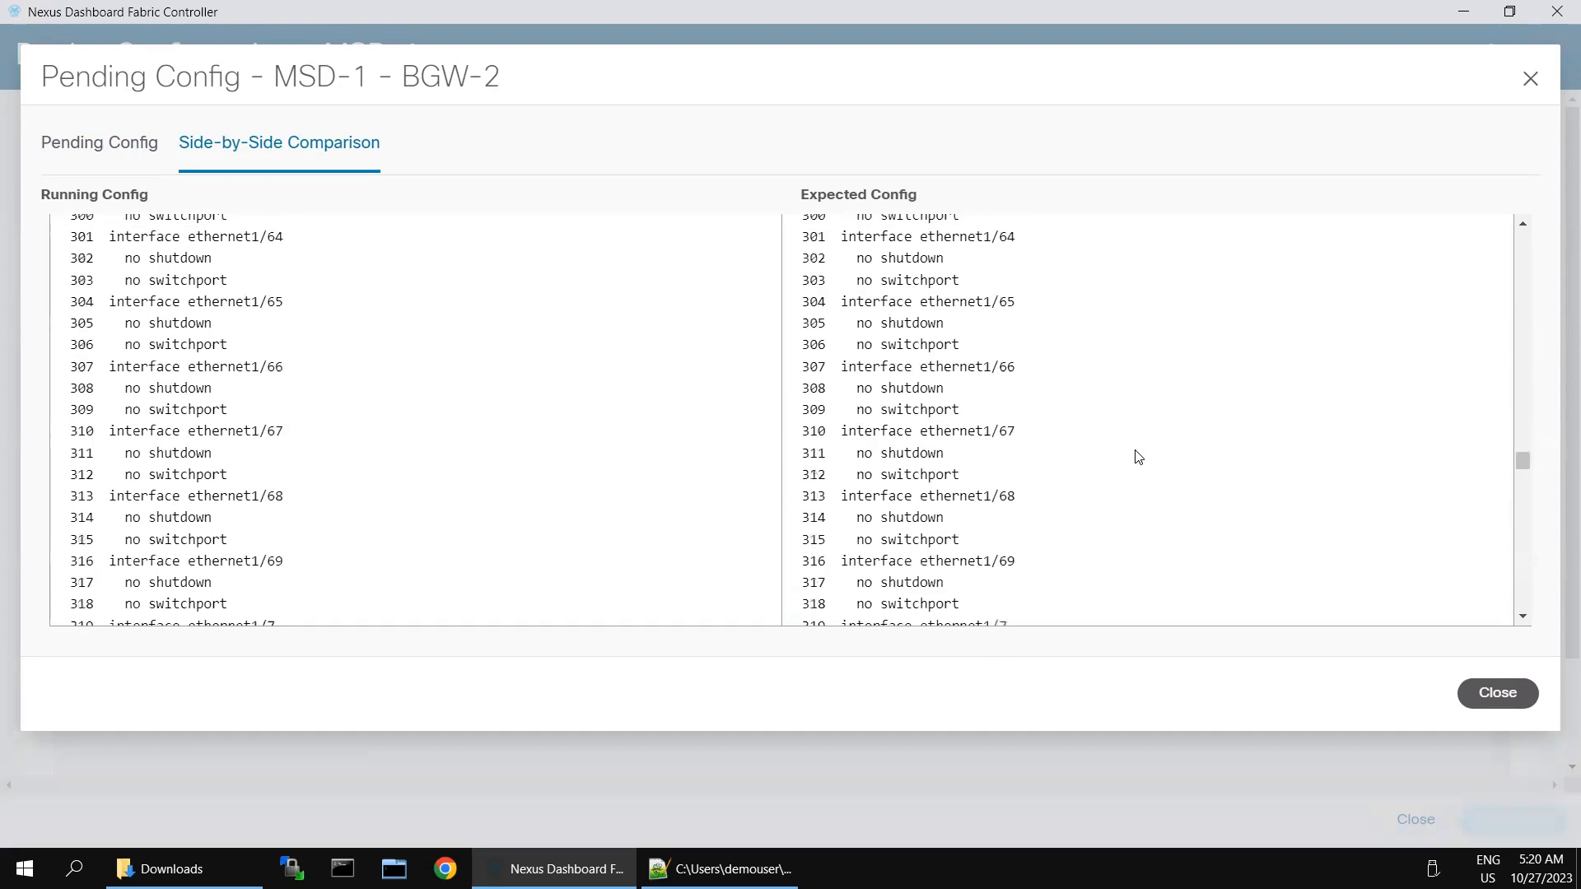
scroll(1135, 458, down, 20)
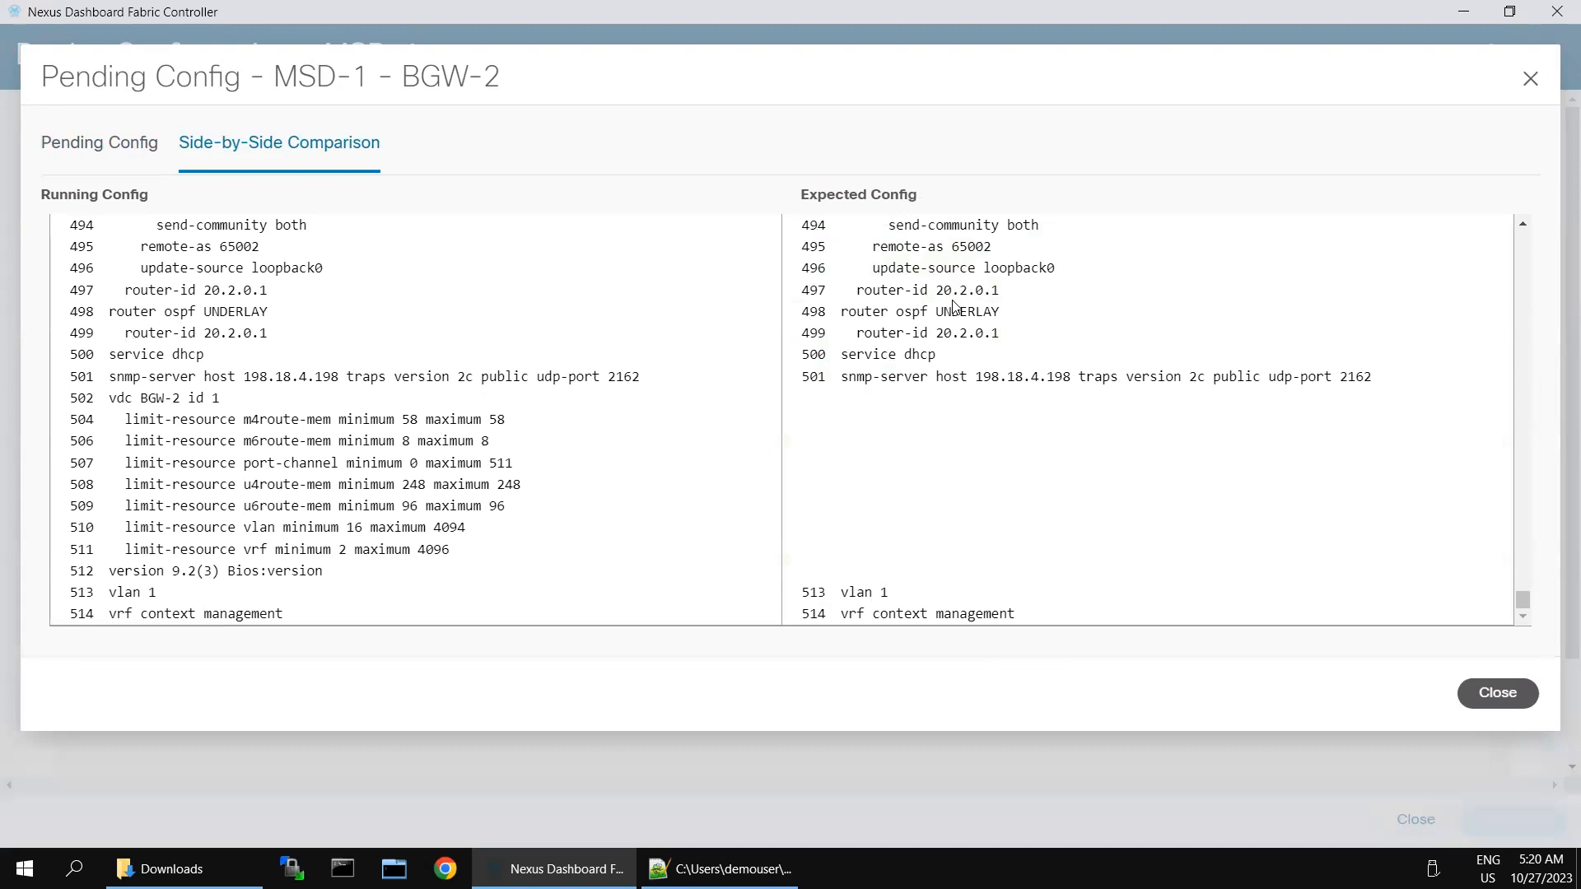
key(ctrl+a)
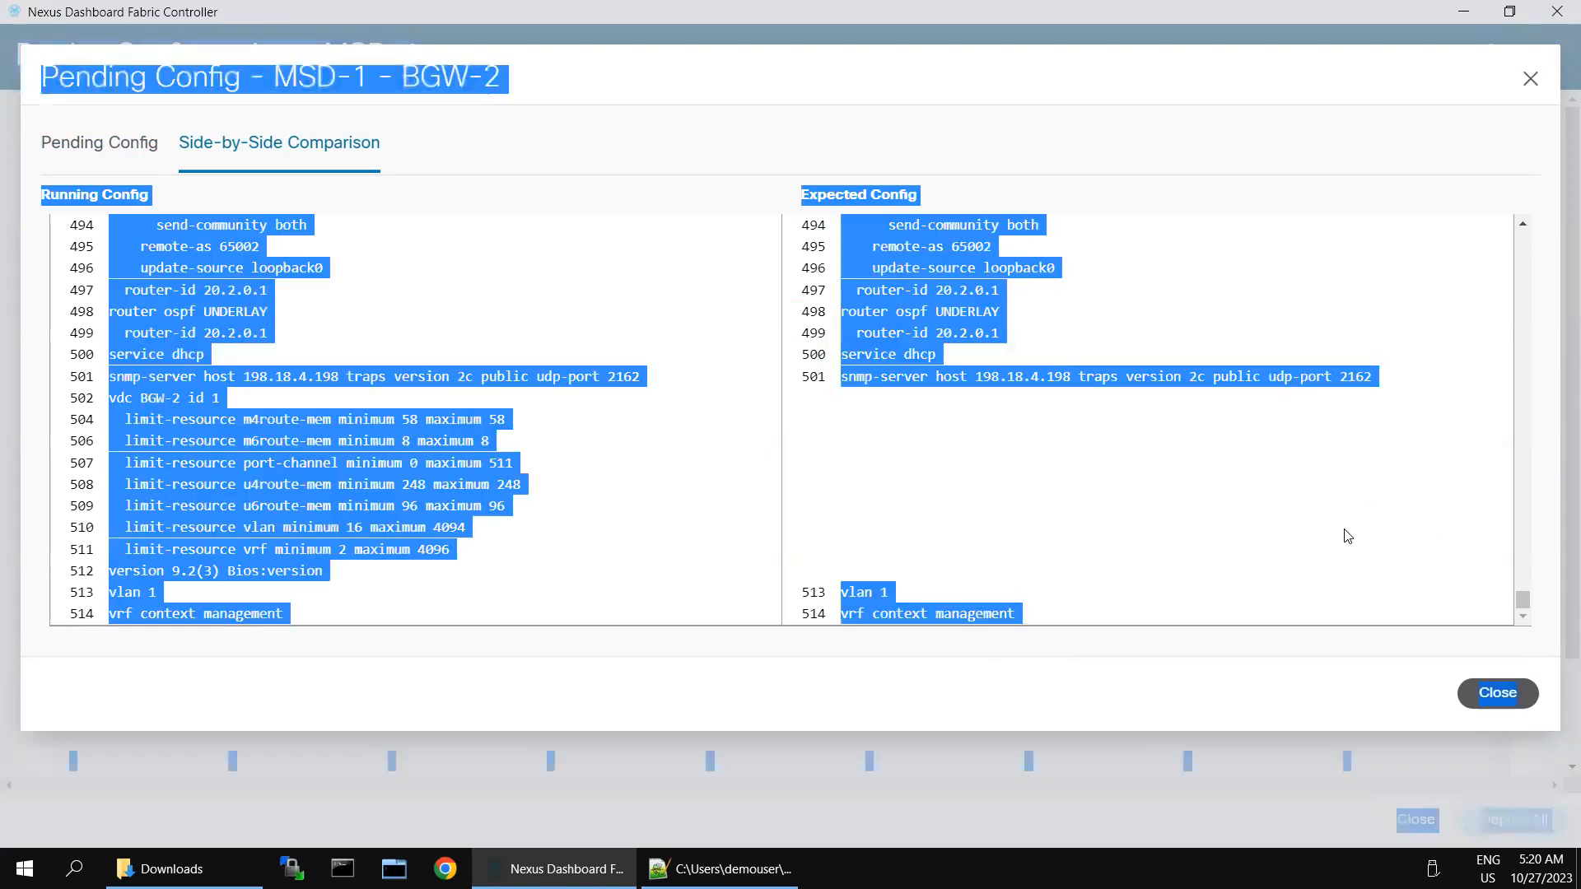
click(1062, 379)
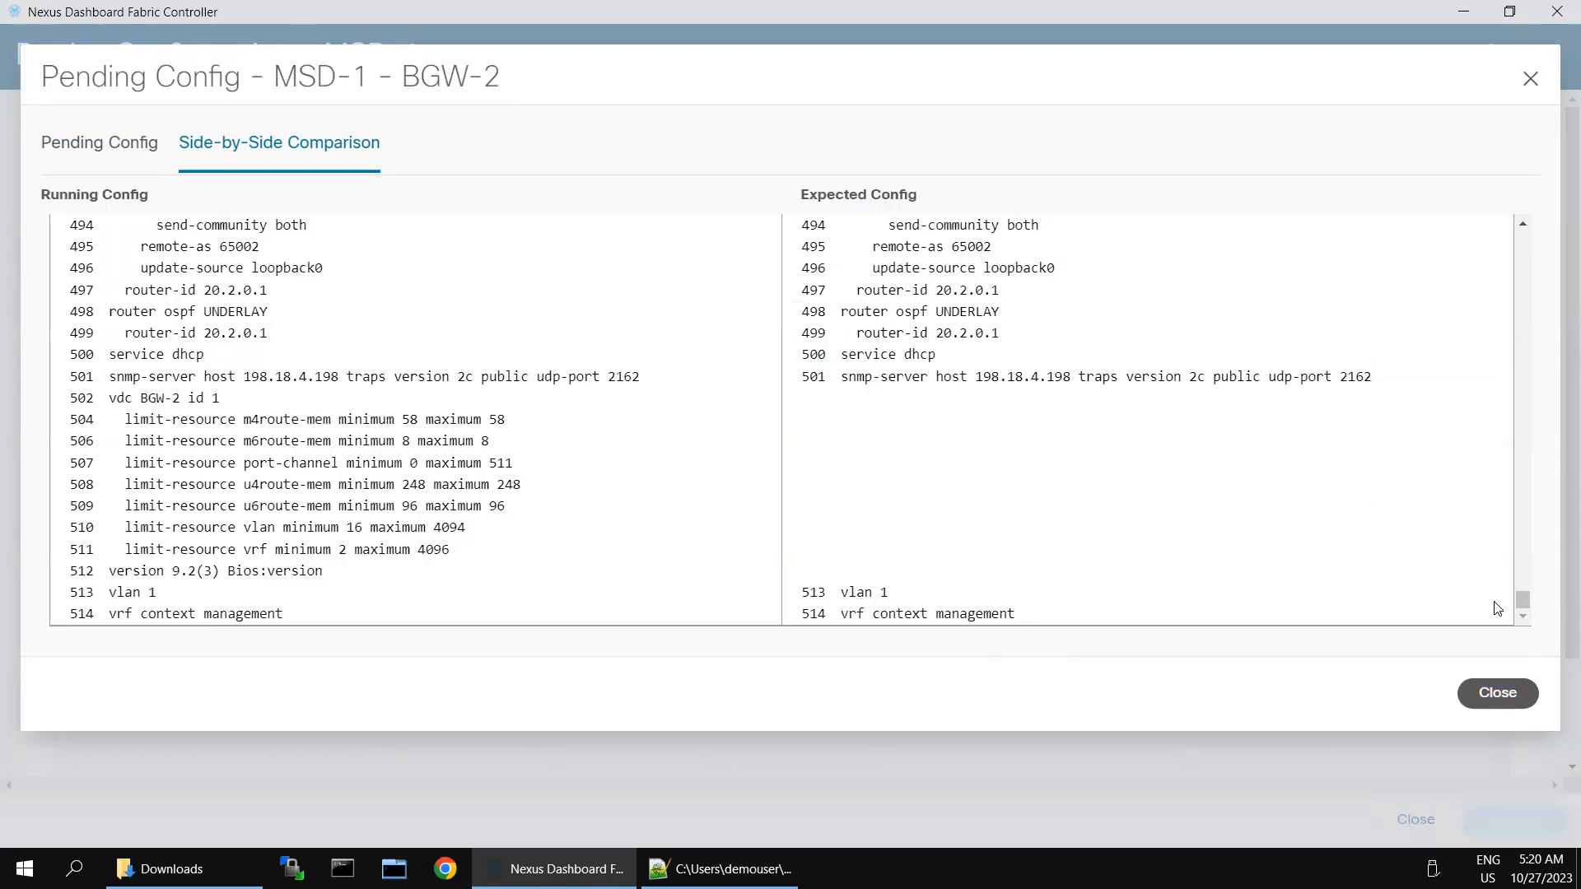
drag(1521, 600, 1526, 249)
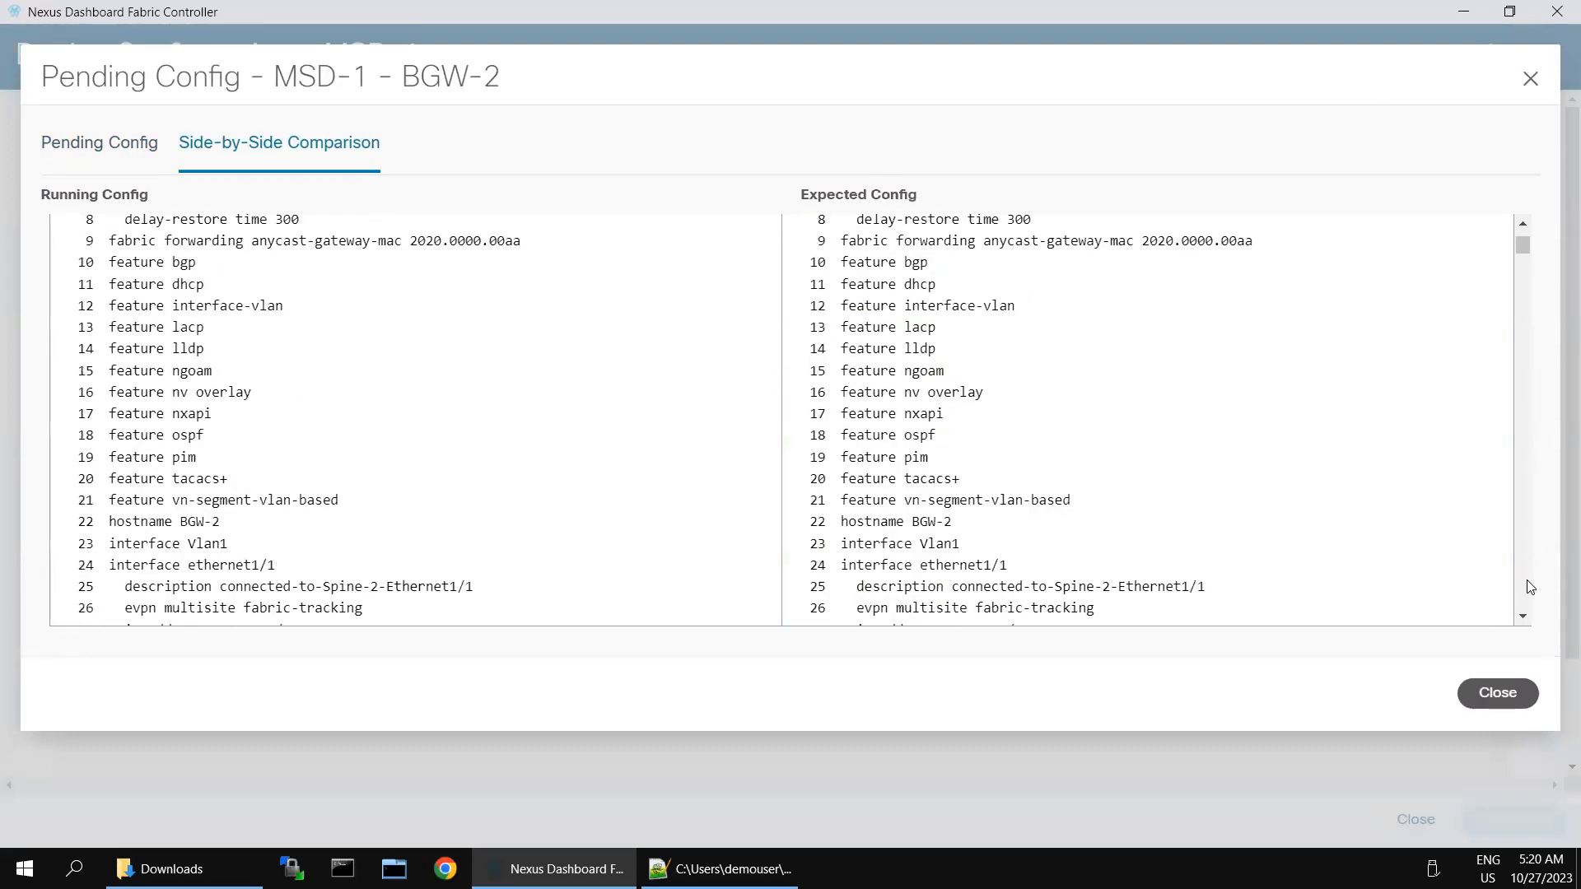
click(1481, 696)
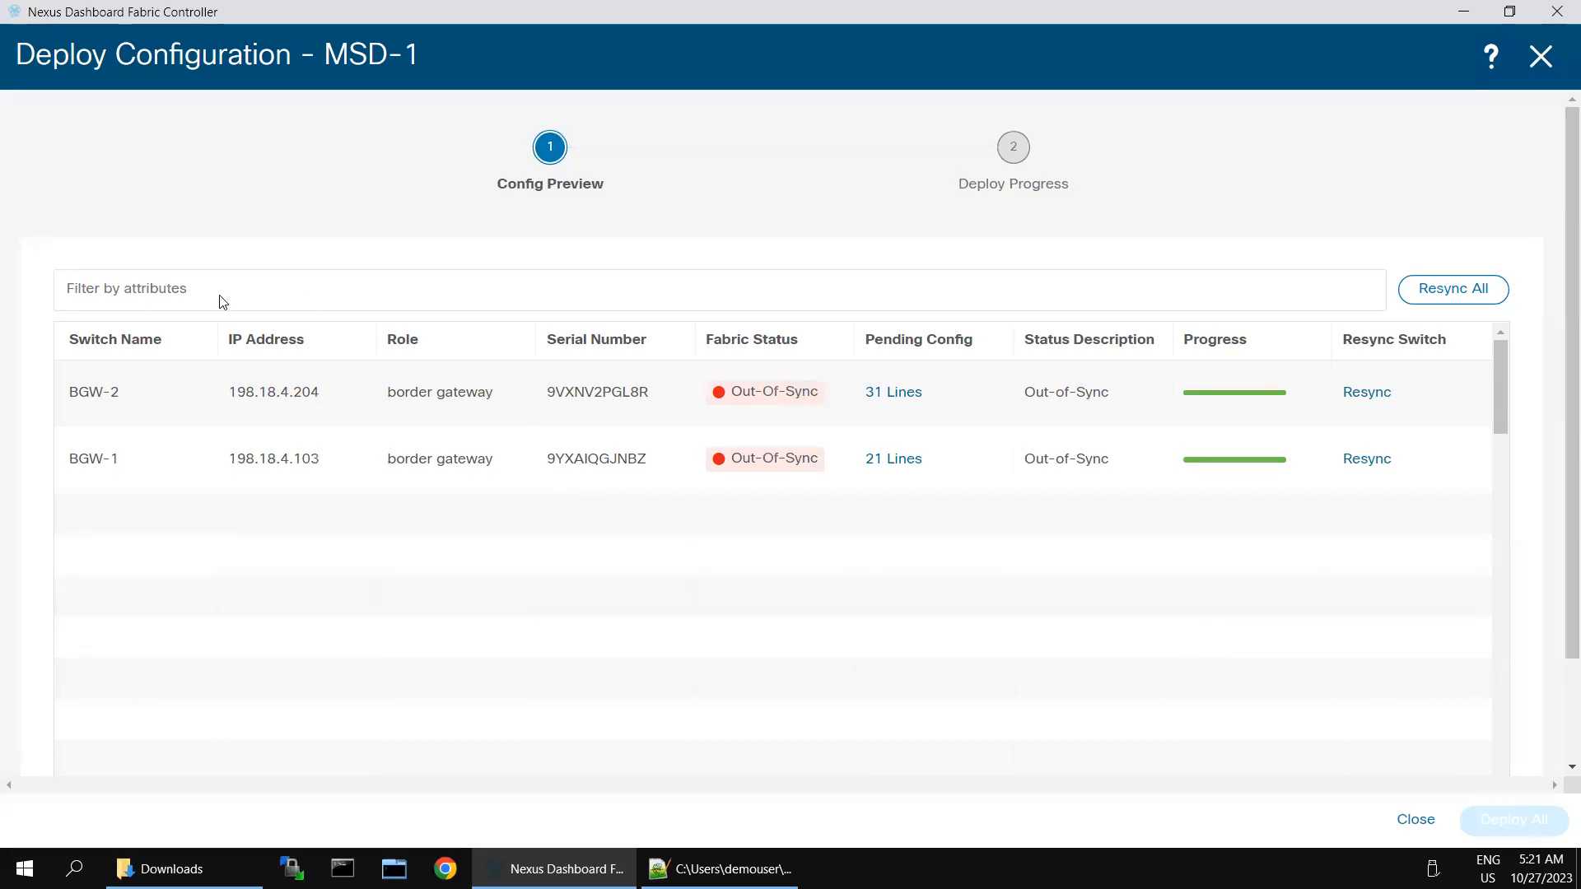
Step: Open BGW-1's 21-line pending config, copy all its commands, and close the view
click(891, 461)
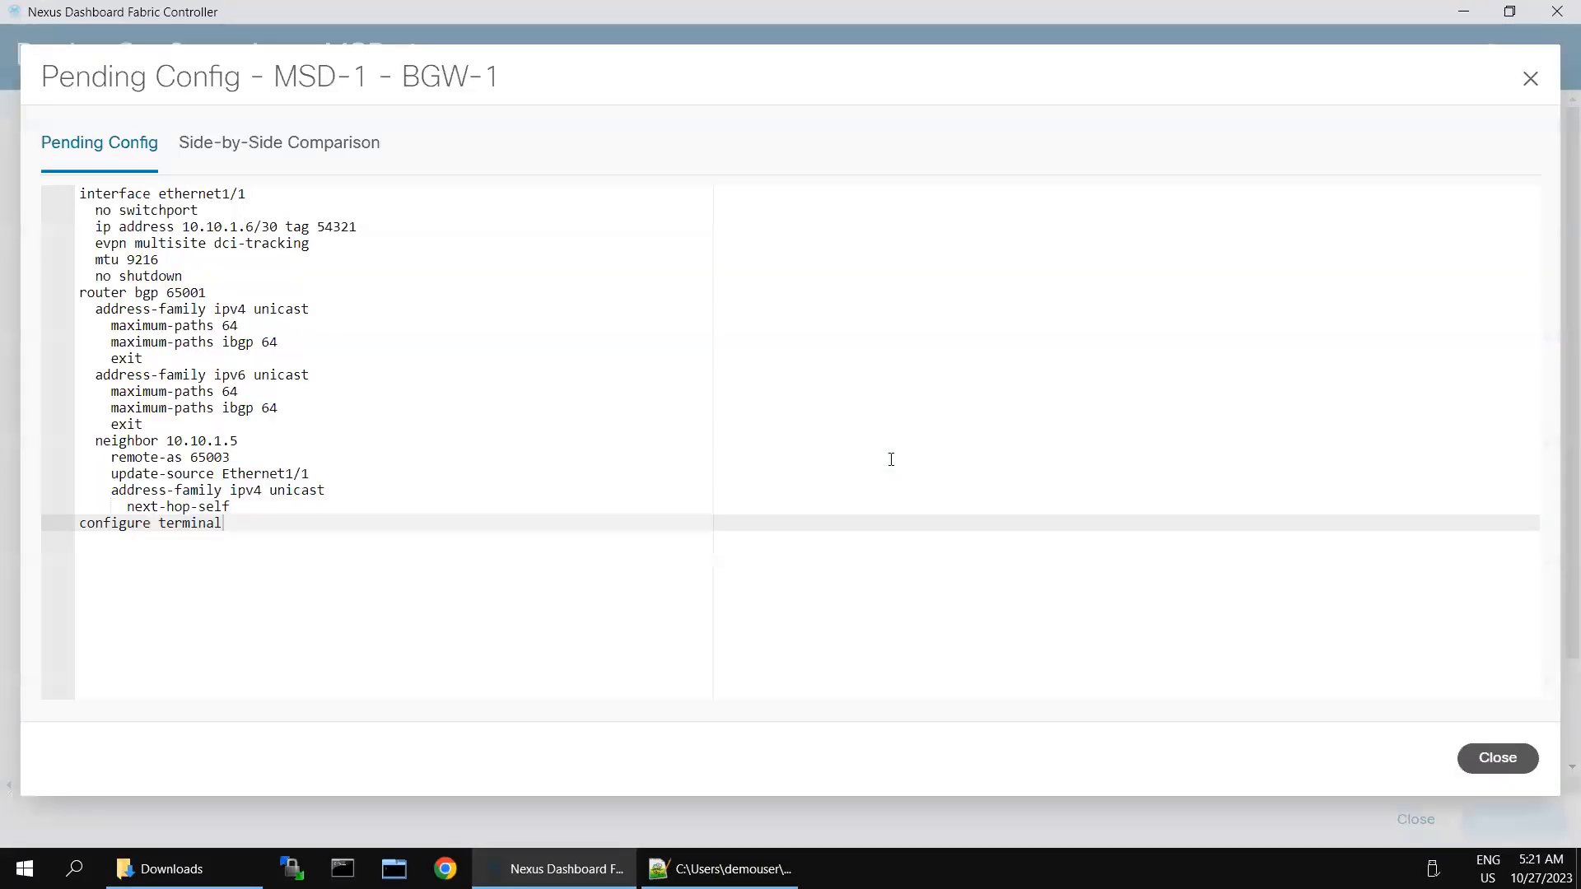
click(890, 459)
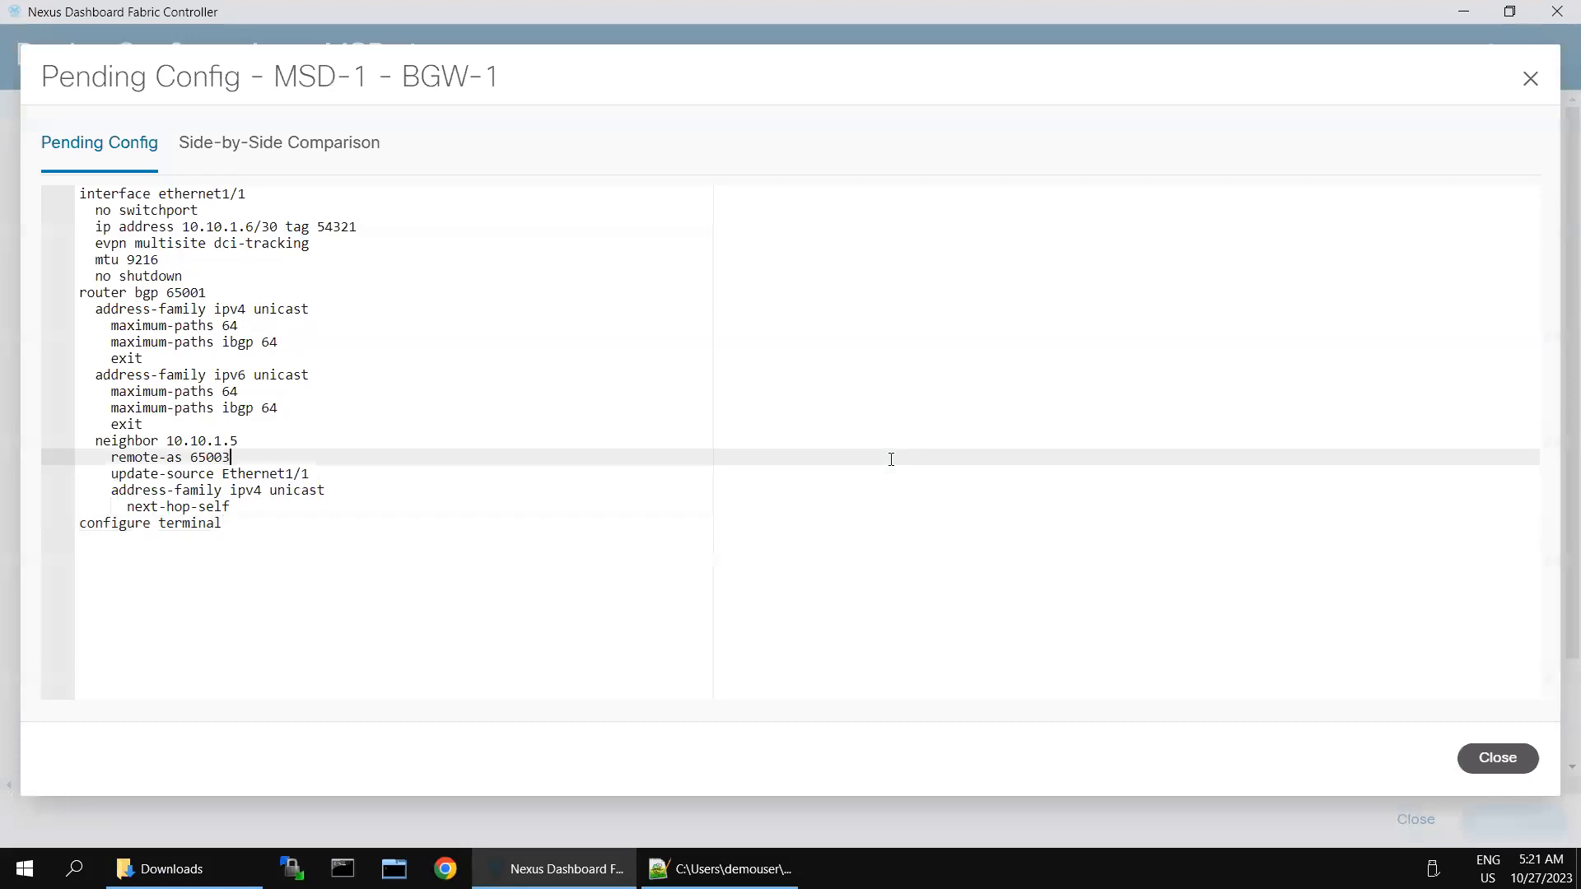
drag(156, 544, 78, 191)
right_click(117, 215)
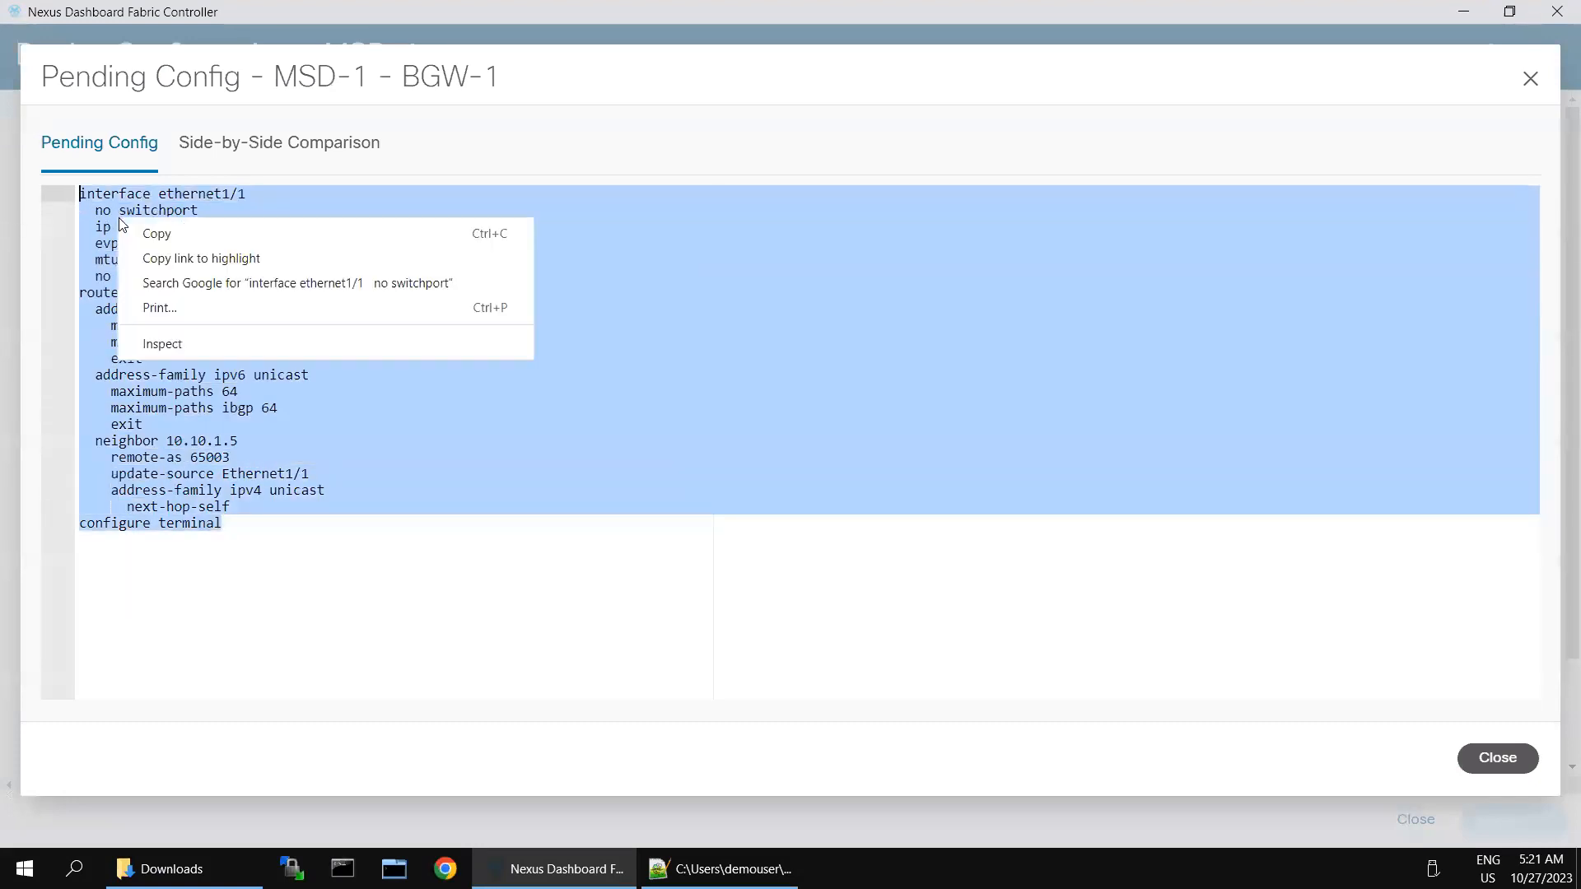
click(150, 235)
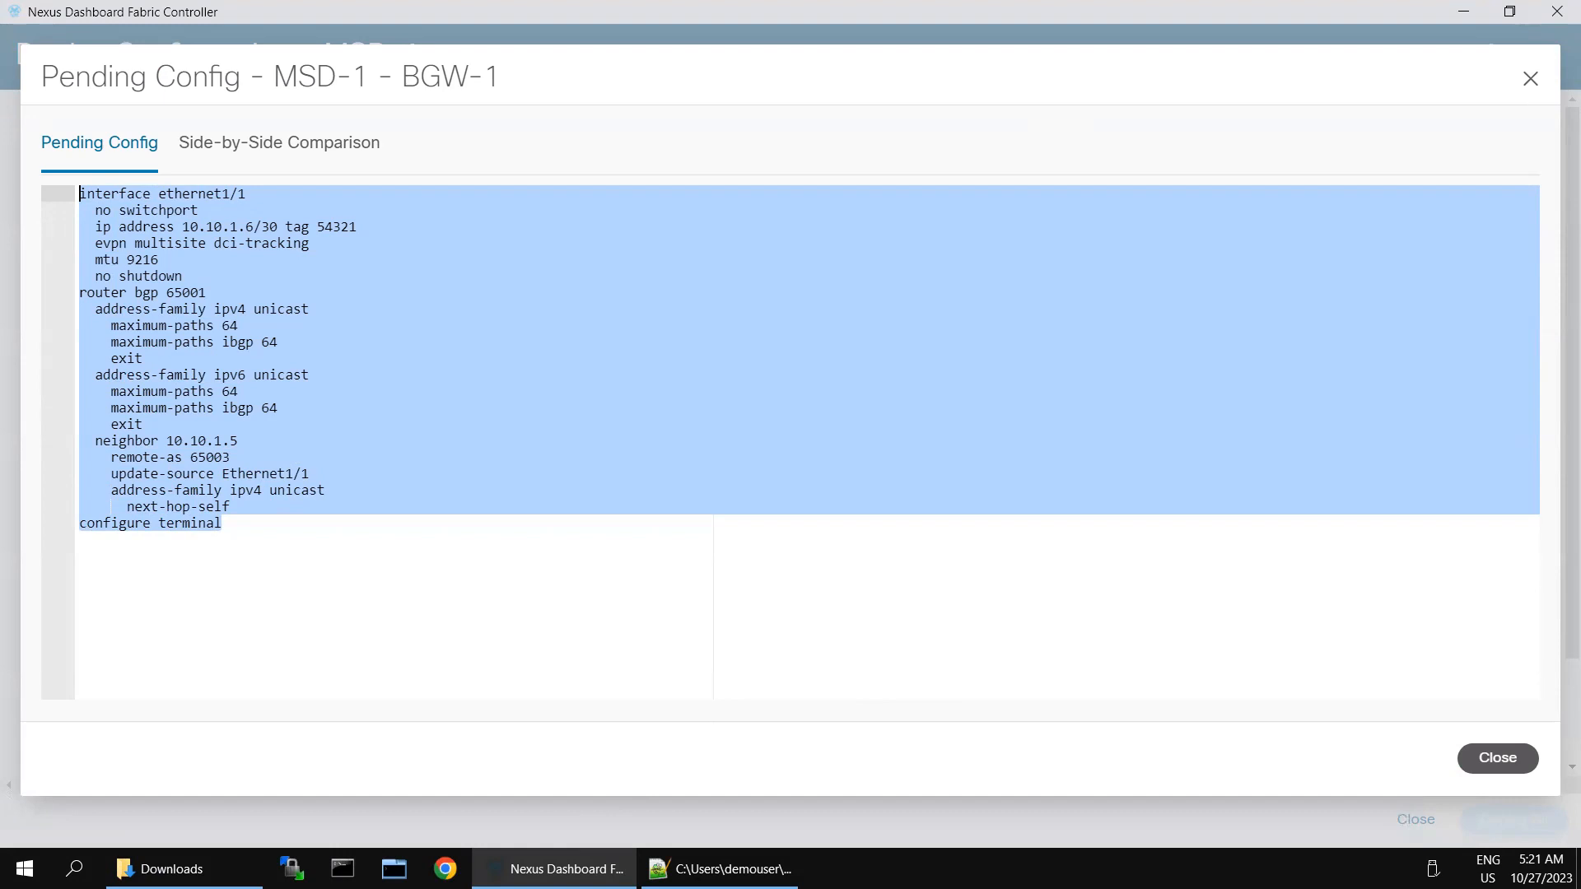
click(1497, 758)
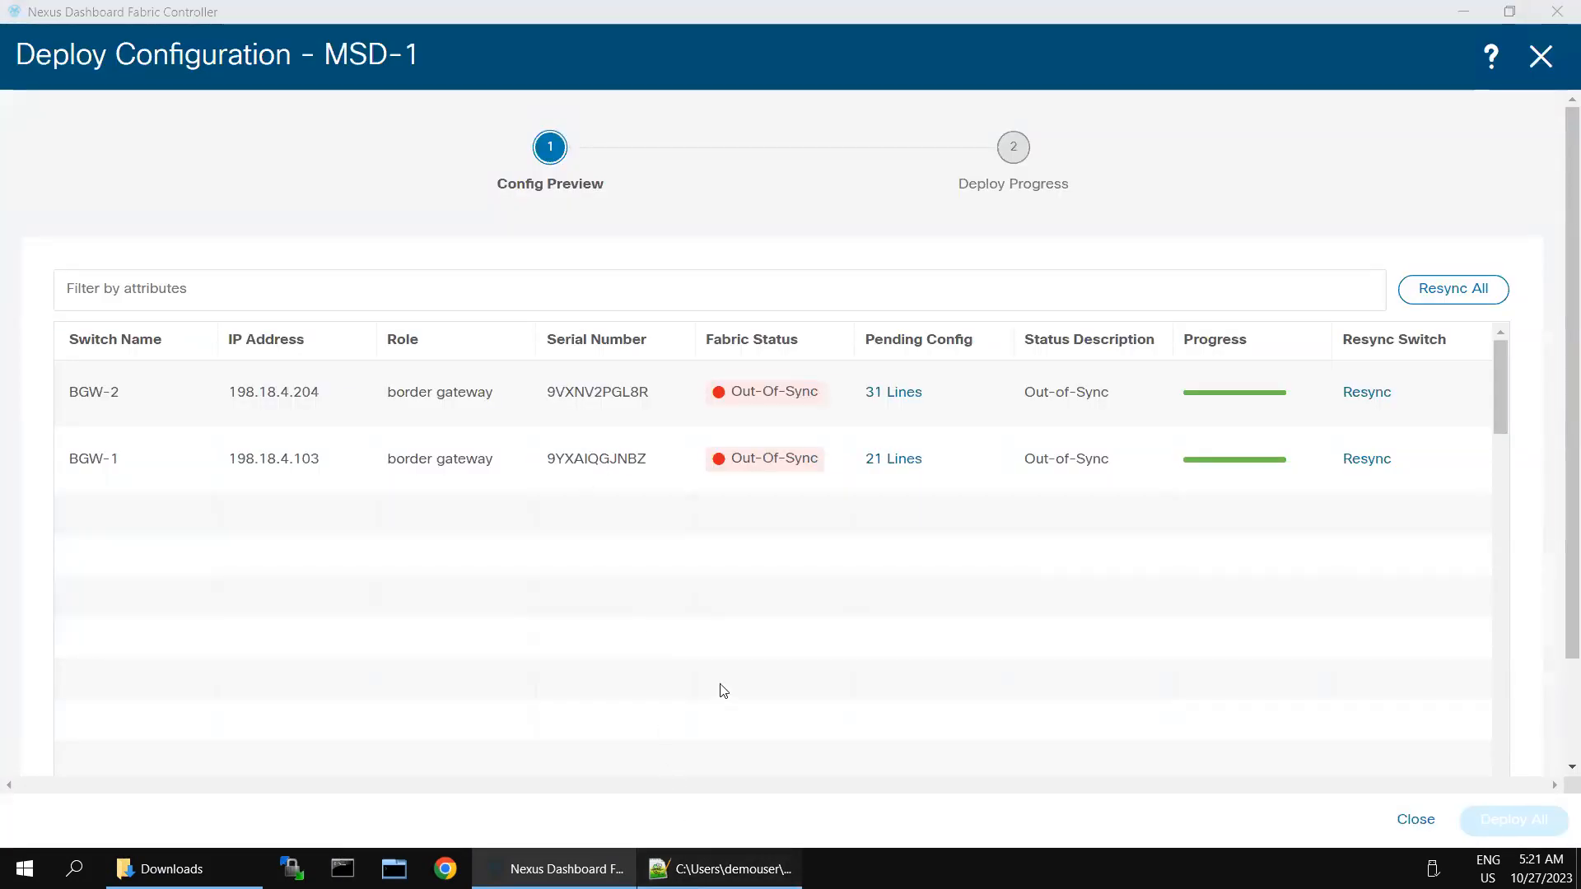
Step: Paste BGW-1's config into a new Notepad++ document, then open another blank document
key(alt+Tab)
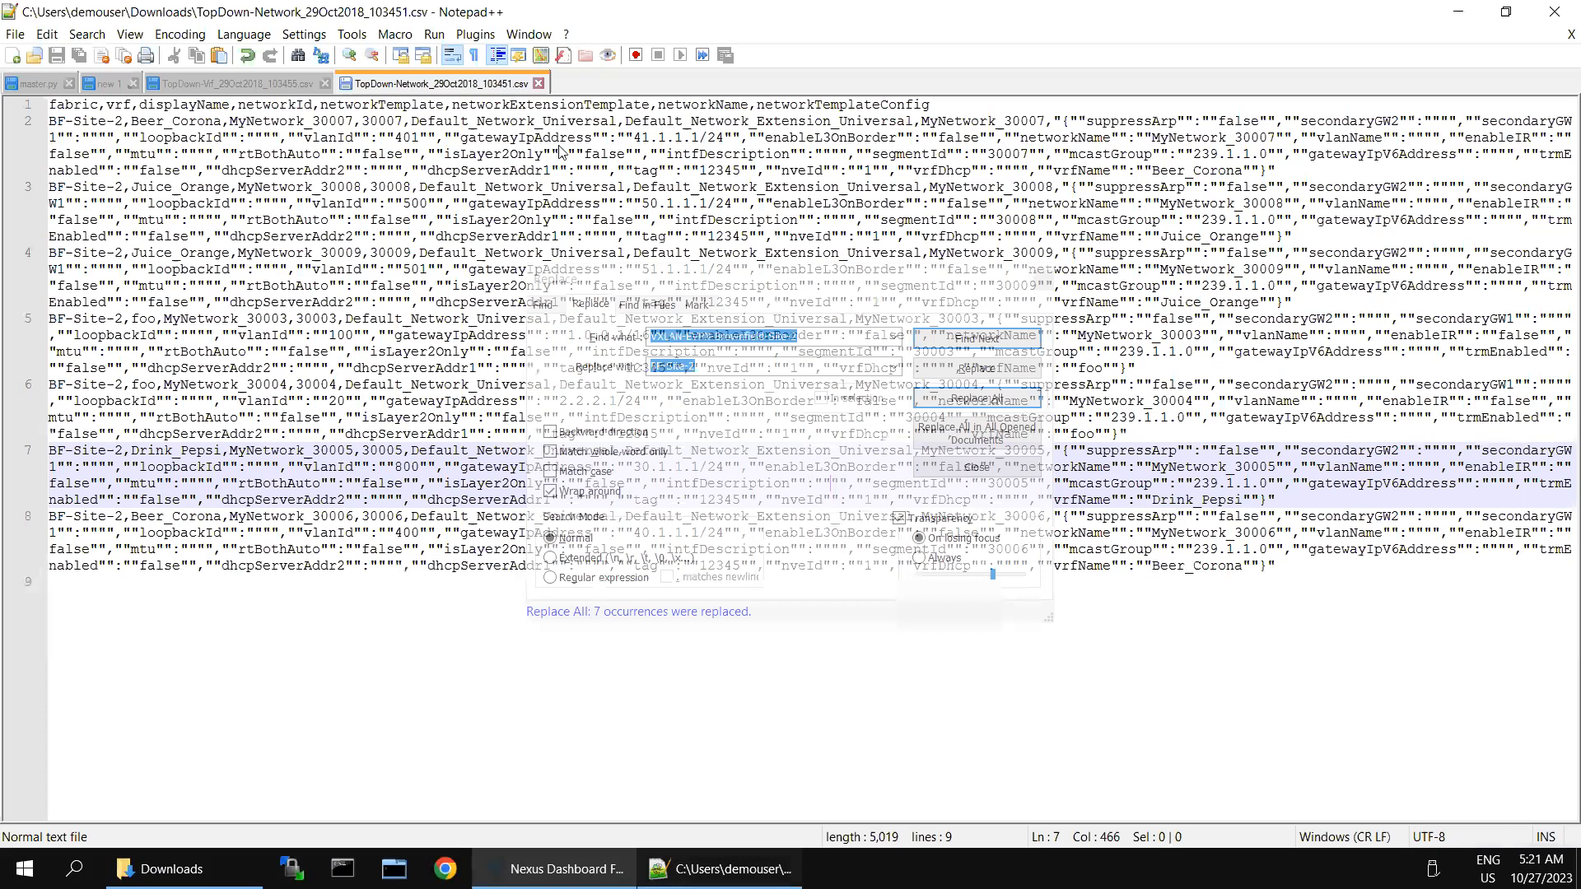
key(alt+Tab)
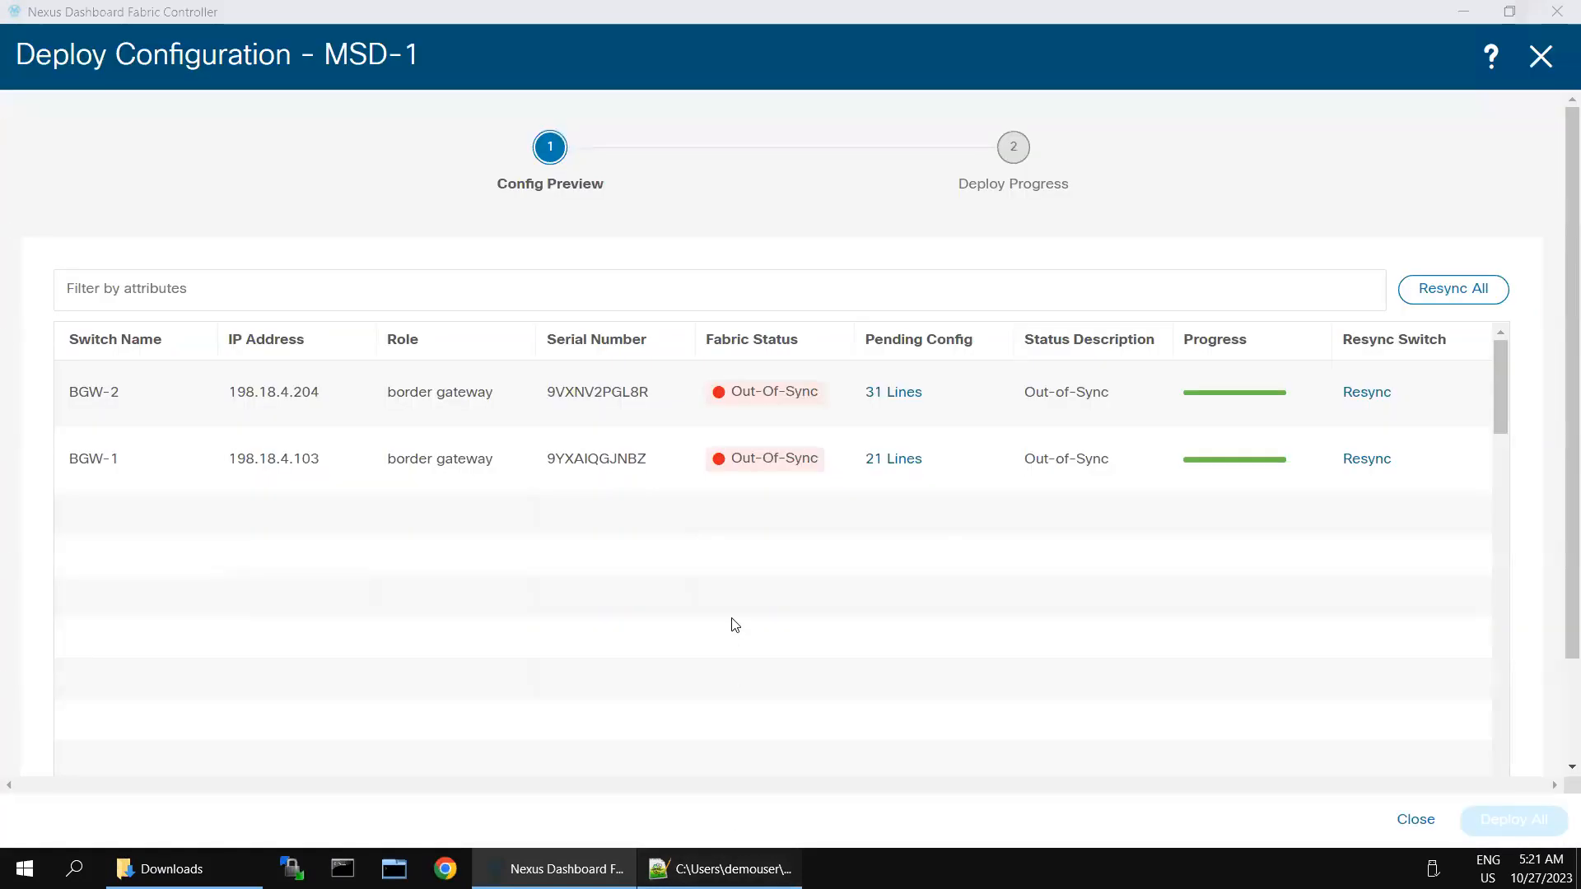
key(alt+Tab)
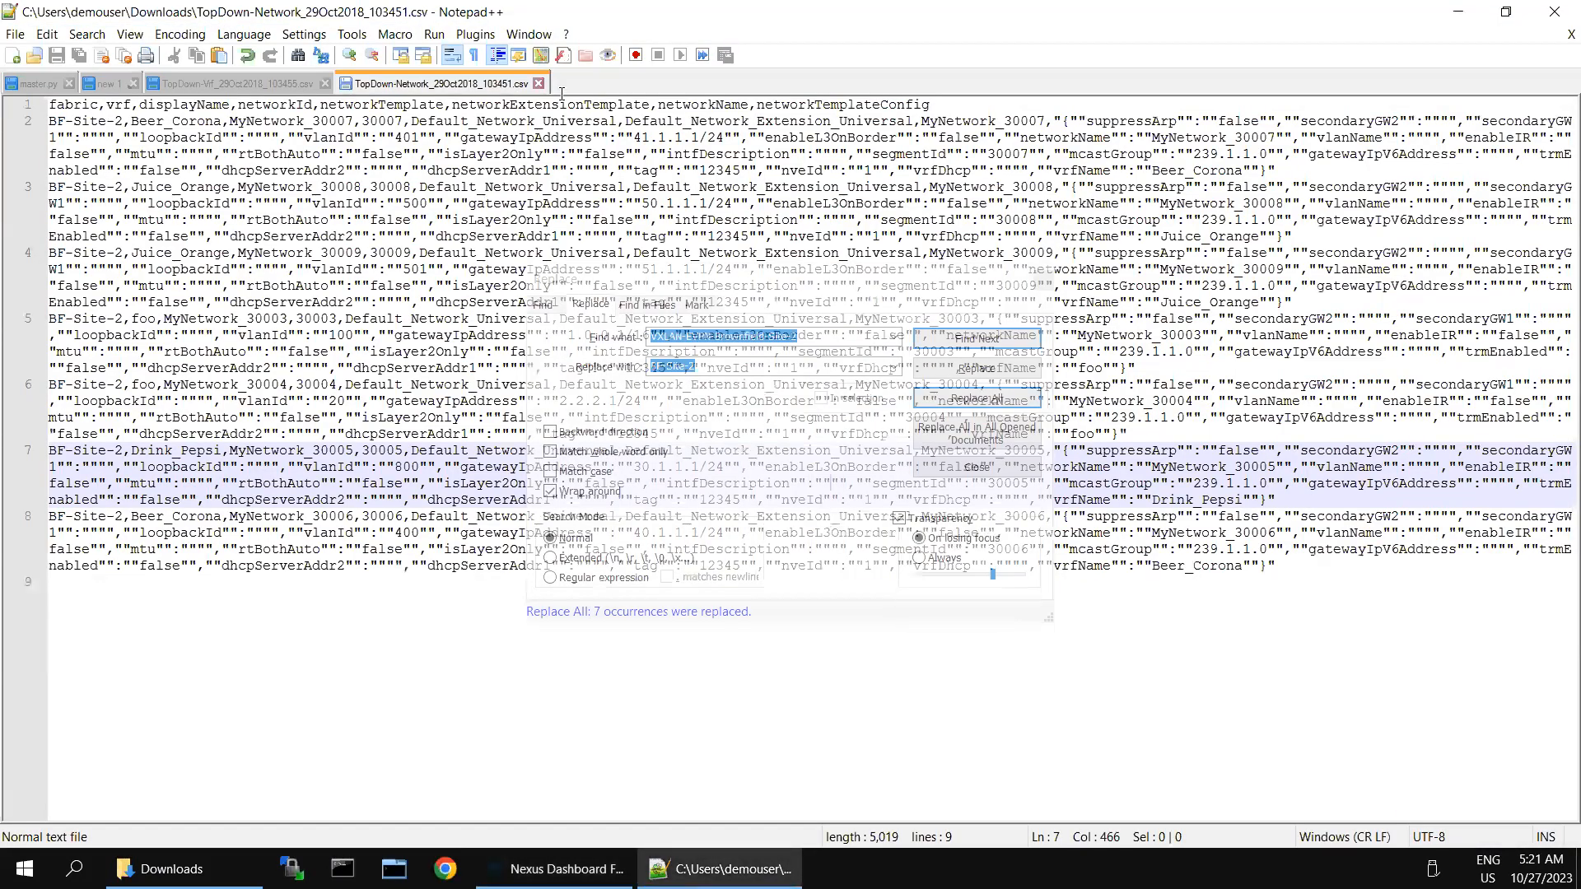
double_click(562, 86)
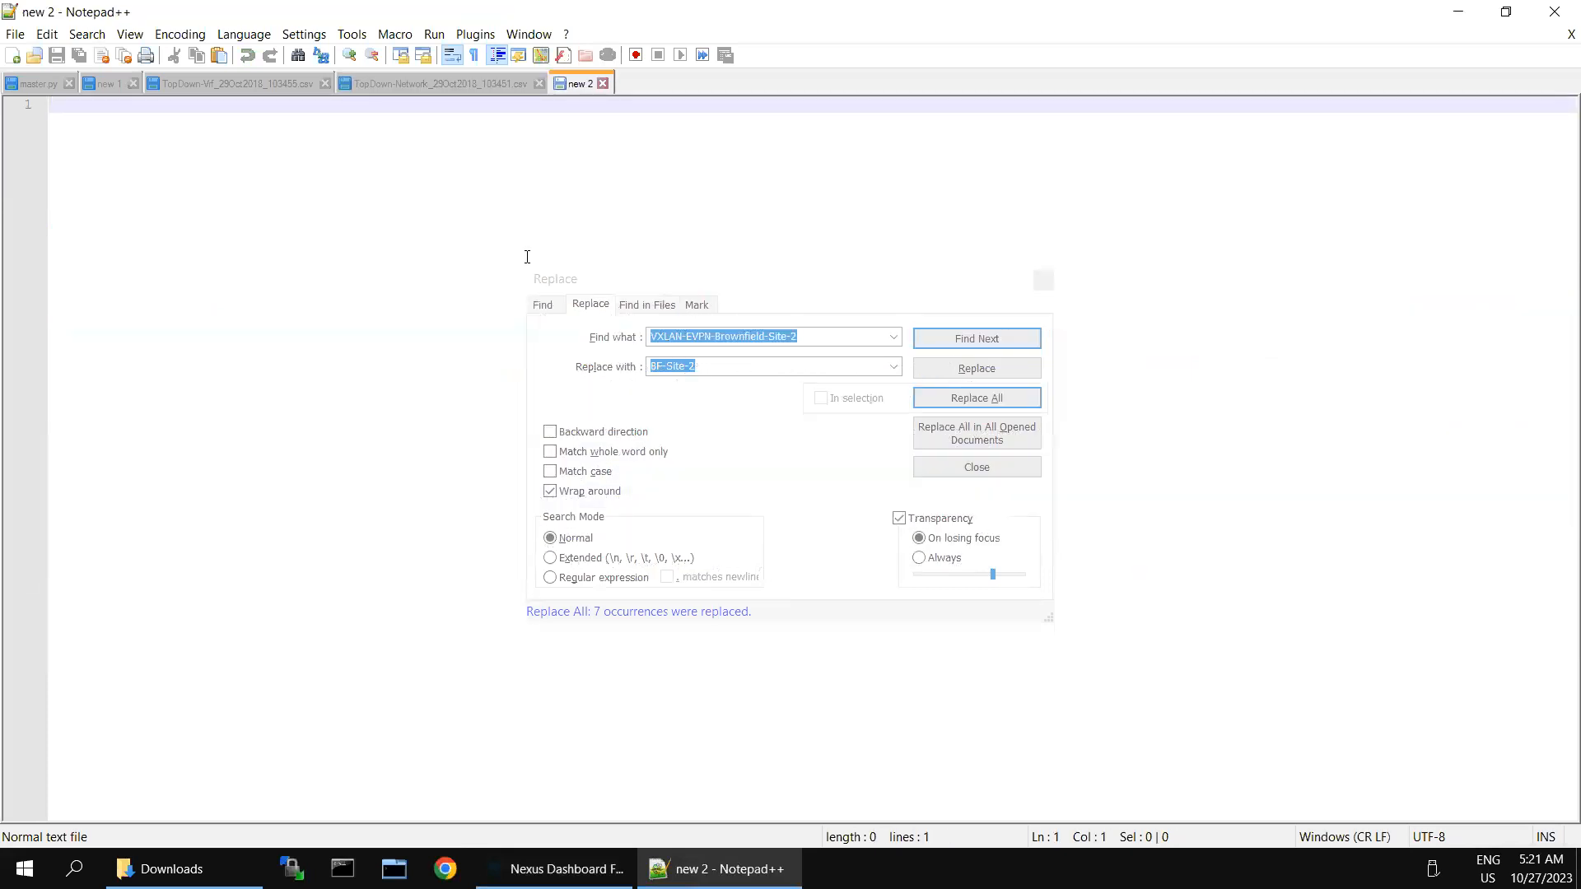
key(ctrl+v)
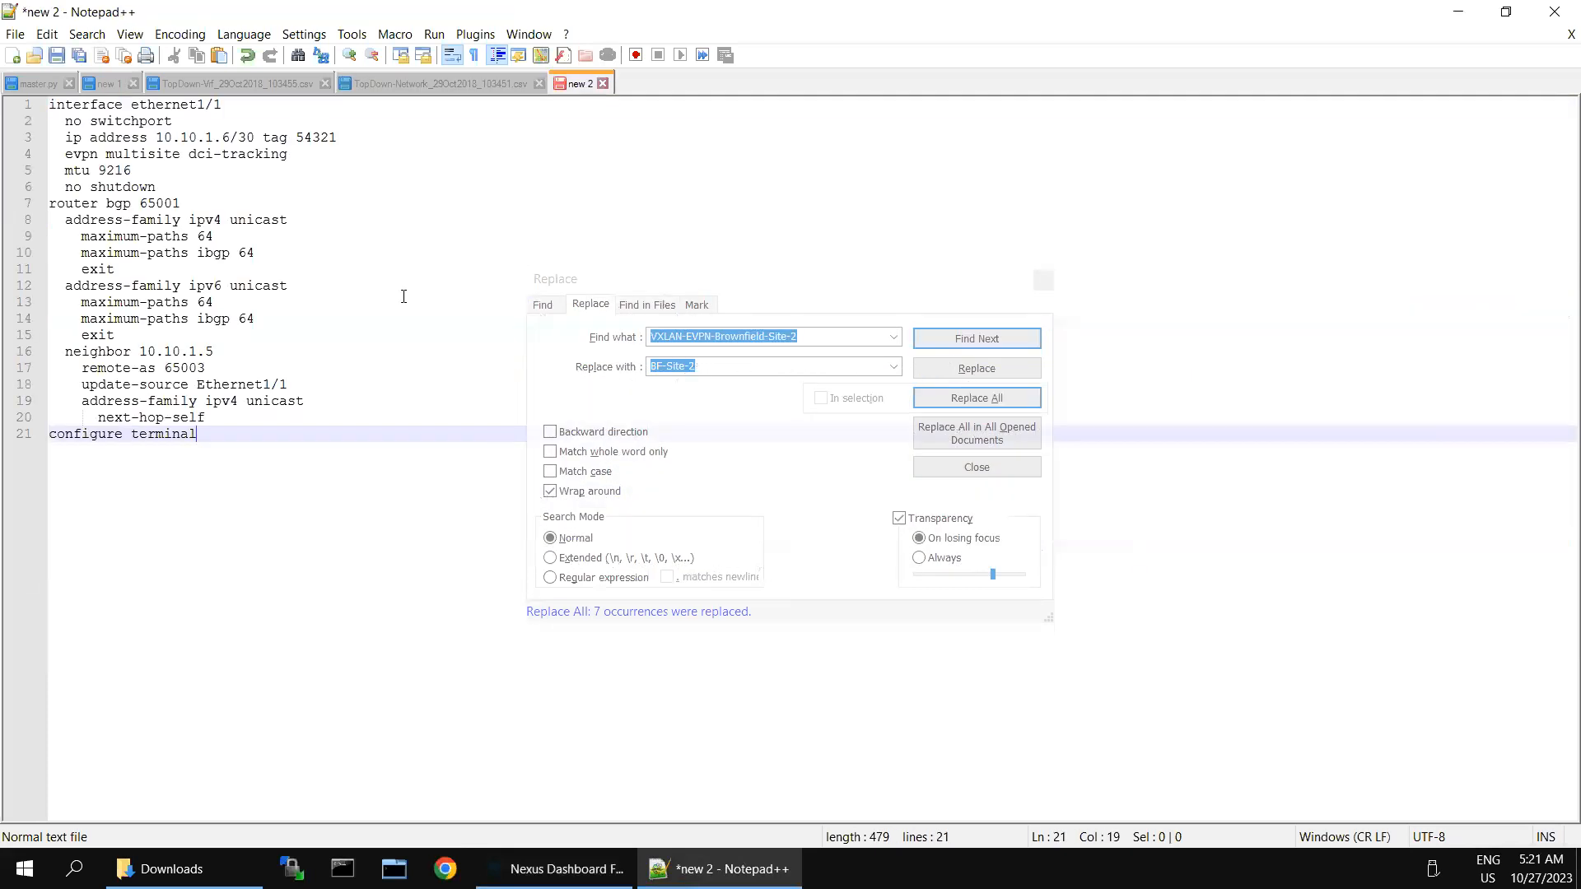
click(404, 297)
key(ctrl+a)
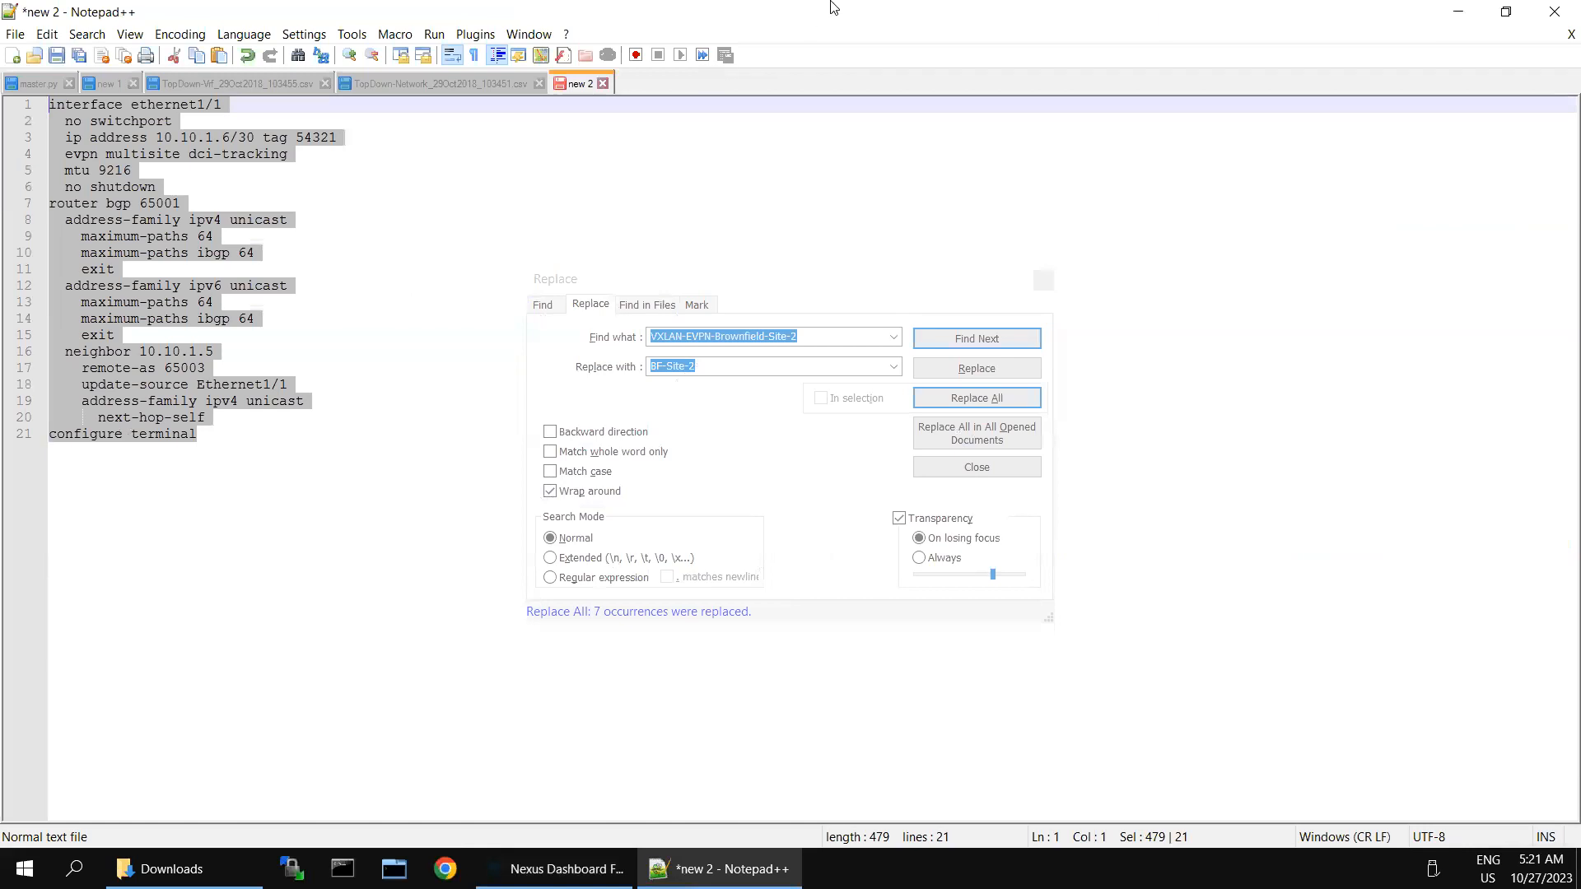
double_click(653, 85)
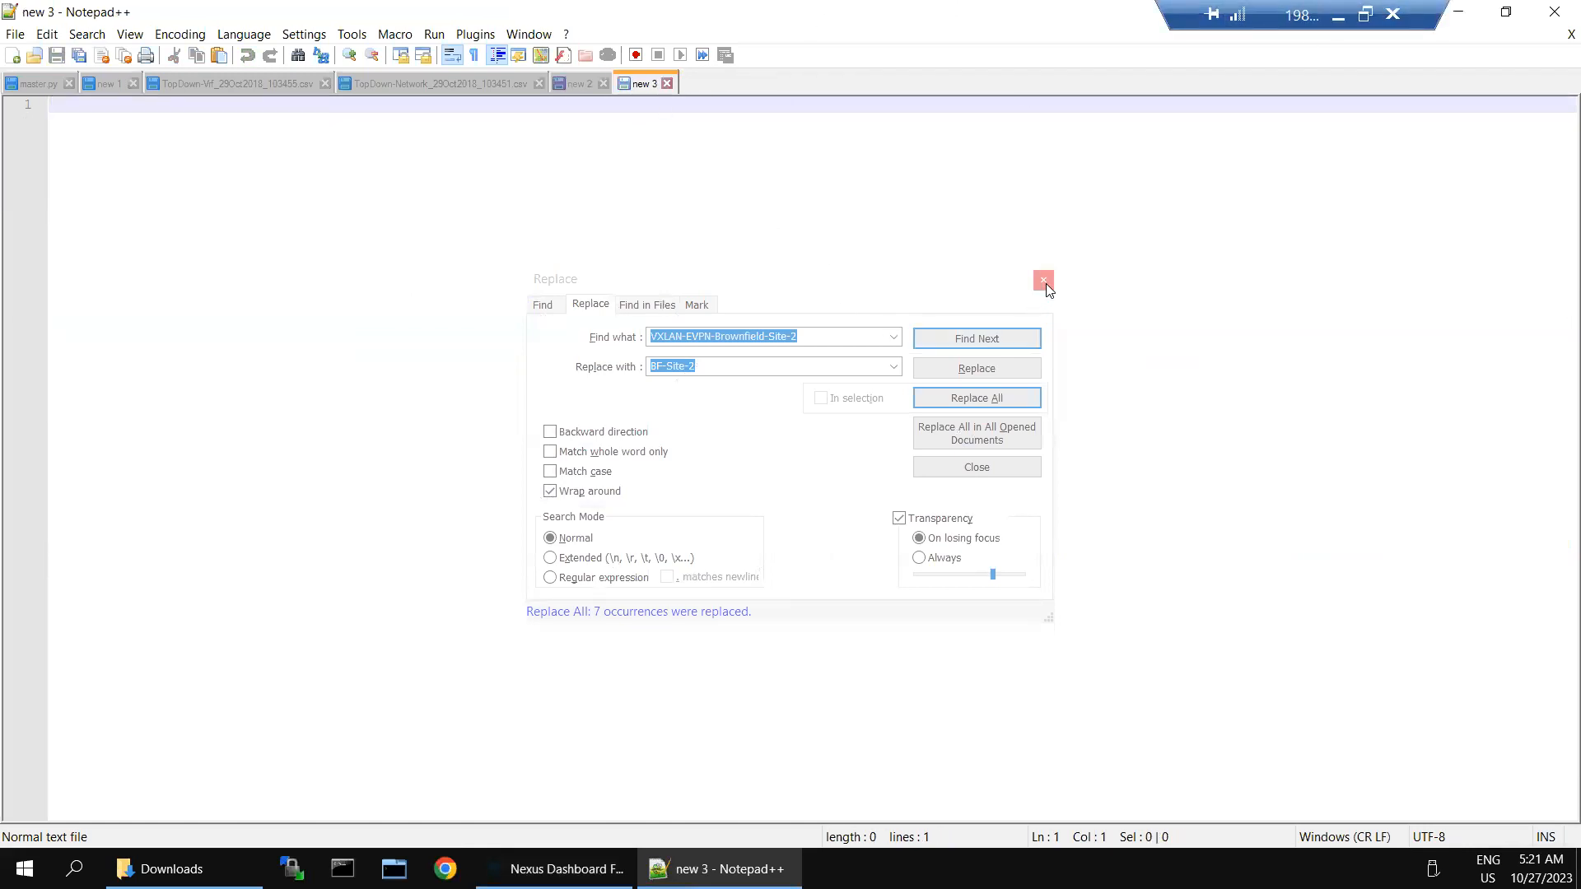
click(1044, 282)
Step: Copy BGW-2's 31-line pending config from Nexus Dashboard into the new 3 document
key(alt+Tab)
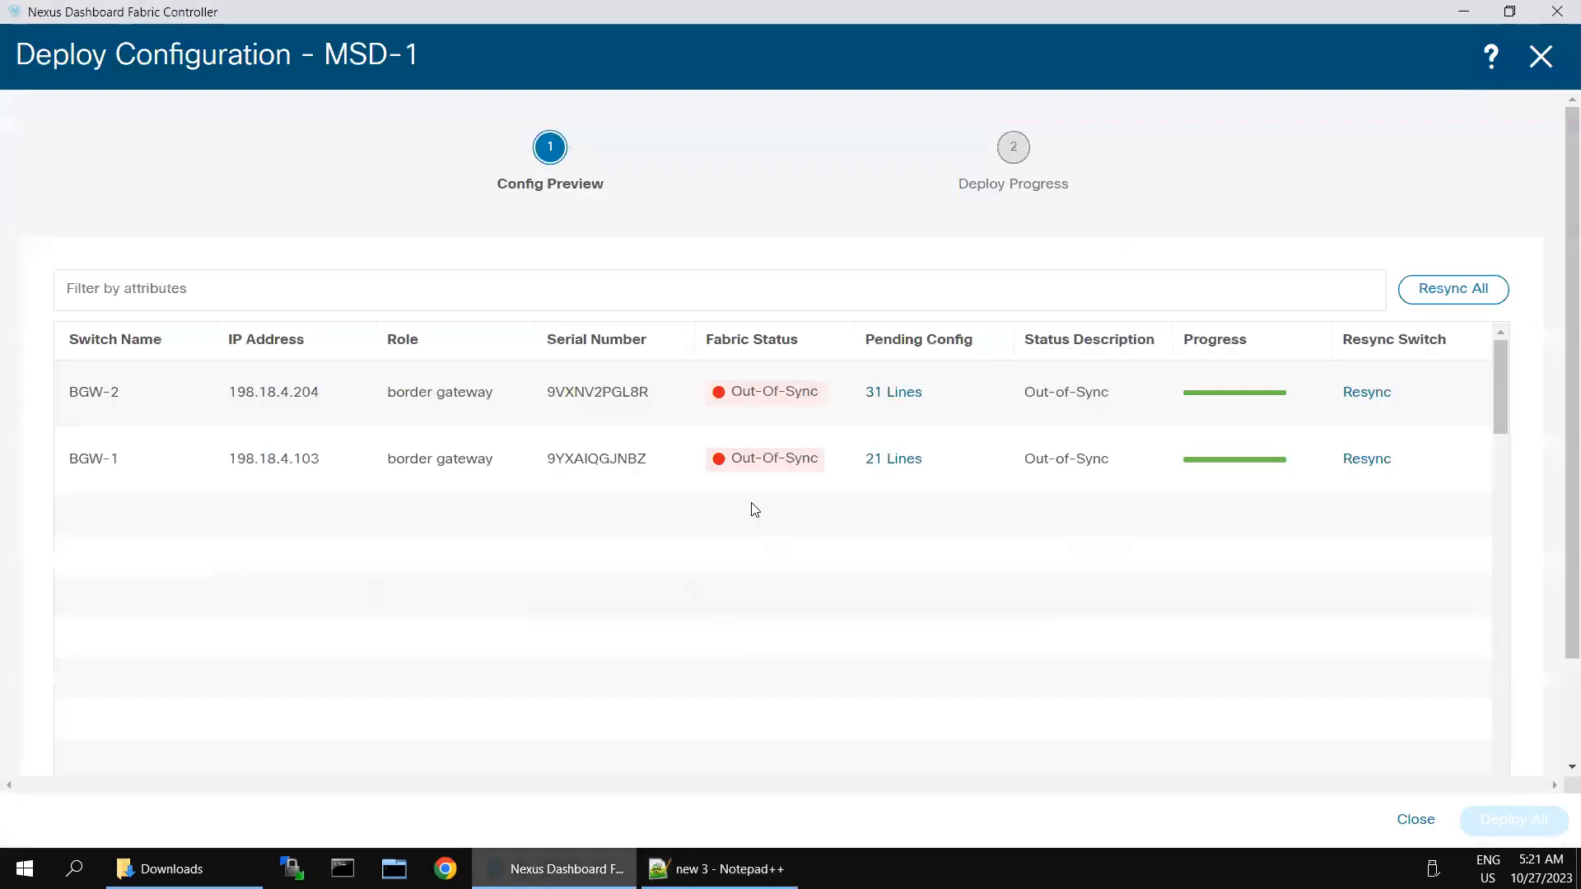
click(891, 395)
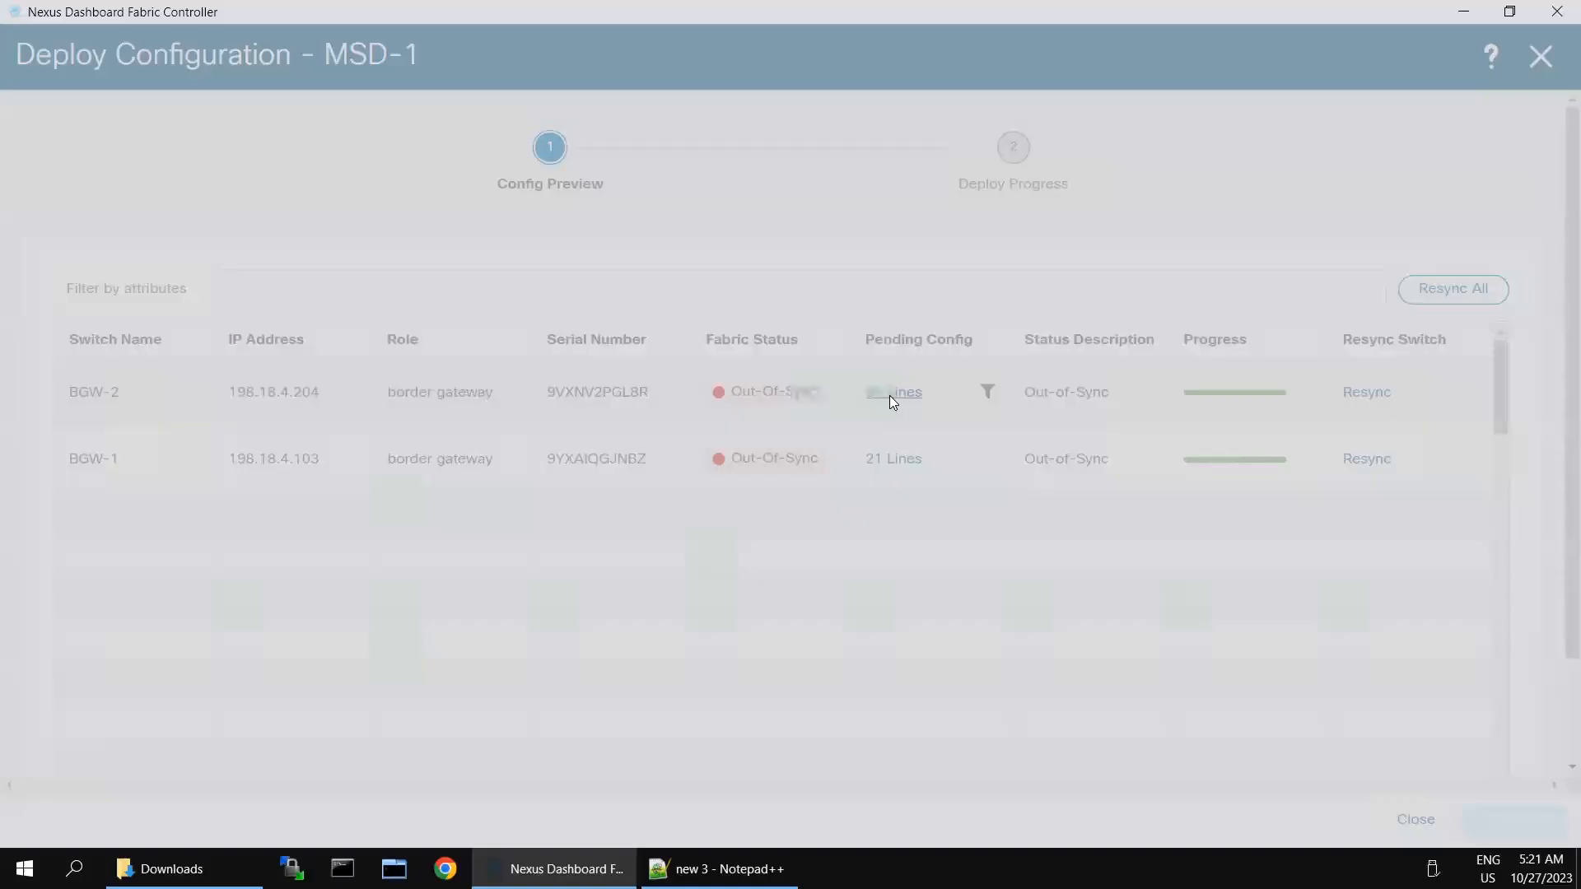
click(186, 288)
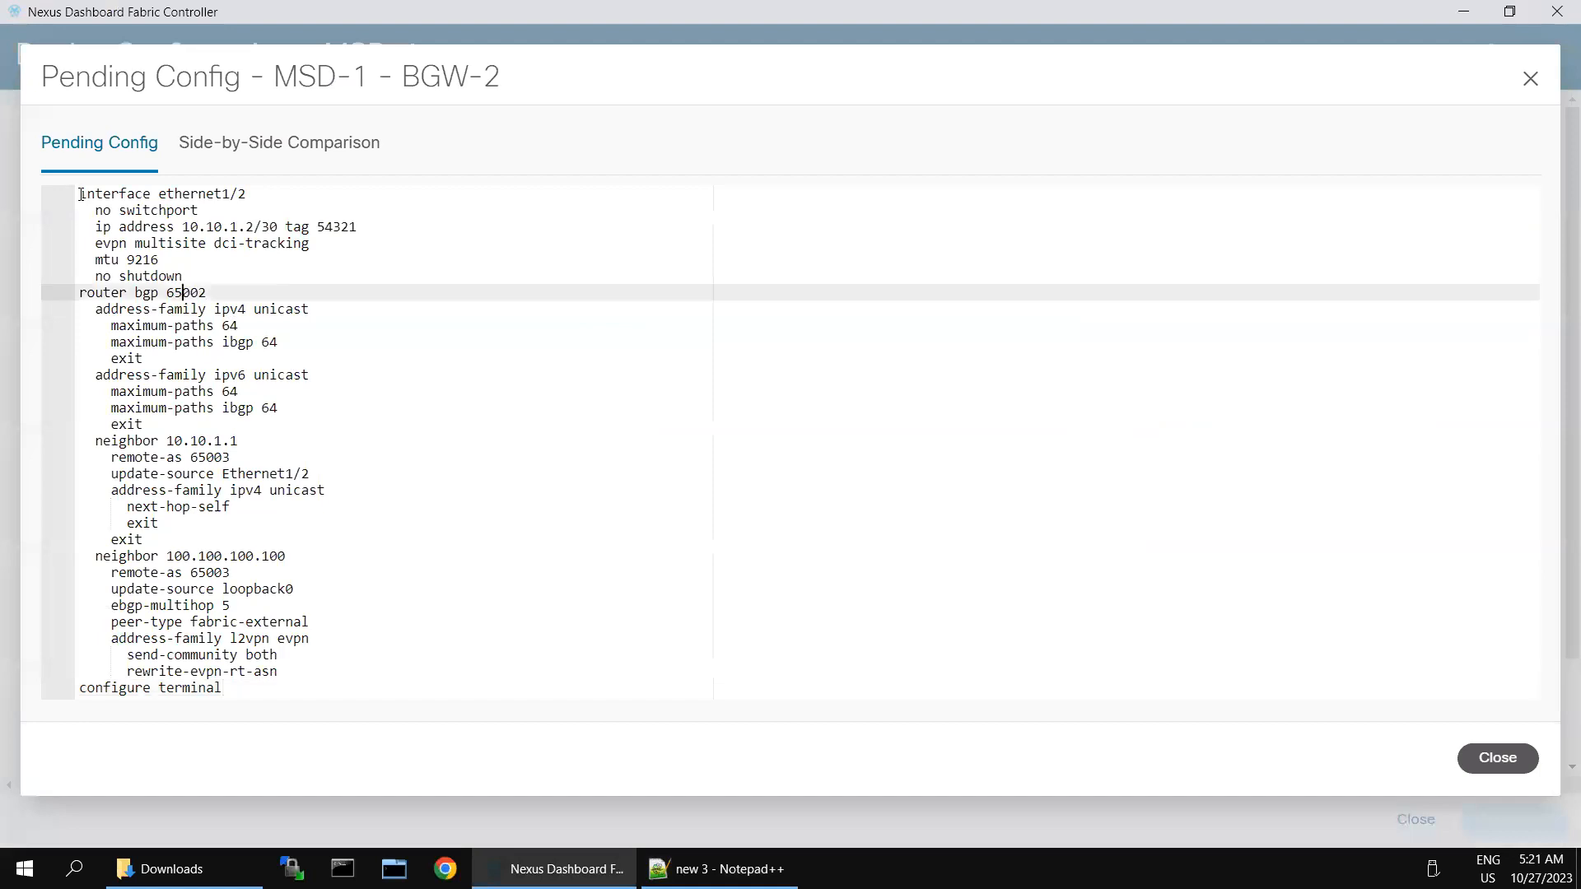
click(80, 194)
key(ctrl+a)
click(716, 869)
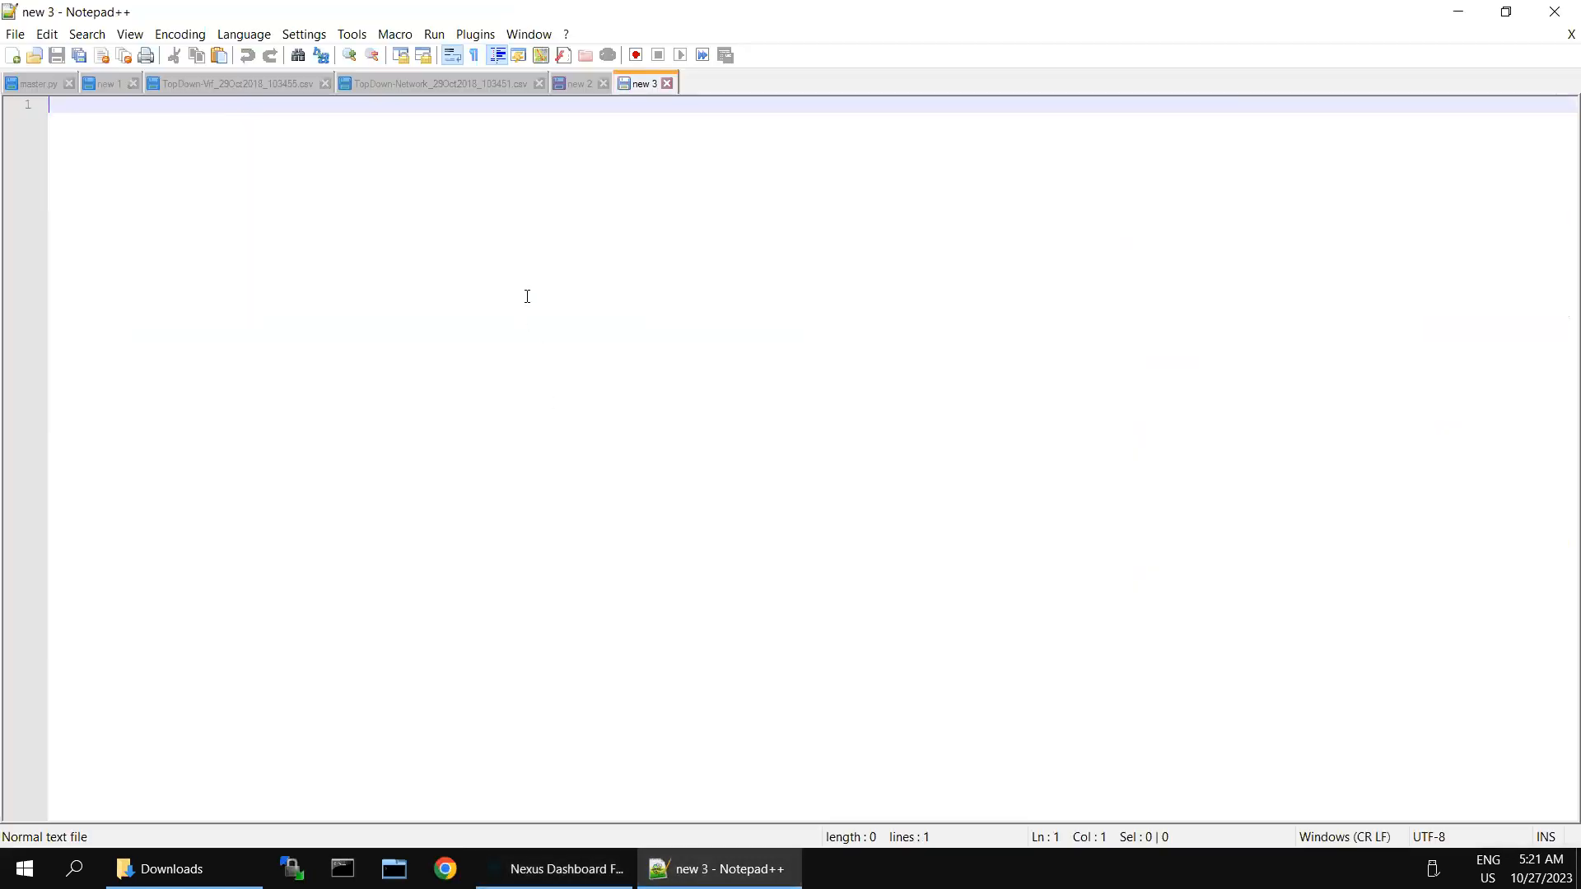
key(ctrl+v)
key(ctrl+a)
Step: Try pasting into BGW-2's SecureCRT terminal, dismiss the clipboard error, and launch MTPuTTY instead
mouse_move(1065, 4)
click(1333, 20)
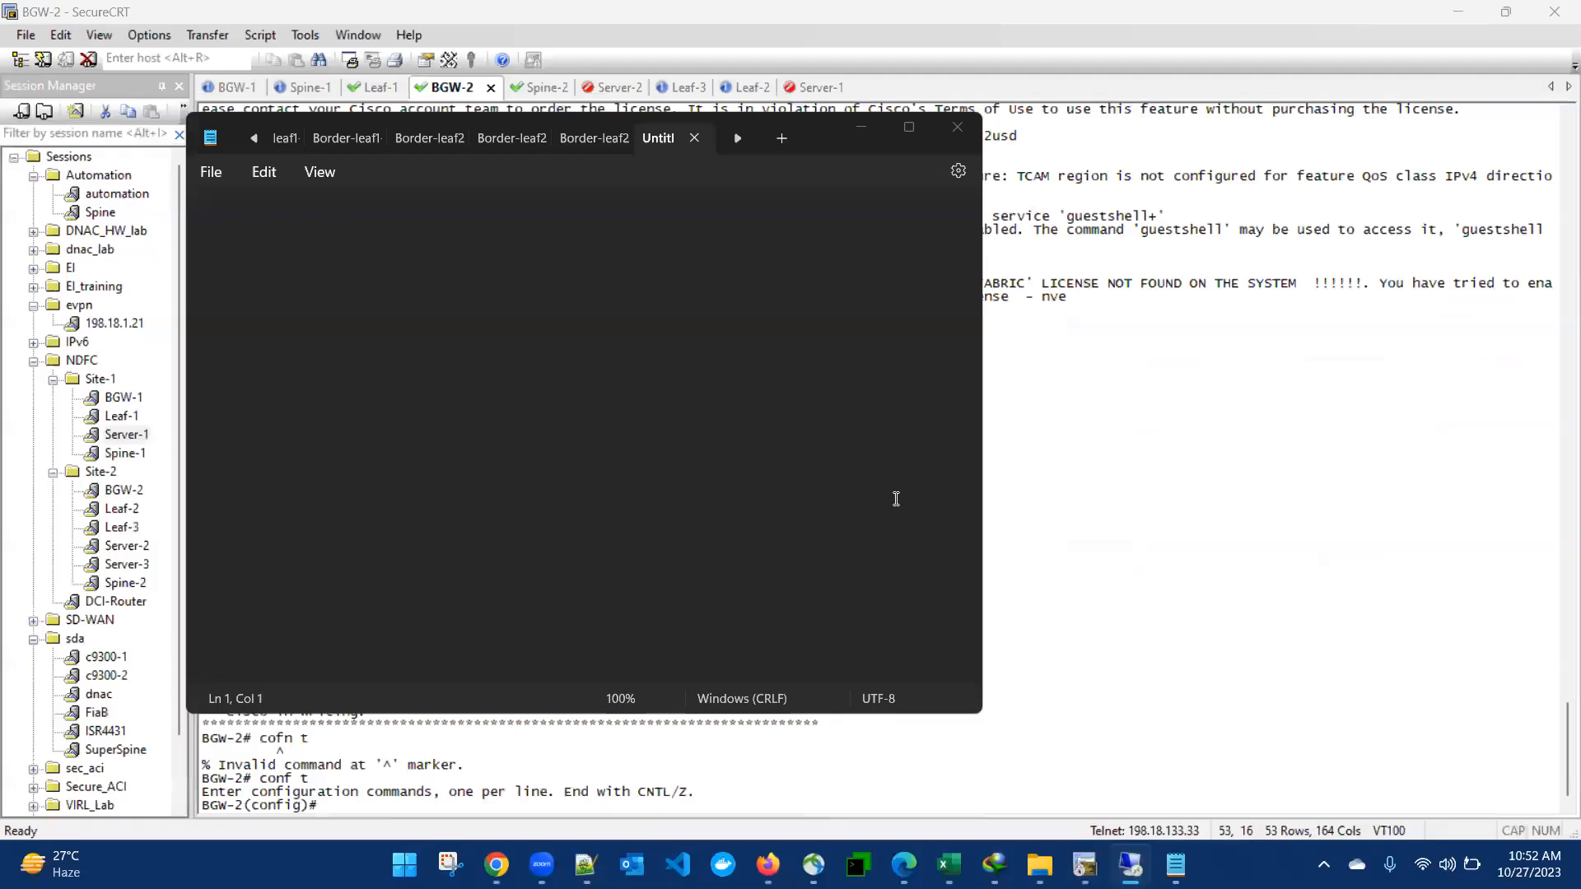
click(857, 122)
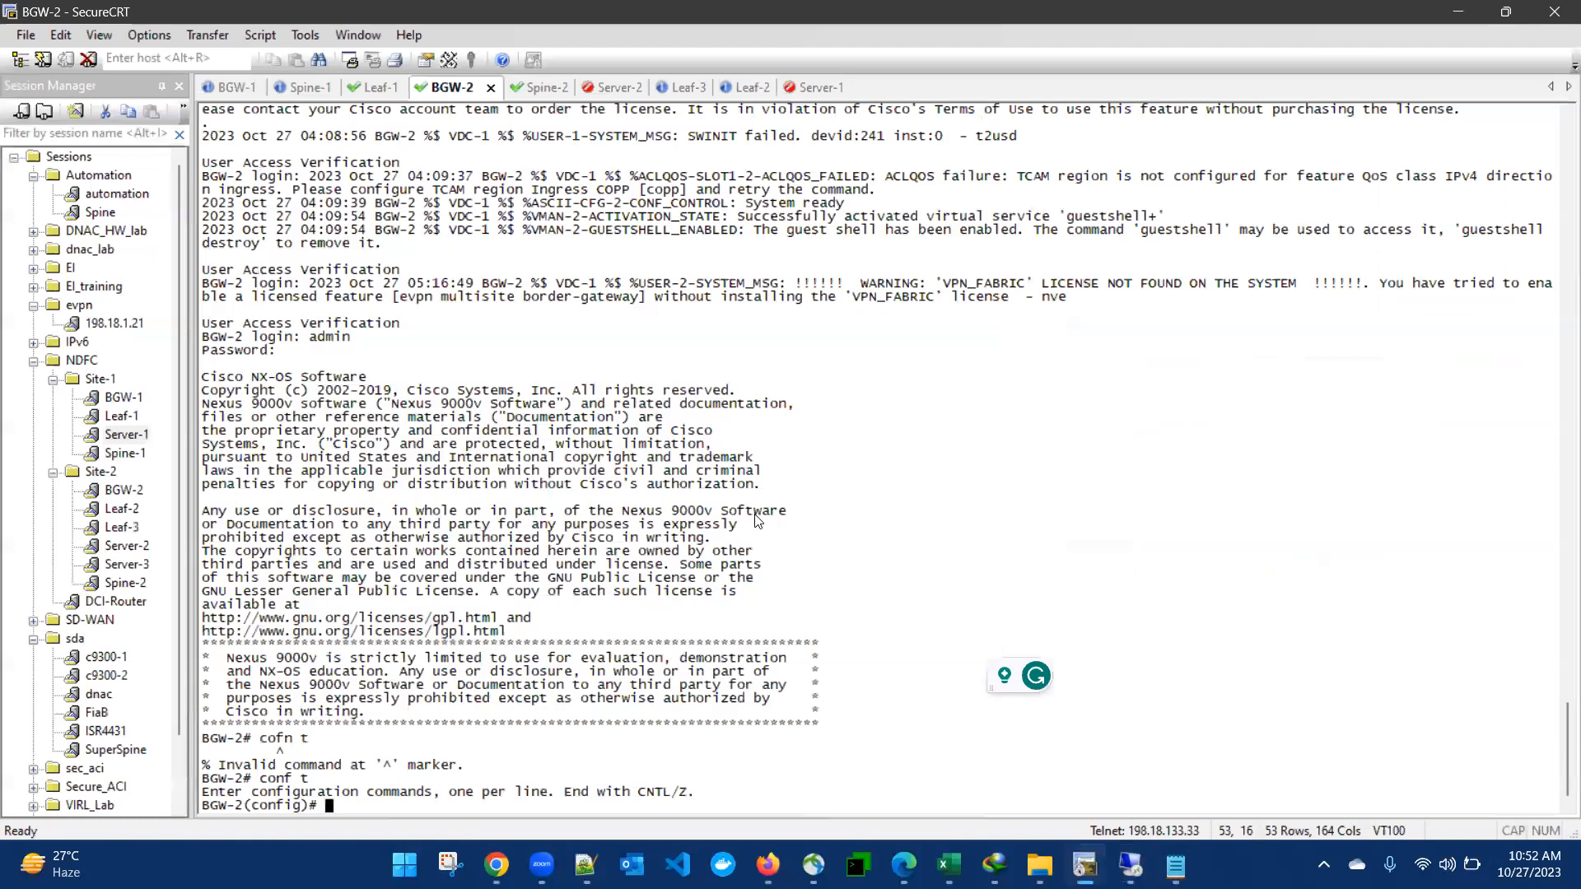
right_click(913, 533)
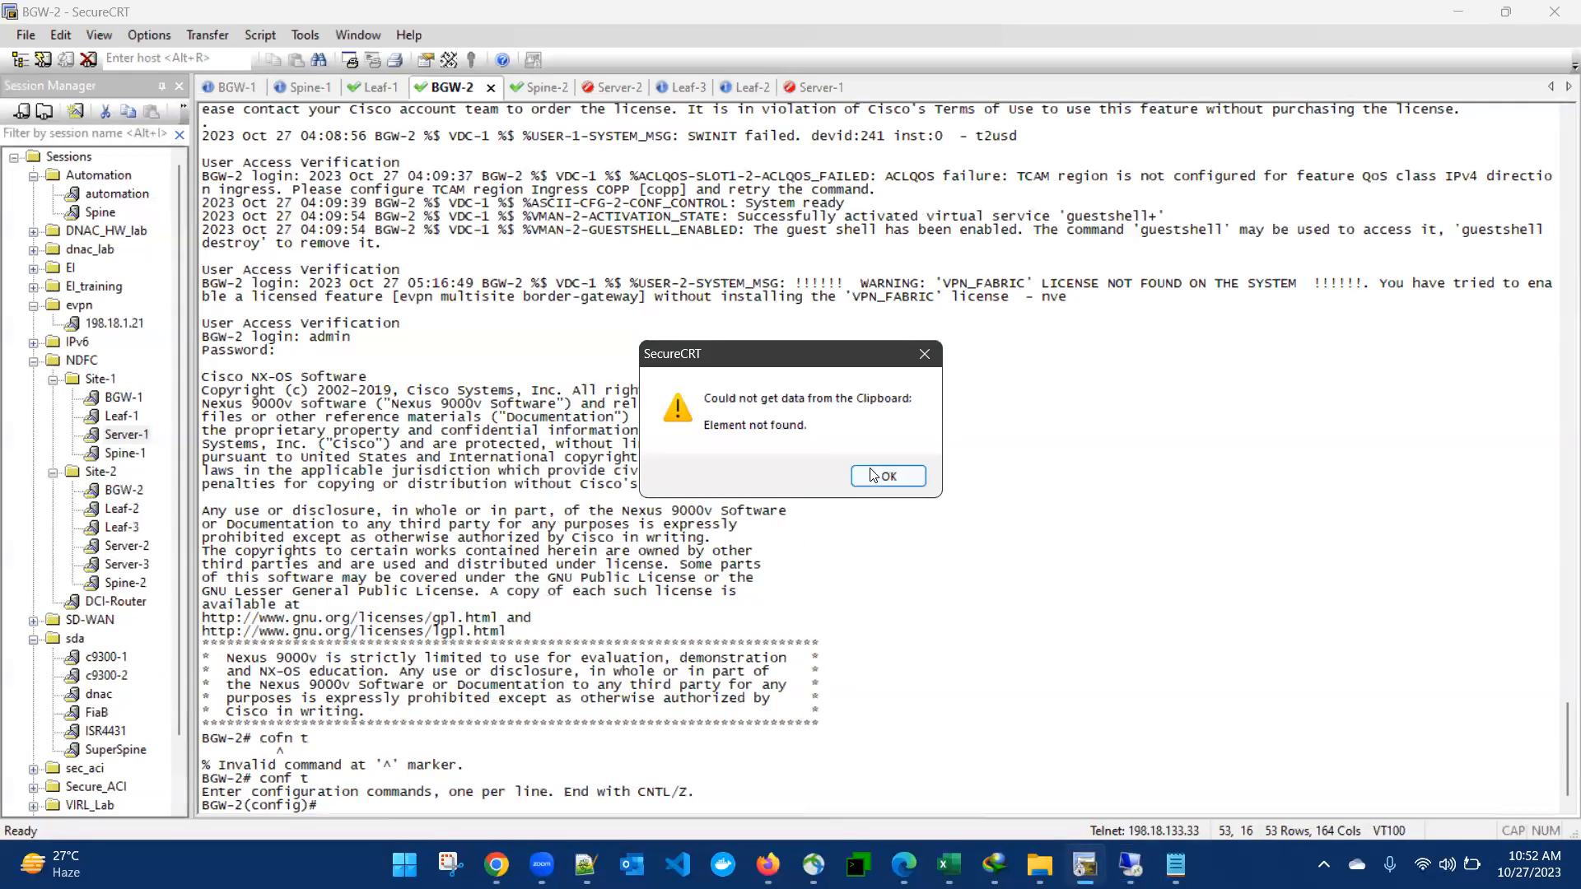
click(874, 476)
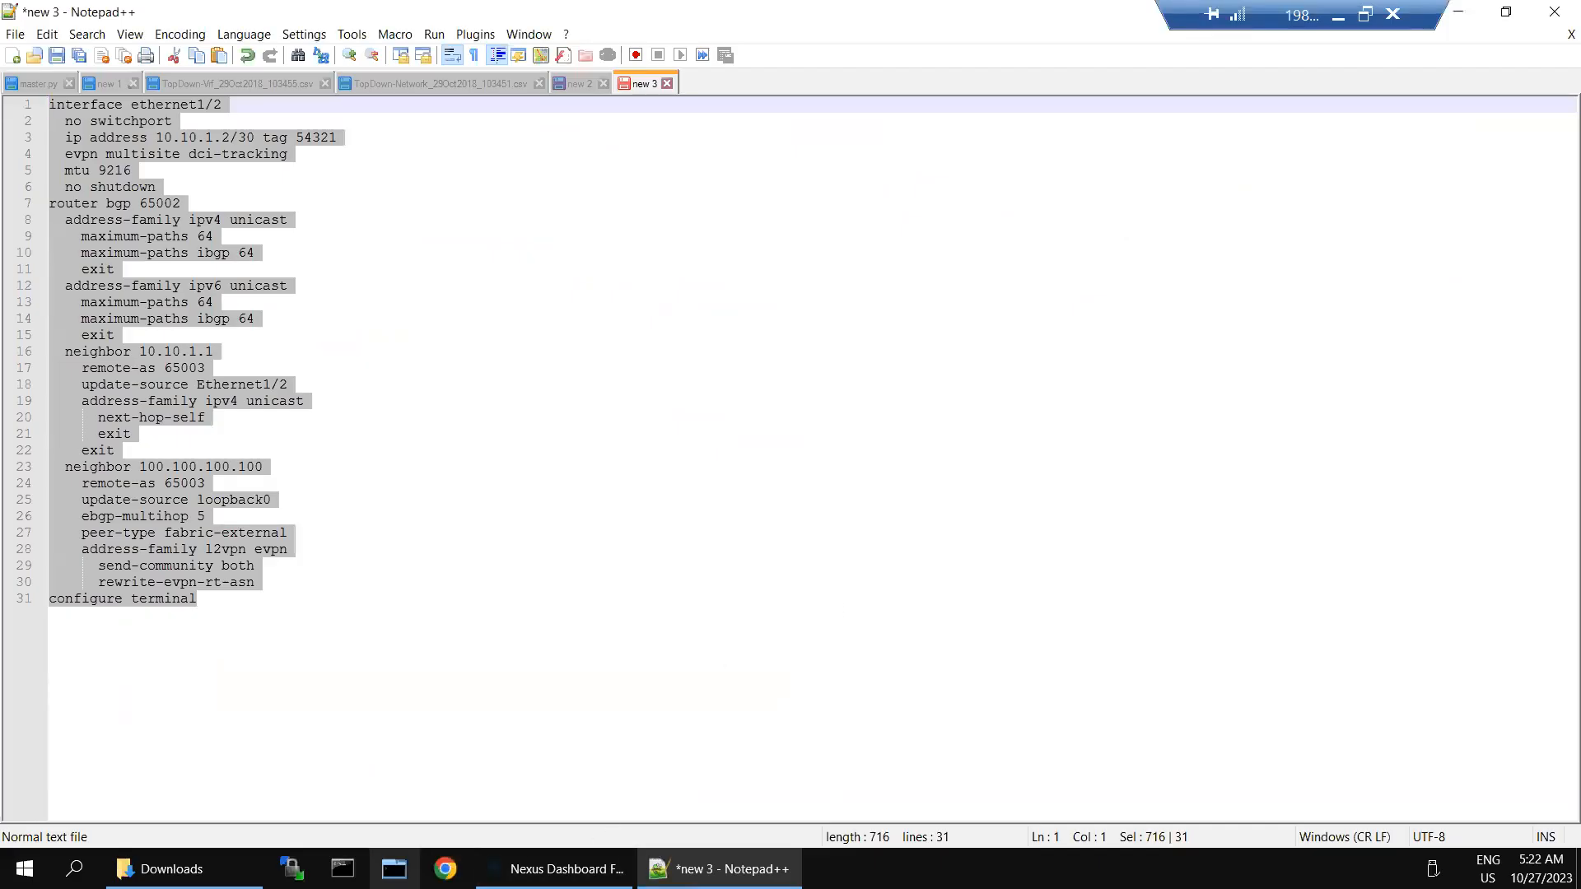
click(394, 868)
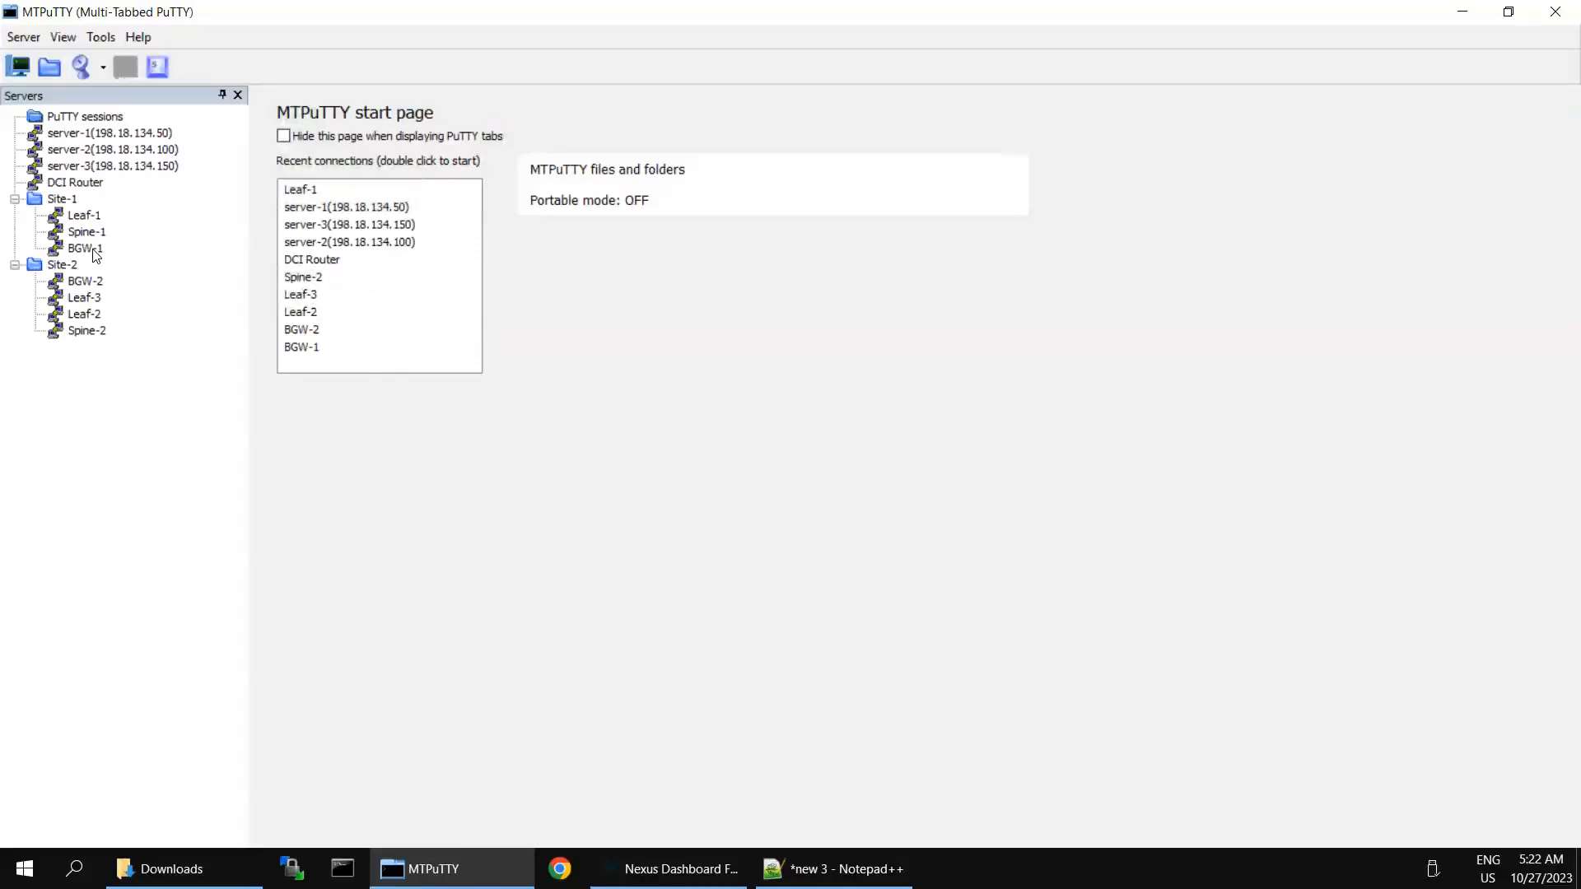
Step: Connect to the BGW-2 session in MTPuTTY and dismiss the PuTTY connection error
click(89, 284)
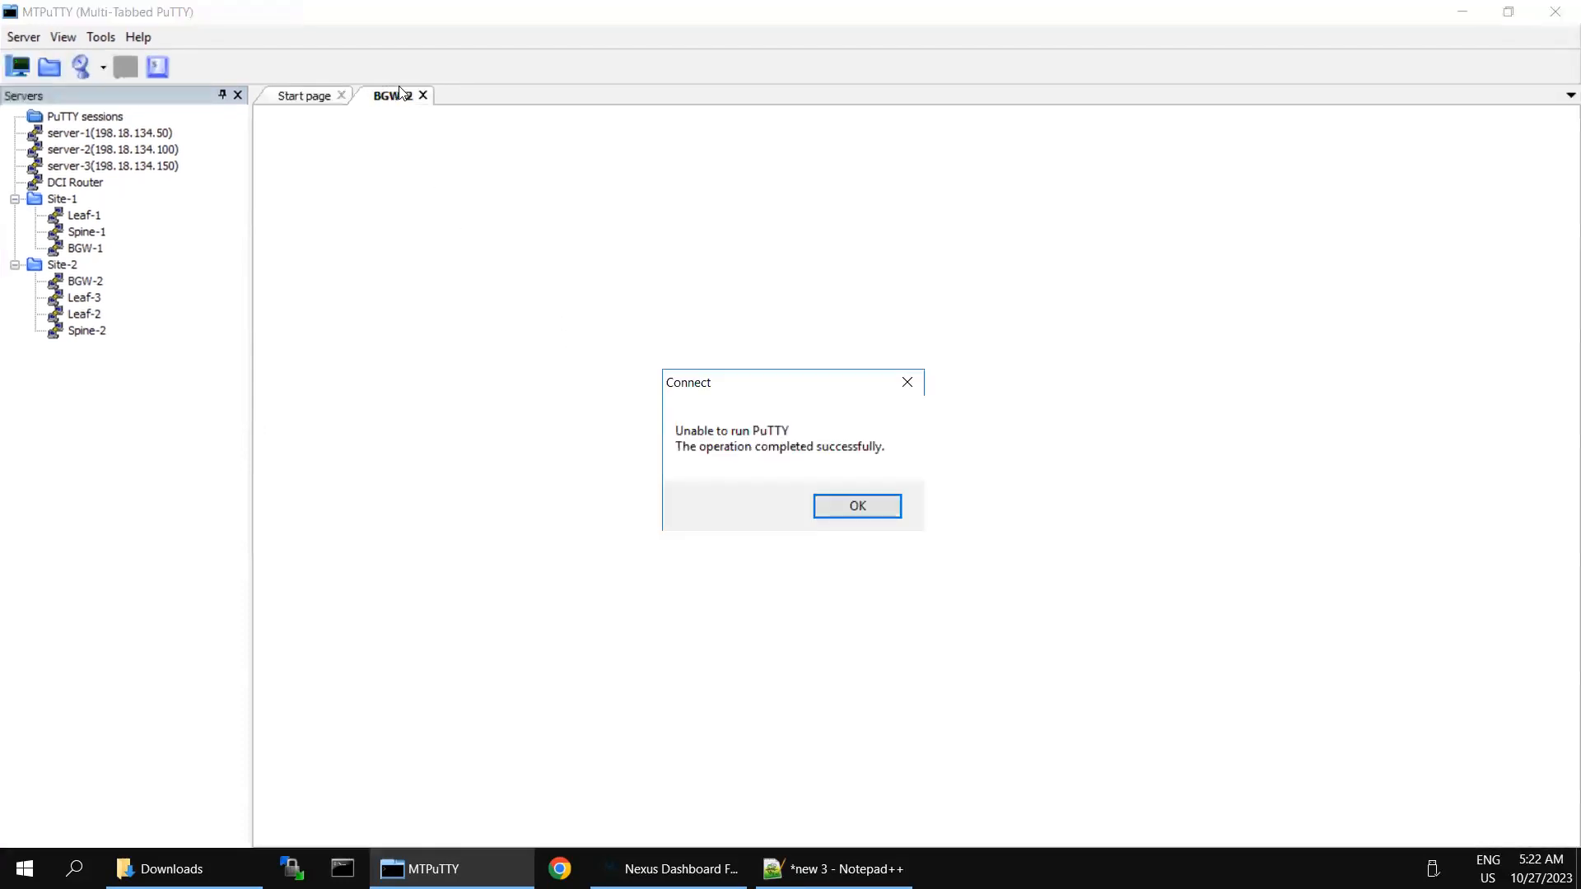
click(846, 510)
click(839, 515)
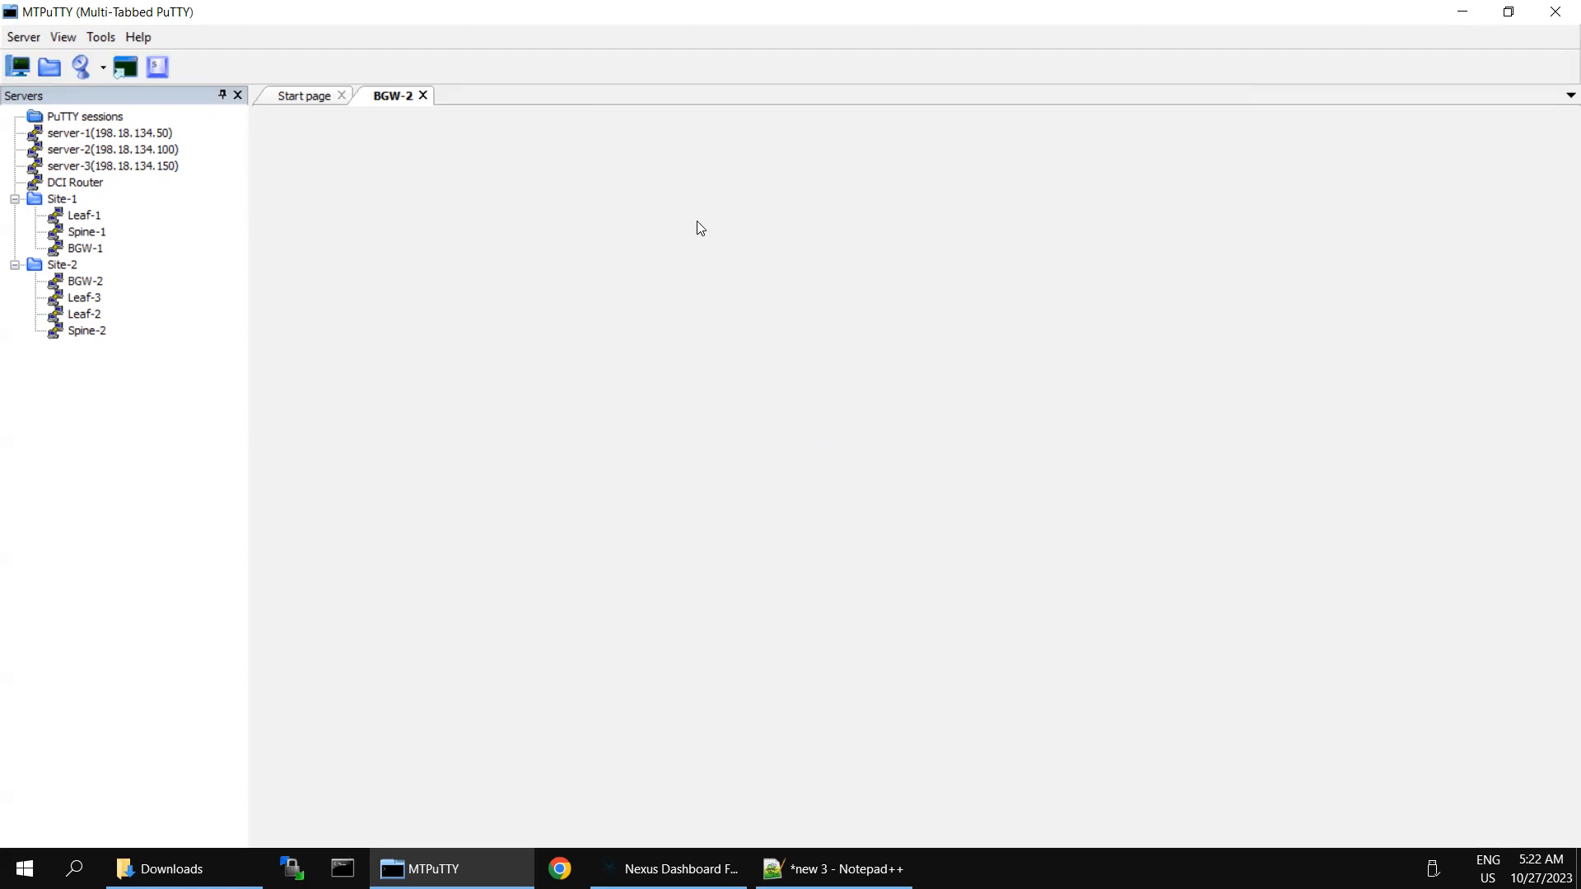
Step: Check SecureCRT behind the remote desktop, then return to the new 3 config in Notepad++
mouse_move(1380, 7)
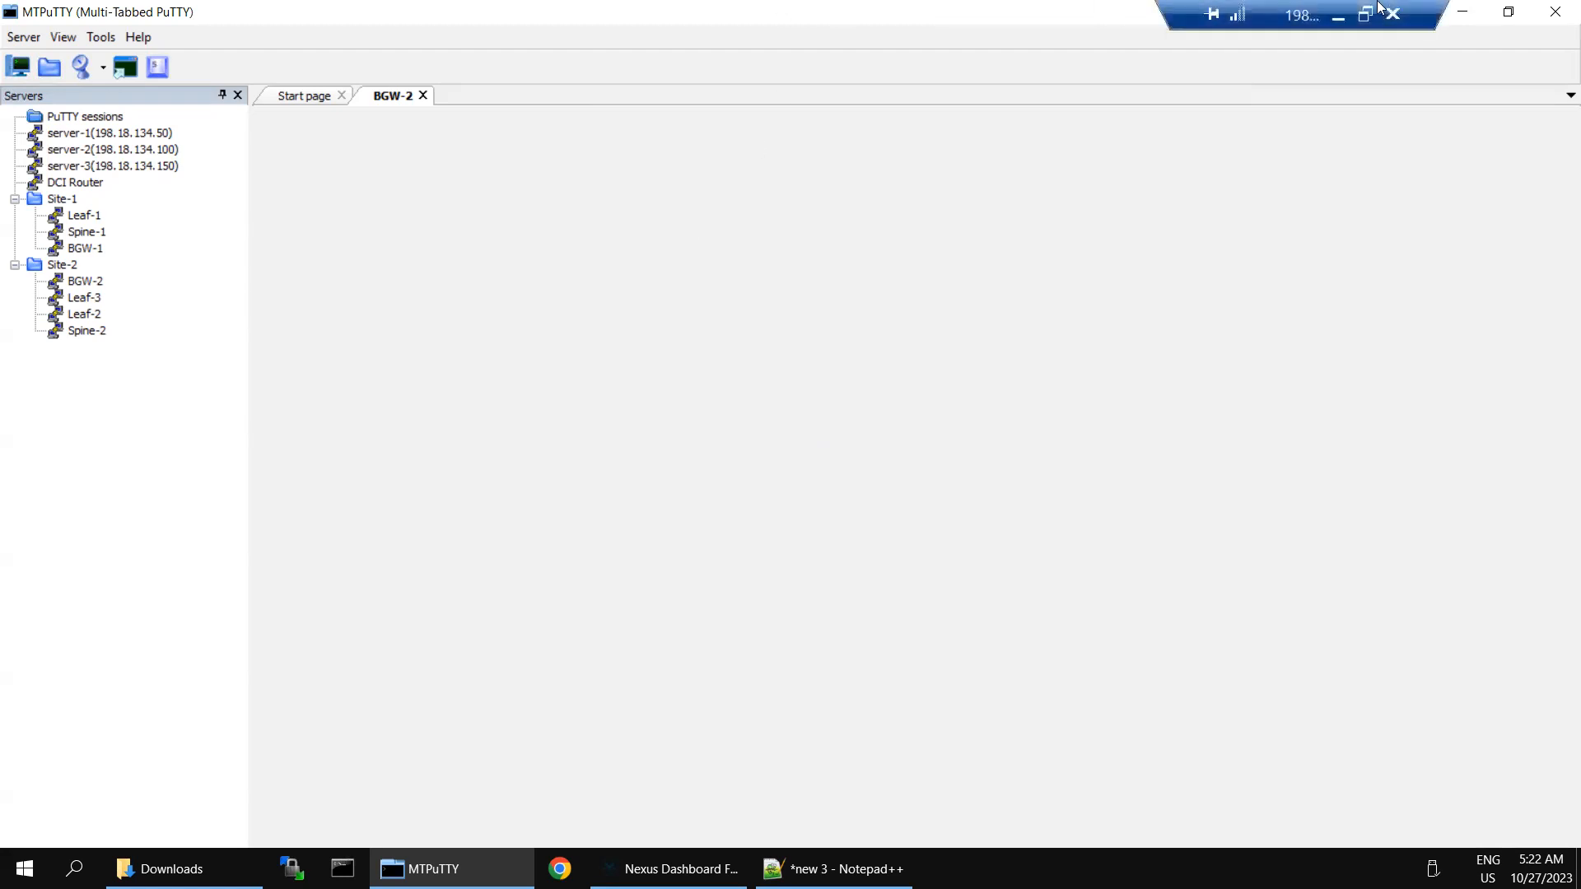
click(1335, 14)
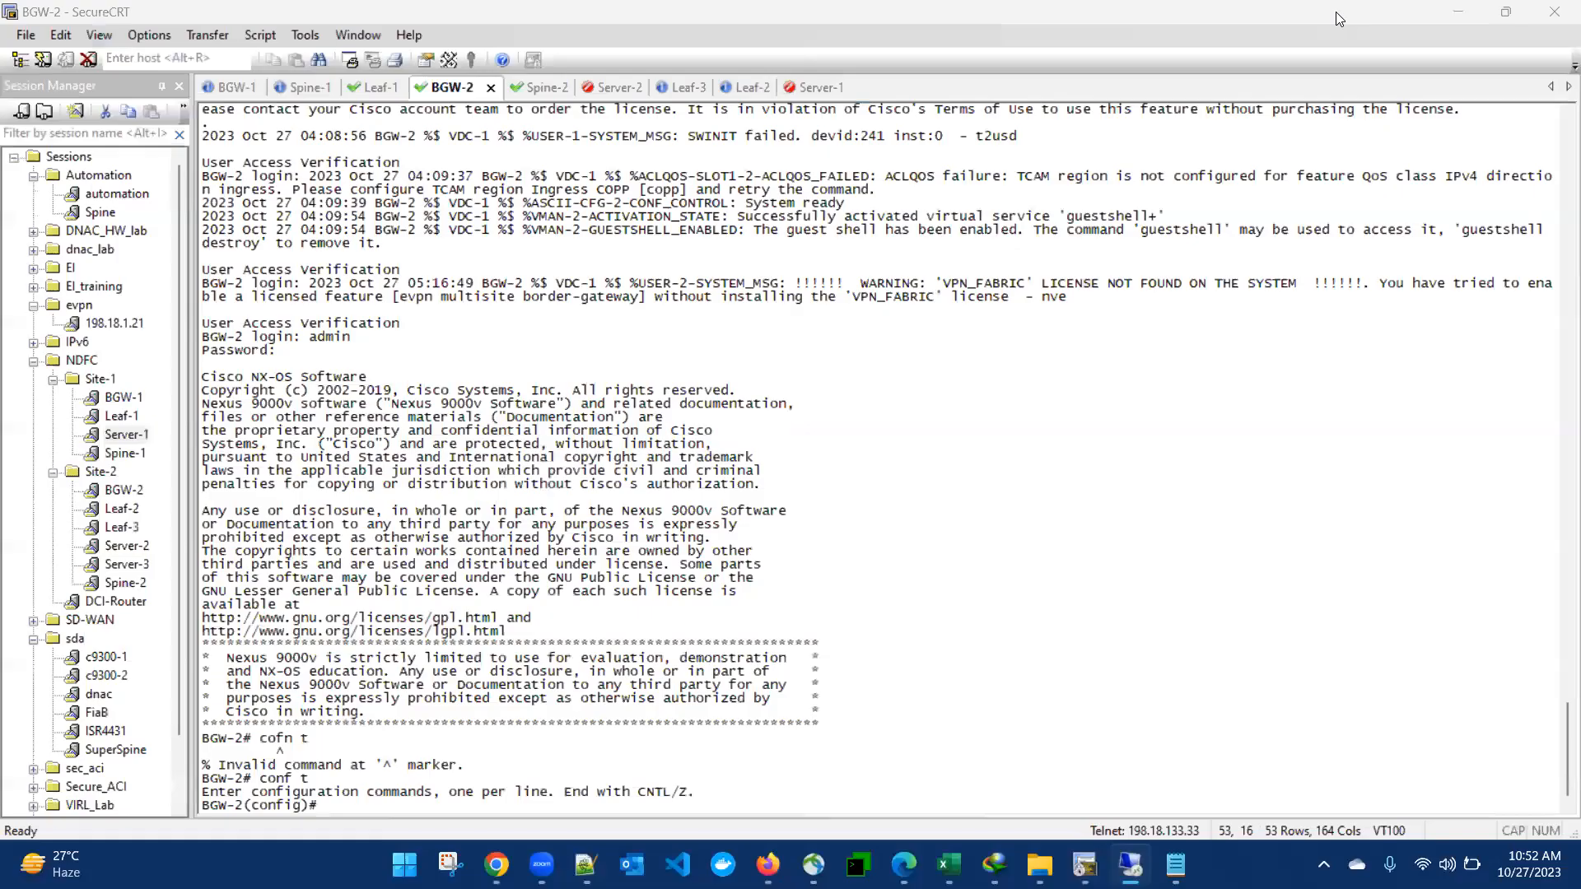
key(alt+Tab)
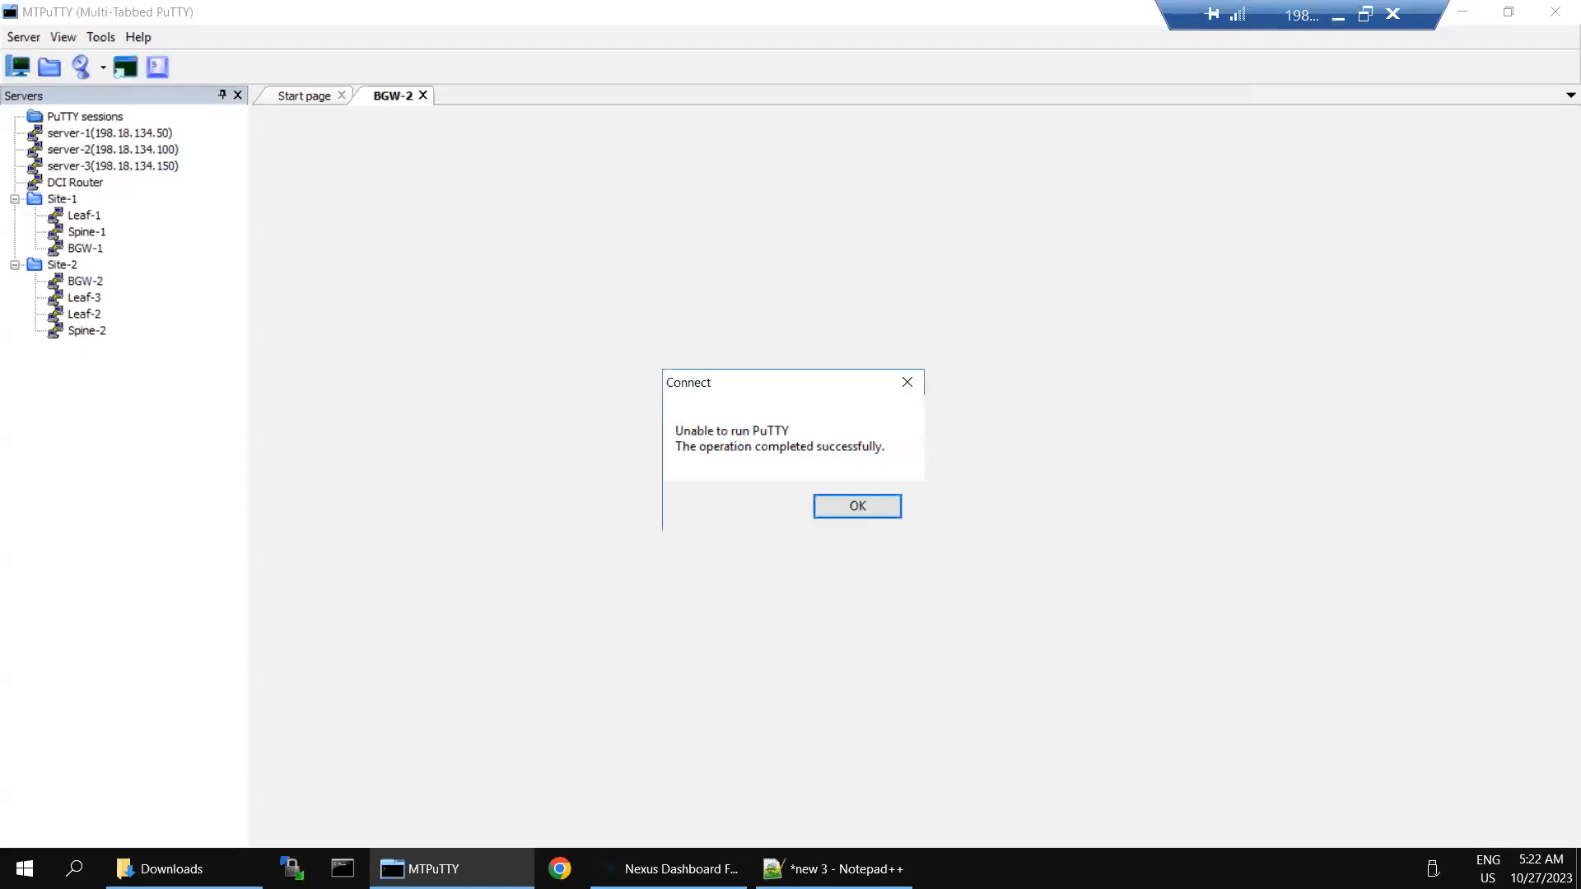
click(1339, 16)
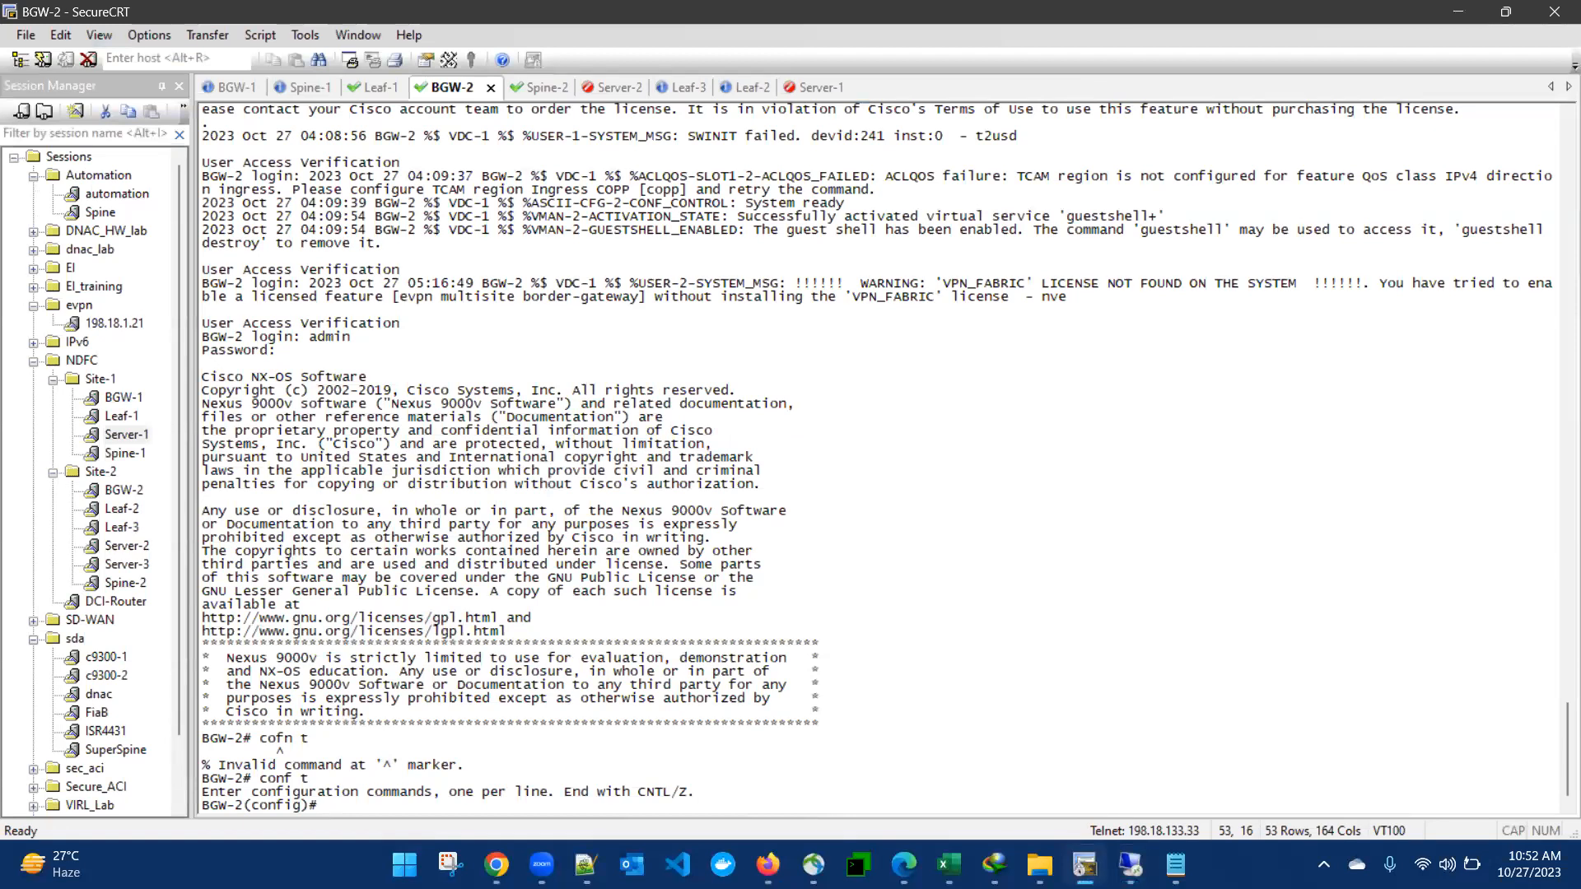
key(alt+Tab)
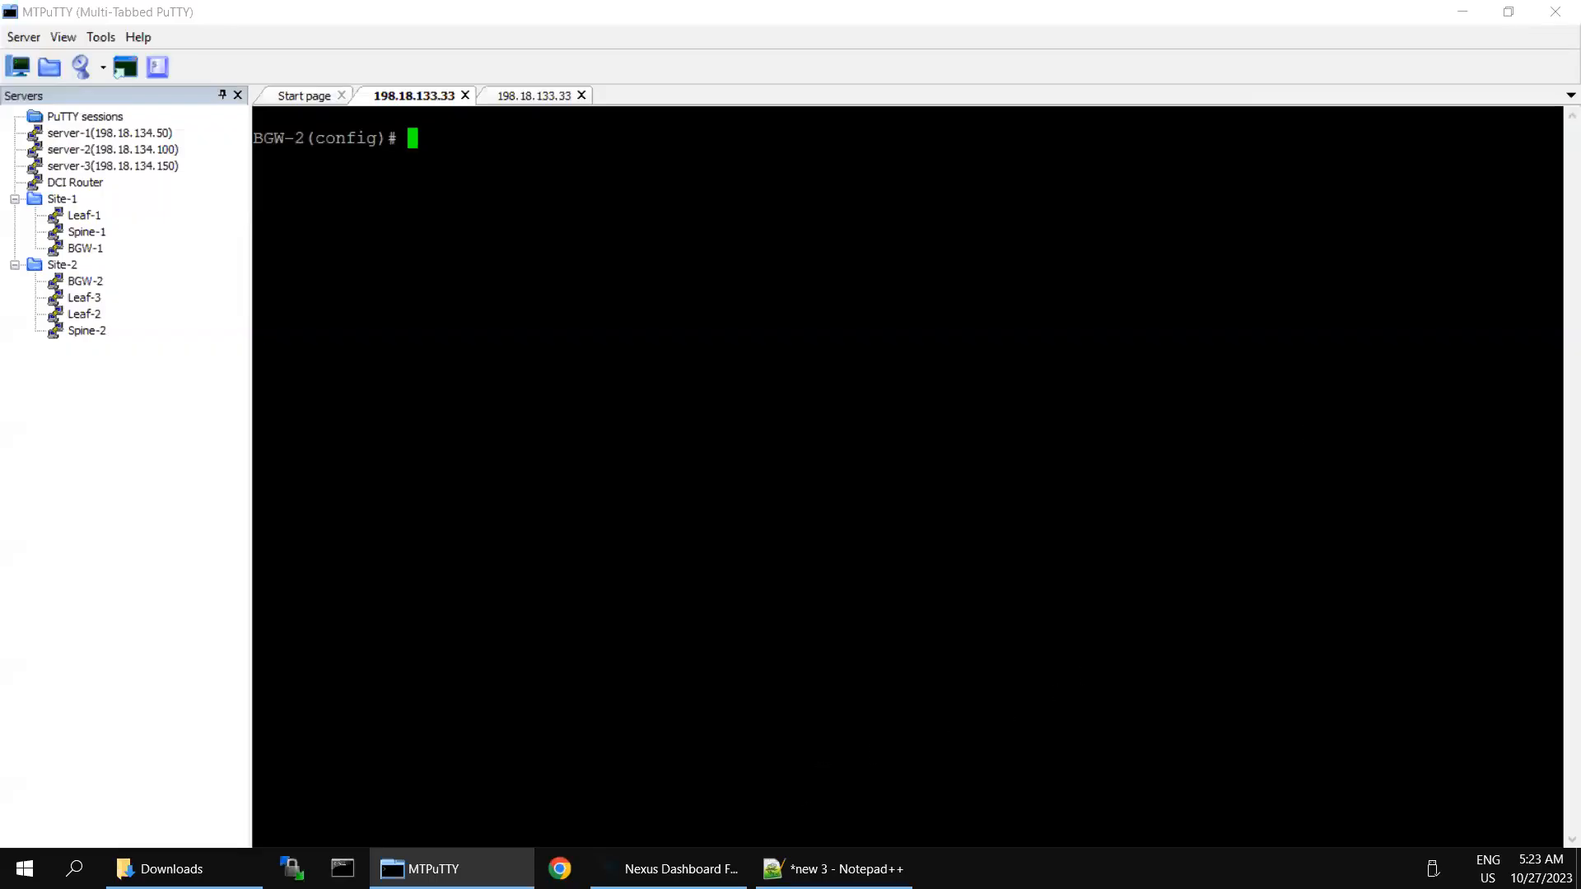
key(alt+Tab)
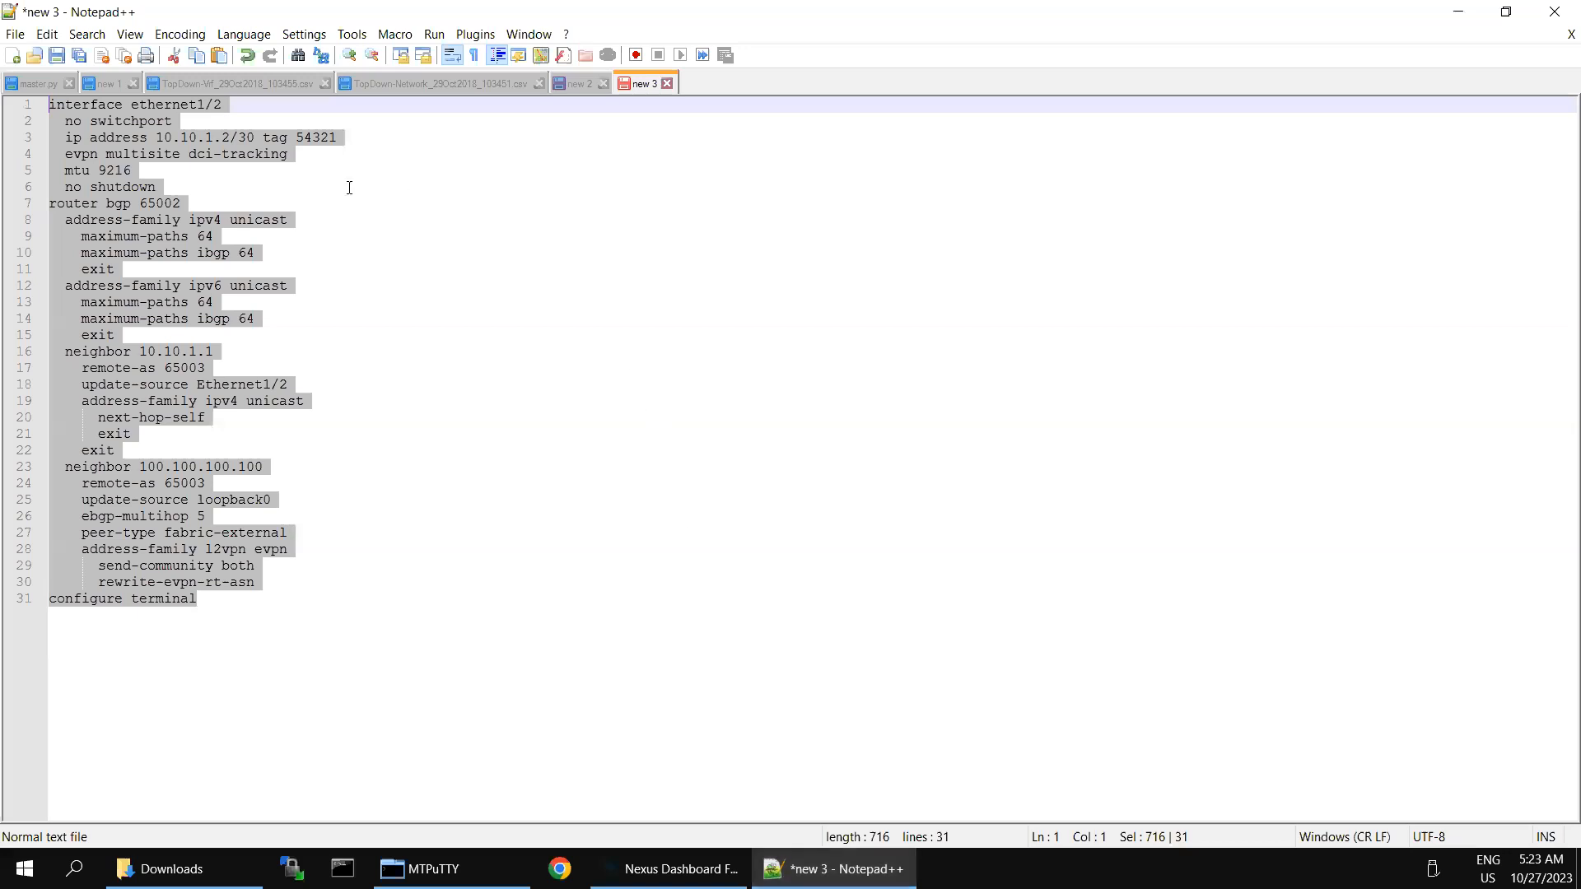
Step: Copy BGW-2's config from new 3 and paste it at the BGW-2 prompt
right_click(115, 136)
click(166, 165)
key(alt+Tab)
right_click(735, 430)
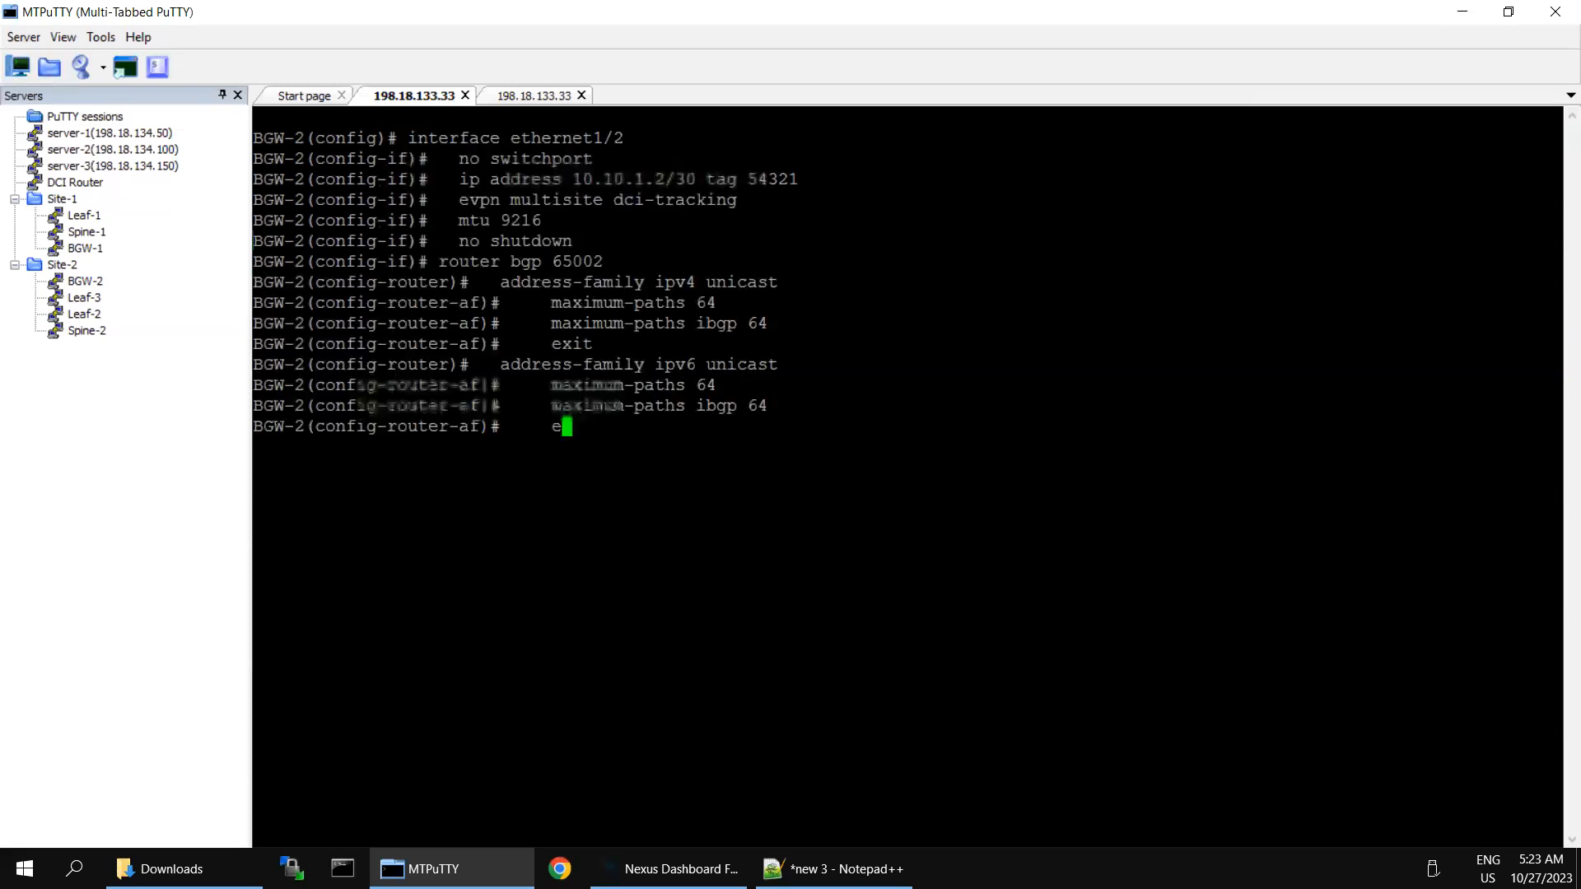
Step: Paste BGW-1's config from new 2 onto BGW-1 after 'conf t' and 'interface ethernet1/1'
key(alt+Tab)
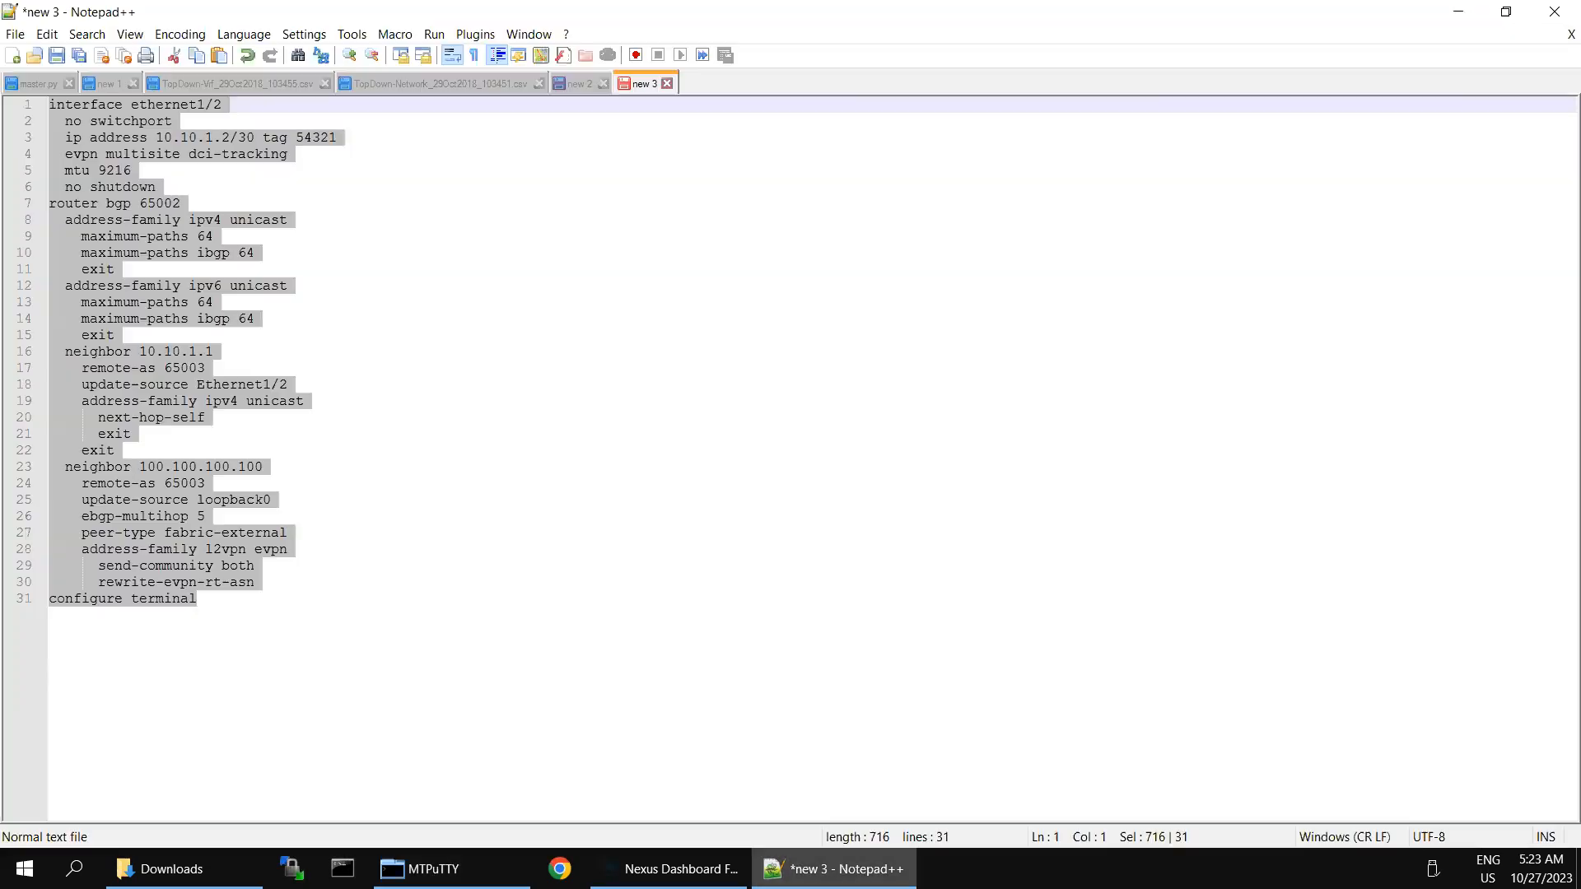
click(576, 86)
click(430, 240)
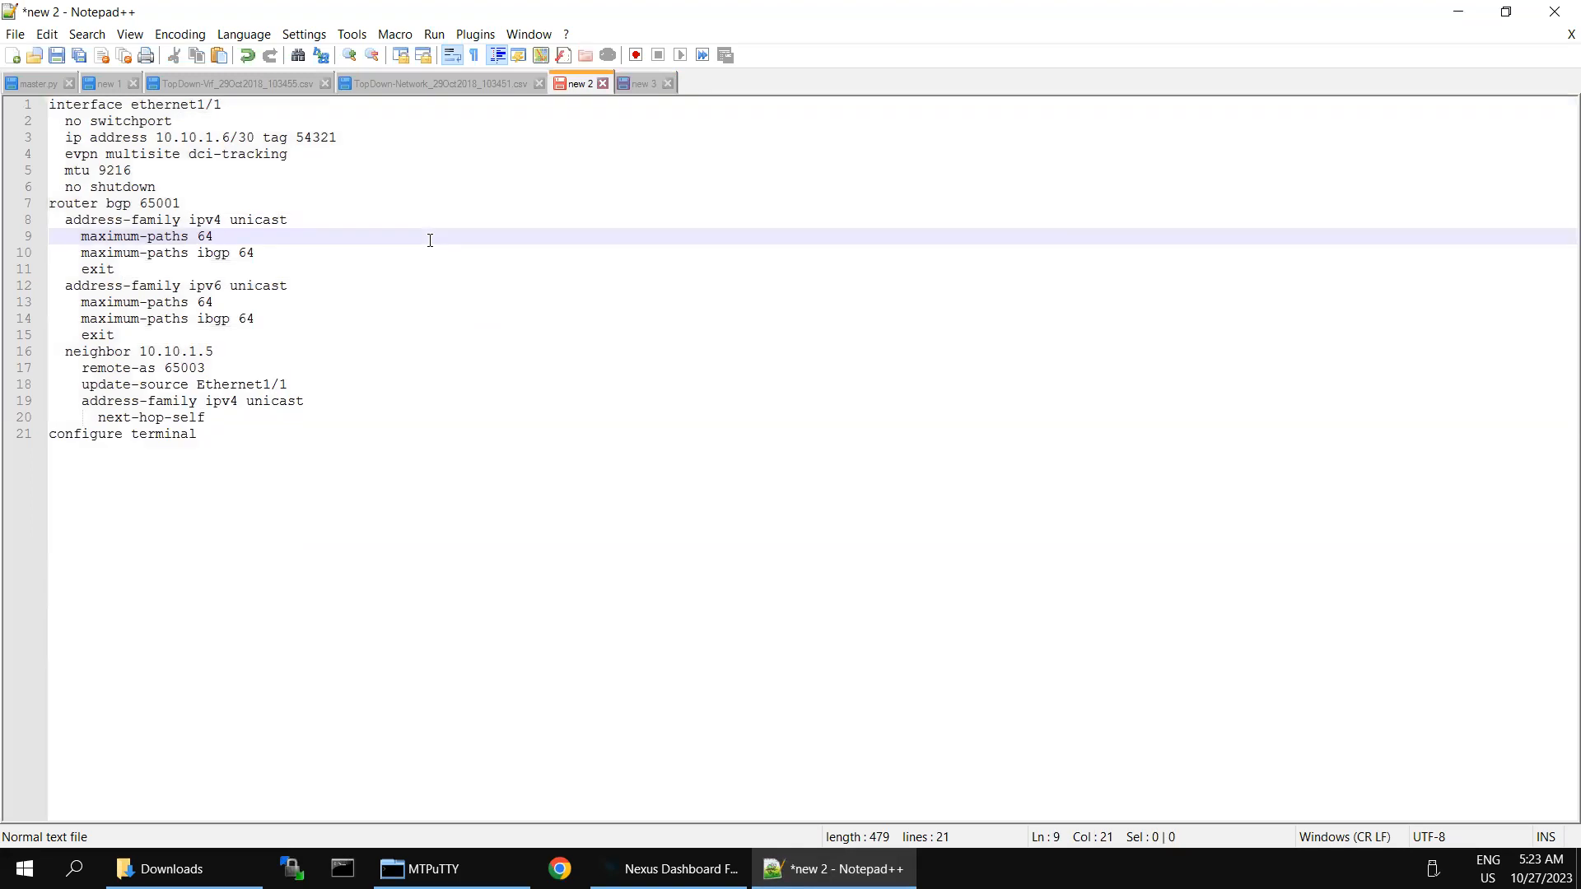
key(ctrl+a)
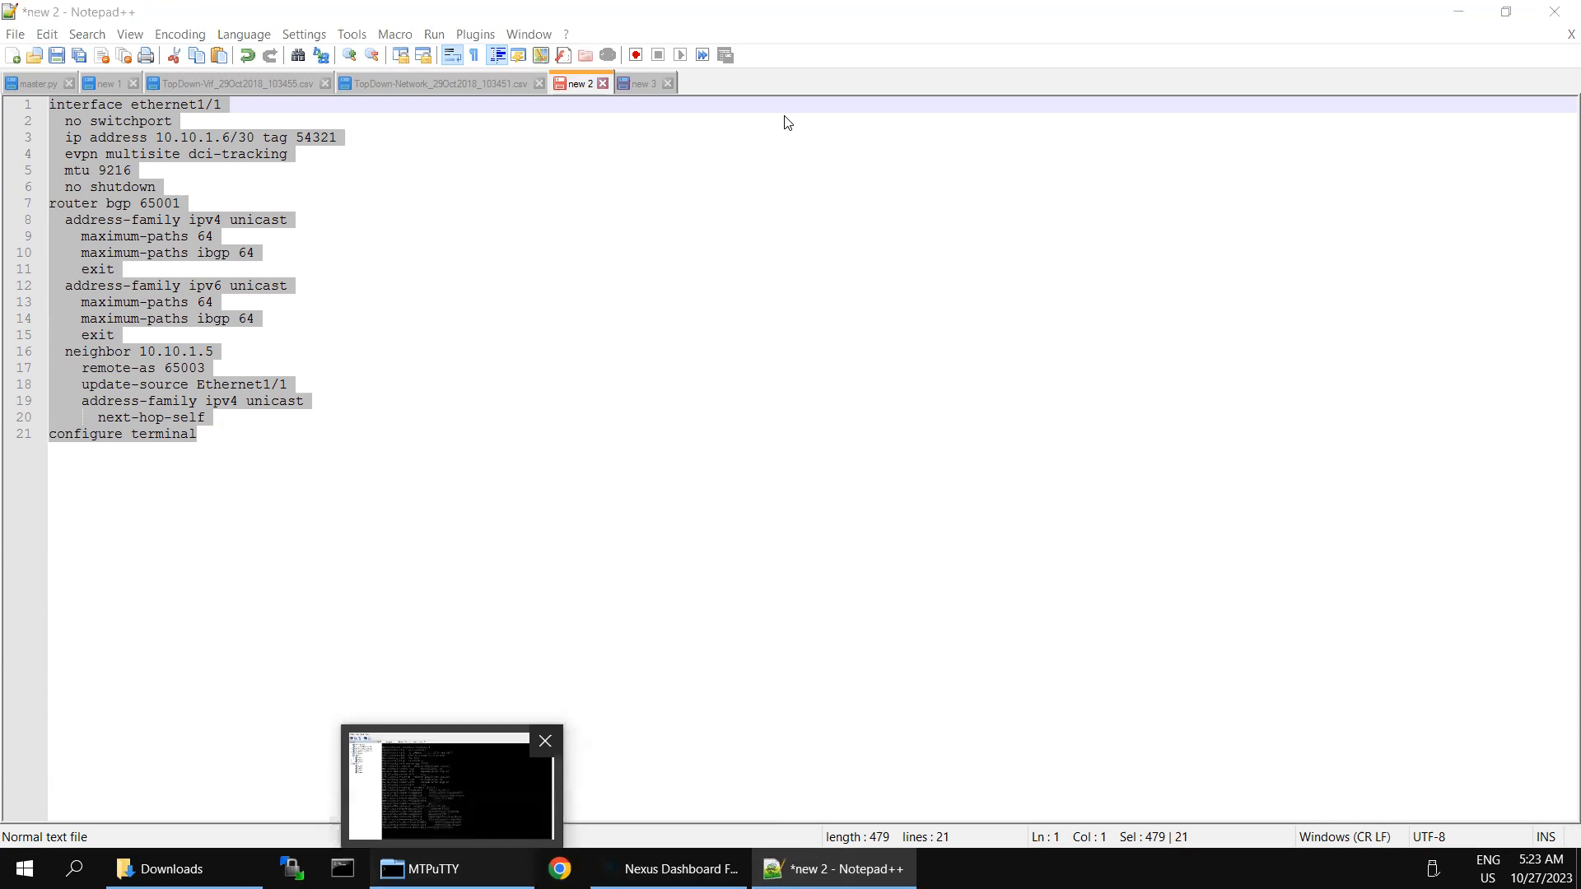
click(492, 806)
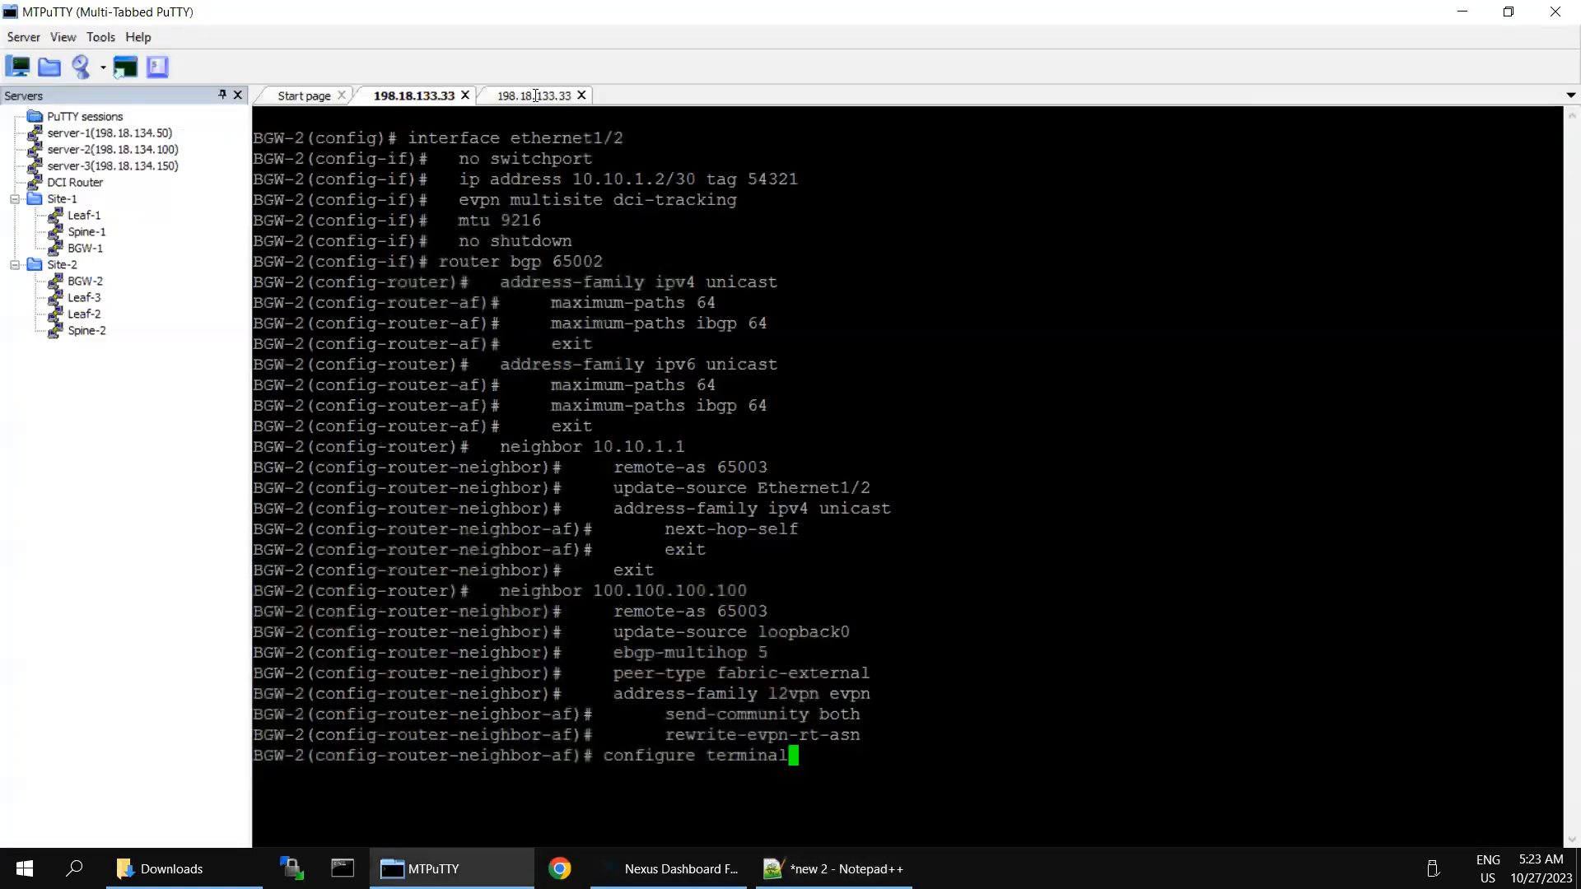
key(ctrl+Tab)
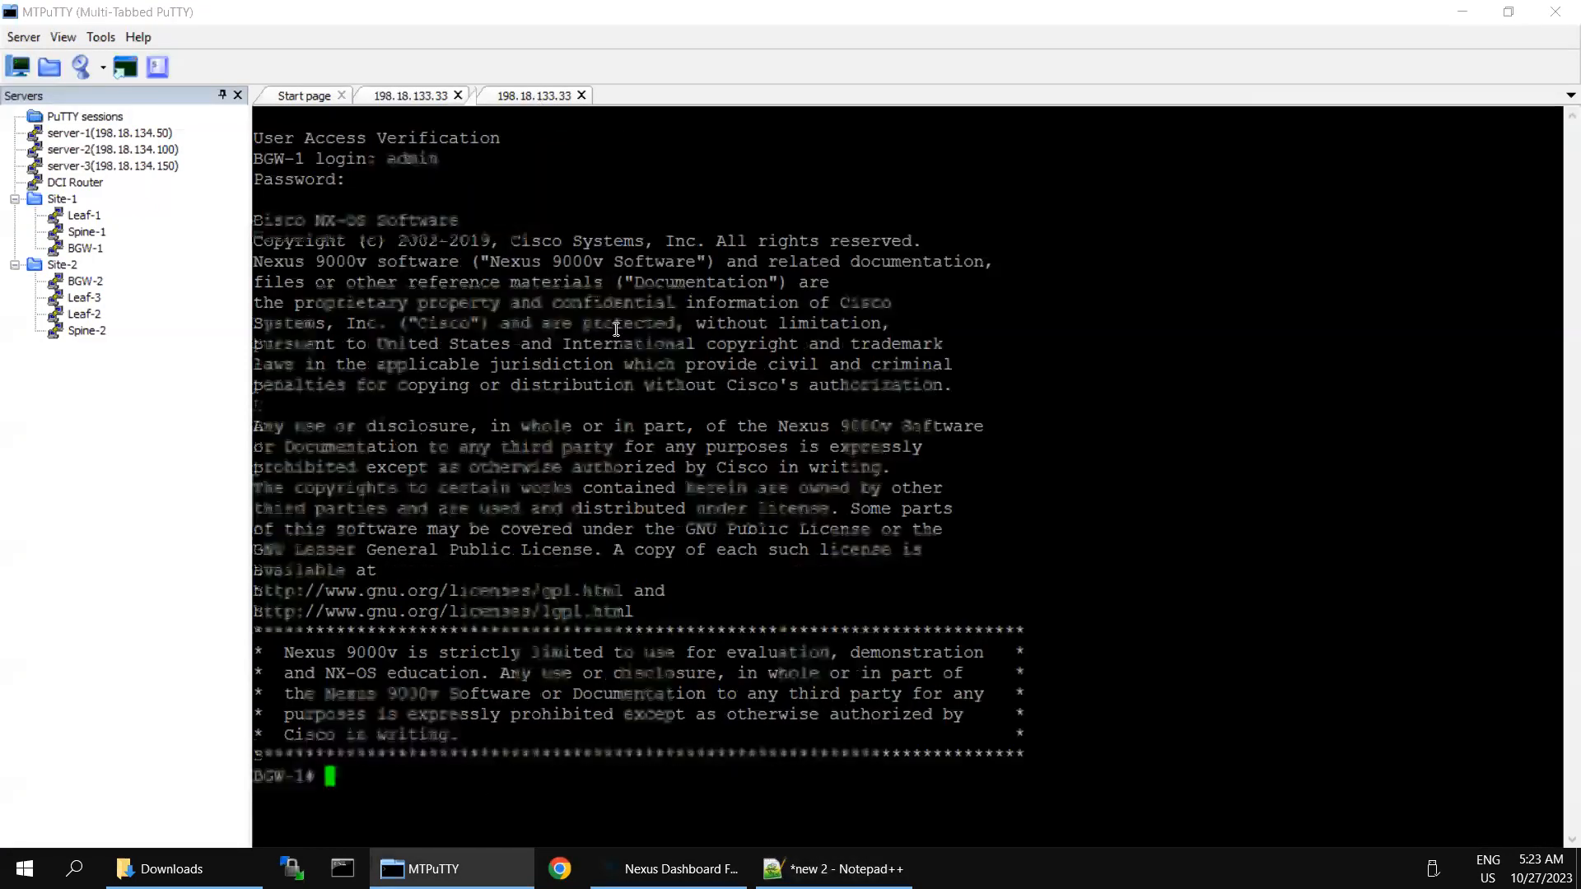
text(conf t)
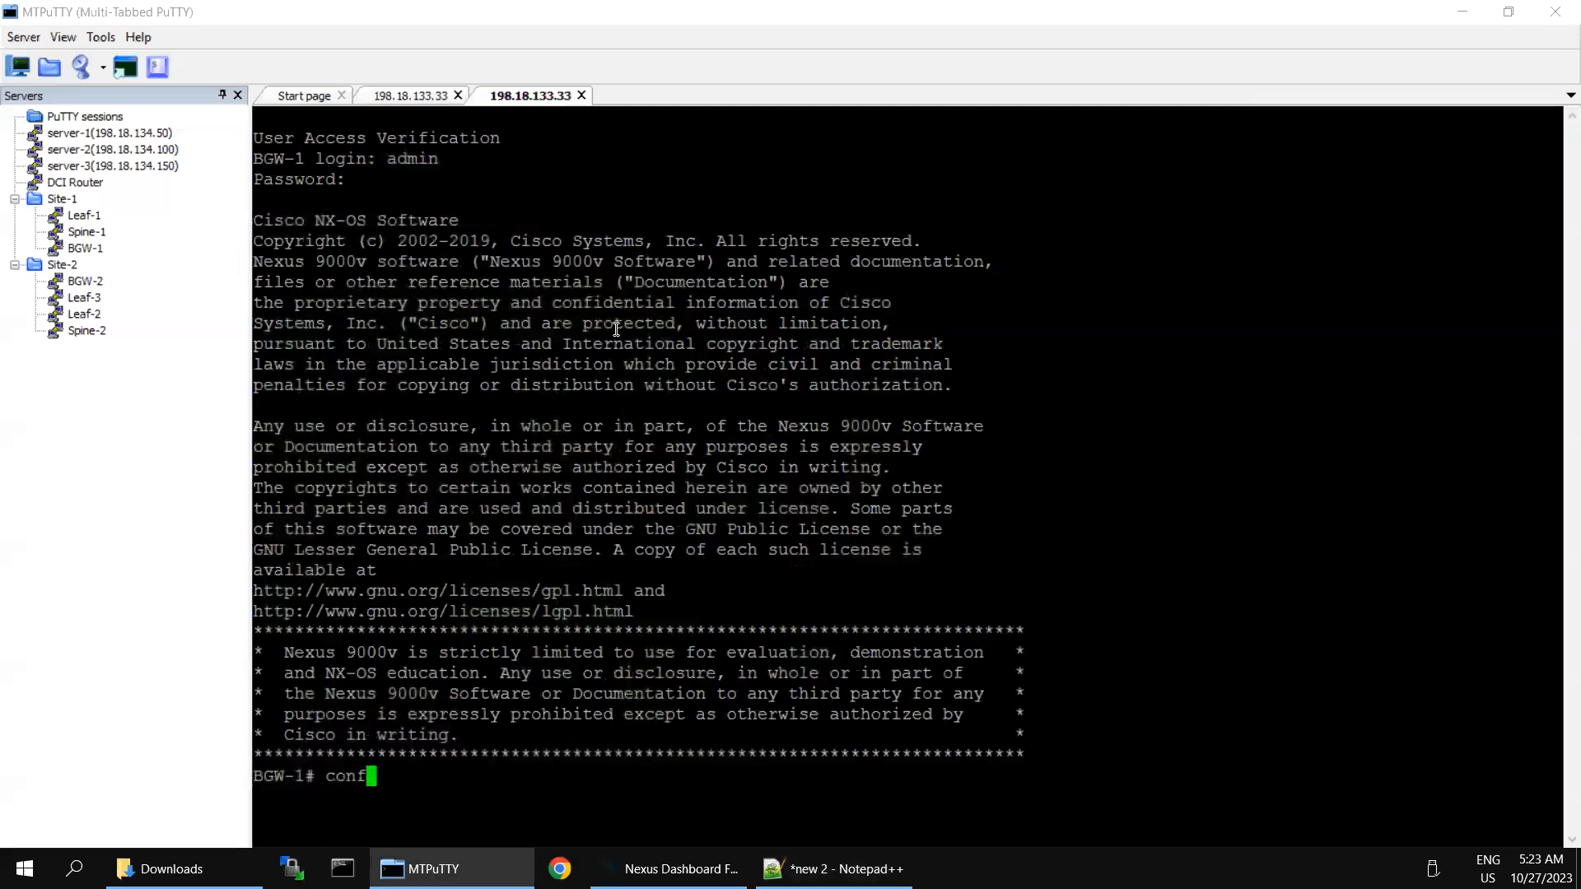
key(Return)
text(i)
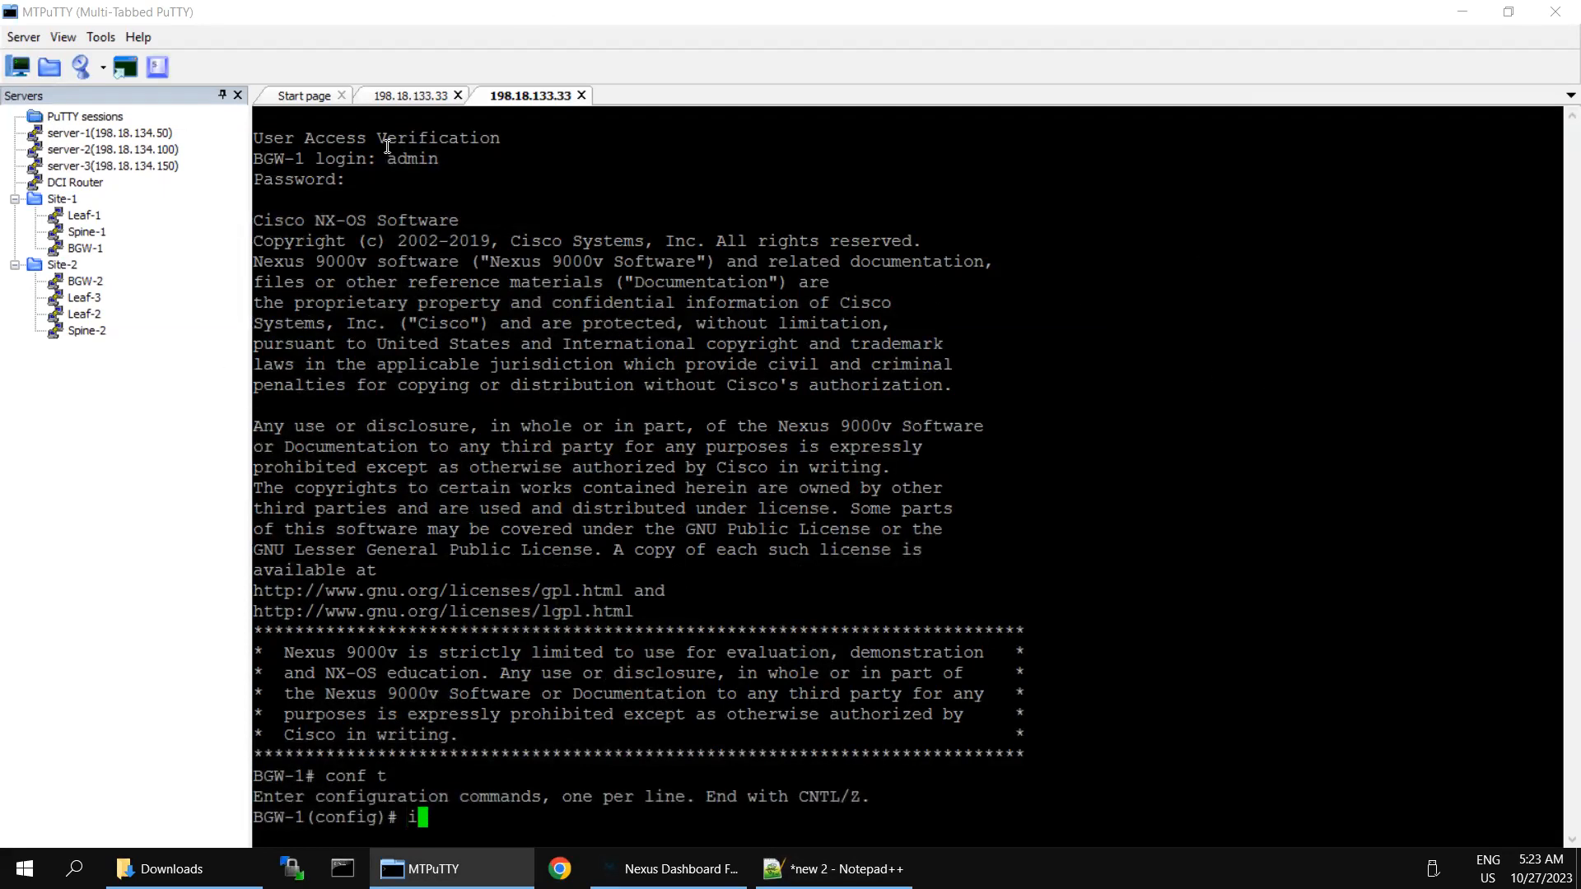
text(nterface ethernet1/1)
key(Return)
right_click(536, 311)
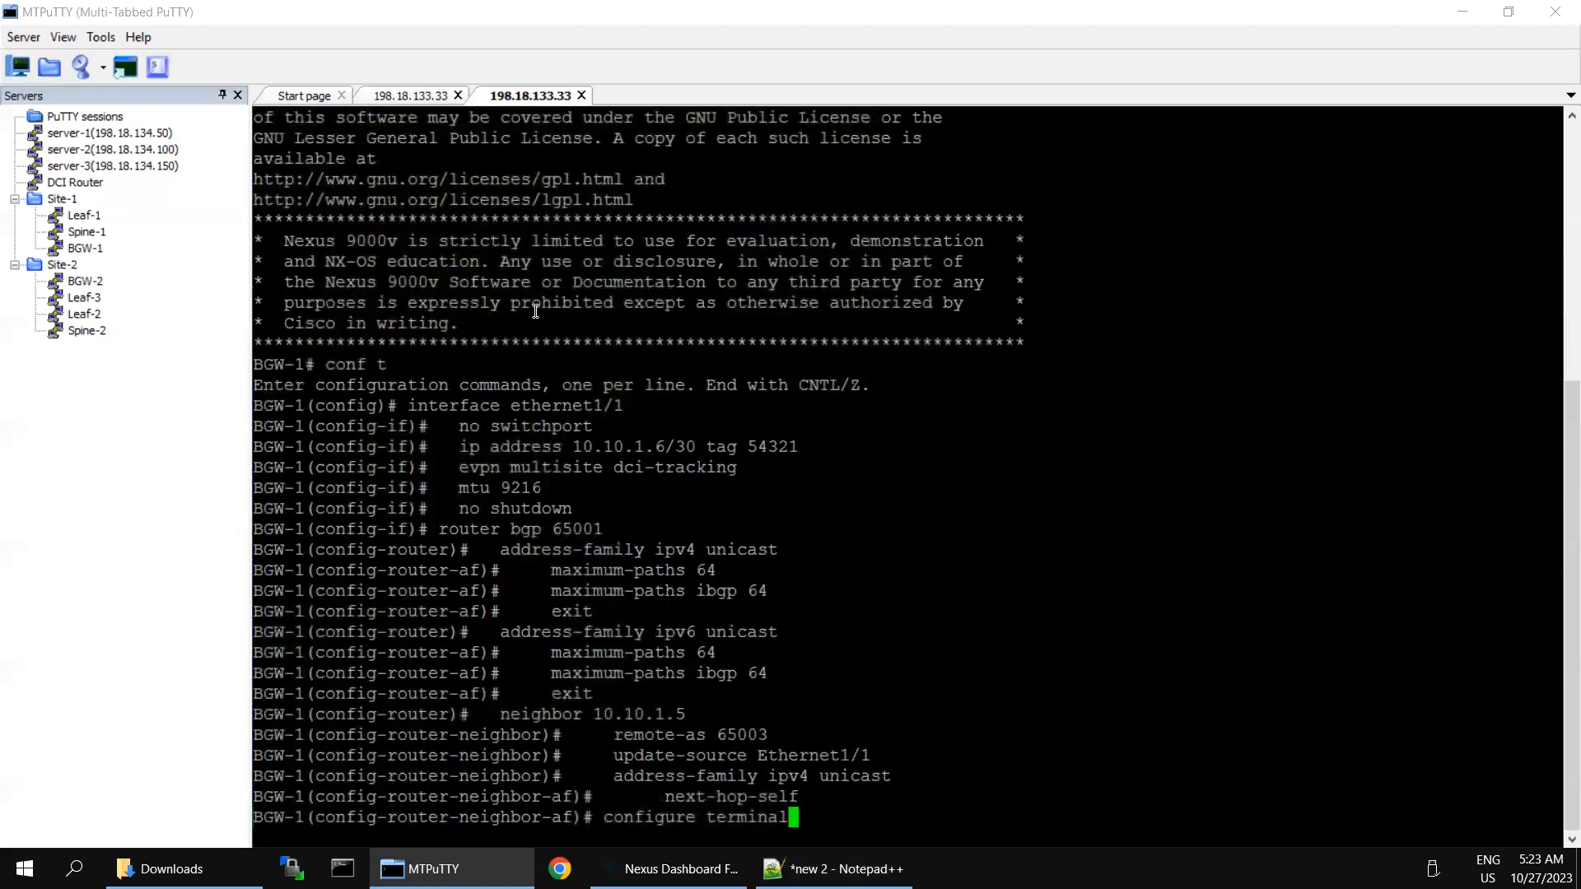
click(426, 100)
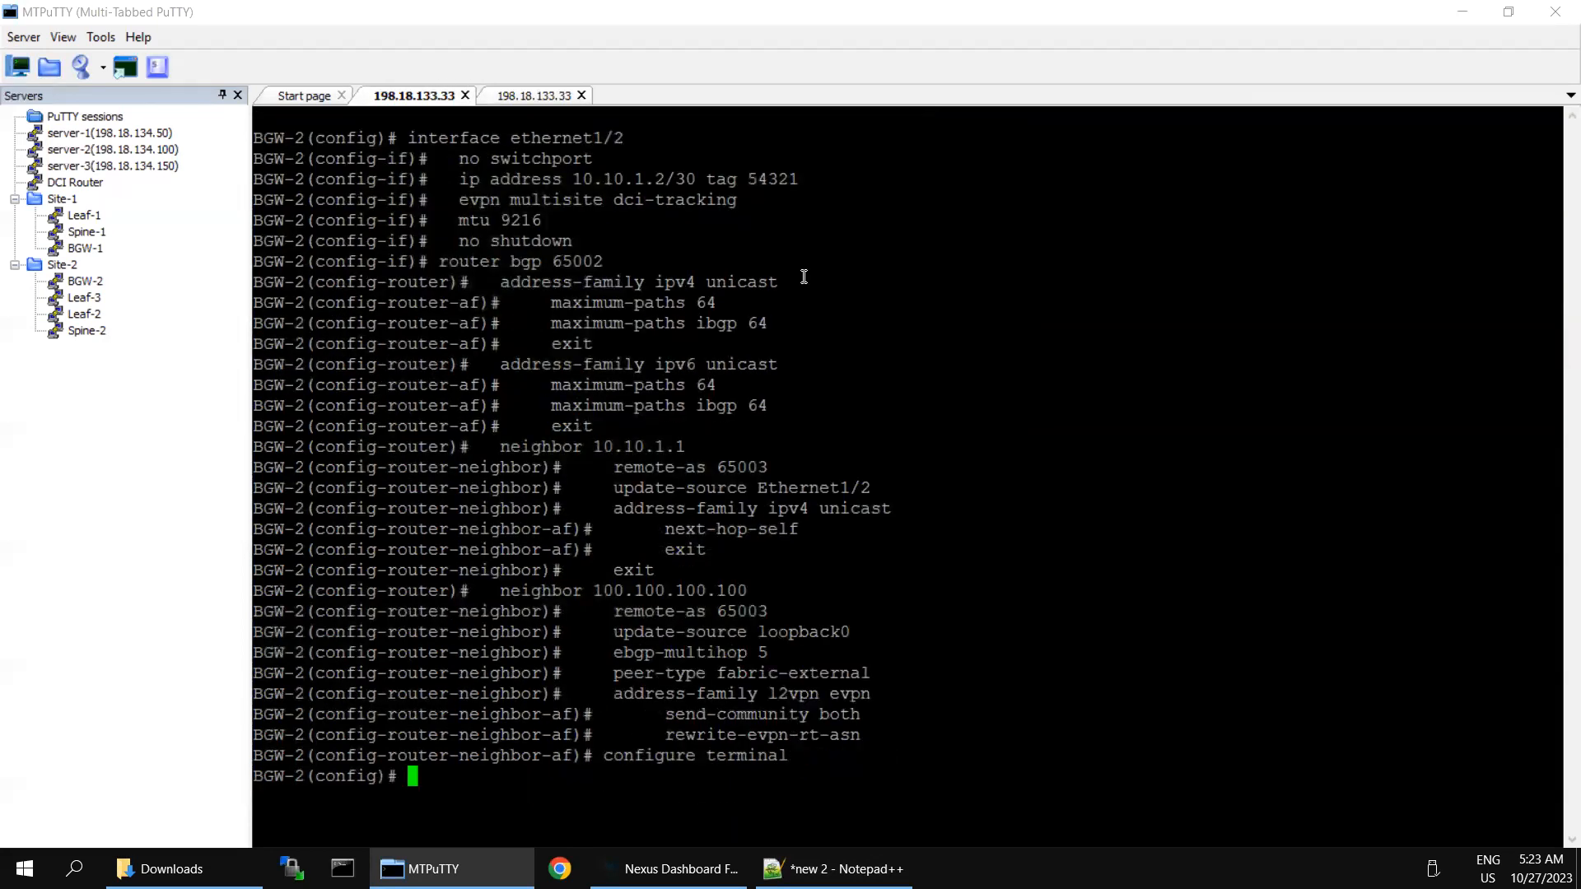
Step: Return to Nexus Dashboard Fabric Controller and close BGW-2's pending config view
click(659, 868)
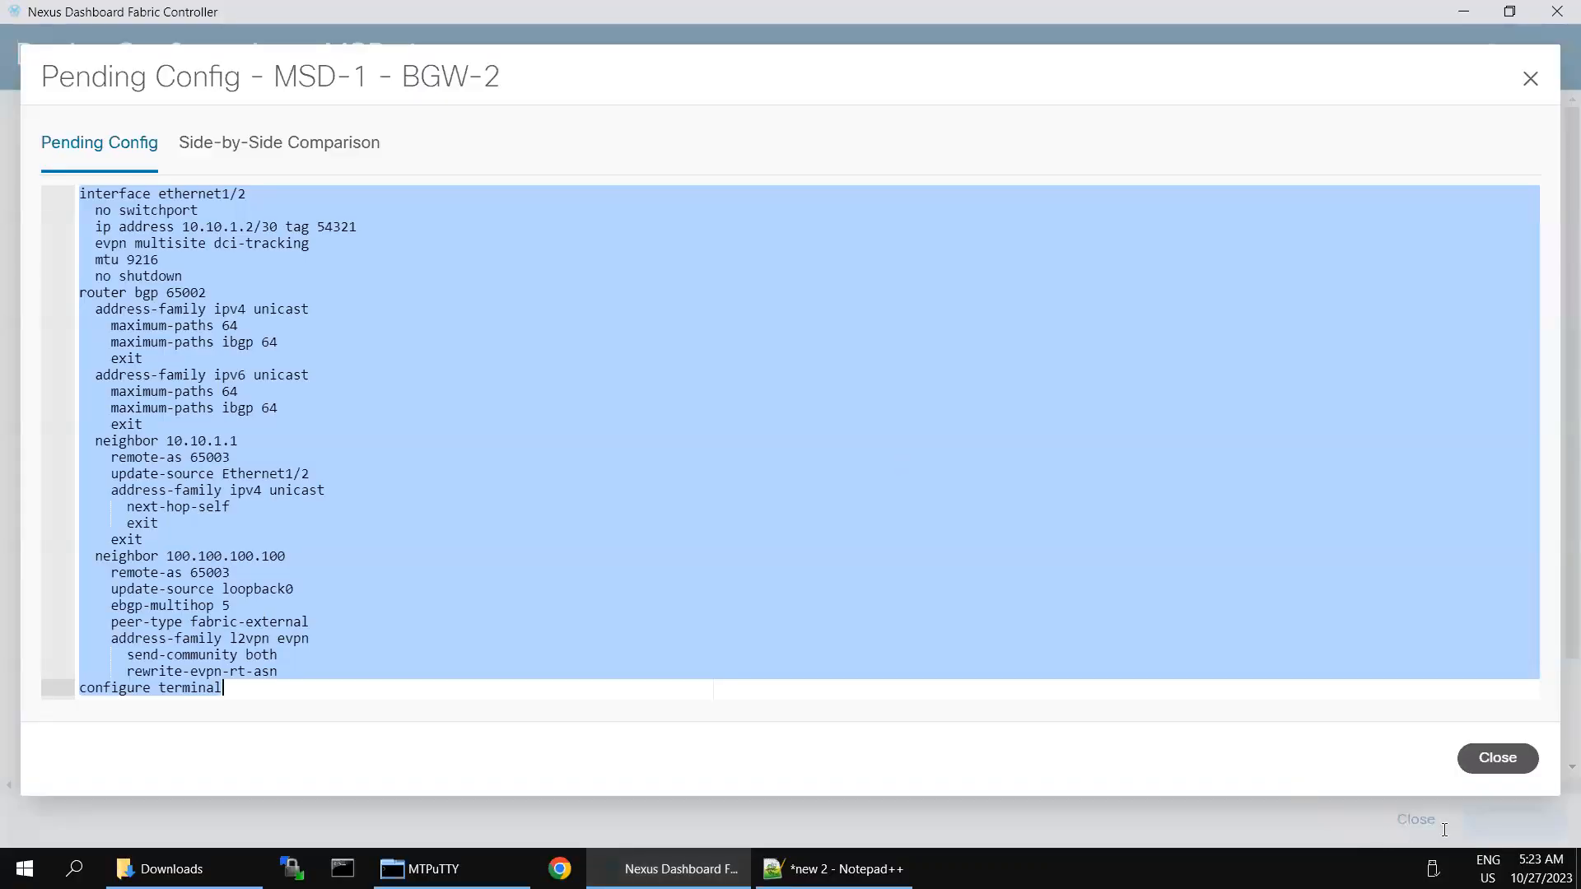
click(1487, 756)
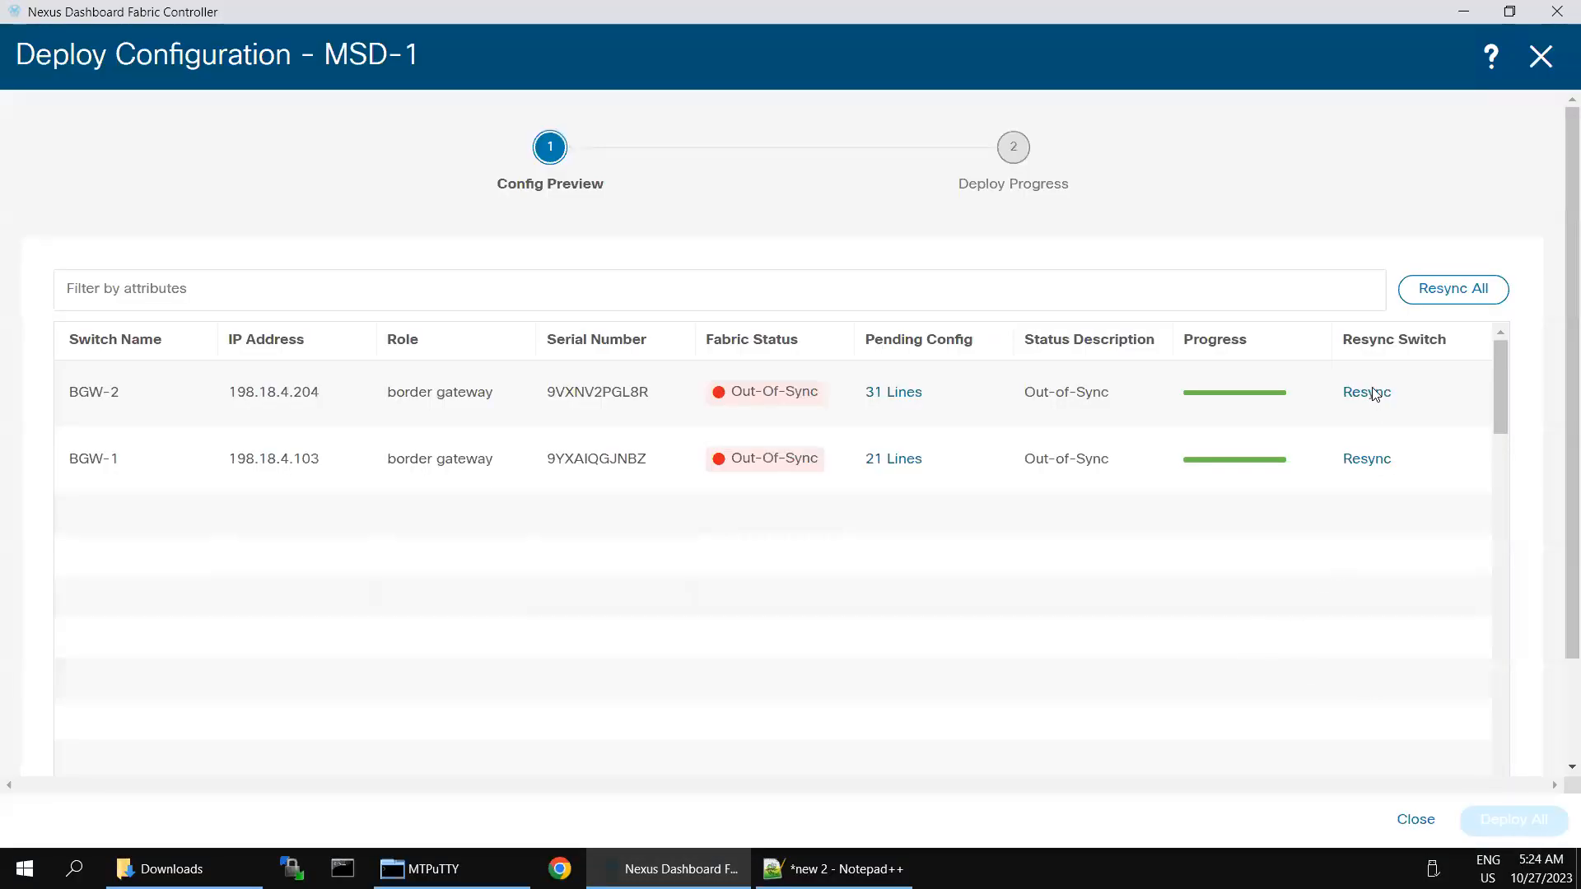
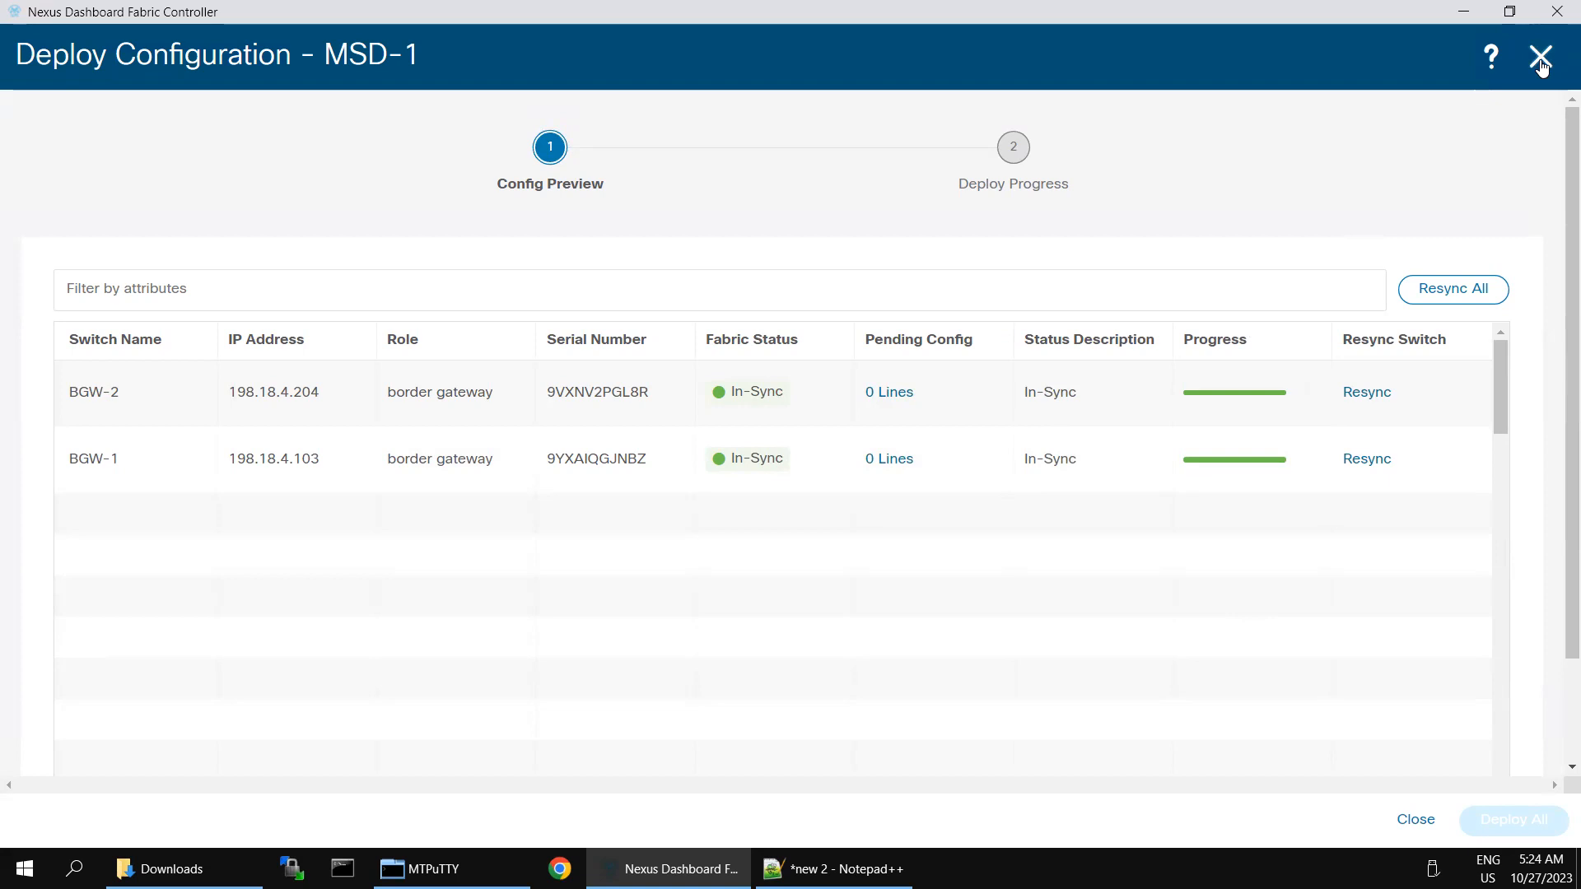
Step: Close the Deploy Configuration dialog and the Fabric Overview - MSD-1 panel
click(1541, 66)
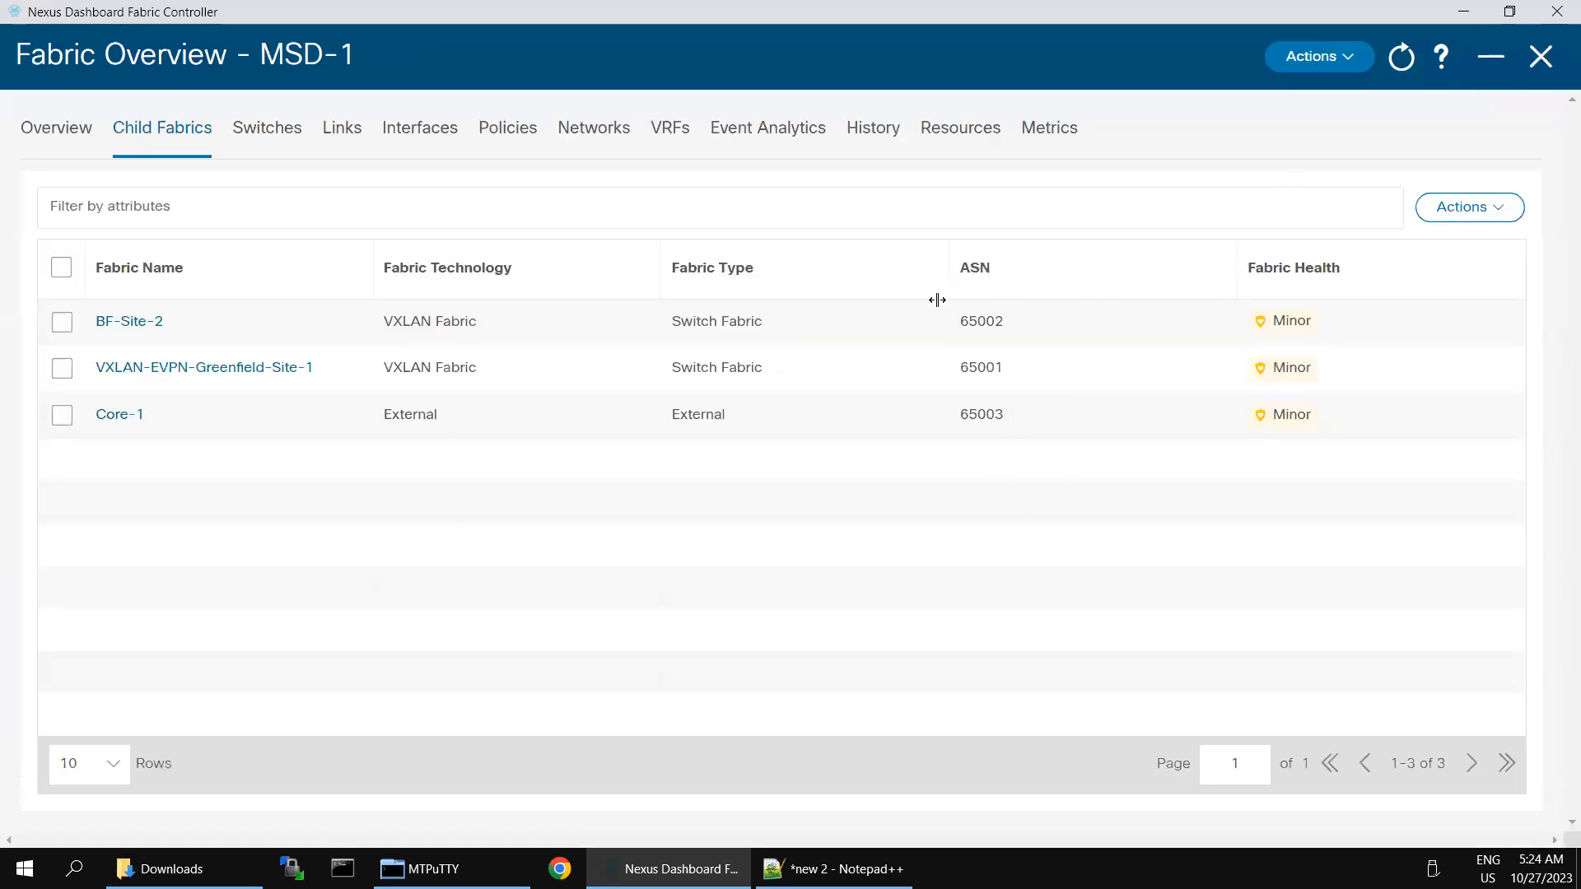
click(1540, 56)
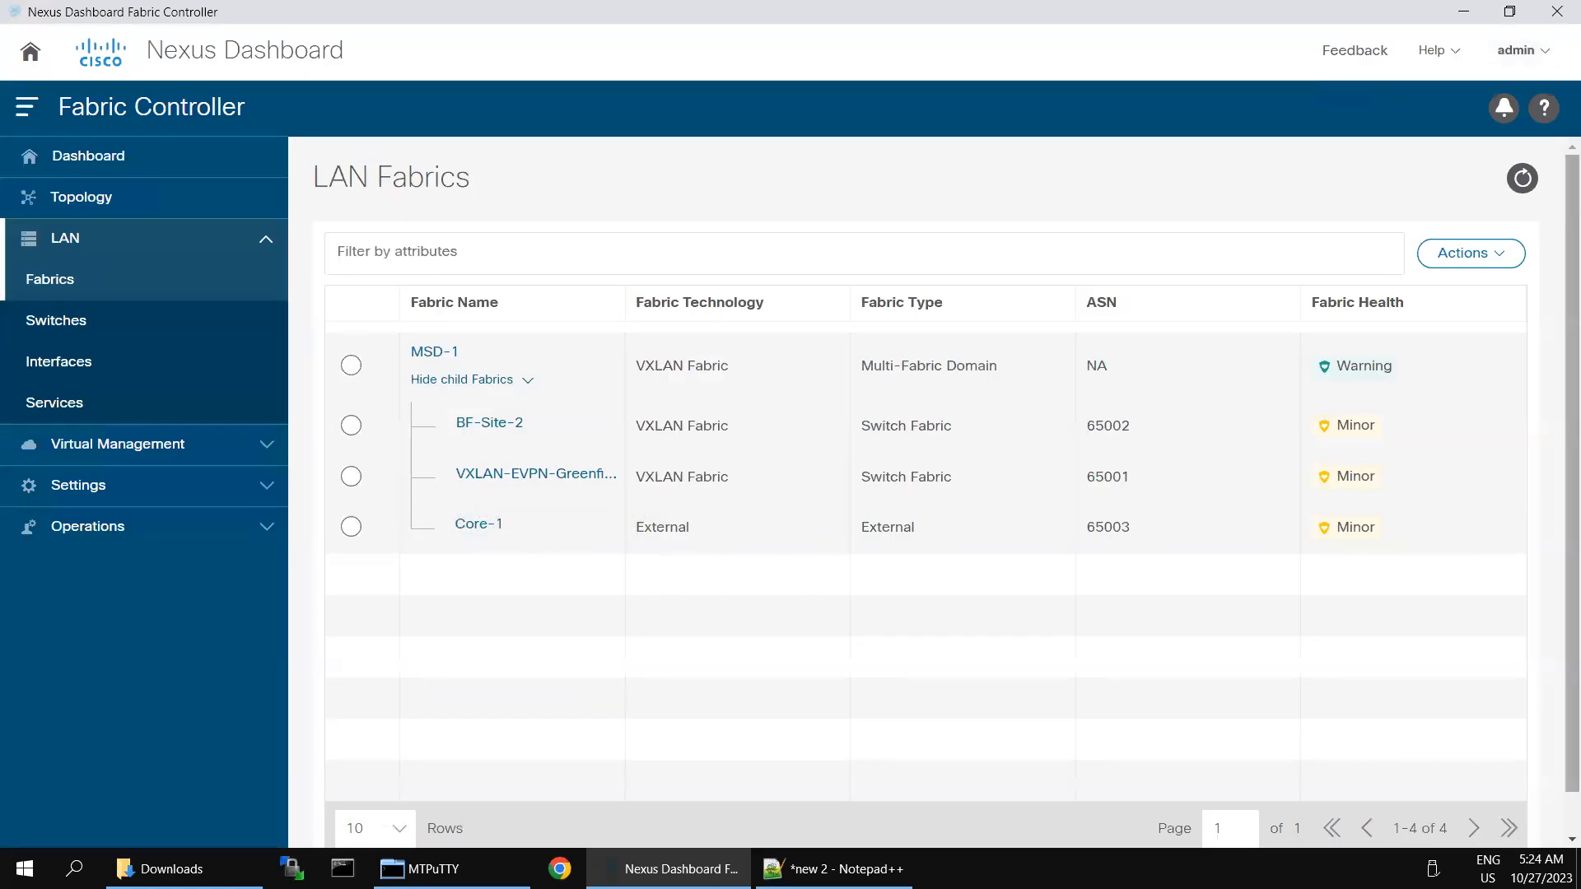
Step: Open MSD-1's Networks tab and switch to its Network Attachments list
click(443, 352)
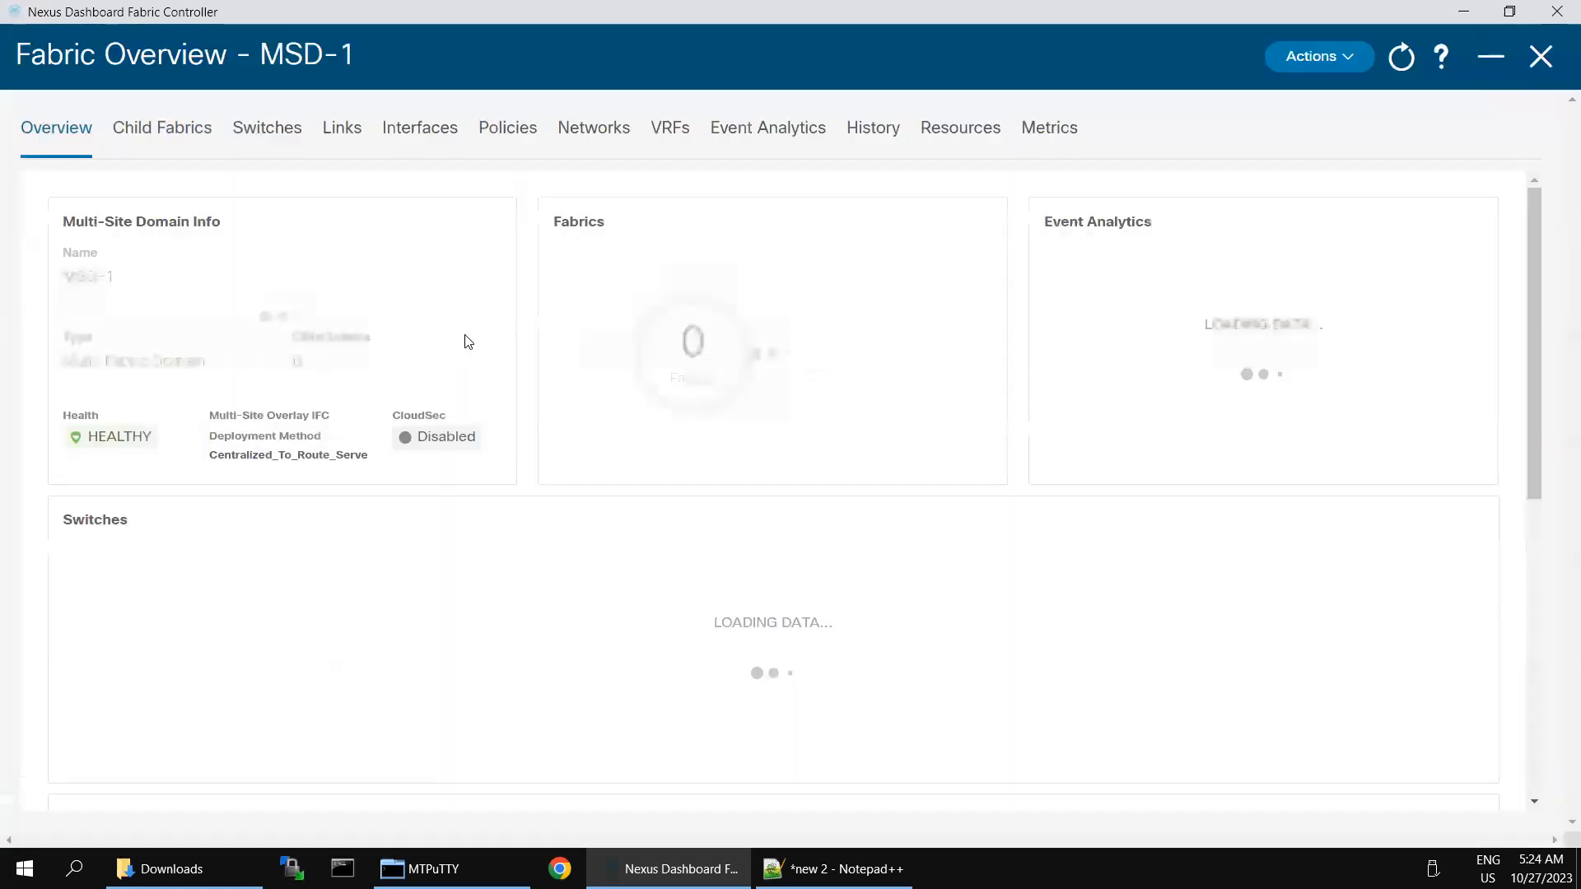
click(269, 138)
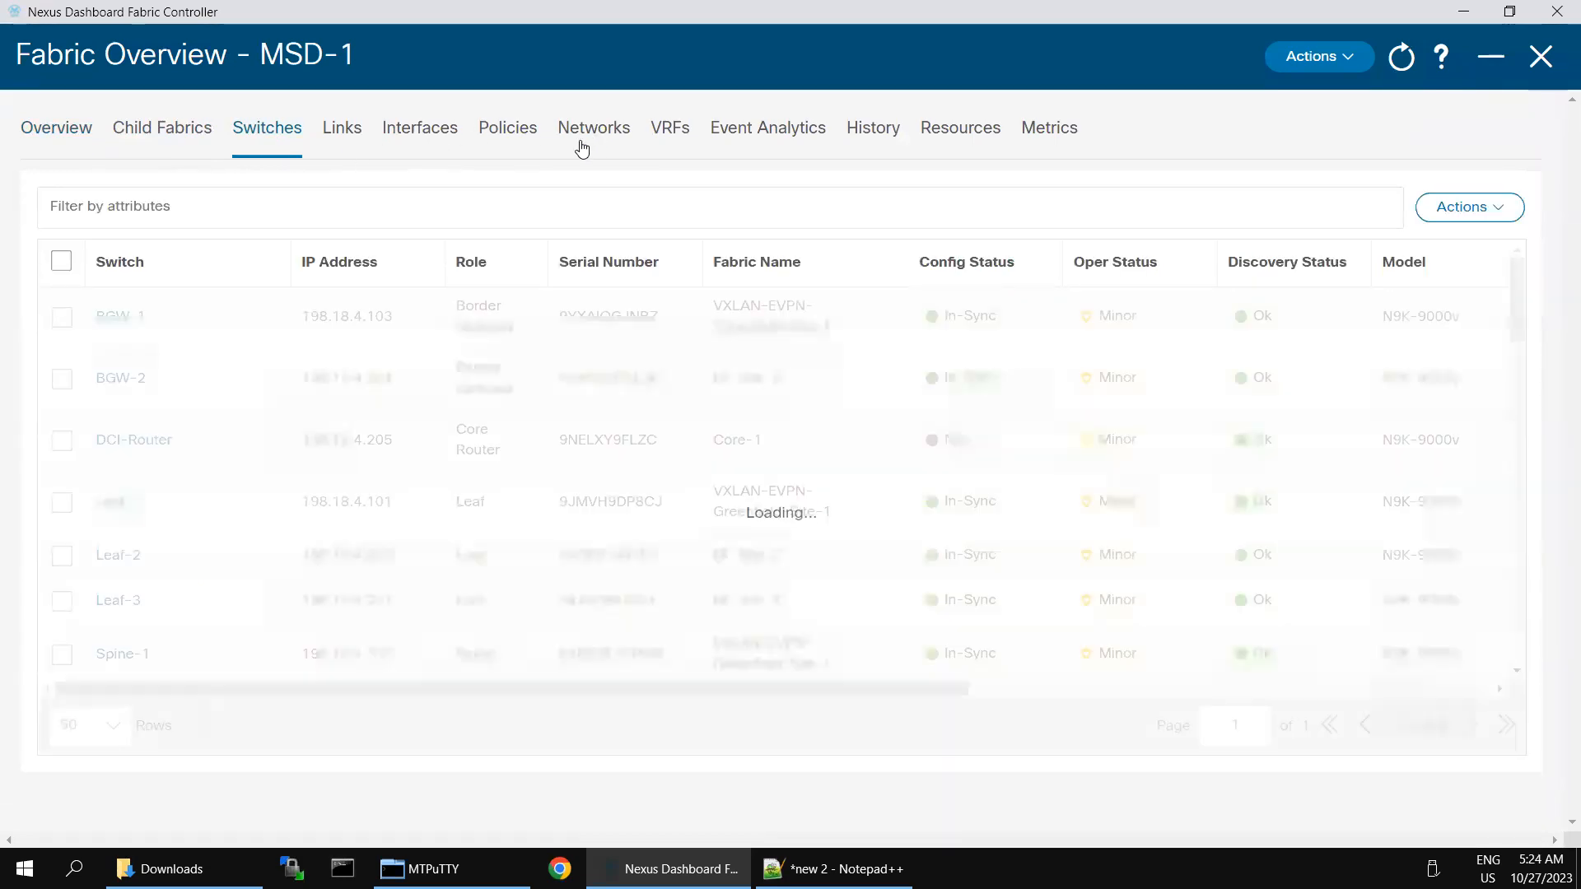
click(582, 145)
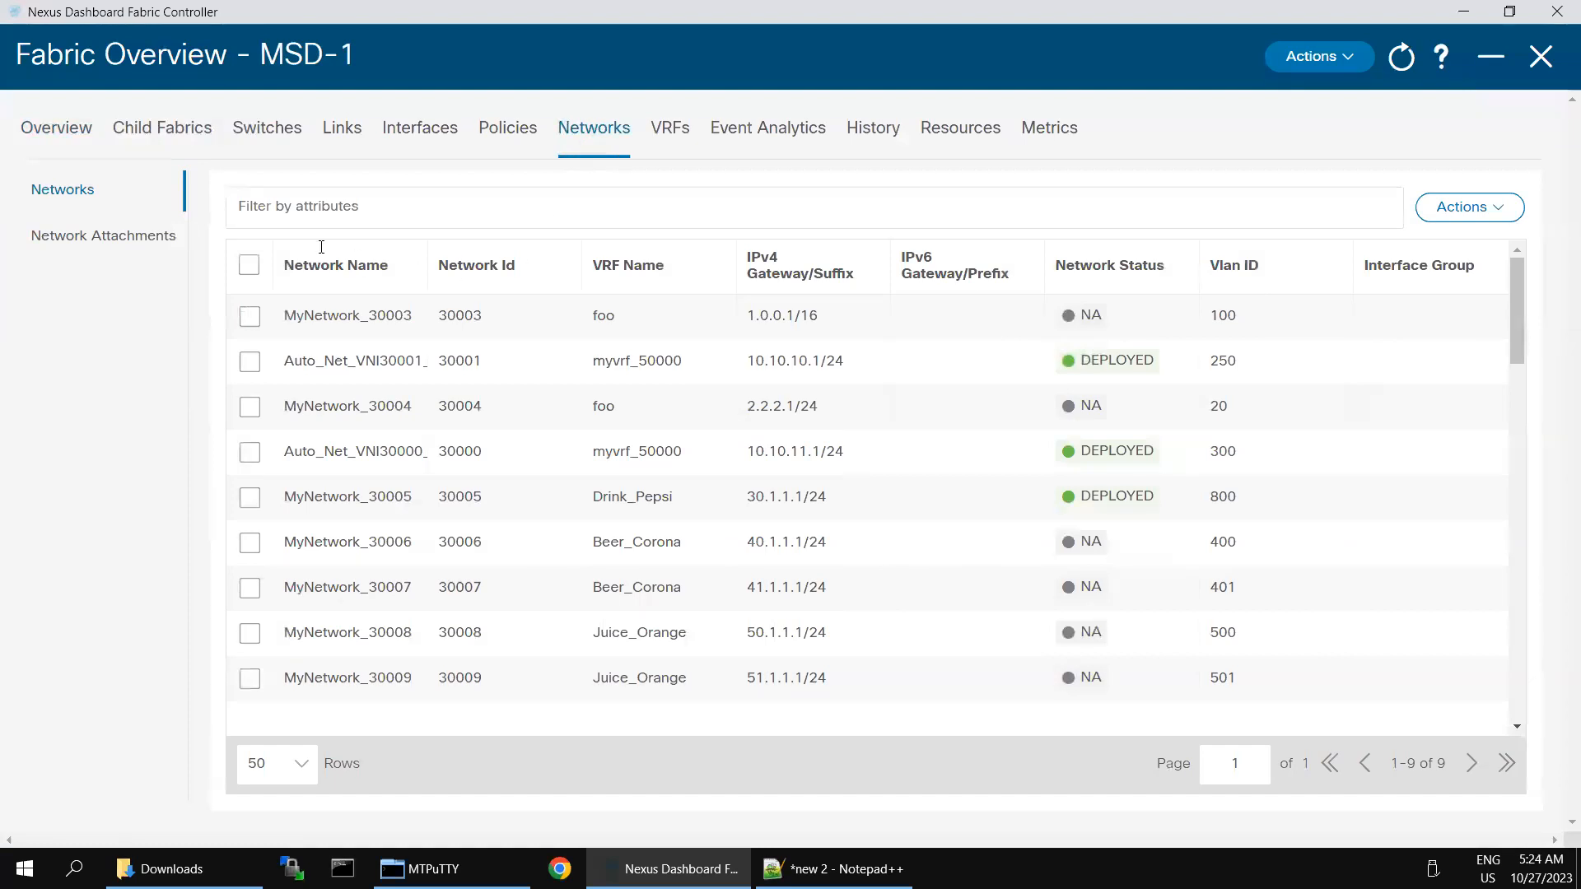
click(317, 202)
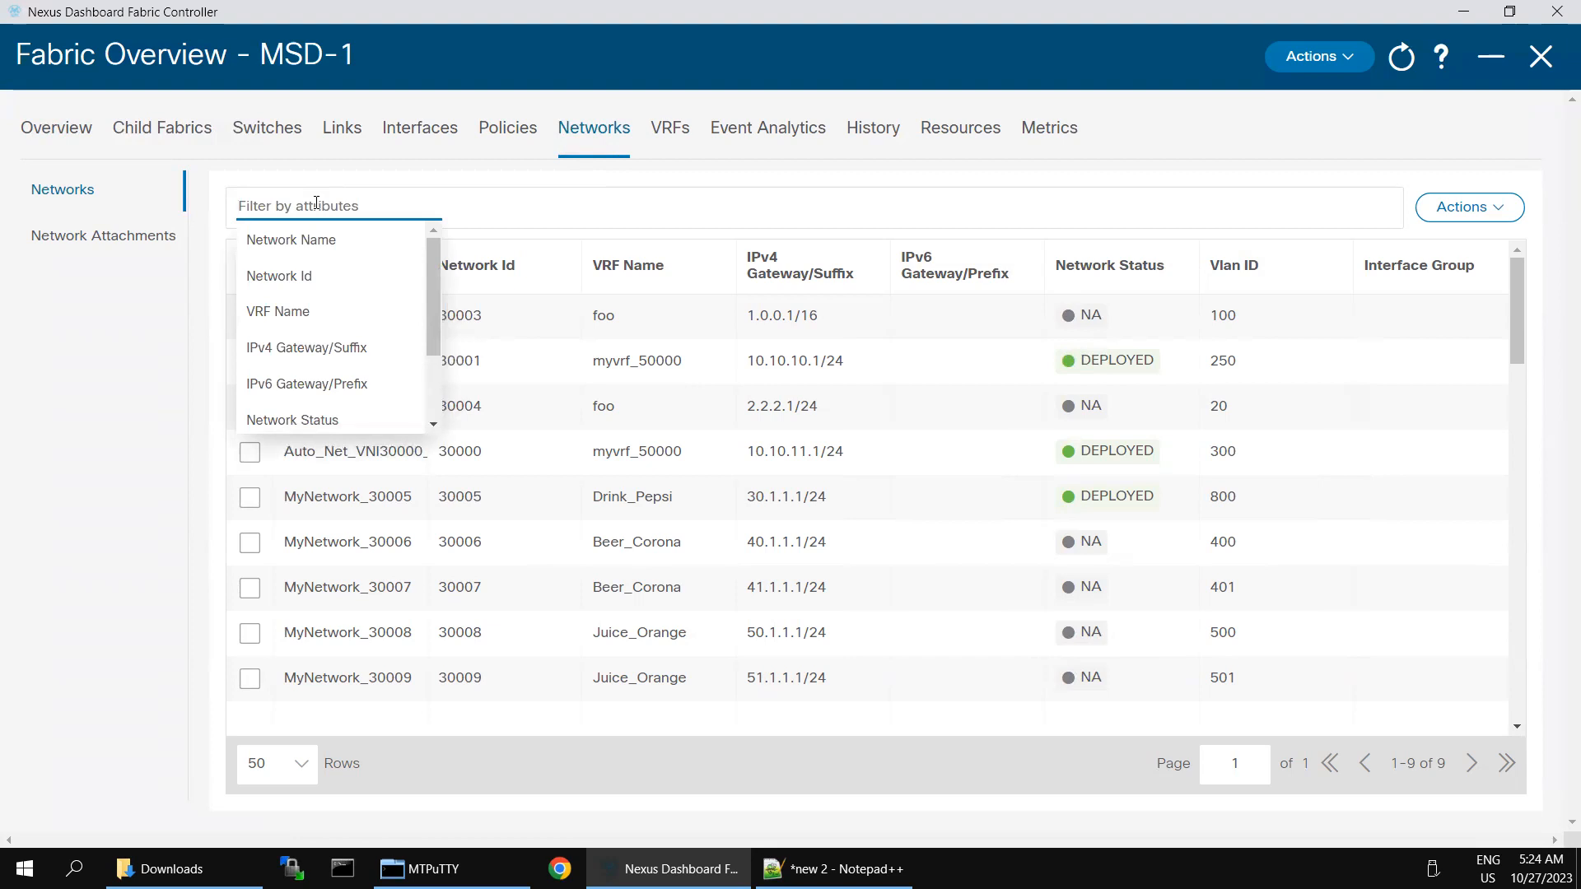
click(111, 245)
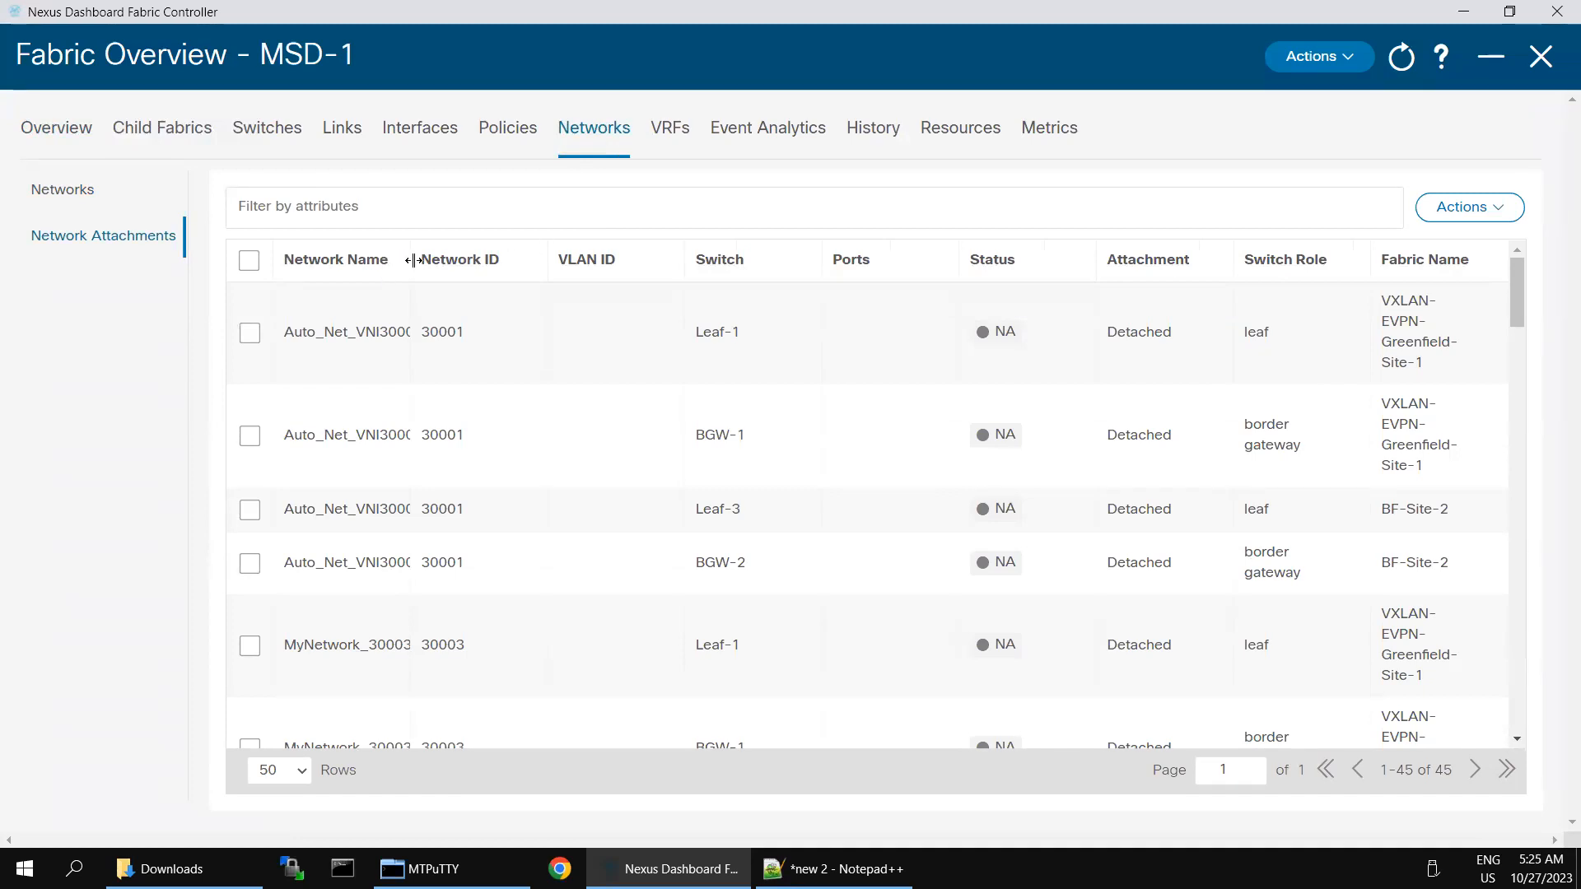
Step: Widen the Network Name column, then attach Leaf-1's Auto_Net_VNI30001_VLAN250 row on Ethernet1/2 and save
drag(410, 264, 618, 282)
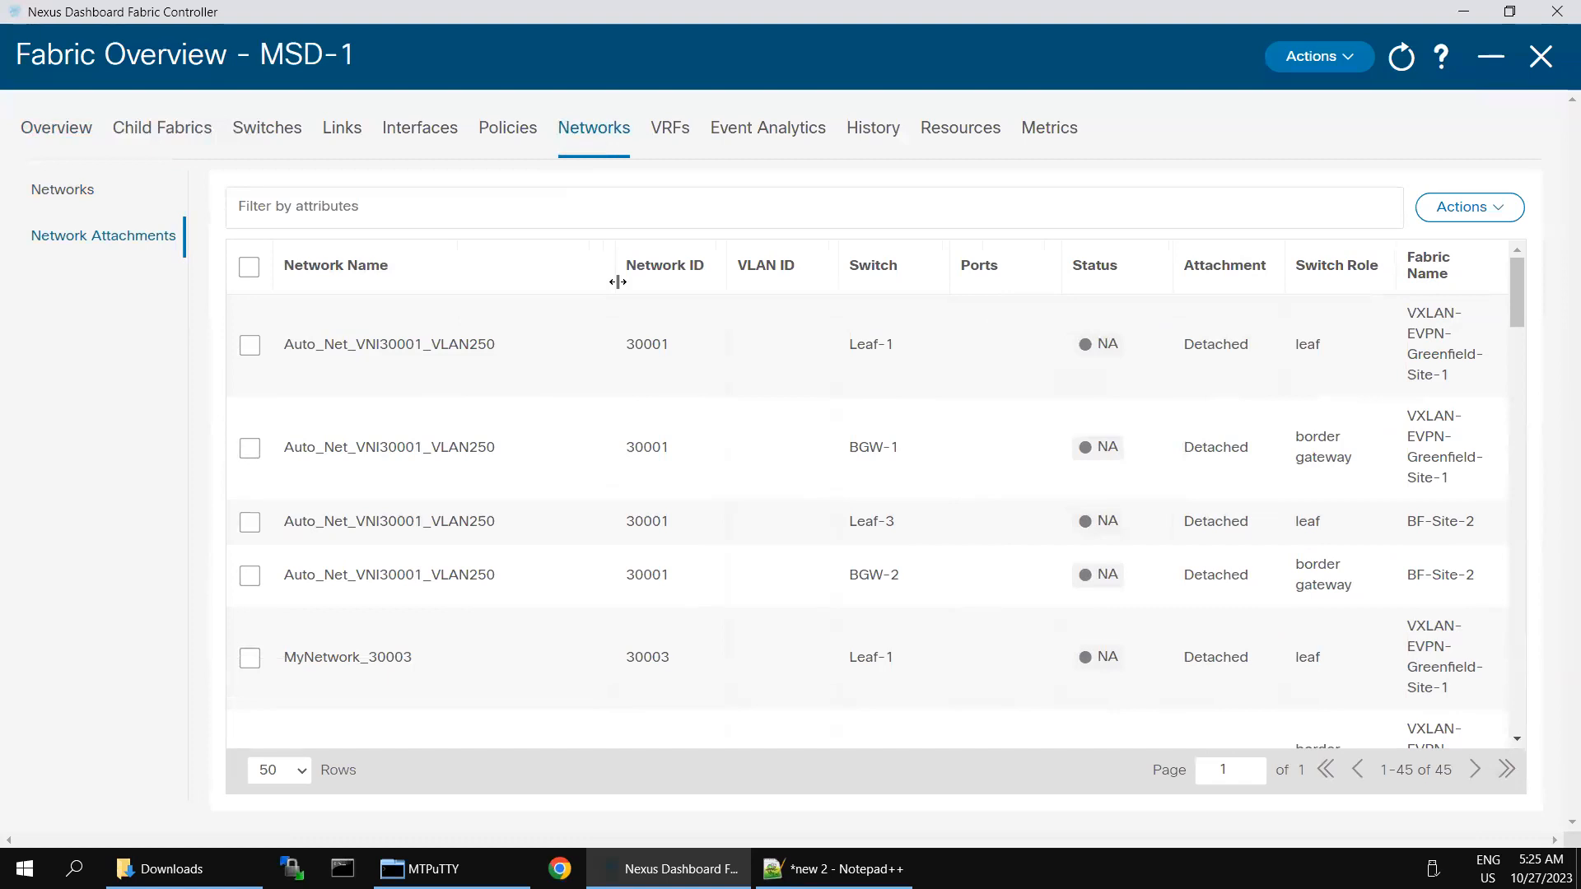
click(250, 346)
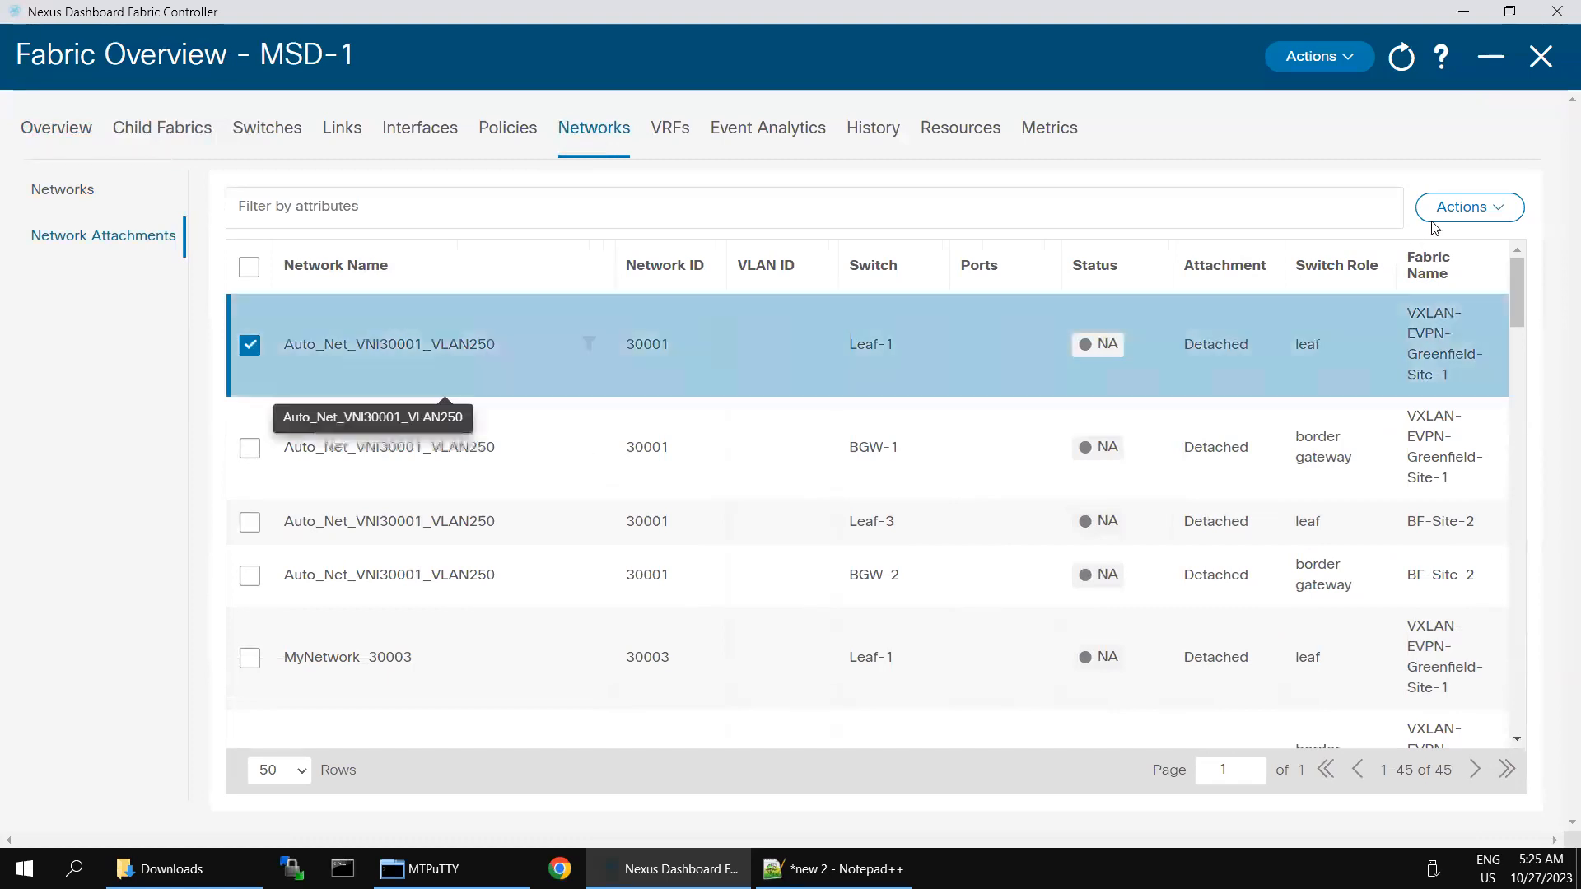
click(1498, 212)
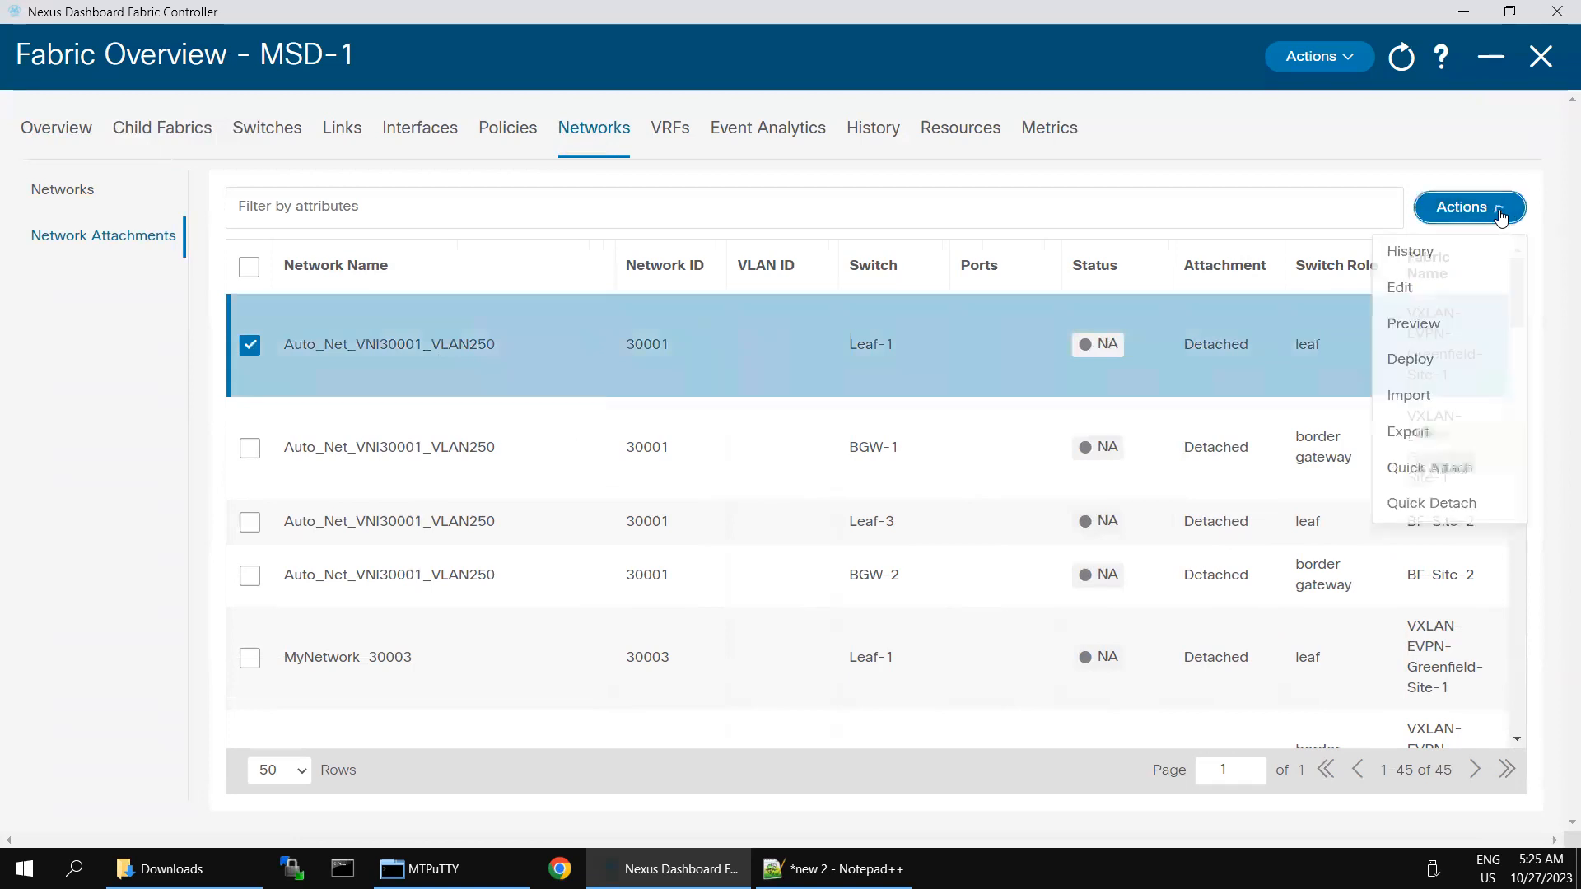
click(1403, 288)
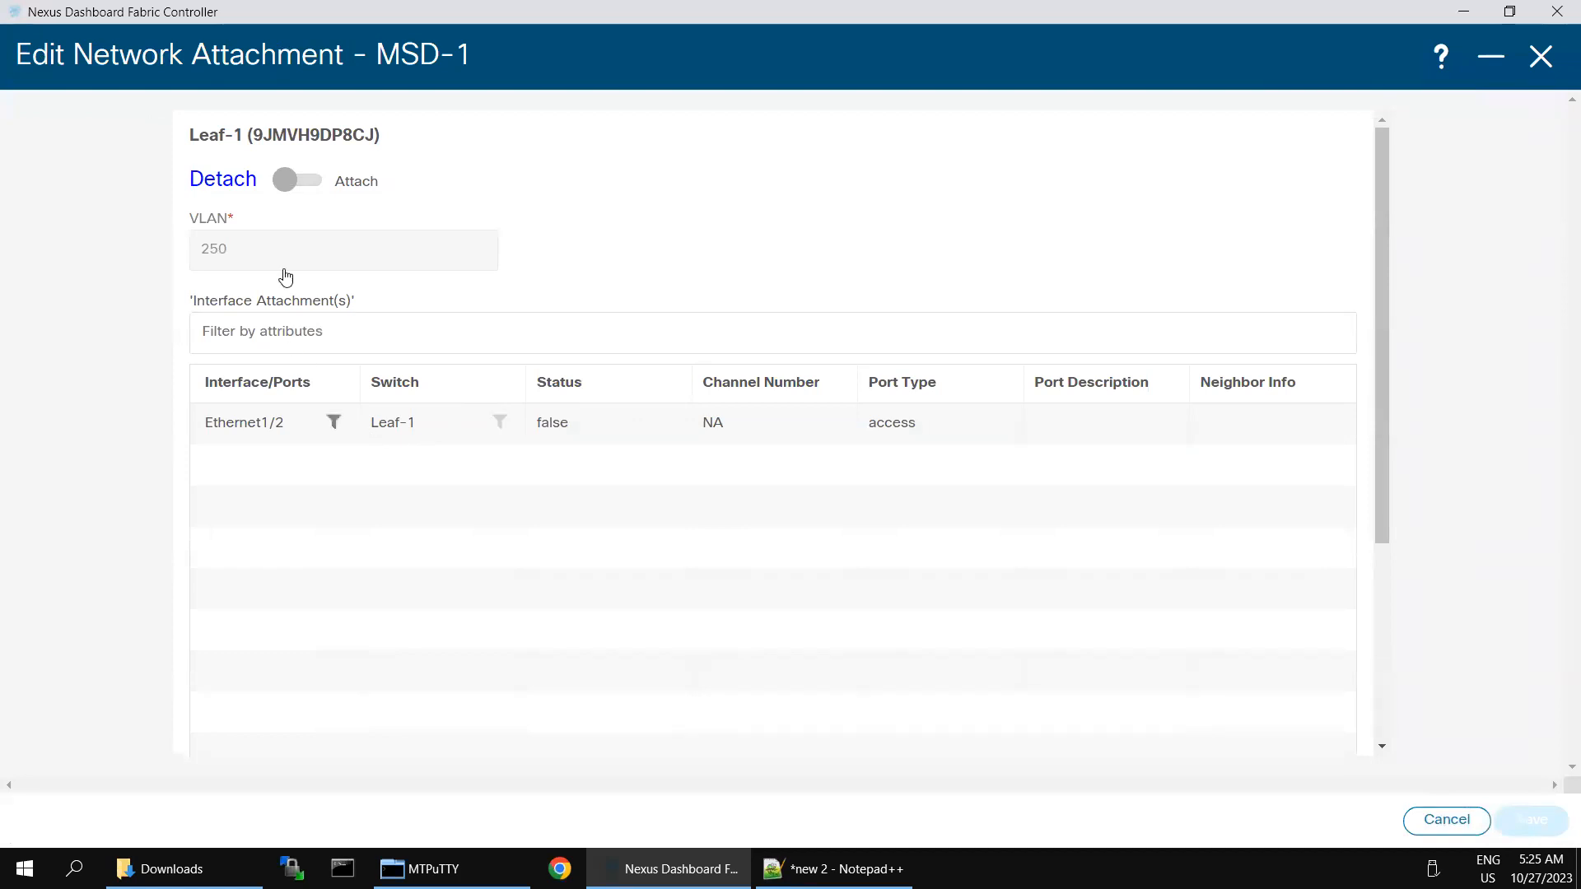
click(285, 180)
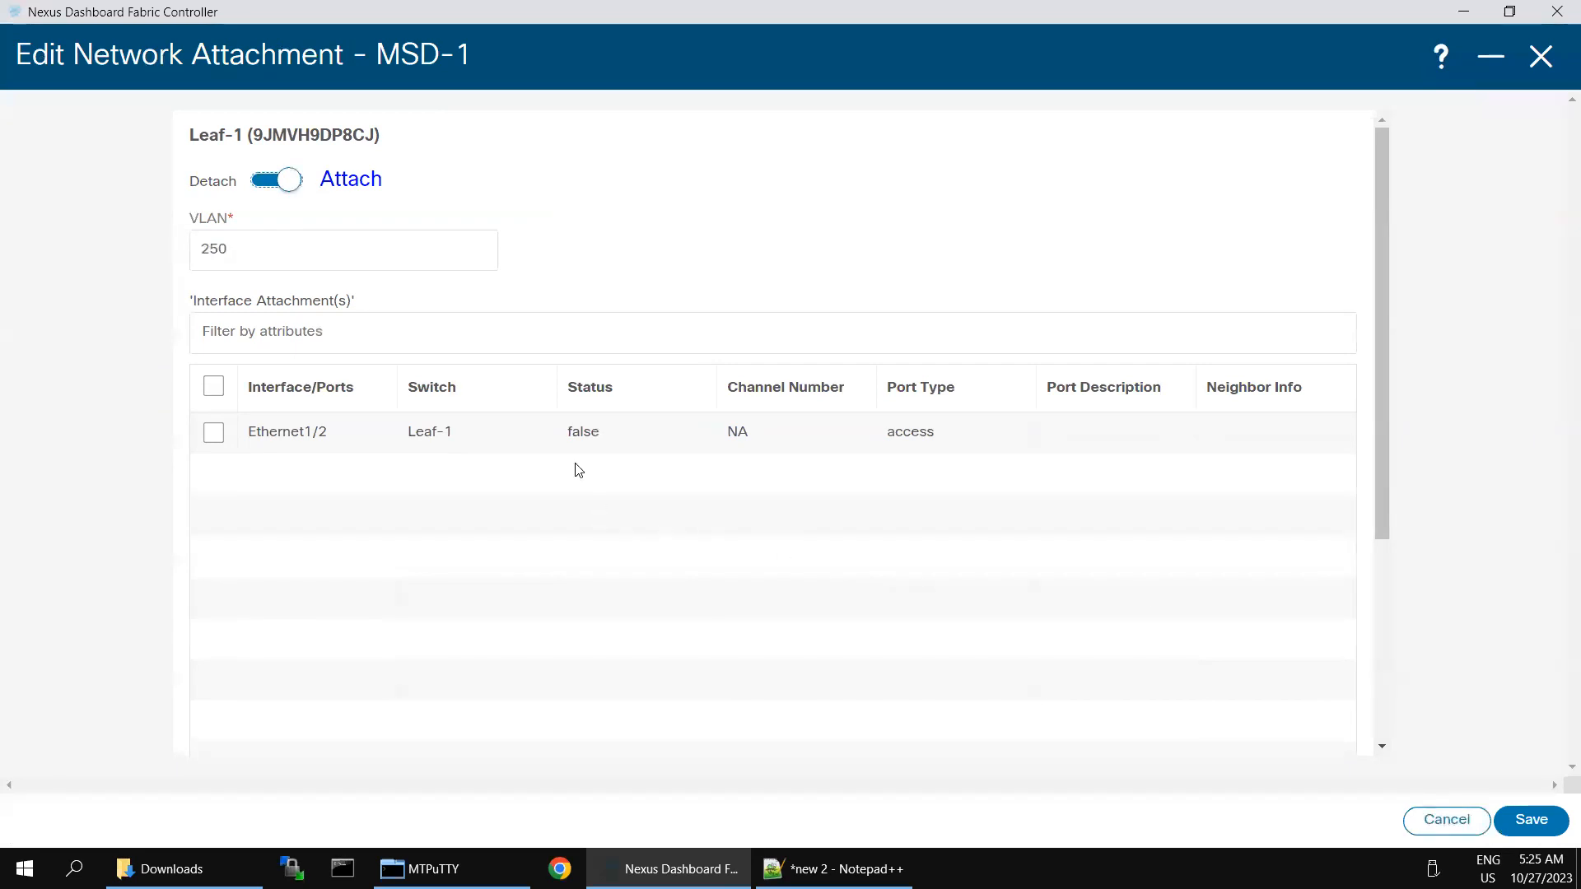
click(213, 433)
click(1508, 821)
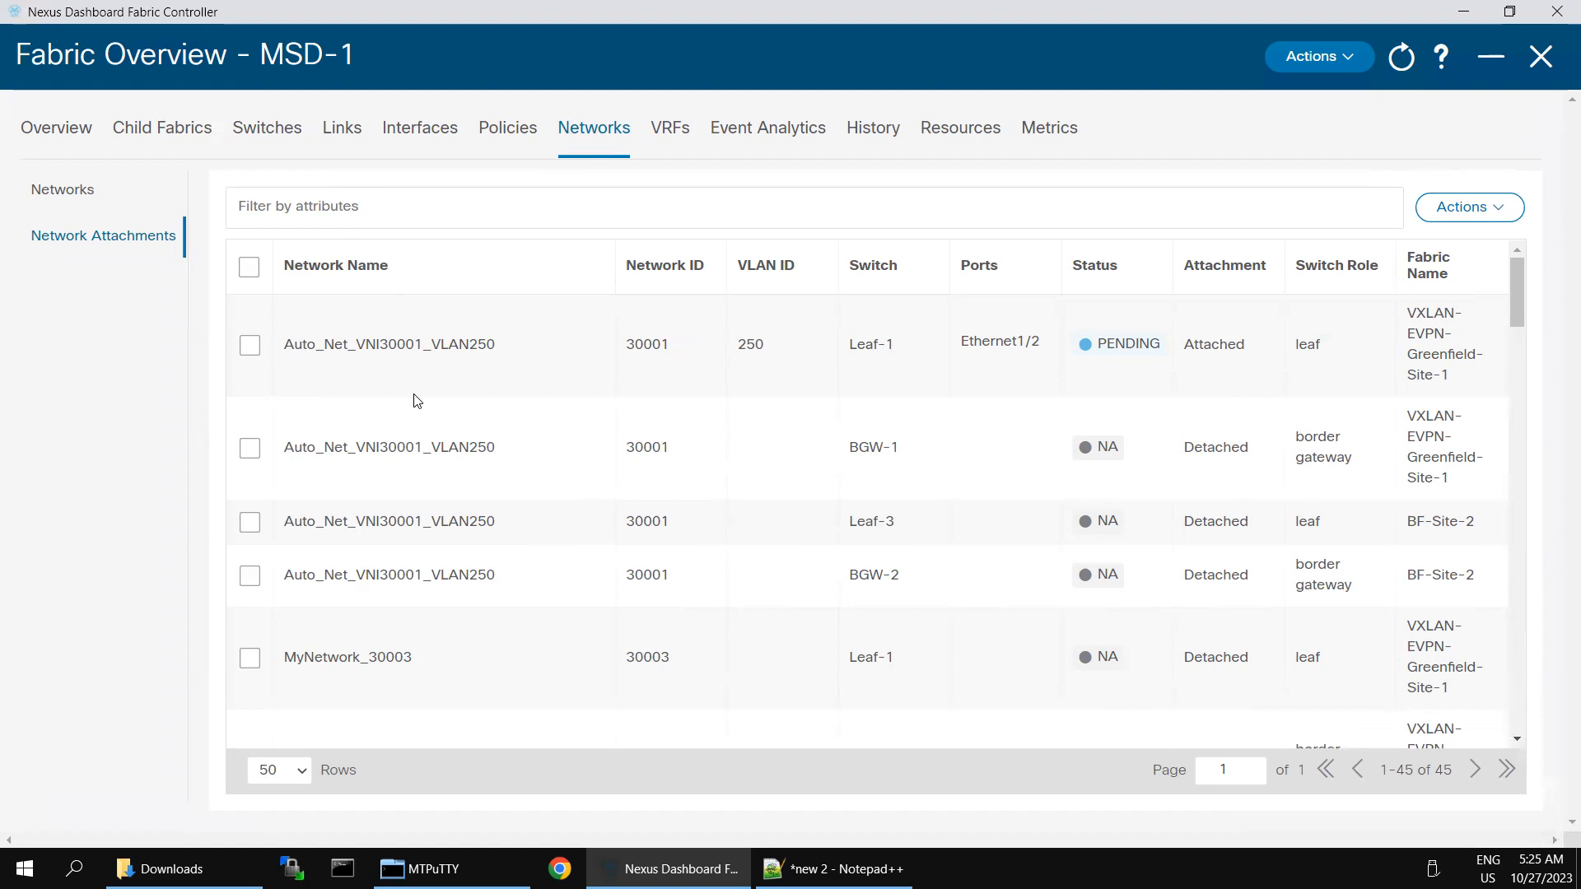
Step: Edit the BGW-1 and BGW-2 rows together, toggling Attach on each and saving both
click(248, 450)
click(248, 577)
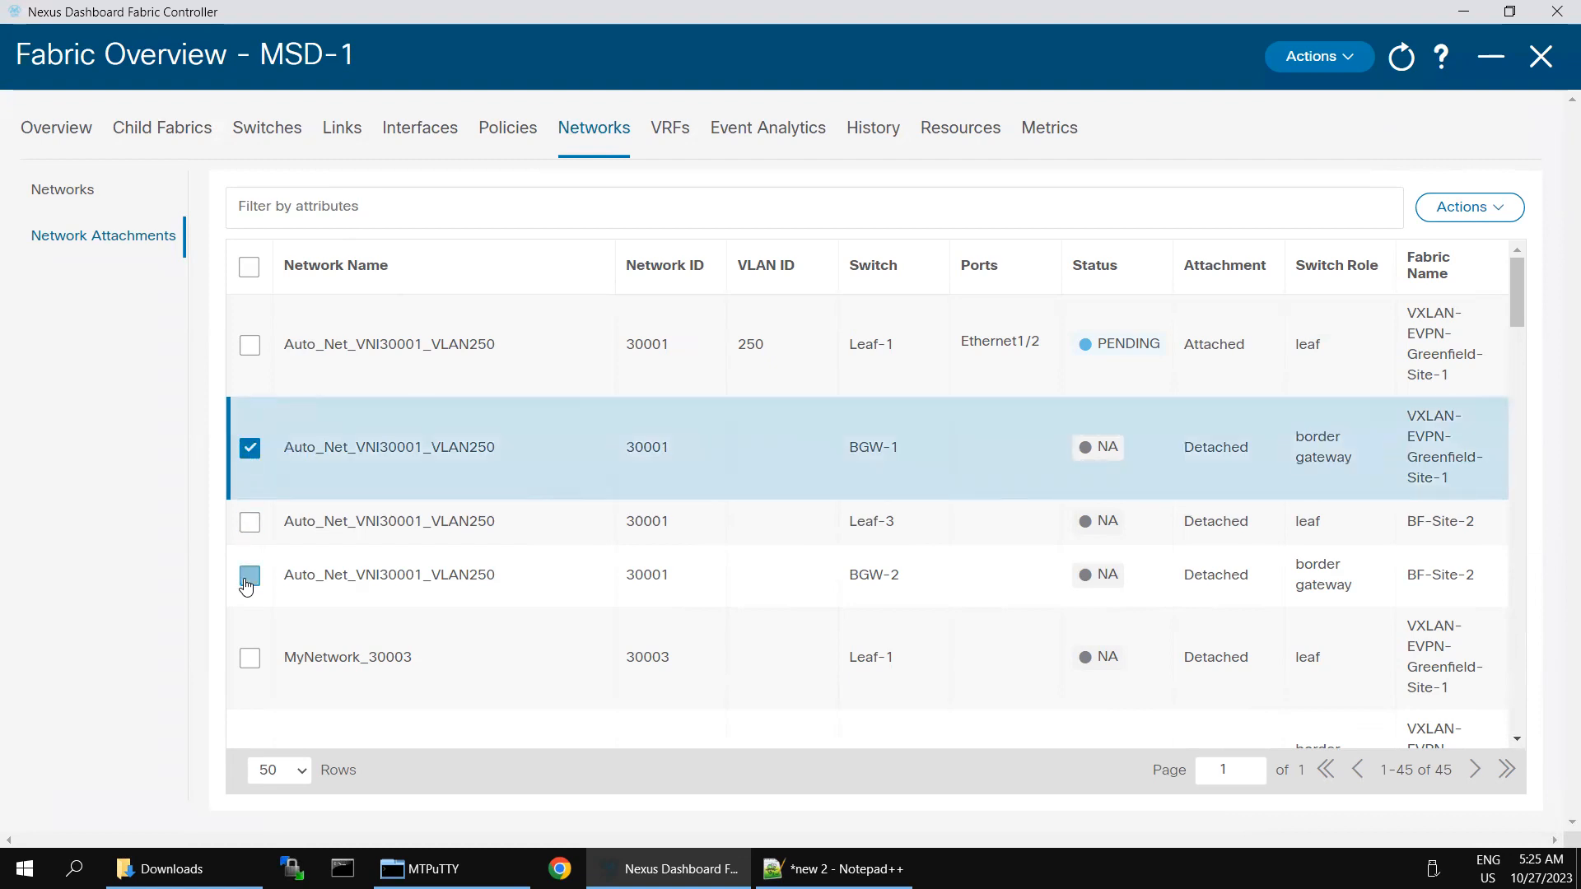
click(1509, 217)
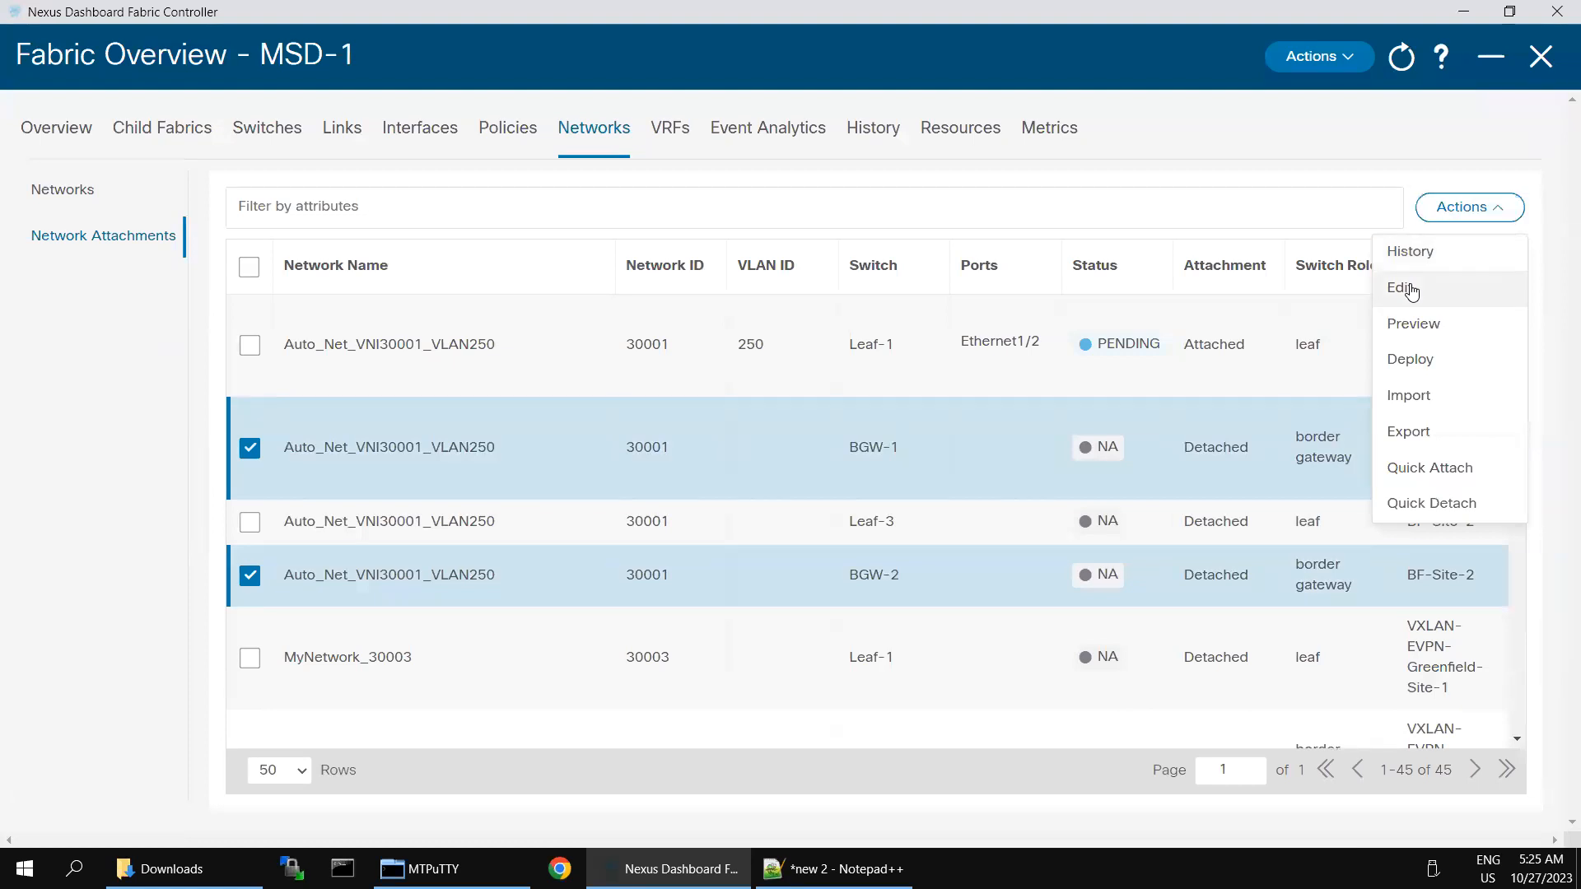
click(1412, 291)
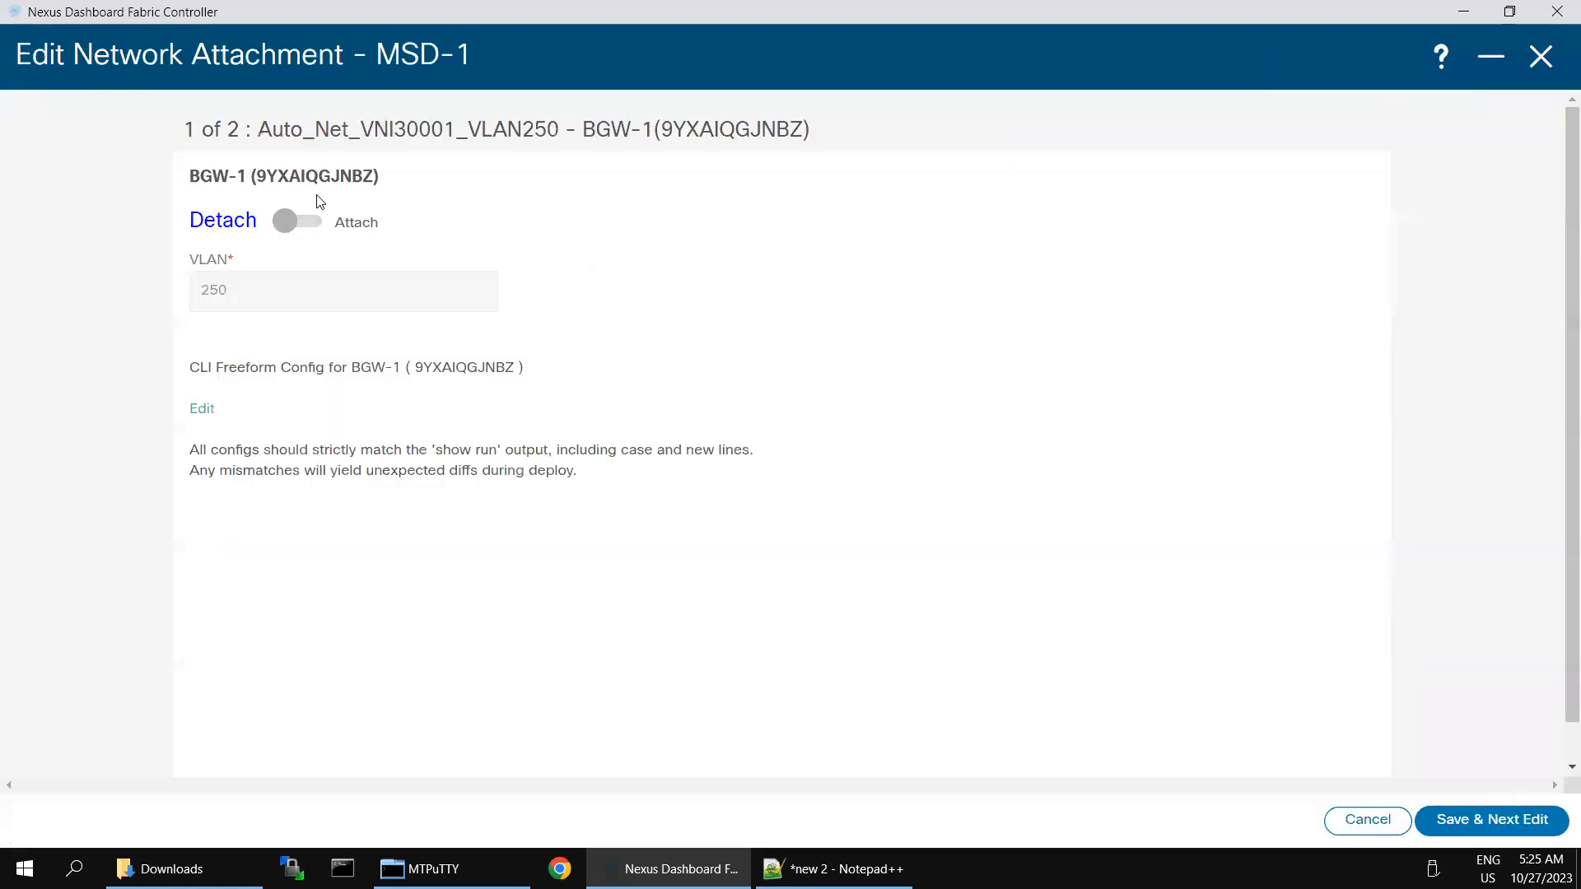
click(301, 220)
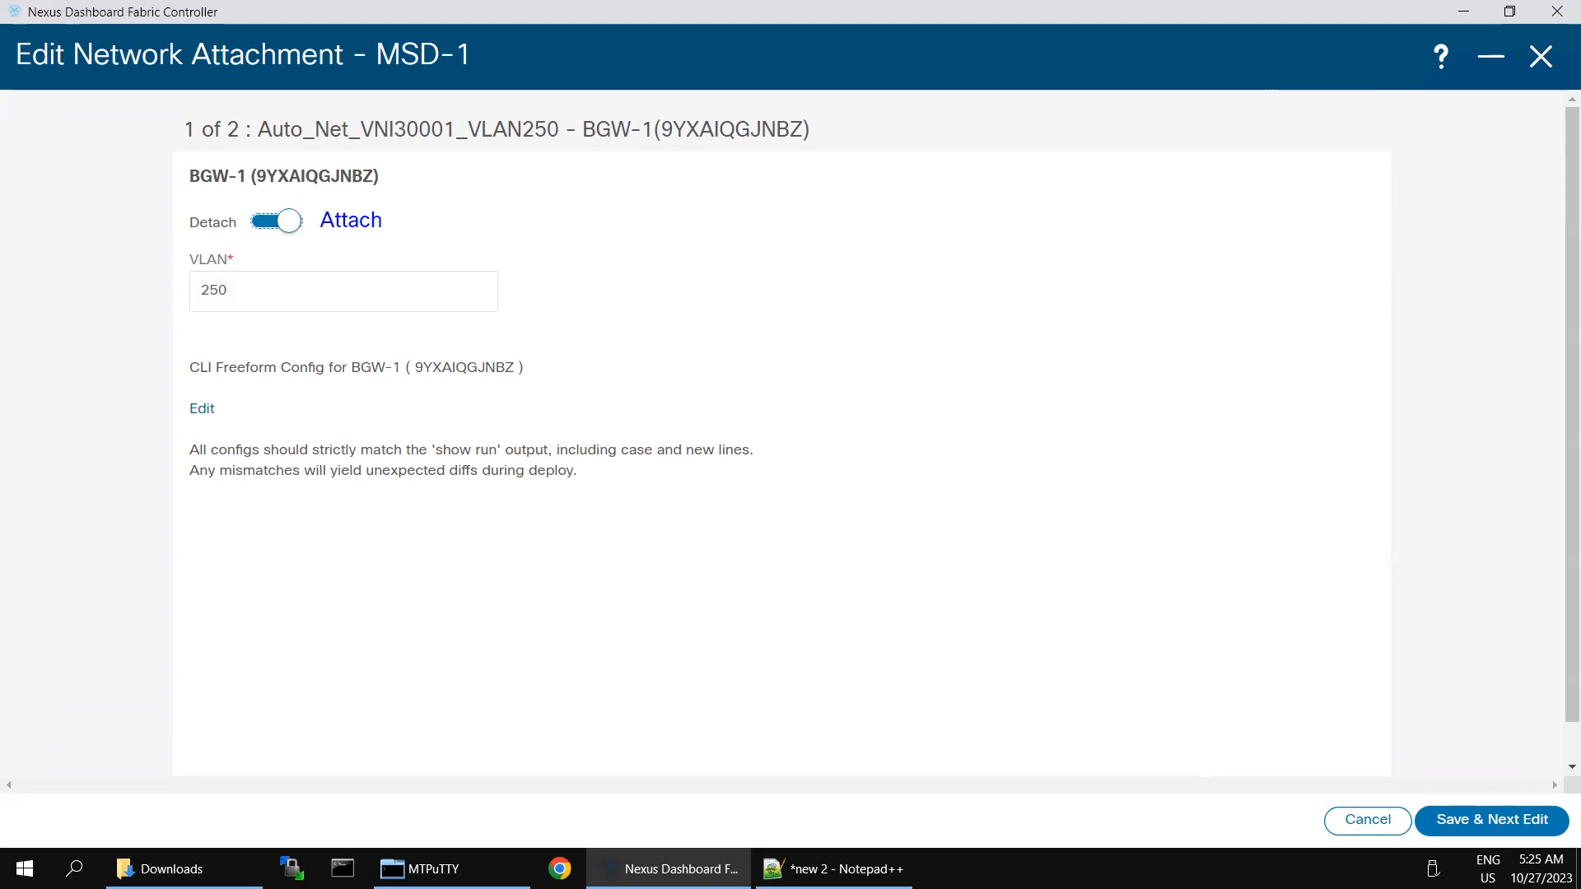
click(1463, 820)
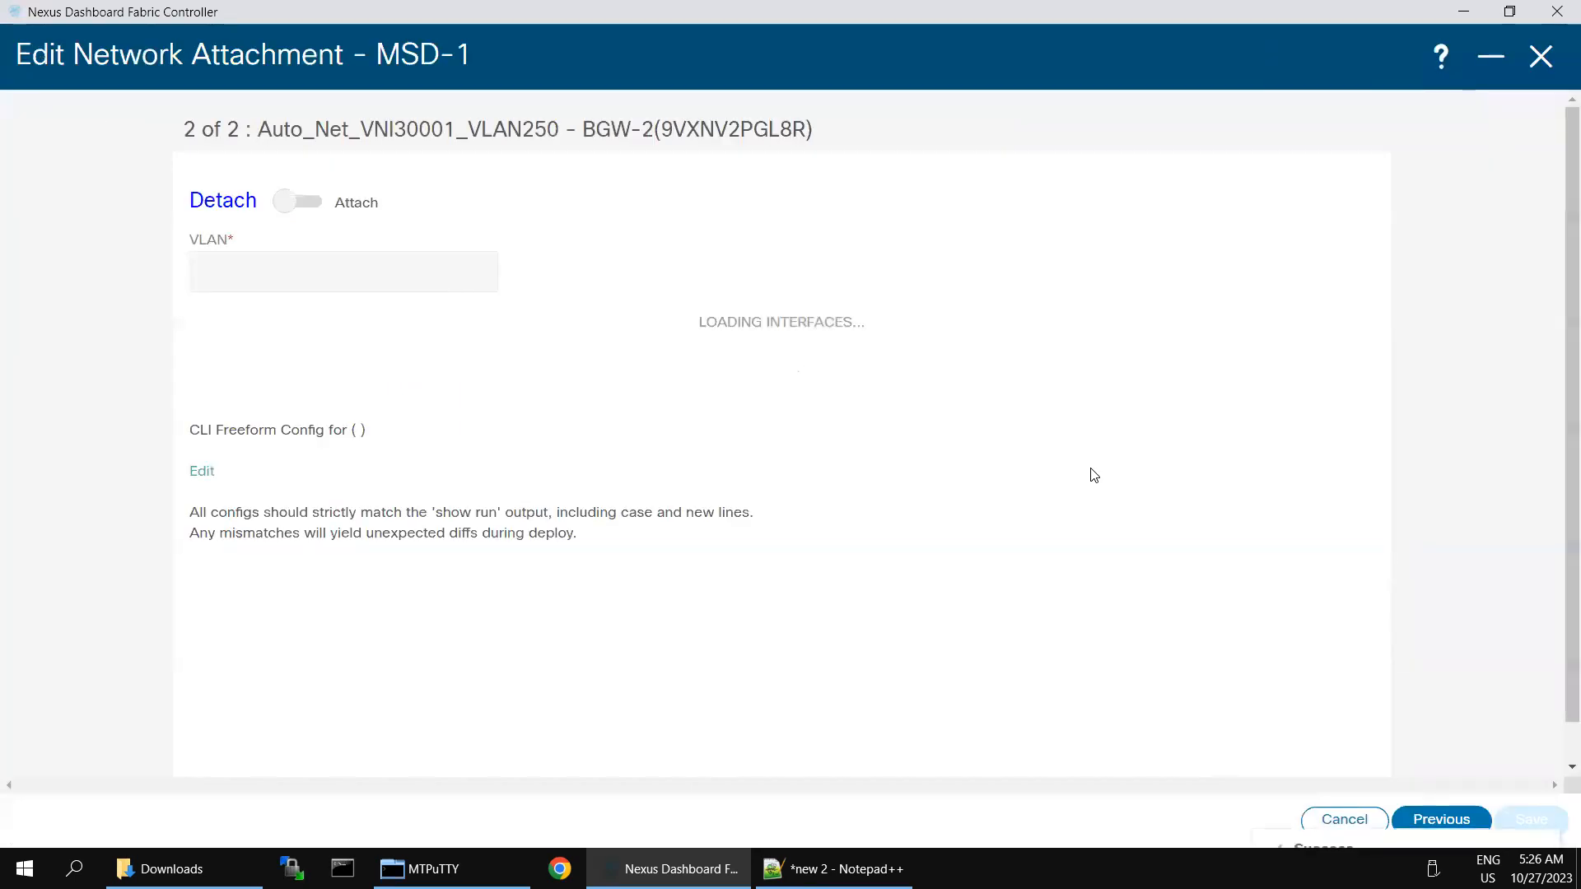
click(286, 222)
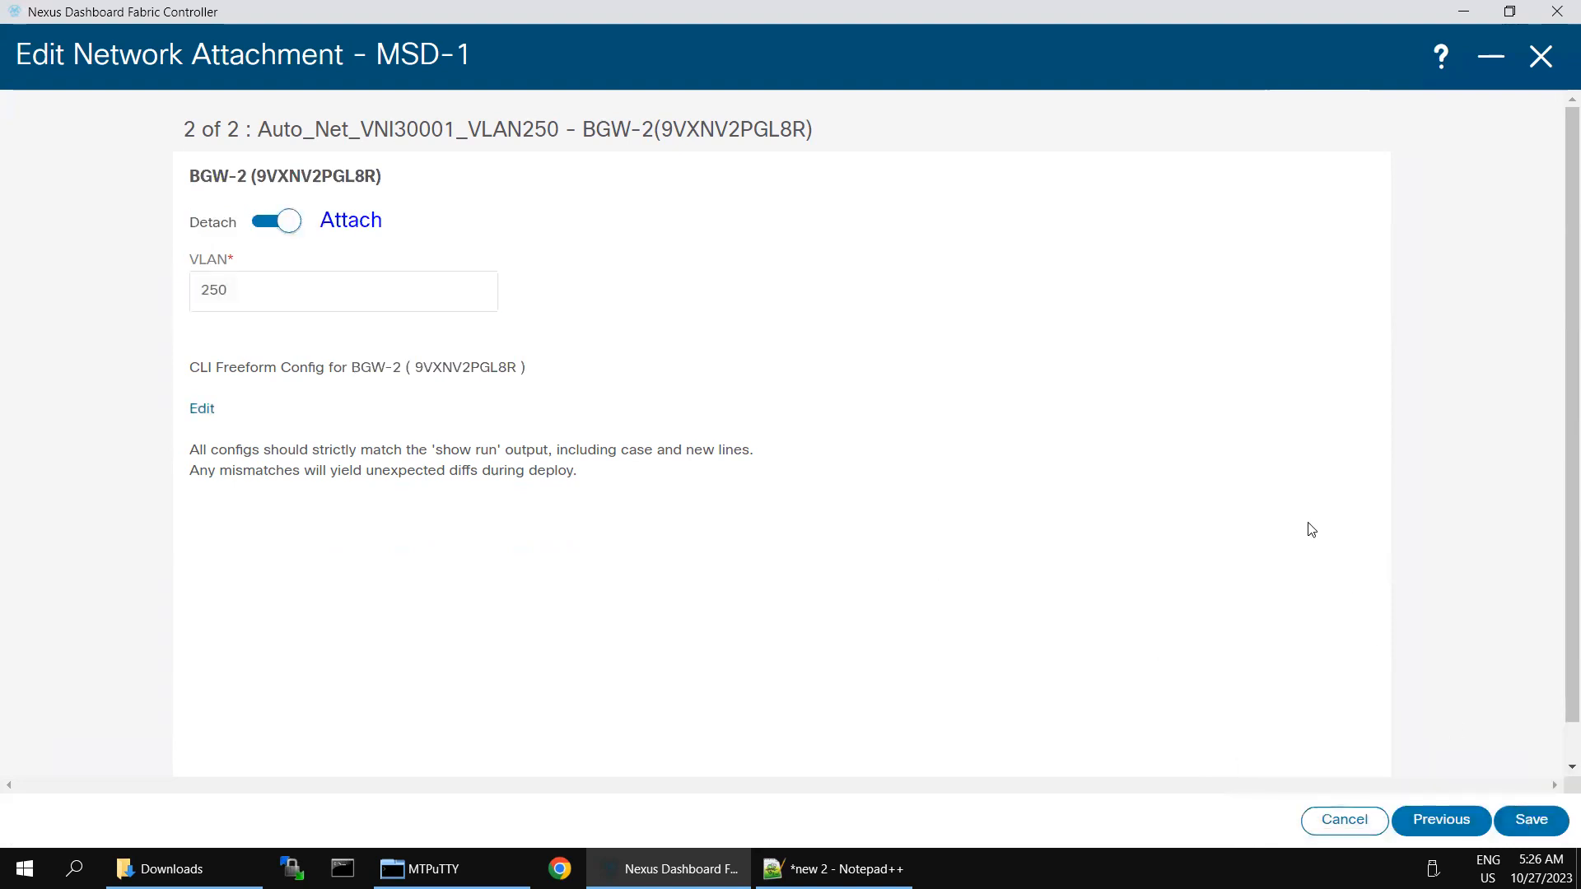
click(1531, 821)
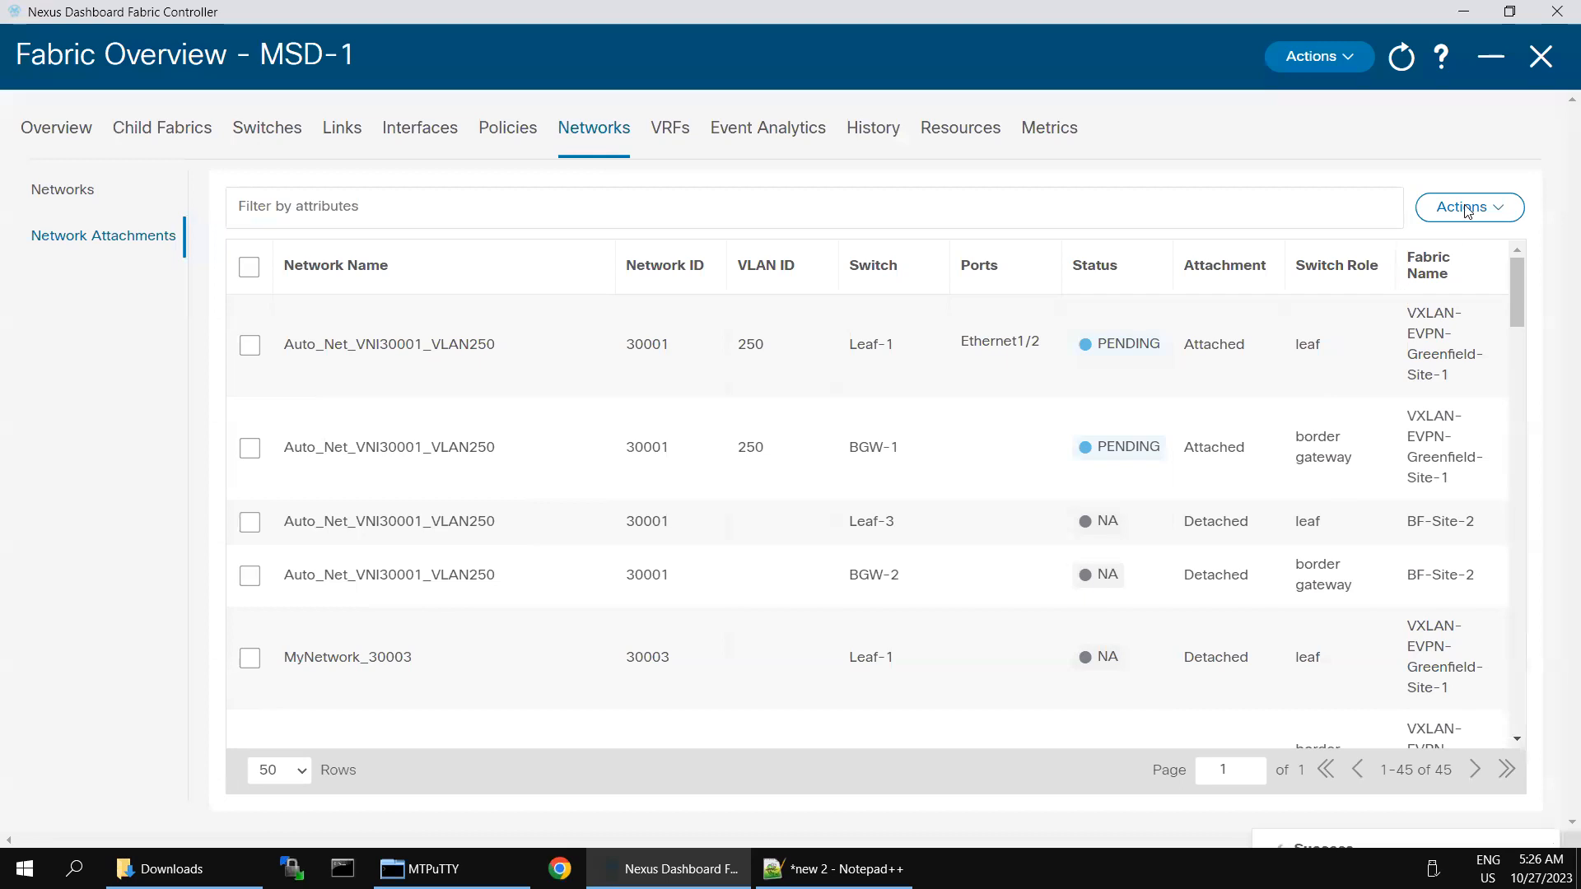
Step: Run Recalculate and Deploy from MSD-1's Actions menu to preview the pending config
click(1345, 63)
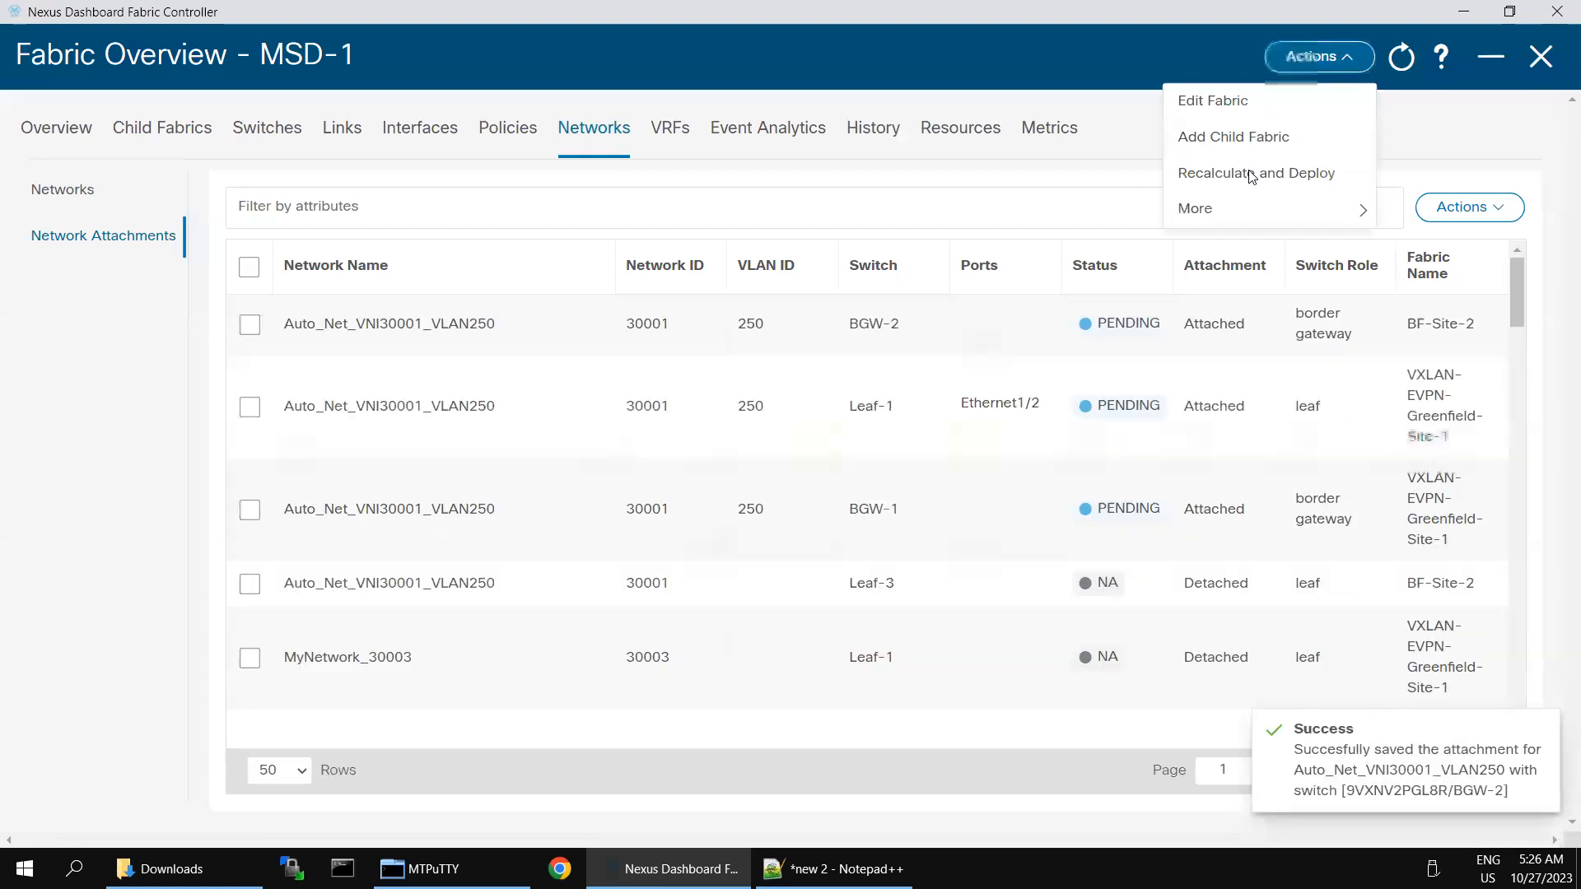
click(1251, 176)
click(1351, 63)
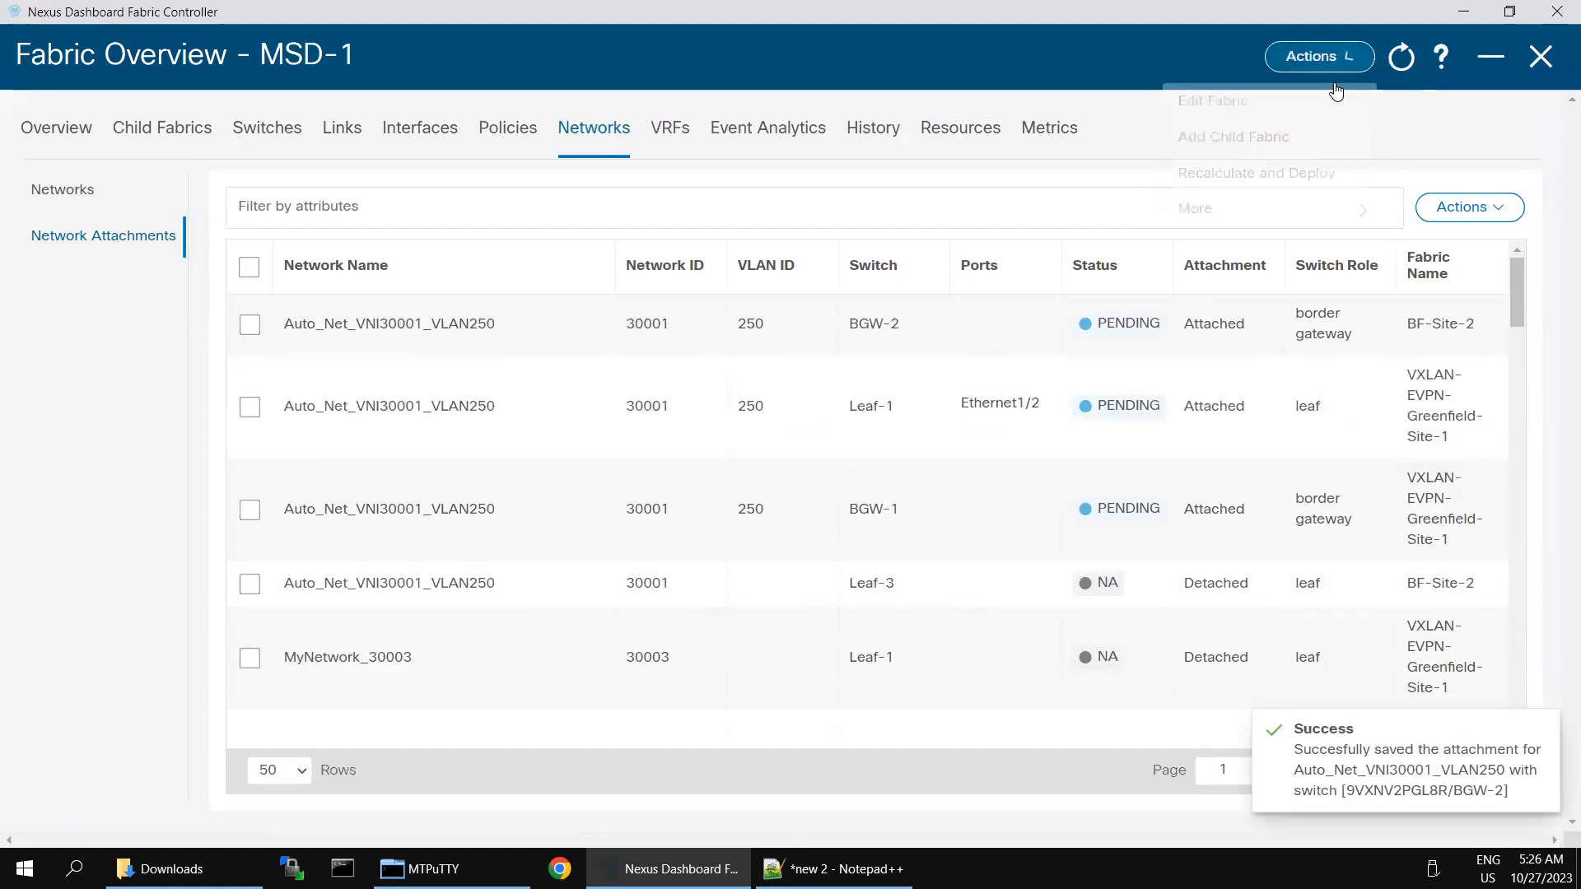
click(1266, 180)
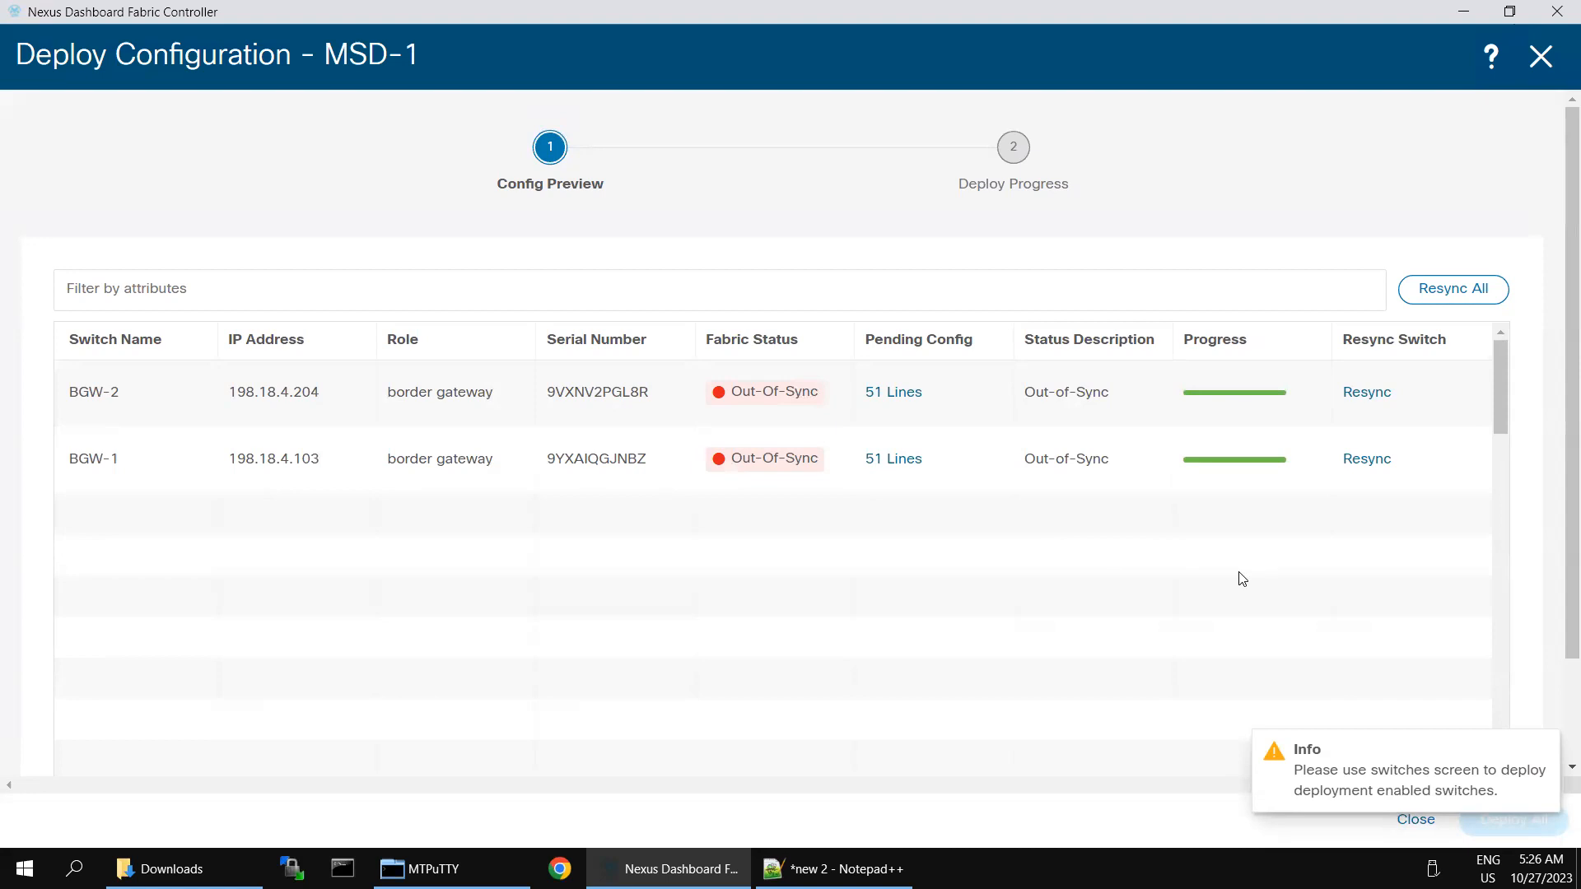
Step: Select BGW-2's entire 51-line pending configuration, close the preview, and switch to MTPuTTY
click(1363, 392)
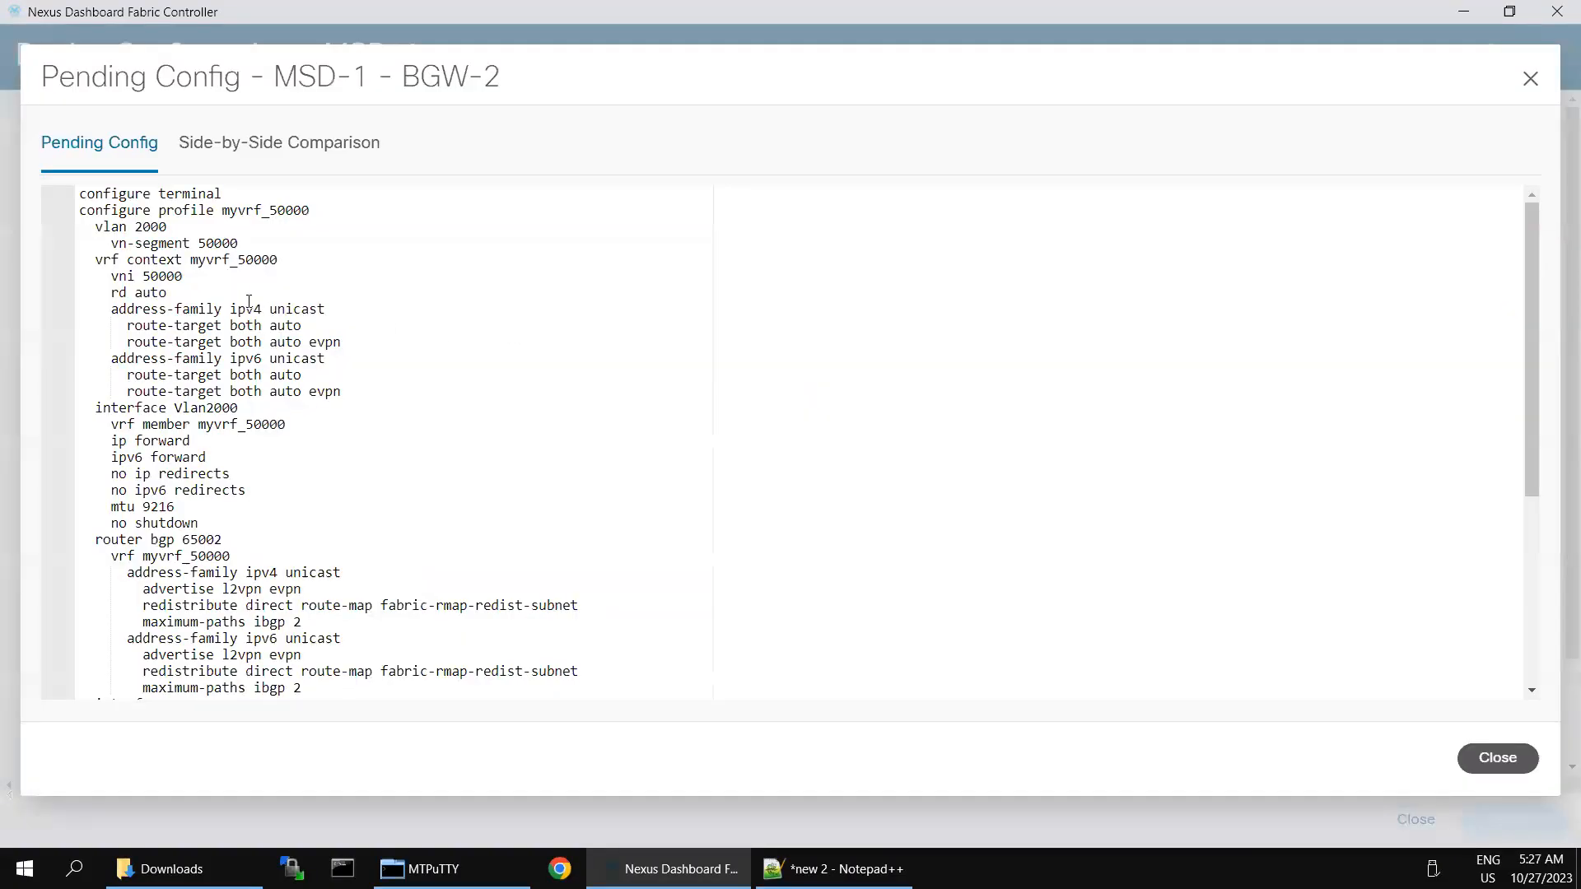
click(238, 291)
key(ctrl+a)
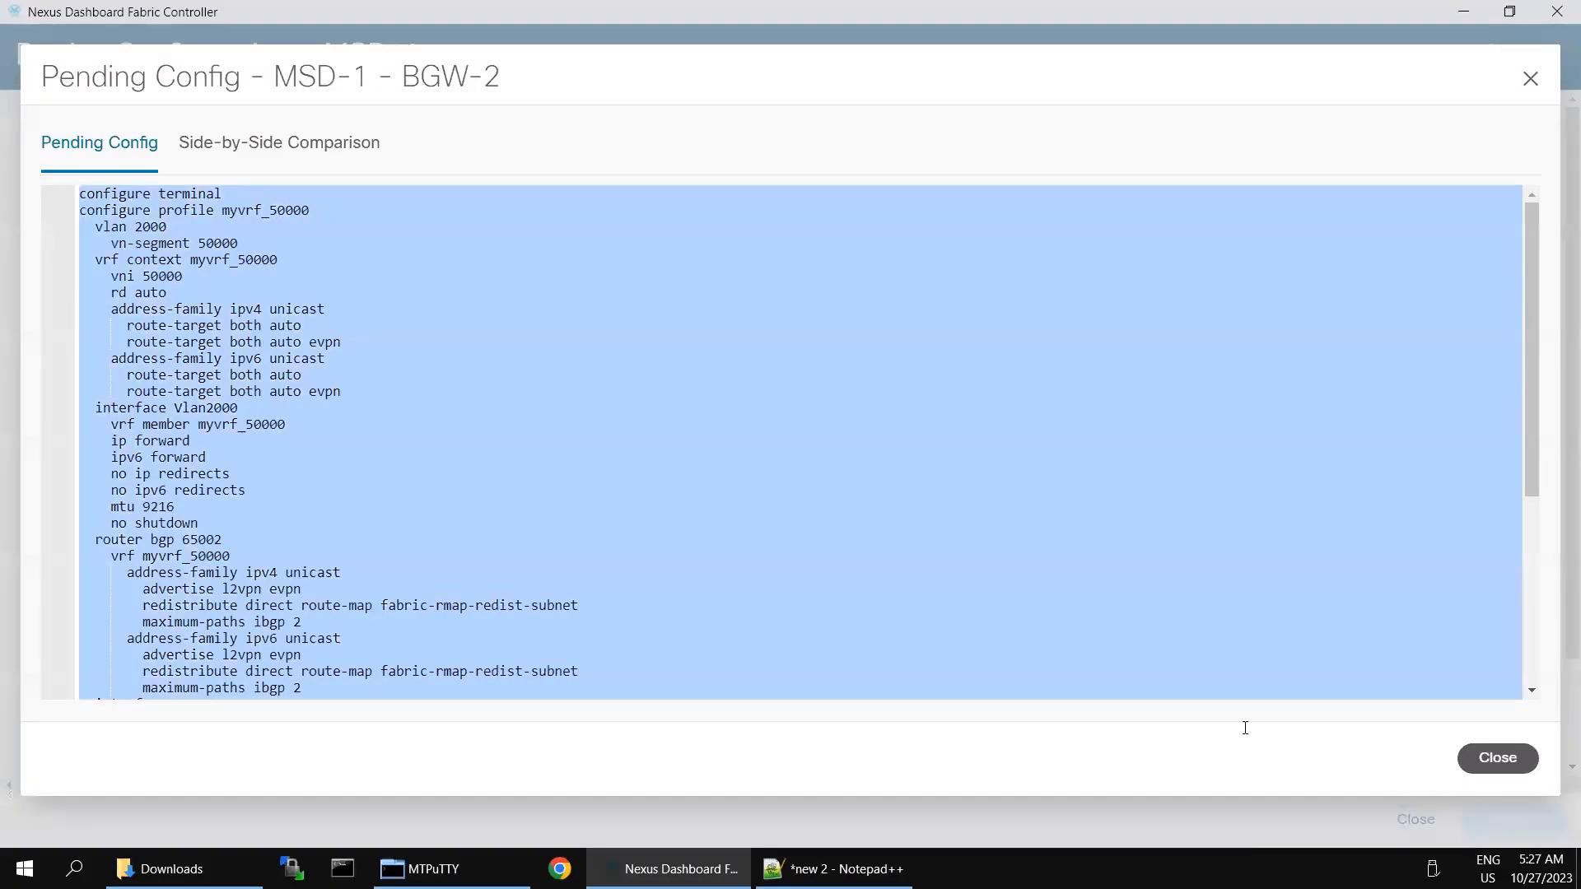
click(1481, 765)
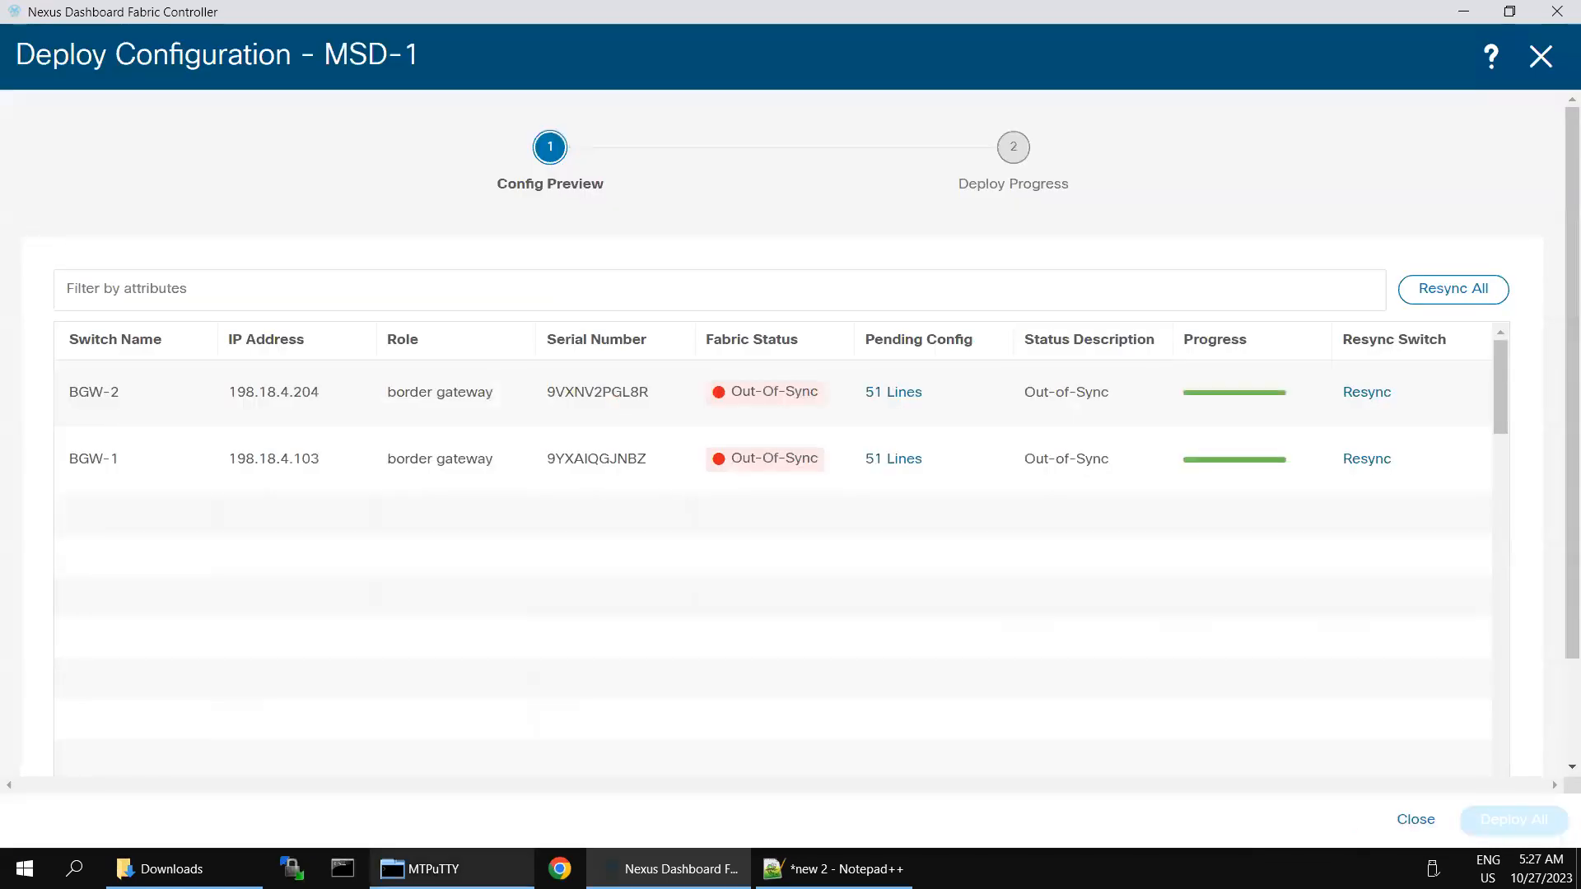
click(453, 869)
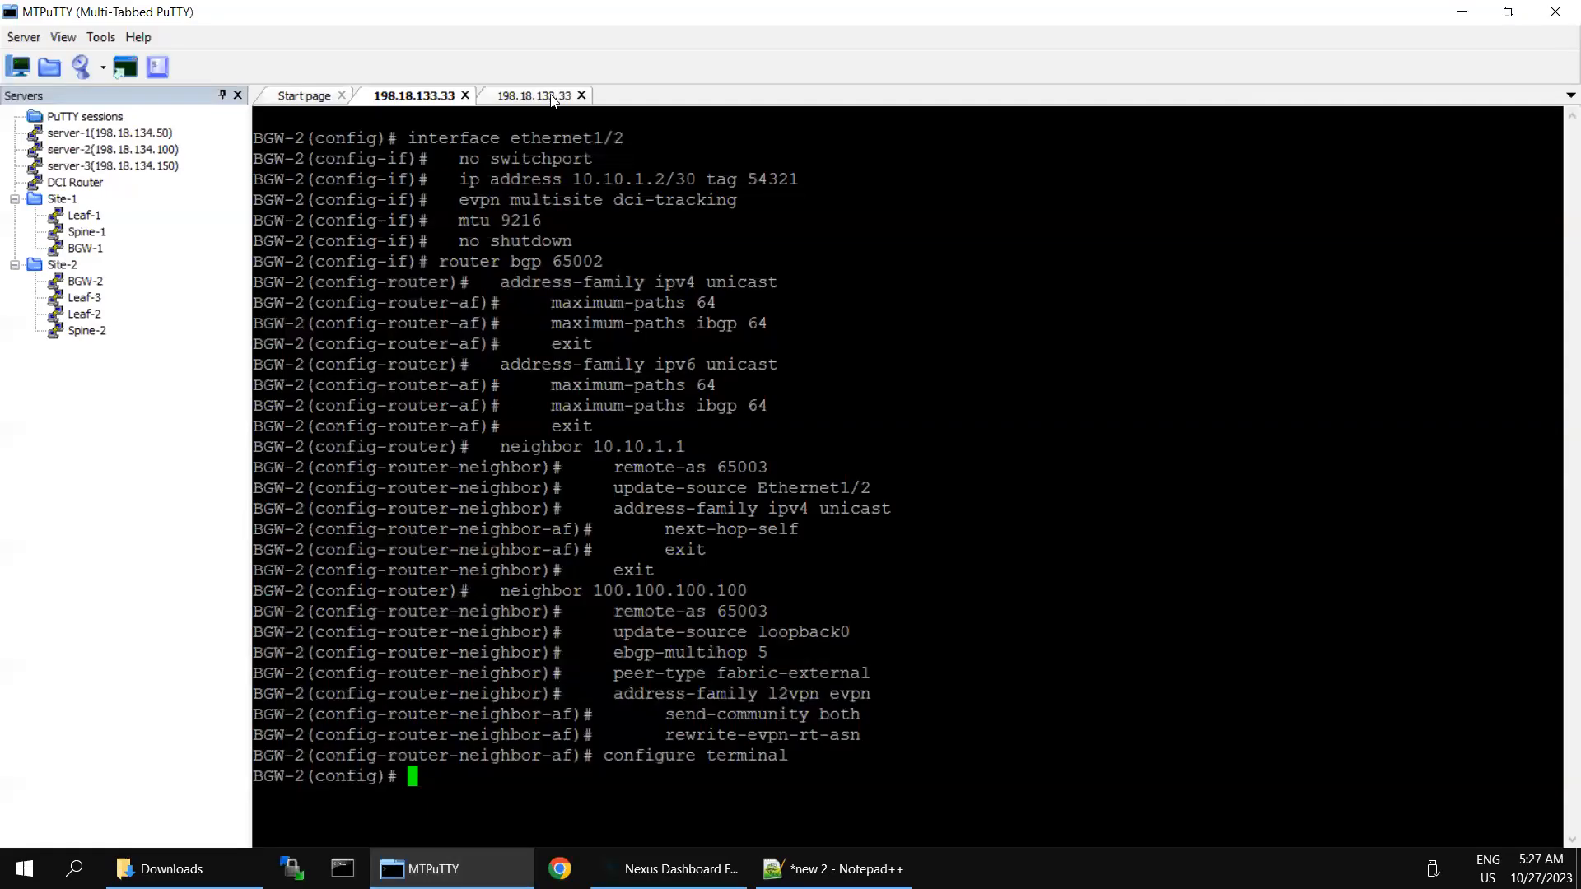
Step: Paste the pending config at BGW-2's config prompt and return to the Deploy Configuration window
text(configure terminal)
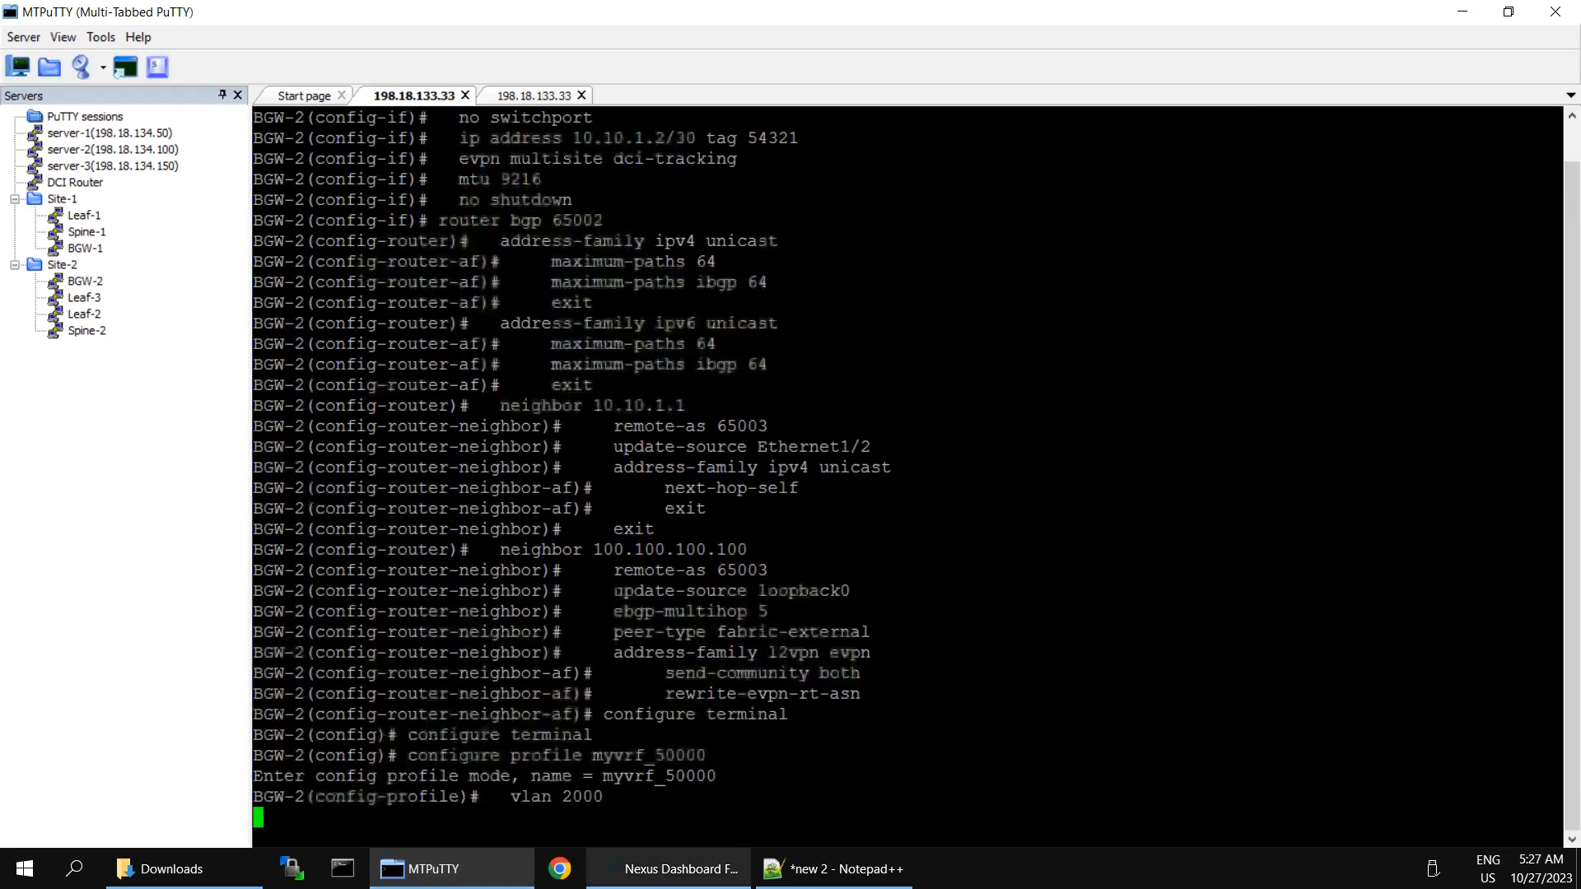
click(667, 869)
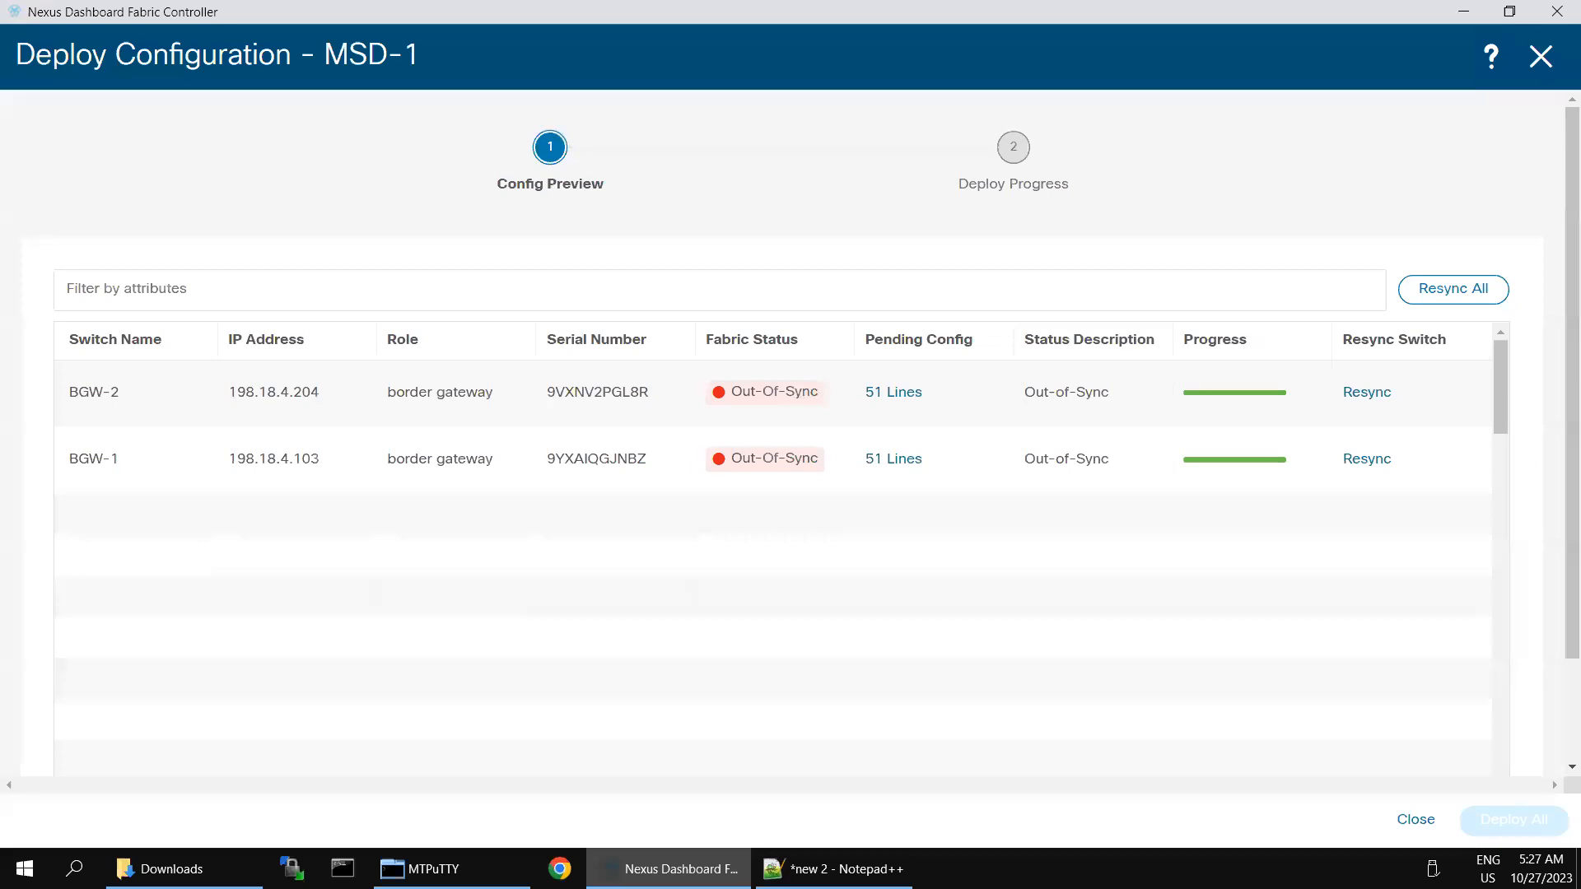
Step: Copy BGW-1's 51-line pending config and paste it into BGW-1's CLI in MTPuTTY
click(894, 458)
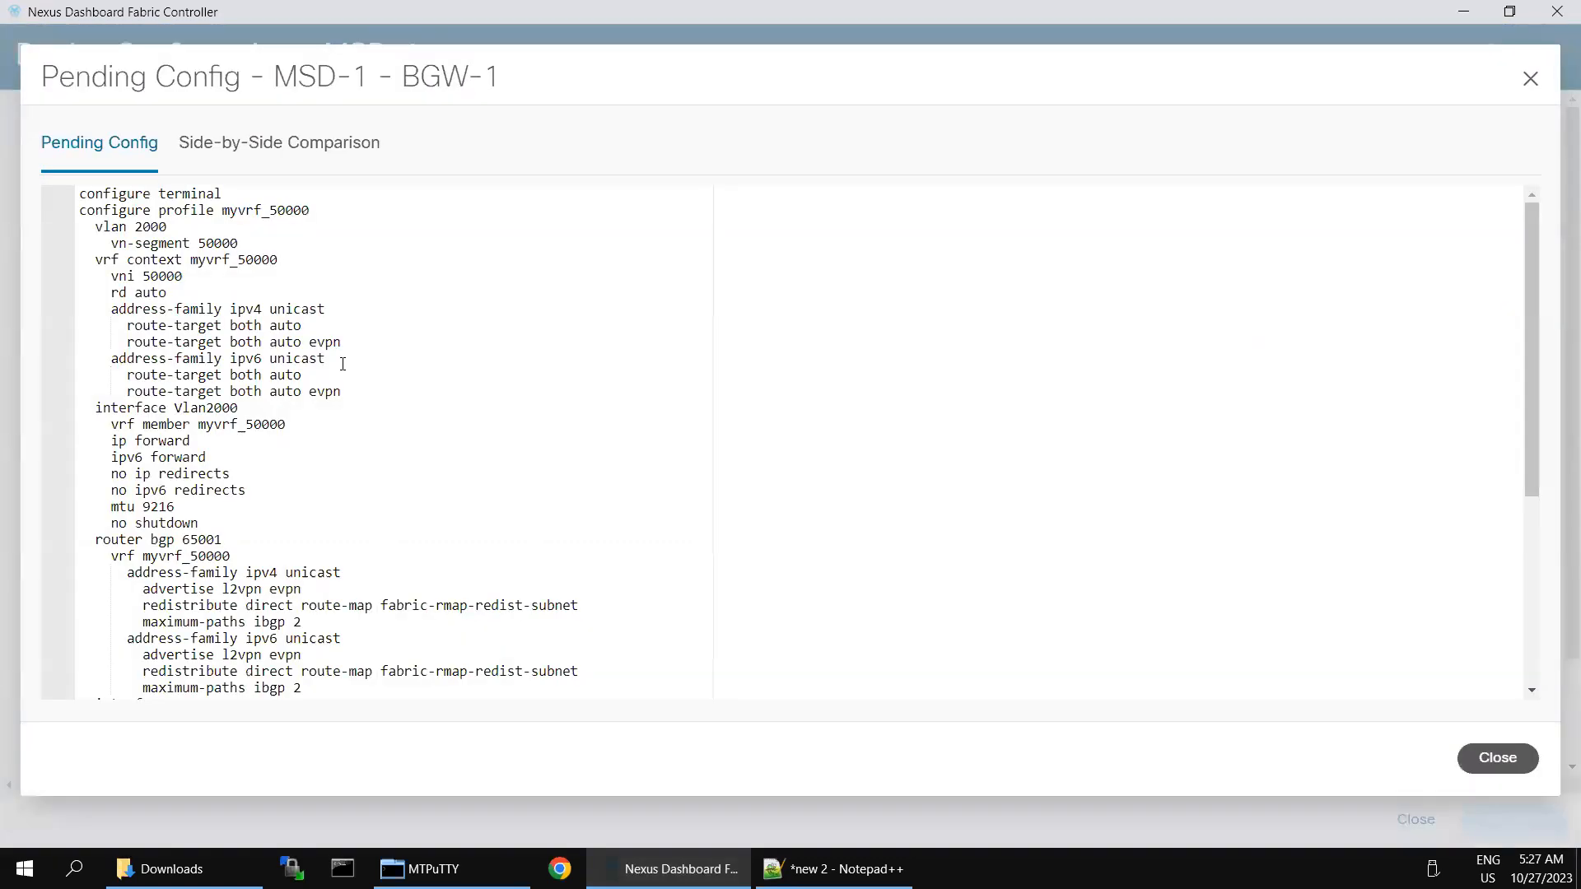
click(343, 364)
key(ctrl+a)
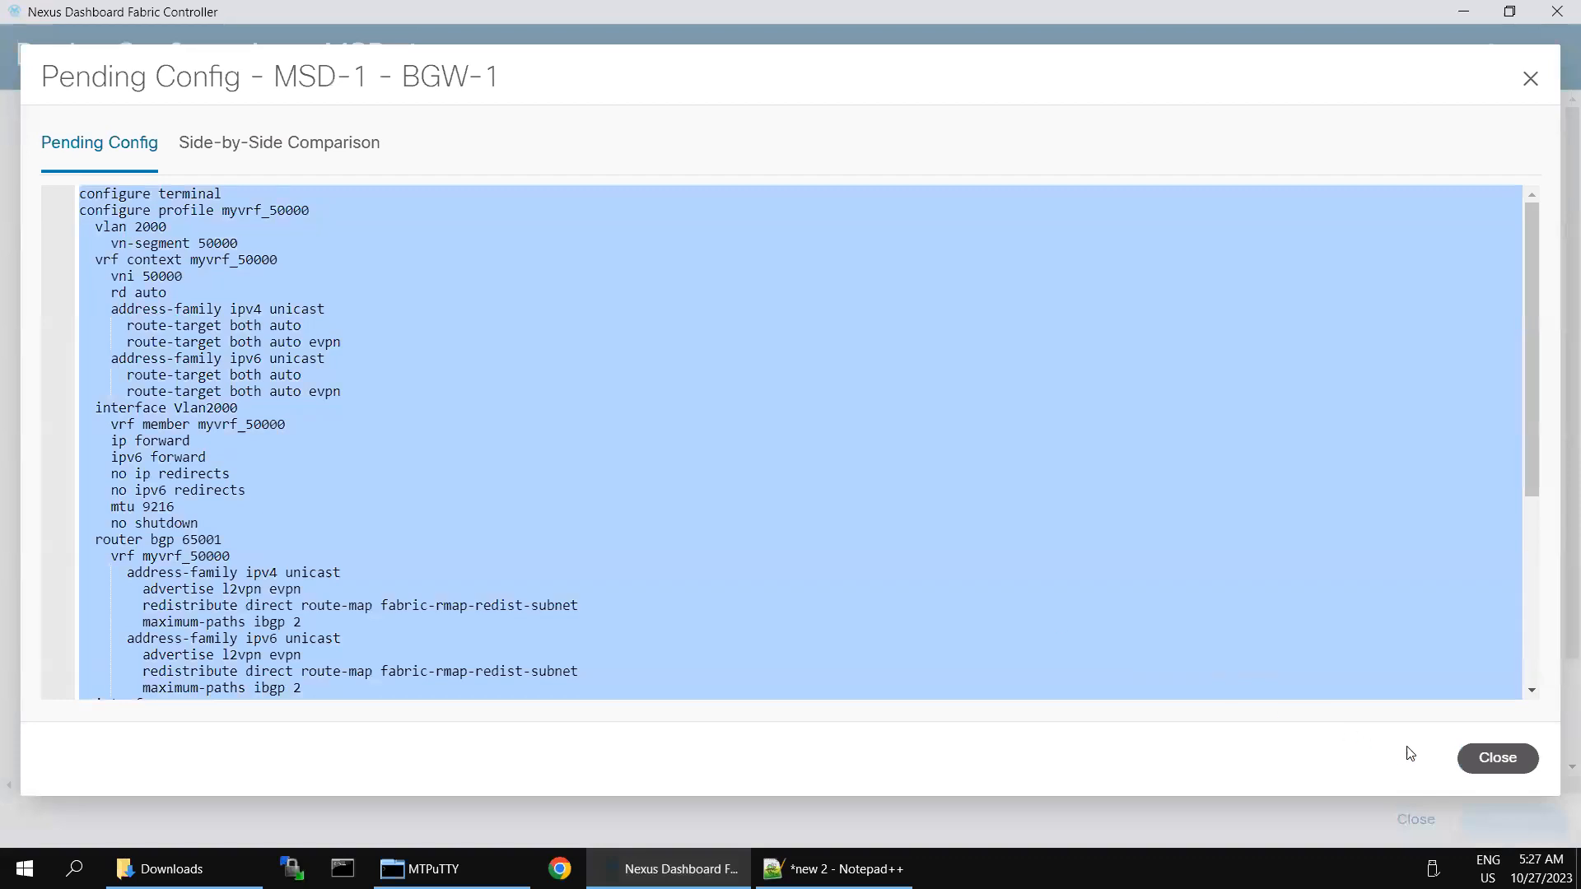
click(1486, 759)
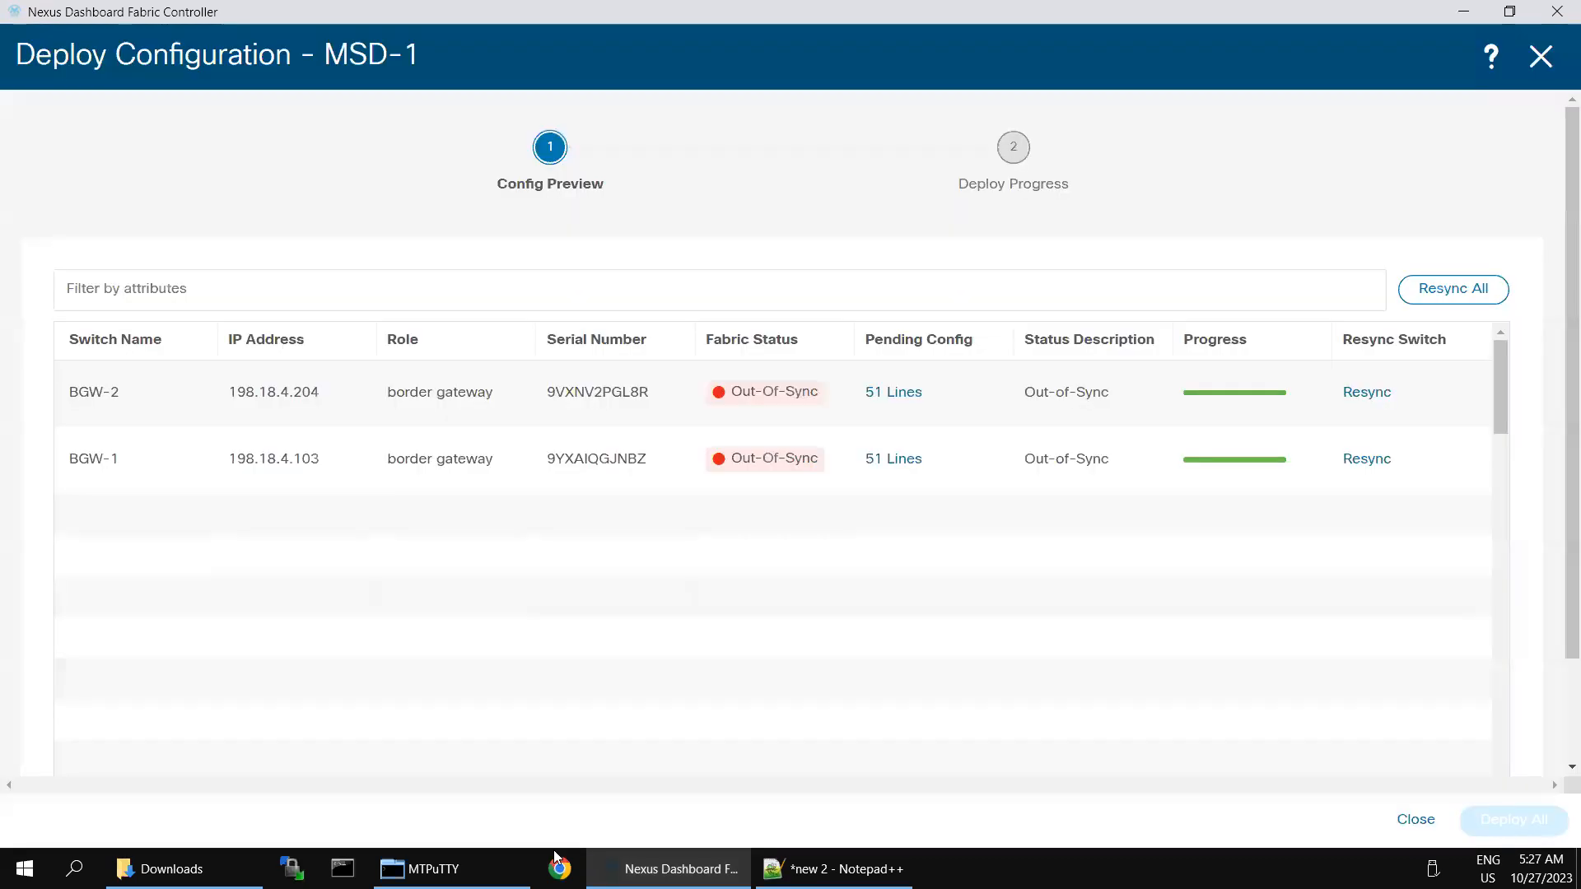
click(461, 857)
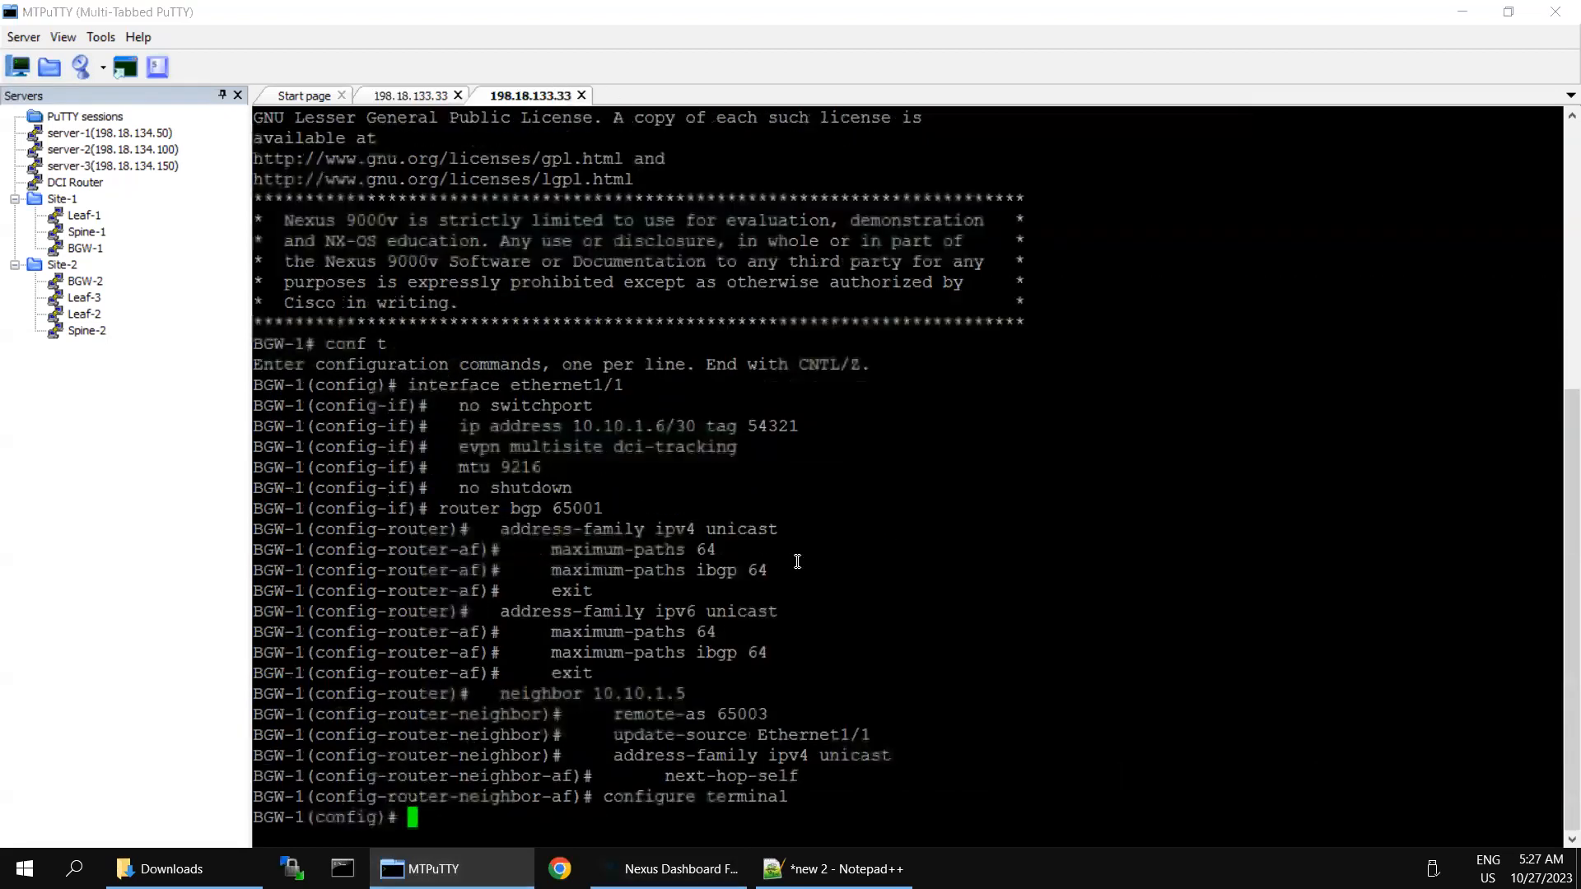
right_click(866, 585)
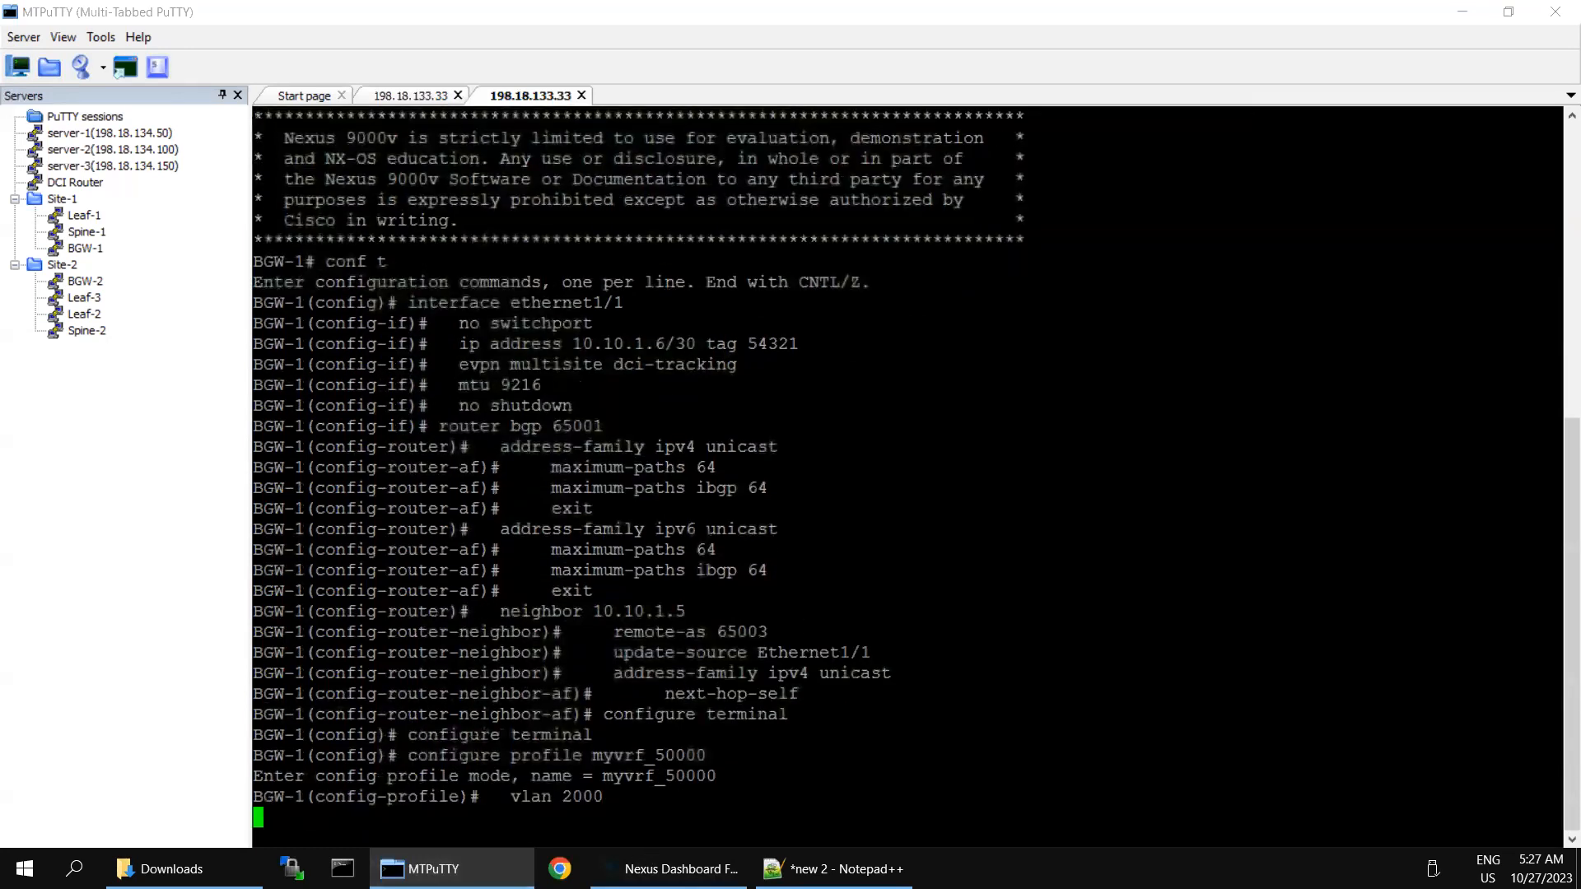
Step: Return to the Deploy Configuration window and resync BGW-2
click(671, 869)
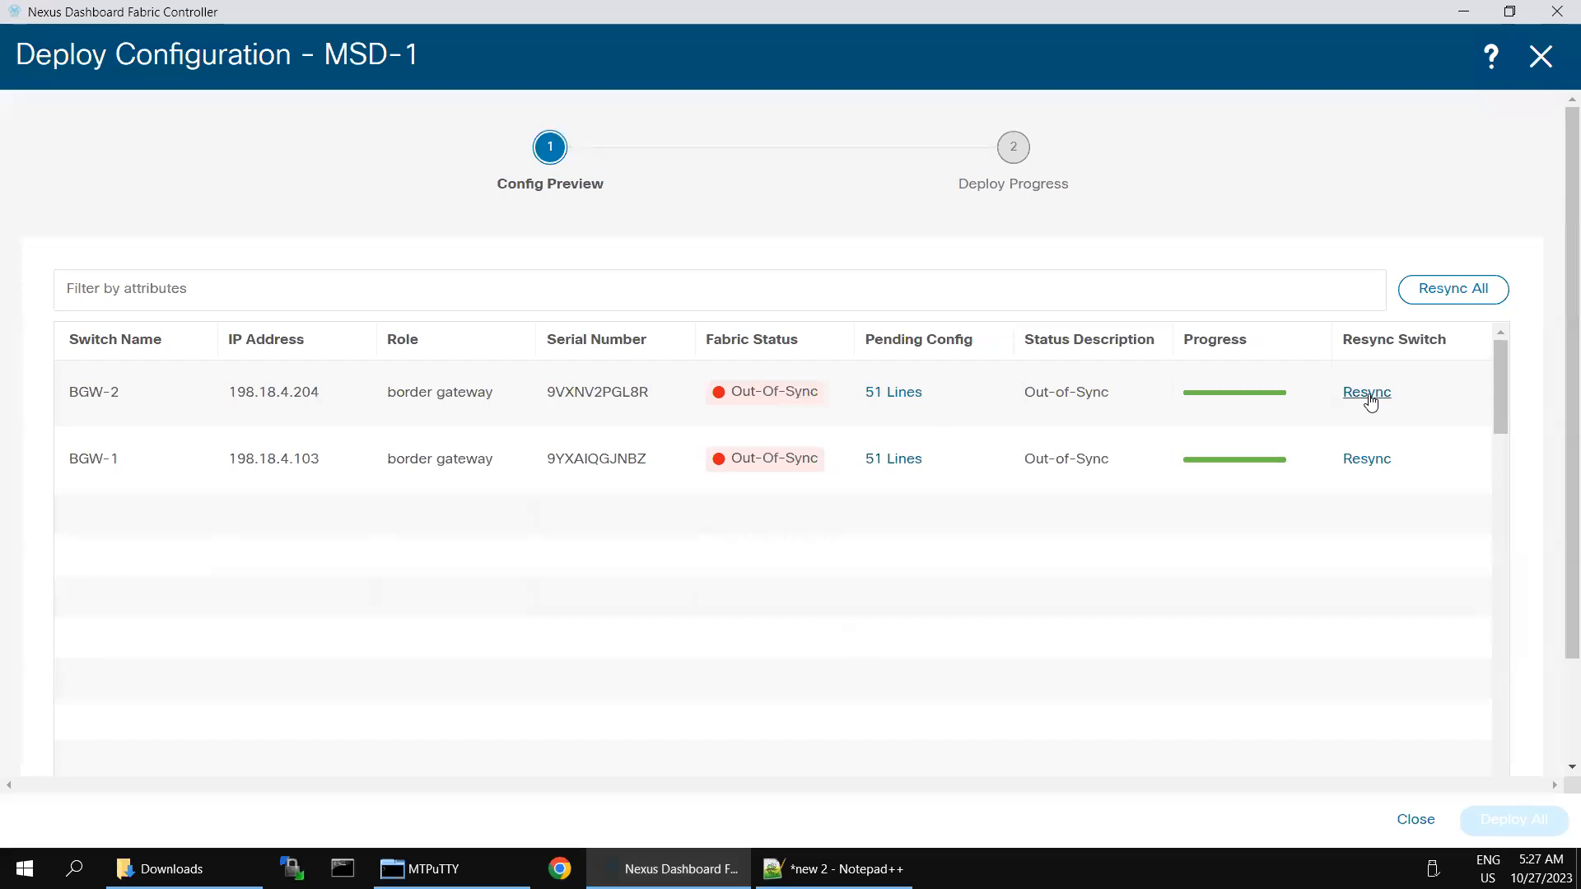
click(1369, 400)
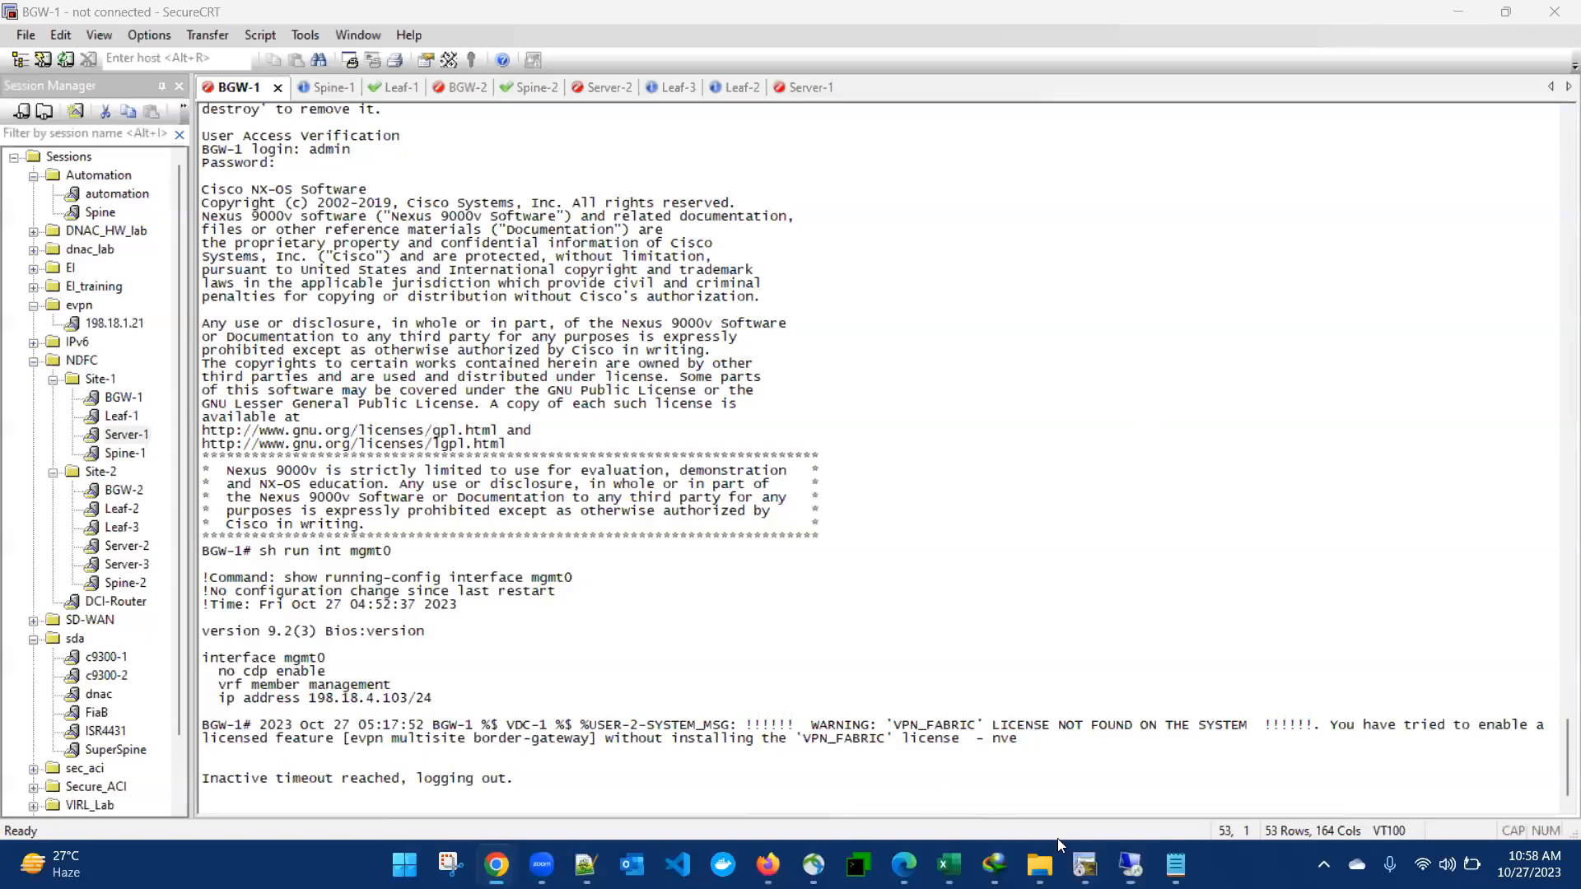
Step: Reconnect the Server-1 session, accept the host key once, and log in as tc with its password
click(692, 129)
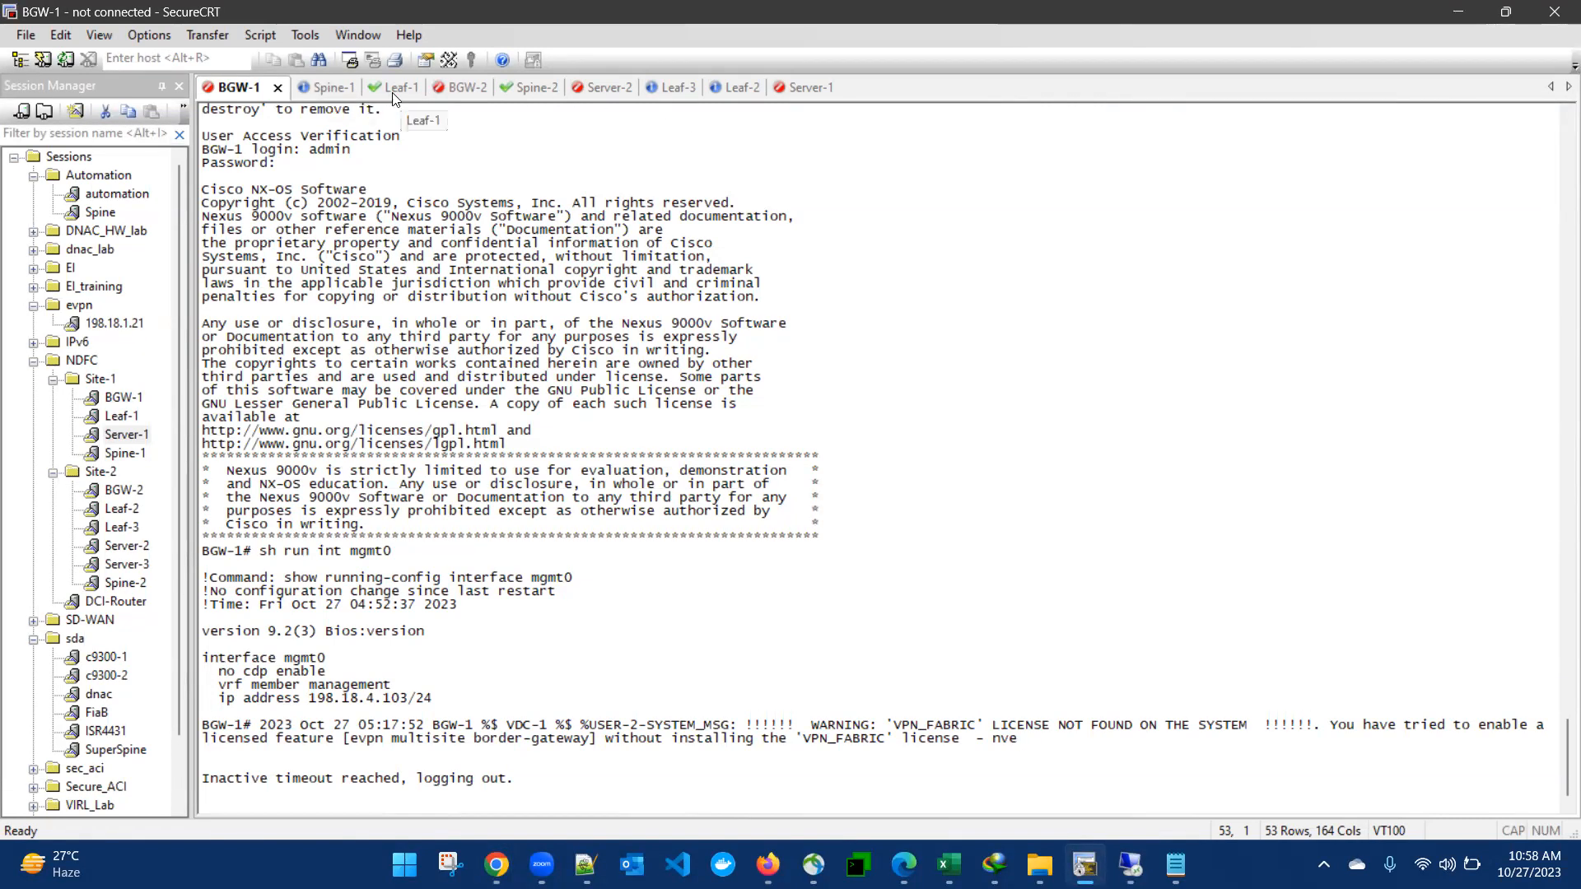
click(808, 87)
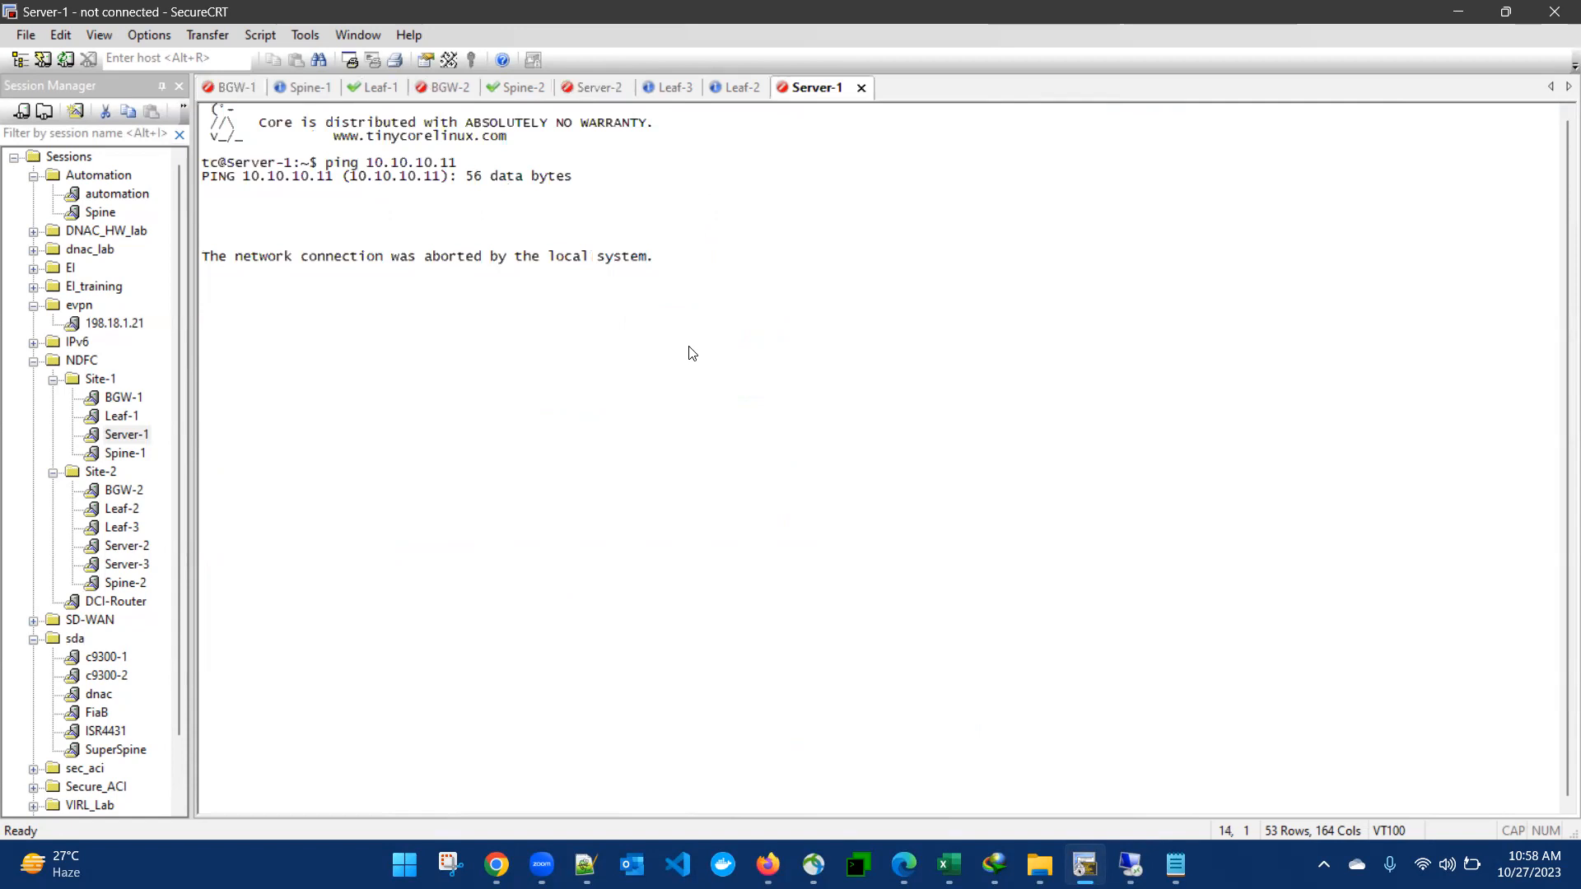
key(Return)
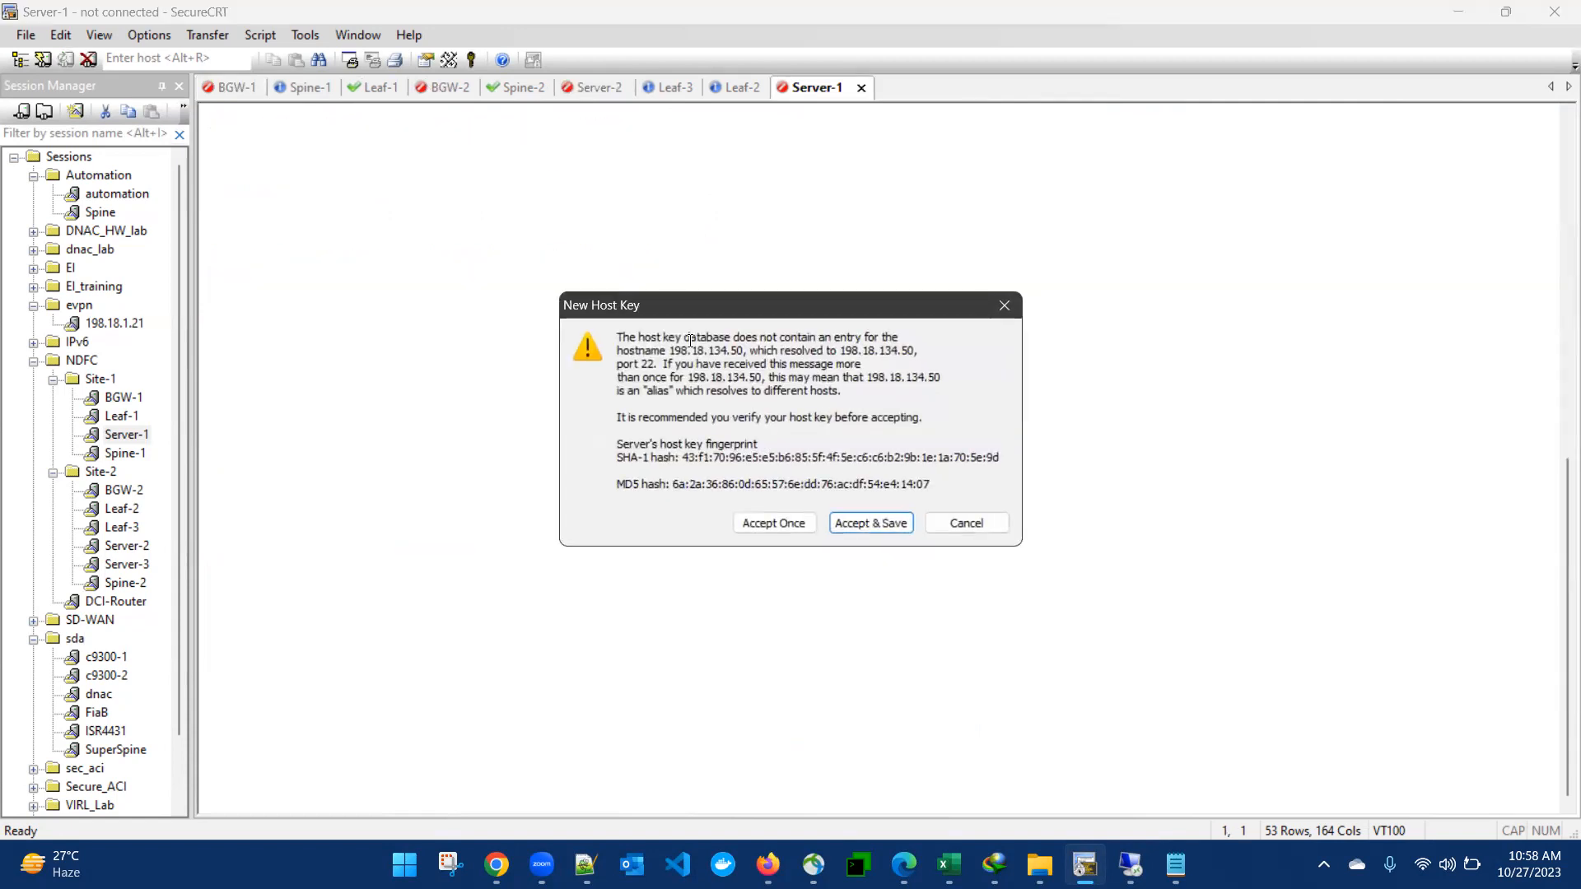
click(751, 524)
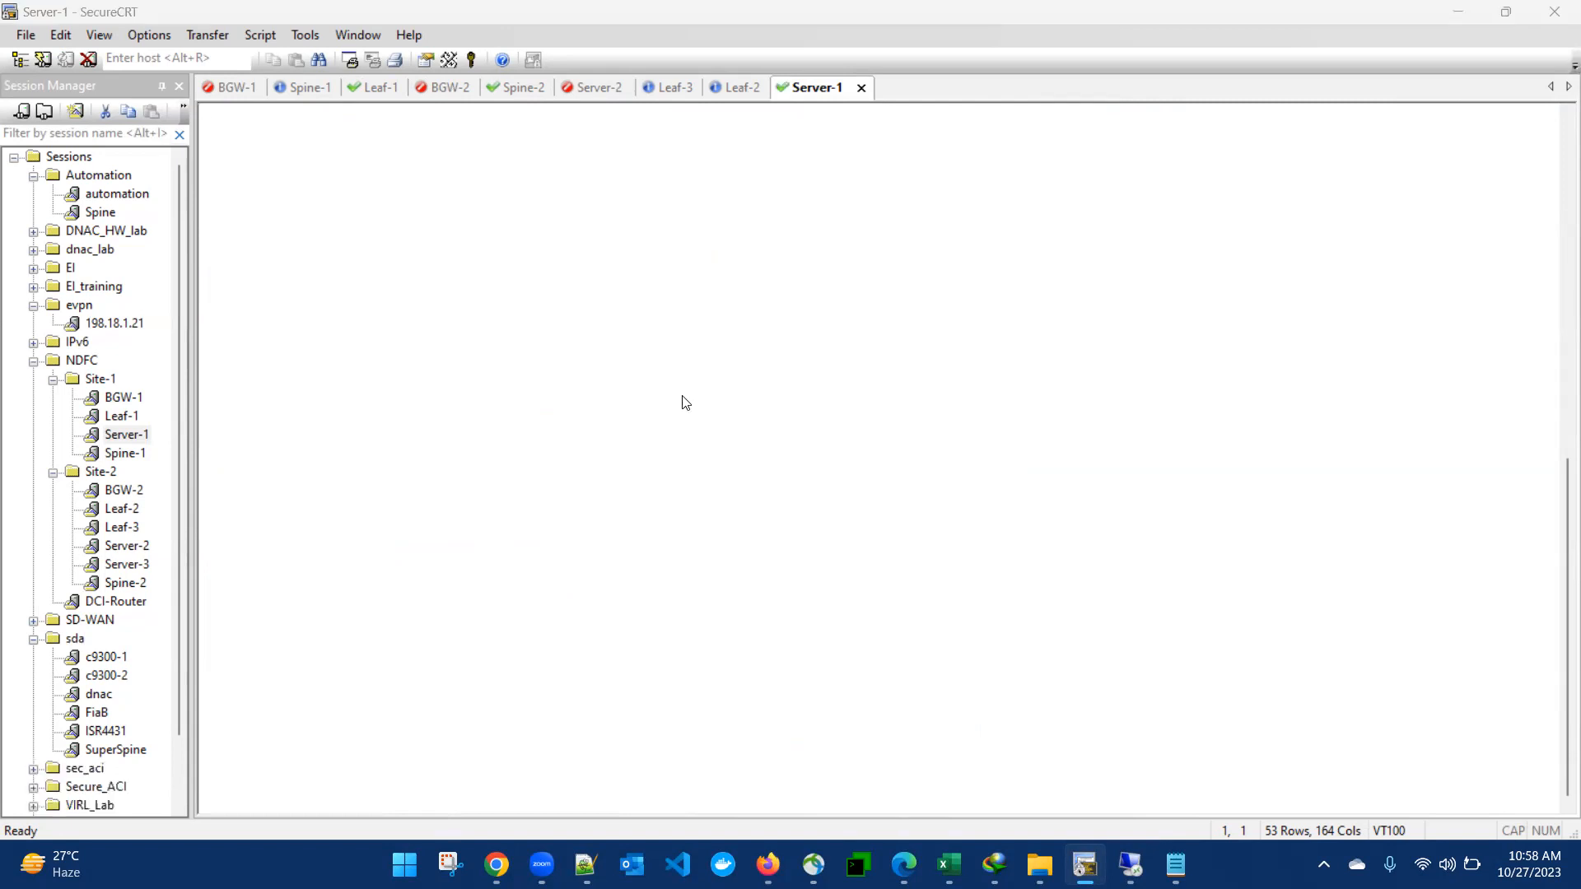
key(Return)
text(C)
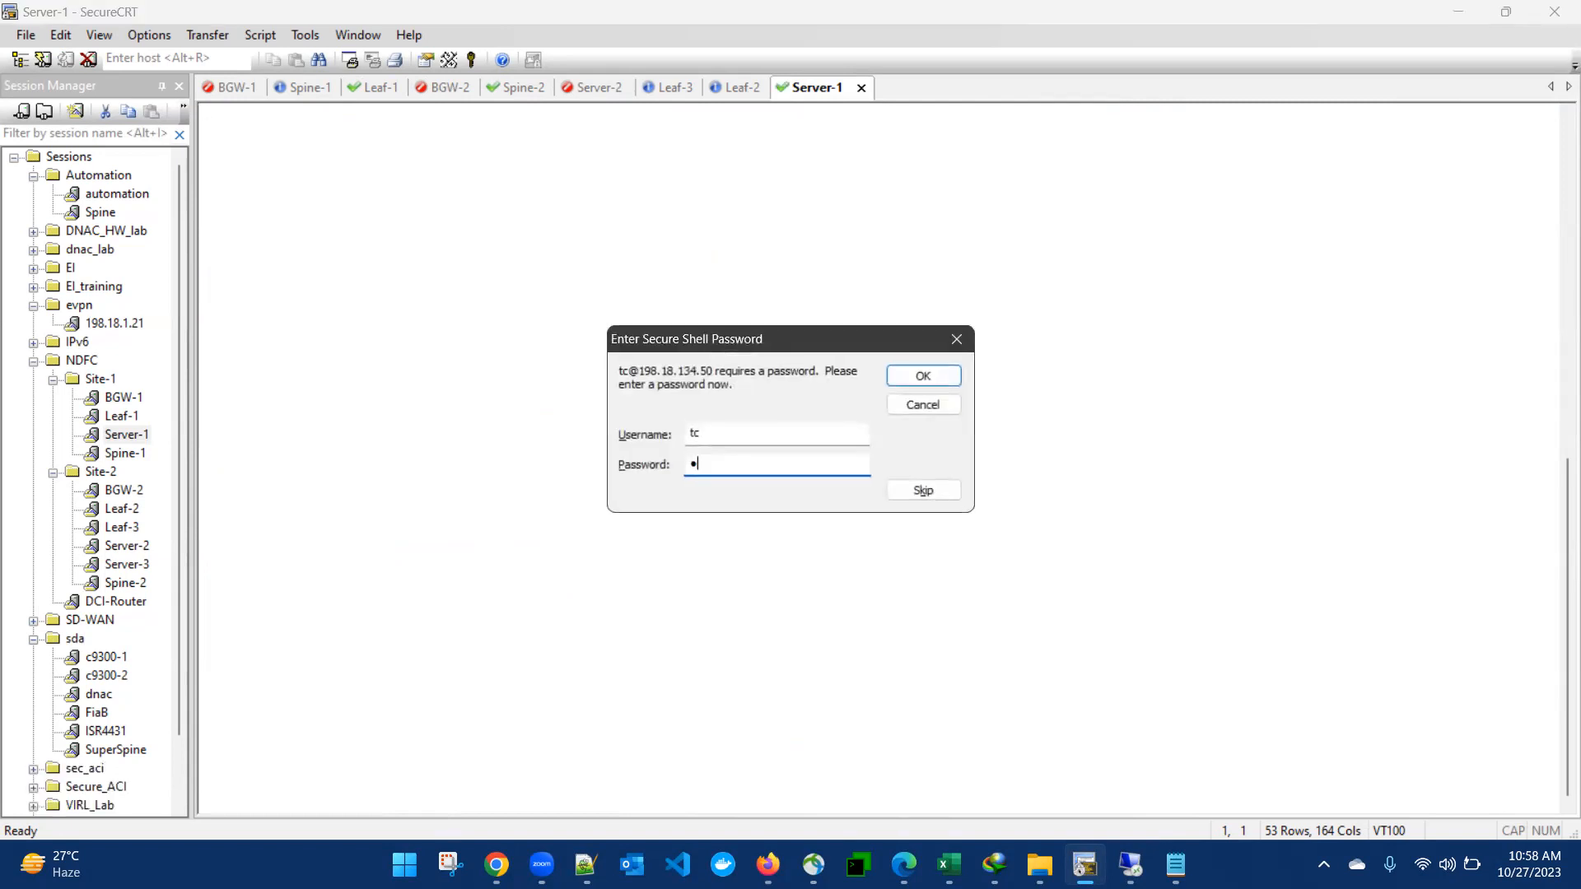
text(12345)
key(Return)
Step: Run ping 10.10.10.11 from Server-1
text(ping 10)
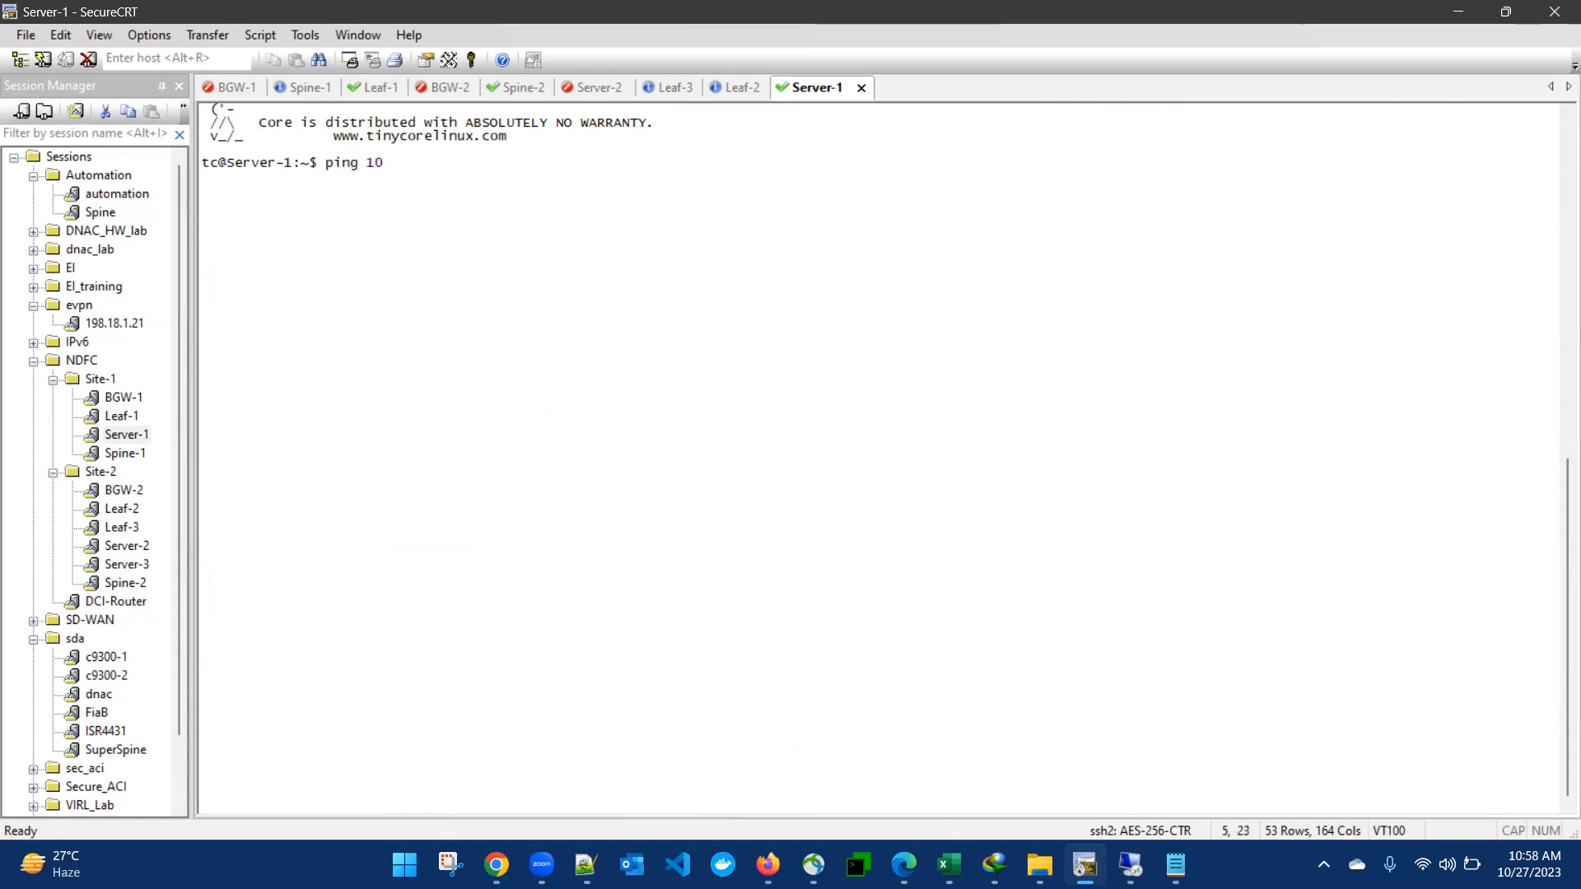
text(.10.10.11)
key(Return)
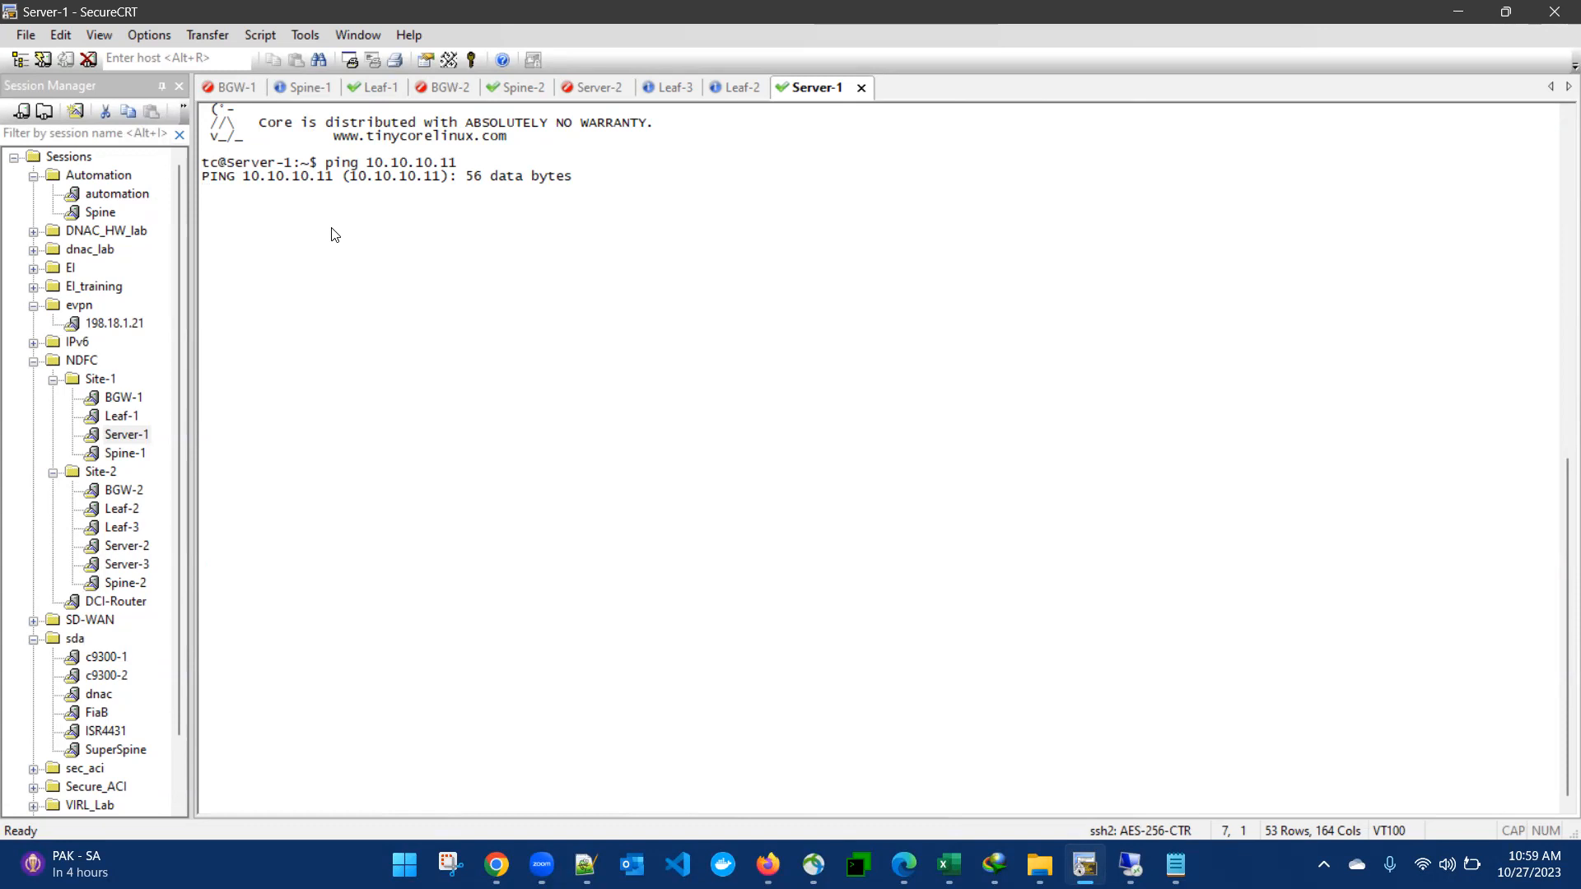
key(Return)
Step: Display Leaf-1's current Ethernet1/2 running configuration
click(380, 87)
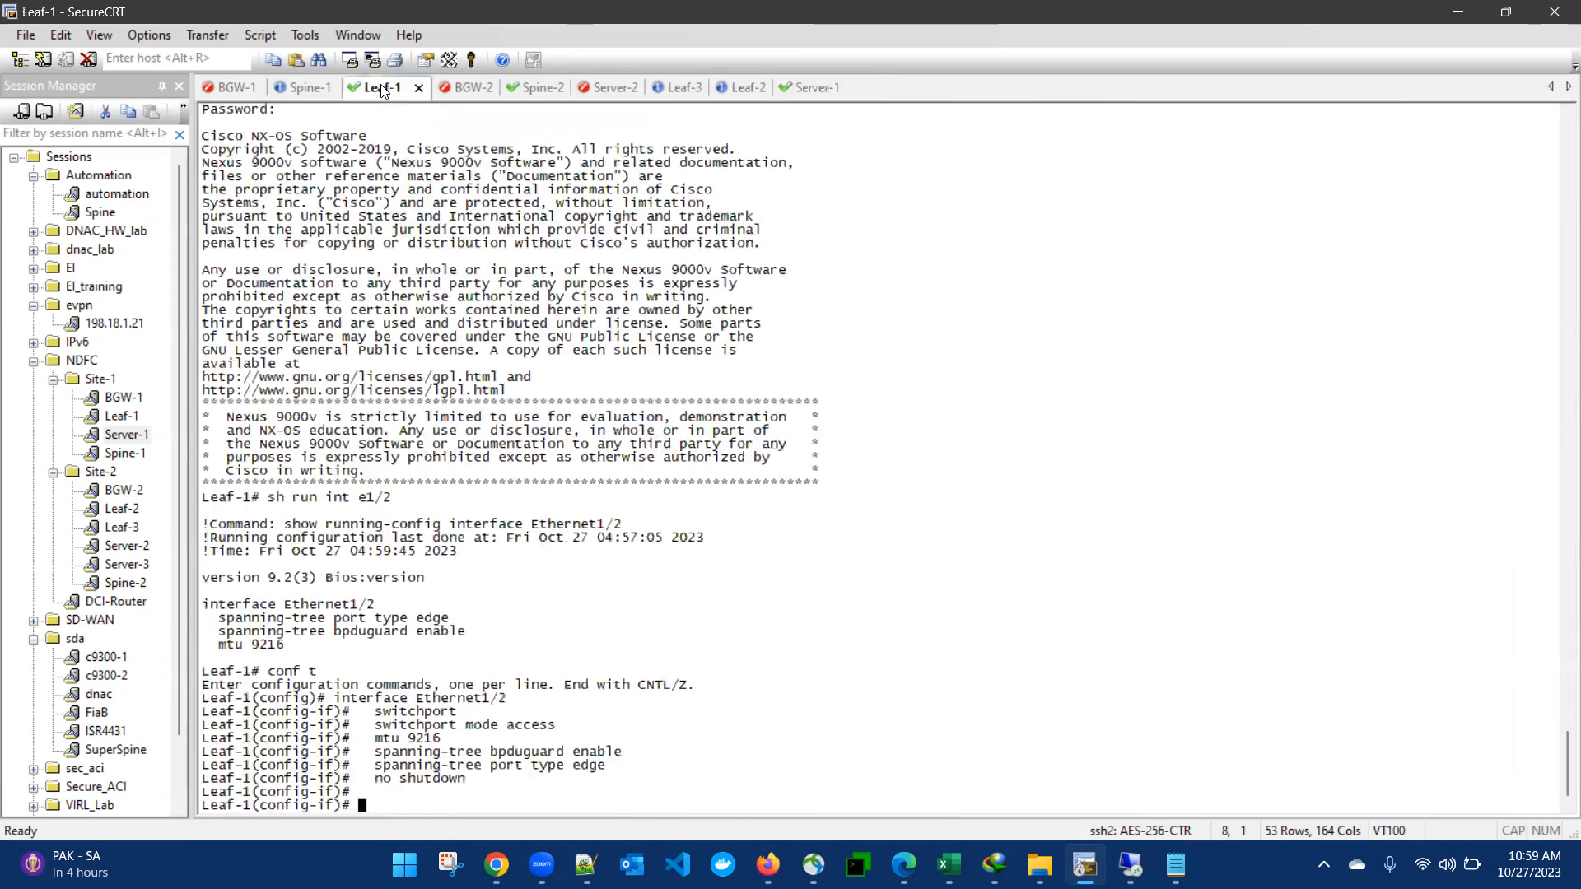
text(s)
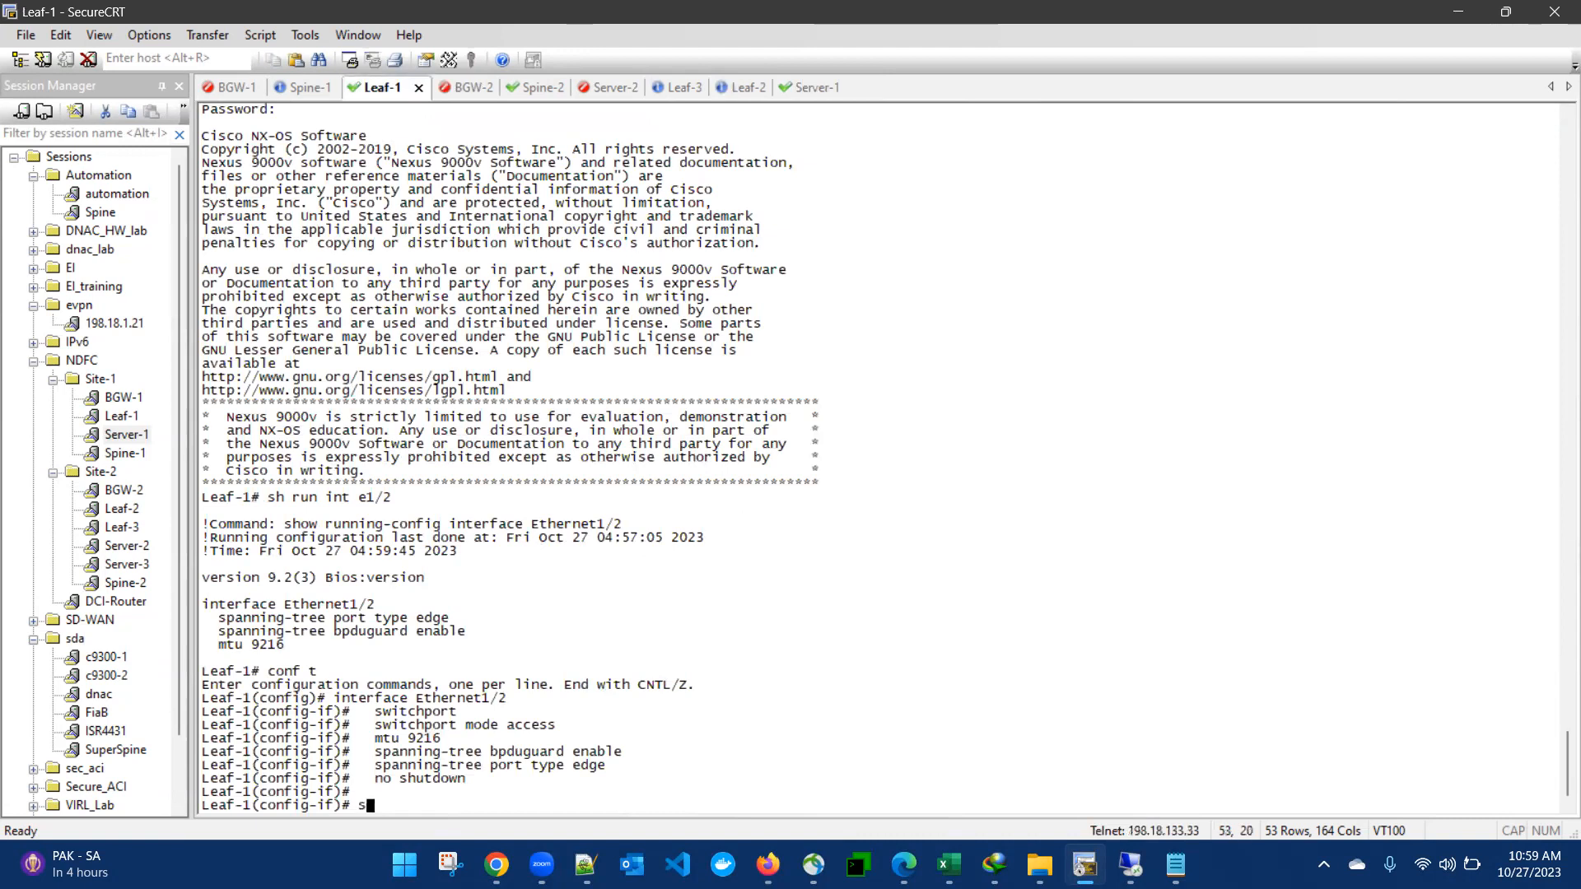
text(h run int e1/2)
key(Return)
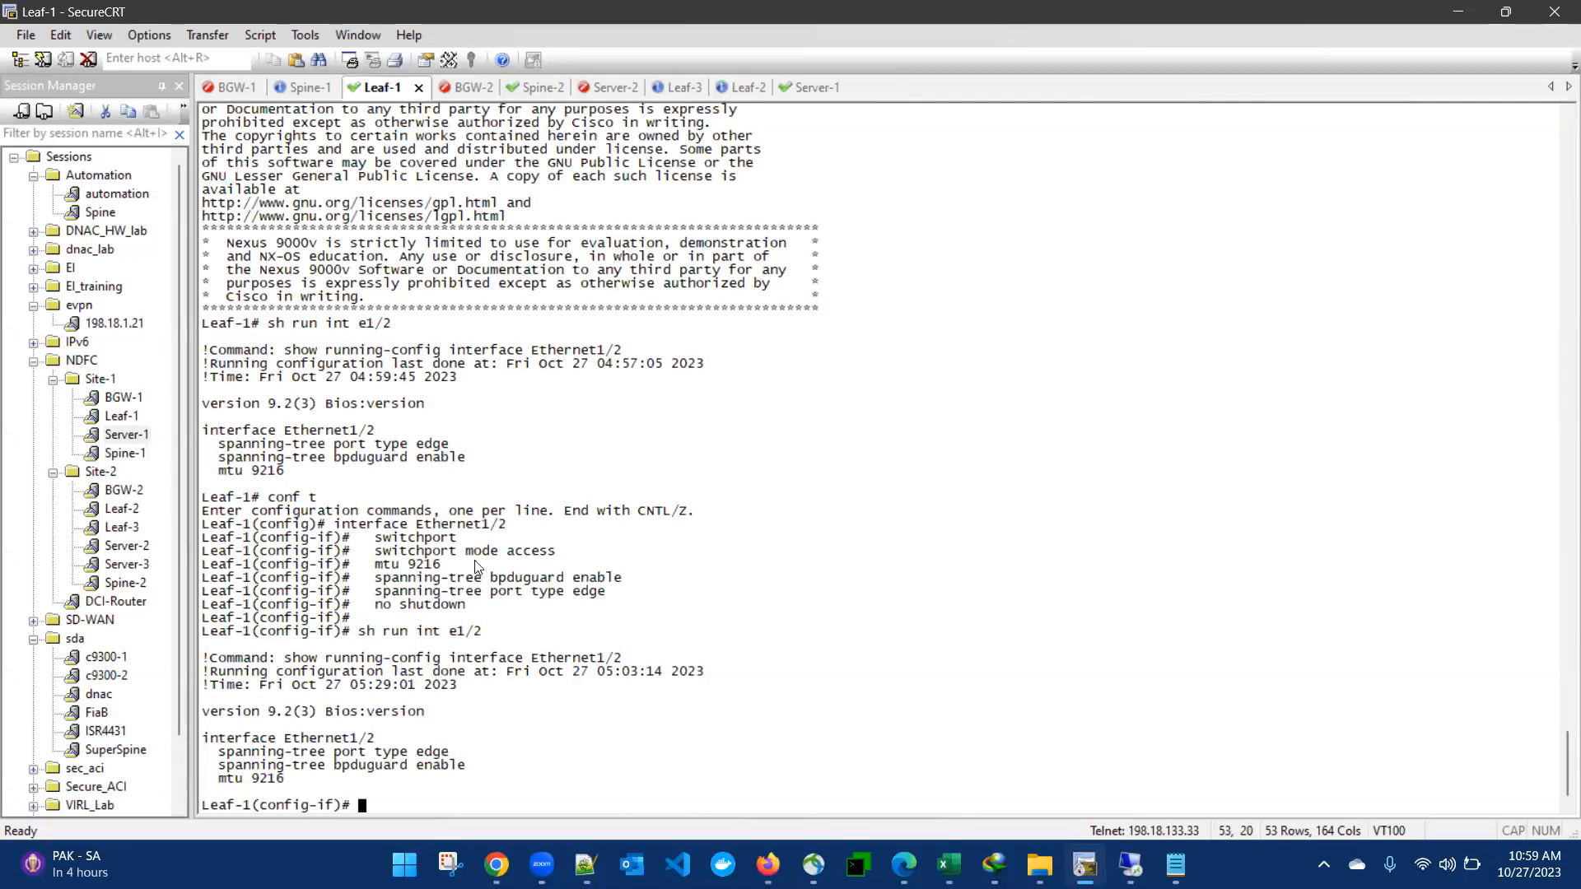
drag(384, 537, 436, 574)
click(427, 689)
text(s)
key(BackSpace)
Step: Make Leaf-1's Ethernet1/2 a switchport in access mode and enable it with no shutdown
text(int e1/2)
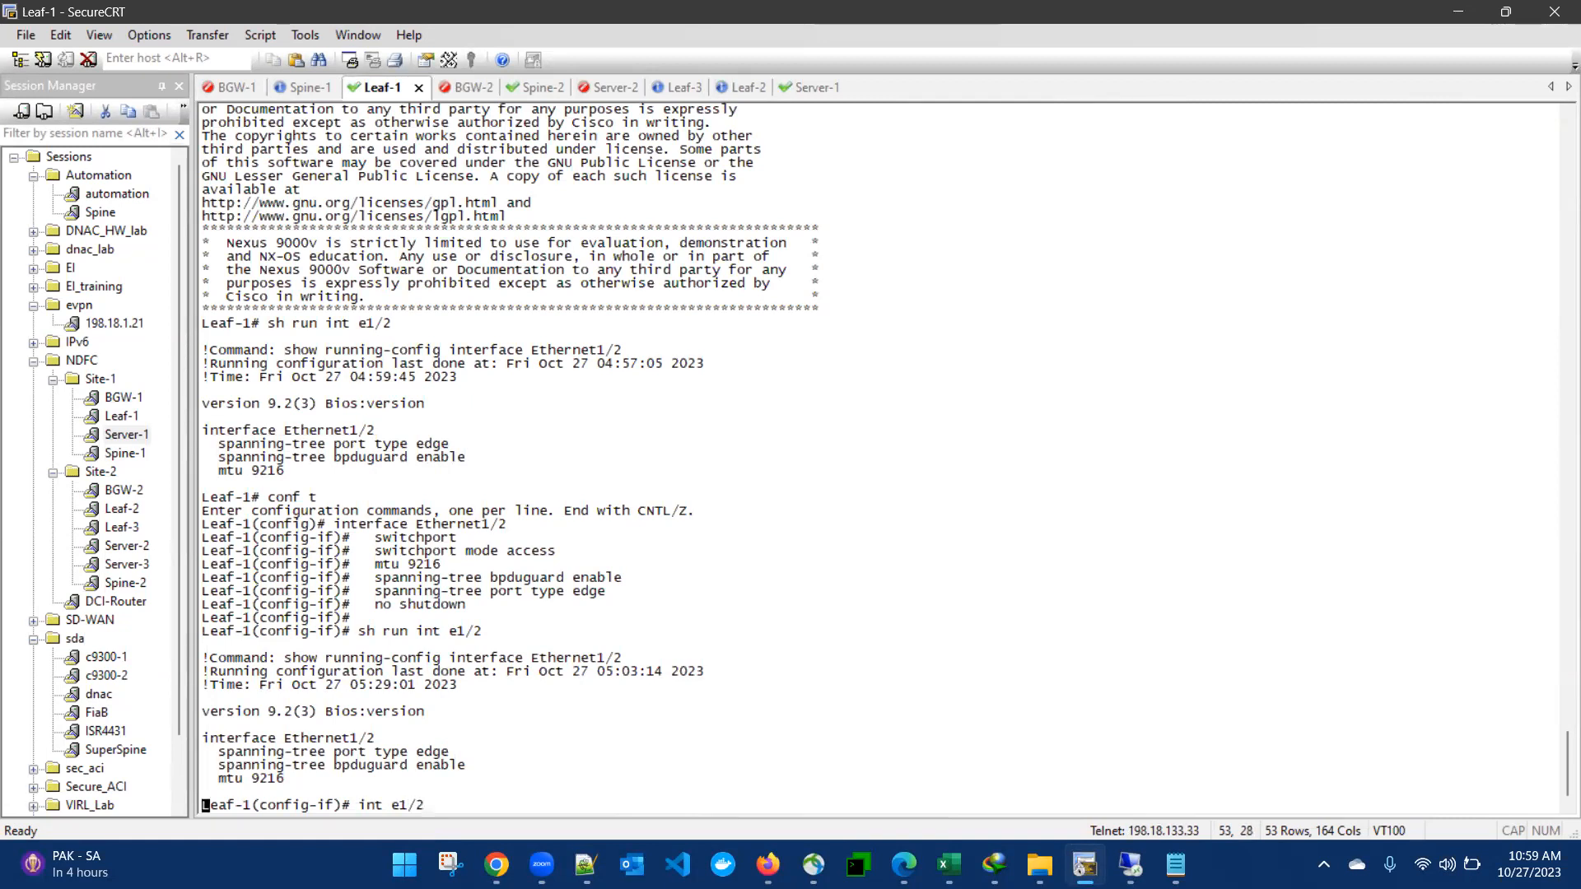
key(Return)
text(sw)
key(Return)
text(sw mod acc)
key(Return)
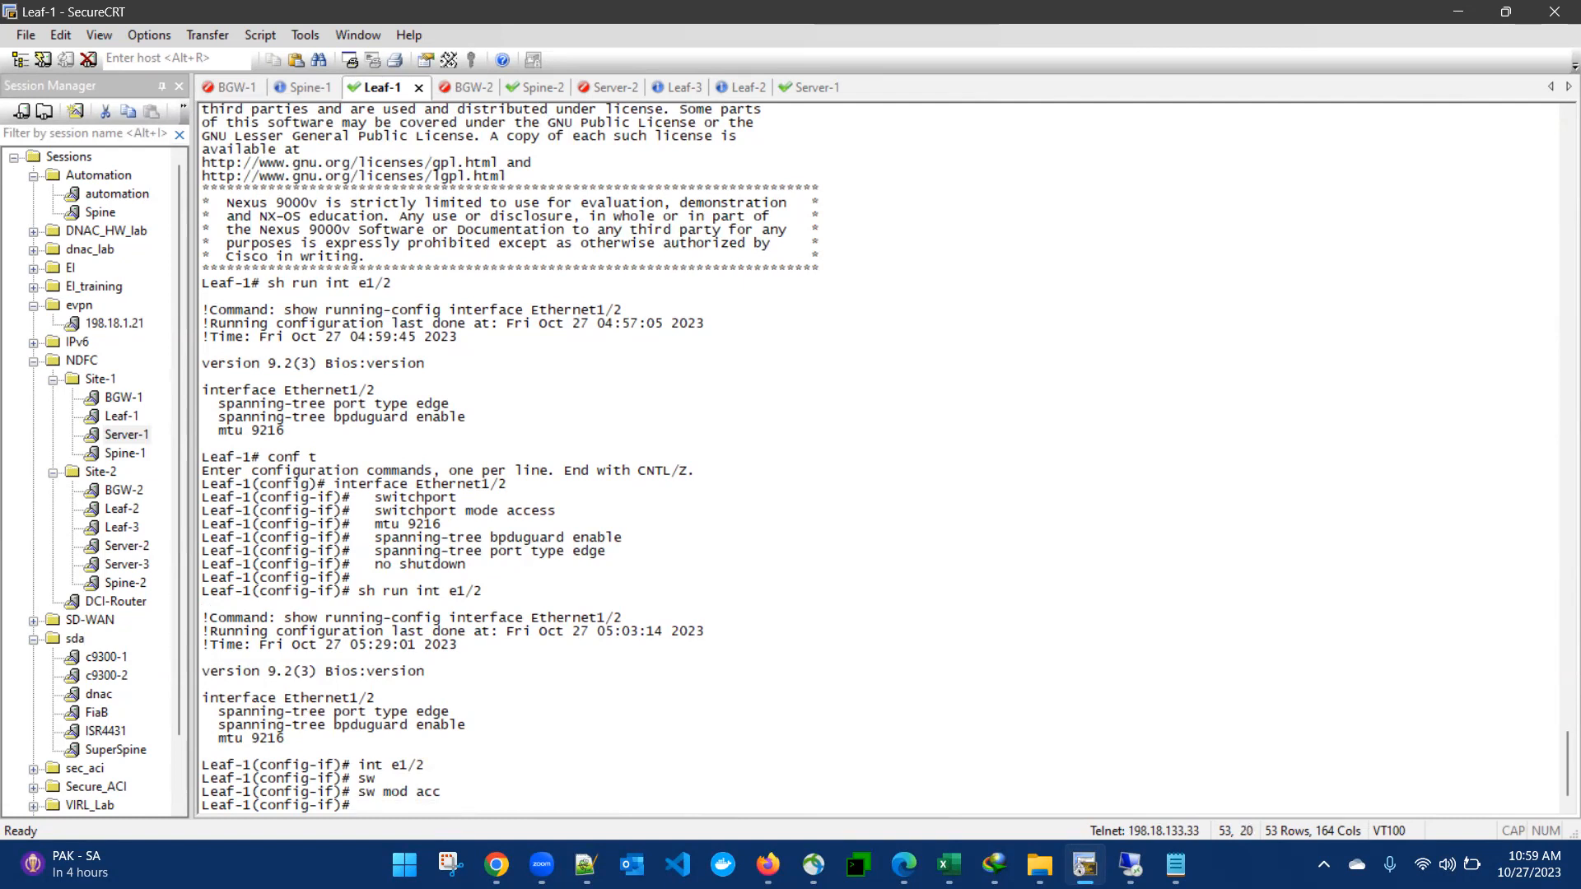
text(no sh)
key(Return)
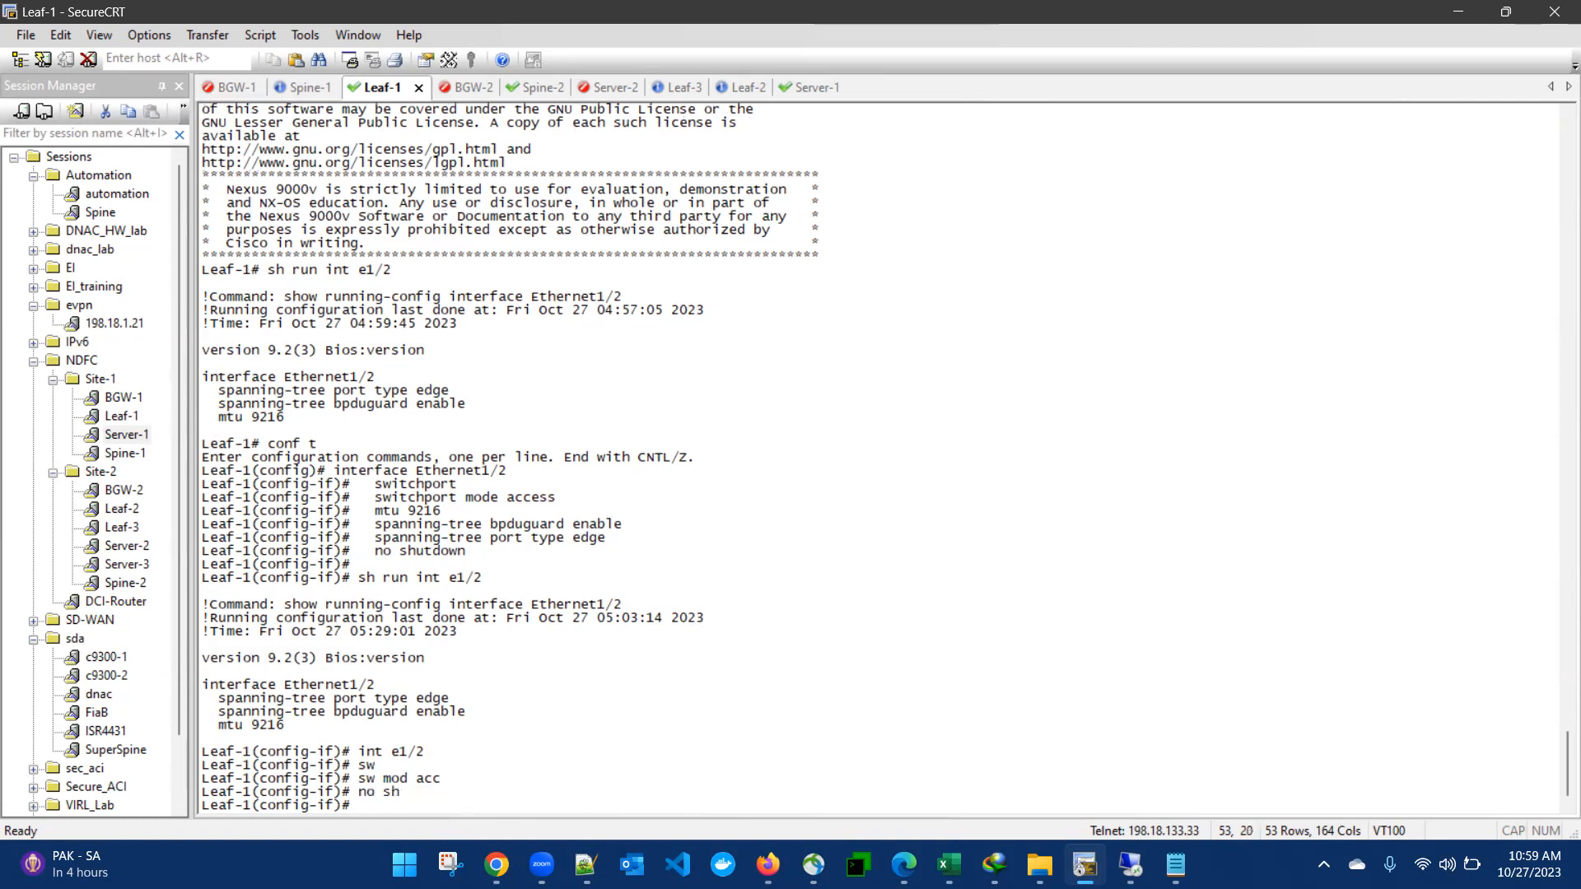
Step: Re-check Leaf-1's Ethernet1/2 running config, which still shows only spanning-tree edge, bpduguard, mtu 9216
text(do sh run int e/12)
key(Return)
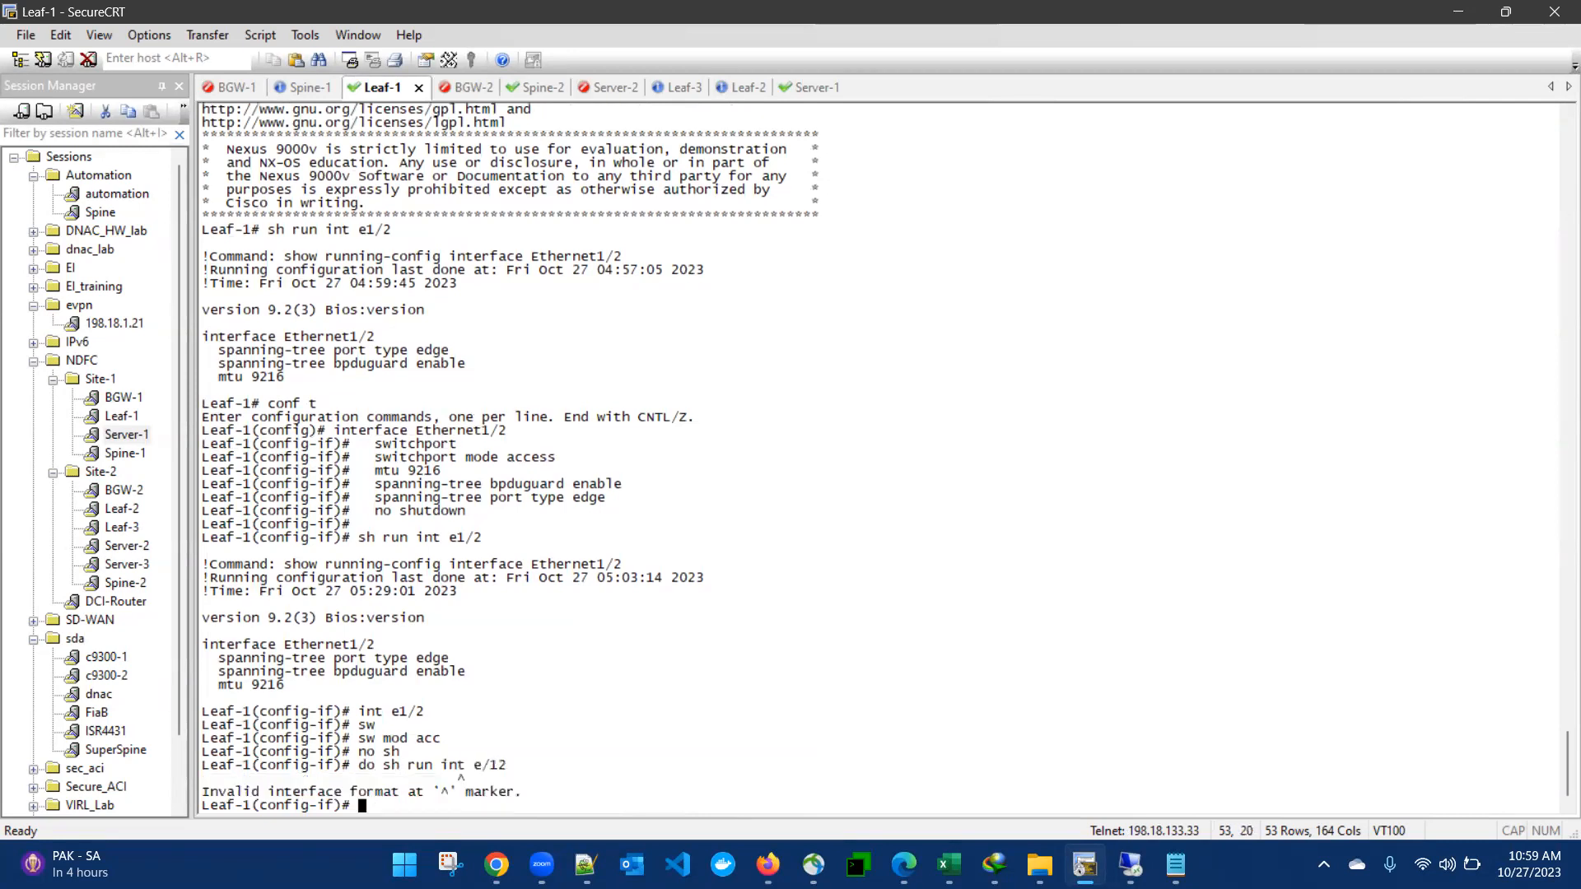
text(sh run int e1/2)
key(Return)
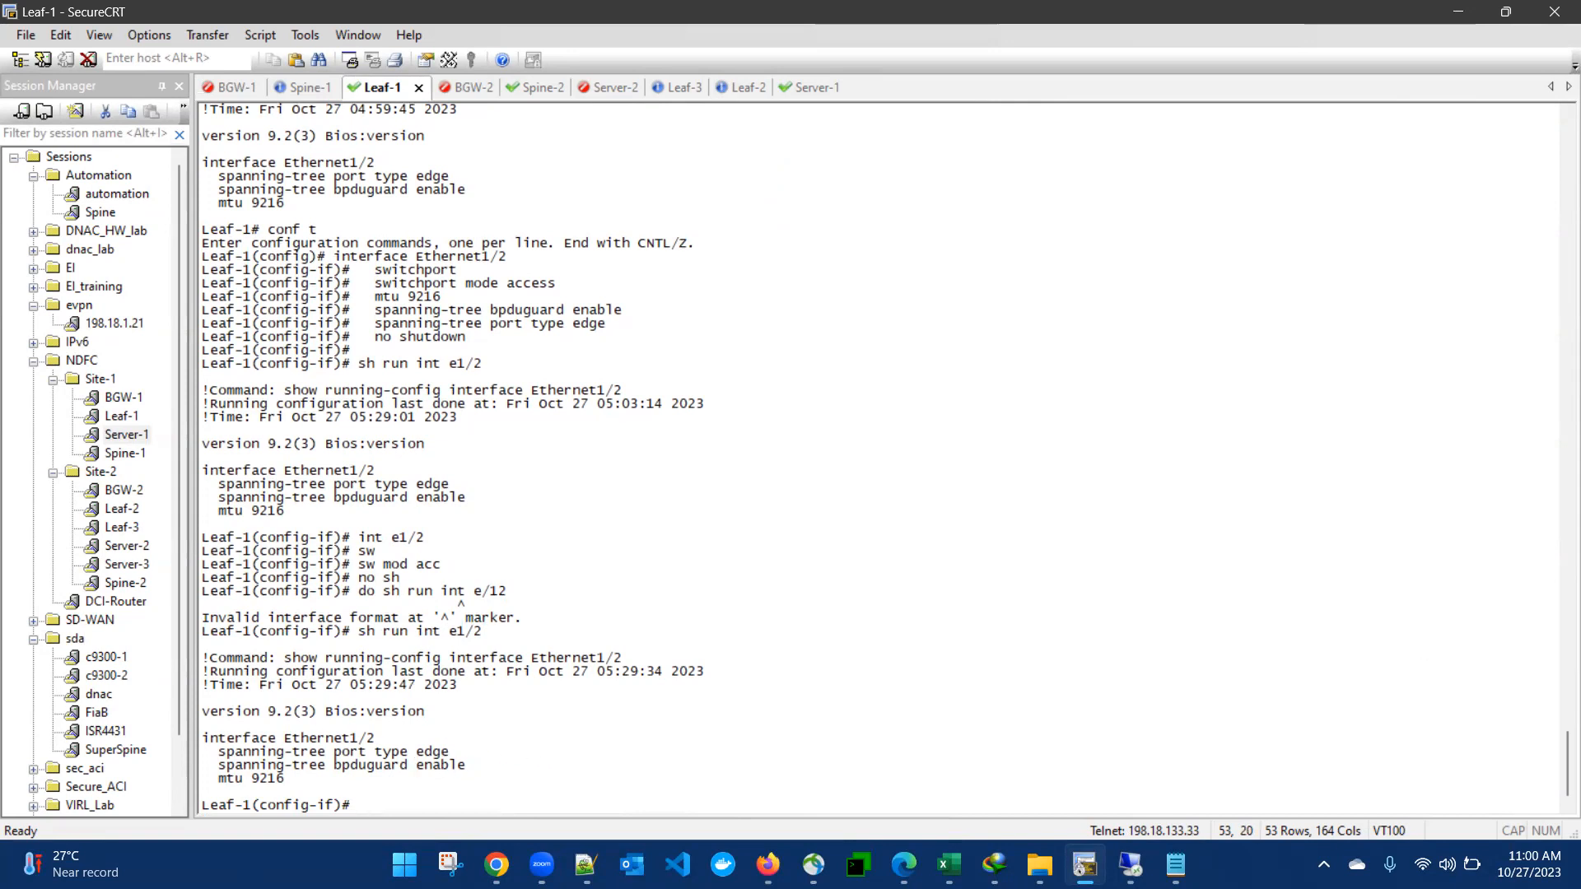
key(alt+Tab)
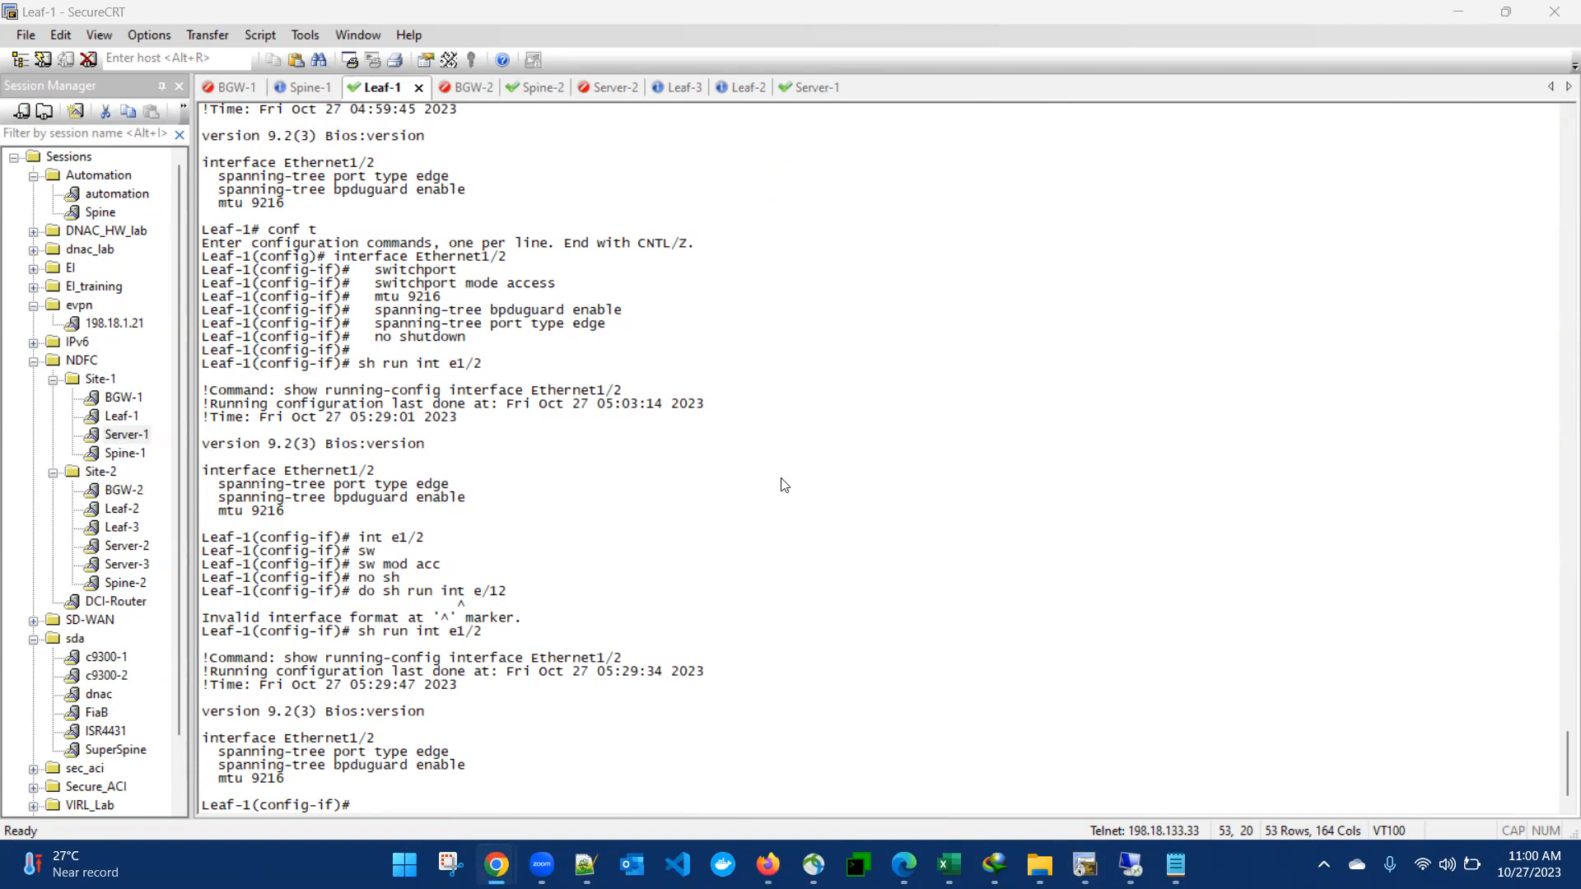
Step: Run Recalculate and Deploy on the MSD-1 fabric in the remote fabric controller
click(1130, 865)
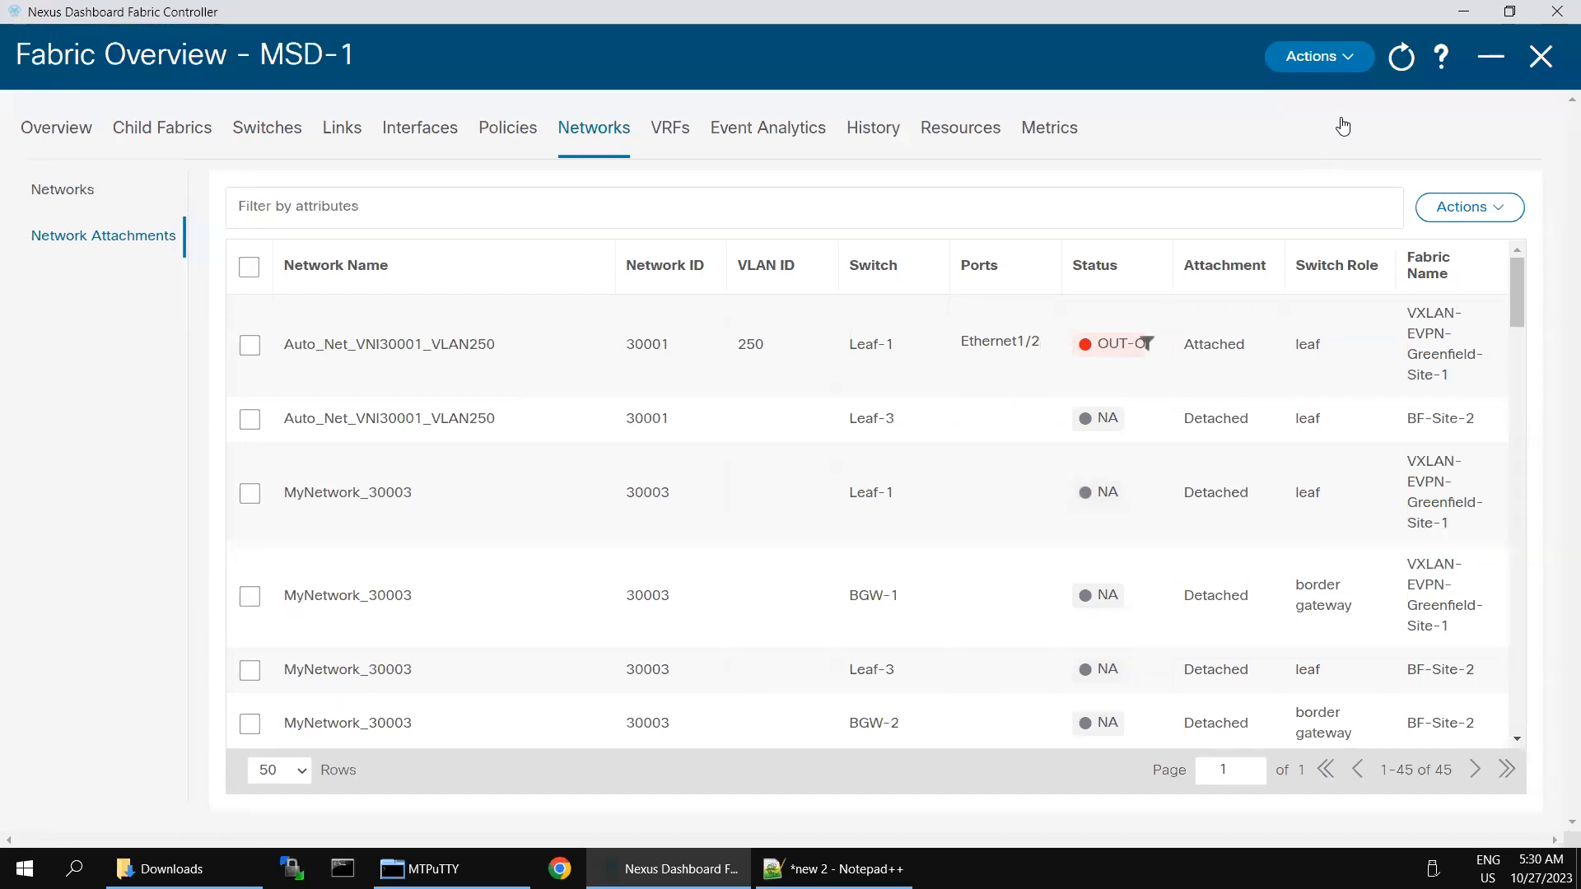
click(1348, 70)
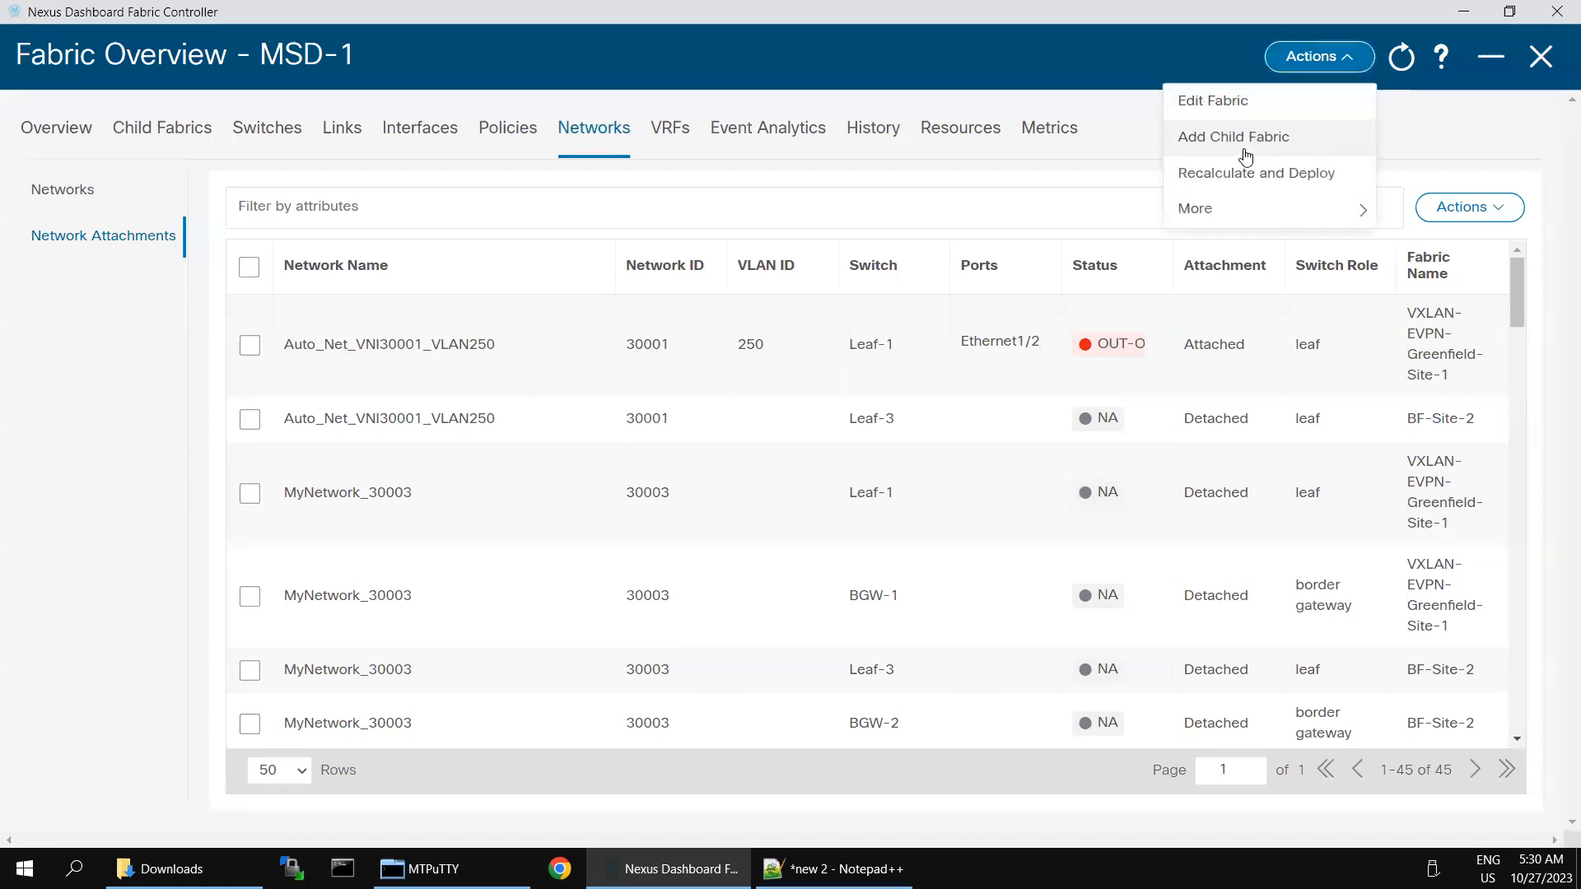
click(1241, 174)
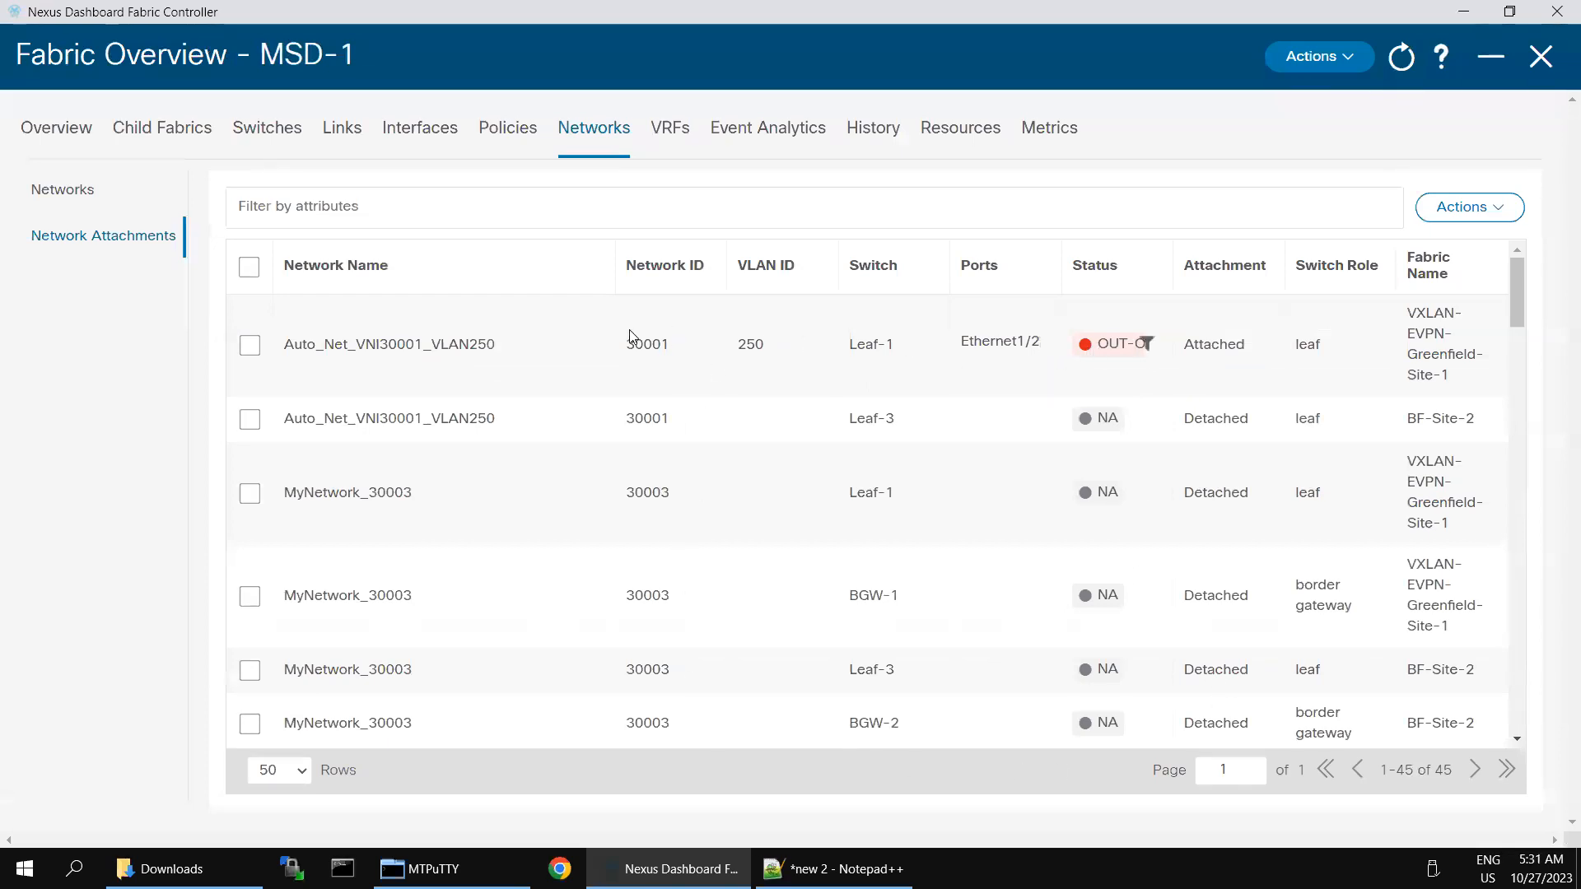
Step: Edit the Leaf-1 Auto_Net_VNI30001_VLAN250 attachment and save it on Ethernet1/2, VLAN 250
click(251, 346)
click(1492, 212)
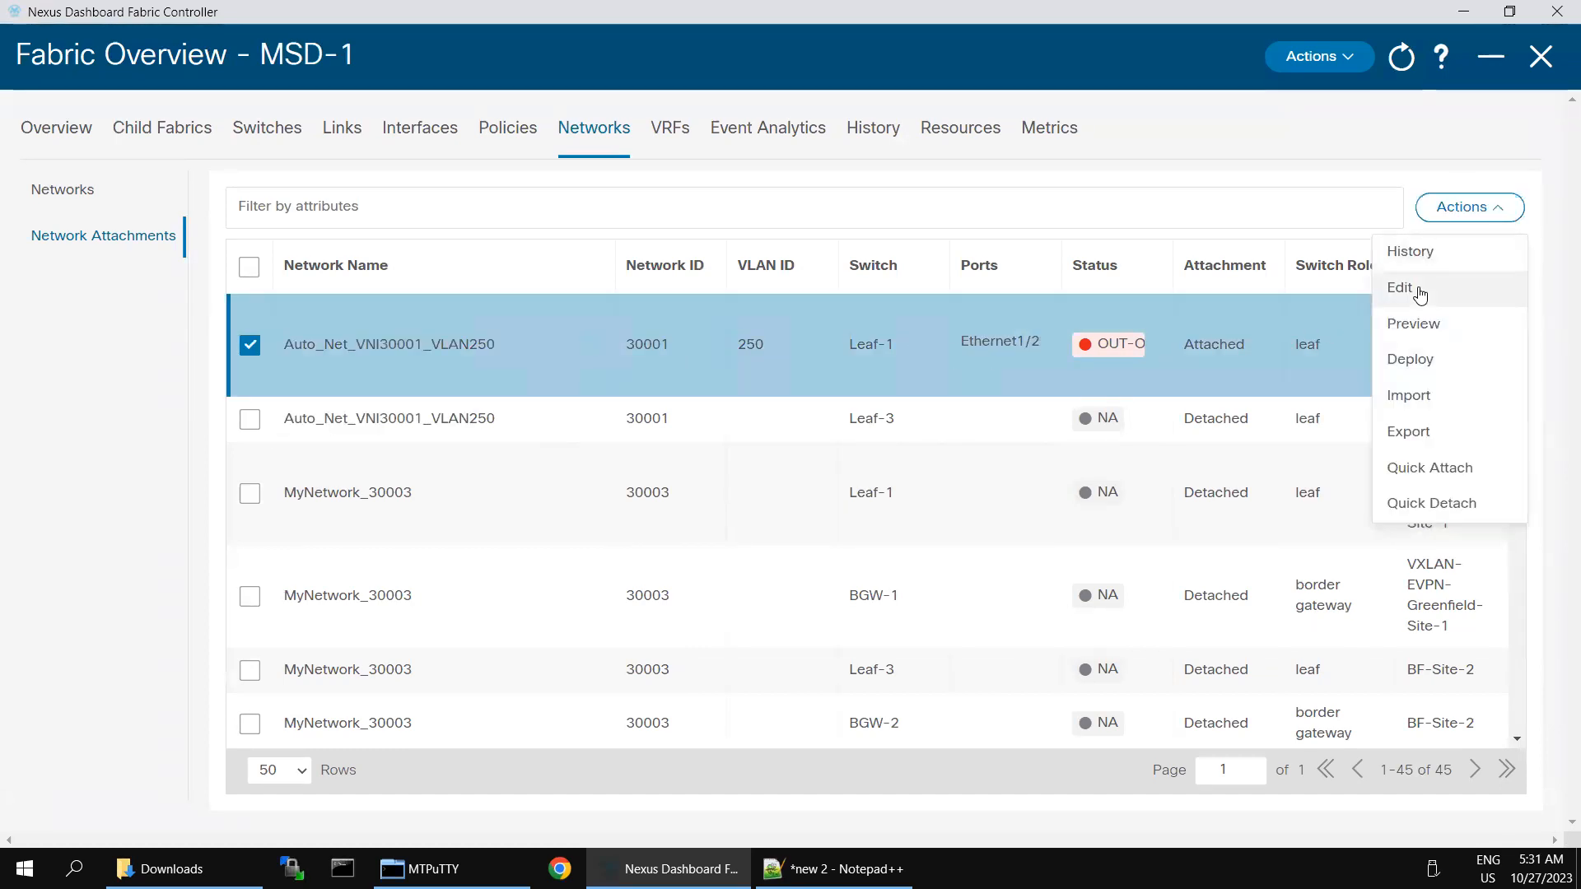
click(1419, 295)
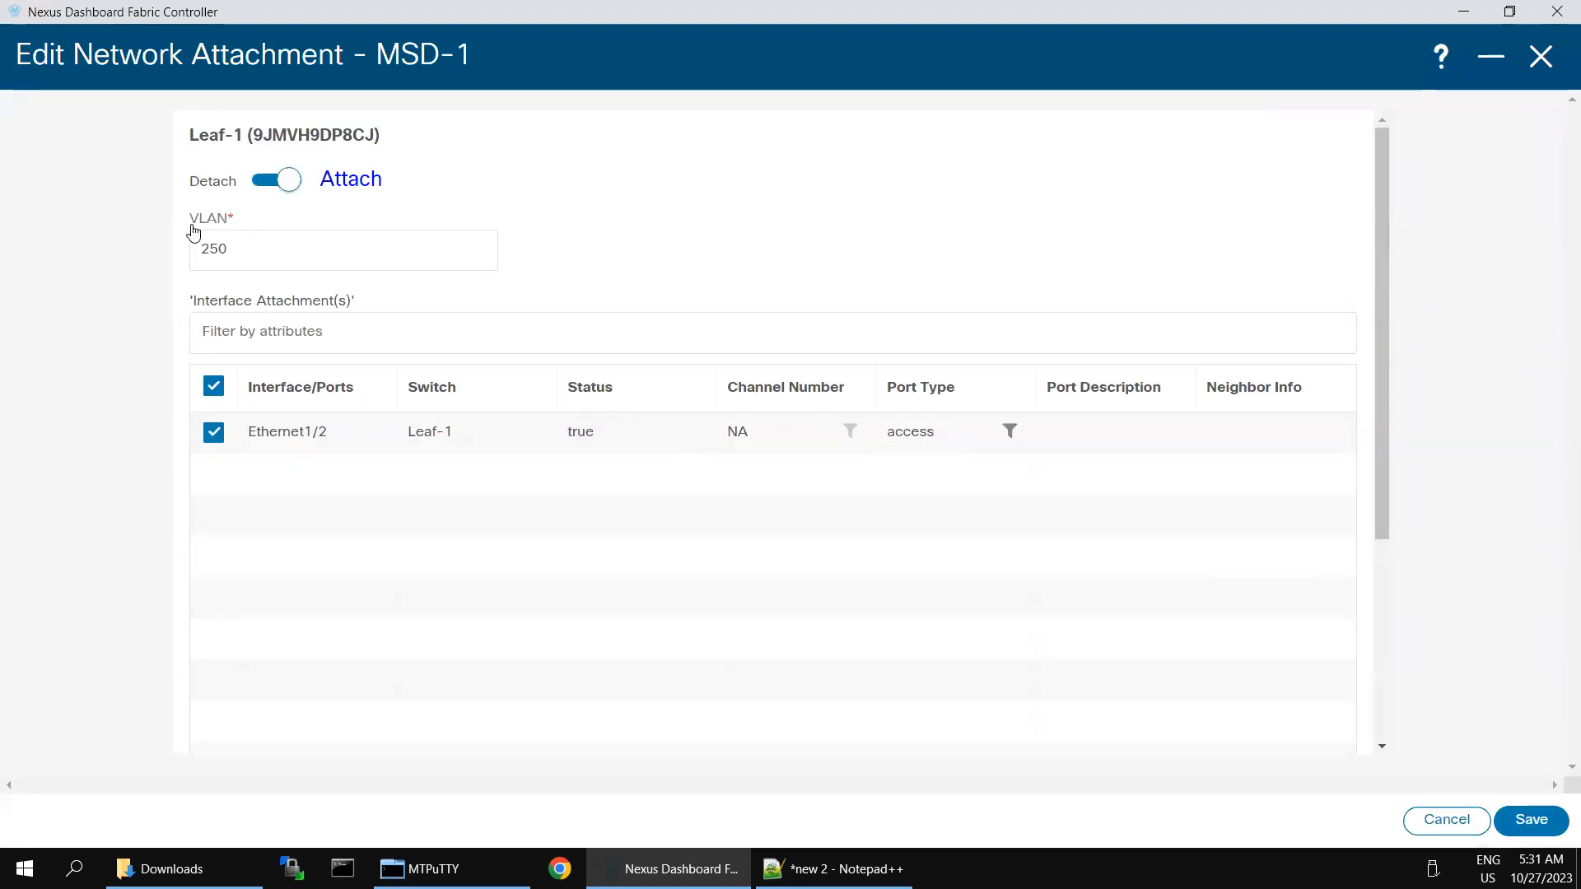
click(1526, 821)
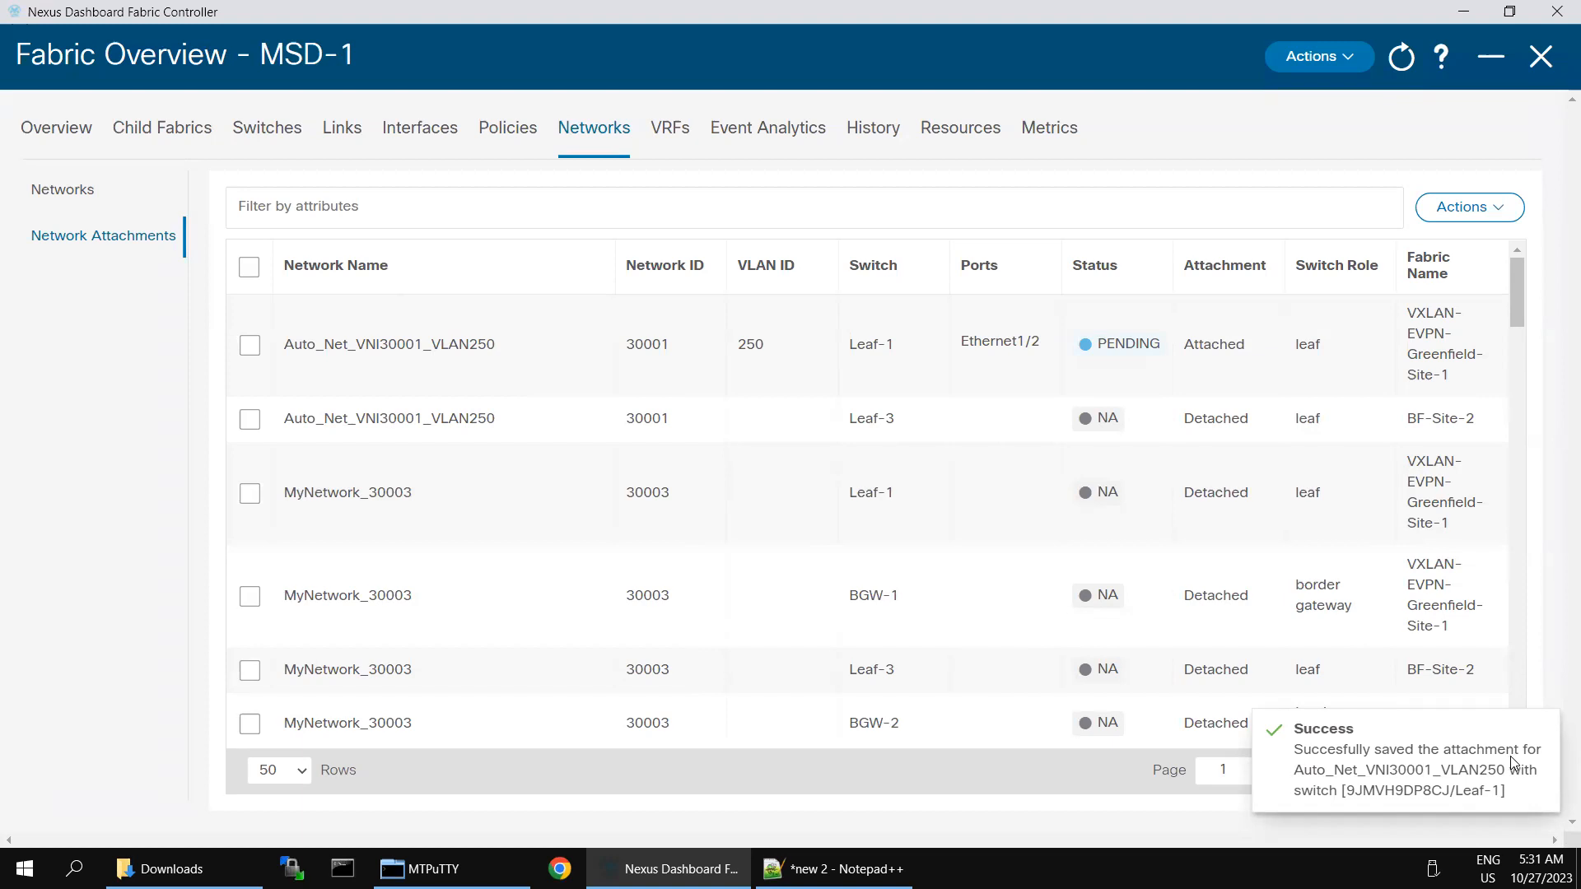
Step: Preview MSD-1's Recalculate and Deploy, confirm both border gateways are In-Sync, and close the preview
click(1342, 58)
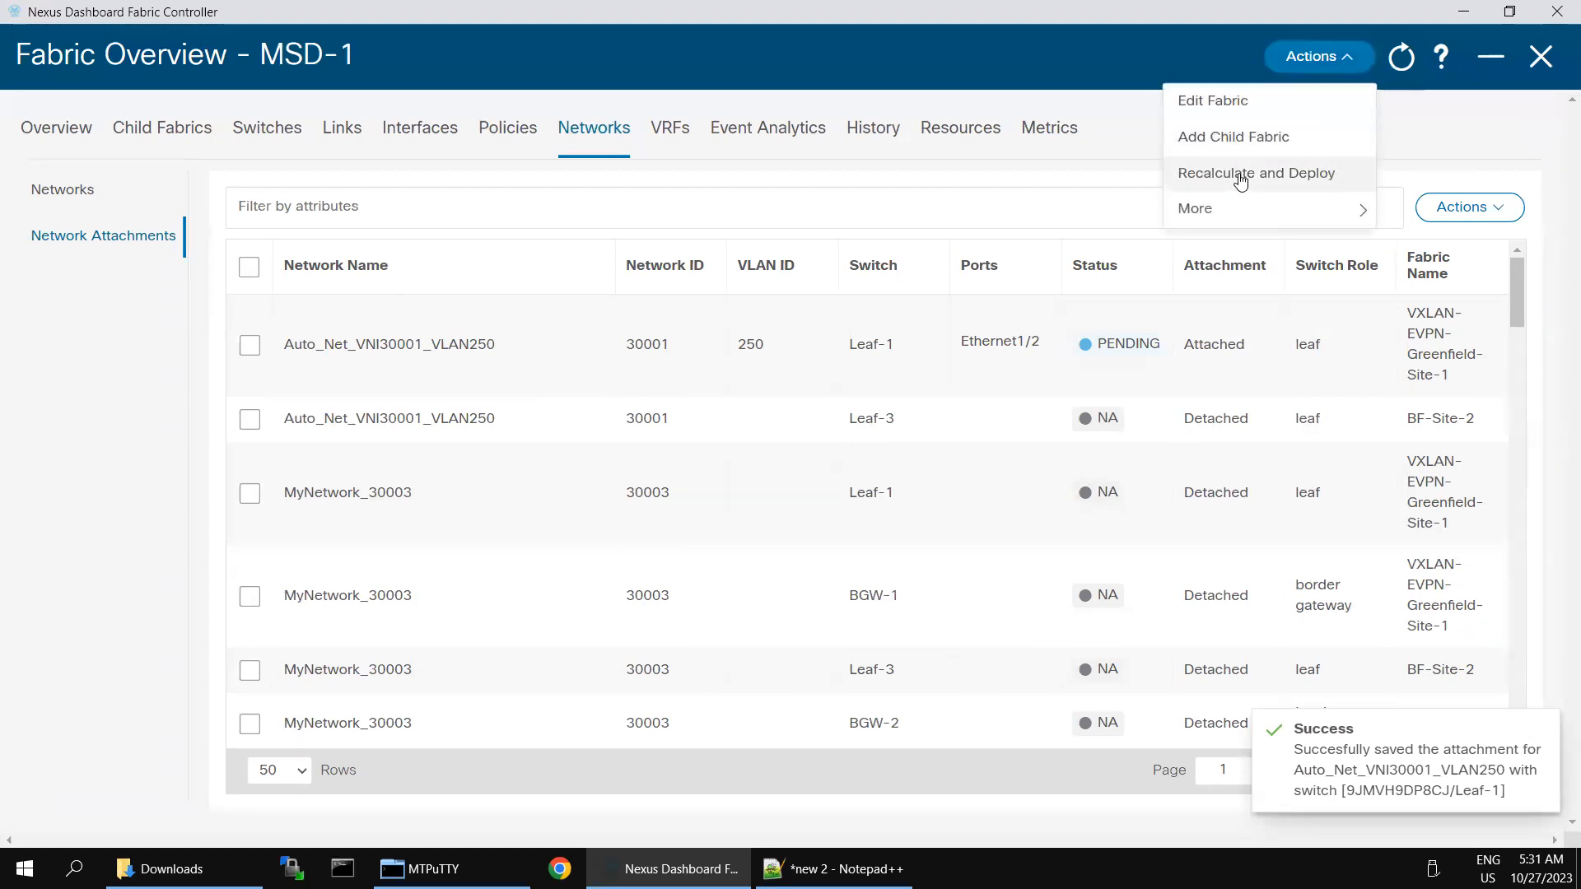
click(1240, 176)
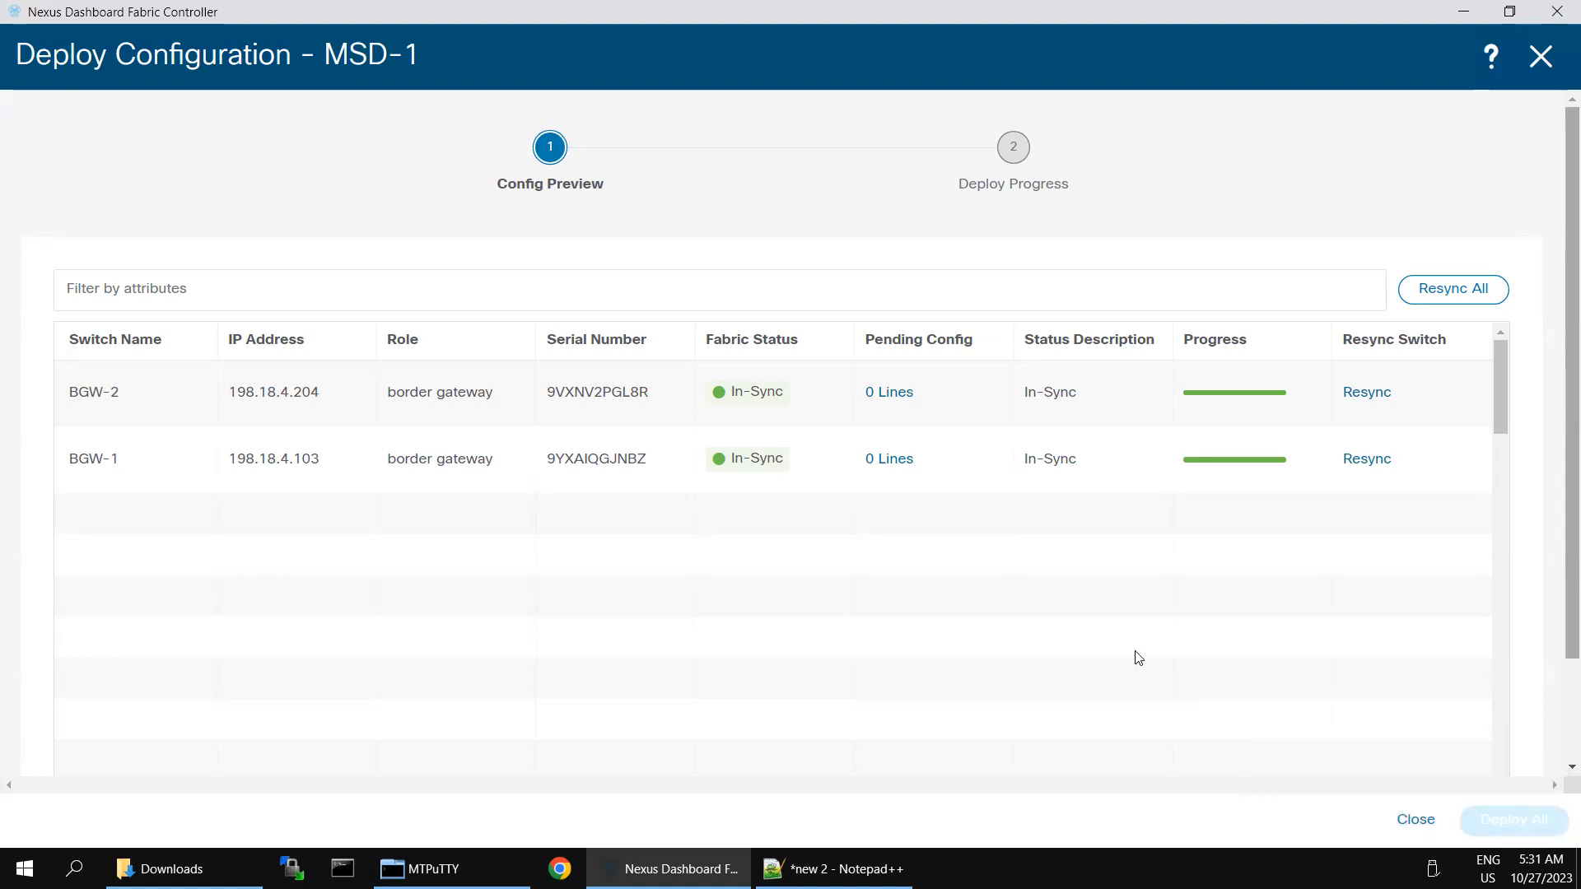
click(1502, 657)
click(1497, 374)
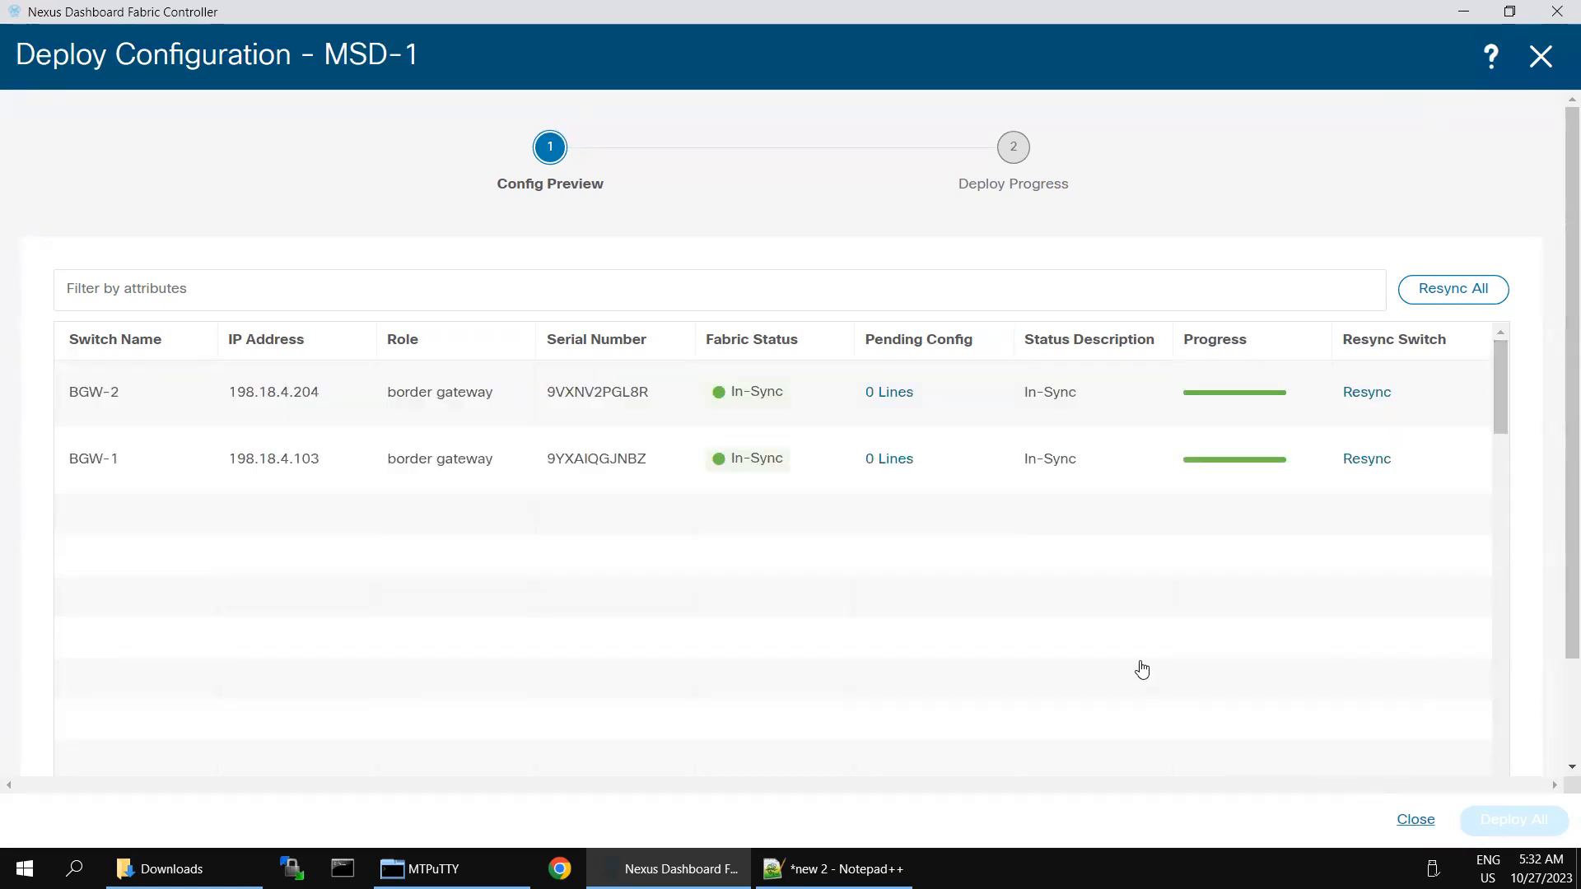
click(1415, 819)
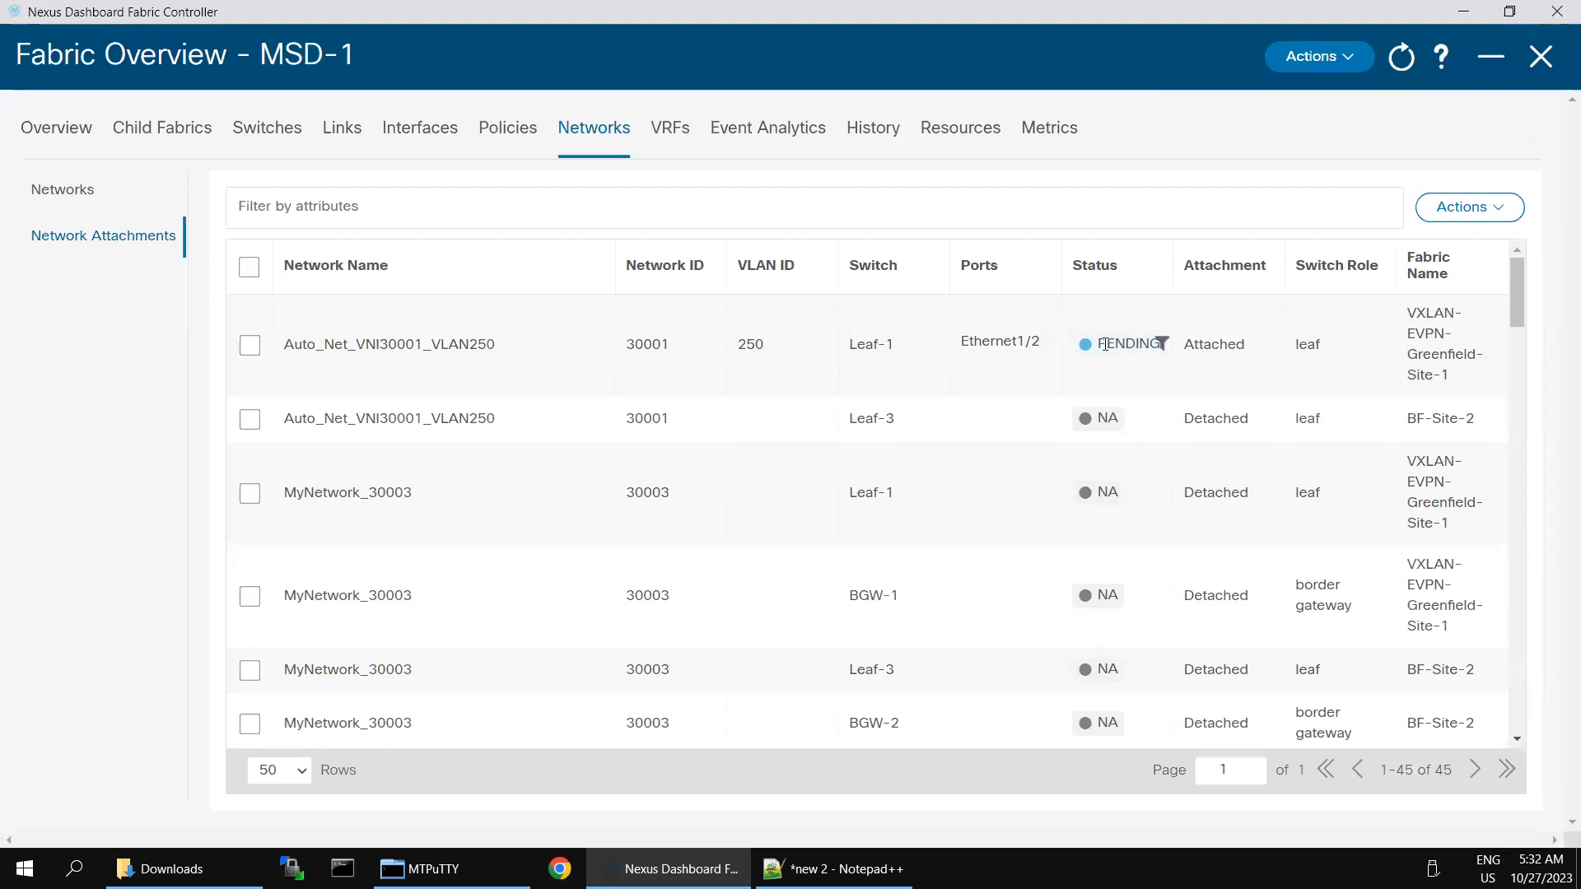
drag(1106, 346, 1177, 360)
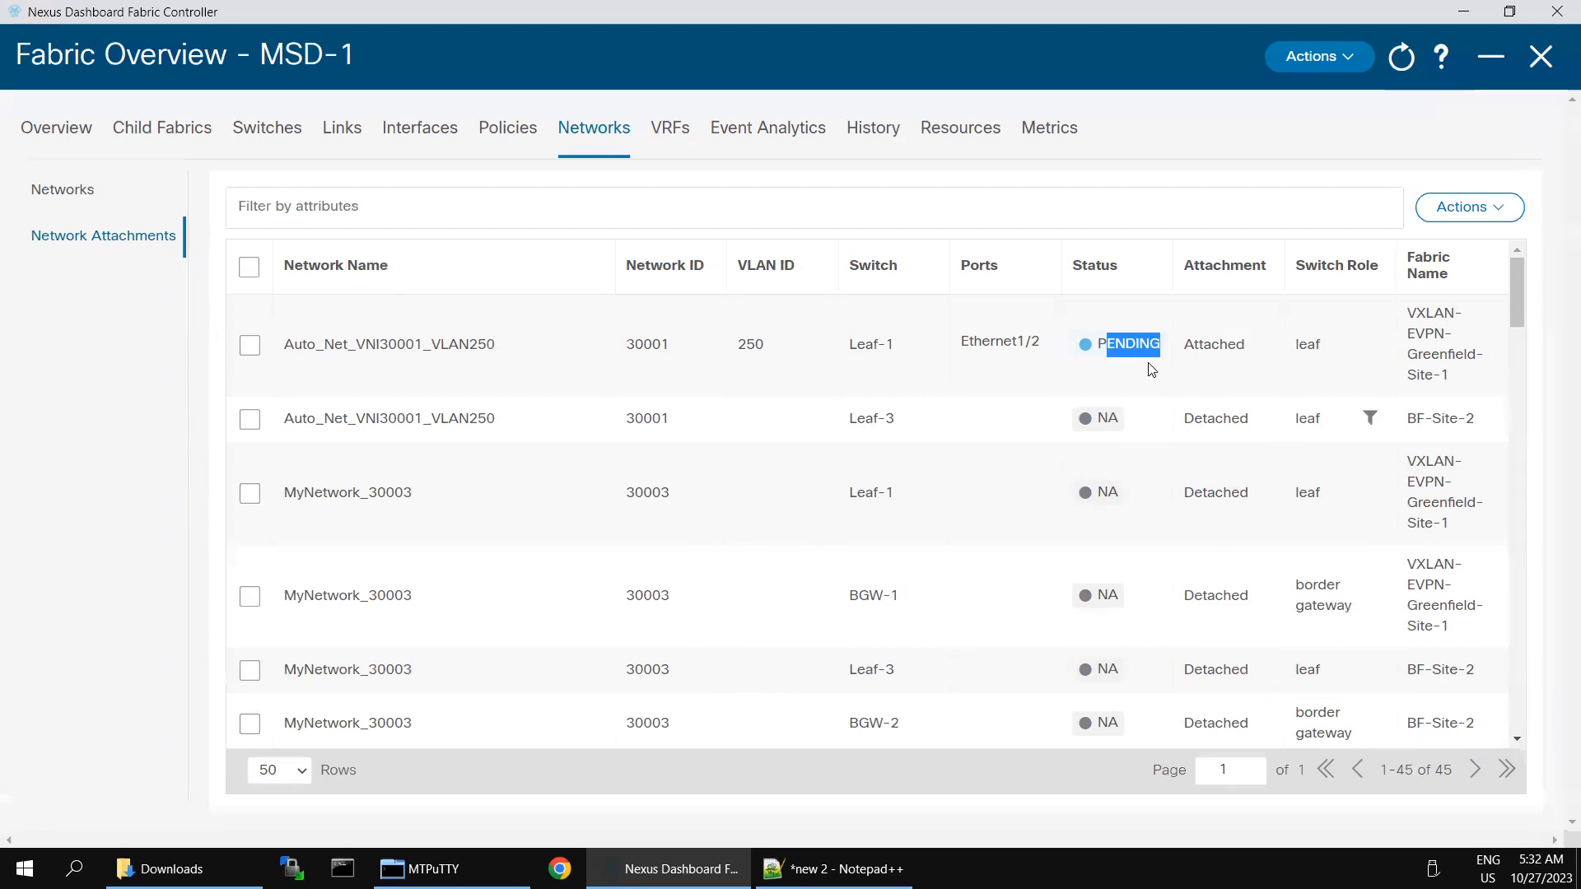
click(1318, 344)
double_click(1156, 344)
double_click(374, 354)
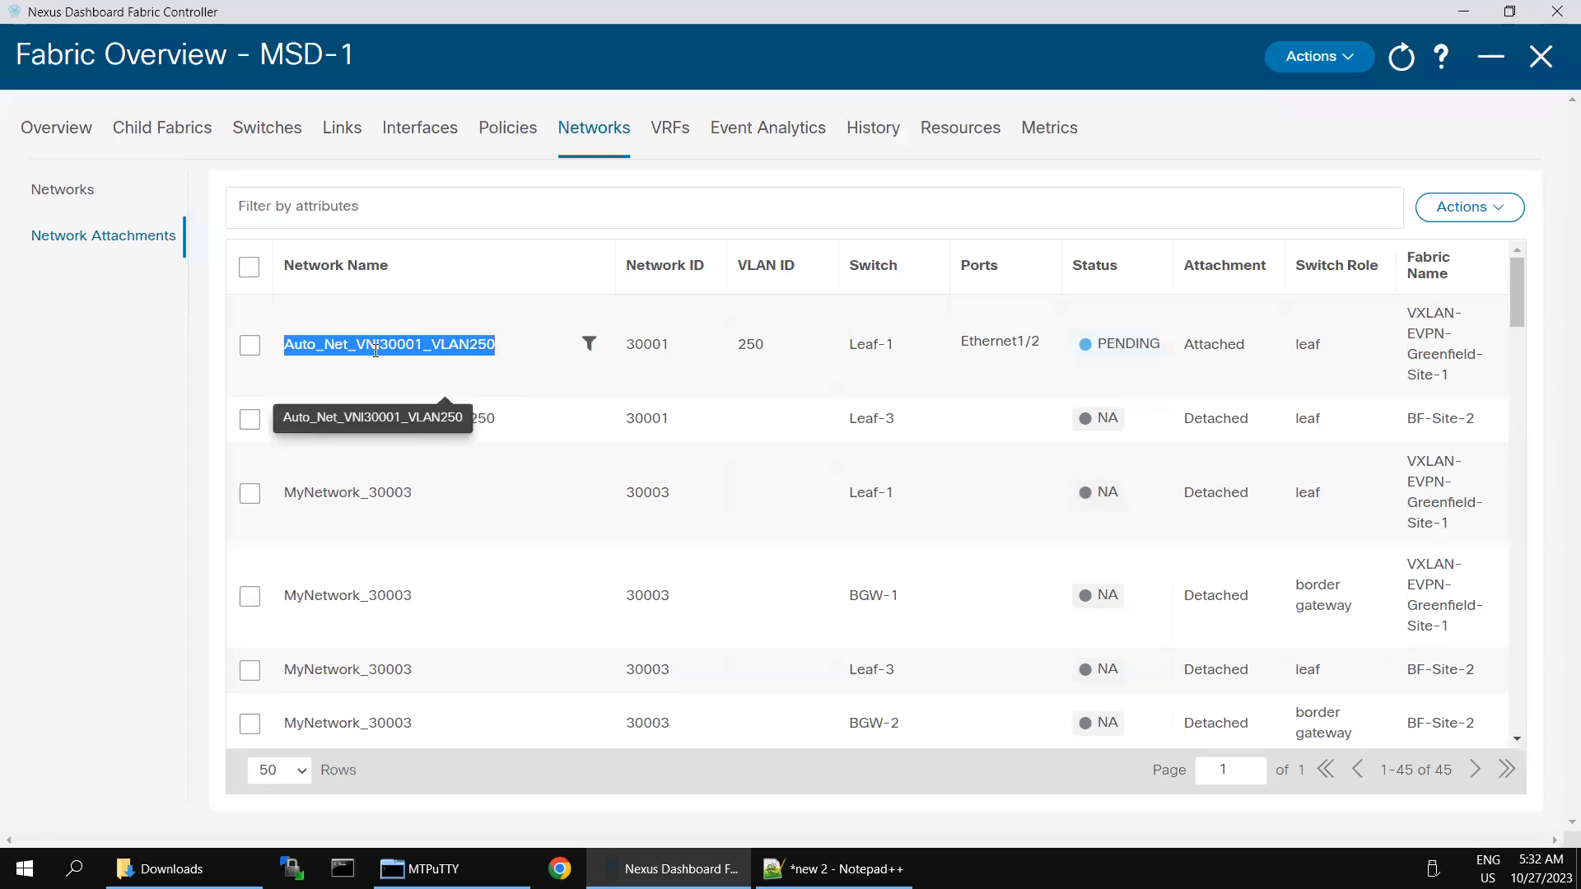
click(1402, 59)
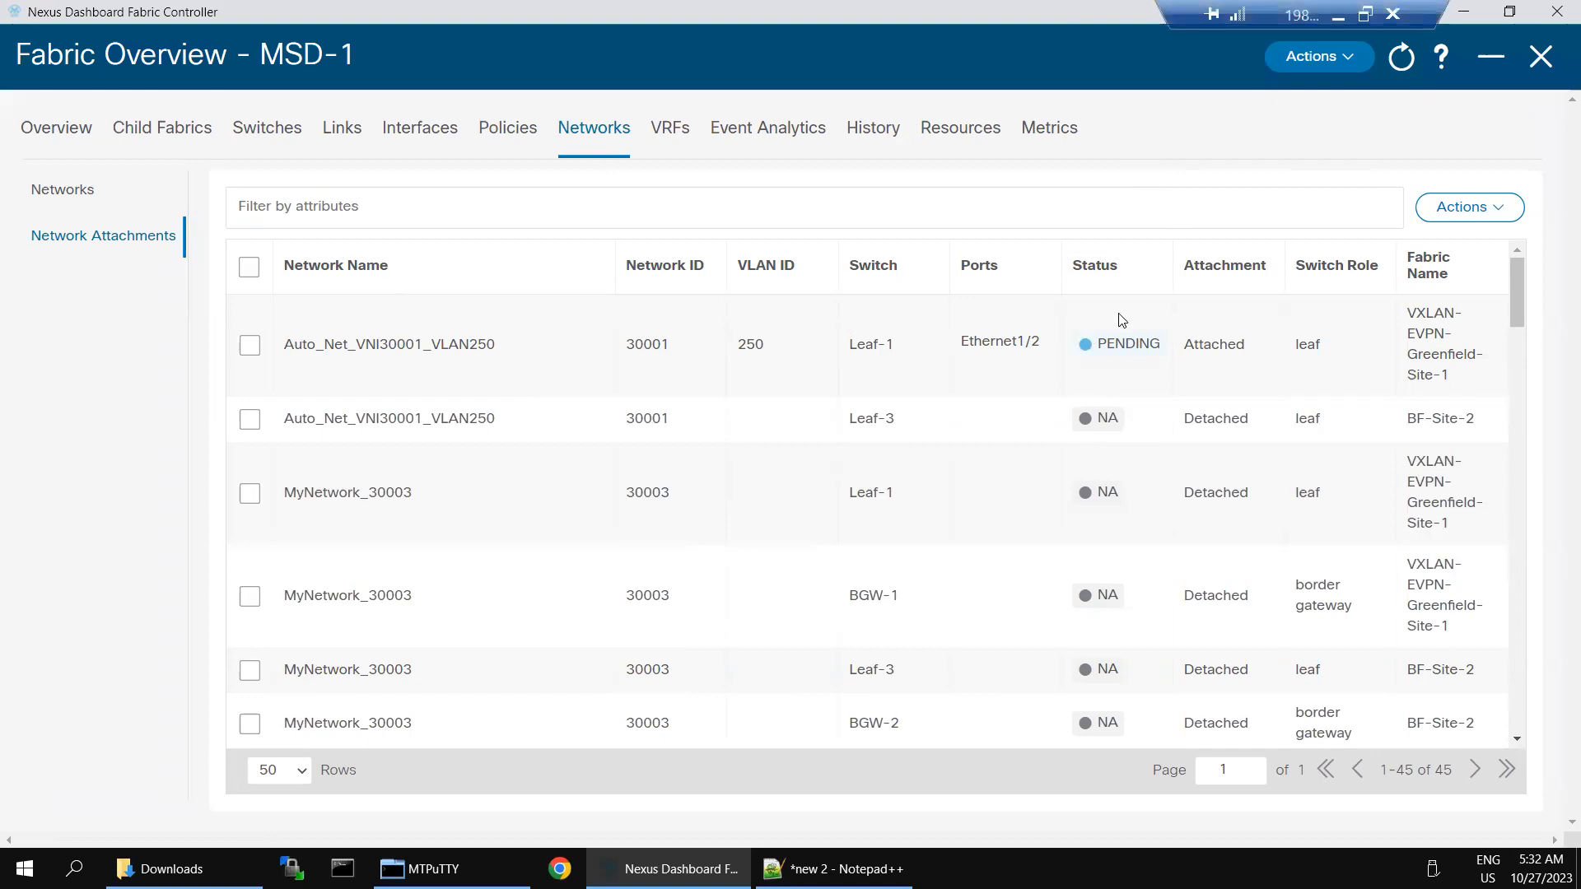
click(1338, 15)
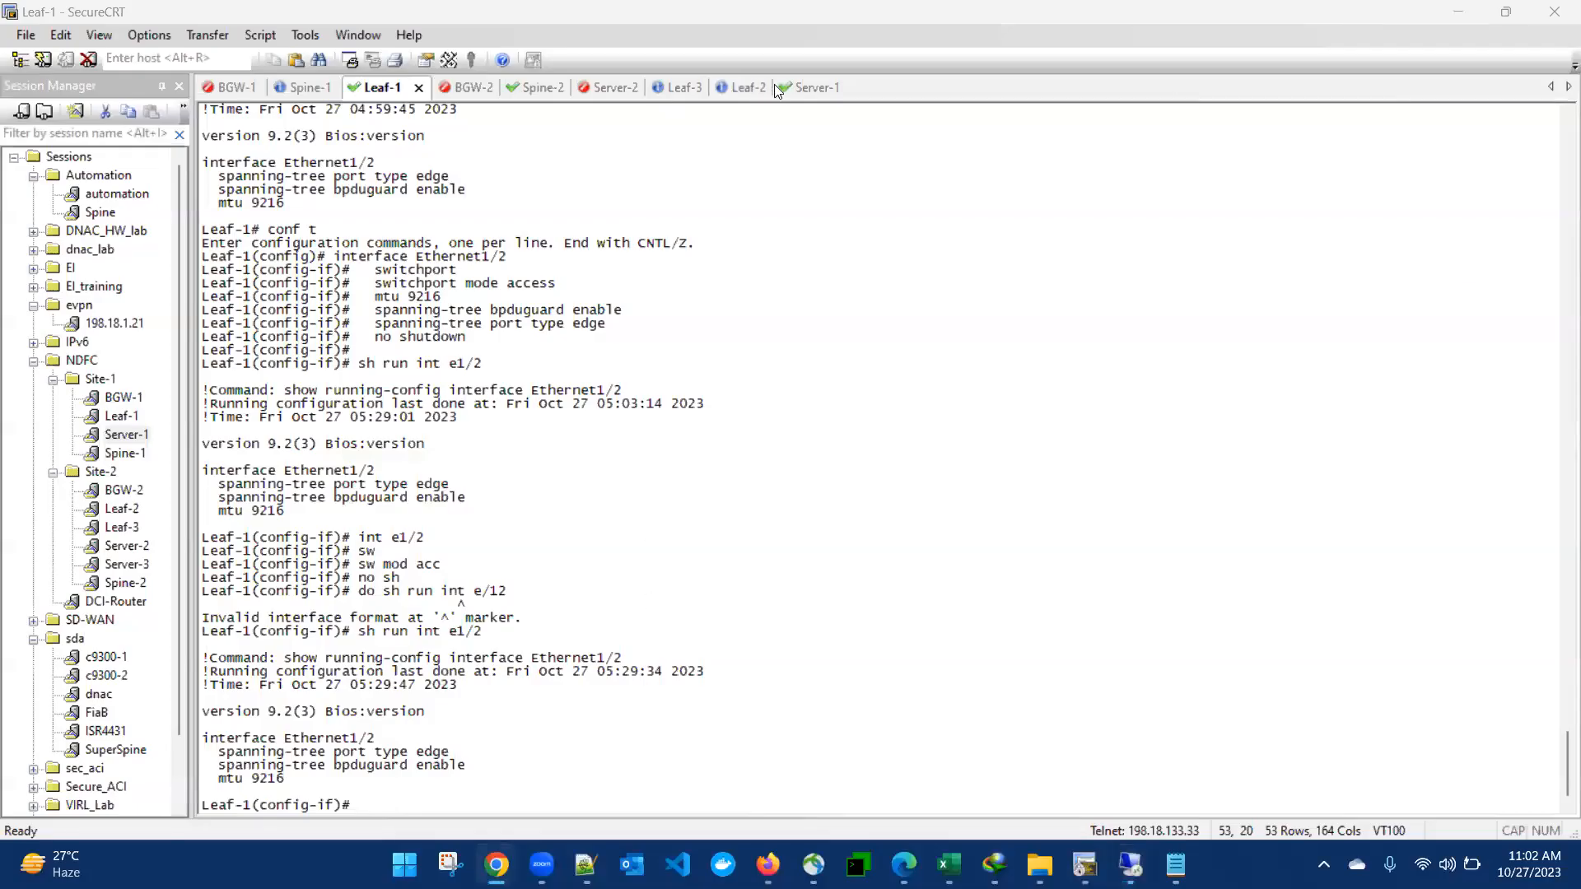
click(789, 88)
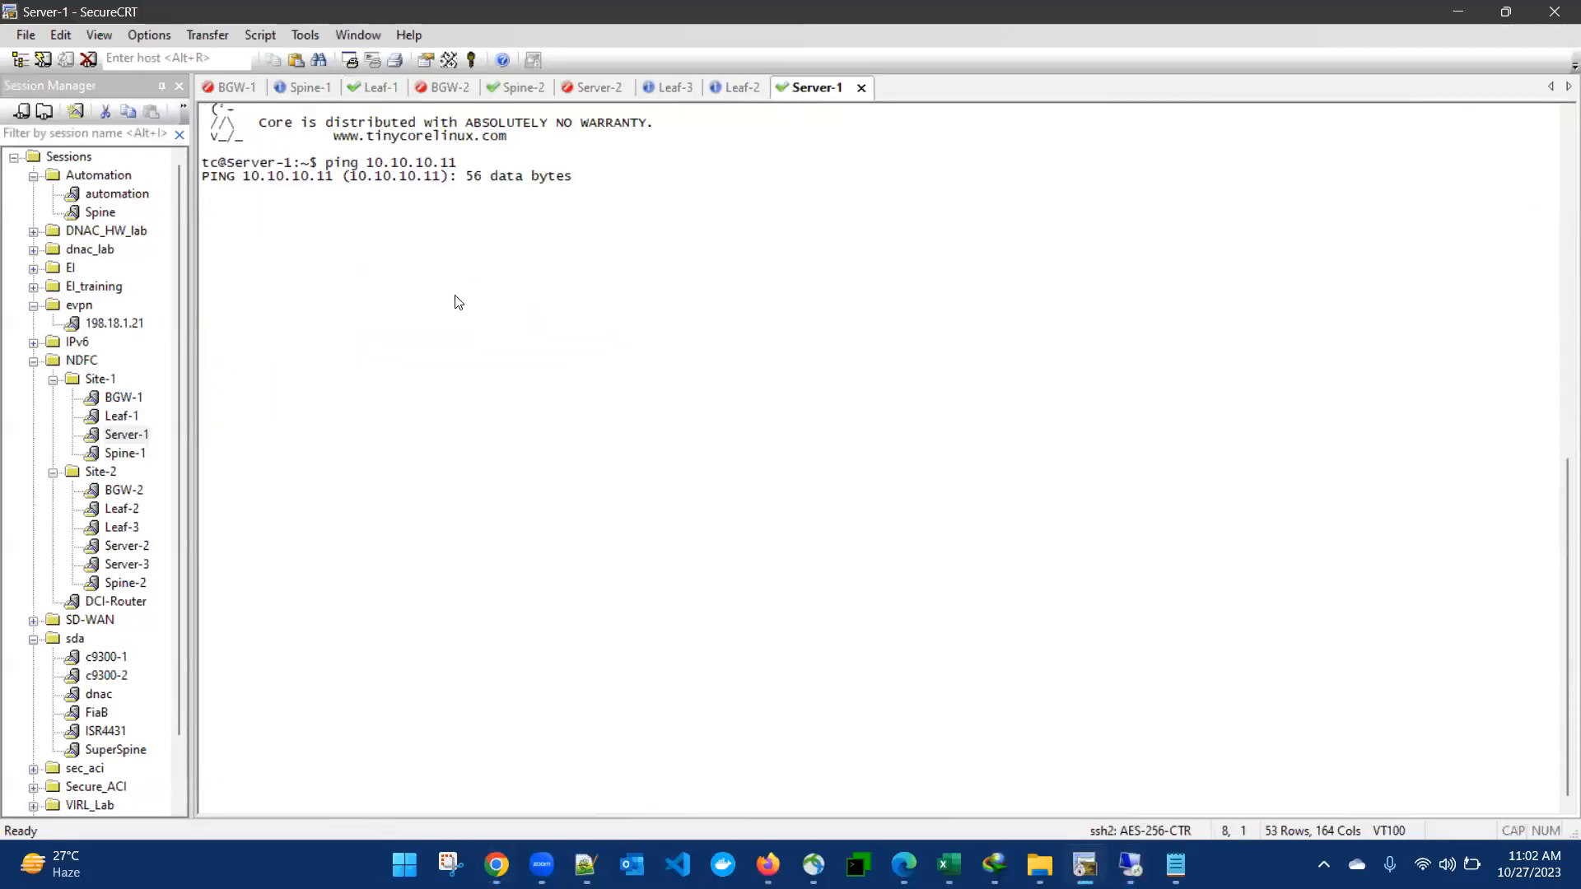
click(1129, 864)
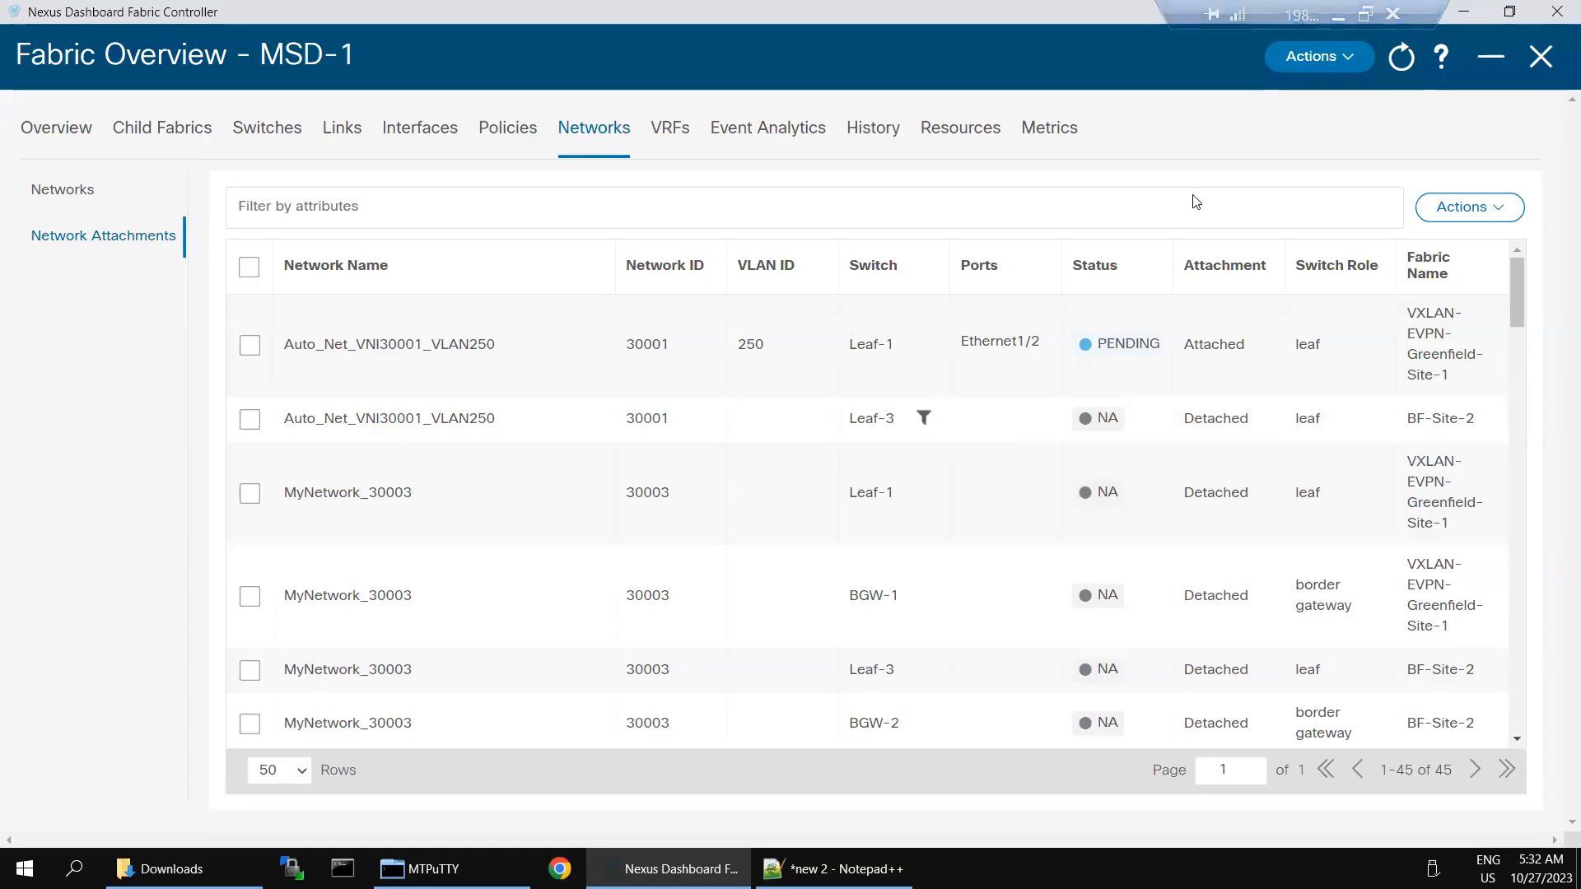
Step: Log into Leaf-2 as admin, show Ethernet1/2's config, and copy its access VLAN 250 lines
click(1333, 18)
click(738, 88)
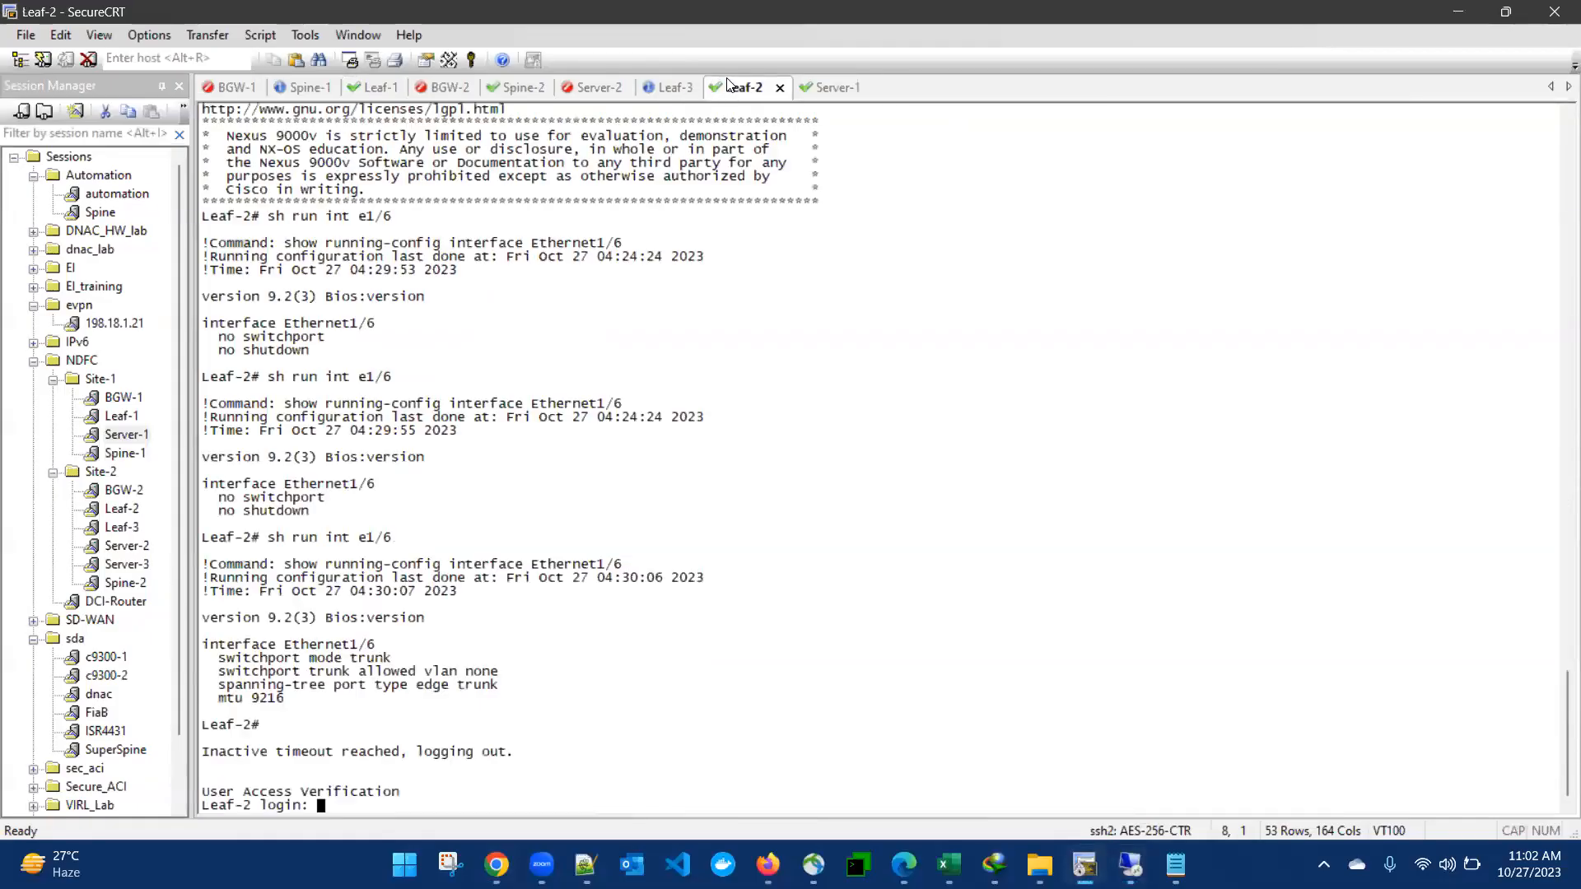
text(admin)
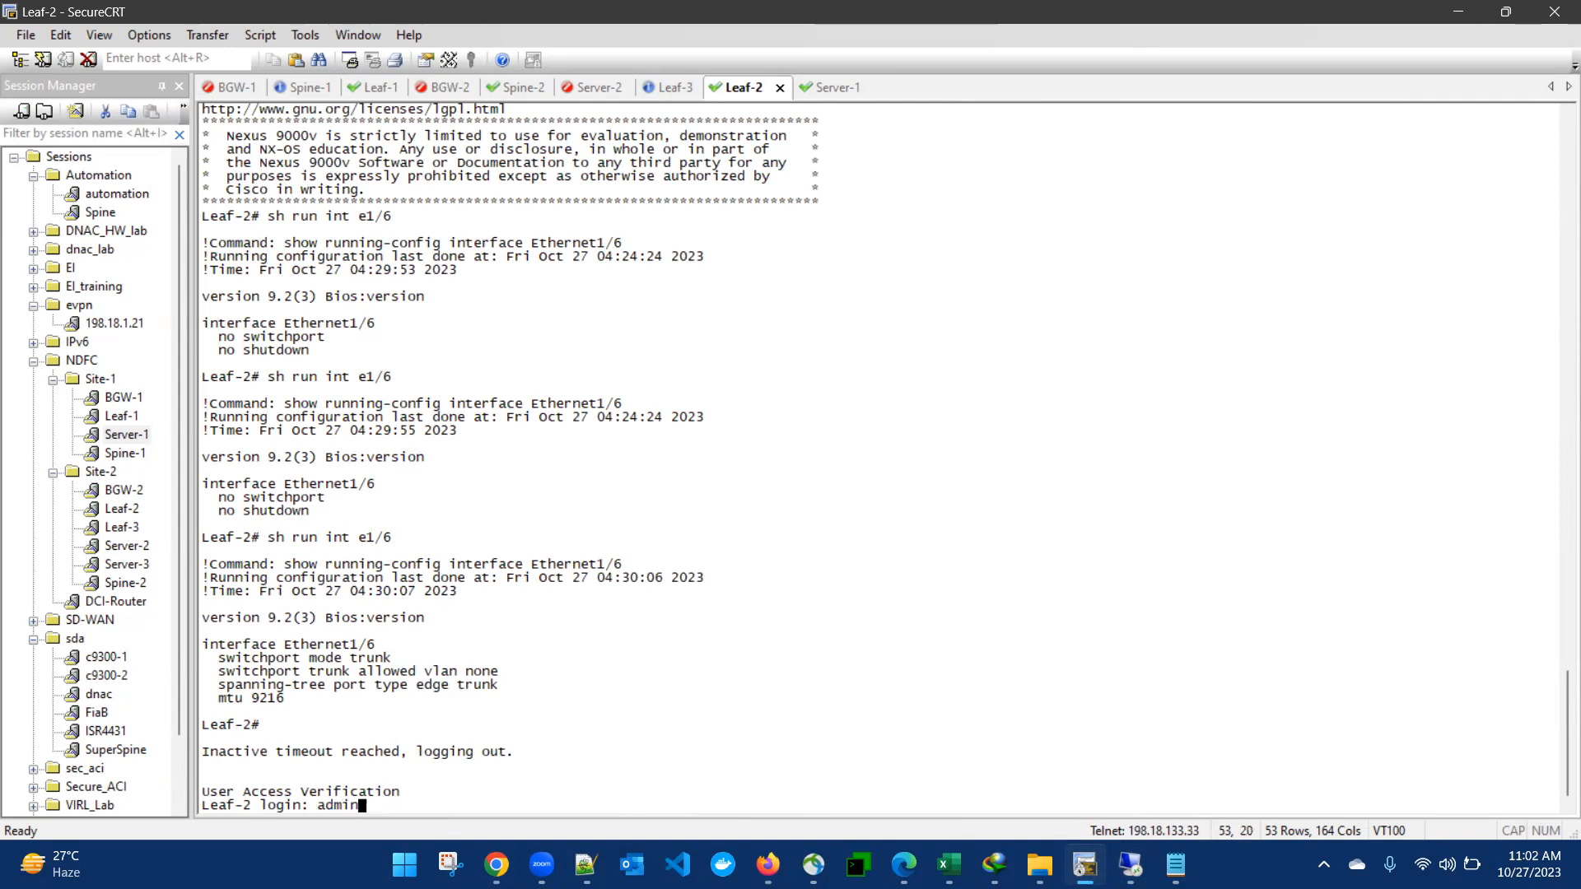
key(Return)
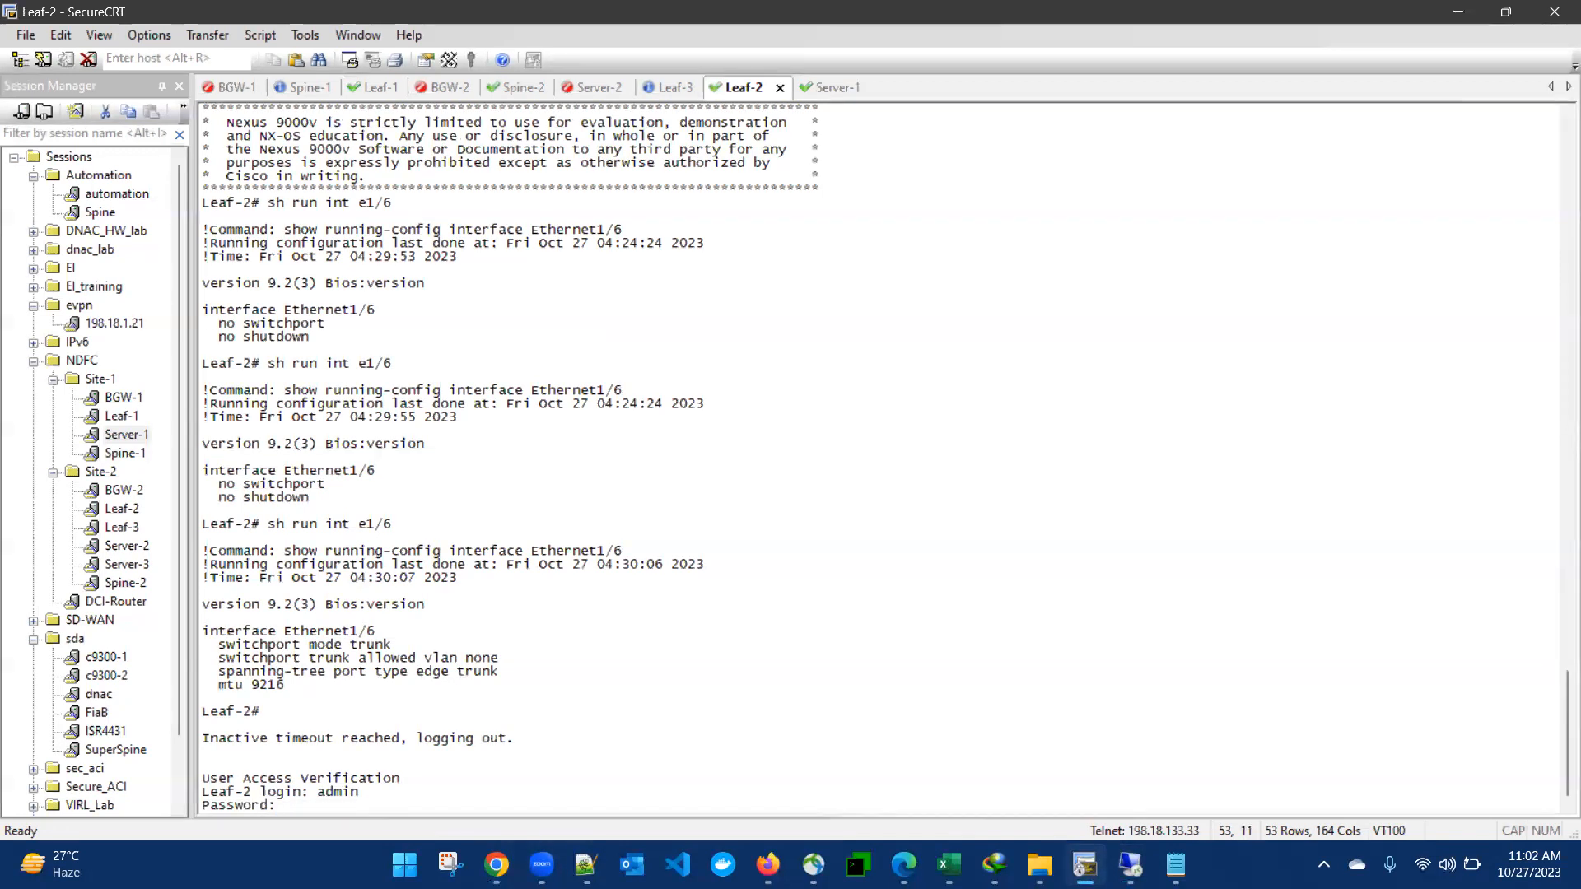
key(Return)
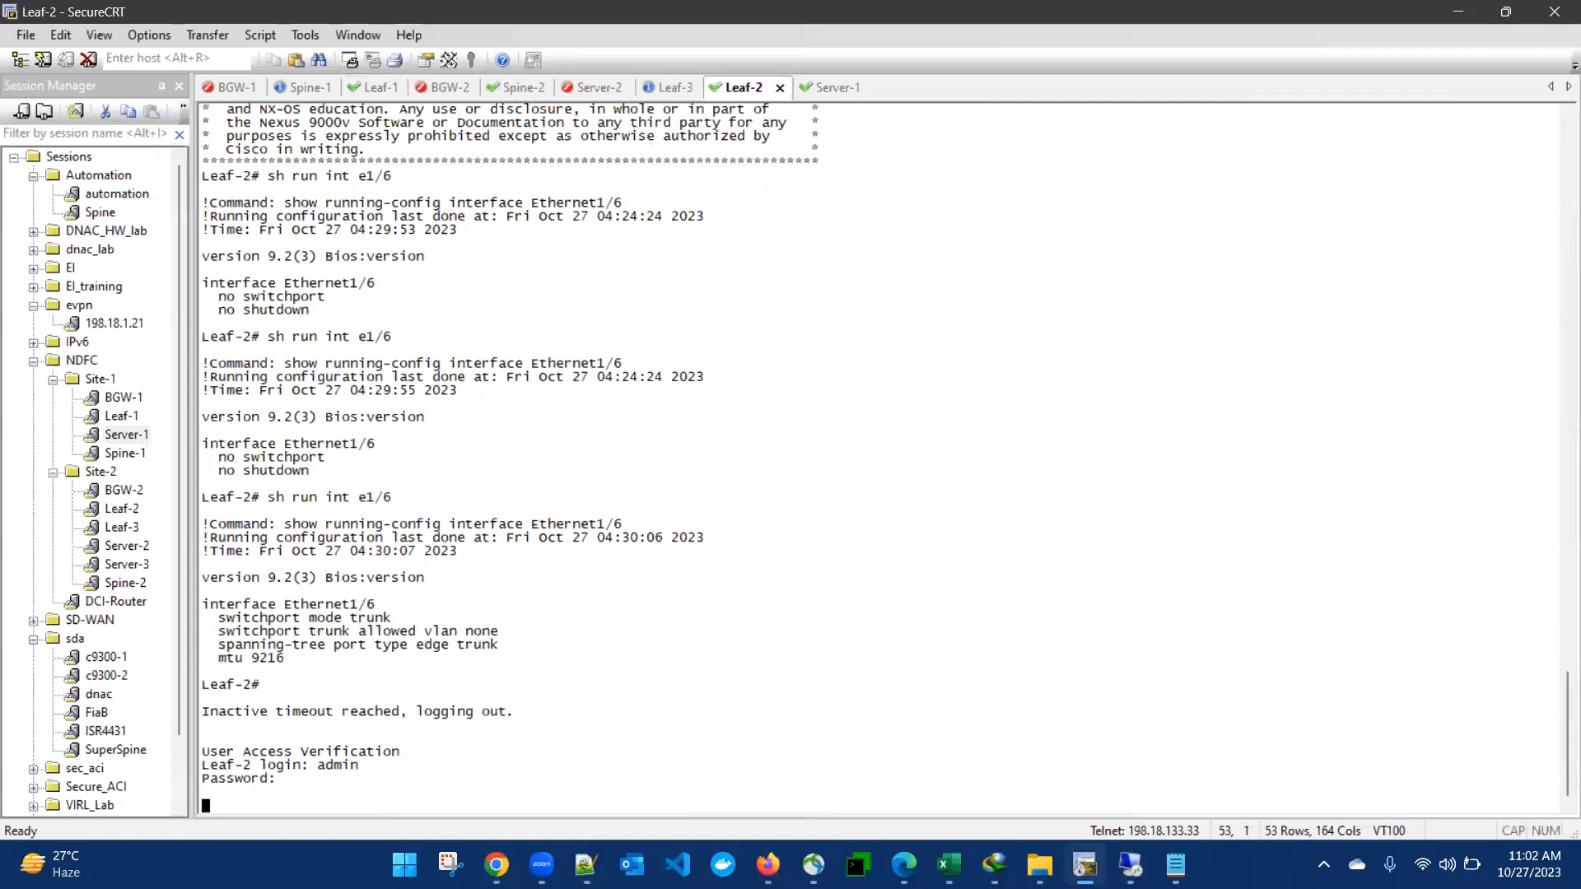
text(sh)
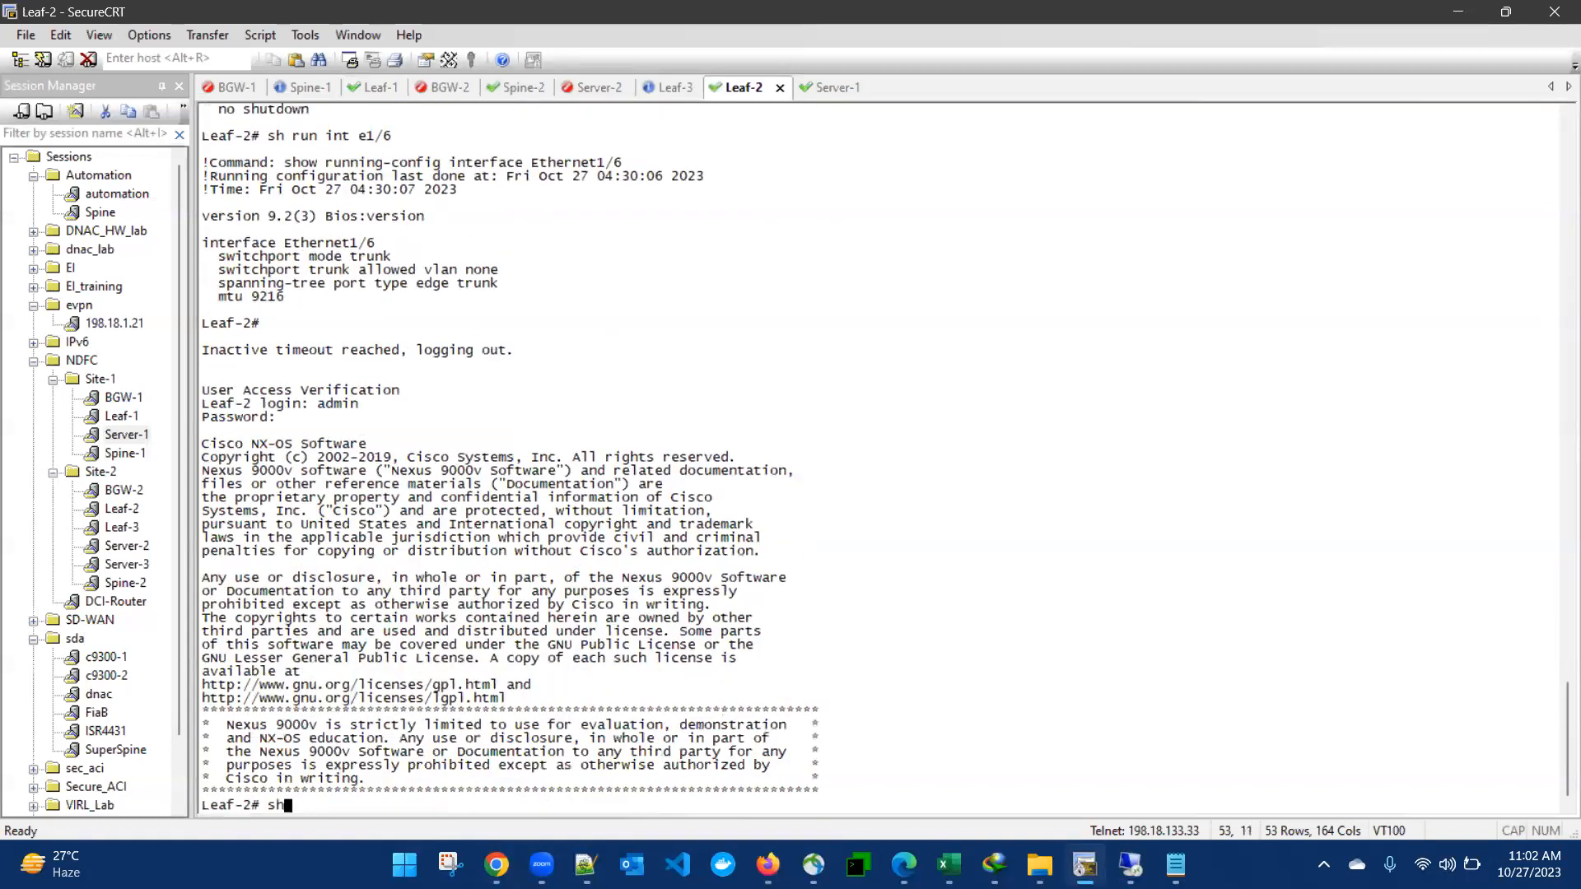
text( run int e1/2)
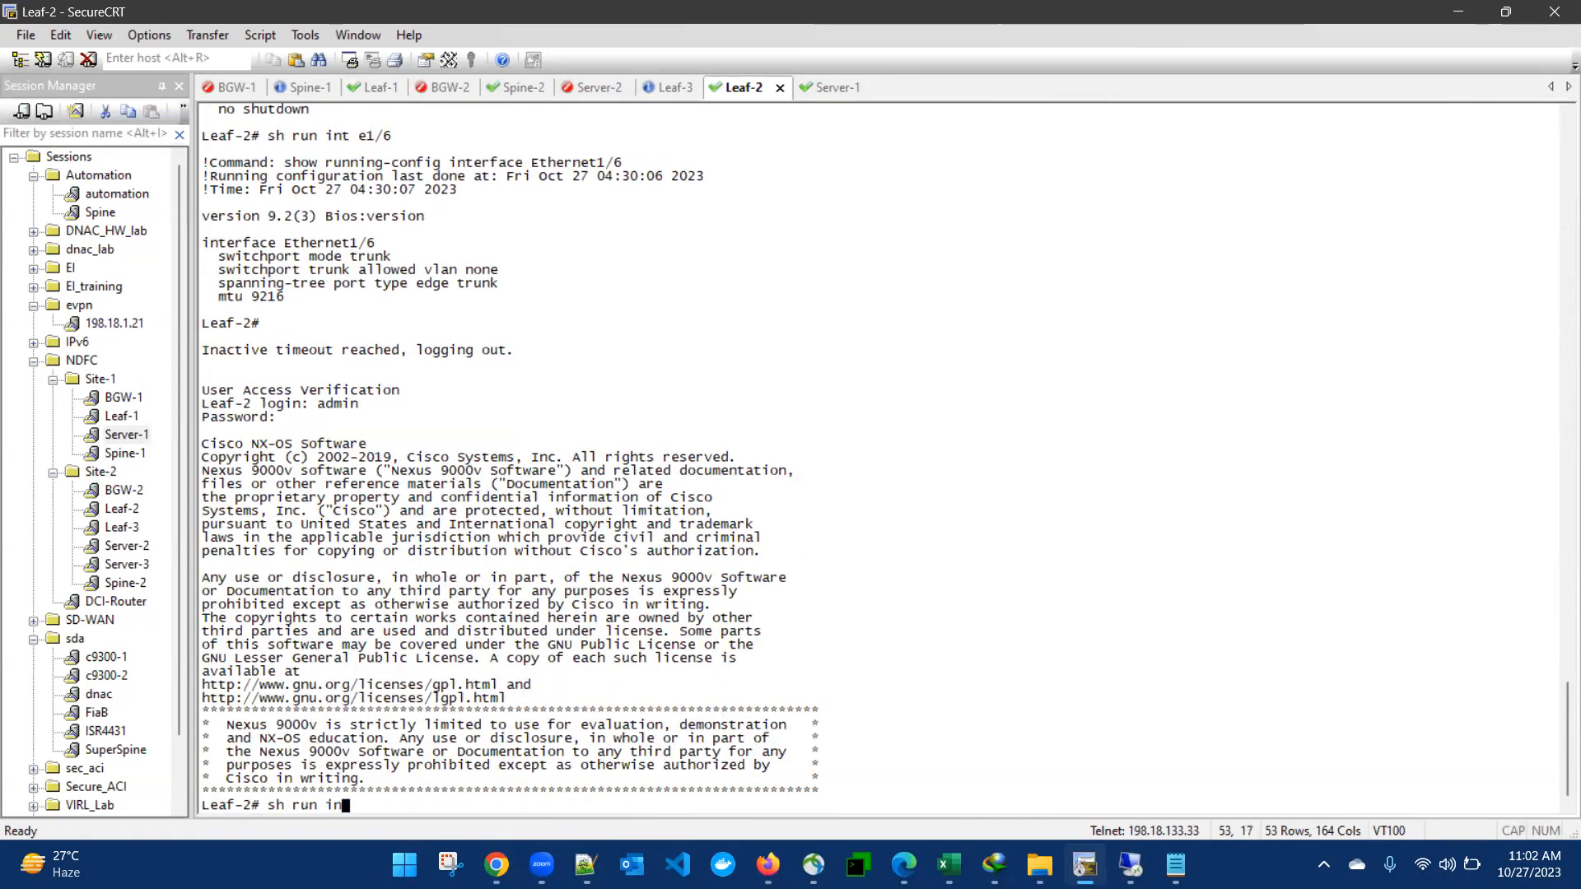
key(Return)
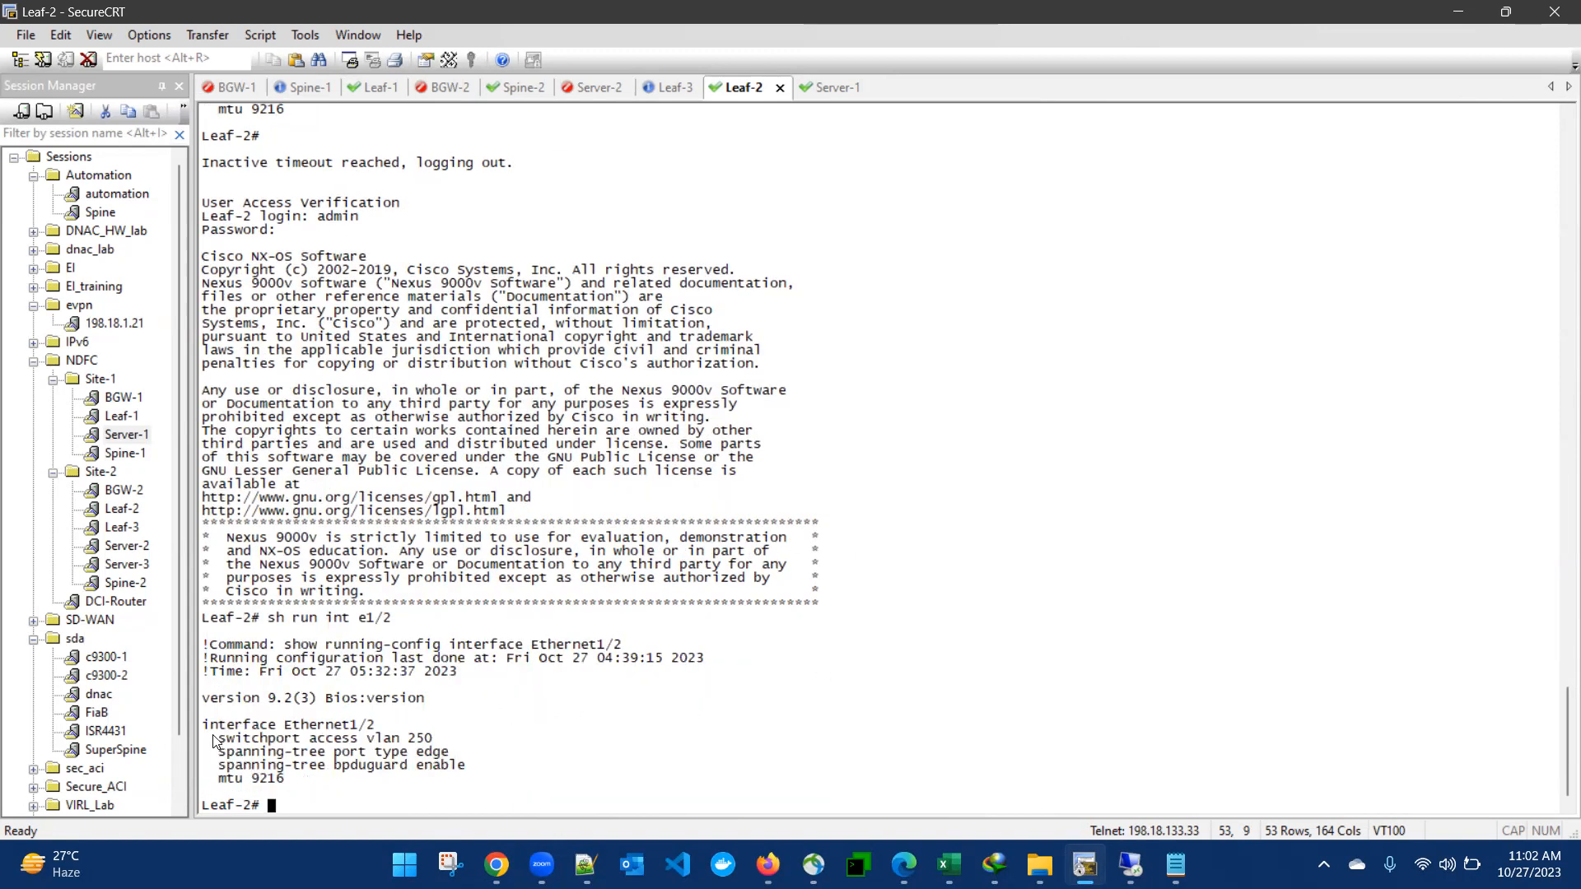
drag(213, 739, 284, 780)
key(ctrl+c)
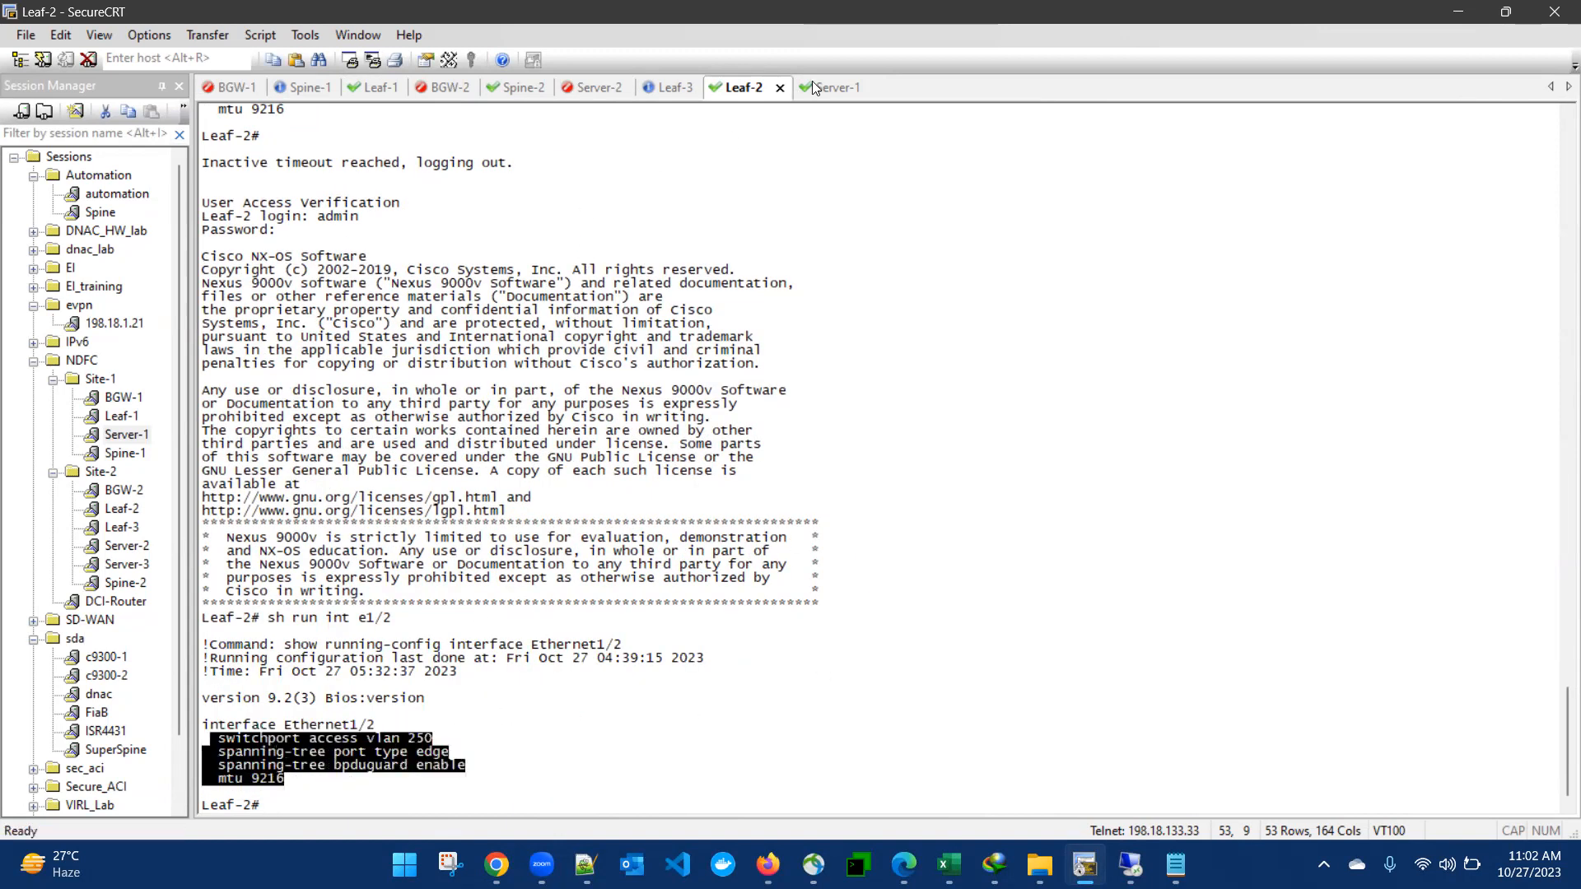
Step: Paste the copied VLAN 250 lines into Leaf-1, then restart Server-1's ping to 10.10.10.11
click(381, 87)
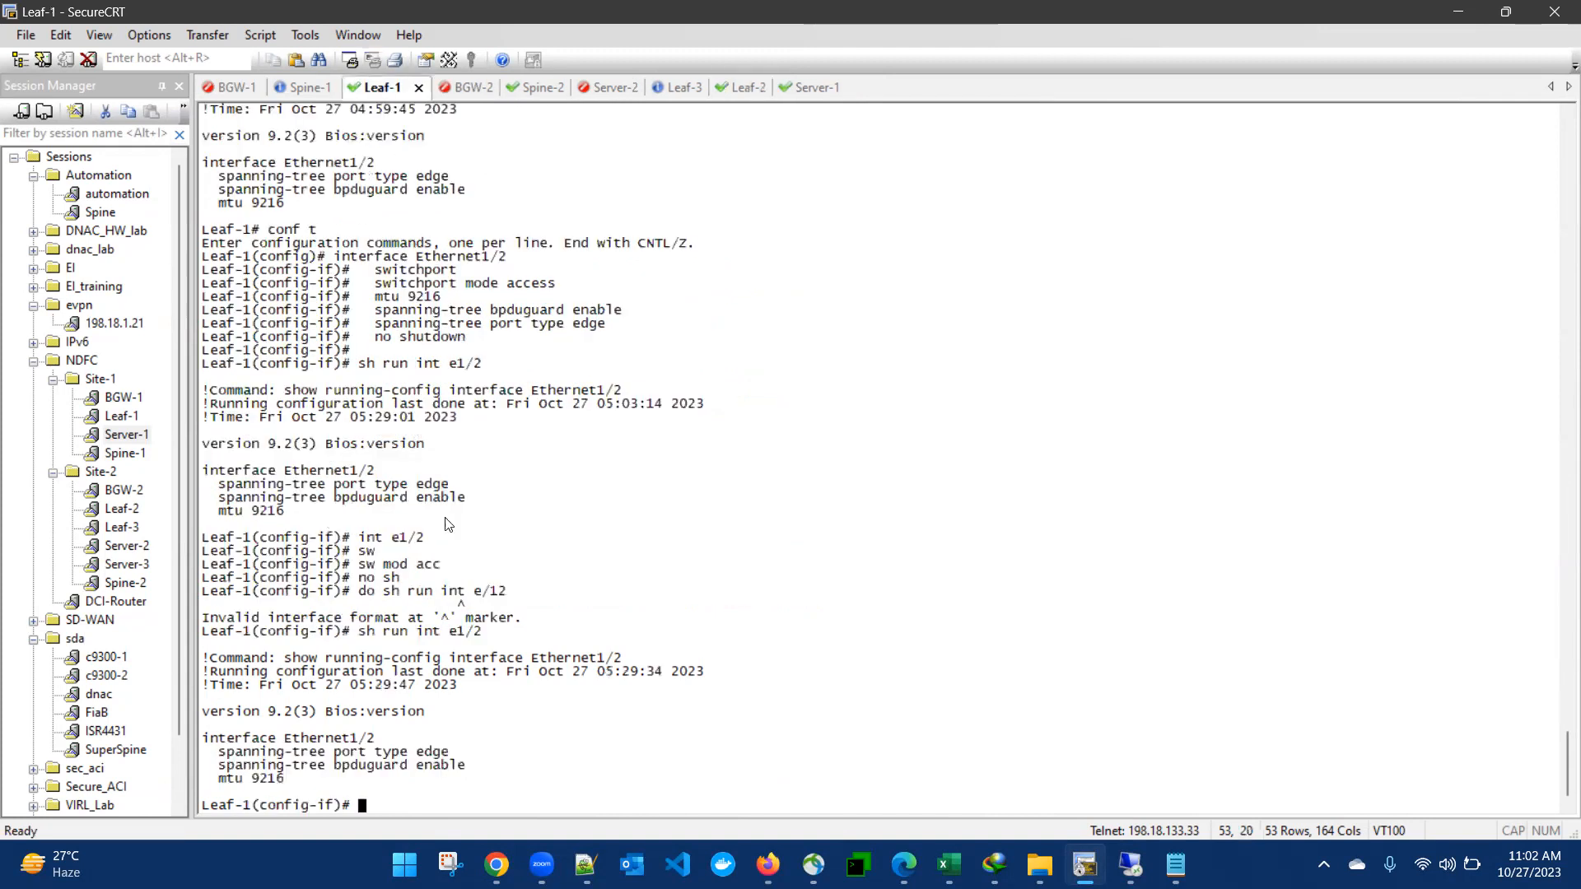
right_click(602, 631)
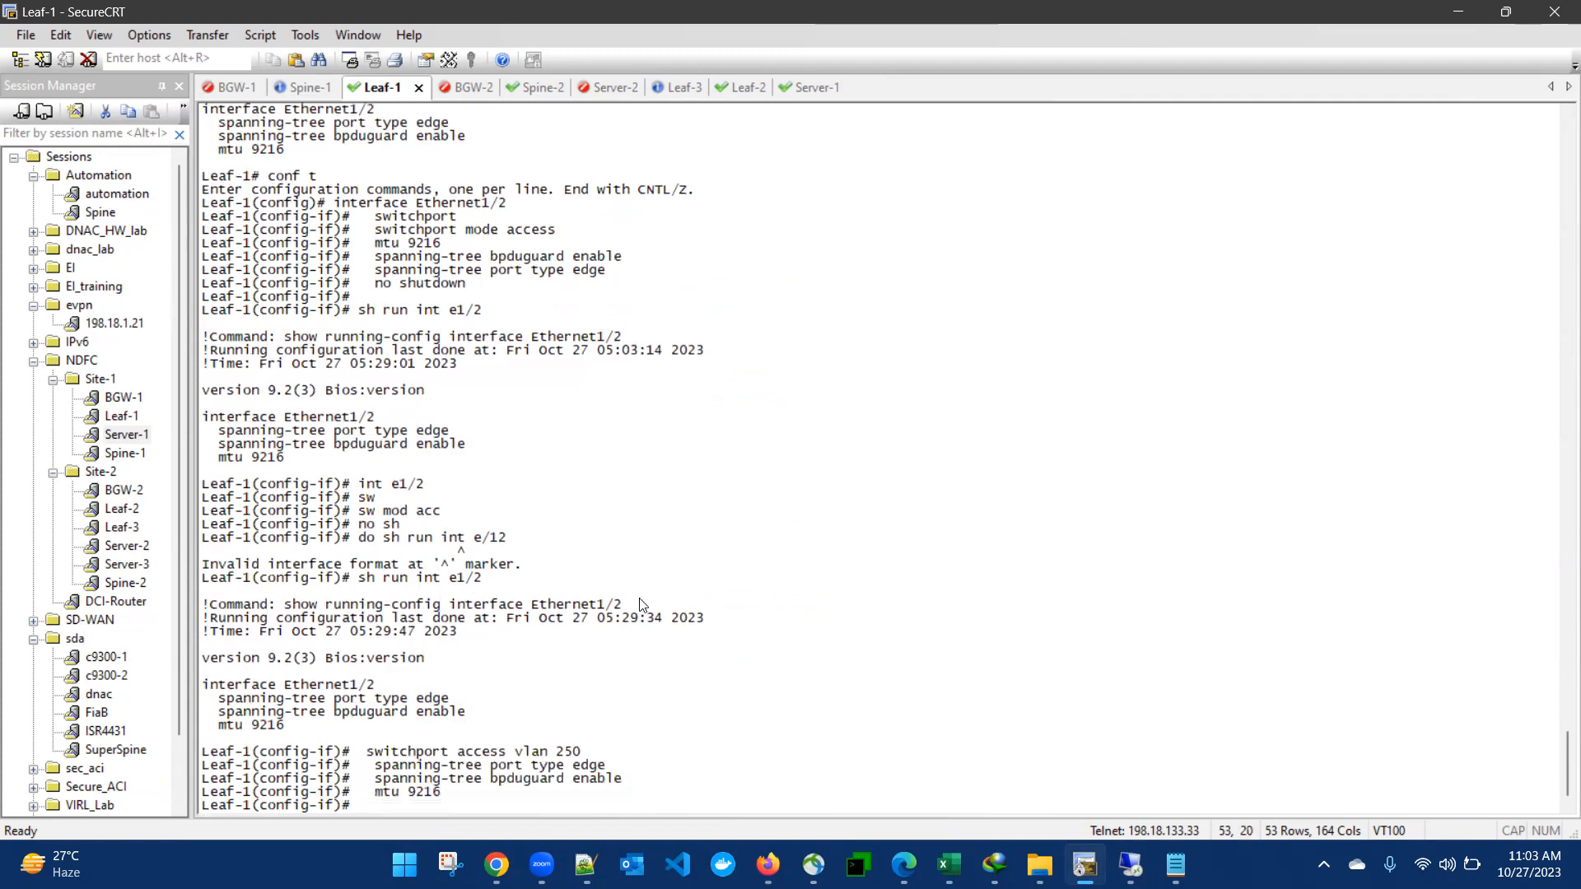
click(810, 87)
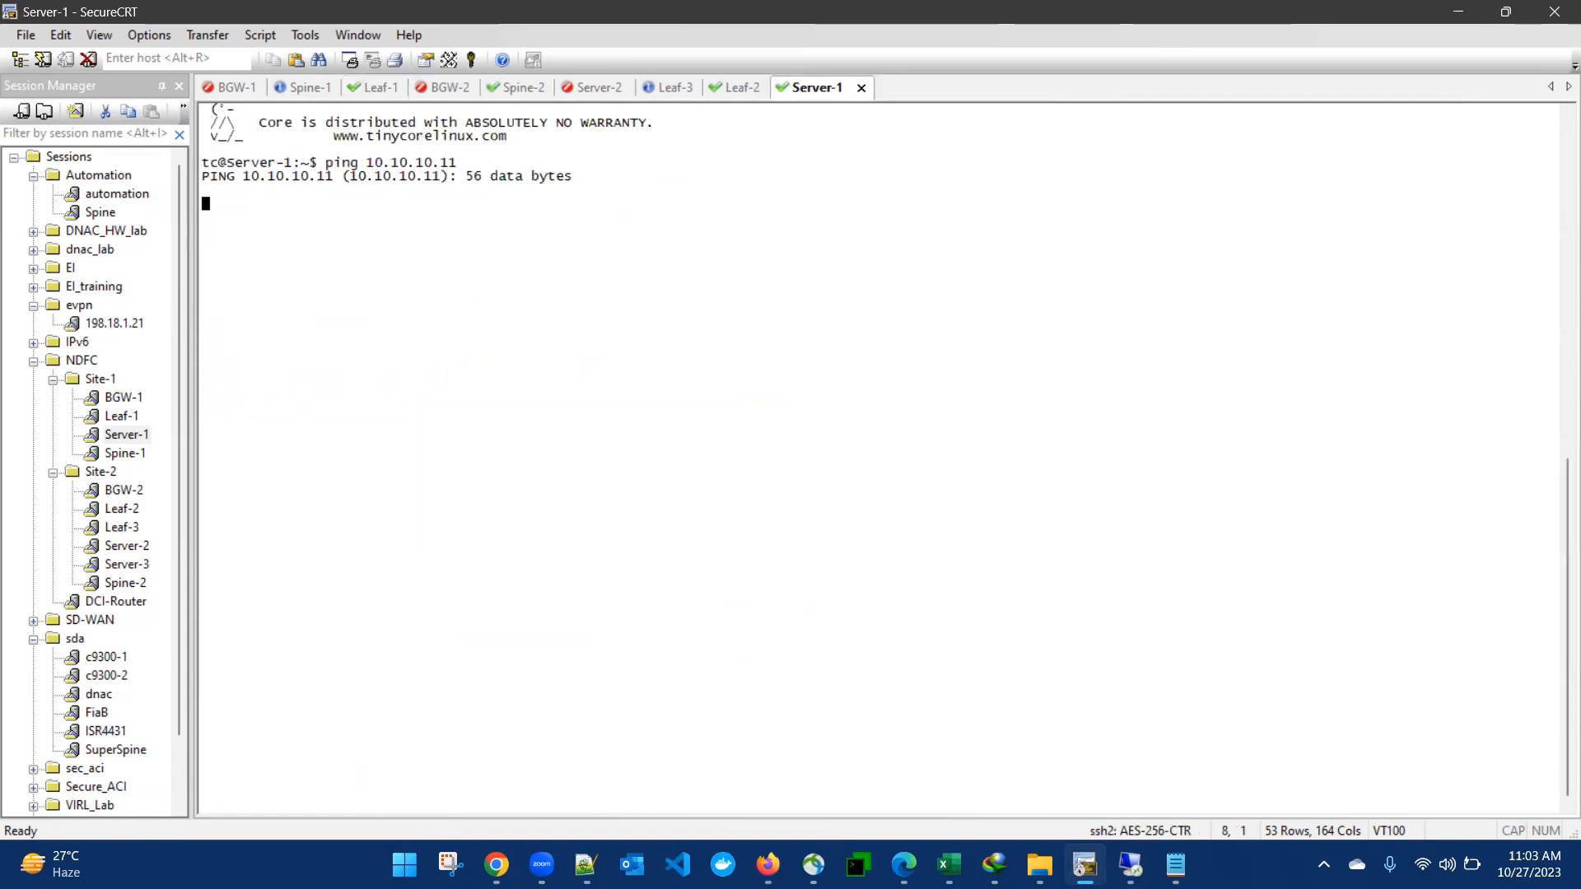
key(ctrl+c)
key(Up)
key(Return)
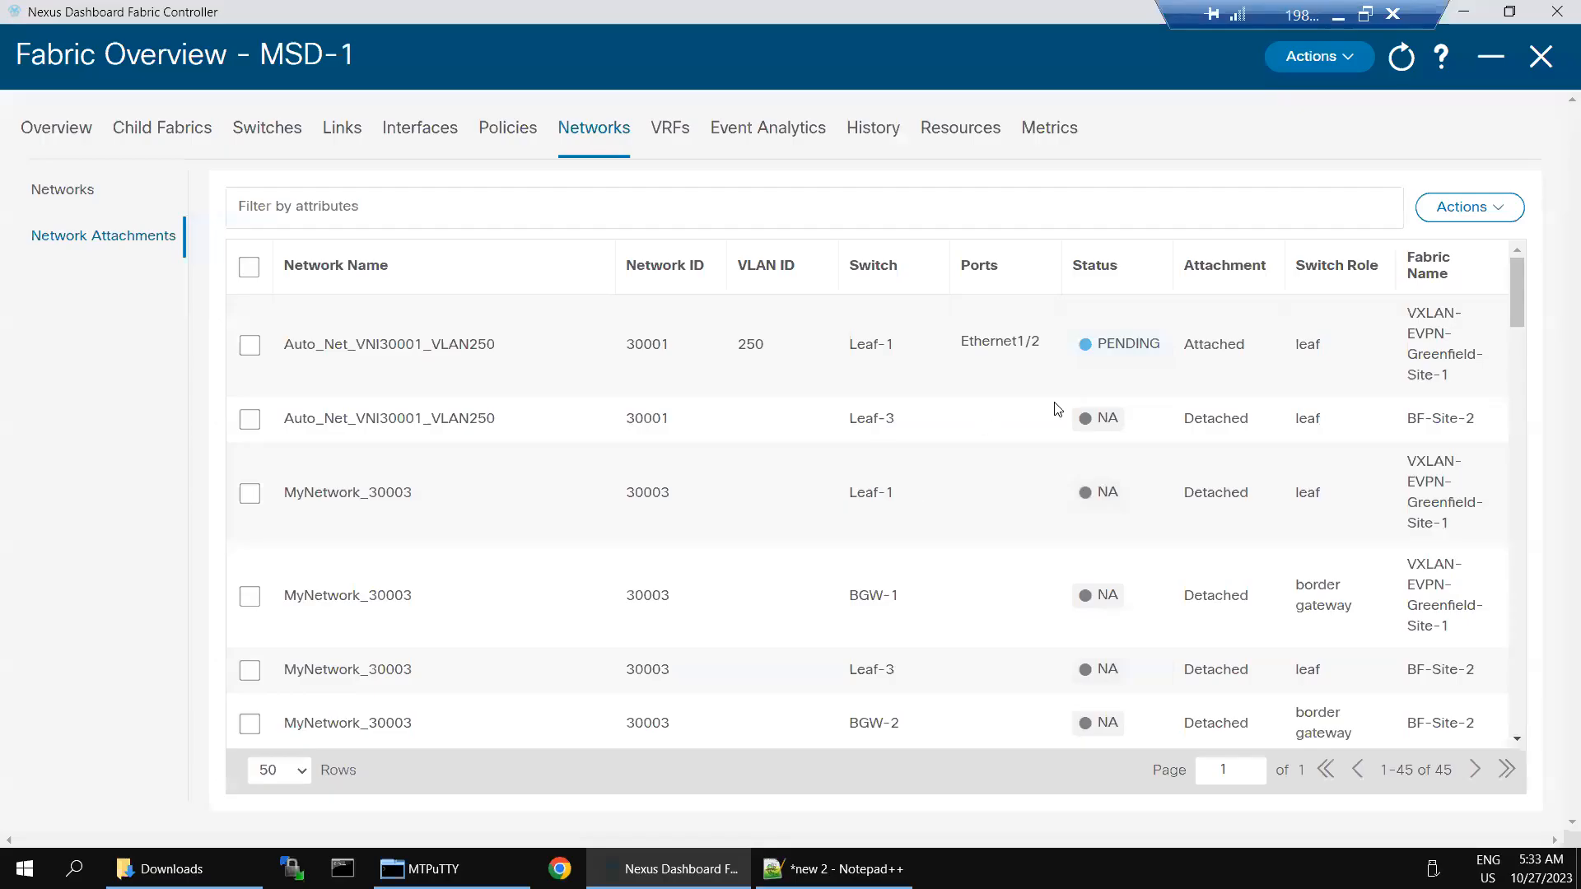
Step: Scroll the MSD-1 attachments list, highlight VLAN300 in Auto_Net_VNI30000, then minimize the remote desktop
click(1520, 506)
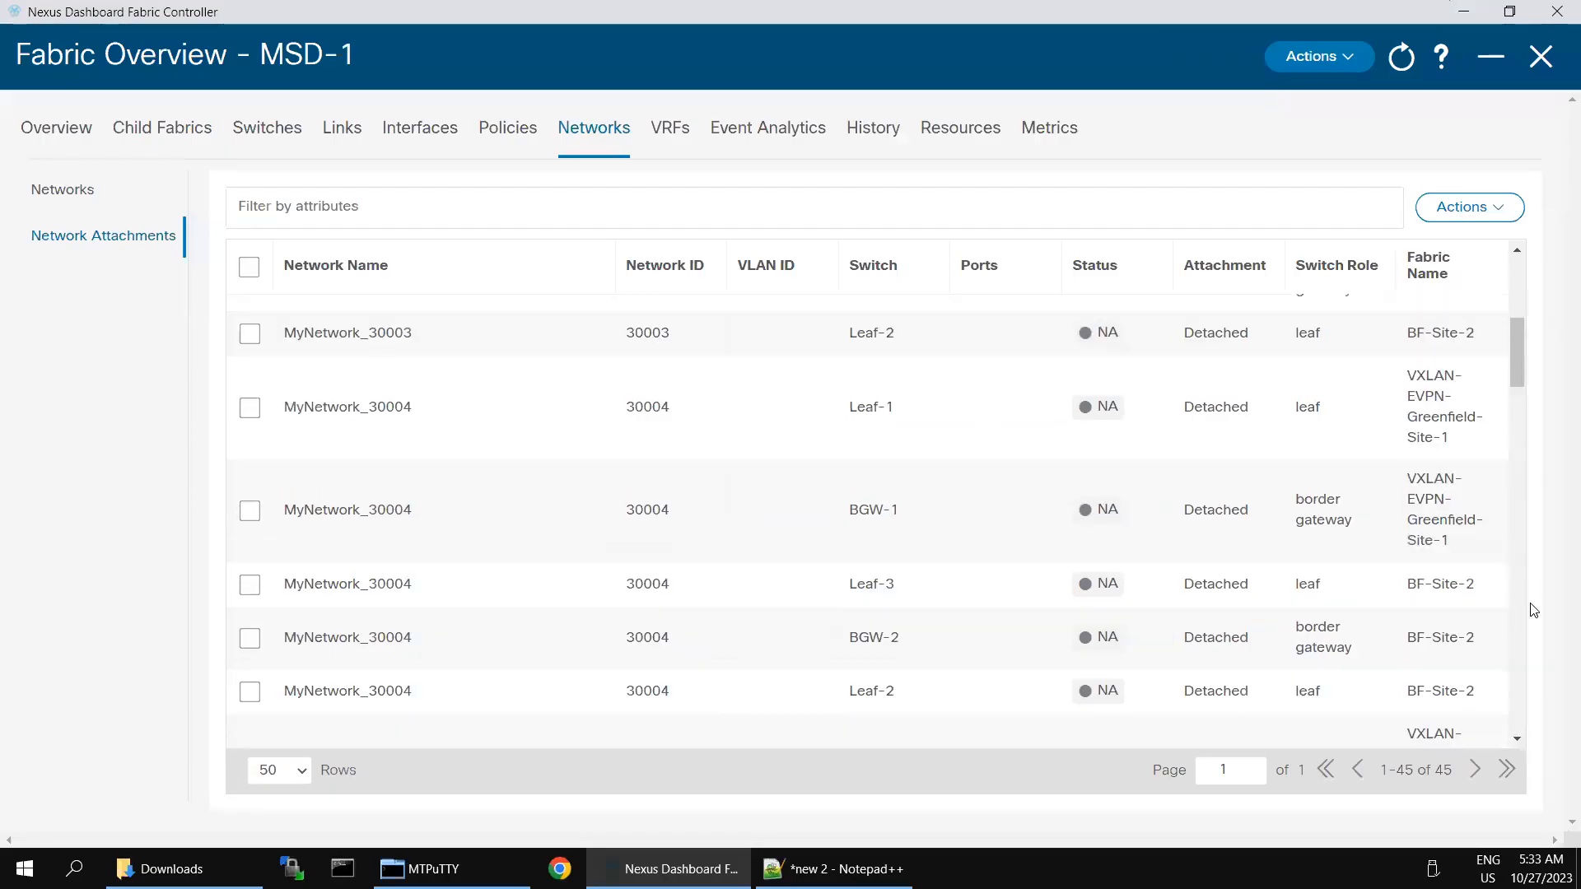
click(1520, 679)
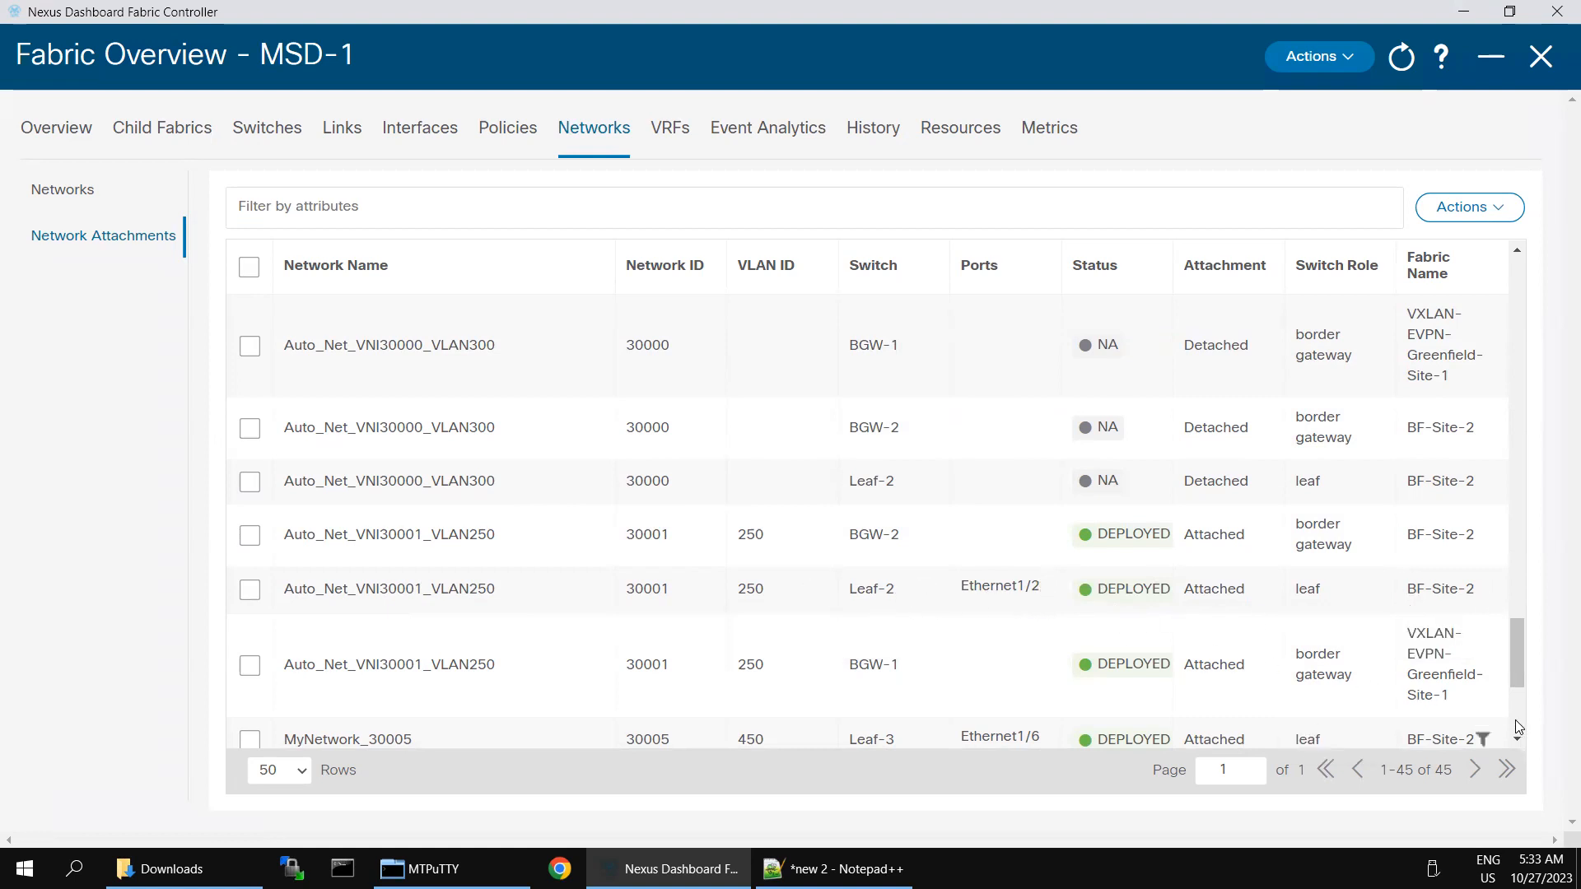
scroll(1518, 727, down, 4)
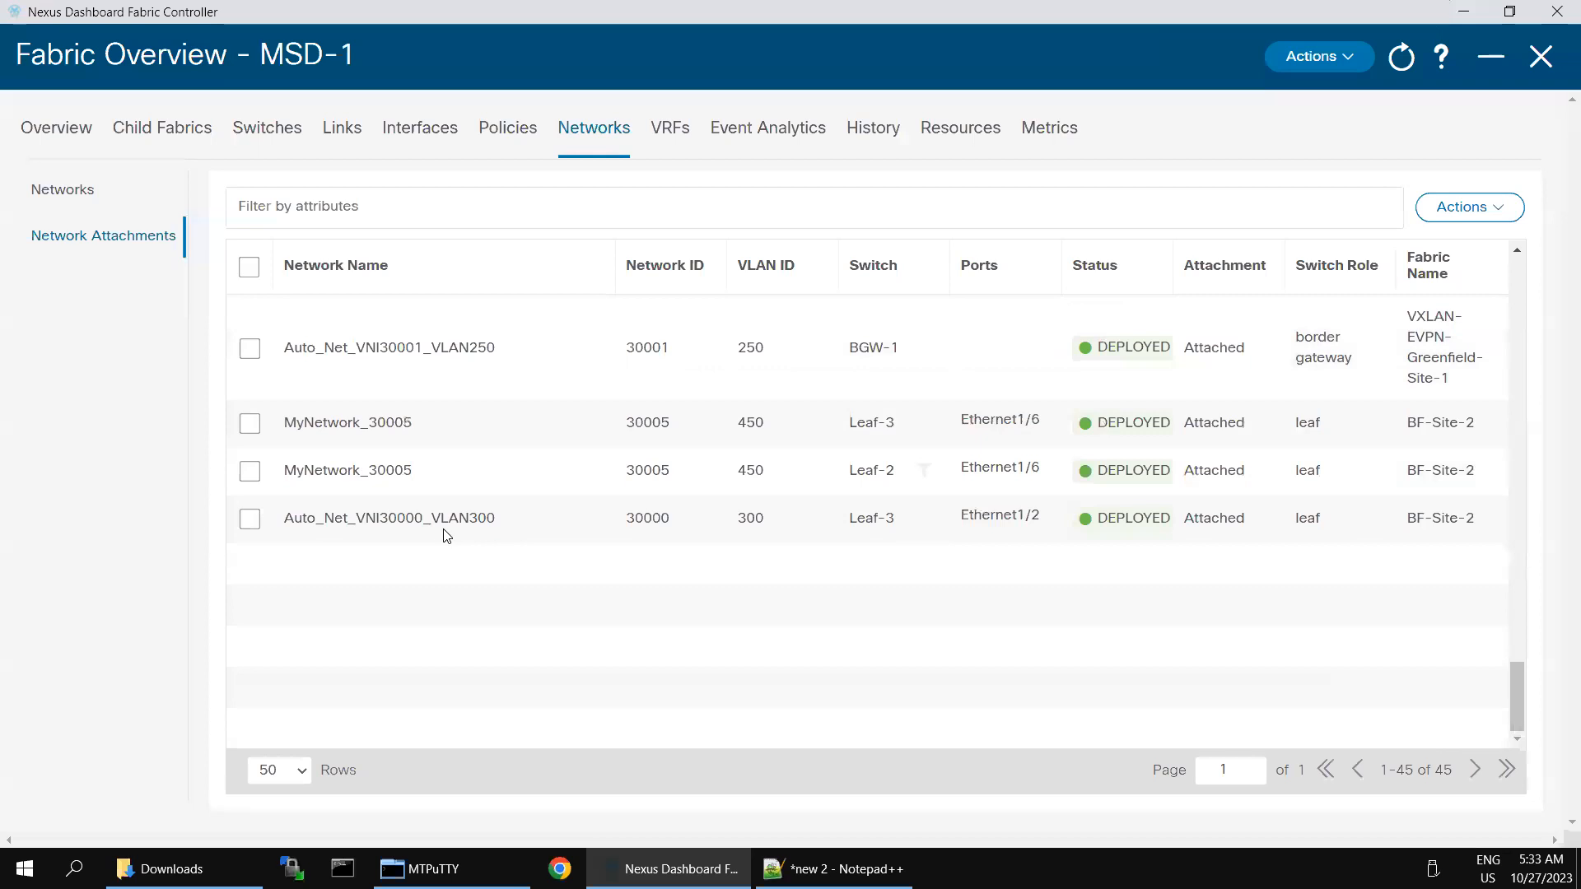
drag(512, 525, 432, 518)
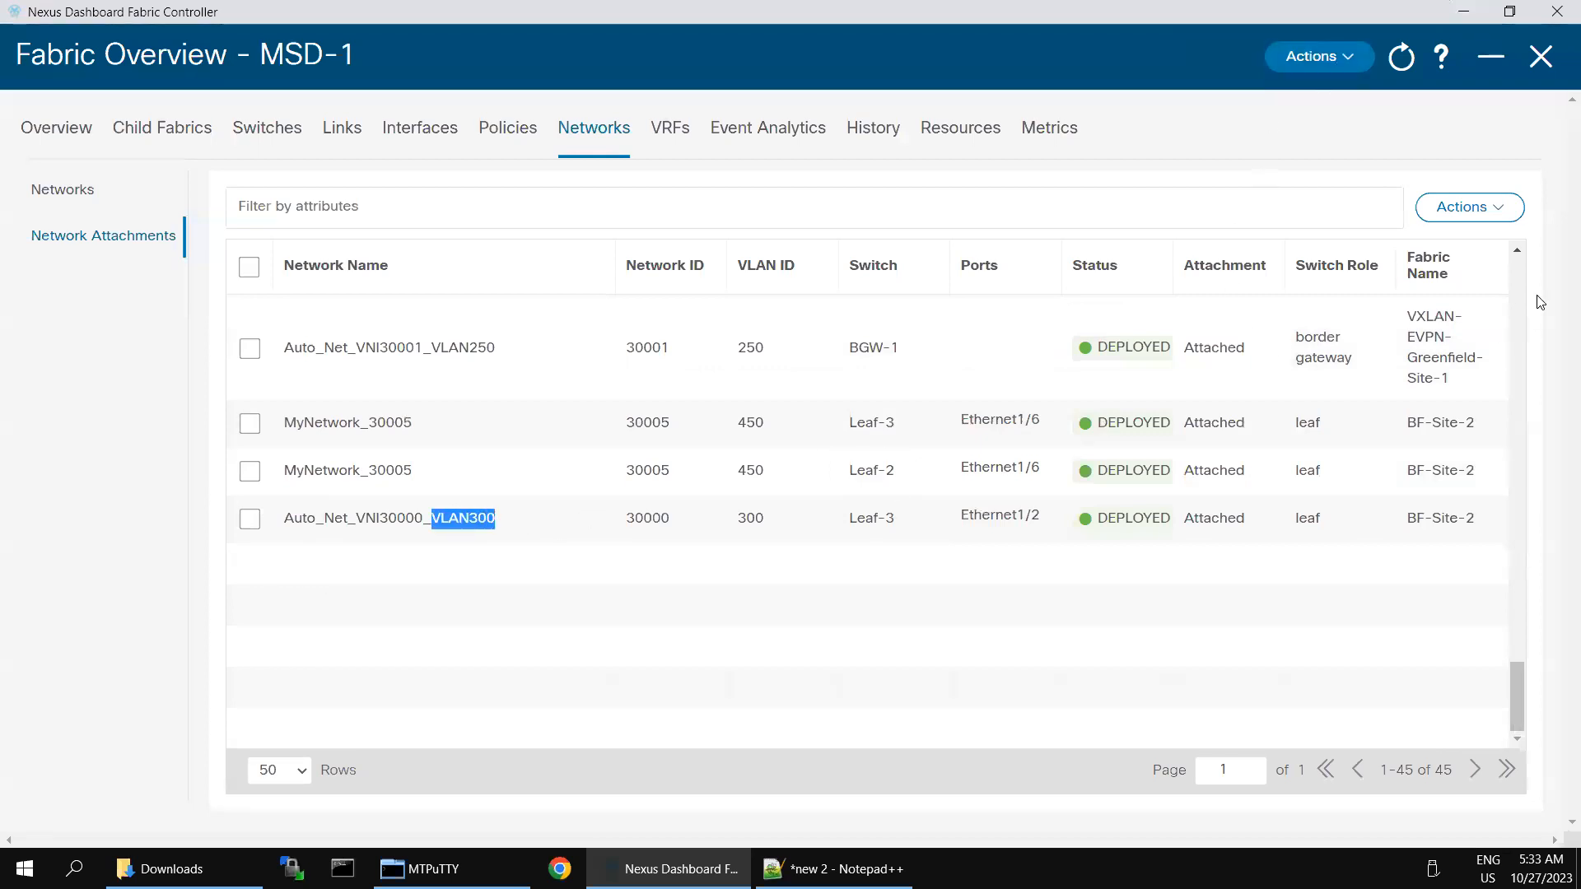
scroll(1519, 275, up, 10)
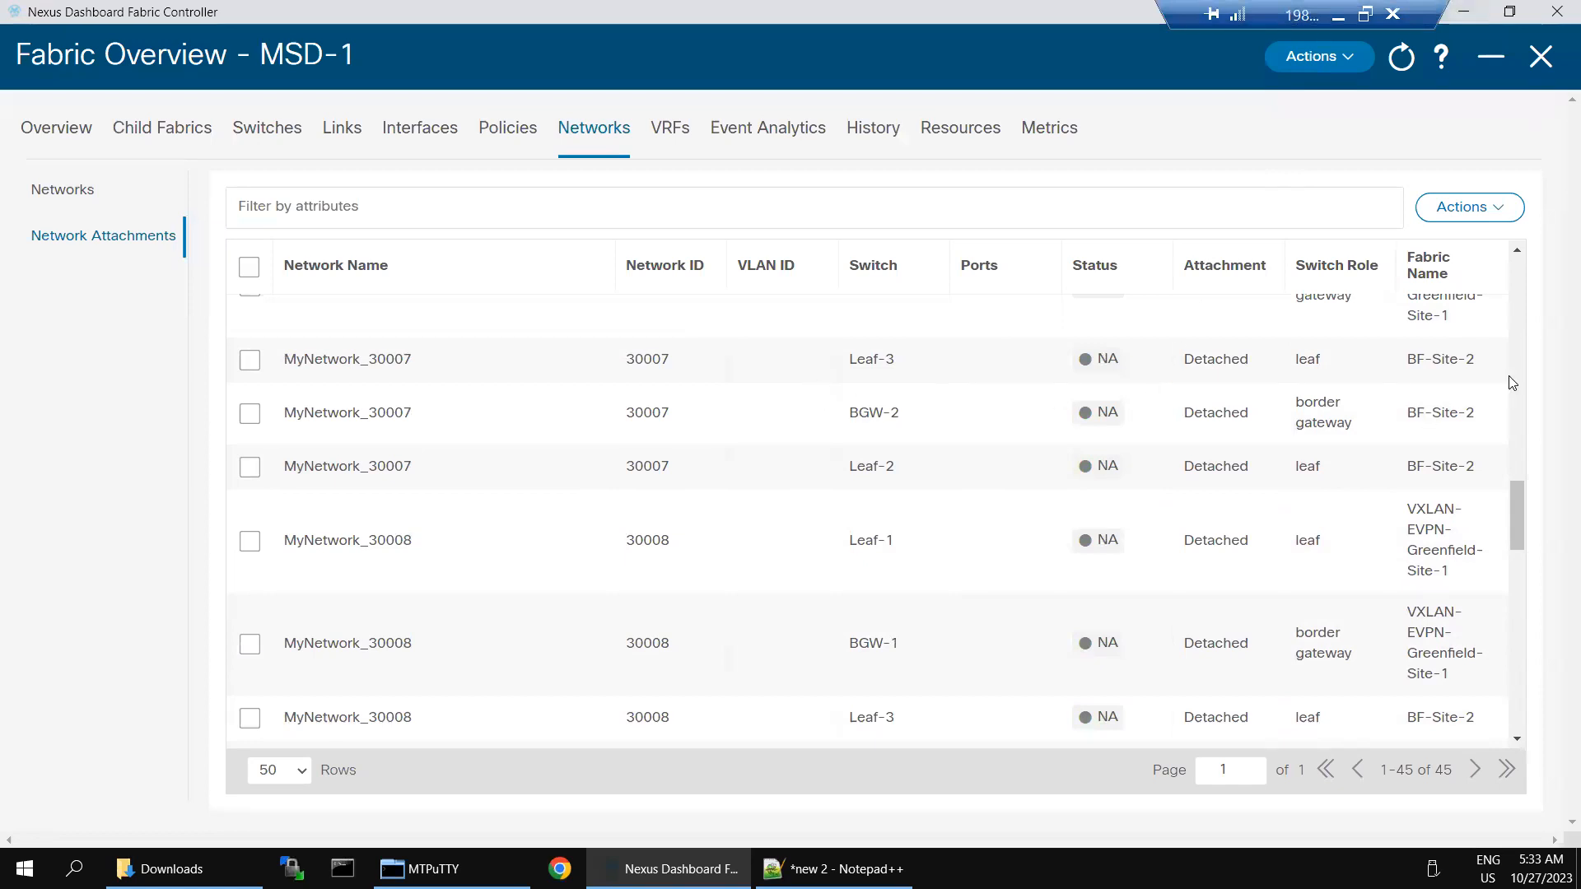
scroll(1515, 281, up, 10)
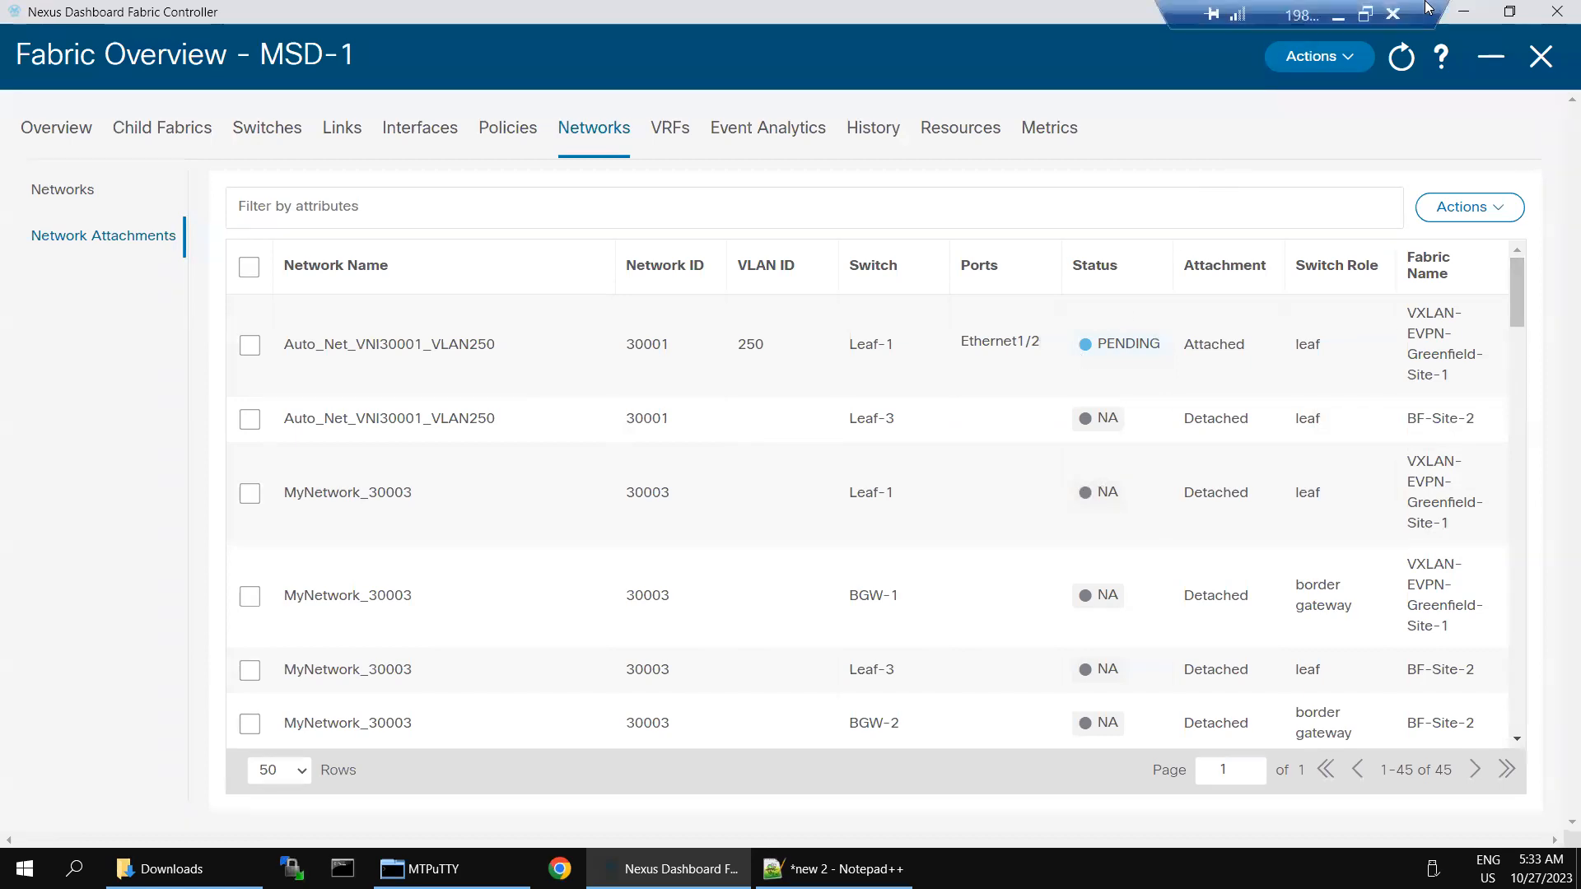
click(1338, 17)
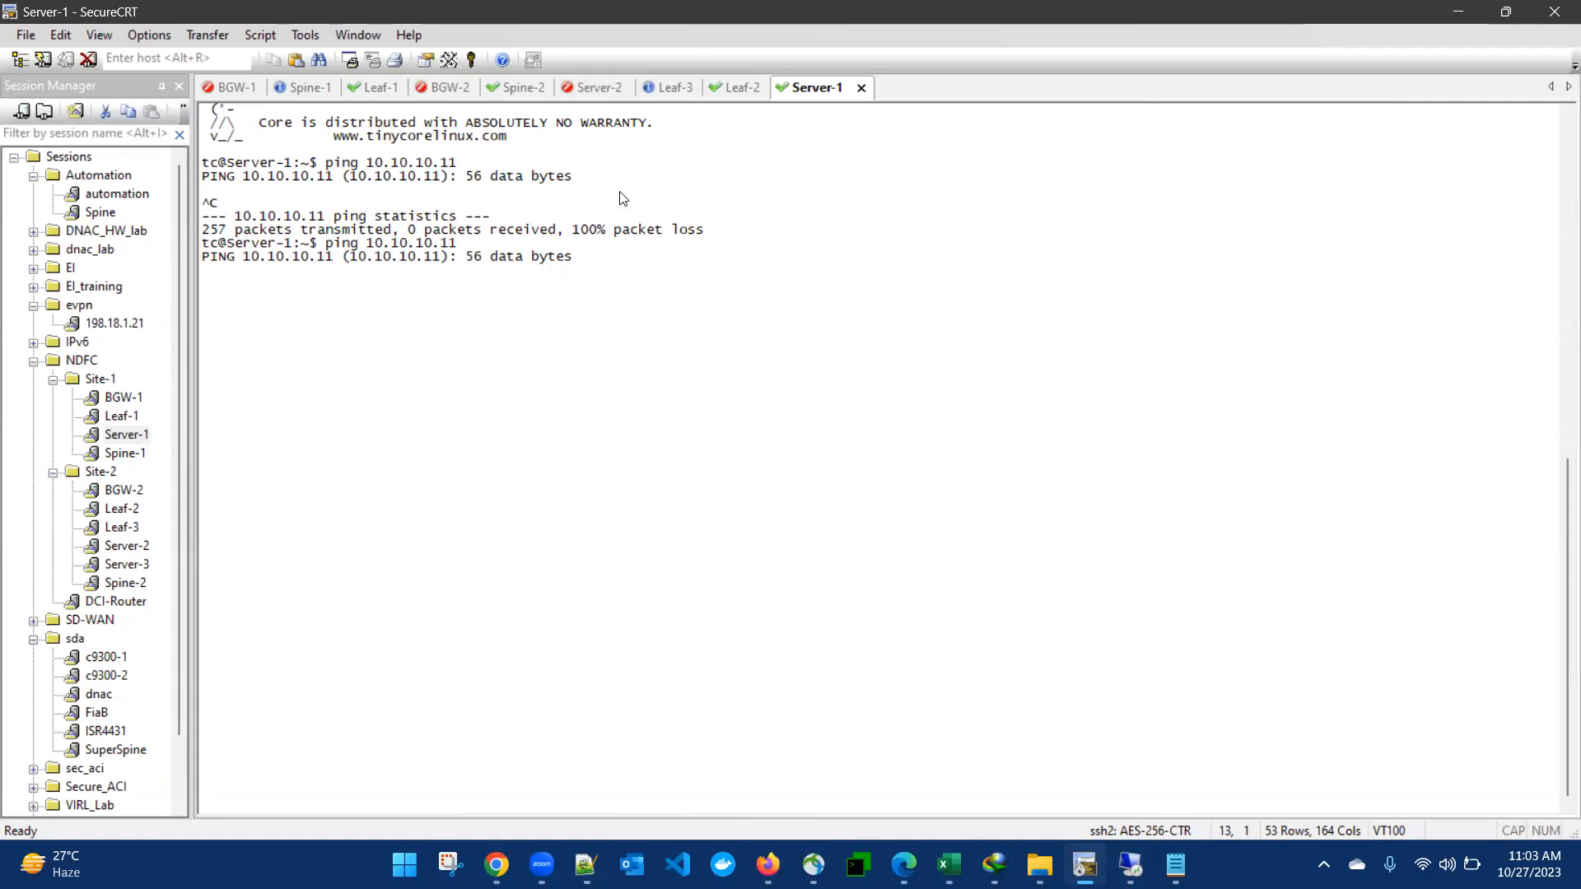
Step: Rerun sh run int e1/2 on Leaf-2 to confirm access VLAN 250
click(729, 85)
click(620, 634)
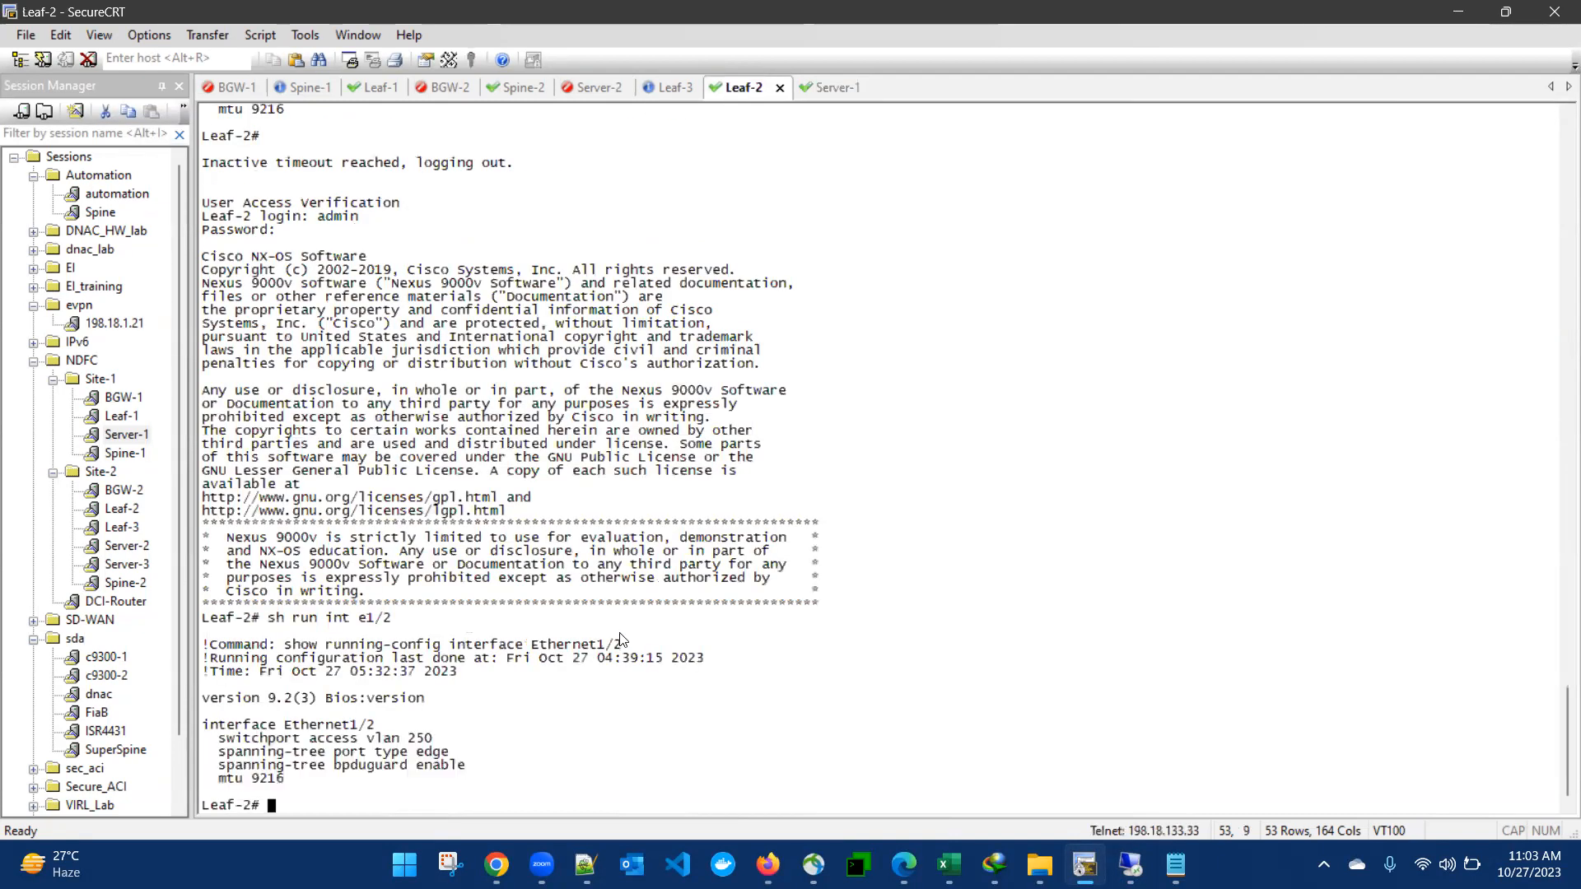
key(Up)
key(Return)
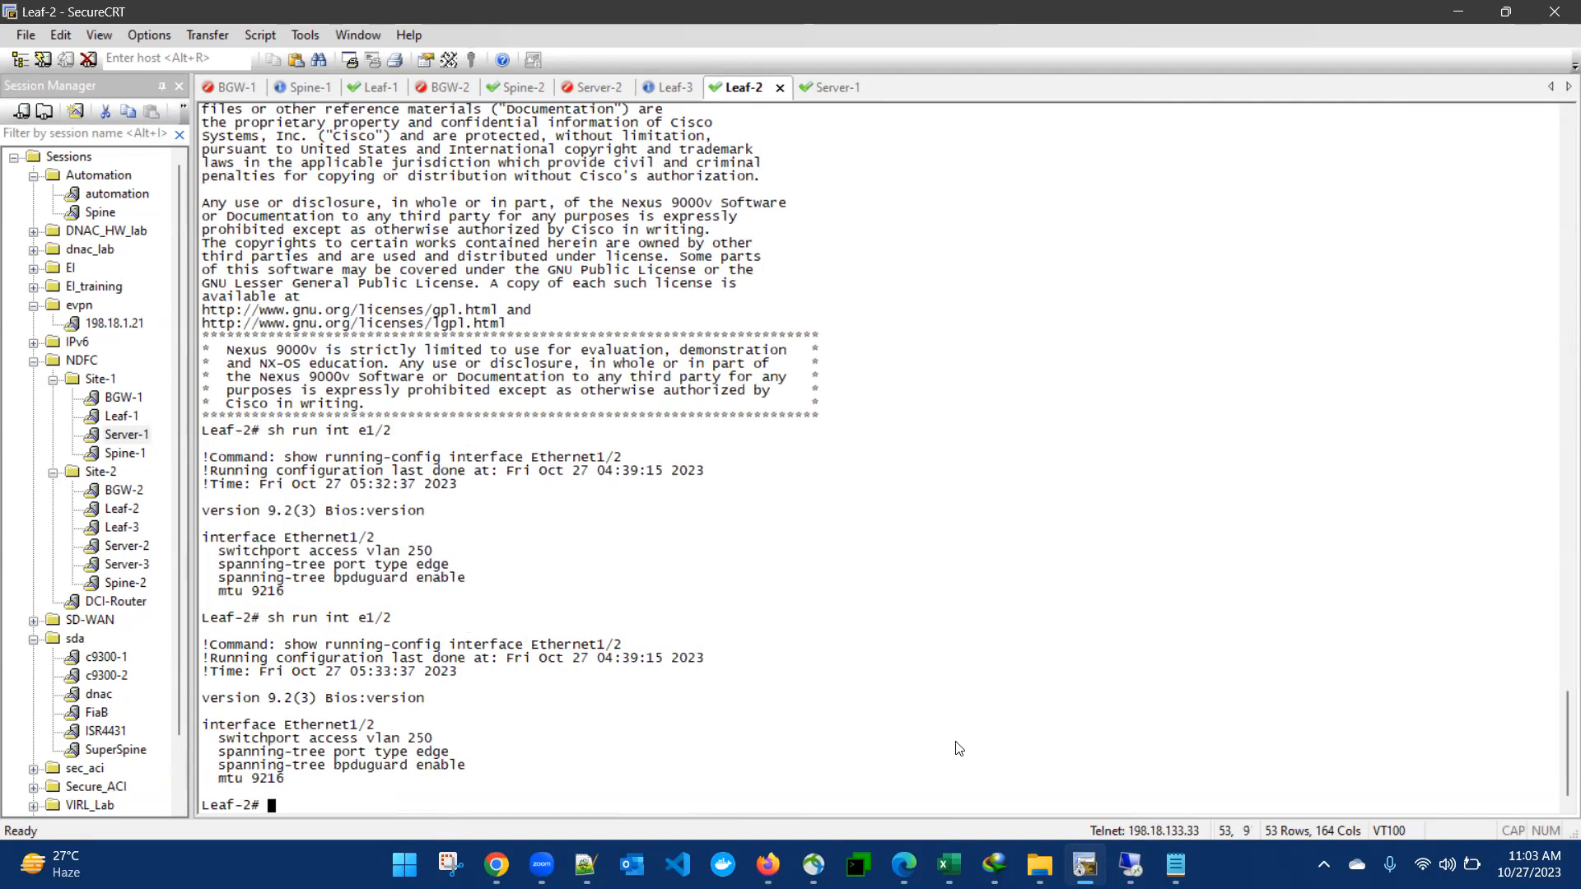
Step: Log into the Leaf-3 session as admin
click(652, 88)
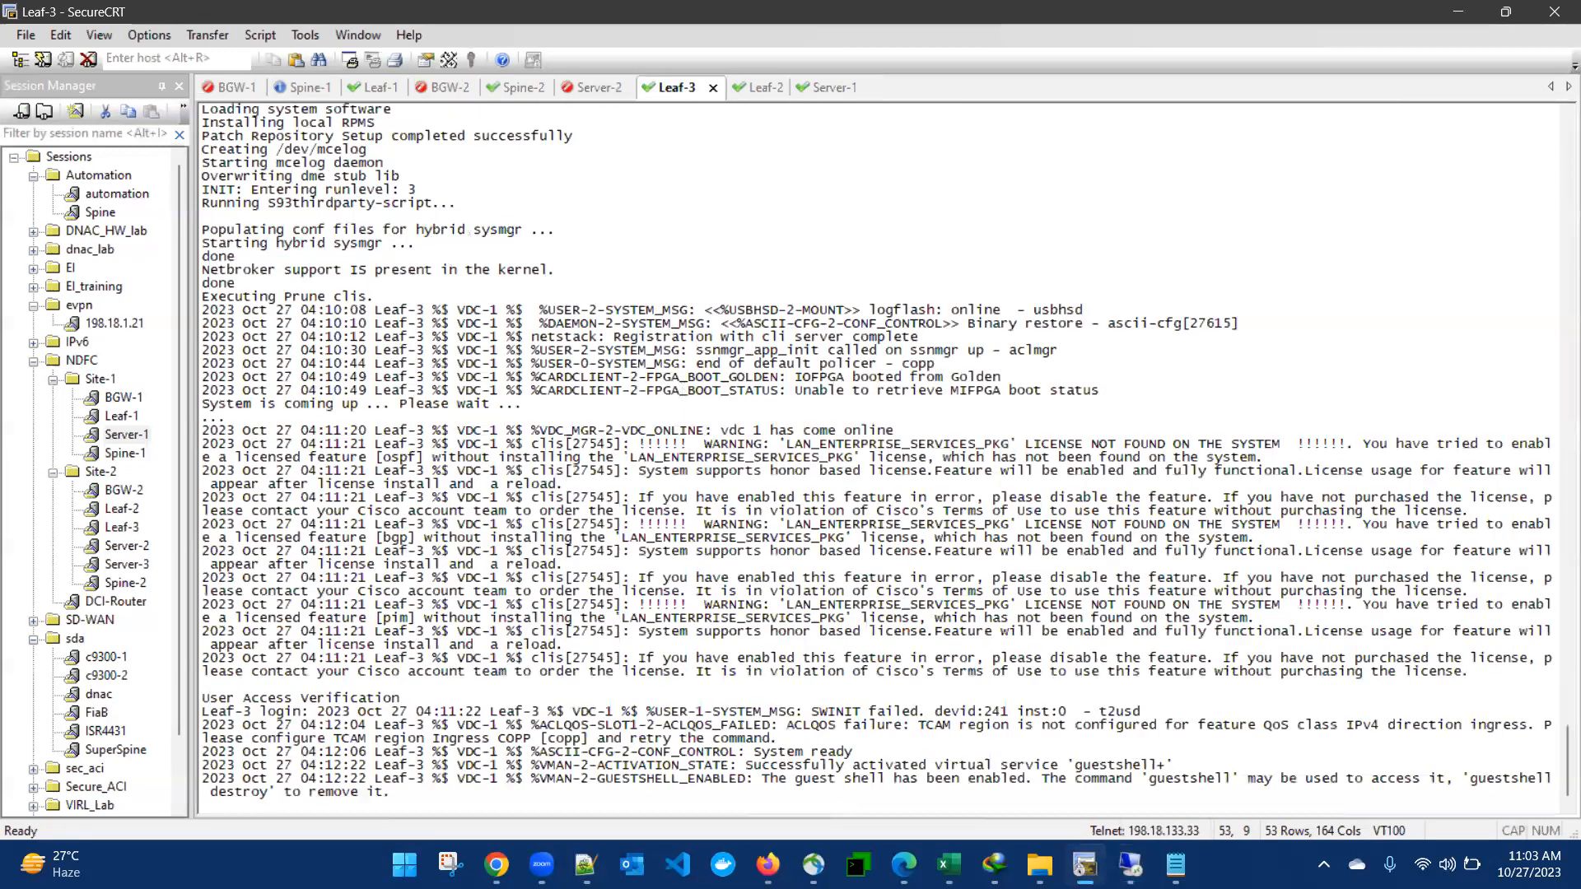
key(Return)
key(Return)
text(admin)
key(Return)
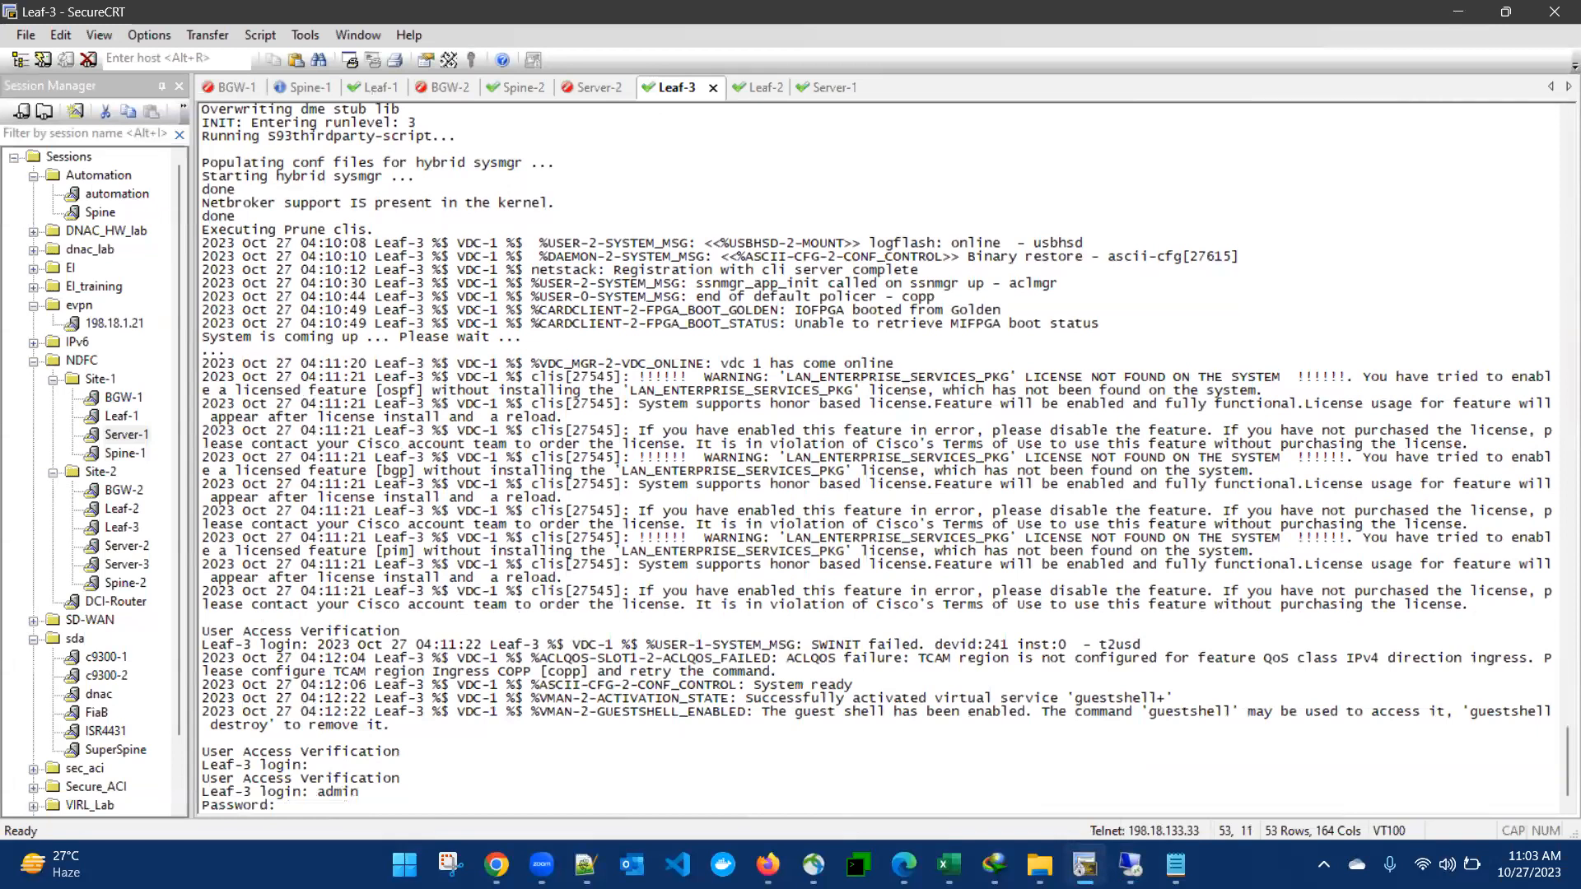
key(Return)
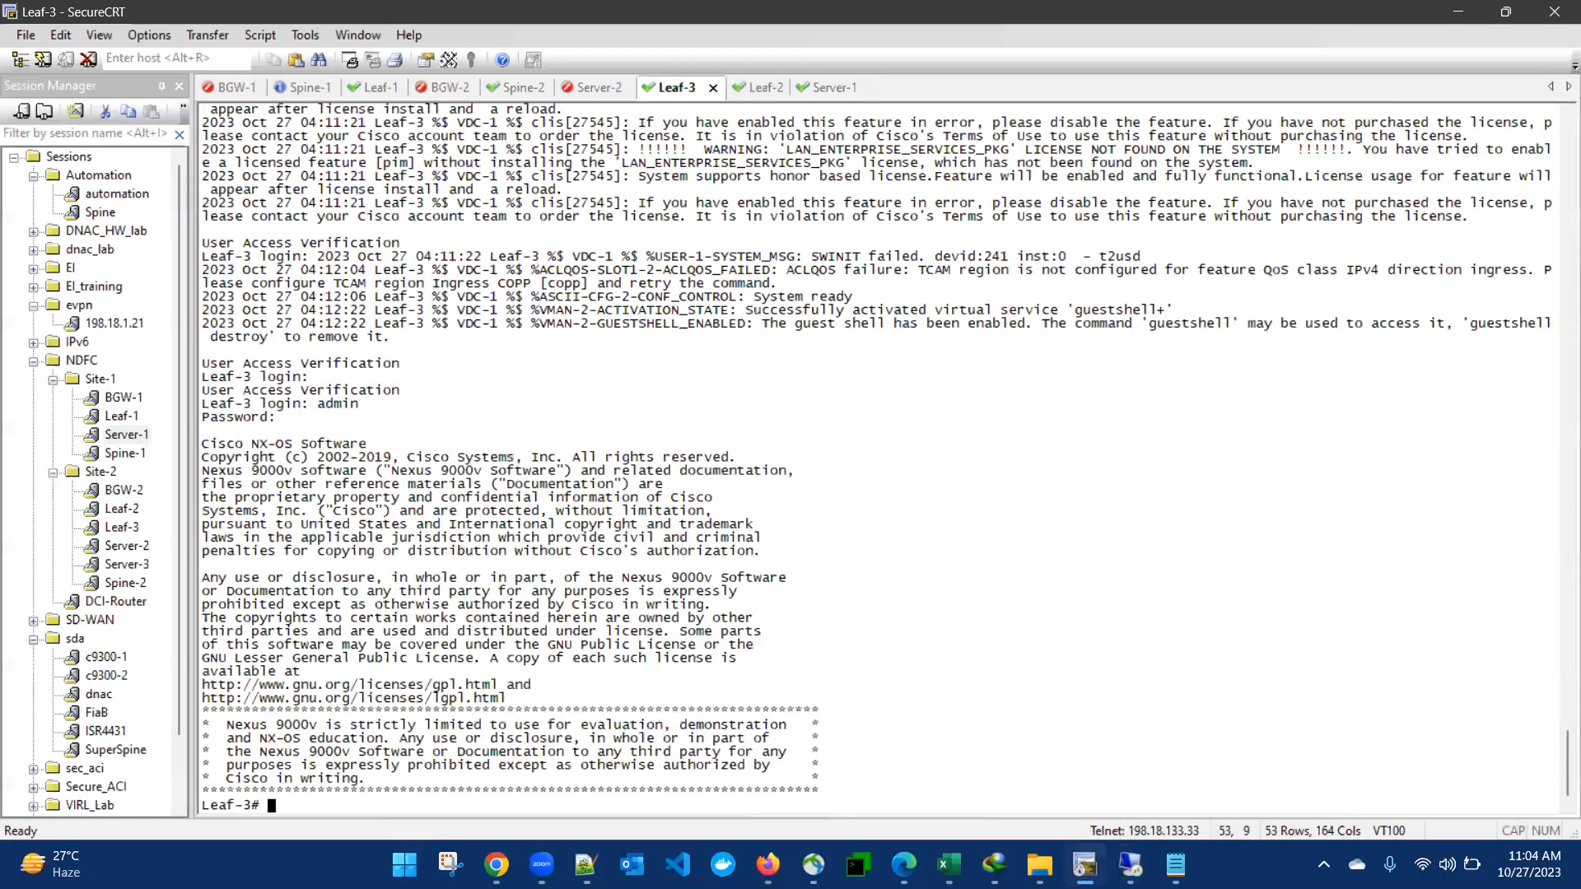
Step: Show Leaf-3's Ethernet1/3 (routed) and Ethernet1/2 (access VLAN 300) running configs
text(sh run int e1/)
text(3)
key(Return)
key(Up)
key(BackSpace)
text(2)
key(Return)
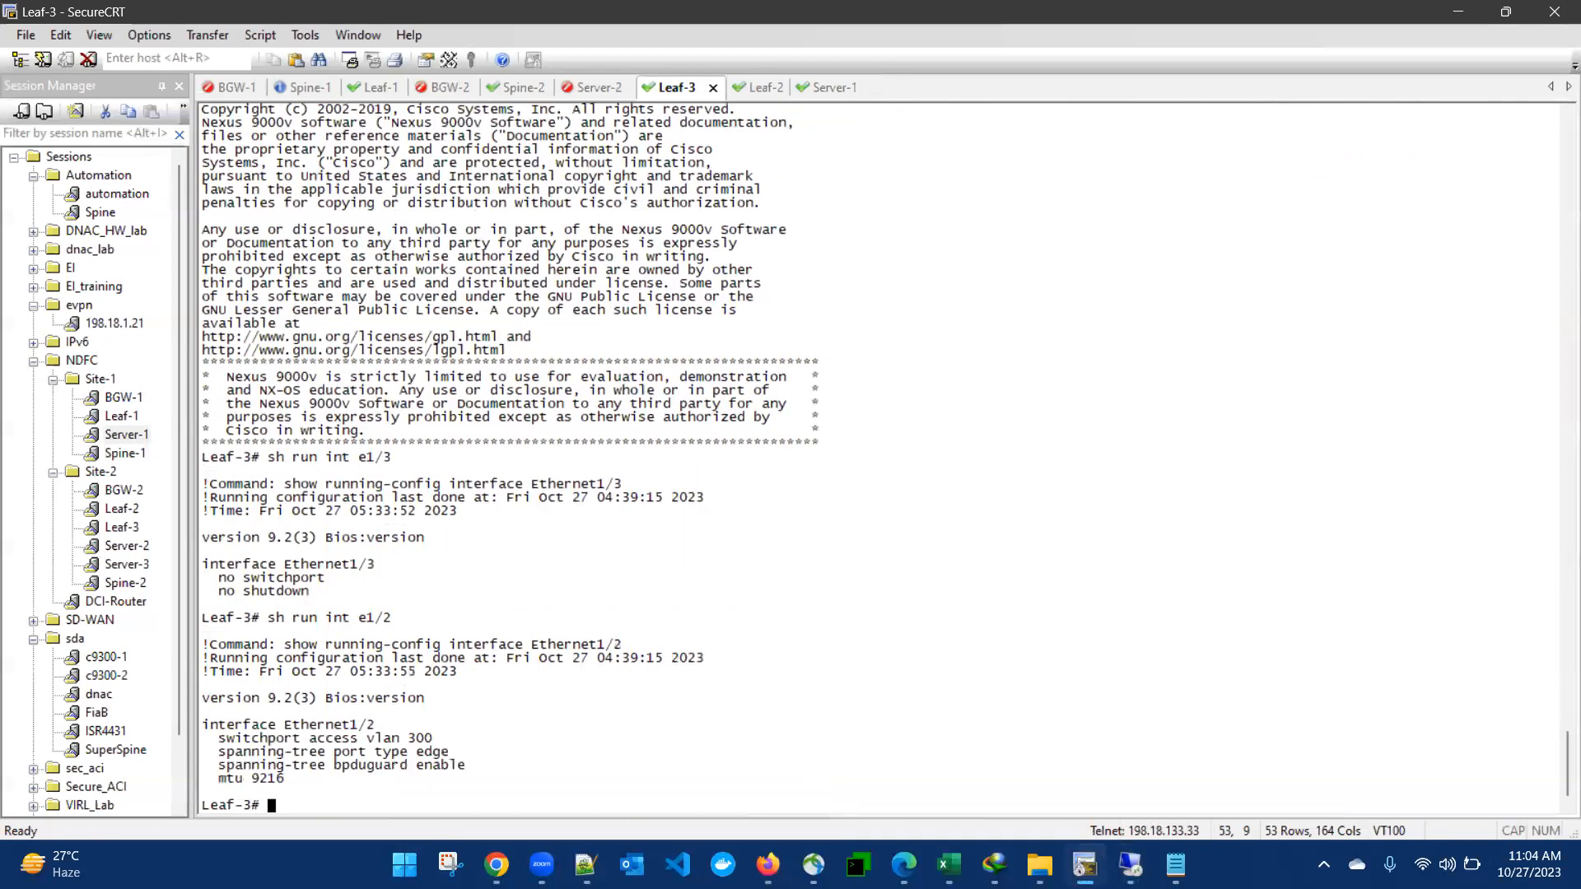
key(Return)
key(Return)
key(Return)
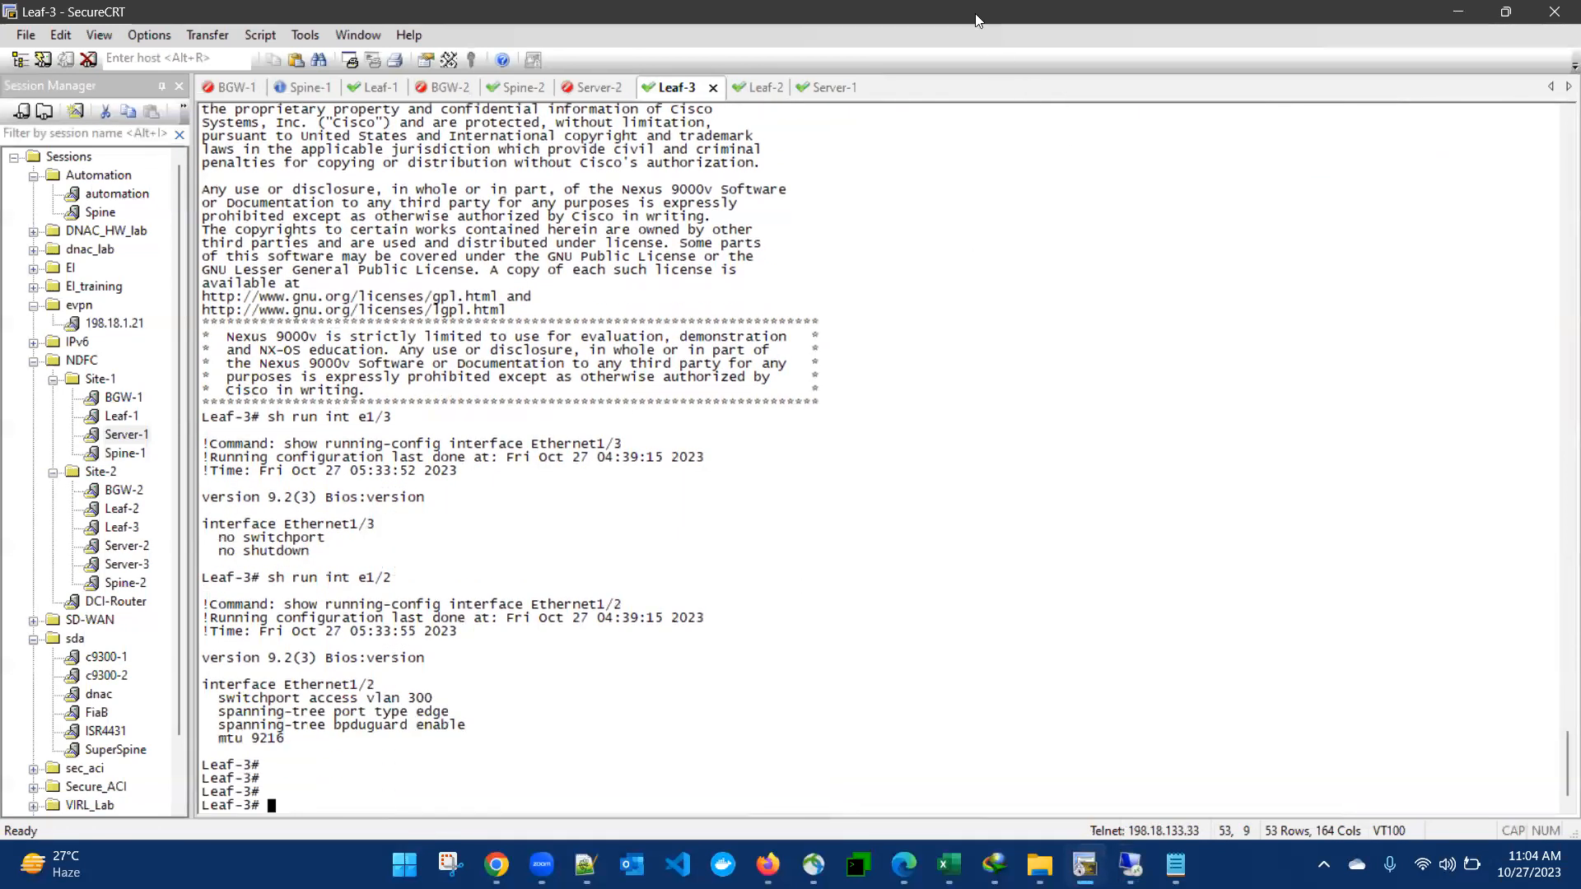
Step: Show Leaf-1's Ethernet1/2 running config, now listing switchport access vlan 250
click(378, 87)
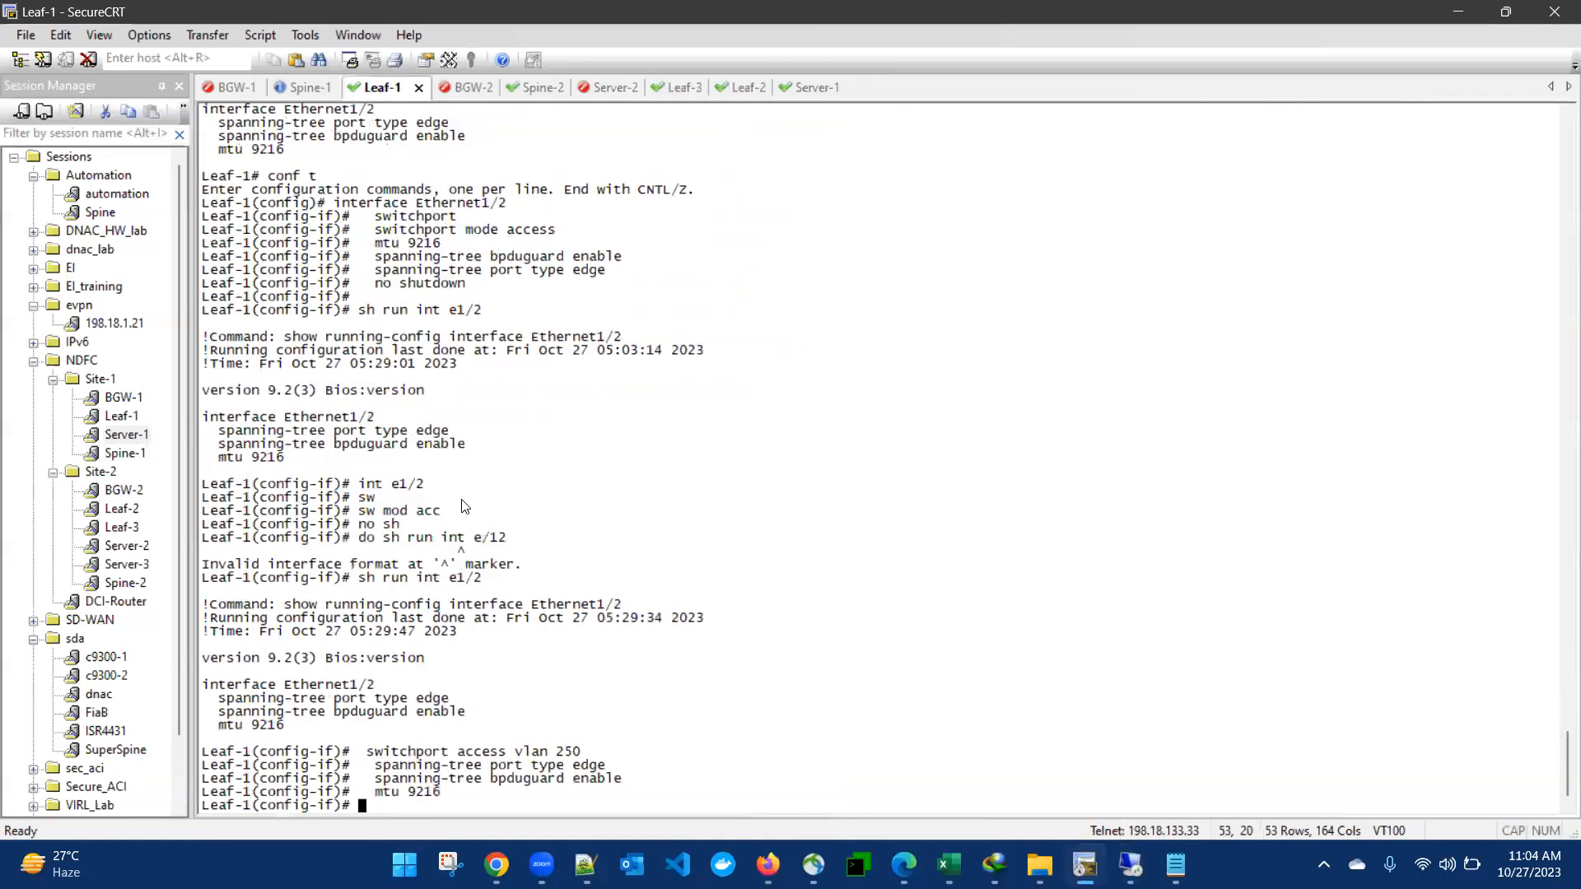
text(sh run int e/12)
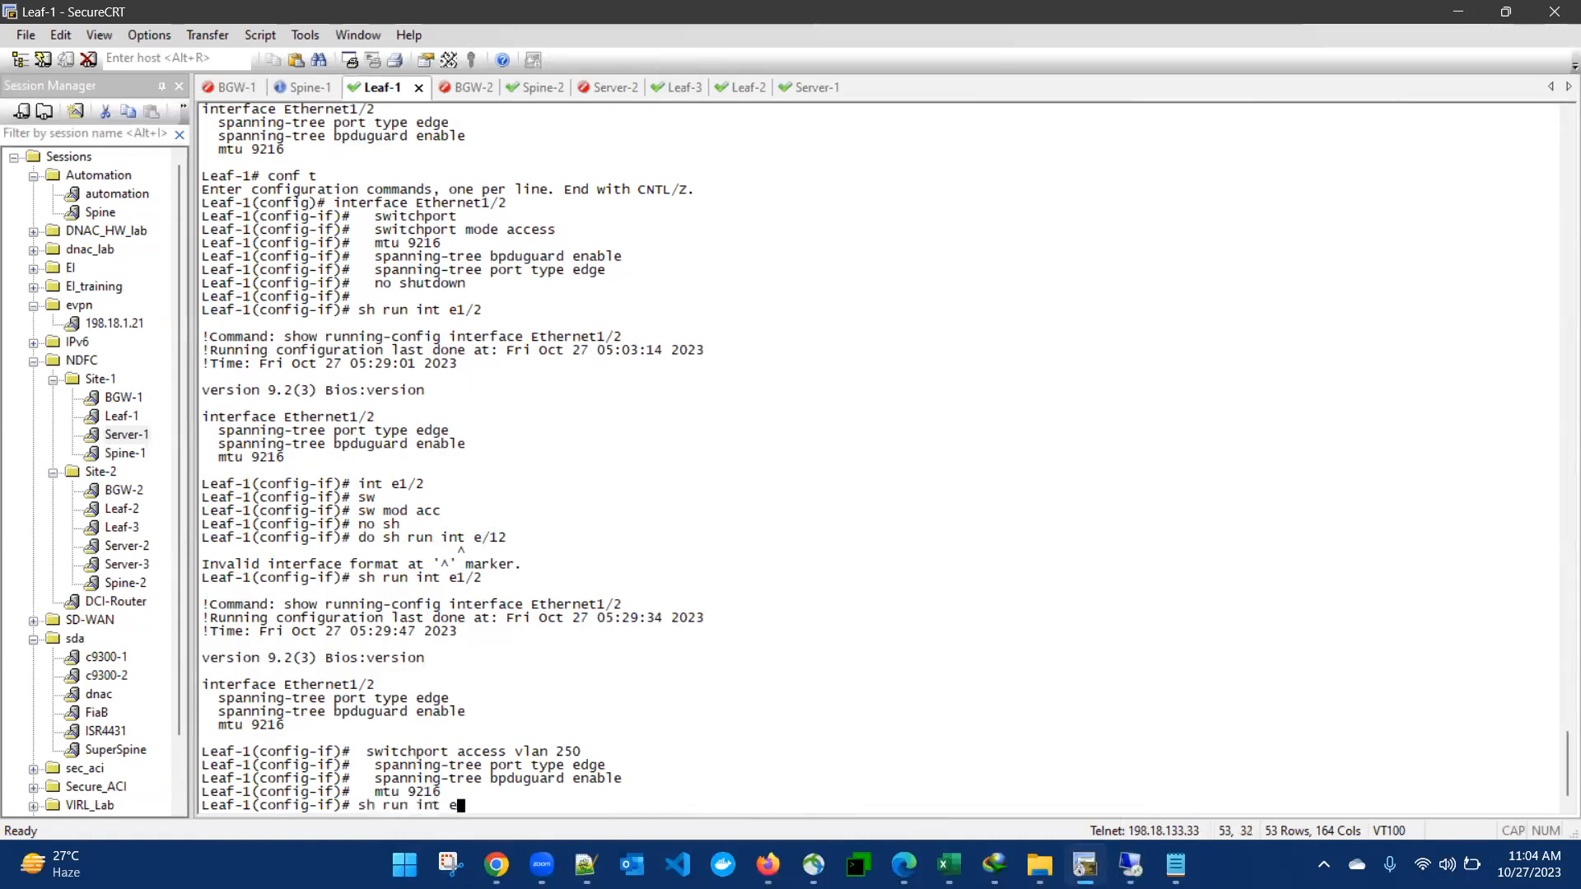
key(Return)
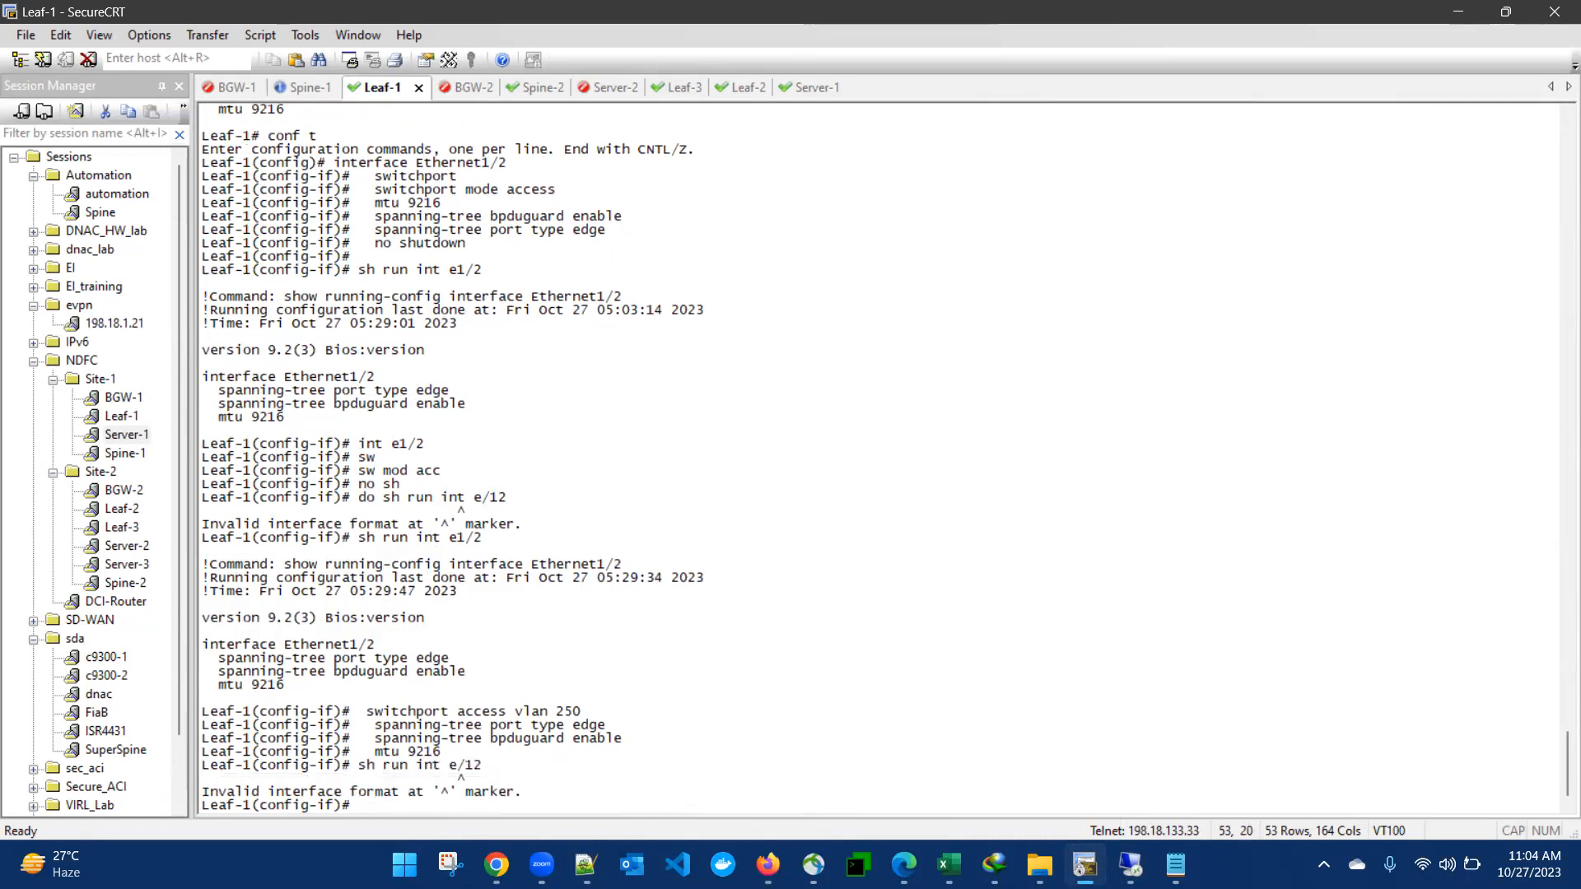
key(Up)
key(BackSpace)
key(BackSpace)
key(BackSpace)
text(1/2)
key(Return)
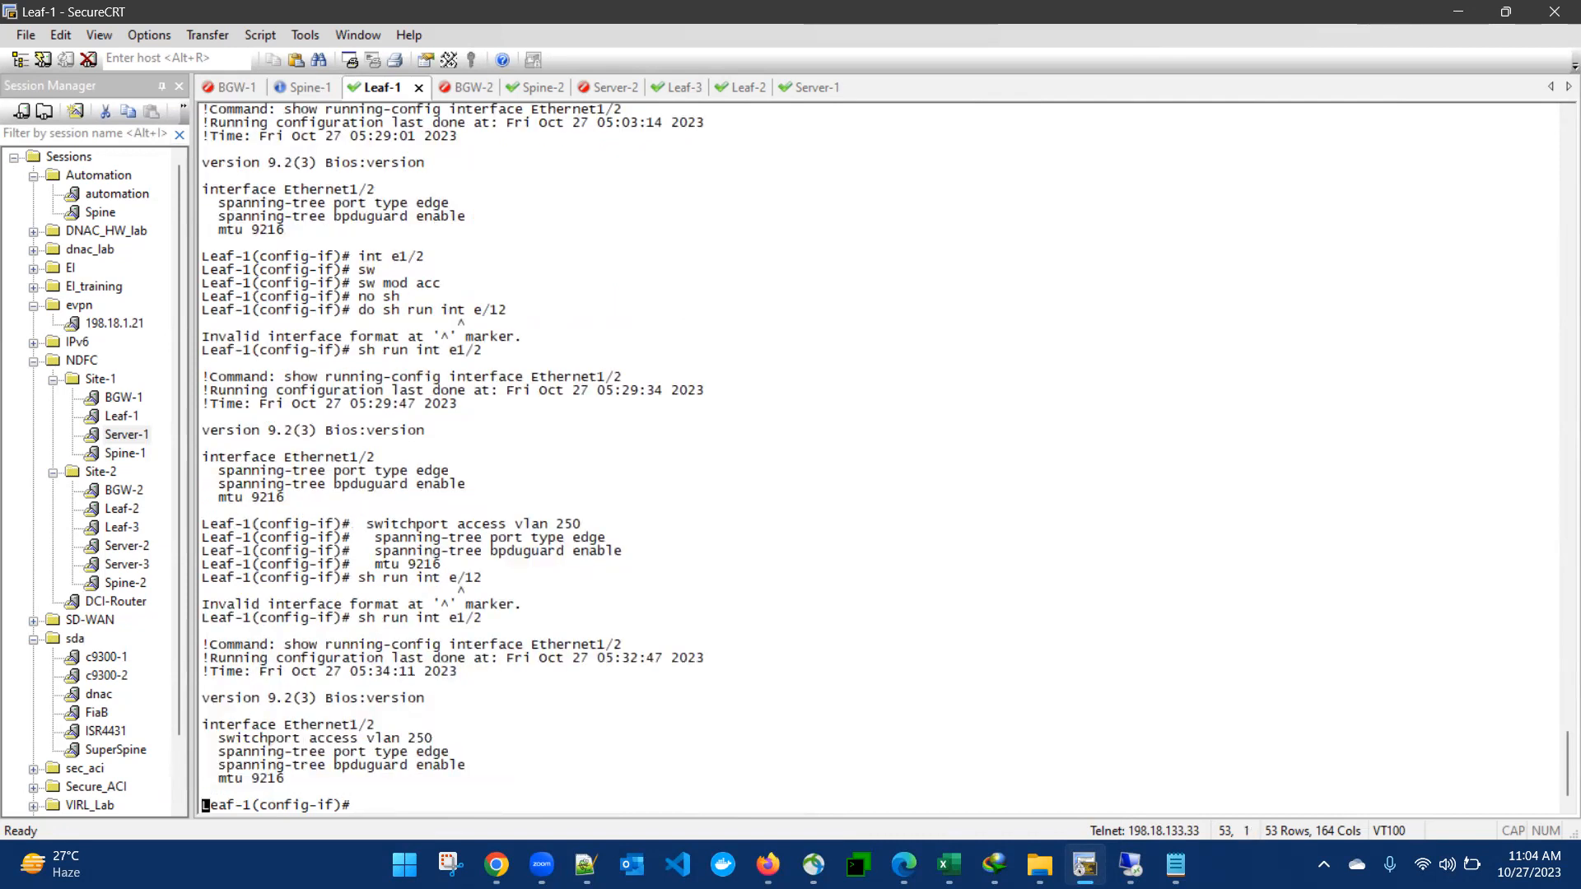
key(Return)
key(Return)
key(Return)
key(Return)
key(Return)
key(Return)
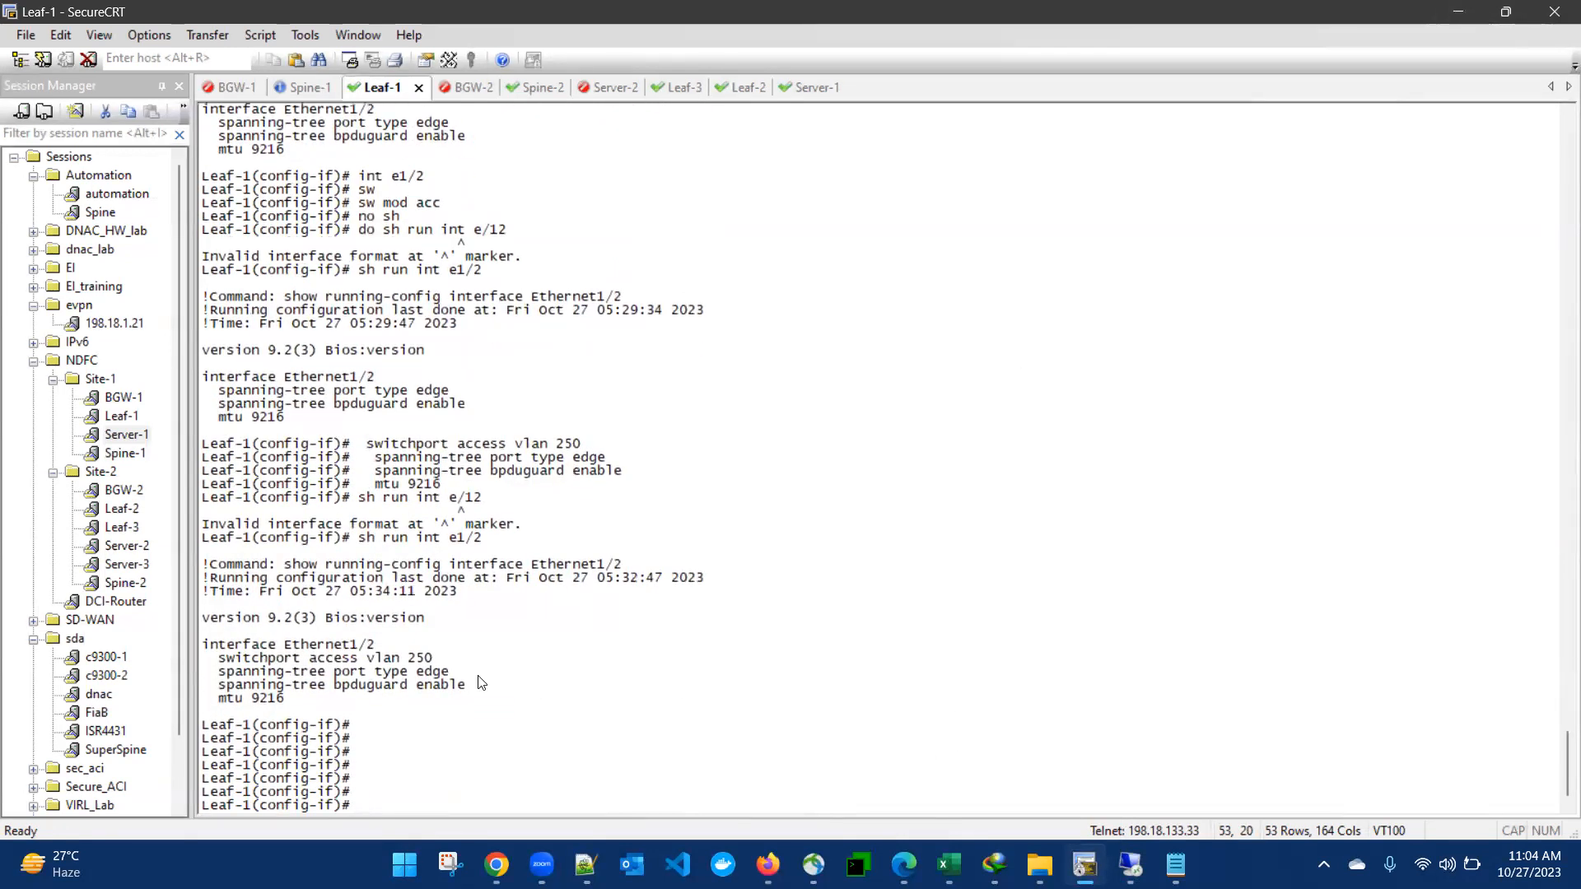
drag(320, 639, 471, 721)
click(506, 650)
Step: Stop and rerun Server-1's ping to 10.10.10.11
click(809, 87)
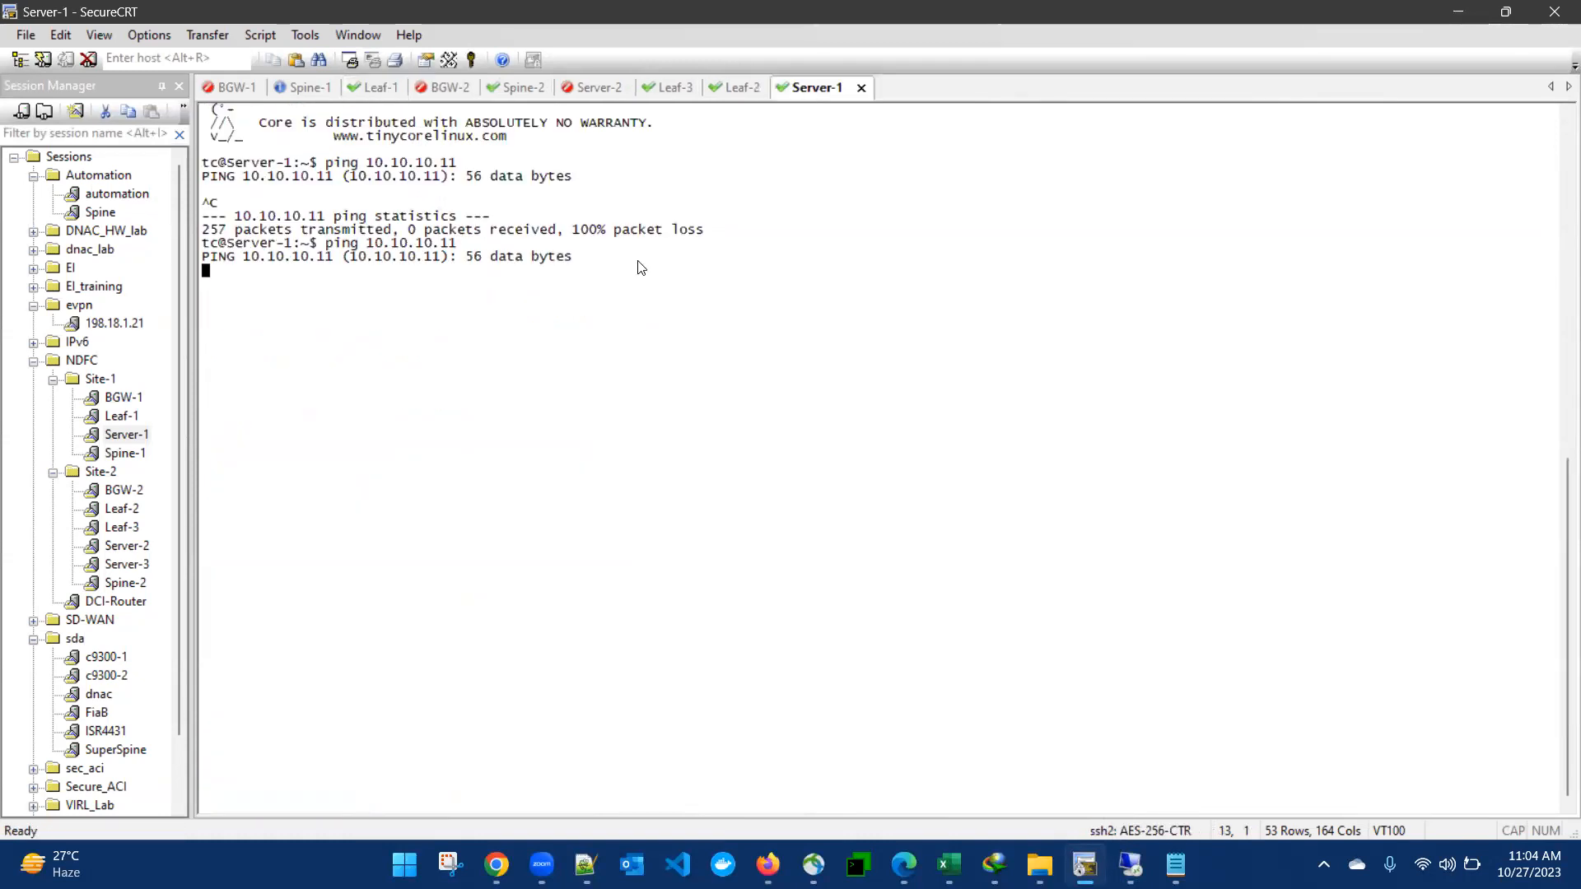
key(ctrl+c)
key(Up)
key(Return)
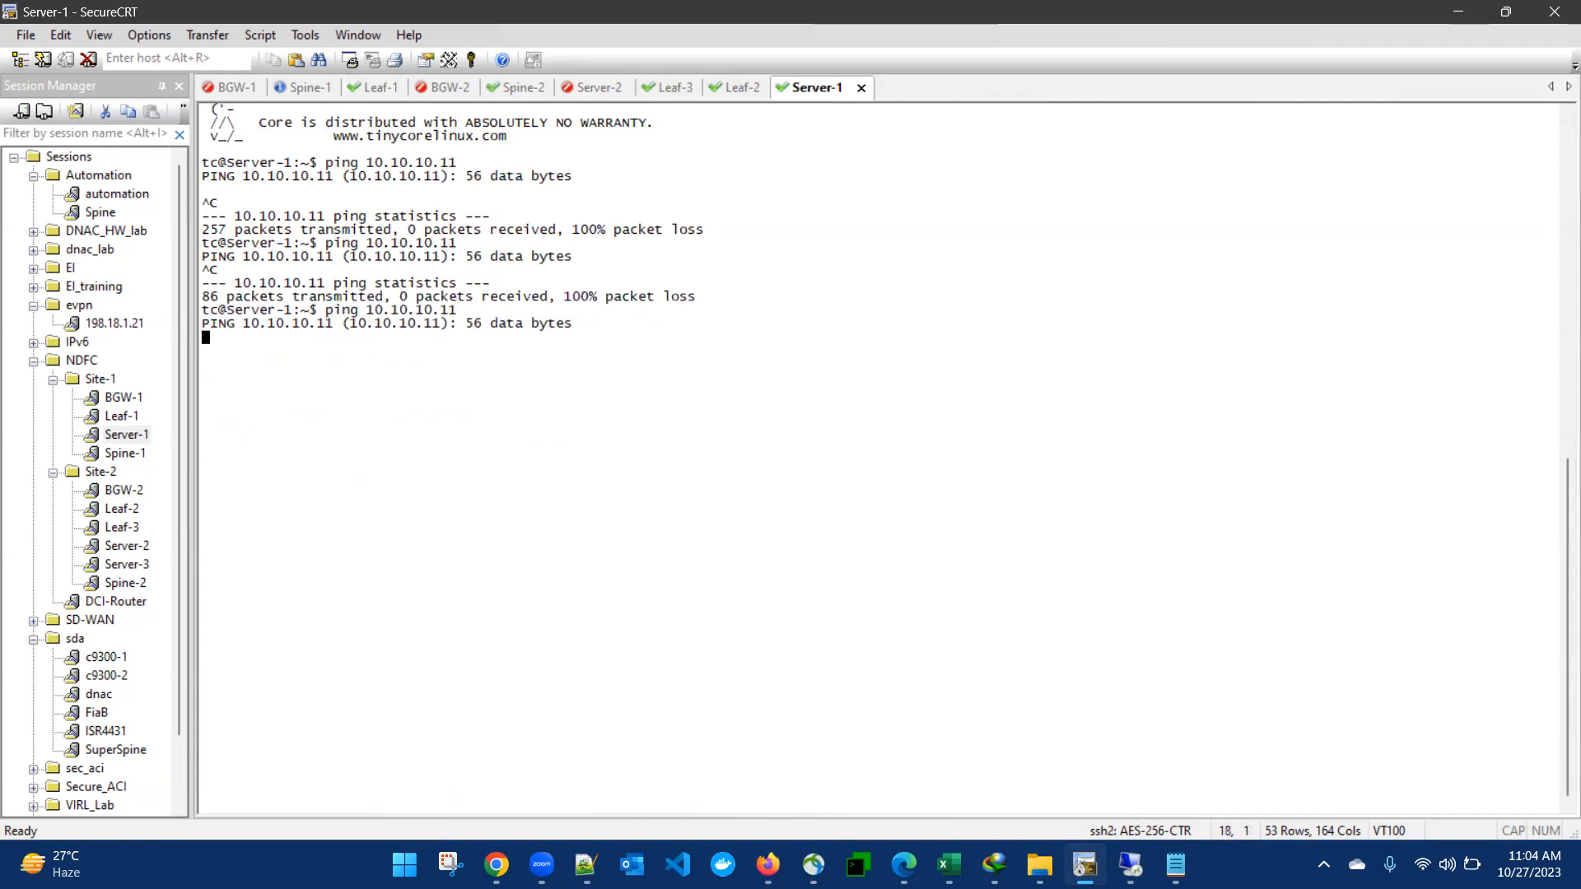